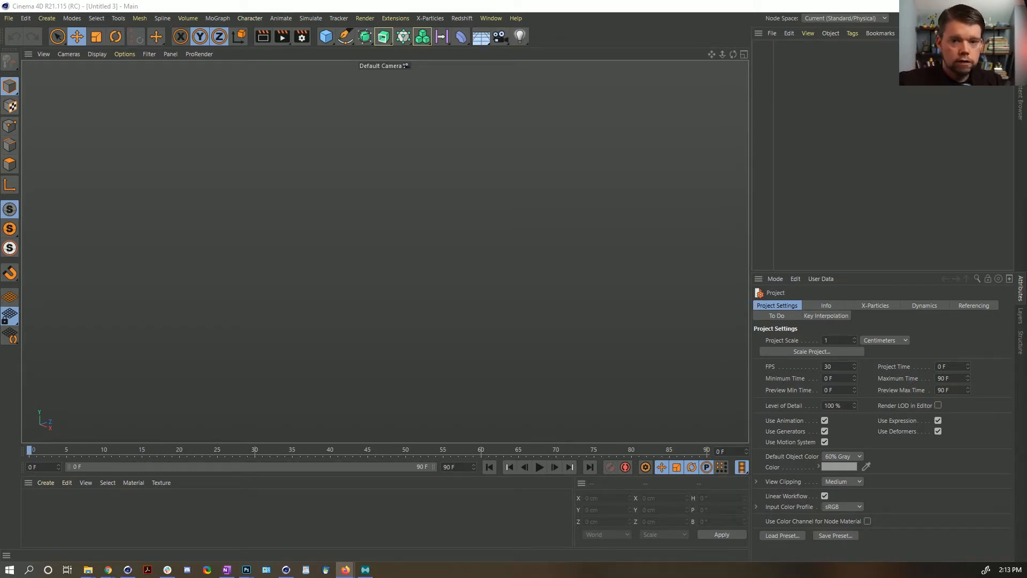
Step: Create a cube primitive with 10 segments along each of the X, Y and Z axes
click(536, 24)
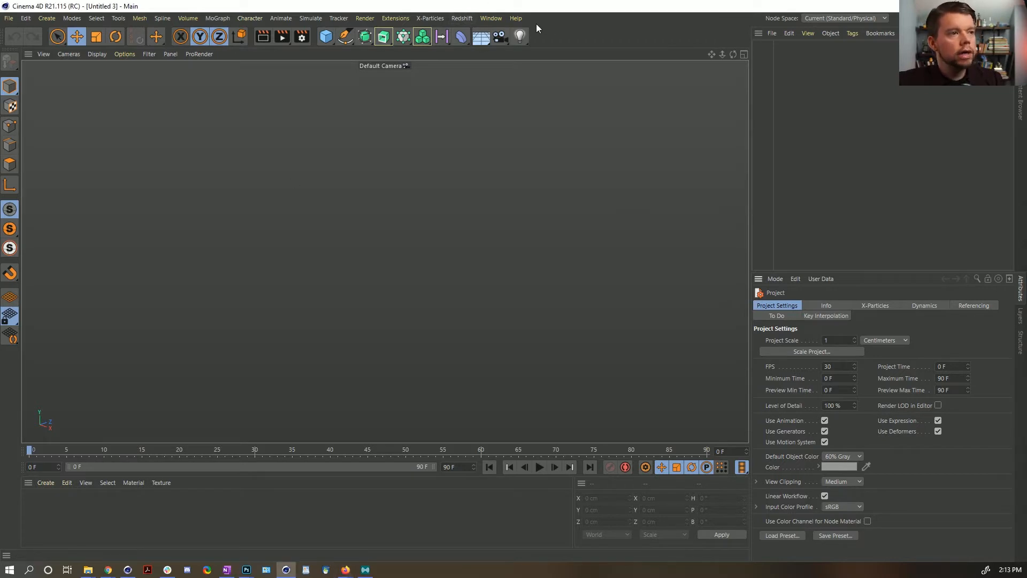
click(319, 35)
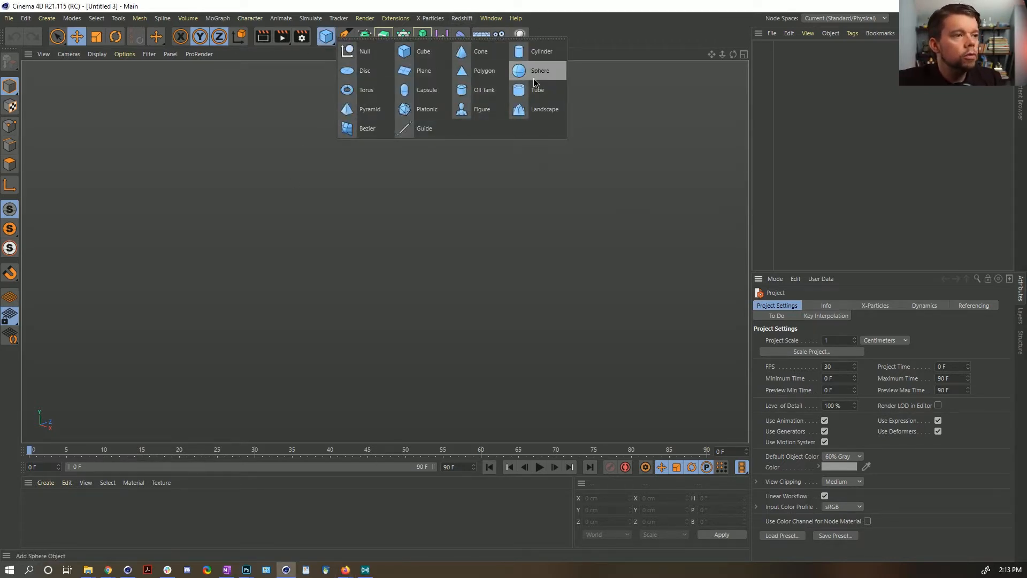
click(420, 52)
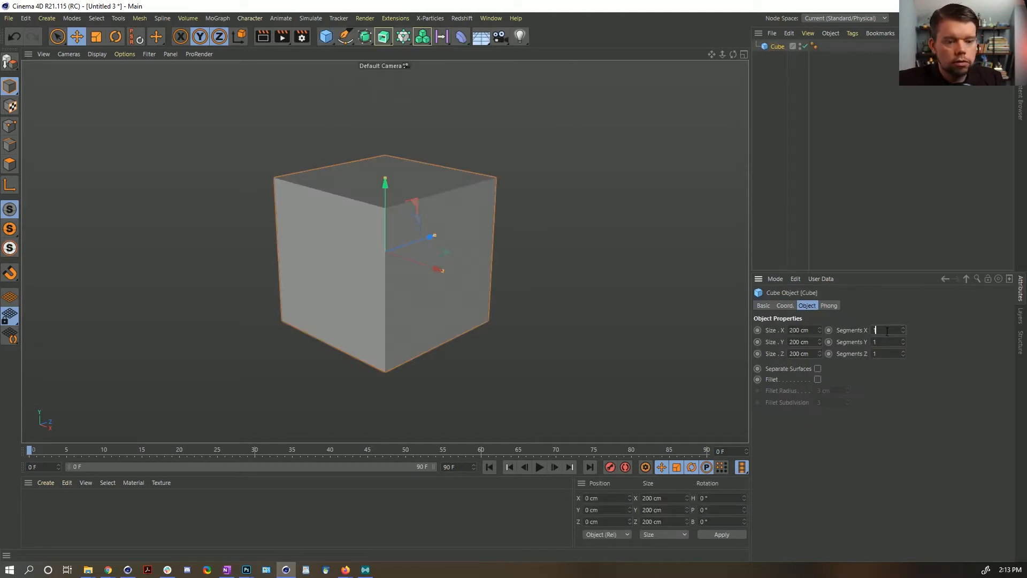
key(Return)
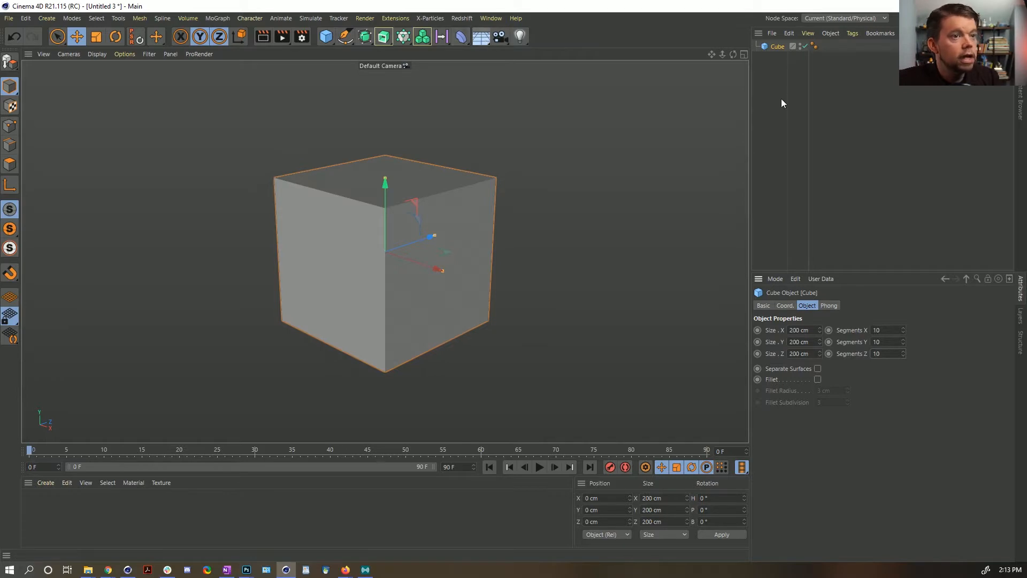
Step: Apply a Soft Body simulation tag to the cube and display the viewport shading with wireframe lines
right_click(781, 47)
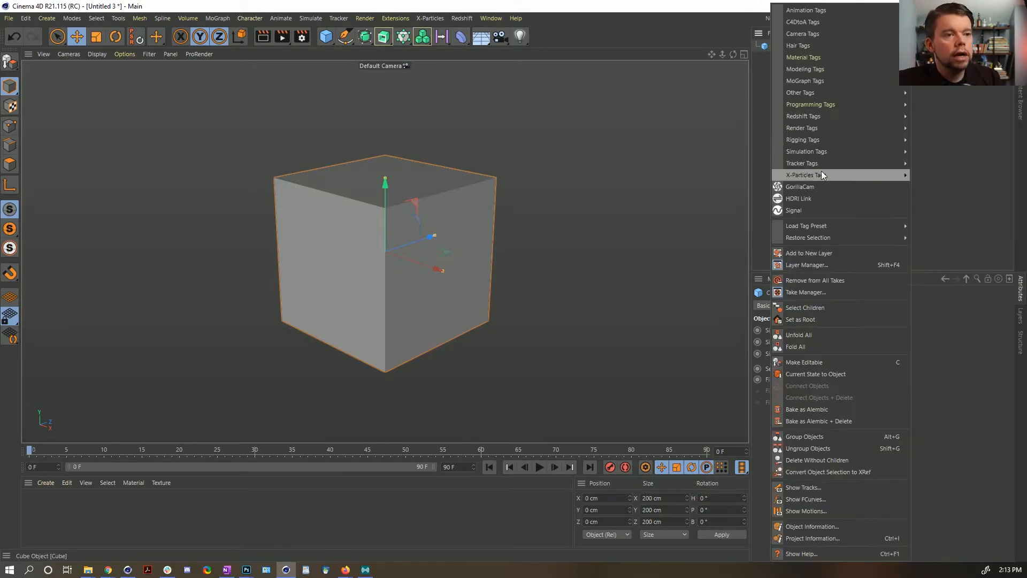
mouse_move(820, 144)
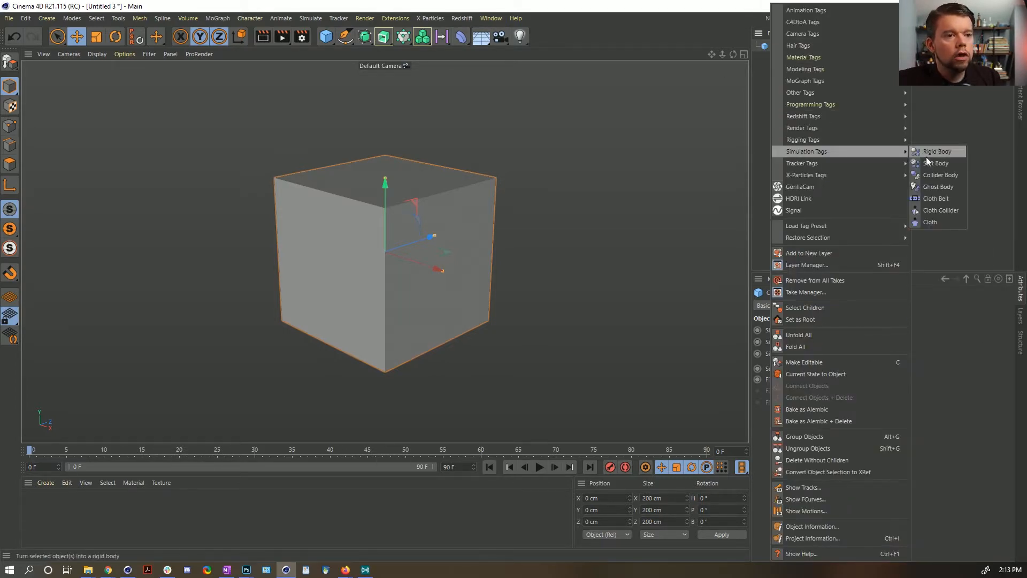
click(946, 165)
key(n)
key(b)
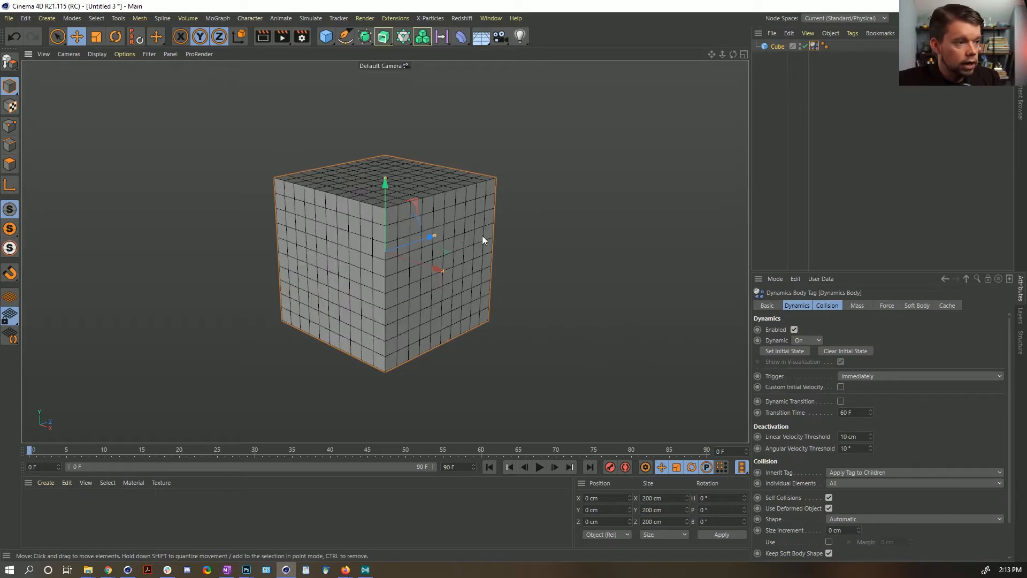
Step: Preview the cube's soft-body simulation, check the cube's coordinates, and return to the first frame
click(539, 467)
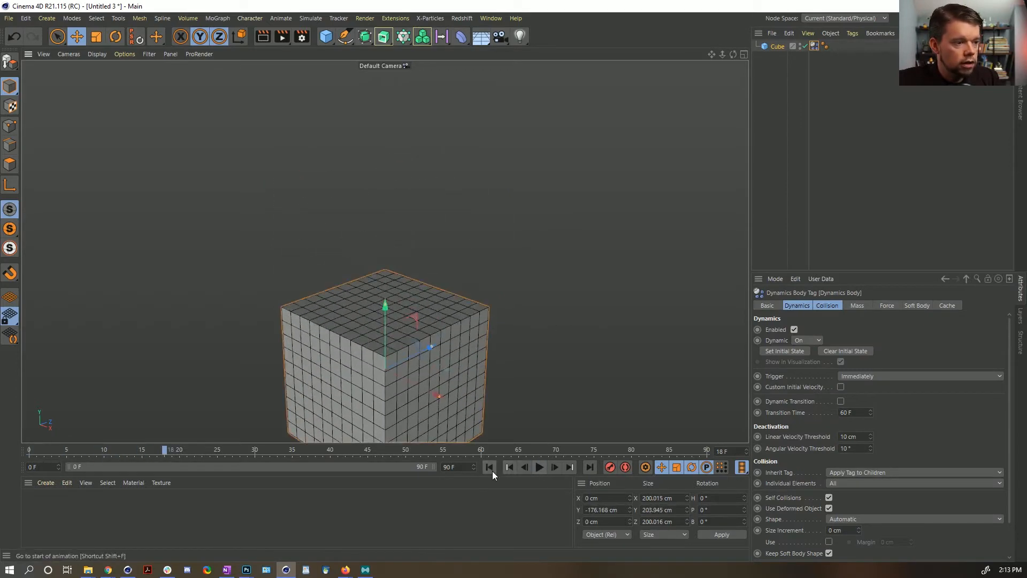
click(489, 467)
click(781, 46)
click(819, 306)
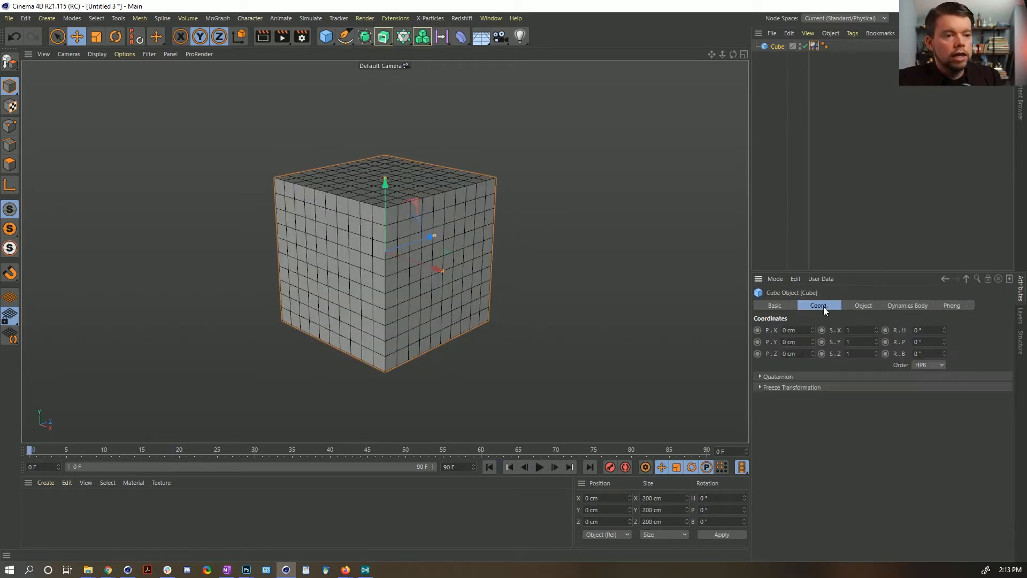
drag(426, 216, 528, 208)
key(ctrl+z)
click(539, 468)
click(541, 469)
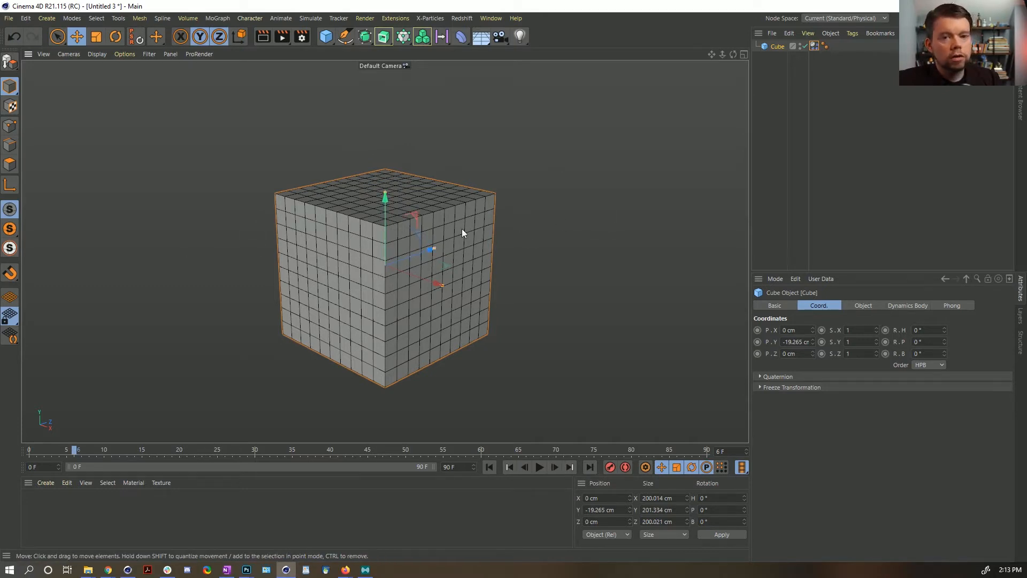
click(489, 467)
Step: Create a null object and move the cube's dynamics body tag onto it
click(47, 18)
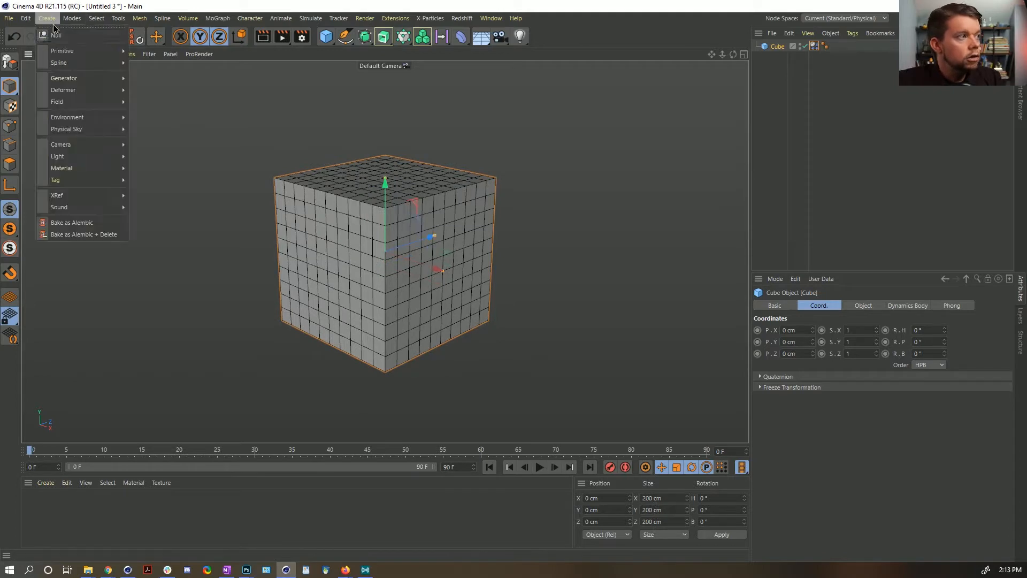
click(62, 33)
click(814, 57)
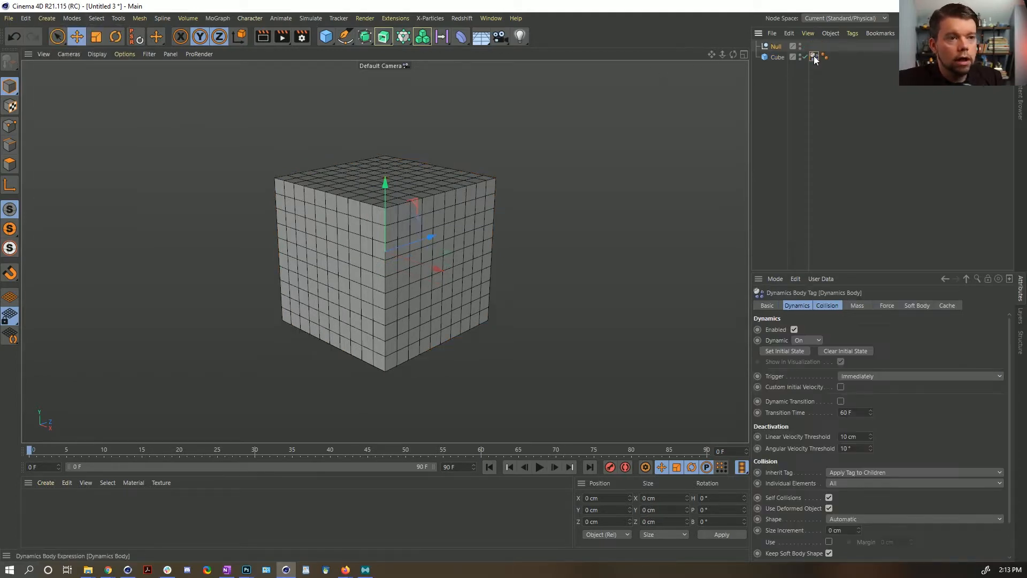
drag(816, 58, 814, 54)
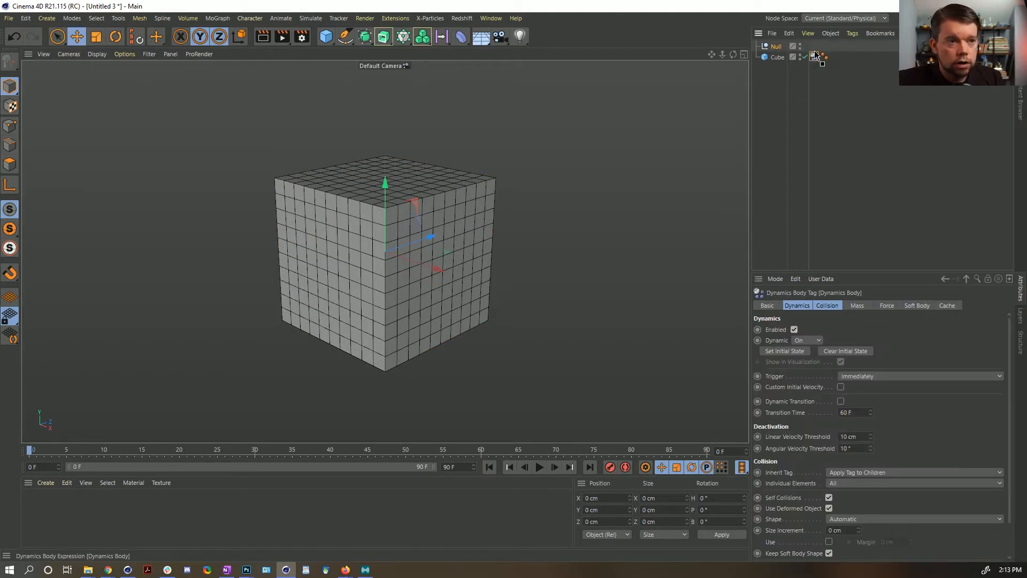
Step: Keyframe the cube's position at frame 0, and at frame 30 with the cube moved to about X 405 cm, Y 228 cm
click(778, 57)
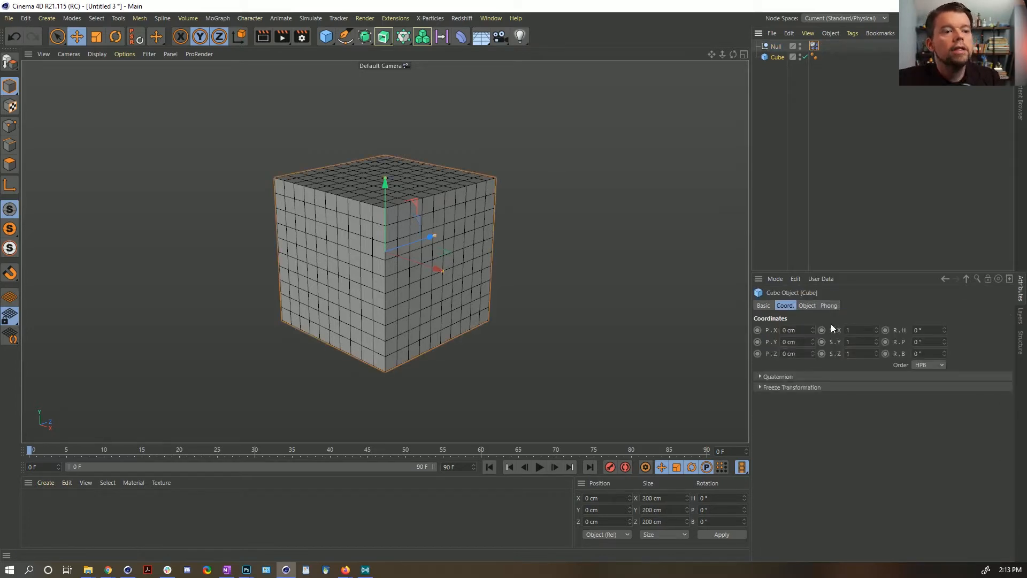
ctrl+click(758, 342)
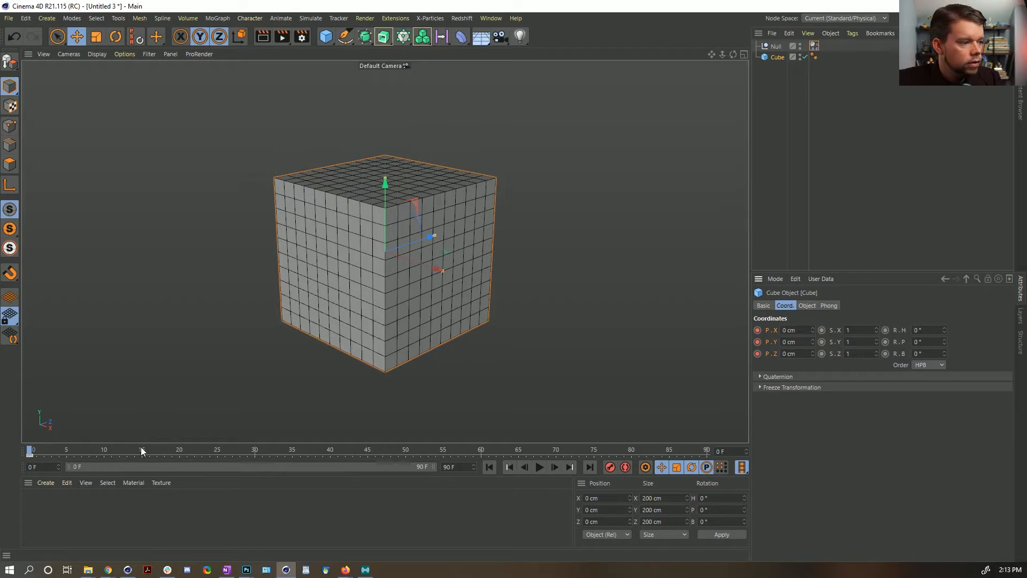
drag(141, 451, 256, 452)
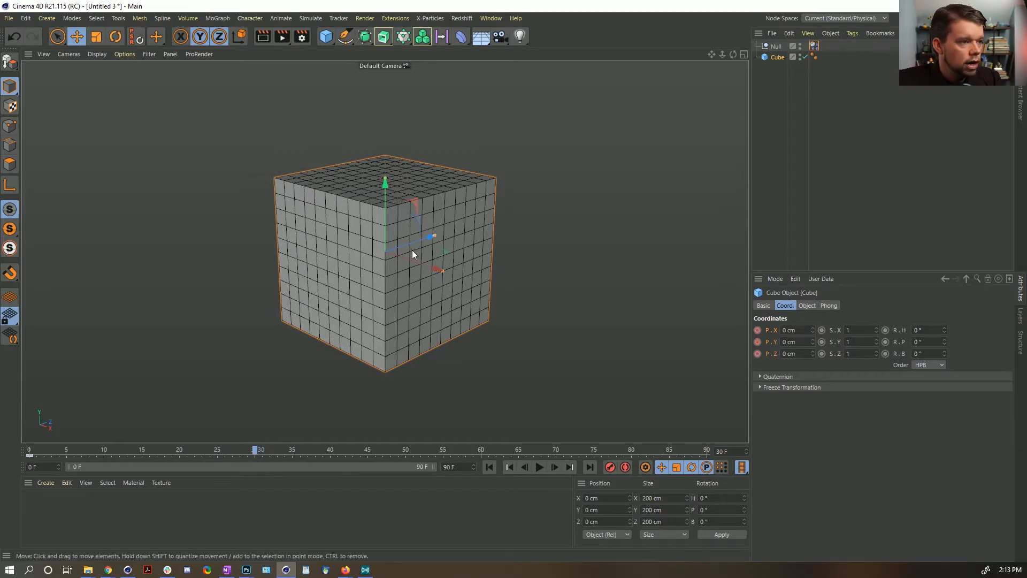
alt+drag(402, 226, 442, 233)
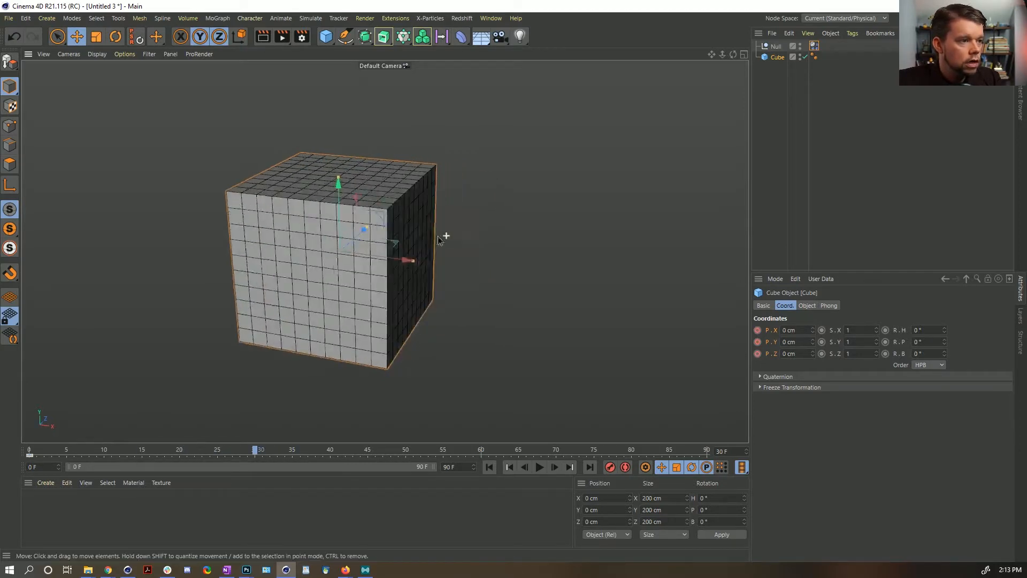
alt+right_drag(442, 233, 417, 225)
drag(422, 216, 654, 111)
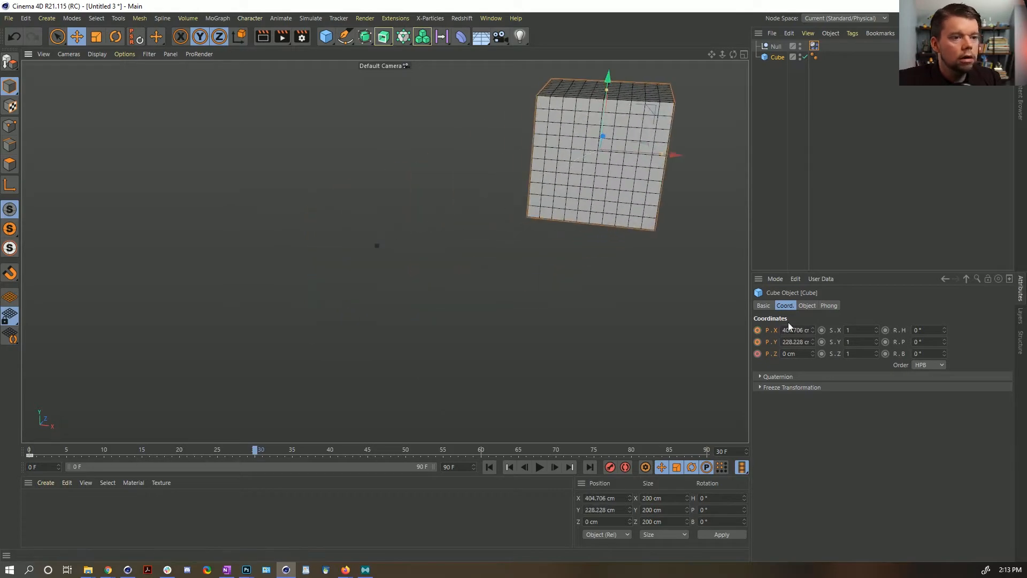
ctrl+click(757, 342)
Step: Keyframe the cube's position at frame 50 with the cube moved to about Y 465 cm, Z -1173 cm
click(409, 452)
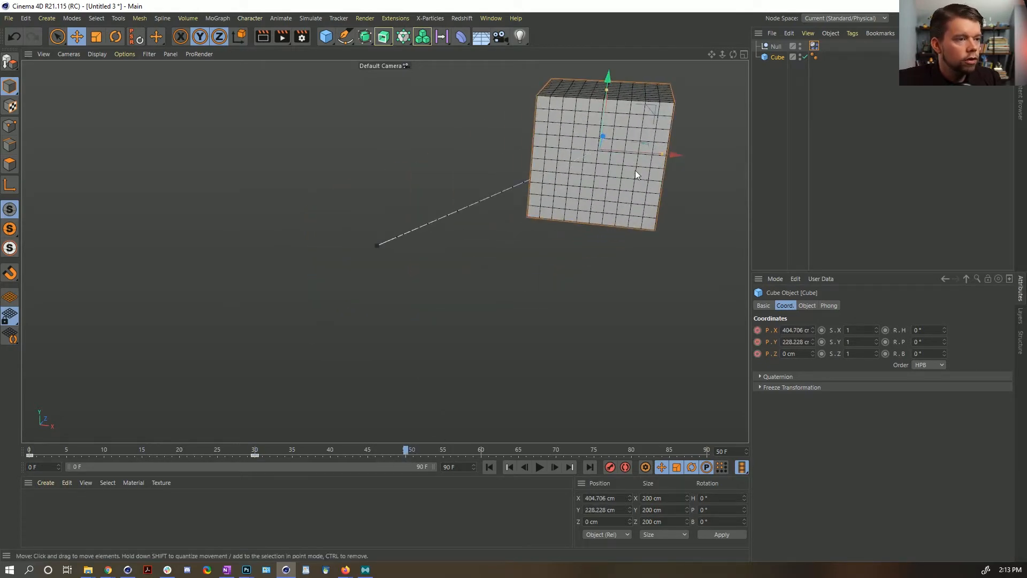
drag(618, 140, 228, 127)
scroll(373, 209, down, 10)
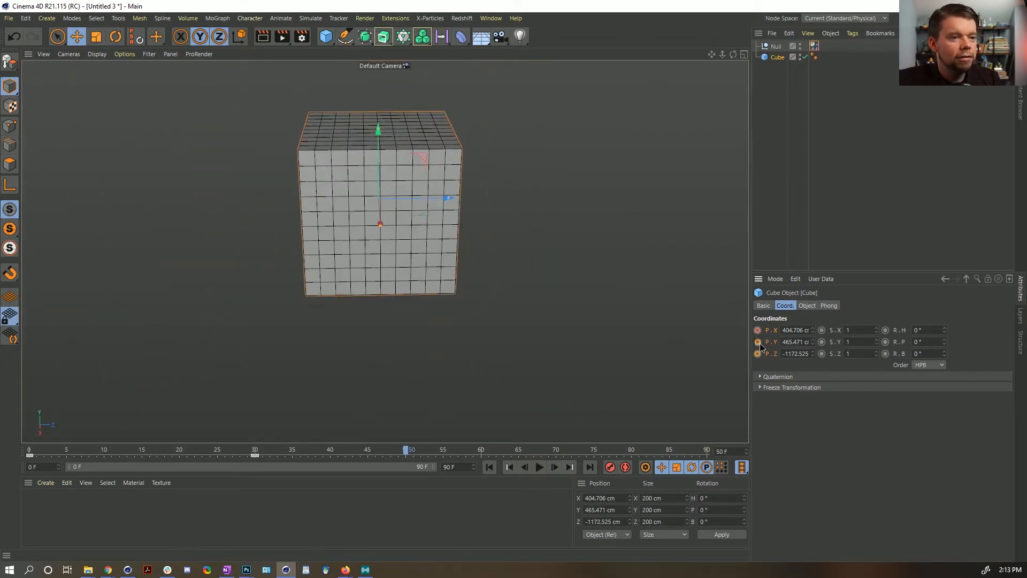
Step: Keyframe the cube's position at frame 75 with the cube moved to about Y 535 cm, Z -844 cm
click(594, 452)
drag(390, 337, 594, 300)
click(757, 342)
click(758, 353)
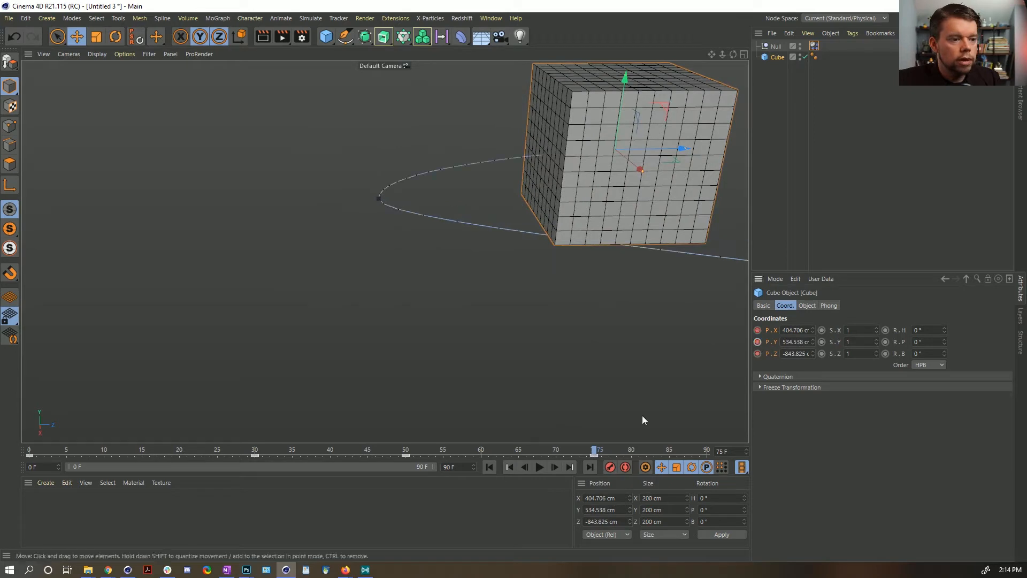
Step: Keyframe the cube's position at frame 90 with X, Y and Z all at 0 cm
drag(263, 452, 771, 462)
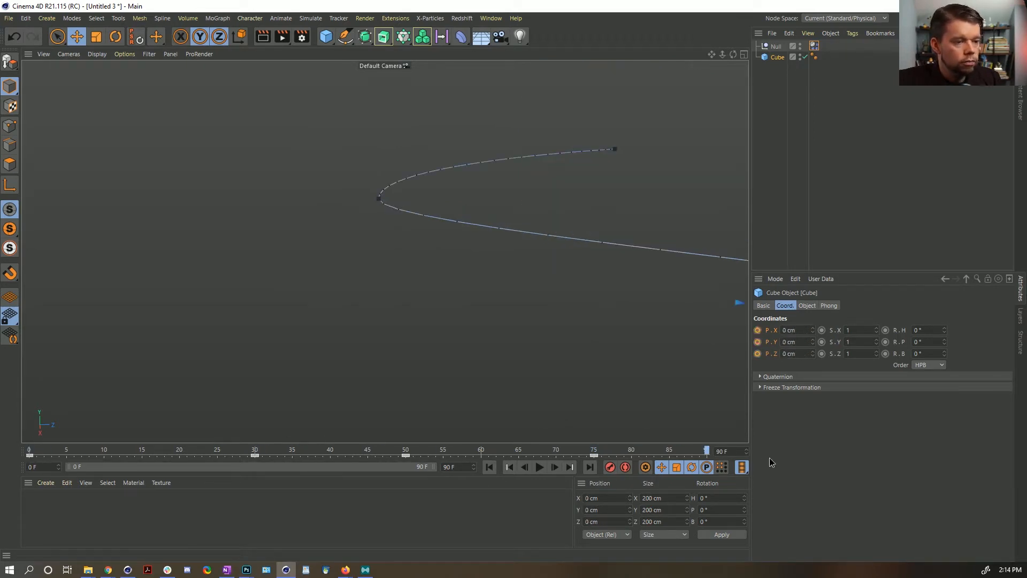
click(757, 342)
alt+drag(612, 250, 701, 251)
alt+drag(435, 221, 381, 208)
alt+middle_drag(423, 206, 499, 252)
alt+drag(499, 252, 385, 247)
Step: Play the cube's keyframed position animation from the first frame and rewind it
click(510, 467)
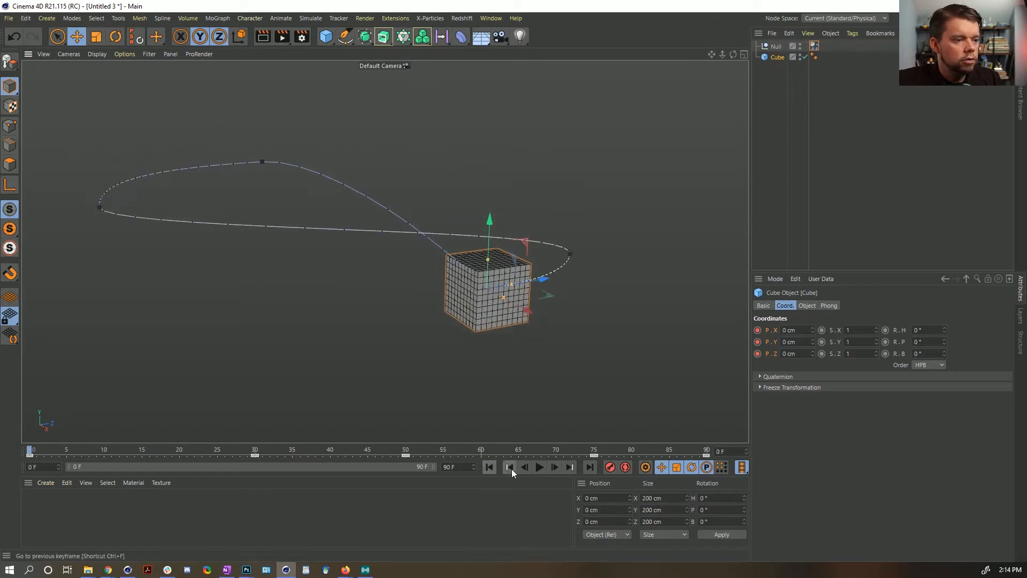
click(539, 467)
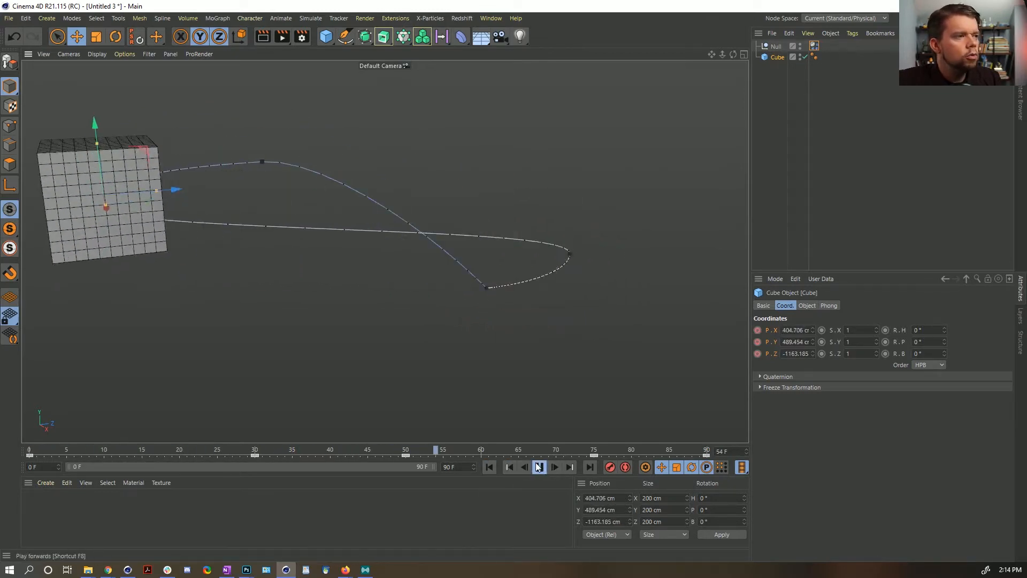
click(539, 467)
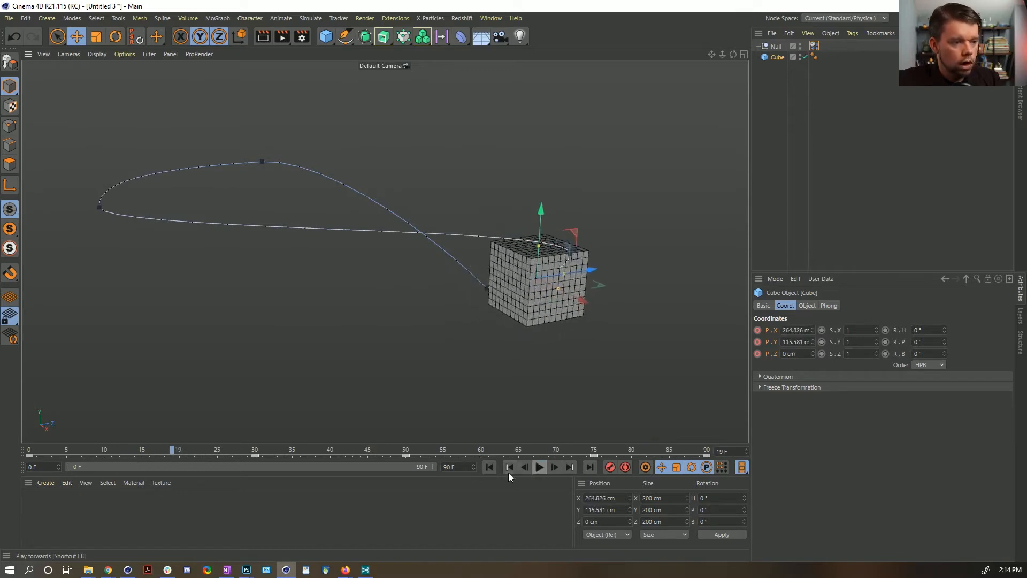
click(489, 467)
Step: Move the dynamics body tag from the null back onto the cube, preview the simulation, and rewind to the first frame
drag(815, 57, 825, 57)
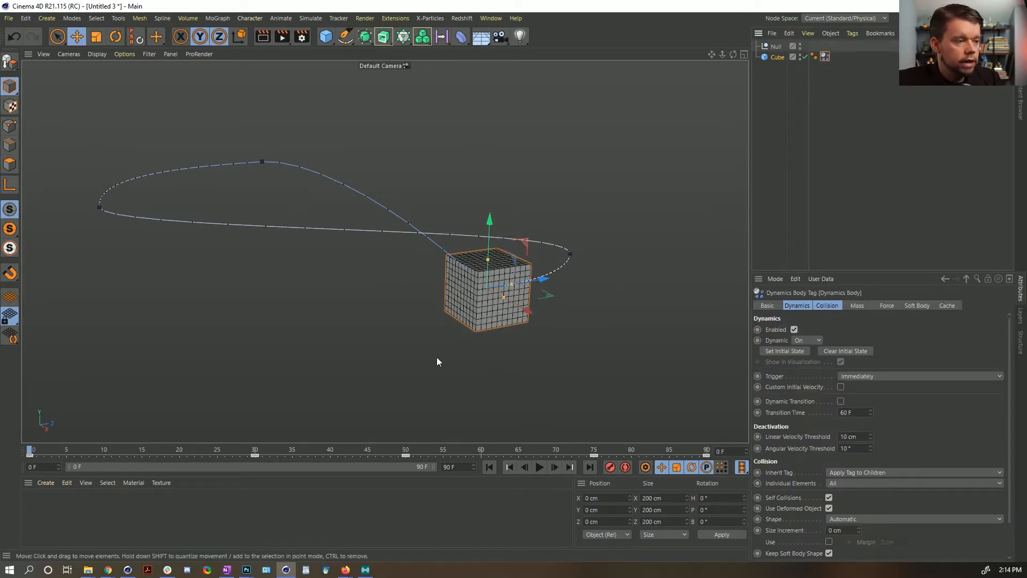
click(540, 468)
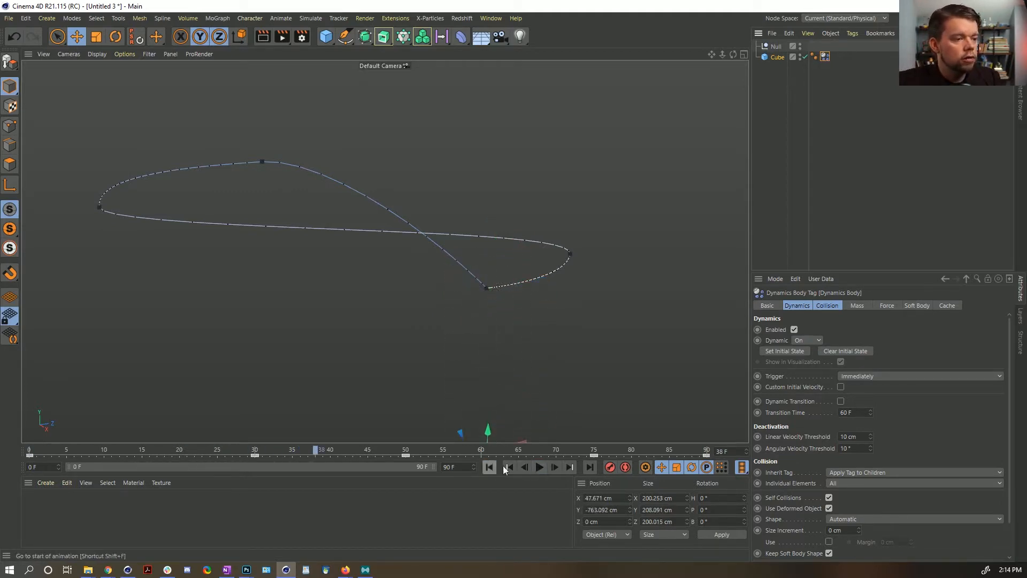
click(540, 467)
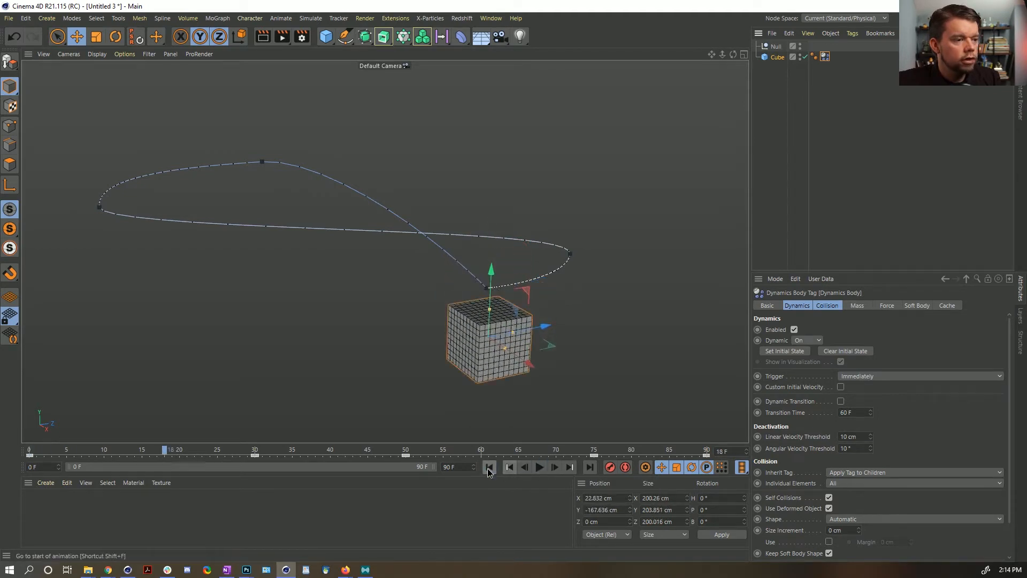
click(489, 467)
click(538, 467)
click(539, 468)
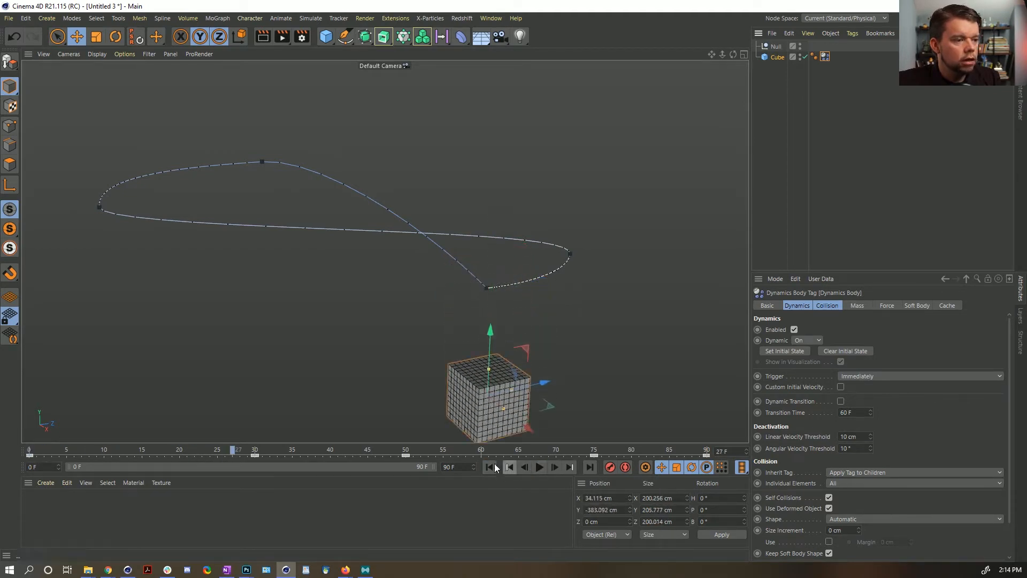
click(489, 467)
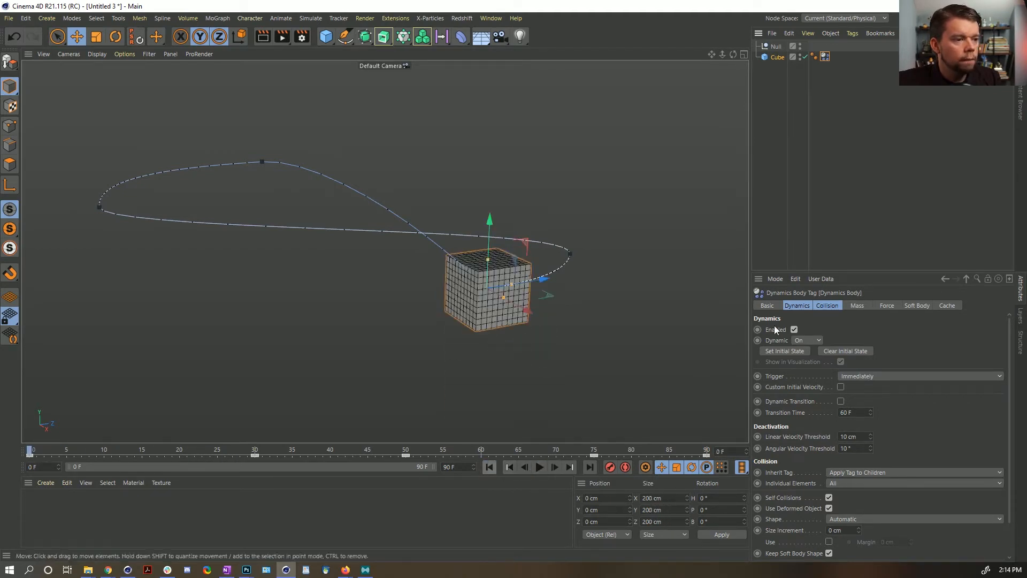
Step: Set the dynamics body tag's Follow Position force to 5 and play the simulation
click(858, 306)
click(887, 305)
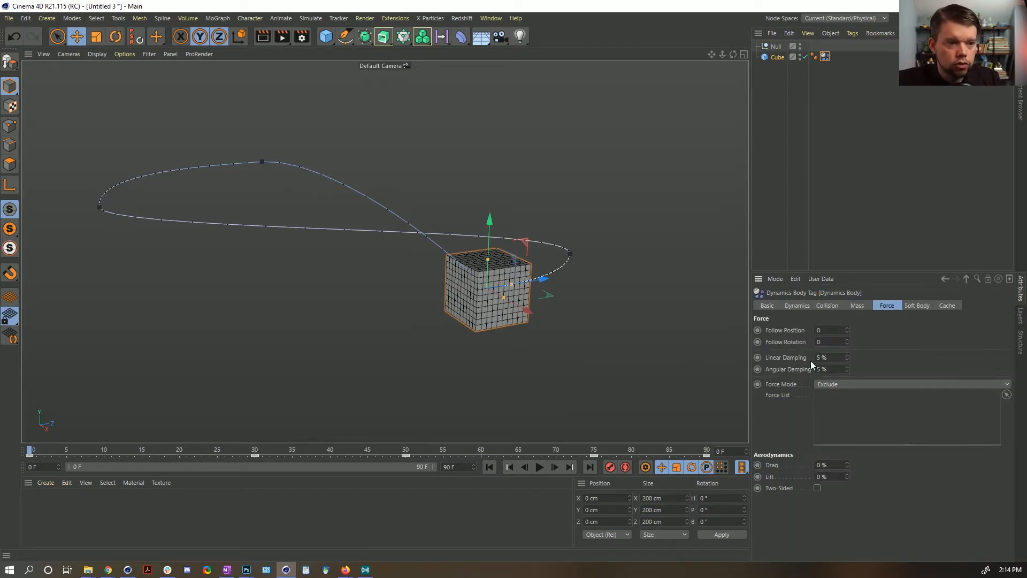
double_click(835, 330)
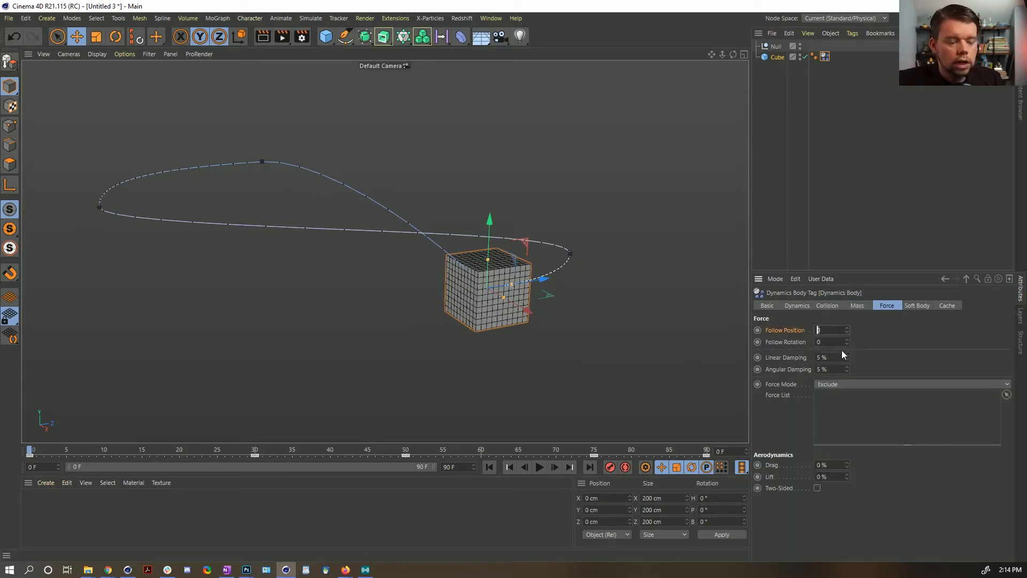
text(5)
key(Return)
click(539, 467)
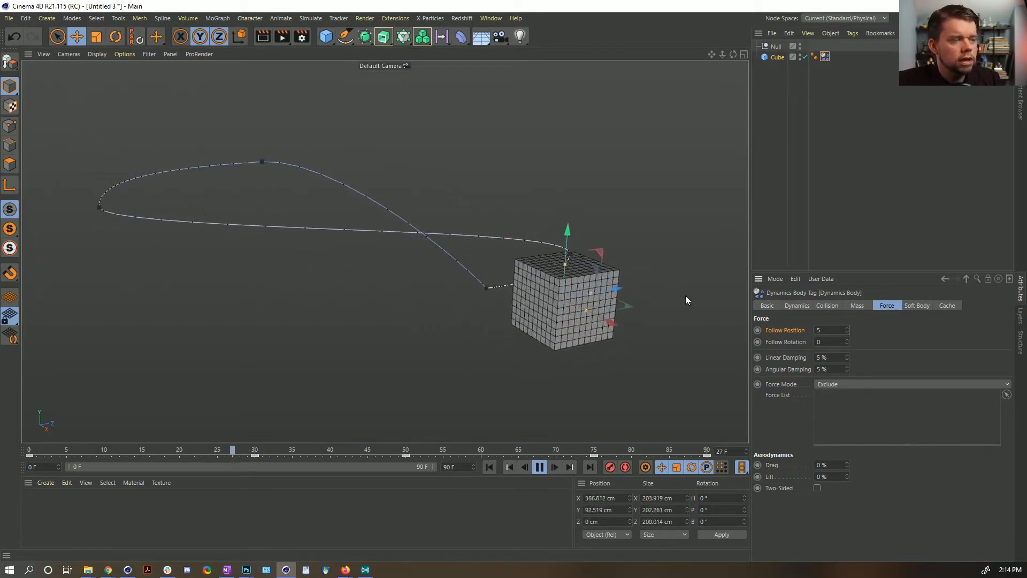
Step: Add a sphere and position it in the cube's path at about X 306 cm, Y 501 cm, Z -568 cm
drag(326, 38, 531, 70)
drag(509, 248, 359, 104)
alt+drag(406, 197, 499, 207)
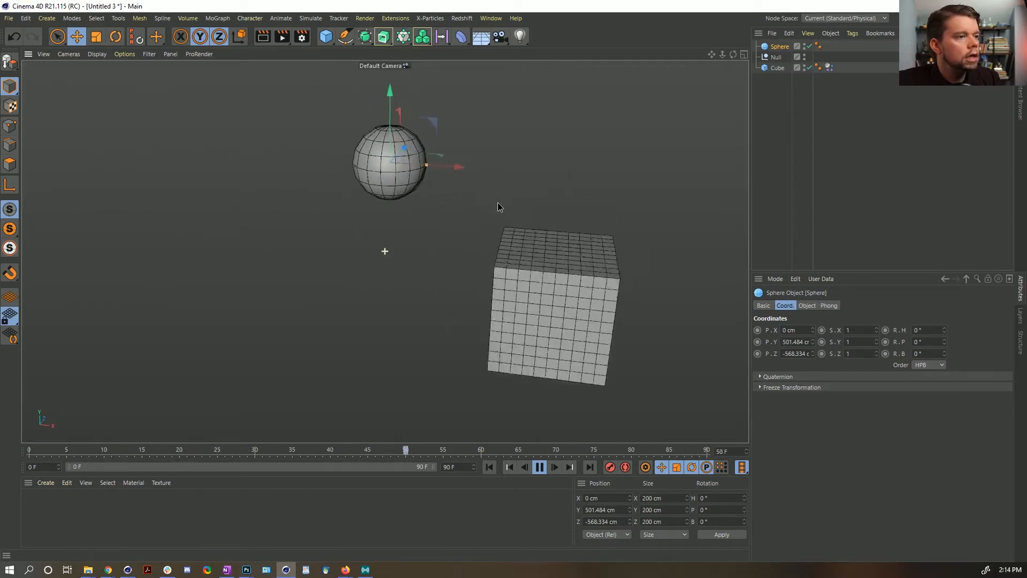
drag(467, 167, 586, 167)
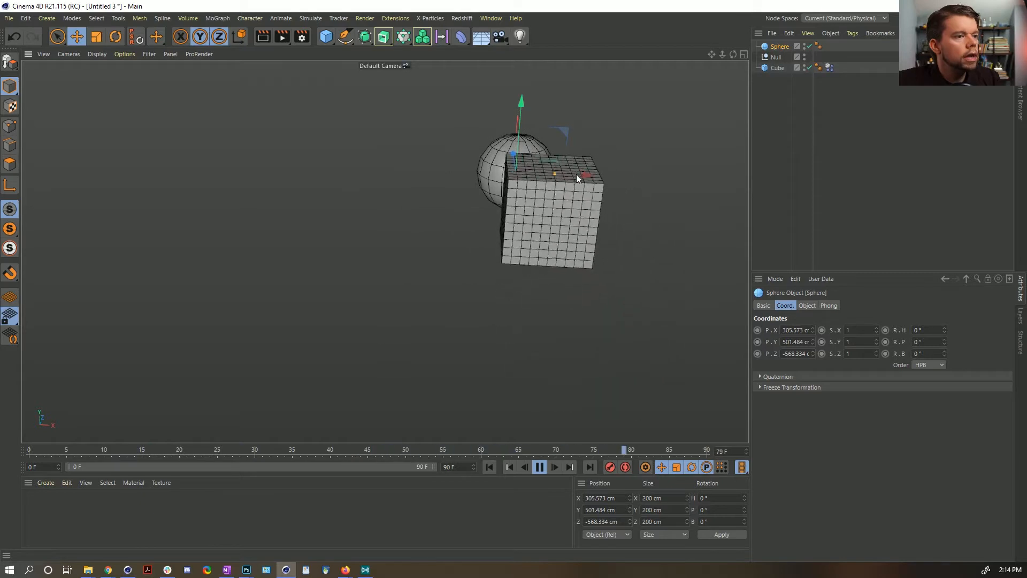
Step: Add a Collider Body simulation tag to the sphere
alt+drag(511, 179, 375, 174)
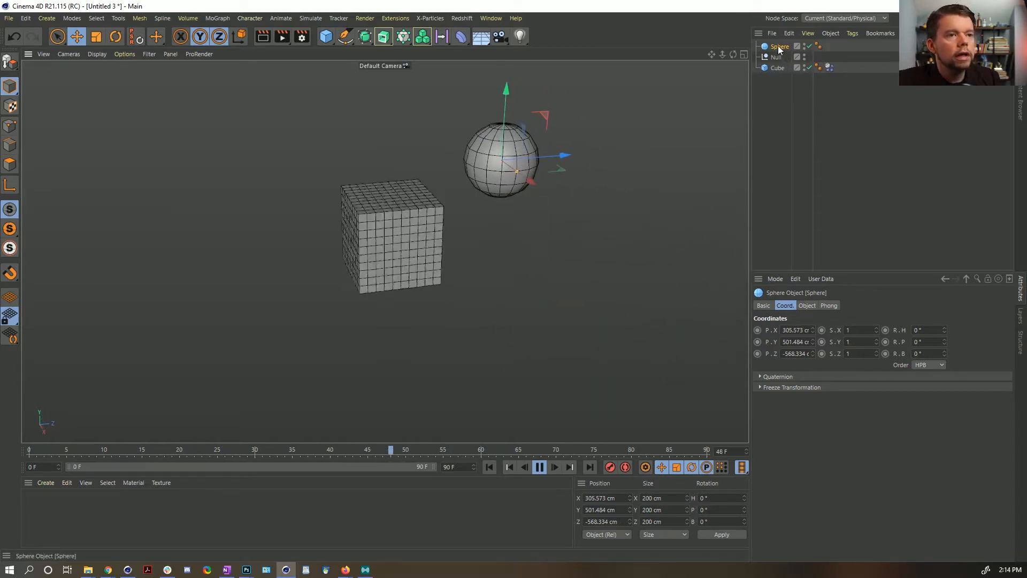
right_click(779, 108)
mouse_move(822, 151)
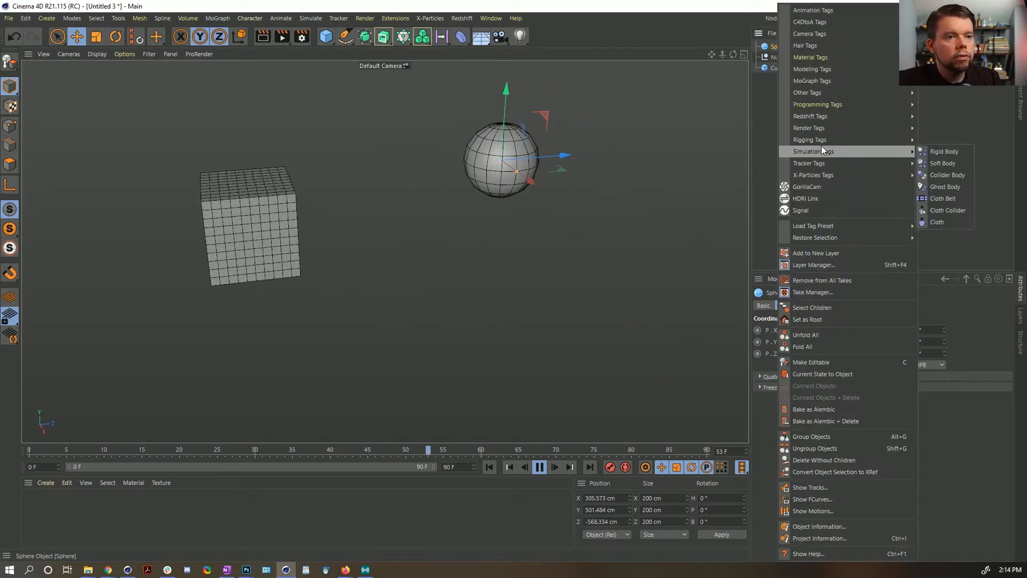
click(967, 175)
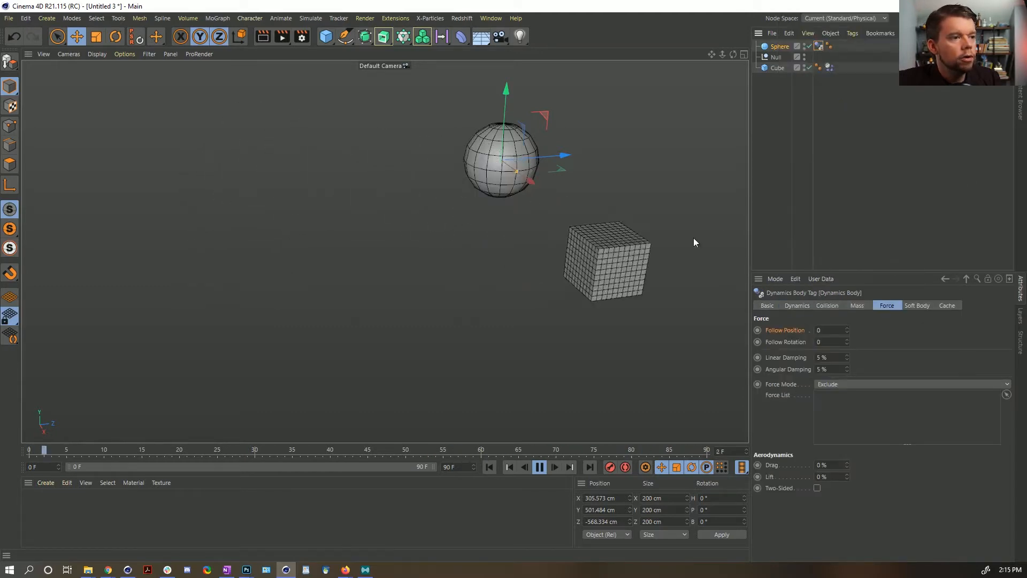
Step: Create a red material with H 0°, S 100% and V 80%, and apply it to the sphere
click(88, 516)
double_click(88, 515)
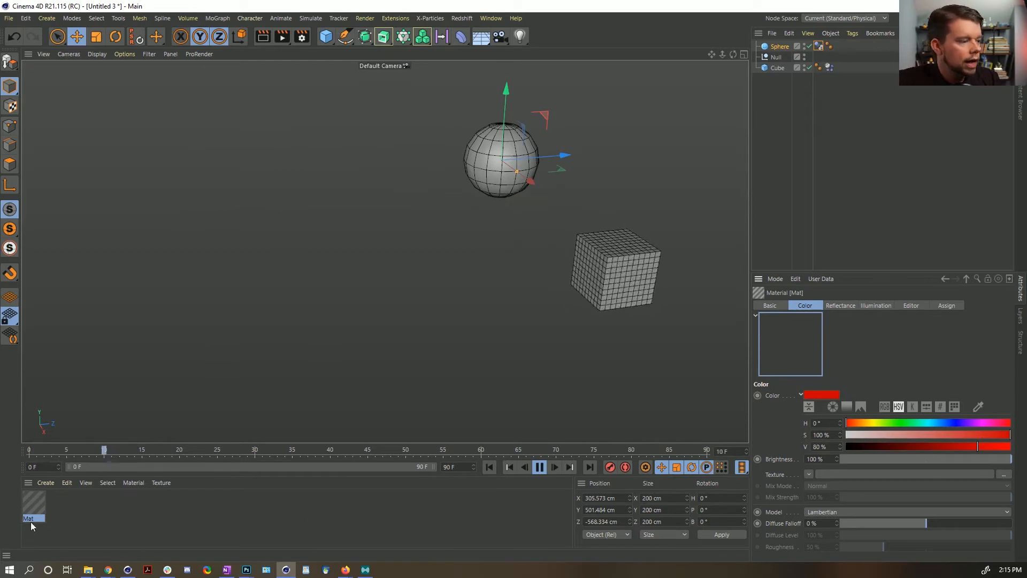
drag(40, 500, 513, 143)
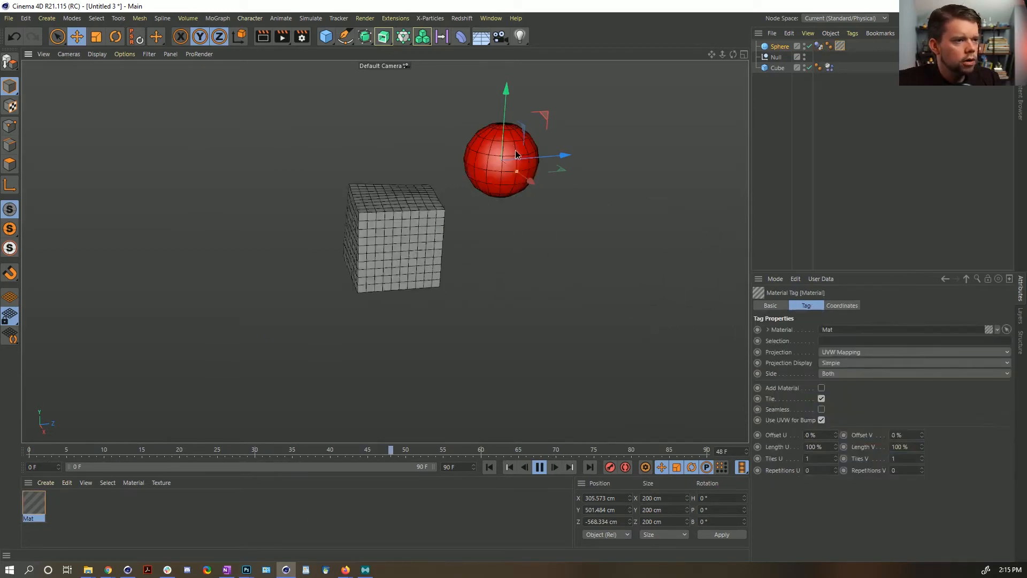
alt+middle_drag(512, 143, 414, 155)
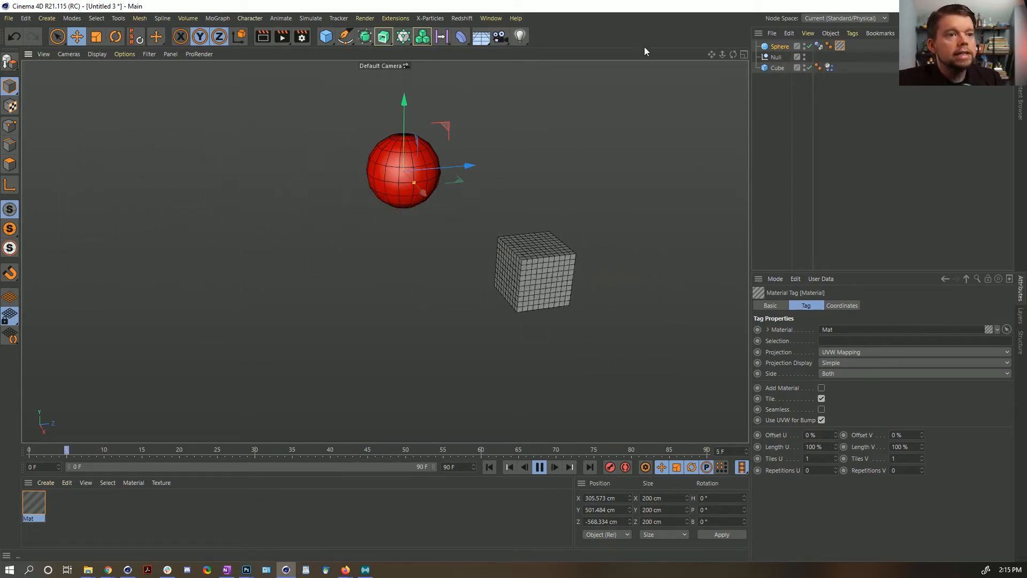
Step: Review the Collision, Mass and Force settings of the cube's dynamics body tag, and stop and rewind the simulation
click(829, 67)
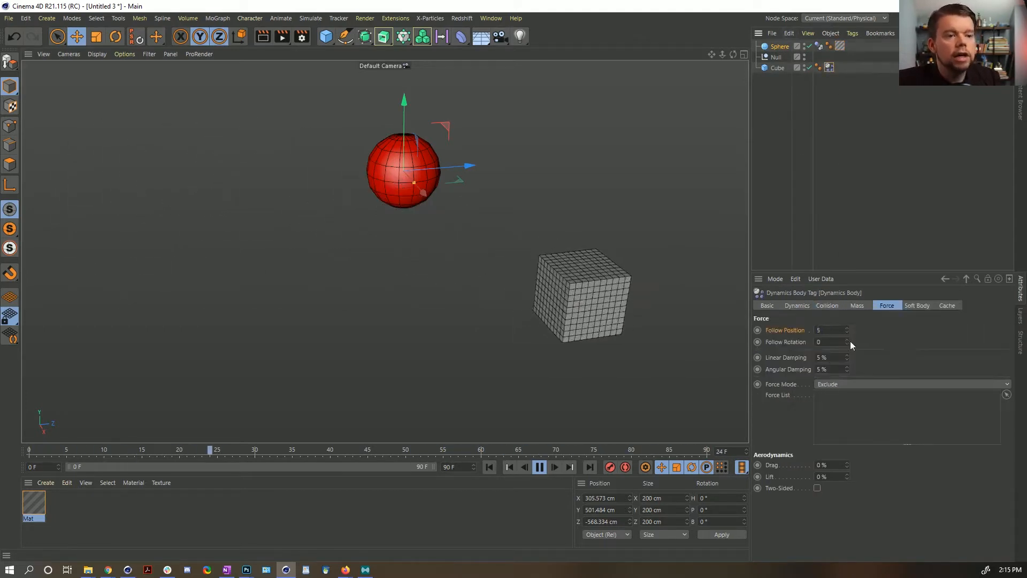
click(826, 306)
click(857, 305)
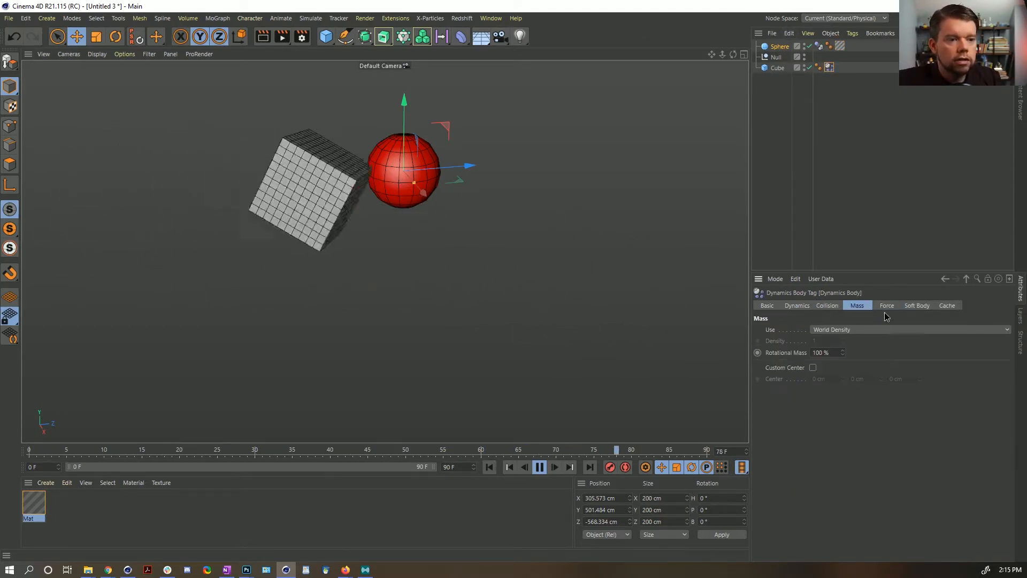
click(886, 306)
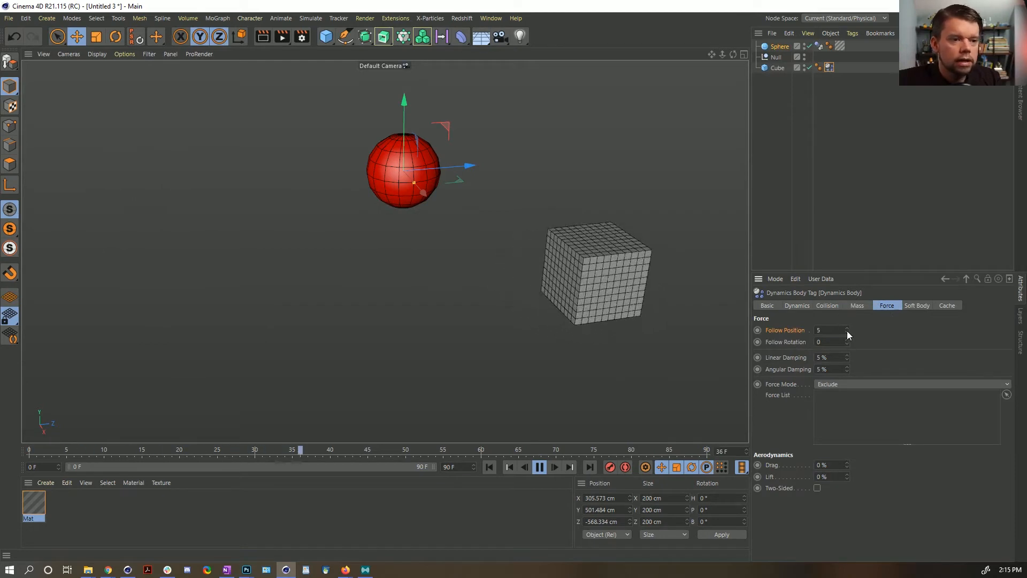
click(540, 468)
click(491, 469)
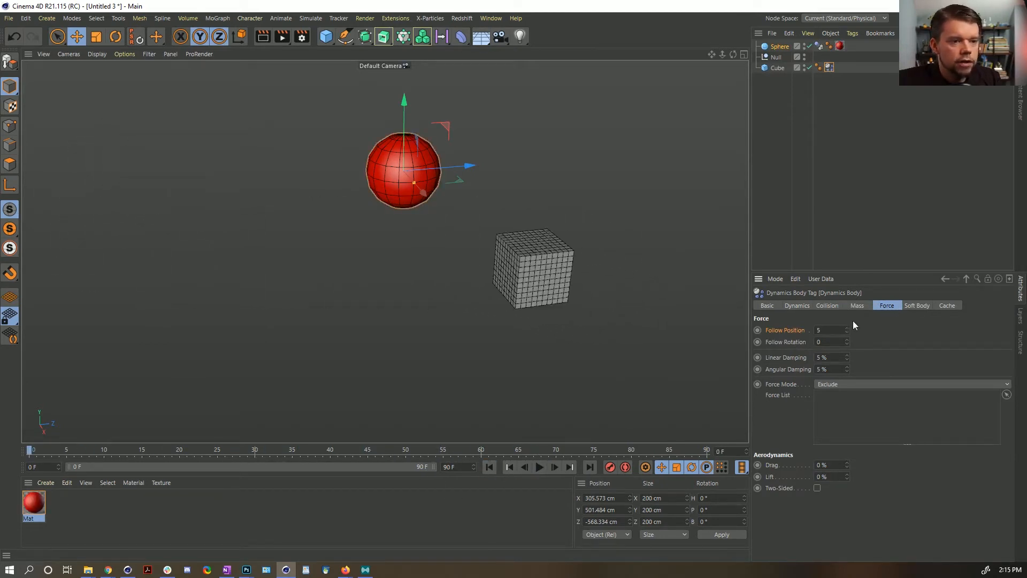
Step: Set the trigger of the cube's dynamics body tag to At Velocity Peak
click(826, 305)
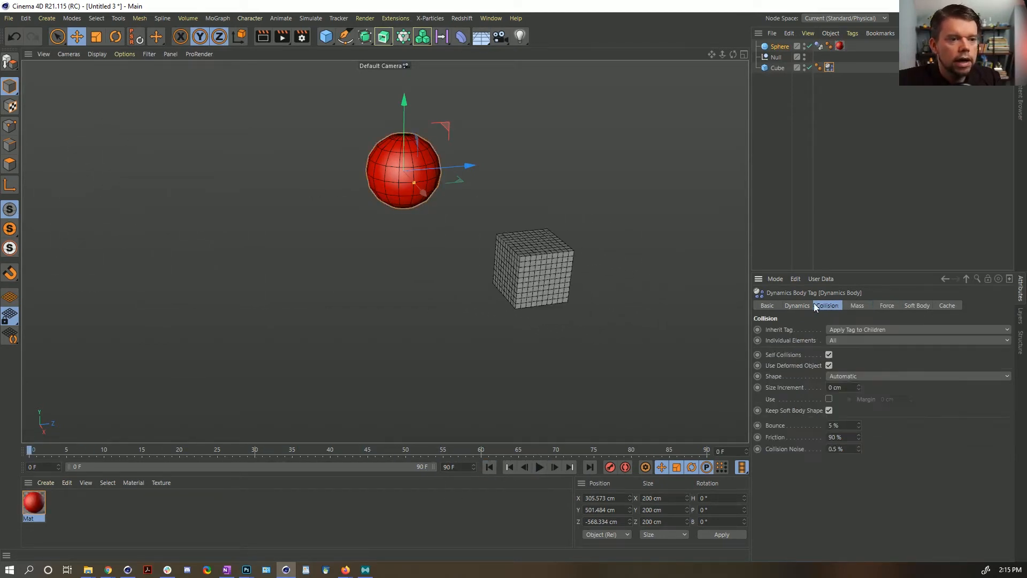
click(835, 377)
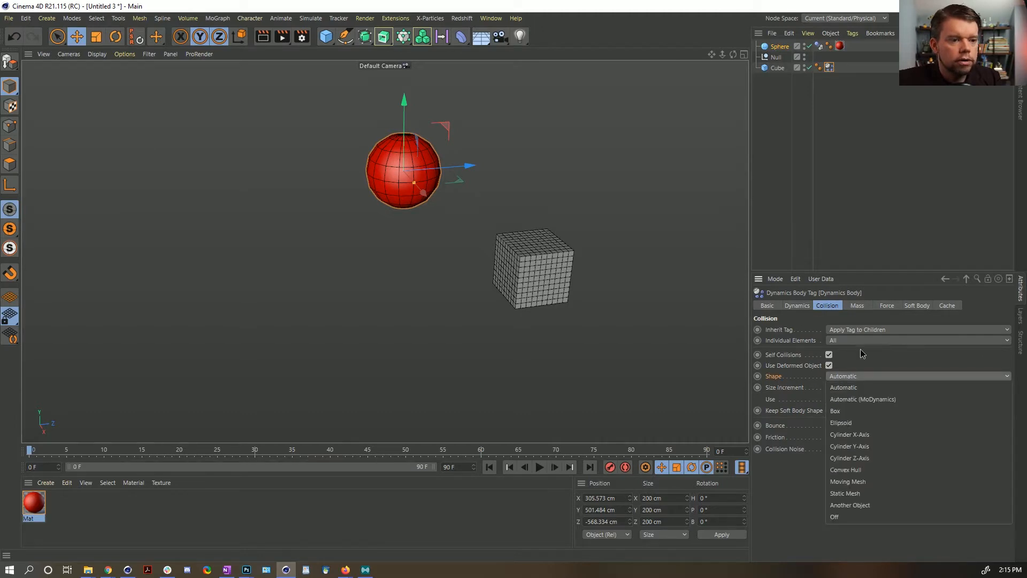
click(835, 379)
click(796, 305)
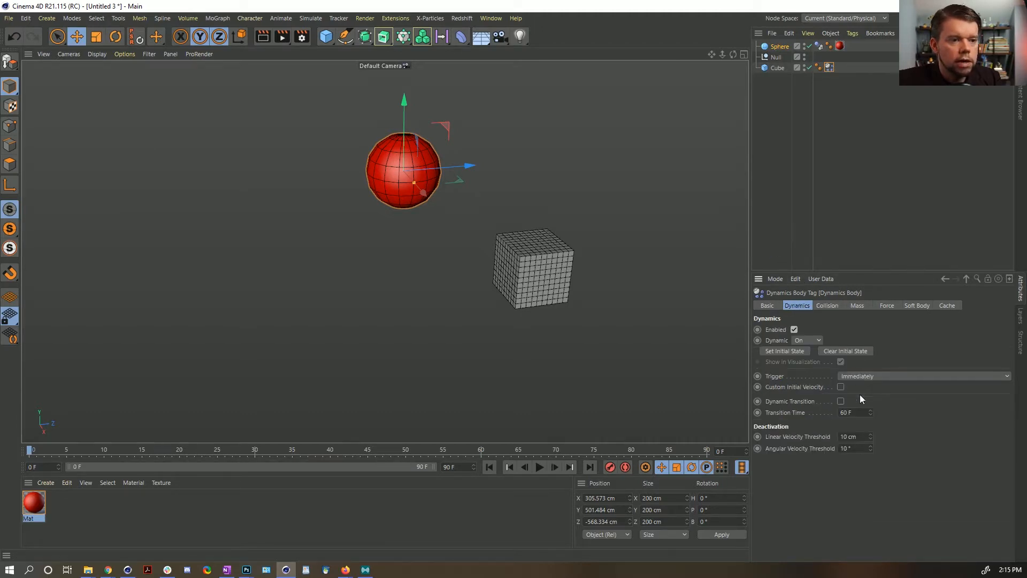
click(868, 374)
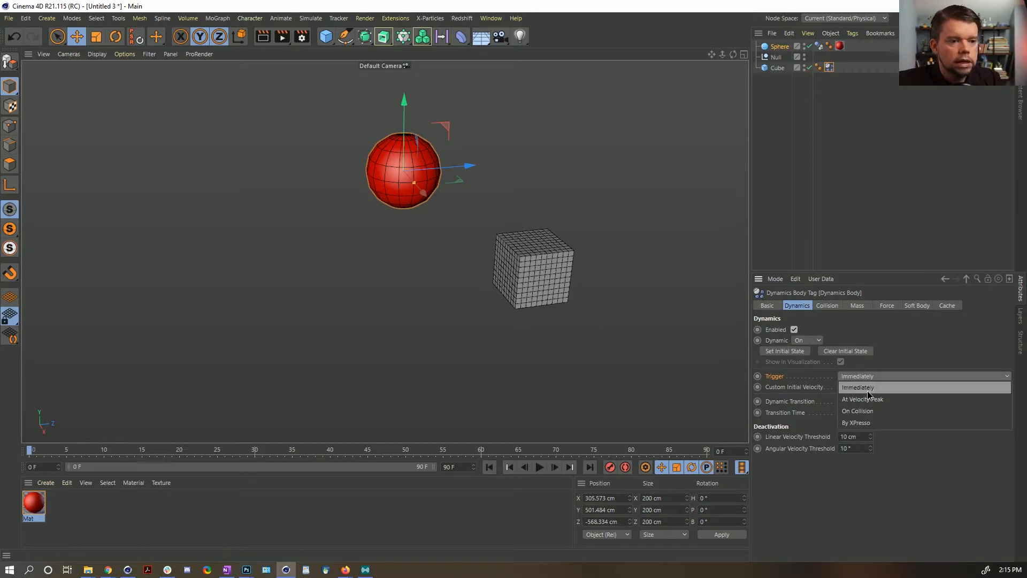
click(851, 396)
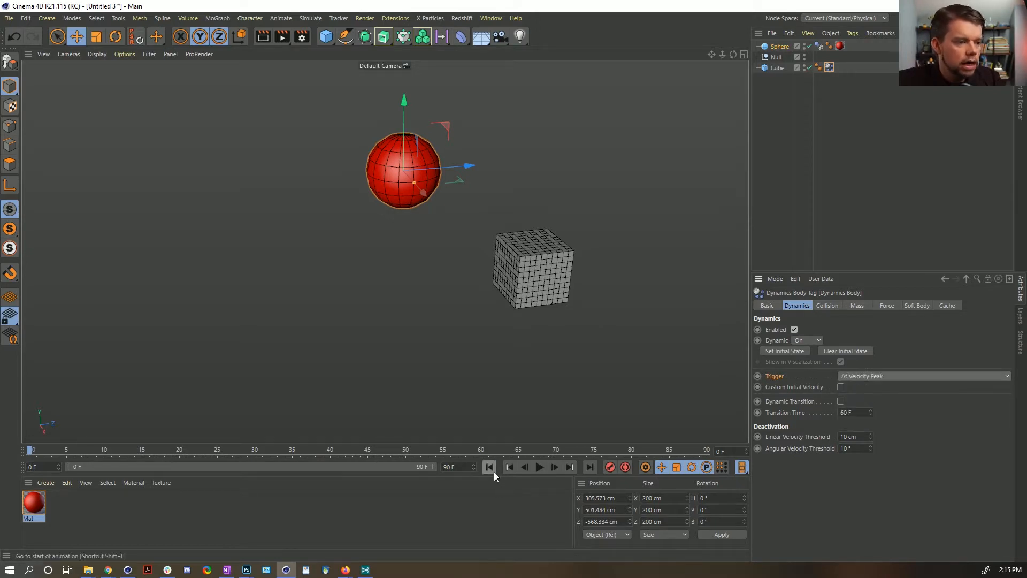
Step: Play the simulation with the new trigger, select the cube to show its motion path, and rewind to the first frame
click(538, 467)
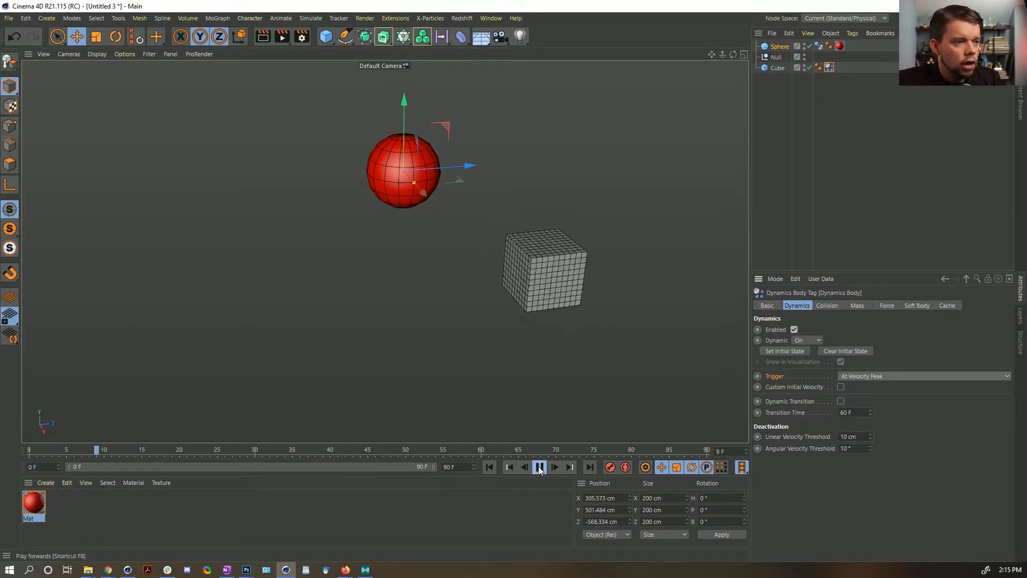
click(539, 467)
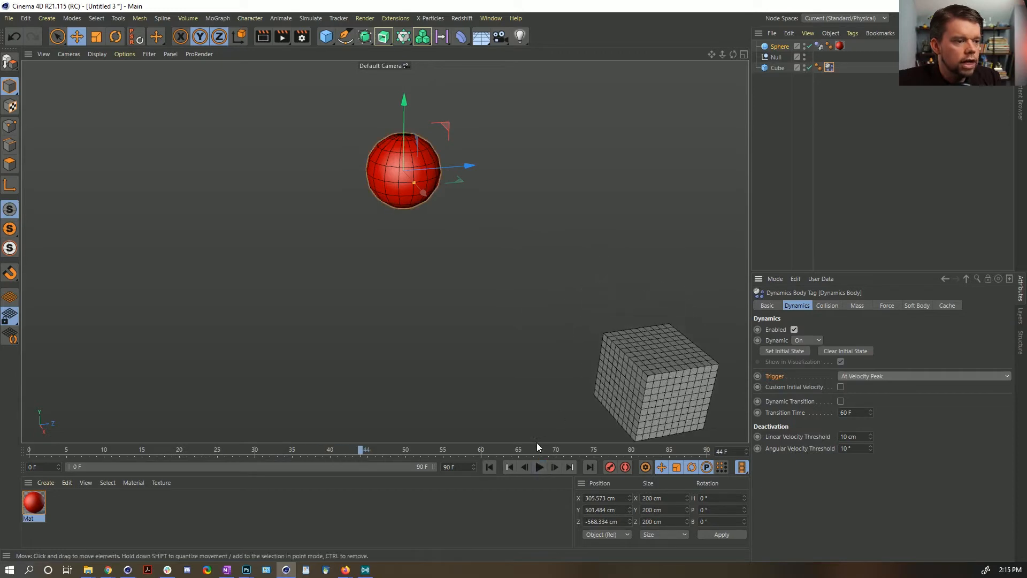
click(539, 467)
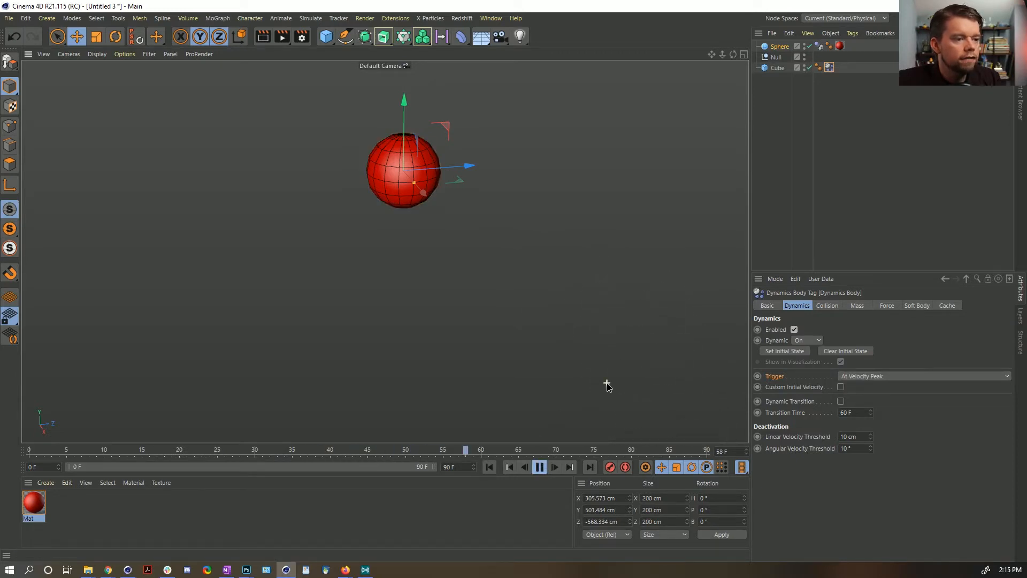
click(779, 68)
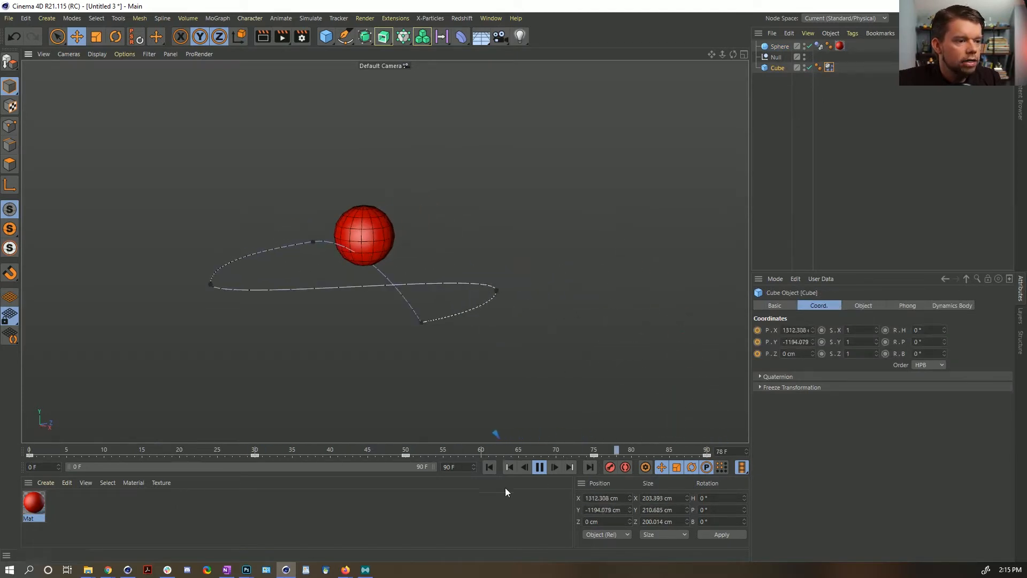
click(490, 467)
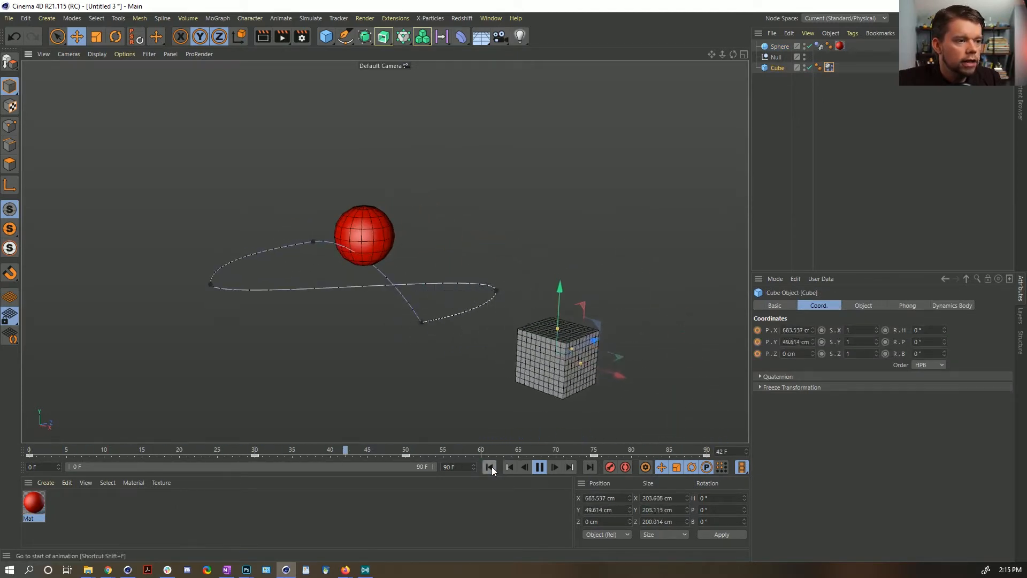
click(540, 466)
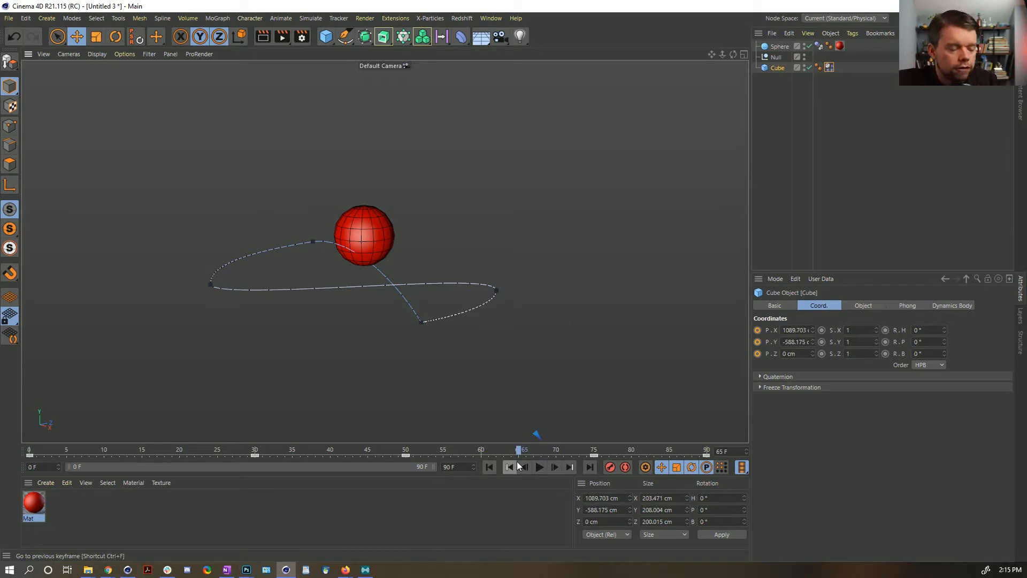
click(489, 466)
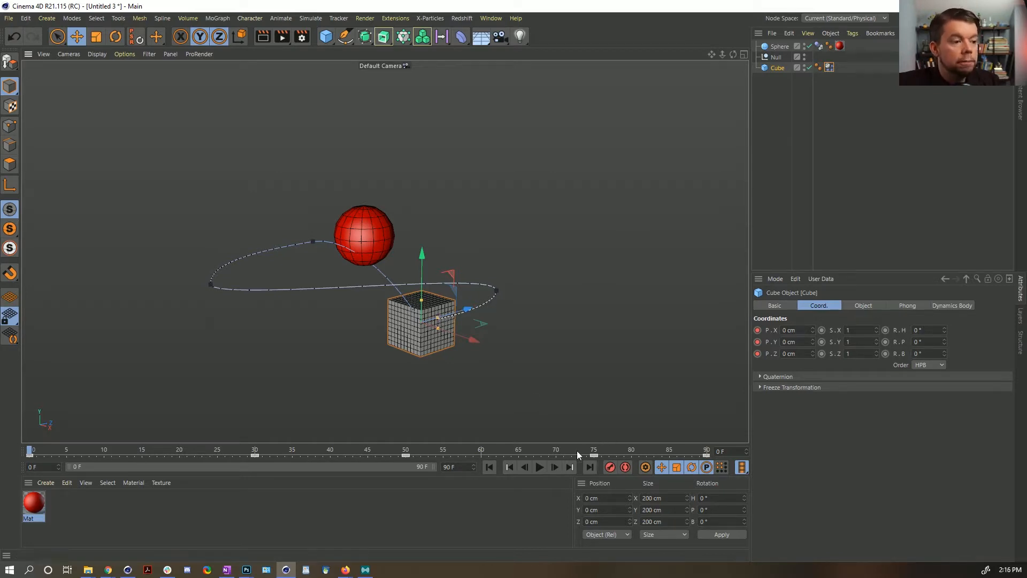
Step: Replay the simulation twice from the first frame to compare the cube's motion with its keyframed path, and rewind
click(539, 467)
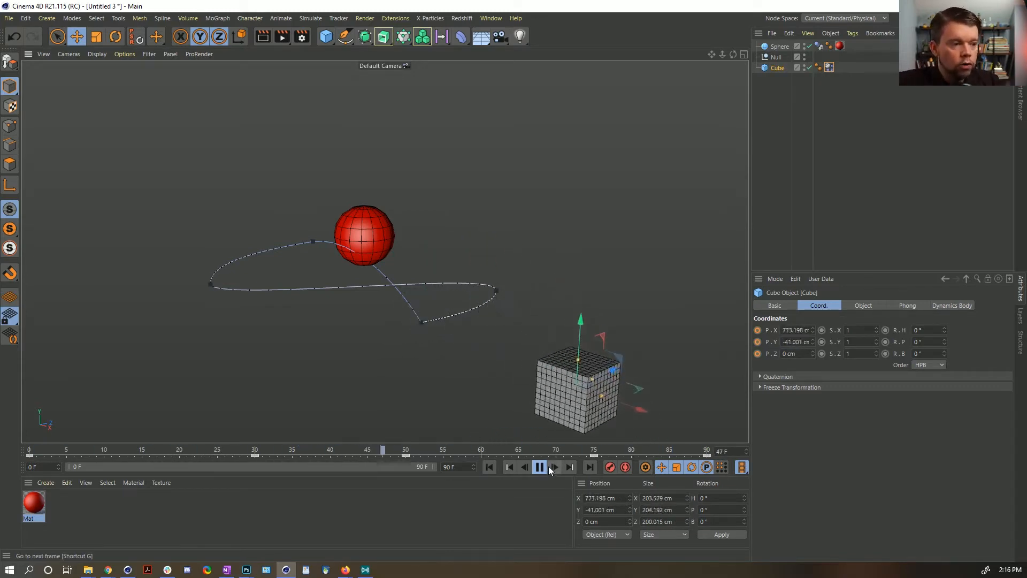
click(541, 467)
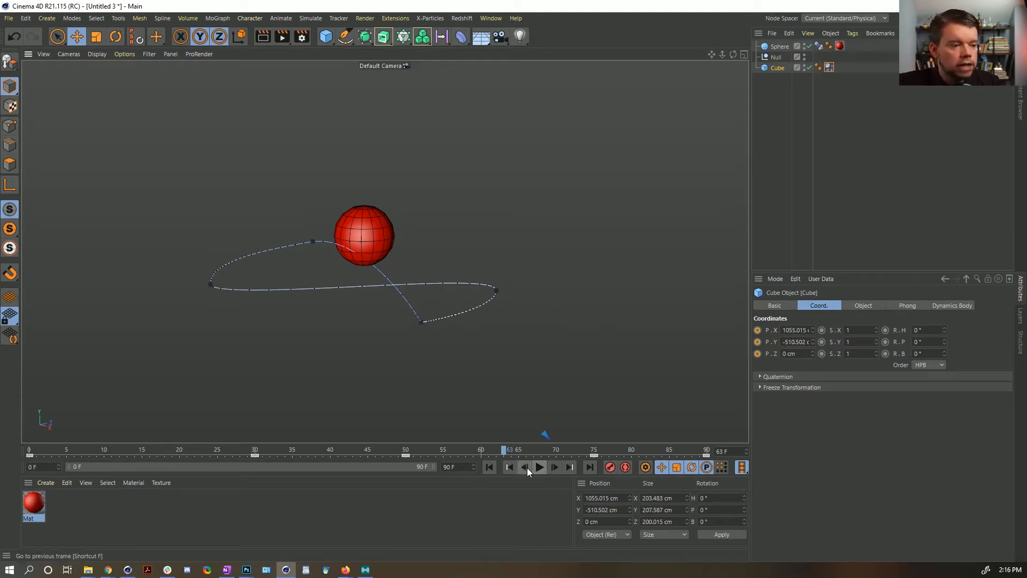
click(490, 467)
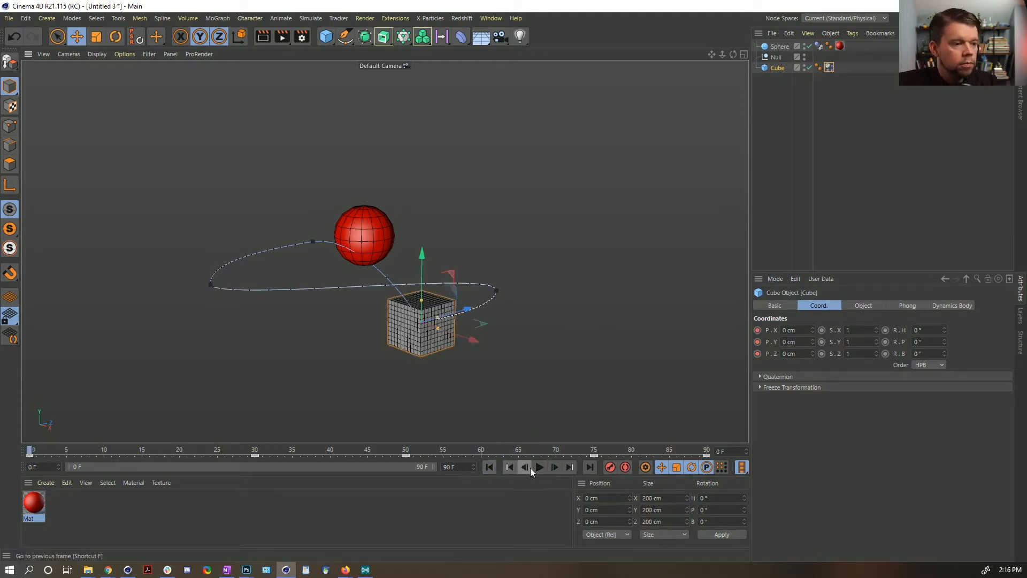
click(540, 467)
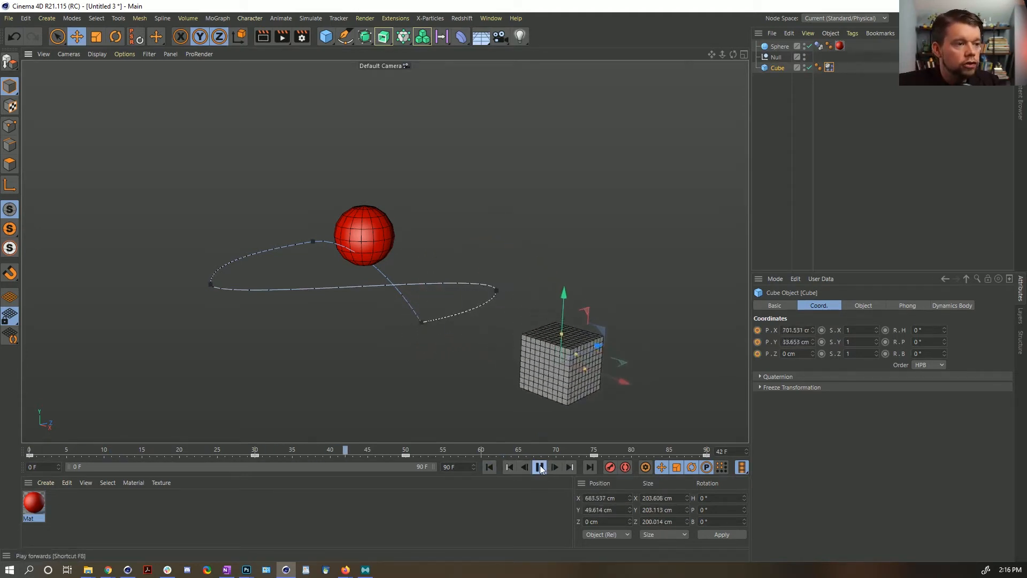
click(541, 467)
click(489, 467)
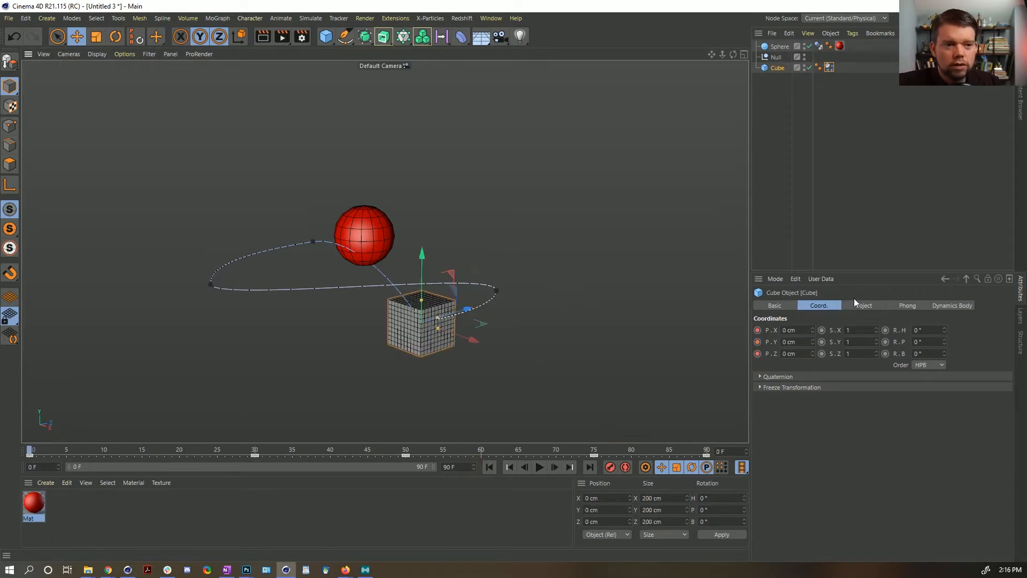
Step: Reopen the settings of the cube's dynamics body tag and view the scene from another angle
click(828, 67)
alt+drag(490, 268, 452, 290)
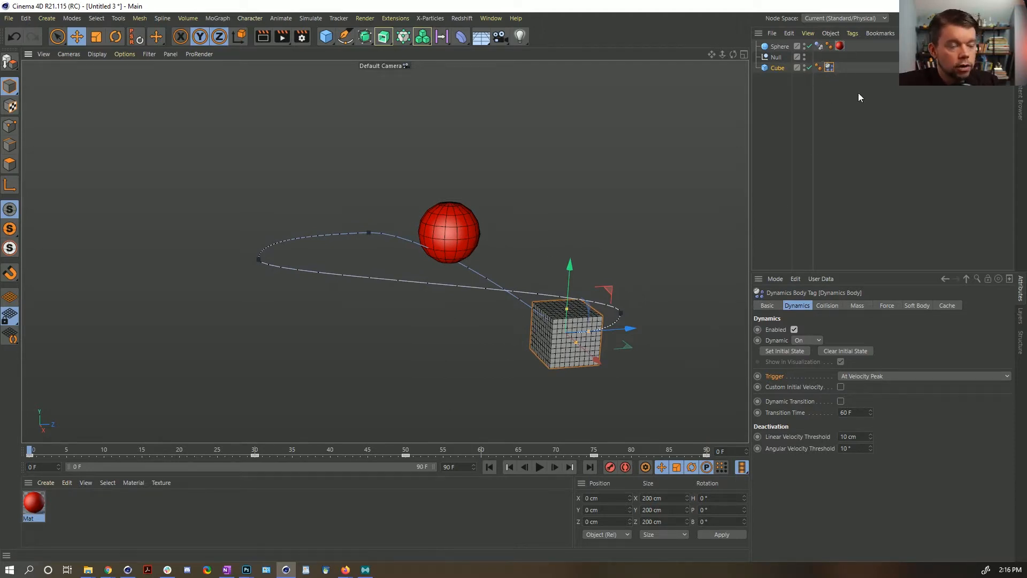
drag(820, 55, 830, 68)
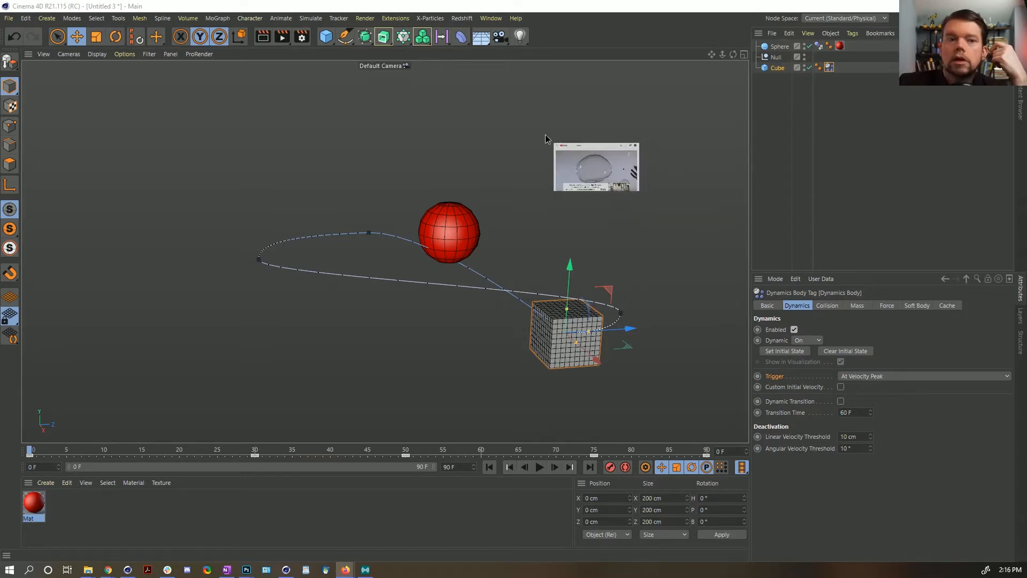
Step: Switch to the Firefox window showing the YouTube video "Bubbles Bursting in SLOW MOTION", maximize it, and dismiss the ad overlay
drag(546, 134, 350, 93)
drag(472, 49, 470, 2)
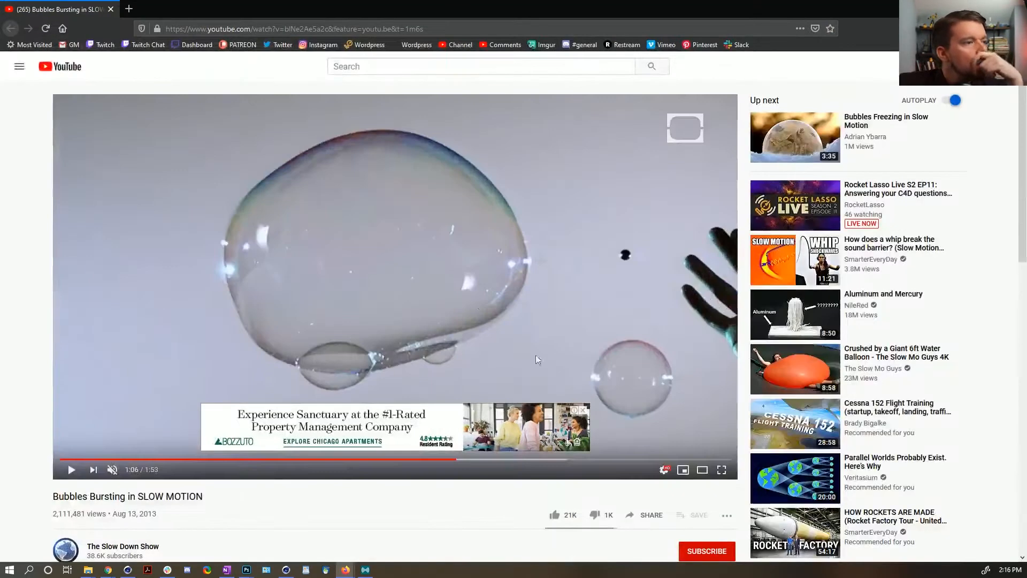
click(583, 412)
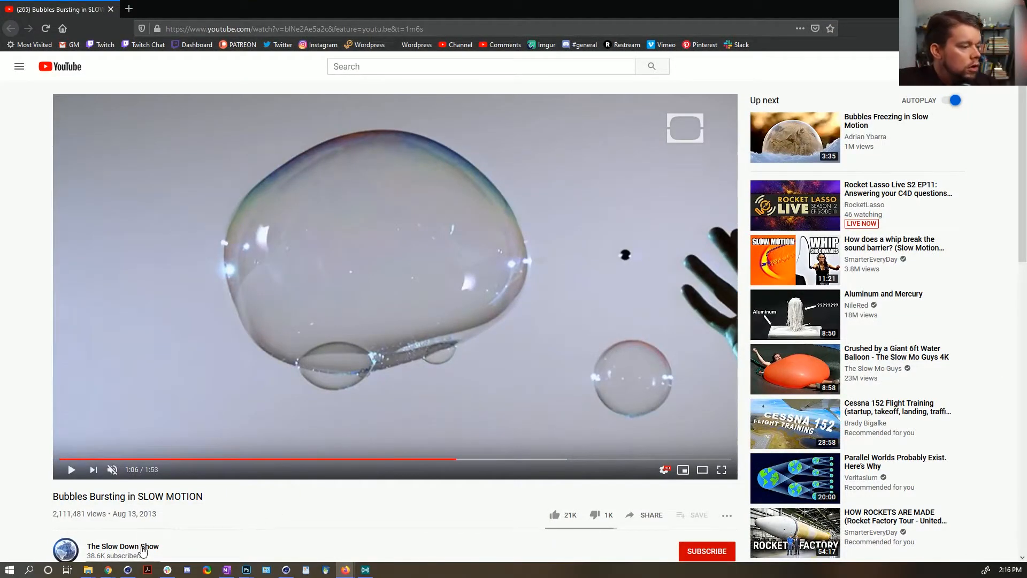
Step: Check the video's description, and play the video from 1:06, pausing at 1:23 while the large bubble is bursting
scroll(149, 548, down, 3)
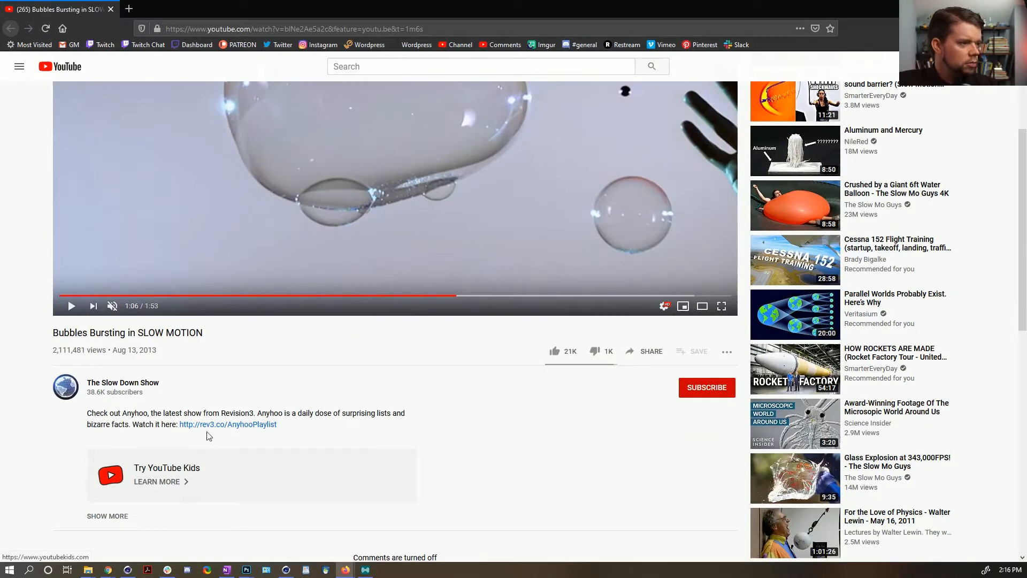
scroll(240, 448, up, 3)
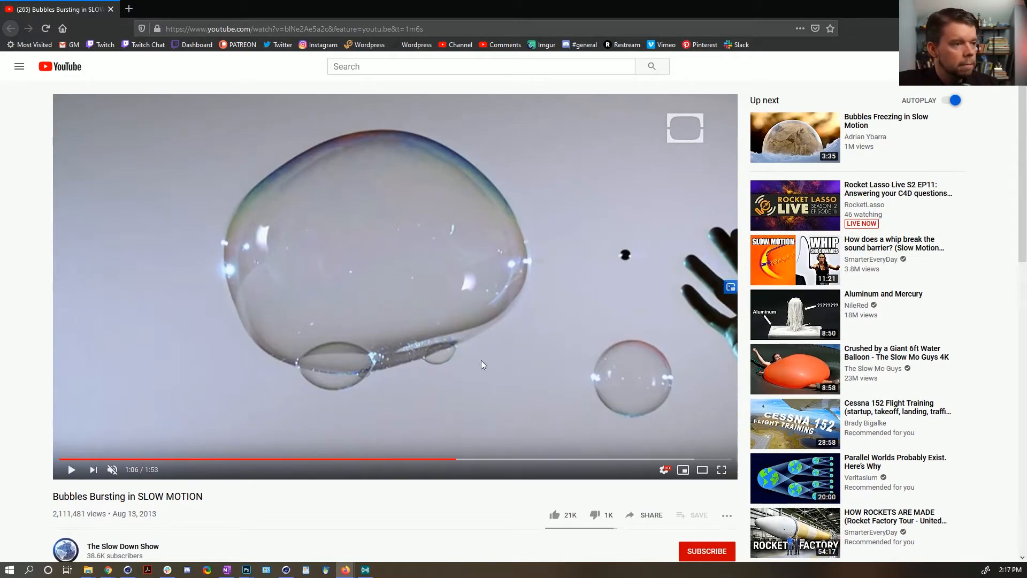
click(527, 350)
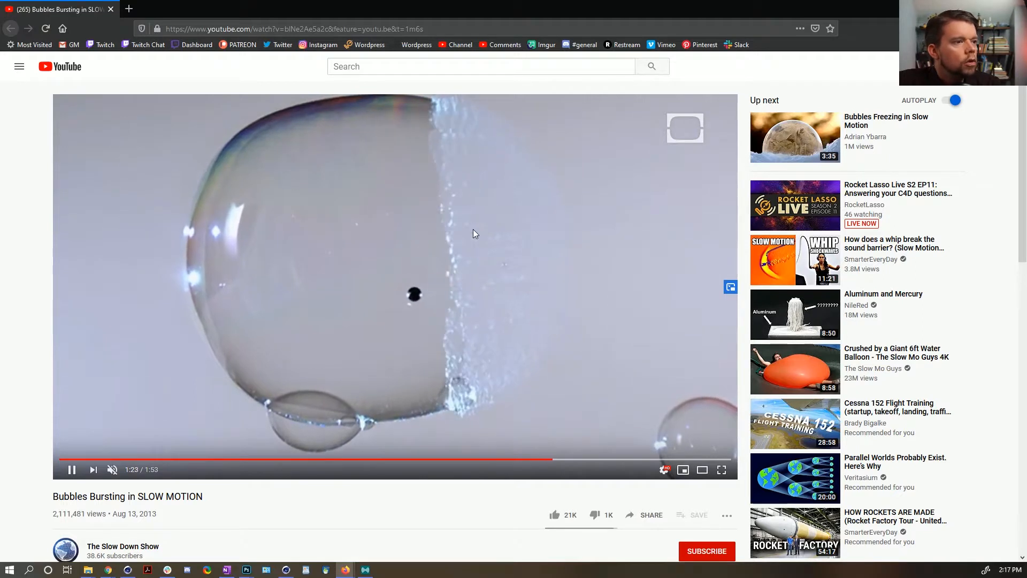
click(474, 223)
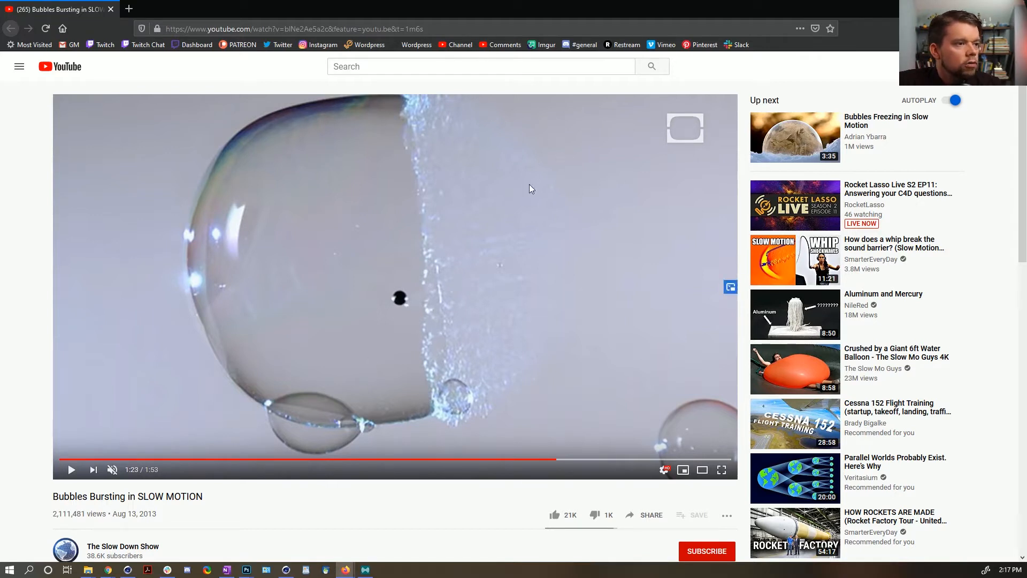
Step: Continue playing the bubble video from 1:23 and pause it at 1:26 to study how the film breaks apart
click(354, 171)
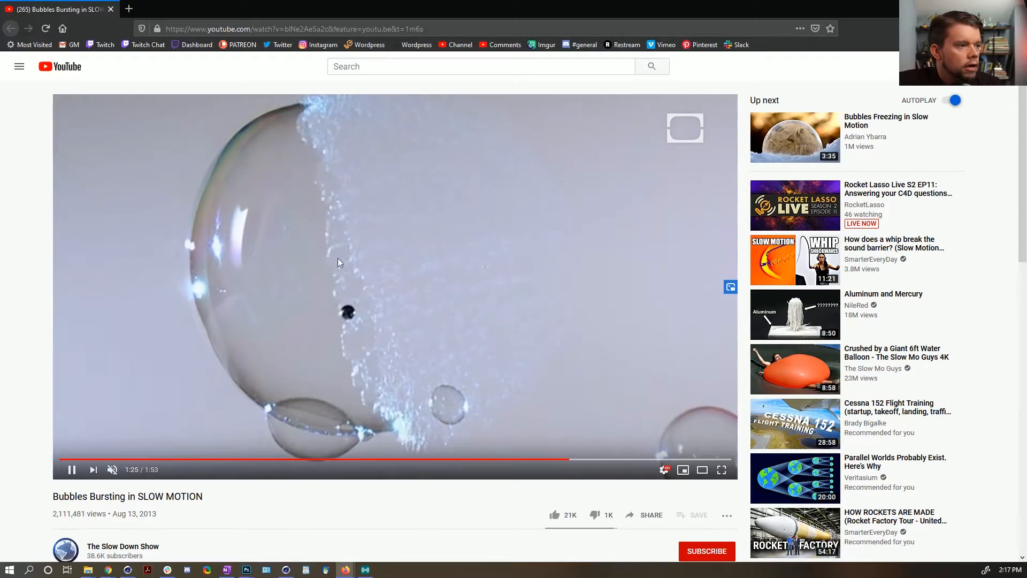
click(508, 210)
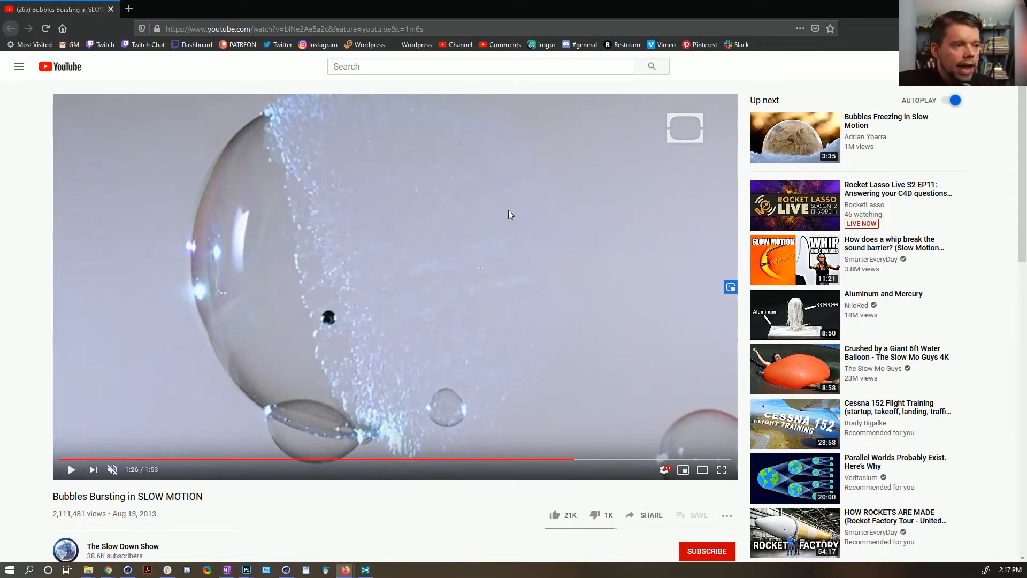
Step: Switch to Cinema 4D, create a new project, and add a sphere to it
key(alt+Tab)
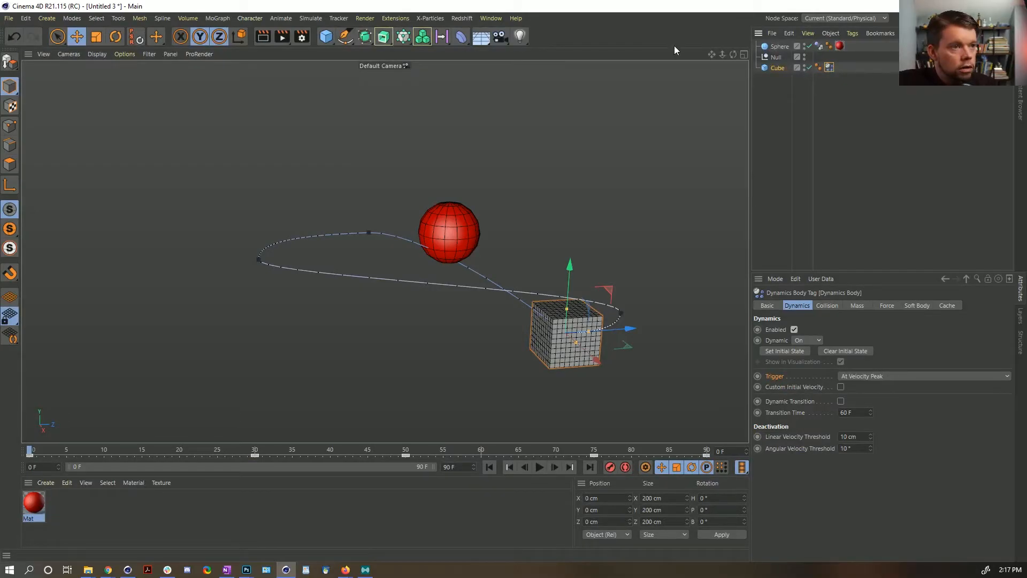
key(ctrl+n)
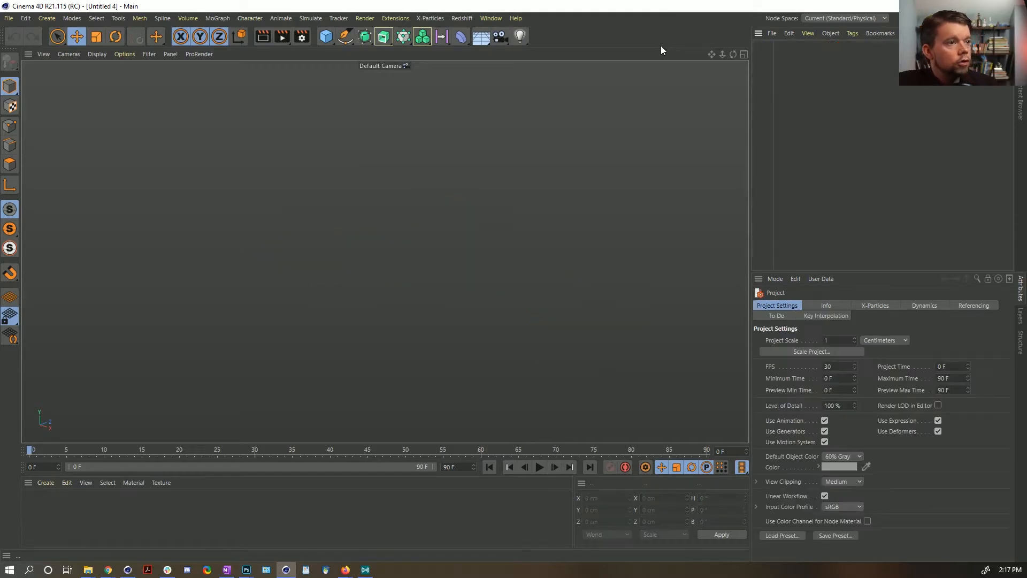
drag(325, 36, 440, 67)
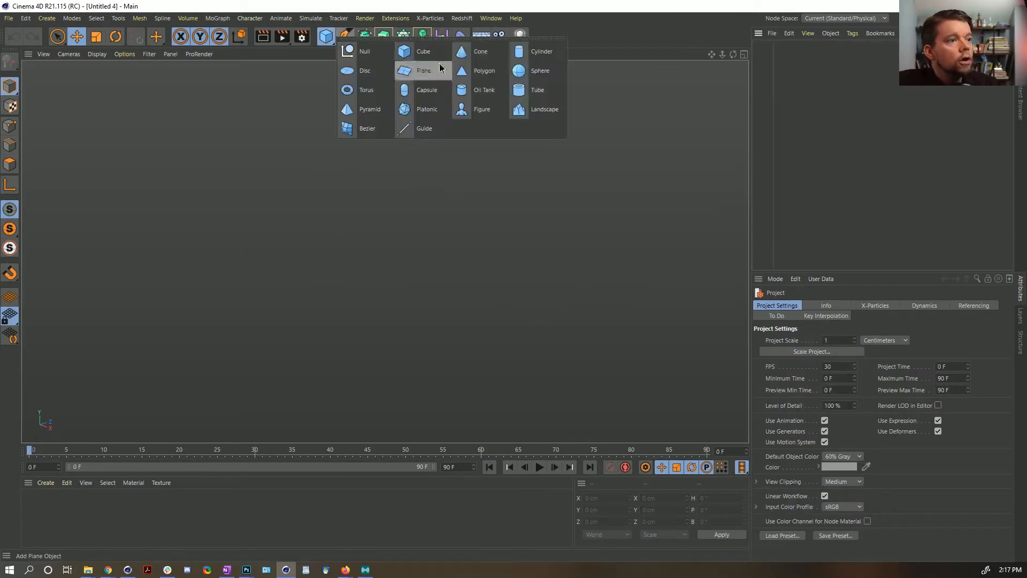
click(540, 70)
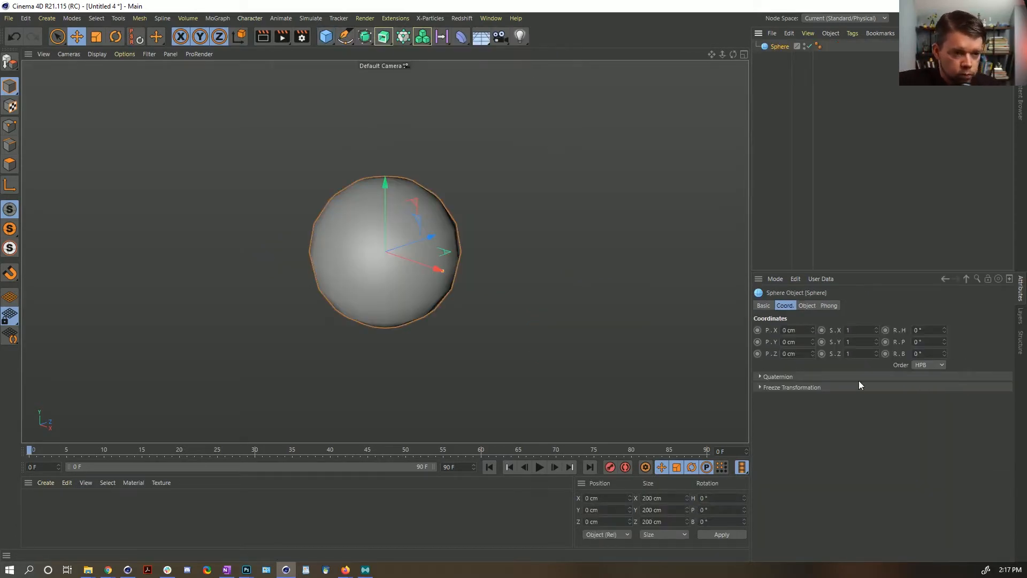
Step: Change the sphere's type to Icosahedron and display its shading with mesh lines
click(807, 306)
click(829, 353)
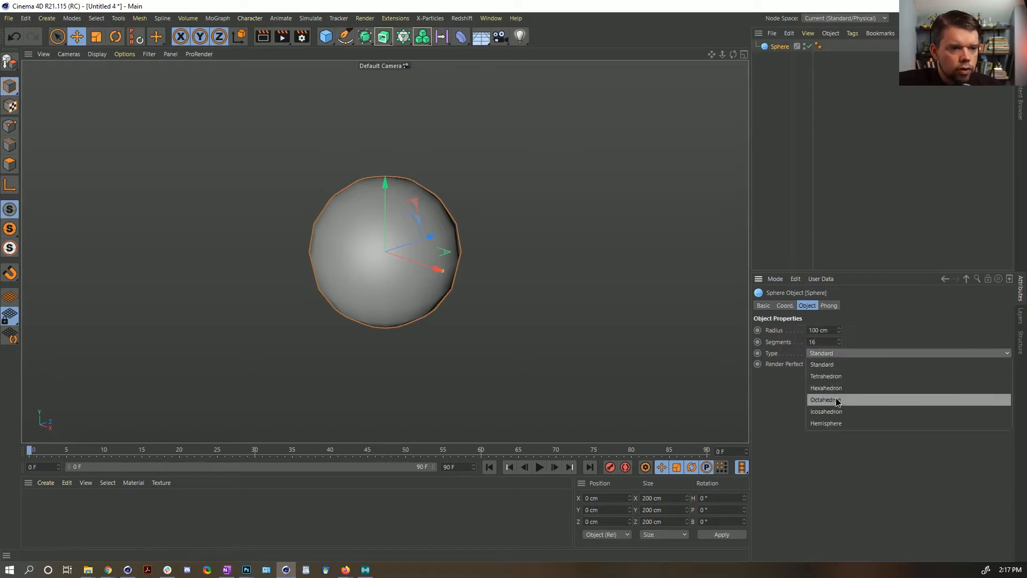
click(879, 412)
key(n)
key(b)
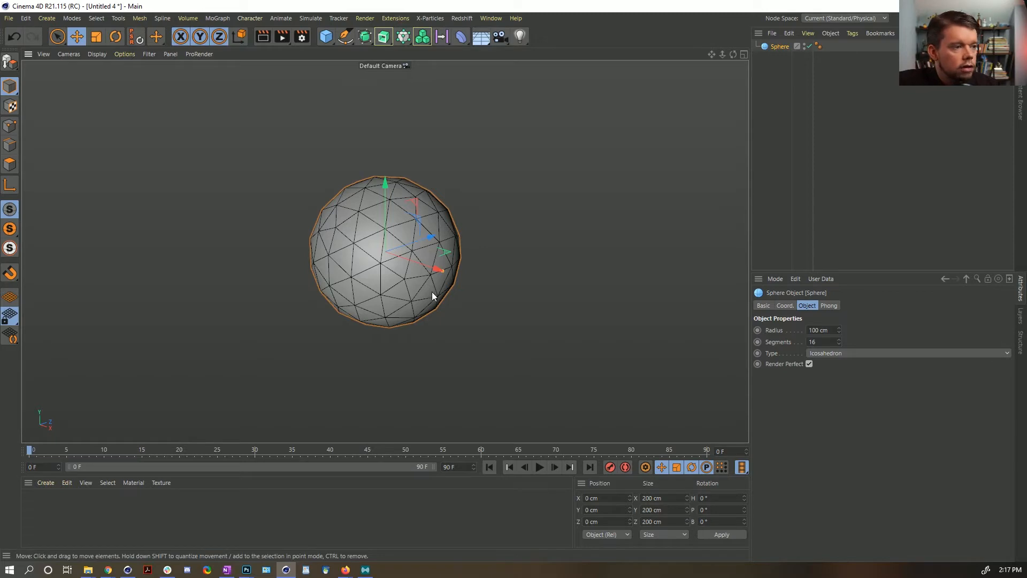
Step: Enlarge the sphere to a radius of about 392 cm and raise its segments to 441
drag(442, 271, 685, 340)
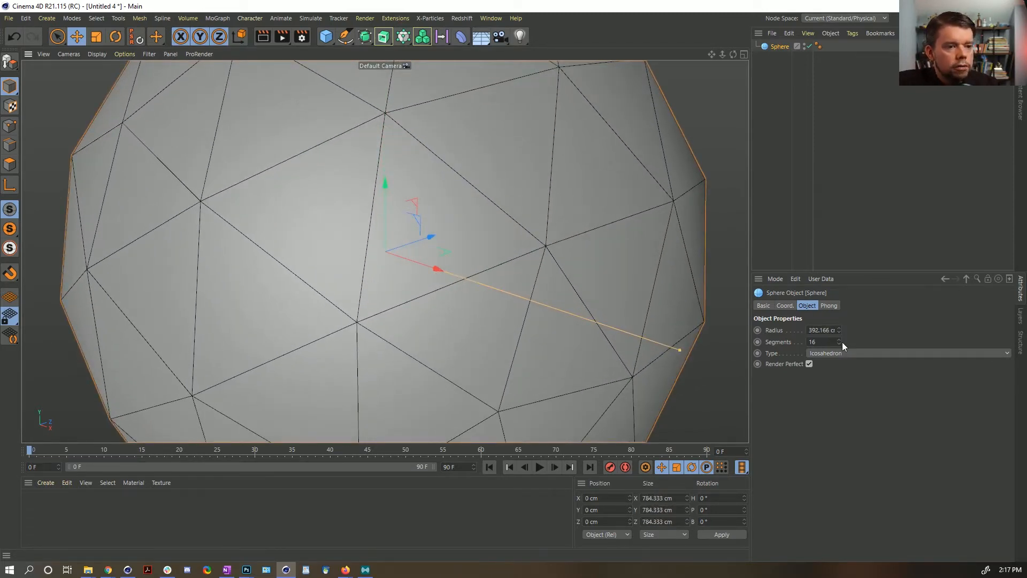
drag(839, 346, 838, 241)
scroll(450, 308, down, 5)
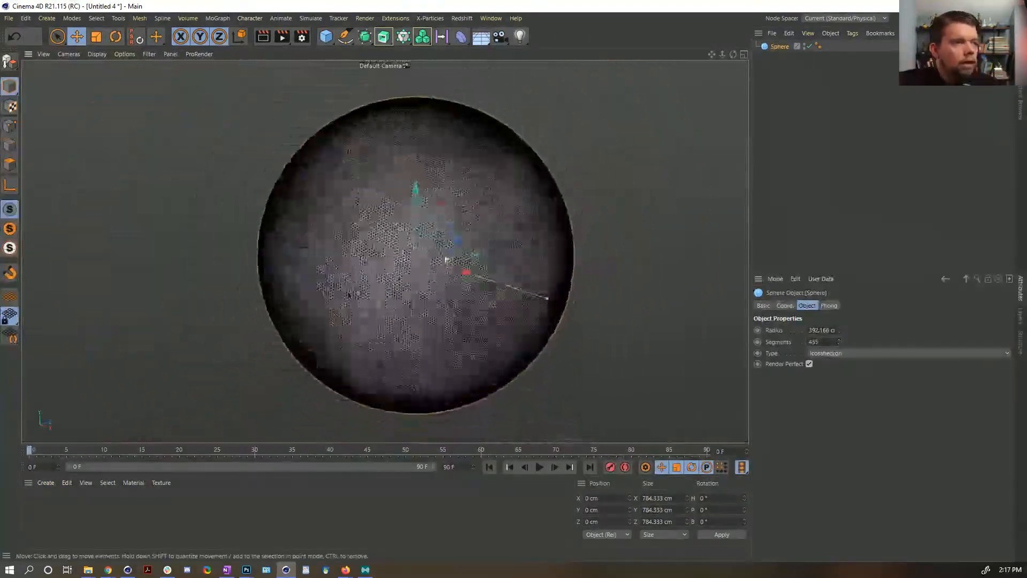
scroll(407, 279, up, 2)
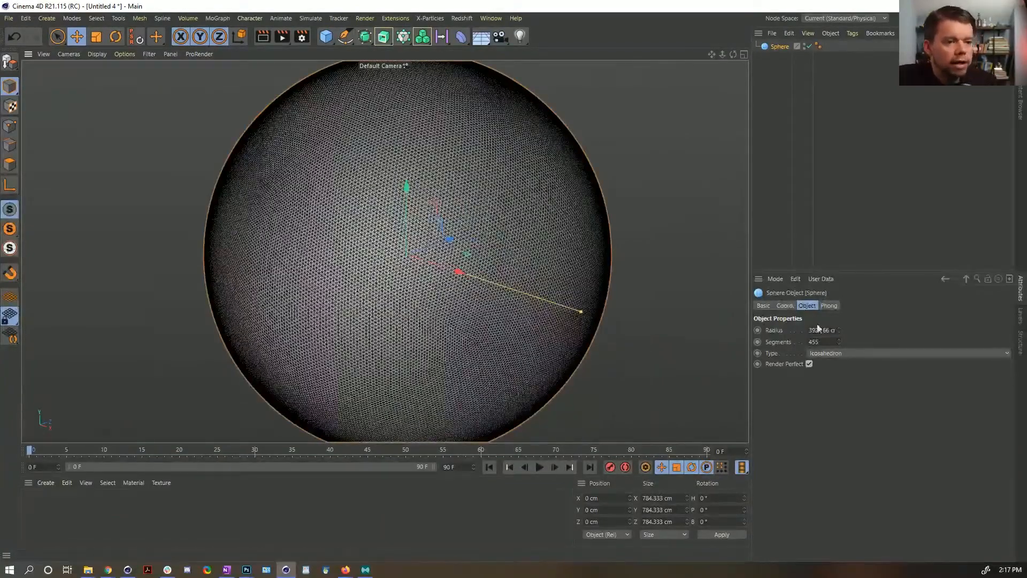
drag(839, 341, 838, 360)
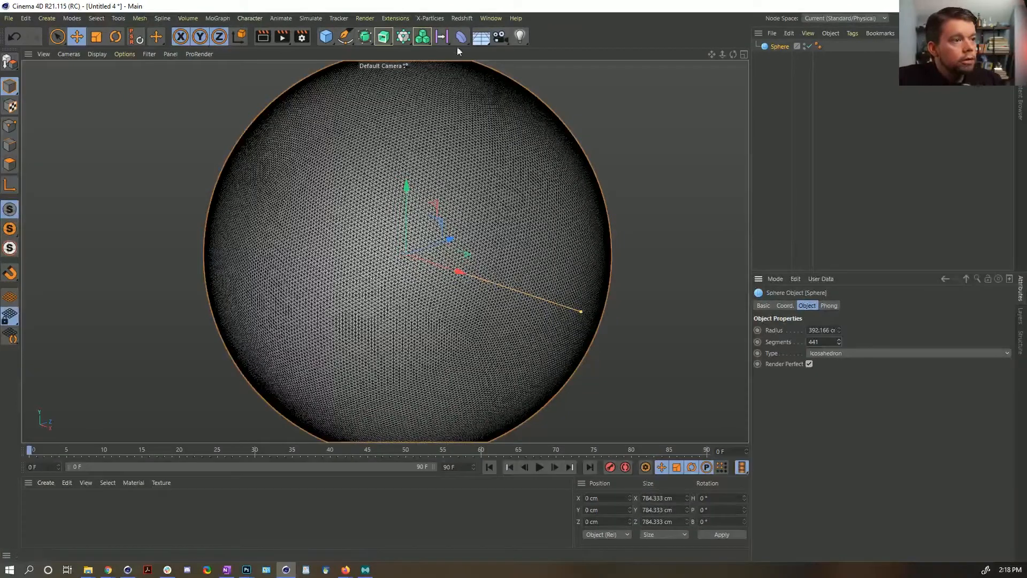
Step: Add a Displacer deformer as a child of the sphere and assign it a Noise shader
click(477, 36)
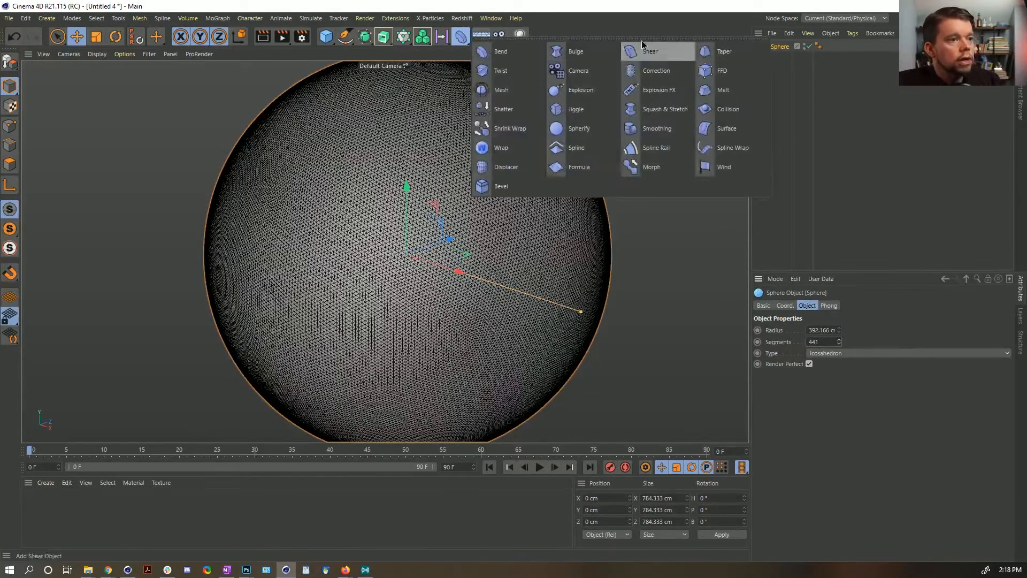
click(517, 171)
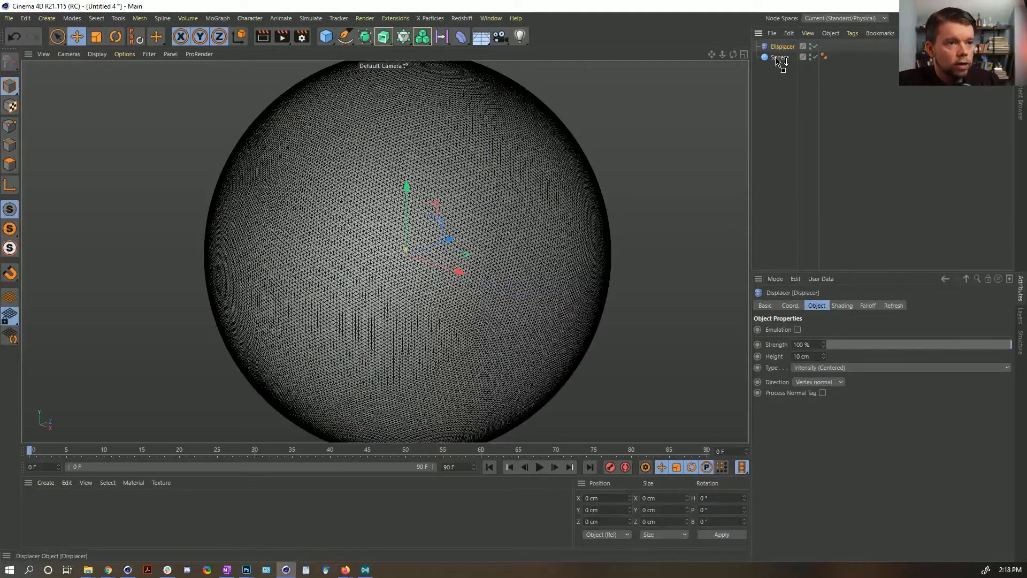
click(841, 305)
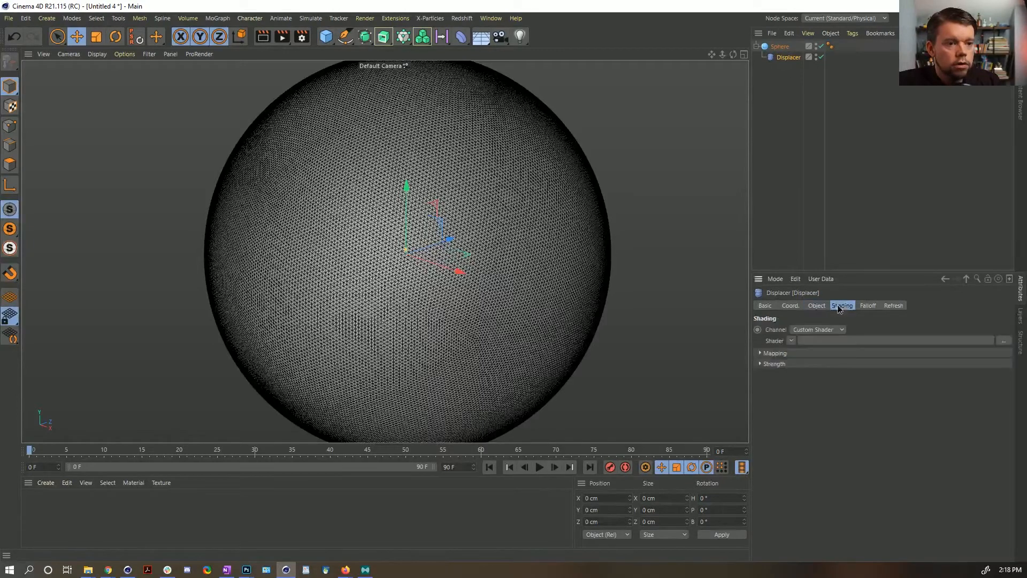
click(791, 341)
click(817, 178)
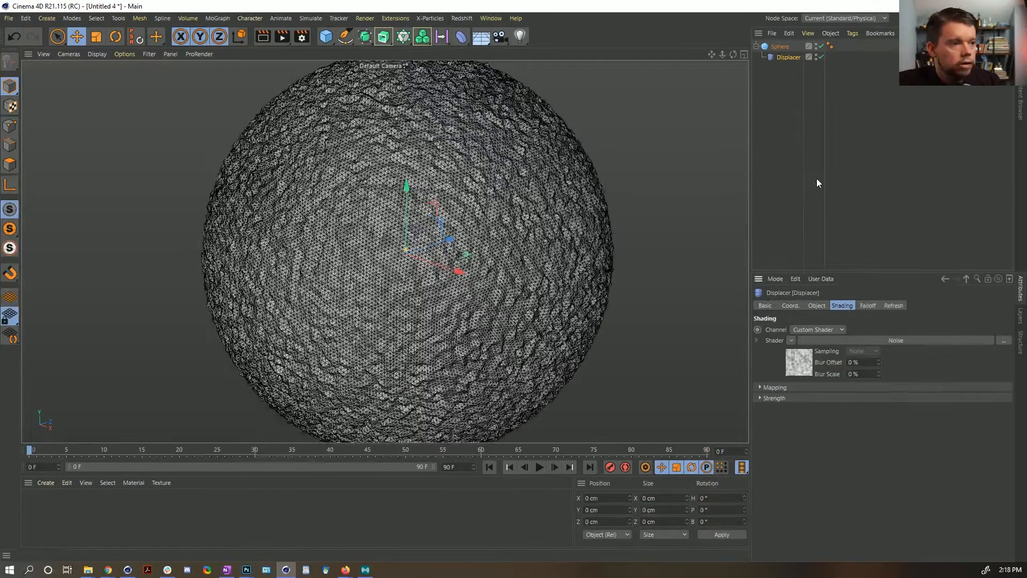
Step: Set the Global Scale of the displacer's noise shader to 3333 %
click(812, 365)
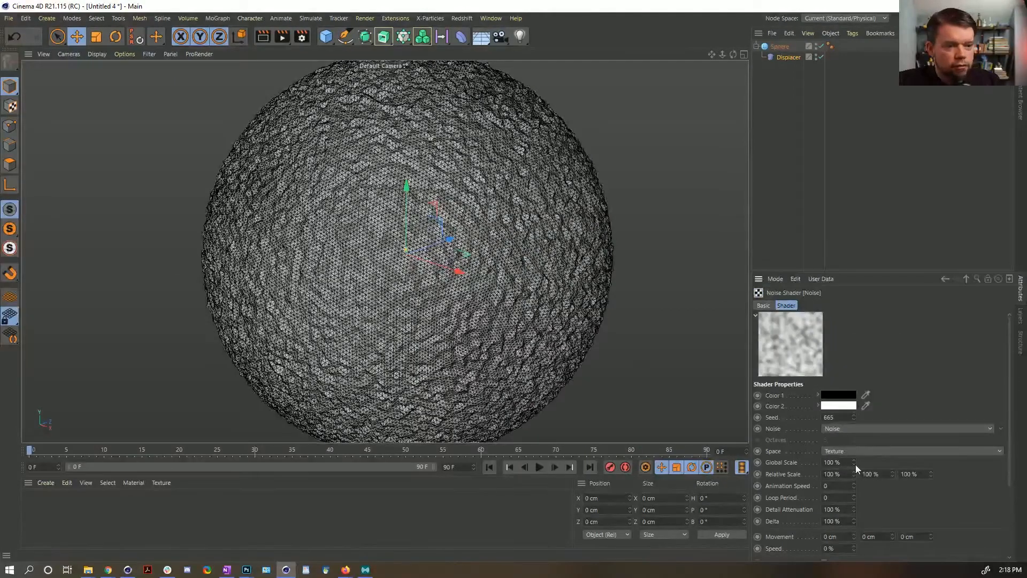
drag(855, 465, 958, 460)
scroll(851, 444, down, 1)
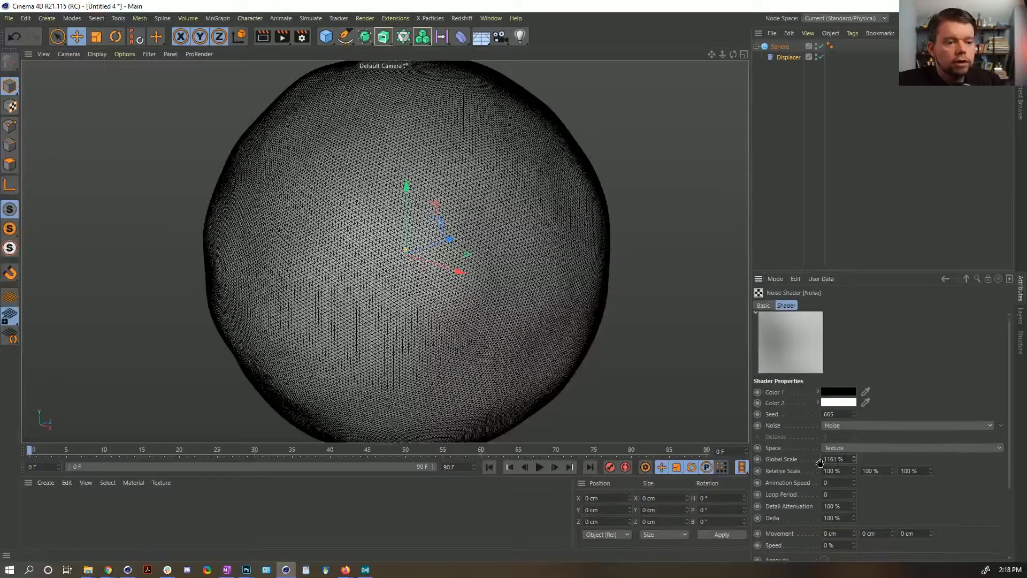
text(3333)
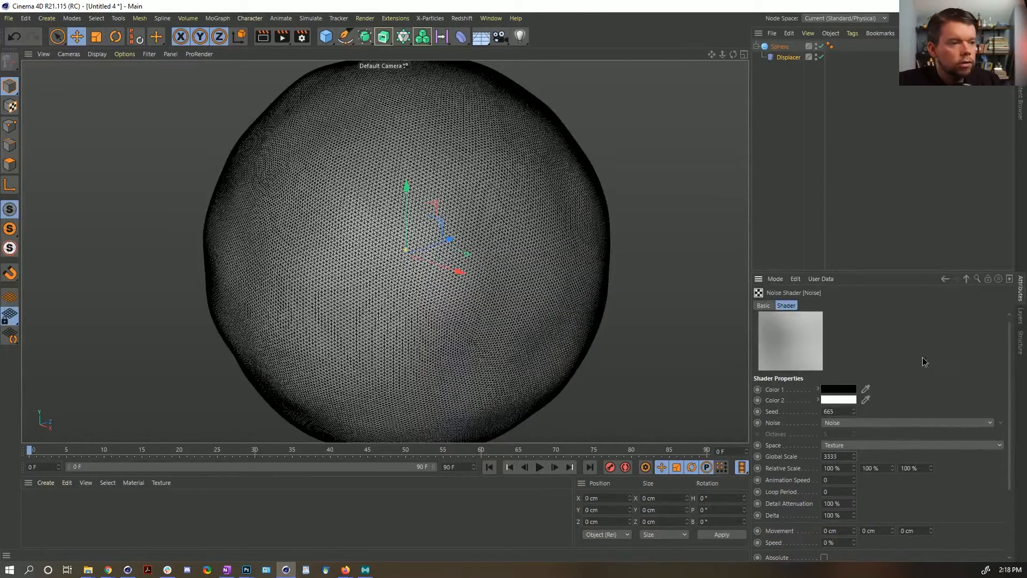
key(Return)
Step: Increase the Displacer's height to about 98 cm
click(787, 57)
click(823, 306)
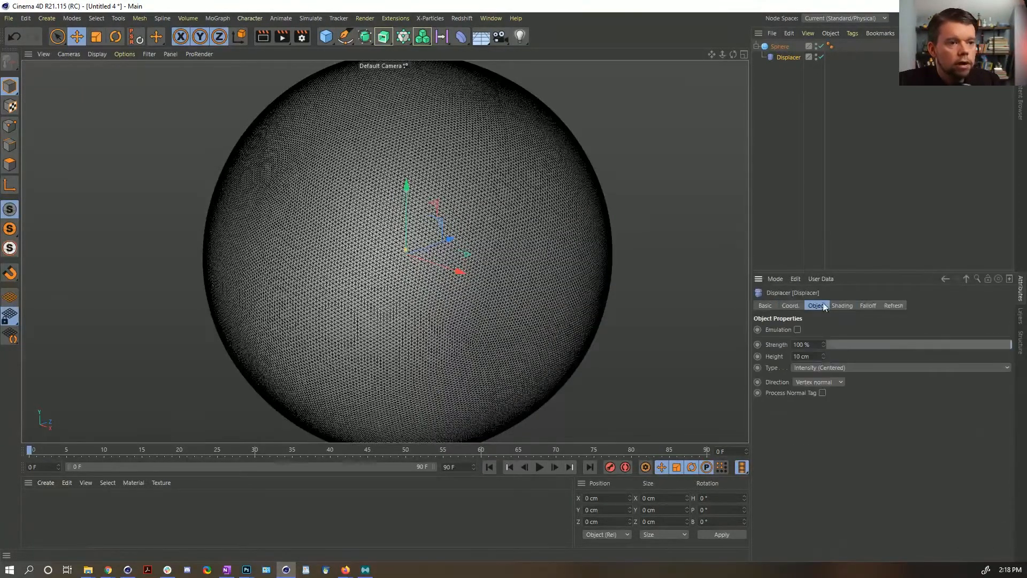
mouse_move(823, 356)
mouse_down()
mouse_move(861, 355)
mouse_move(803, 355)
mouse_move(830, 357)
mouse_up()
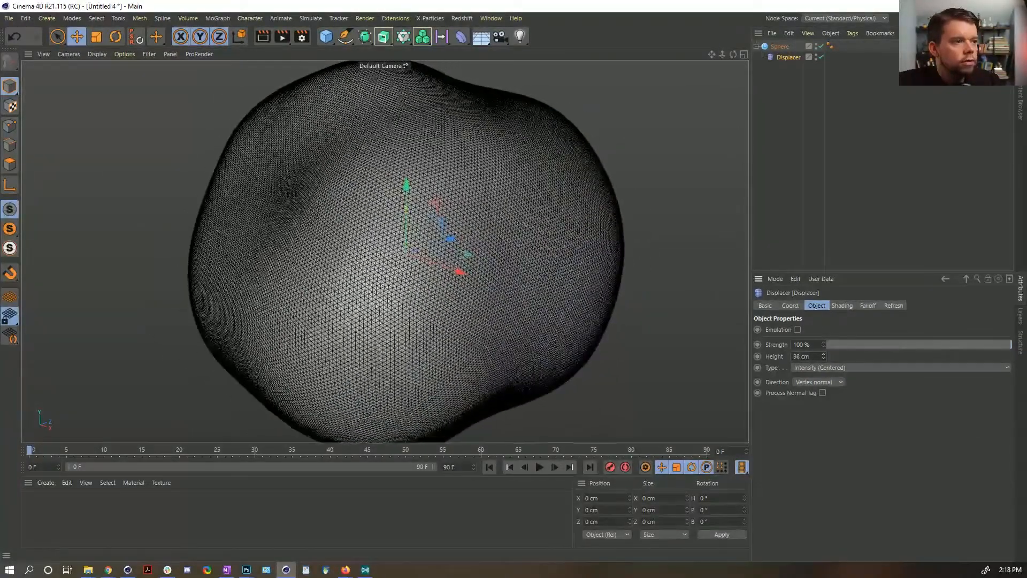
Step: Set the displacer noise's Global Scale to 5555 % and Animation Speed to 1, and preview the animation
click(847, 306)
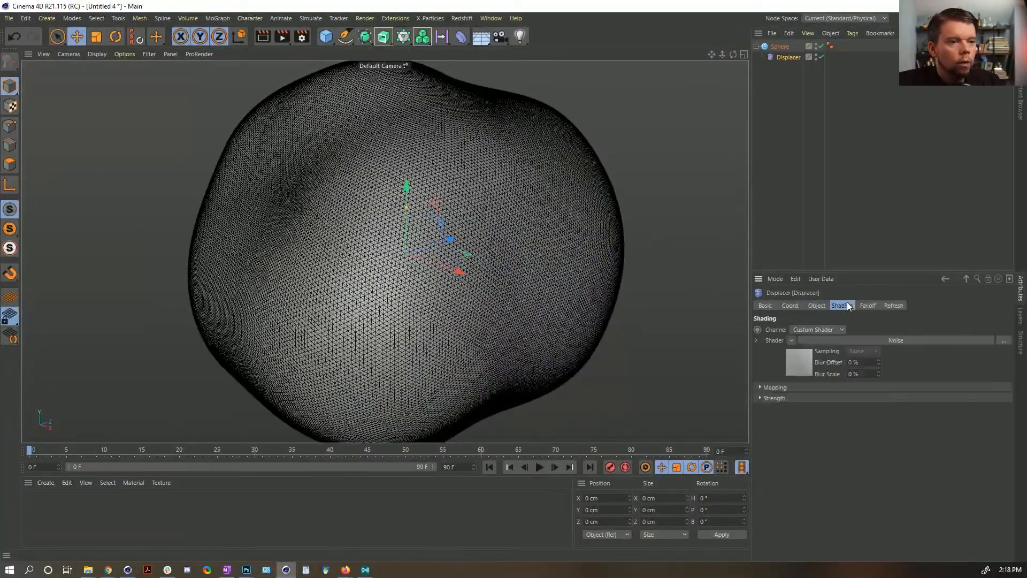
click(798, 359)
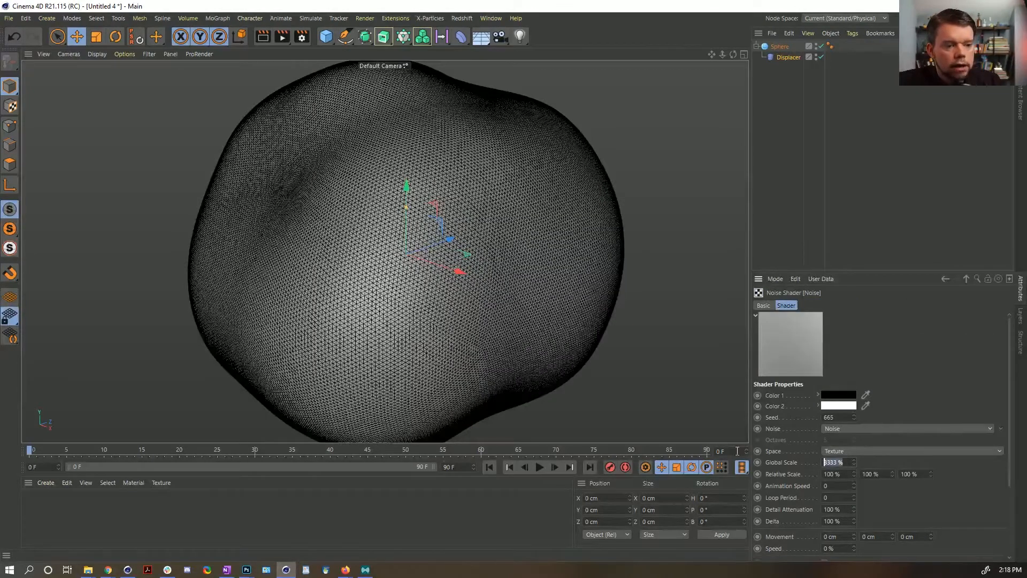
text(5555)
key(Return)
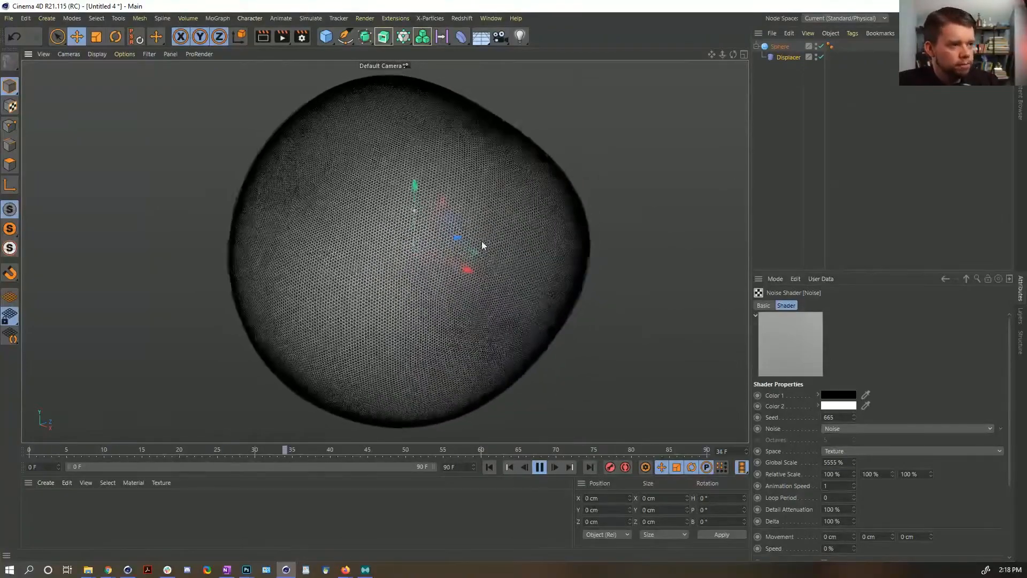
click(538, 468)
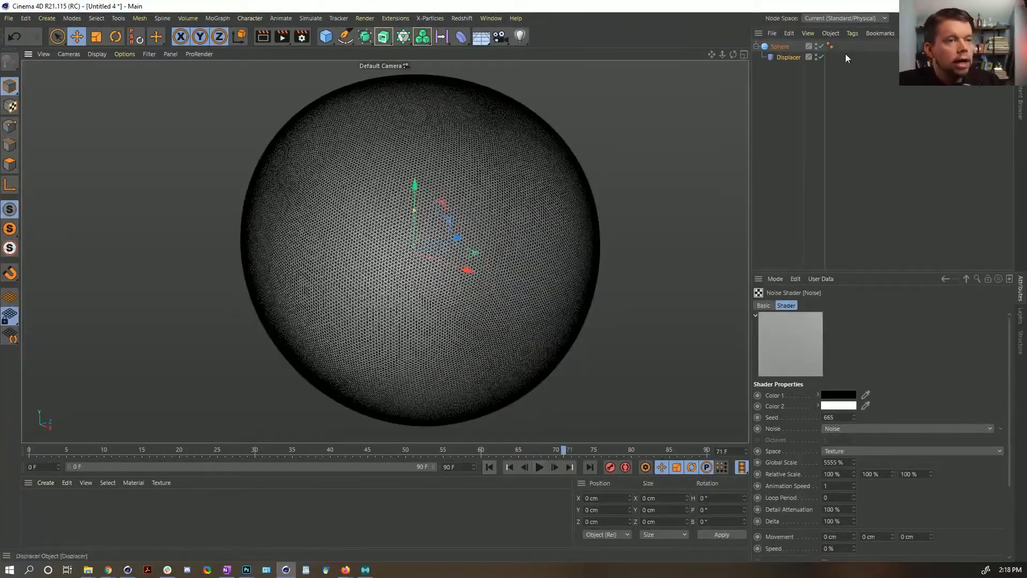
Step: Add a Jiggle deformer under the sphere below the Displacer, and play the animation from the first frame
click(460, 37)
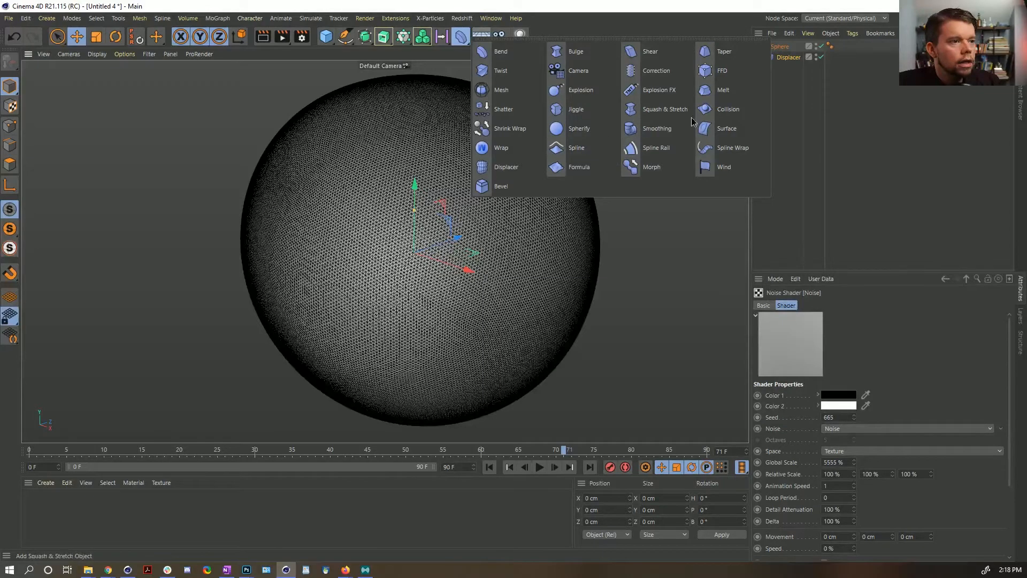
click(571, 109)
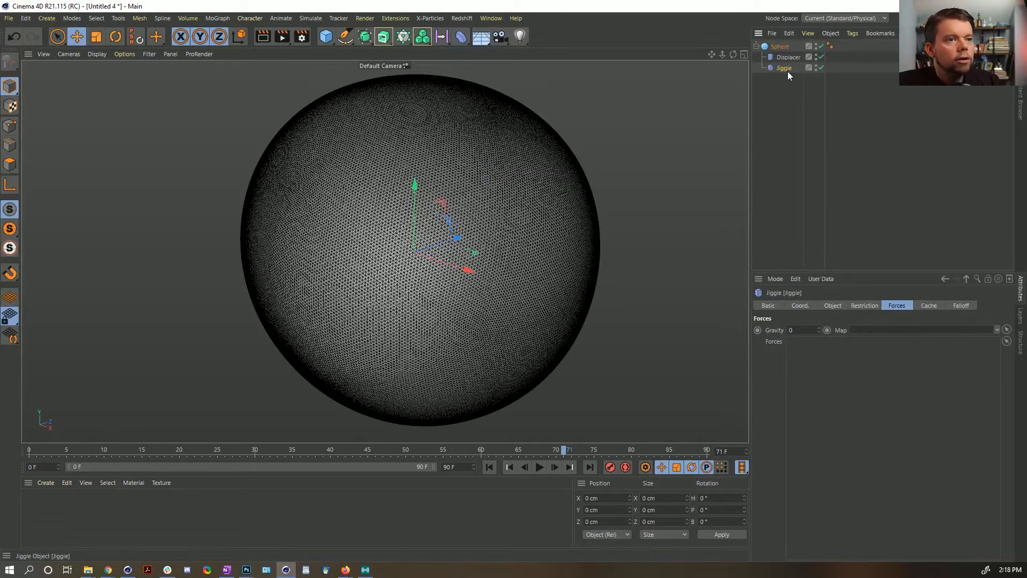
click(489, 466)
click(539, 466)
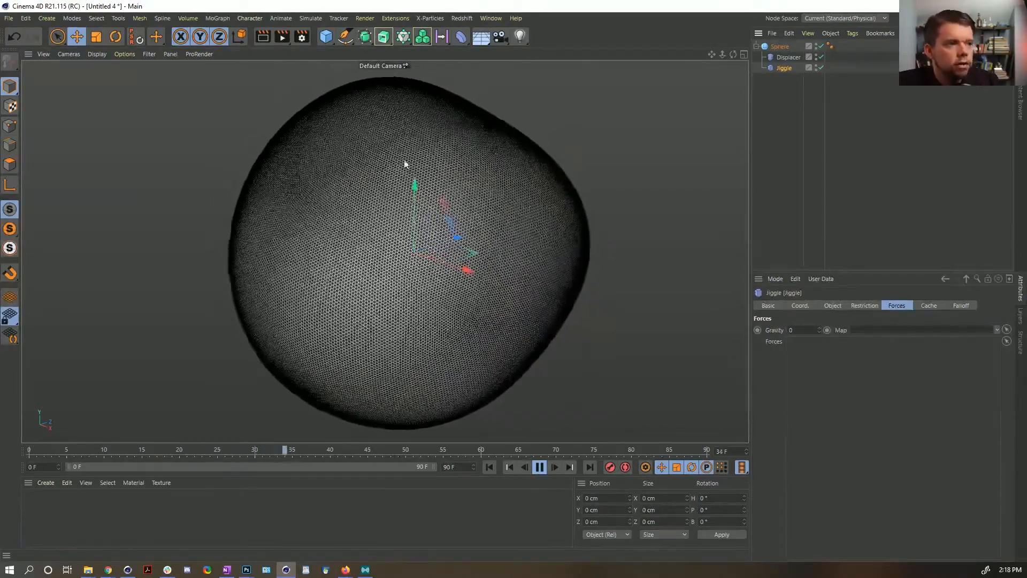
Step: Disable the Jiggle deformer and set the displacer noise's Animation Speed to 0.1 while the animation plays
click(821, 68)
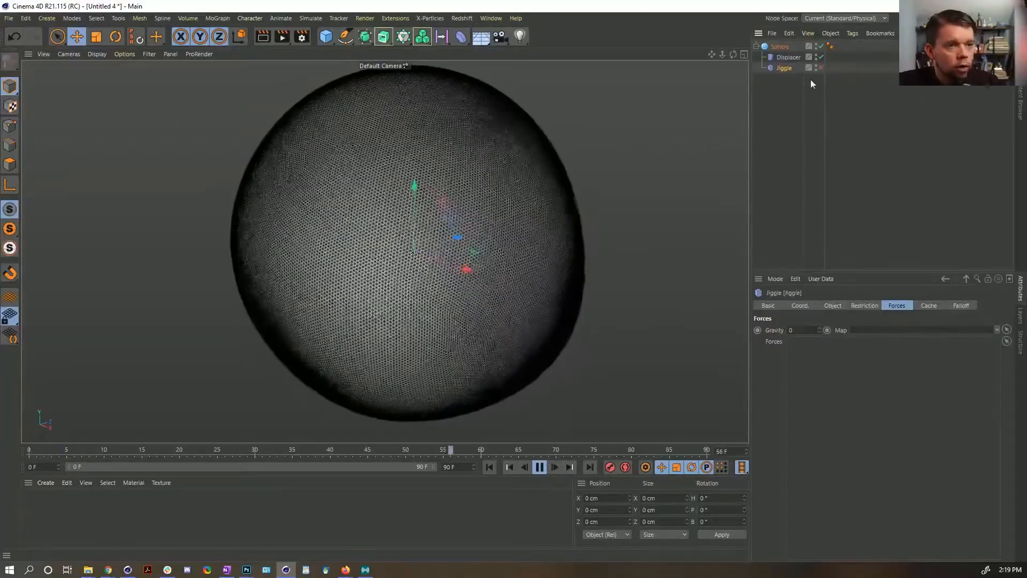
click(792, 57)
click(817, 305)
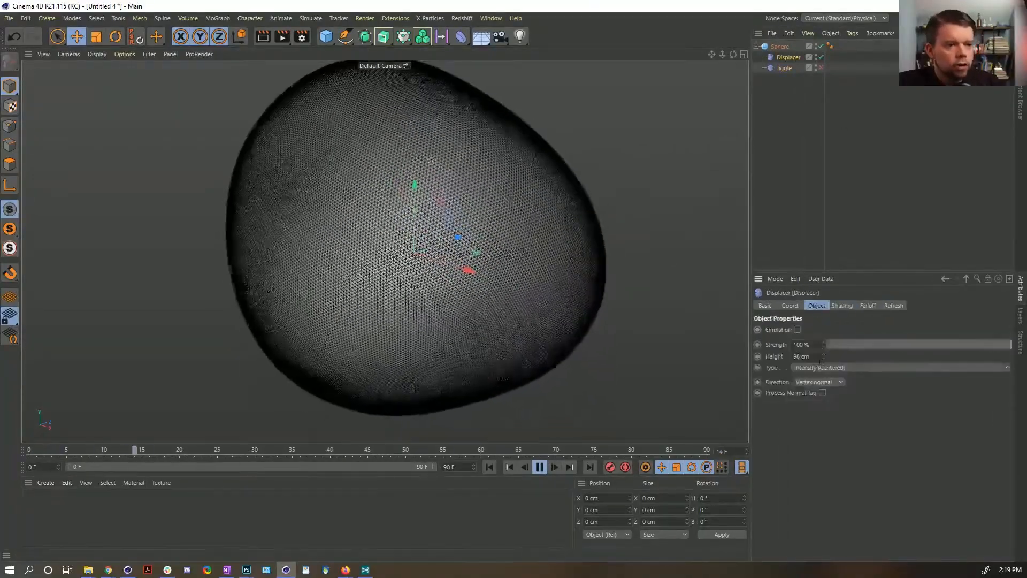
click(842, 305)
click(790, 364)
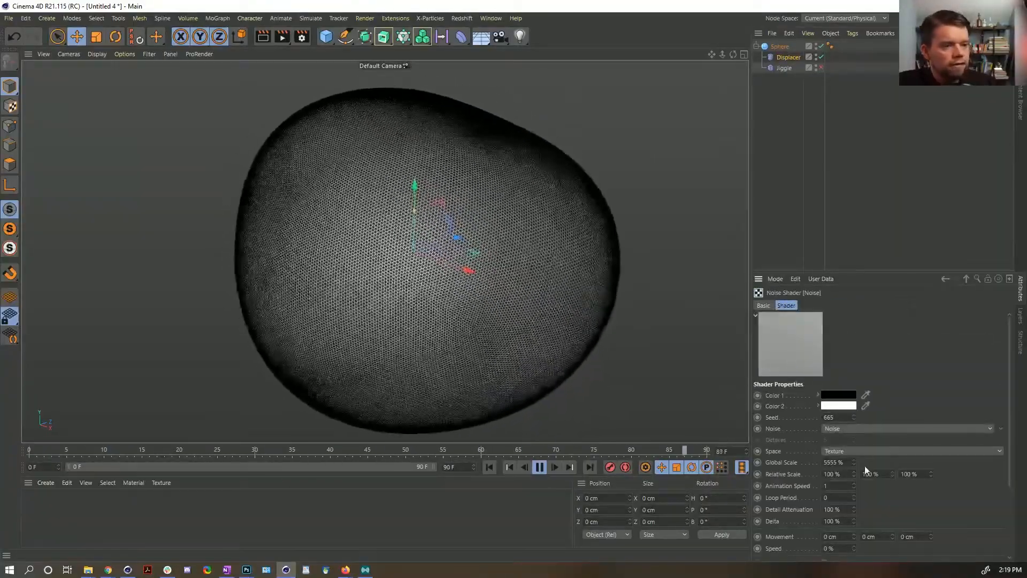
drag(834, 486, 769, 483)
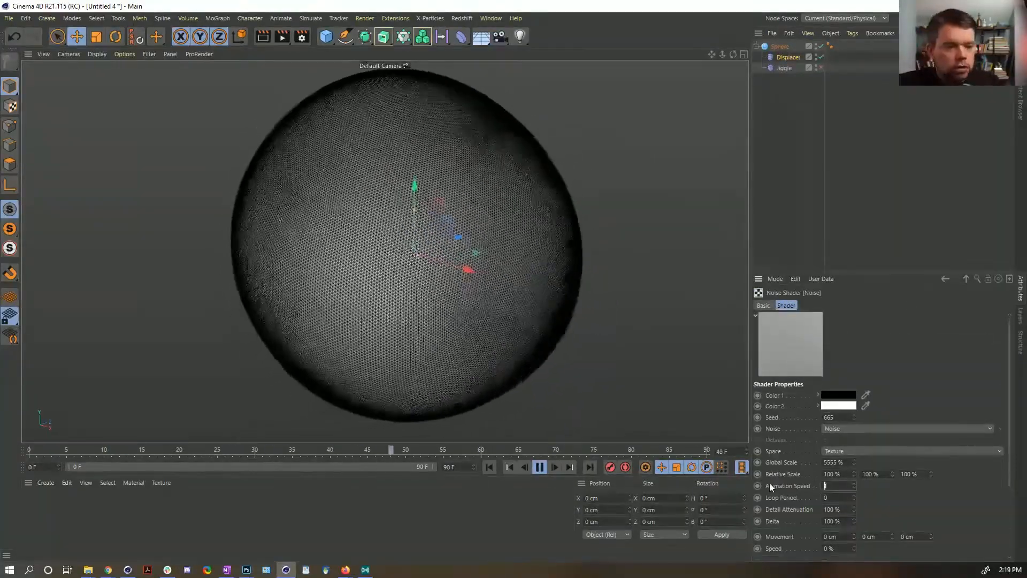
text(0.1)
key(Return)
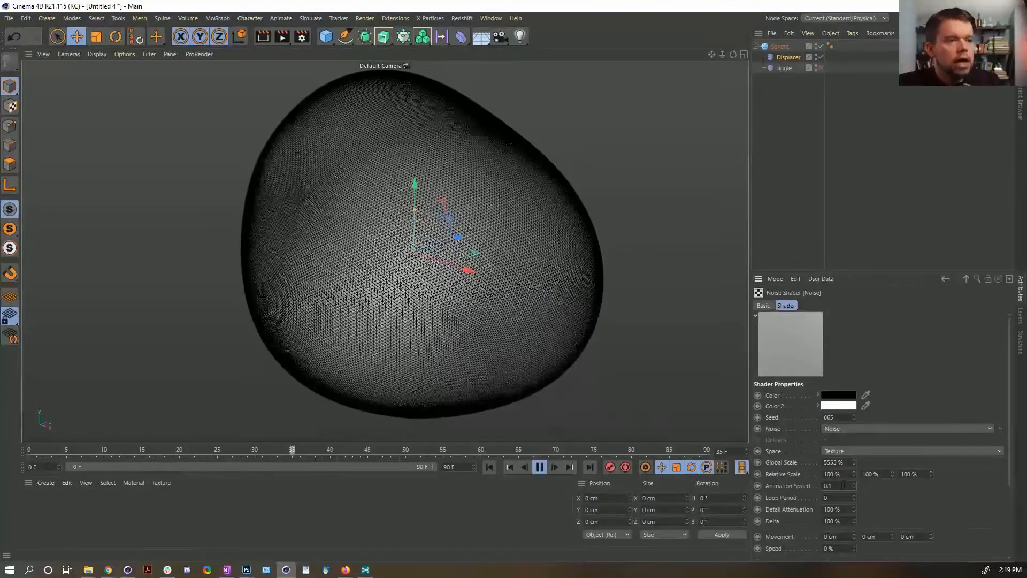
scroll(788, 490, down, 3)
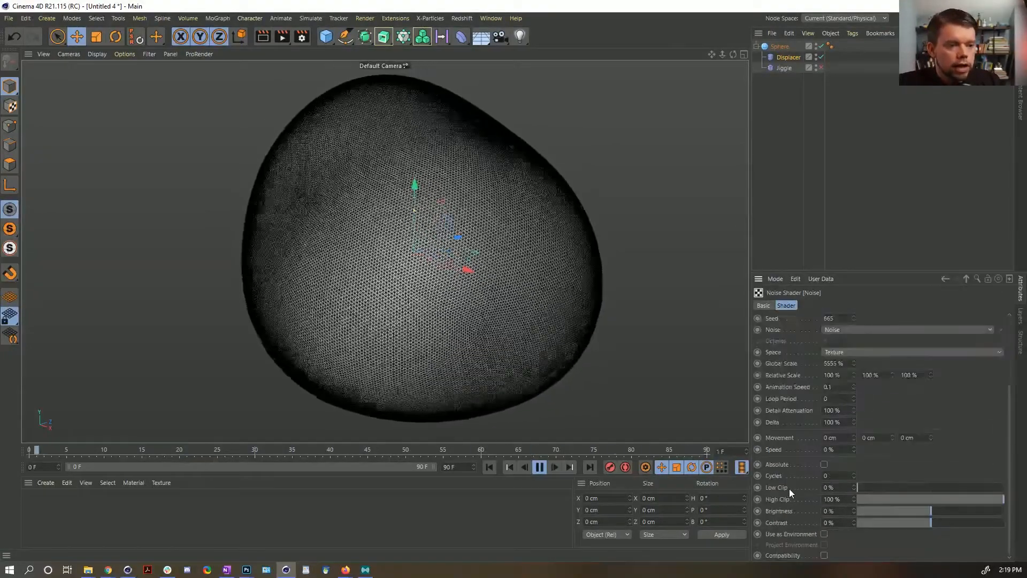
scroll(789, 489, up, 3)
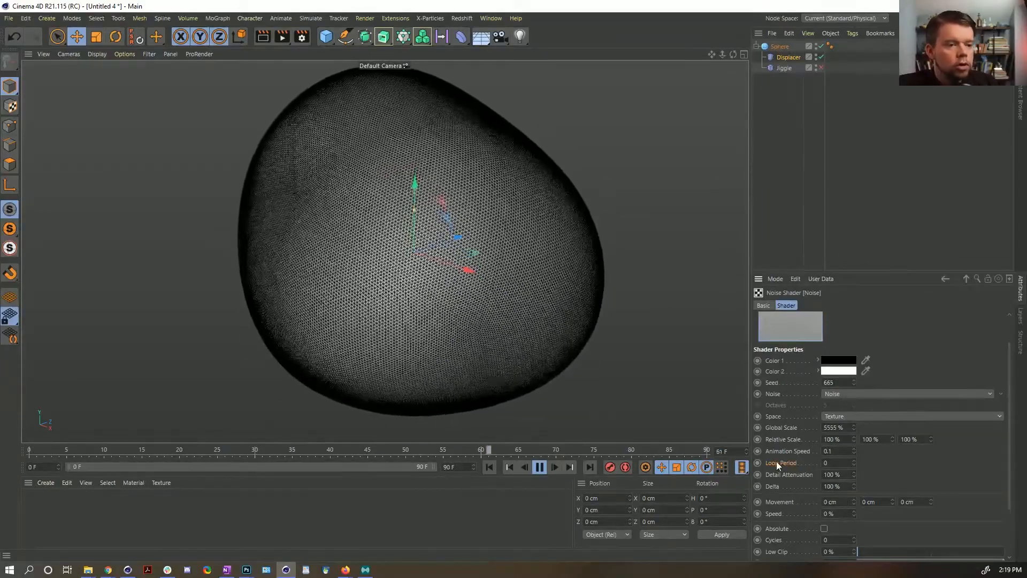
Step: Set the displacer noise's Animation Speed to 1 and its Loop Period to 3 while the animation plays
double_click(830, 452)
text(1)
key(Return)
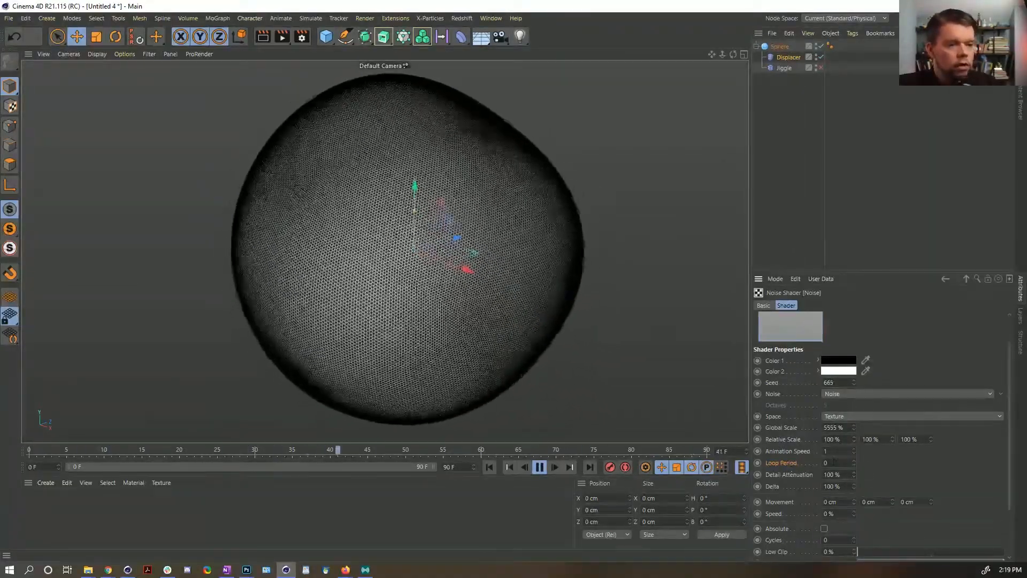
double_click(827, 463)
text(3)
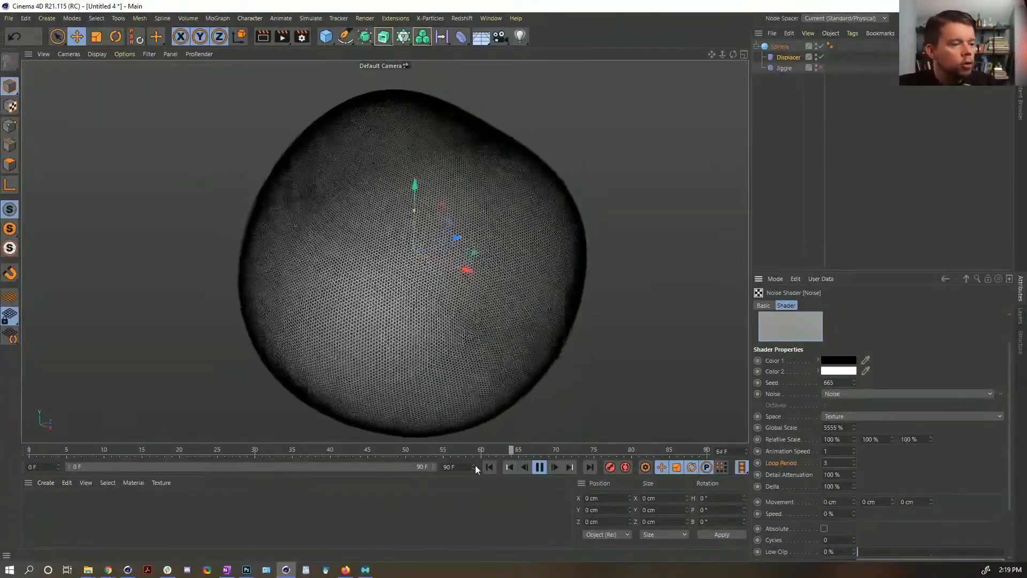
Step: Shorten the timeline to end at frame 89, then stop the looping playback and return to the first frame
click(474, 469)
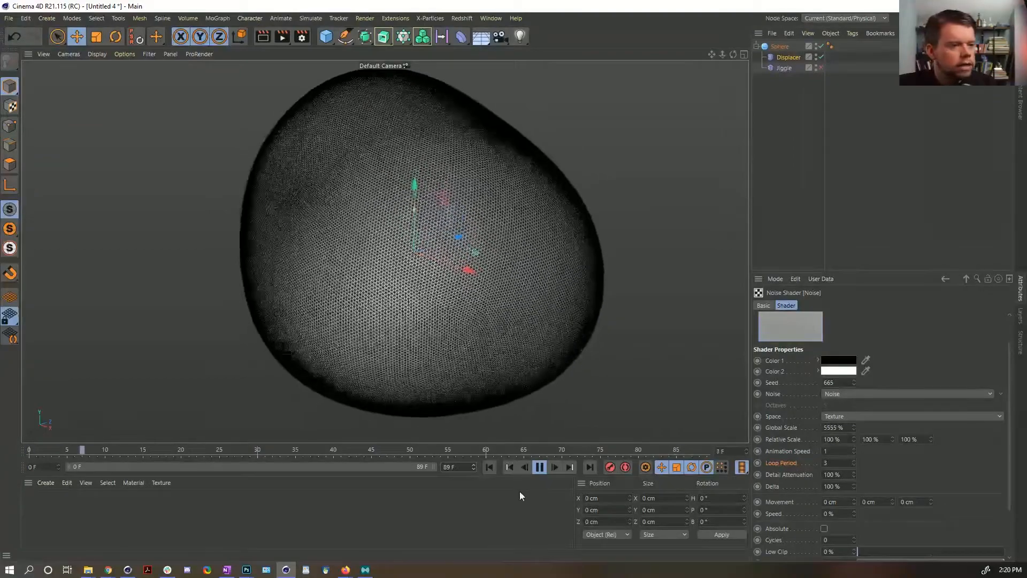
click(540, 467)
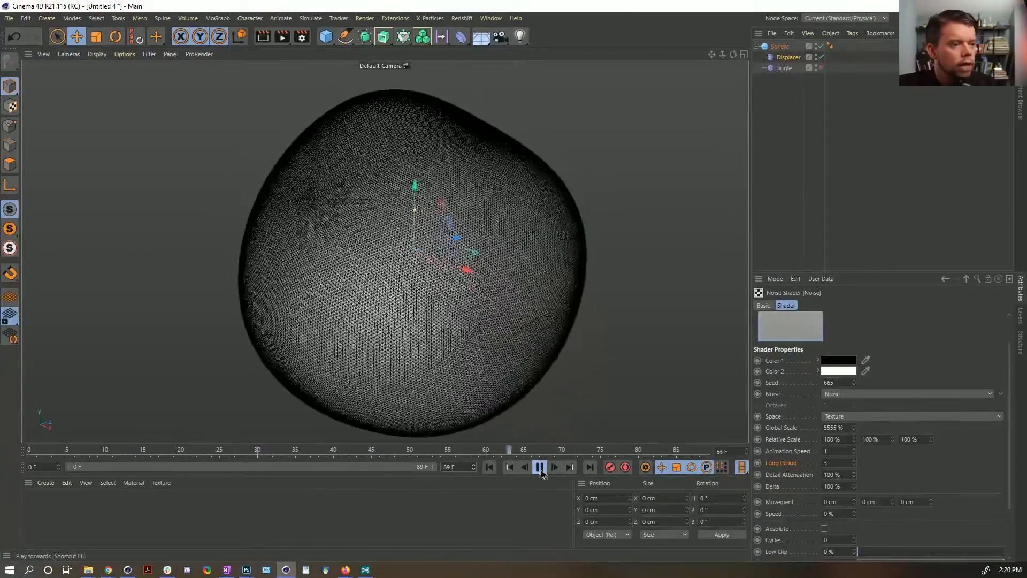
click(489, 467)
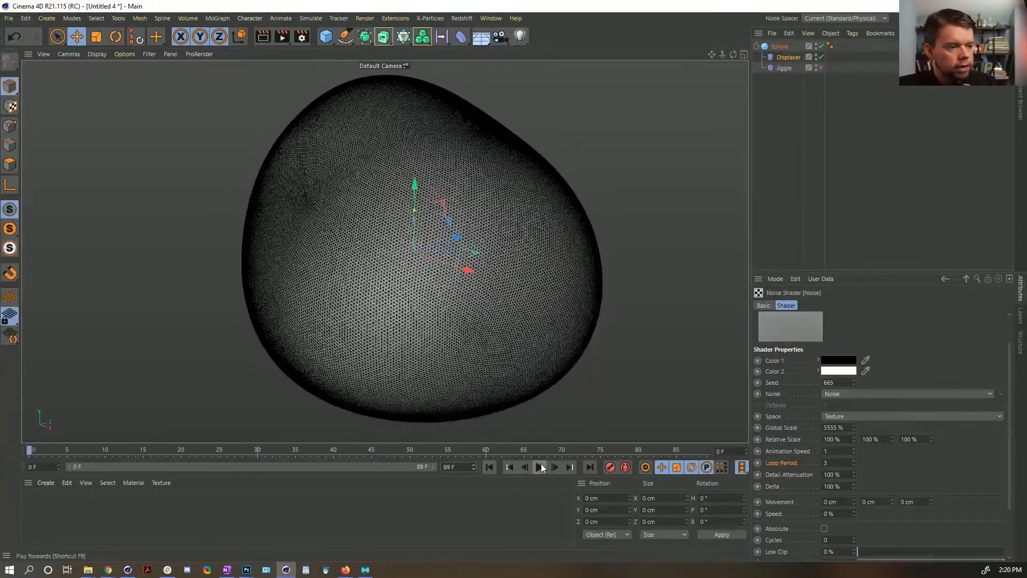
Step: Save the scene as [1a]BubbleBurst.c4d in the SceneFiles folder of Episode 11
key(ctrl+s)
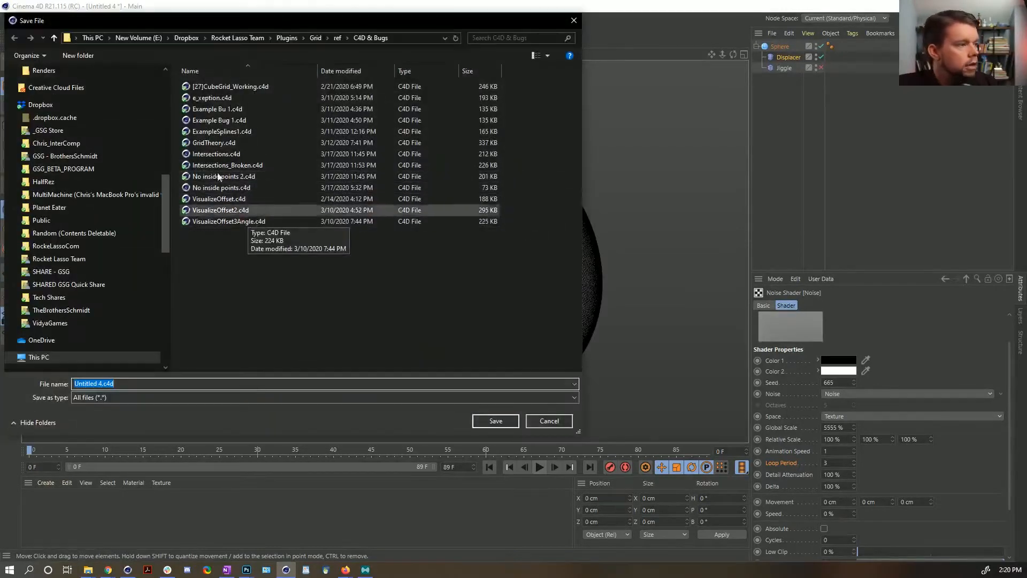
drag(165, 180, 165, 84)
click(48, 92)
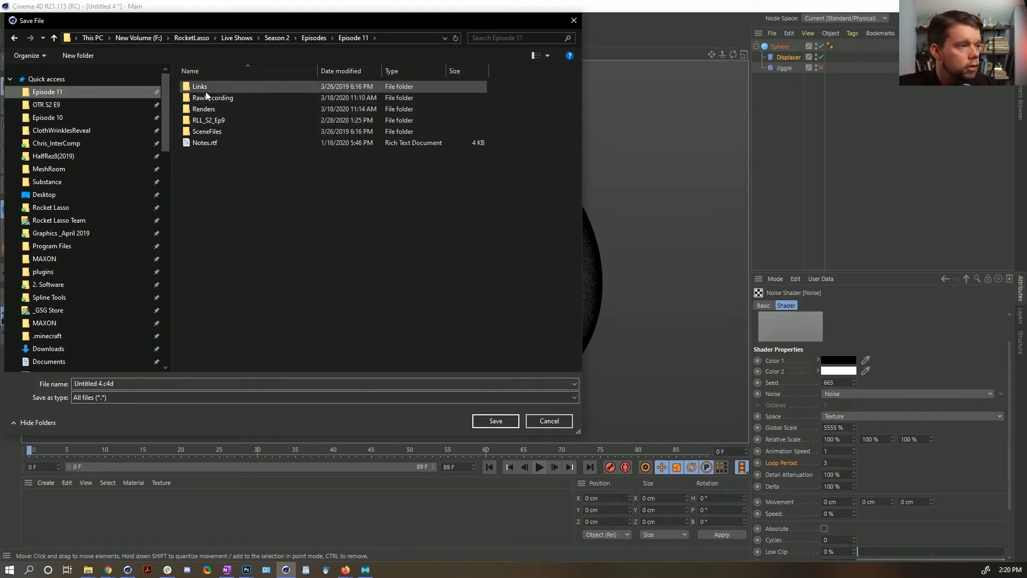
double_click(216, 130)
click(107, 385)
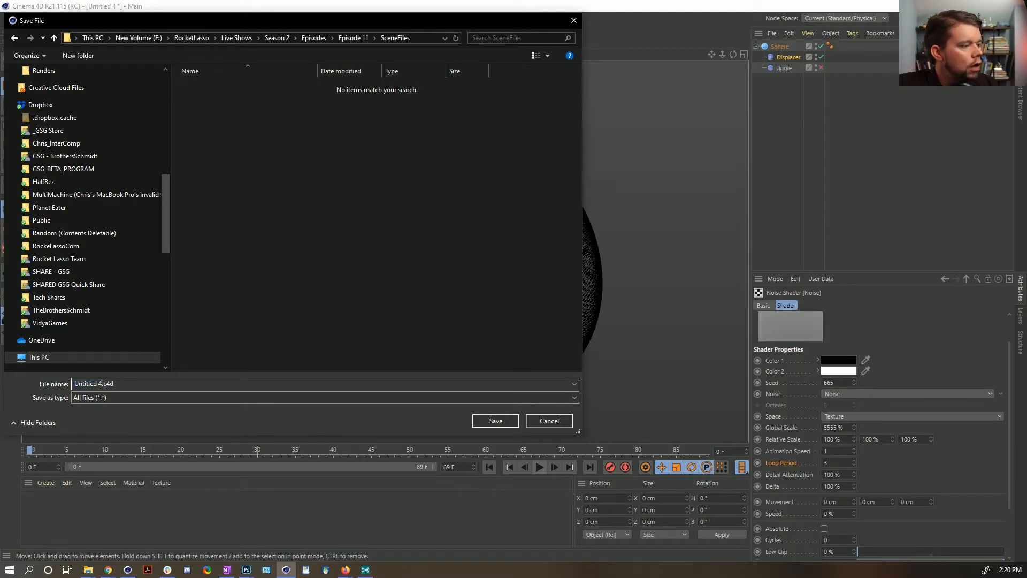
drag(103, 384, 23, 368)
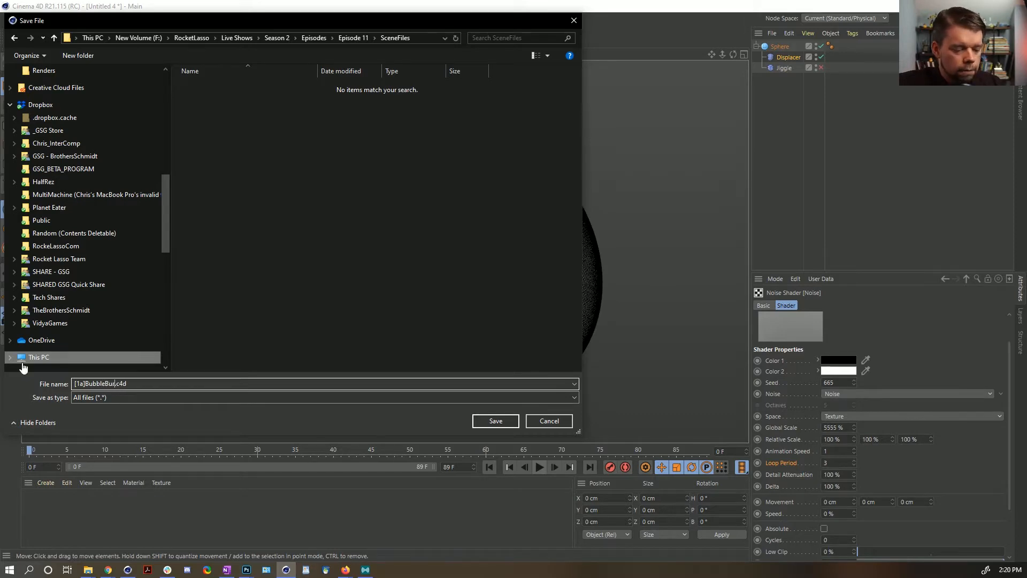
click(496, 421)
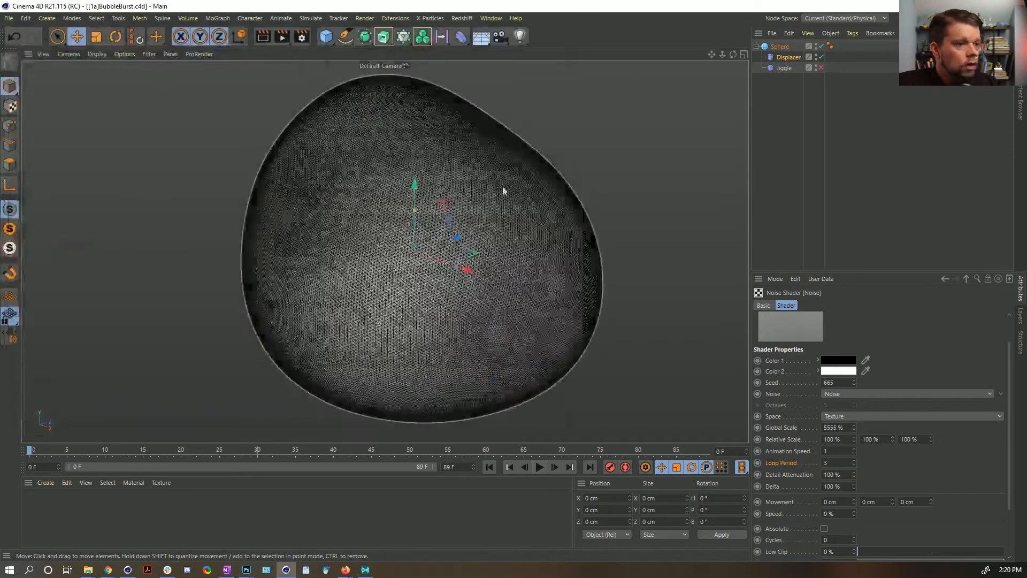
Step: Add a MoGraph PolyFX object and place it under the sphere, below the Jiggle deformer
click(401, 39)
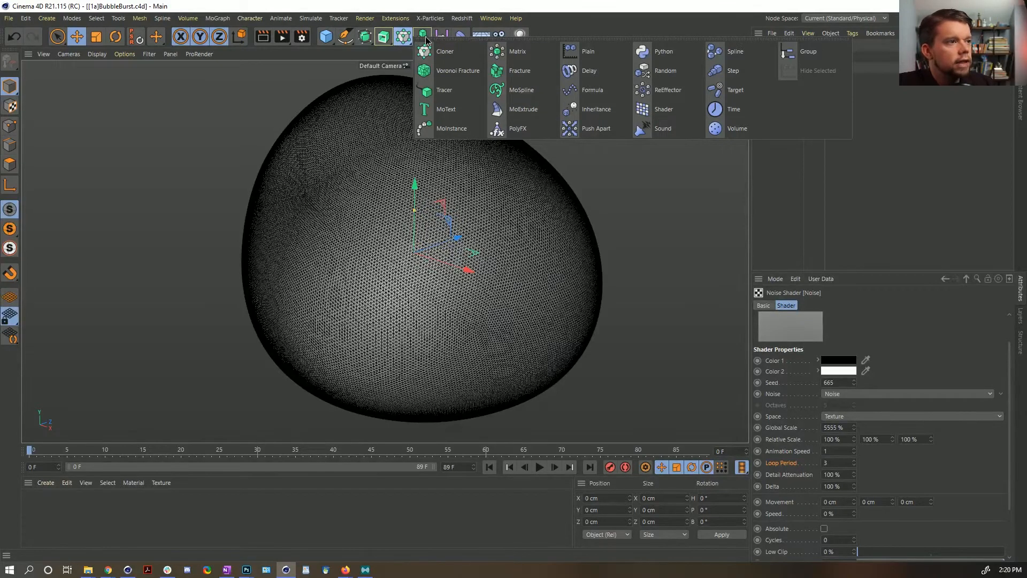
click(532, 133)
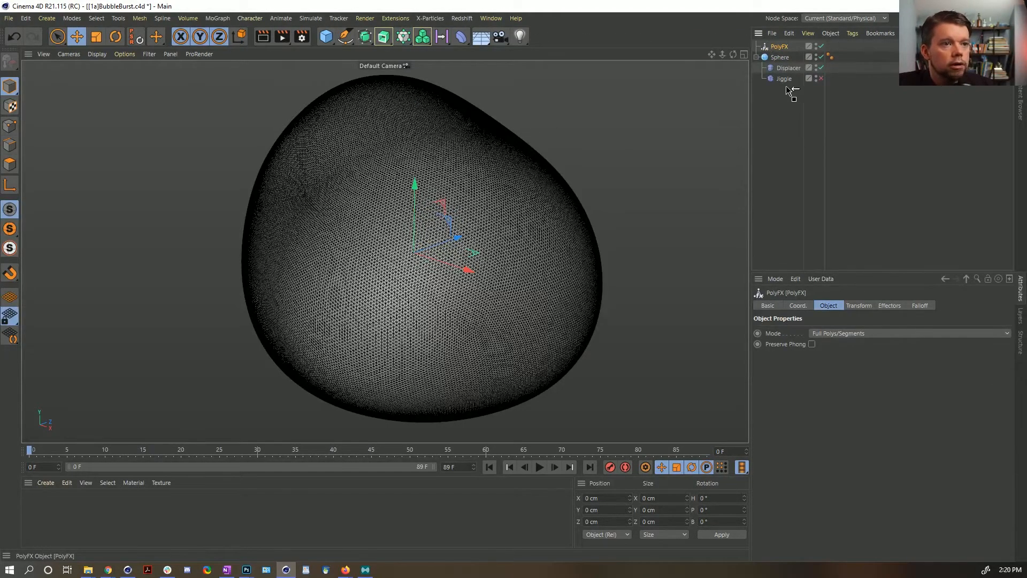
drag(787, 86, 786, 80)
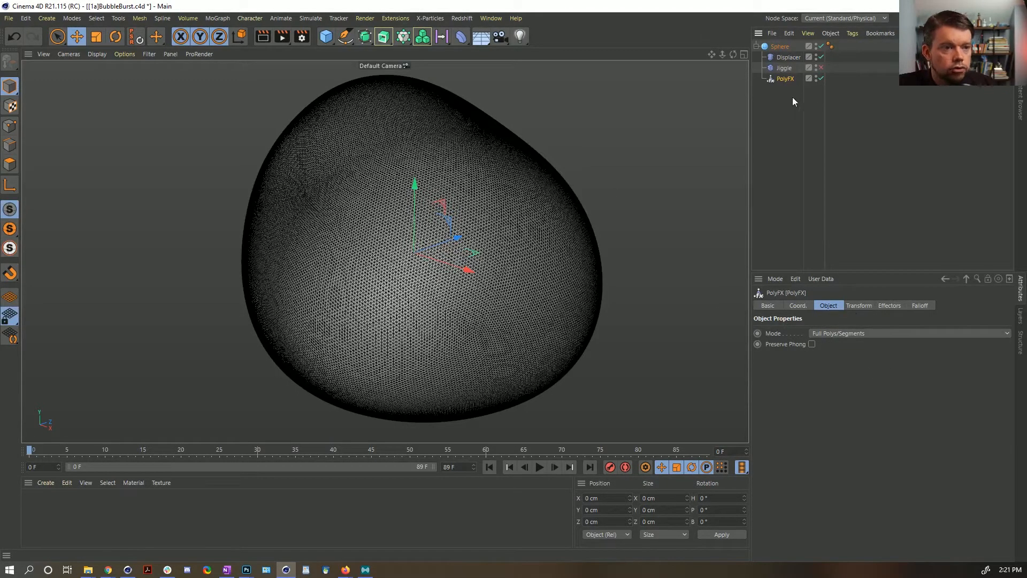
Step: Add a Random effector to scatter the sphere's polygons through PolyFX, and preview the animation
click(422, 36)
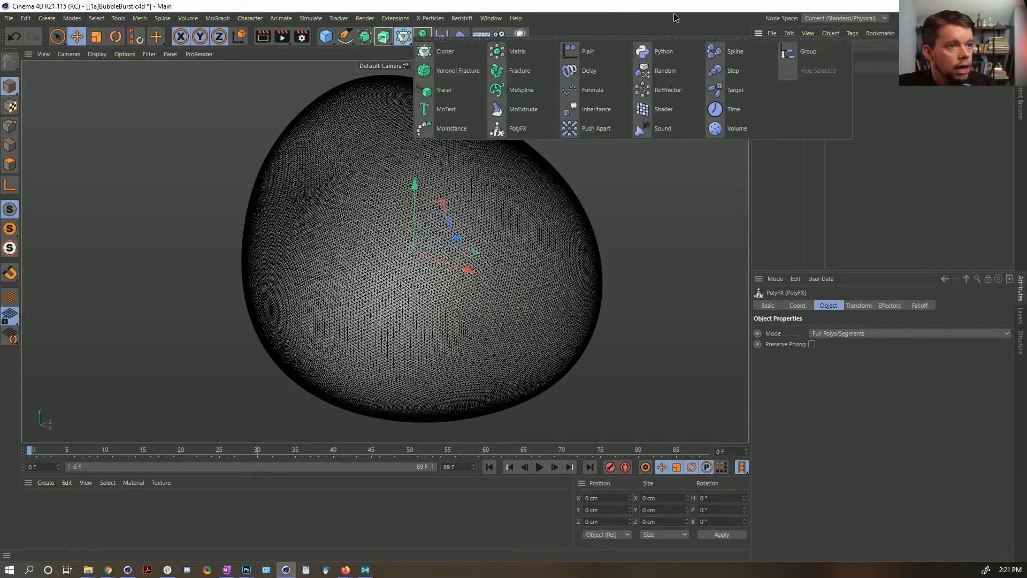
click(665, 71)
scroll(505, 245, up, 6)
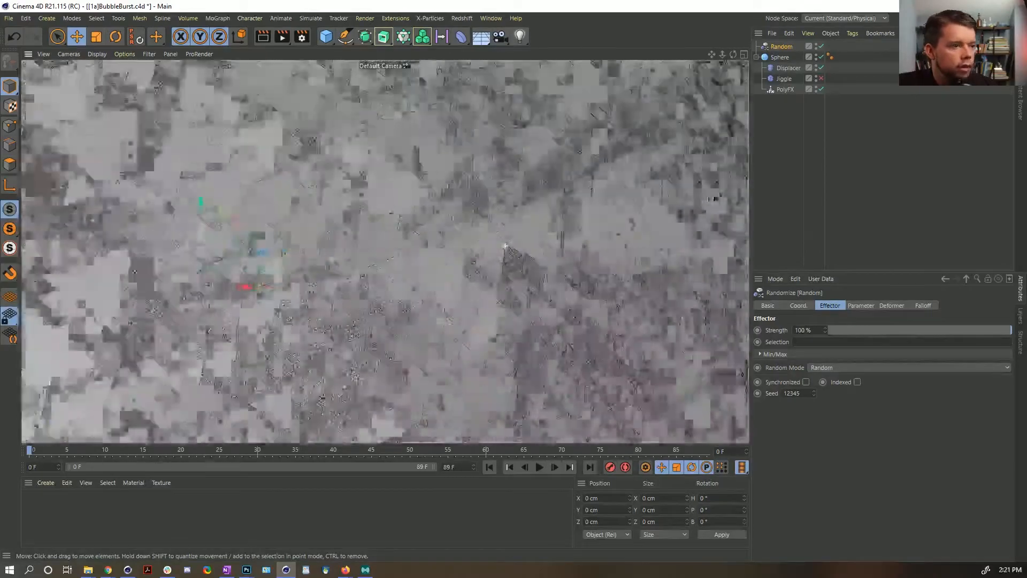
scroll(505, 246, up, 8)
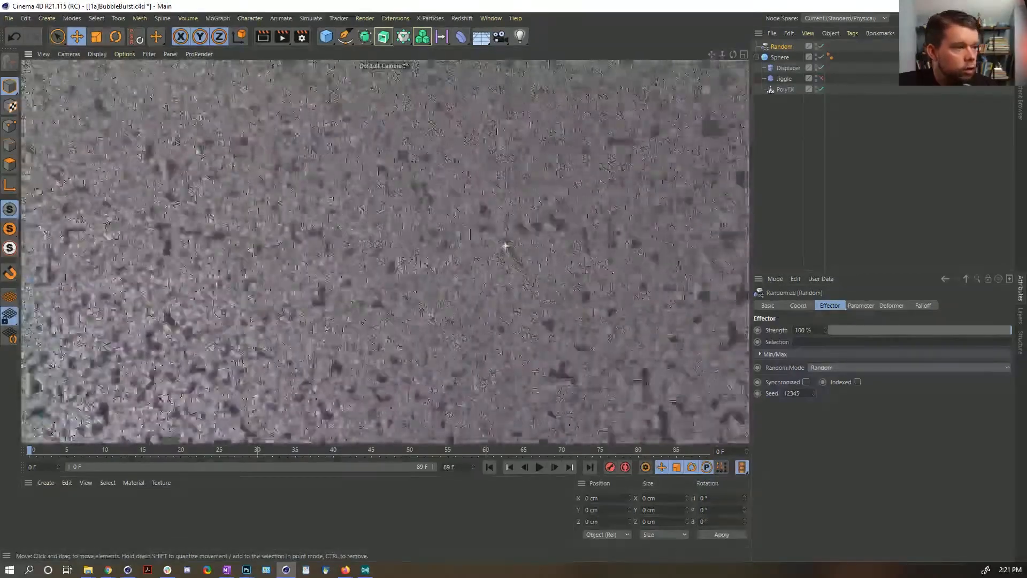
scroll(486, 265, down, 14)
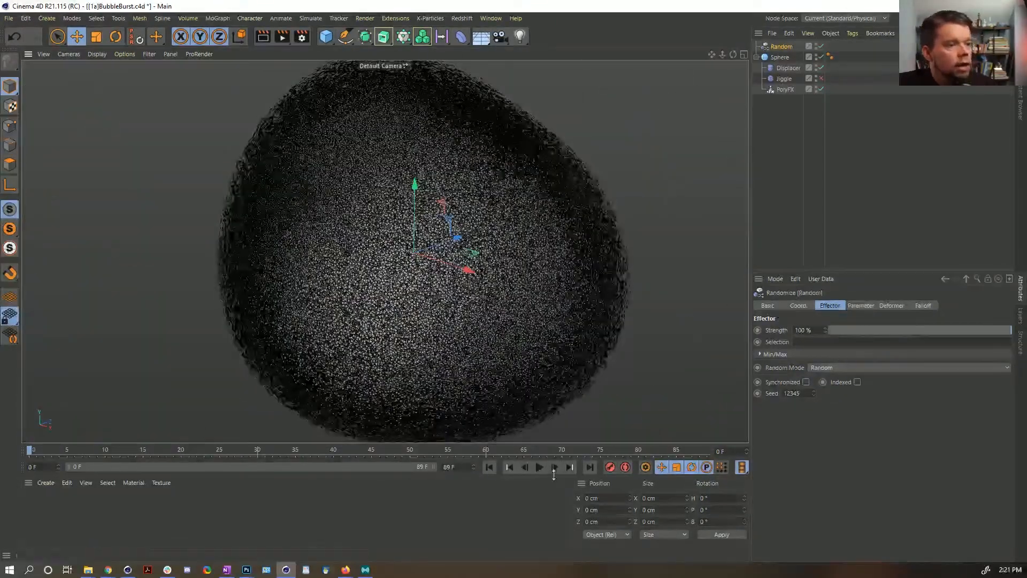
click(539, 467)
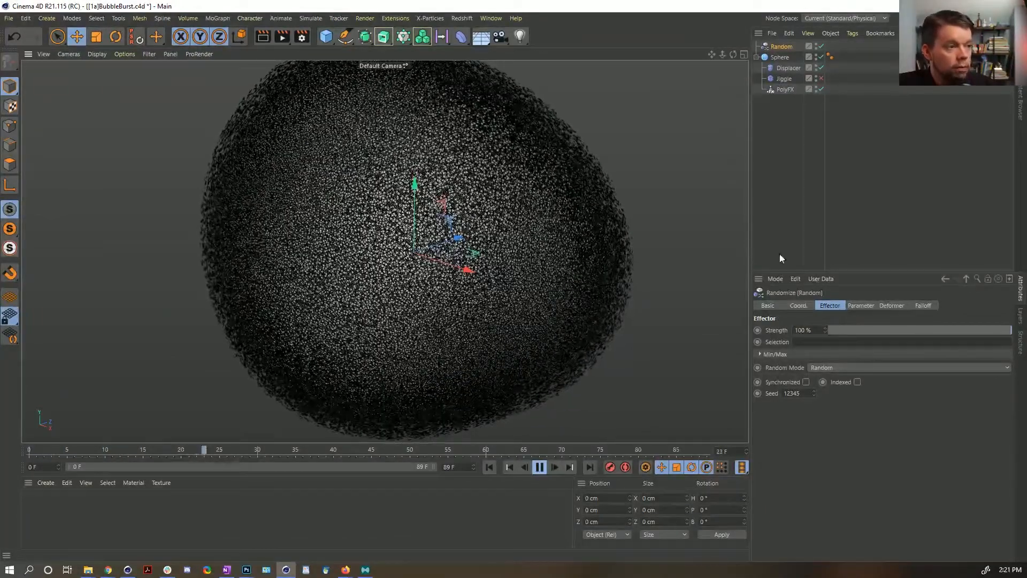
click(539, 468)
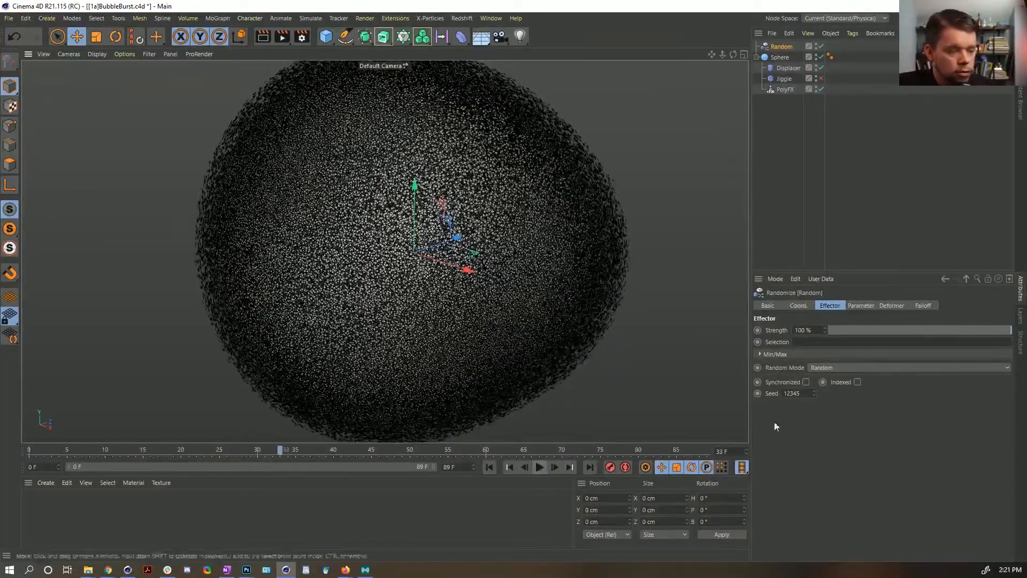
Step: Turn on the Frames per Second display in the perspective viewport's HUD
key(ctrl+d)
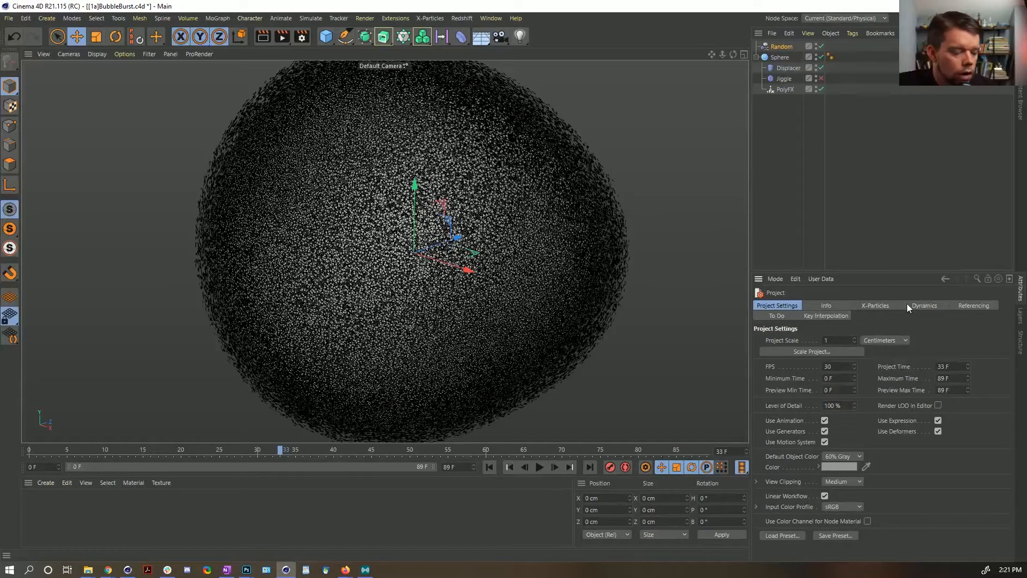
key(shift+v)
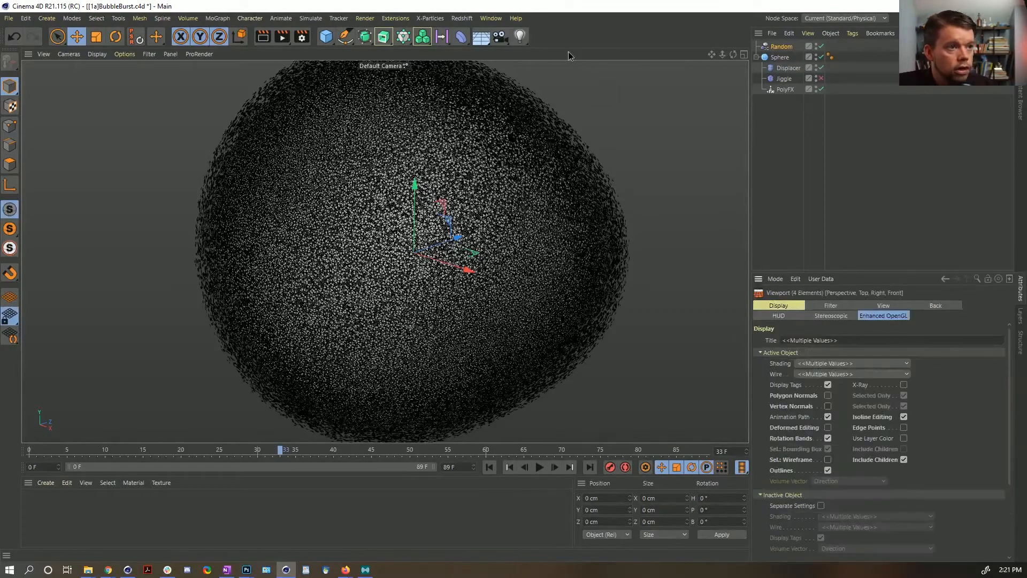
click(777, 317)
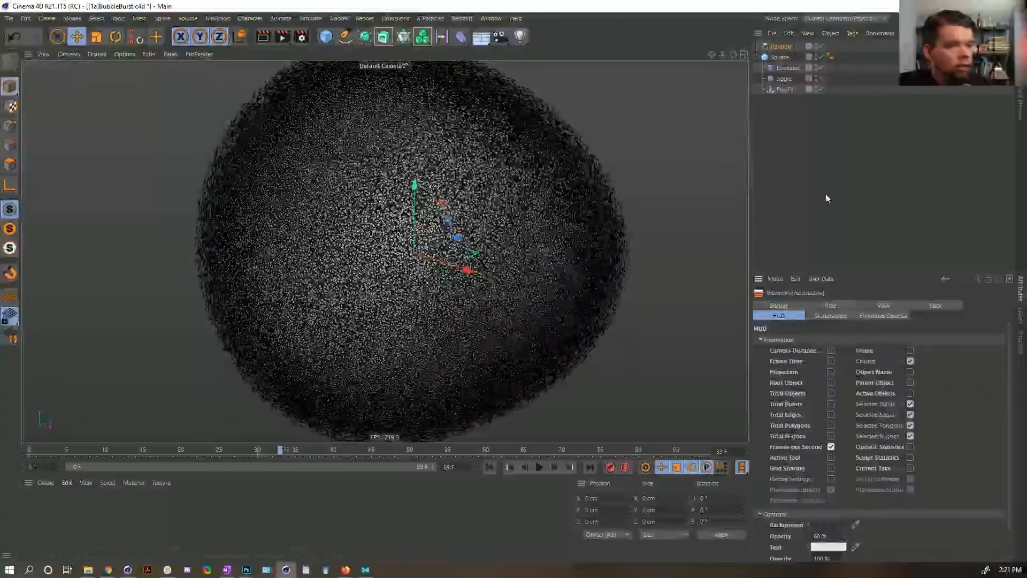
Step: Compare the playback frame rate with PolyFX disabled and enabled
click(490, 467)
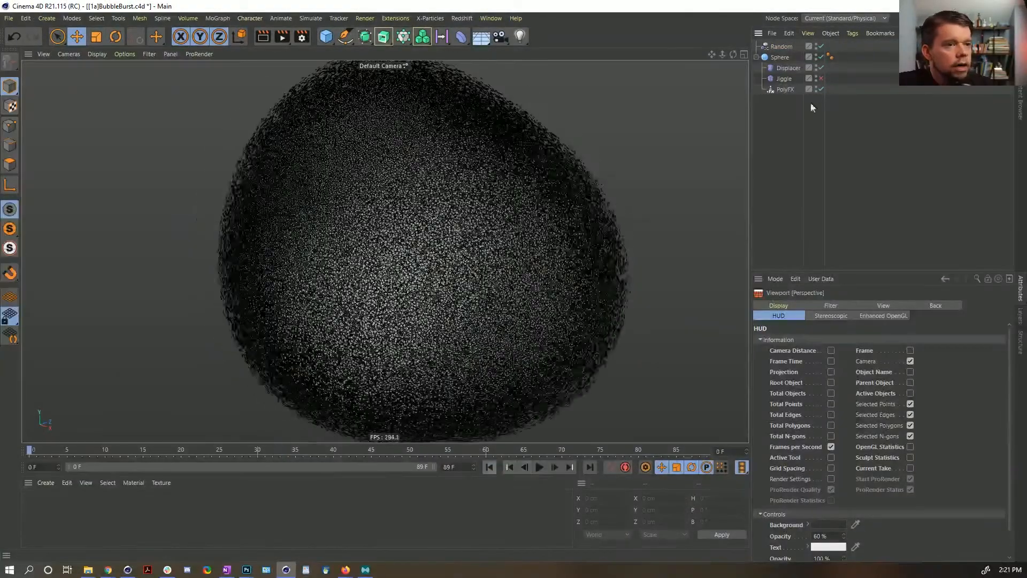
click(820, 90)
click(539, 467)
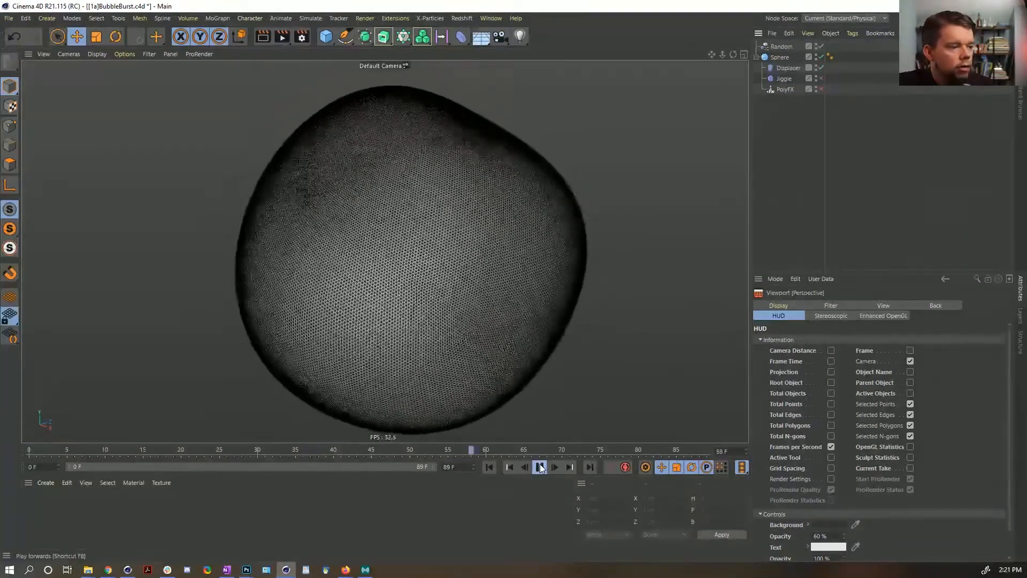
click(539, 467)
click(819, 90)
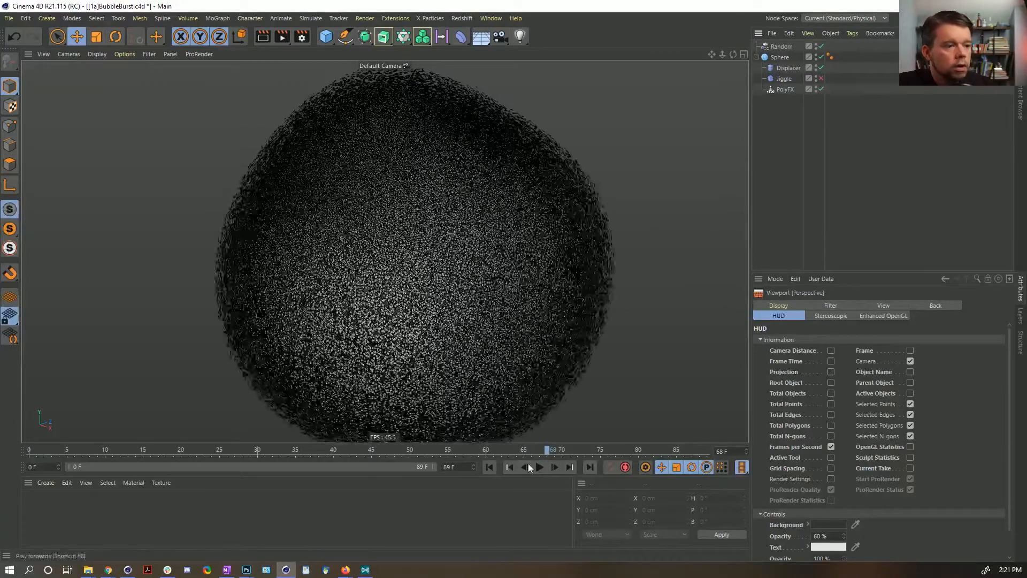
click(487, 467)
click(538, 467)
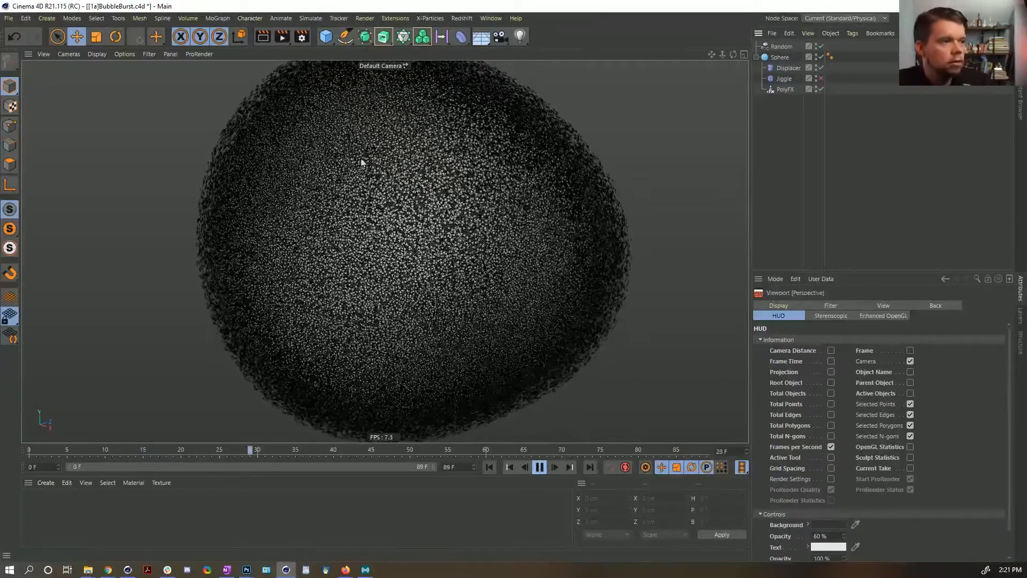
click(540, 467)
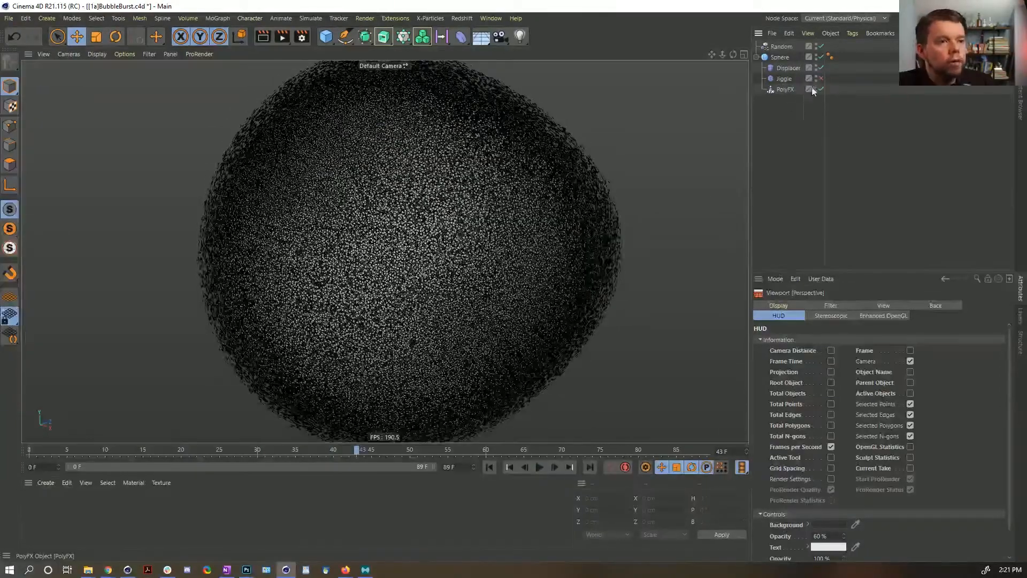
Step: Examine the sphere's triangles up close with PolyFX off and on, and replay the animation
click(822, 89)
scroll(360, 235, up, 10)
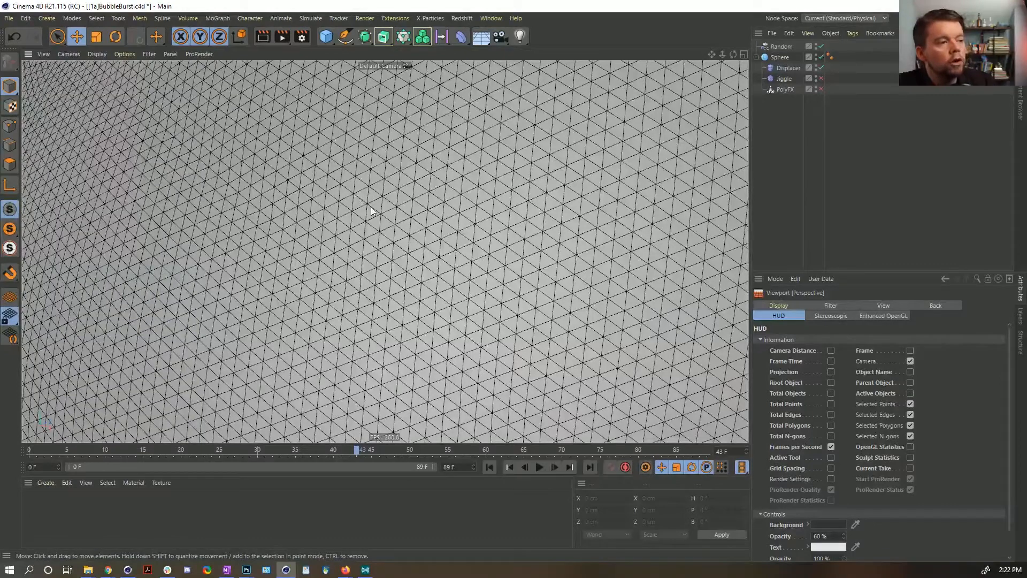
click(821, 89)
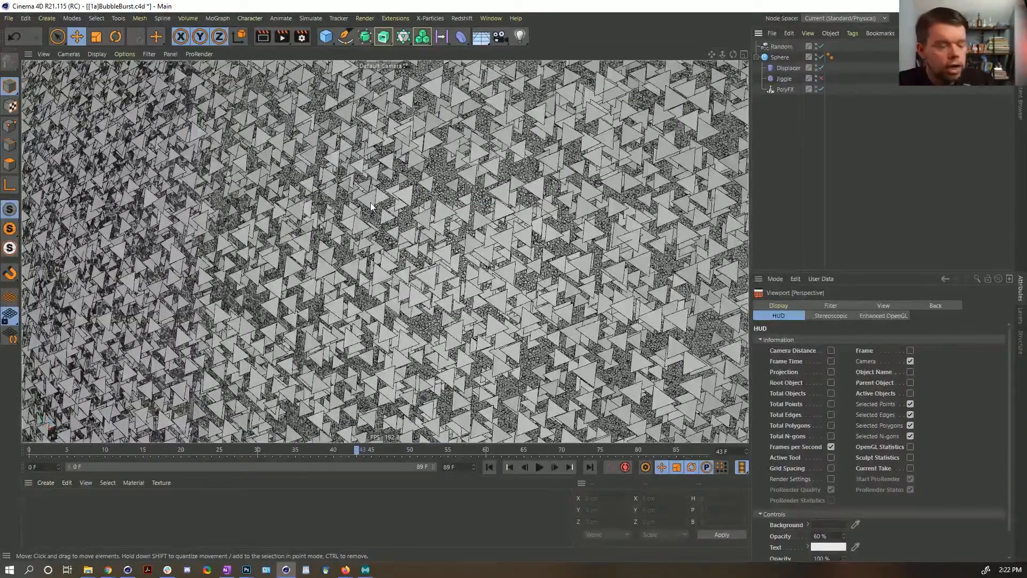
alt+right_drag(372, 207, 487, 180)
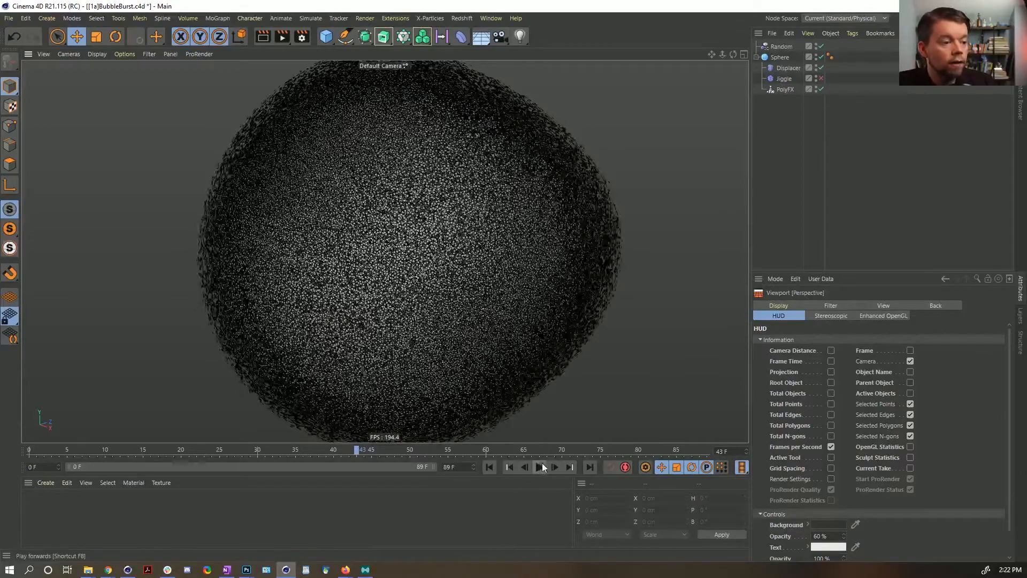
click(539, 467)
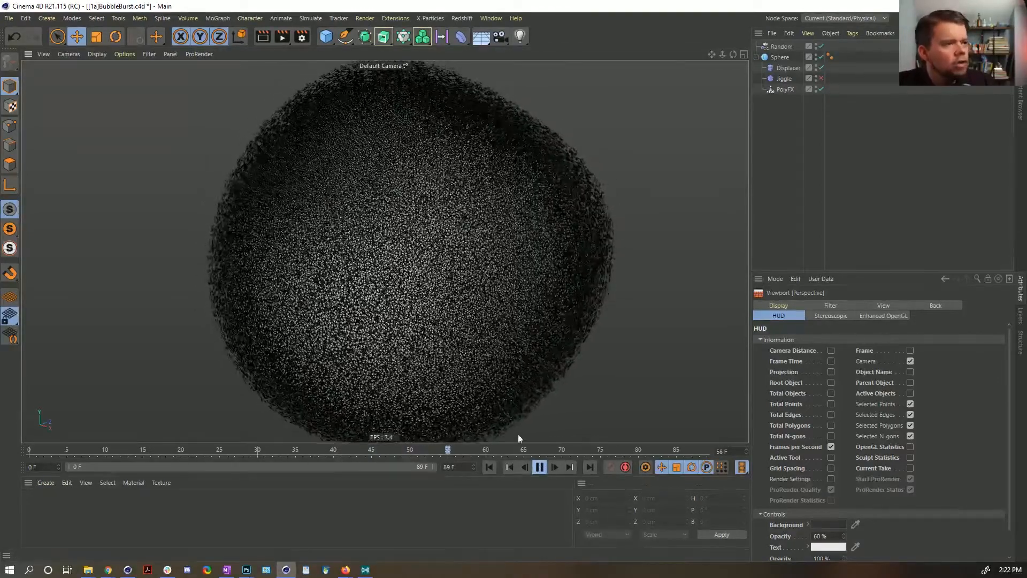
click(539, 467)
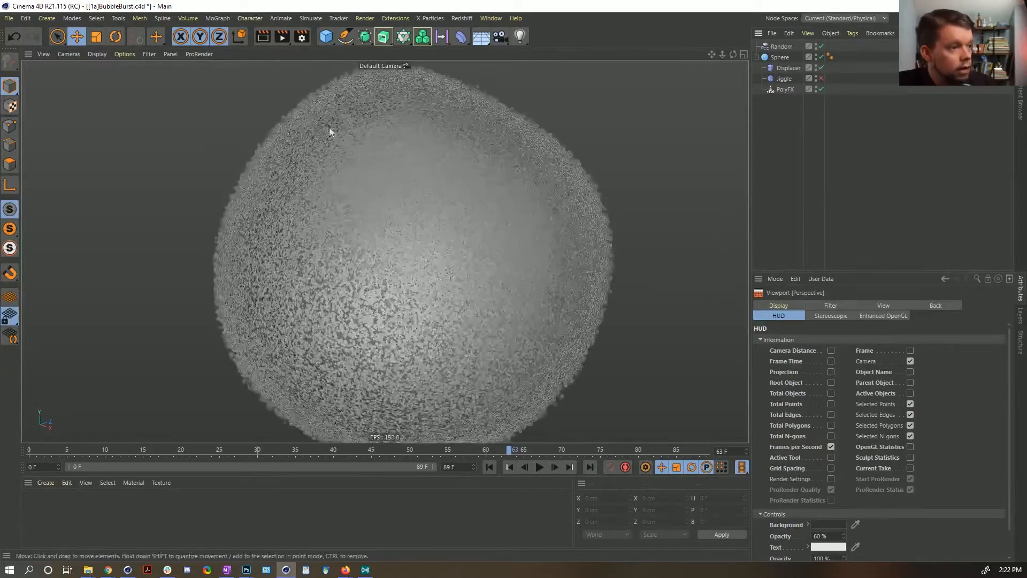
Step: Turn on backface culling in the perspective viewport so only the front-facing fragments are drawn
click(114, 54)
click(154, 185)
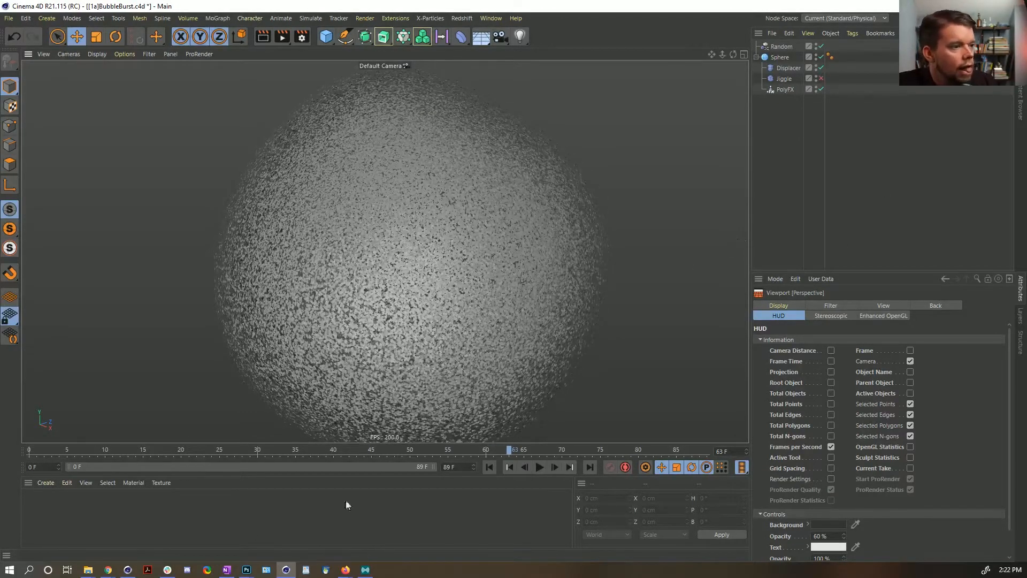
Step: Add a Linear Field to the Random effector's falloff
click(785, 90)
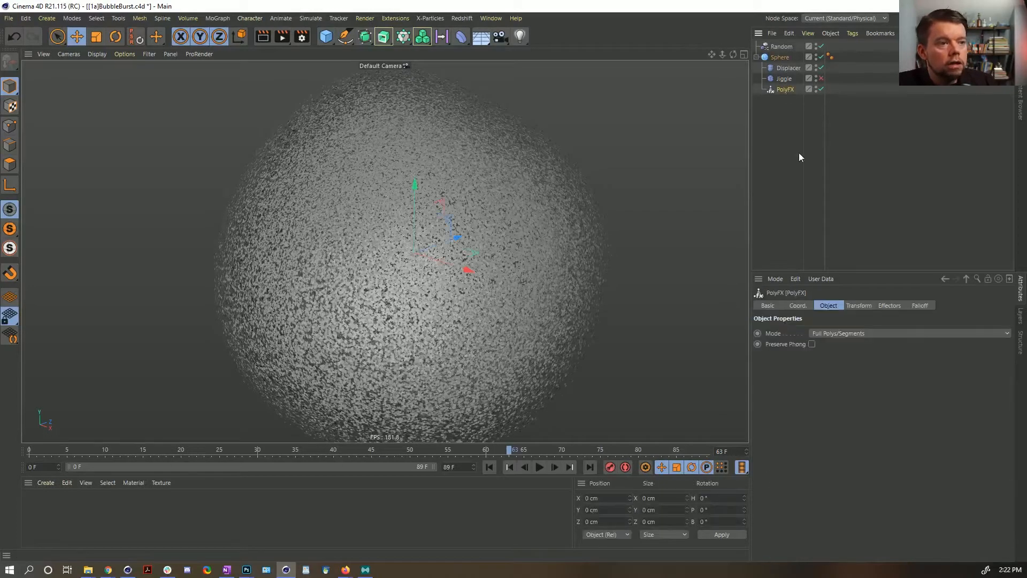
click(780, 47)
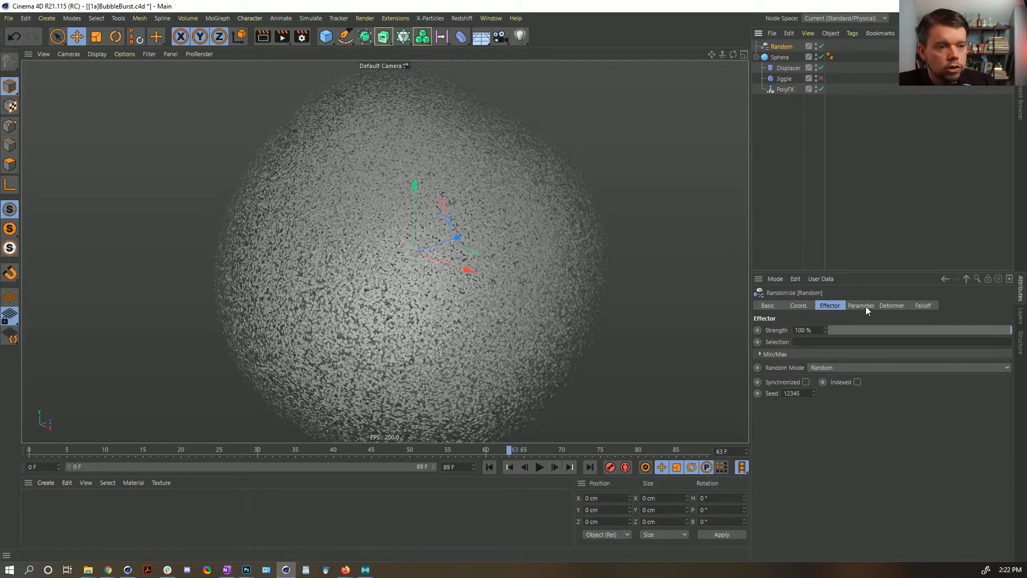
click(918, 306)
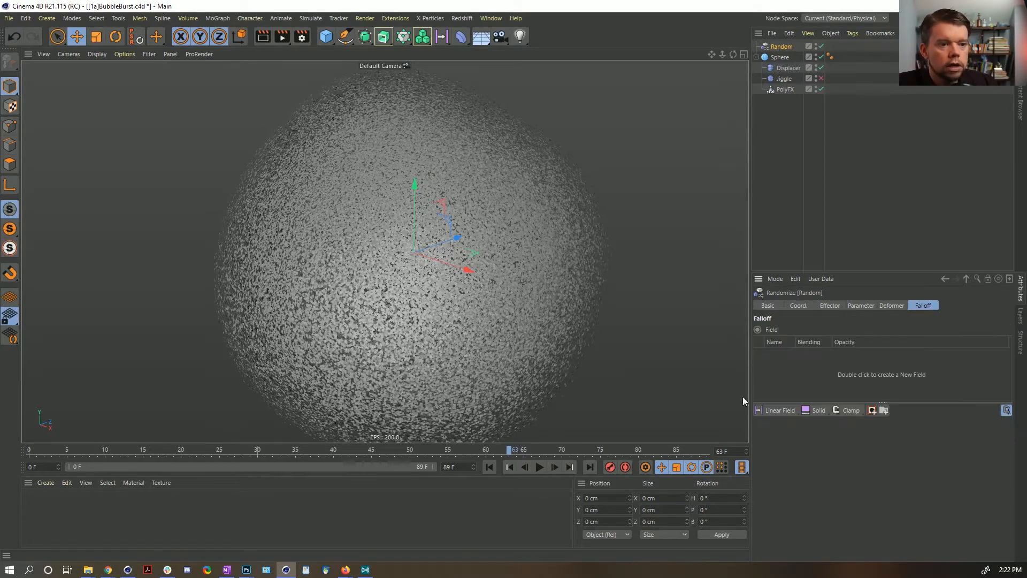
click(779, 411)
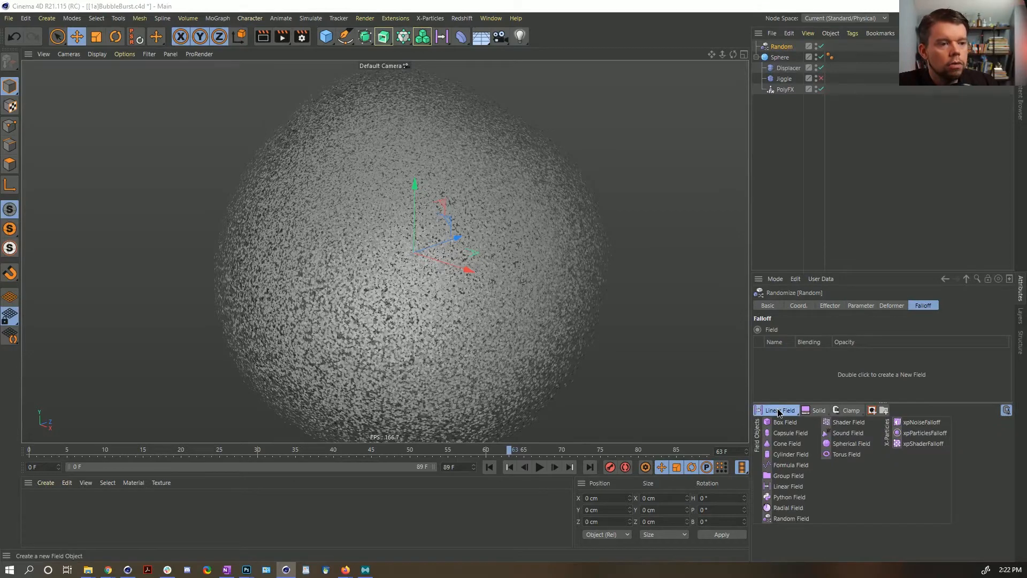
click(793, 487)
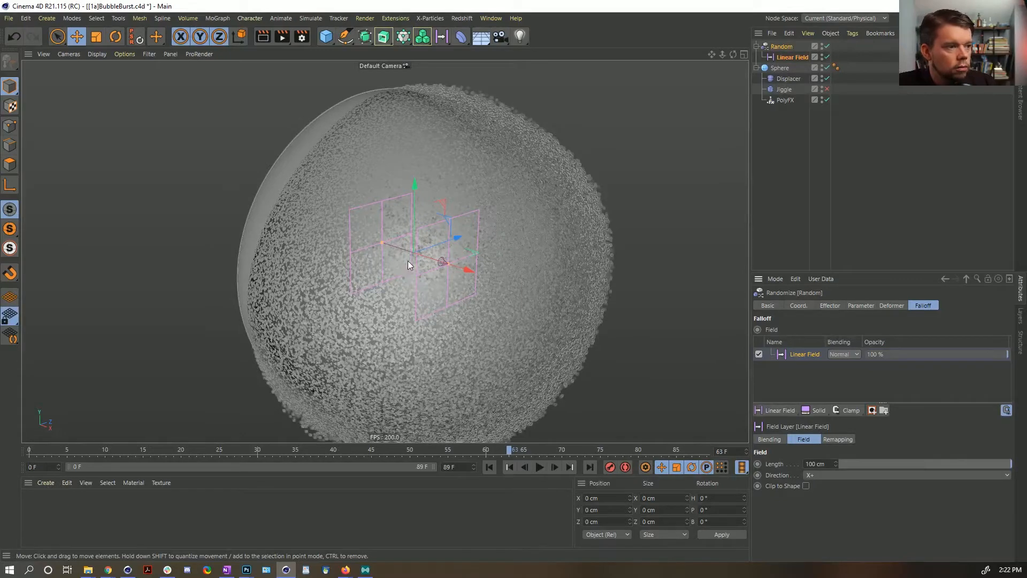
Step: Stretch the Linear Field to a length of about 127 cm and place it at X about 93 cm across the sphere
alt+drag(408, 265, 195, 264)
alt+drag(520, 321, 700, 293)
alt+right_drag(425, 255, 514, 235)
alt+middle_drag(476, 237, 383, 266)
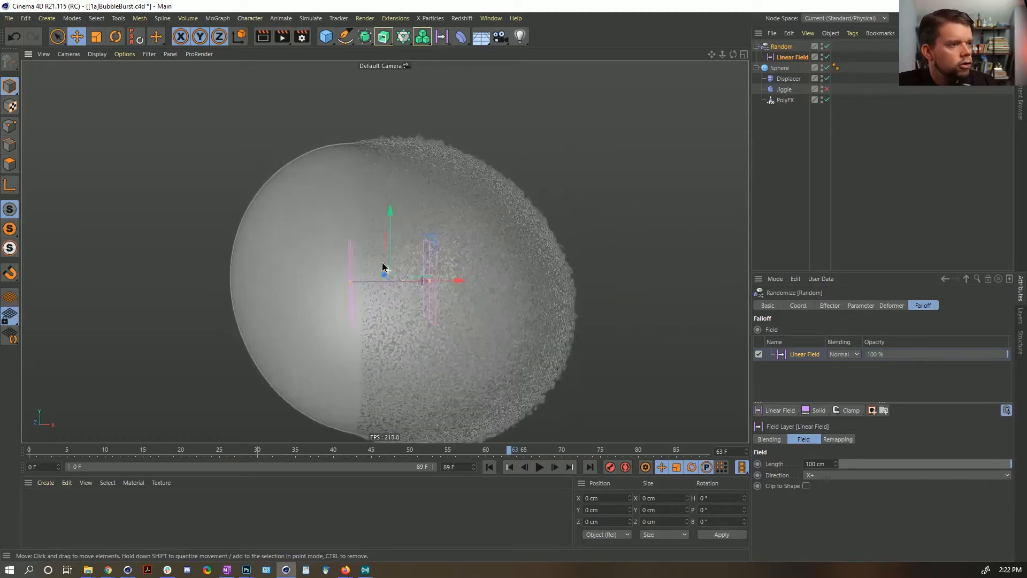
mouse_move(457, 278)
mouse_down()
mouse_move(626, 263)
mouse_move(439, 276)
mouse_up()
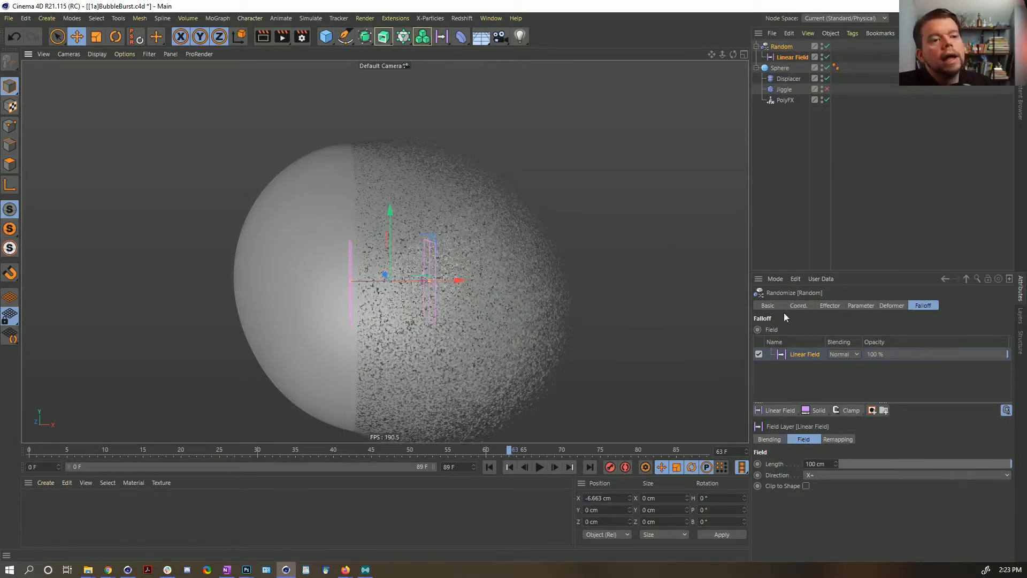
drag(428, 278, 541, 275)
drag(458, 280, 557, 281)
drag(641, 279, 522, 283)
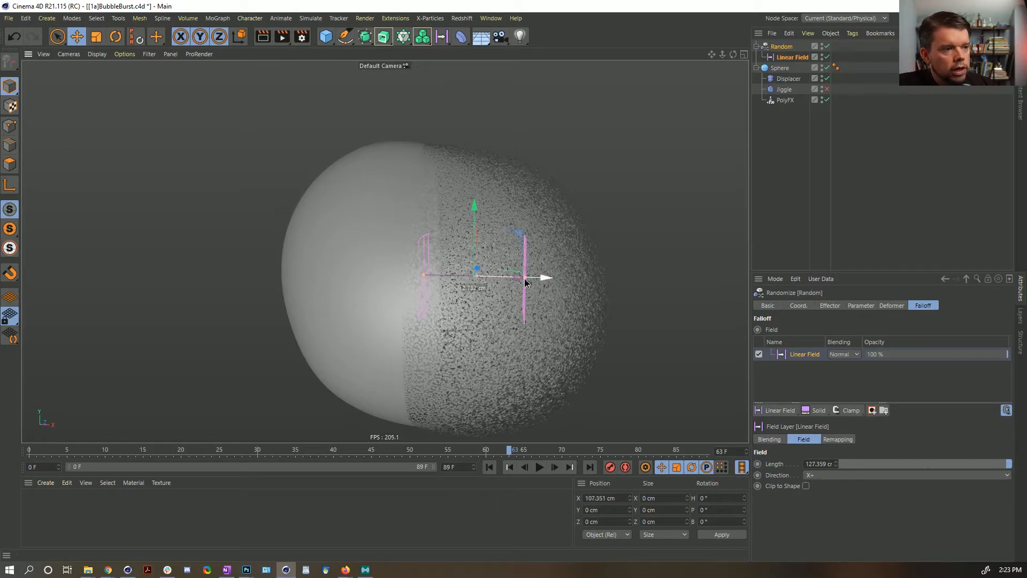
mouse_move(543, 278)
mouse_down()
mouse_move(463, 281)
mouse_move(539, 278)
mouse_up()
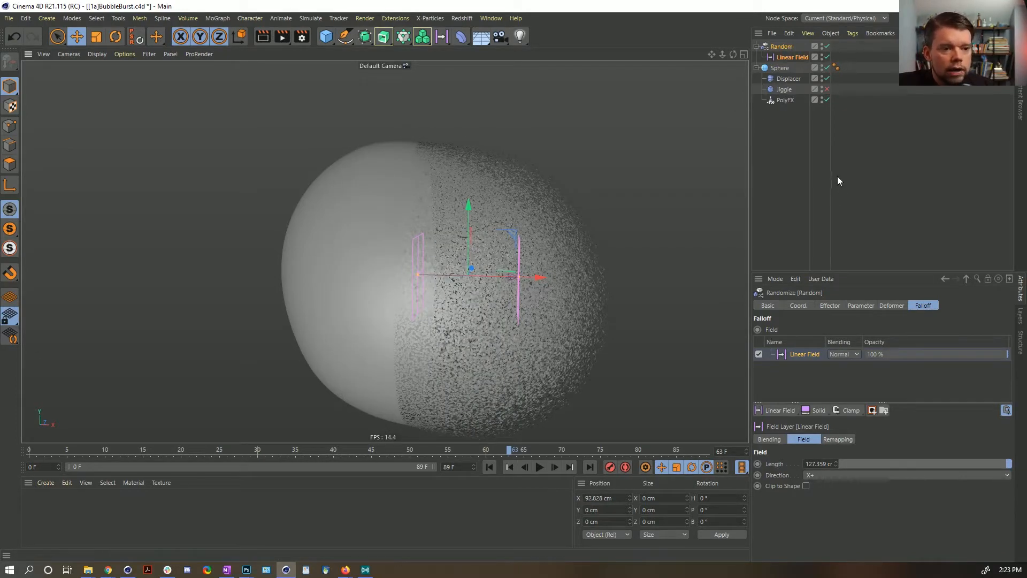
Step: Turn off Clamp Max in the Linear Field's remapping settings
click(781, 48)
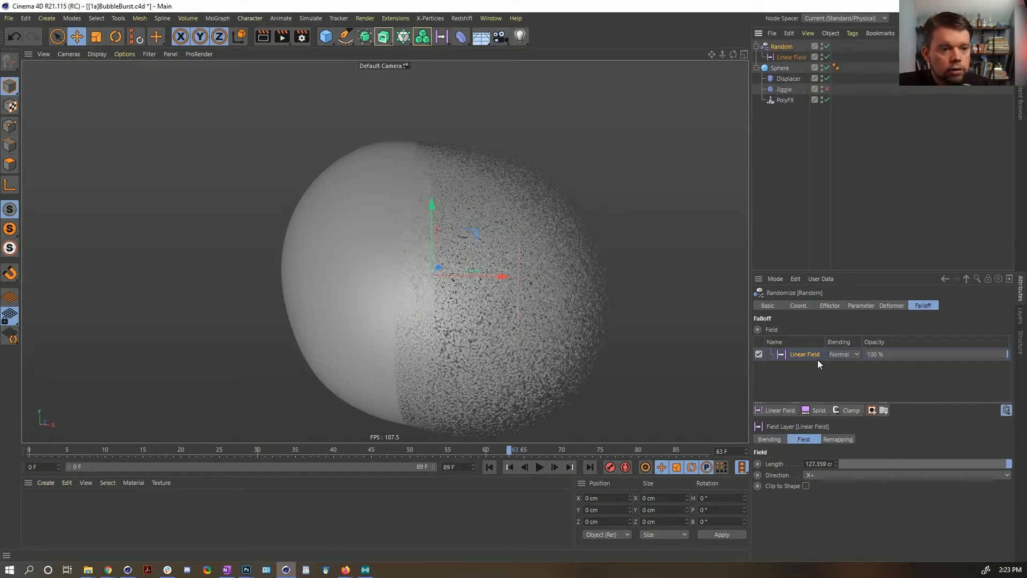
click(784, 58)
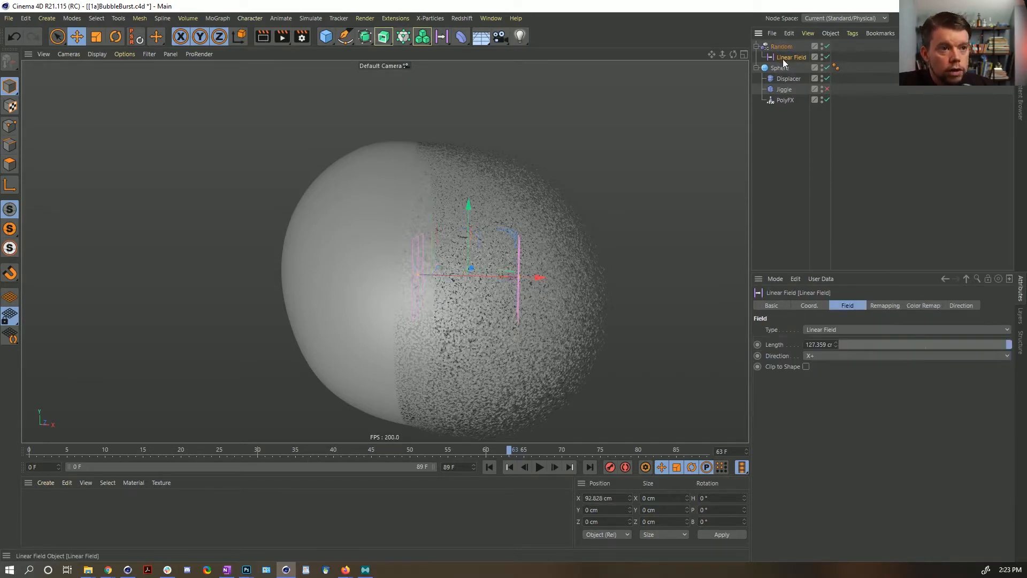
click(884, 306)
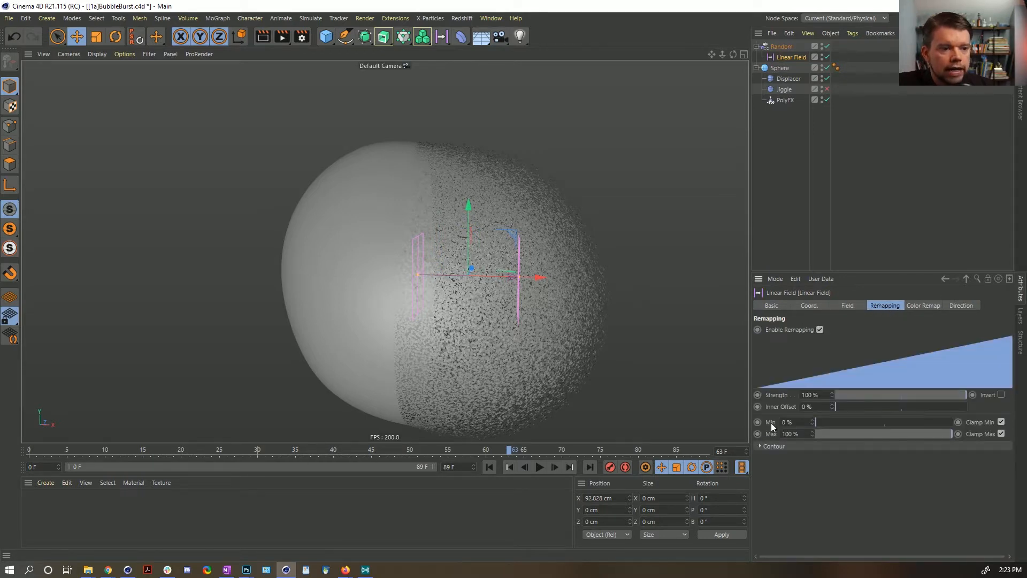
click(1002, 434)
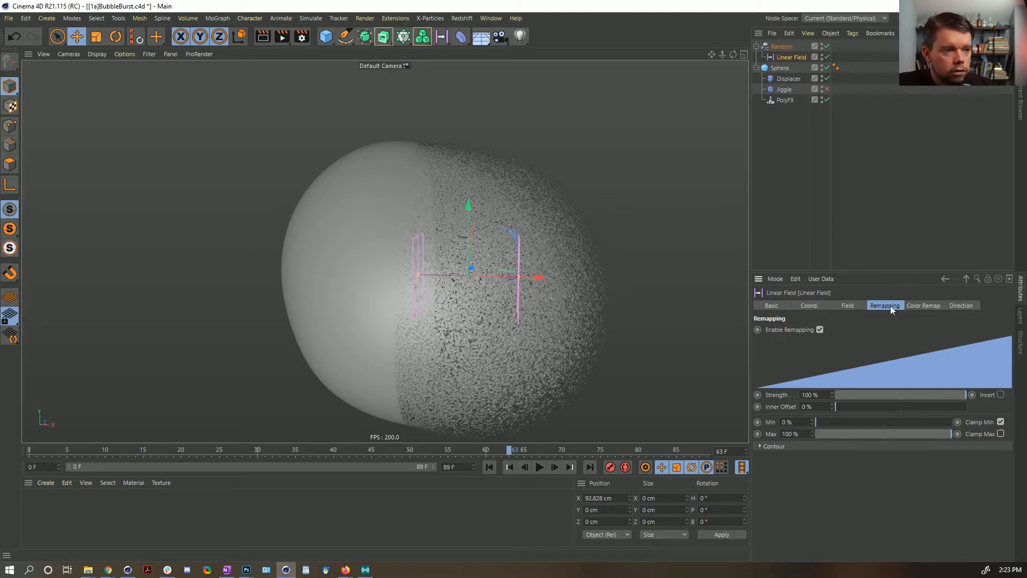
Step: Disable value clamping for the Random effector's falloff and move the Linear Field to X about 246 cm
click(782, 47)
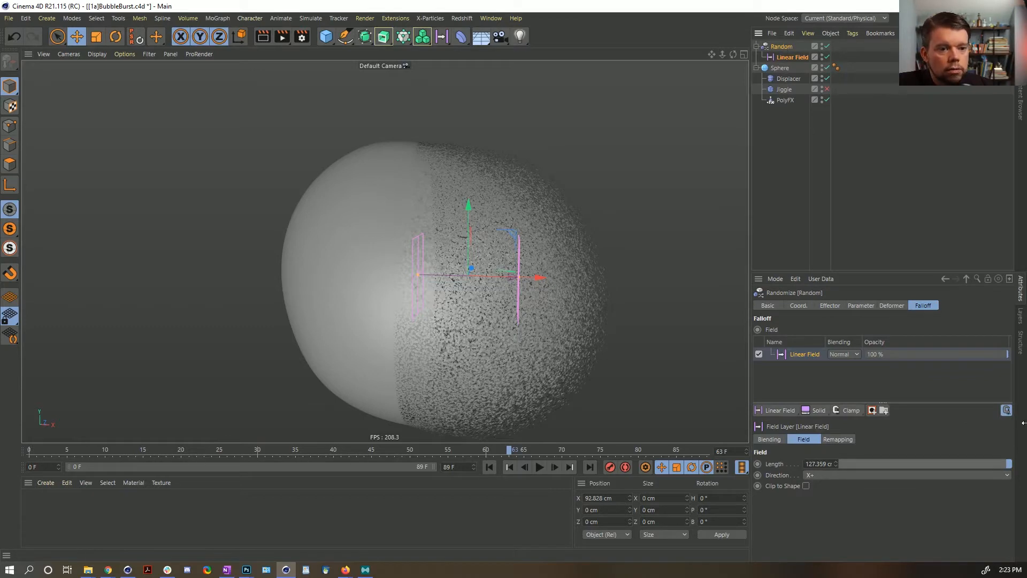
click(1007, 410)
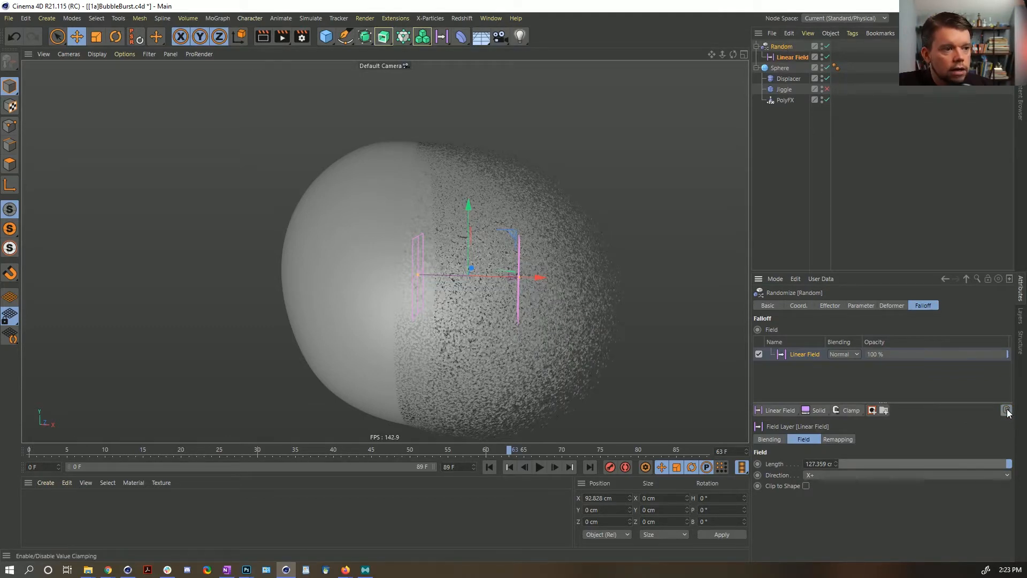
click(792, 58)
drag(537, 277, 603, 279)
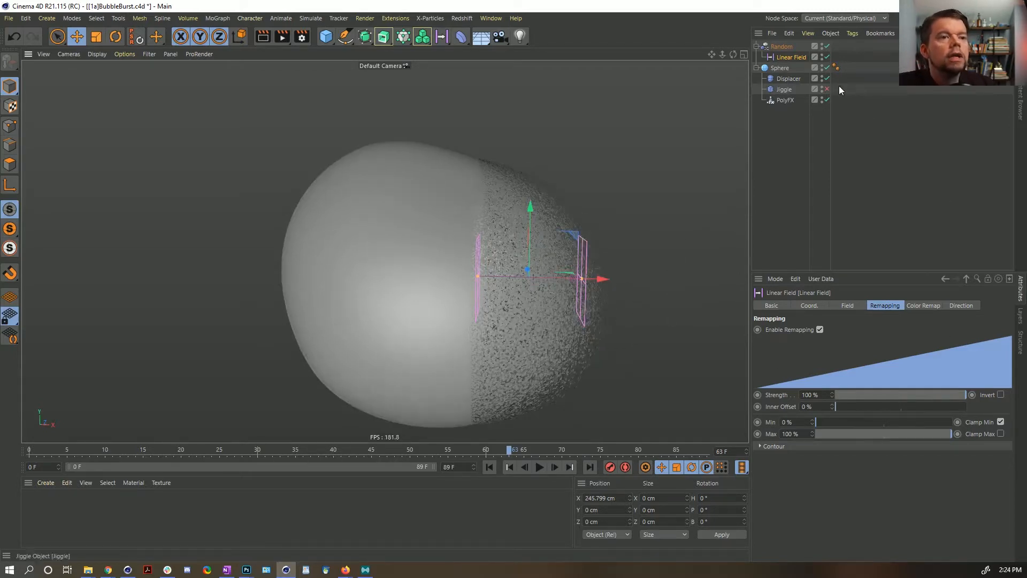
Step: Shorten the Linear Field to about 74 cm and place it at X about 210 cm
click(771, 47)
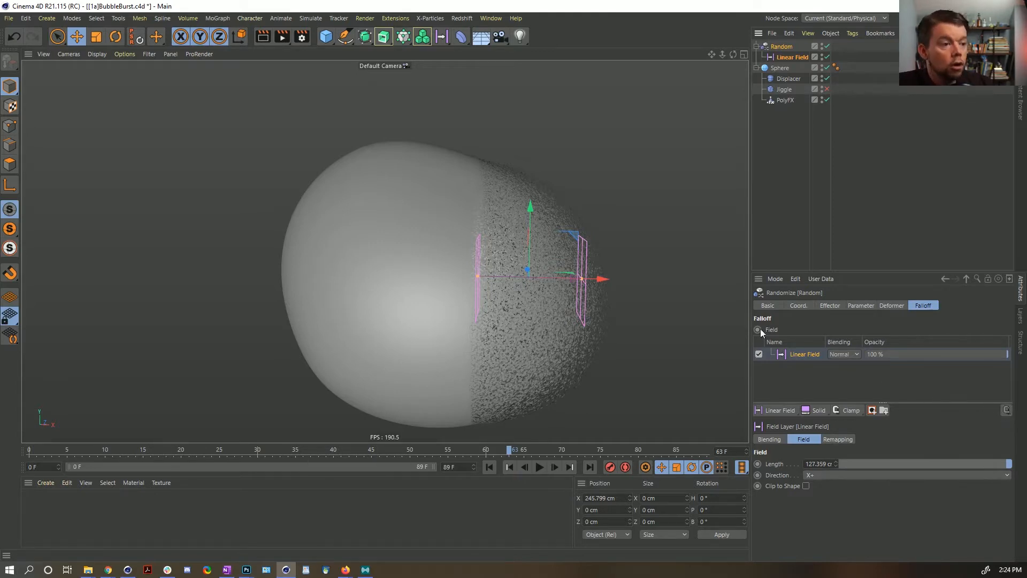
drag(598, 282, 476, 290)
drag(578, 299, 592, 292)
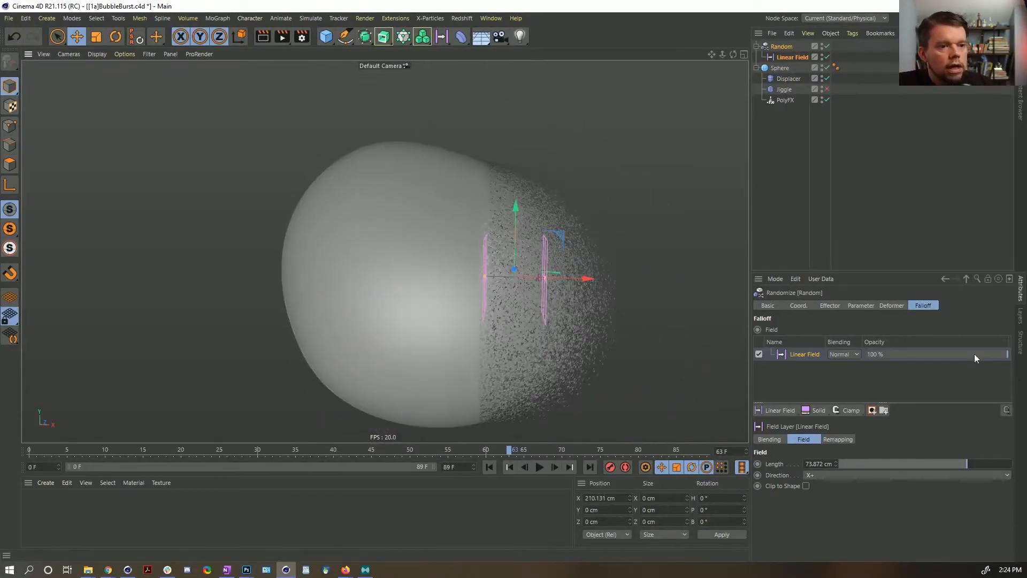
Step: Set the contour mode to Curve in the Linear Field layer's remapping settings
click(836, 440)
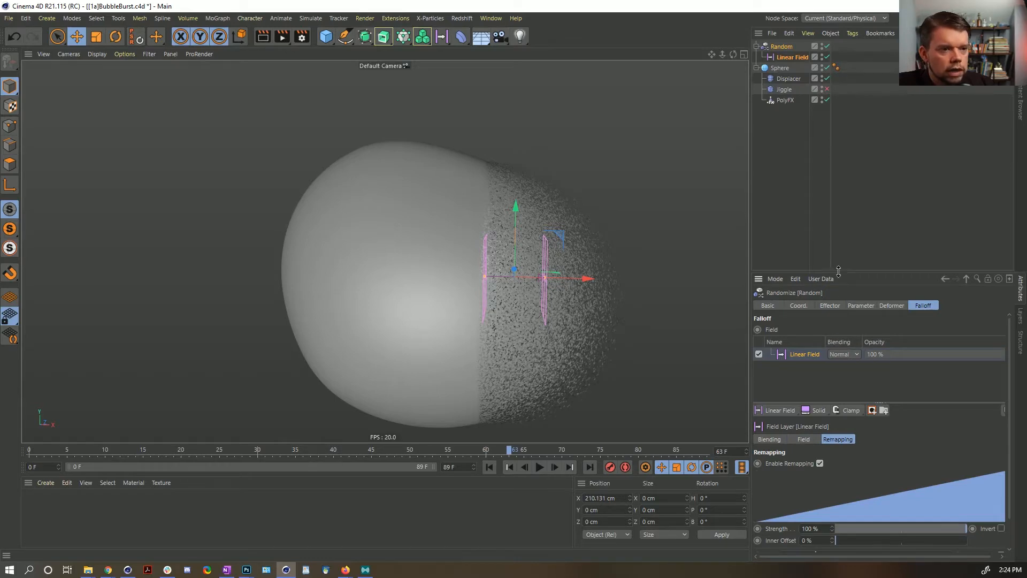
drag(839, 272, 839, 205)
scroll(481, 284, up, 5)
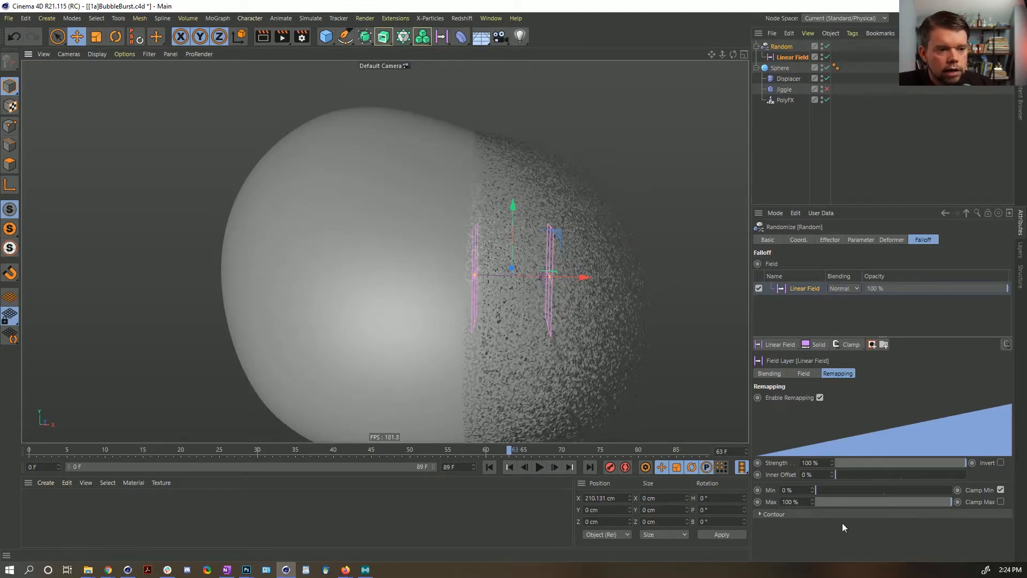
click(773, 514)
click(817, 537)
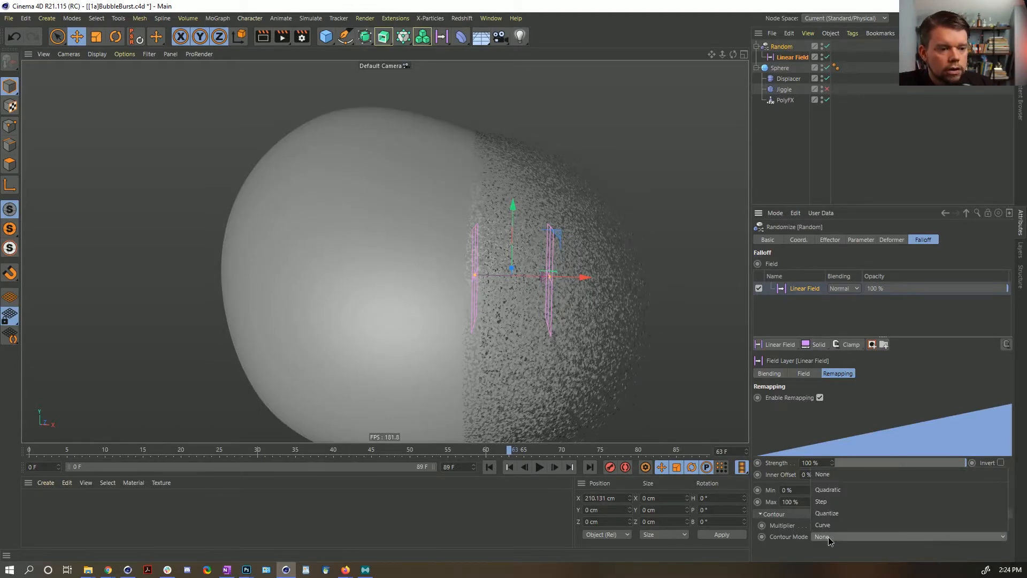
click(828, 537)
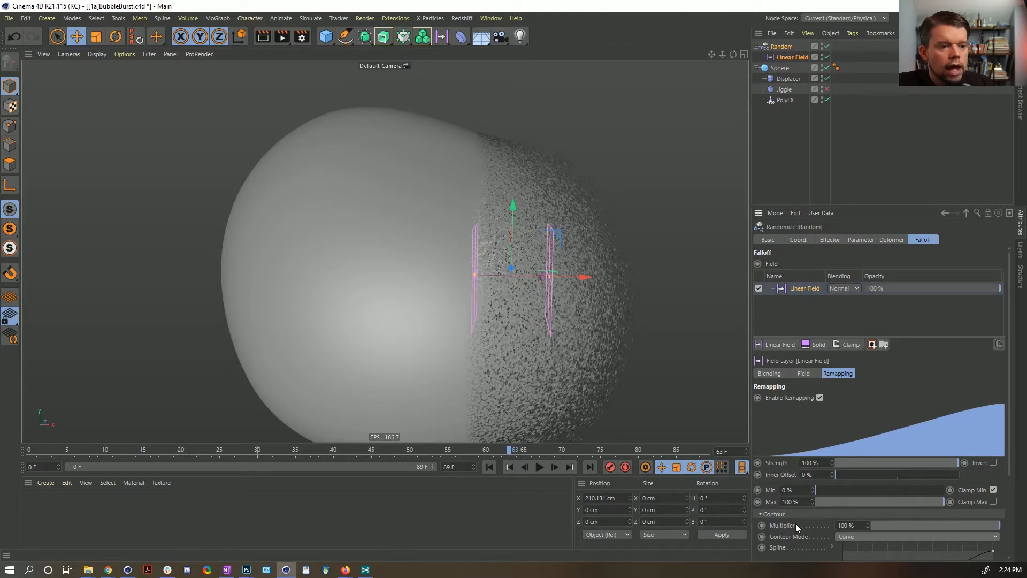
Step: Reshape the contour spline to start flat and end steep, and move the Linear Field to X about 132 cm
scroll(795, 523, down, 3)
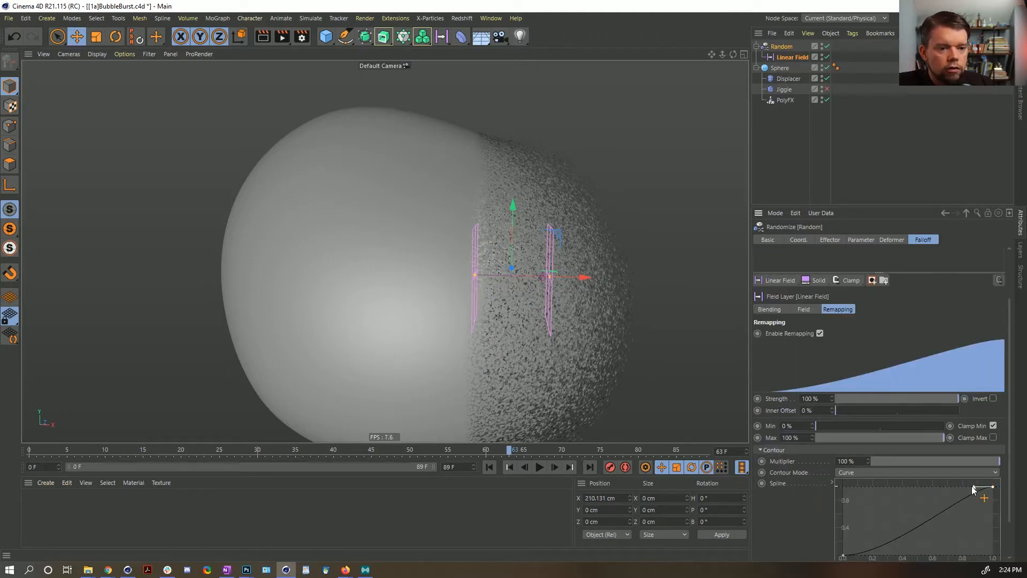
drag(973, 489, 976, 511)
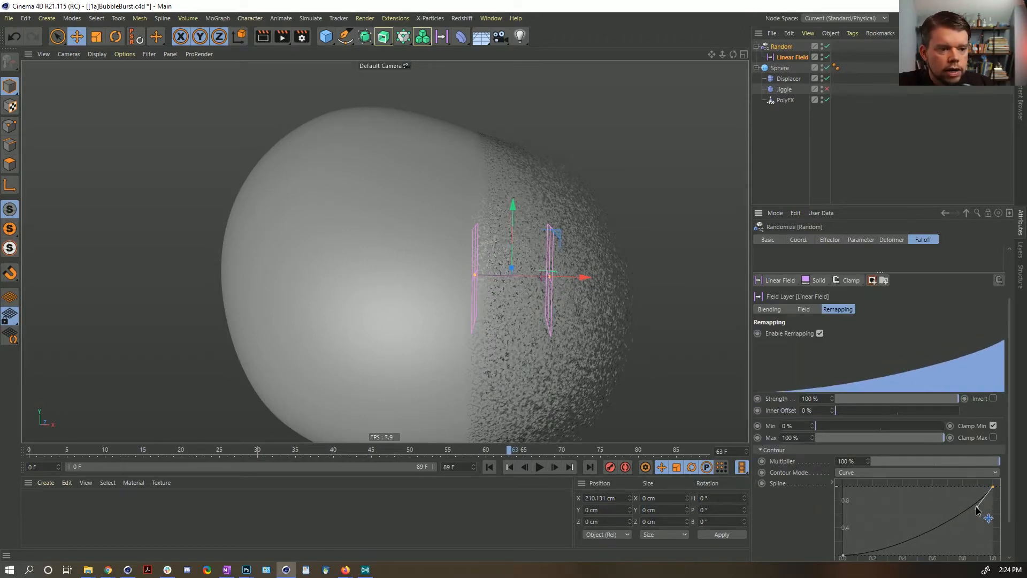
click(842, 557)
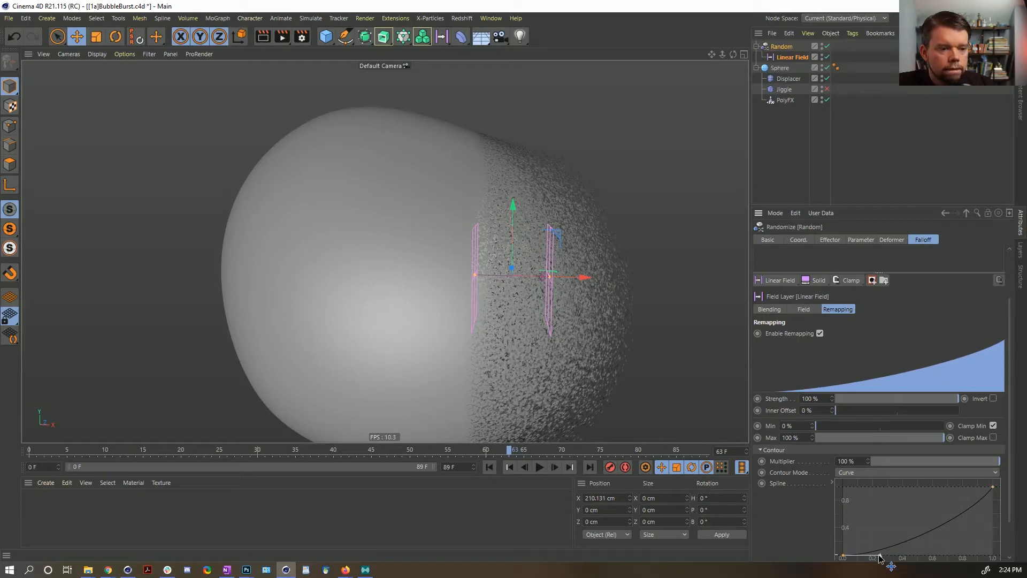
drag(880, 556, 923, 554)
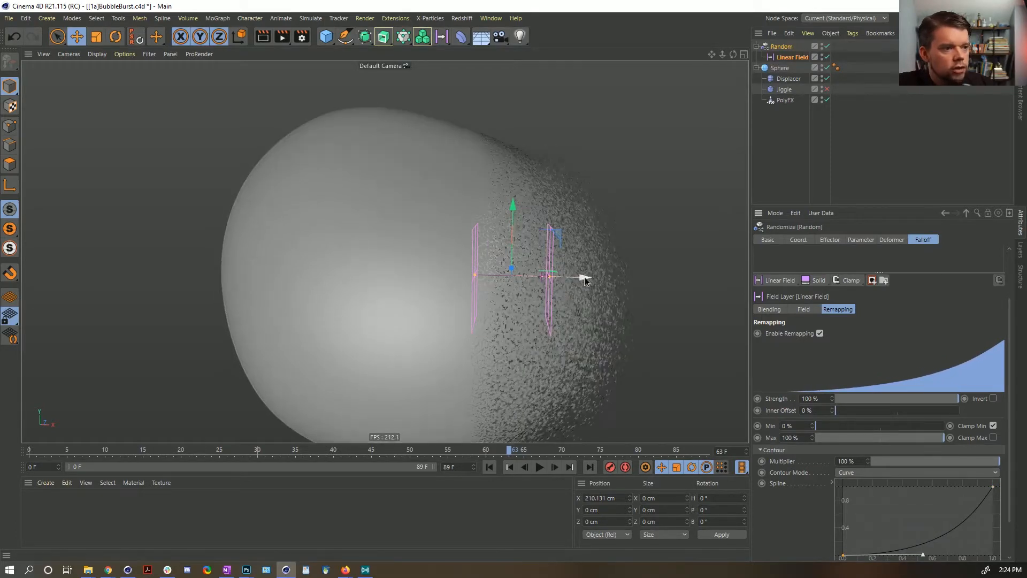
drag(584, 280, 529, 283)
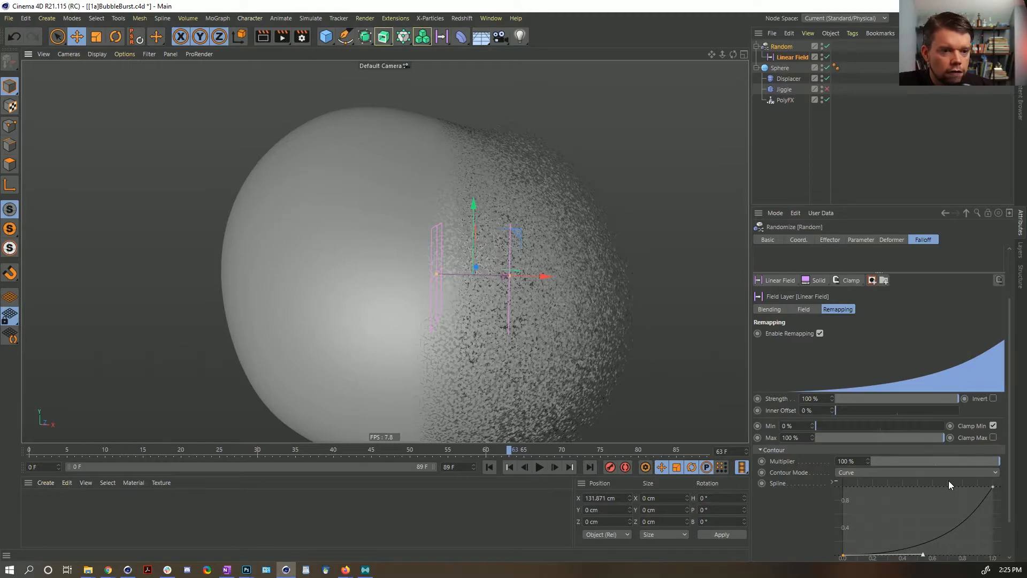
Step: Reset the Linear Field's contour mode to None, and shorten the field sharply and place it at X about 127 cm
click(851, 478)
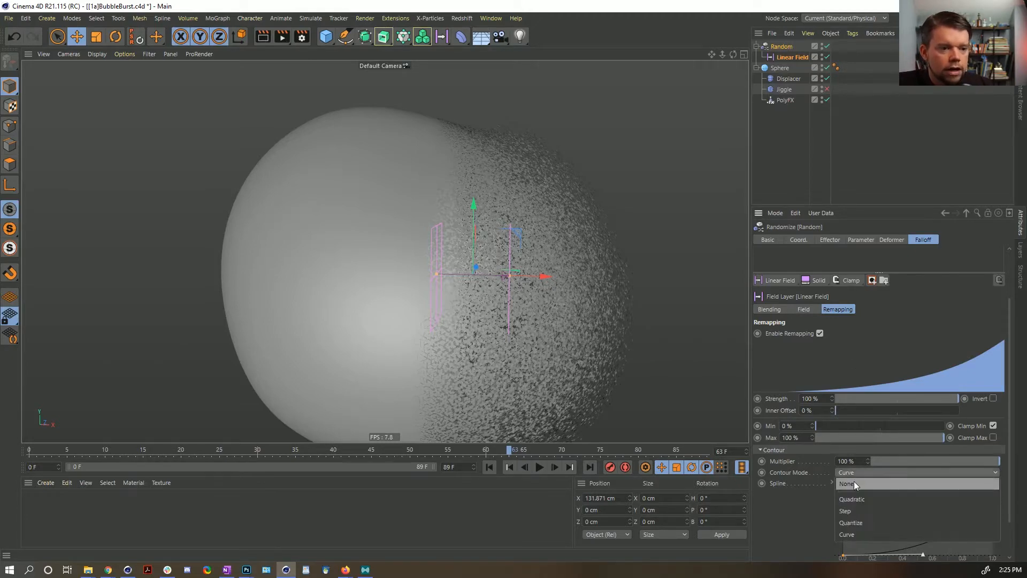
click(855, 483)
mouse_move(543, 280)
mouse_down()
mouse_move(647, 277)
mouse_move(509, 279)
mouse_move(574, 279)
mouse_move(523, 278)
mouse_up()
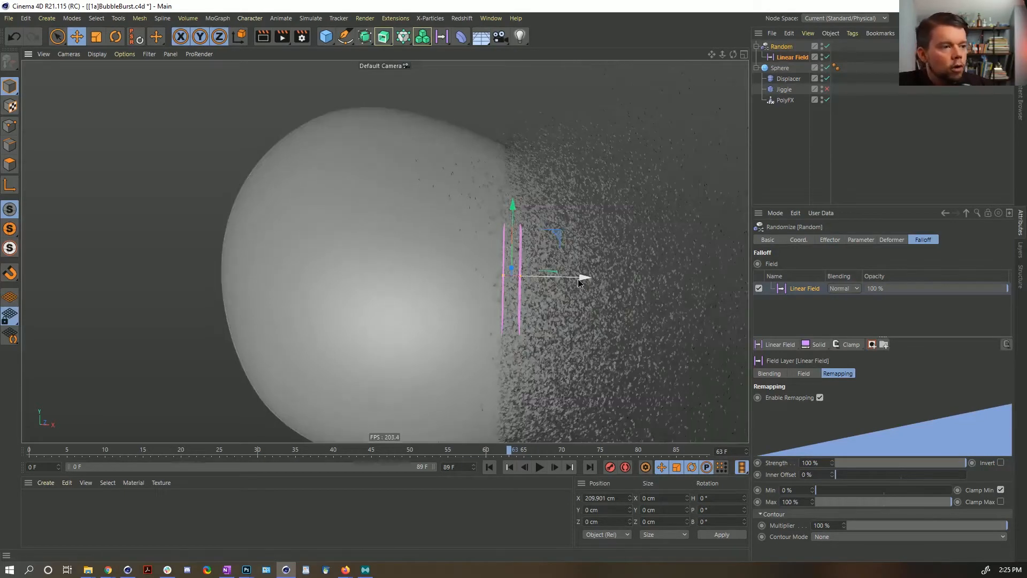
drag(583, 278, 537, 277)
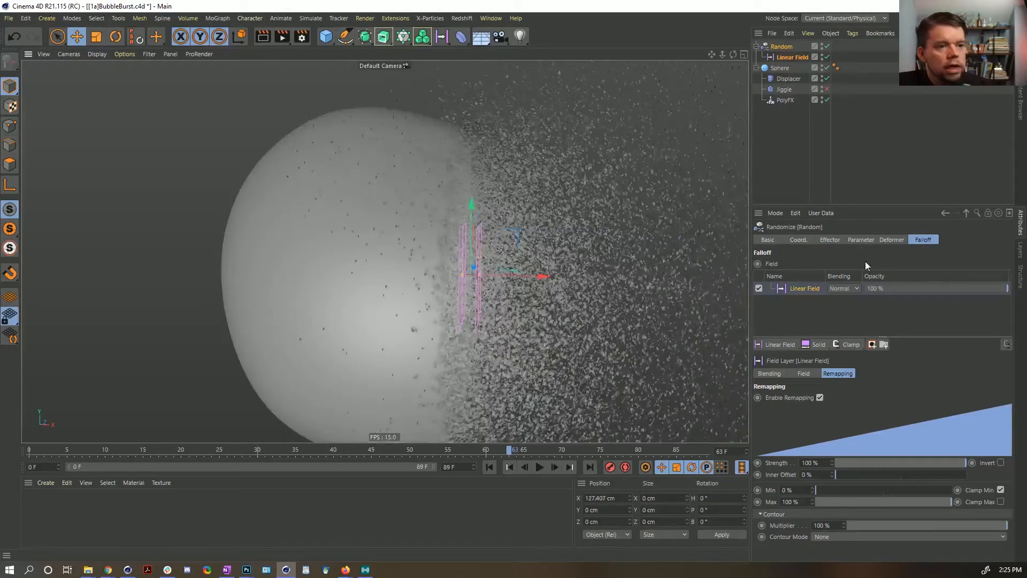
Step: Move the Random effector to X about 192 cm, and widen its Linear Field and place it at X about -14 cm
click(829, 240)
click(854, 242)
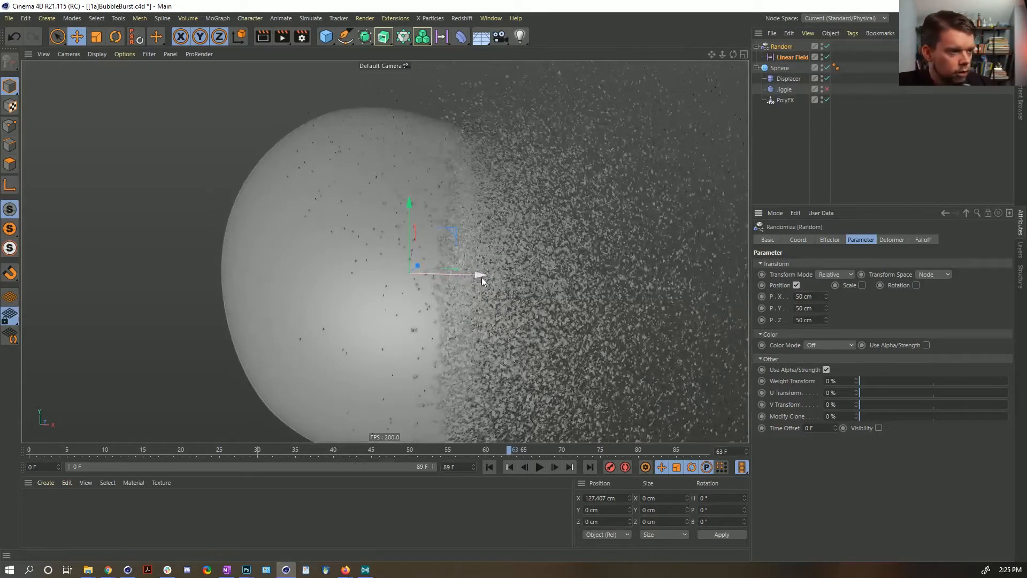
drag(481, 277, 578, 277)
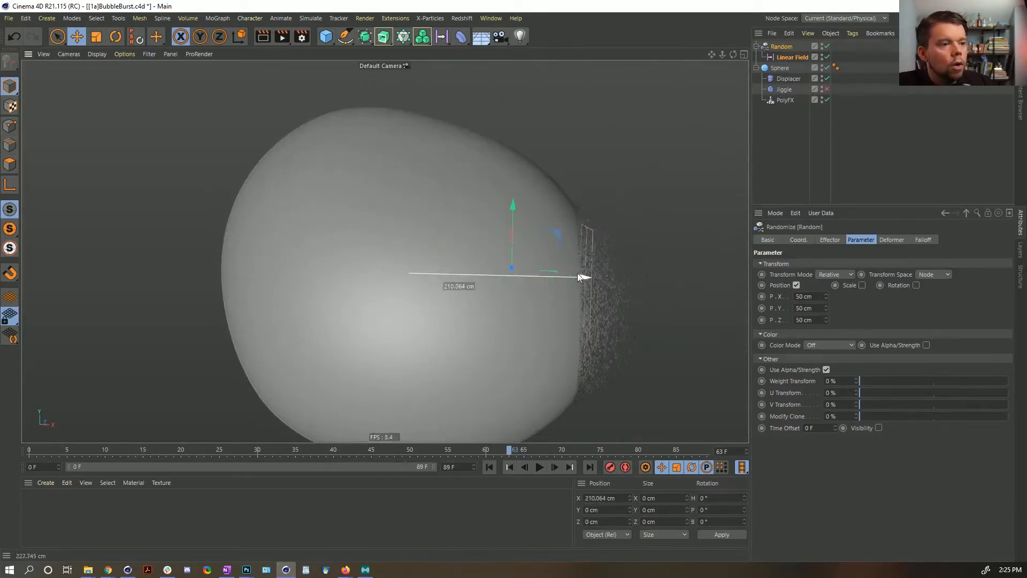
click(792, 57)
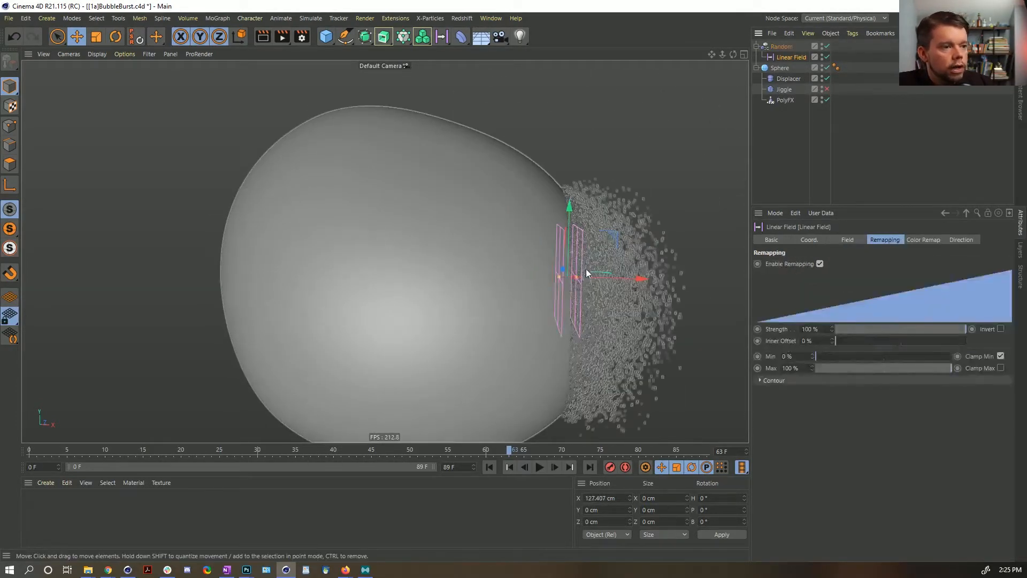
mouse_move(577, 277)
mouse_down()
mouse_move(622, 279)
mouse_move(559, 278)
mouse_up()
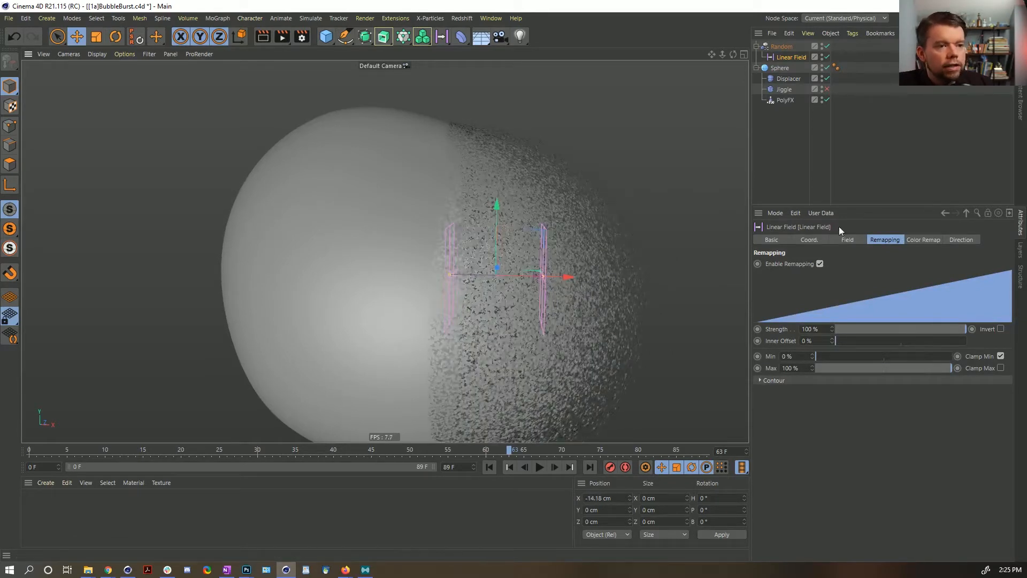
Step: Enable rotation on the Random effector and set its heading, pitch and bank to 90° each
click(787, 47)
click(915, 285)
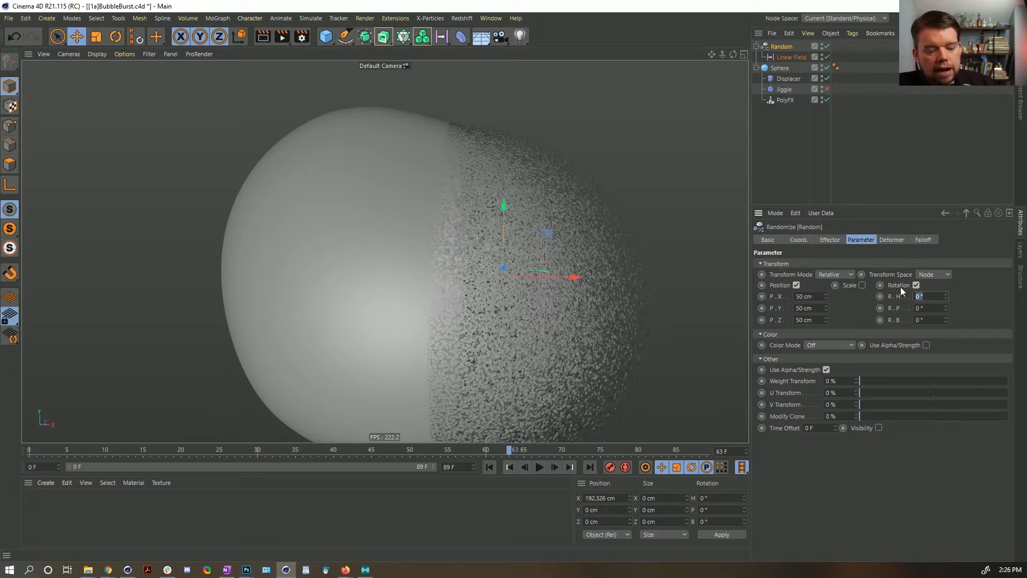
text(90)
key(Tab)
text(90)
key(Tab)
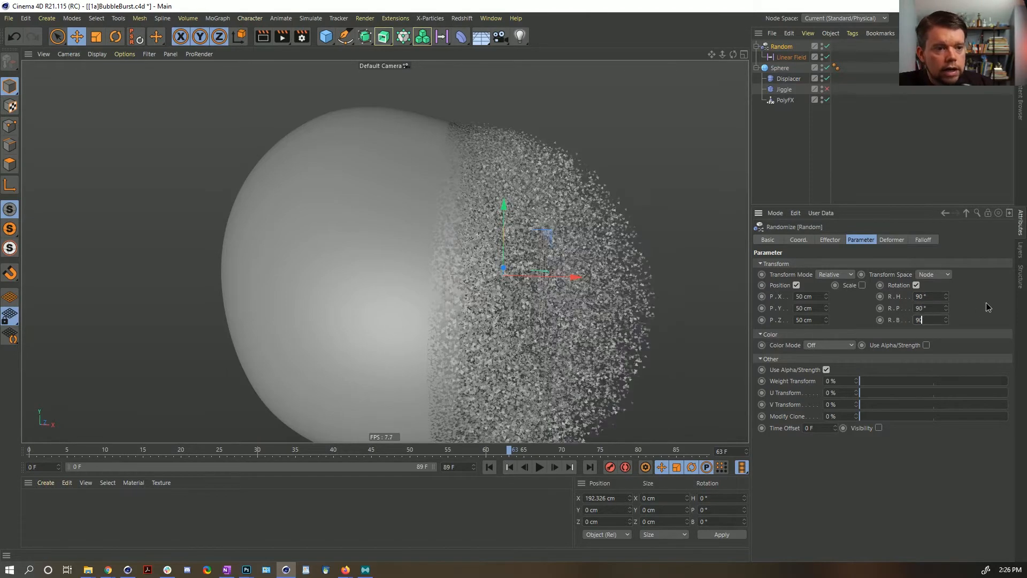
Step: Expand the Random effector's Min/Max settings and move the effector along X to about 267 cm
click(828, 241)
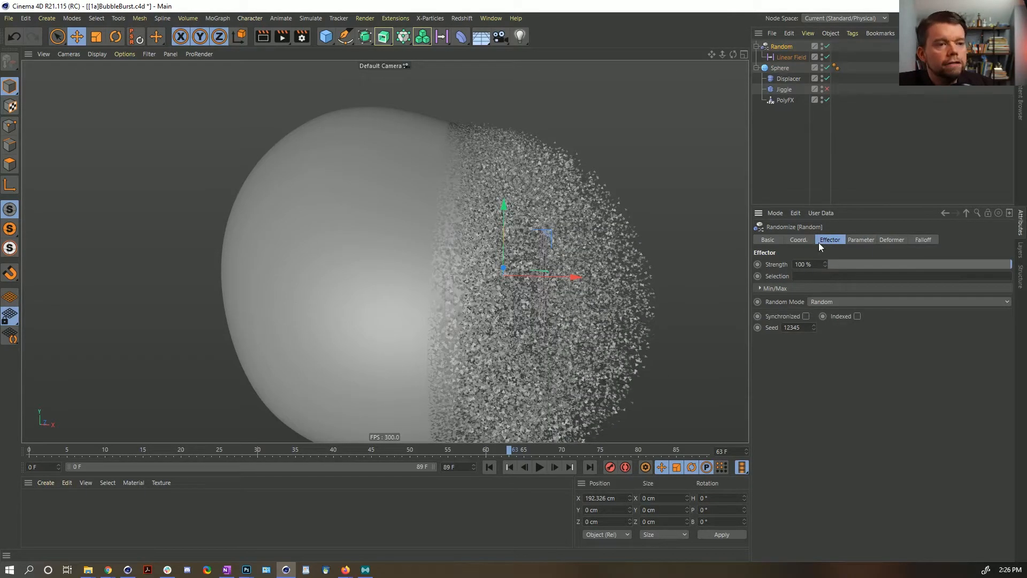
click(782, 289)
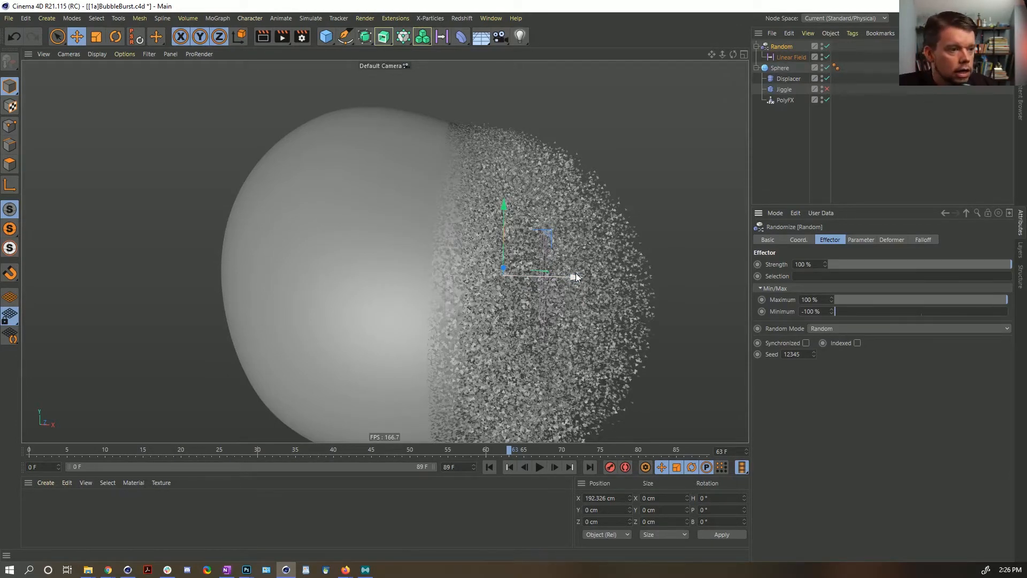
drag(575, 274, 613, 283)
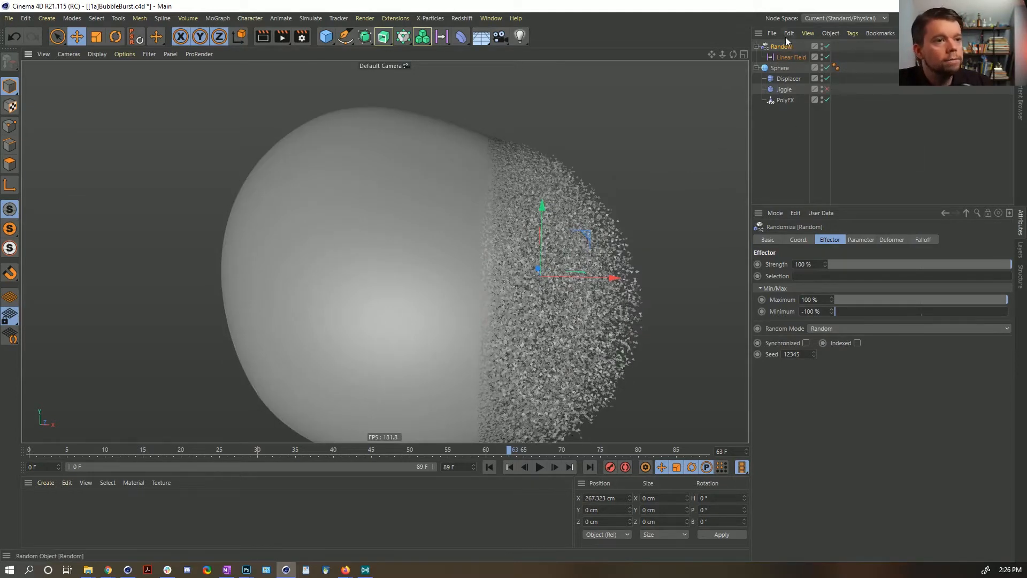
Step: Add a Plain effector to the PolyFX deformer, disable its position transform and enable scale
click(783, 100)
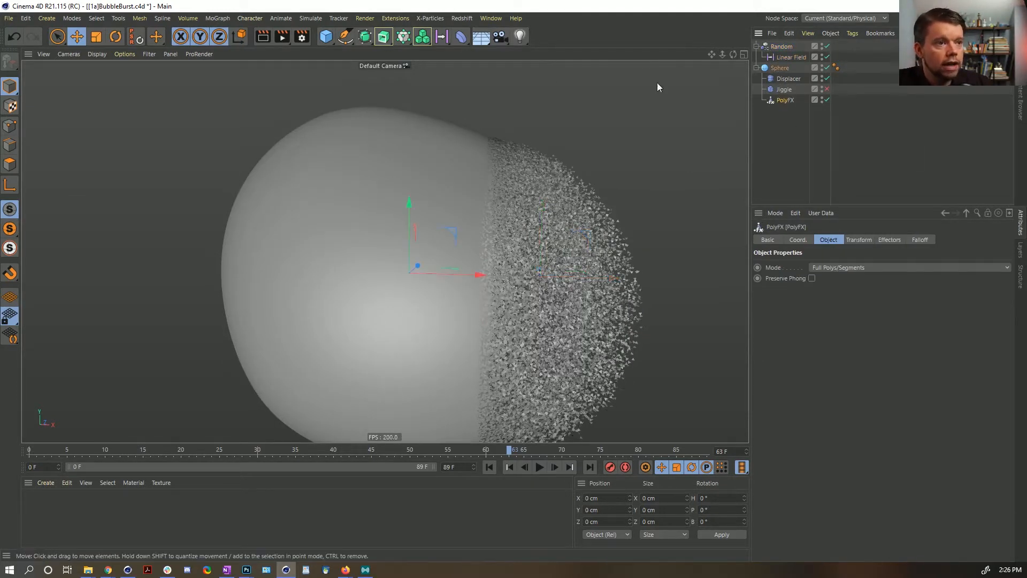
click(404, 38)
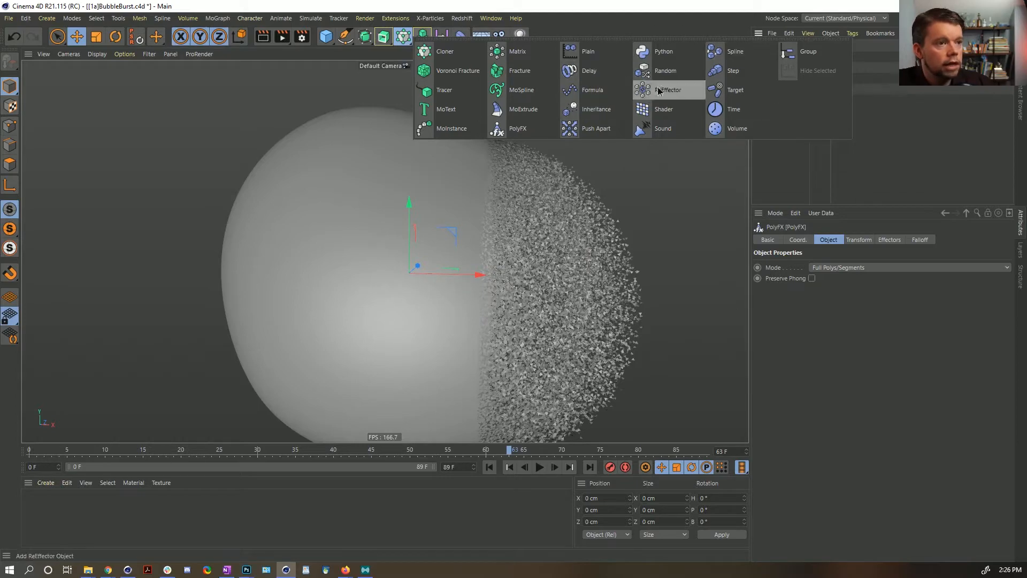
click(587, 51)
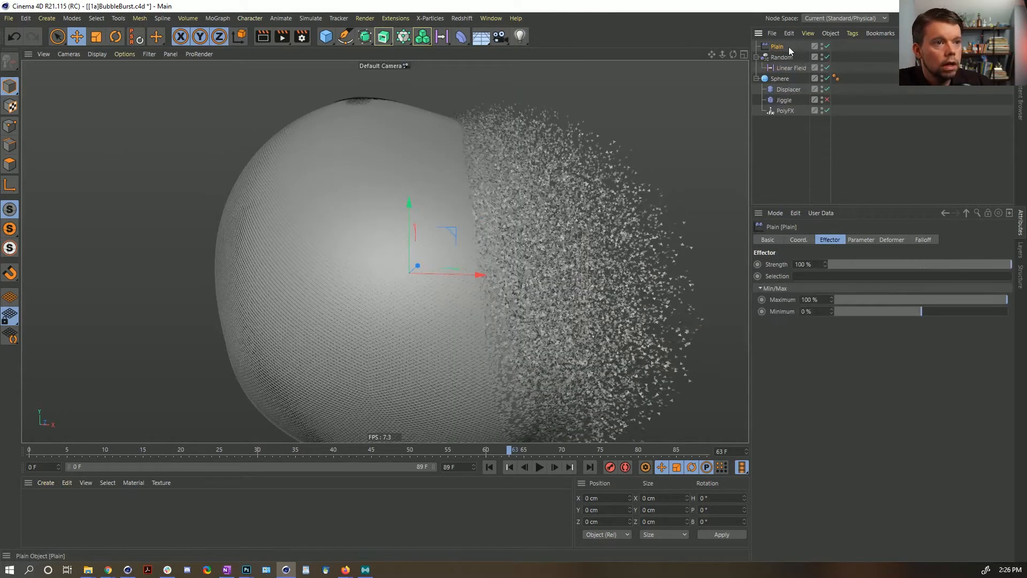
click(865, 241)
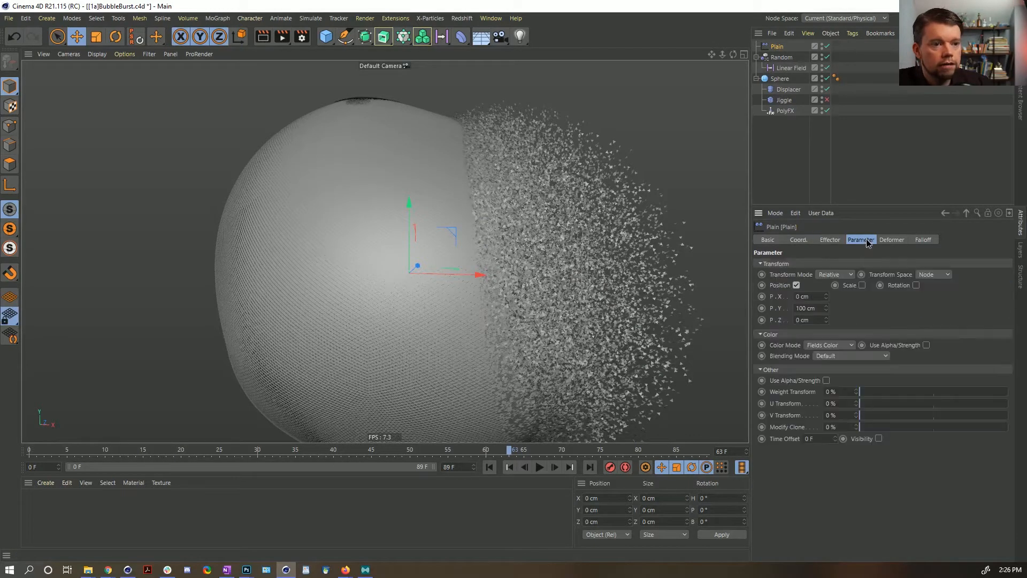
click(796, 285)
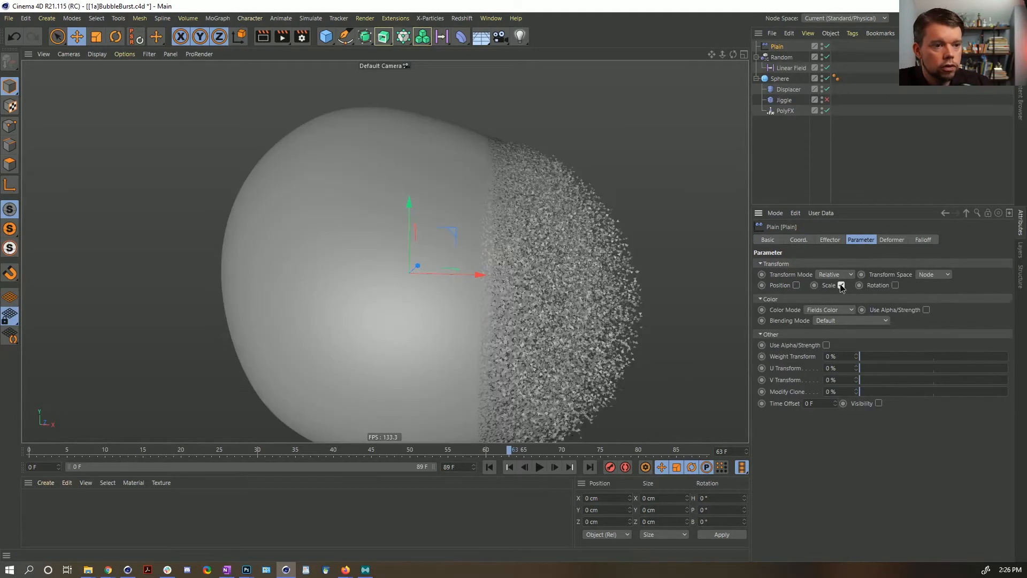
click(862, 286)
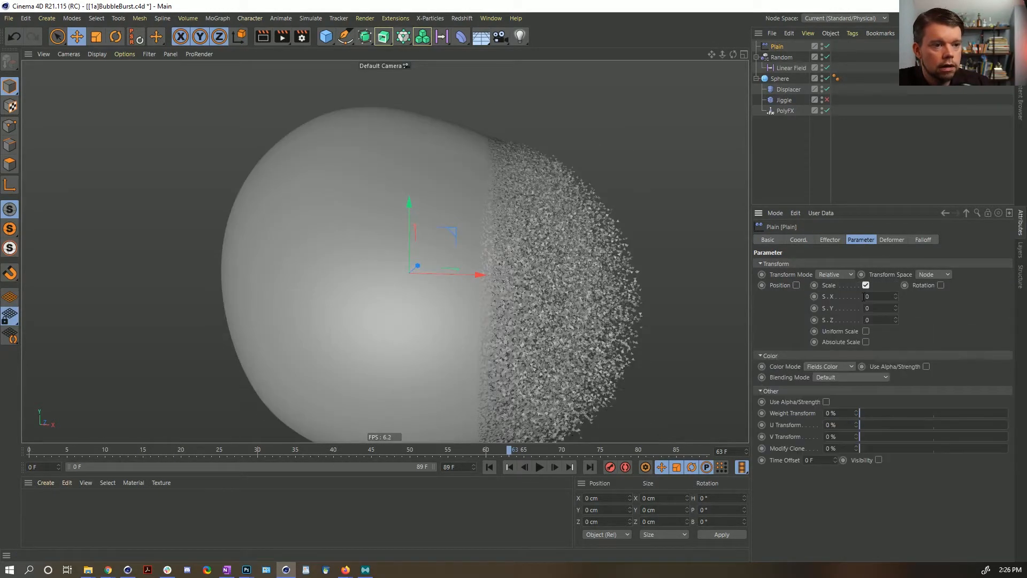
Step: Make the Plain effector's scale uniform and absolute, and set it to -1
click(866, 331)
click(865, 342)
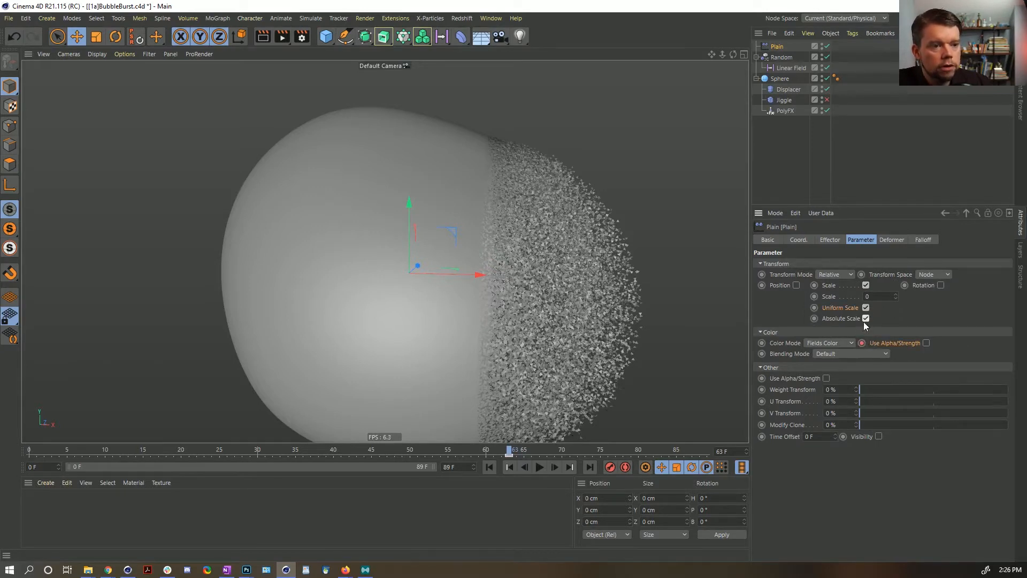
click(861, 342)
drag(876, 297, 791, 262)
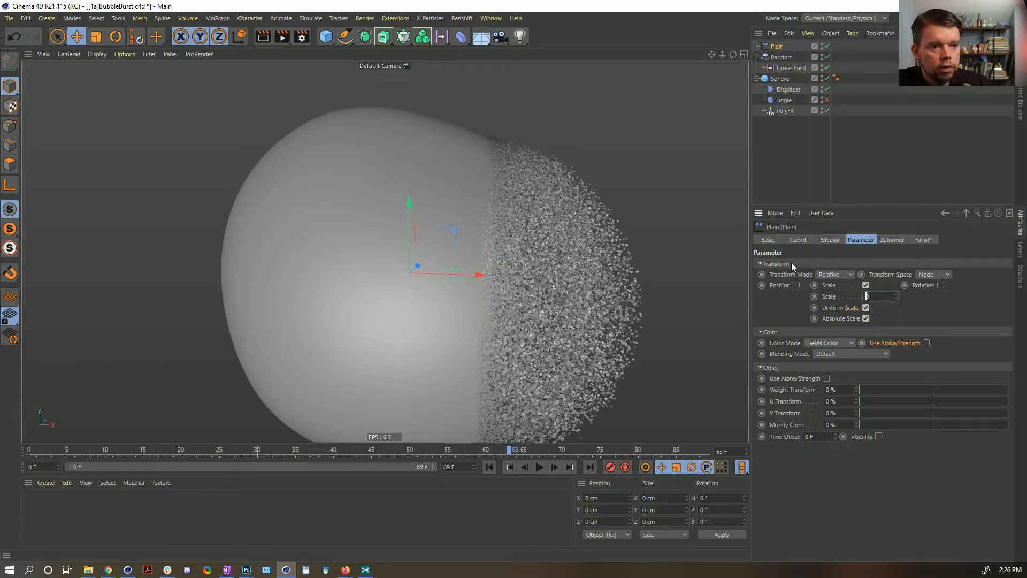
text(-1)
key(Return)
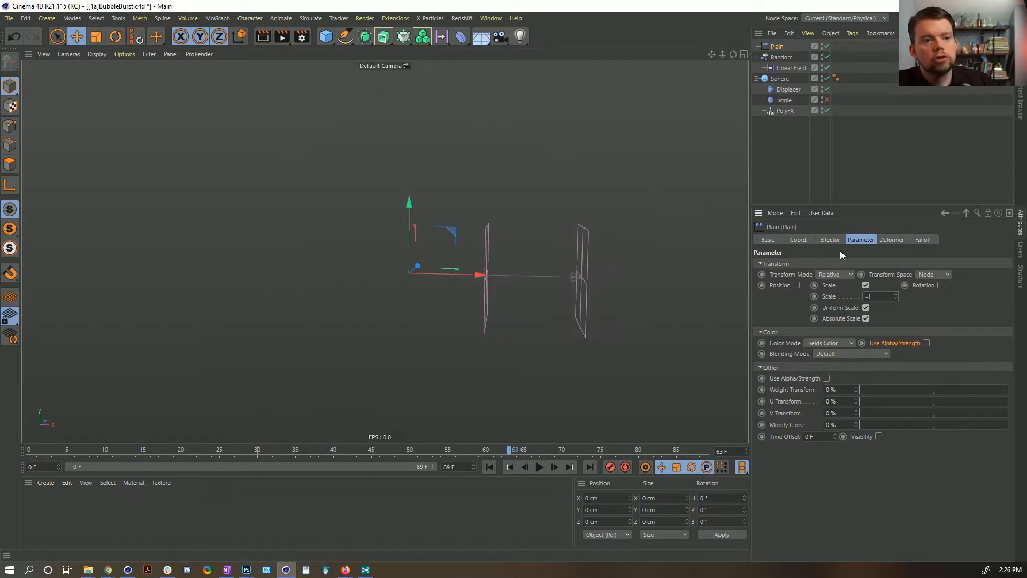
Step: Add the existing Linear Field to the Plain effector's falloff, and move the field to X about -90 cm
click(919, 241)
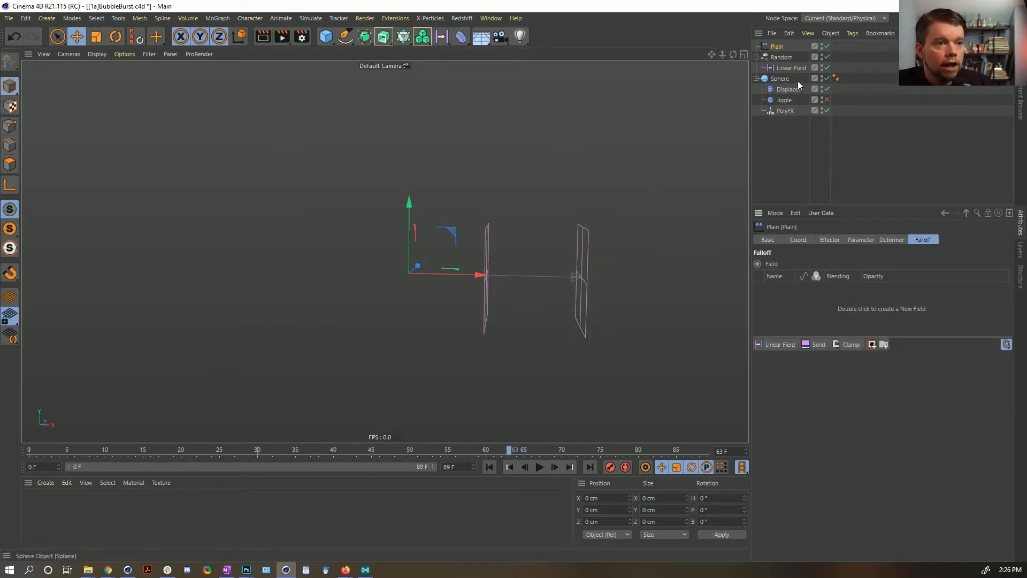
drag(791, 68, 806, 313)
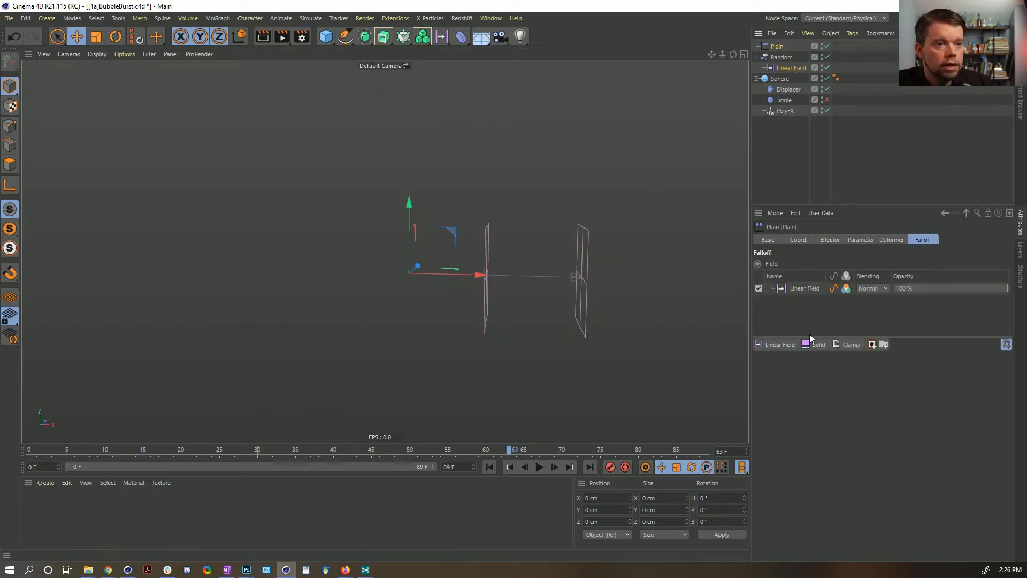
click(783, 67)
drag(598, 282, 569, 282)
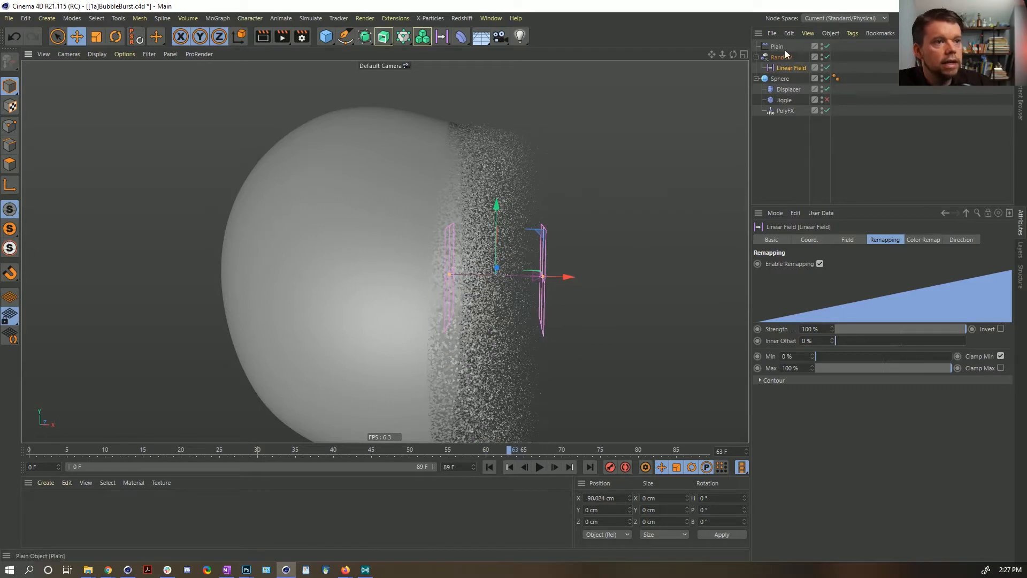
click(784, 47)
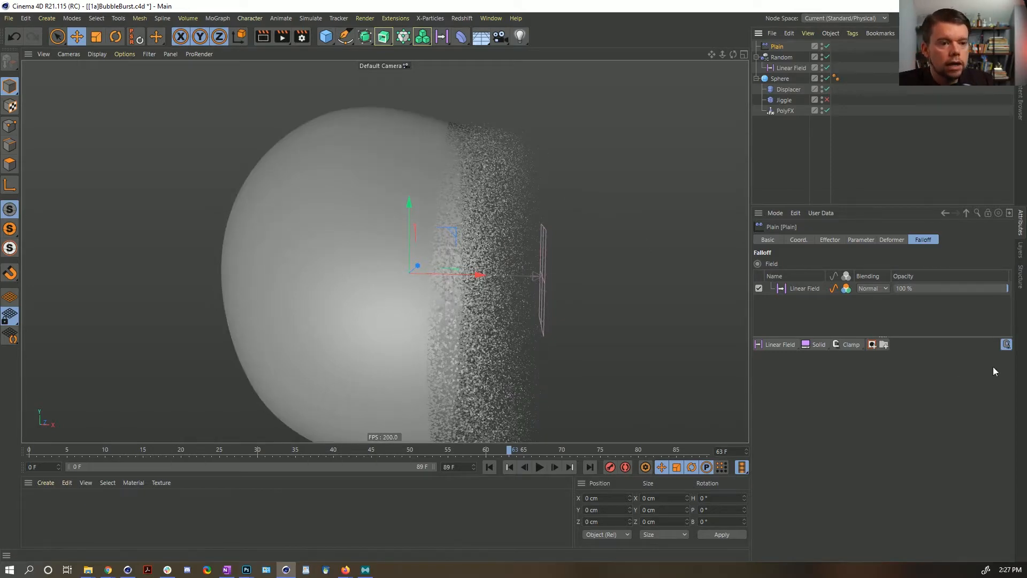
click(1006, 344)
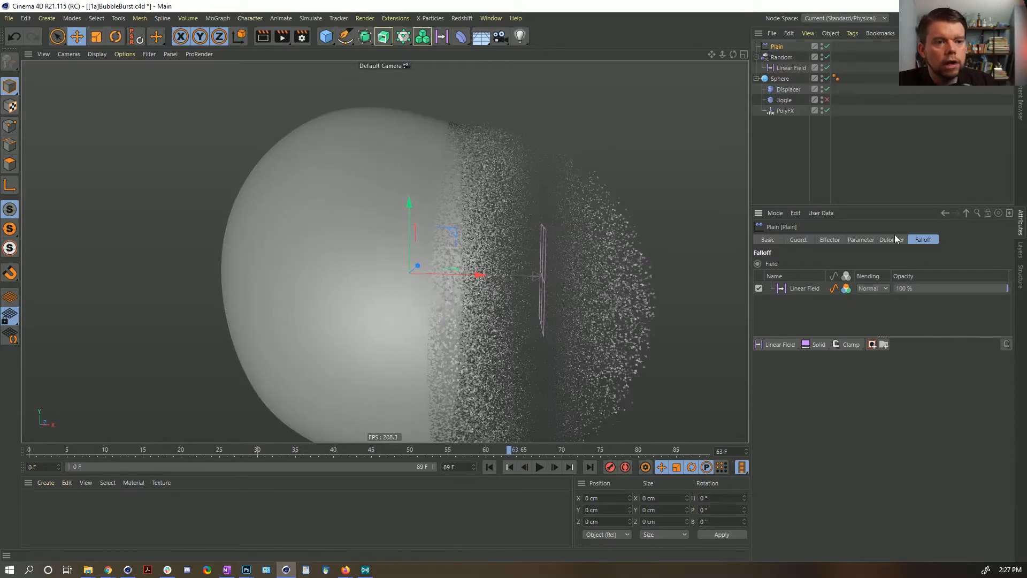
click(1007, 344)
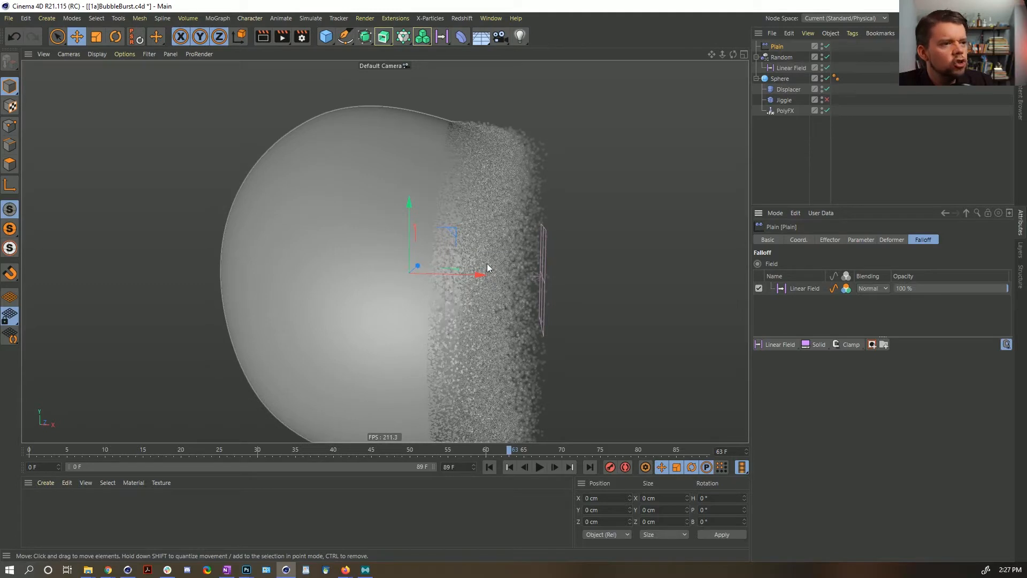
Step: Set the contour mode back to Curve for the Linear Field layer in the Random effector's falloff
click(788, 58)
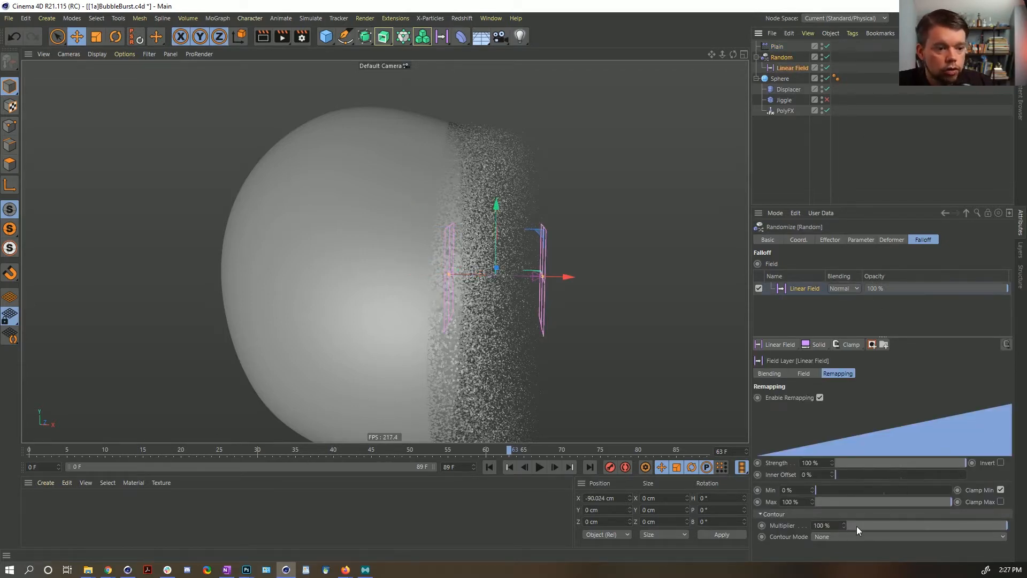
click(821, 537)
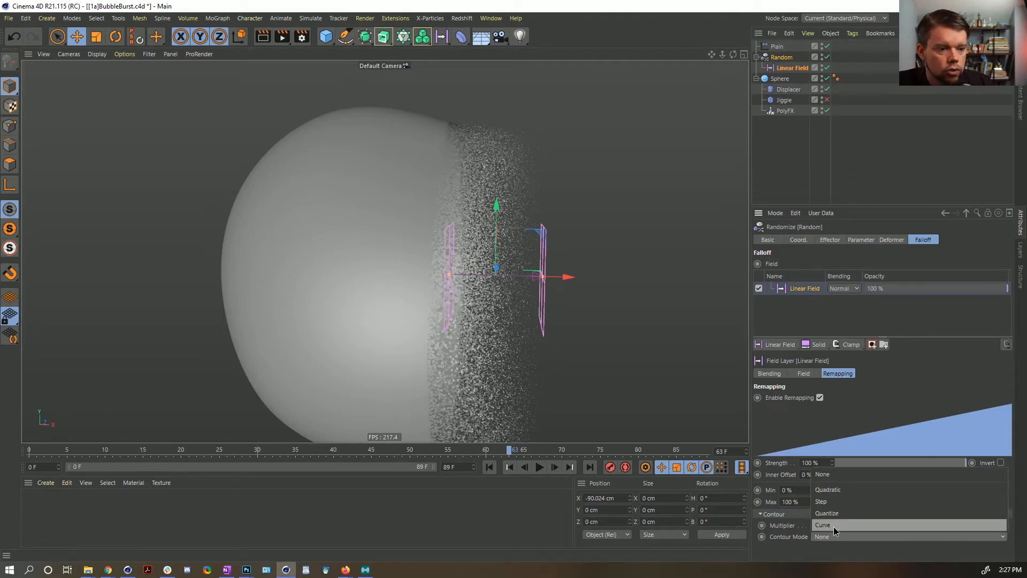
click(834, 527)
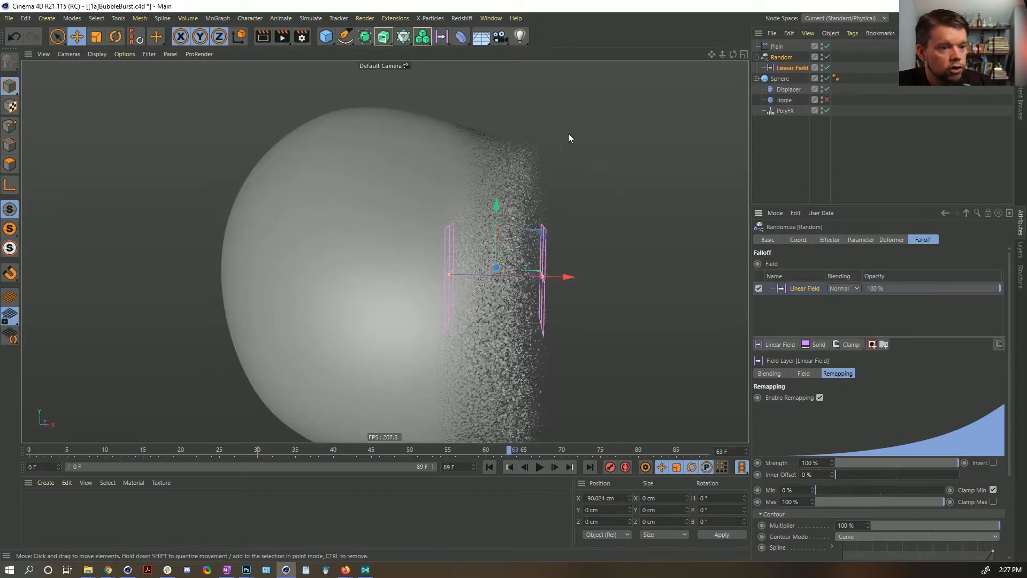
click(830, 240)
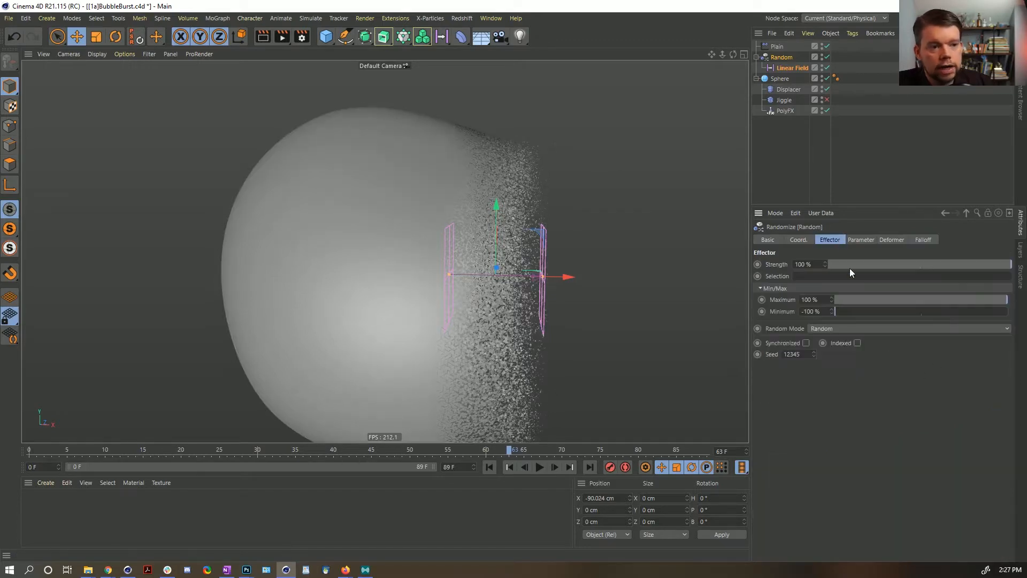
click(859, 239)
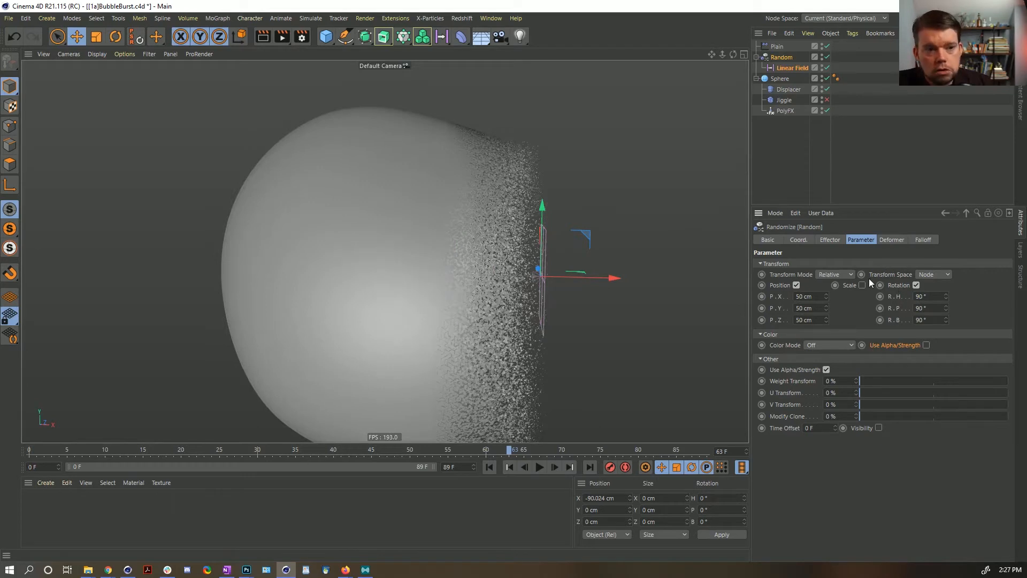
drag(827, 297, 827, 299)
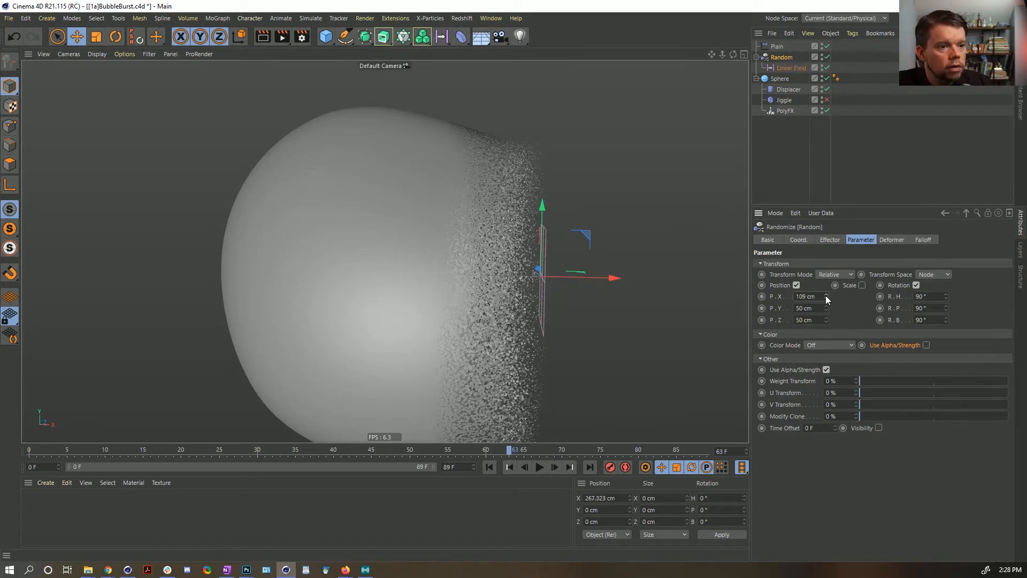
key(ctrl+z)
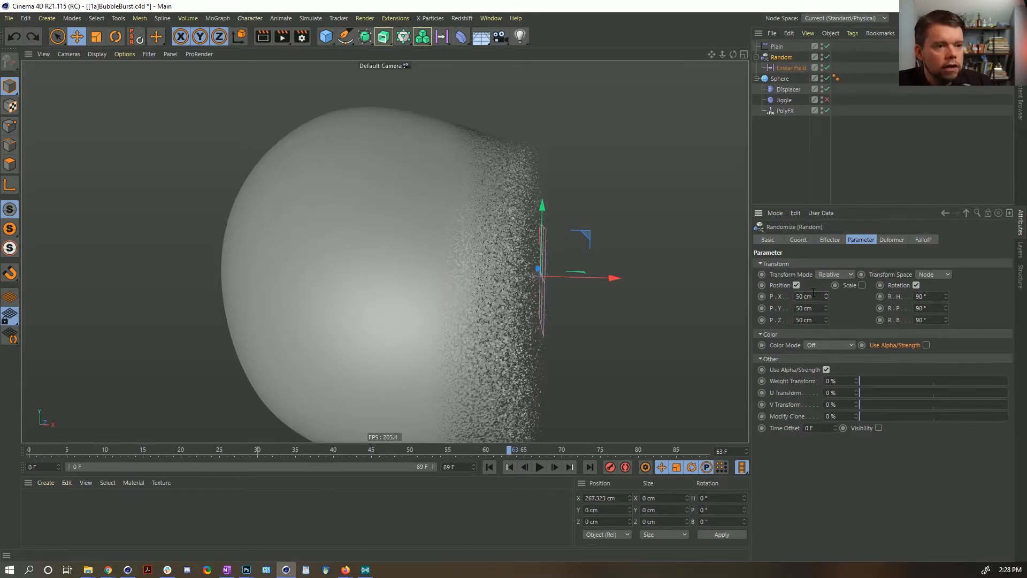
double_click(807, 297)
text(0)
key(Return)
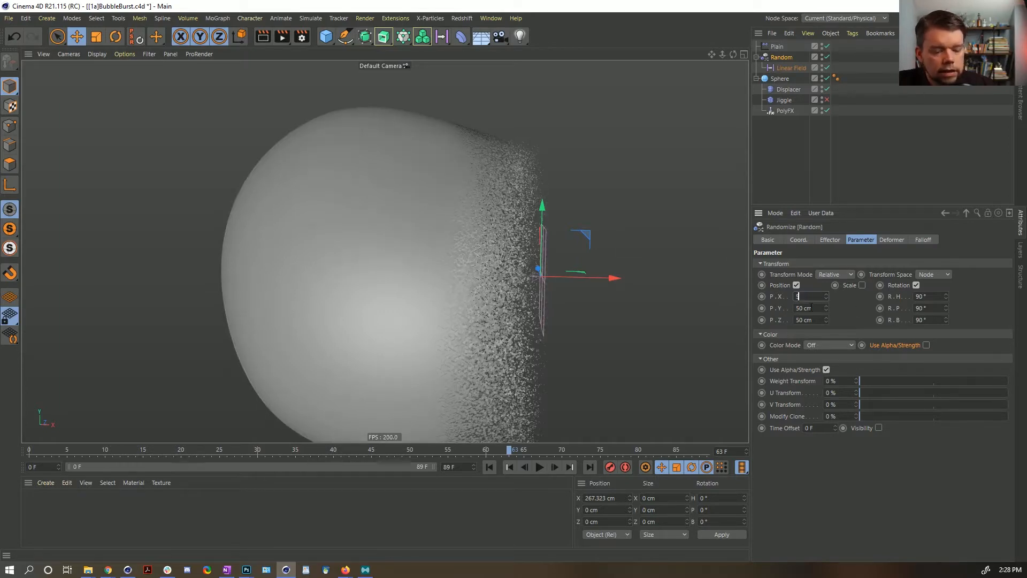
key(ctrl+z)
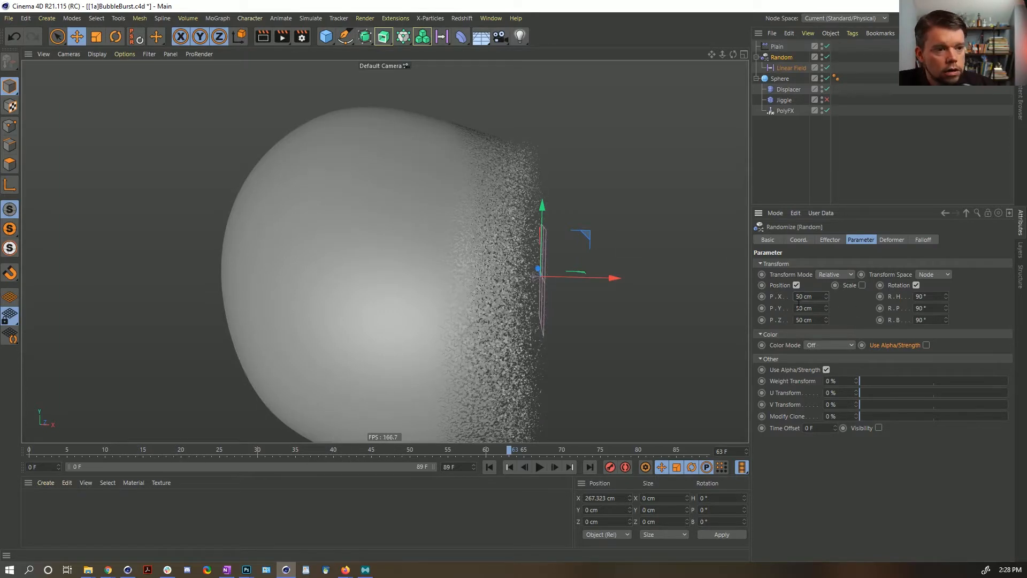
Step: Set the Random effector's Y and Z position offsets to 150 cm each
click(797, 309)
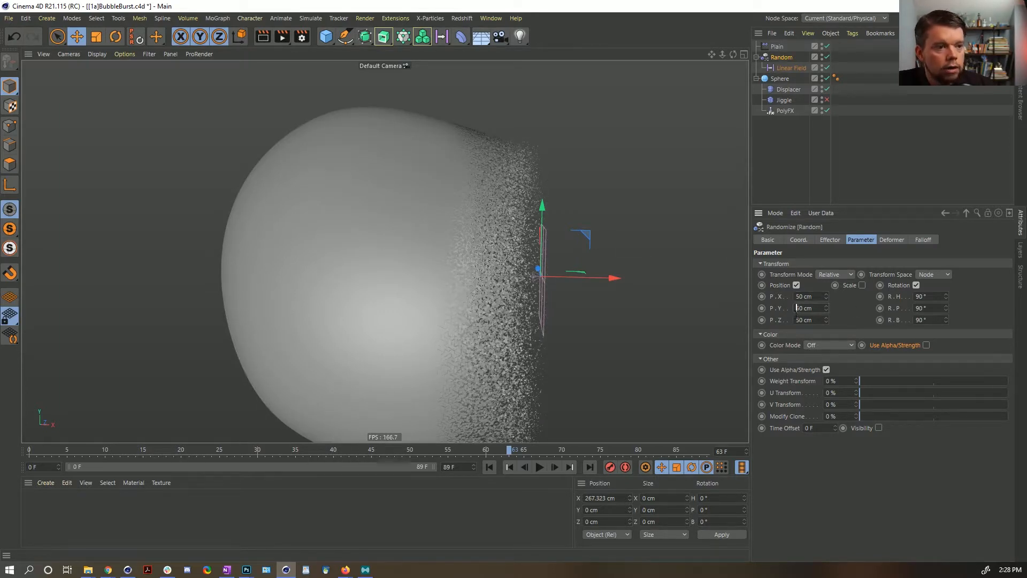
text(1)
key(Tab)
text(150)
key(Return)
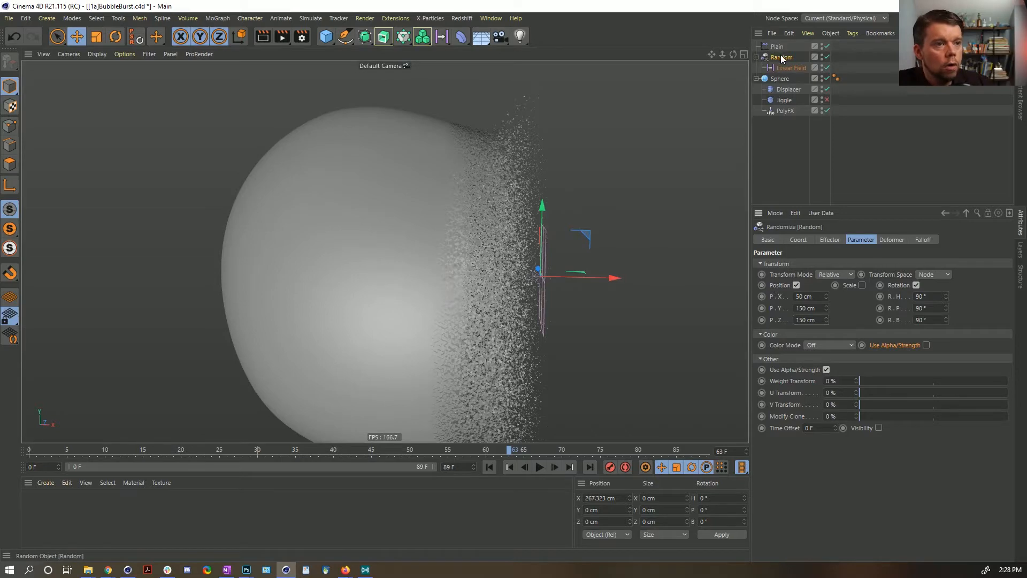
Step: Move the Linear Field to X about -85 cm and inspect the fragments along the break edge up close
click(791, 68)
mouse_move(569, 277)
mouse_down()
mouse_move(649, 277)
mouse_move(521, 281)
mouse_move(569, 279)
mouse_up()
scroll(437, 324, up, 6)
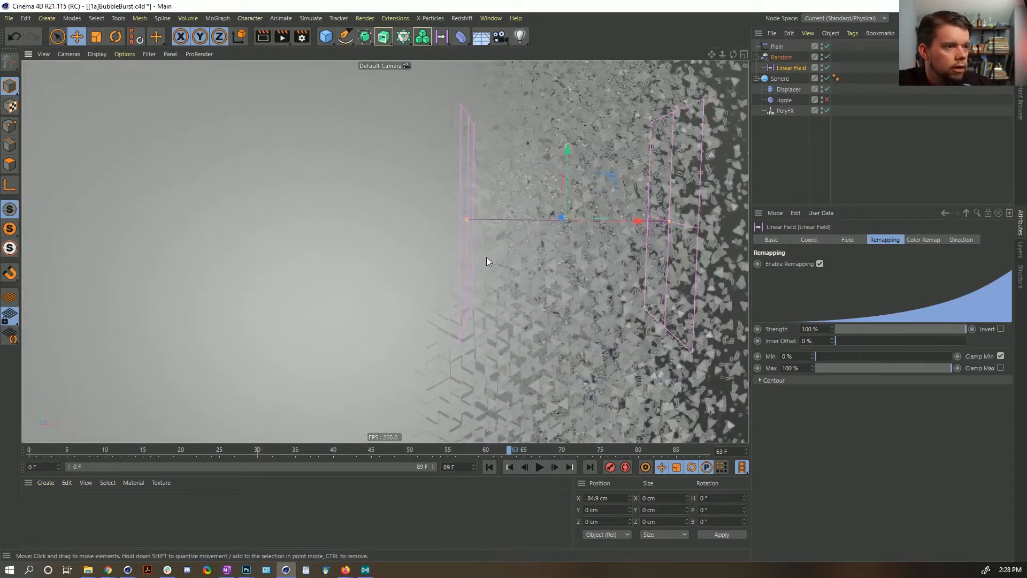
scroll(490, 259, down, 6)
scroll(495, 364, down, 2)
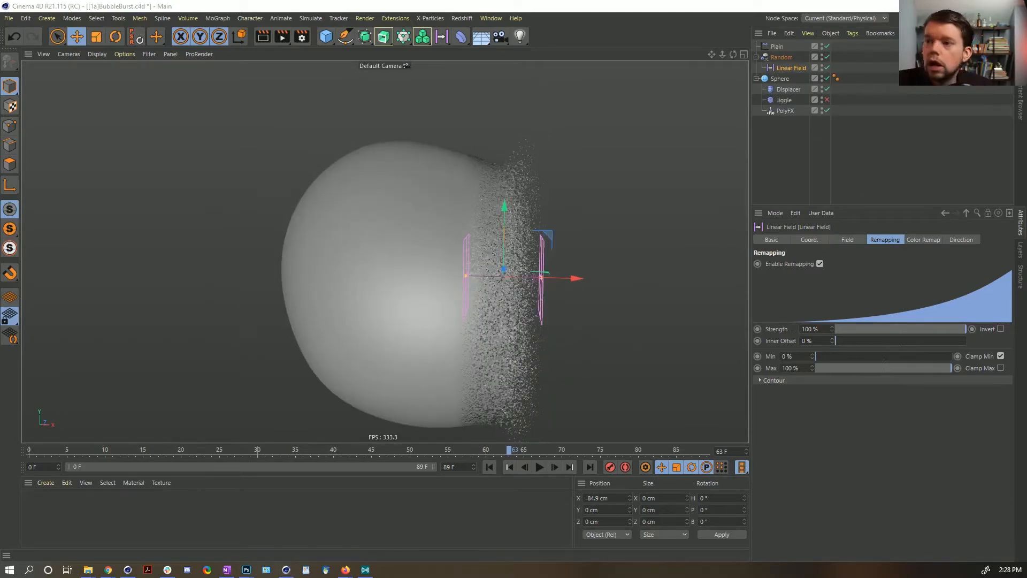
Step: Switch to the reference bubble video in the browser, examine the break edge around 1:26, and return to Cinema 4D
key(alt+Tab)
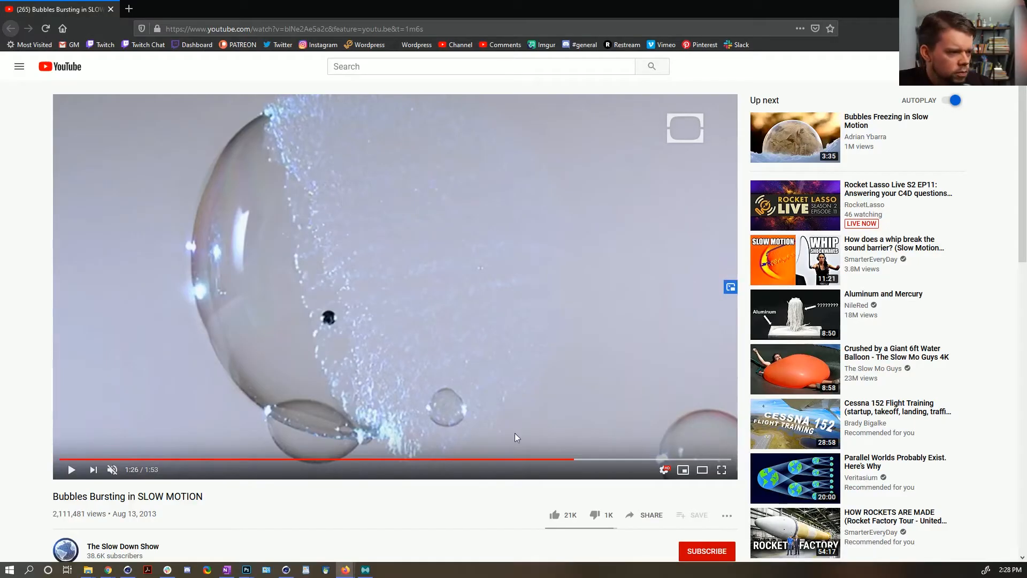
click(664, 470)
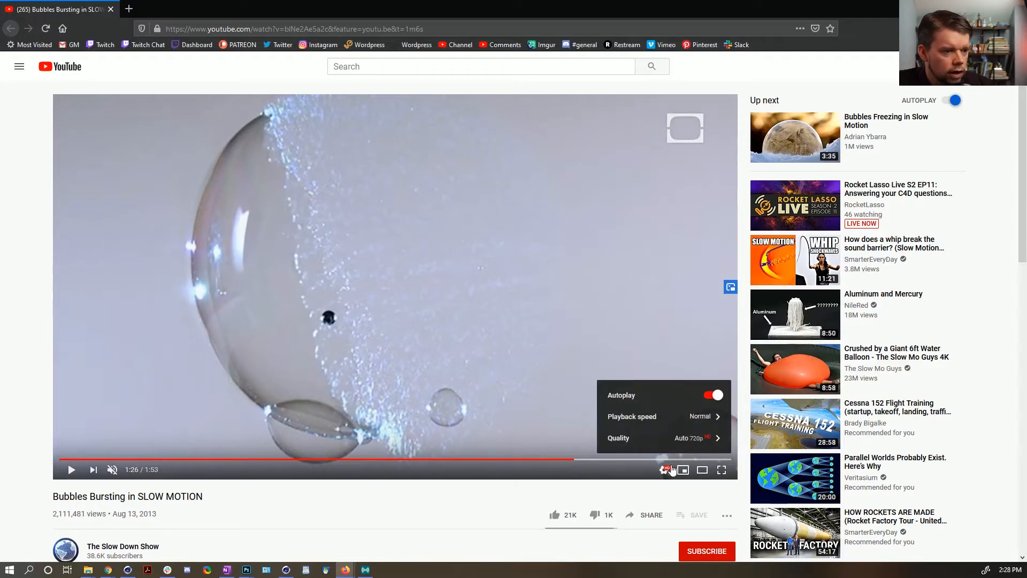
click(690, 438)
click(668, 309)
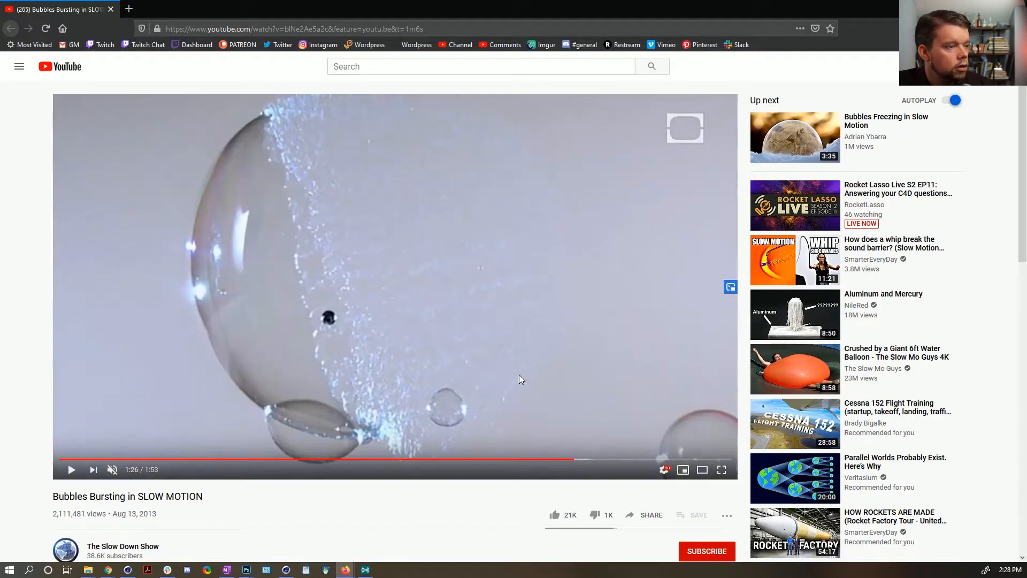
click(572, 459)
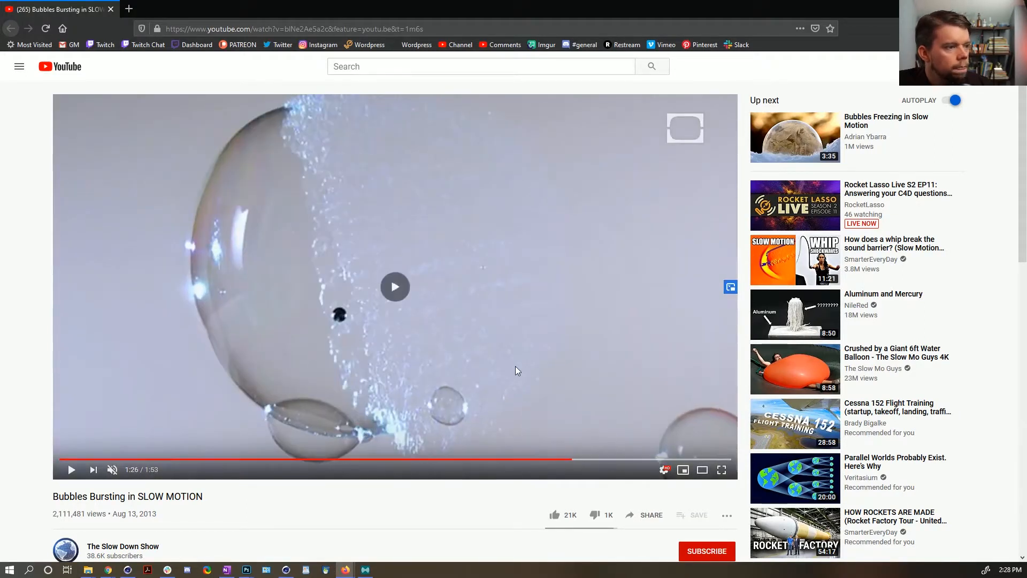
click(492, 348)
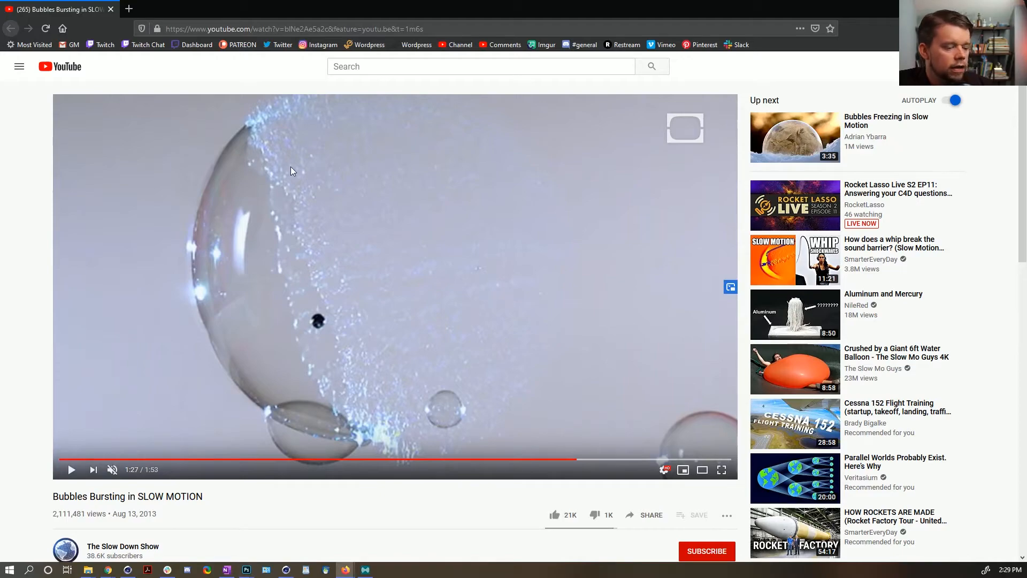
key(alt+Tab)
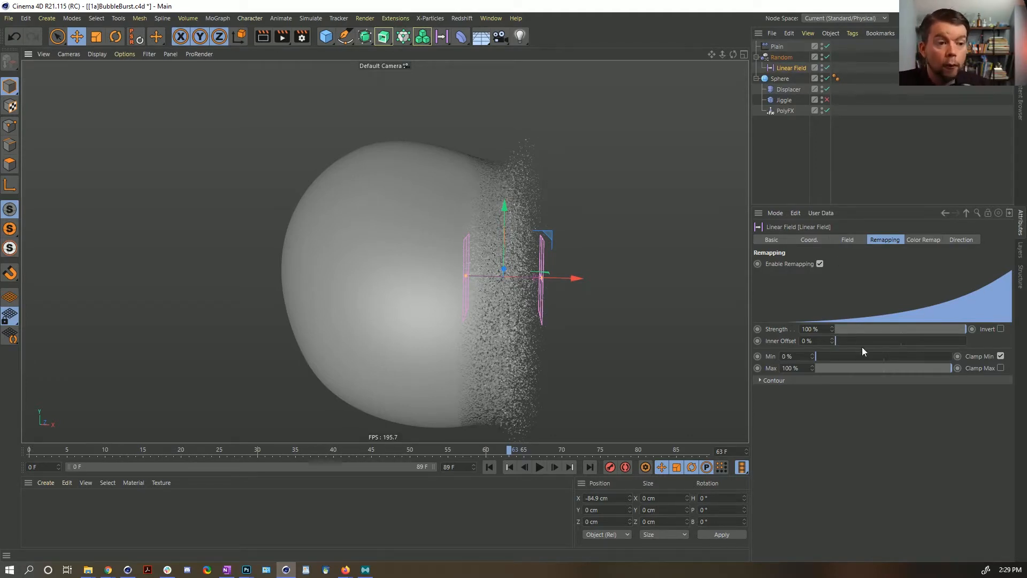
Step: Try adding a raised point near the start of the Linear Field's contour spline, and delete that point
click(791, 381)
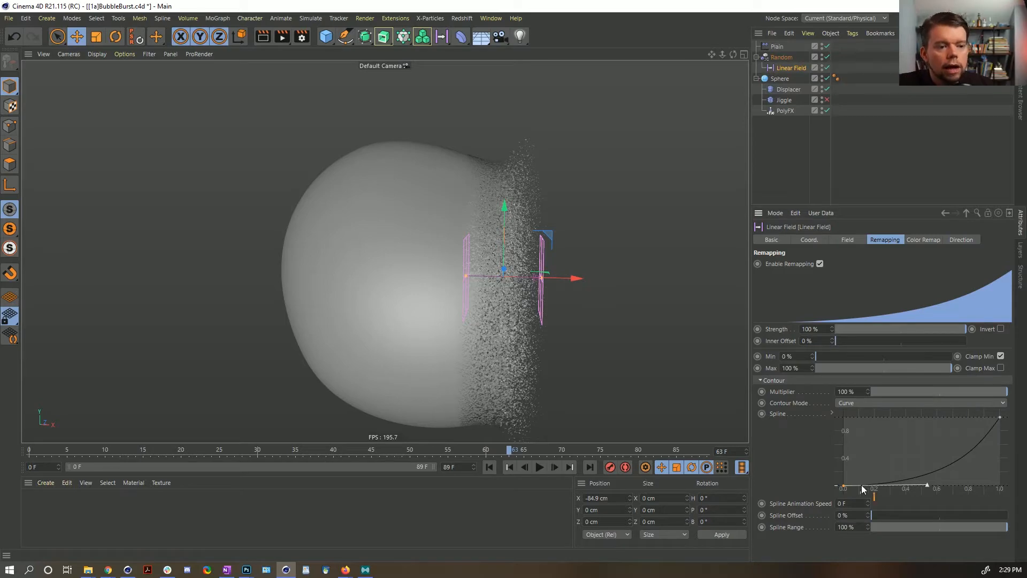
mouse_move(872, 487)
mouse_down()
mouse_move(857, 471)
mouse_move(872, 470)
mouse_up()
drag(871, 469, 870, 474)
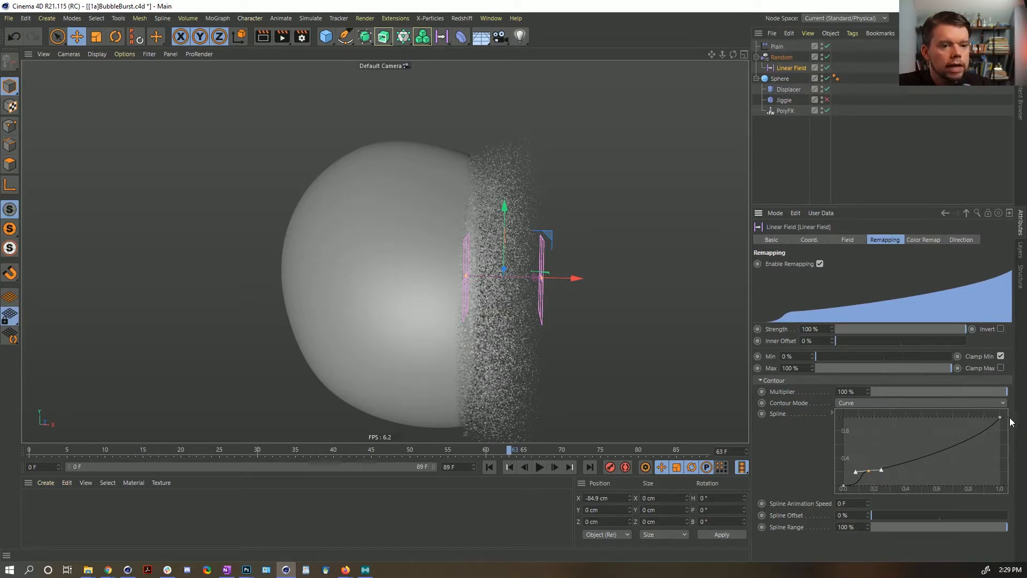
mouse_move(460, 284)
alt+mouse_down()
mouse_move(422, 245)
mouse_move(492, 256)
mouse_move(451, 274)
mouse_move(432, 265)
mouse_move(484, 278)
mouse_move(441, 290)
mouse_move(465, 286)
alt+mouse_up()
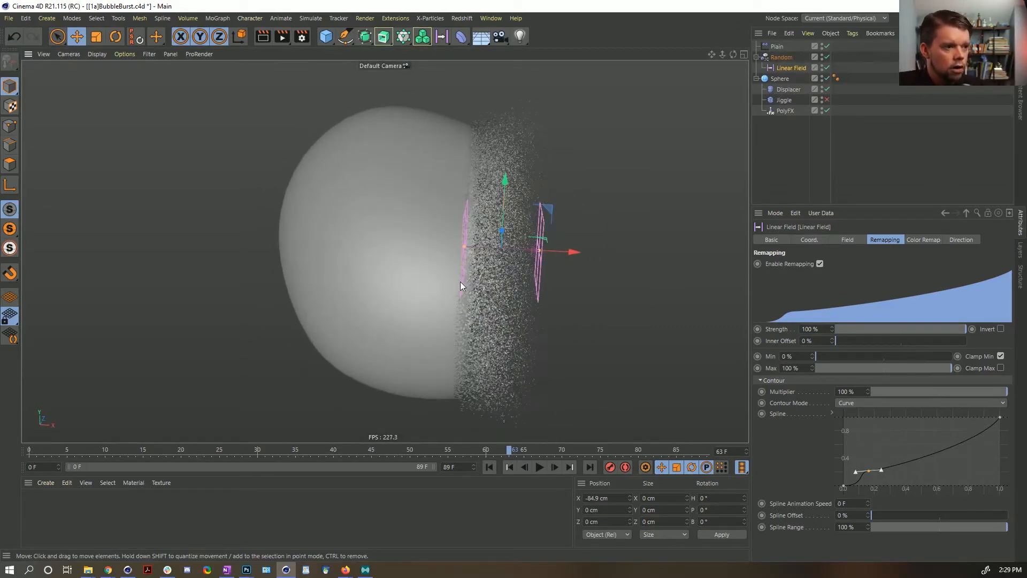
click(878, 471)
key(Delete)
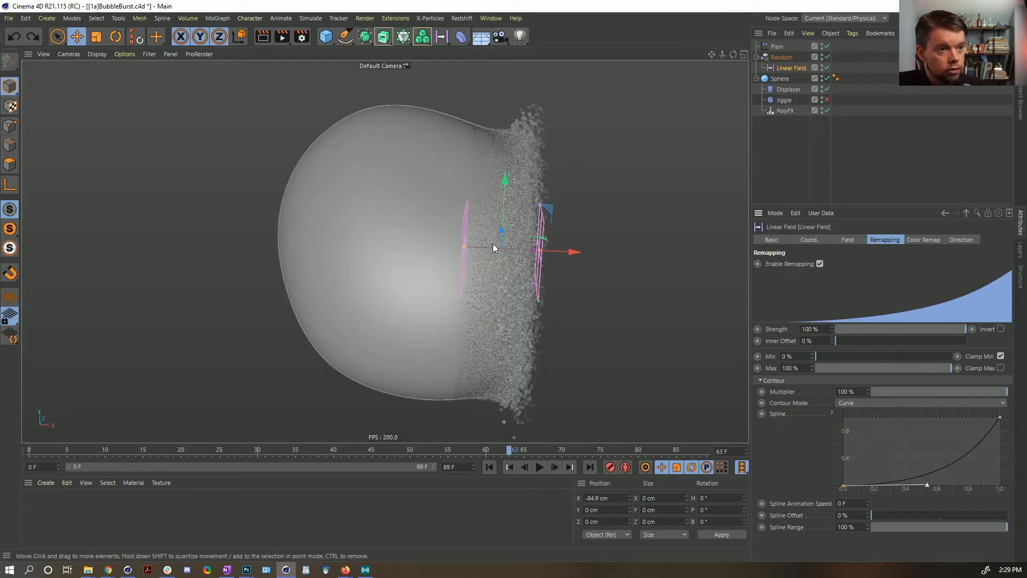
Step: Add a Curve modifier layer above the Linear Field in the Plain effector's falloff
click(777, 47)
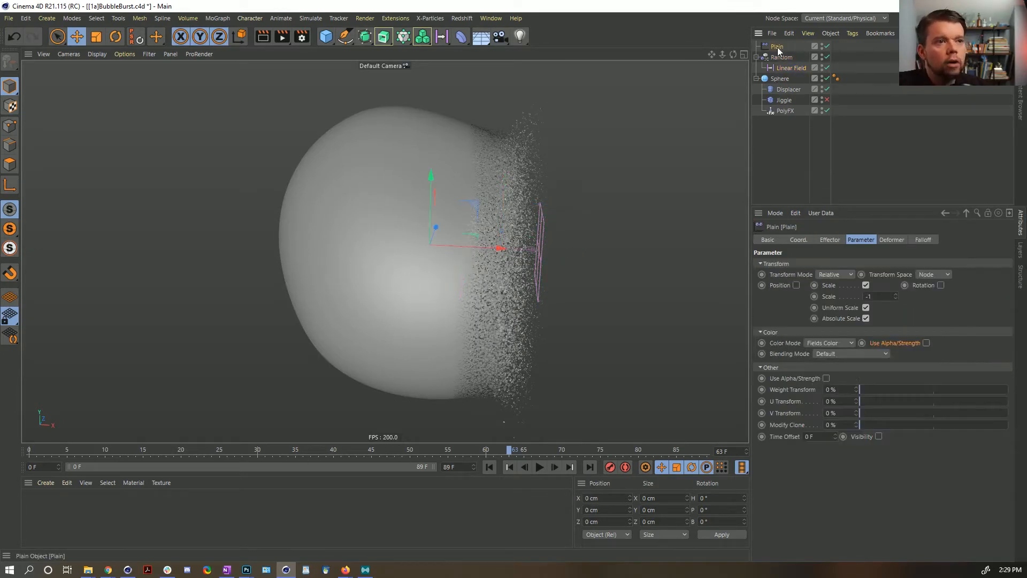
click(782, 57)
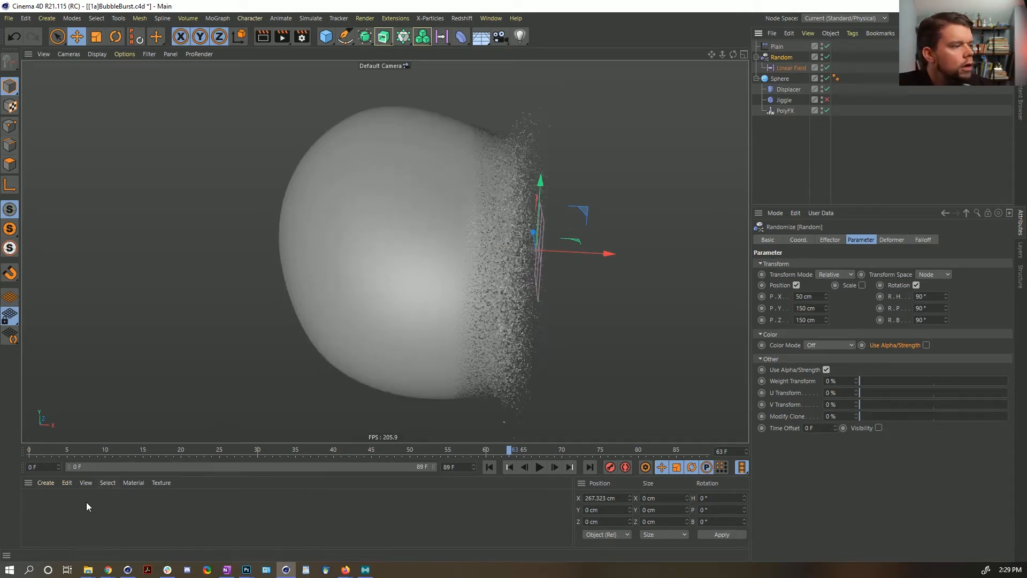
alt+middle_drag(433, 298, 359, 291)
scroll(406, 267, up, 2)
alt+right_drag(406, 264, 422, 259)
alt+drag(378, 259, 400, 263)
click(777, 46)
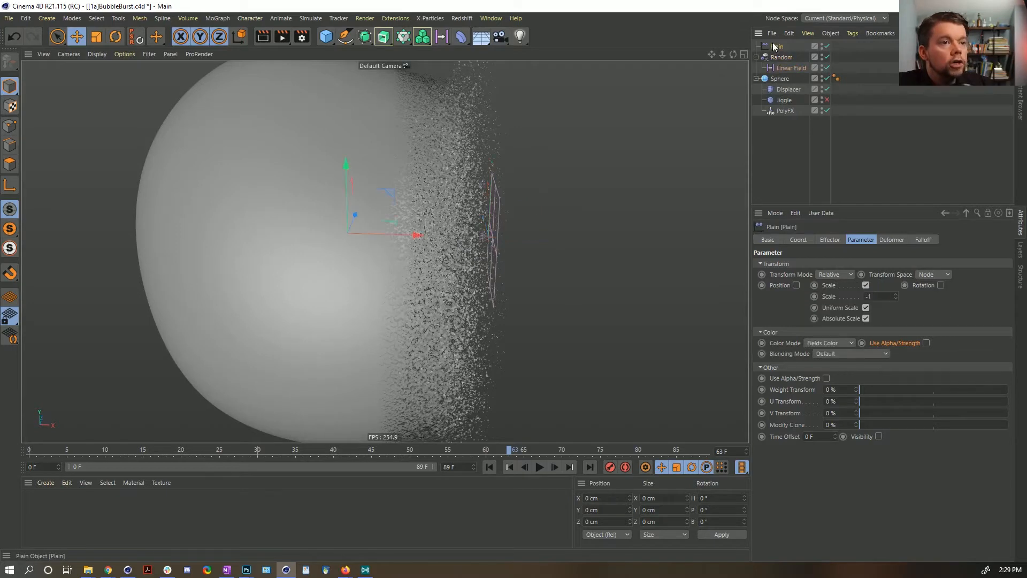
click(923, 241)
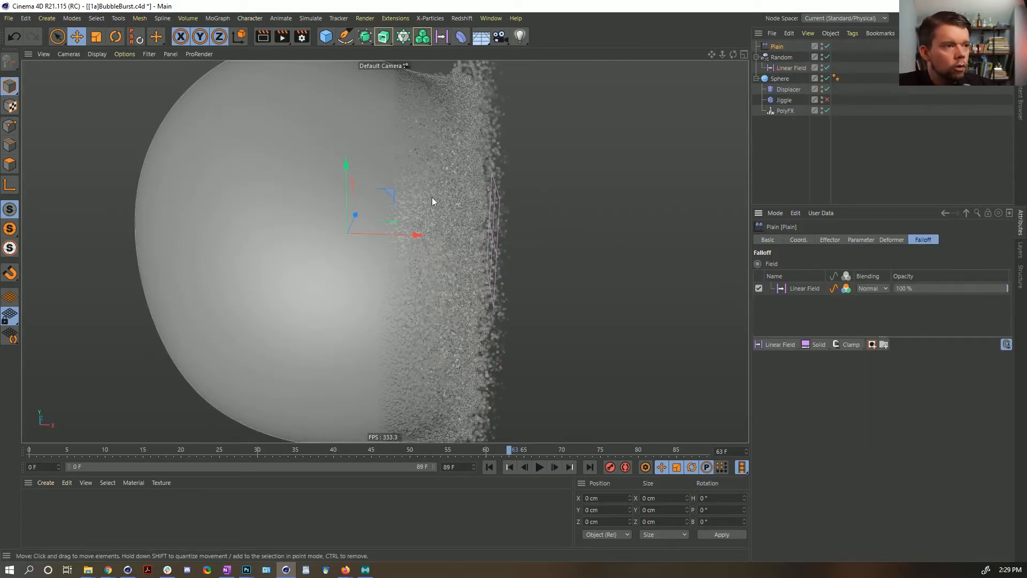
click(847, 344)
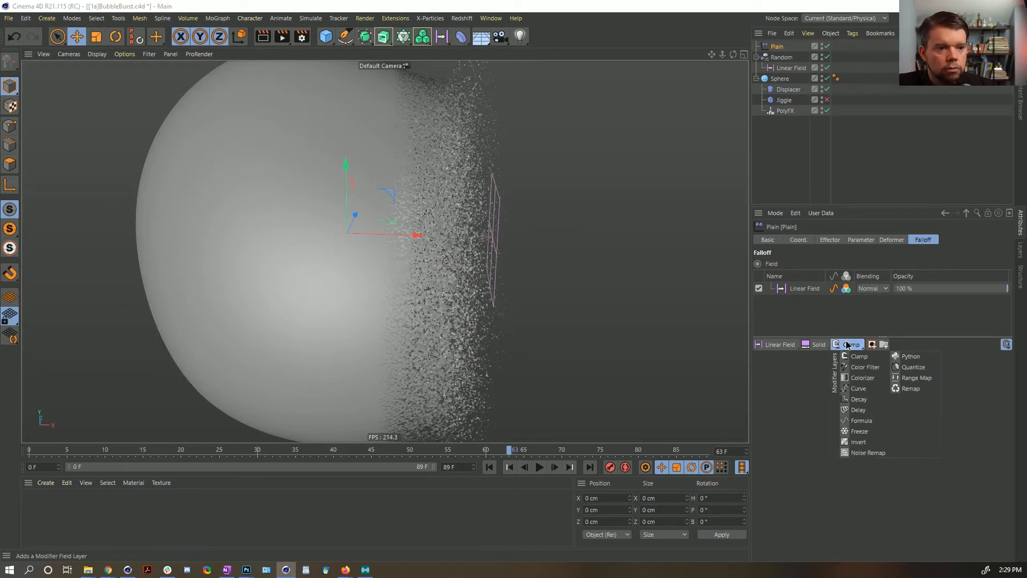
click(855, 389)
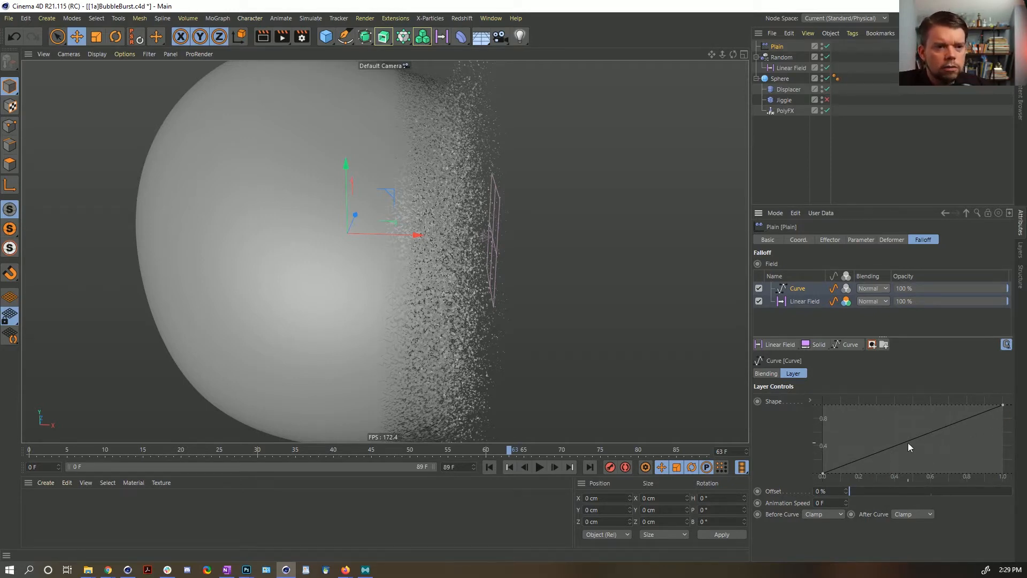
Step: Add a point to the Plain falloff's Curve and place it at the very start, at a height of about 0.3
ctrl+click(868, 455)
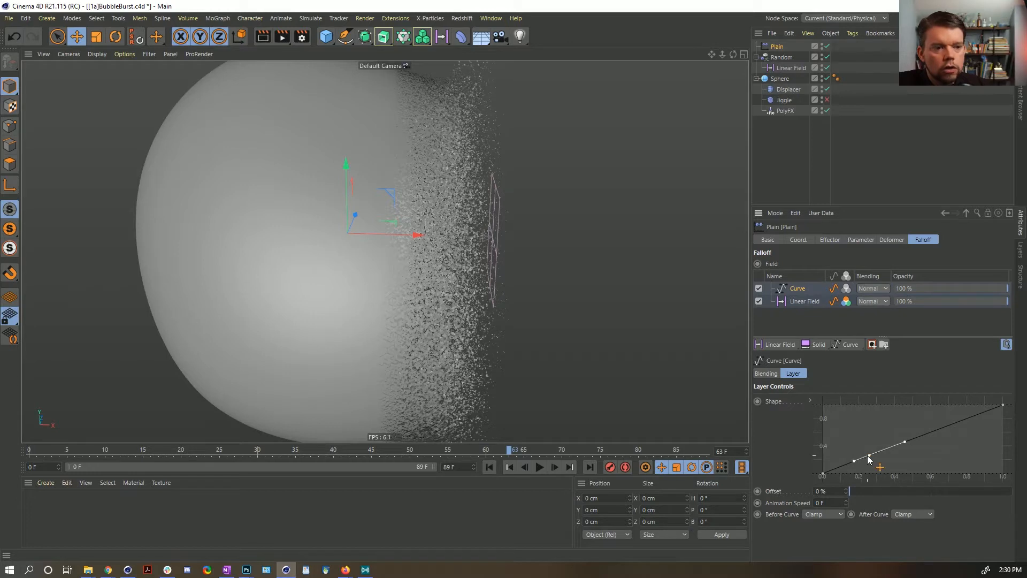
drag(864, 452, 831, 474)
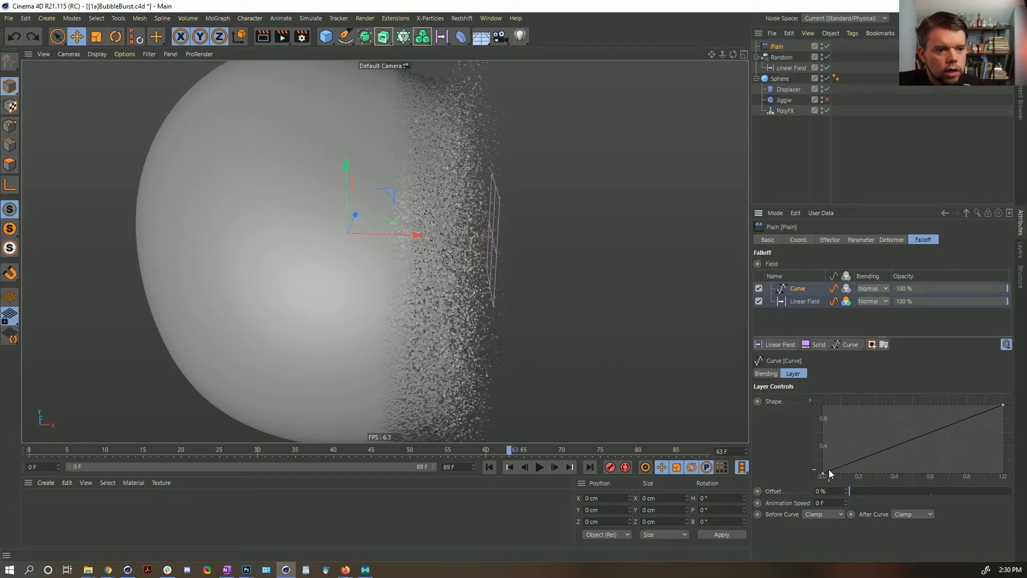
drag(829, 470, 827, 440)
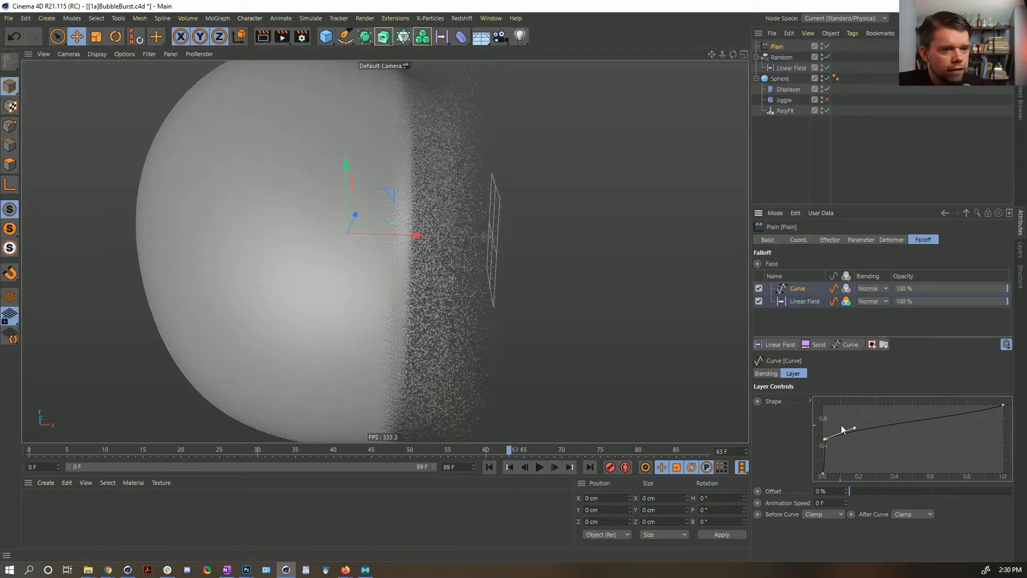
click(854, 429)
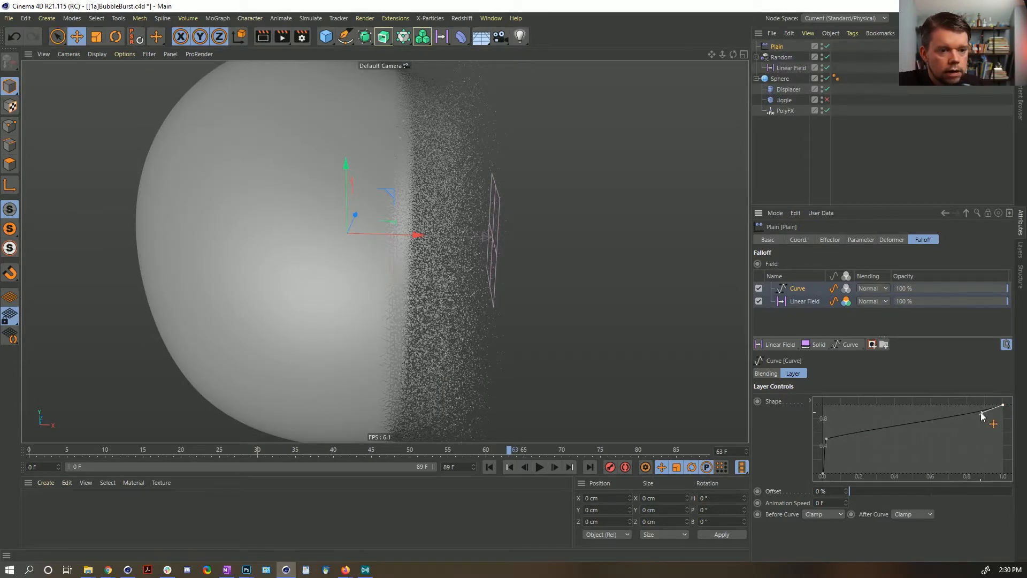
drag(981, 412, 978, 413)
mouse_move(828, 439)
mouse_down()
mouse_move(817, 436)
mouse_move(824, 441)
mouse_up()
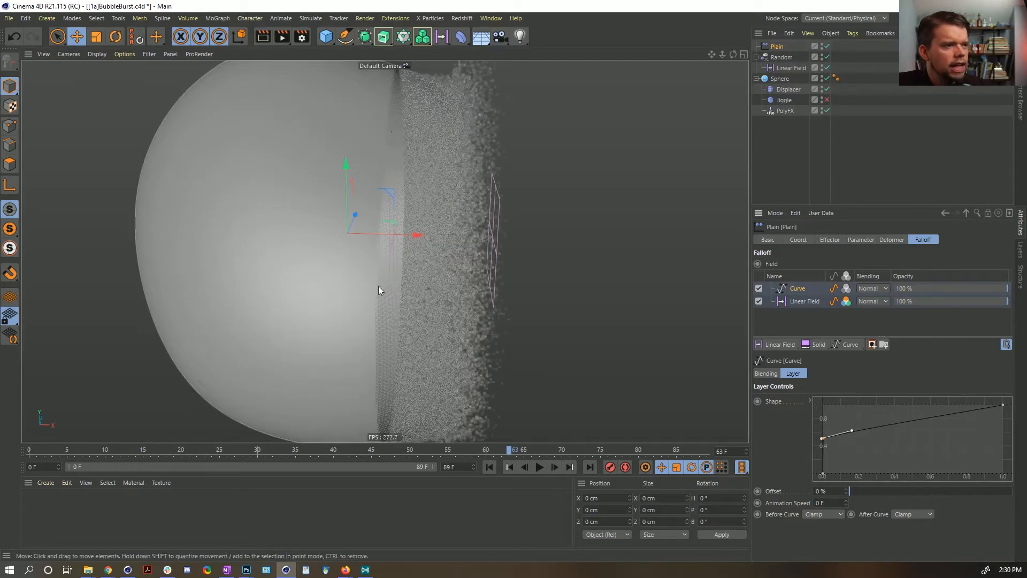
drag(823, 442, 823, 455)
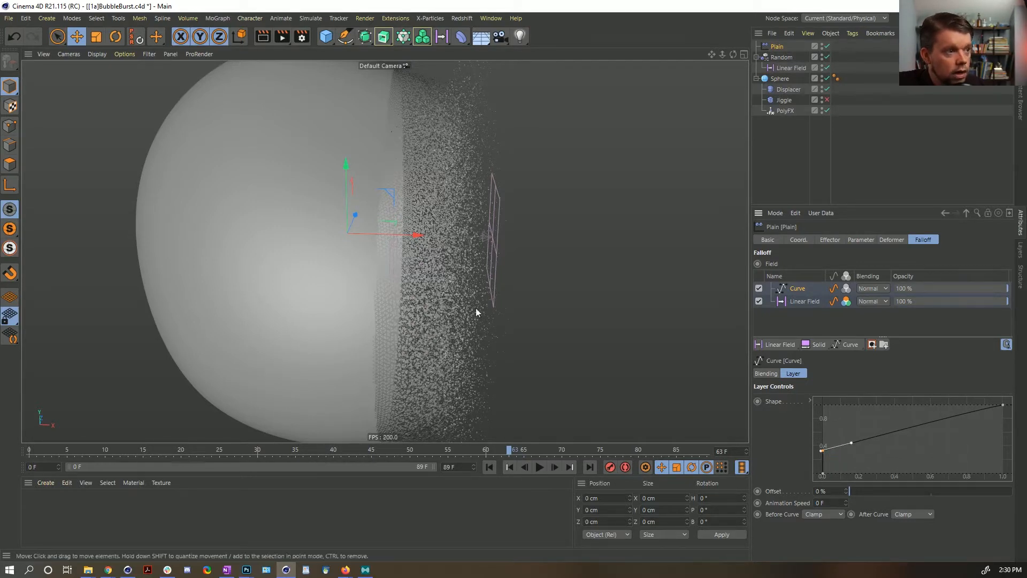
mouse_move(386, 259)
alt+mouse_down()
mouse_move(375, 247)
mouse_move(383, 241)
alt+mouse_up()
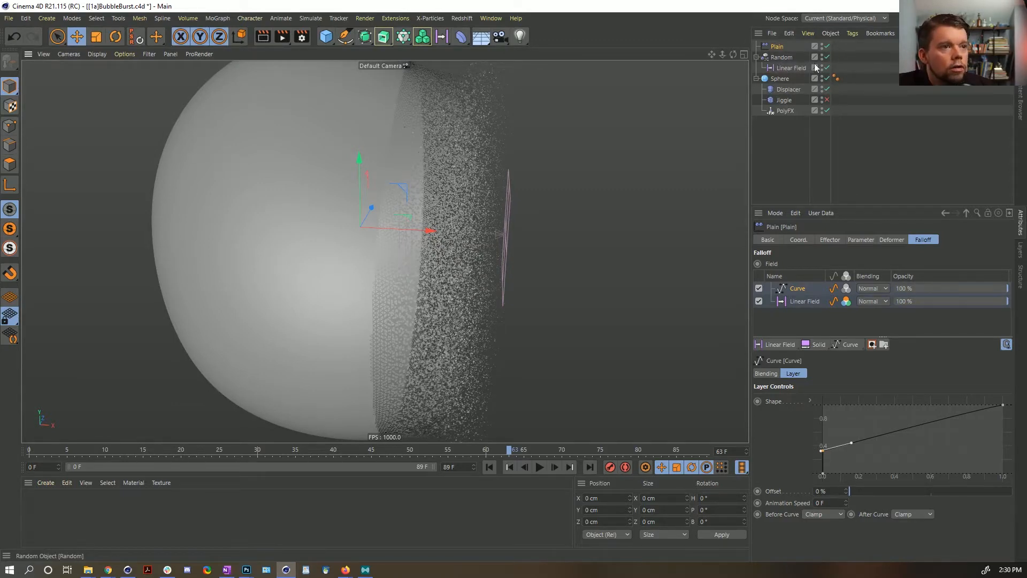
Step: Copy the contour spline from the Linear Field's remapping and set the field's contour mode to None
click(786, 68)
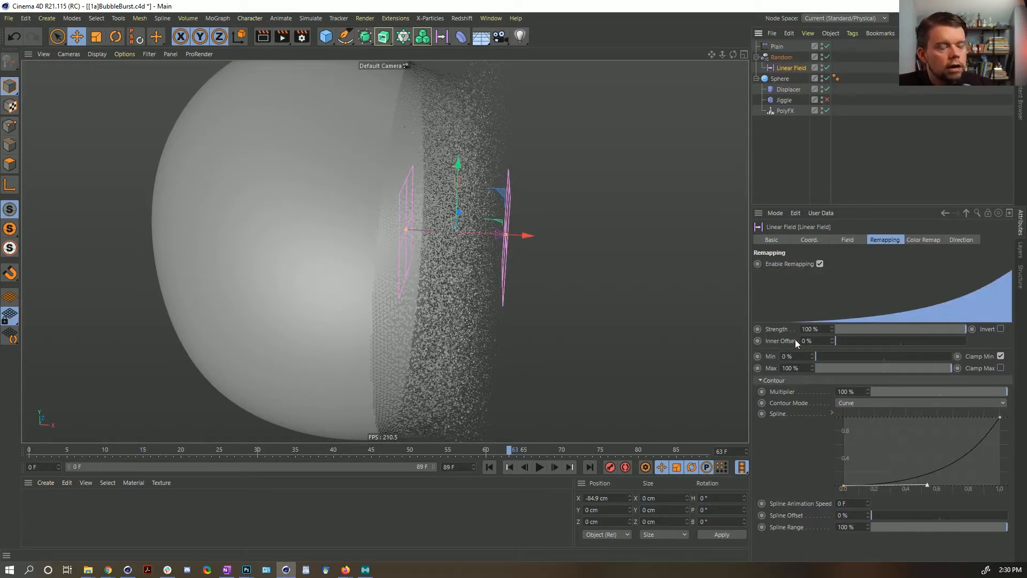
right_click(779, 414)
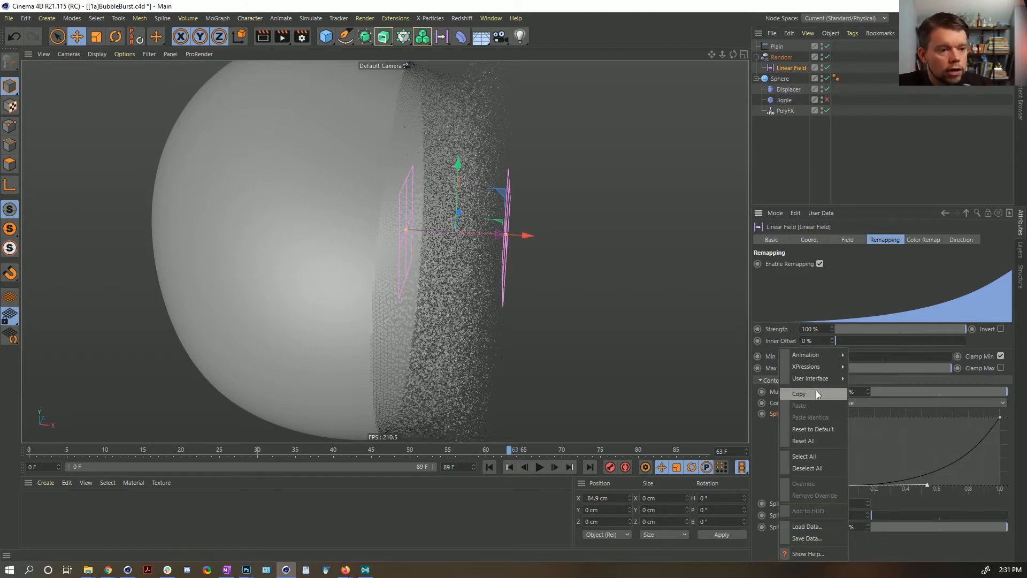
click(815, 392)
right_click(862, 451)
click(781, 412)
click(846, 402)
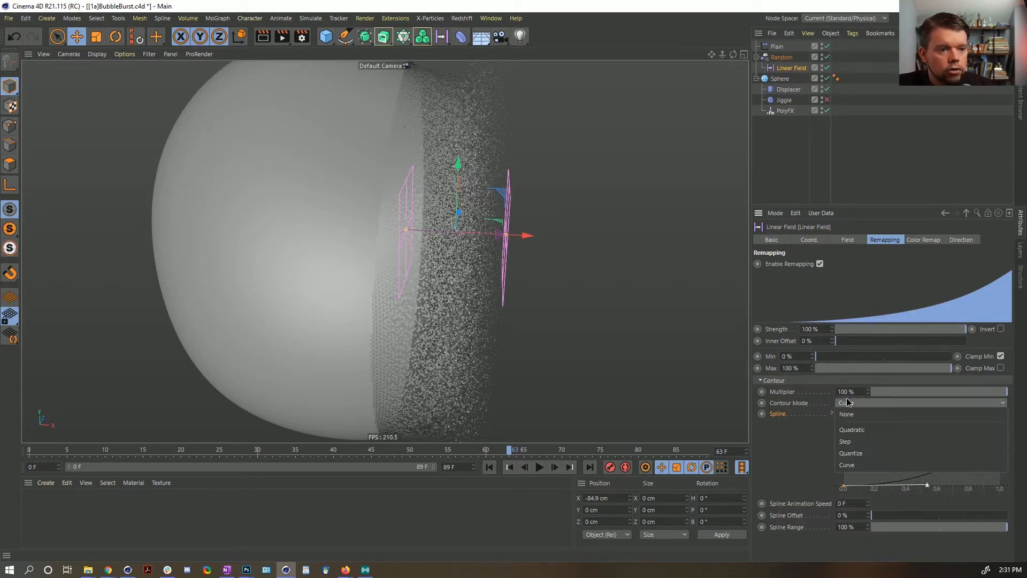
click(848, 413)
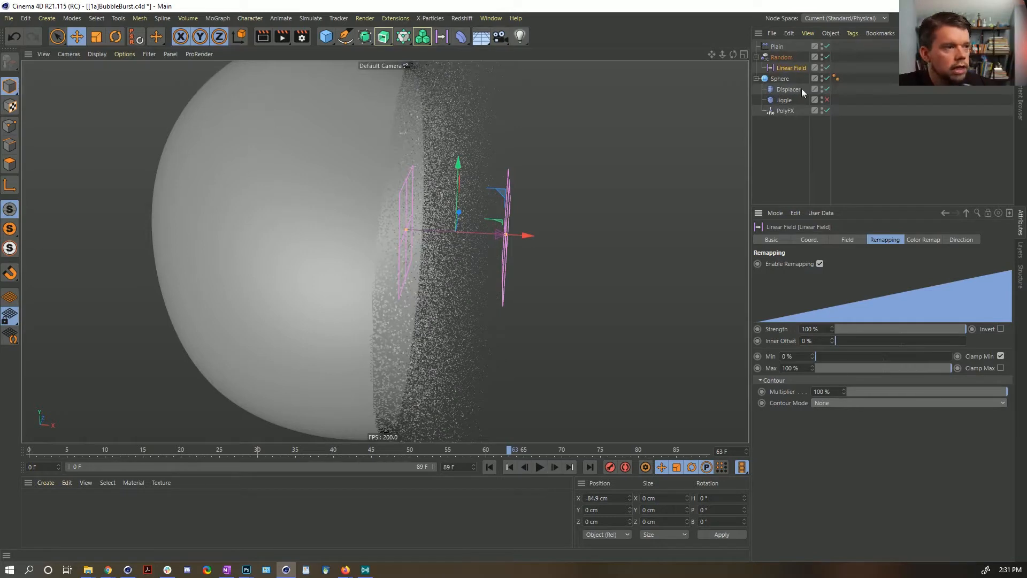
Step: Add a Curve layer above the Linear Field in the Random effector's falloff and paste the copied spline into its shape
click(782, 48)
click(781, 57)
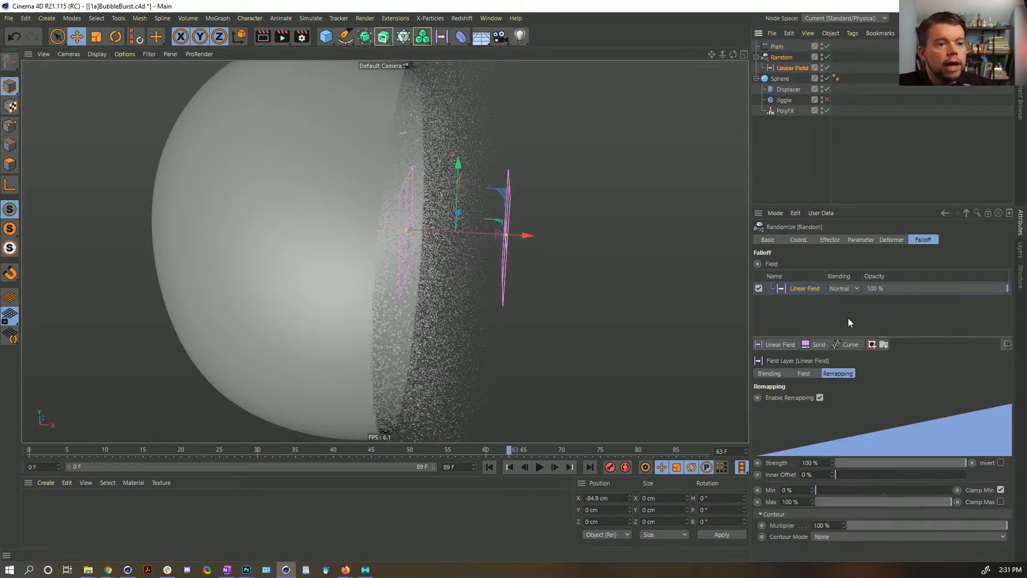
click(847, 345)
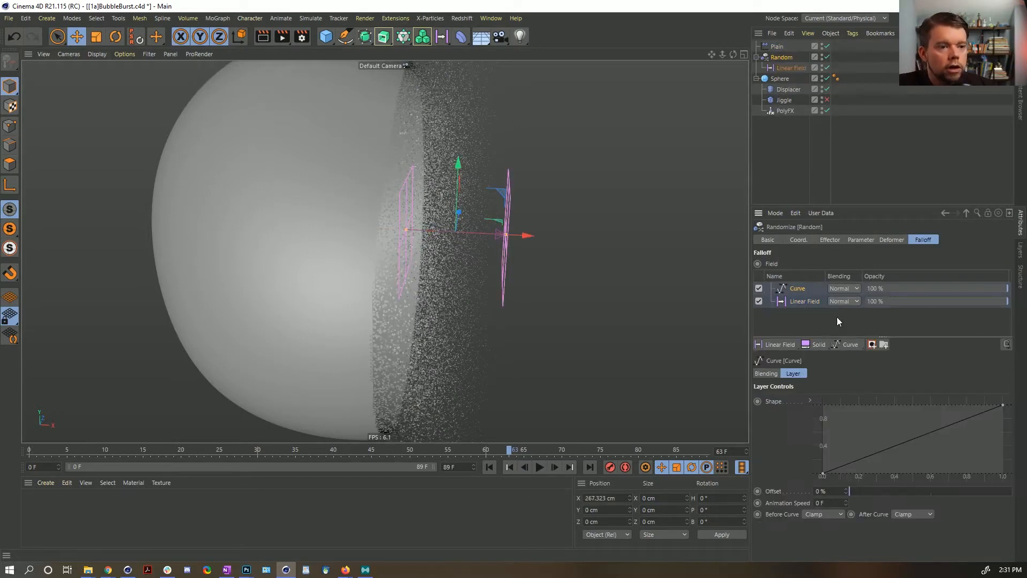
right_click(776, 402)
click(807, 408)
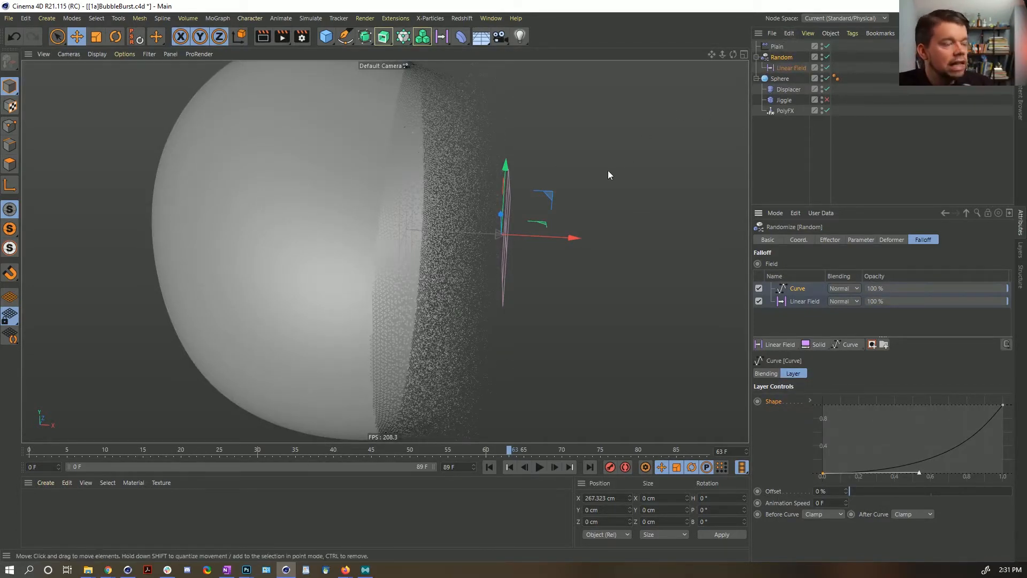
Step: Add a point at the start of the Random falloff's Curve, raised to about 0.1, and inspect the break edge
alt+drag(417, 253, 441, 225)
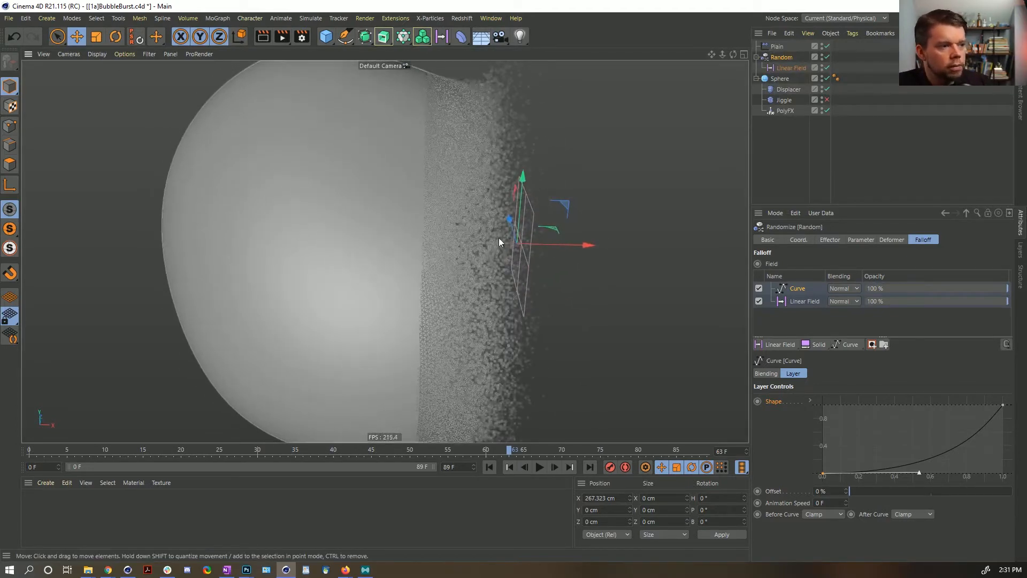
alt+drag(498, 242, 470, 251)
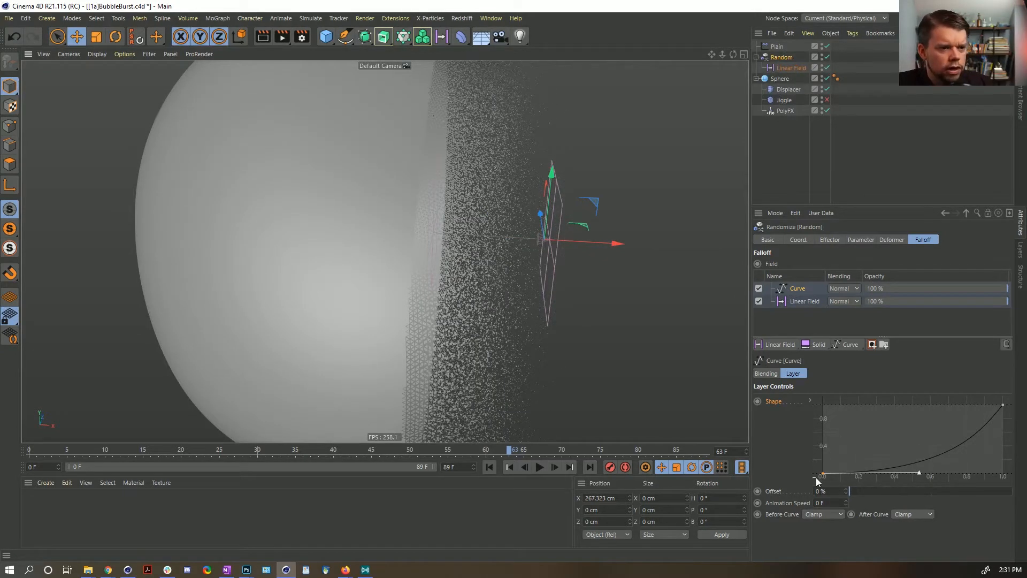
ctrl+click(834, 473)
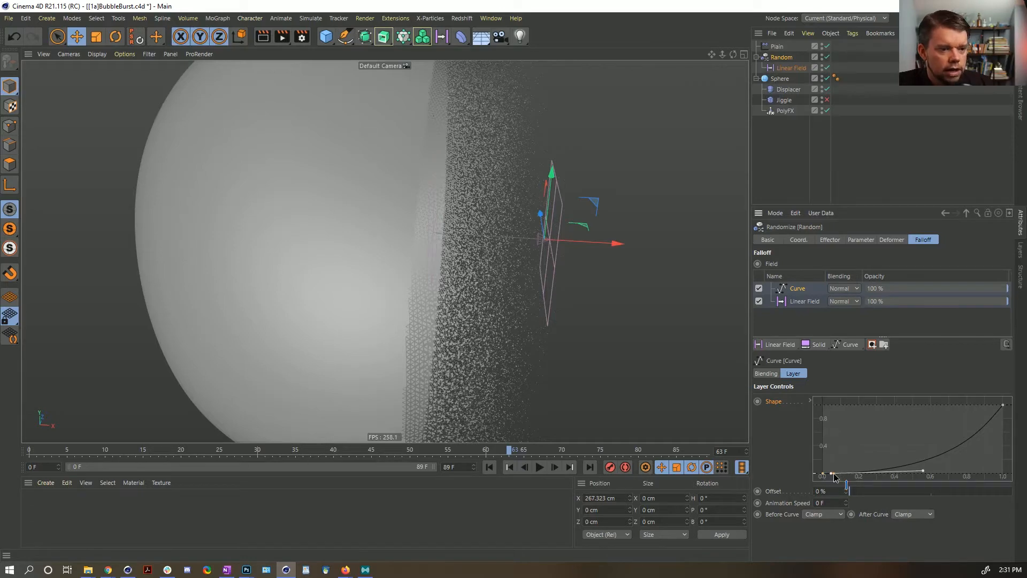
drag(833, 473, 827, 468)
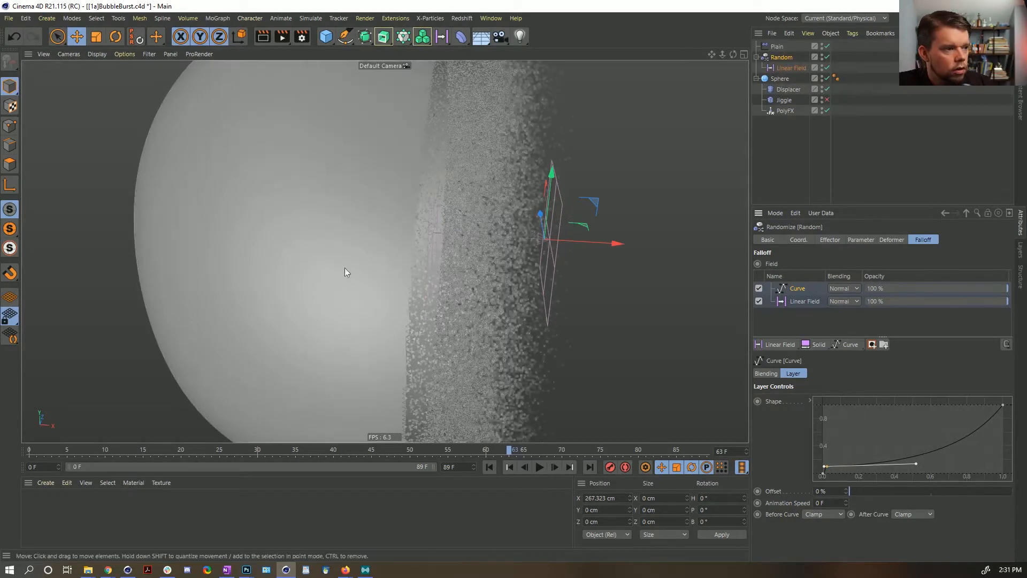
alt+drag(423, 308, 424, 296)
alt+right_drag(438, 234, 447, 255)
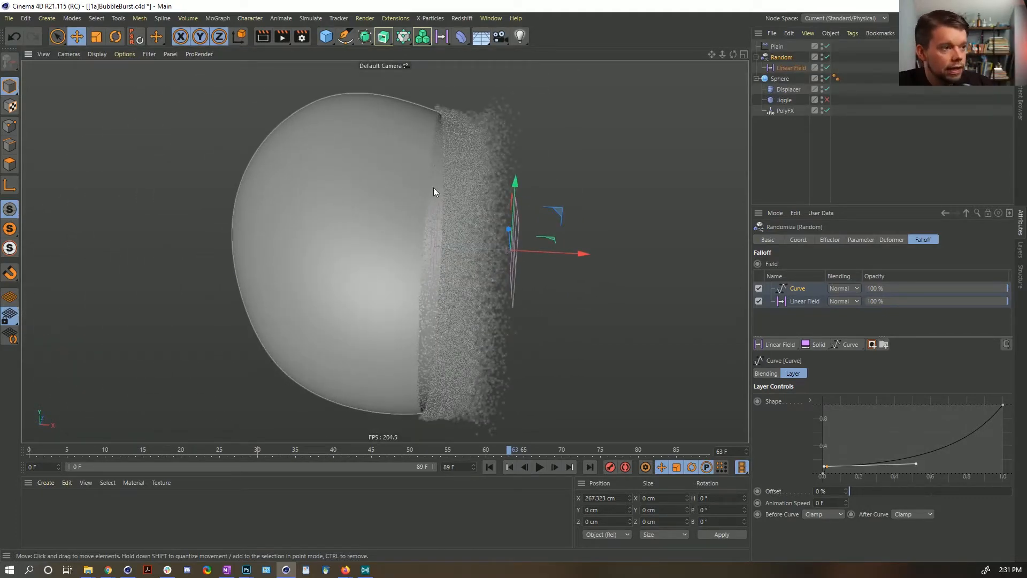
Step: Set the Random effector's rotation to 360° for heading, pitch and bank
alt+drag(419, 387, 408, 275)
alt+middle_drag(408, 274, 375, 255)
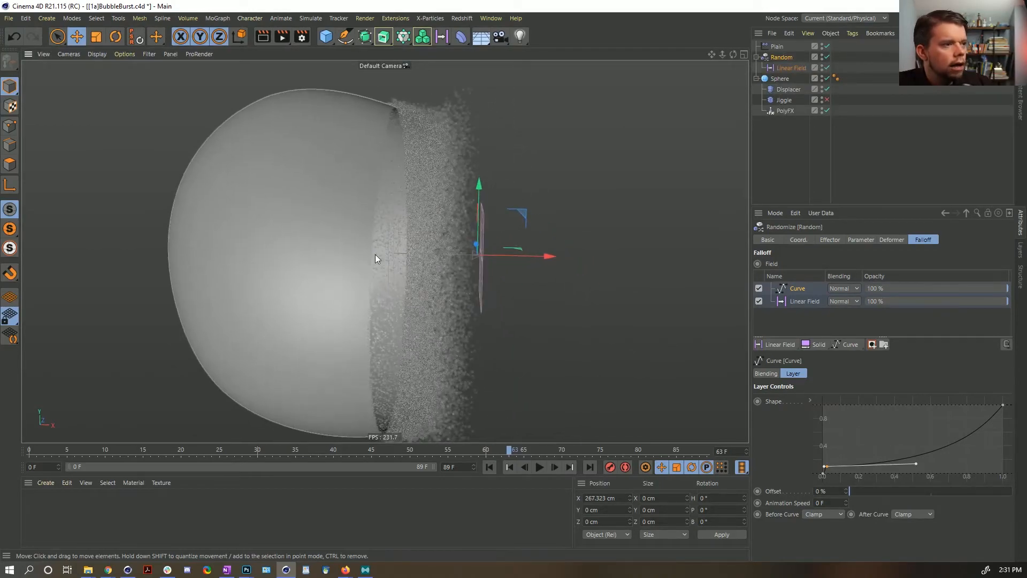
alt+right_drag(379, 293, 430, 293)
mouse_move(431, 292)
alt+mouse_down()
mouse_move(480, 289)
mouse_move(436, 291)
alt+mouse_up()
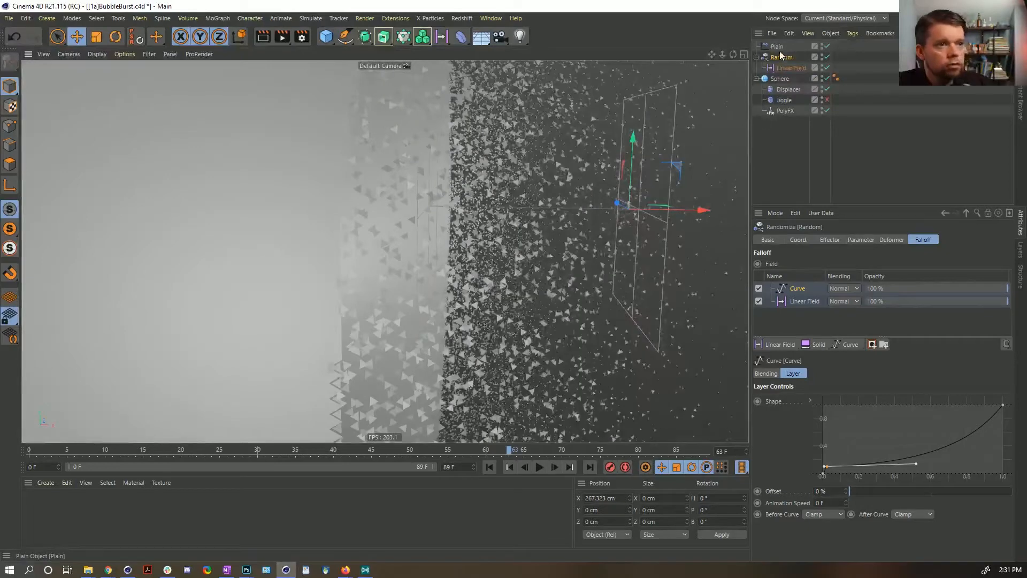
click(860, 240)
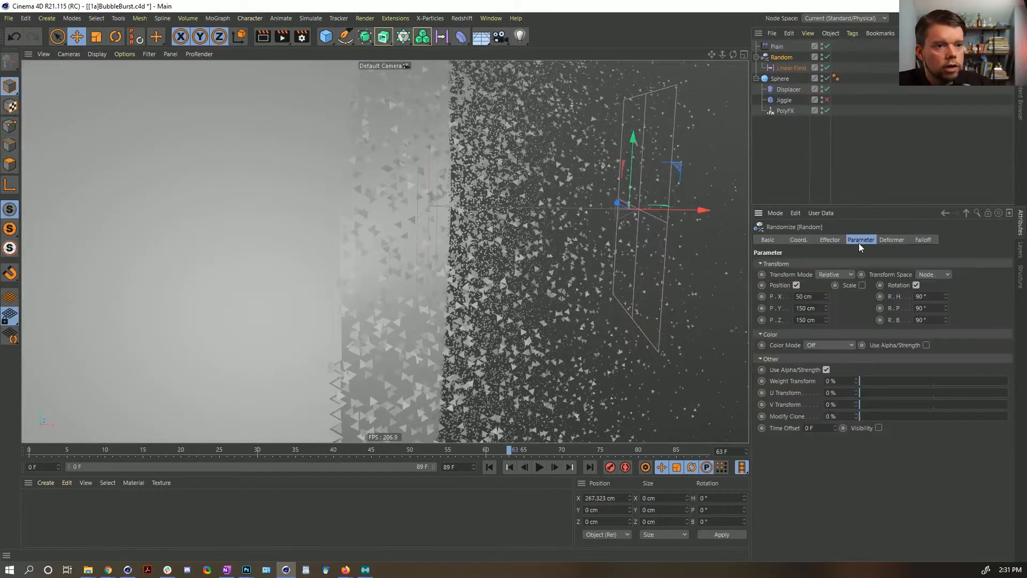
click(920, 297)
text(720)
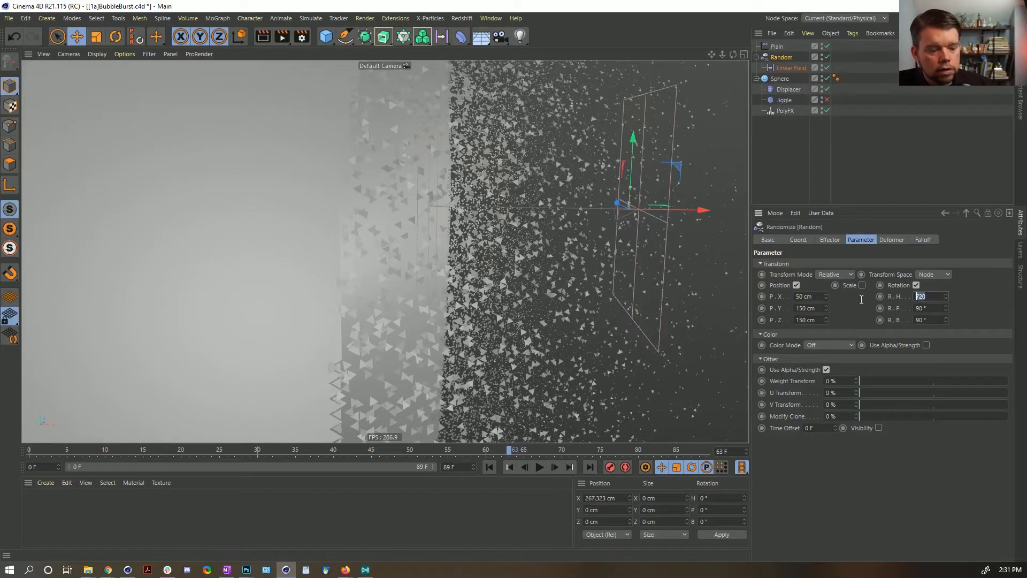
text(360)
key(Tab)
text(360)
key(Tab)
text(360)
key(Return)
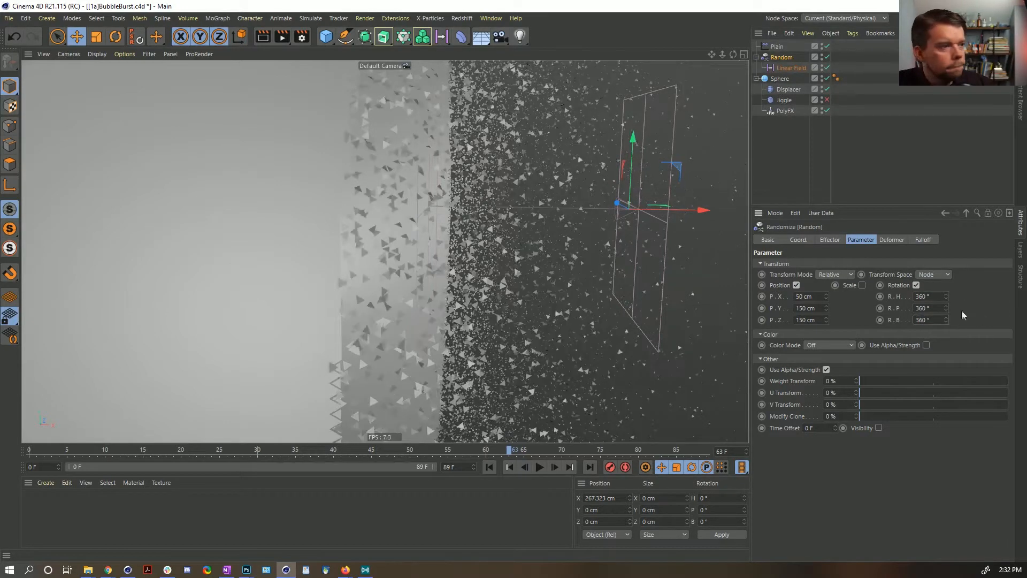
Step: Examine the rotated fragments along the break edge up close and from afar, and compare them with the YouTube bubble-burst reference
alt+drag(385, 236, 455, 235)
alt+right_drag(385, 242, 432, 222)
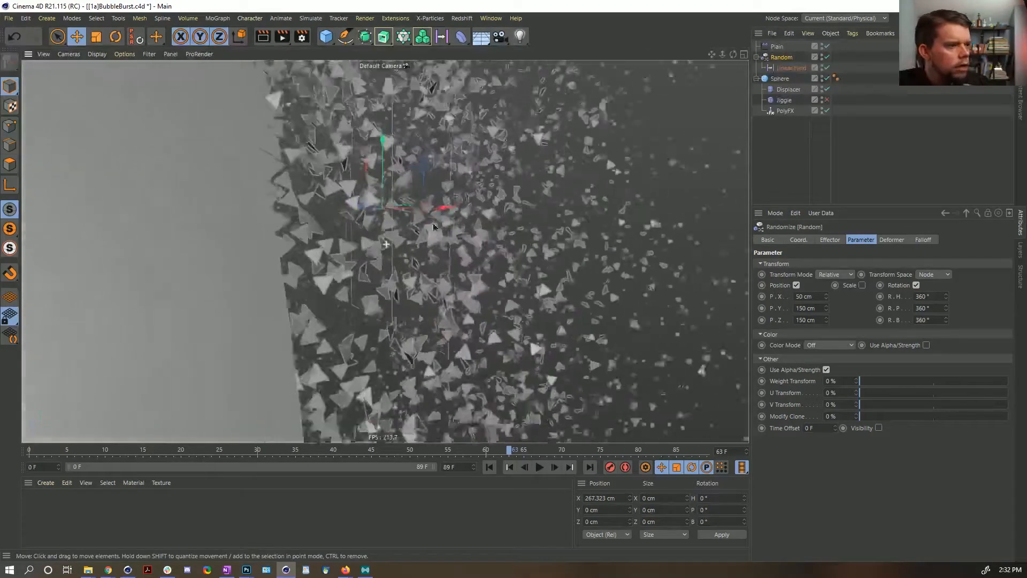
alt+drag(367, 245, 401, 246)
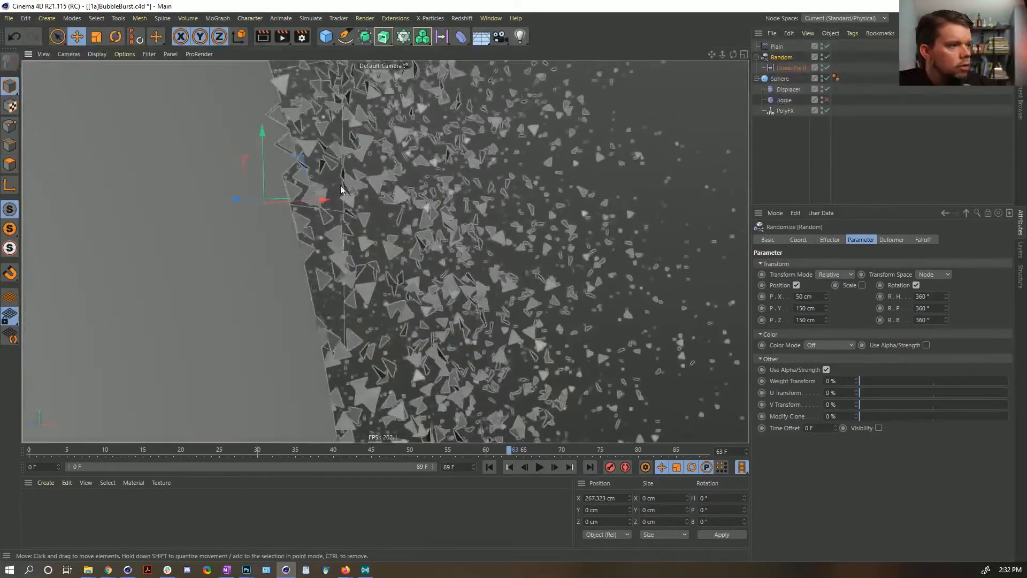
alt+drag(369, 203, 344, 267)
alt+right_drag(424, 202, 355, 218)
alt+drag(386, 250, 403, 264)
alt+right_drag(403, 264, 367, 274)
mouse_move(385, 252)
alt+mouse_down()
mouse_move(390, 283)
mouse_move(394, 266)
alt+mouse_up()
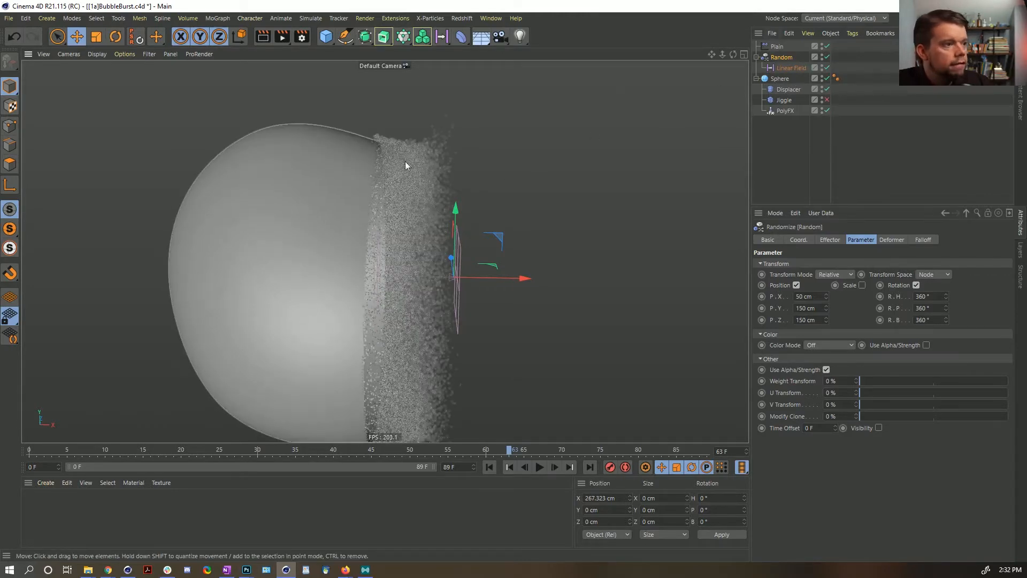
alt+drag(380, 178, 394, 175)
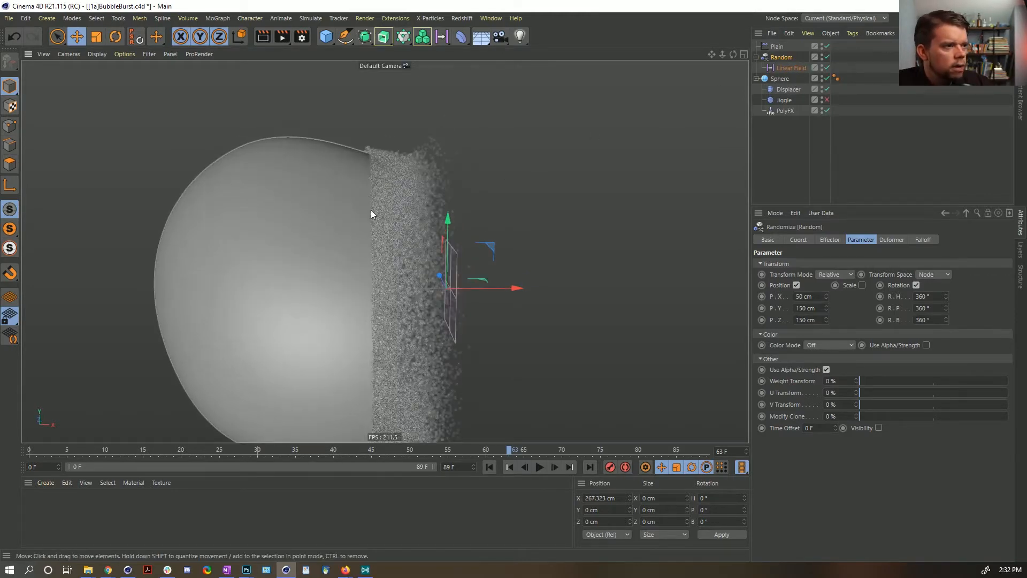
key(alt+Tab)
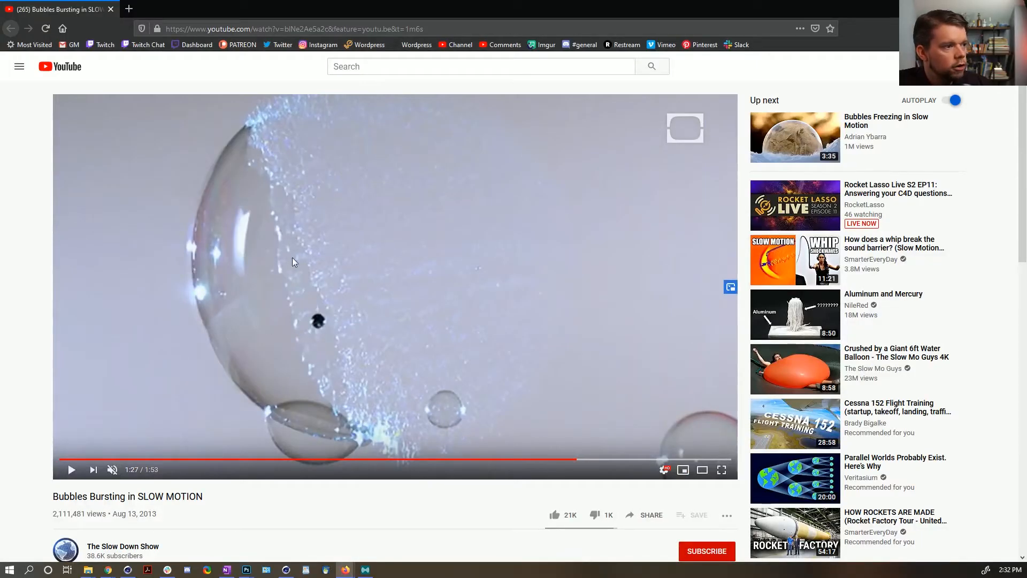
key(alt+Tab)
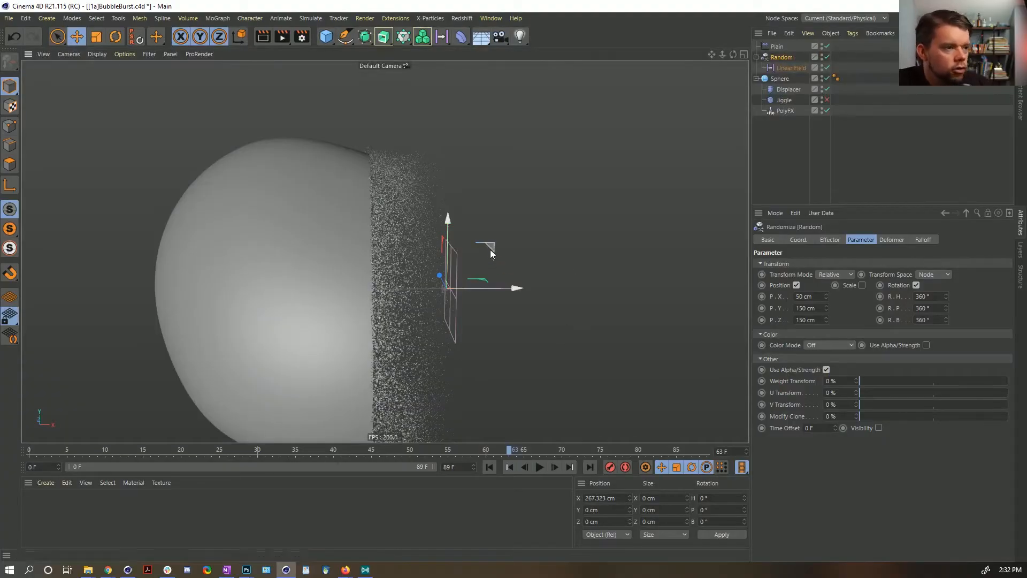
Step: Try rotating the Random effector in the viewport, and undo the rotation
key(r)
drag(466, 252, 434, 268)
key(ctrl+z)
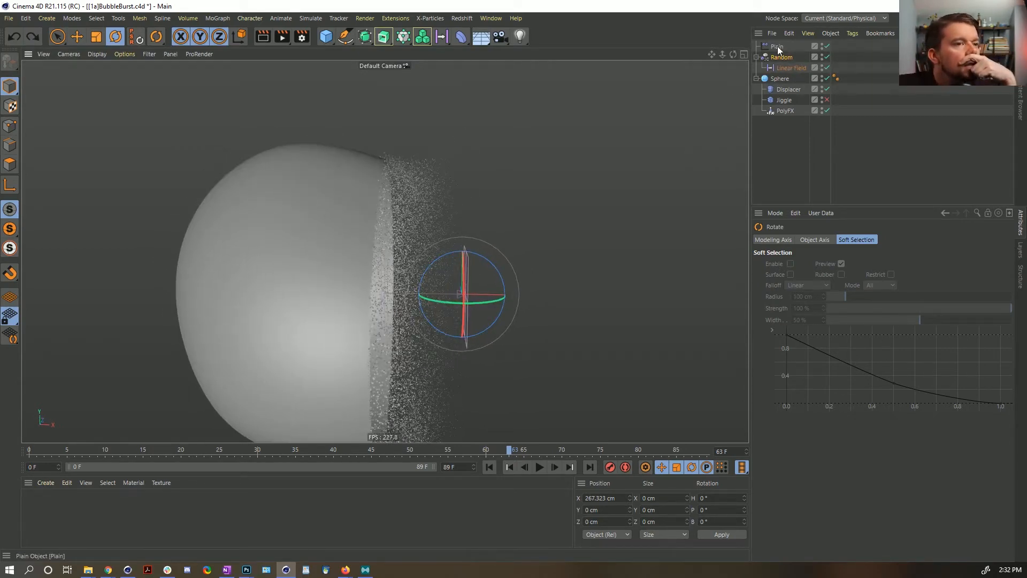
Step: Add a Group Field to the Random effector's falloff below the Curve layer, and nest the Linear Field inside it
click(785, 66)
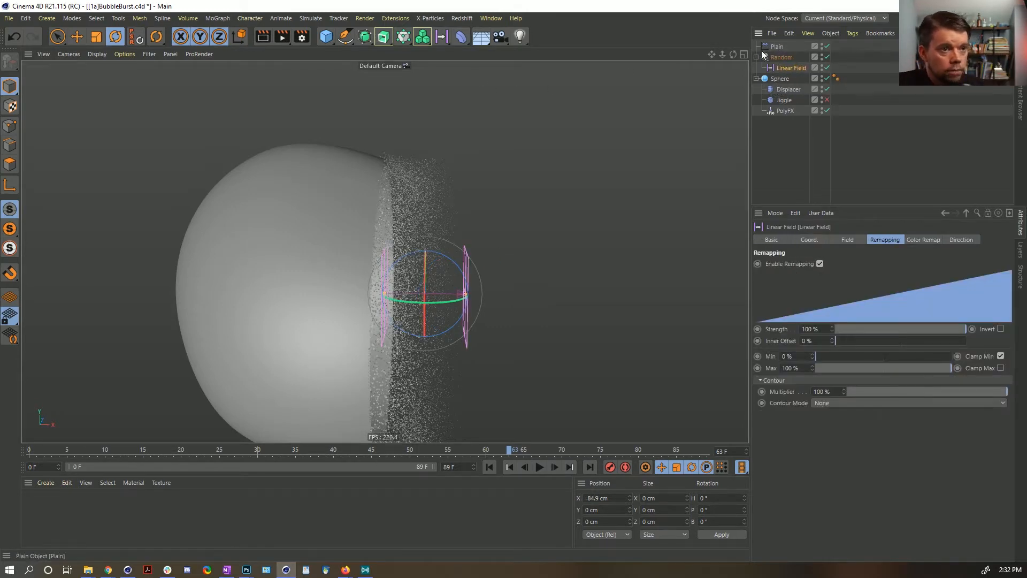
click(819, 263)
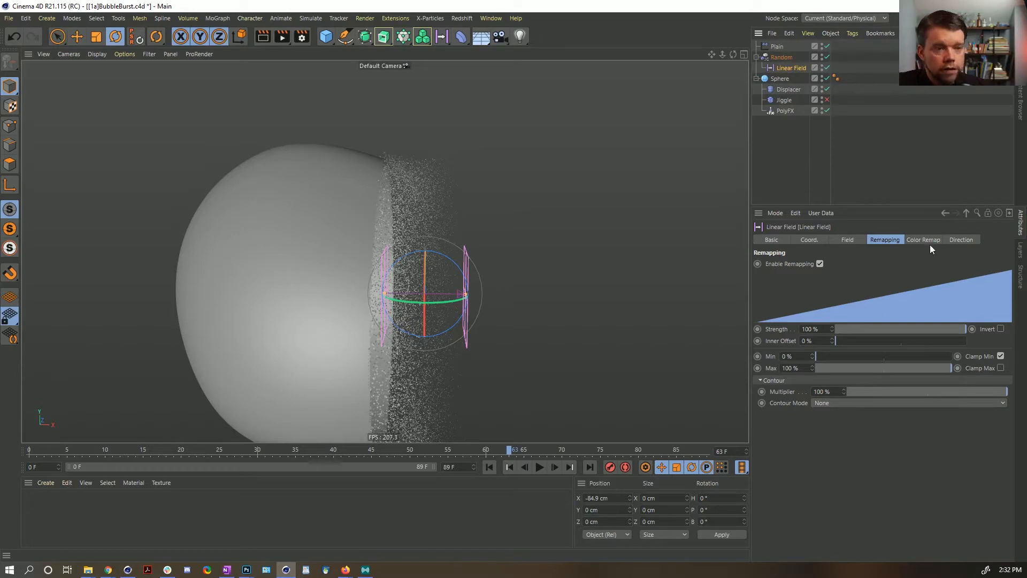
click(782, 58)
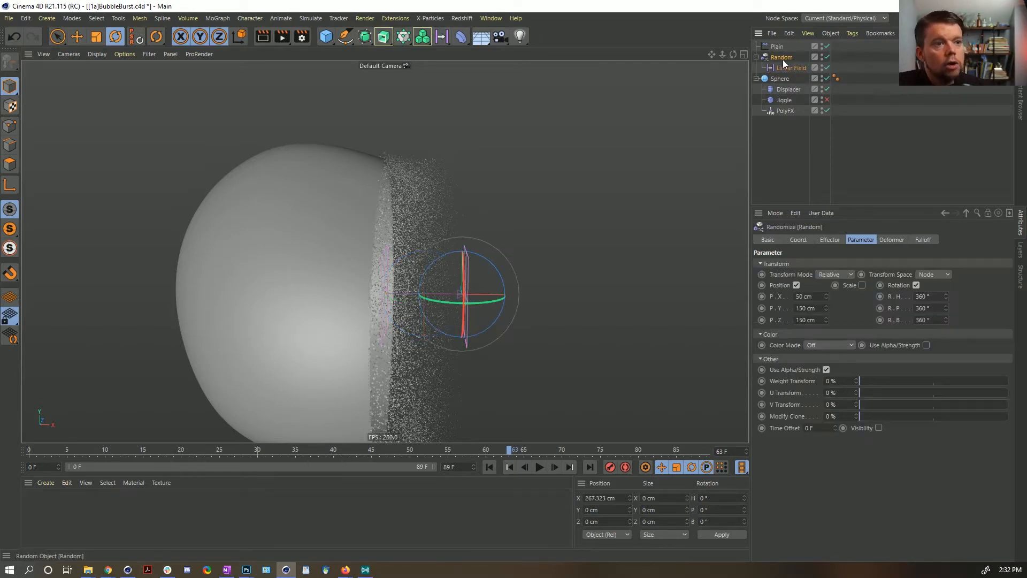
click(923, 240)
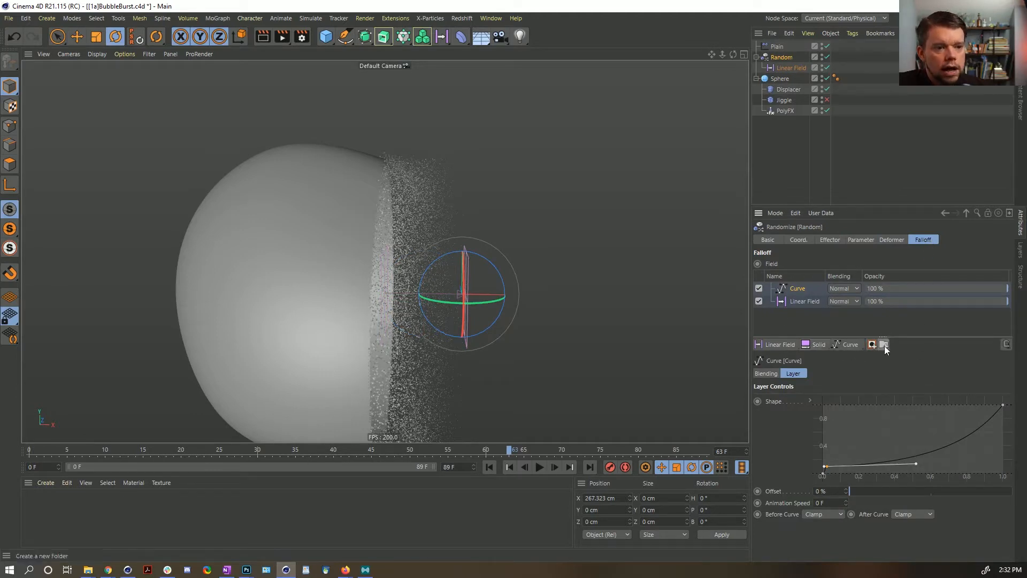
click(779, 344)
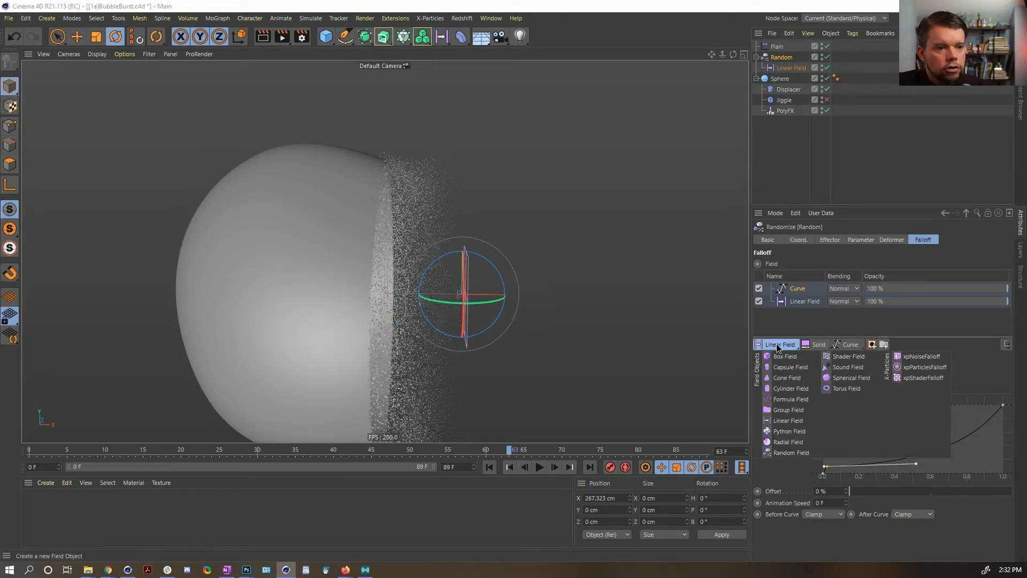
click(788, 409)
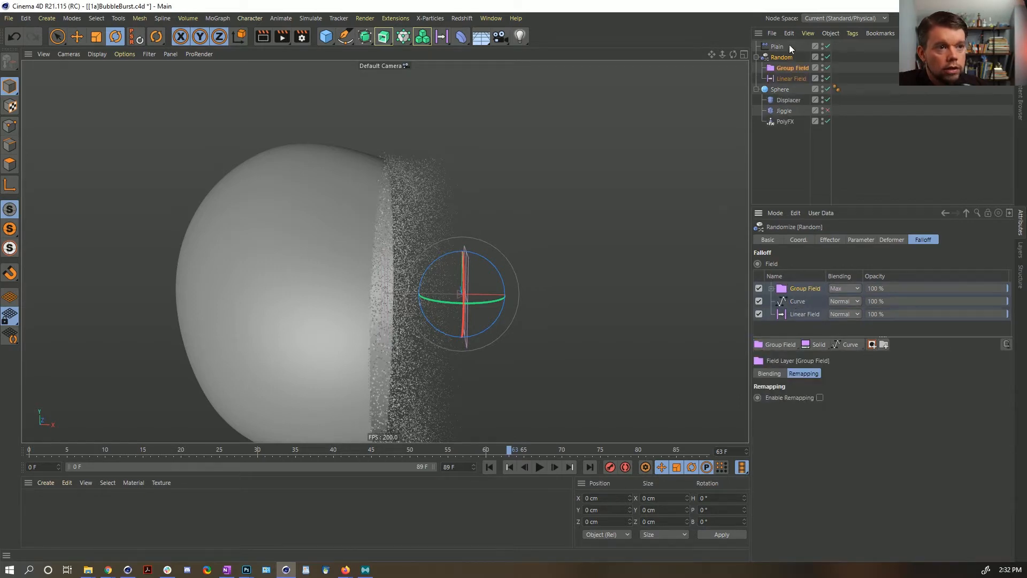
click(771, 289)
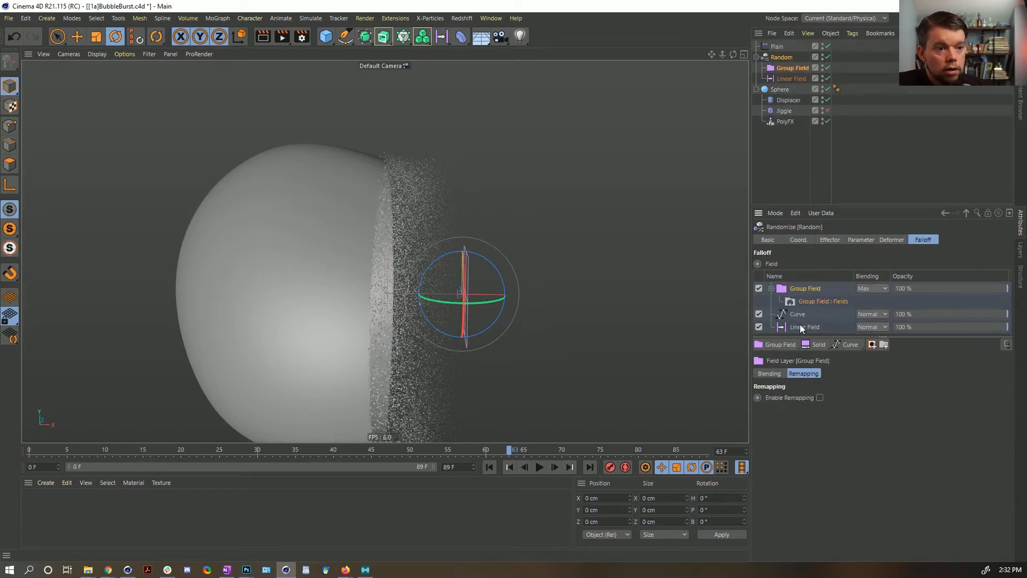
mouse_move(800, 325)
mouse_down()
mouse_move(820, 298)
mouse_move(801, 328)
mouse_up()
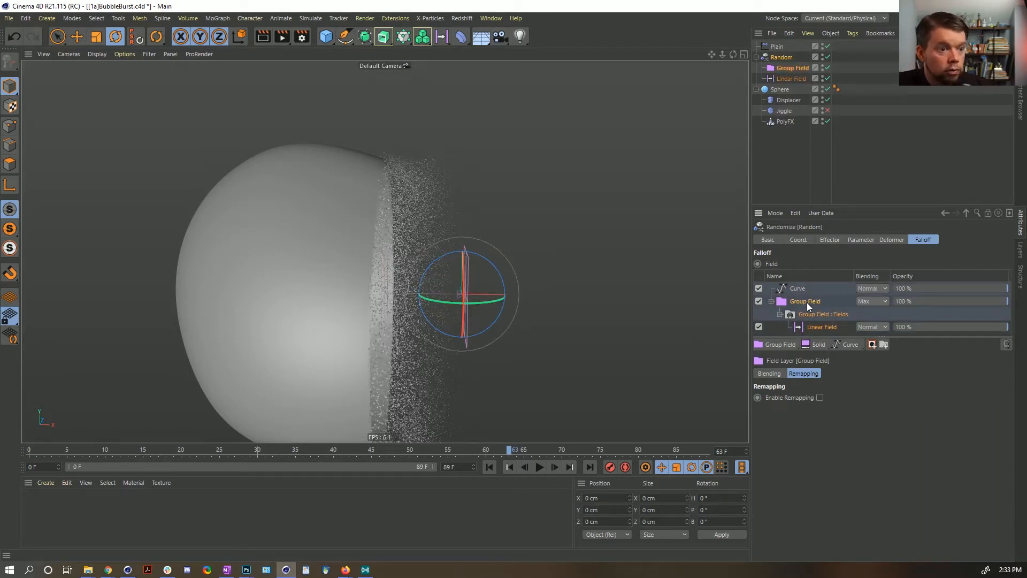
Step: Place the Group Field beneath the Curve in the Plain effector's falloff and delete the separate Linear Field layer
click(779, 48)
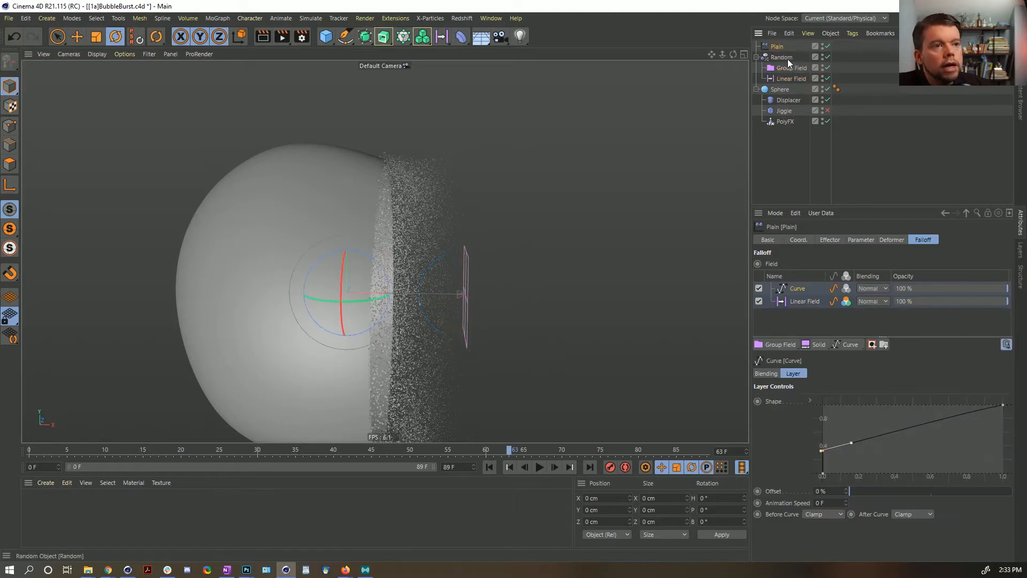
drag(790, 67, 809, 316)
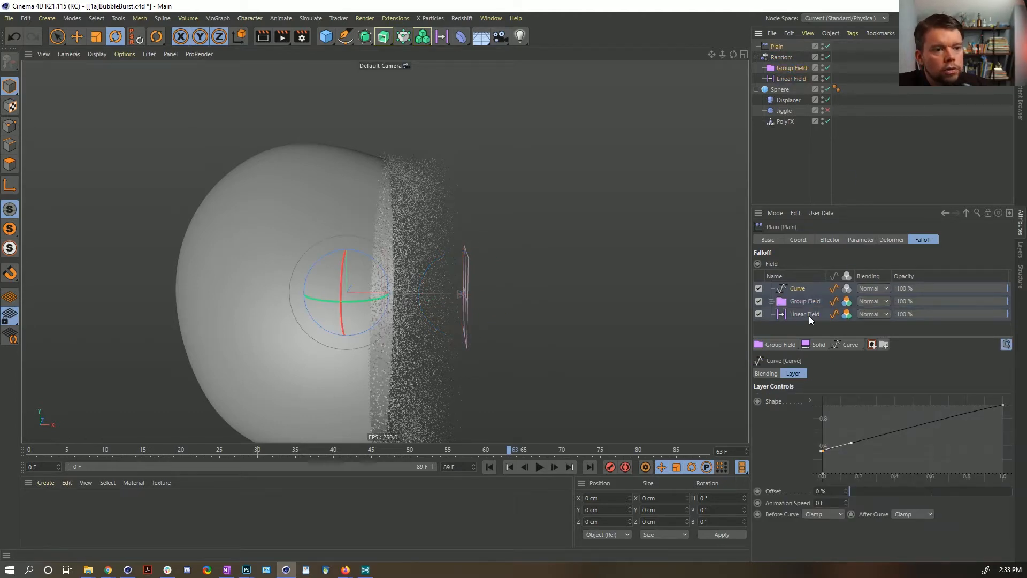
click(807, 317)
key(Delete)
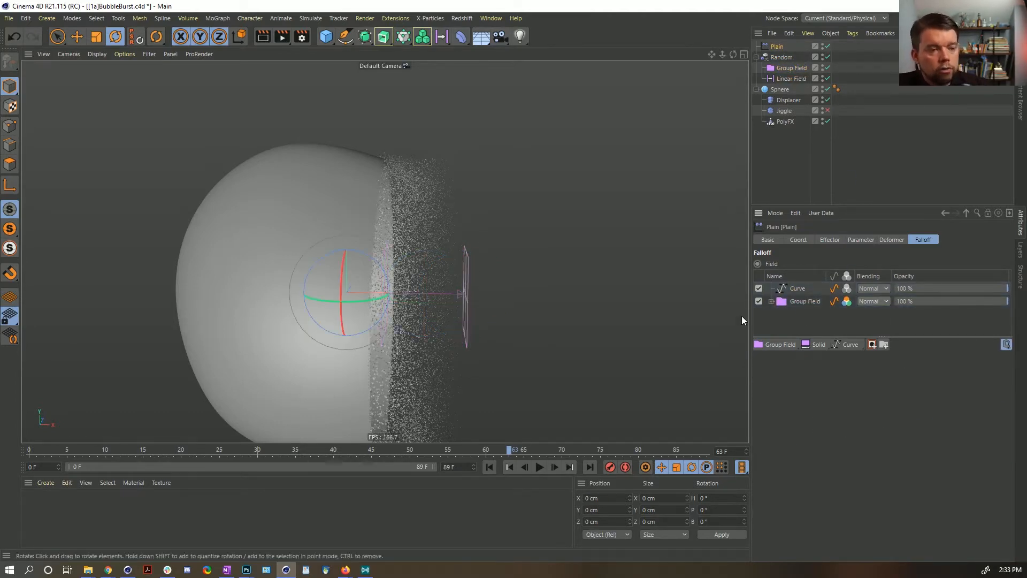
click(771, 301)
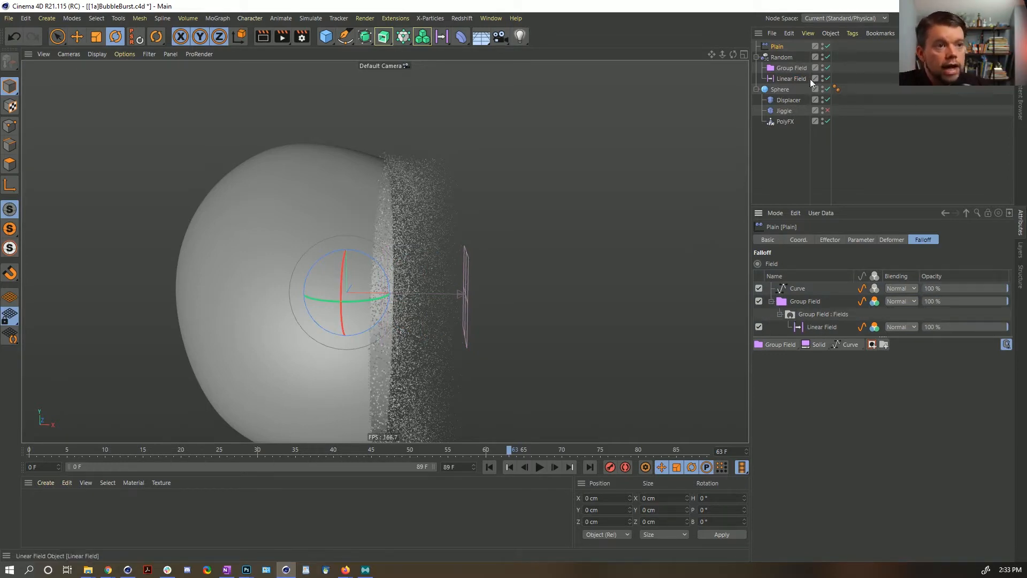
Step: Make the Linear Field object a child of the Group Field in the object hierarchy
click(795, 71)
click(789, 78)
drag(789, 79, 801, 68)
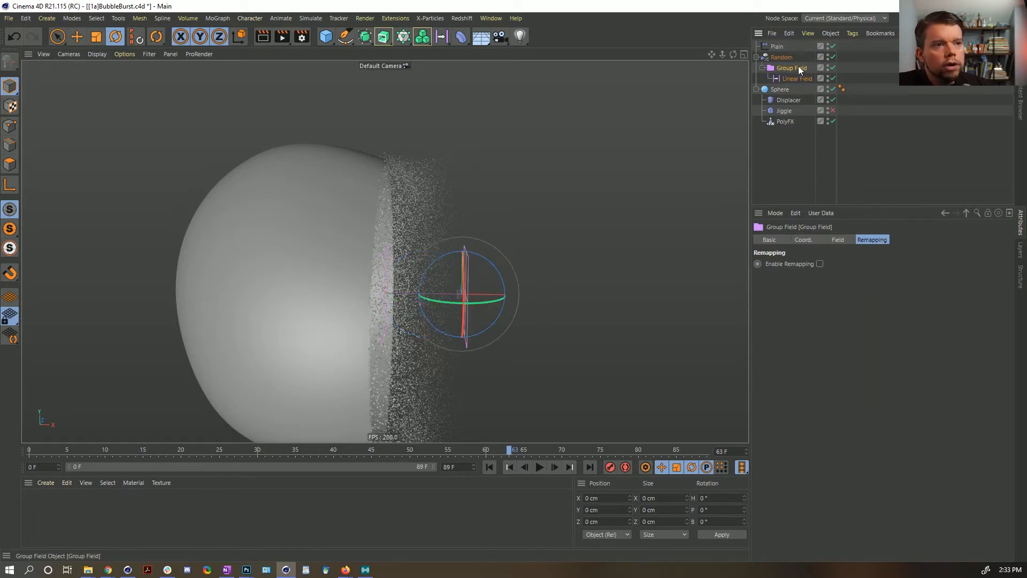
Step: Add a Random Field above the Linear Field in the Group Field's field list
click(836, 239)
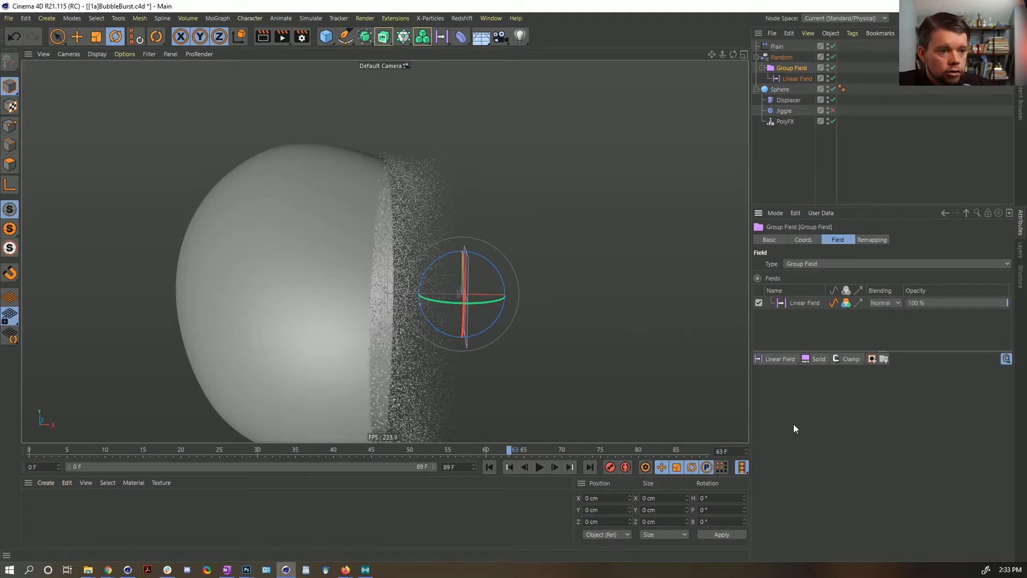
click(779, 360)
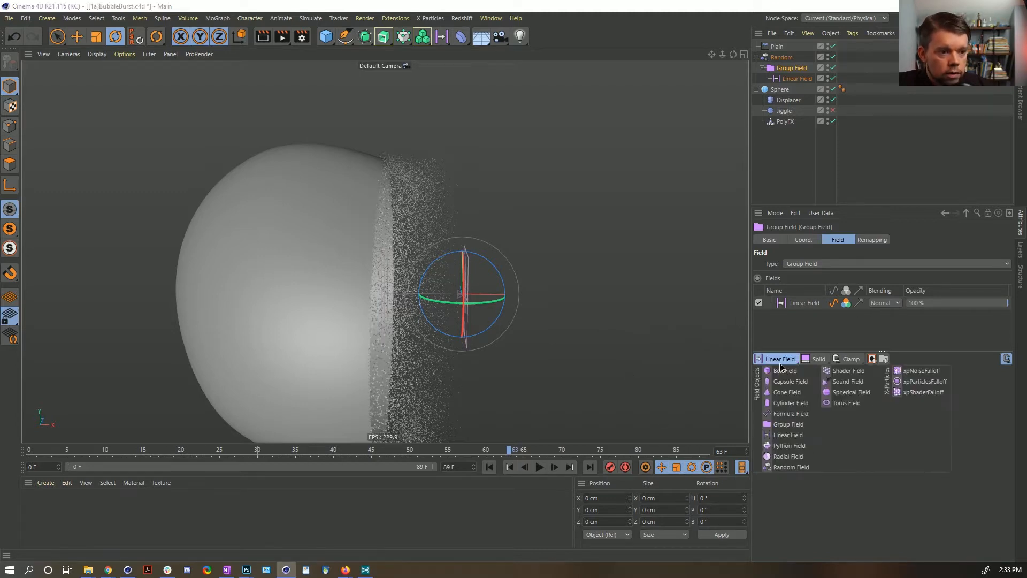
click(790, 467)
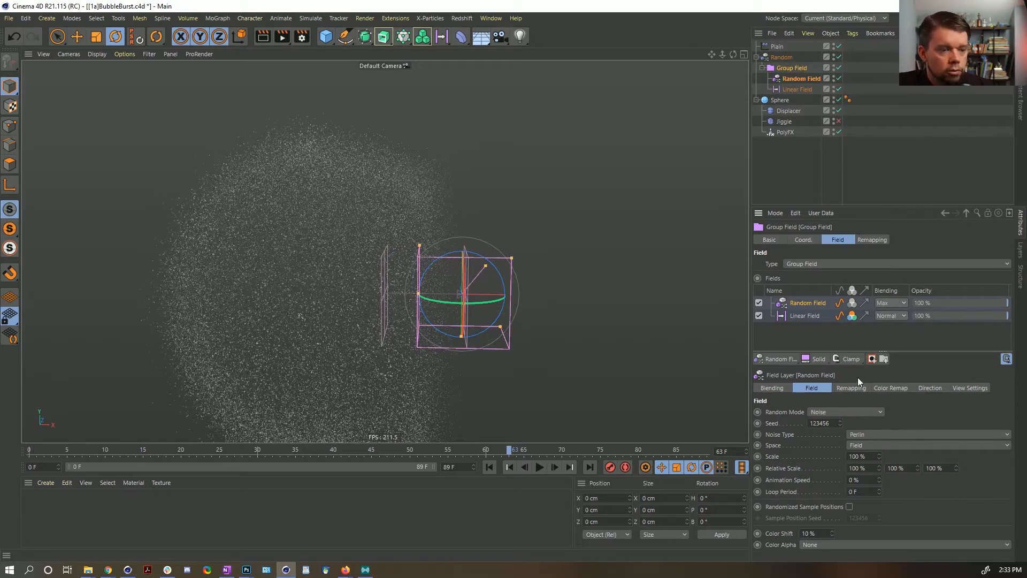
Step: Turn off the Linear Field layer's color channel and set the Random Field's blending to Overlay within the Group Field
drag(847, 209, 858, 140)
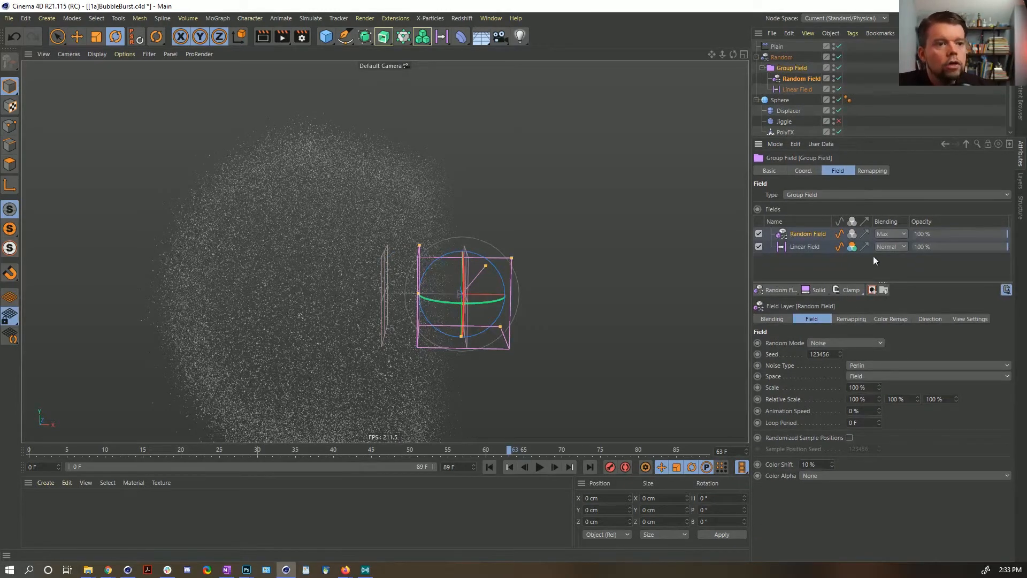
click(852, 247)
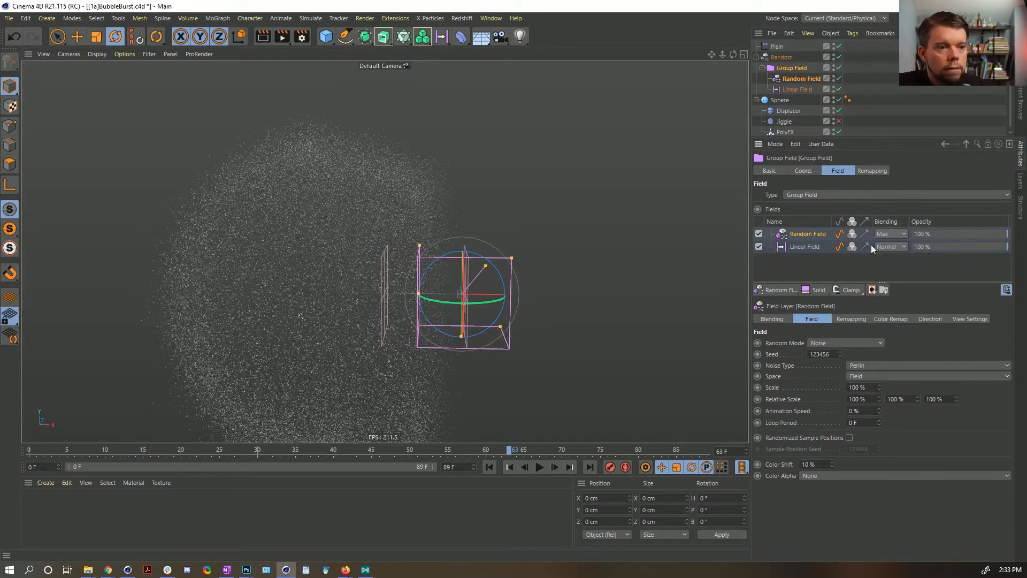
click(901, 234)
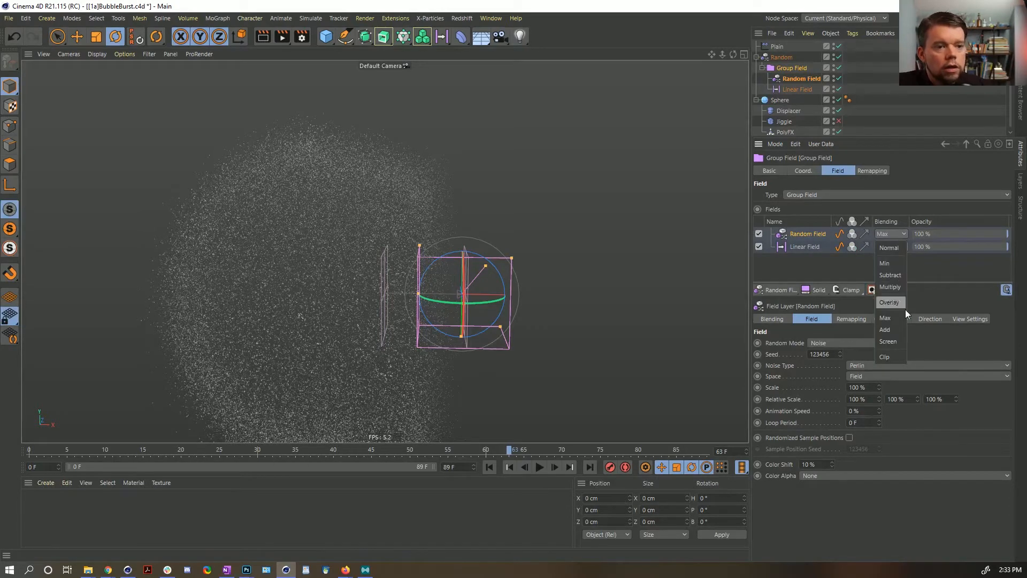
click(913, 181)
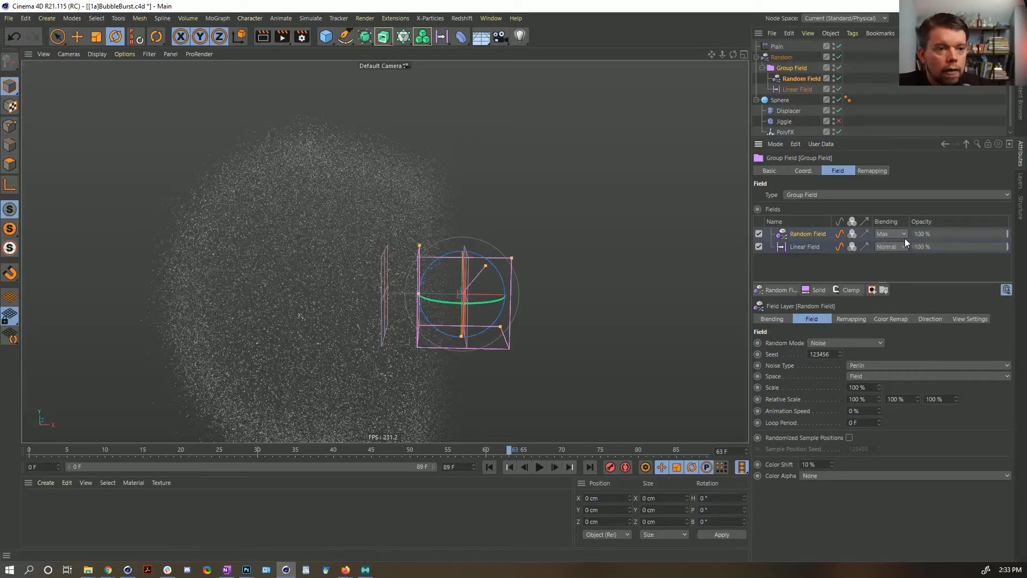
click(888, 233)
click(892, 238)
click(890, 230)
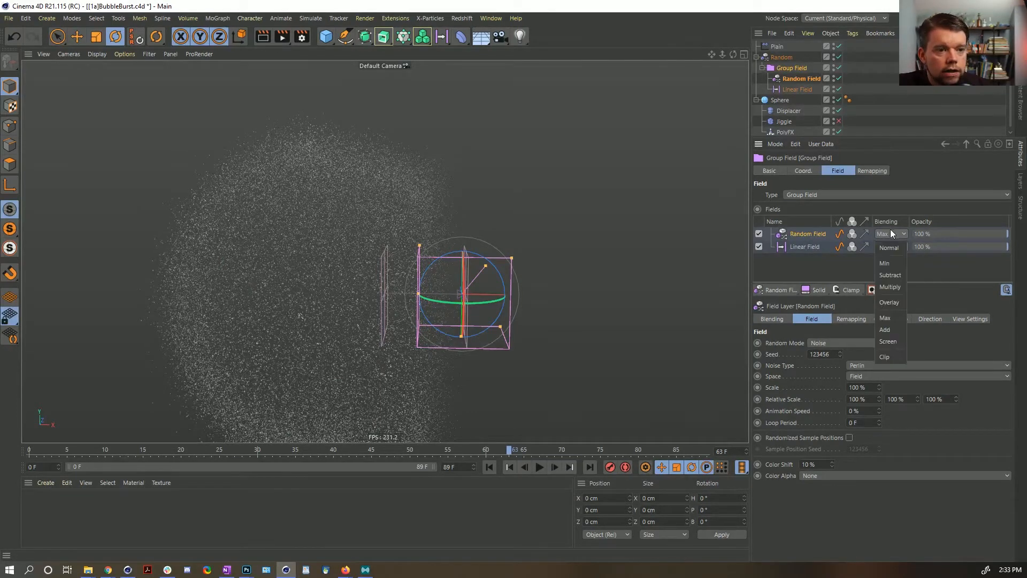
click(897, 302)
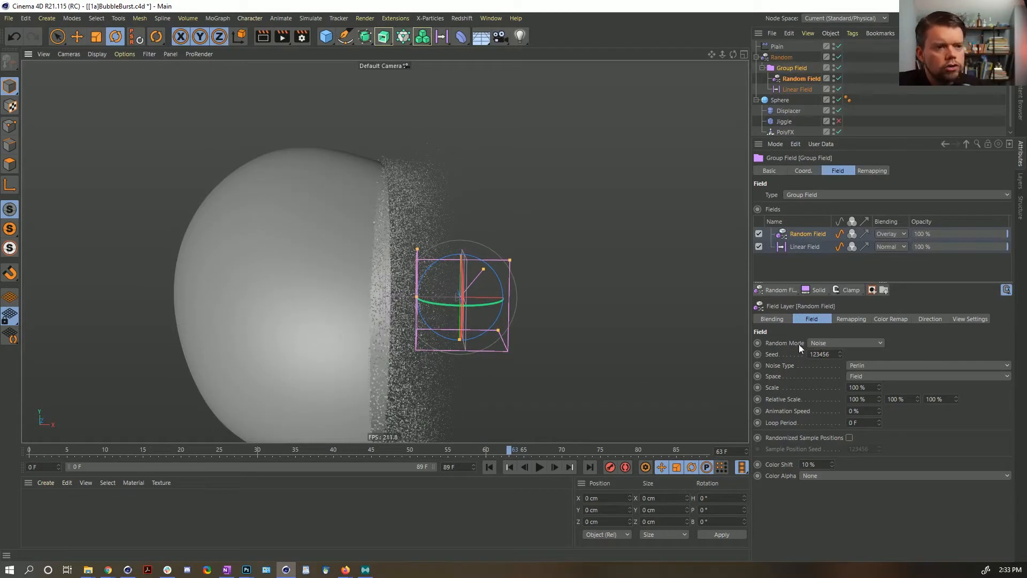
Step: Try noise scales of 1000 % and 3000 % on the Random Field within the Group Field
click(852, 387)
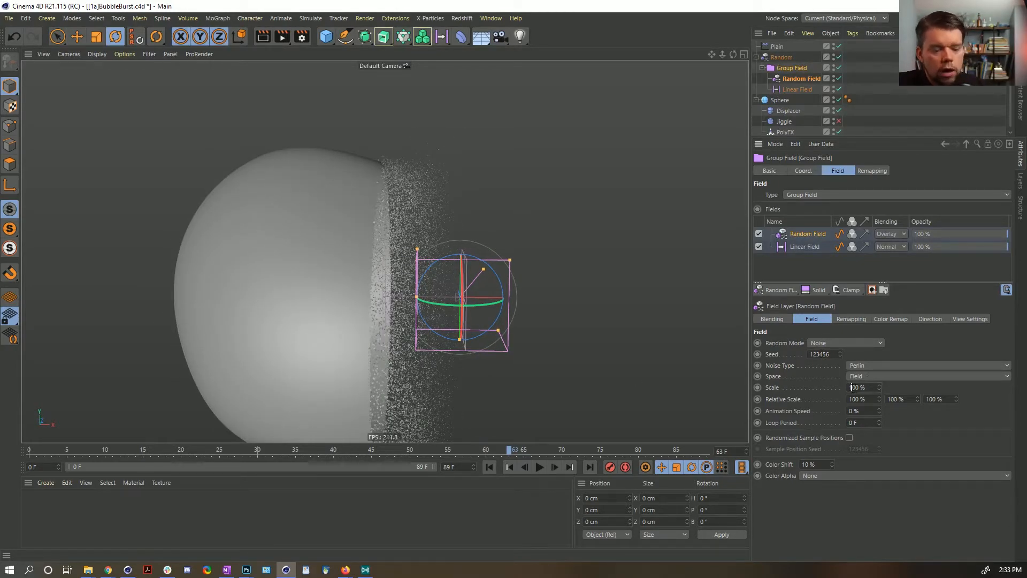
text(0)
key(Return)
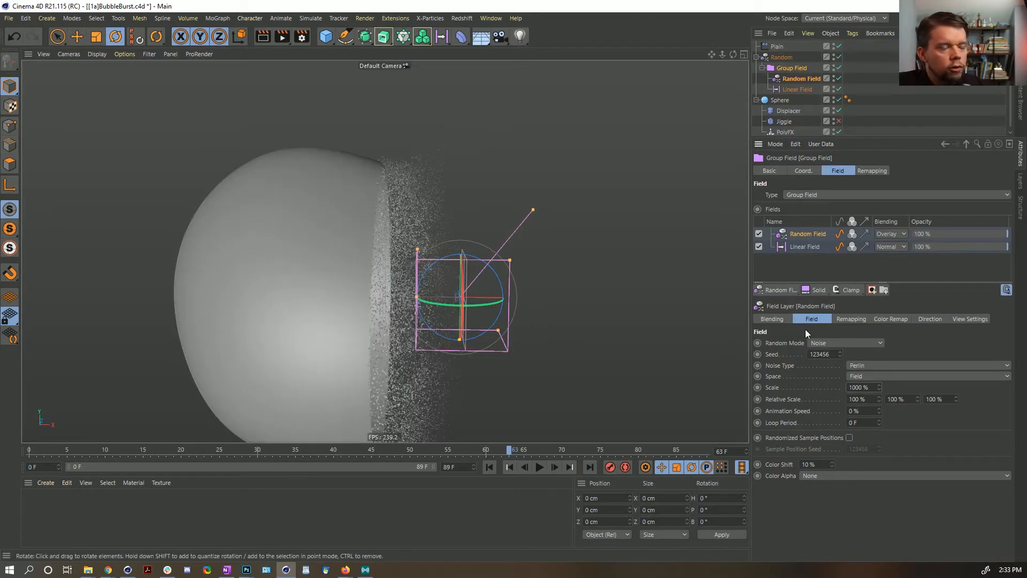
click(856, 387)
key(Delete)
text(3)
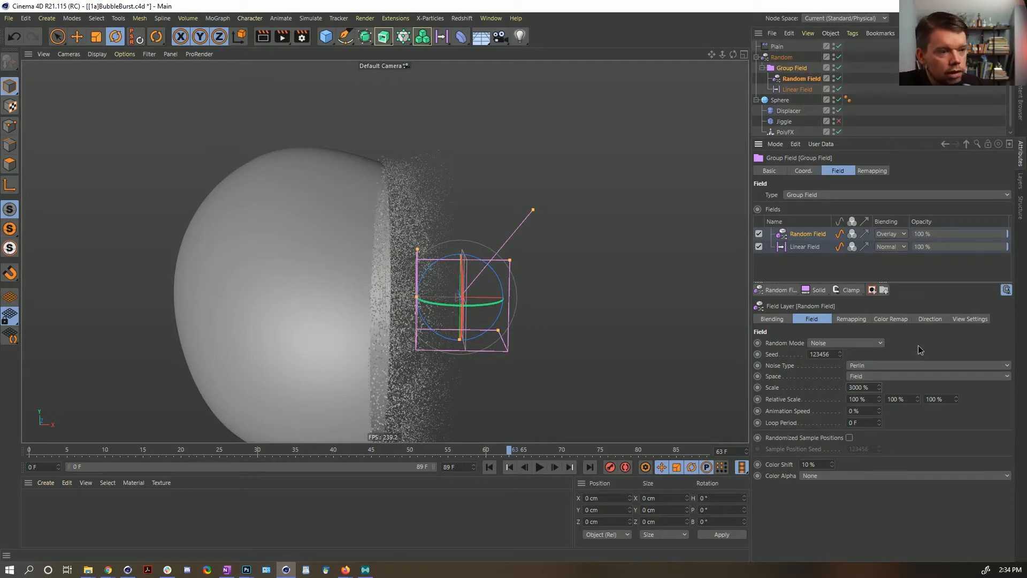
key(Return)
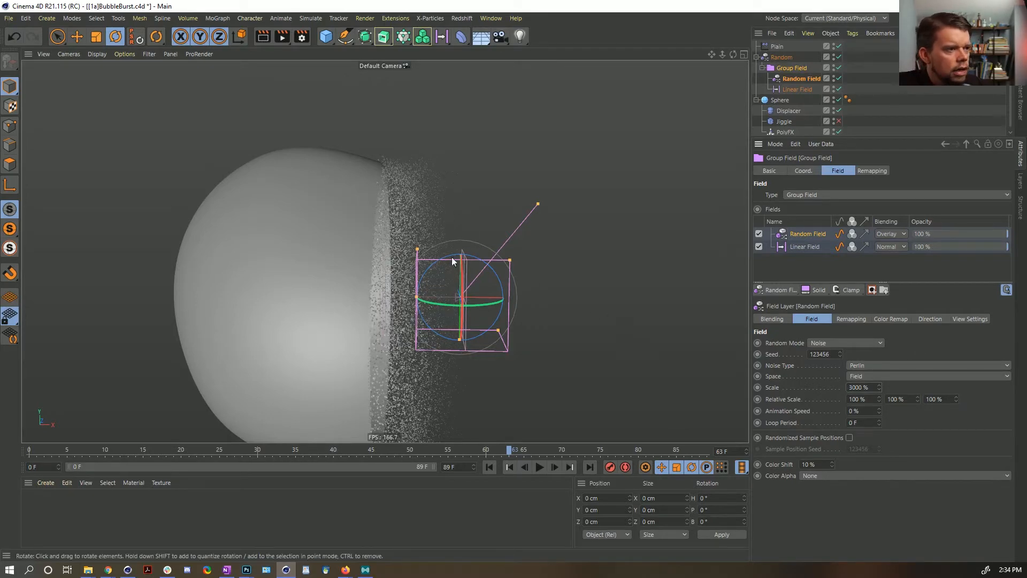
alt+drag(452, 257, 419, 265)
alt+drag(405, 316, 397, 316)
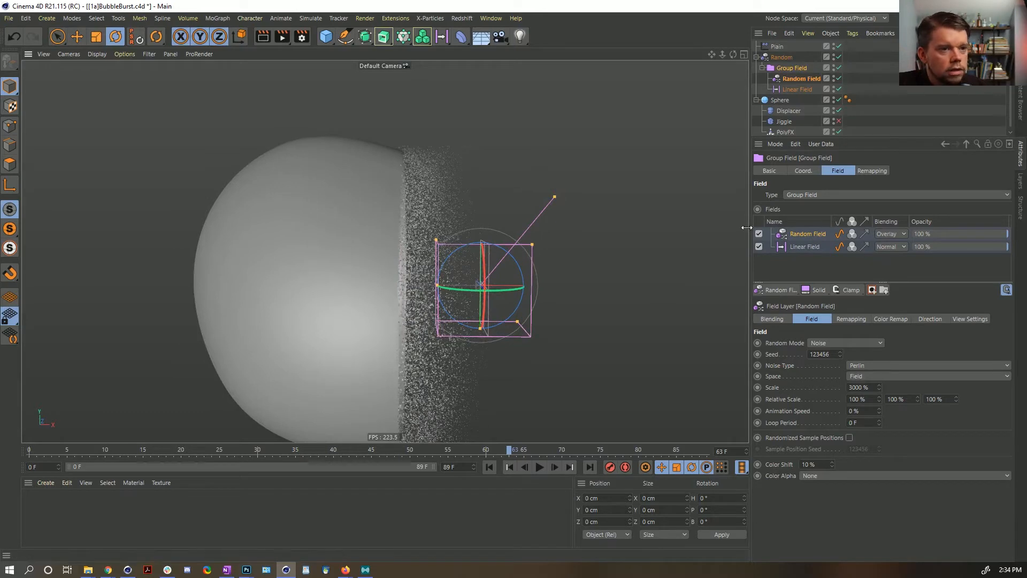
Step: Set the Random Field's noise scale to 5555 % and toggle its layer off and on to compare the effect
drag(878, 387, 878, 381)
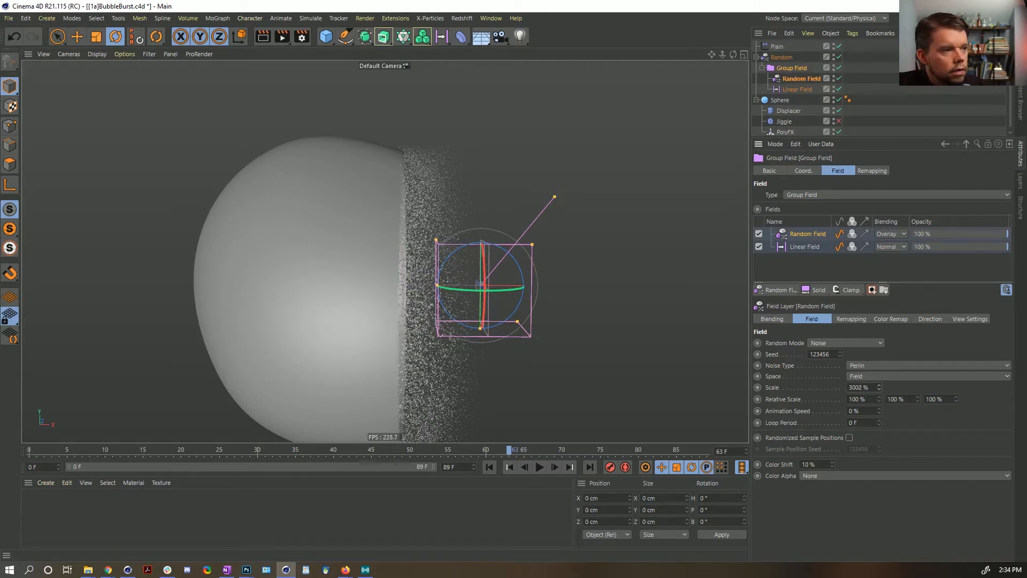
double_click(860, 388)
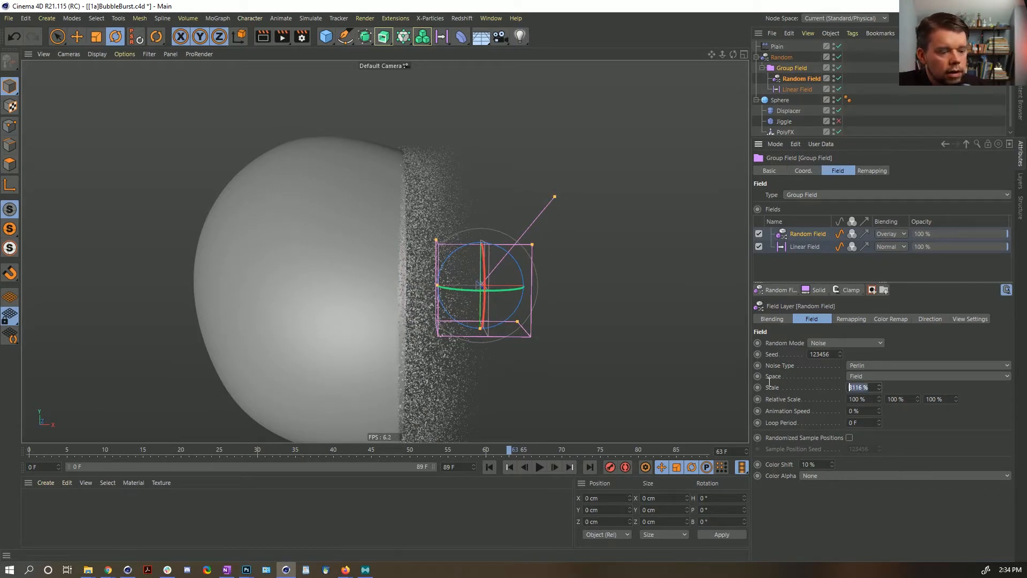
text(555)
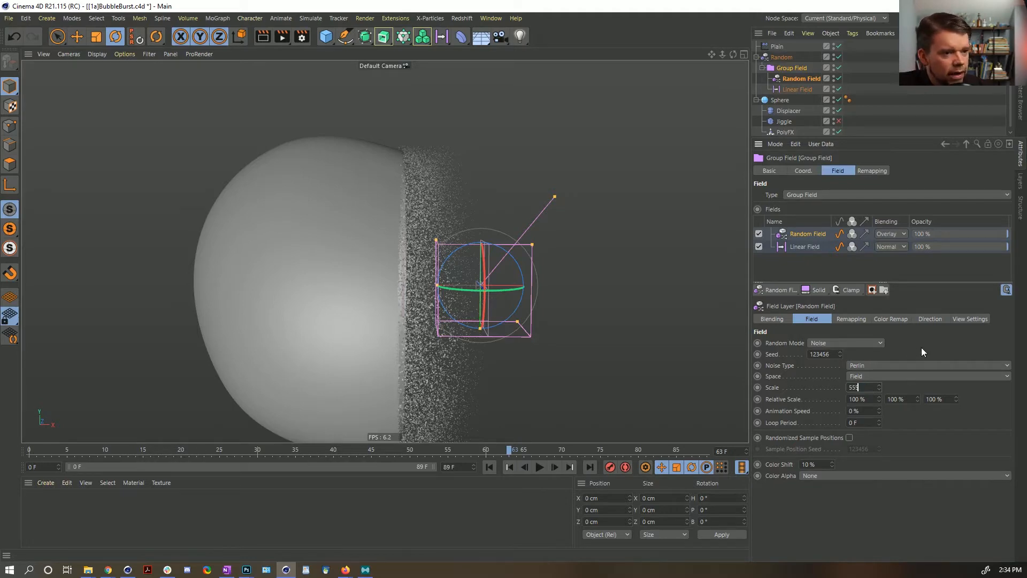
text(5)
key(Return)
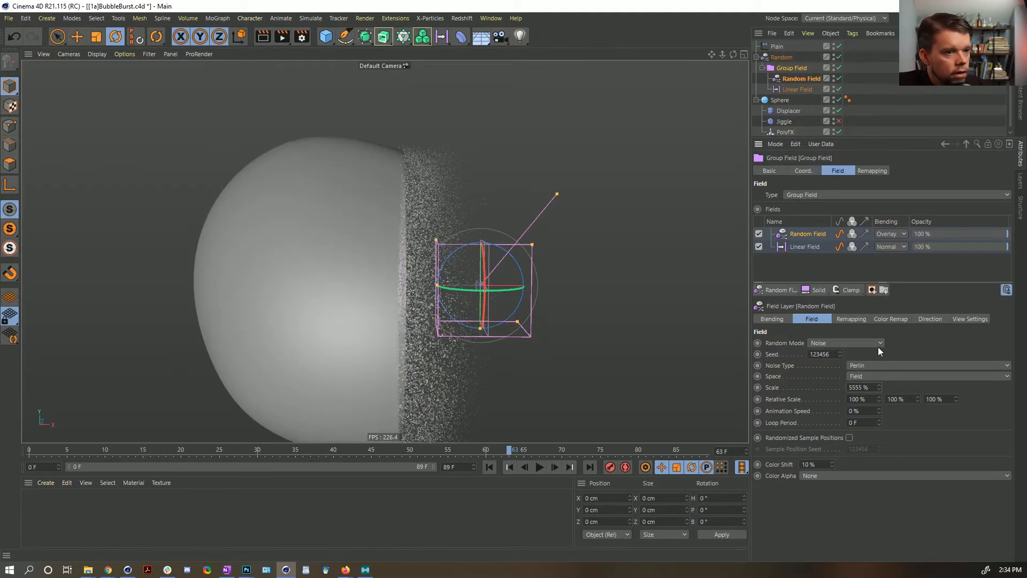
click(759, 234)
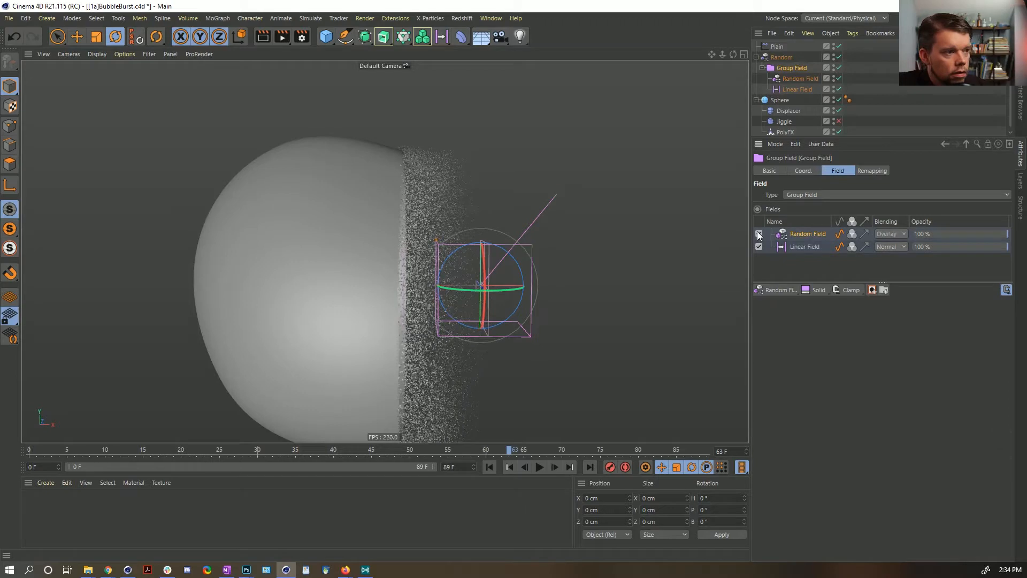
click(758, 234)
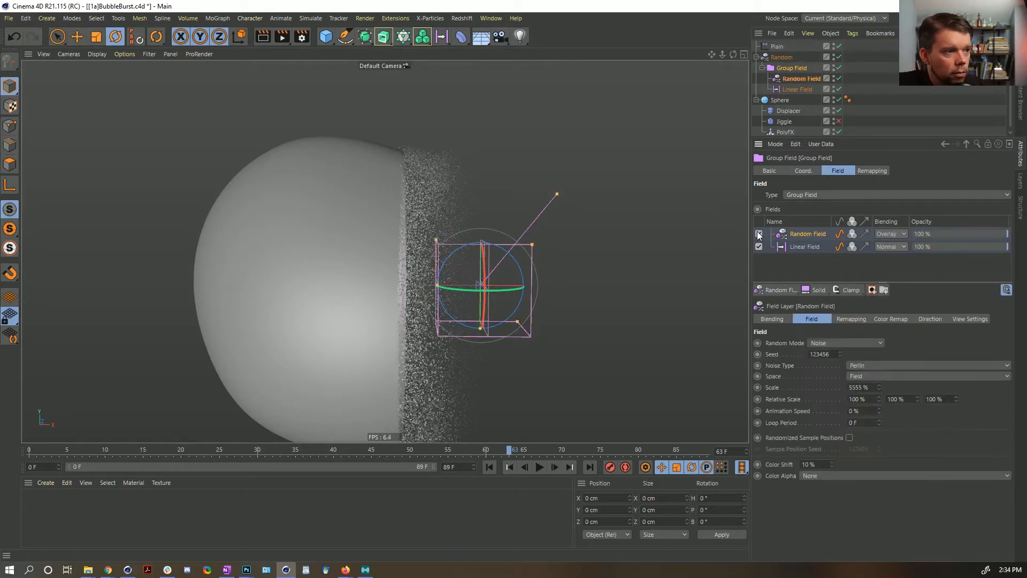
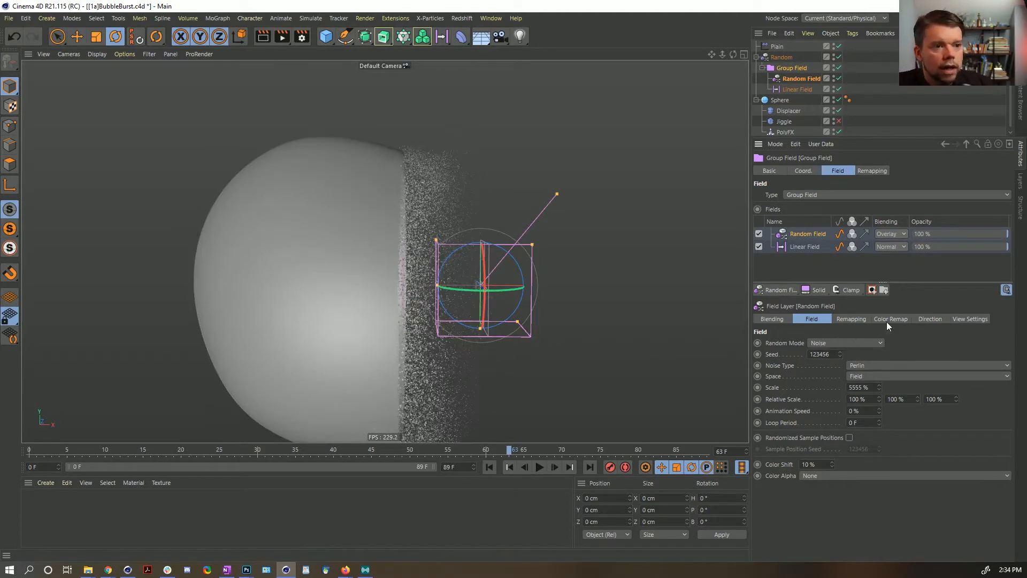
Step: Set the Random Field layer's blending to Normal in the Group Field
click(888, 234)
click(891, 246)
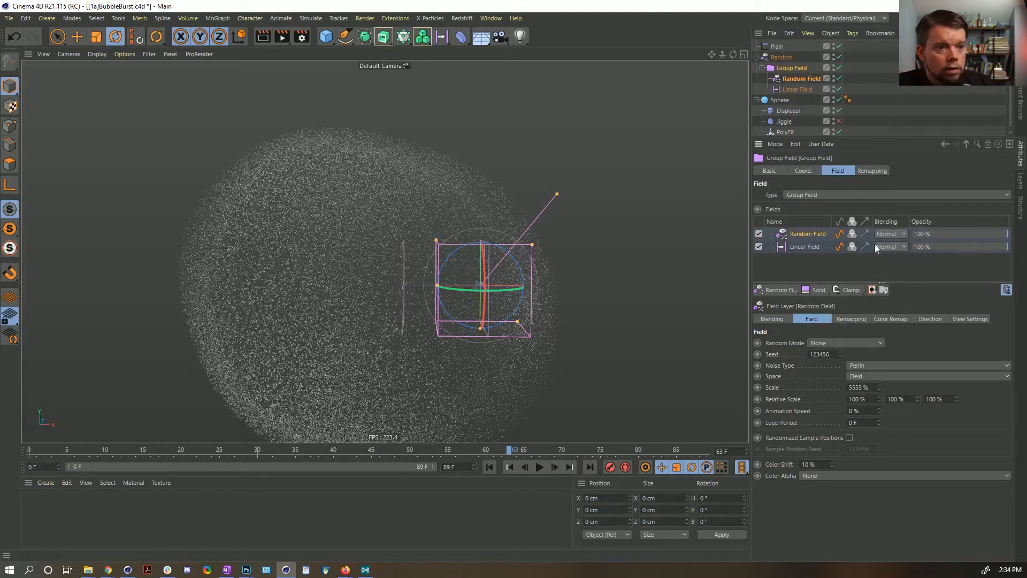
click(891, 237)
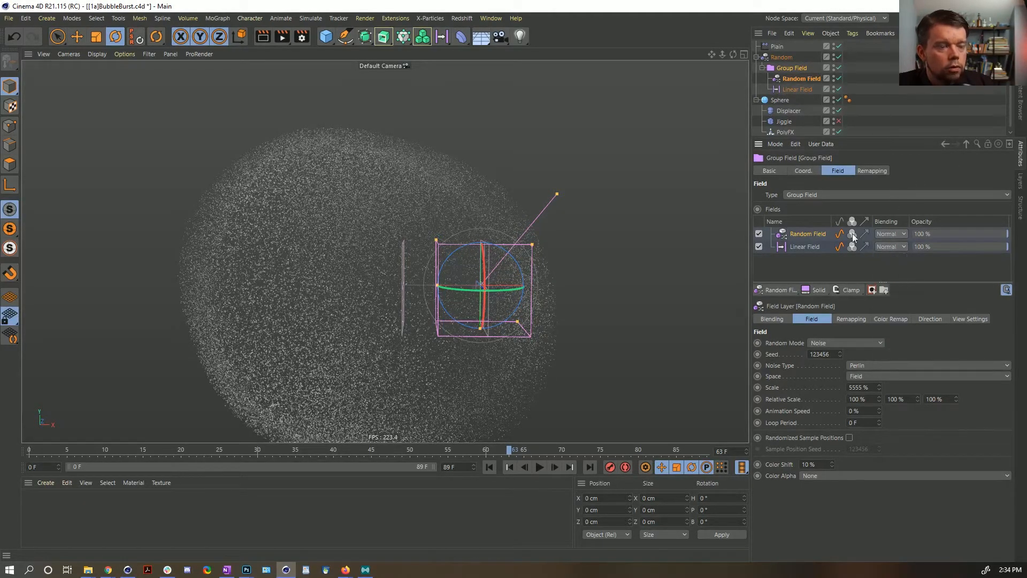
Step: Add a mask to the Linear Field layer and place the Random Field layer inside that mask
click(759, 234)
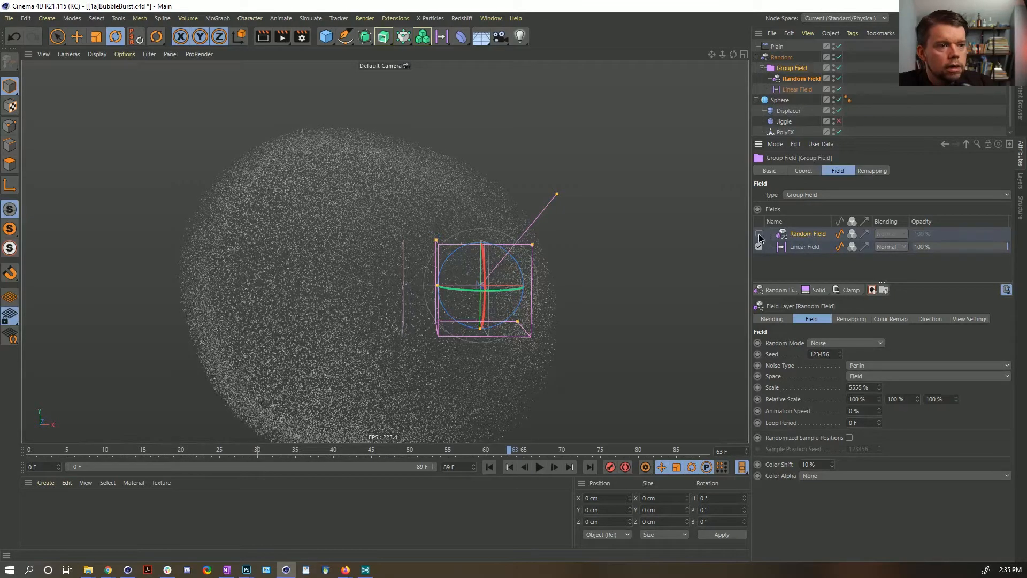
click(809, 246)
click(872, 290)
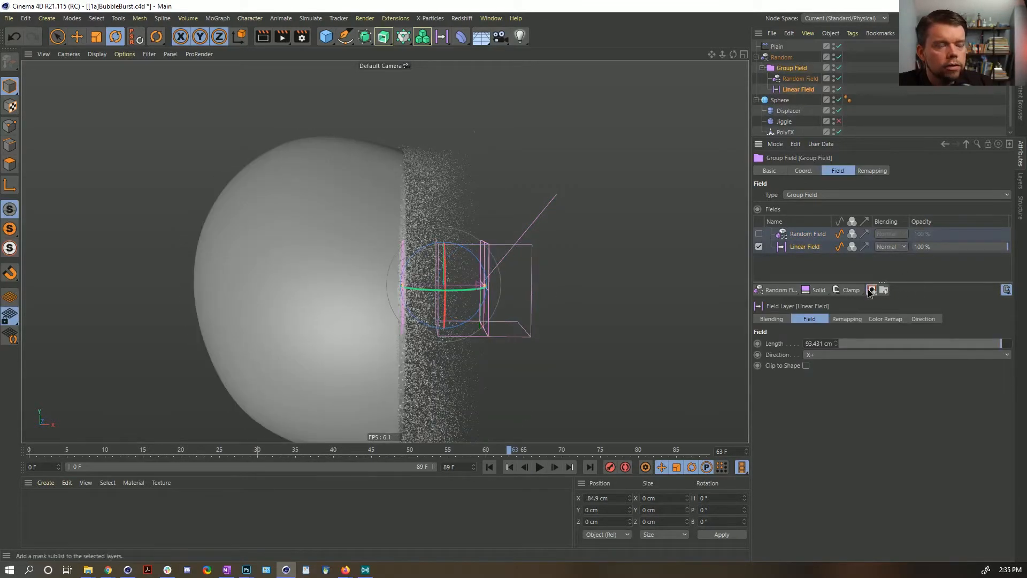
click(758, 234)
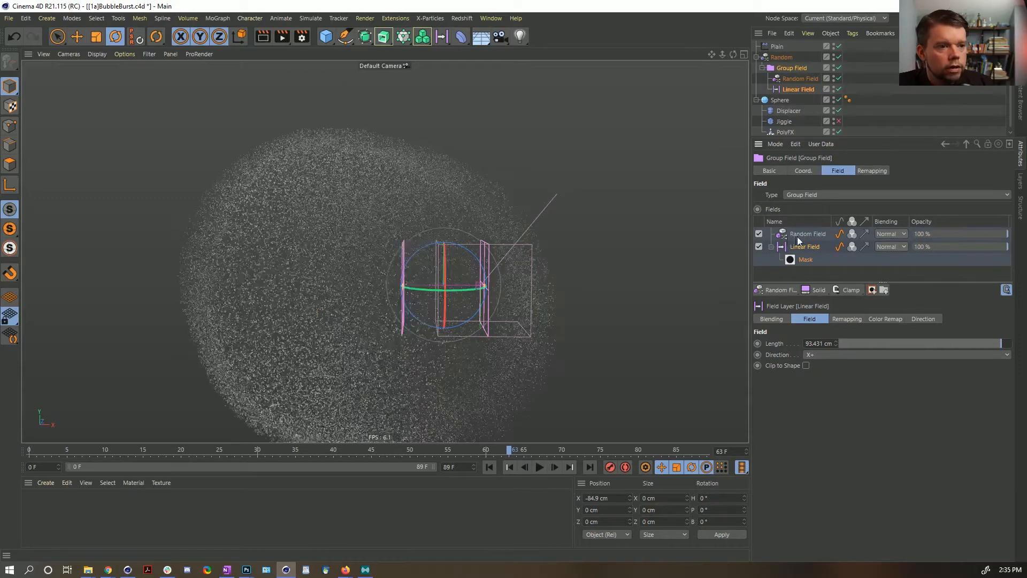
drag(797, 237, 804, 257)
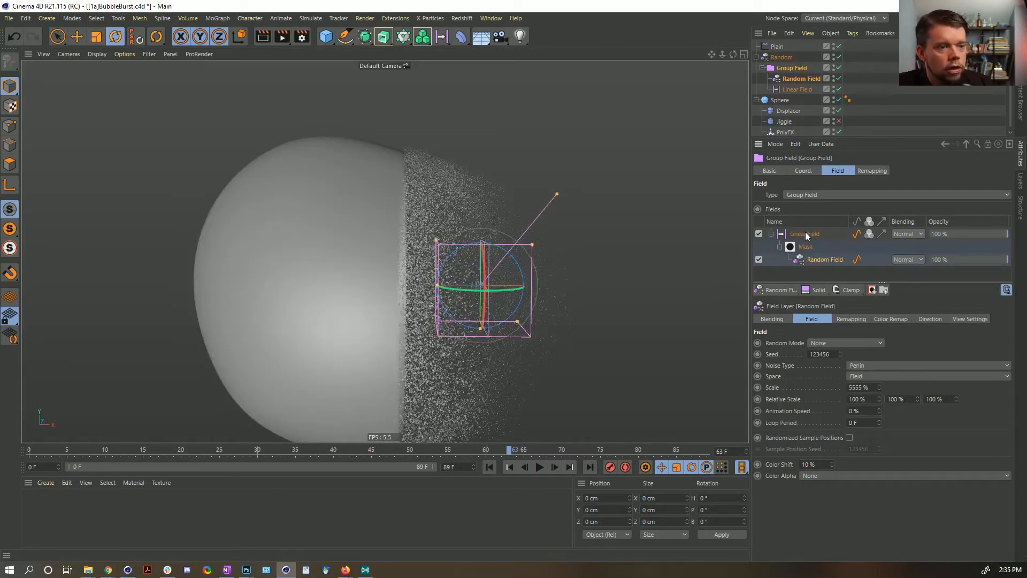
Step: Swap the nesting so the Linear Field masks the Random Field, and delete the empty mask under the Linear Field
mouse_move(818, 258)
mouse_down()
mouse_move(807, 227)
mouse_move(809, 270)
mouse_move(808, 248)
mouse_move(822, 271)
mouse_up()
click(821, 273)
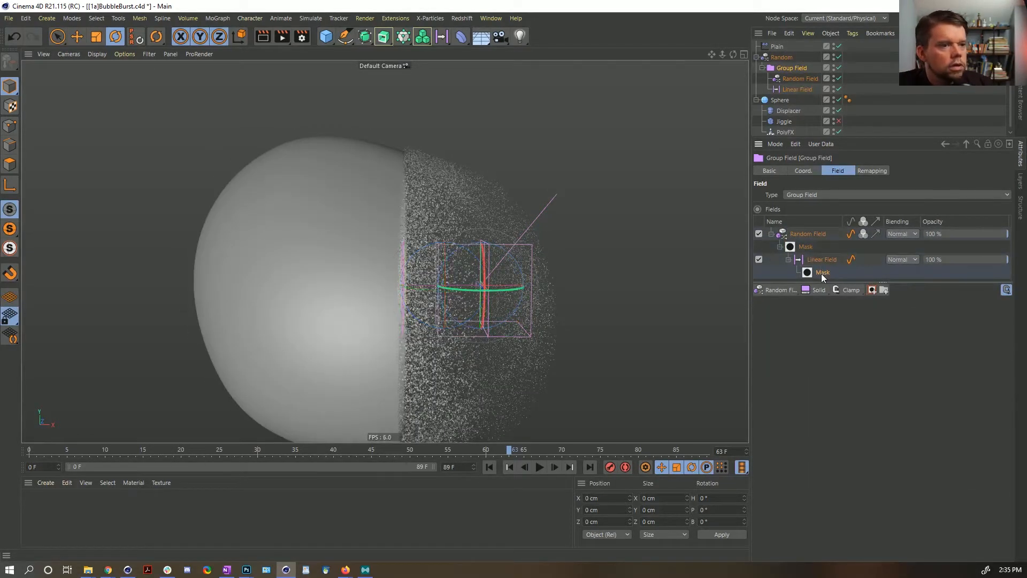
key(Delete)
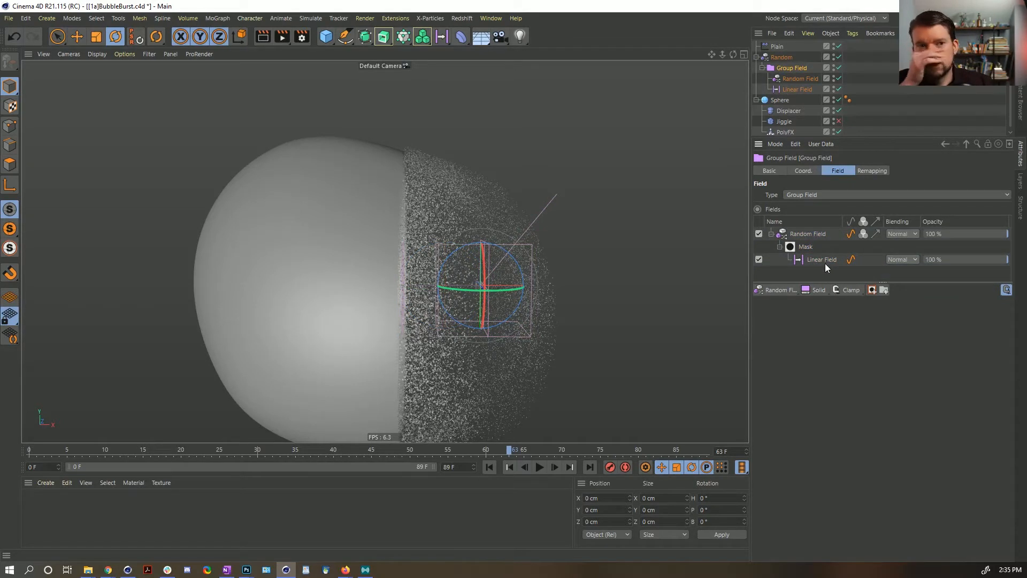
Step: Compare the fragment breakup with the slow-motion bubble bursting reference video in the browser
click(839, 121)
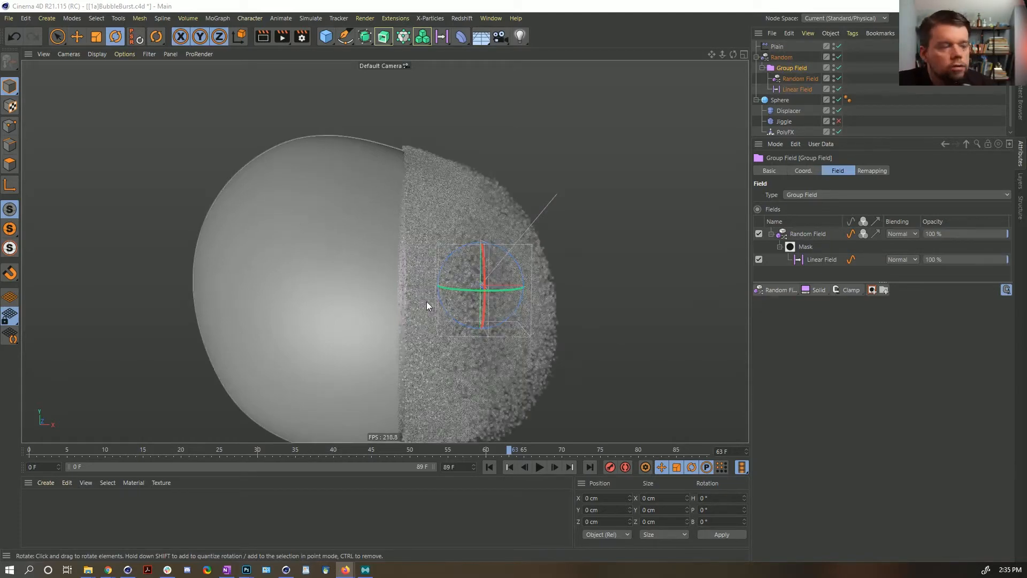
click(638, 11)
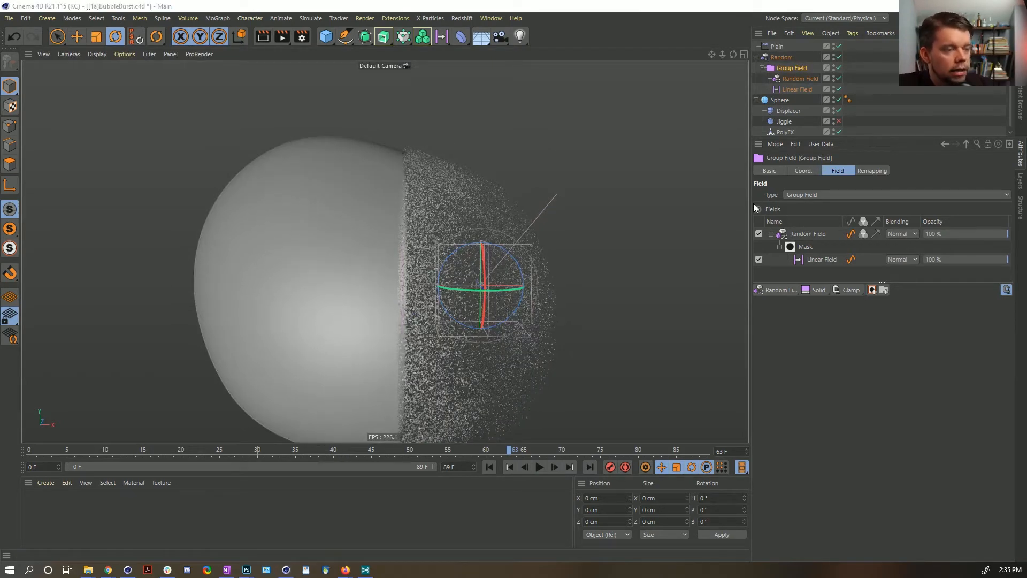
key(alt+Tab)
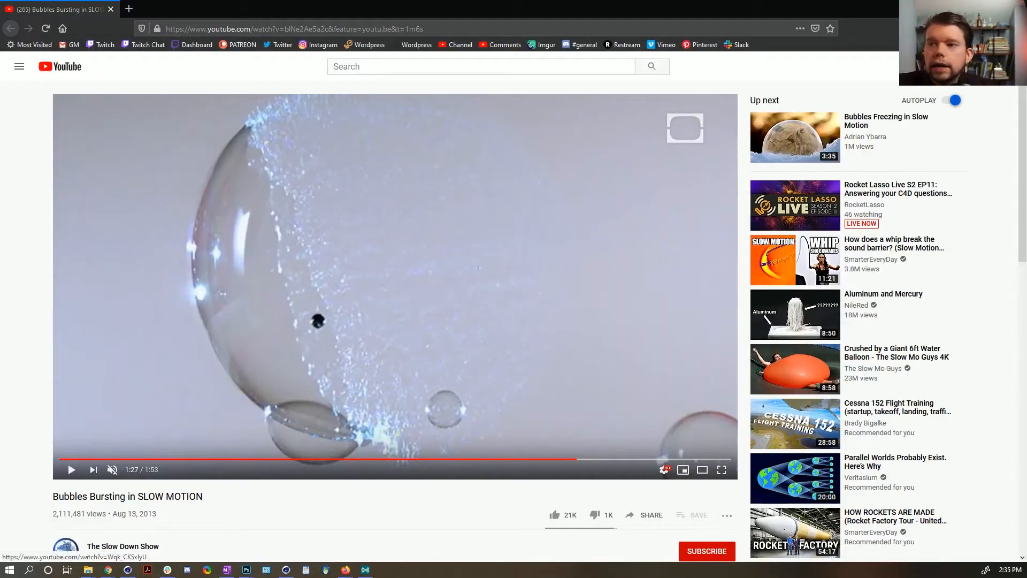
key(alt+Tab)
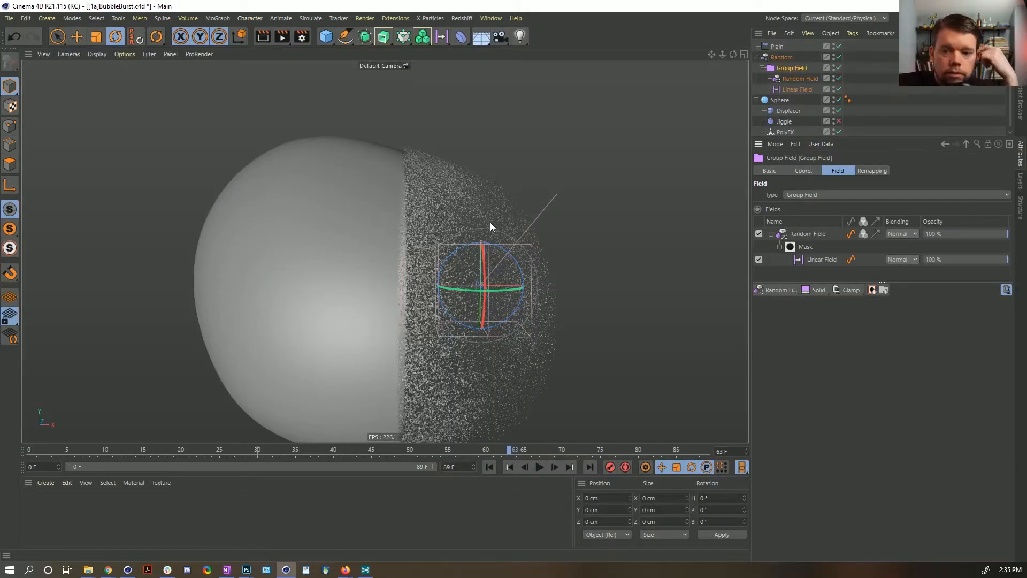
key(alt+Tab)
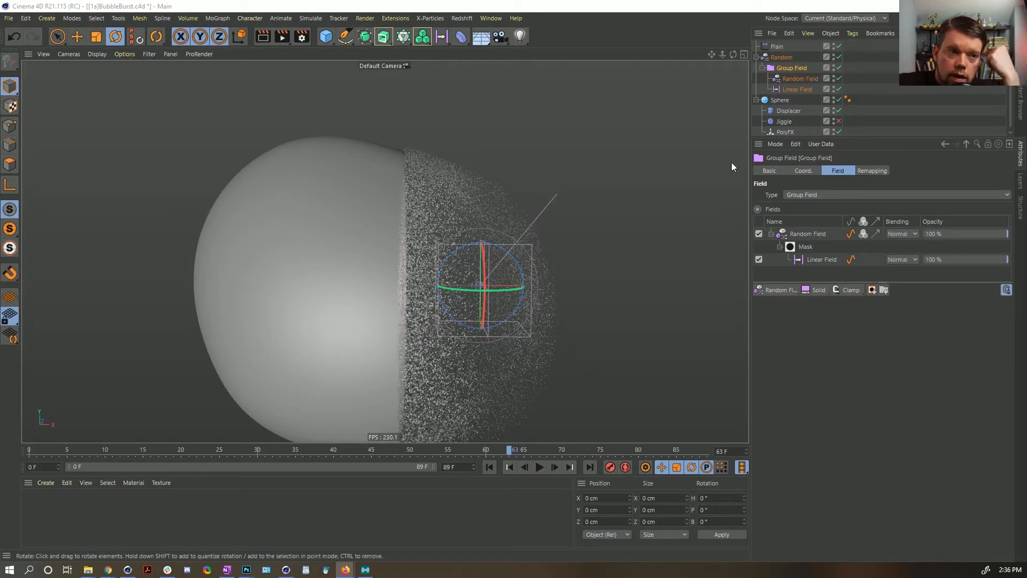
Step: Set the masked Random Field layer's blending to Multiply in the Group Field
click(794, 78)
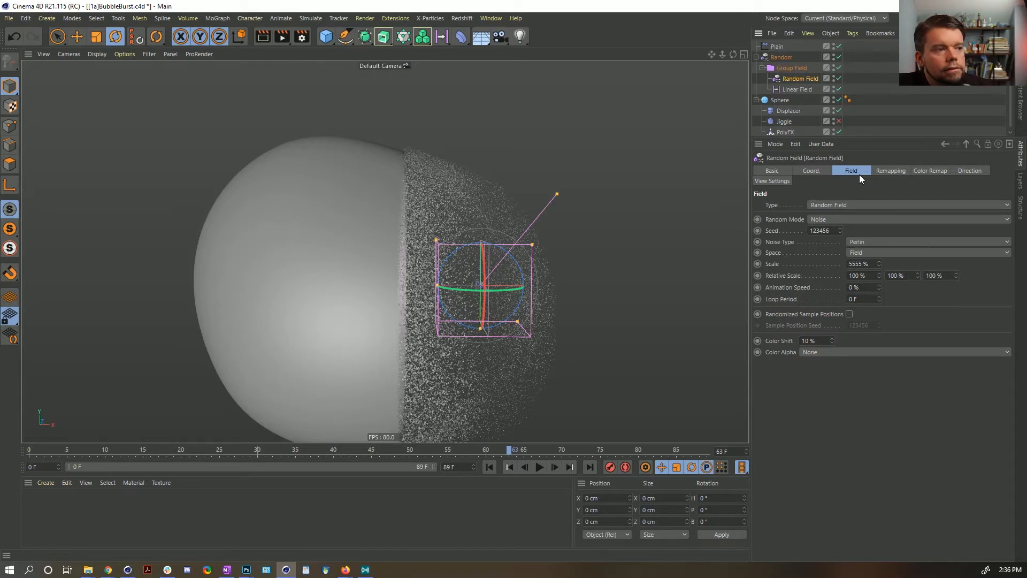
click(787, 68)
click(901, 234)
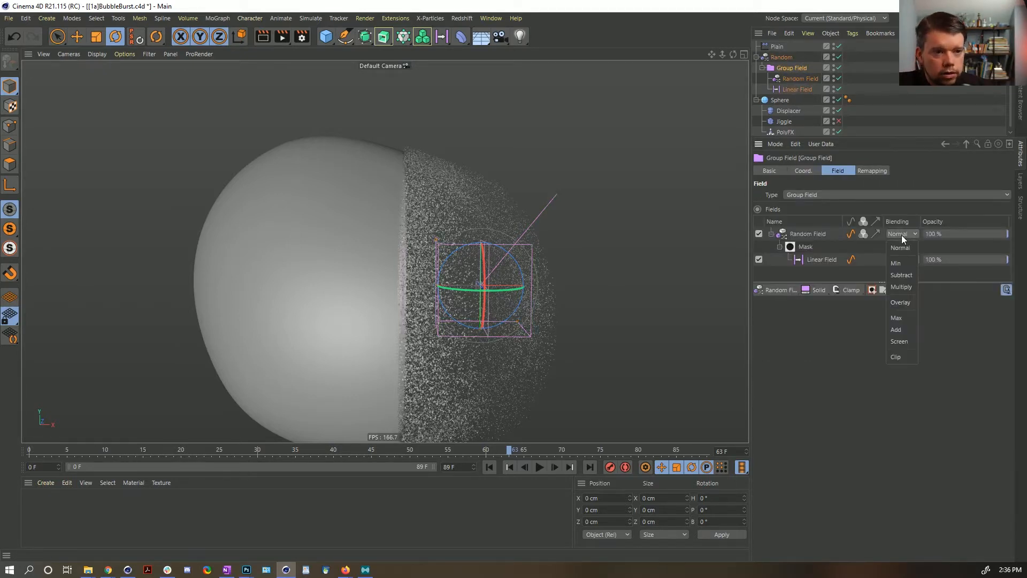
click(903, 287)
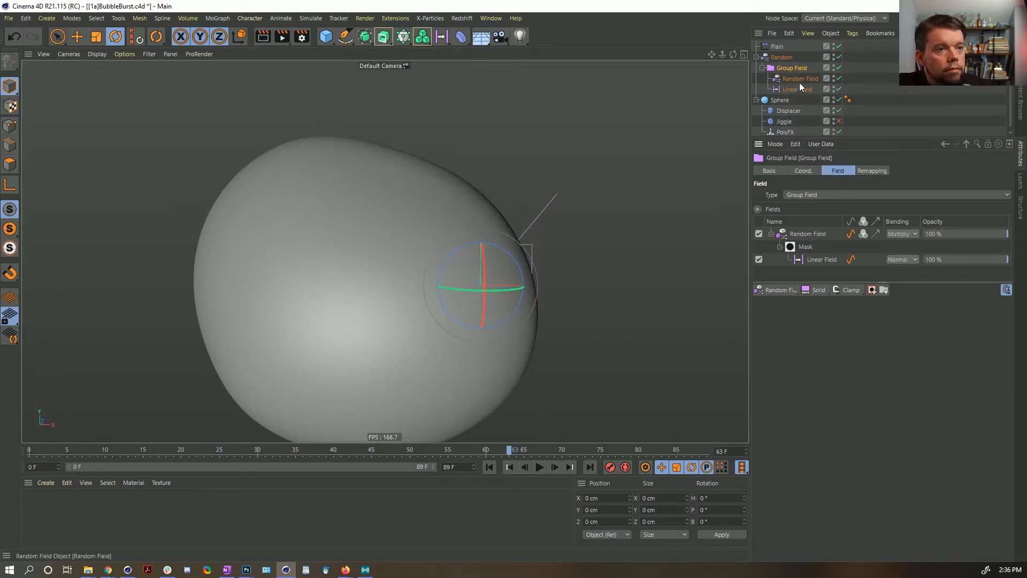
Step: Move the Linear Field layer out of the mask to below the Random Field and delete the empty mask
drag(812, 265, 797, 230)
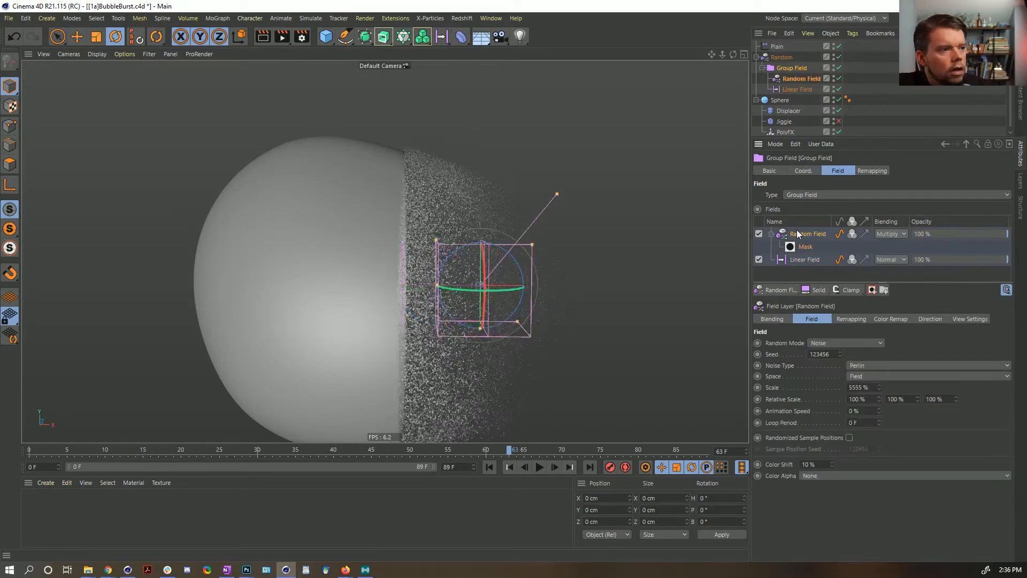
alt+drag(394, 196, 384, 199)
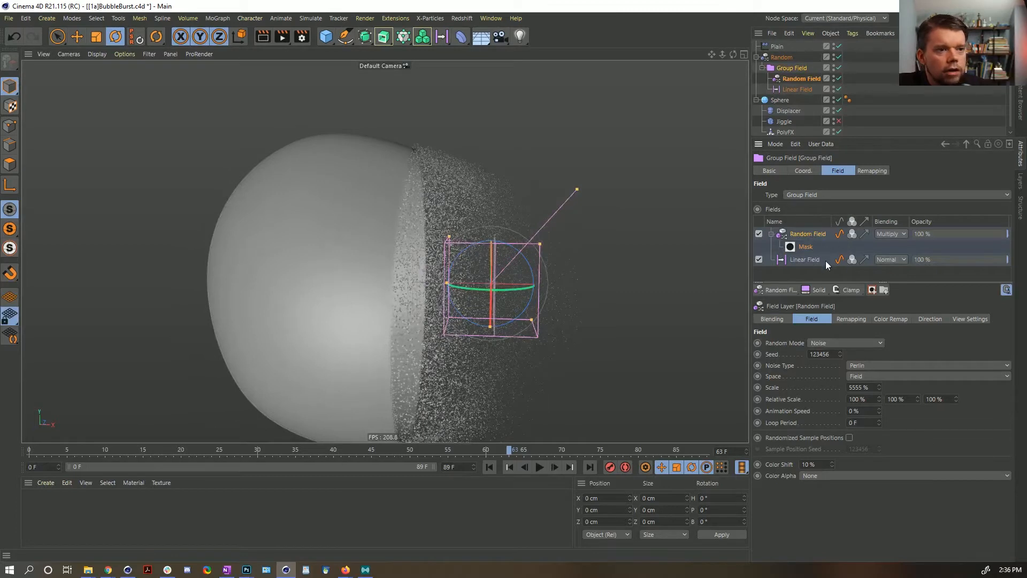
click(804, 247)
key(Delete)
Step: Set the Random Field's blending to Normal, then sweep its opacity down to about 7 % and back to 100 %
click(805, 231)
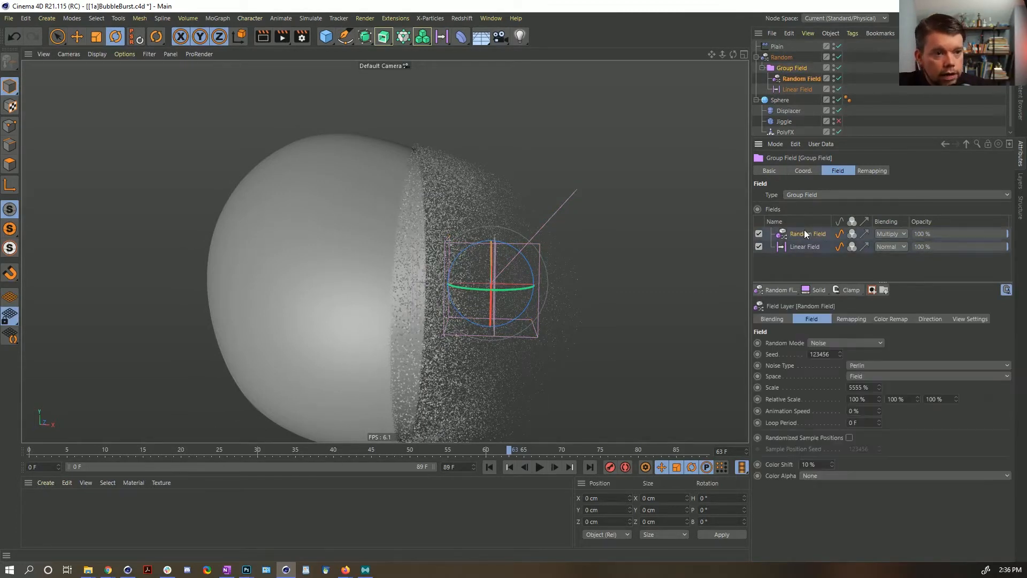
click(899, 235)
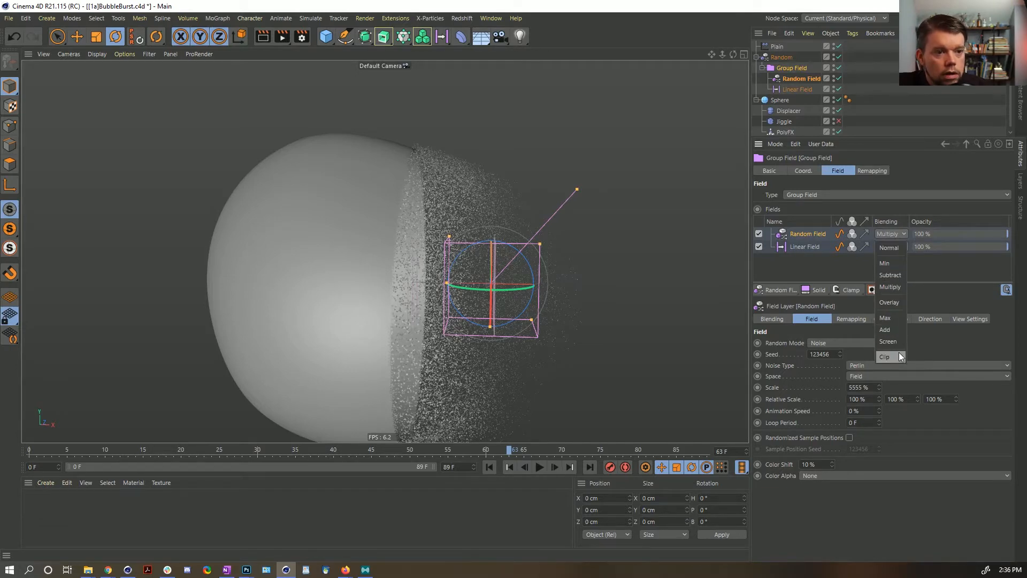
click(922, 282)
click(888, 235)
click(891, 245)
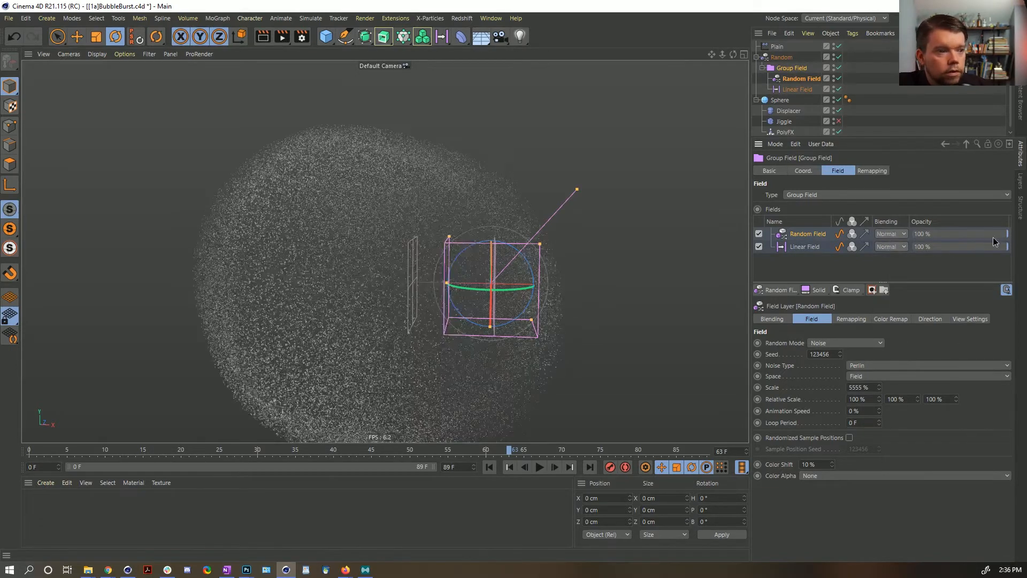
drag(993, 235, 921, 241)
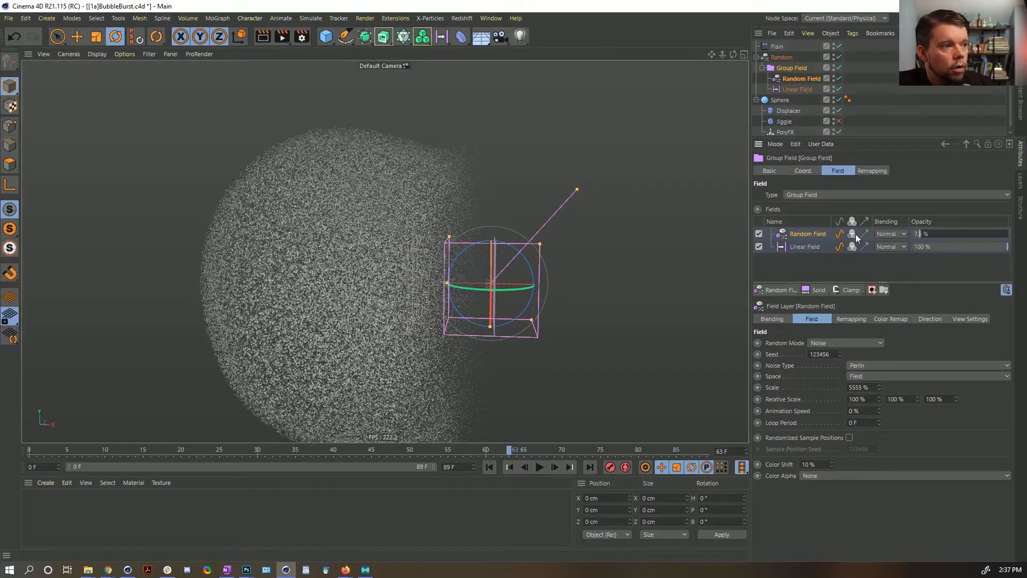
drag(926, 233, 980, 235)
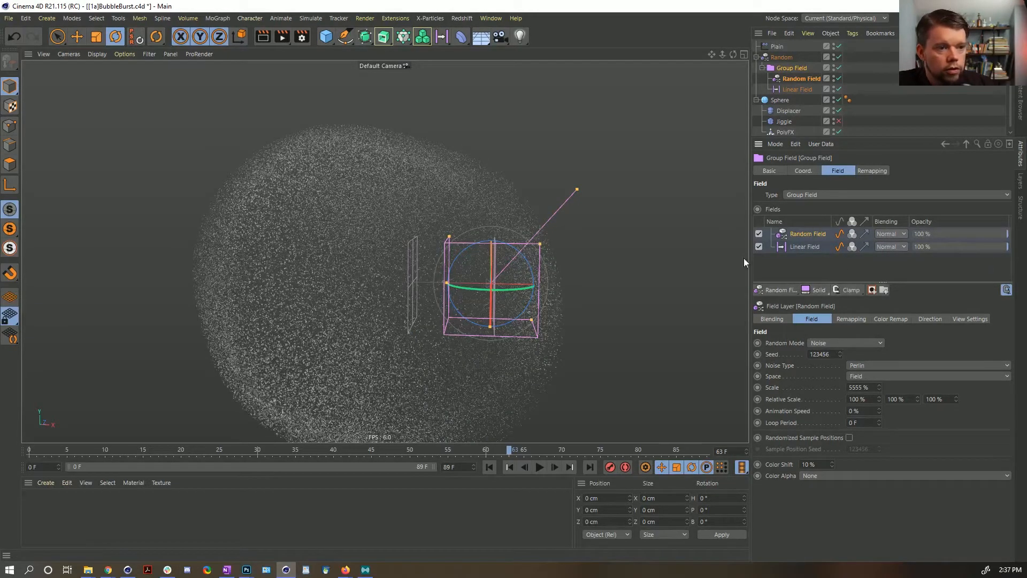
Step: Disable the Linear Field layer in the Group Field and add a Curve modifier layer above the Random Field
click(758, 247)
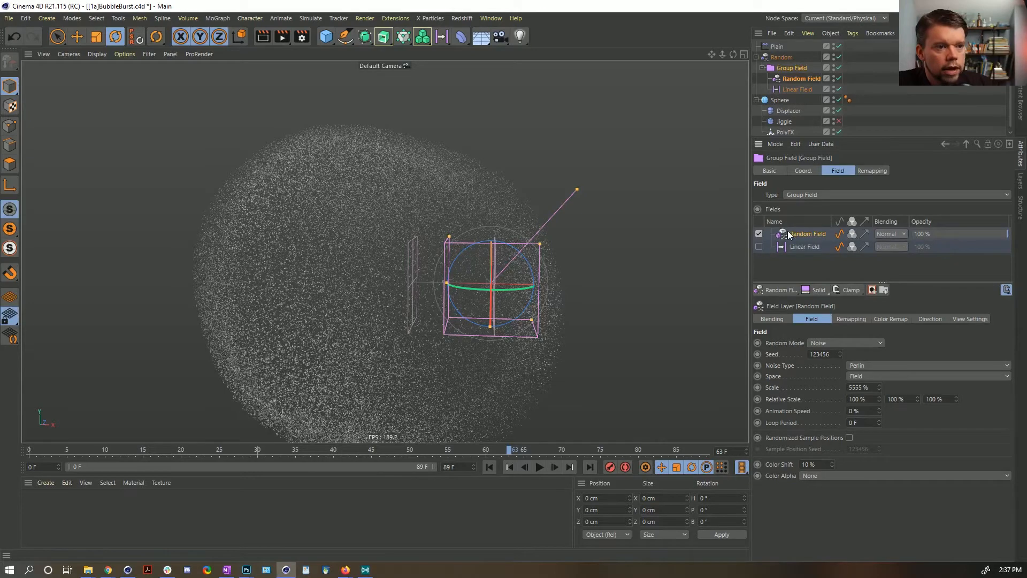
click(844, 291)
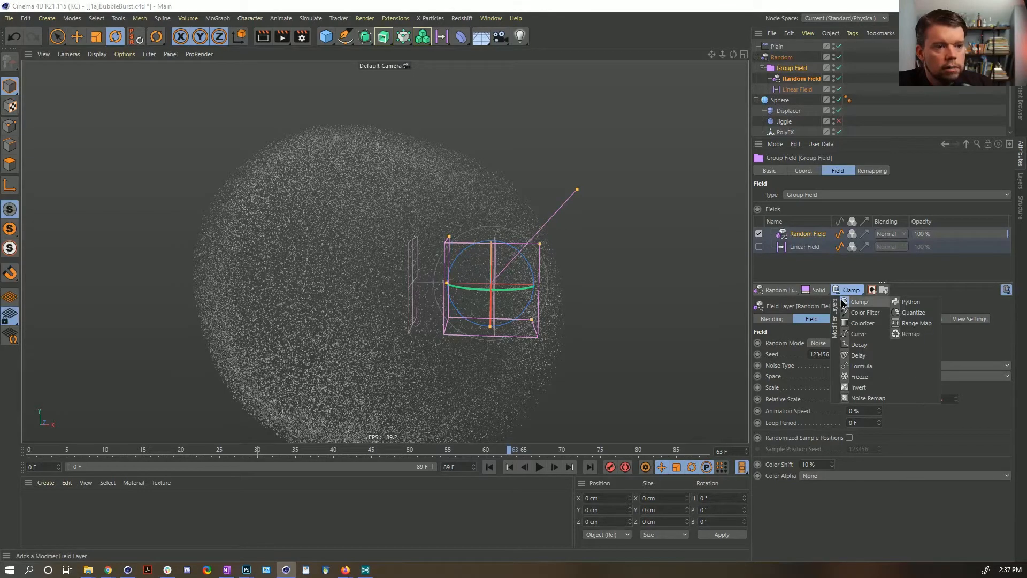
click(871, 336)
Step: Steepen the Curve layer by moving its start point to about 0.4 and its end point to about 0.73 horizontally
drag(823, 421, 913, 434)
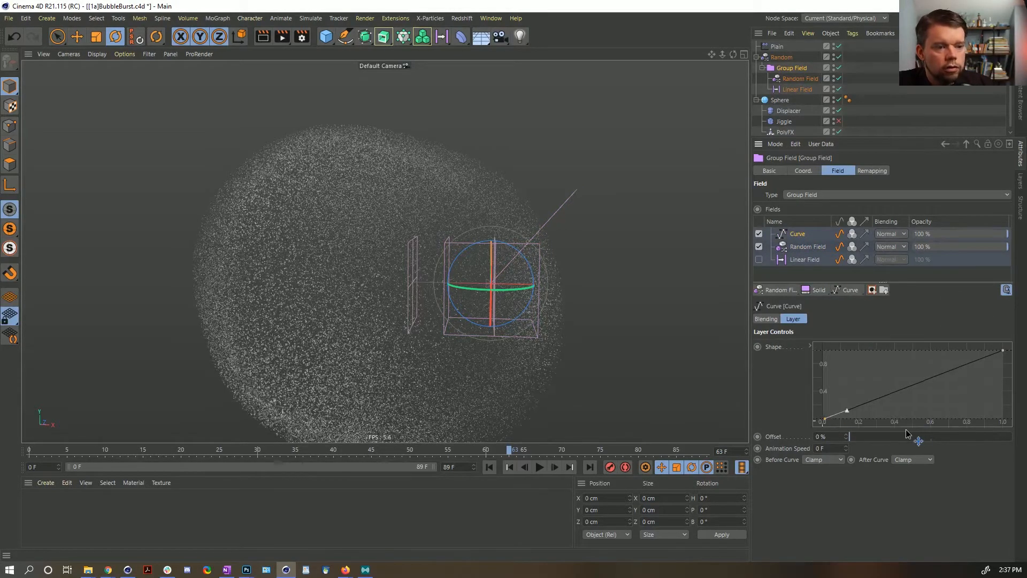
drag(1003, 352, 955, 321)
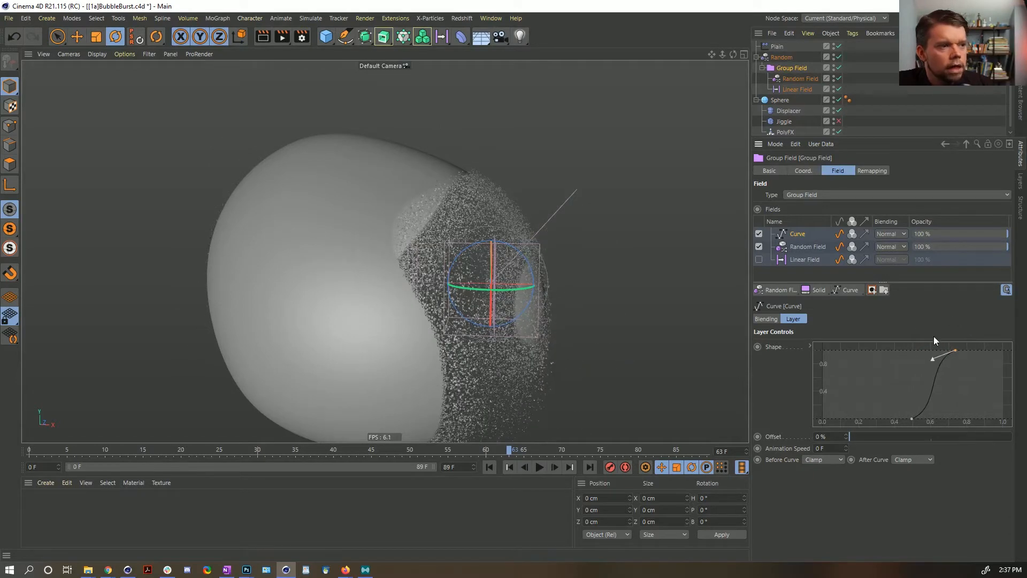
mouse_move(912, 418)
mouse_down()
mouse_move(873, 425)
mouse_move(897, 420)
mouse_up()
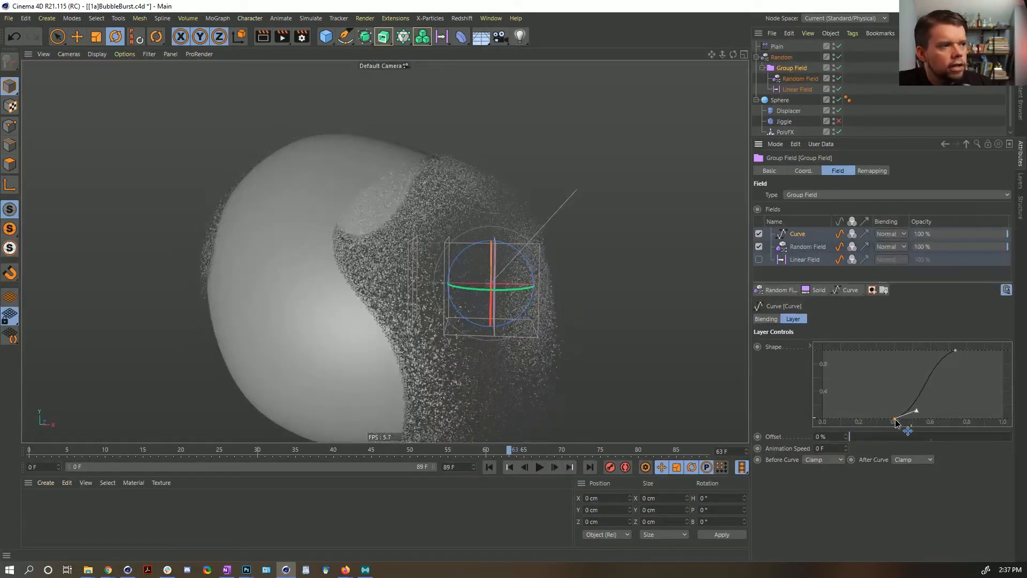
alt+drag(321, 245, 353, 254)
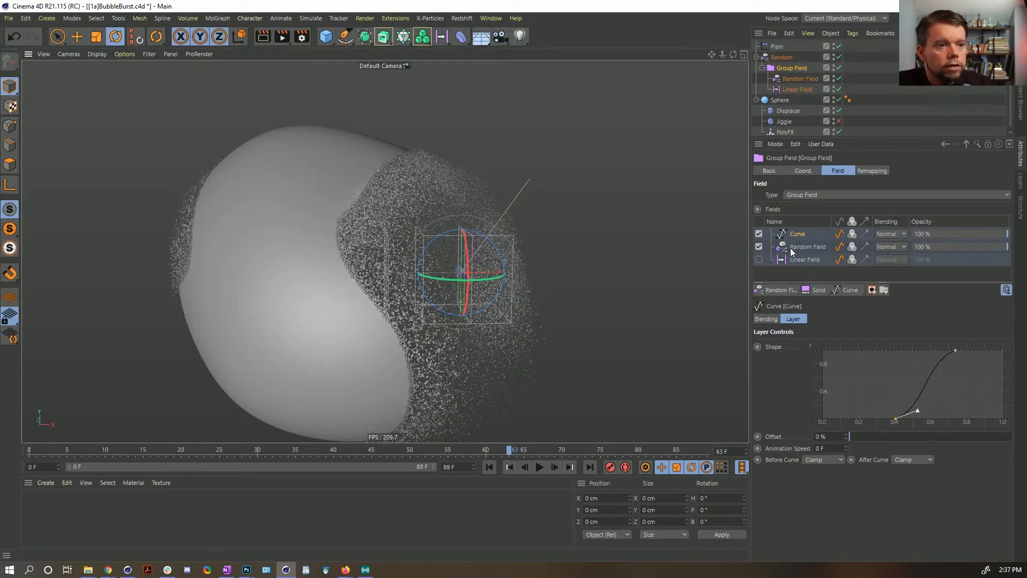
Step: Move the Linear Field layer above the Curve layer, enable it and set its blending to Overlay
drag(809, 262, 808, 235)
click(759, 234)
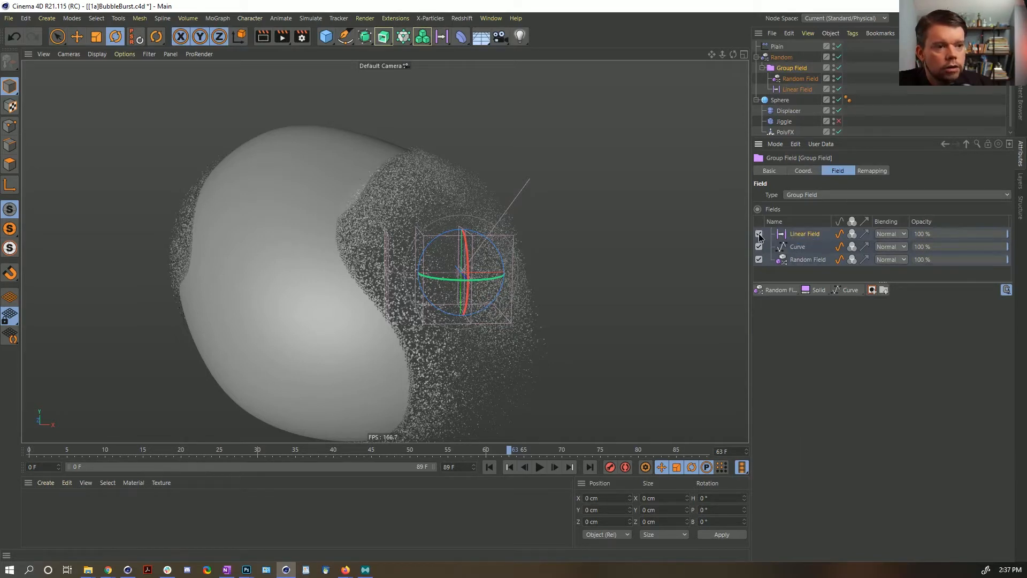
click(883, 234)
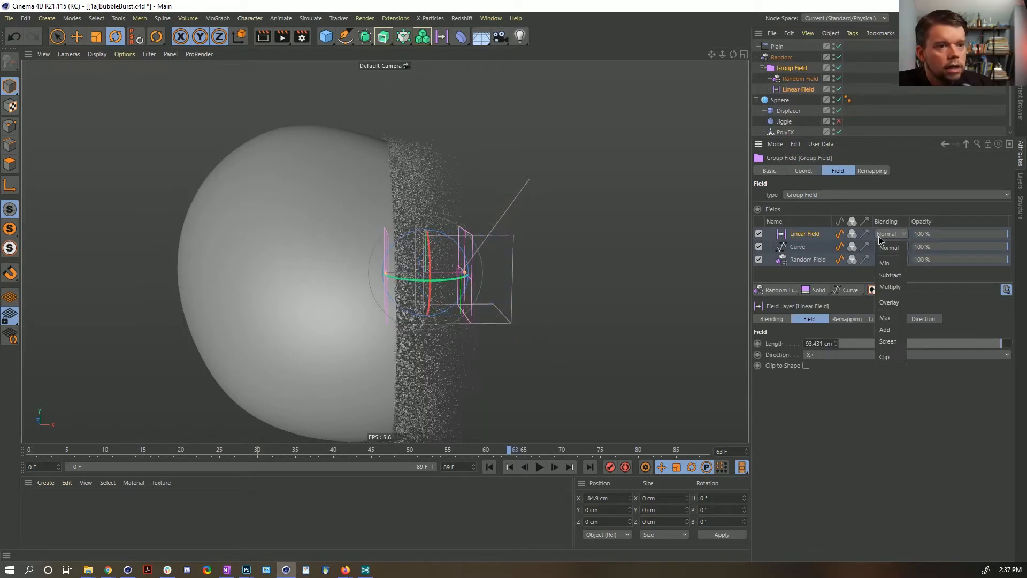
click(895, 303)
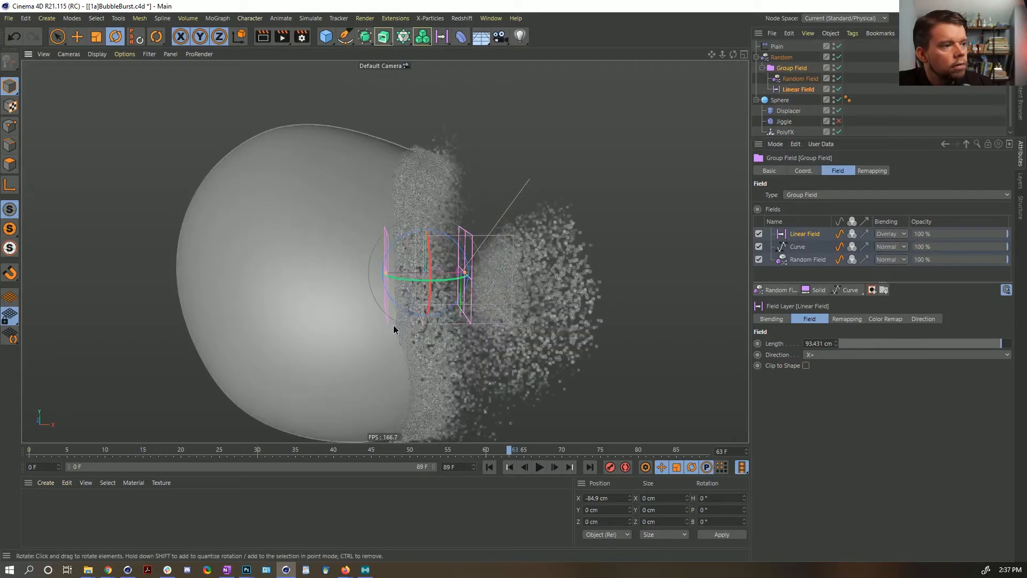
alt+drag(393, 325, 337, 329)
alt+drag(423, 194, 475, 201)
Step: Try Multiply blending on the Linear Field layer and inspect its direction settings
click(884, 235)
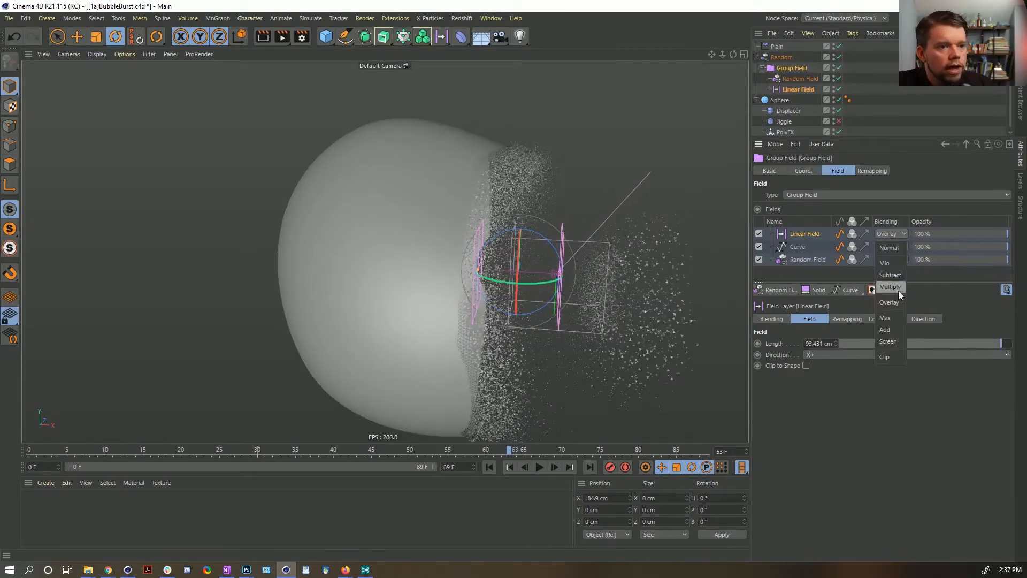
click(891, 287)
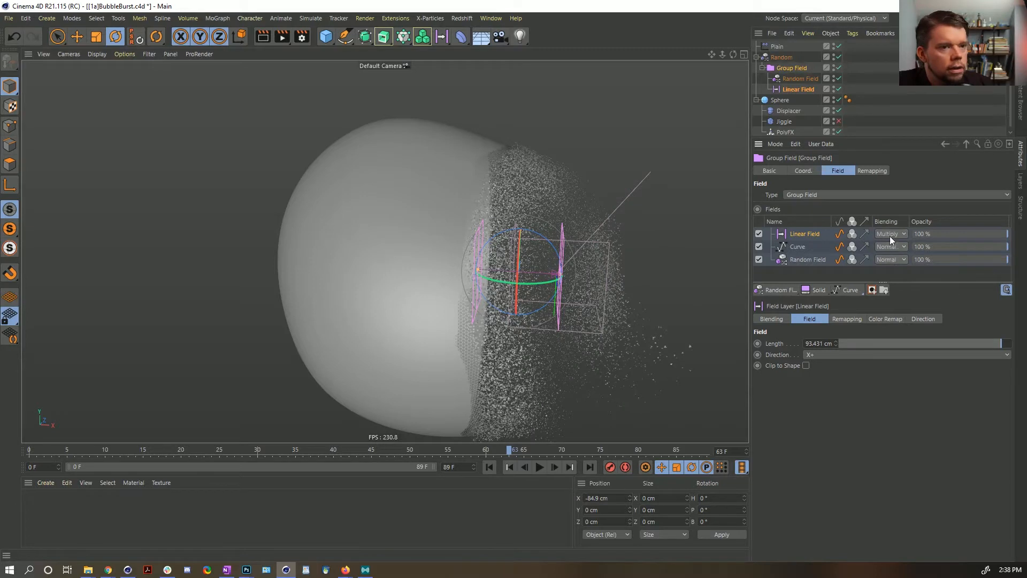
click(931, 320)
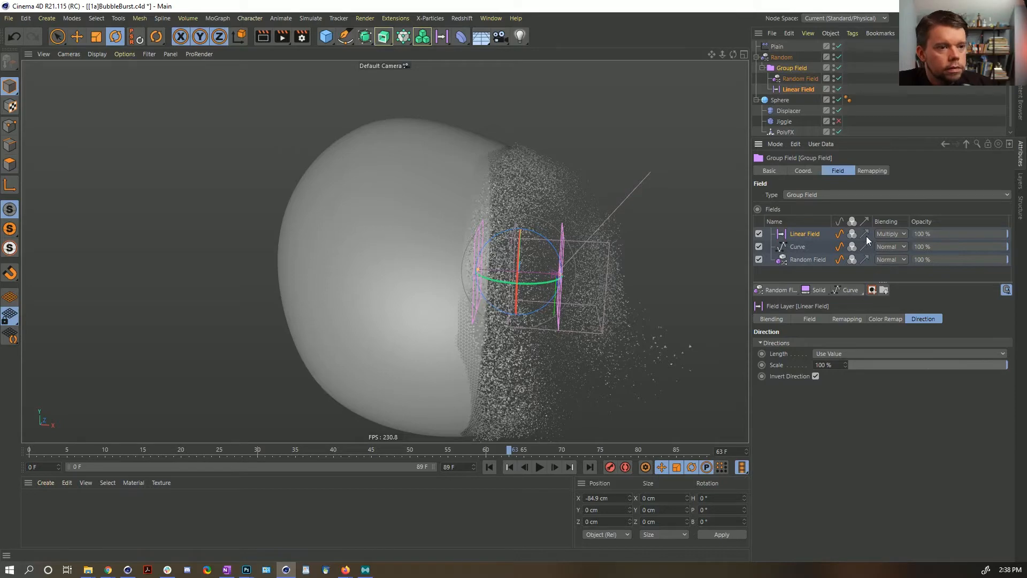
alt+drag(472, 245, 445, 269)
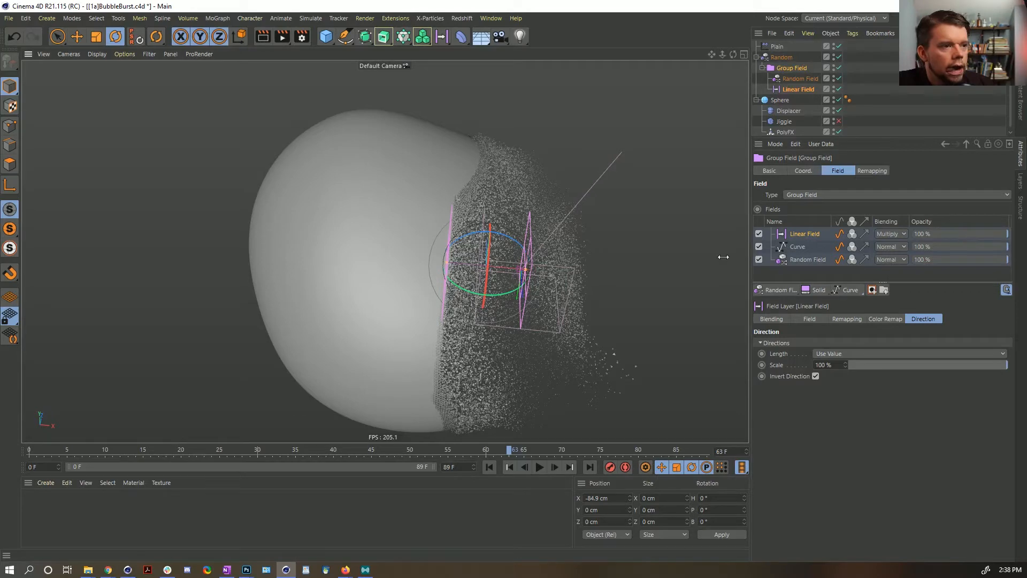
Step: Move the Linear Field along X to about -132 cm
click(797, 89)
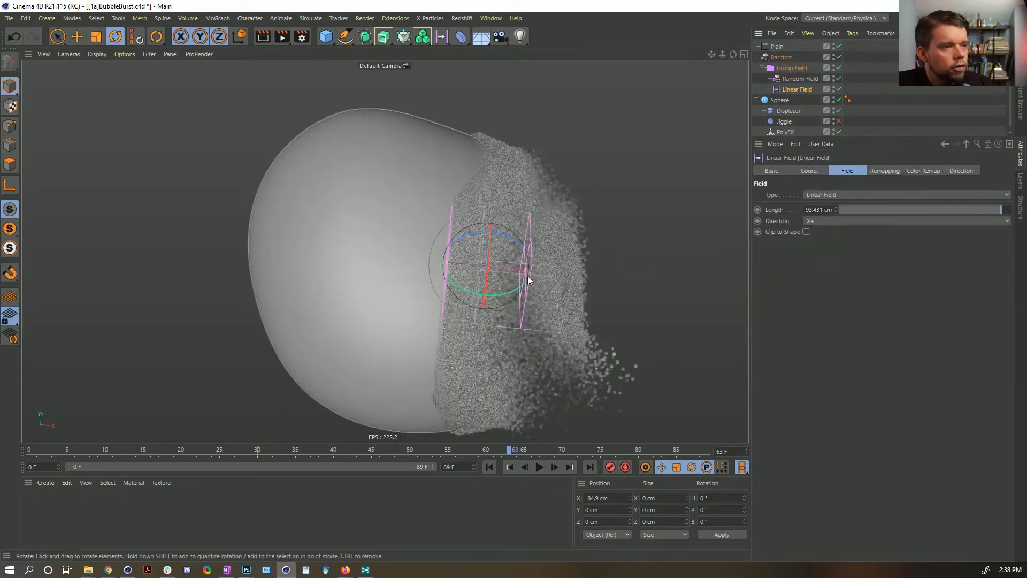
key(e)
drag(502, 268, 484, 251)
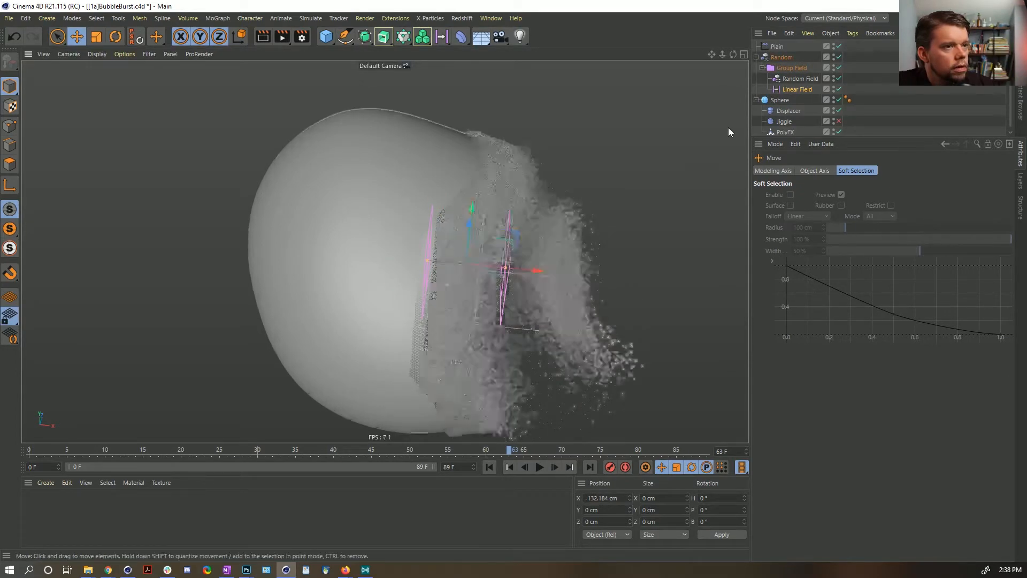
Step: Try a noise scale of 3333 % on the Random Field, then set it to 2222 %
click(792, 111)
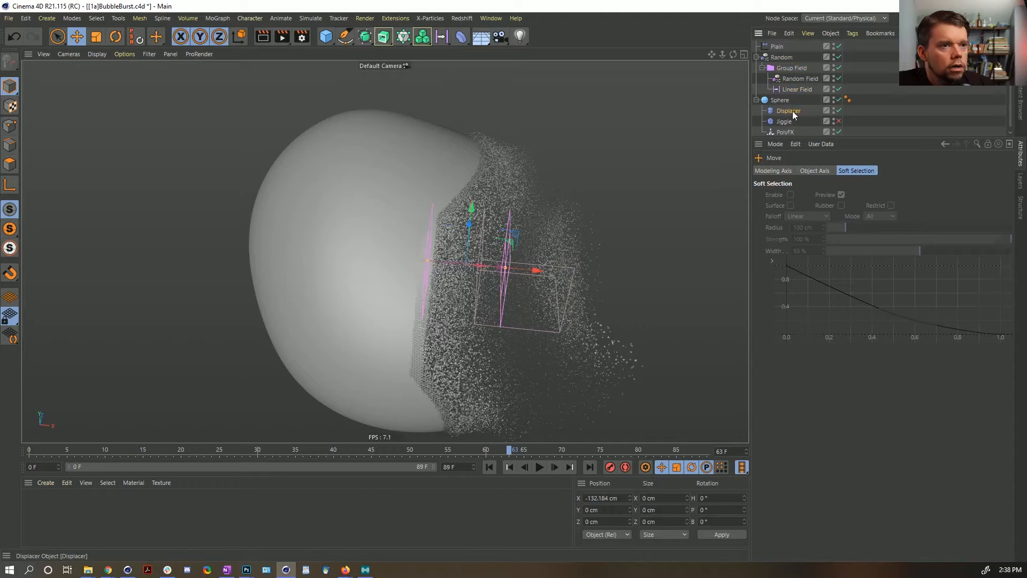
click(793, 79)
click(862, 264)
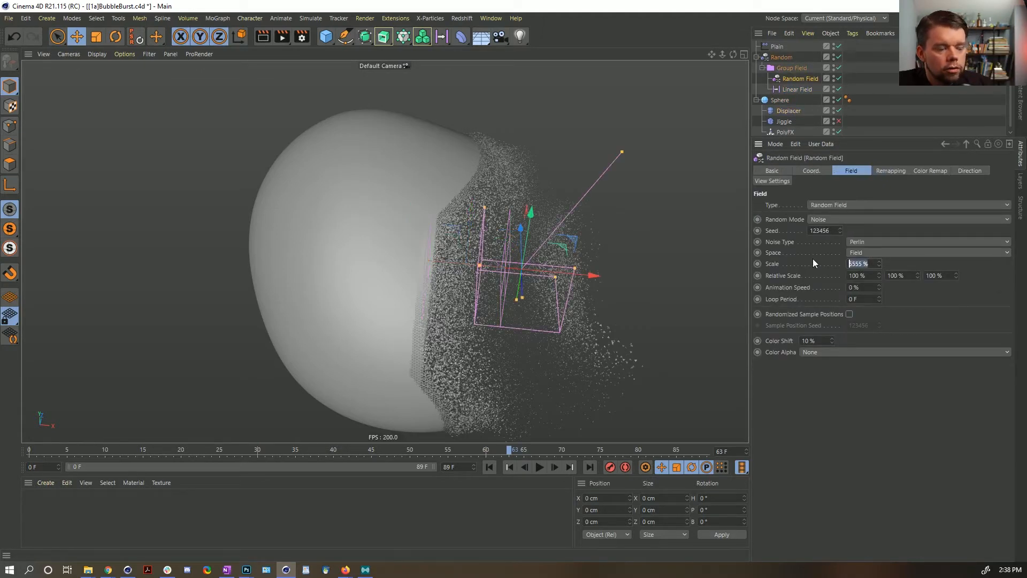
text(3333)
key(Return)
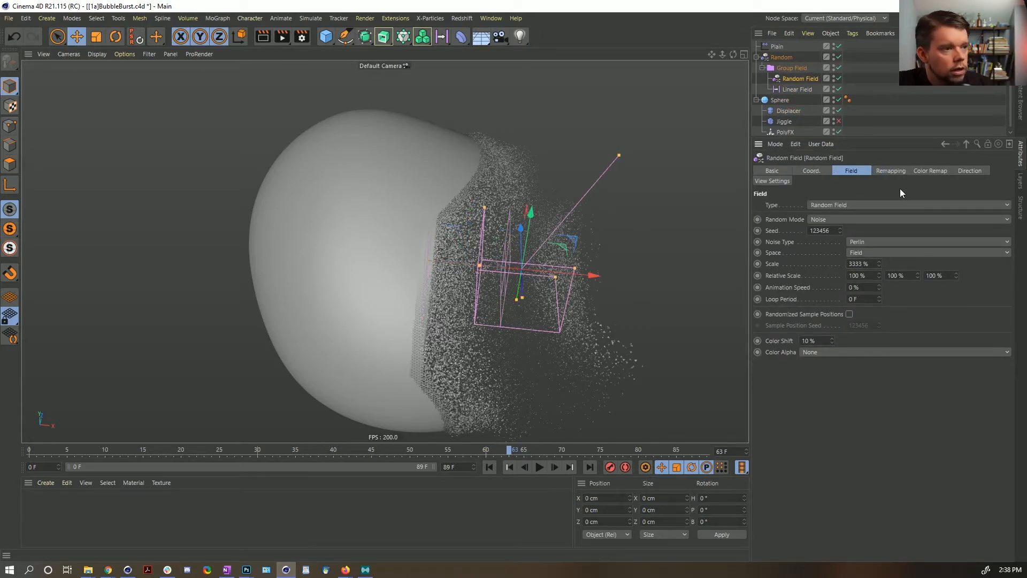
click(864, 263)
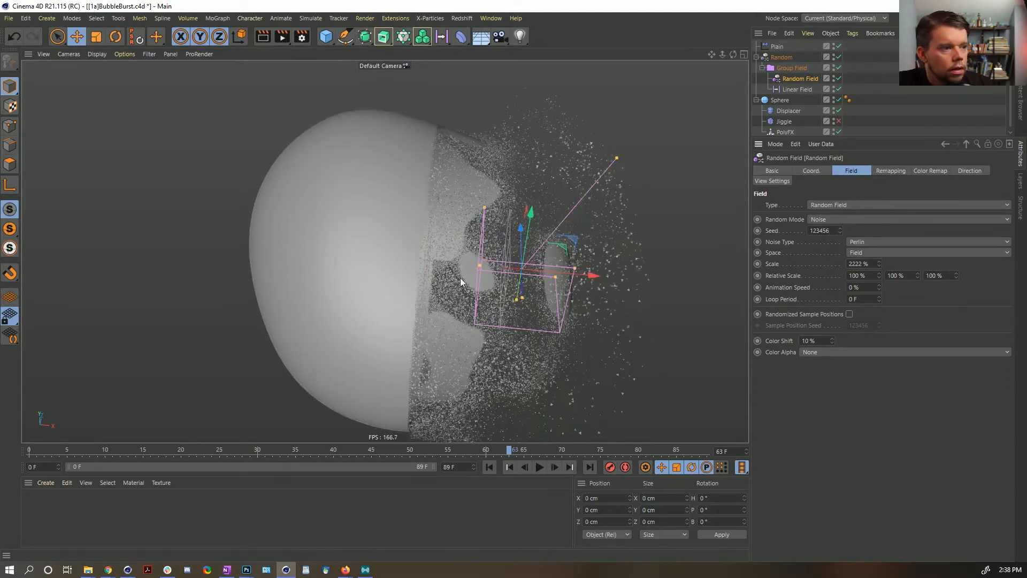
alt+drag(461, 278, 434, 260)
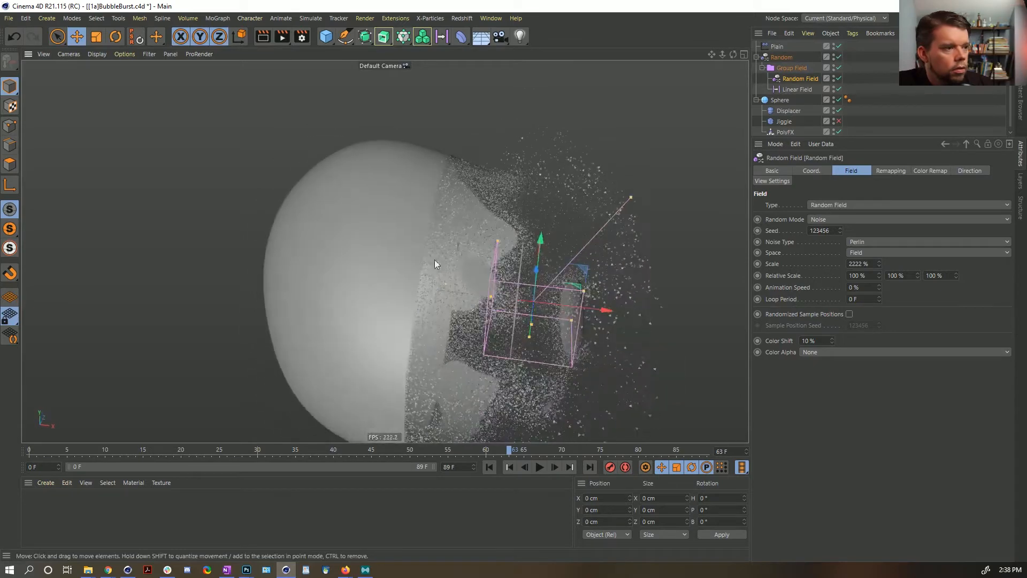
Step: Set the Linear Field layer's blending to Overlay in the Group Field and move the field to about -146 cm in X
click(795, 68)
click(894, 236)
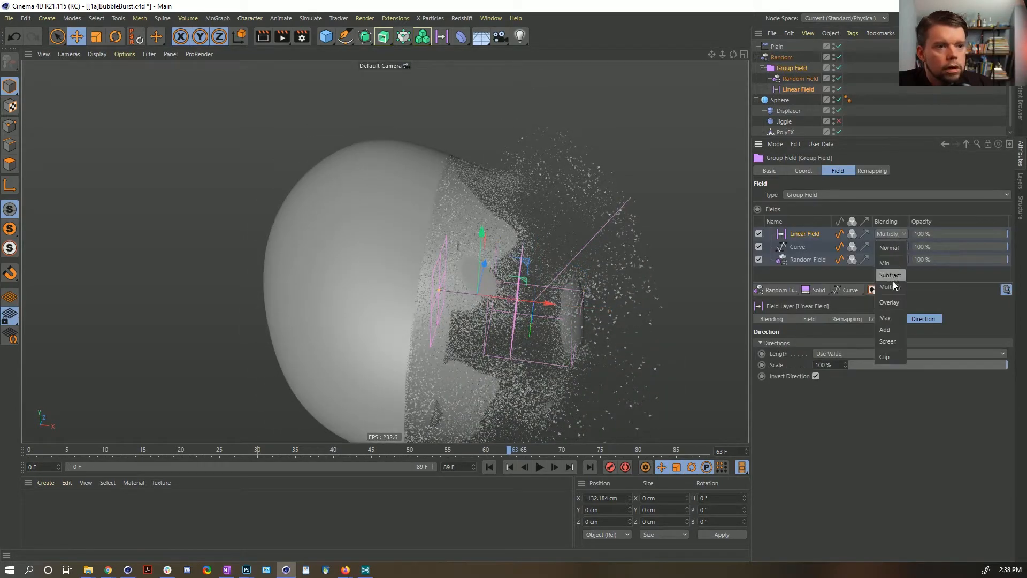
click(890, 304)
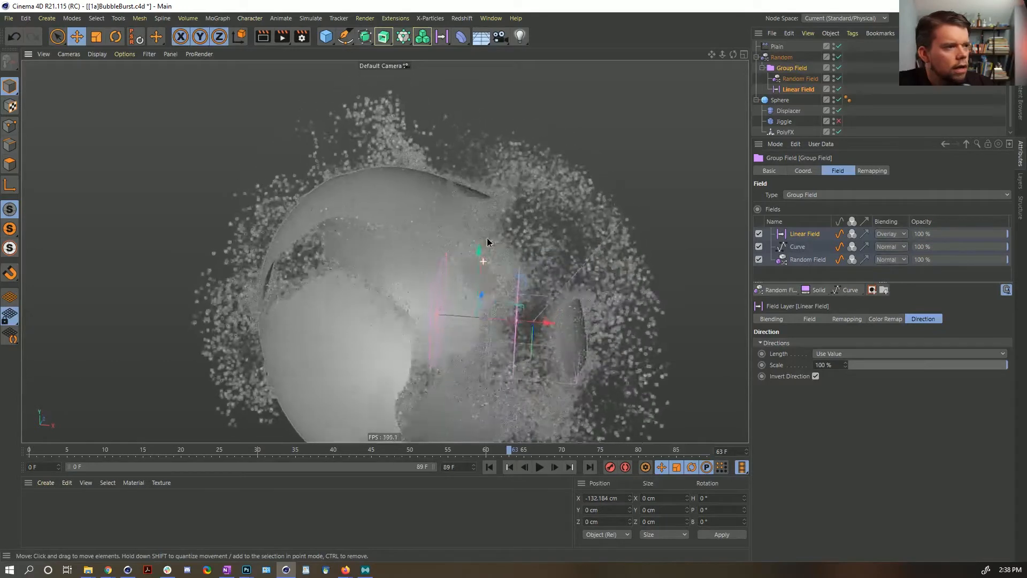
mouse_move(536, 295)
mouse_down()
mouse_move(353, 291)
mouse_move(552, 288)
mouse_up()
Step: Flatten the Curve layer by lowering its end point to about 0.9 and raising its start point to about 0.2
click(793, 248)
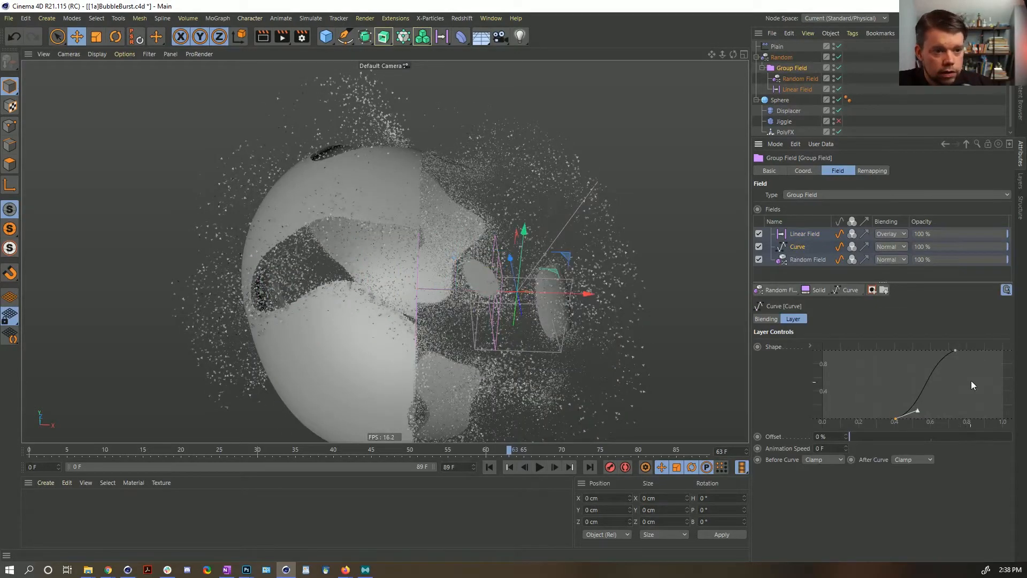
click(953, 349)
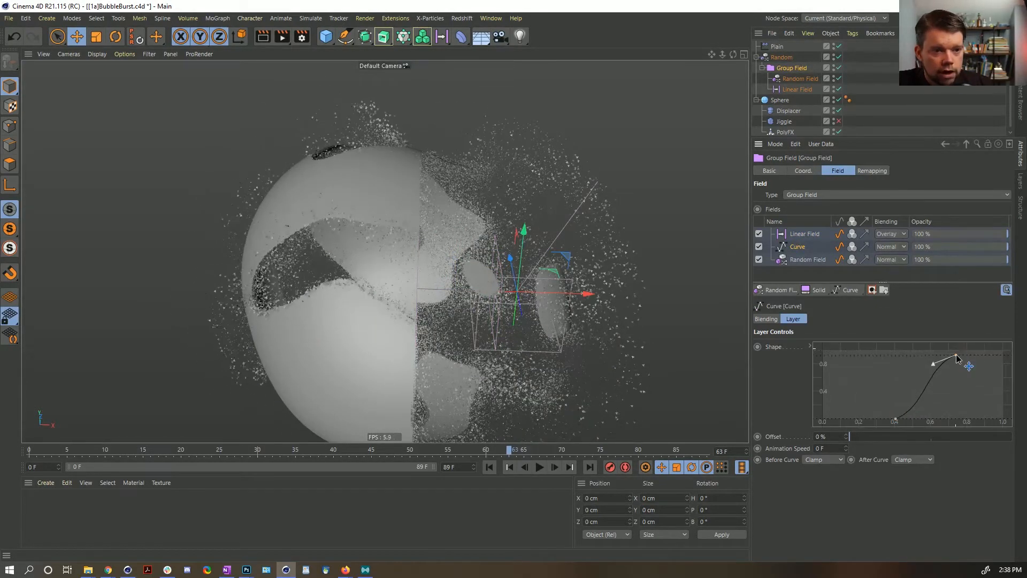
drag(896, 420, 893, 406)
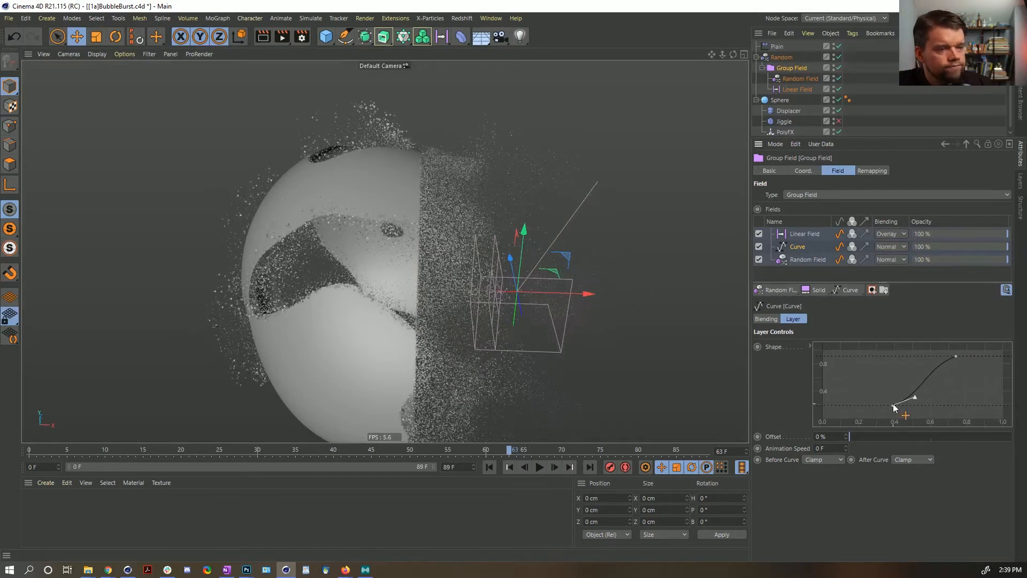
Step: Move the Linear Field along X to about -203 cm
click(795, 89)
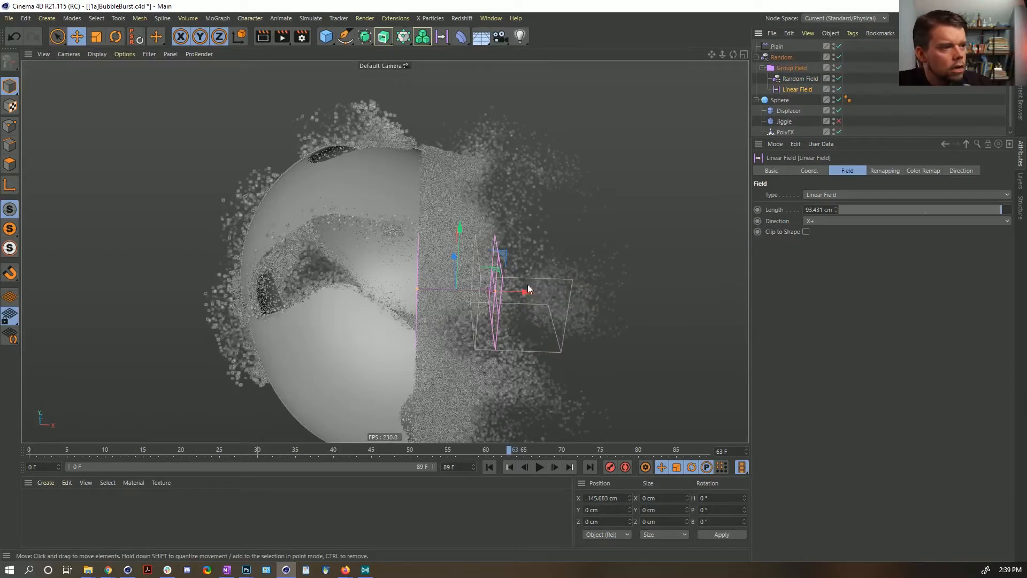
drag(526, 289, 500, 297)
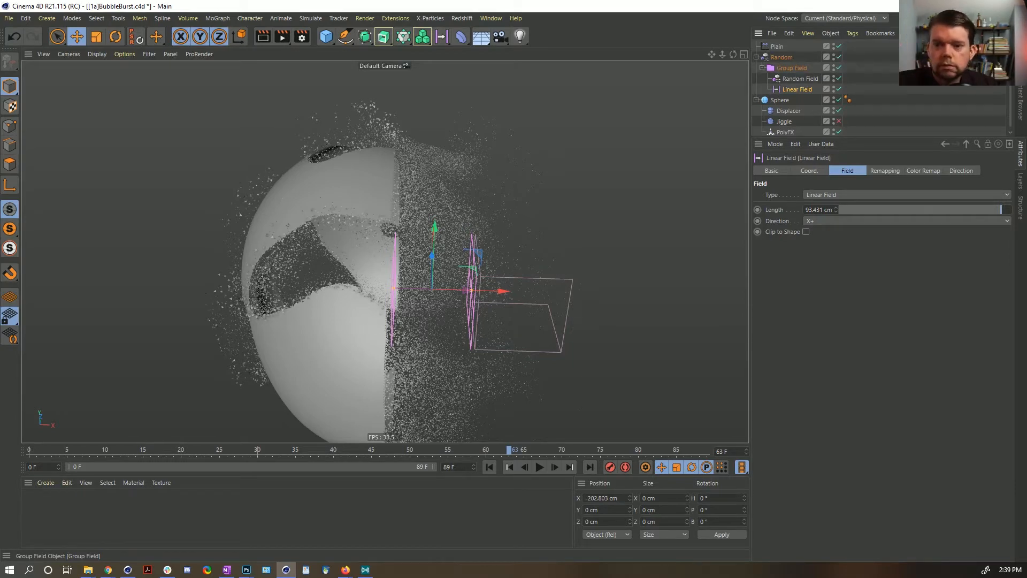
key(alt+Tab)
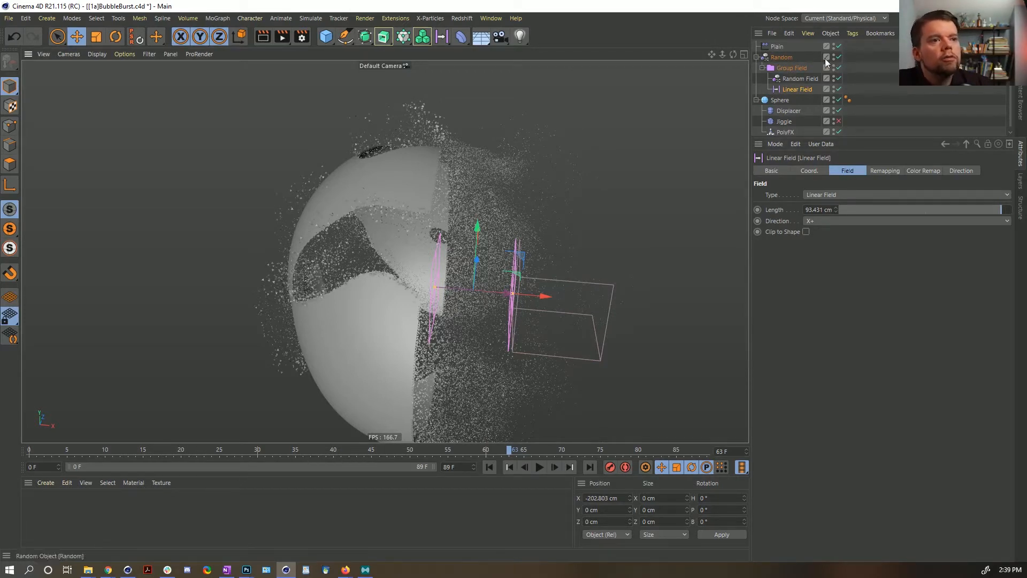
Step: Disable the Random Field object and set the Linear Field layer's blending to Normal in the Group Field
click(803, 80)
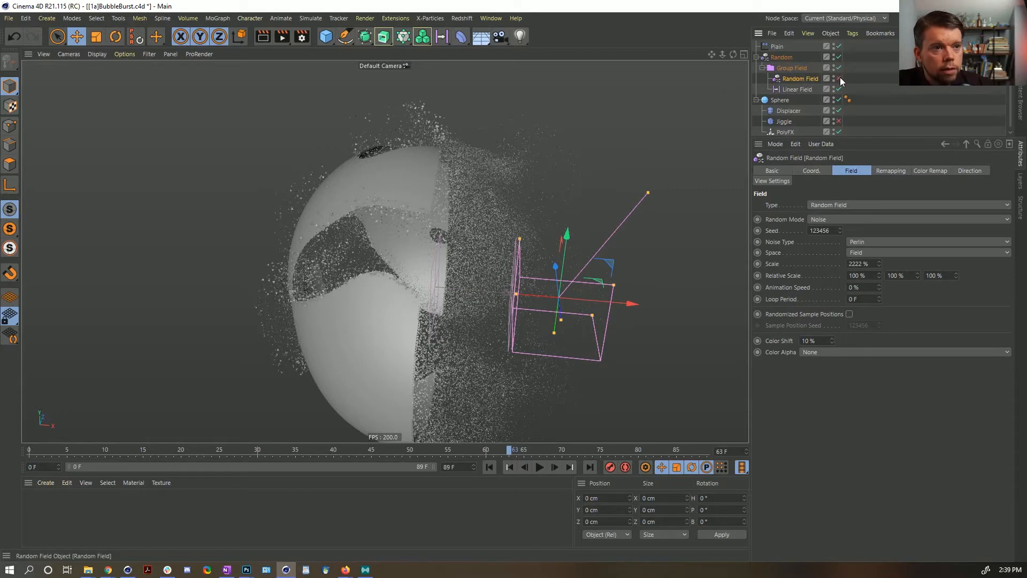
click(839, 79)
click(790, 69)
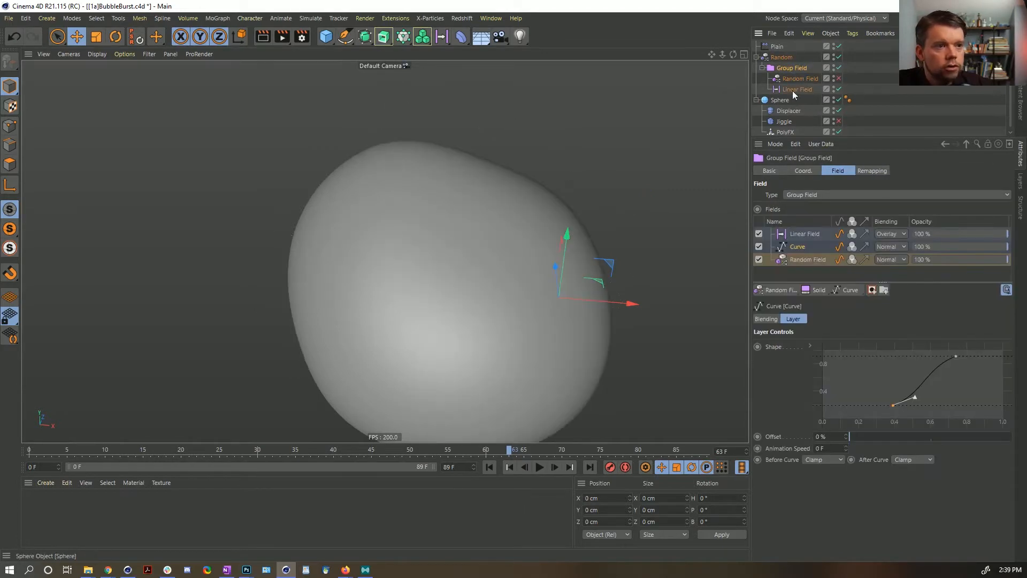
click(793, 90)
click(790, 69)
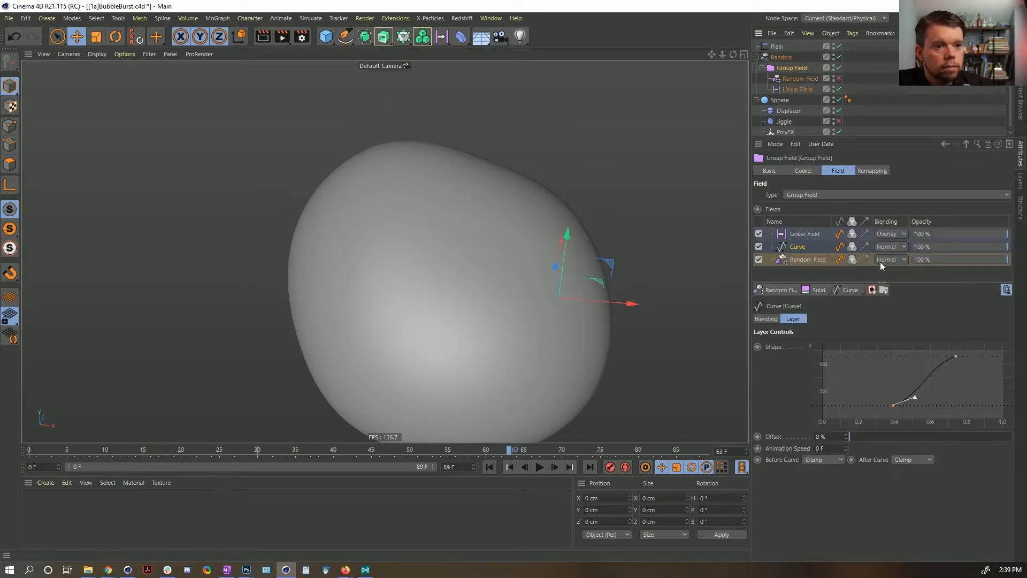
click(890, 234)
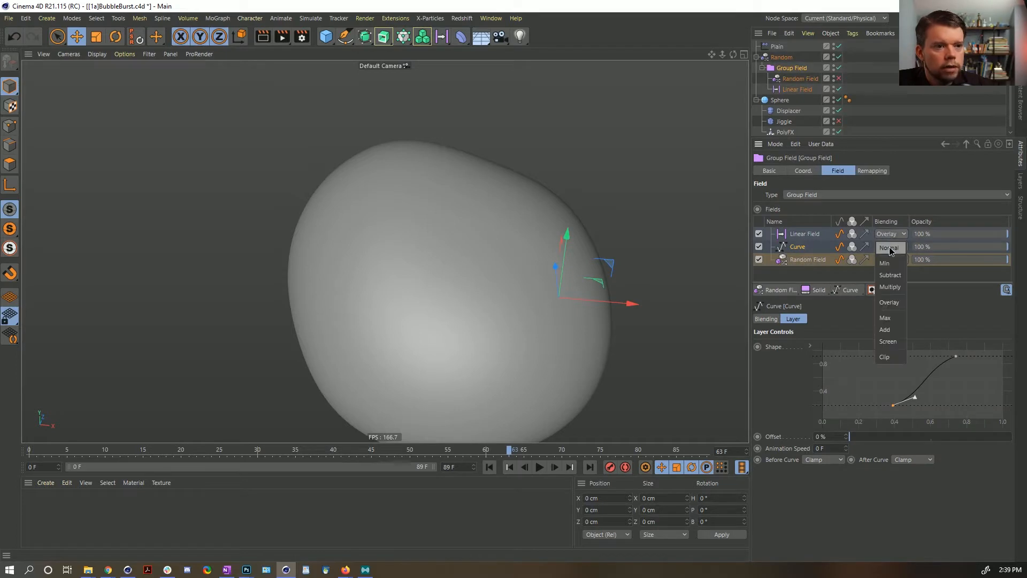
click(888, 273)
Step: Move the Linear Field along X to about -135 cm
click(814, 234)
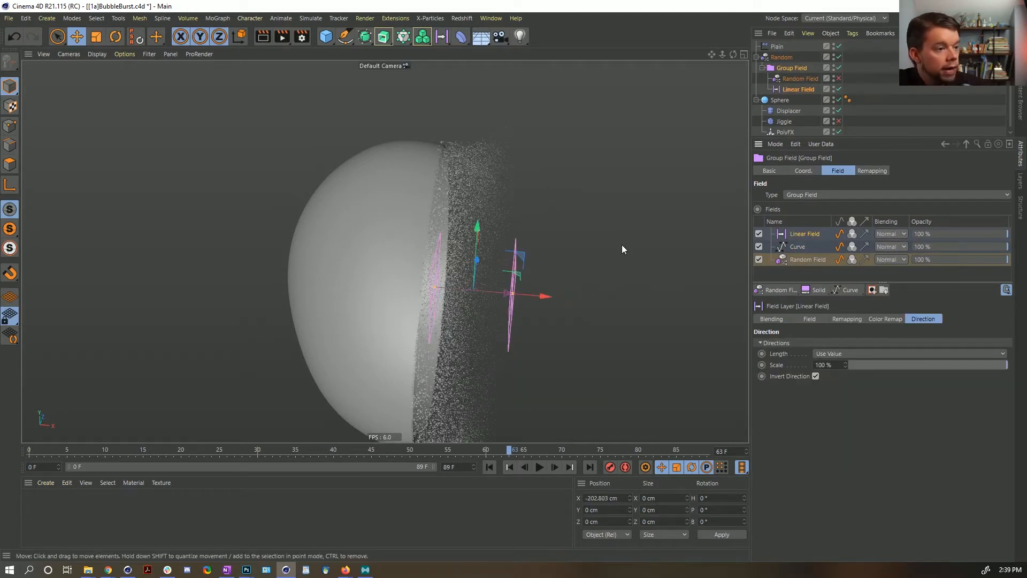
drag(551, 296, 583, 298)
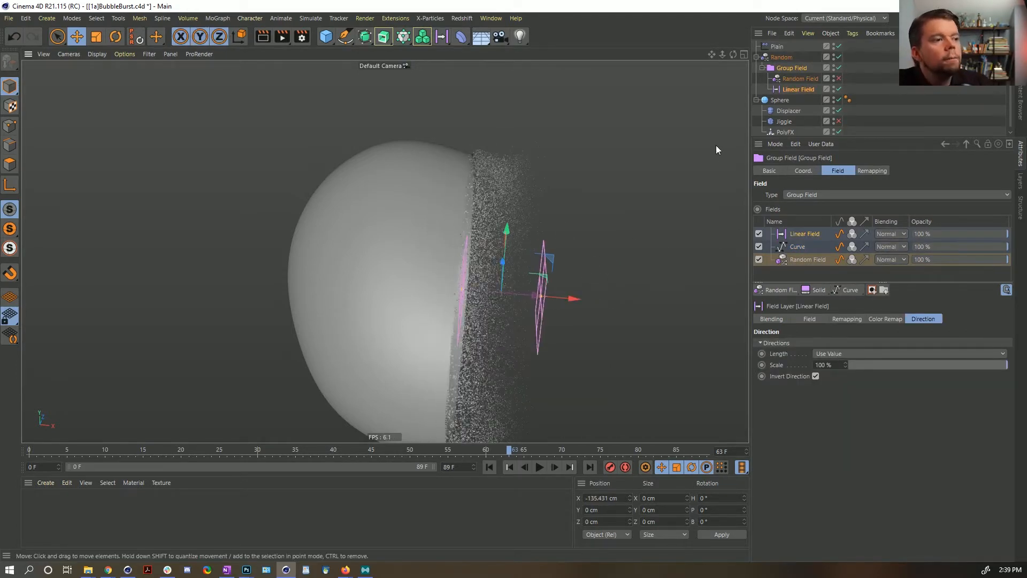
Step: Duplicate the bubble Sphere and delete the Jiggle and PolyFX deformers from the copy
click(780, 100)
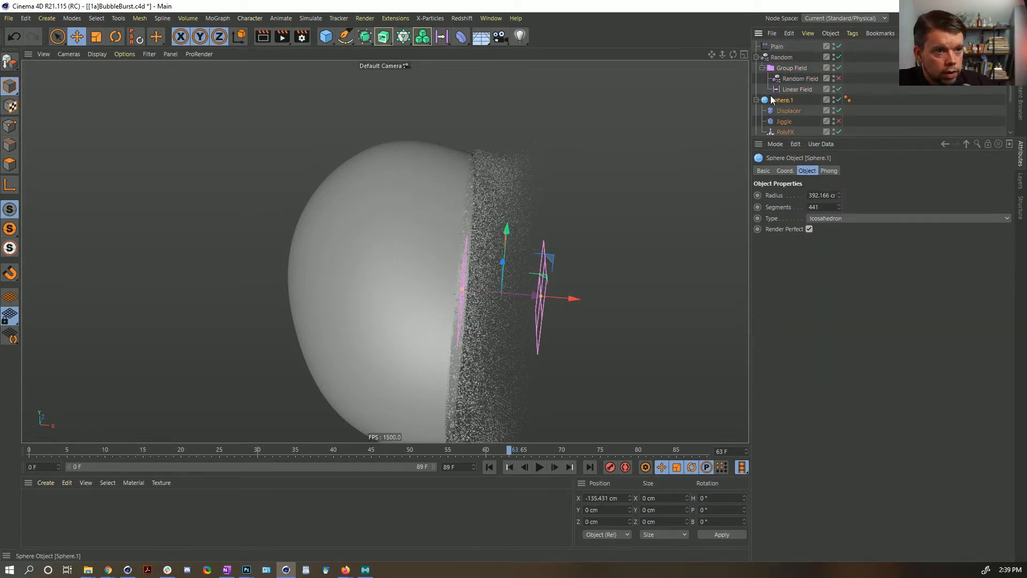
click(784, 122)
key(Delete)
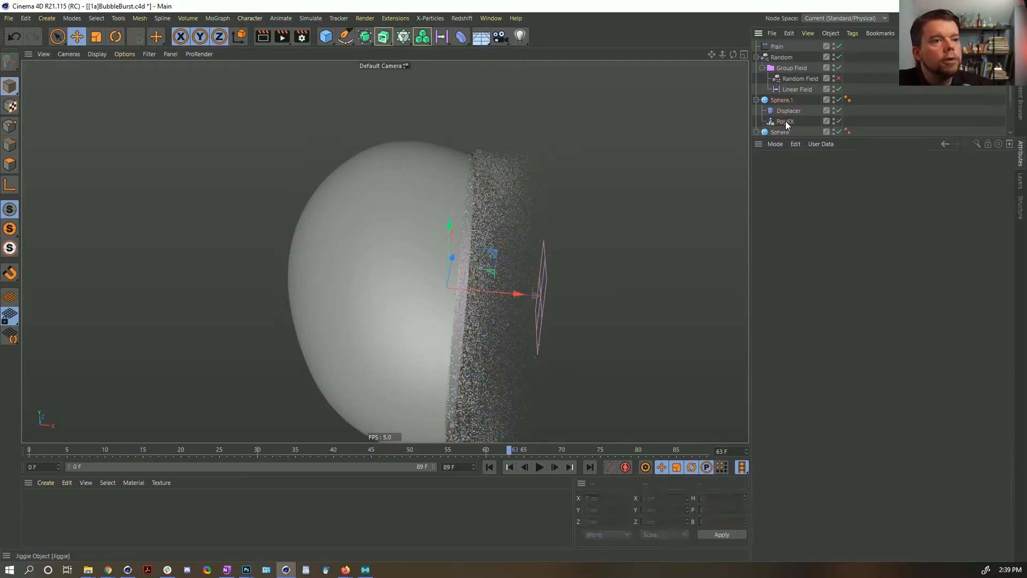
click(786, 122)
key(Delete)
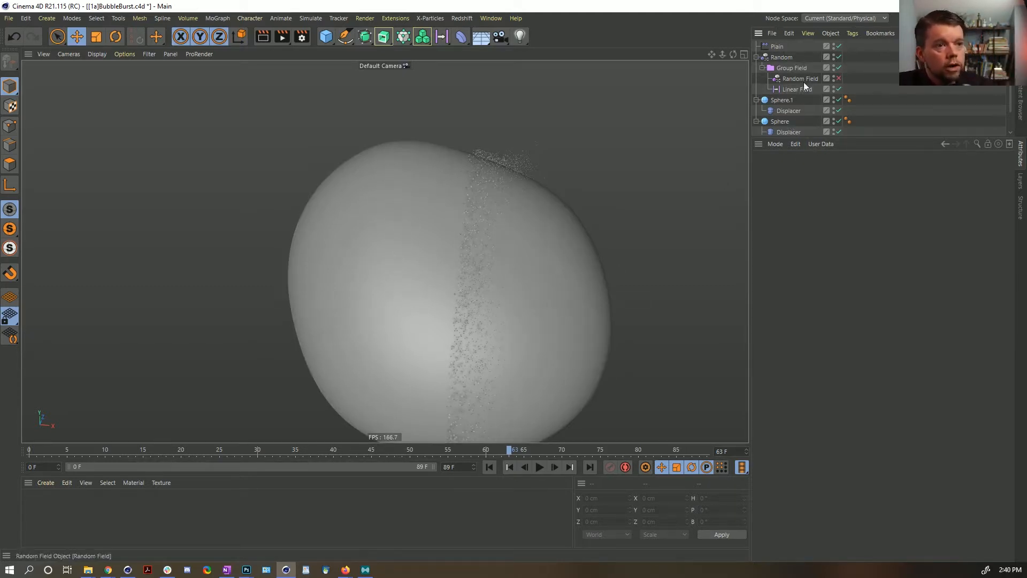
Step: Reduce the duplicated sphere's segments to 87 and convert it to an editable polygon object
click(783, 100)
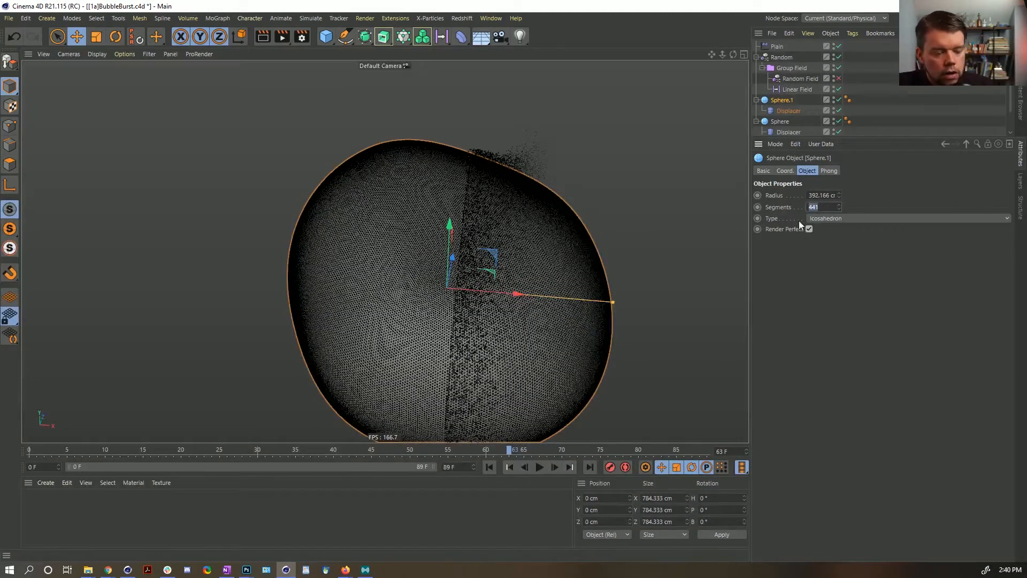
click(840, 213)
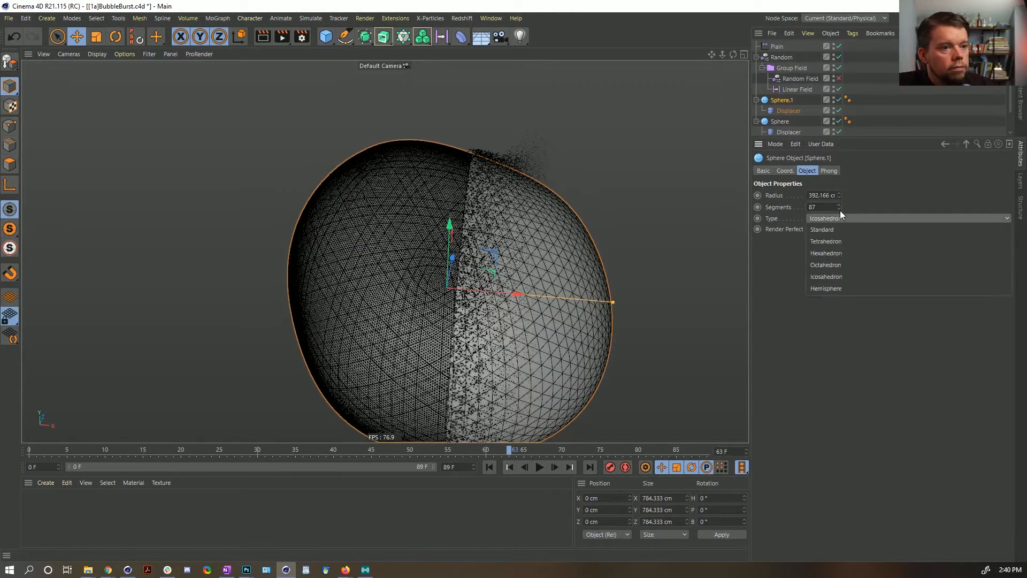
click(840, 210)
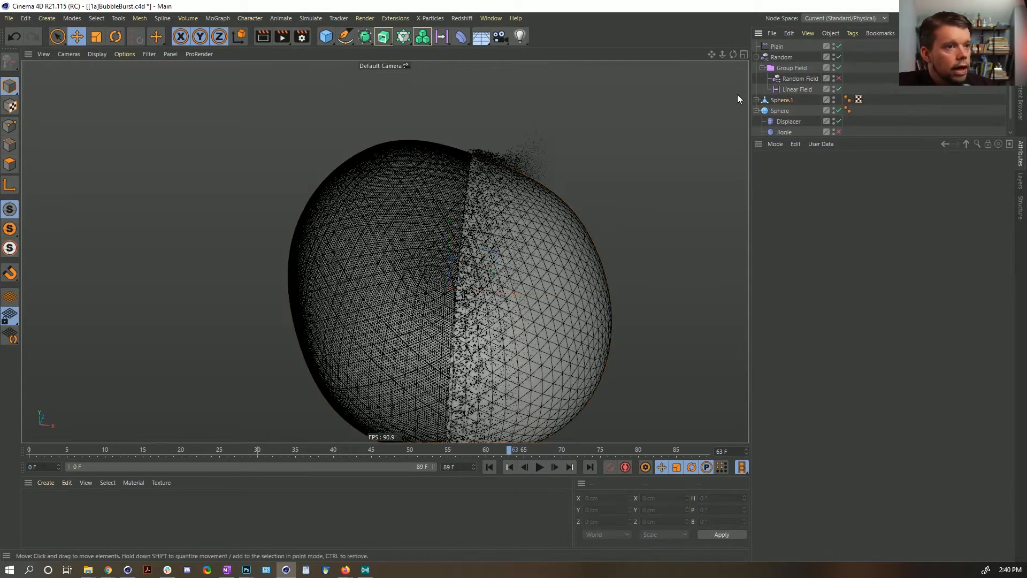
Step: Create a vertex map on Sphere.1 with its weight set to 0% and open the map's field settings
click(757, 100)
click(11, 132)
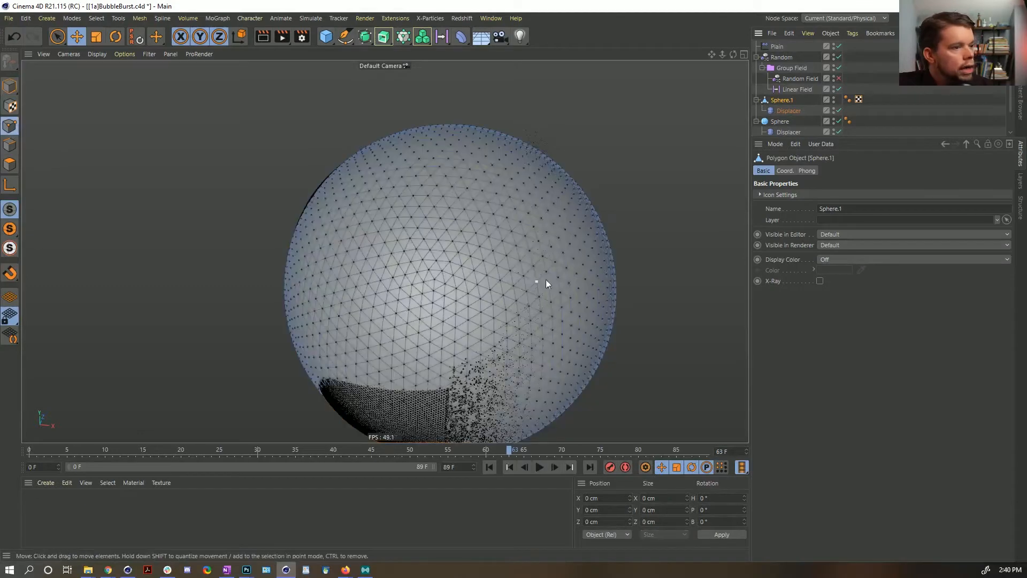
click(611, 284)
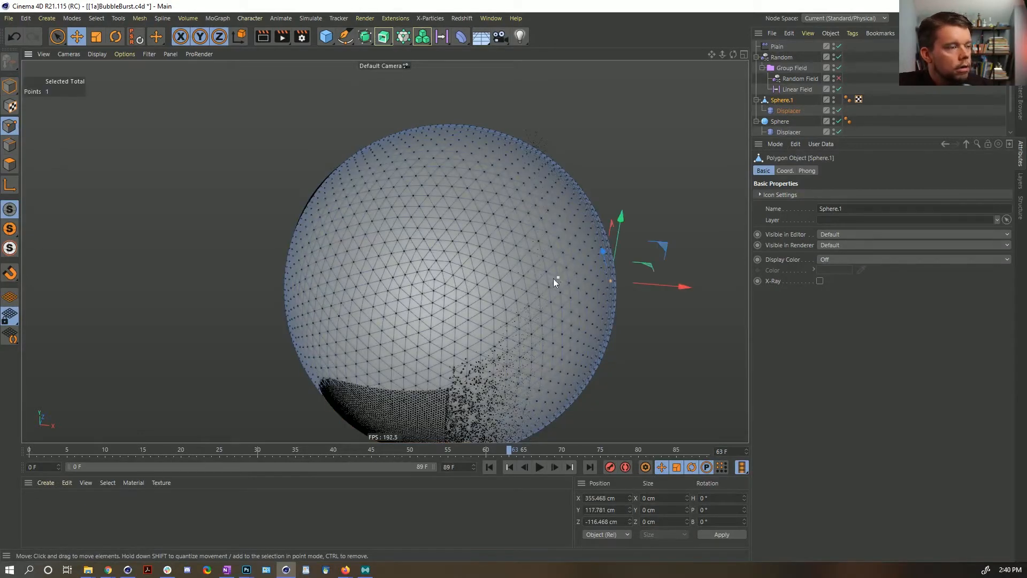
key(ctrl+a)
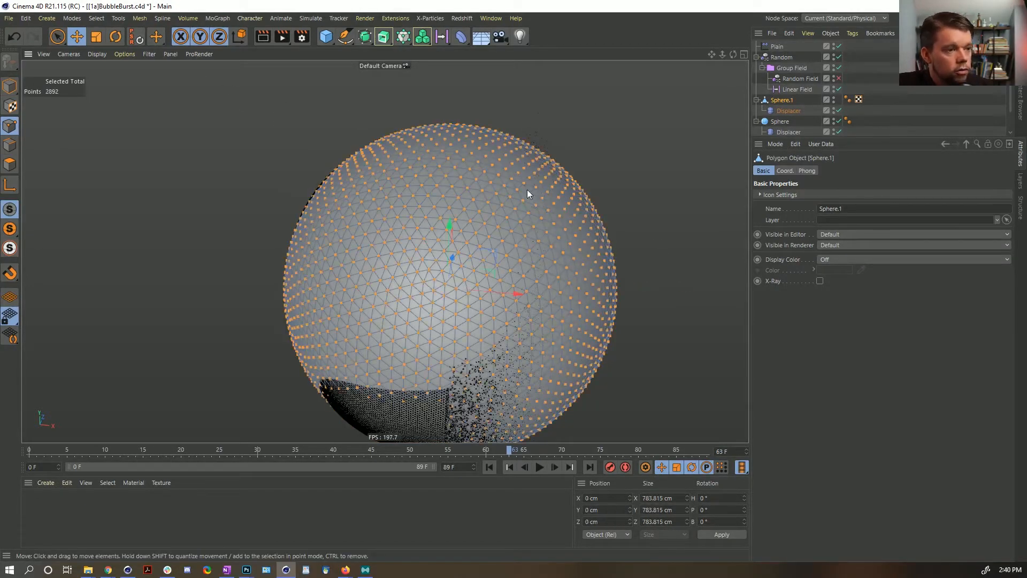
key(ctrl+shift+a)
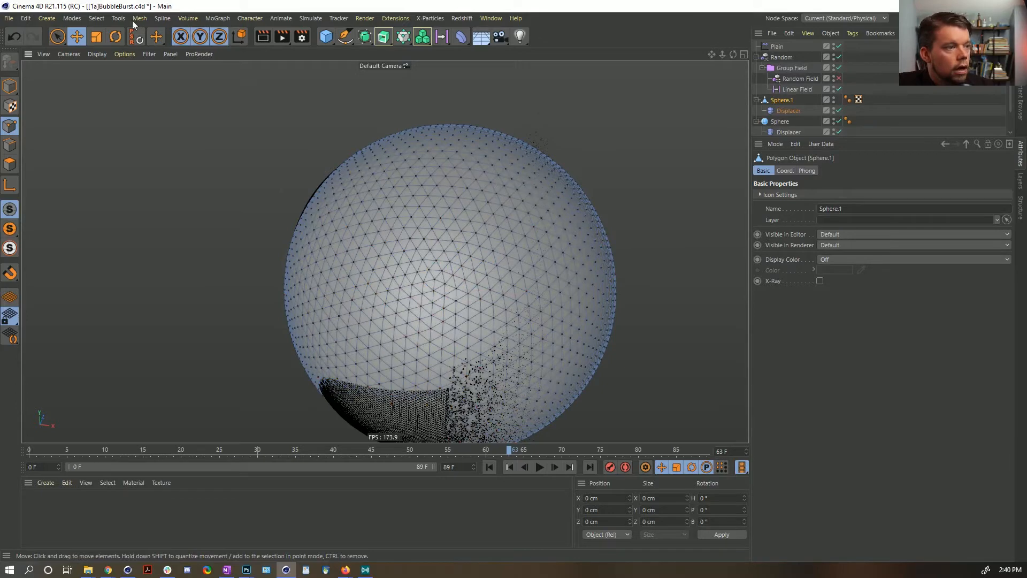
click(87, 18)
click(147, 293)
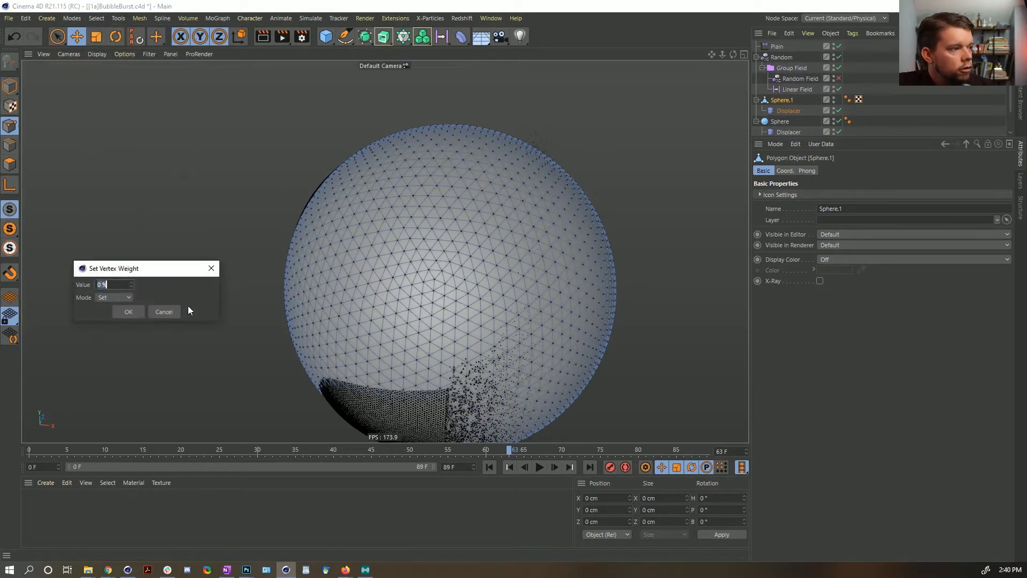
click(129, 312)
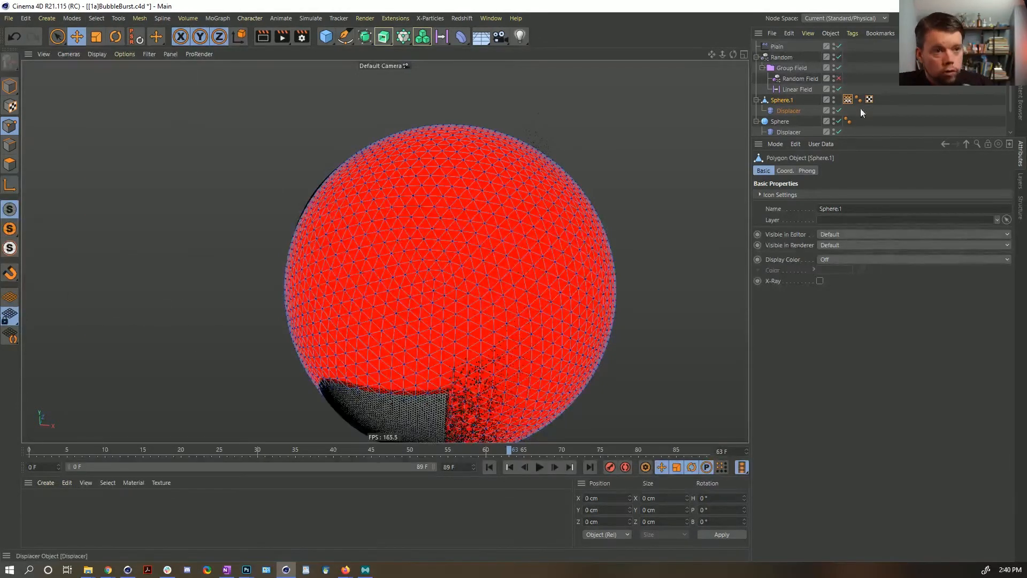
click(848, 99)
click(797, 221)
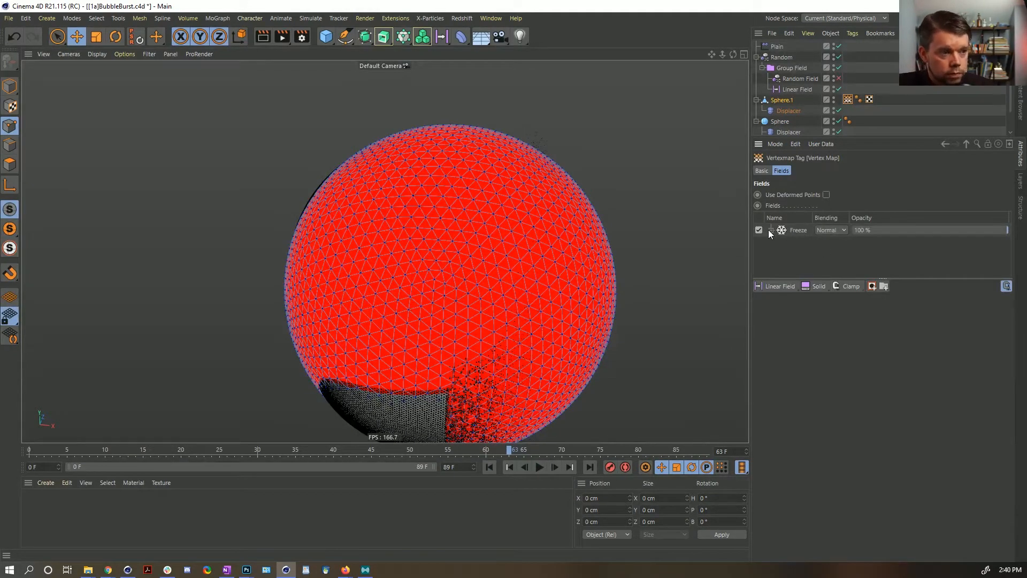
alt+drag(596, 275, 627, 284)
alt+drag(385, 252, 508, 296)
click(496, 280)
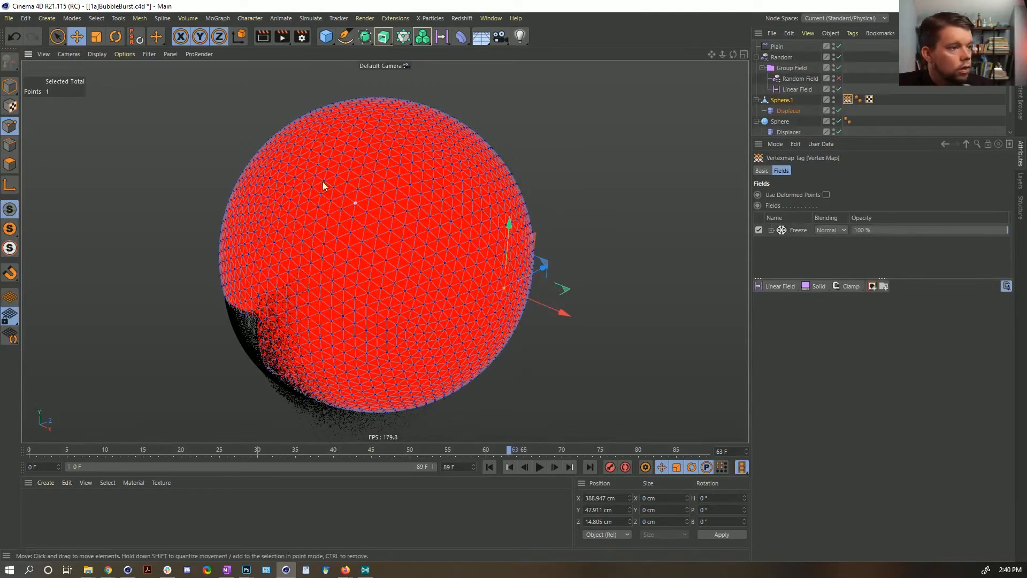
click(67, 18)
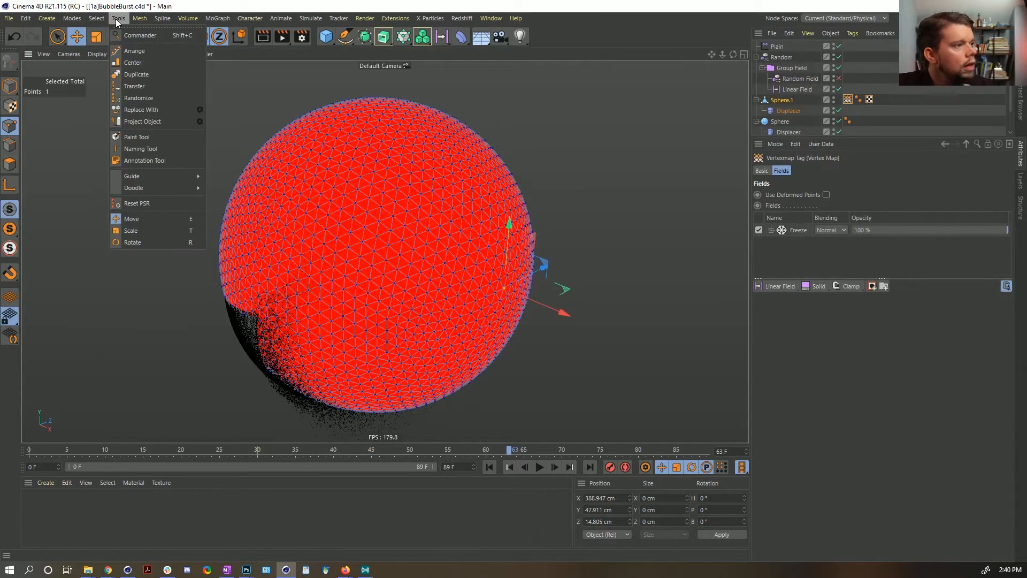
click(632, 26)
alt+drag(417, 293, 451, 283)
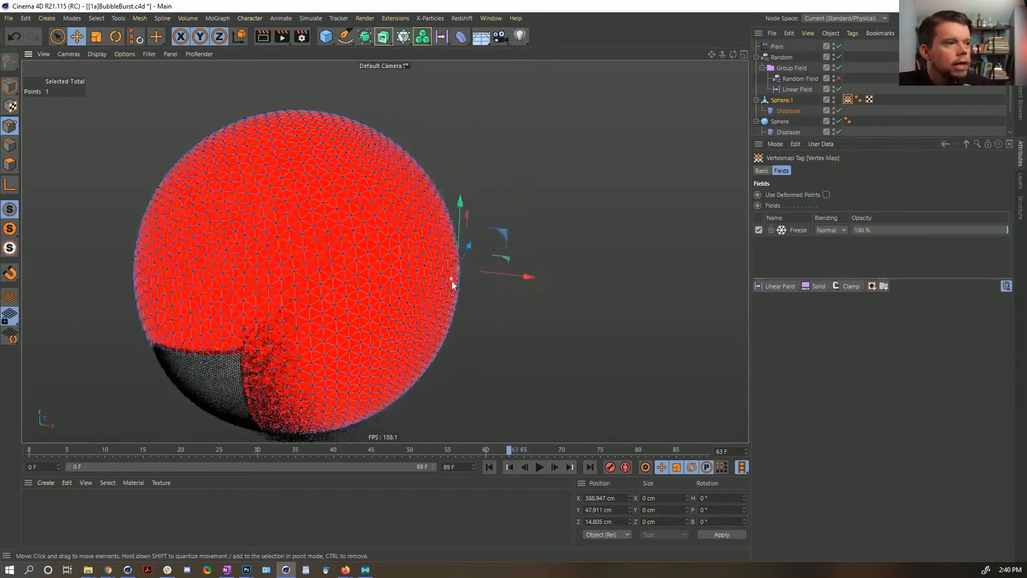
alt+right_drag(452, 284, 431, 290)
alt+drag(431, 289, 573, 280)
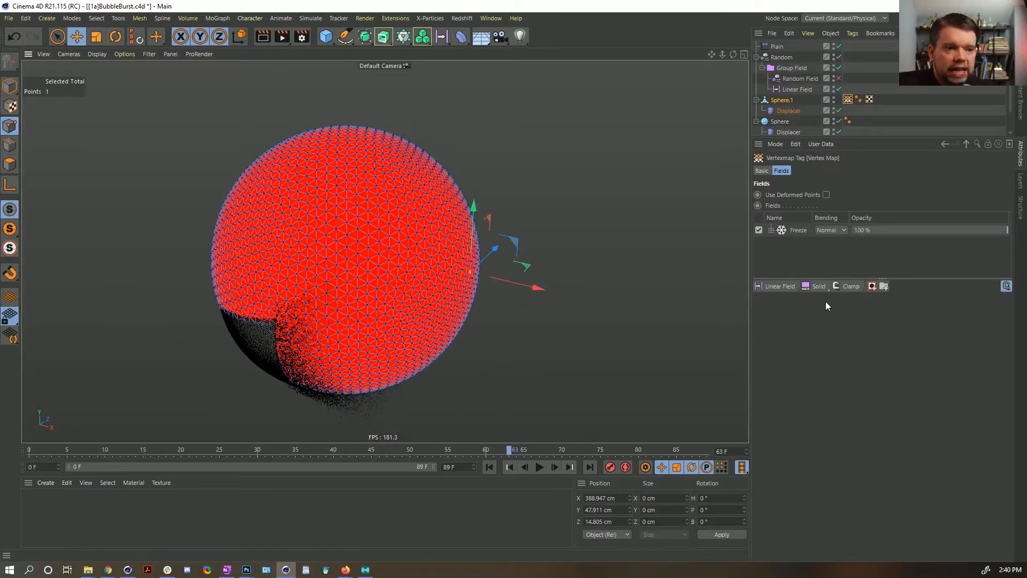
Step: Add a Spherical Field to Sphere.1's vertex map and delete the existing Freeze layer
drag(785, 290, 852, 316)
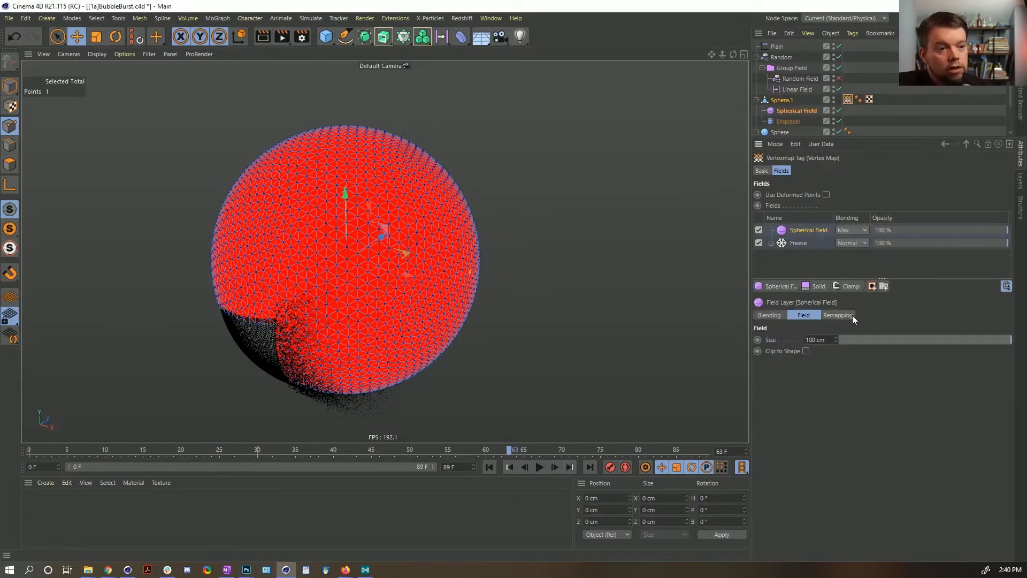
click(9, 86)
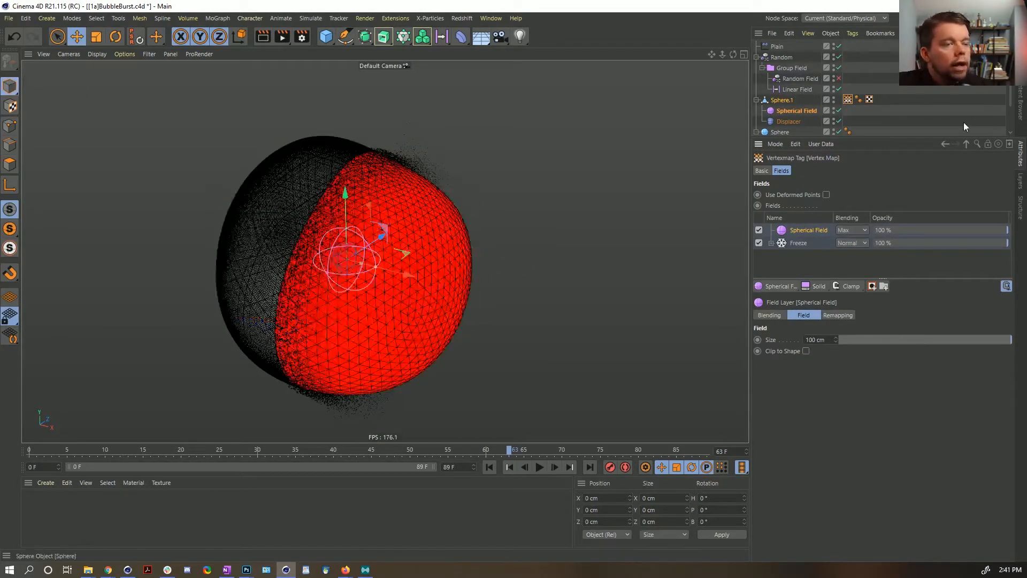
click(848, 102)
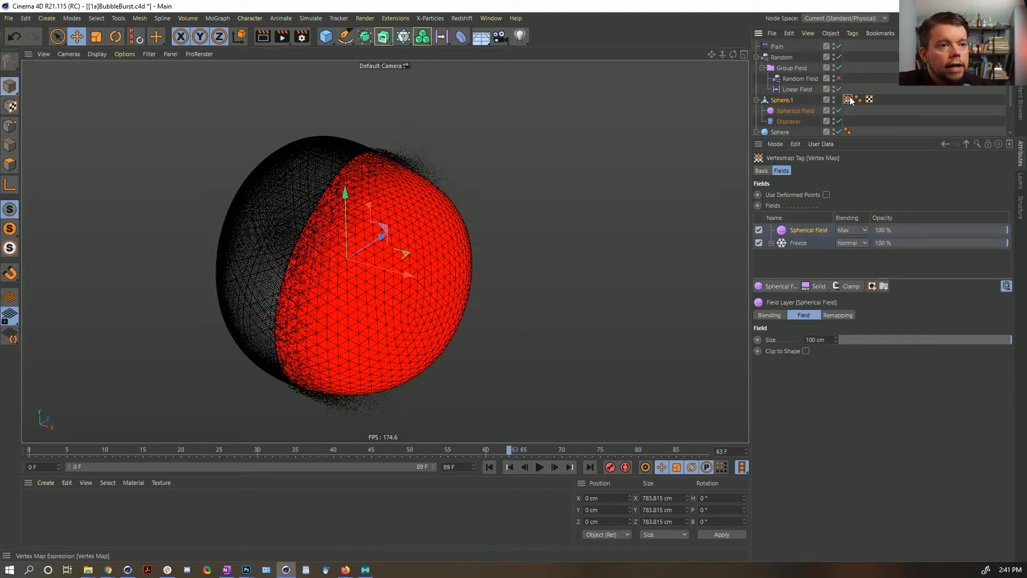
click(800, 244)
key(Delete)
click(812, 229)
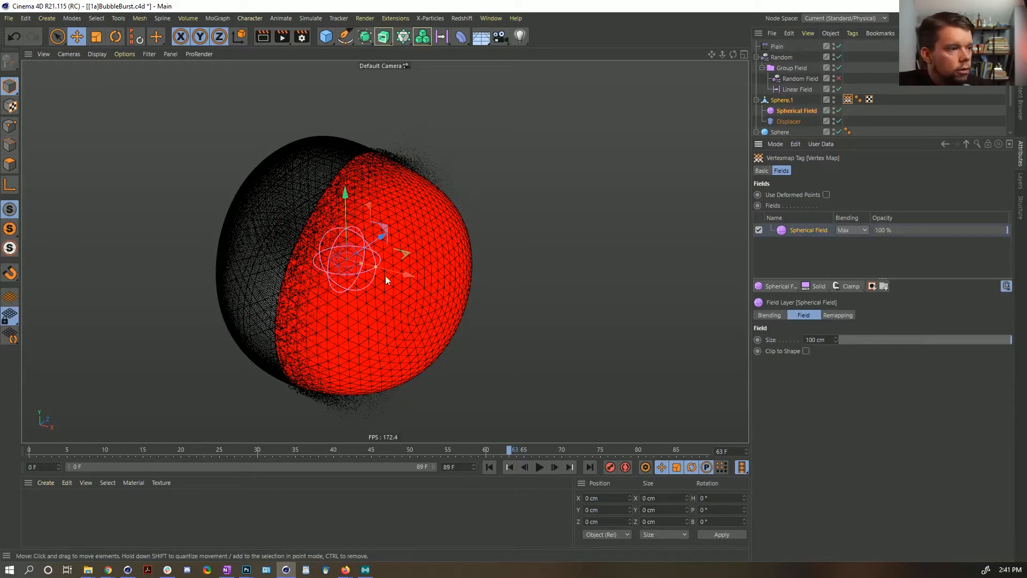
Step: Move the Spherical Field along X to about 427 cm and set its layer blending to Normal
drag(386, 279, 543, 326)
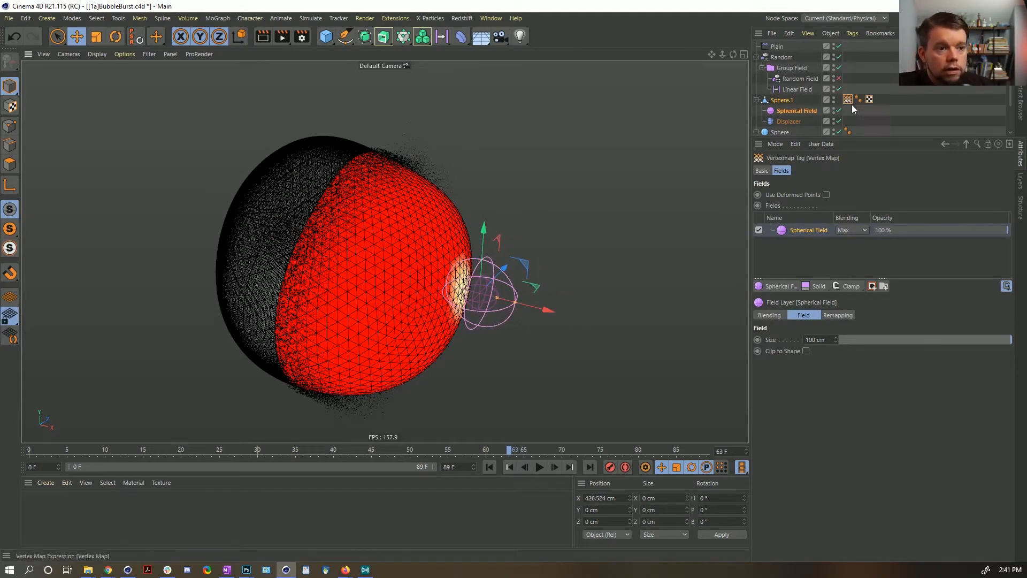
click(852, 230)
click(855, 243)
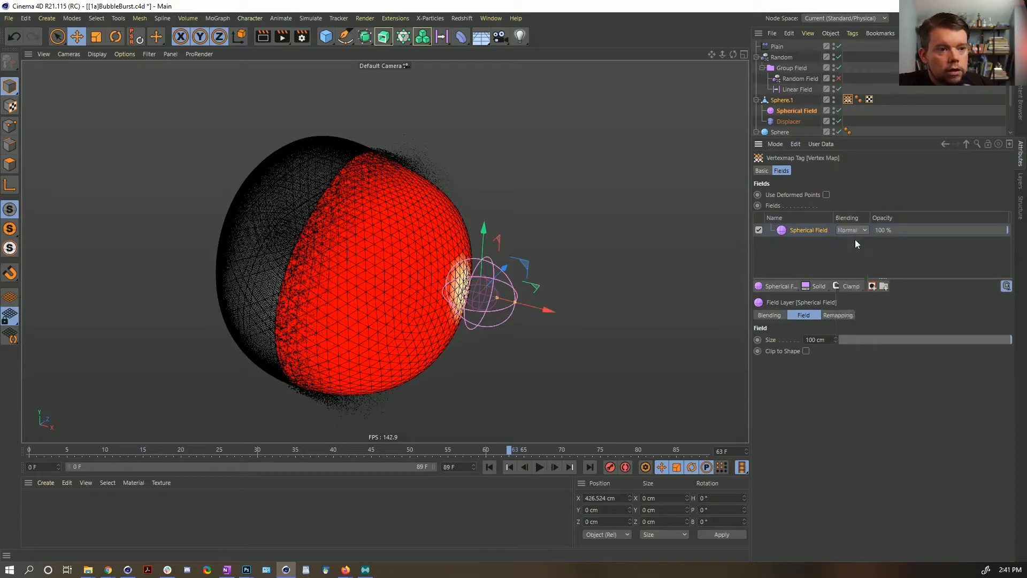
Step: Disable the original Sphere and play the animation to preview the vertex map on the deforming copy
click(839, 132)
scroll(508, 374, up, 2)
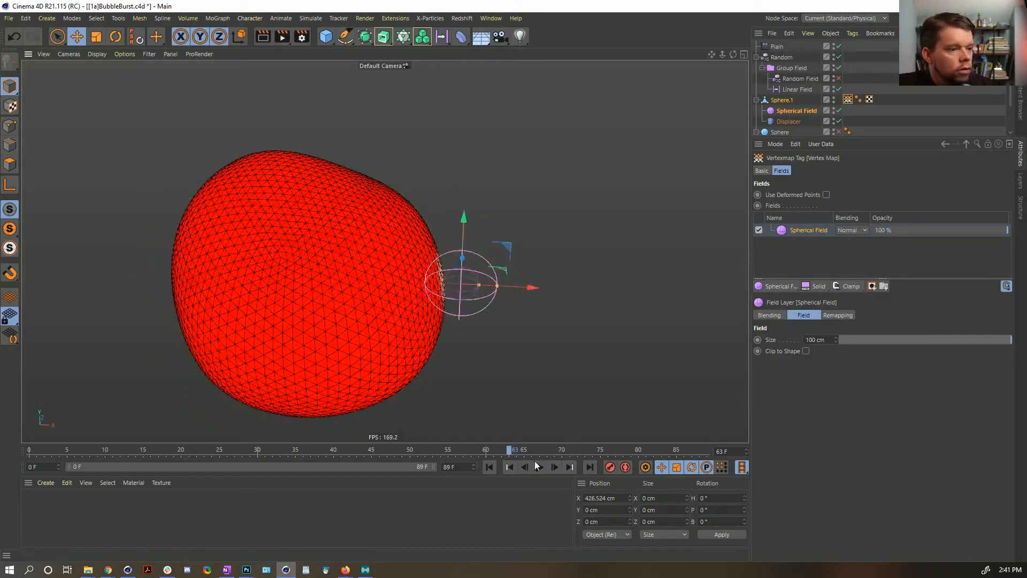
click(539, 467)
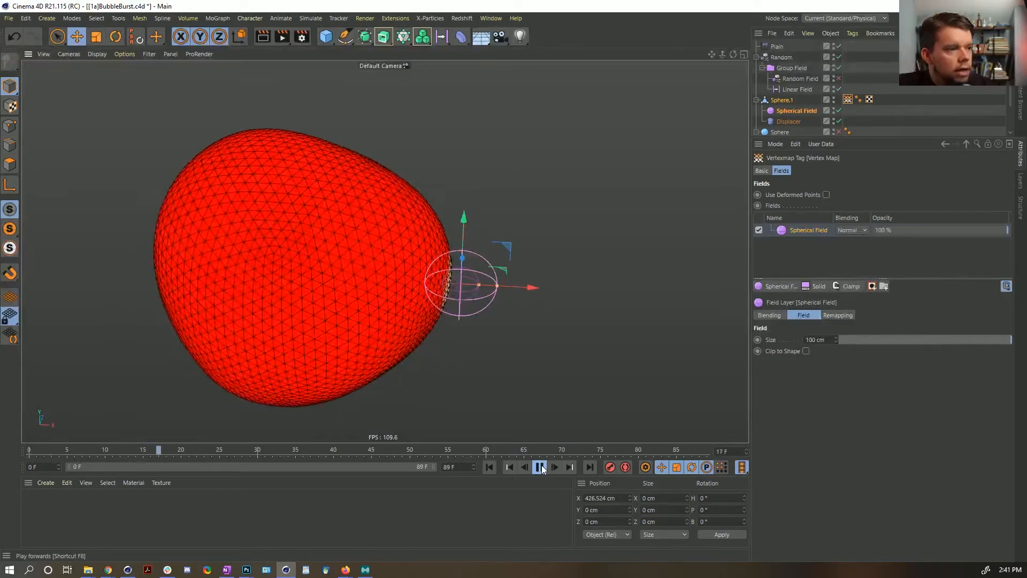
click(540, 467)
alt+drag(417, 310, 364, 299)
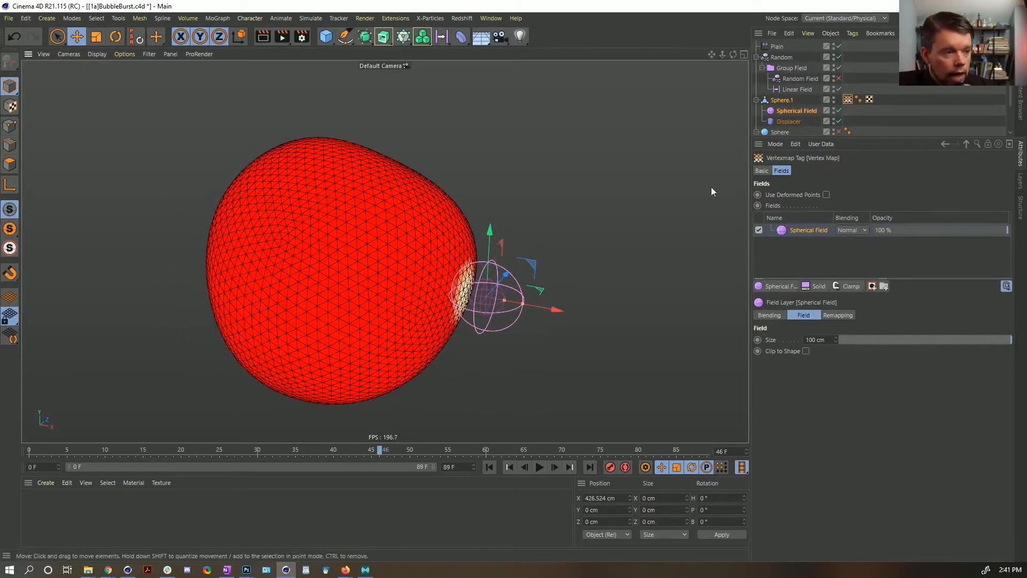
alt+drag(456, 295, 492, 308)
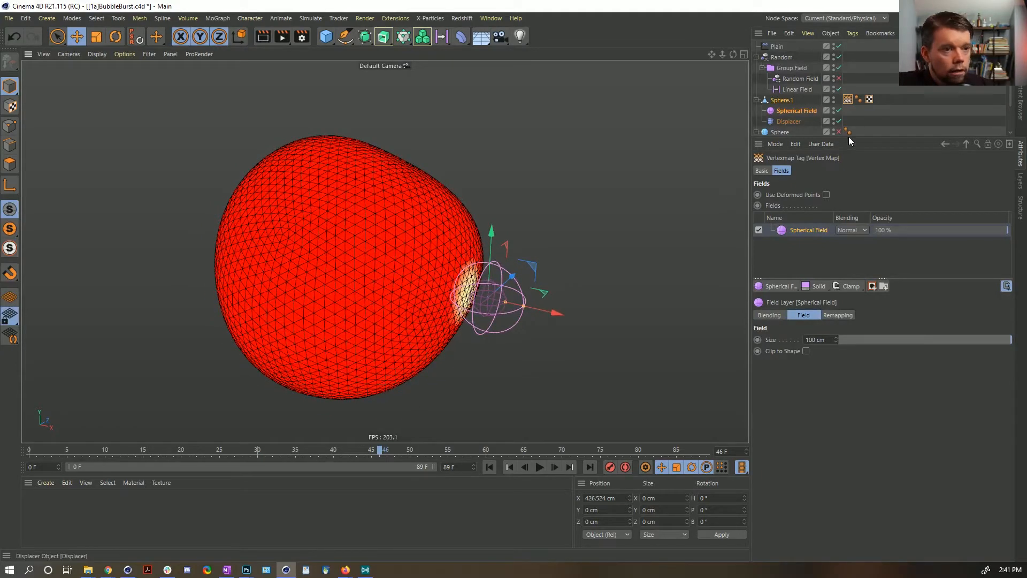
Step: Add a Freeze layer above the Spherical Field in the vertex map and set its mode to Grow
click(851, 287)
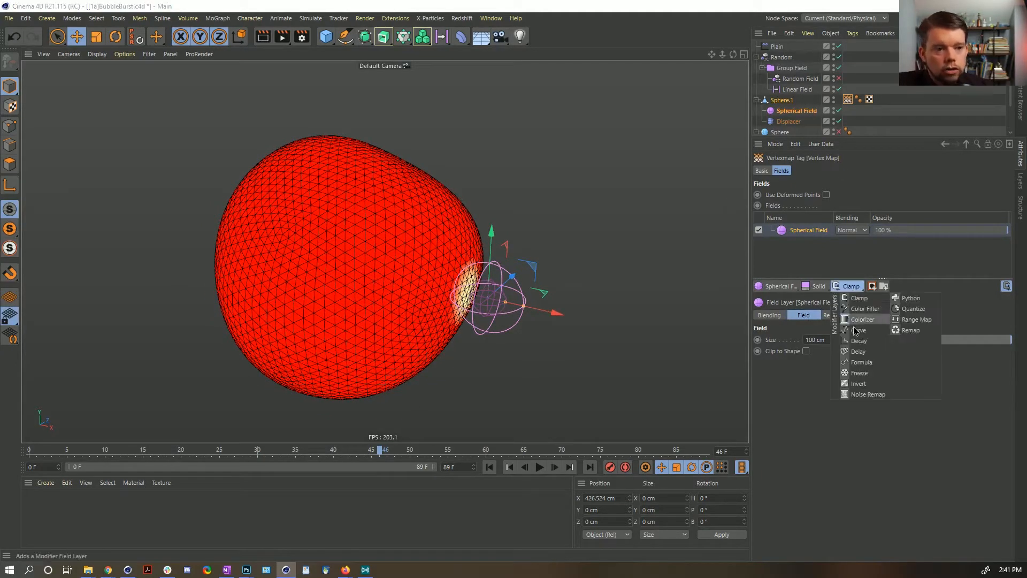
click(854, 374)
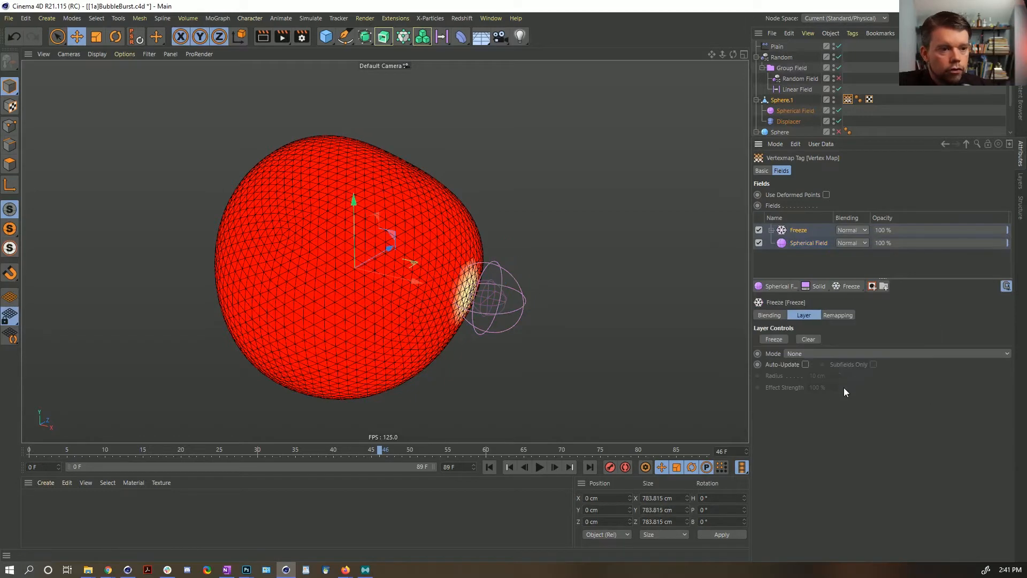
click(796, 356)
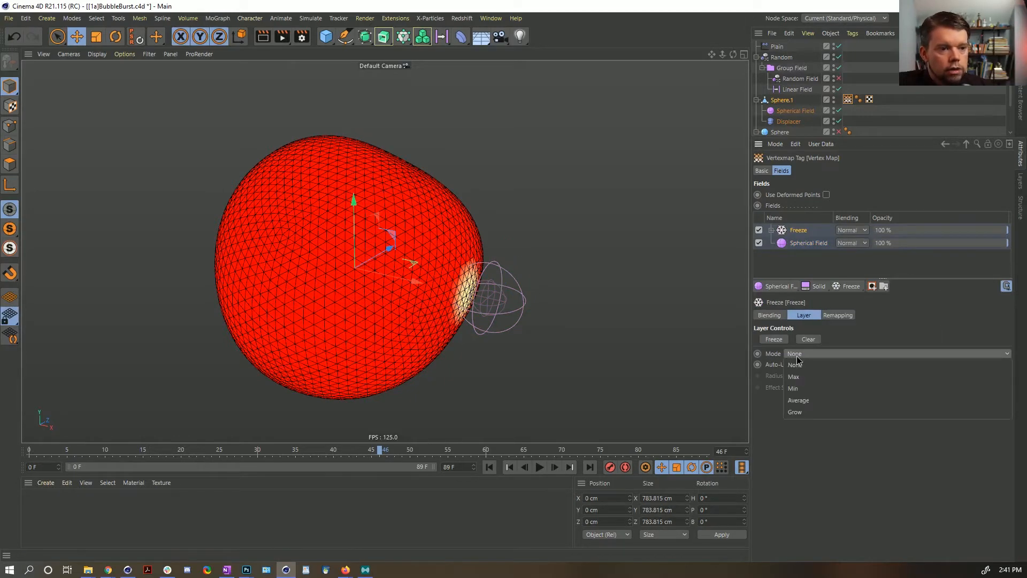
click(804, 408)
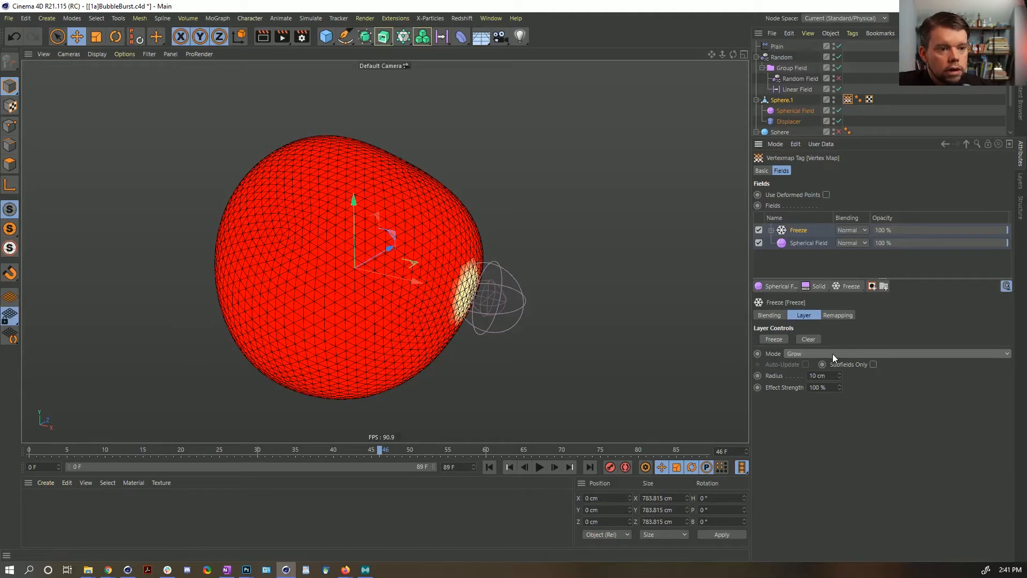
Step: Set the Freeze layer's growth radius to 54 cm during playback, stop, and return to frame 0
click(538, 467)
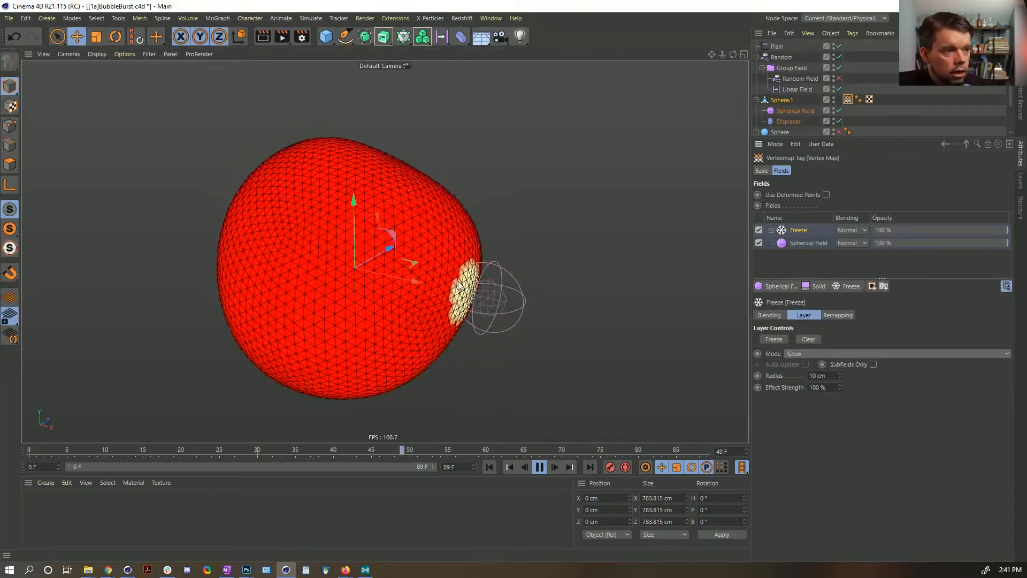
click(776, 376)
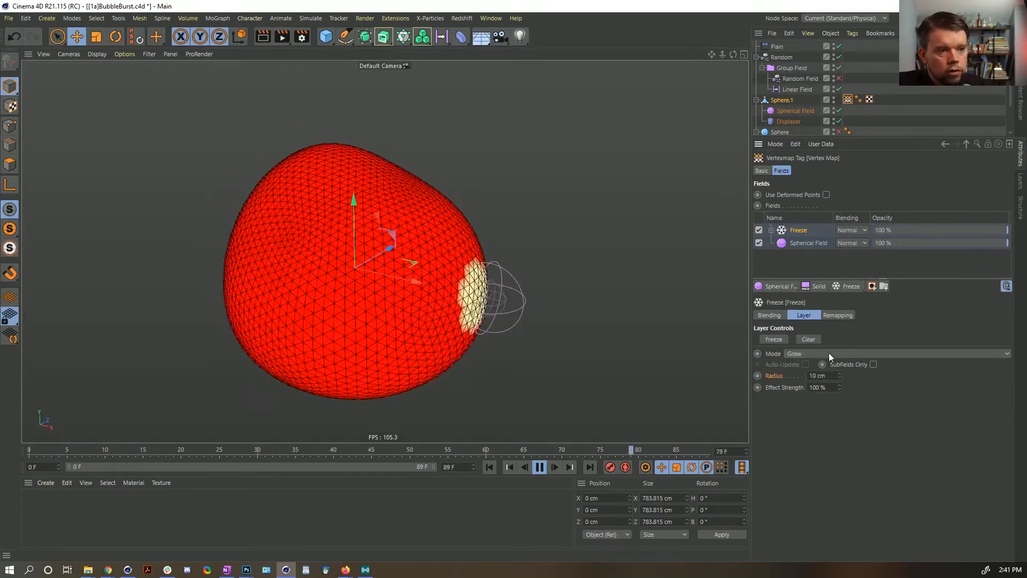
drag(813, 376, 839, 369)
text(2)
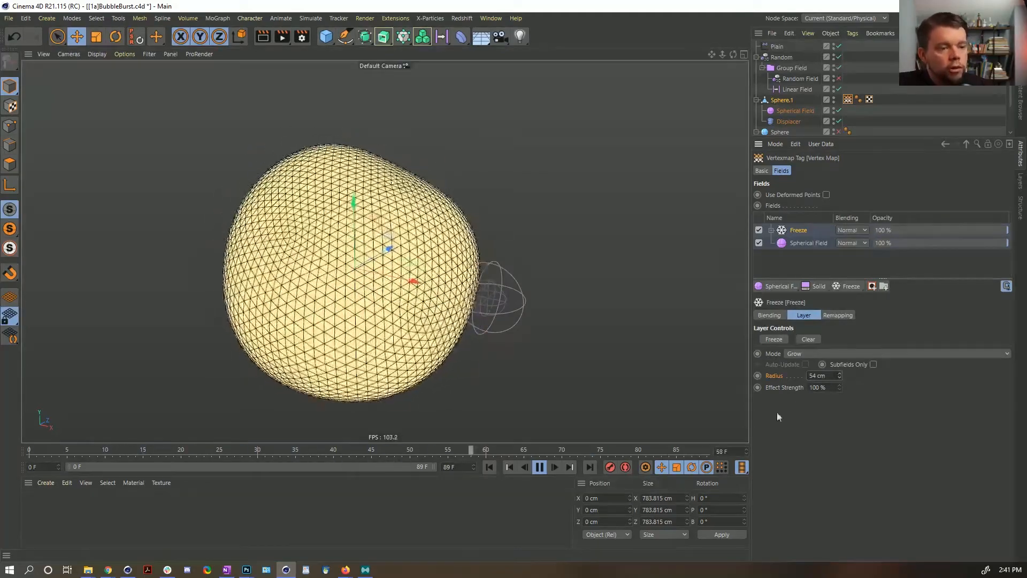
click(539, 466)
click(489, 466)
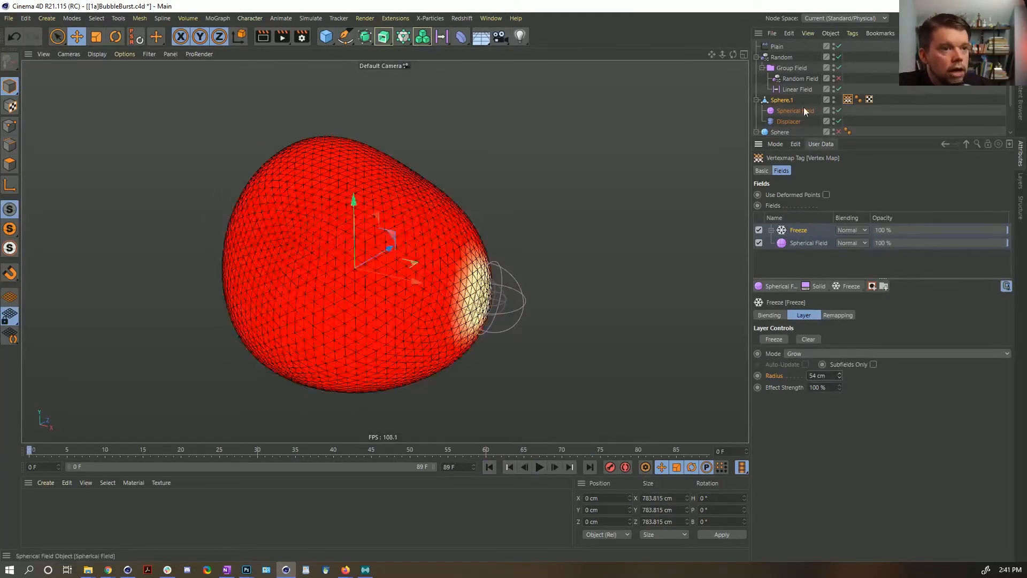
Step: Select two neighbouring points of Sphere.1 inside the bright vertex map area to check the spacing between them
click(783, 100)
click(10, 127)
alt+drag(385, 251, 439, 257)
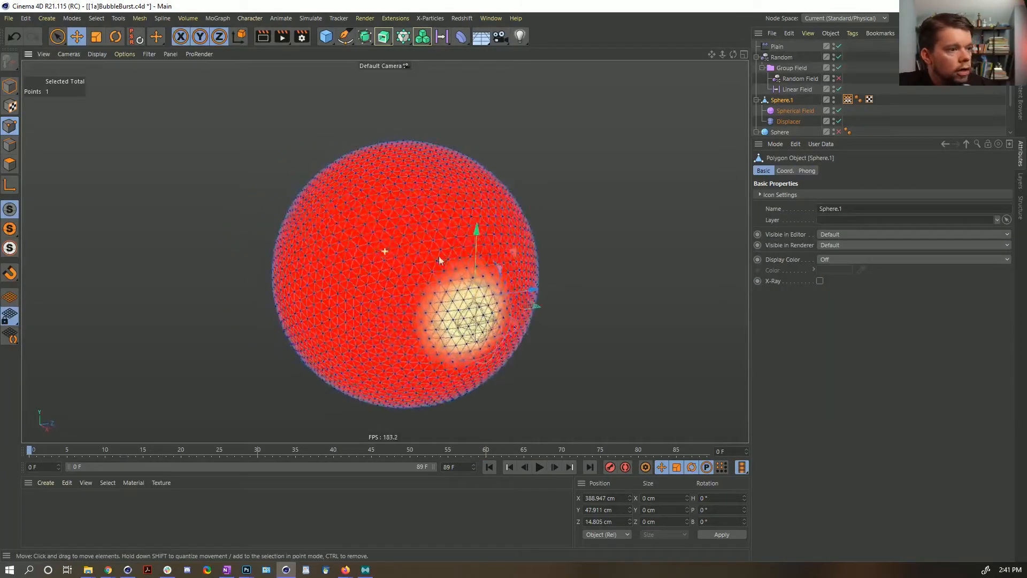
scroll(442, 272, up, 5)
key(space)
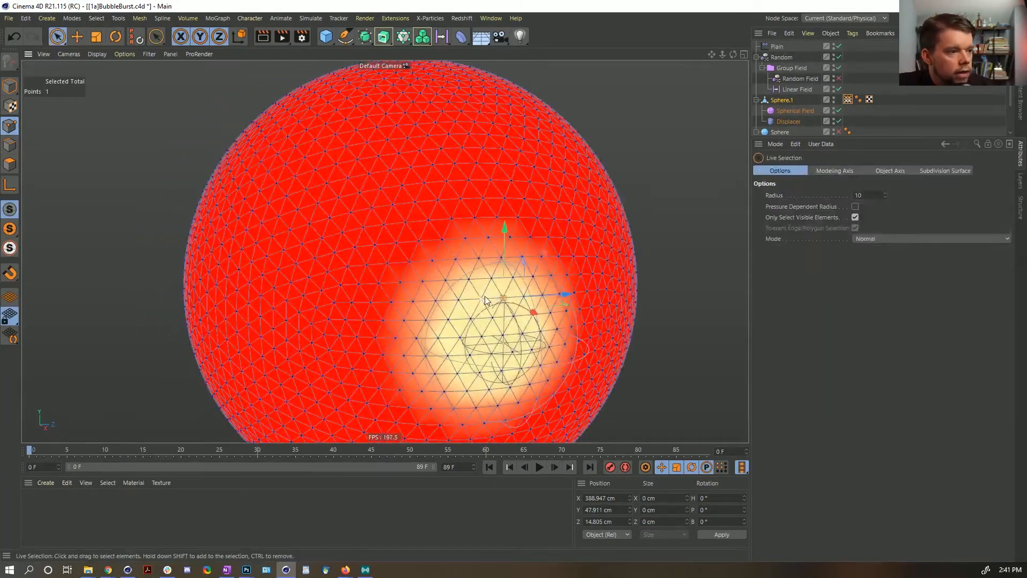
shift+click(476, 309)
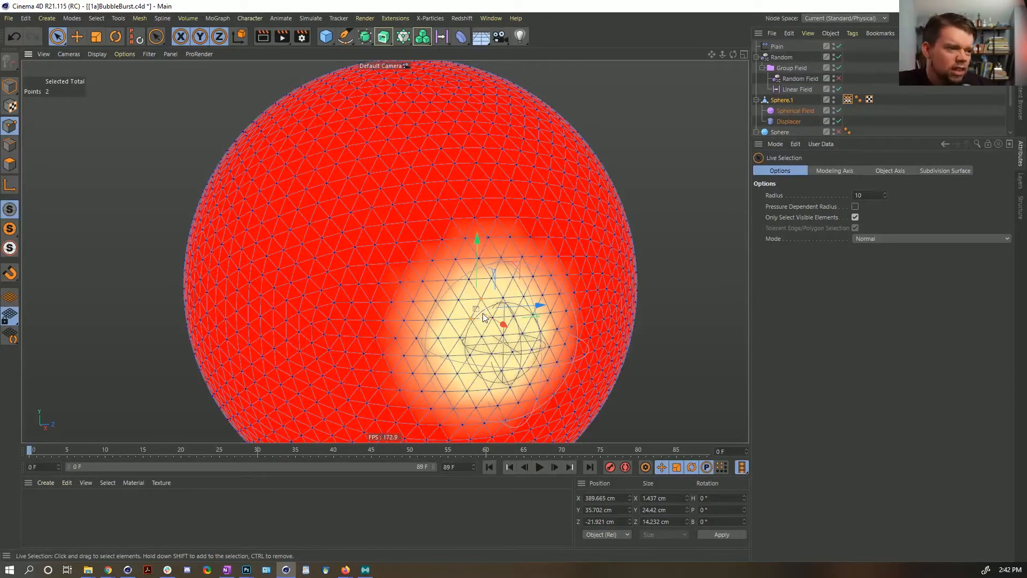
Step: Return to model mode, set the vertex map's Freeze layer radius to 35 cm, and play the animation
click(848, 101)
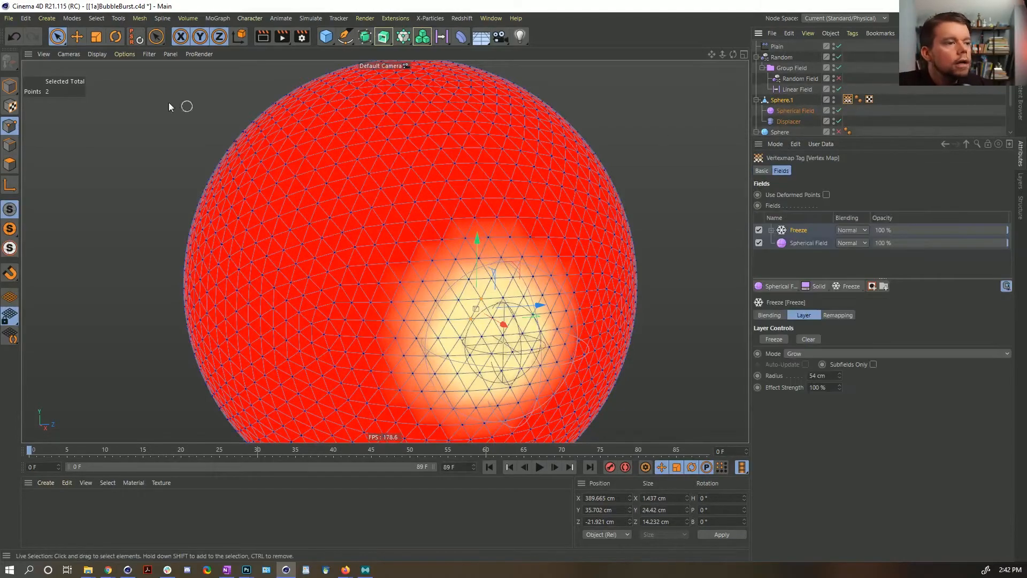
click(9, 87)
alt+drag(407, 267, 460, 278)
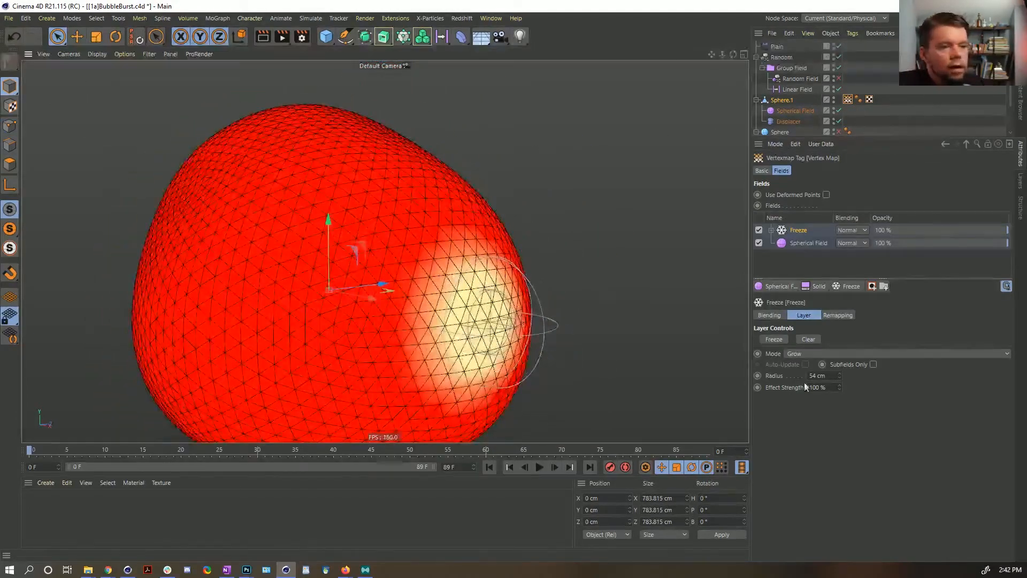
click(818, 376)
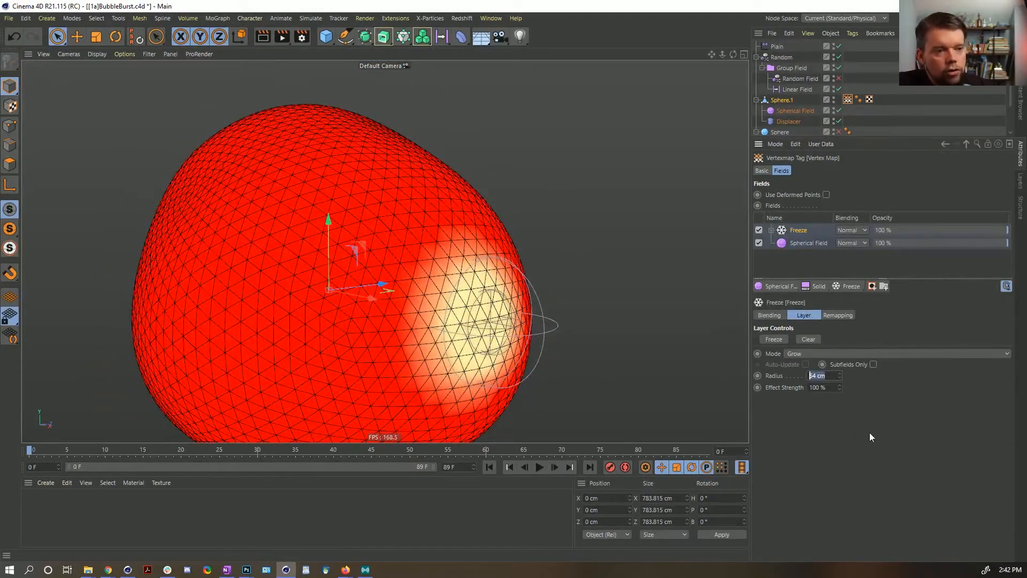
text(35)
key(Return)
click(538, 467)
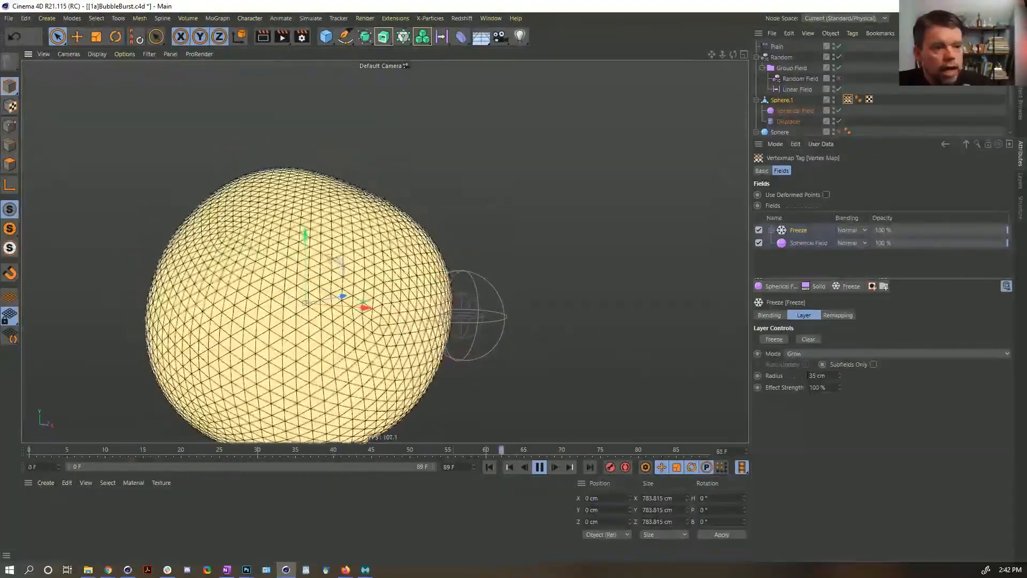
Step: Set the Freeze layer's effect strength to 50 % during playback, and stop the restarted animation at frame 10
drag(826, 388, 772, 402)
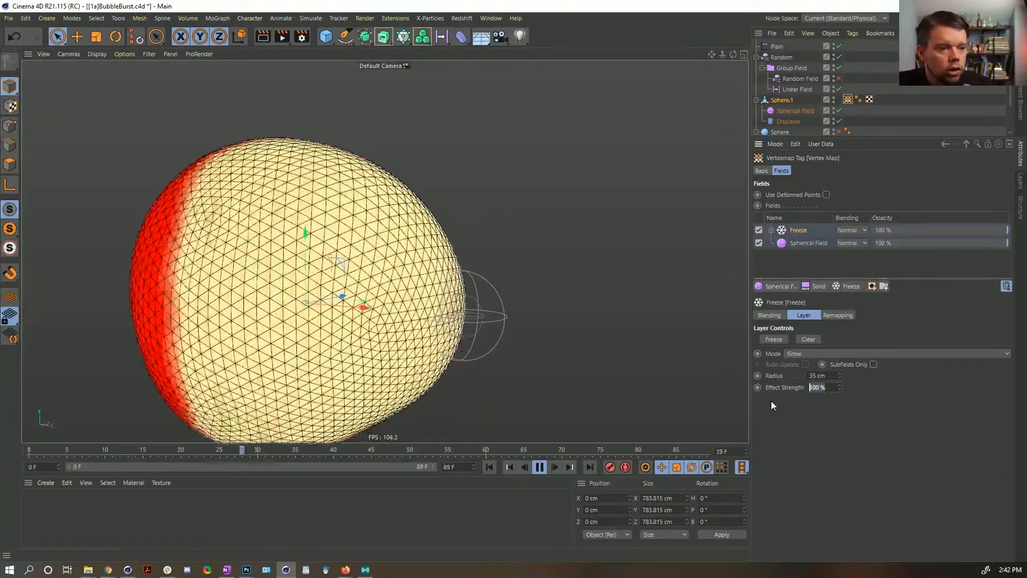
text(50)
key(Return)
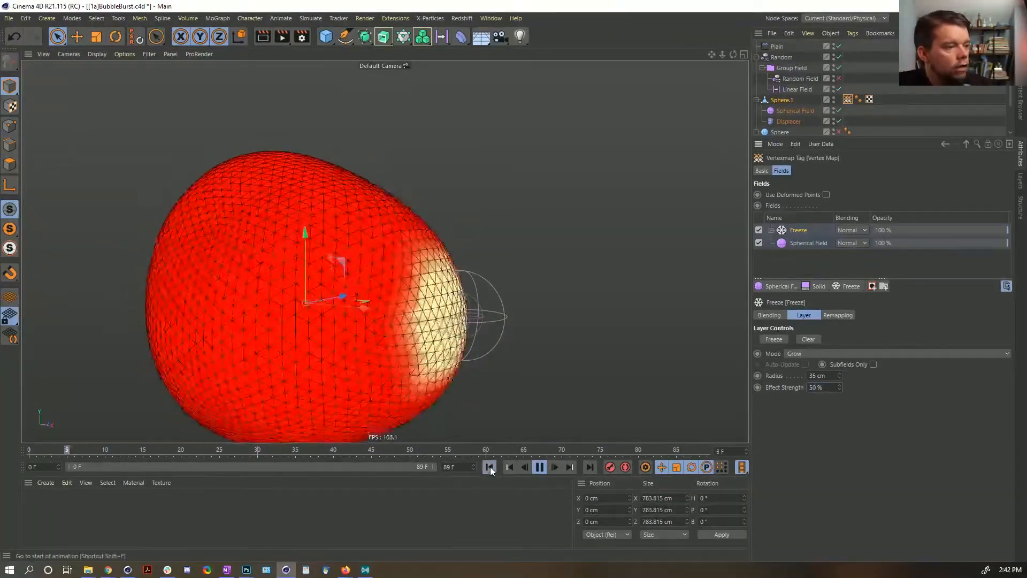
click(542, 469)
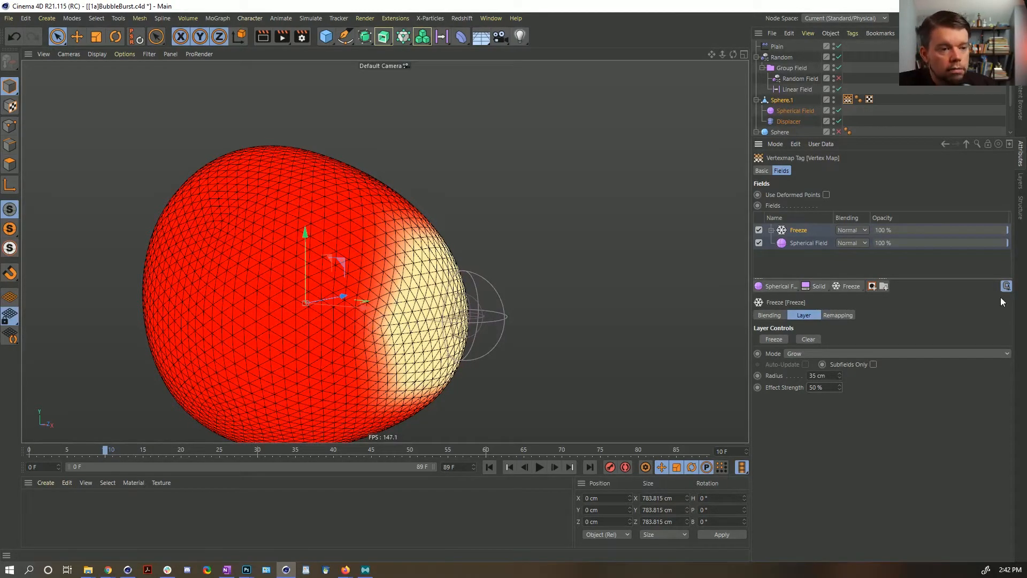
Step: Set the Freeze layer's effect strength to 25% and play the animation from the first frame to check the vertex map's growth
text(5)
key(Return)
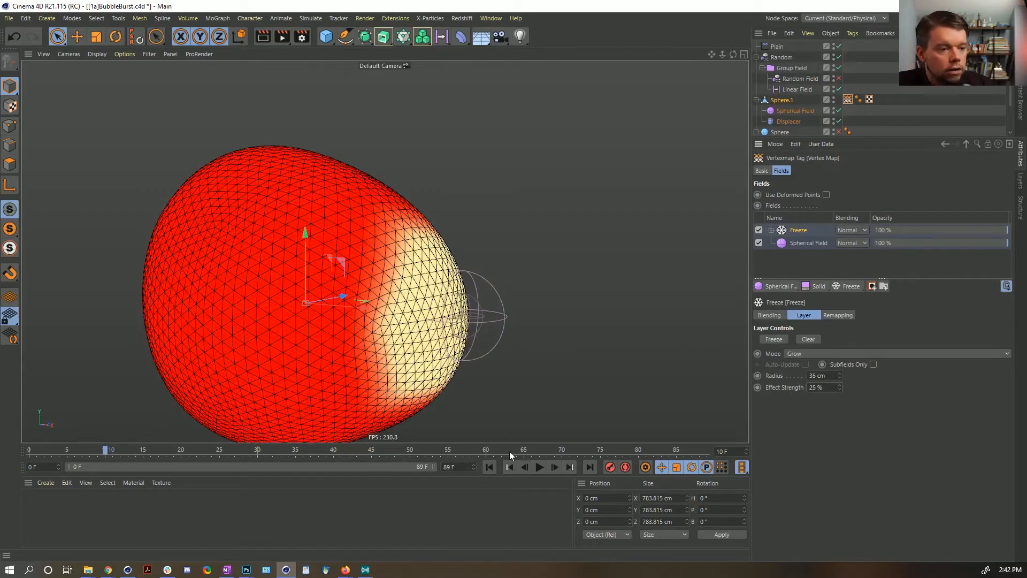
click(490, 467)
click(540, 468)
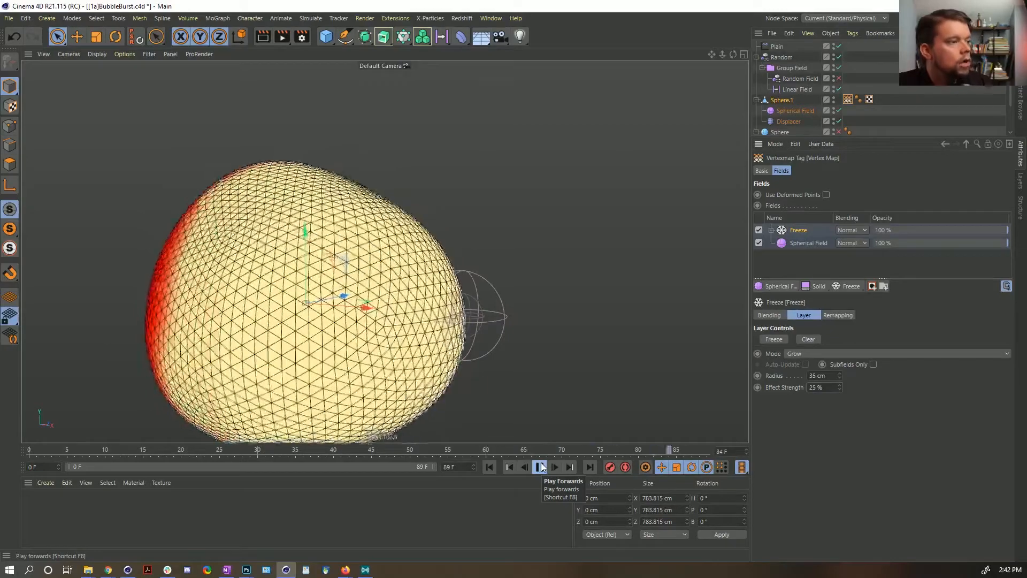
click(541, 466)
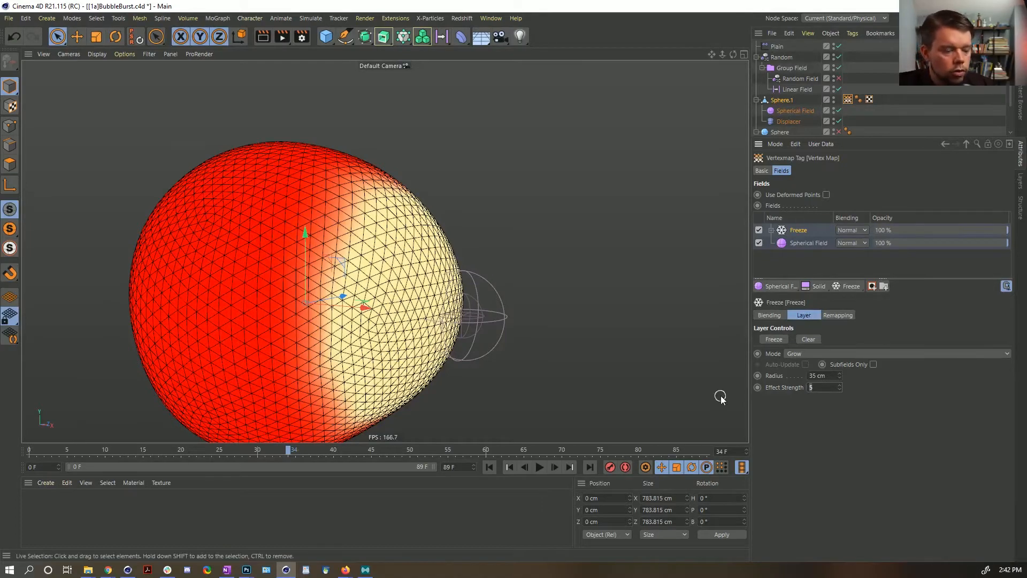
click(539, 467)
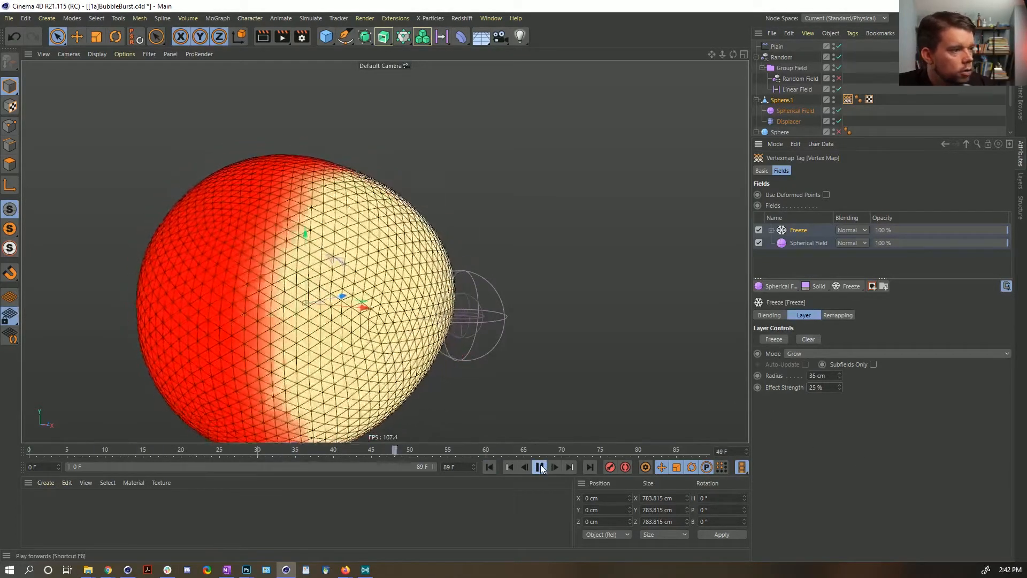
click(542, 469)
alt+drag(305, 249, 346, 245)
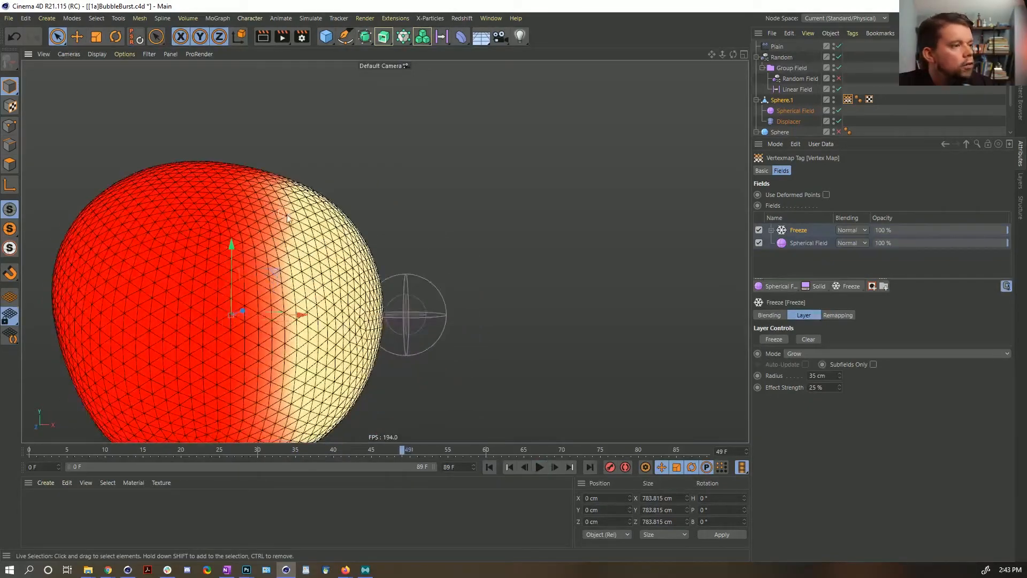
alt+drag(299, 396, 402, 289)
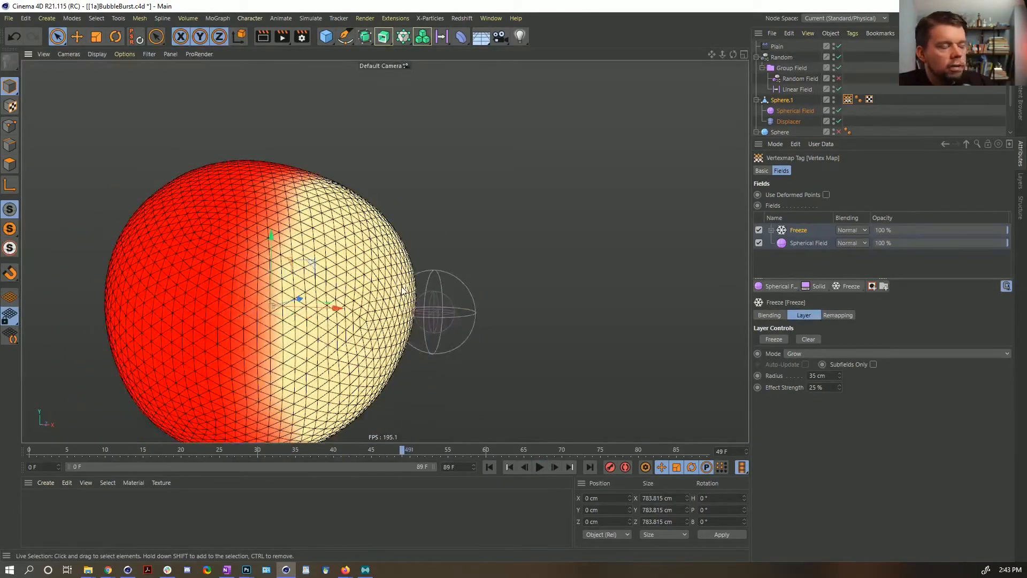
Step: Review the Freeze layer's remapping and layer settings, and expand it to show its Radius sublayer
click(837, 313)
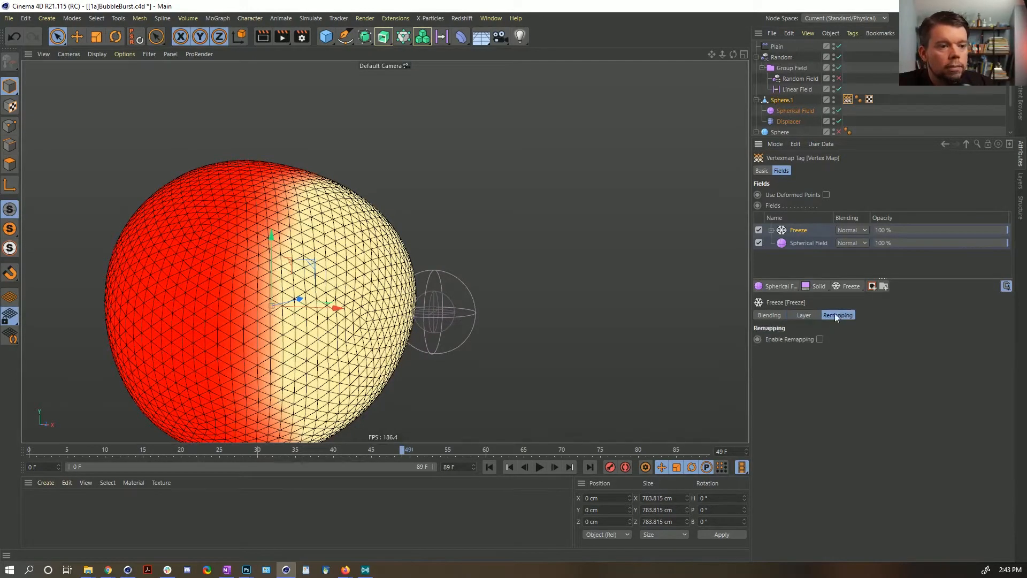
click(808, 317)
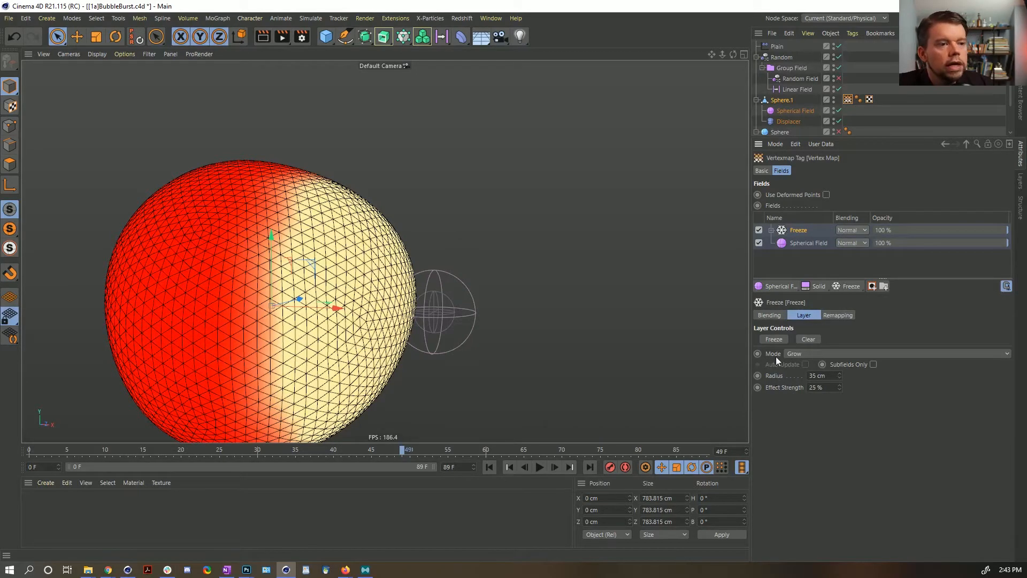
click(771, 230)
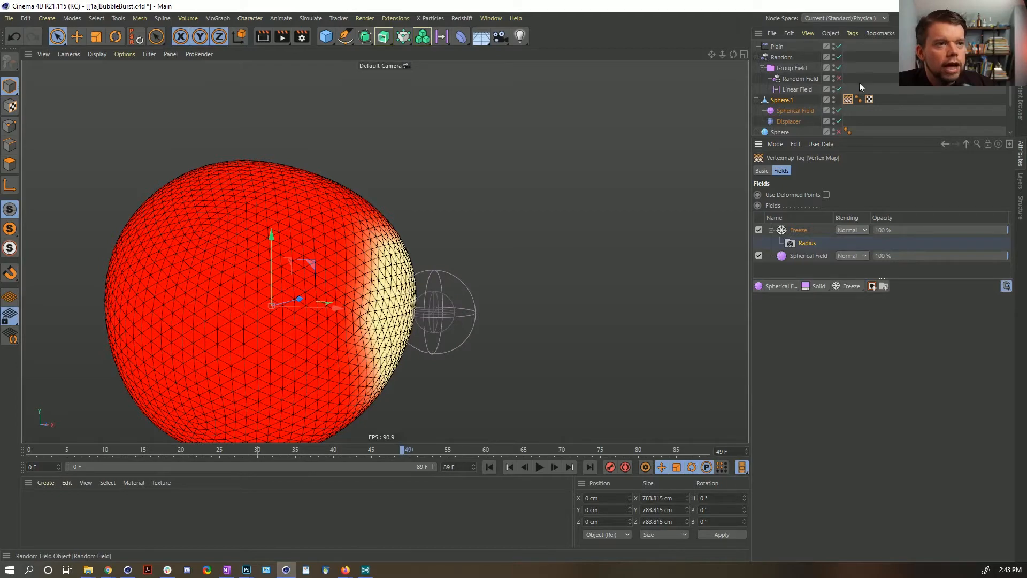
Step: Disable the Random Field and Curve layers in the Group Field, leaving only the Linear Field enabled
click(794, 68)
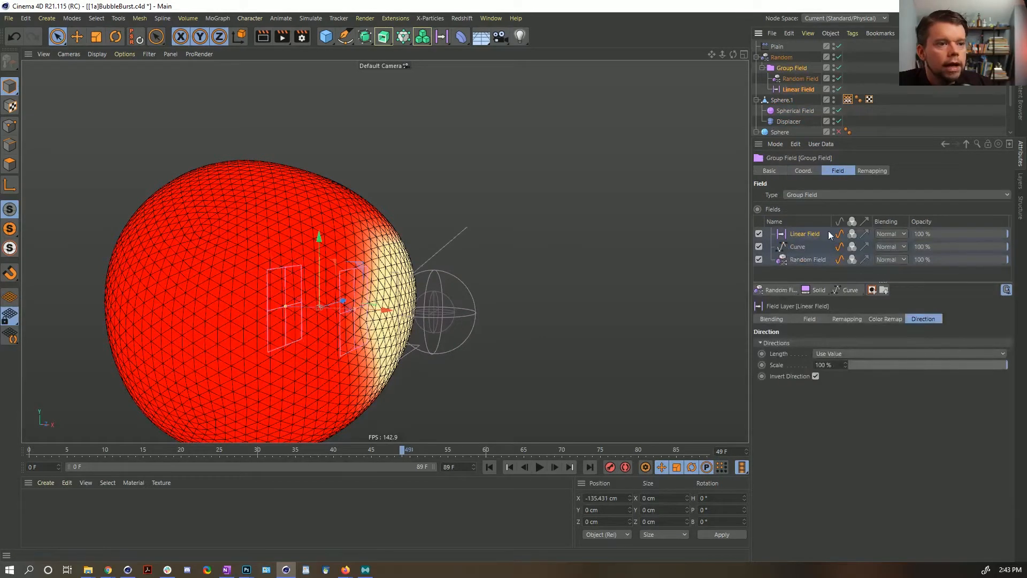
click(759, 259)
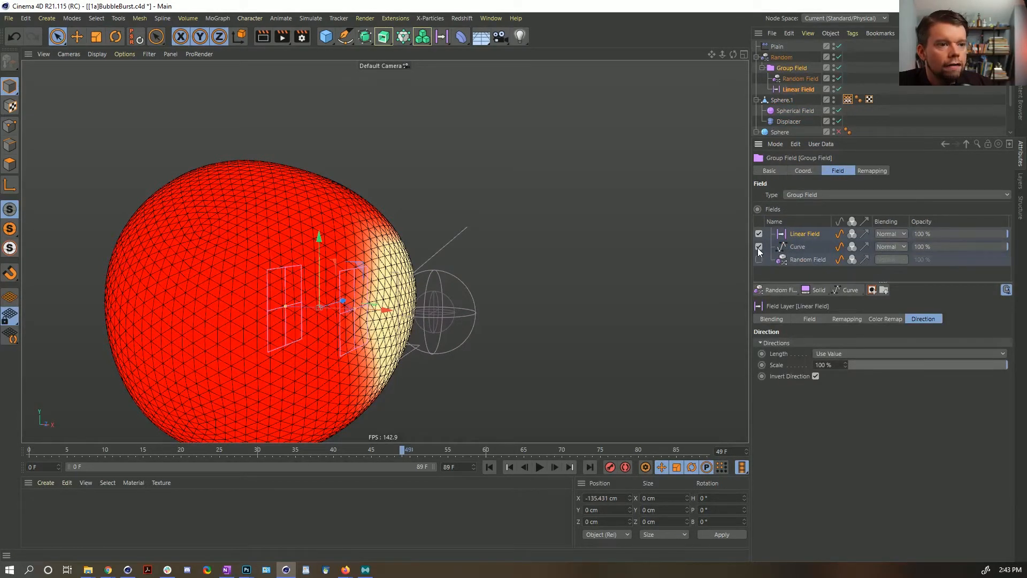
click(759, 247)
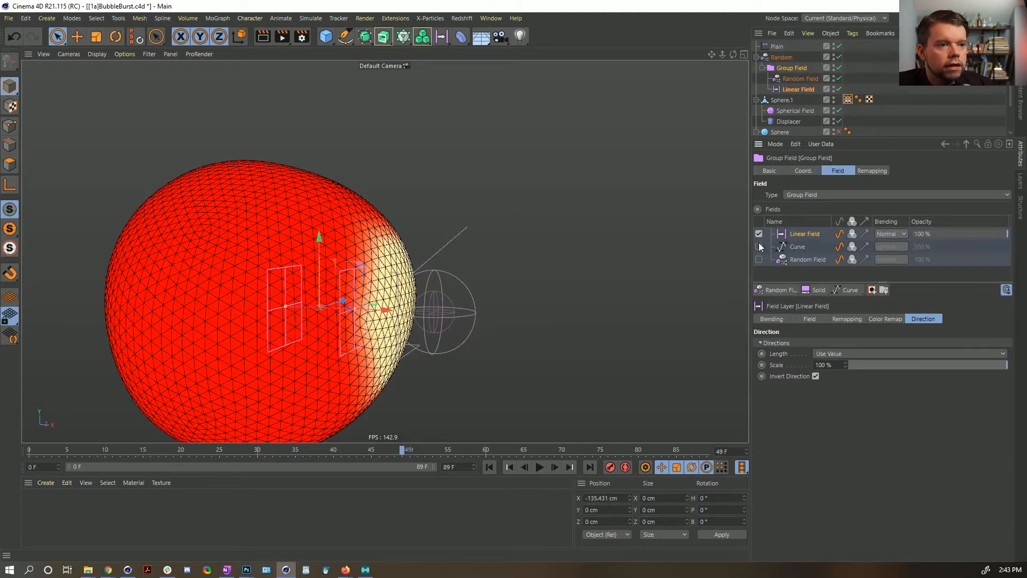
Step: Move the Random Field object under Sphere.1 below the Spherical Field, and add it to the Freeze layer's Radius sublayer in the vertex map
click(848, 100)
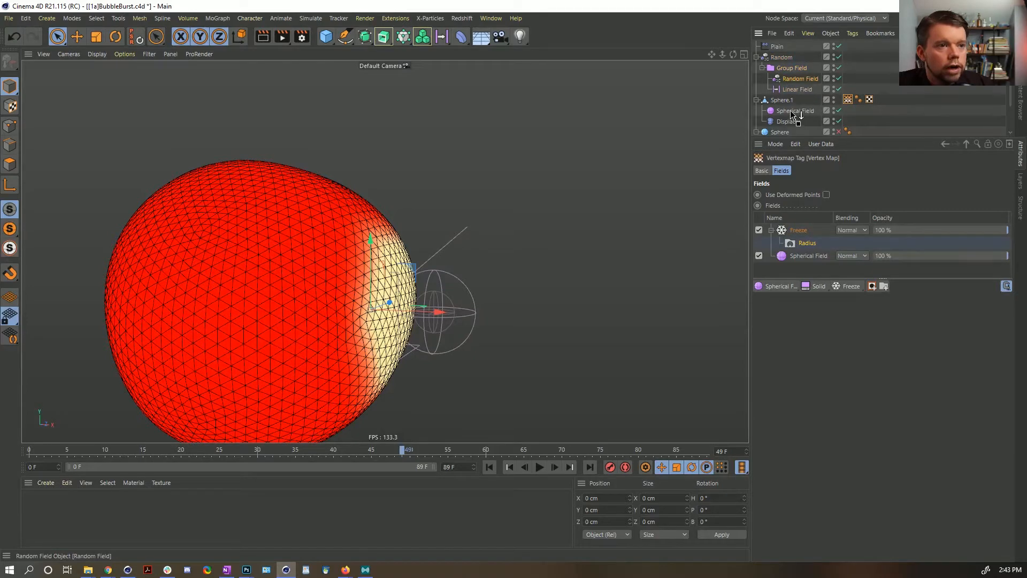
drag(791, 110, 788, 117)
click(844, 89)
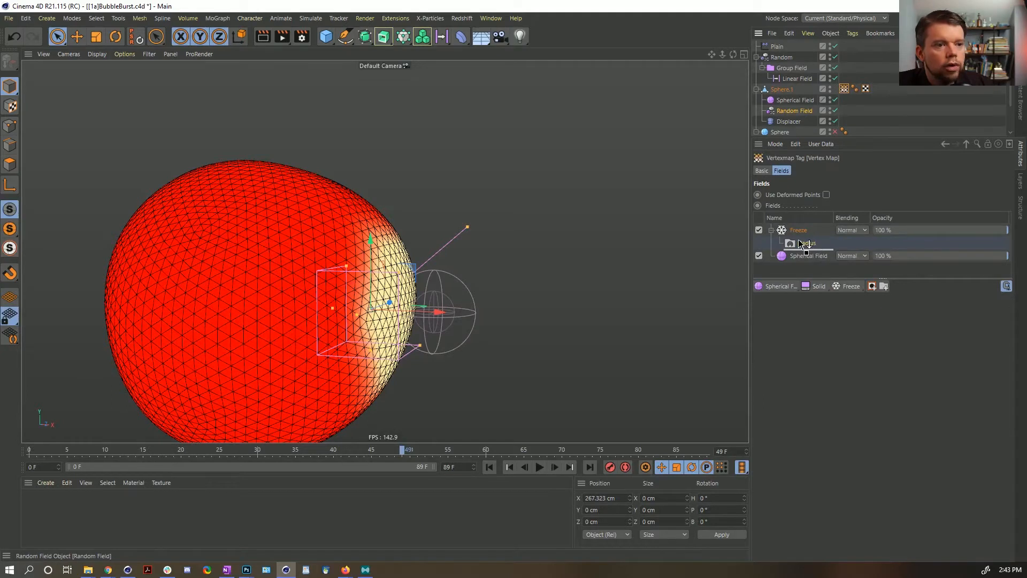
drag(799, 241, 796, 241)
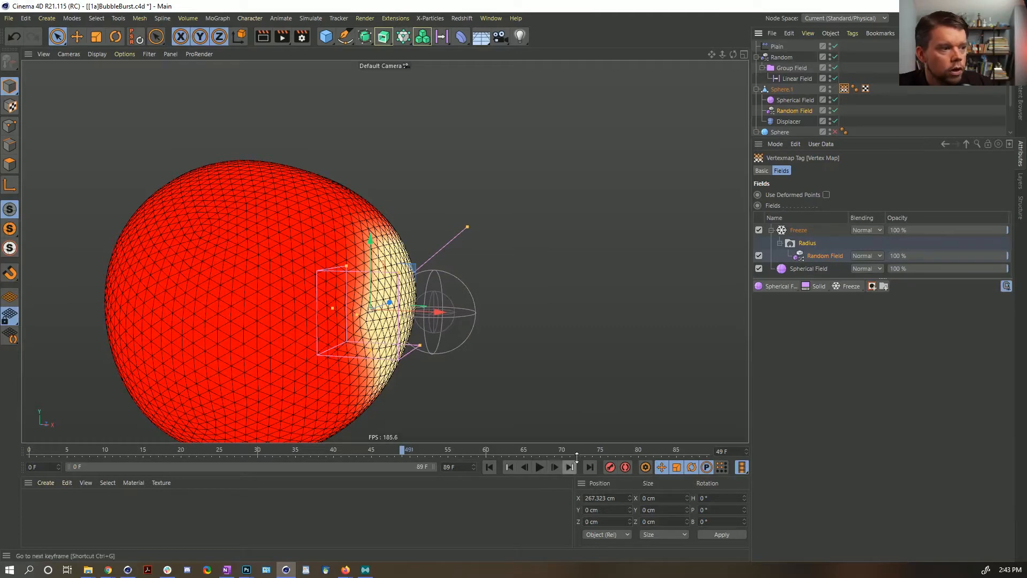
Step: Play the animation from the first frame to examine how the Random Field affects the vertex map's growth
click(487, 466)
click(540, 467)
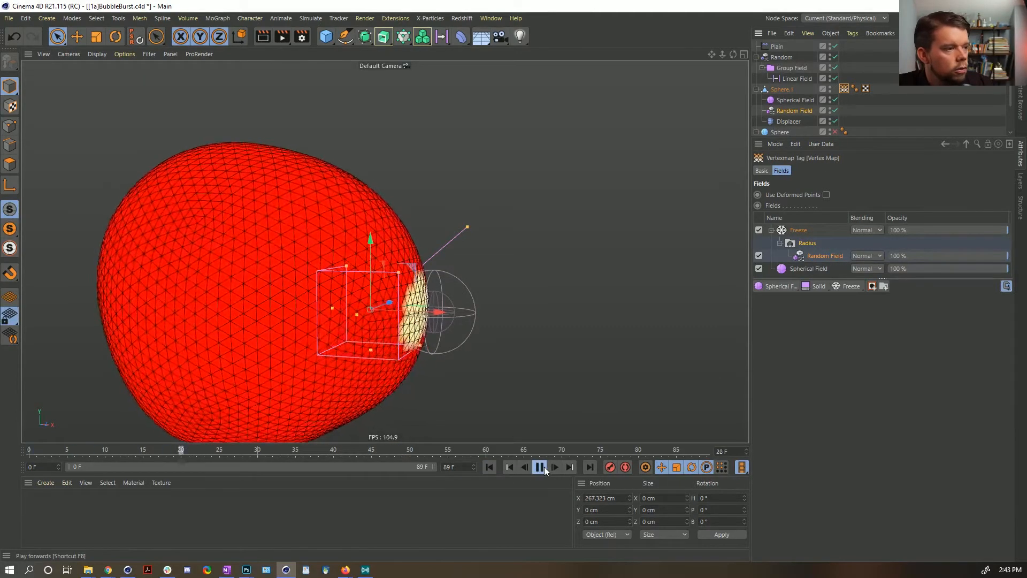
alt+drag(498, 320, 445, 319)
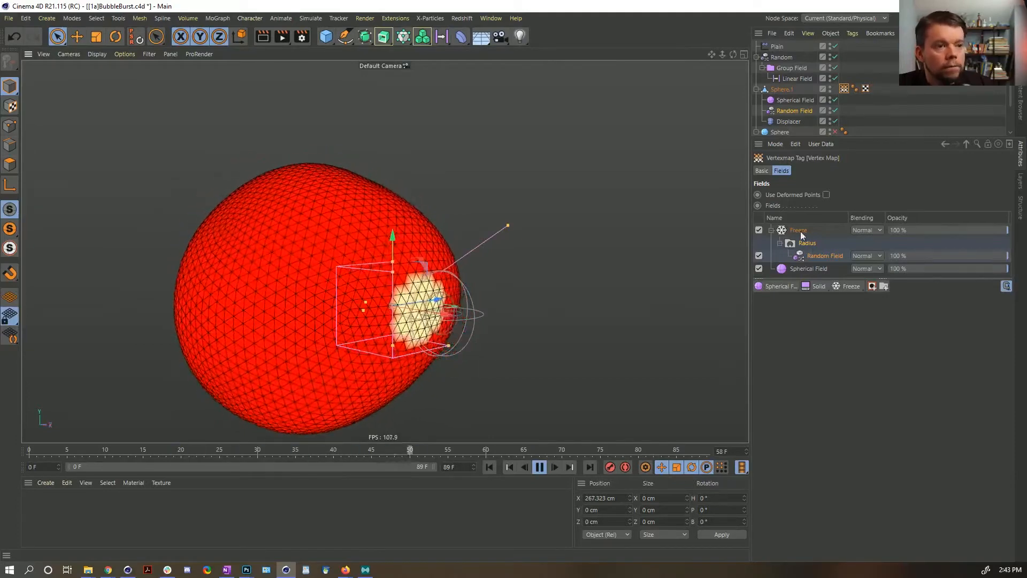
Step: Add a Curve modifier layer and place it above the Random Field inside the Freeze layer's Radius sublayer
click(823, 259)
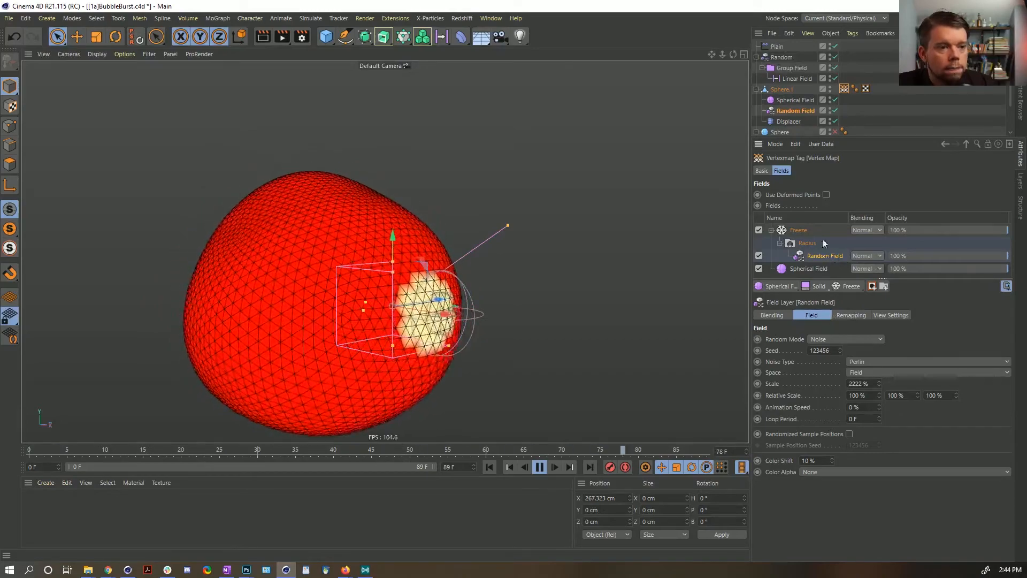
click(845, 287)
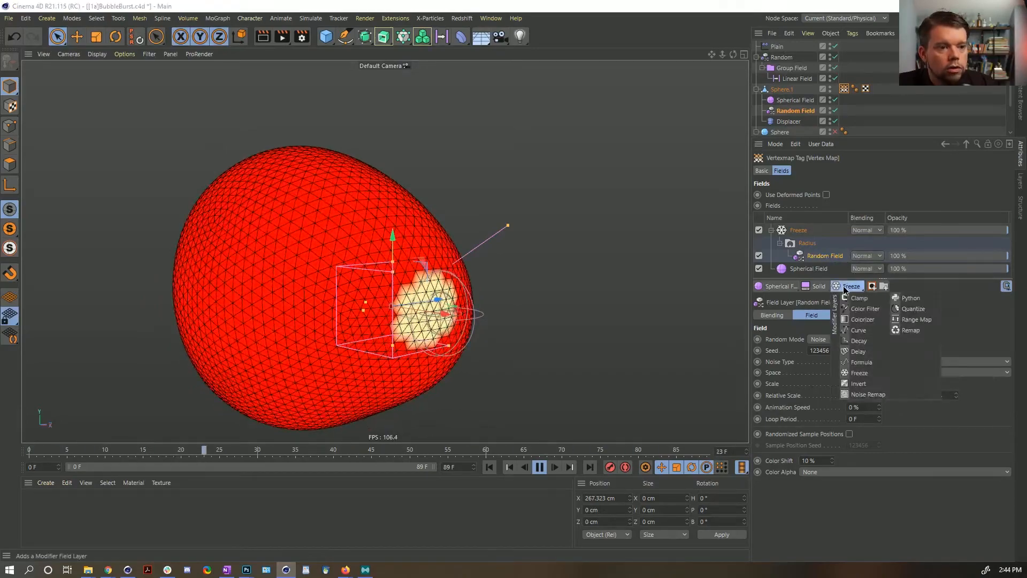
click(860, 330)
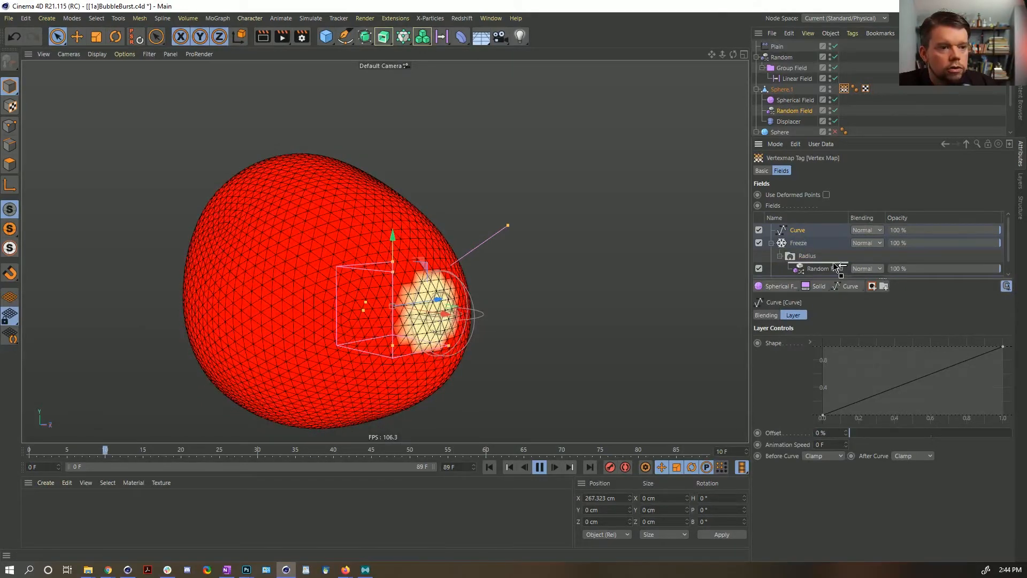
drag(796, 229, 808, 259)
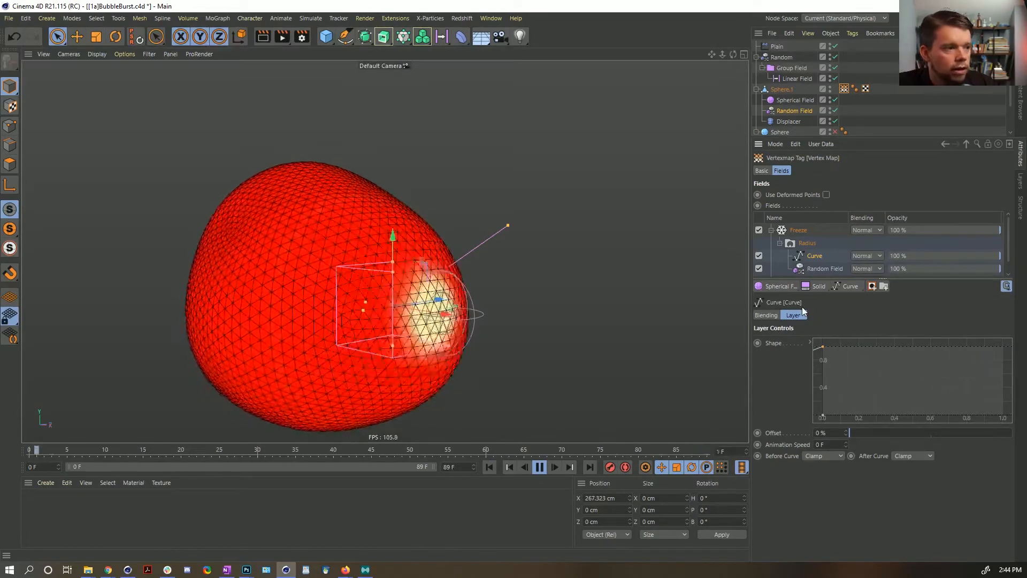
Step: Undo the collapsed curve shape, then reshape it with its end point at about 0.6 across and its start point raised to about 0.45
key(ctrl+z)
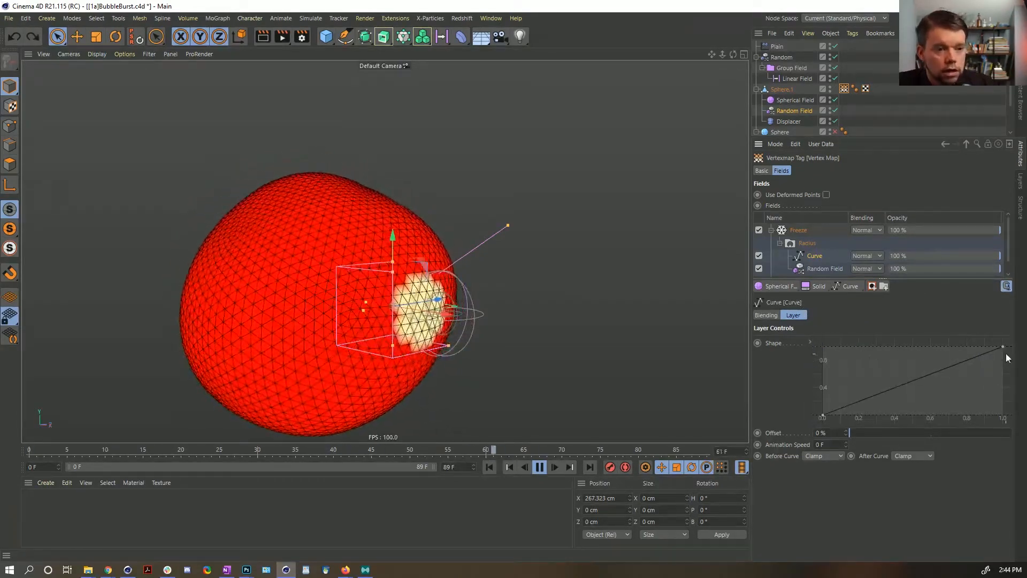
drag(1003, 346, 938, 337)
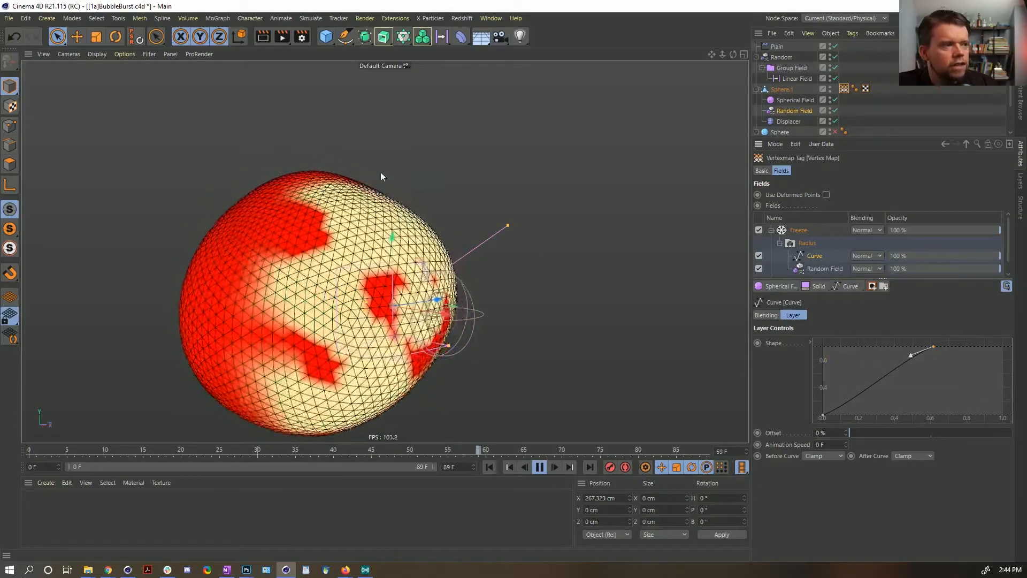
drag(823, 416, 891, 416)
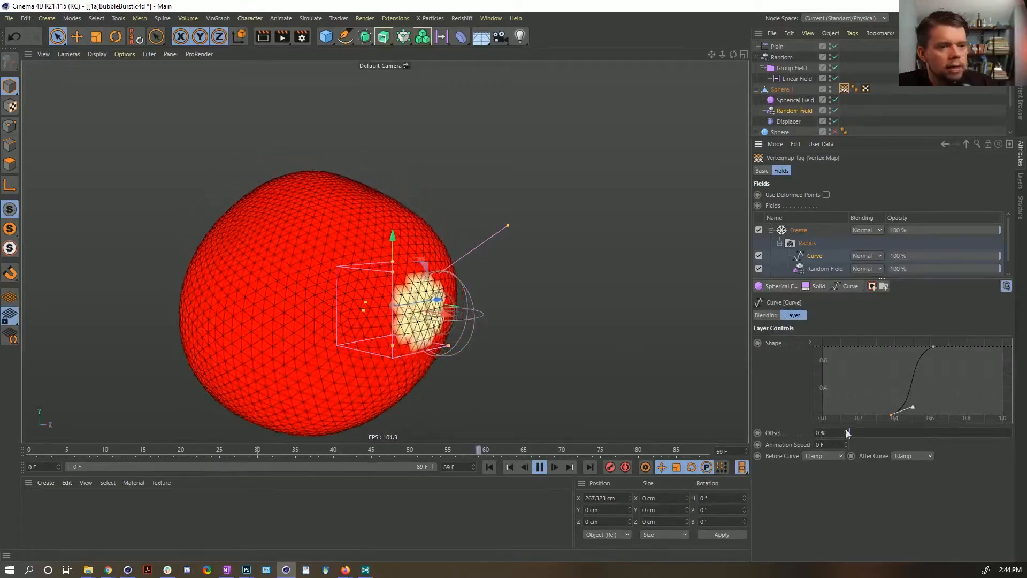
drag(892, 417, 820, 383)
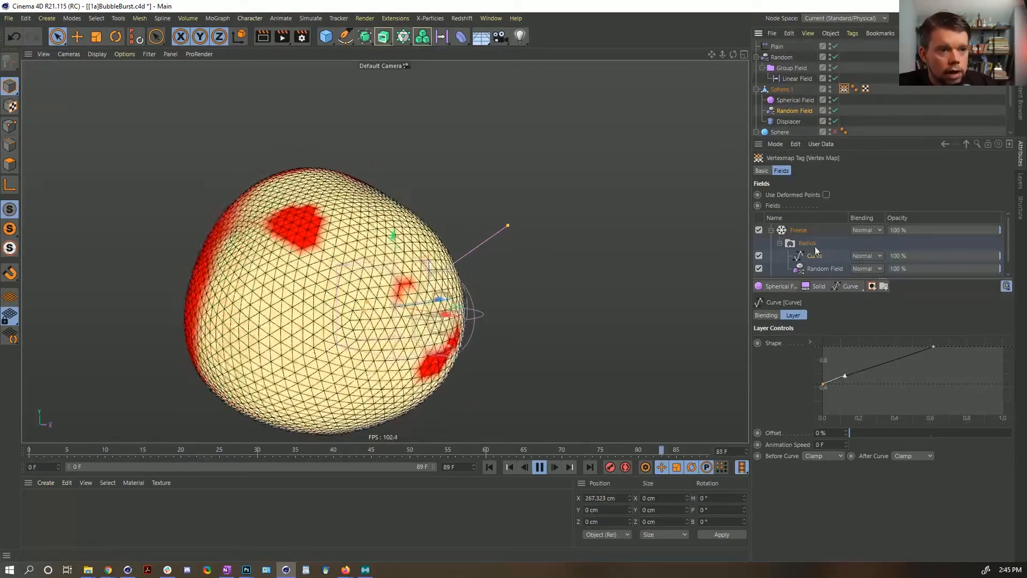
Step: Set the Freeze layer's radius to 70 cm and reselect the Curve layer
click(789, 230)
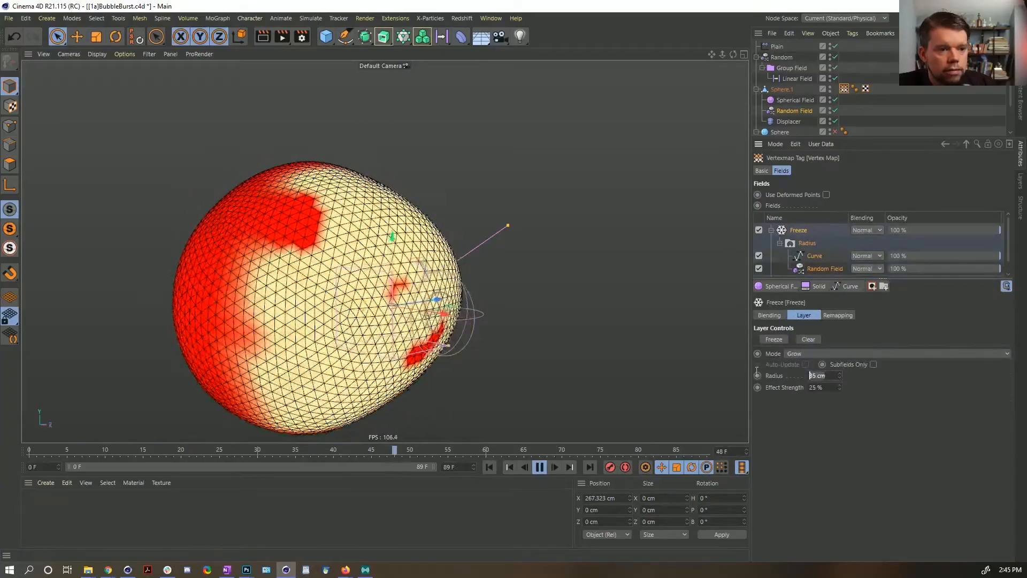
text(70)
key(Return)
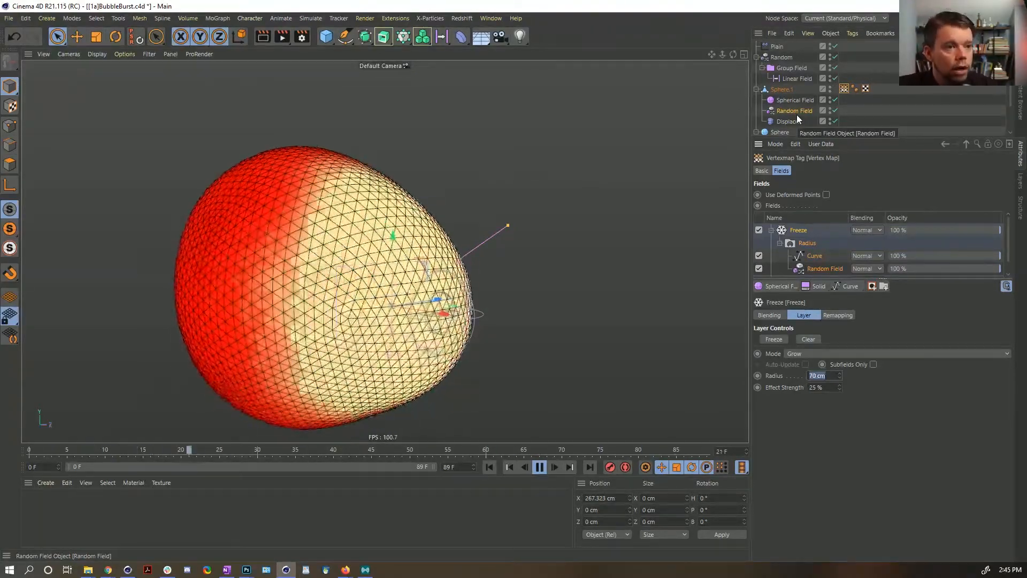
click(814, 256)
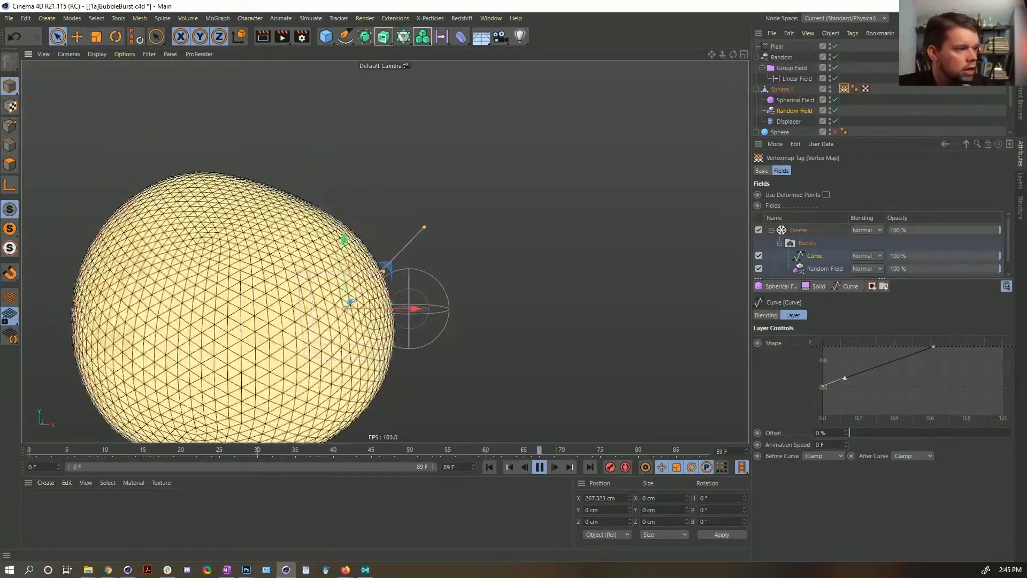
Step: Stop the playback, return to the first frame, and rename the Spherical Field under Sphere.1 as Start Point
click(540, 468)
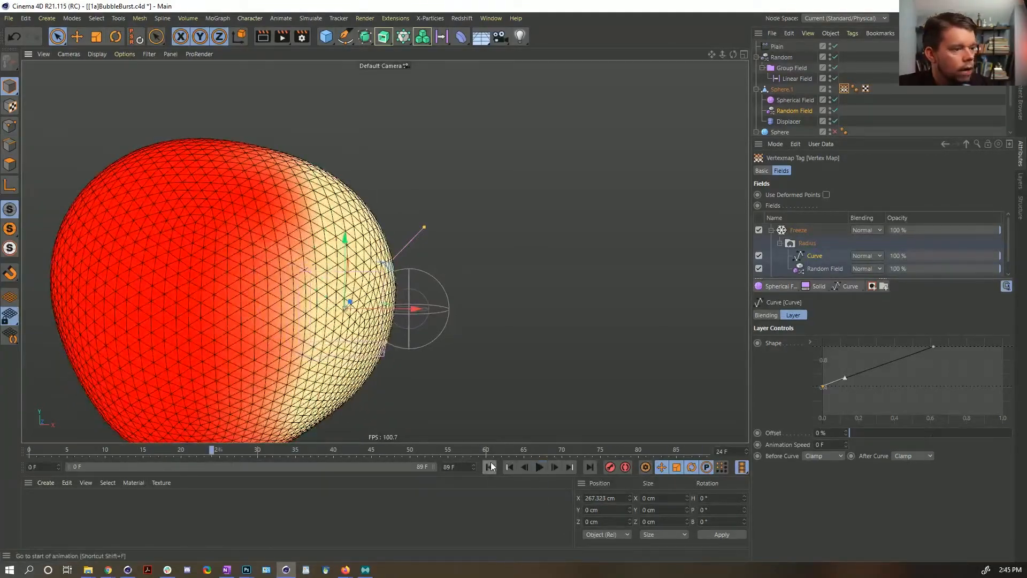
click(491, 467)
double_click(787, 100)
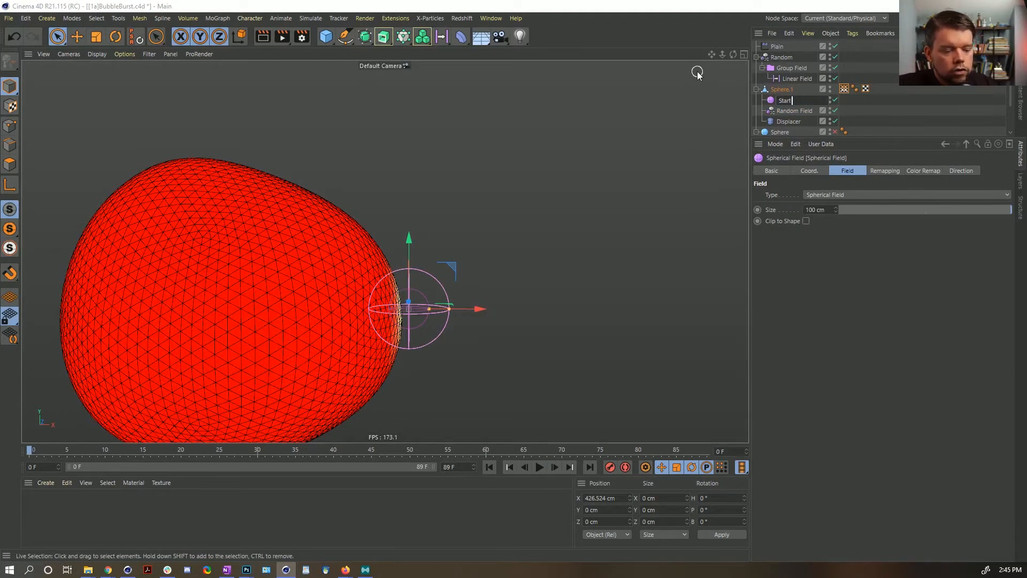
text(Start Point)
key(Return)
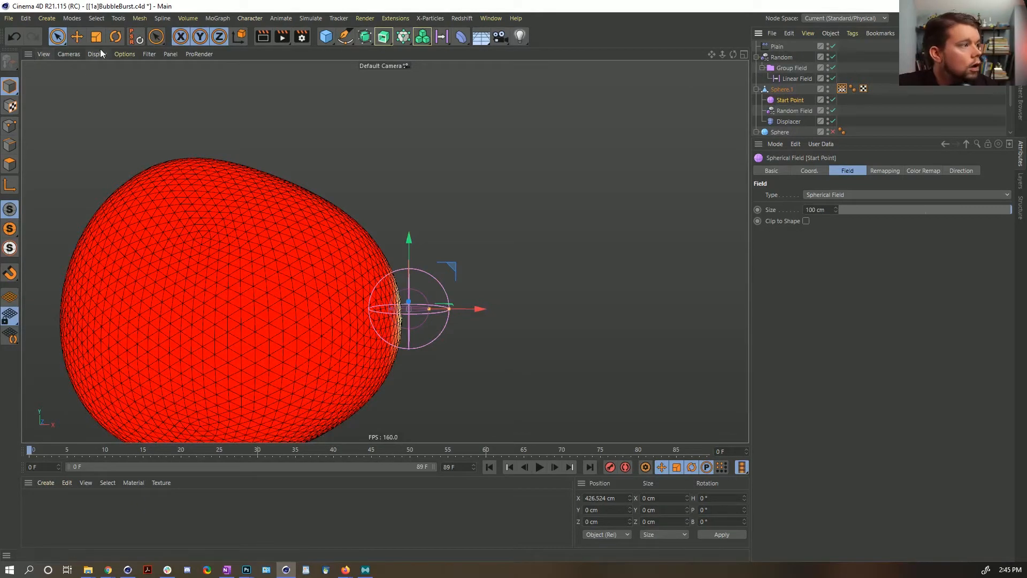
Step: Move the Start Point field along X away from the sphere to about 698 cm and preview the growth from the first frame
key(e)
drag(492, 310, 600, 313)
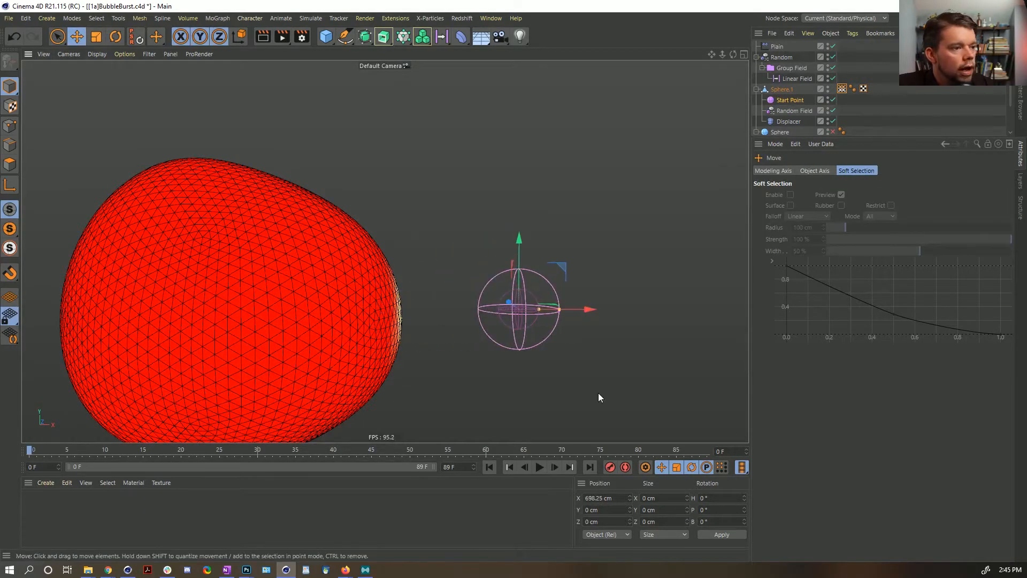
alt+drag(370, 345, 302, 352)
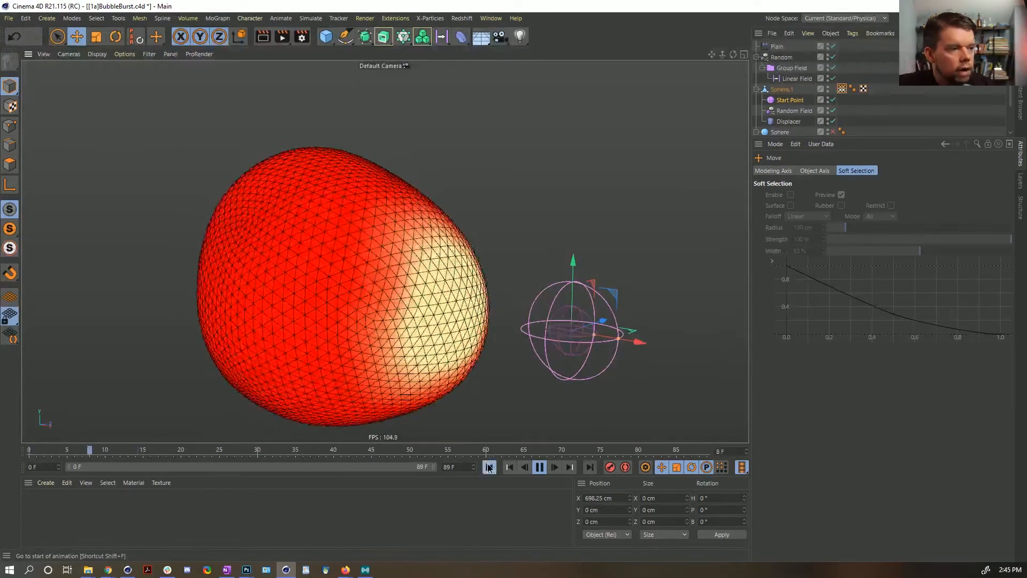
click(537, 467)
click(492, 468)
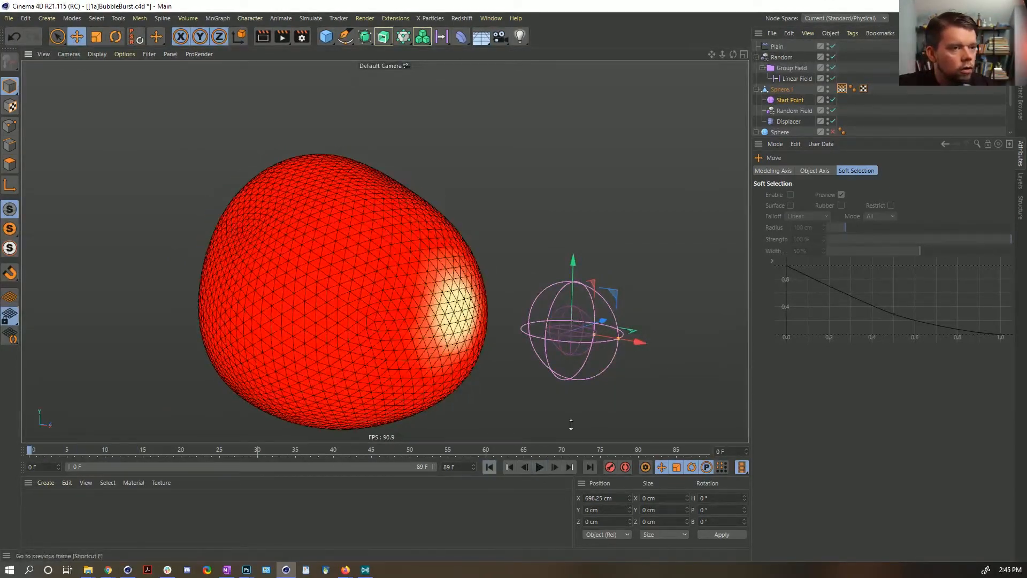
Step: Clear the stored values of the Freeze layer in the sphere's vertex map
click(843, 88)
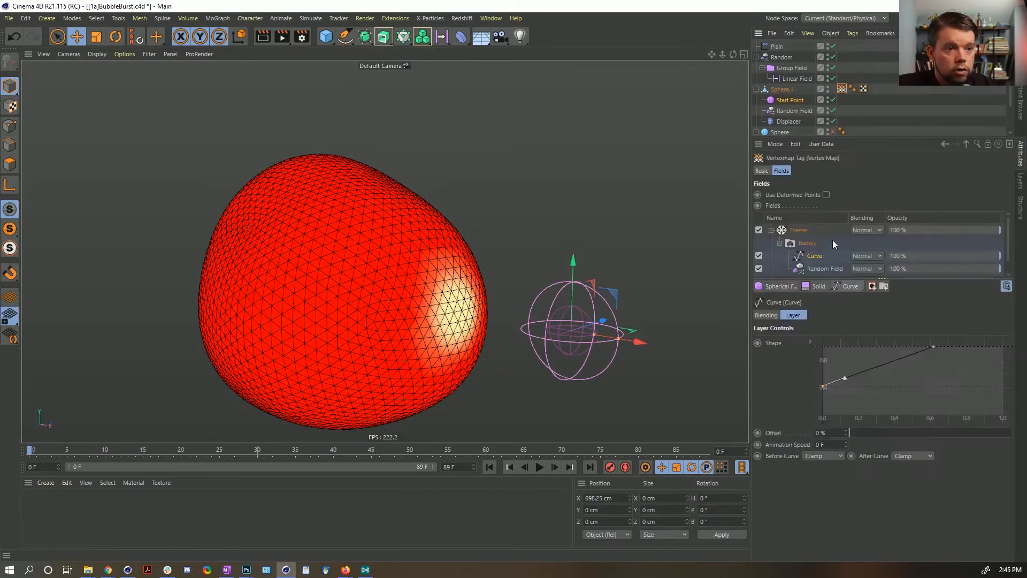
click(796, 231)
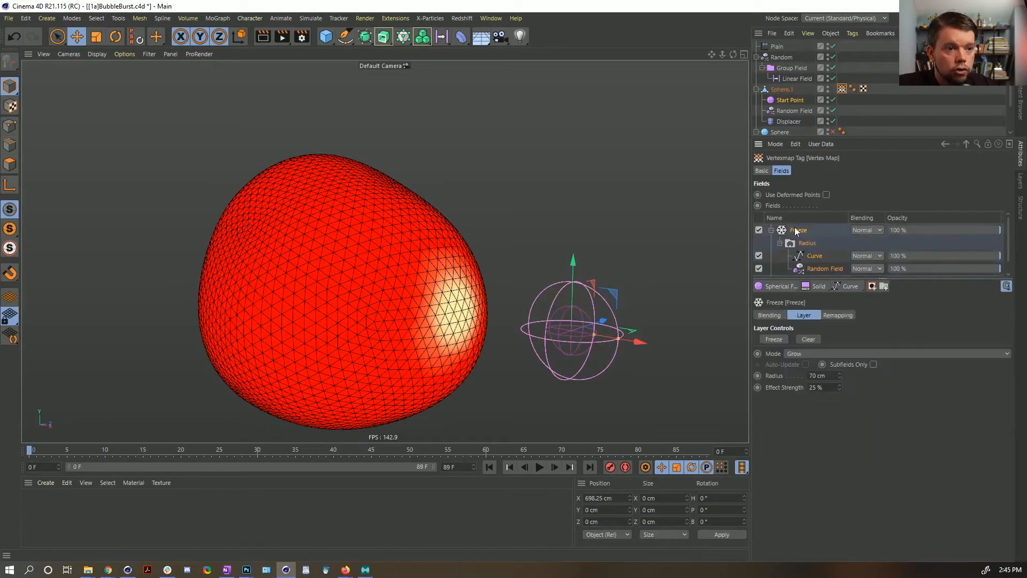
click(807, 339)
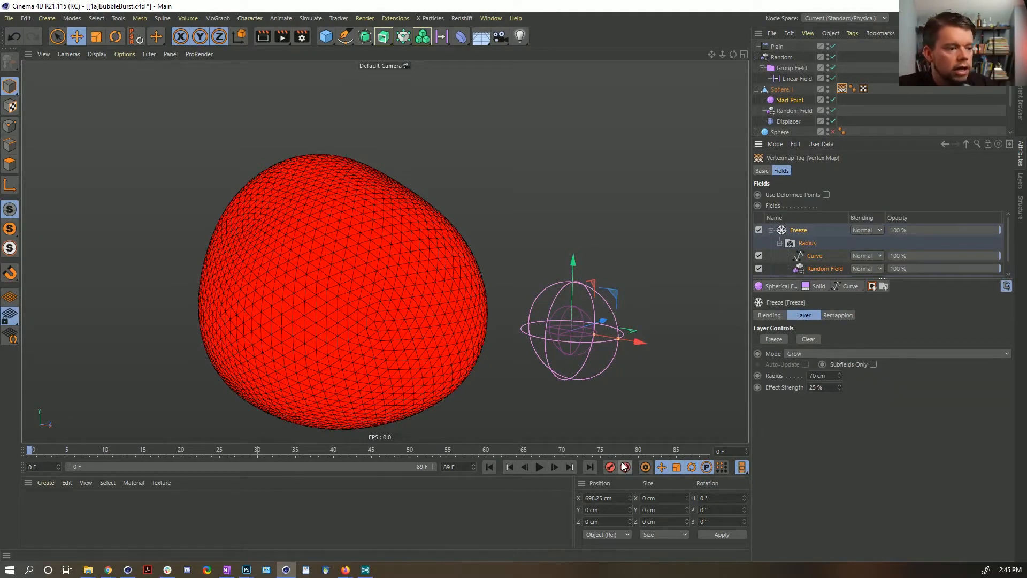
Step: Play the animation and move the Start Point field along X into the sphere's edge, to about 404 cm
click(540, 467)
drag(642, 341, 516, 338)
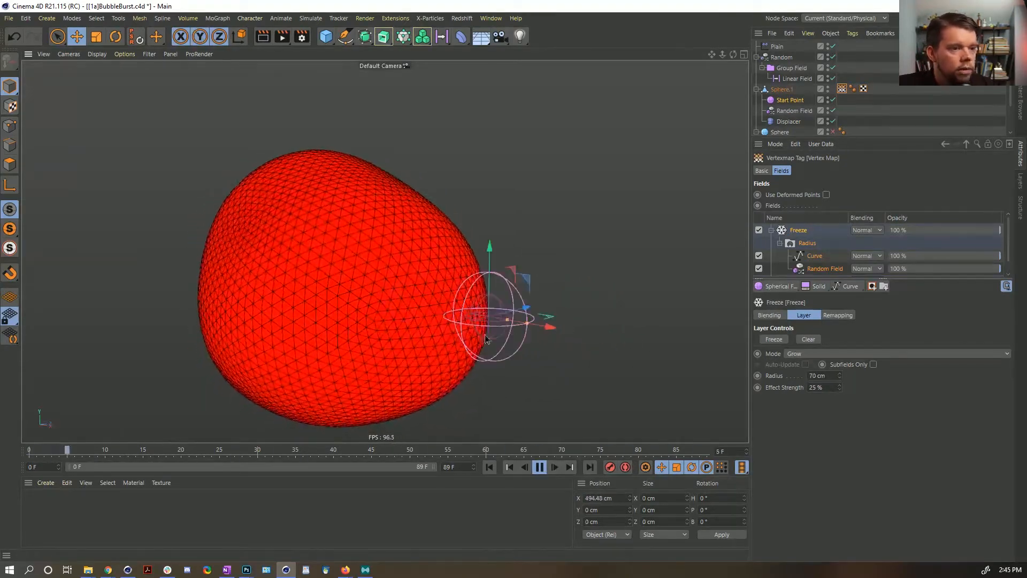
click(798, 100)
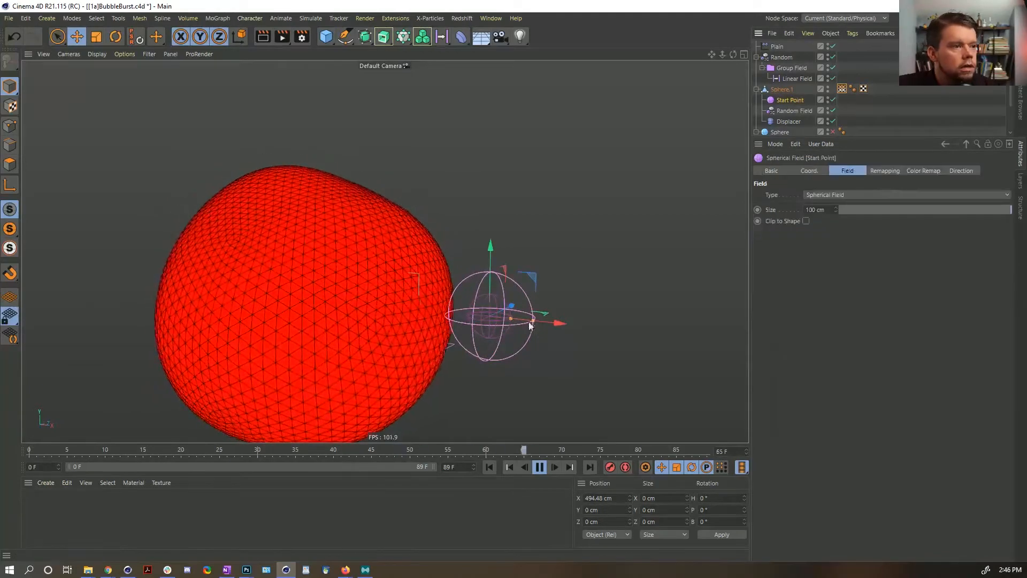
drag(560, 323, 498, 319)
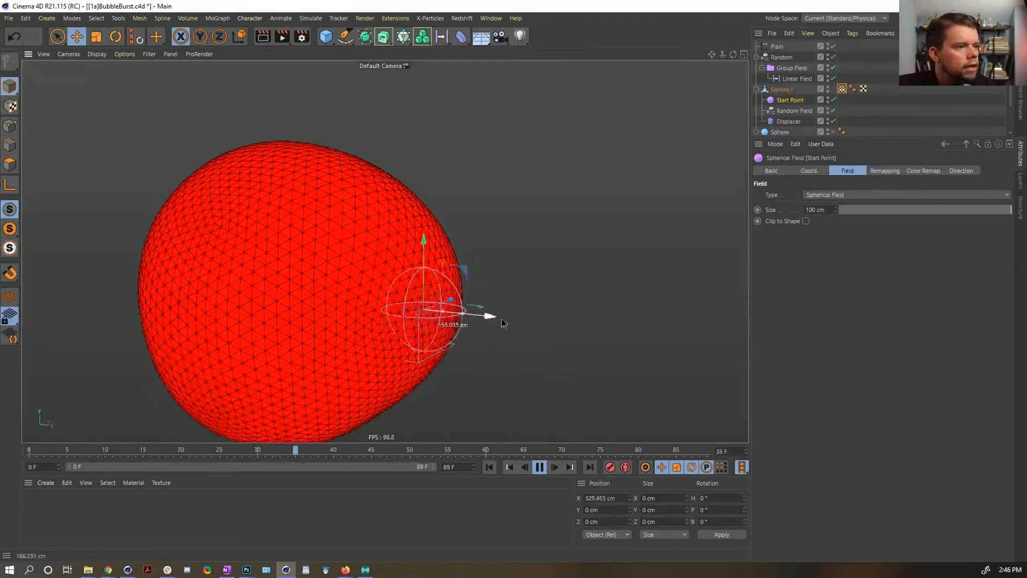
key(ctrl+z)
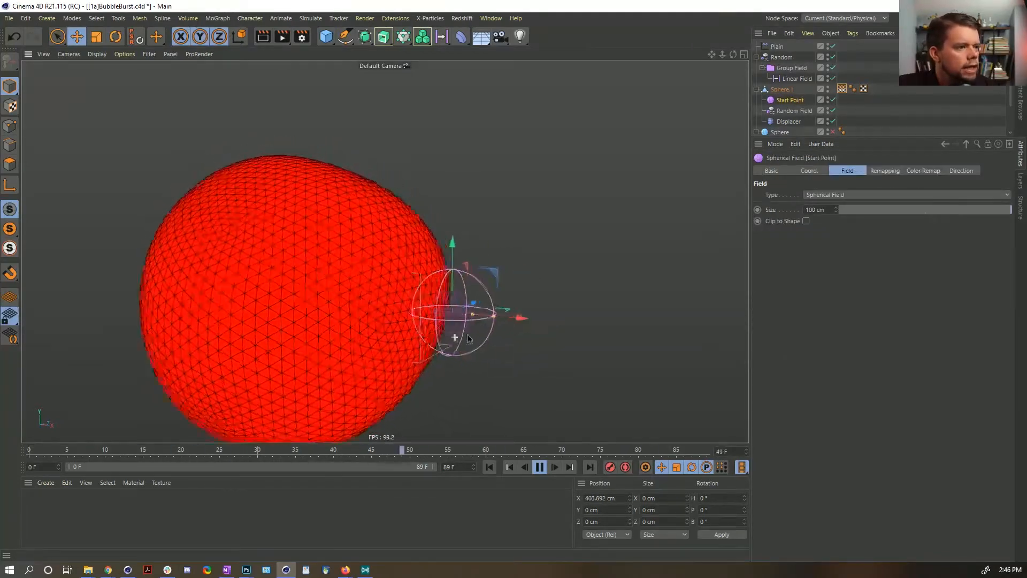
Step: Set the vertex map's Freeze layer blending to Add while the animation plays
click(842, 88)
click(868, 229)
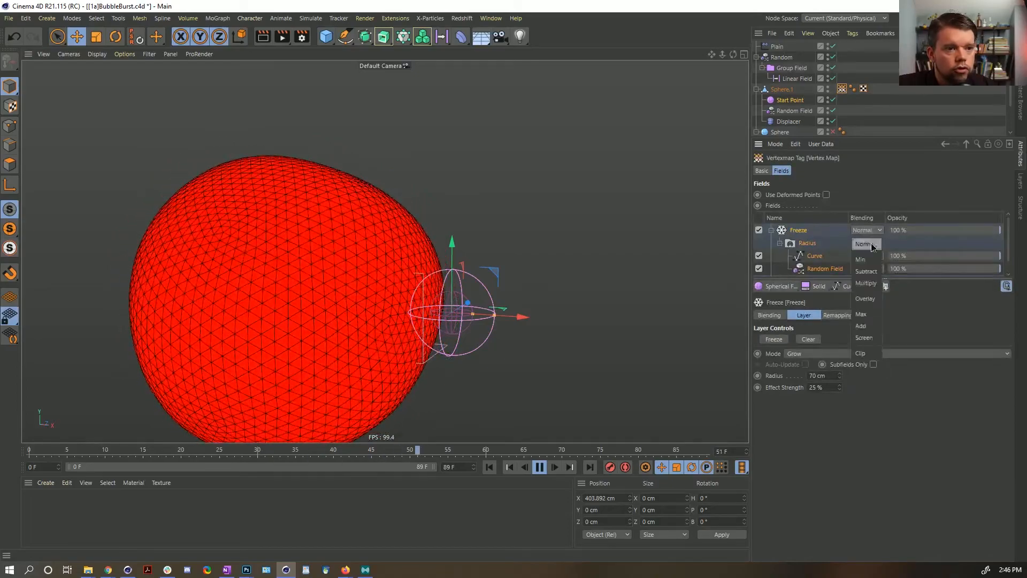
click(875, 320)
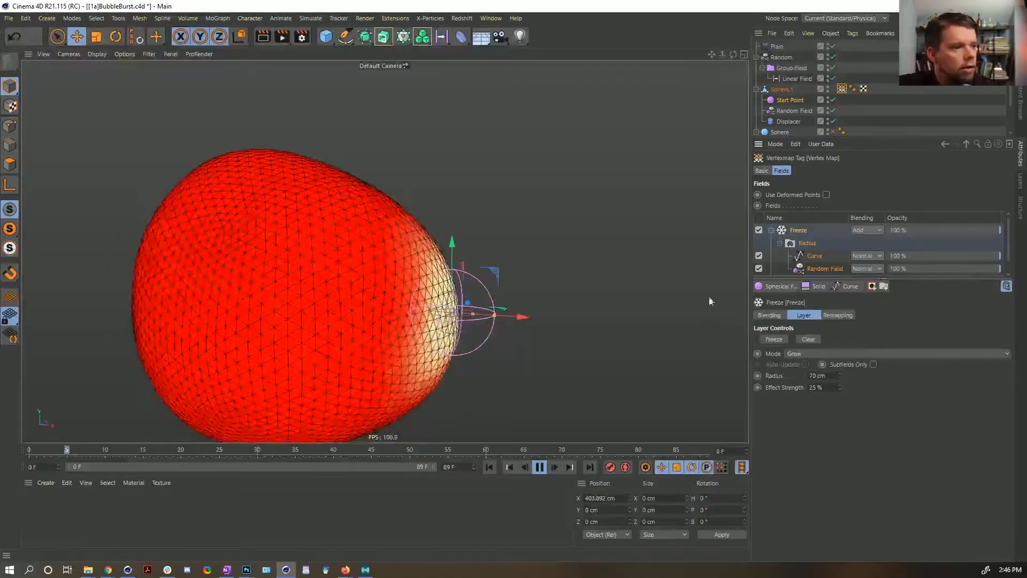
Step: Move the Start Point field away from the sphere to about 661 cm along X and stop the playback
click(789, 99)
drag(523, 289, 637, 335)
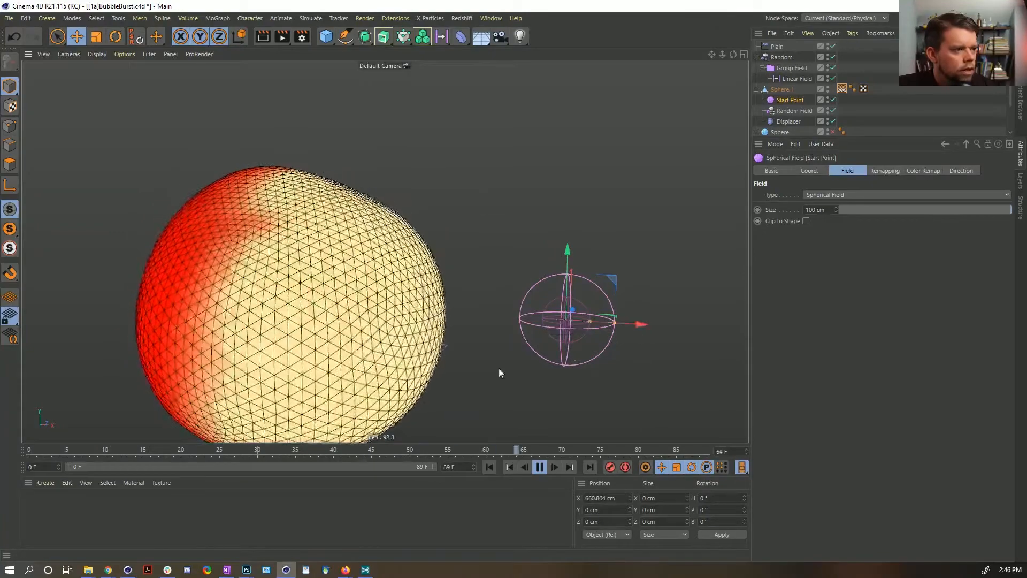
click(540, 467)
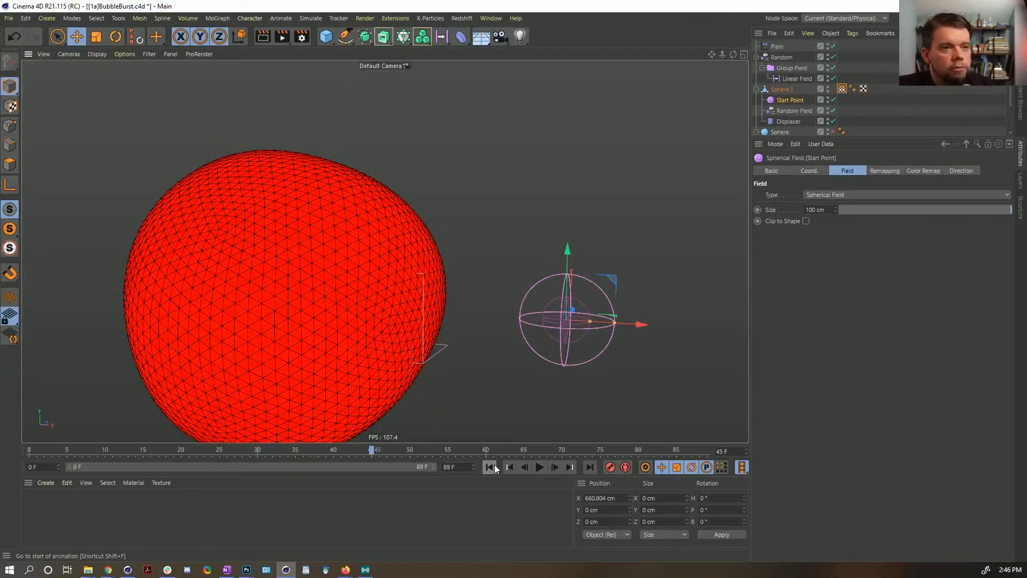
Step: Rename Sphere.1 as Vertex Map Sphere and collapse its hierarchy
click(843, 89)
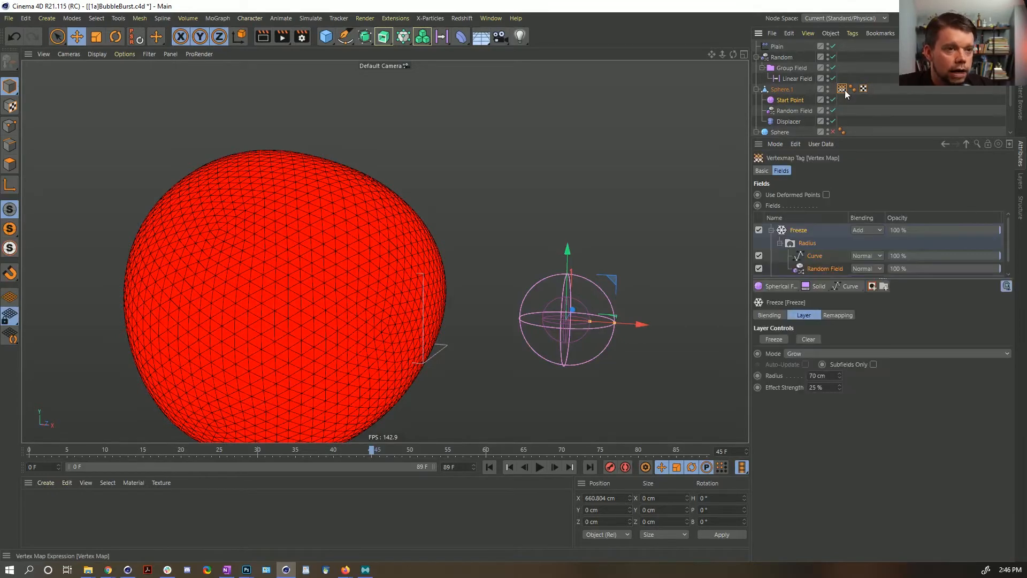
click(765, 91)
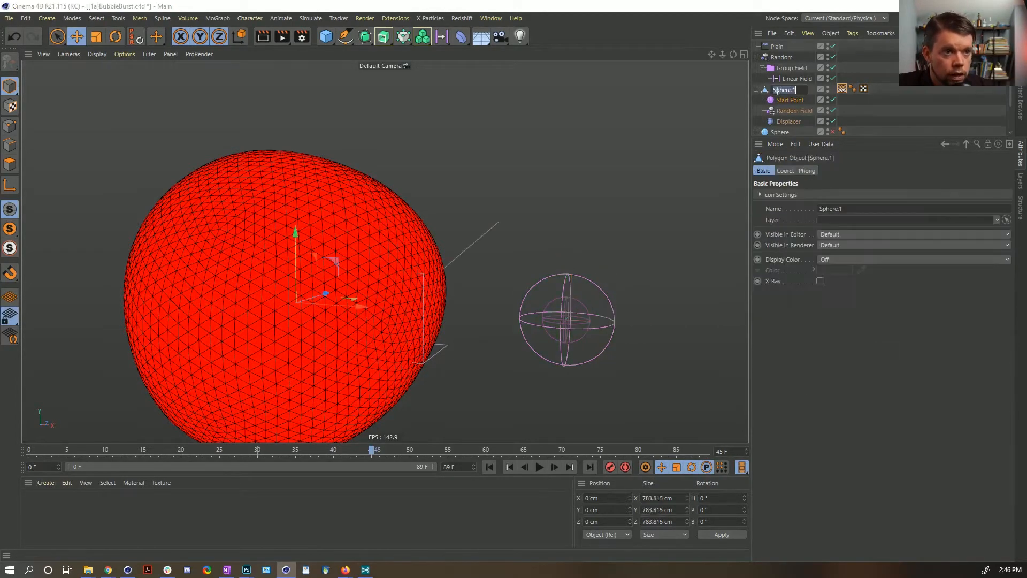
double_click(782, 90)
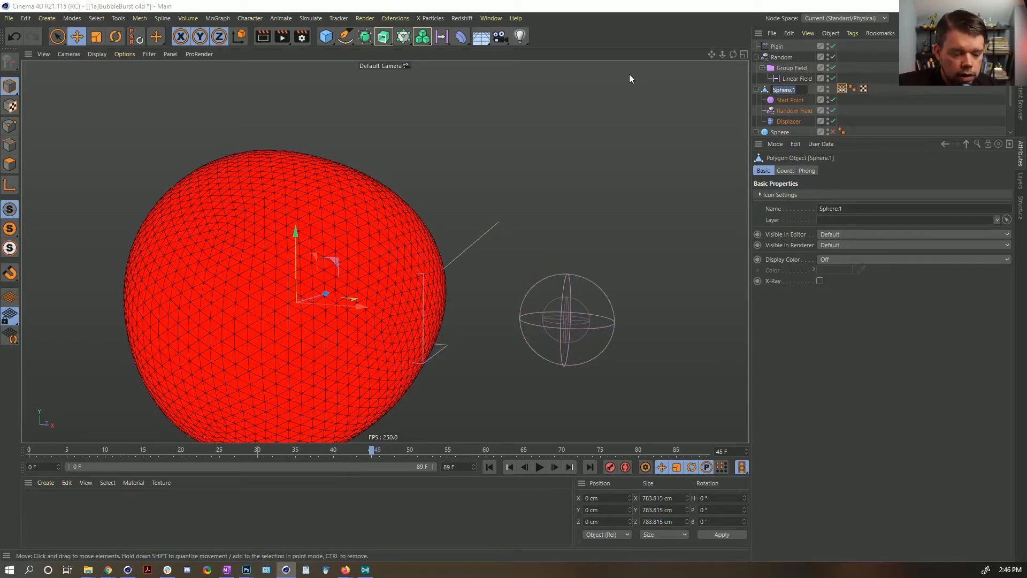
text(Vertex Map)
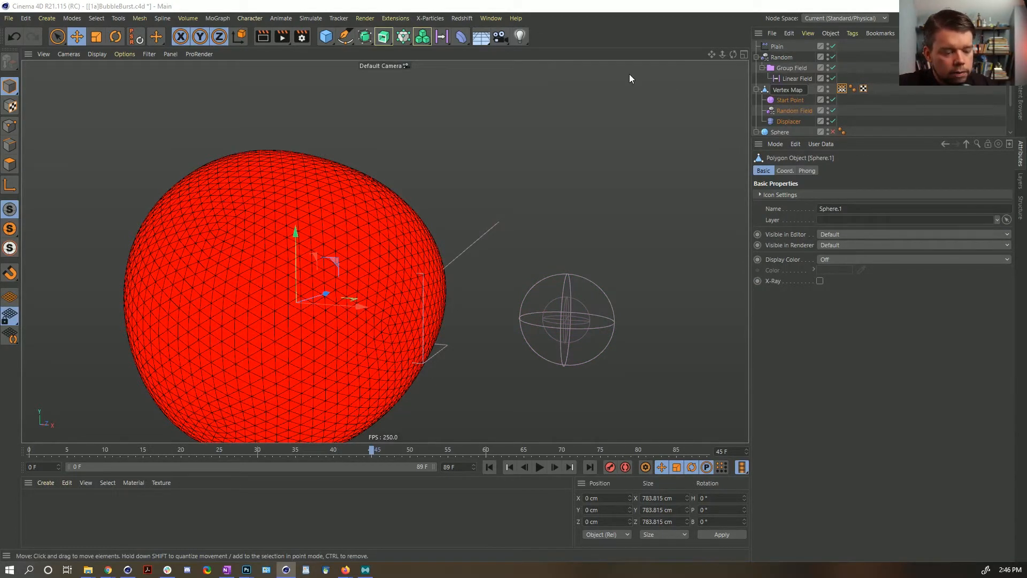
text( Sphere)
key(Return)
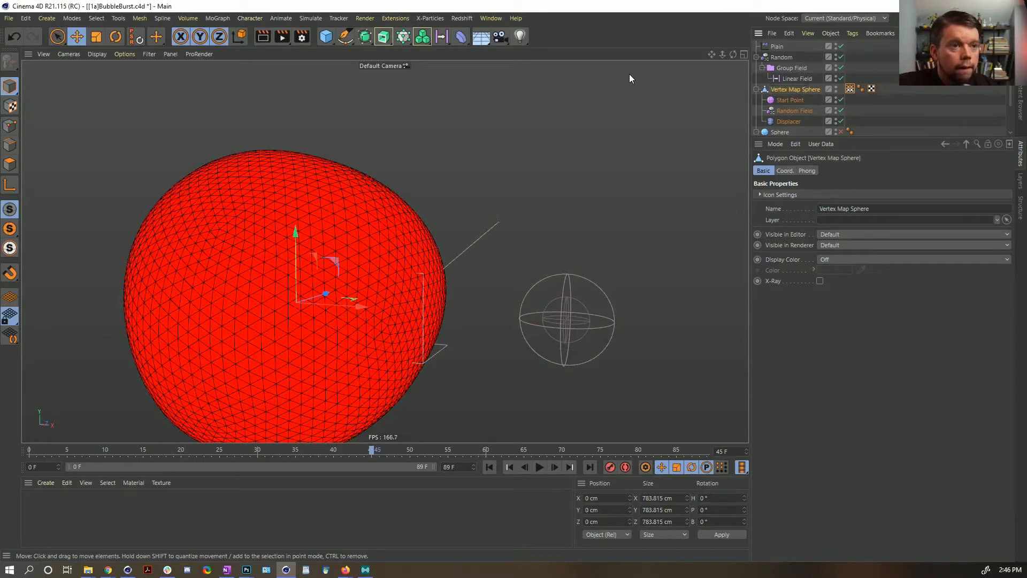
click(756, 89)
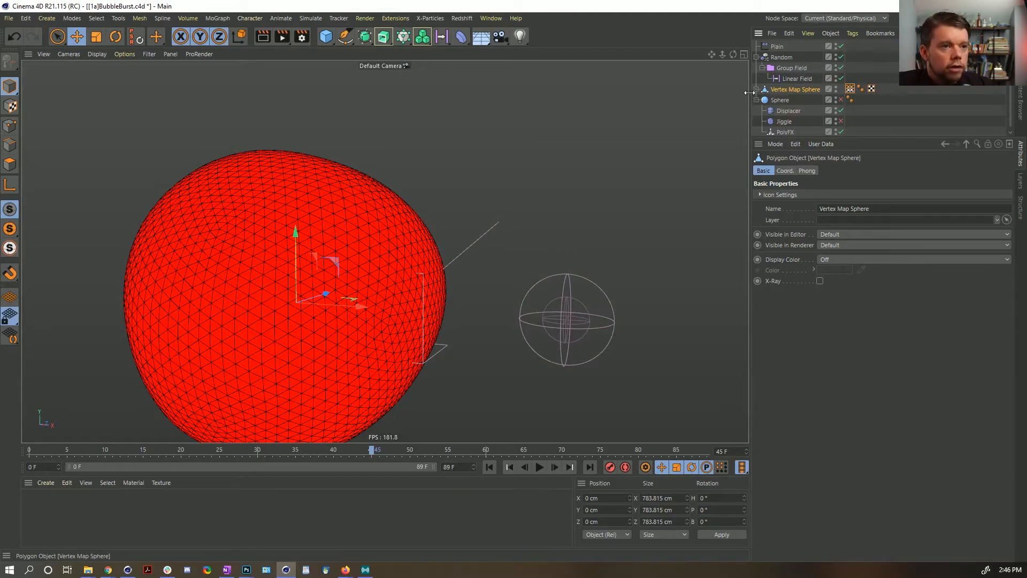
Step: In the Random effector's Group Field, disable the Linear Field layer and add the Vertex Map Sphere's vertex map as a field layer
click(794, 68)
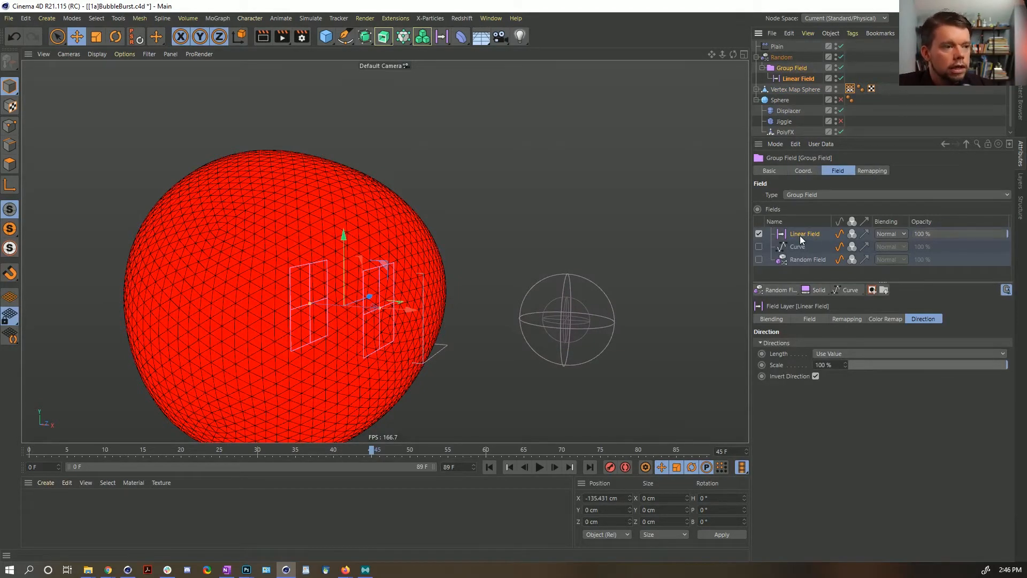
click(759, 234)
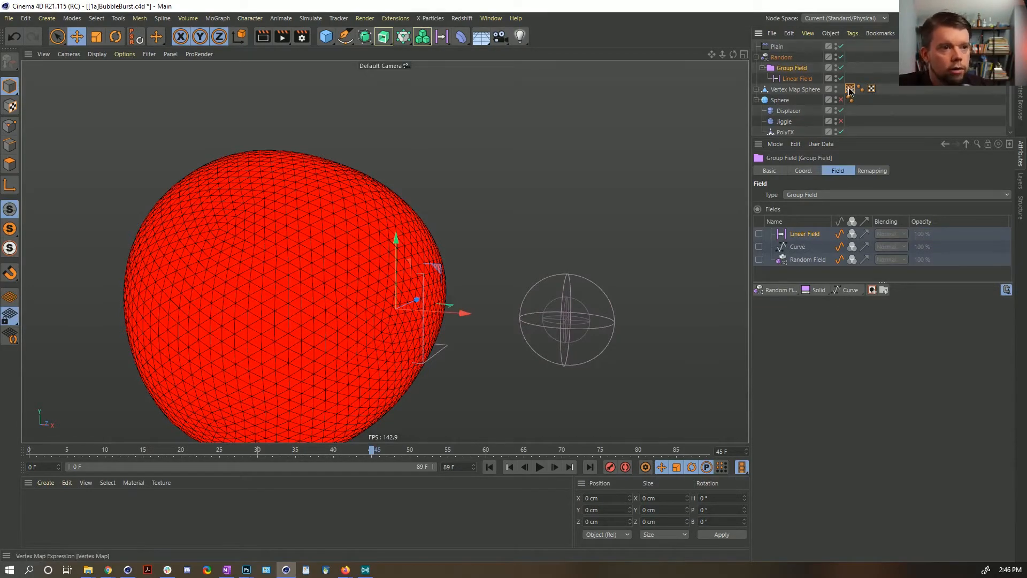
drag(849, 89, 802, 233)
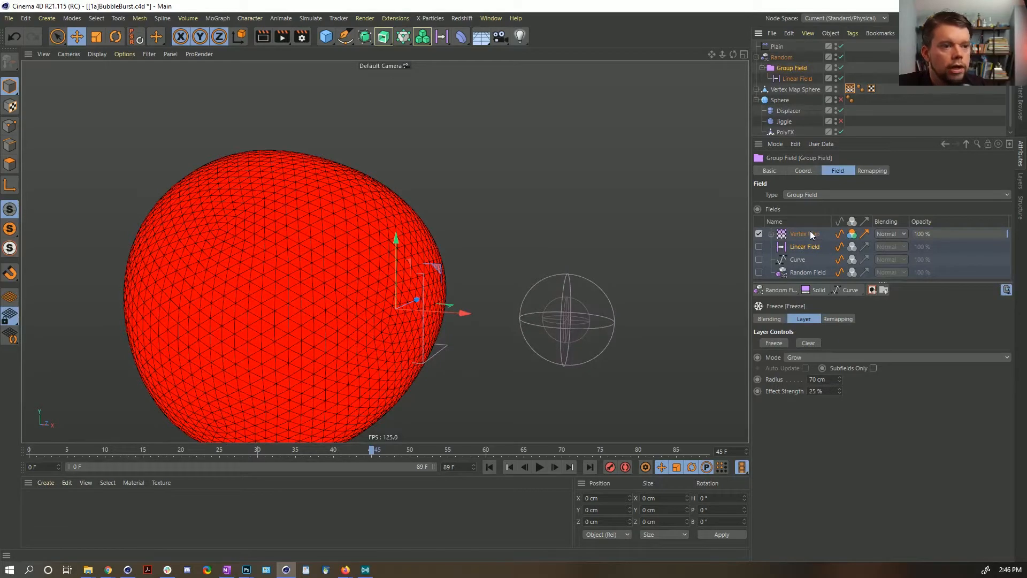
click(802, 235)
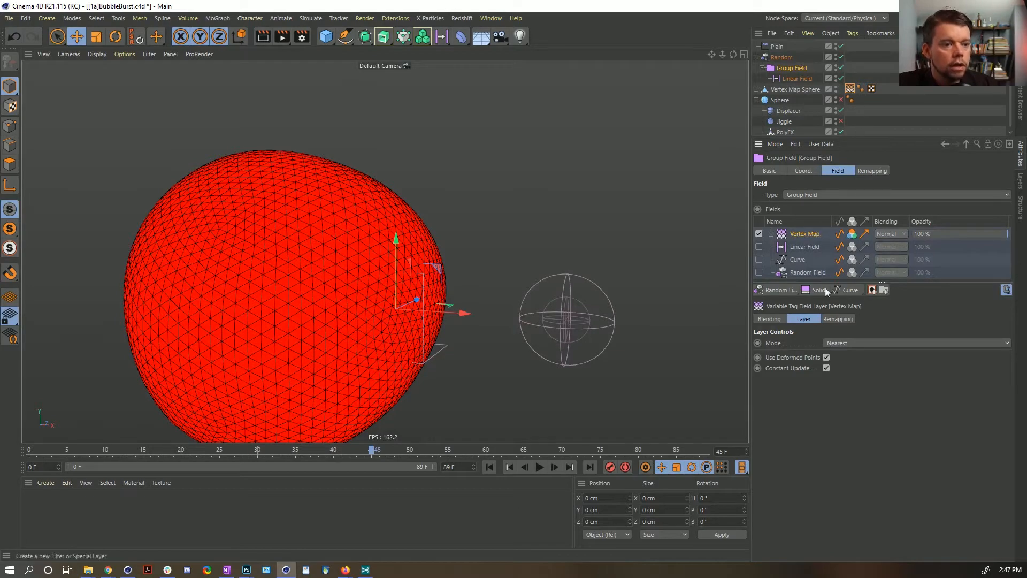
Step: Hide Vertex Map Sphere in the editor and renderer, and enable the original Sphere
click(836, 89)
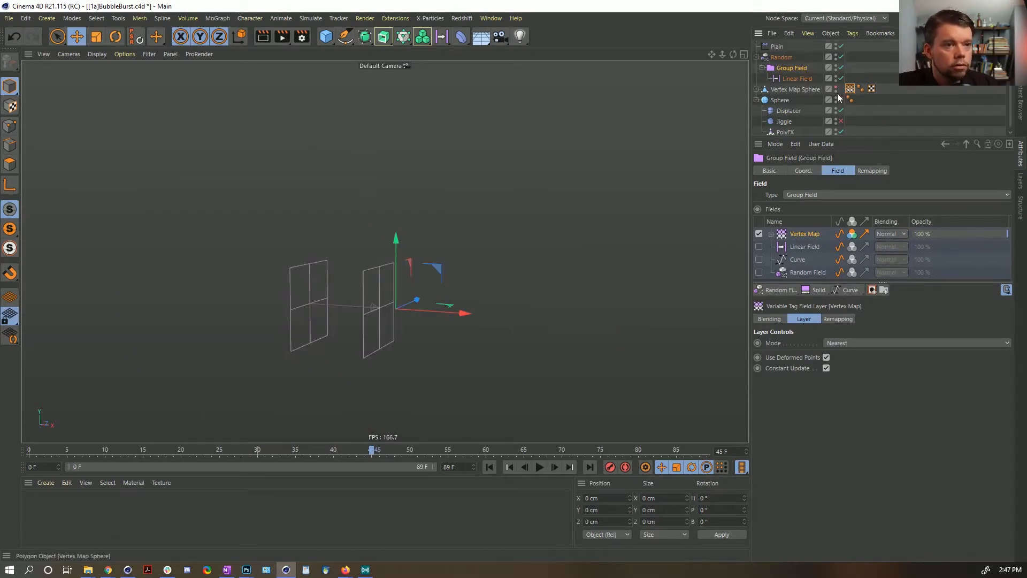
click(756, 100)
click(757, 100)
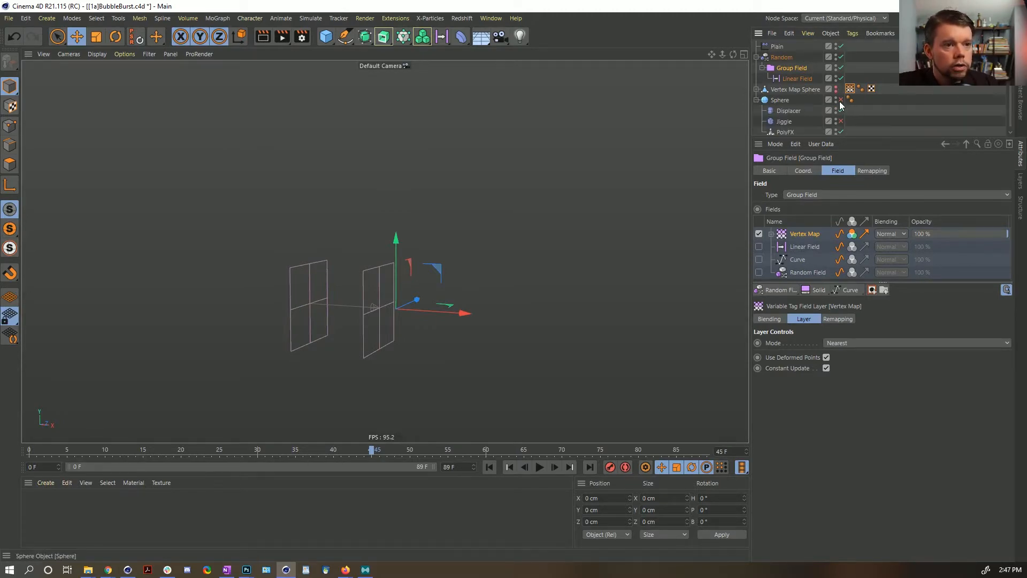
click(841, 100)
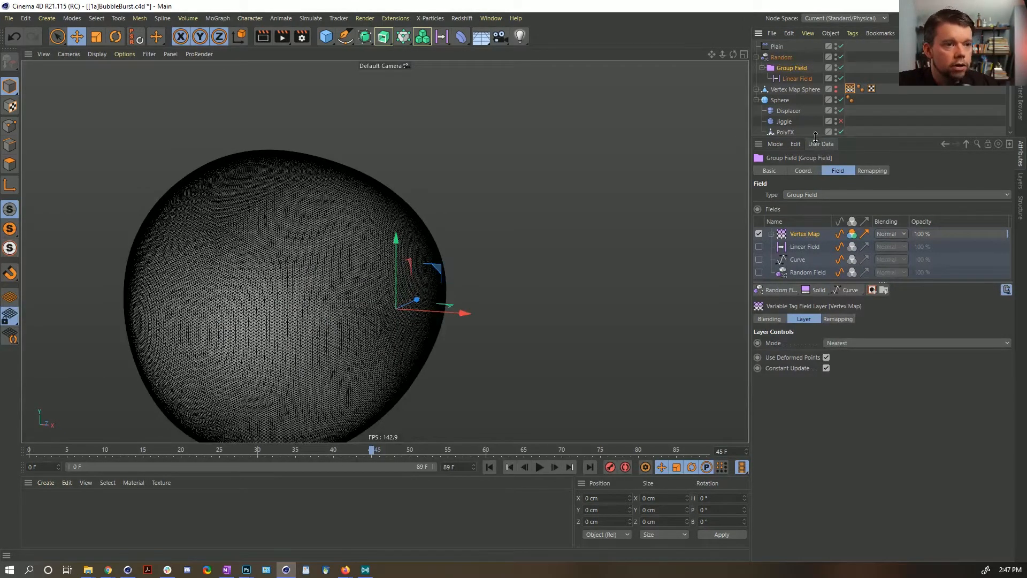
Step: Check which effectors are assigned to the Sphere's PolyFX, then return to the Random effector's Group Field
drag(817, 140, 817, 227)
click(786, 133)
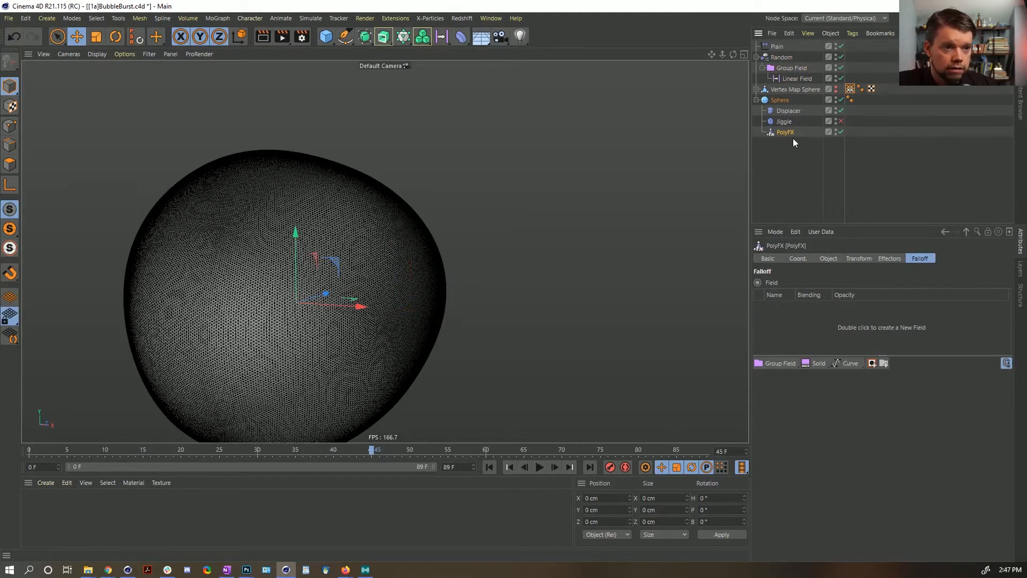
click(888, 259)
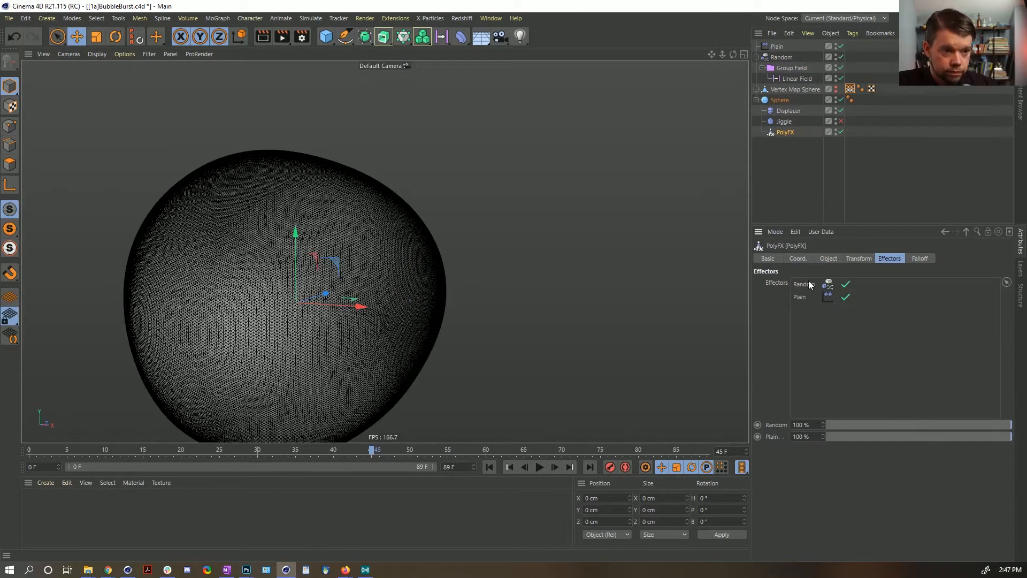
click(779, 70)
Step: Preview the PolyFX sphere animation from the first frame and stop the playback
click(488, 467)
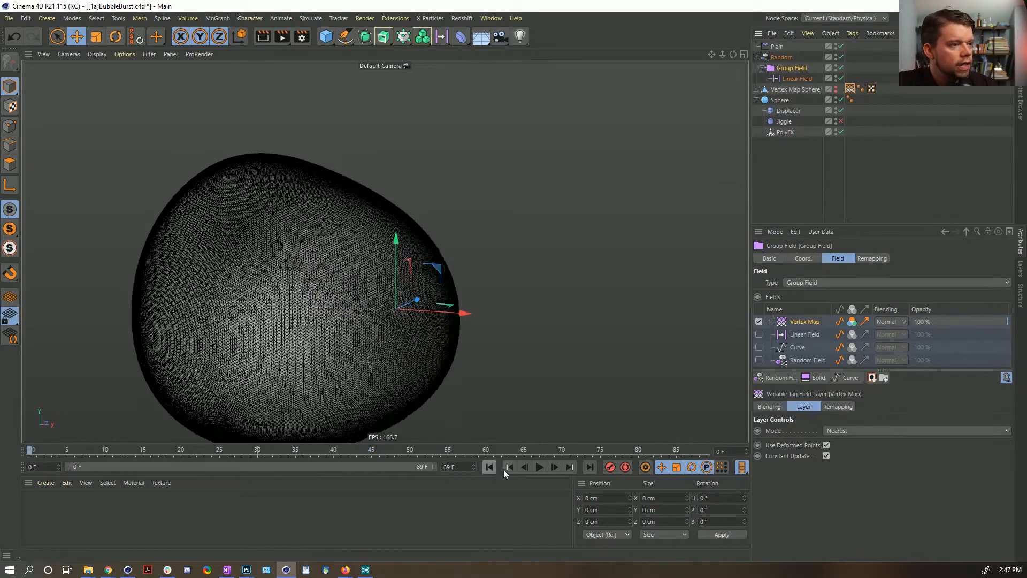
click(540, 467)
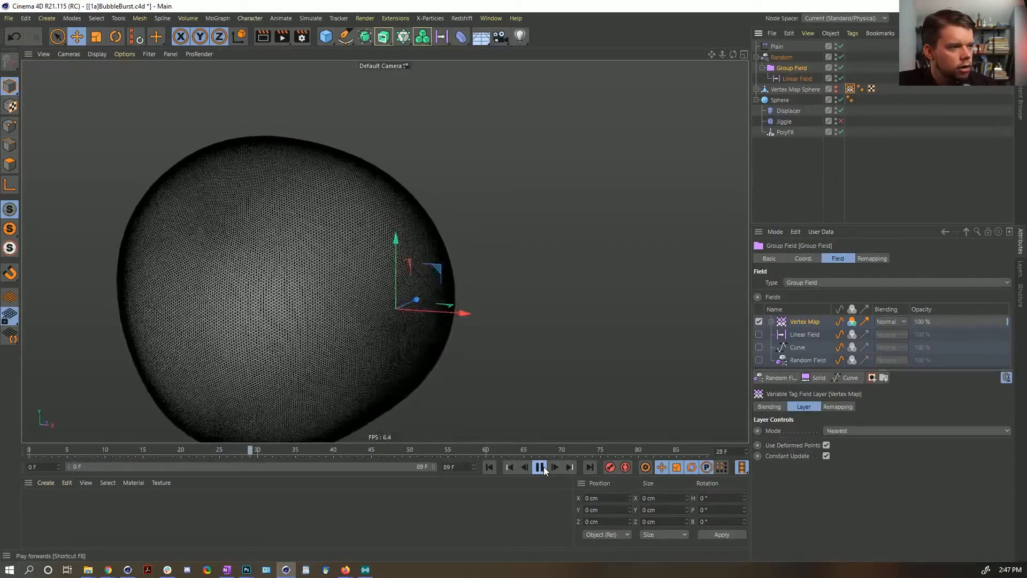
click(540, 467)
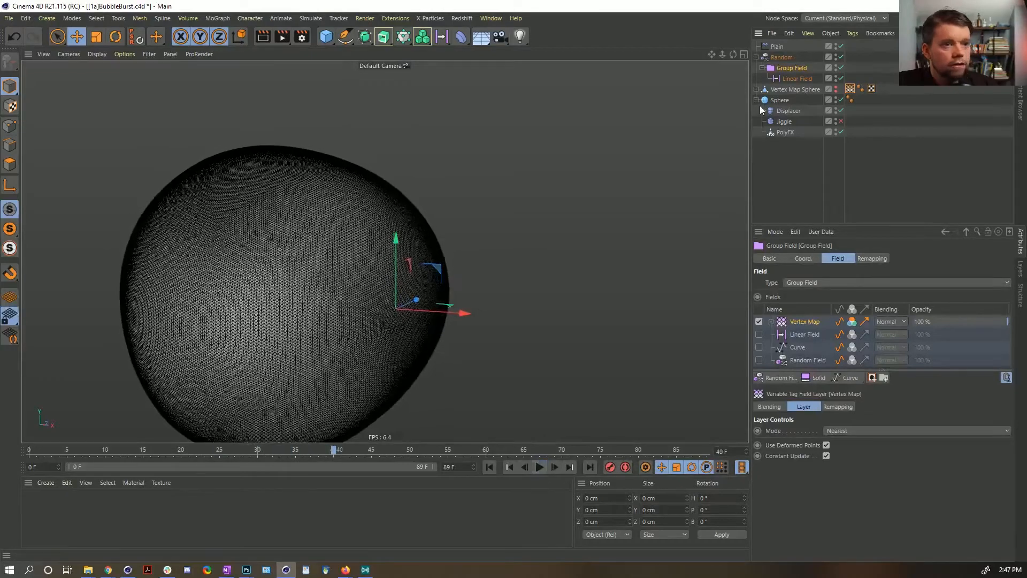
Step: Make Vertex Map Sphere visible in the editor, inspect it in Points mode, and return to Model mode
click(835, 89)
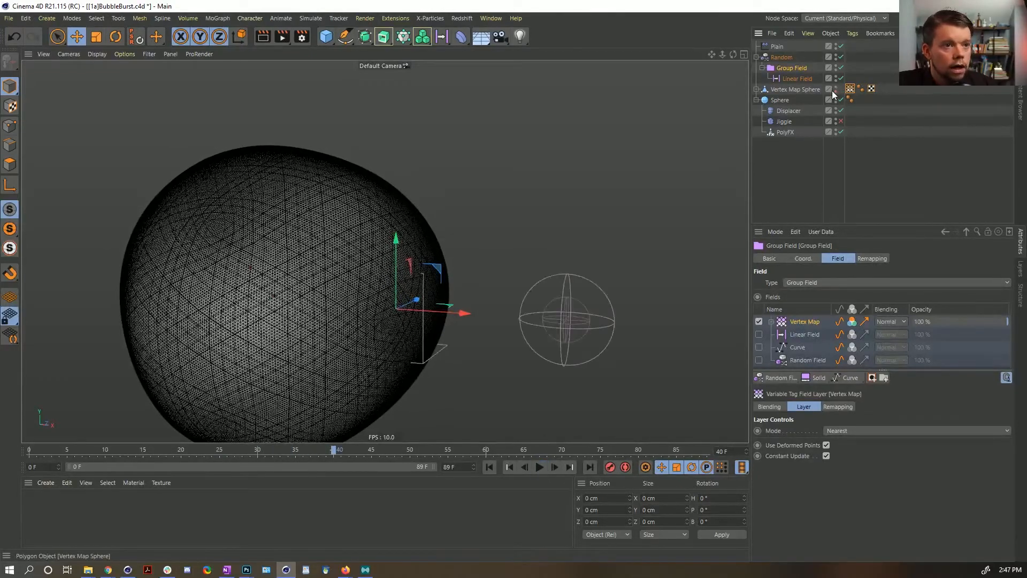
click(790, 89)
click(13, 126)
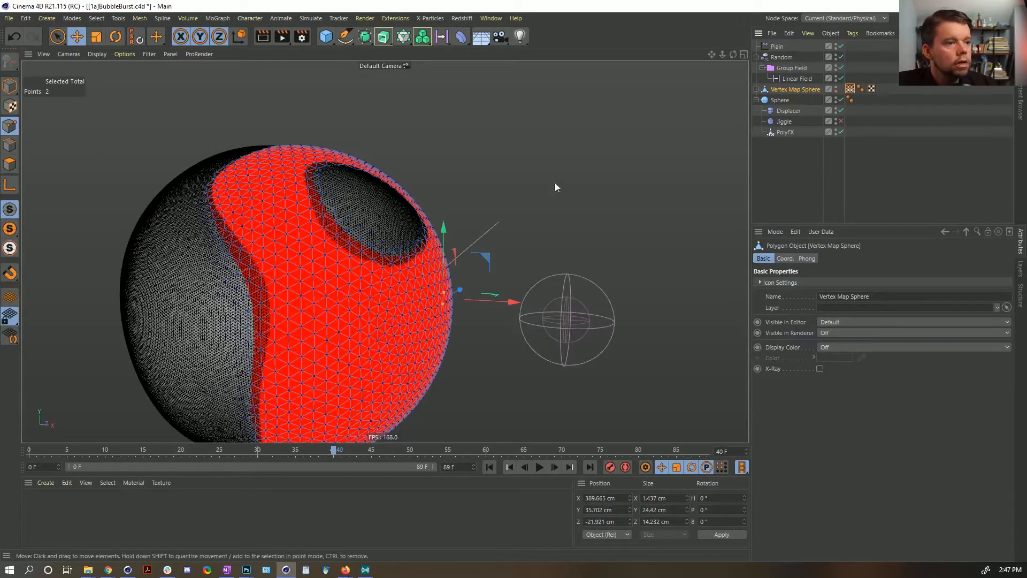
click(10, 86)
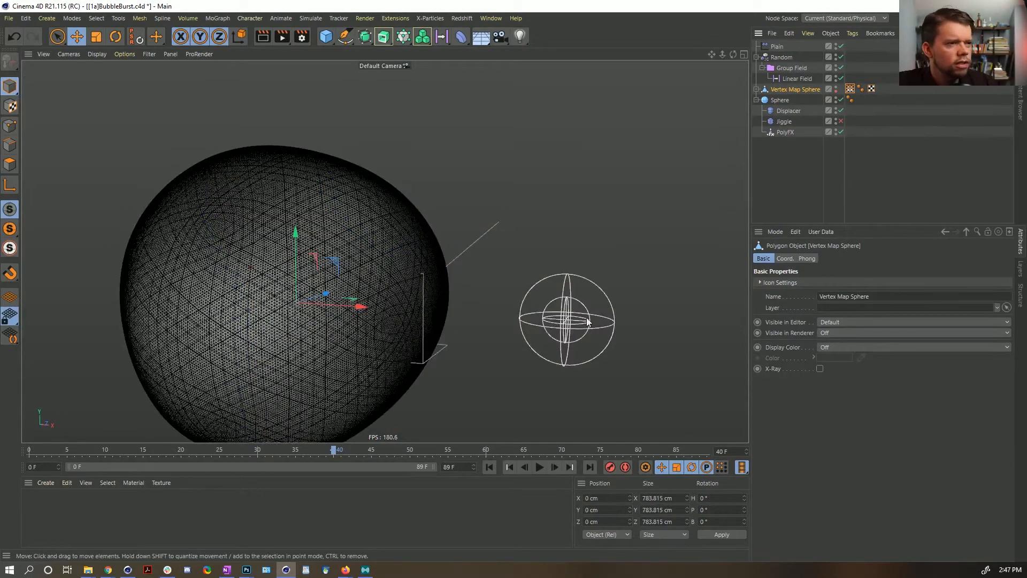
Step: Expand Vertex Map Sphere, select its Start Point field, and briefly play the animation from the first frame
click(756, 89)
click(786, 100)
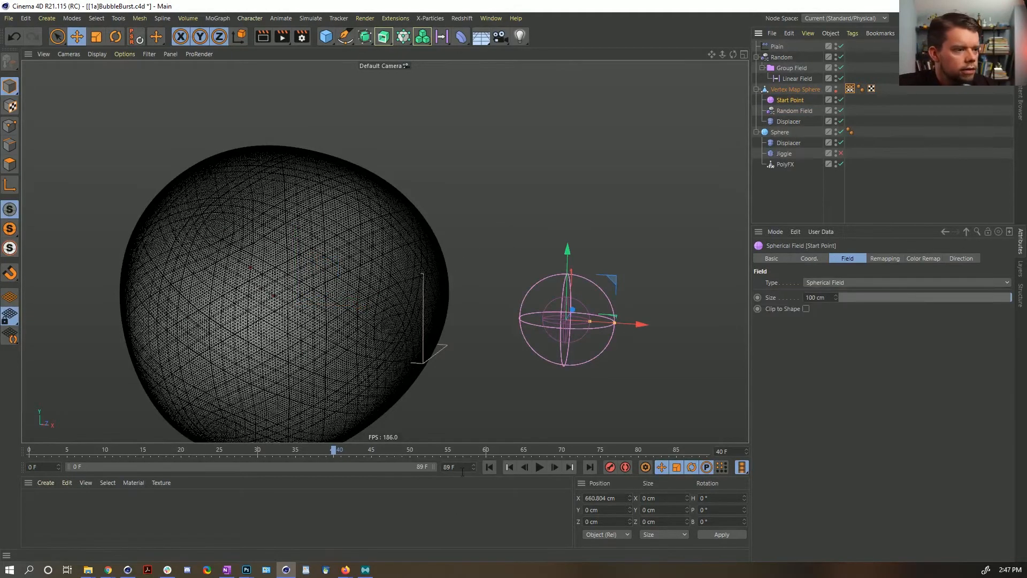
click(487, 467)
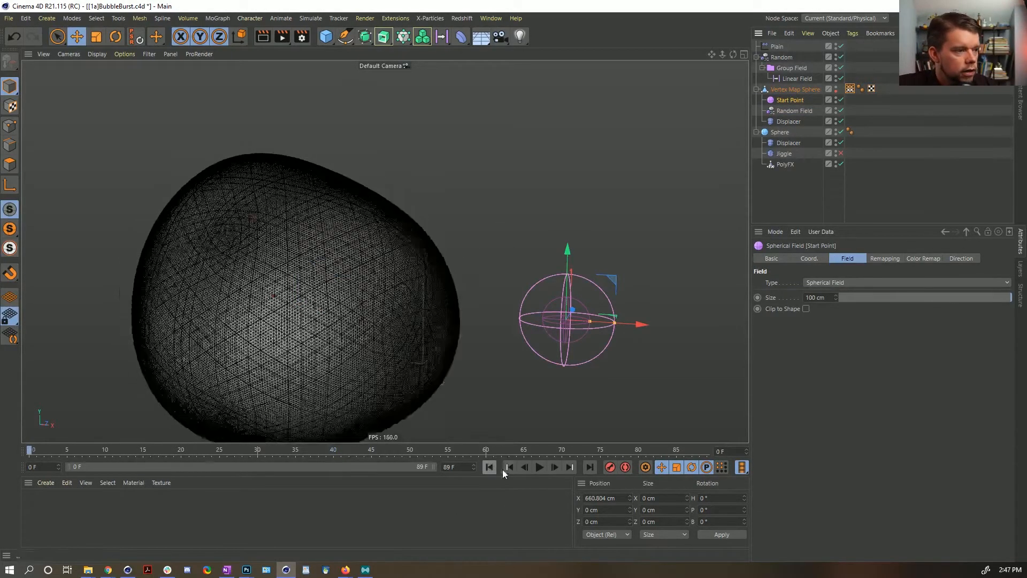
click(539, 467)
click(539, 468)
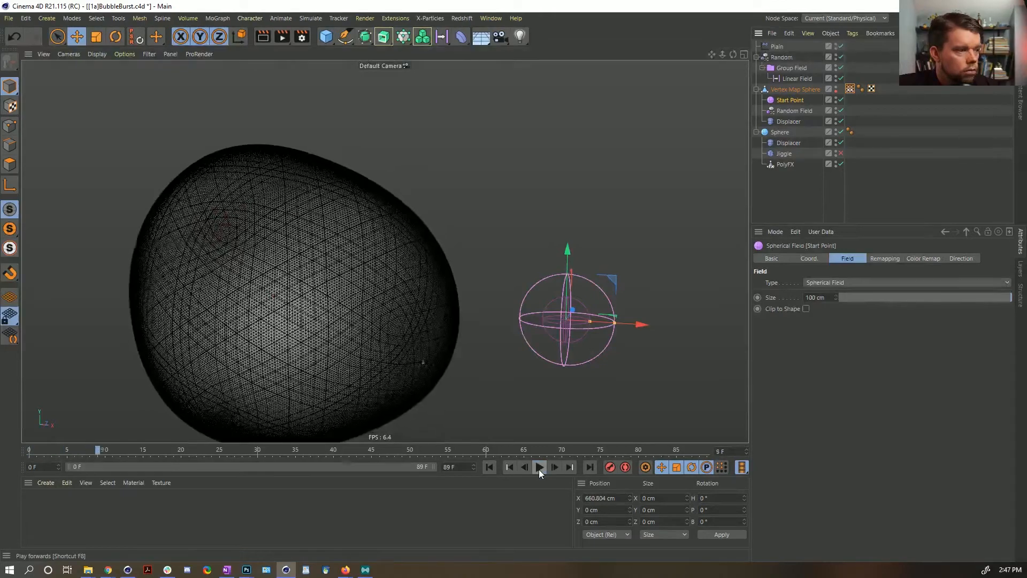
Step: Keyframe the Start Point field's X position at 660.804 cm on frame 0 and about 112.5 cm on frame 10
click(491, 467)
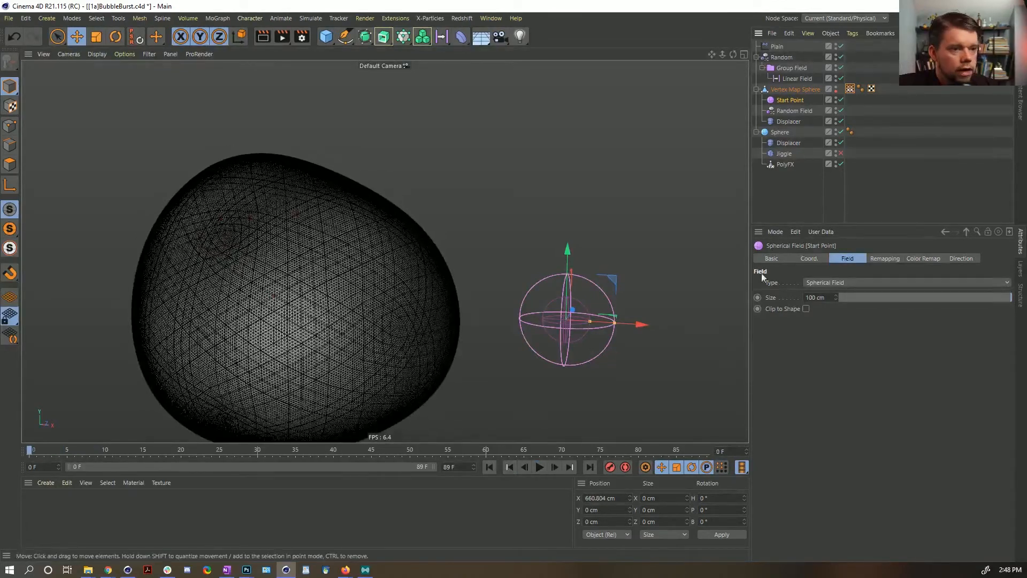
click(808, 259)
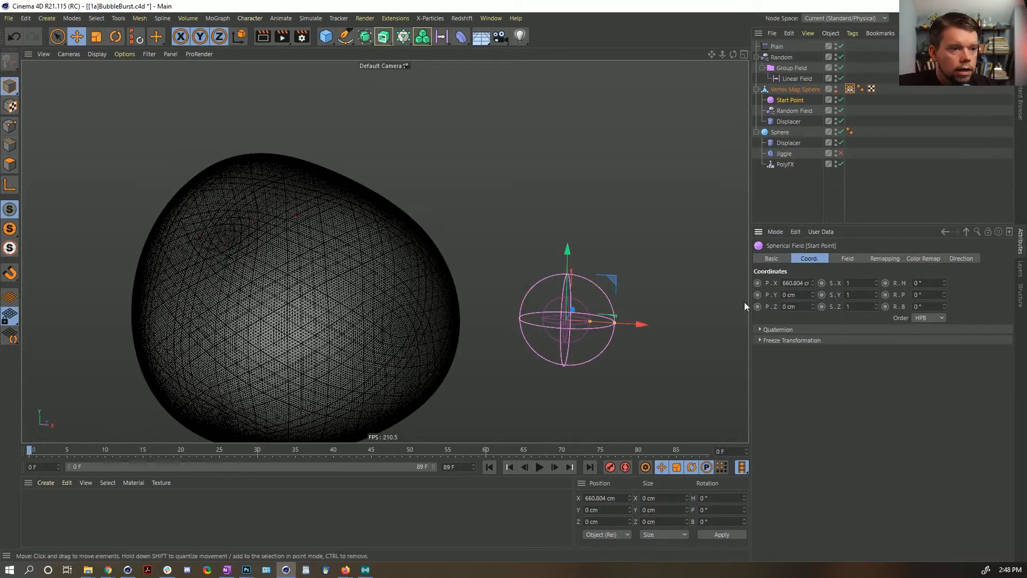
click(758, 283)
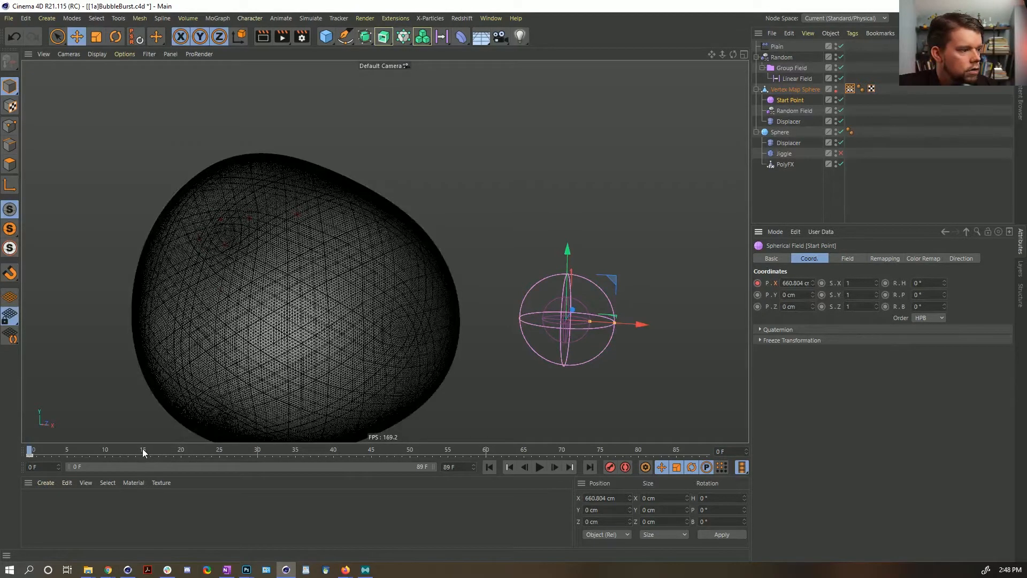
click(104, 449)
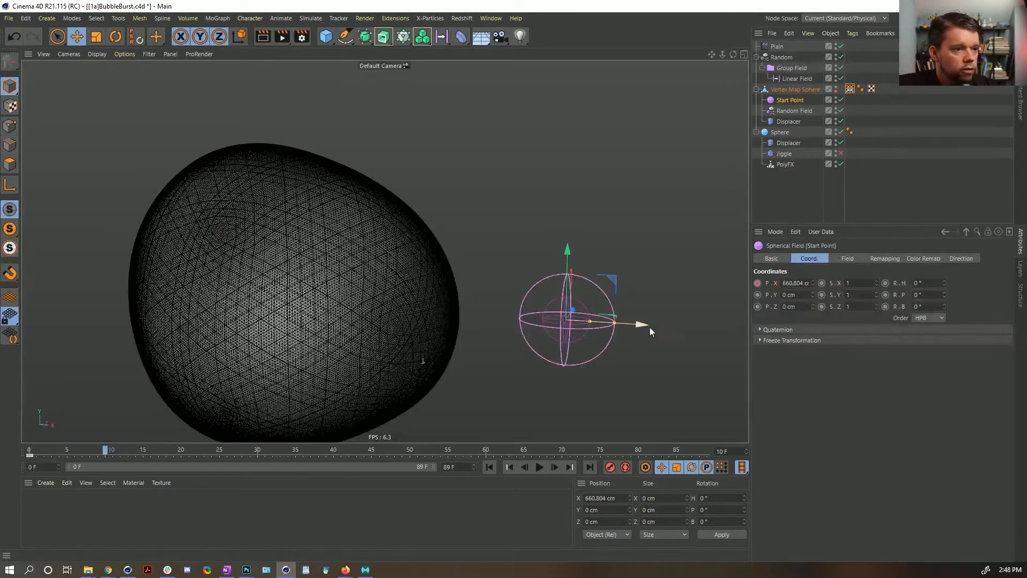
drag(612, 325, 381, 316)
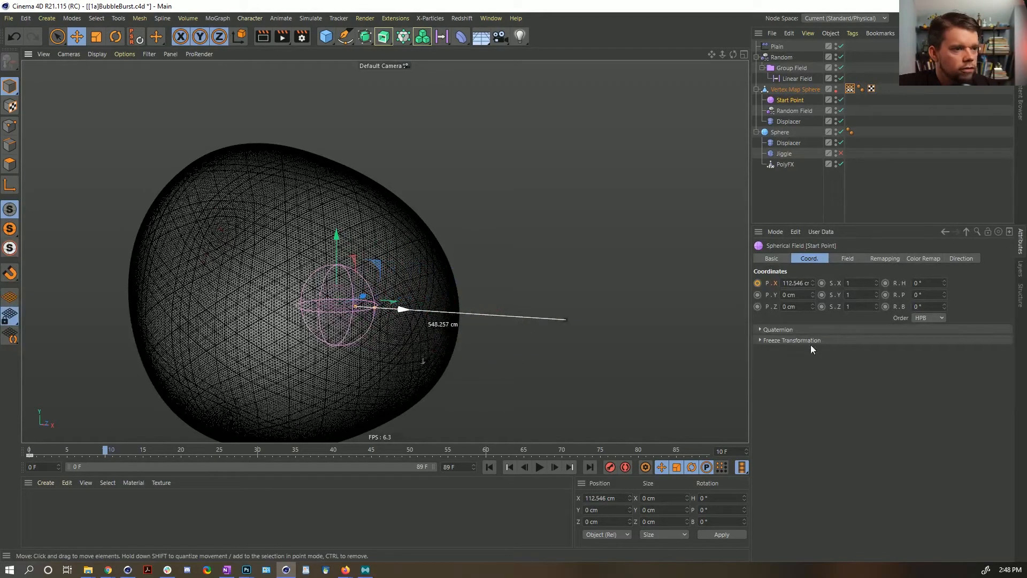
click(758, 284)
click(886, 182)
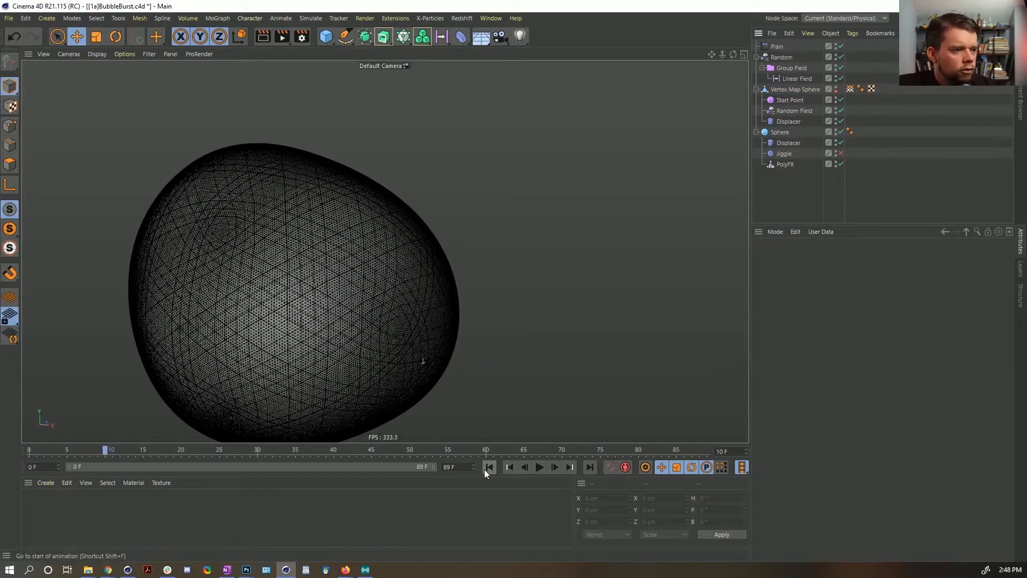
Step: Hide Vertex Map Sphere in the editor and set the viewport to Gouraud Shading without lines
click(836, 88)
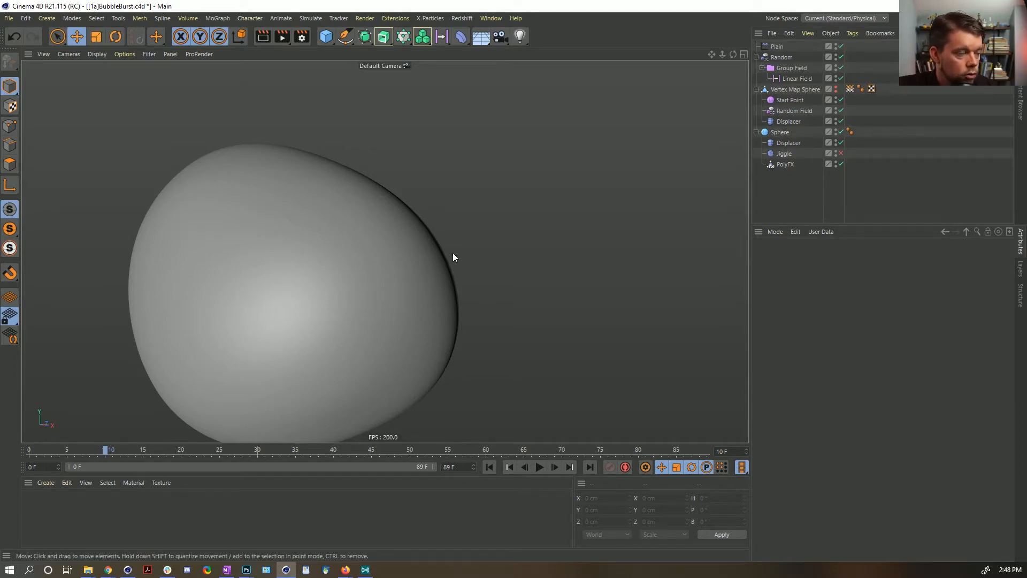
key(n)
key(b)
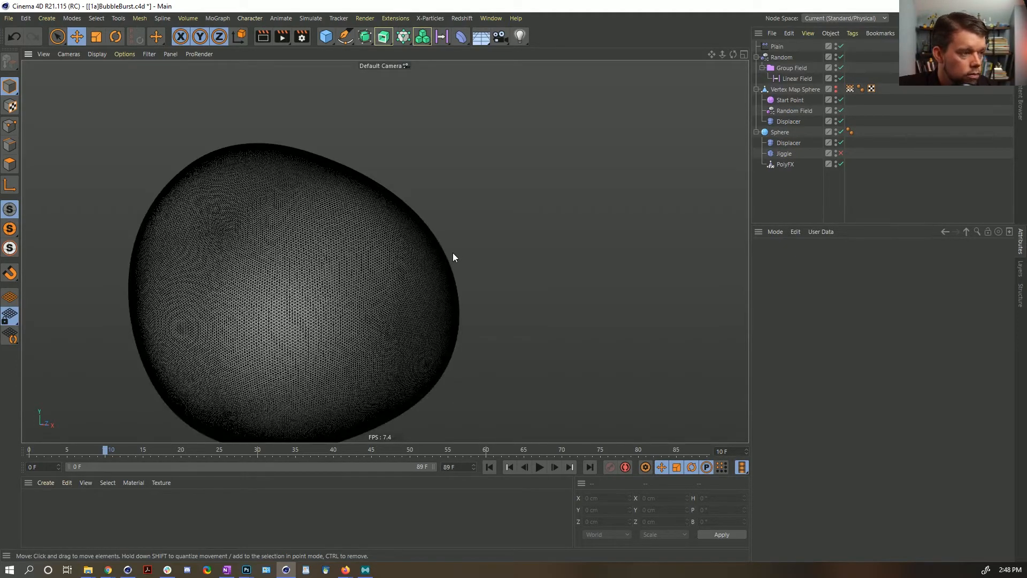
key(n)
key(a)
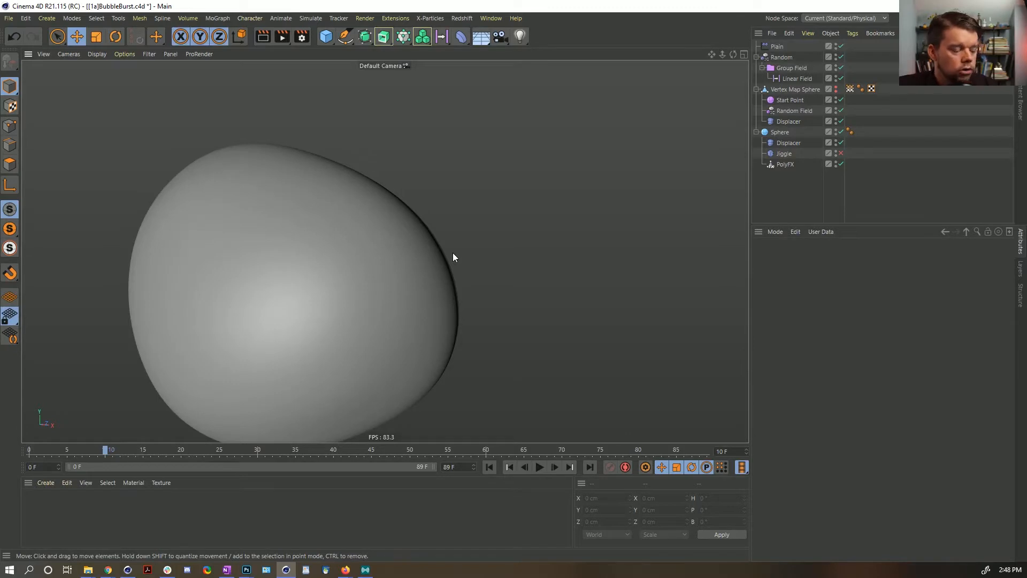
Step: Return to the first frame and save the scene as a new version named [1b]BubbleBurst.c4d
click(489, 467)
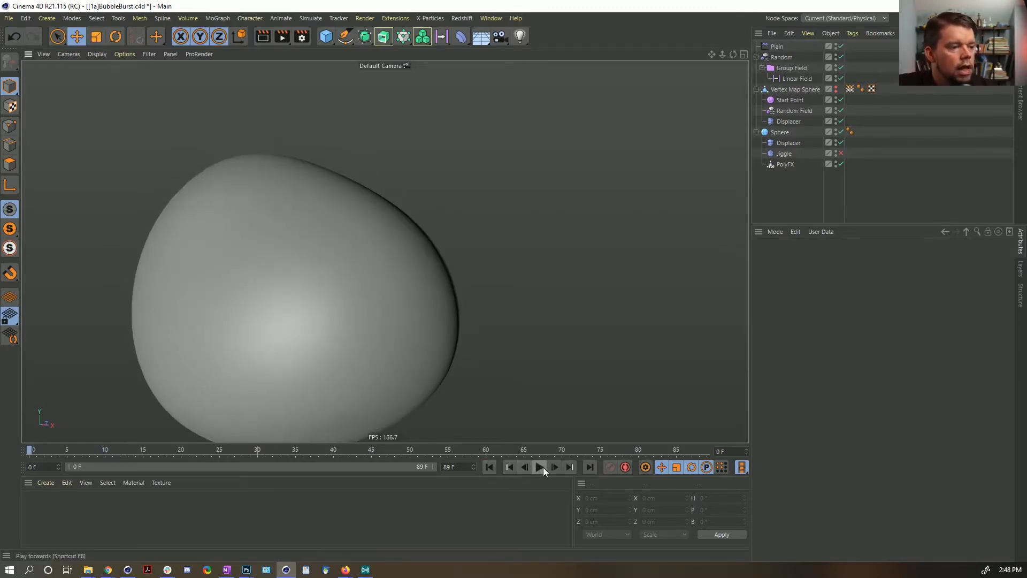
key(ctrl+shift+s)
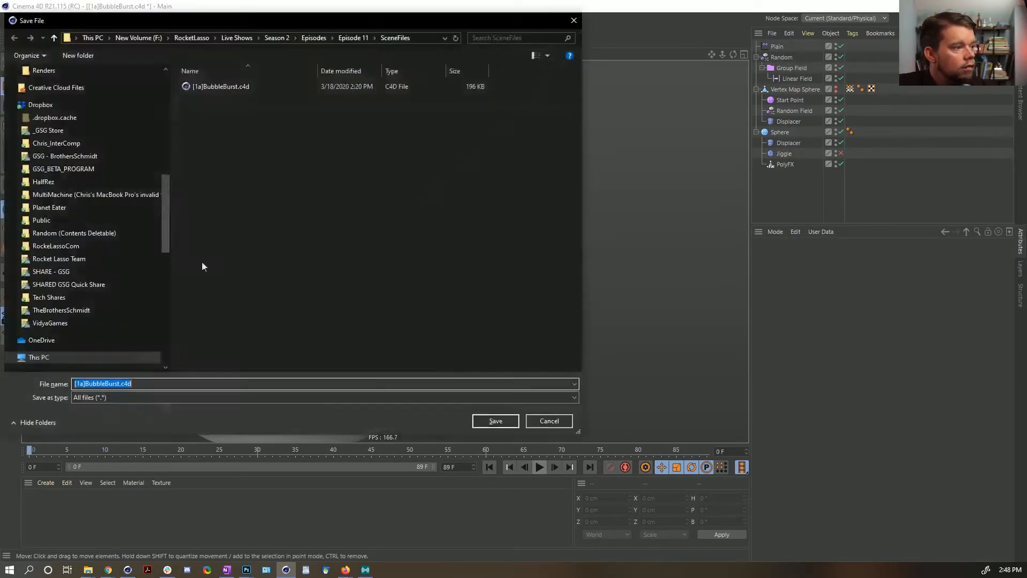
click(80, 384)
key(BackSpace)
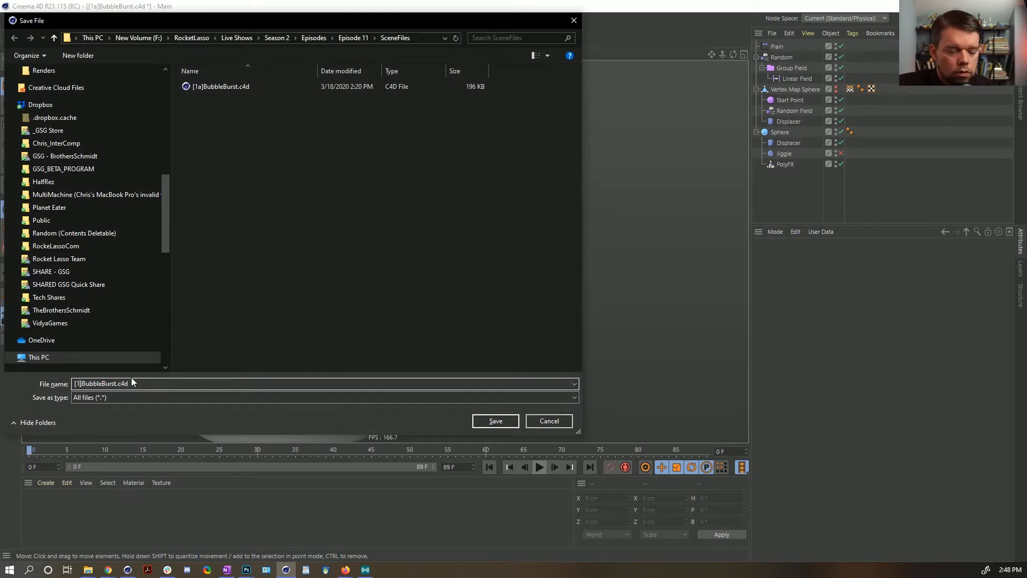
text(b)
key(Return)
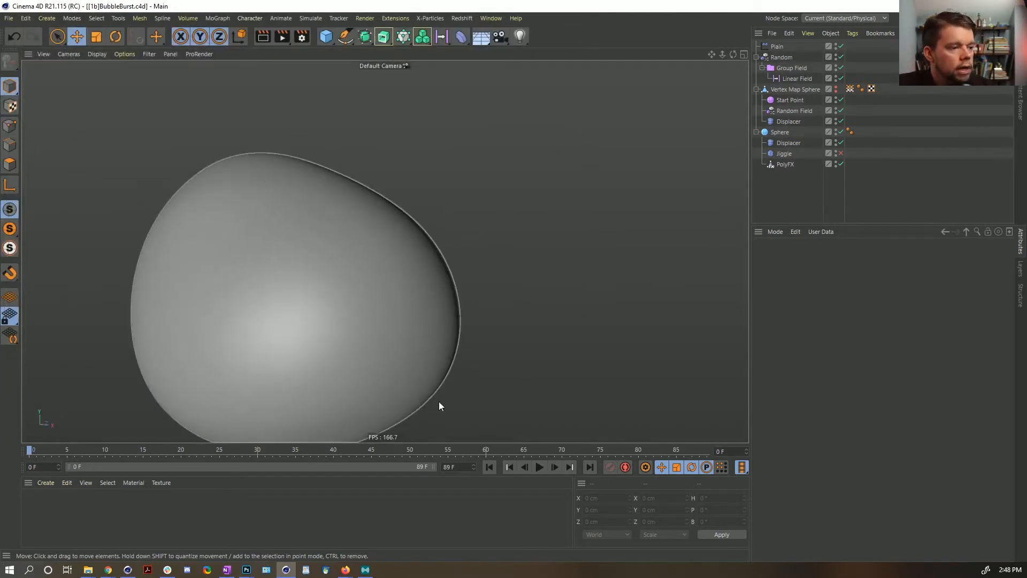
Step: Play the burst animation to frame 31, stop it, and examine the dispersing polygons from several angles
click(541, 467)
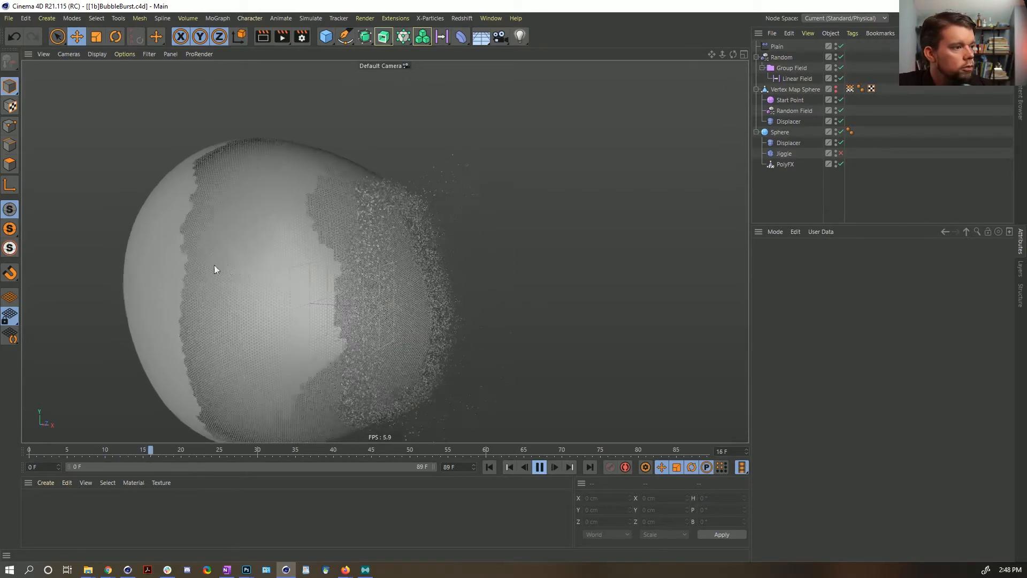
click(540, 468)
alt+drag(97, 218, 271, 131)
alt+drag(287, 177, 338, 235)
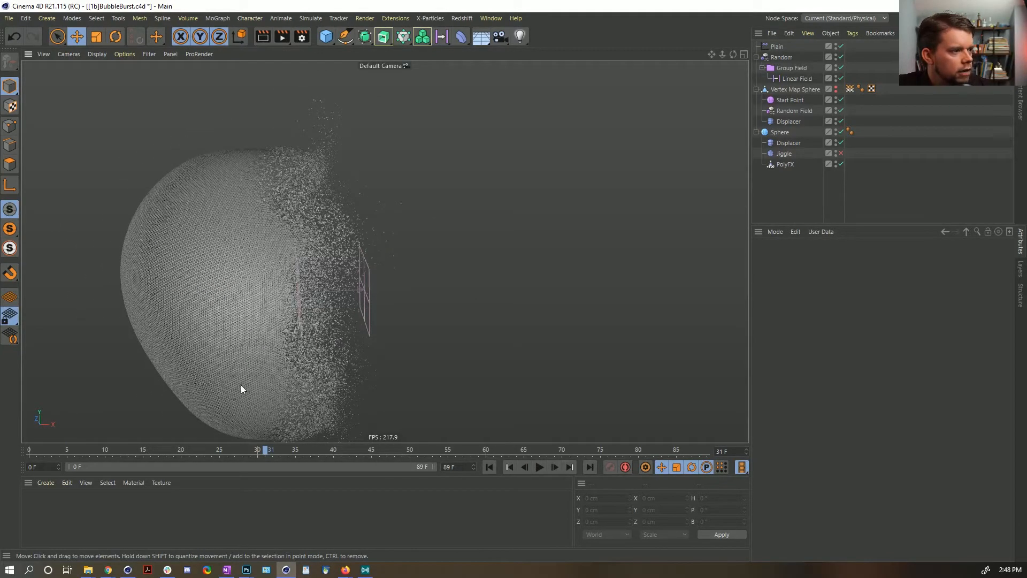
alt+drag(292, 201, 267, 183)
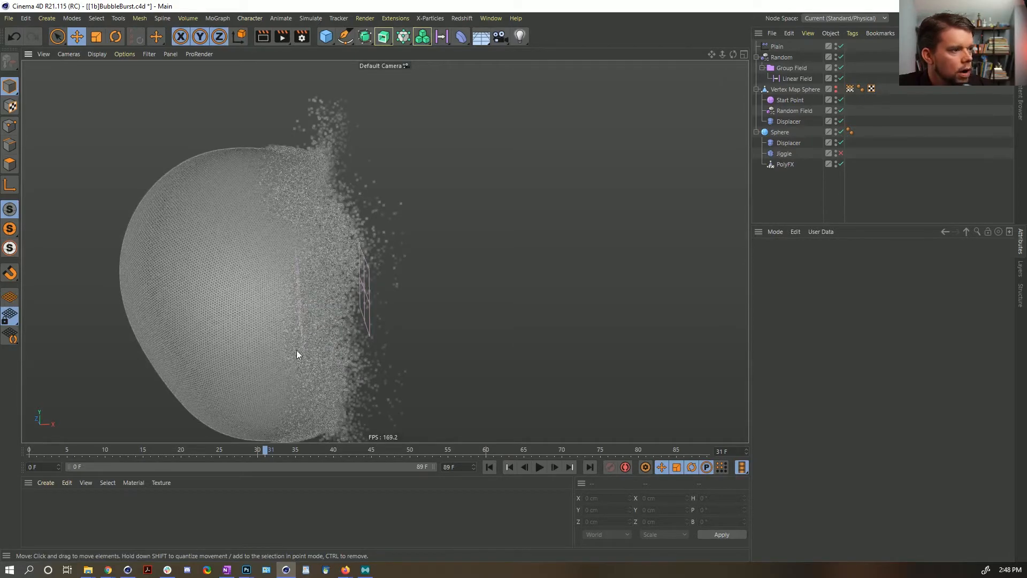
mouse_move(245, 288)
alt+right_down()
mouse_move(334, 263)
mouse_move(250, 274)
alt+right_up()
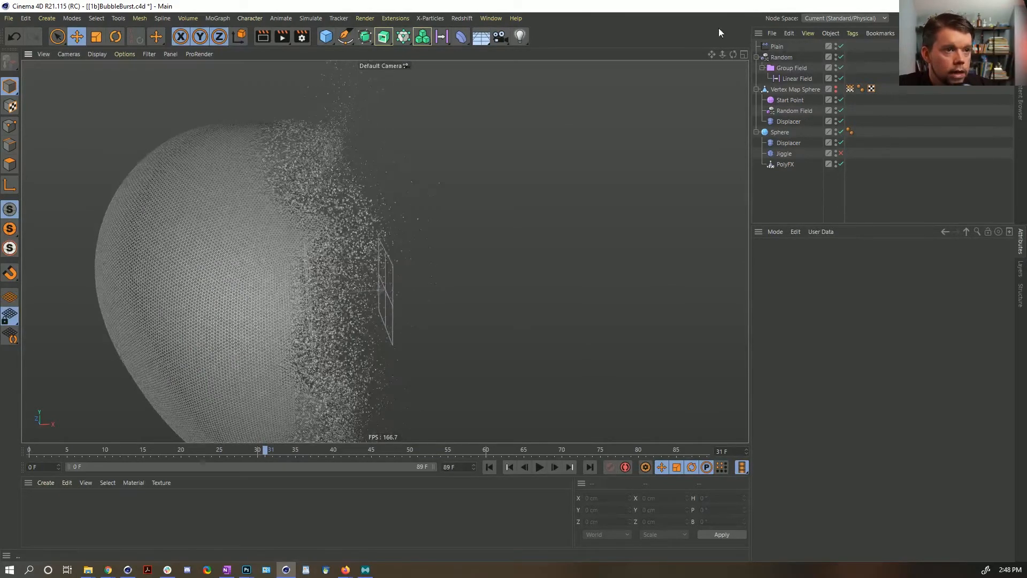
Step: Show the Plain effector's falloff with its full field list and select the uppermost Curve layer
click(782, 48)
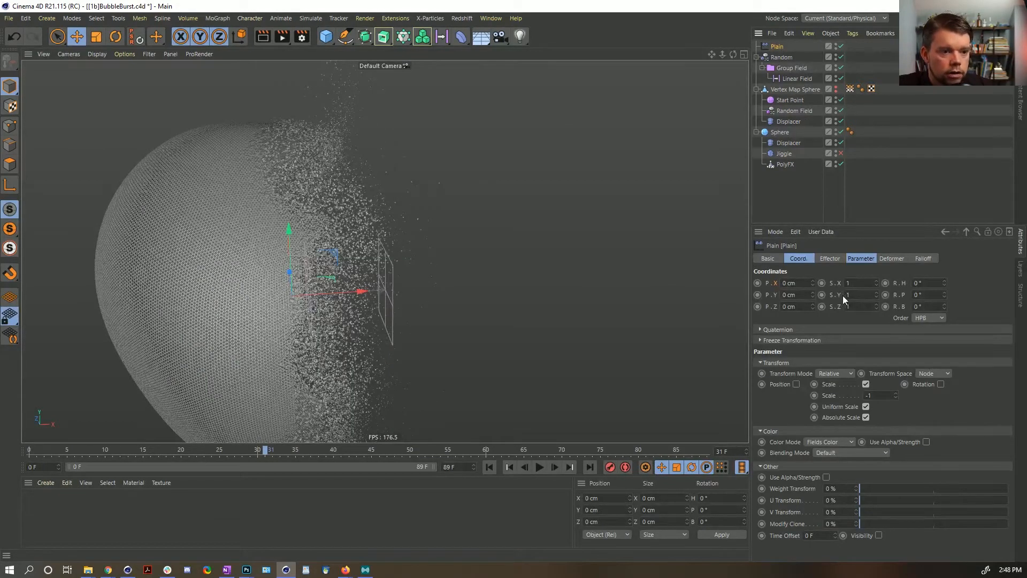
click(922, 259)
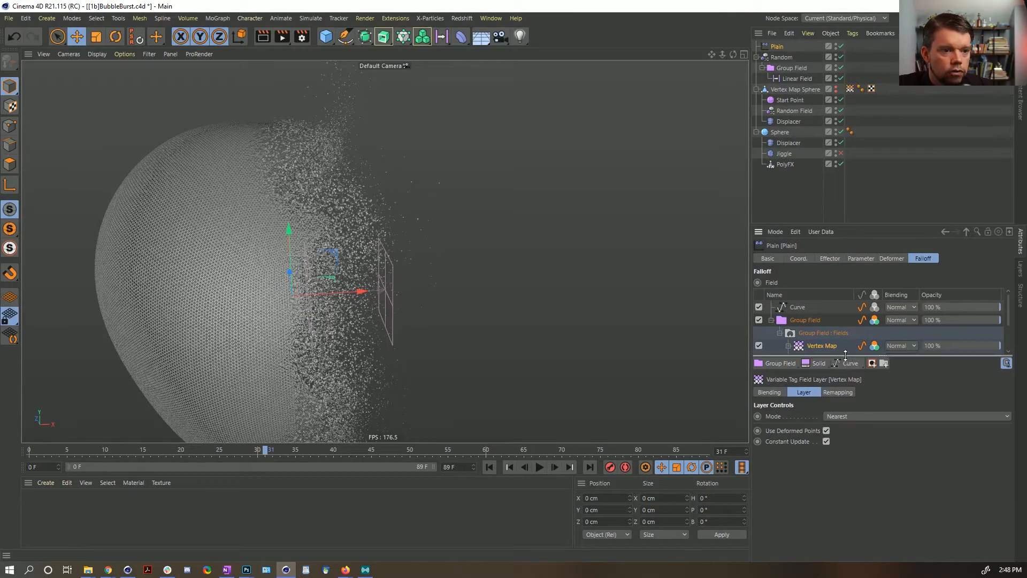
drag(845, 355, 845, 438)
click(790, 308)
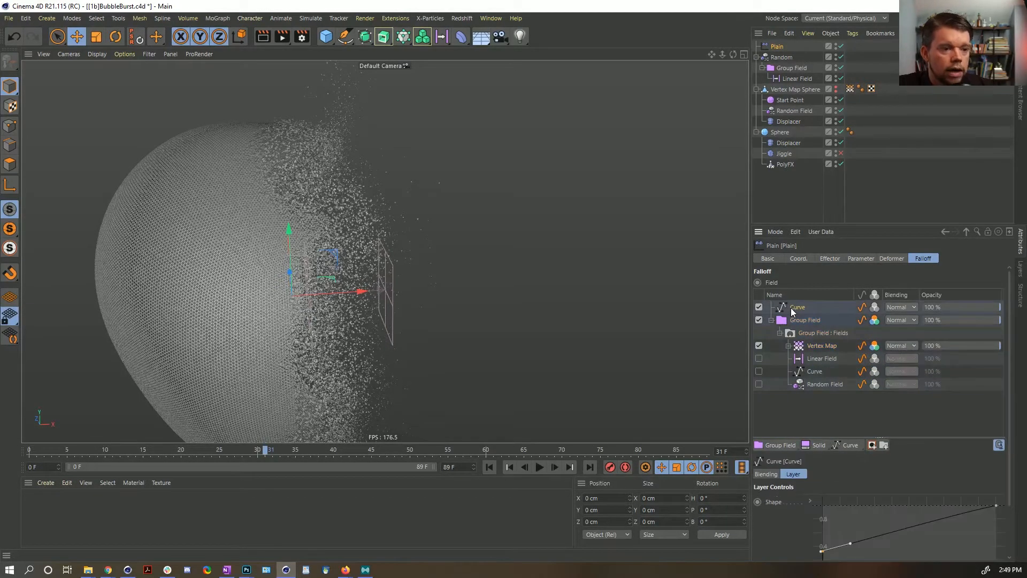
scroll(787, 539, down, 2)
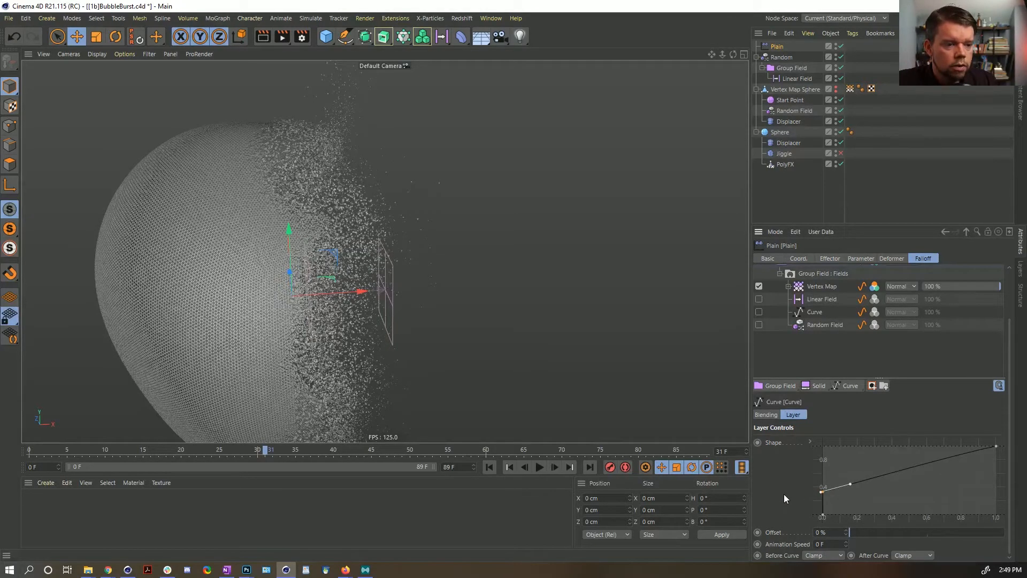
Step: Expand the Curve layer's shape settings, try moving its starting point to X 0.02 and Y 0.348, and undo the move
click(809, 442)
scroll(781, 482, down, 2)
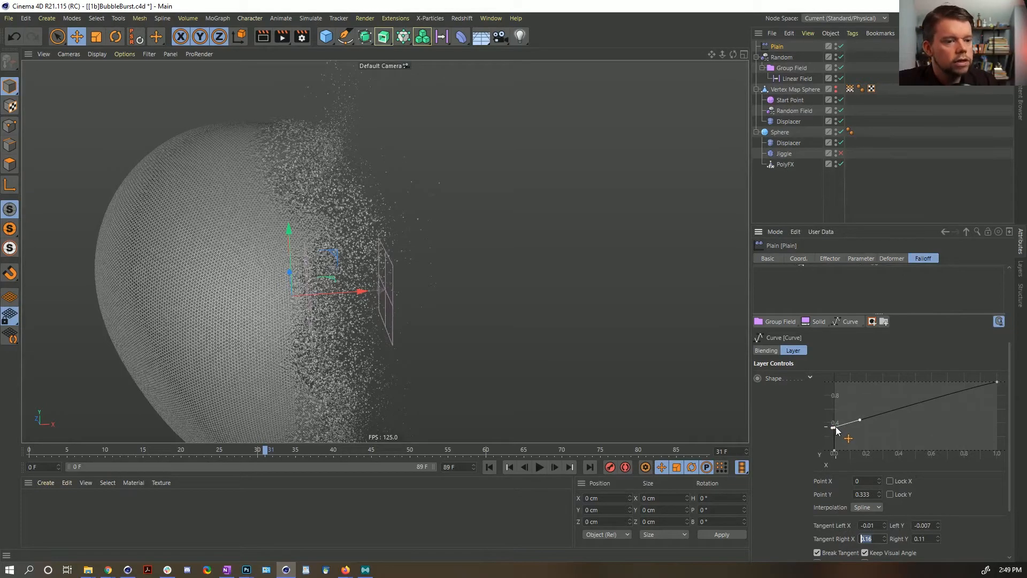
drag(836, 427, 839, 428)
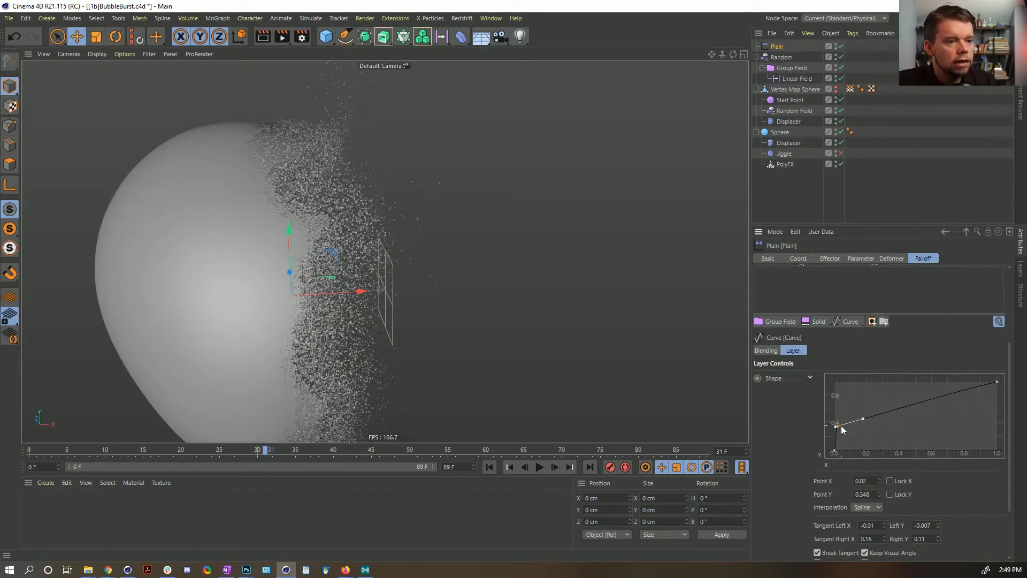
key(ctrl+z)
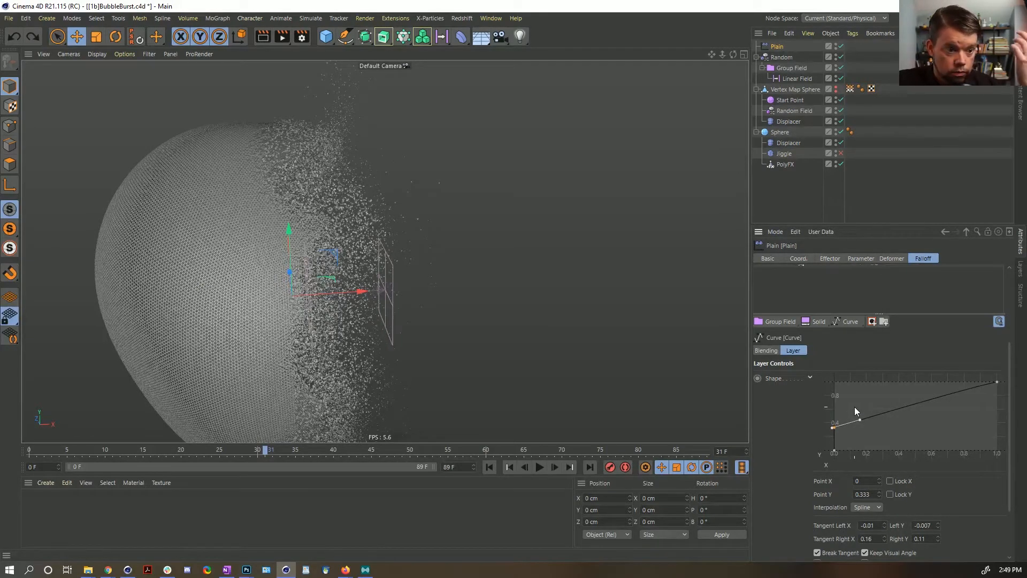
Step: Try to show the Curve layer's shape in a separate Spline Window and close that window again
right_click(933, 427)
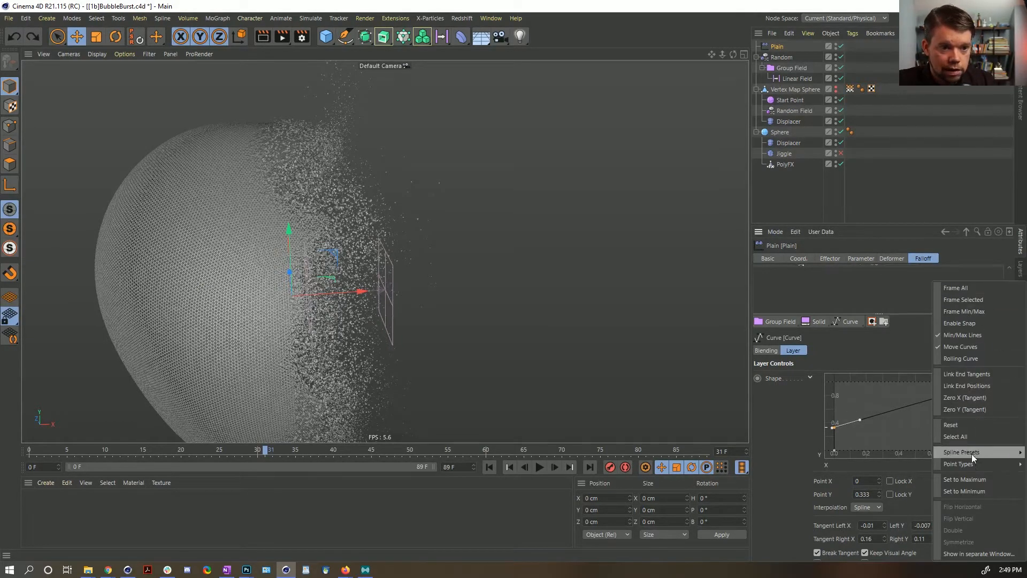
click(969, 552)
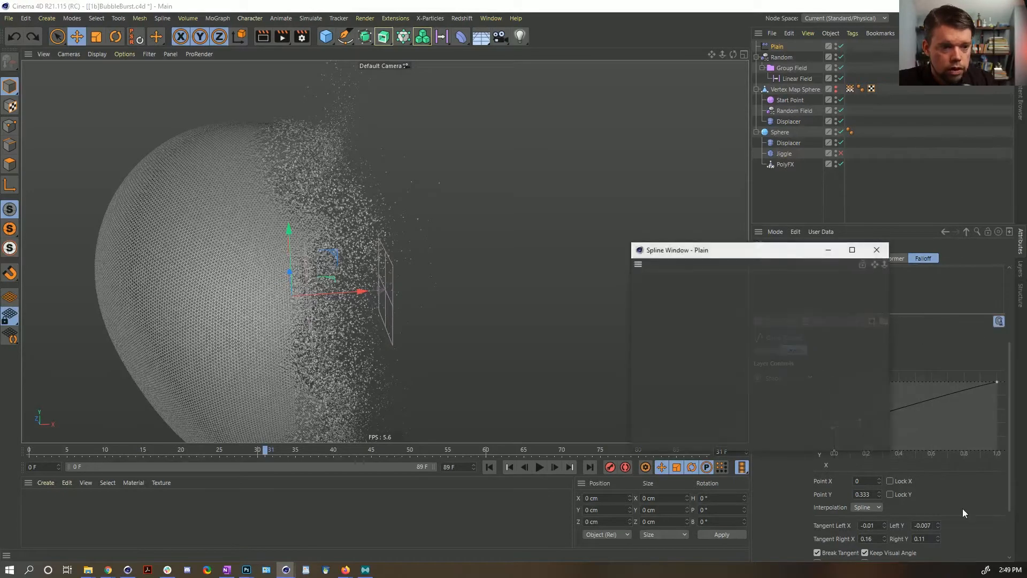
drag(767, 257, 515, 179)
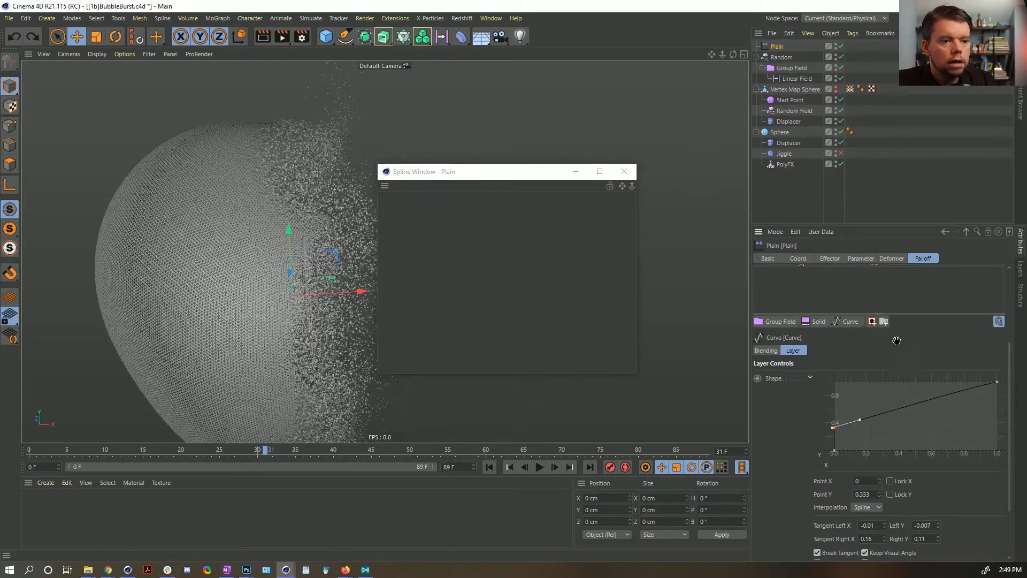
click(624, 171)
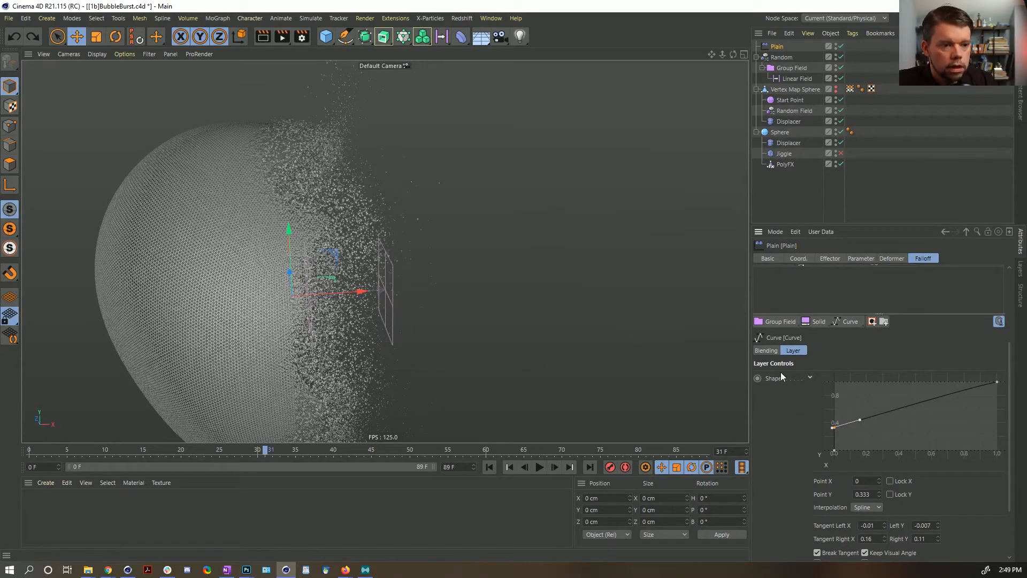
right_click(845, 392)
click(898, 555)
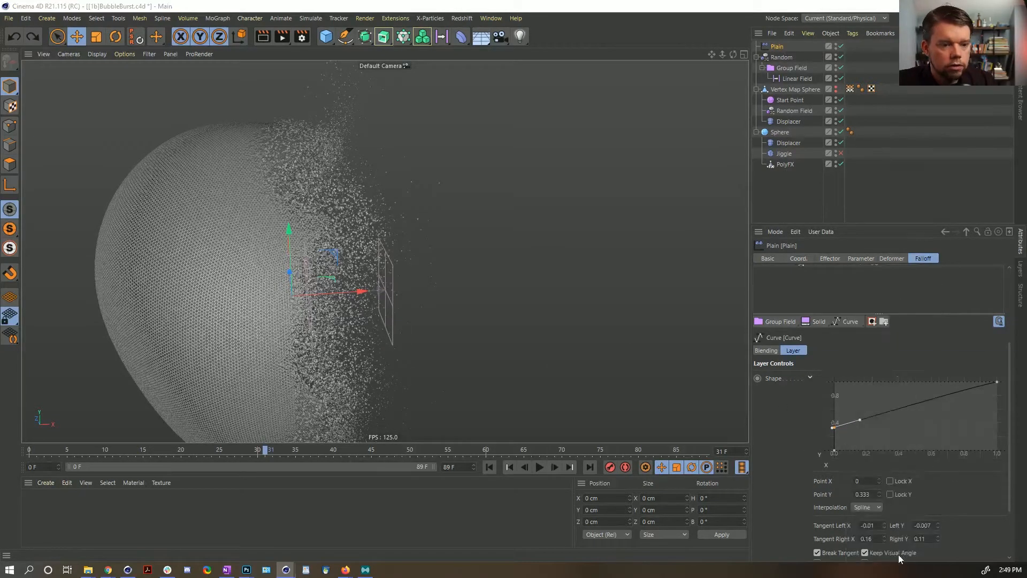
click(558, 168)
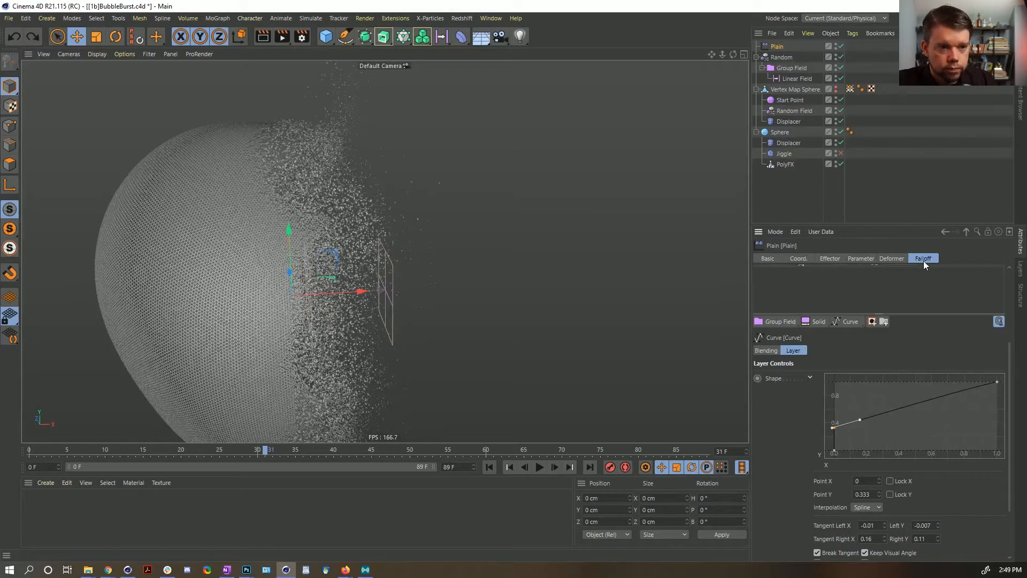
Step: Enlarge the Plain effector's attributes to fill the workspace and restore the full interface layout
key(ctrl+Tab)
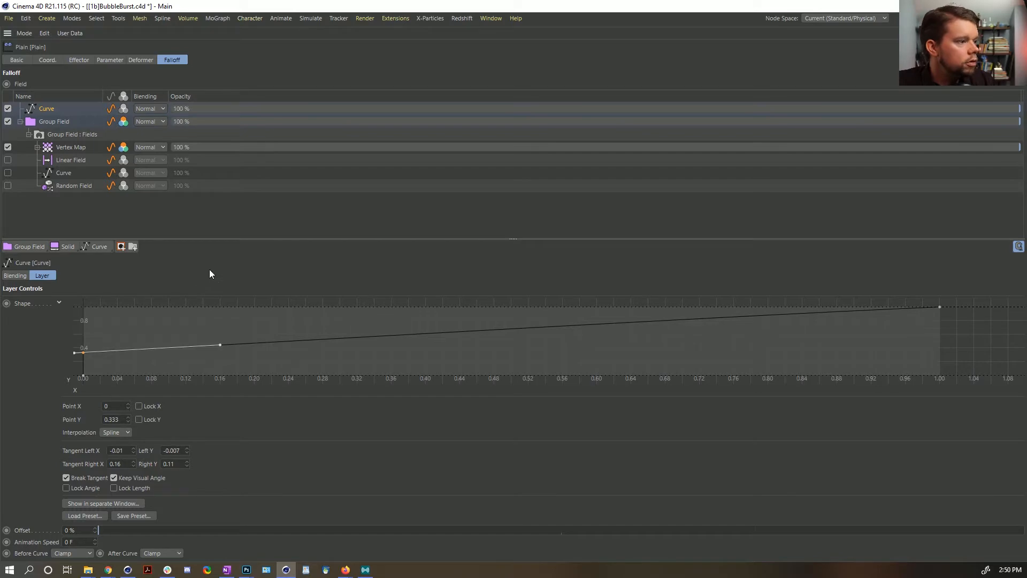
double_click(593, 11)
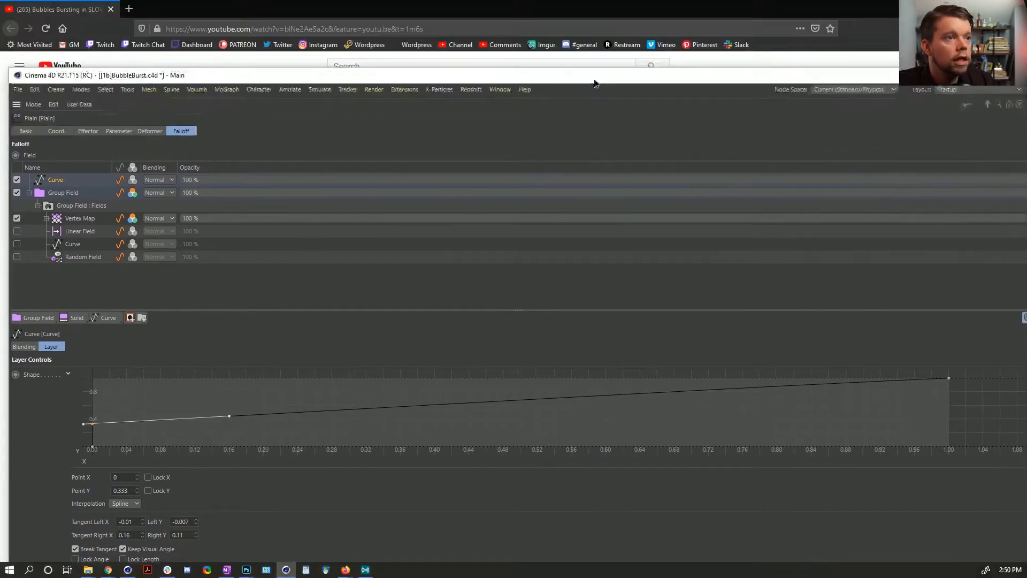
drag(488, 93, 473, 17)
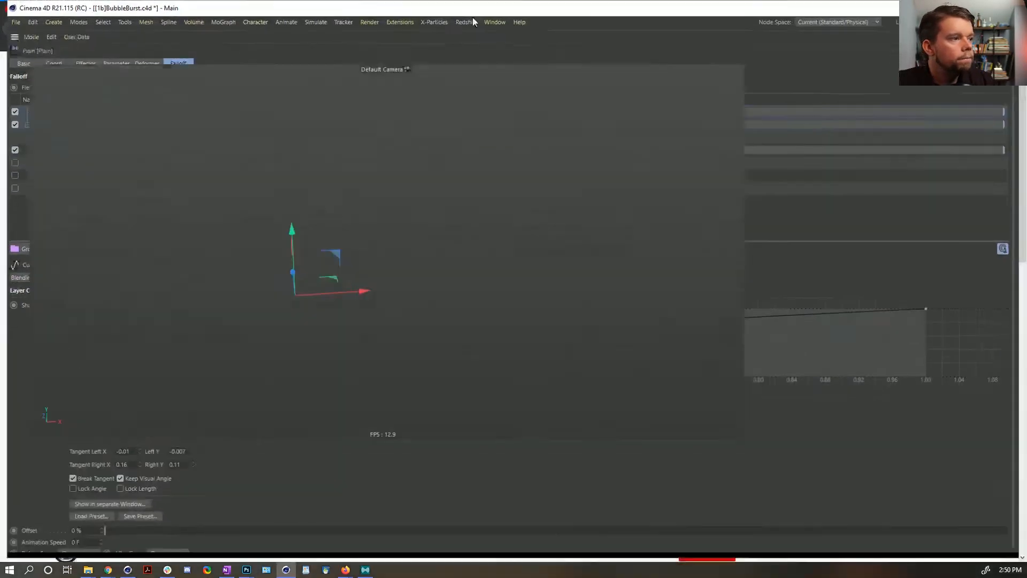
double_click(446, 17)
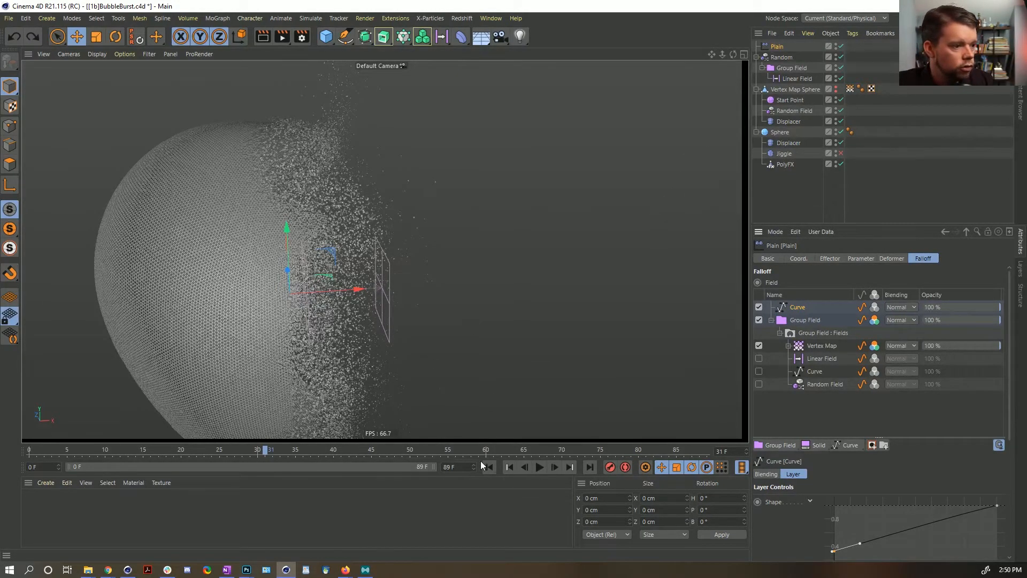
mouse_move(1026, 94)
mouse_down()
mouse_move(585, 92)
mouse_move(1026, 92)
mouse_up()
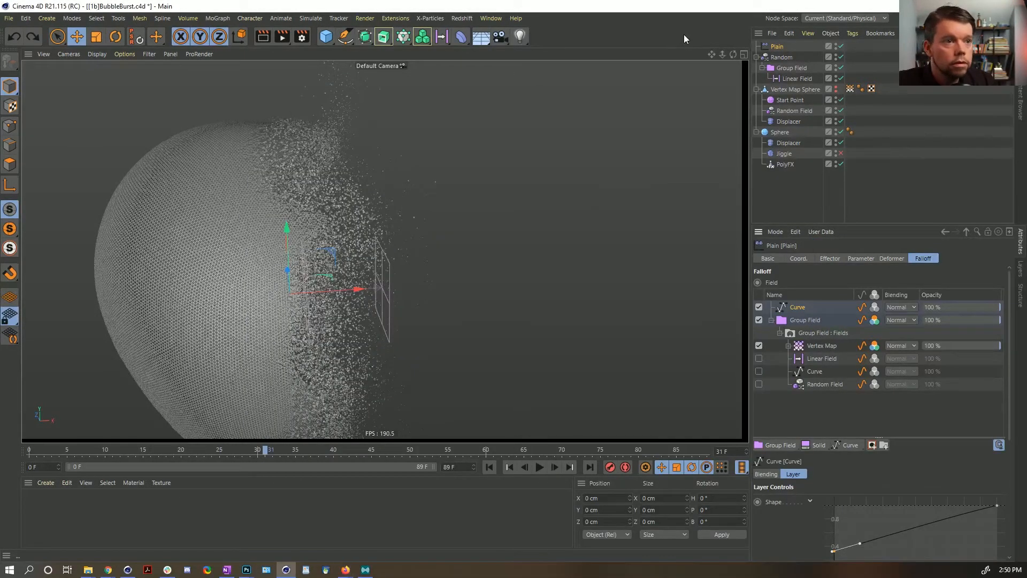
Step: Return the animation to its first frame and enlarge the Plain effector's attributes to show the Curve layer's full shape settings
click(490, 467)
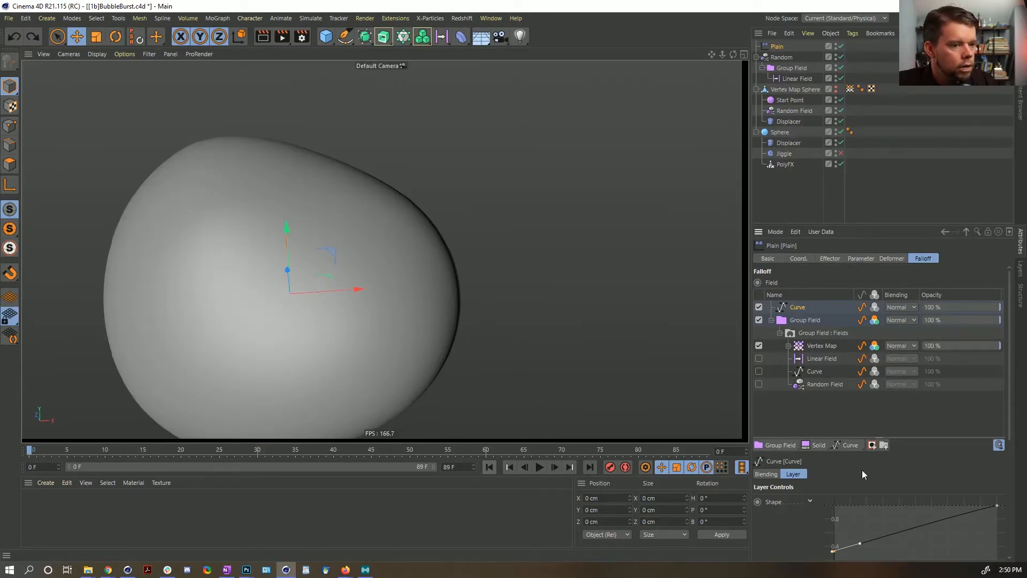
drag(856, 437, 852, 381)
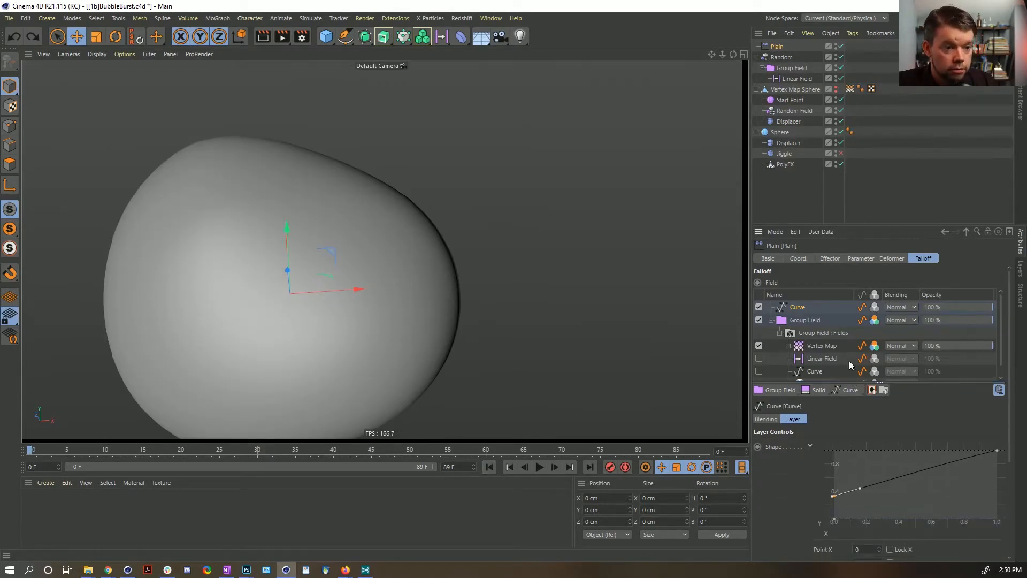
drag(834, 225, 834, 159)
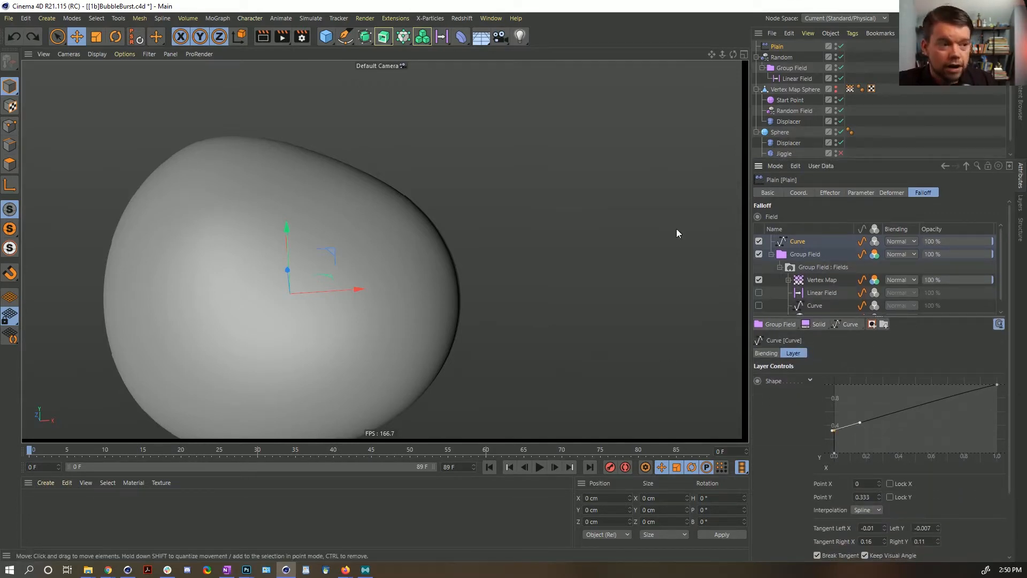
alt+middle_drag(440, 302, 546, 243)
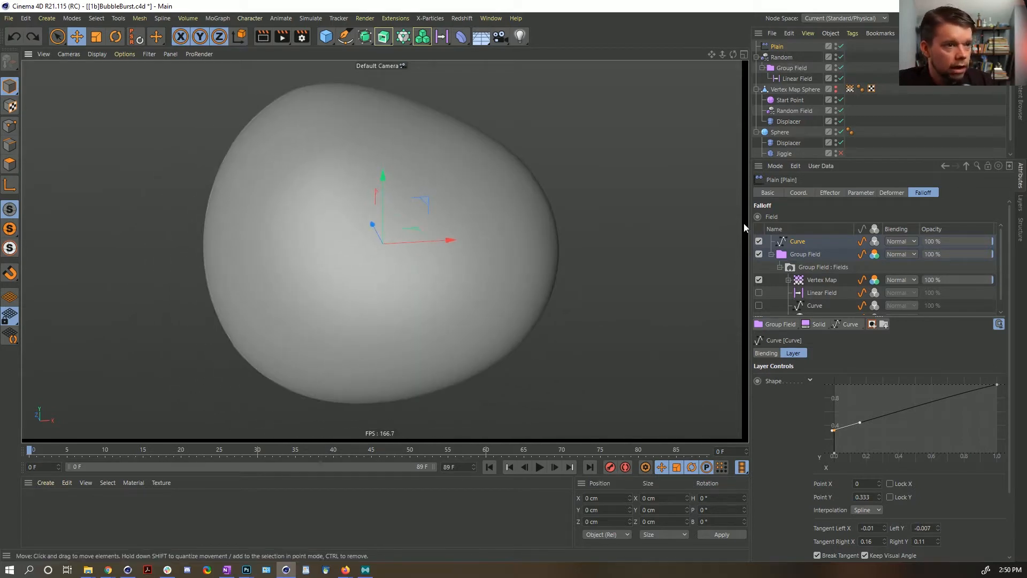
alt+drag(417, 243, 435, 253)
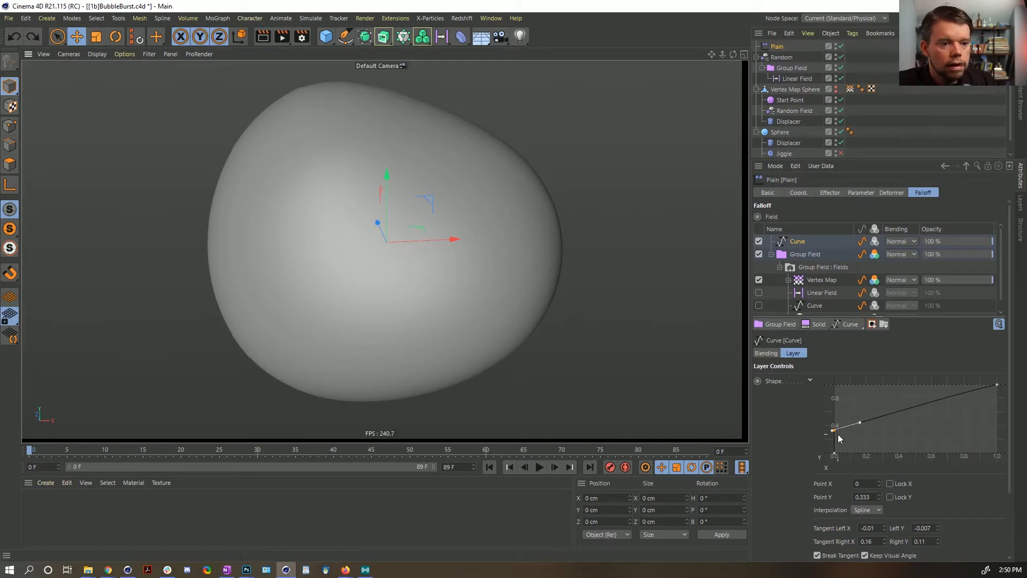
Step: Move the Curve layer's first point to X 0.01 and Y 0.364, and set its left tangent X to 0
drag(834, 430, 836, 428)
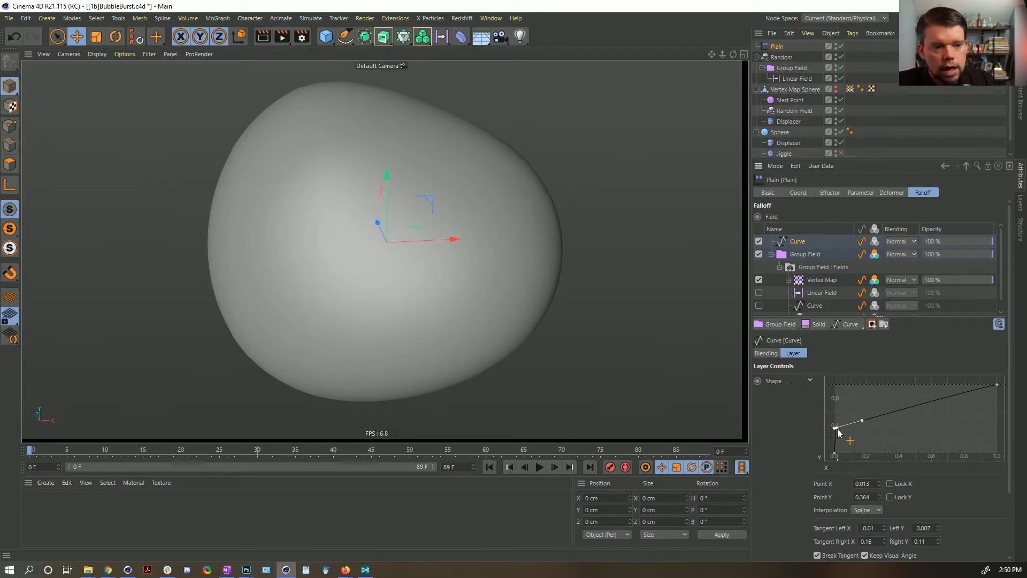
drag(836, 428, 833, 428)
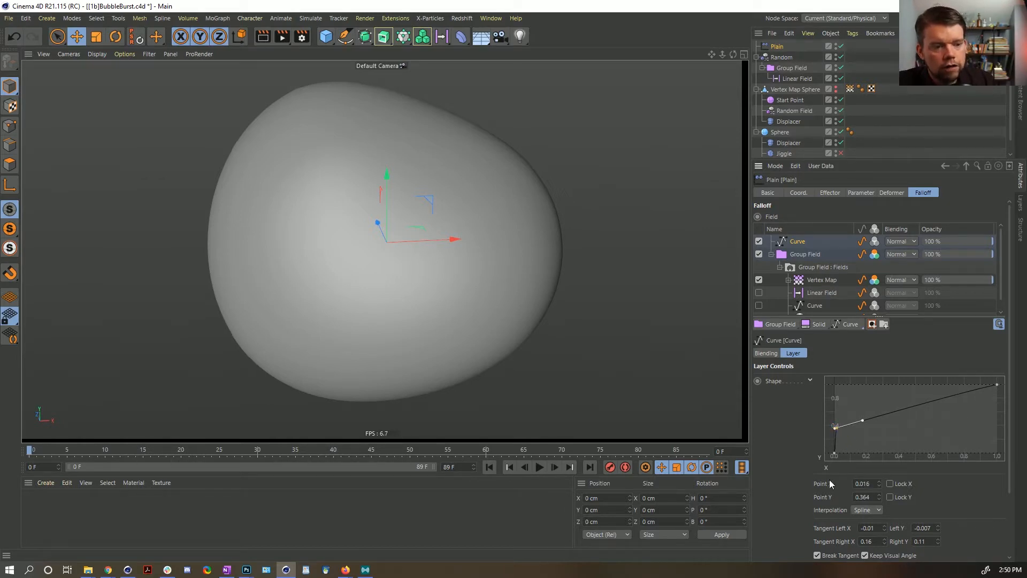
click(876, 530)
text(-1)
key(Return)
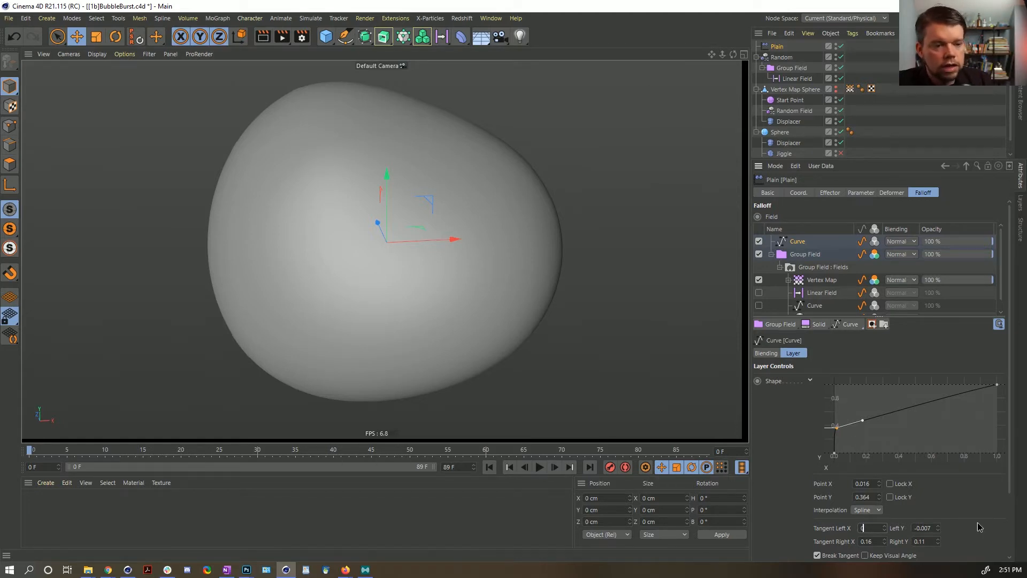
key(Return)
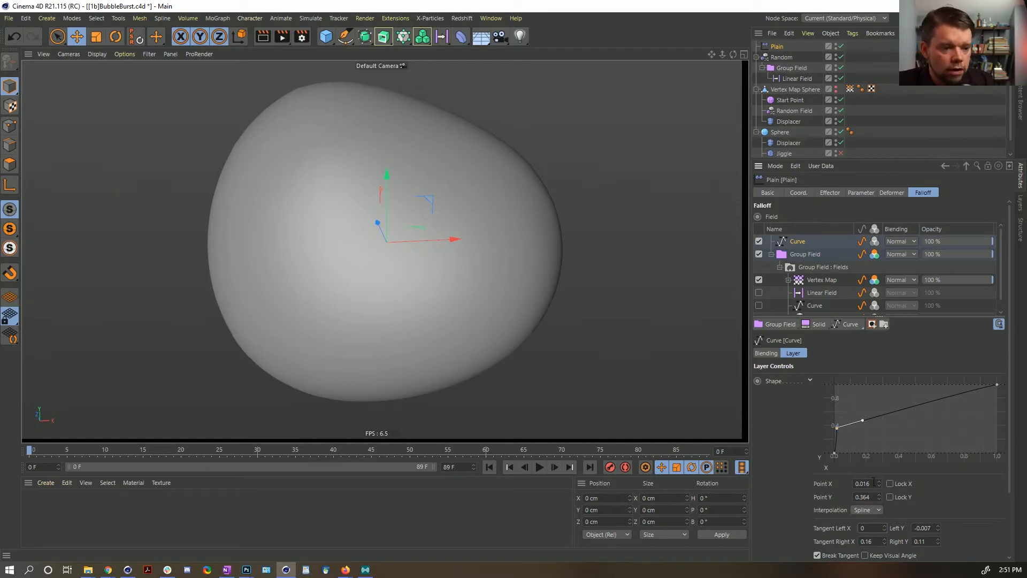
drag(874, 484, 864, 487)
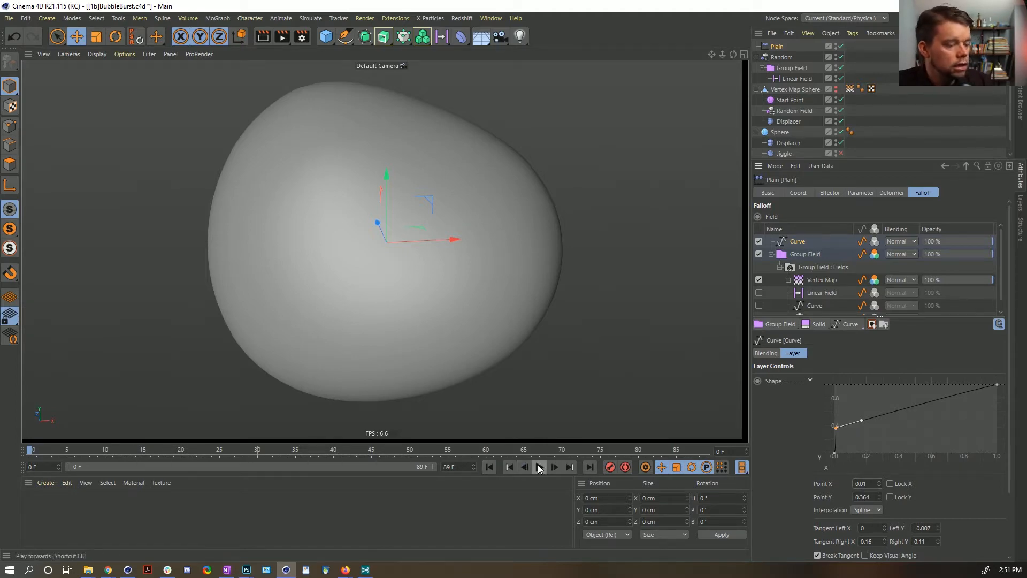
Step: Save the scene as a new version named [1c]BubbleBurst.c4d
key(ctrl+shift+s)
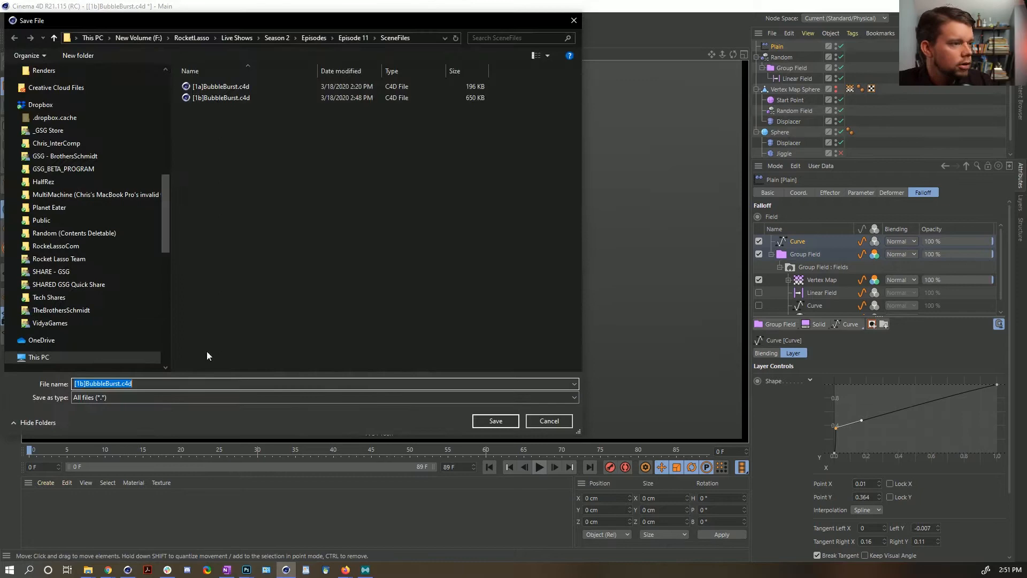
click(84, 384)
key(BackSpace)
text(c)
key(Return)
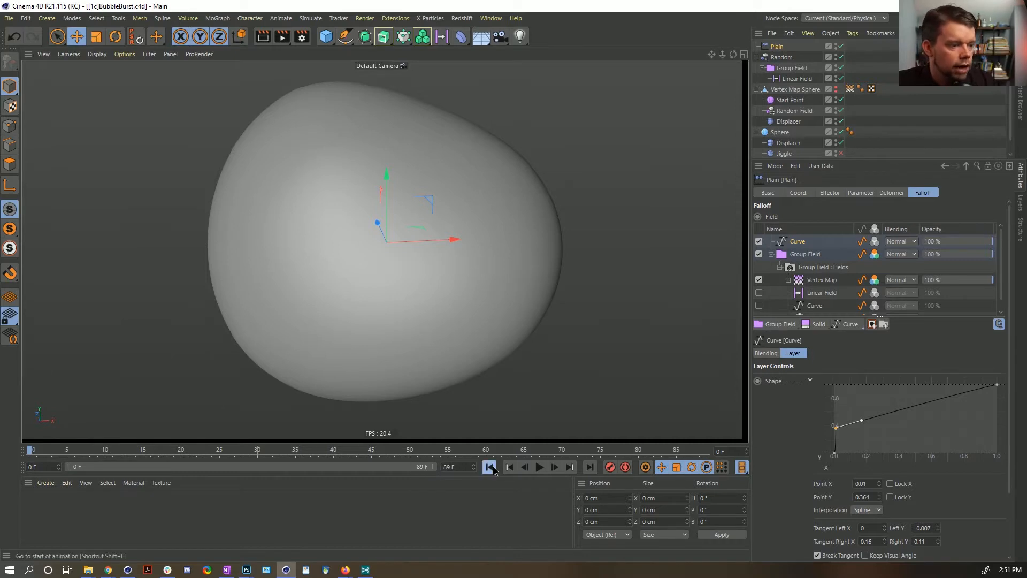
Step: Play the burst repeatedly from the start, examine the disintegrating edge from another angle, and return to the first frame
click(540, 468)
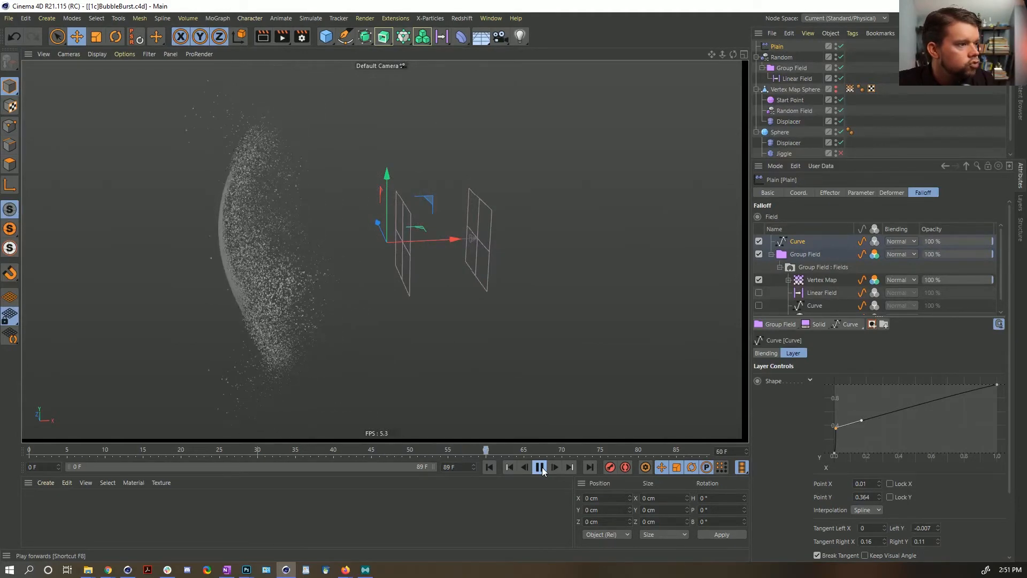
click(541, 468)
click(489, 467)
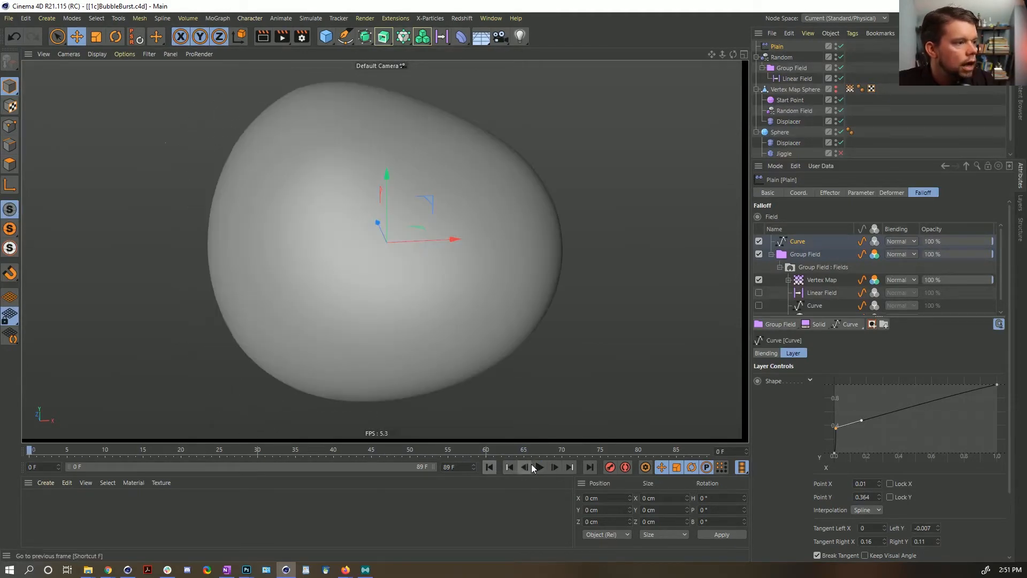
click(539, 468)
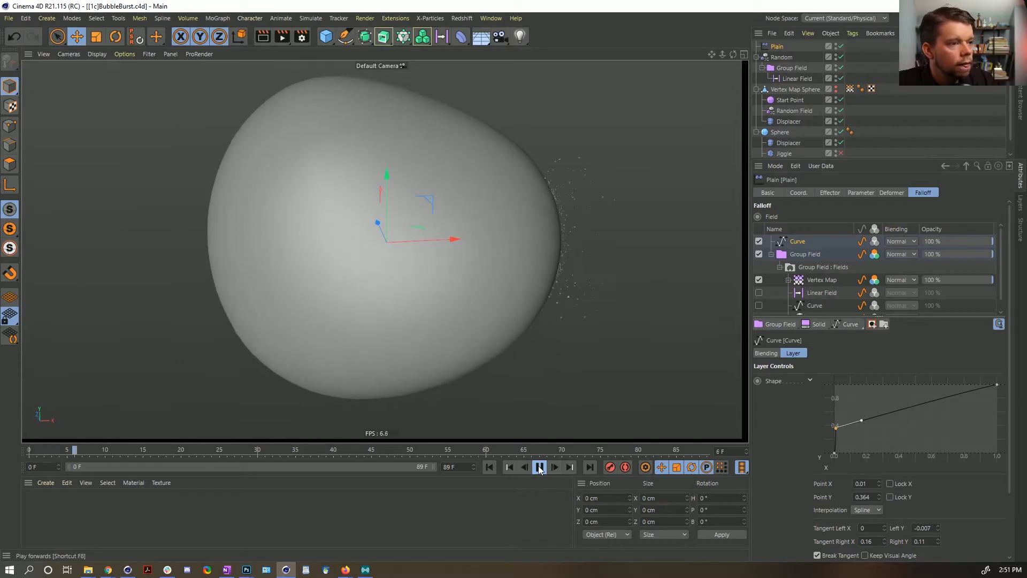
click(539, 468)
alt+drag(541, 271, 495, 268)
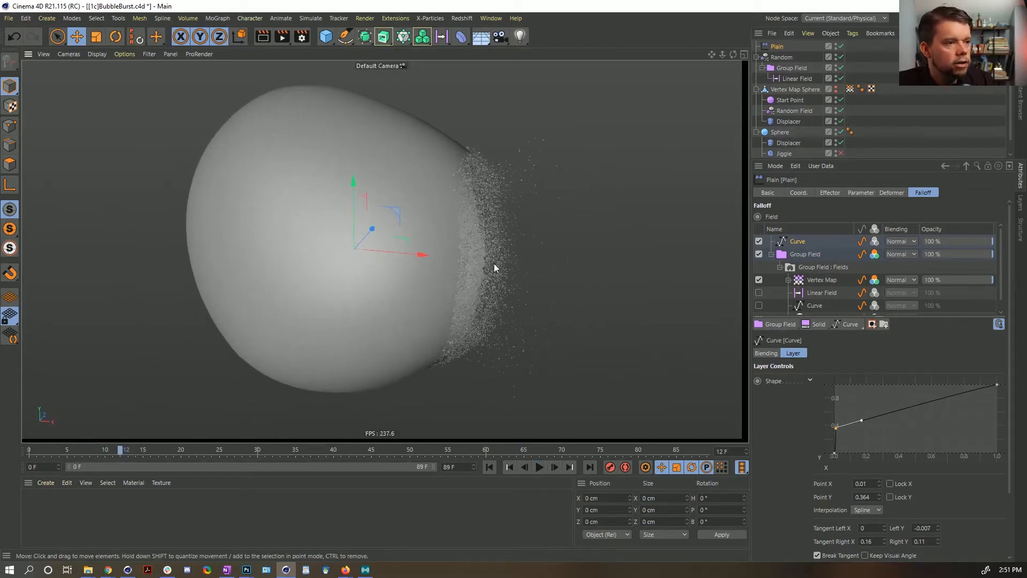
click(509, 467)
click(541, 468)
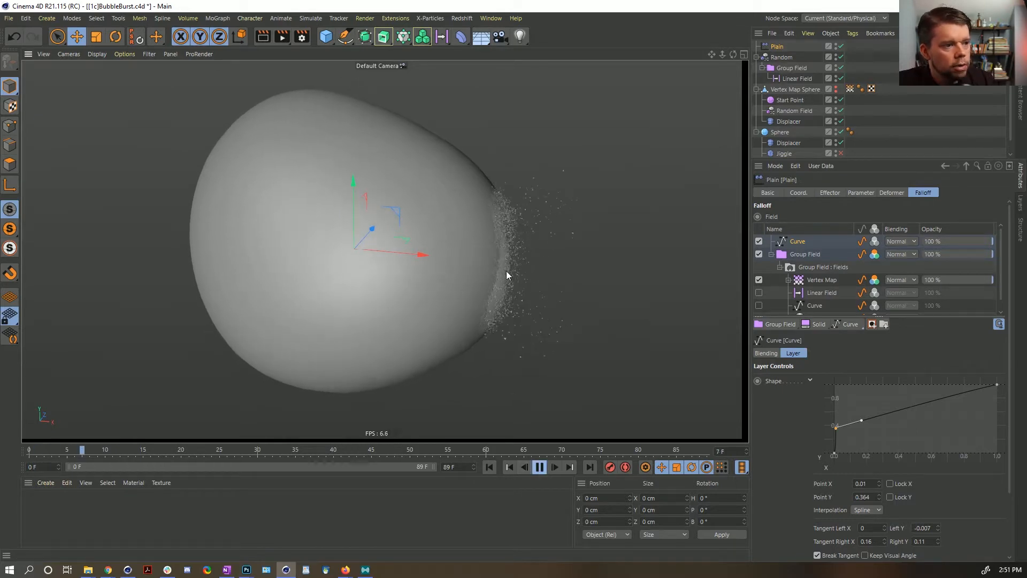
click(489, 468)
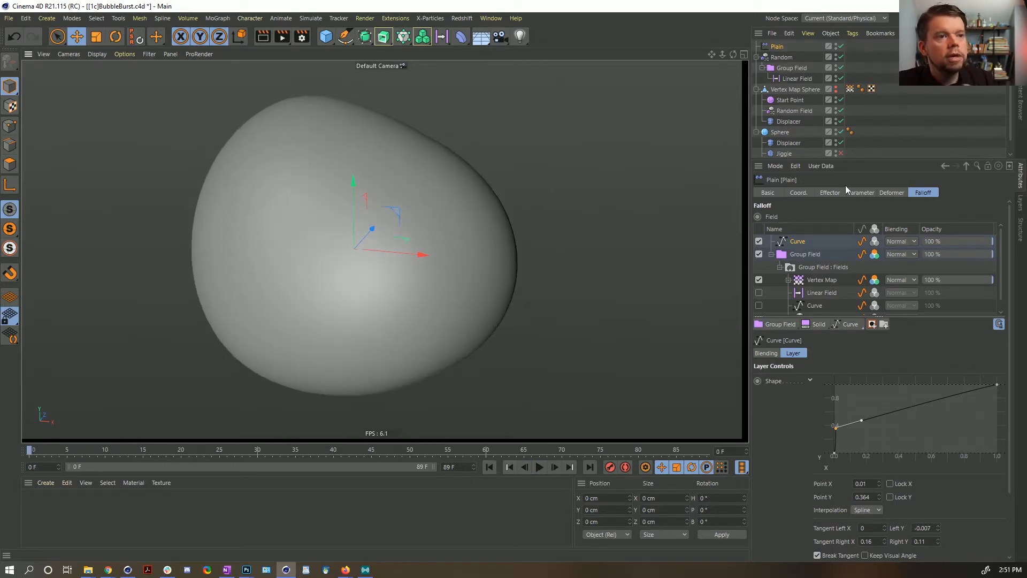
Step: Move the Start Point field along X to about 692 cm and set its remapping inner offset to 100%
click(788, 99)
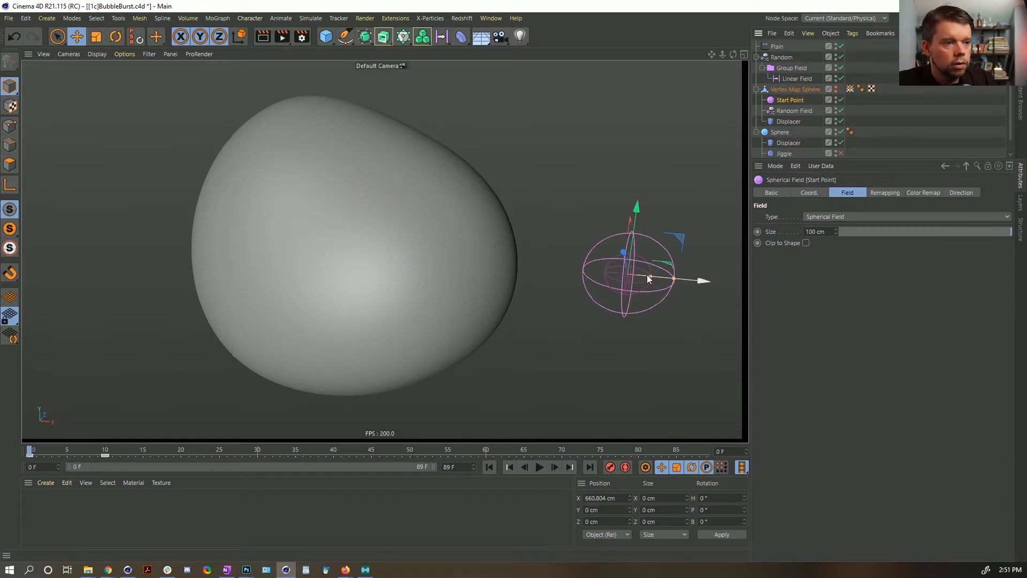
drag(650, 278, 664, 278)
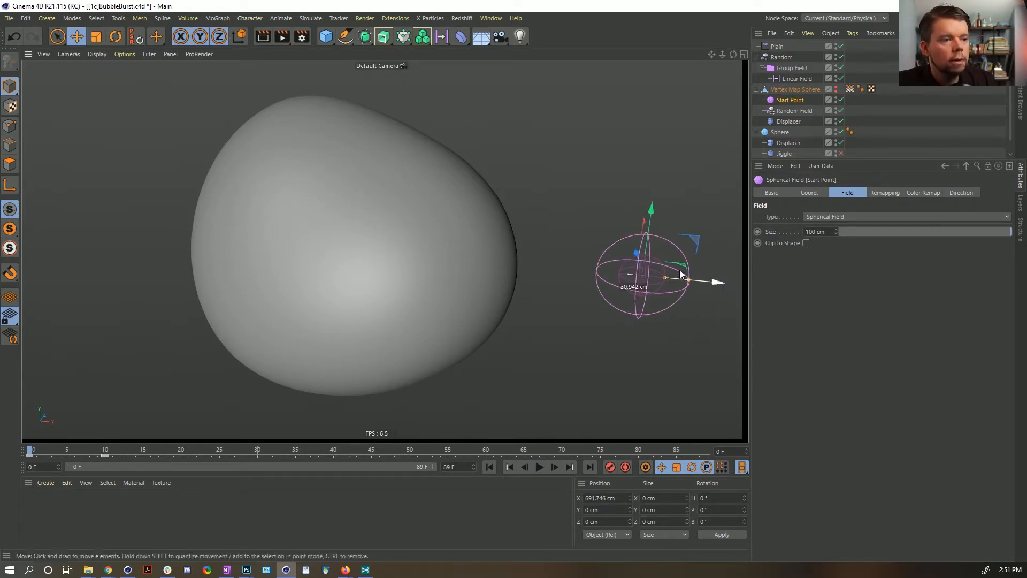
click(890, 193)
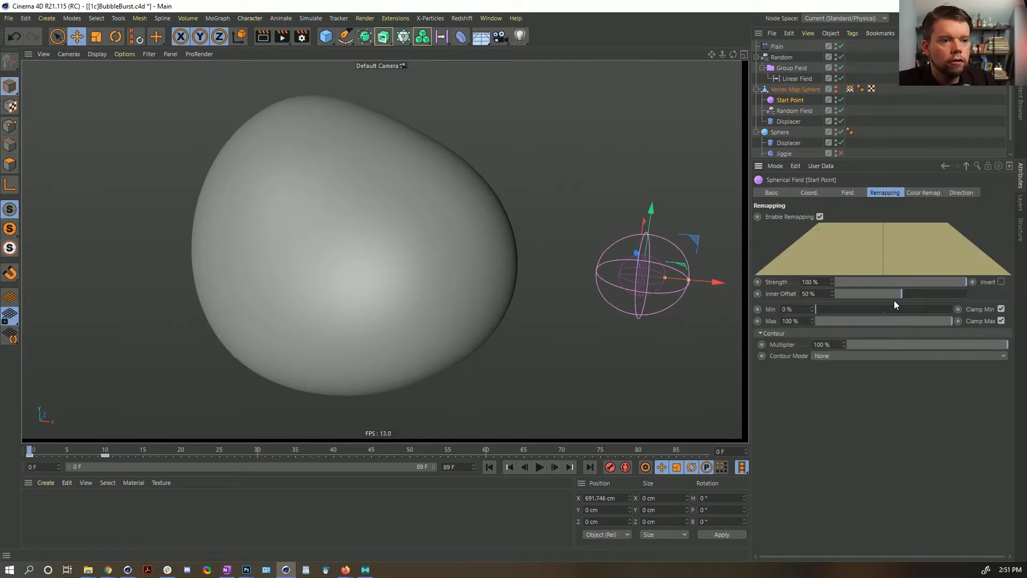
drag(891, 294, 1003, 291)
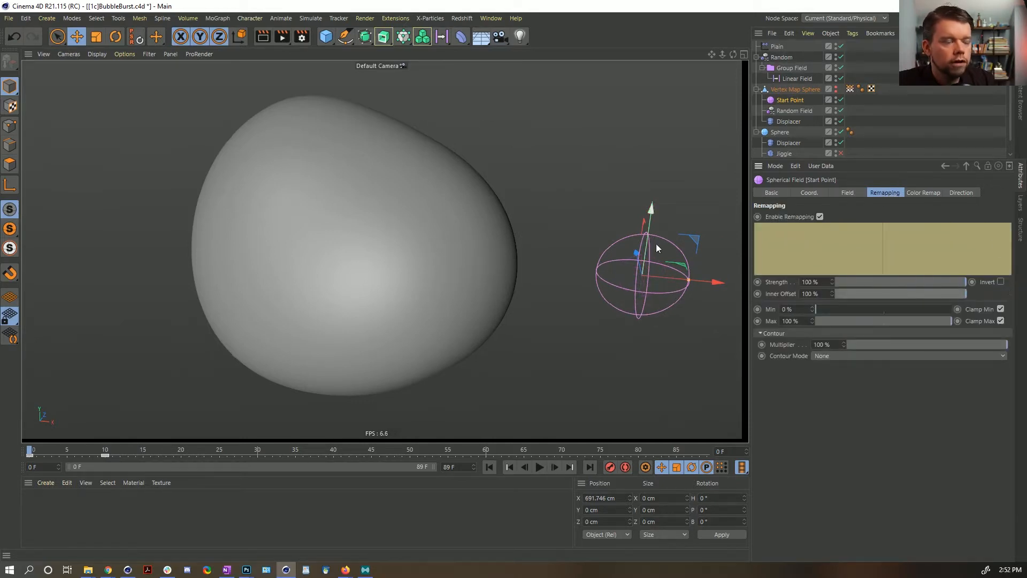
Step: Try sizes of 5 cm and 11 cm for the Start Point field and play the animation to check the burst
click(844, 193)
drag(827, 234, 782, 236)
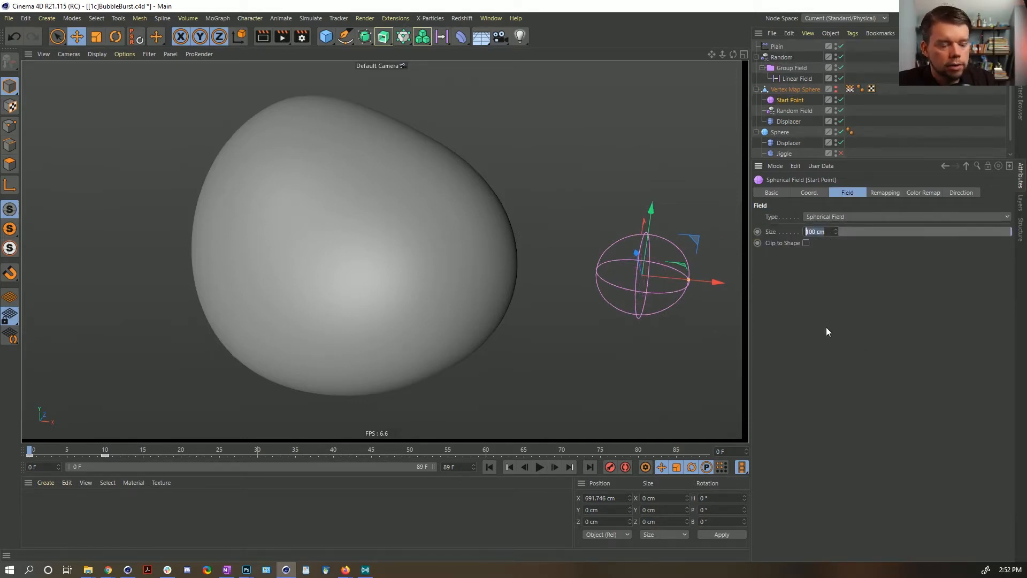
text(5)
key(Return)
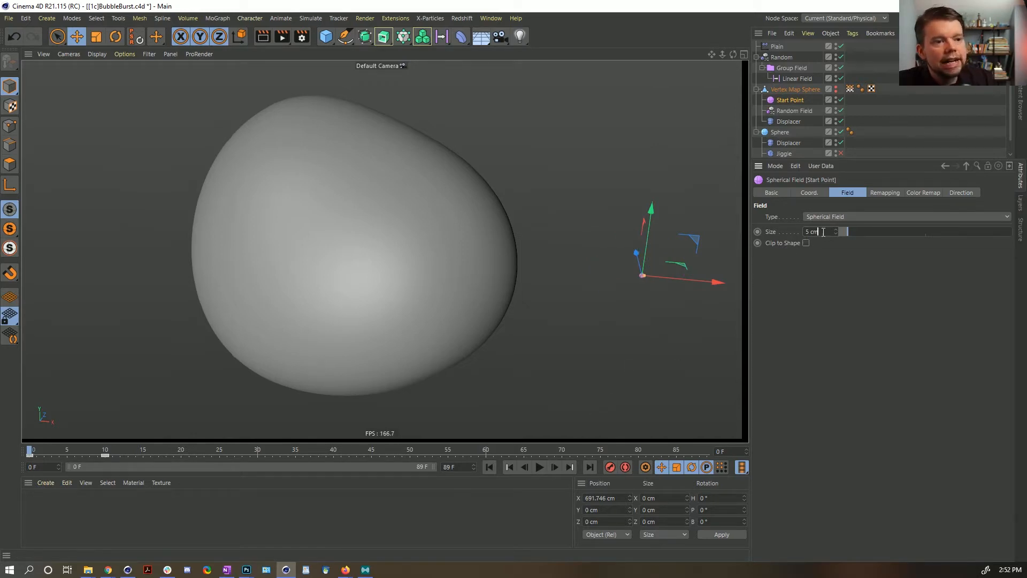
drag(824, 232, 793, 237)
text(11)
key(Return)
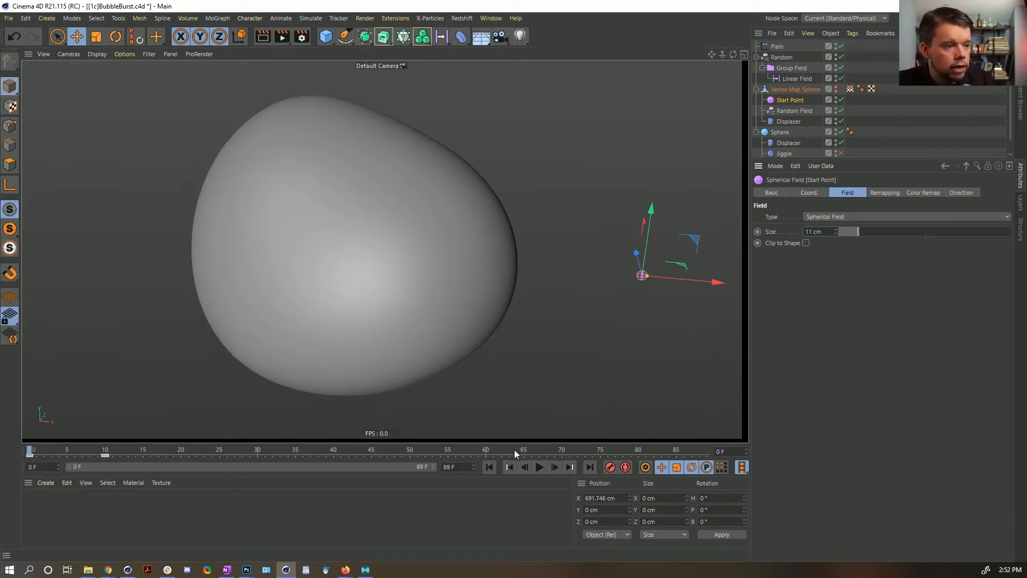
click(540, 469)
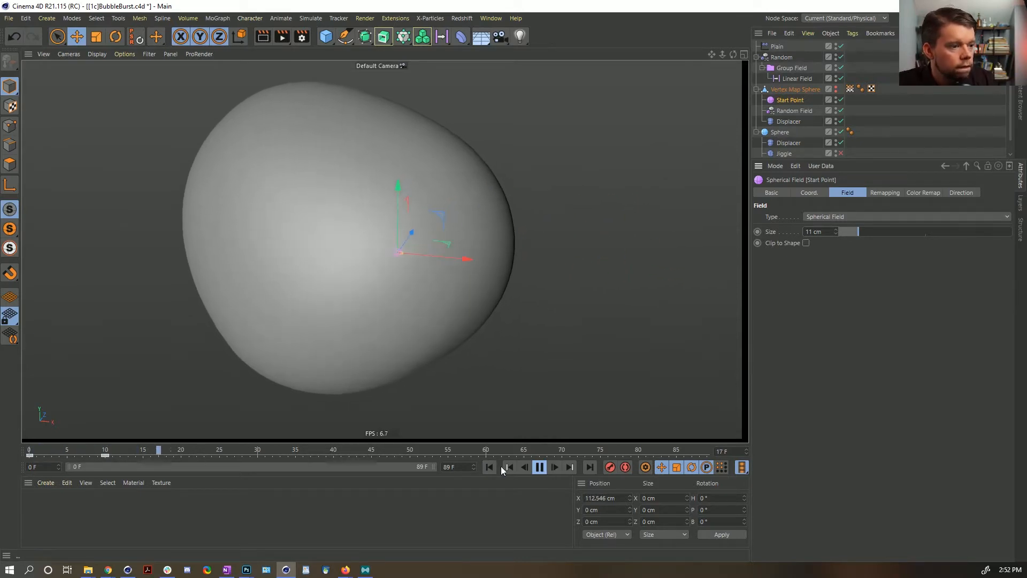
click(539, 467)
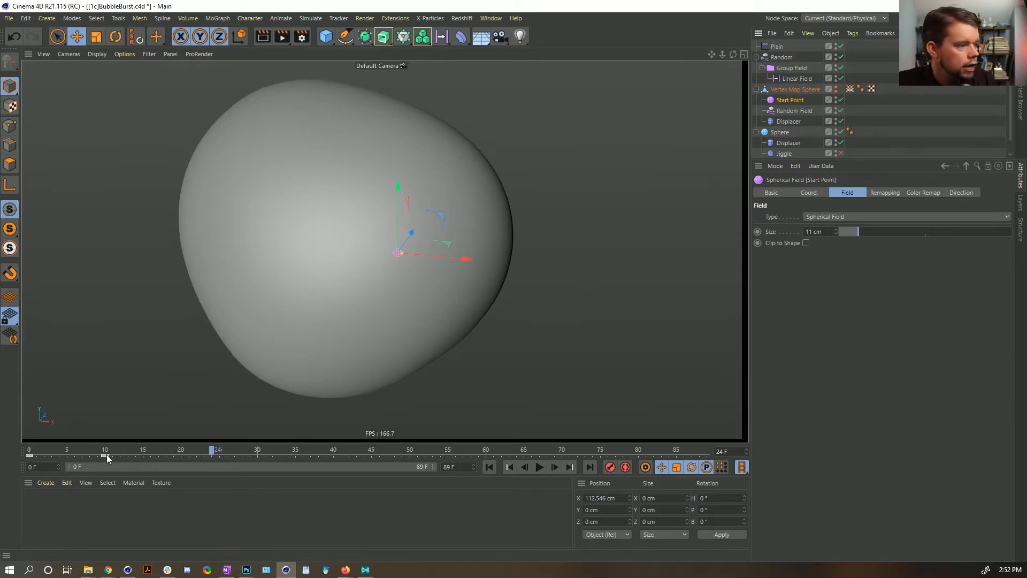
Step: Shift the Start Point field's keyframe from frame 10 to frame 20 and play the animation to check the timing
drag(106, 455, 178, 458)
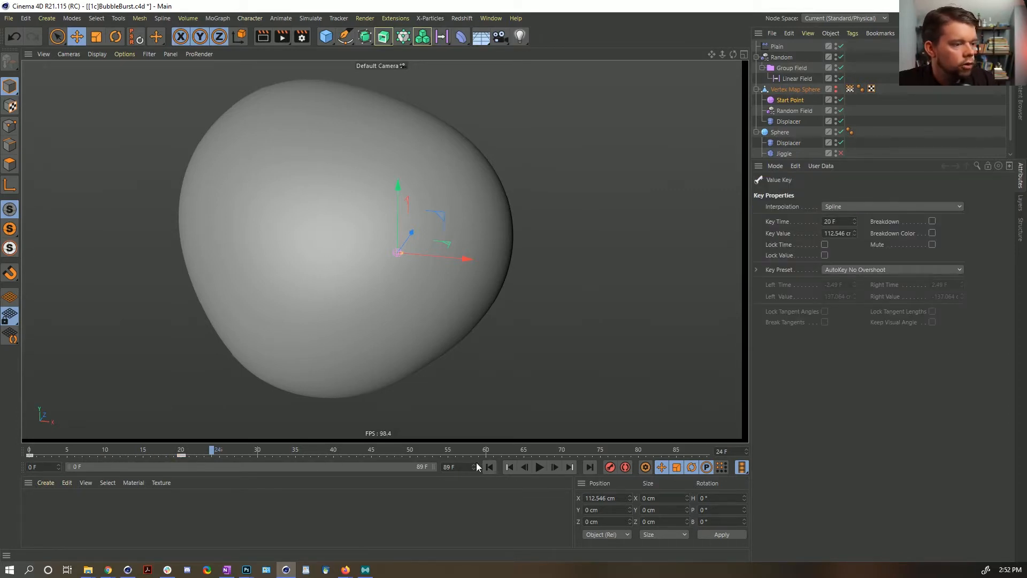
click(540, 468)
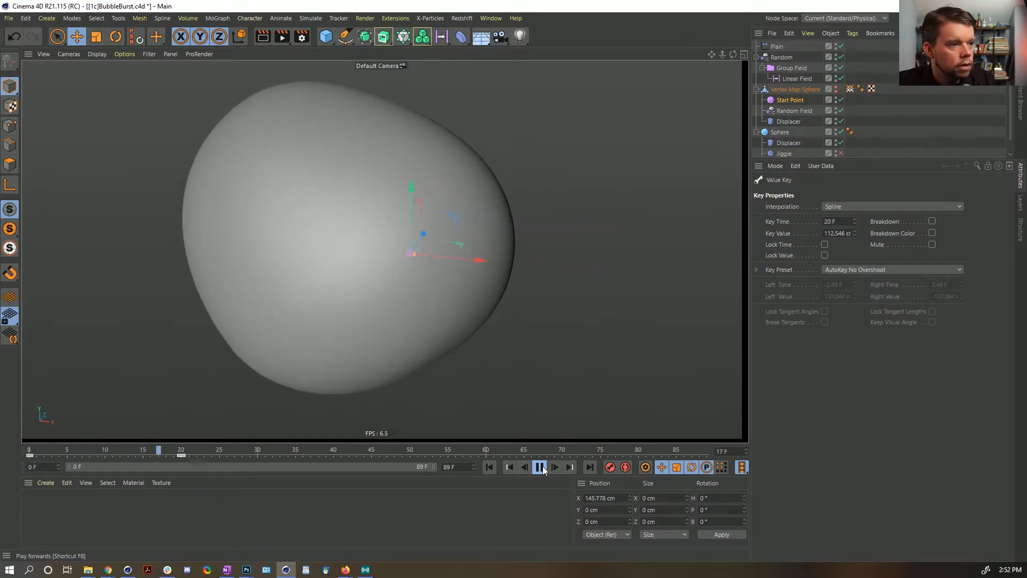
click(540, 467)
Step: Set the Start Point spherical field's size to 22 cm
click(791, 99)
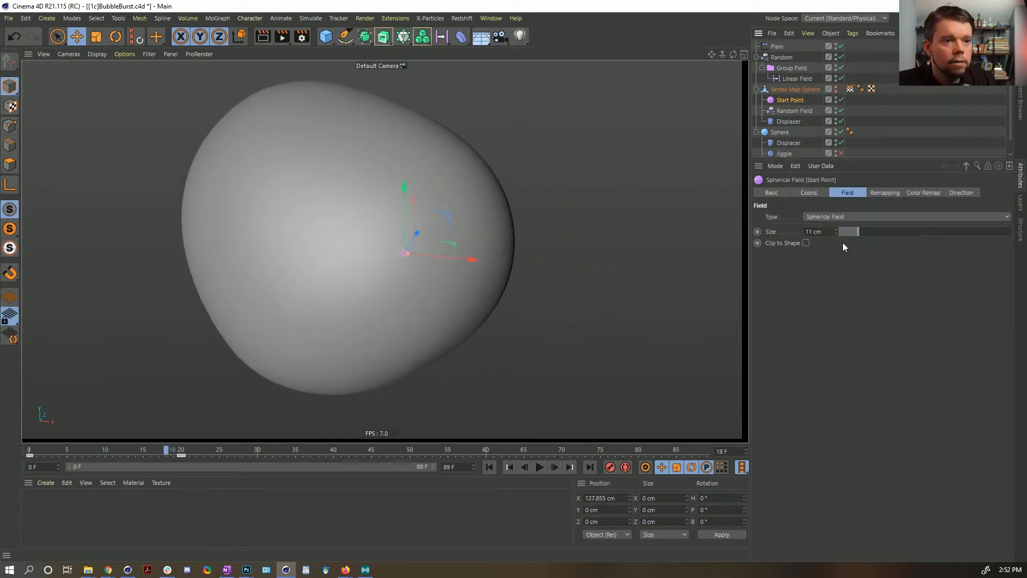
double_click(816, 231)
text(22)
key(Return)
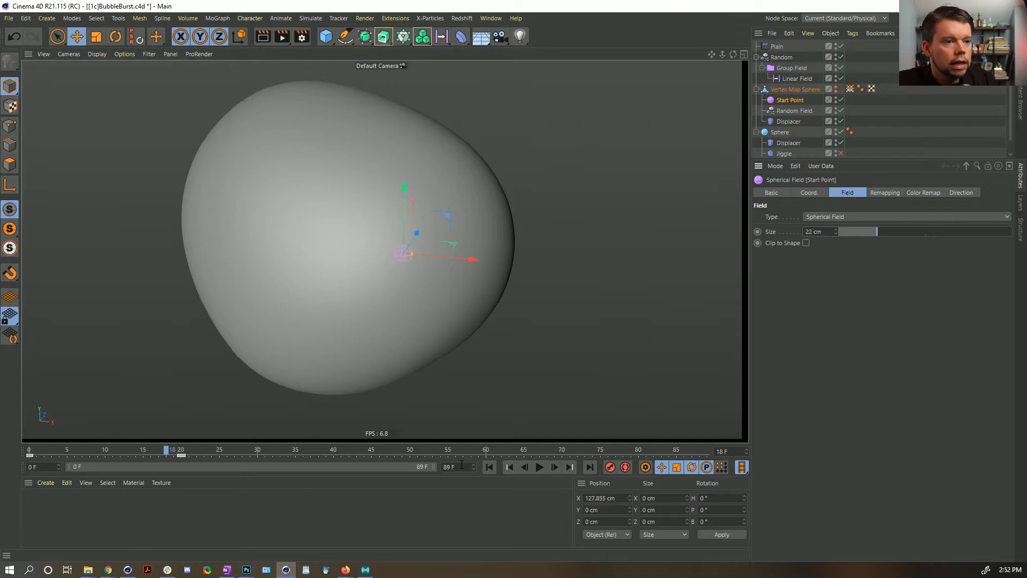
Step: Play the burst from the first frame, stop partway, and examine the breaking edge up close frame by frame
click(489, 467)
click(540, 468)
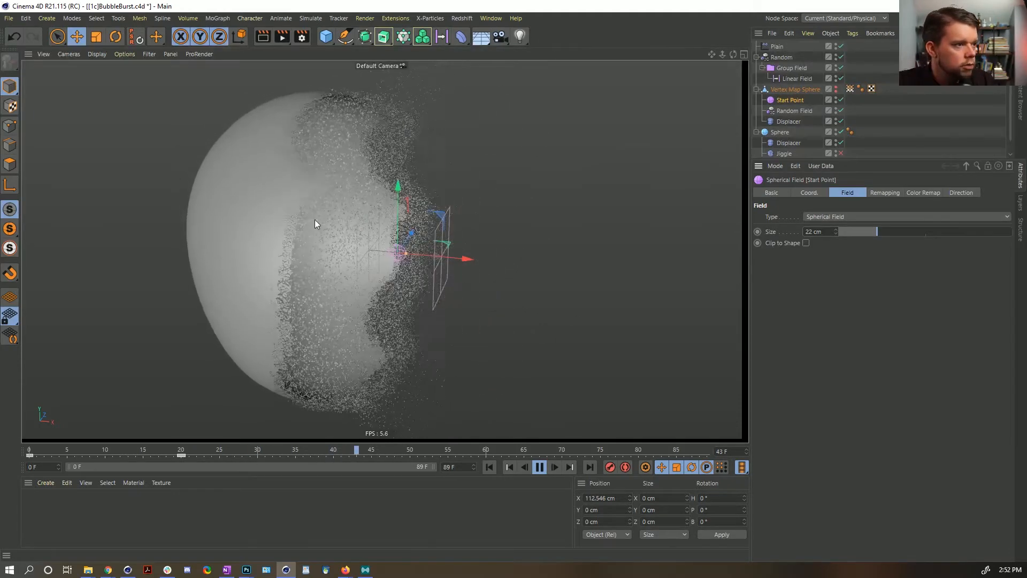
click(539, 467)
alt+drag(255, 239, 377, 175)
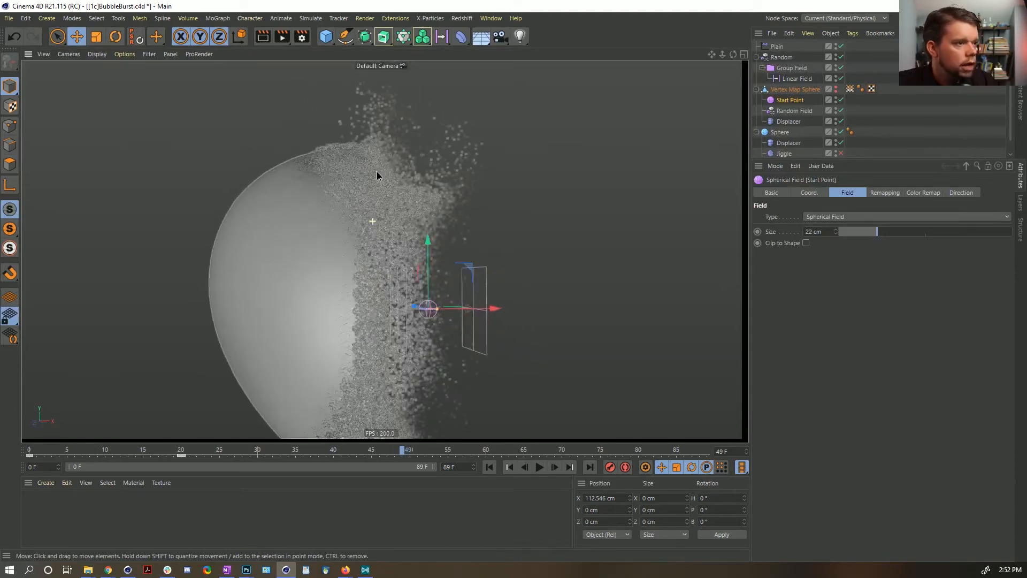
click(554, 468)
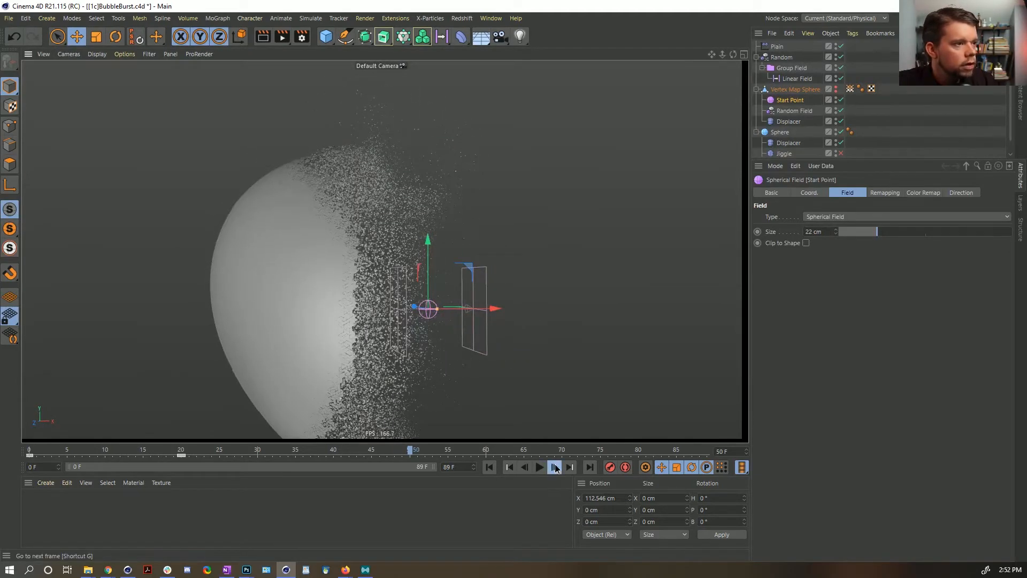
click(555, 467)
click(554, 468)
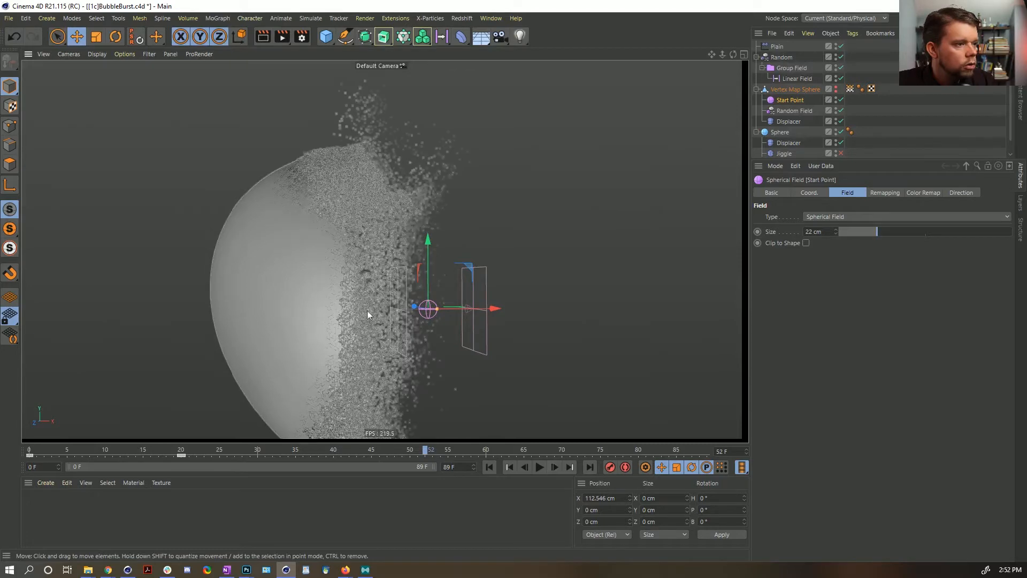
Step: Inspect the breaking edge up close and compare it with and without the extra point in the Plain effector's falloff curve
scroll(367, 310, up, 6)
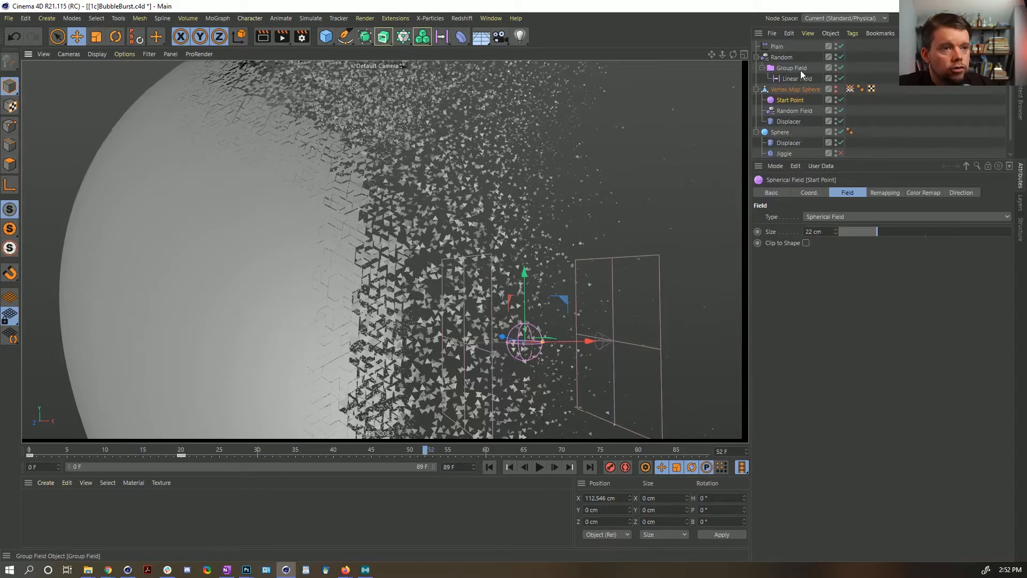
click(781, 47)
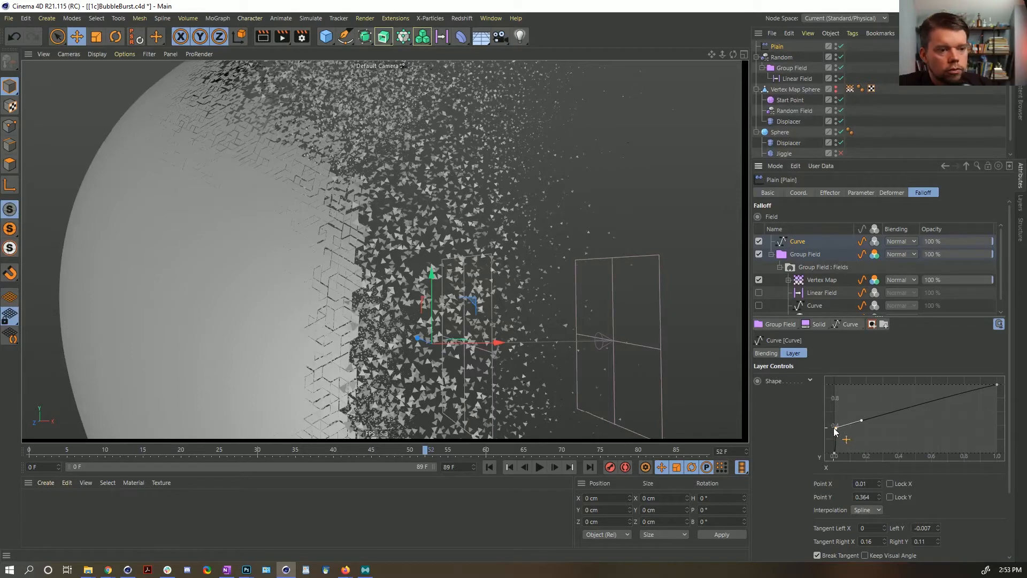
key(ctrl+z)
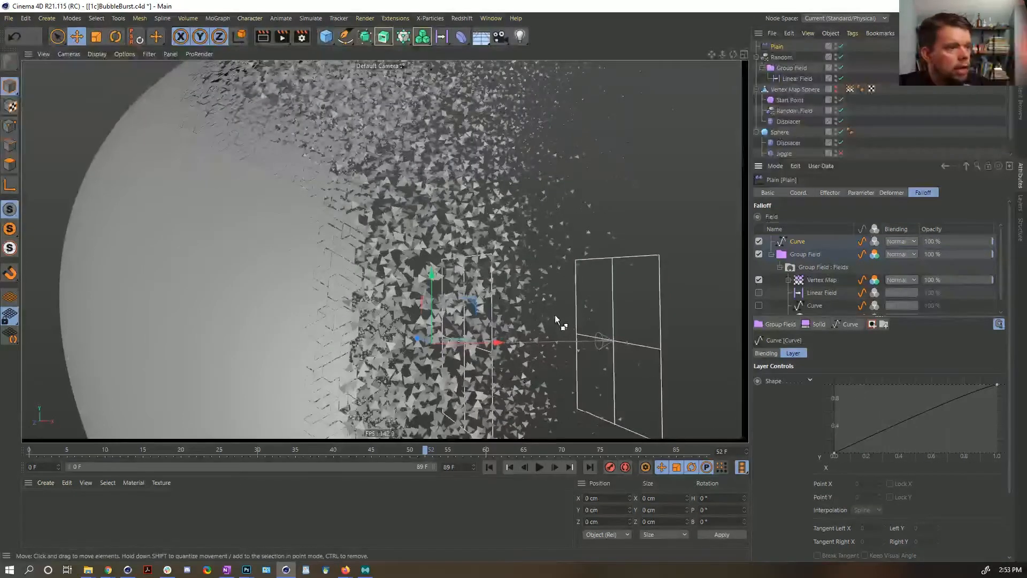
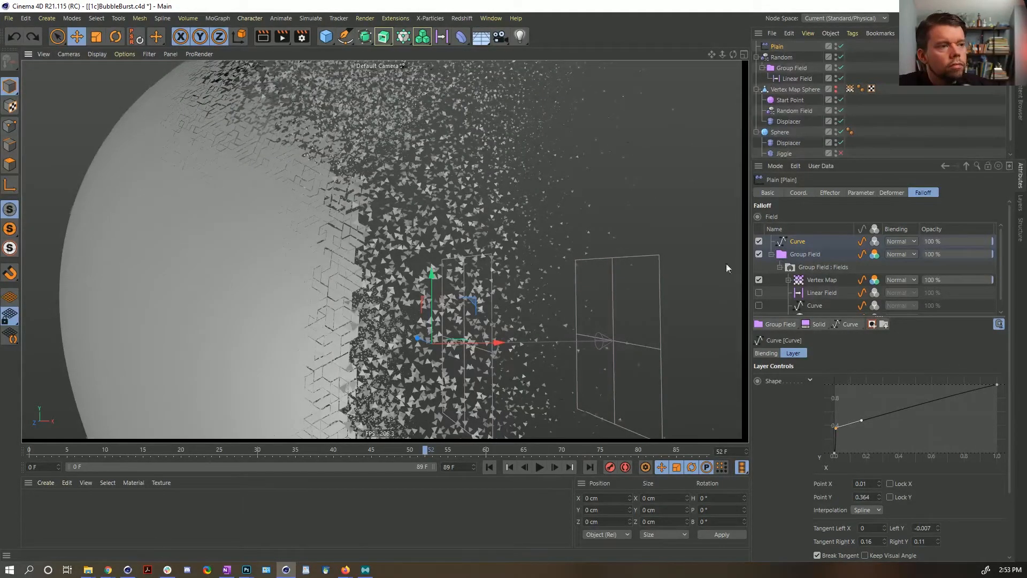
alt+drag(499, 227, 384, 262)
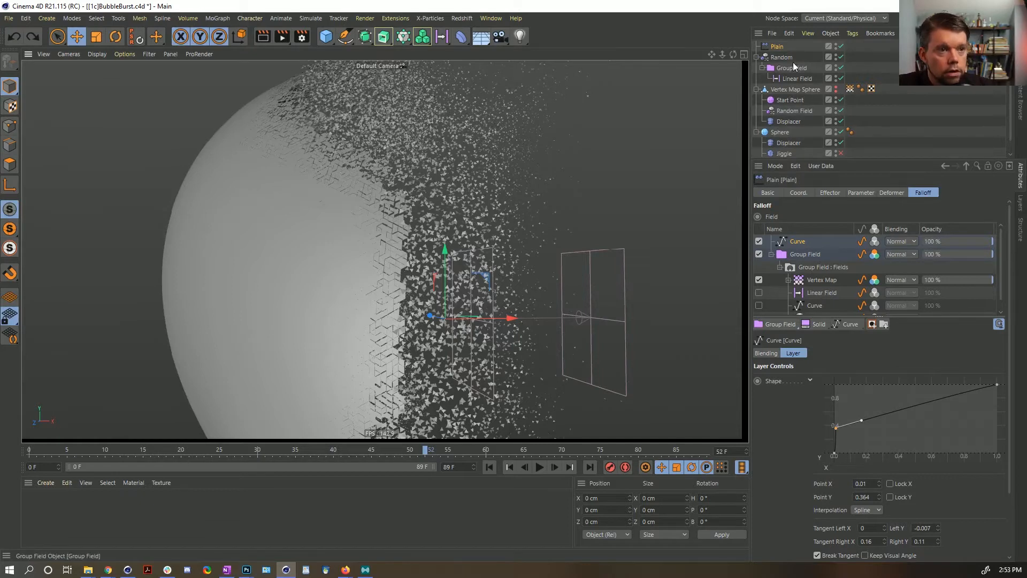
Step: Delete the Linear Field object and remove the disabled Curve and Random Field layers from the Group Field in the Random effector's falloff
click(797, 79)
key(Delete)
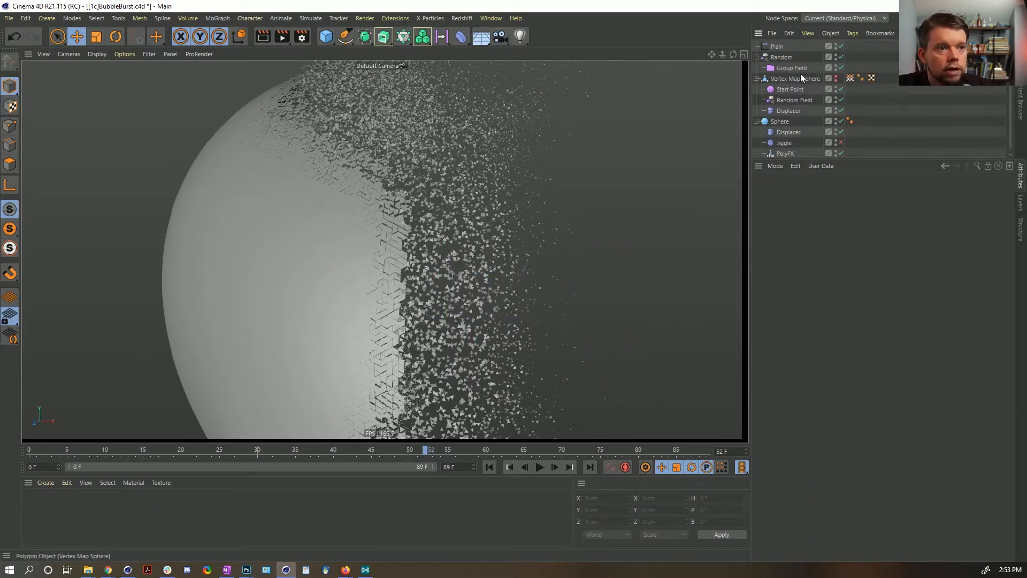
click(782, 57)
click(813, 292)
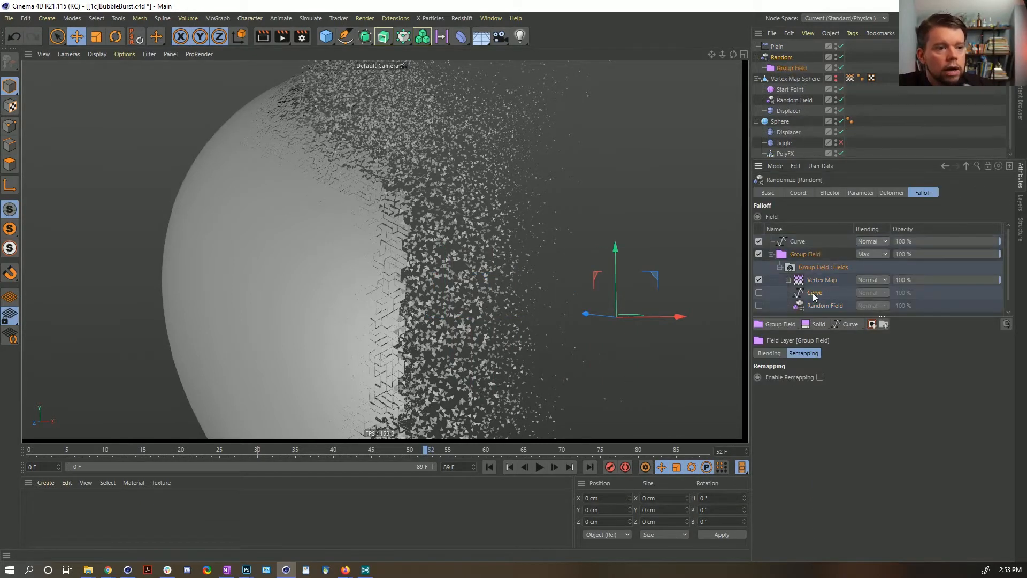
key(Delete)
click(814, 292)
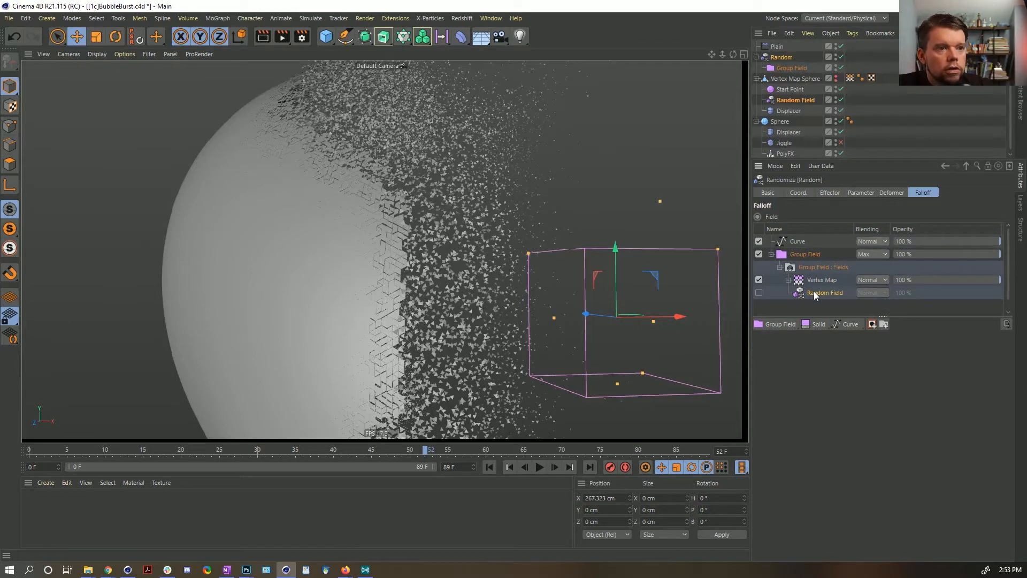
key(Delete)
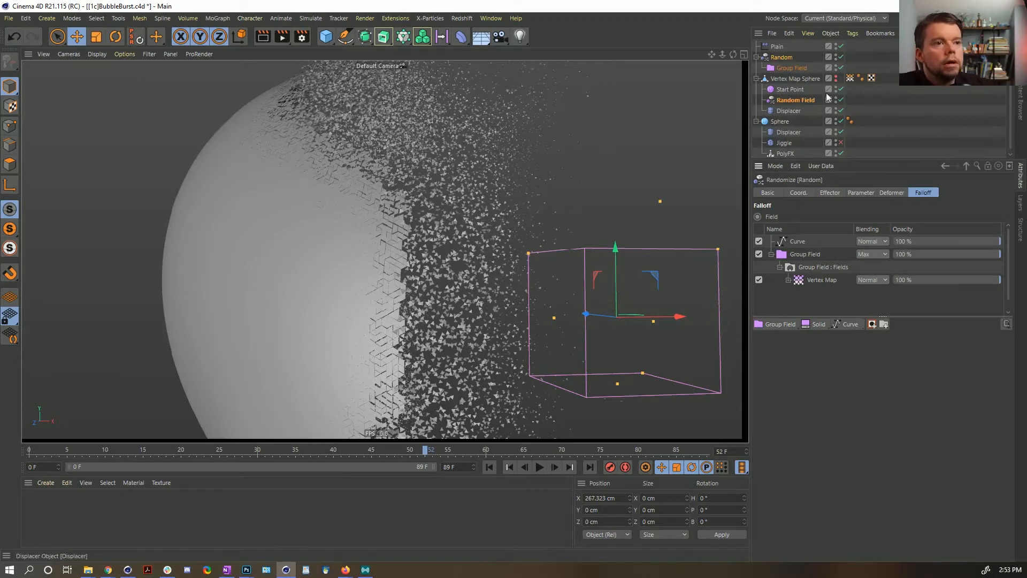
Step: Check the Group Field and both effectors, and show the Vertex Map Sphere with its vertex map to examine the map's gradient
click(795, 68)
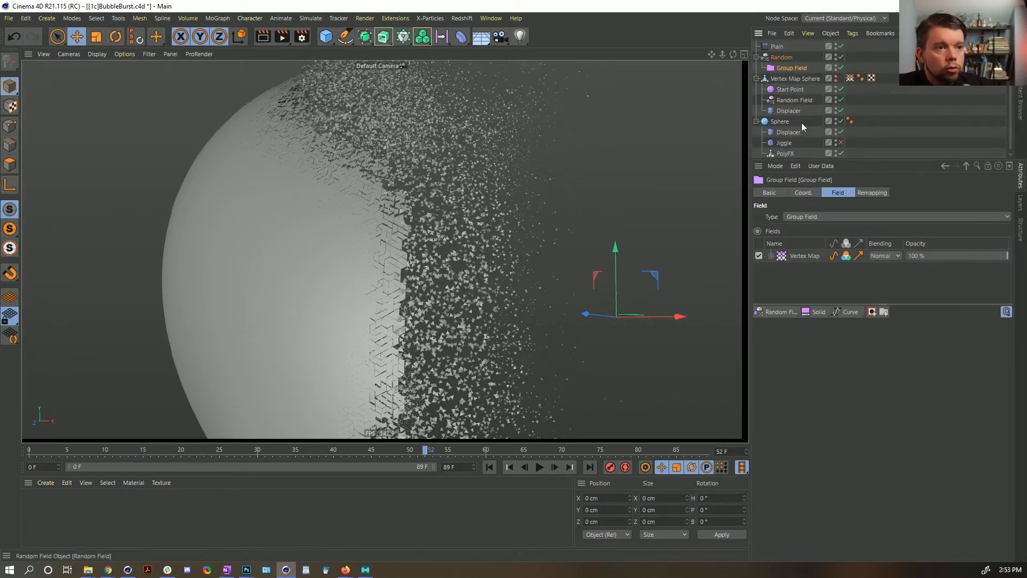
click(780, 56)
click(779, 46)
click(776, 68)
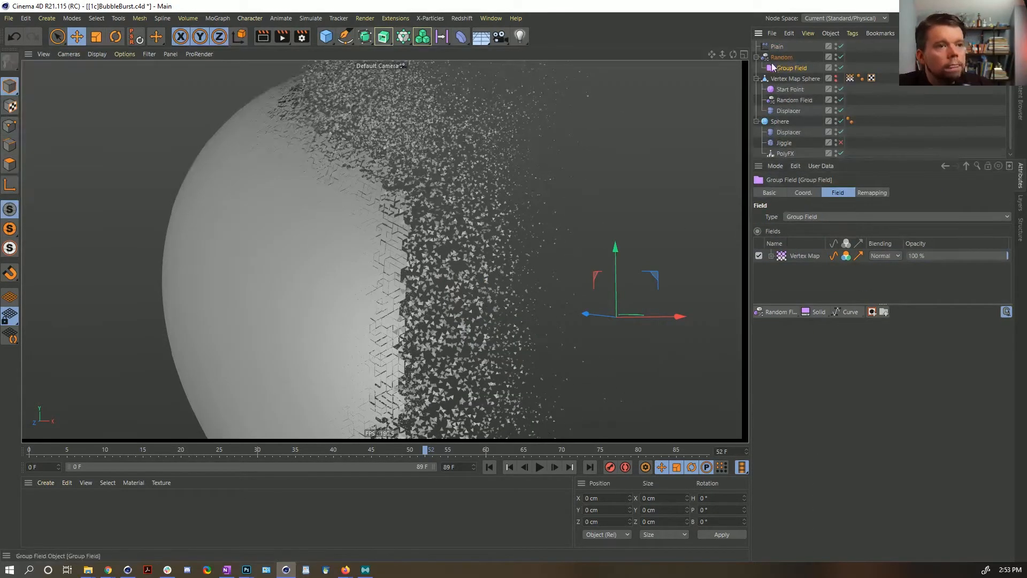
click(836, 77)
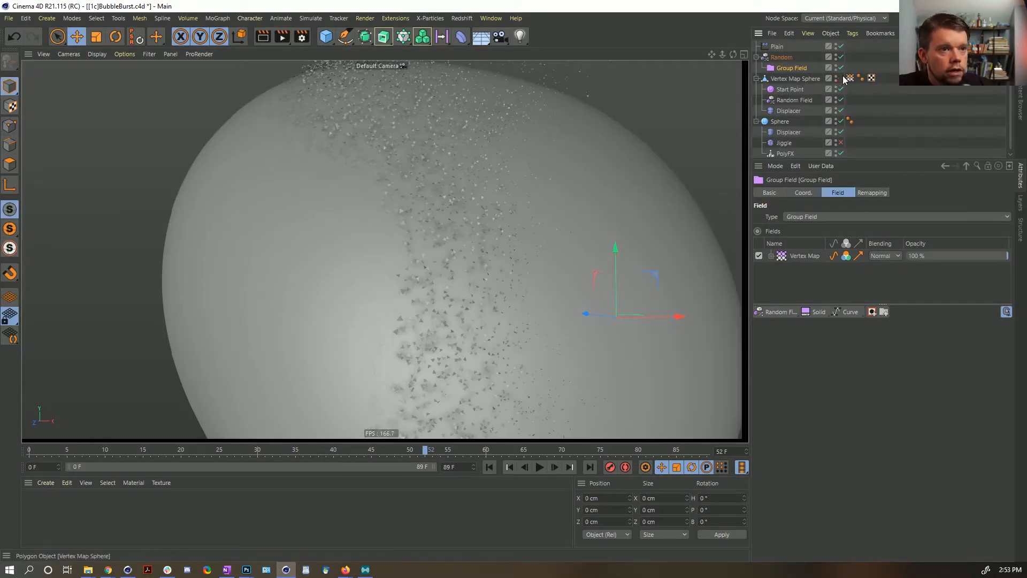
click(850, 78)
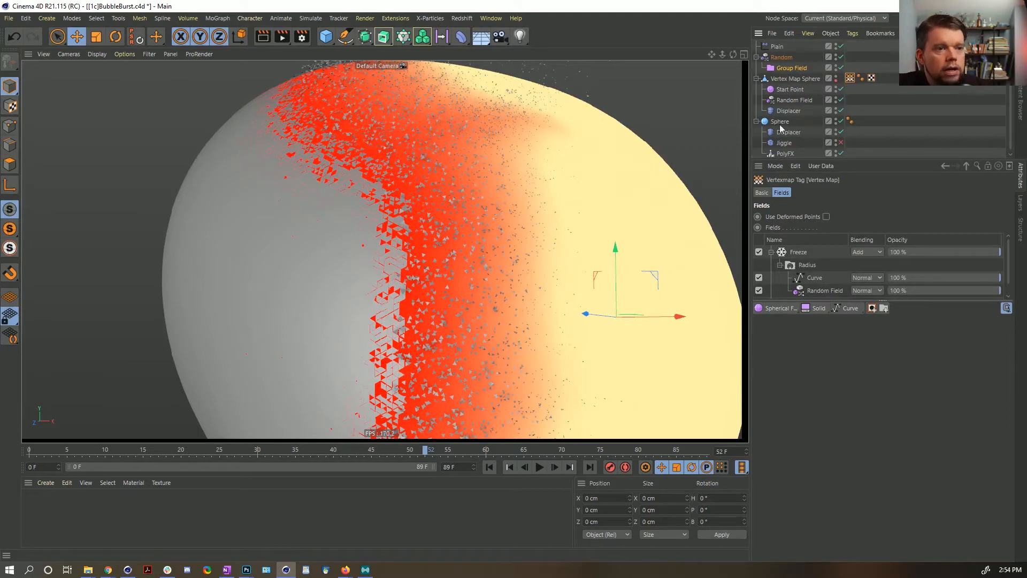
Step: Add a Curve layer above the Vertex Map in the Group Field, and group Plain, Random and the Group Field under a null
click(784, 69)
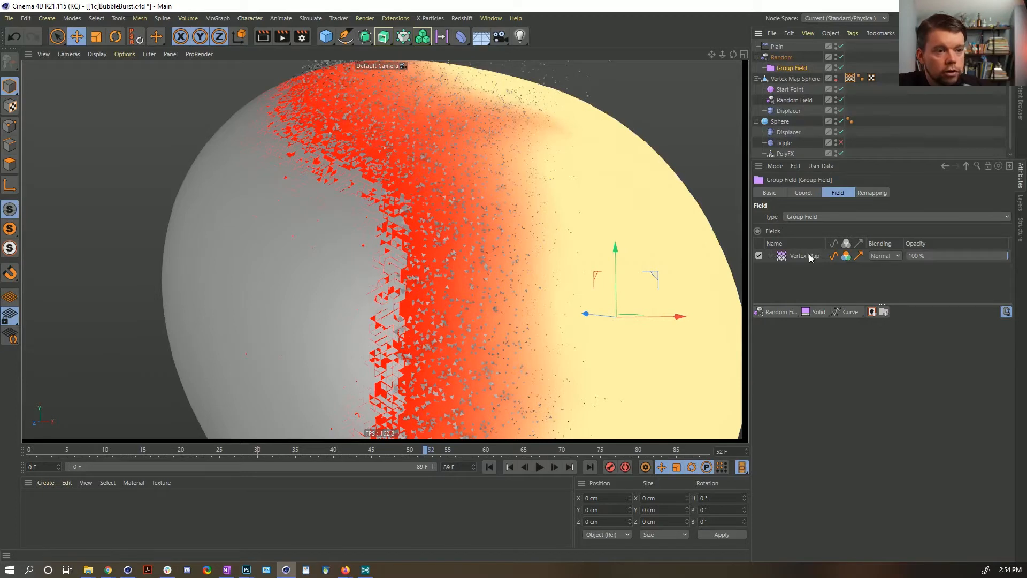
click(848, 315)
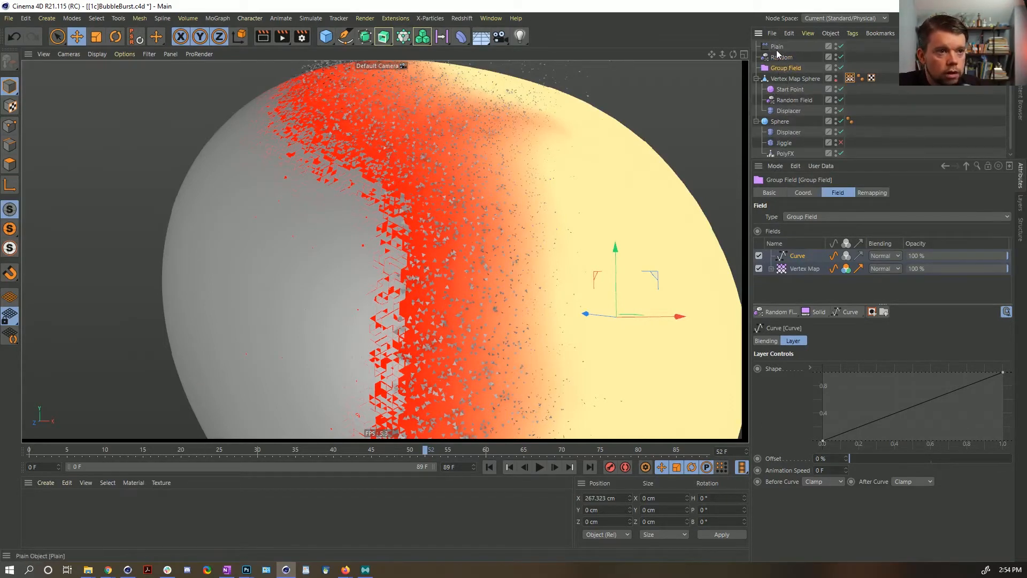
click(777, 47)
shift+click(782, 68)
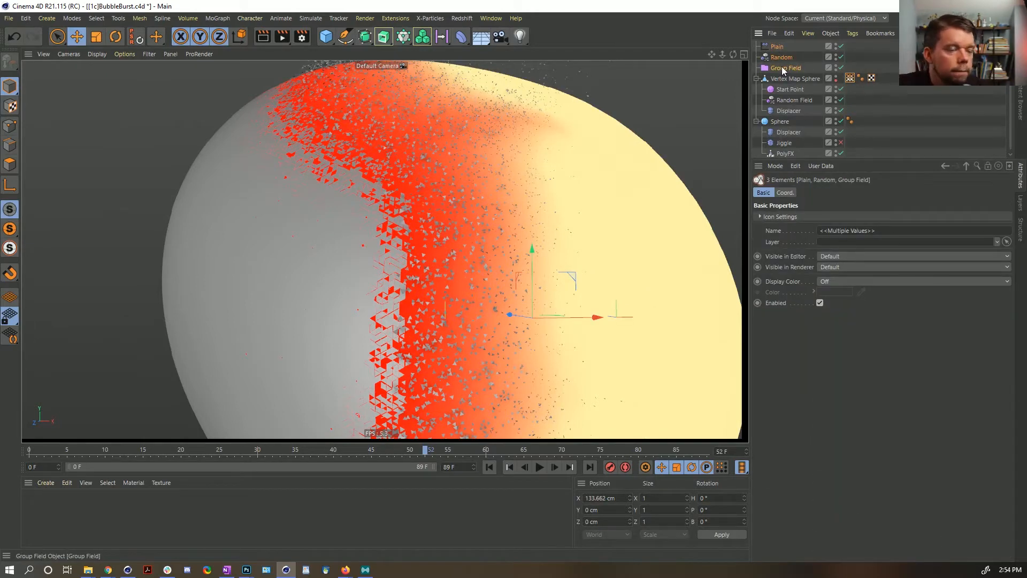
key(alt+g)
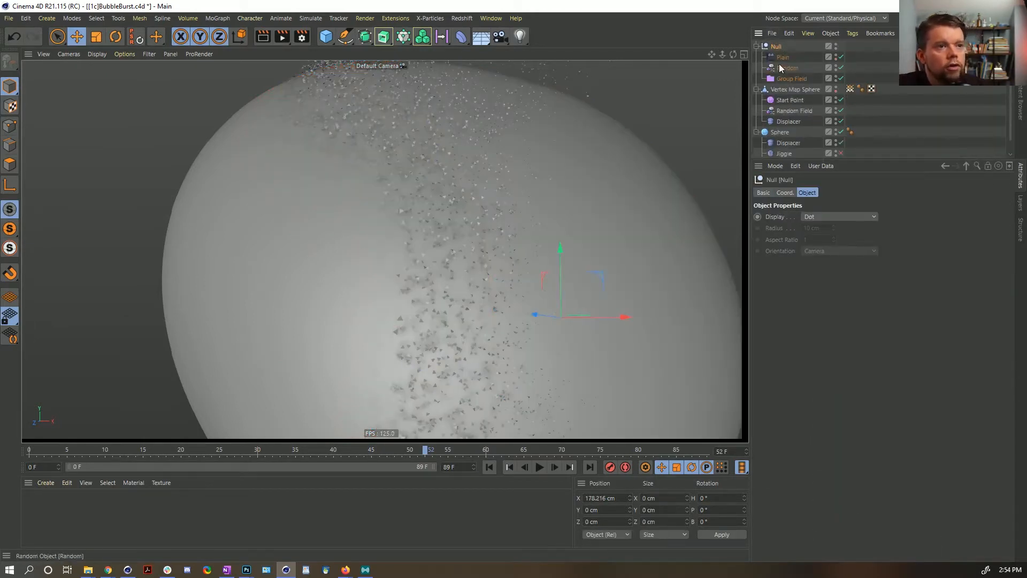
Step: Add a point near the start of the Group Field's curve, at about X 0.017 and Y 0.278, and show the curve's numeric settings
click(792, 79)
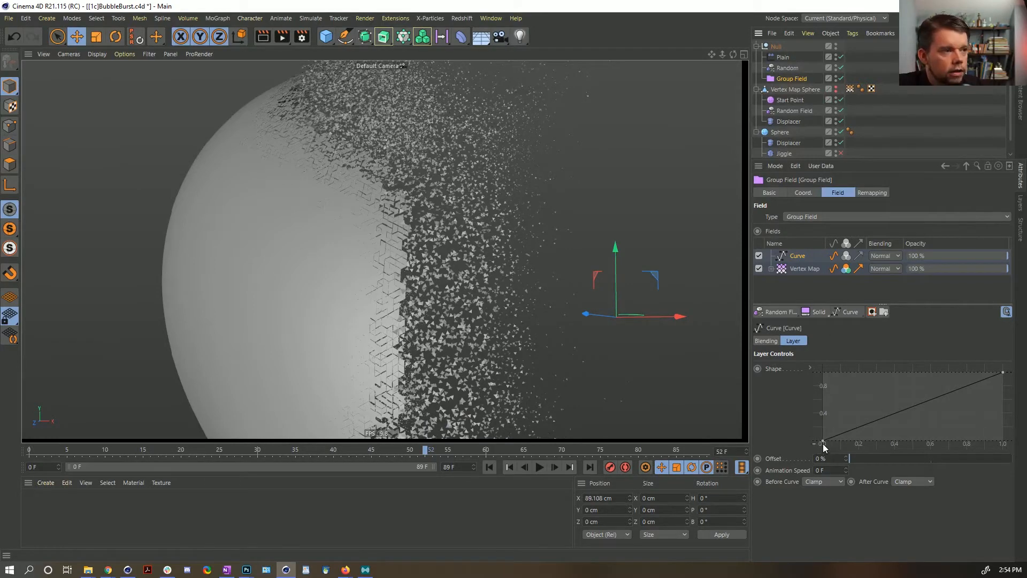
mouse_move(823, 442)
mouse_down()
mouse_move(842, 447)
mouse_move(806, 451)
mouse_up()
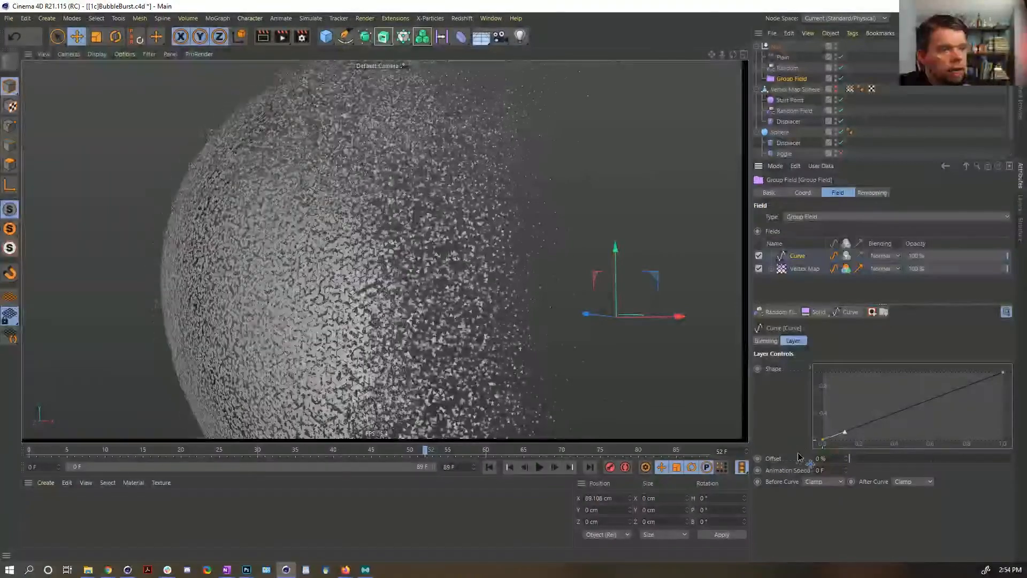
drag(798, 454, 797, 458)
ctrl+drag(855, 428, 826, 423)
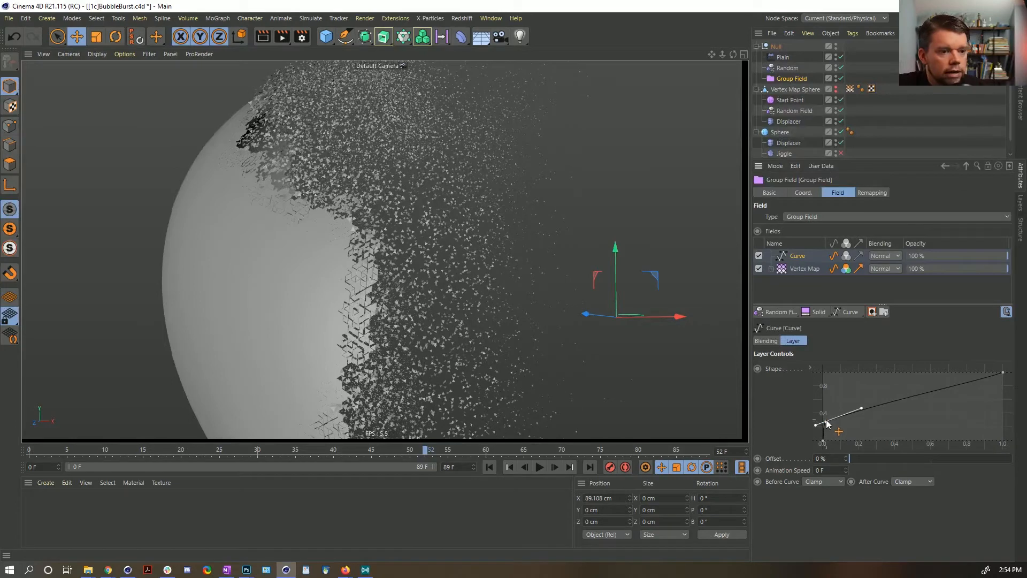
click(810, 369)
Step: Try an X value of 0 for the new curve point and undo it
click(867, 472)
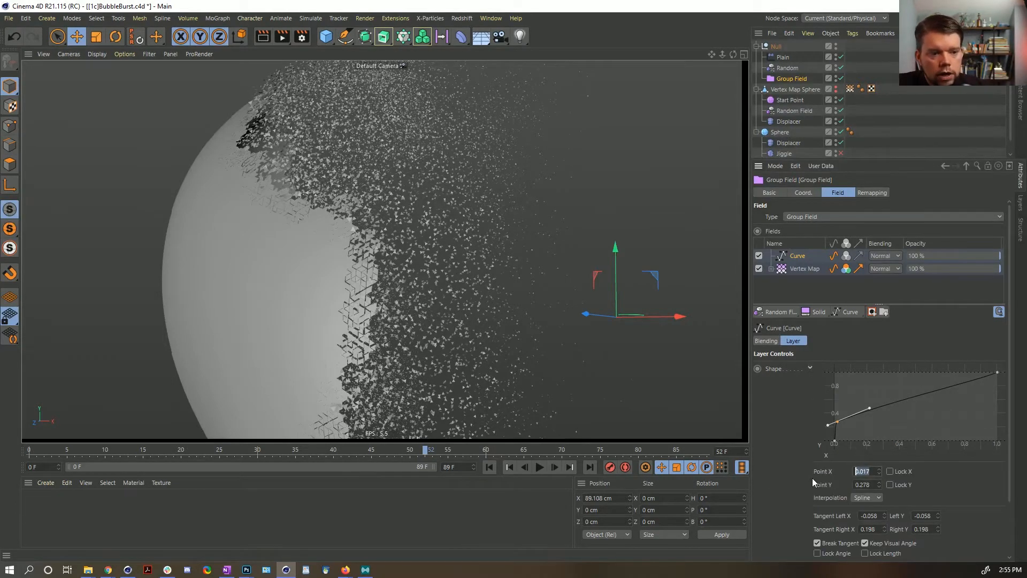
text(0)
key(Return)
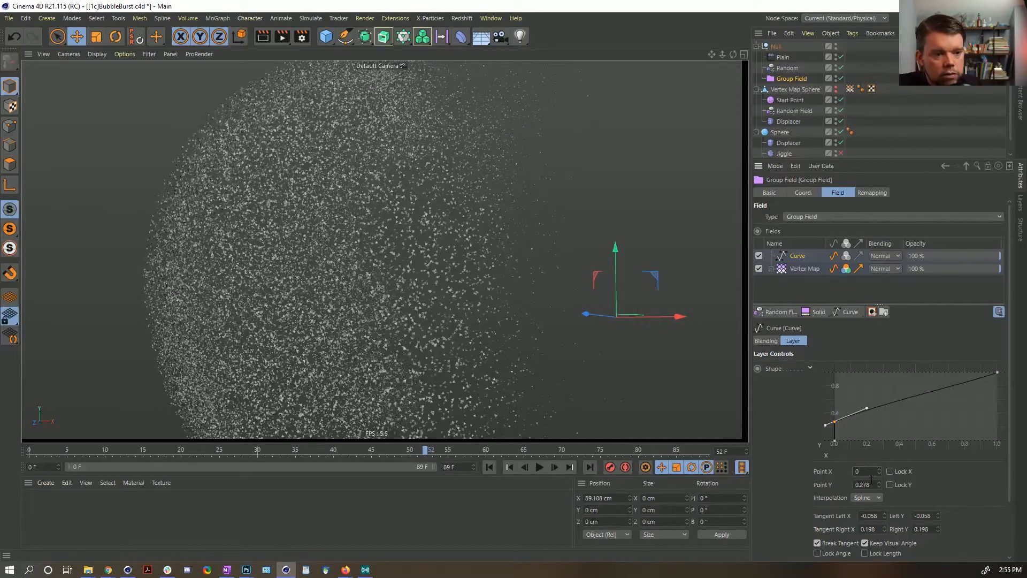
key(ctrl+z)
Step: Set the X and Y values of the curve point's left and right tangents to 0
drag(878, 517, 860, 524)
text(0)
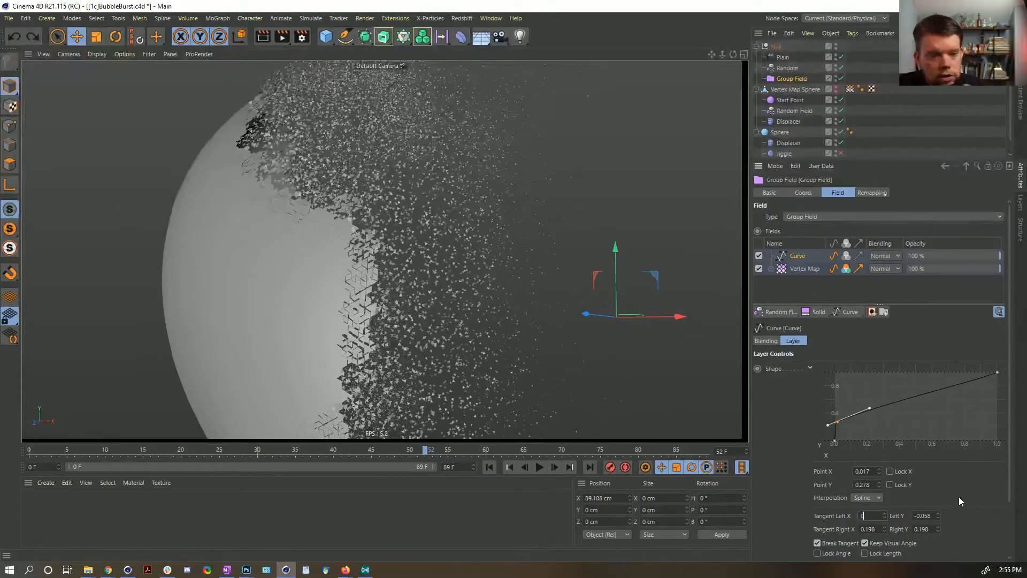
key(Return)
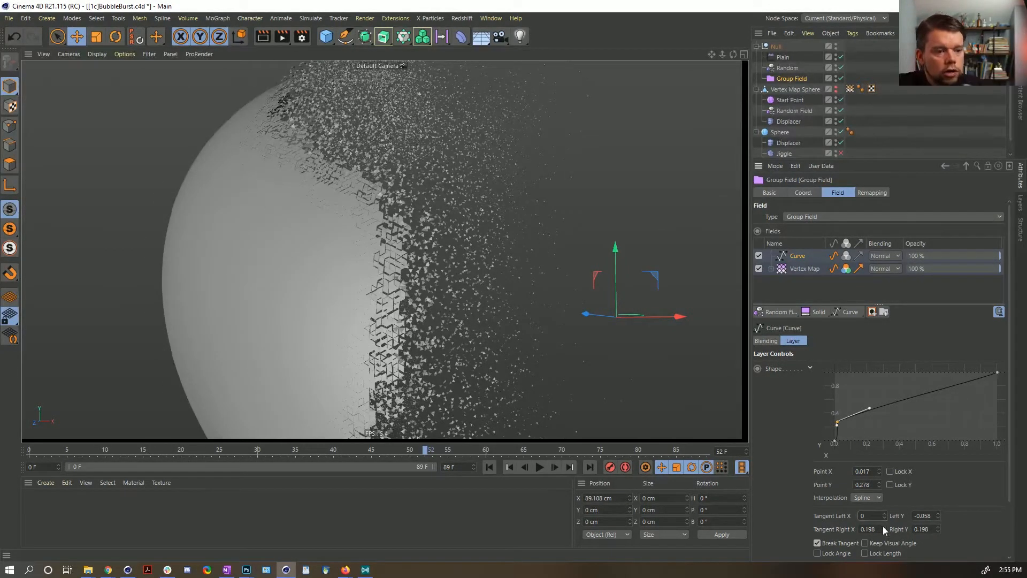
drag(883, 528, 835, 531)
text(0)
key(Return)
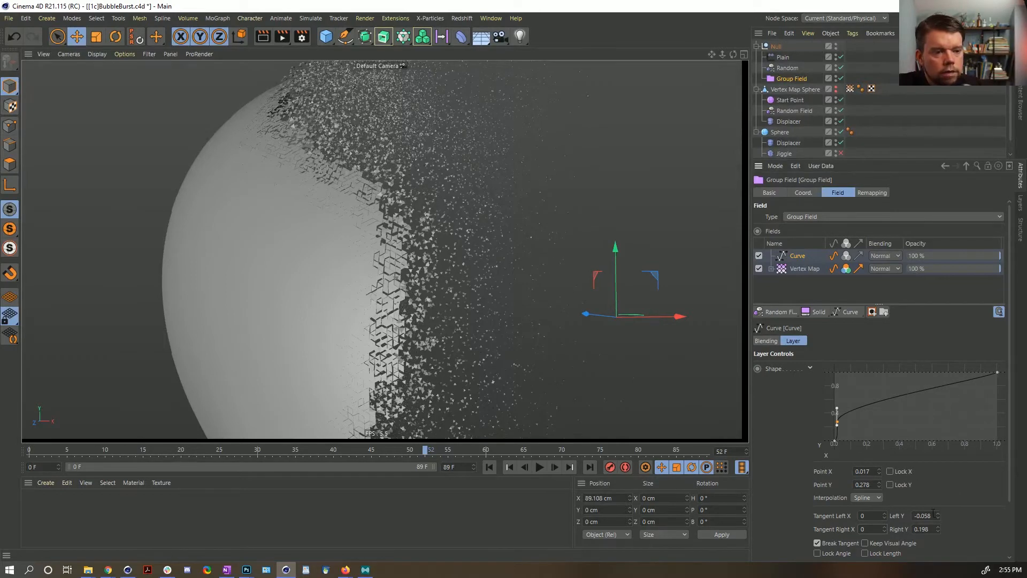
drag(933, 515, 915, 533)
text(0.)
text(0)
key(Return)
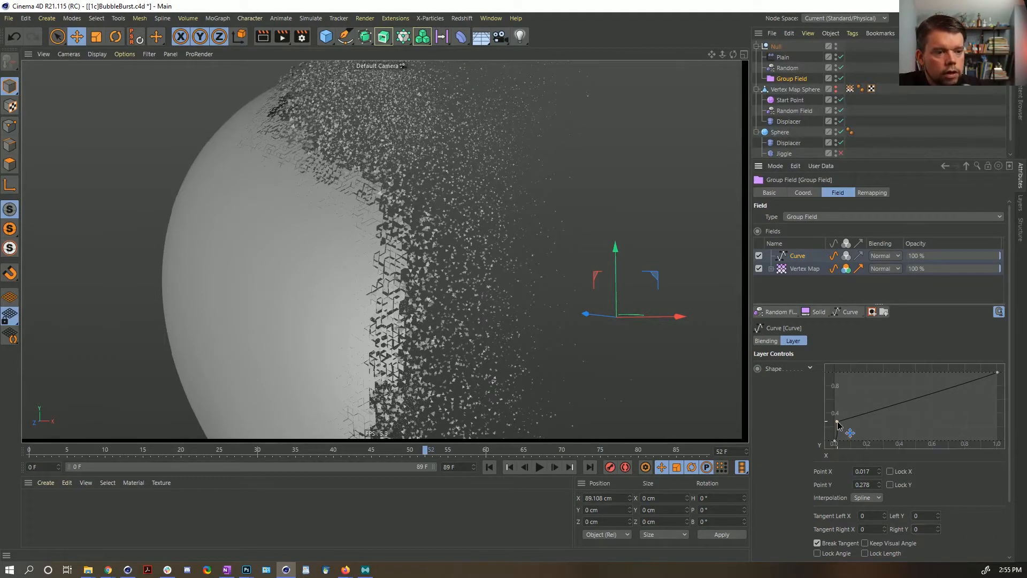
Step: Set the curve point's X value to 0.001
drag(838, 425, 837, 426)
click(866, 472)
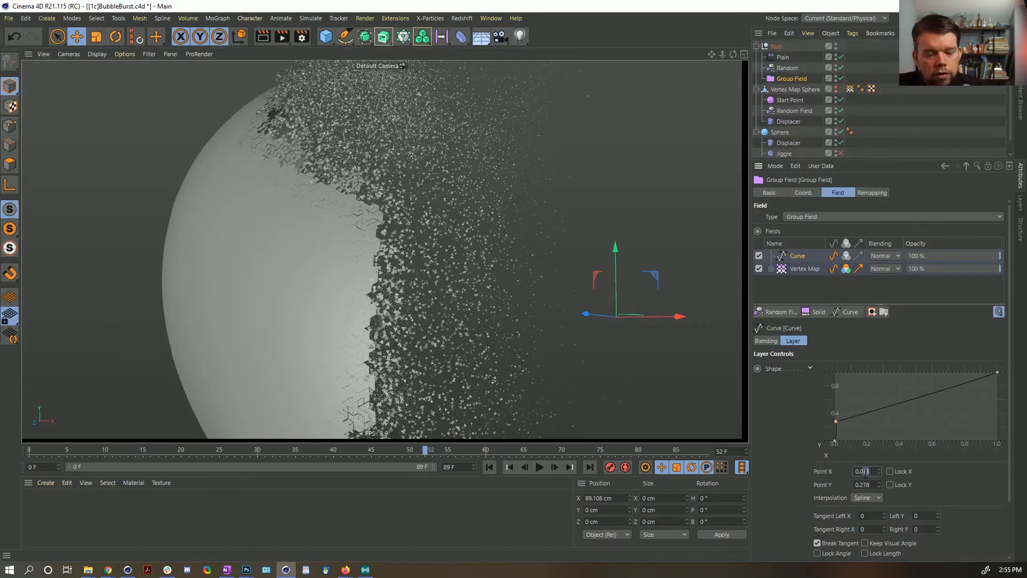
text(0)
text(1)
key(Return)
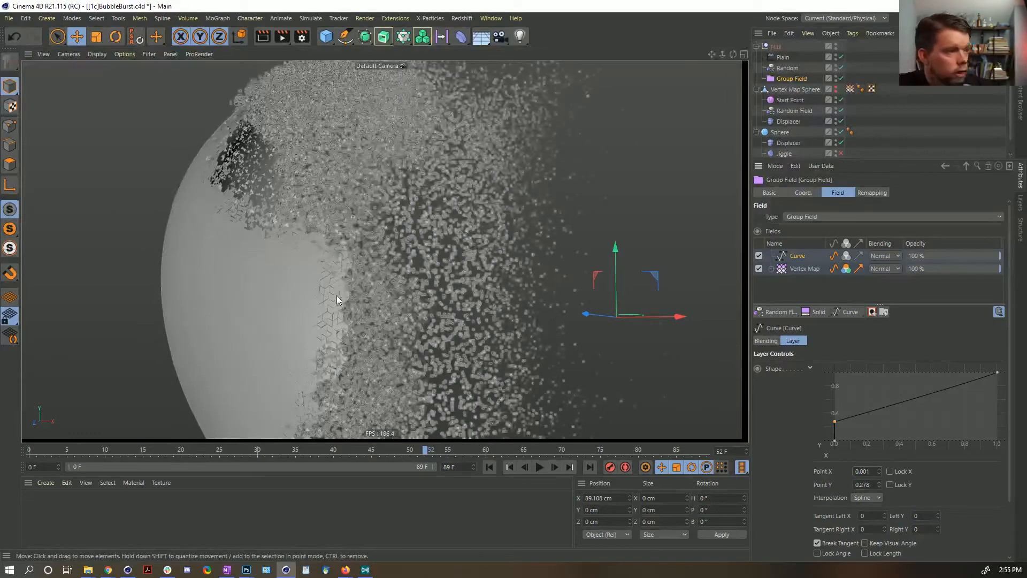
Step: Check the burst edge and lower the curve point's Y value to 0.1
mouse_move(335, 283)
alt+mouse_down()
mouse_move(367, 277)
mouse_move(349, 287)
alt+mouse_up()
mouse_move(360, 258)
alt+right_down()
mouse_move(409, 257)
mouse_move(376, 262)
mouse_move(366, 248)
alt+right_up()
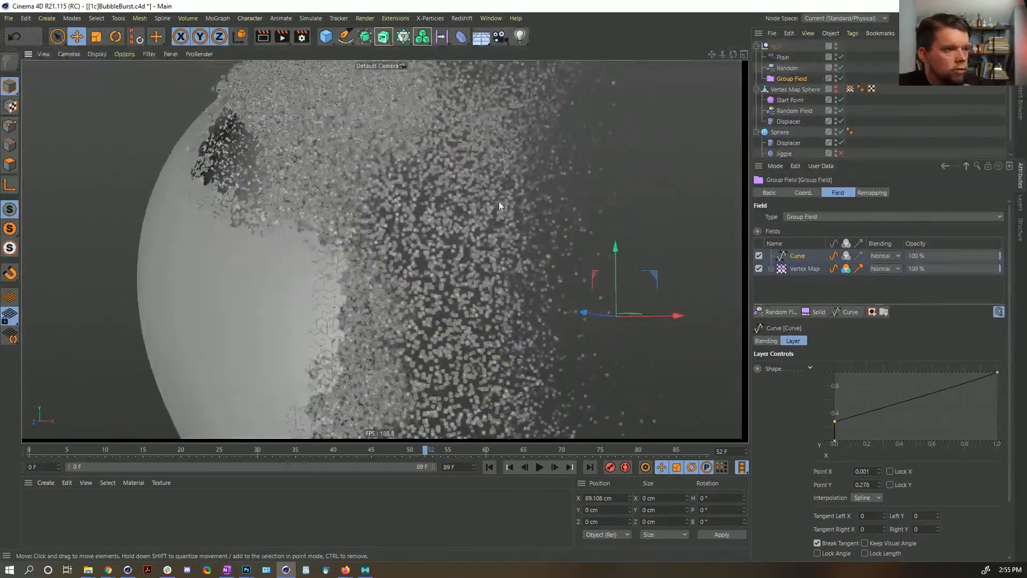
alt+right_drag(476, 260, 396, 261)
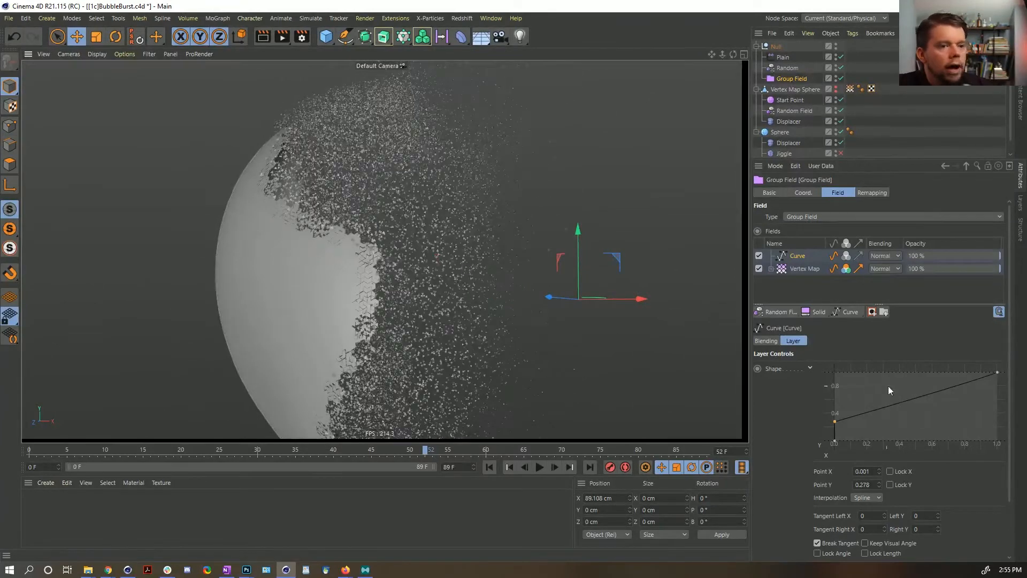
double_click(864, 485)
text(1)
key(Return)
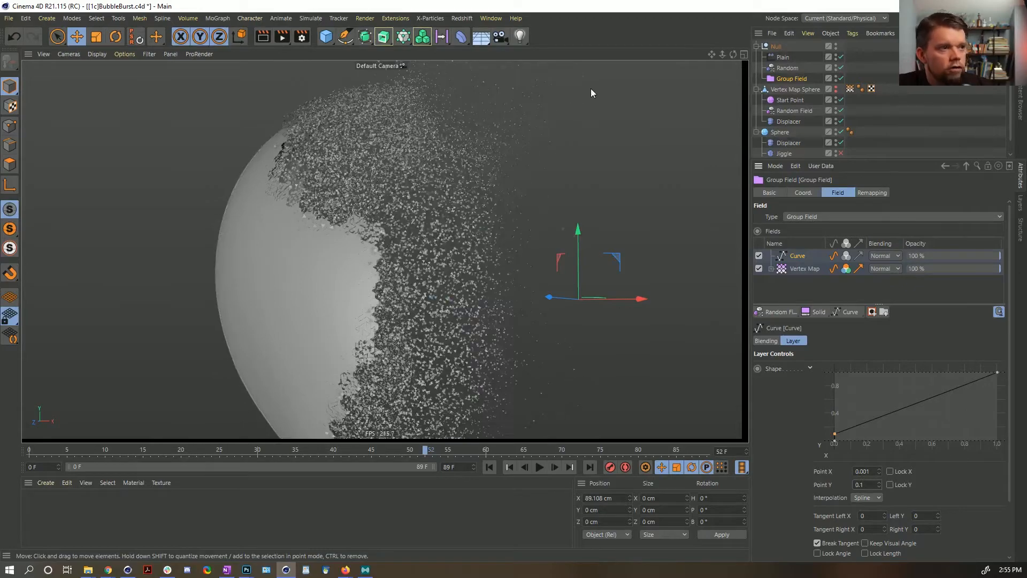
Step: Disable the Curve layer above the Group Field in the Random effector's falloff
alt+drag(486, 181, 435, 221)
alt+middle_drag(435, 220, 425, 260)
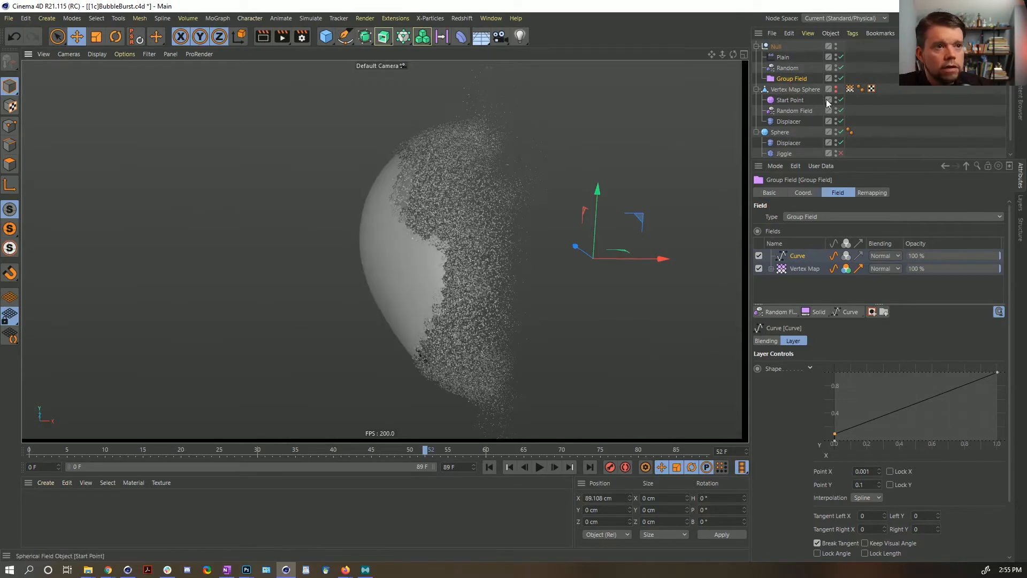
click(788, 68)
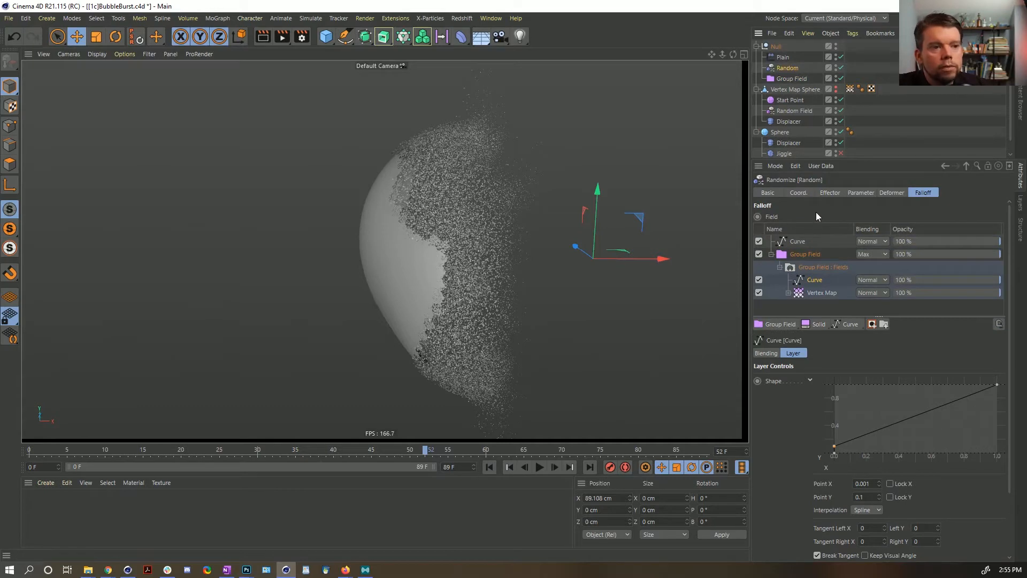
click(782, 241)
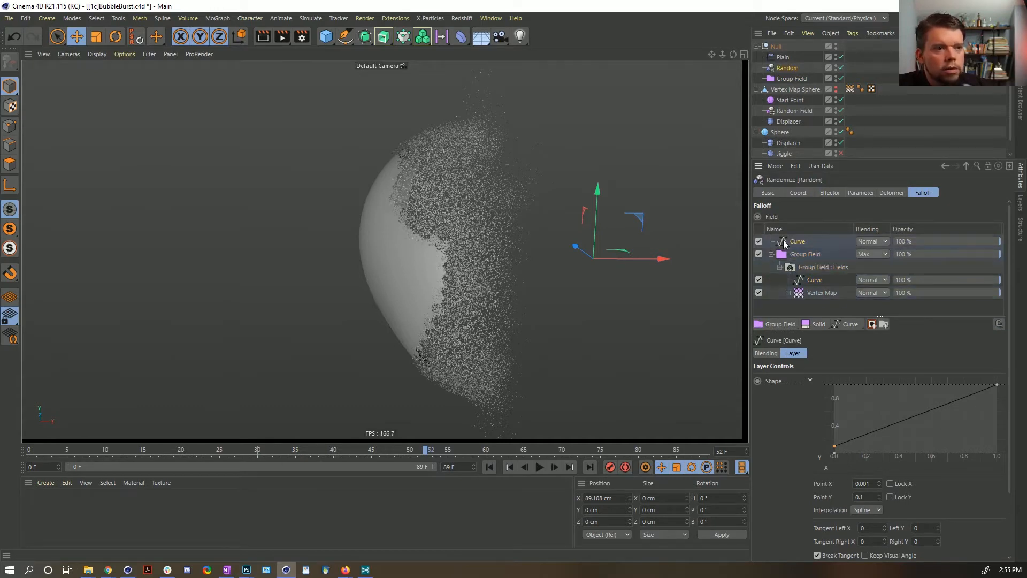
click(757, 241)
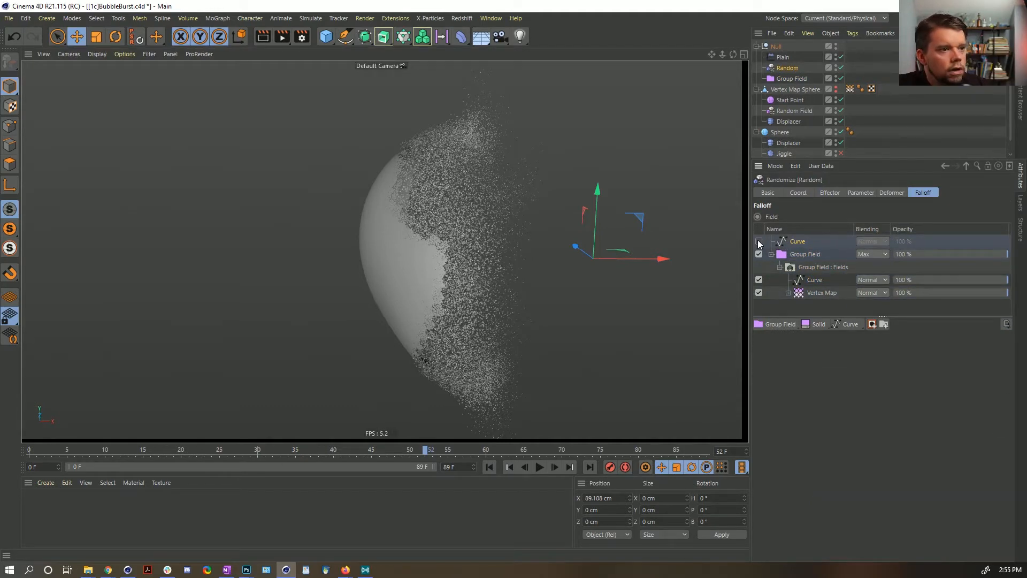
Step: Compare the burst with the top Curve layer in the Plain effector's falloff disabled and enabled
click(775, 57)
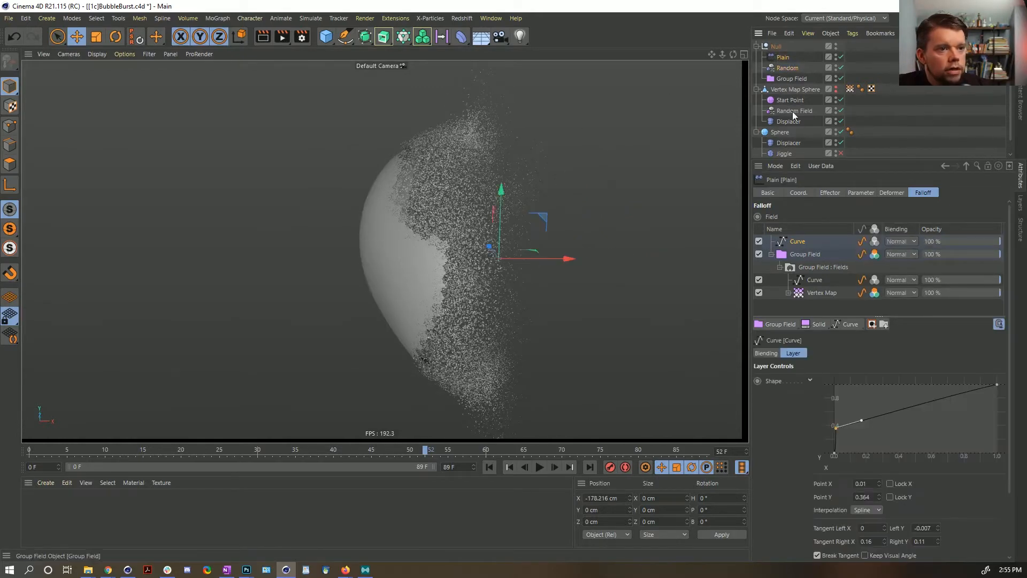
click(760, 242)
mouse_move(431, 187)
alt+mouse_down()
mouse_move(406, 160)
mouse_move(433, 165)
mouse_move(366, 165)
mouse_move(426, 196)
alt+mouse_up()
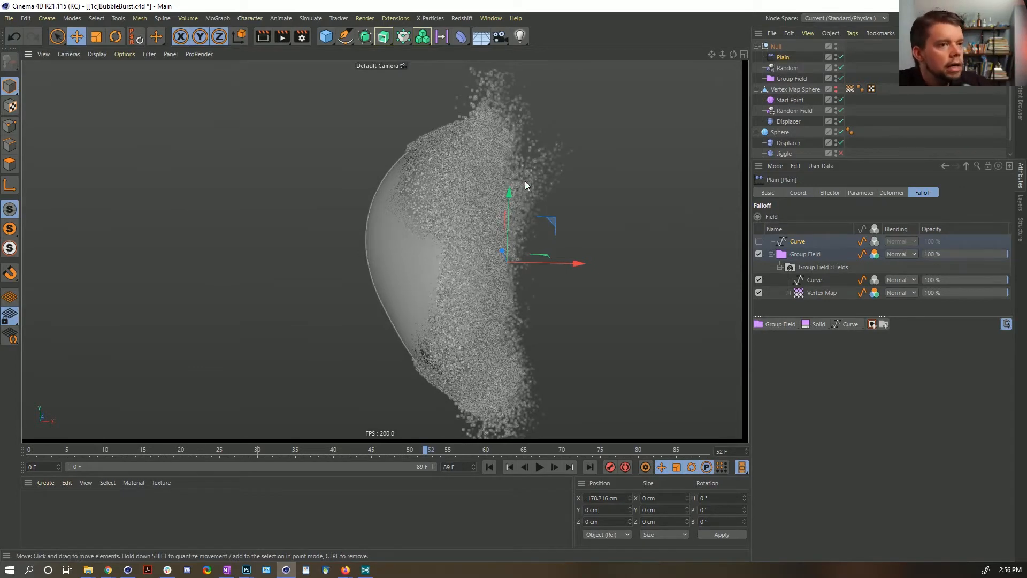
click(850, 89)
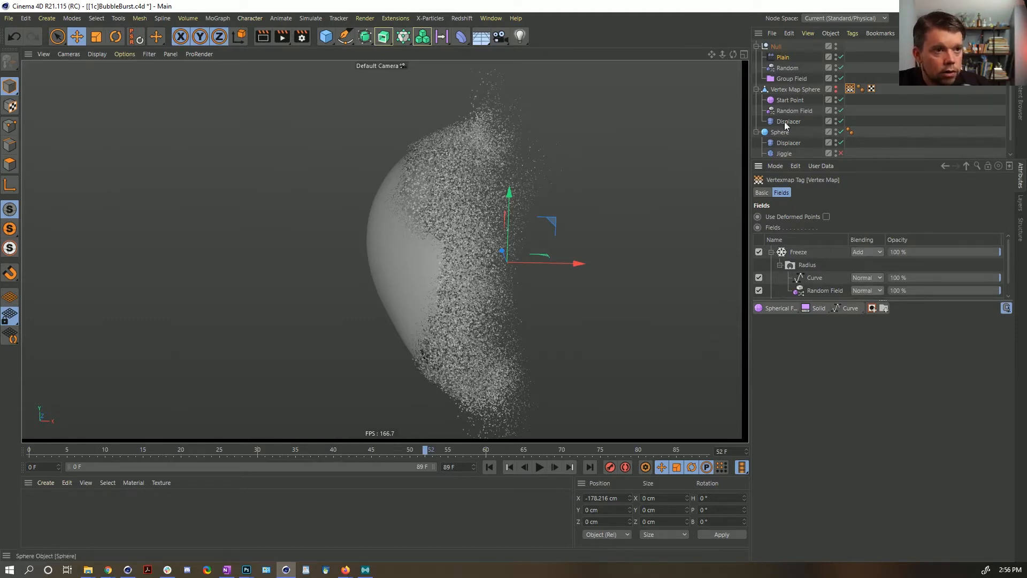
click(783, 56)
click(759, 241)
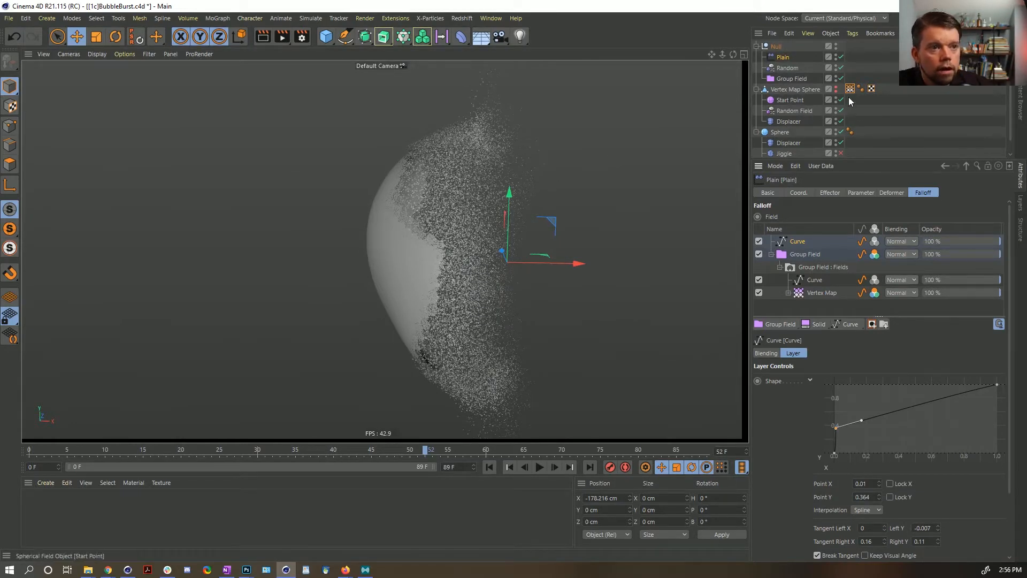
Step: Pull the left tangent of the Group Field curve's end point to about X -0.649, Y 0.067 to bow the curve upward
click(793, 78)
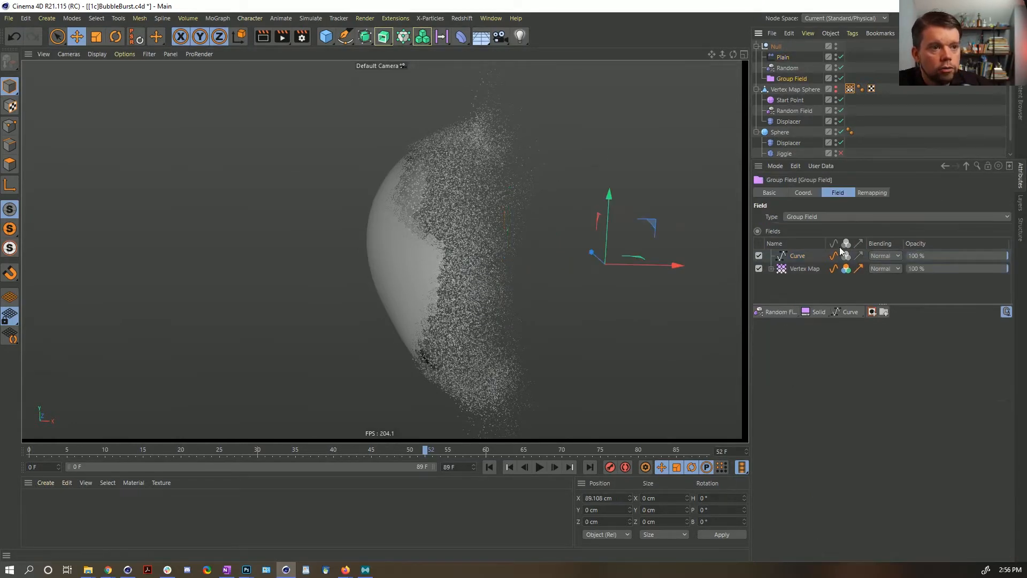
click(797, 257)
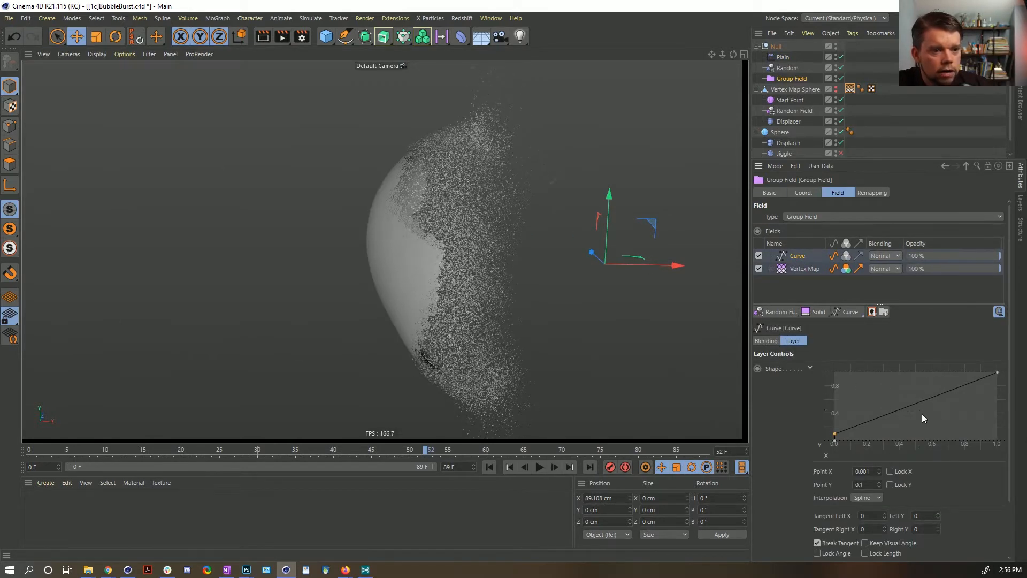
click(998, 372)
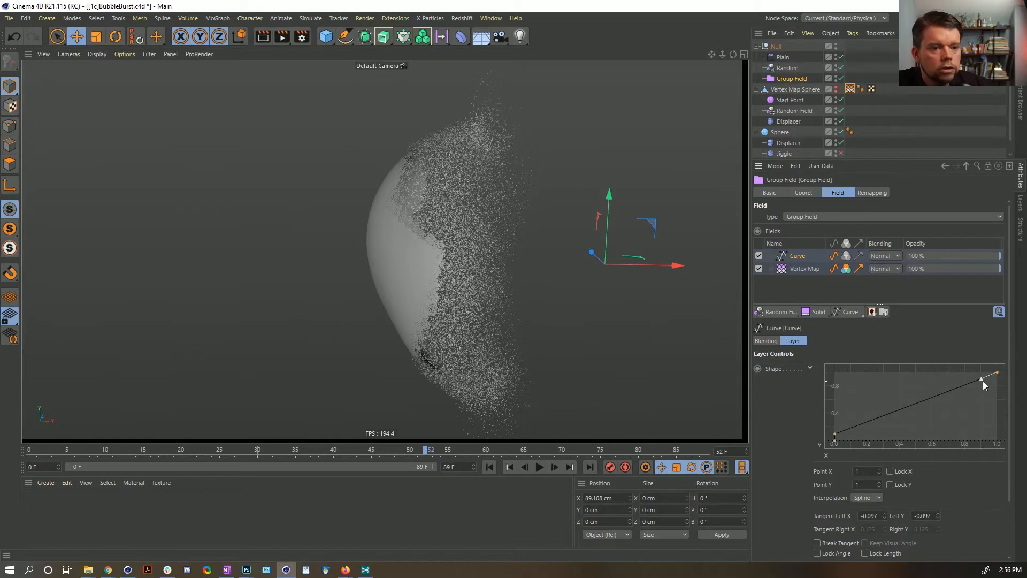
drag(982, 380, 891, 373)
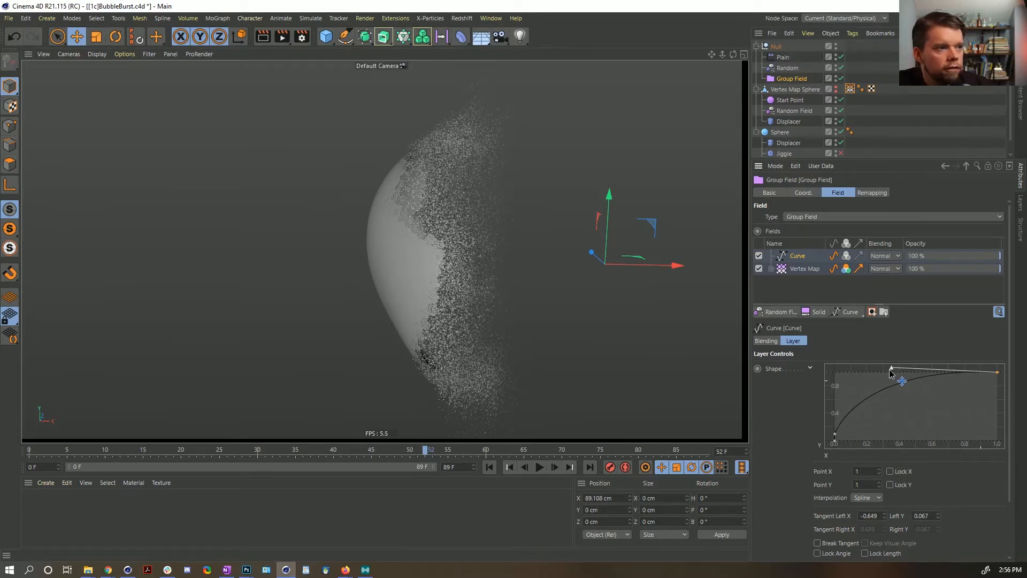
click(610, 220)
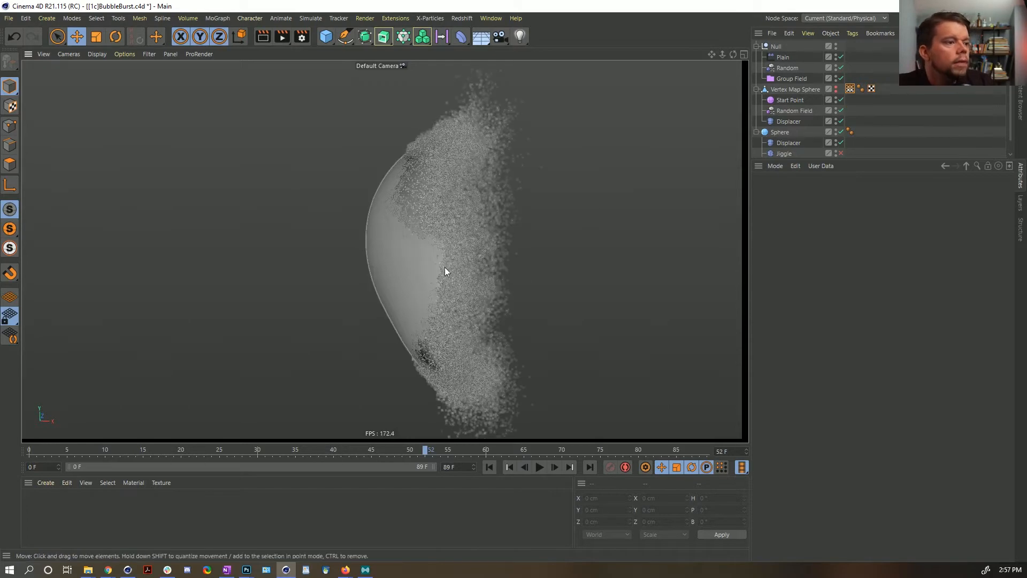
Step: Examine the burst edge up close with the Vertex Map Sphere shown and shading lines on, then hide the sphere and restore plain shading
alt+right_drag(444, 267, 467, 232)
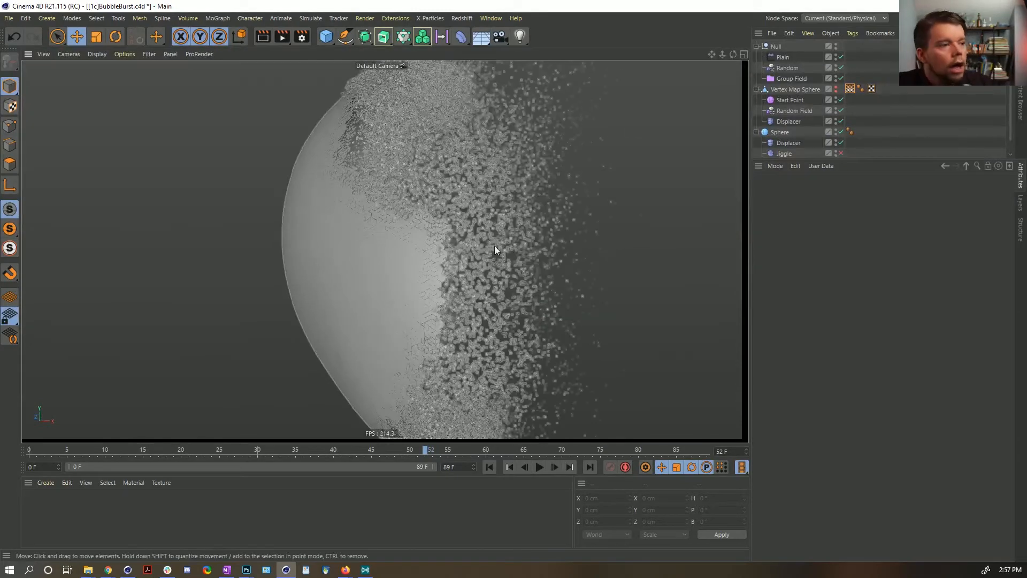
alt+right_drag(427, 254, 475, 232)
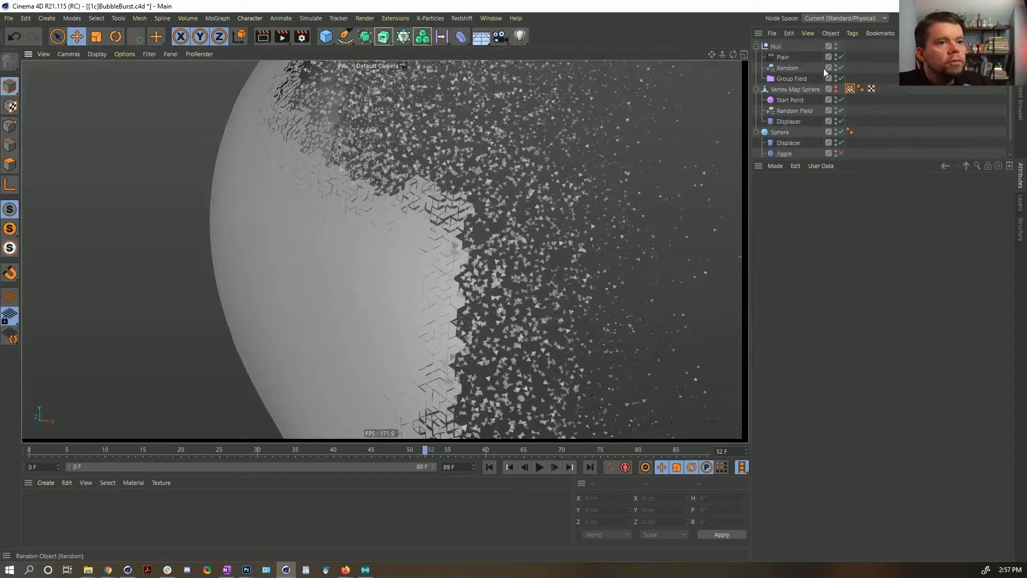
click(836, 87)
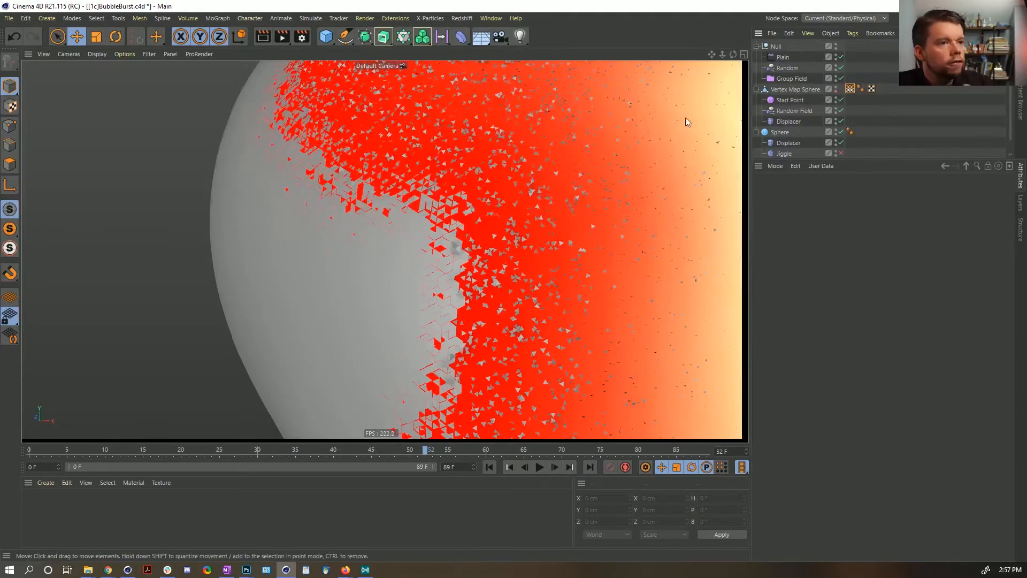
key(n)
key(b)
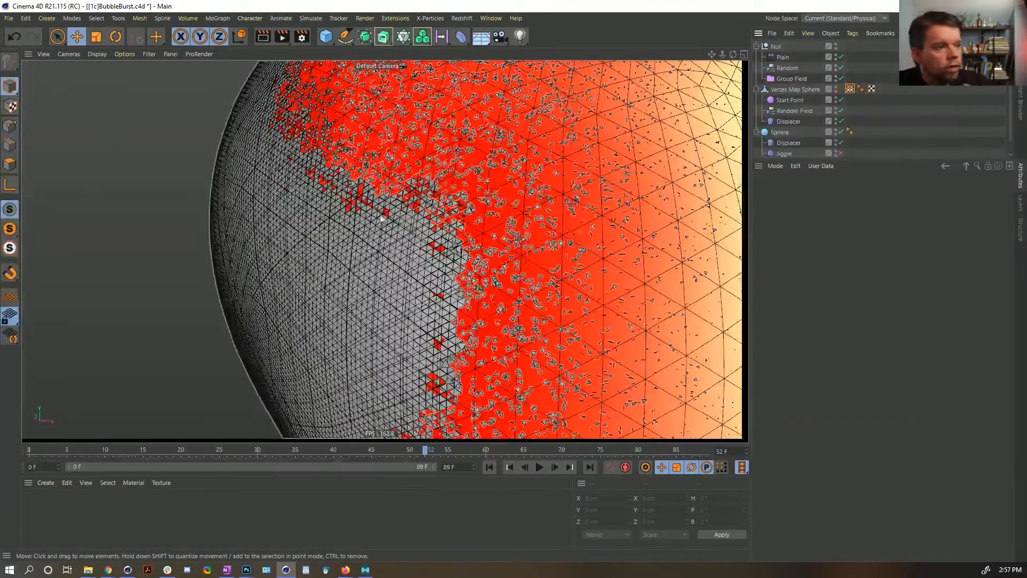
click(835, 88)
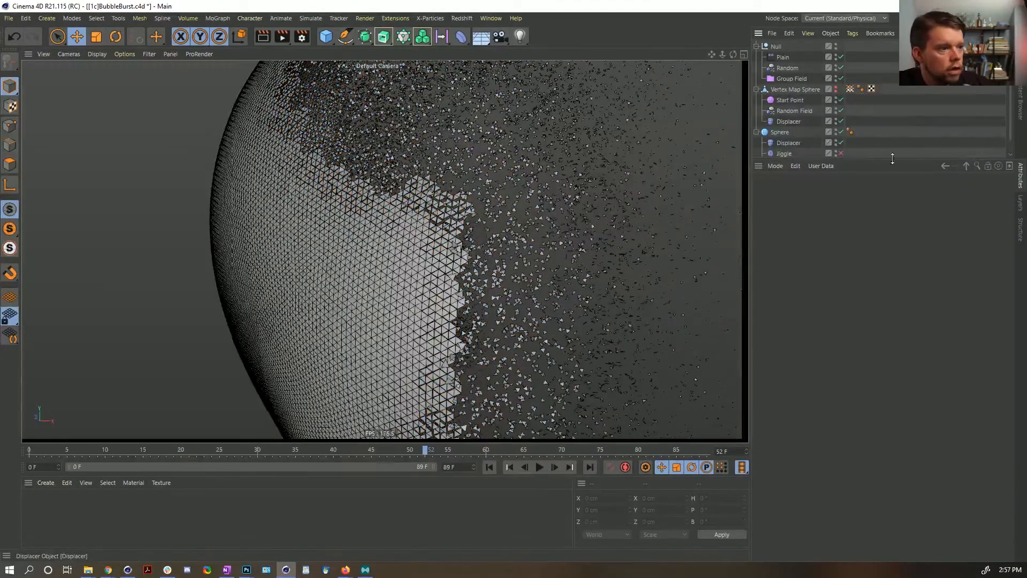
scroll(631, 314, down, 5)
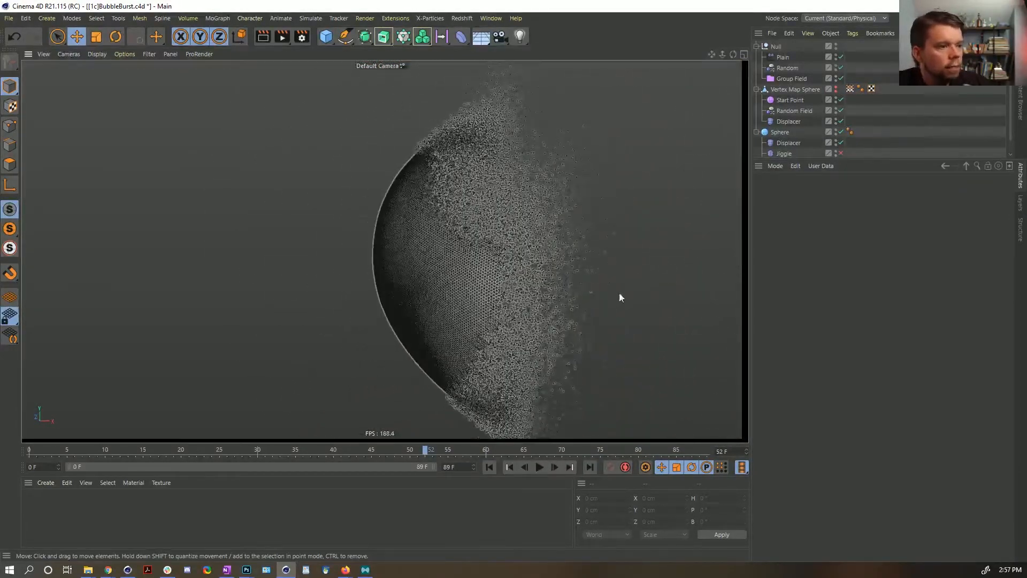
key(n)
key(a)
scroll(576, 272, up, 4)
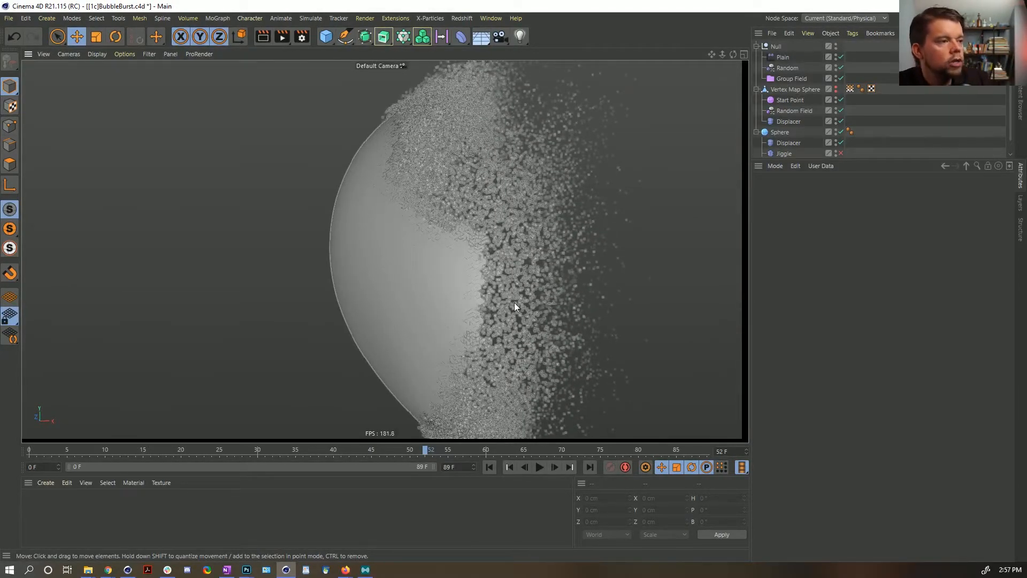
Step: Set the Vertex Map layer in the Group Field to Average mode with a radius of 30 cm
click(850, 89)
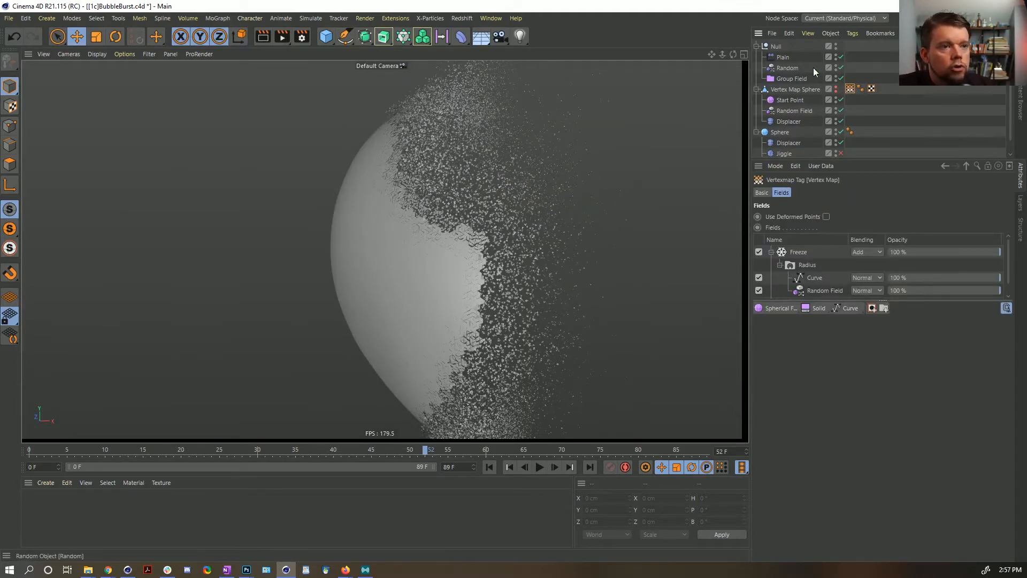
click(792, 78)
click(805, 269)
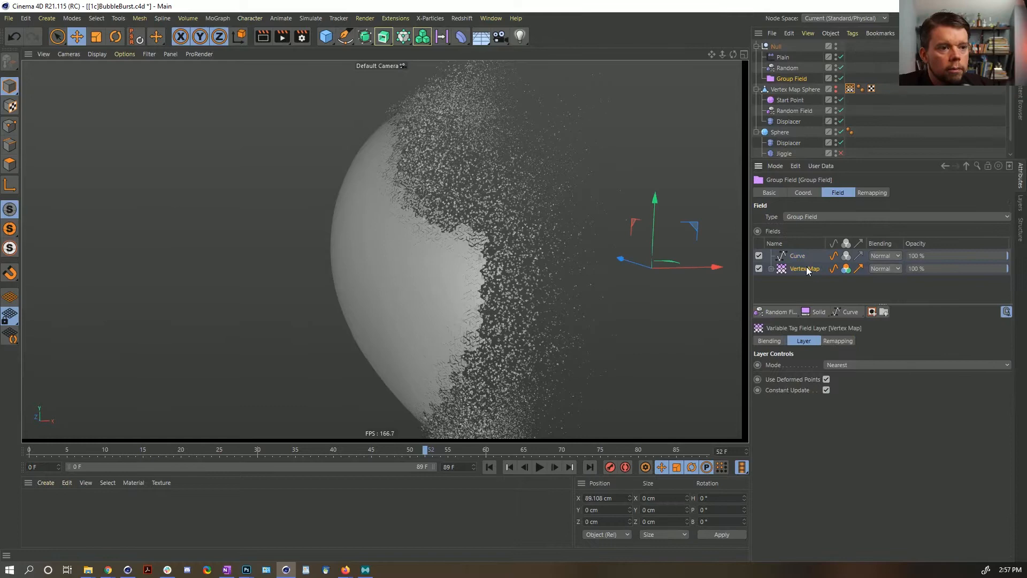
click(848, 368)
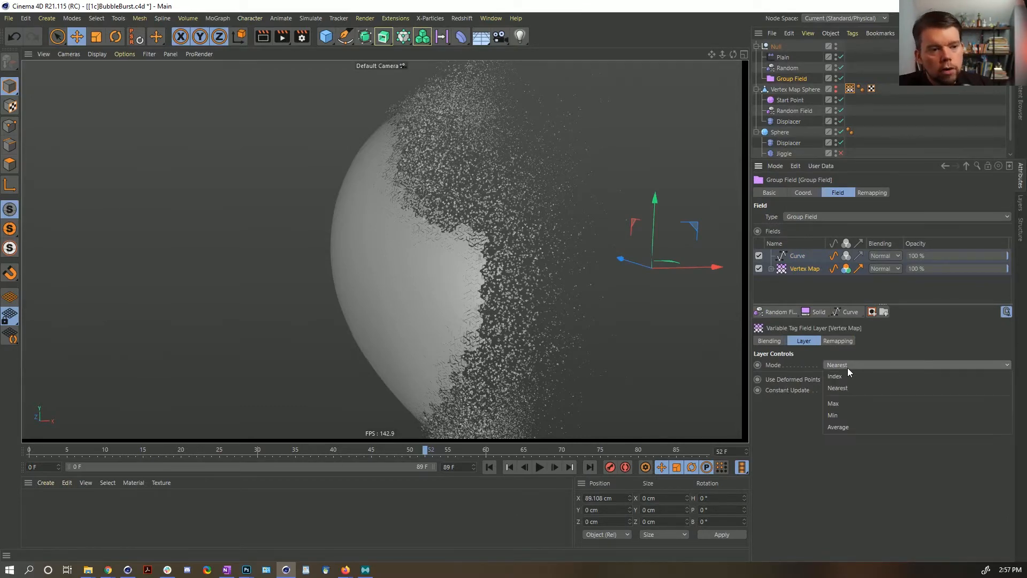
click(848, 428)
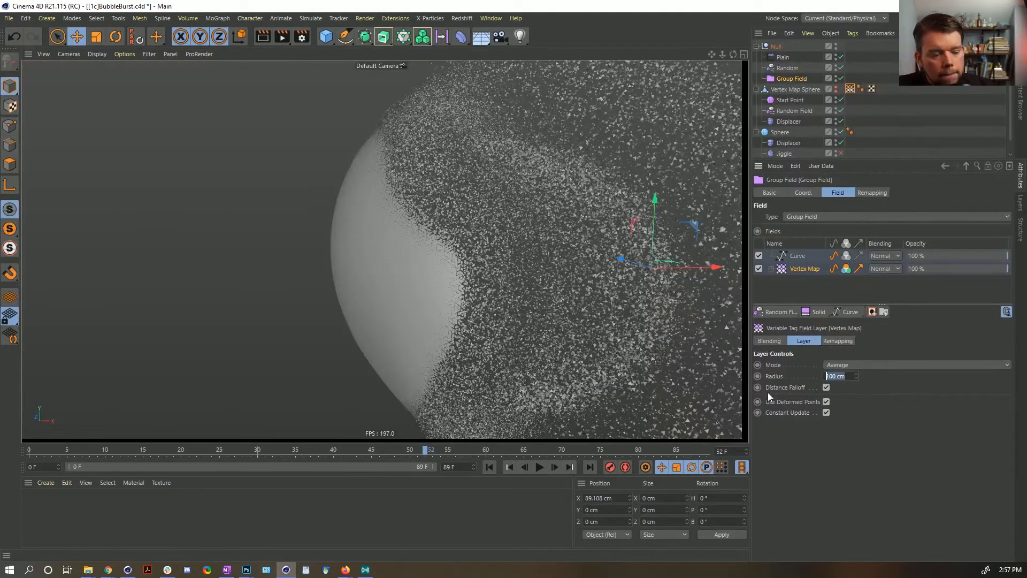
text(30)
key(Return)
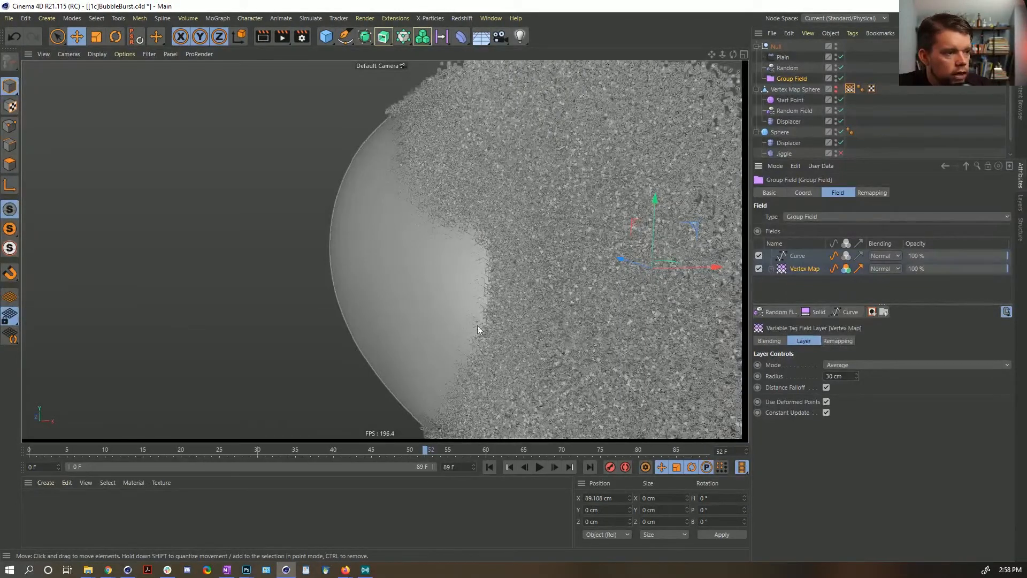
Step: Try a radius of 35 cm for the Group Field's Vertex Map layer
click(848, 375)
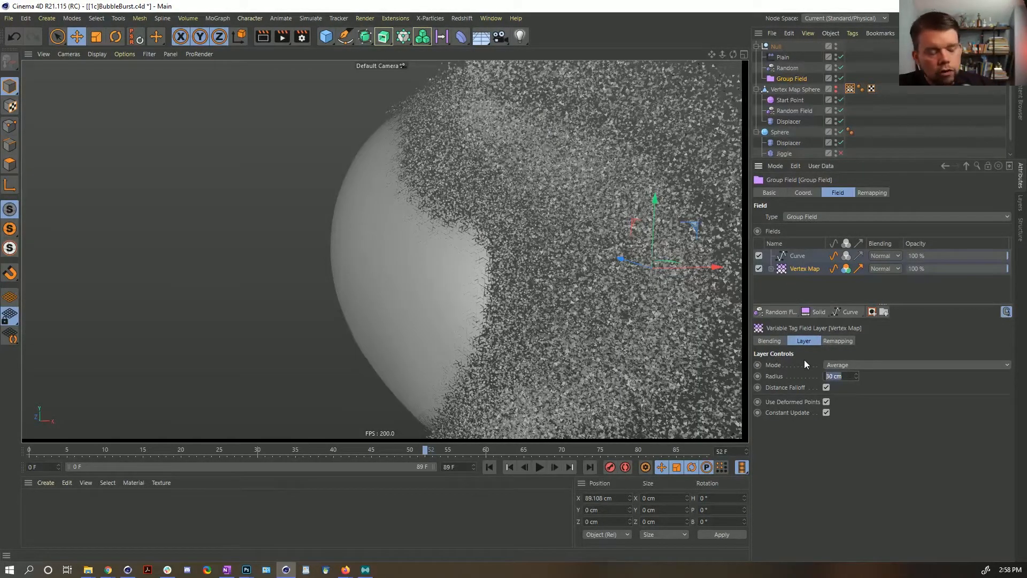
text(35)
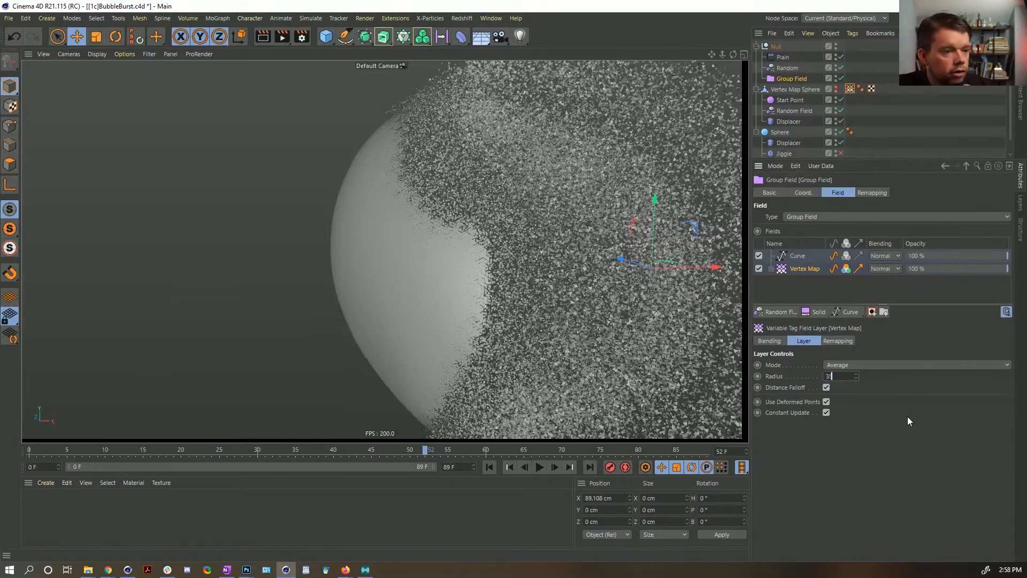
key(Return)
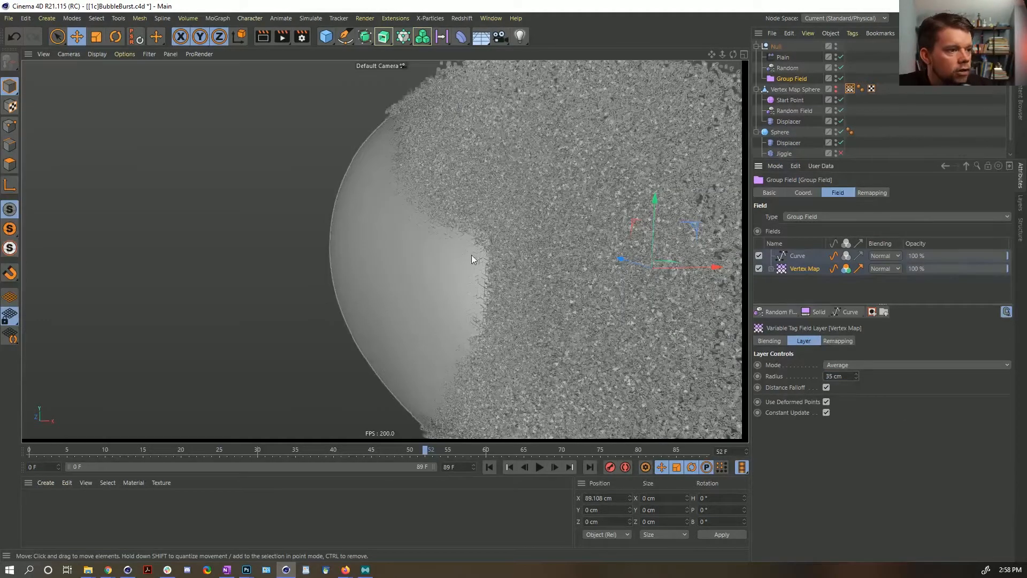
Step: Set the Vertex Map layer's averaging radius to 70 cm
click(844, 375)
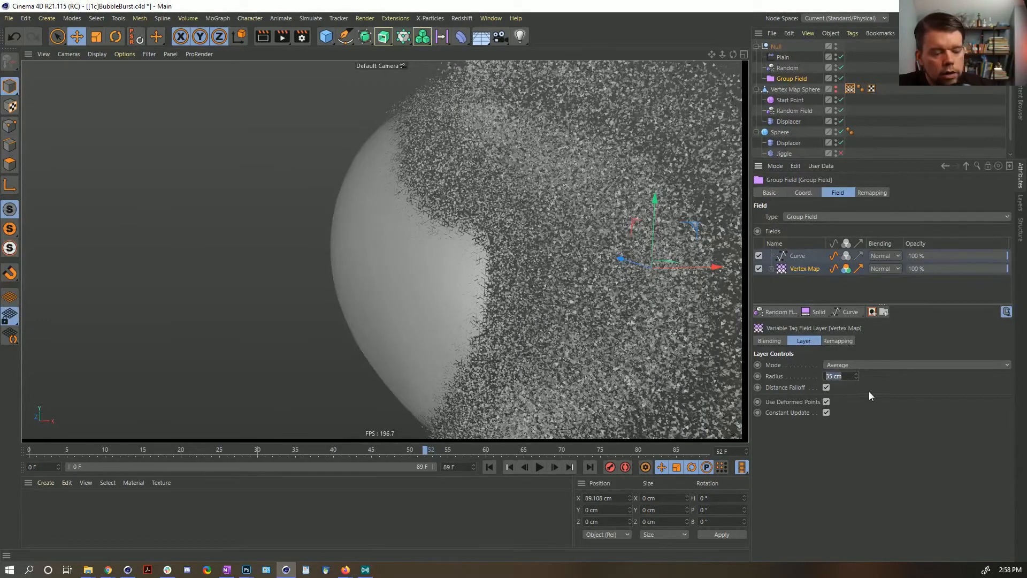
text(1)
text(0)
key(Return)
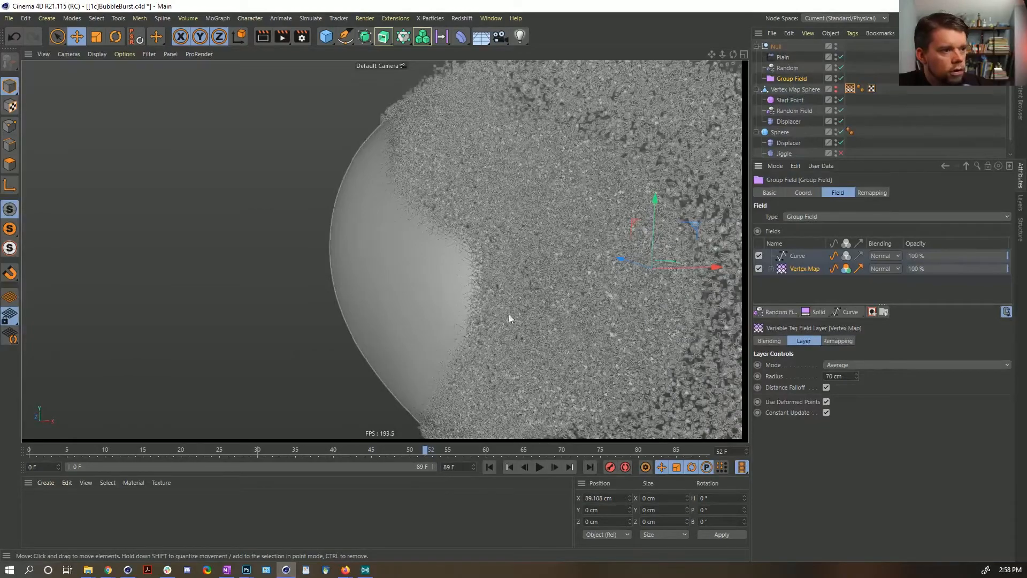
Step: Inspect the softened burst from several angles and replay the animation from frame 0 to about frame 41
alt+drag(502, 290, 576, 277)
alt+drag(576, 278, 381, 248)
alt+drag(380, 248, 537, 265)
alt+drag(537, 265, 431, 266)
alt+right_drag(432, 266, 465, 267)
alt+drag(409, 289, 342, 293)
click(489, 467)
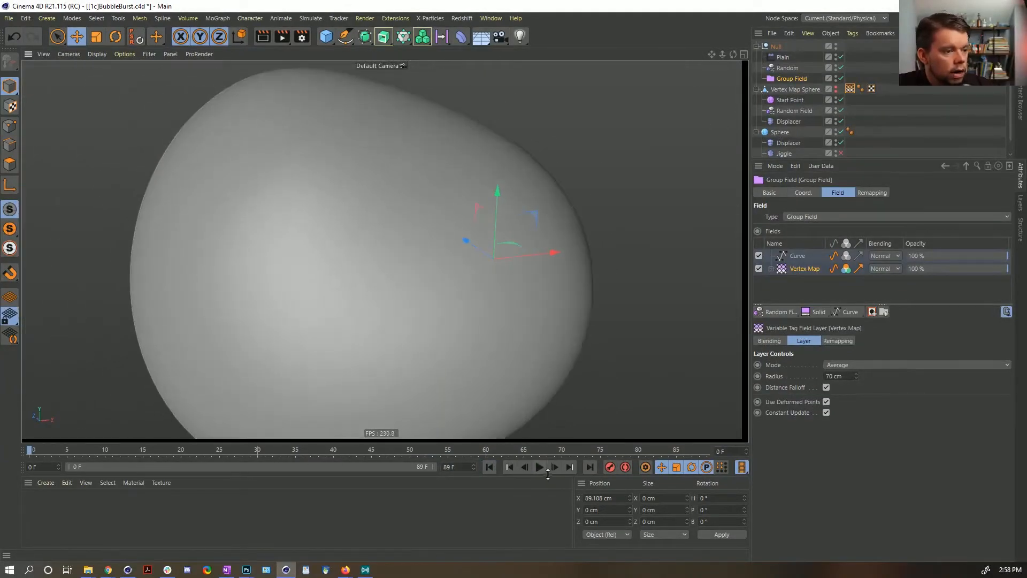
click(541, 467)
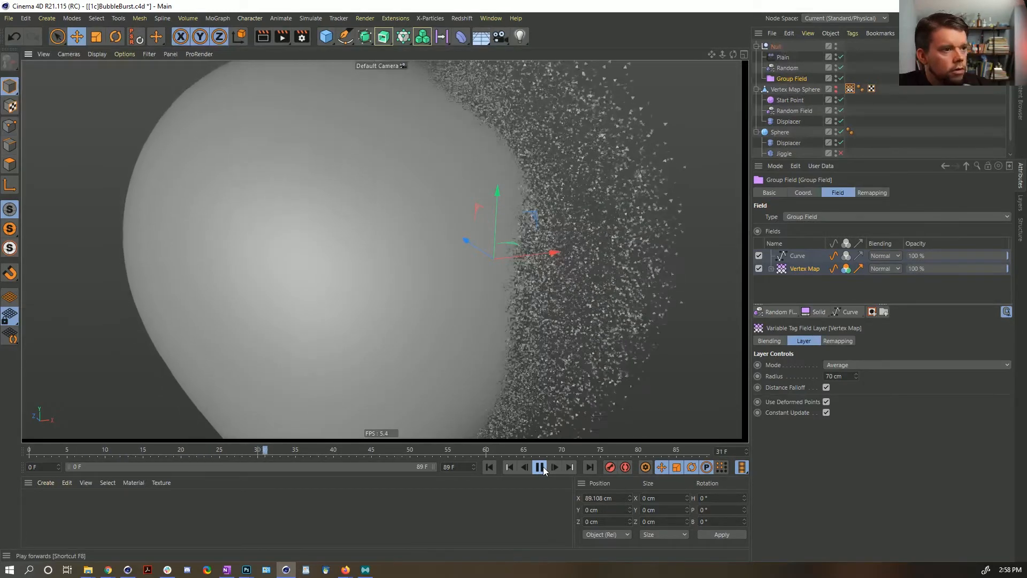
click(543, 471)
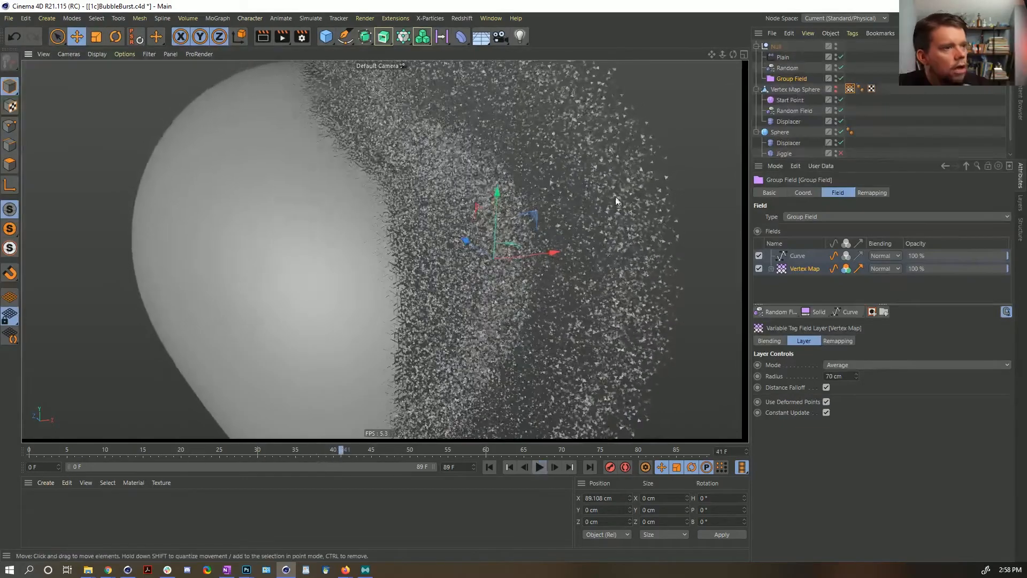
Step: Continue the playback to about frame 57, enlarging the object list on the way, and examine the scattered fragments around the remaining bubble
alt+drag(532, 229, 503, 230)
alt+right_drag(584, 220, 417, 261)
drag(817, 160, 818, 261)
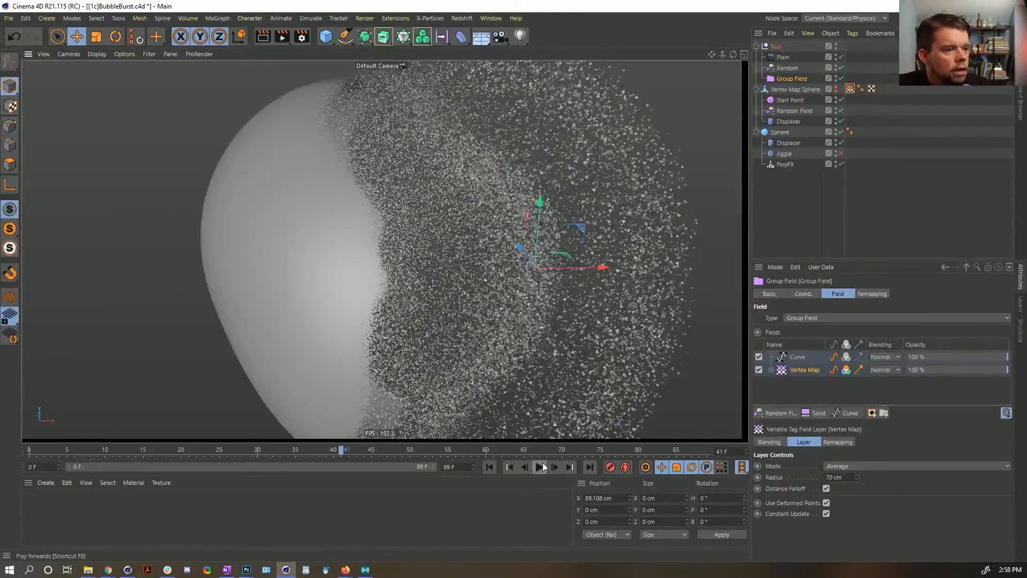
click(541, 466)
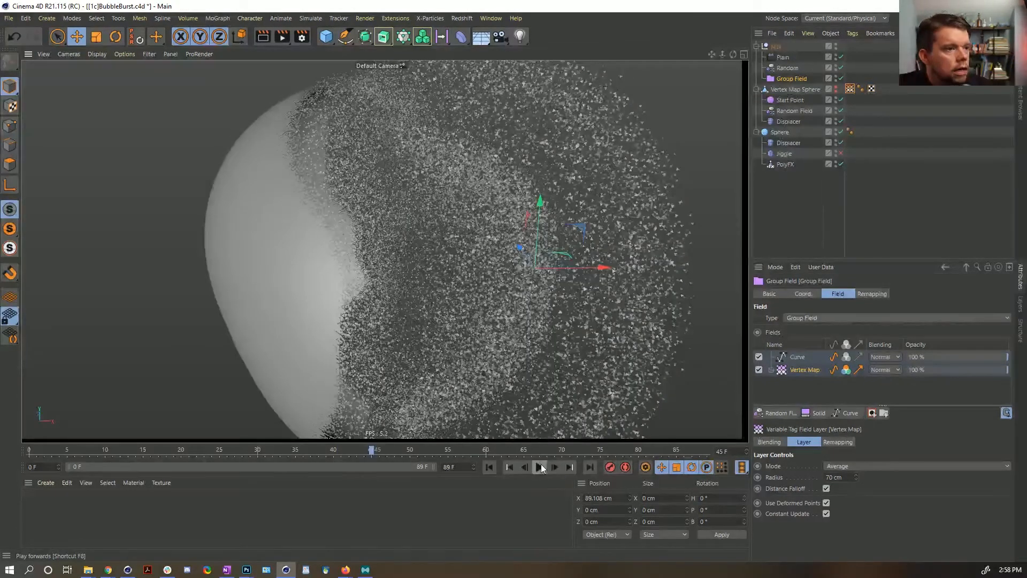
click(540, 466)
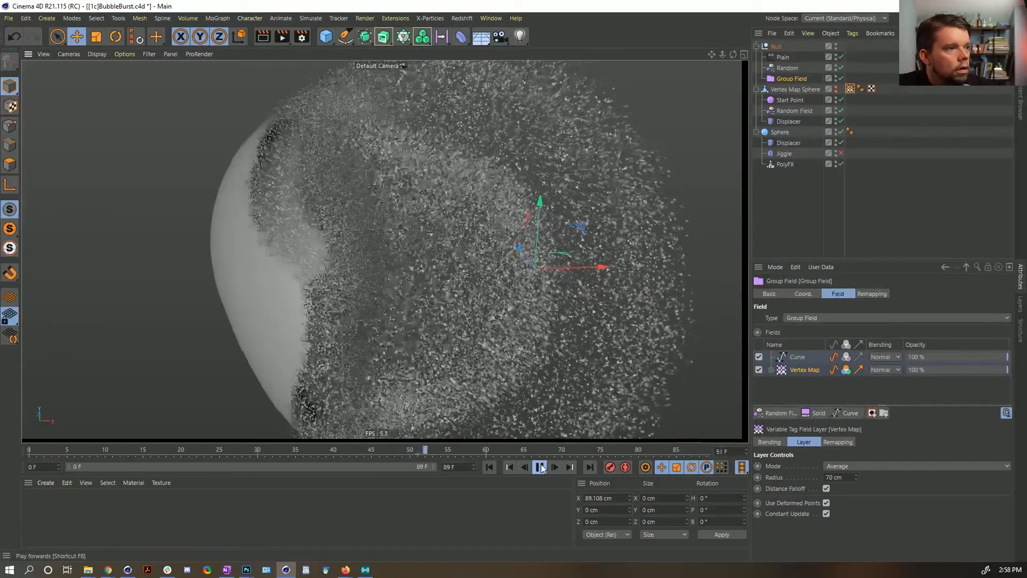
click(540, 466)
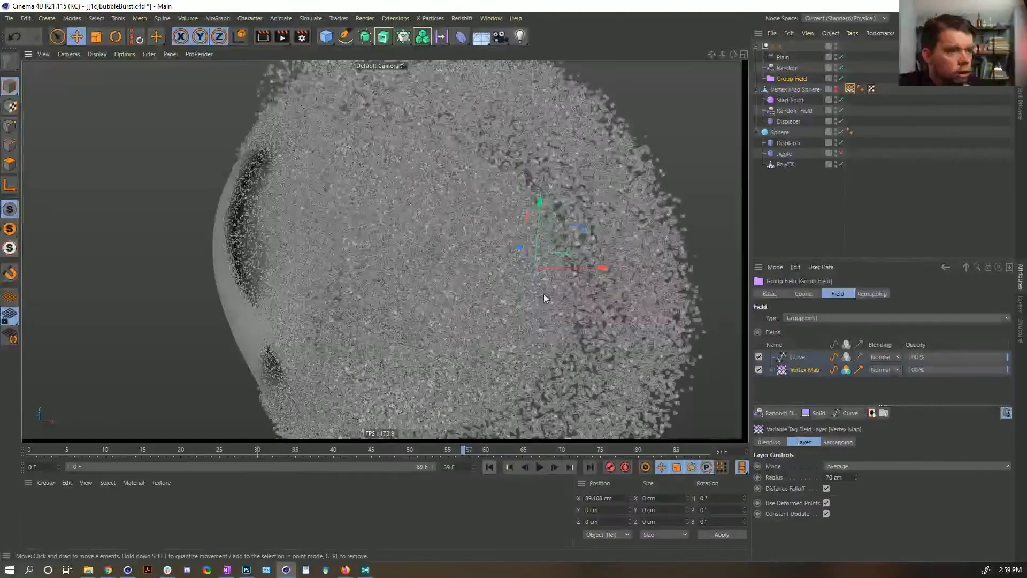
alt+drag(646, 256, 463, 203)
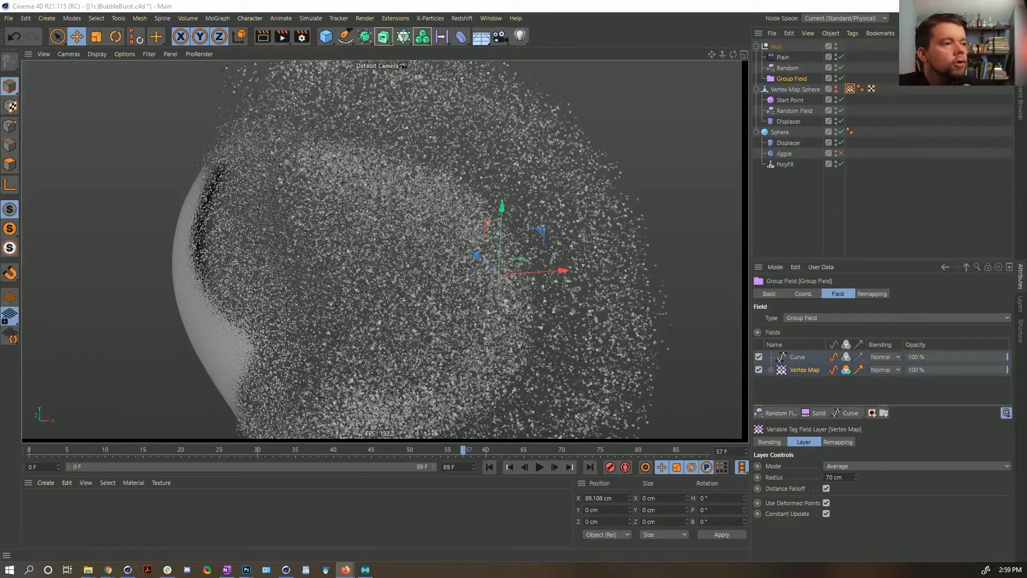
alt+middle_drag(431, 246, 443, 258)
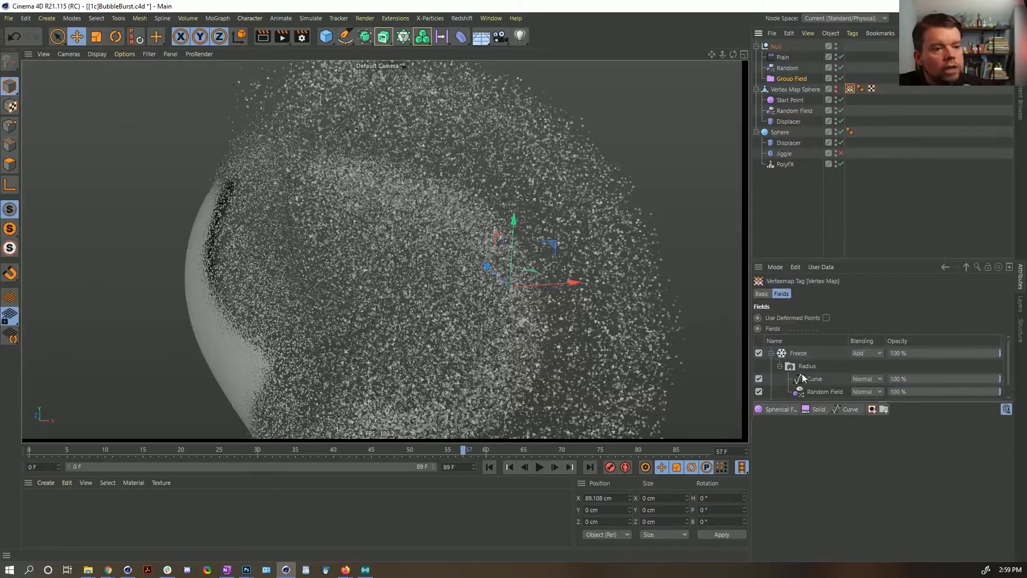
Step: Add a Decay layer above the Curve in the Group Field and set its Effect Strength to 100%
click(792, 79)
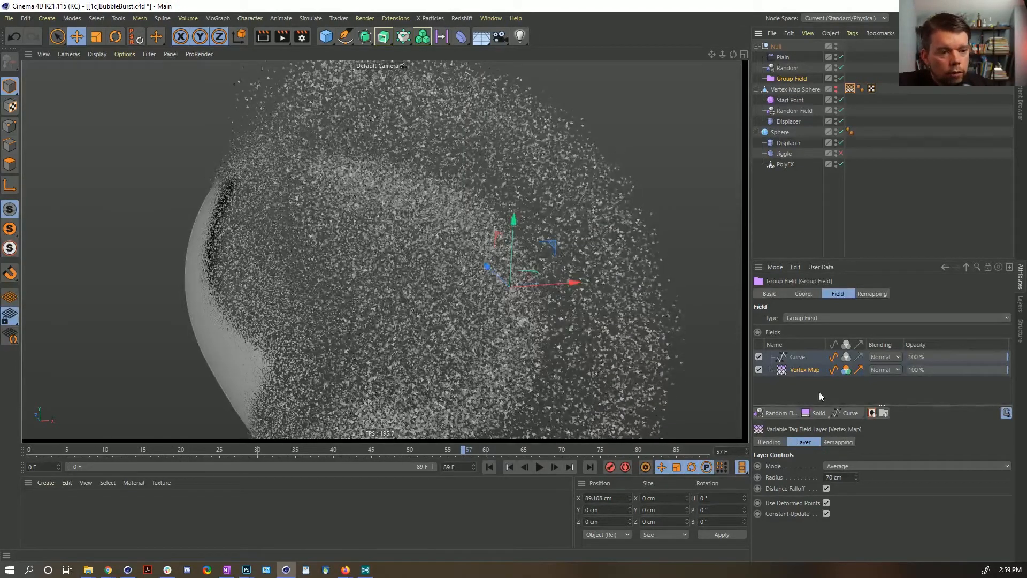
click(843, 412)
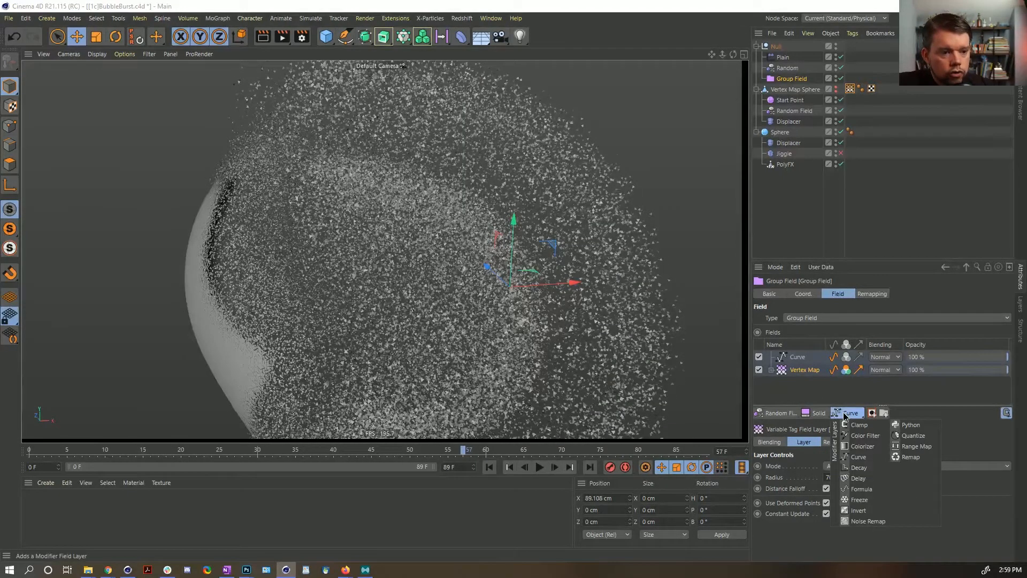
click(860, 468)
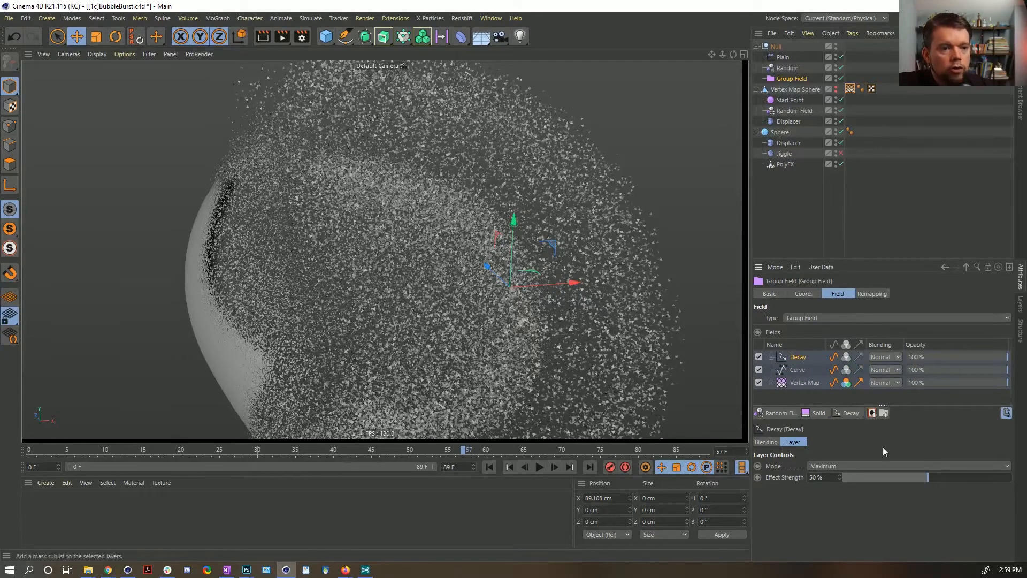
drag(931, 482, 1013, 478)
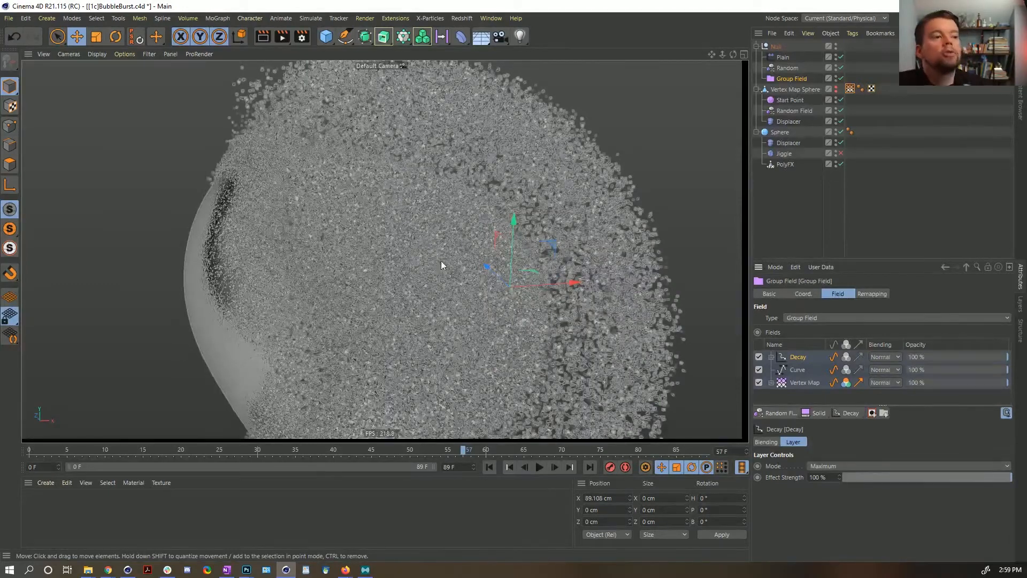
Step: Replay the burst from frame 0 to about frame 54 to check the Decay layer's influence
click(492, 469)
click(541, 467)
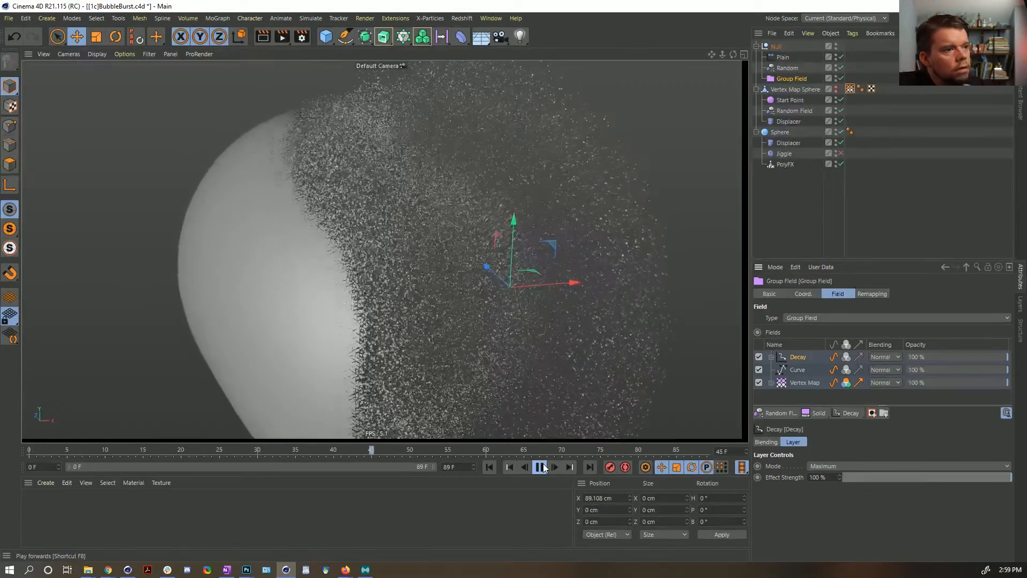
click(541, 467)
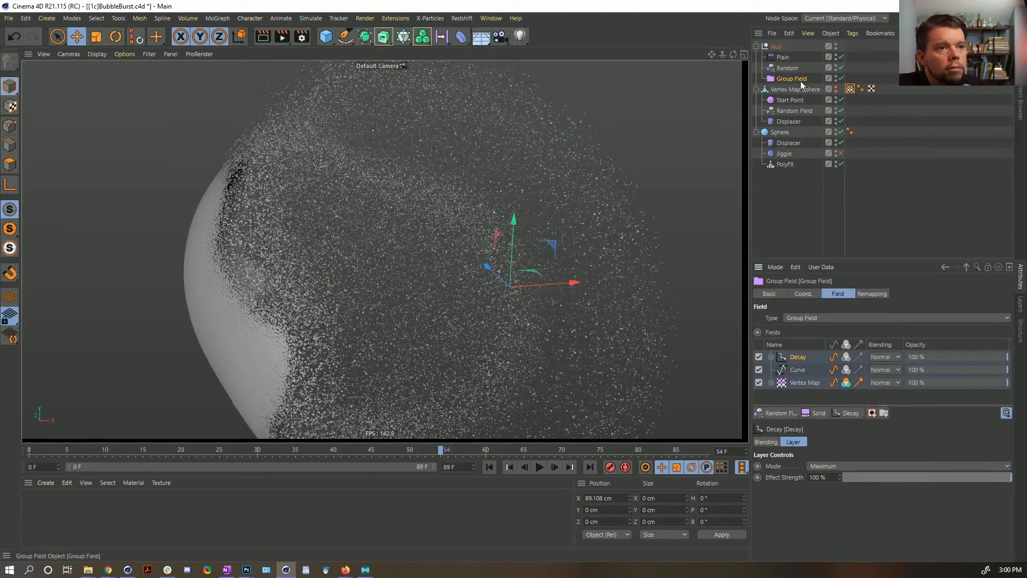
Step: Lower the upper handle of the Group Field's Curve slightly and replay the burst from frame 0 to about frame 47
click(796, 371)
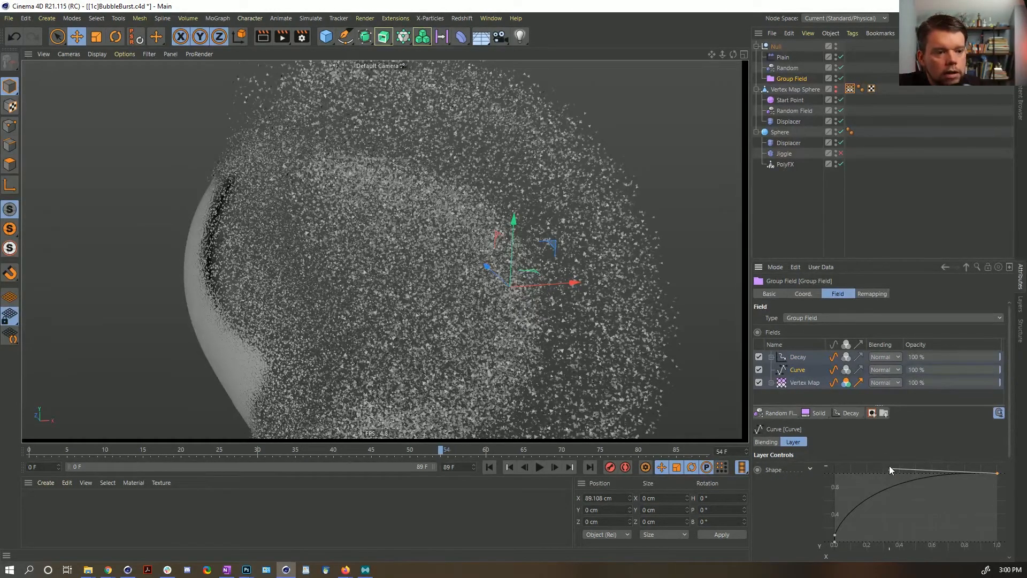
drag(888, 469, 892, 480)
click(488, 467)
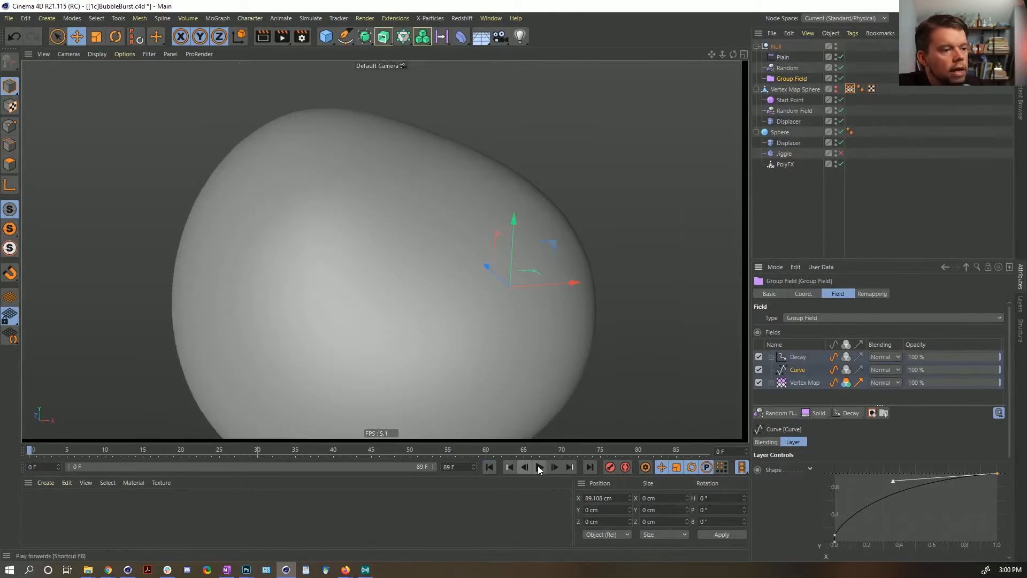
click(539, 467)
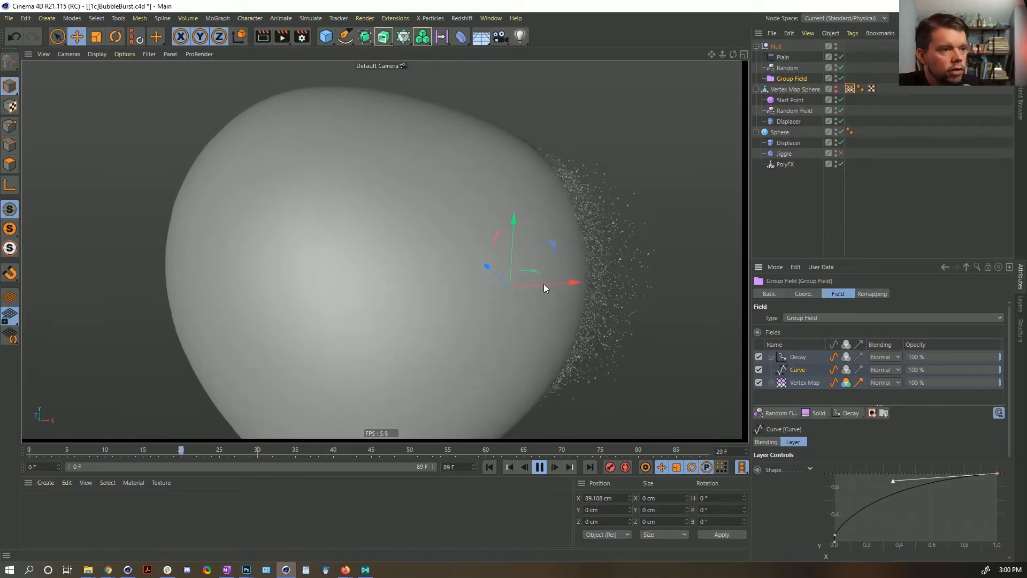
click(541, 468)
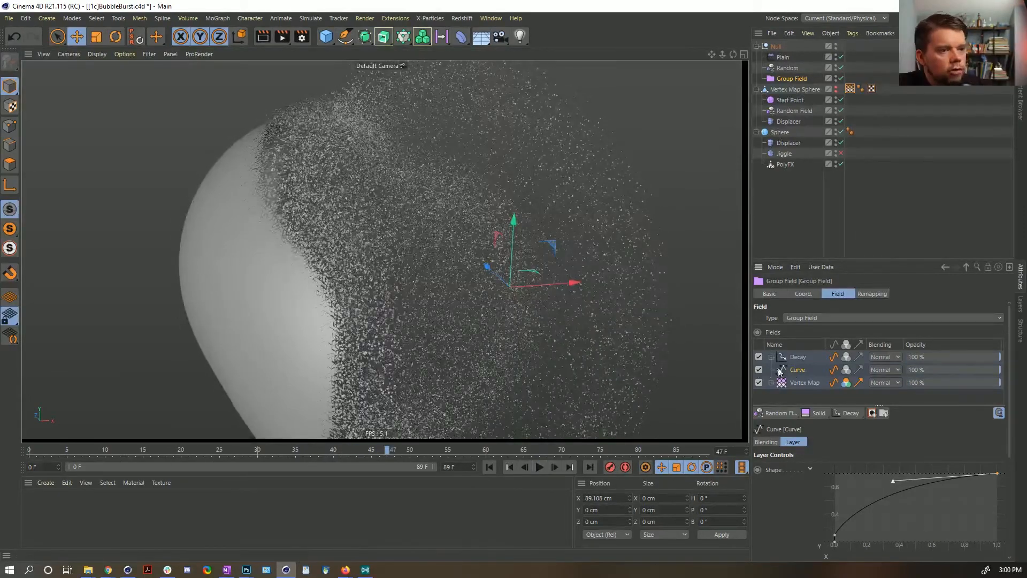
Step: Disable the Group Field's Decay and Curve layers and continue the playback to about frame 66
click(758, 370)
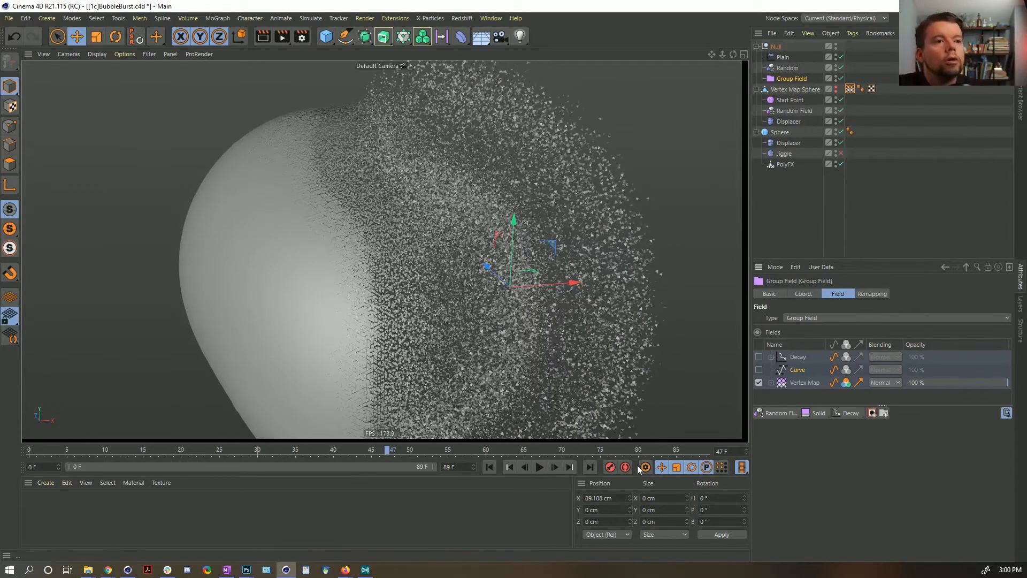
click(536, 468)
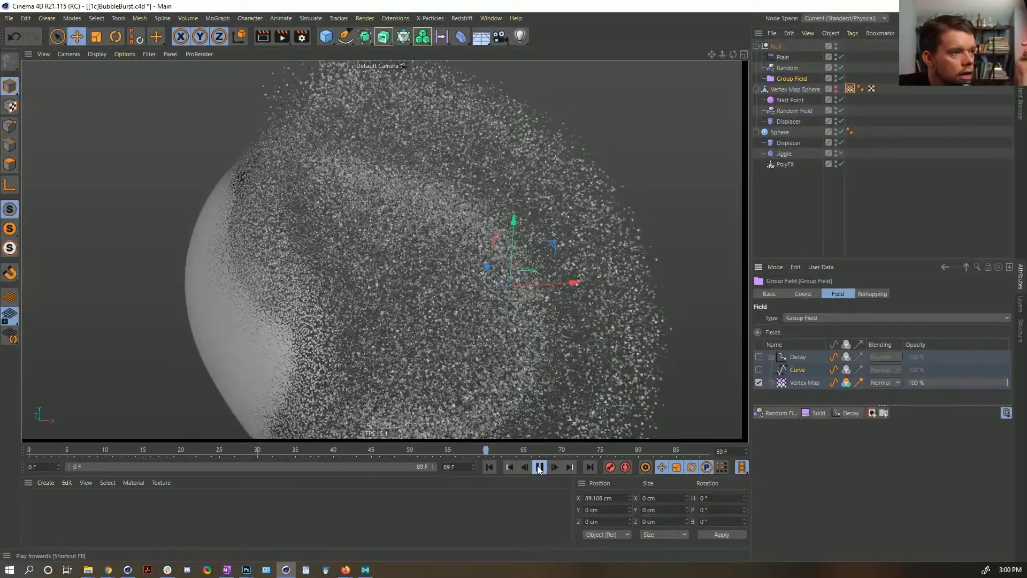
click(538, 468)
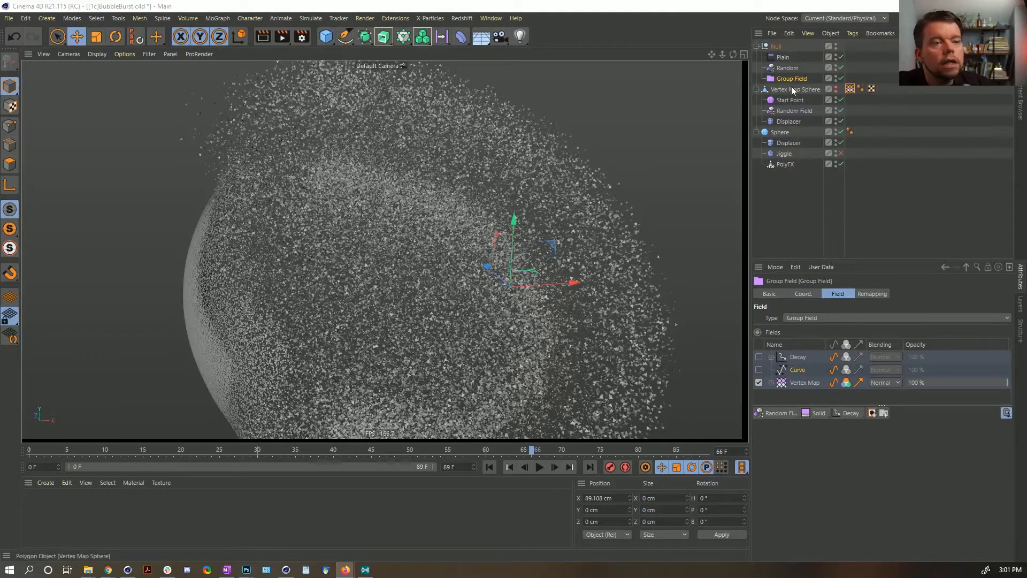
Step: Try a Delay layer in the Group Field, check its modes, and delete the layer
click(848, 413)
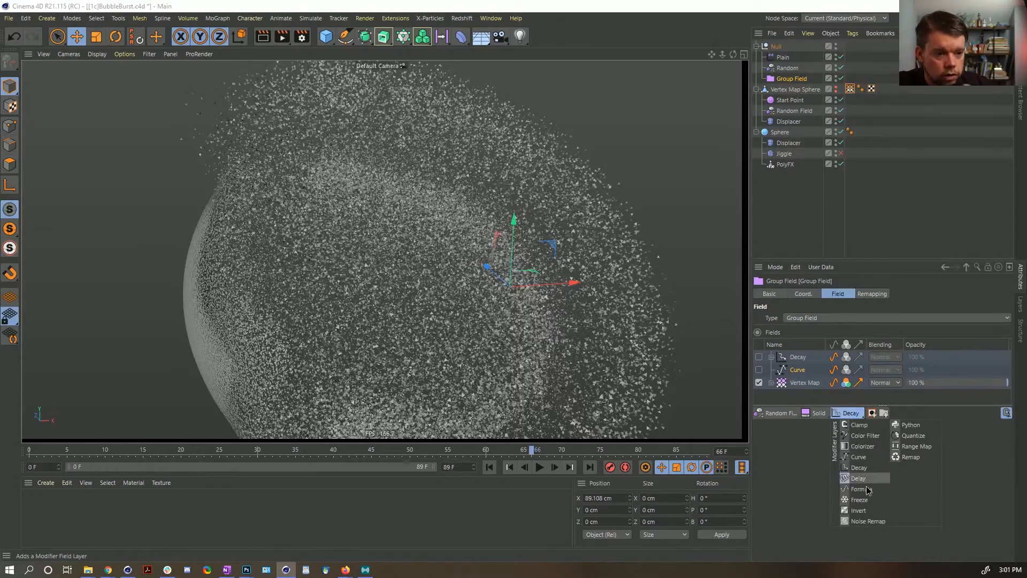
click(862, 482)
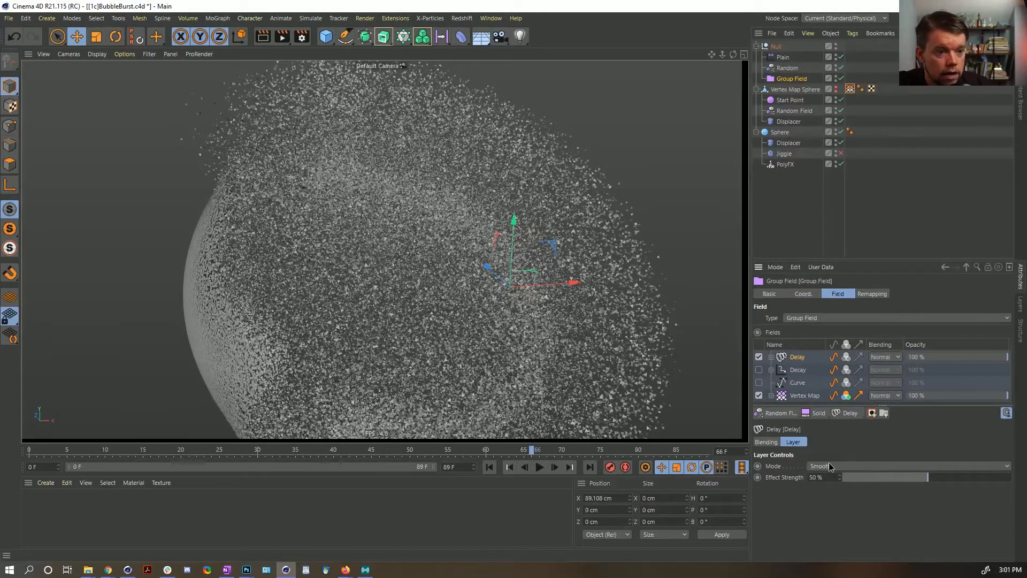
click(840, 466)
click(839, 449)
click(792, 354)
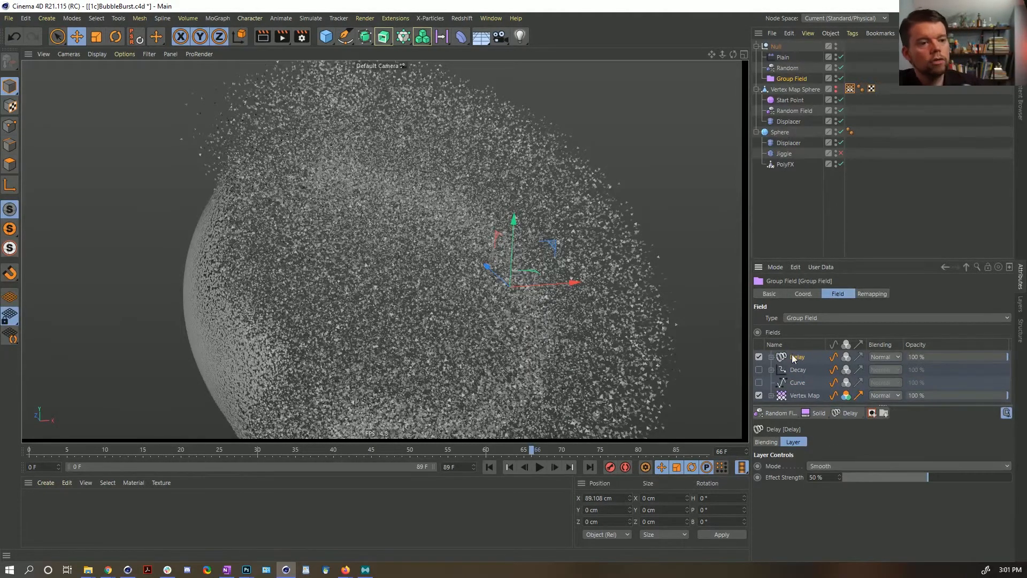
key(Delete)
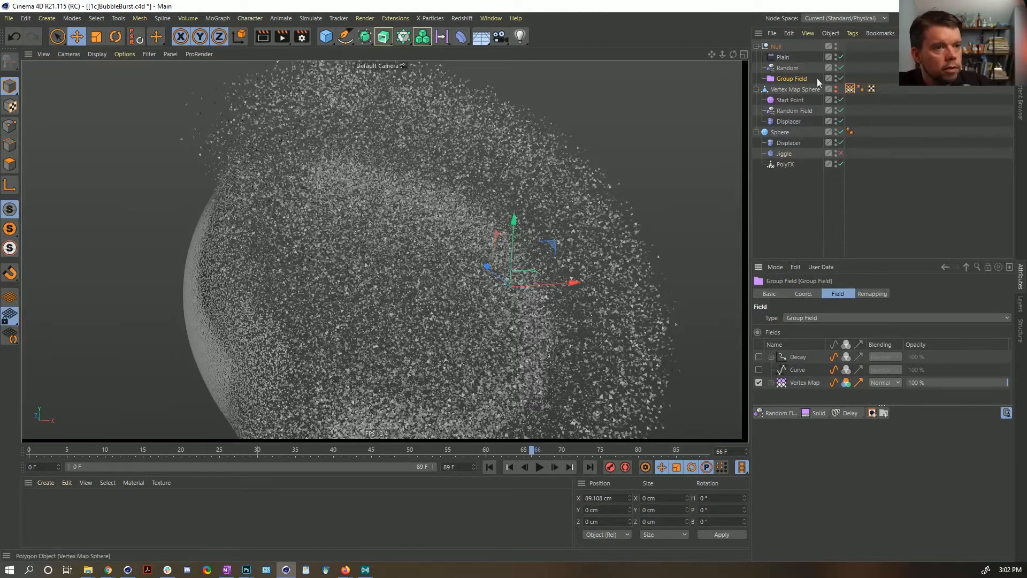
Step: Duplicate the Vertex Map Sphere's vertex map tag and disable the Sphere object
click(851, 89)
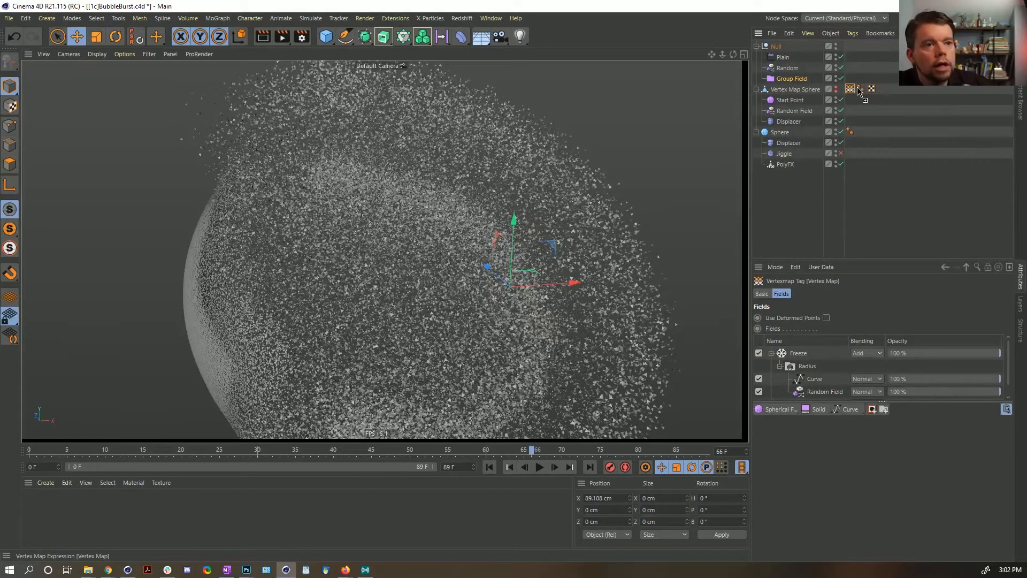
ctrl+drag(853, 90, 860, 91)
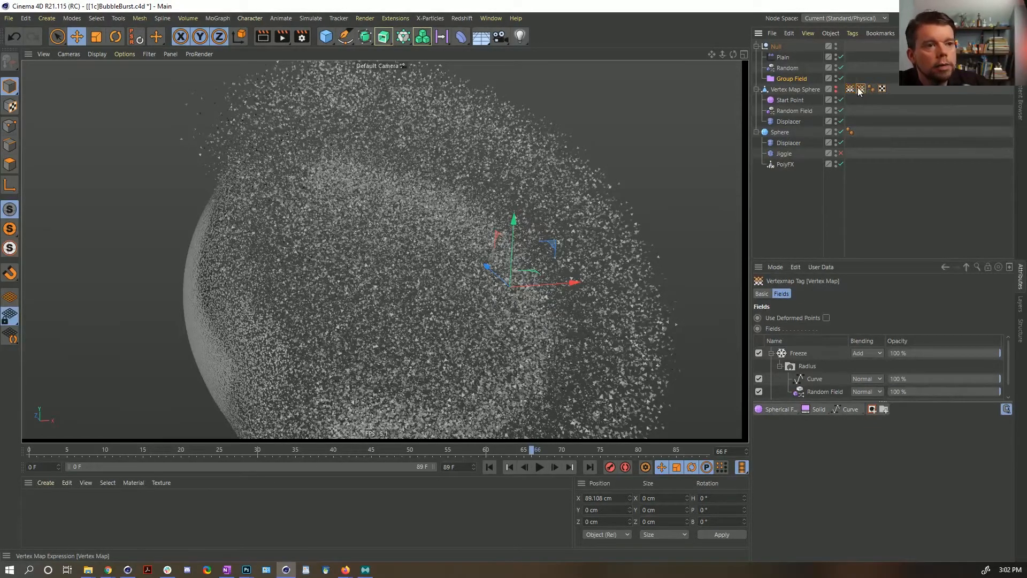
click(841, 133)
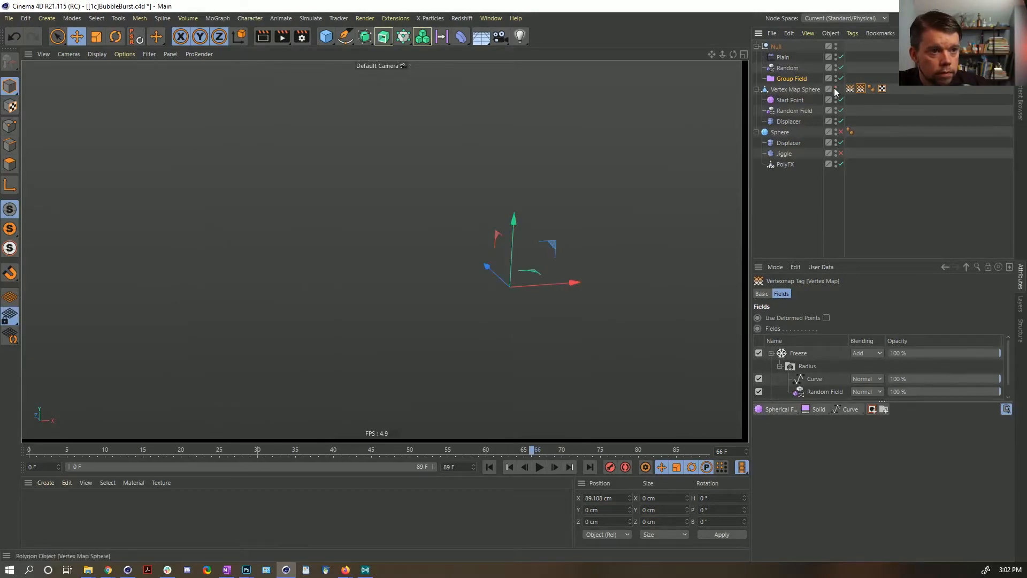
Step: Replace all the field layers in the duplicated vertex map tag with the original vertex map
click(860, 89)
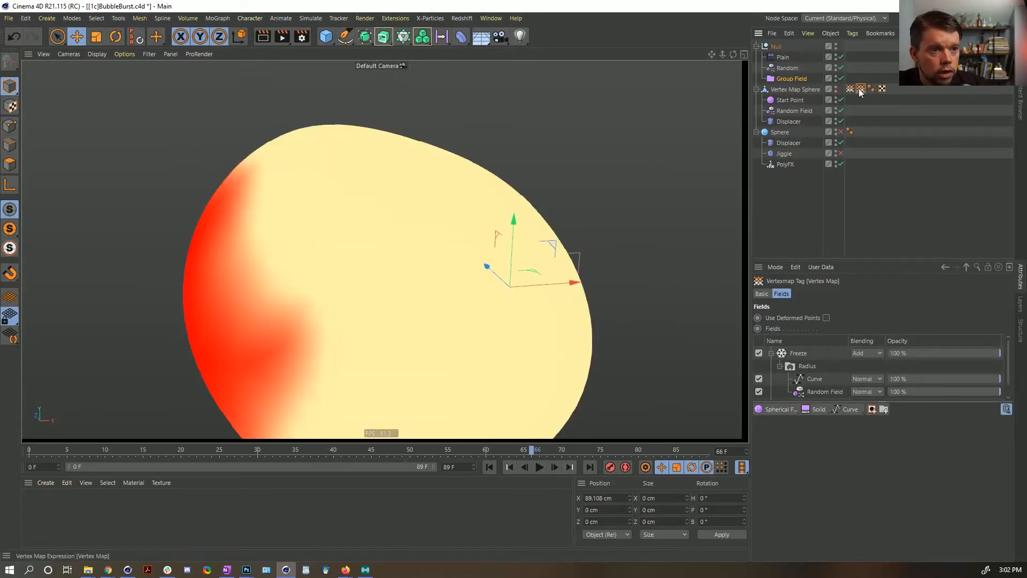
click(798, 353)
key(Delete)
click(799, 353)
key(Delete)
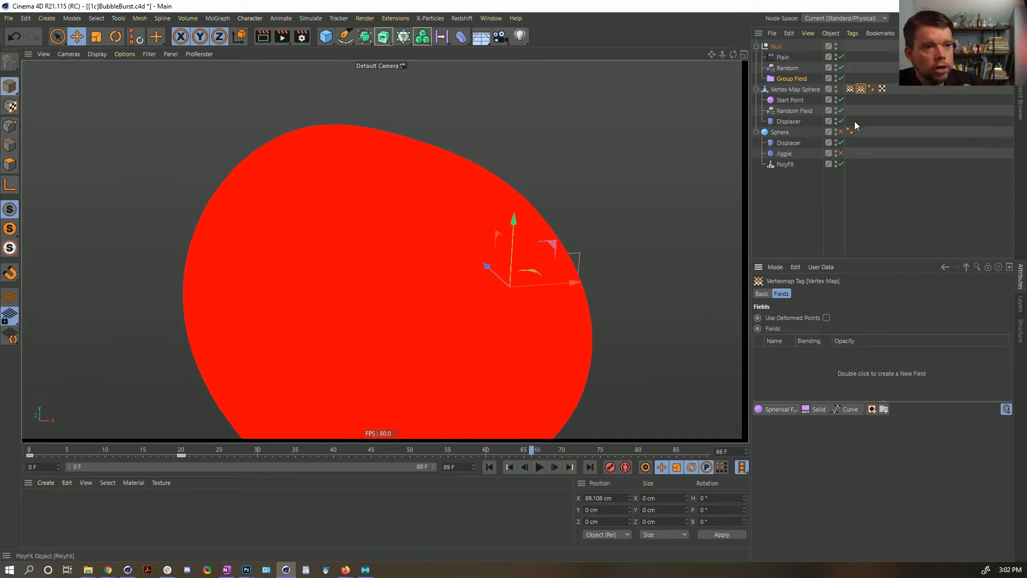
drag(764, 383, 766, 384)
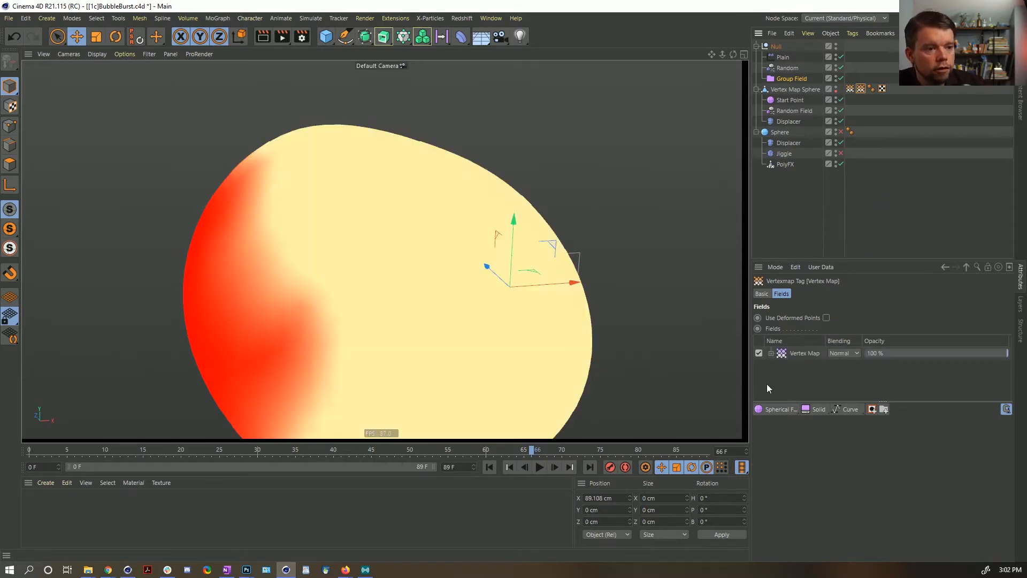
Step: Set the duplicated tag's Vertex Map layer to Average mode with a radius of 70 cm
click(802, 353)
click(850, 464)
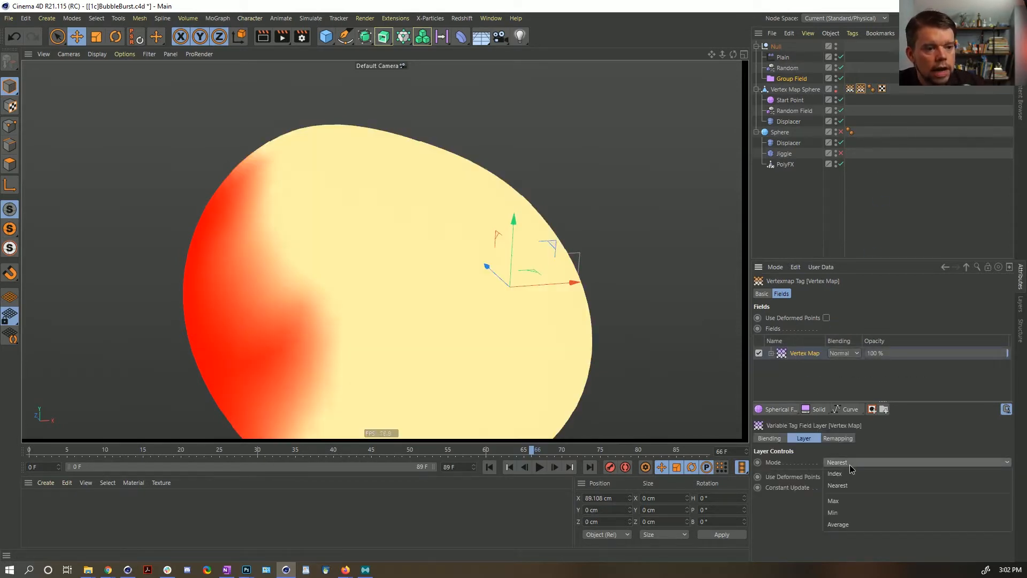
click(856, 524)
drag(850, 473, 784, 459)
text(70)
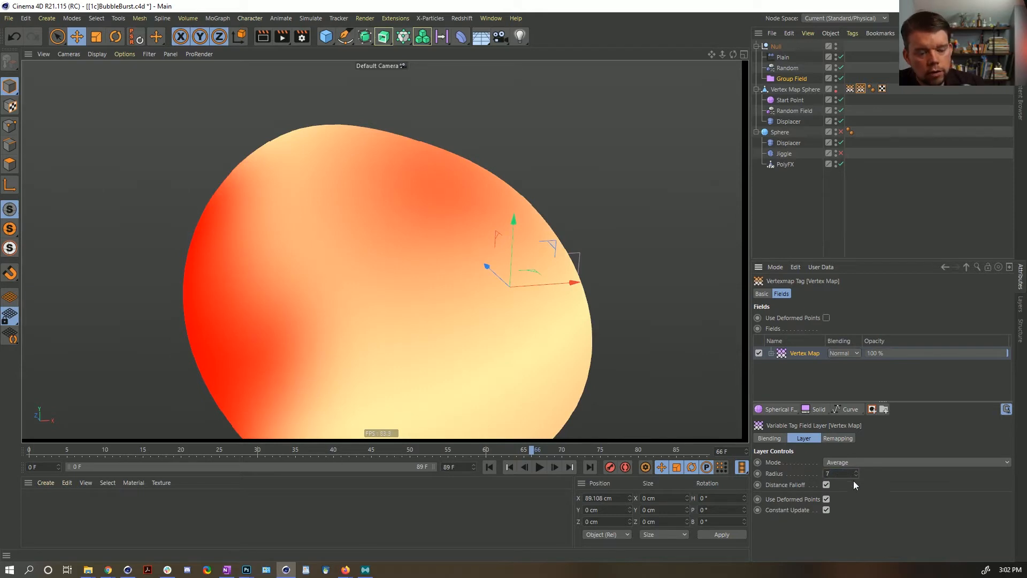
key(Return)
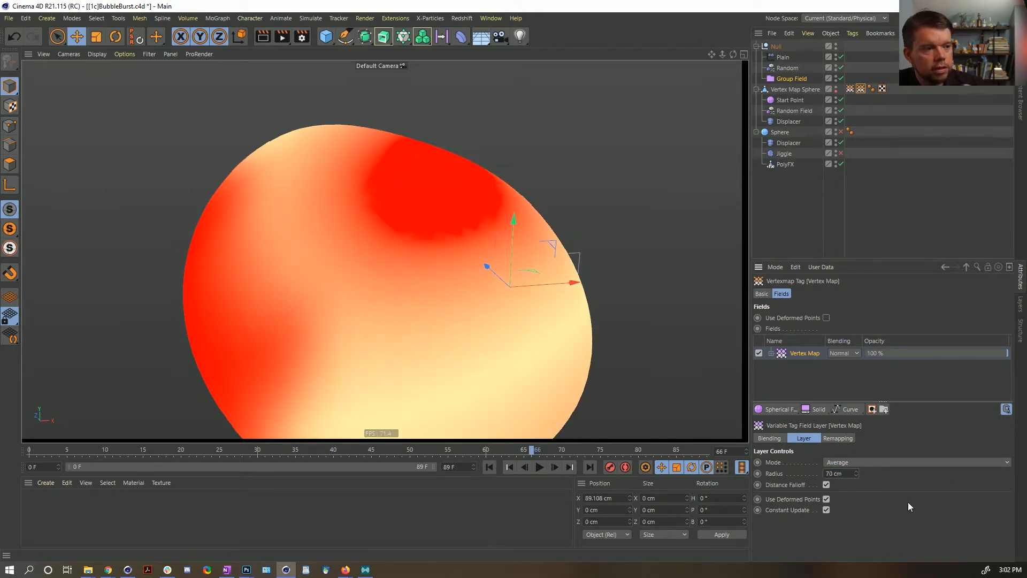
Step: Play the animation from frame 0 to about frame 88 and examine how the averaged vertex map spreads
click(489, 469)
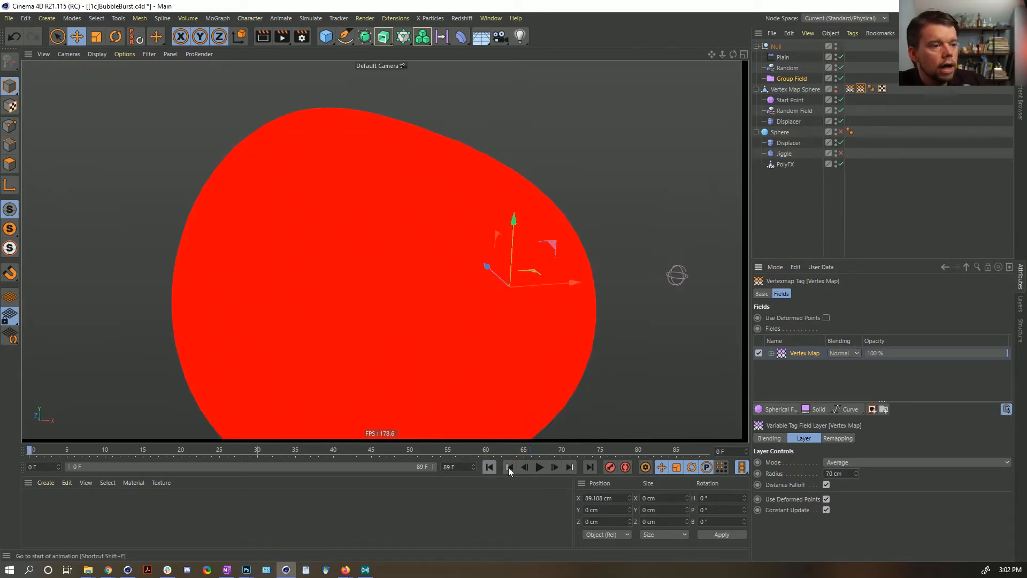
click(544, 468)
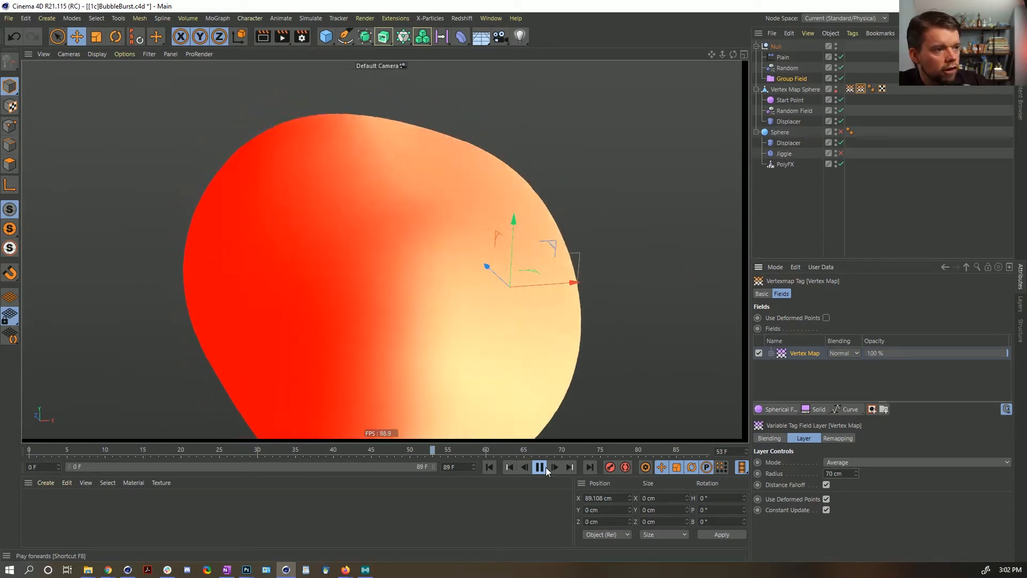
click(540, 468)
click(541, 467)
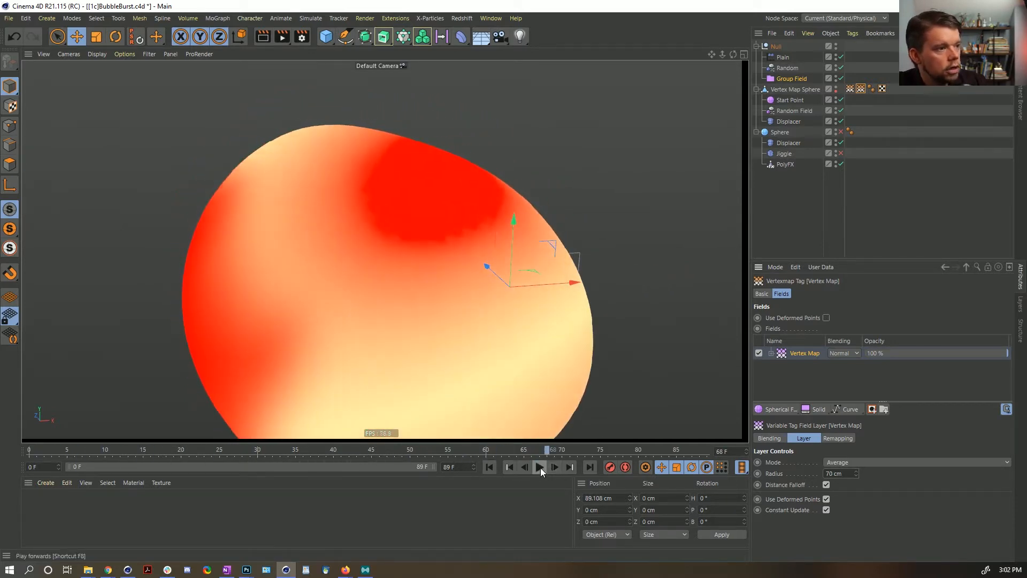
click(541, 467)
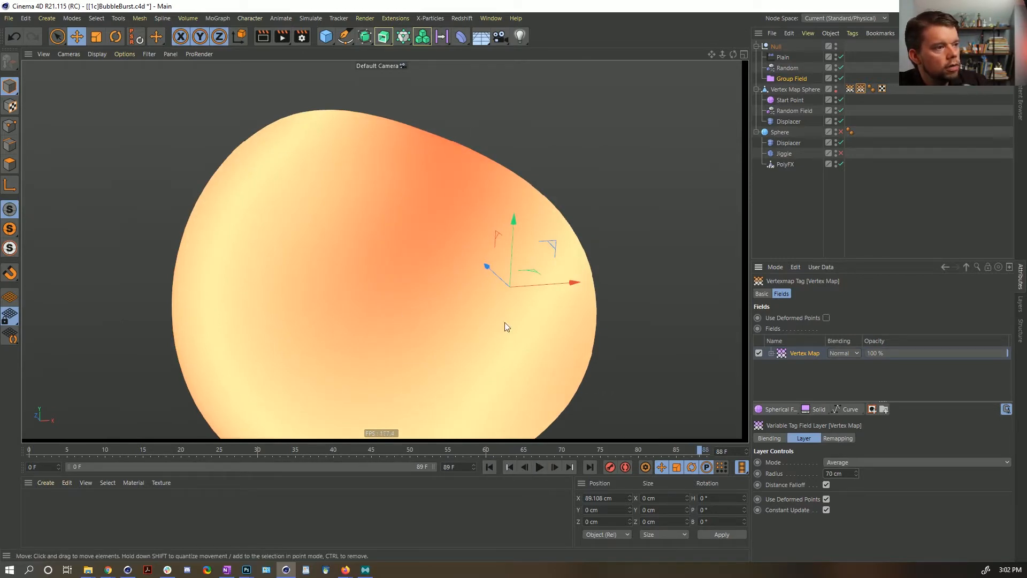
Step: Compare the original and averaged vertex maps on the Vertex Map Sphere while the animation plays
click(850, 89)
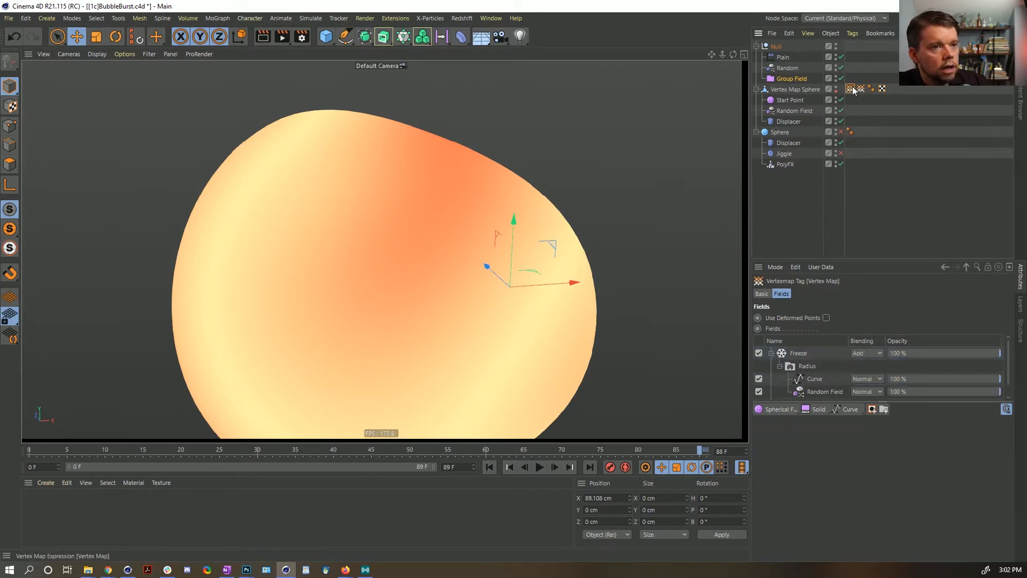
click(862, 89)
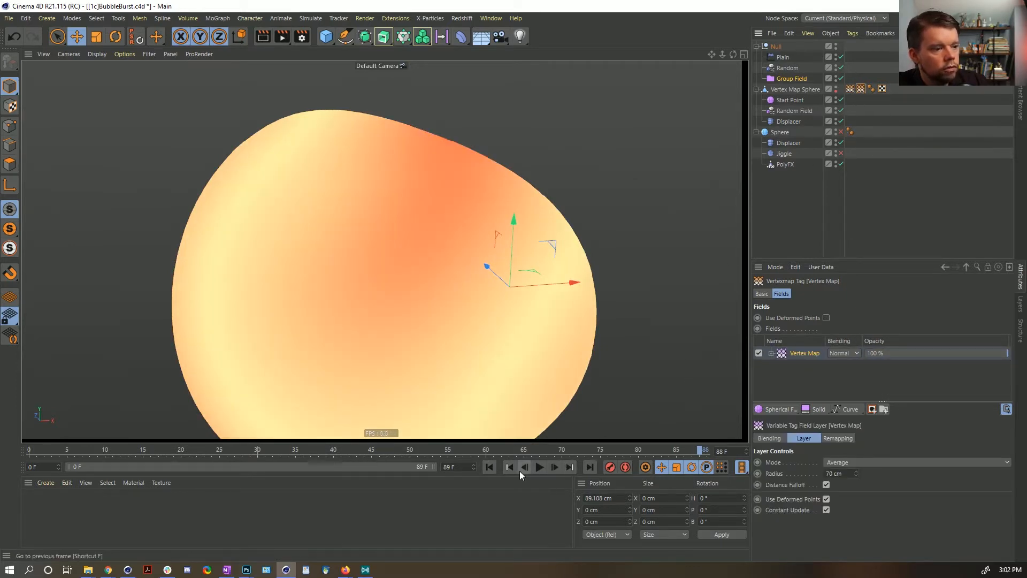
click(539, 467)
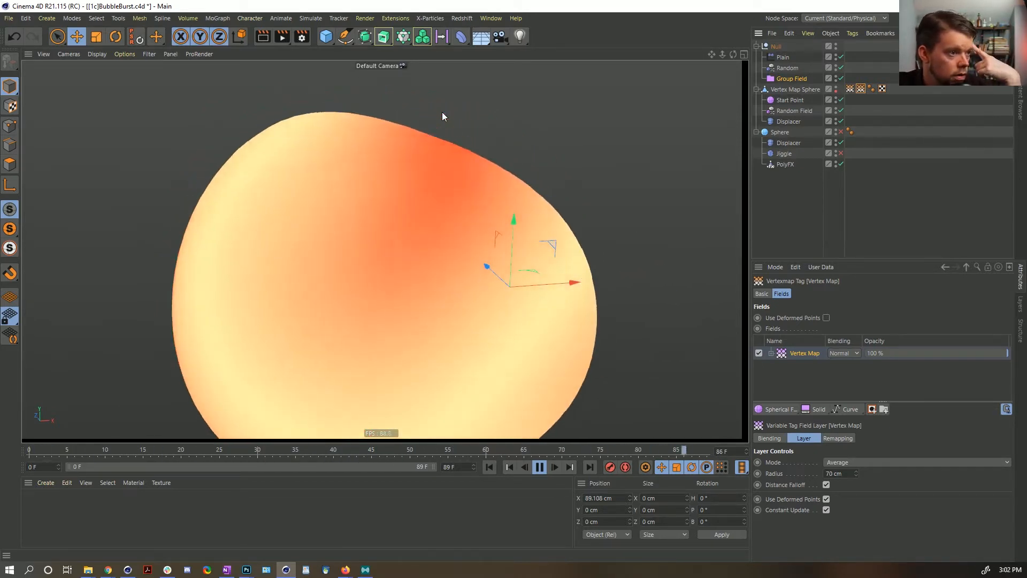
click(850, 89)
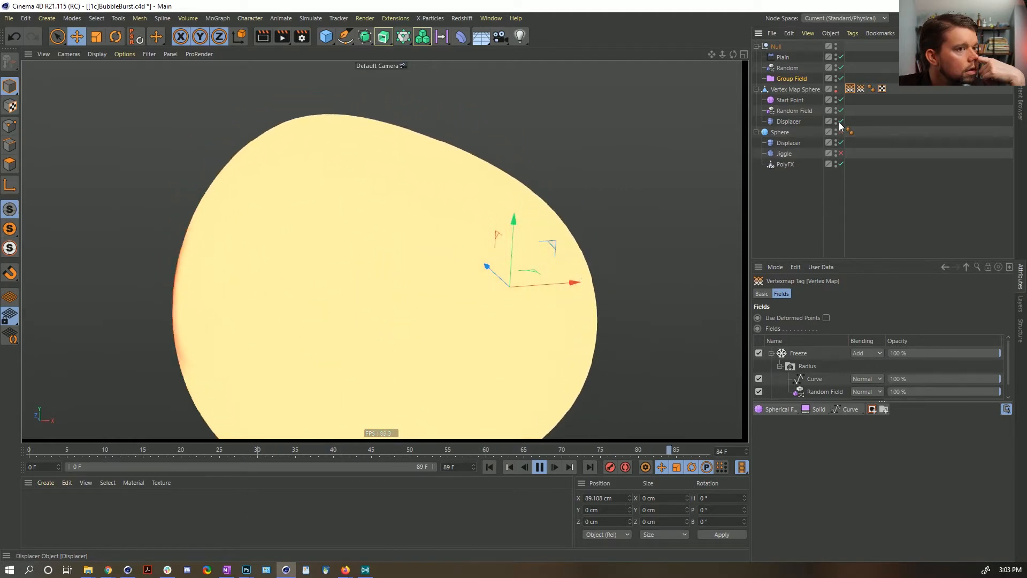
click(861, 88)
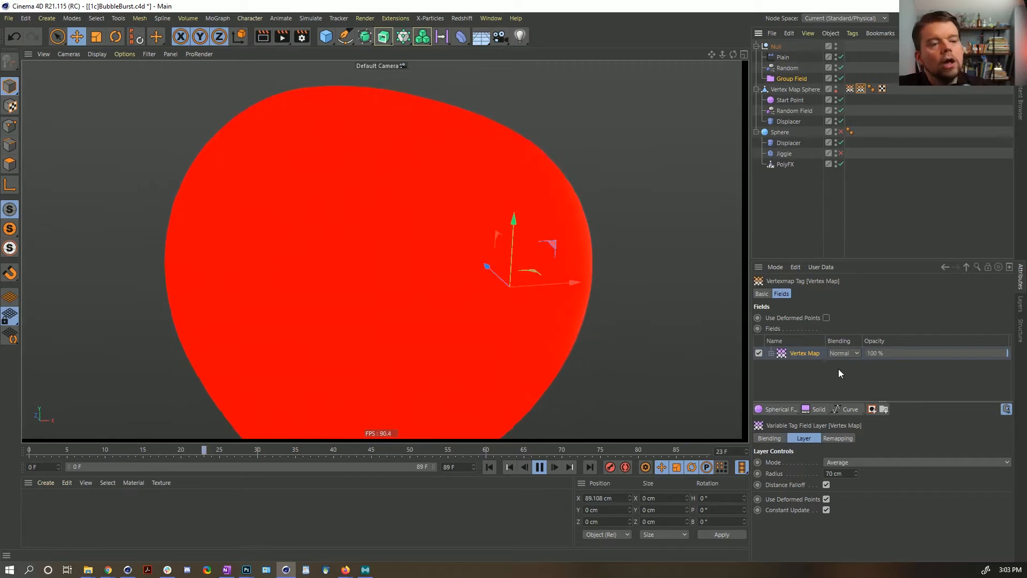
Step: Add a Decay layer above the Vertex Map layer in the vertex map tag, disable it, and reselect the Vertex Map layer
click(848, 410)
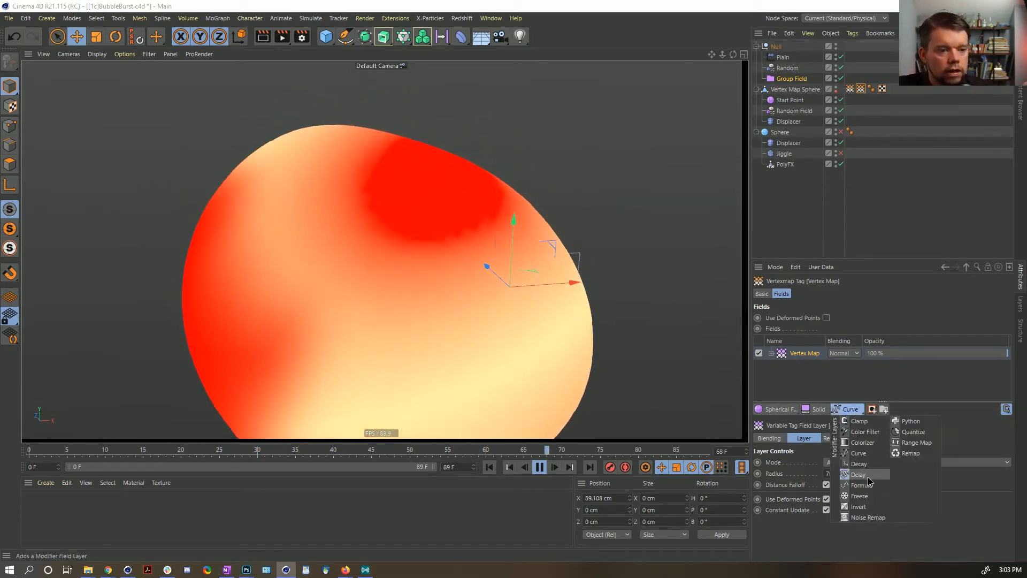
click(866, 464)
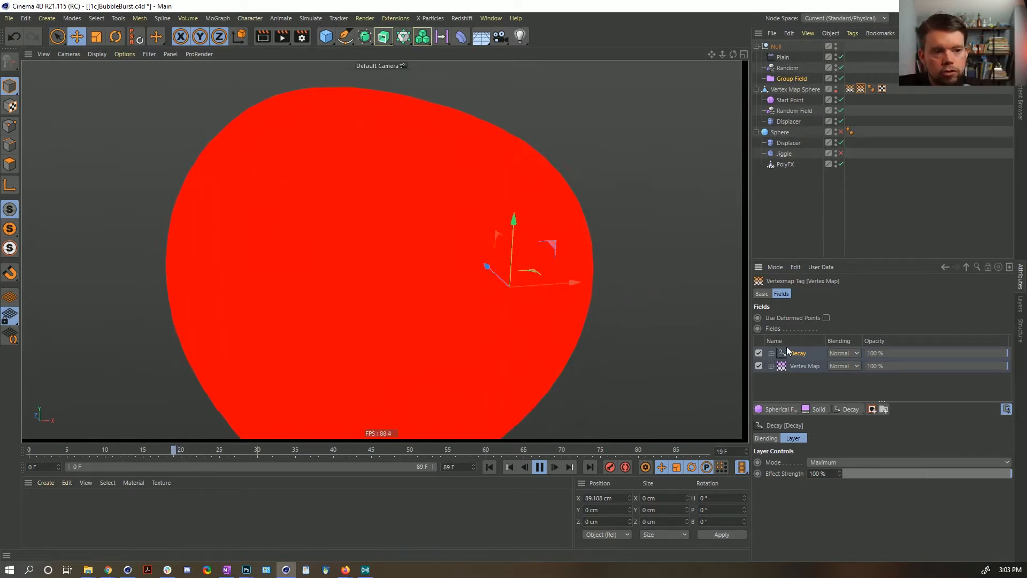
click(759, 353)
click(777, 365)
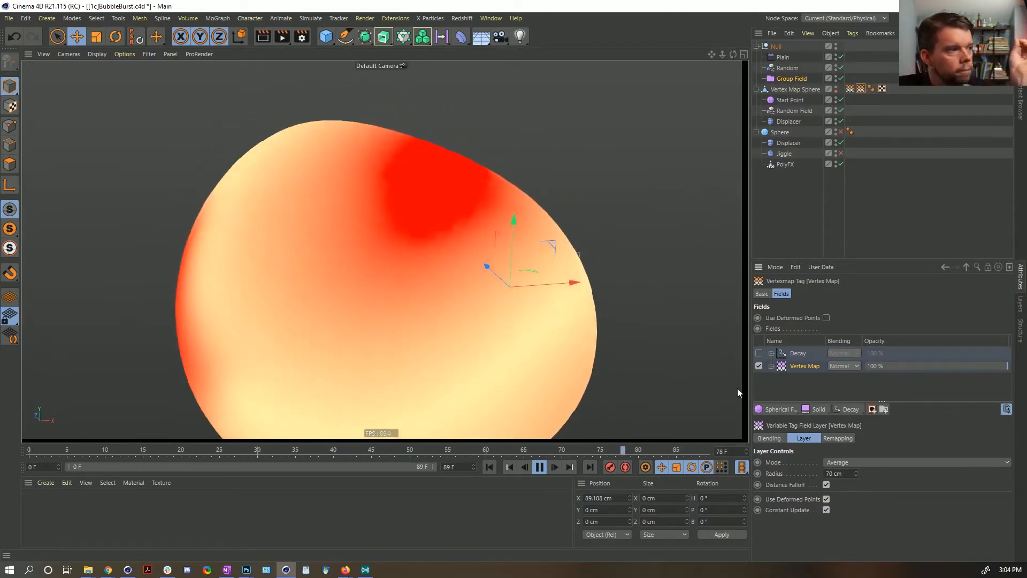
Step: Set the averaged Vertex Map layer's radius to 111 cm and play the animation from the start to check the spread
click(540, 468)
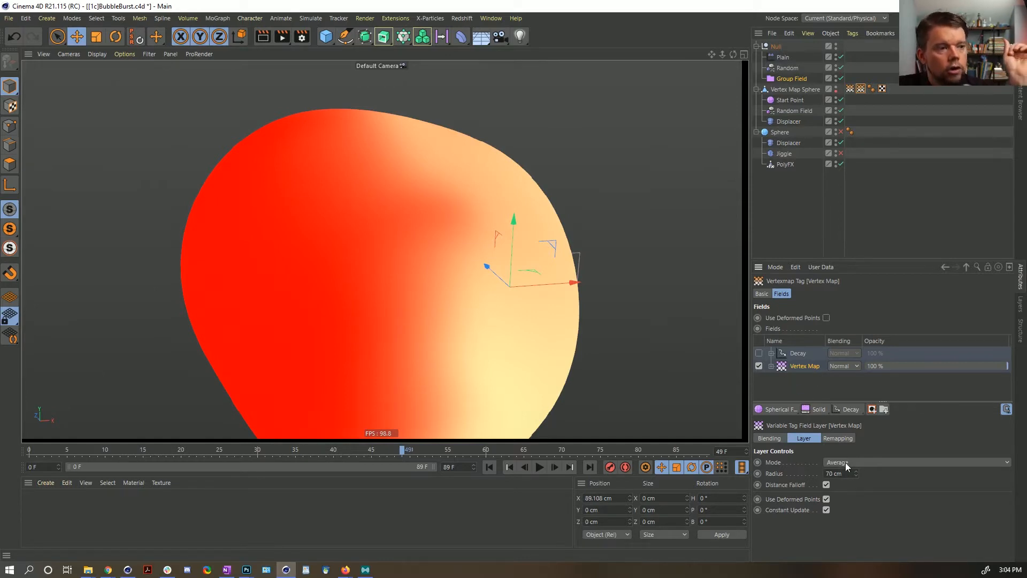
drag(857, 472, 858, 463)
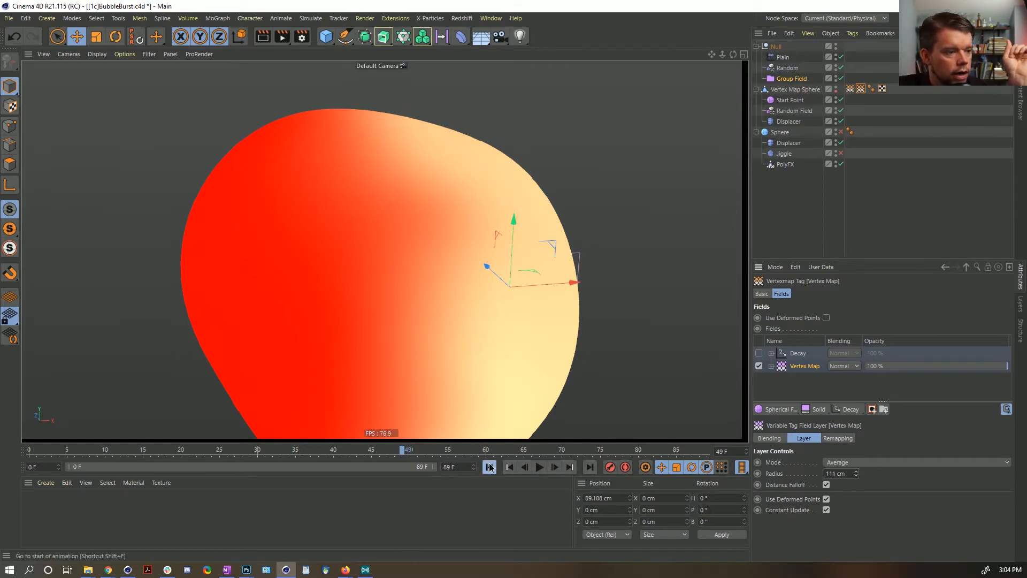
click(489, 467)
click(540, 467)
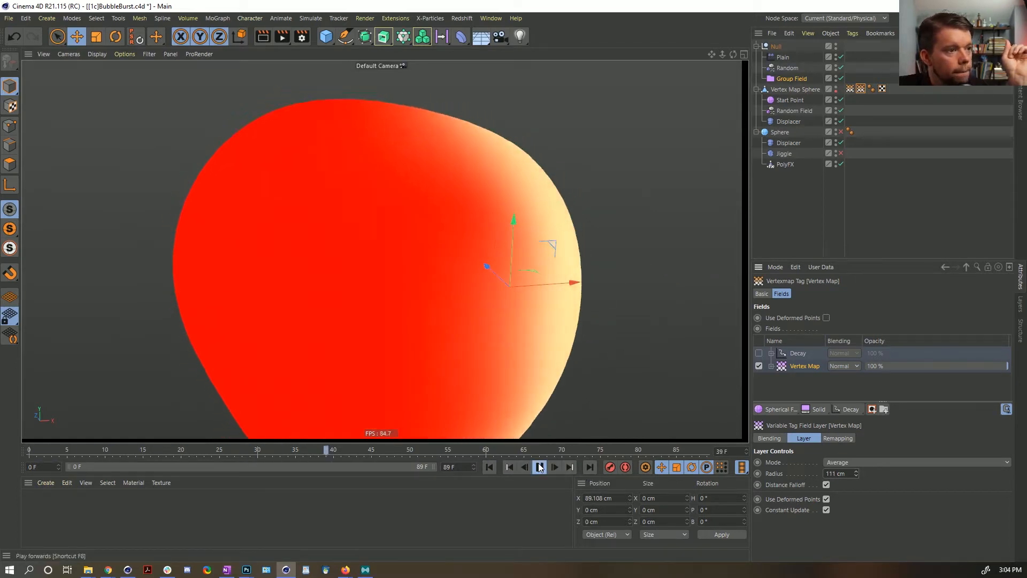
click(539, 467)
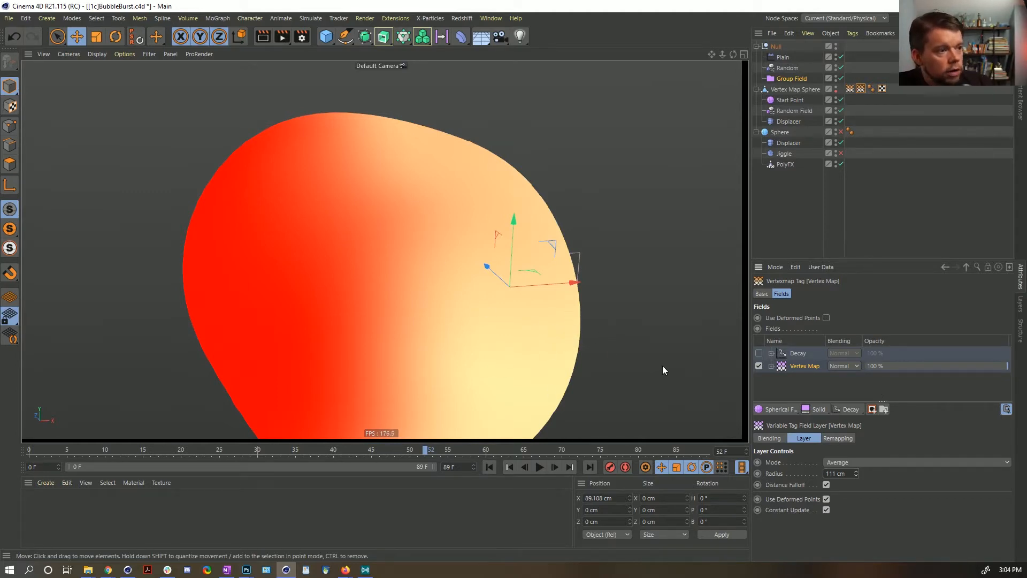
Step: Add a Freeze layer on top of the vertex map tag's field layers and set its mode to Grow
click(849, 410)
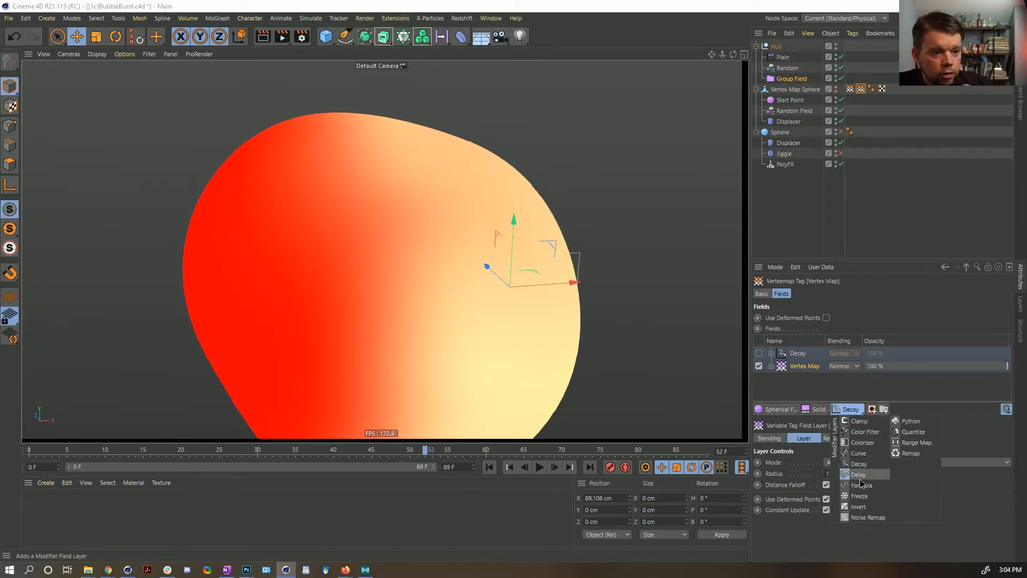
click(861, 497)
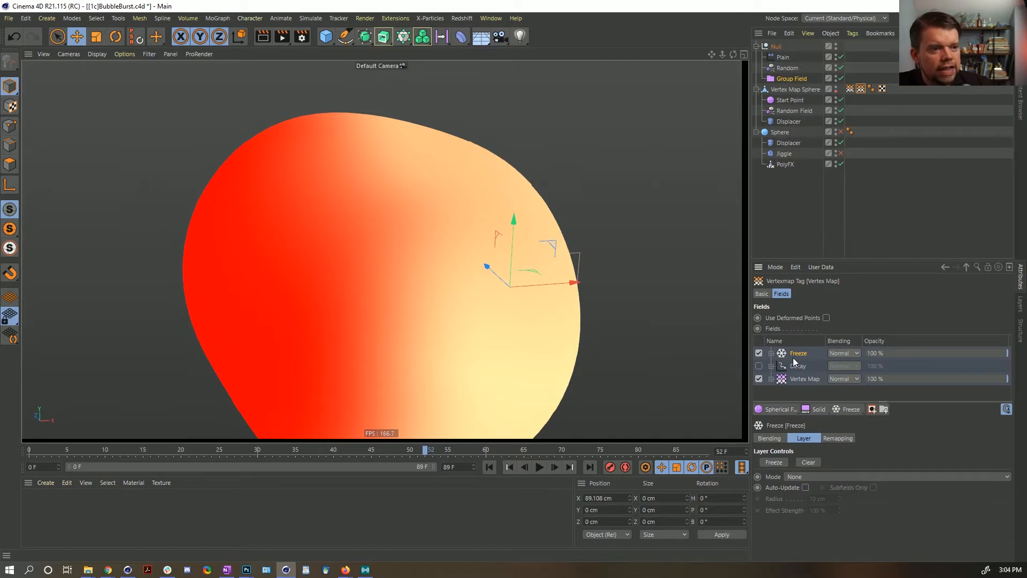
click(808, 476)
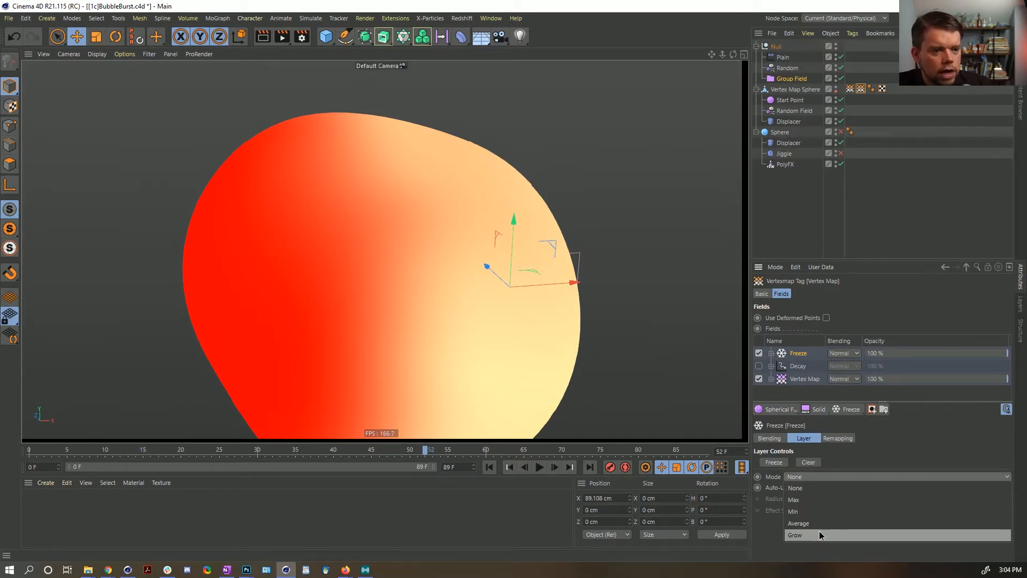
click(819, 535)
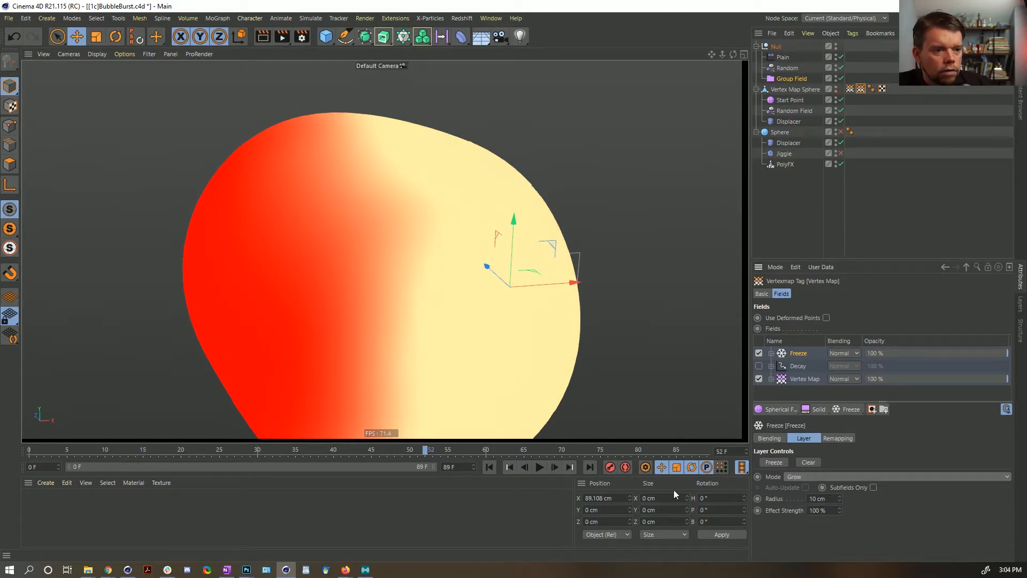
Step: Replay the animation from the start to test the Grow freeze and clear the Freeze layer's stored values
click(489, 466)
click(540, 468)
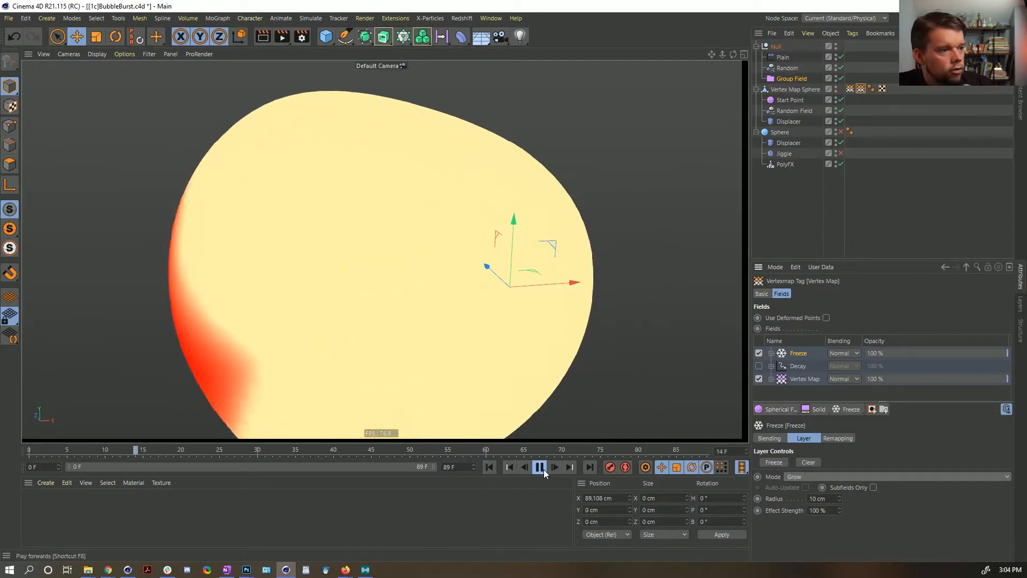
click(490, 467)
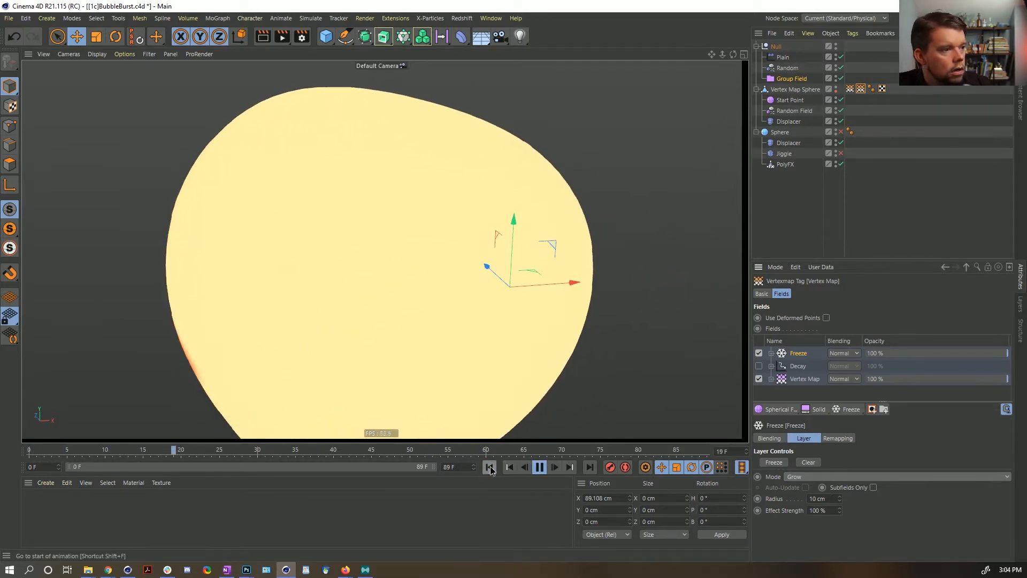
click(492, 467)
click(539, 468)
click(490, 467)
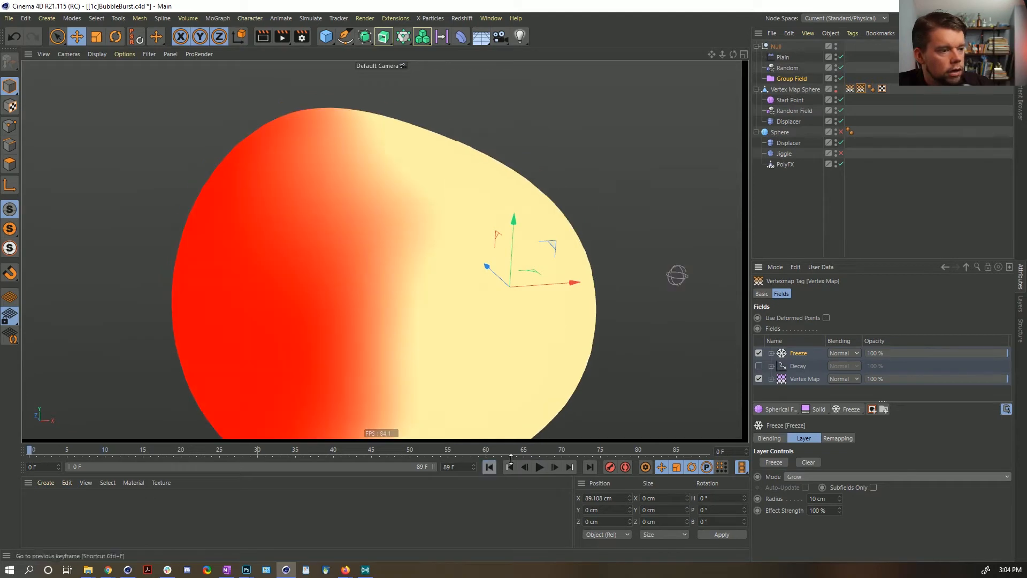
click(811, 463)
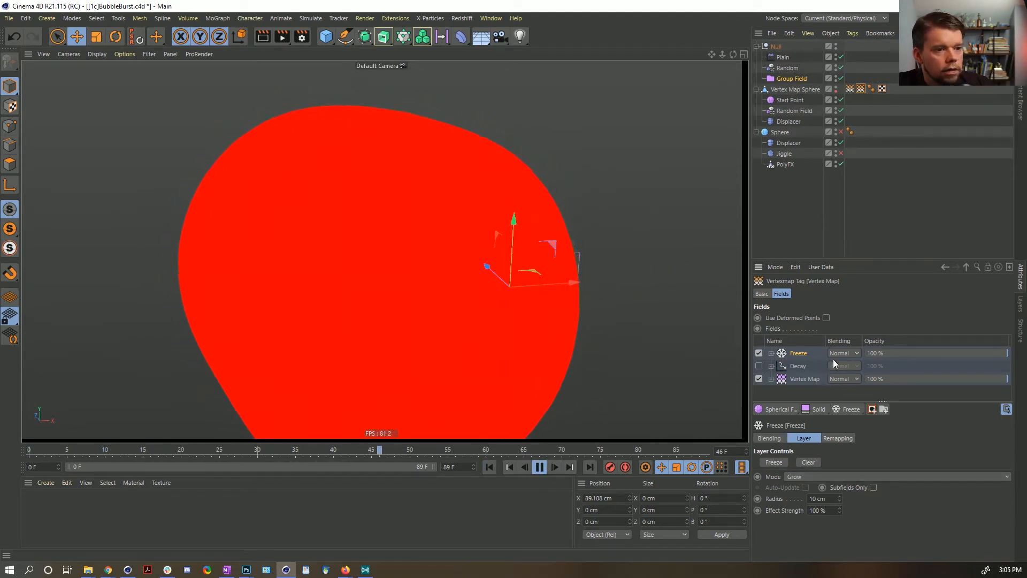
Step: Set the Freeze layer's blending to Add and examine the map's growth during playback
click(845, 448)
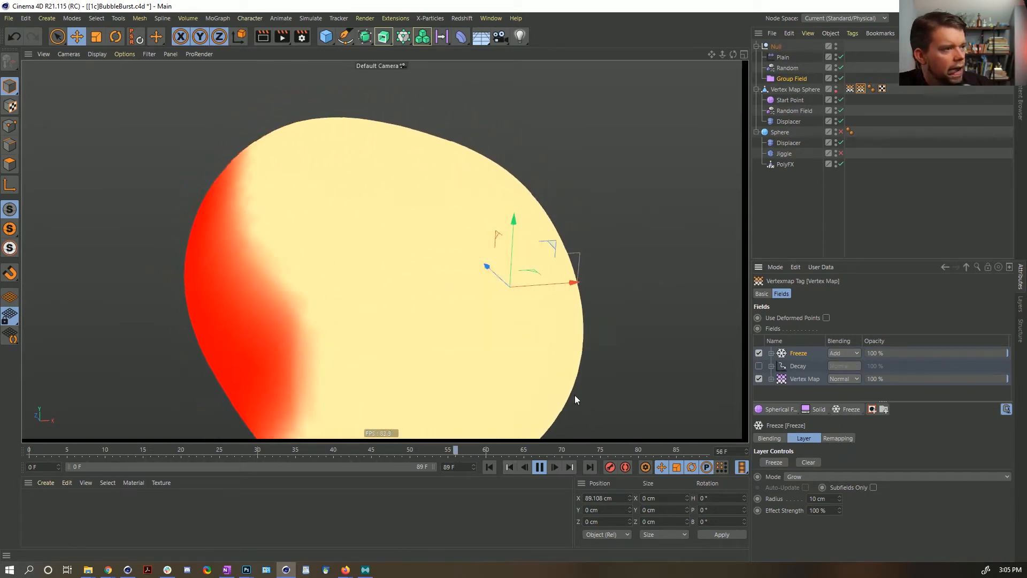
click(544, 468)
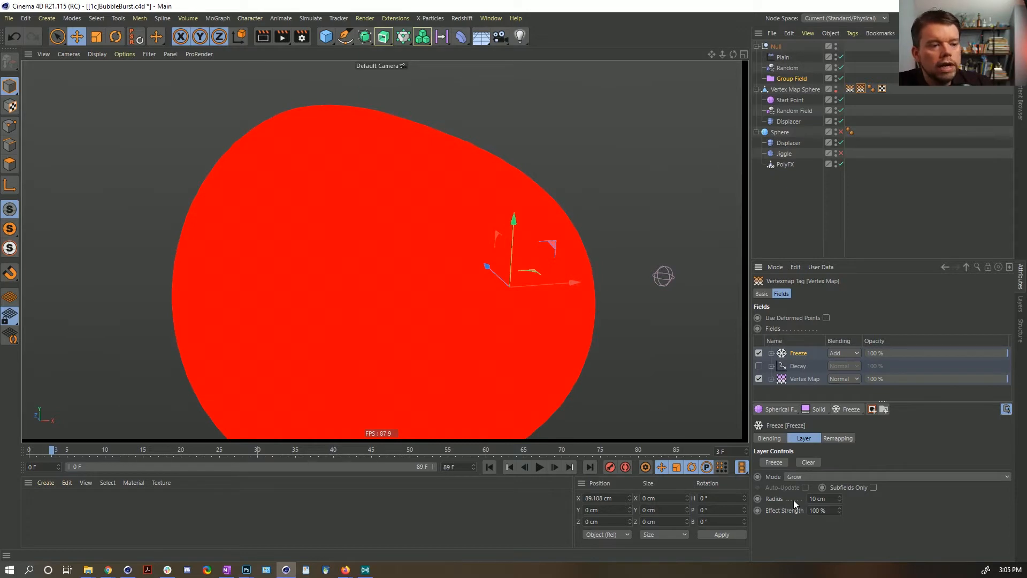
click(543, 468)
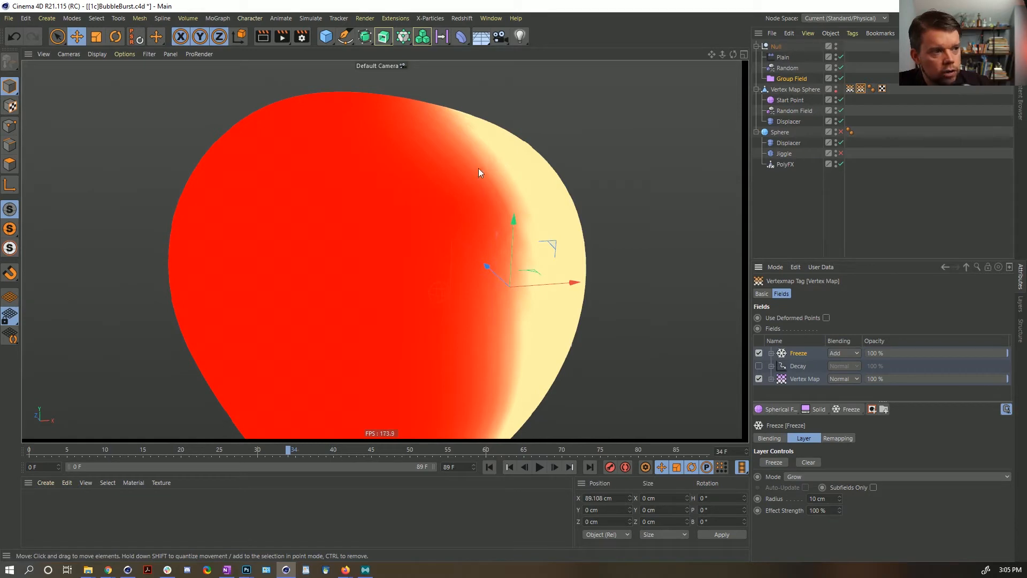
click(539, 468)
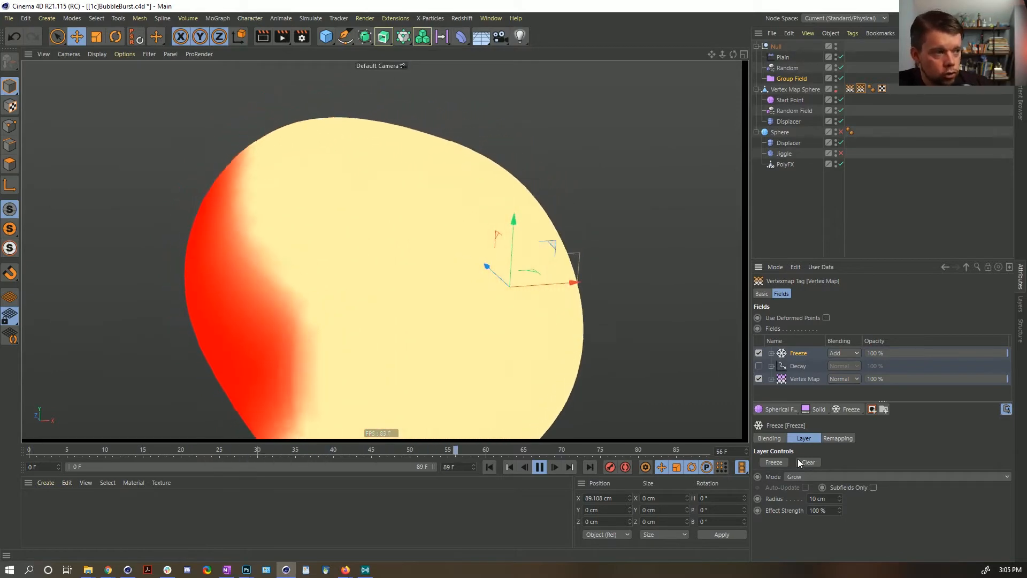
Step: Reduce the Freeze layer's Effect Strength to 10 %, trying 25 % first, and check the growth during playback
double_click(822, 510)
text(25)
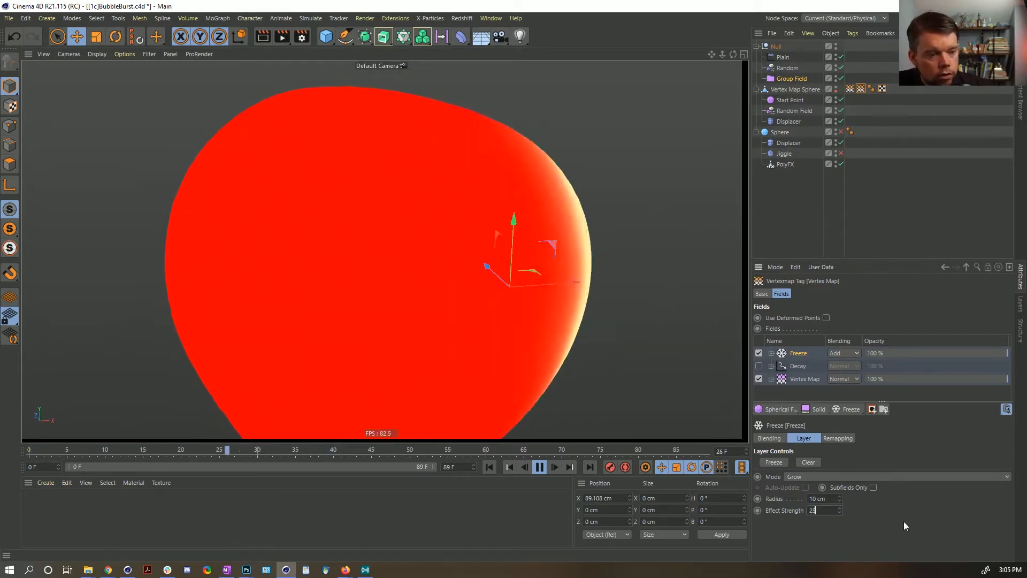
key(Return)
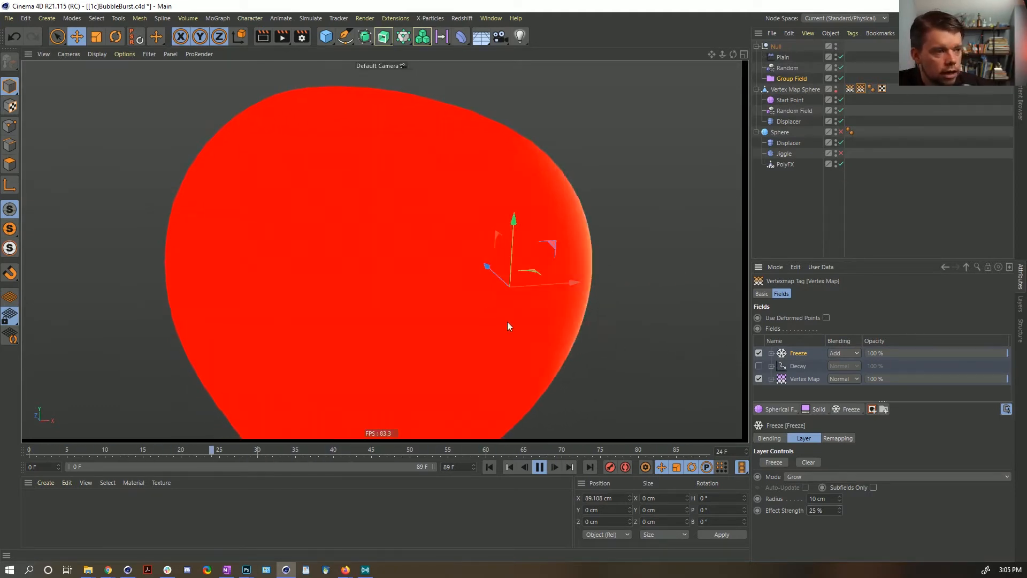
drag(833, 510, 806, 511)
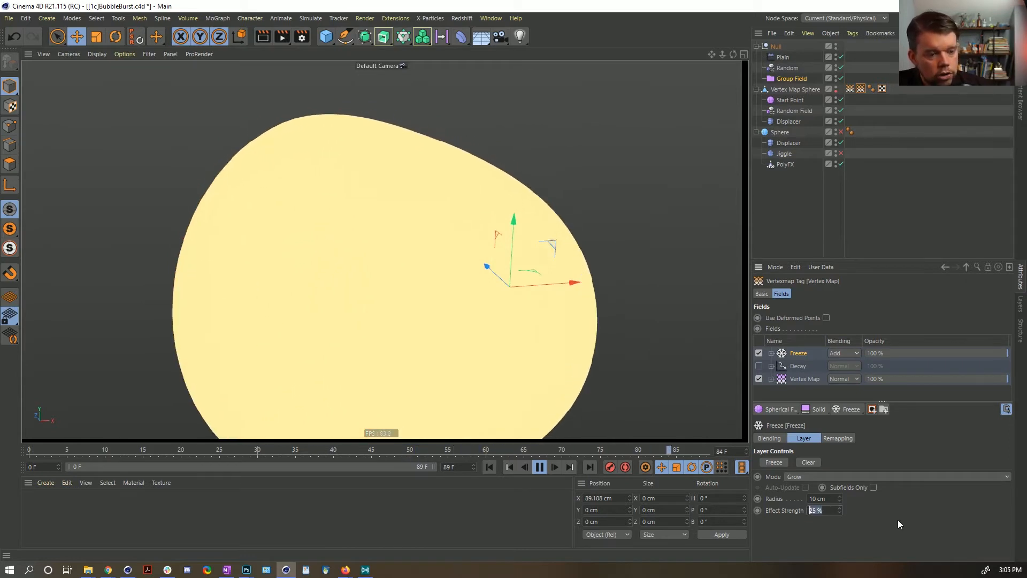
text(10)
key(Return)
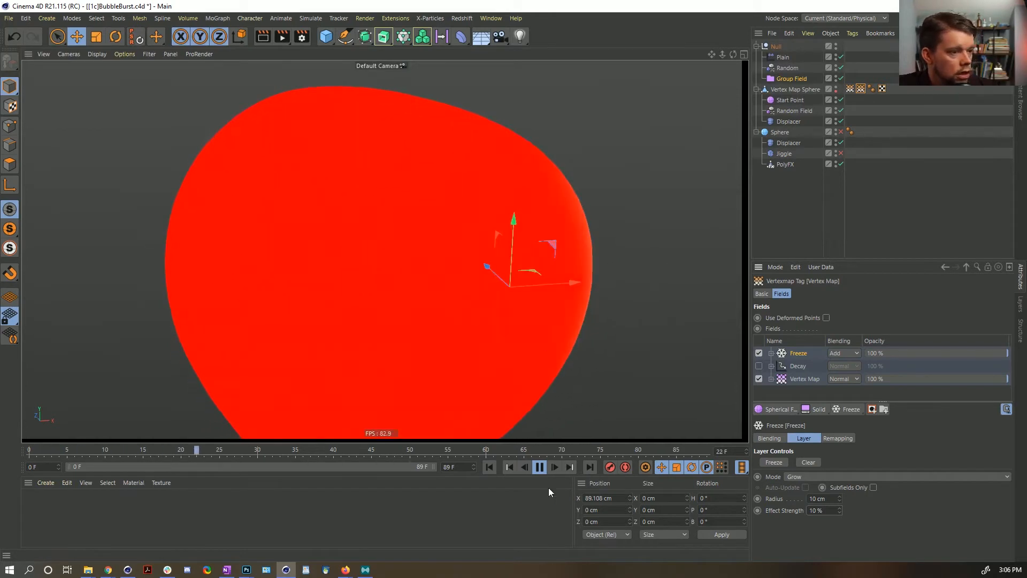
click(540, 468)
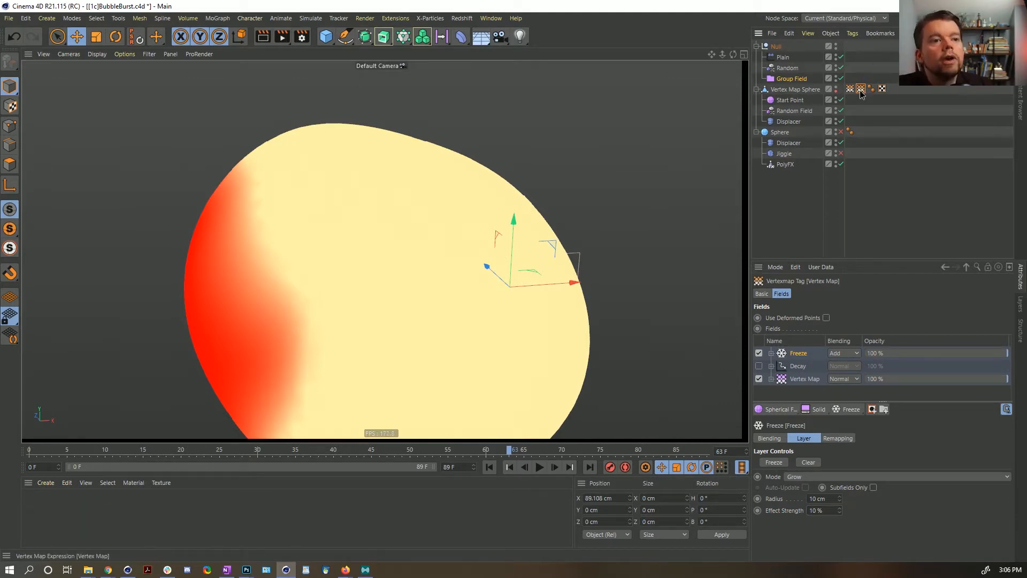
Step: Rename the duplicated vertex map tag as Vertex Map2
click(767, 295)
click(843, 332)
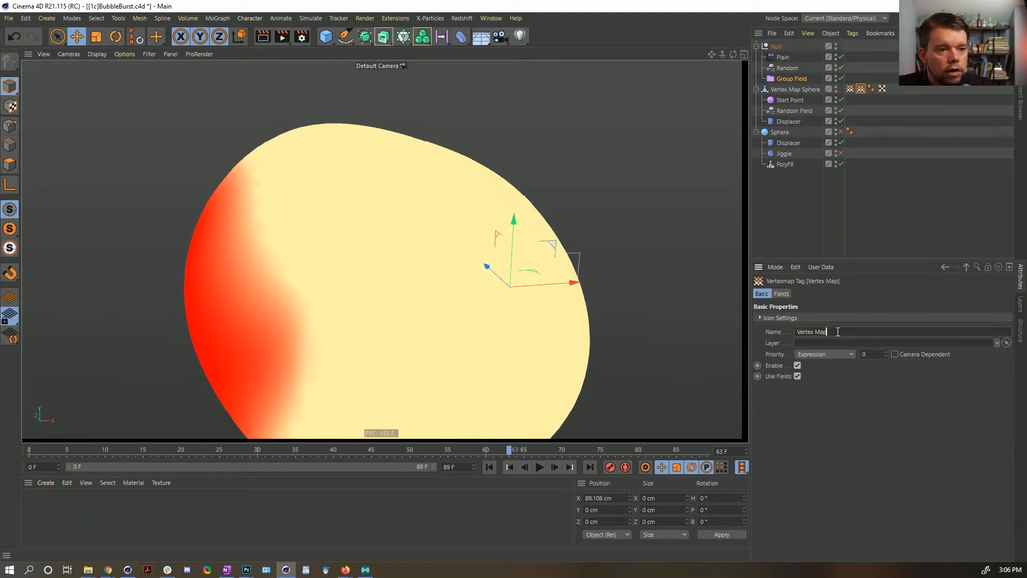
text(2)
key(Return)
Step: Replace the original vertex map layer in the Group Field with Vertex Map2
click(786, 79)
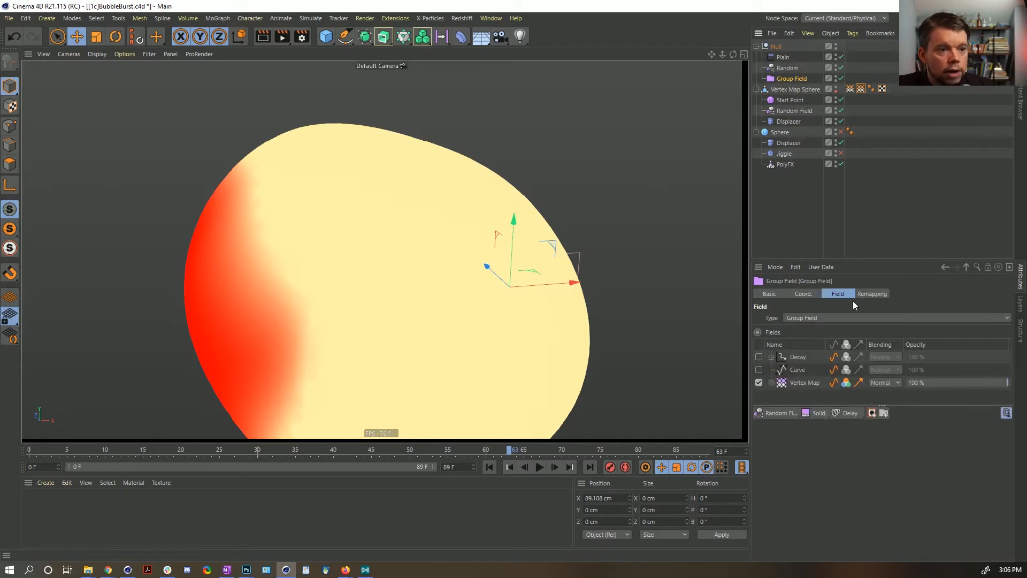
drag(863, 93, 973, 388)
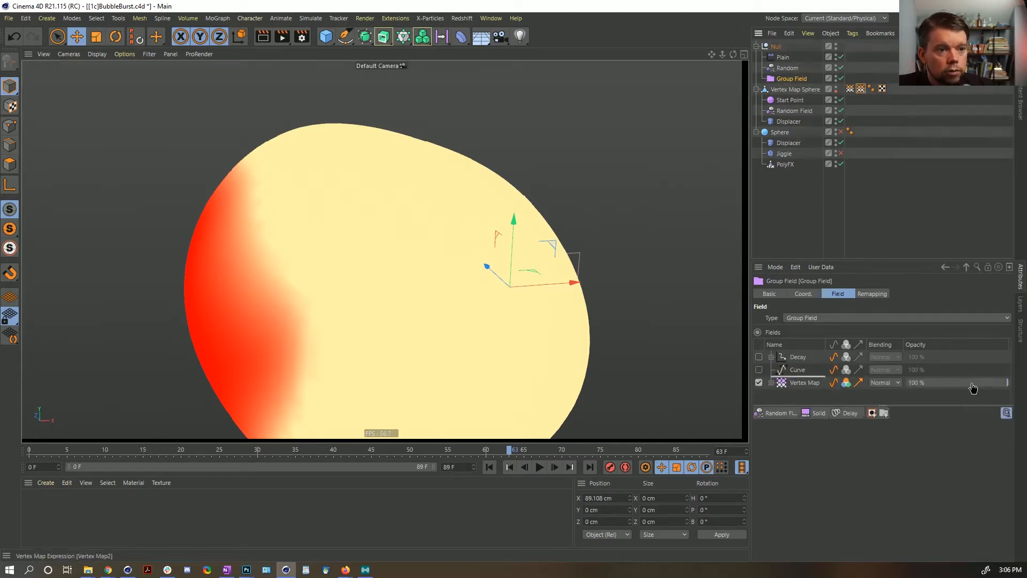
click(802, 383)
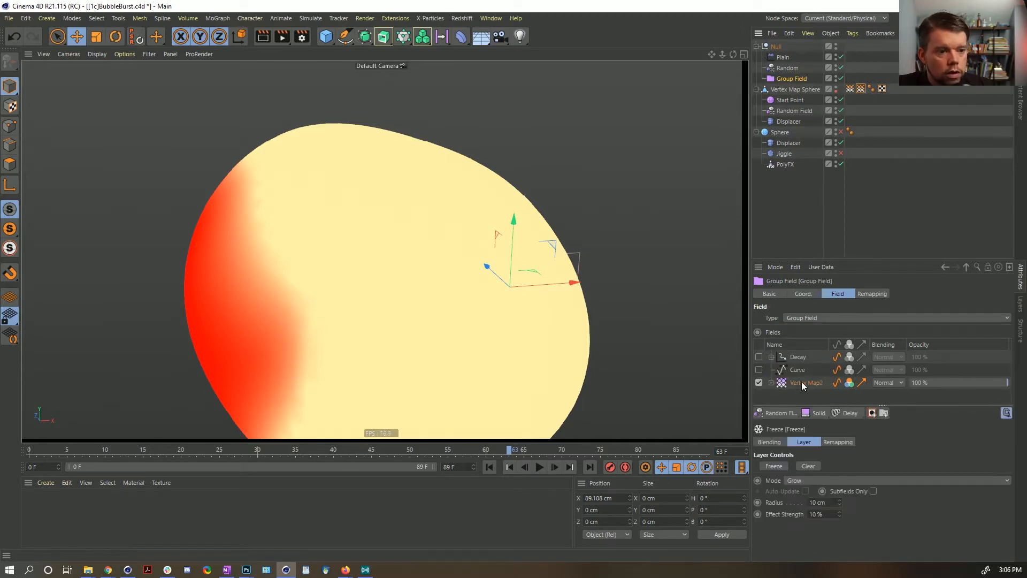
Step: Hide the Vertex Map Sphere, enable the Sphere, and play the burst from frame 0 to about frame 40
click(836, 87)
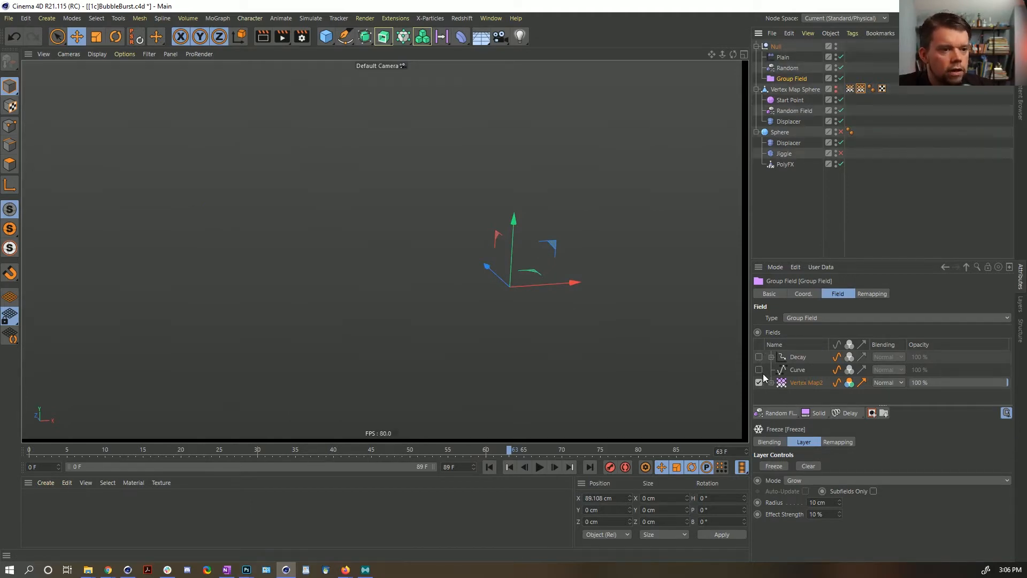
click(489, 468)
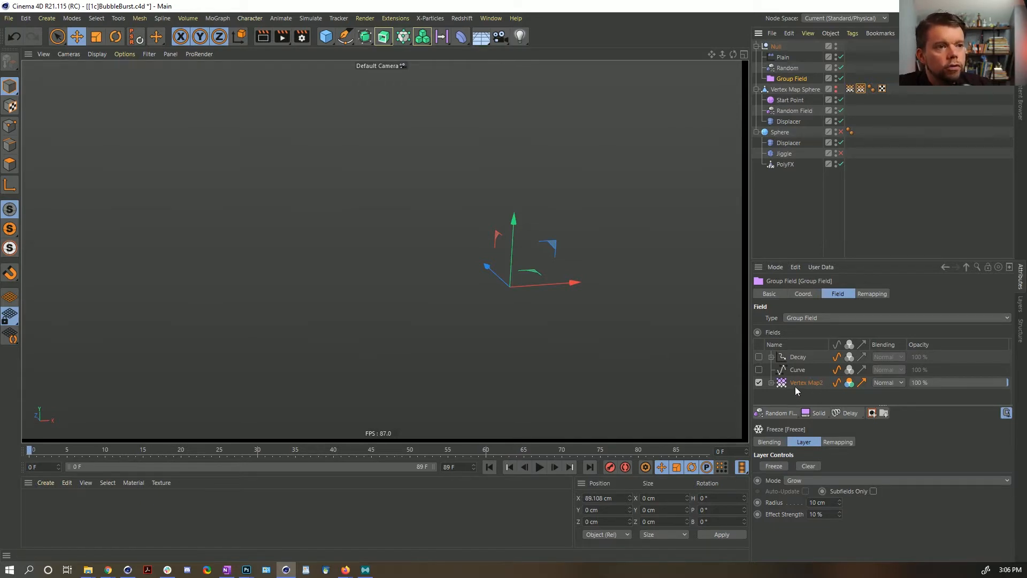
click(540, 469)
click(489, 467)
click(841, 132)
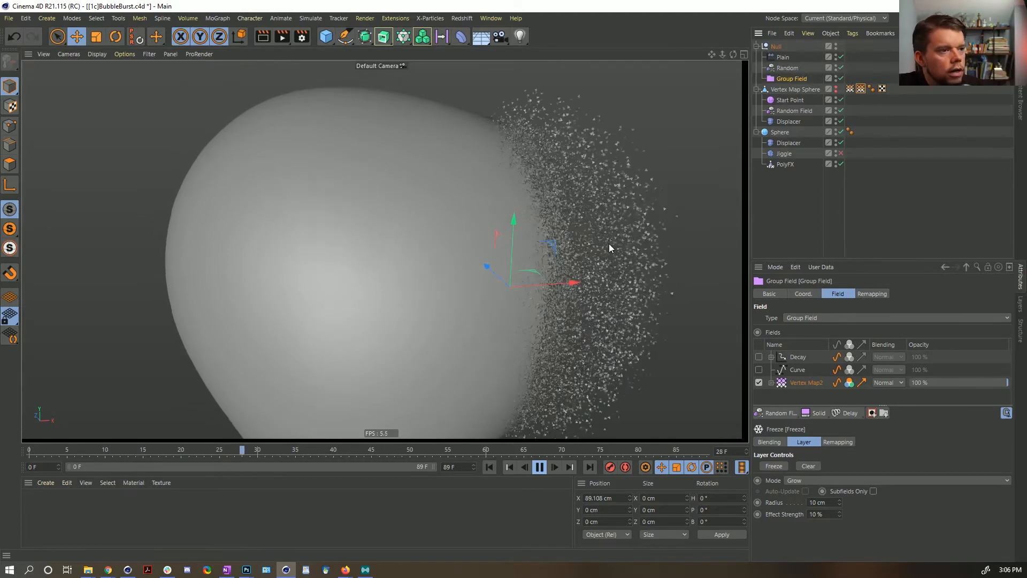
click(539, 468)
Step: Set the Group Field's Vertex Map2 layer to Nearest mode and replay the burst from the start
click(797, 383)
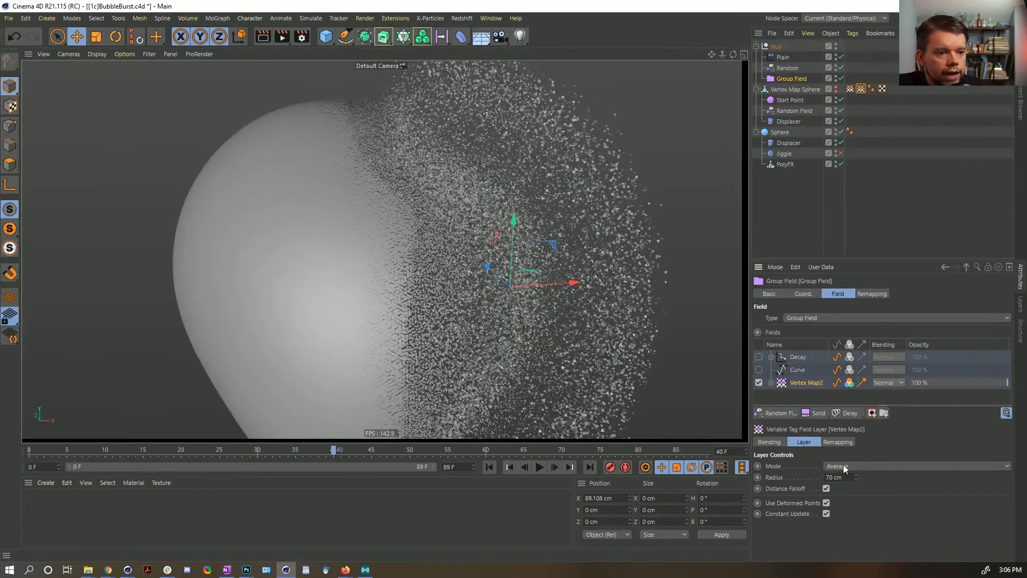
click(843, 465)
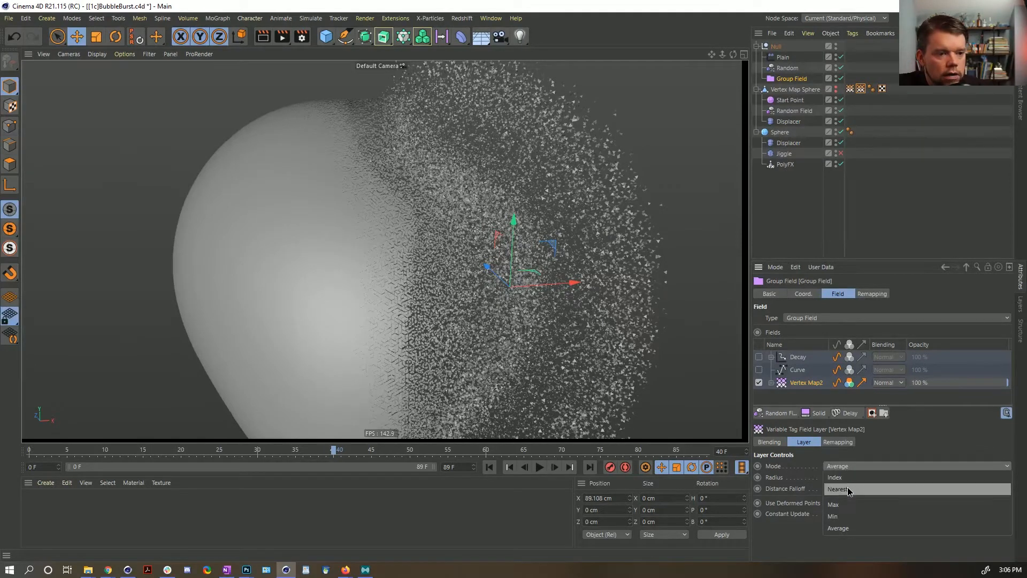
click(848, 488)
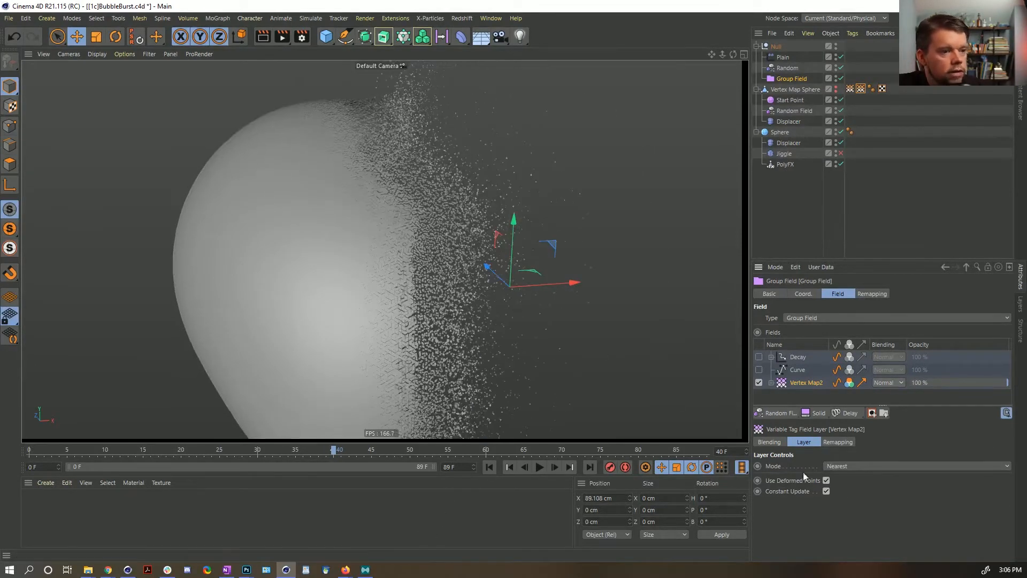
click(489, 467)
click(539, 467)
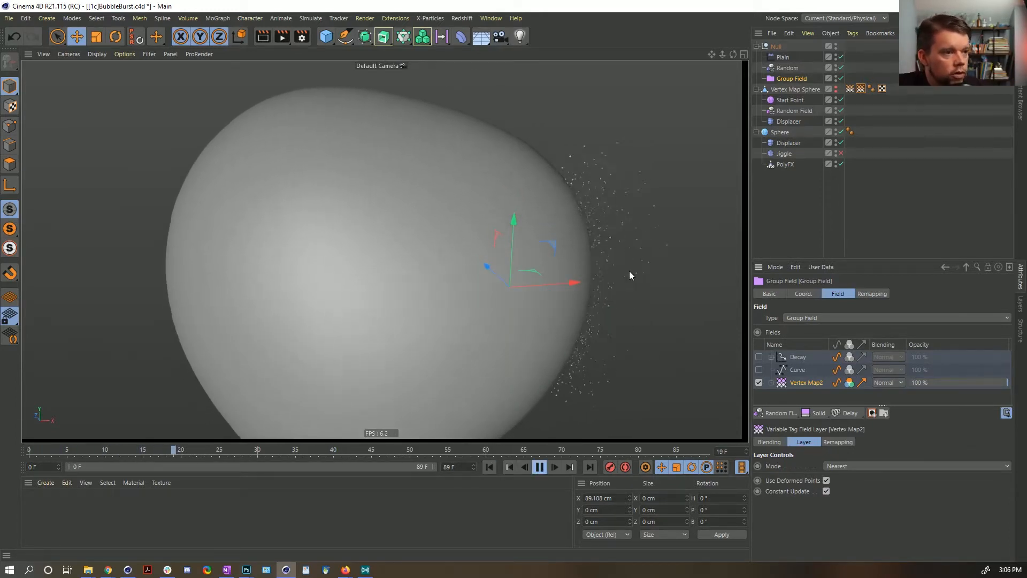
Step: Play the burst onward in stages to about frame 57, pausing to inspect how the fragments scatter
click(539, 467)
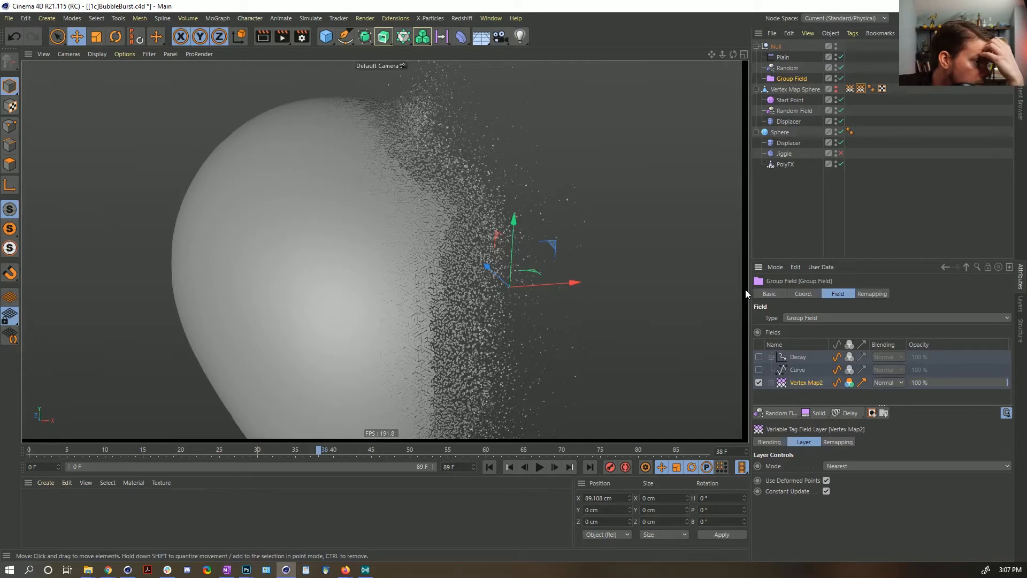
click(541, 468)
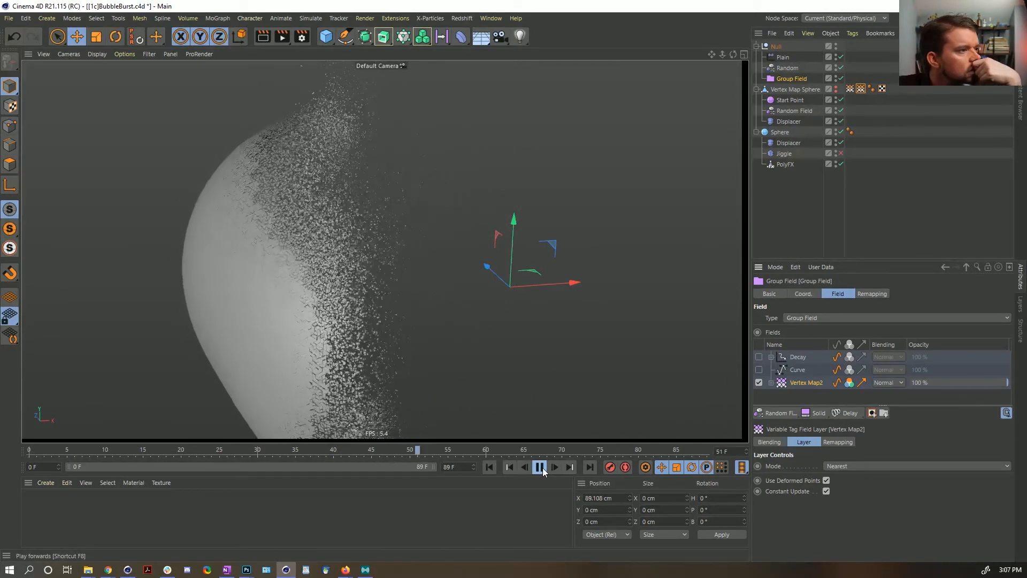
click(542, 468)
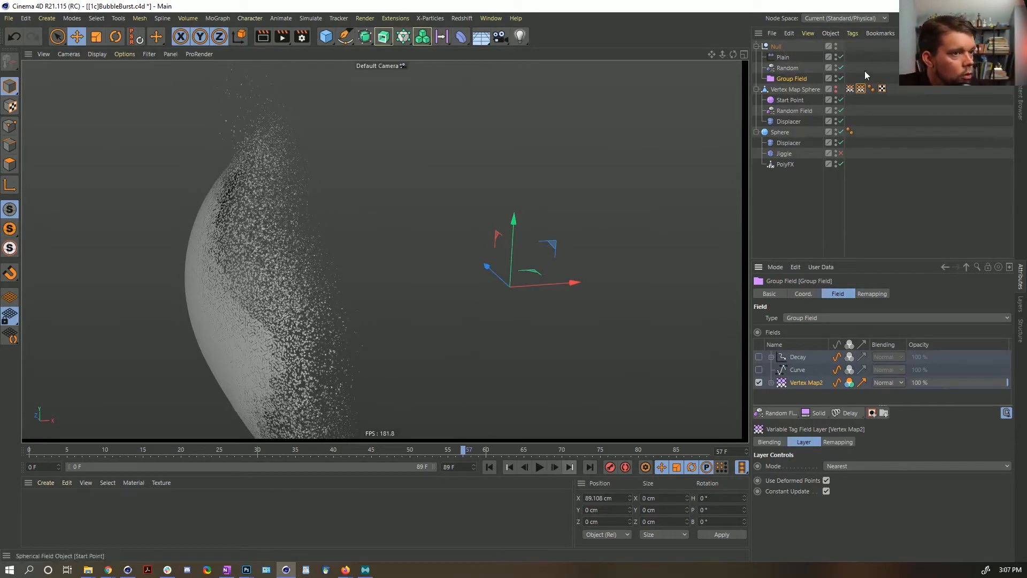
Step: Disable the Random effector and replay the burst from frame 0 to about frame 37 to inspect the dissolving edge
click(841, 69)
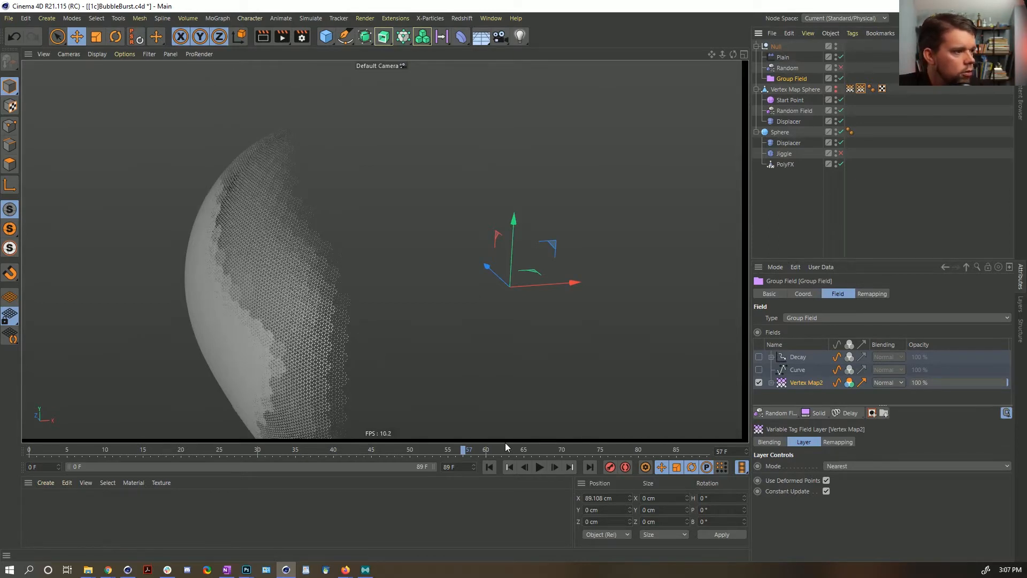
click(489, 468)
click(539, 468)
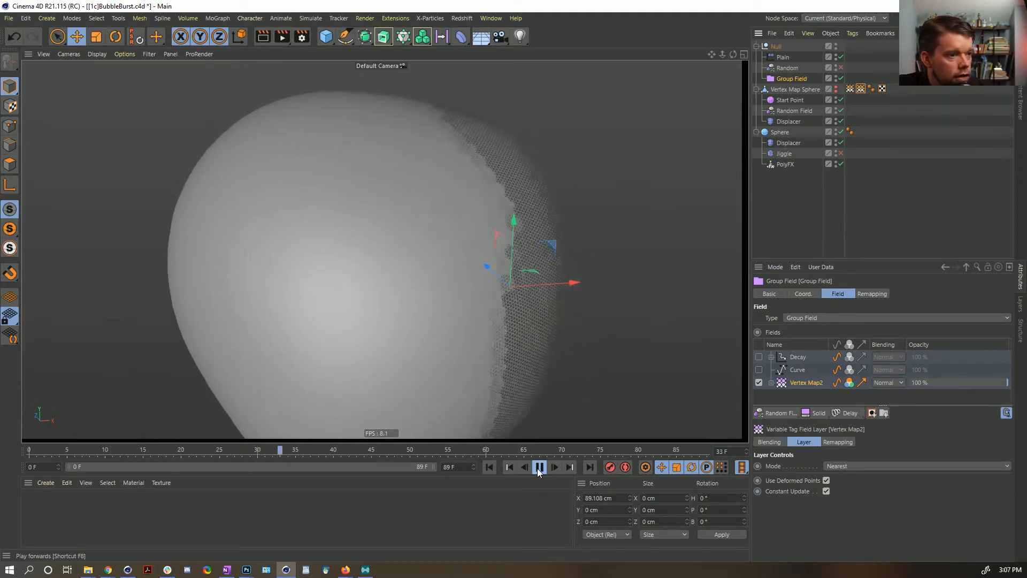
click(539, 467)
scroll(473, 303, up, 6)
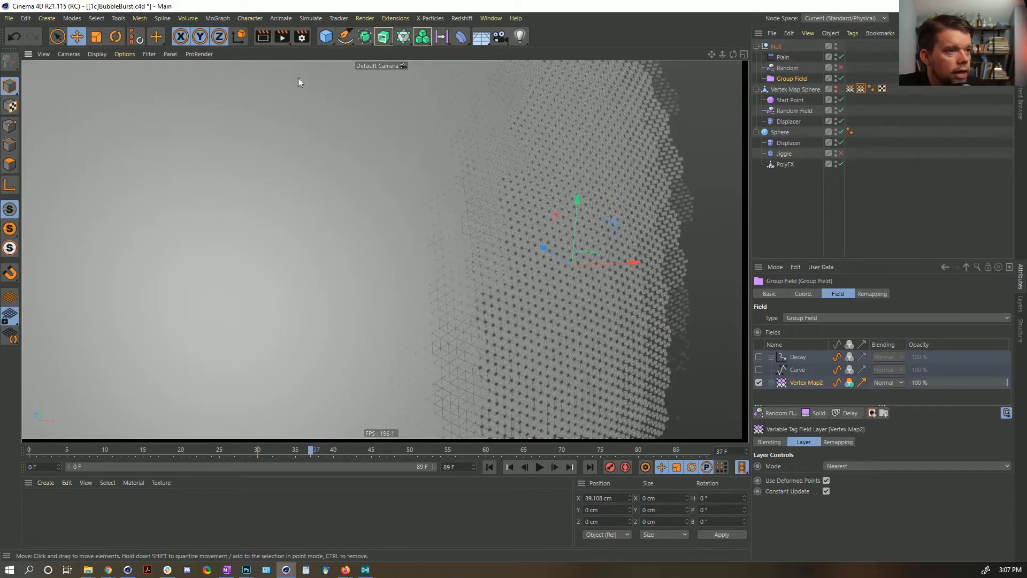
Step: Try switching Component Highlighting off in the viewport filter, and restore it
click(125, 54)
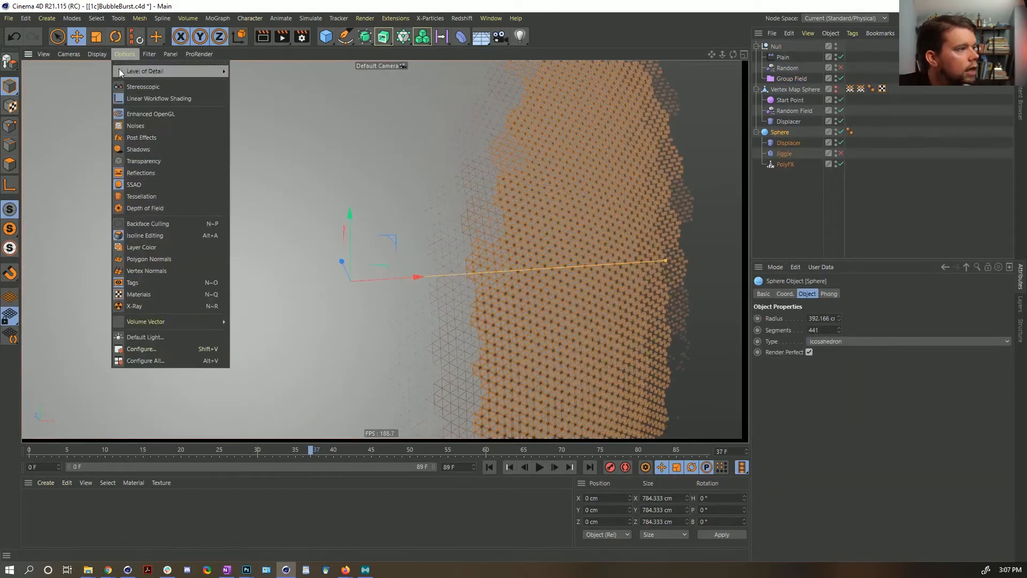
mouse_move(149, 54)
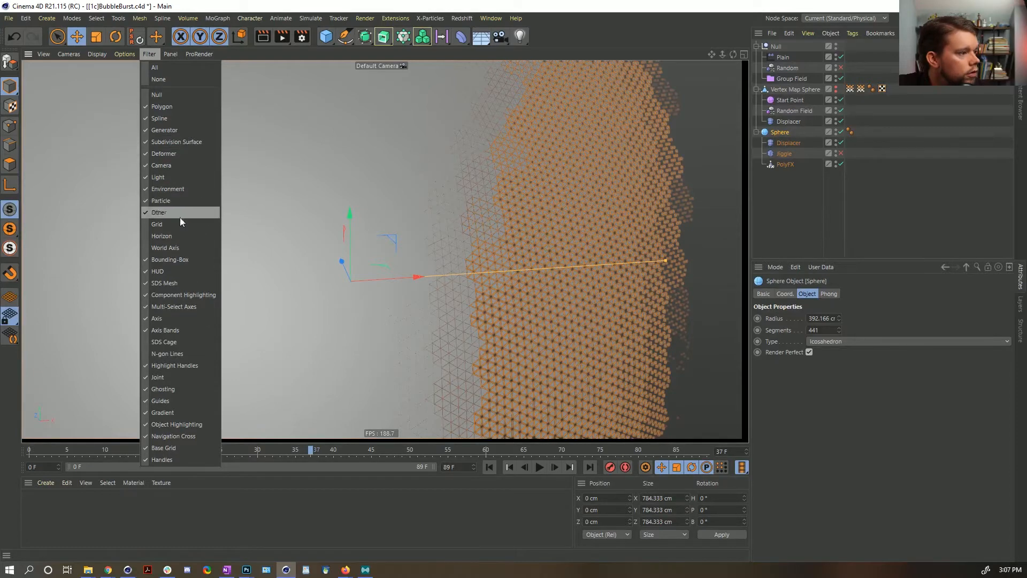
click(178, 294)
click(125, 54)
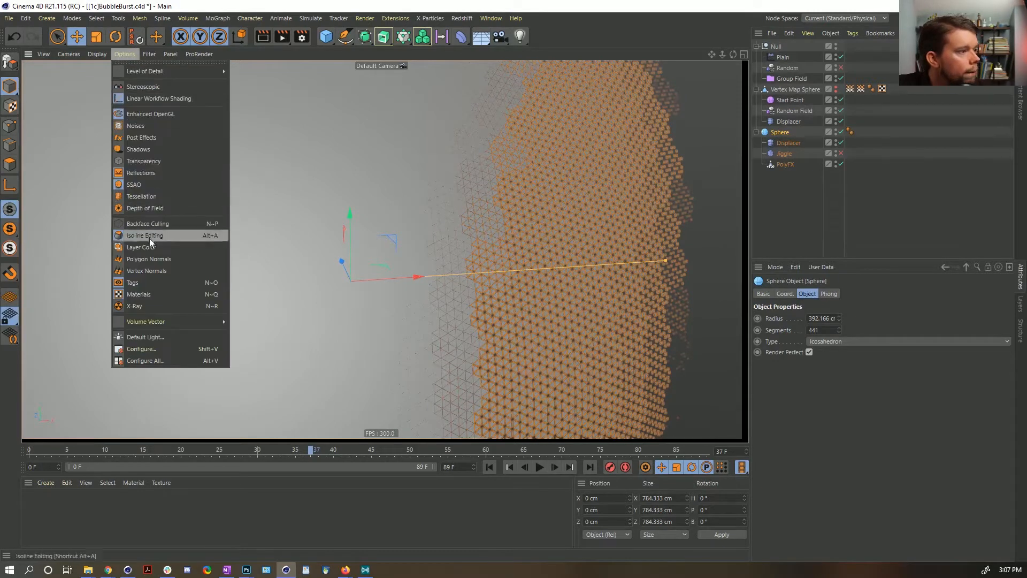
mouse_move(89, 49)
mouse_move(152, 55)
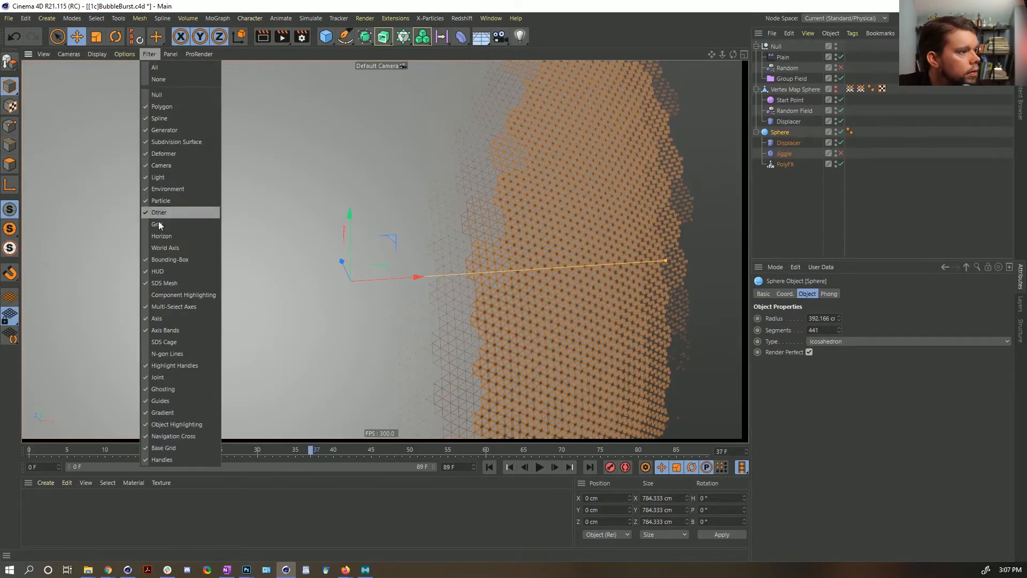
click(182, 294)
Step: Turn off Object Highlighting in the viewport filter and test it by deselecting and reselecting the Sphere
click(149, 54)
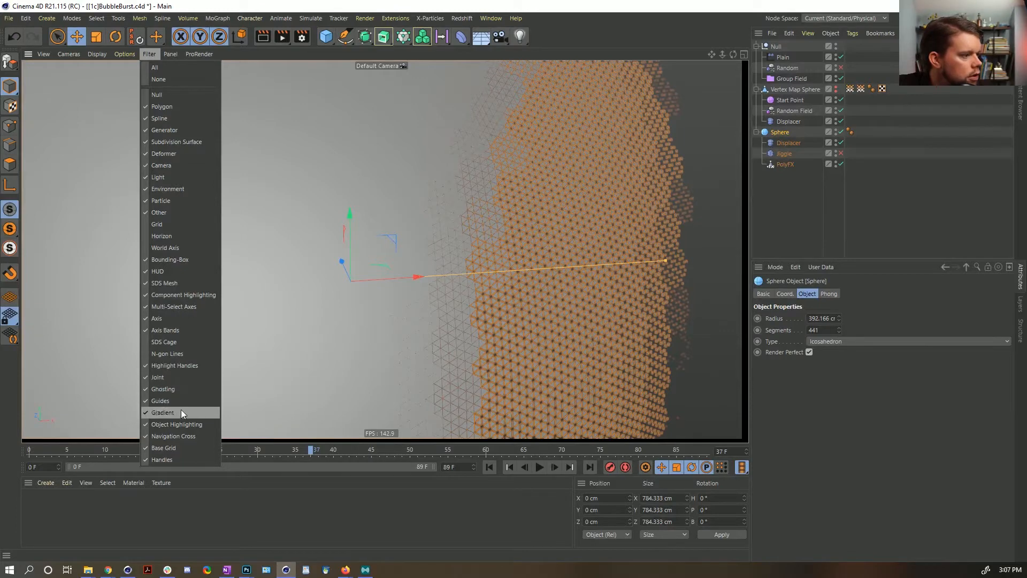
click(185, 426)
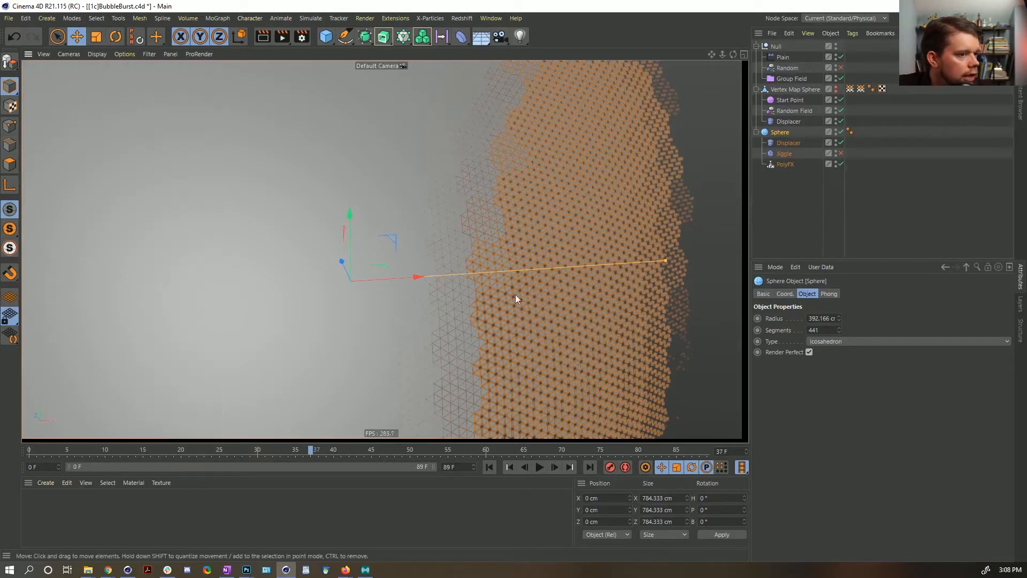
click(744, 193)
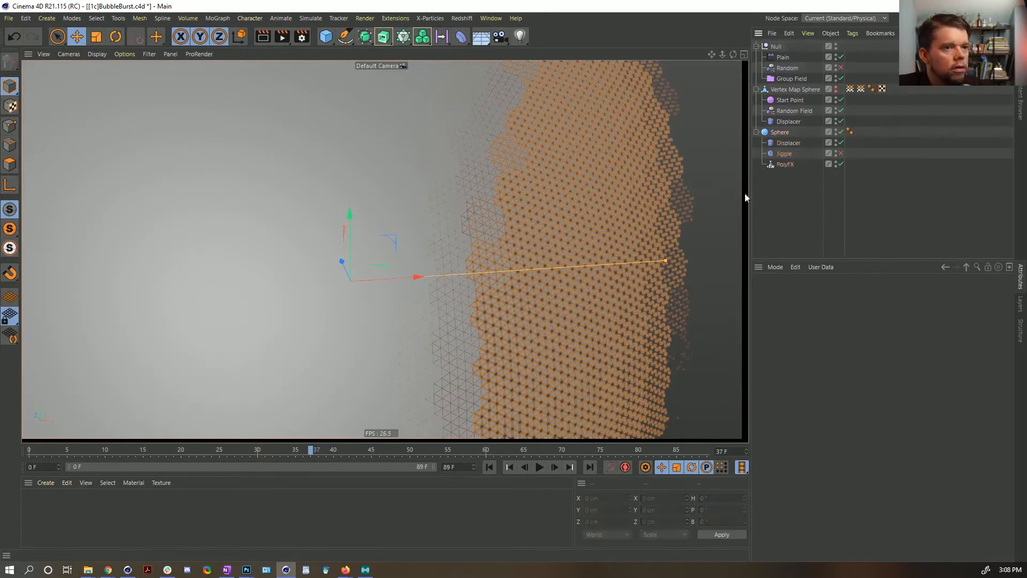
click(632, 191)
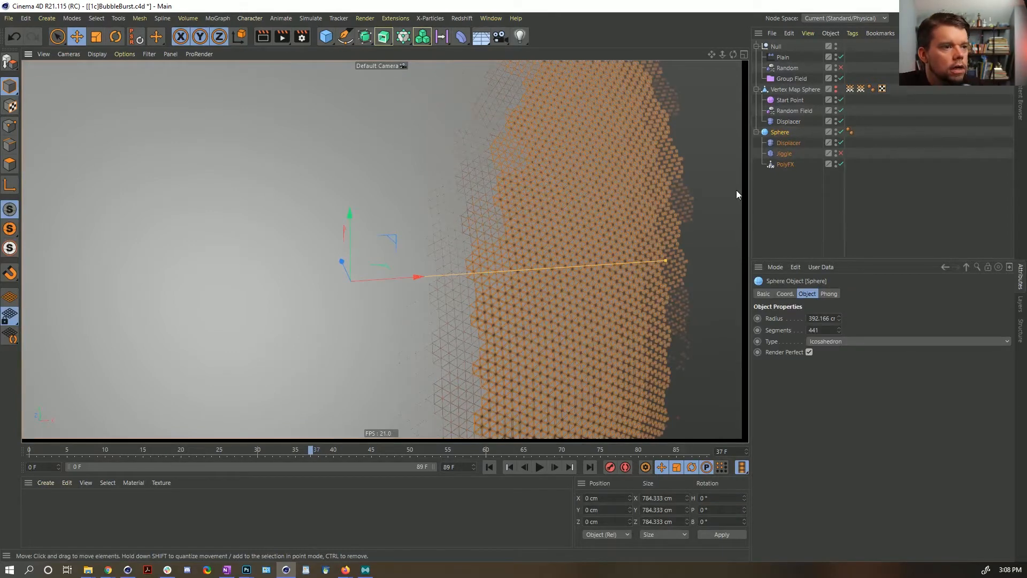
click(776, 193)
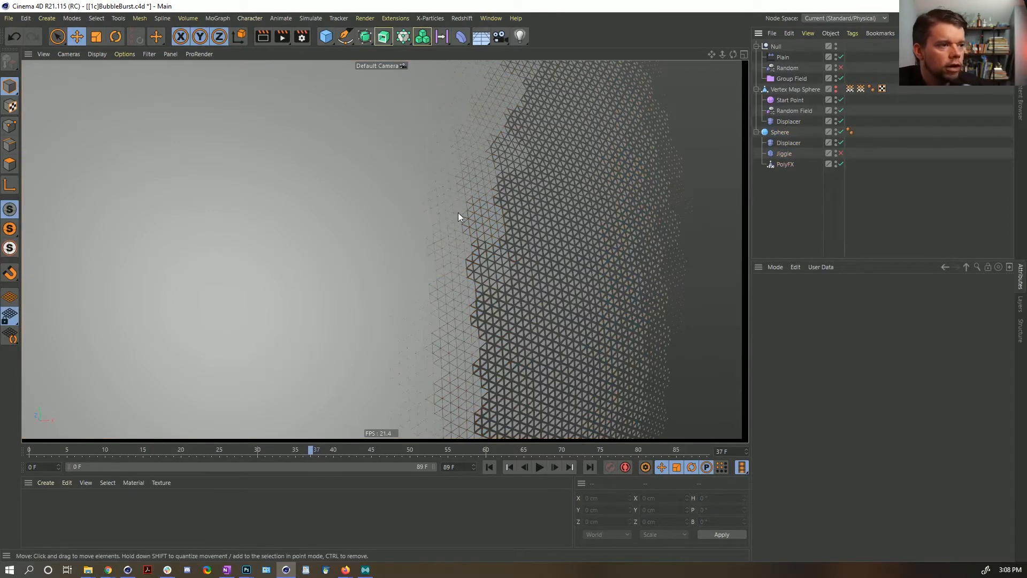
click(448, 214)
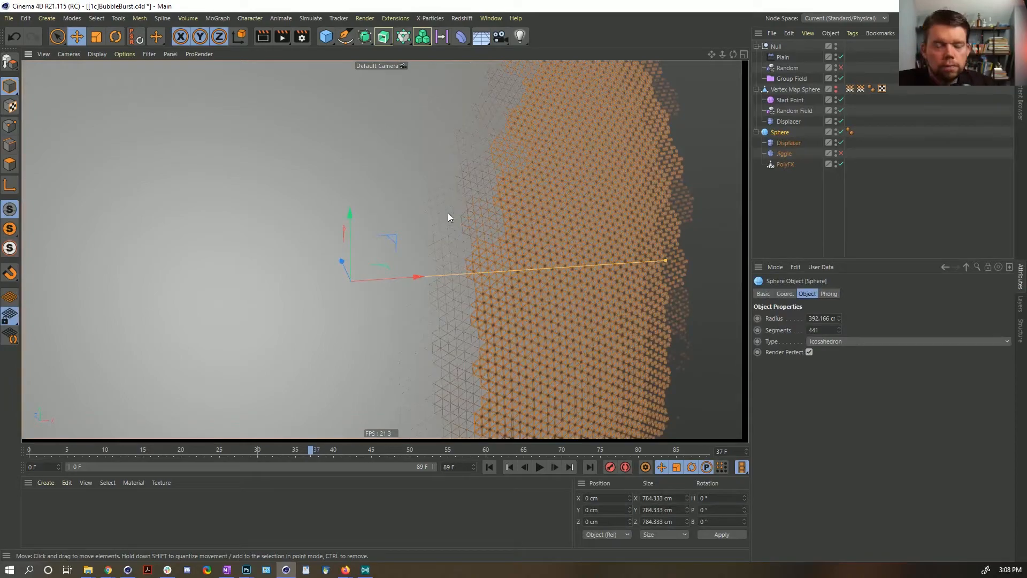
alt+drag(545, 224, 518, 259)
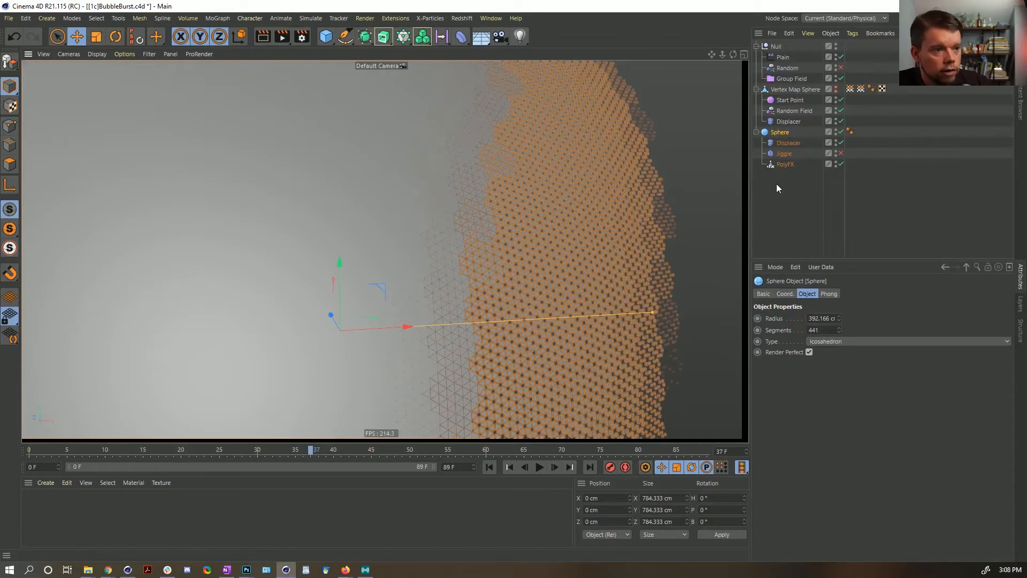
Step: Set the Group Field's Vertex Map2 layer to Average mode and inspect the transition edge on the sphere
click(860, 89)
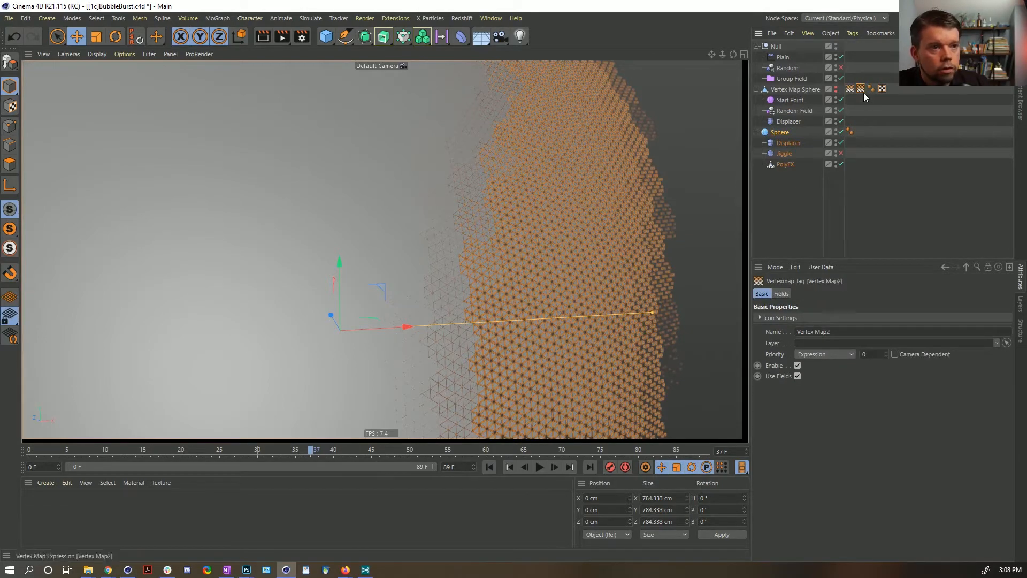
click(792, 79)
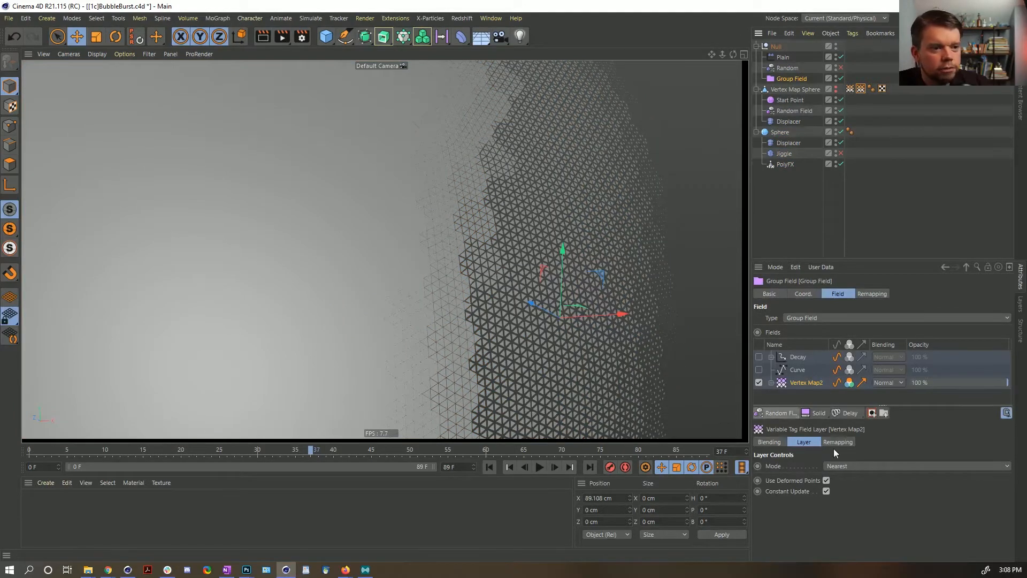
click(849, 467)
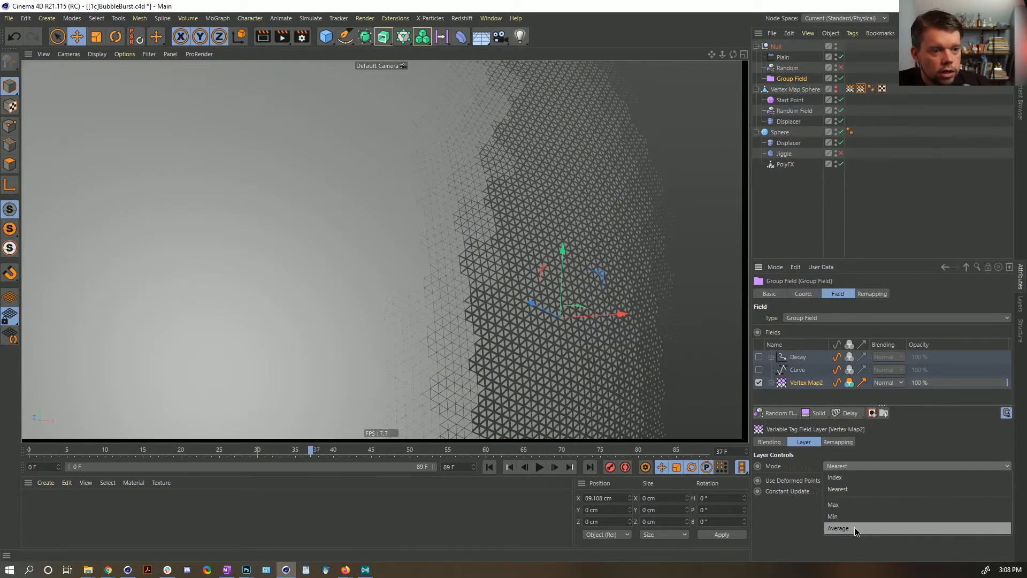
click(838, 528)
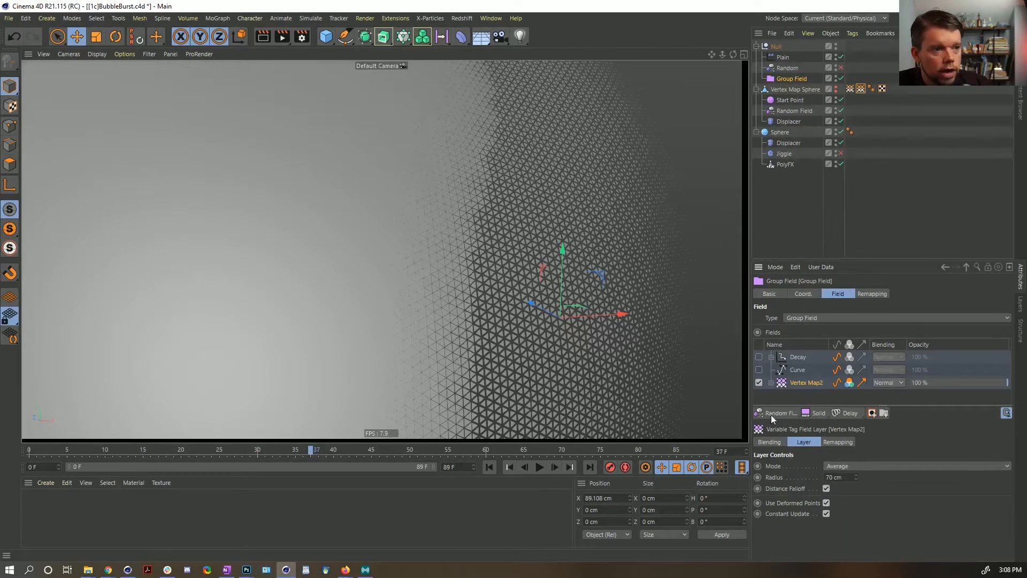
scroll(552, 248, down, 2)
alt+right_drag(550, 245, 529, 249)
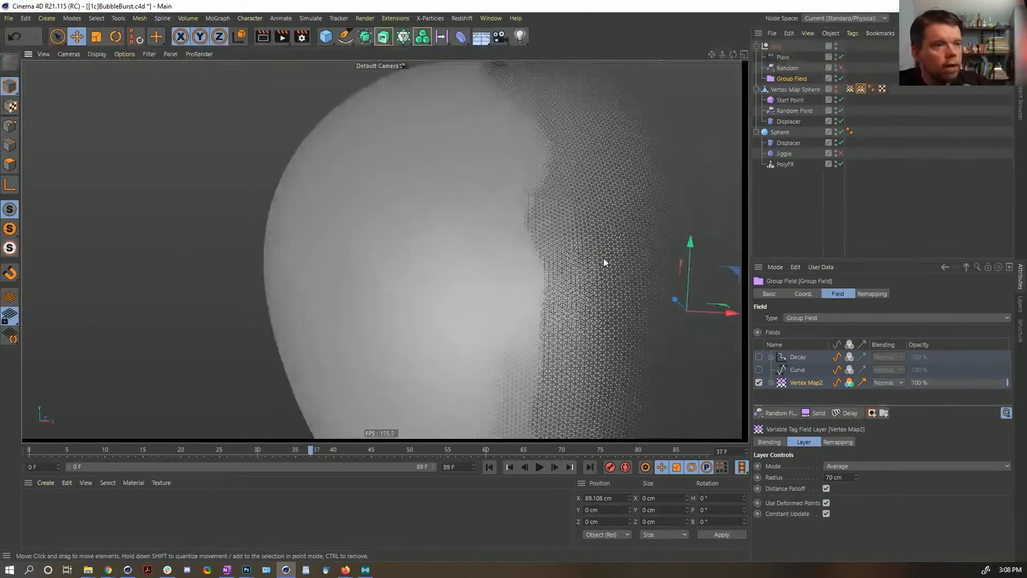
alt+middle_drag(600, 255, 533, 254)
mouse_move(533, 254)
alt+mouse_down()
mouse_move(524, 244)
mouse_move(562, 271)
mouse_move(528, 258)
mouse_move(520, 271)
alt+mouse_up()
alt+right_drag(573, 208, 647, 196)
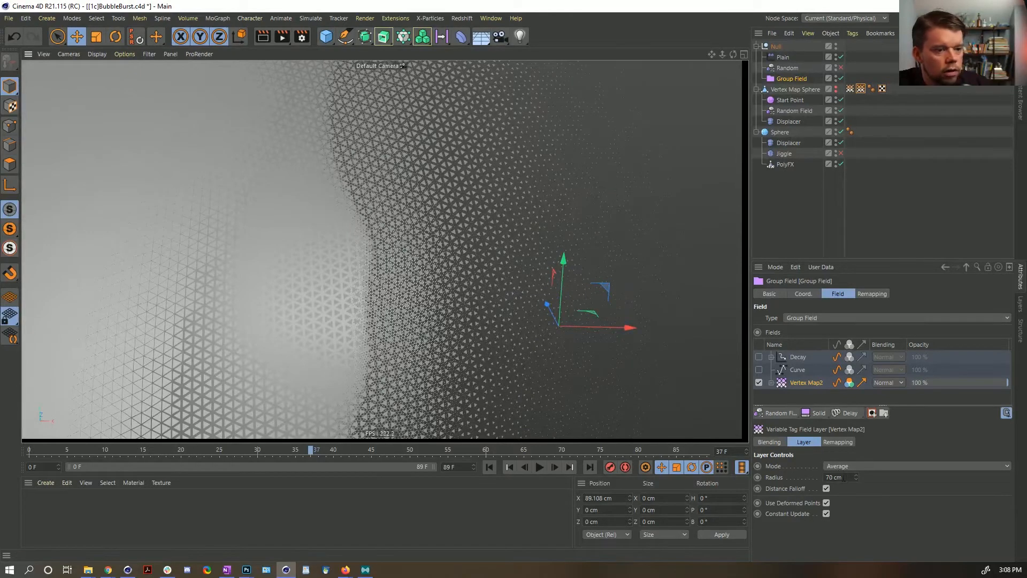
Step: Try averaging radii of 35 cm and about 127 cm on the Vertex Map2 layer
text(35)
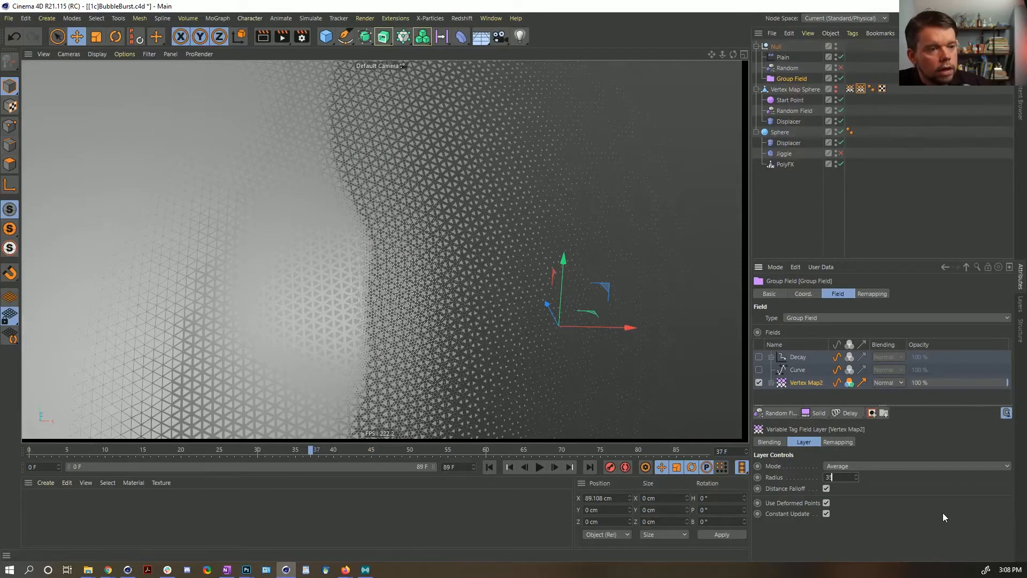
key(Return)
drag(855, 476, 856, 437)
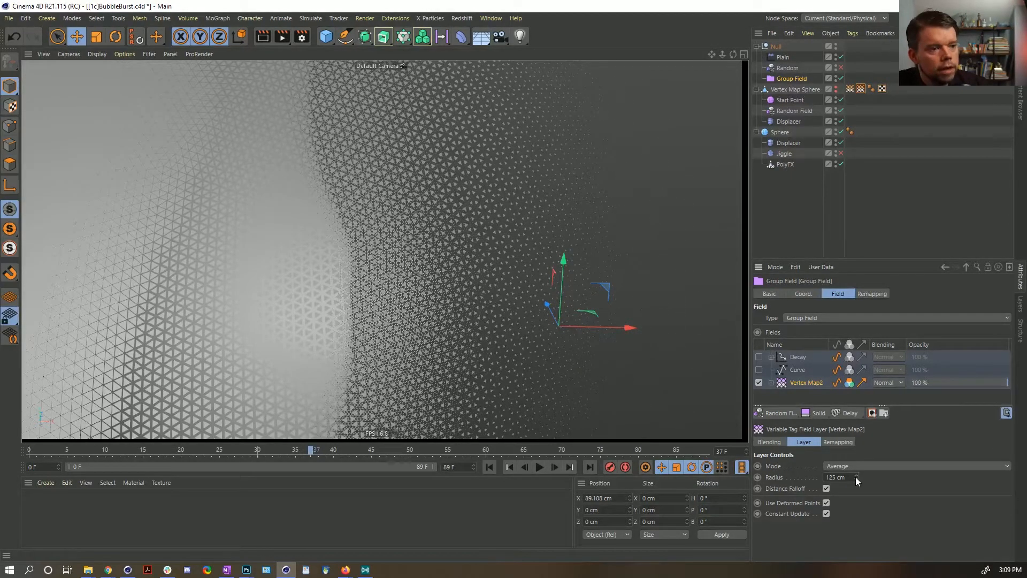
drag(856, 477, 856, 465)
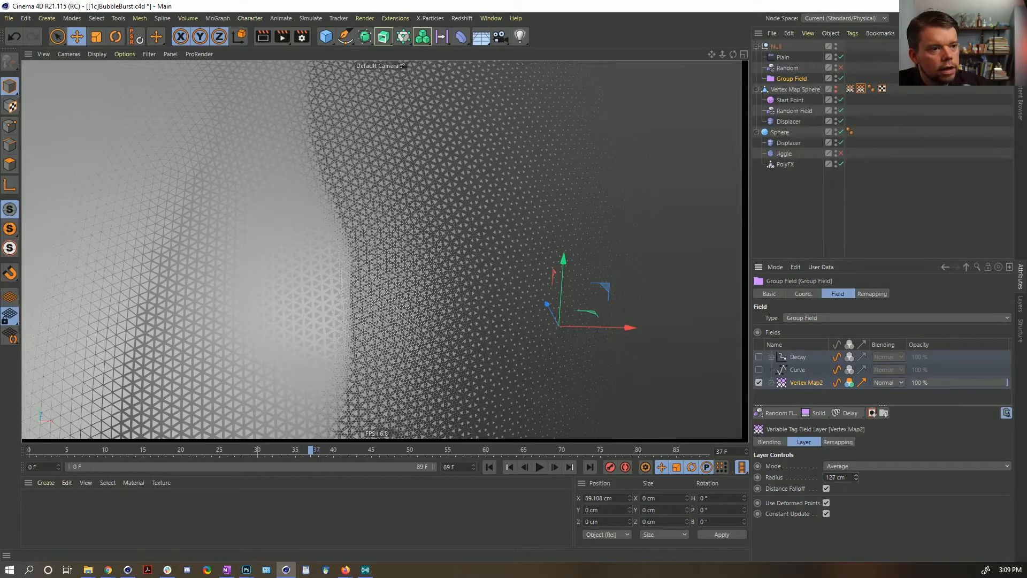
Step: Set the Vertex Map2 layer's averaging radius to 150 cm
double_click(829, 477)
text(0)
key(Return)
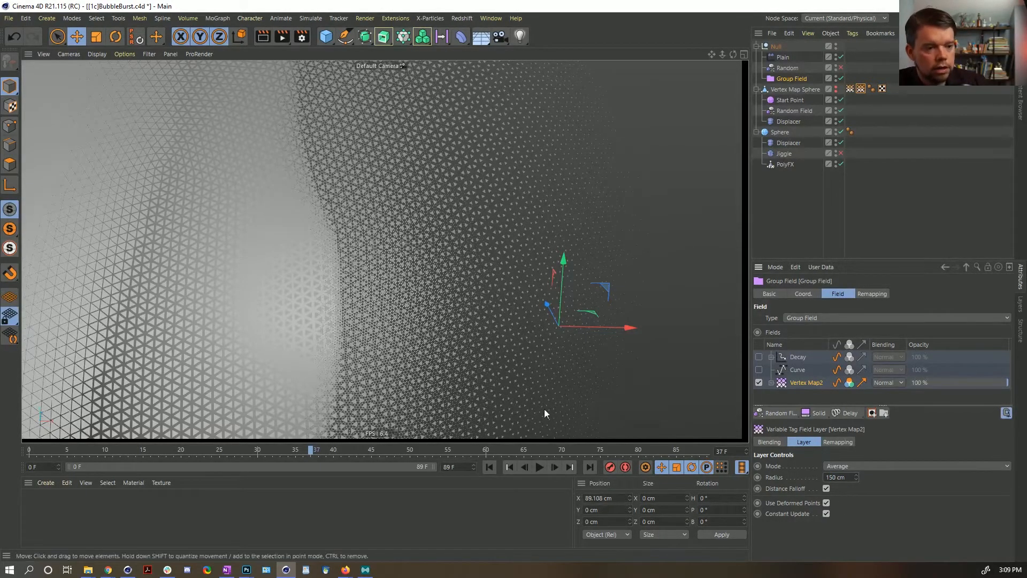
Step: Play the burst from frame 37 to about frame 70 and inspect the remaining fragments up close
alt+right_drag(311, 221, 241, 227)
alt+middle_drag(241, 226, 313, 255)
alt+drag(338, 233, 359, 297)
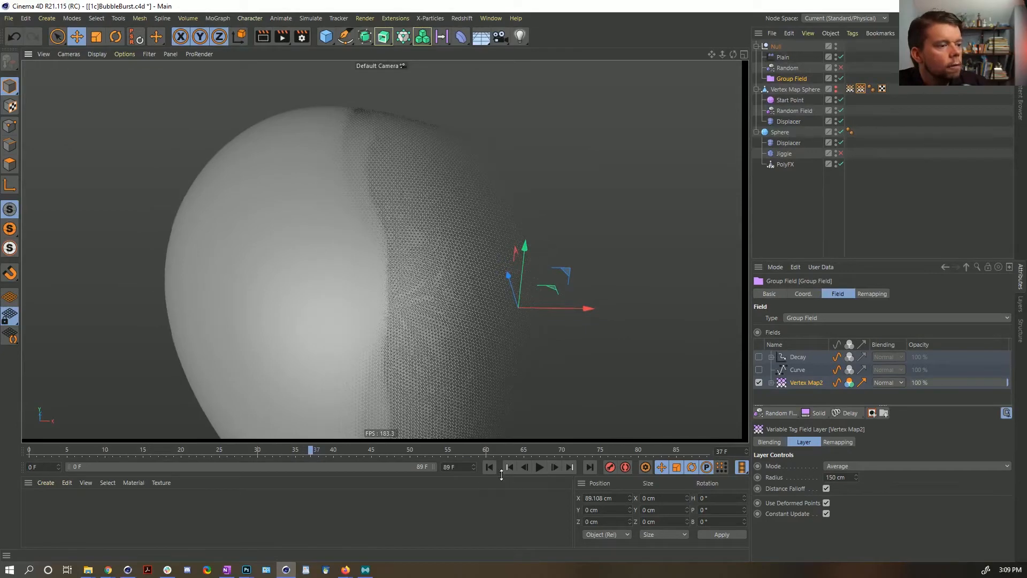
click(538, 468)
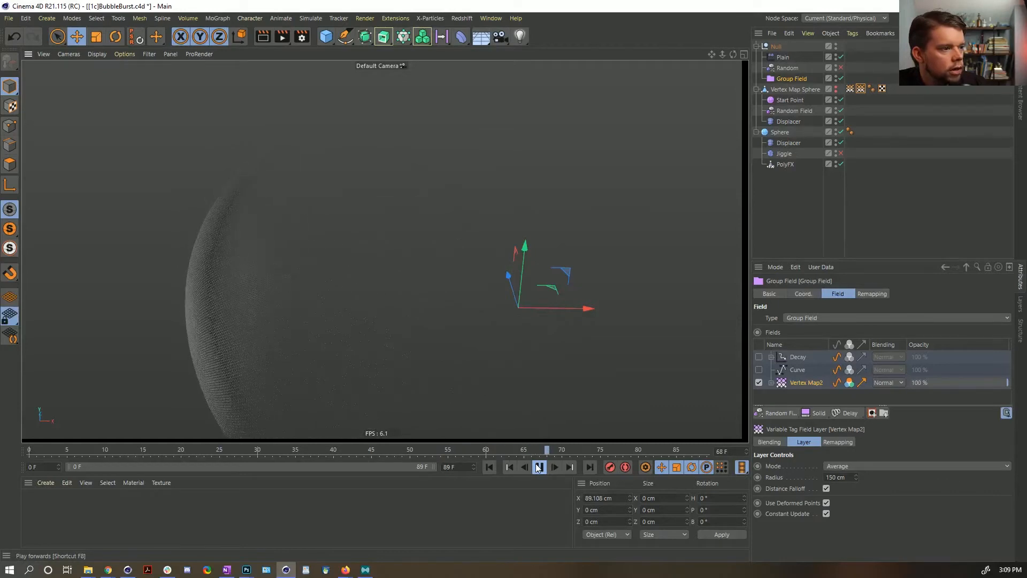
click(539, 468)
alt+drag(453, 369, 447, 283)
drag(527, 284, 749, 343)
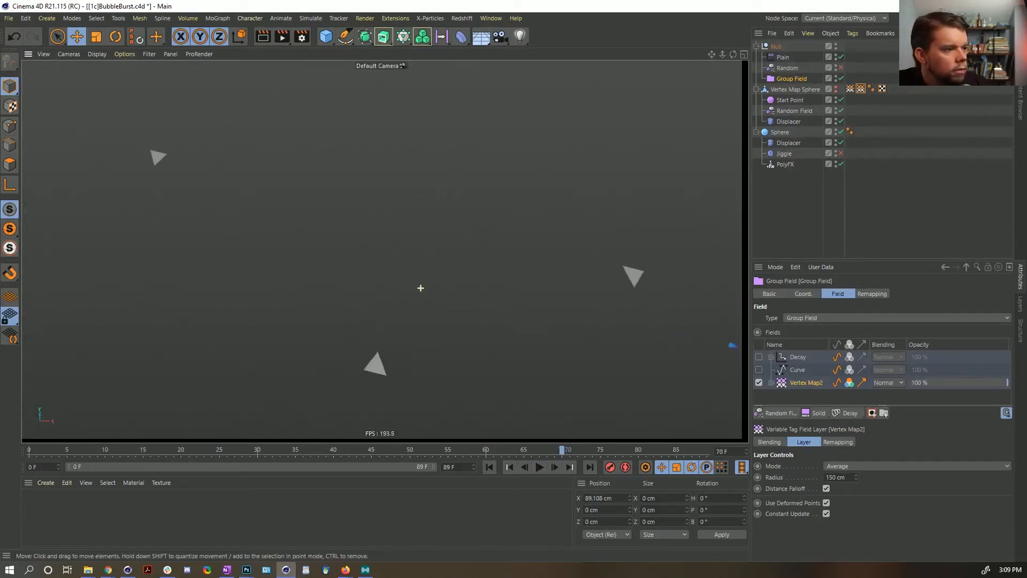
key(ctrl+z)
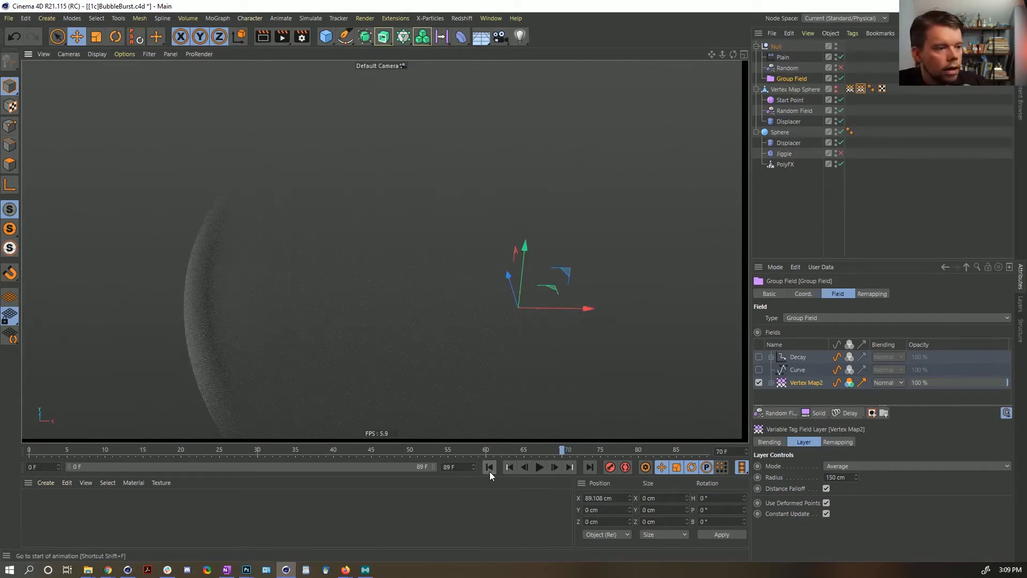
Step: Extend the animation length and preview range to frame 222 and play the burst on to about frame 88
click(541, 467)
double_click(459, 468)
text(222)
key(Return)
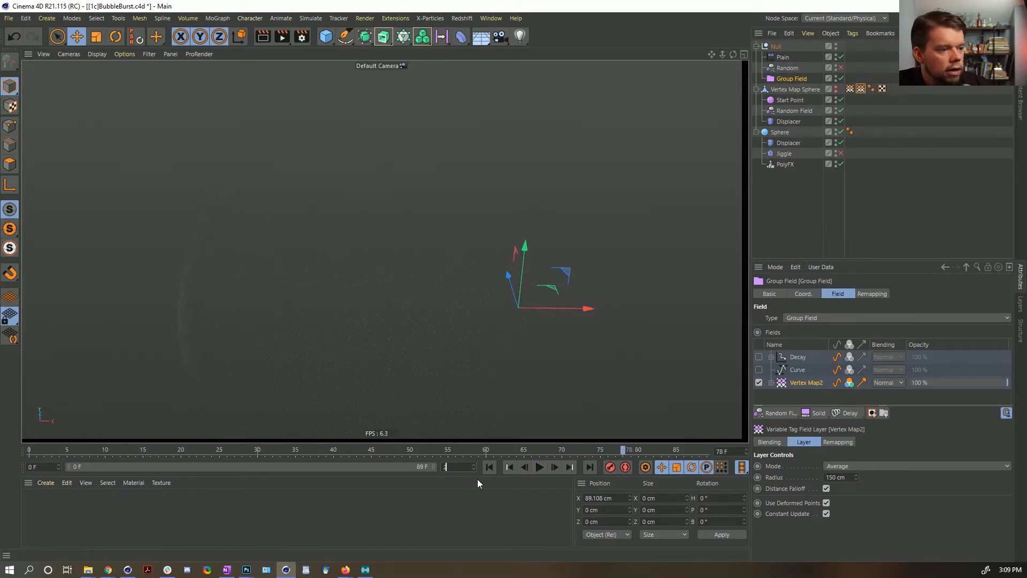
drag(234, 466, 437, 466)
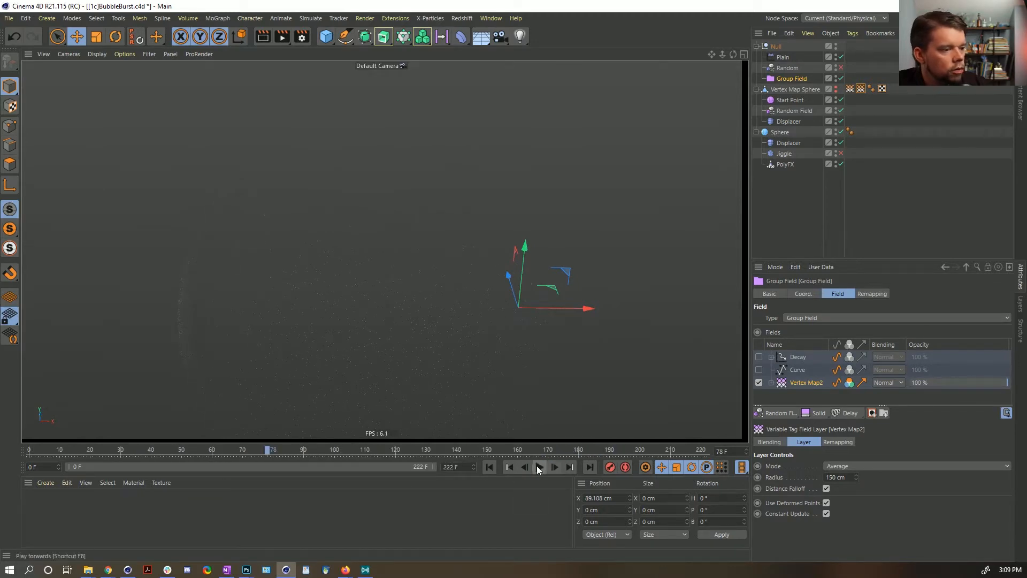
click(539, 467)
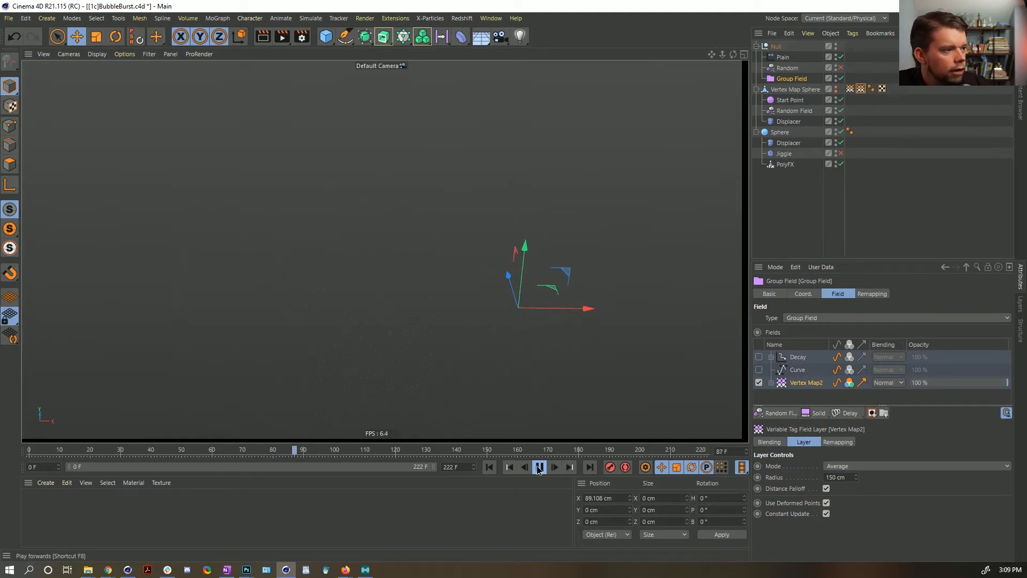
click(539, 467)
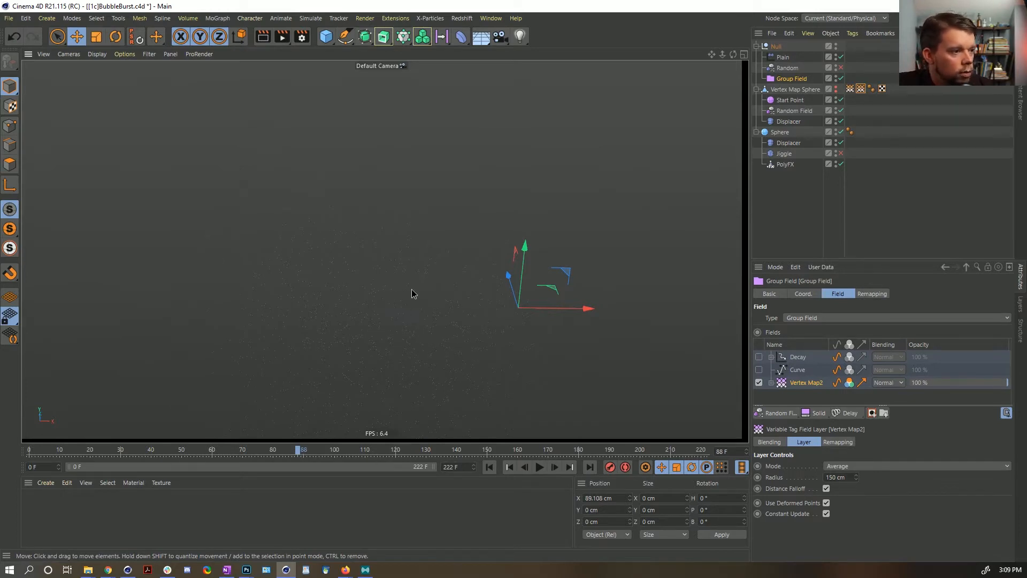
Step: Compare the remaining fragments at frame 88 with the Plain effector's falloff Curve switched off and back on
alt+drag(412, 290, 528, 295)
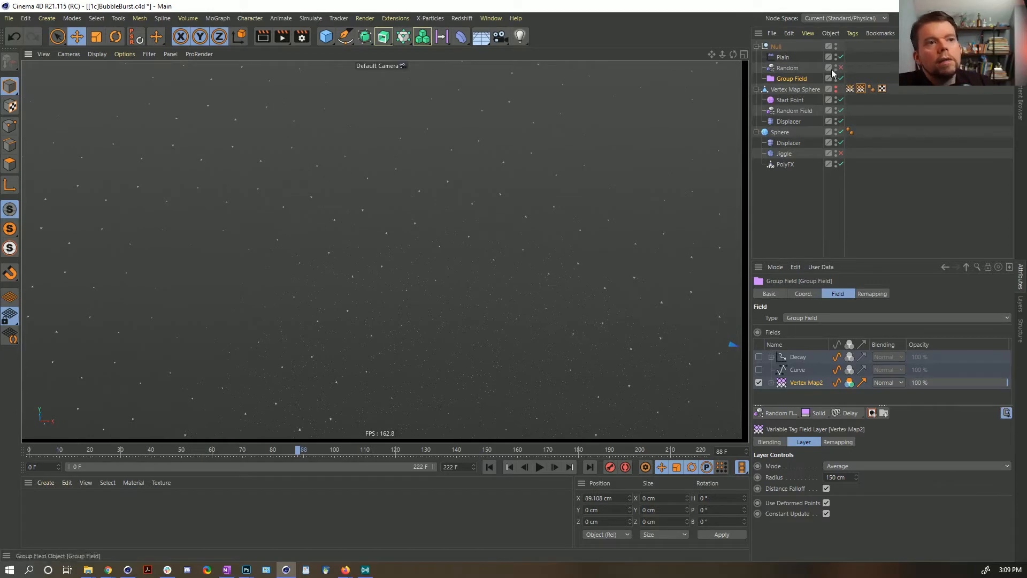
click(782, 57)
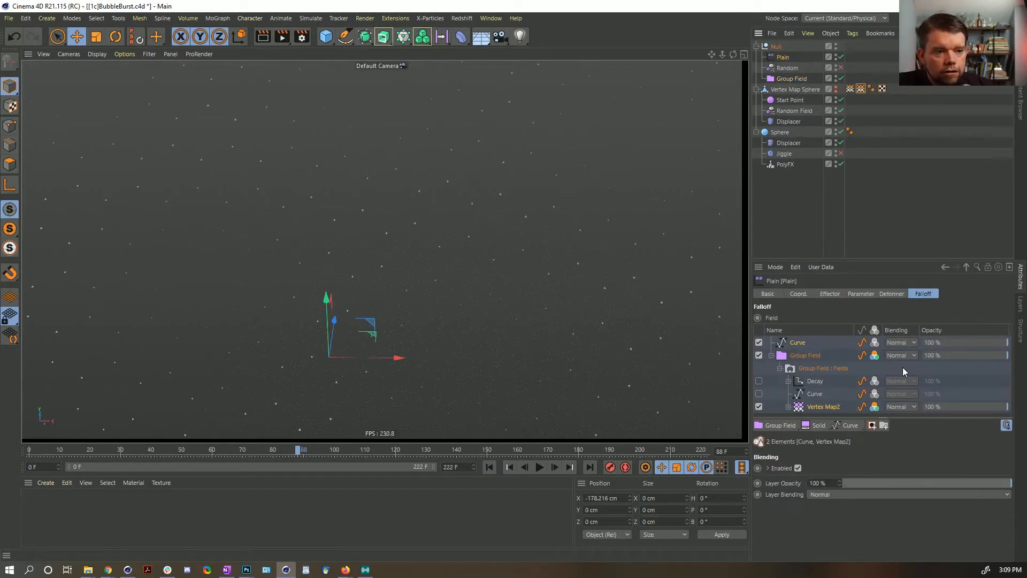
click(758, 343)
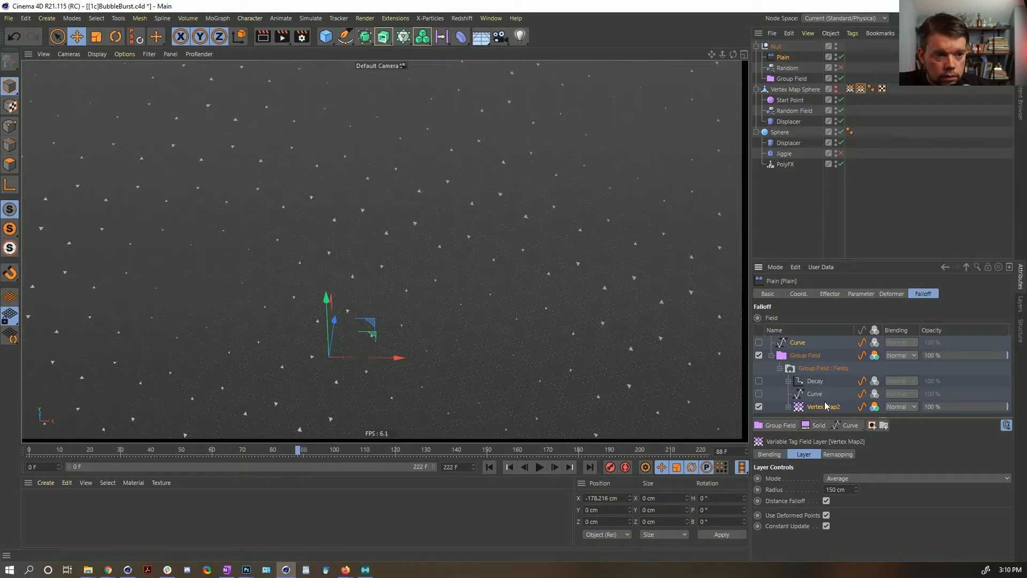
click(759, 343)
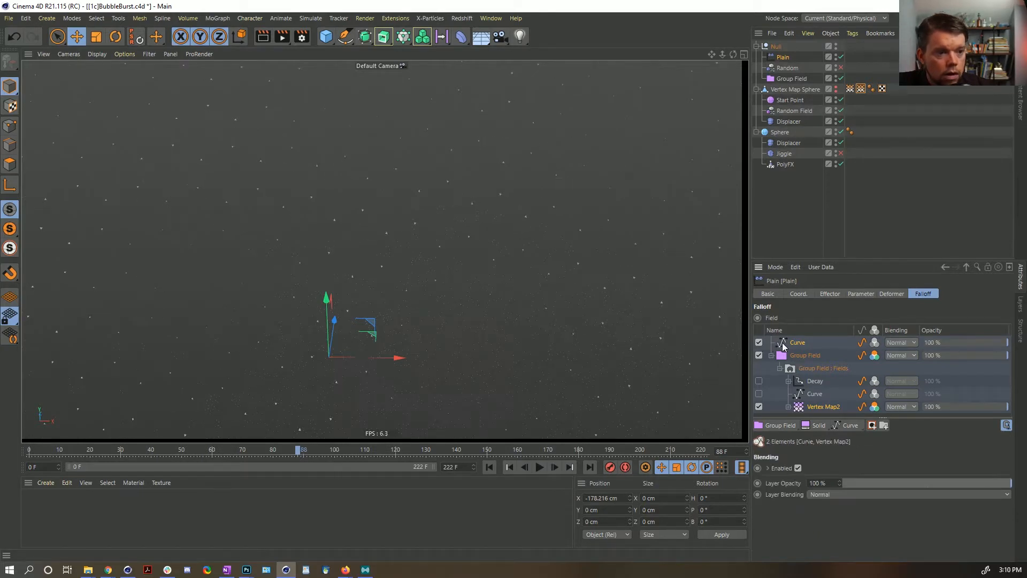
alt+right_drag(376, 313, 531, 302)
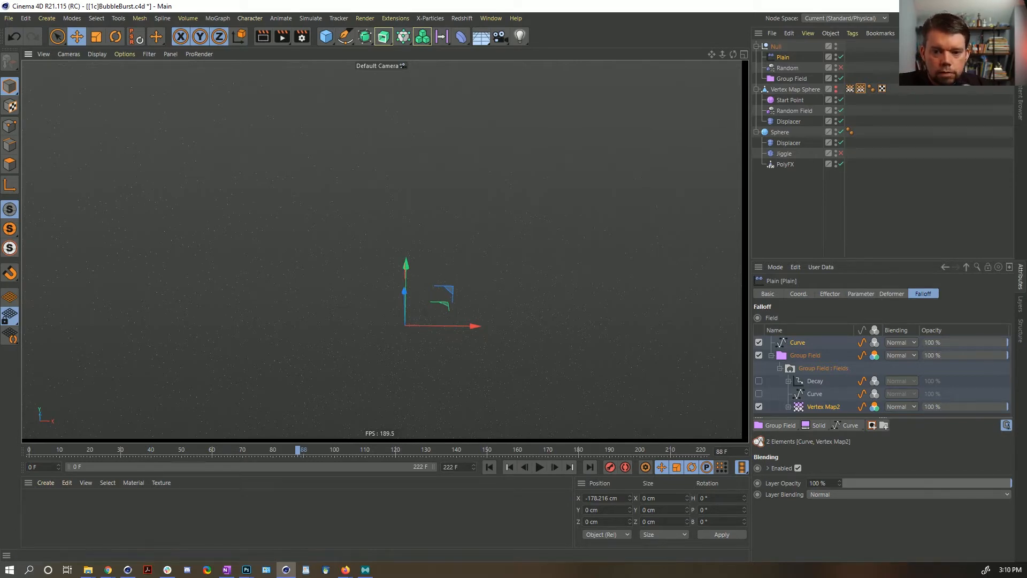
key(alt+Tab)
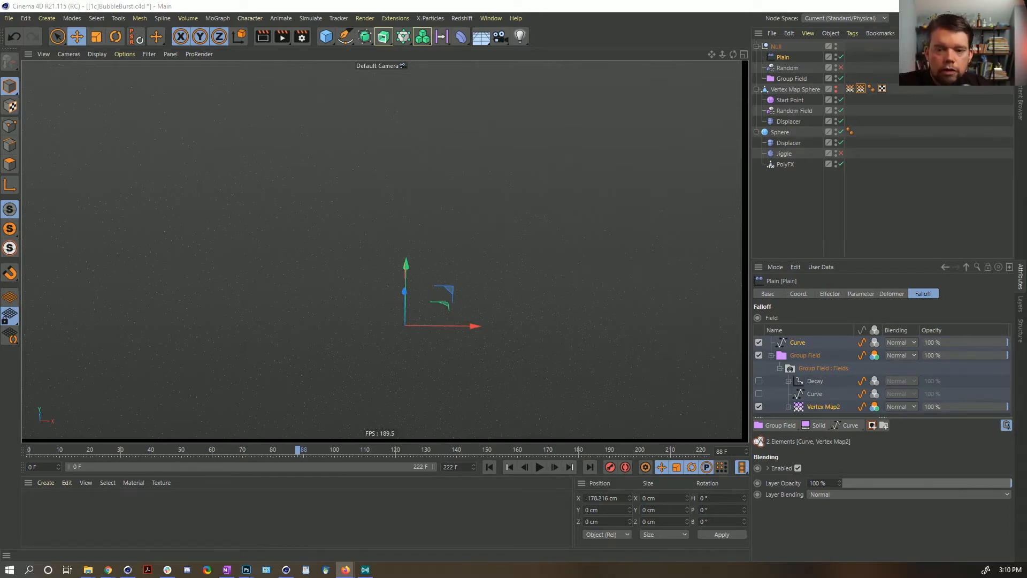
click(595, 13)
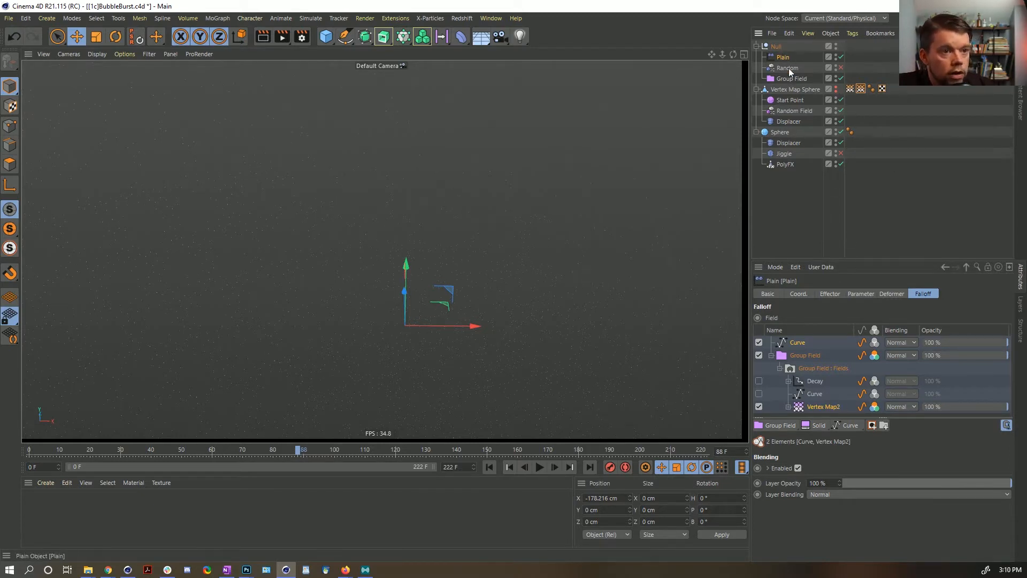
Step: Move the end point of the Plain effector's falloff Curve back to about 0.87 while keeping it at full strength
click(869, 294)
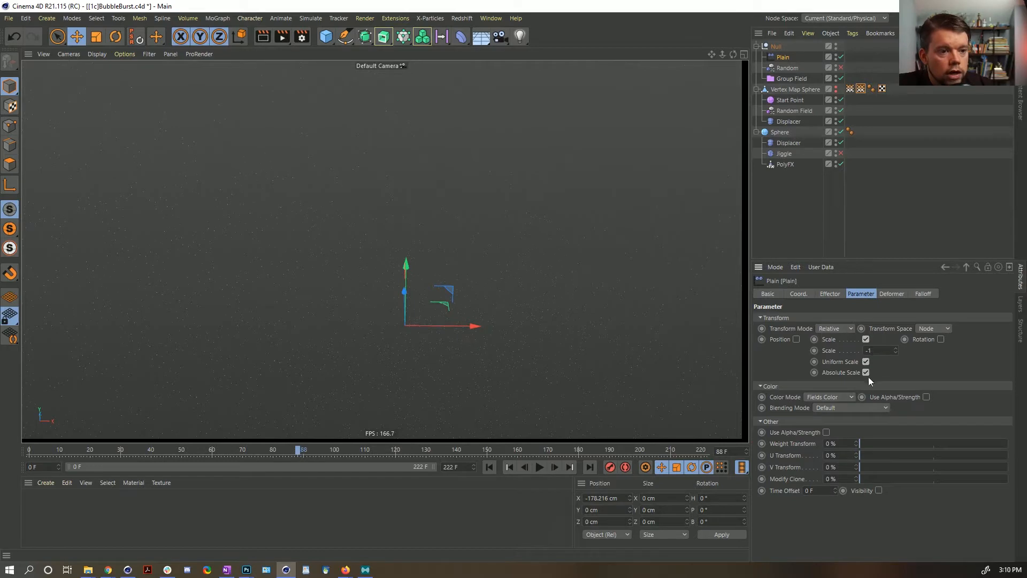
click(922, 296)
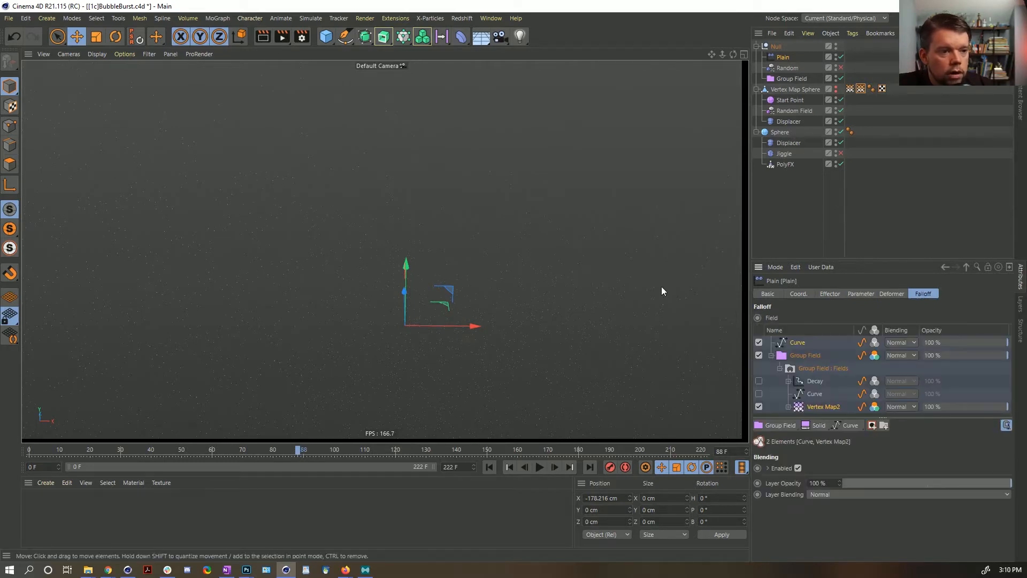
click(798, 342)
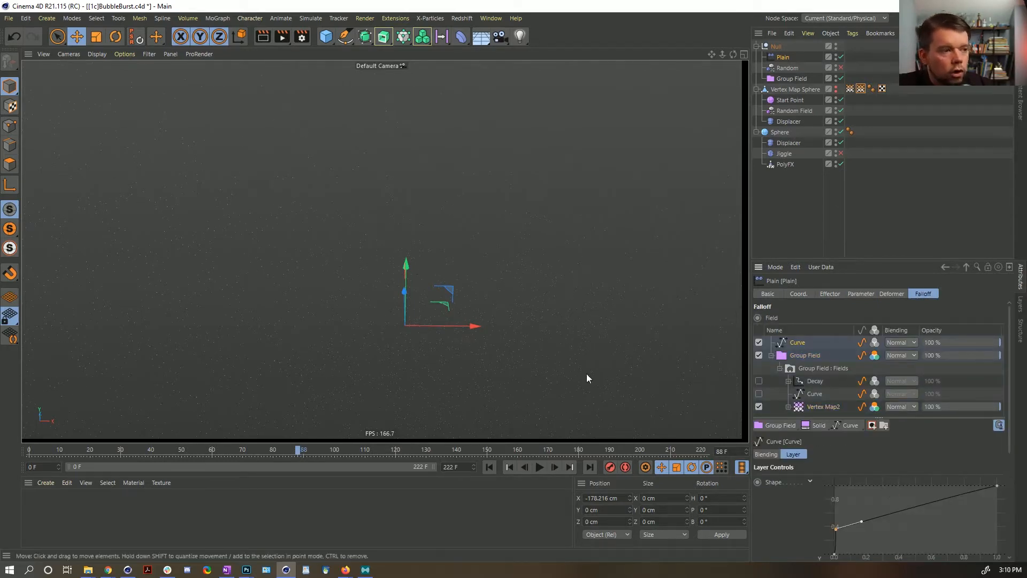
click(996, 487)
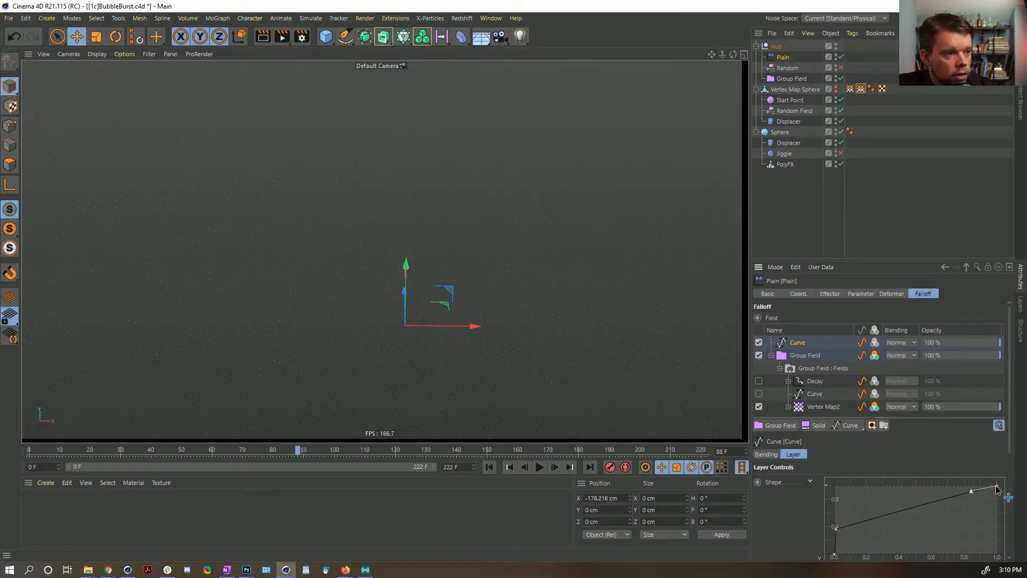
mouse_move(996, 489)
mouse_down()
mouse_move(987, 469)
mouse_move(998, 464)
mouse_move(974, 452)
mouse_up()
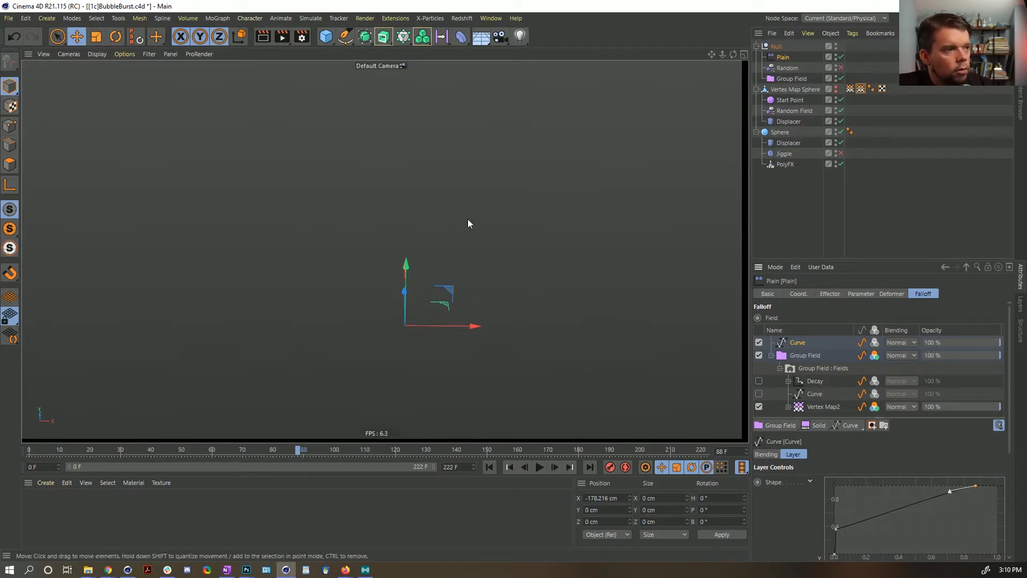
Step: Replay the burst from frame 0 to about frame 77 to check how the fragments shrink, and rewind
mouse_move(438, 185)
alt+right_down()
mouse_move(331, 246)
mouse_move(131, 280)
alt+right_up()
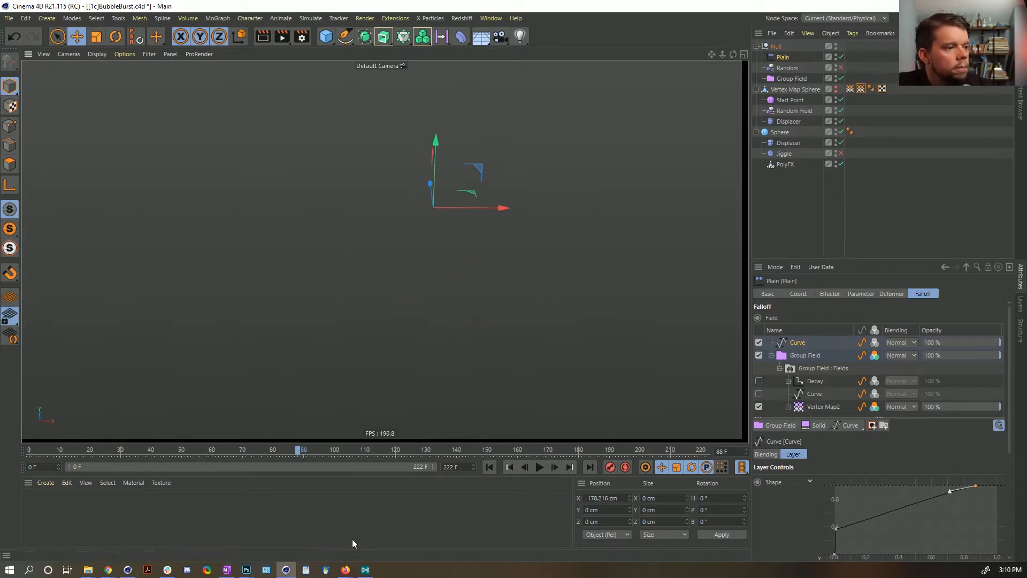
click(489, 467)
click(539, 469)
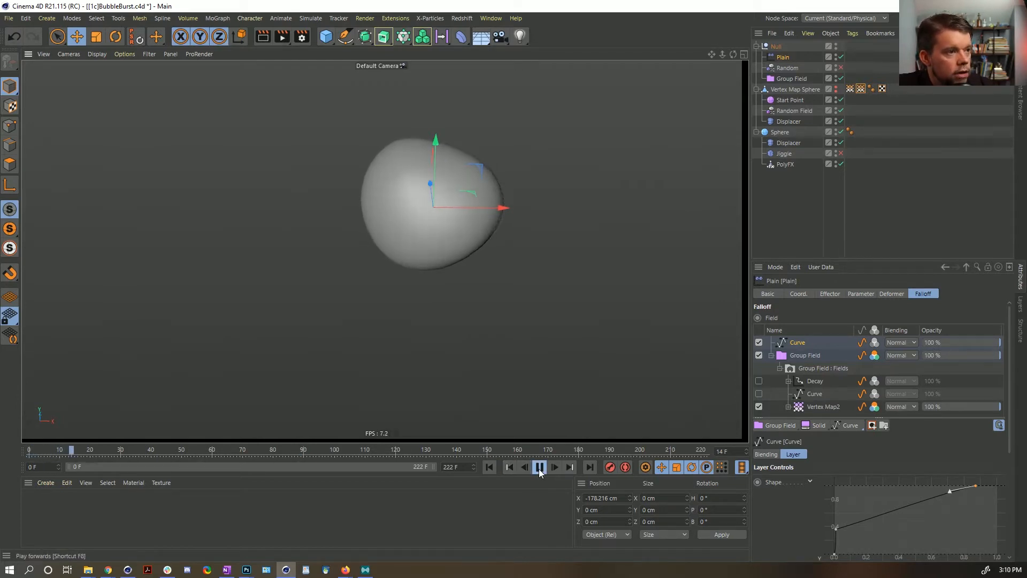
alt+right_drag(468, 209, 523, 203)
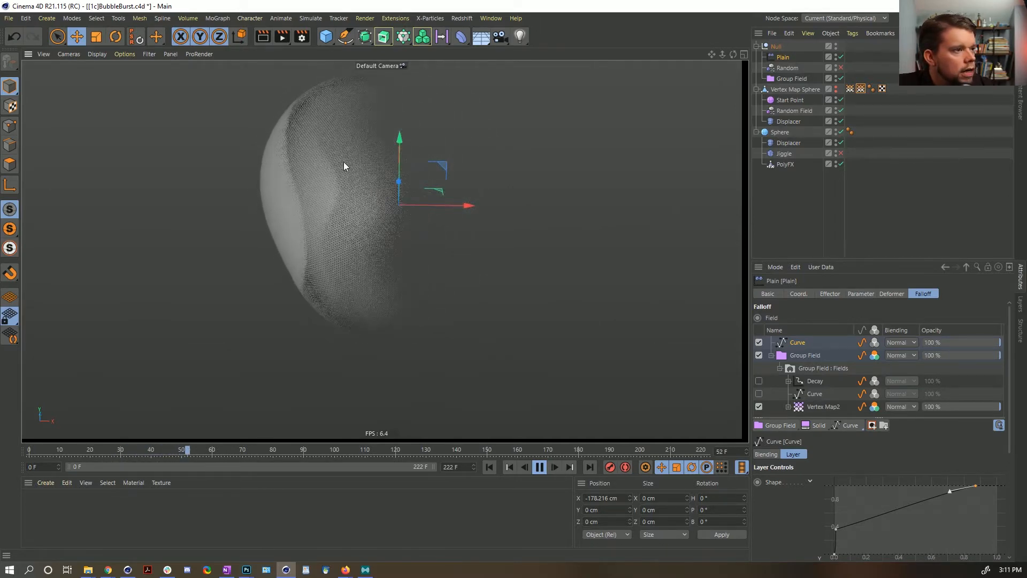
click(540, 467)
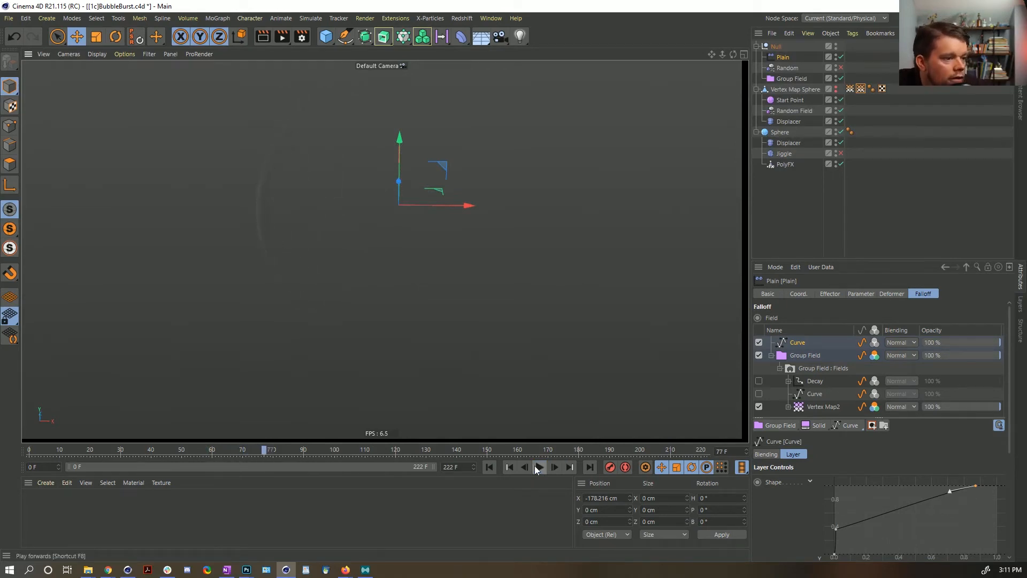
click(489, 468)
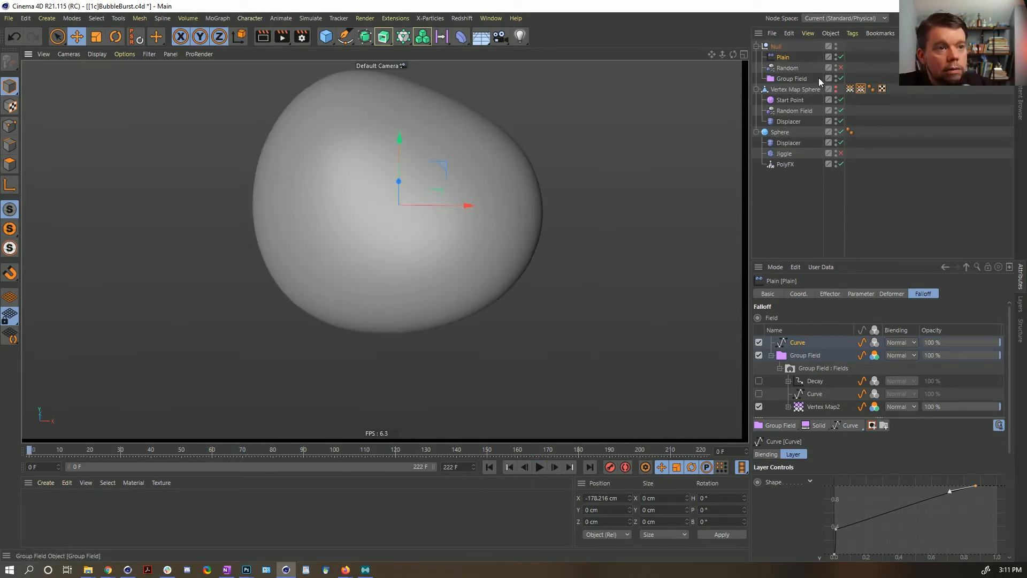
Step: Enable the Random effector and play the burst from the start to frame 47
click(841, 68)
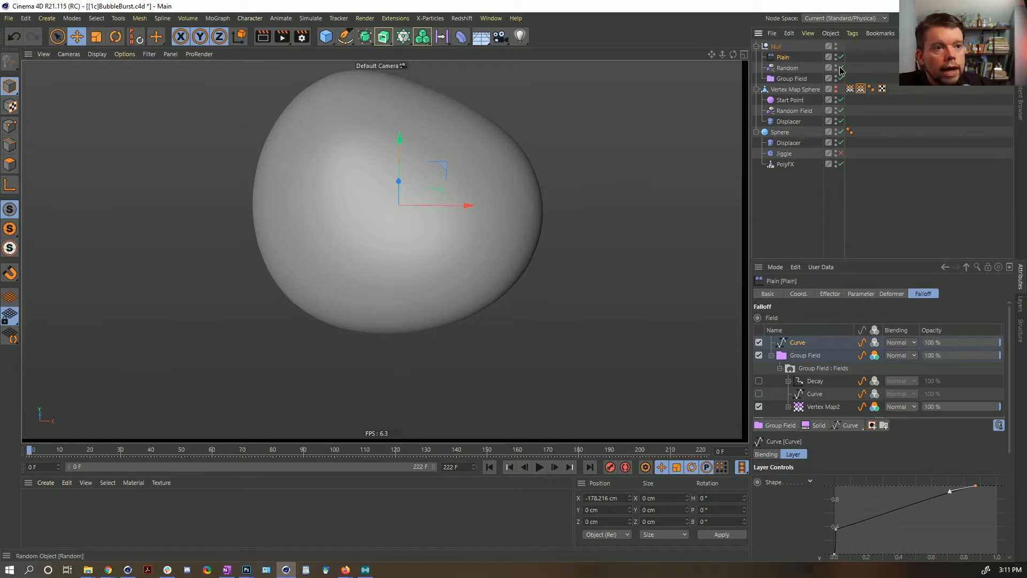
click(787, 68)
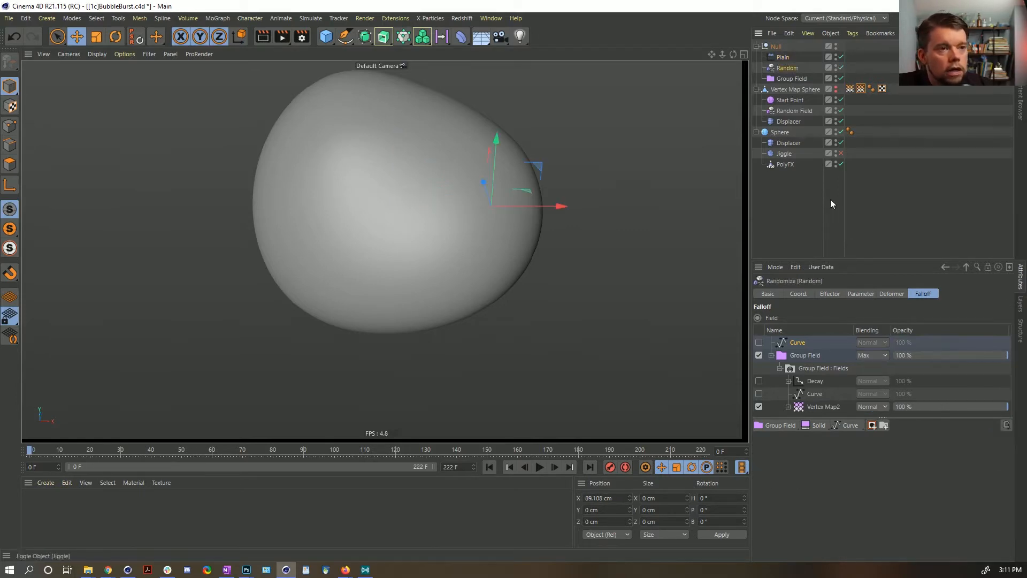
click(488, 469)
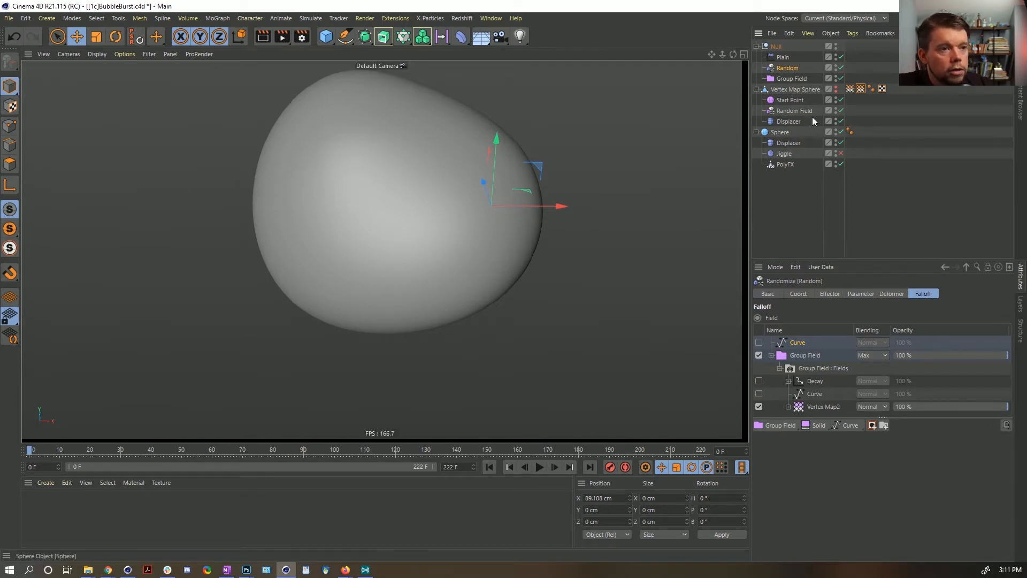
click(539, 467)
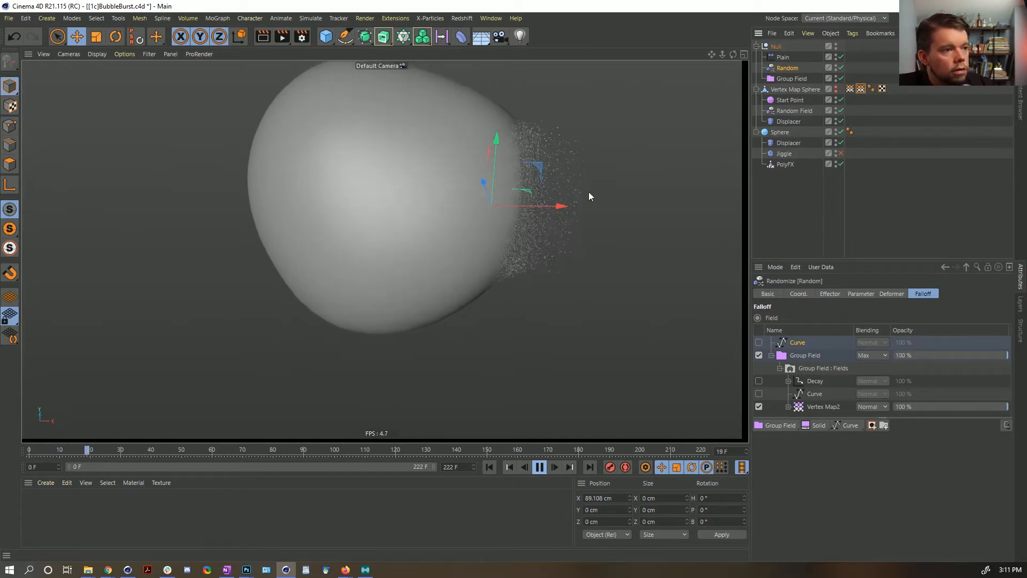
click(539, 468)
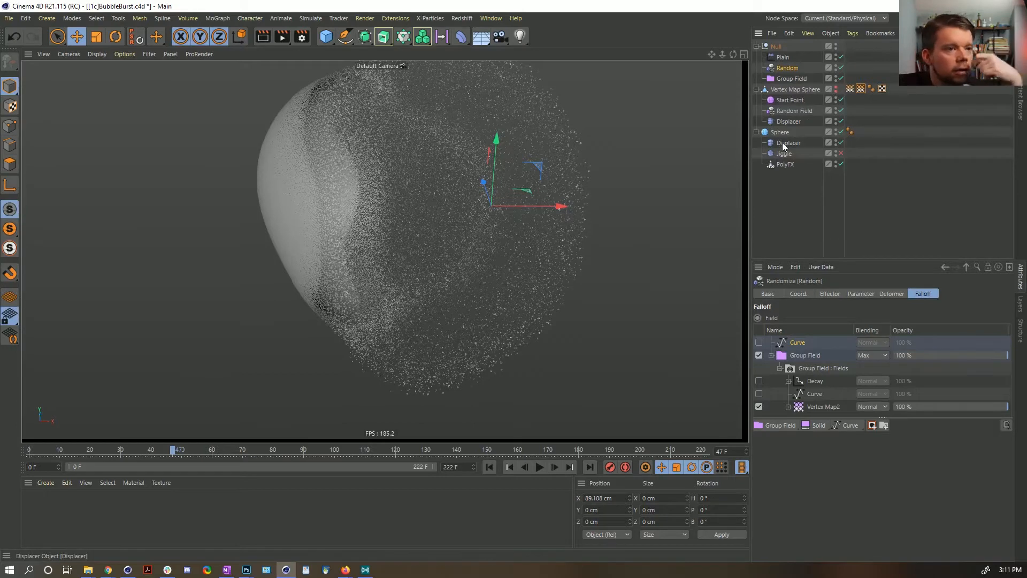
Step: Reorder the PolyFX effectors so Plain comes before Random, and inspect the scattered fragments up close
click(786, 164)
click(855, 293)
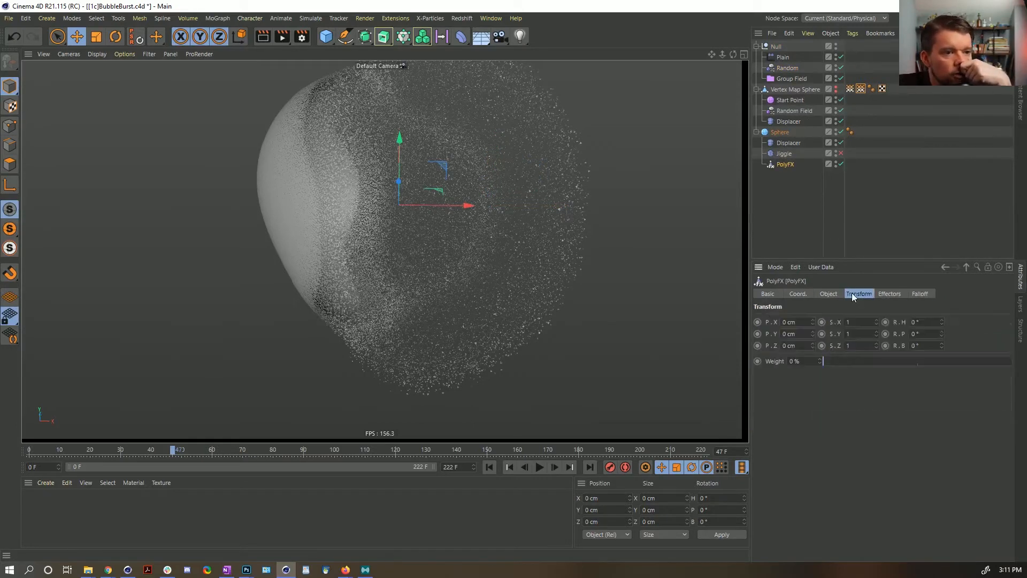
click(888, 294)
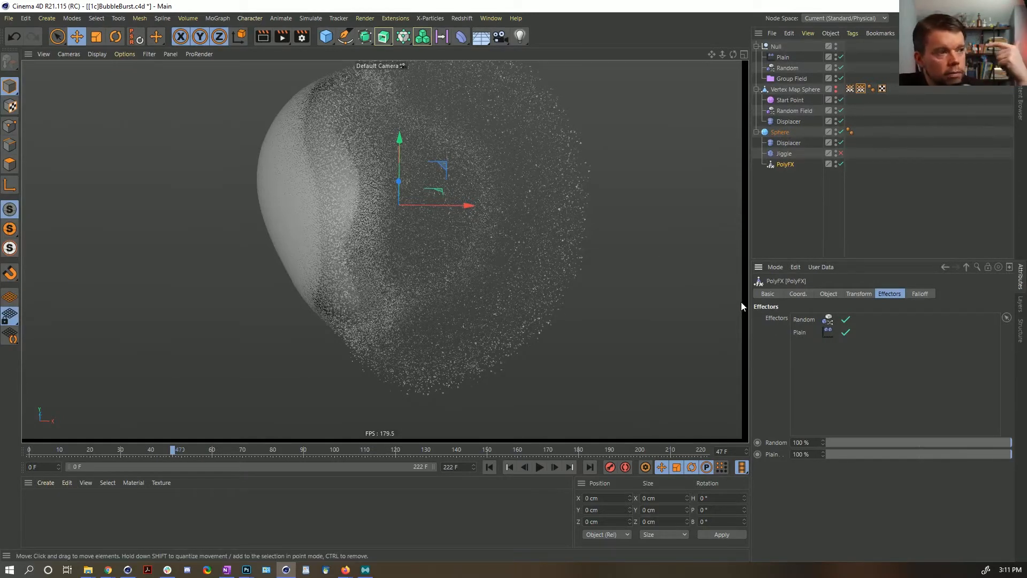
drag(799, 335, 807, 316)
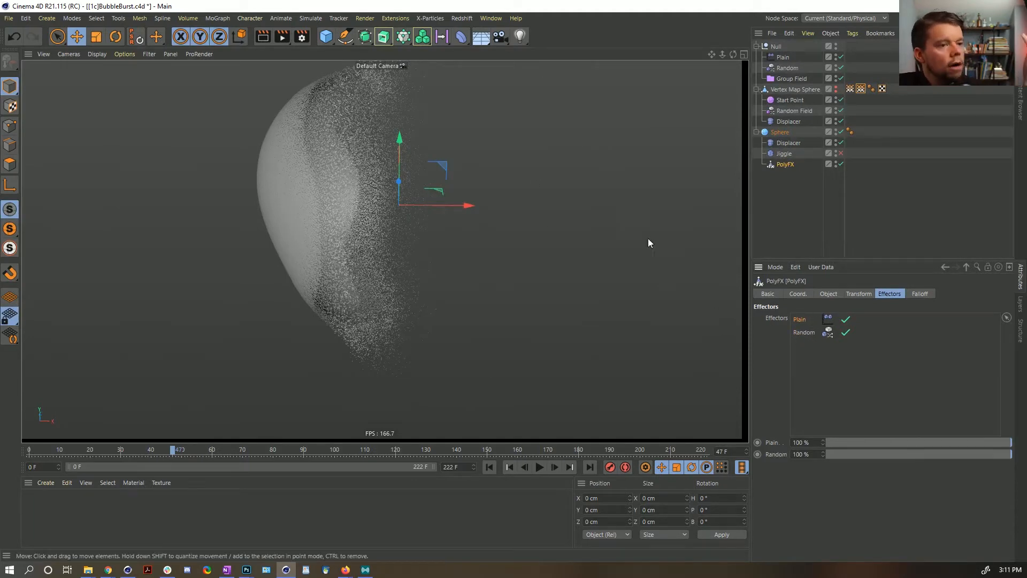
alt+drag(376, 180, 444, 219)
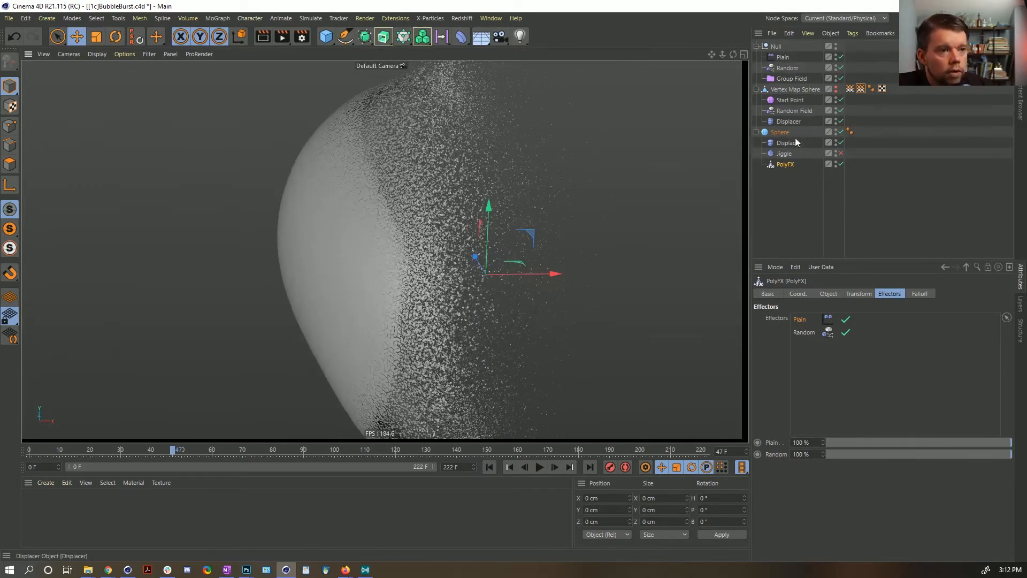
Step: Compare the fragment scatter with the Random effector's falloff Curve switched on and back off
click(787, 68)
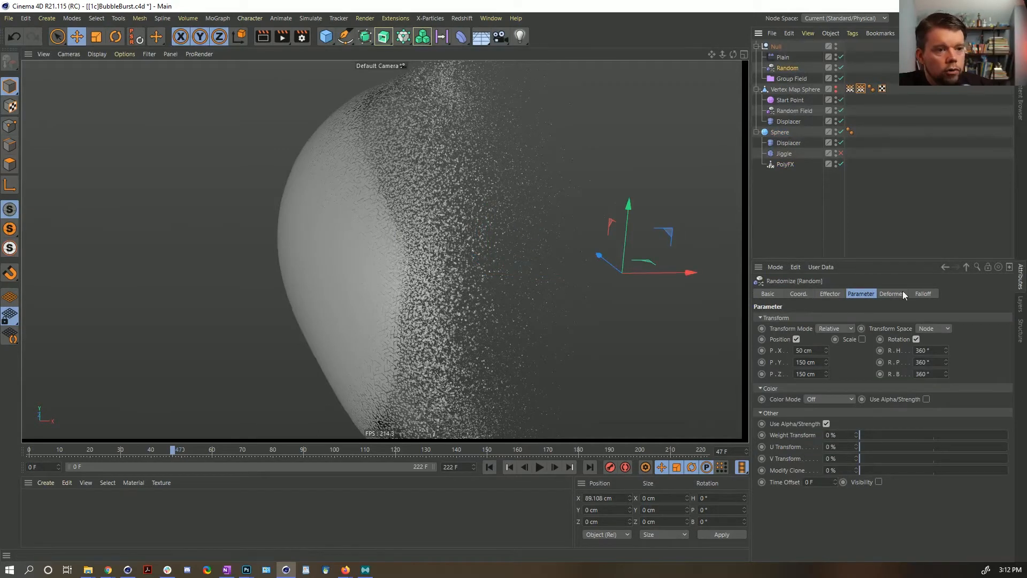
click(794, 79)
click(791, 69)
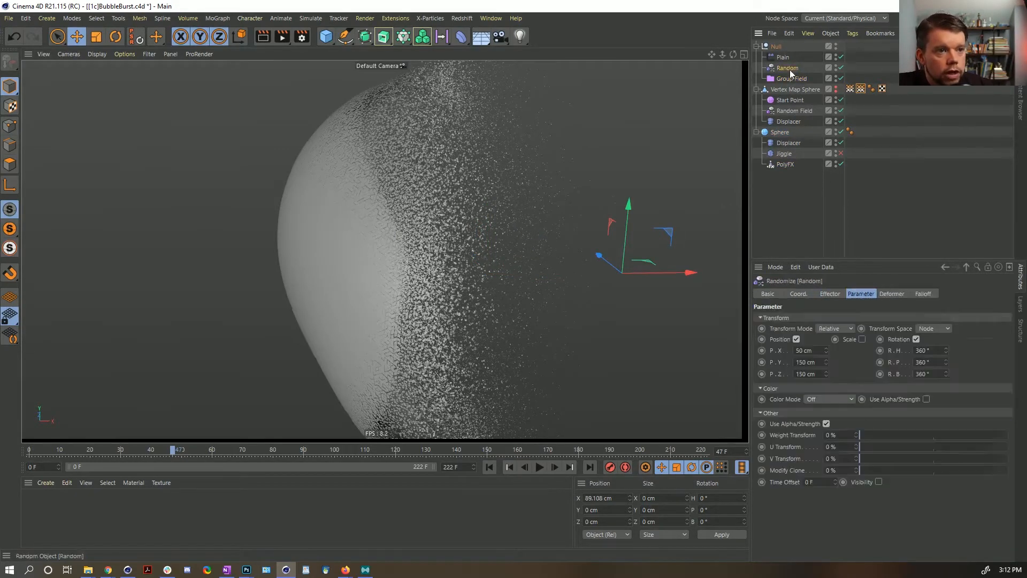
click(925, 295)
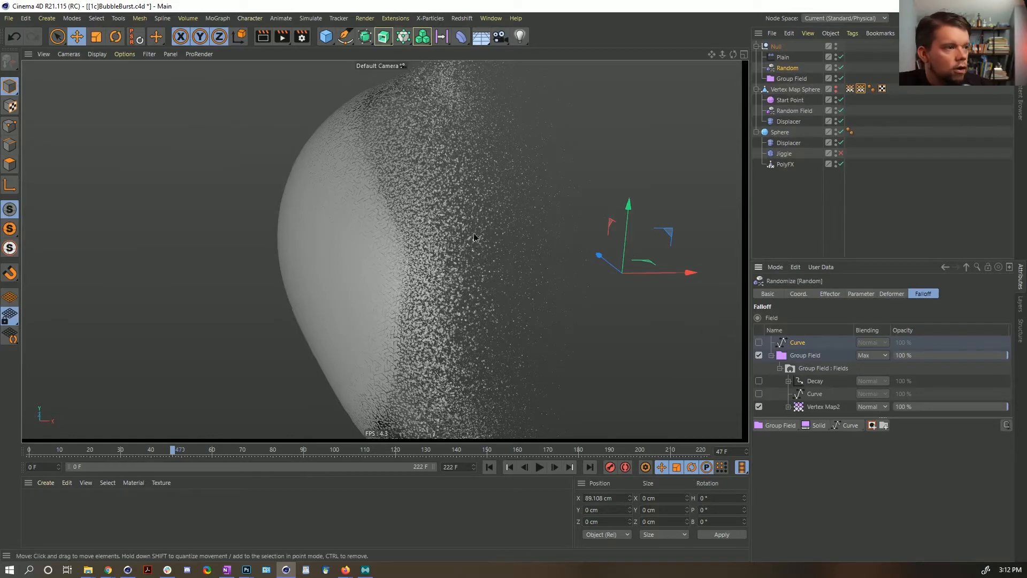
alt+drag(474, 234, 479, 209)
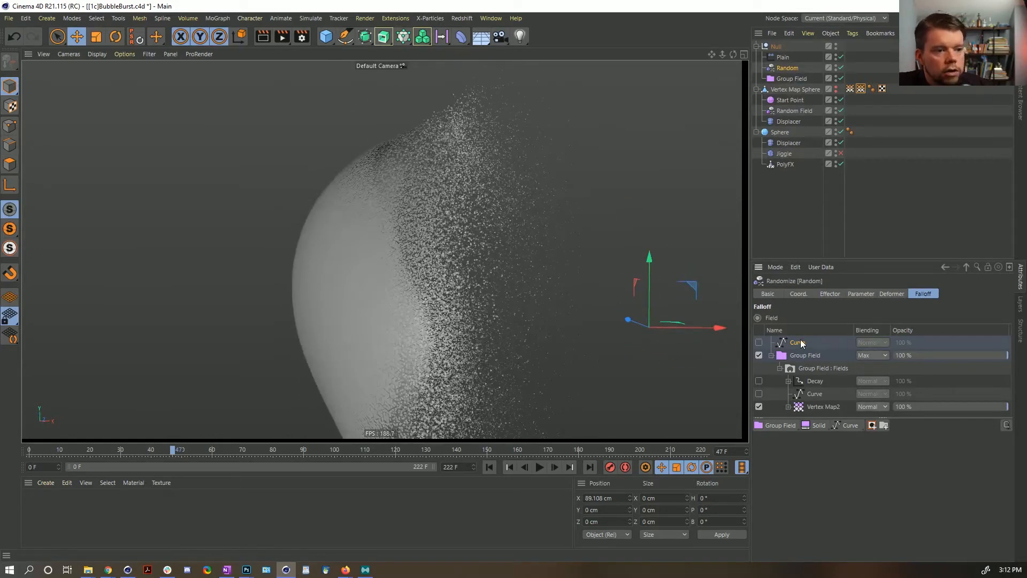
click(759, 342)
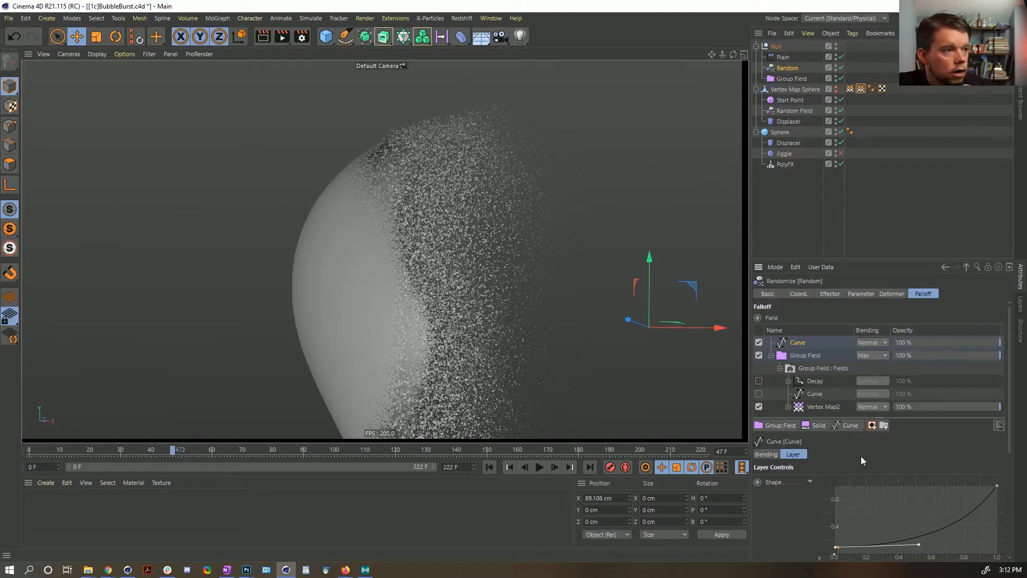
click(759, 342)
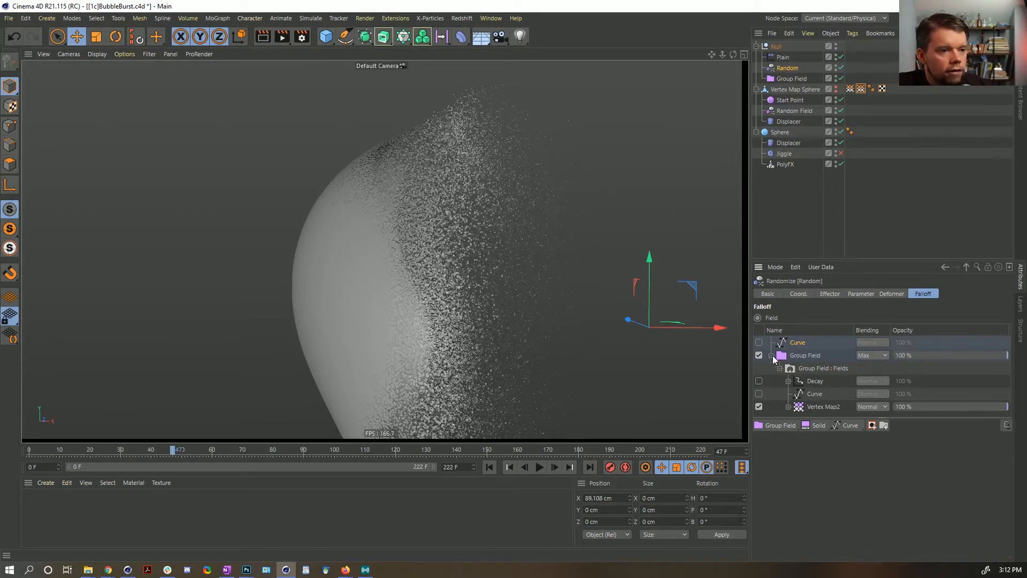
Step: Set the Group Field's blending to Normal in the Random effector's falloff
click(771, 356)
click(844, 356)
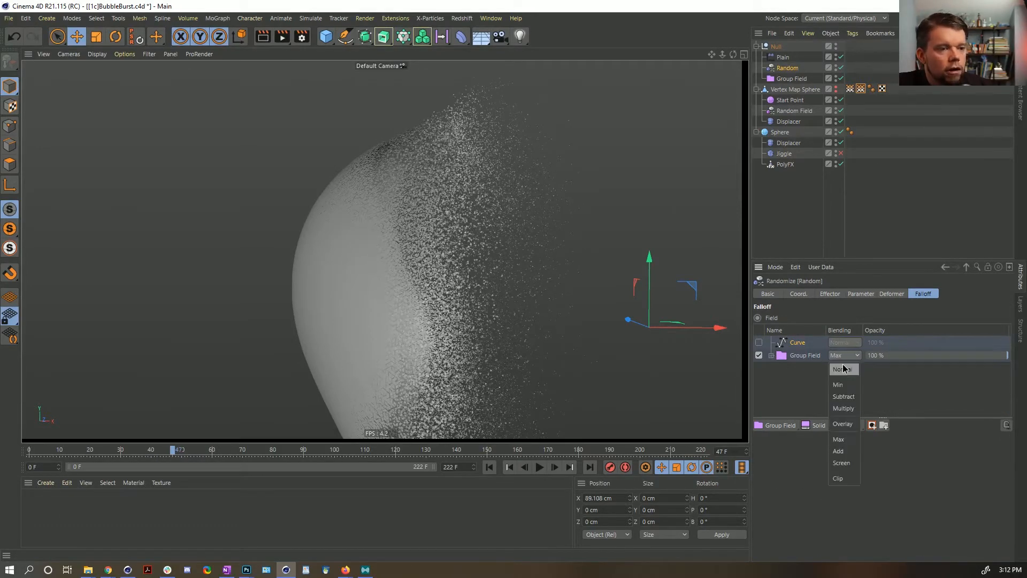
click(844, 369)
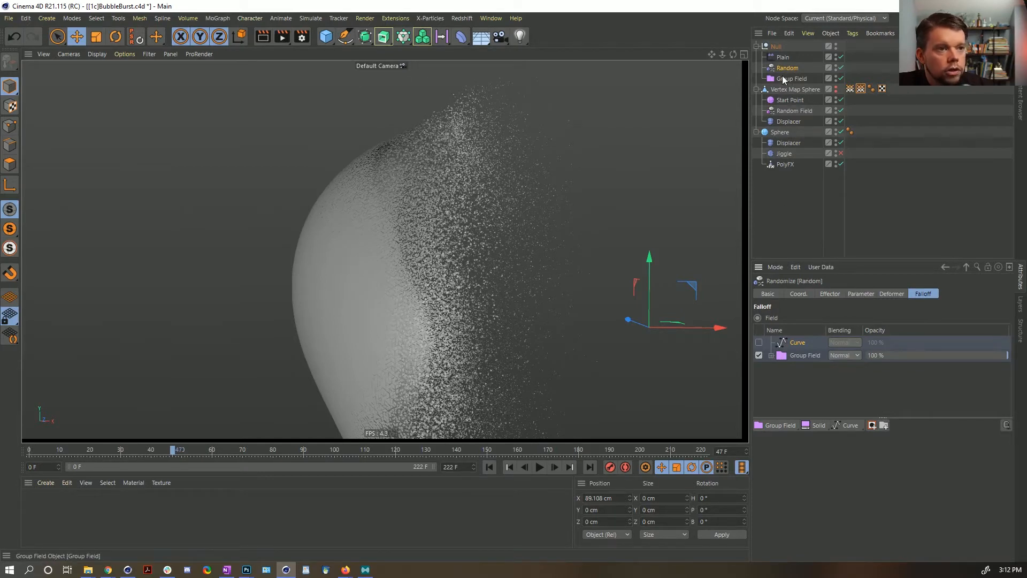
Step: Delete the disabled Decay and Curve layers from the Group Field, keeping only Vertex Map2
double_click(803, 355)
click(802, 357)
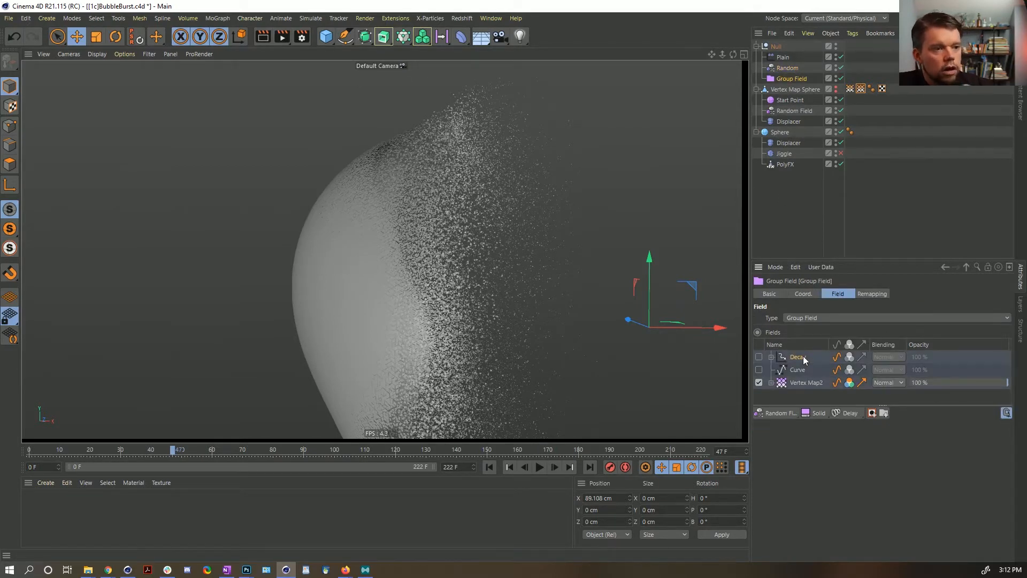
key(Delete)
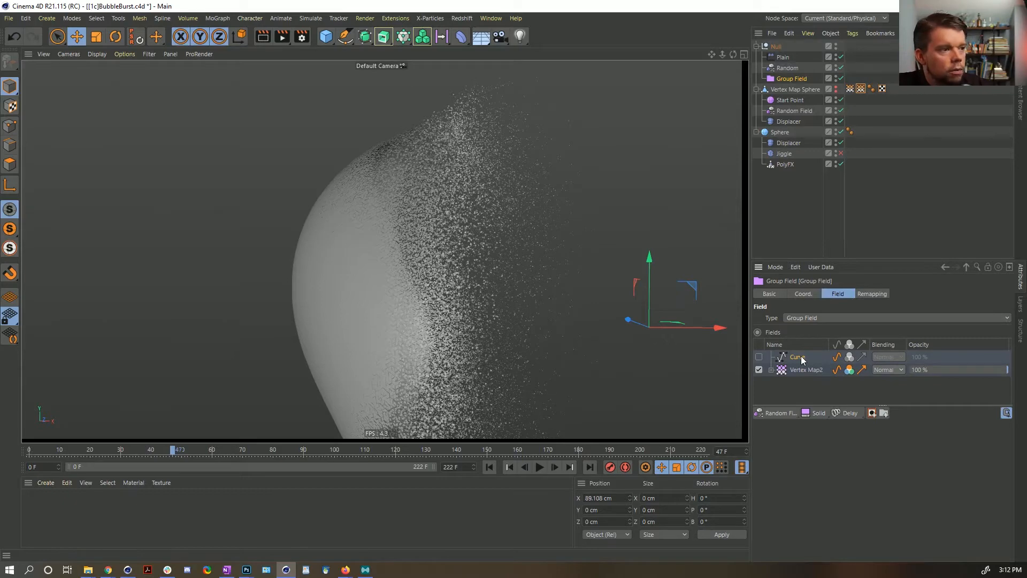
key(Delete)
mouse_move(391, 276)
alt+mouse_down()
mouse_move(429, 278)
mouse_move(423, 284)
alt+mouse_up()
alt+drag(489, 291, 476, 267)
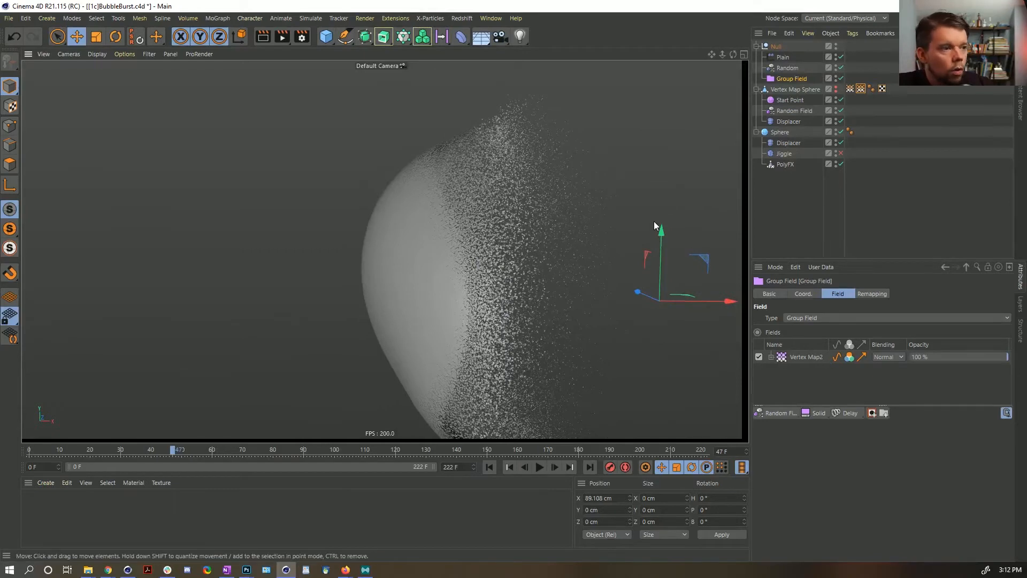
Step: Add a Curve modifier layer above Vertex Map2 in the Group Field
click(789, 414)
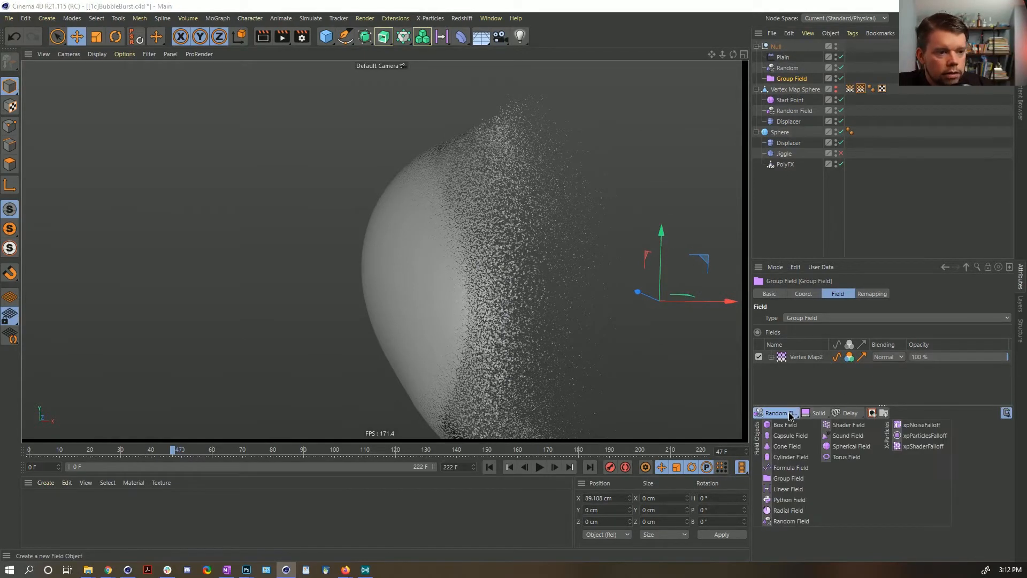
click(850, 413)
click(850, 413)
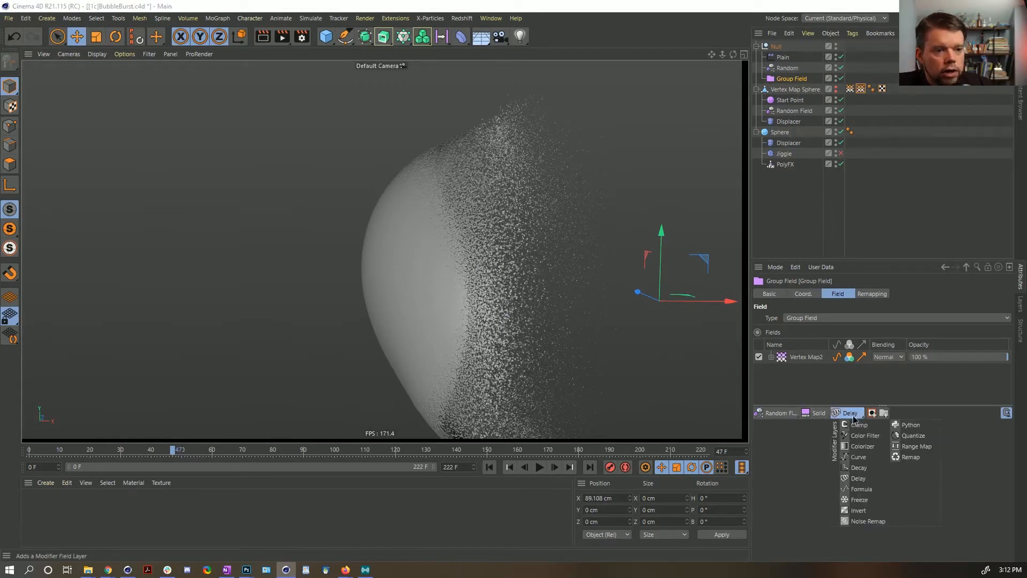
click(861, 457)
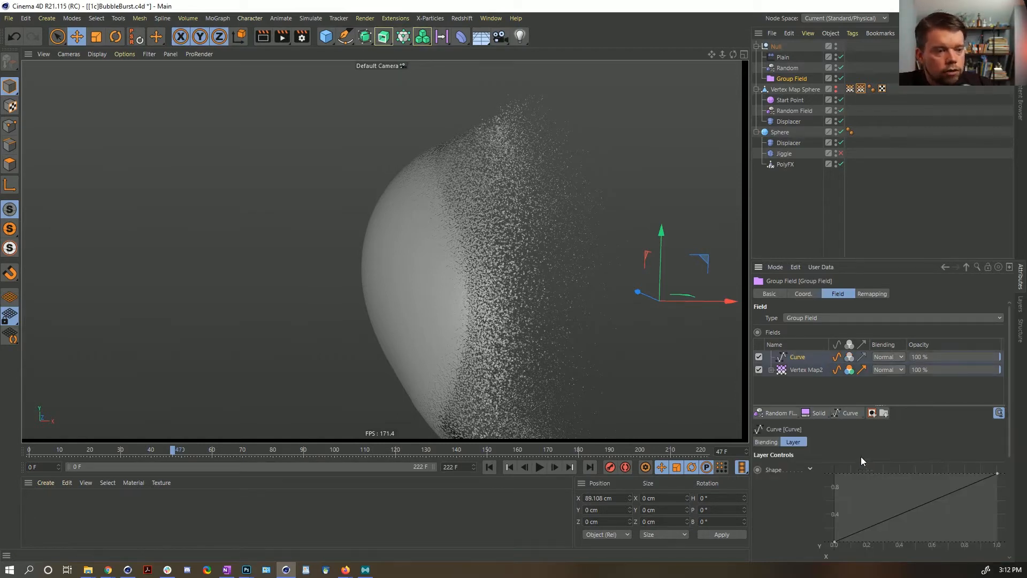
Step: Bend the Group Field's Curve upward into an arc that rises steeply at the start and flattens toward the end
click(853, 499)
key(ctrl+a)
key(Delete)
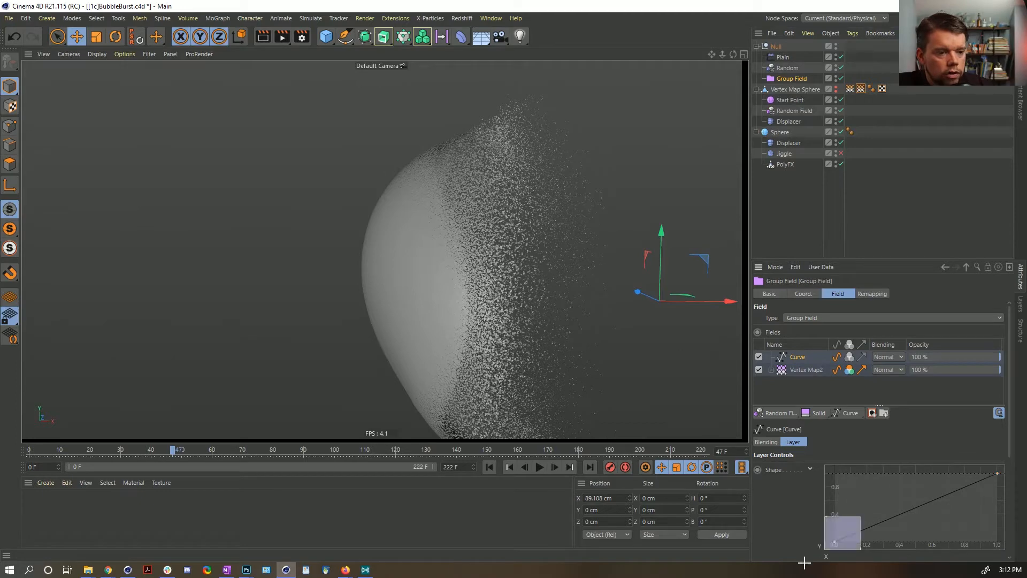
drag(852, 536, 842, 525)
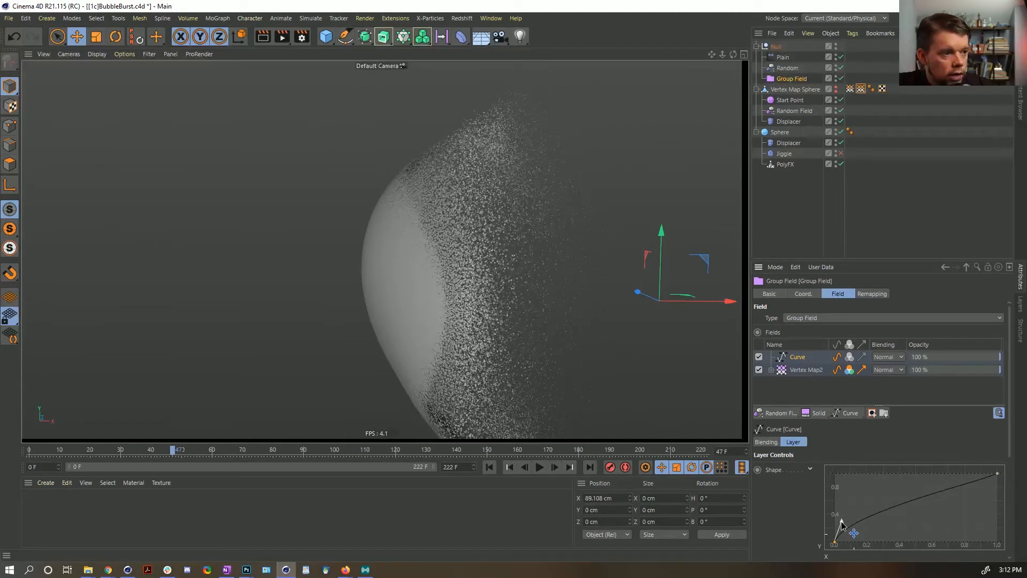
drag(943, 498, 953, 478)
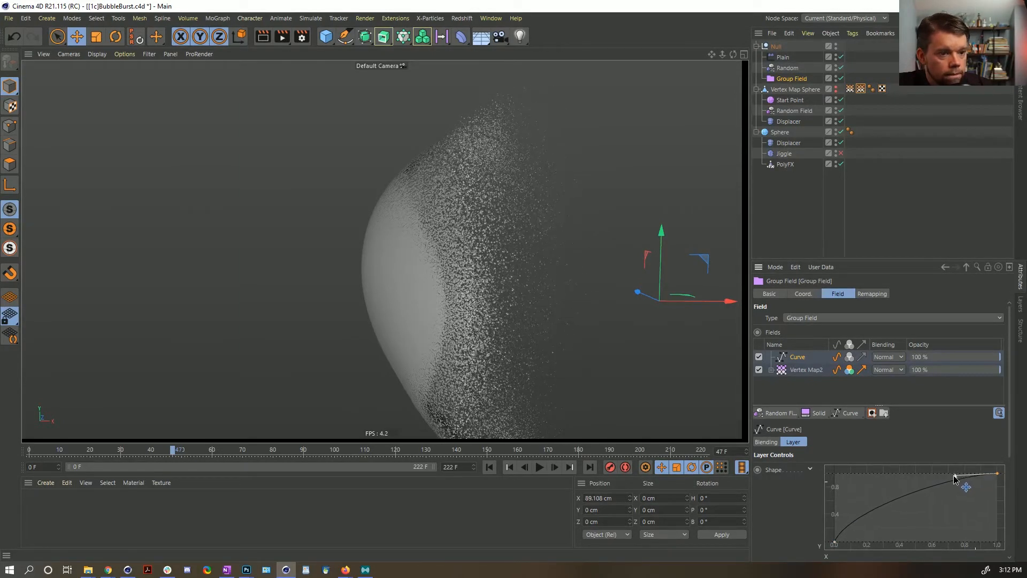
alt+drag(482, 283, 465, 257)
Step: Review the Random effector's transform parameters and inspect the breaking edge of the sphere up close
click(787, 68)
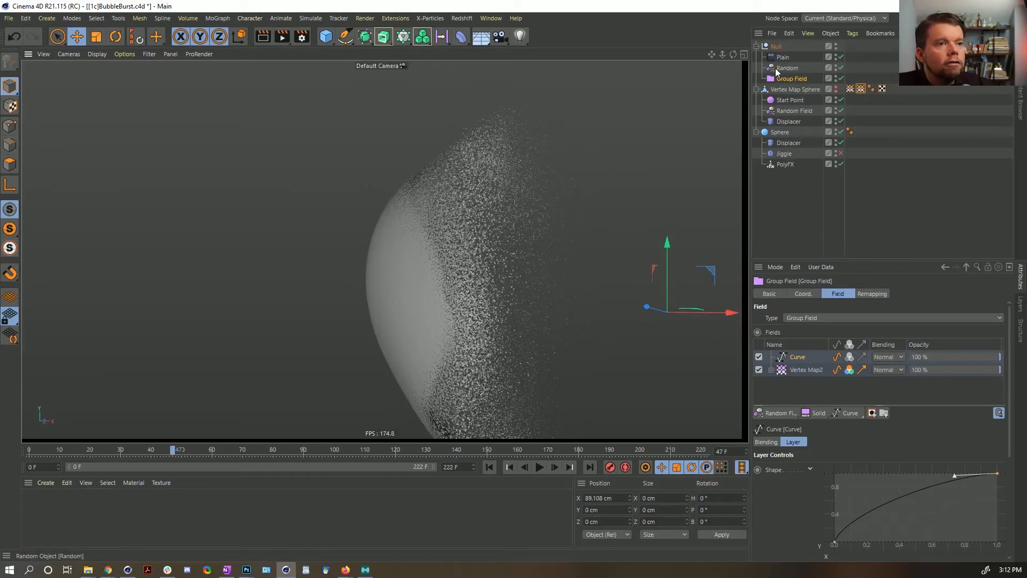
click(860, 294)
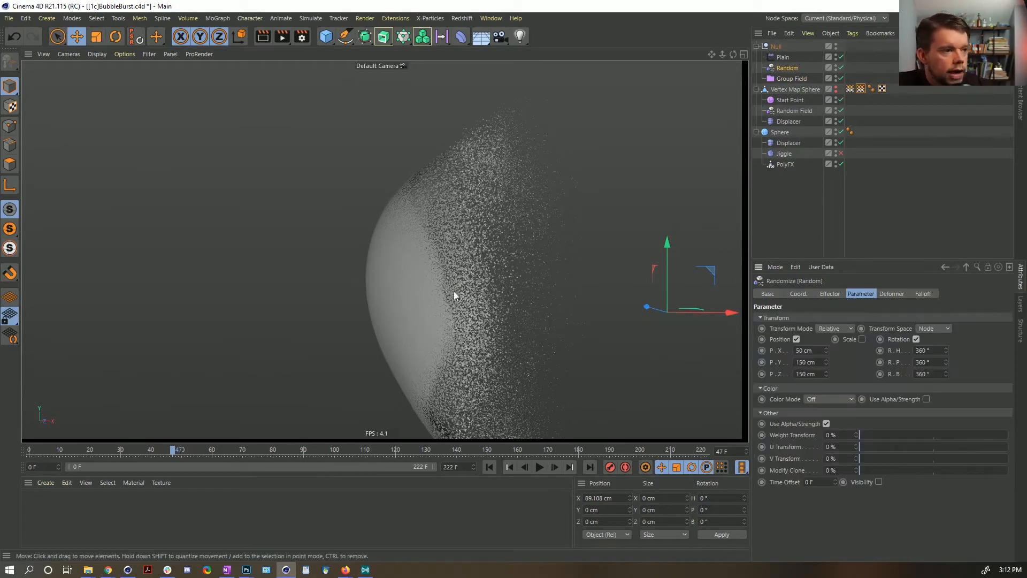
alt+right_drag(454, 291, 314, 280)
alt+drag(382, 250, 400, 263)
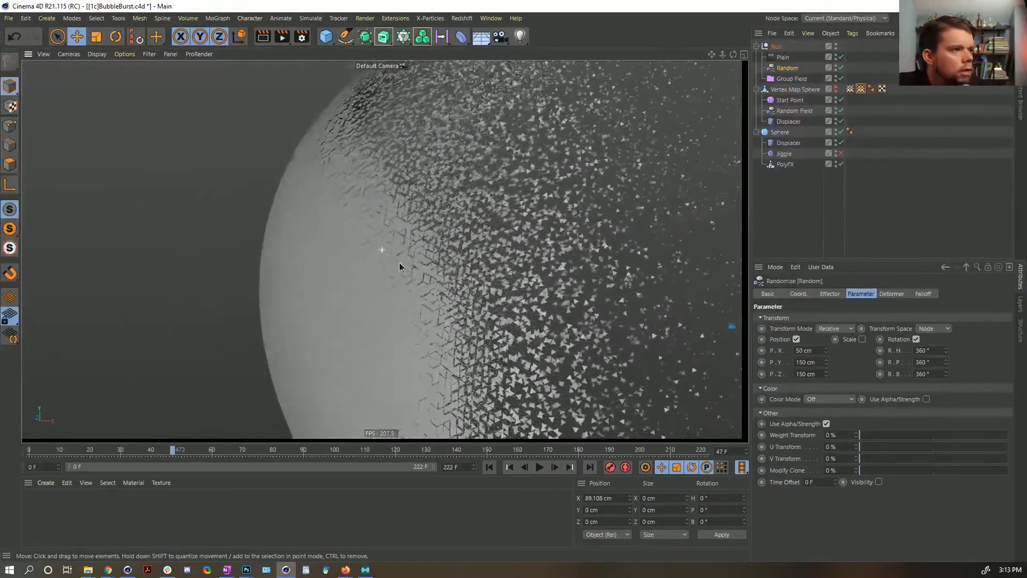
alt+right_drag(399, 266, 493, 248)
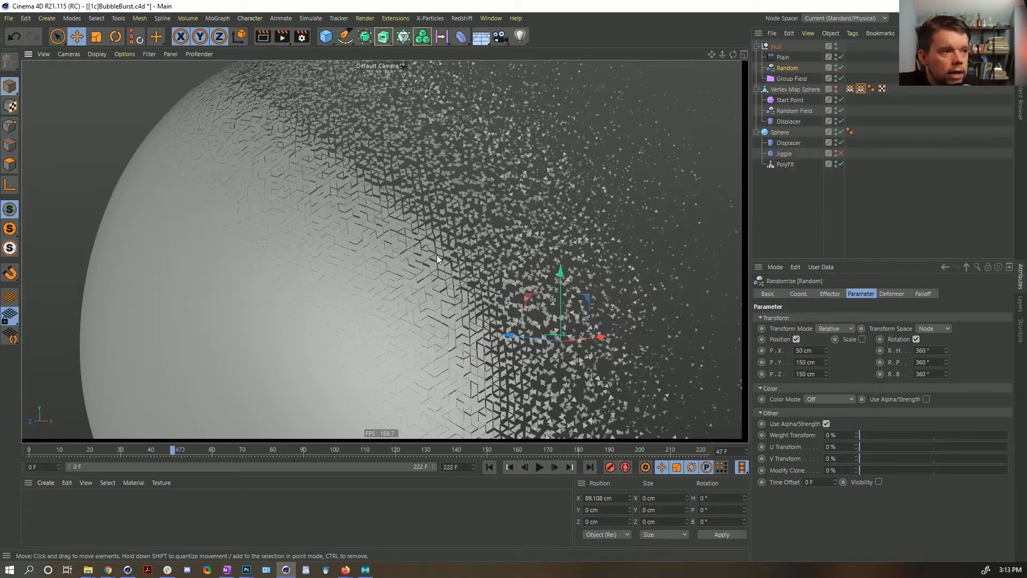
alt+right_drag(443, 267, 408, 282)
Step: Copy the Shape of the Curve layer in the Plain effector's falloff, and switch that Curve layer off
click(784, 57)
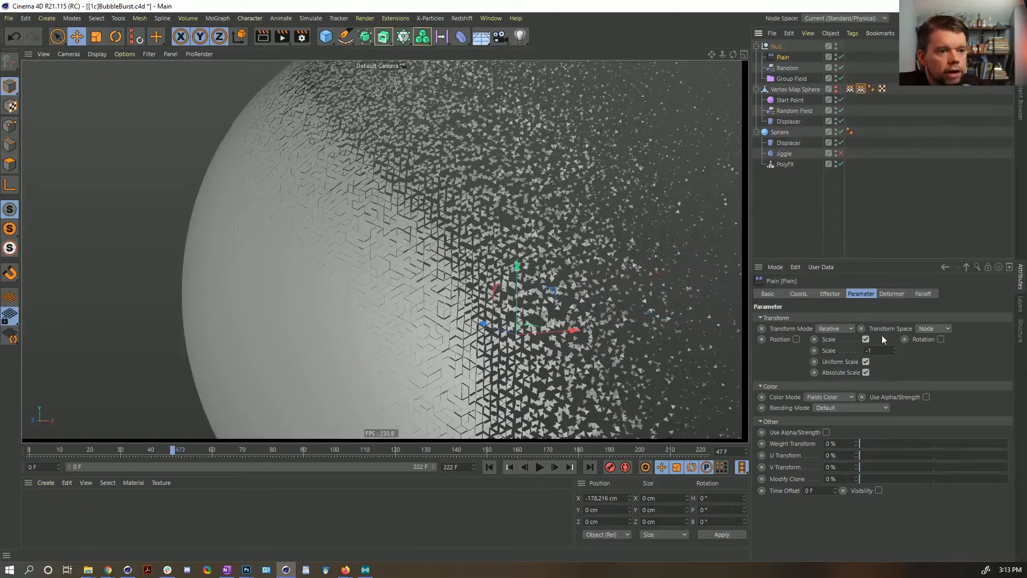
click(891, 293)
click(921, 293)
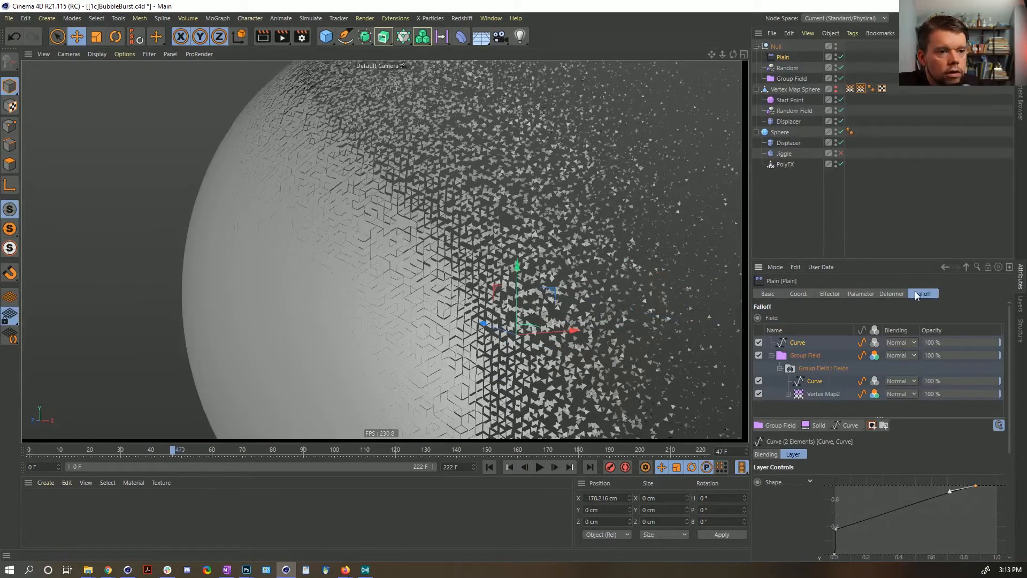
click(794, 344)
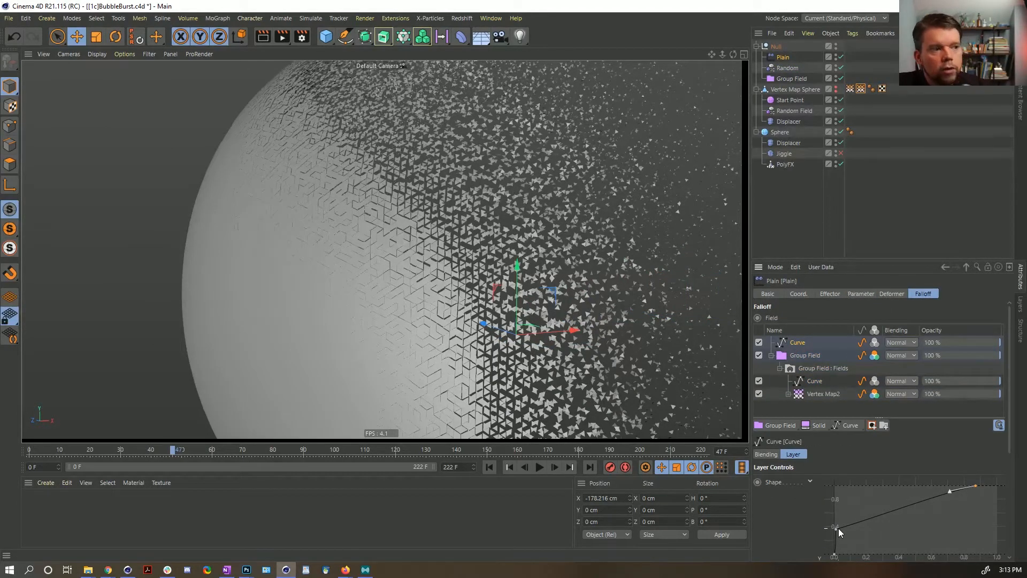
right_click(792, 342)
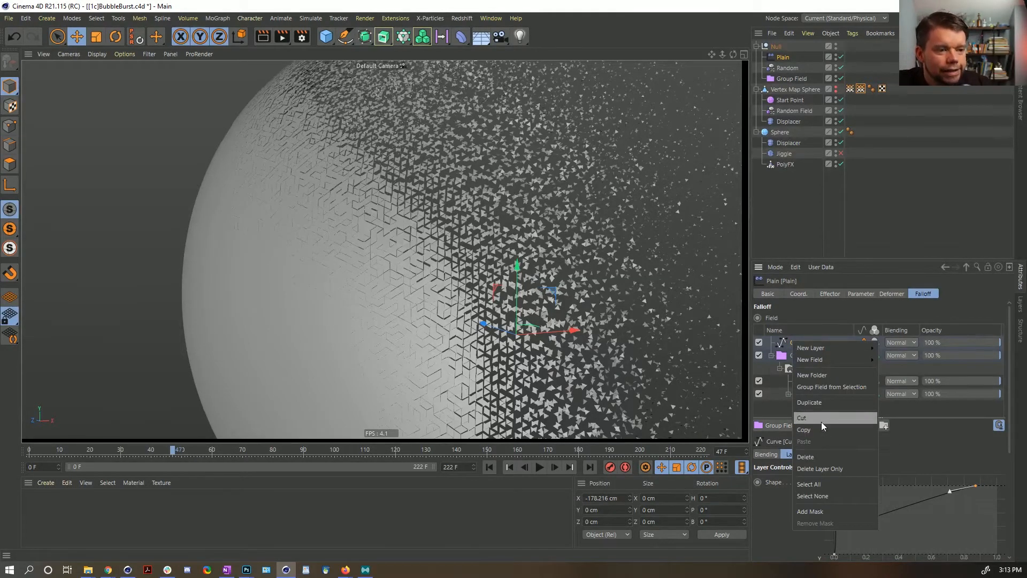
click(940, 455)
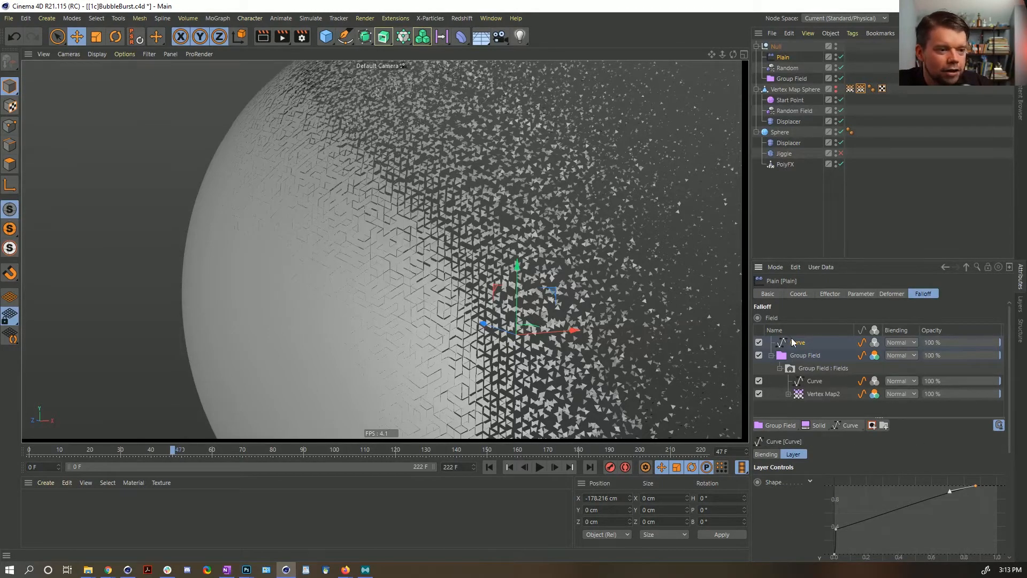
right_click(781, 480)
click(806, 393)
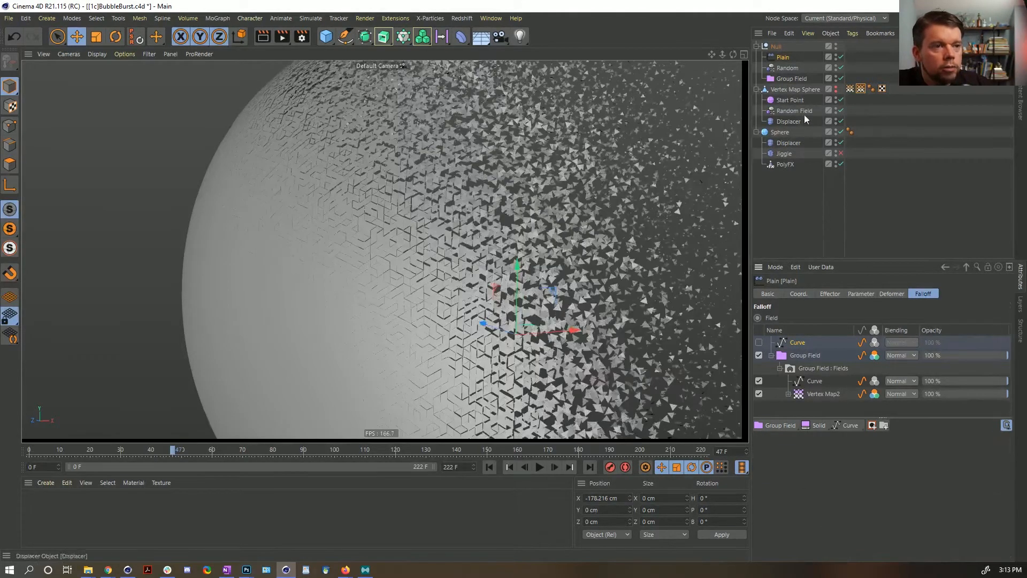
Step: Disable the Group Field's existing Curve, add a new Curve layer above it and paste the copied shape into it
click(792, 79)
click(787, 358)
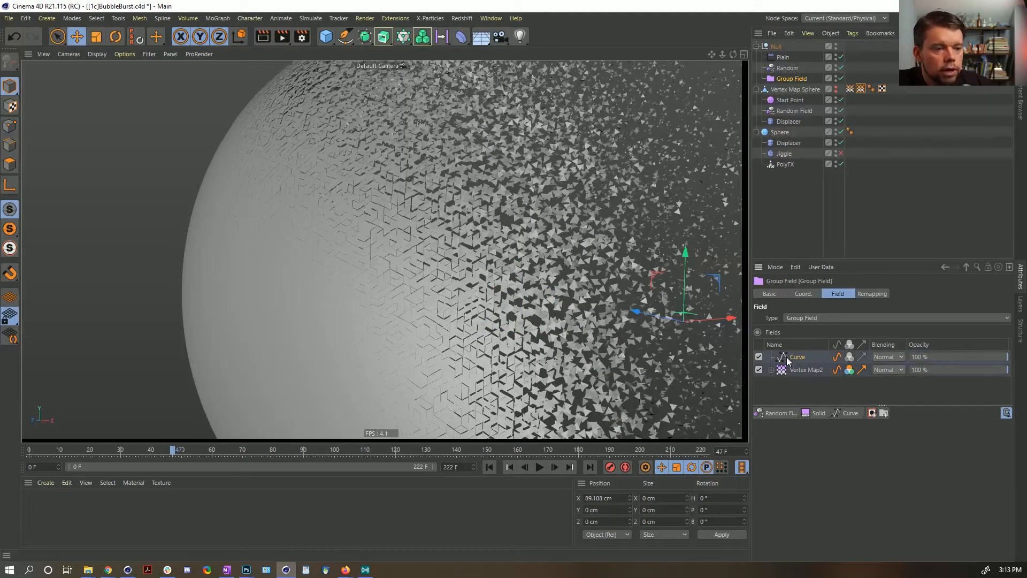
click(759, 357)
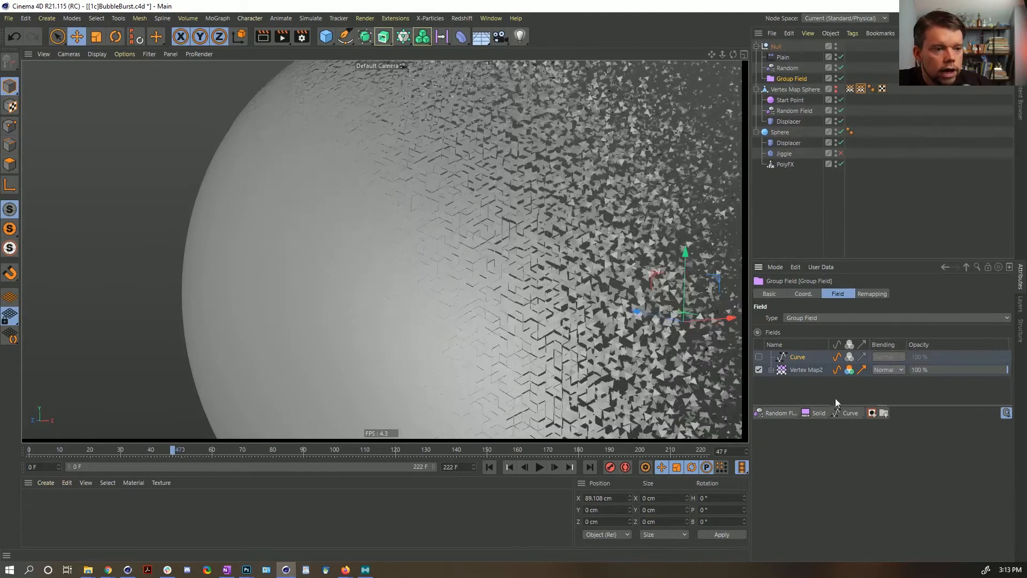
click(846, 413)
right_click(775, 470)
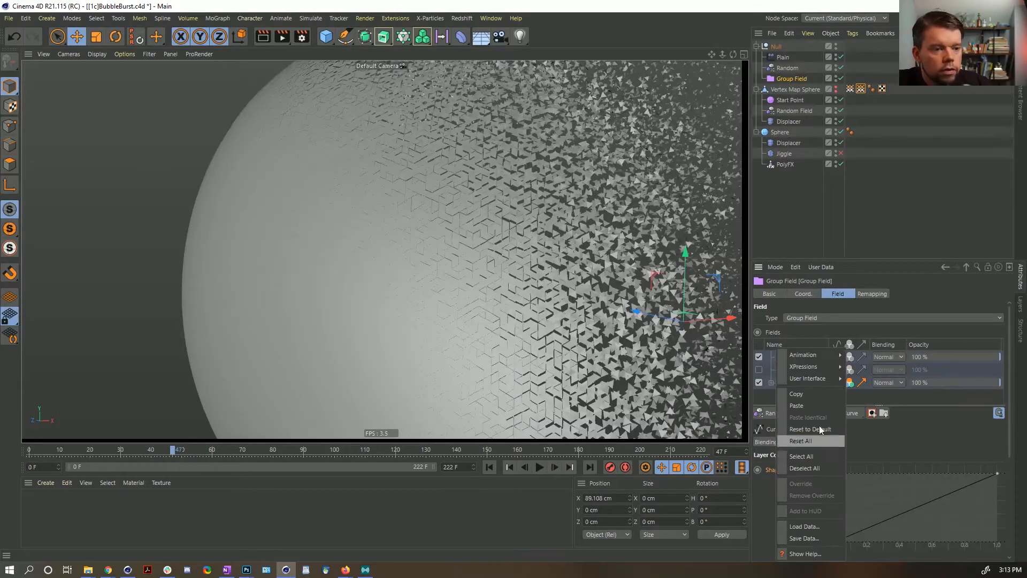
click(813, 409)
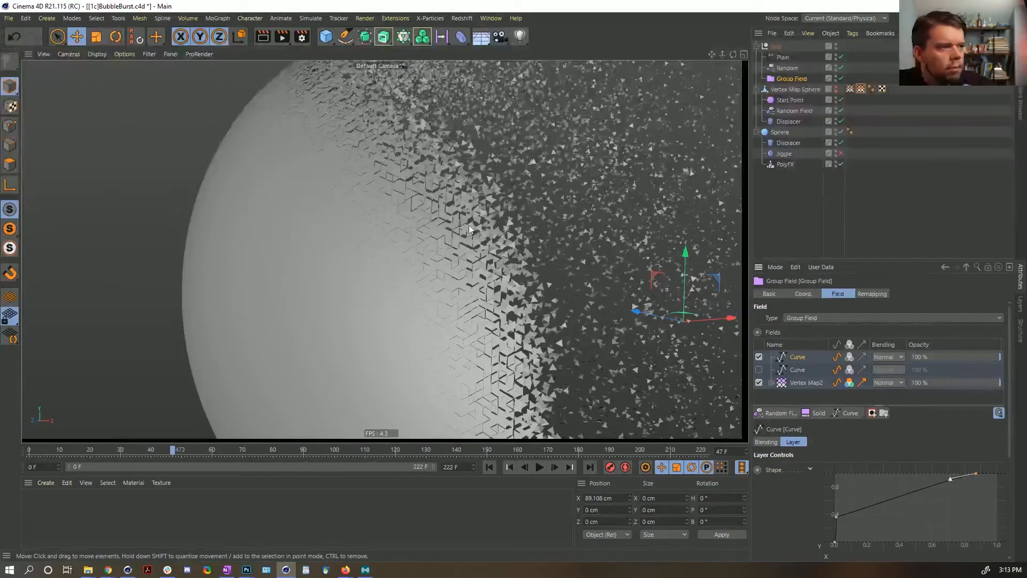
alt+drag(508, 287, 484, 275)
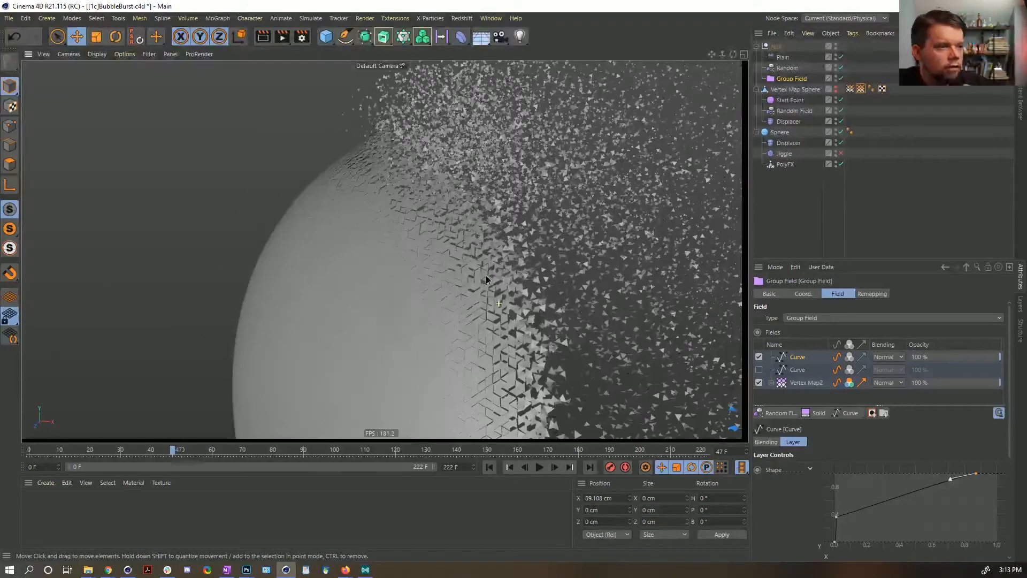
Step: Set the Y value of the second point on the Group Field's new Curve to 0.1
click(837, 517)
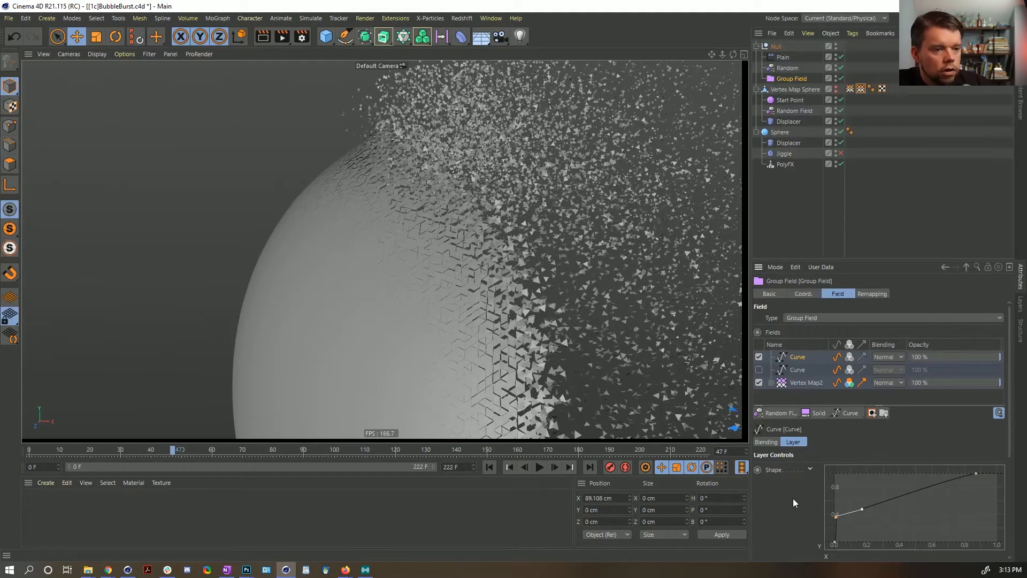
scroll(794, 502, down, 3)
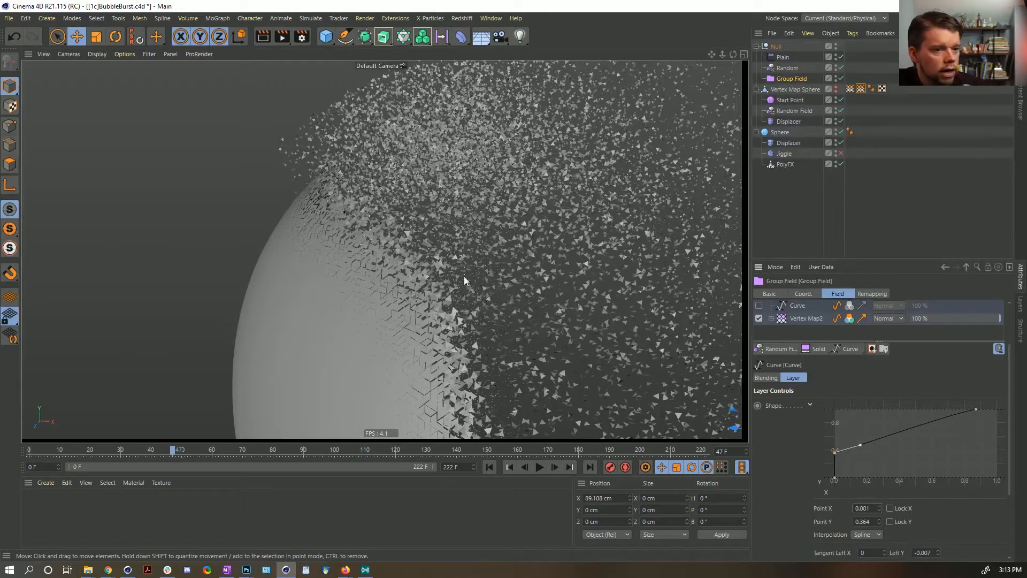
double_click(863, 522)
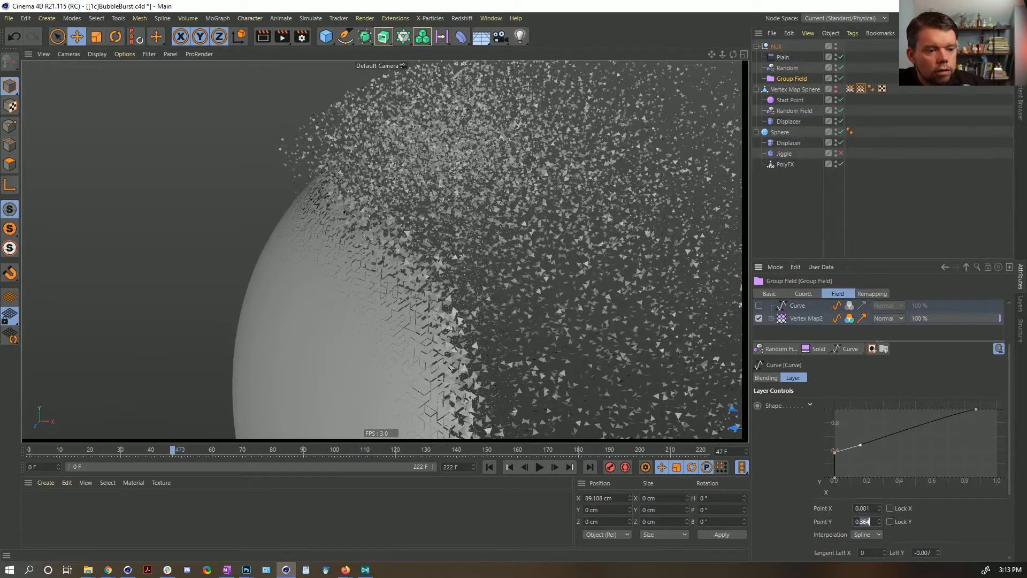
text(1)
key(Return)
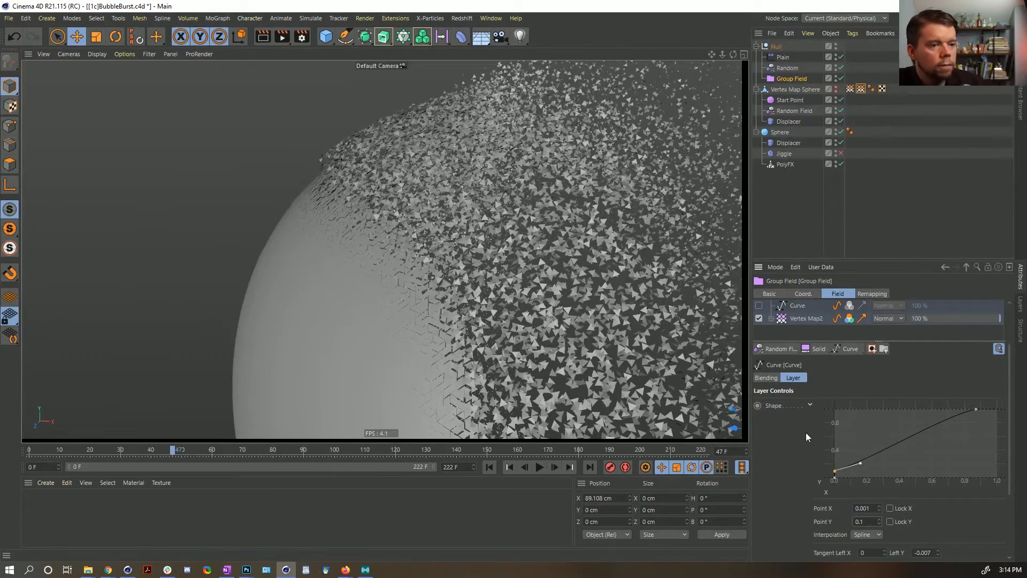
Step: Undo the curve point's Y change, try moving the point closer to the graph's zero edge, and undo that move
key(space)
key(space)
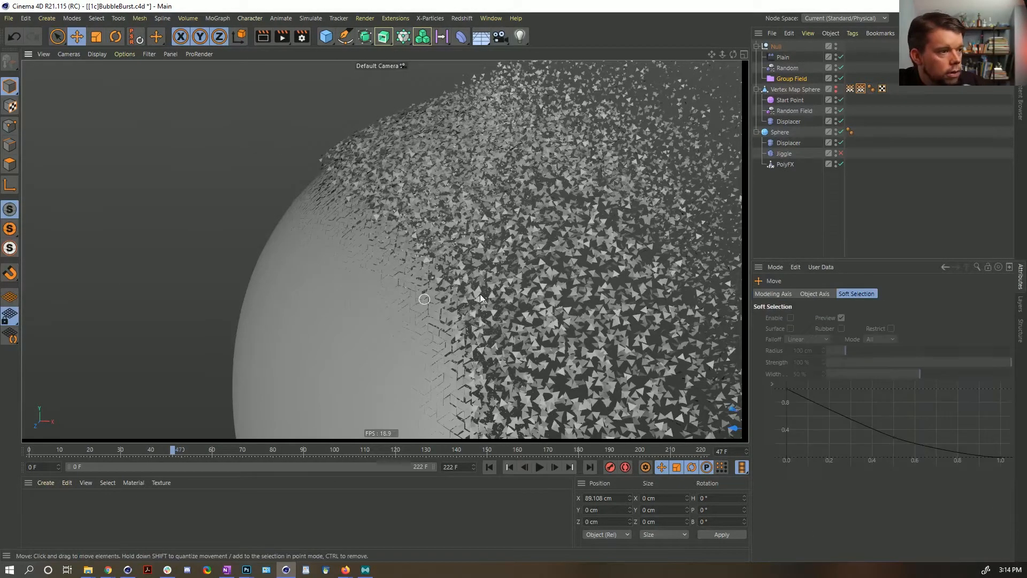
key(ctrl+z)
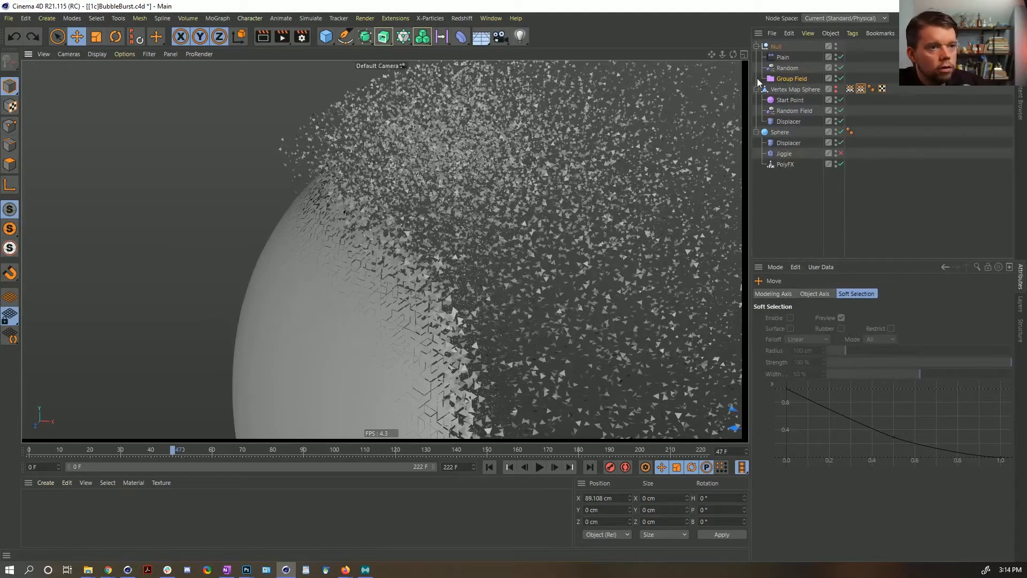
key(ctrl+y)
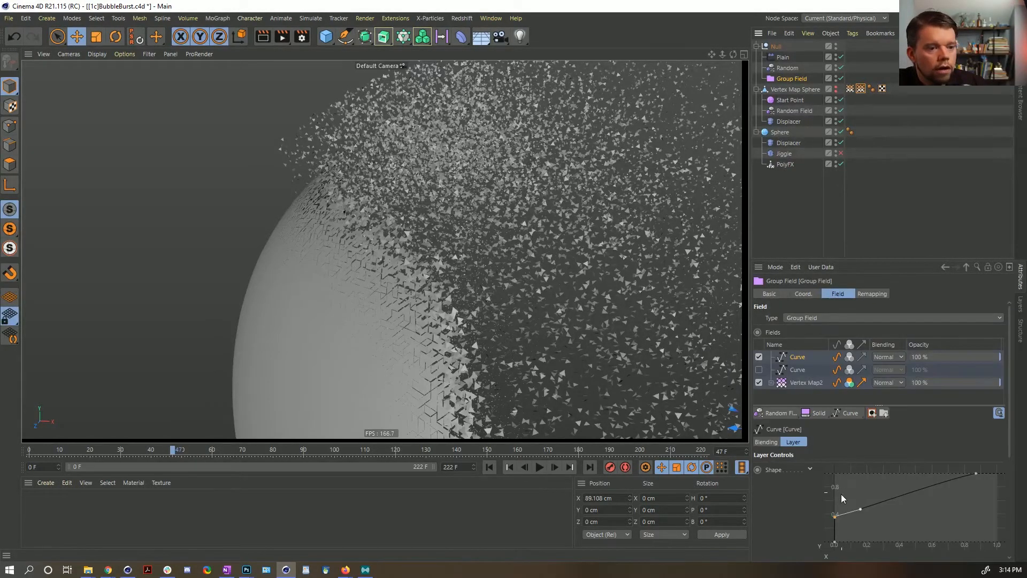
drag(835, 519, 832, 519)
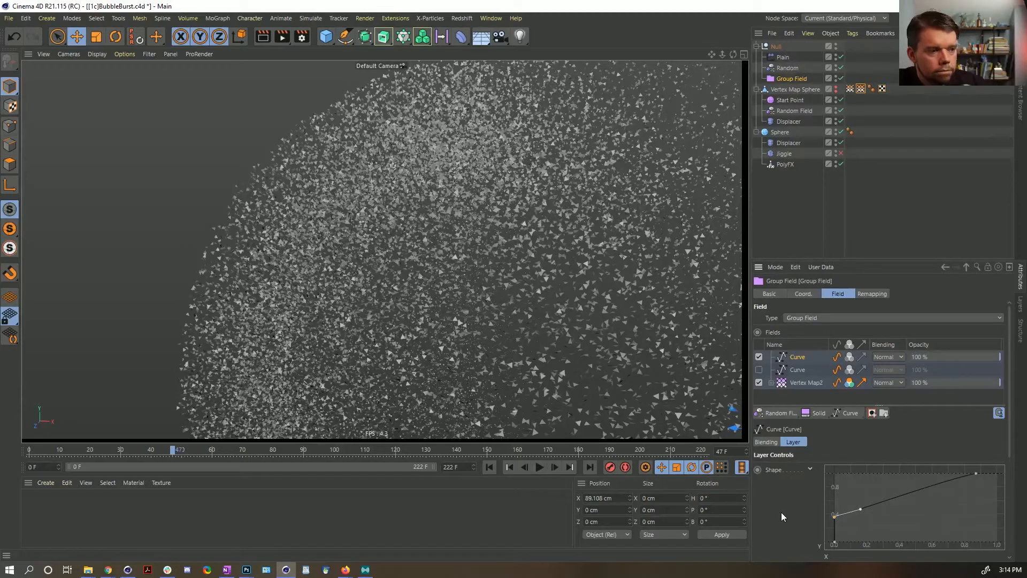
key(ctrl+z)
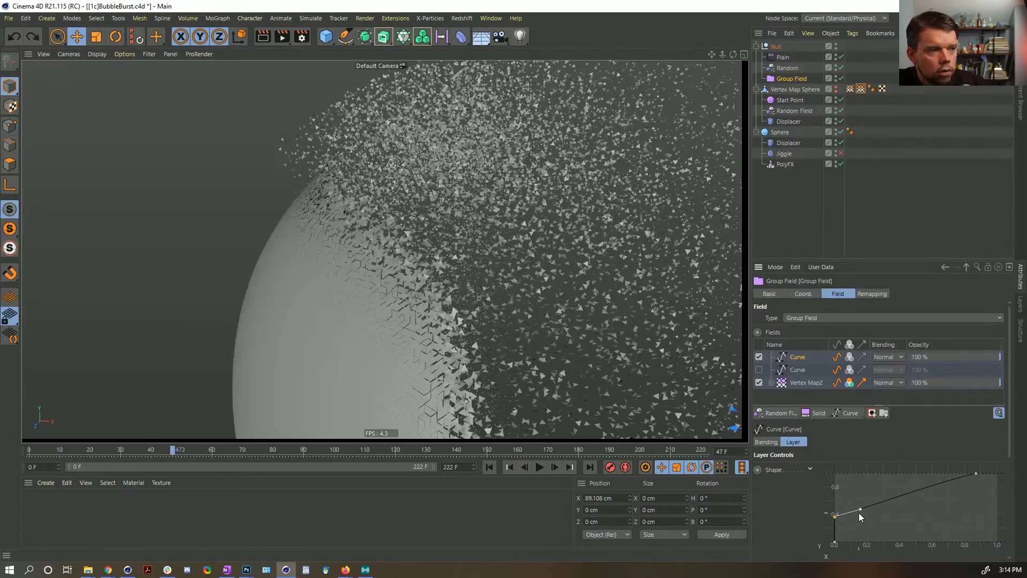
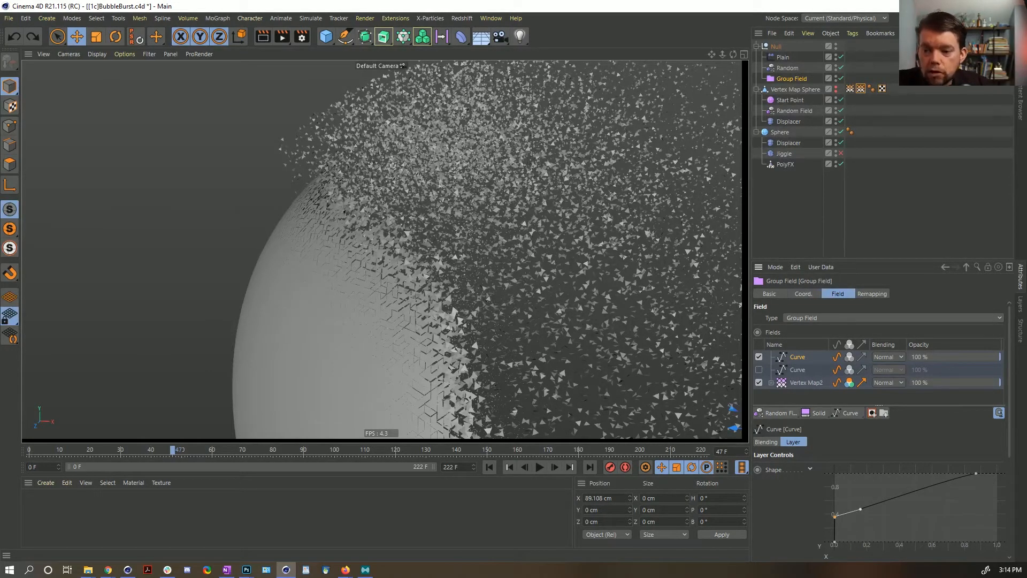
Step: Copy the second curve point's X value of 0.001 to the curve's first point so both align vertically
drag(855, 487, 820, 527)
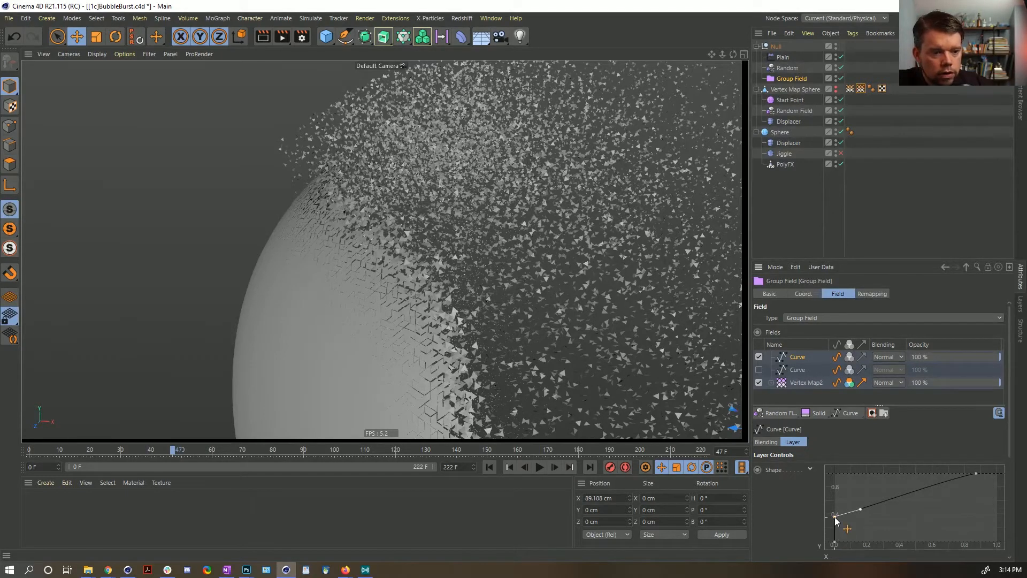
scroll(807, 525, down, 3)
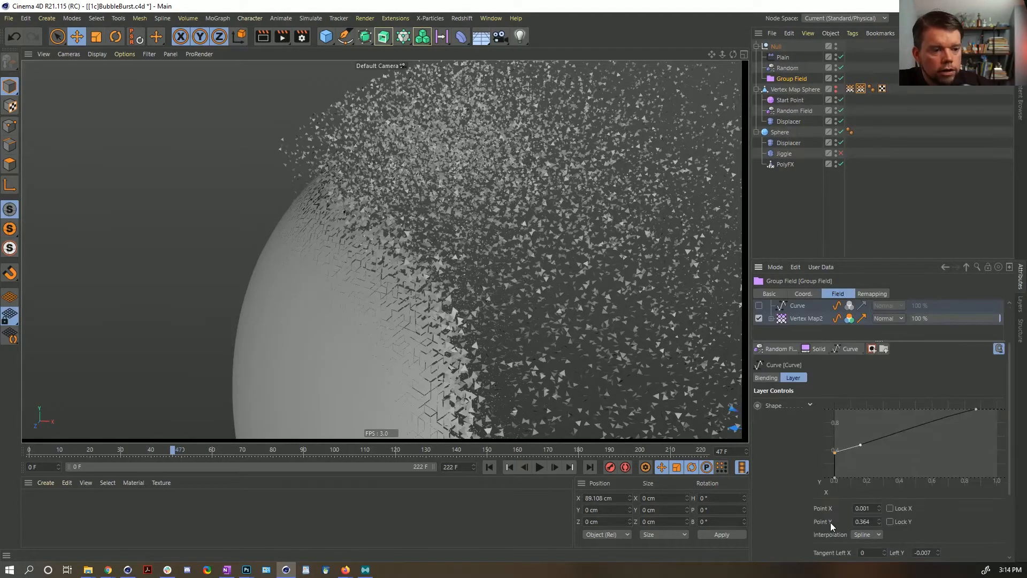
drag(871, 507, 830, 507)
key(ctrl+c)
drag(859, 464, 807, 483)
double_click(866, 508)
key(ctrl+v)
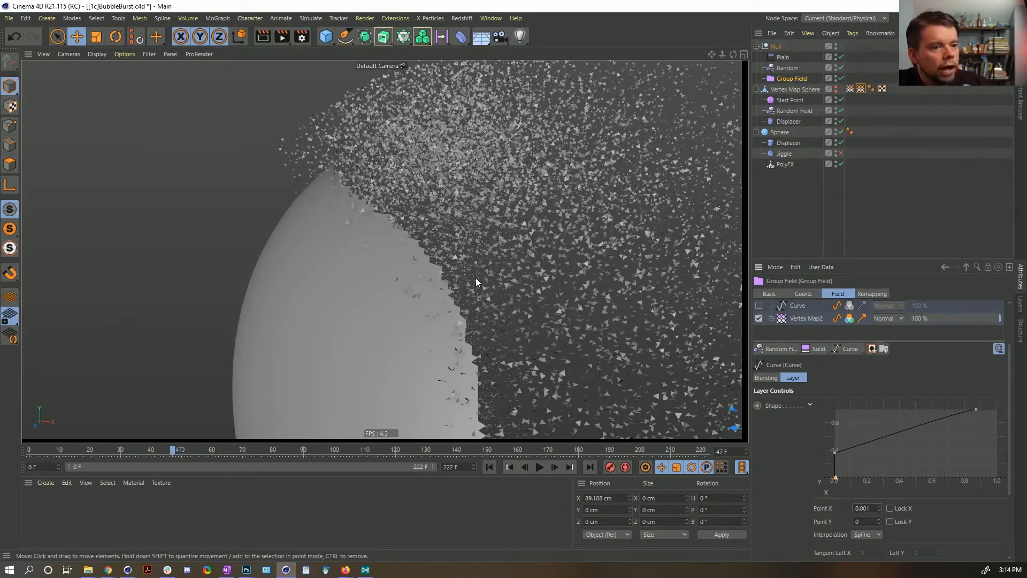
Step: Lower the Y value of the curve's second point, trying 0.1 and settling on 0.05
click(834, 451)
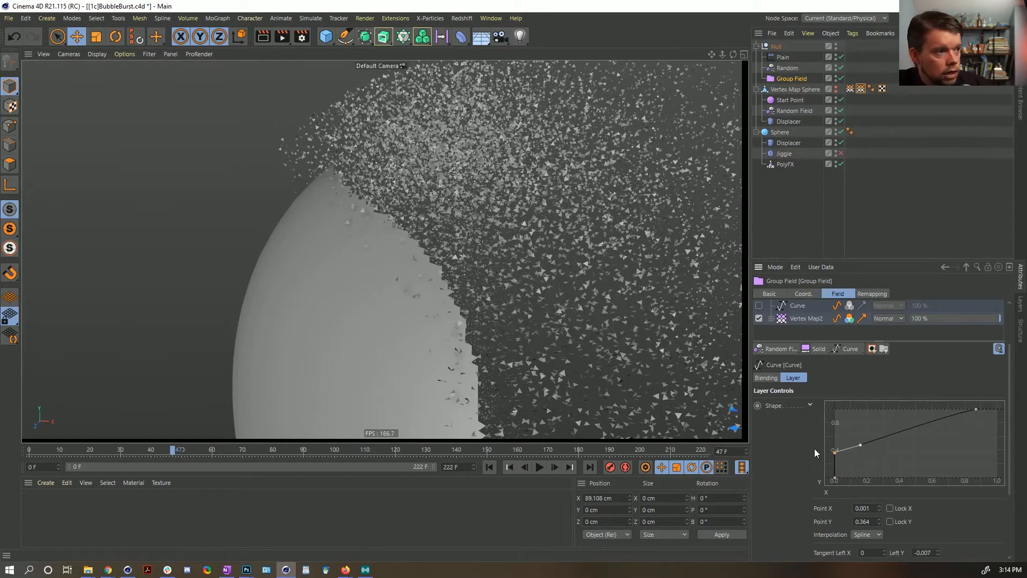
double_click(875, 522)
text(0.1)
key(Return)
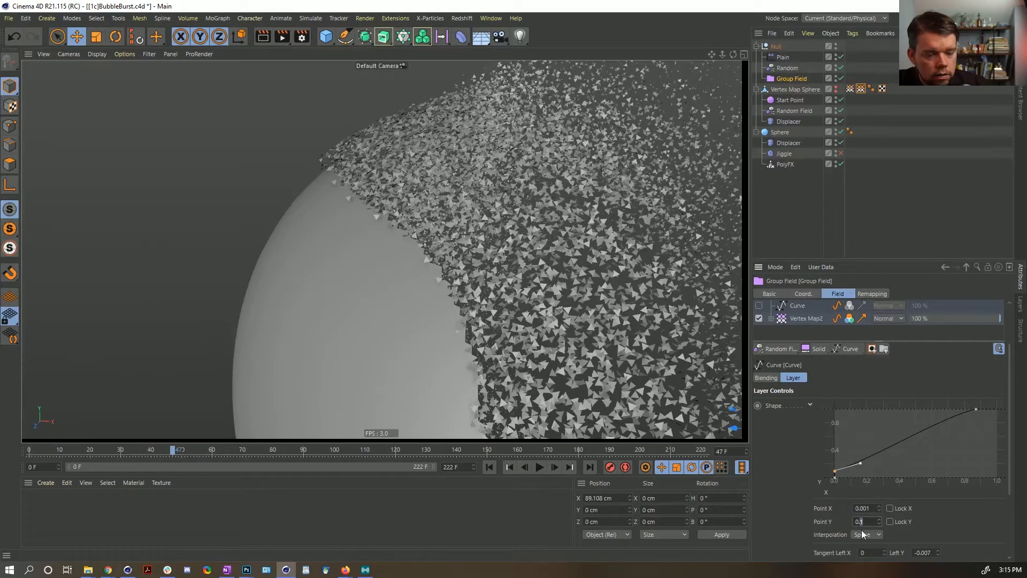
text(05)
key(Return)
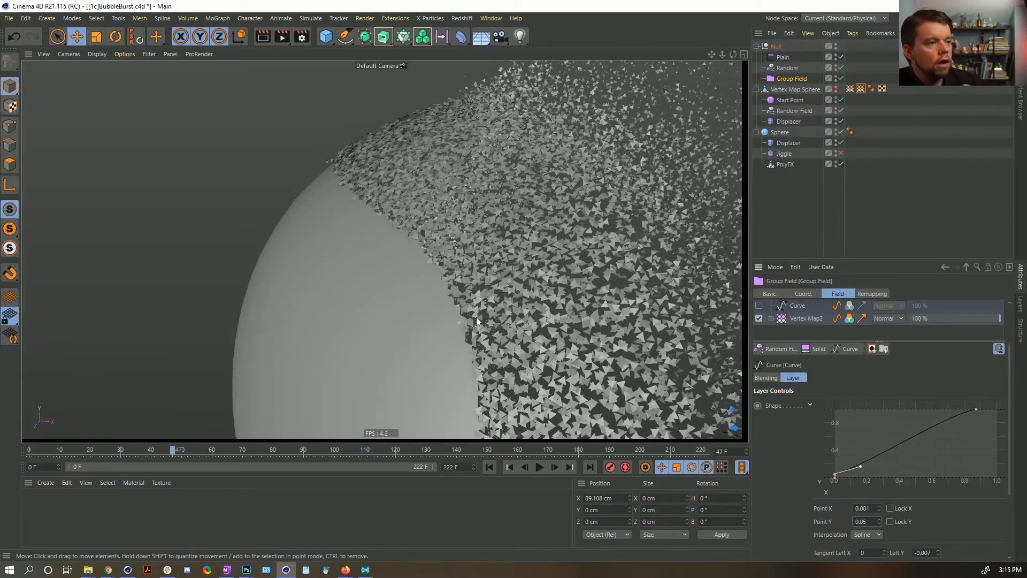
Step: Set the Random effector's P.Y and P.Z position parameters to 555 cm each
alt+right_drag(516, 284, 455, 296)
alt+drag(487, 288, 458, 220)
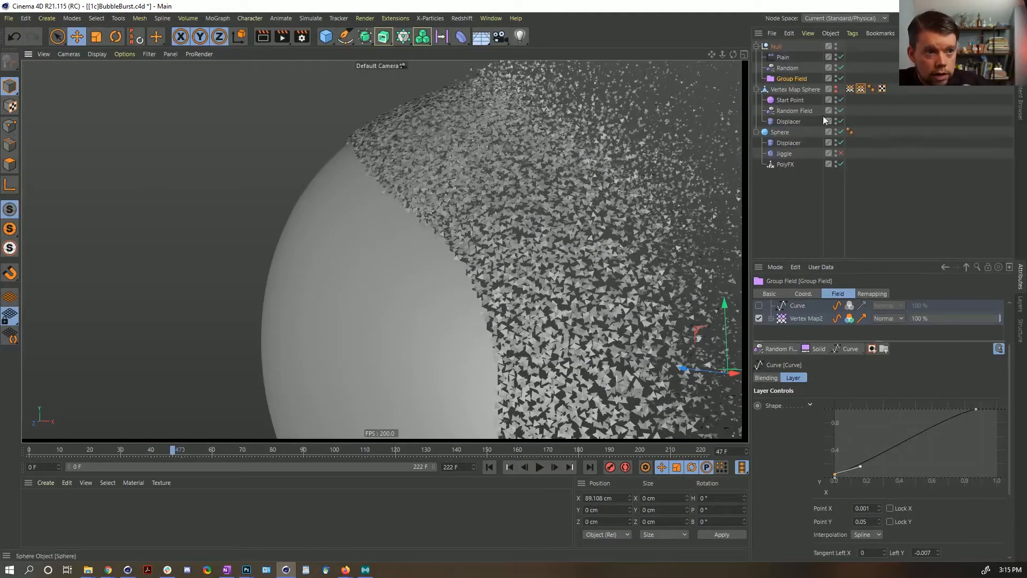
click(788, 68)
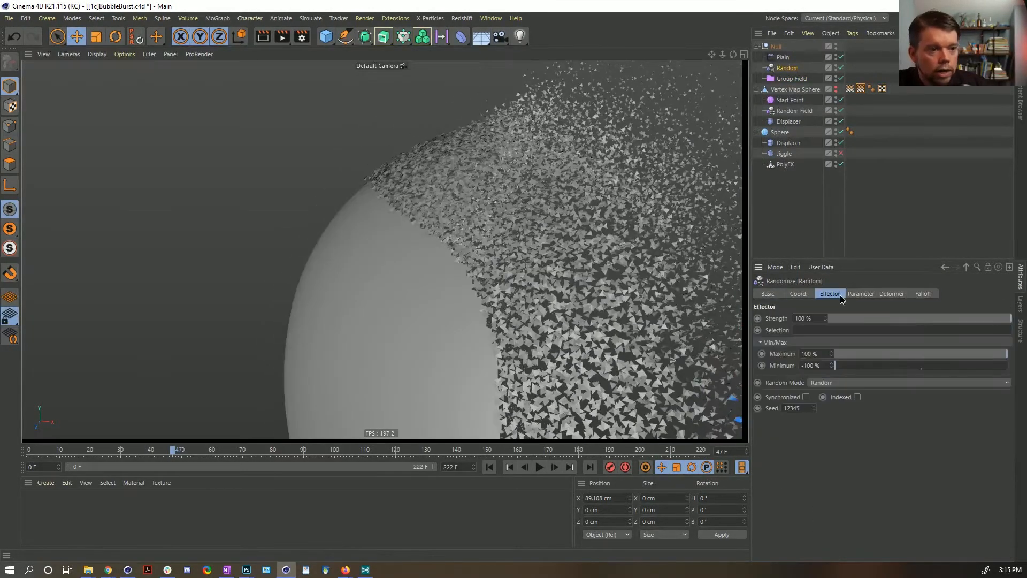
click(862, 296)
drag(826, 362, 826, 316)
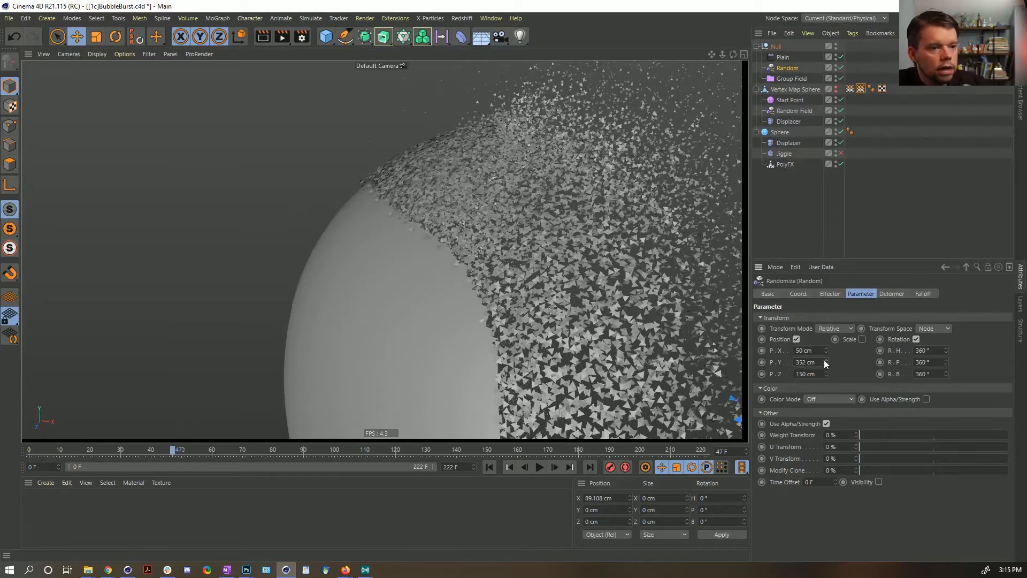
drag(816, 363, 779, 375)
text(555)
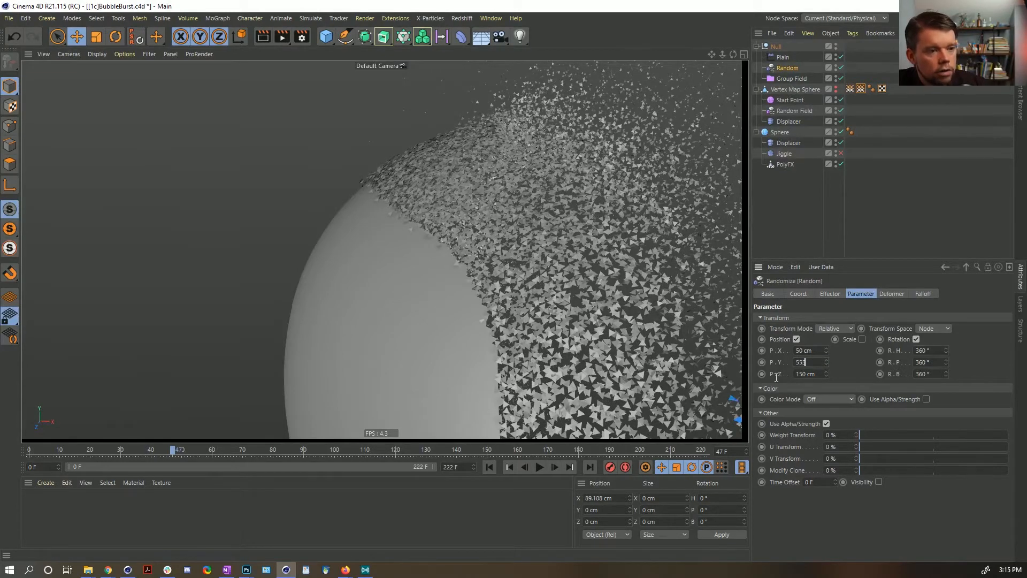
text(555)
key(Return)
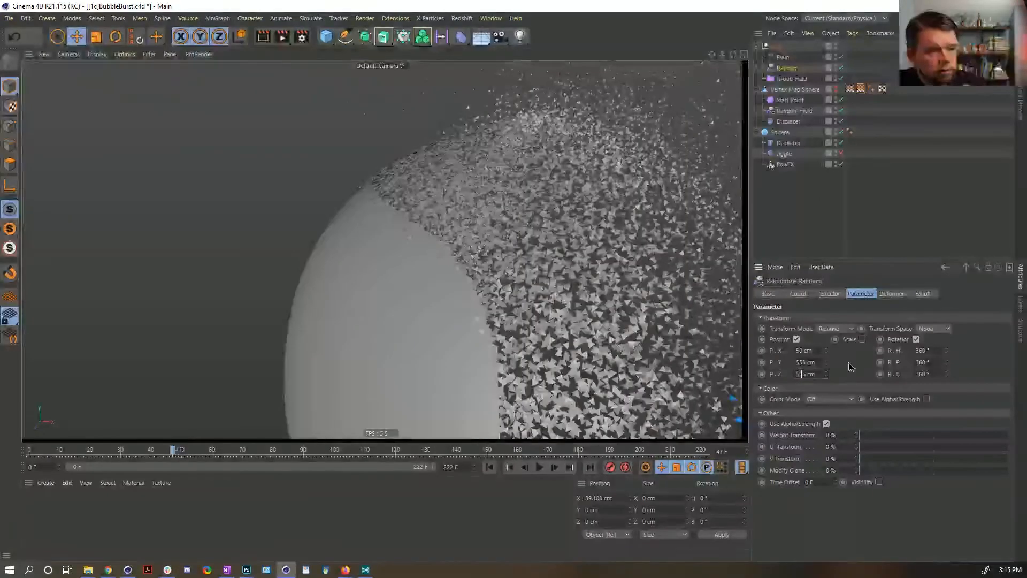
Step: Set the Random effector's P.X position parameter to 5 cm
alt+right_drag(606, 237, 575, 268)
alt+drag(576, 267, 442, 305)
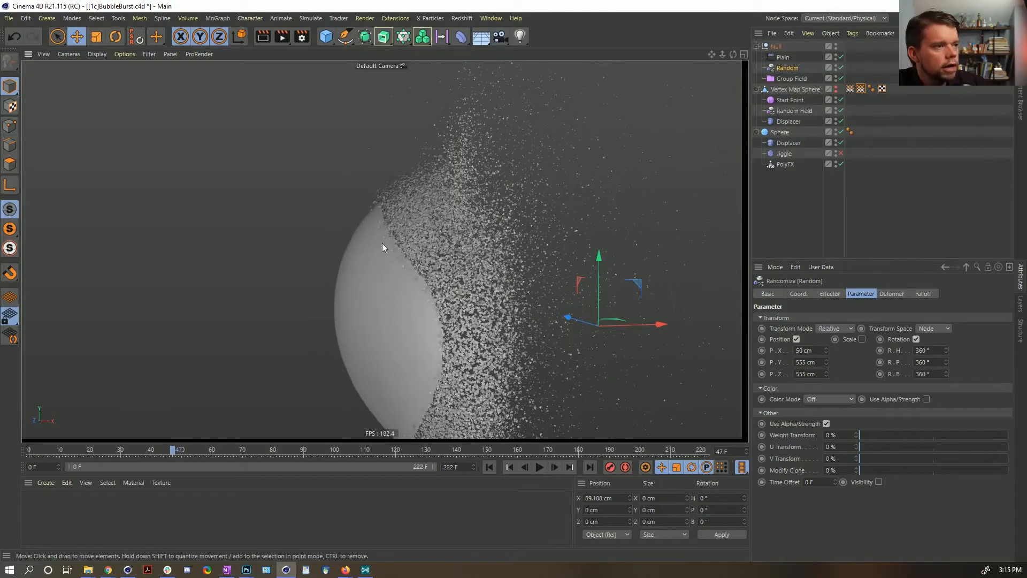
alt+drag(382, 243, 468, 278)
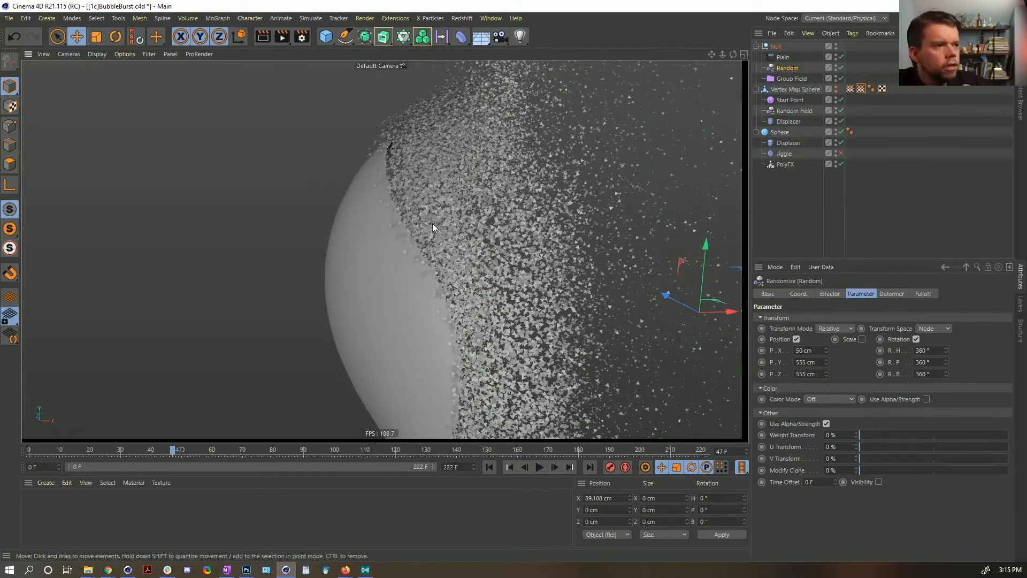
alt+drag(432, 223, 427, 245)
double_click(808, 350)
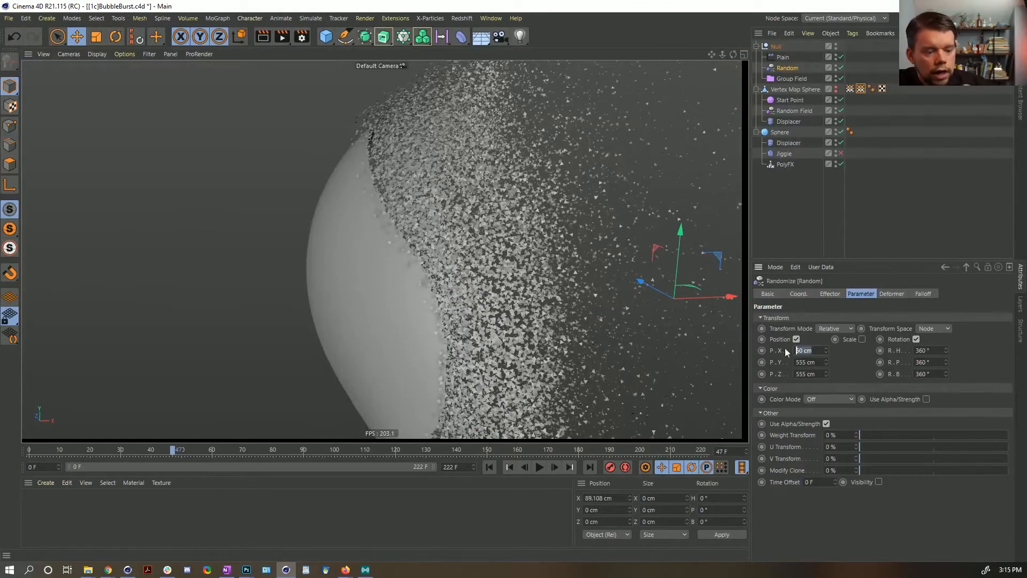
text(5)
key(Return)
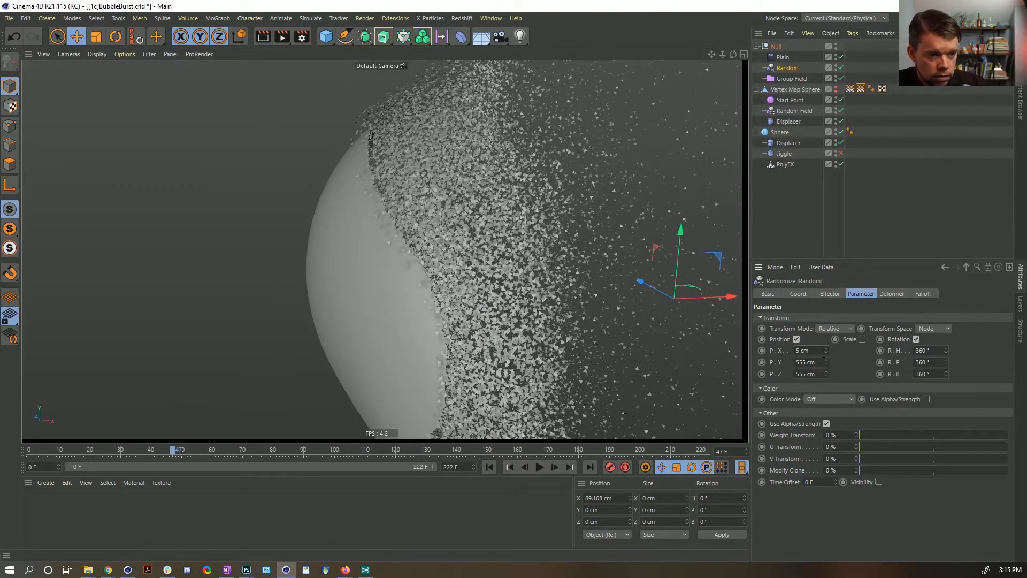
Step: Set the Random effector's position parameters to 0 cm on all three axes, X, Y and Z
alt+drag(371, 268, 467, 267)
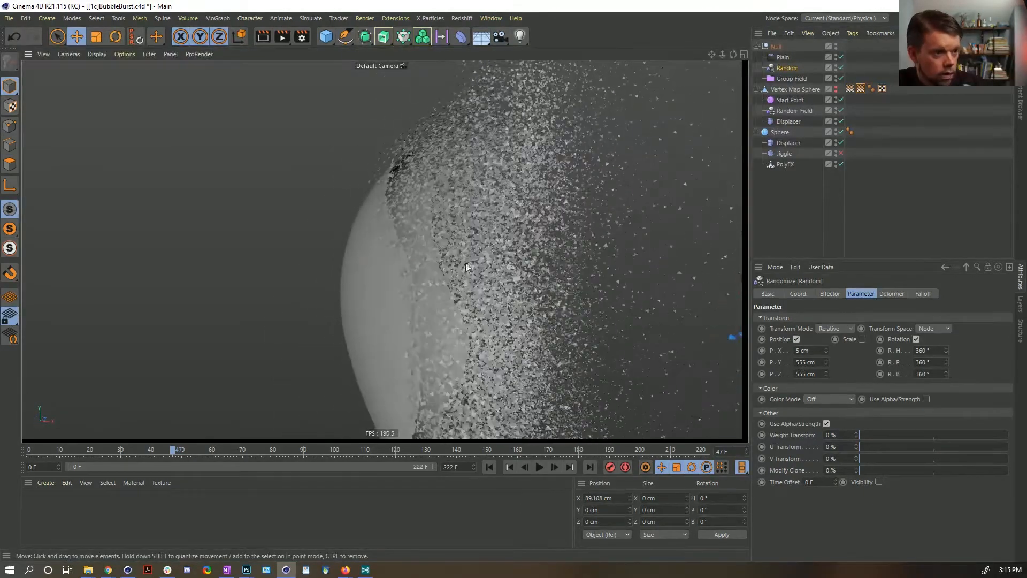
alt+right_drag(466, 268, 407, 334)
alt+middle_drag(407, 335, 382, 255)
alt+drag(382, 255, 401, 221)
alt+right_drag(398, 220, 546, 176)
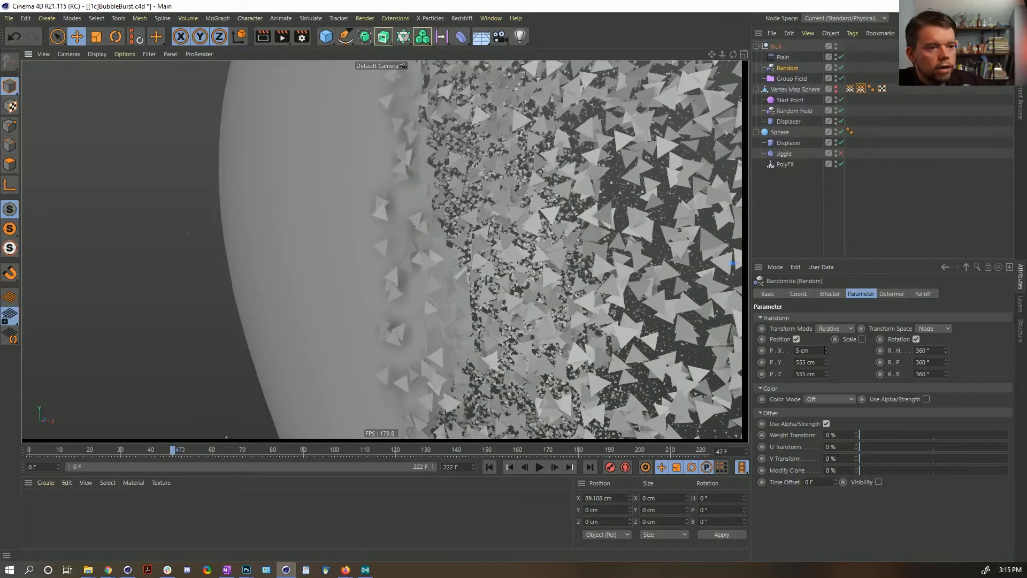
click(823, 350)
text(0)
key(Return)
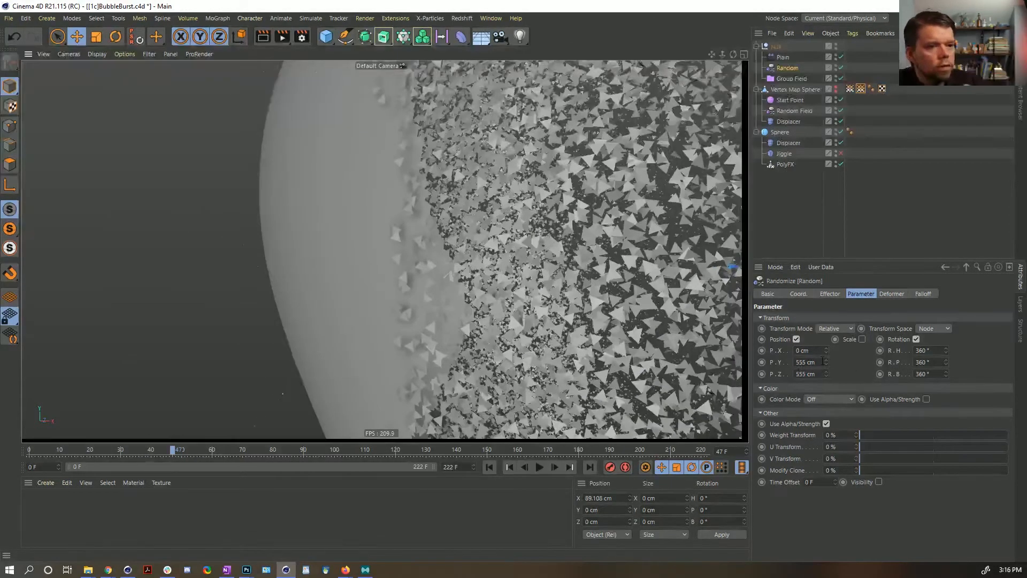
drag(823, 361, 774, 365)
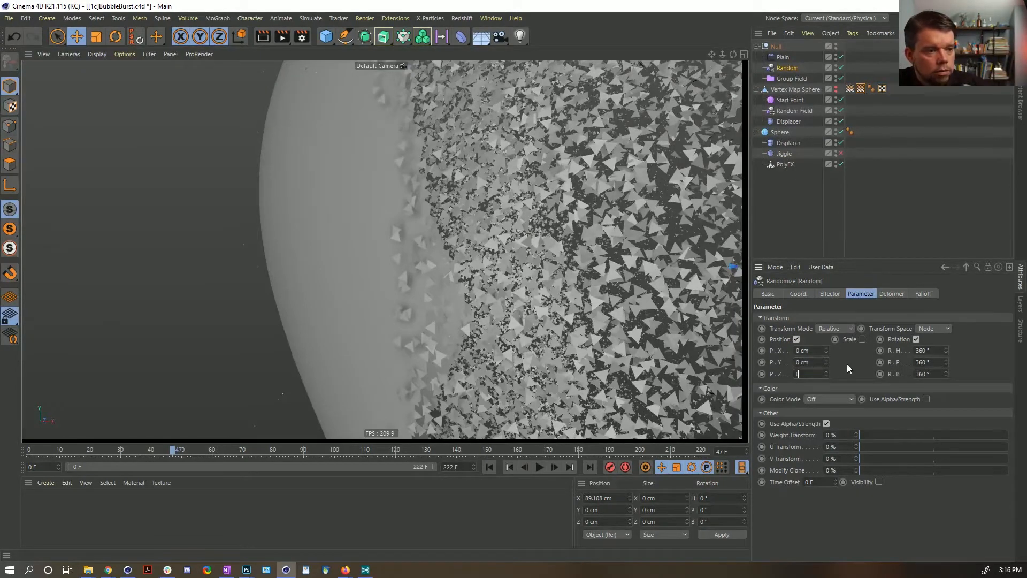
text(0)
key(Return)
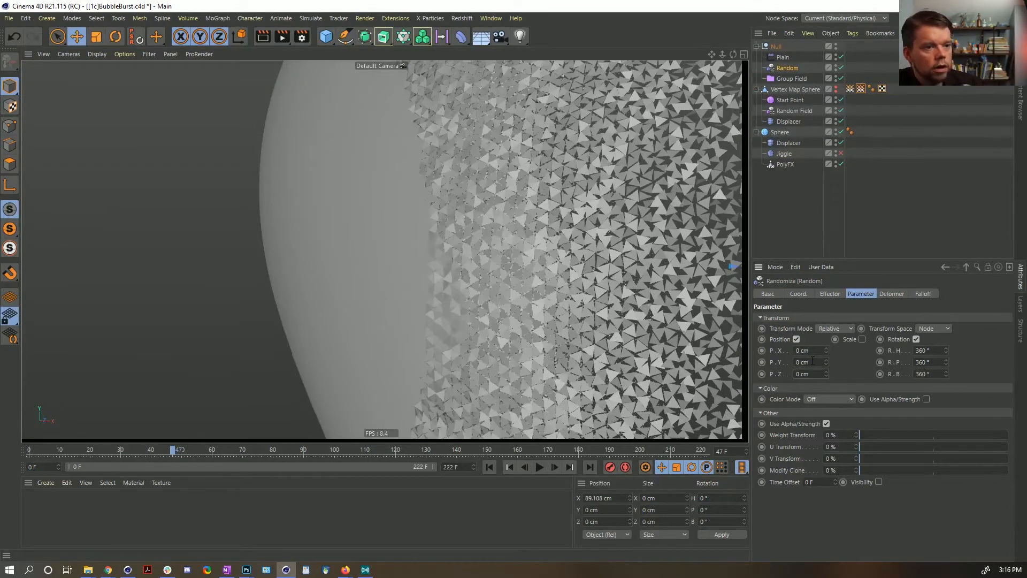
Step: Set the Random effector's P.Y to 55 cm to test scattering along that axis alone
drag(823, 362, 760, 365)
text(55)
key(Return)
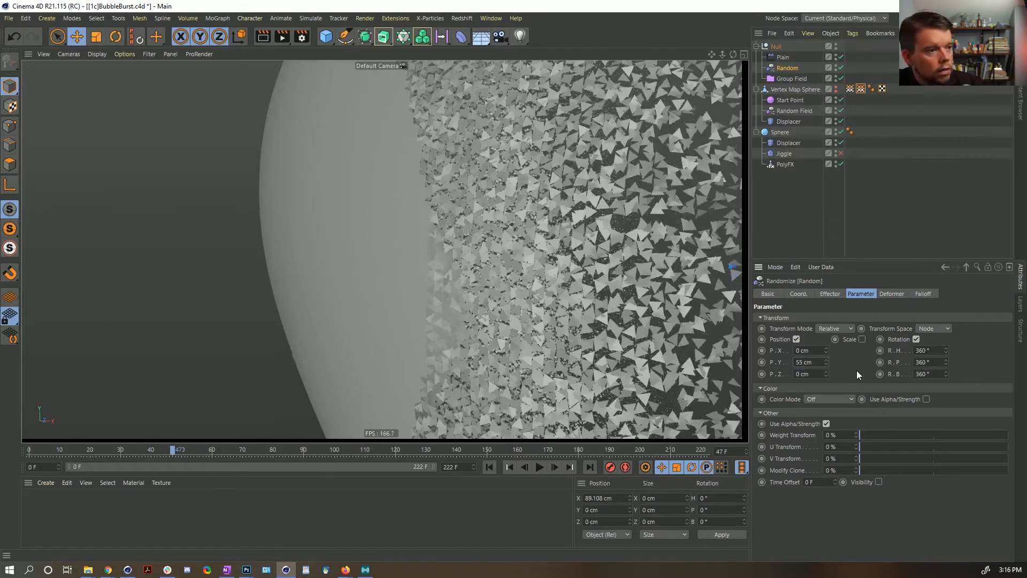
Step: Reset the Random effector's P.Y to 0 cm and set P.Z to 55 cm
drag(817, 362, 786, 365)
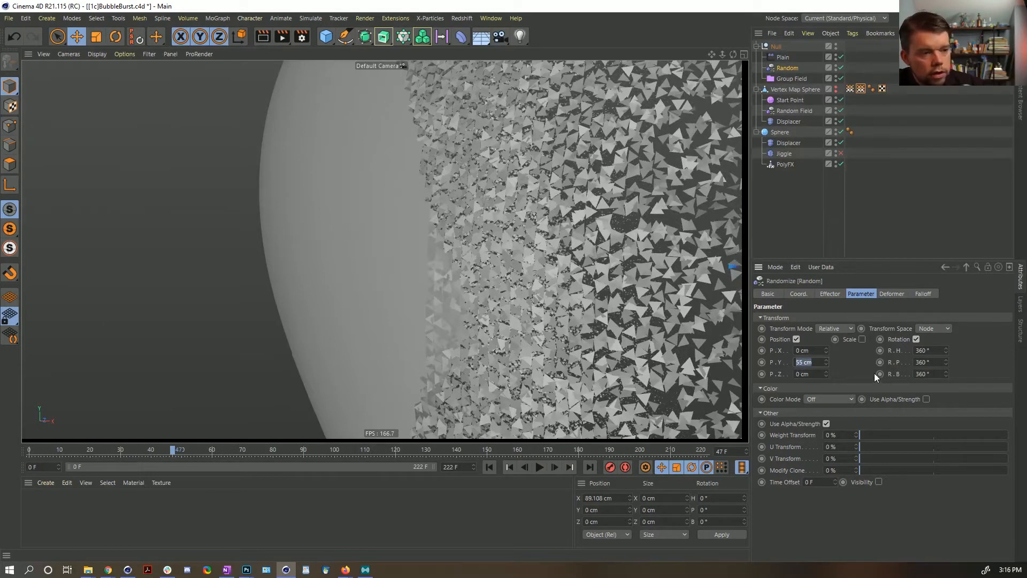
key(BackSpace)
key(Tab)
text(55)
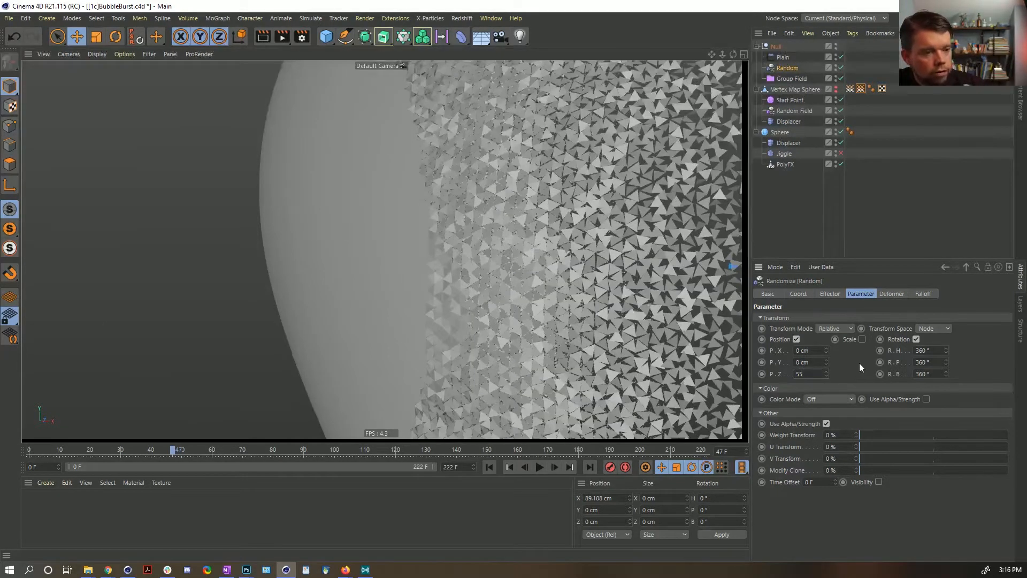
key(Return)
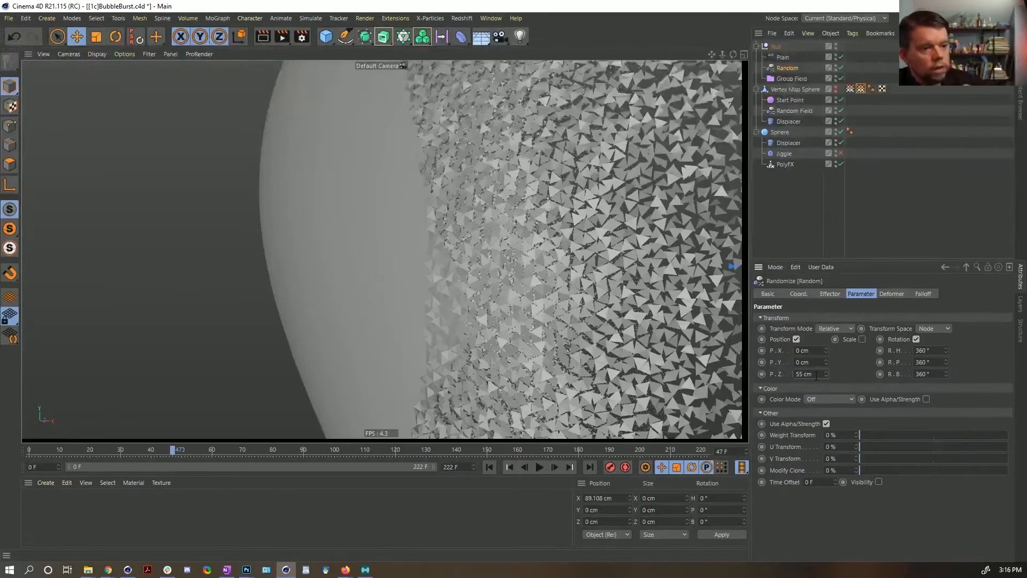
Step: Reset the Random effector's P.Z to 0 cm and set both P.X and P.Y to 555 cm
drag(816, 375, 789, 354)
key(BackSpace)
key(Return)
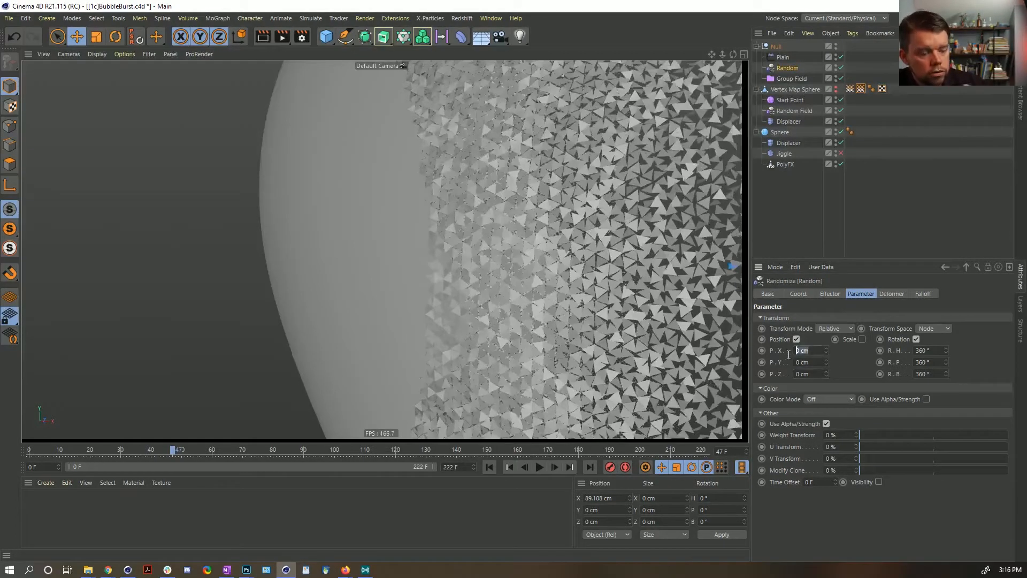
text(555)
key(Tab)
text(555)
key(Return)
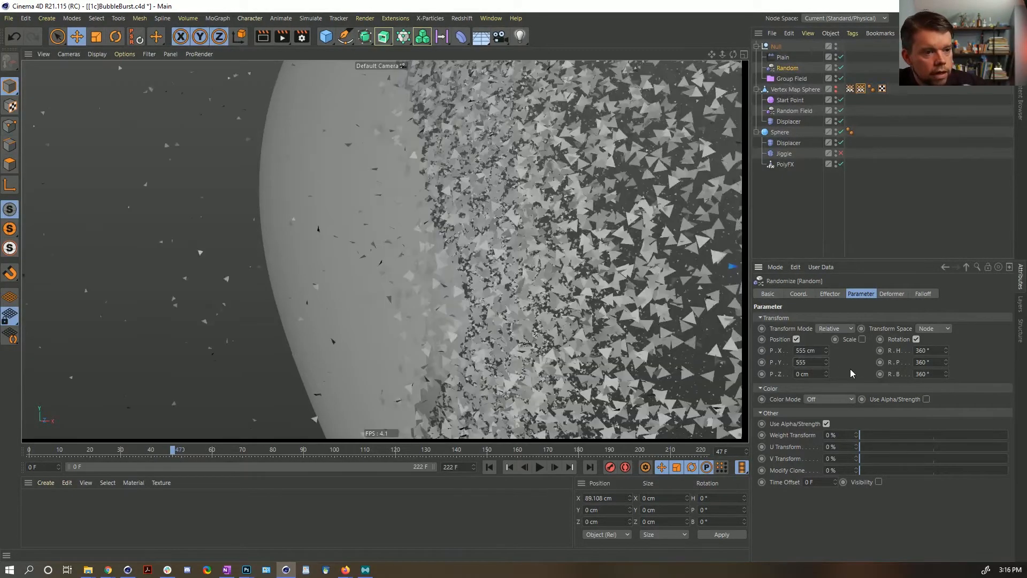
Step: Turn off Use Alpha/Strength for the Random effector
scroll(378, 259, down, 5)
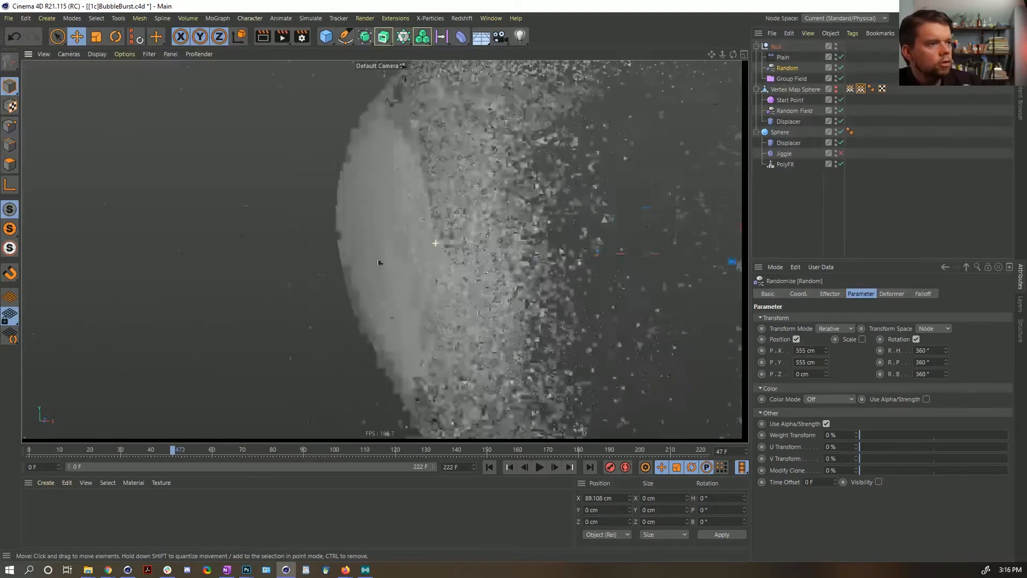
mouse_move(401, 246)
alt+mouse_down()
mouse_move(485, 219)
mouse_move(538, 247)
mouse_move(500, 268)
mouse_move(376, 241)
mouse_move(384, 246)
alt+mouse_up()
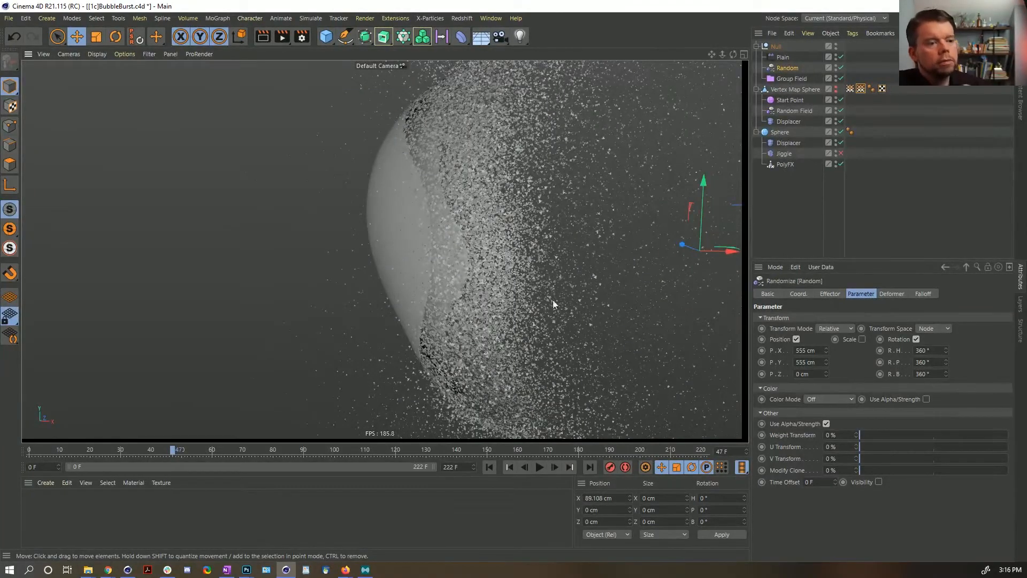
click(826, 423)
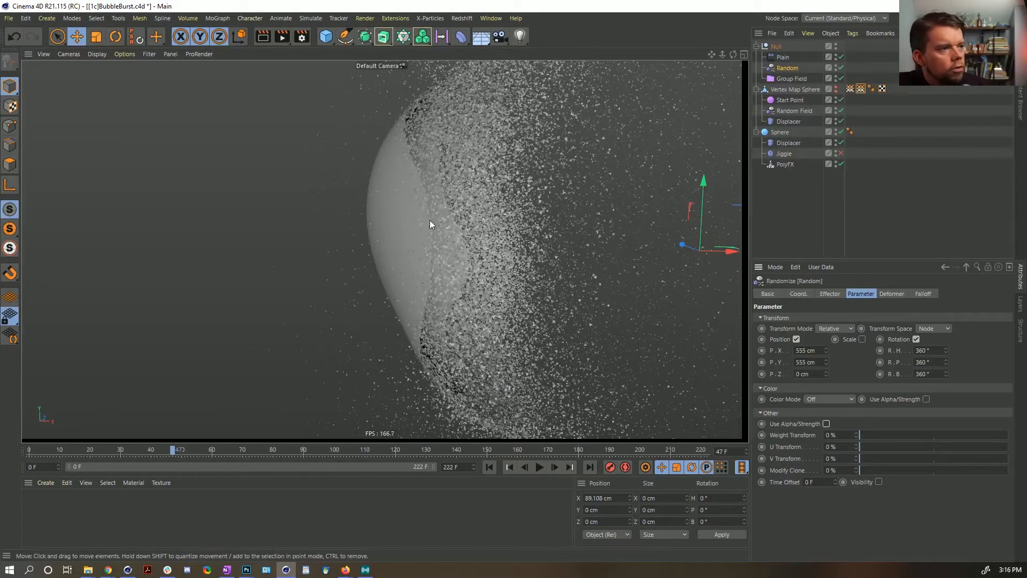
Step: Set the Random effector's P.X back to 0 cm, leaving the scatter on the Y axis
scroll(431, 225, up, 3)
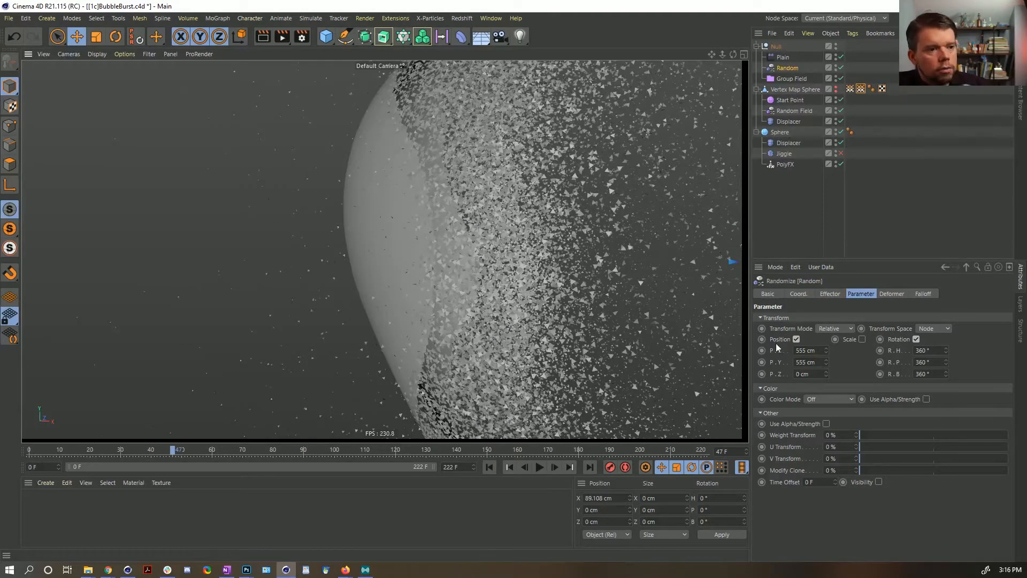
alt+drag(609, 272, 649, 296)
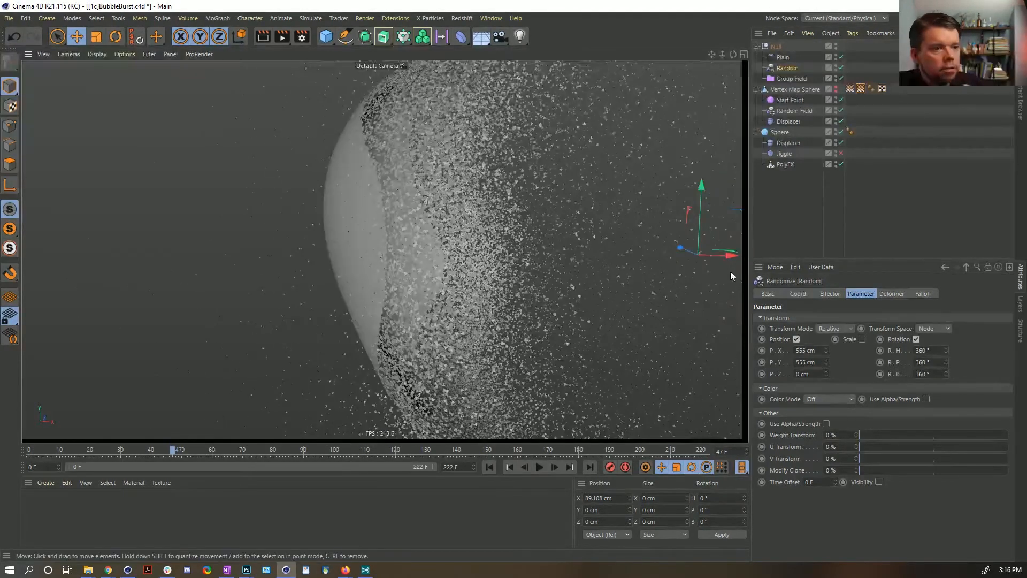
double_click(819, 350)
text(0)
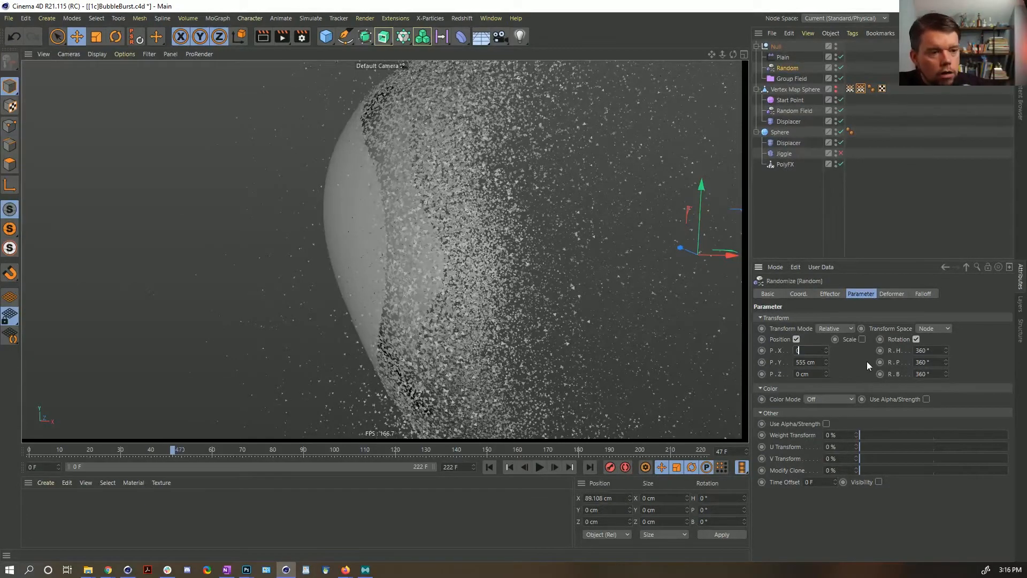
key(Return)
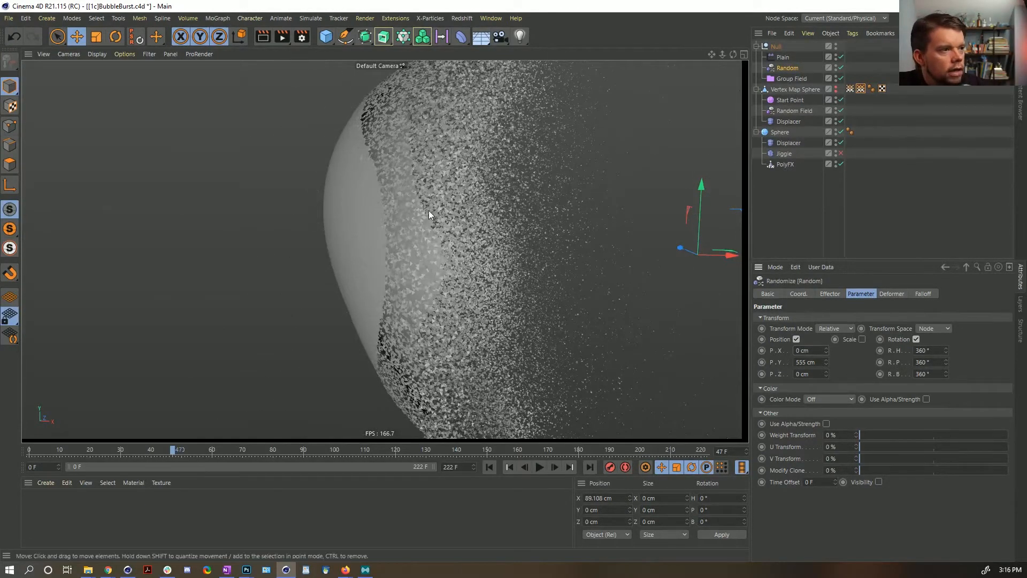
Step: Lower the Random effector's P.Y to 467 cm and then reset it to 0 cm
scroll(423, 241, up, 3)
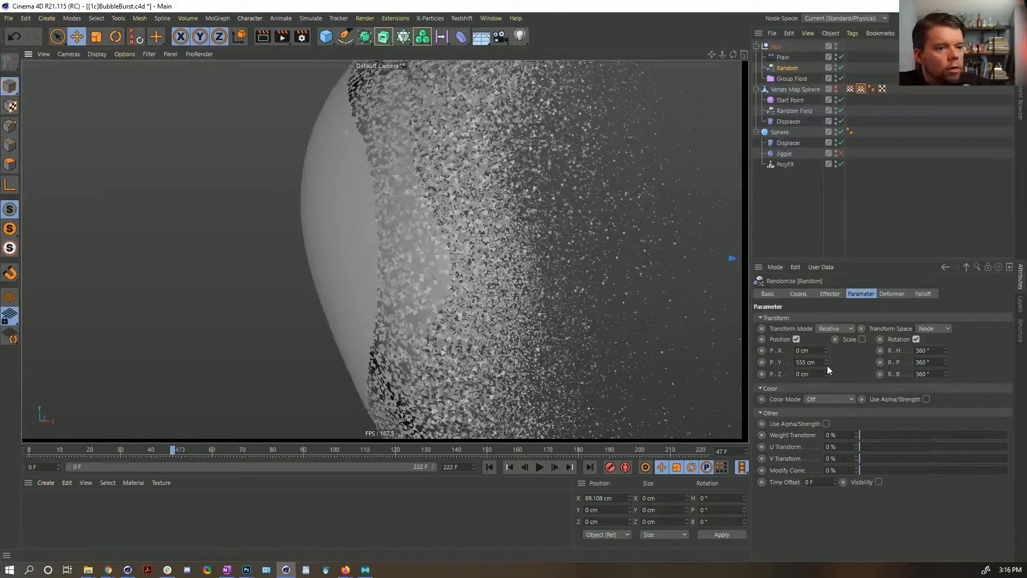
mouse_move(827, 362)
mouse_down()
mouse_move(828, 339)
mouse_move(827, 363)
mouse_up()
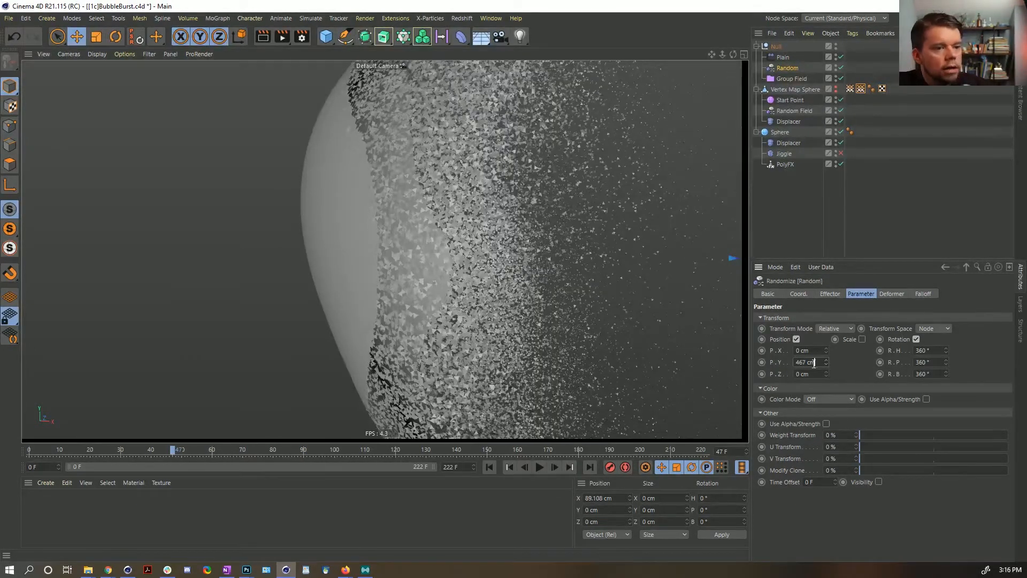
double_click(814, 362)
text(0)
key(Return)
Step: Raise the Random effector's P.Y to 489 cm and check the fragment scatter around the sphere from several sides
scroll(396, 215, down, 3)
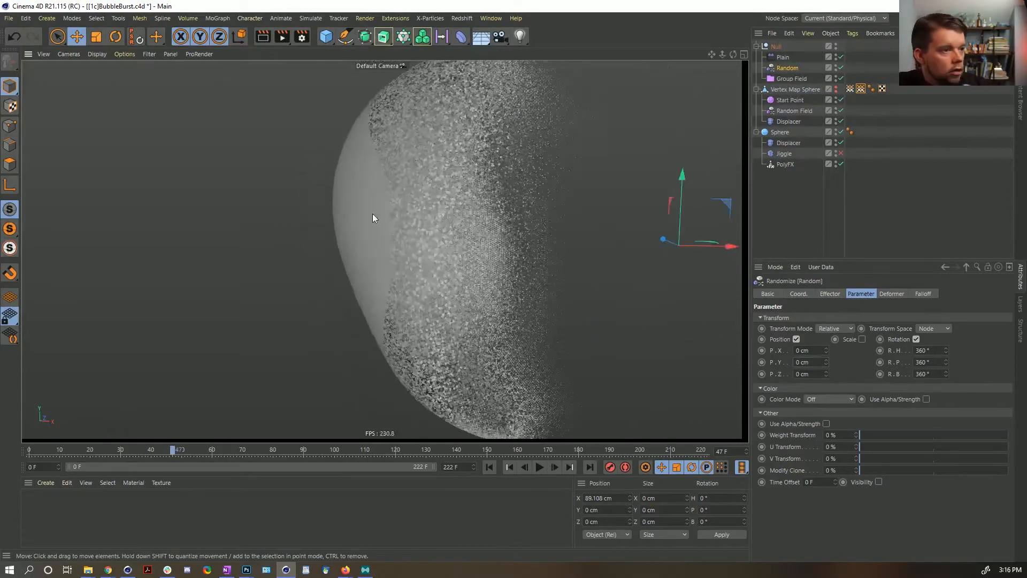
alt+drag(429, 275, 594, 291)
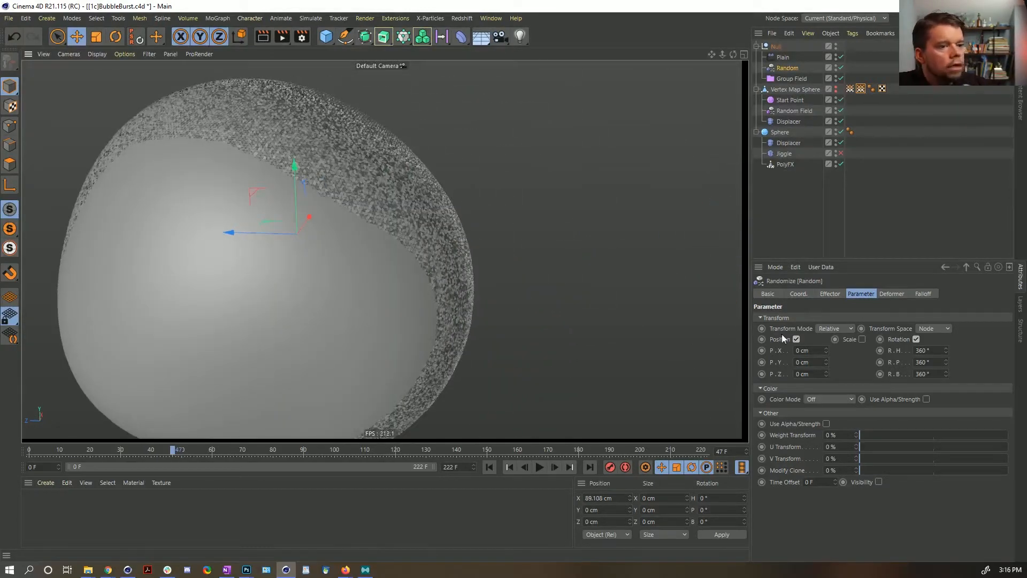
drag(825, 361, 825, 276)
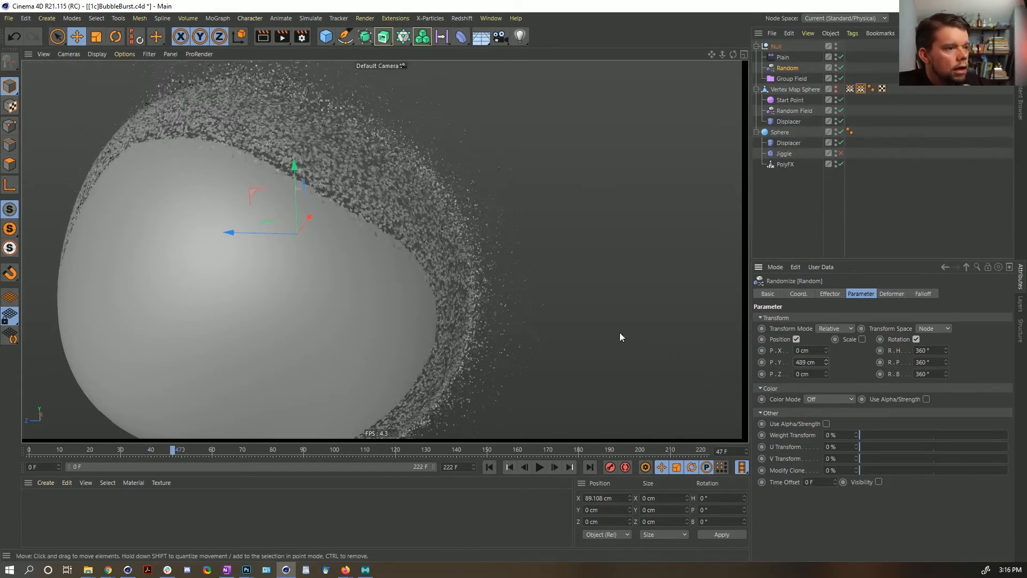
alt+drag(442, 273, 455, 238)
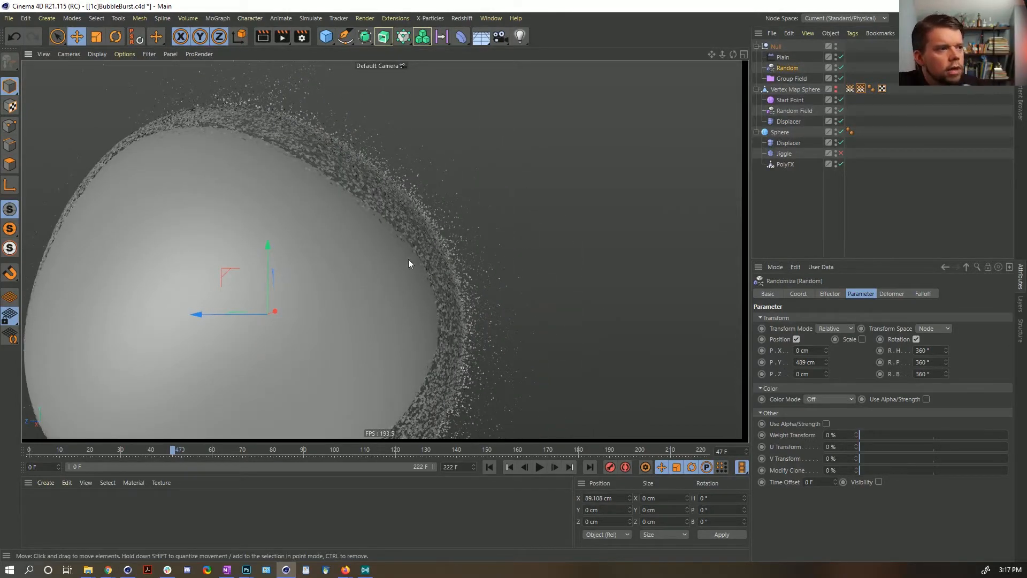
mouse_move(473, 277)
alt+mouse_down()
mouse_move(409, 293)
mouse_move(347, 213)
mouse_move(245, 193)
alt+mouse_up()
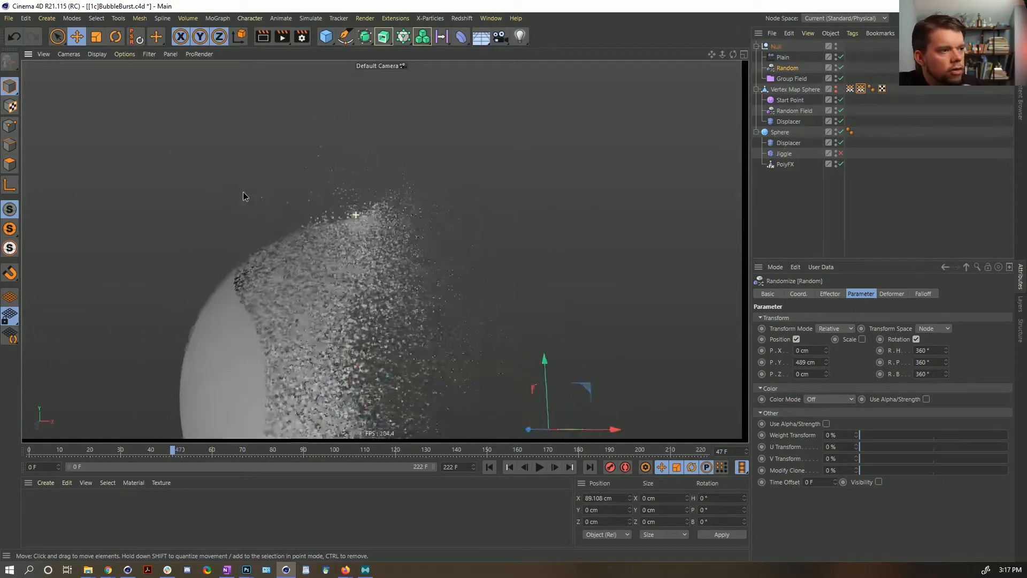
alt+drag(404, 225, 413, 271)
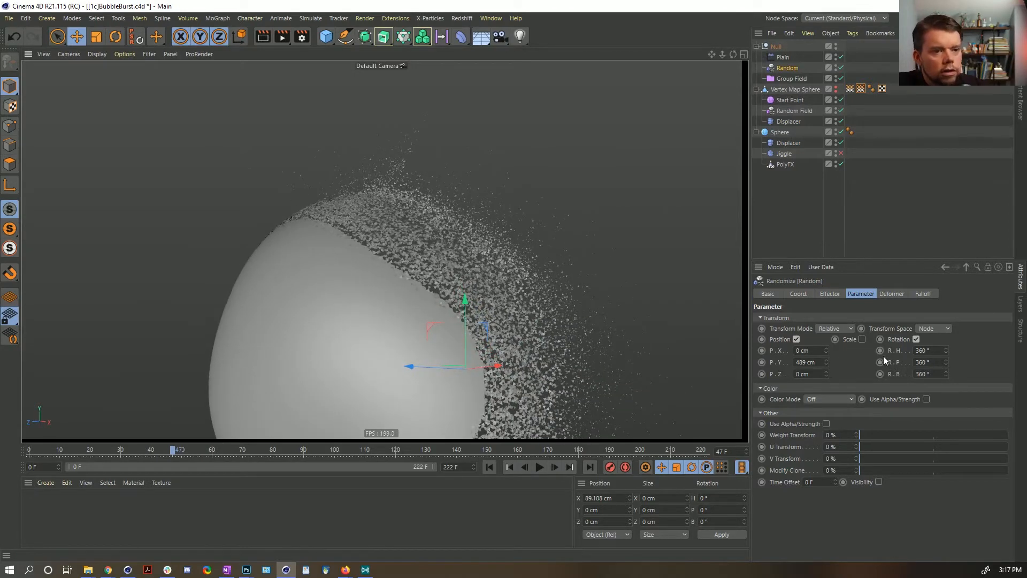
Step: Set the Random effector's Transform Space to Effector and check the fragment scatter around the sphere
click(932, 328)
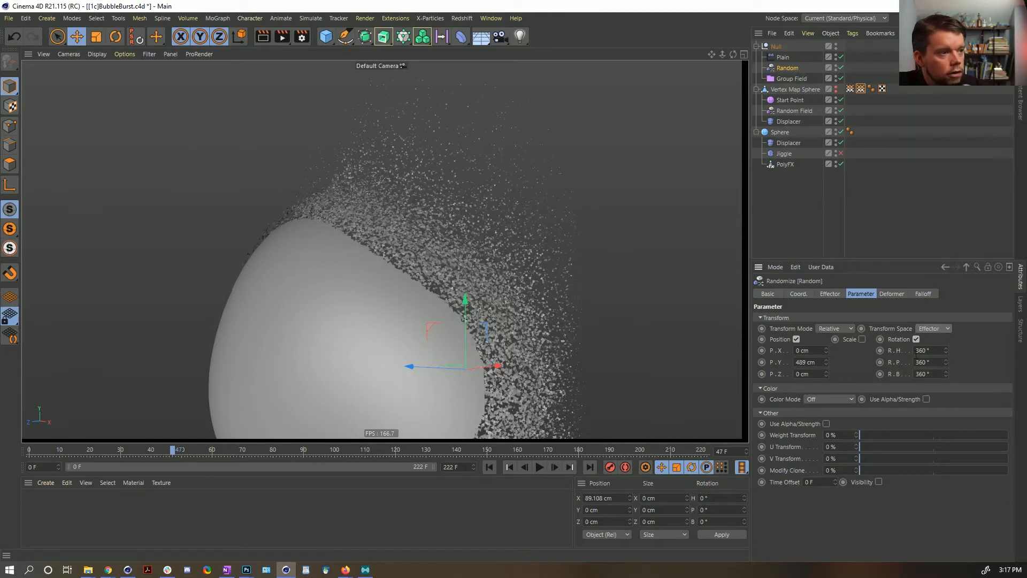
alt+drag(408, 316, 419, 293)
alt+drag(486, 118, 510, 318)
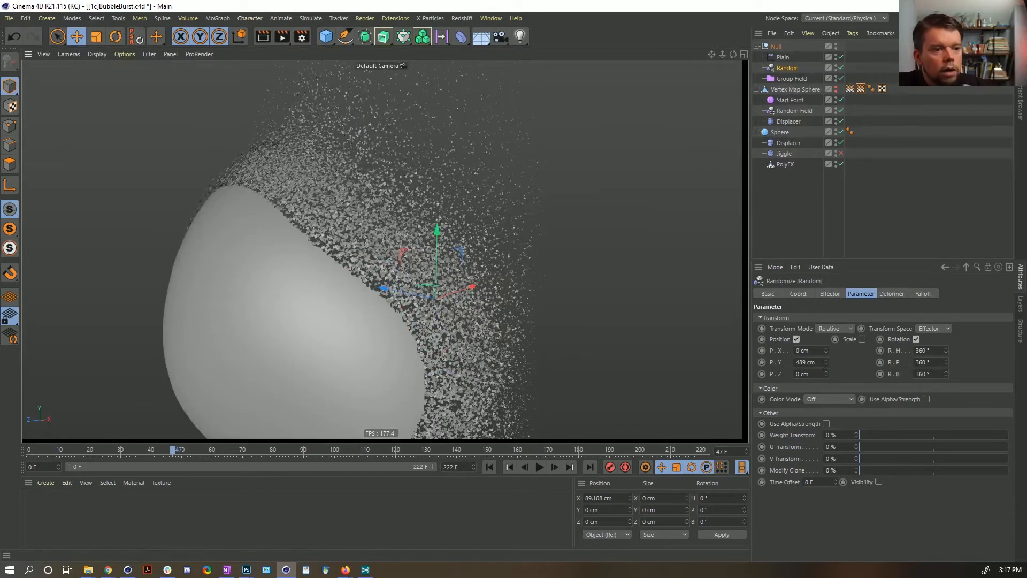
Step: Set the Random effector's P.Y and P.Z both to 222 cm
drag(819, 362, 756, 368)
text(222)
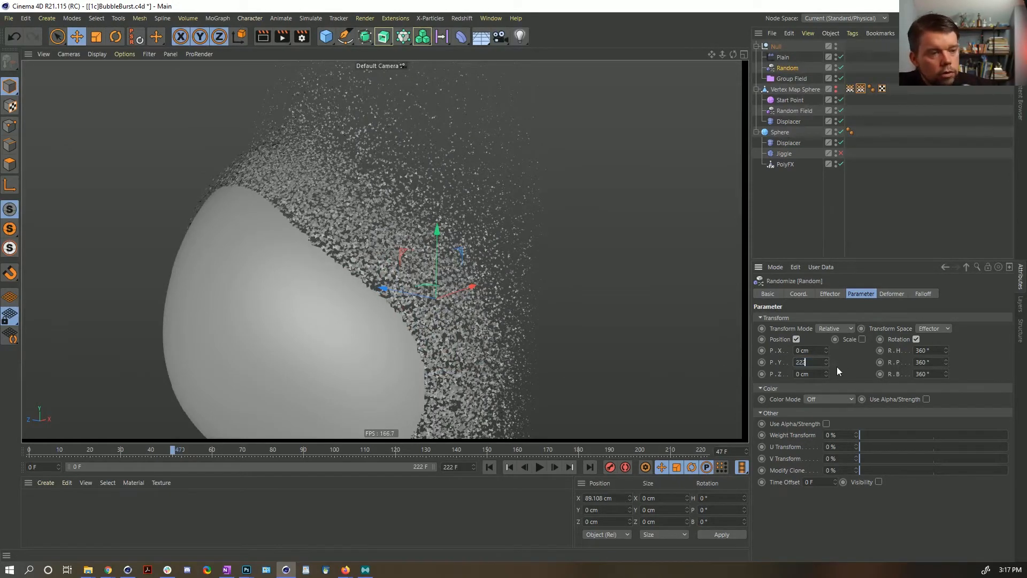
key(Return)
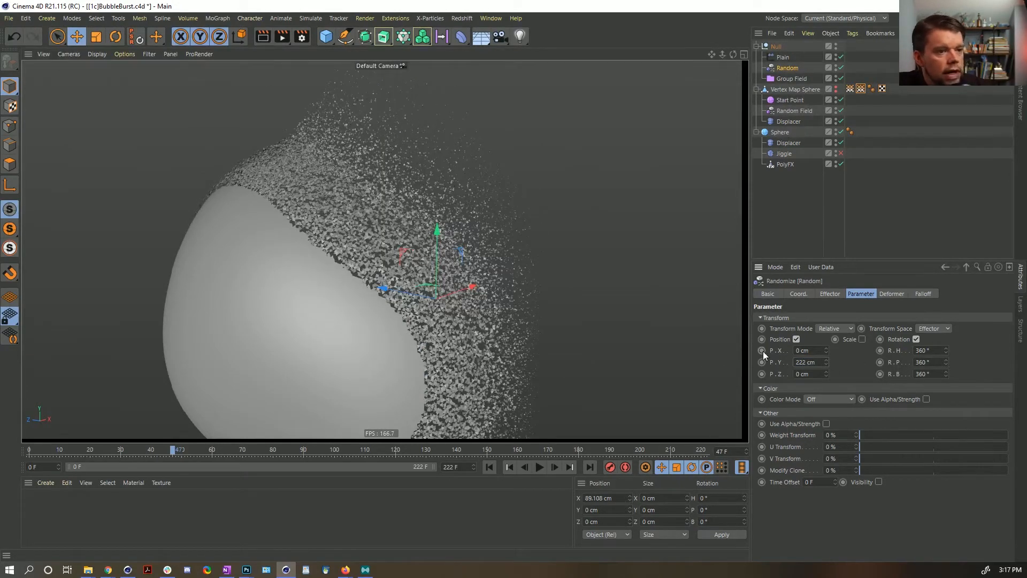
drag(795, 374, 848, 377)
text(222)
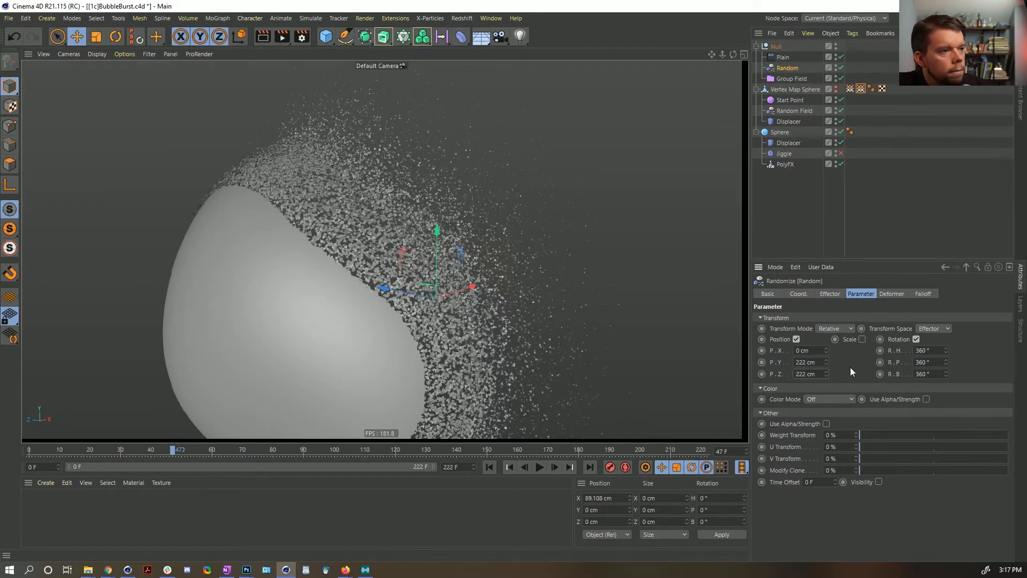
Step: Examine the fragment scatter along the burst edge from several sides and up close
alt+drag(494, 302, 395, 275)
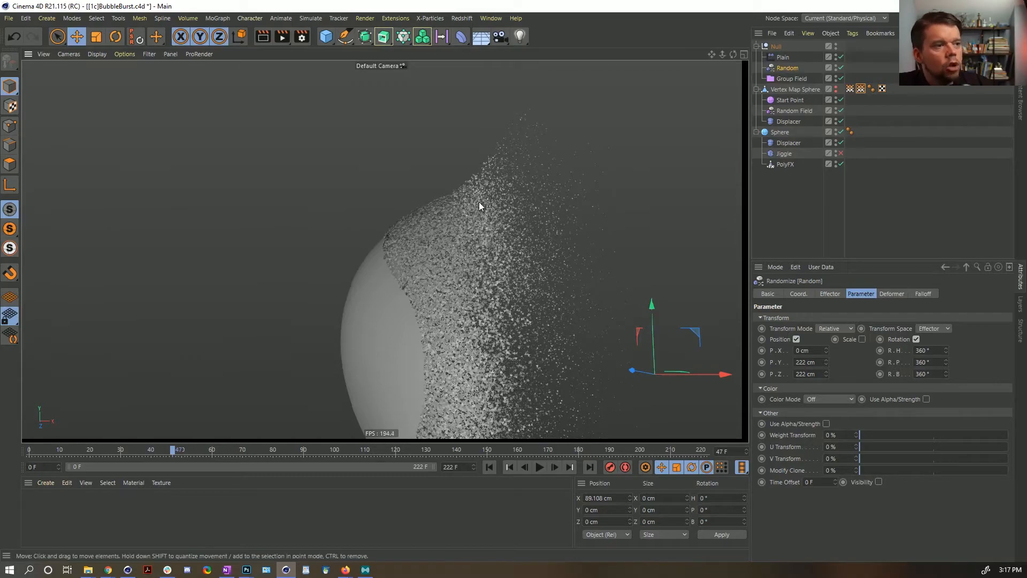
alt+drag(494, 293, 466, 289)
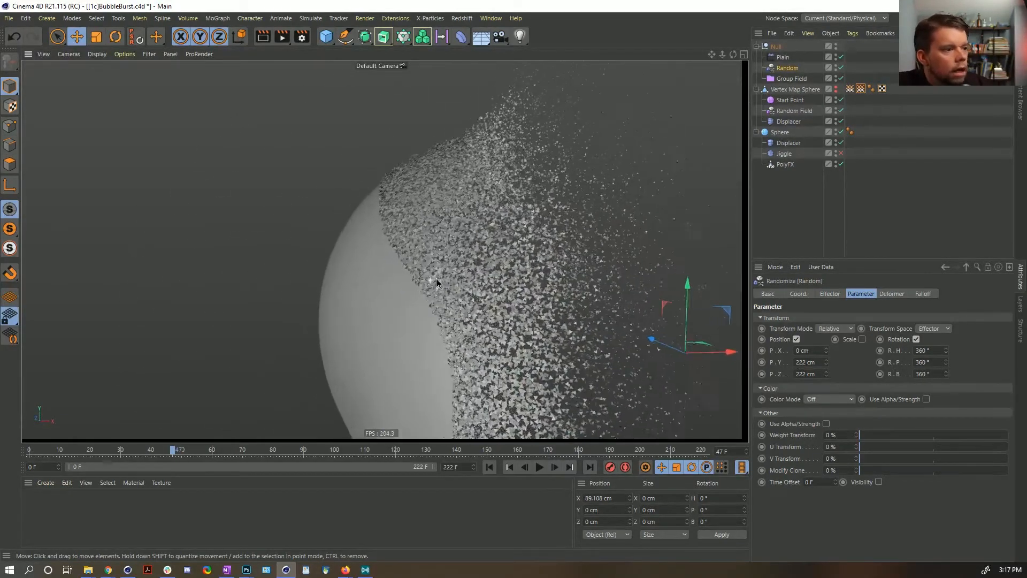
alt+right_drag(430, 280, 533, 252)
alt+drag(533, 252, 661, 204)
alt+drag(603, 165, 355, 227)
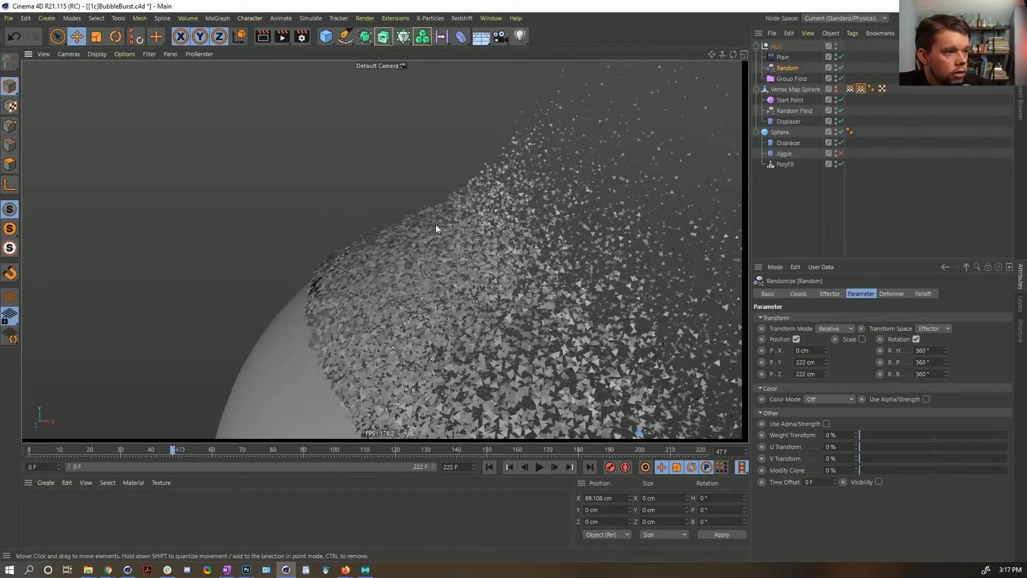
alt+drag(569, 80, 519, 185)
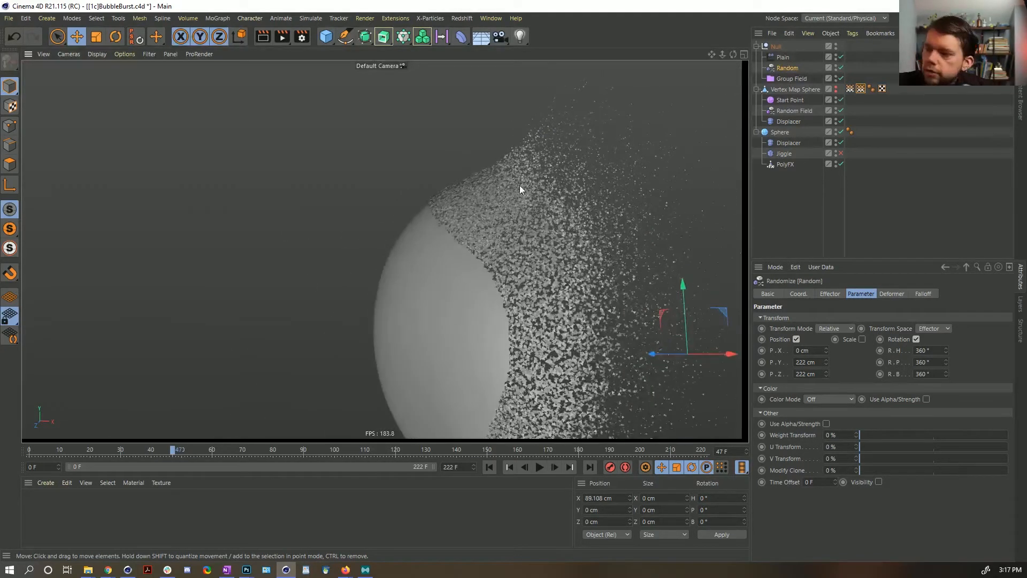
scroll(514, 283, up, 10)
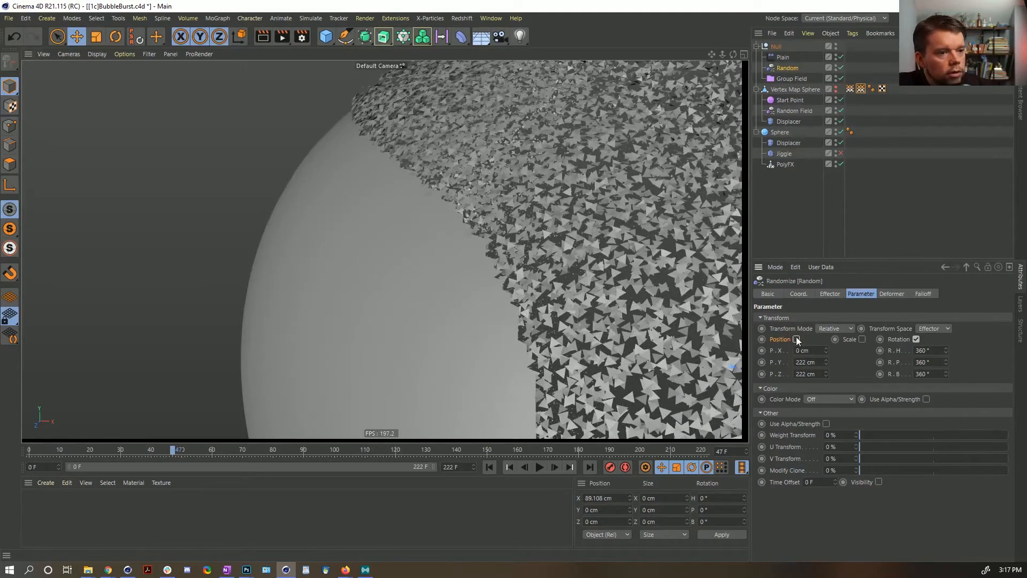
Step: Turn off Position for the Random effector and examine how the fragments rotate along the burst edge
click(796, 339)
middle_click(474, 292)
middle_click(318, 197)
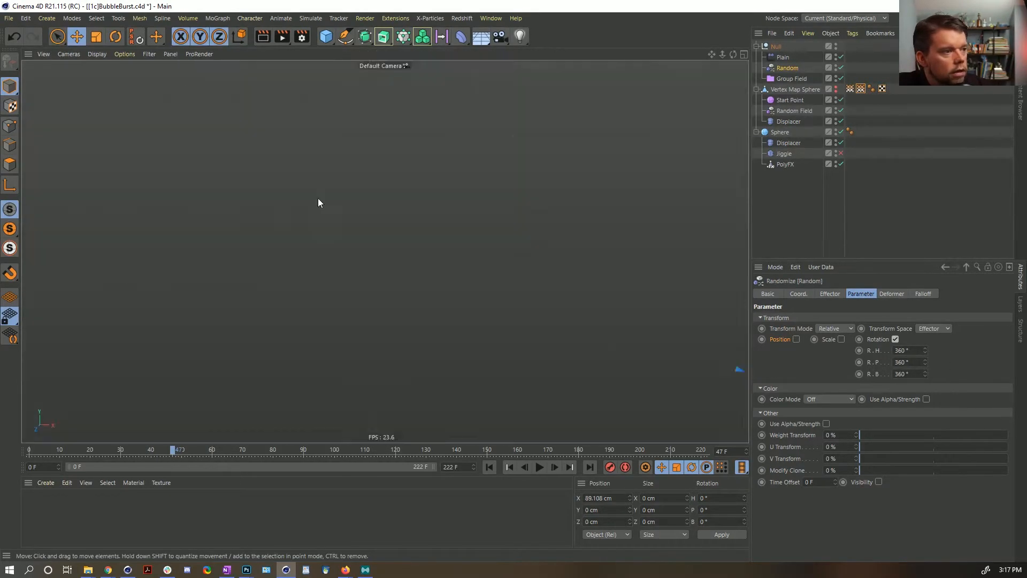
scroll(389, 297, up, 5)
scroll(376, 236, down, 5)
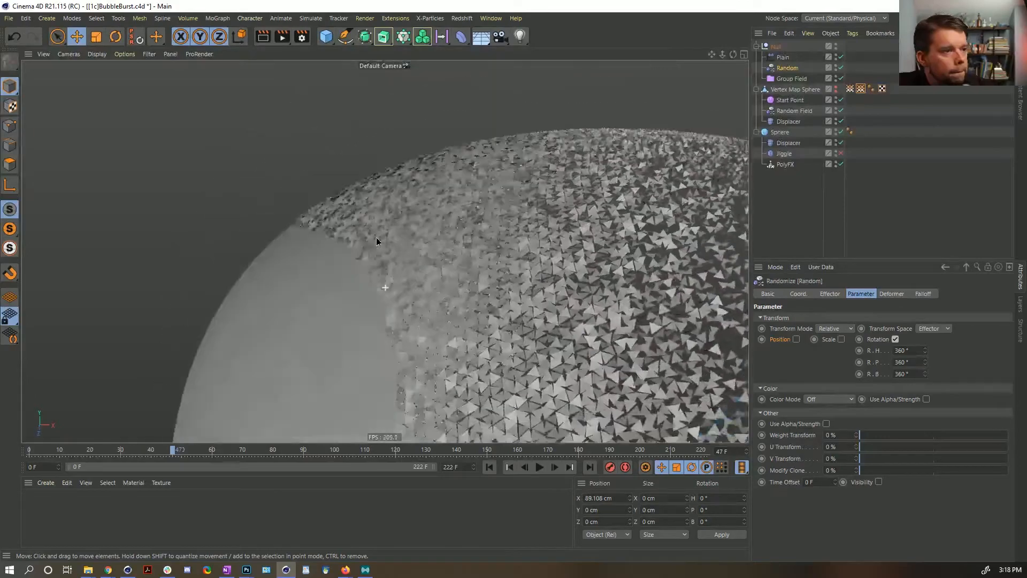
scroll(390, 291, up, 5)
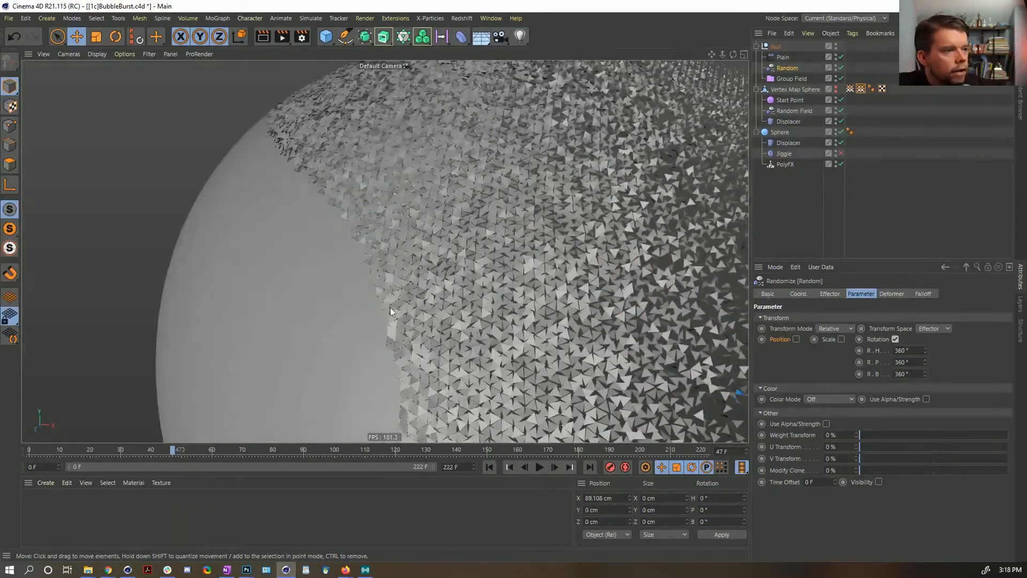
scroll(391, 310, down, 5)
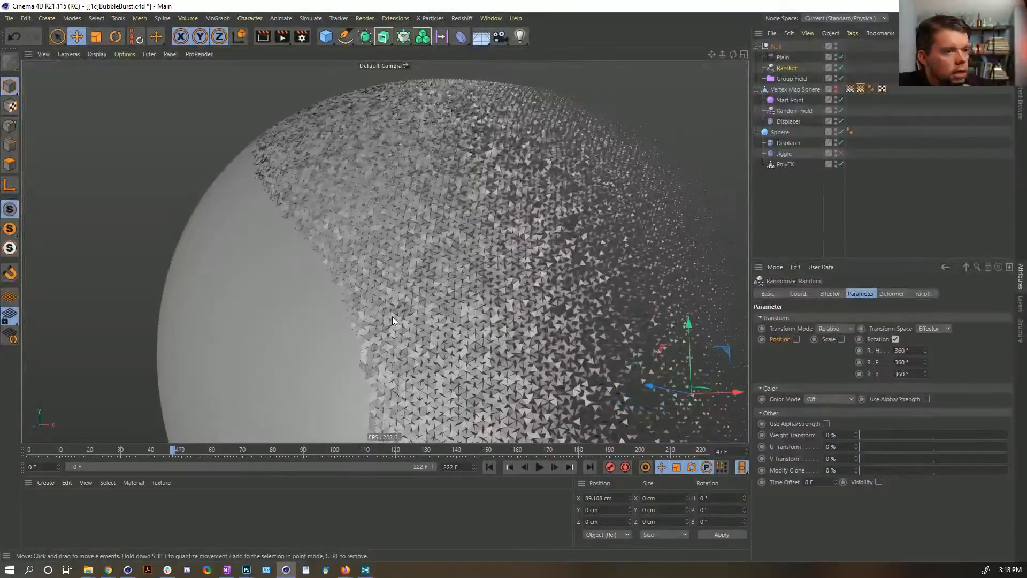
mouse_move(393, 317)
alt+mouse_down()
mouse_move(367, 325)
mouse_move(397, 306)
alt+mouse_up()
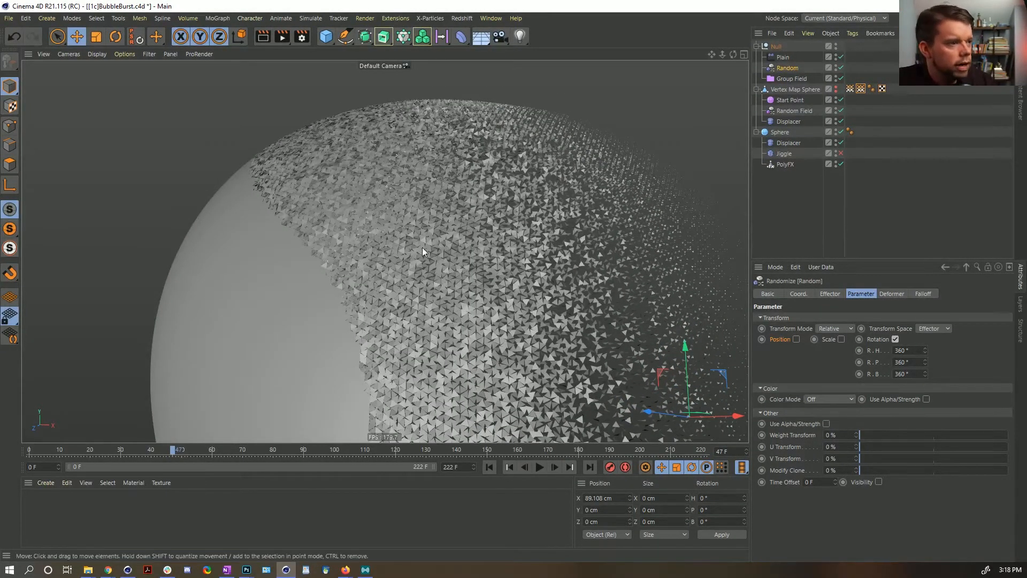
alt+drag(403, 257, 450, 256)
mouse_move(450, 255)
alt+right_down()
mouse_move(343, 268)
mouse_move(424, 258)
mouse_move(217, 258)
mouse_move(494, 256)
mouse_move(408, 246)
mouse_move(466, 261)
alt+right_up()
alt+drag(466, 264, 577, 267)
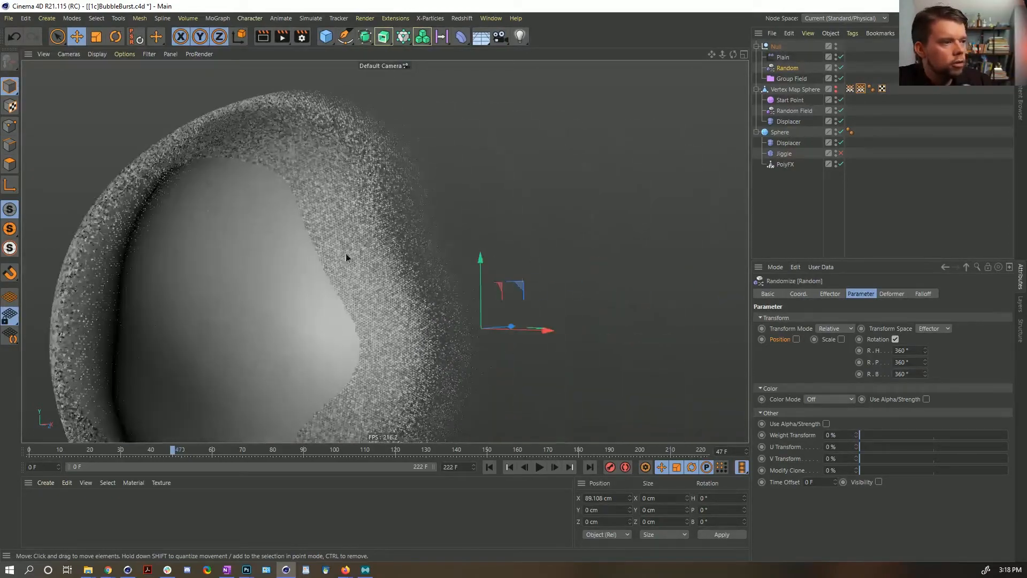
alt+right_drag(345, 254, 477, 237)
alt+drag(476, 237, 410, 265)
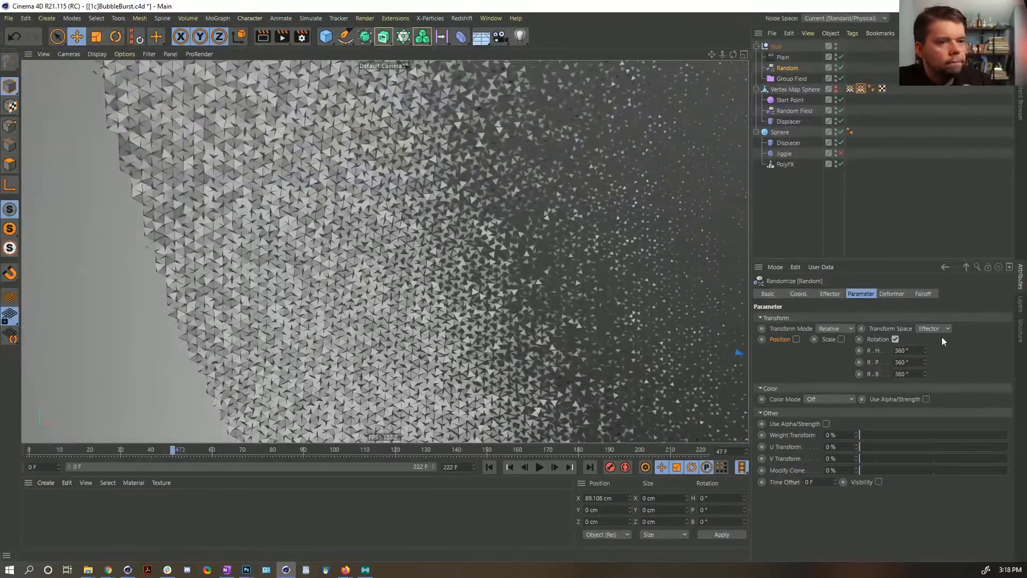
Step: Set the Random effector's R.H, R.P and R.B rotation values all to 720°
drag(926, 349, 926, 350)
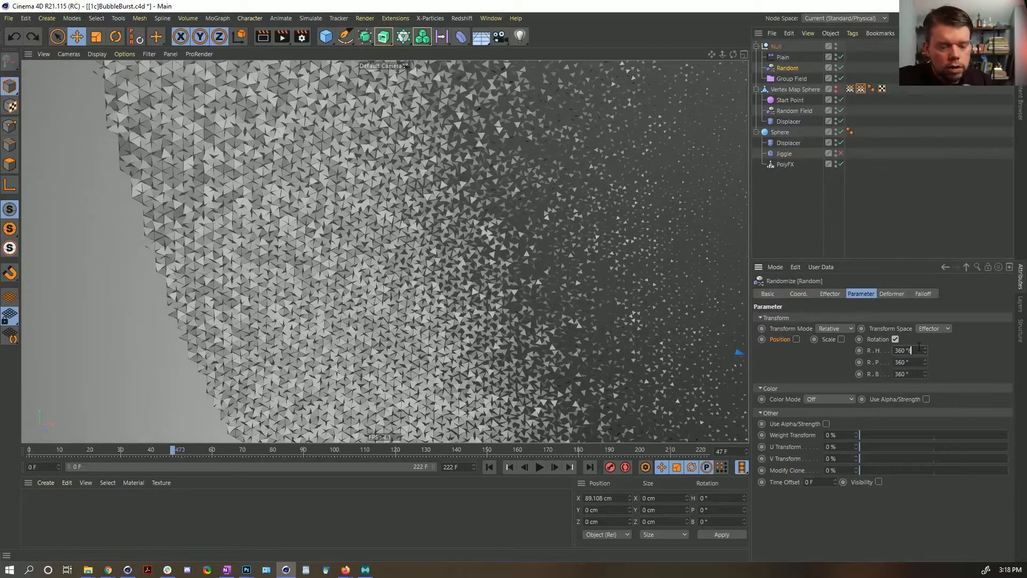
key(Return)
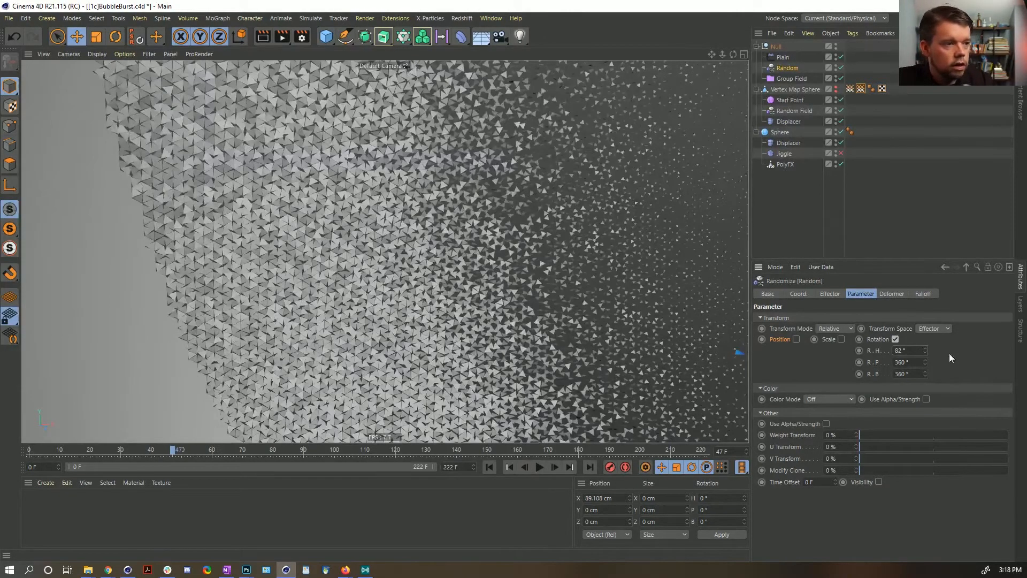
double_click(913, 351)
text(720)
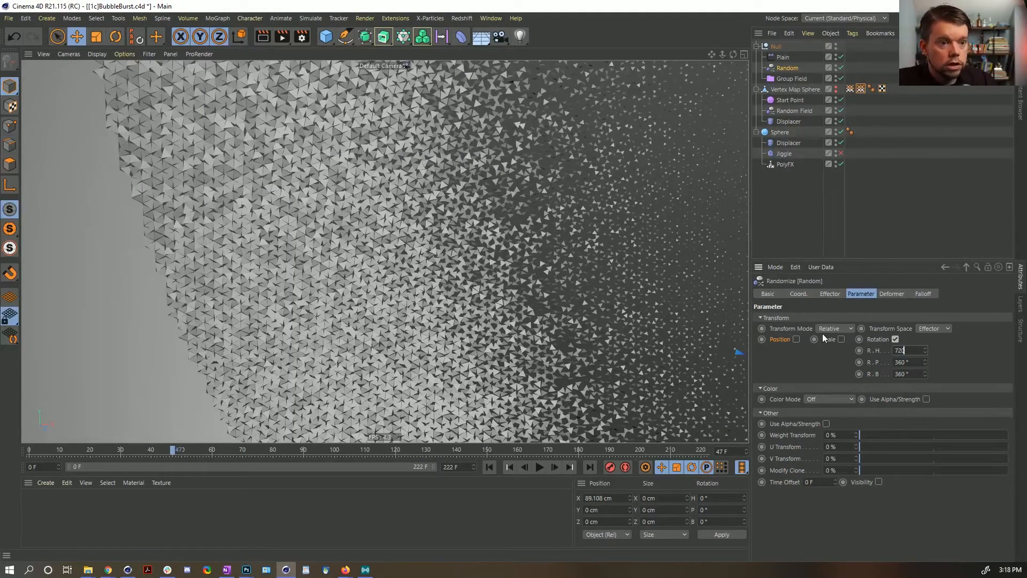
key(ctrl+a)
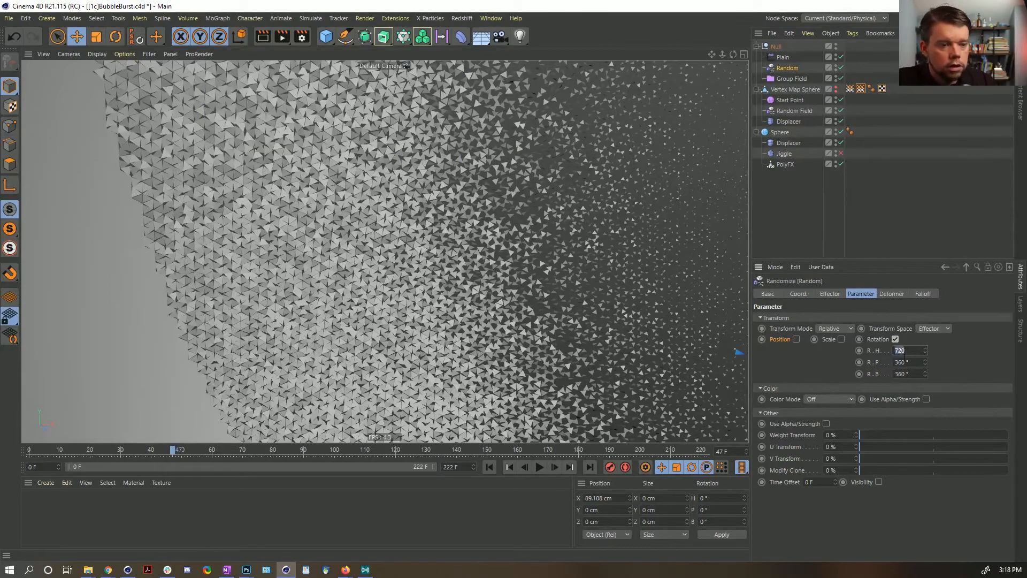
key(ctrl+c)
drag(913, 362, 860, 377)
key(ctrl+v)
key(ctrl+v)
key(Return)
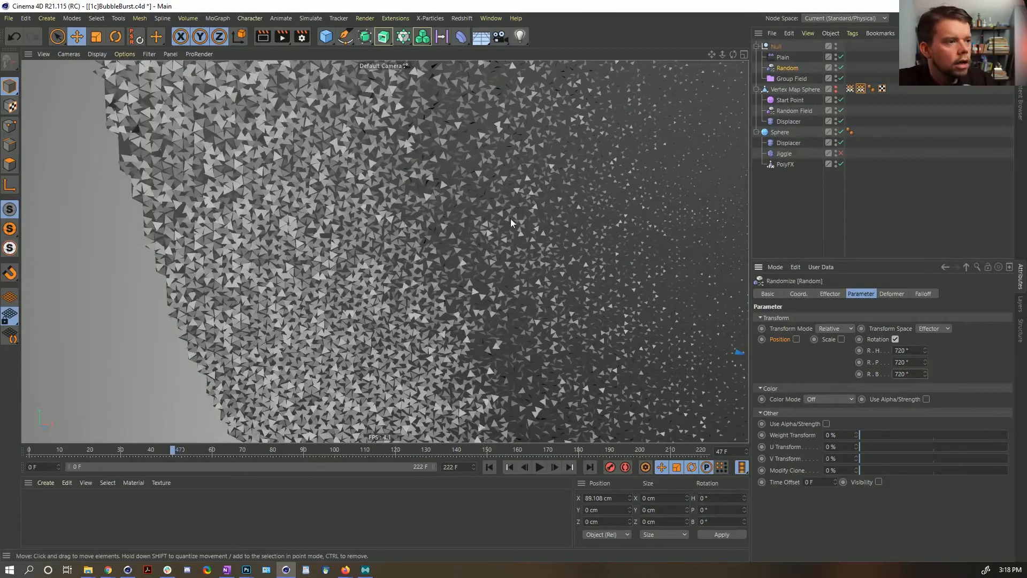
Step: Check the rotated fragments from outside the sphere and turn the Random effector's Position back on
mouse_move(369, 216)
alt+mouse_down()
mouse_move(405, 299)
mouse_move(444, 325)
mouse_move(503, 274)
alt+mouse_up()
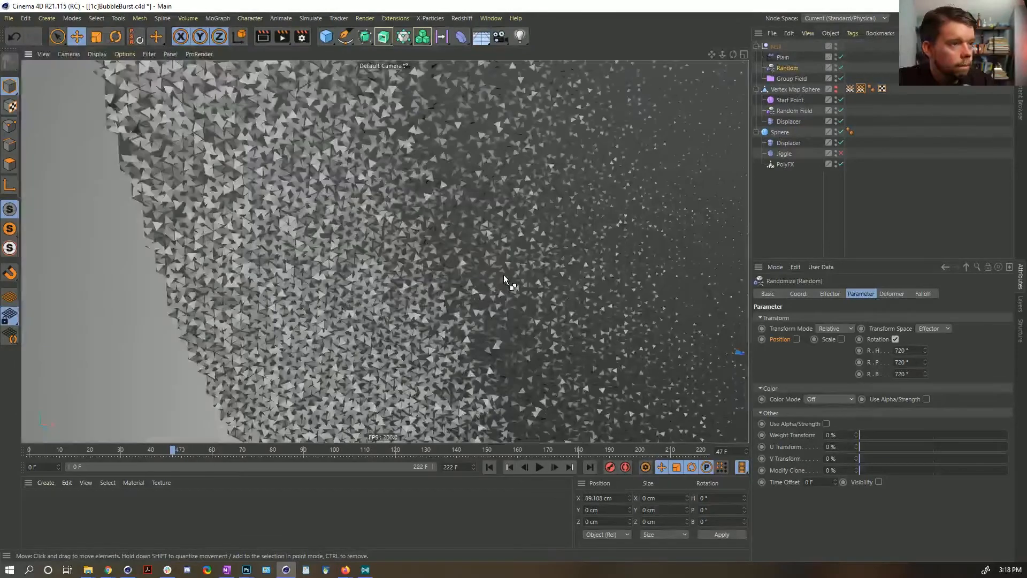
scroll(504, 279, down, 5)
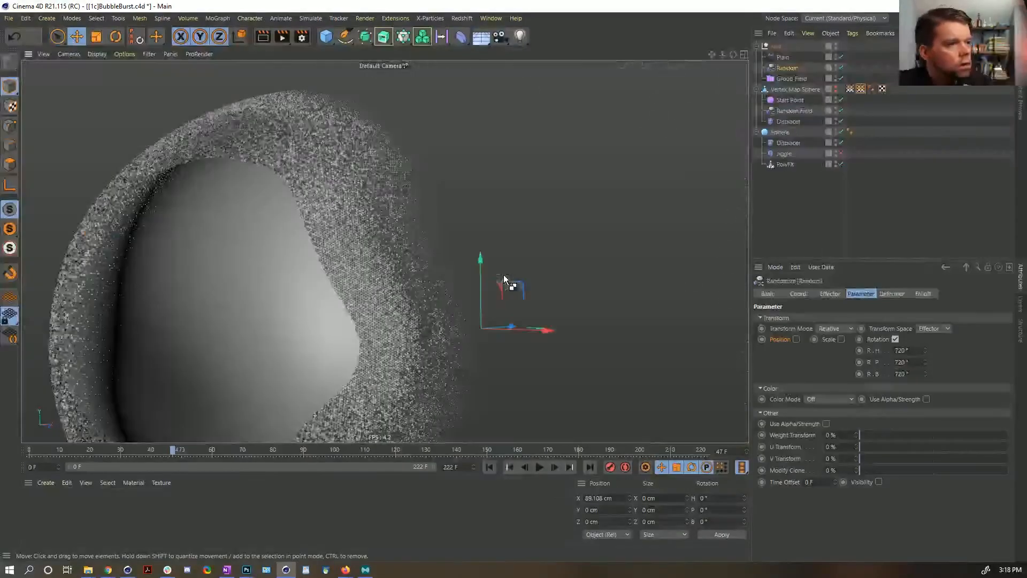
alt+drag(202, 303, 501, 303)
alt+drag(442, 247, 428, 235)
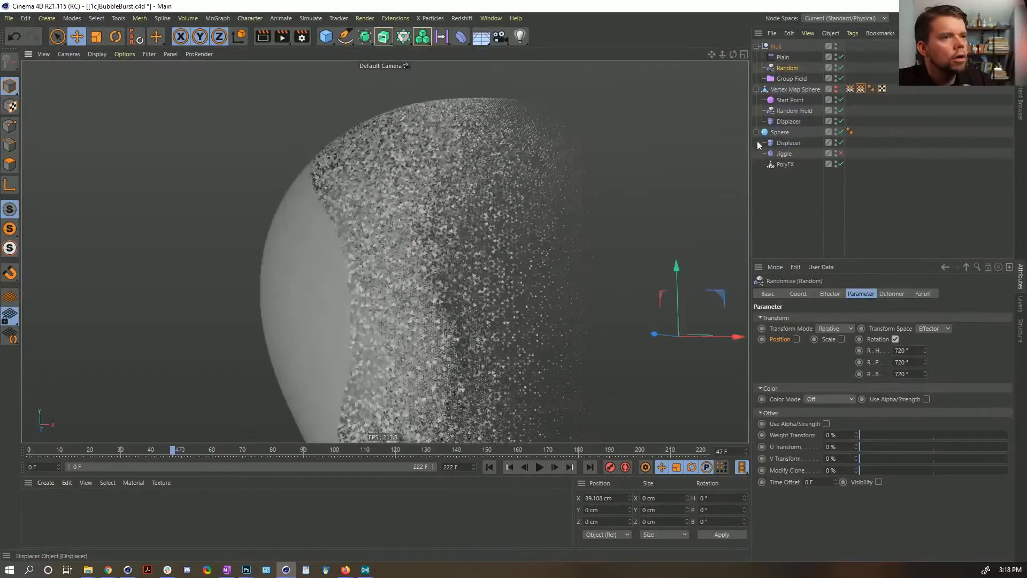
click(797, 339)
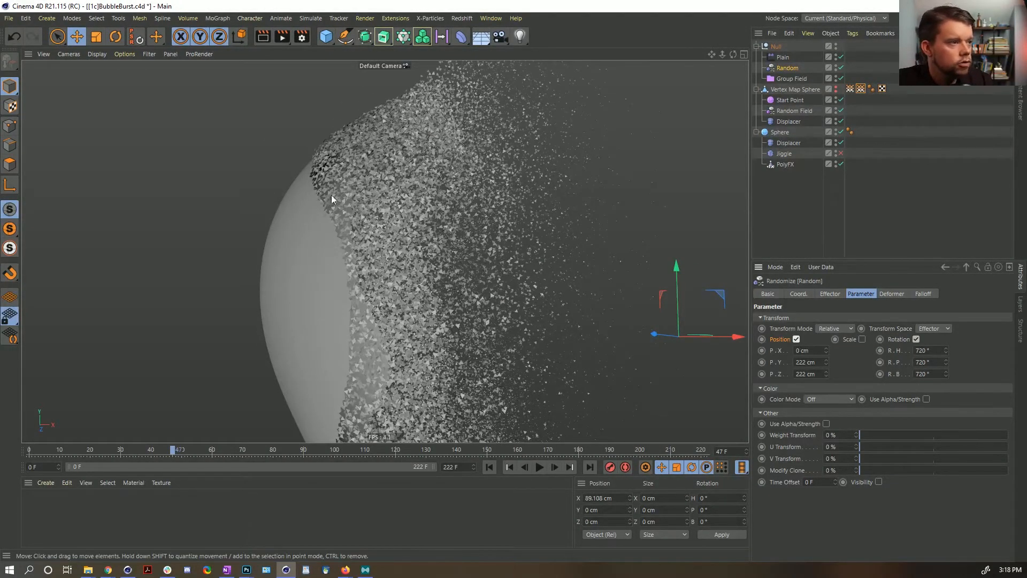
Step: Enable the topmost Curve layer in the Plain effector's falloff, above the Group Field
alt+drag(332, 199, 356, 256)
click(781, 57)
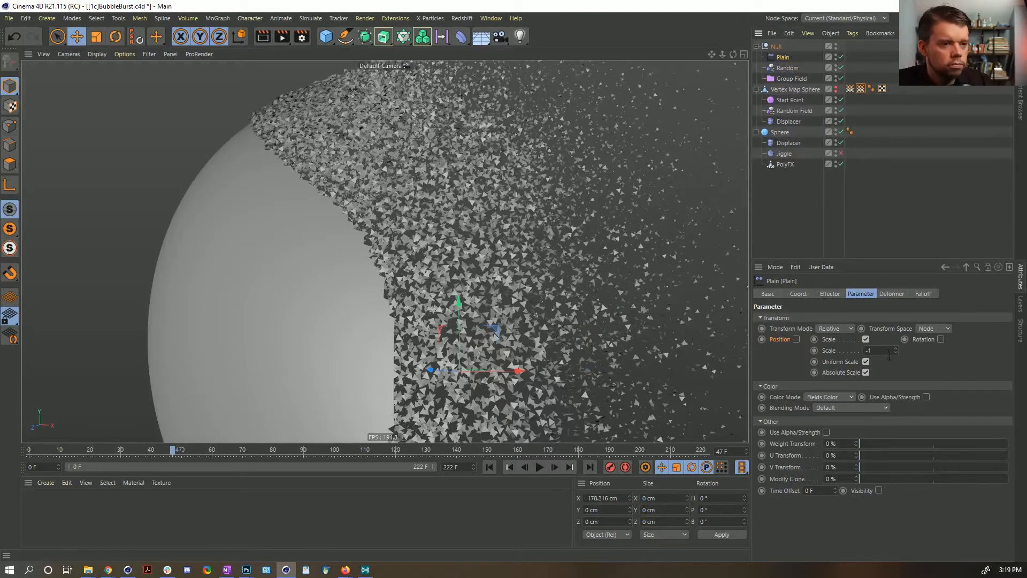
alt+right_drag(311, 242, 342, 231)
alt+drag(390, 236, 444, 243)
click(923, 294)
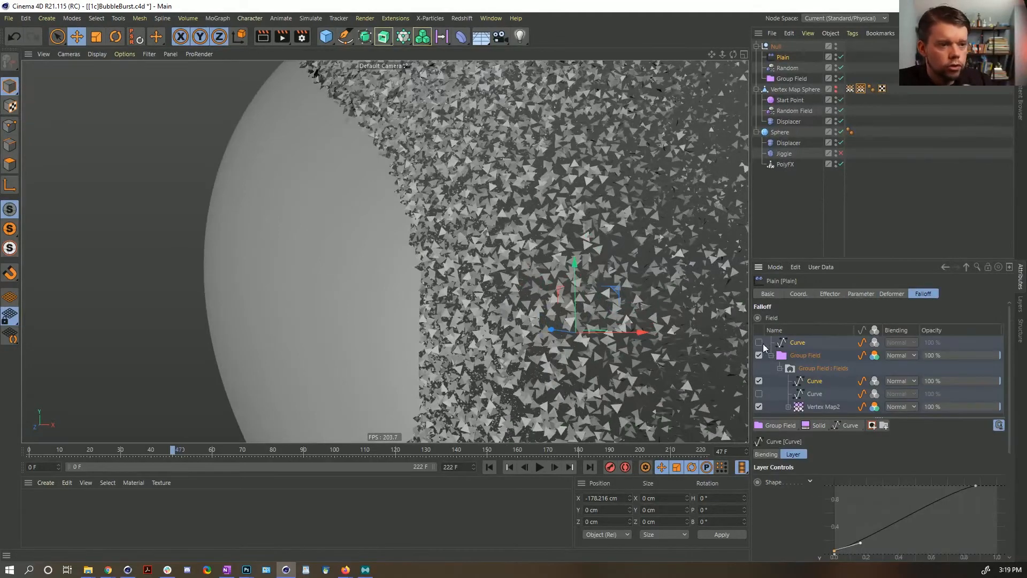
click(781, 347)
click(759, 342)
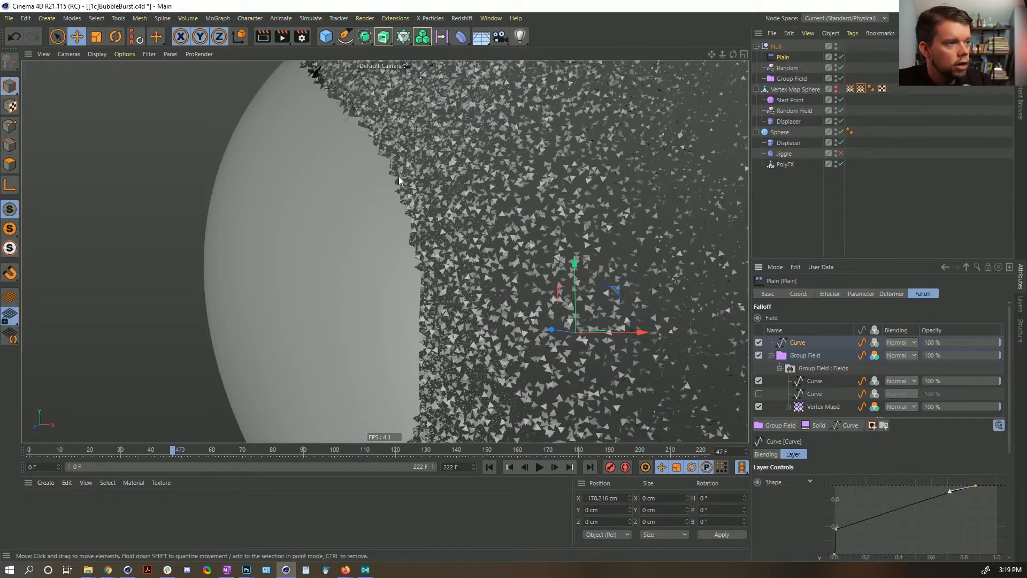
Step: Examine the whole bursting bubble and compare it with the slow-motion bubble reference video in the browser
alt+drag(444, 169, 352, 183)
alt+drag(386, 268, 409, 296)
mouse_move(391, 294)
alt+mouse_down()
mouse_move(390, 258)
mouse_move(412, 275)
mouse_move(399, 280)
mouse_move(416, 293)
mouse_move(420, 231)
mouse_move(339, 256)
mouse_move(423, 248)
mouse_move(344, 278)
mouse_move(262, 264)
mouse_move(254, 280)
mouse_move(341, 298)
mouse_move(412, 294)
mouse_move(454, 310)
mouse_move(474, 293)
mouse_move(406, 279)
mouse_move(393, 304)
alt+mouse_up()
alt+drag(438, 358, 404, 282)
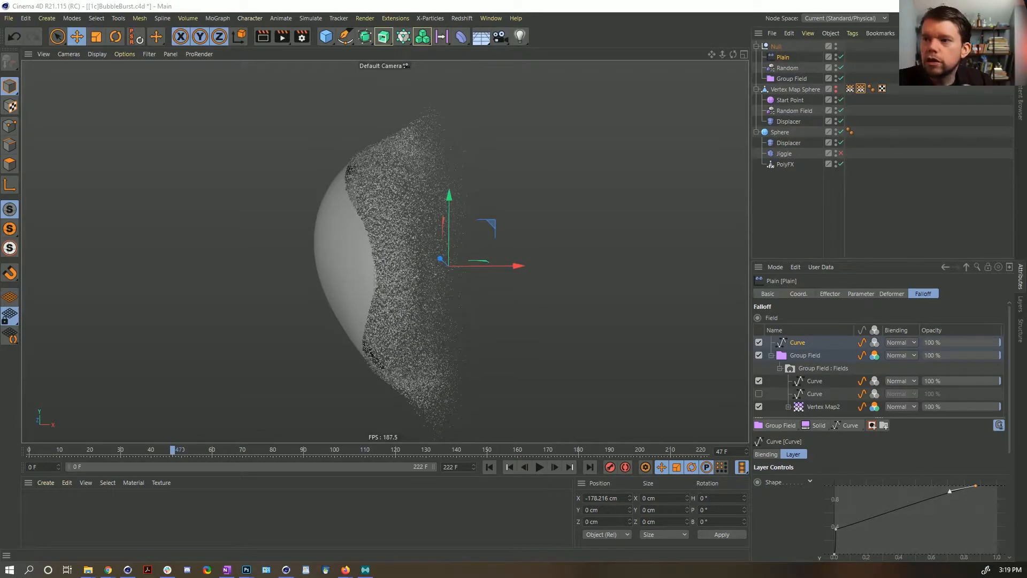
key(alt+Tab)
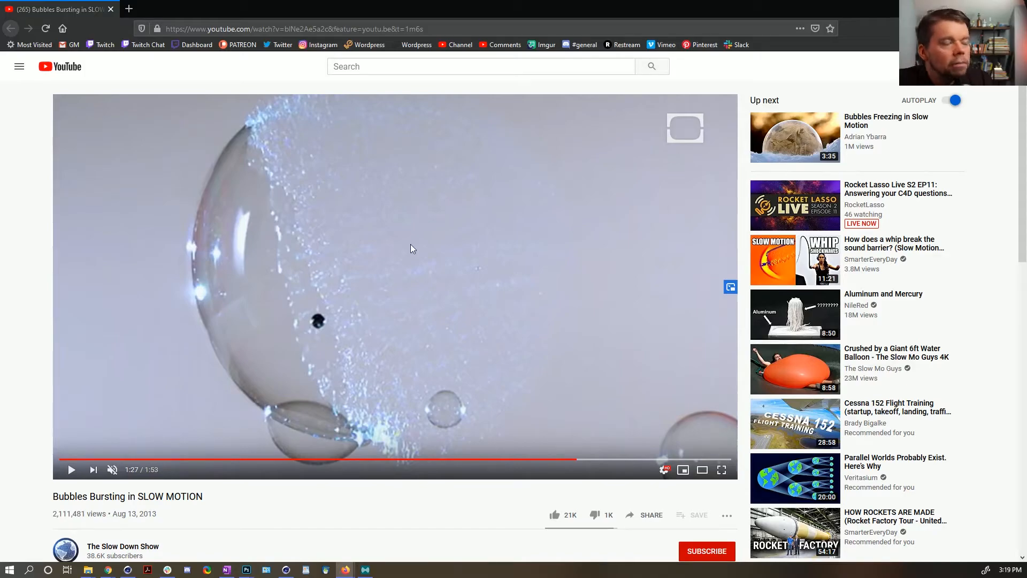
key(alt+Tab)
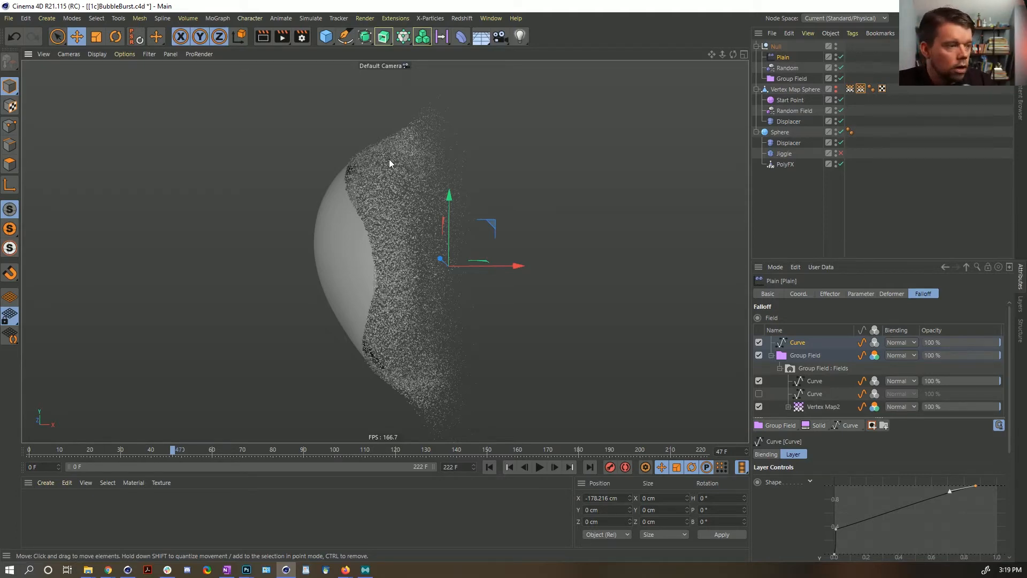
Step: Frame the bubble with free space on its burst side and return the animation to frame 0
scroll(375, 258, up, 3)
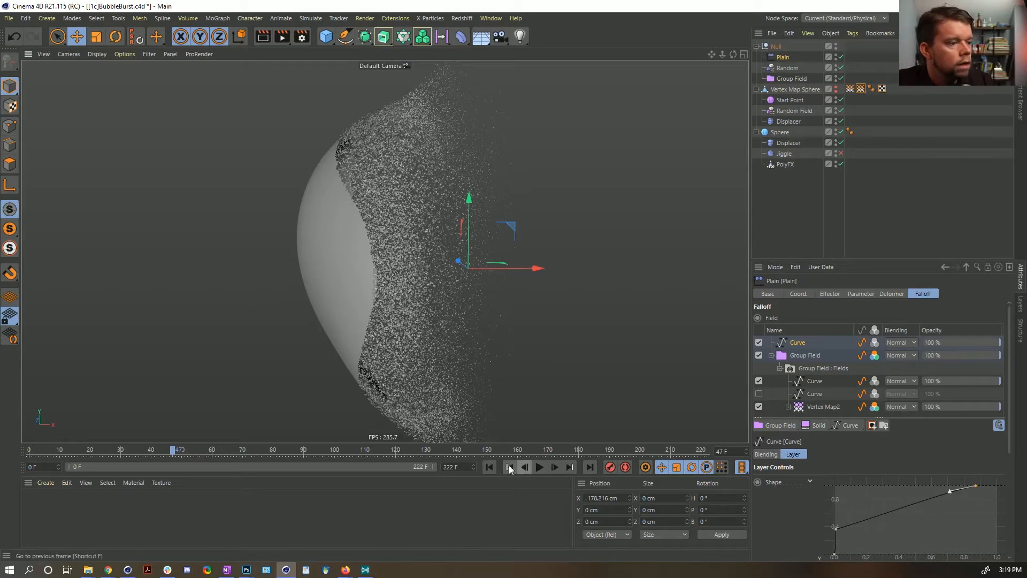
alt+middle_drag(423, 284, 273, 274)
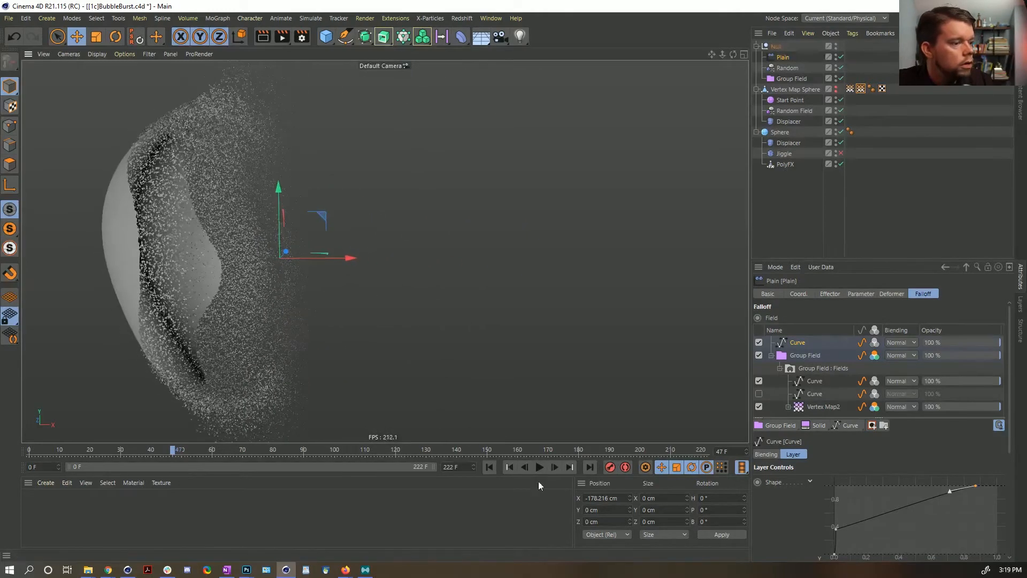
click(489, 468)
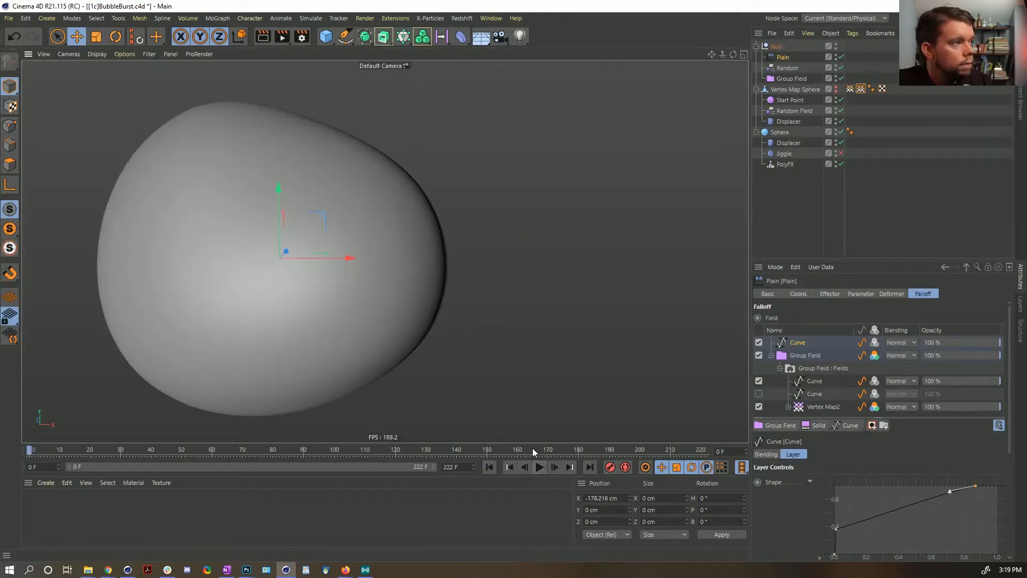
Step: Save the scene as a new version named [1d]BubbleBurst.c4d in the SceneFiles folder
key(ctrl+shift+s)
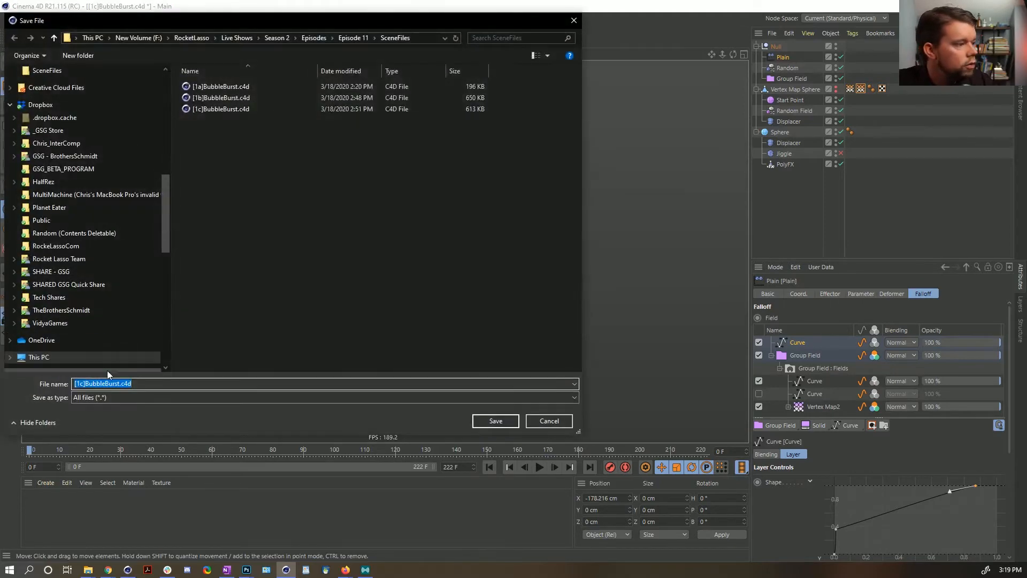
click(84, 384)
key(BackSpace)
text(d)
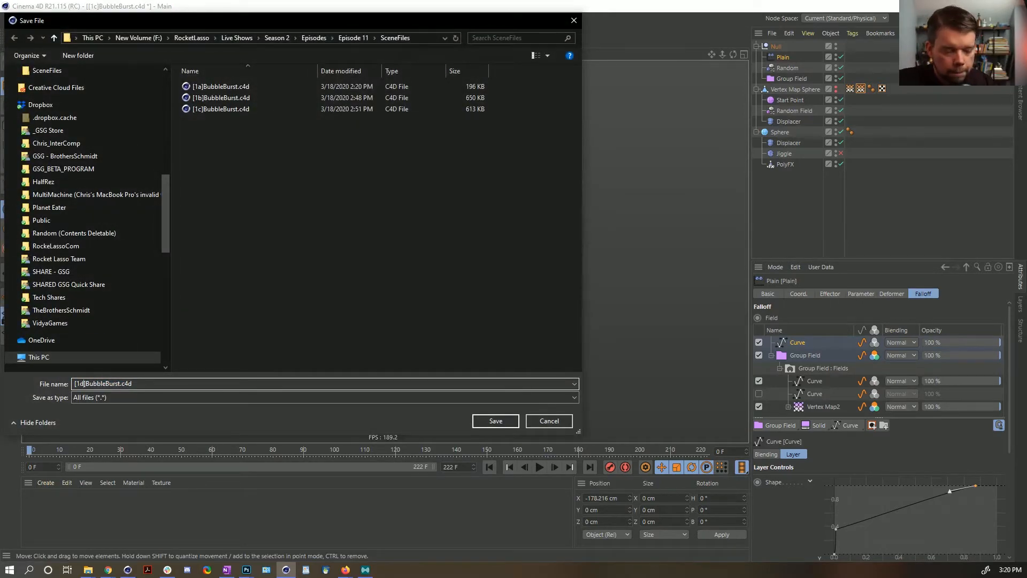
key(Return)
Step: Play the burst animation through, replay it from frame 0 and stop at frame 29
click(539, 467)
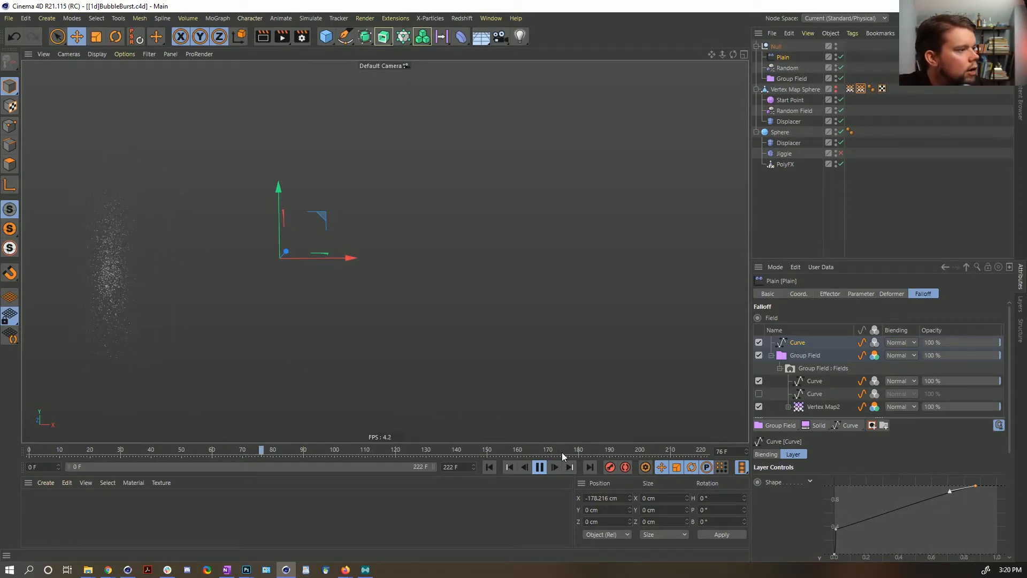
click(539, 467)
click(489, 467)
click(539, 467)
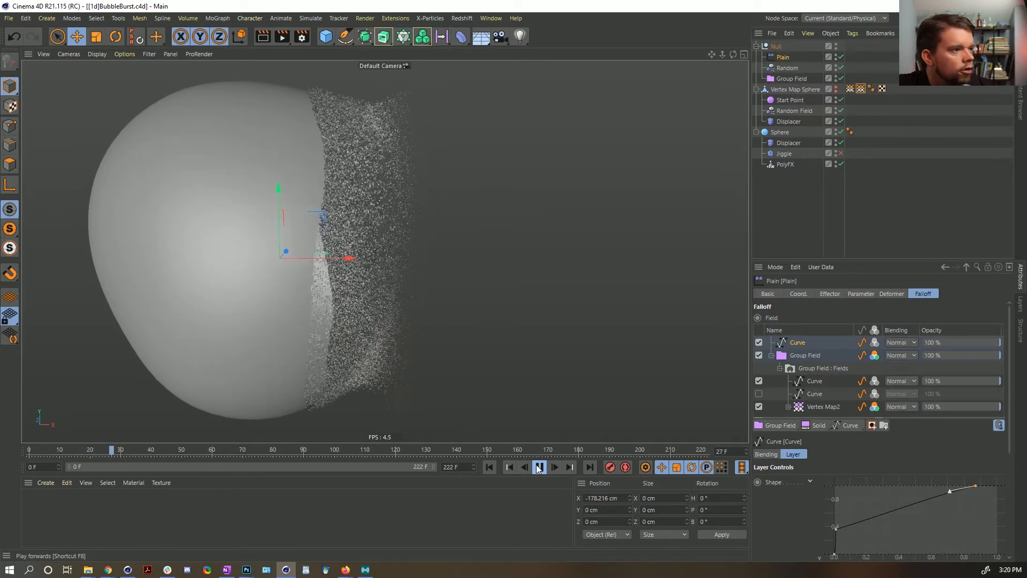
click(539, 467)
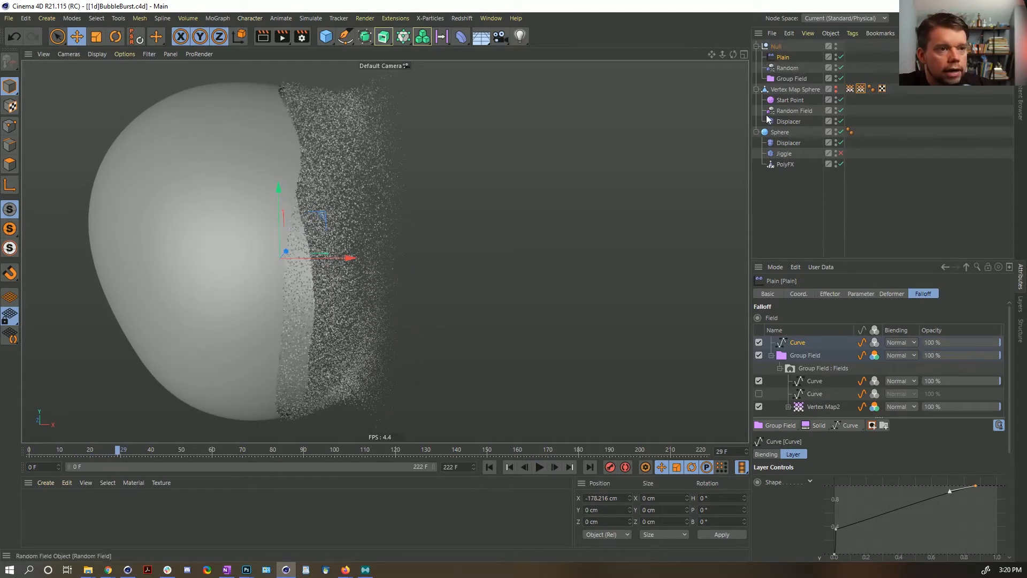
Step: Set the Random effector's X position parameter to 55 cm
click(787, 68)
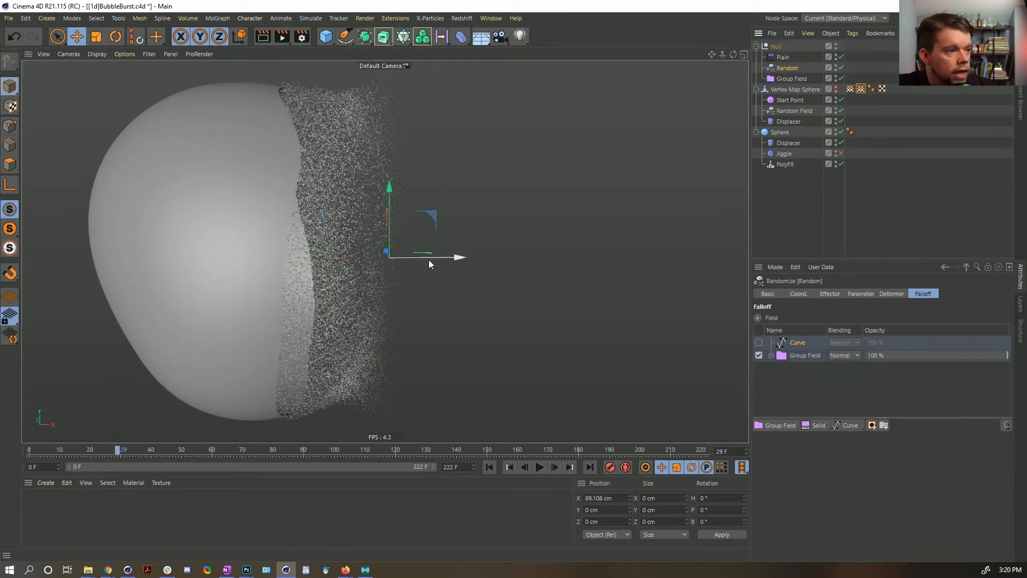
click(830, 294)
click(860, 294)
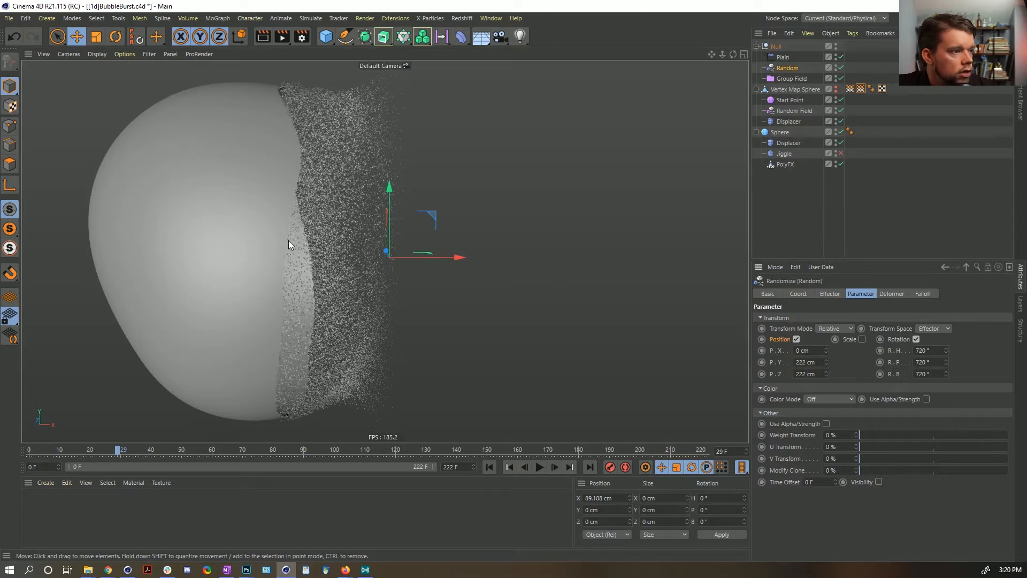
click(802, 349)
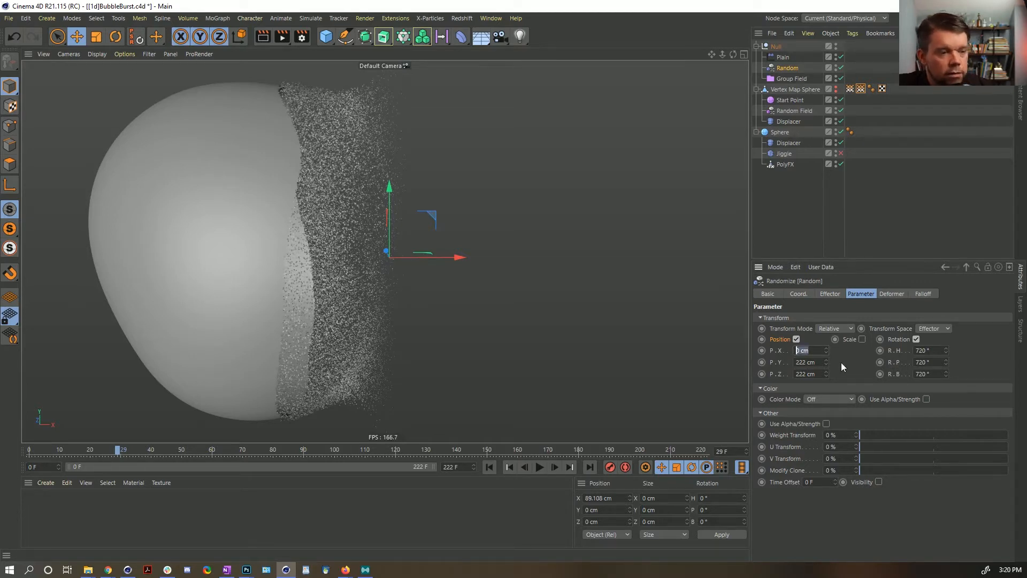
text(55)
key(Return)
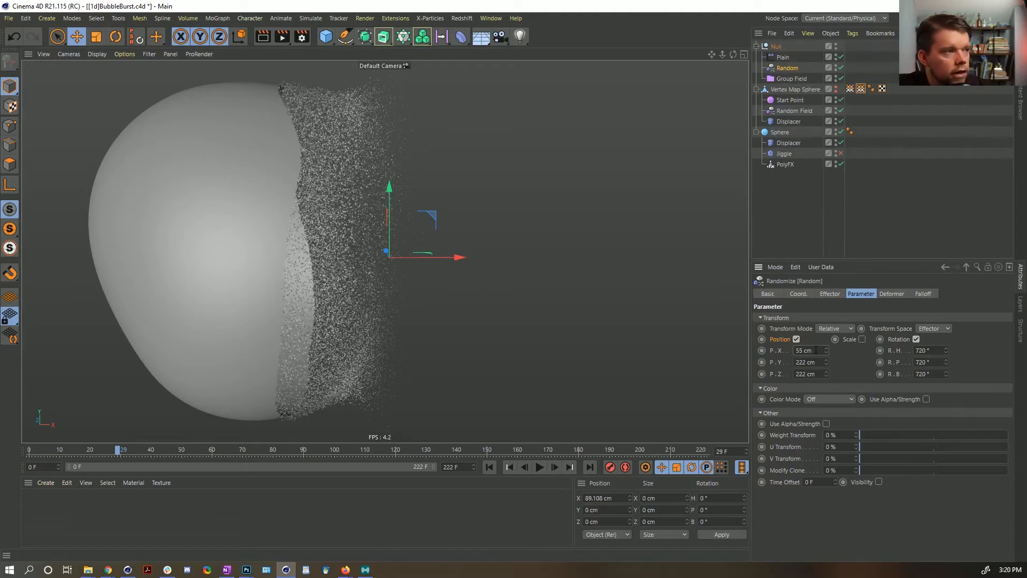
Step: Try X position values of 155 cm and 555 cm on the Random effector, playing the burst between them
text(155)
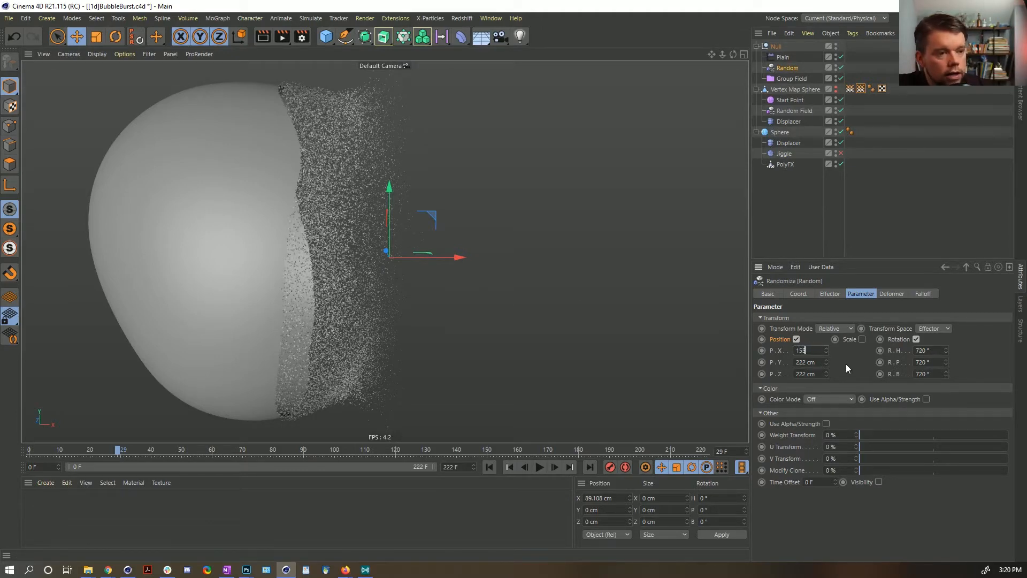
key(Return)
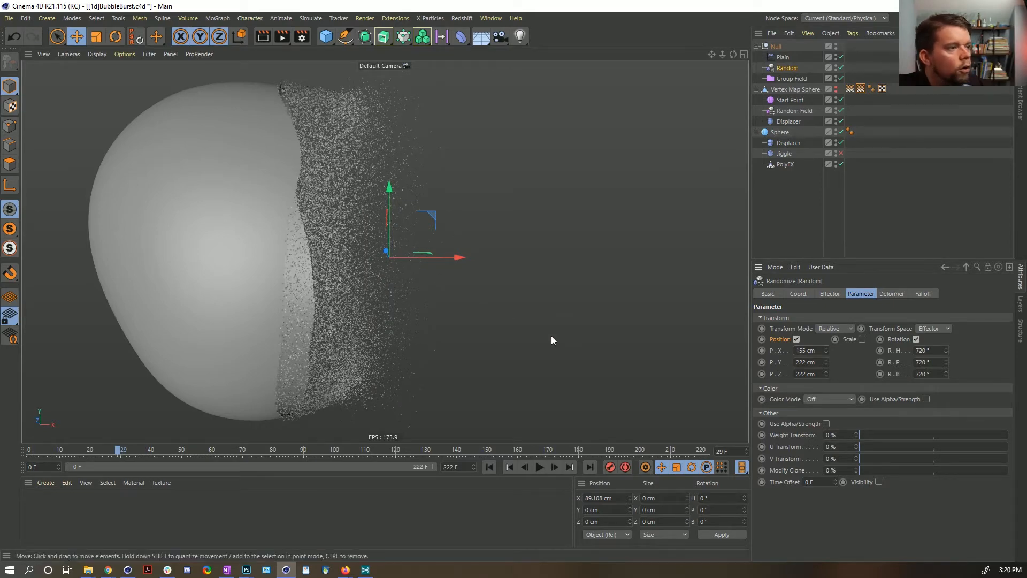
click(539, 467)
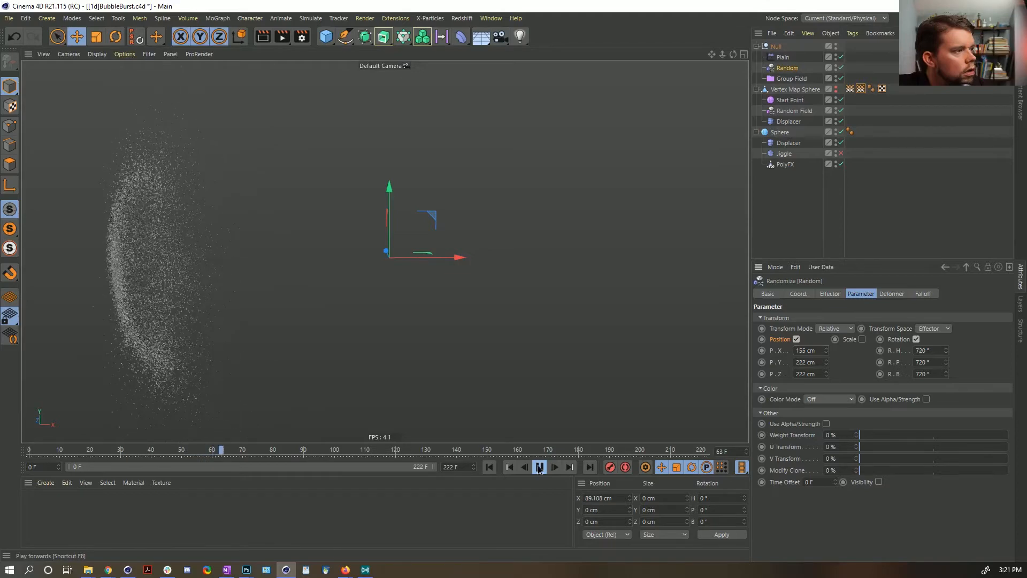
click(539, 468)
double_click(819, 348)
text(555)
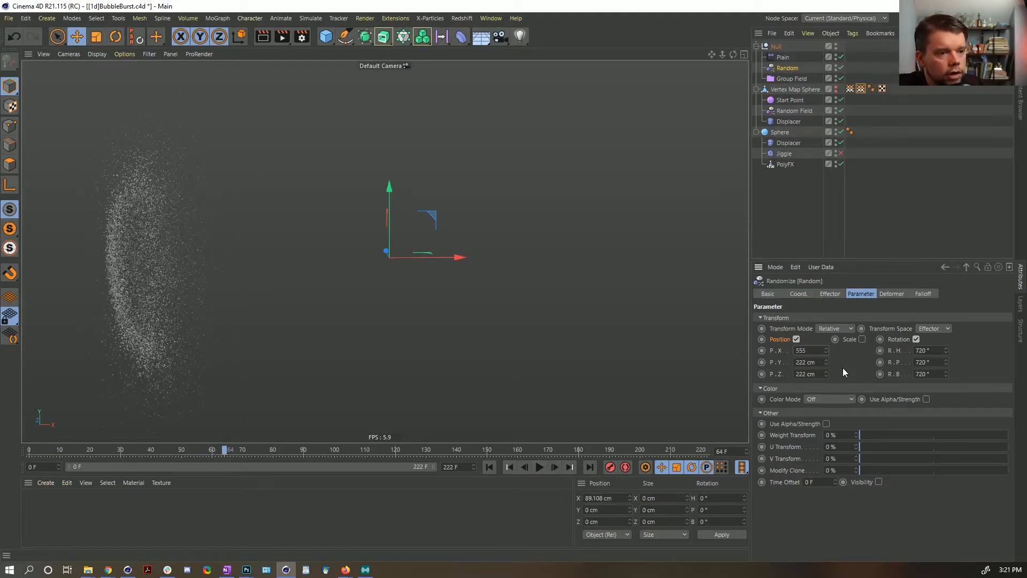
key(Return)
Step: Set the Random effector's X position to 55 cm and replay the burst from frame 0, stopping at frame 27
text(55)
key(Return)
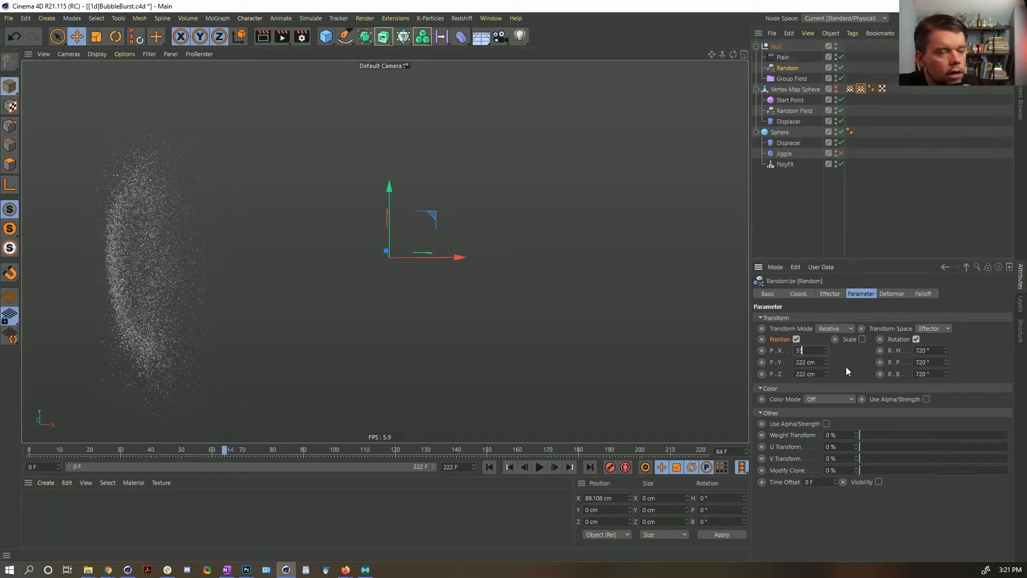
click(538, 467)
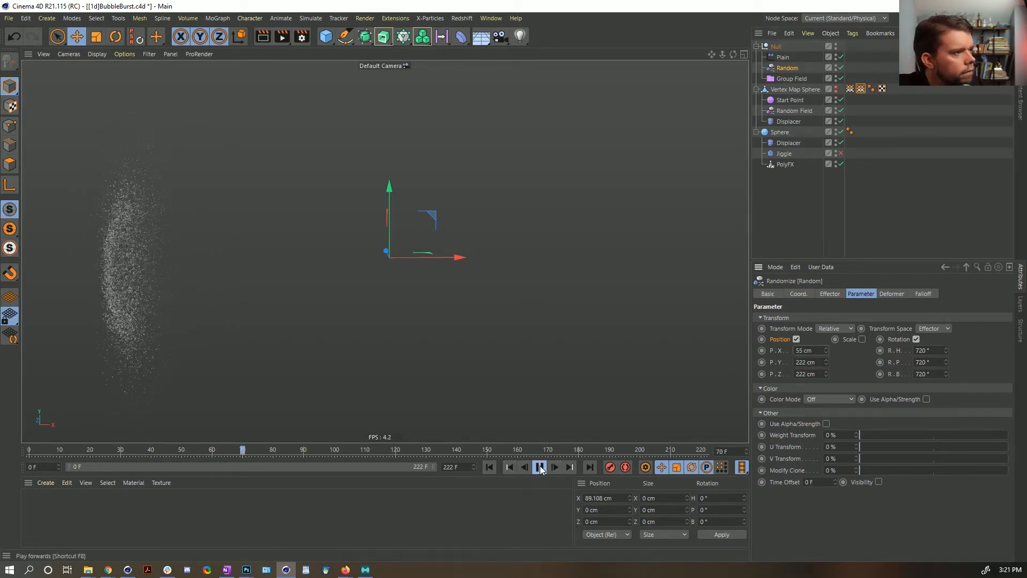
click(489, 467)
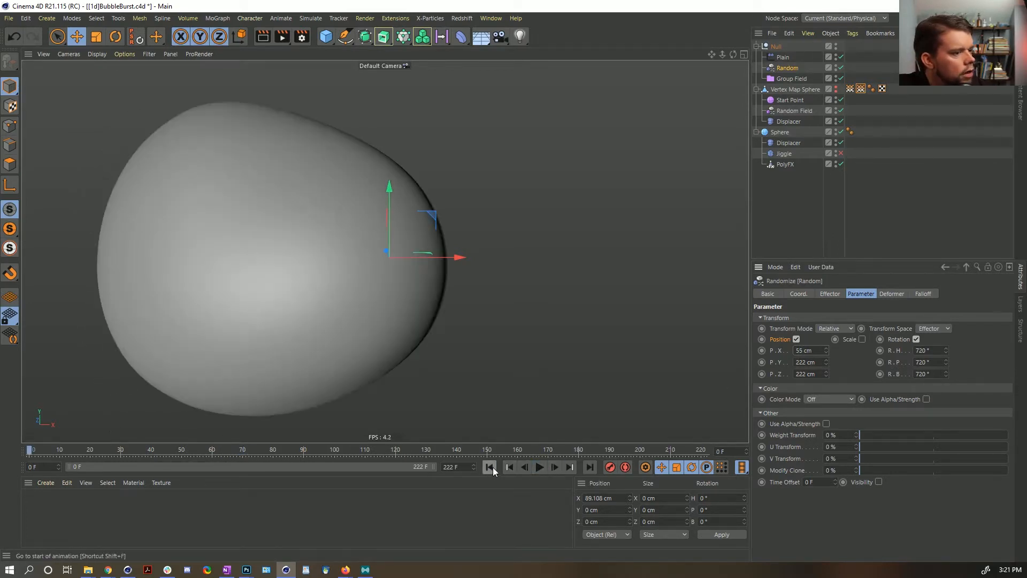
click(540, 467)
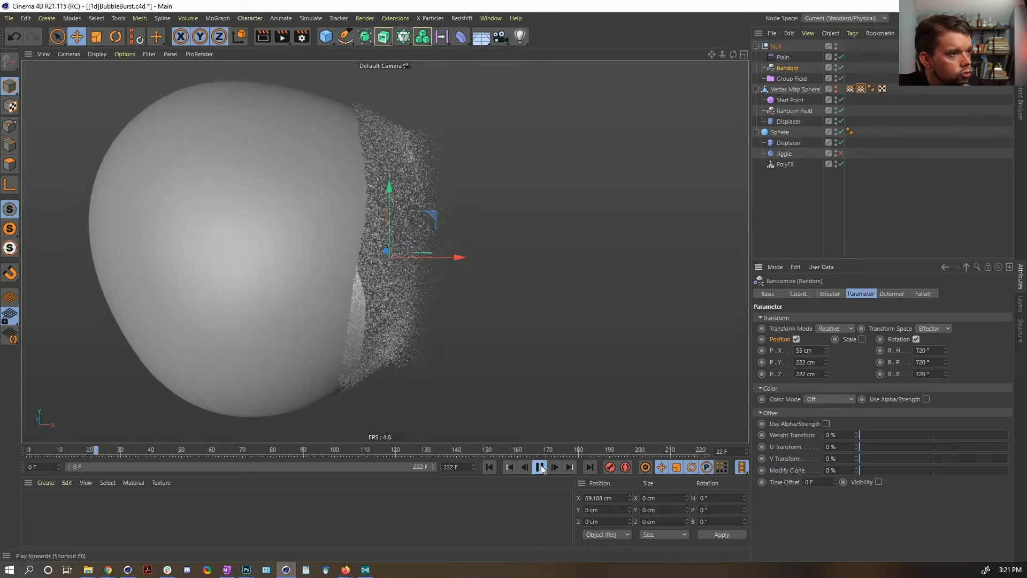
click(540, 467)
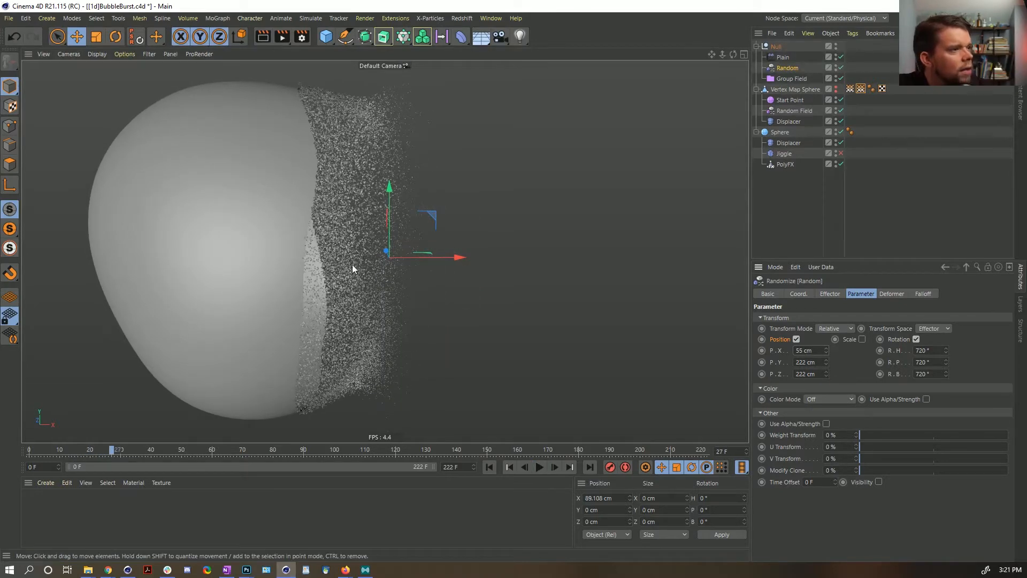
Step: Try deleting the points near the start of the Group Field's upper Curve while viewing the fragments up close, and undo it
alt+middle_drag(303, 134, 317, 232)
alt+right_drag(320, 188, 430, 183)
mouse_move(288, 172)
alt+mouse_down()
mouse_move(313, 164)
mouse_move(277, 182)
alt+mouse_up()
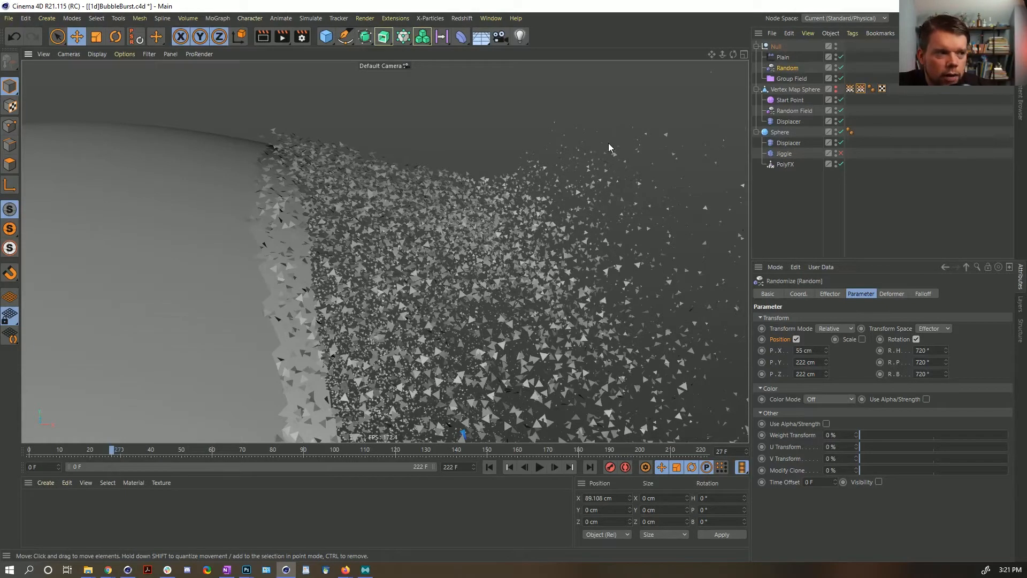
click(805, 78)
click(816, 357)
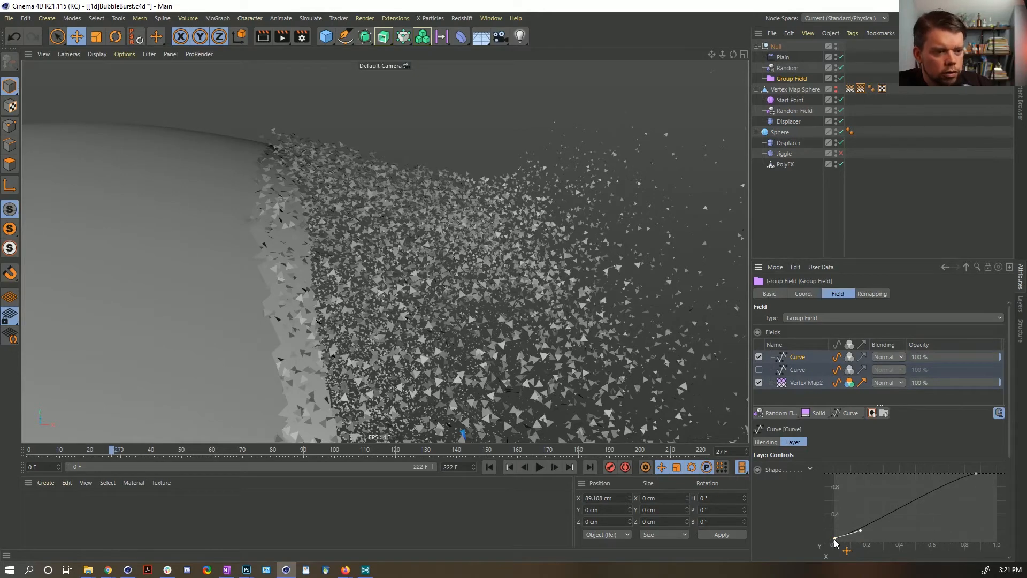
alt+drag(293, 310, 341, 294)
scroll(342, 293, up, 2)
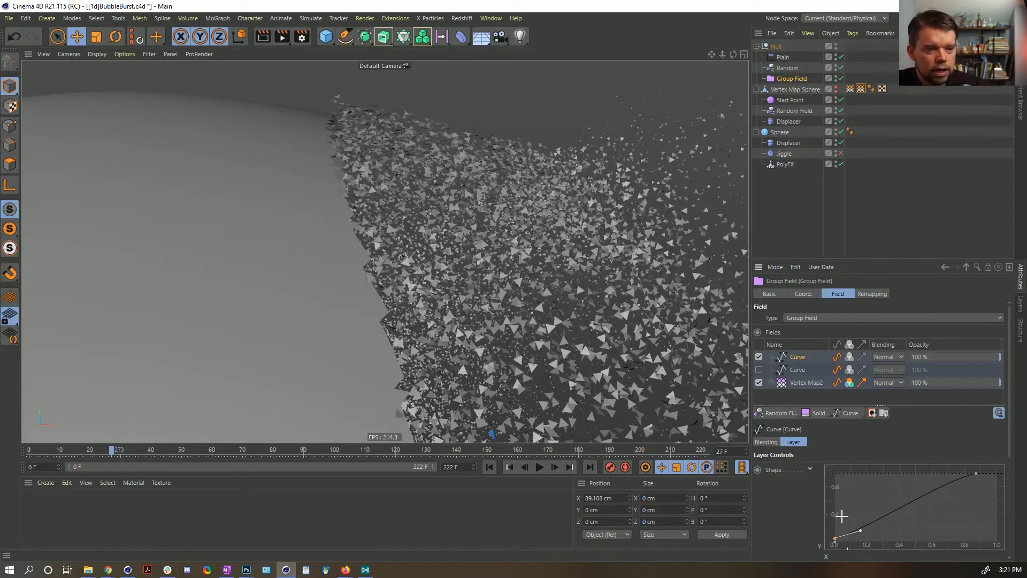
drag(848, 514, 812, 538)
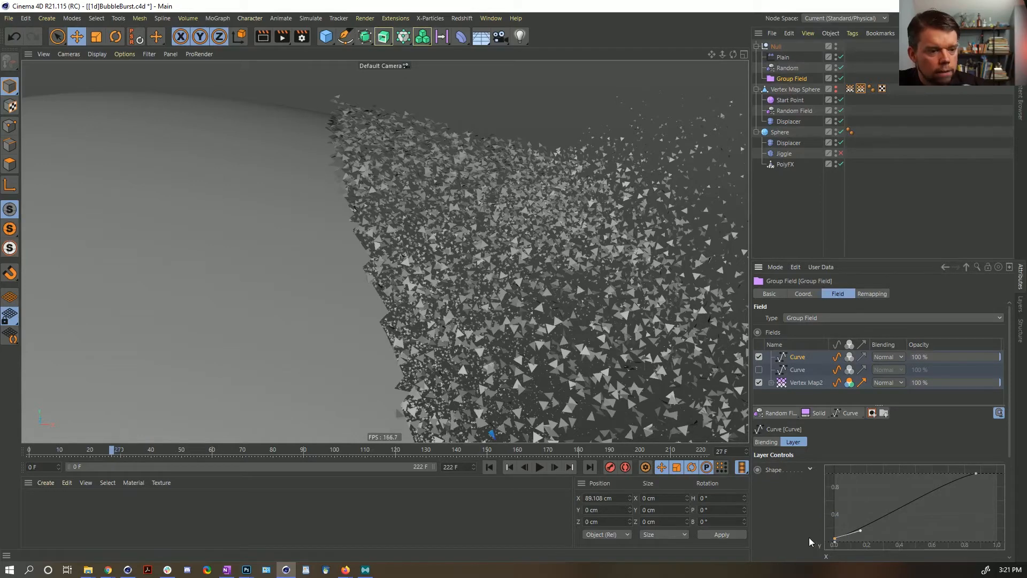
key(Delete)
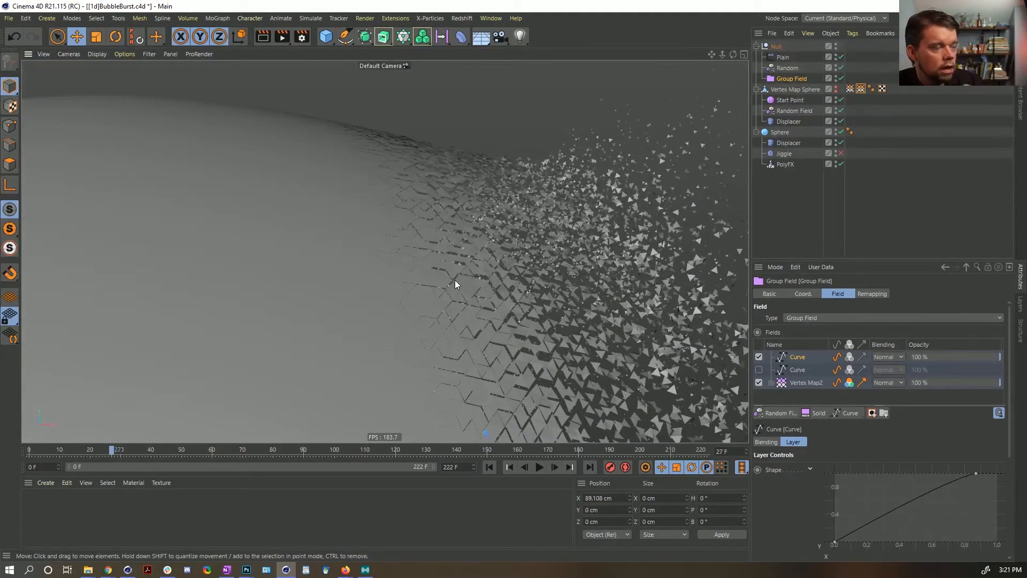
key(ctrl+z)
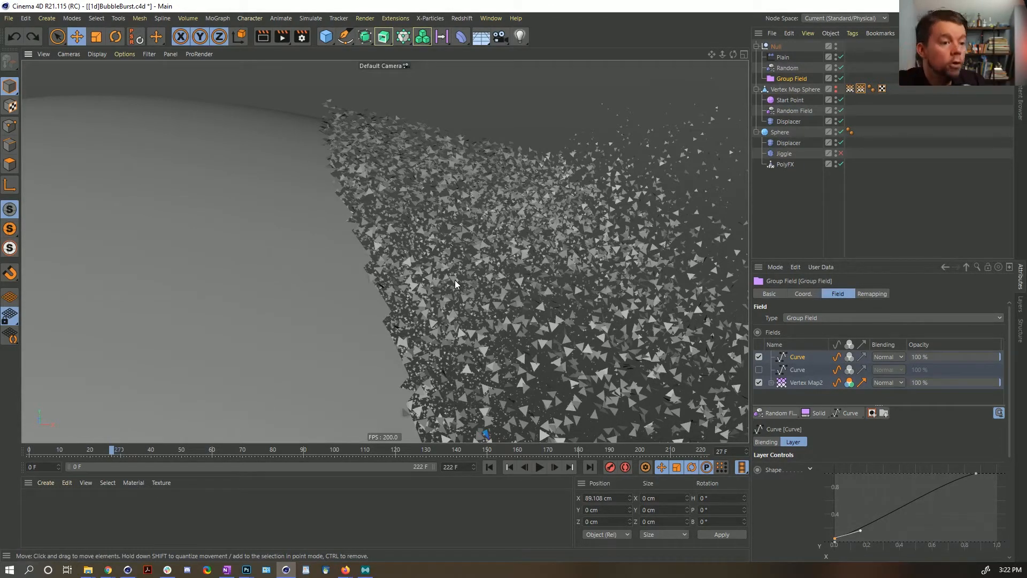
Step: Duplicate the Random effector and name the two effectors Random.Pos and Random.Rot
ctrl+drag(792, 70, 791, 74)
double_click(797, 69)
click(811, 69)
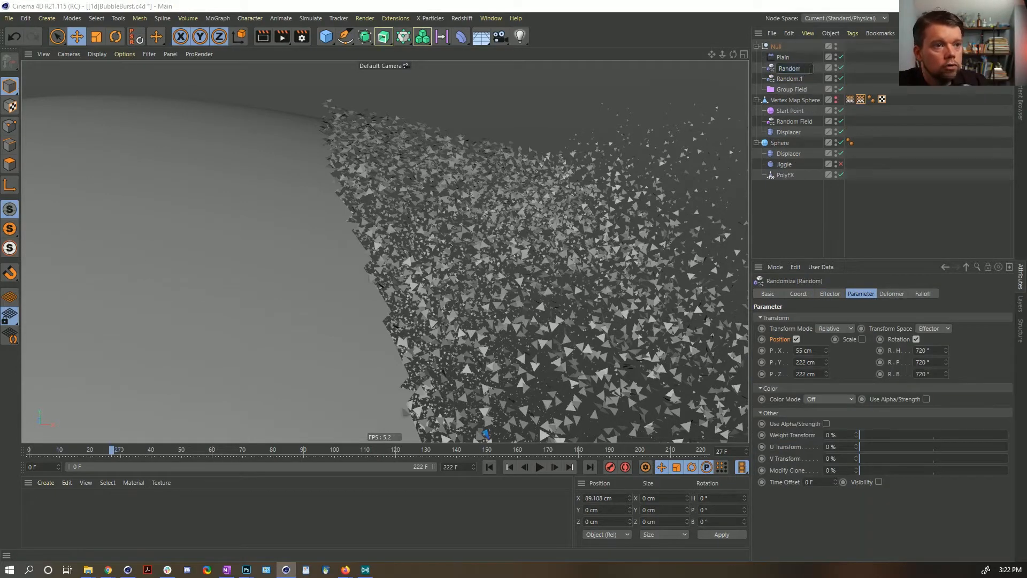
text(.Pos)
key(Tab)
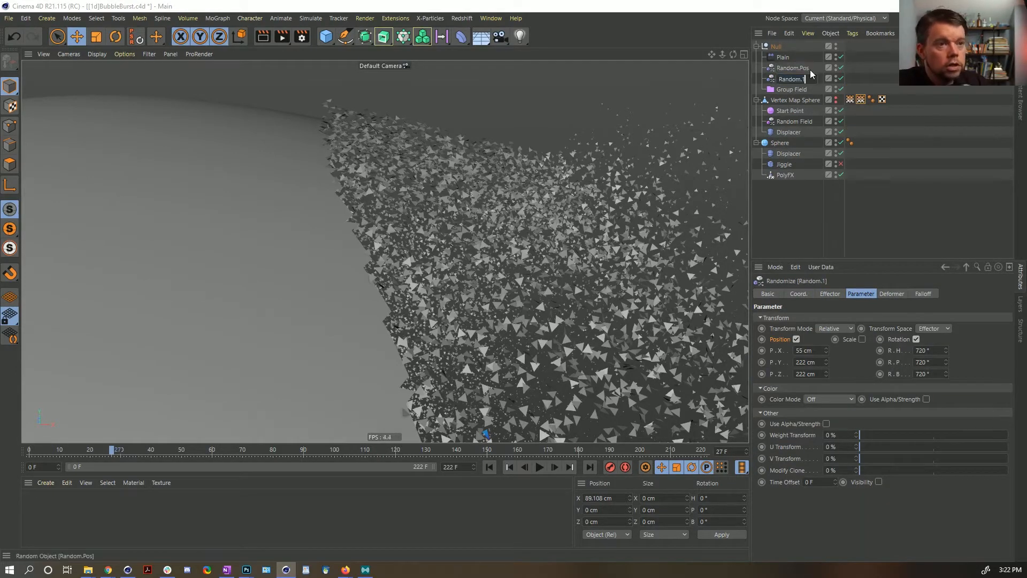
text(Rot)
key(Return)
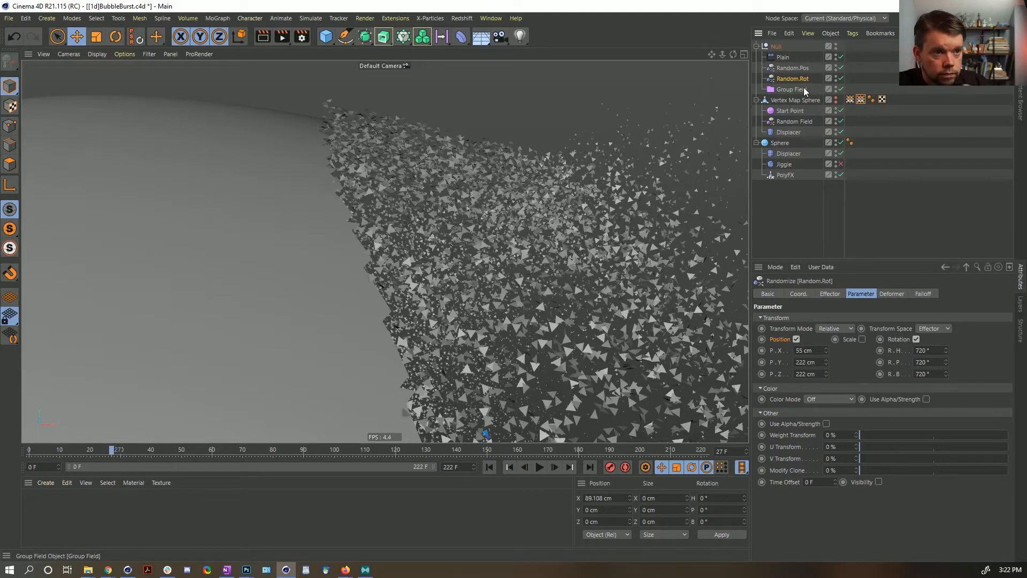
Step: Turn off Rotation on Random.Pos and Position on Random.Rot, and add Random.Rot to the PolyFX effectors above Random.Pos
click(797, 68)
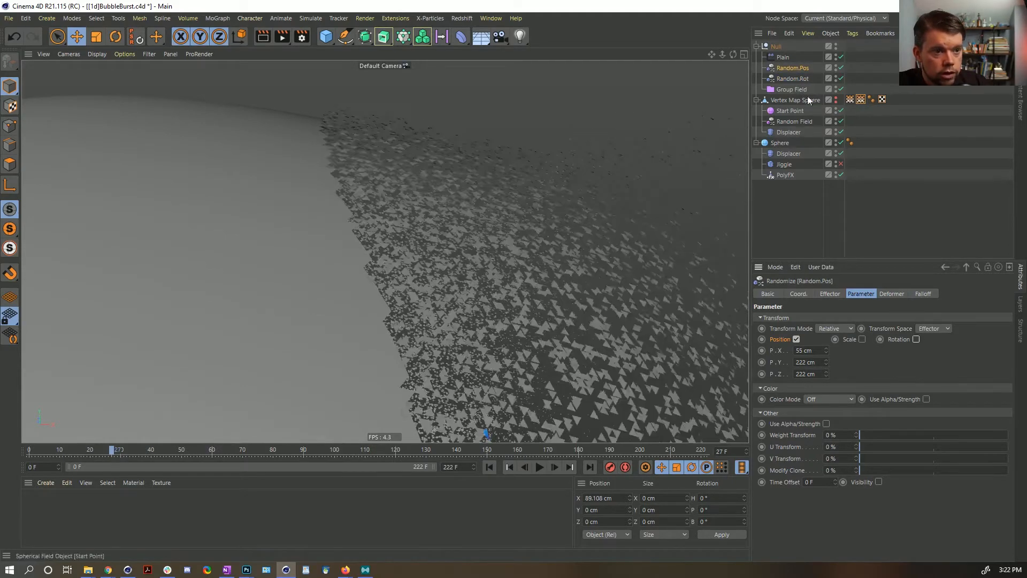
click(794, 78)
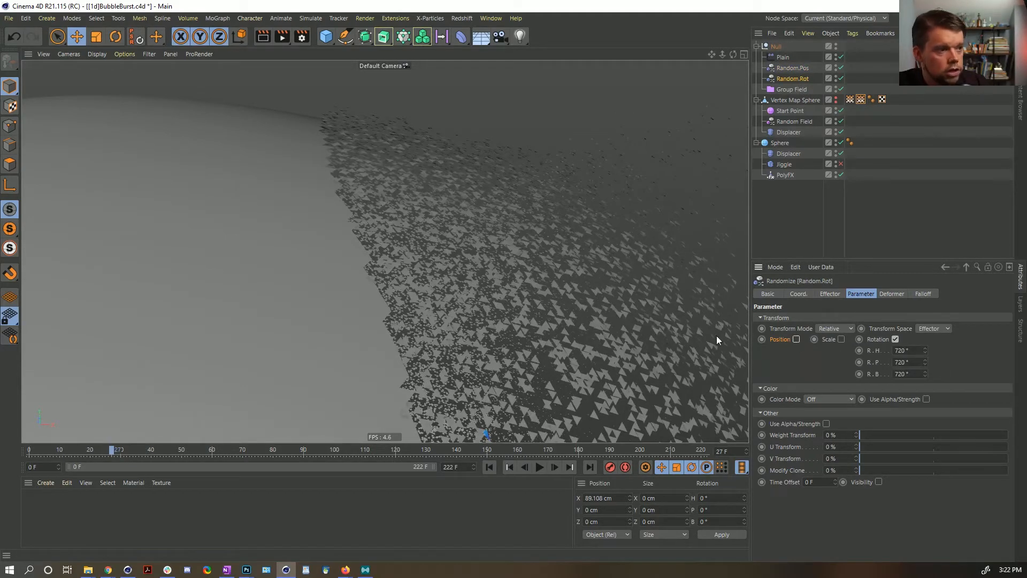
click(785, 176)
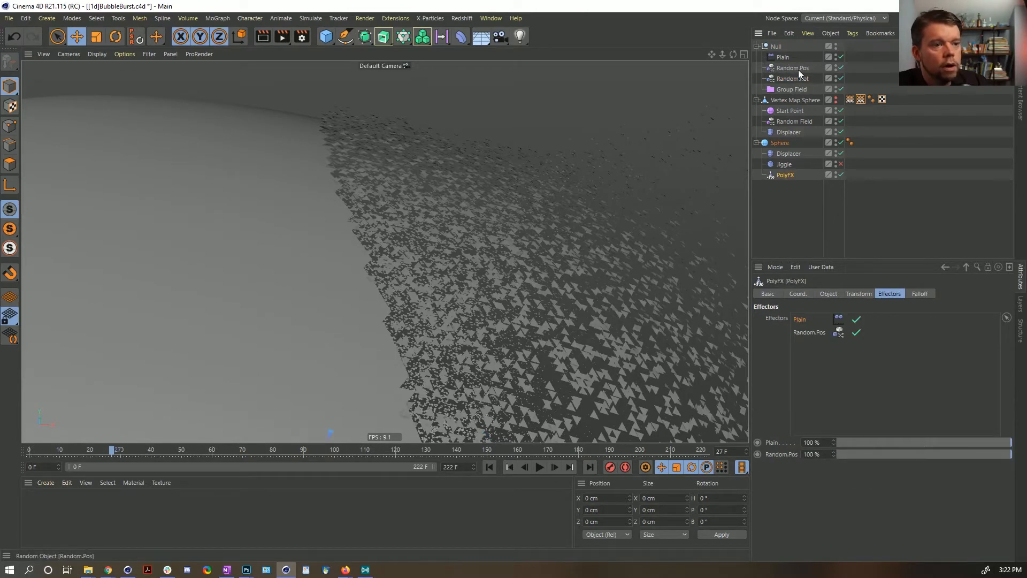
drag(800, 79, 809, 329)
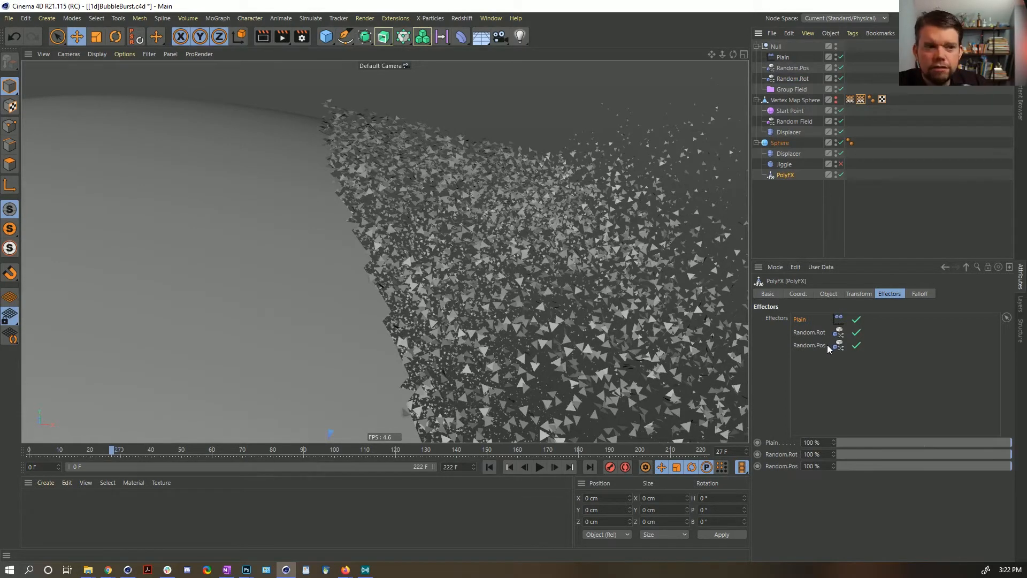
Step: Copy the Group Field's upper Curve layer and disable that layer in the Group Field
click(794, 89)
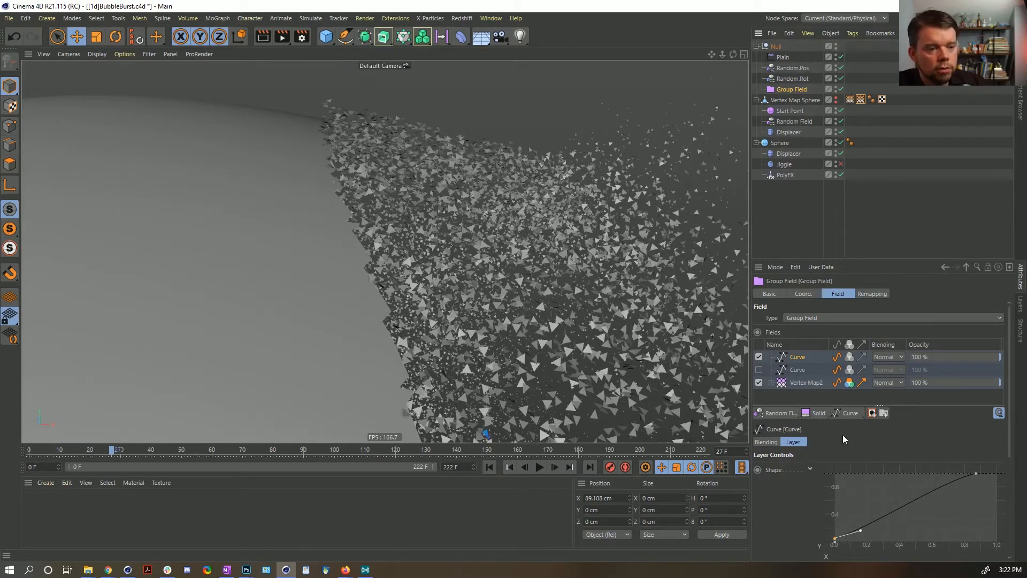
right_click(795, 355)
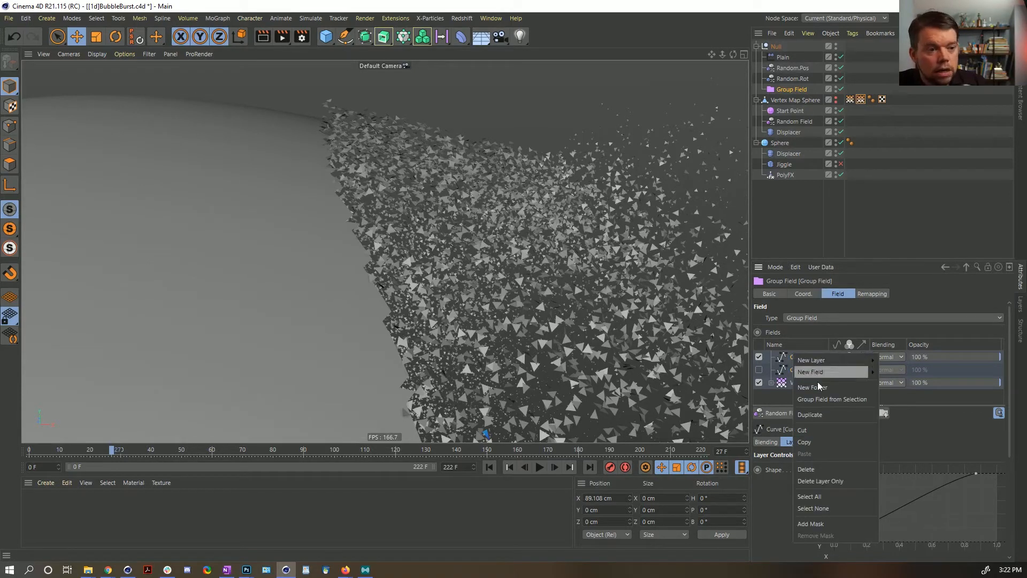
click(817, 442)
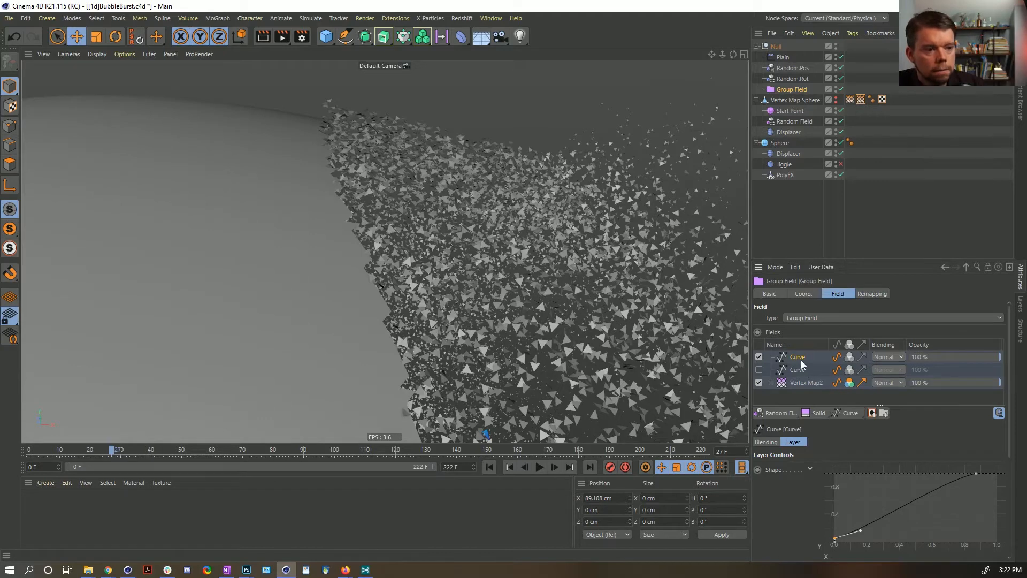
click(759, 357)
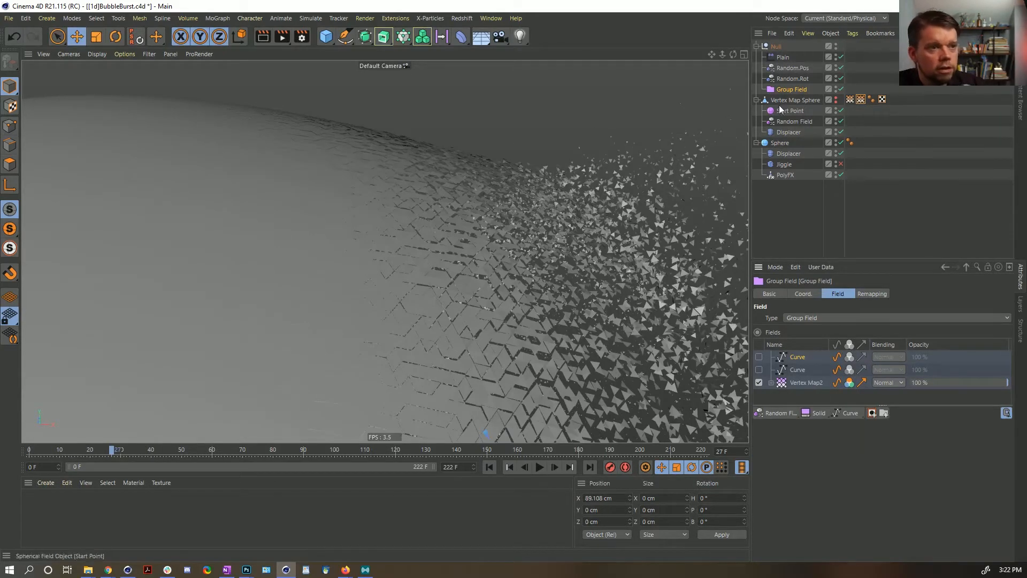
Step: Try copying the Group Field's upper Curve into the Plain effector's falloff above Group Field, and lower its start point's Y to 0
click(782, 58)
click(924, 294)
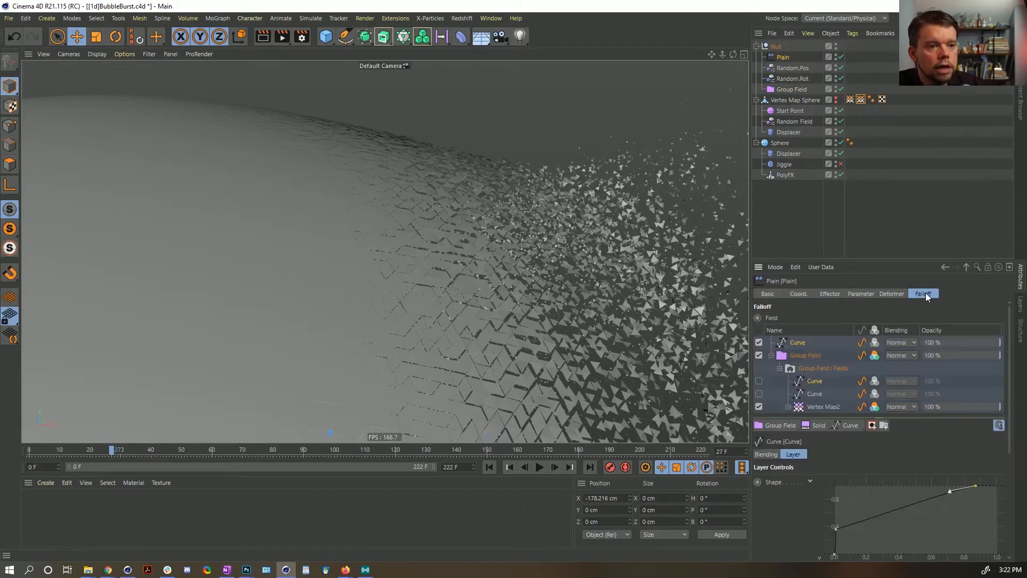
click(802, 344)
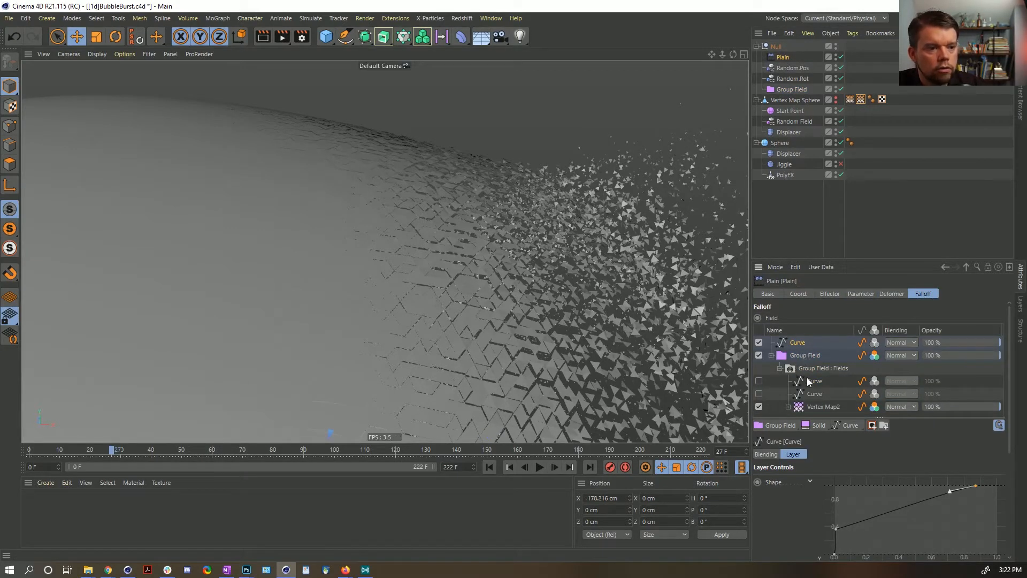
ctrl+drag(811, 381, 784, 360)
click(758, 355)
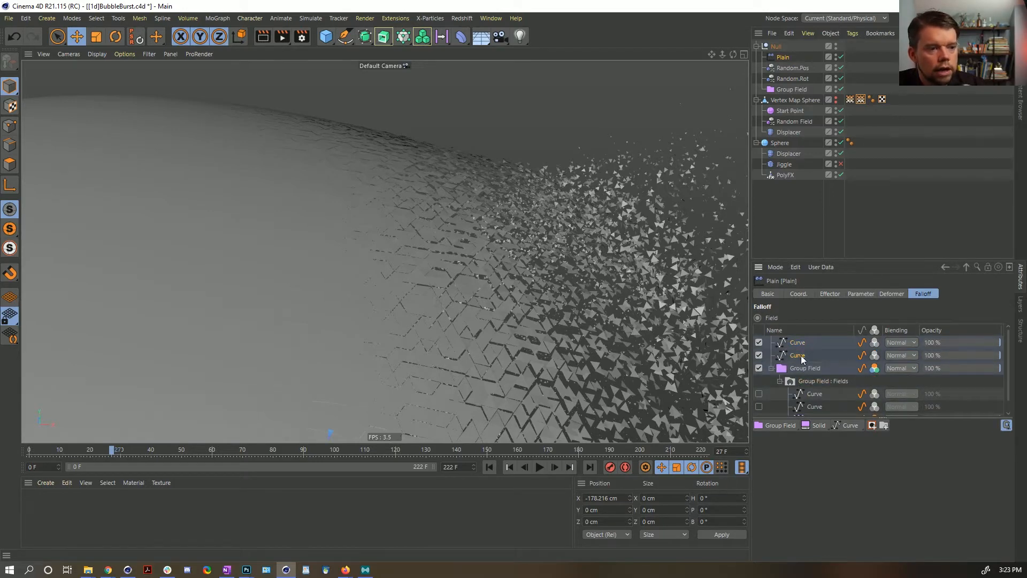
click(811, 481)
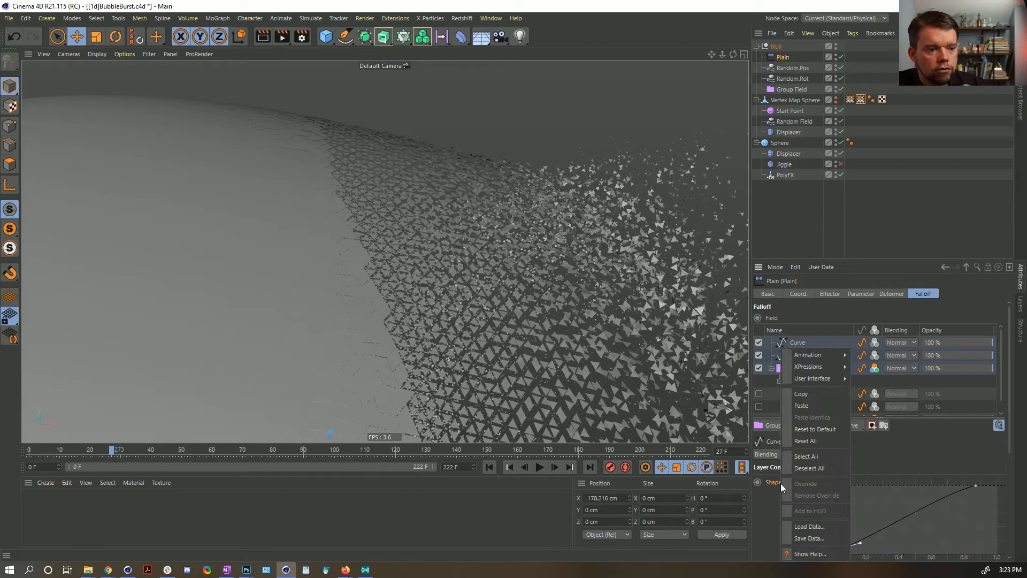
click(810, 406)
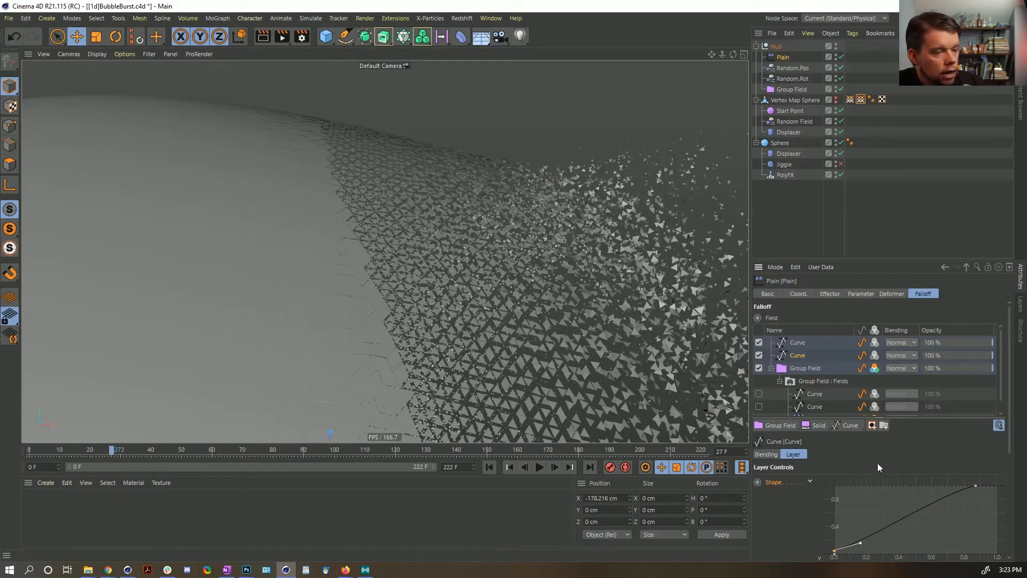
scroll(806, 519, down, 3)
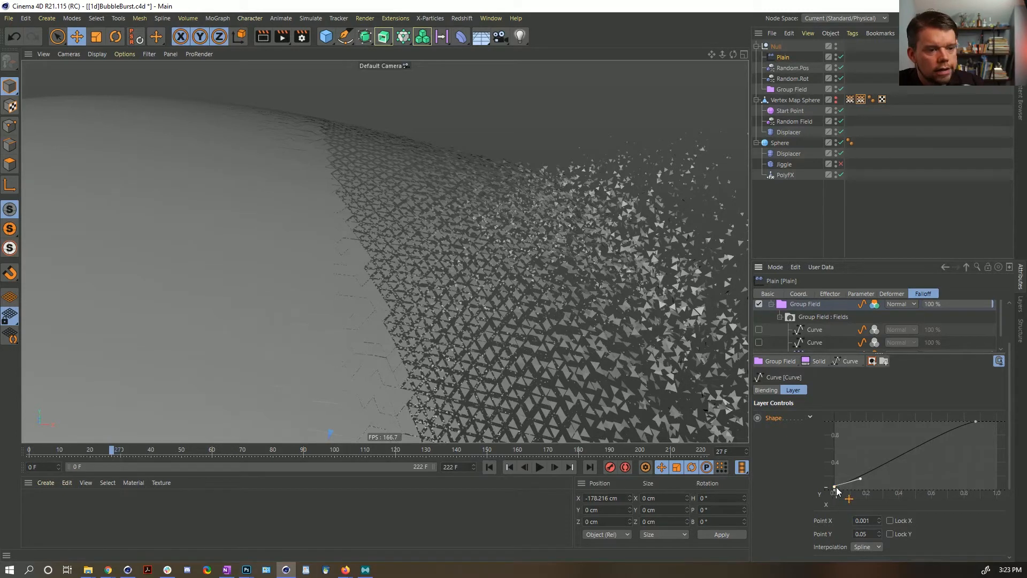
drag(839, 485, 840, 493)
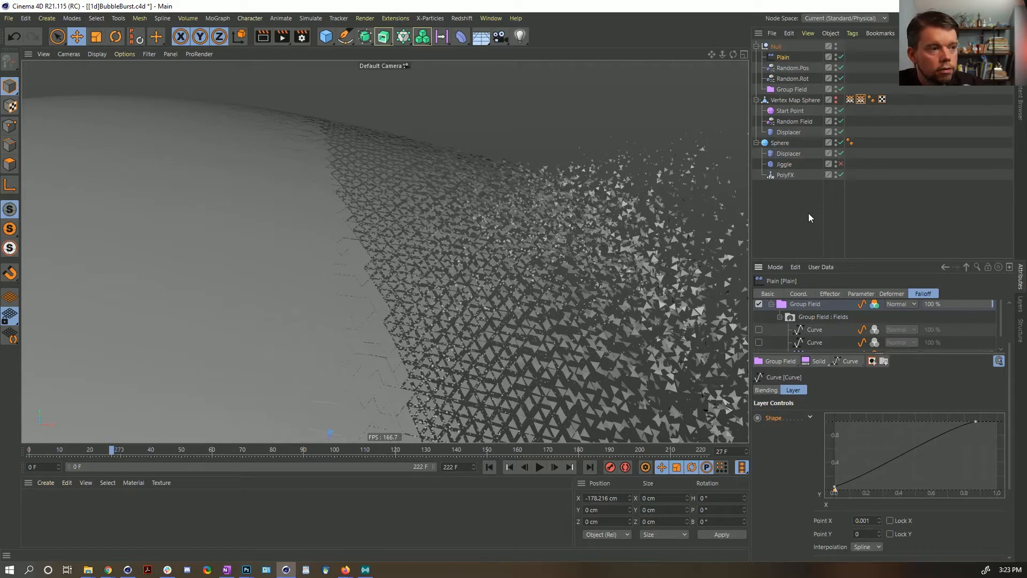
Step: Undo the Plain falloff edits and the disabling of the Group Field's upper Curve layer
click(14, 35)
click(16, 34)
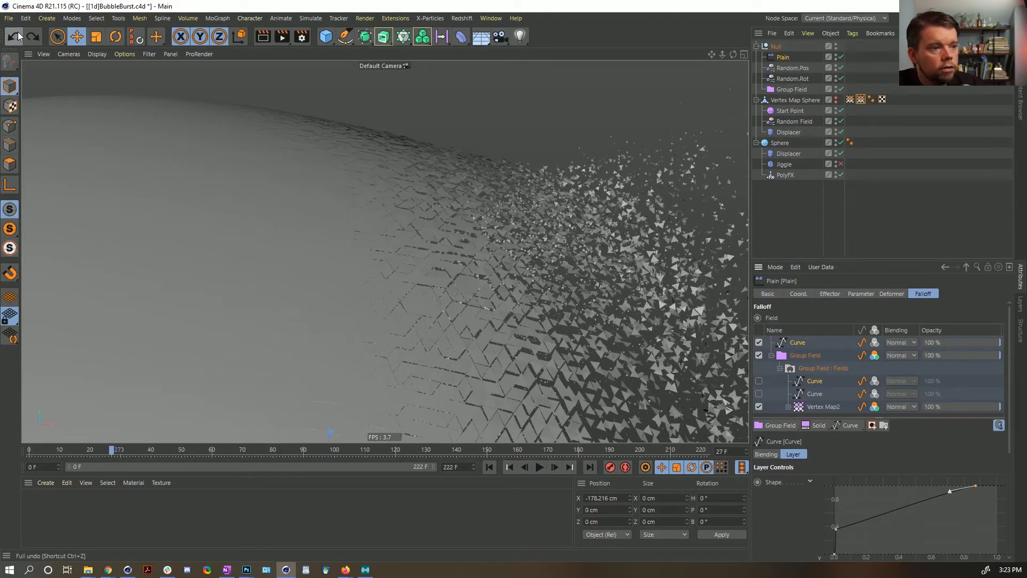
click(17, 35)
click(17, 35)
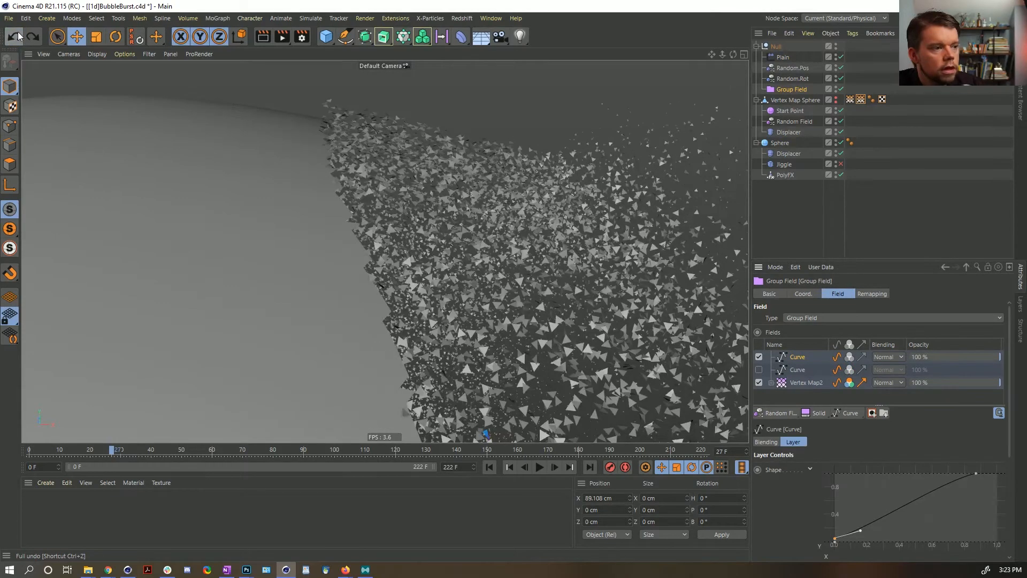
Step: Delete the low point just after the start of the Group Field's upper Curve, and undo the deletion of its start point
click(793, 90)
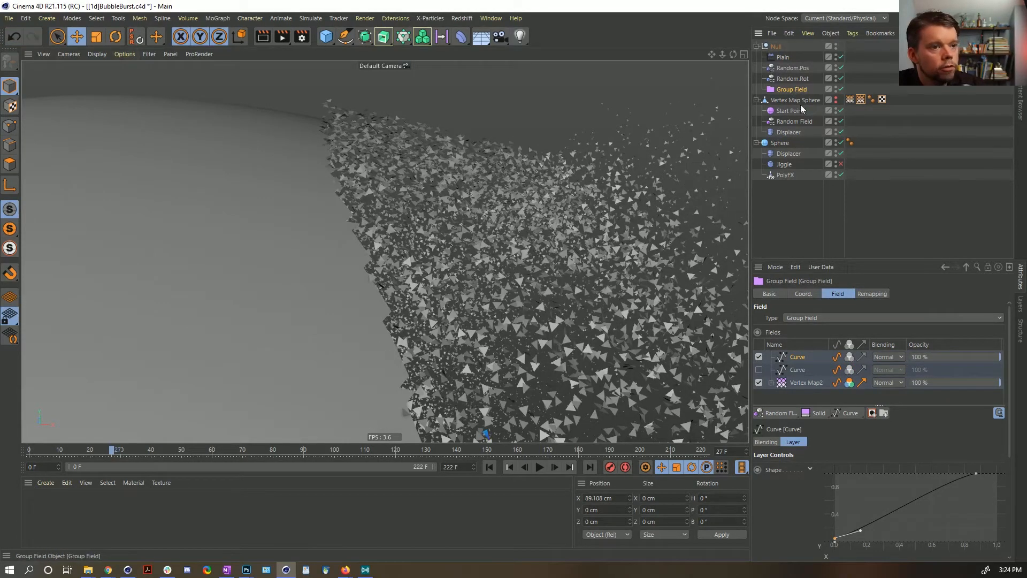
click(837, 544)
key(Delete)
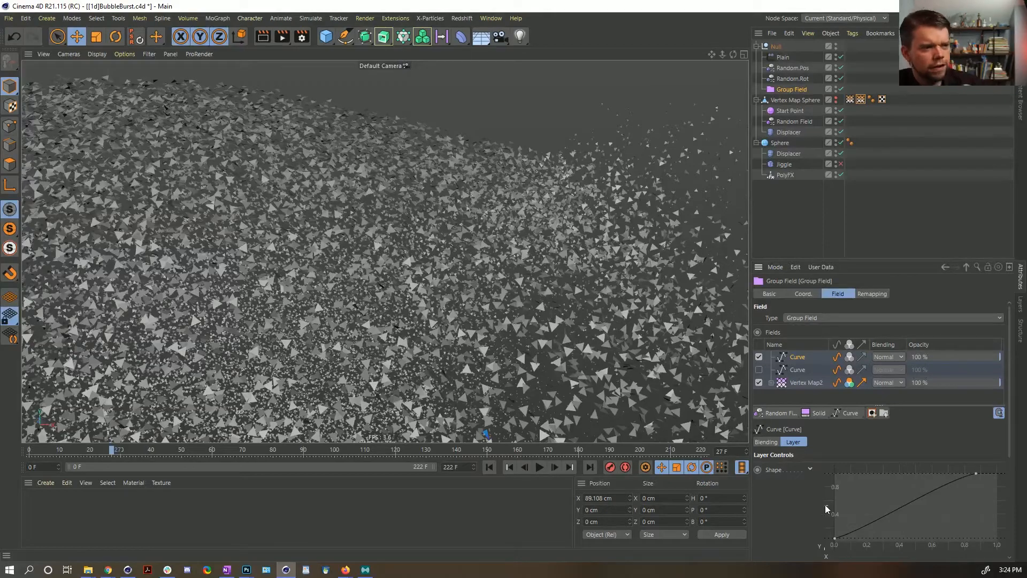
key(ctrl+z)
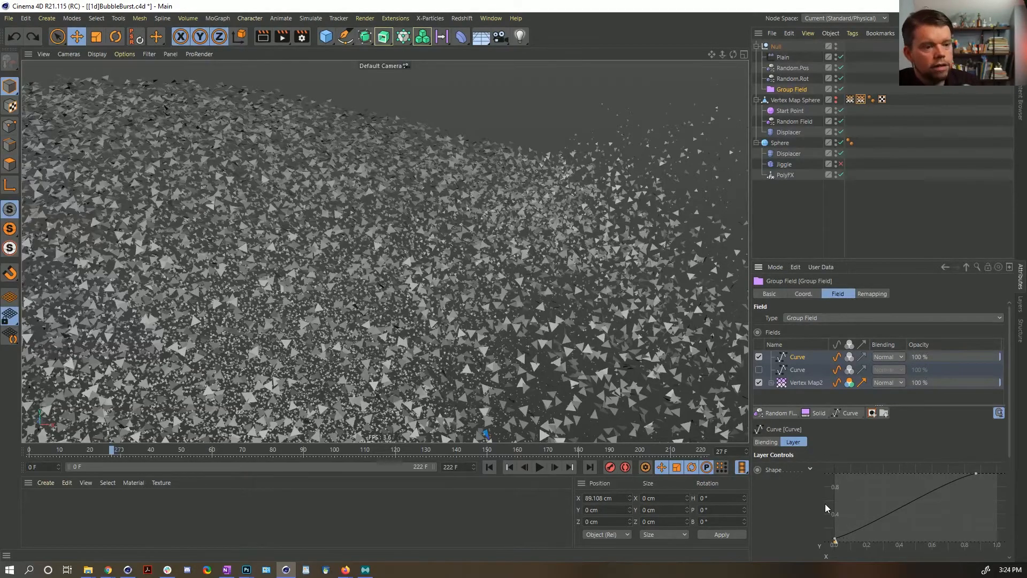
Step: Add a Delay modifier layer above the Curves in the Group Field, keeping its mode at Smooth
mouse_move(366, 264)
alt+mouse_down()
mouse_move(345, 205)
mouse_move(374, 297)
mouse_move(419, 263)
alt+mouse_up()
alt+right_drag(419, 262, 447, 252)
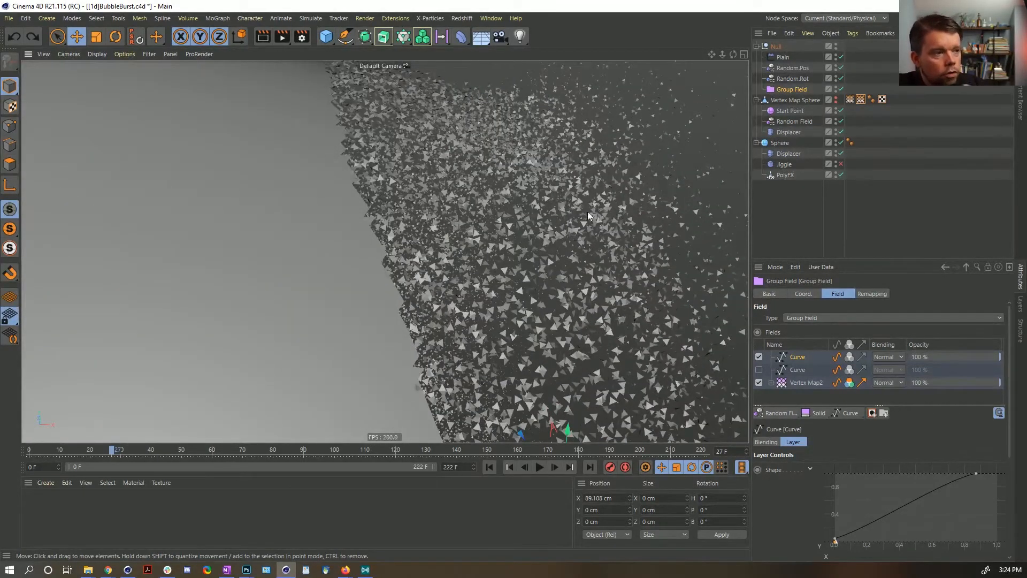
mouse_move(392, 226)
alt+mouse_down()
mouse_move(393, 284)
mouse_move(387, 231)
mouse_move(457, 196)
mouse_move(400, 259)
alt+mouse_up()
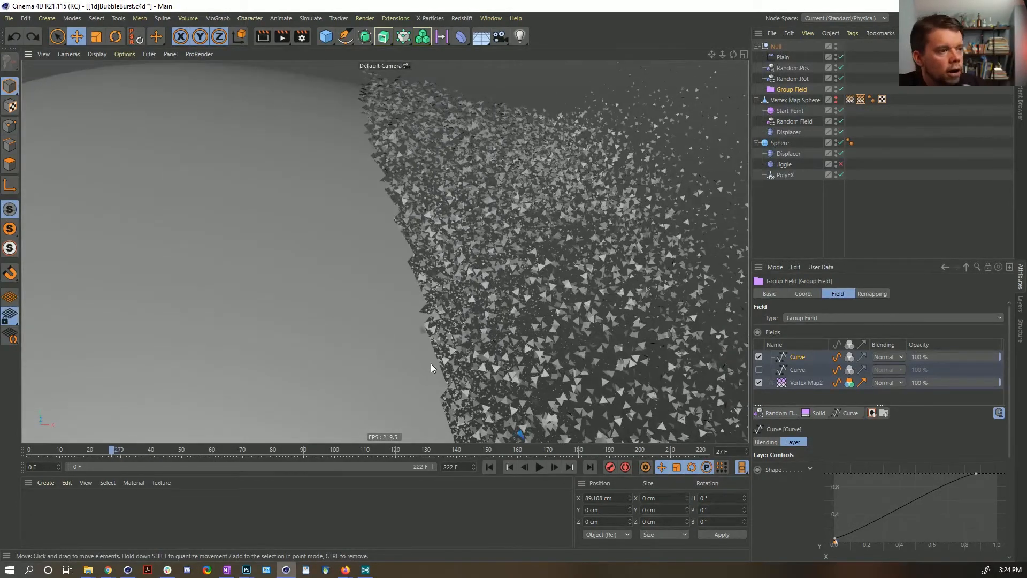
click(851, 413)
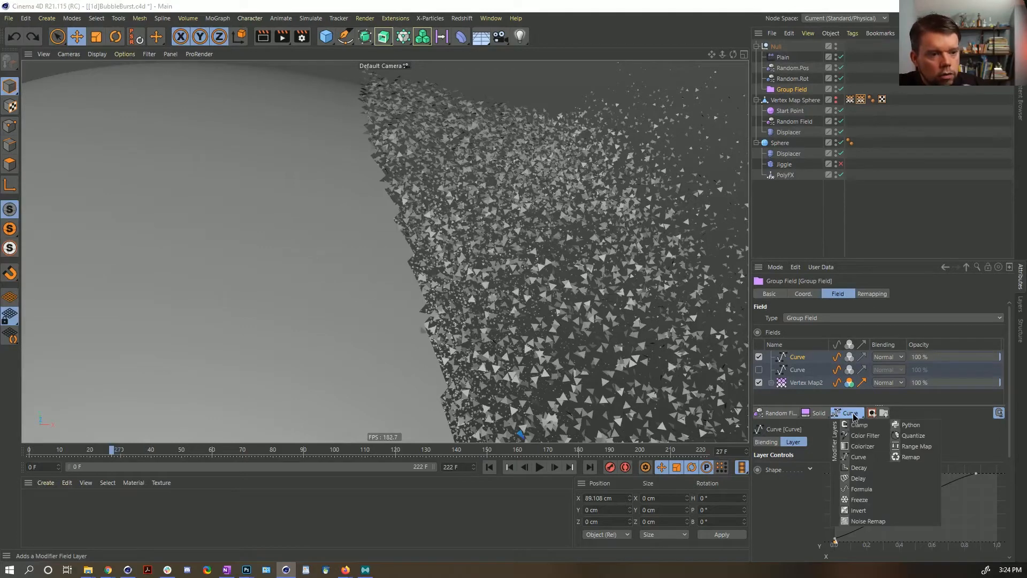
click(867, 480)
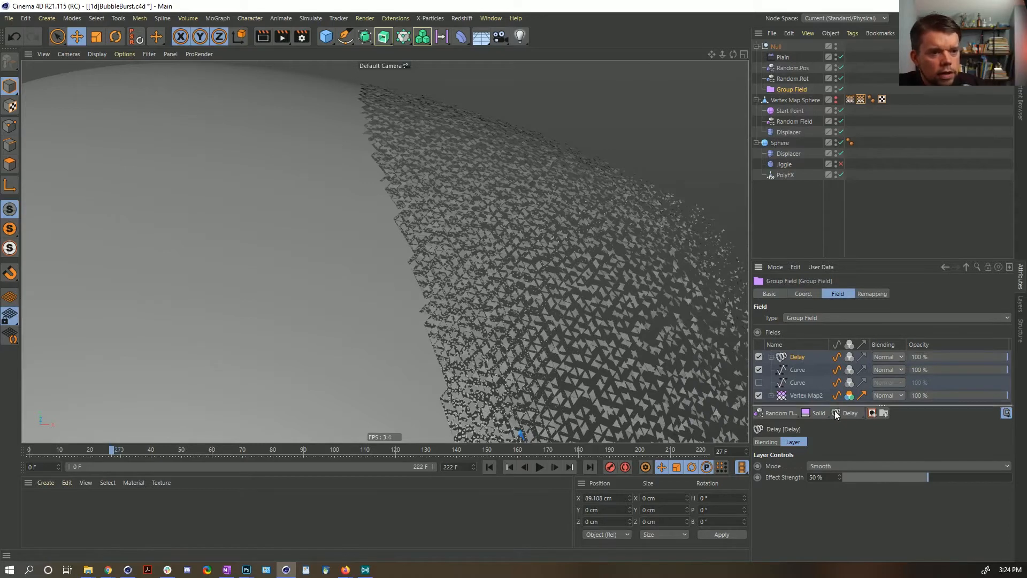
click(826, 467)
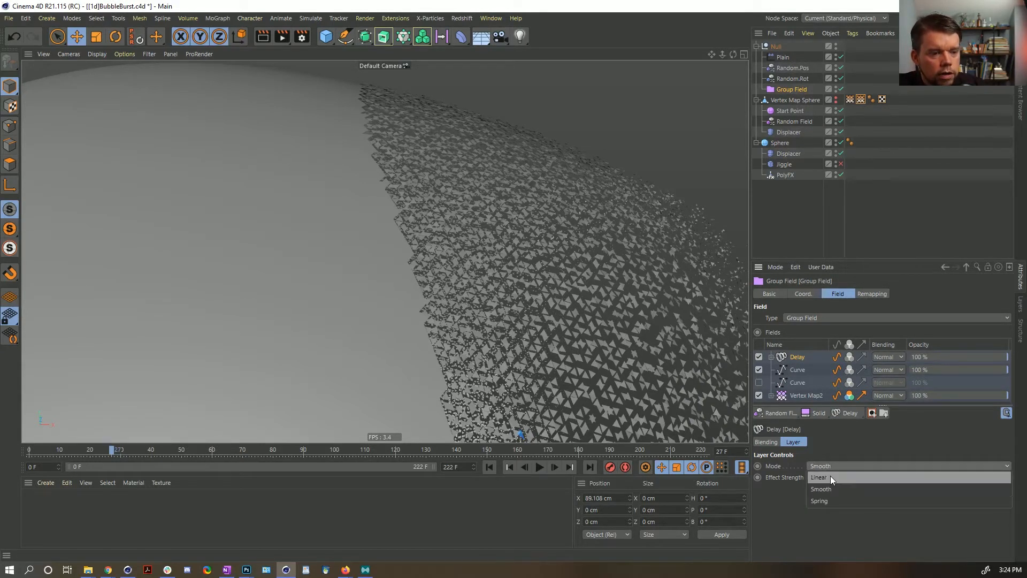
click(804, 488)
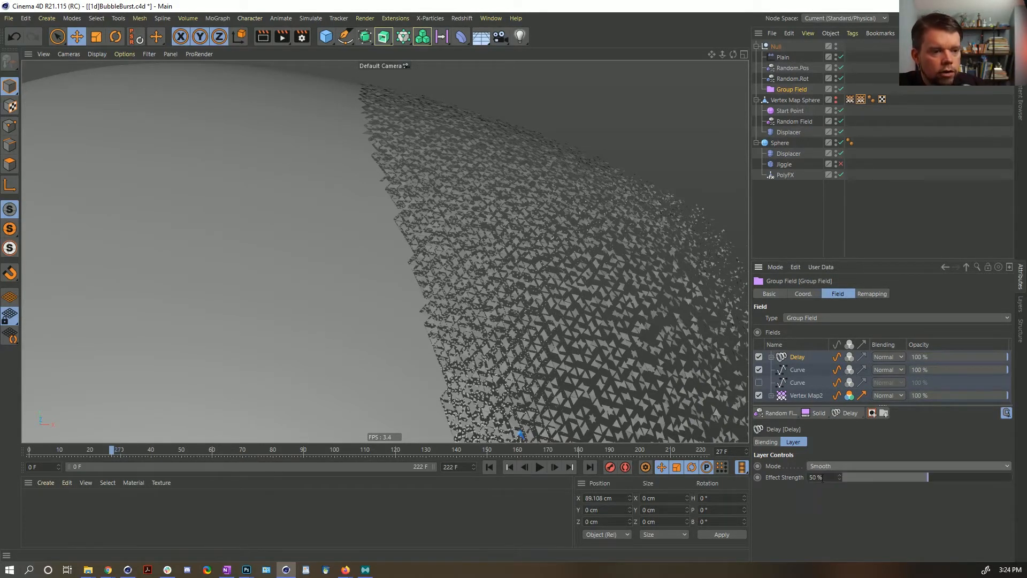
Step: Reduce the Delay layer's Effect Strength to 5%, and lower it further to 1%
drag(826, 477, 793, 475)
text(5)
key(Return)
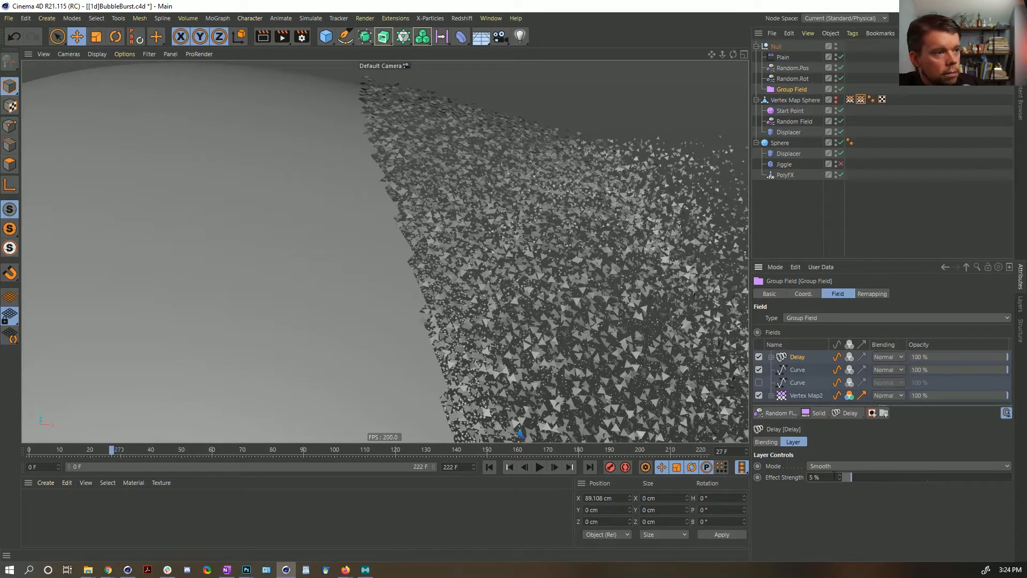
drag(833, 476, 813, 495)
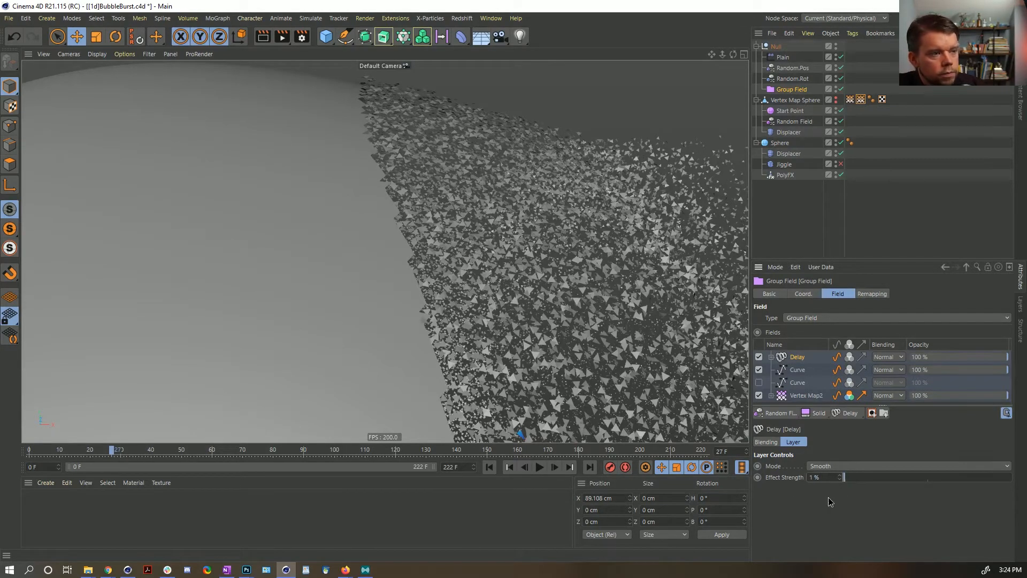
Step: Raise the Delay layer's Effect Strength in 1% increments to 9% while viewing the fracture edge up close
alt+drag(380, 229, 361, 200)
alt+right_drag(361, 200, 417, 190)
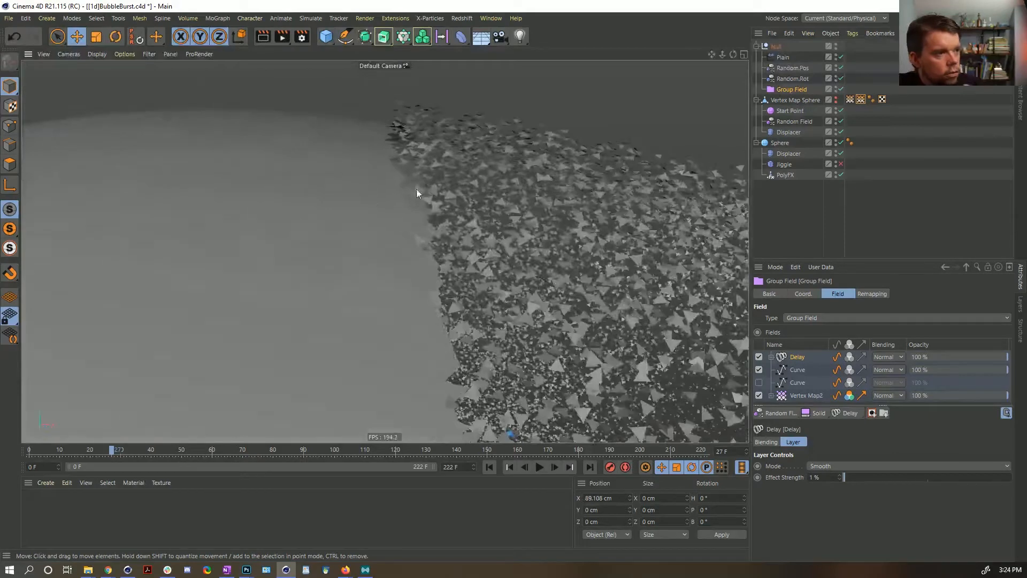
scroll(416, 194, down, 3)
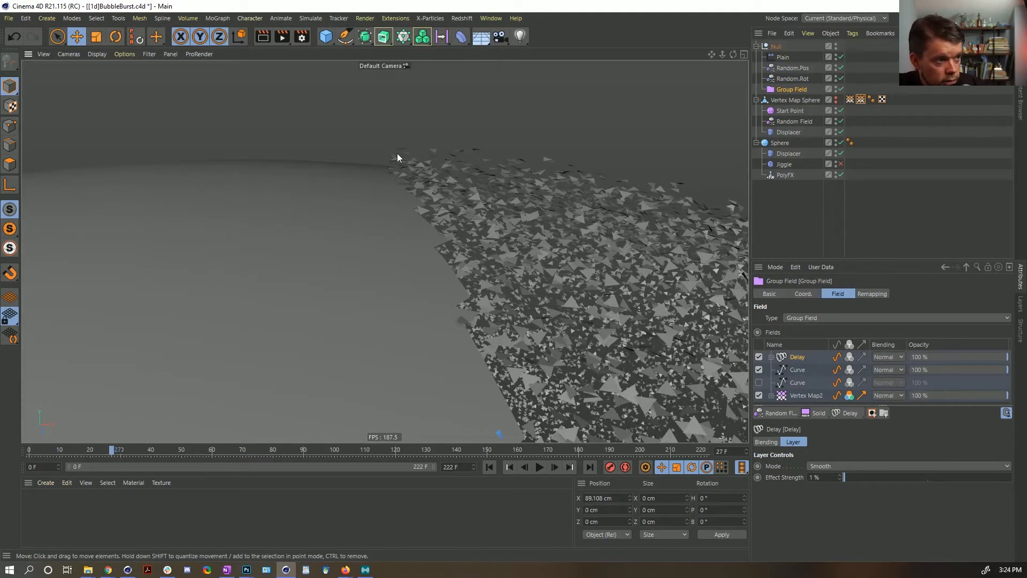
click(839, 474)
click(839, 474)
click(839, 474)
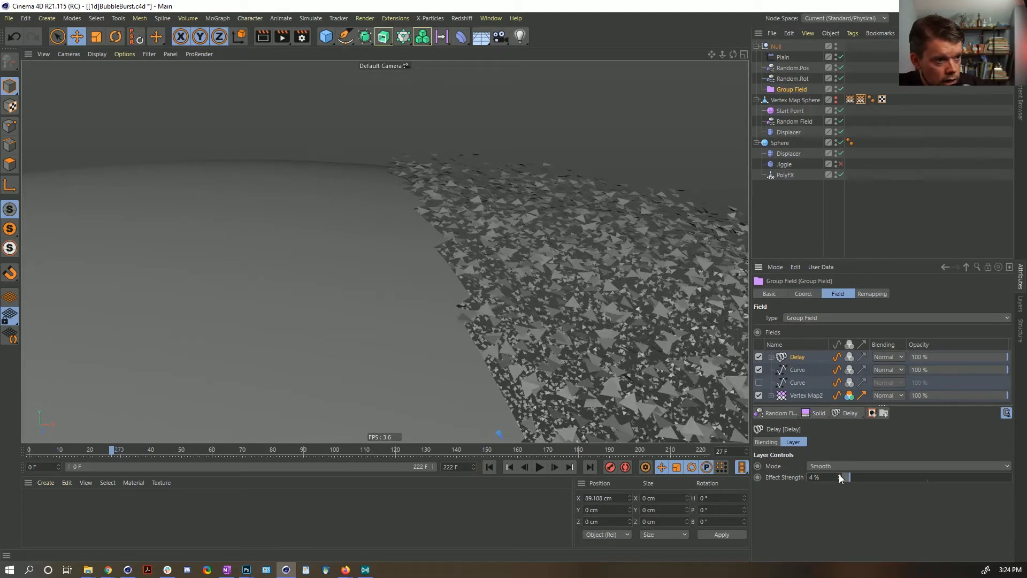
click(839, 474)
click(839, 474)
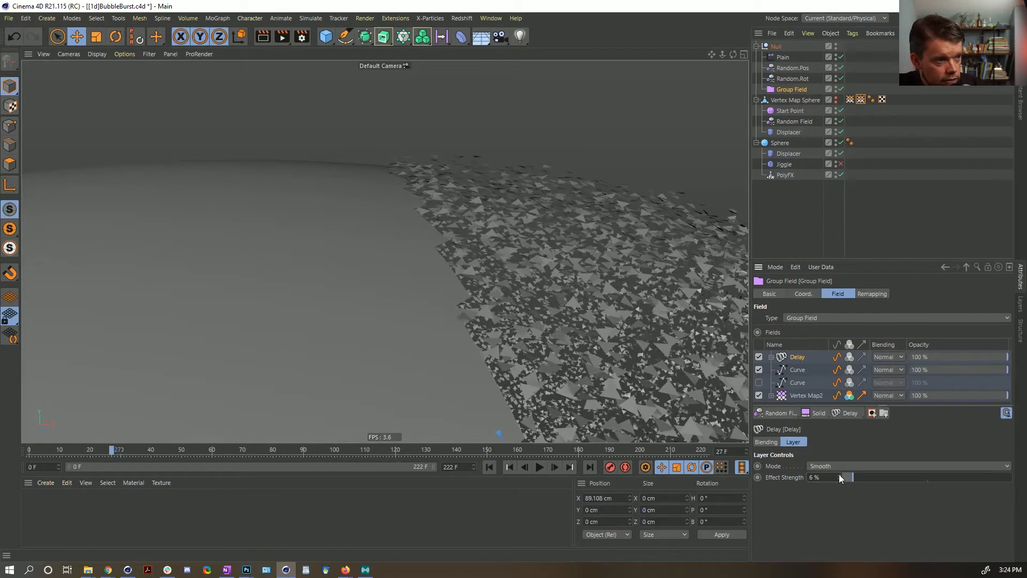
click(838, 474)
click(838, 474)
click(839, 474)
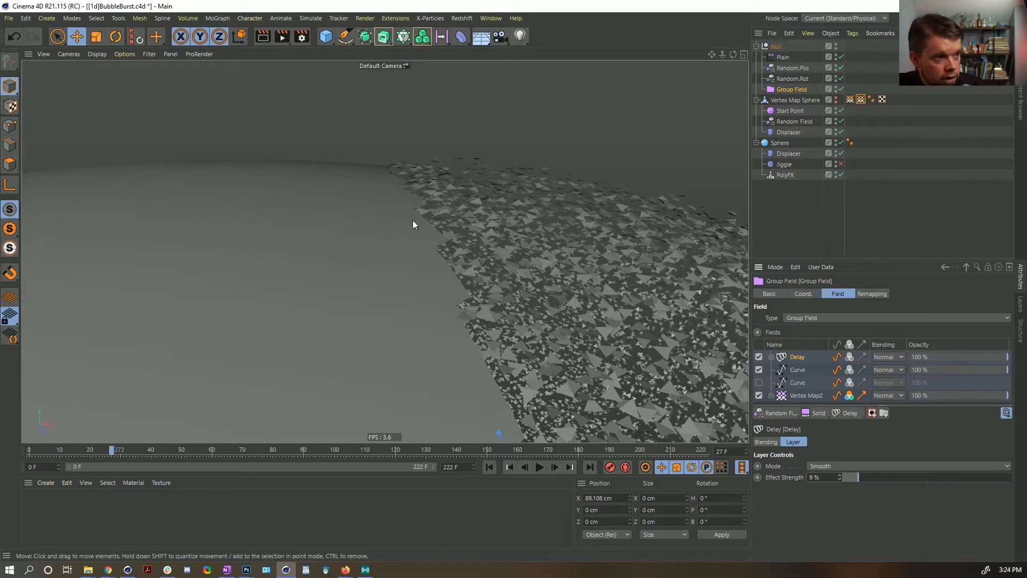
Step: Disable the Delay layer to compare the burst without it, and delete it from the Group Field
scroll(518, 276, up, 3)
alt+right_drag(518, 276, 447, 321)
alt+drag(447, 321, 422, 342)
click(758, 357)
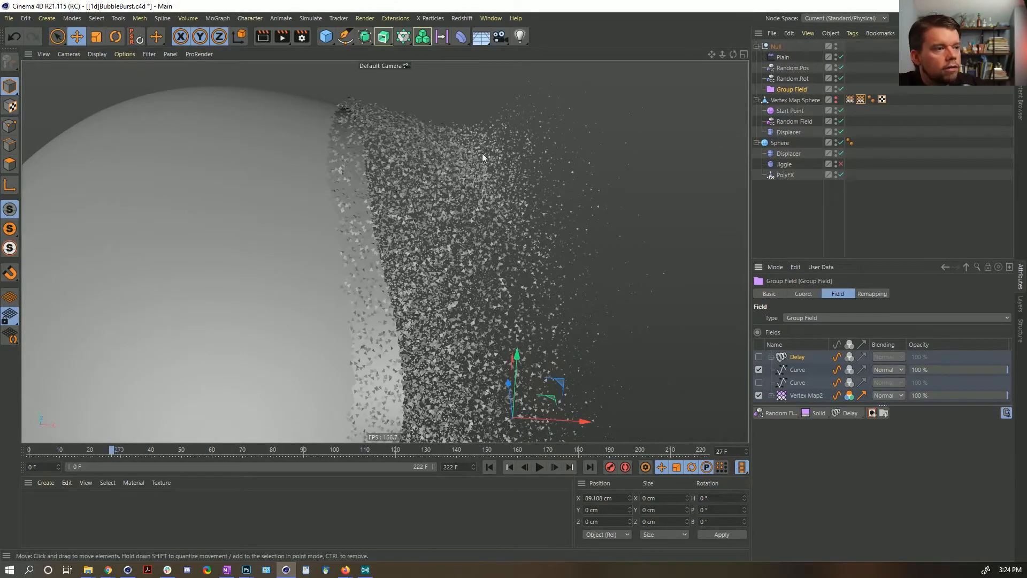
key(Delete)
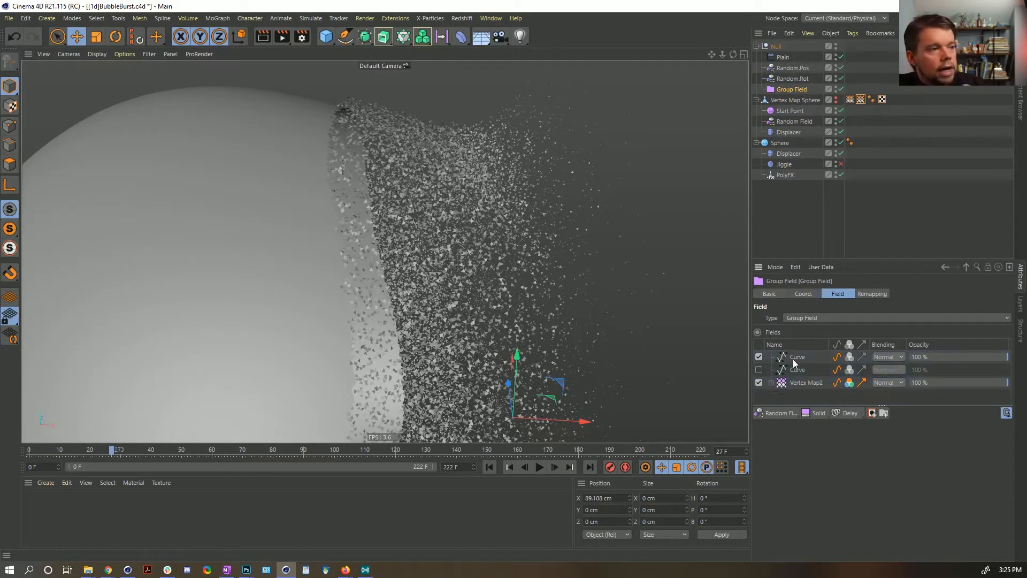
Step: Examine how the fragments separate along the sphere's burst edge, both up close and from farther away
scroll(422, 241, up, 2)
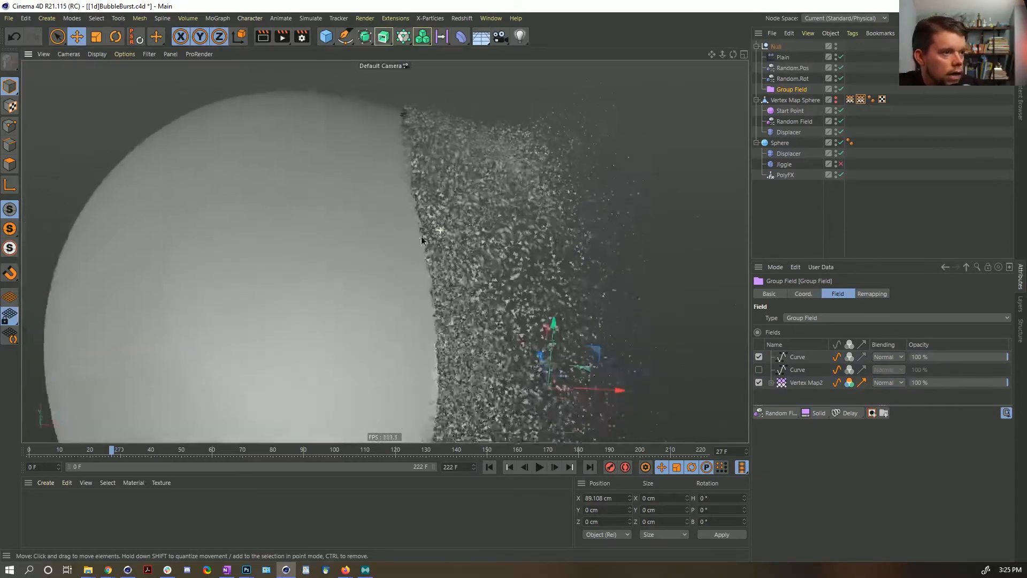
scroll(422, 241, down, 4)
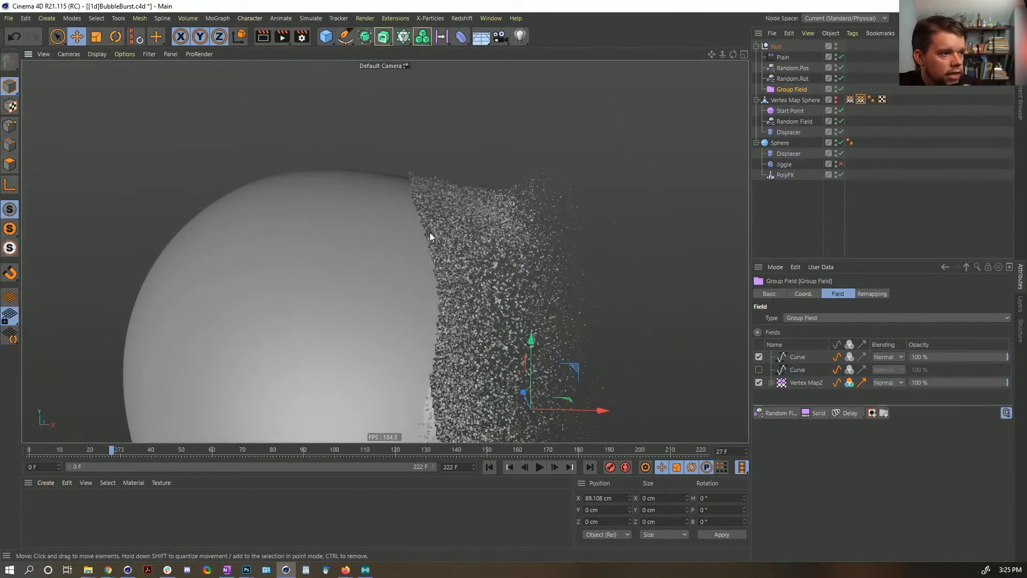
alt+drag(429, 232, 425, 304)
scroll(443, 262, up, 6)
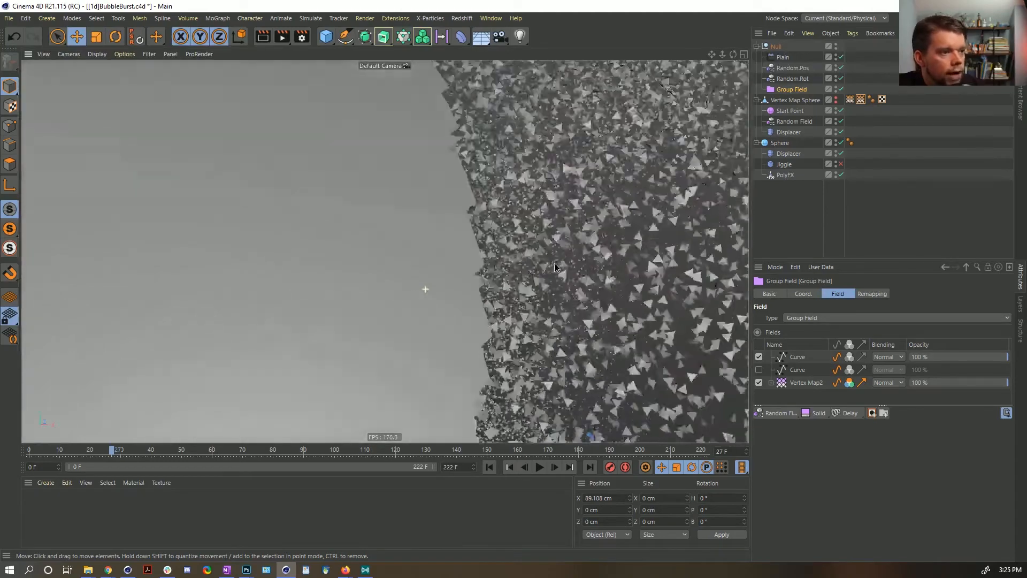
scroll(459, 269, down, 4)
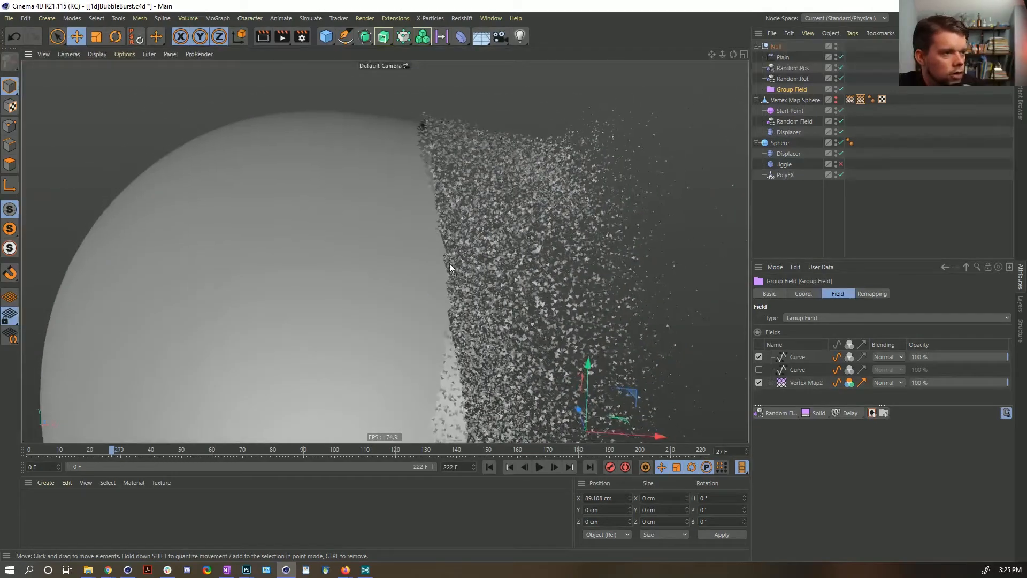
scroll(449, 263, up, 4)
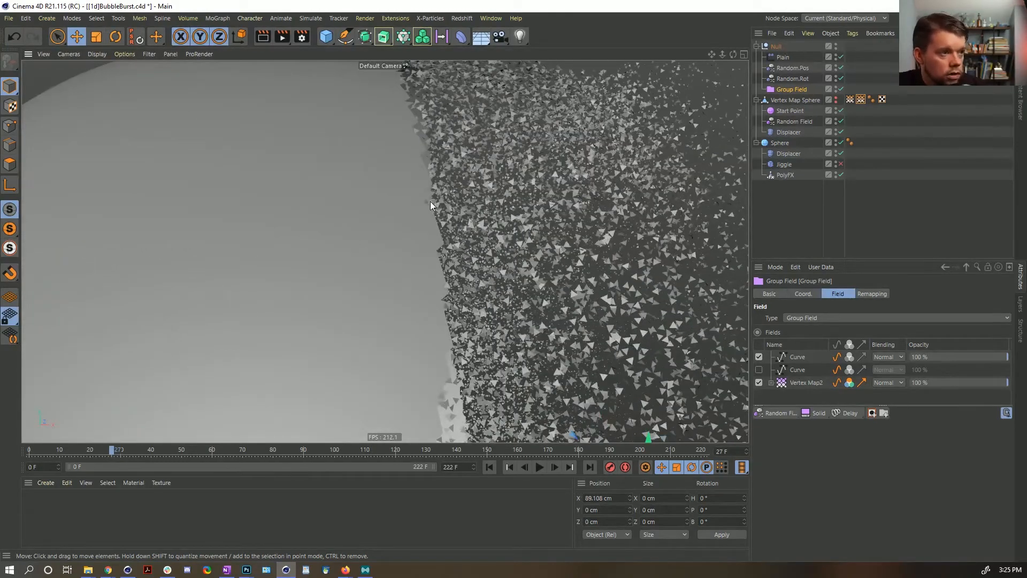
alt+middle_drag(448, 239, 389, 239)
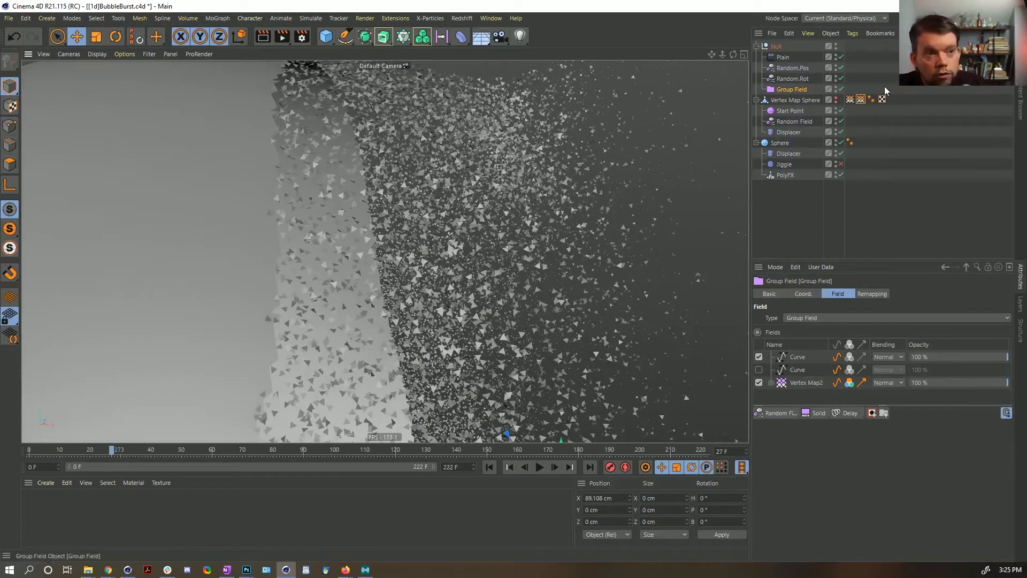
Step: Review the Random.Rot falloff and the PolyFX Transform and Effectors settings, and examine the fragments along the burst edge
click(787, 78)
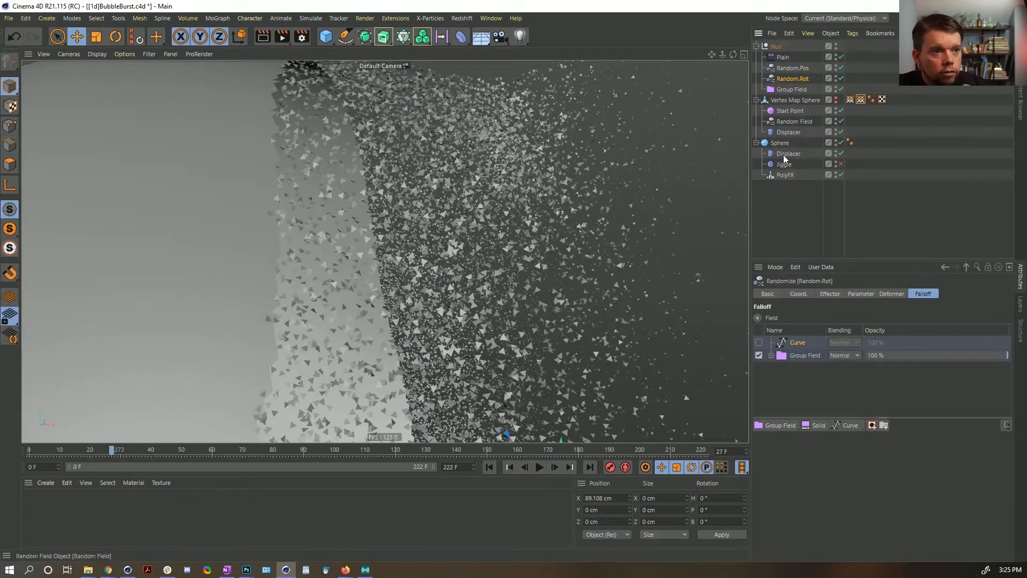
click(784, 175)
click(857, 292)
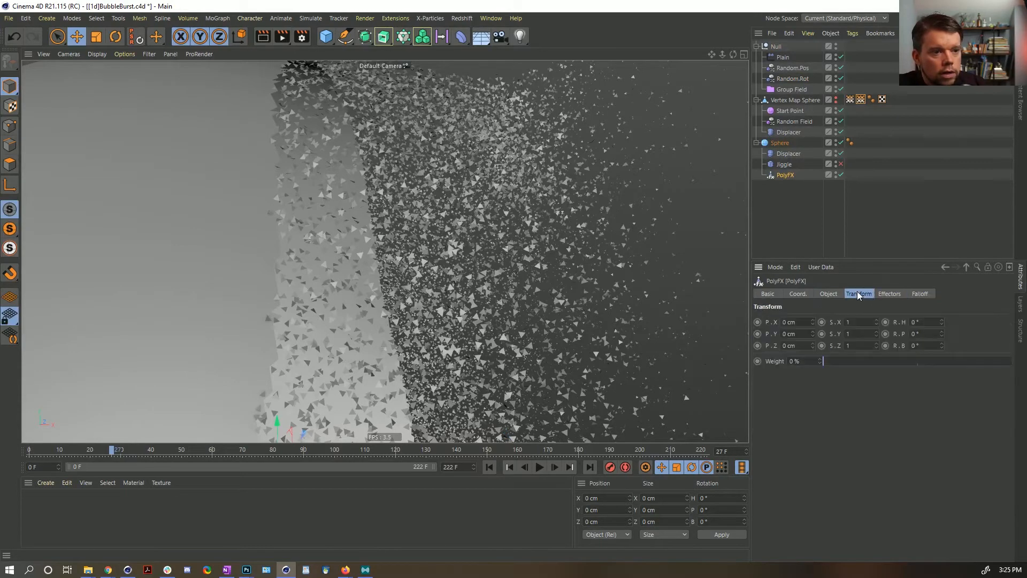
click(884, 294)
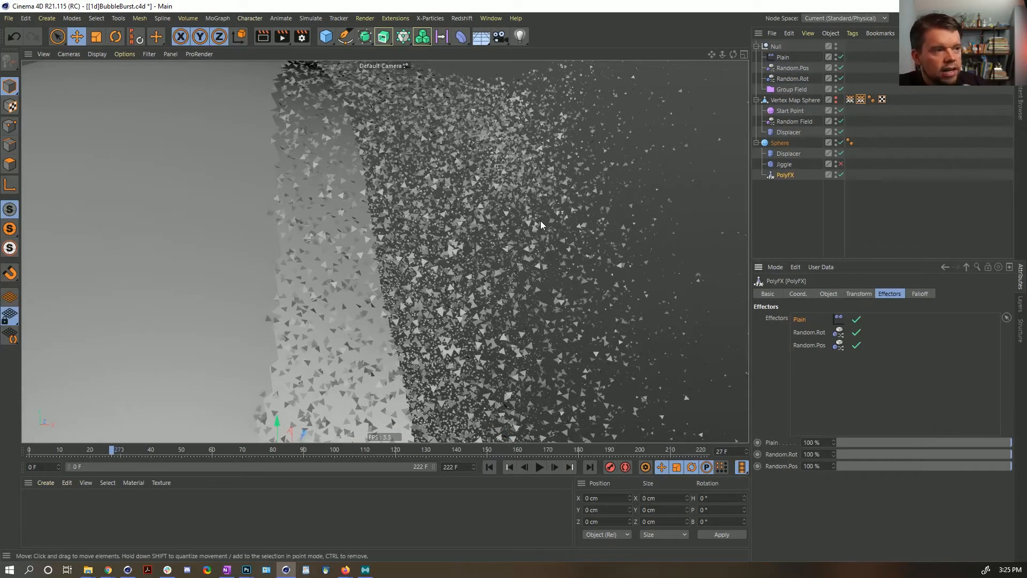
alt+right_drag(539, 220, 352, 253)
alt+middle_drag(353, 252, 374, 237)
alt+drag(374, 236, 384, 261)
alt+right_drag(384, 260, 421, 237)
alt+middle_drag(422, 236, 379, 252)
alt+right_drag(378, 252, 407, 230)
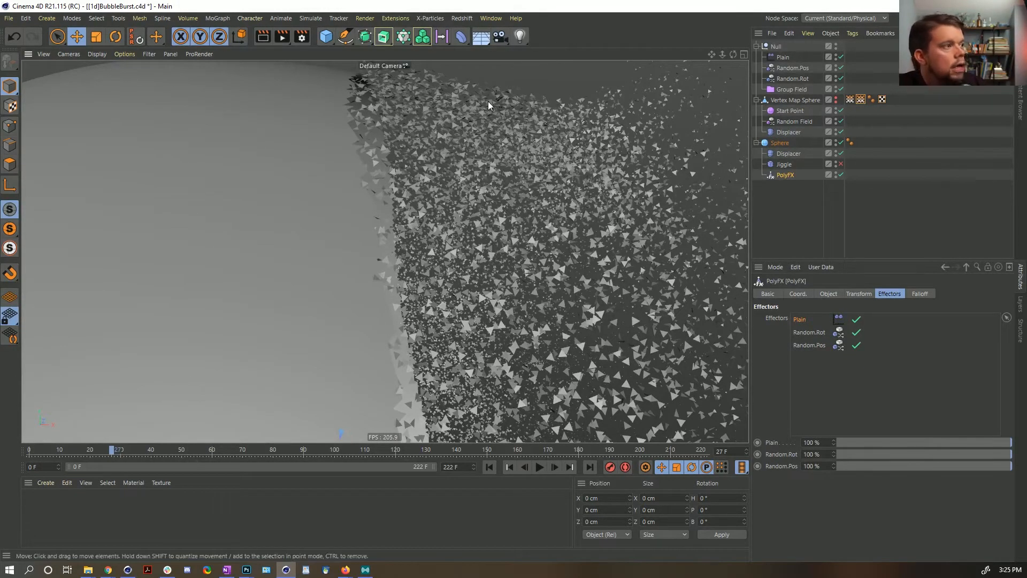
Step: Save the project and put the Sphere inside a Subdivision Surface with the editor and renderer subdivision both set to 1
key(ctrl+s)
click(779, 143)
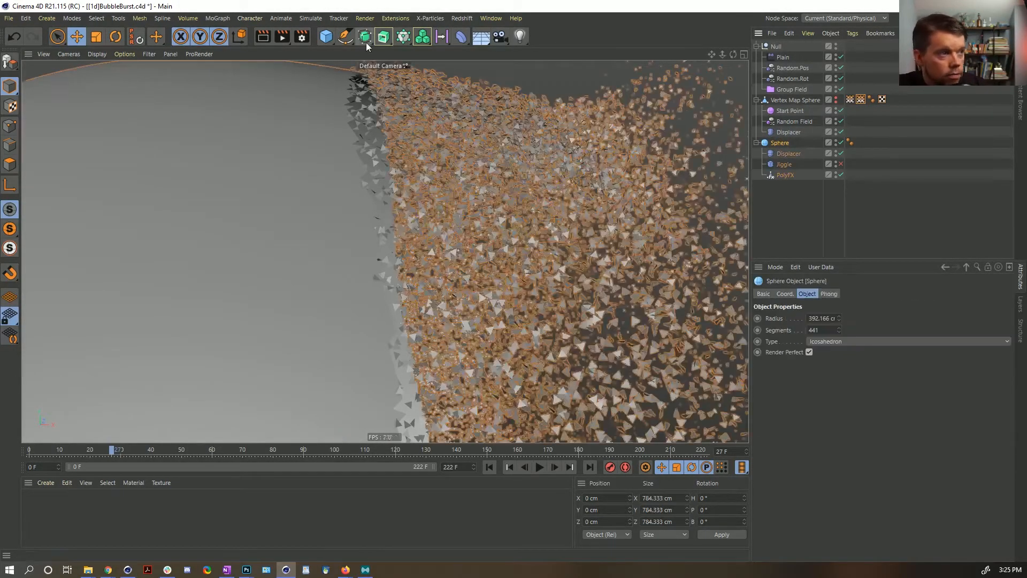
alt+click(365, 36)
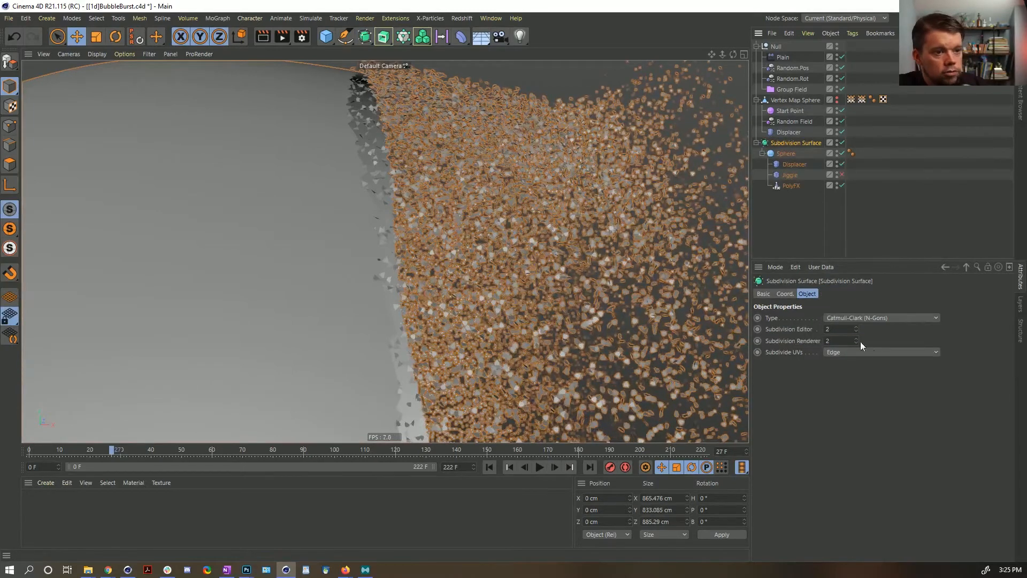
mouse_move(842, 330)
mouse_down()
mouse_move(826, 330)
mouse_move(827, 341)
mouse_up()
text(11)
key(Return)
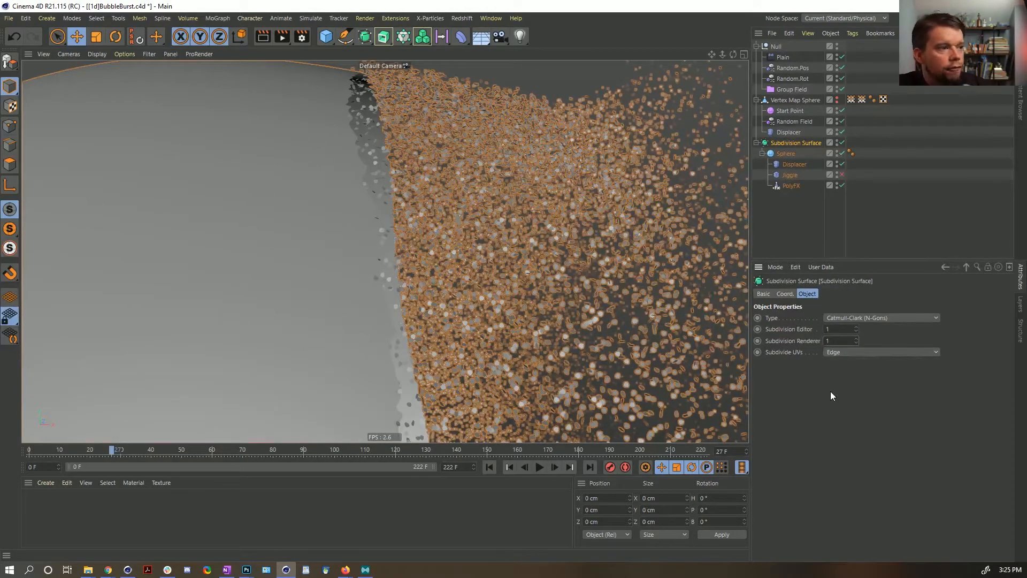
Step: Show mesh lines in the viewport and compare the fragment shapes at the burst edge with the Subdivision Surface off and on
click(811, 209)
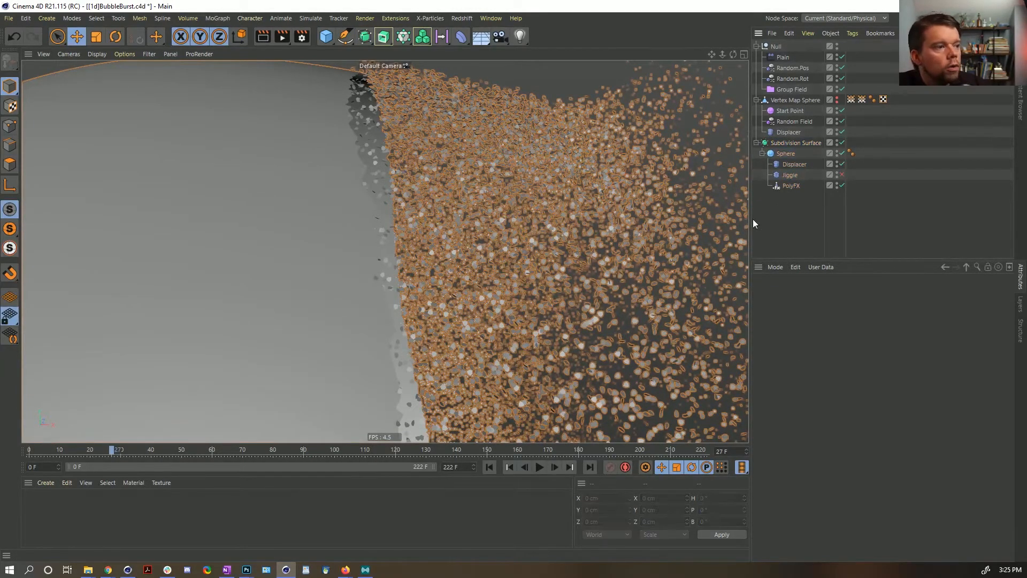
scroll(388, 220, up, 10)
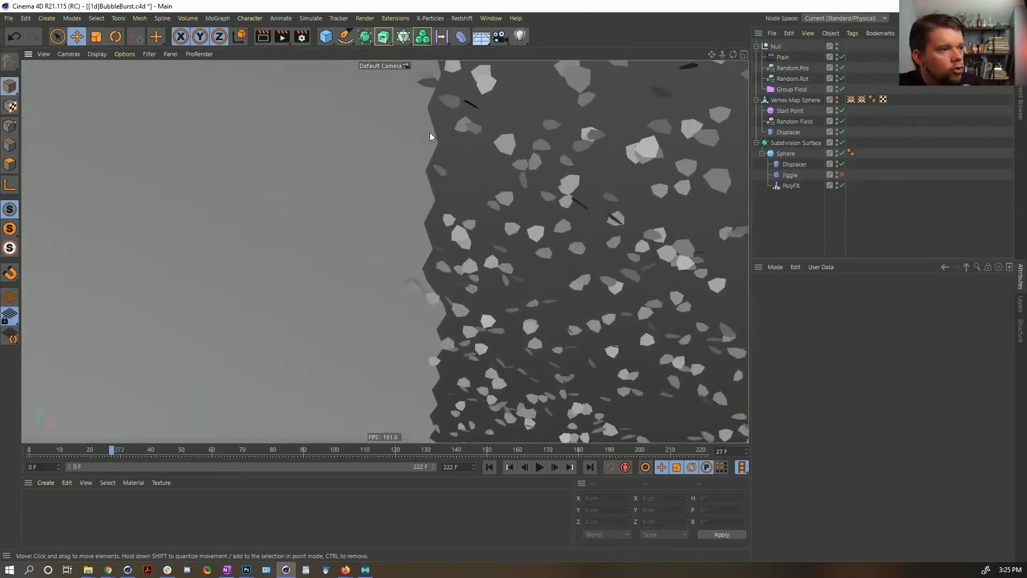
mouse_move(428, 206)
alt+mouse_down()
mouse_move(332, 237)
mouse_move(156, 259)
alt+mouse_up()
key(n)
key(b)
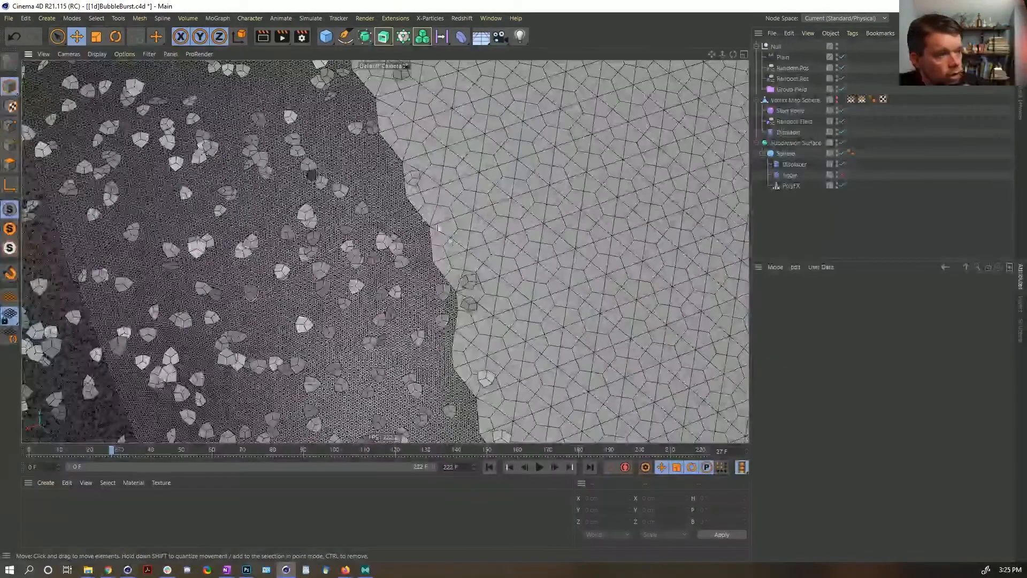
click(843, 143)
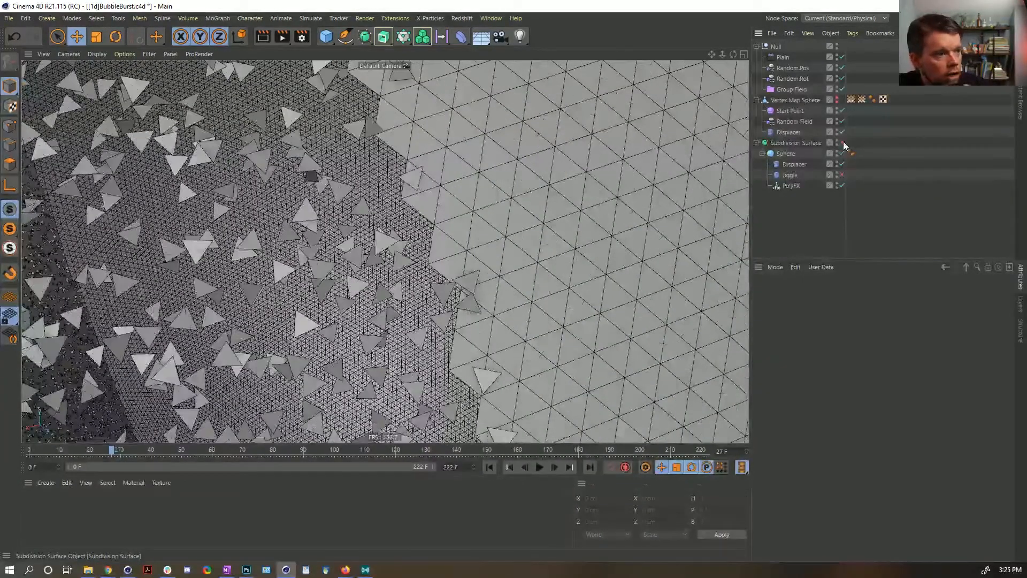
click(843, 143)
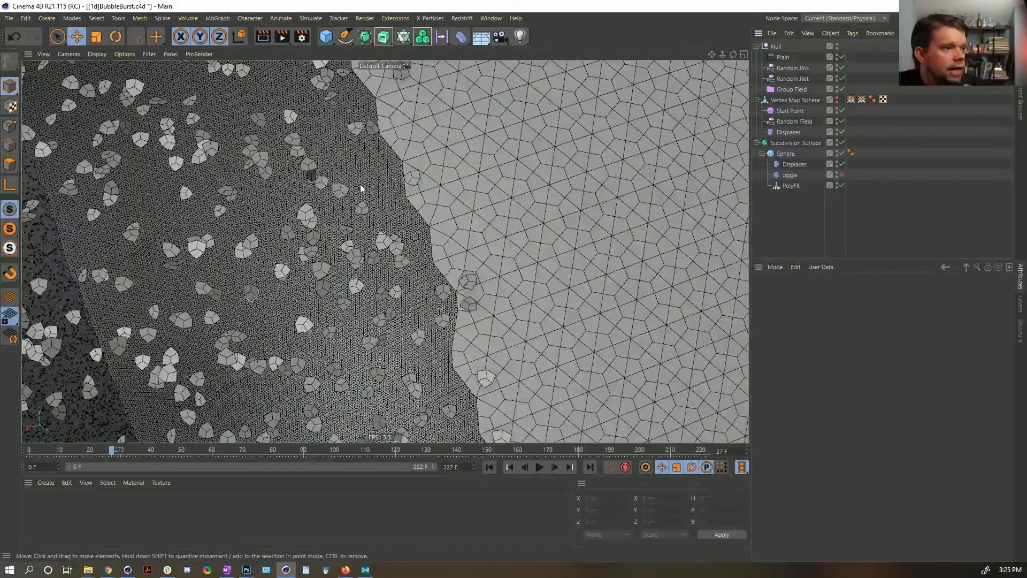
scroll(209, 227, up, 2)
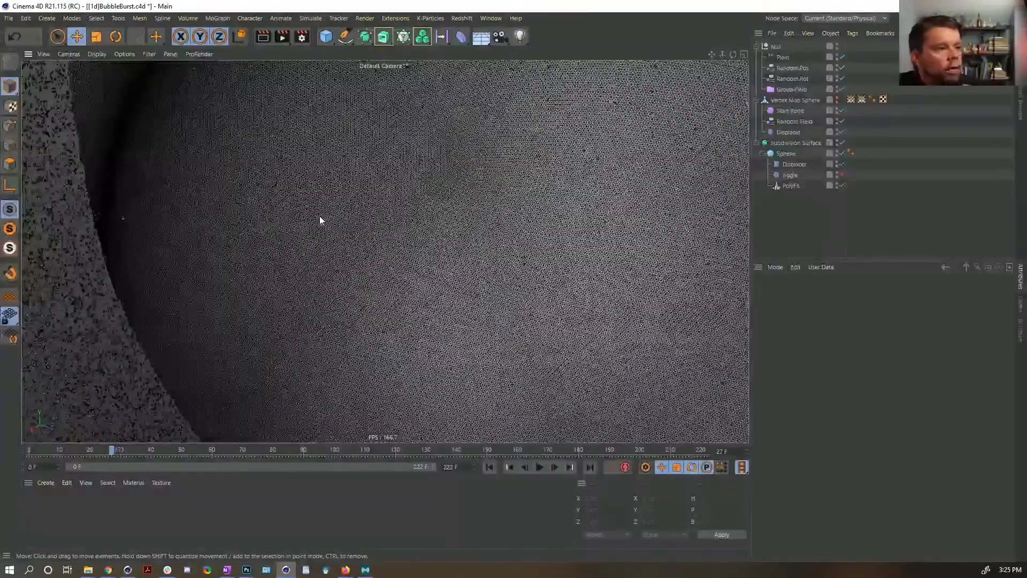
key(ctrl+shift+z)
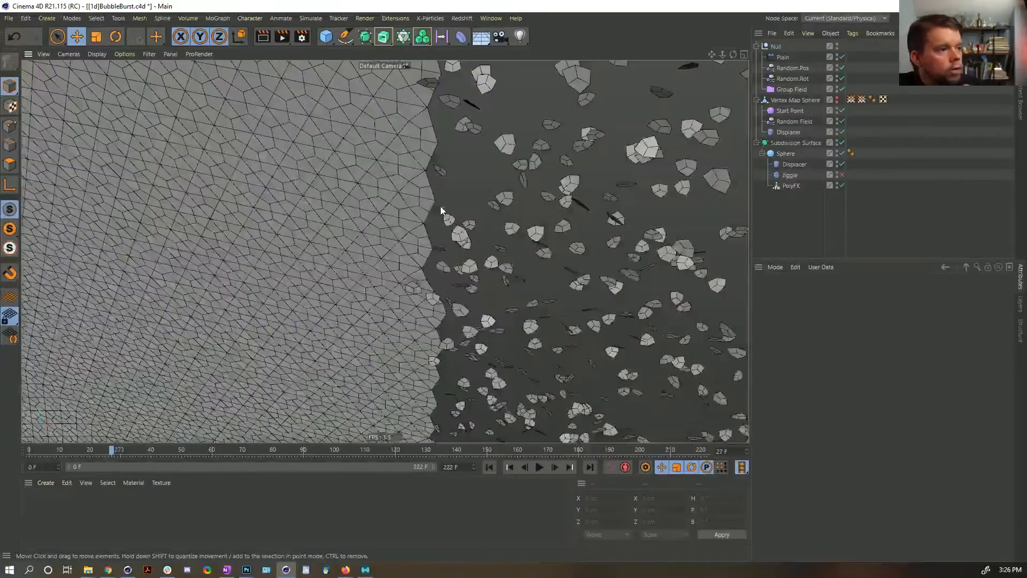
scroll(440, 209, down, 3)
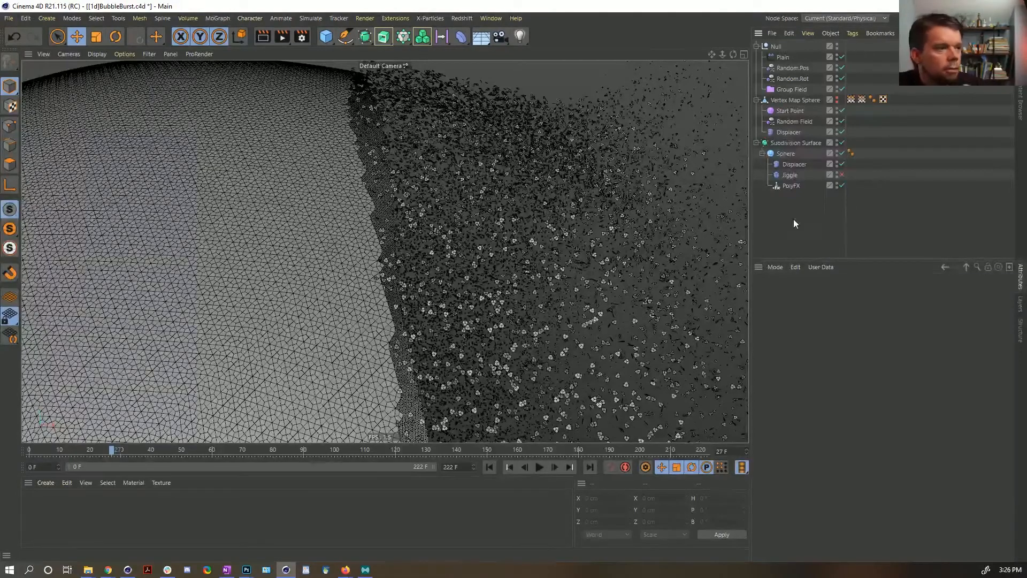
Step: Restore the shaded display without mesh lines and play the subdivided burst, stopping at frame 37
key(n)
key(a)
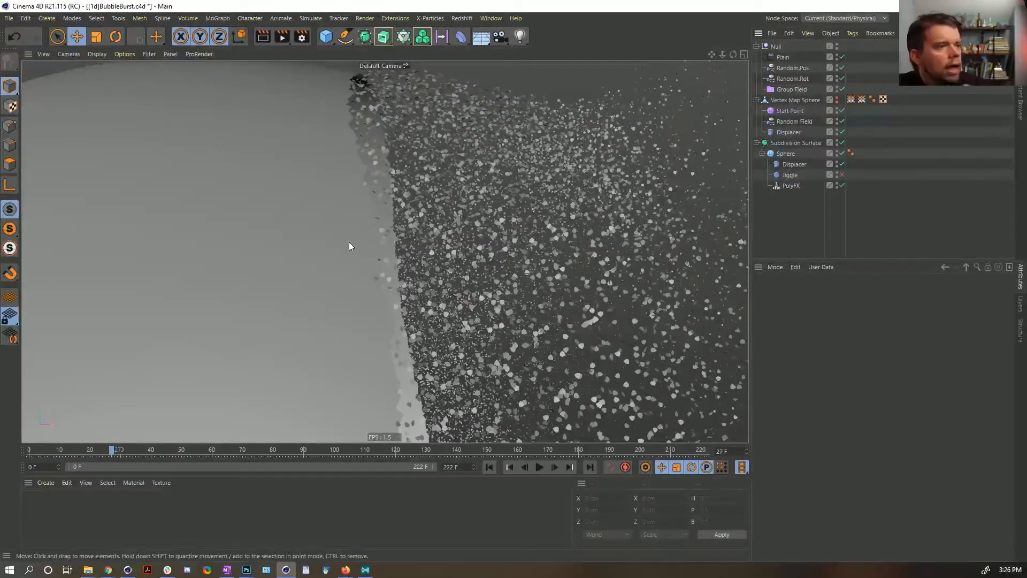
alt+right_drag(365, 238, 363, 284)
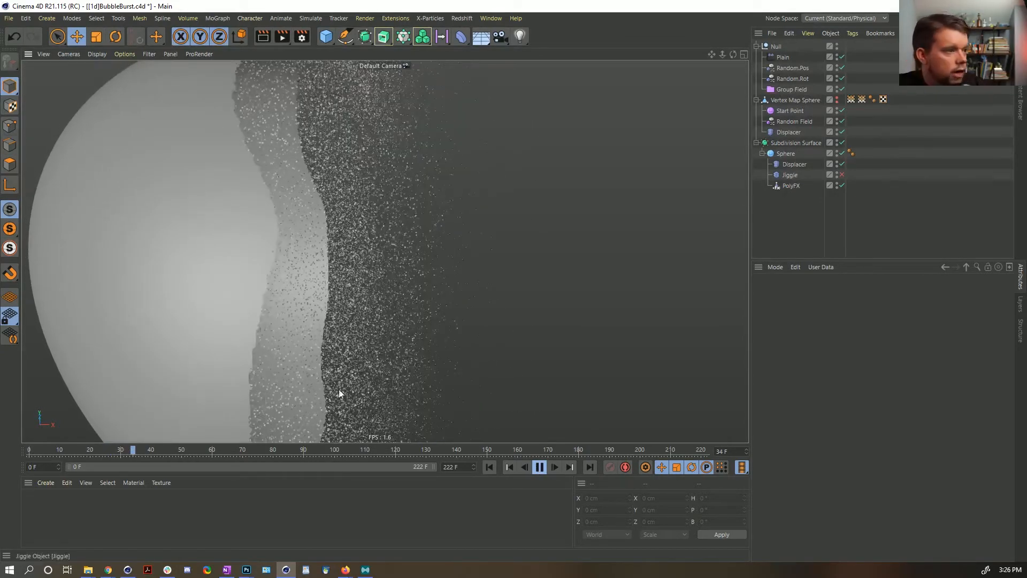
click(540, 467)
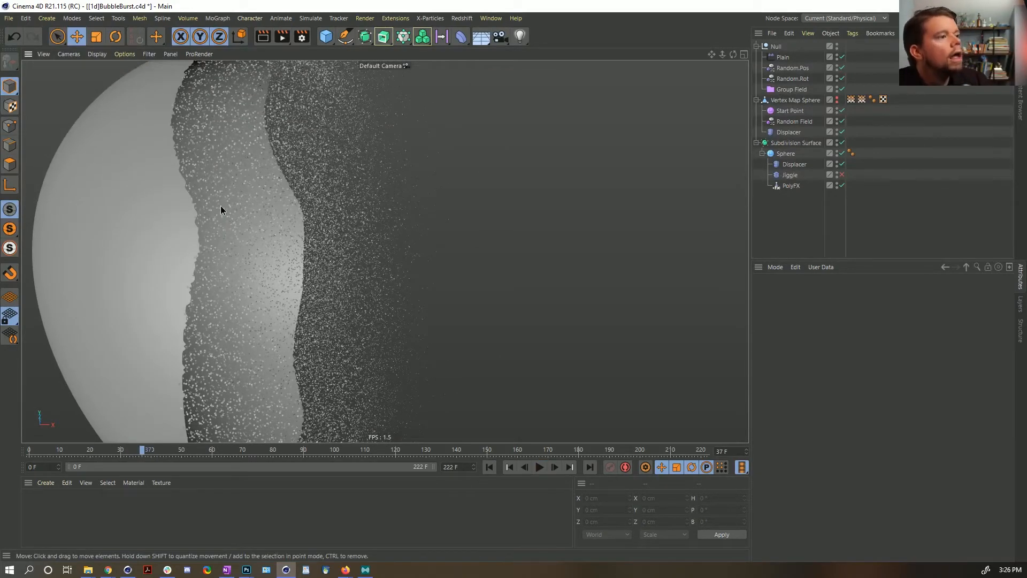
Step: Frame the bursting bubble, switch to the browser to compare it with the slow-motion YouTube reference, and return to Cinema 4D
alt+middle_drag(220, 206, 319, 210)
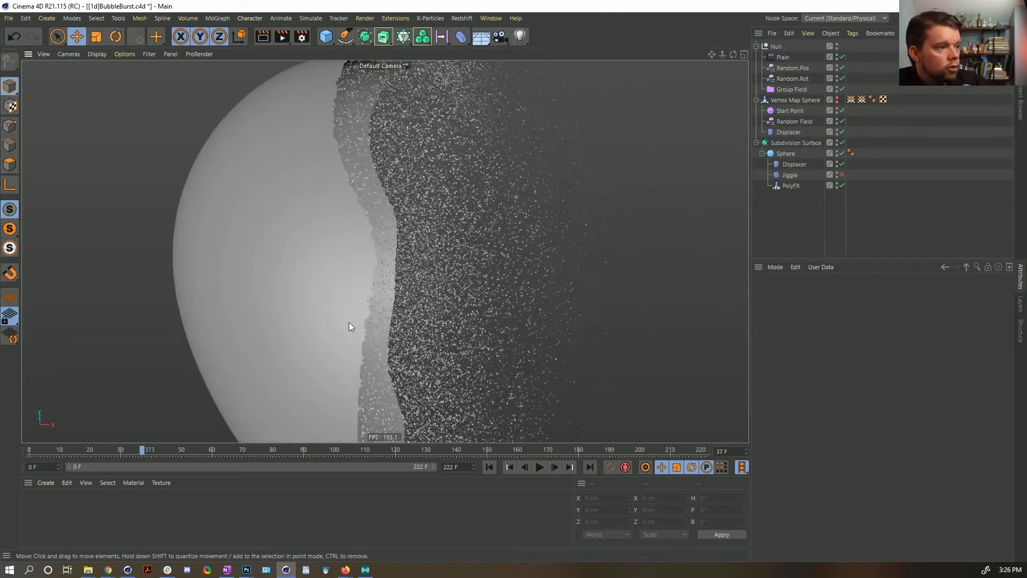
alt+middle_drag(399, 275, 345, 263)
mouse_move(358, 266)
alt+right_down()
mouse_move(322, 267)
mouse_move(347, 263)
alt+right_up()
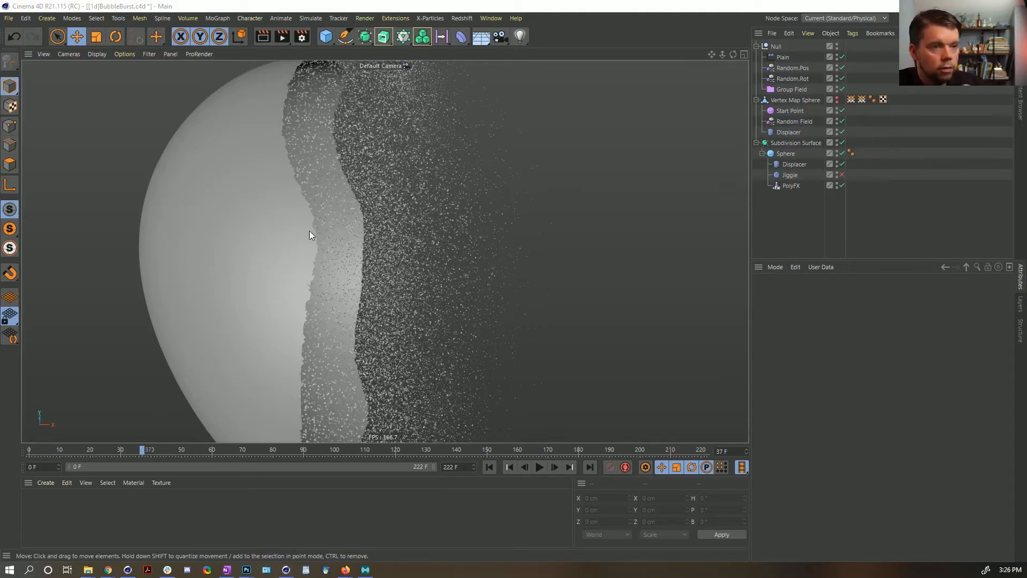
key(alt+Tab)
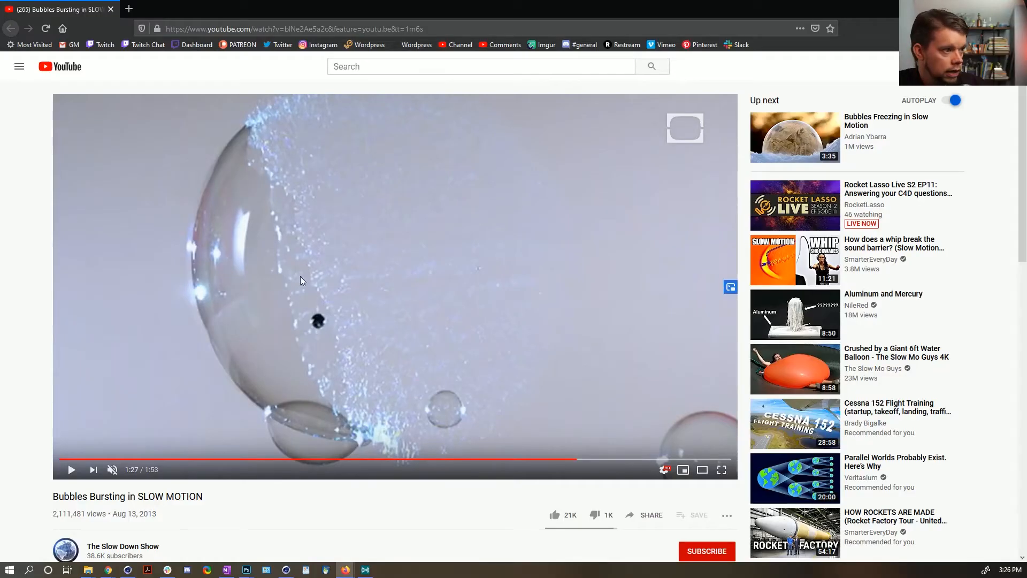
key(alt+Tab)
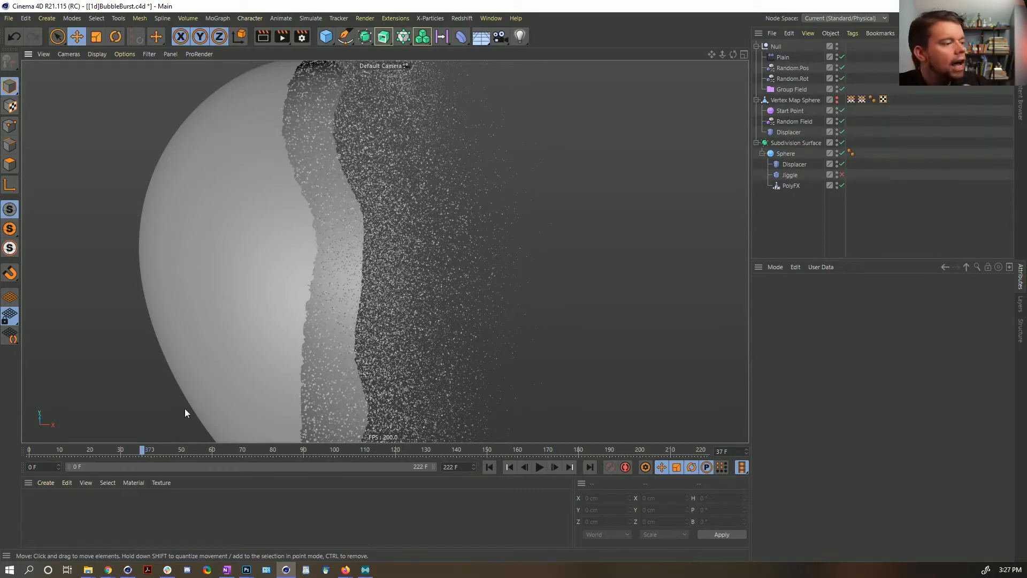
Step: Create a new material for the bubble, delete the surplus second material, and open the remaining one for editing
double_click(35, 500)
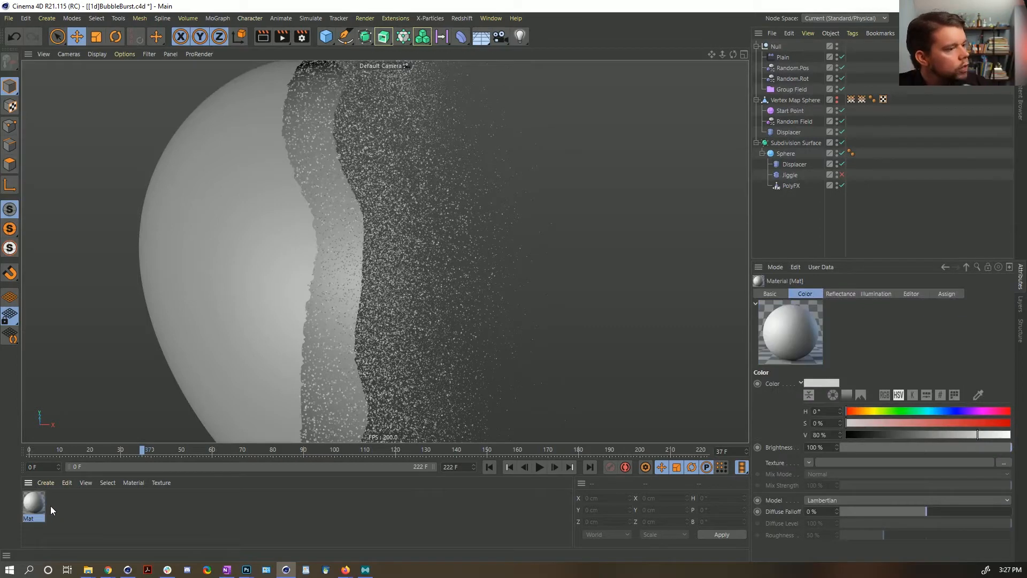
click(46, 505)
double_click(46, 505)
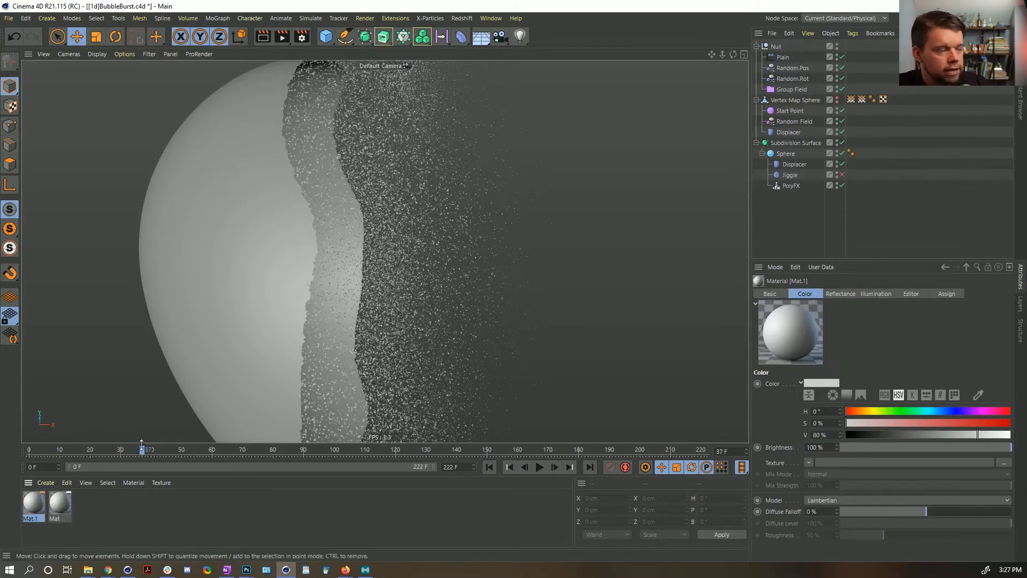
key(Delete)
click(41, 501)
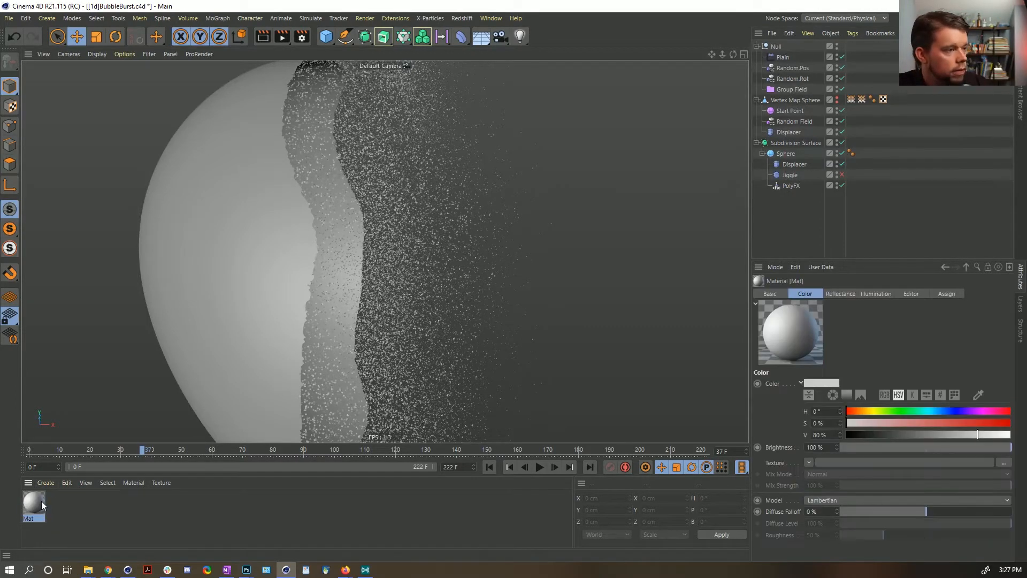
double_click(37, 498)
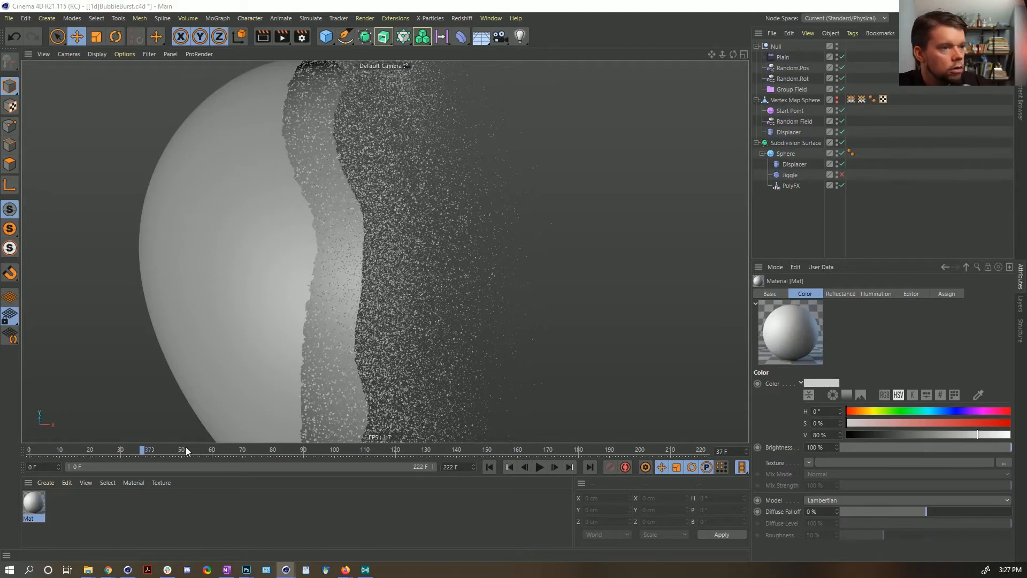
drag(249, 208, 408, 110)
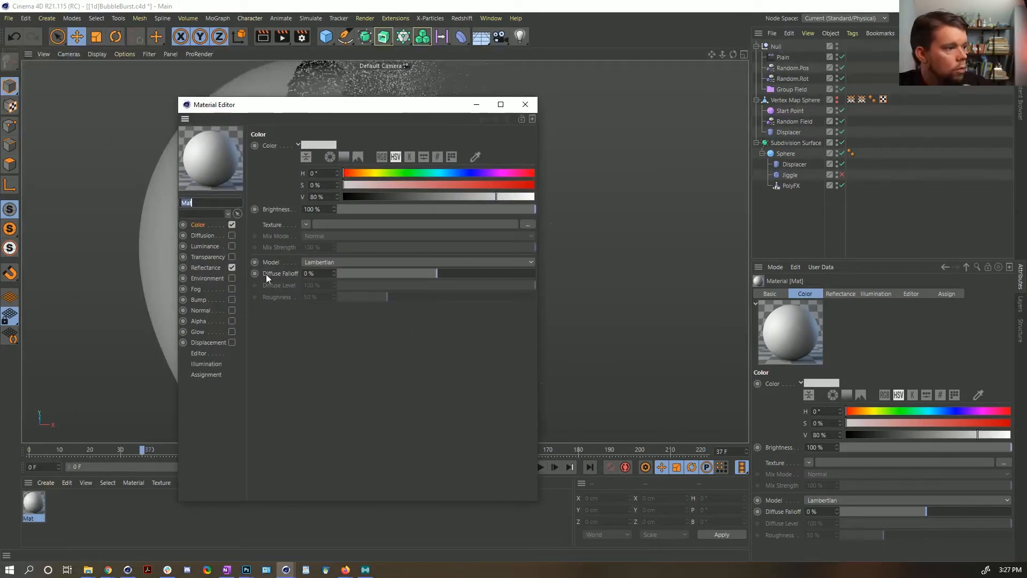
Step: Disable the material's Color channel and enable Transparency with the Oil (Vegetable) refraction preset
click(232, 225)
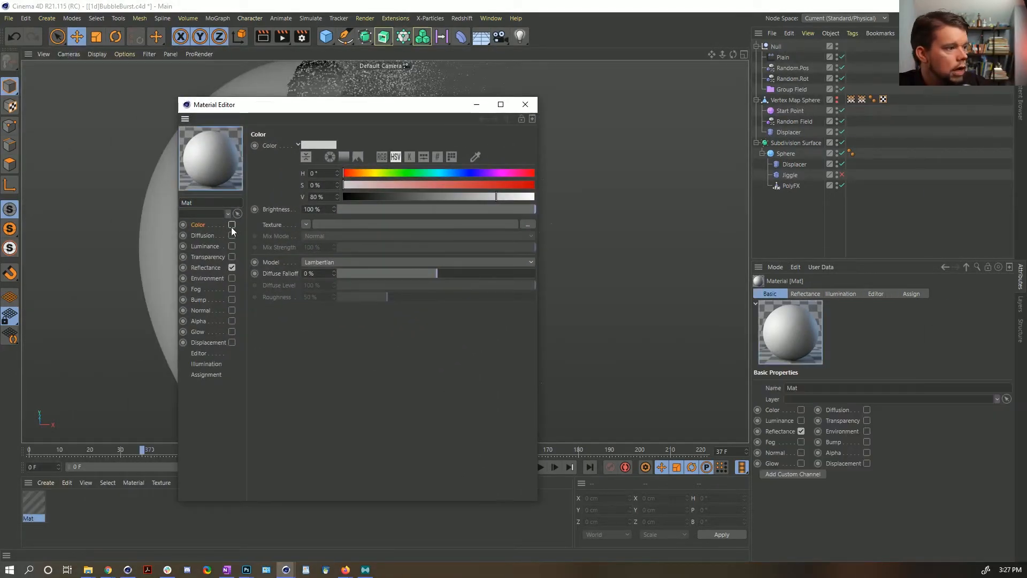
click(231, 256)
click(348, 221)
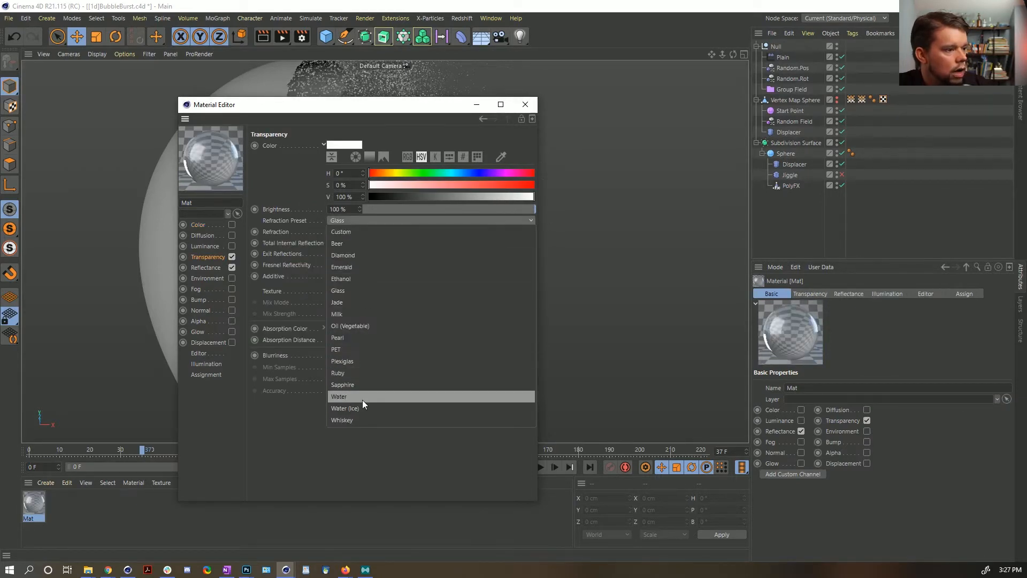
click(355, 328)
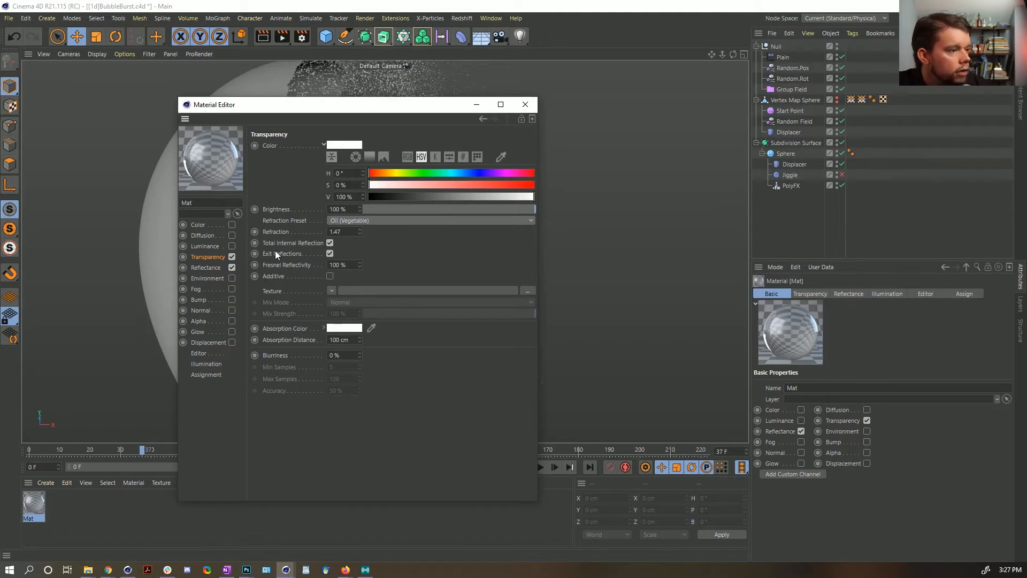
Step: Try a Thin Film shader as the Transparency texture, view its properties, and undo adding it
click(328, 292)
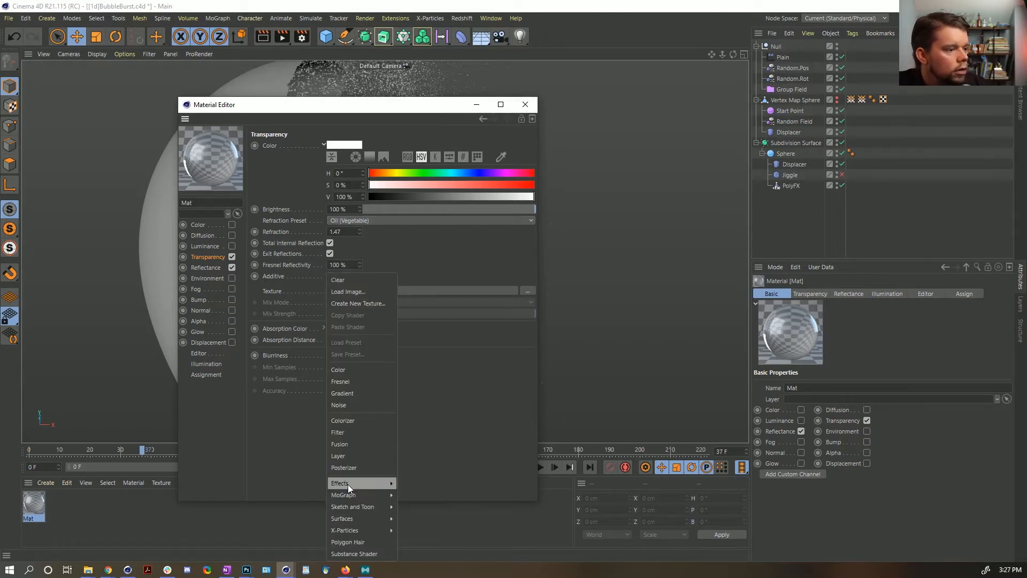
mouse_move(335, 484)
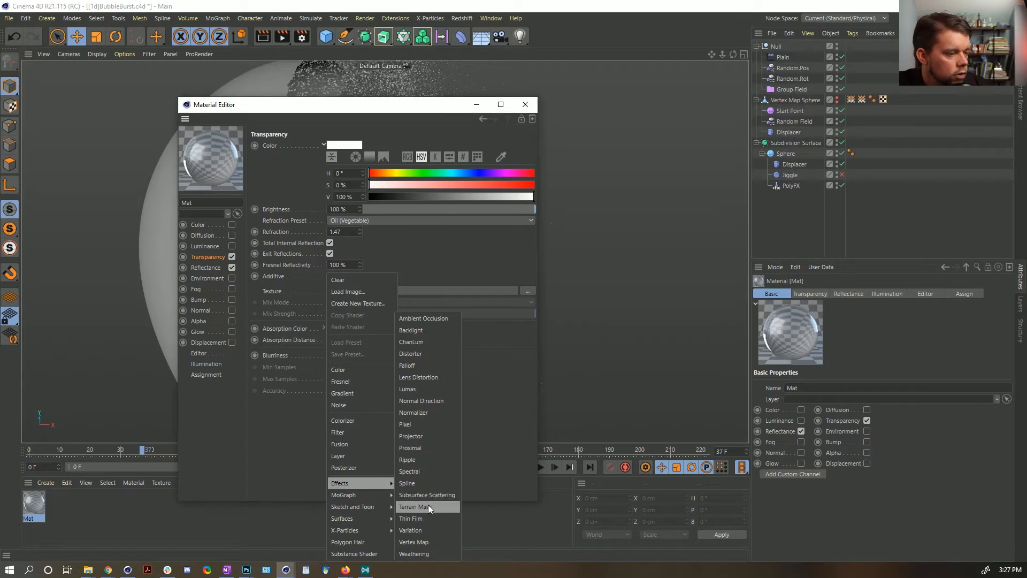
click(428, 519)
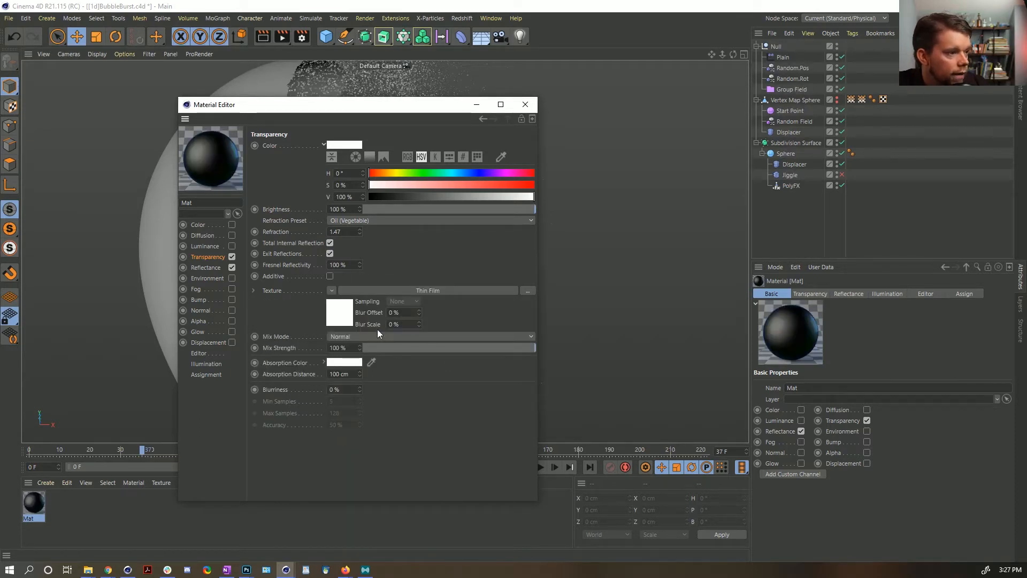
click(344, 320)
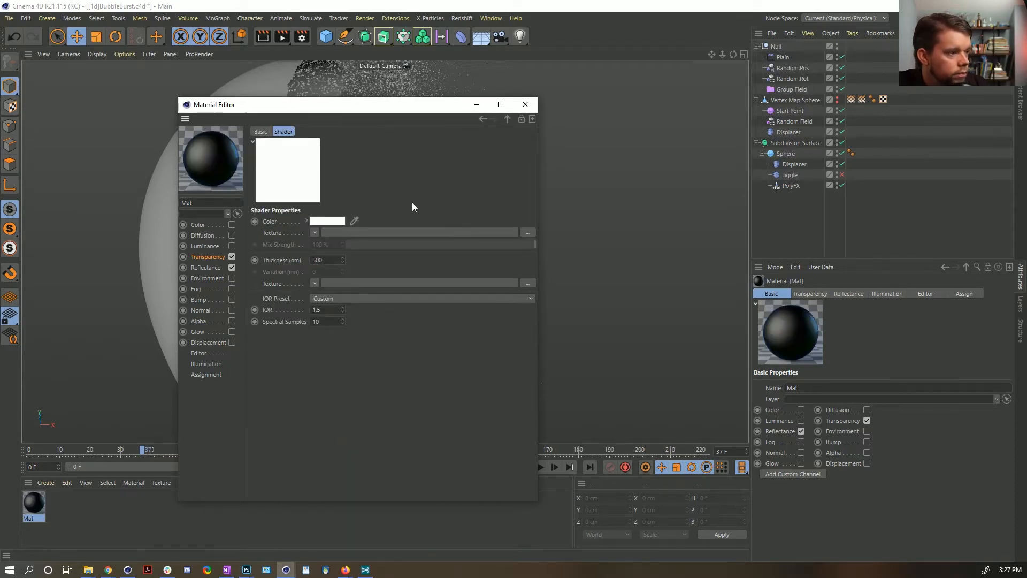
key(ctrl+z)
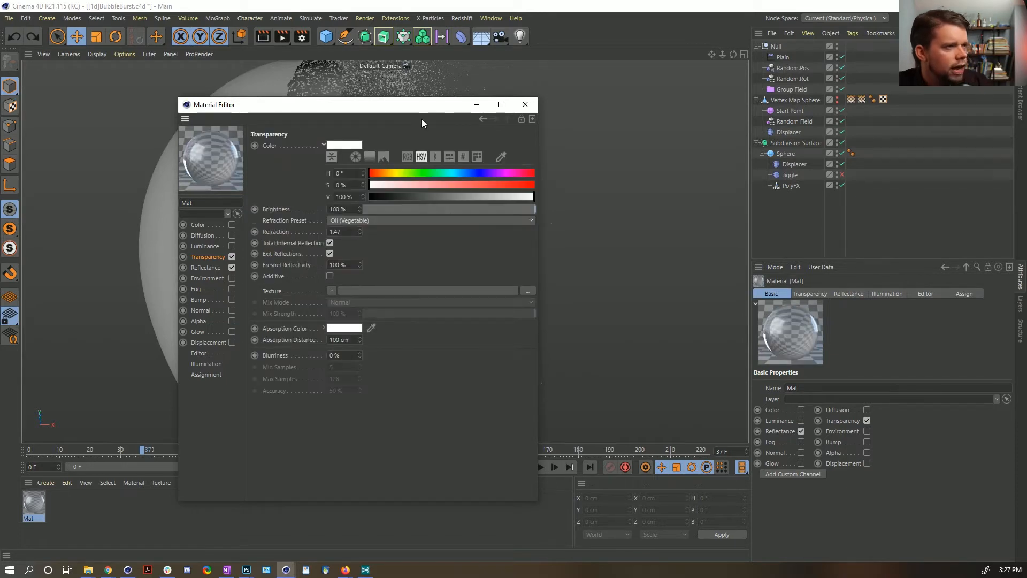
Step: Apply the transparent bubble material to the Subdivision Surface and add a Sky object to the scene
drag(425, 104, 565, 372)
mouse_move(25, 515)
mouse_down()
mouse_move(818, 143)
mouse_move(809, 142)
mouse_up()
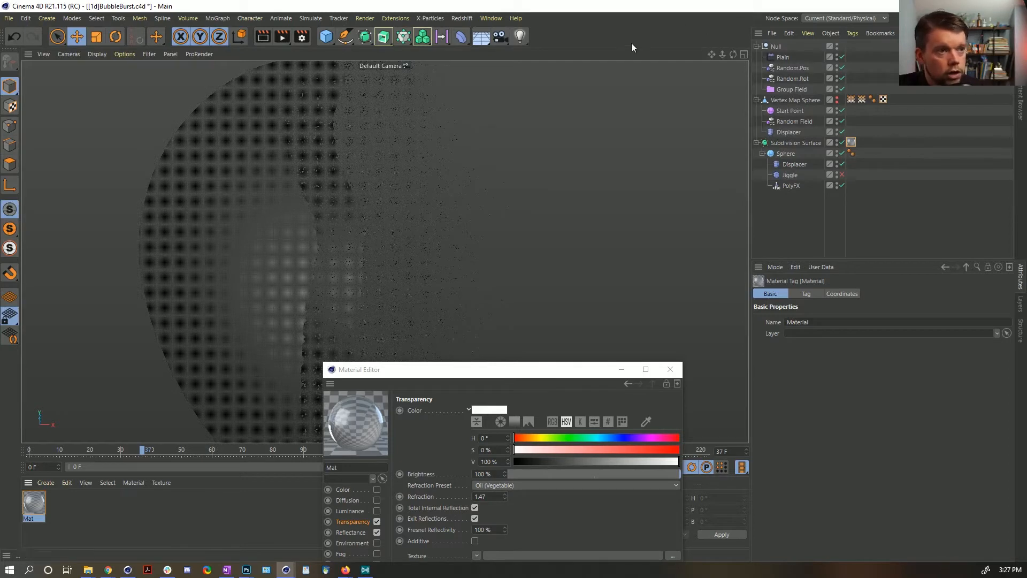
click(481, 37)
click(517, 72)
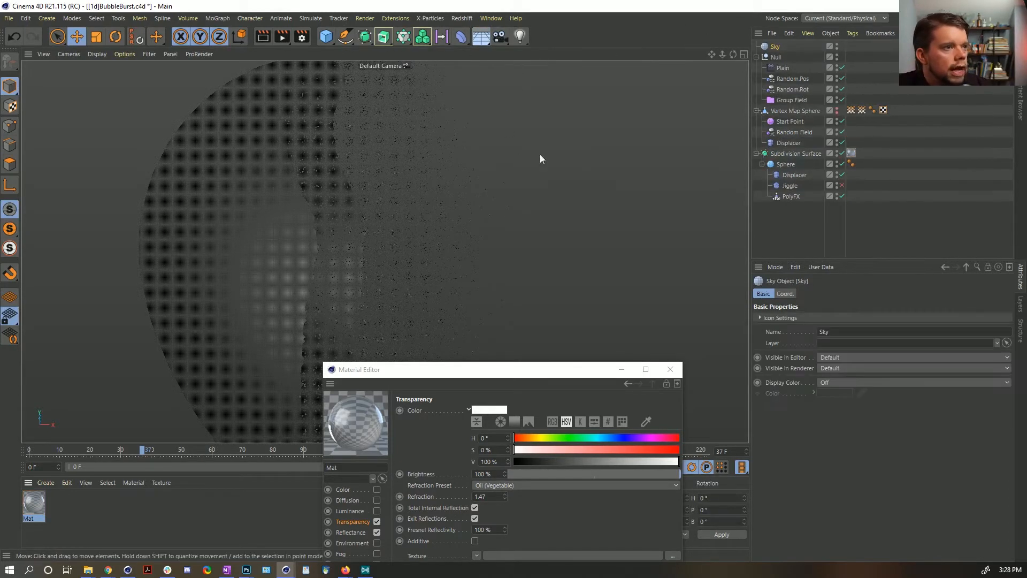
Step: Create a second material, assign it to the Sky, and enable Luminance while disabling its Color and Reflectance channels
double_click(84, 513)
drag(35, 511, 776, 48)
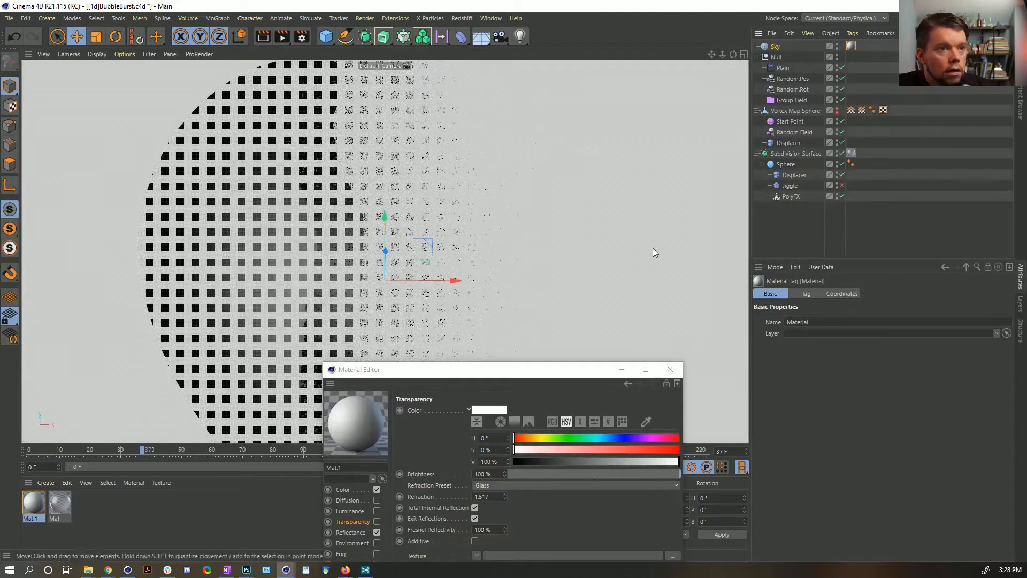
click(377, 511)
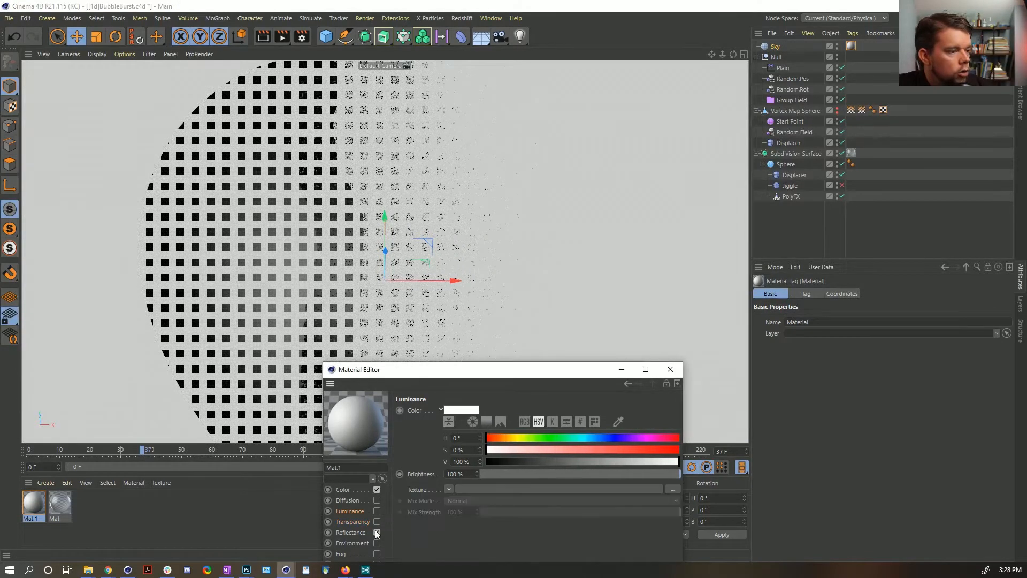
click(377, 532)
click(377, 490)
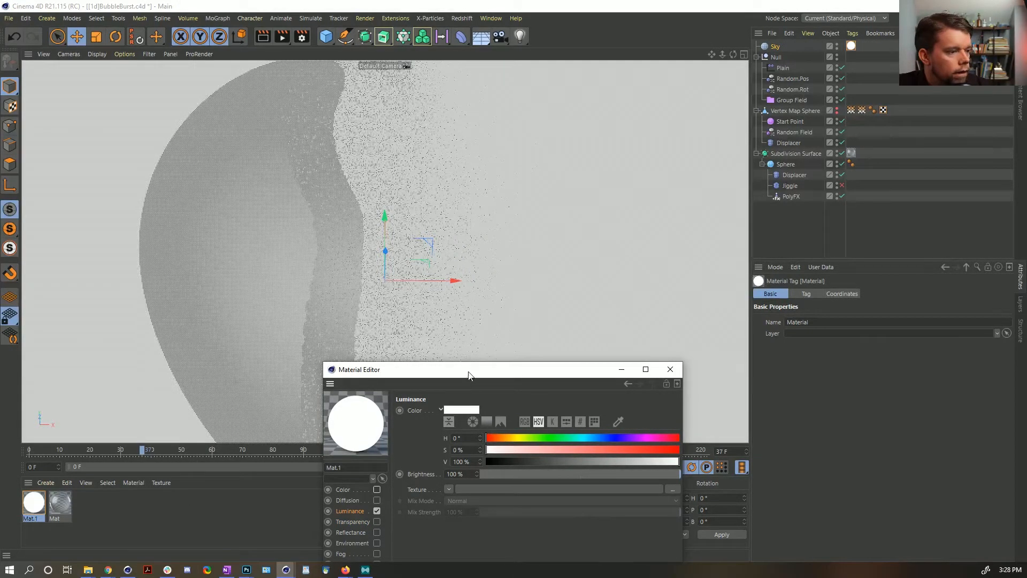
drag(469, 374, 426, 182)
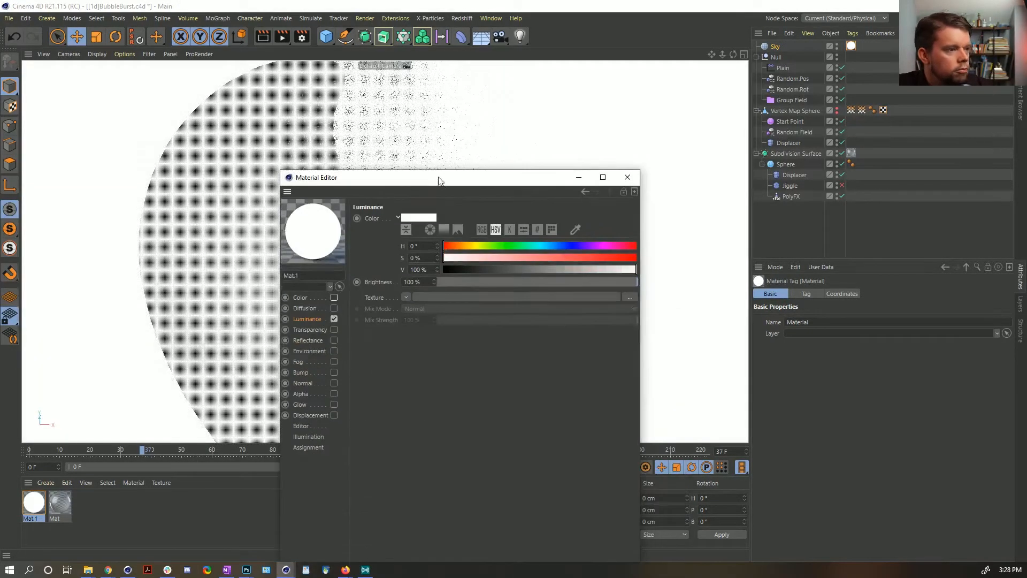
click(406, 298)
click(310, 325)
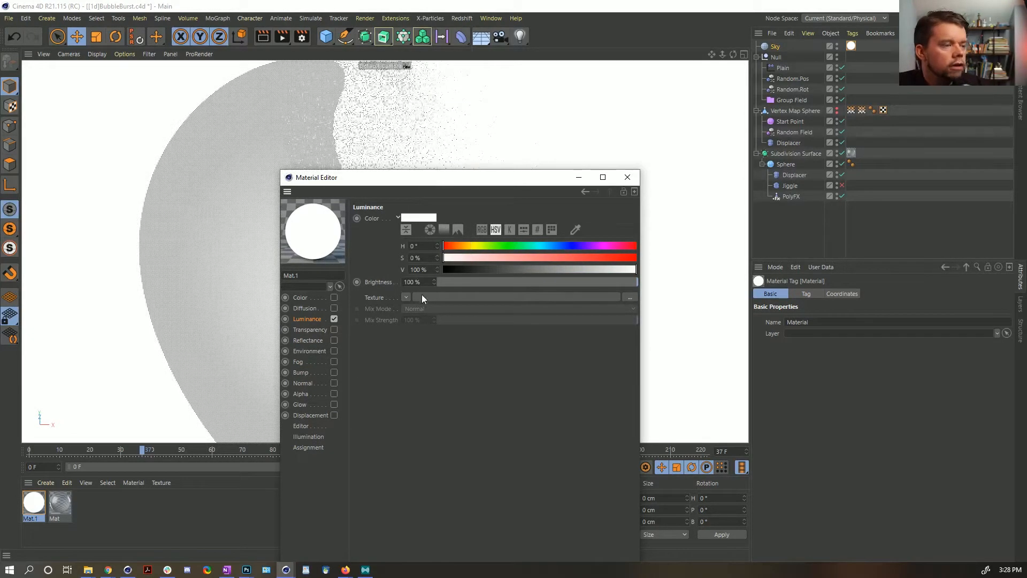
click(407, 297)
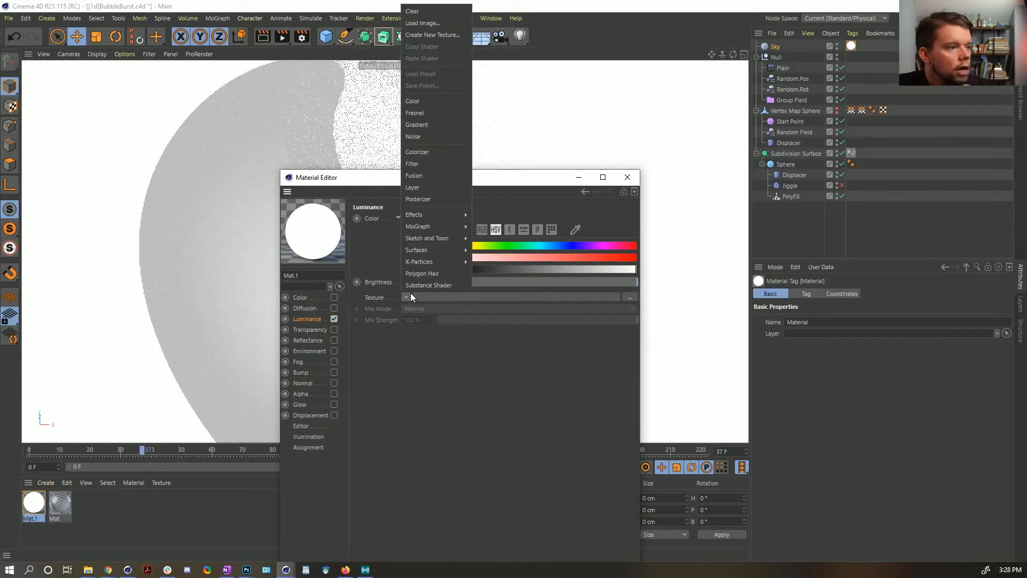
click(467, 356)
Step: Add an HDRI Link tag to the Sky and link it to the sky material's Luminance texture
right_click(776, 48)
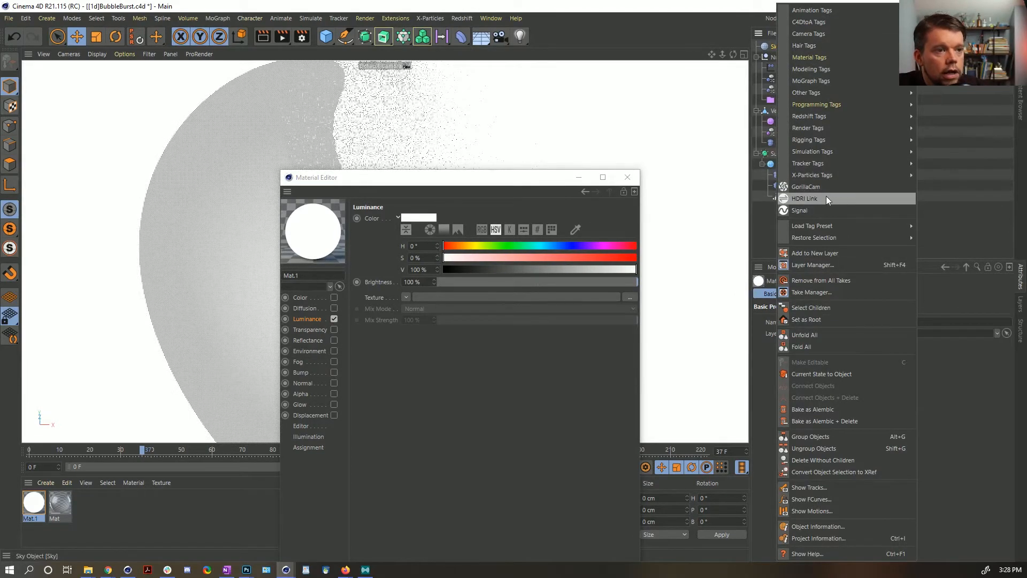
click(804, 199)
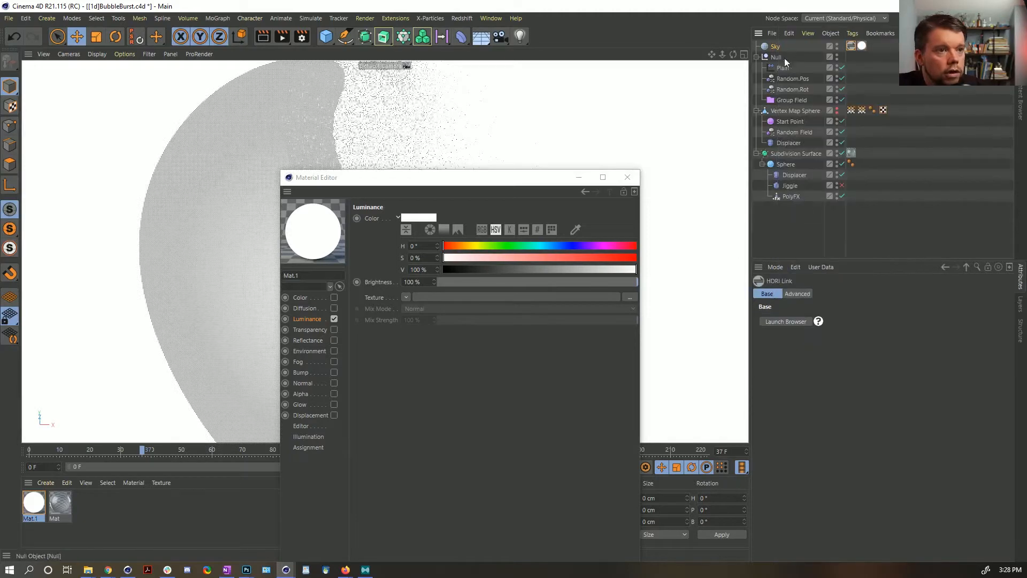
drag(380, 296, 851, 46)
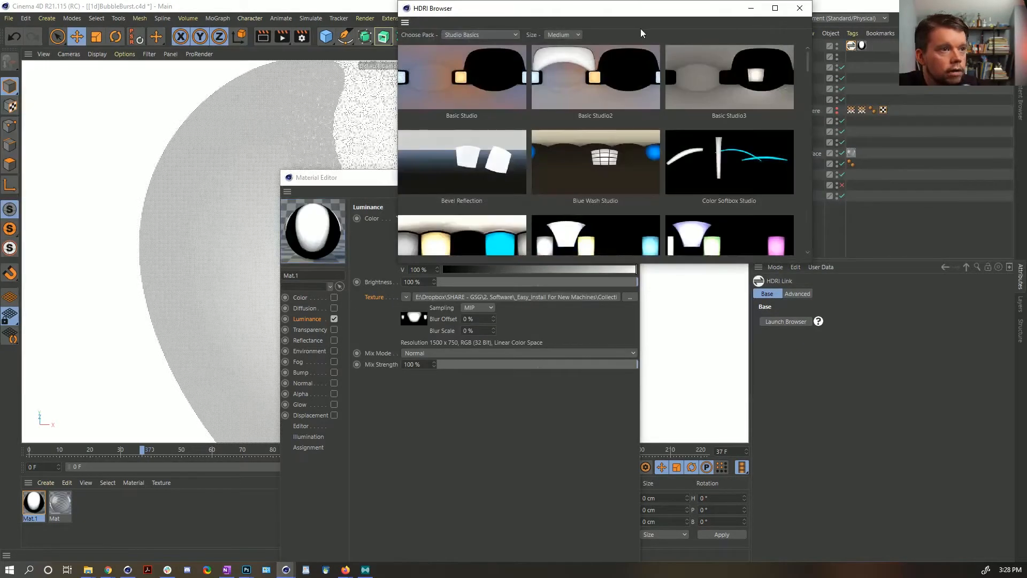
Step: Browse the HDRIs from all packs, load an outdoor image with green foliage for the Sky, and close the material editor
drag(623, 12, 543, 157)
double_click(544, 158)
scroll(574, 297, down, 5)
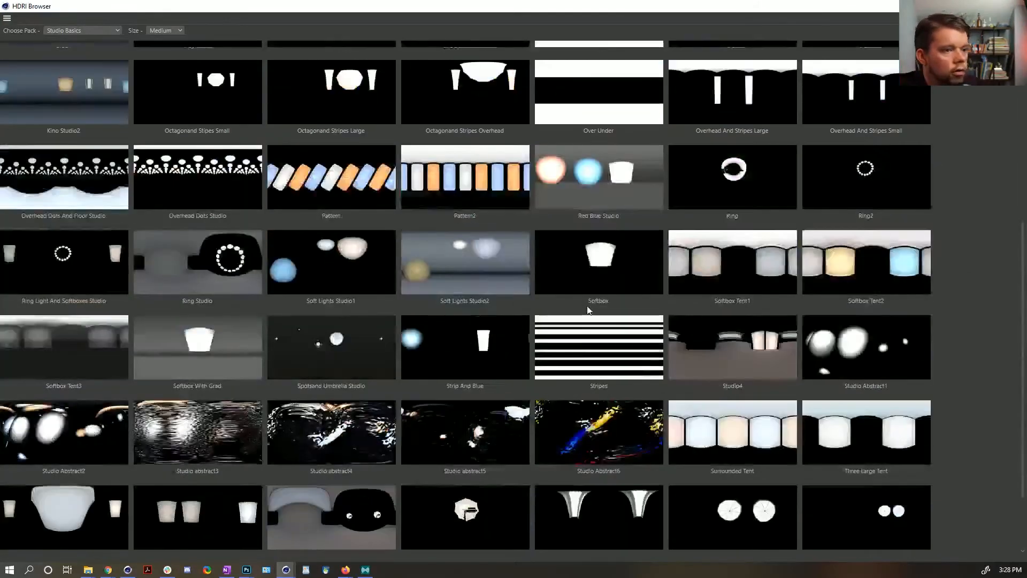
scroll(587, 310, down, 2)
click(86, 31)
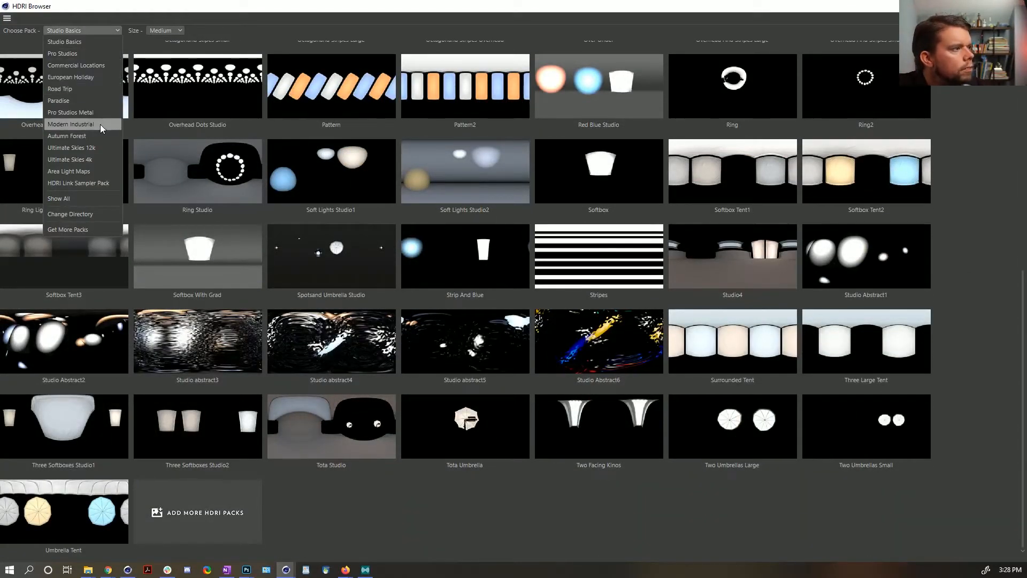
click(82, 201)
scroll(468, 294, down, 10)
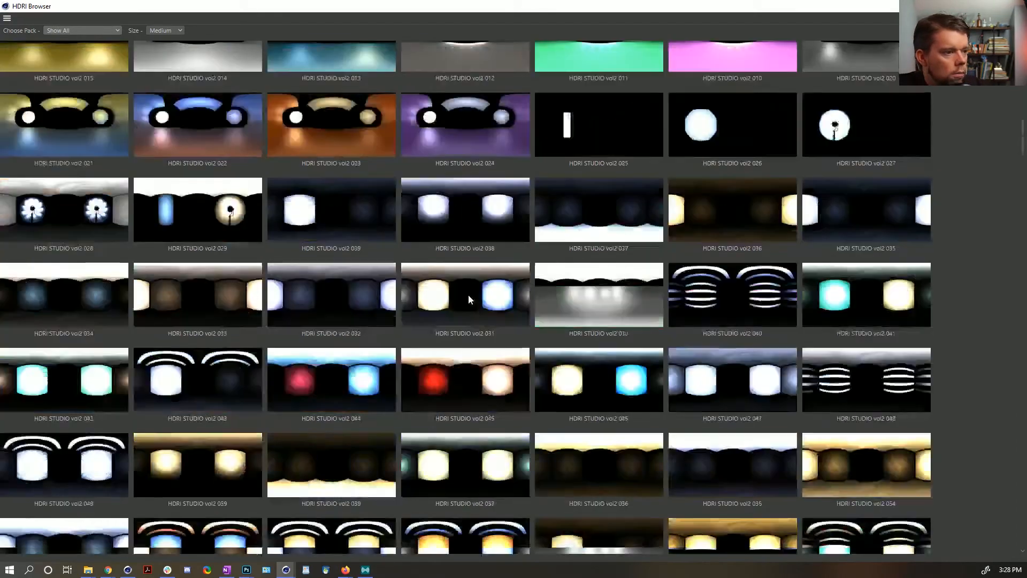
scroll(476, 290, down, 15)
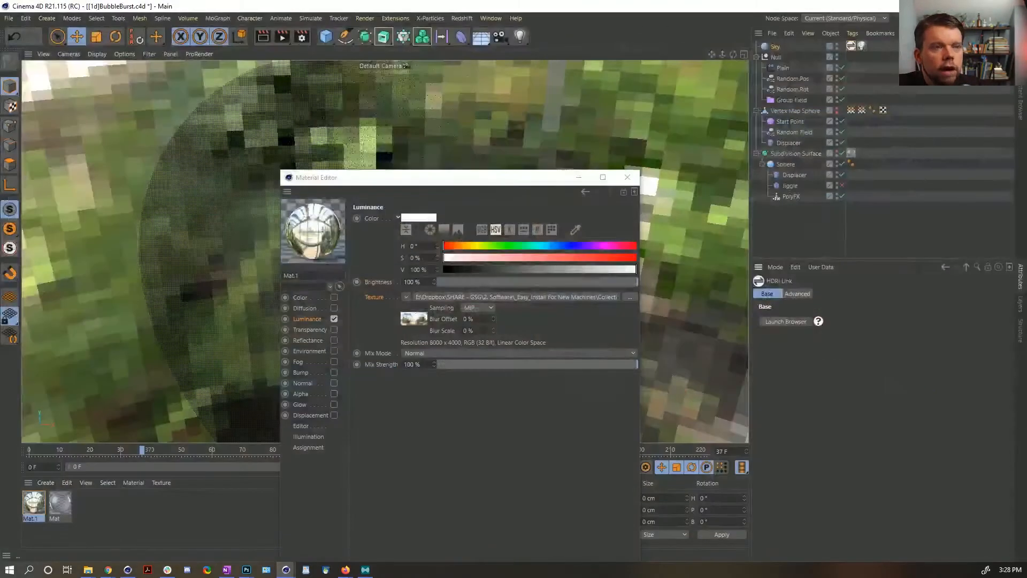
click(627, 177)
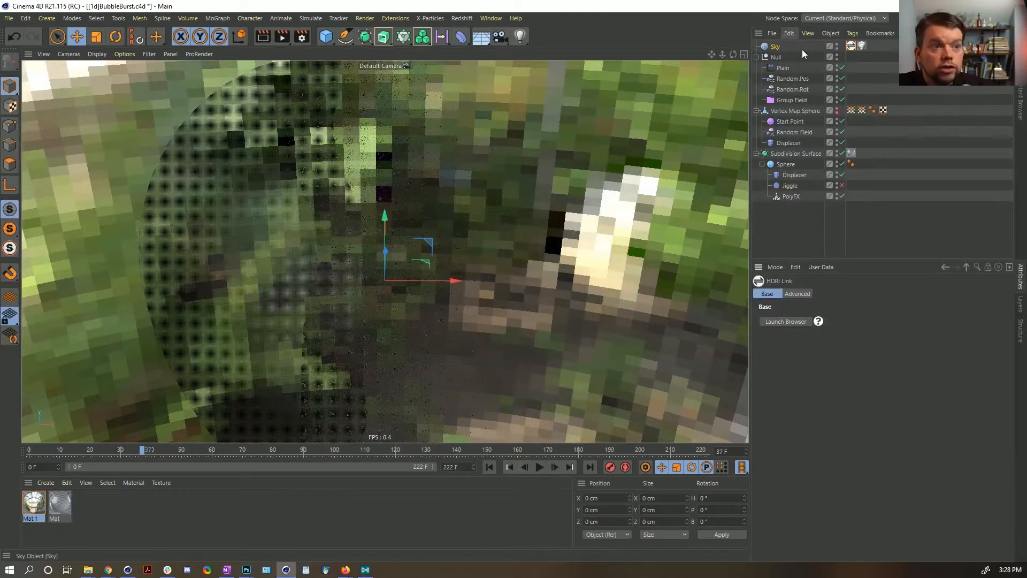
click(772, 47)
right_click(770, 47)
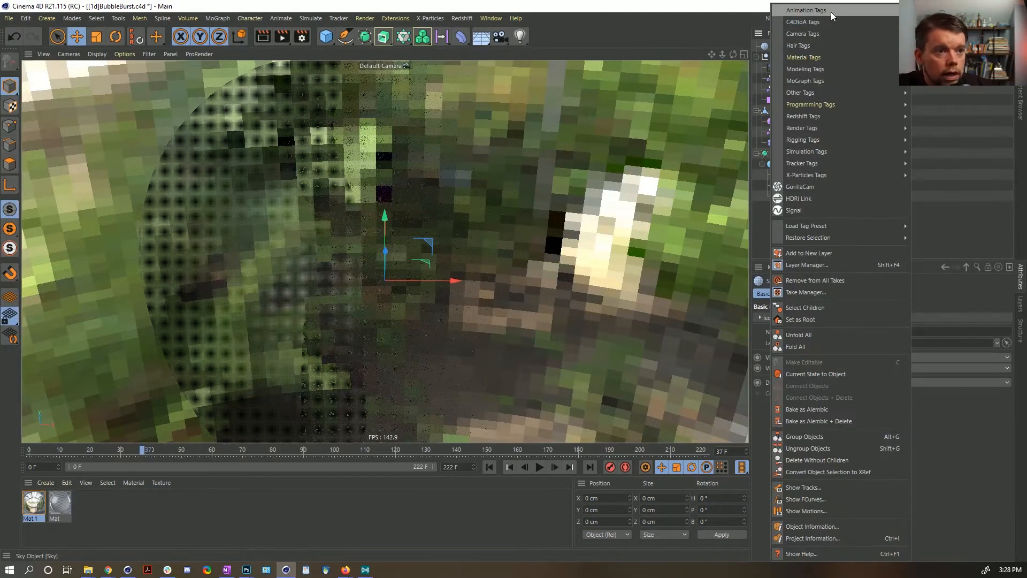
click(921, 128)
click(853, 46)
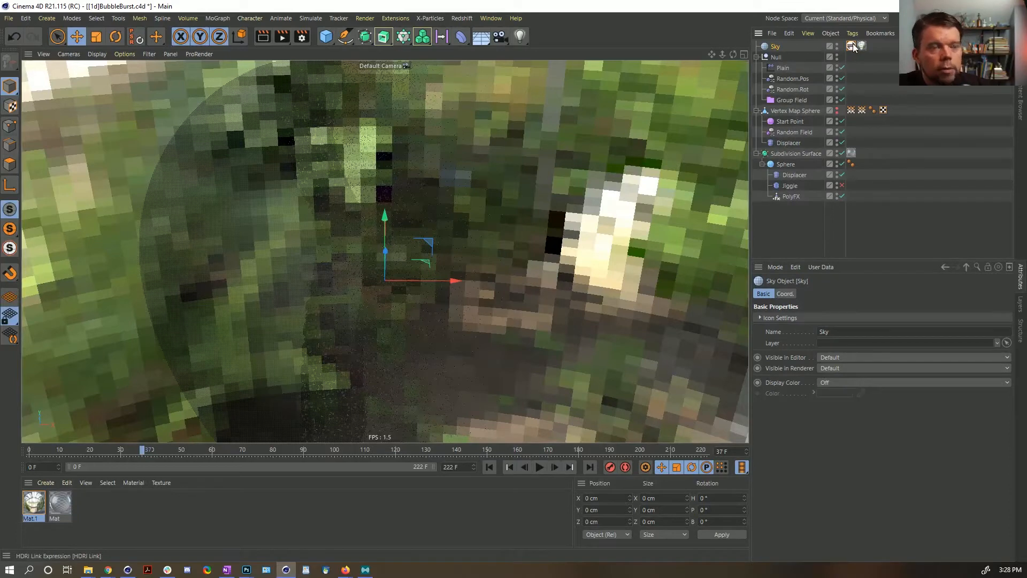
Step: Add a Compositing tag to the Sky and disable Seen by Camera
right_click(776, 47)
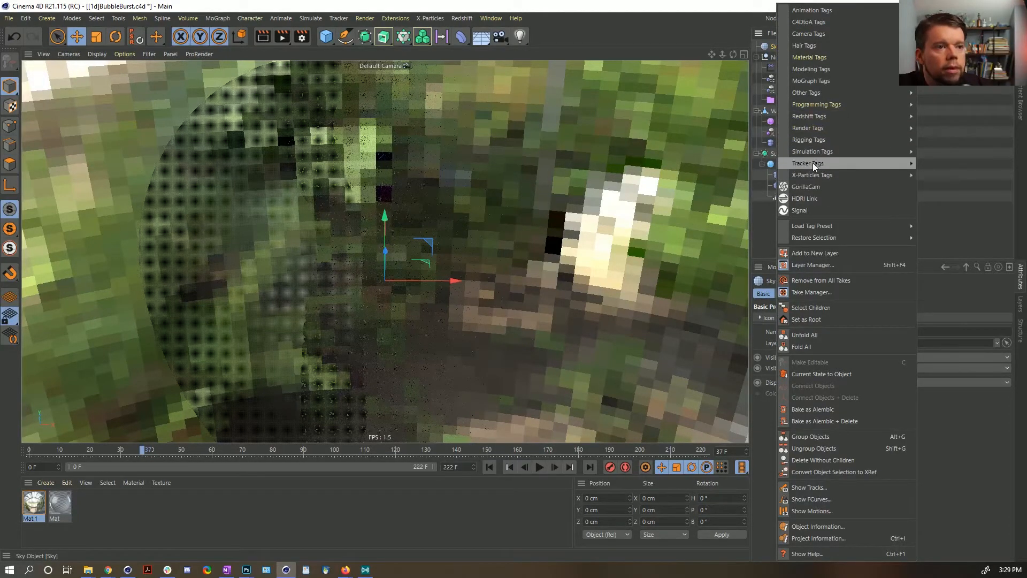
mouse_move(810, 128)
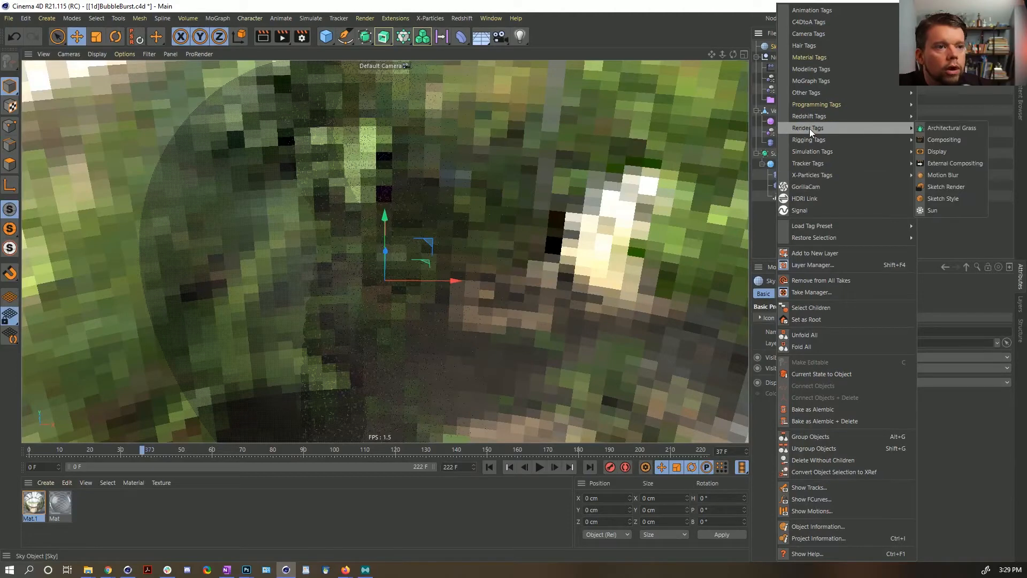
click(947, 141)
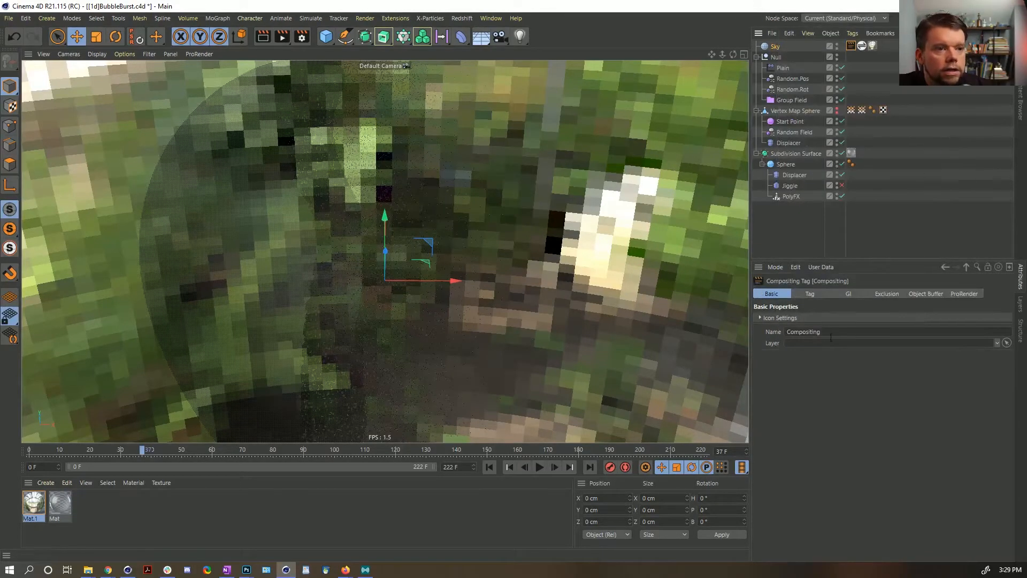
click(810, 293)
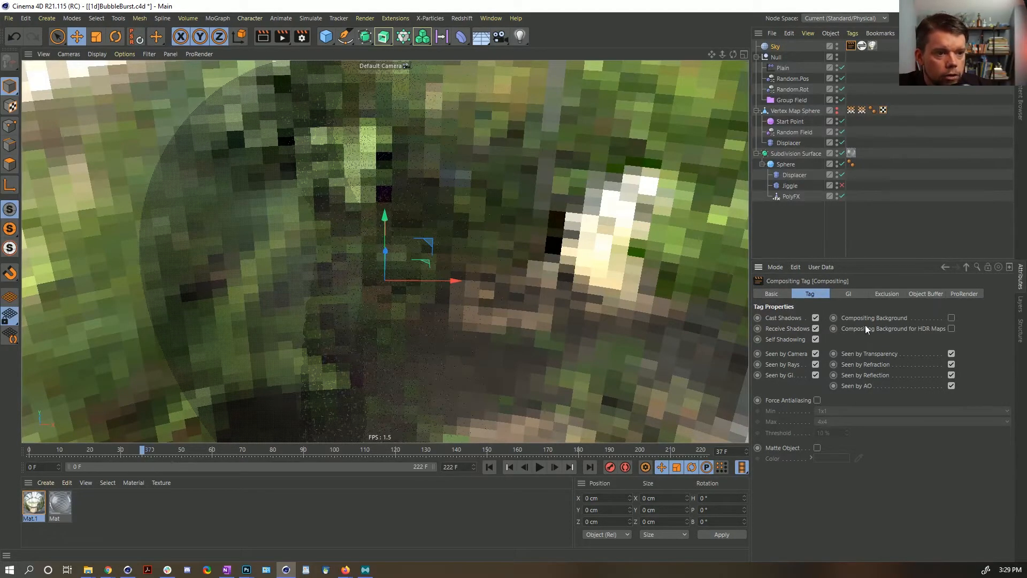
click(815, 353)
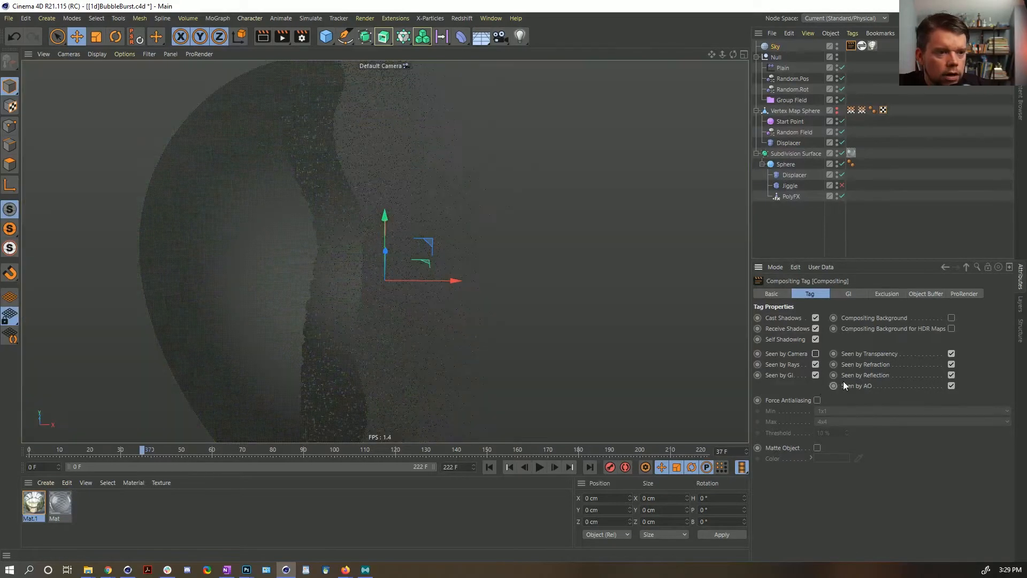
Step: Frame the whole bursting bubble and render a preview of it in the viewport
alt+drag(316, 230, 337, 246)
scroll(348, 264, down, 3)
key(ctrl+r)
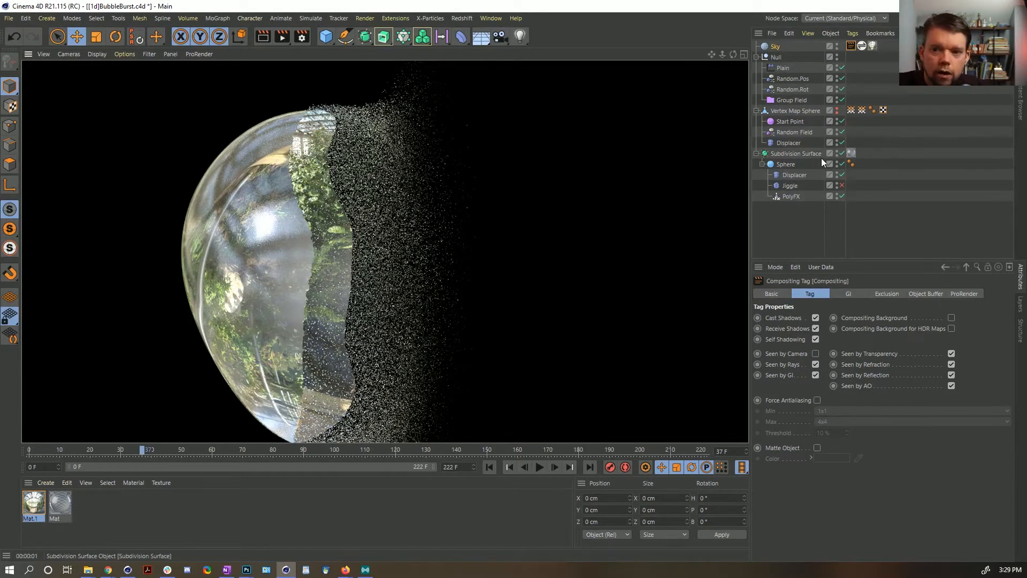
Step: Disable the Subdivision Surface and add a Cloth Surface as the direct parent of the Sphere
click(785, 163)
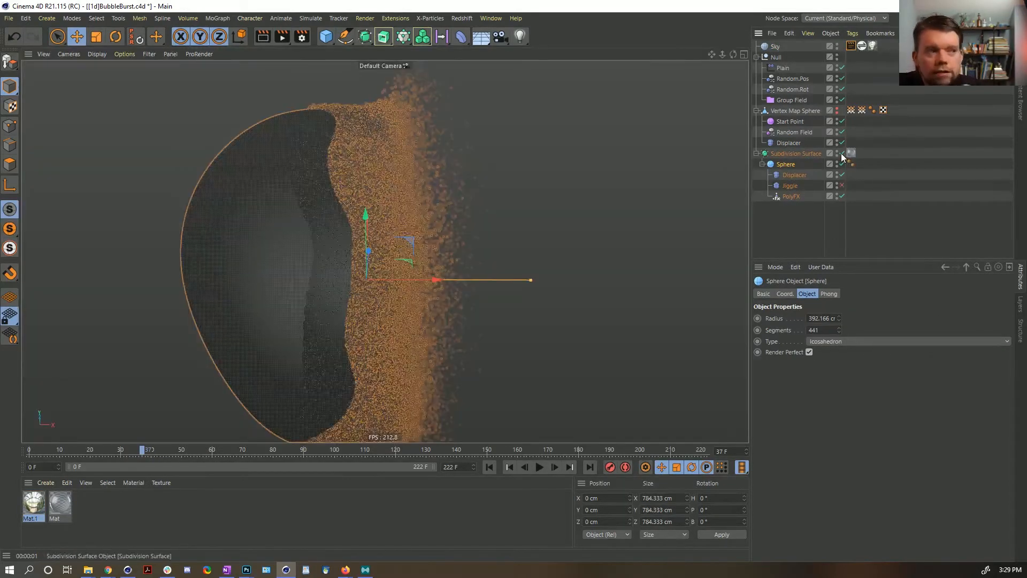
click(841, 153)
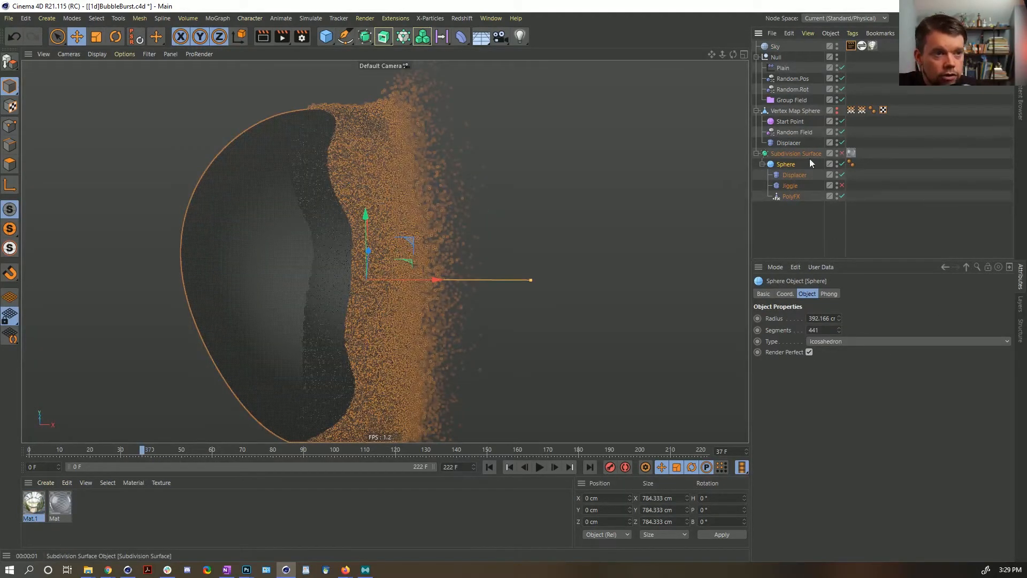
click(364, 38)
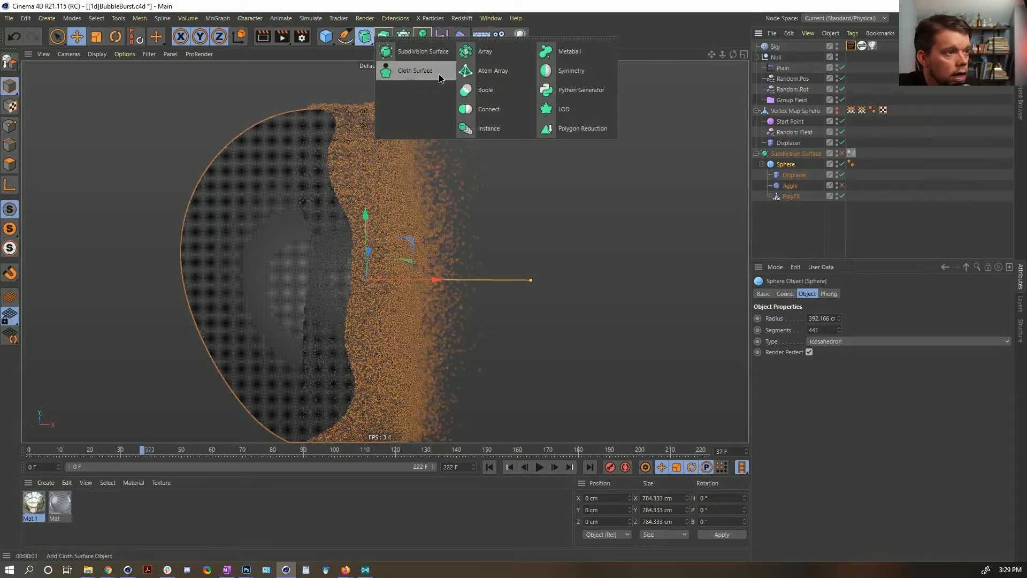
alt+click(414, 70)
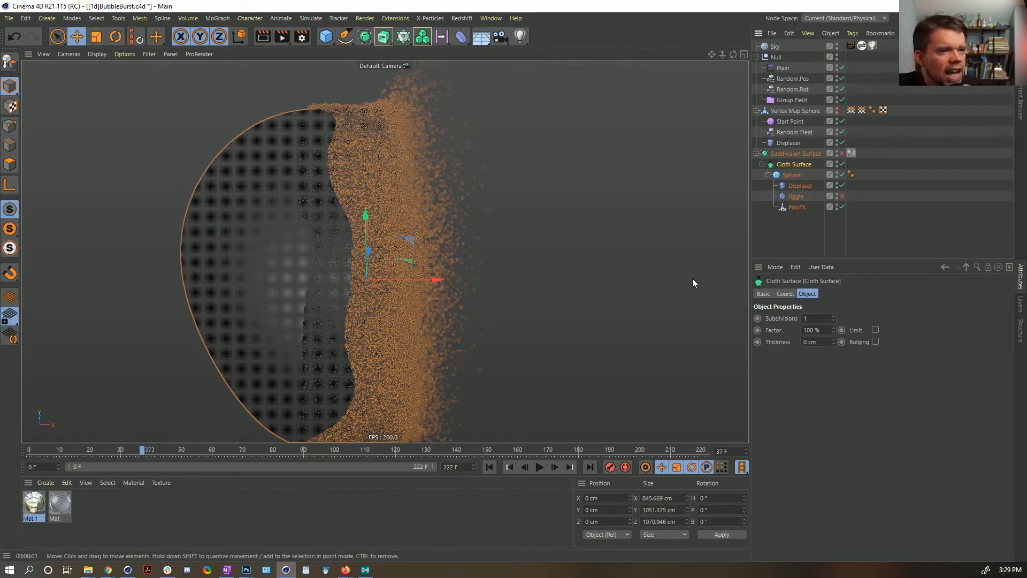
Step: Set the Cloth Surface to 0 subdivisions and 1 cm thickness, and inspect the thickened fragments up close
click(833, 321)
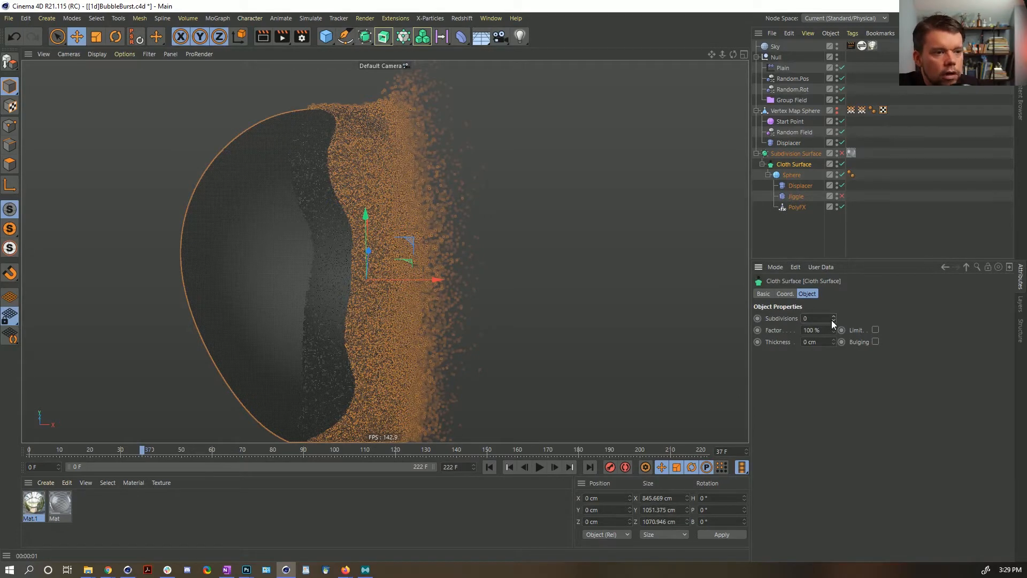
scroll(345, 205, up, 3)
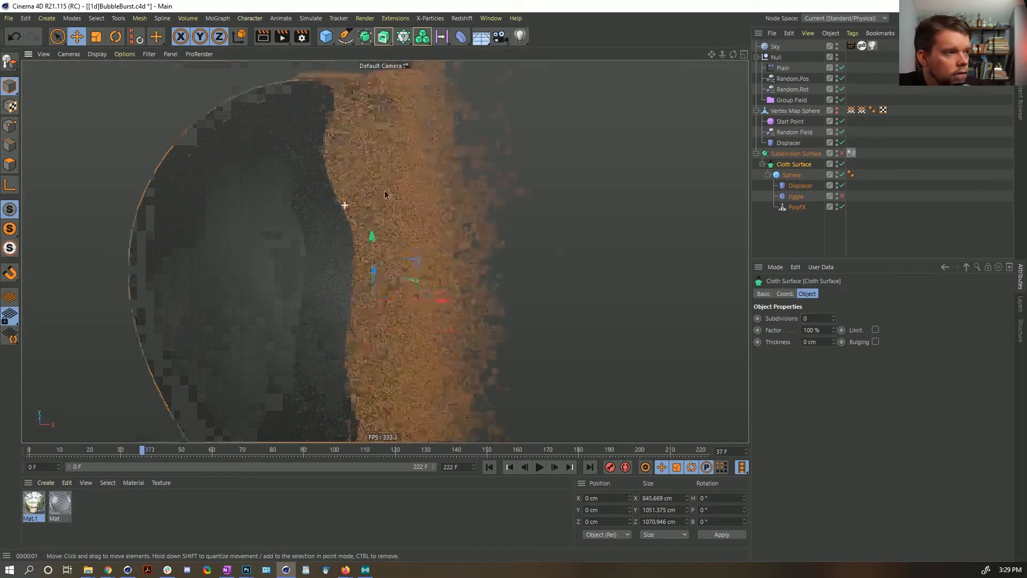
scroll(344, 206, up, 5)
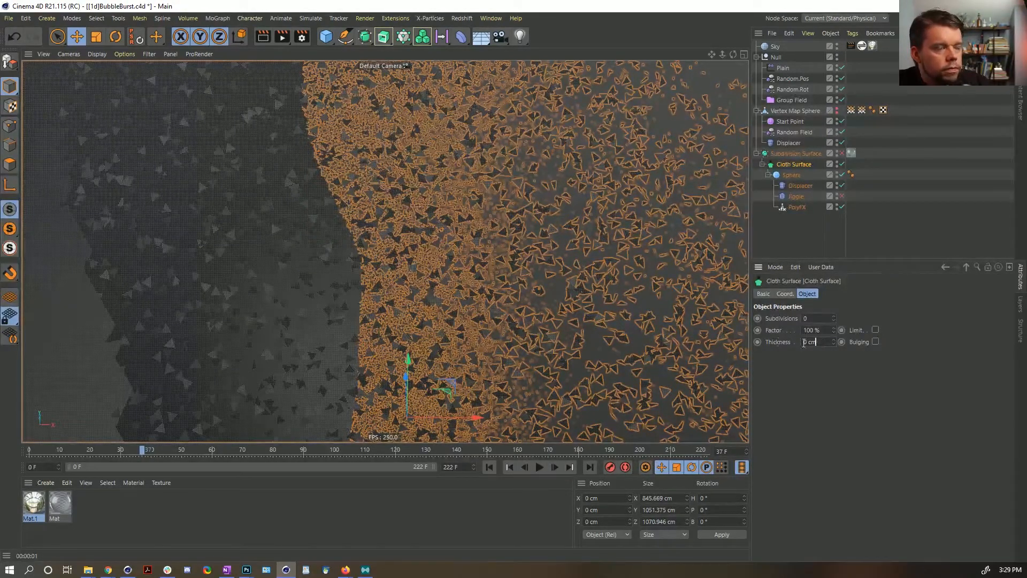
click(825, 342)
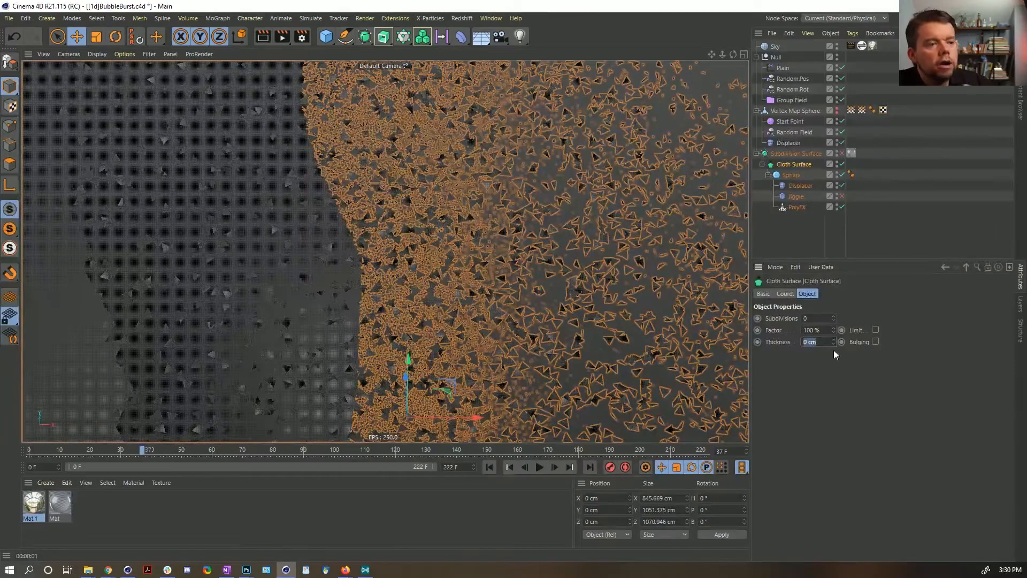
text(1)
key(Return)
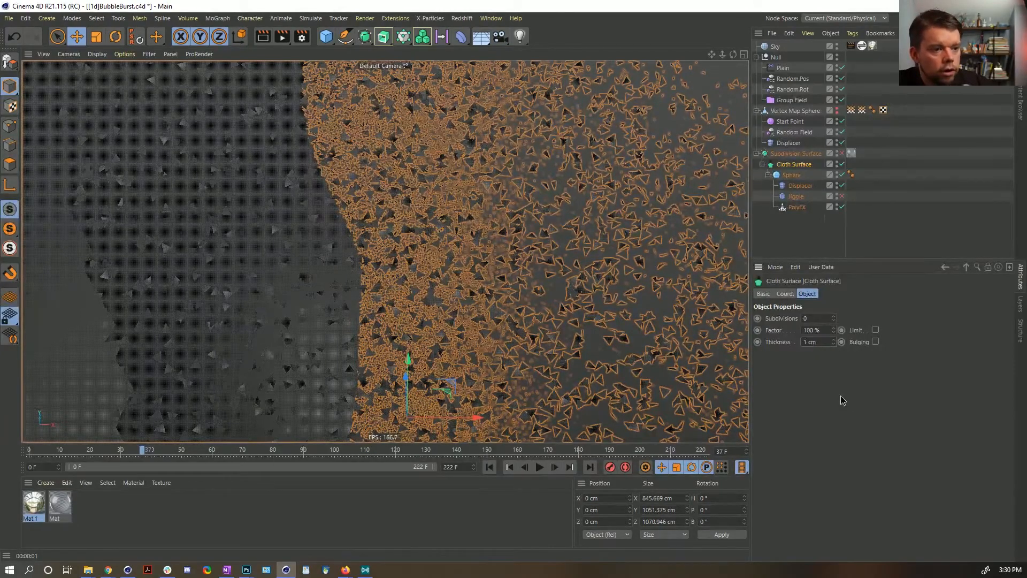
scroll(620, 202, up, 5)
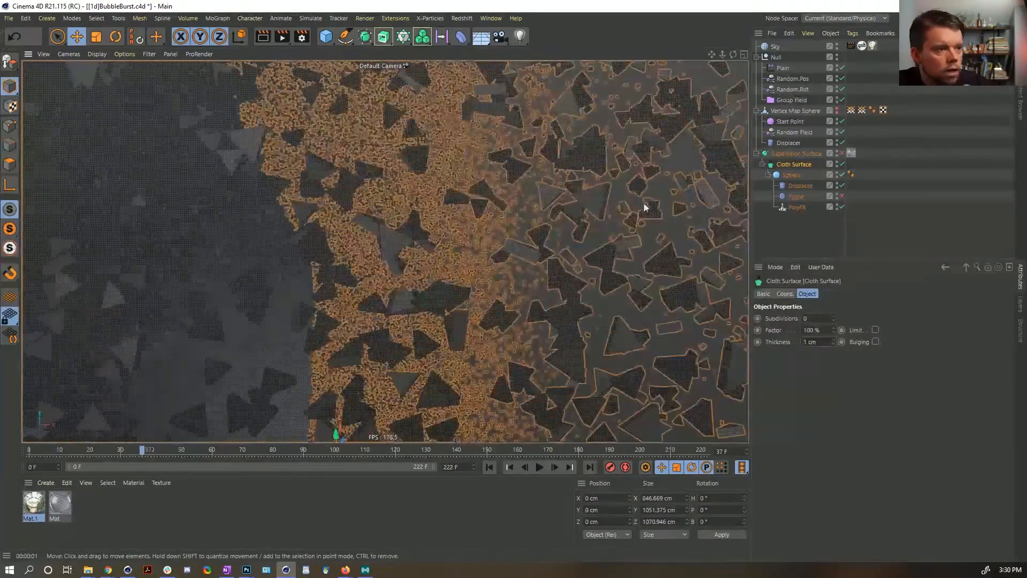
alt+drag(607, 193, 544, 194)
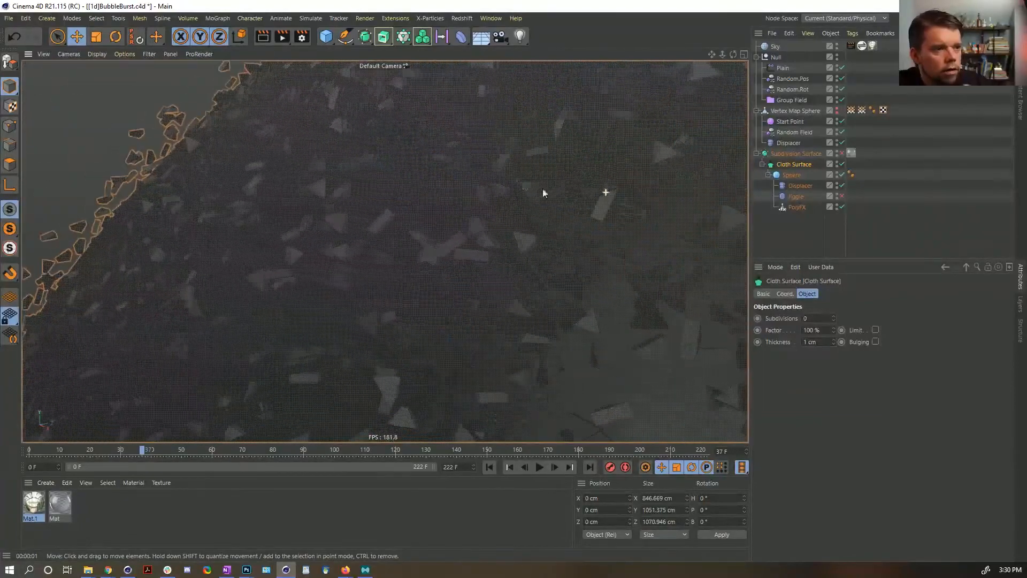
Step: Set the Cloth Surface thickness to 0.2 cm
scroll(617, 202, up, 3)
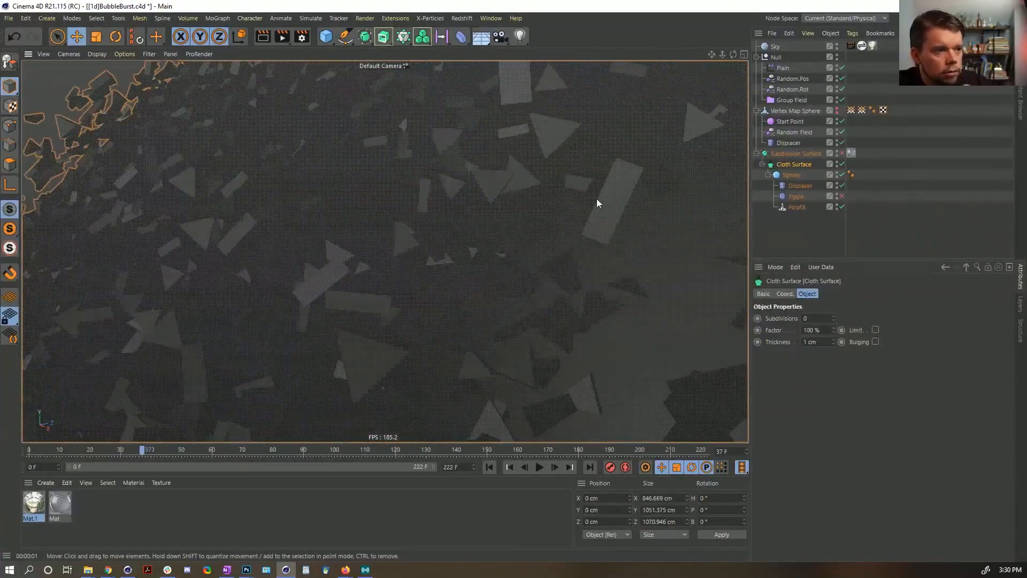
double_click(816, 342)
key(BackSpace)
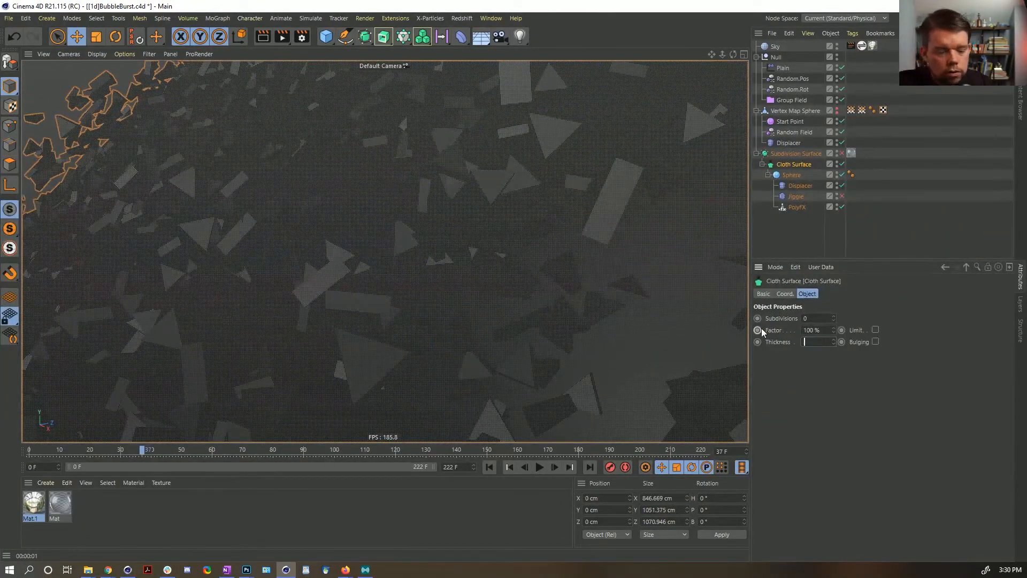
text(.2)
key(Return)
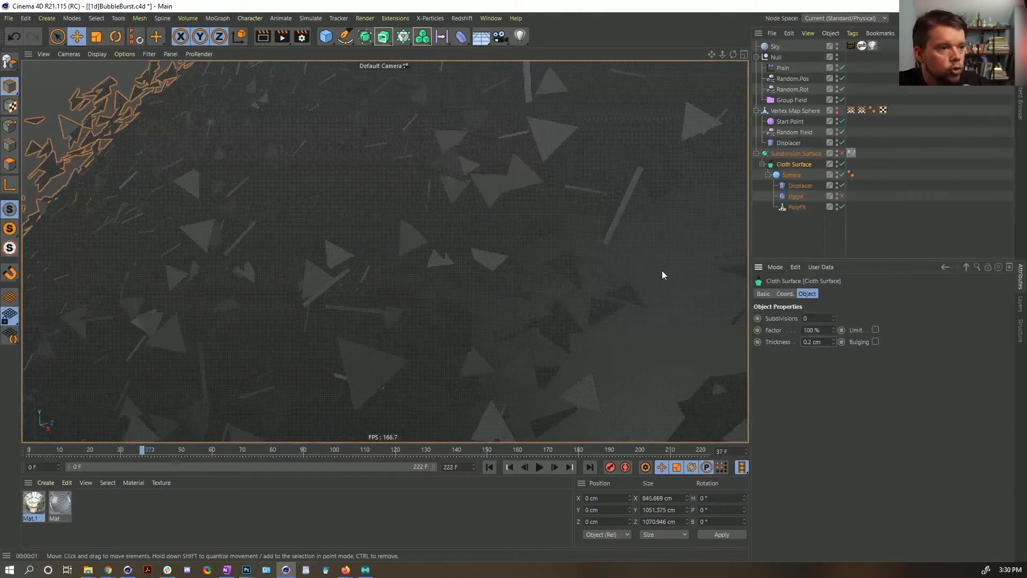
Step: Frame the whole bursting bubble and render viewport previews of the thinner fragments from two angles
alt+right_drag(606, 200, 473, 229)
alt+right_drag(540, 259, 455, 227)
alt+drag(431, 254, 502, 246)
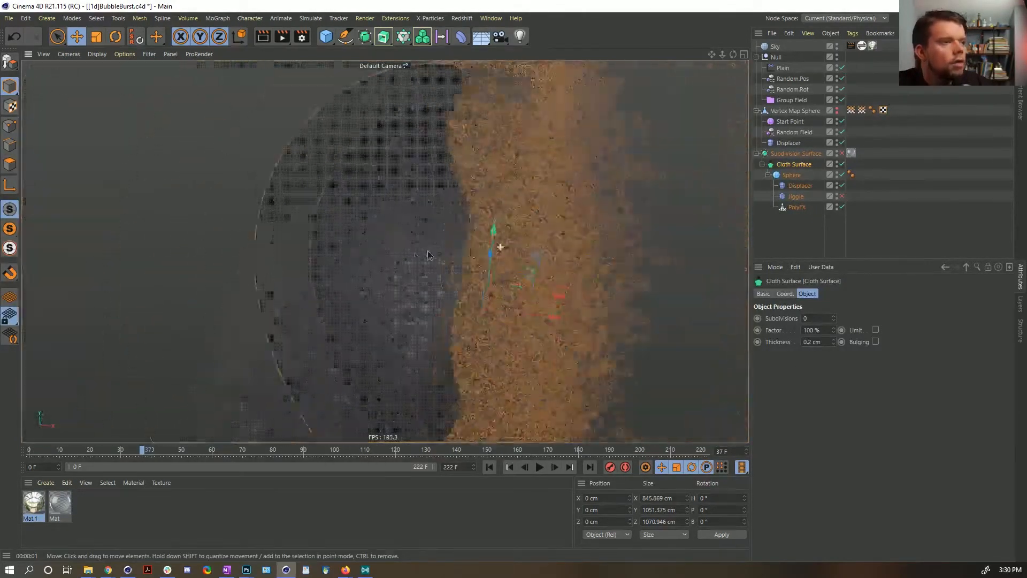
mouse_move(478, 245)
alt+right_down()
mouse_move(442, 254)
mouse_move(473, 247)
alt+right_up()
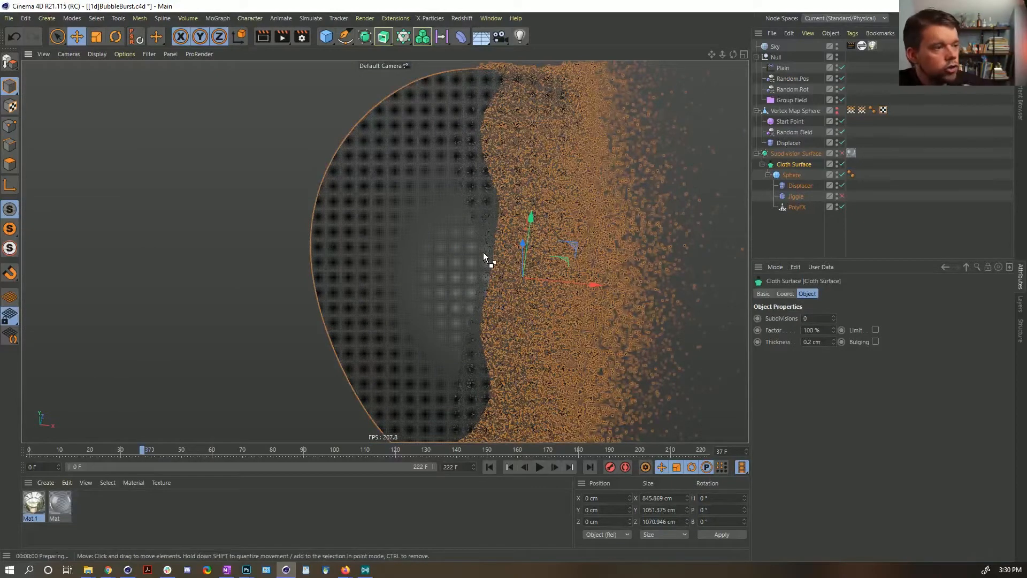
key(ctrl+r)
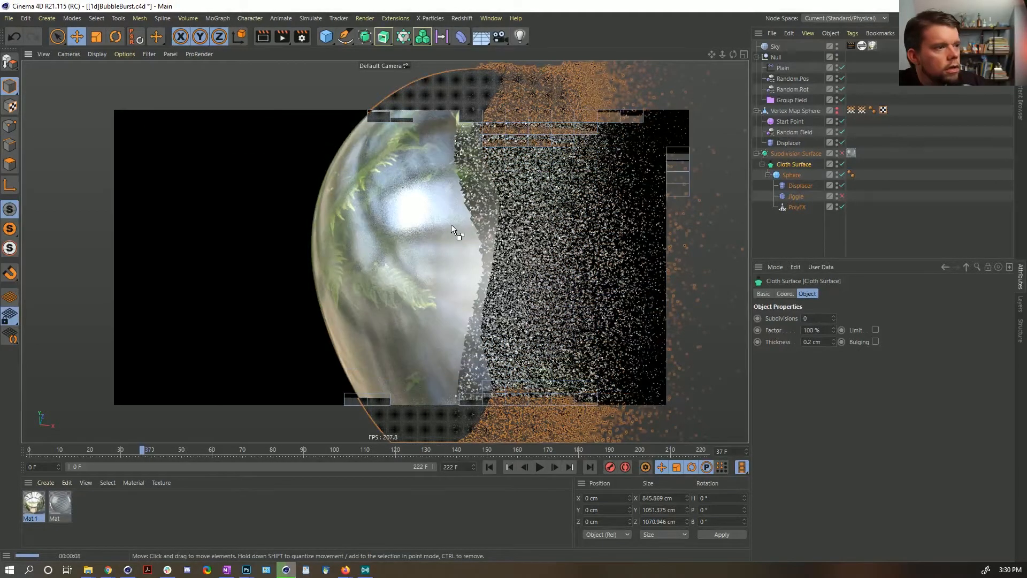
alt+drag(435, 216, 464, 224)
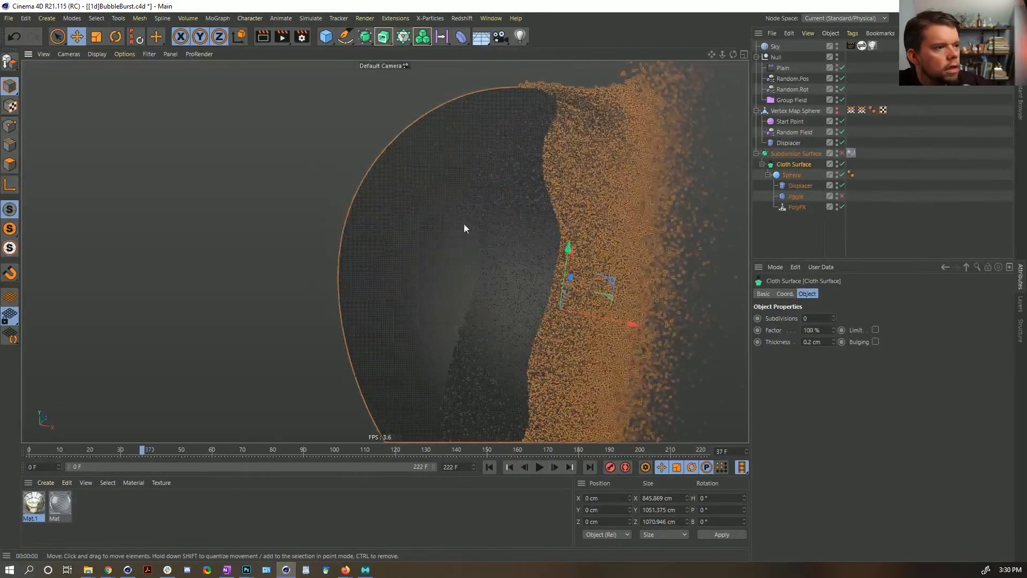
key(ctrl+r)
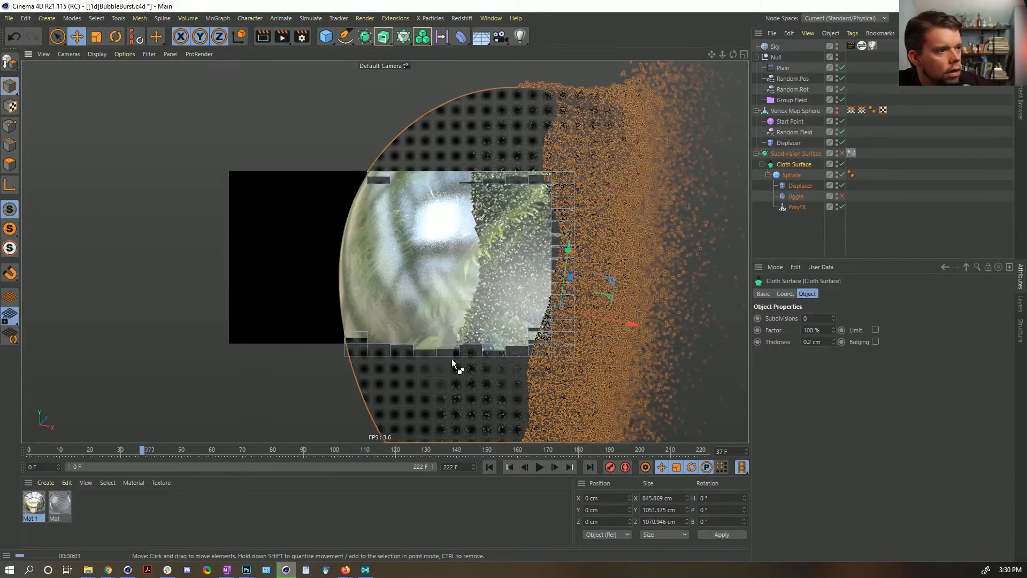
Step: Replace the bubble material's default specular with a Beckmann reflectance layer at 0% roughness and 0% specular strength
click(33, 504)
click(60, 504)
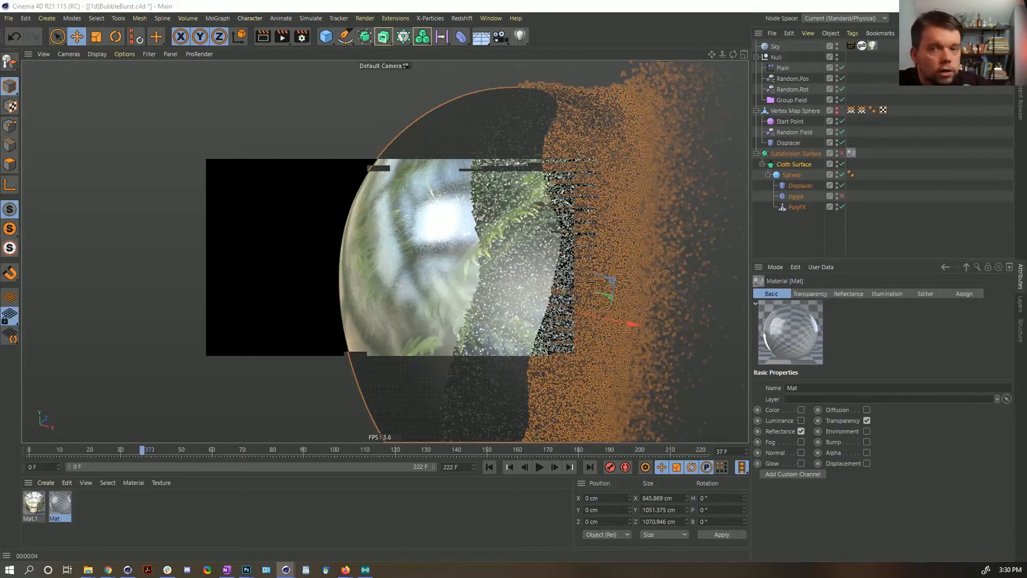
double_click(60, 504)
click(532, 291)
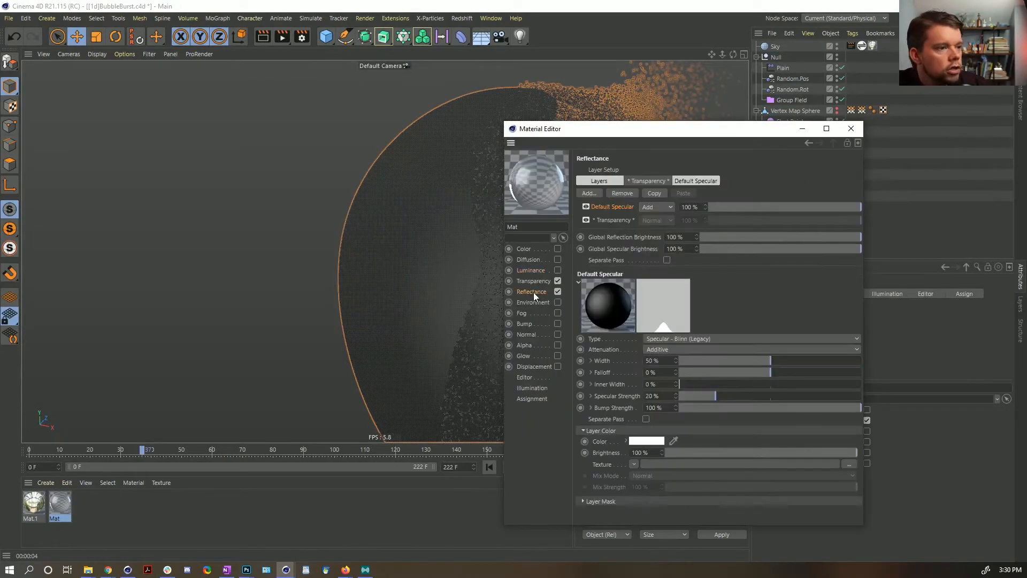
click(623, 192)
click(590, 193)
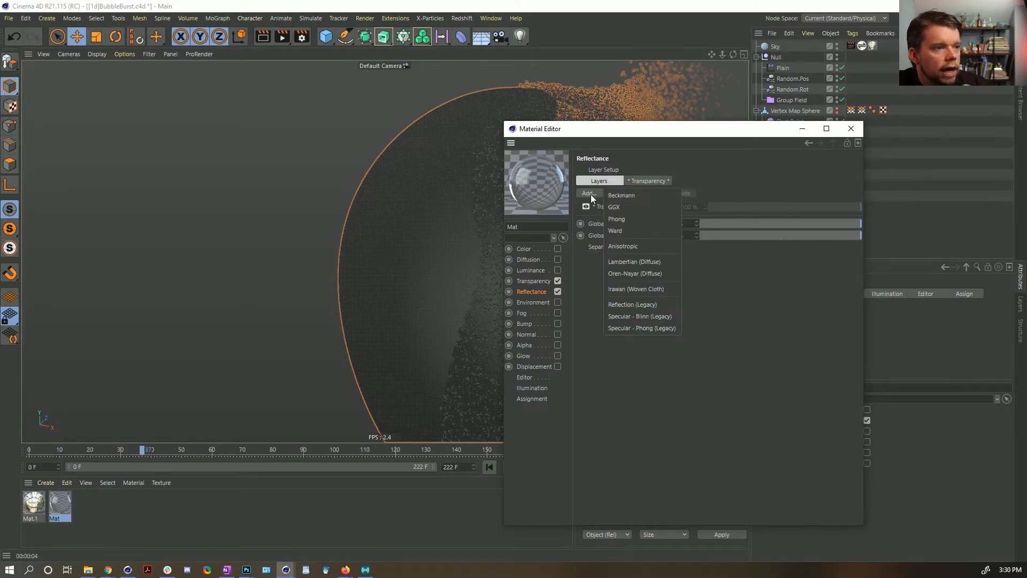
click(621, 195)
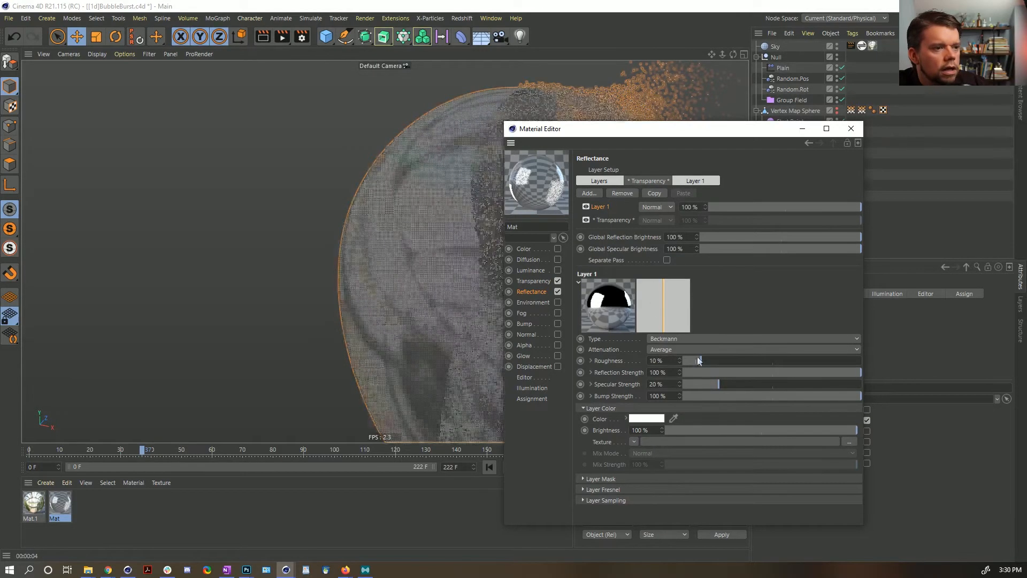
drag(690, 383, 681, 361)
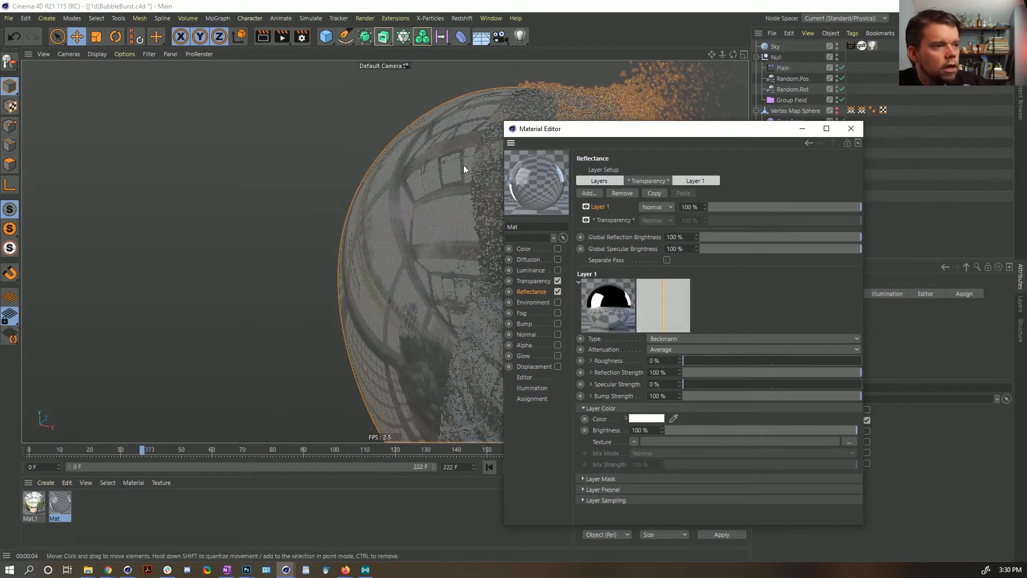
Step: Check the bubble material's transparency and reflectance settings, and render a preview of the bubble
click(546, 281)
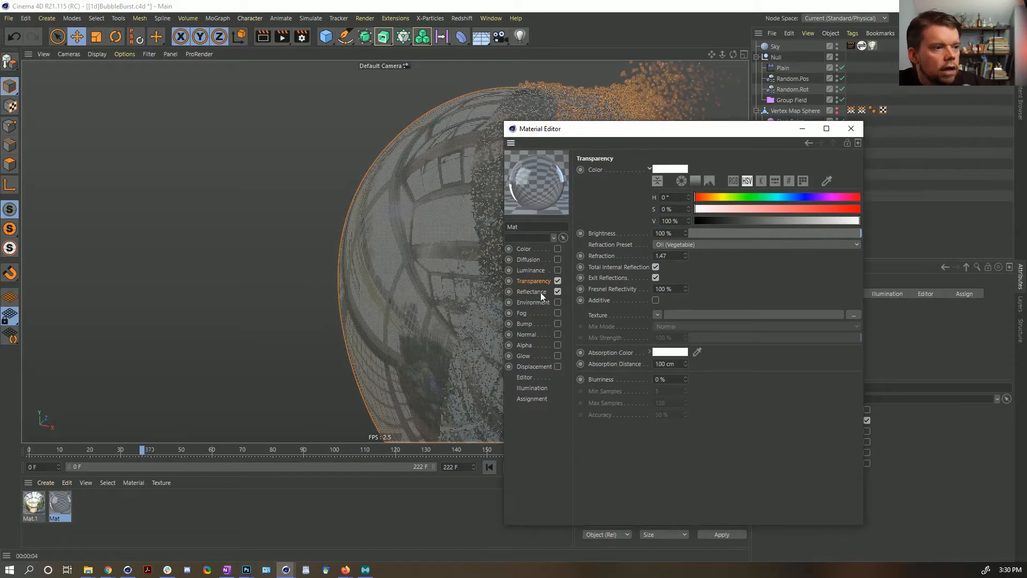
click(538, 293)
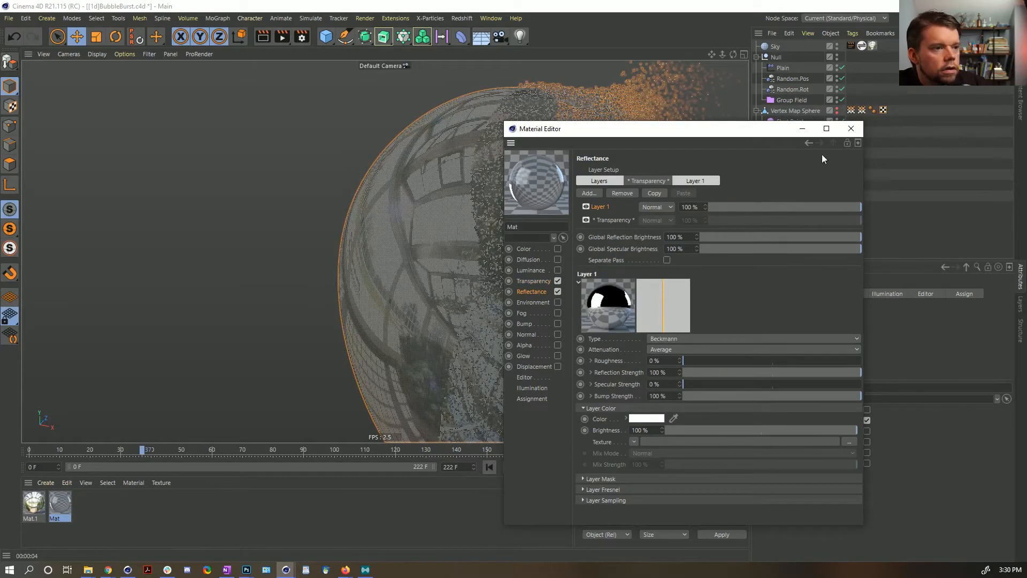
click(850, 131)
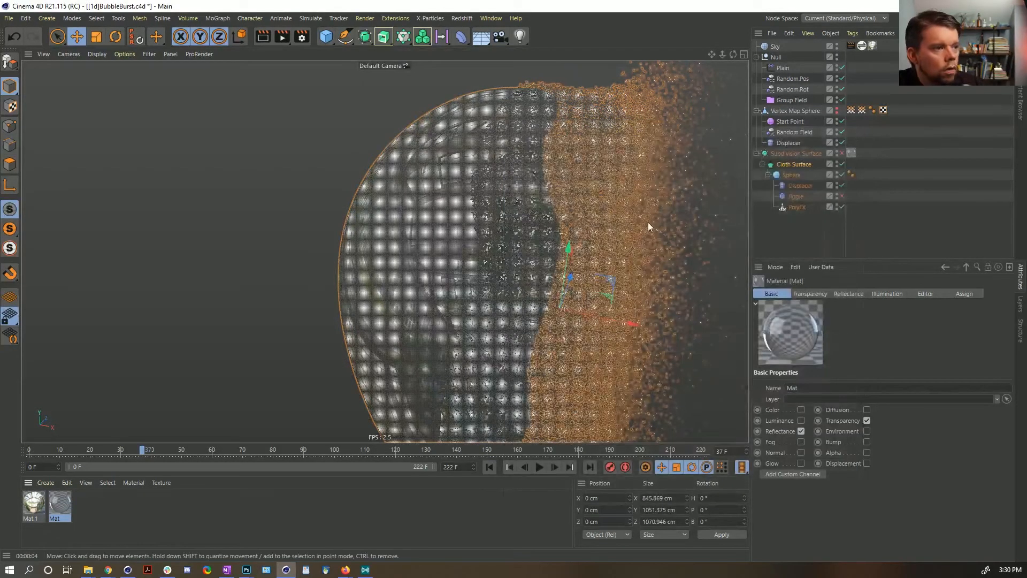
key(ctrl+r)
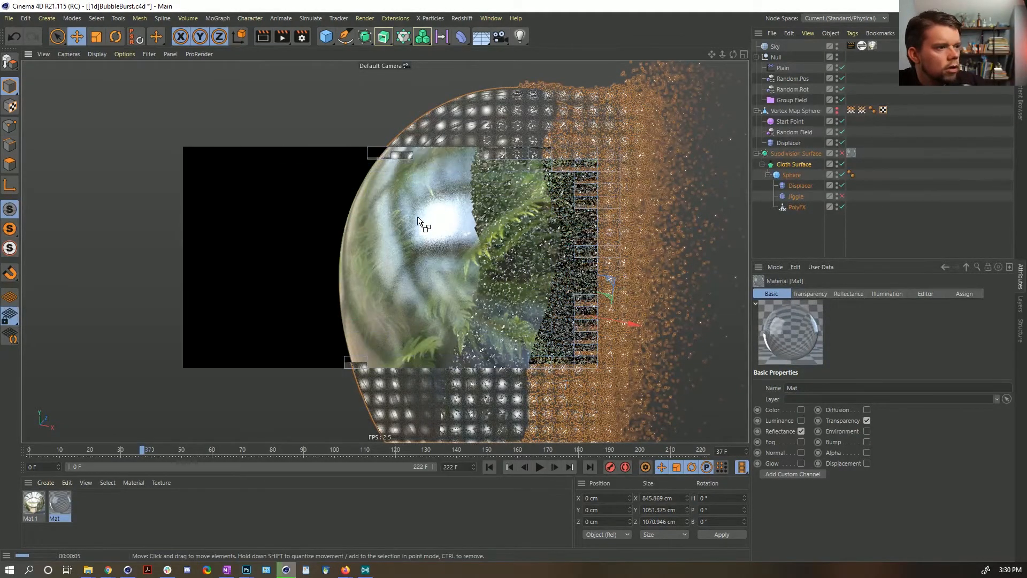
Step: Disable the Beckmann Layer 1 and set the Transparency reflectance layer's roughness to 0% in the bubble material
double_click(60, 506)
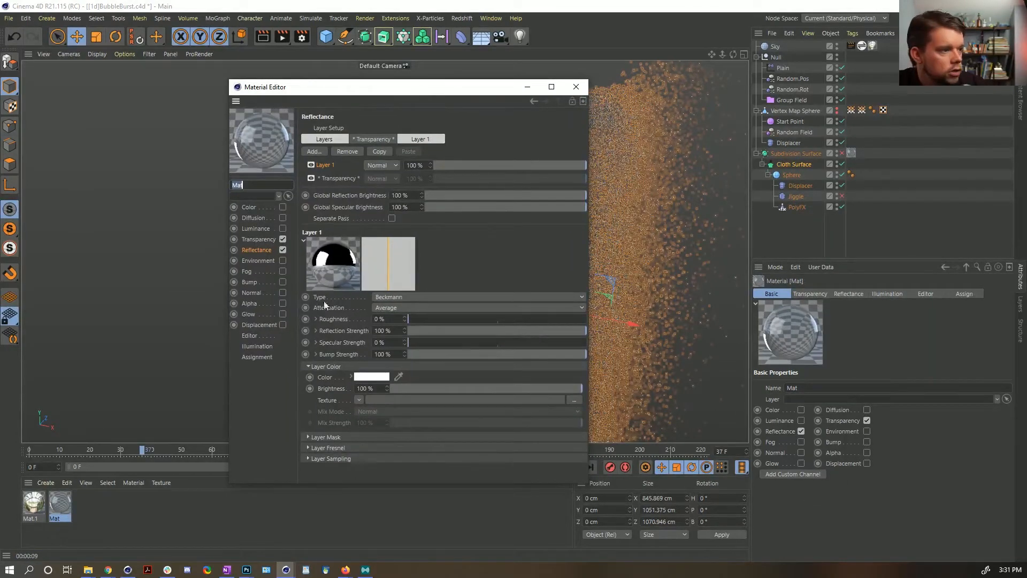
click(334, 178)
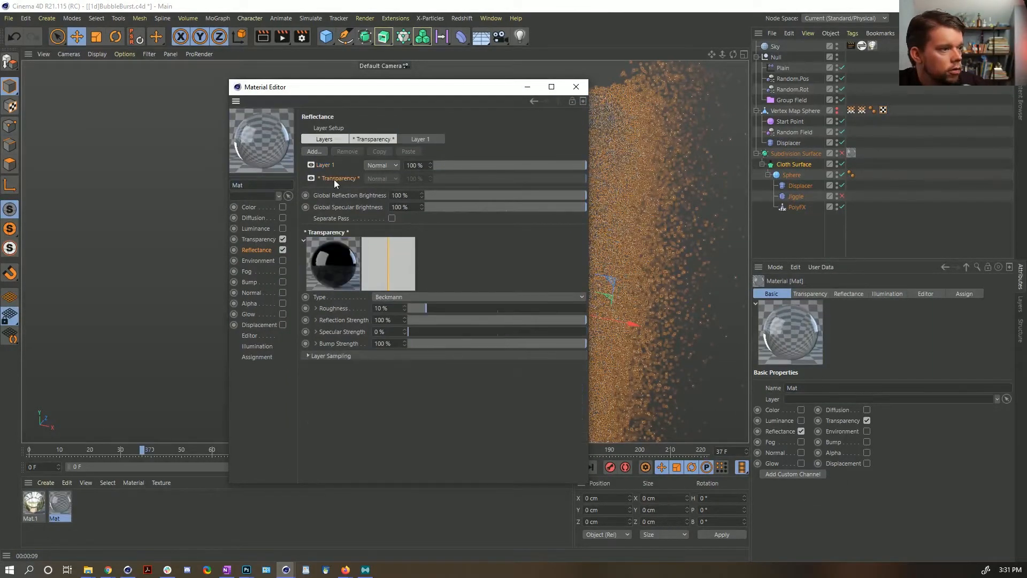
click(310, 165)
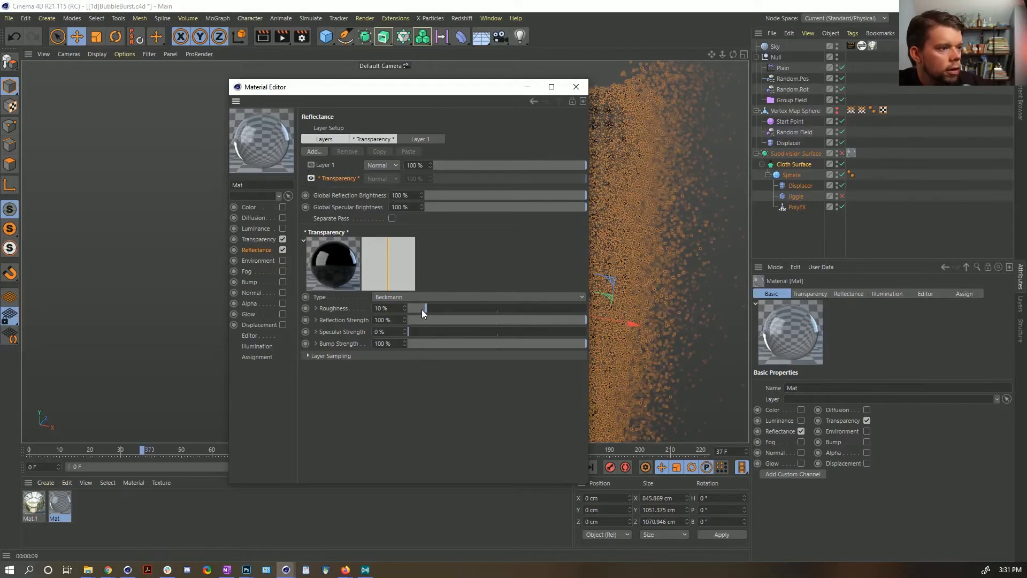
drag(423, 309, 355, 316)
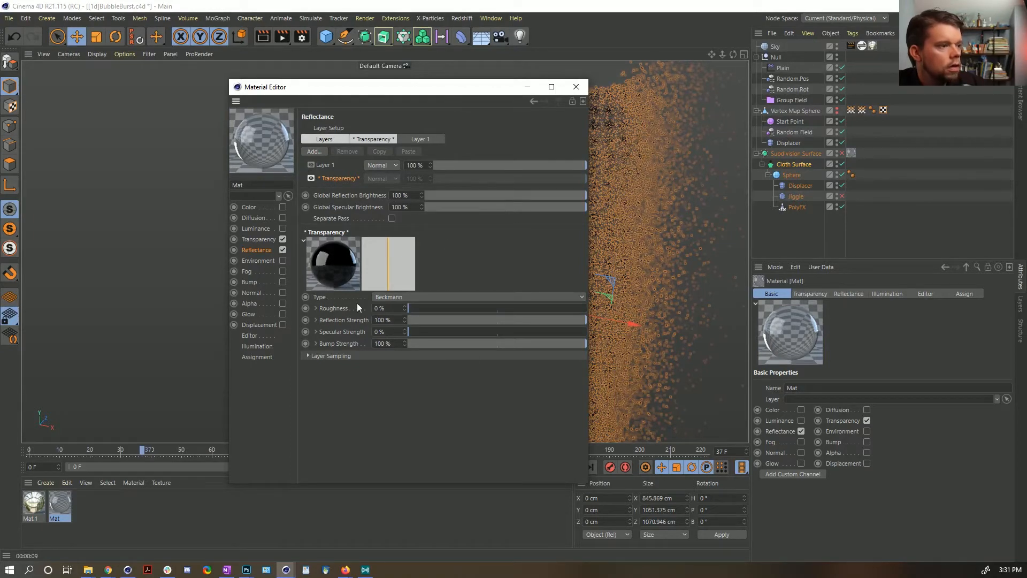
click(576, 87)
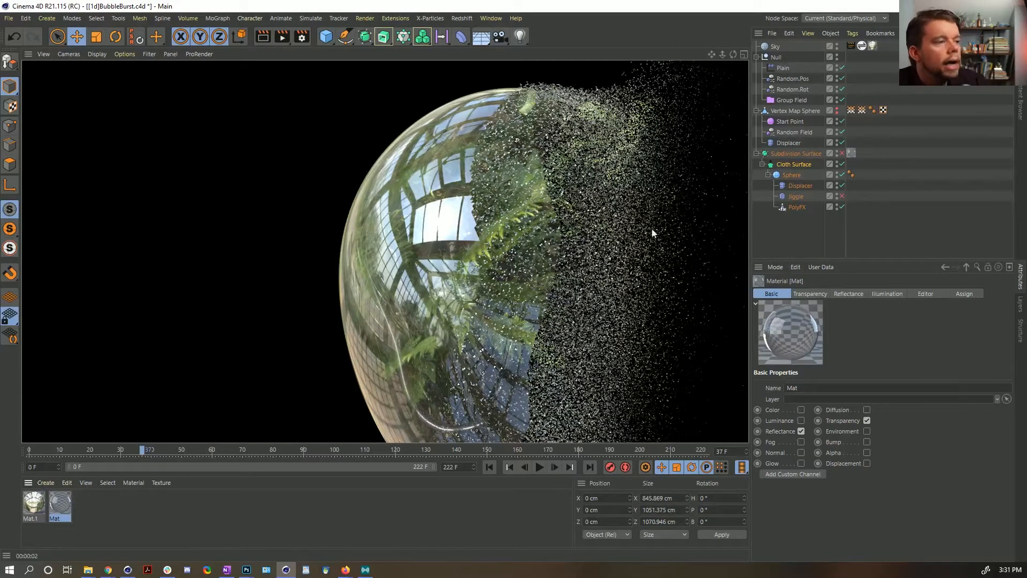
Step: Compare preview renders of the bubble with the Cloth Surface disabled and enabled
click(843, 165)
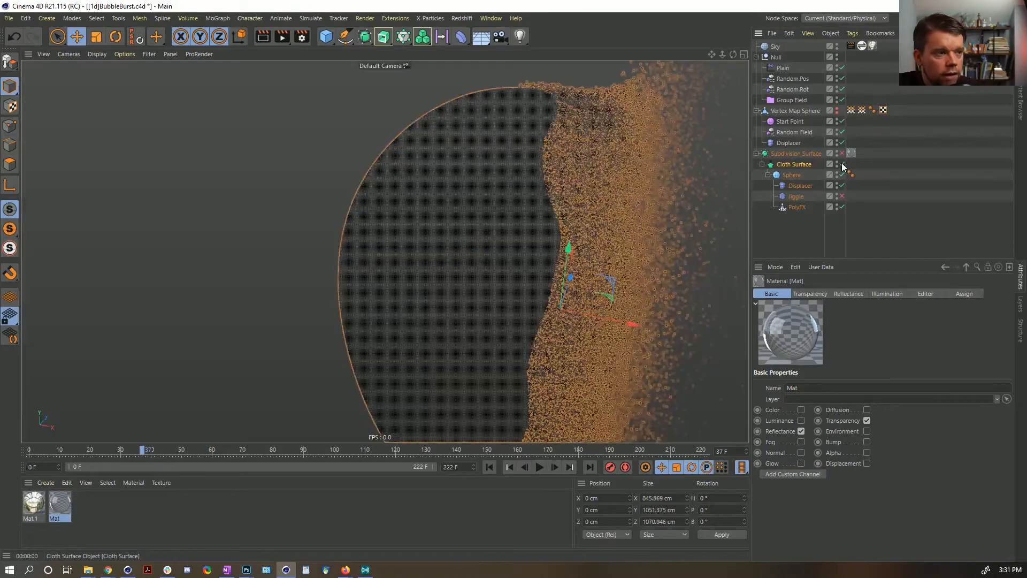
click(842, 164)
key(ctrl+r)
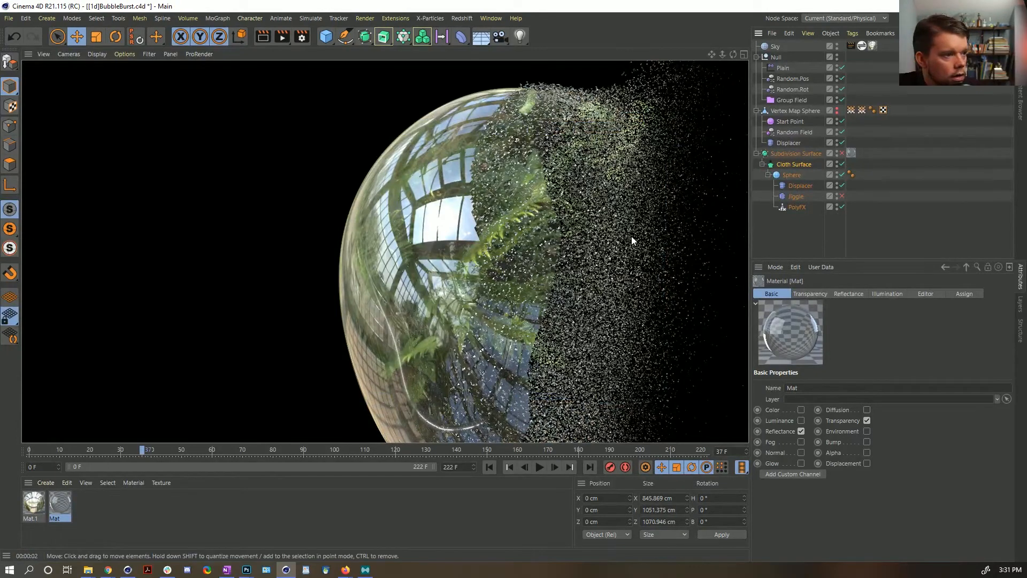
click(843, 165)
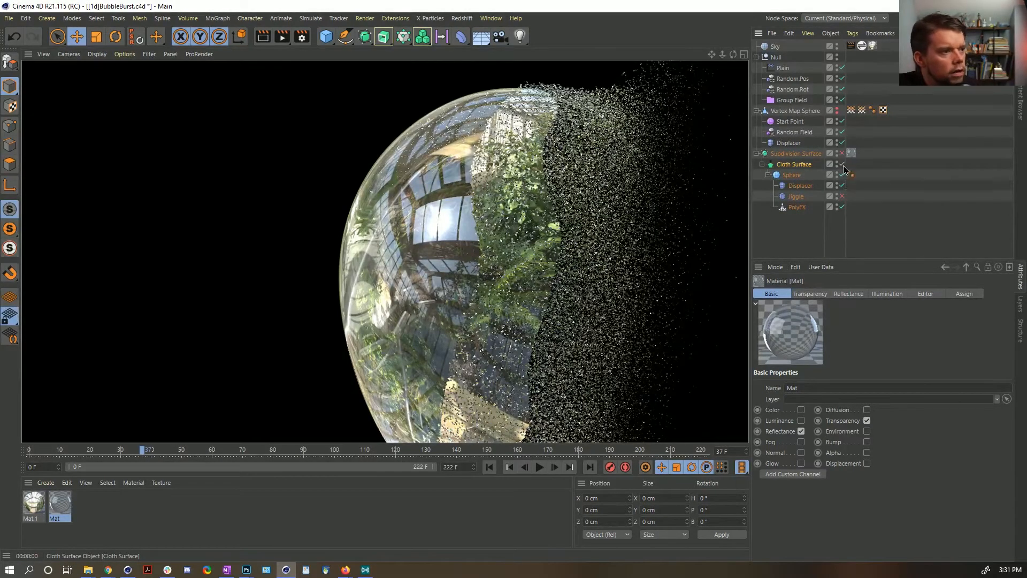
click(842, 165)
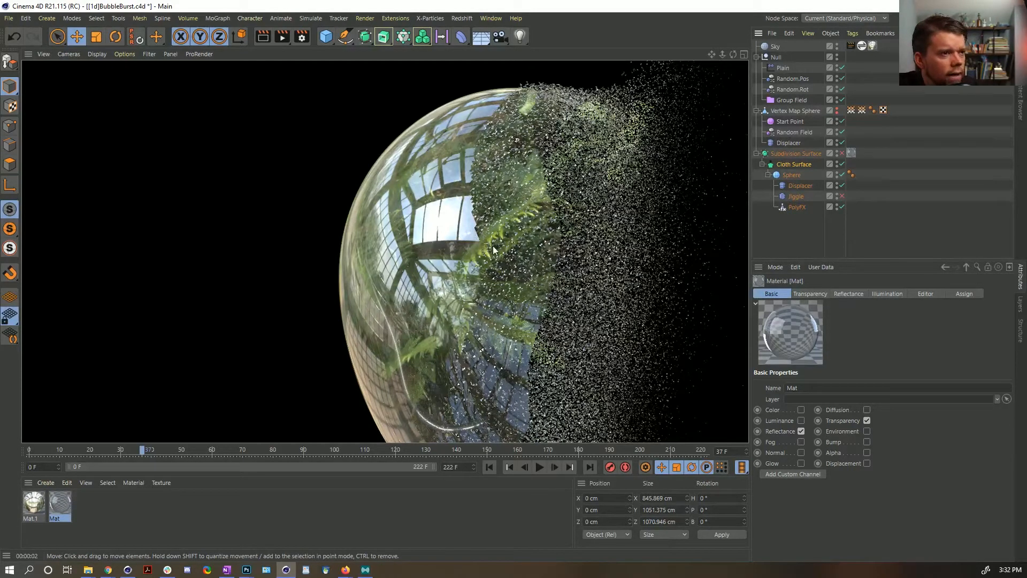
Step: Compare preview renders from a new angle with the Subdivision Surface enabled and disabled
mouse_move(461, 242)
alt+mouse_down()
mouse_move(474, 240)
mouse_move(385, 250)
mouse_move(409, 240)
alt+mouse_up()
alt+middle_drag(409, 236, 409, 238)
key(ctrl+r)
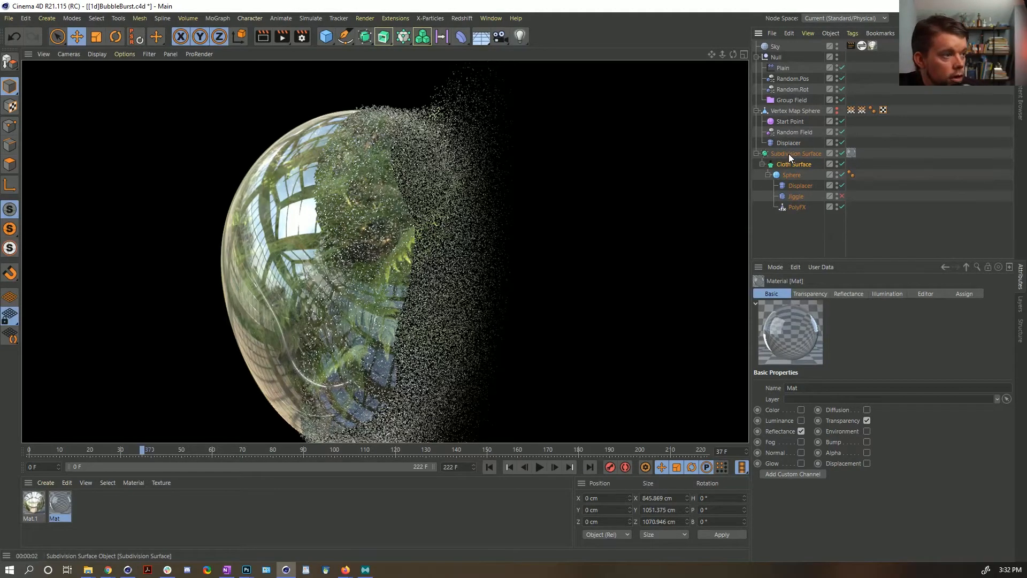
key(a)
key(ctrl+r)
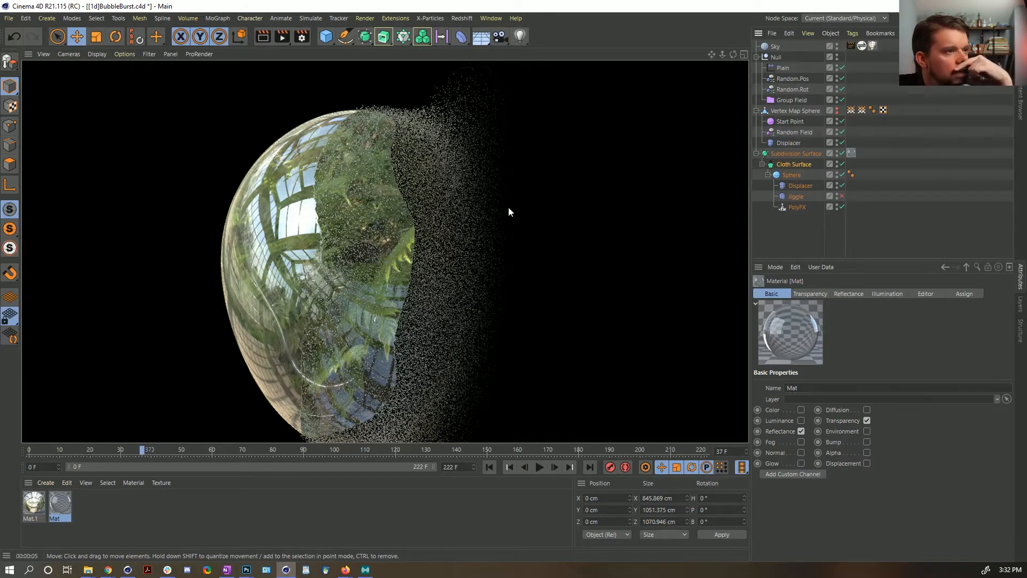
click(842, 153)
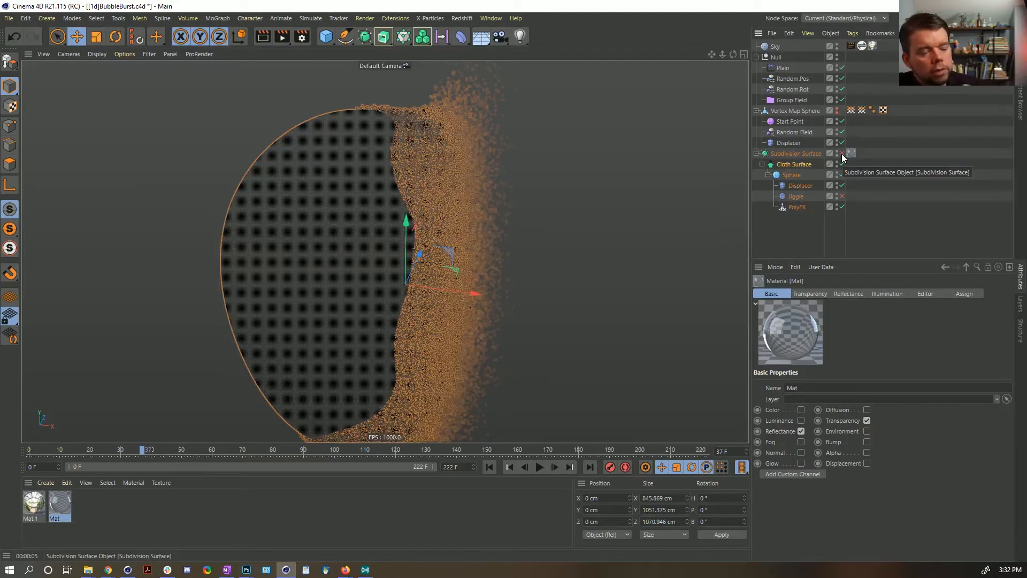
key(ctrl+r)
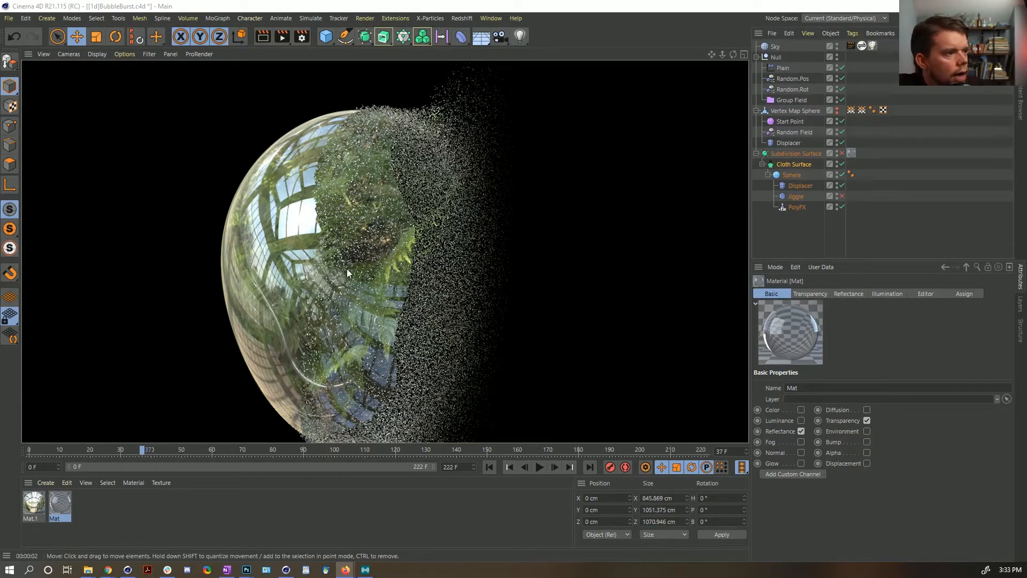
Step: Switch to the browser to examine the slow-motion bubble burst reference, and return to Cinema 4D
alt+drag(331, 238, 341, 237)
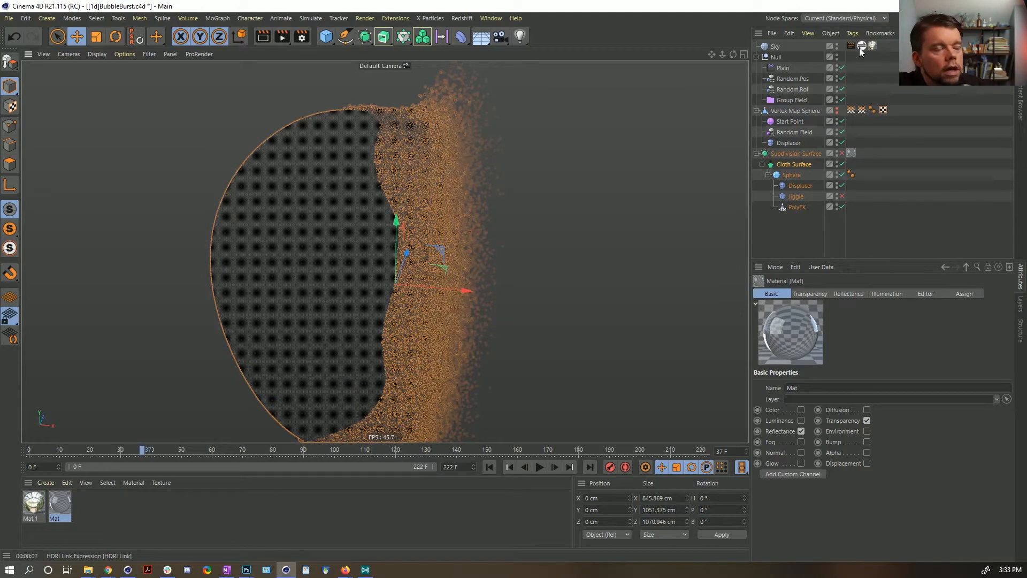
key(alt+Tab)
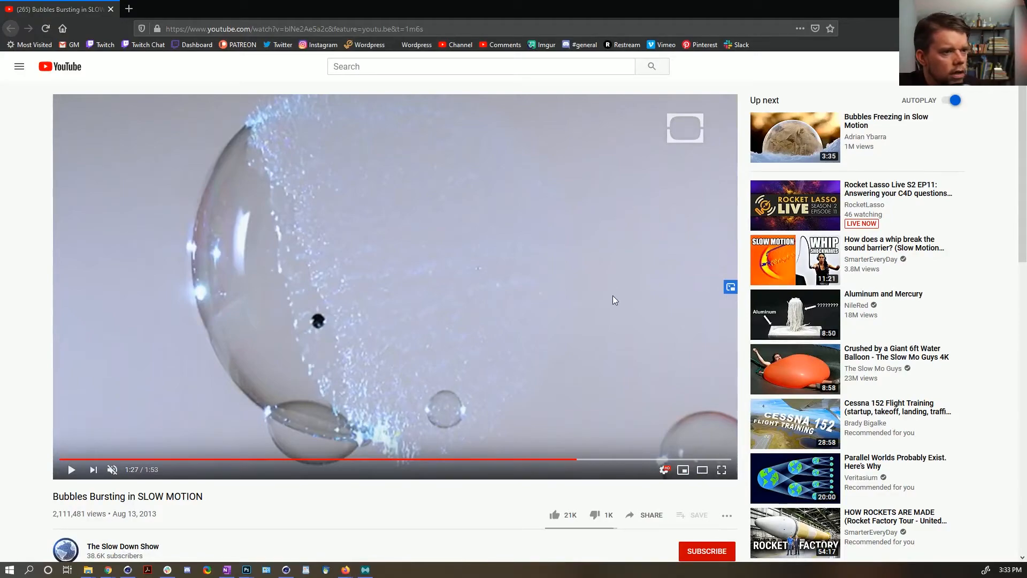
key(alt+Tab)
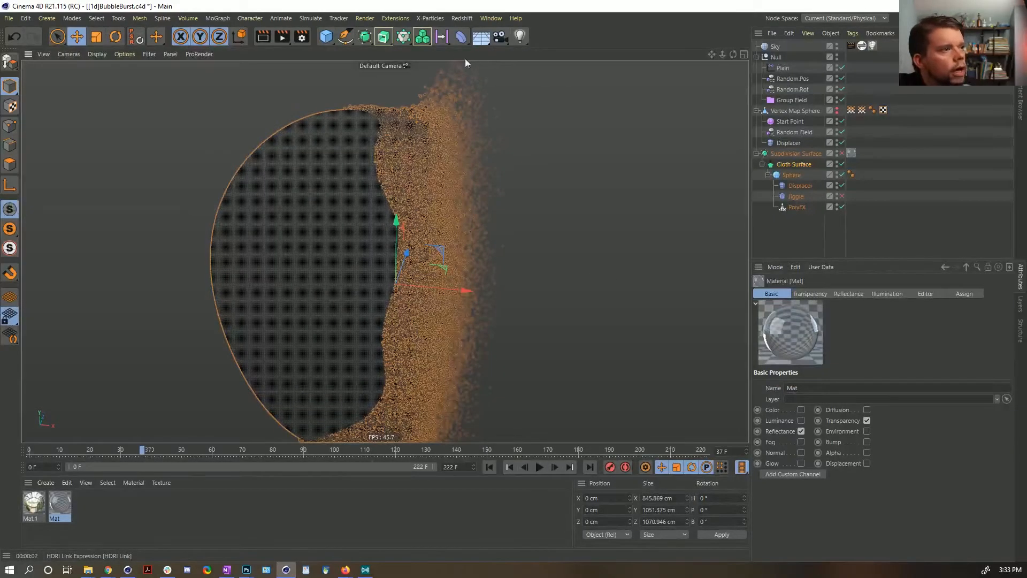
Step: Add a Plane primitive to the scene
click(326, 37)
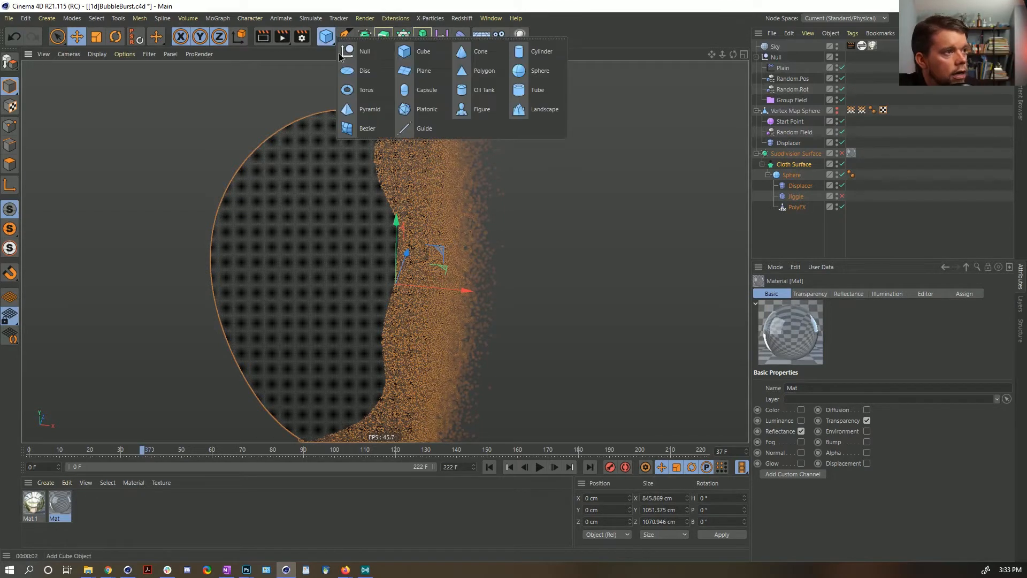
click(326, 36)
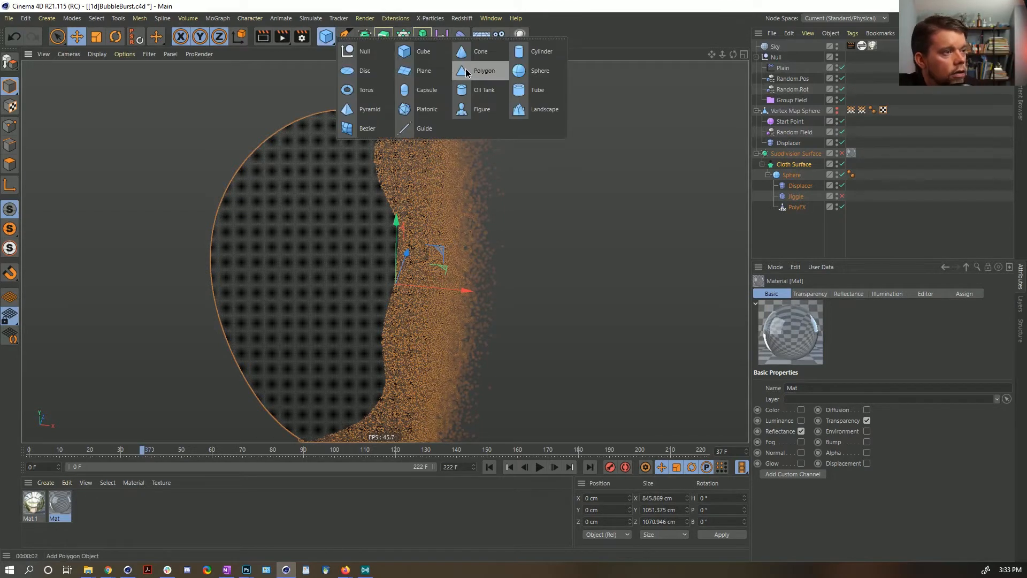
click(416, 73)
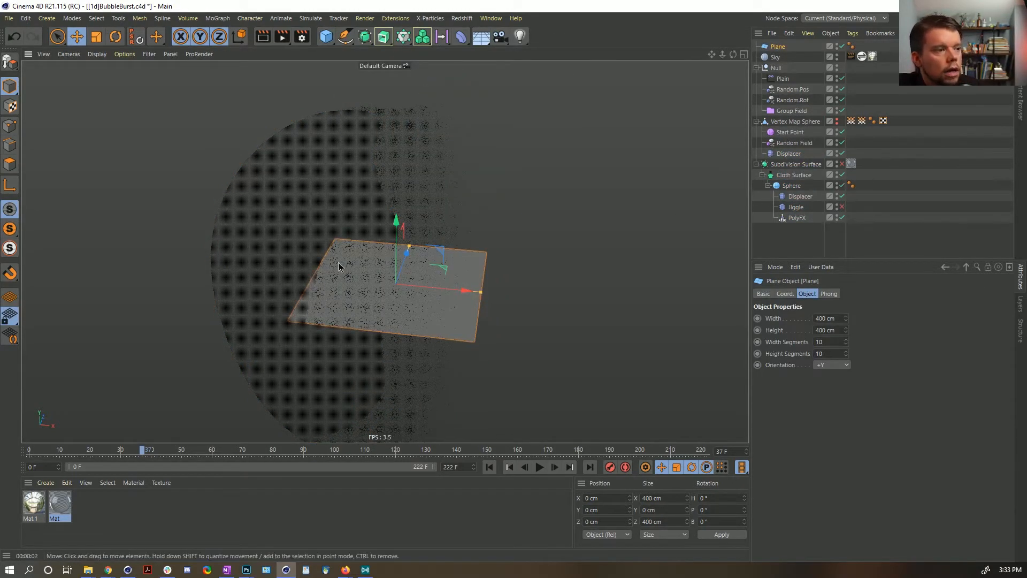
Step: Create a new default material and apply it to the plane
alt+drag(338, 262, 370, 270)
alt+right_drag(370, 270, 326, 297)
alt+drag(325, 297, 367, 305)
alt+right_drag(367, 305, 376, 304)
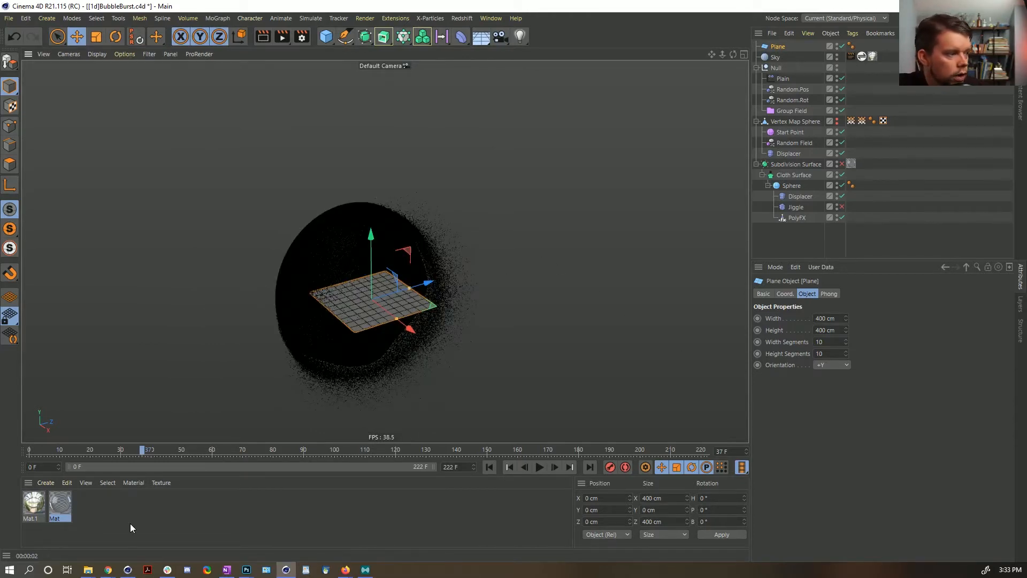
double_click(96, 515)
drag(33, 504, 383, 308)
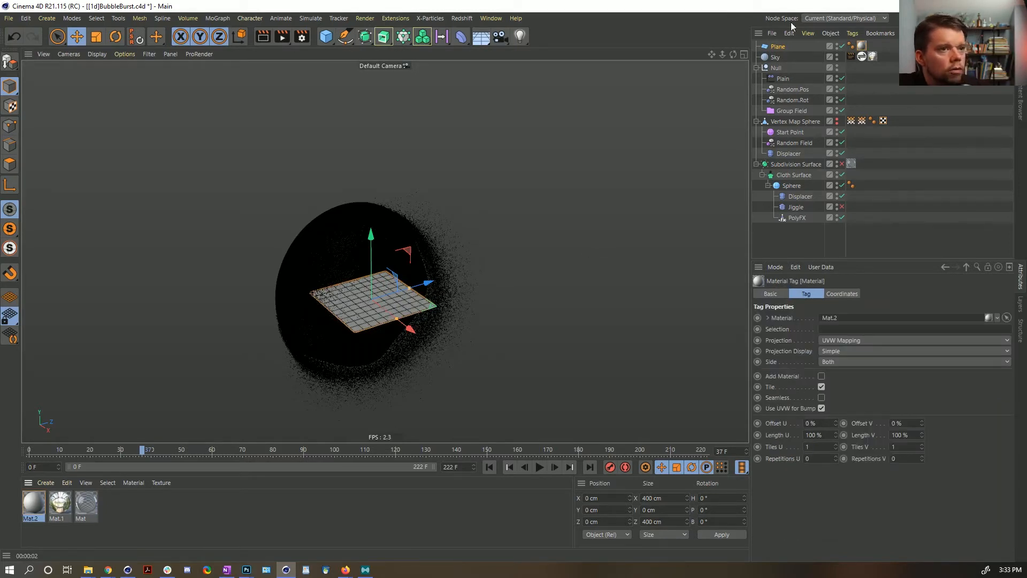
Step: Add a Bend deformer as a child of the plane
click(777, 48)
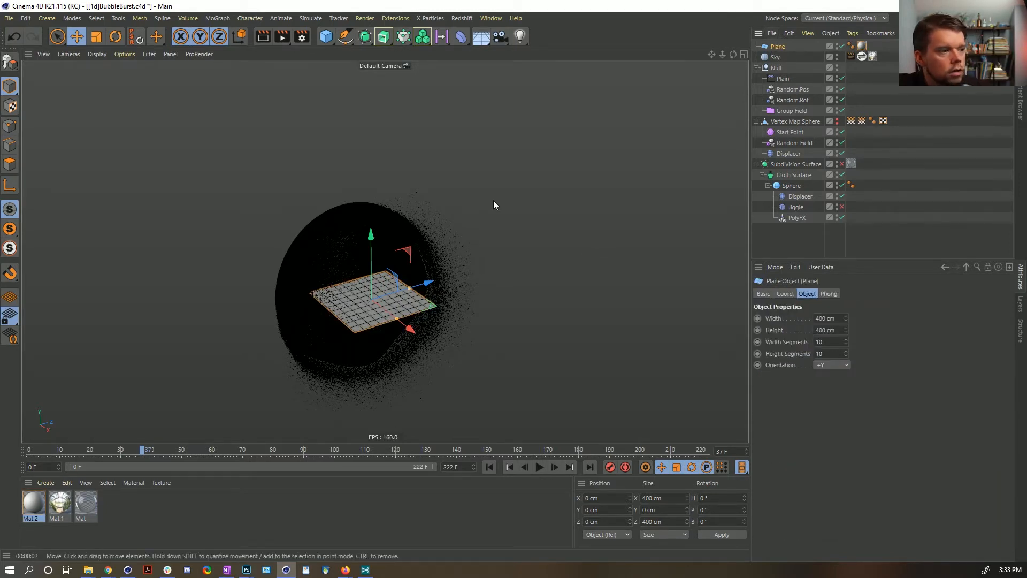
drag(460, 36, 512, 56)
drag(781, 59, 780, 59)
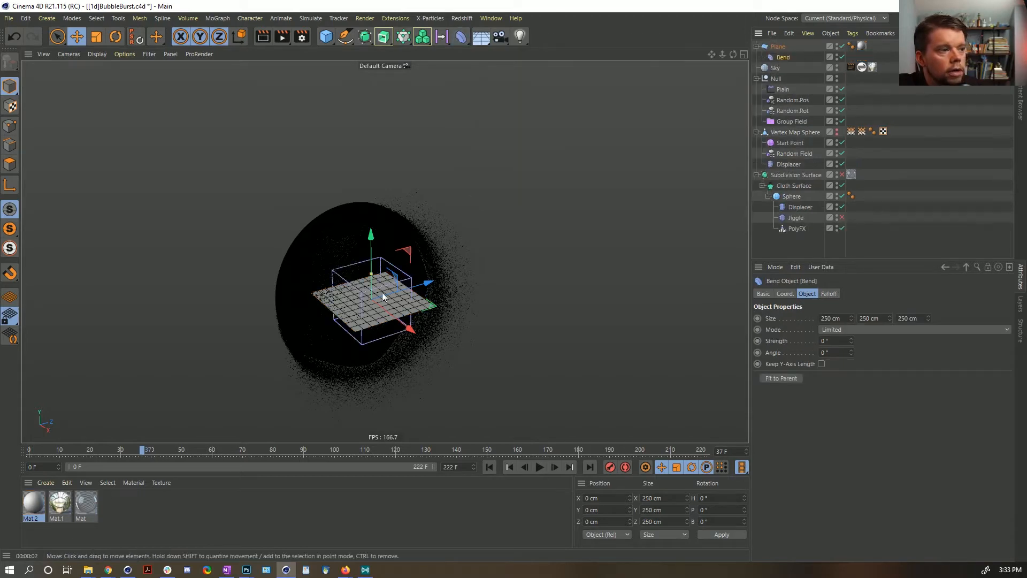
Step: Rotate the Bend deformer to a pitch of -90°
key(r)
shift+drag(381, 263, 388, 261)
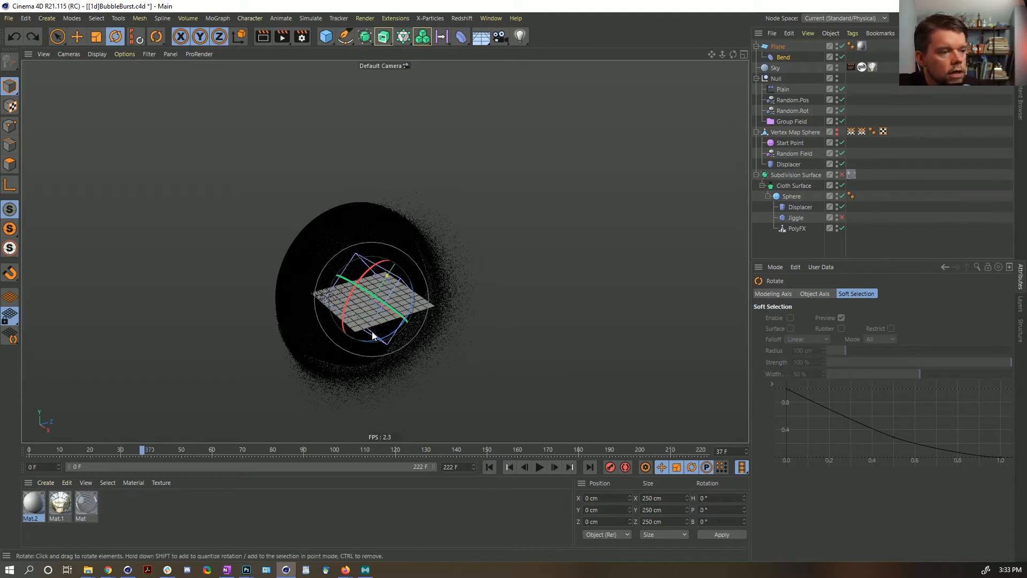
click(352, 275)
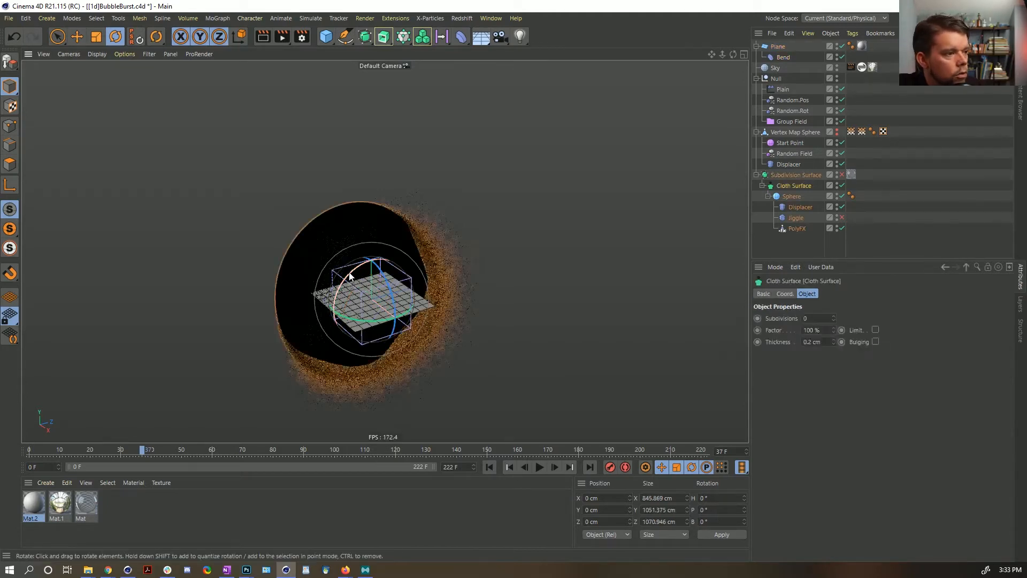
click(781, 60)
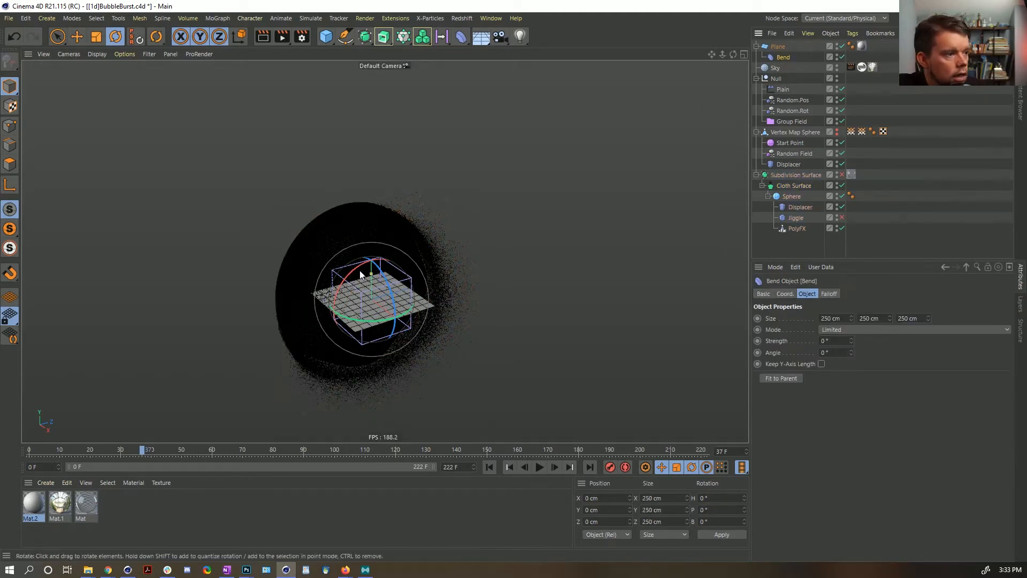
drag(373, 264, 426, 259)
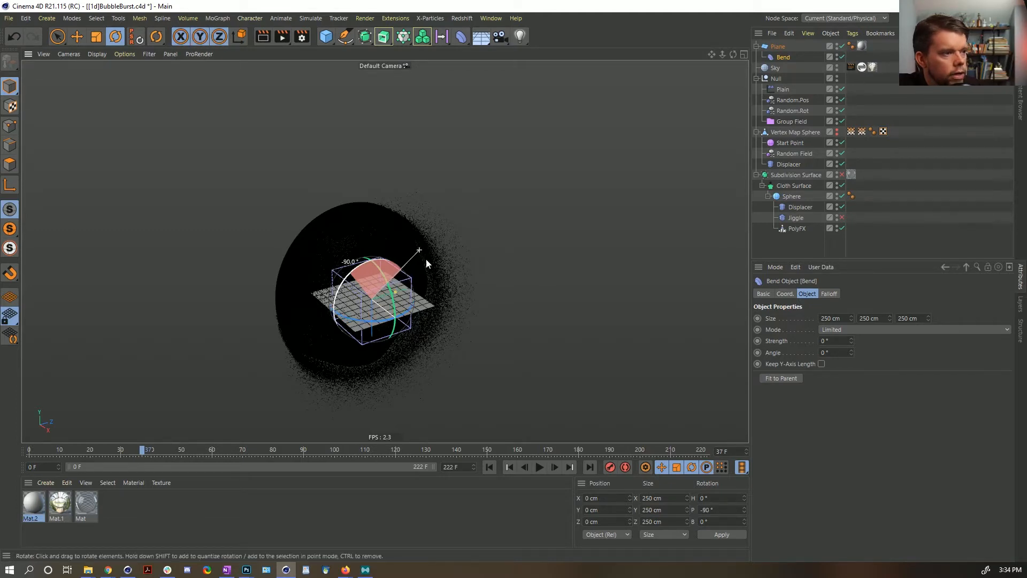
Step: Fit the Bend to its parent plane, with a Y size of 200 cm, strength 90° and angle -90°
click(777, 380)
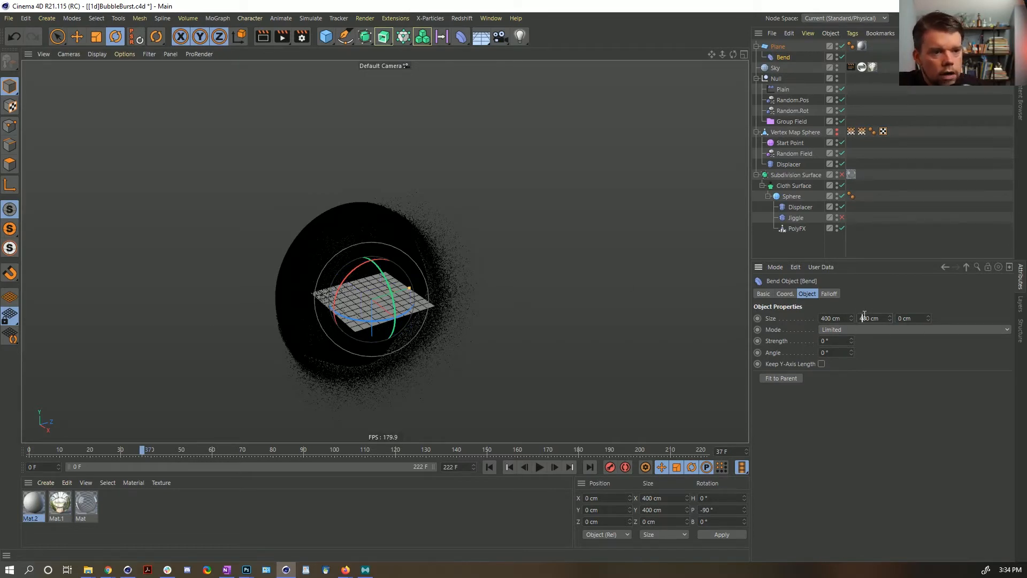
key(BackSpace)
text(2)
key(Return)
double_click(836, 341)
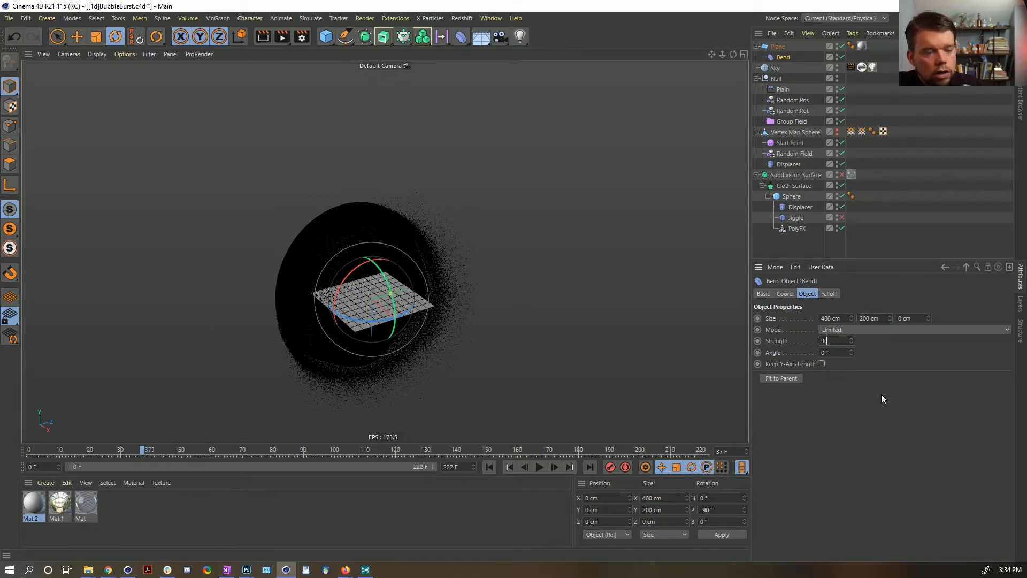
key(Tab)
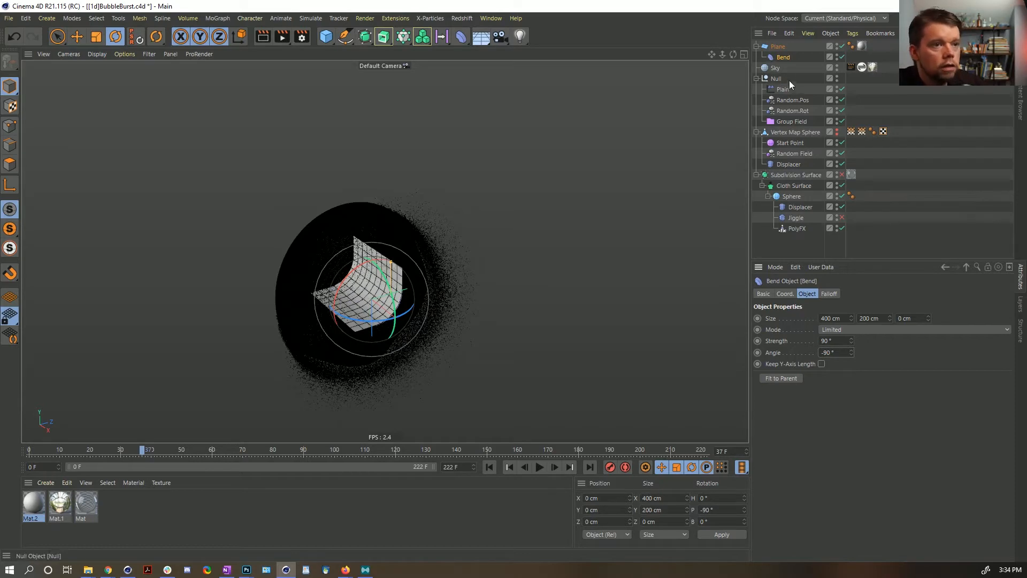
Step: Set the plane to 48 height segments and 1 width segment
click(779, 47)
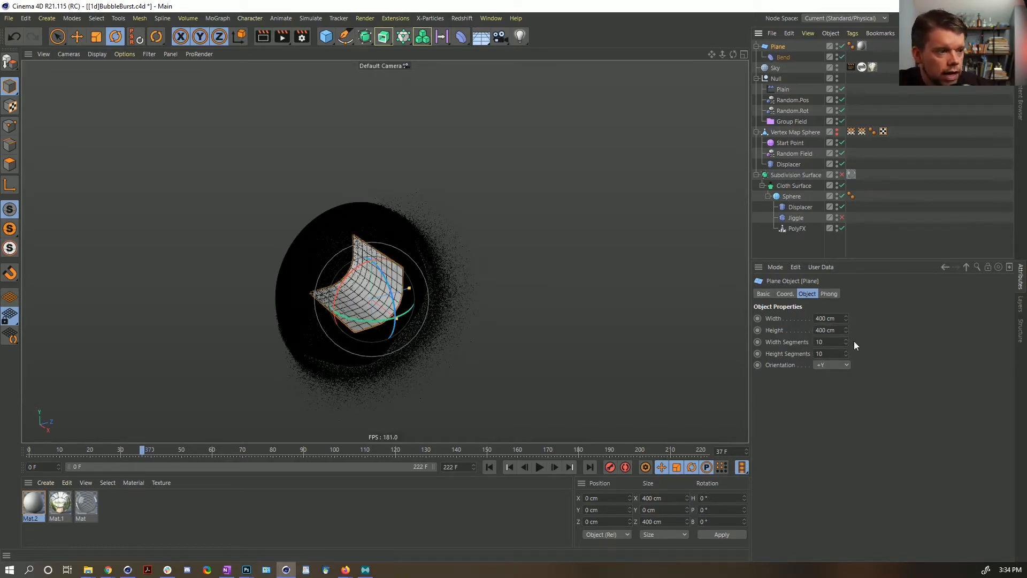
double_click(837, 353)
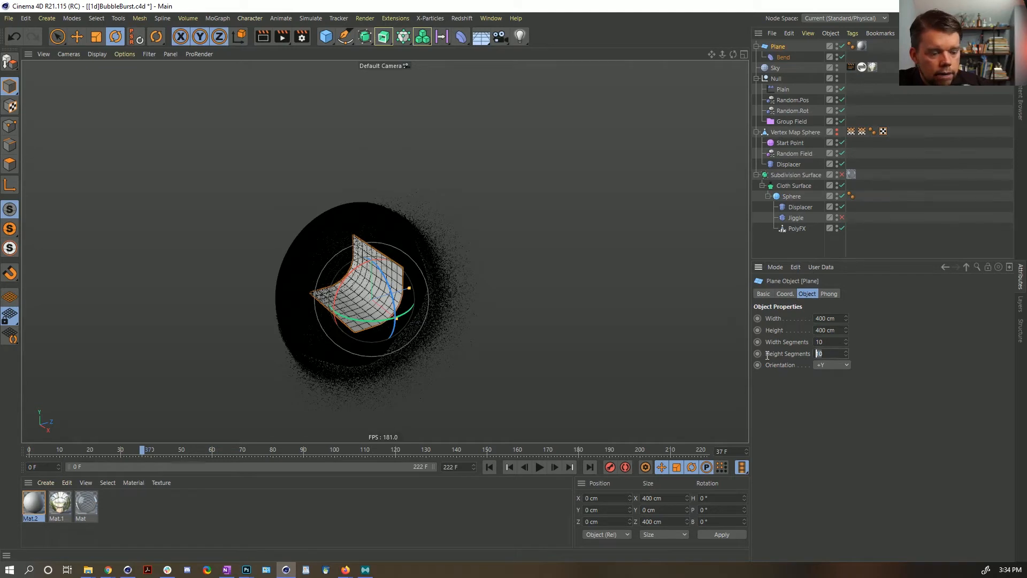
text(48)
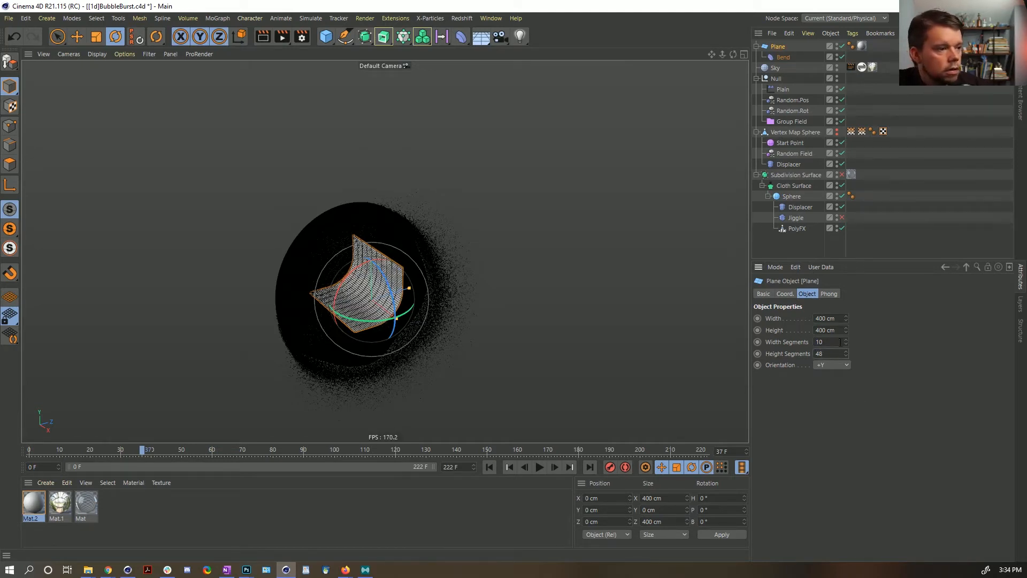
double_click(819, 342)
text(1)
key(Return)
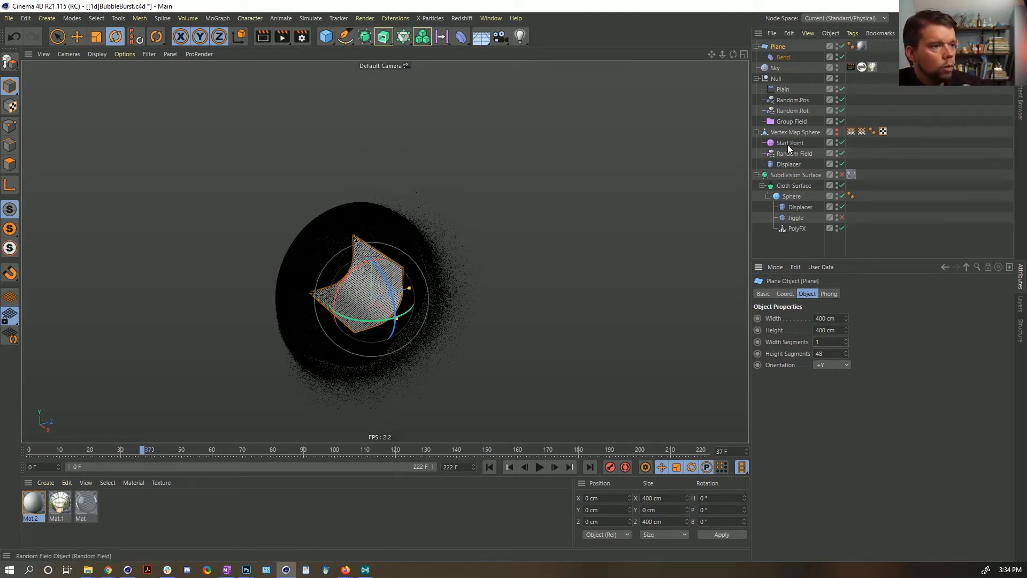
Step: Scale the plane to about 3663 cm and move it below and behind the bubble, to about Y -893.5 cm and Z 1280 cm
key(t)
drag(175, 390, 95, 244)
key(e)
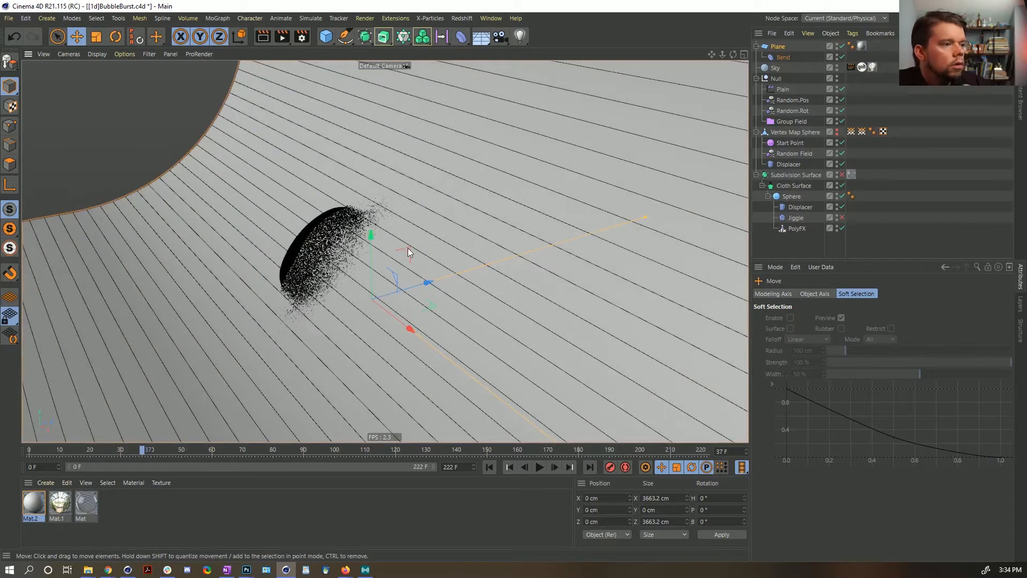
drag(408, 249, 560, 317)
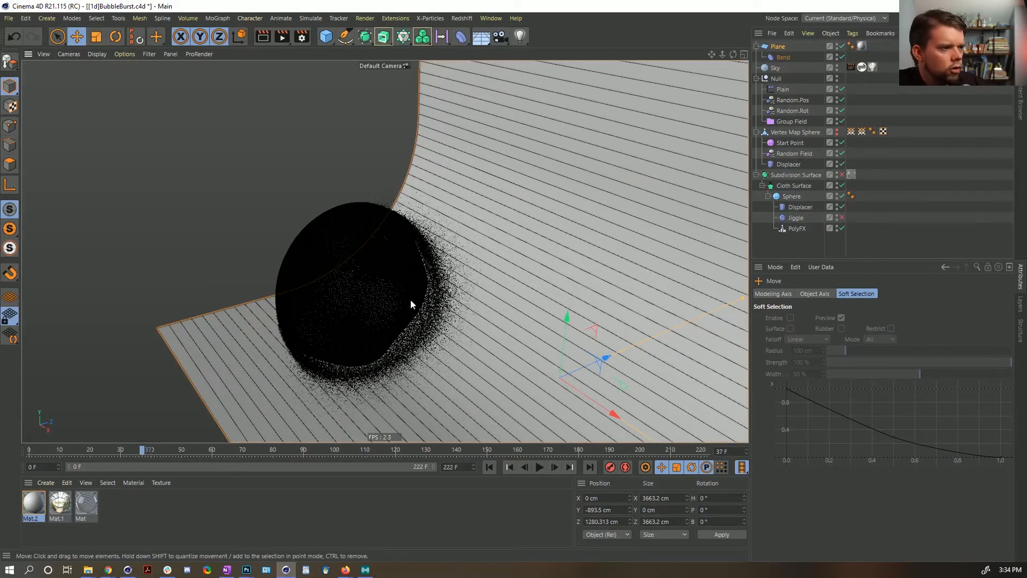
Step: Replace the sky's HDRI with one from the Pro Studios Metal pack and render a preview against the backdrop
alt+drag(411, 304, 436, 293)
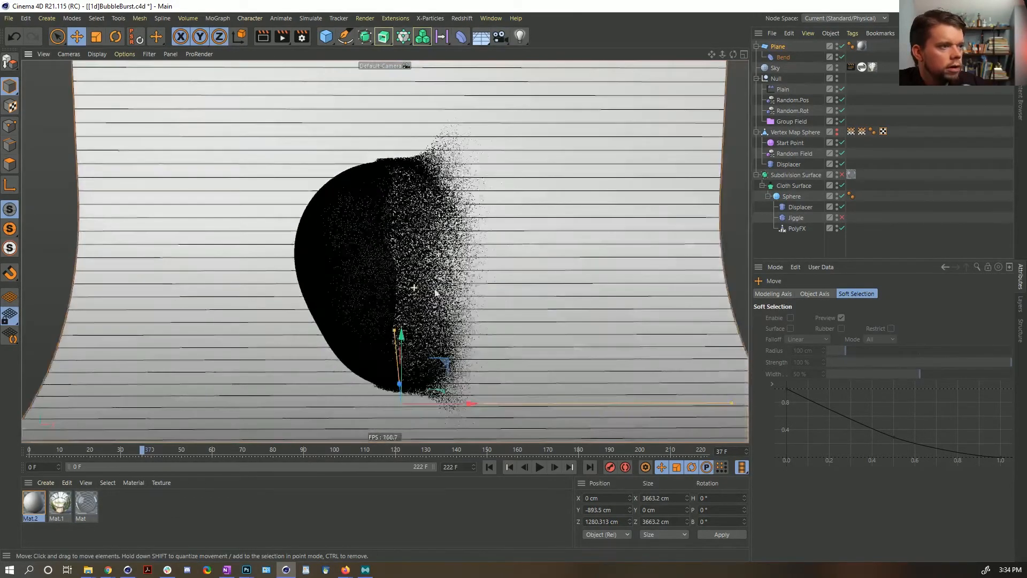
alt+right_drag(436, 292, 454, 289)
alt+drag(454, 289, 415, 297)
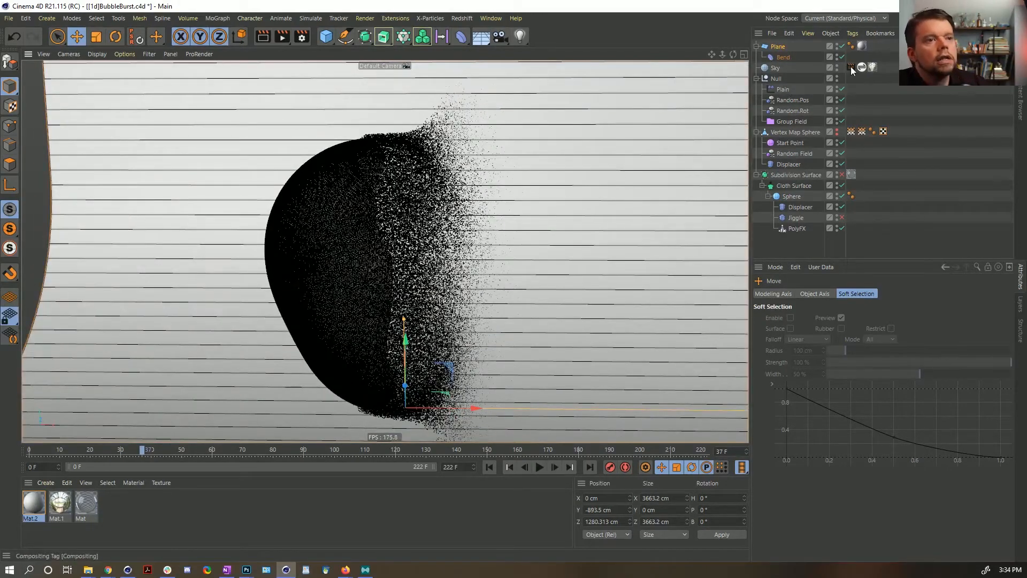
double_click(861, 69)
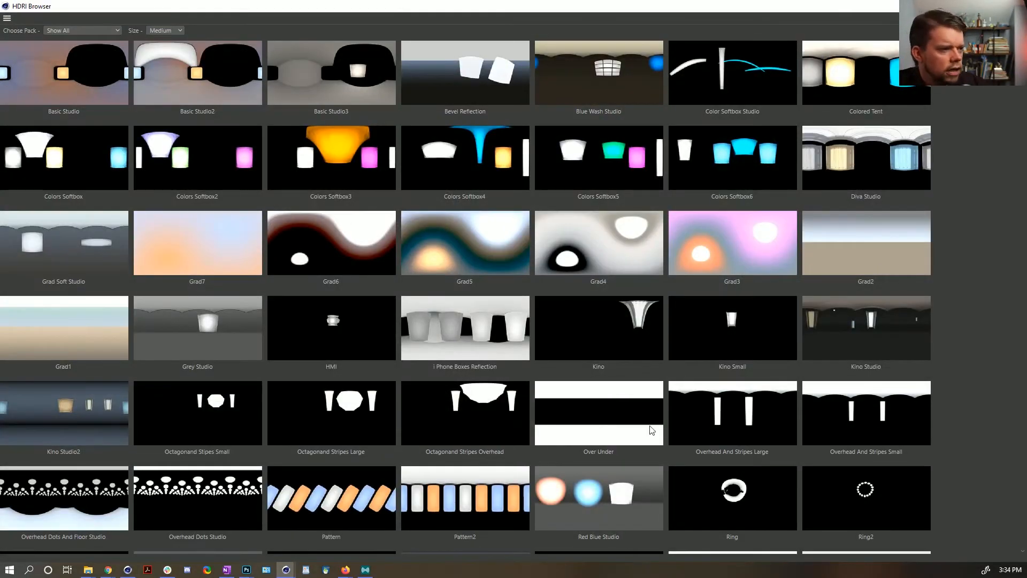
click(103, 31)
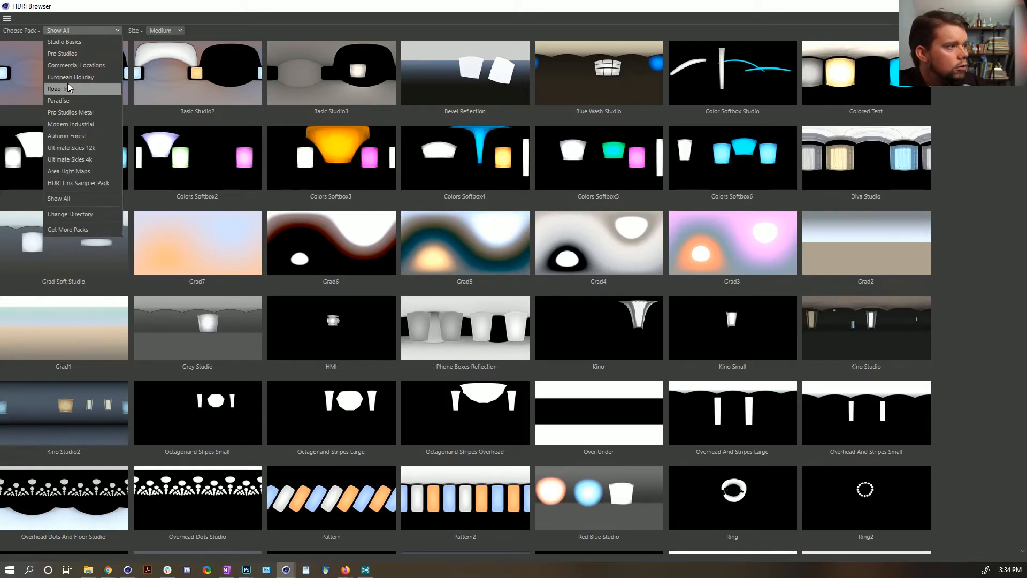
click(82, 113)
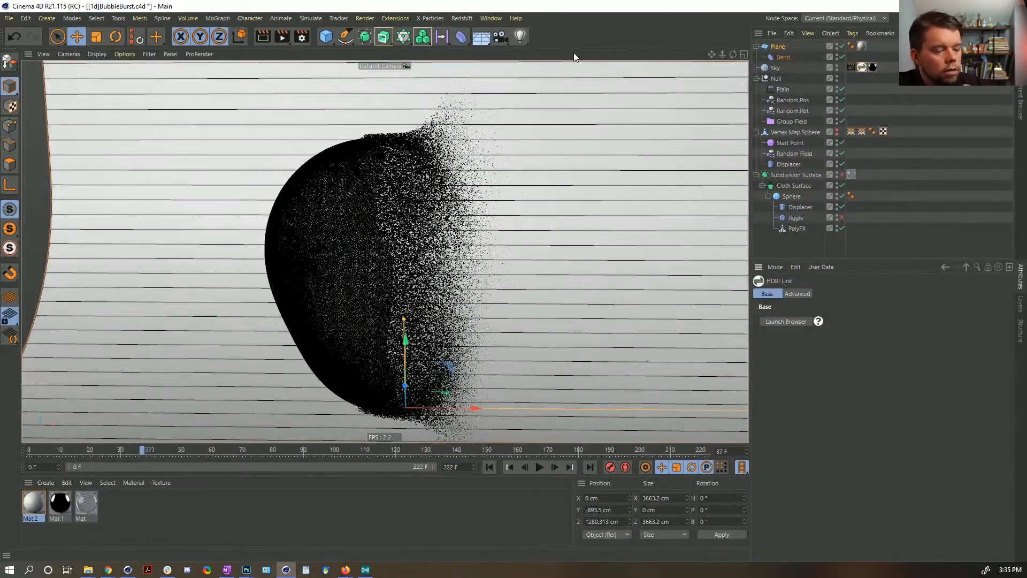
key(ctrl+r)
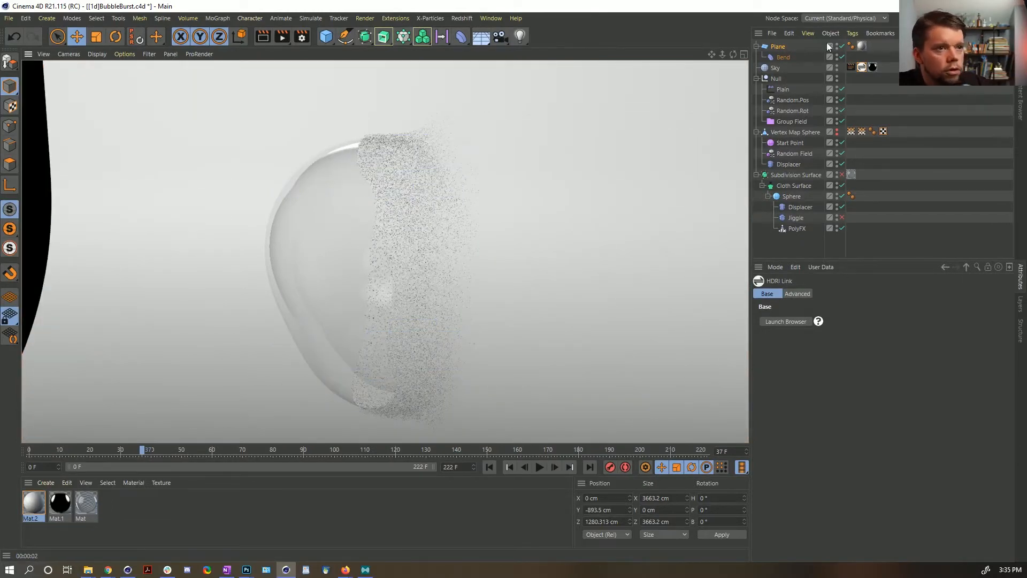
Step: Rotate the Sky to a heading of 64°, rendering previews to check the bubble's reflections
click(775, 68)
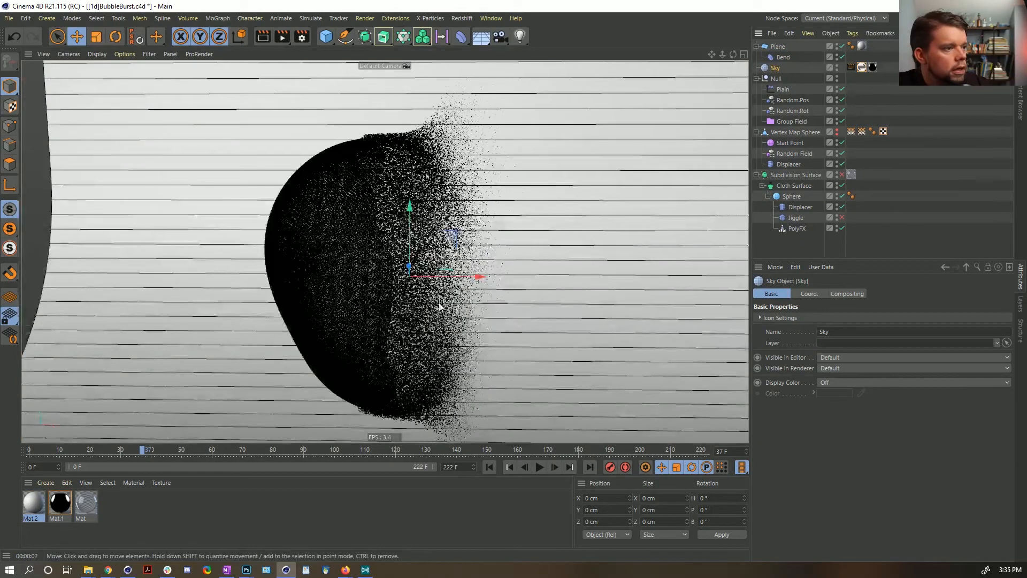
key(r)
drag(397, 284, 462, 285)
key(ctrl+r)
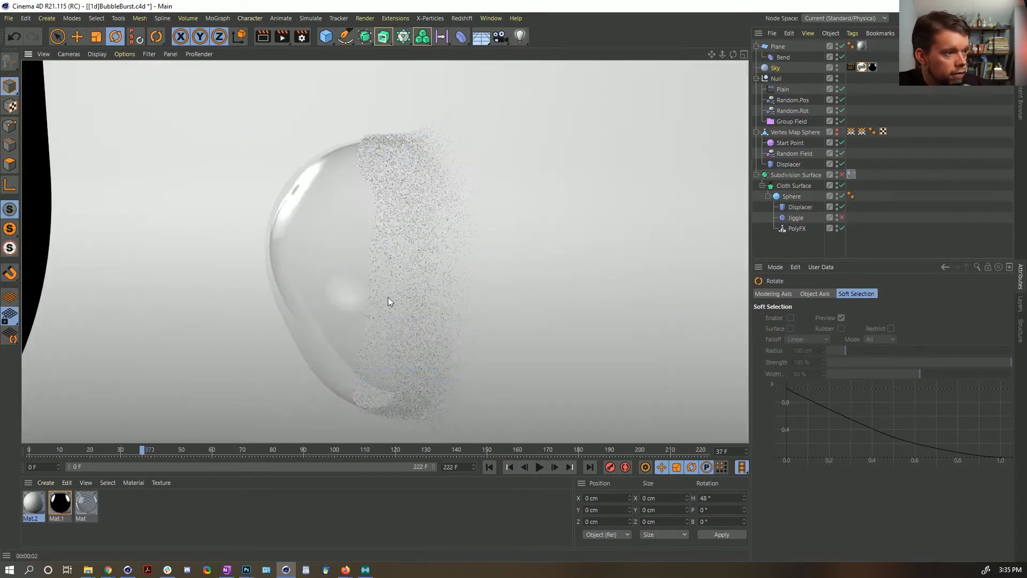
click(769, 68)
drag(404, 283, 433, 282)
key(ctrl+r)
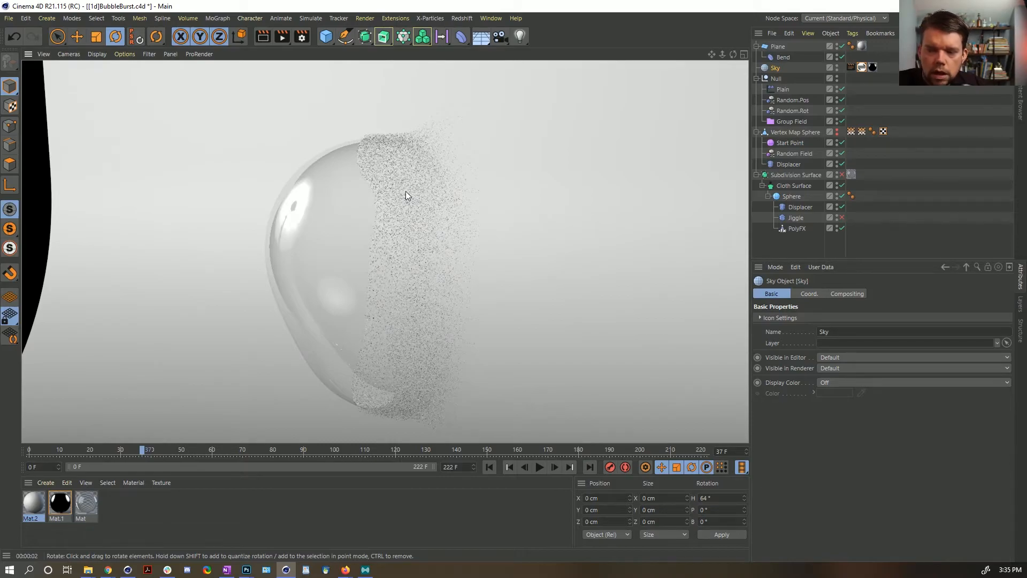
Step: Render a closer preview of the bubble and its burst fragments
alt+drag(349, 245, 362, 242)
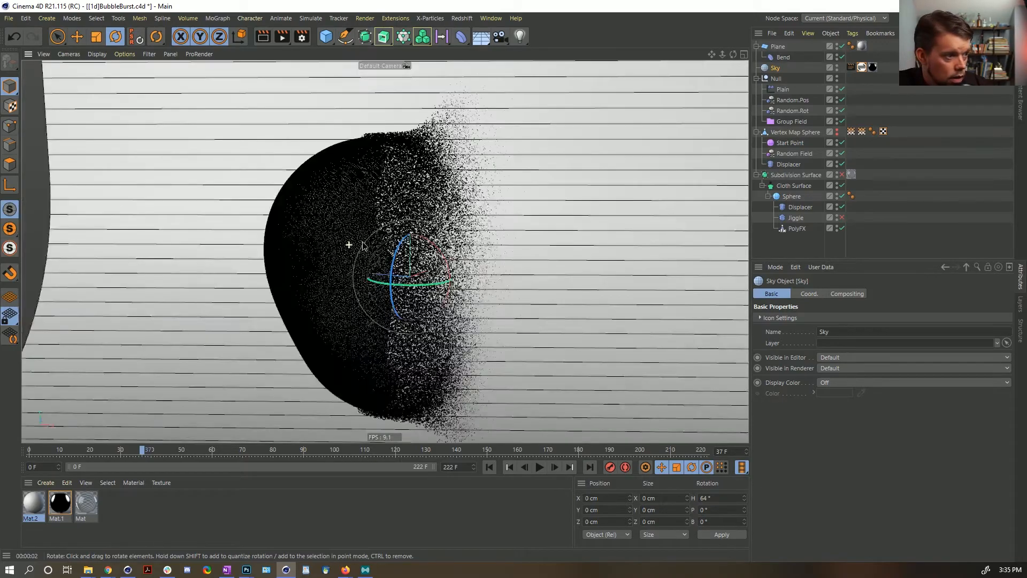
alt+right_drag(362, 243, 388, 236)
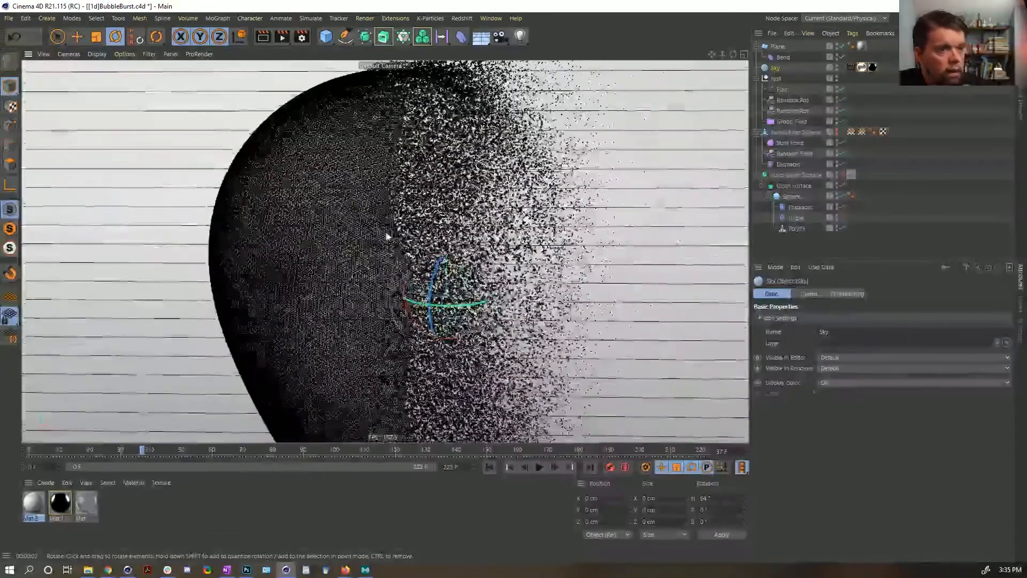
key(alt+r)
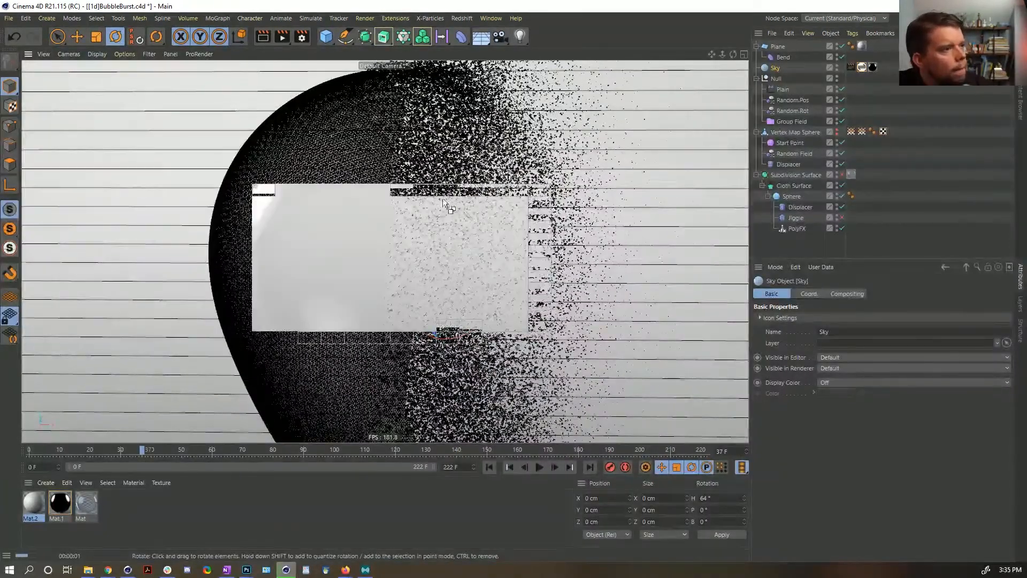
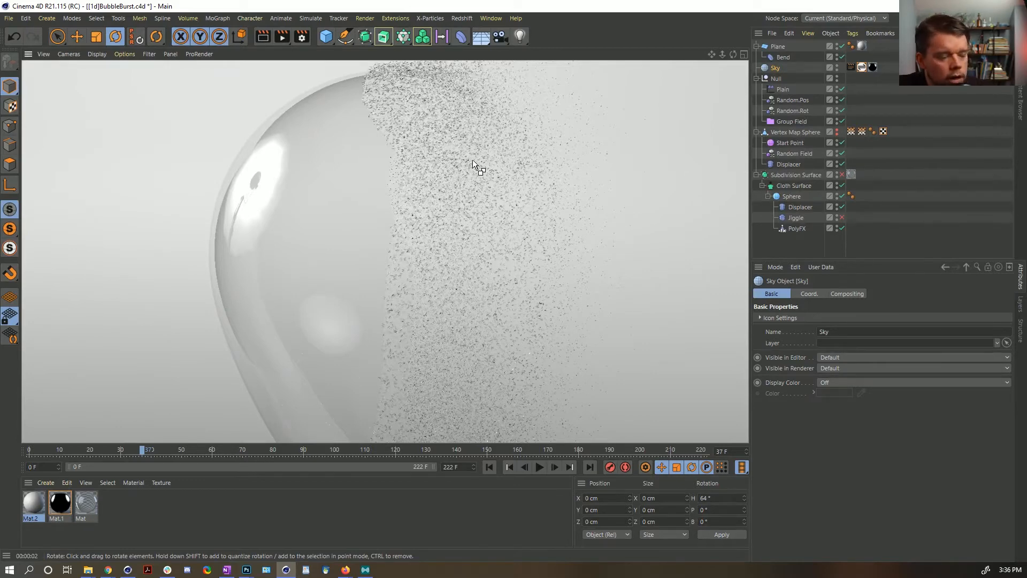
Step: Set the render options' Reflection Depth to 15 and check the result in a preview render
key(ctrl+b)
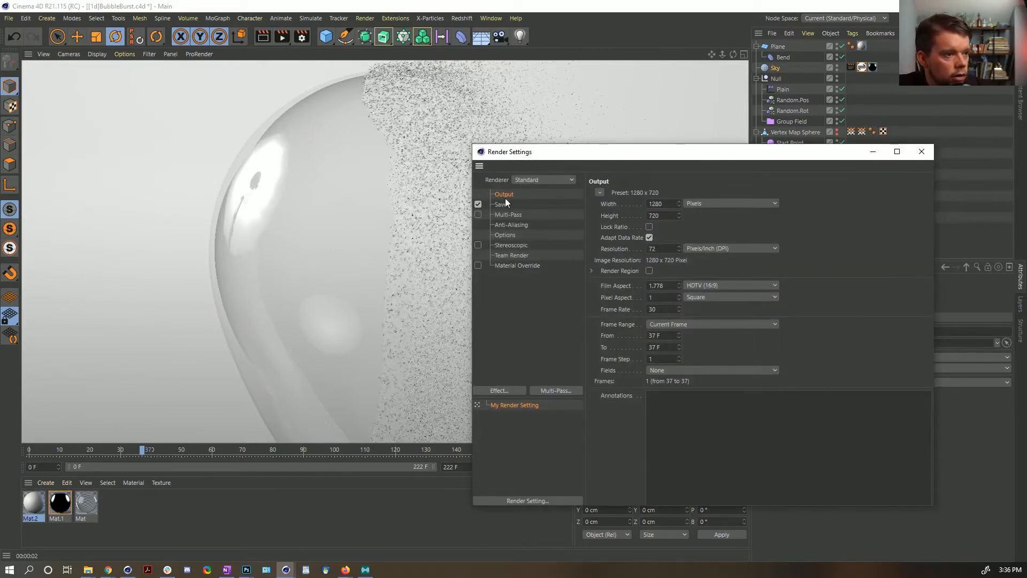
click(504, 235)
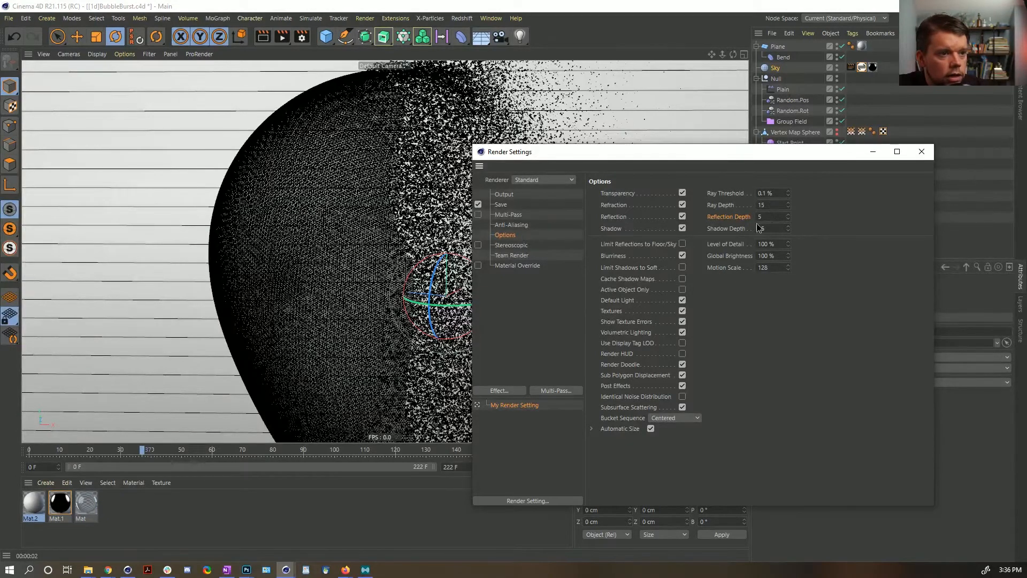
text(15)
key(Return)
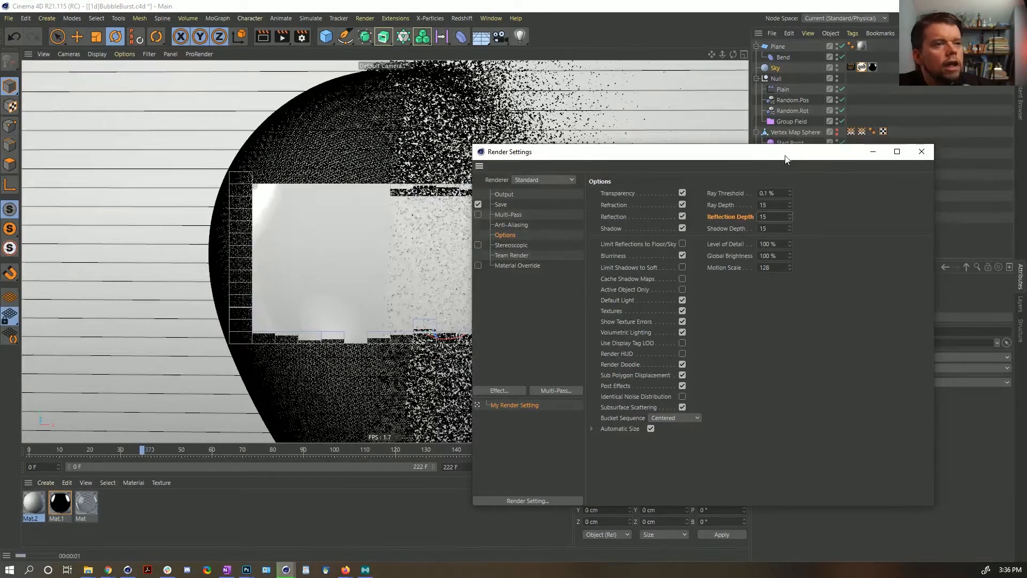
drag(784, 154, 696, 301)
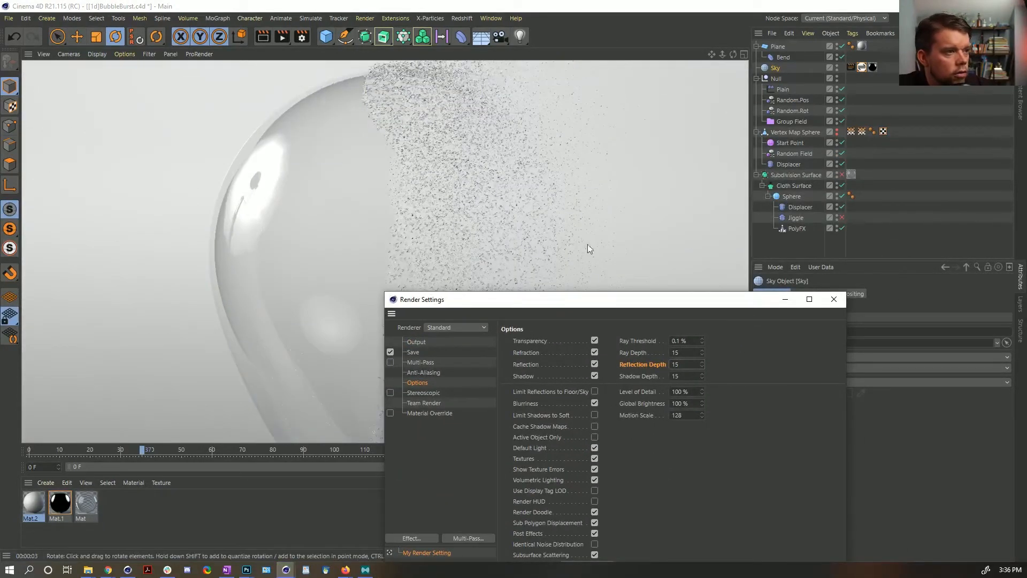
click(843, 299)
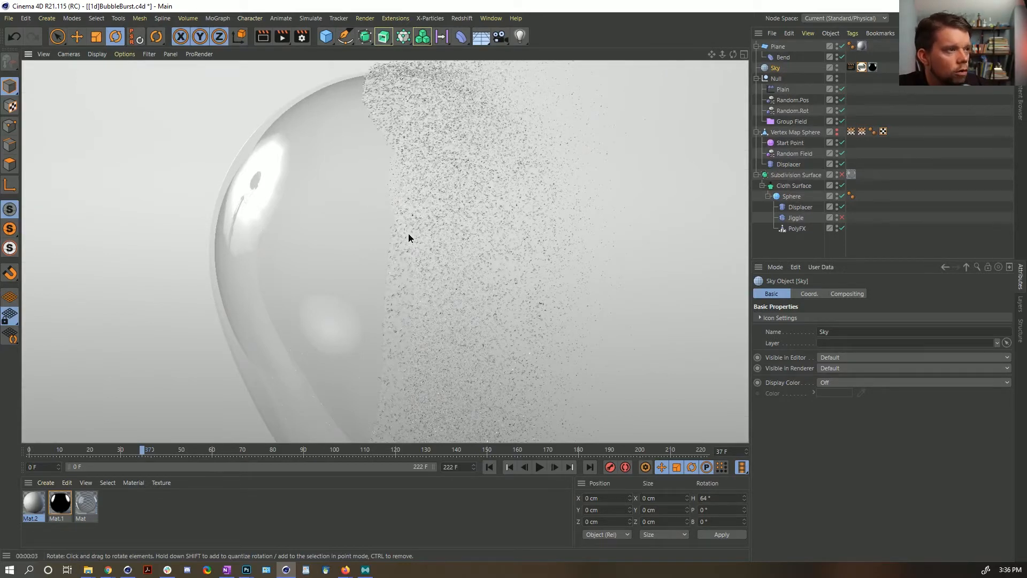
Step: Examine the bubble's highlights and glinting droplets in the slow-motion reference video in the browser, and return to Cinema 4D
alt+right_drag(409, 234, 394, 239)
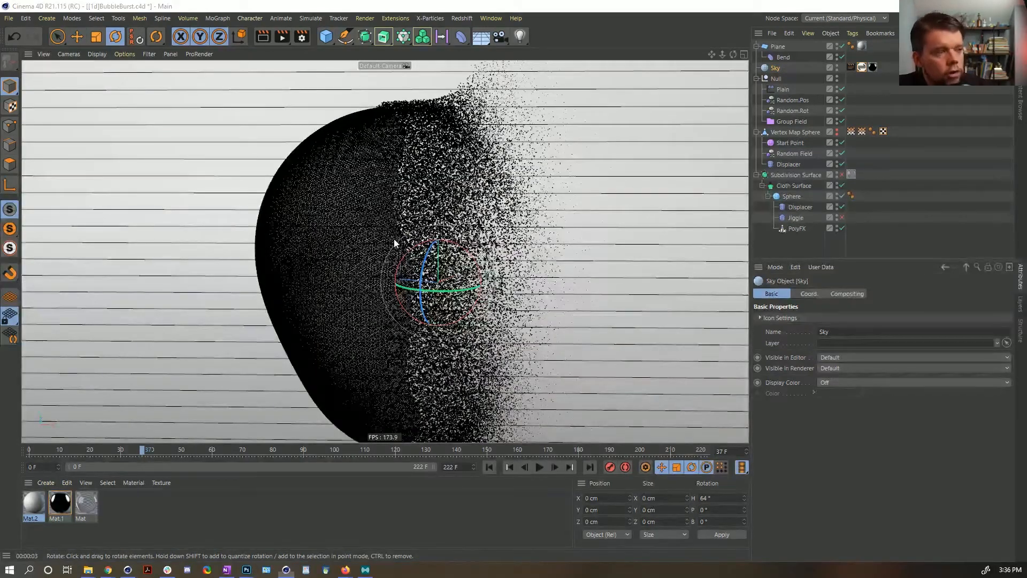
key(alt+Tab)
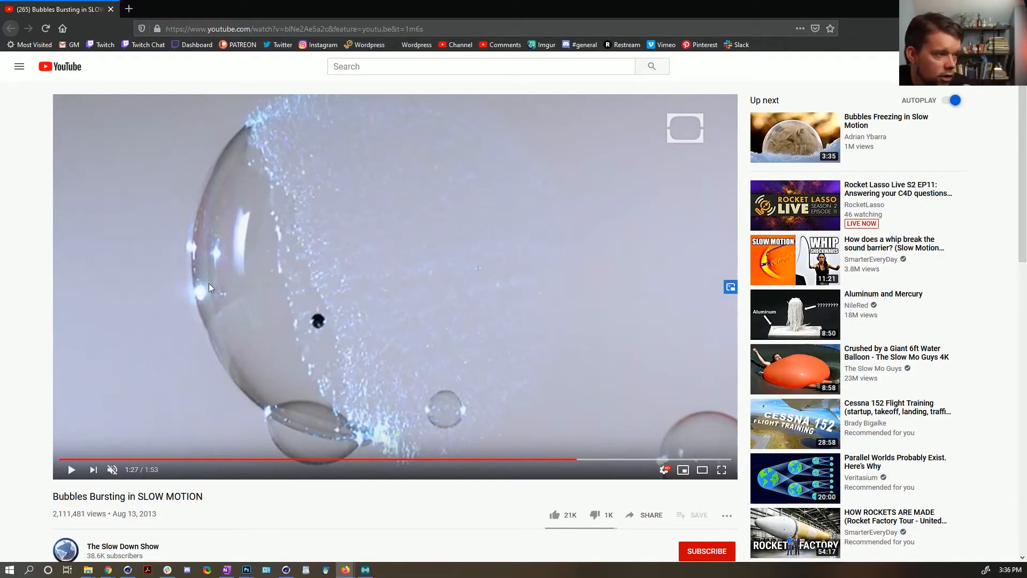
key(alt+Tab)
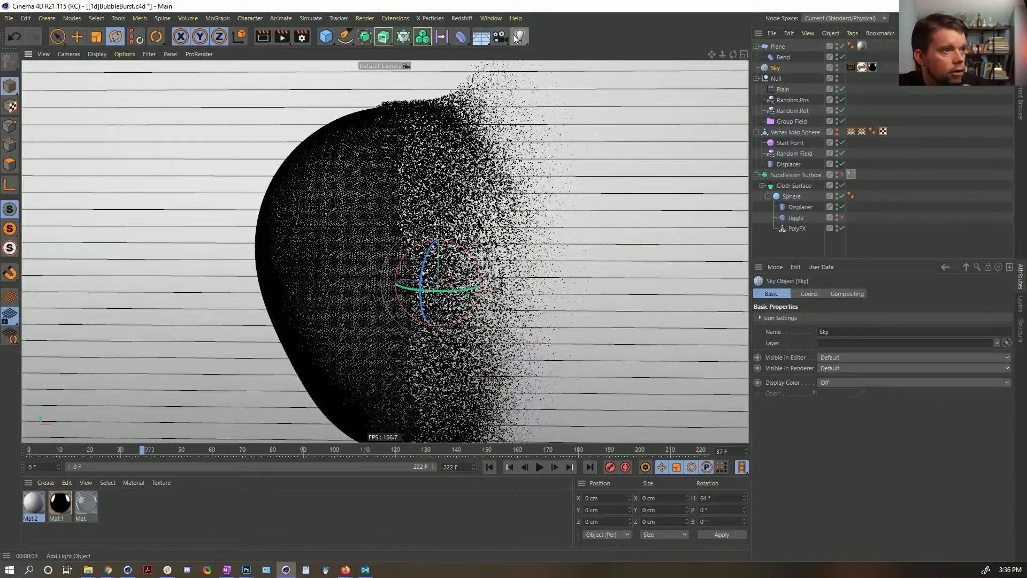
Step: Add a disc and give it a Target tag with the Sky as its target object
click(326, 37)
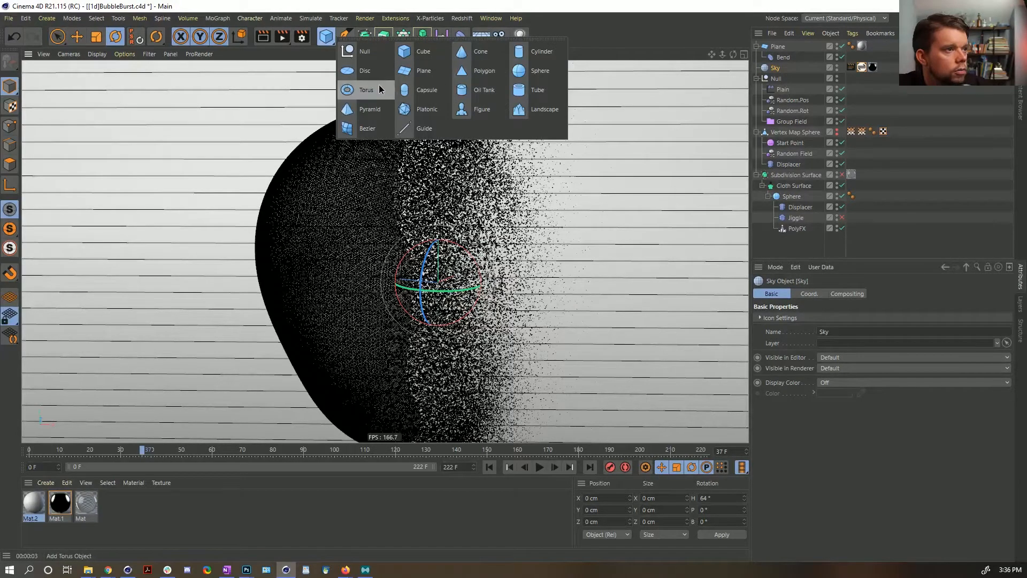
click(368, 68)
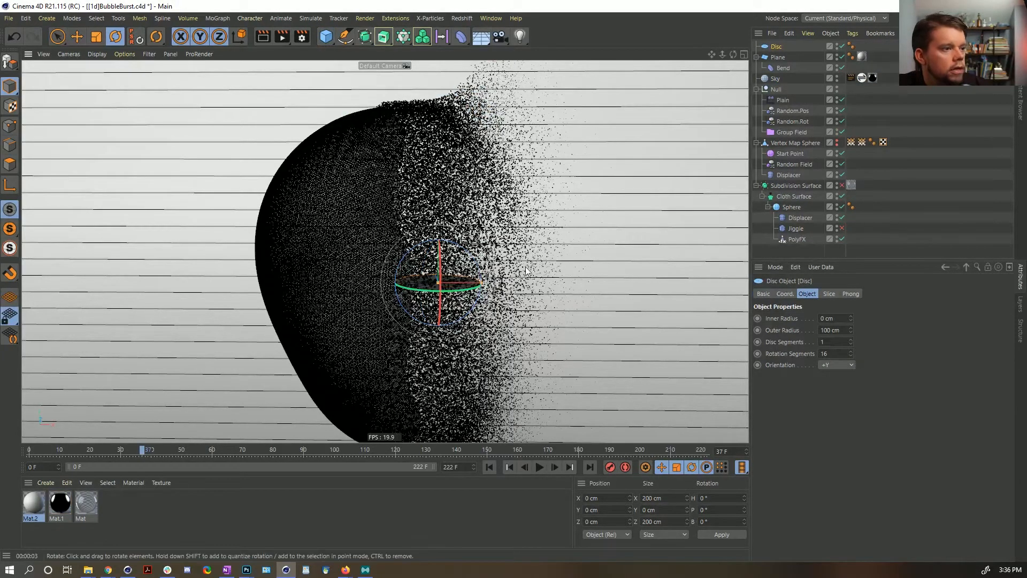
right_click(788, 50)
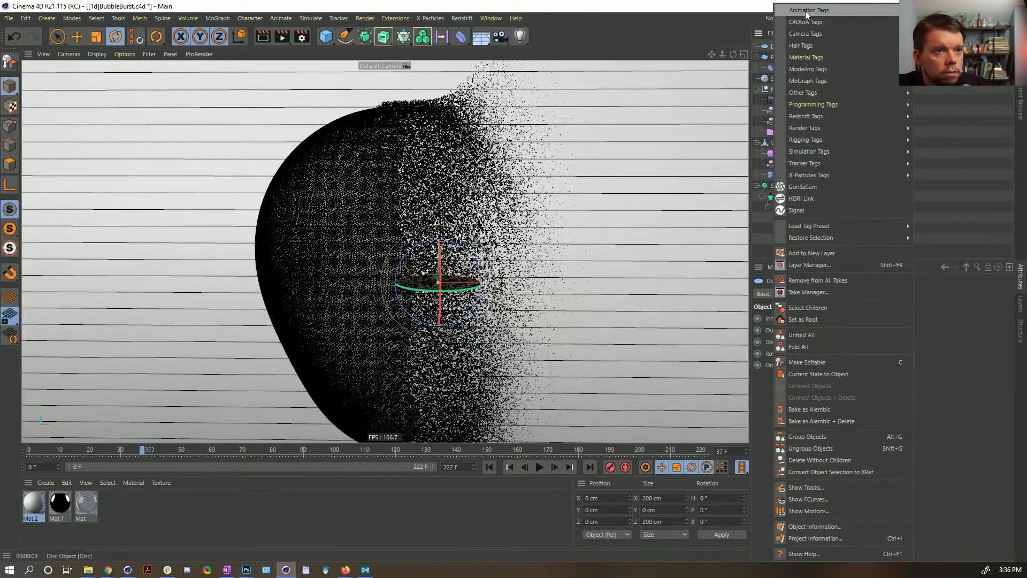
click(937, 45)
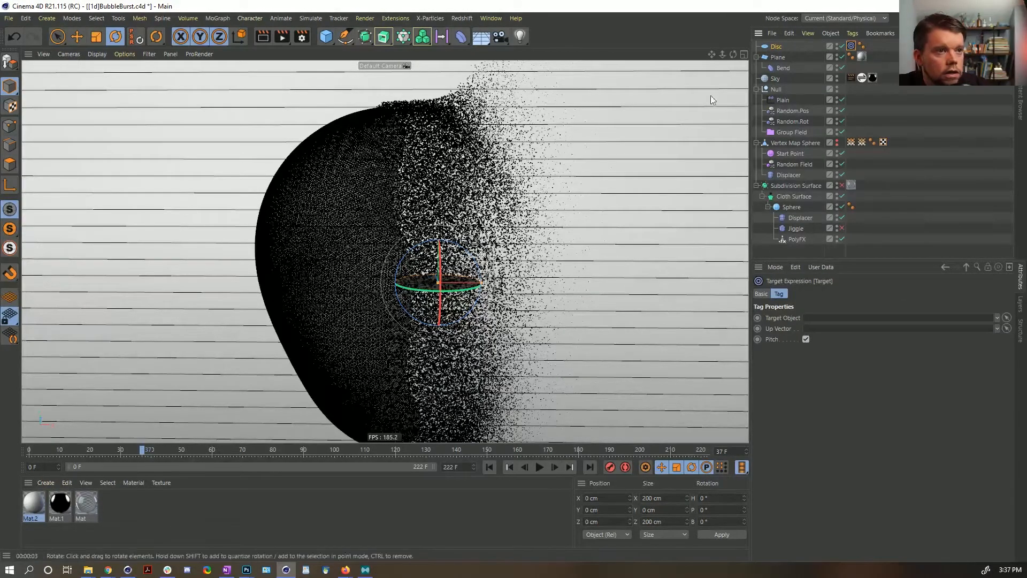
drag(779, 80, 812, 321)
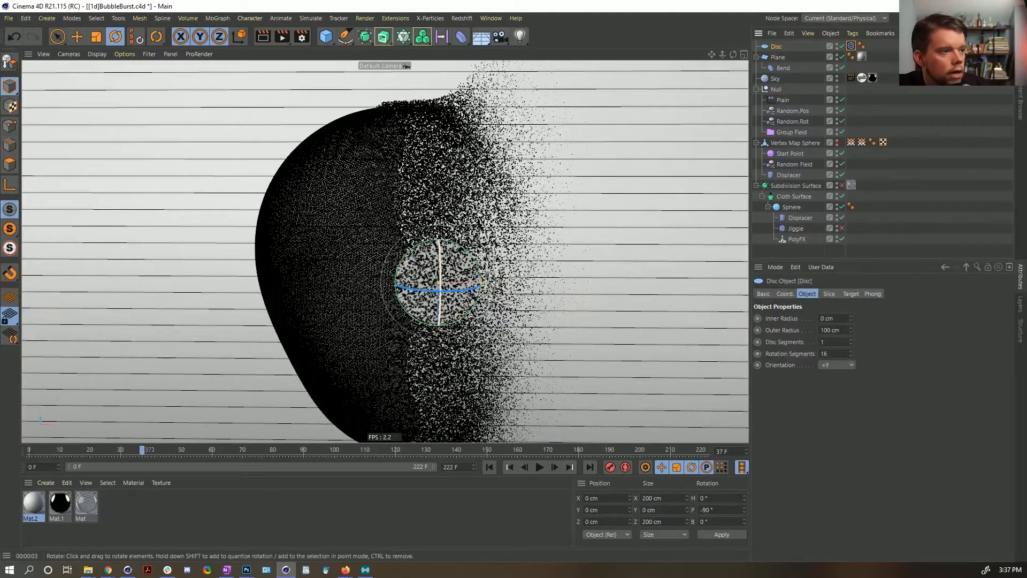
Step: Move the disc beside the bubble's intact side, to about X -574.7 cm and Y 49 cm, and set its orientation to +Z
key(e)
drag(474, 301, 242, 267)
click(764, 46)
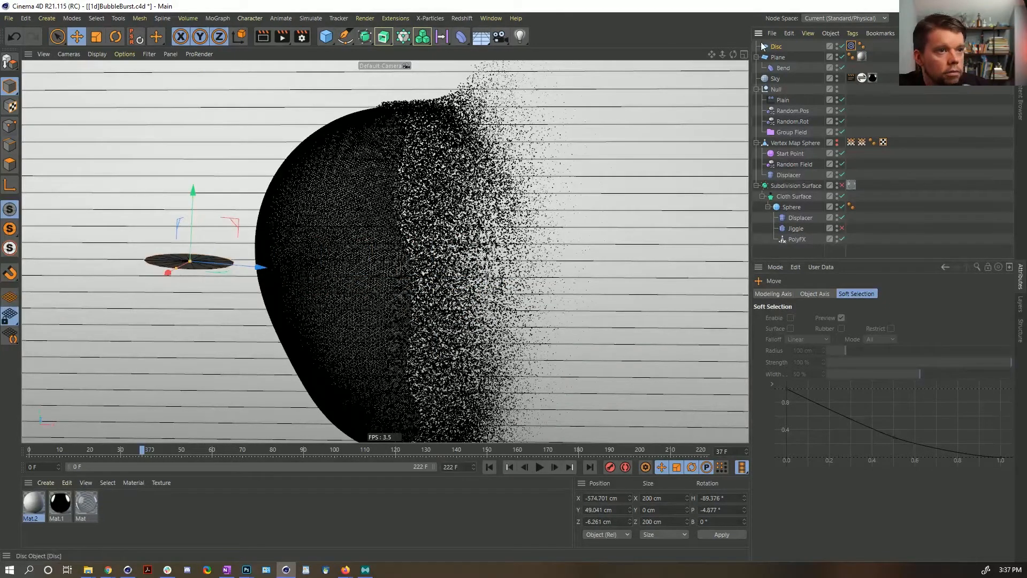
click(825, 365)
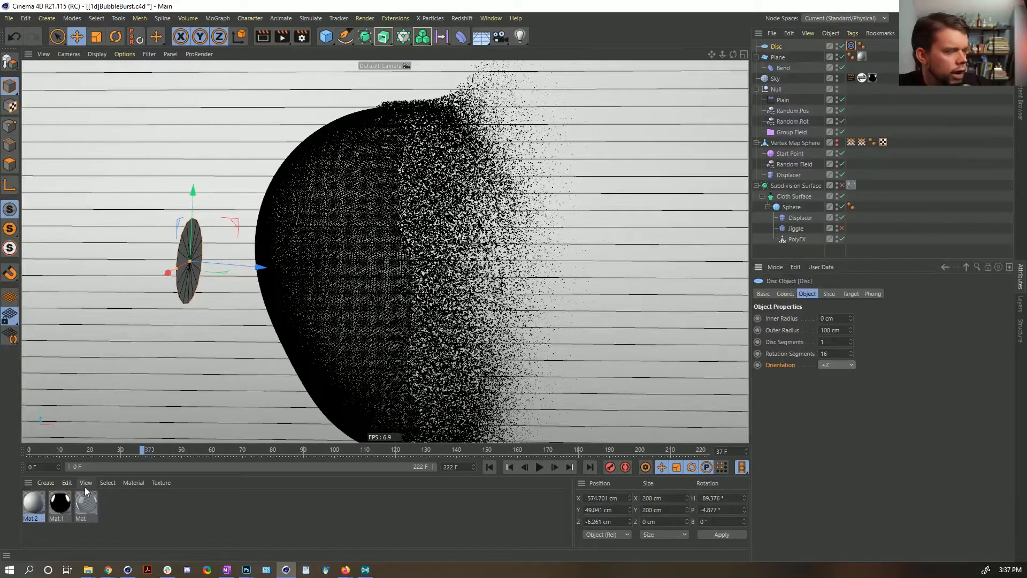
Step: Create a material with only Luminance enabled at 1000% brightness and apply it to the disc
double_click(121, 508)
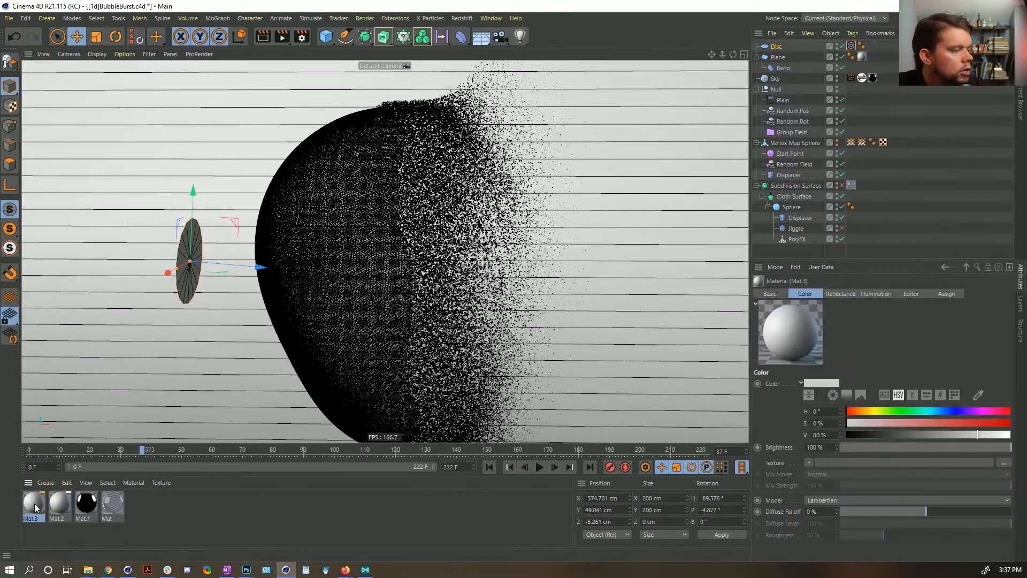
double_click(34, 503)
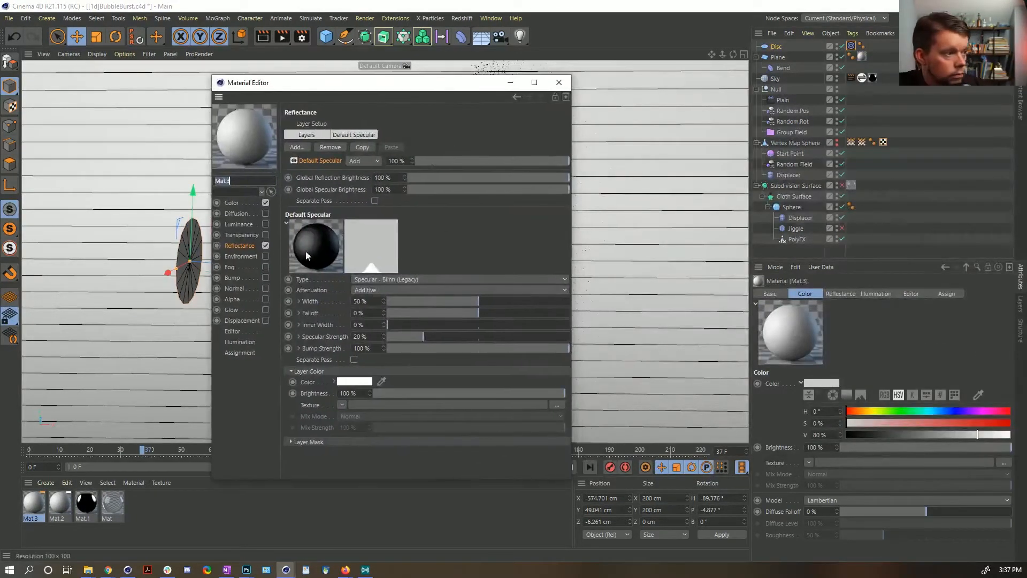
click(265, 245)
click(265, 224)
click(265, 203)
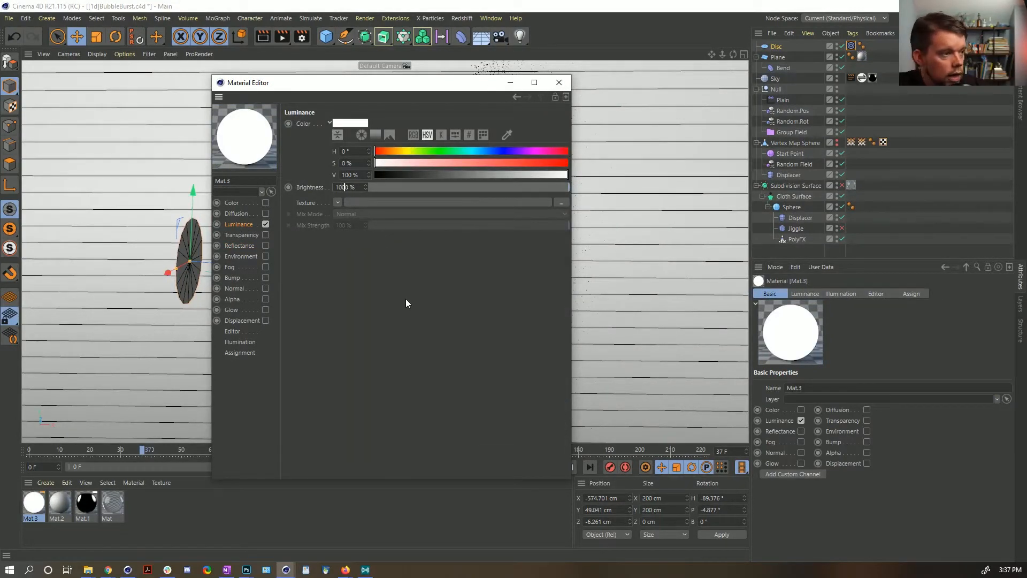
key(Return)
drag(409, 86, 523, 286)
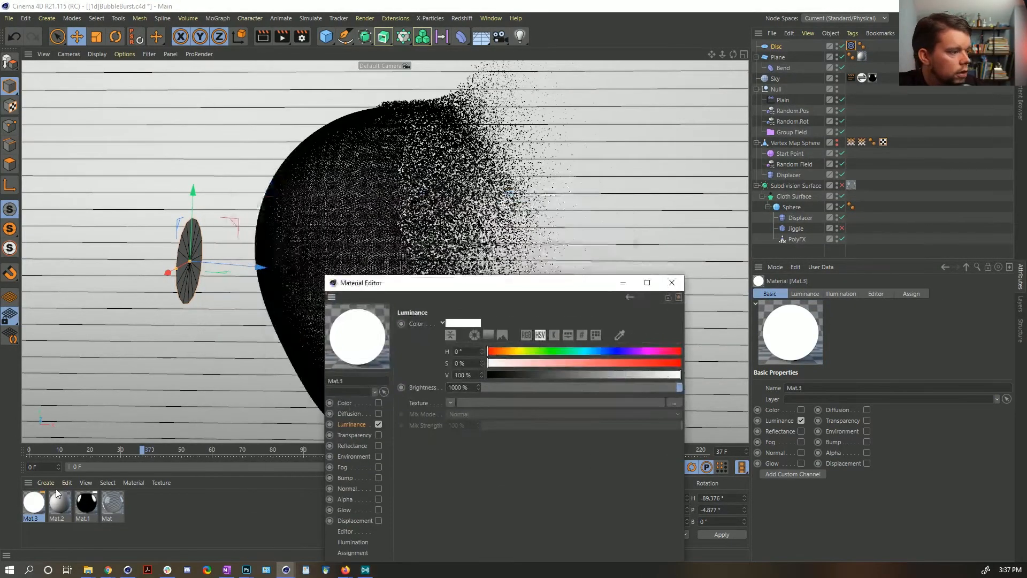
drag(35, 501, 774, 48)
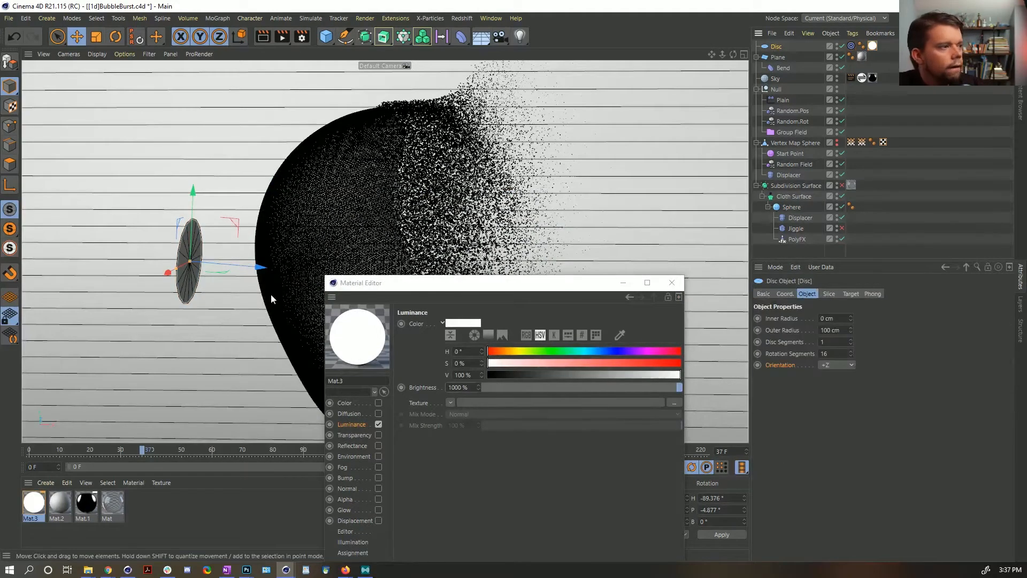
Step: Move the disc up and toward the camera on the bubble's intact side, and parent it under a new null
drag(167, 280, 109, 43)
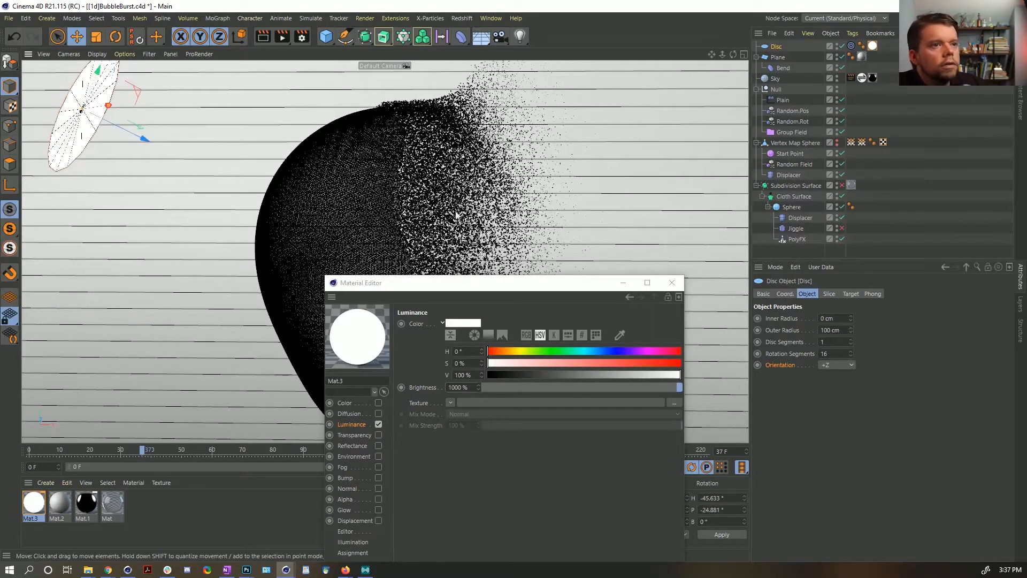
click(47, 19)
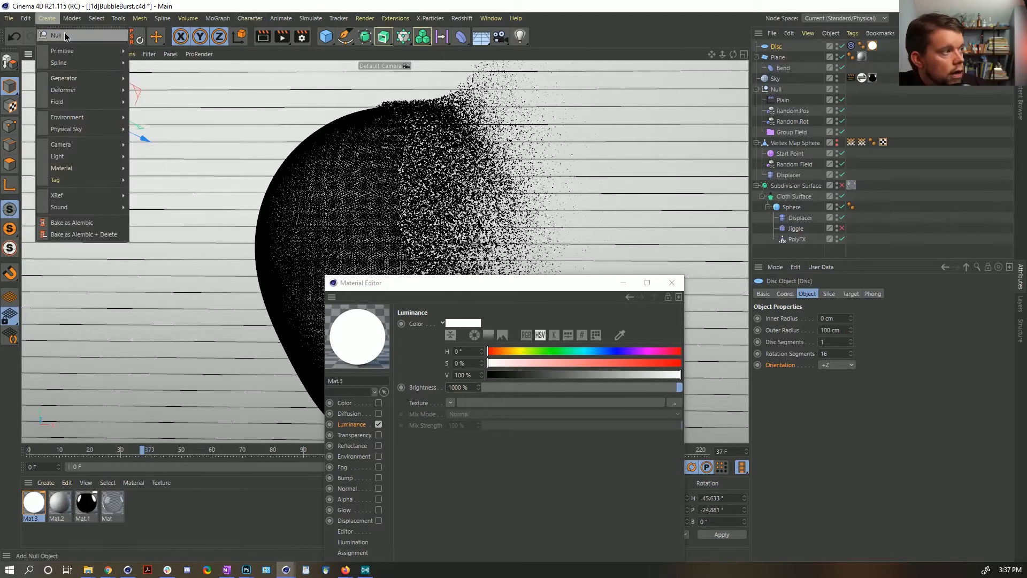
click(120, 36)
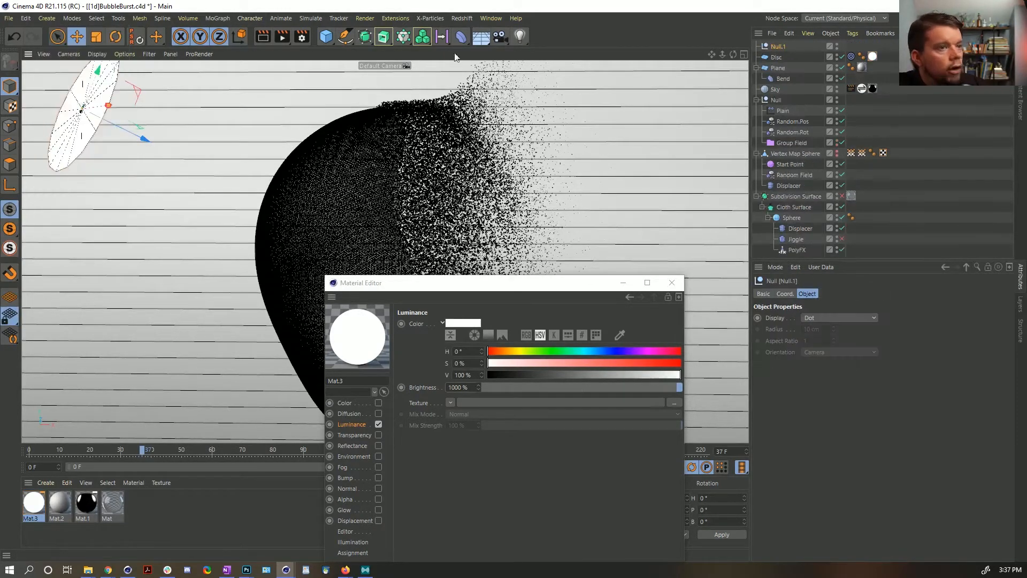
drag(777, 54, 777, 49)
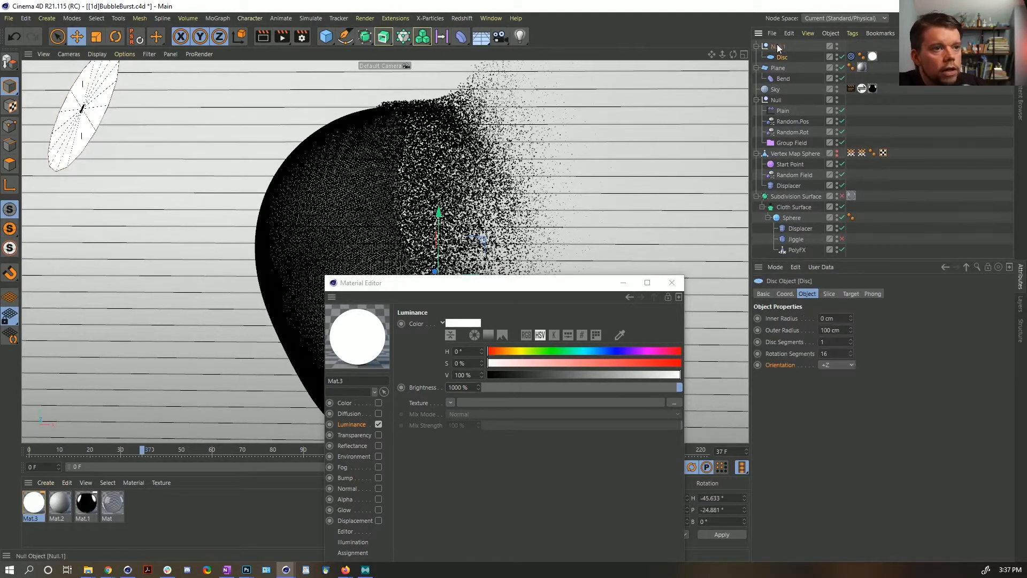
click(677, 282)
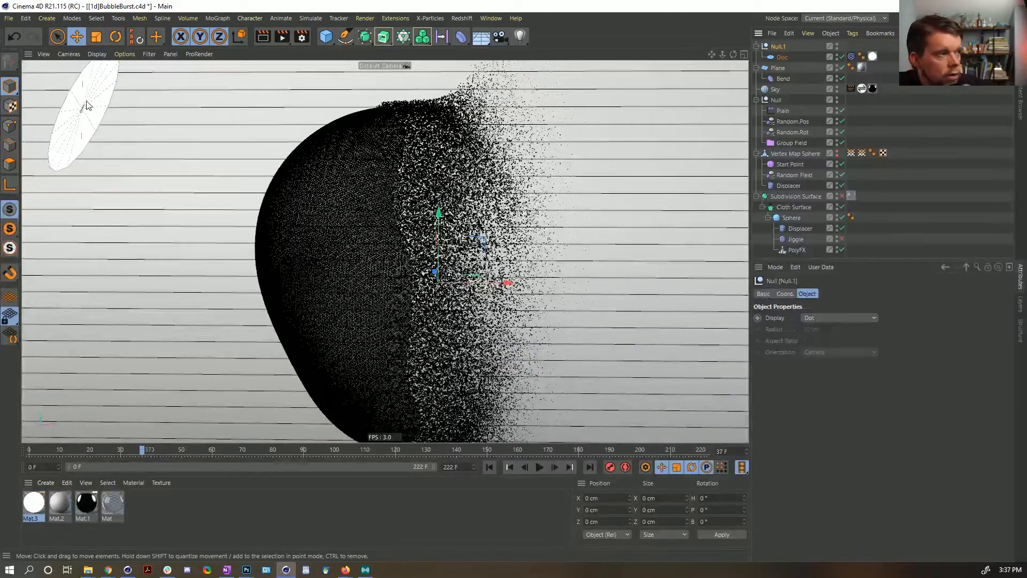
Step: Hide the Sky and render a preview of the bubble lit by the disc
click(911, 116)
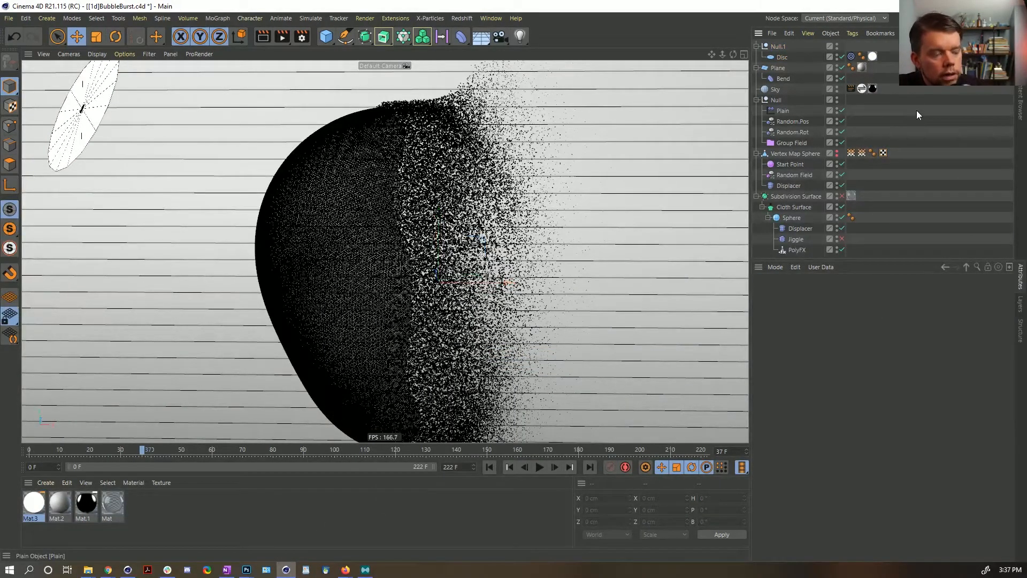
double_click(837, 90)
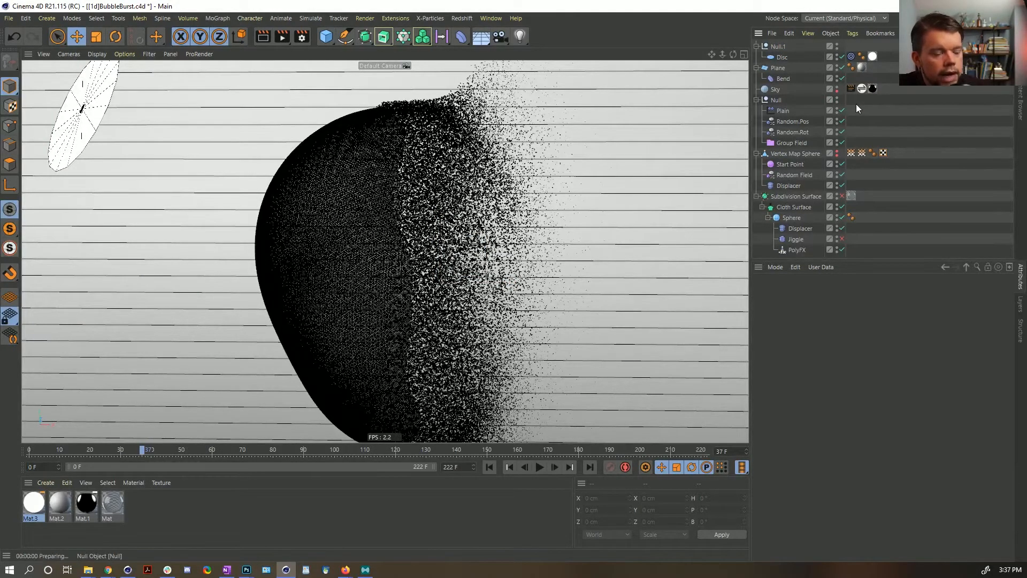
key(alt+r)
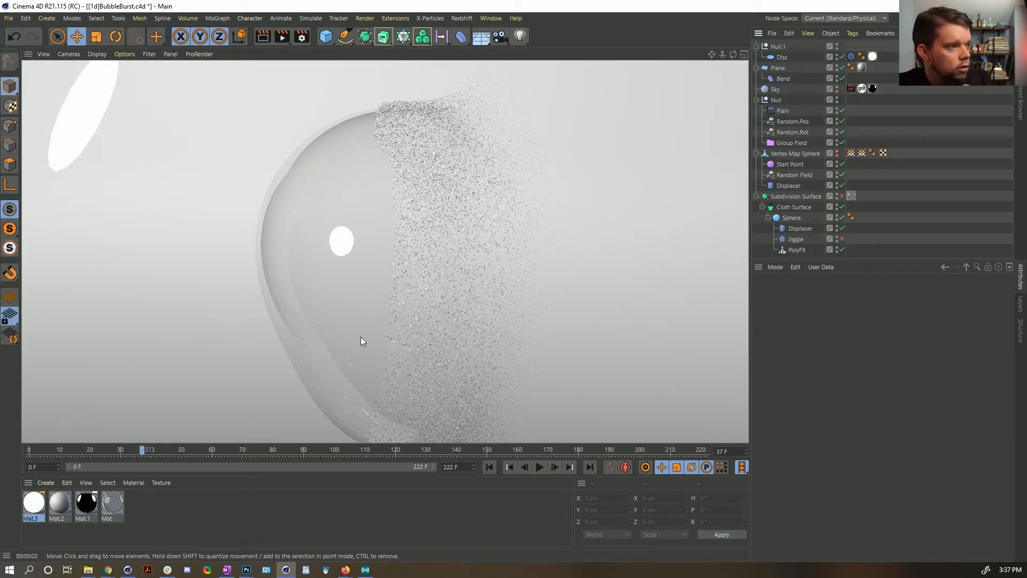
Step: Raise the disc material's Luminance brightness to 10000% and render a preview of the bubble
click(36, 502)
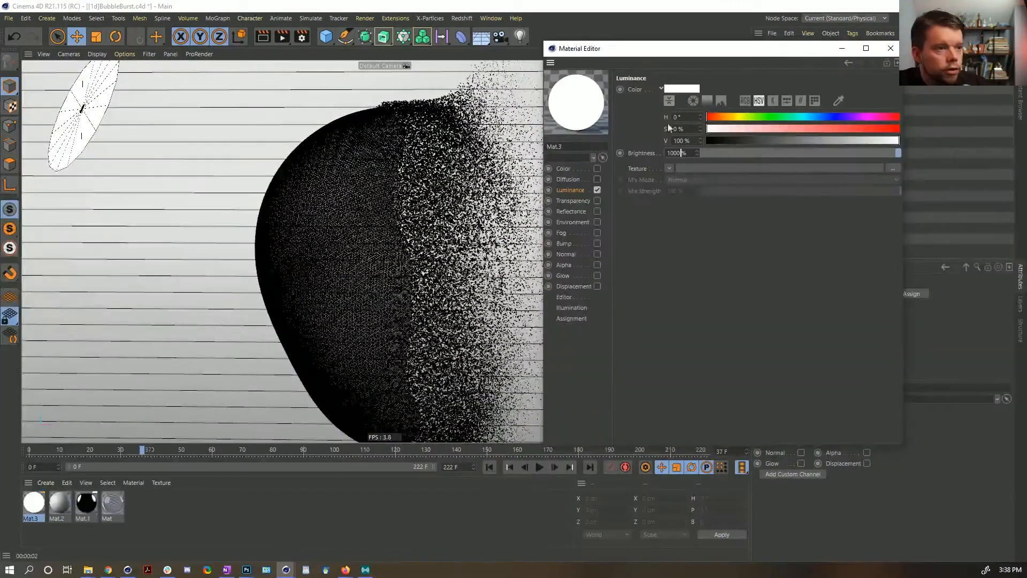
text(0000)
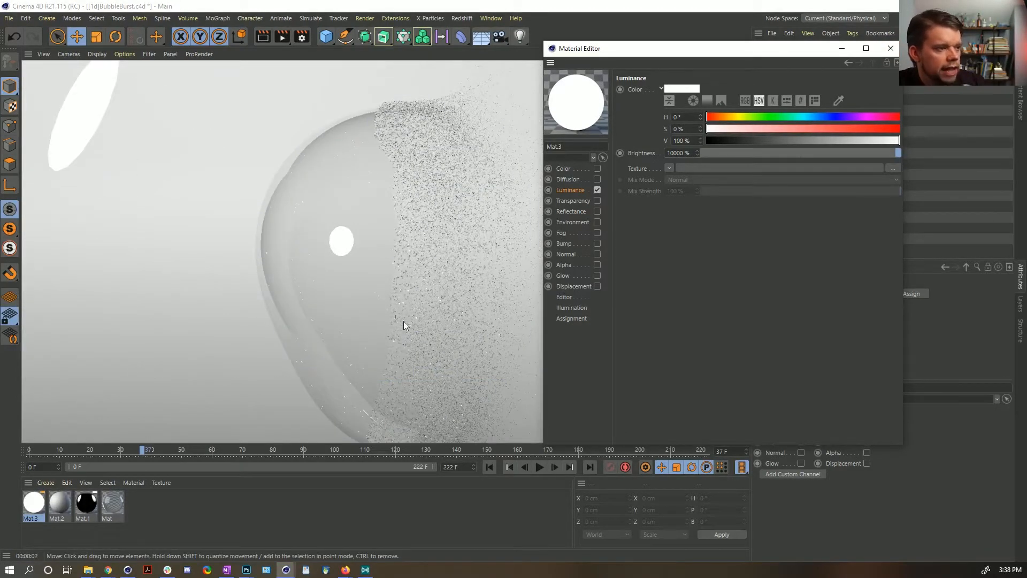
click(890, 48)
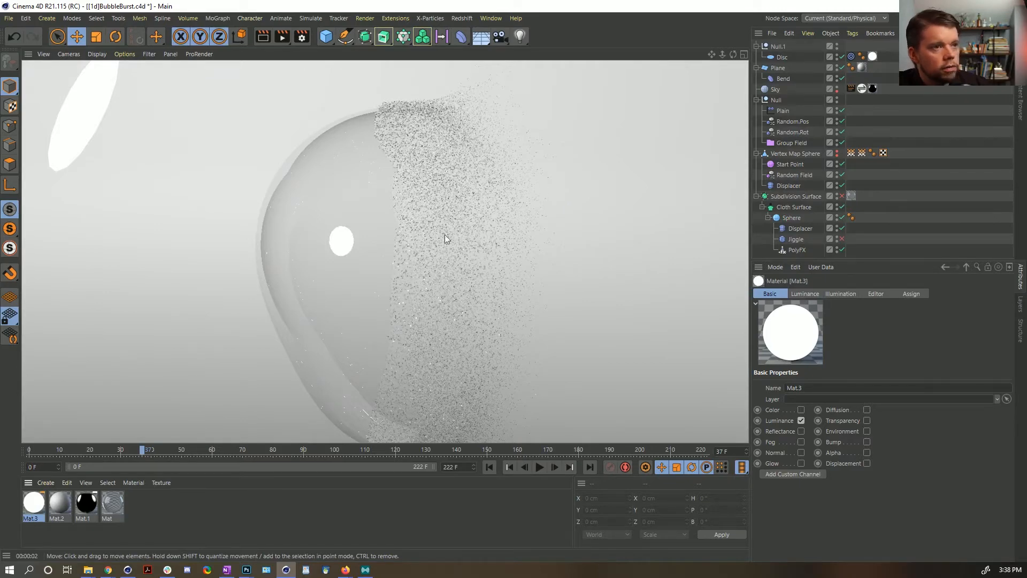
Step: Delete the Sky's Compositing tag, make the Sky visible again, and render a preview
click(851, 88)
key(Delete)
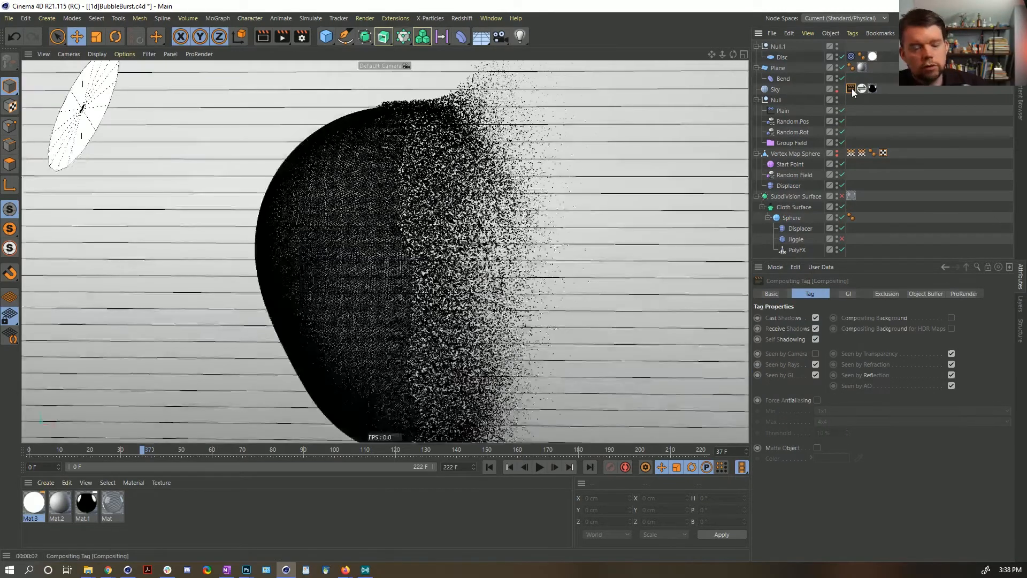
click(837, 91)
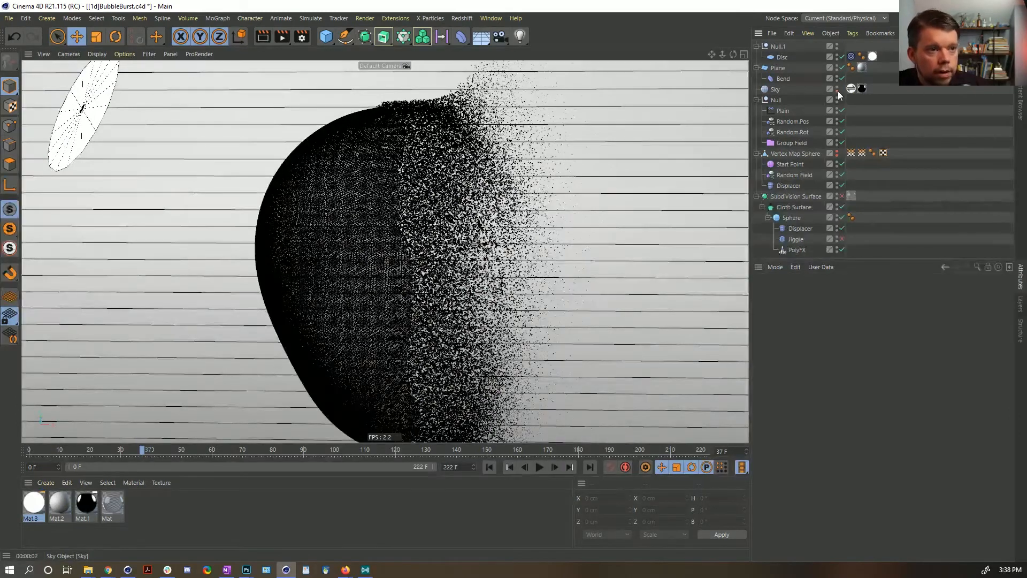
key(ctrl+r)
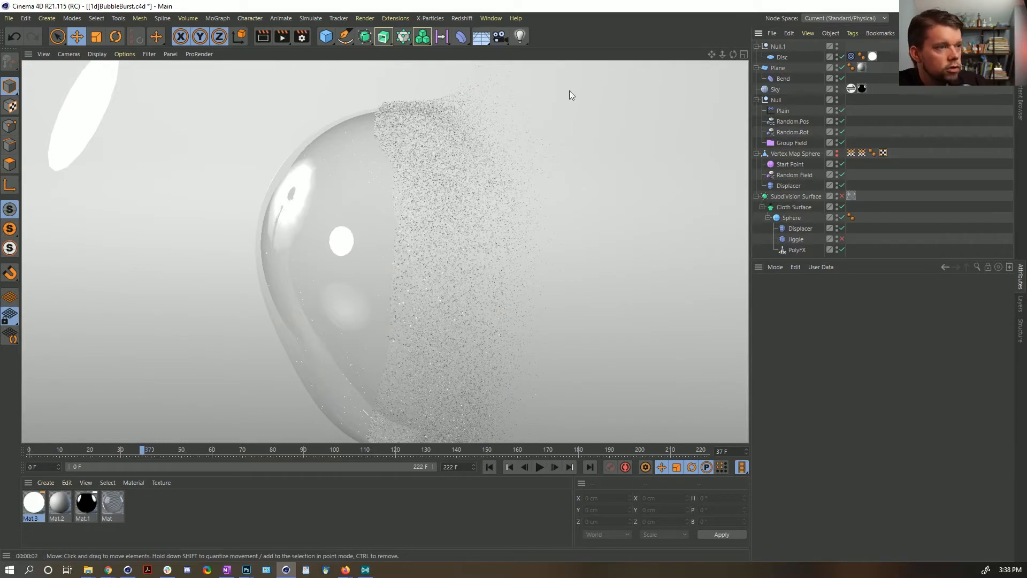
Step: Try lighting the bubble with a default Light object, delete that light, and render a preview
click(522, 37)
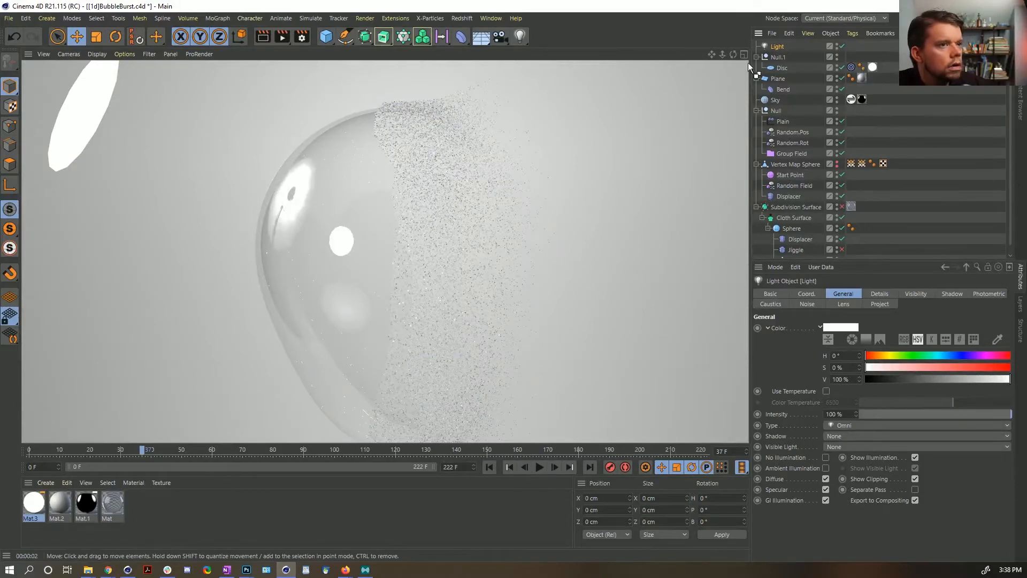
key(Delete)
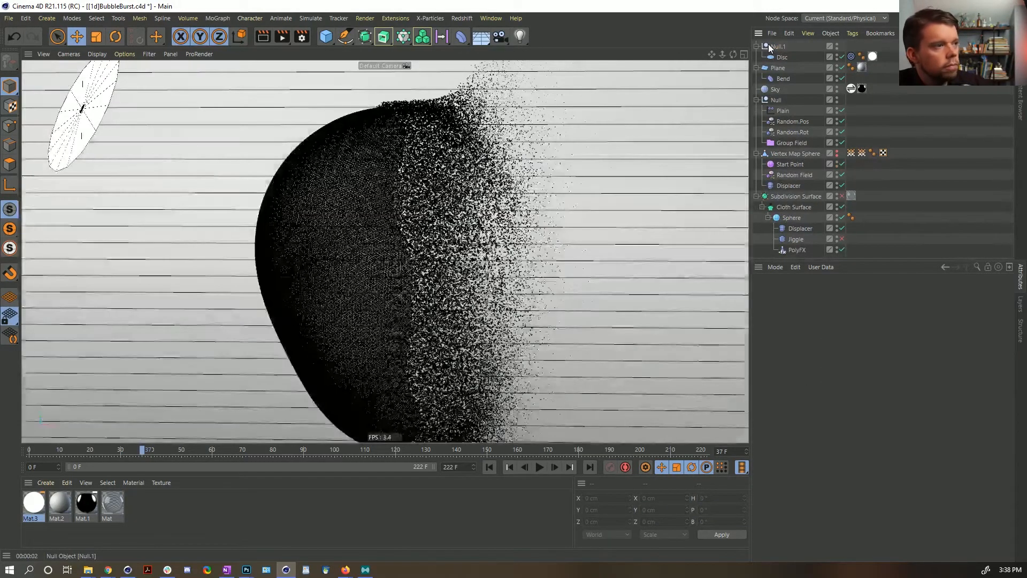
key(ctrl+r)
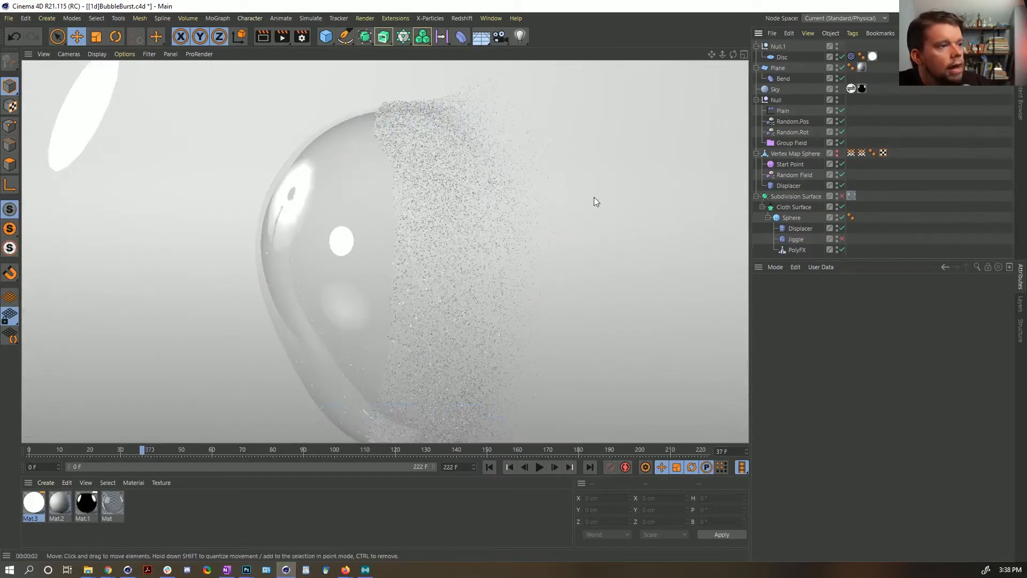
Step: Move the disc farther up and away from the bubble, enlarge its parent null, and render a preview
click(781, 57)
drag(156, 252, 728, 49)
click(778, 46)
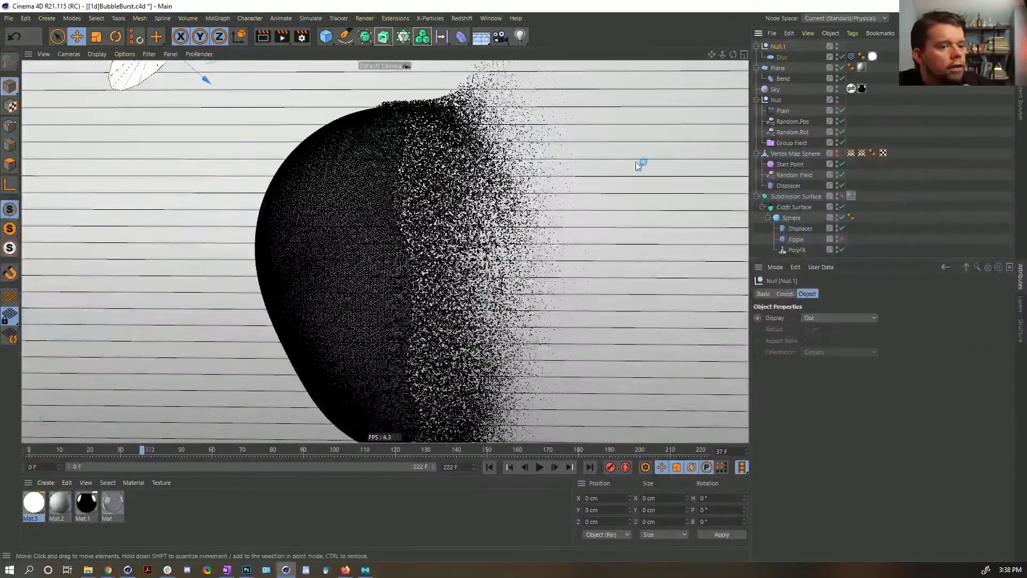
key(t)
drag(371, 264, 551, 251)
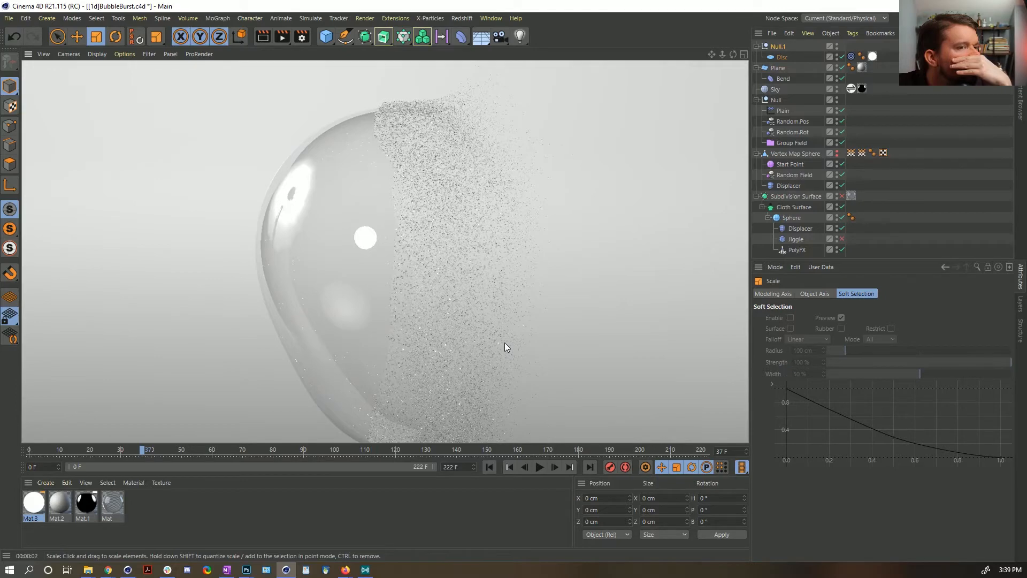
Step: Turn off Exit Reflections in the Transparency channel of the bubble's glass material and render a preview
click(112, 502)
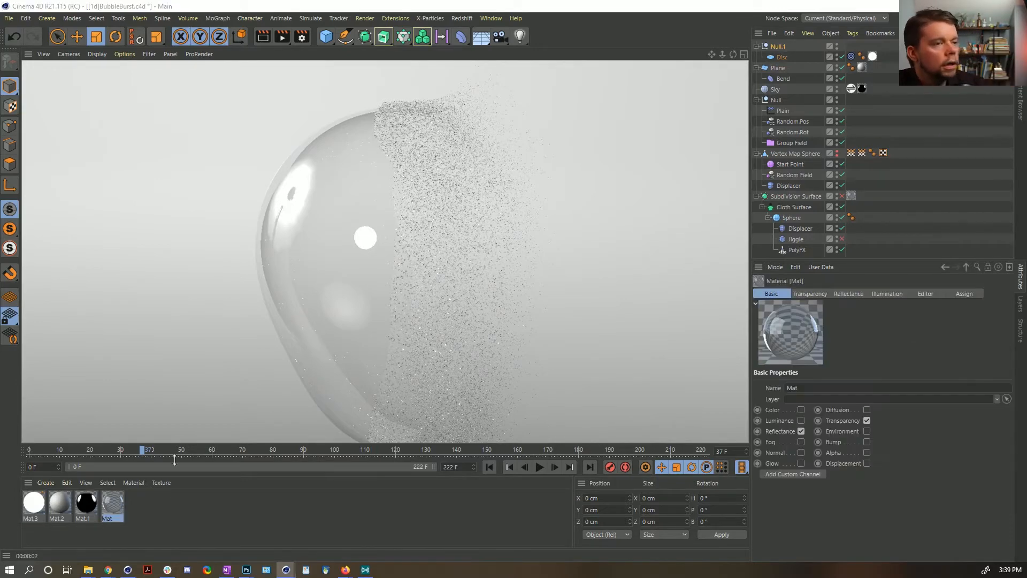
double_click(112, 503)
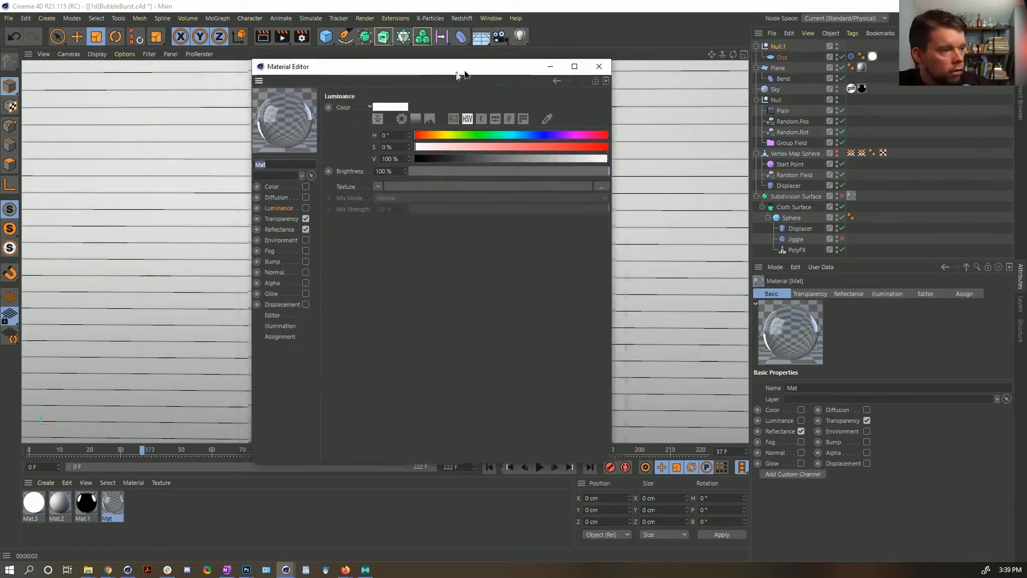
click(298, 216)
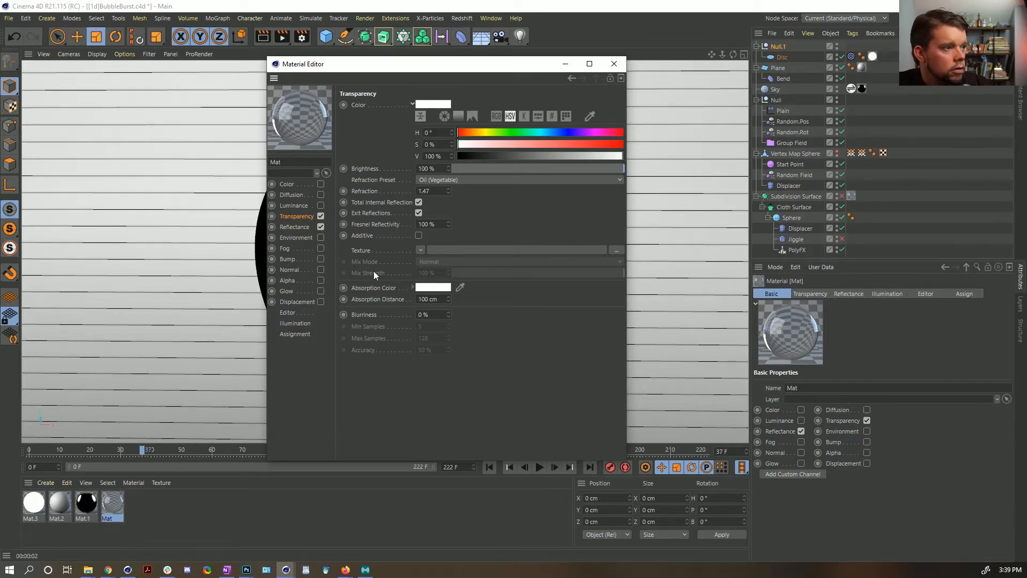
click(417, 214)
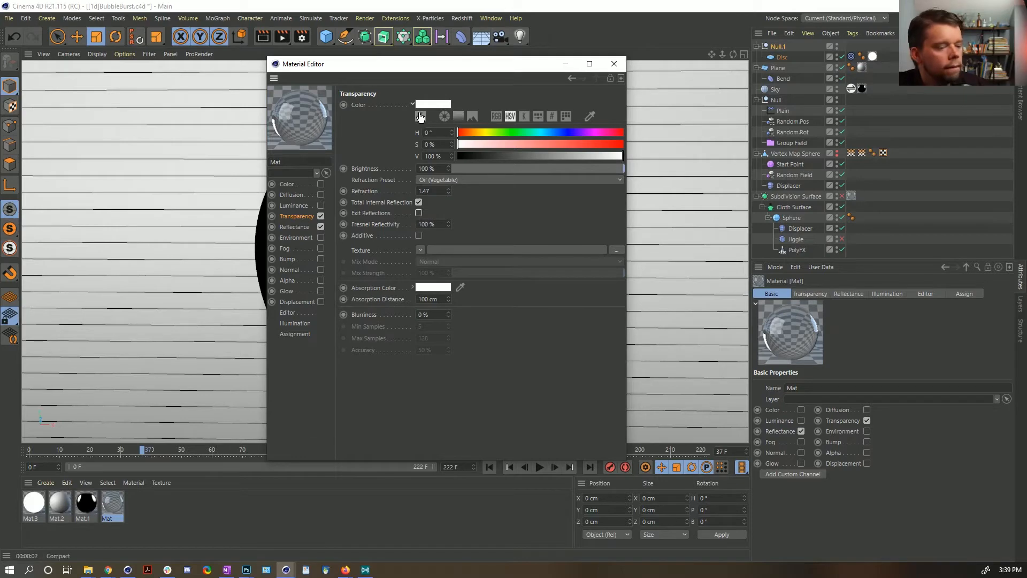
drag(461, 70, 809, 94)
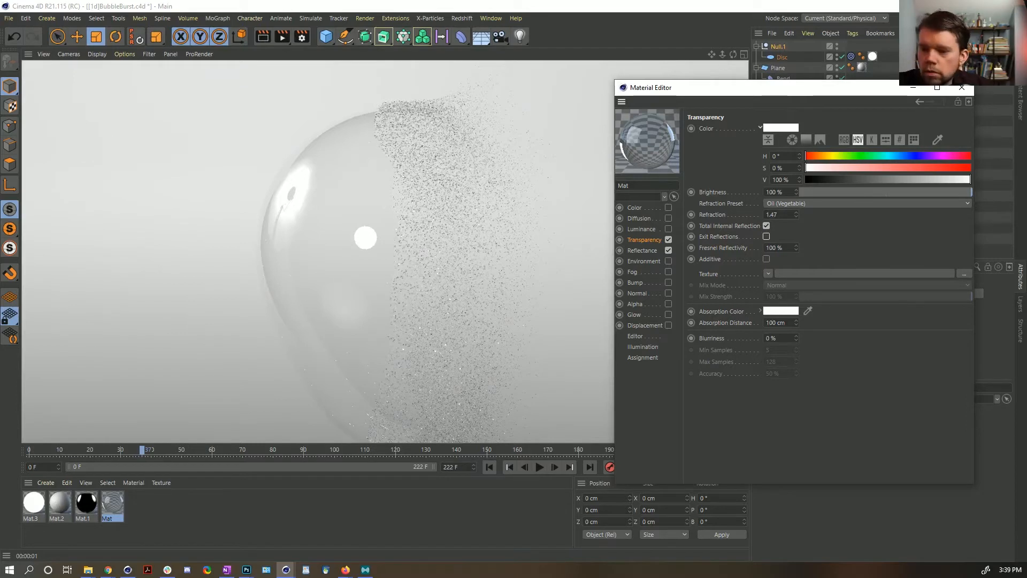
key(alt+Tab)
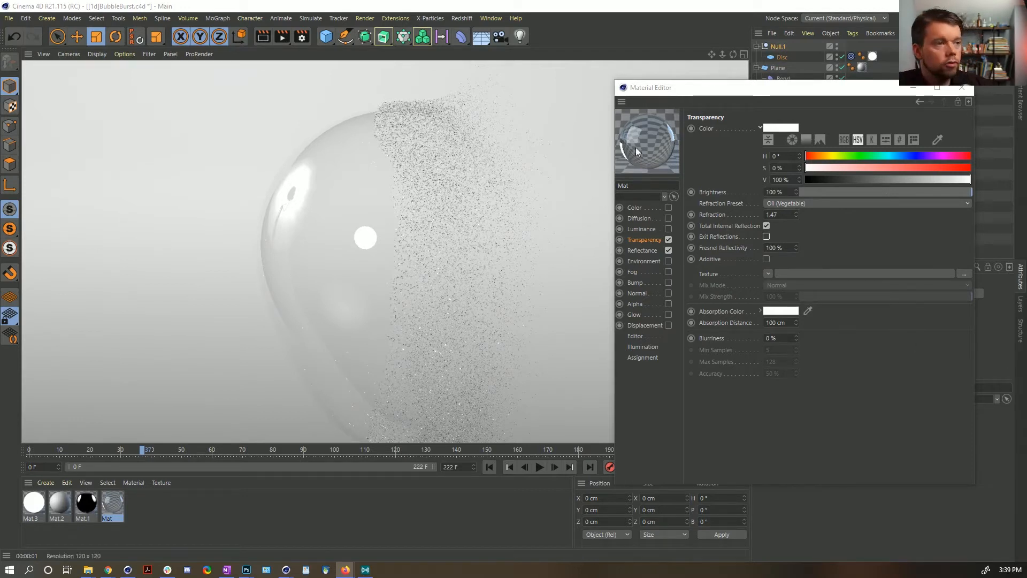
drag(711, 91, 683, 88)
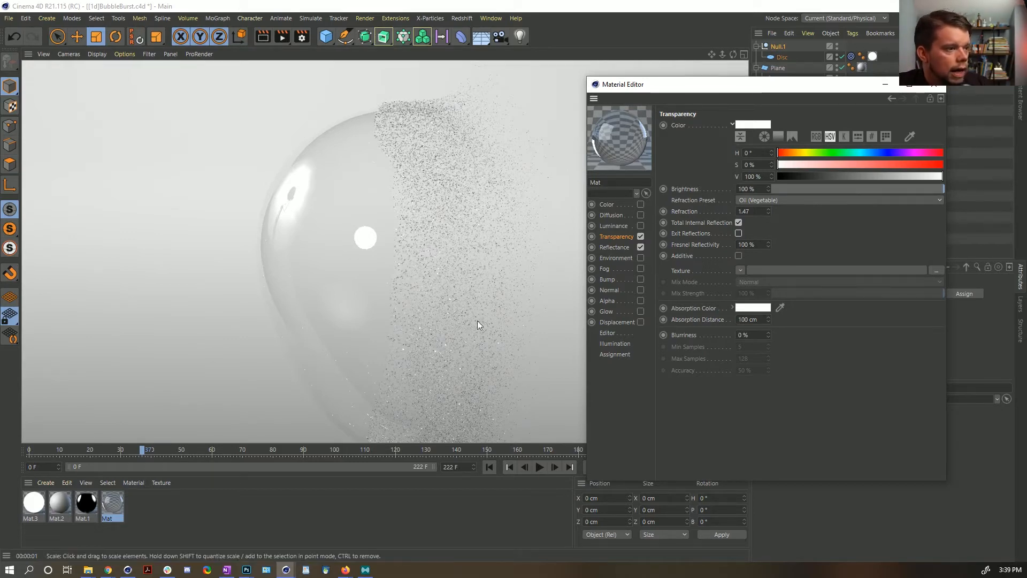
click(933, 88)
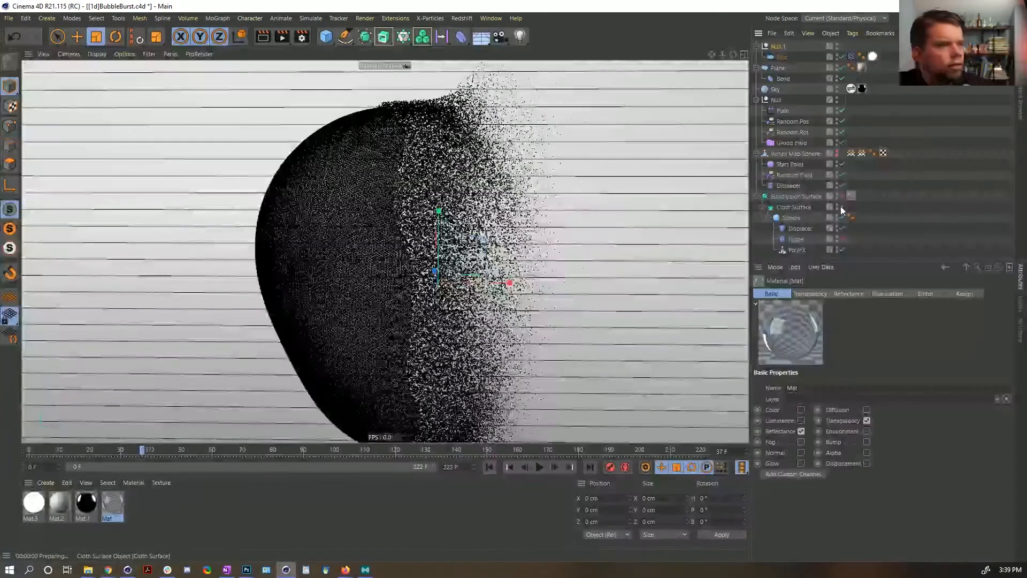
Step: Disable PolyFX and compare preview renders of the whole bubble with the Cloth Surface on and off, leaving it off
click(841, 207)
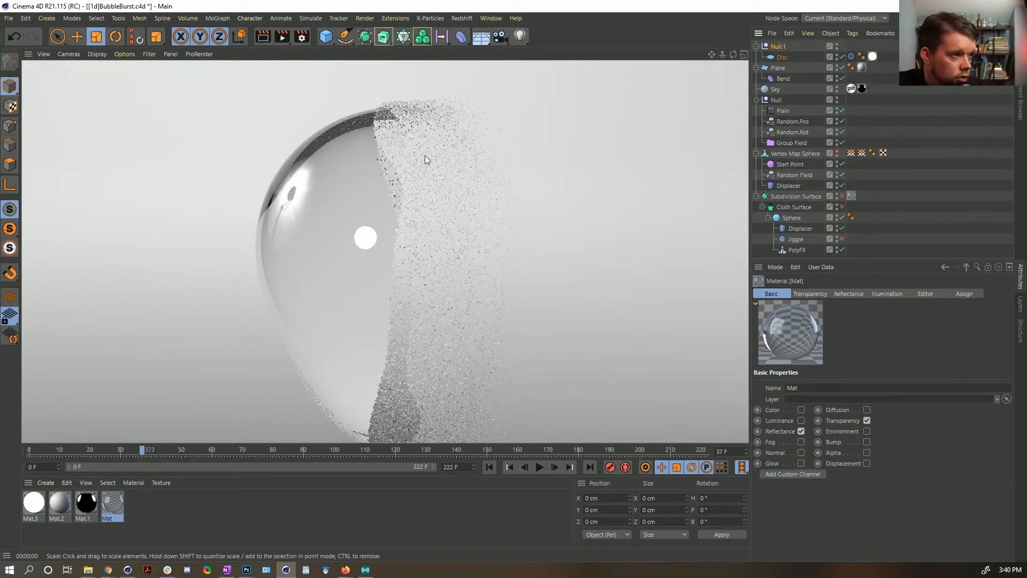
click(842, 250)
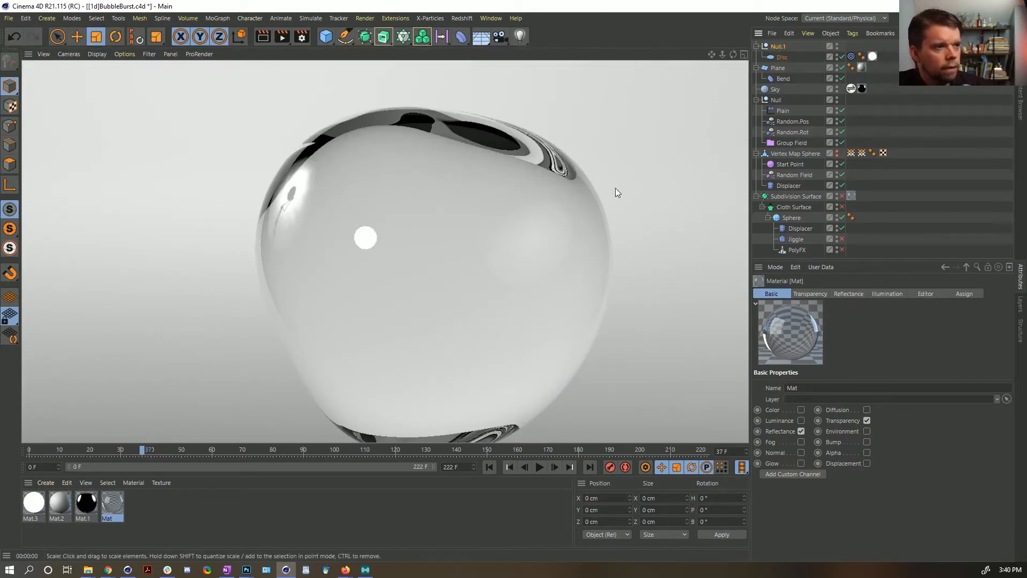
click(842, 207)
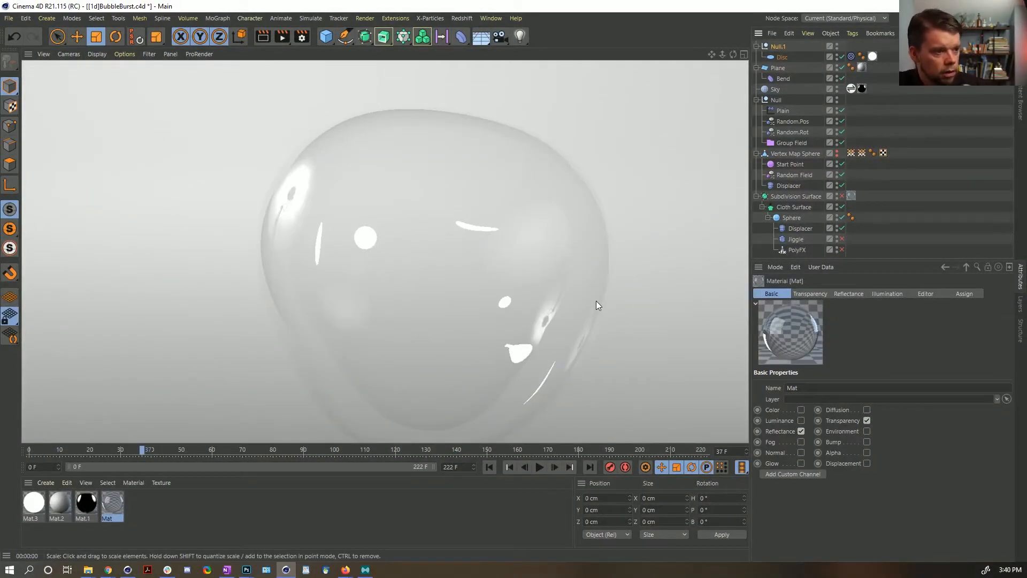
click(843, 208)
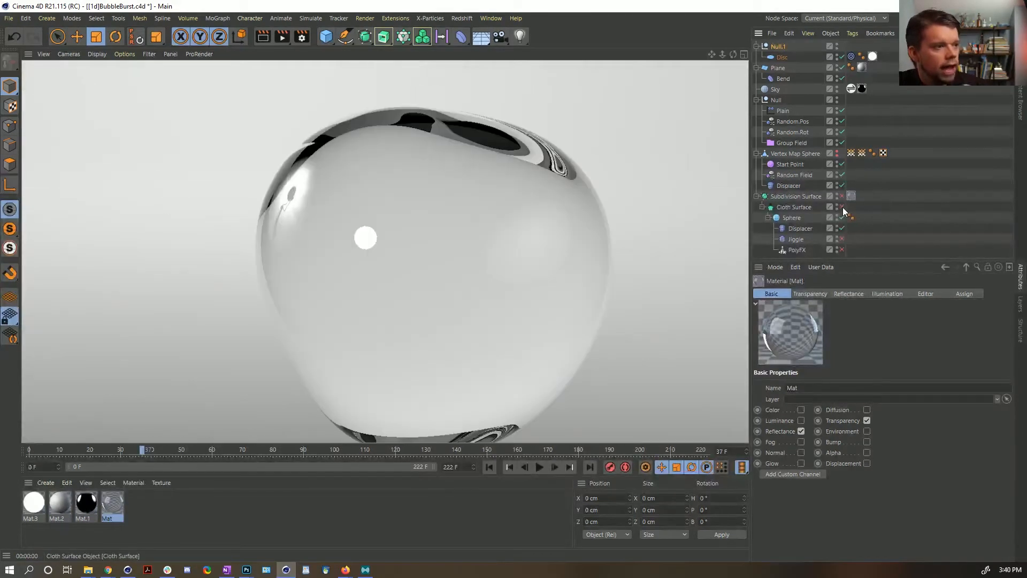
click(843, 208)
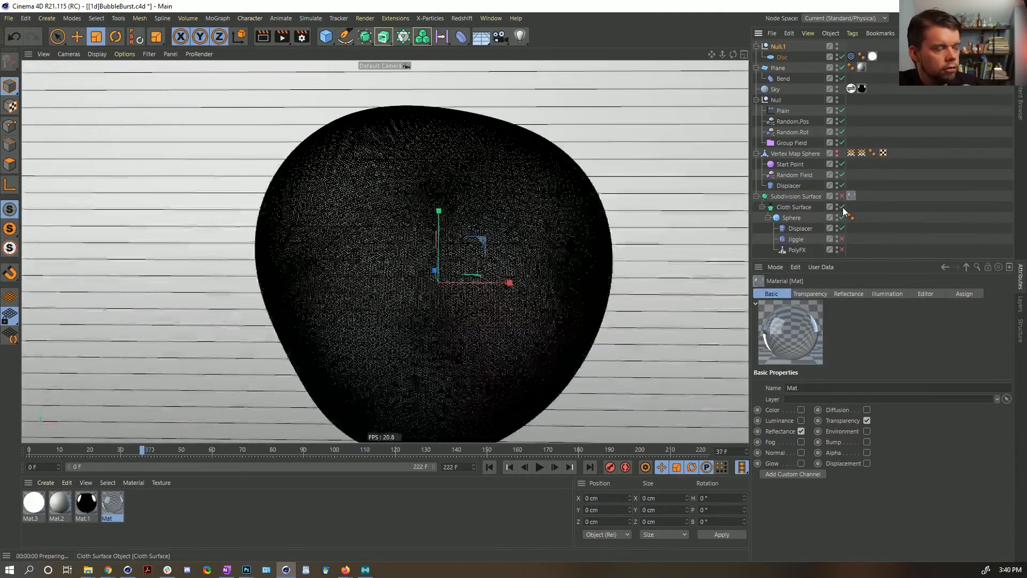
click(843, 208)
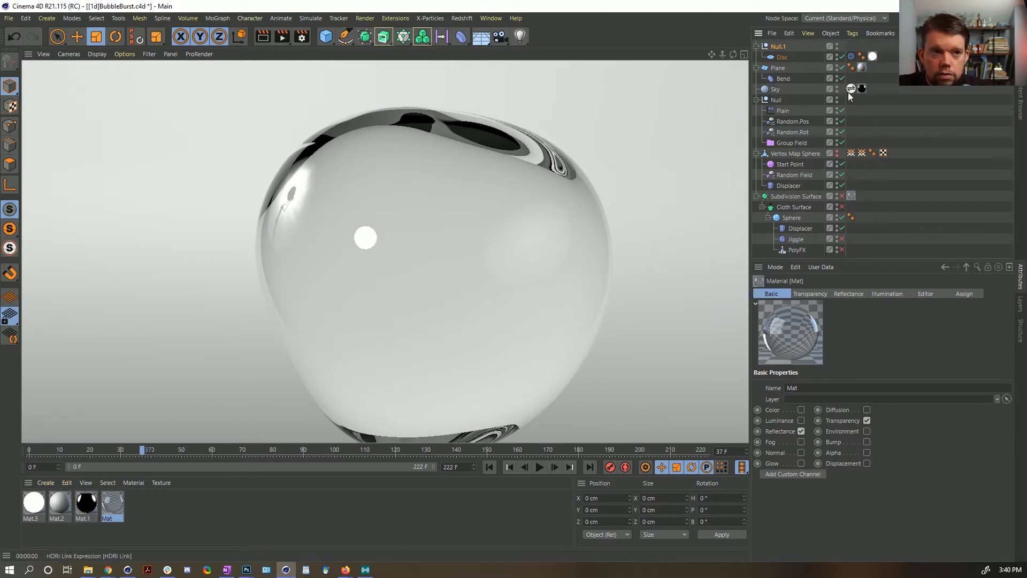
Step: Add a Compositing tag to the Sky, hide the Sky, and render a preview
right_click(770, 89)
mouse_move(813, 156)
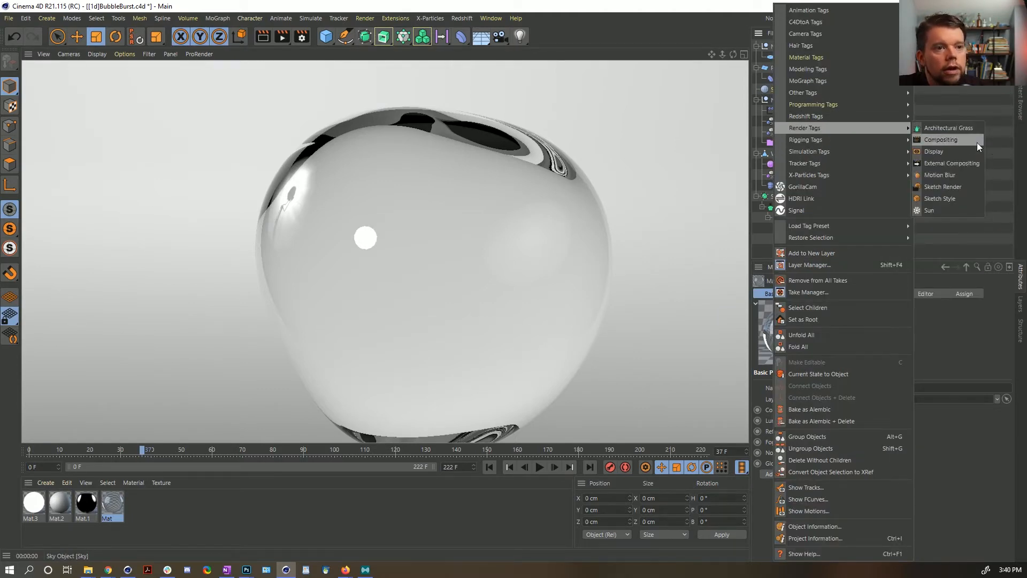
click(977, 142)
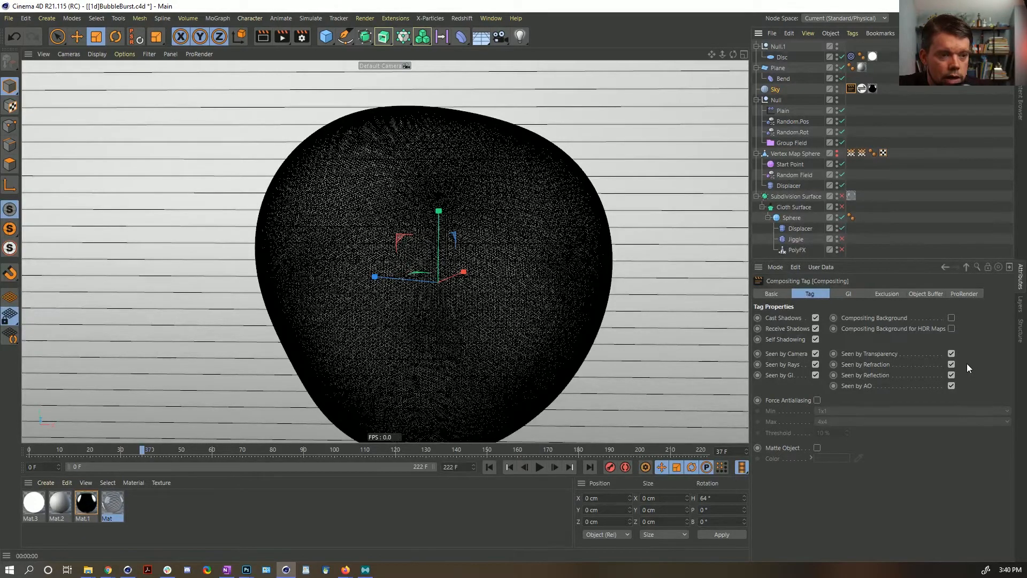
double_click(837, 87)
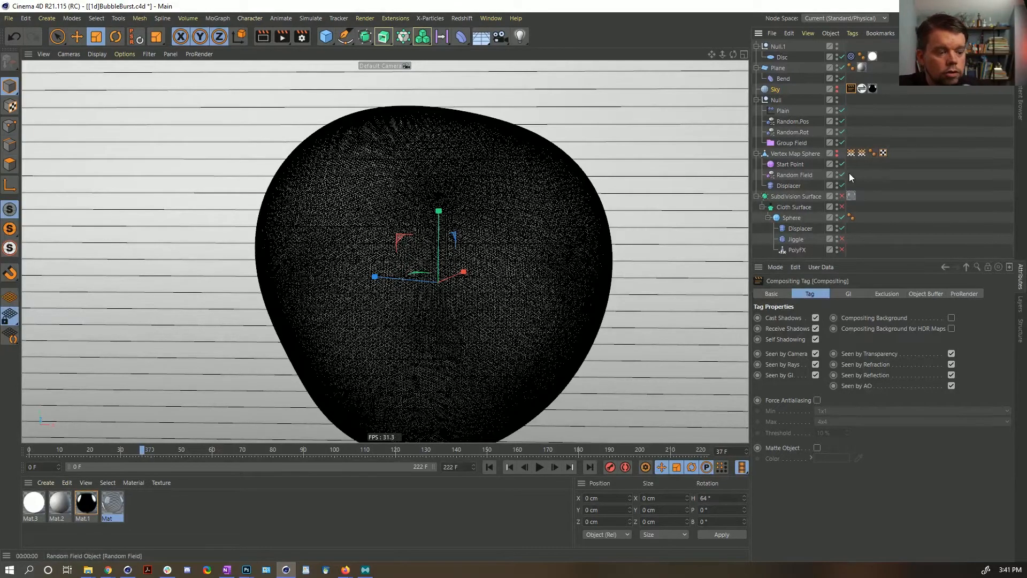
key(ctrl+r)
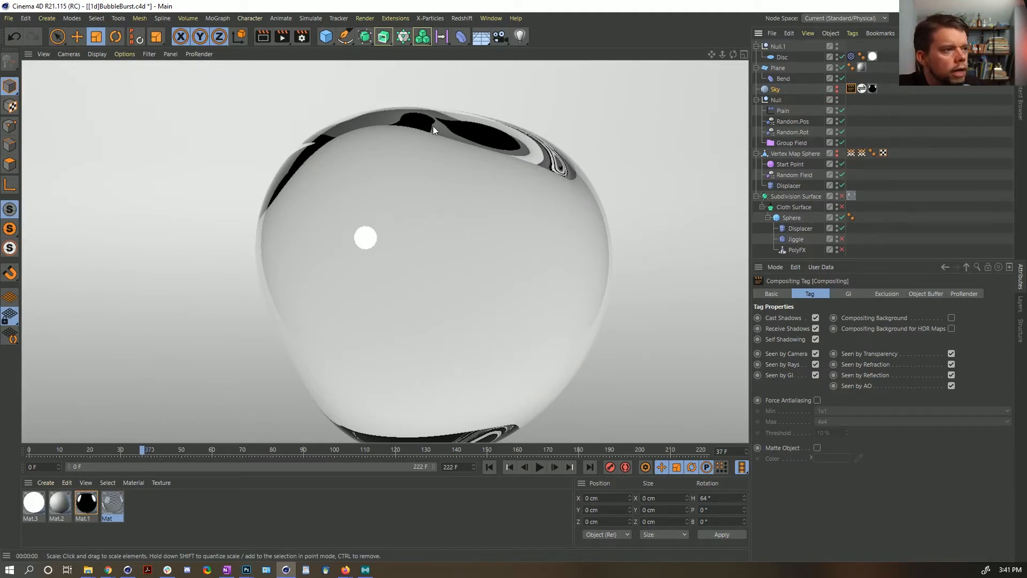
Step: Add a second Sky object with the Mat.2 material applied and render a preview
click(481, 36)
click(518, 73)
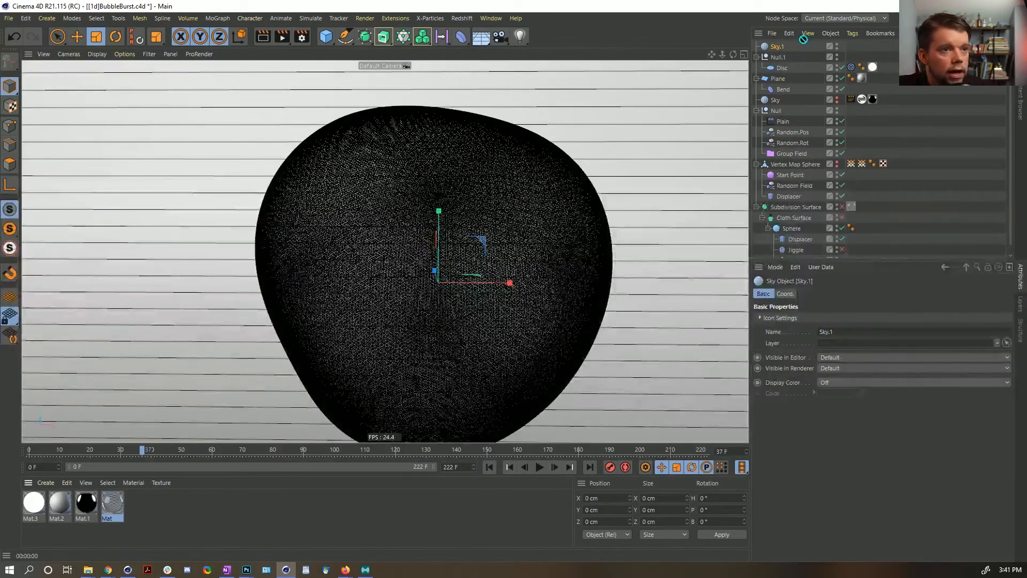
drag(780, 47, 780, 47)
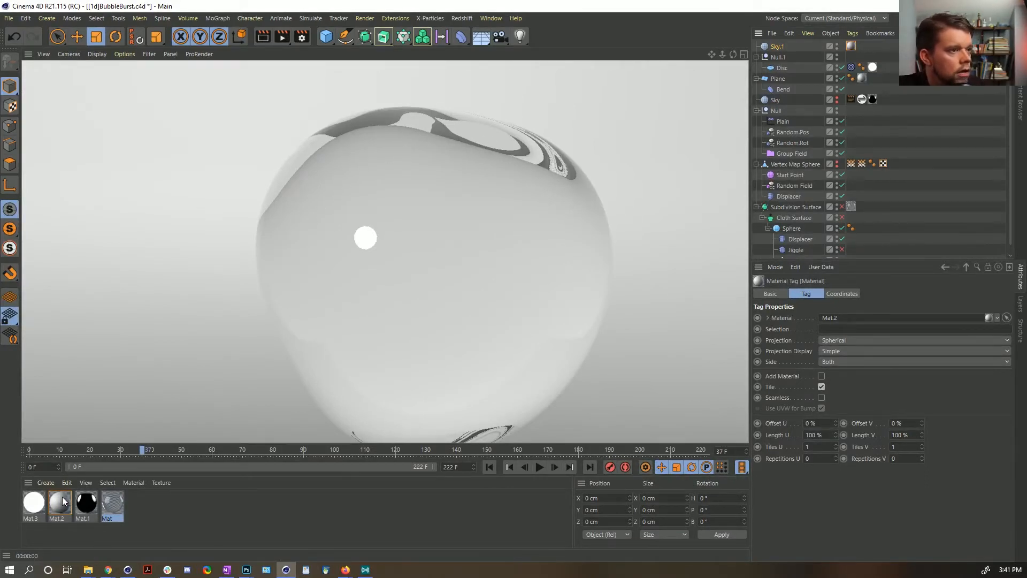
Step: Add a default Light and re-enable the Cloth Surface, rendering a preview of each change
click(519, 36)
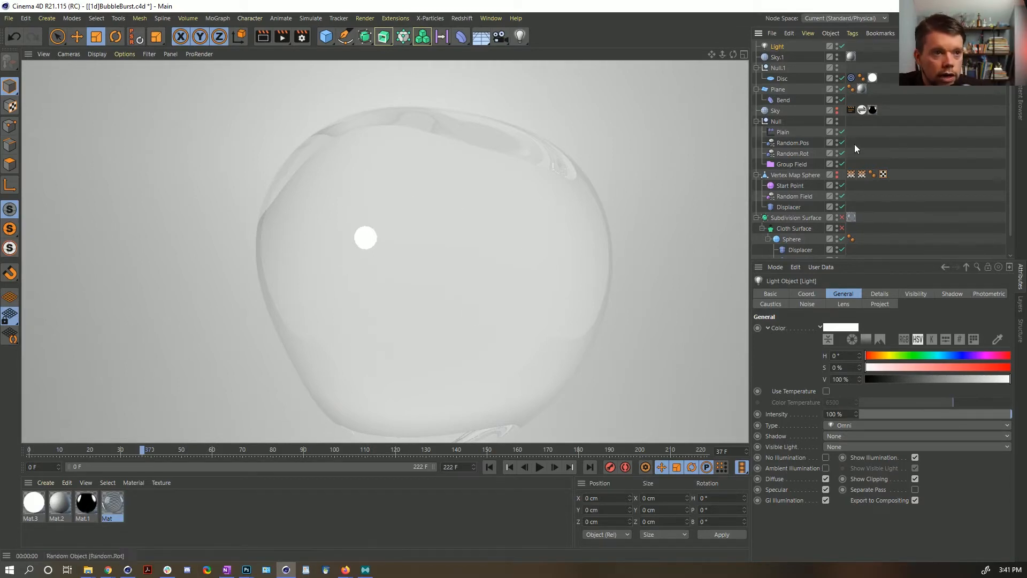
click(842, 217)
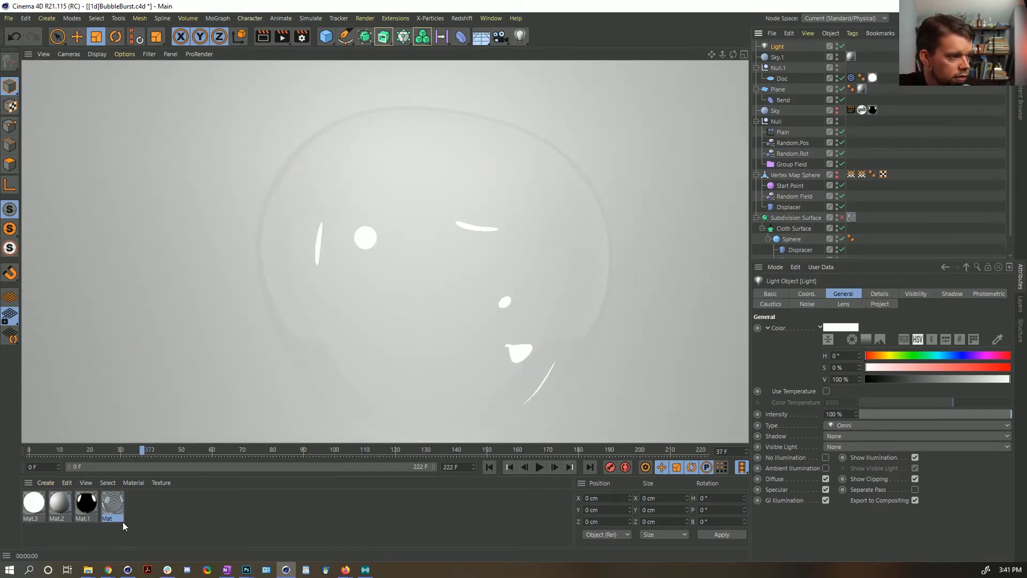
Step: In the bubble material's Reflectance channel, hide the Transparency layer and show Layer 1
click(115, 506)
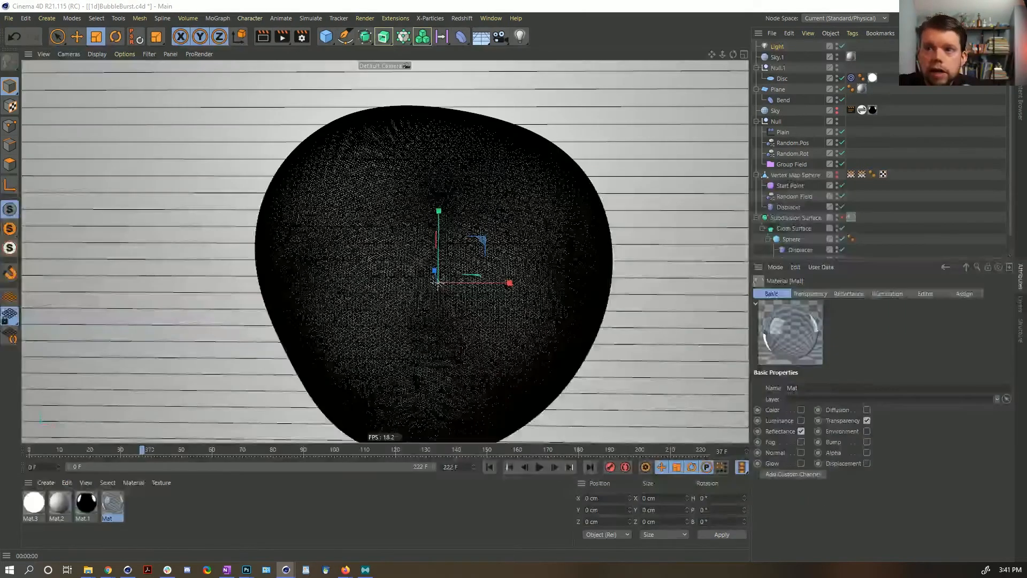
double_click(112, 506)
click(359, 247)
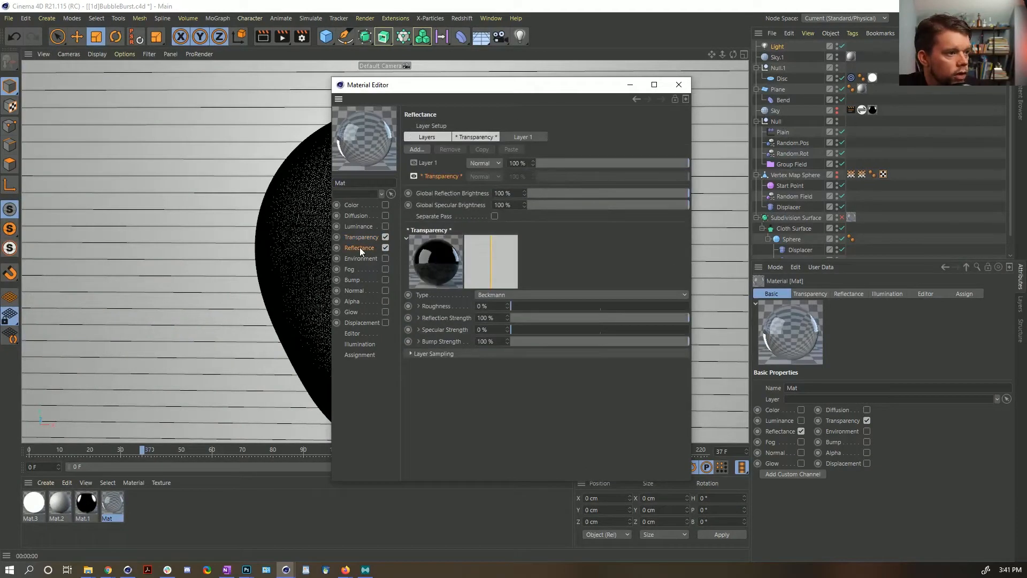
click(432, 354)
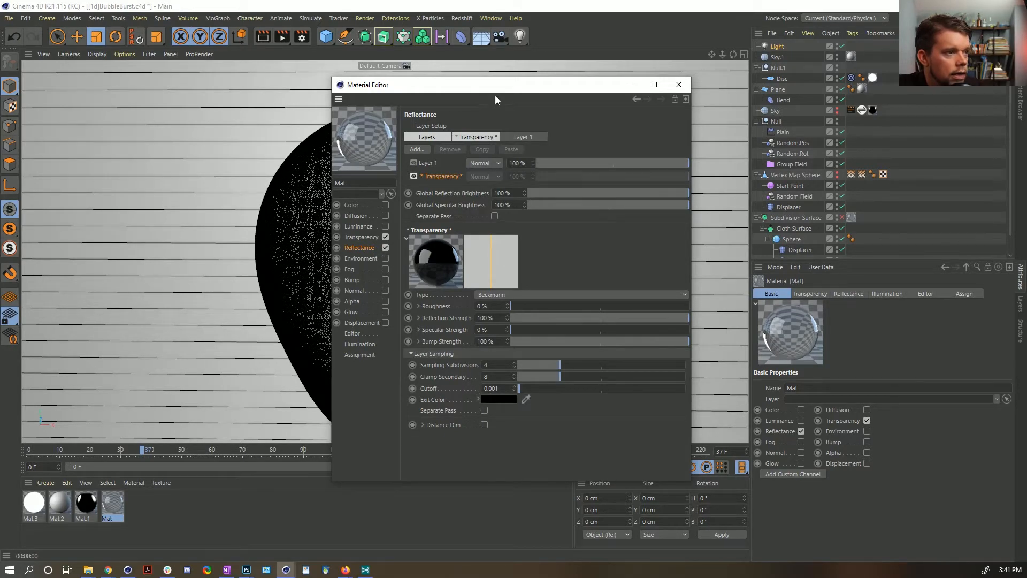
drag(495, 95, 719, 108)
click(637, 189)
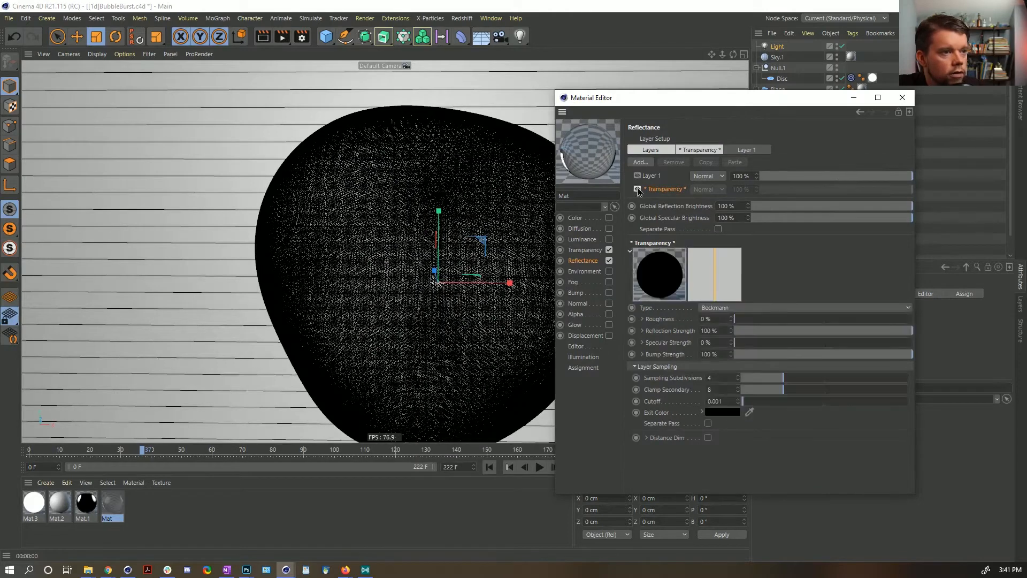
click(638, 188)
click(639, 176)
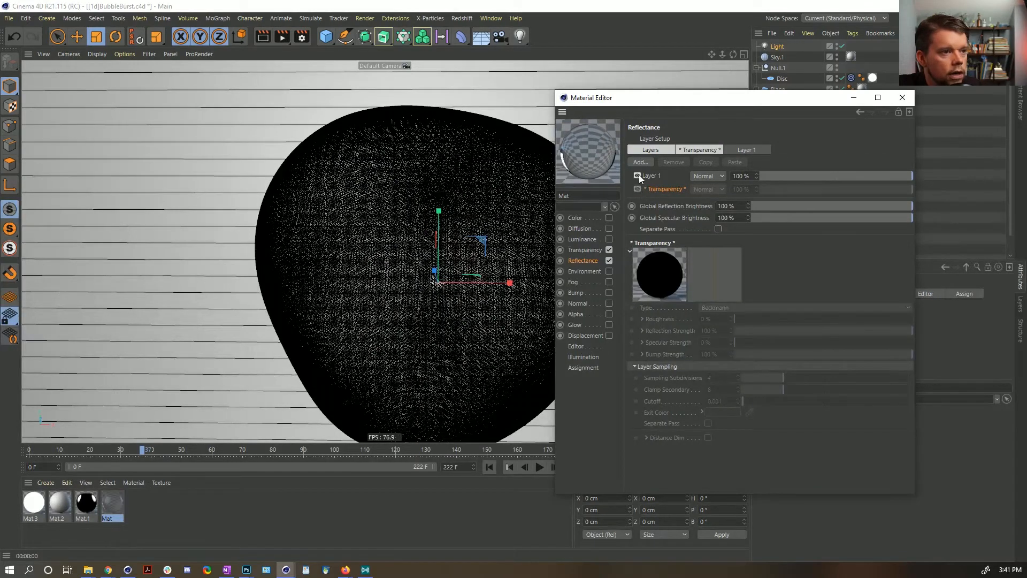
click(651, 175)
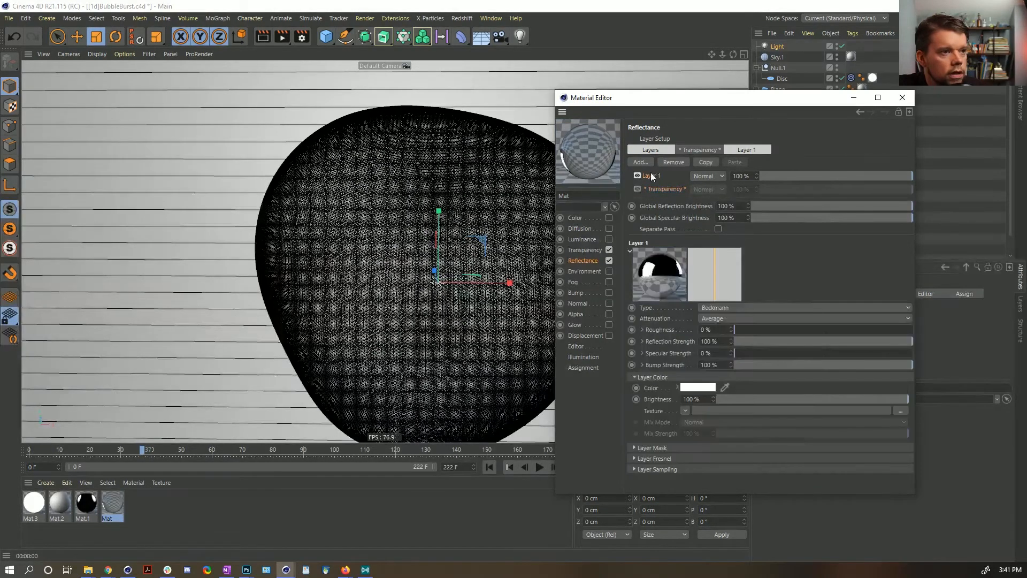
click(708, 175)
click(703, 193)
Step: Review the bubble material's Transparency settings and turn off its Reflectance channel
click(591, 250)
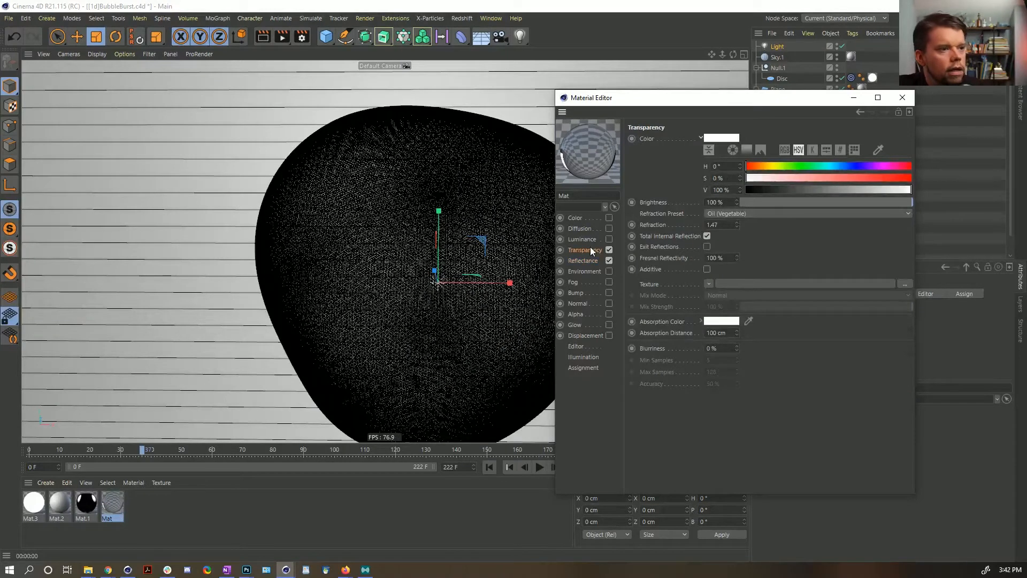
click(608, 260)
click(609, 261)
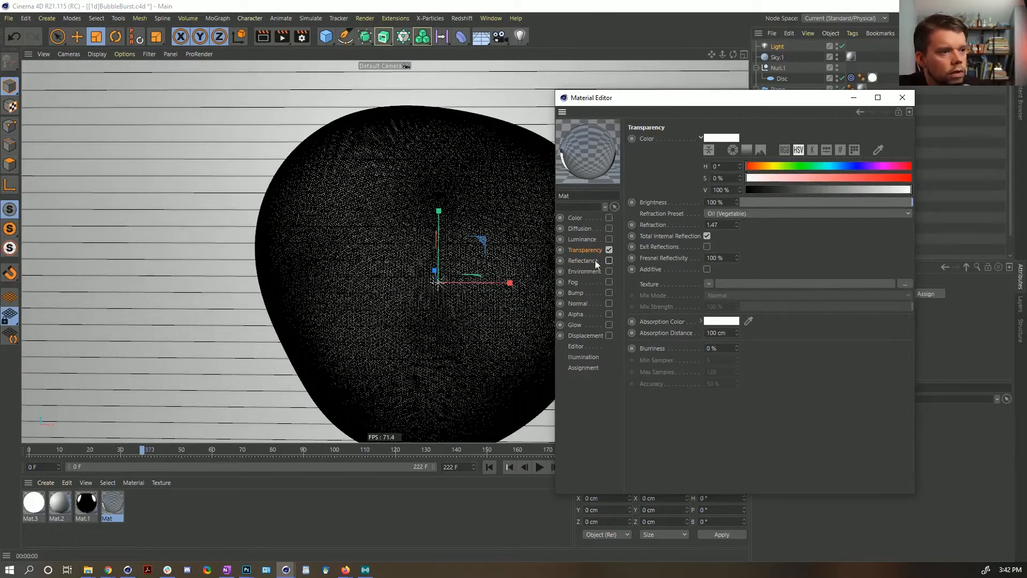
Step: Re-enable the bubble material's Reflectance channel and inspect its Transparency layer, including the Exit Color settings
click(592, 261)
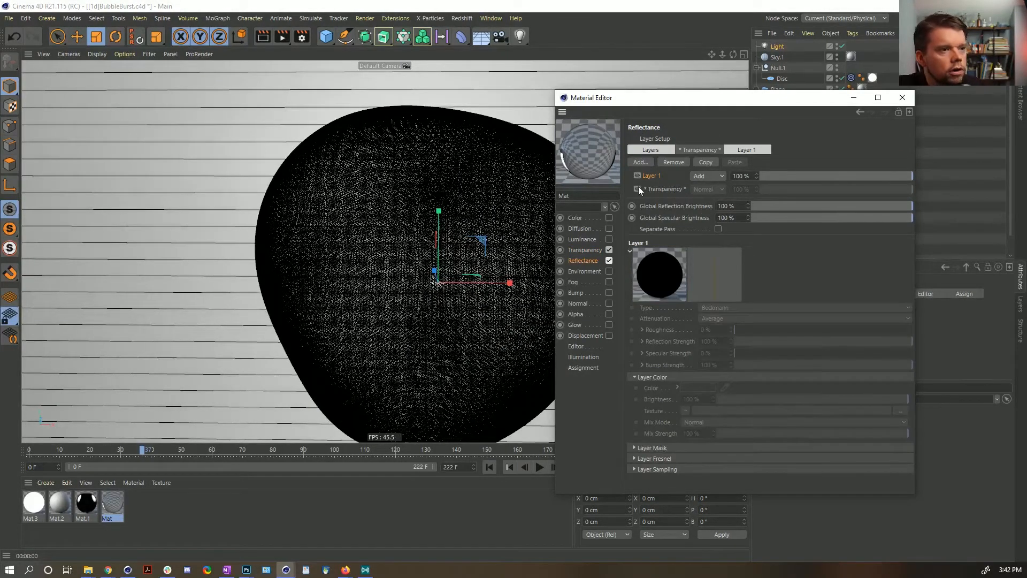
click(657, 189)
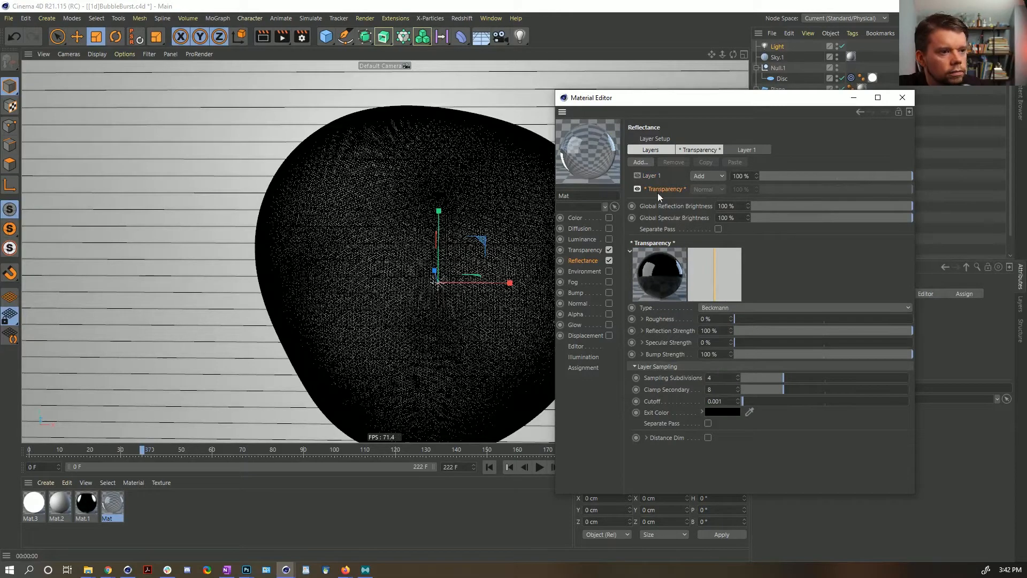
click(642, 319)
click(642, 319)
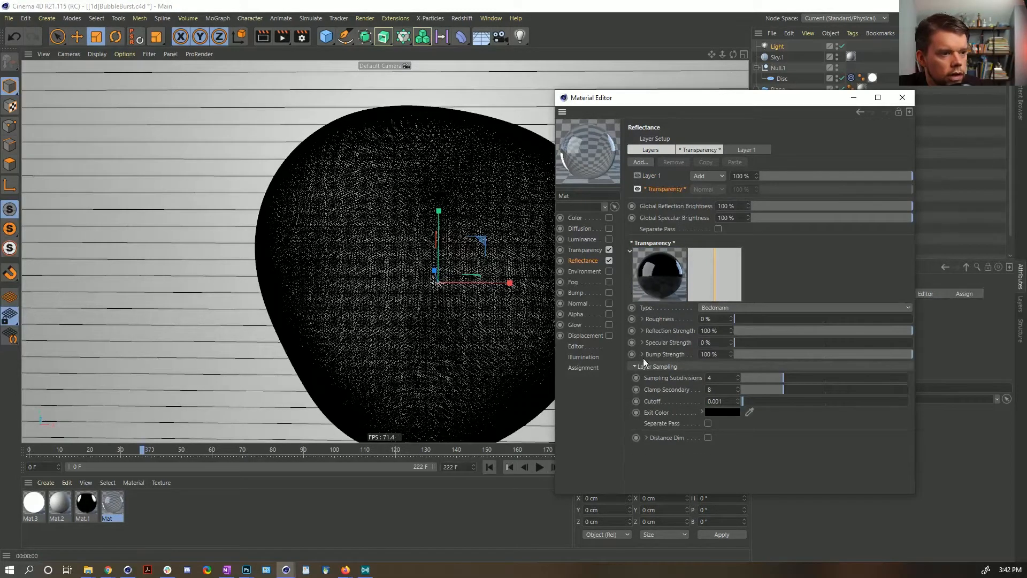
click(703, 412)
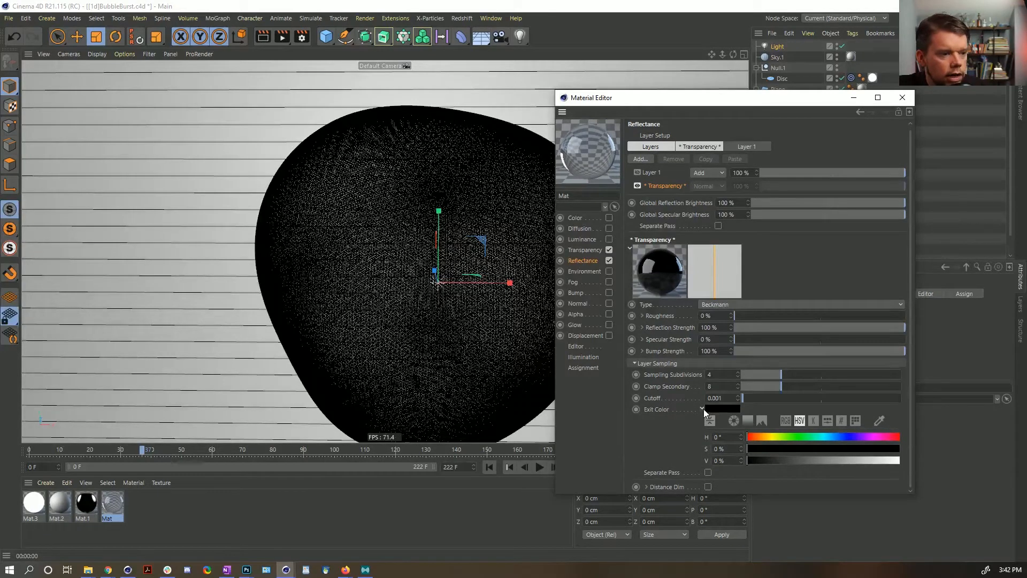
click(703, 411)
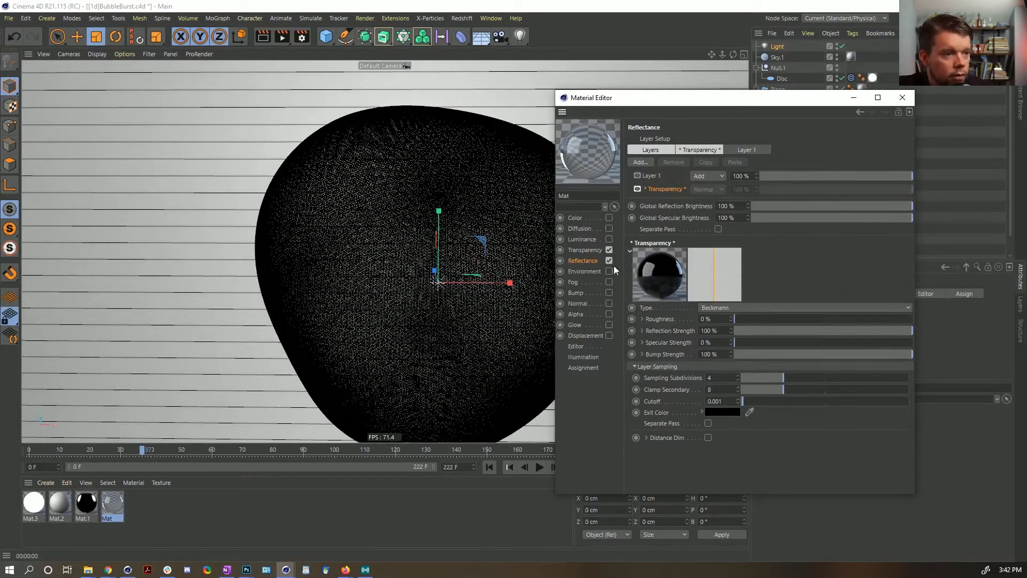
Step: Load a Thin Film shader as the bubble material's Transparency texture and try the Additive option
click(586, 250)
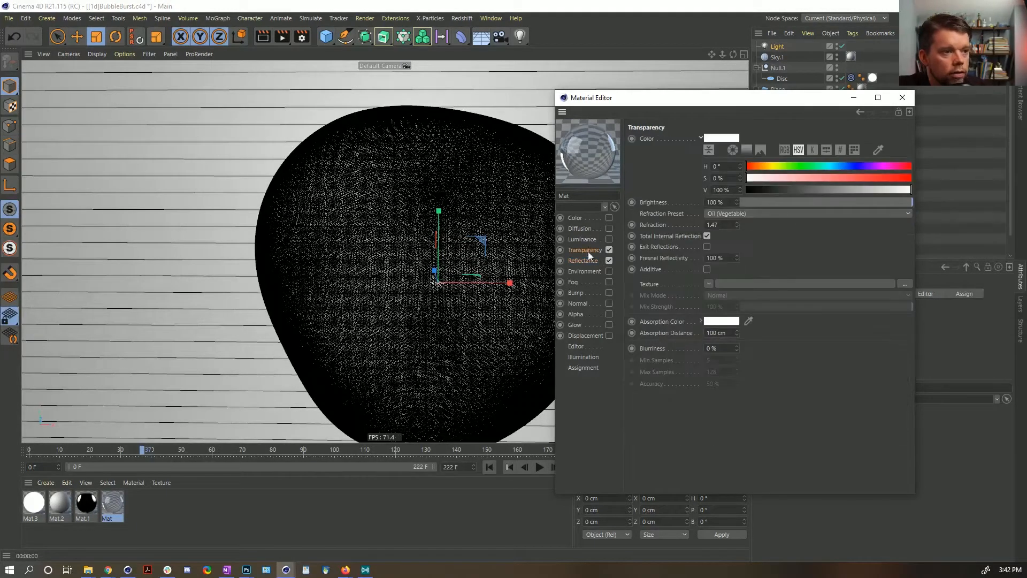
click(707, 282)
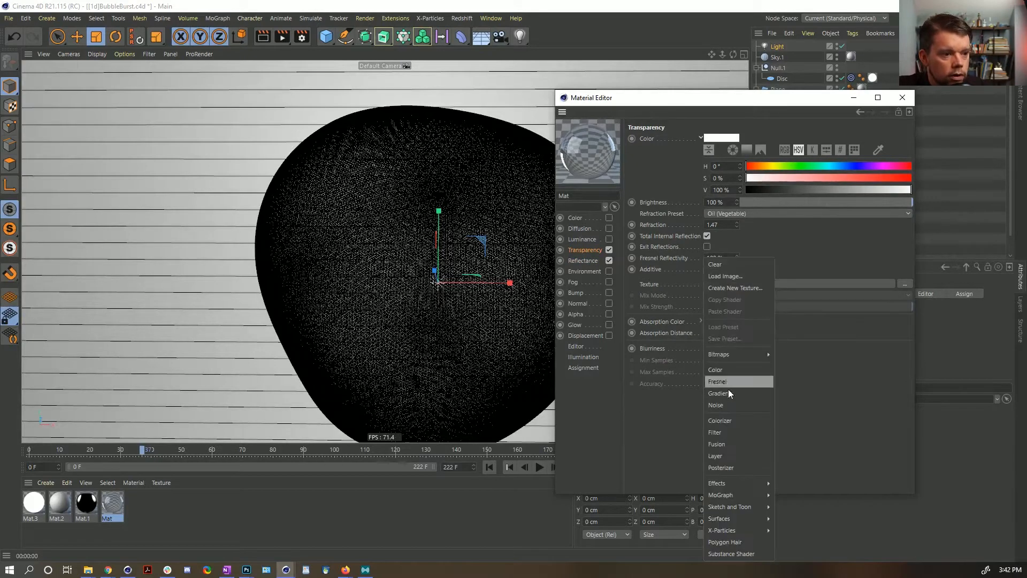
mouse_move(740, 484)
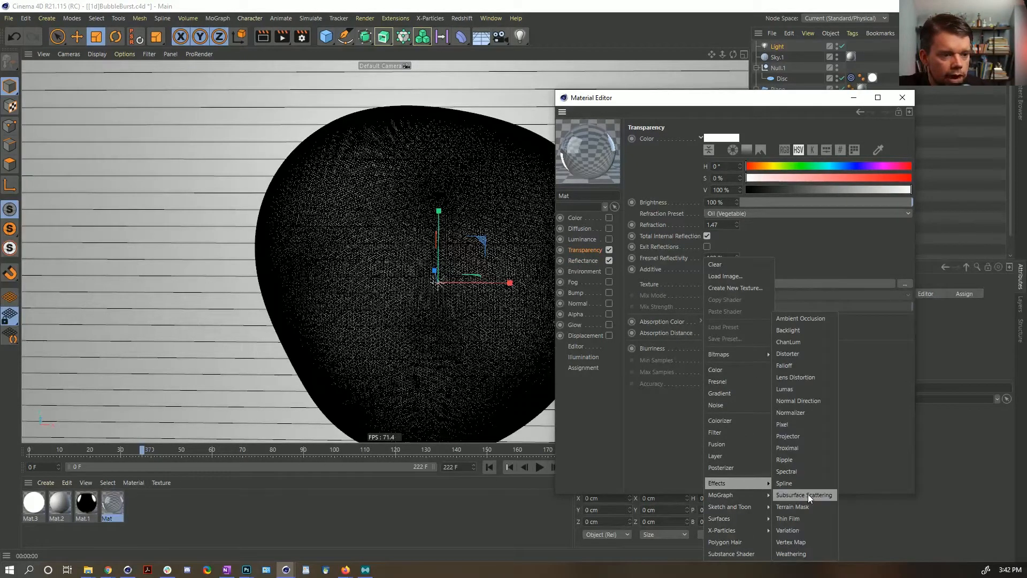
click(795, 519)
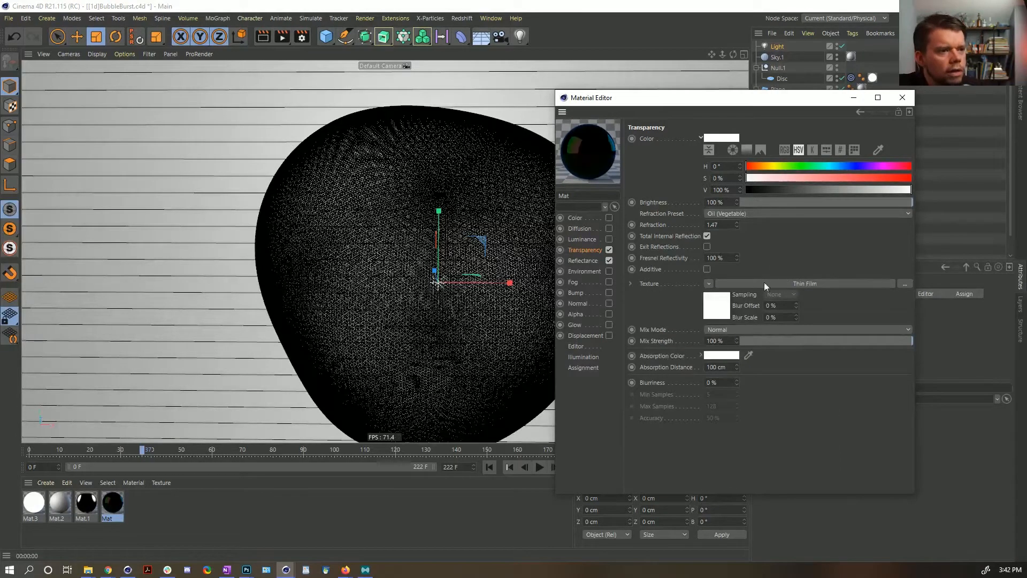
click(708, 268)
key(ctrl+z)
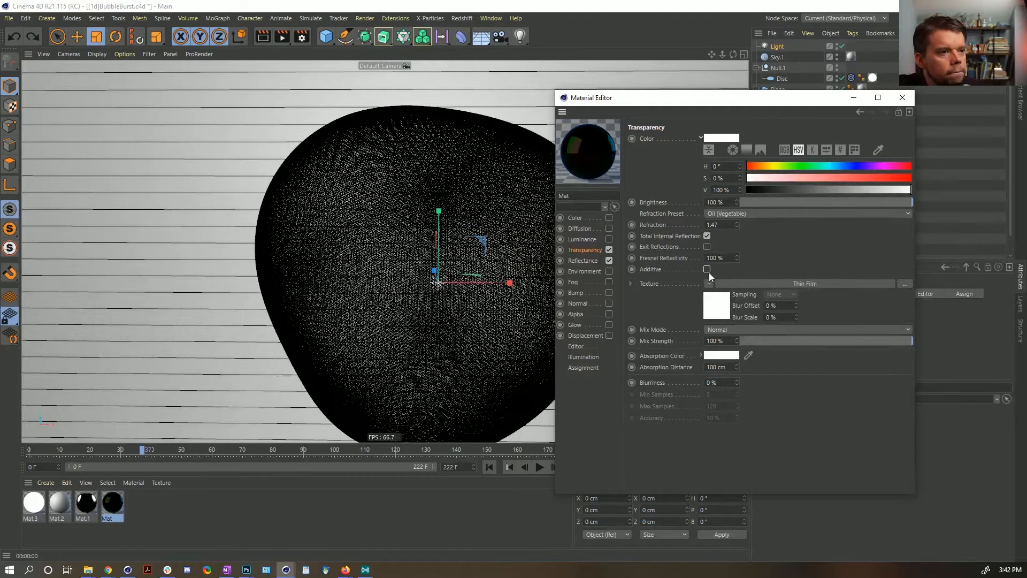
Step: Turn on the bubble material's Color channel and clear the Thin Film texture from its Transparency channel
click(579, 262)
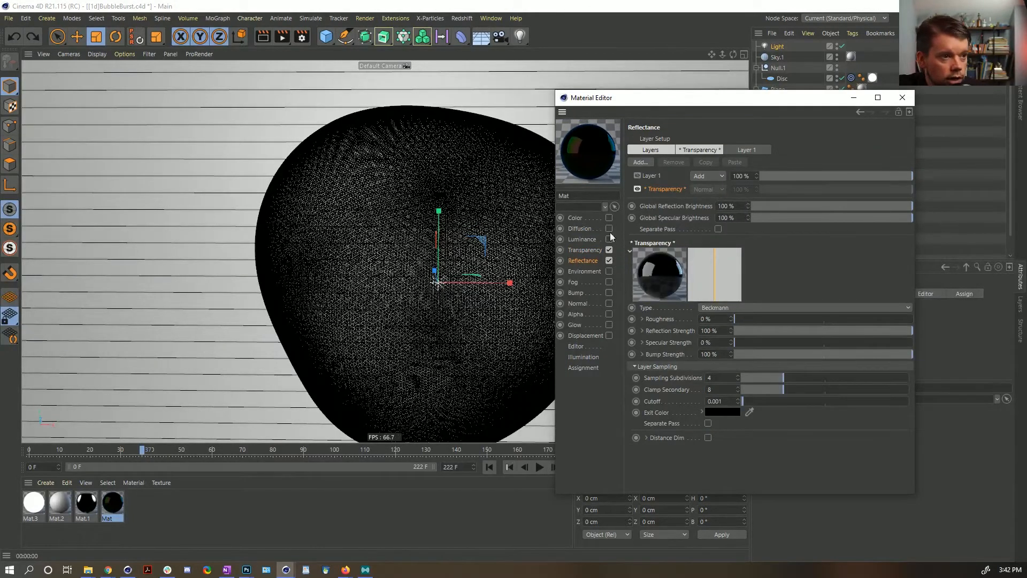
click(610, 218)
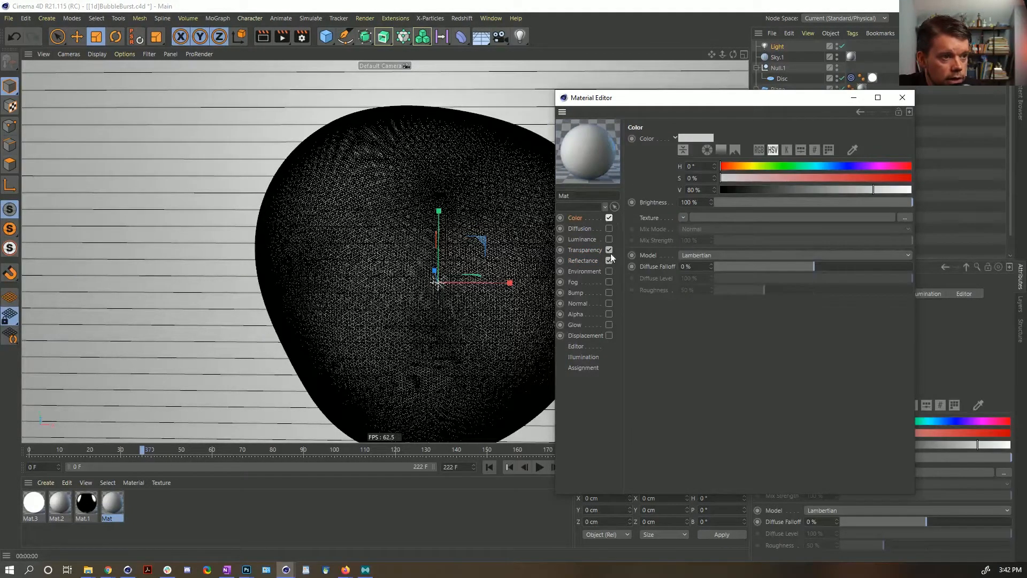
click(594, 251)
click(715, 289)
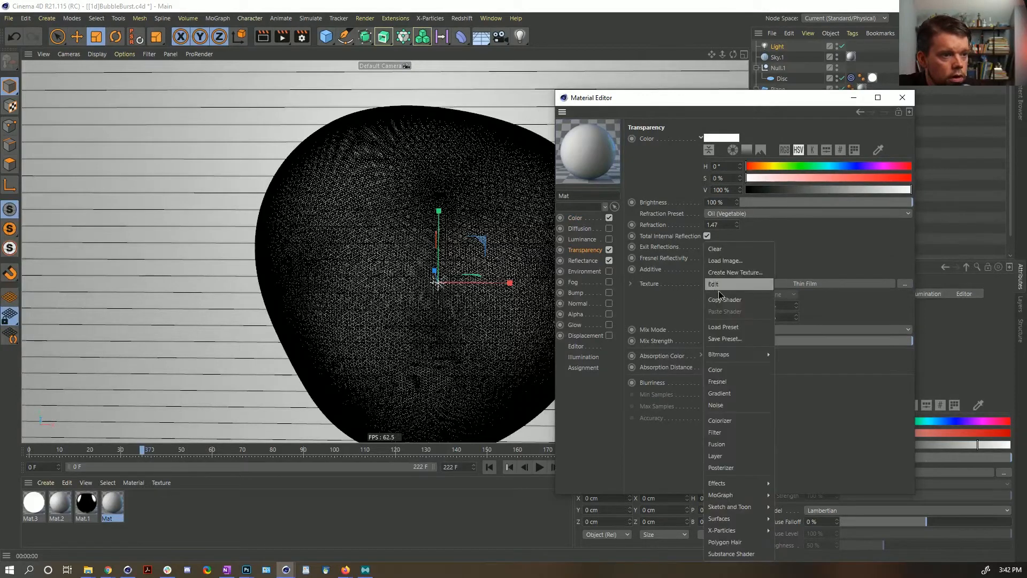
click(719, 249)
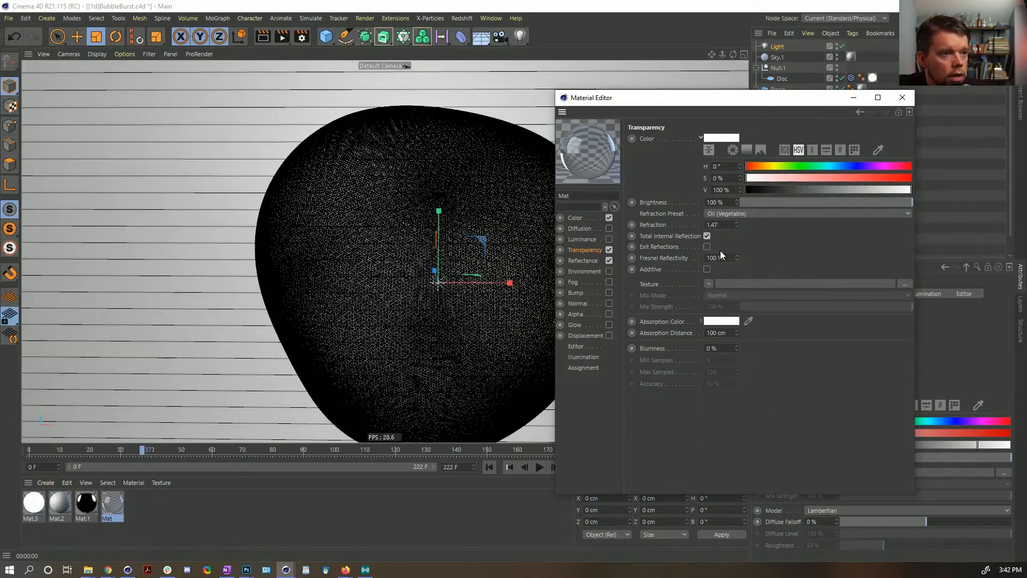
Step: Compare the bubble material's Color and Transparency channel settings and turn the Color channel off
click(608, 218)
click(608, 217)
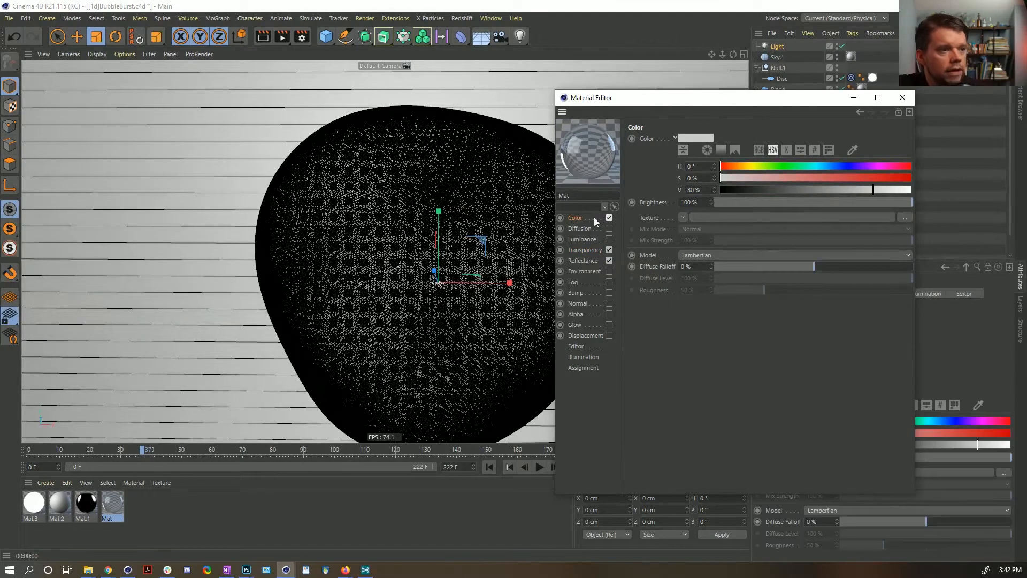
click(586, 250)
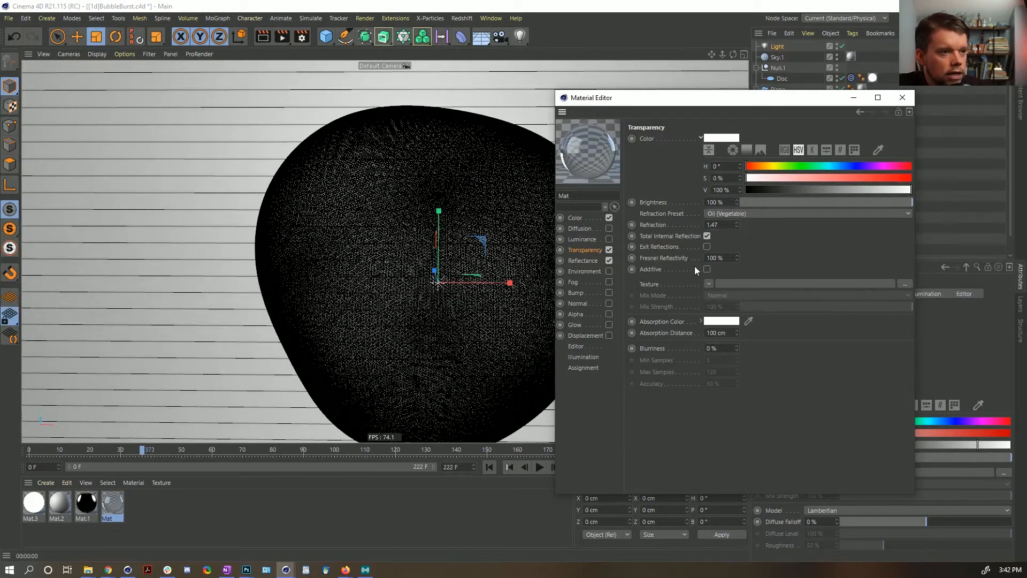
click(591, 220)
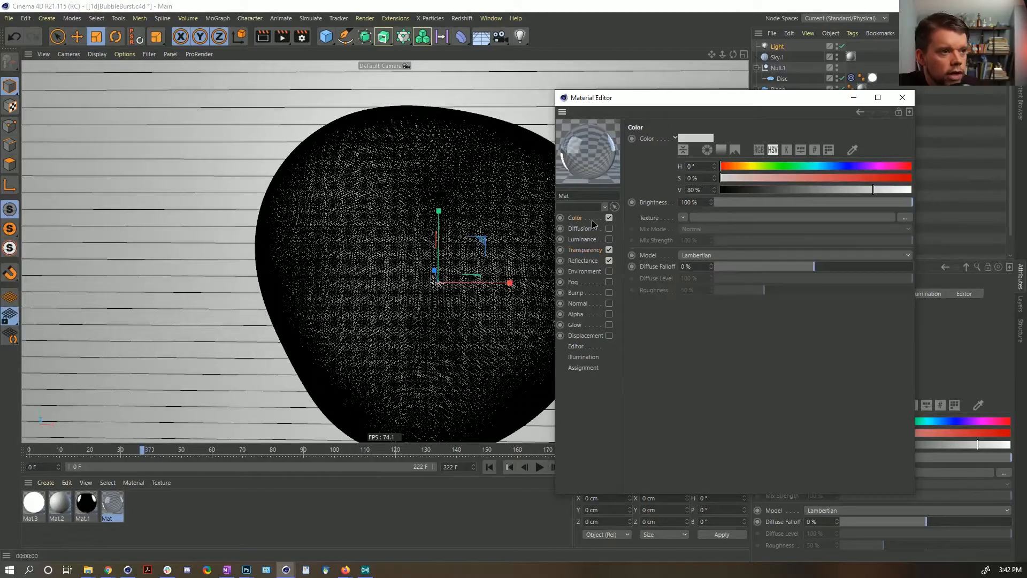
click(683, 218)
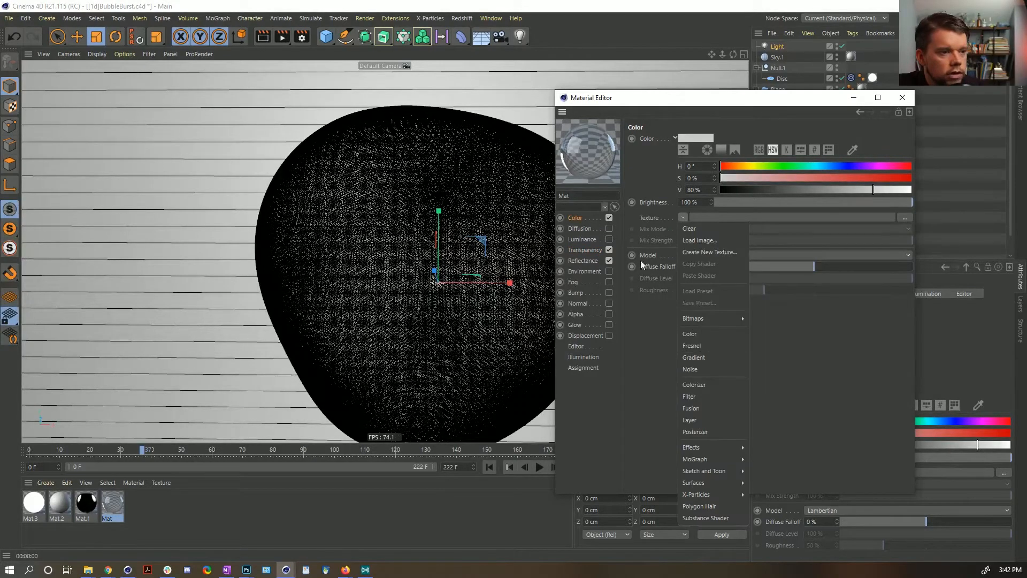
click(611, 214)
click(610, 217)
Step: Turn on the bubble material's Luminance channel, load a Thin Film shader as its texture and open the shader's properties
click(609, 239)
click(683, 217)
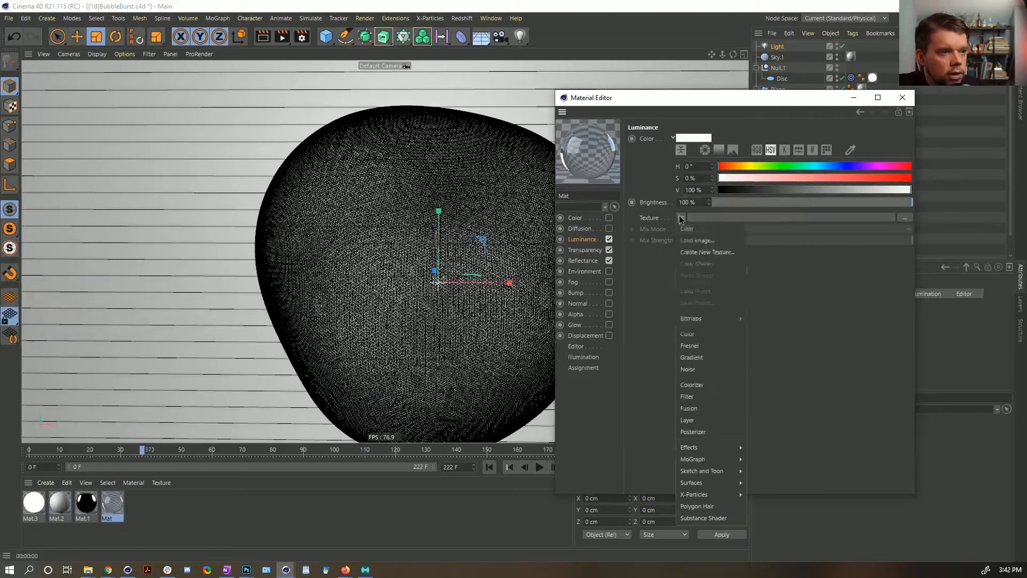
click(682, 216)
click(681, 218)
mouse_move(715, 448)
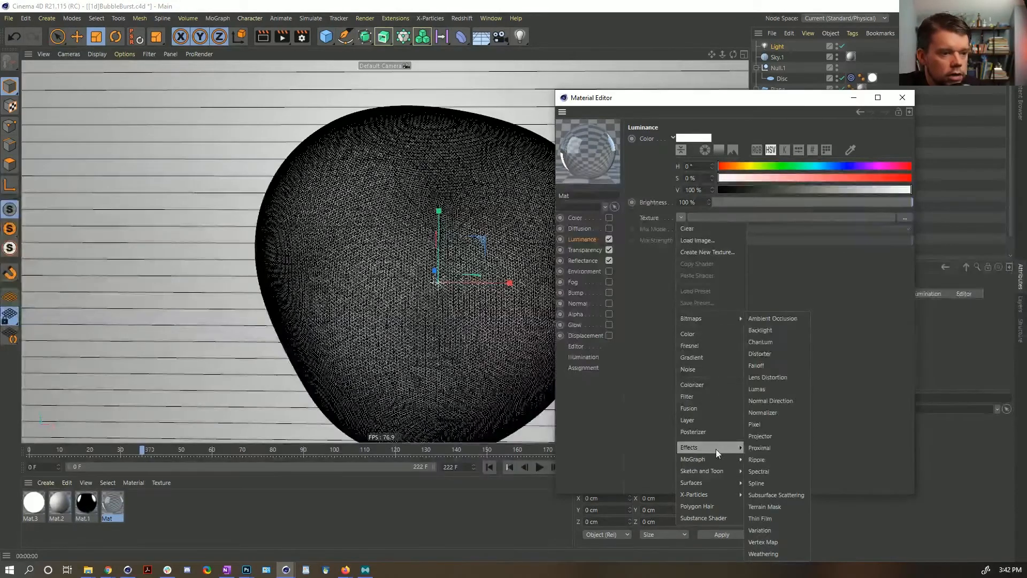
click(781, 518)
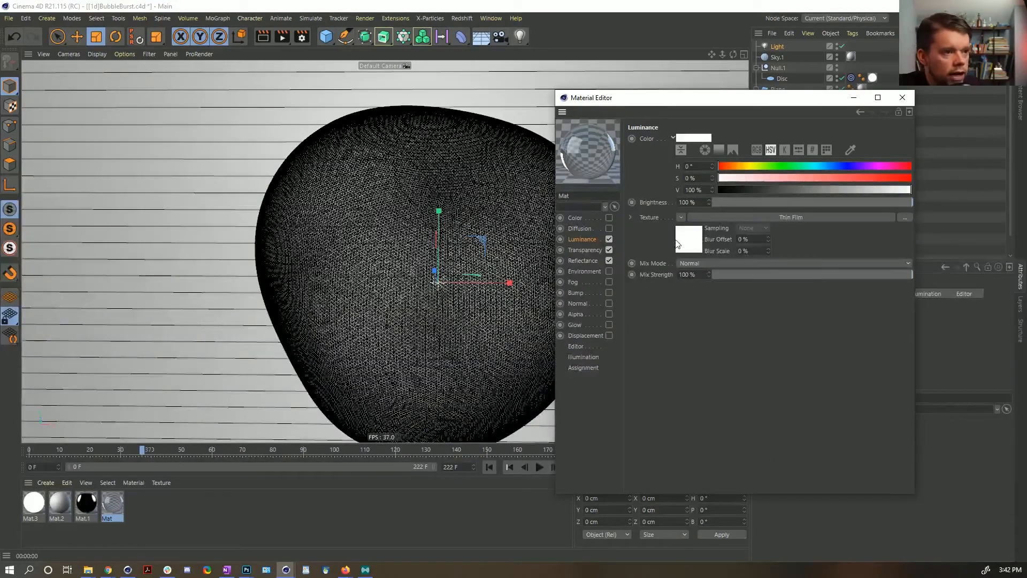
click(684, 246)
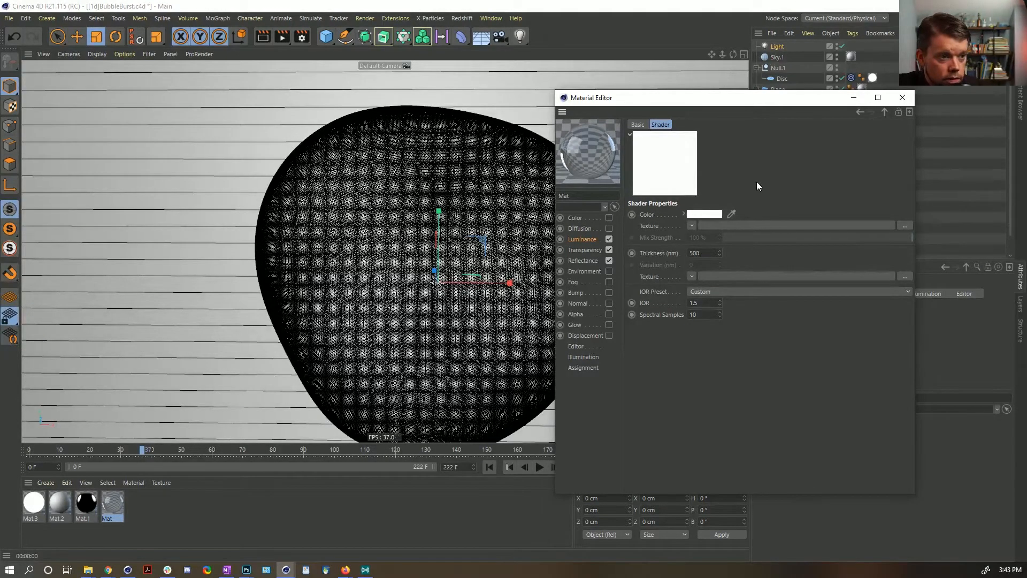
Step: Turn off the bubble material's Luminance channel and close the Material Editor
click(611, 27)
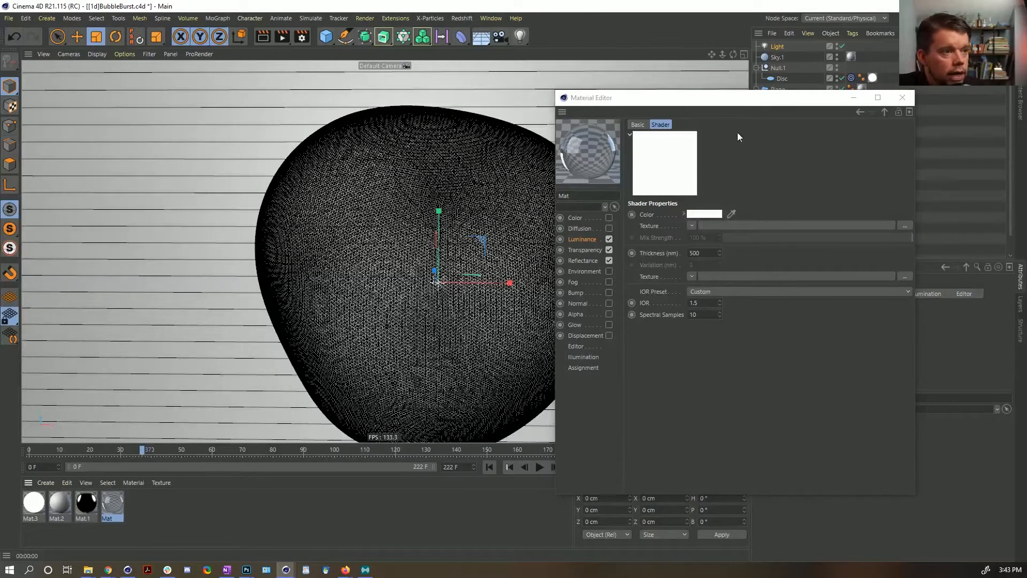
click(609, 239)
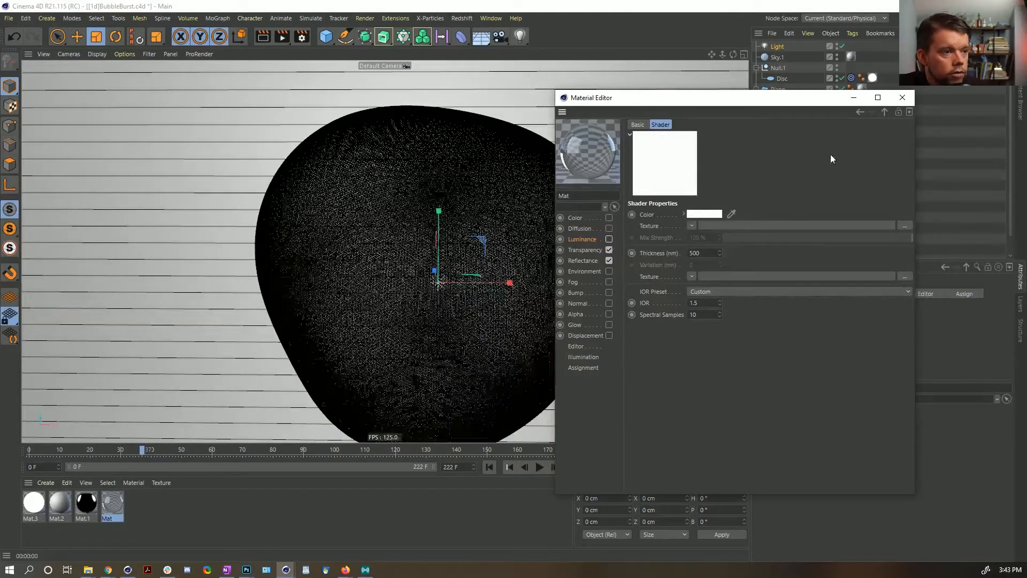
click(903, 100)
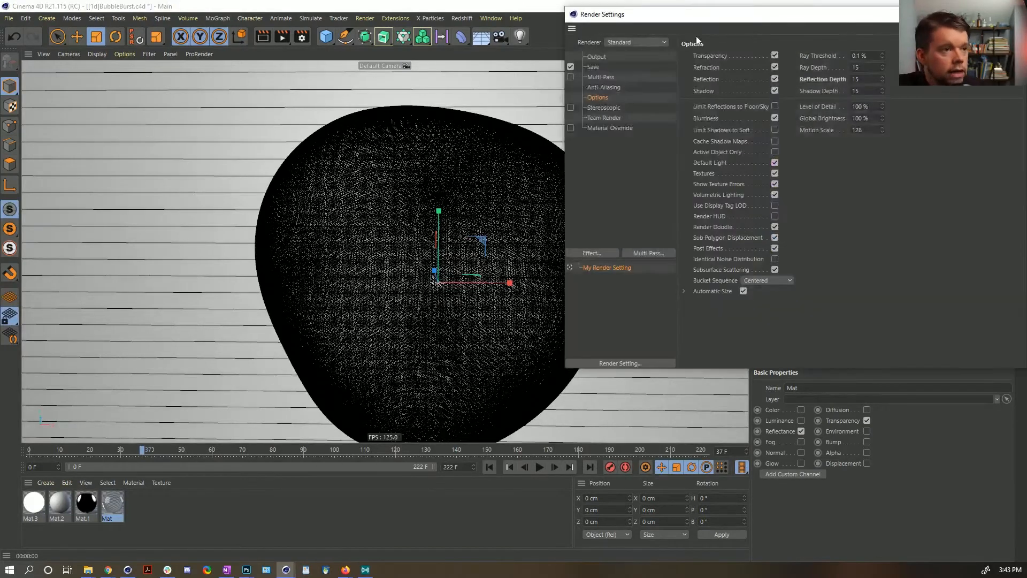
Step: Close the Render Settings and render the current frame to the Picture Viewer
drag(682, 17, 362, 56)
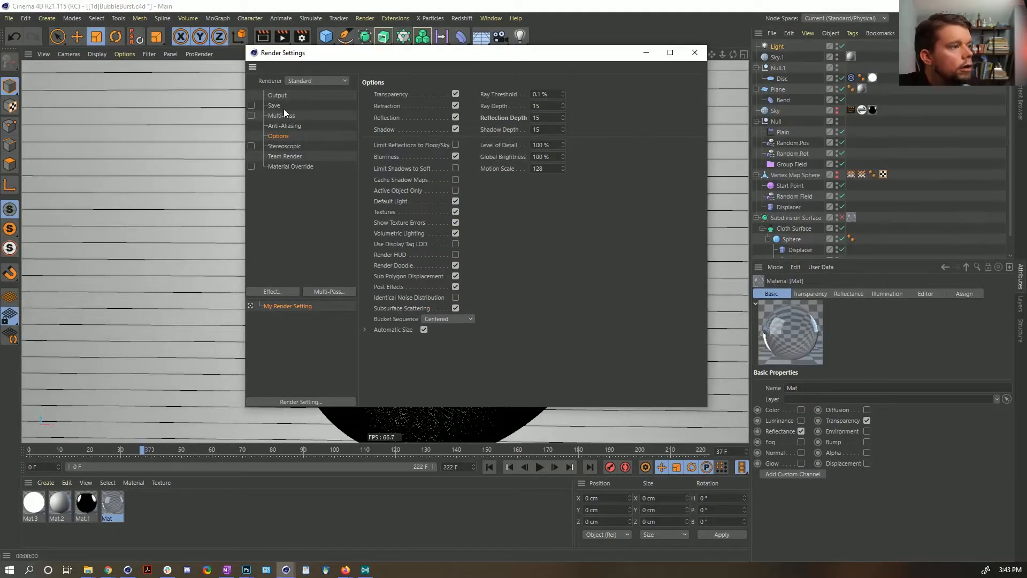
click(695, 52)
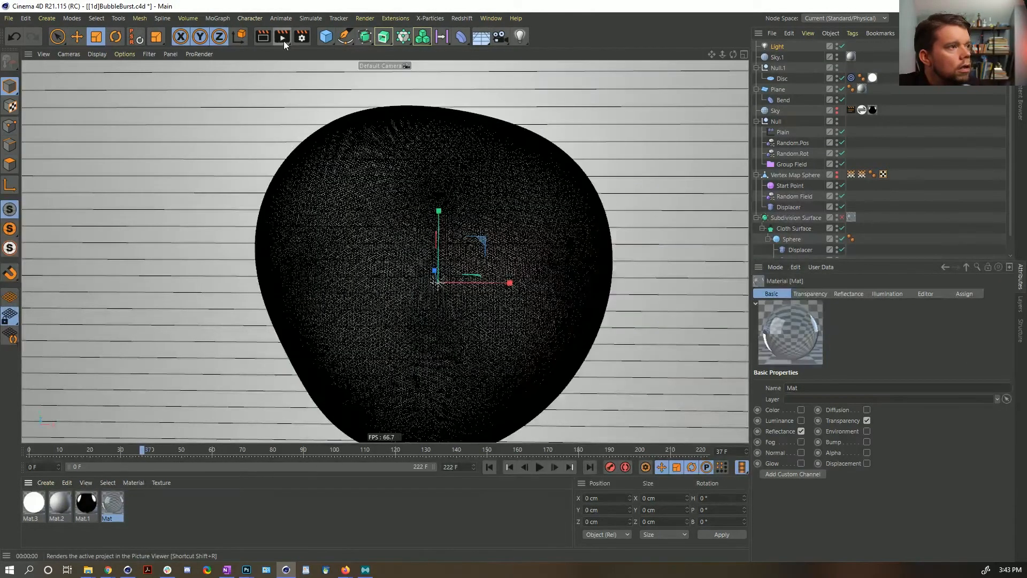
click(283, 36)
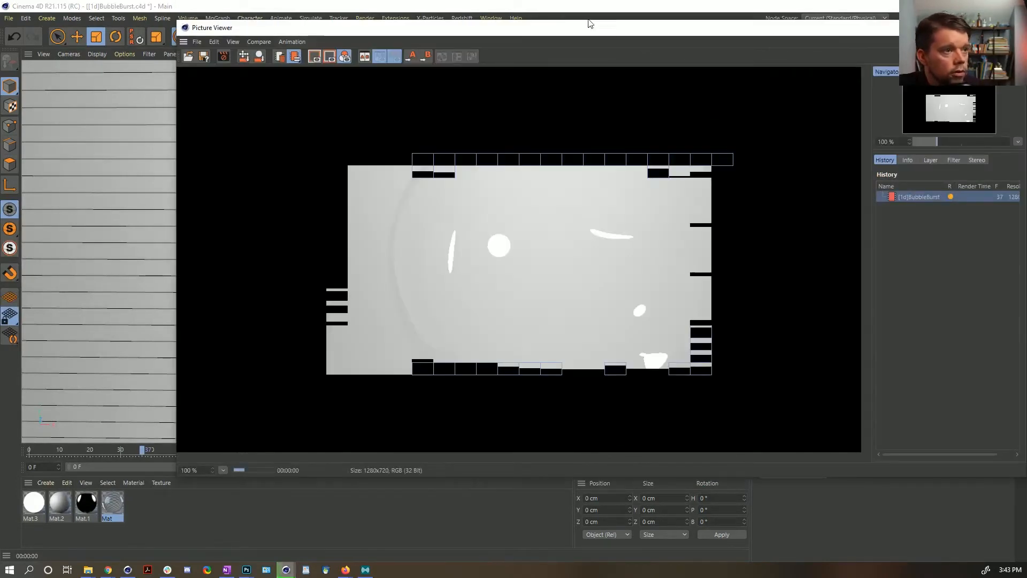
drag(588, 26, 437, 45)
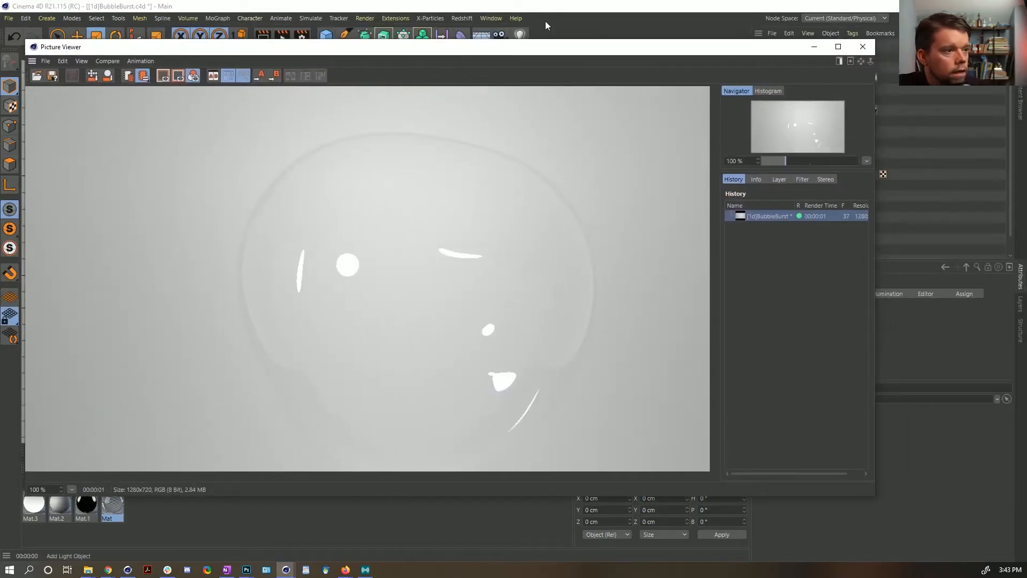
Step: Enable Exit Reflections in the bubble material's Transparency channel and render the frame again to the Picture Viewer
double_click(114, 503)
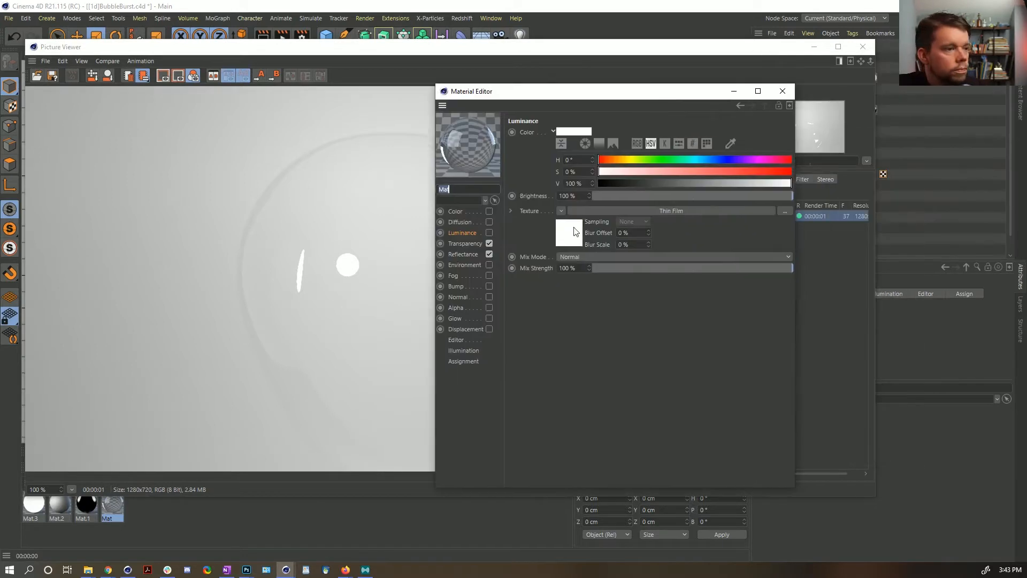
click(474, 246)
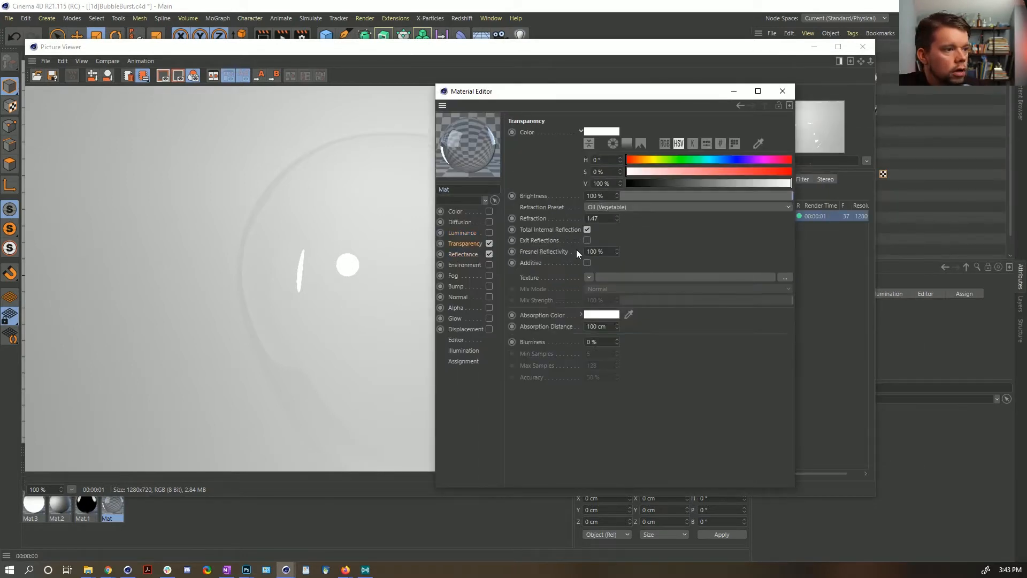
click(588, 238)
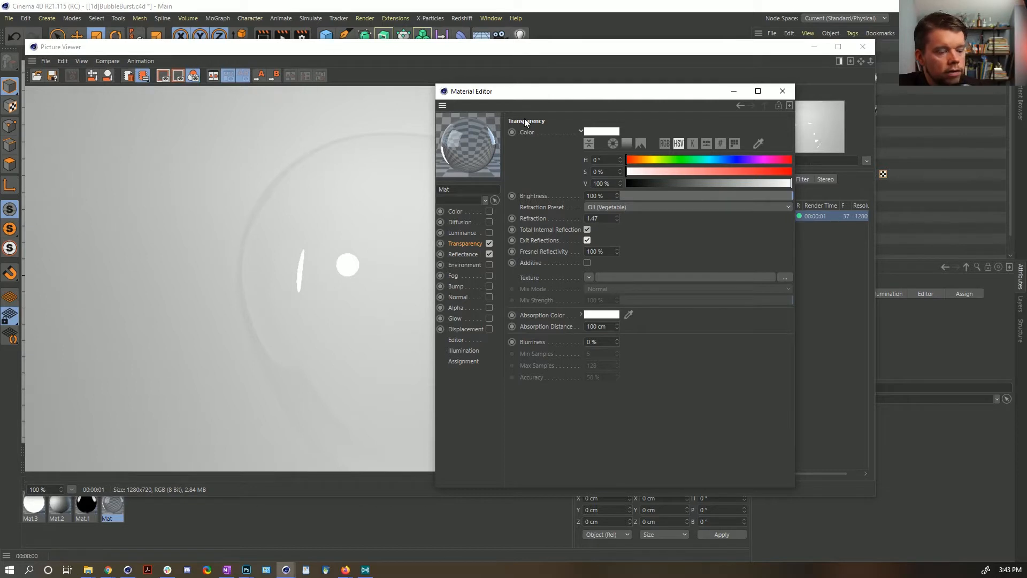
click(283, 36)
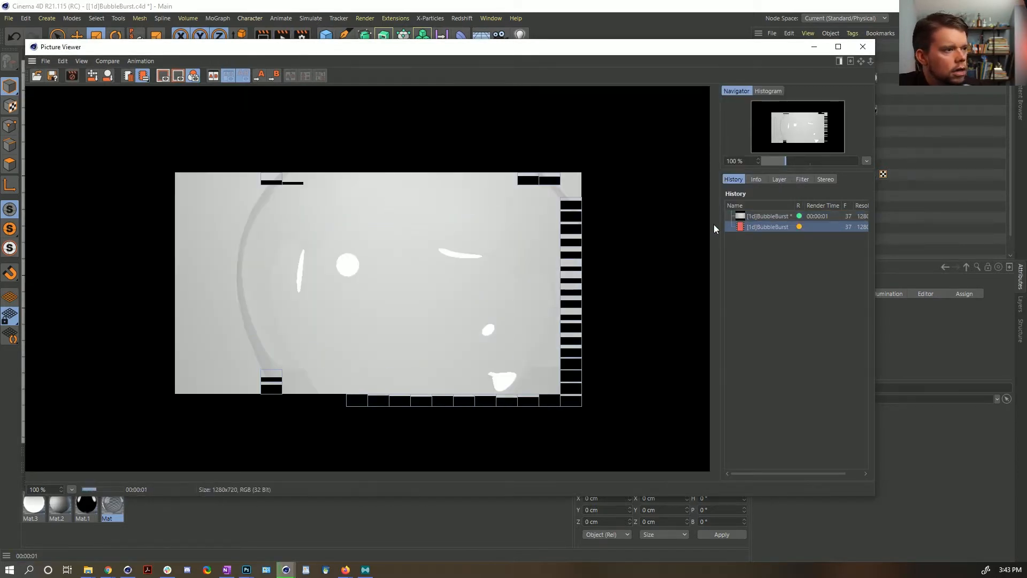
Step: Compare the renders without and with Exit Reflections in the Picture Viewer history
click(758, 216)
click(762, 225)
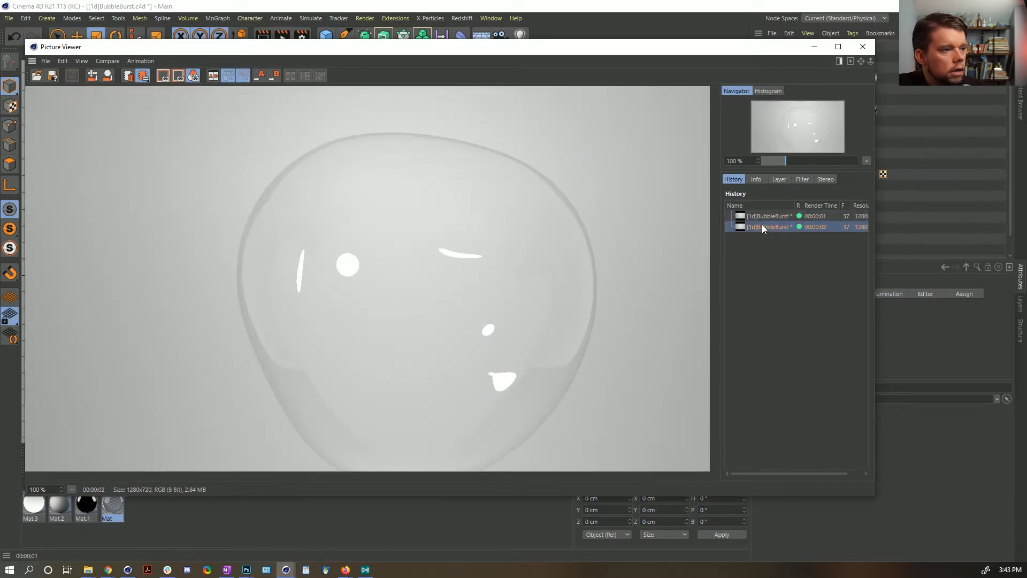
click(763, 214)
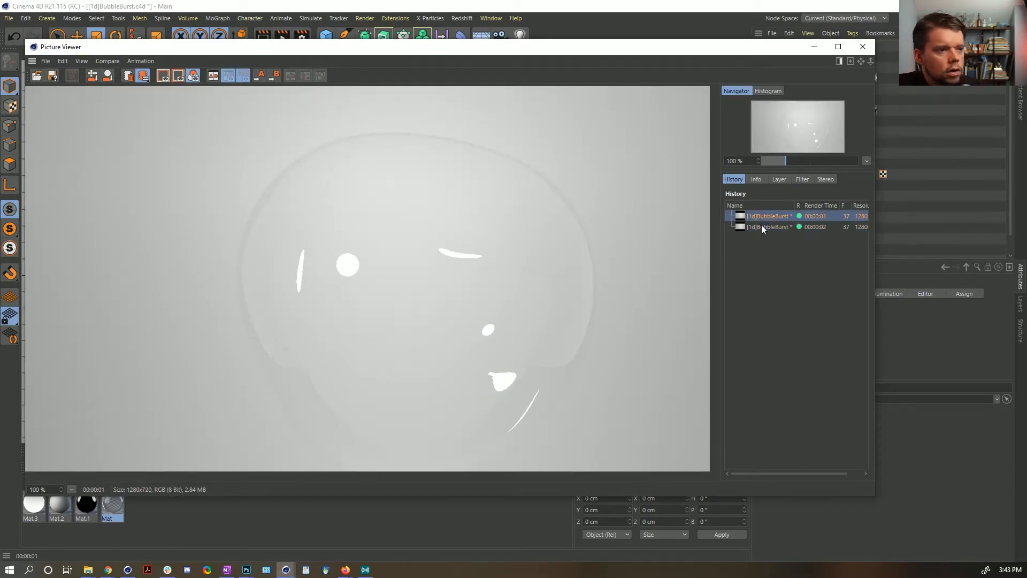
Step: Examine how Exit Reflections alters the bubble's outline and highlights by alternating between the two renders, and close the Picture Viewer
click(763, 225)
click(768, 216)
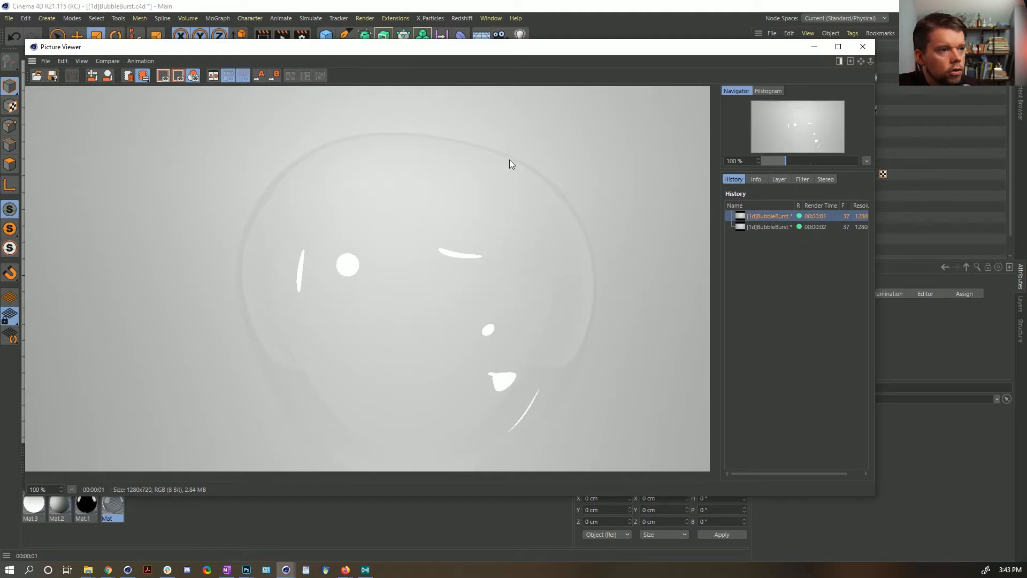
click(768, 228)
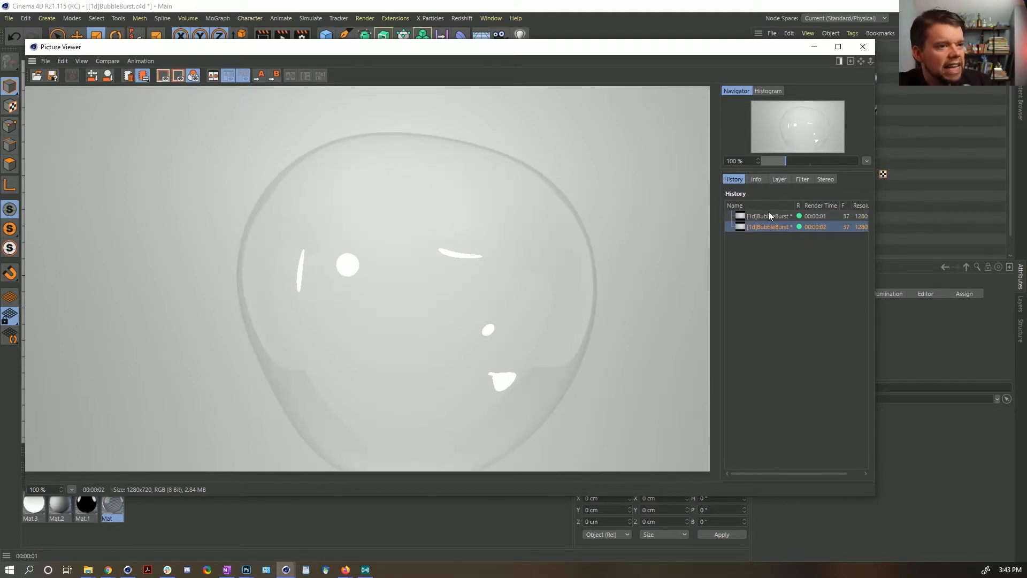
click(769, 216)
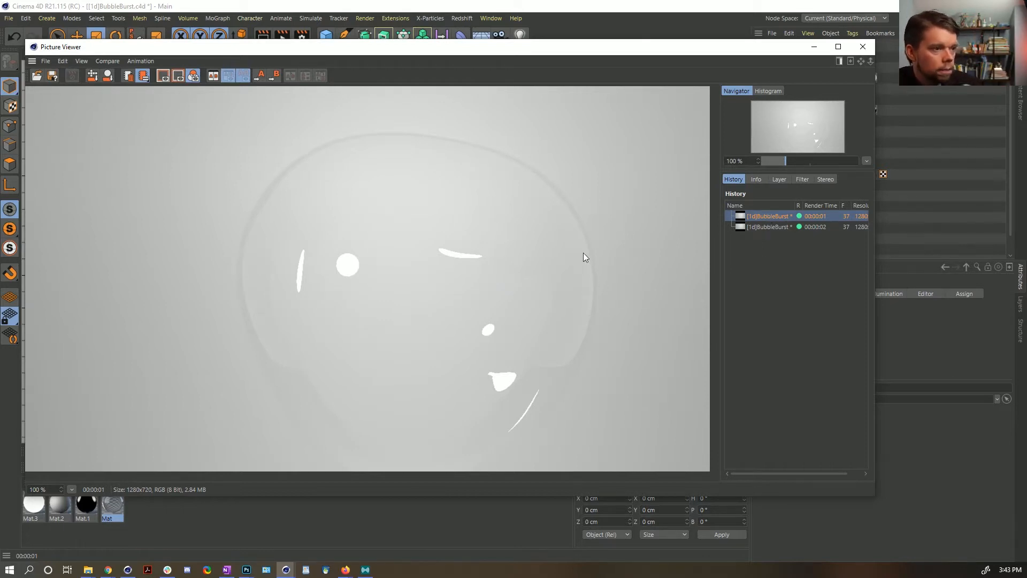
click(772, 226)
click(769, 217)
click(766, 227)
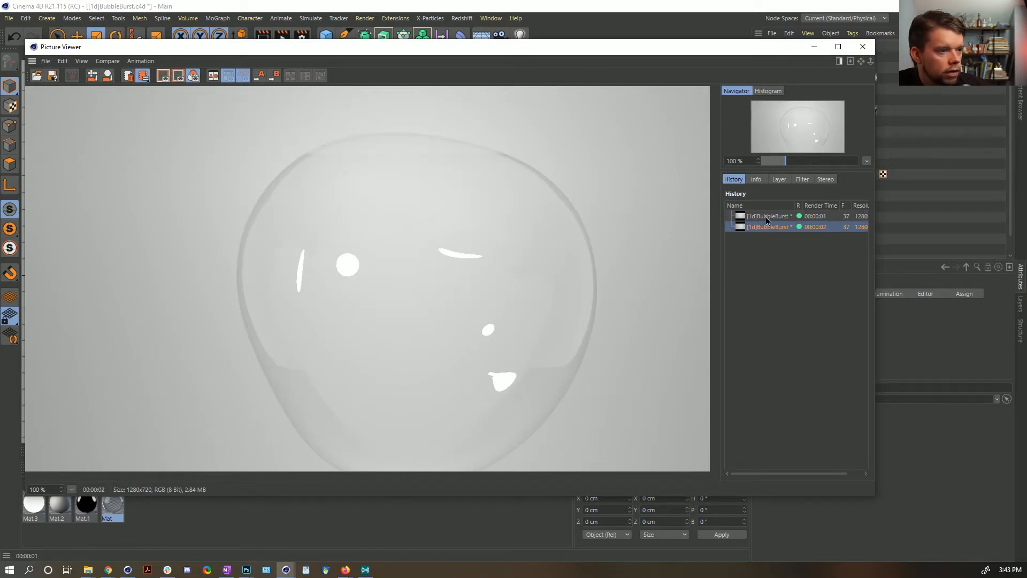
click(765, 216)
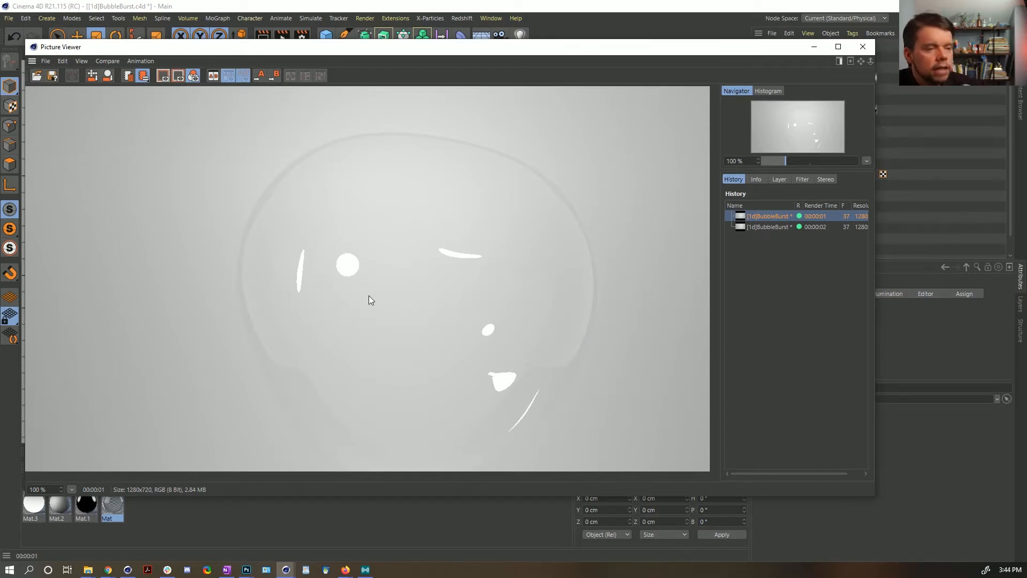
click(864, 48)
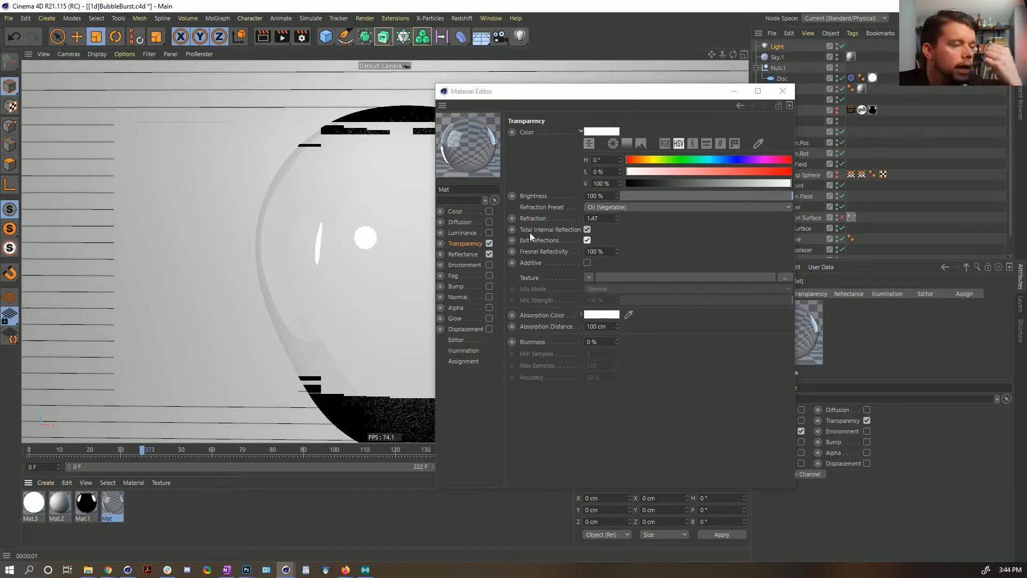
Step: Enable the bubble material's Luminance channel, load a Fresnel shader as the Transparency texture, and open the shader's properties
click(489, 233)
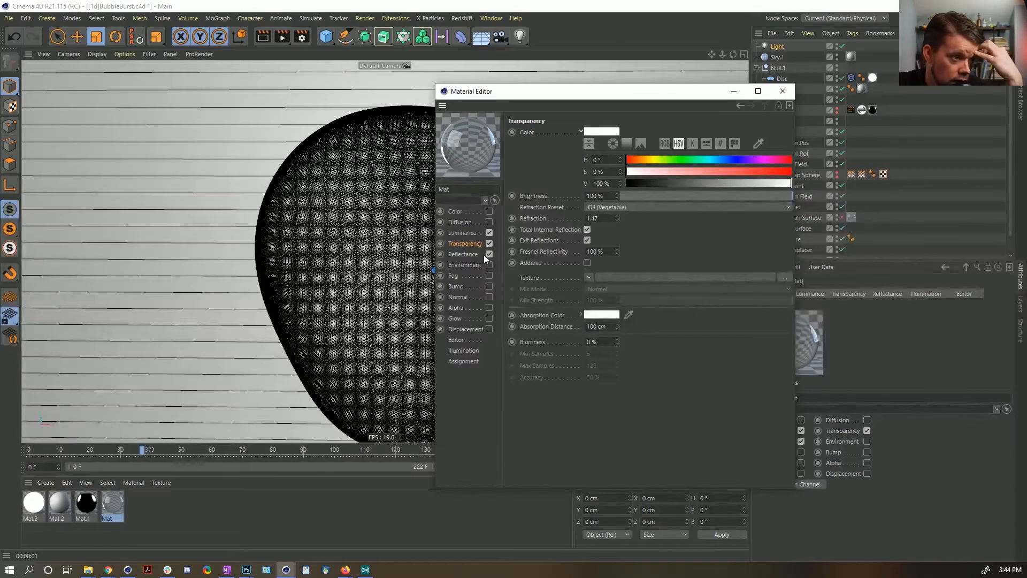
click(589, 279)
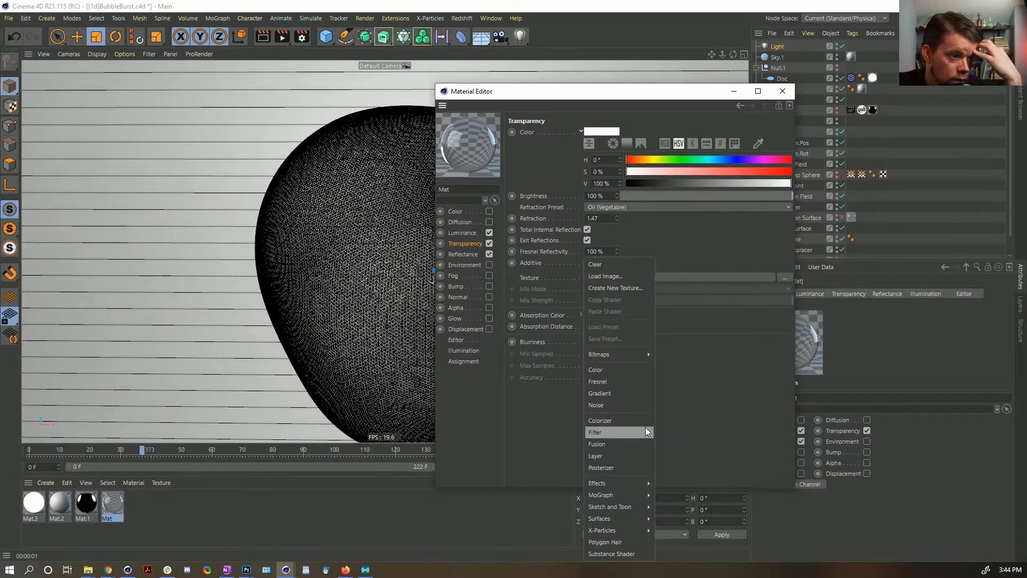
click(614, 382)
click(605, 306)
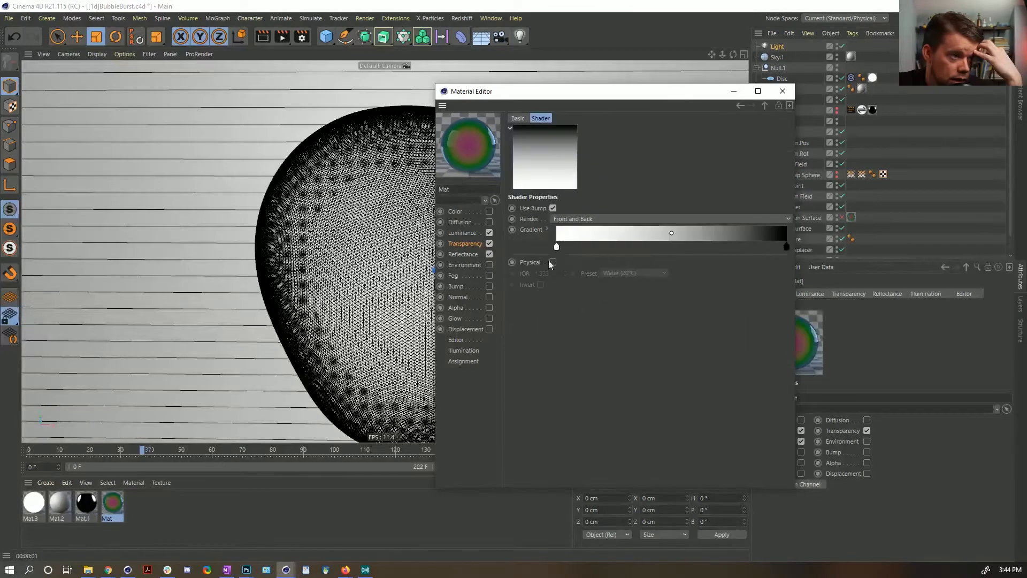
Step: Make the Fresnel shader in Mat's transparency physical and inverted, test it in a render, and close the material
click(553, 262)
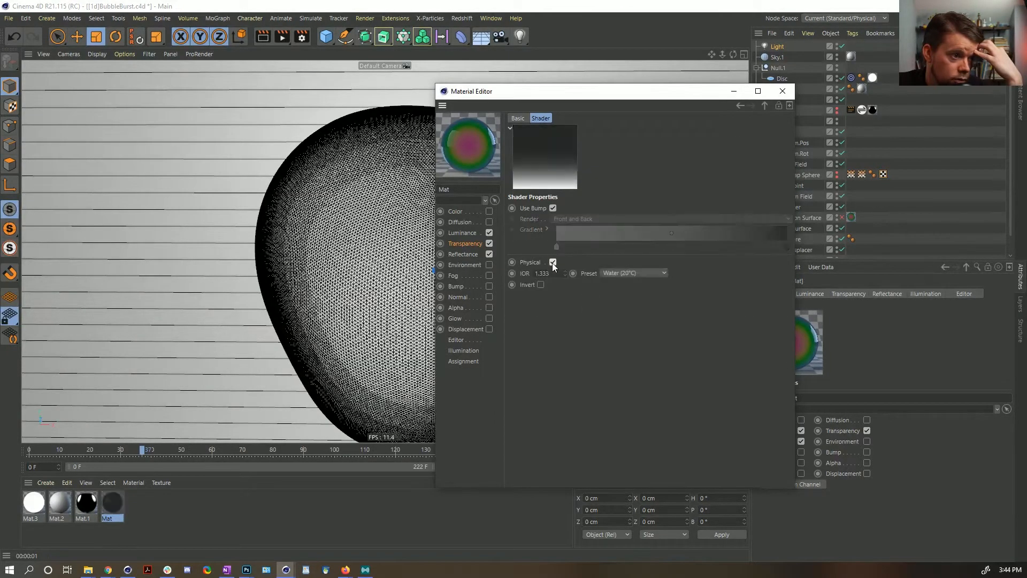
click(540, 285)
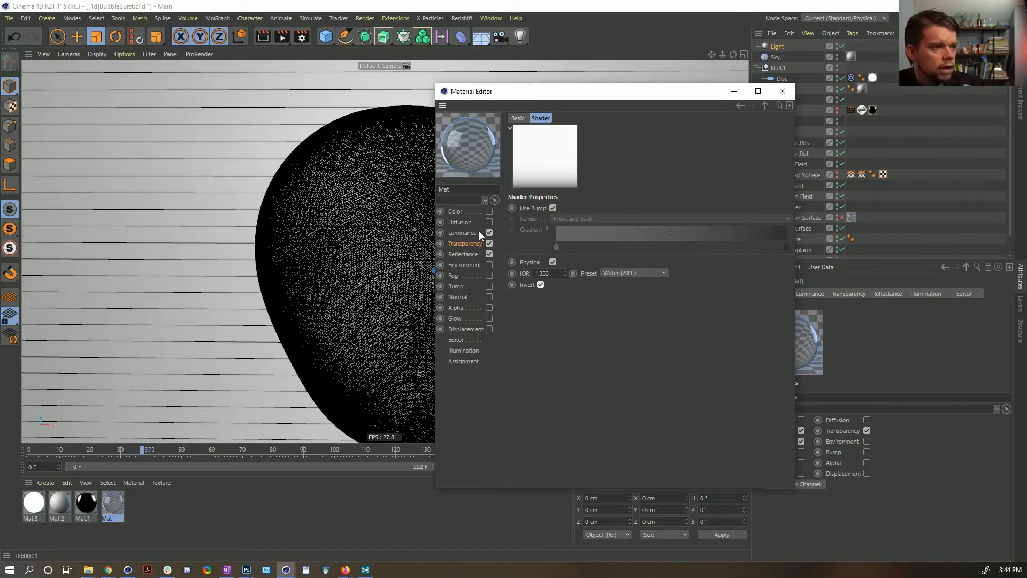
drag(575, 94, 785, 97)
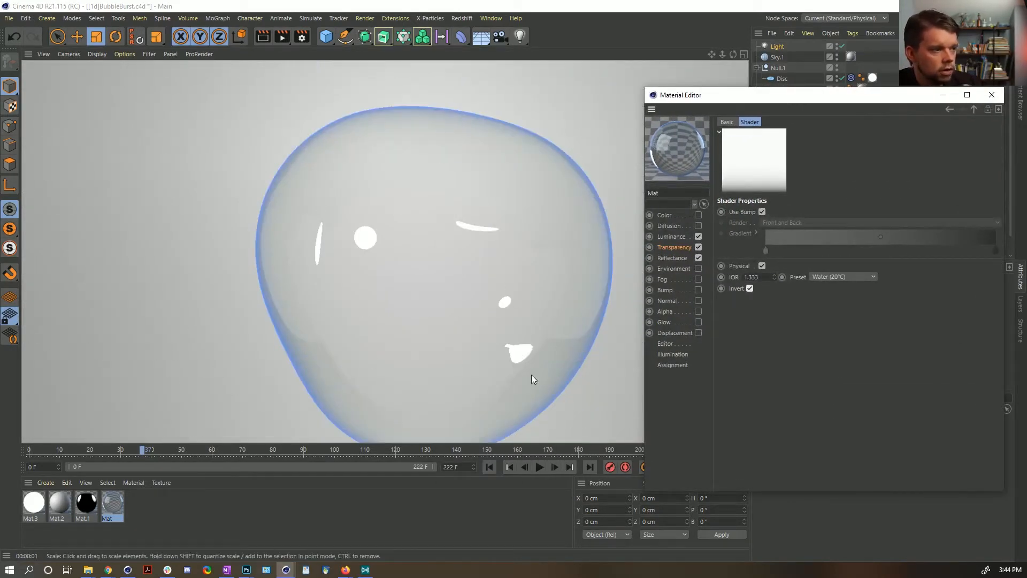
drag(805, 97, 546, 82)
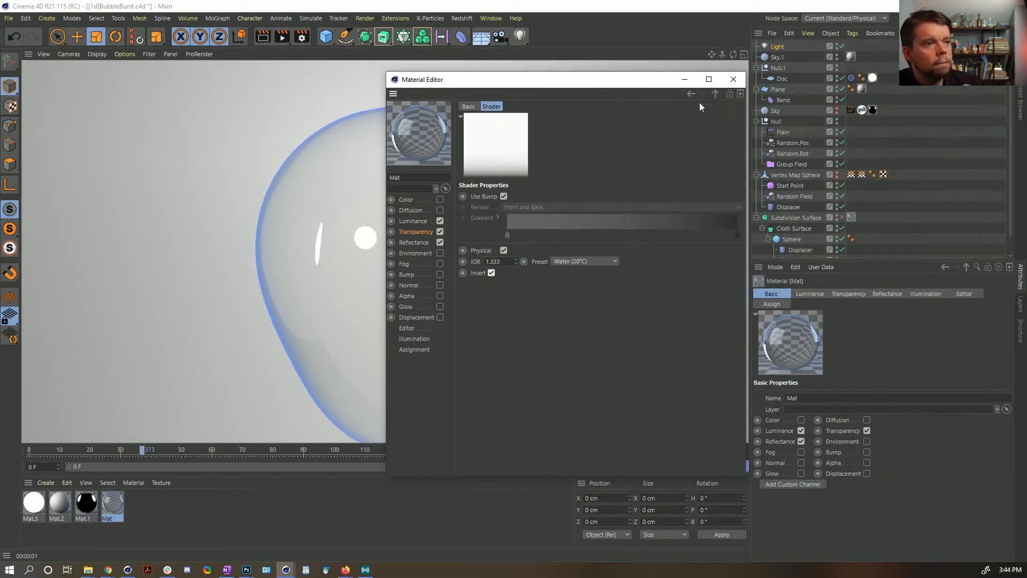
click(731, 76)
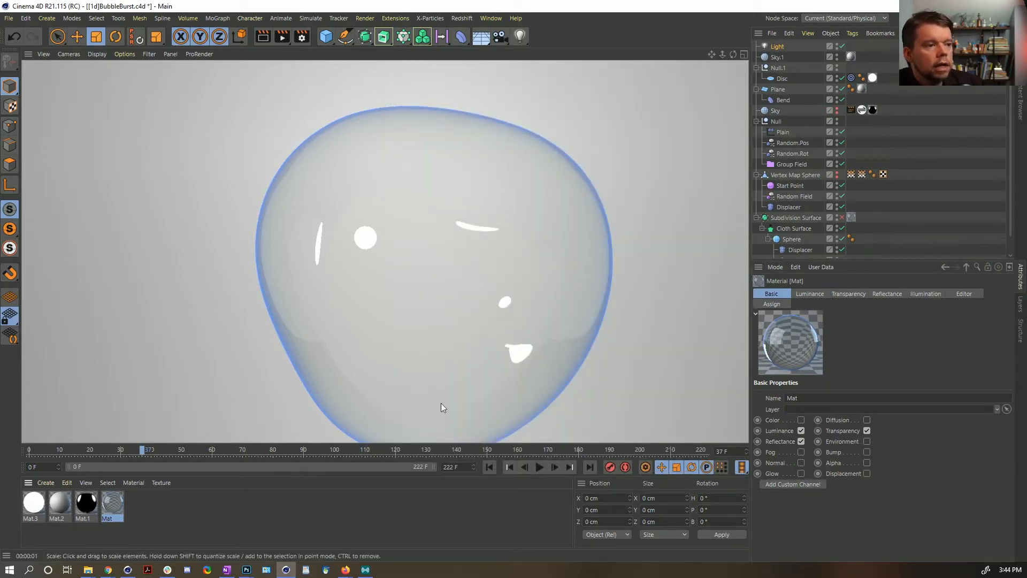
Step: Enable the PolyFX effect under the Sphere and preview the burst from the start to frame 10
click(540, 468)
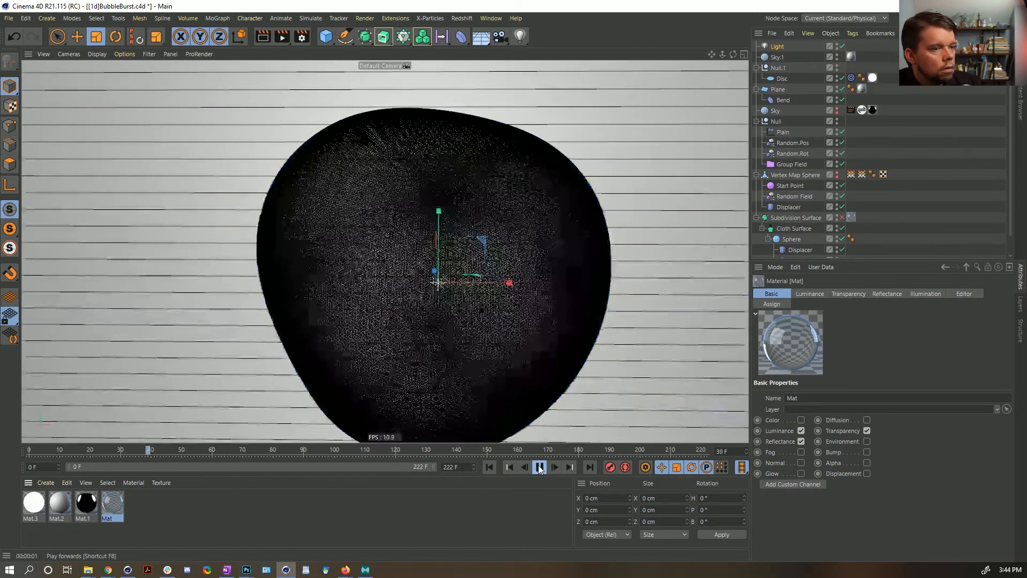
click(540, 467)
drag(850, 259, 847, 366)
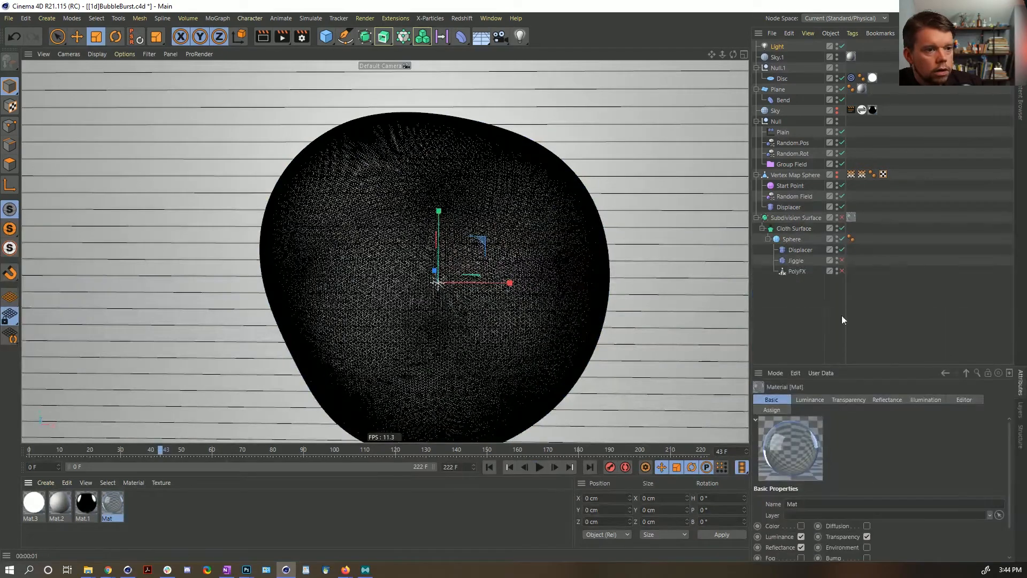
click(842, 272)
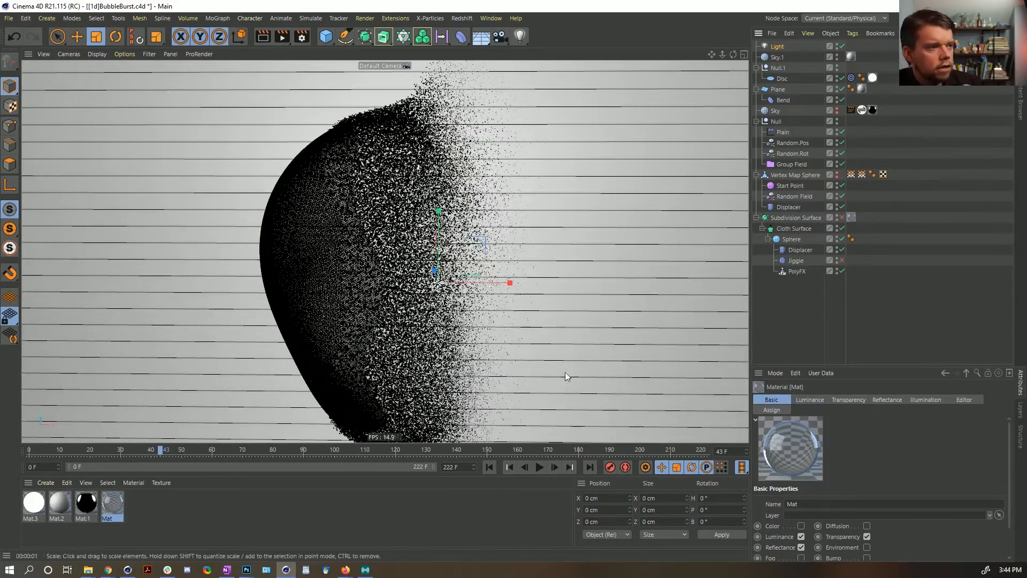
click(107, 445)
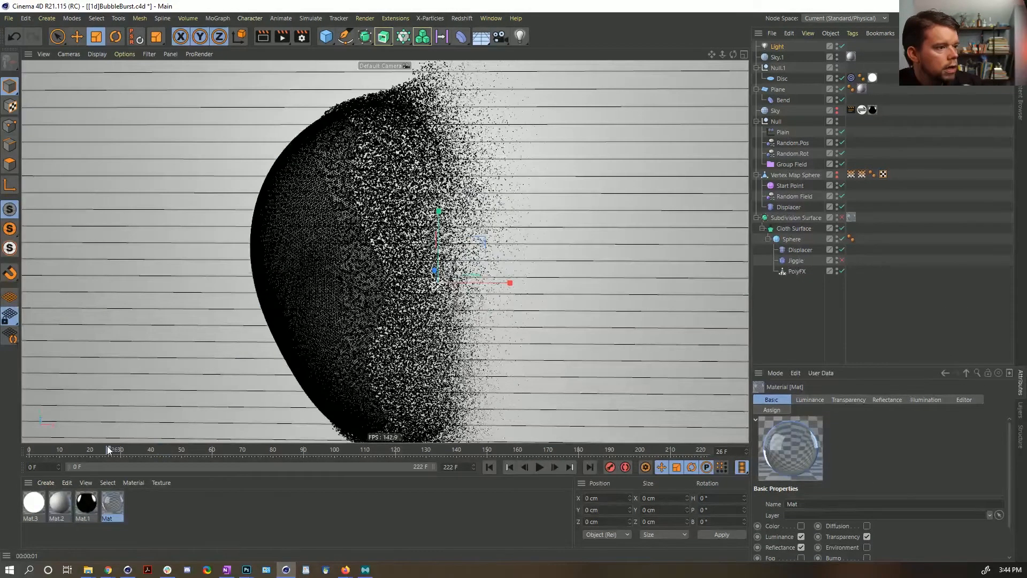
click(488, 467)
click(539, 467)
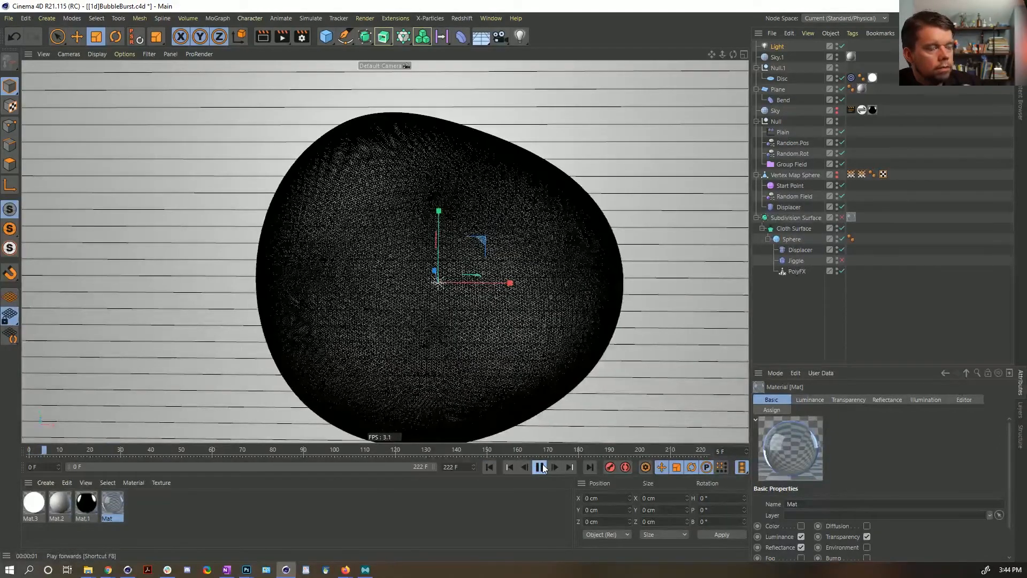
click(543, 468)
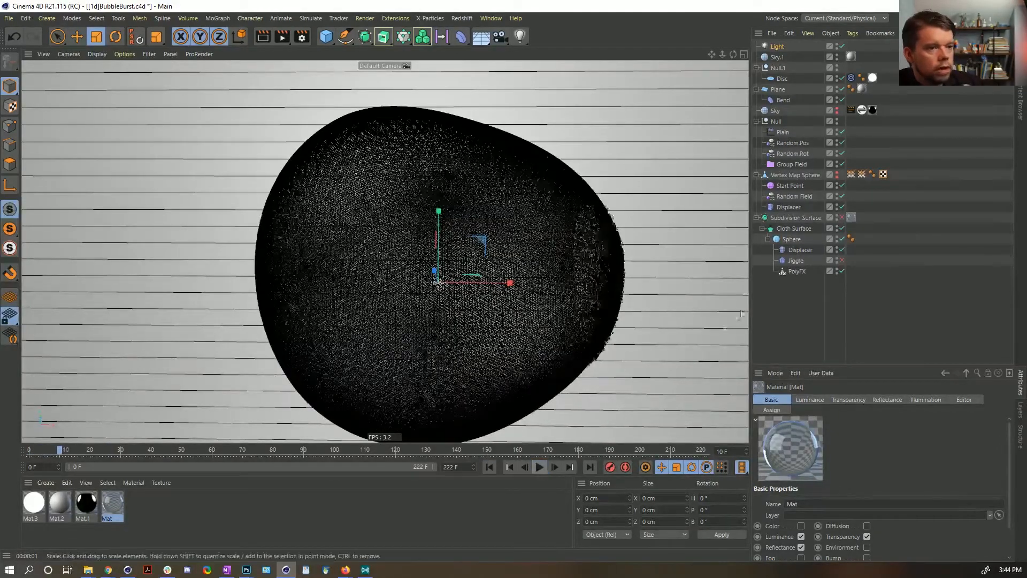
Step: Play the PolyFX burst on to frame 29 and compare the render with the Subdivision Surface switched on and off
click(797, 271)
click(859, 401)
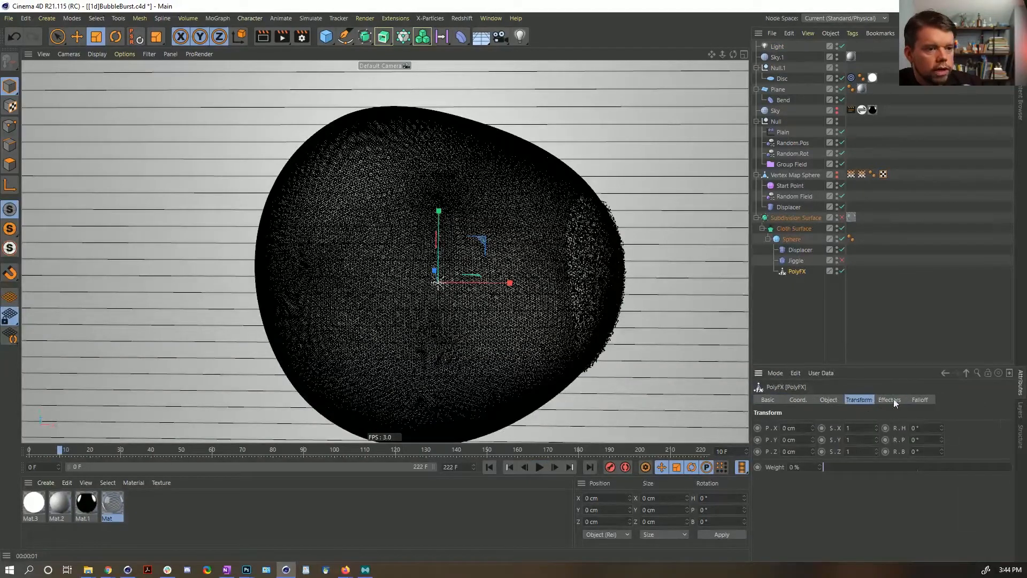
click(919, 400)
click(541, 468)
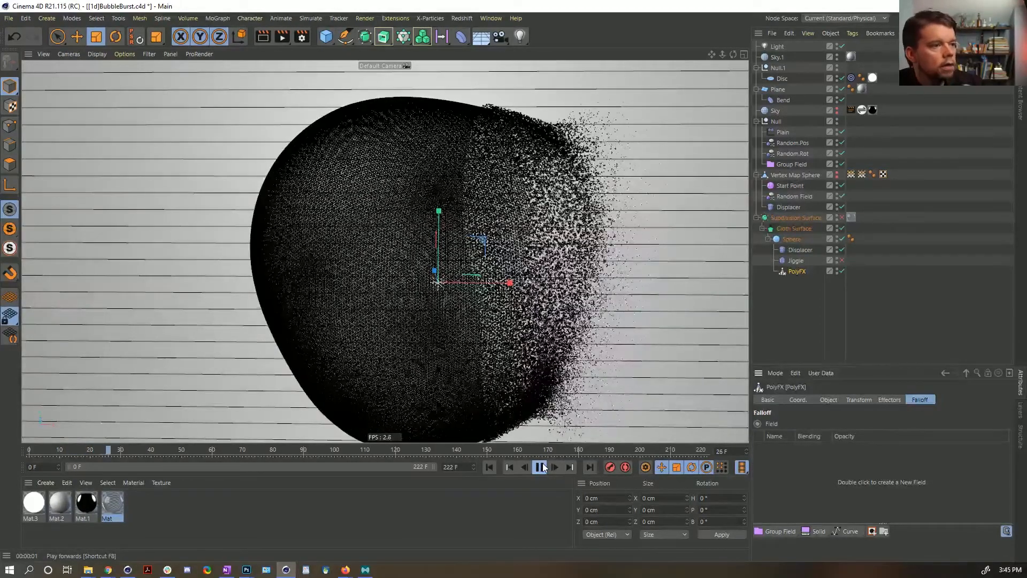
click(541, 468)
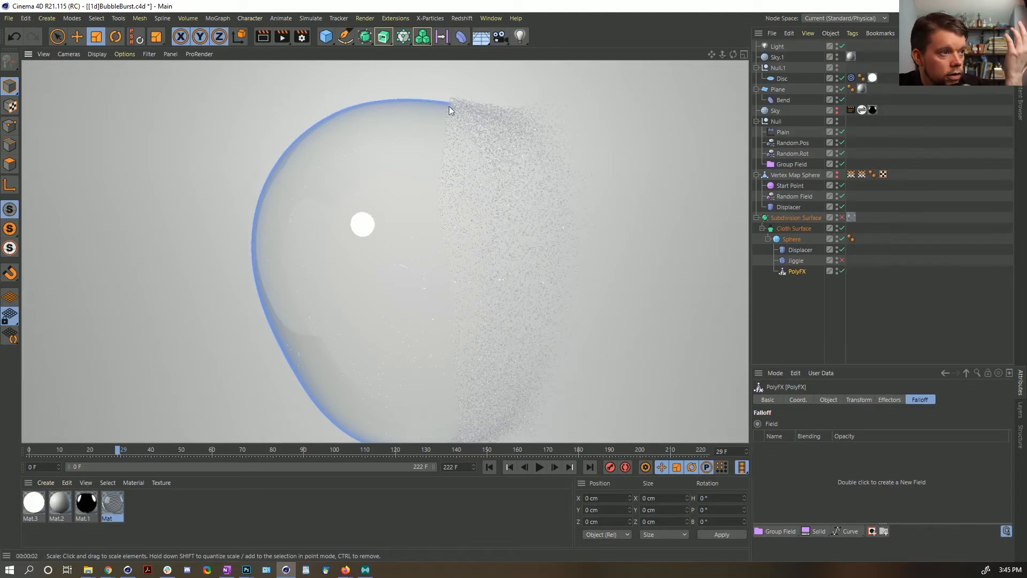
click(842, 217)
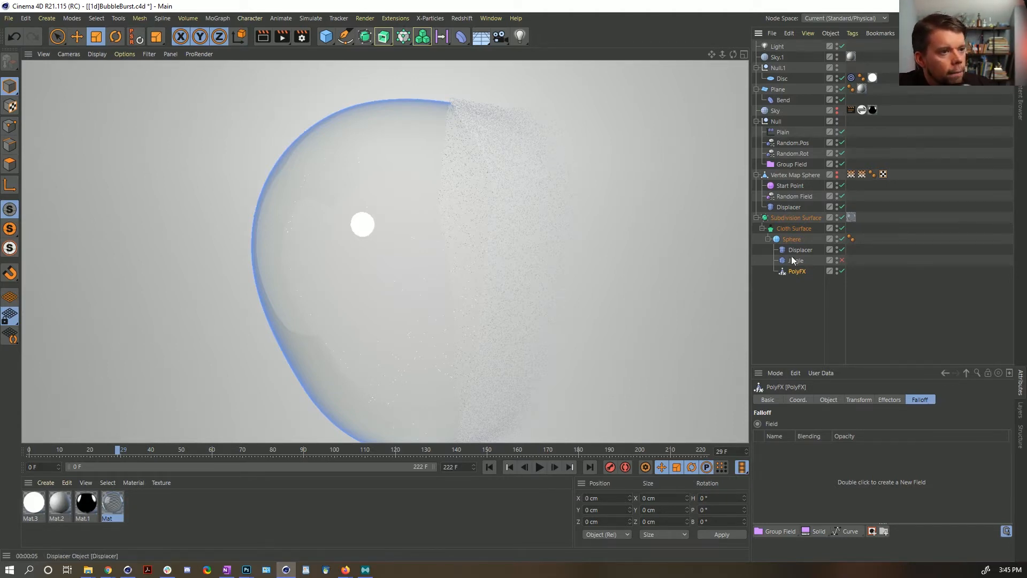
click(842, 218)
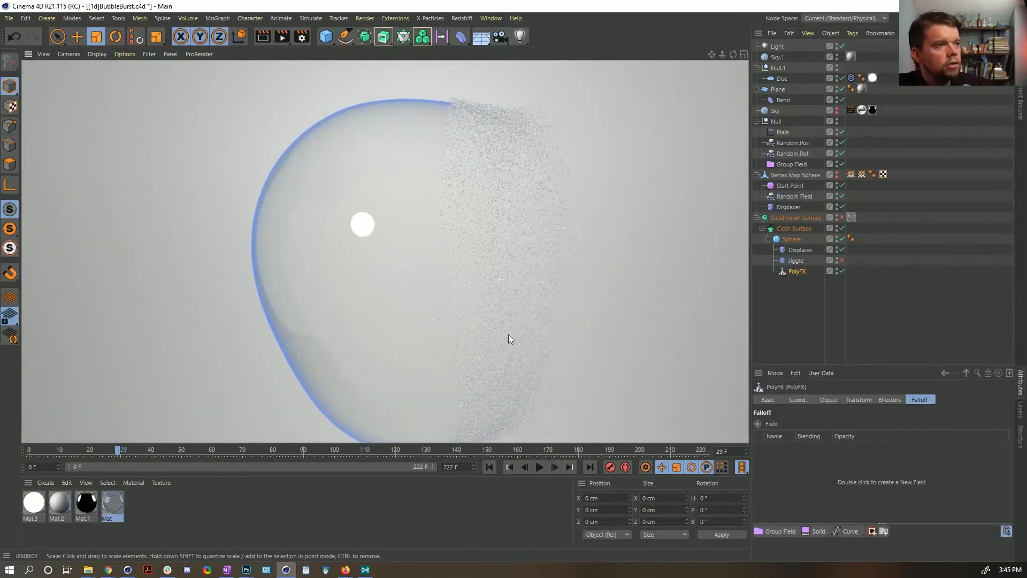
Step: Make Mat's transparency additive, clear its Fresnel texture, and check the bubble in an interactive render
double_click(113, 511)
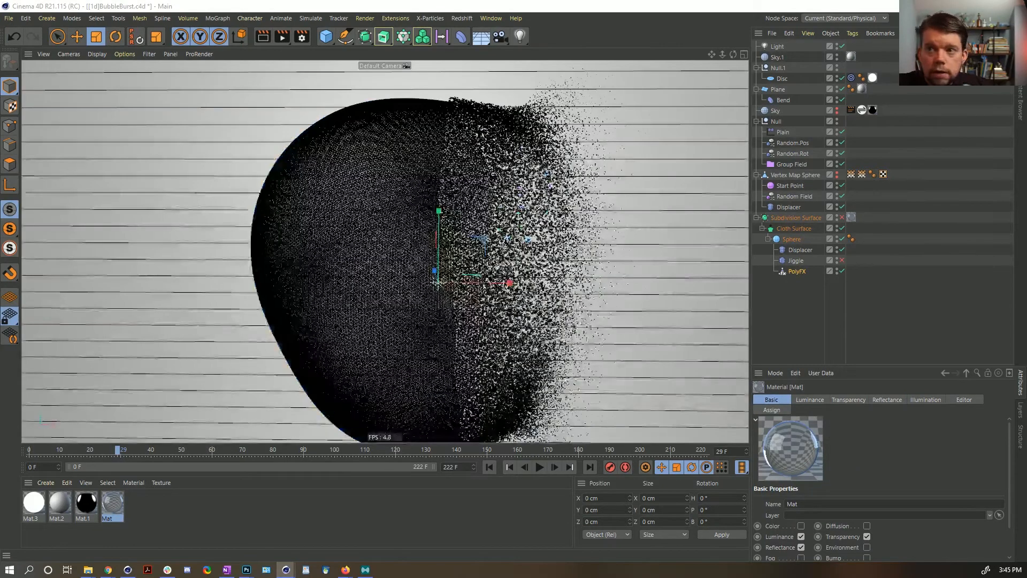
drag(773, 114, 703, 78)
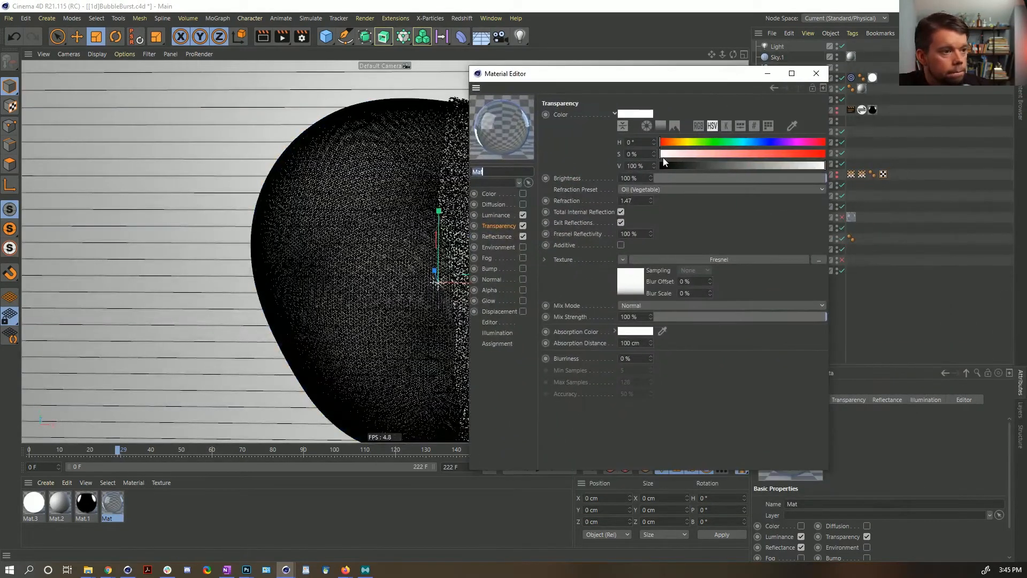
click(507, 215)
click(493, 225)
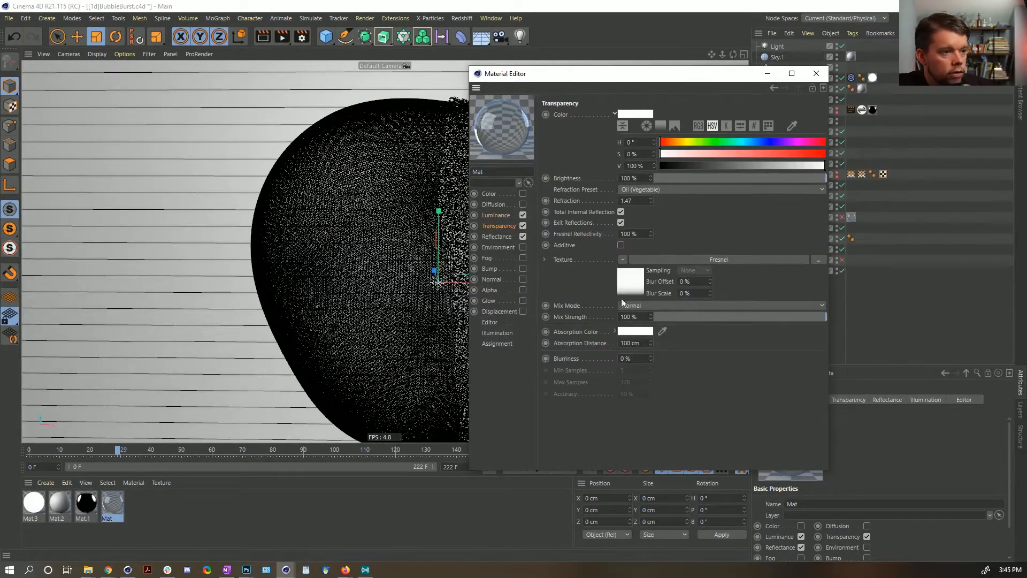
click(621, 258)
click(608, 250)
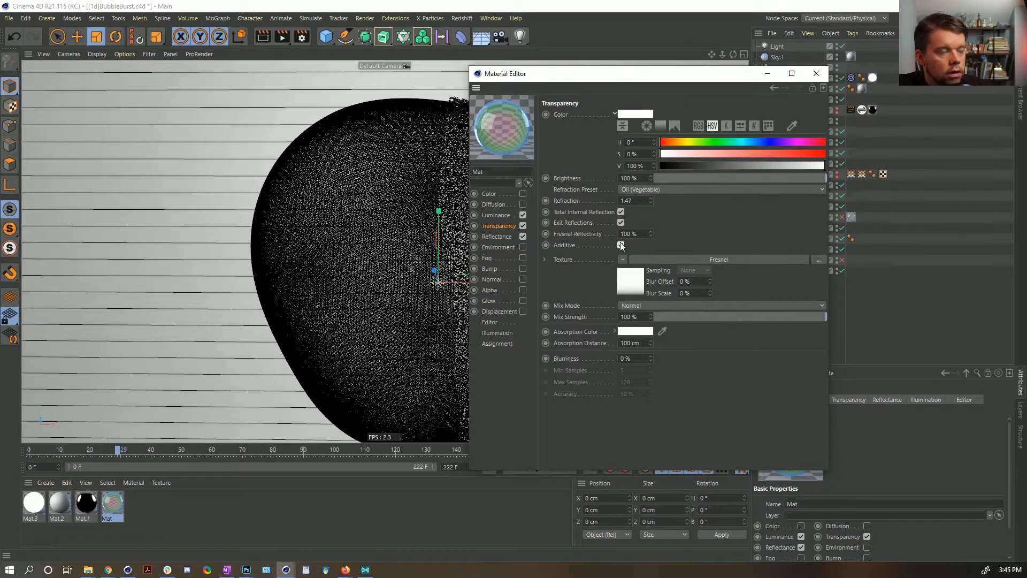
click(630, 250)
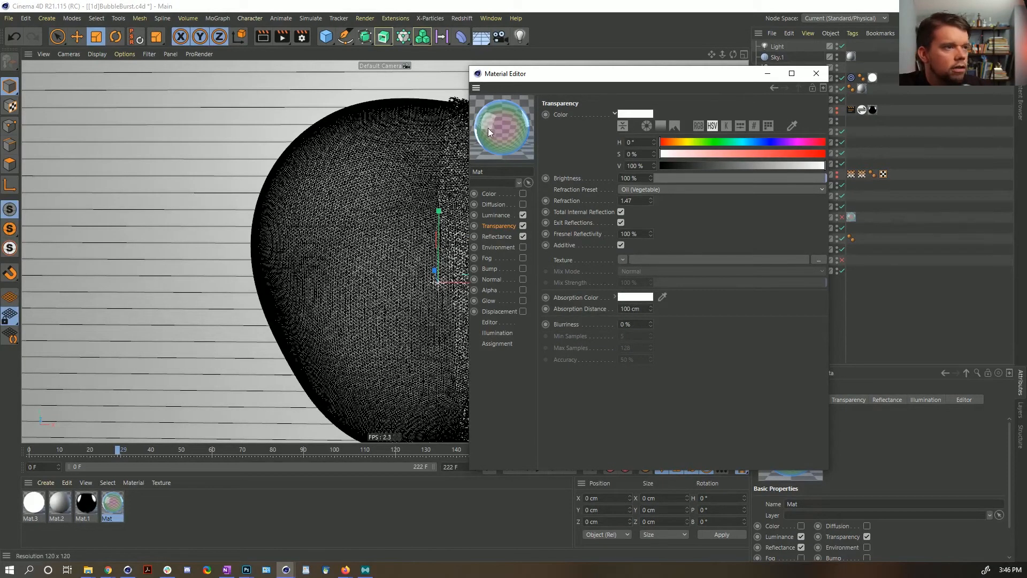
key(alt+r)
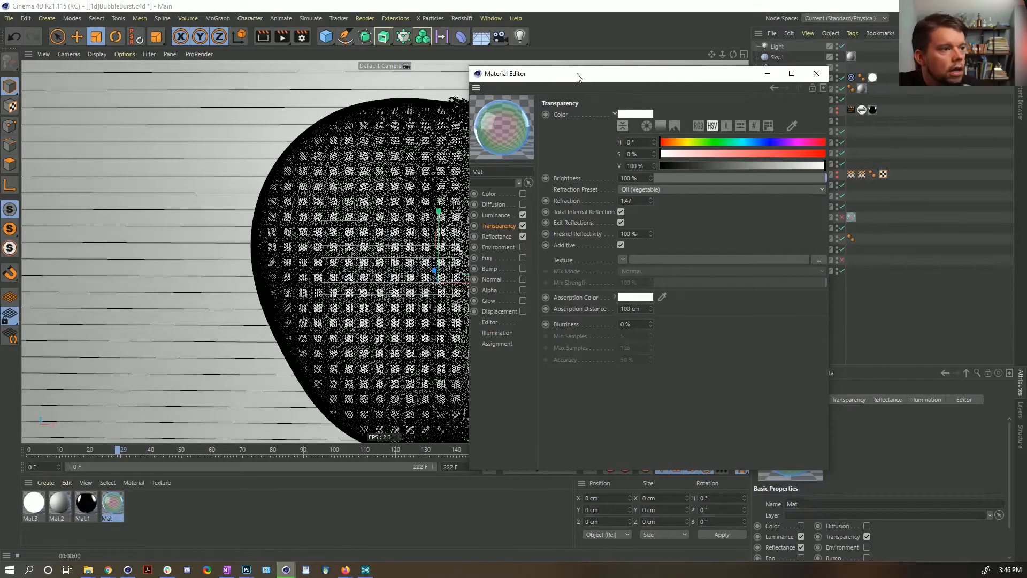
drag(577, 77, 695, 84)
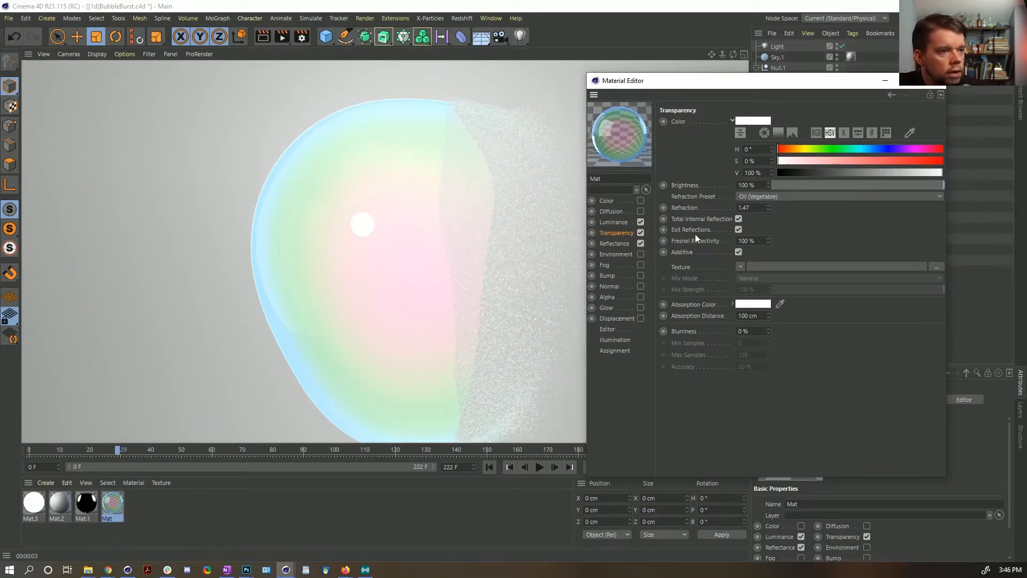
Step: Set Mat's luminance brightness to 0% and its Thin Film mix strength to 25%, and close the material
click(615, 222)
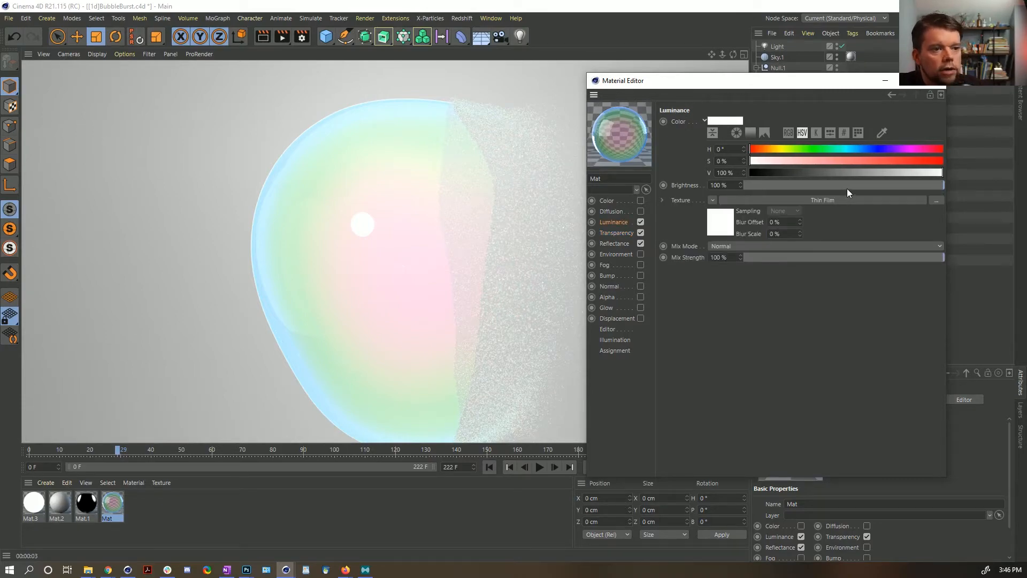
drag(847, 186, 744, 185)
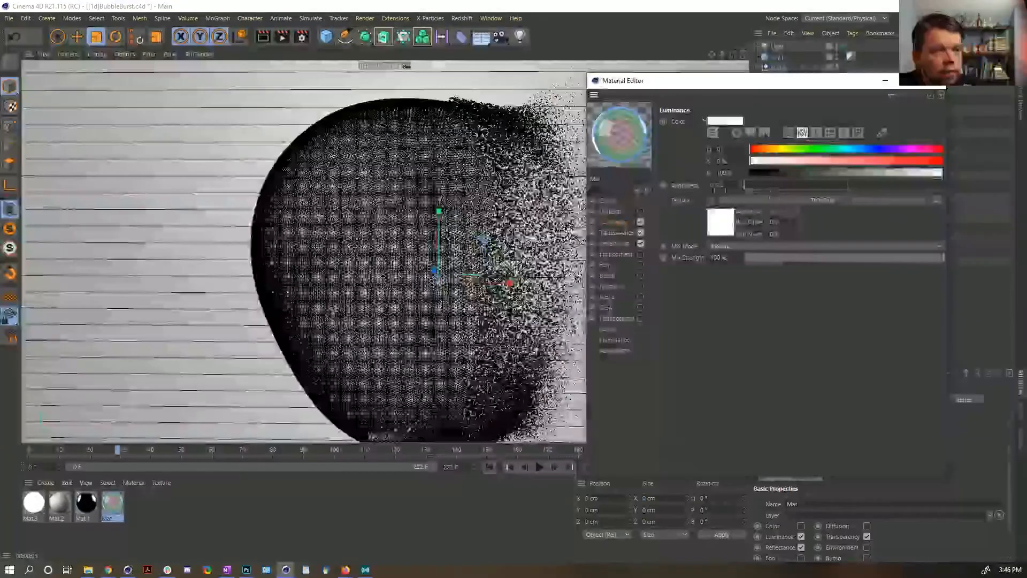
click(845, 259)
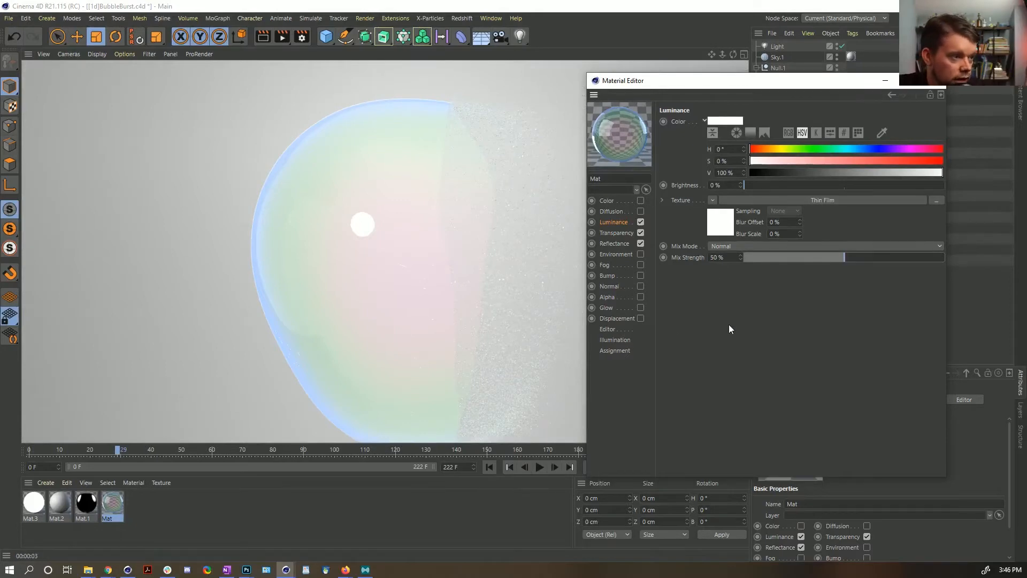
drag(727, 258, 681, 260)
text(25)
key(Return)
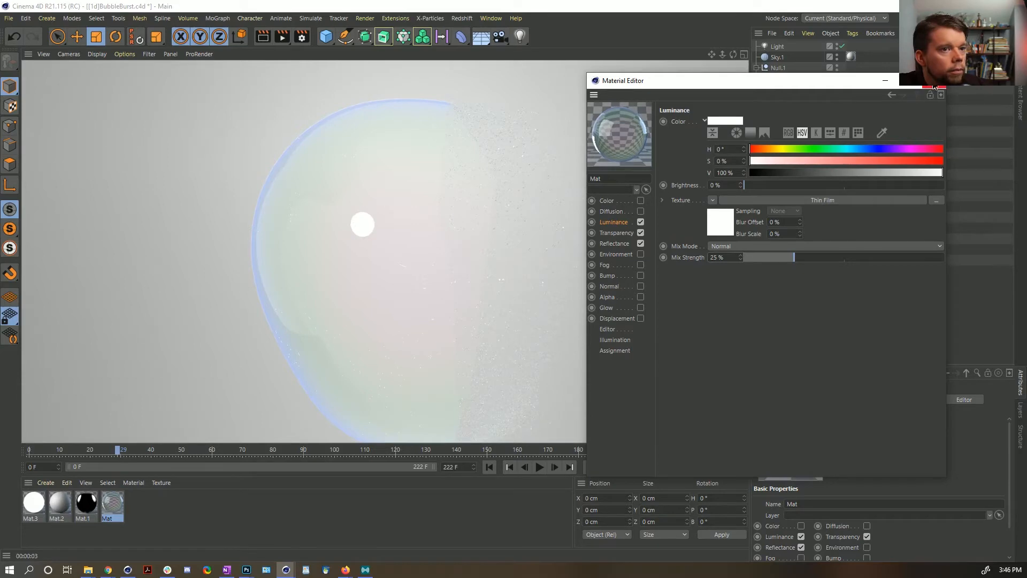
click(934, 86)
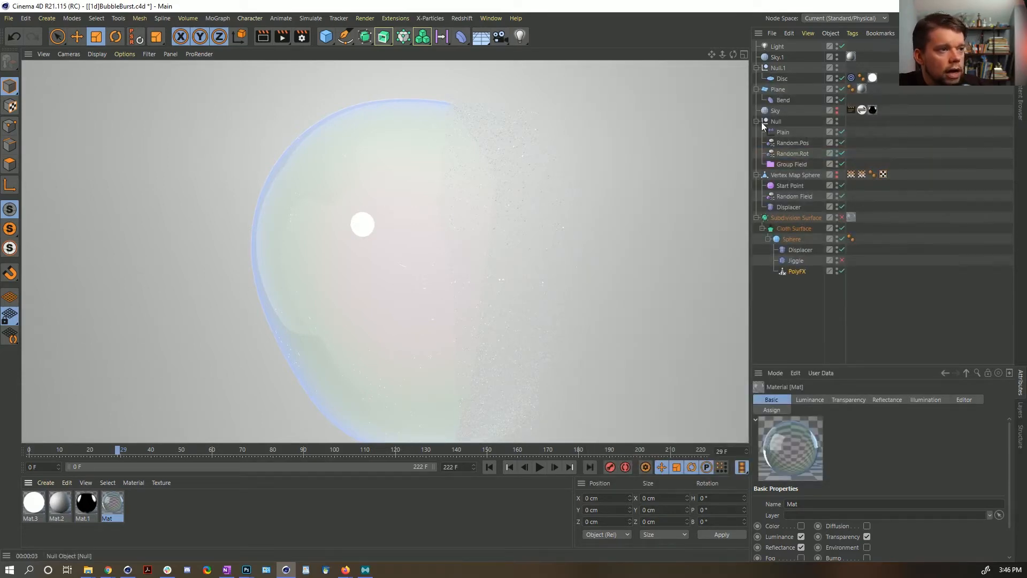
Step: Move the Disc up to a height of about 2301 cm in the perspective view
click(784, 80)
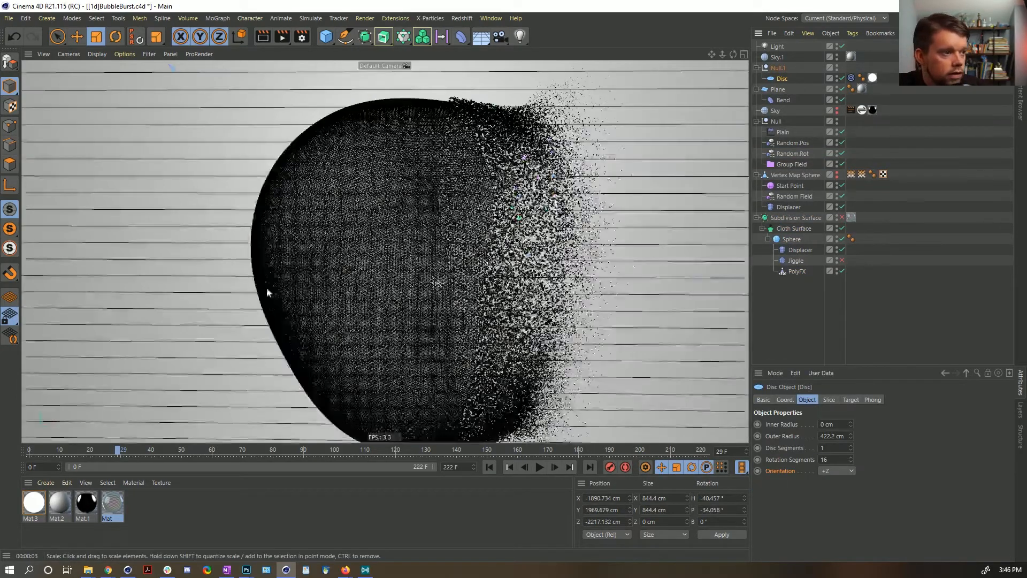
key(e)
drag(263, 291, 274, 56)
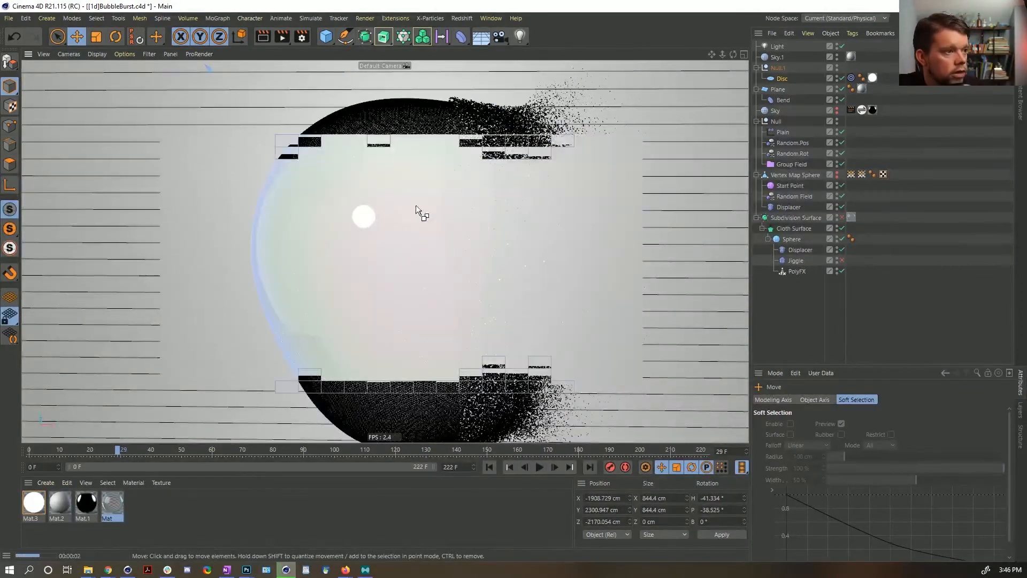
Step: Move the Disc closer to the bubble in the top view, to about X -1020, Z -461 cm, and scale it to about 994 cm
middle_click(512, 149)
middle_click(538, 142)
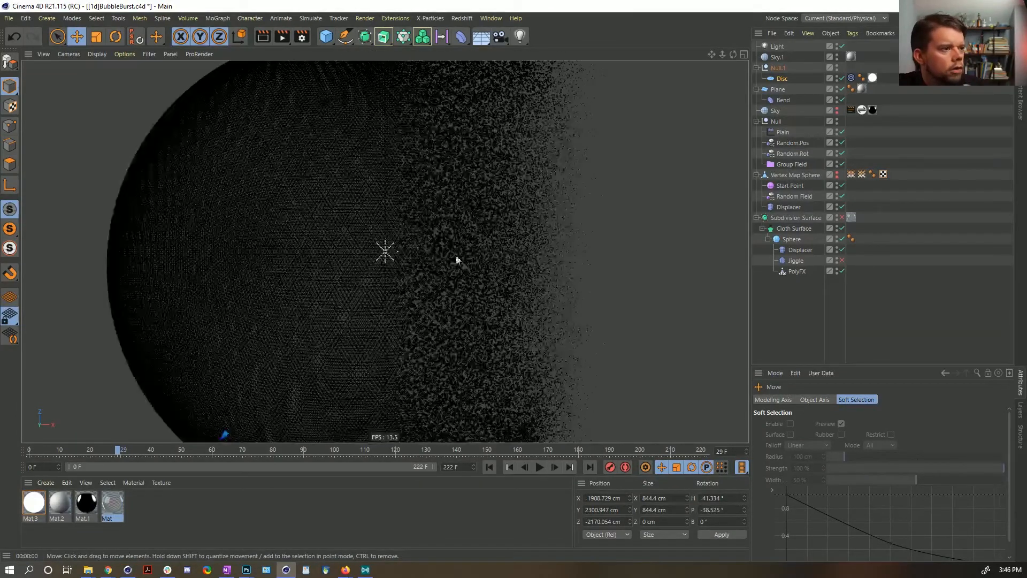
scroll(457, 260, down, 10)
scroll(374, 289, up, 3)
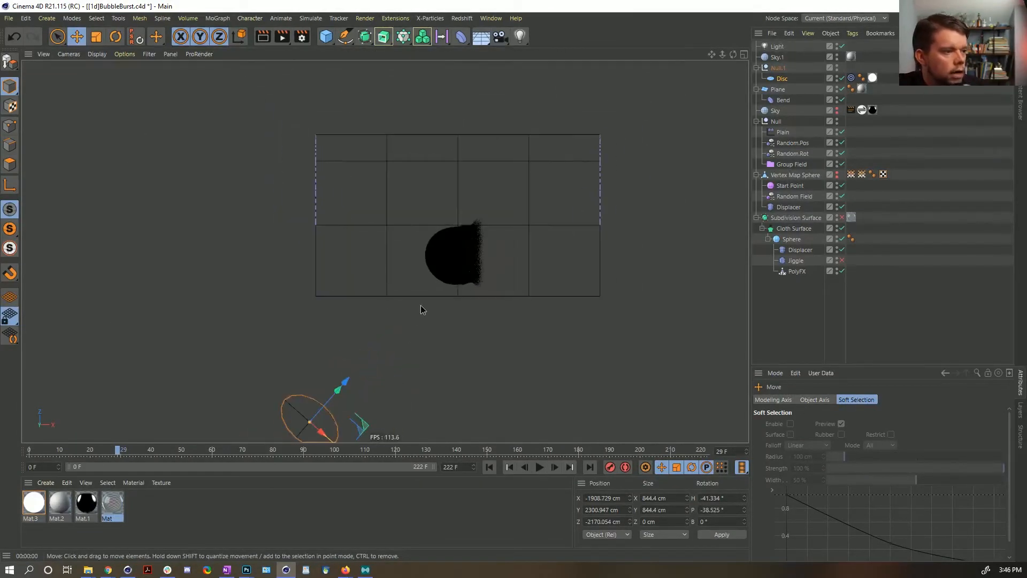
drag(421, 309, 491, 230)
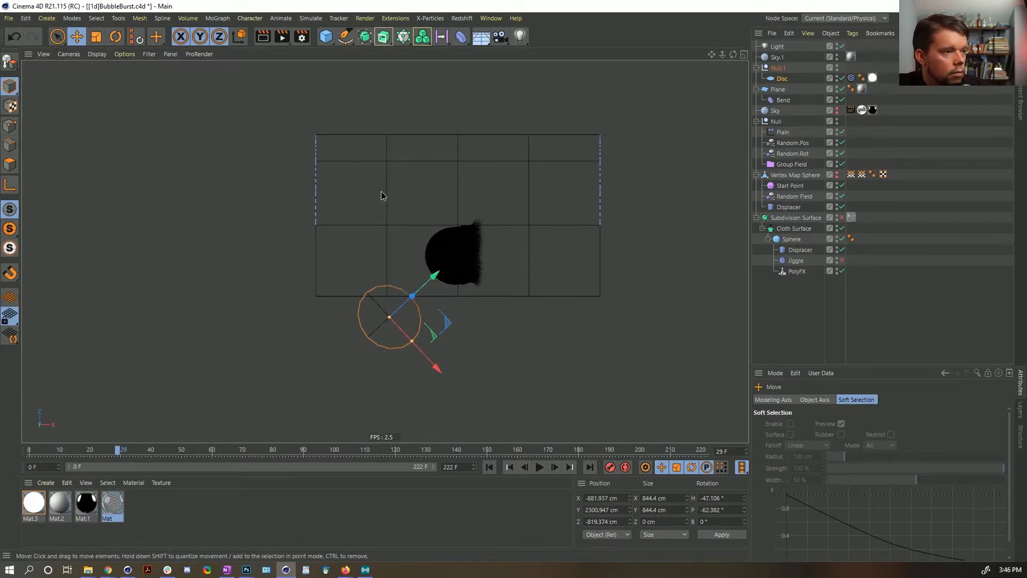
middle_click(343, 194)
middle_click(314, 191)
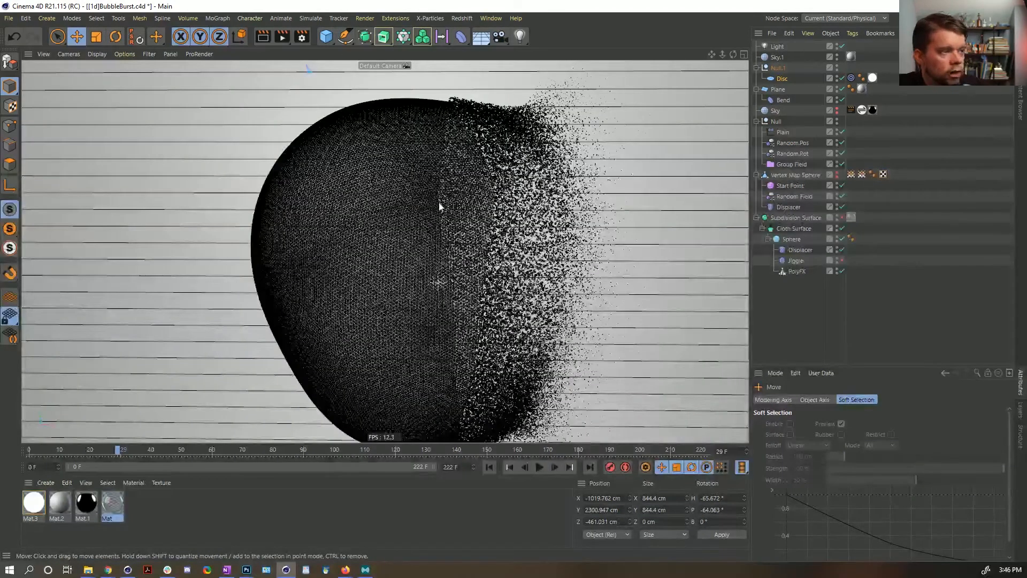
key(t)
drag(308, 250, 447, 245)
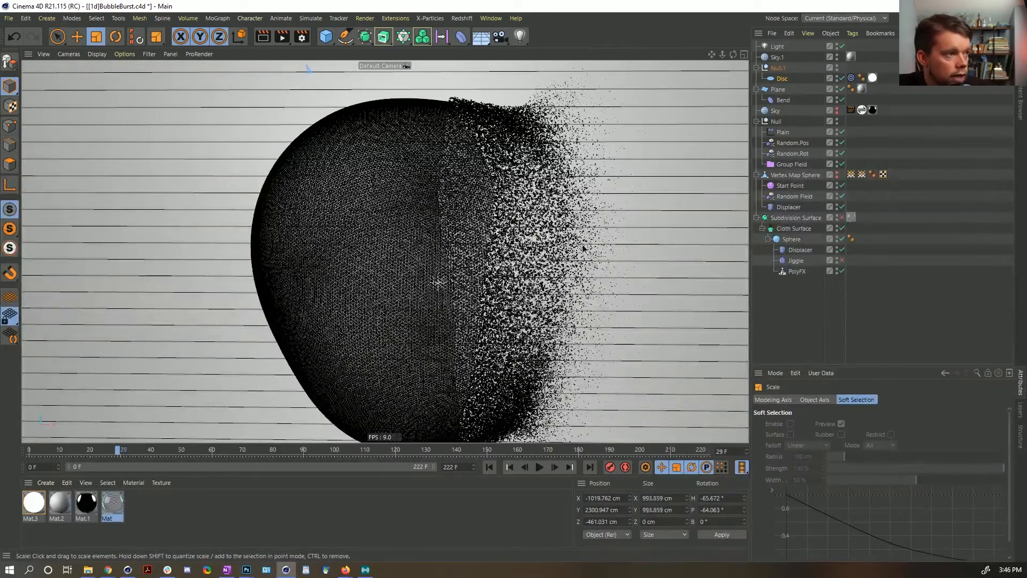
Step: Scale the Disc up to about 2510 cm and check its enlarged reflection on the bubble in a viewport render
drag(583, 248, 804, 256)
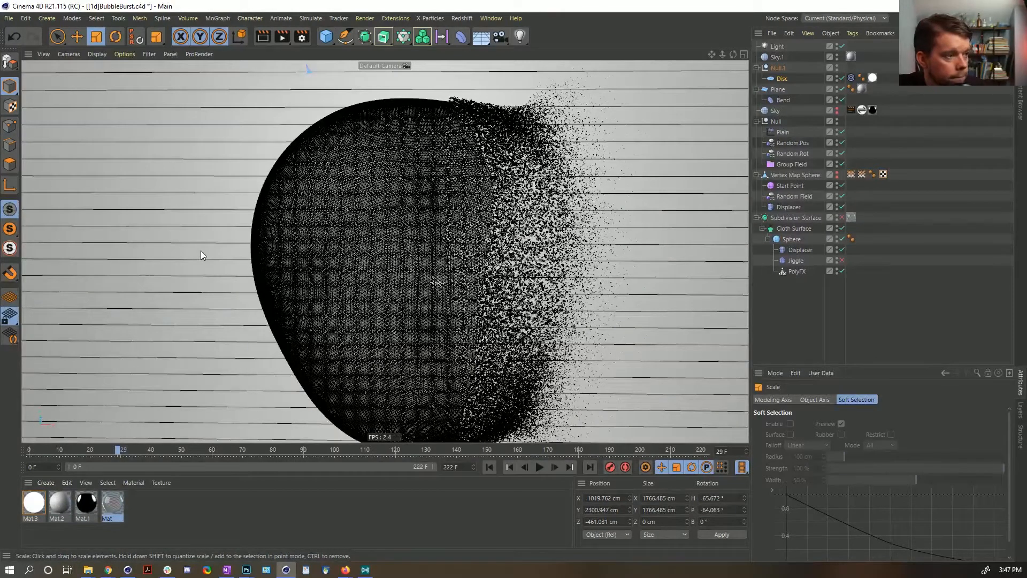
key(alt+r)
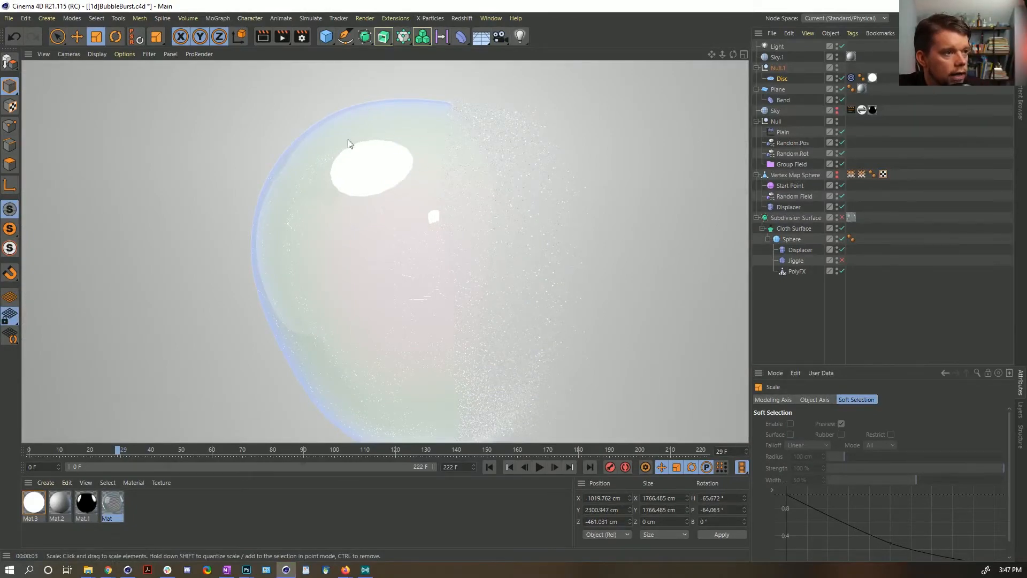
drag(249, 176, 481, 154)
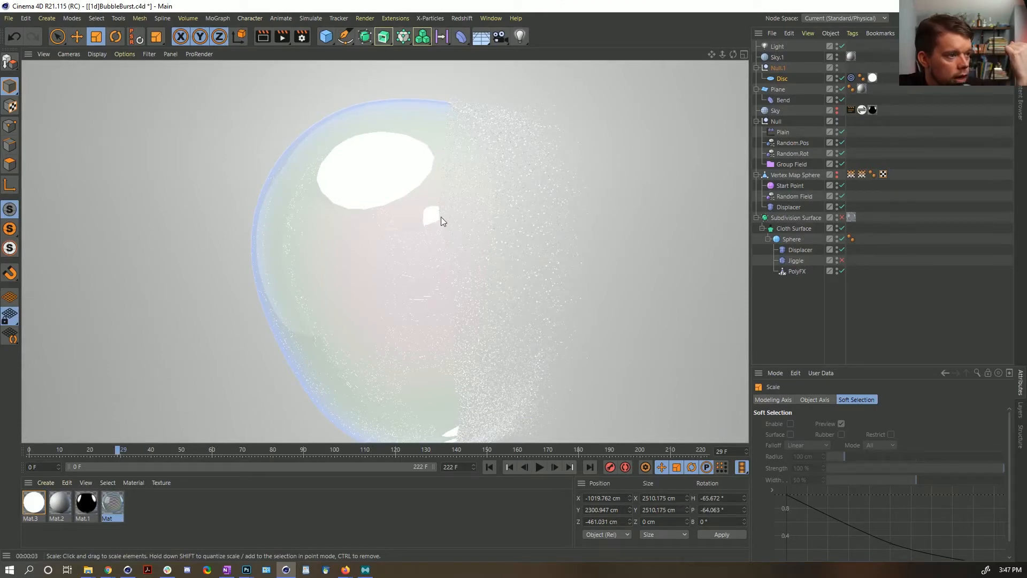
Step: Try Mat's transparency without Exit Reflections in the interactive render, re-enable the option, and inspect the luminance settings
click(113, 503)
key(alt+r)
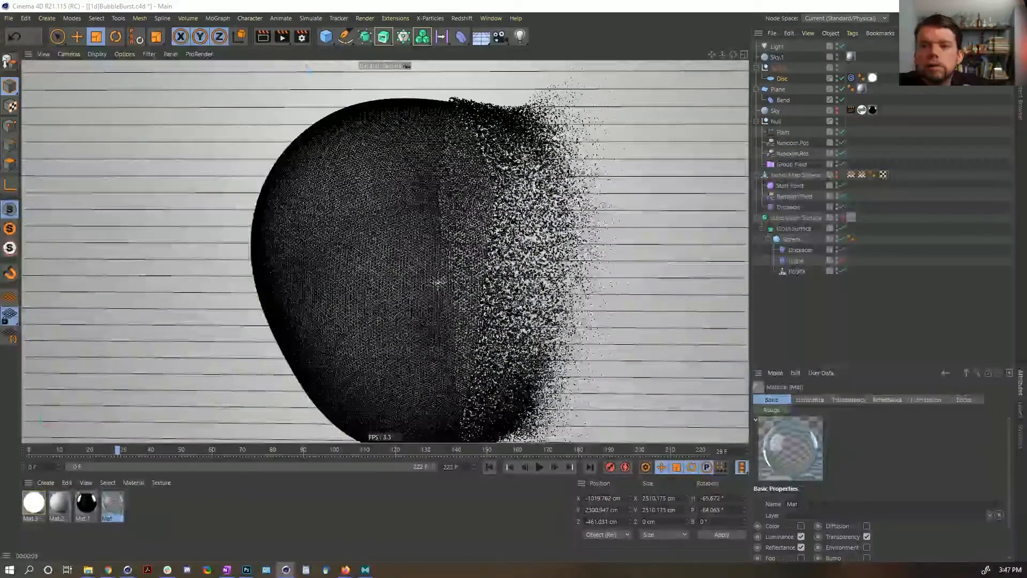
drag(1026, 102, 550, 83)
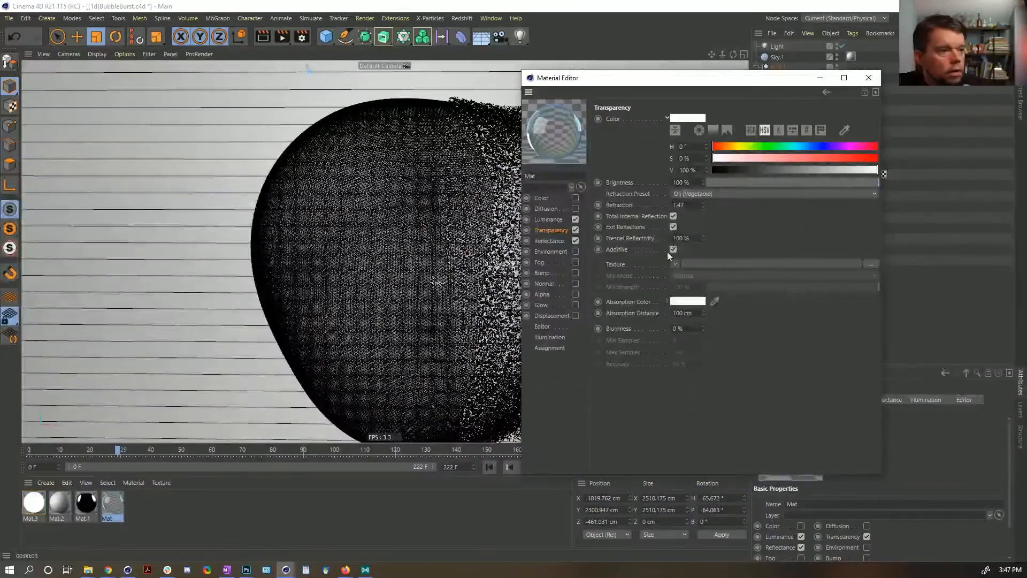
click(673, 227)
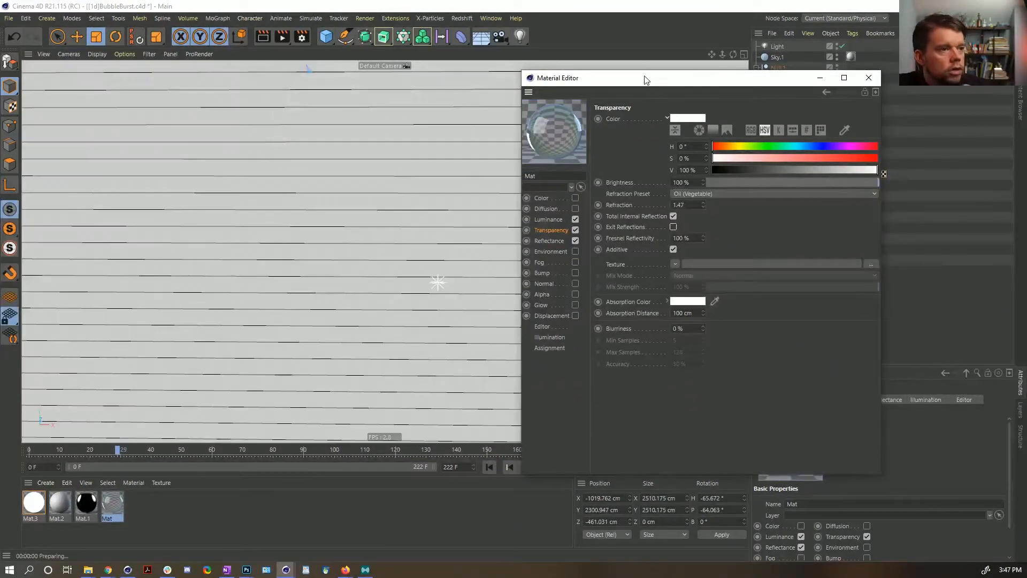
drag(640, 79, 747, 89)
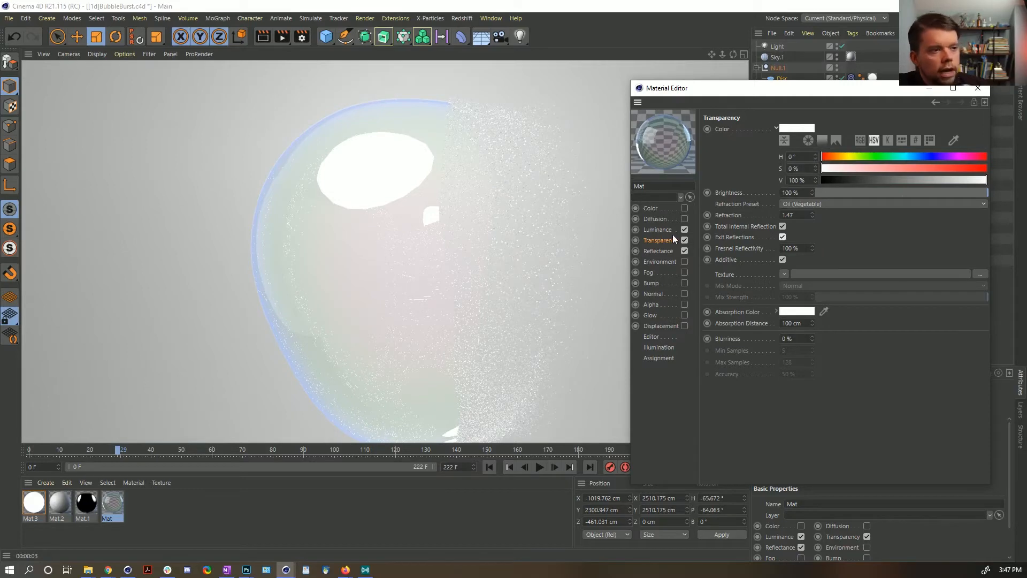
click(658, 230)
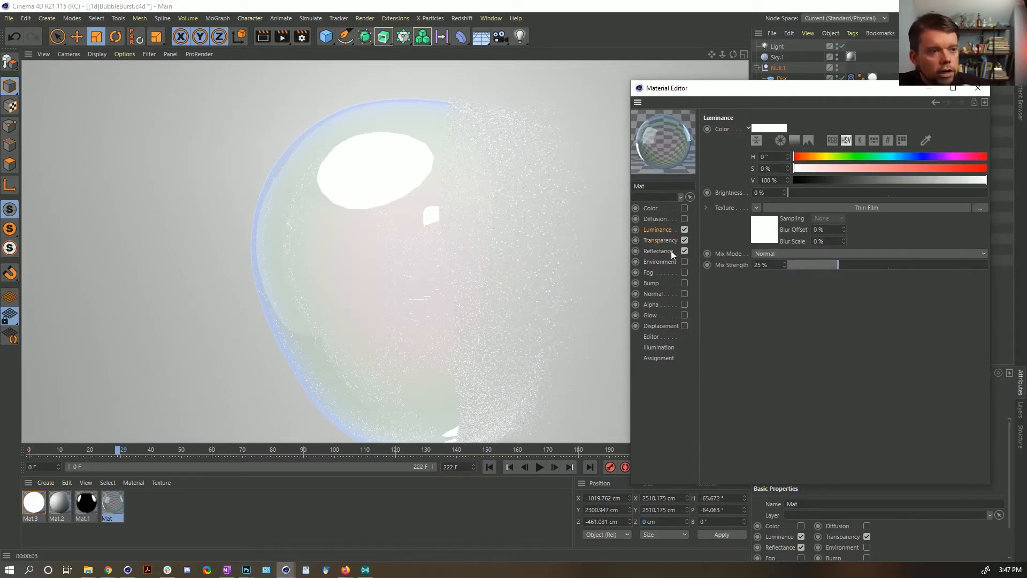
Step: Try Mat.3's luminance brightness at 100%, restore it to 1000%, compare with the bubble-burst reference video, and close the material
click(32, 508)
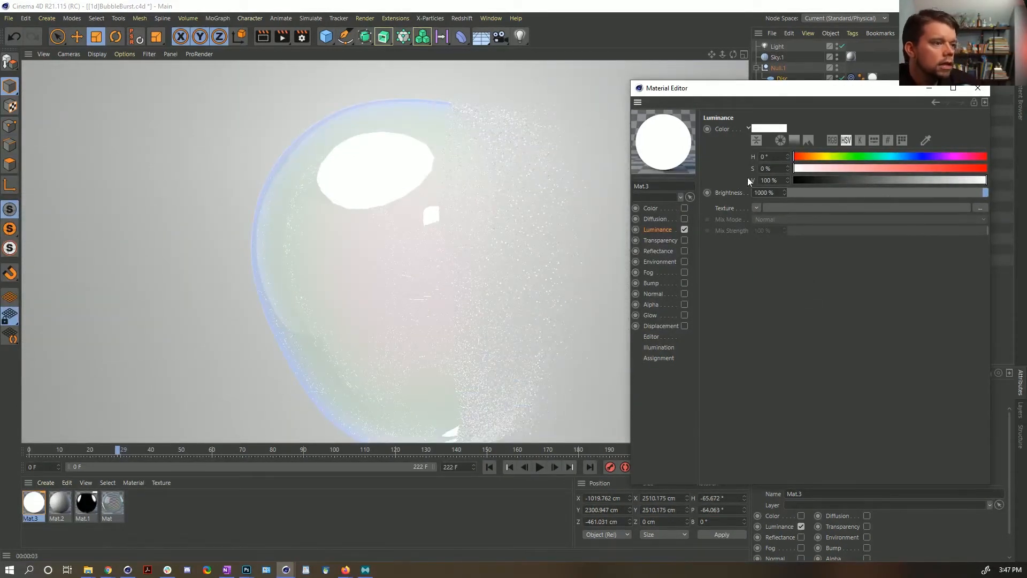
key(BackSpace)
key(Return)
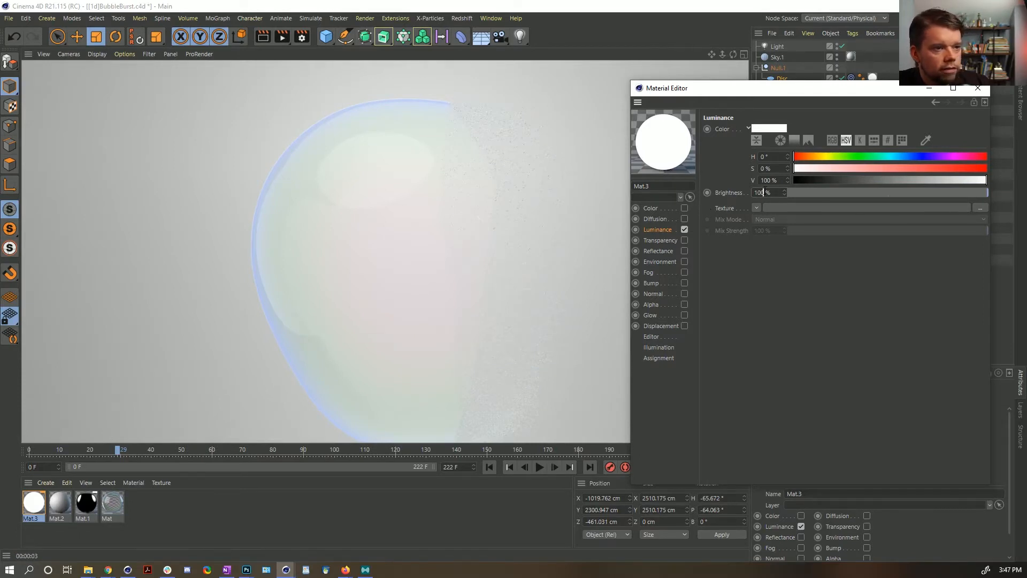
text(0)
key(Return)
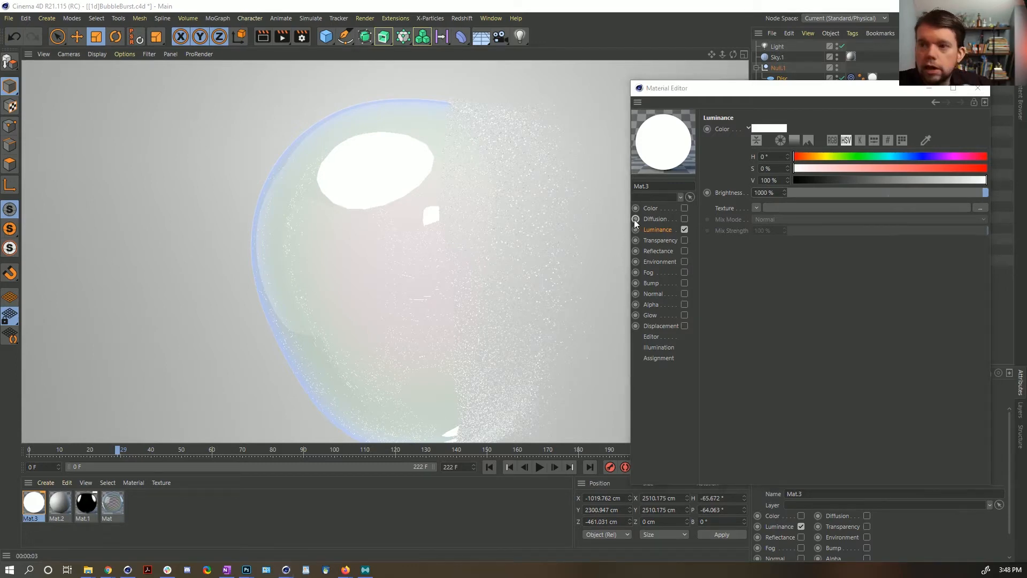
key(alt+Tab)
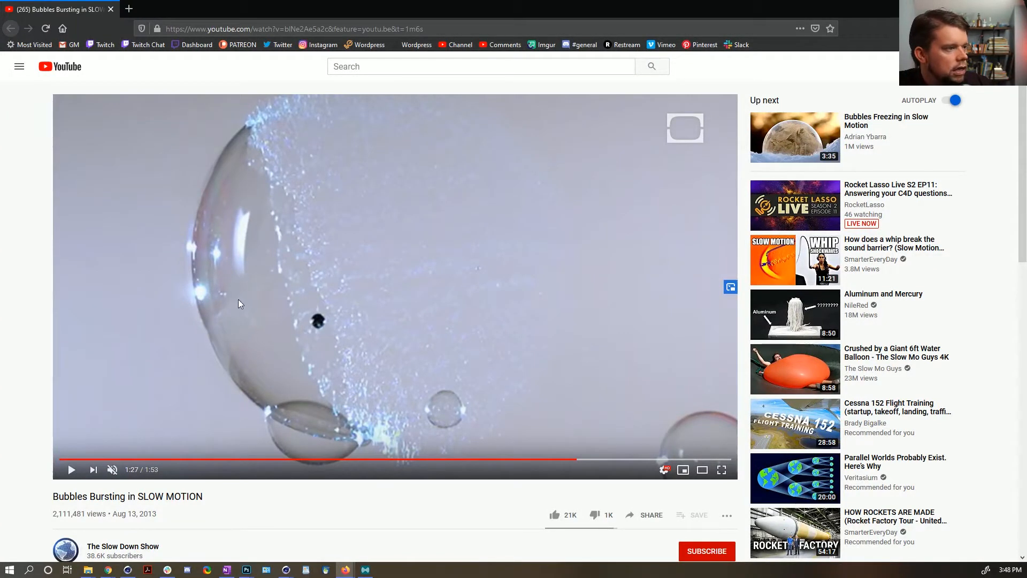
key(alt+Tab)
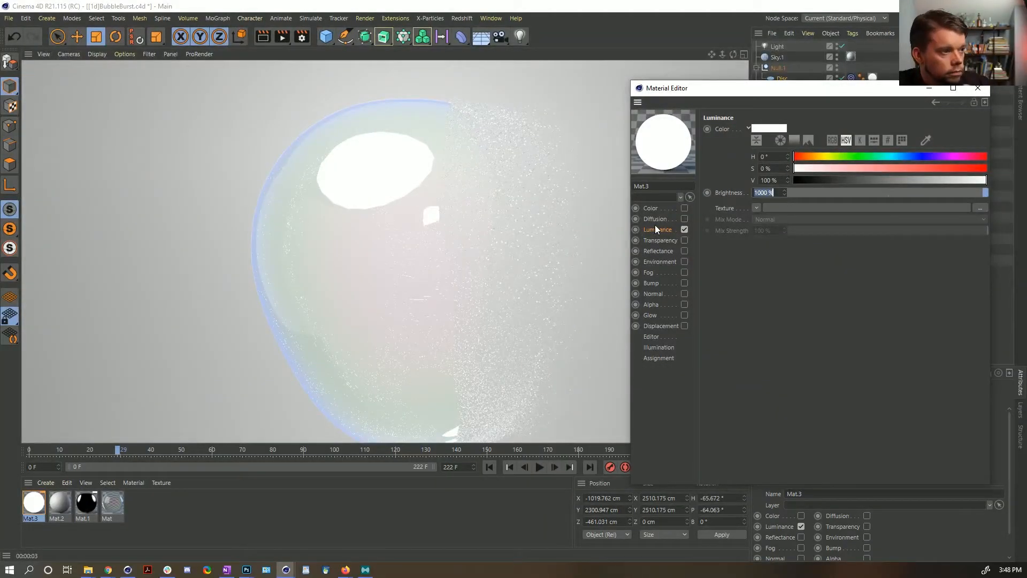
click(977, 87)
Step: Set the Disc's rotation segments to 36 and render the view with the whole bubble in frame
click(782, 78)
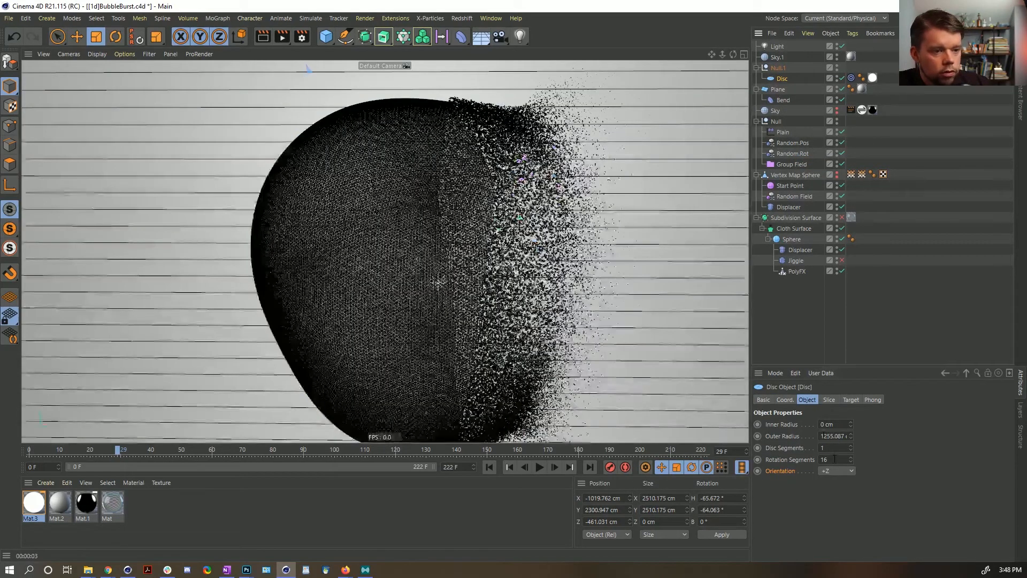
text(3)
key(Return)
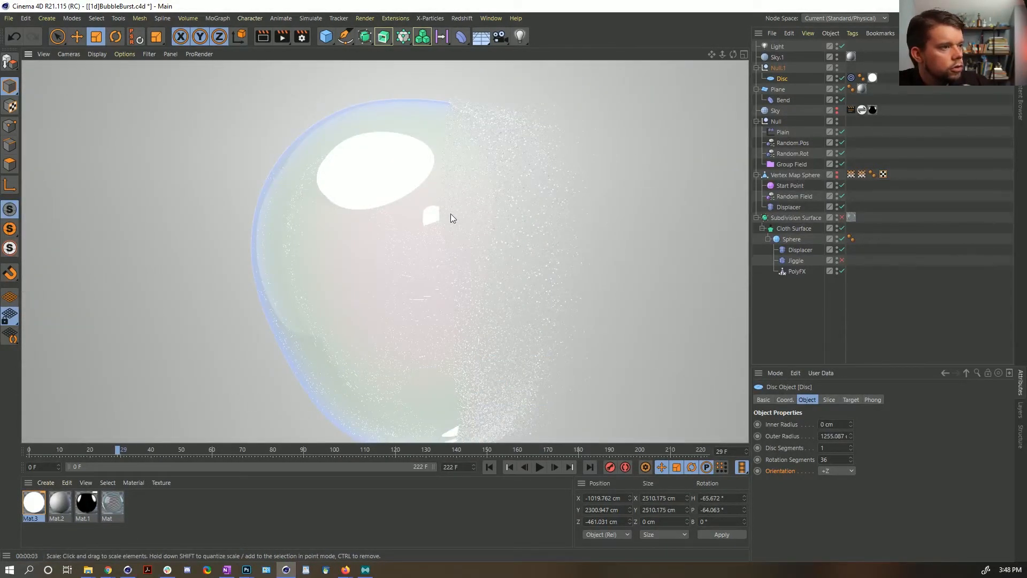
alt+middle_drag(444, 209, 396, 194)
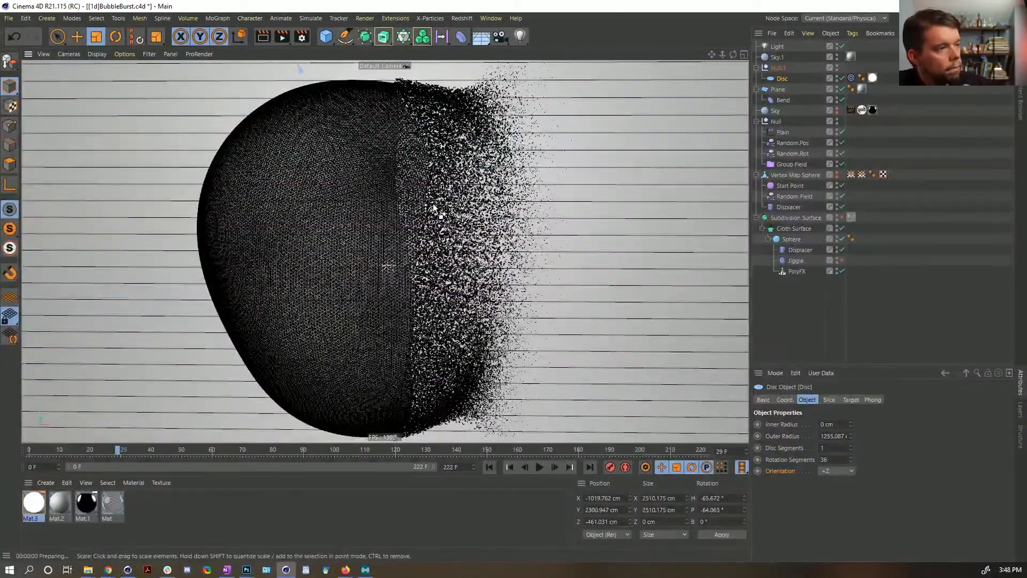
key(ctrl+r)
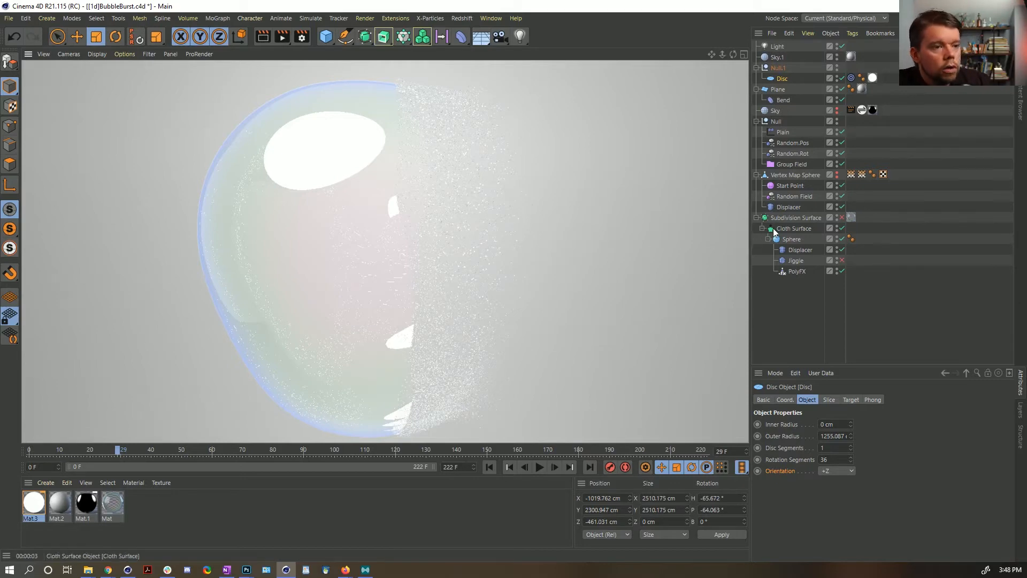
Step: Try a Cloth Surface thickness of 5 cm in the render and undo it
click(794, 228)
click(821, 448)
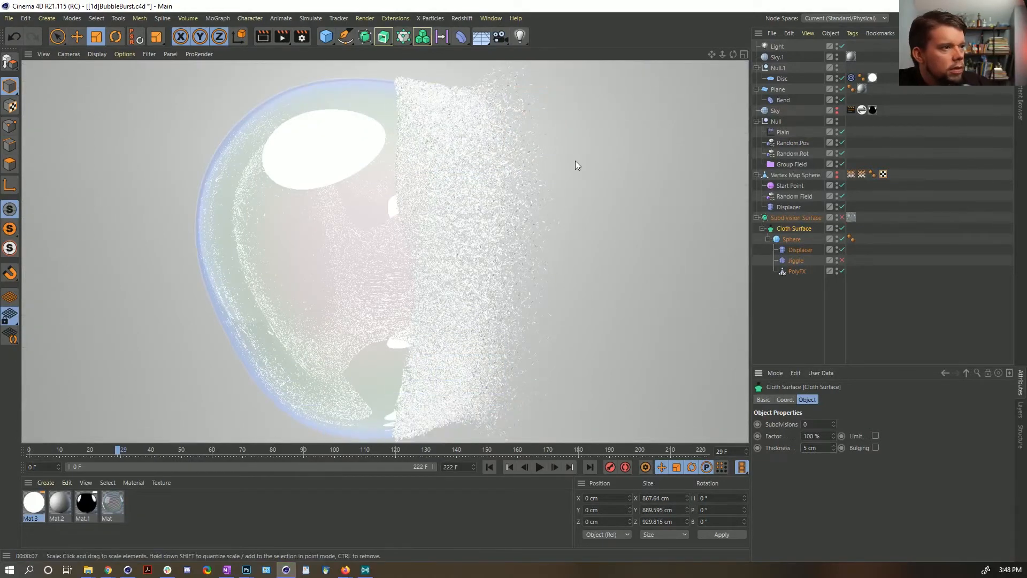
key(ctrl+z)
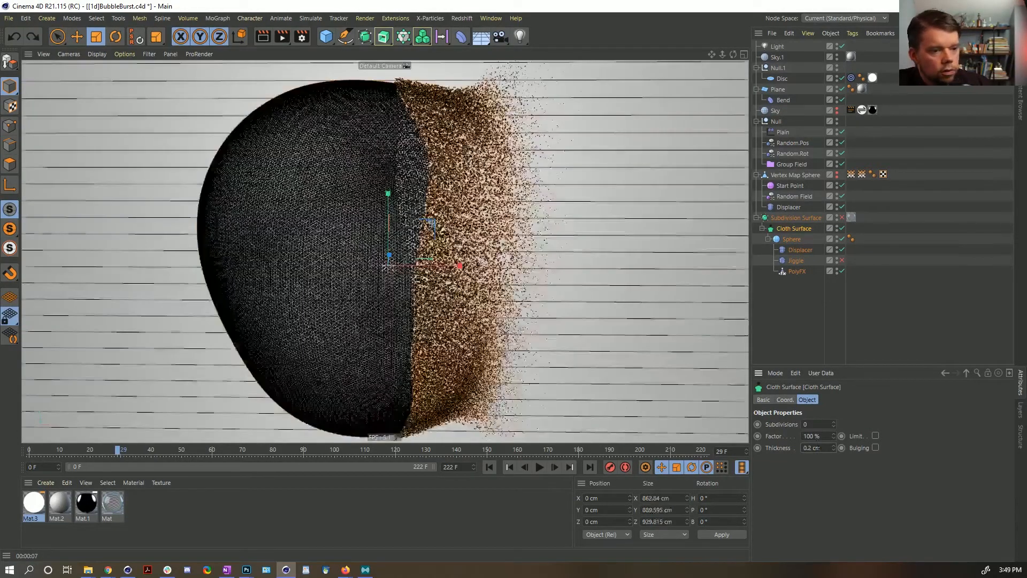
Step: Set the Cloth Surface's thickness to 0.02 cm and compare the rendered droplets with the reference video in the browser
drag(823, 450, 812, 452)
text(02)
key(Return)
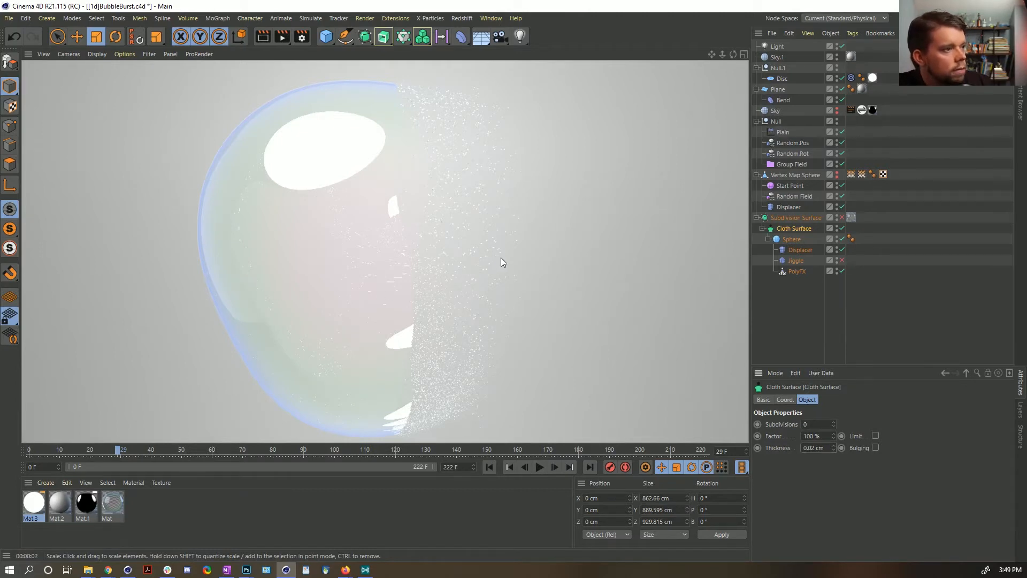
key(alt+Tab)
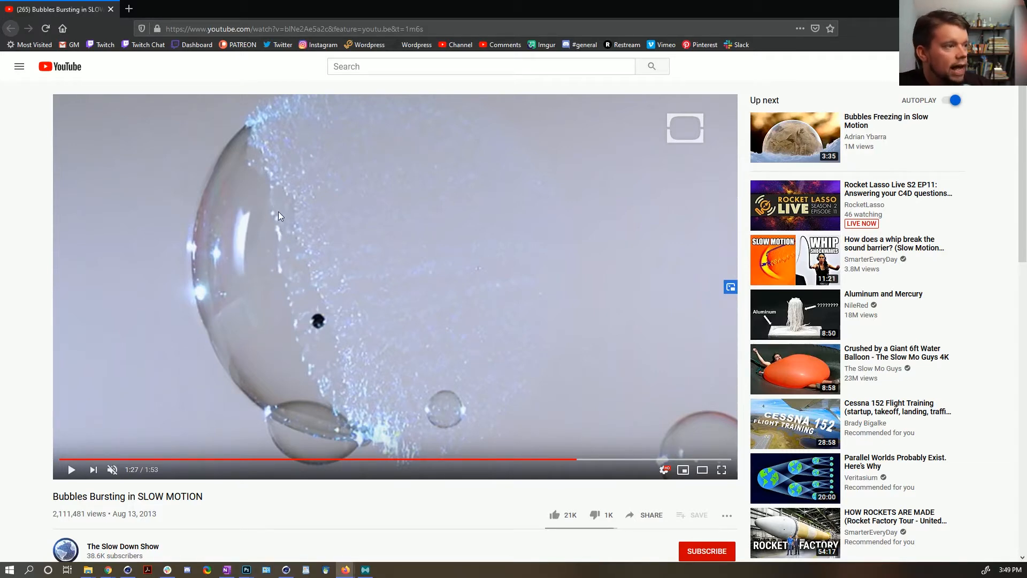
key(alt+Tab)
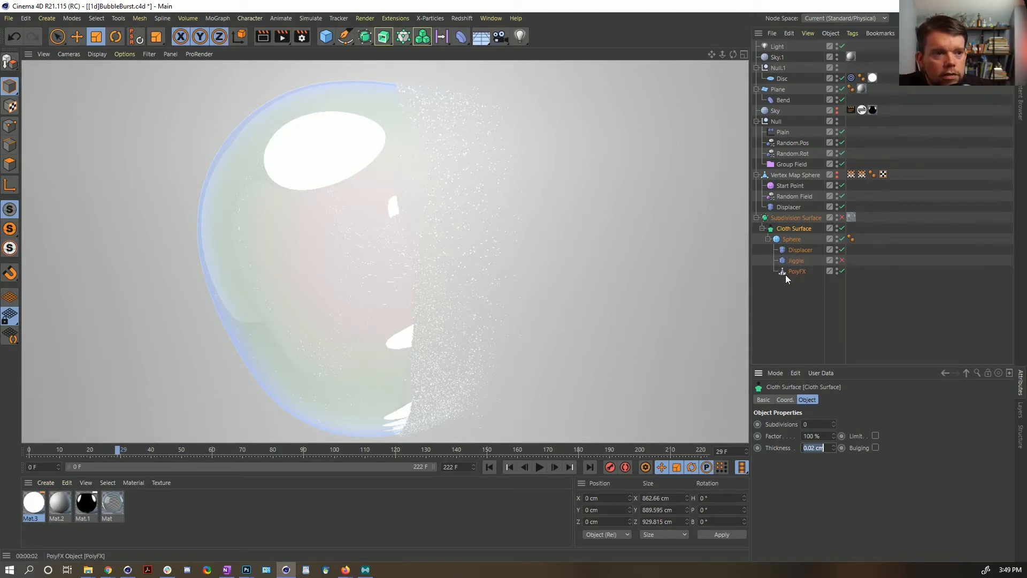
Step: Try a copy of the Sphere's Displacer below PolyFX with a Color shader and Vertex Map2 falloff, delete it, and re-render the view
drag(798, 250, 798, 279)
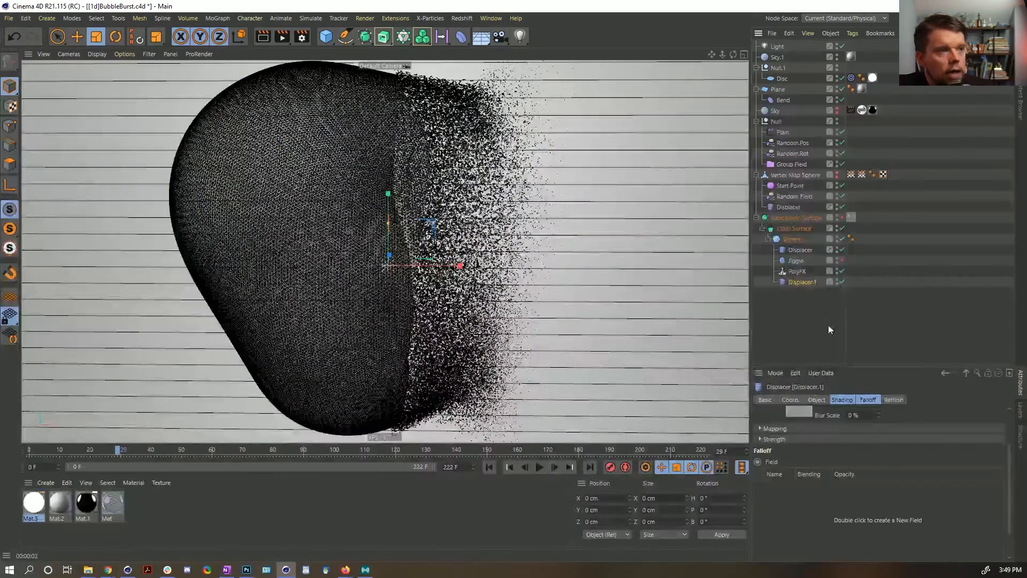
click(829, 402)
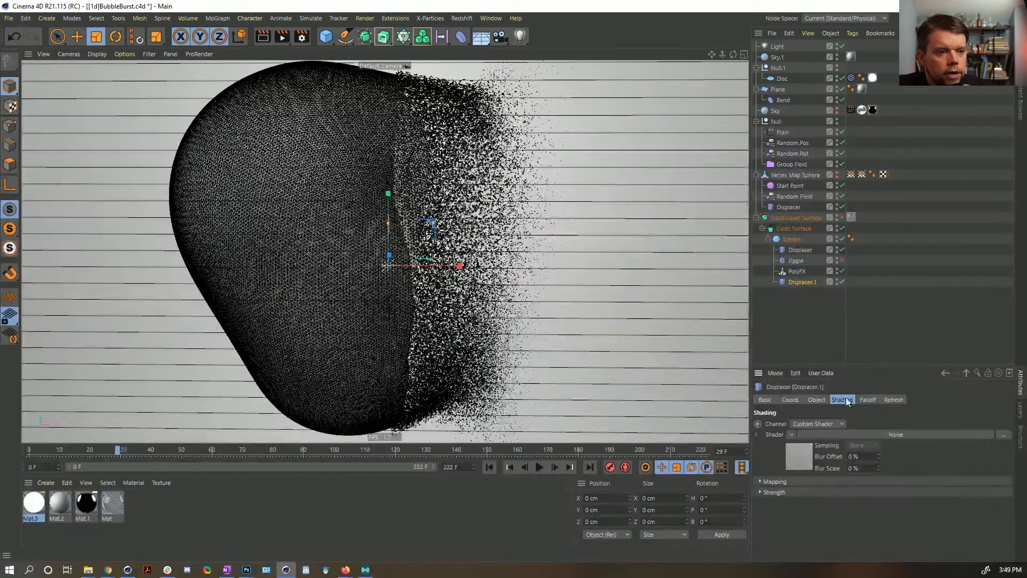
click(792, 434)
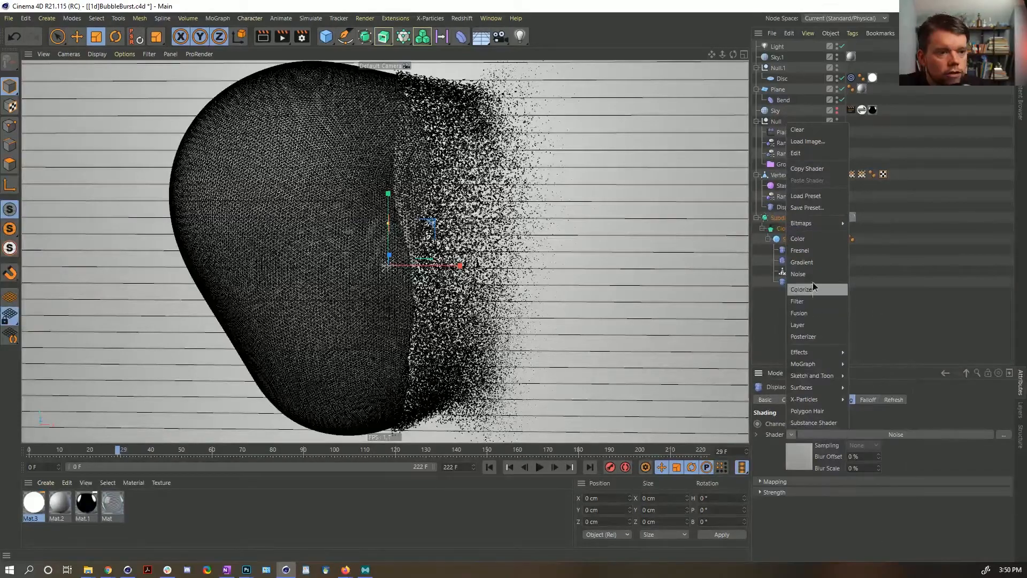
click(810, 240)
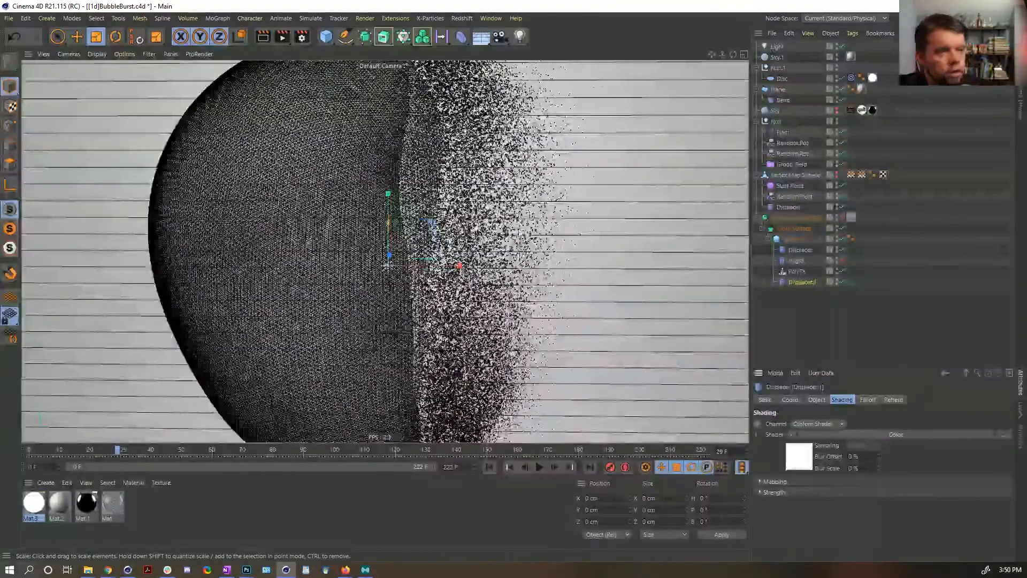
click(868, 400)
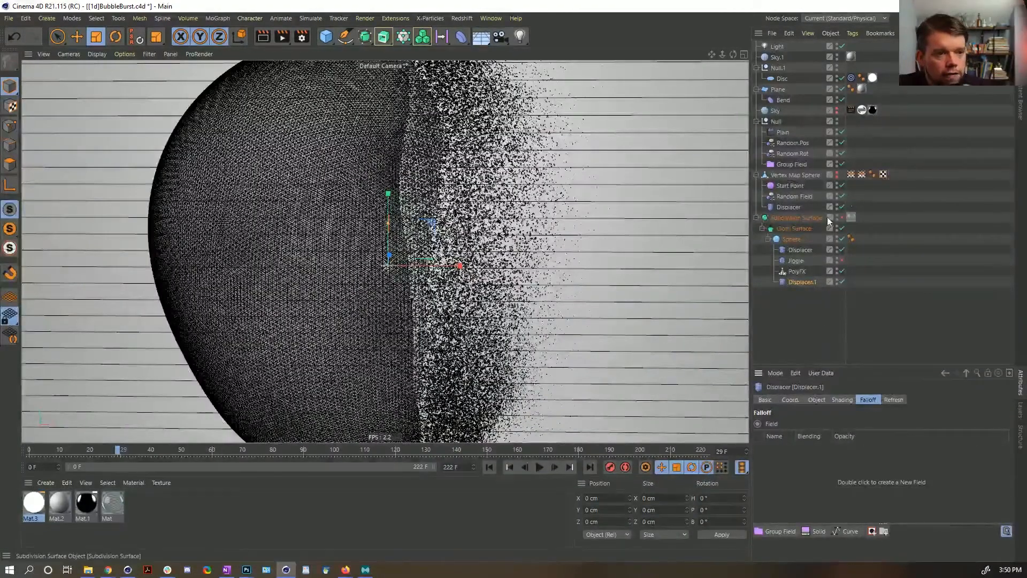
drag(796, 495, 796, 495)
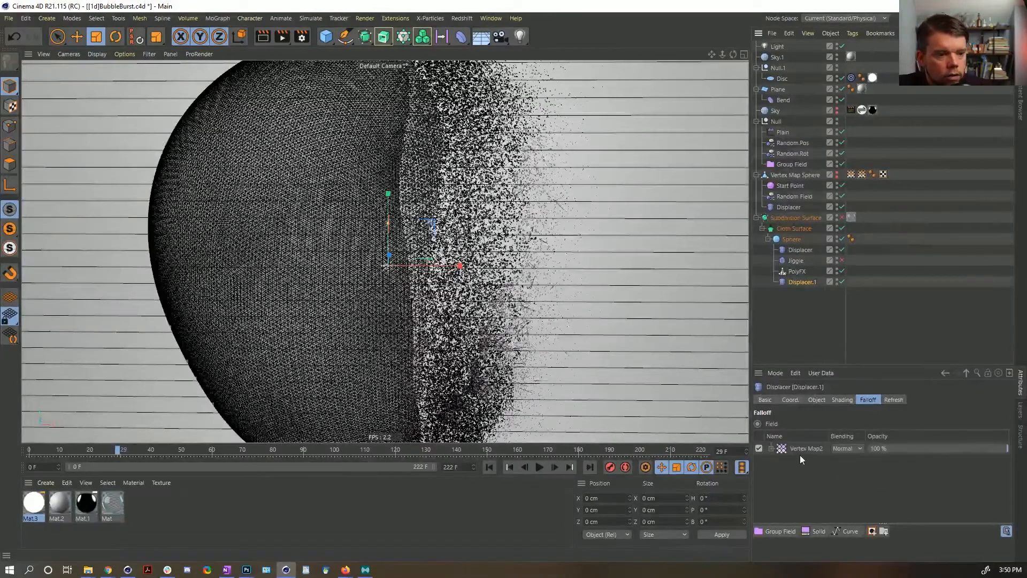
click(798, 448)
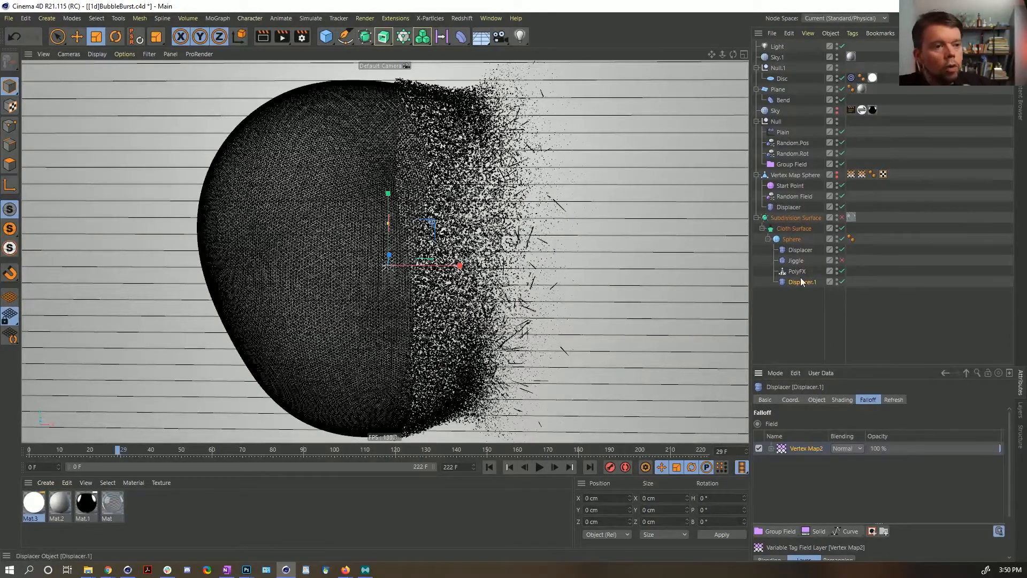
key(Delete)
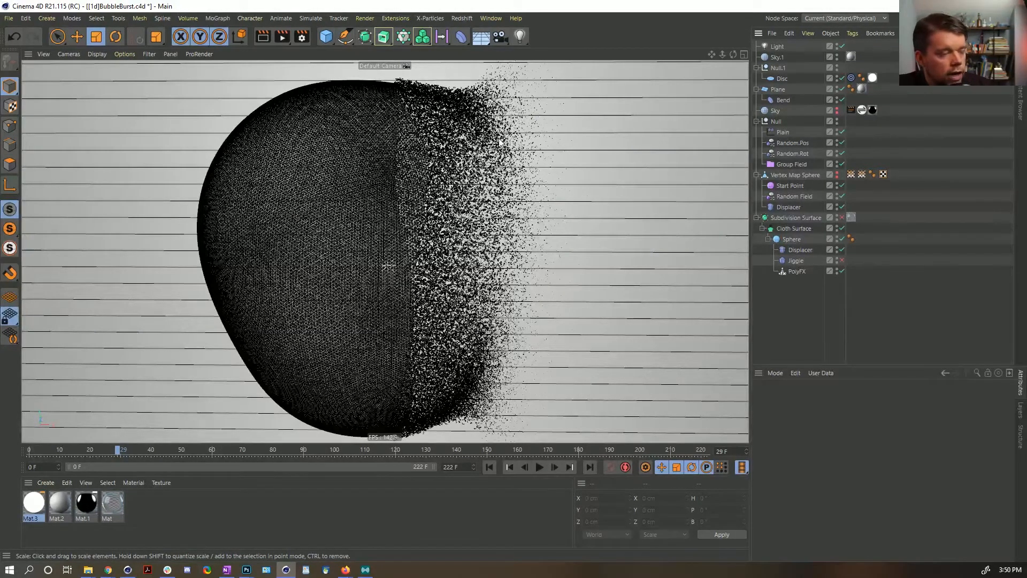
key(ctrl+r)
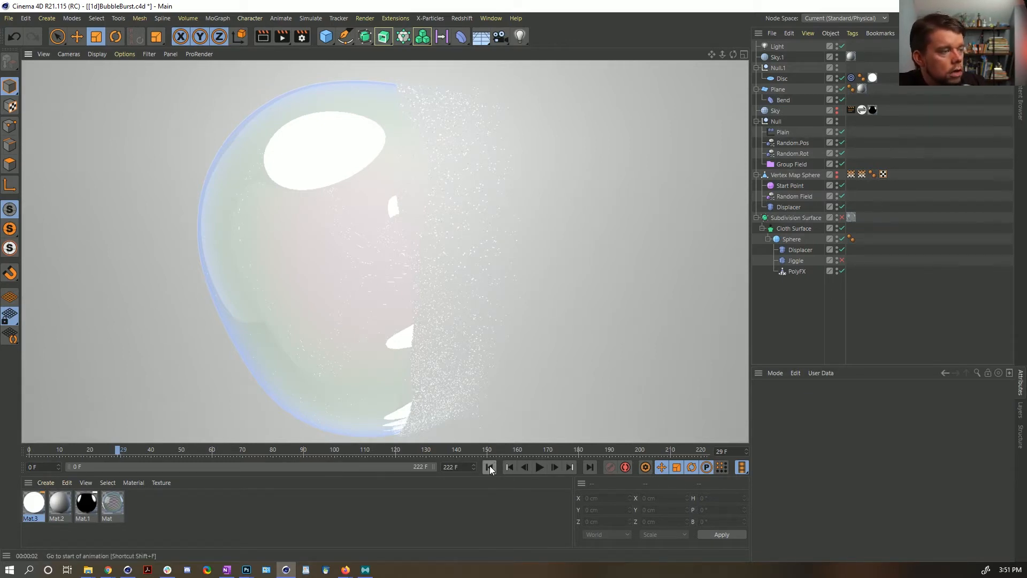
Step: Enable saving in the render settings and set the output frame range to All Frames
key(ctrl+b)
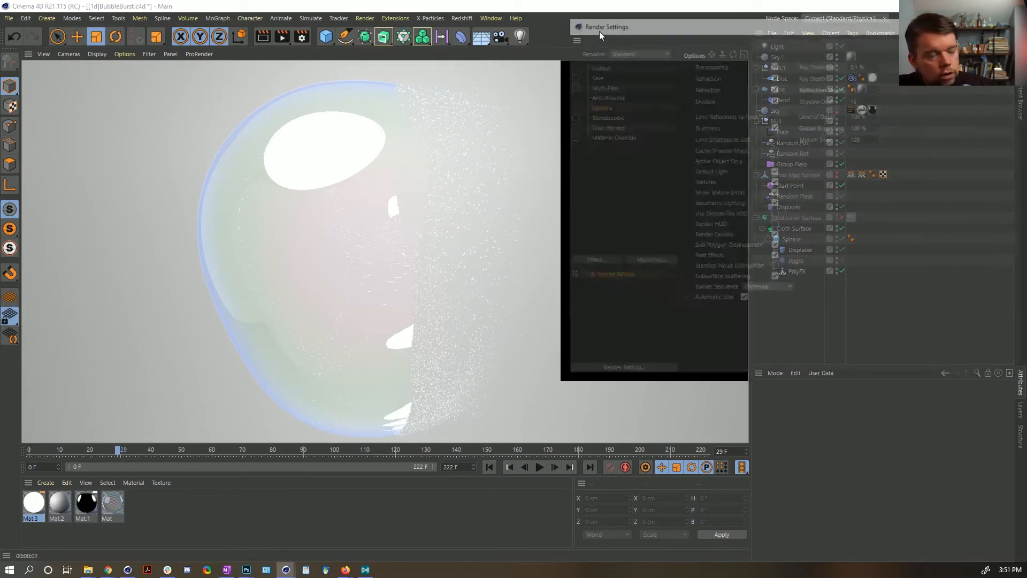
drag(599, 31, 196, 74)
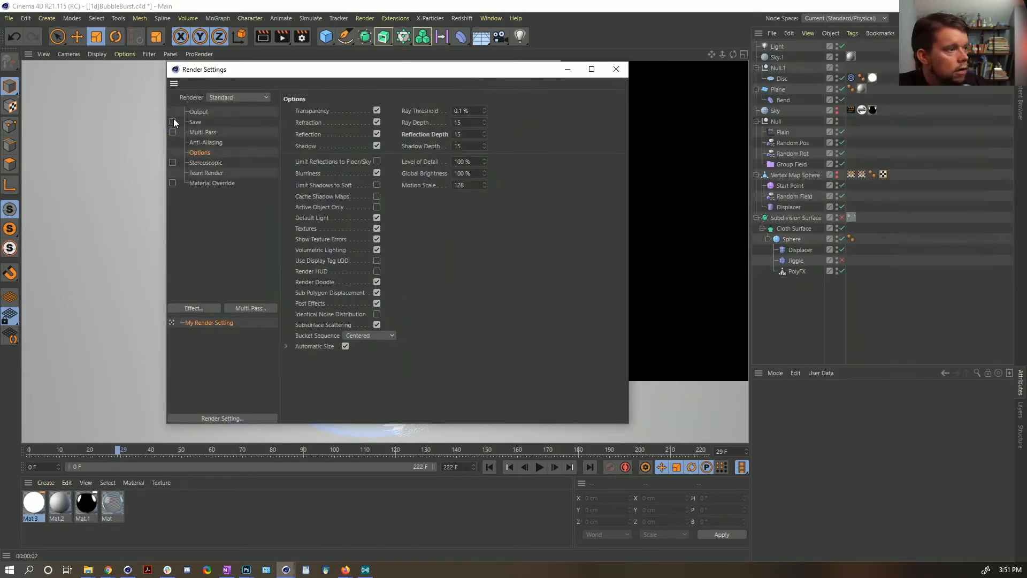
click(199, 112)
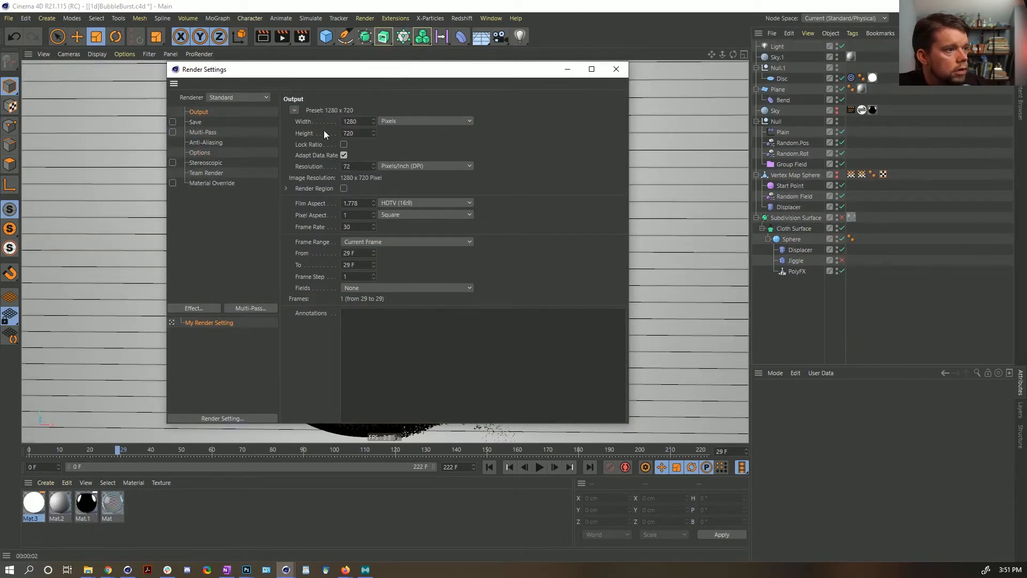
click(172, 122)
click(386, 242)
click(374, 276)
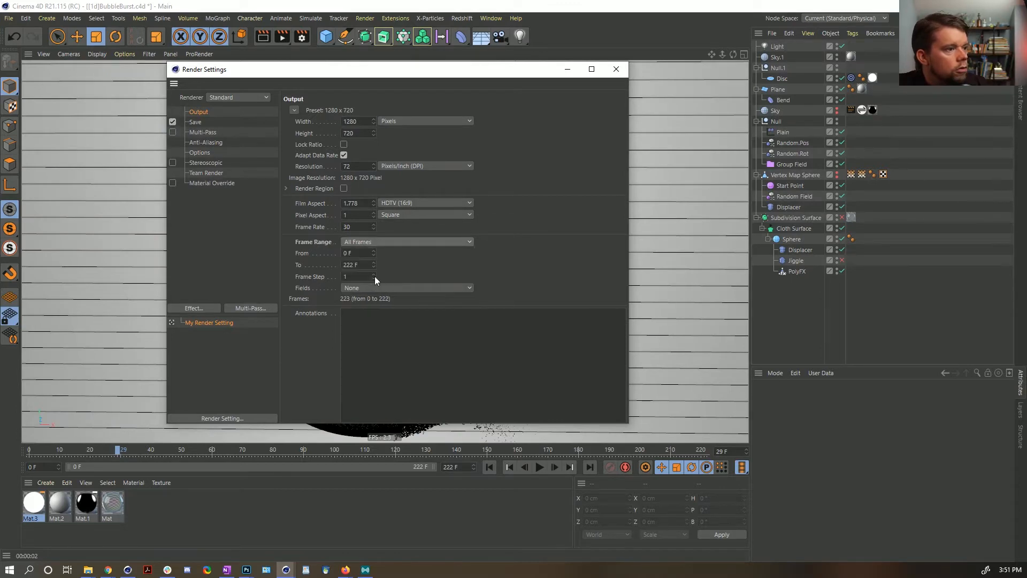
Step: Render the scene to the Picture Viewer, continuing without saving a file, and bring up the rendered result
click(616, 69)
click(282, 37)
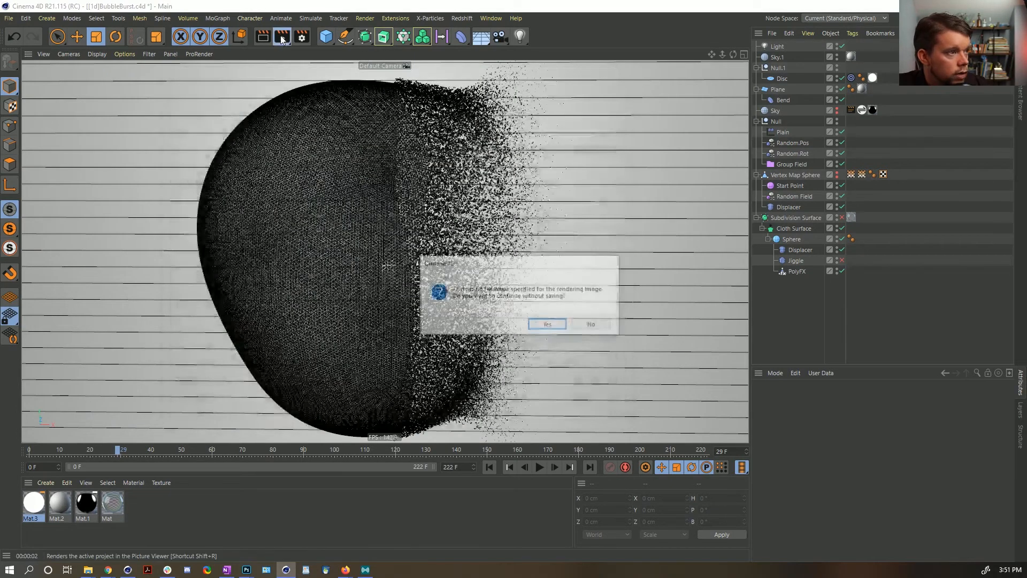
click(545, 324)
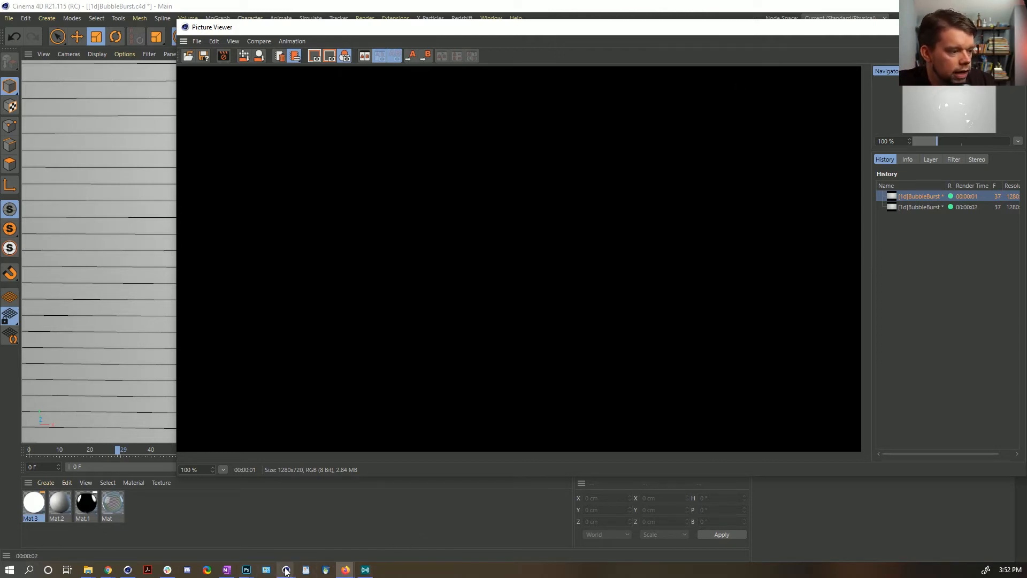
mouse_move(286, 570)
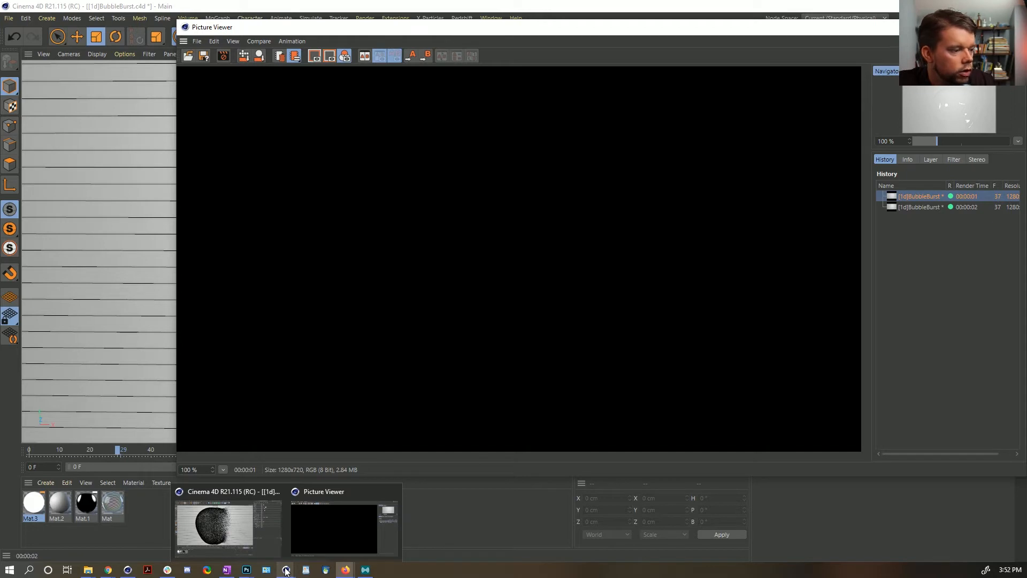
click(318, 526)
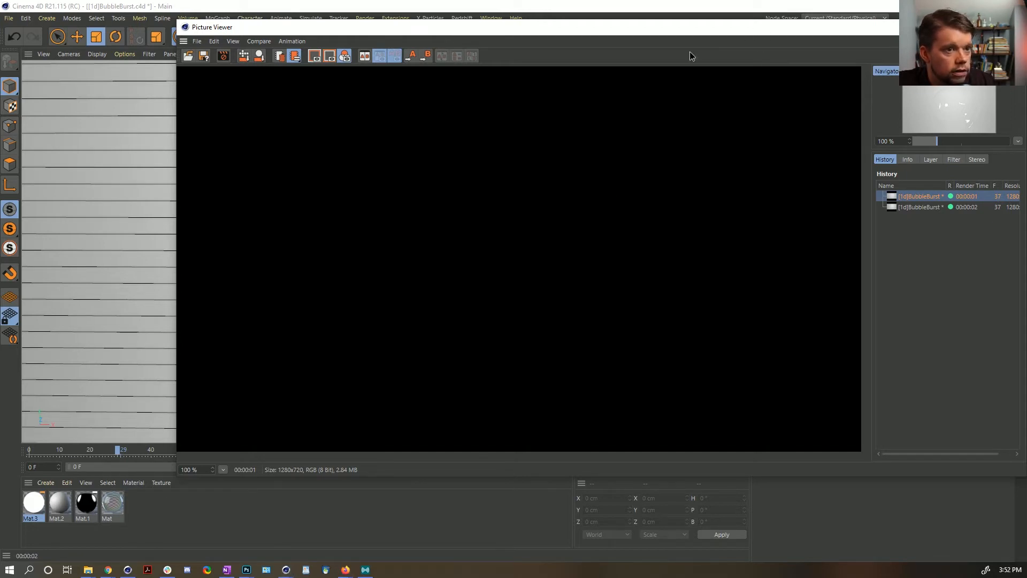
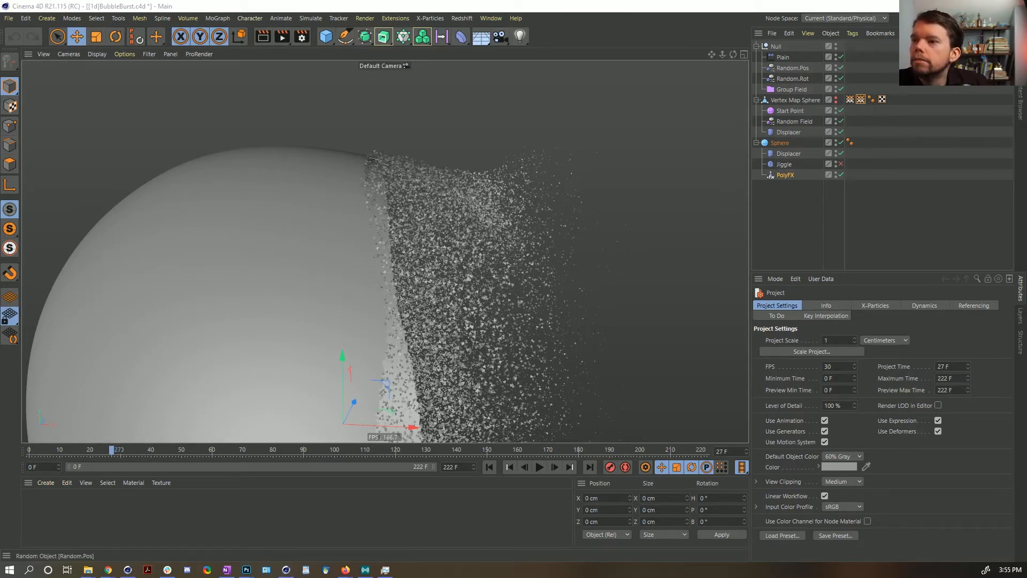
Step: Deselect the objects, then set the render frame range to All Frames and the renderer to Hardware OpenGL
scroll(386, 318, down, 3)
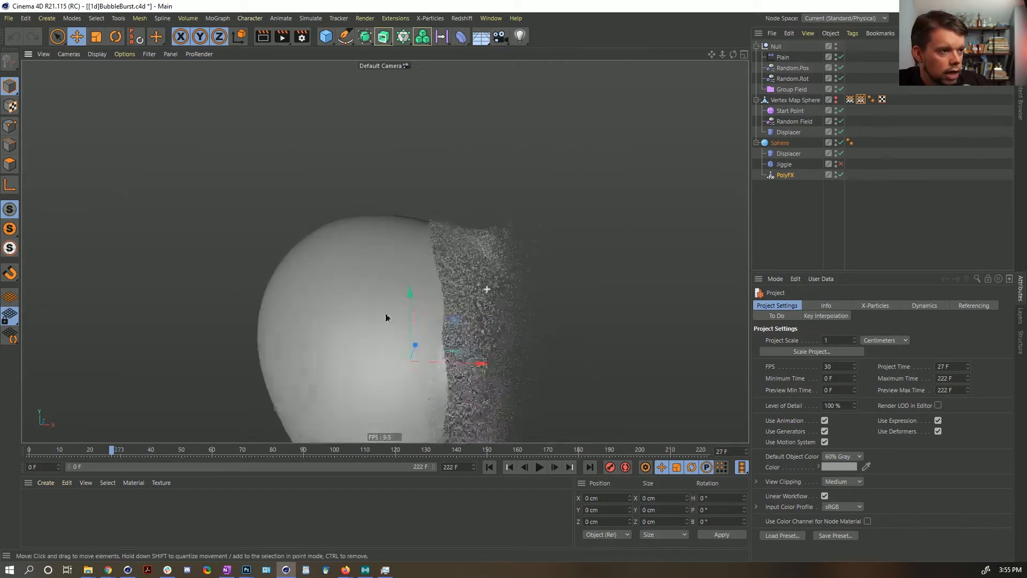
scroll(386, 317, up, 5)
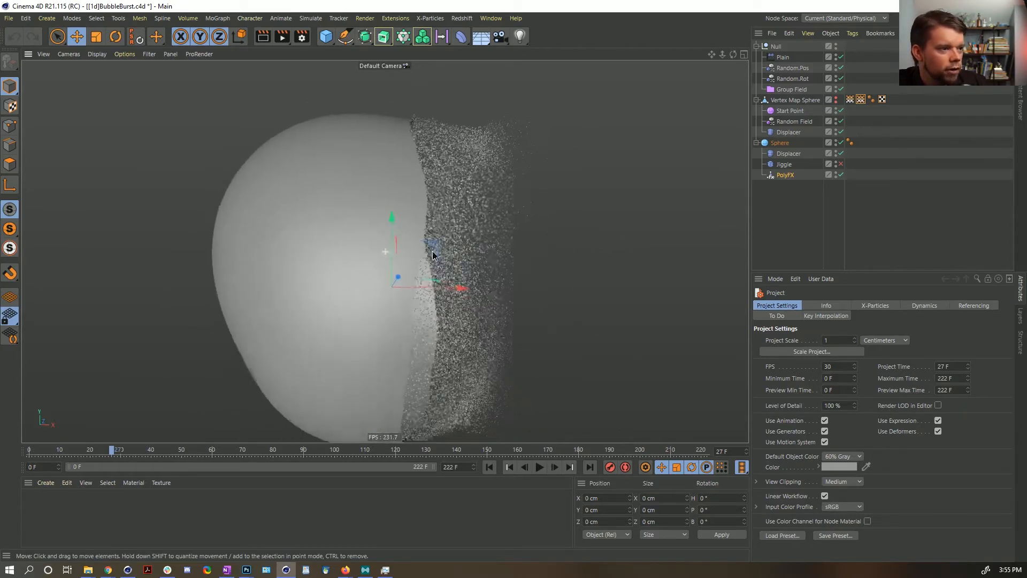
click(483, 184)
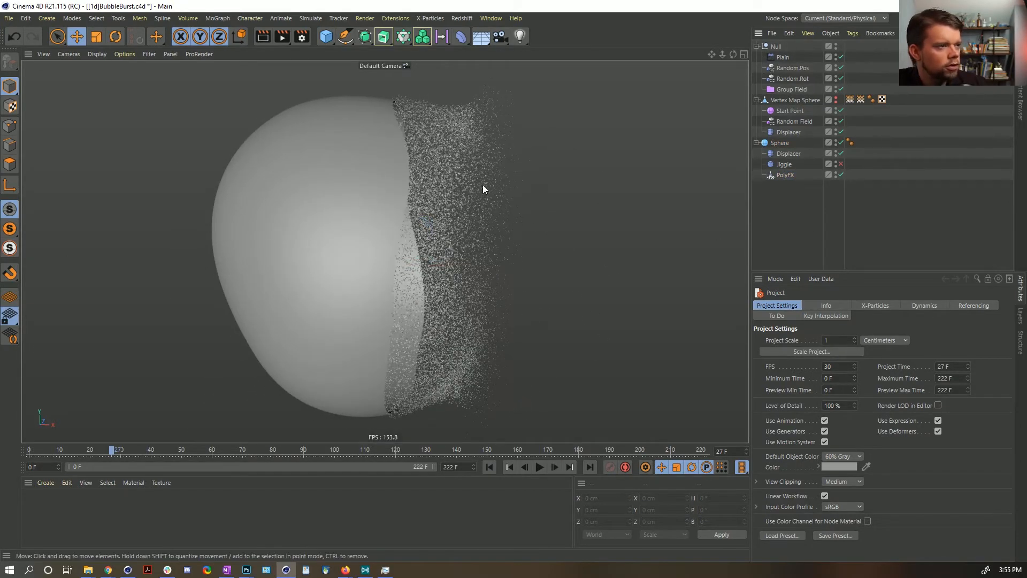
key(ctrl+b)
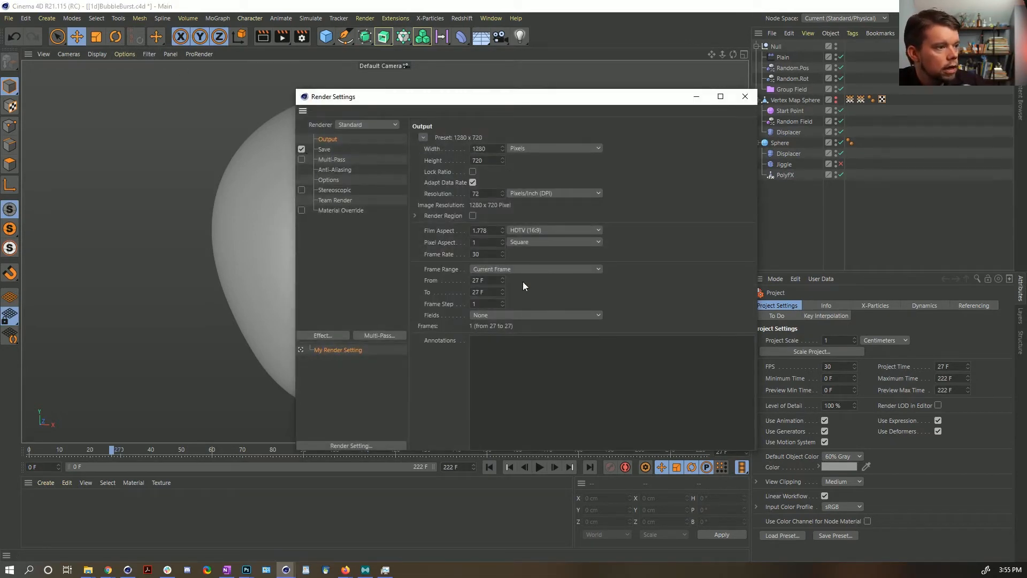
click(521, 269)
click(512, 293)
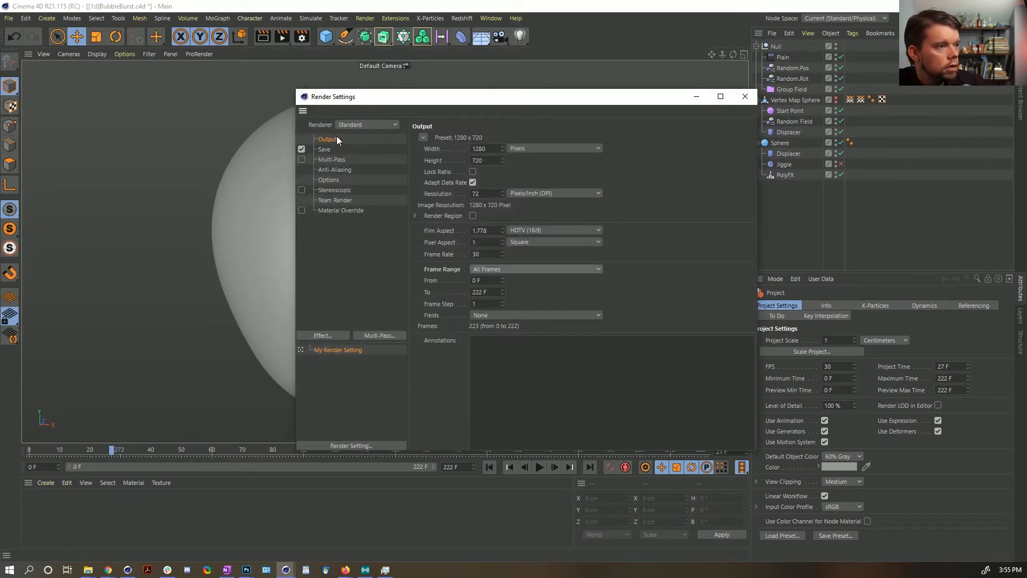
click(353, 125)
click(376, 159)
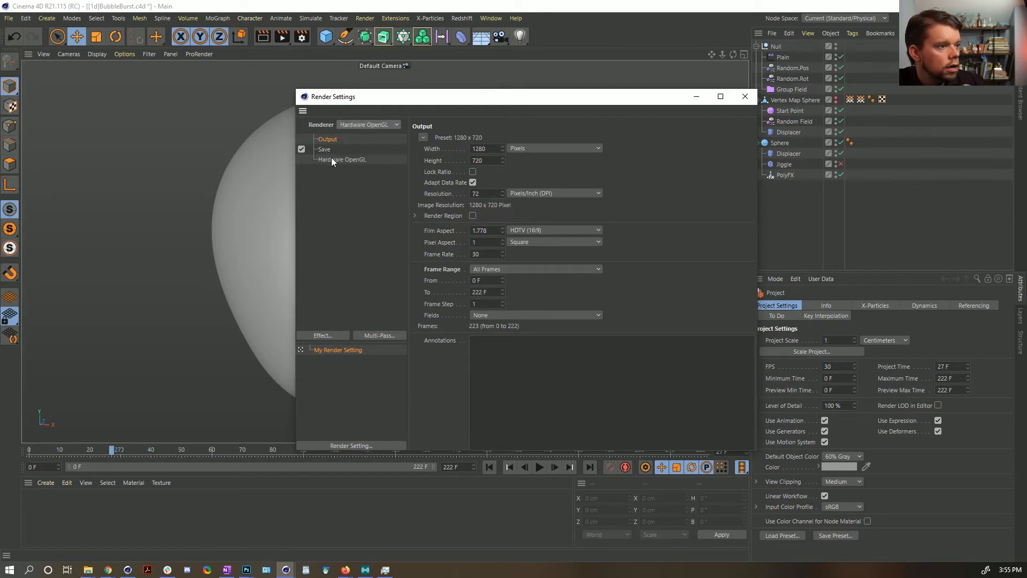
click(745, 97)
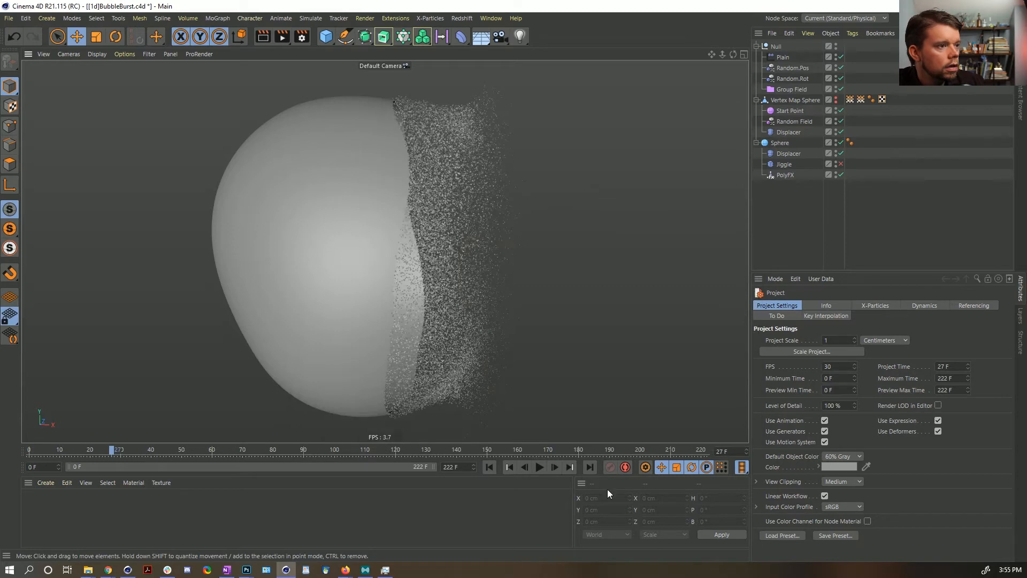
Step: Create a new material and raise its Default Specular layer's Specular Strength to 100%
double_click(51, 512)
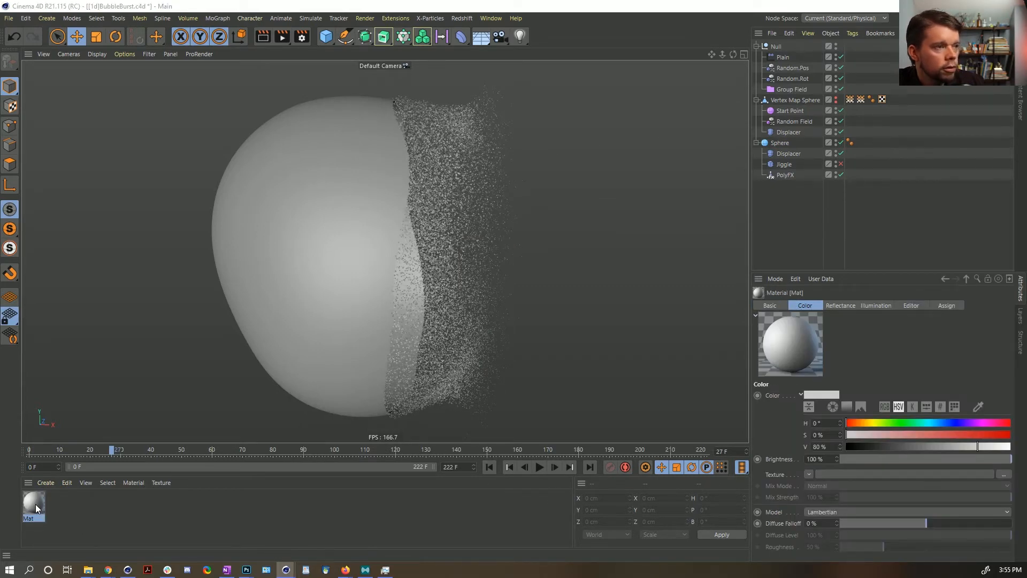
drag(802, 577, 749, 107)
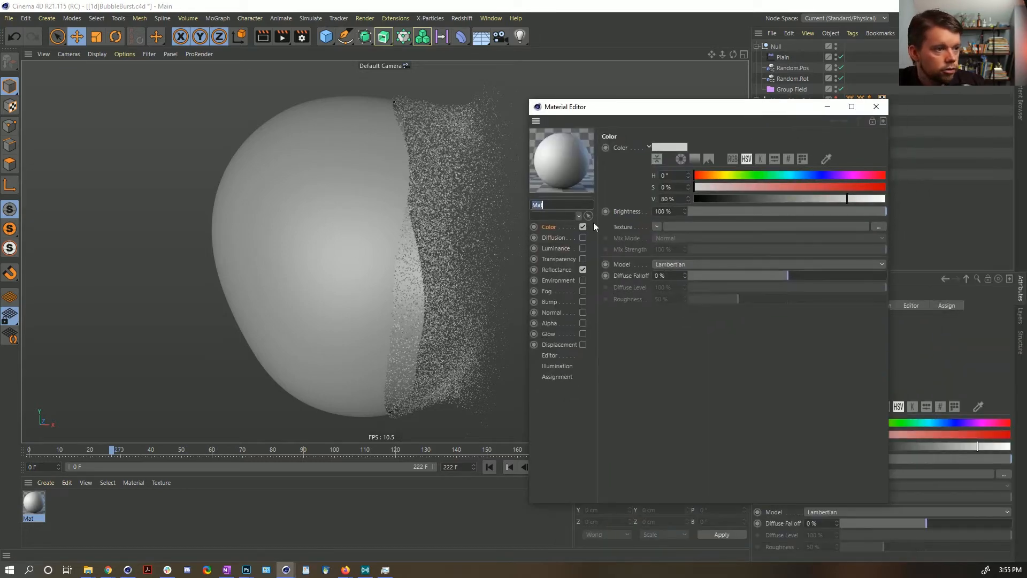
click(558, 270)
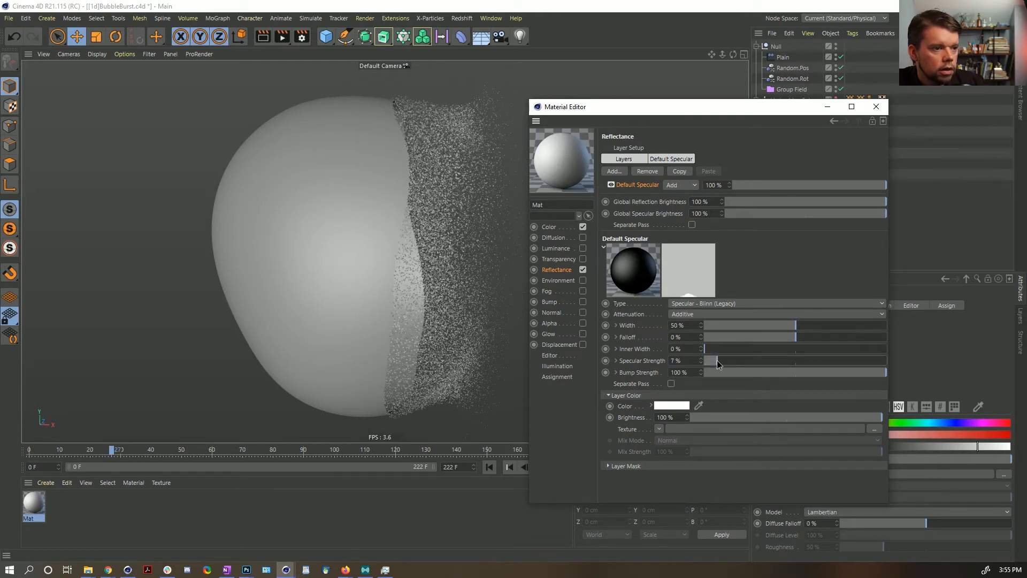
drag(716, 360, 810, 364)
drag(890, 371, 943, 361)
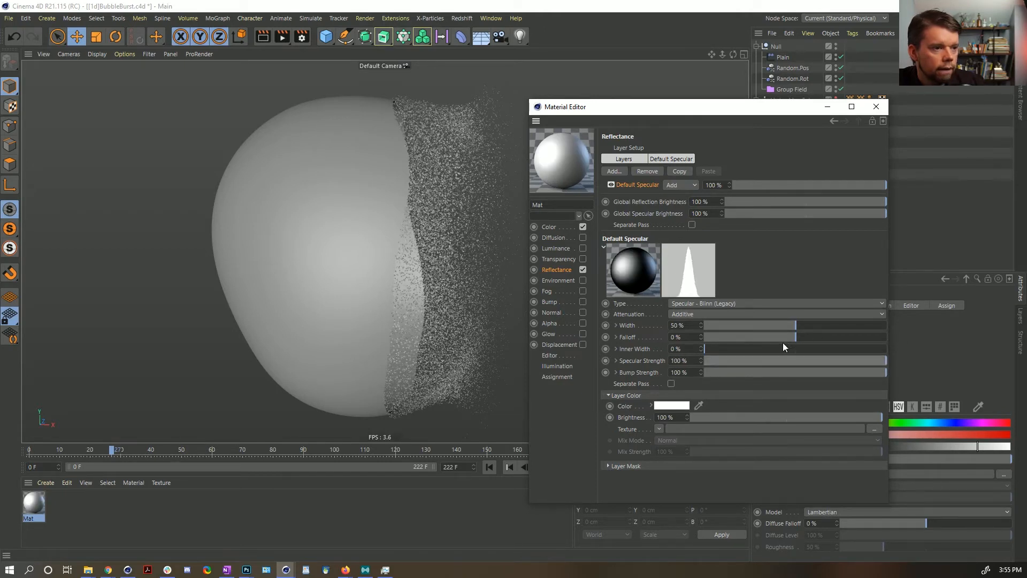
Step: Set the Default Specular layer's Width to 60%, Falloff to -47% and Inner Width to 15%
click(739, 324)
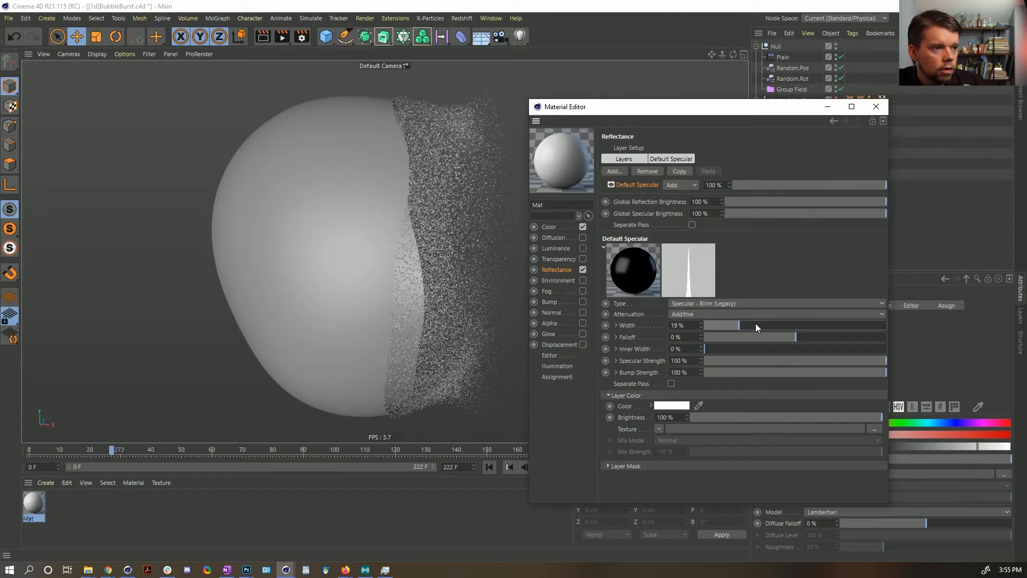
click(756, 325)
drag(749, 336, 776, 335)
click(814, 325)
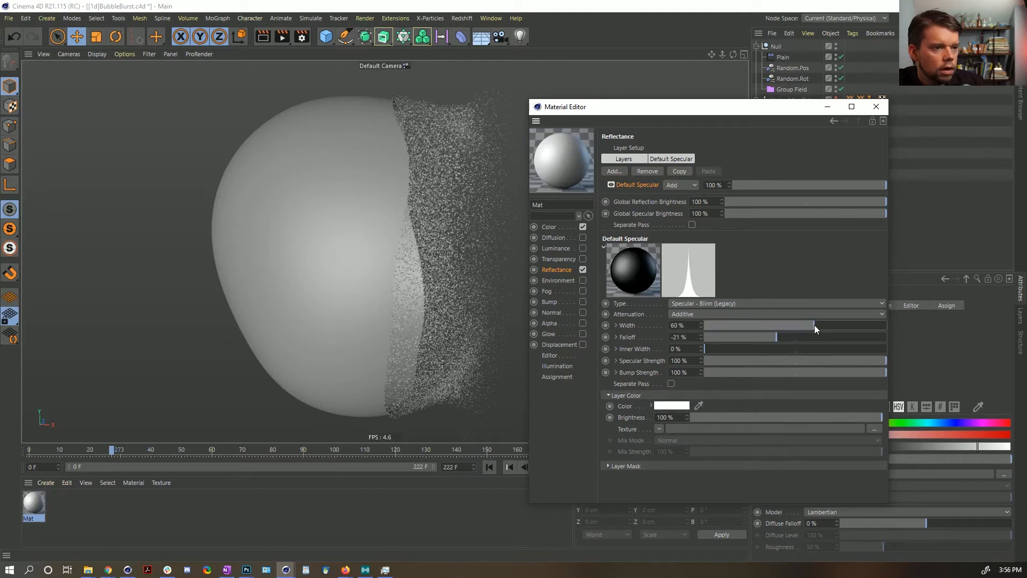
click(754, 337)
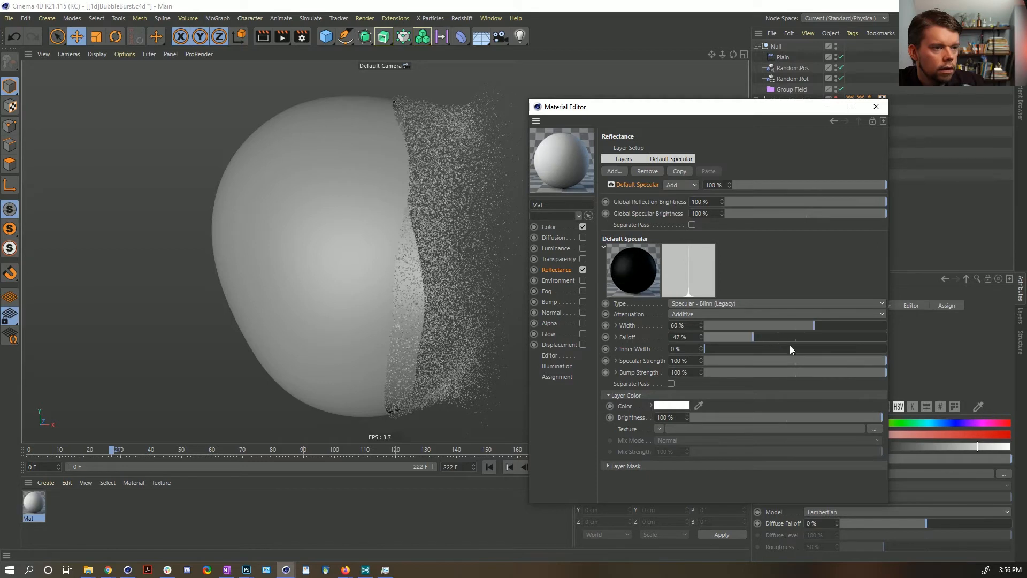
mouse_move(736, 347)
mouse_down()
mouse_move(753, 348)
mouse_move(731, 348)
mouse_up()
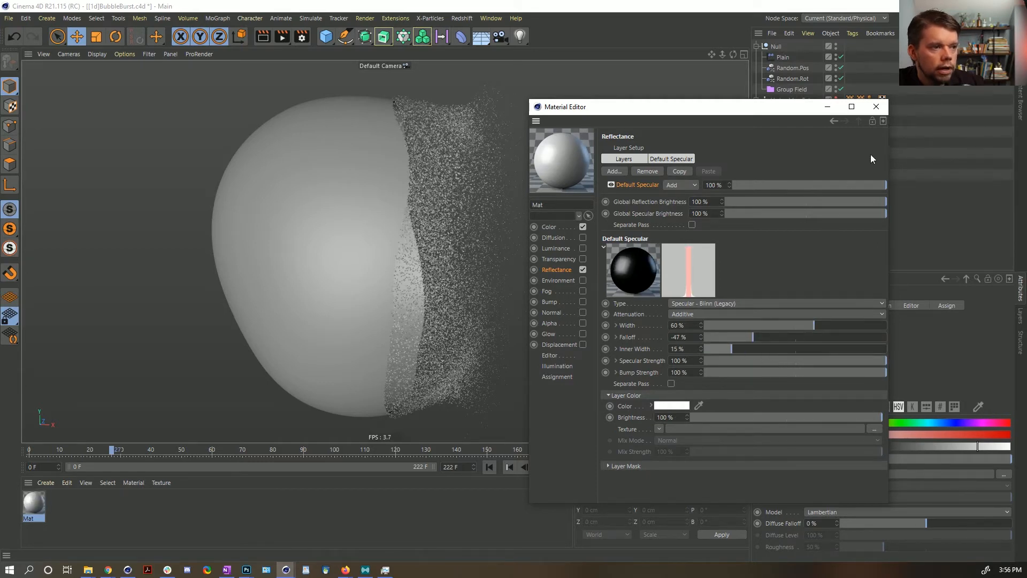
Step: Apply the new material to the Sphere and clear the selection to view its highlight
click(877, 108)
drag(95, 460, 320, 236)
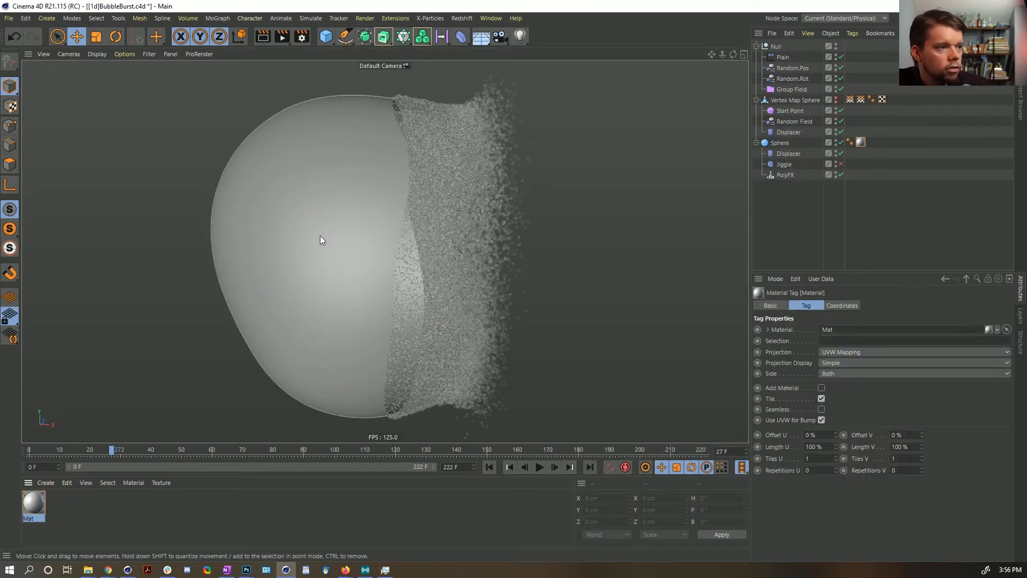
click(798, 225)
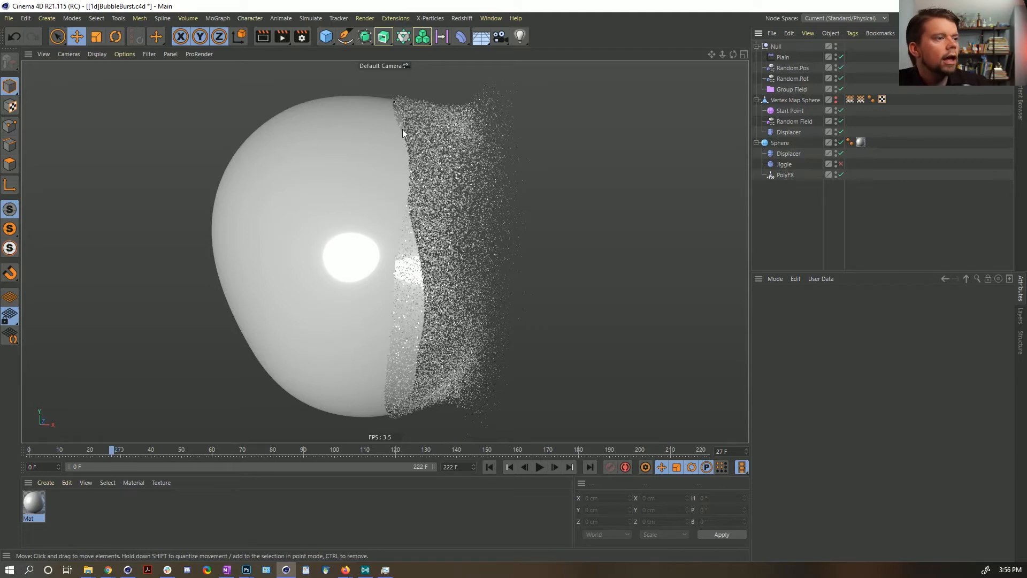
Step: Try rendering all frames to the Picture Viewer without saving while the timeline is at frame 27, and close the render windows
key(ctrl+b)
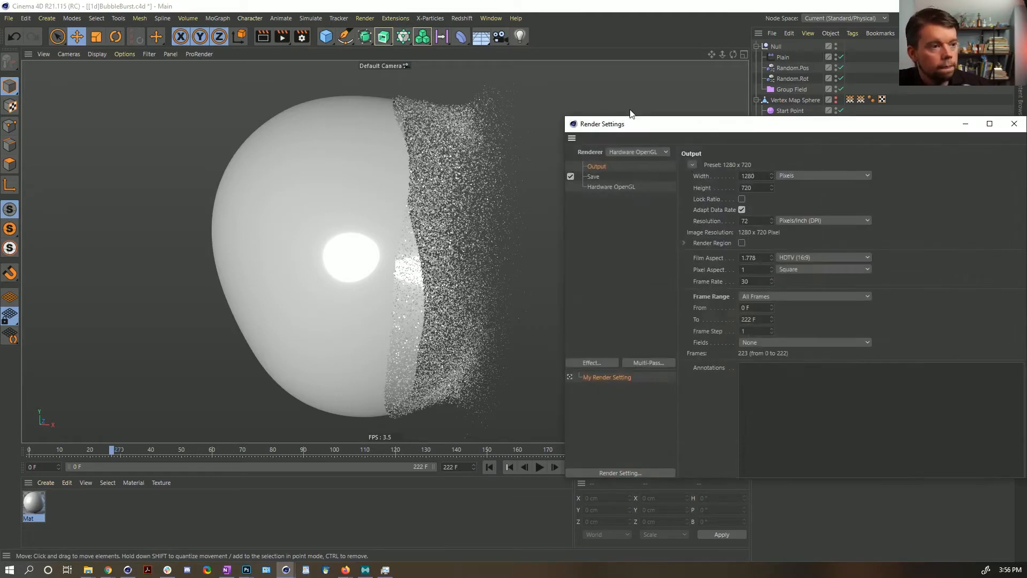
drag(628, 128, 335, 67)
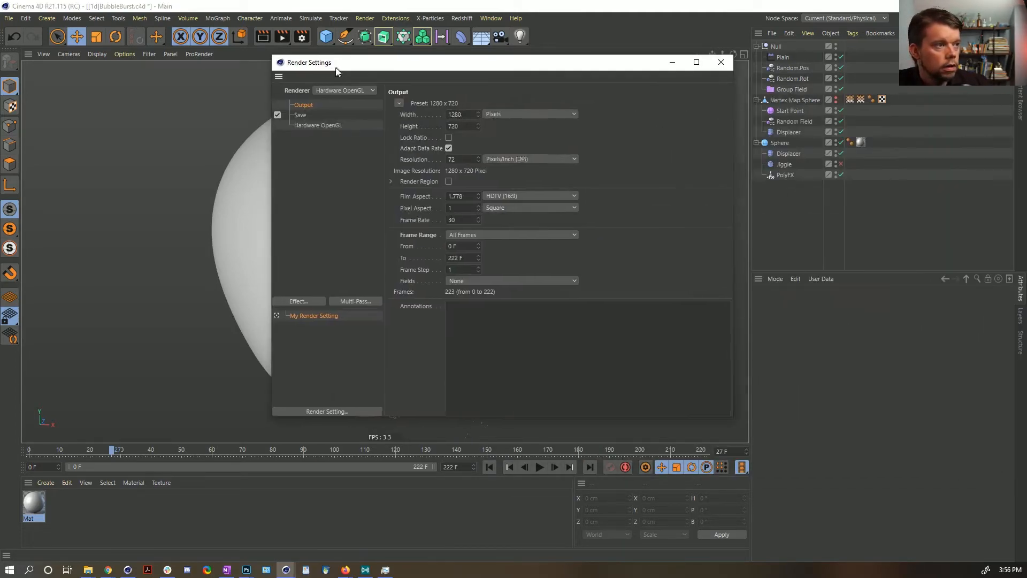
click(279, 37)
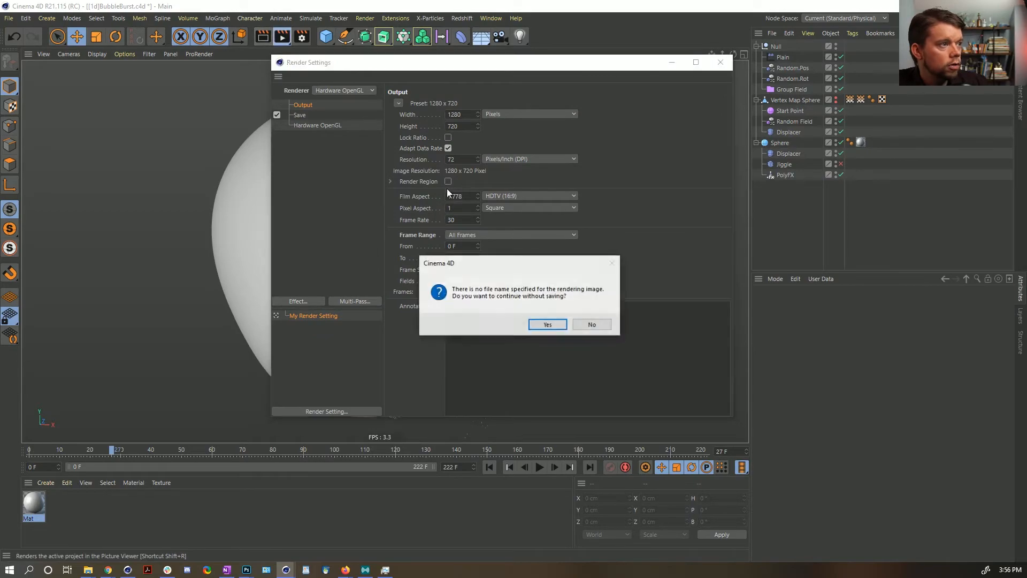
click(549, 323)
drag(586, 114, 470, 1)
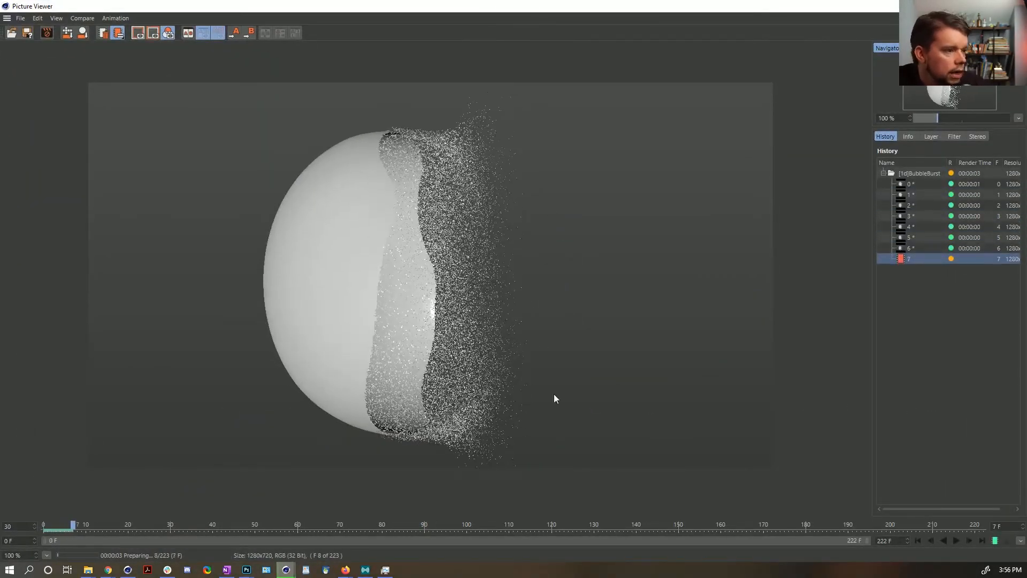
click(918, 541)
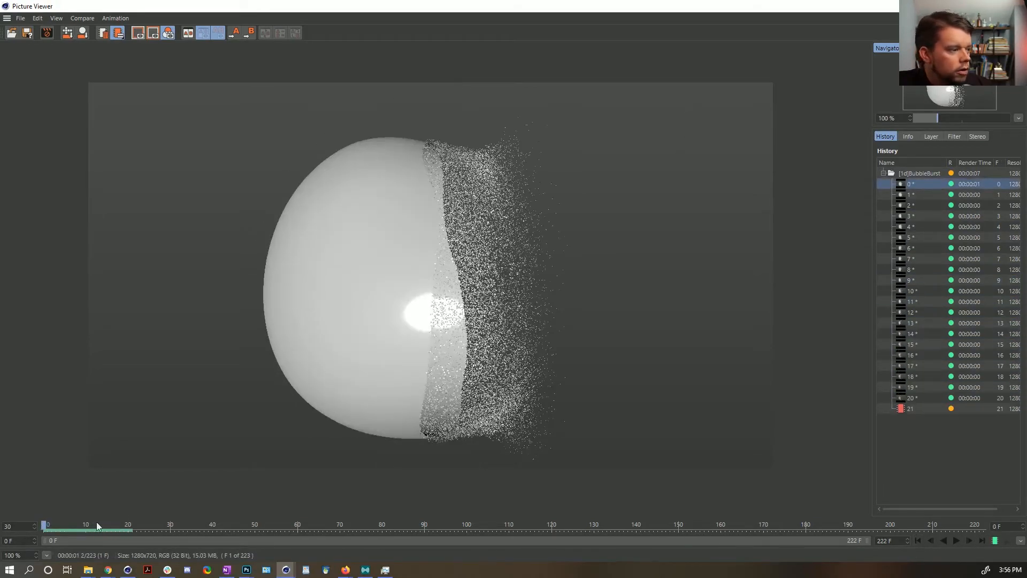
click(965, 6)
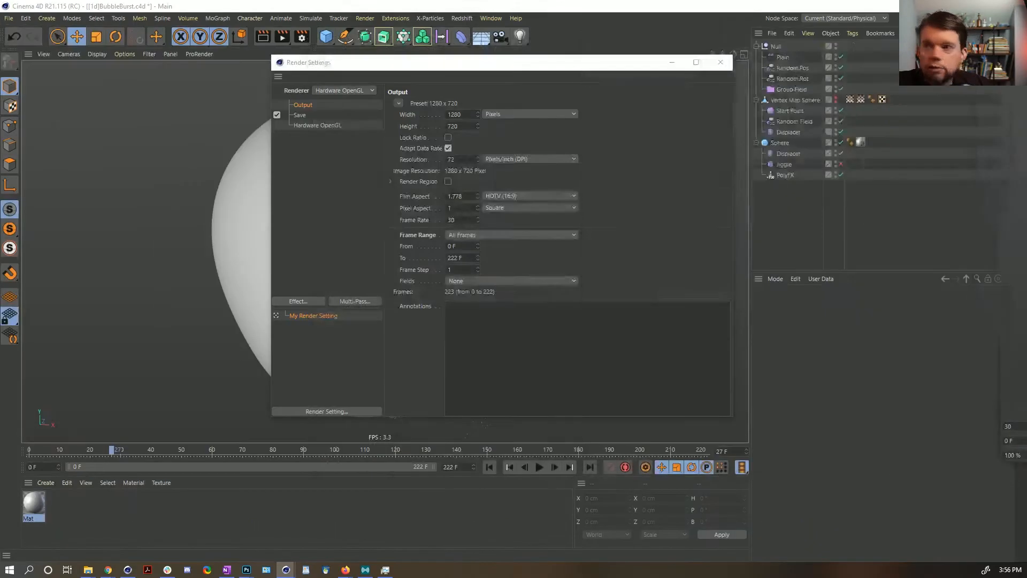
click(719, 63)
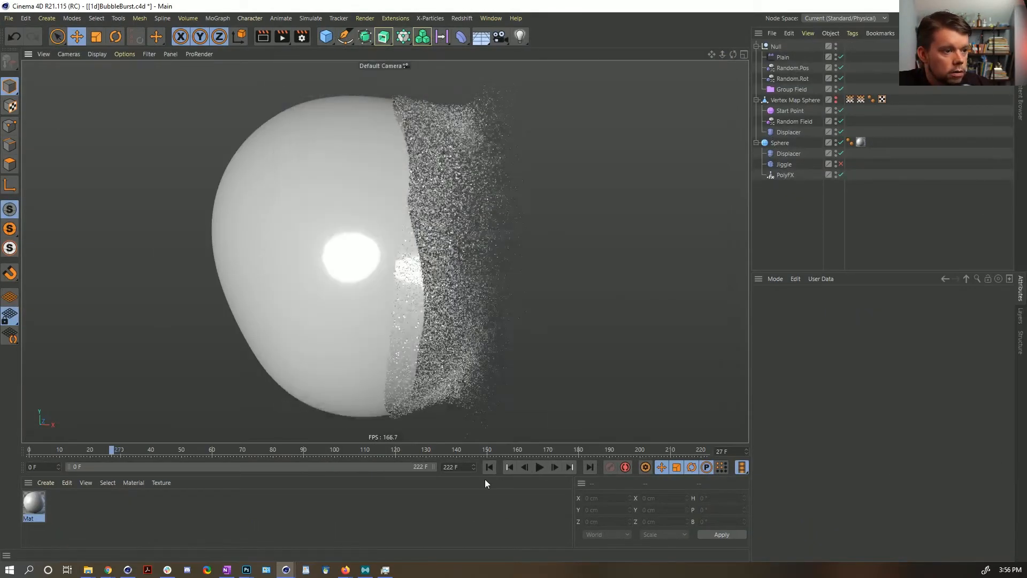
Step: Rewind the timeline to frame 0 and render all frames to the Picture Viewer without saving a file
click(488, 467)
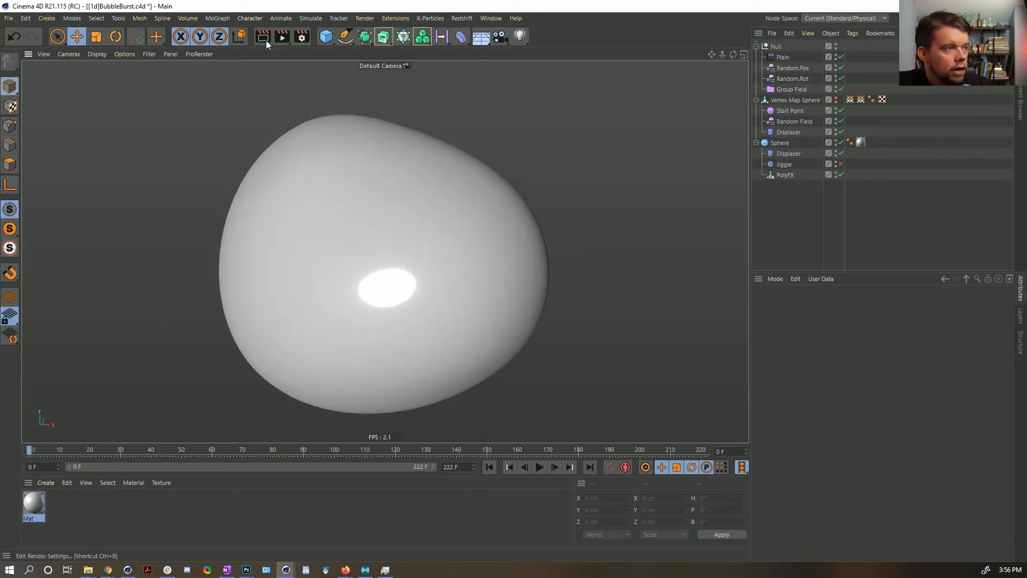
click(282, 36)
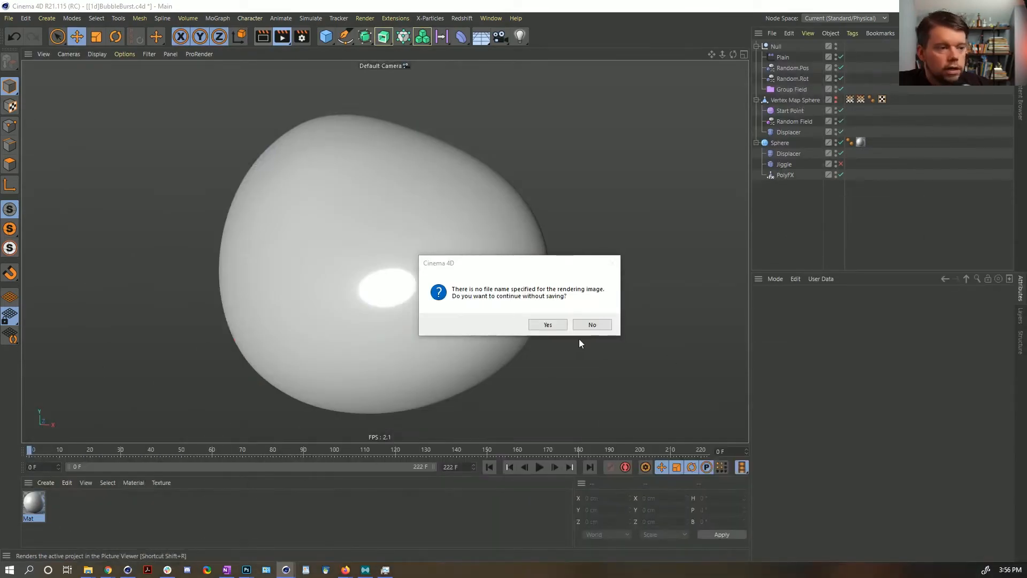
click(539, 324)
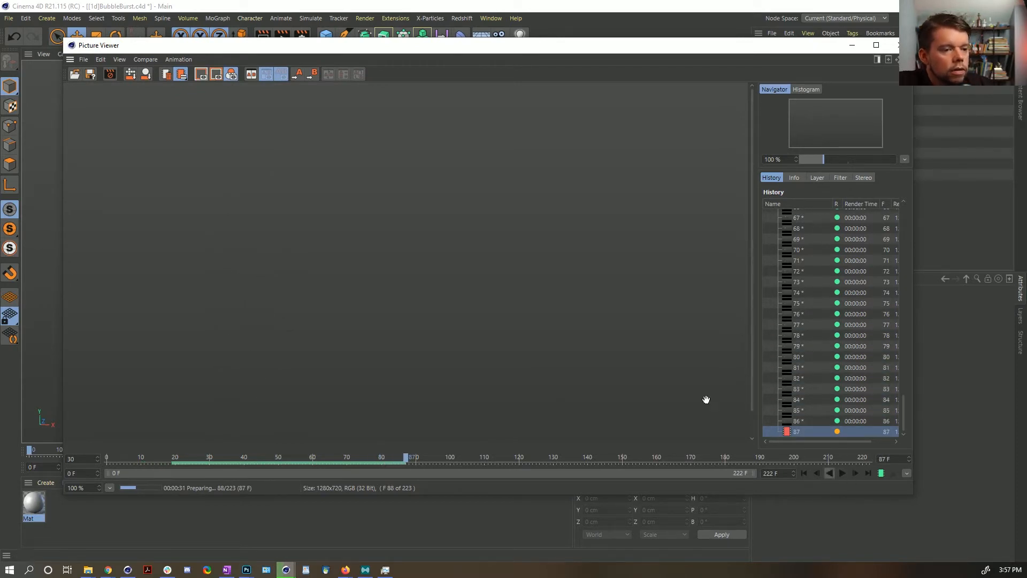
Step: Stop the running render and play back the rendered frames from the start in the Picture Viewer
click(110, 73)
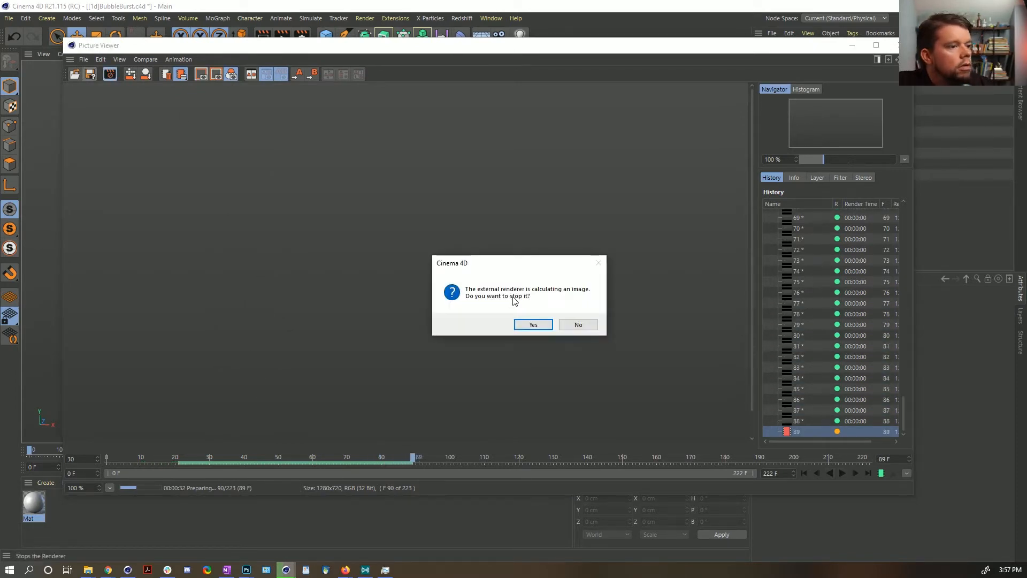
click(525, 325)
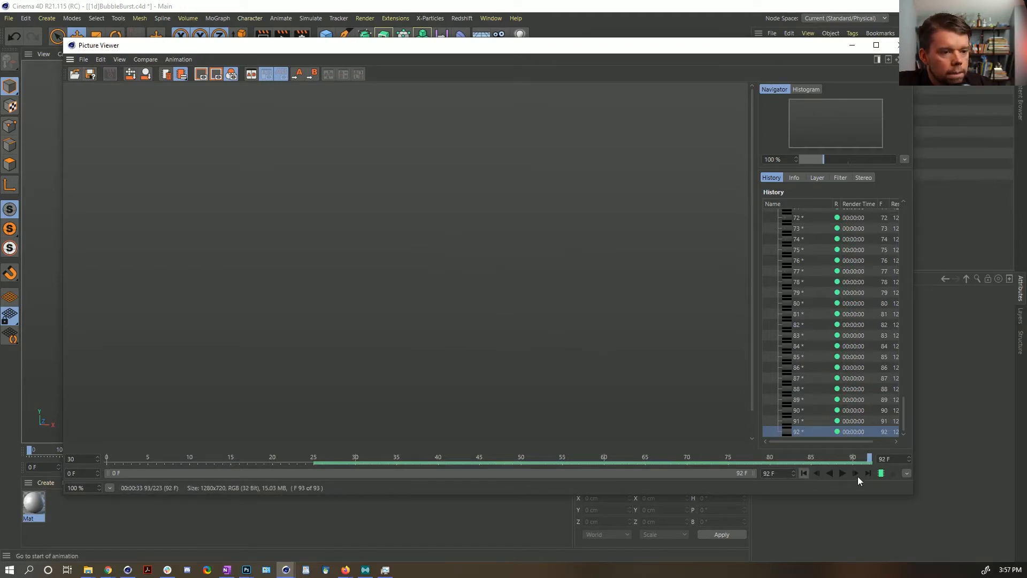
click(804, 474)
click(881, 473)
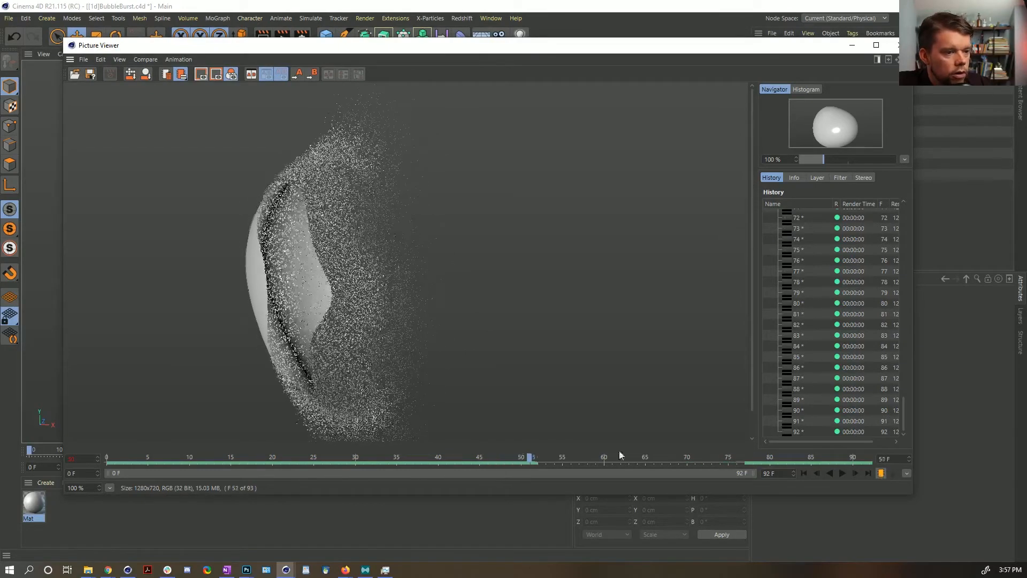
Step: Play back and scrub through the rendered bubble burst in the Picture Viewer up to about frame 51, and close the viewer
click(881, 473)
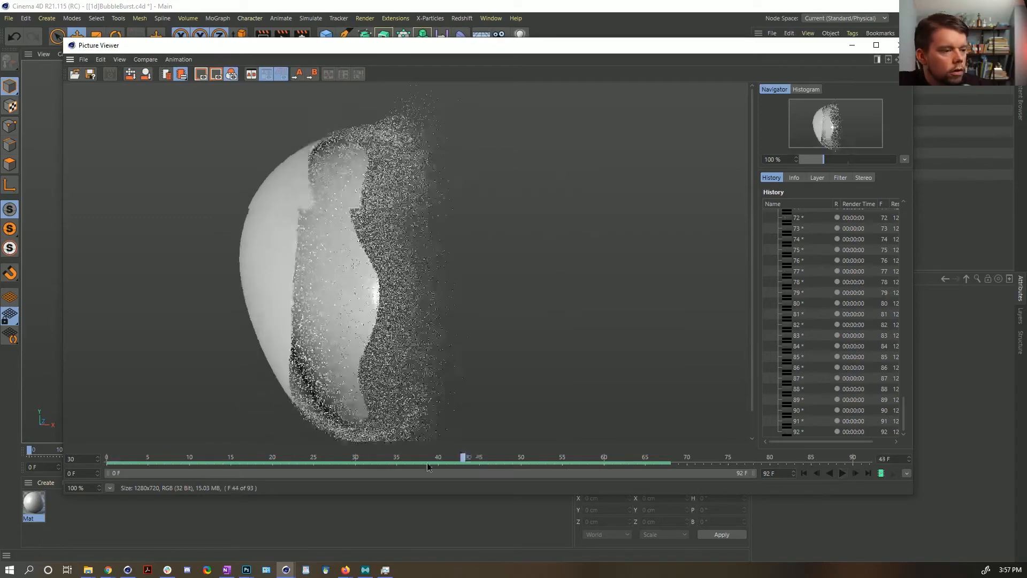
click(105, 466)
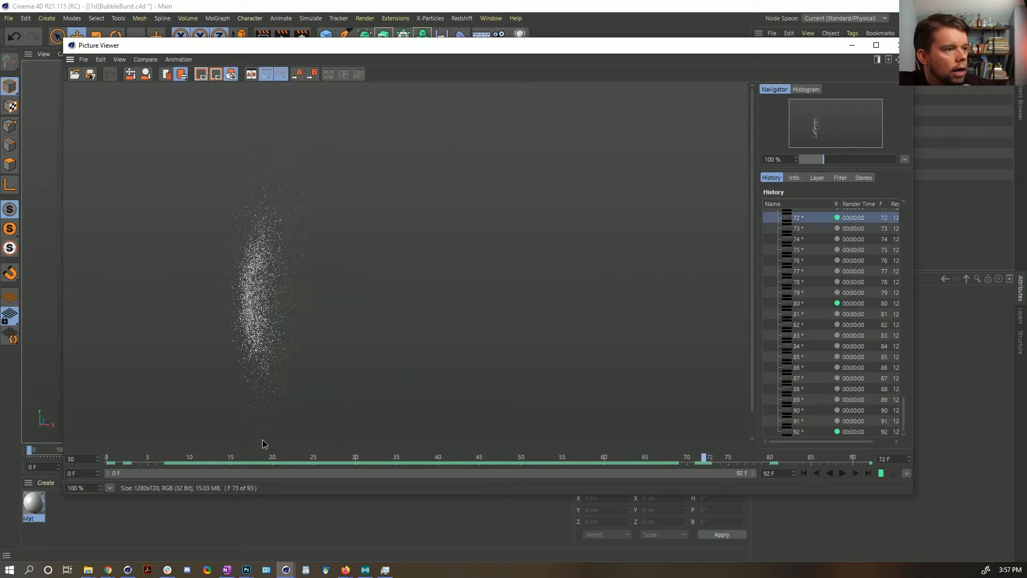
drag(201, 441, 528, 457)
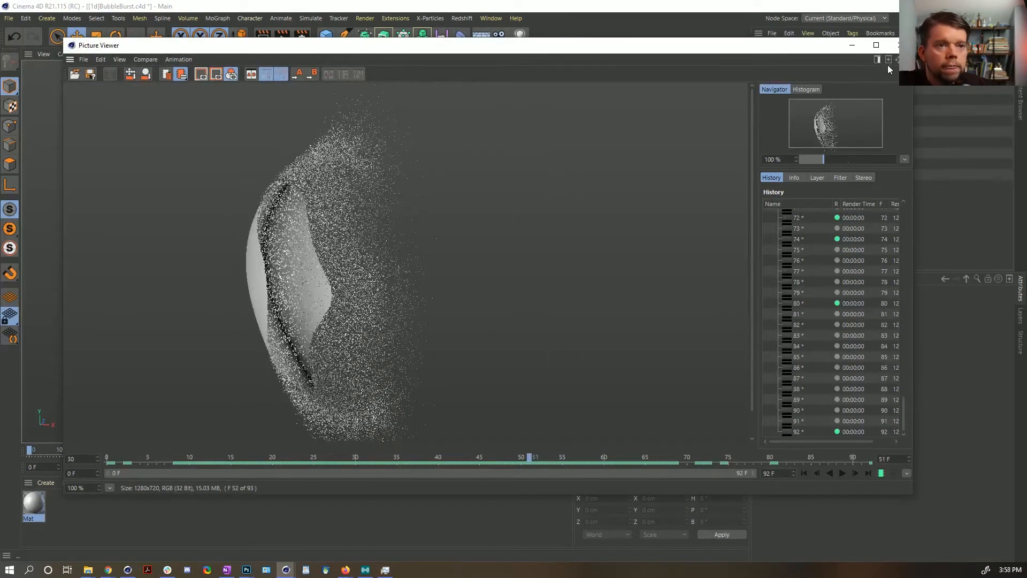
click(897, 46)
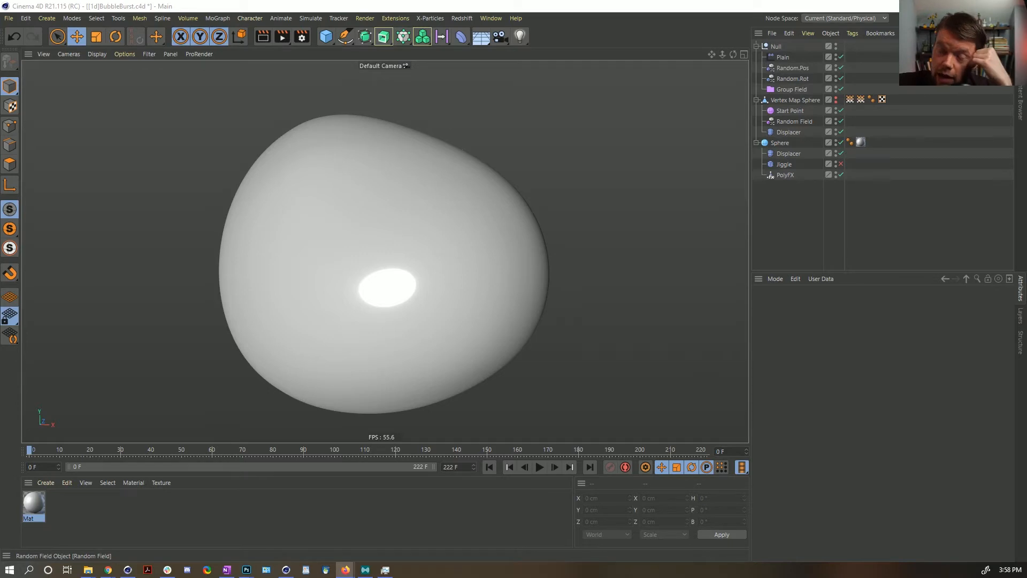
Step: Start a new empty project and add a Cube primitive to it
click(651, 19)
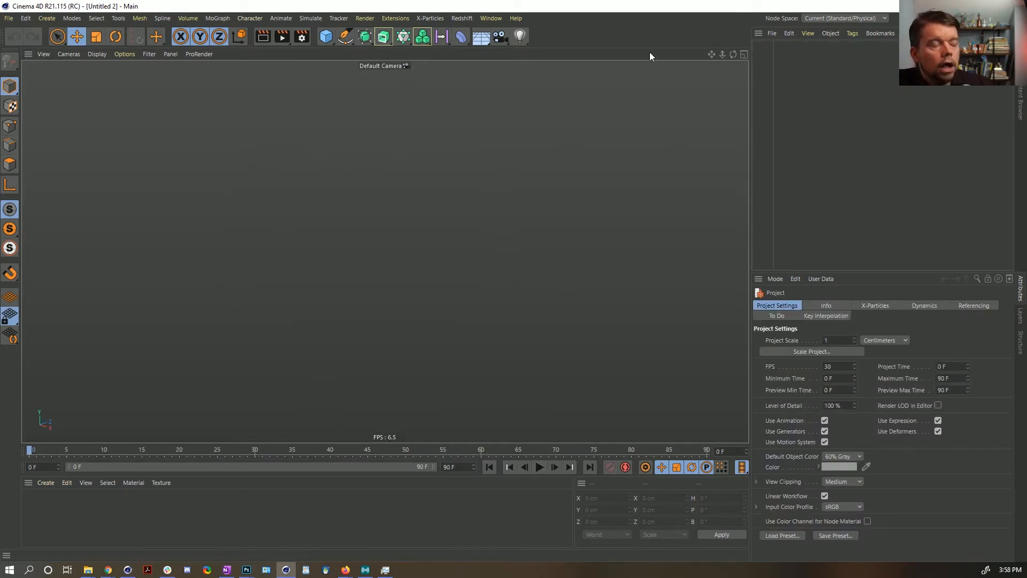
drag(772, 80, 828, 77)
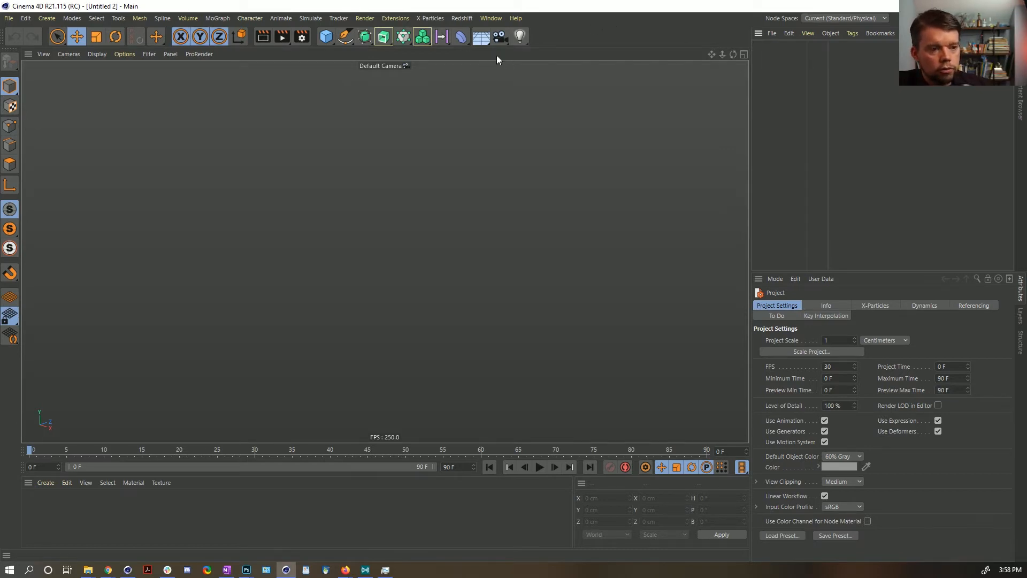
click(328, 38)
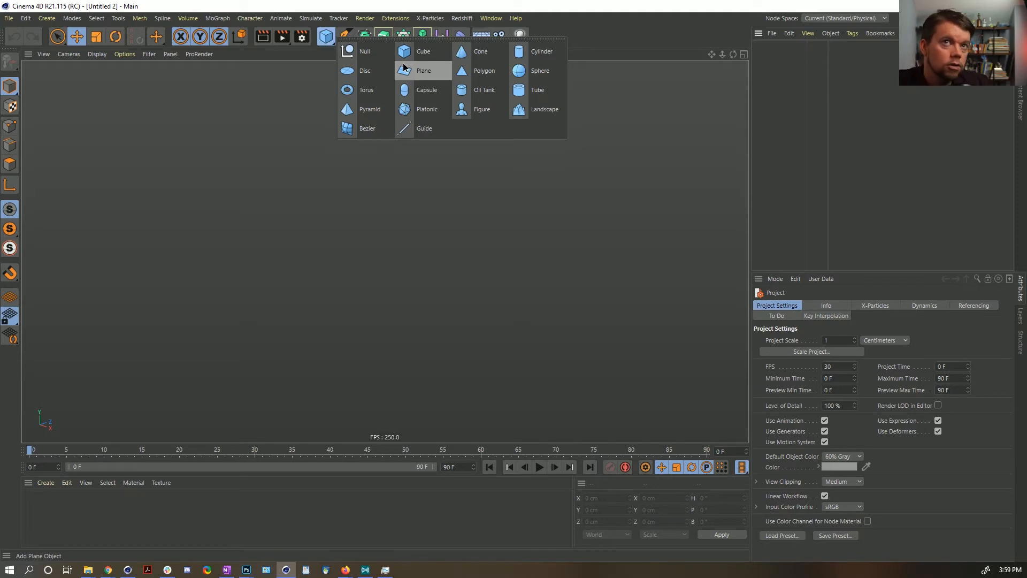
click(419, 52)
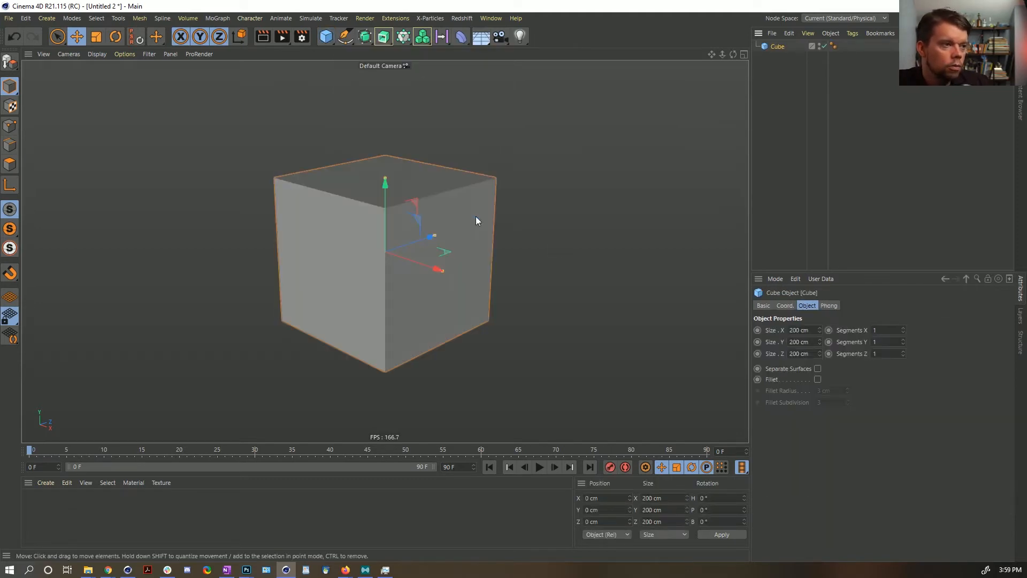
Step: Flatten the cube into a slab about 20 cm high and set its X size to 100 cm
drag(385, 180, 378, 245)
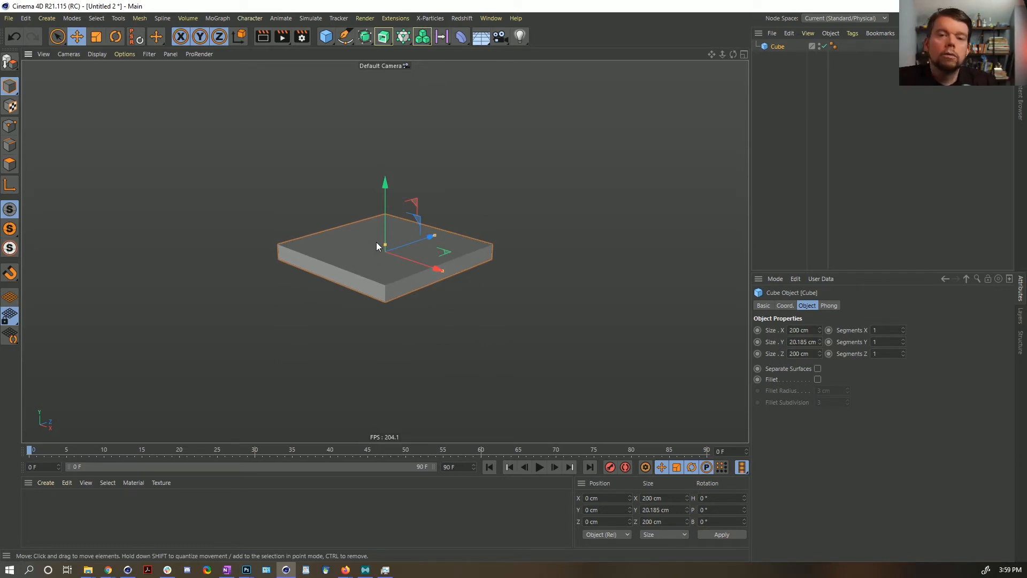
alt+drag(380, 223, 407, 238)
drag(464, 279, 437, 278)
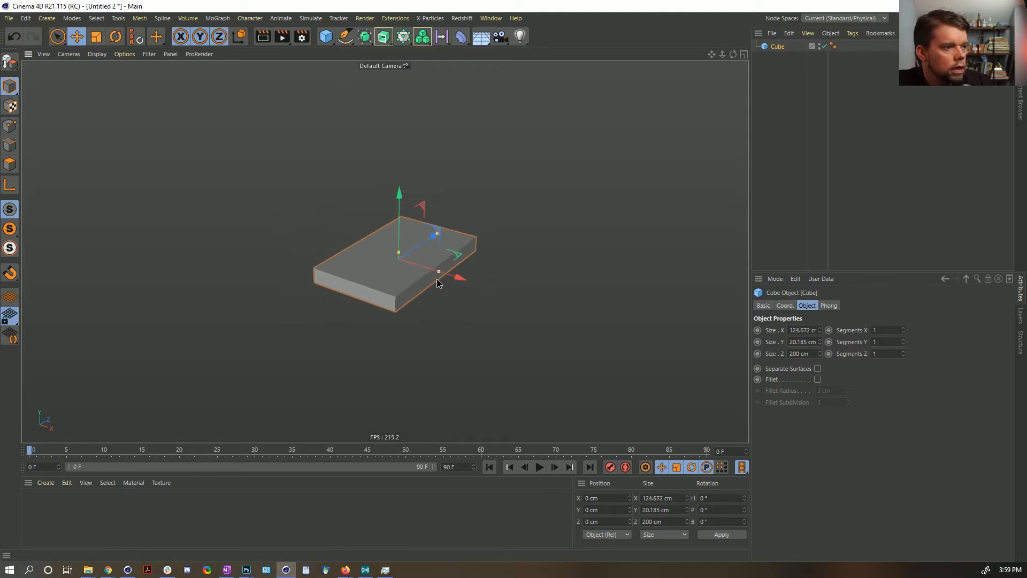
double_click(803, 330)
text(100)
key(Return)
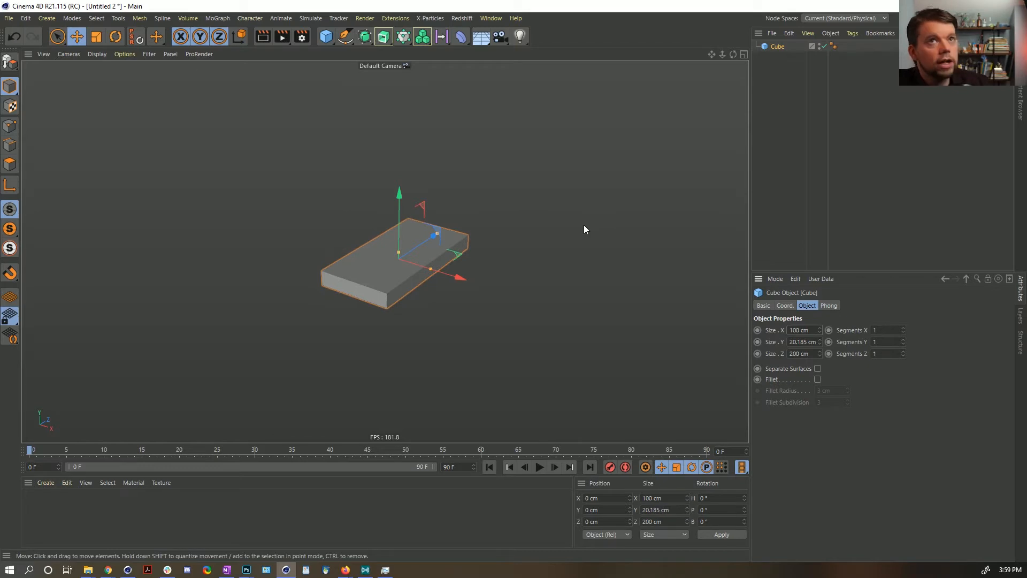
alt+drag(411, 243, 392, 243)
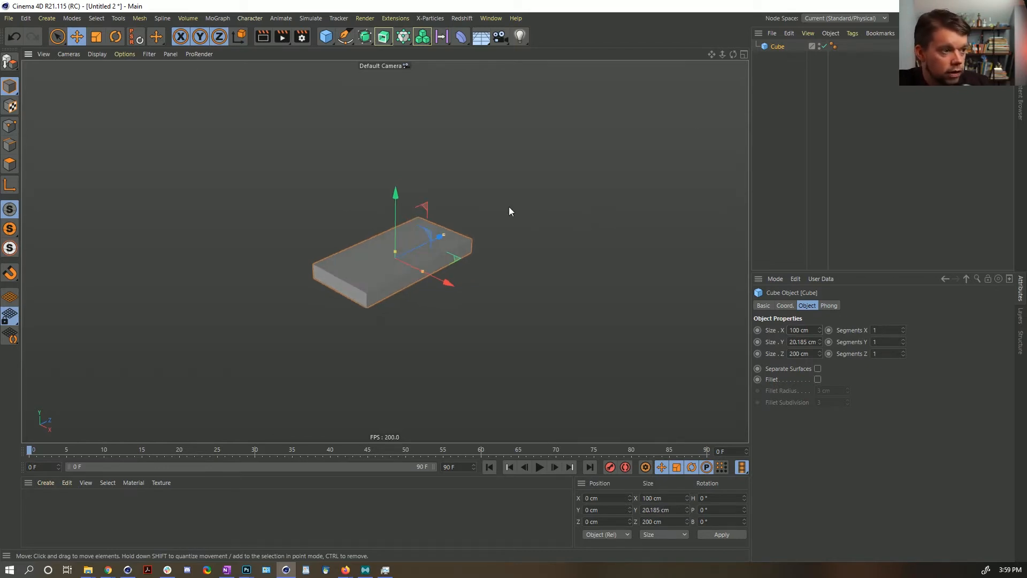
Step: Add a Collider Body simulation tag to the cube
right_click(772, 47)
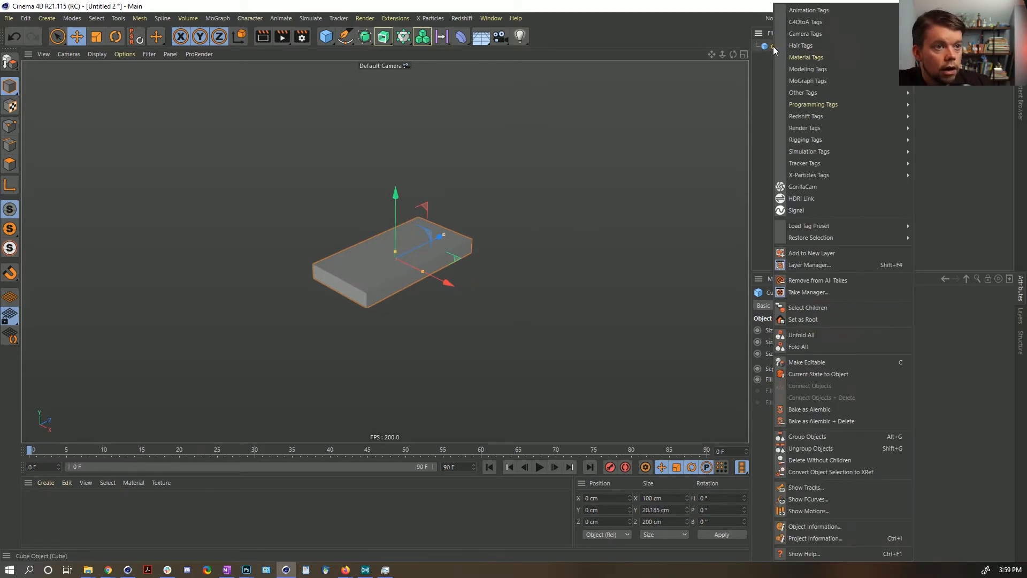
key(Escape)
alt+drag(374, 259, 410, 229)
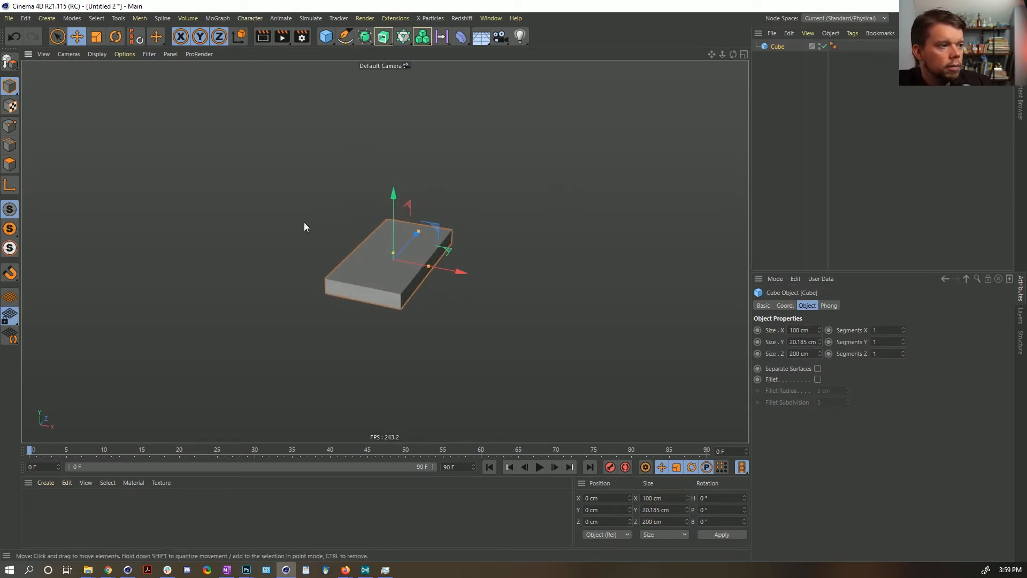
right_click(773, 46)
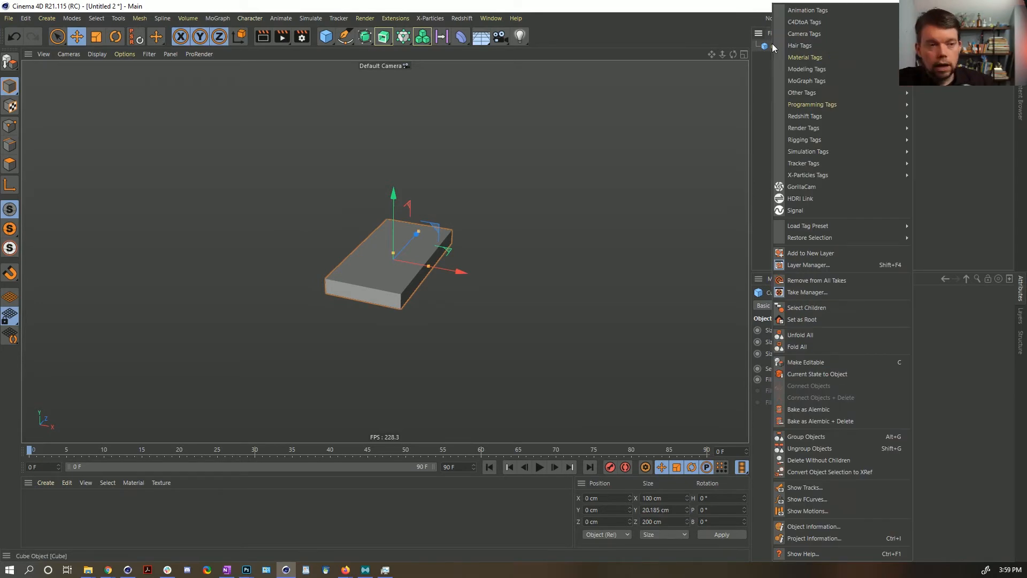
mouse_move(837, 153)
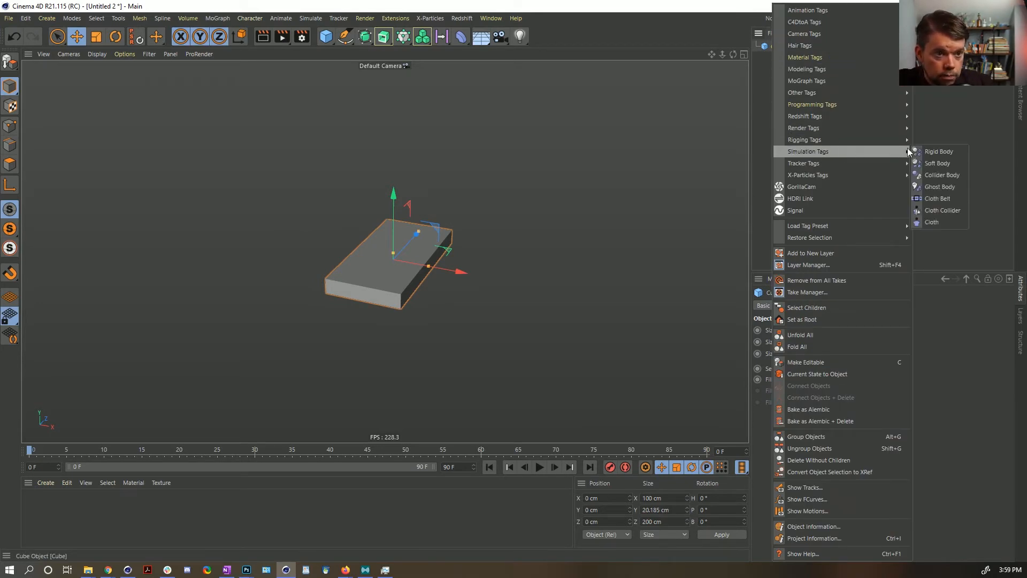
click(953, 175)
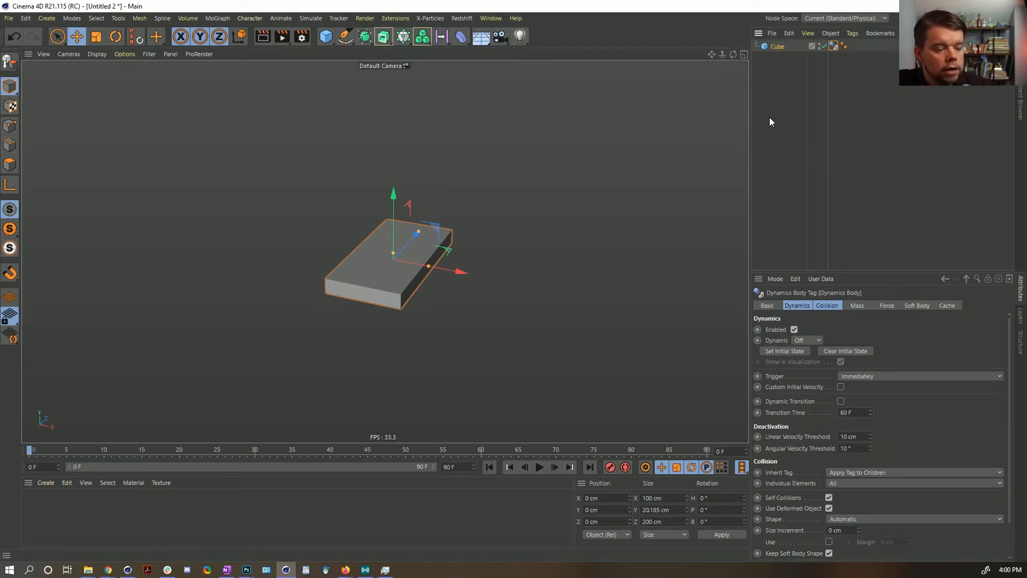
Step: Duplicate the cube with its tag and move the copy 100 cm along negative X so the two slabs sit side by side
key(ctrl+c)
key(ctrl+v)
drag(457, 271, 387, 285)
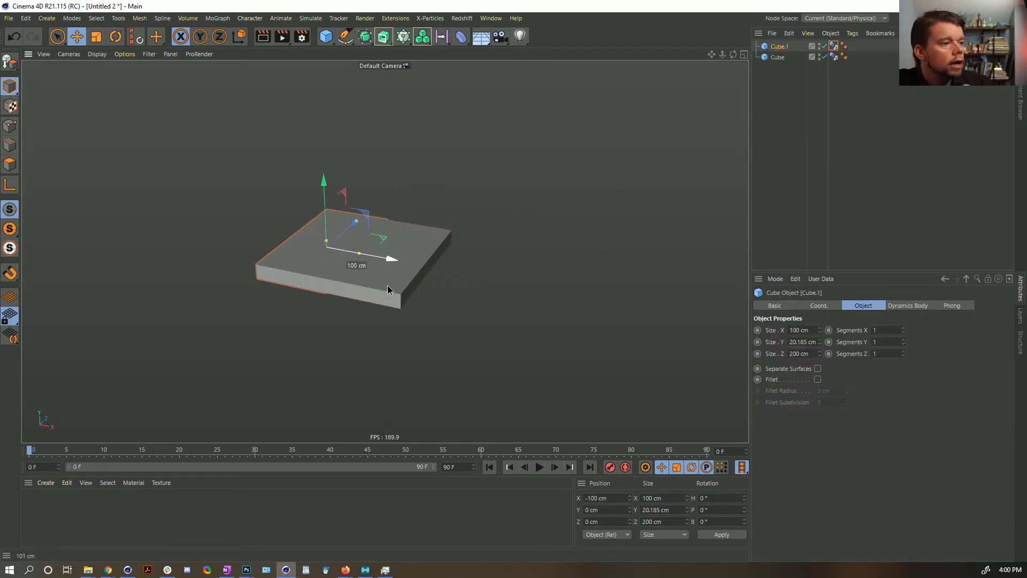
Step: Set Dynamic to On in the copied cube's Dynamics Body tag, test the simulation, and rewind to frame 0
click(833, 46)
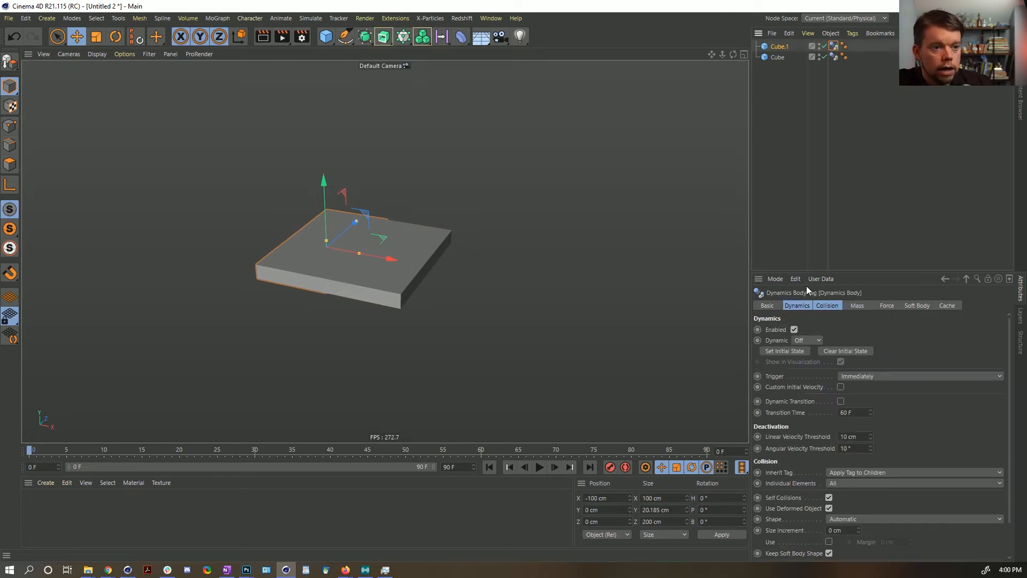
click(792, 340)
click(812, 352)
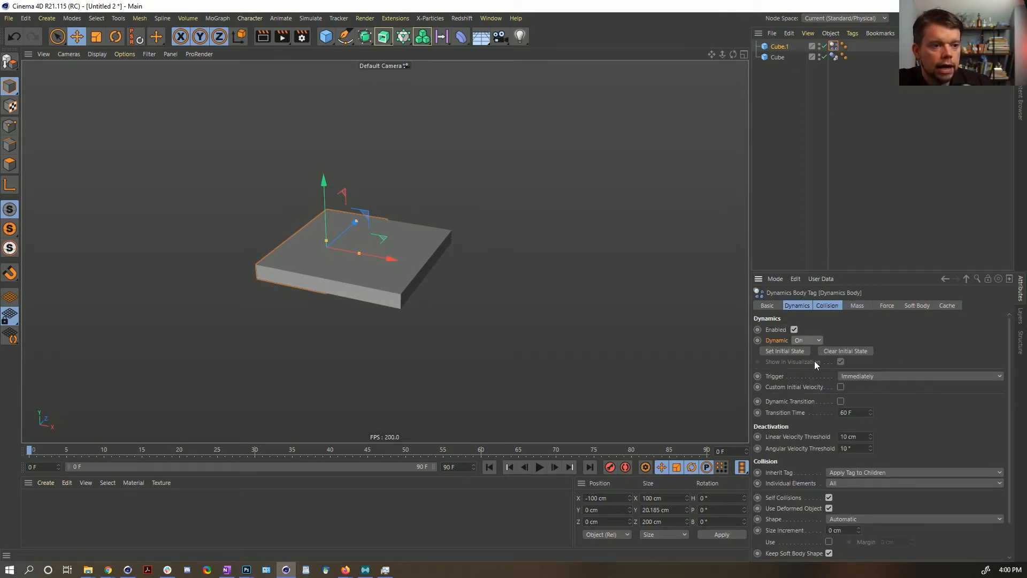
click(542, 467)
click(541, 467)
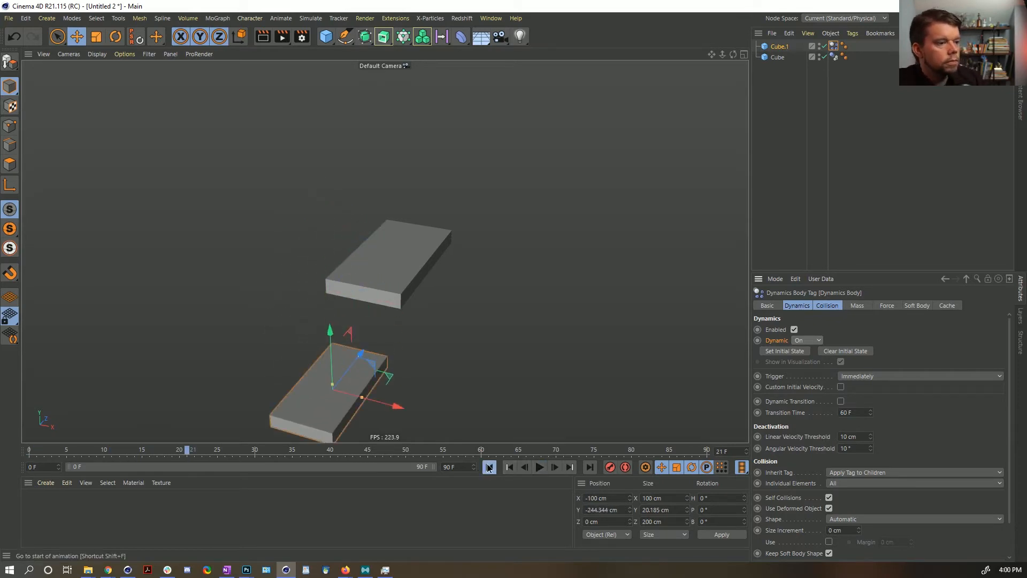
click(490, 467)
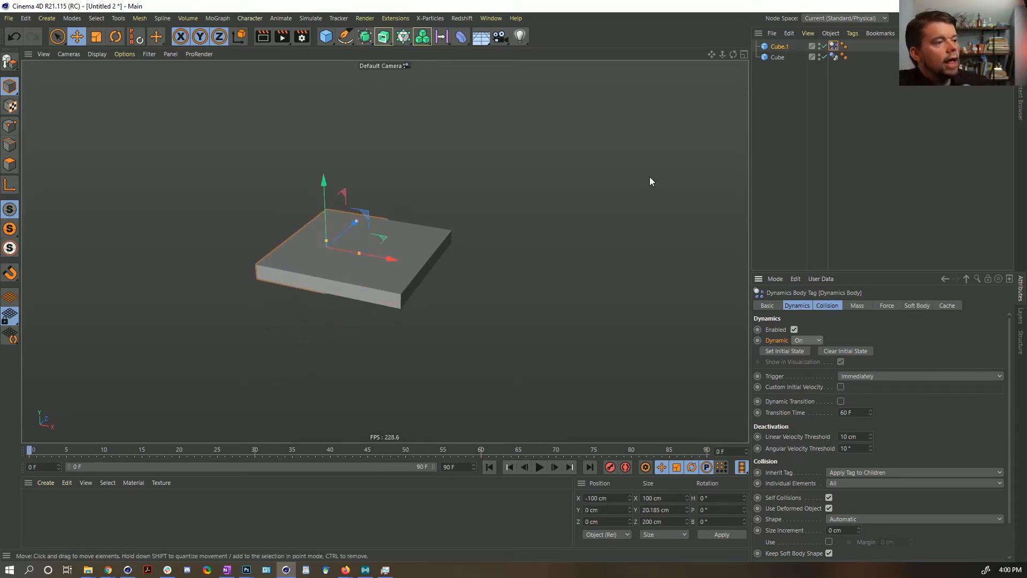
Step: Add a dynamics Connector of the Hinge type and place it at X -50 cm, on the seam between the slabs
click(778, 58)
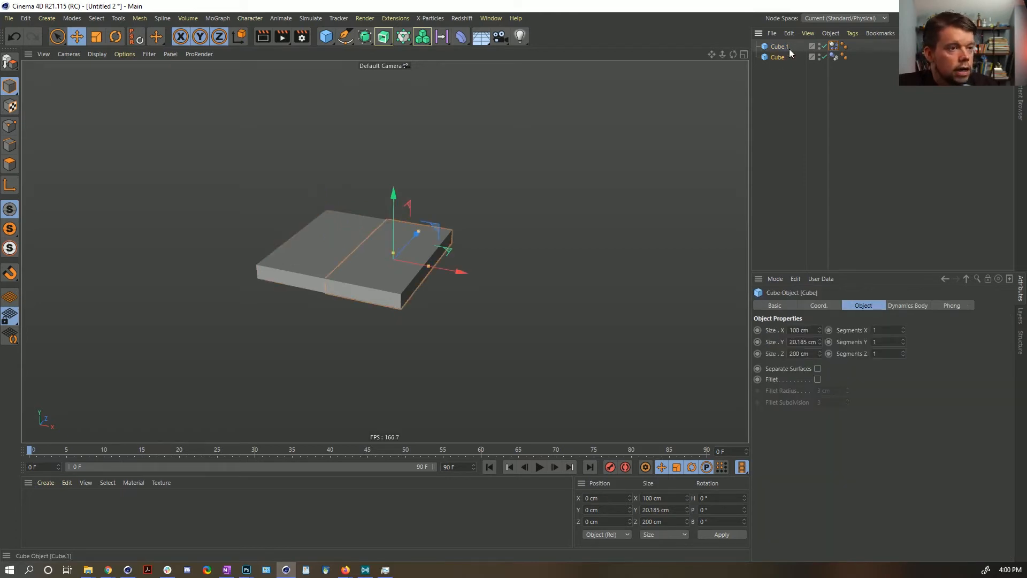
click(310, 19)
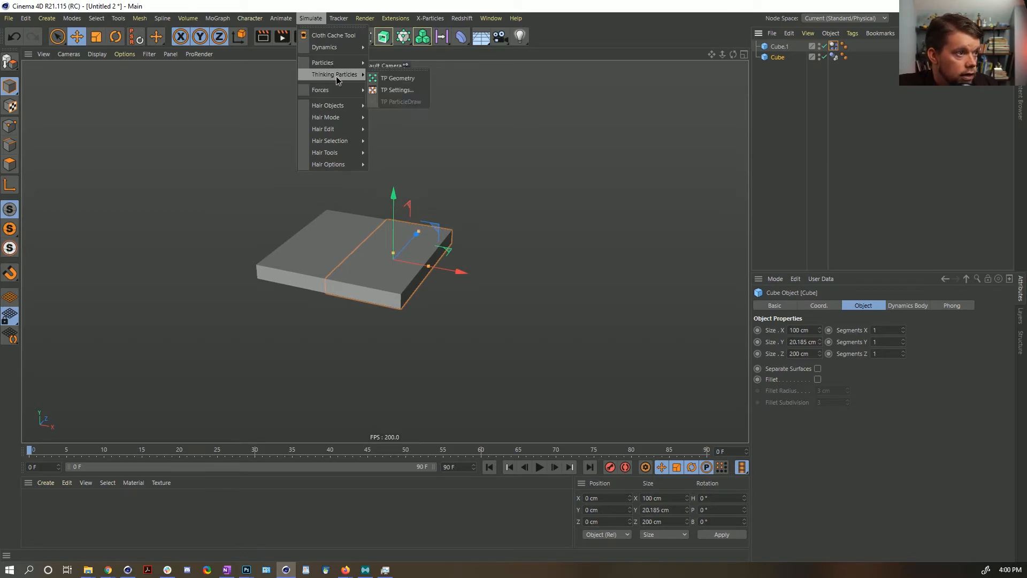
mouse_move(332, 95)
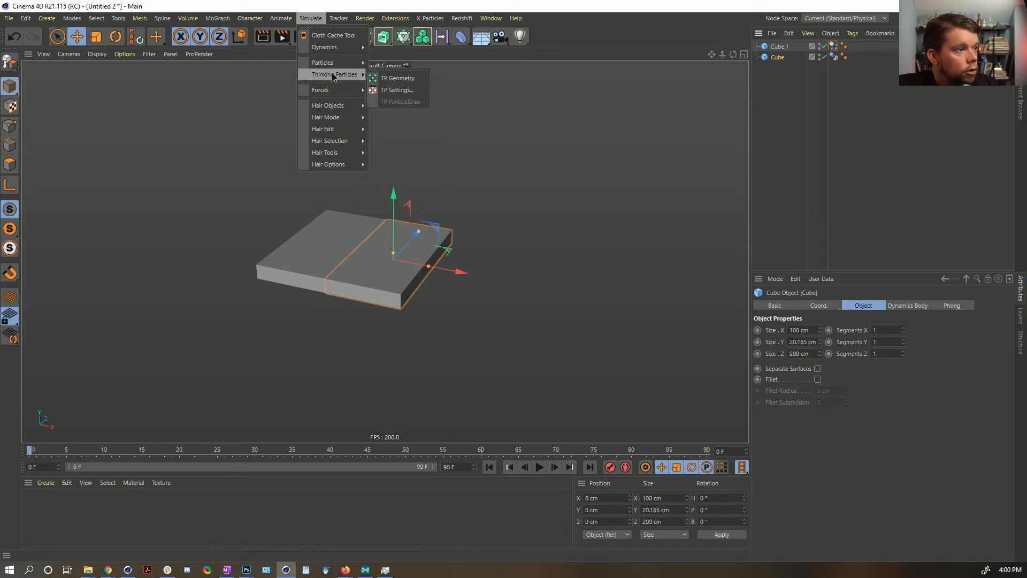
mouse_move(327, 47)
click(386, 51)
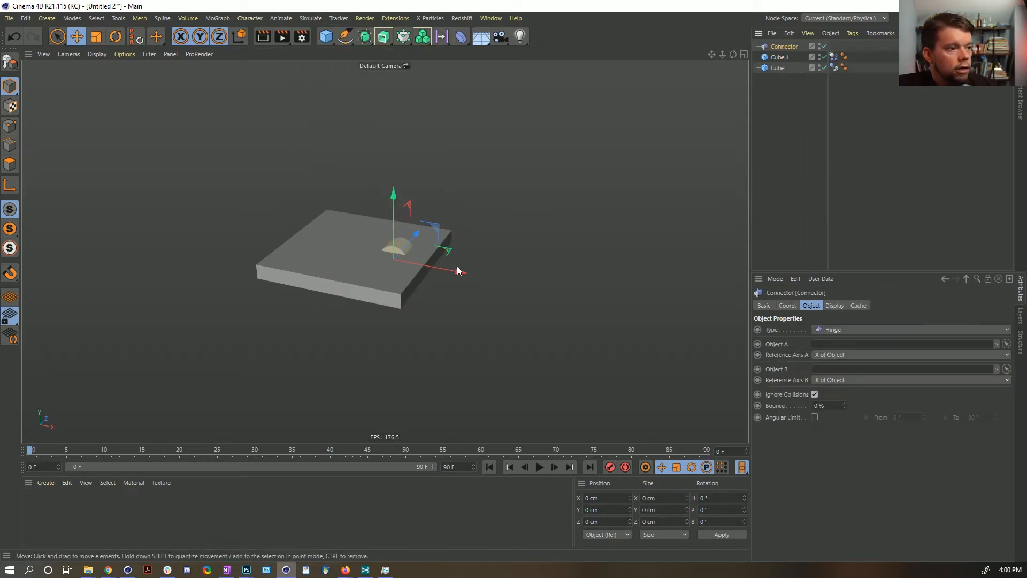
drag(459, 271, 415, 268)
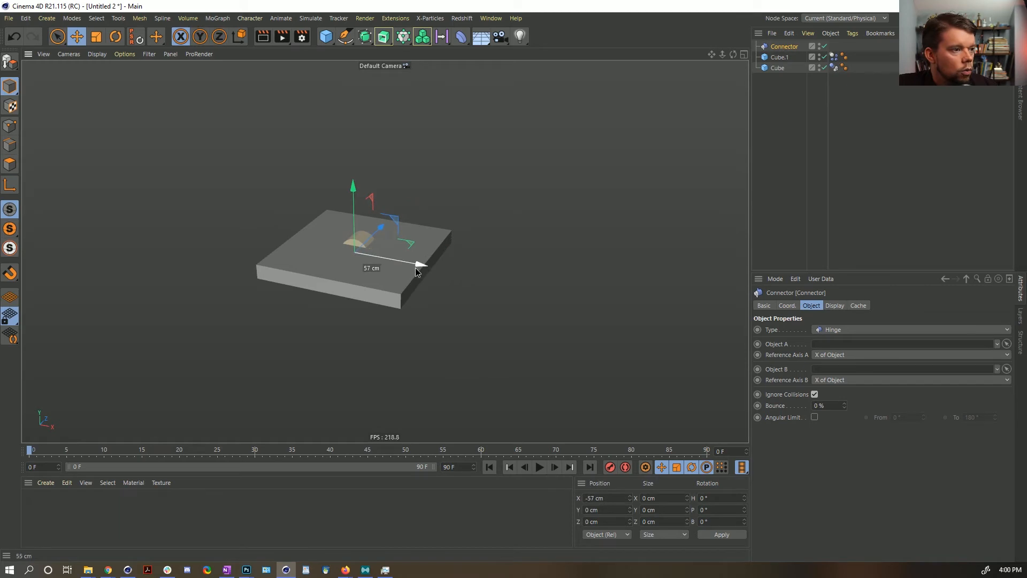
double_click(613, 500)
text(-50)
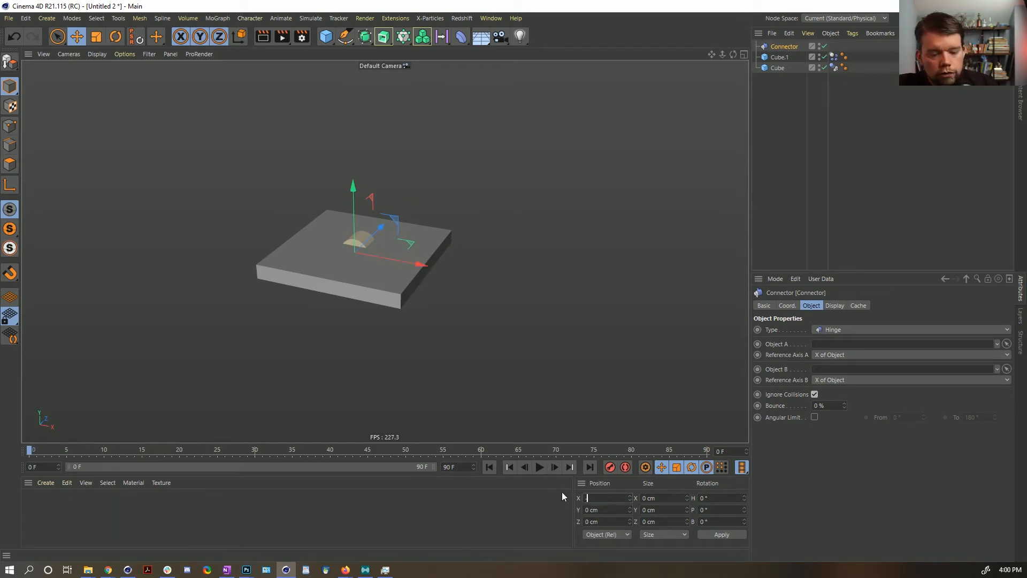
click(723, 533)
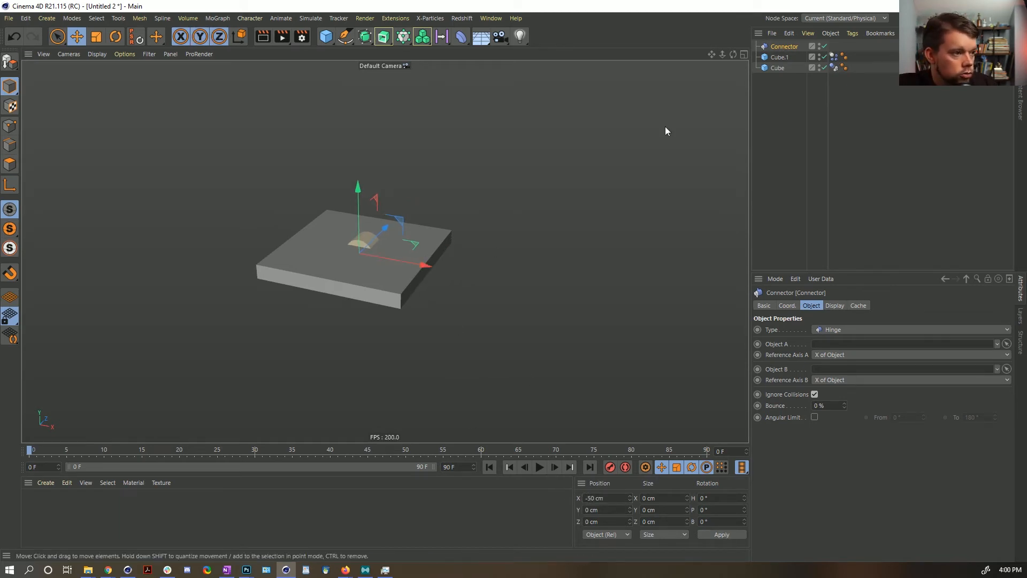
Step: Order the Connector between the two cubes in the hierarchy and assign the cubes as its Object A and Object B
drag(785, 47, 820, 344)
drag(778, 68, 835, 379)
click(781, 46)
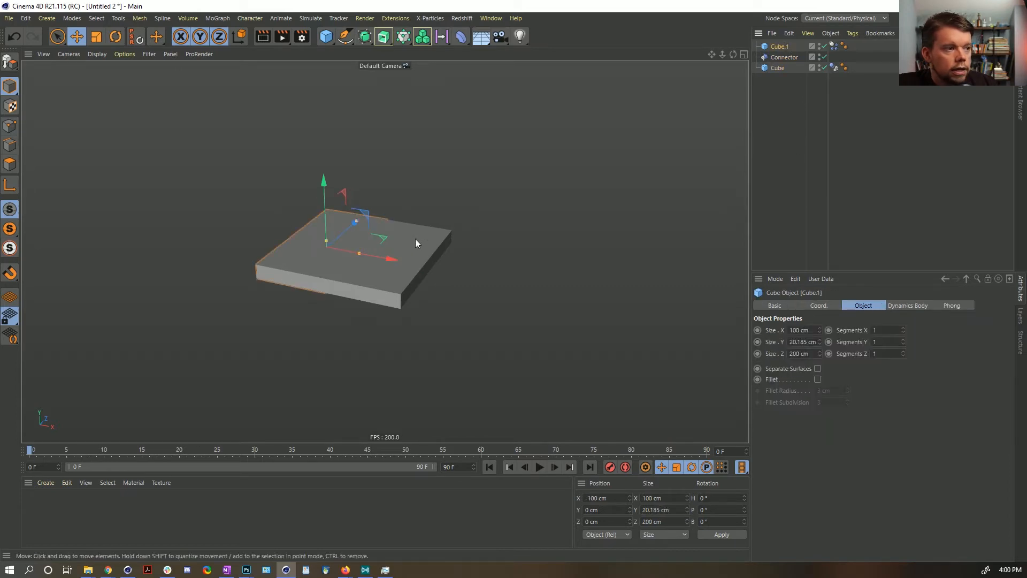
Step: Rename the original cube "Base" and the copied cube "1"
click(778, 68)
double_click(777, 68)
text(Base)
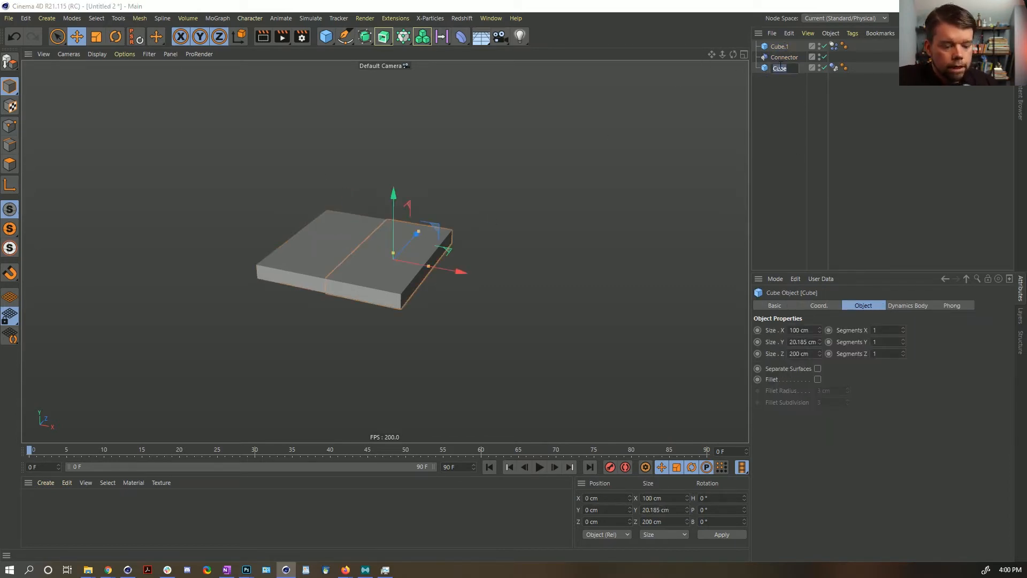
key(Return)
double_click(781, 47)
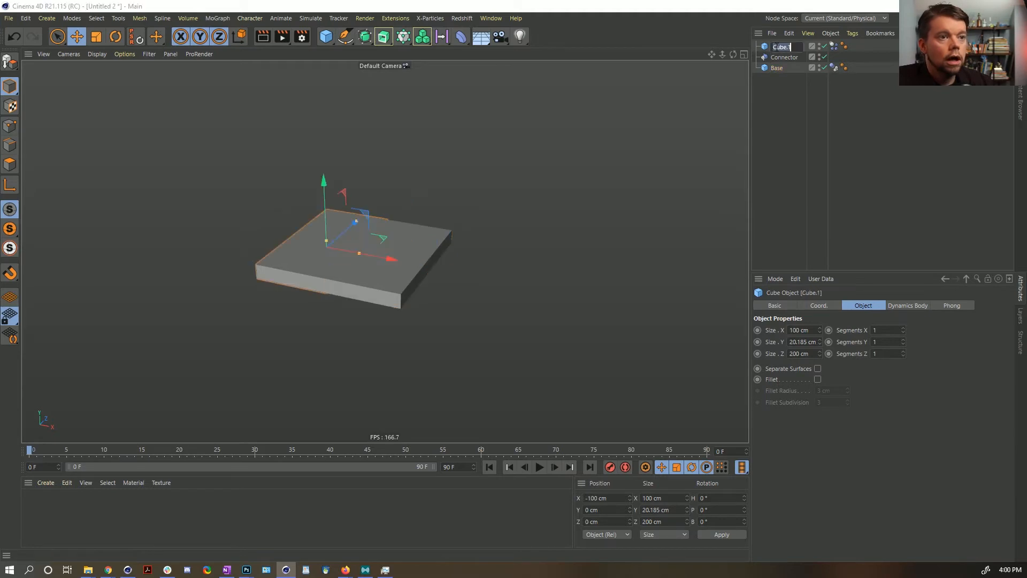
text(1)
key(Return)
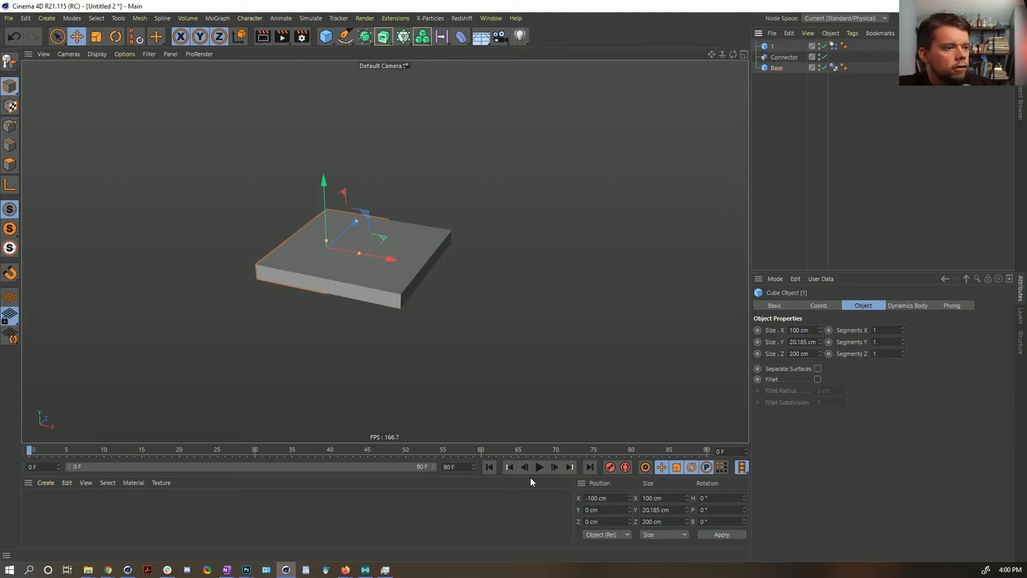
Step: Play the simulation to check how slab 1 swings on the hinge, and return to frame 0
click(540, 467)
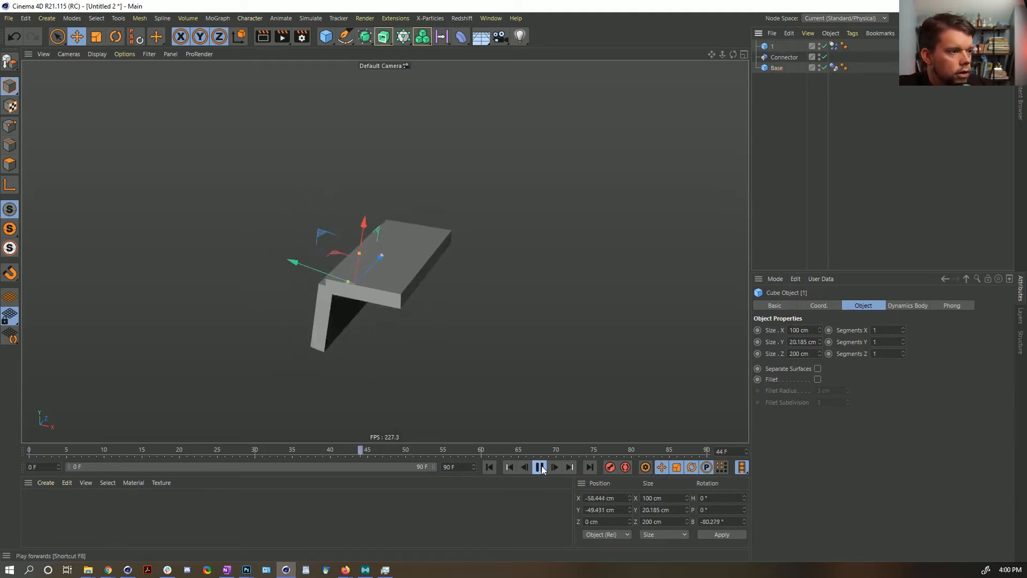
click(539, 467)
click(490, 469)
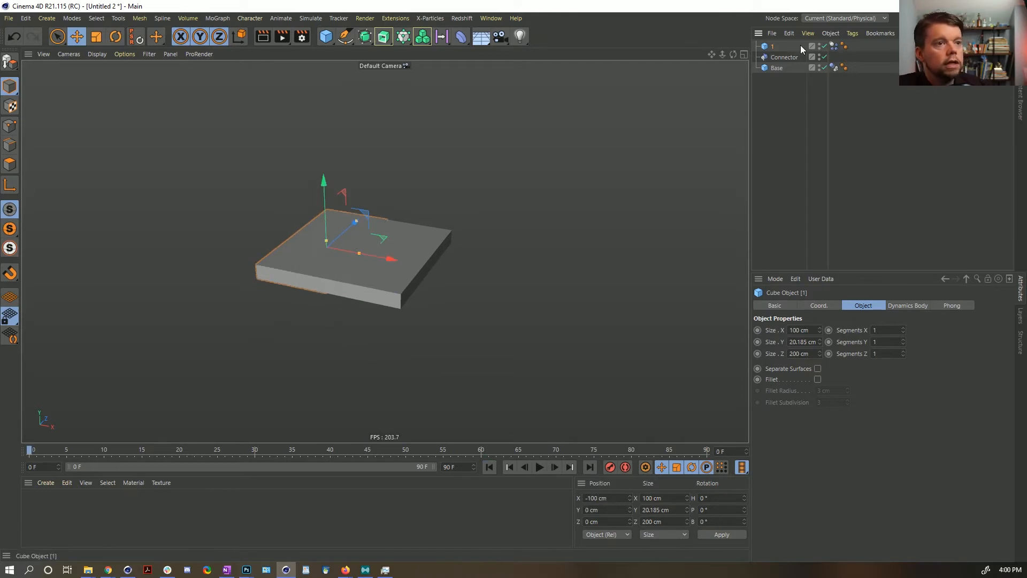
Step: Enable the Angular Limit on the hinge Connector
click(788, 60)
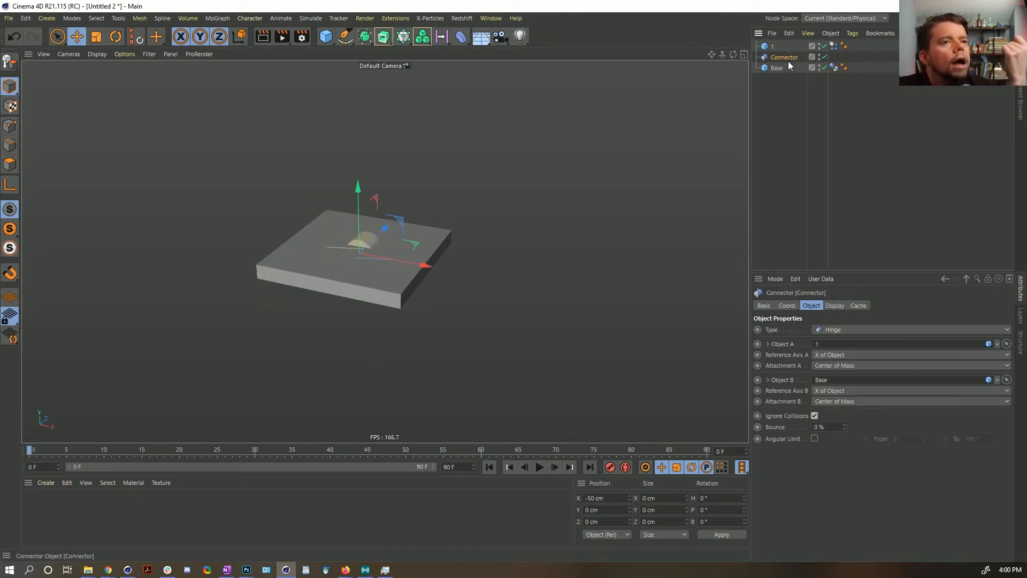
click(815, 439)
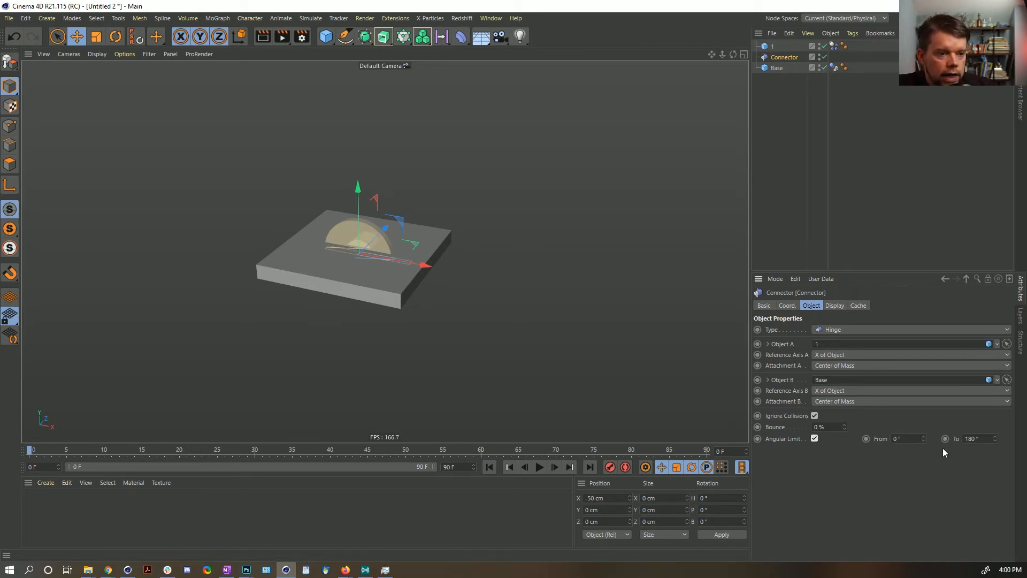
alt+drag(344, 220, 363, 239)
scroll(360, 265, up, 5)
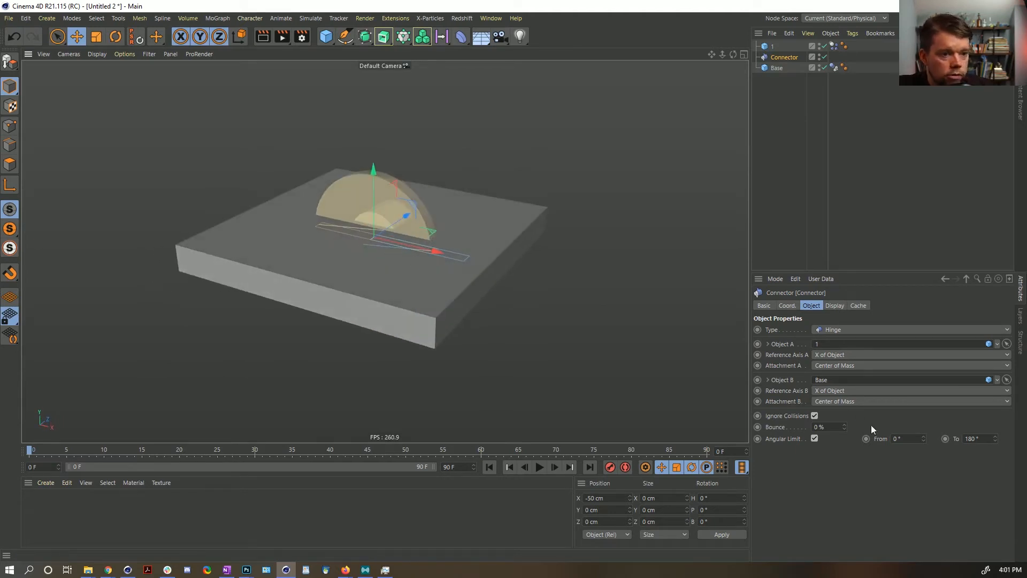
Step: Try an angular limit from 134° to 253° on the hinge Connector
drag(924, 439, 927, 404)
drag(995, 440, 998, 408)
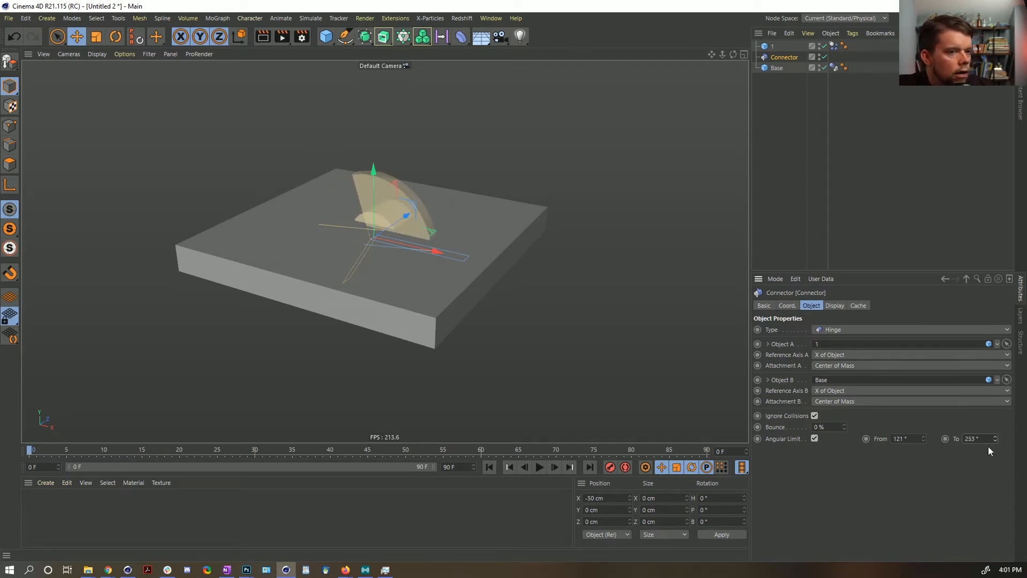
drag(923, 438, 924, 430)
alt+drag(376, 332, 405, 297)
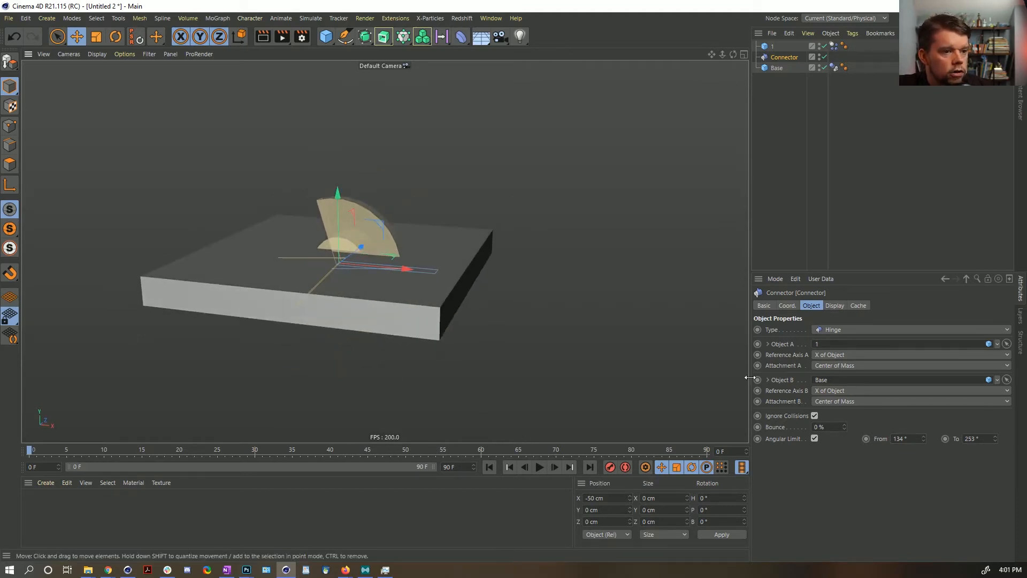
Step: Set the hinge Connector's angular limit from -37° to 38°
drag(924, 438, 923, 495)
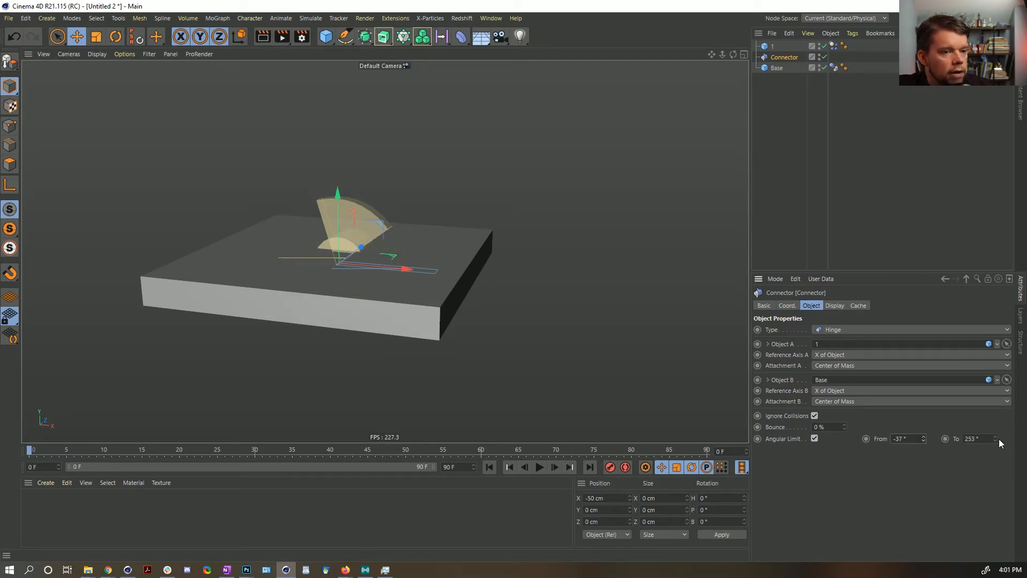
drag(995, 439, 995, 484)
alt+drag(429, 276, 392, 310)
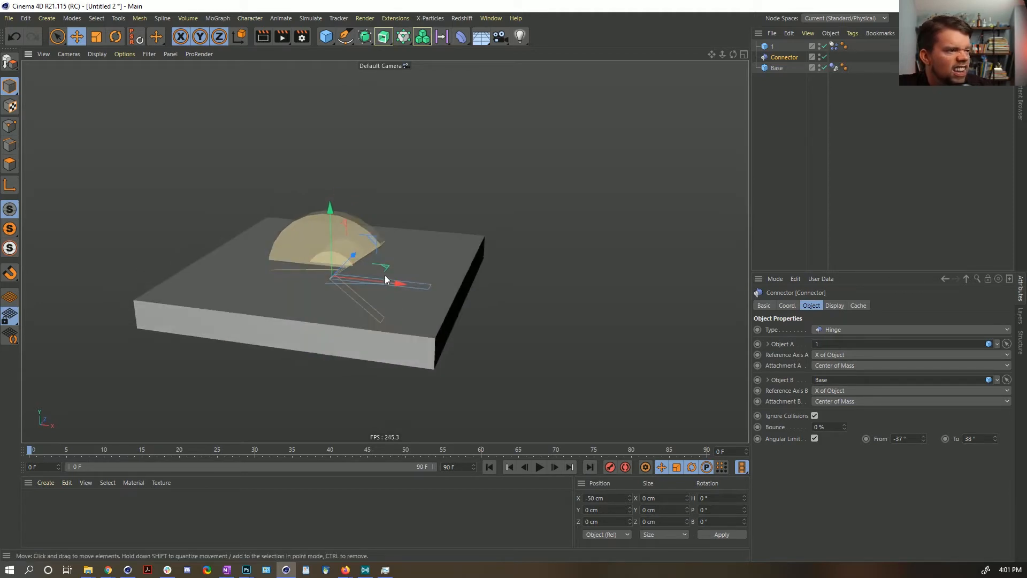
Step: Play the simulation to check how far slab 1 swings within the angular limit, and return to frame 0
click(540, 467)
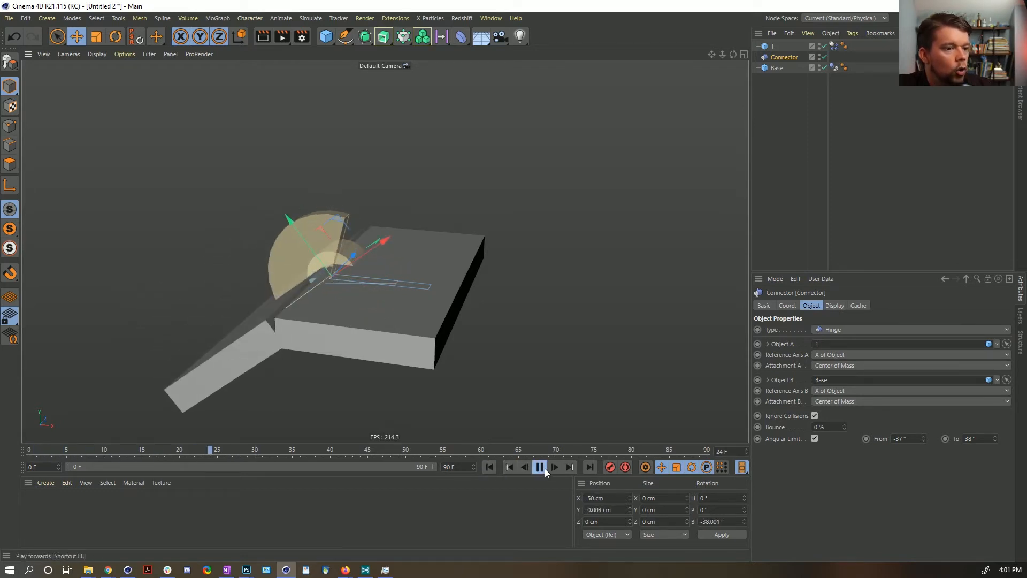
click(539, 467)
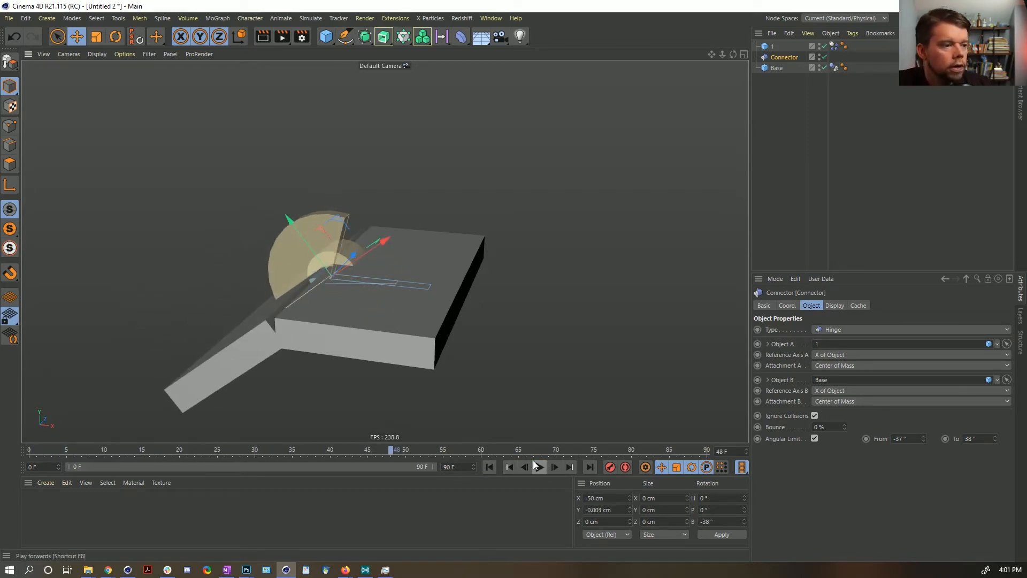
click(489, 468)
alt+drag(496, 366, 442, 290)
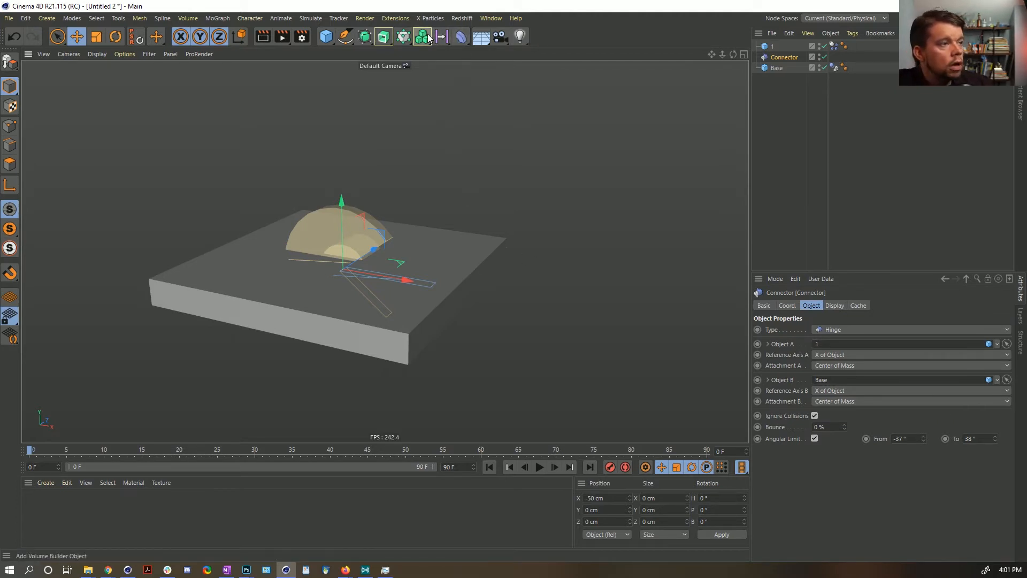
Step: Add a dynamics Spring and assign Base as its Object A and cube 1 as its Object B
click(311, 19)
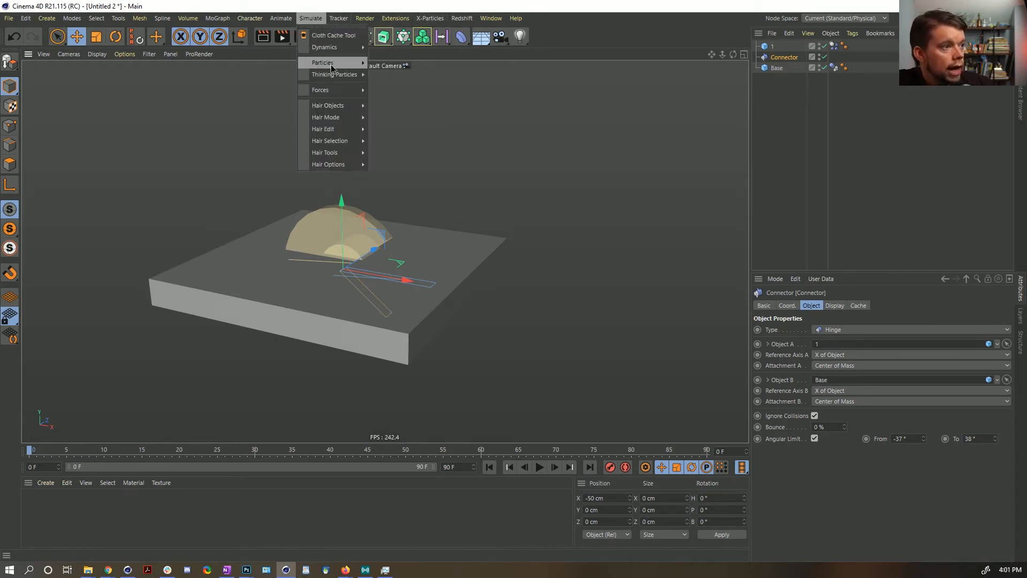
mouse_move(333, 92)
mouse_move(332, 47)
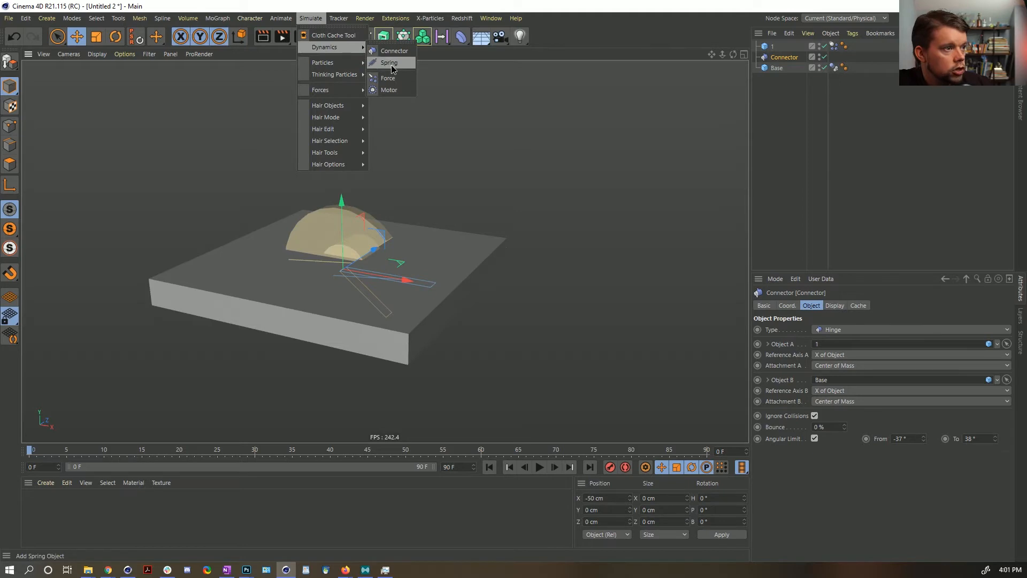
click(390, 63)
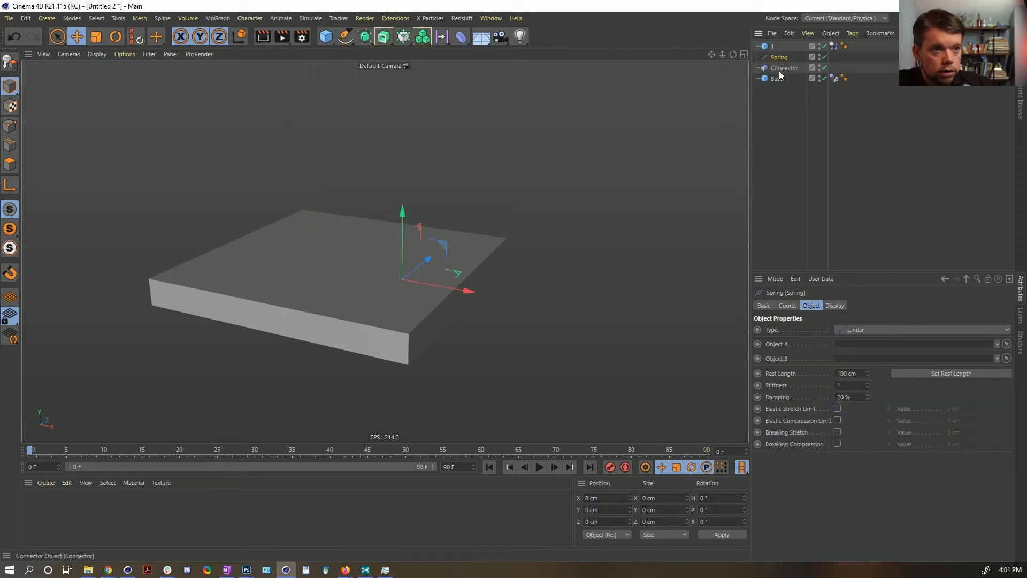
drag(859, 349, 853, 371)
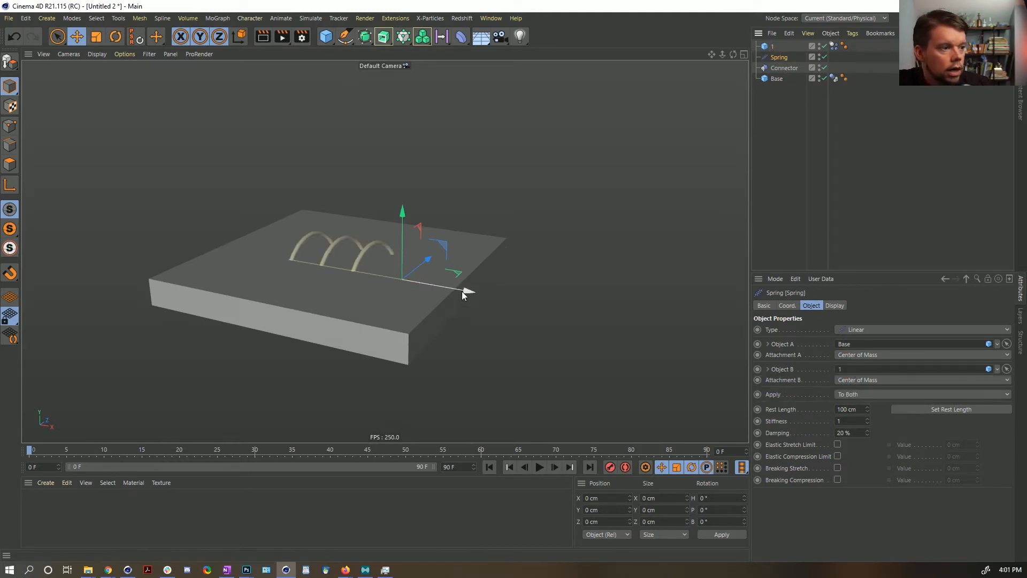
Step: Place the Spring at X -50 cm on the slab seam and set its type to Angular
drag(462, 291, 401, 284)
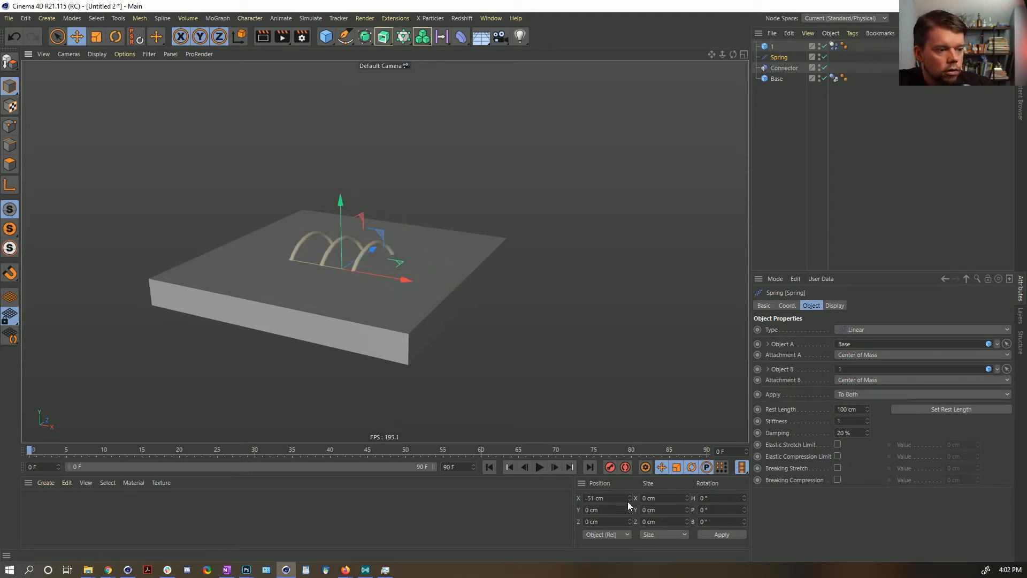
drag(630, 496, 632, 494)
click(860, 329)
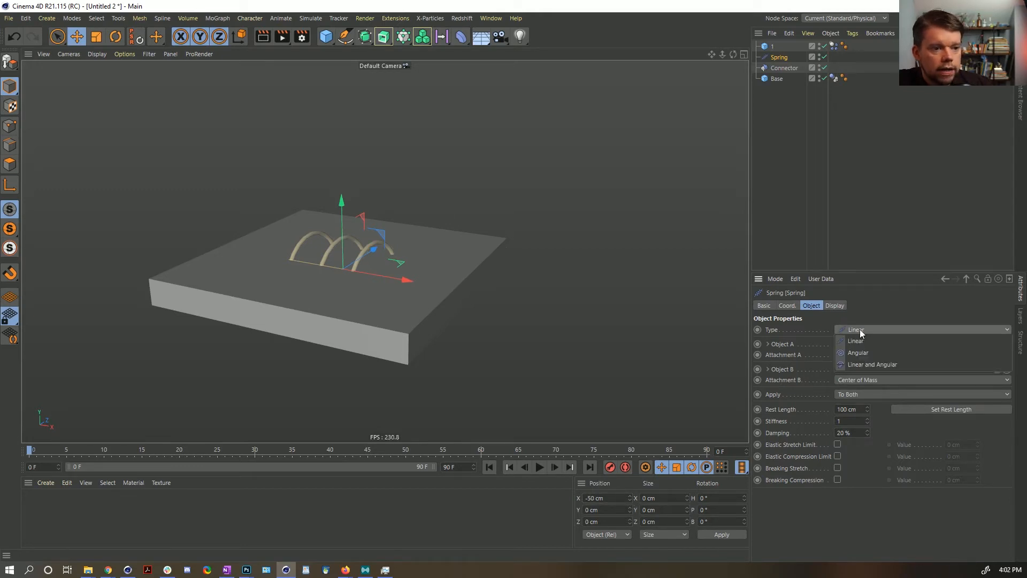
click(862, 348)
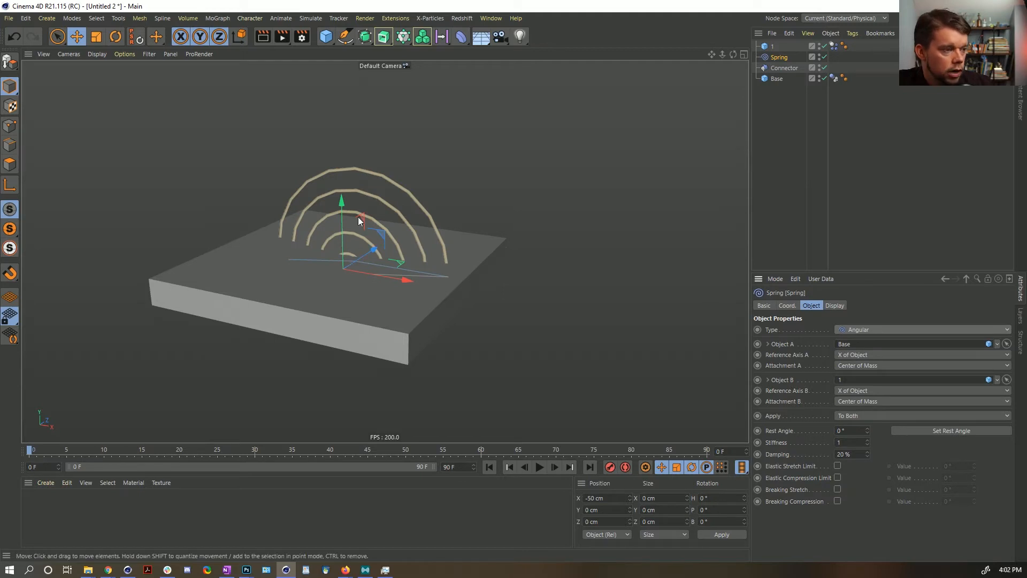
Step: Play the simulation and try a stiffness of 10 on the angular Spring
drag(390, 211, 419, 283)
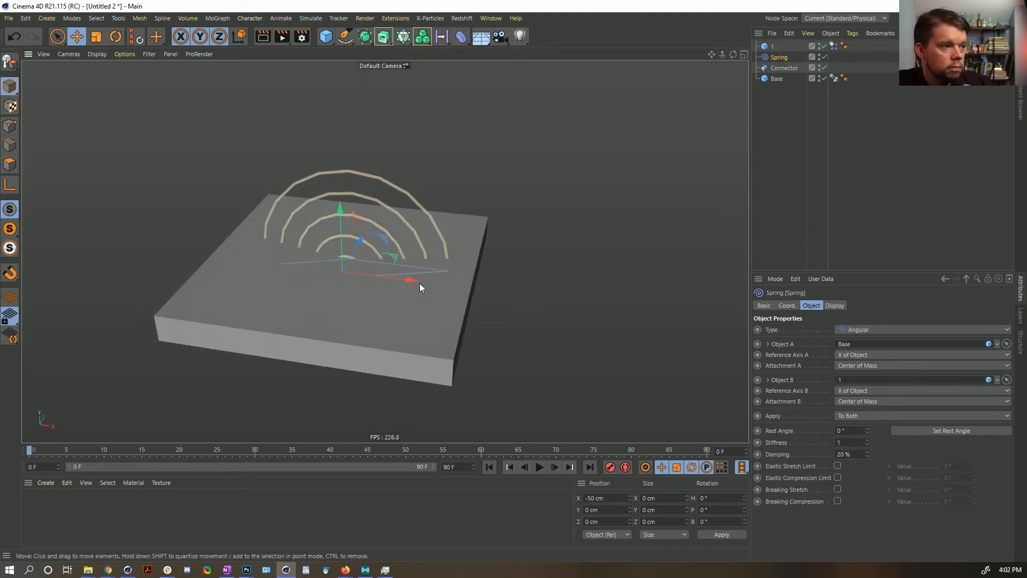
click(540, 467)
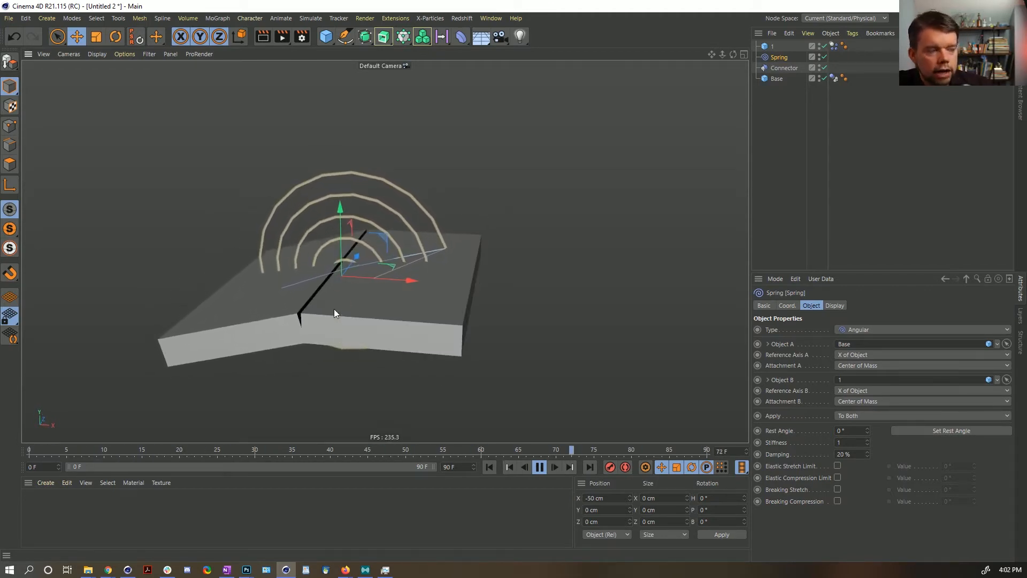
click(851, 443)
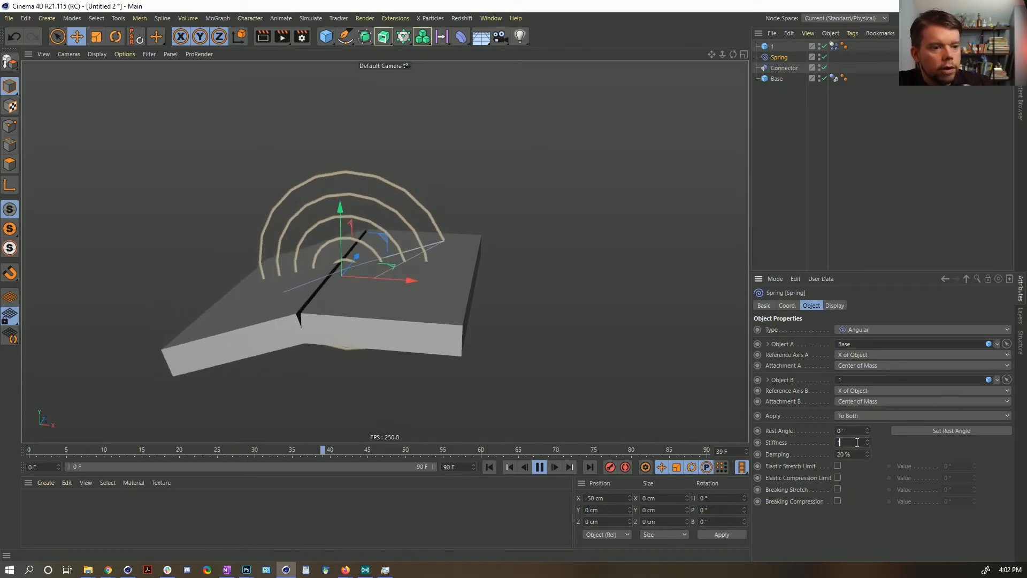
text(0)
key(Return)
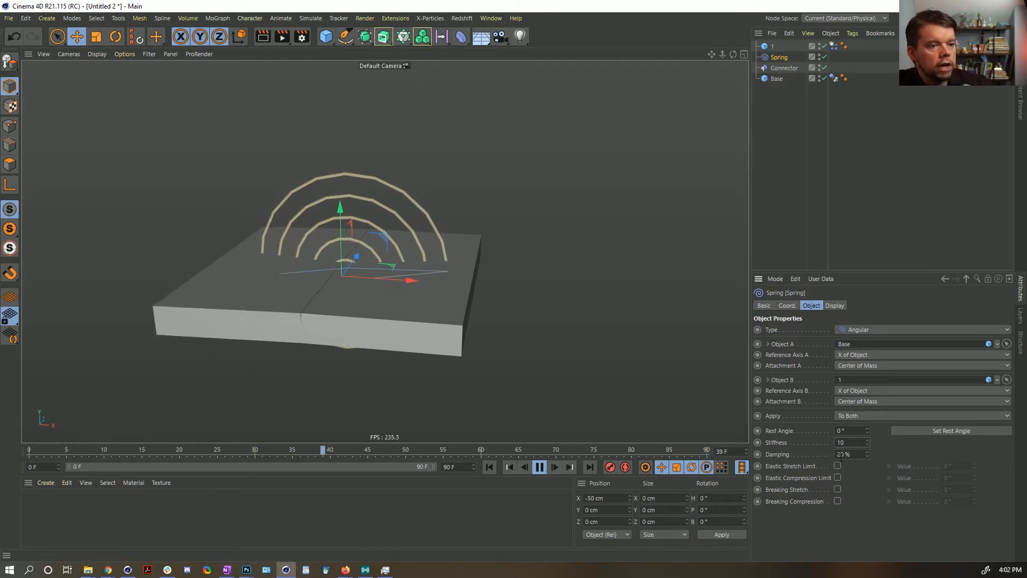
Step: Restore the Spring's stiffness to 1, stop the playback and return to frame 0
click(854, 443)
key(BackSpace)
key(Return)
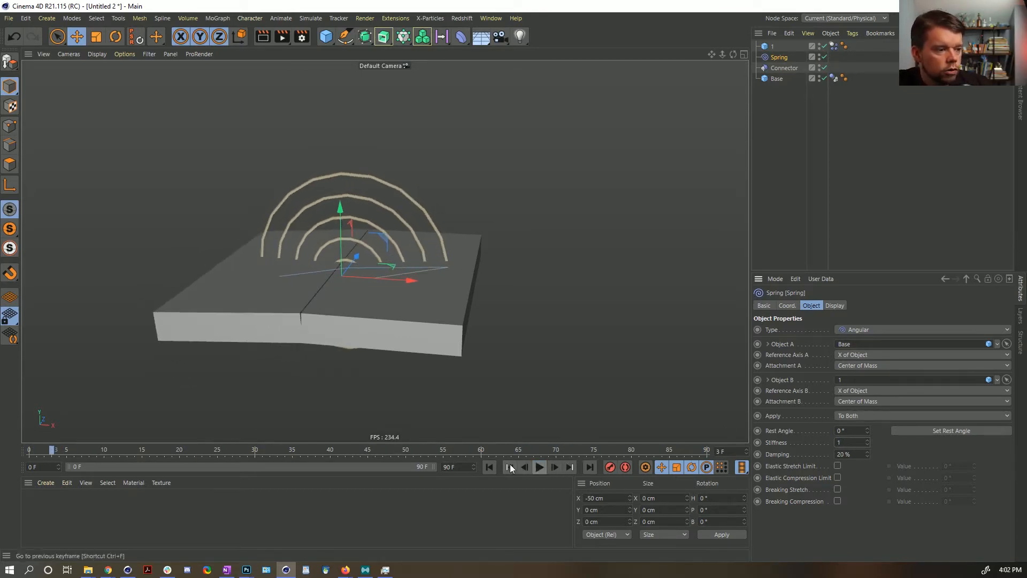
click(489, 467)
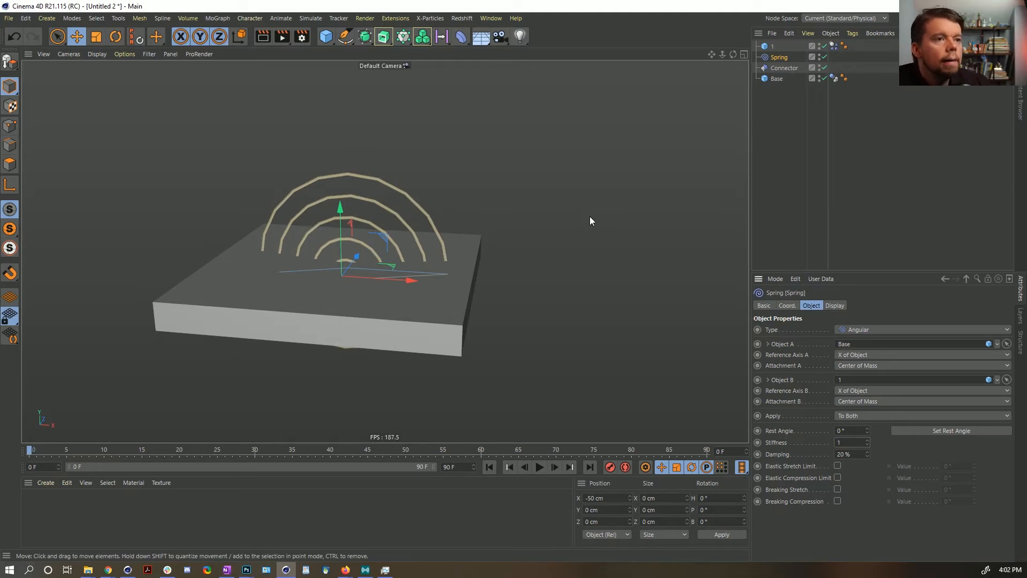
Step: Try duplicating the Spring, Connector and Base together and moving the copies 200 cm along negative X beyond slab 1
ctrl+click(780, 72)
ctrl+click(778, 77)
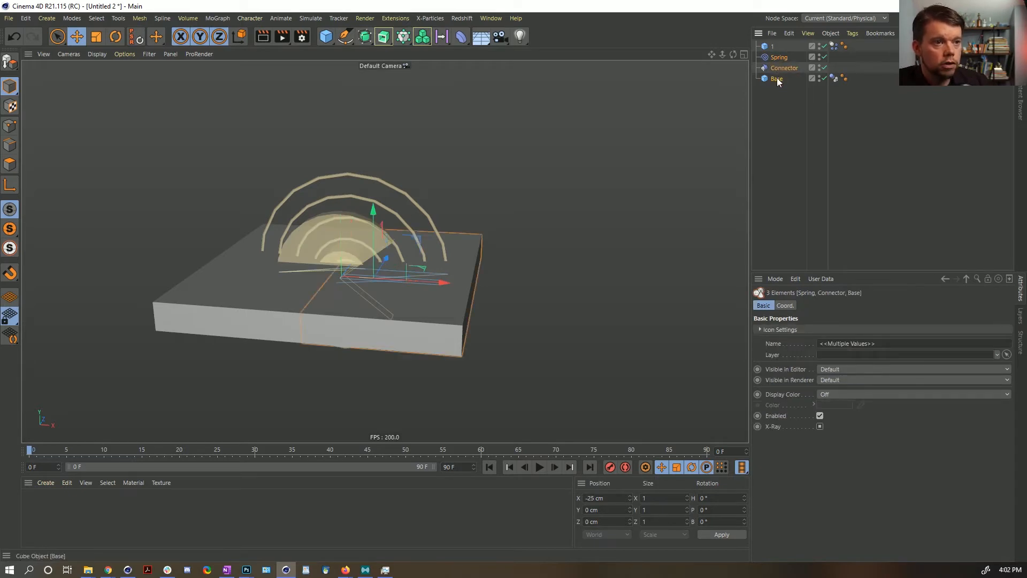
ctrl+drag(778, 117, 779, 116)
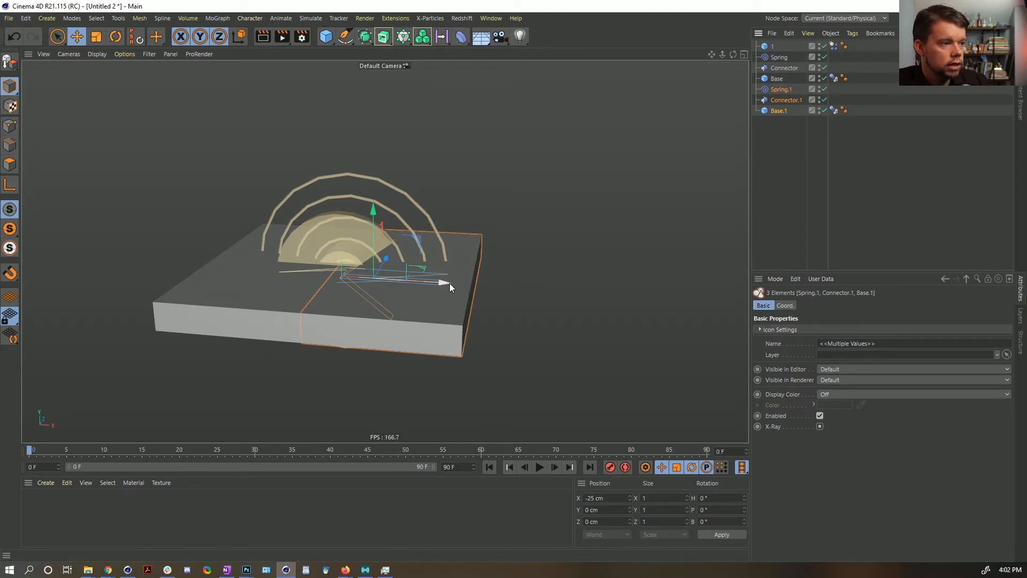
drag(447, 283, 199, 270)
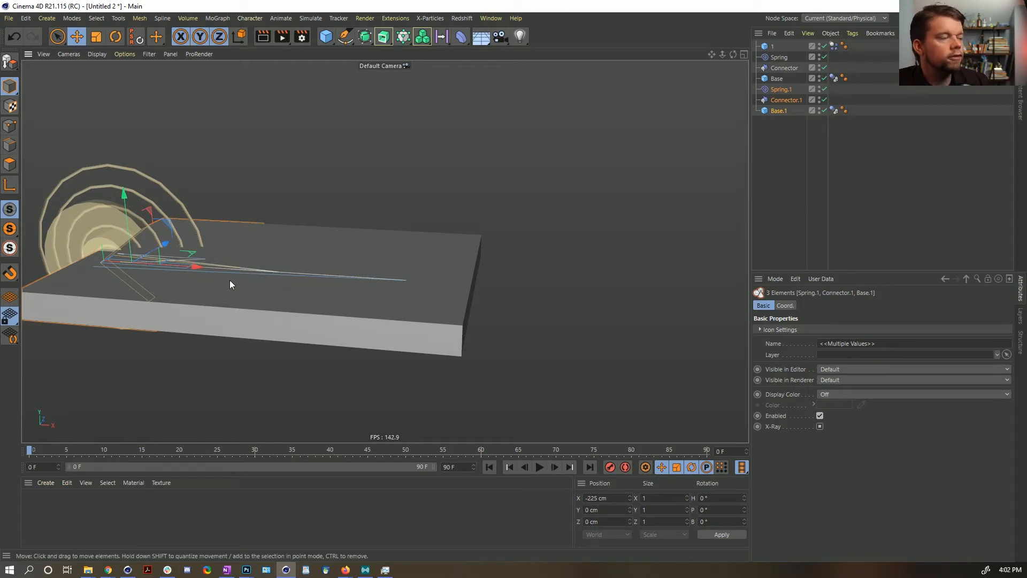
Step: Switch the viewport display to Gouraud shading with lines
alt+middle_drag(268, 277, 386, 264)
key(n)
key(b)
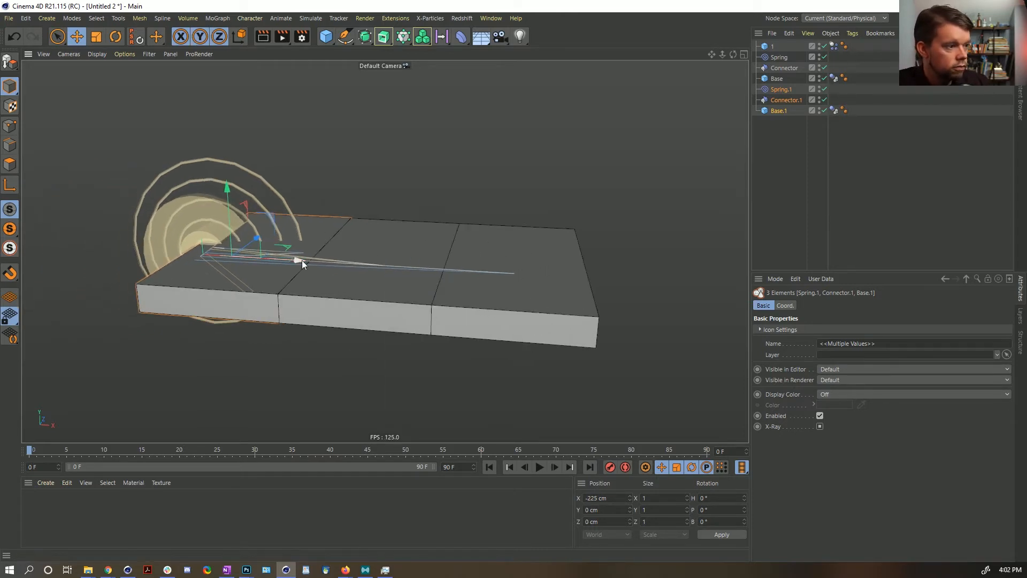
mouse_move(356, 264)
alt+mouse_down()
mouse_move(339, 278)
mouse_move(364, 274)
alt+mouse_up()
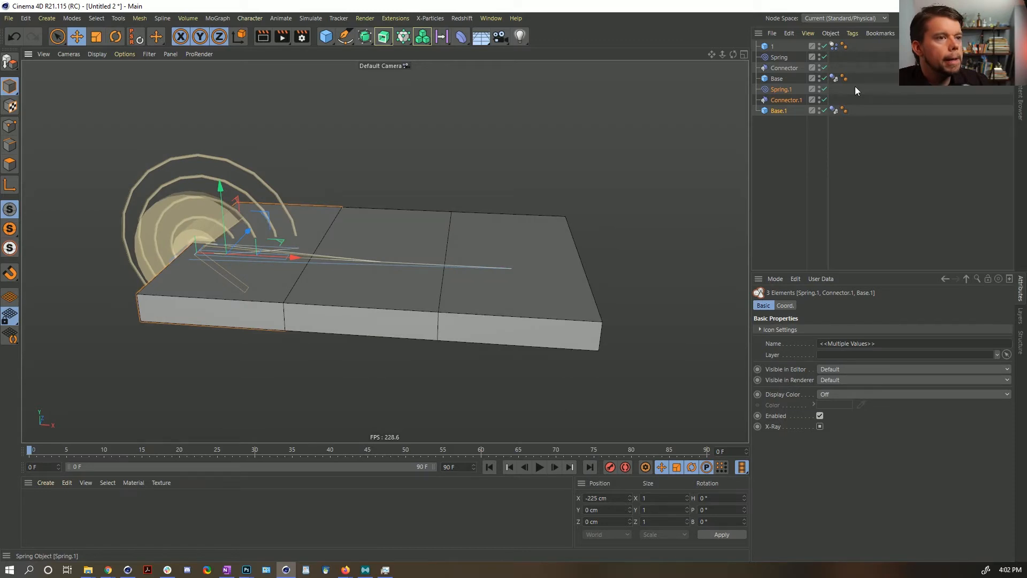
Step: Undo the move and duplication of the Spring, Connector and Base
key(ctrl+z)
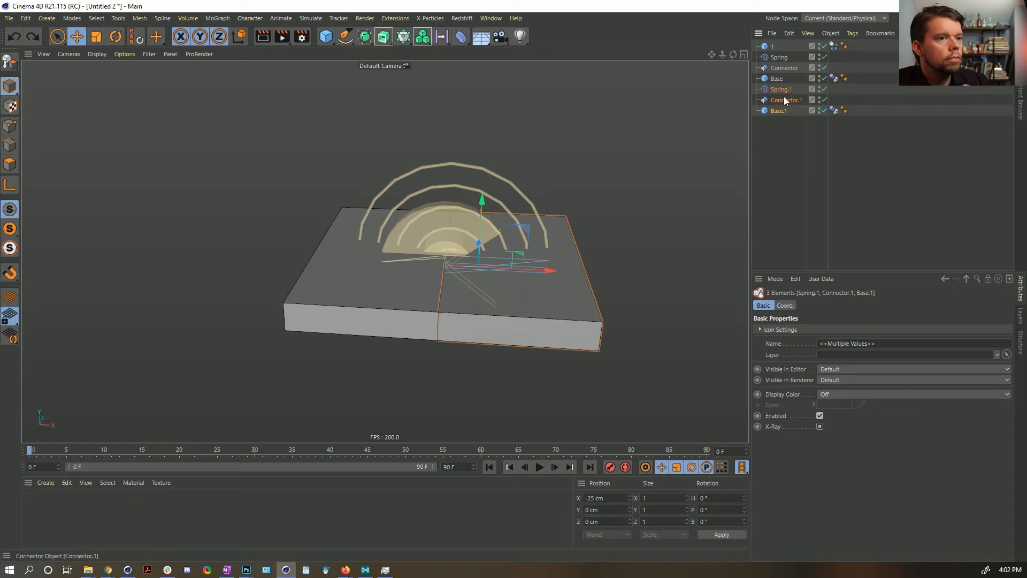
key(ctrl+z)
key(ctrl+y)
key(ctrl+y)
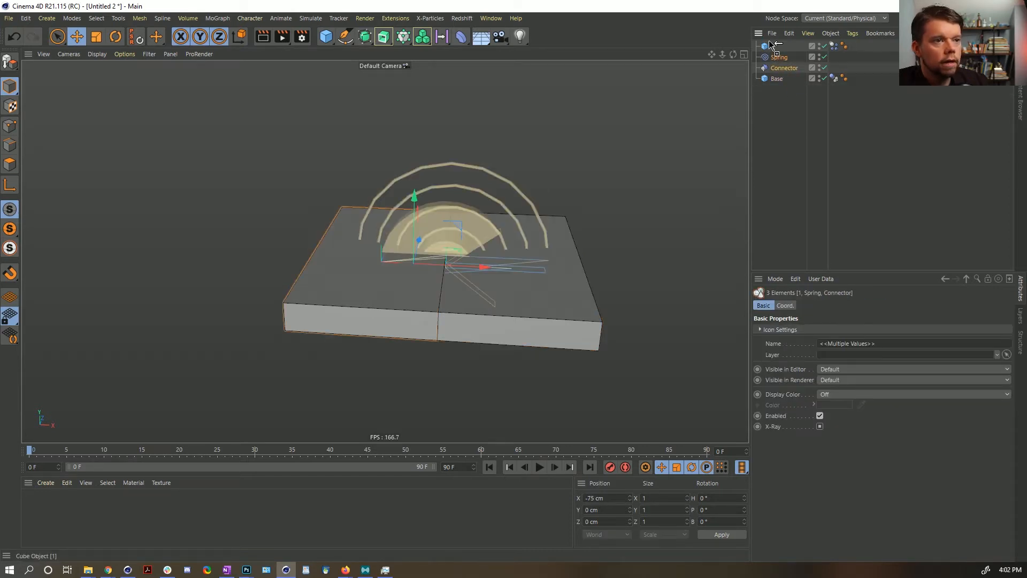
Step: Duplicate cube 1, the Spring and the Connector above the originals in the hierarchy and rename the cube copy "2"
ctrl+drag(769, 41, 769, 41)
double_click(774, 47)
text(2)
key(Return)
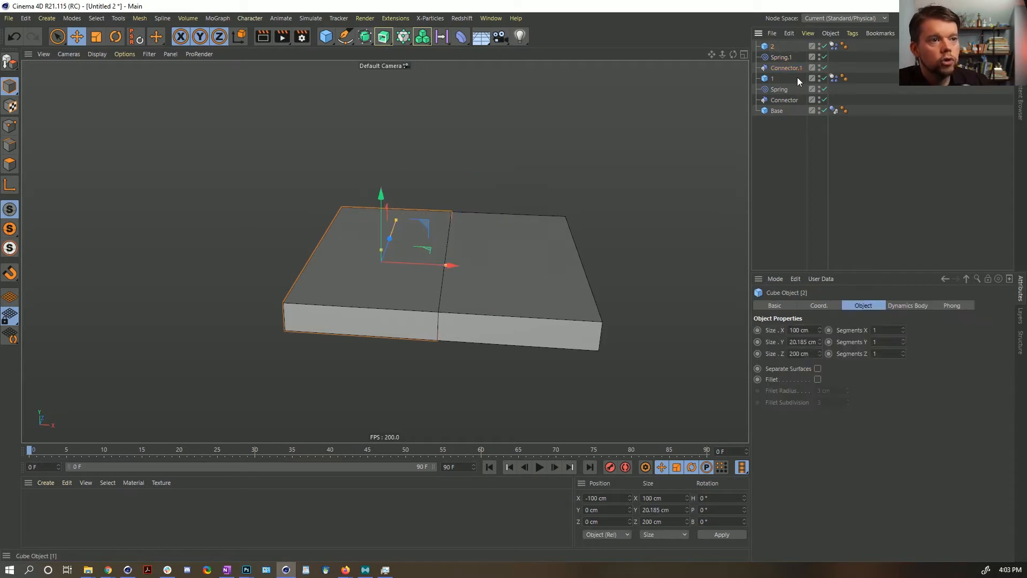
Step: Move cube 2, Spring.1 and Connector.1 together 100 cm along negative X, placing the copied spring and connector at X -150 cm
click(790, 68)
shift+click(775, 48)
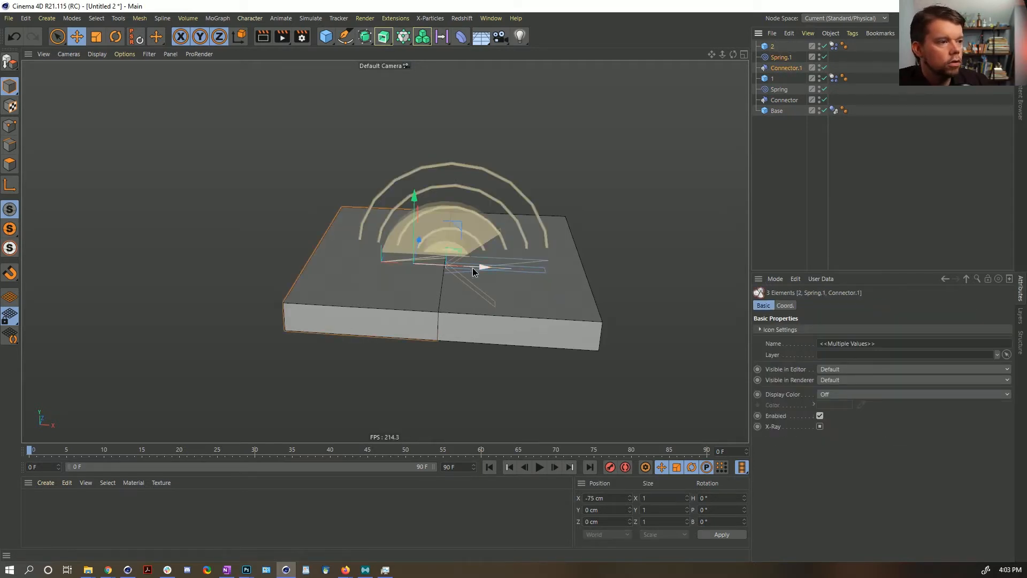
drag(473, 272, 344, 257)
Step: Link Spring.1 and Connector.1 to cube 1 as Object A and cube 2 as Object B, and test-play the simulation
click(789, 59)
shift+click(788, 67)
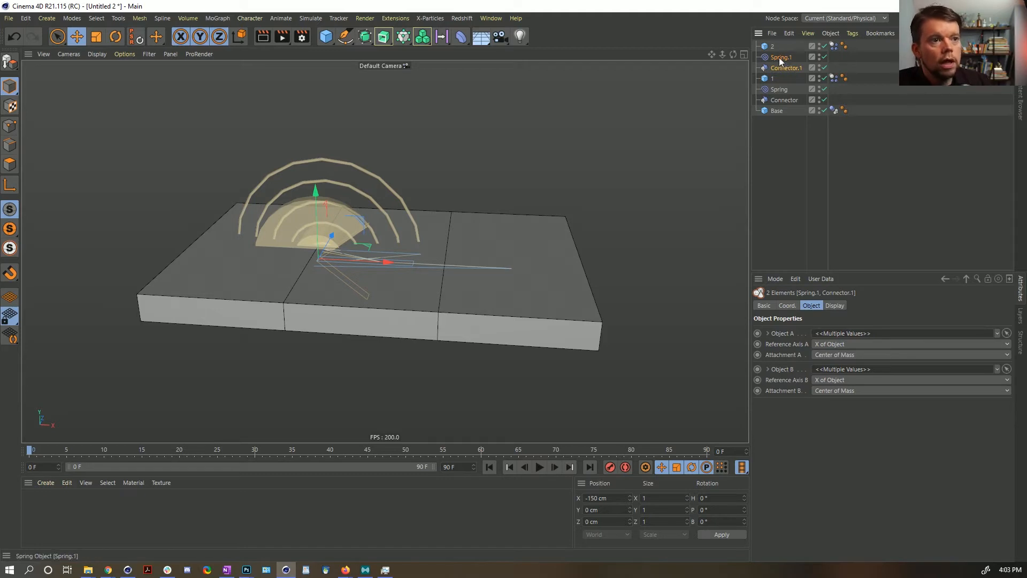
click(780, 59)
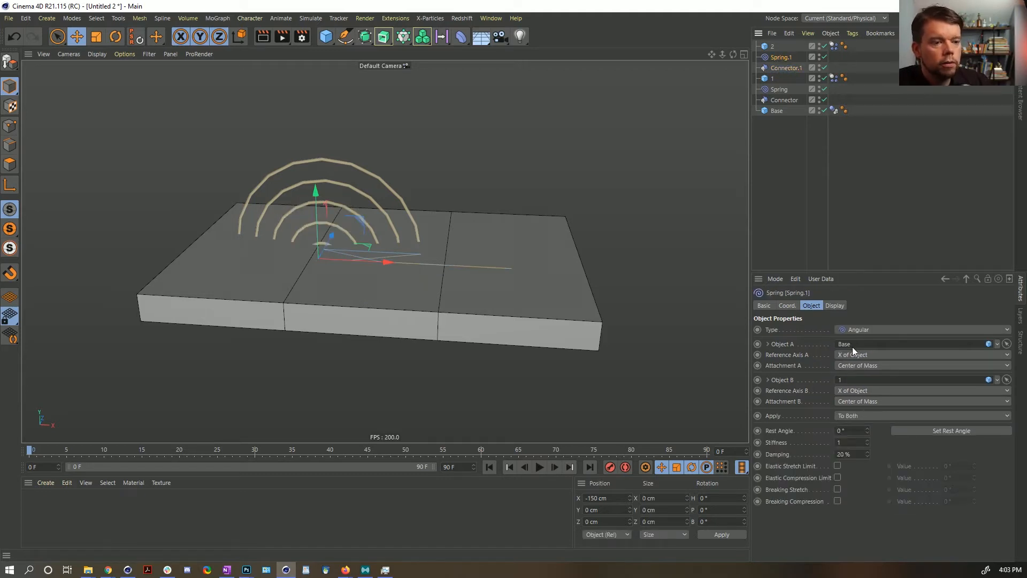
shift+click(790, 71)
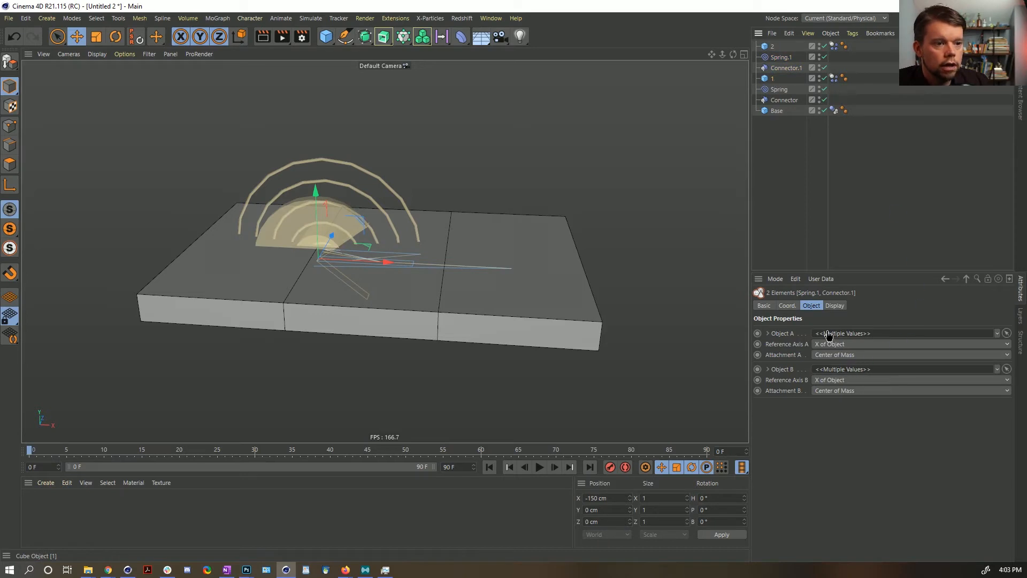
drag(829, 335, 827, 336)
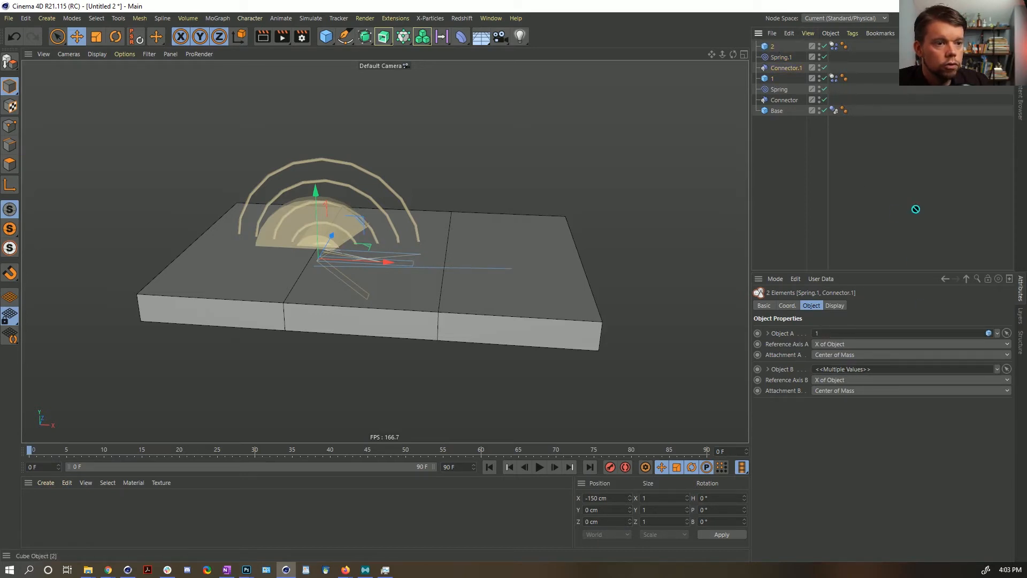
drag(841, 373, 839, 372)
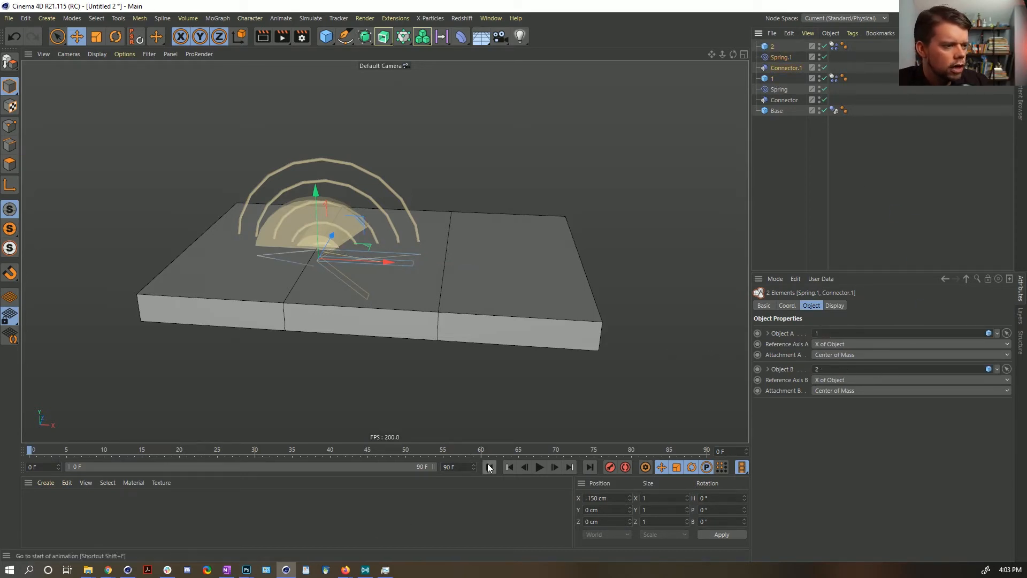
click(539, 467)
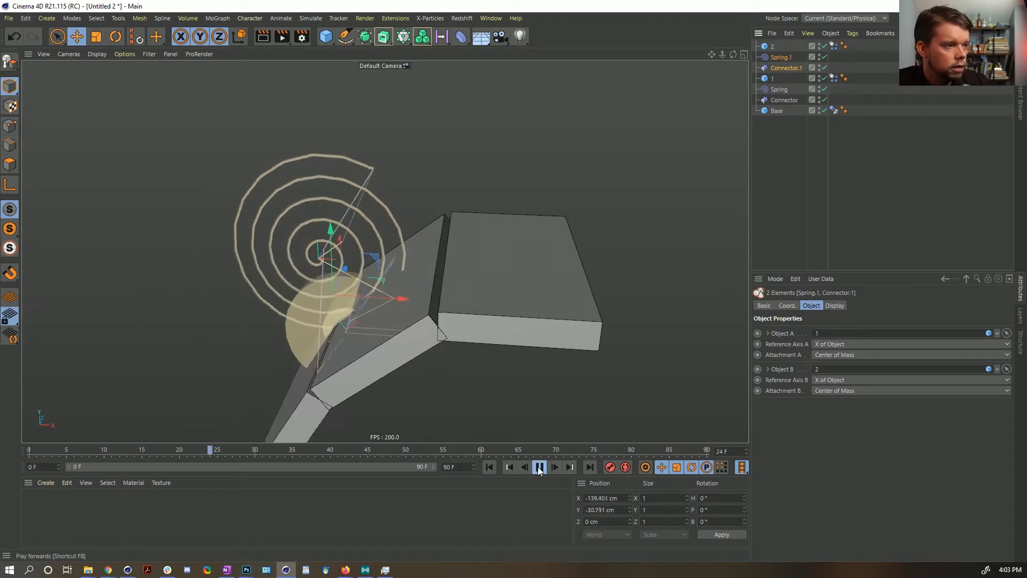
click(489, 467)
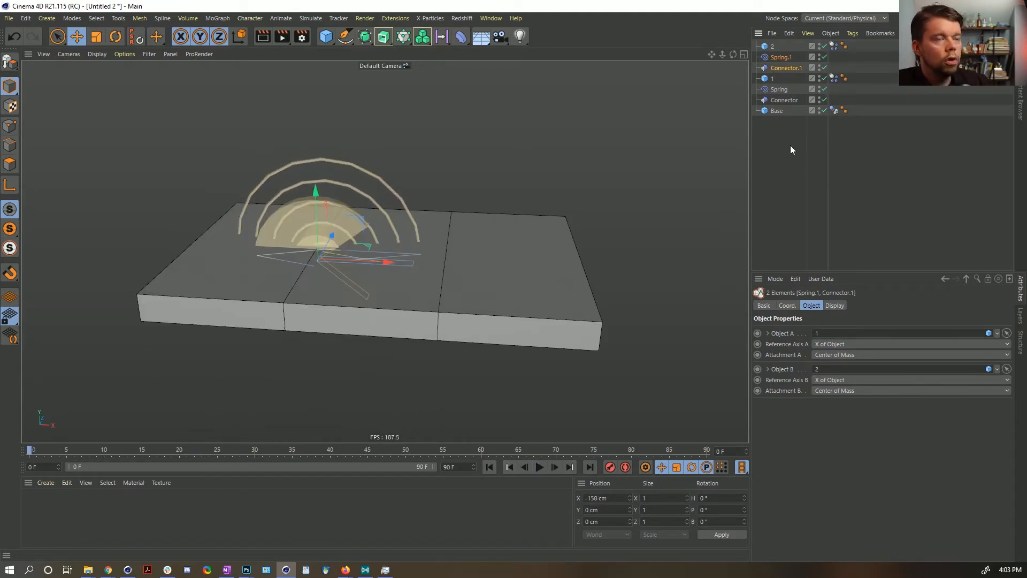
Step: Parent Spring and Connector under Base, and Spring.1 and Connector.1 under cube 1
click(785, 56)
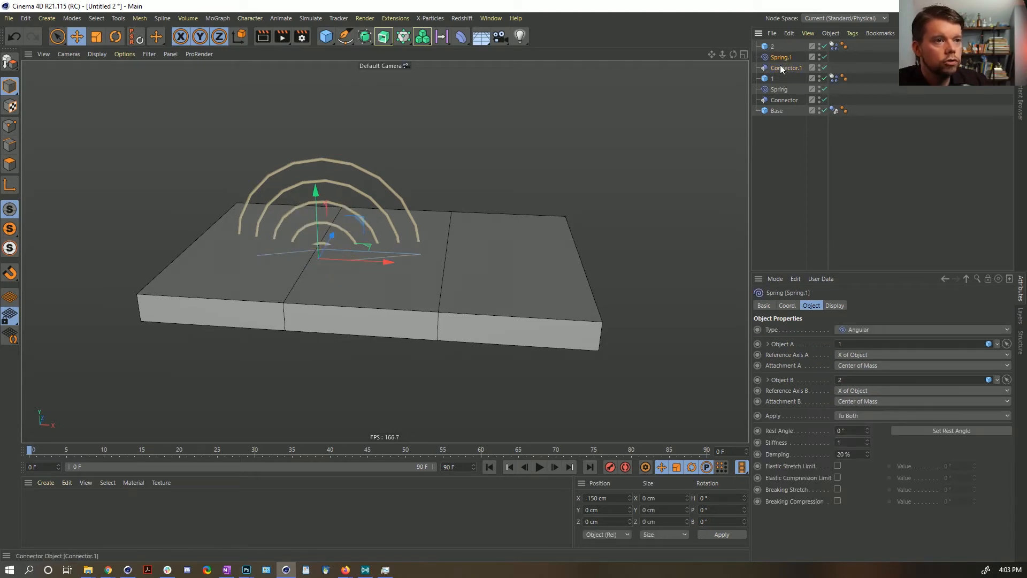
ctrl+click(779, 68)
click(779, 89)
ctrl+click(785, 101)
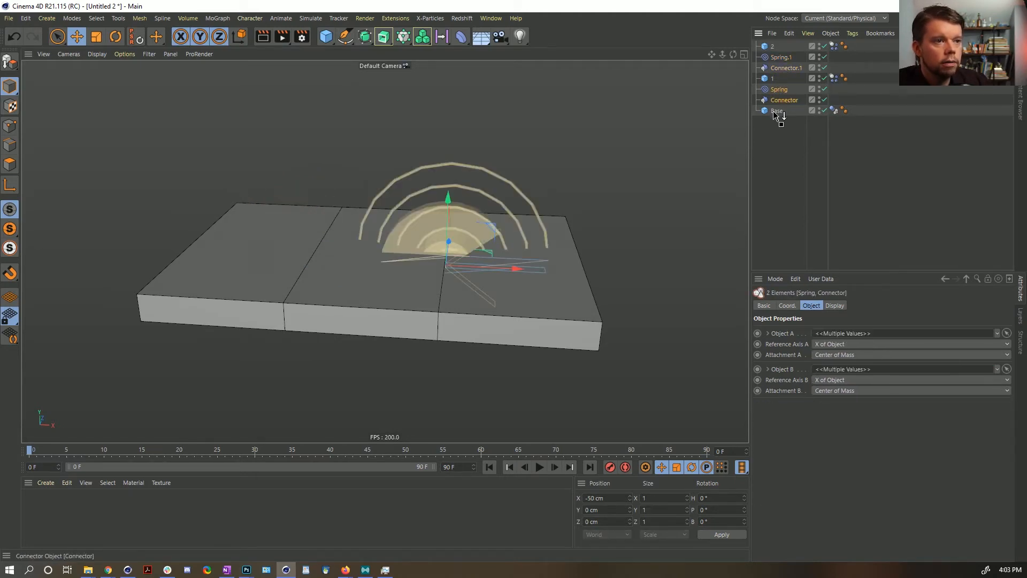
drag(774, 112, 775, 111)
click(780, 57)
ctrl+click(779, 67)
drag(779, 67, 774, 81)
Step: Play the simulation with the springs and connectors parented to their slabs, and return to the first frame
click(540, 467)
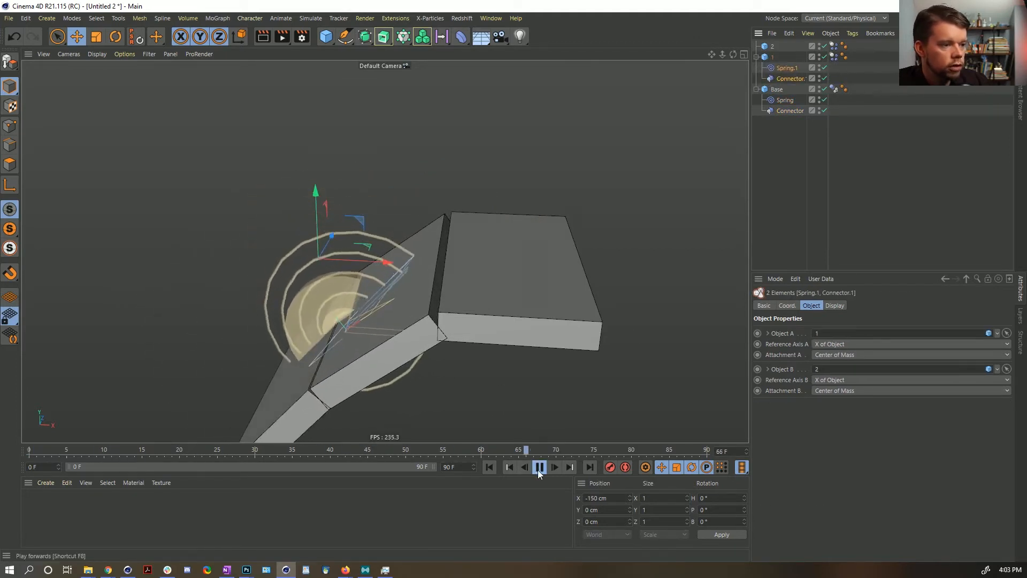
click(539, 471)
click(489, 467)
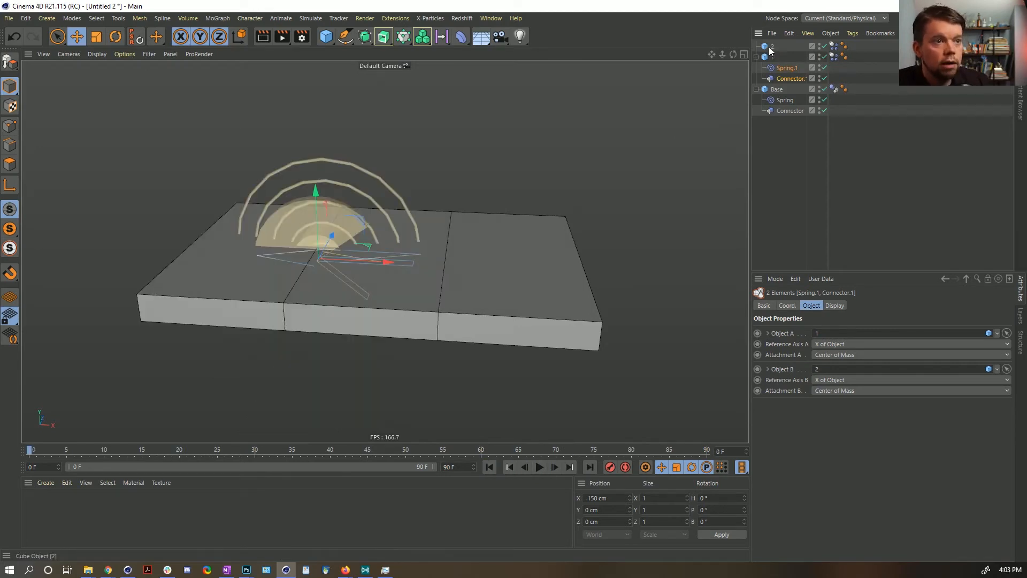
Step: Duplicate cubes 1 and 2 with their children and move the copies 100 cm along negative X
click(770, 48)
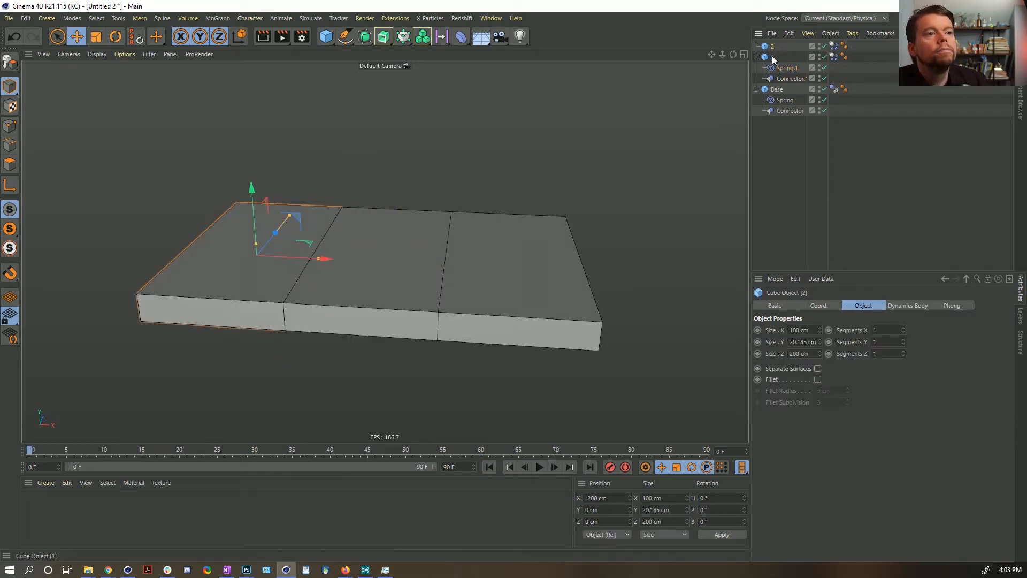
click(774, 60)
ctrl+click(772, 49)
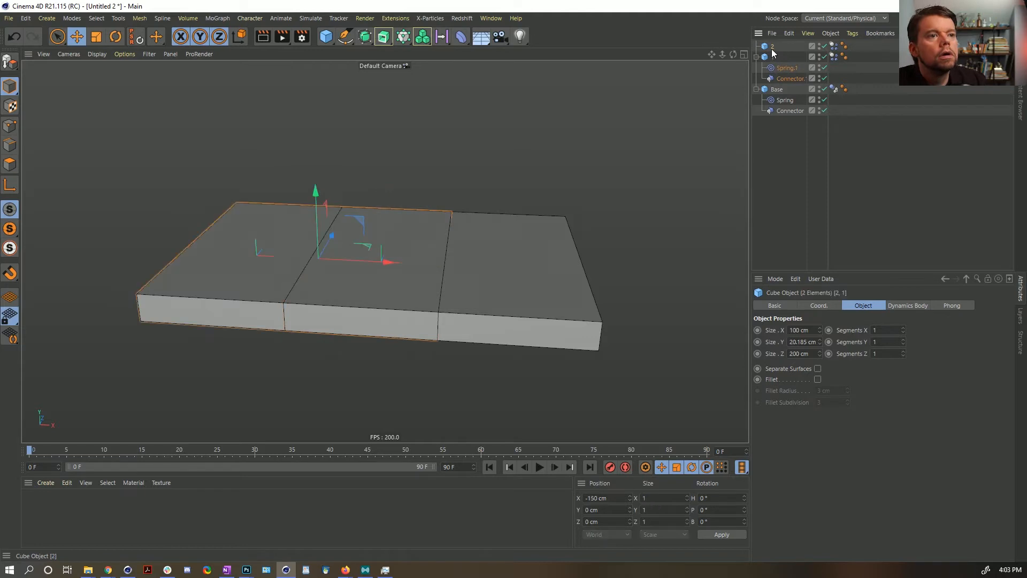
key(ctrl+c)
key(ctrl+v)
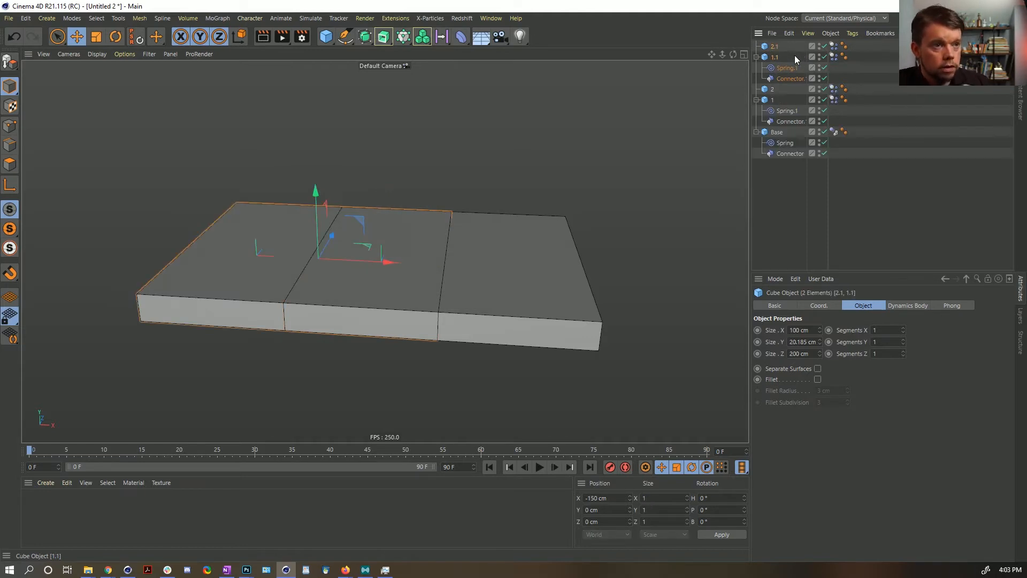
drag(390, 268, 268, 273)
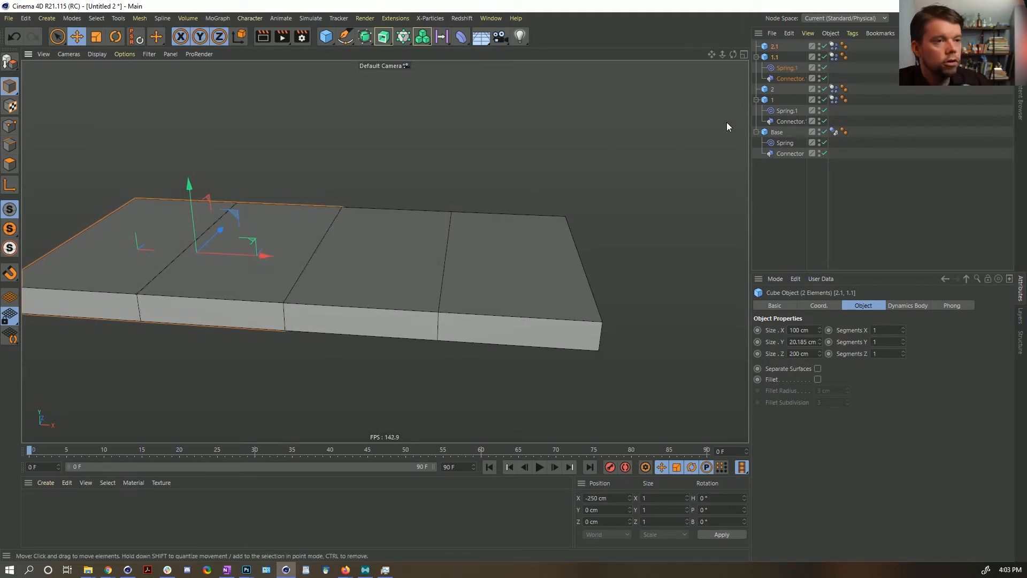
Step: Parent the copied Spring.1 and Connector.1 under cube 2 and delete the duplicate cube 1.1
click(789, 71)
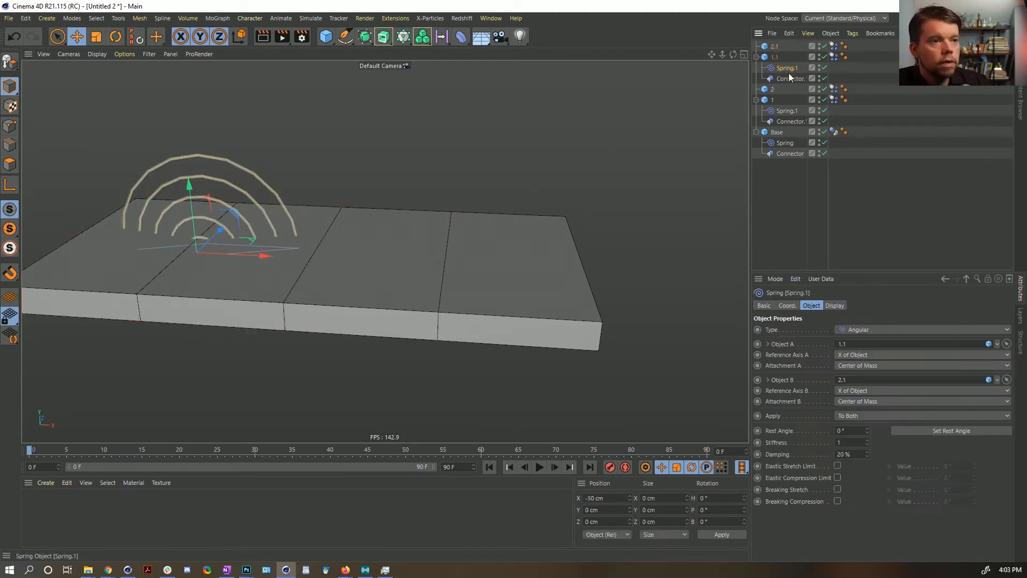
ctrl+click(785, 78)
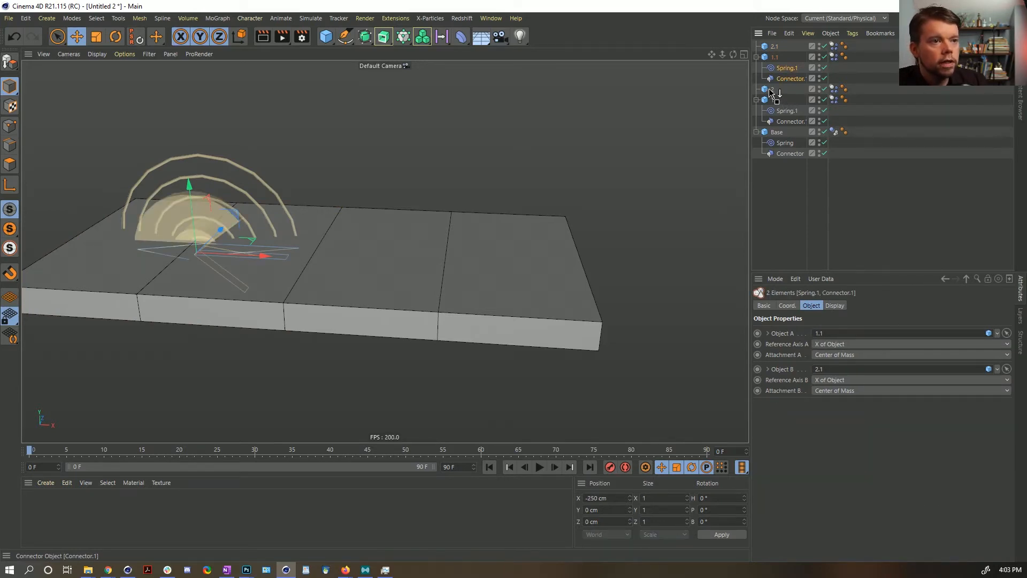
drag(770, 92, 772, 90)
click(775, 57)
drag(277, 208, 259, 83)
key(Delete)
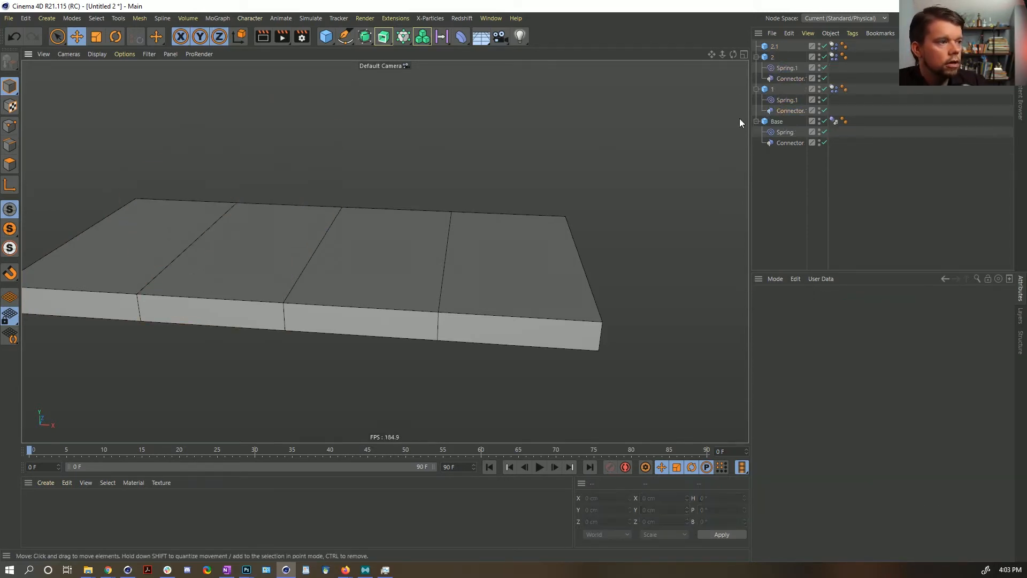
Step: Rename the end cube 2.1 to "3"
double_click(774, 47)
text(3)
click(859, 149)
Step: Set cube 2 as Object A for the Spring.1 and Connector.1 parented under it
click(786, 68)
ctrl+click(785, 78)
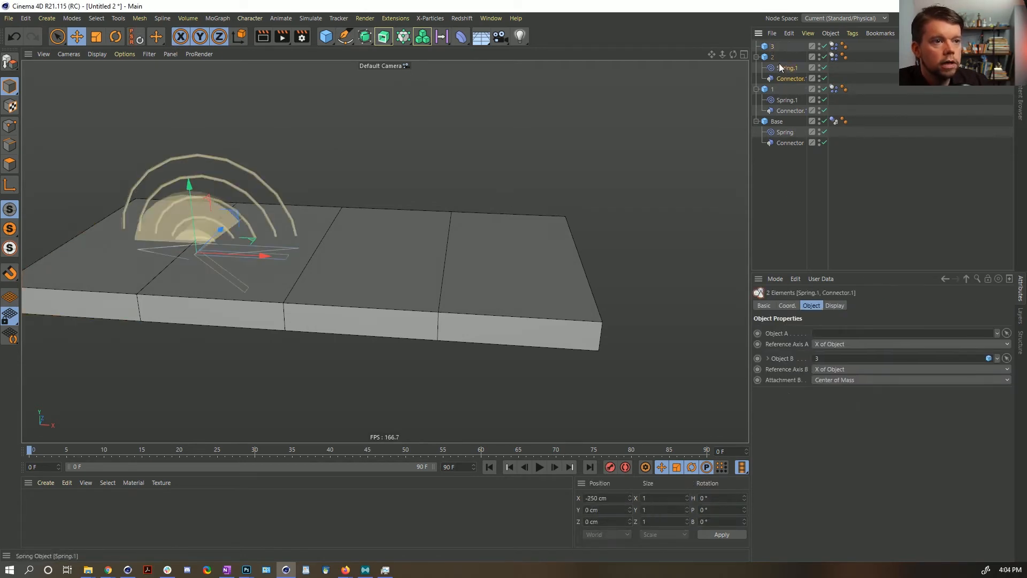
drag(779, 67, 859, 168)
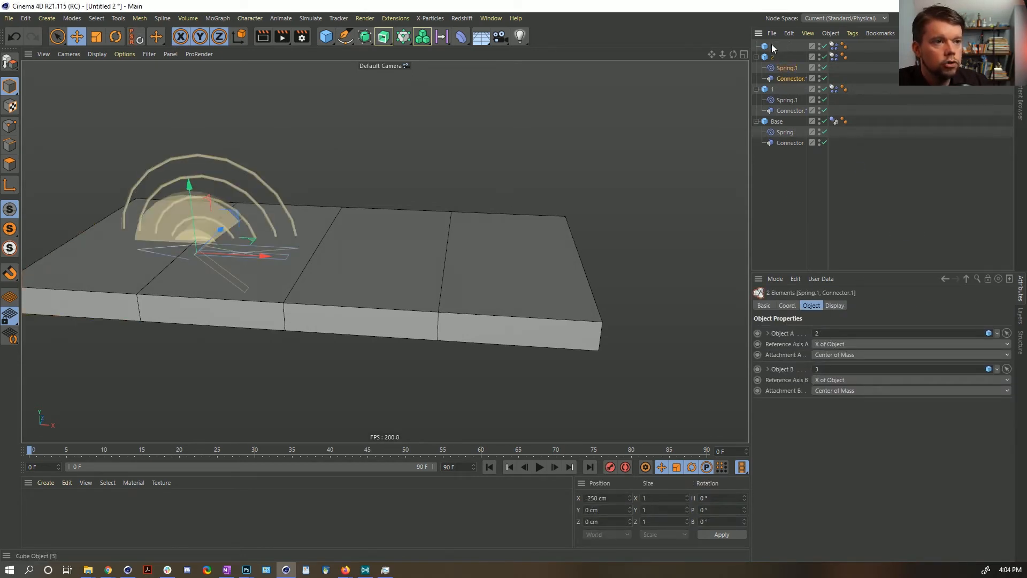
click(868, 202)
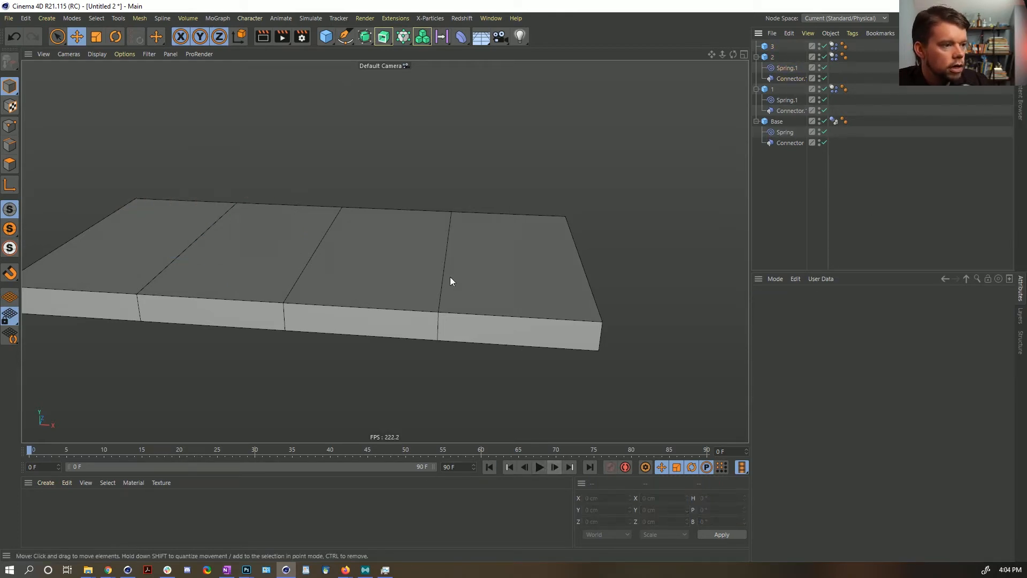
Step: Taper the chain by narrowing the slabs in Z: cube 1 to about 180 cm, cube 2 to about 137 cm, cube 3 to about 102 cm
click(403, 247)
alt+drag(403, 247, 453, 195)
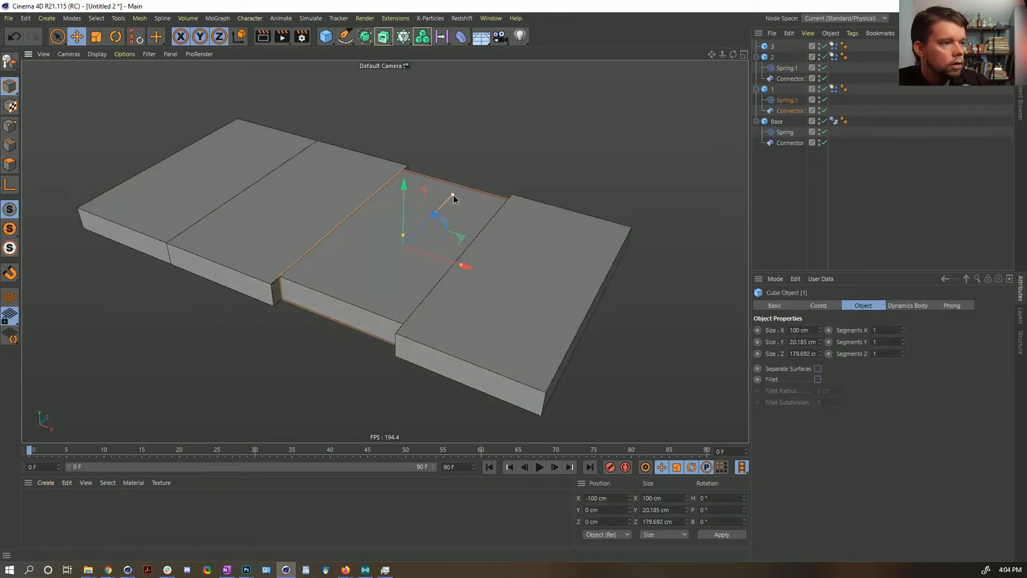
click(382, 173)
drag(361, 164, 341, 178)
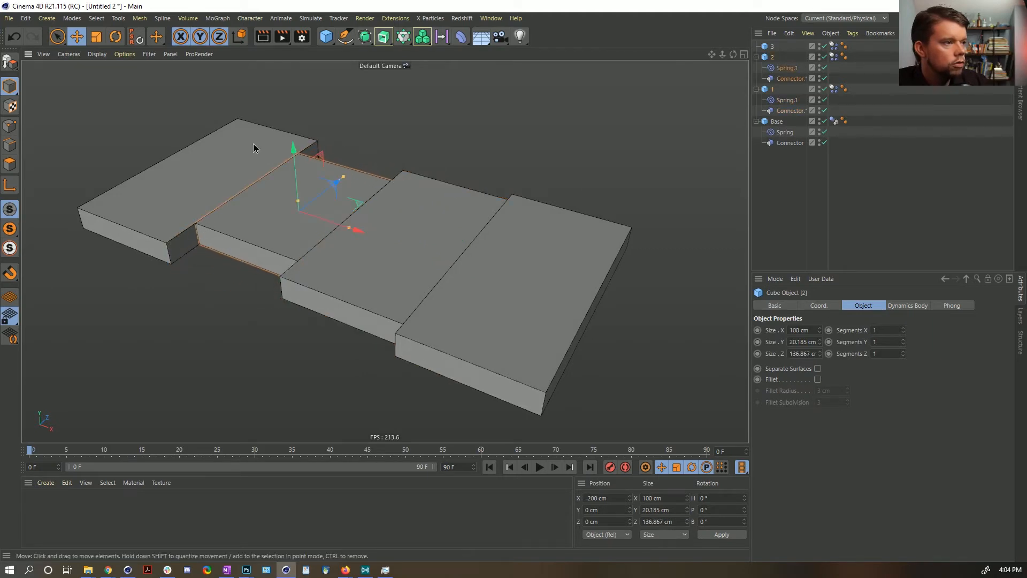
click(252, 149)
drag(271, 137, 247, 161)
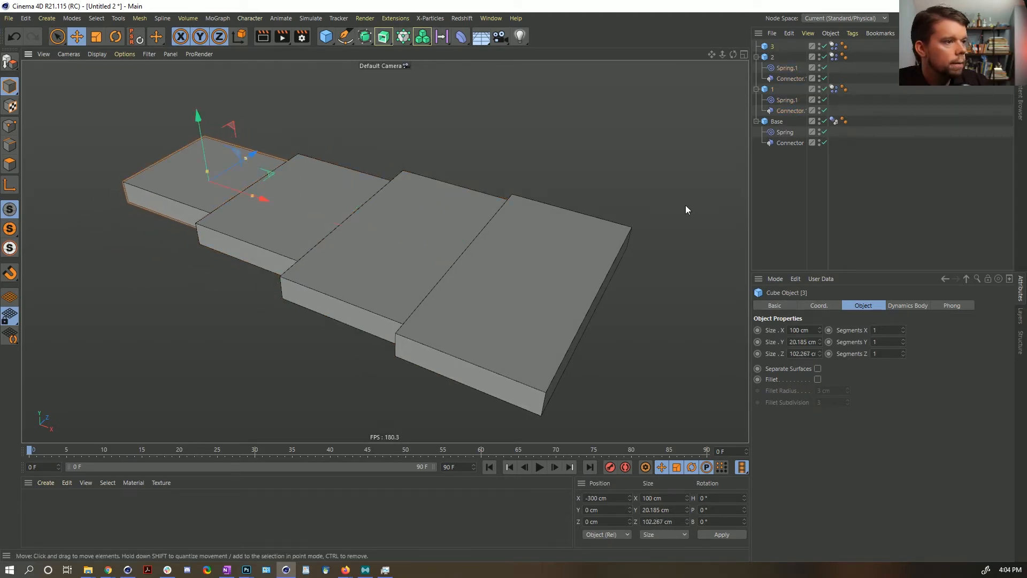
Step: Create a dark red material (H 0°, S 100%, V 66%) and apply it to Base and cubes 1, 2 and 3
double_click(104, 524)
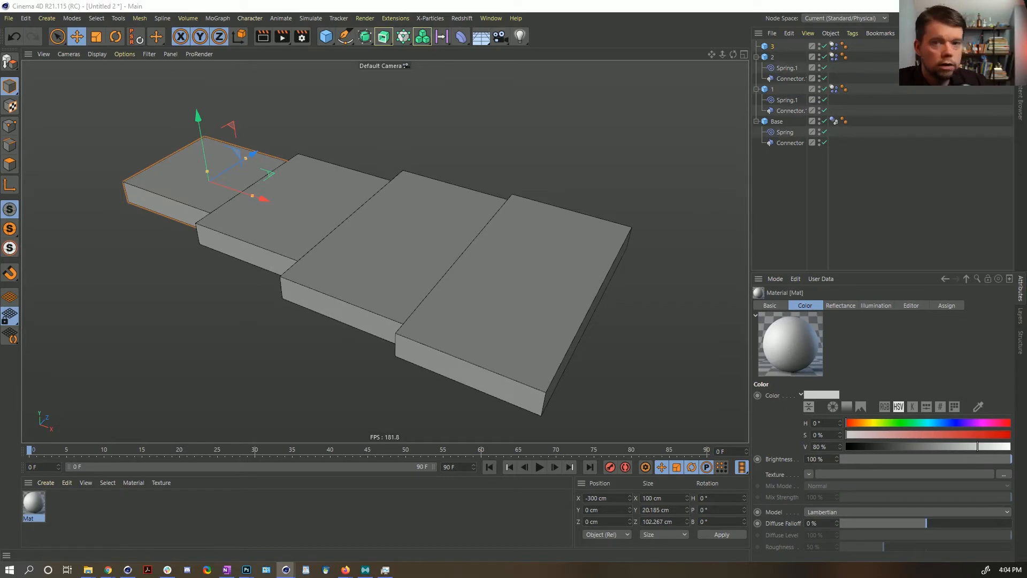
double_click(34, 503)
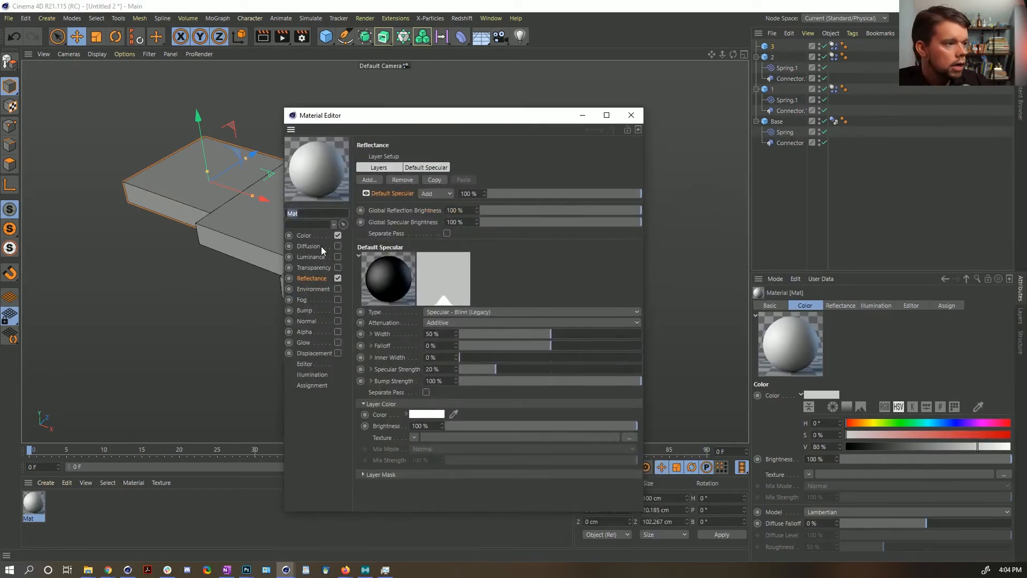
click(304, 235)
drag(611, 194, 575, 207)
click(631, 115)
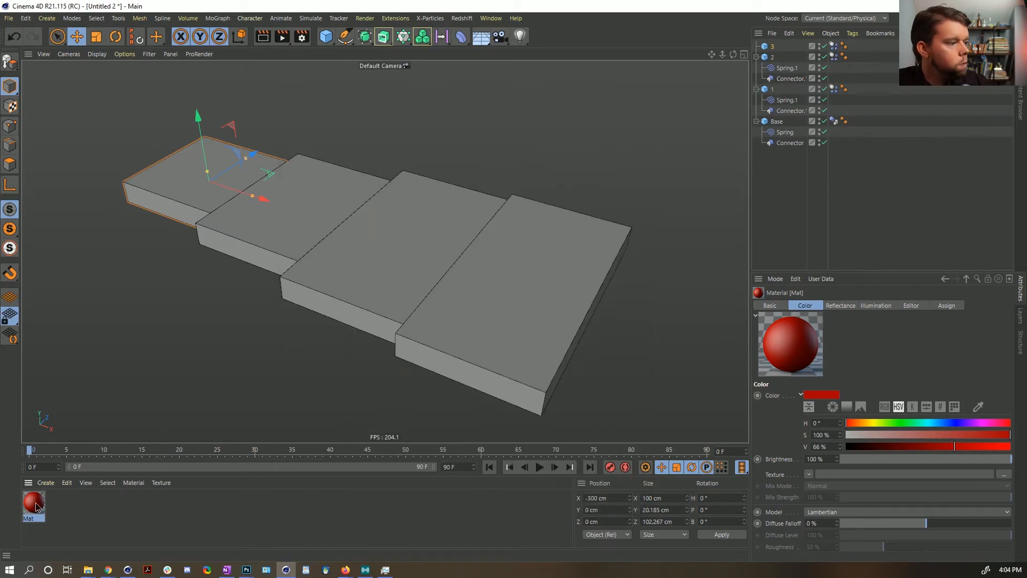
drag(778, 123, 856, 47)
click(871, 124)
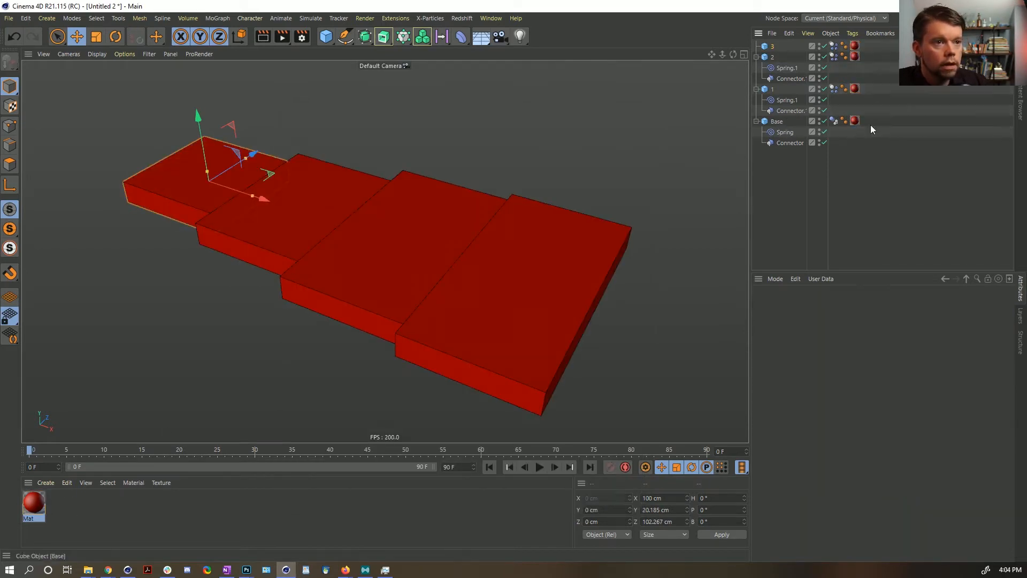
Step: Play the simulation of the tapered chain, rewind it, and examine the springs under Base and cube 1
click(539, 467)
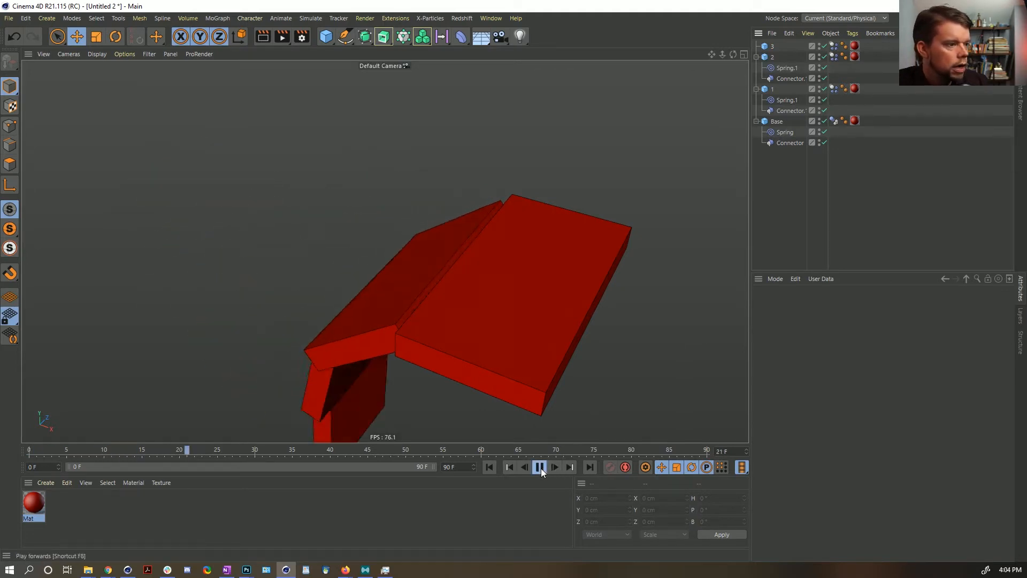
click(489, 467)
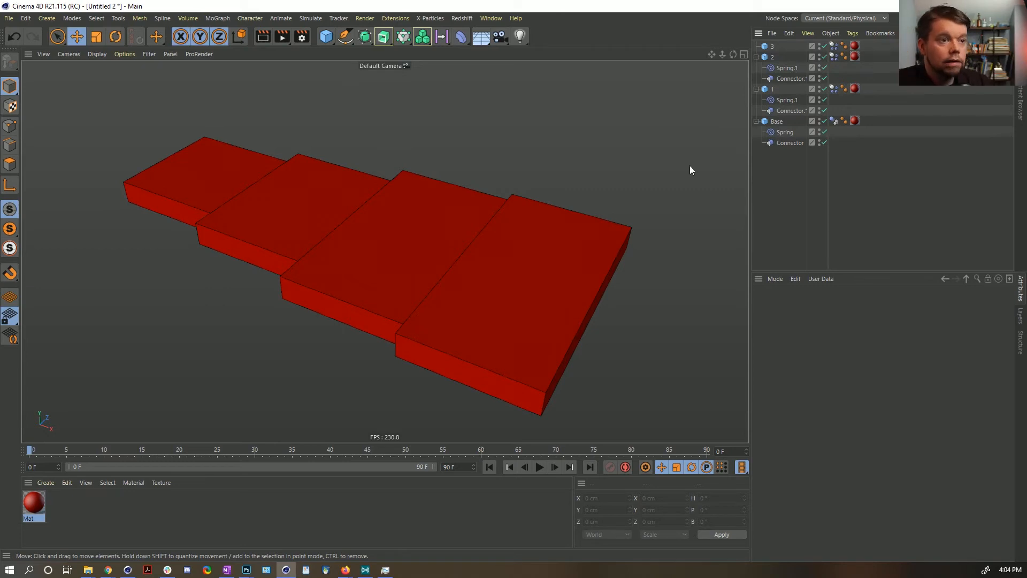
click(784, 132)
ctrl+click(785, 102)
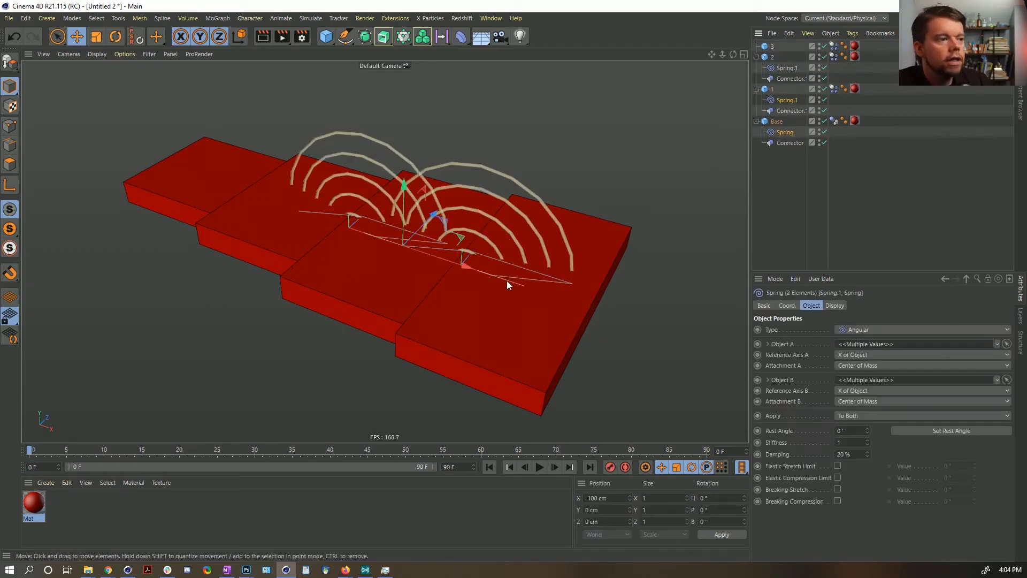
alt+drag(469, 276, 468, 269)
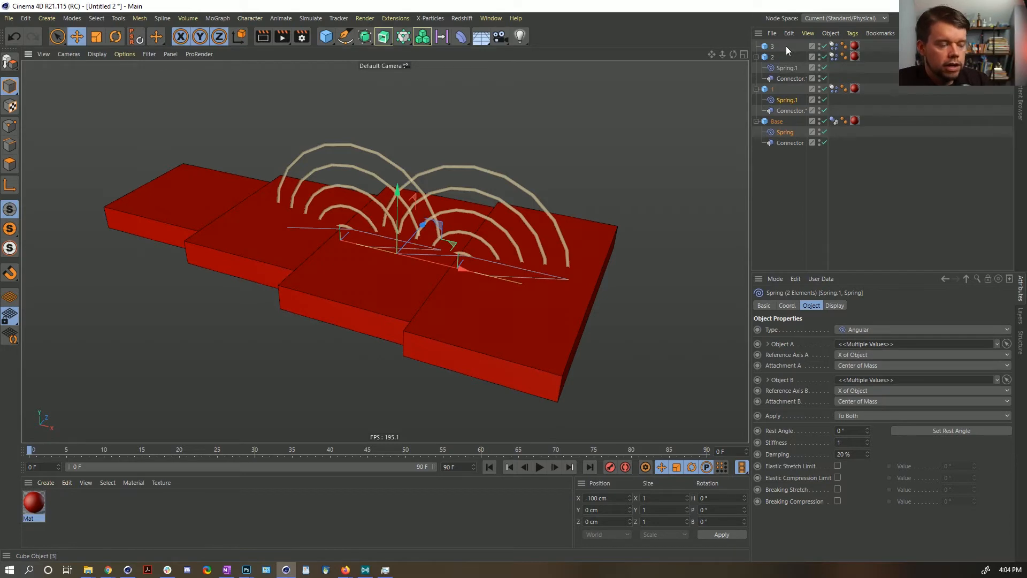
Step: Open the project's general Dynamics settings, deselect everything and play the simulation of the chain
click(870, 125)
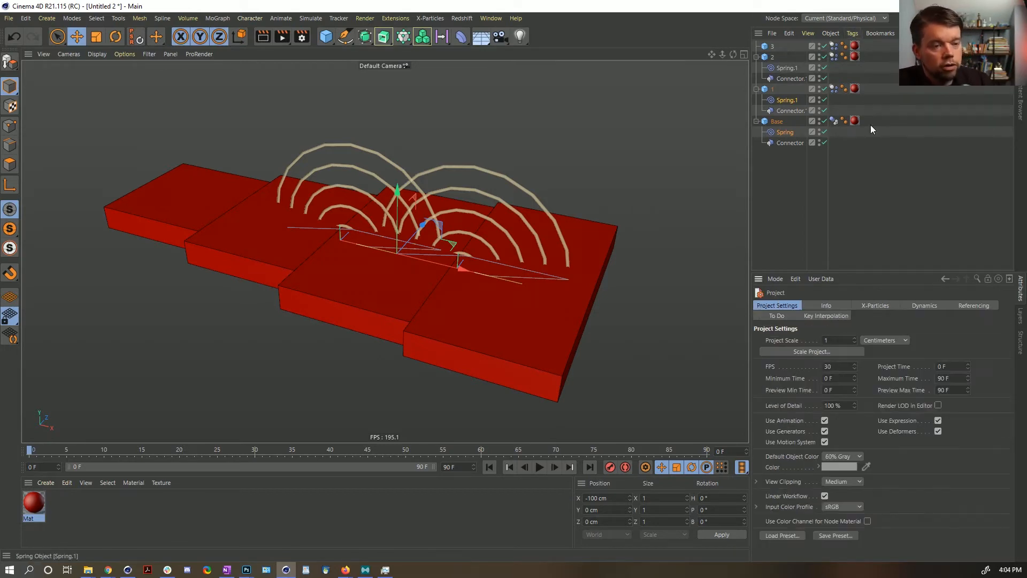
click(920, 307)
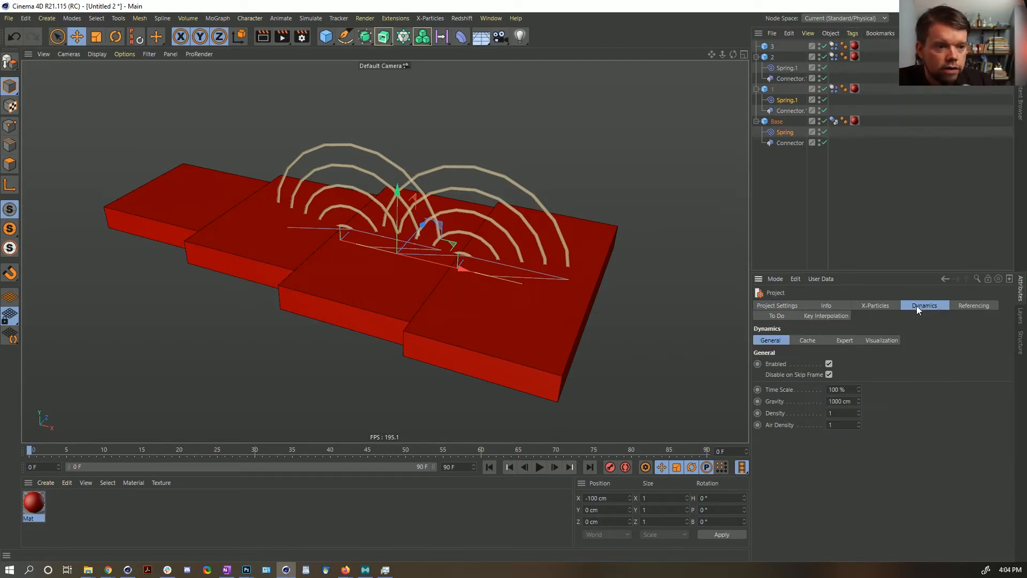
click(784, 188)
click(541, 468)
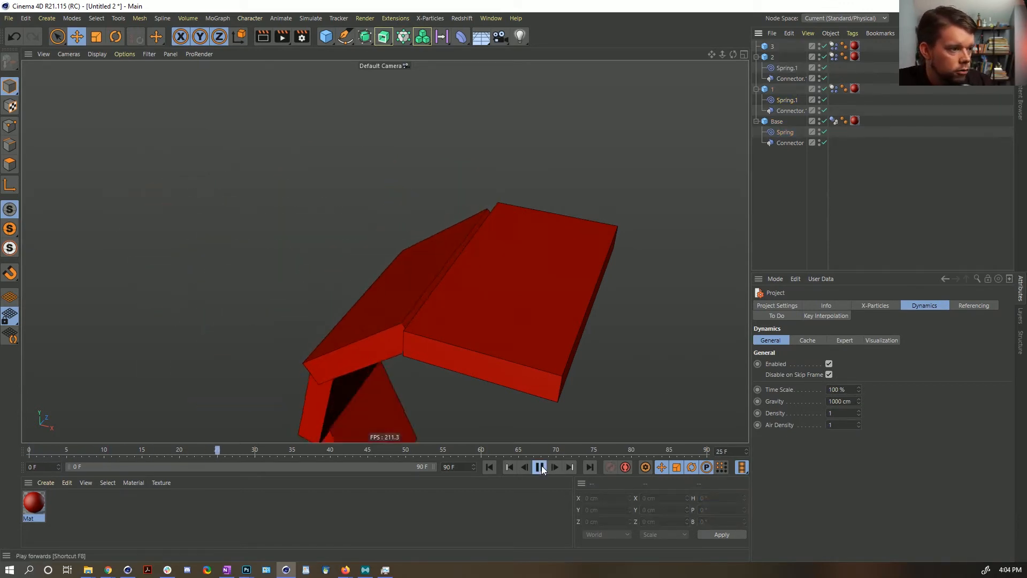
Step: Set the Stiffness of all three springs to 10, and replay and rewind the simulation
click(787, 68)
ctrl+click(786, 100)
ctrl+click(787, 133)
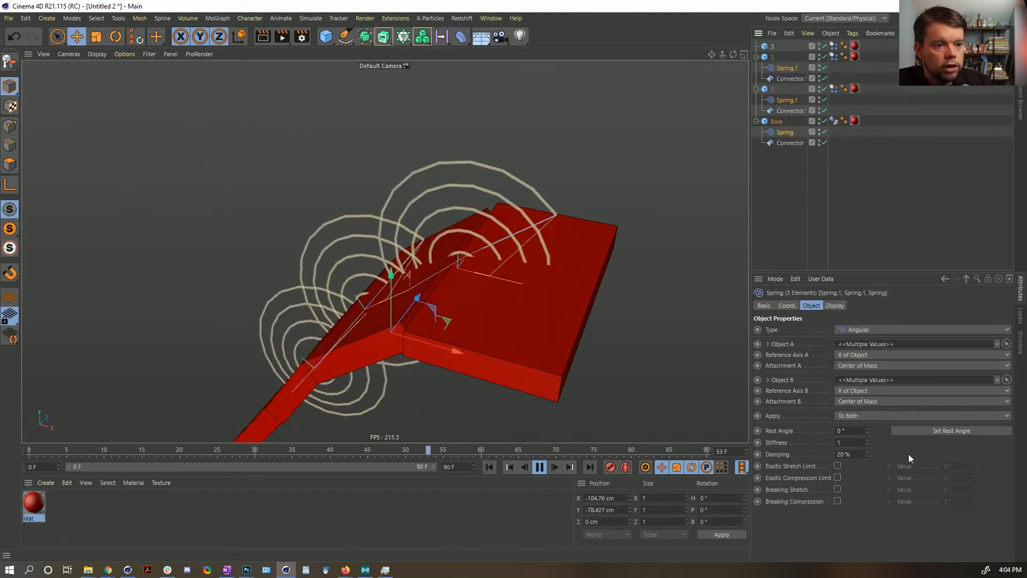
text(10)
key(Return)
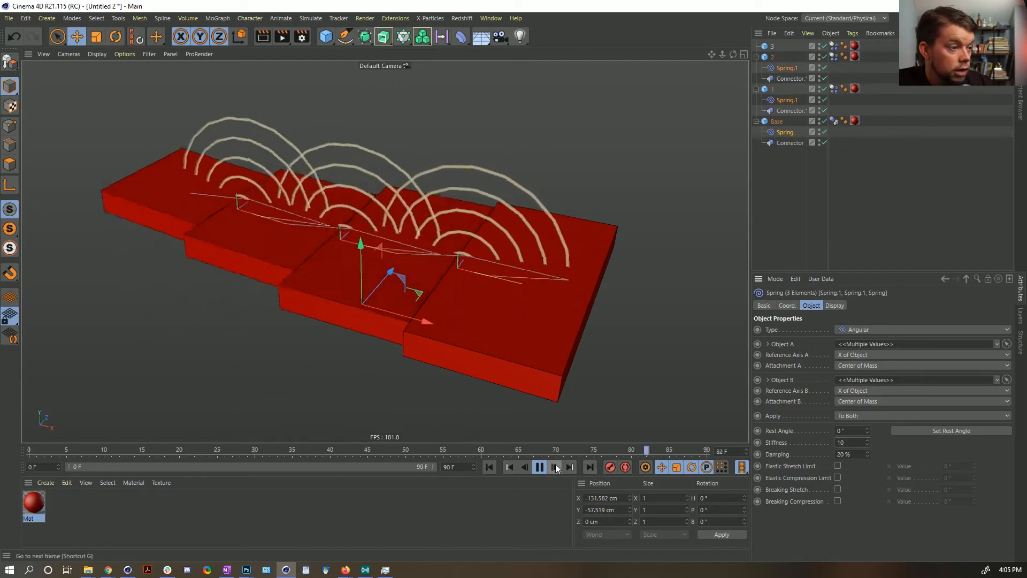
click(489, 468)
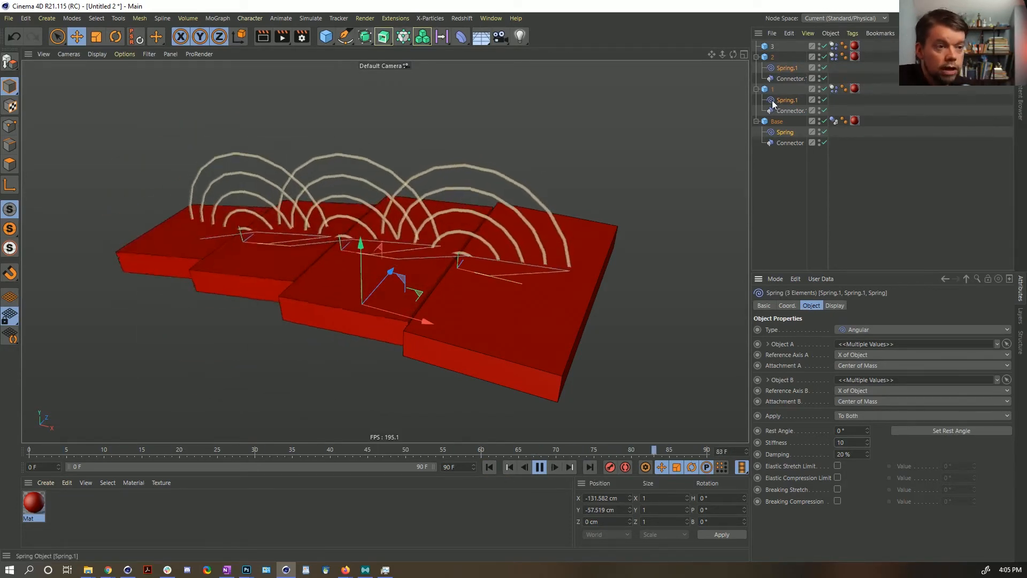
click(540, 469)
click(489, 467)
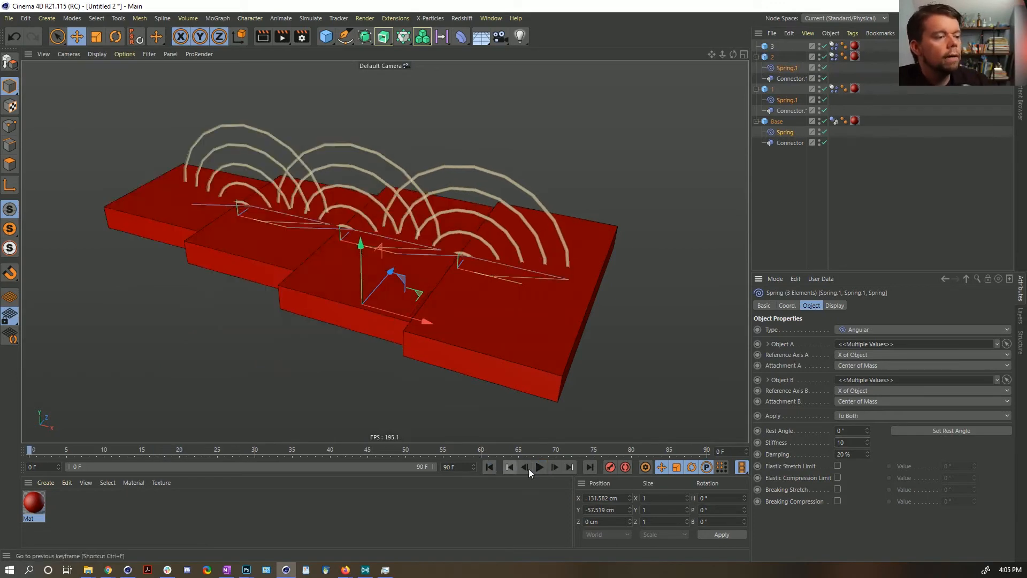
Step: Set the project's dynamics Gravity to 0 cm, and play and rewind the simulation
key(ctrl+d)
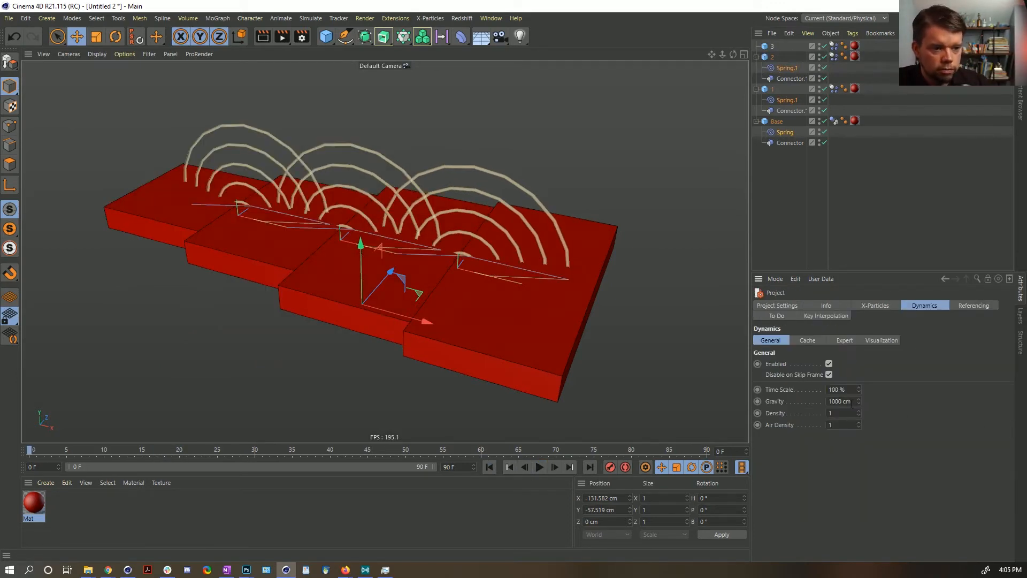
double_click(839, 401)
text(0)
key(Return)
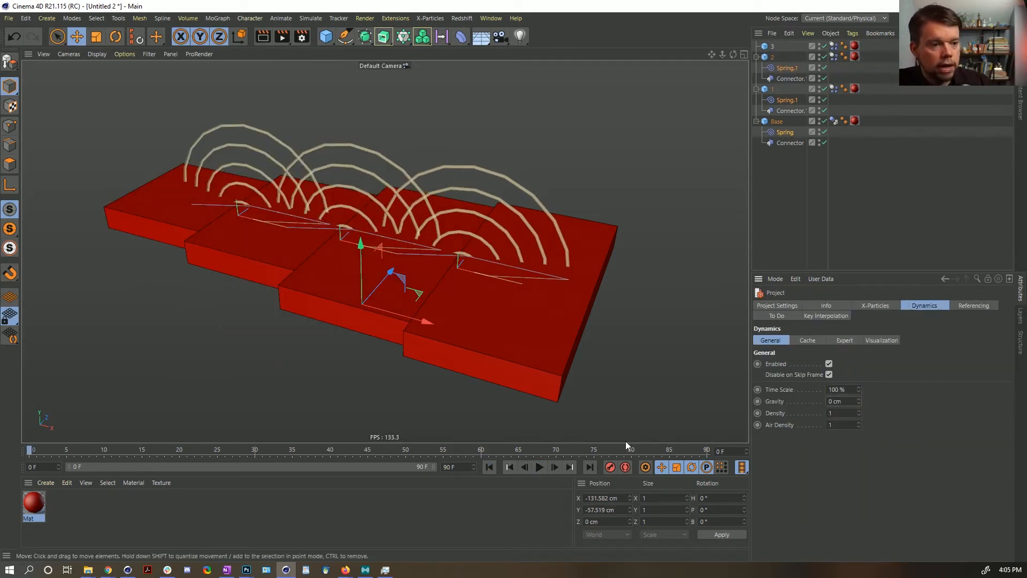
click(540, 467)
click(489, 468)
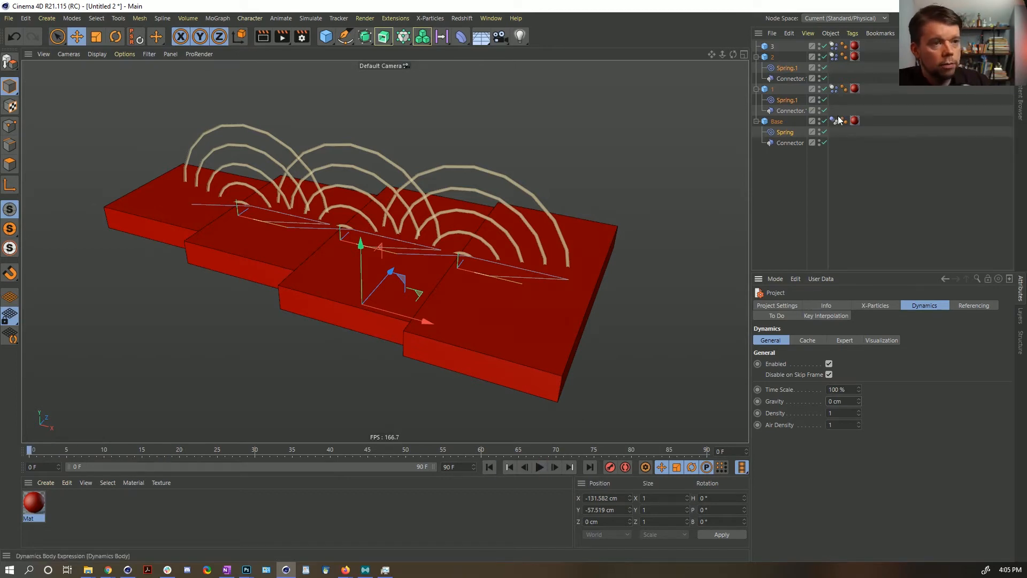
Step: Create a Null, move it to X 50 cm at the outer edge of Base, and make Base its child
click(756, 121)
click(777, 122)
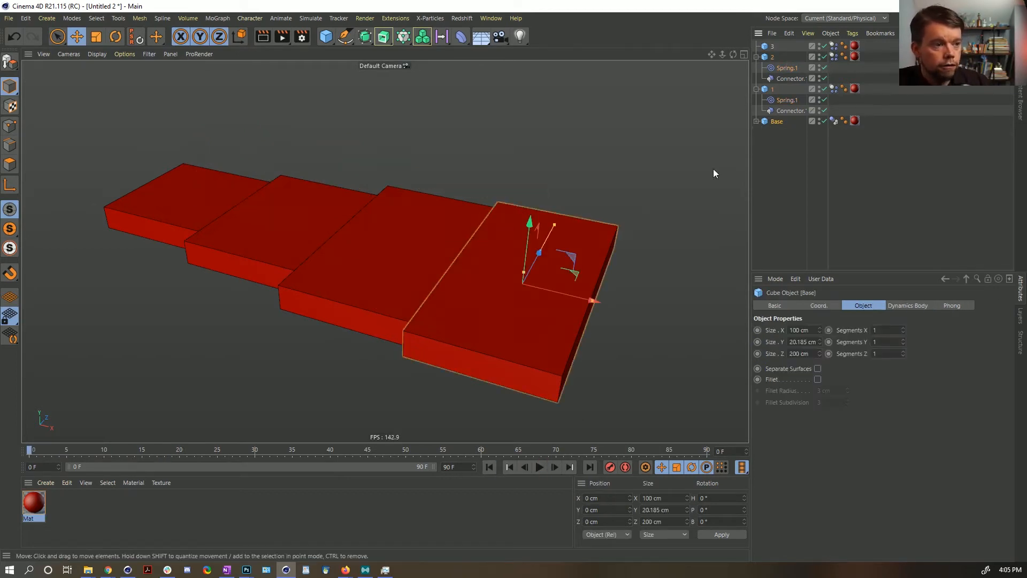
click(46, 18)
click(81, 34)
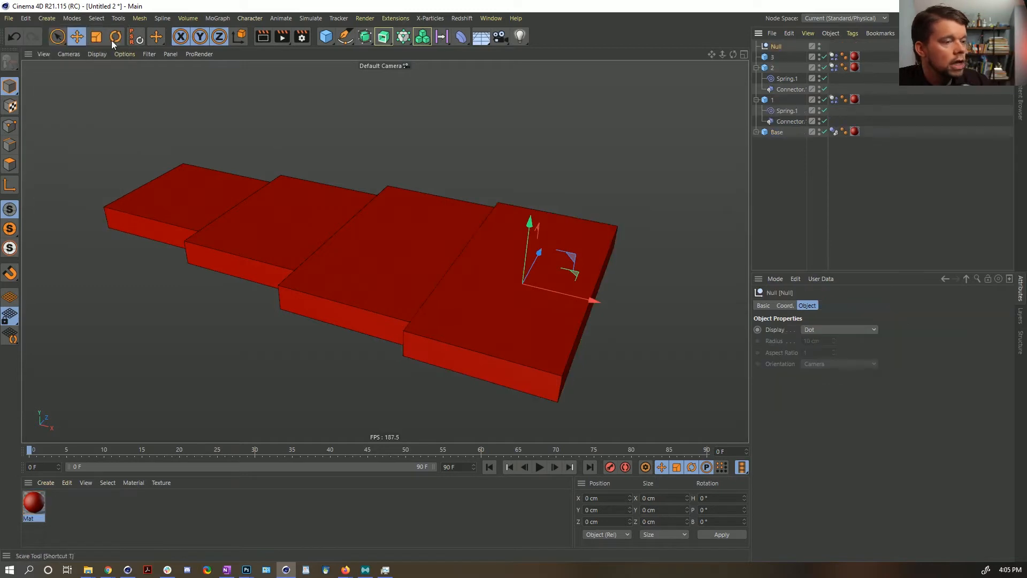
drag(595, 301, 647, 307)
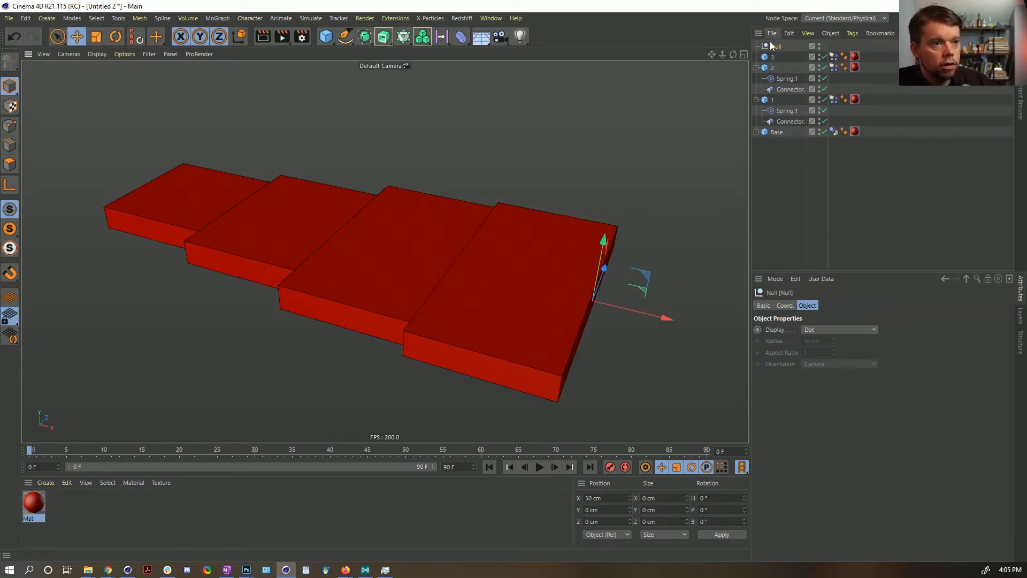
click(779, 195)
click(773, 48)
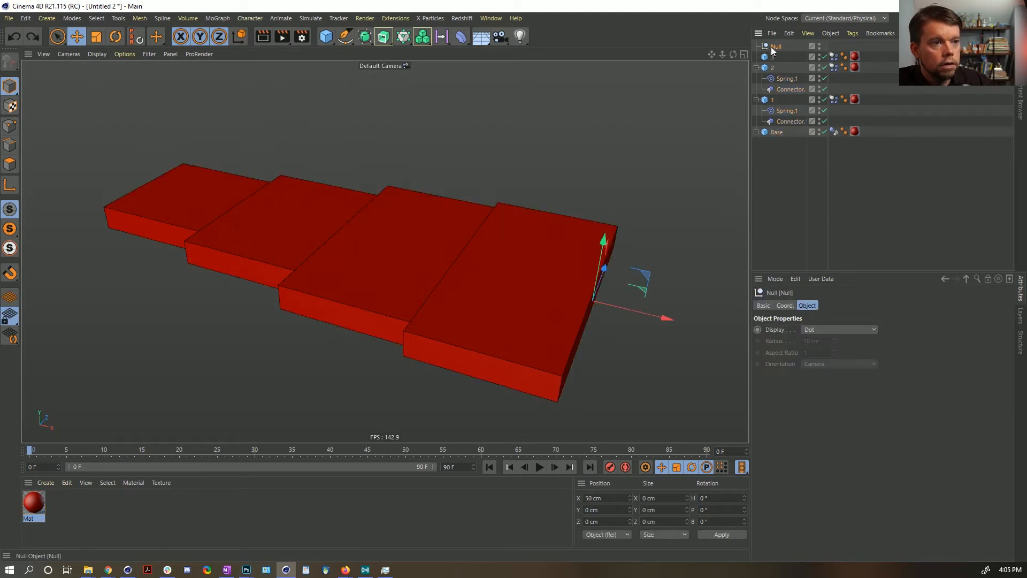
drag(775, 48, 776, 126)
click(777, 131)
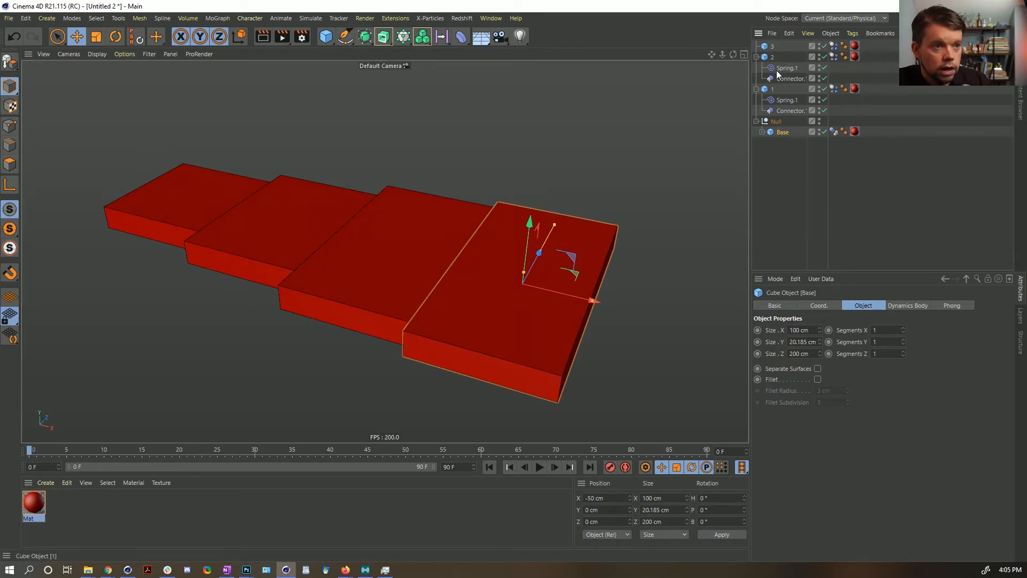
Step: Reorder the hierarchy to Null, 1, 2, 3, and play and rewind the simulation
drag(797, 159, 798, 160)
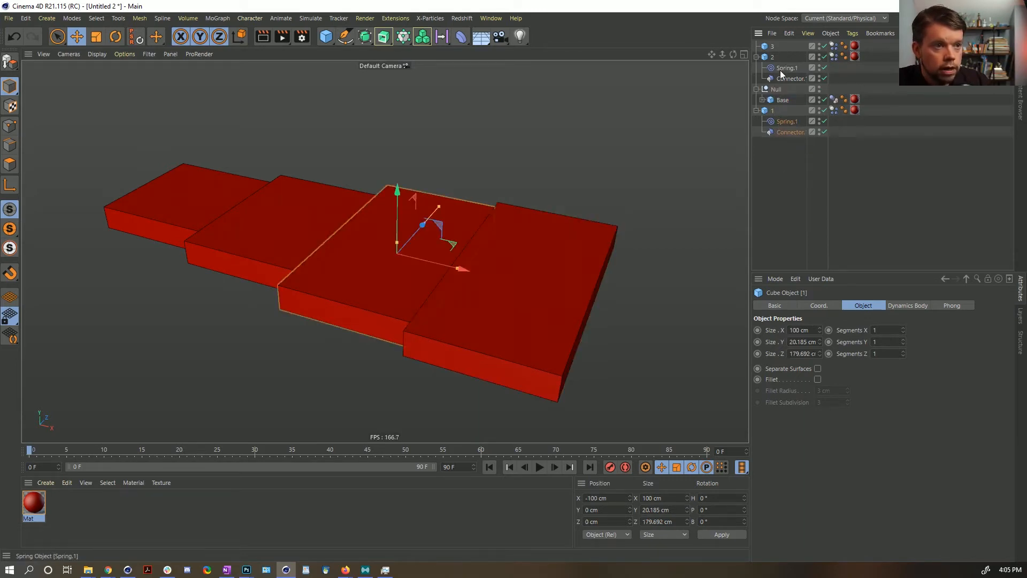
drag(770, 59, 793, 184)
drag(769, 47, 770, 158)
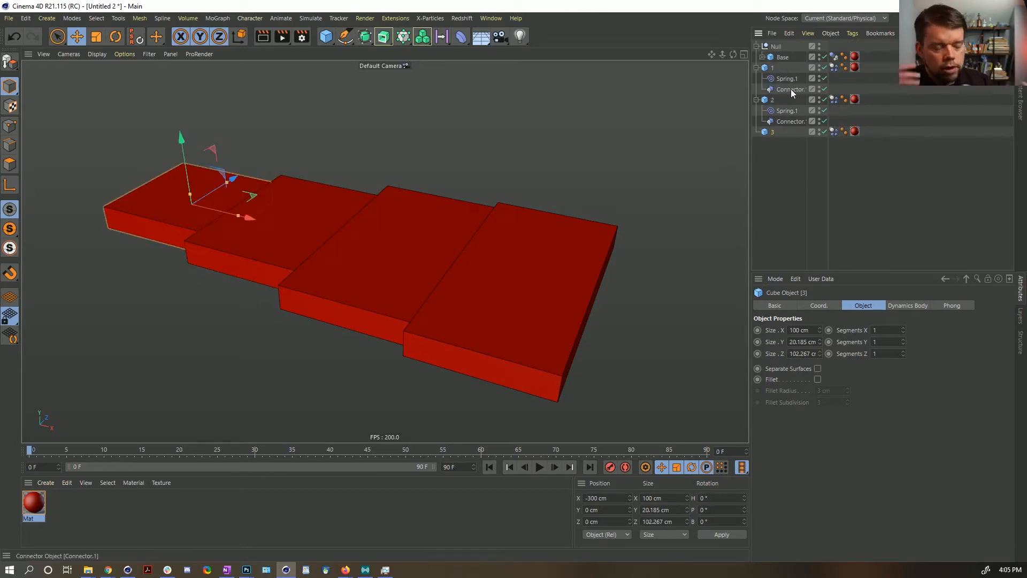
click(773, 168)
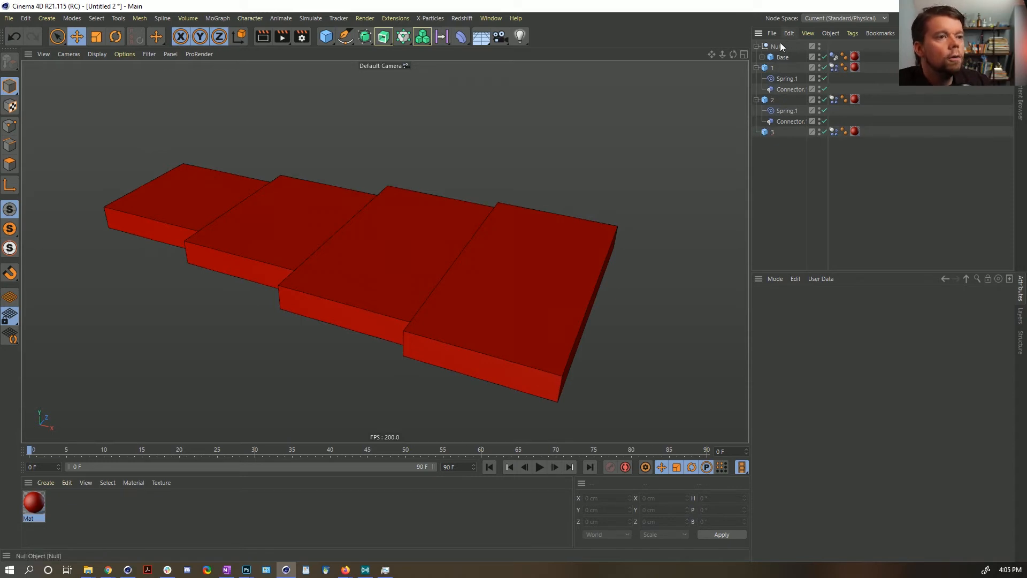
click(539, 467)
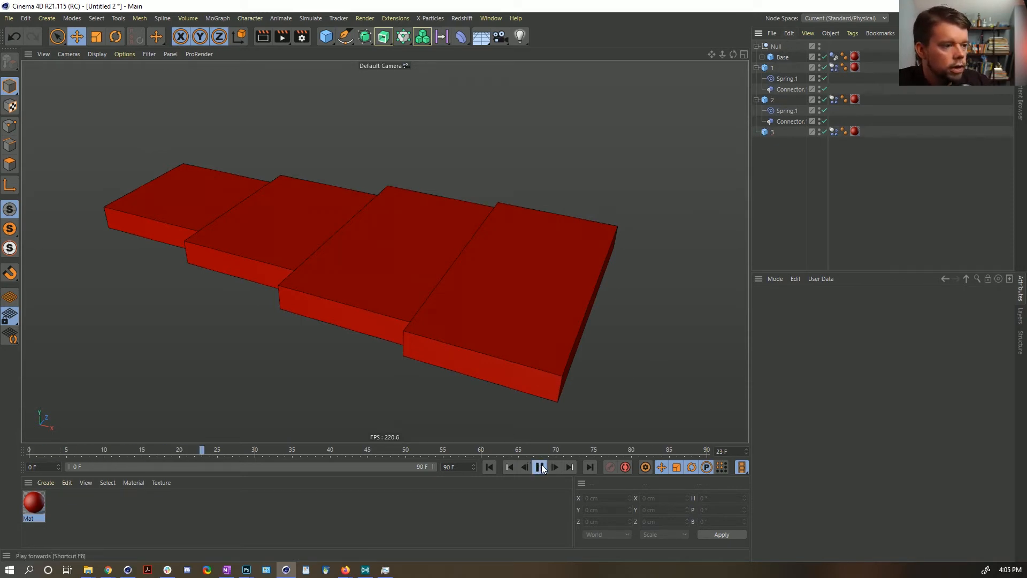
click(509, 467)
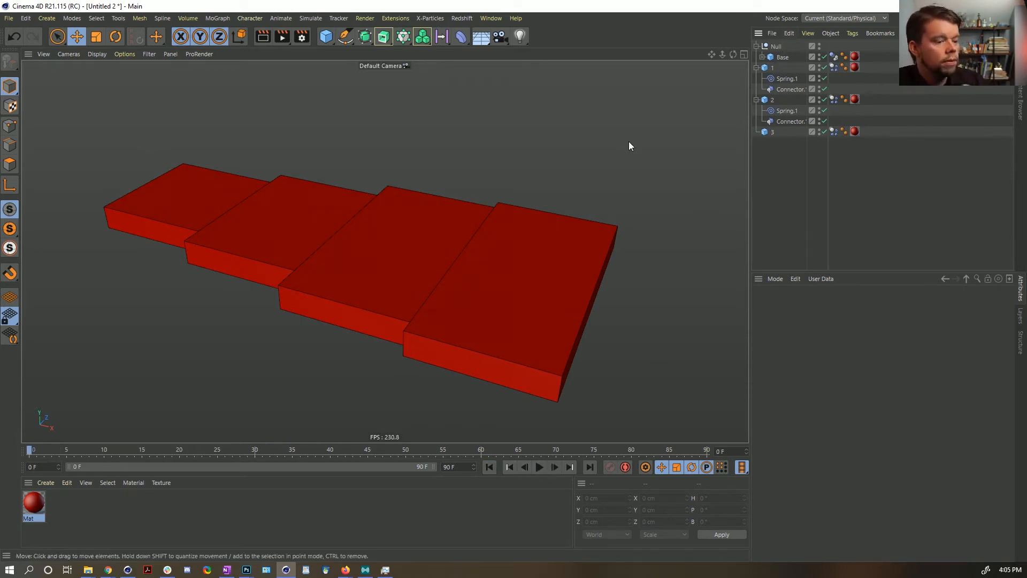
Step: Save the scene as [1a]DynamicBirdWing.c4d in the SceneFiles folder, and play and rewind the simulation
key(ctrl+s)
click(208, 120)
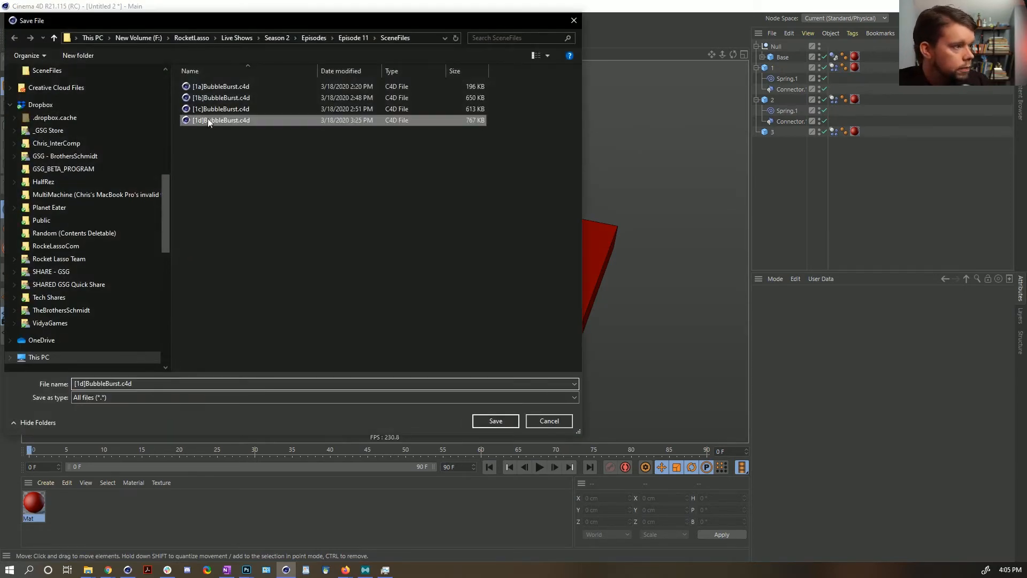
click(80, 383)
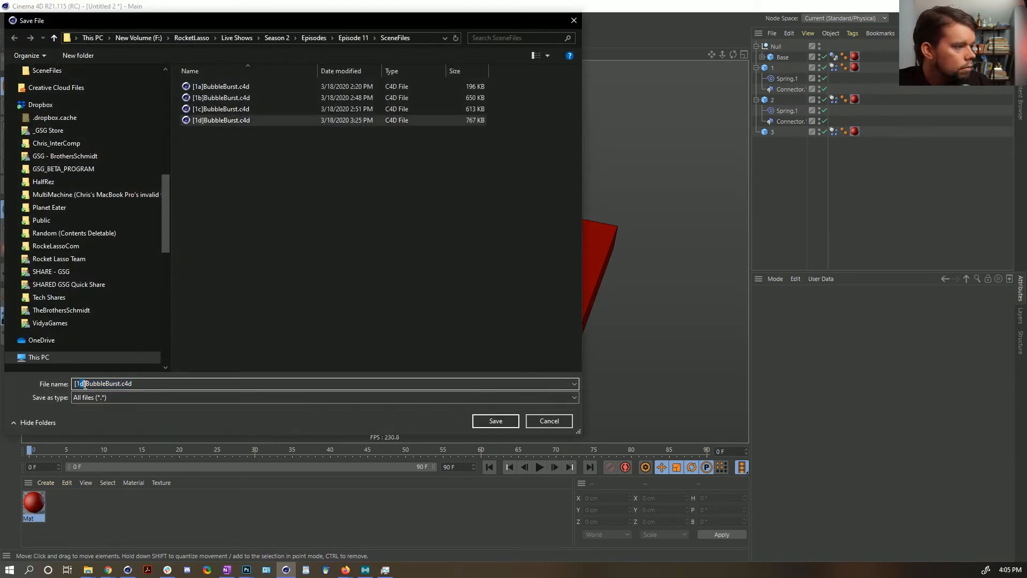
text(a)
drag(85, 384, 116, 386)
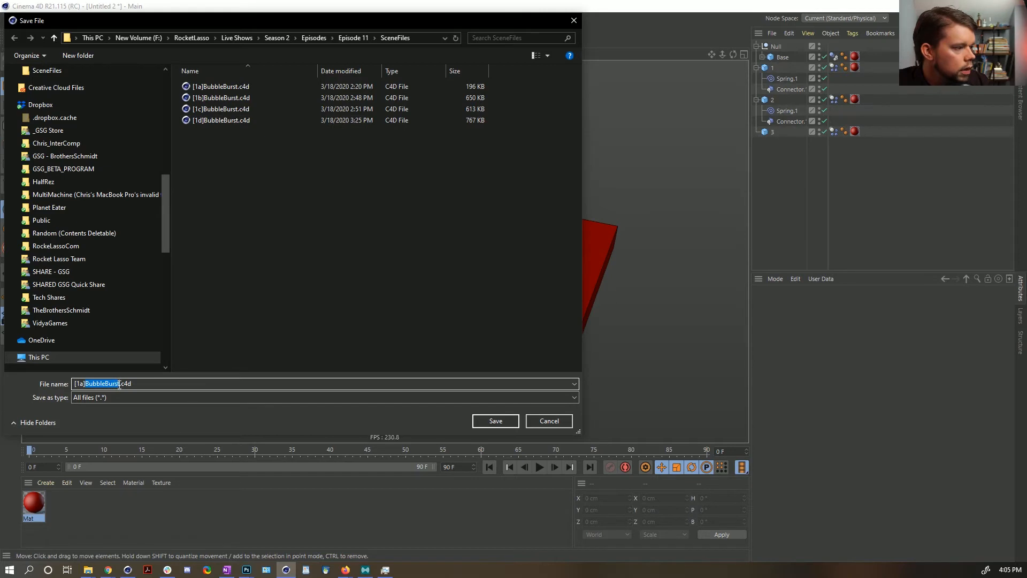
text(DynamicB)
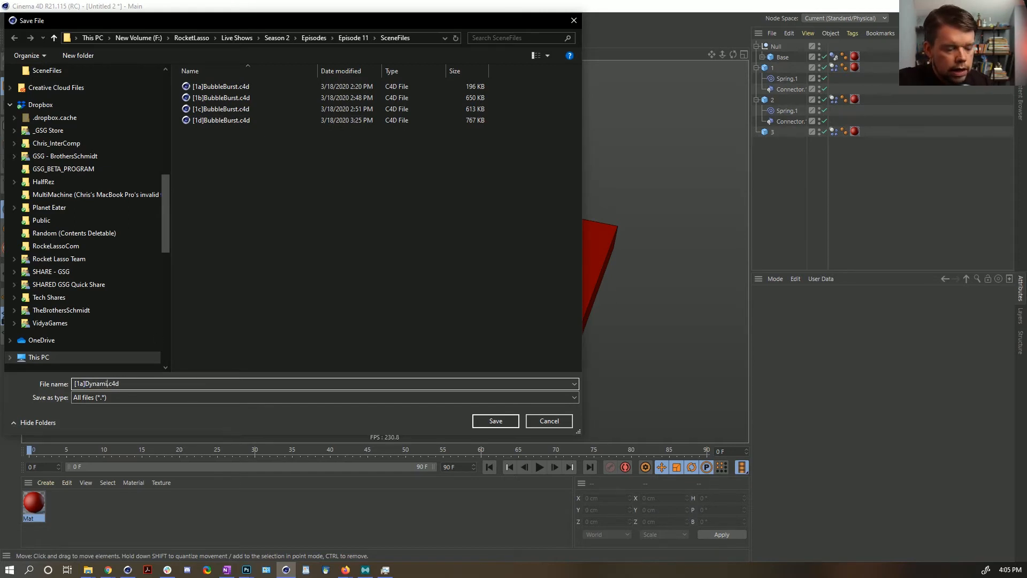
text(ird)
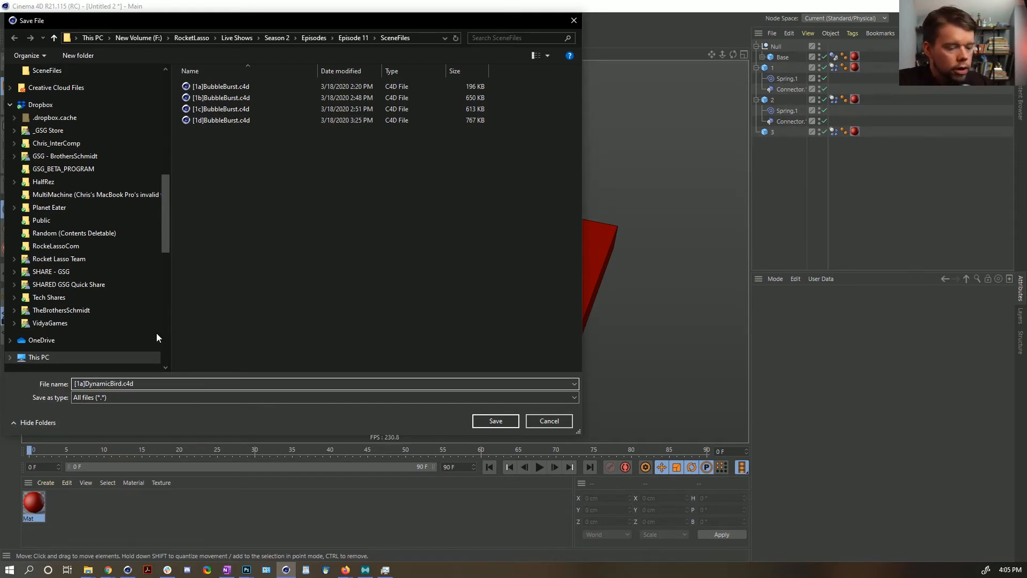
text(Wing)
key(Return)
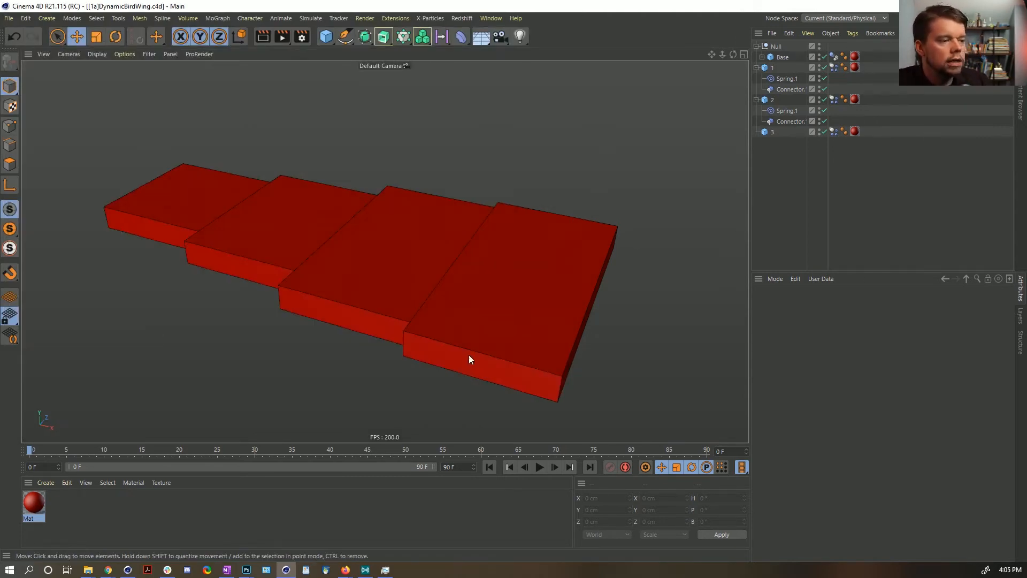
click(540, 467)
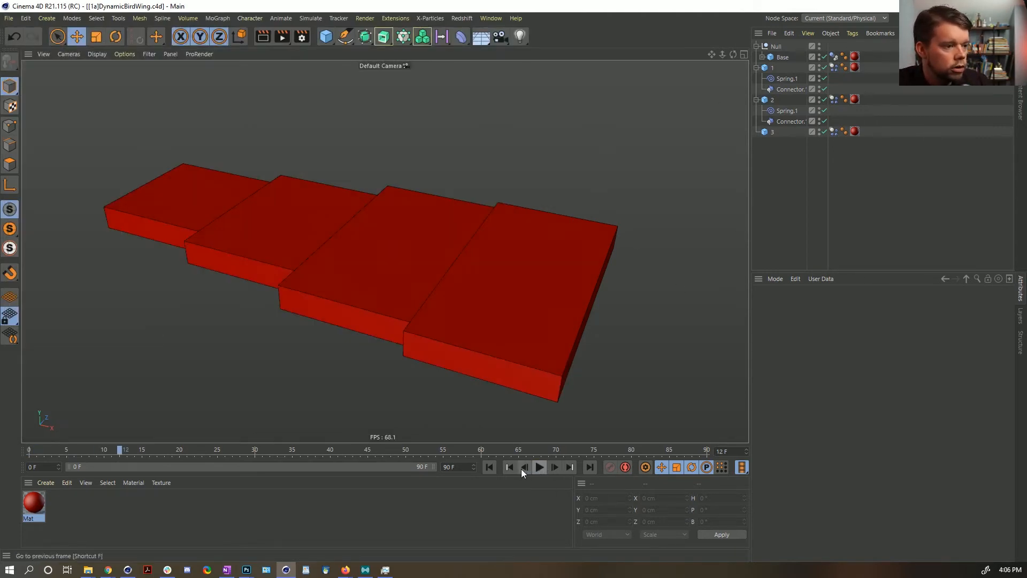
click(489, 467)
Step: Try rotating the Null with Base to a bank of about 17°, and undo the rotation
click(777, 46)
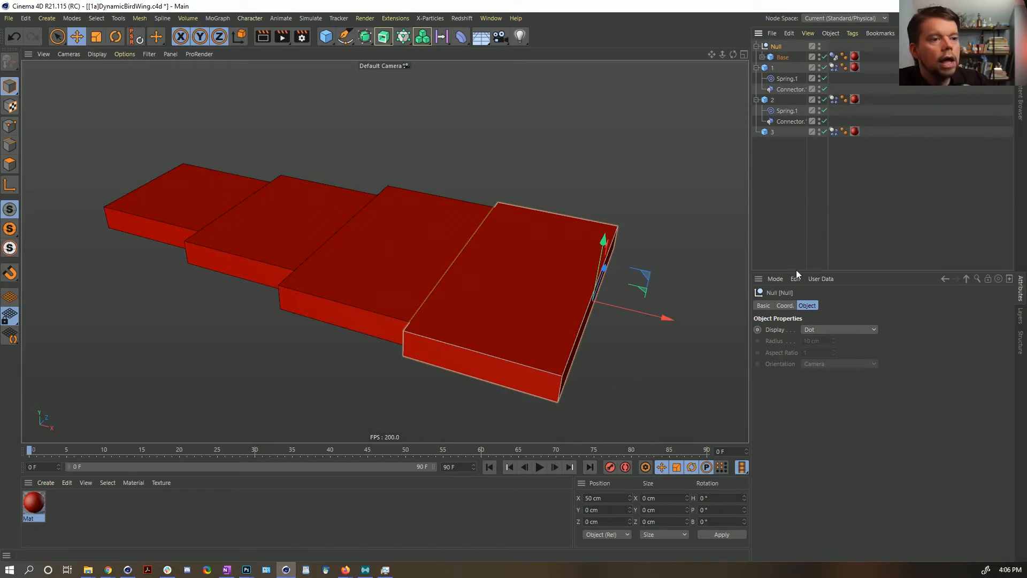
click(786, 305)
key(r)
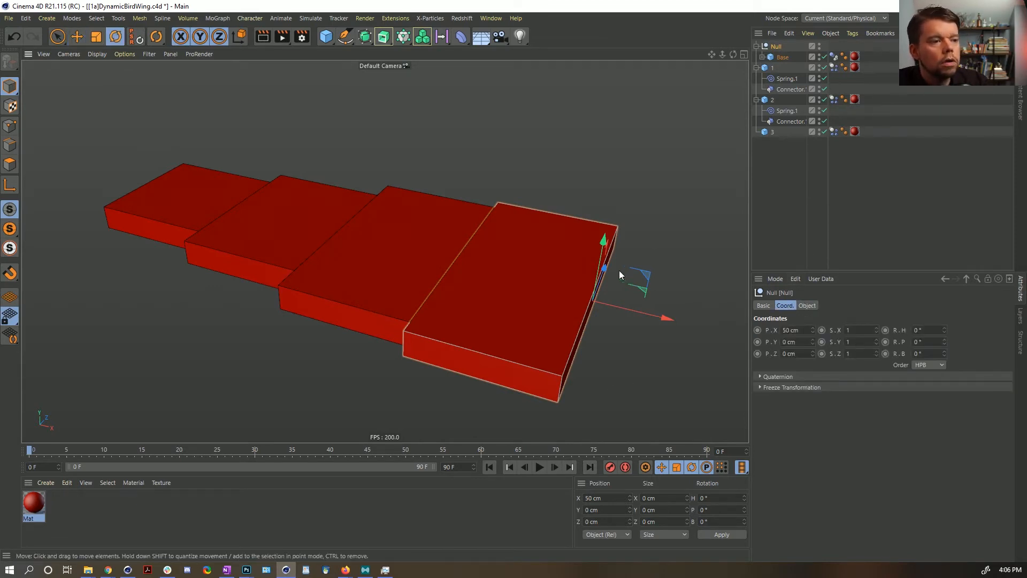
drag(615, 270, 653, 295)
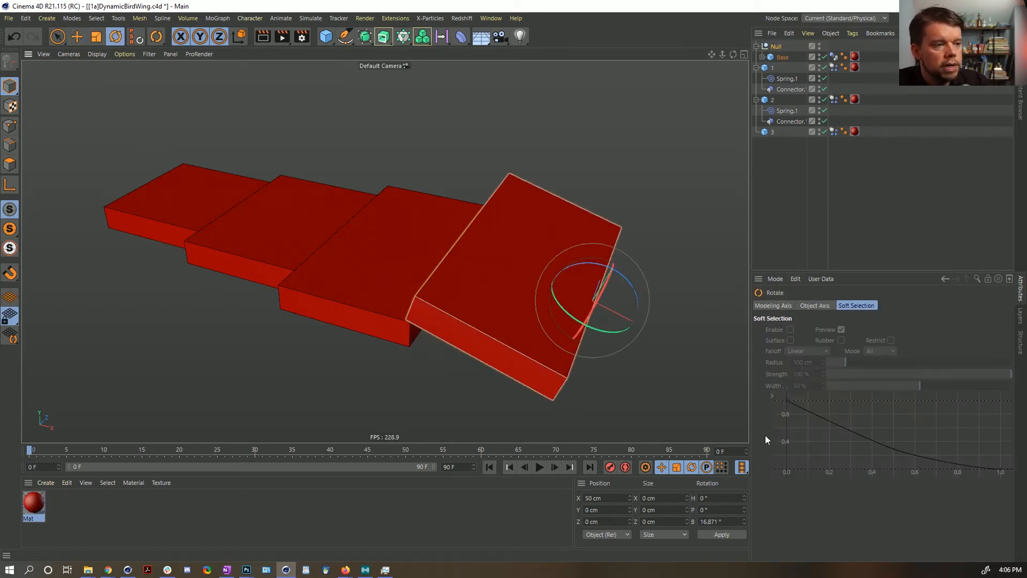
key(ctrl+z)
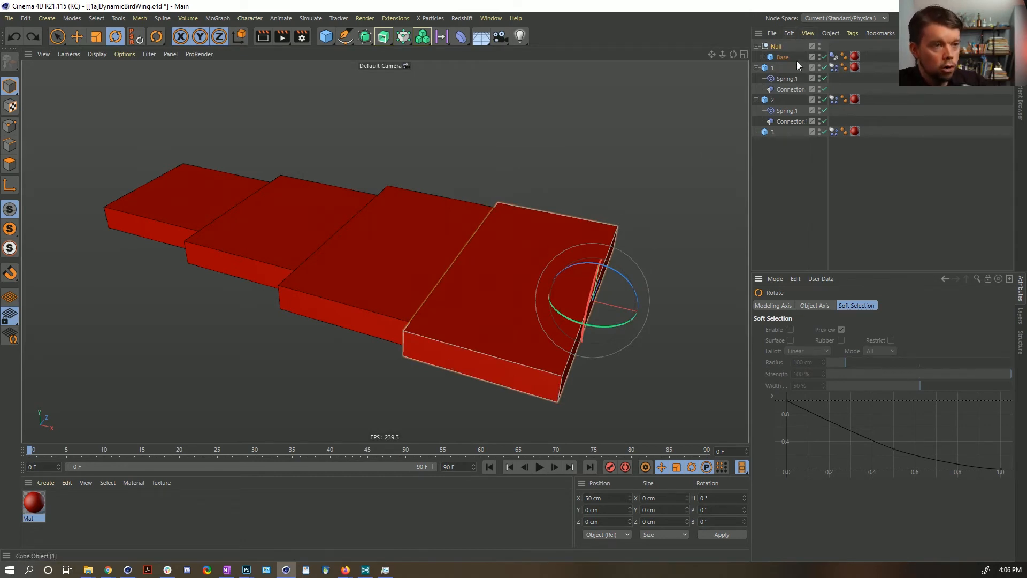
Step: Keyframe the Null's bank rotation (R.B) at 0° on frame 0 and at 35° on frame 10
click(777, 47)
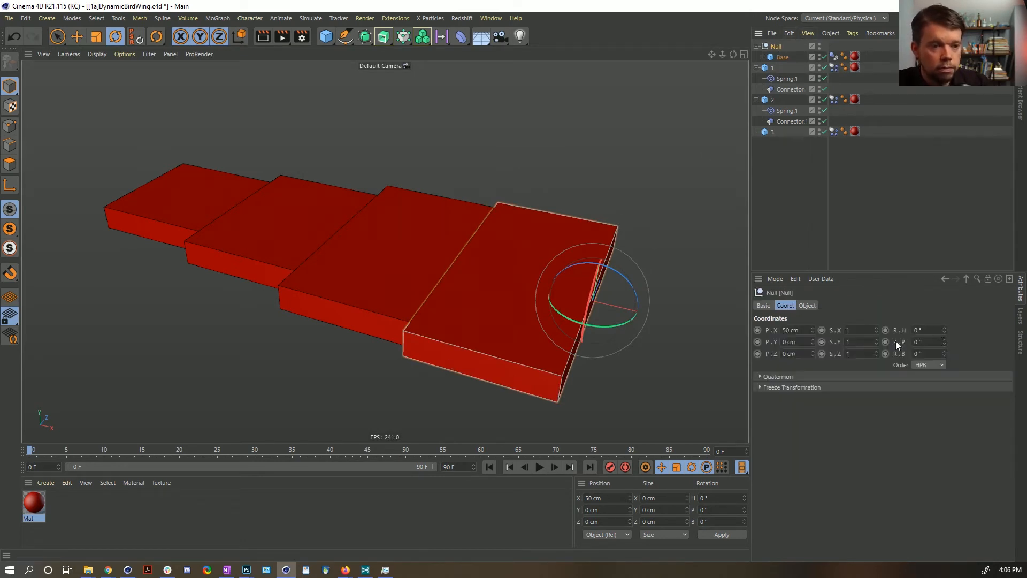
click(885, 353)
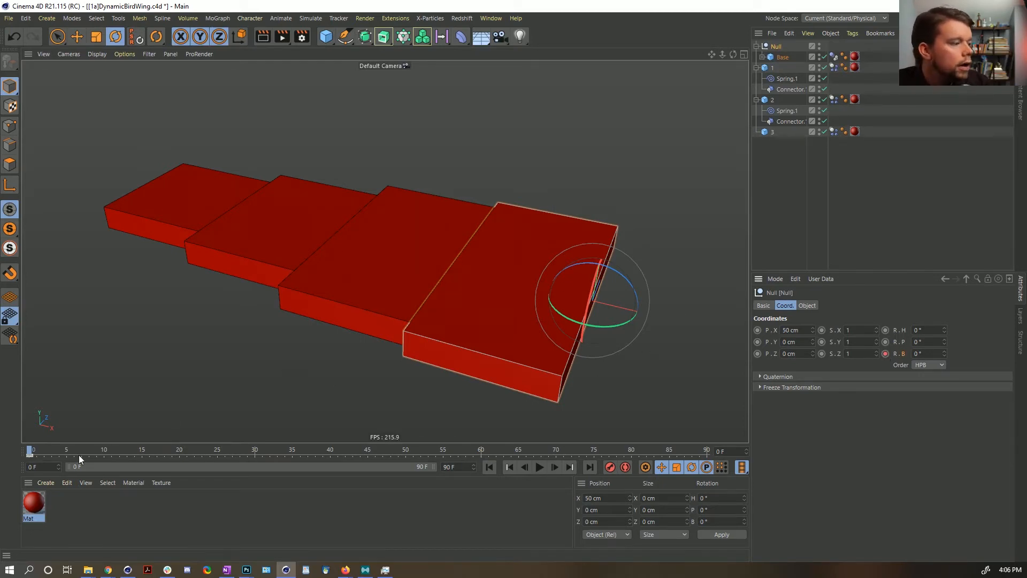
drag(66, 450, 97, 454)
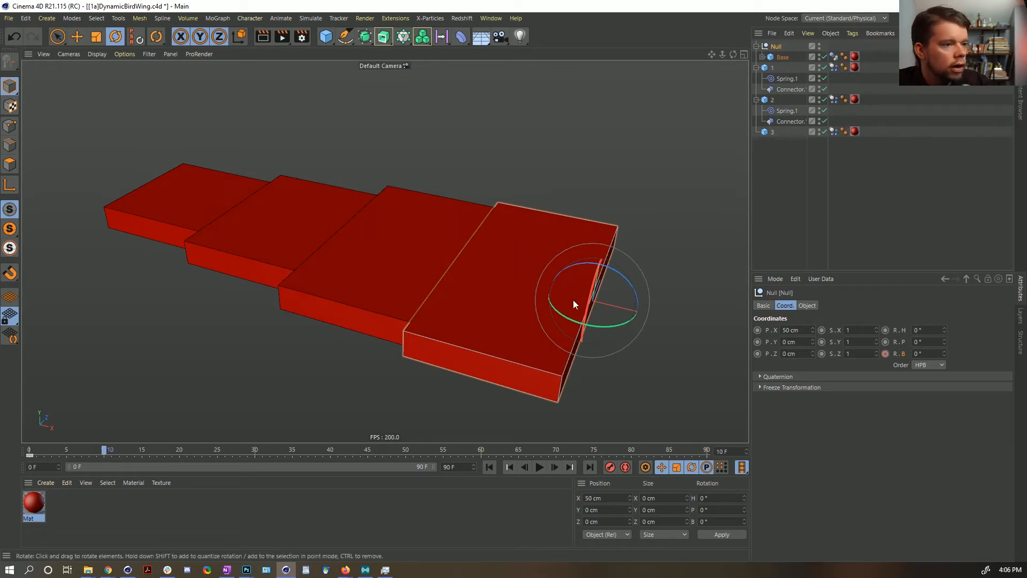
drag(610, 268, 641, 281)
click(886, 354)
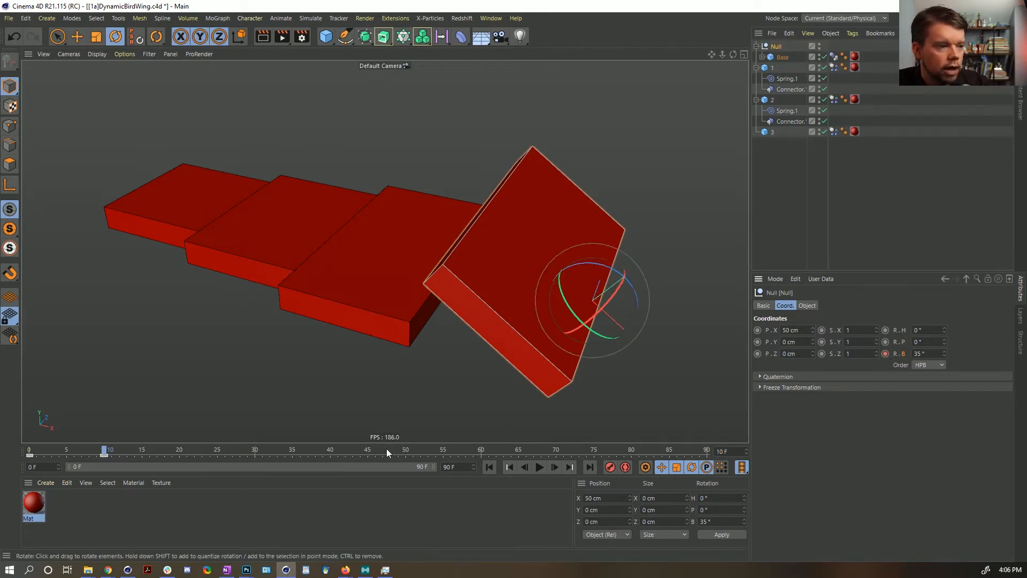
Step: Keyframe the Null's bank rotation (R.B) at -35° on frame 30, and play and rewind the simulation
drag(105, 450, 218, 452)
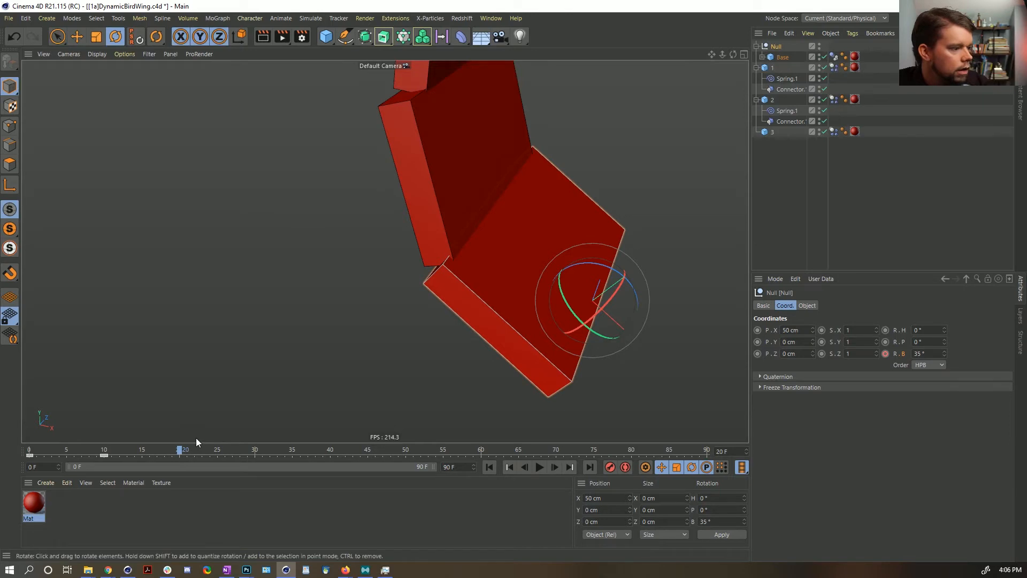
drag(190, 454, 256, 453)
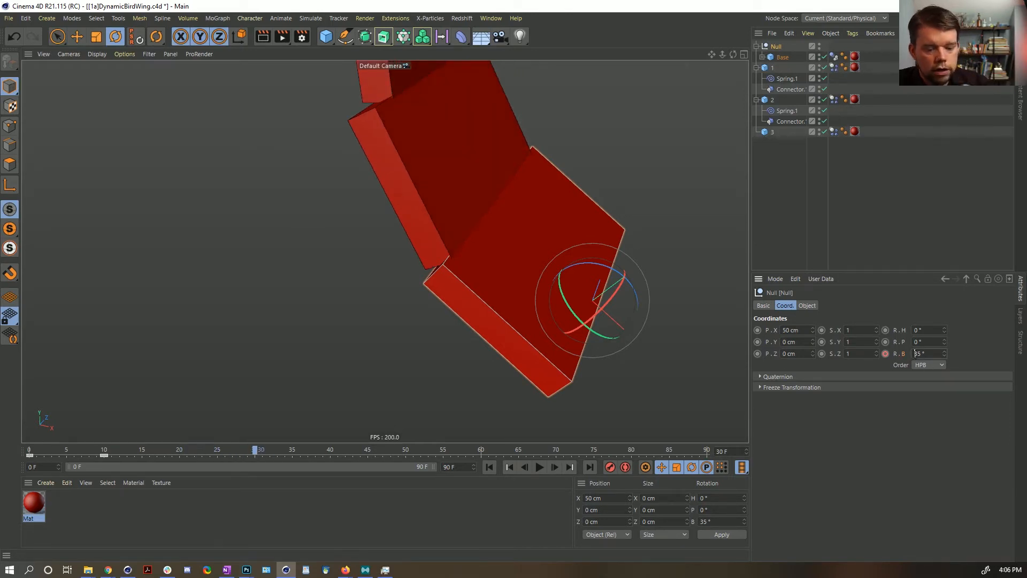
click(885, 354)
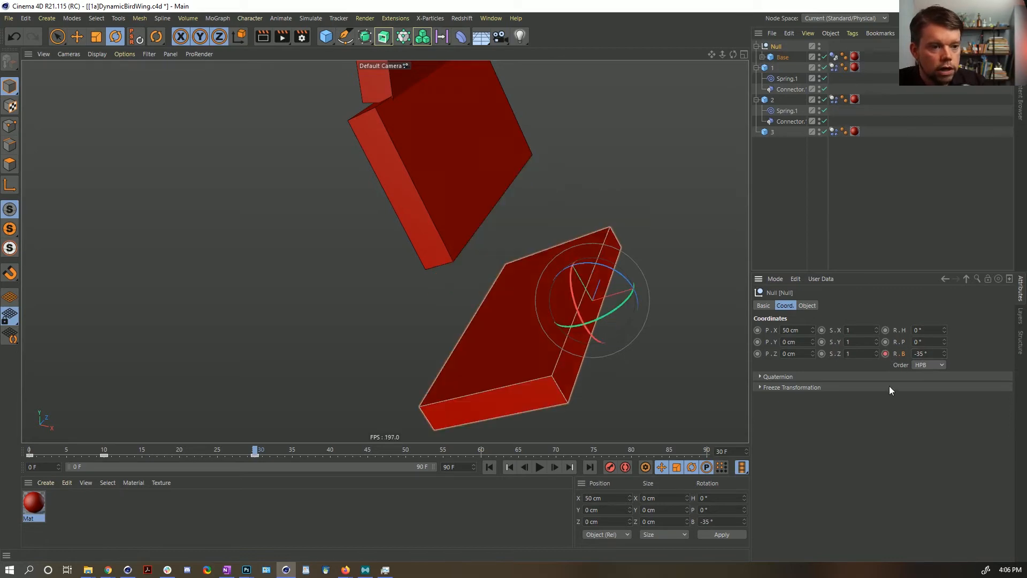
click(488, 467)
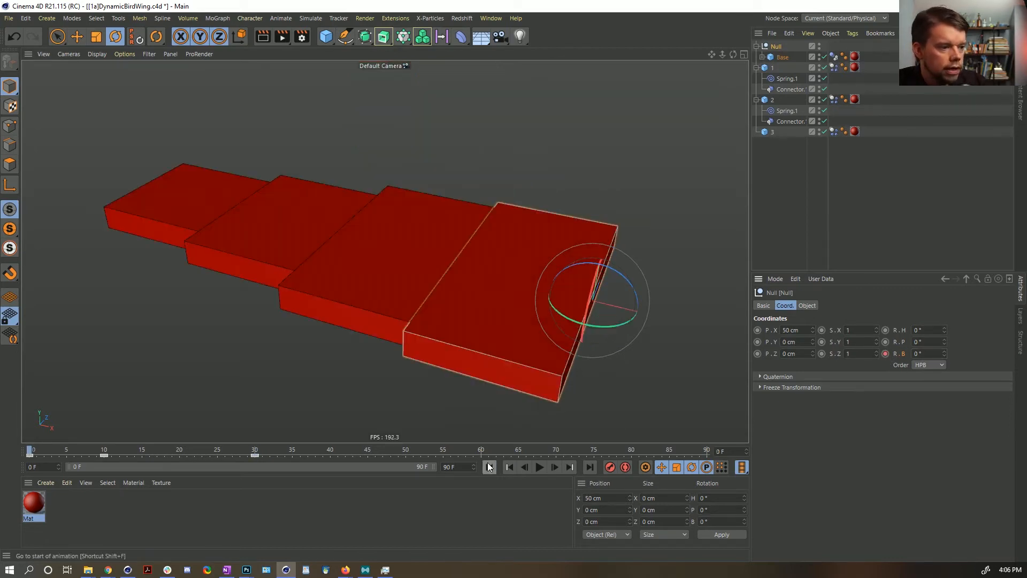
click(538, 466)
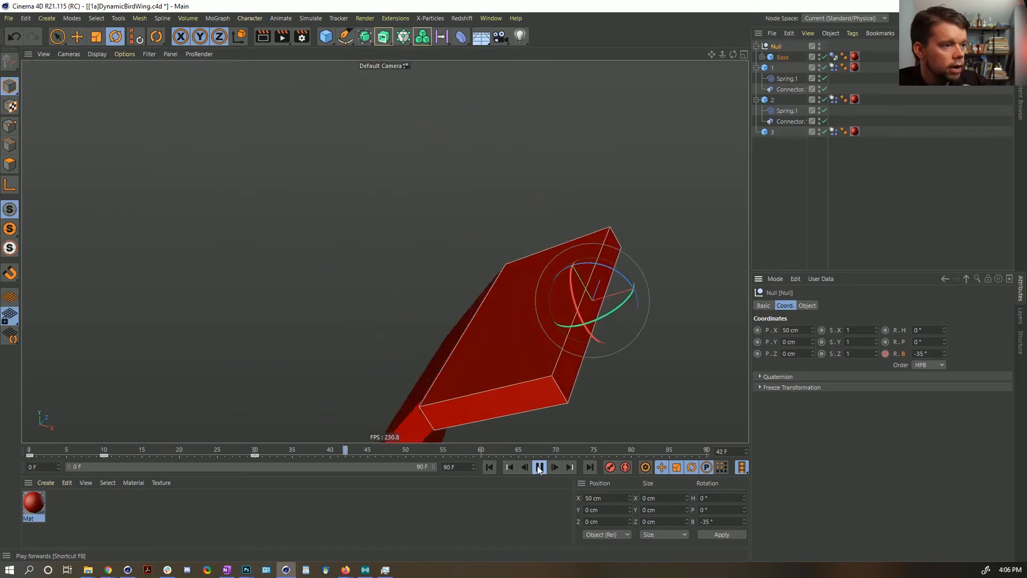
click(539, 468)
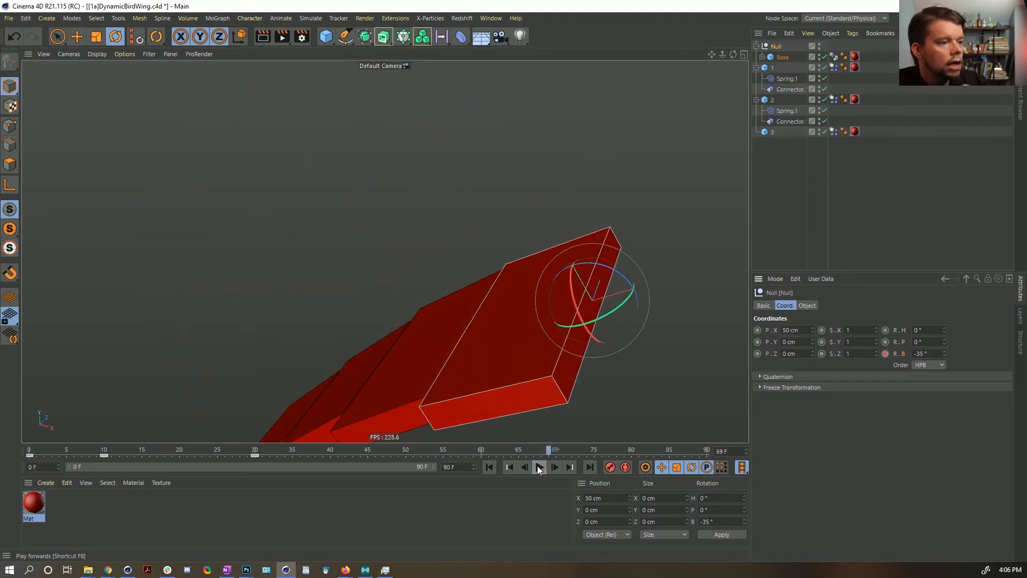
click(495, 467)
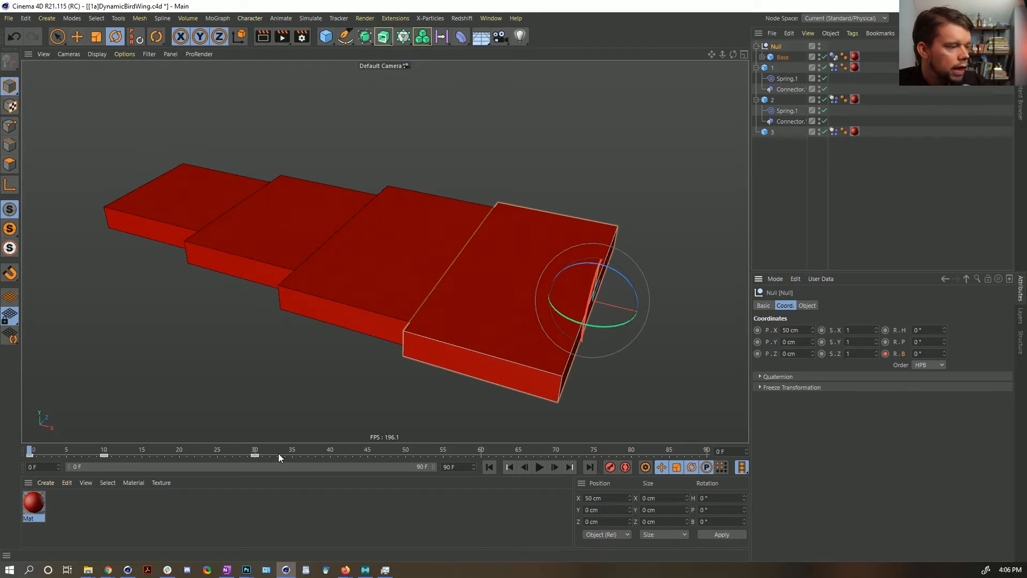
drag(278, 453, 92, 455)
key(ctrl+z)
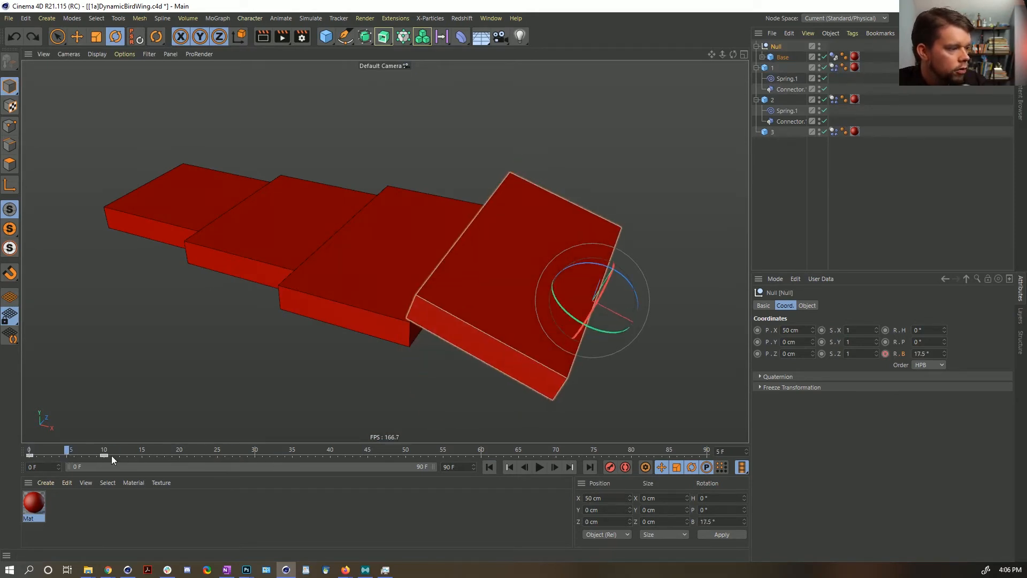
key(ctrl+z)
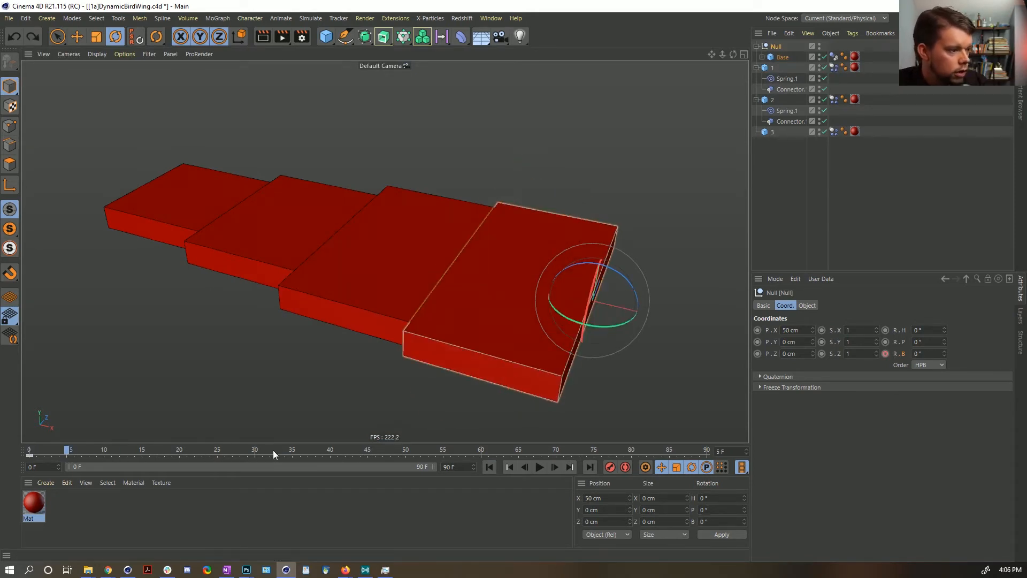
click(33, 36)
click(32, 36)
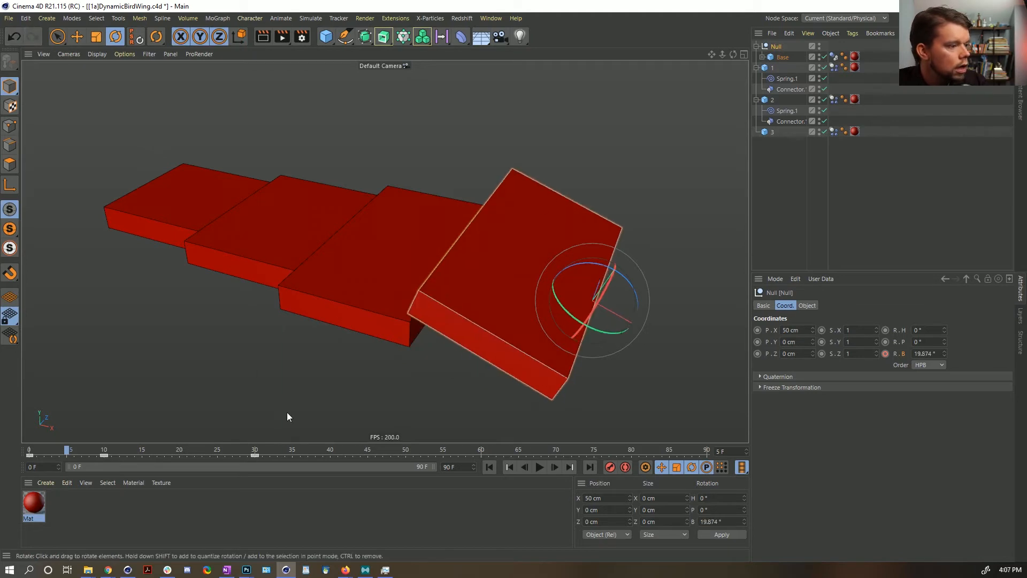
click(488, 468)
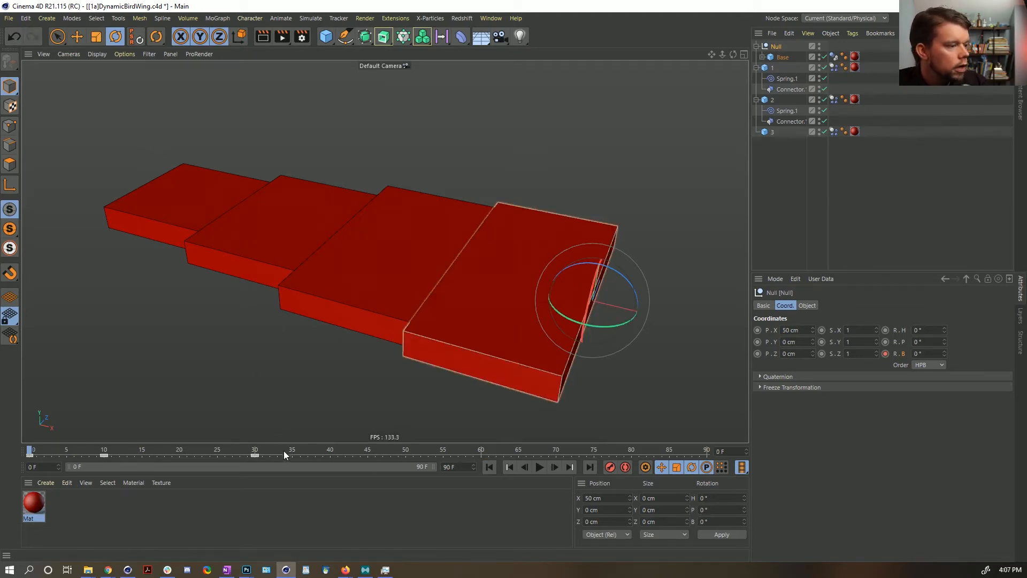
Step: Copy the bank keys from frames 10 and 30 to frames 50 and 70, and extend the timeline and its preview range to 222 frames
drag(268, 455, 68, 455)
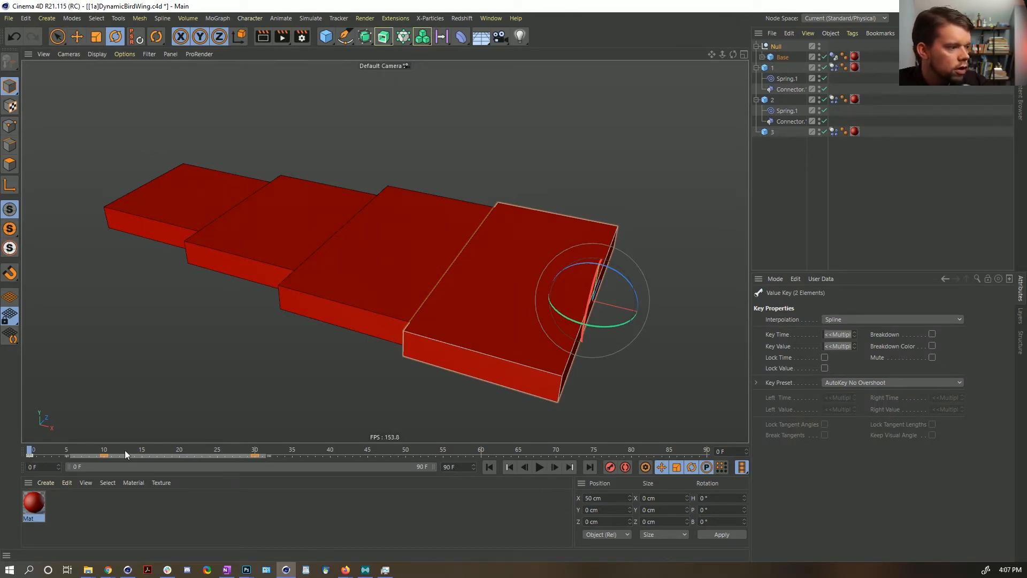
drag(117, 454, 426, 471)
click(452, 466)
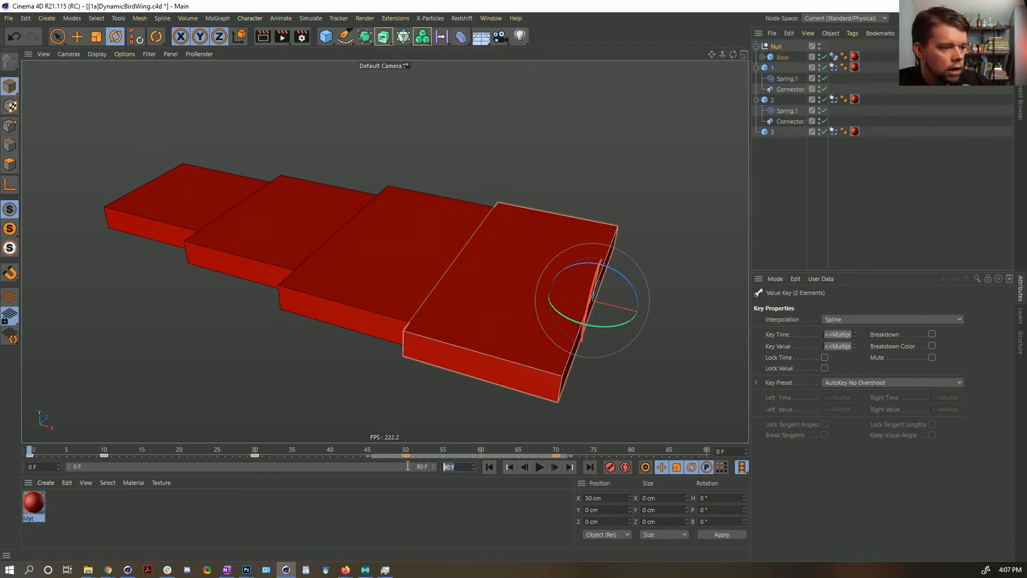
text(222)
key(Return)
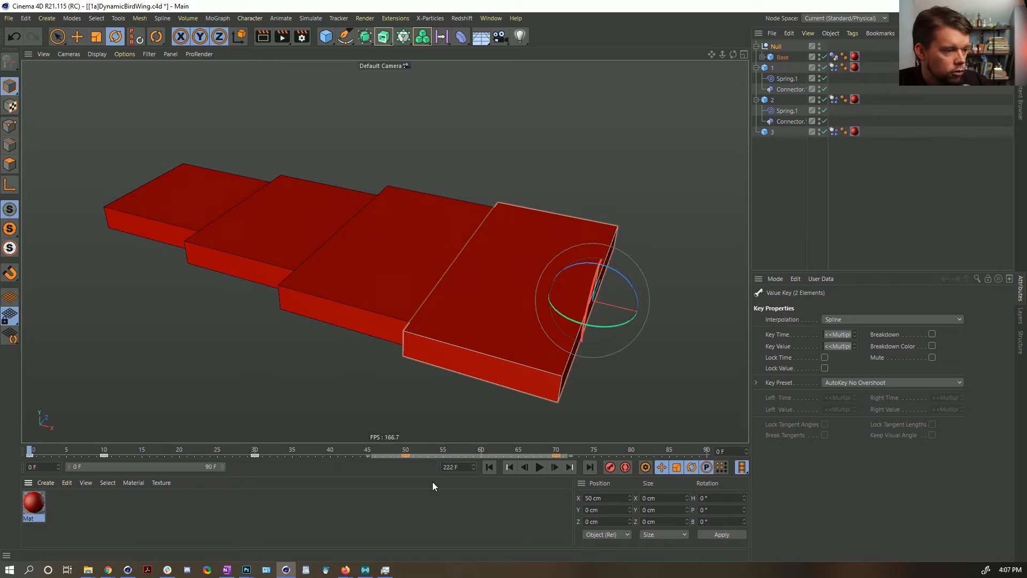
double_click(216, 466)
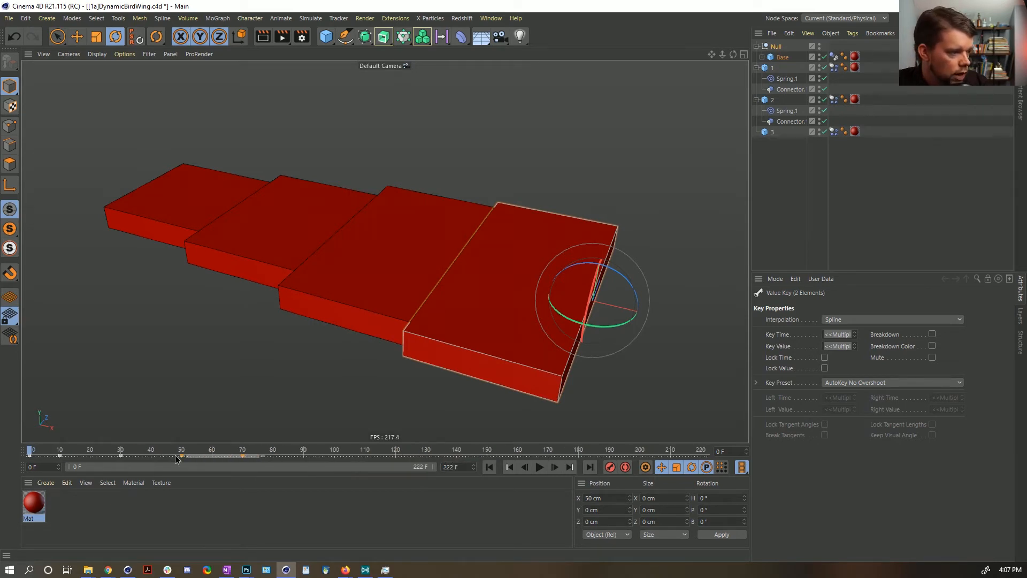
Step: Copy the four bank keys on frames 10 to 70 so the copies span frames 90 to 150
drag(175, 454, 281, 468)
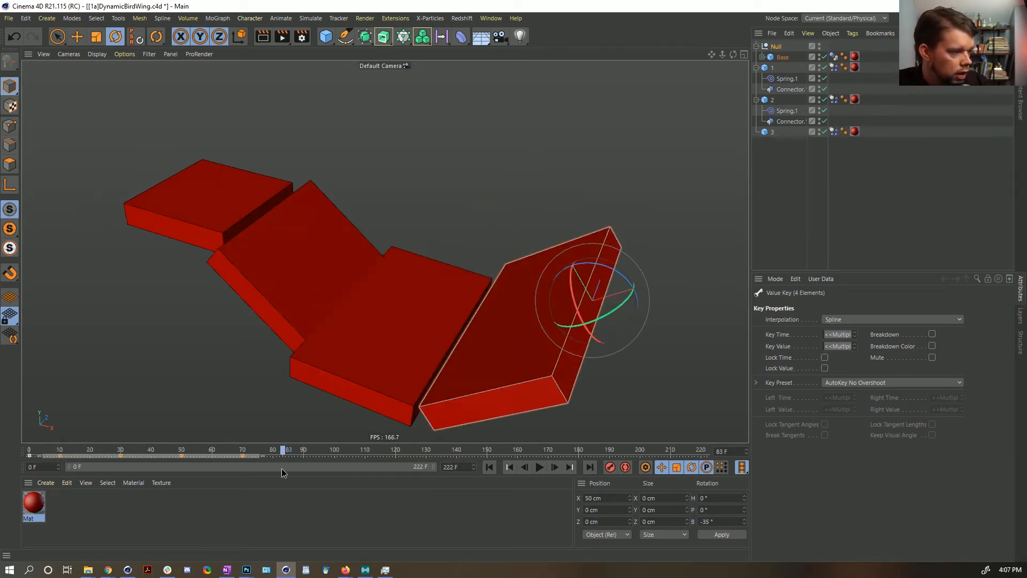
key(ctrl+z)
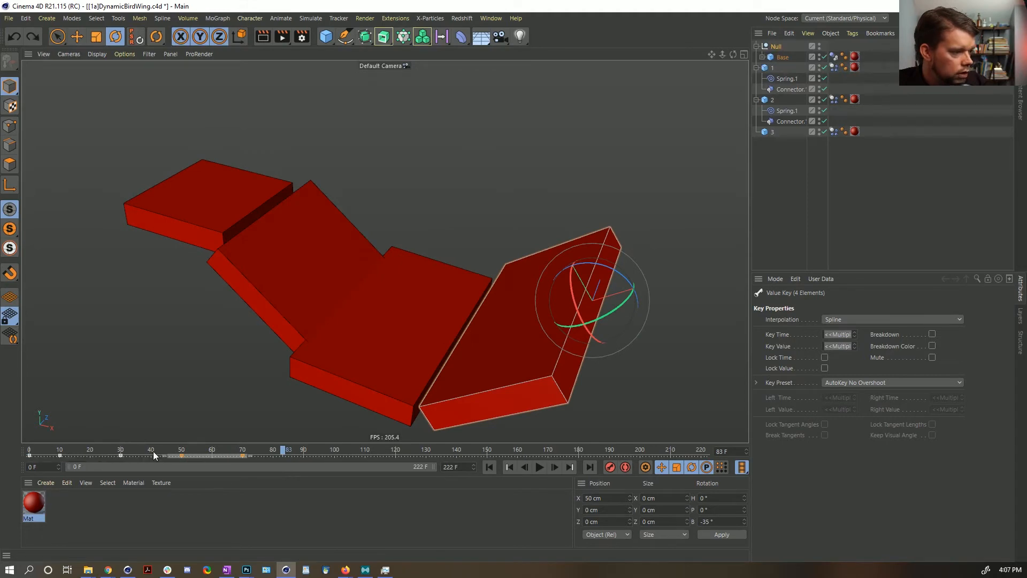
click(492, 468)
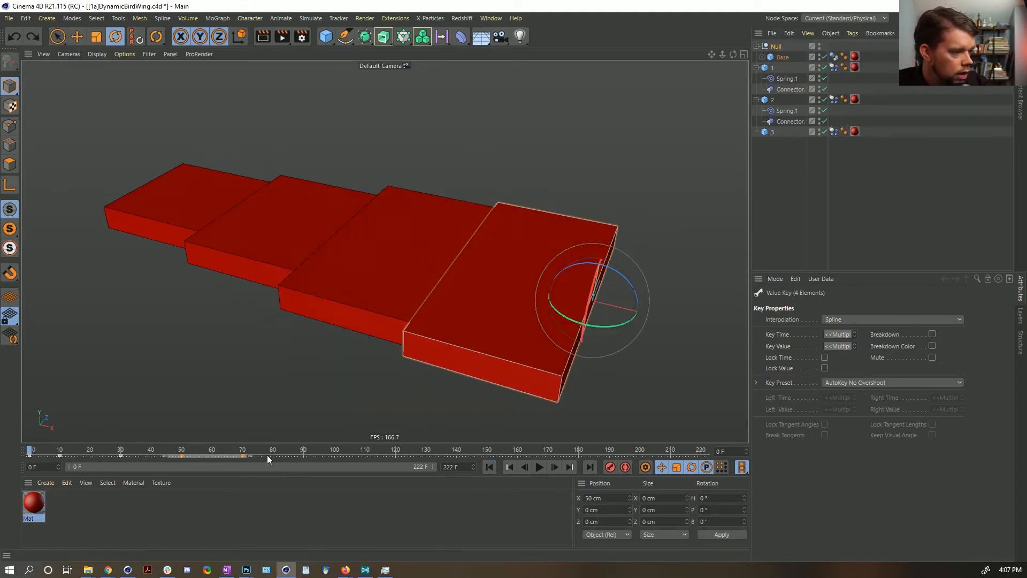
drag(267, 454, 315, 461)
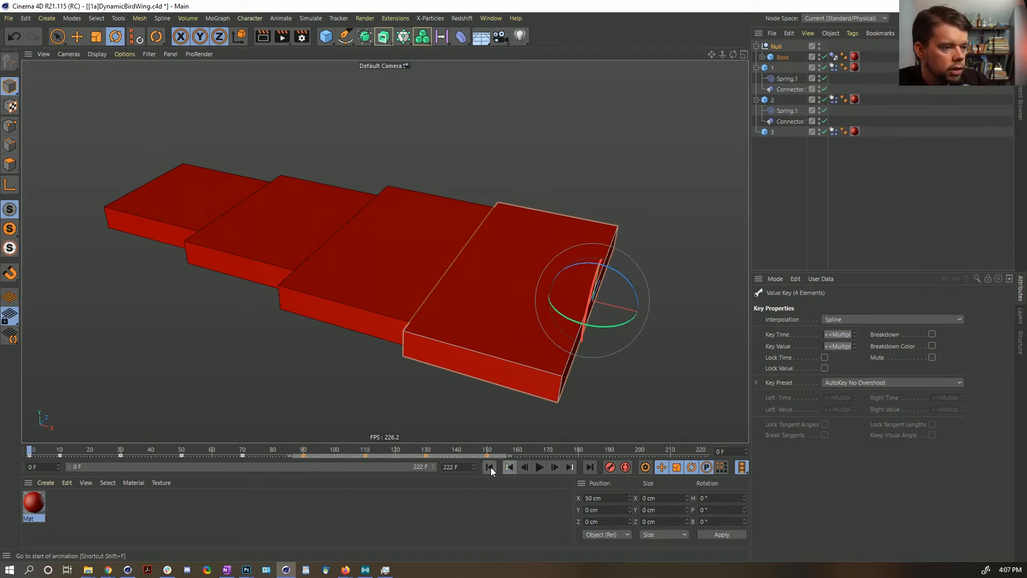
Step: Play the flapping simulation with nothing selected, and rewind it to frame 0
click(539, 467)
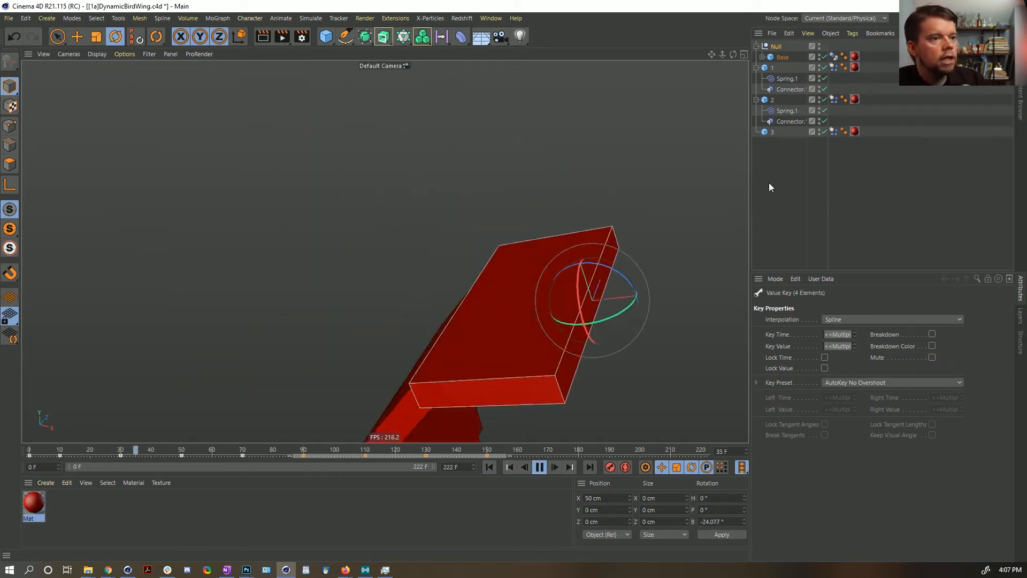
click(771, 184)
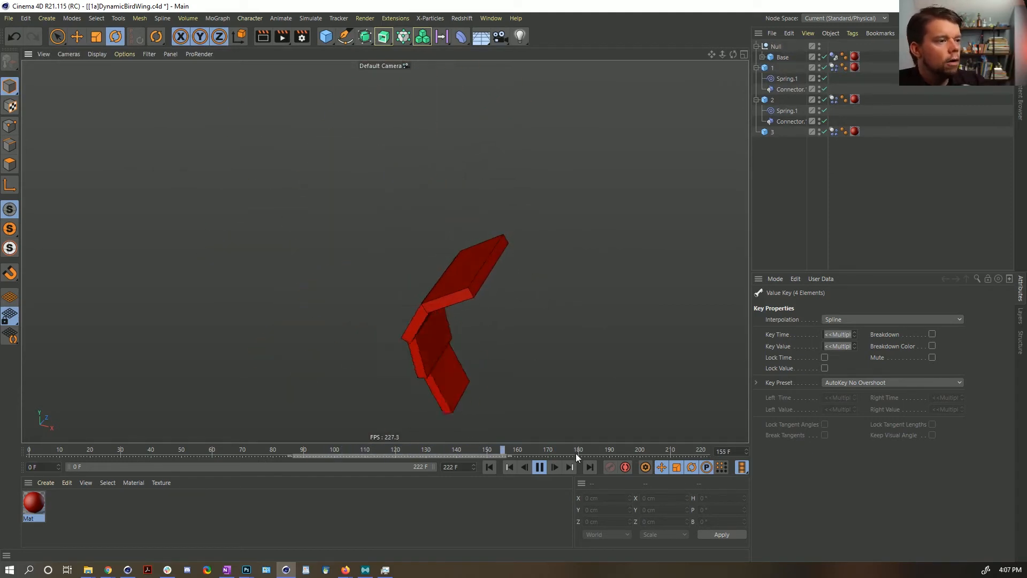
click(540, 468)
click(493, 467)
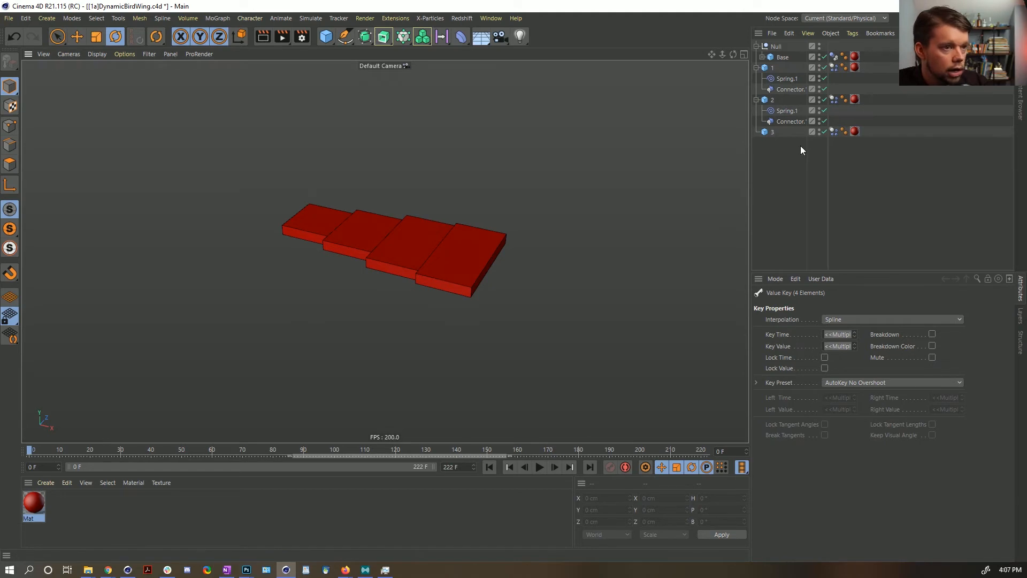
Step: Rename the Null that holds the Base as Animate Wing
click(772, 133)
click(777, 47)
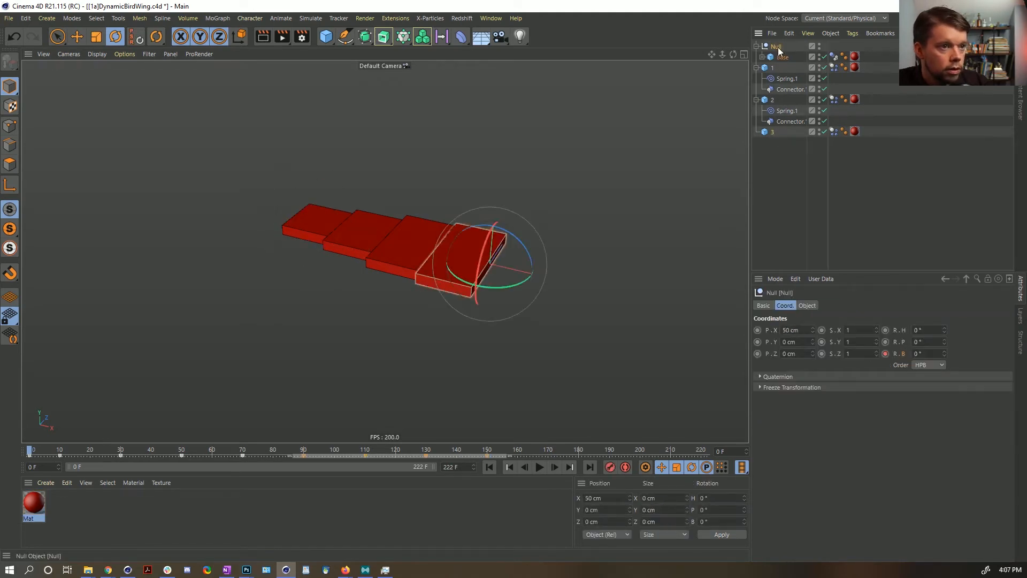
double_click(777, 47)
text(Animat)
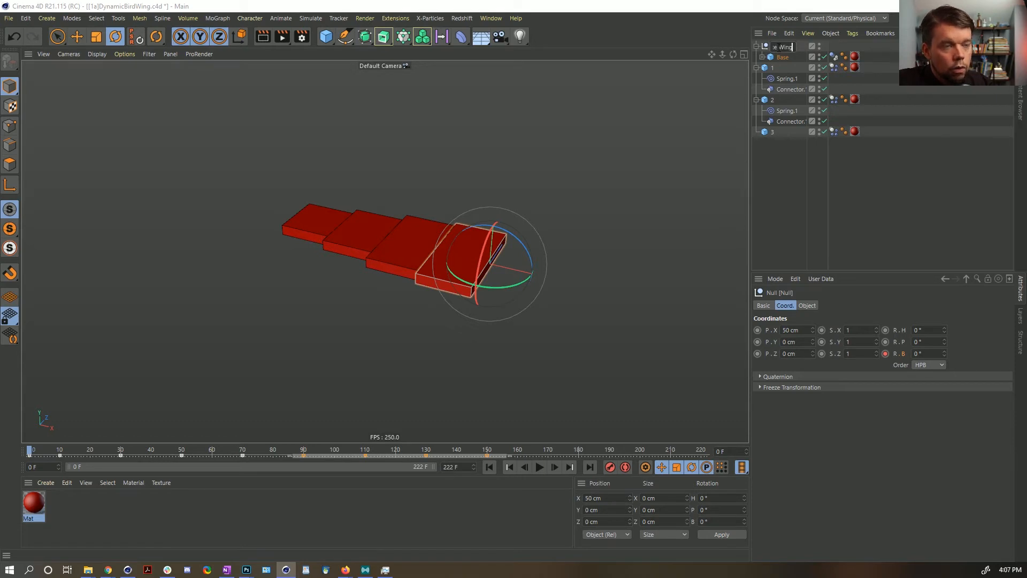
text(e Wing)
key(Return)
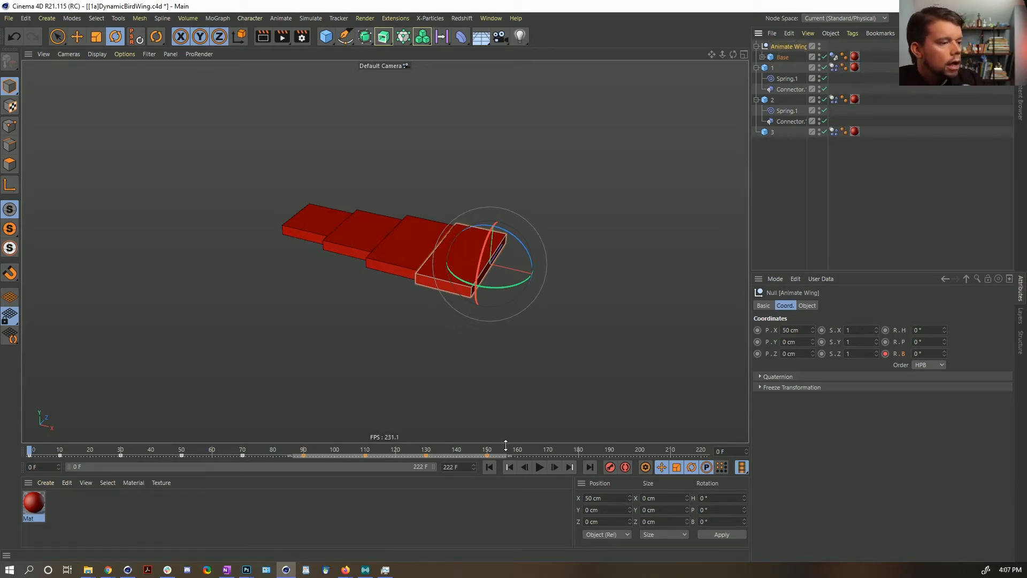
Step: Extend the timeline and its preview range to 555 frames
text(555)
key(Return)
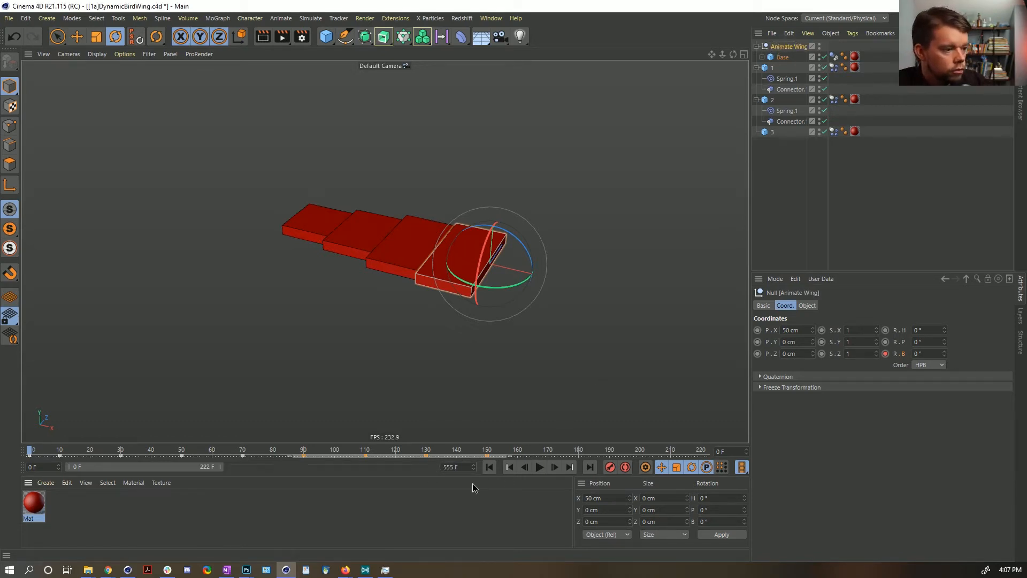
drag(221, 468, 591, 476)
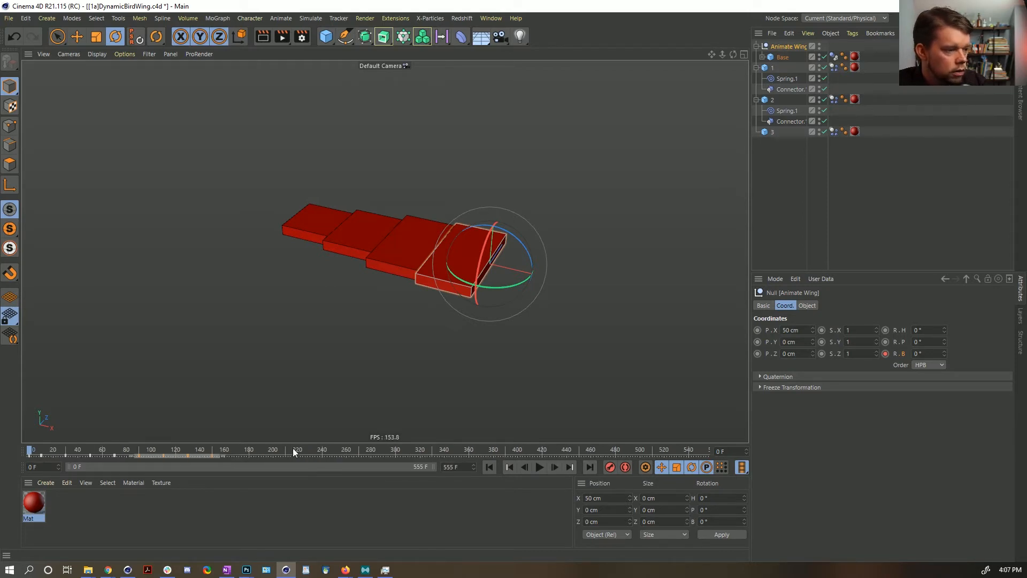
Step: Copy the eight bank keys on frames 10 to 150 repeatedly along the timeline until it is filled, and clear the selection
mouse_move(263, 454)
mouse_down()
mouse_move(33, 457)
mouse_move(257, 466)
mouse_move(239, 467)
mouse_move(249, 467)
mouse_up()
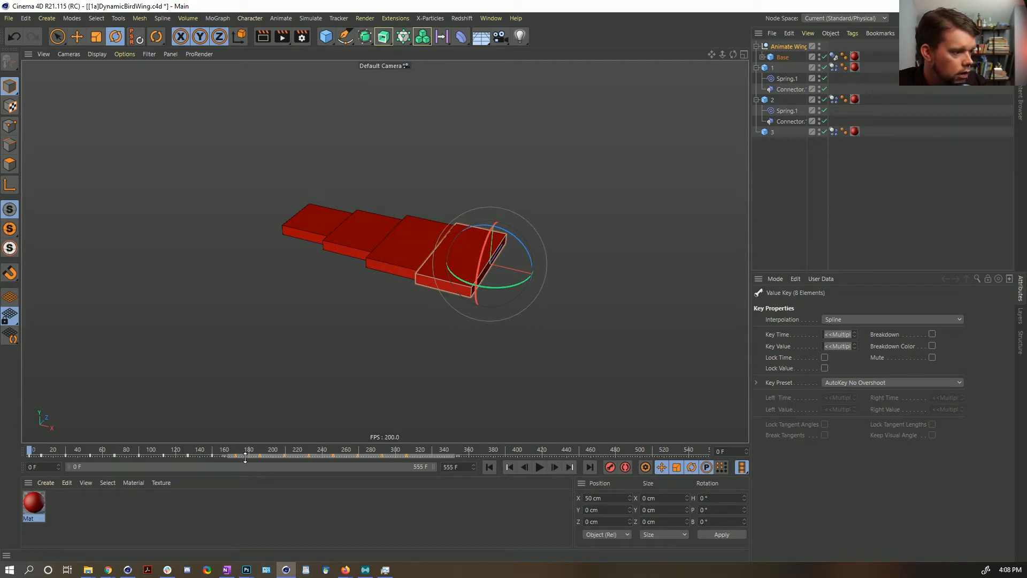
drag(245, 456, 631, 465)
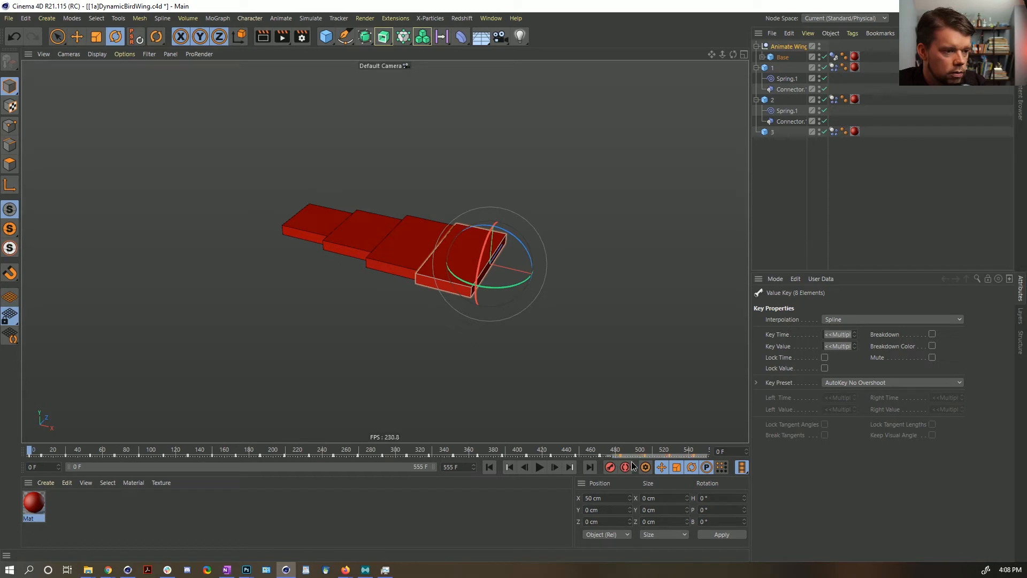
click(822, 217)
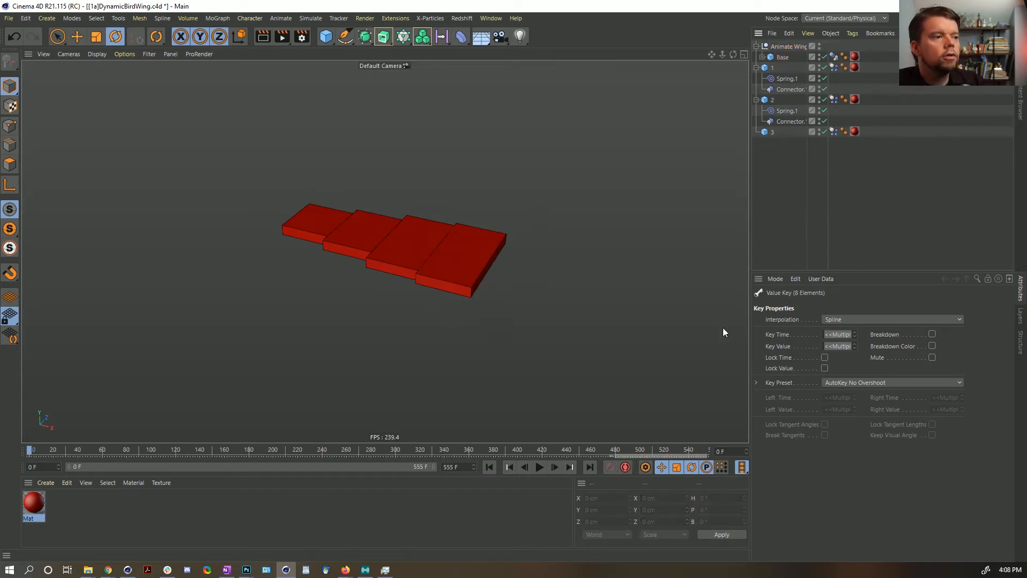
Step: Play the looping wing flap twice to check the motion, rewinding to frame 0 each time
click(539, 467)
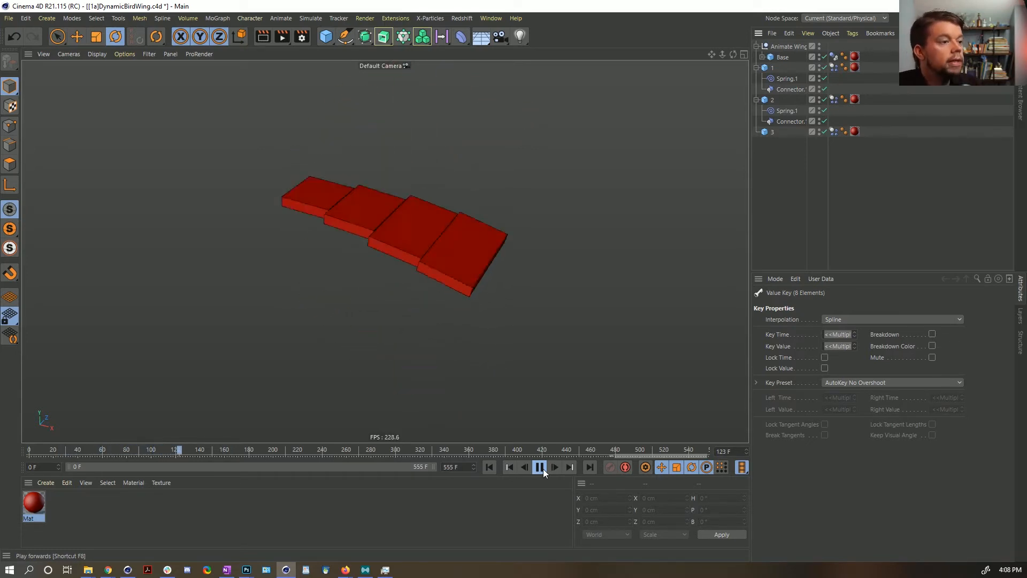
click(542, 467)
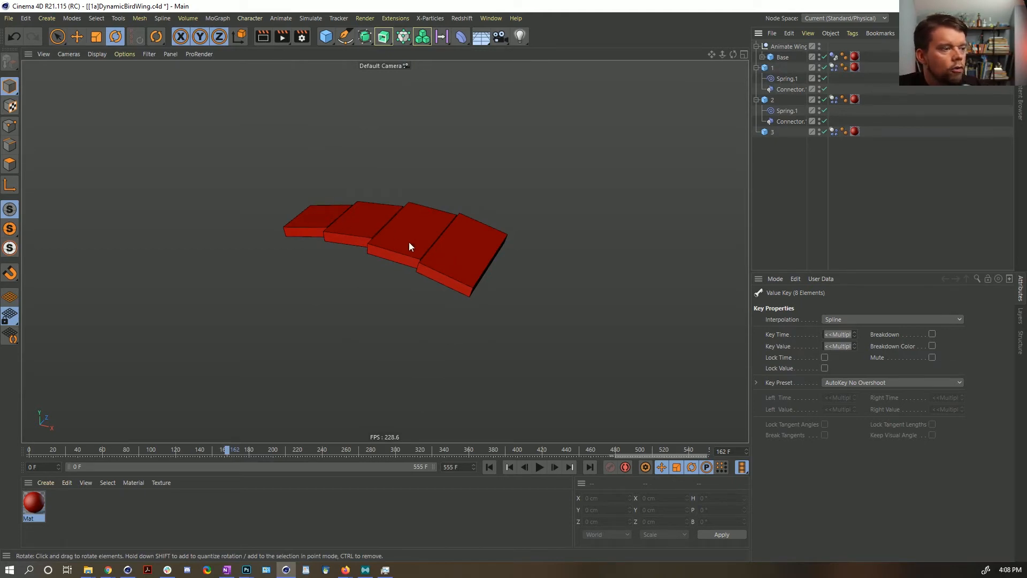
click(490, 467)
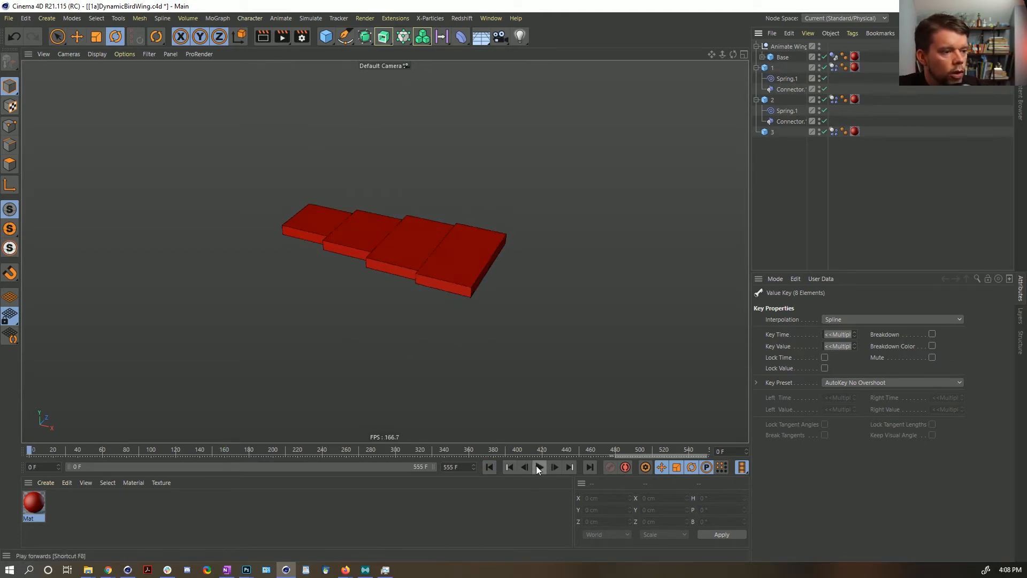
click(539, 468)
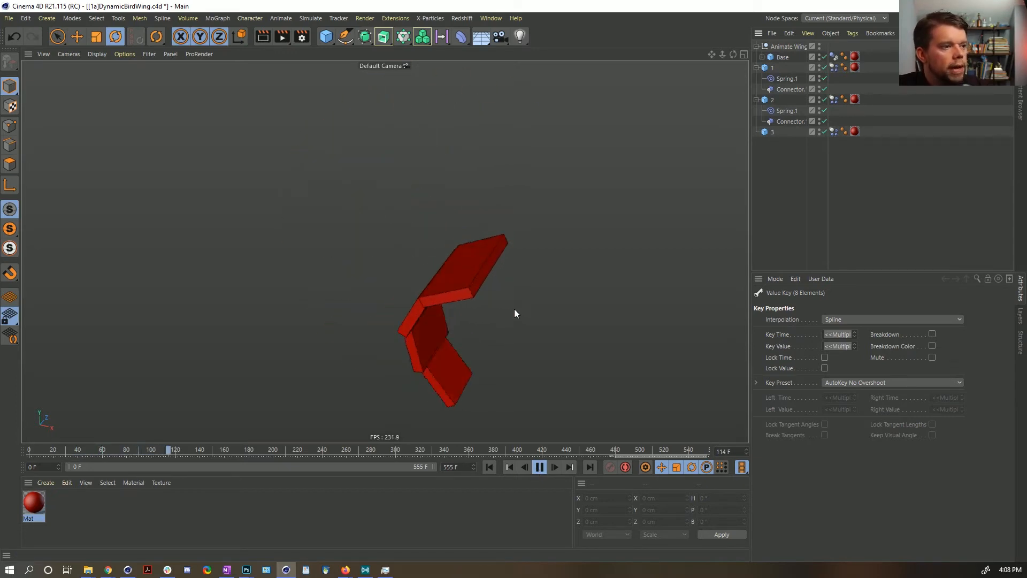
click(540, 467)
click(490, 467)
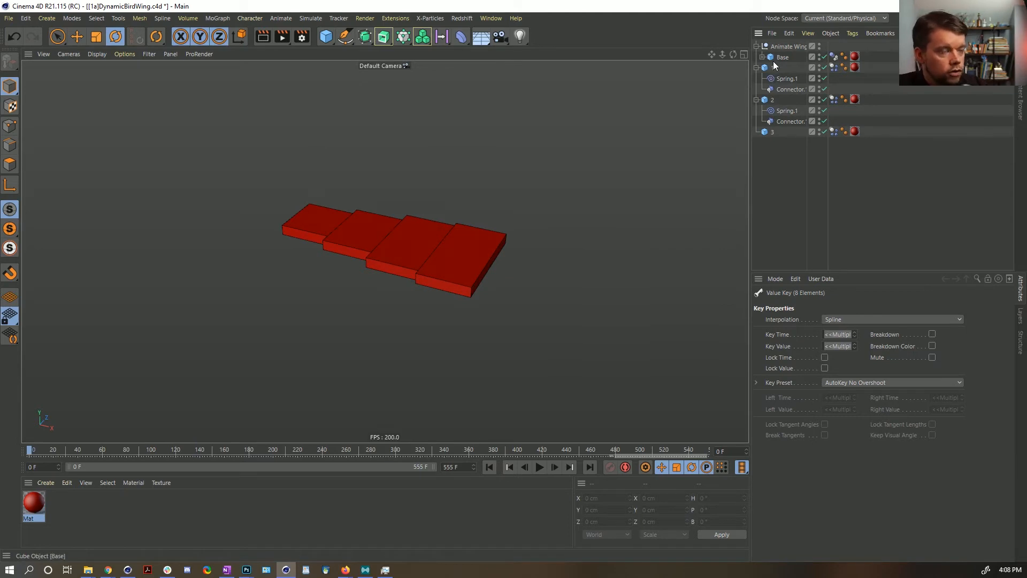
Step: Add a null named Wing and nest all the wing objects, including Animate Wing and slabs 1 to 3, inside it
click(45, 20)
click(53, 41)
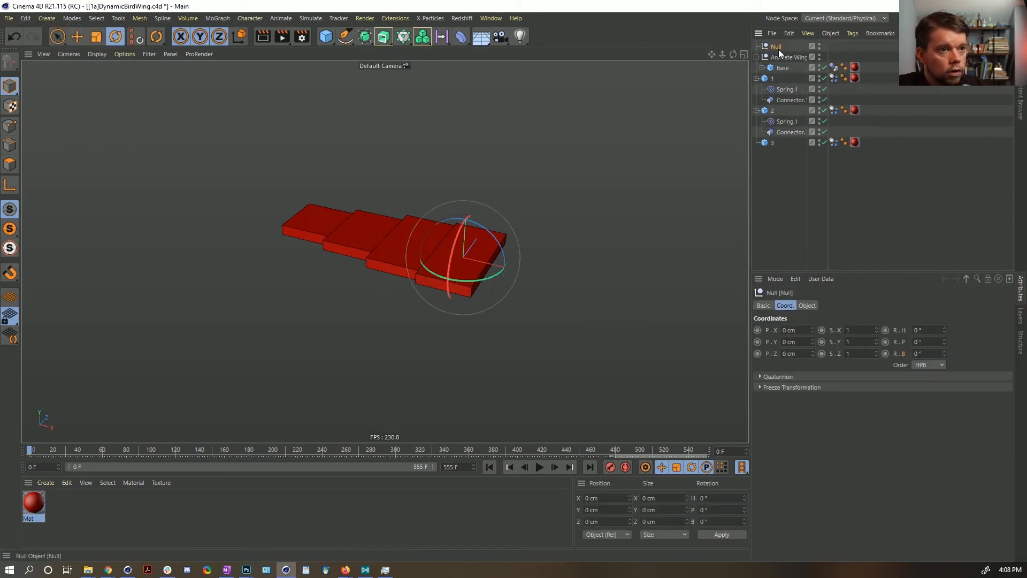
double_click(778, 50)
text(Wing)
key(ctrl+a)
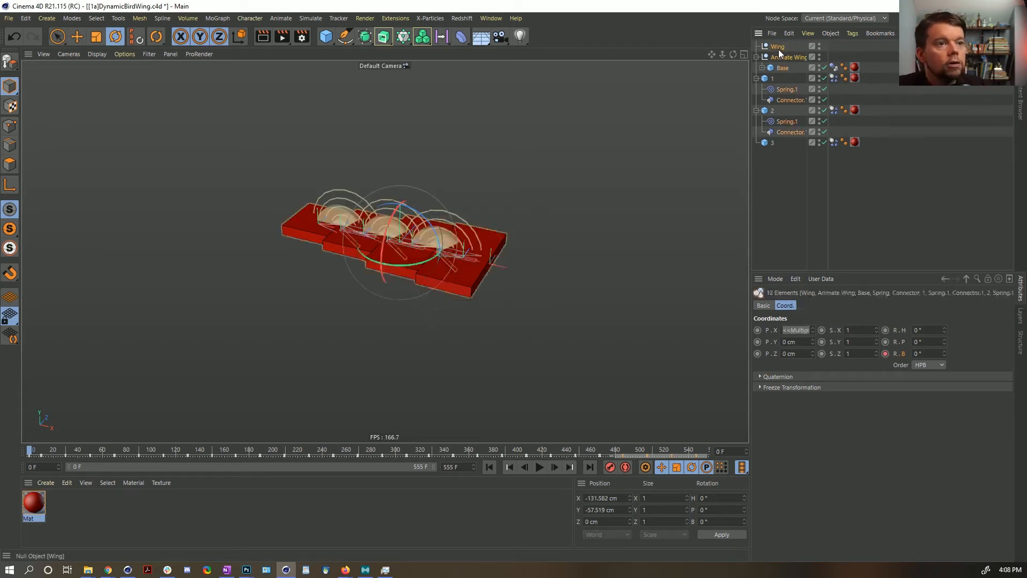
ctrl+click(779, 47)
drag(779, 48, 780, 49)
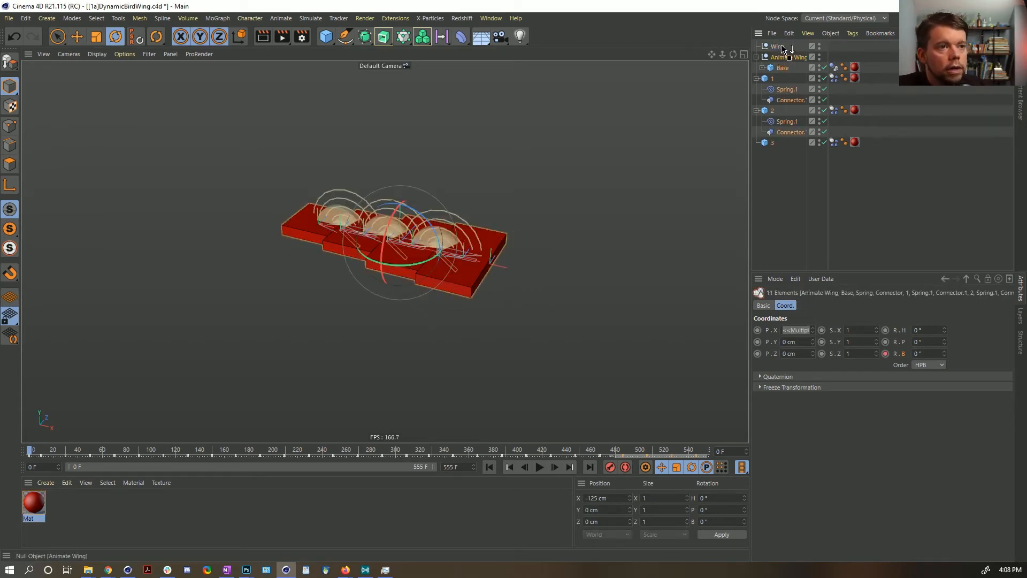
click(779, 47)
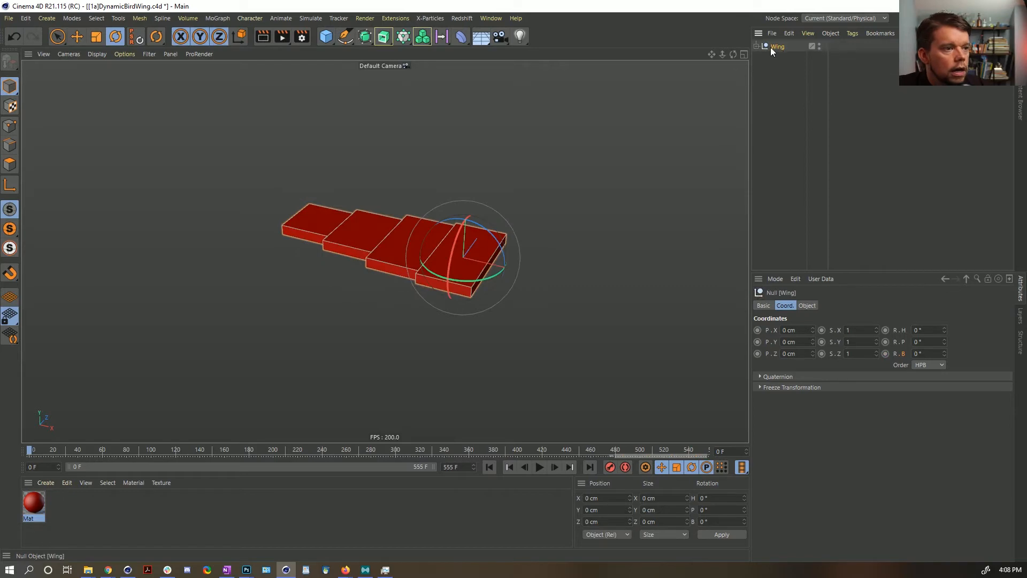
Step: Move the objects inside the Wing null 100 cm along negative X, leaving the null's own axis at the origin
key(ctrl+a)
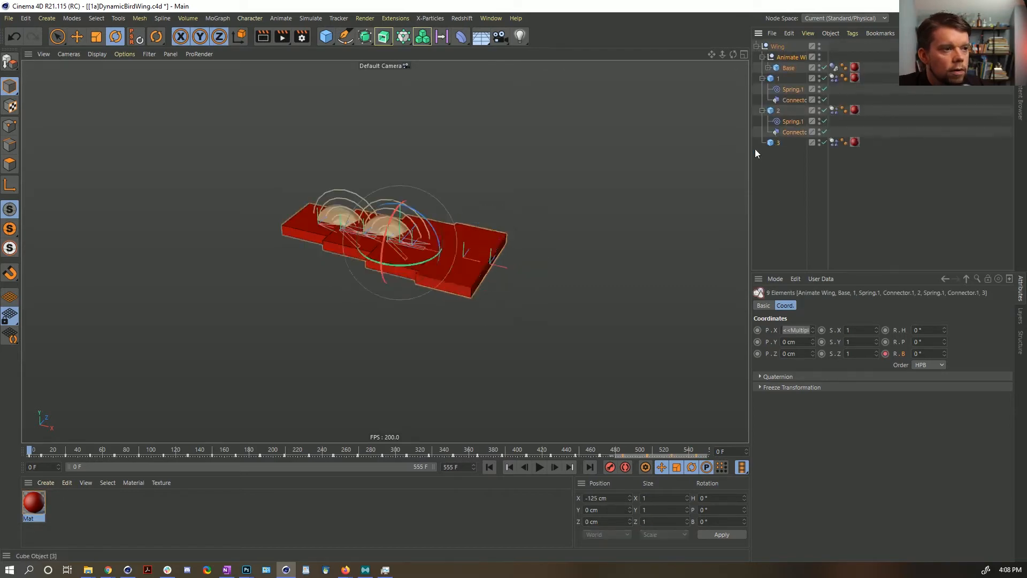
key(e)
drag(464, 261, 418, 261)
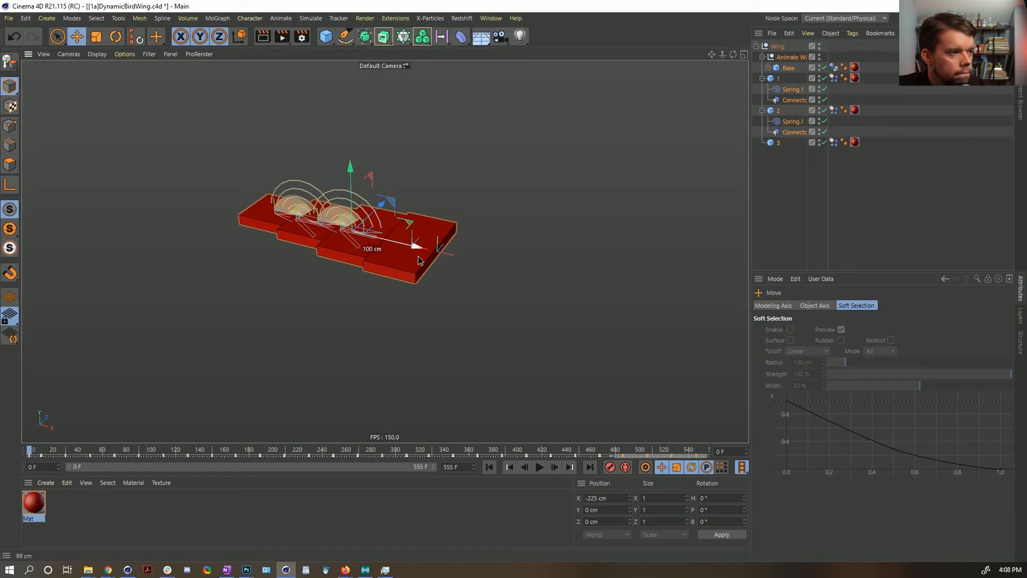
Step: Add a capsule as the bird's body, orient it along -Z and lengthen it to about 337 cm
click(331, 46)
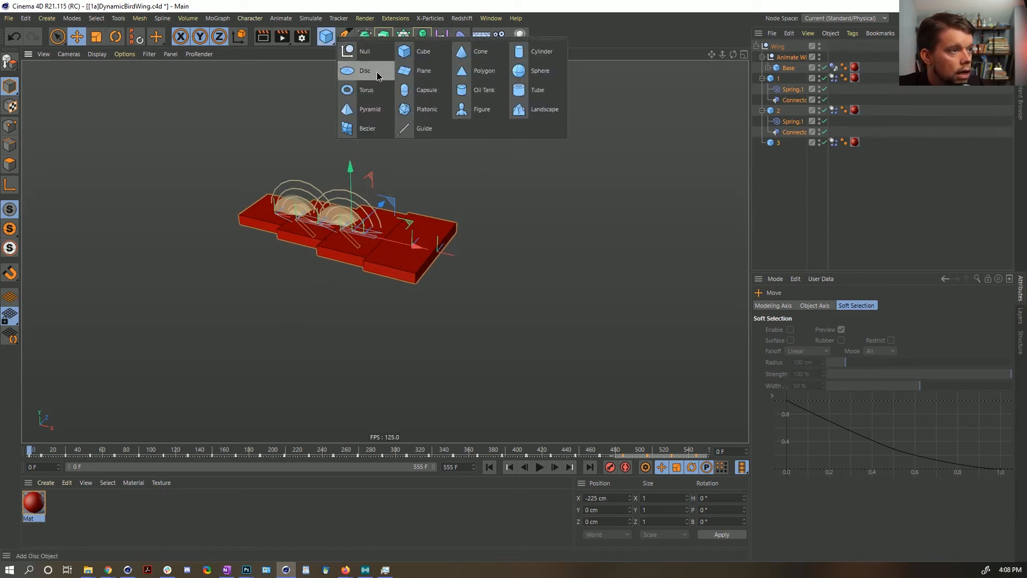
click(407, 93)
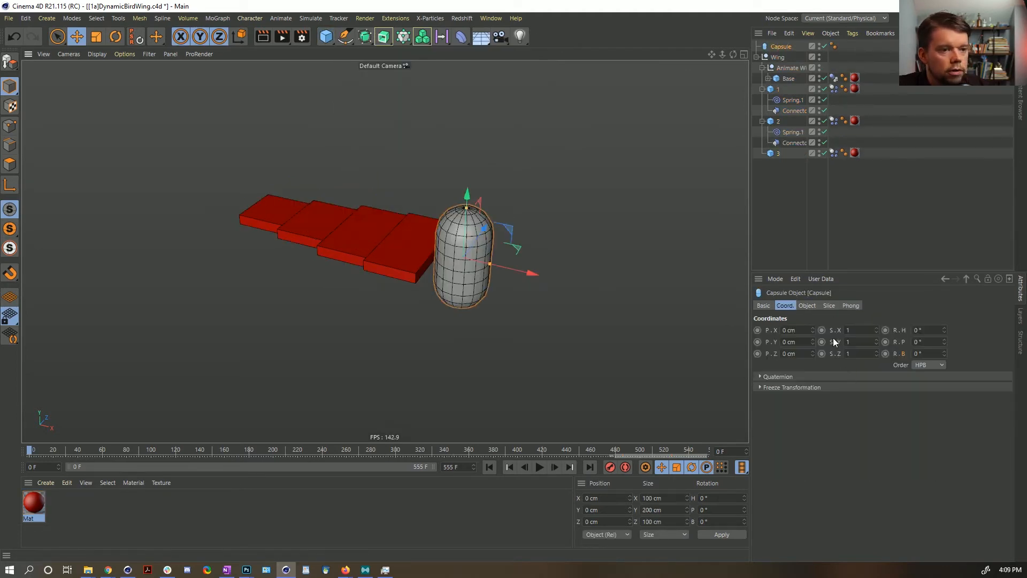
click(813, 308)
scroll(836, 385, down, 3)
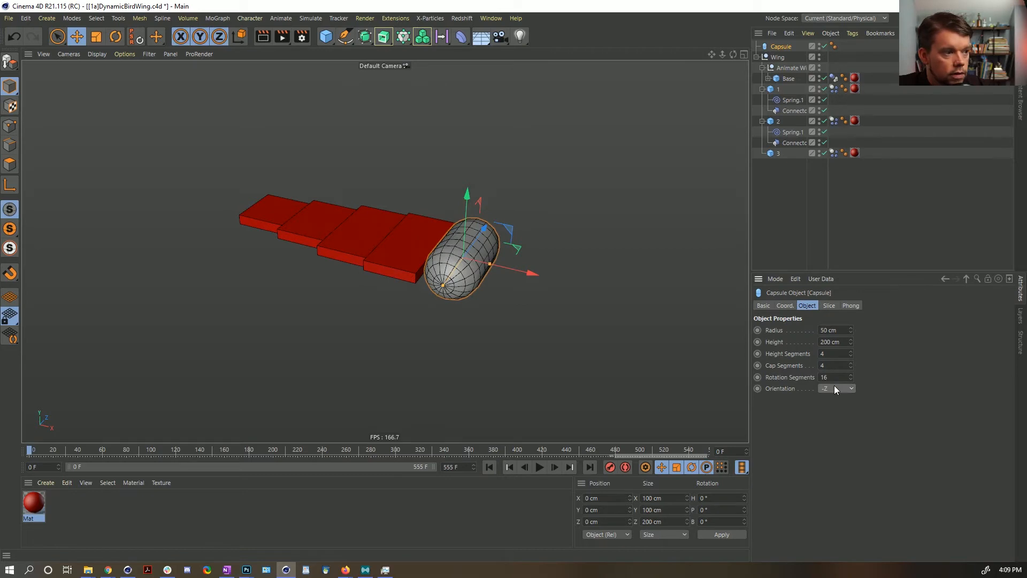
drag(434, 286, 426, 308)
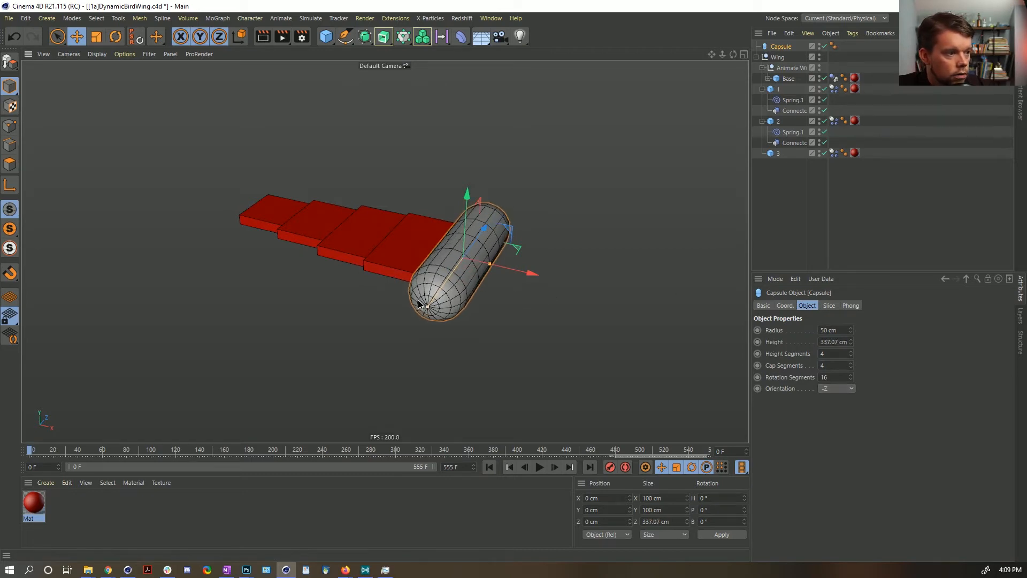
Step: Add a cone beak oriented along -Z, place it at the capsule's front at about Z -207 cm and narrow its bottom radius to about 36 cm
click(326, 36)
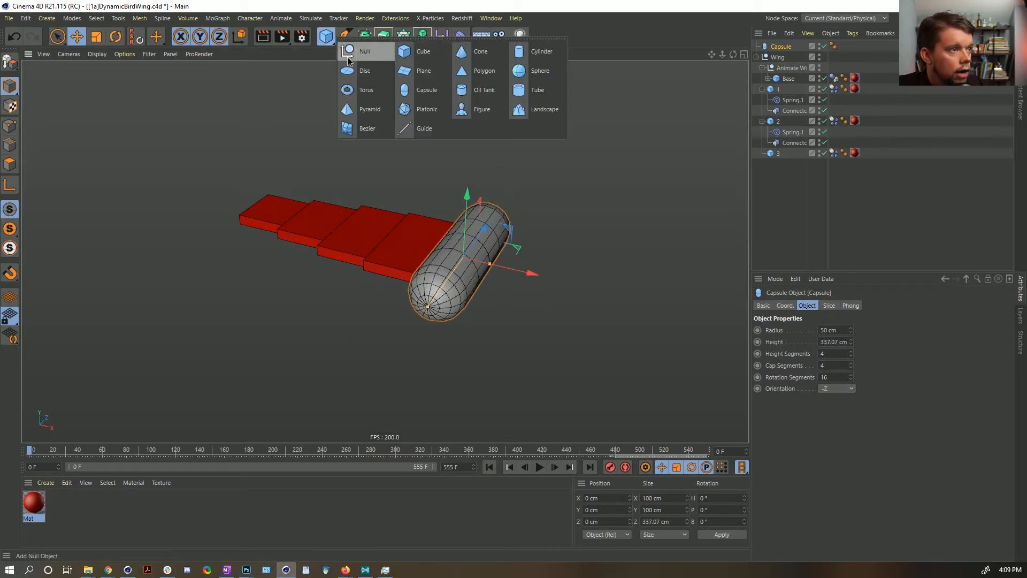
click(474, 52)
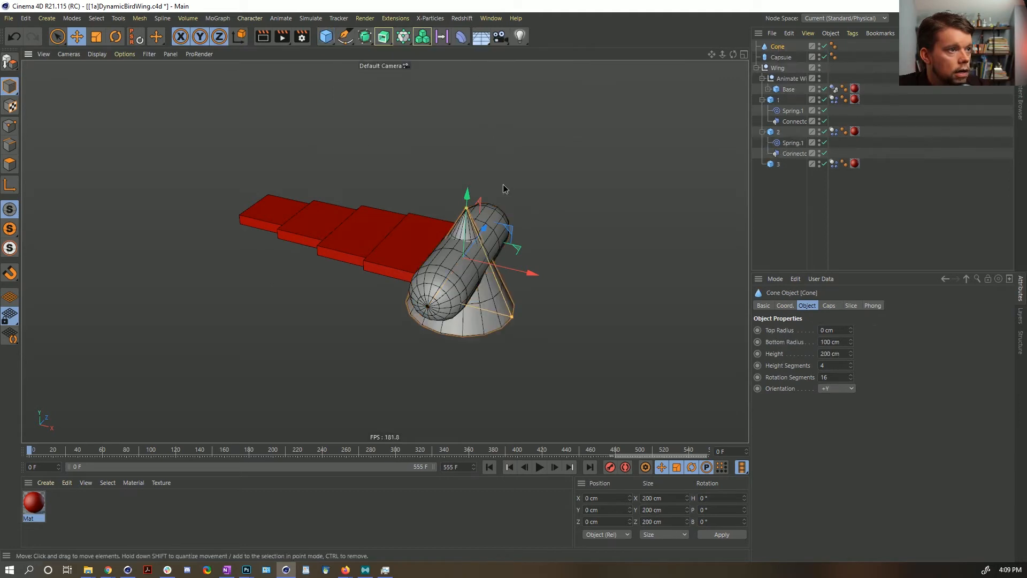
click(829, 387)
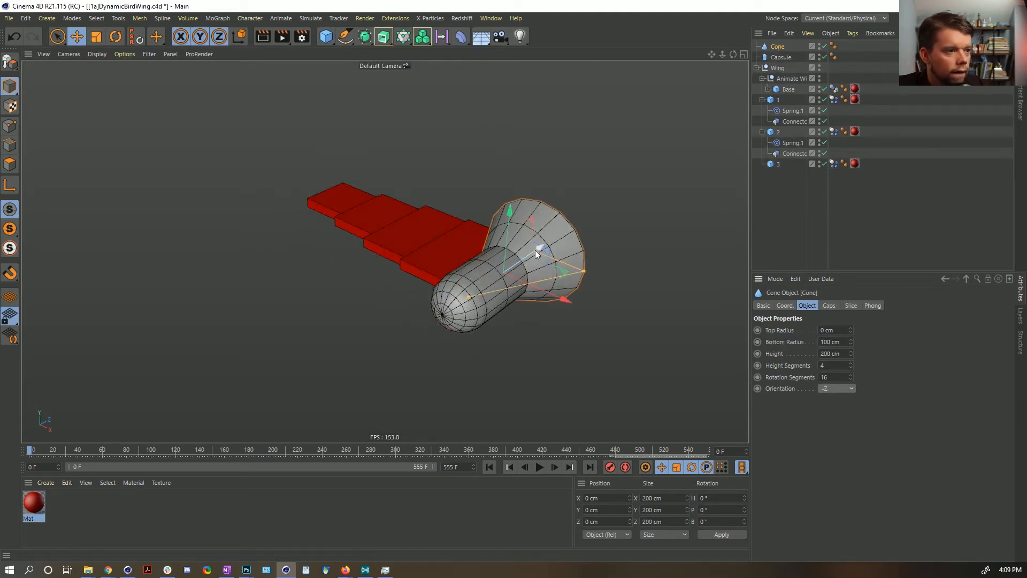
drag(535, 249, 451, 287)
drag(518, 323, 485, 323)
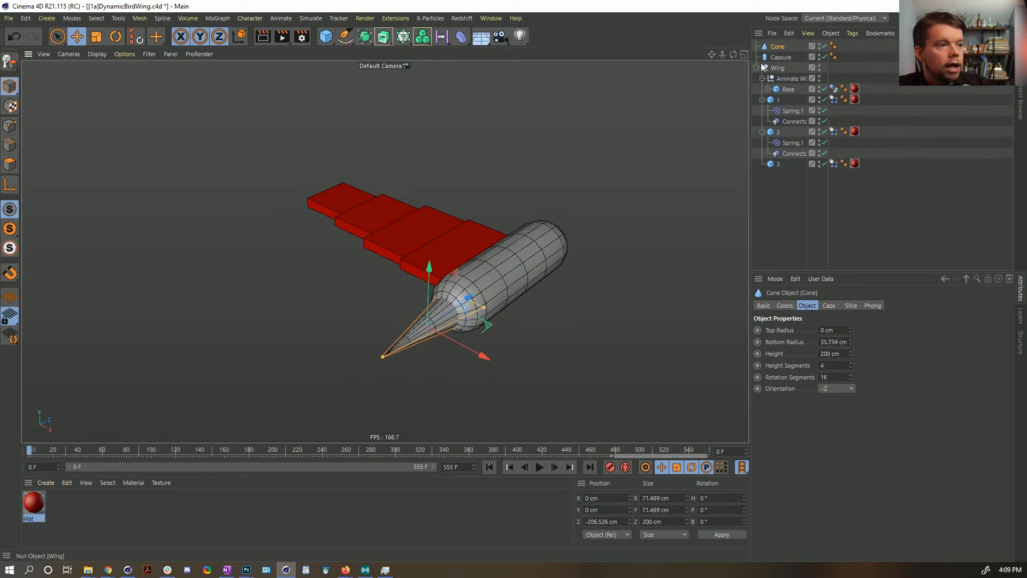
Step: Duplicate the beak cone and move the copy to the rear end of the capsule as the tail
ctrl+drag(777, 47, 777, 53)
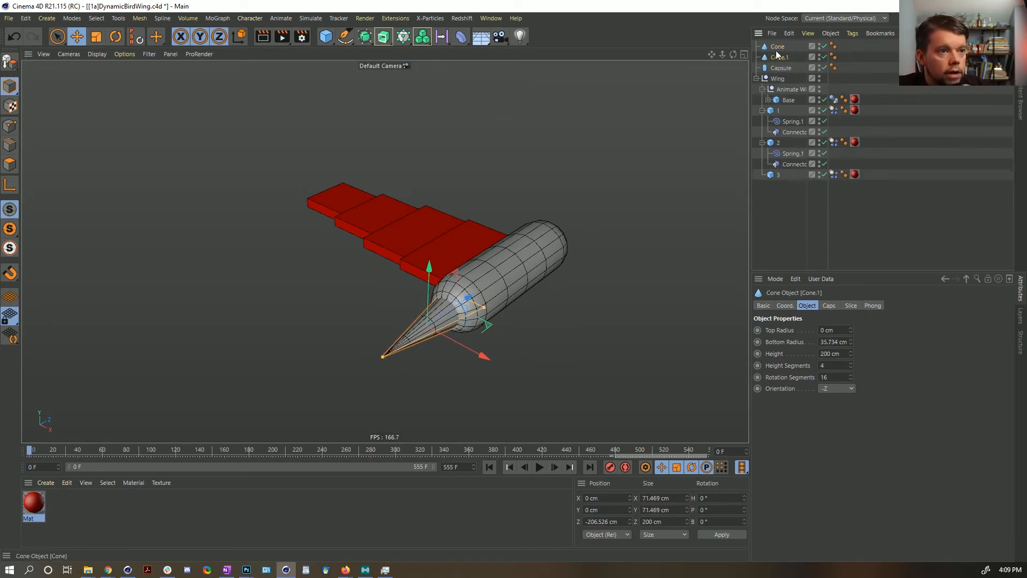
drag(468, 298, 622, 225)
click(800, 218)
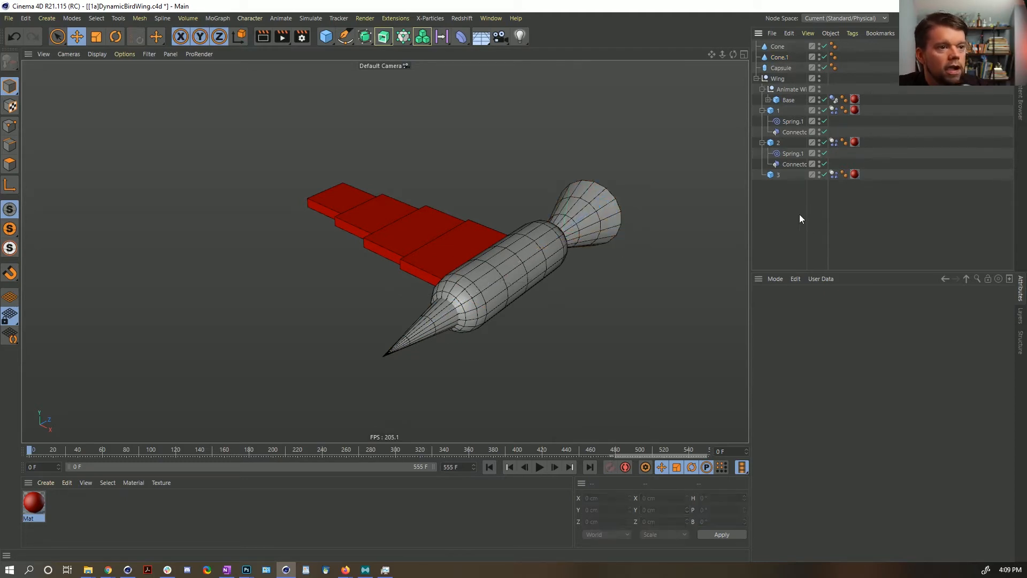
Step: Nest both cones under the Capsule
alt+drag(473, 247, 475, 247)
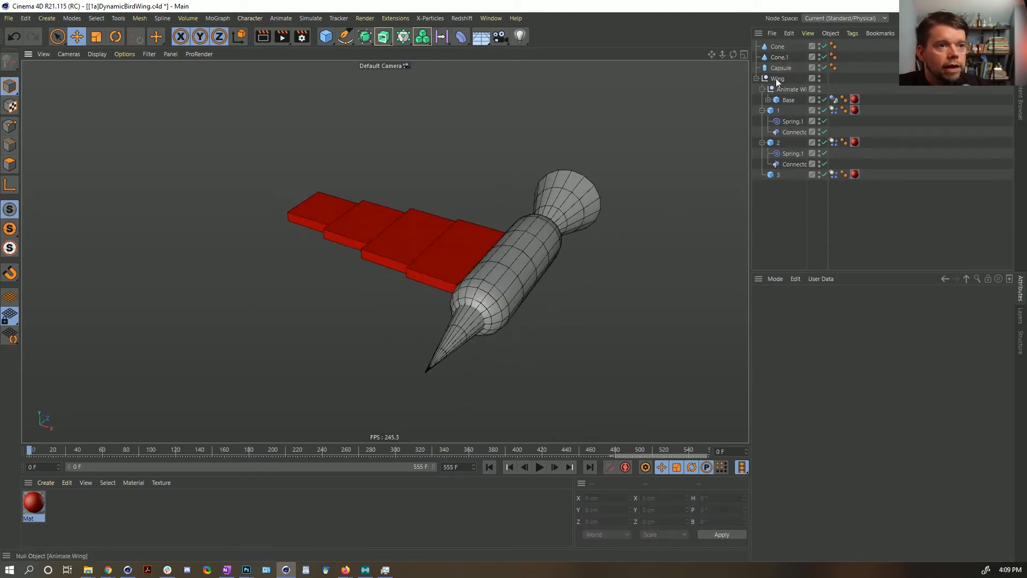
click(756, 77)
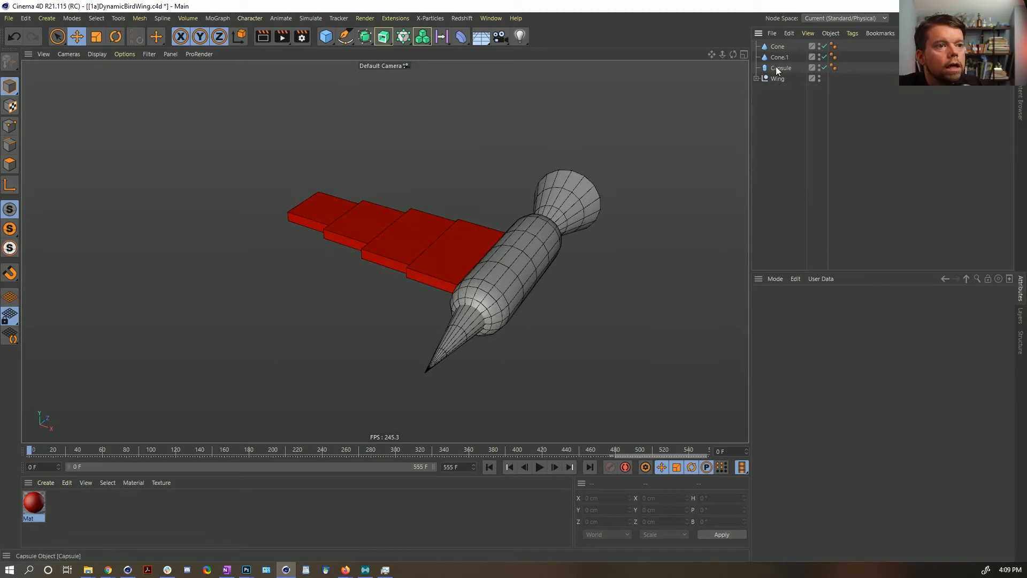
click(764, 78)
click(756, 79)
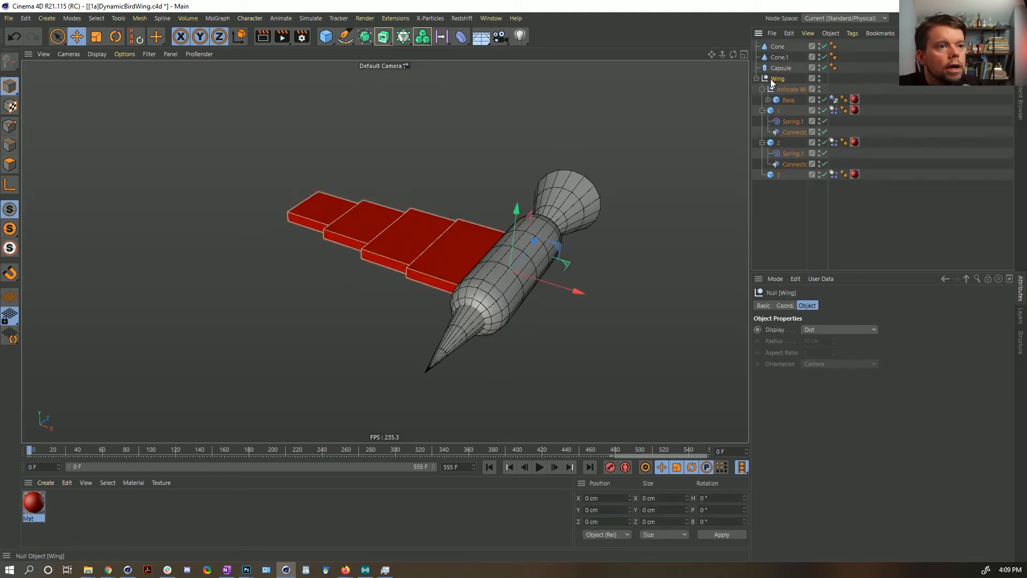
click(777, 57)
ctrl+click(778, 46)
drag(778, 58, 775, 67)
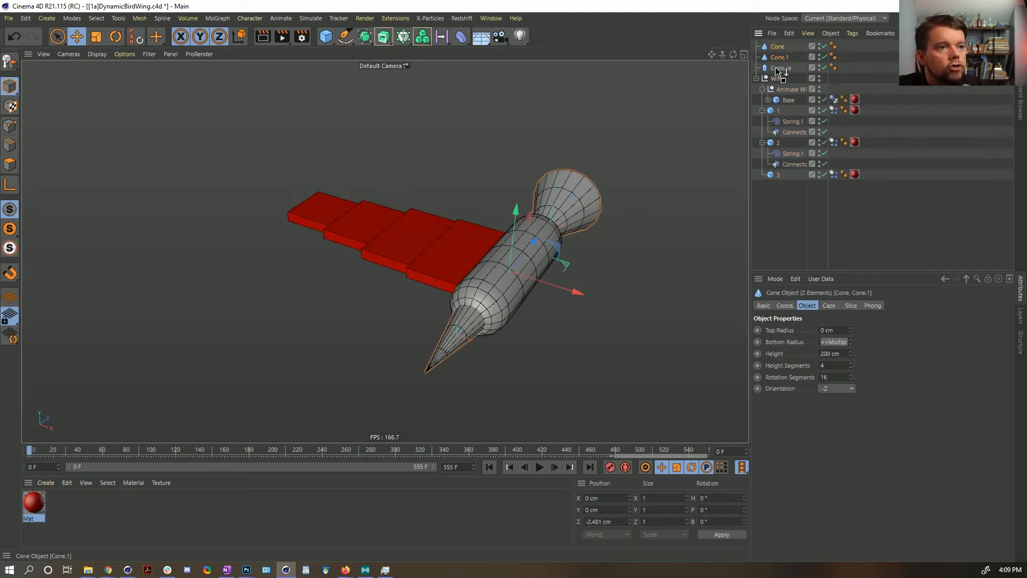
Step: Rename the Capsule that holds the cones as Body
click(780, 47)
click(757, 47)
double_click(776, 46)
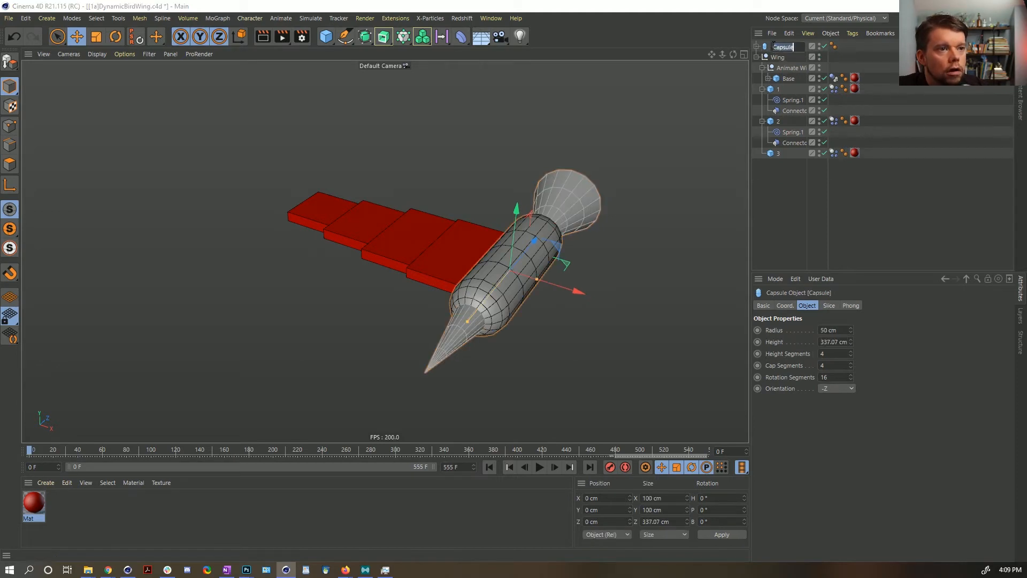
text(Body)
key(Return)
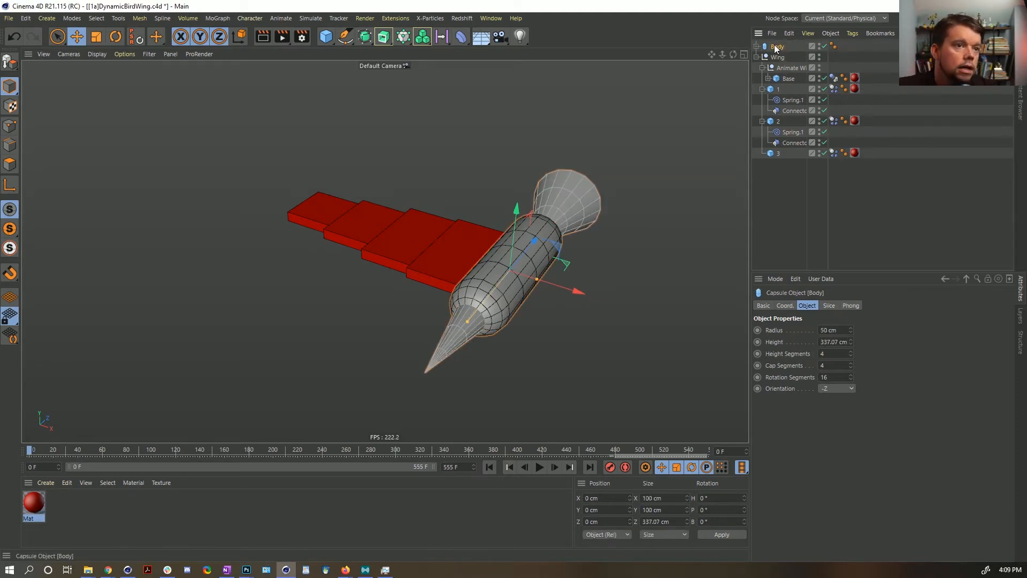
Step: Group the Body under a null named Body Null and nest the Wing null inside it as well
key(alt+g)
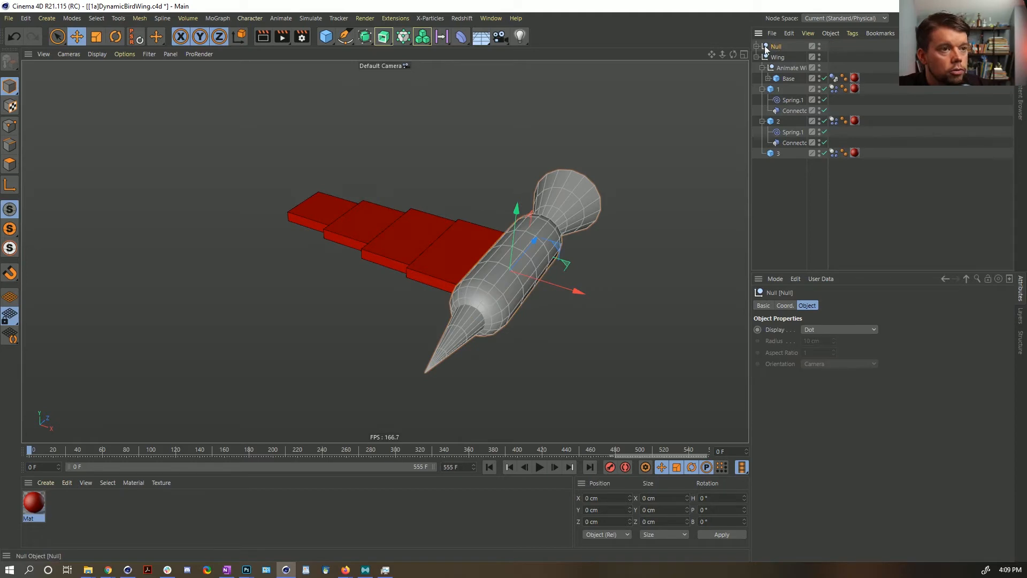
click(756, 46)
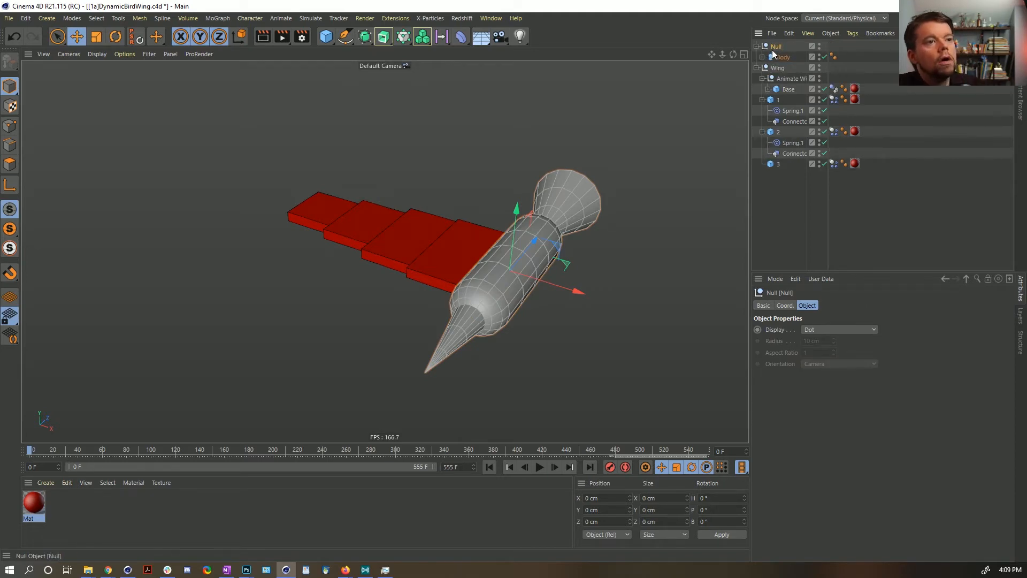
double_click(777, 47)
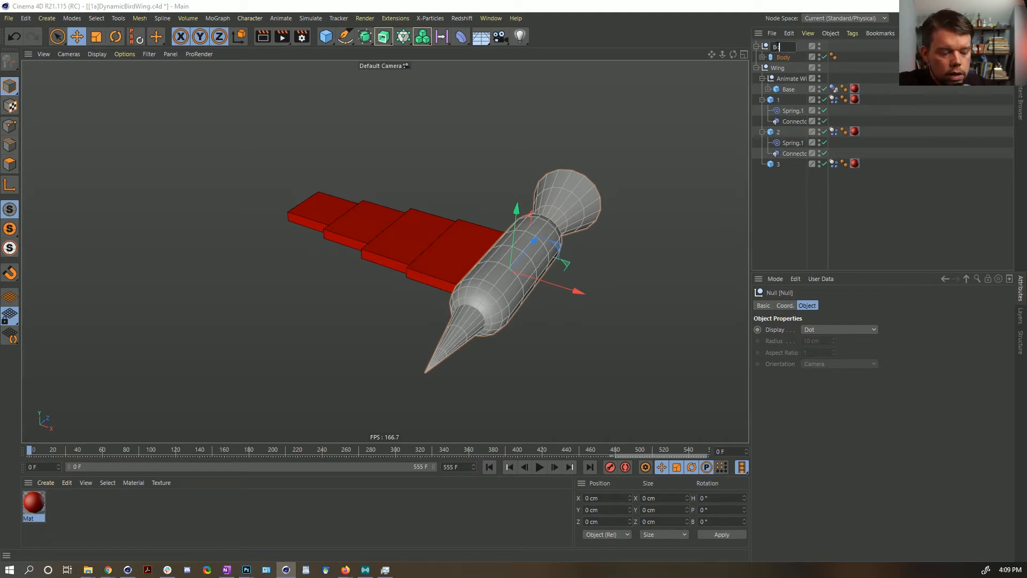
text(Body Null)
key(Return)
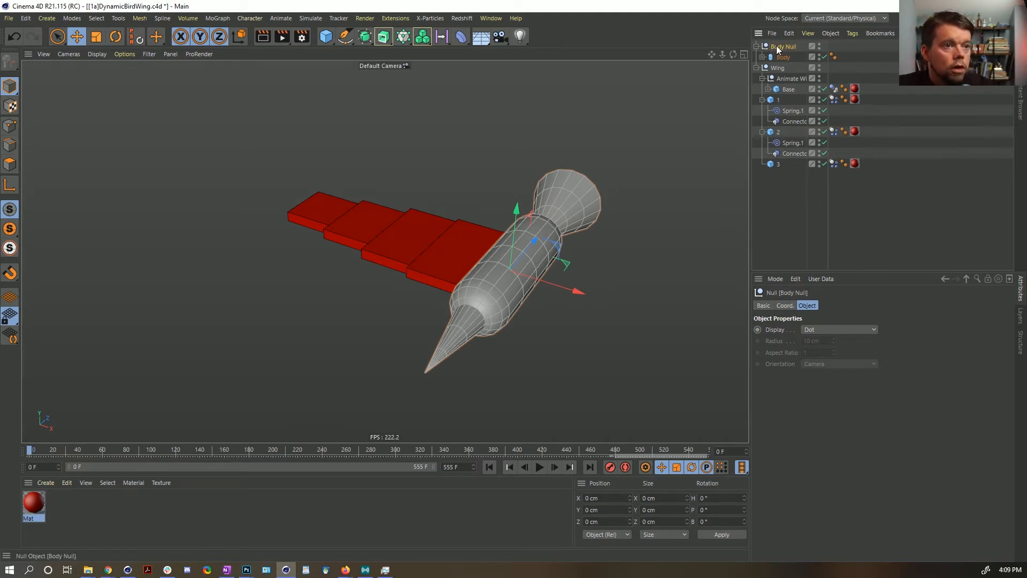
drag(782, 59, 783, 59)
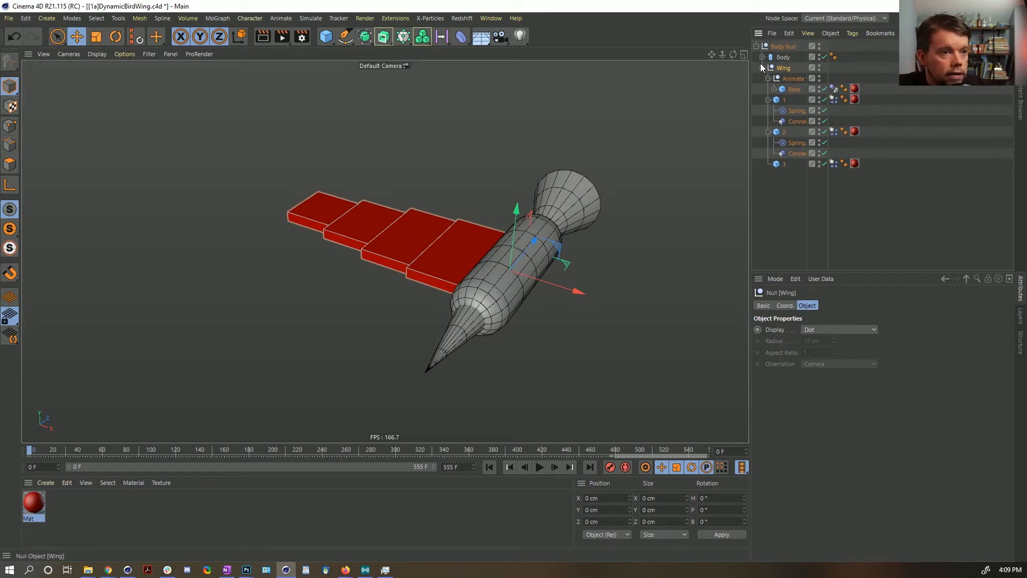
click(762, 68)
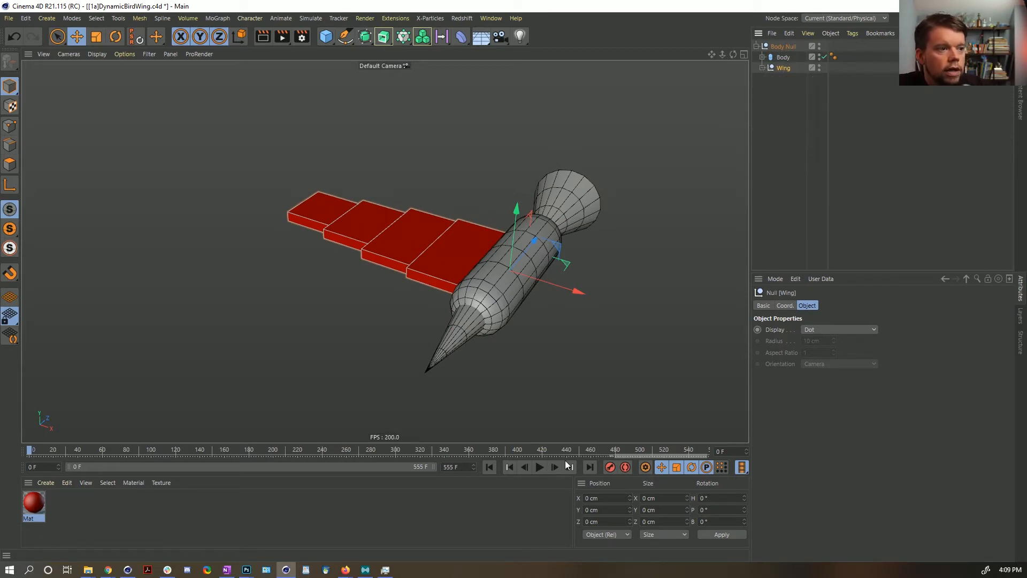
Step: Play the animation briefly to check the wing's flapping beside the body, and rewind to frame 0
click(541, 467)
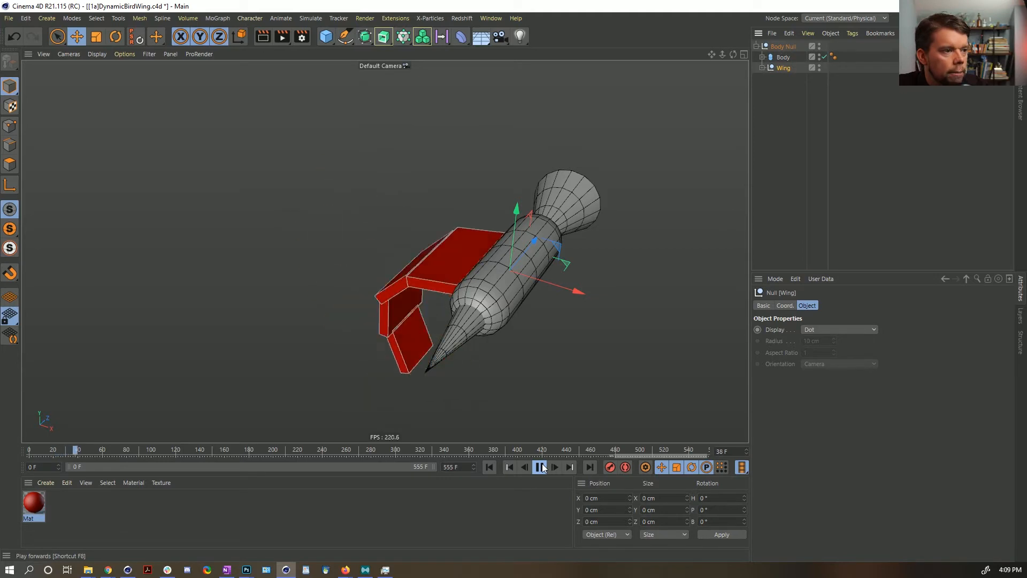
click(540, 467)
click(489, 467)
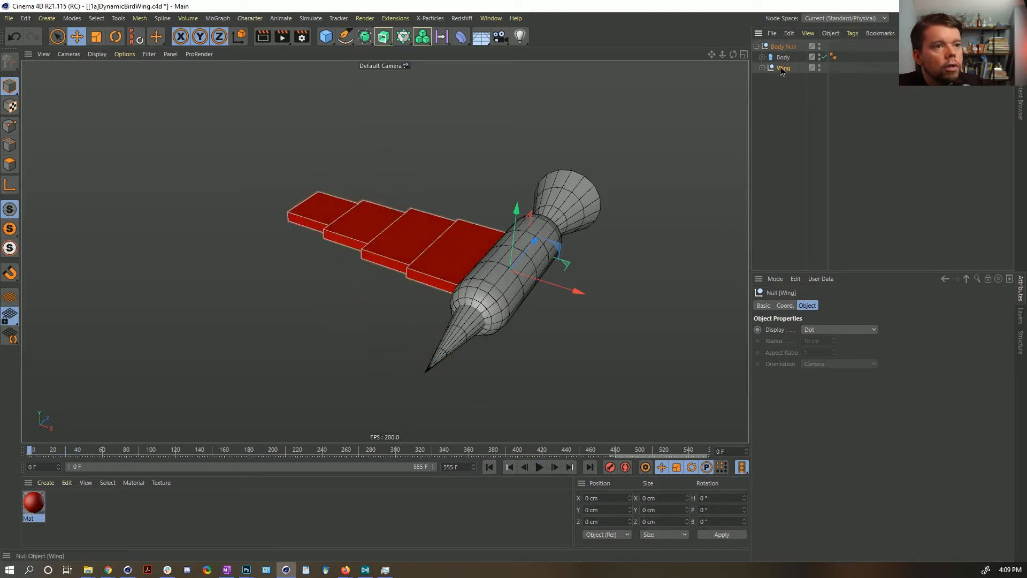
Step: Duplicate the Wing null inside Body Null and rotate the copy's heading to -180° to form the opposite wing
ctrl+drag(781, 66, 783, 73)
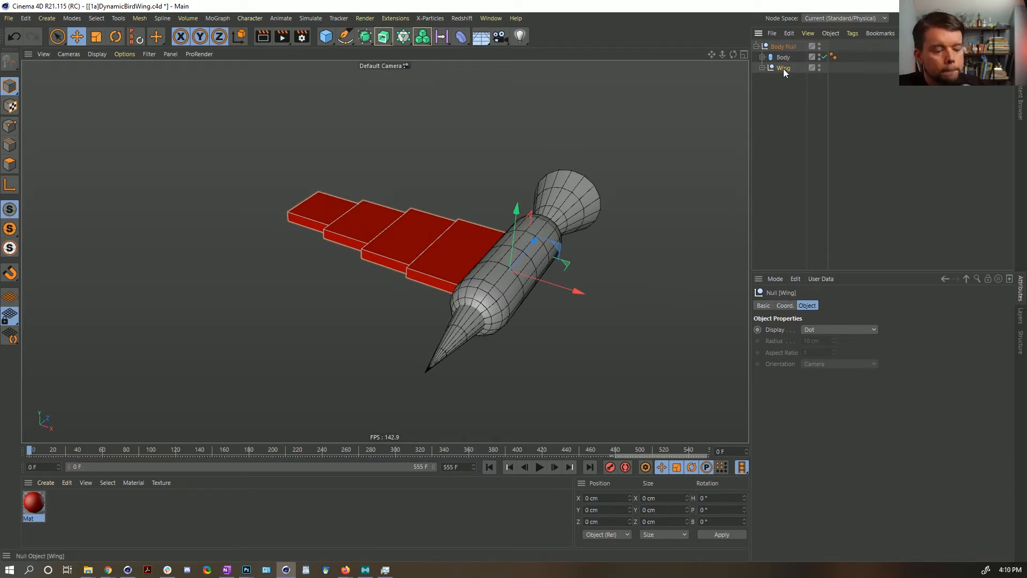
mouse_move(784, 68)
ctrl+mouse_down()
mouse_move(780, 48)
mouse_move(780, 81)
ctrl+mouse_up()
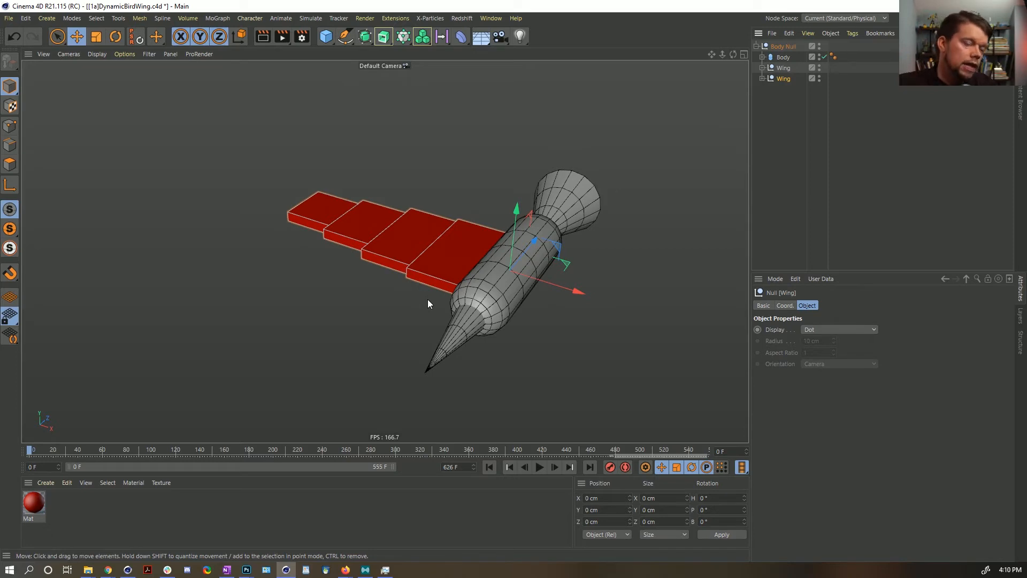
key(r)
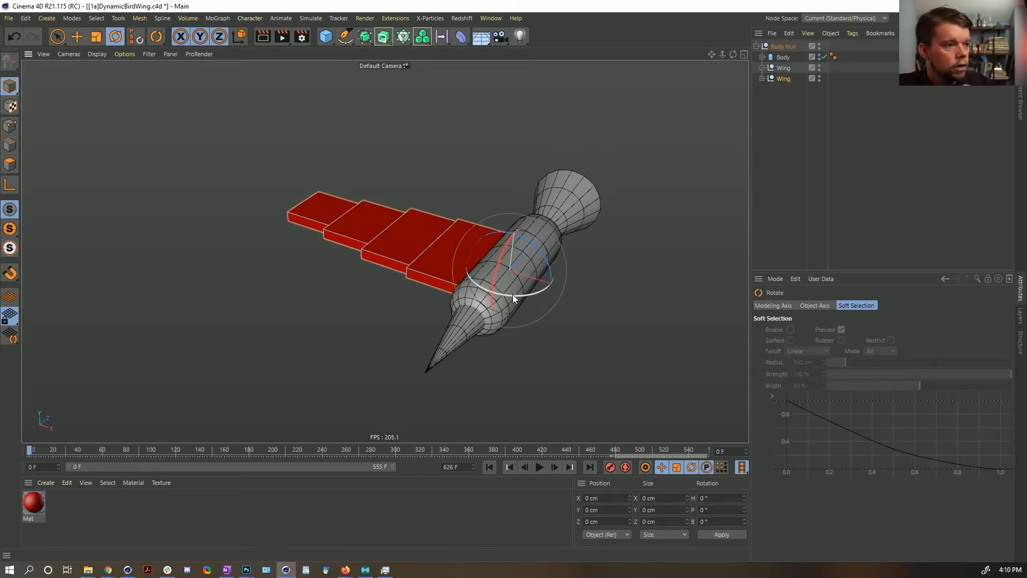
drag(511, 294, 505, 67)
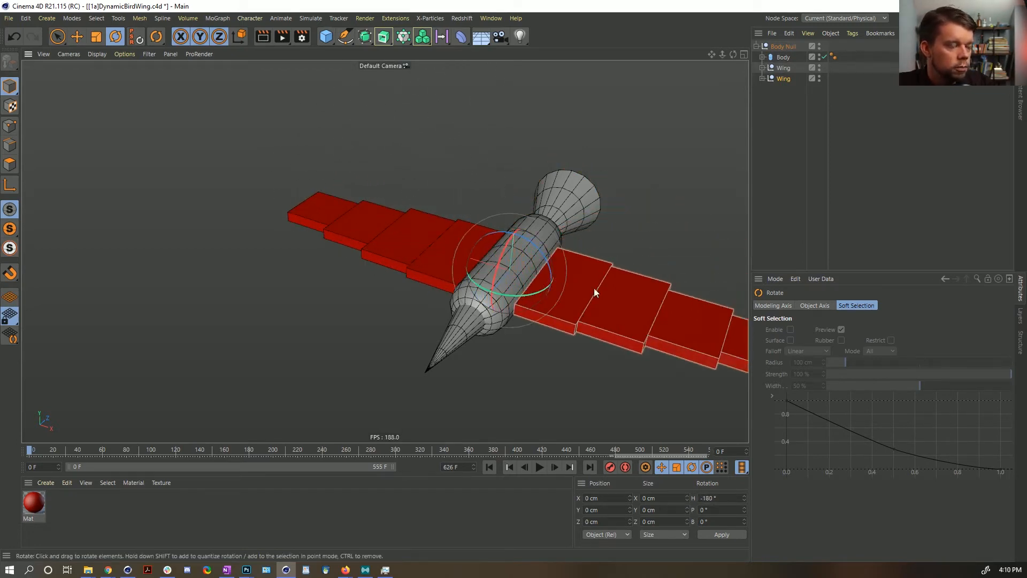
Step: Play the wing animation and try moving Body Null during playback to test how the wings react, undoing each move
click(539, 466)
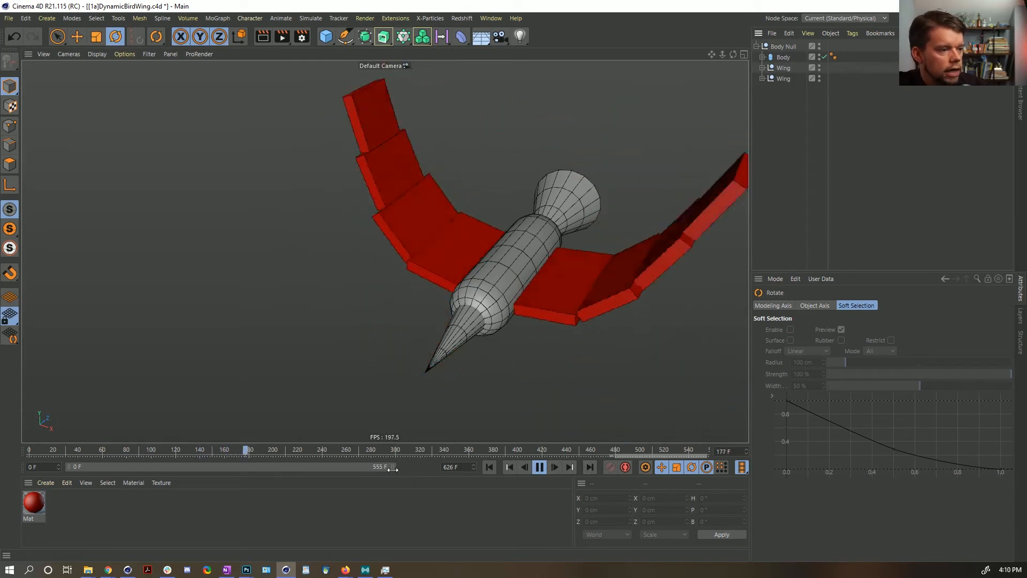
click(539, 467)
click(789, 47)
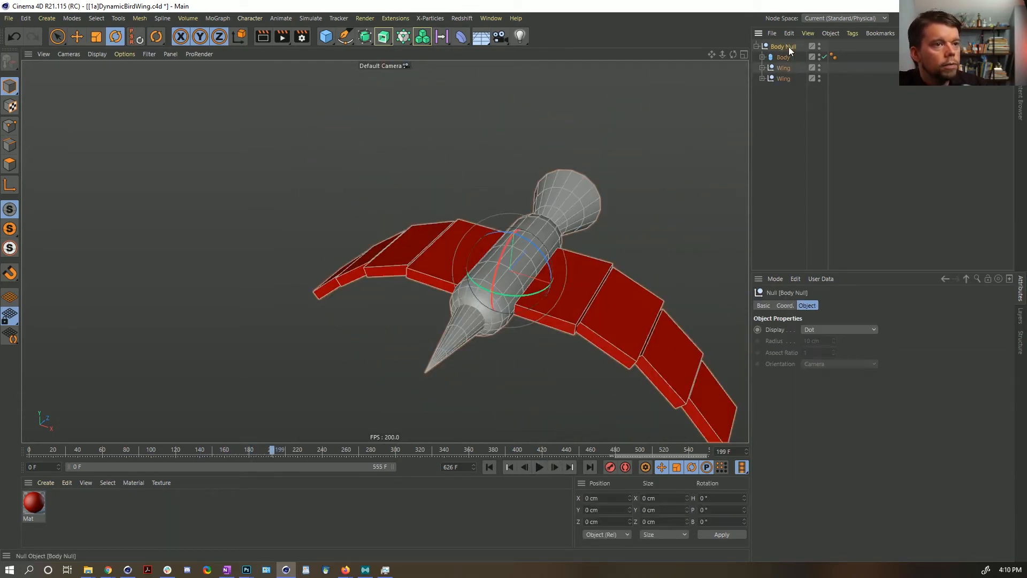
key(e)
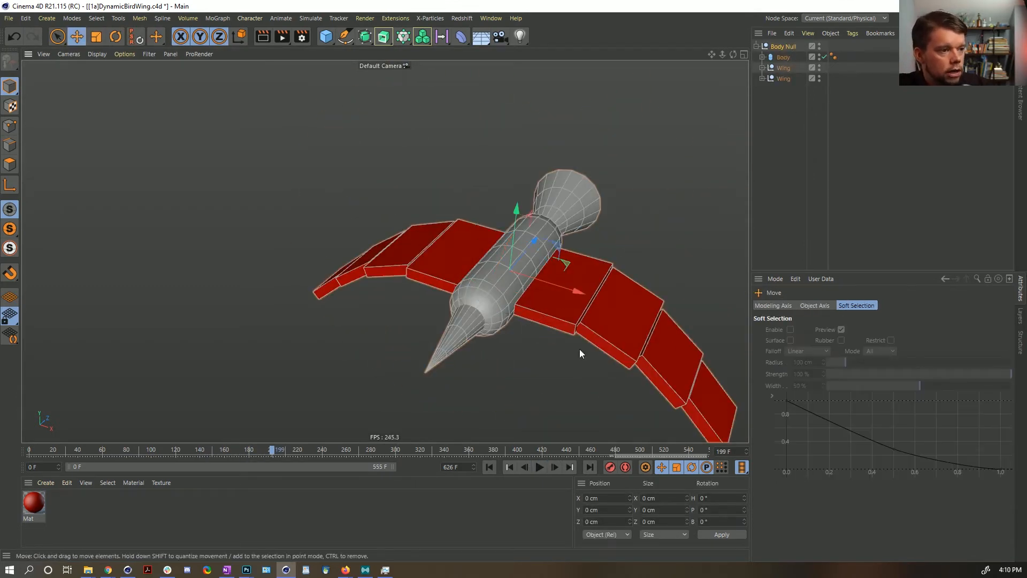
click(490, 466)
click(540, 467)
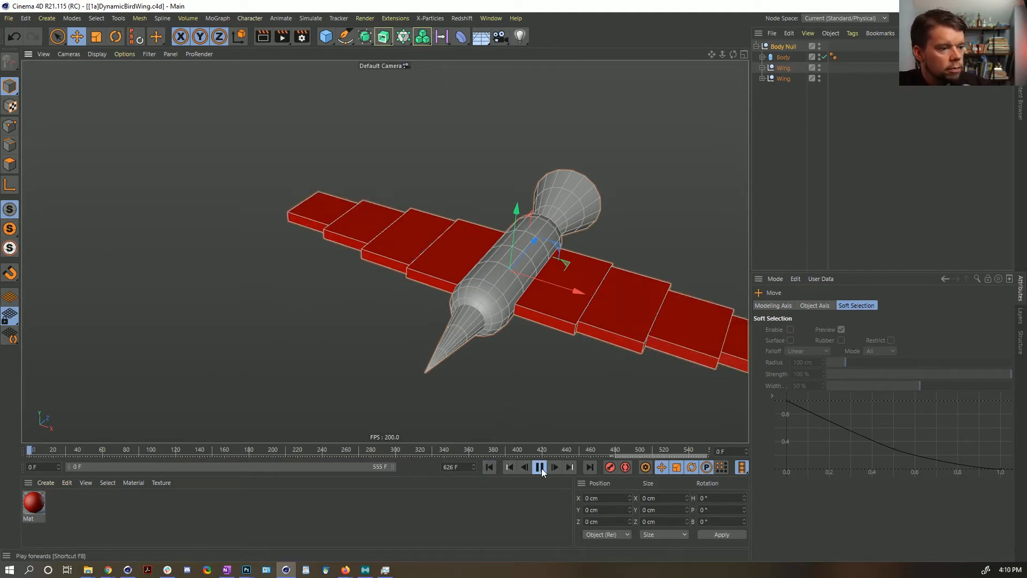
drag(515, 213, 353, 22)
key(ctrl+z)
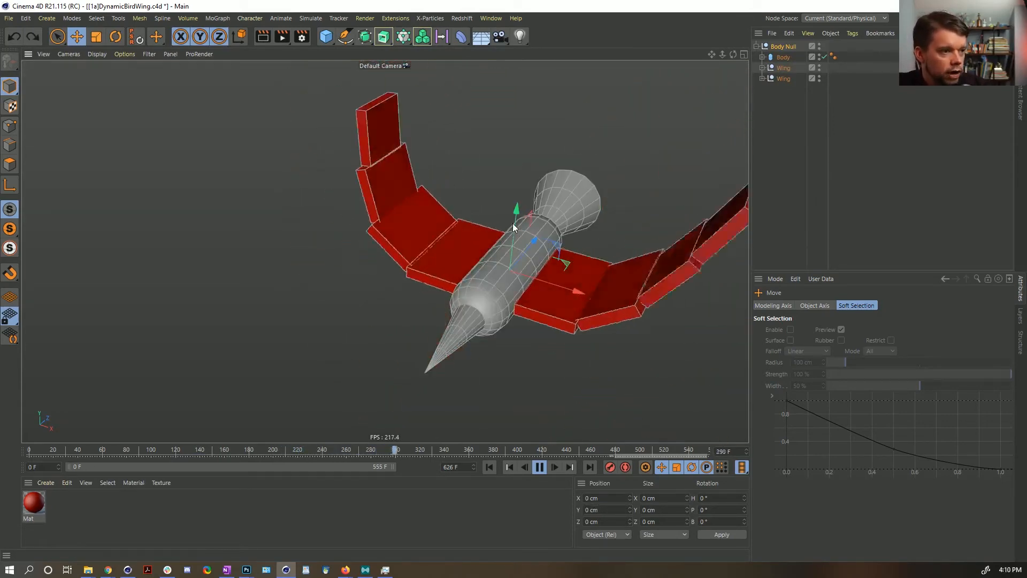
drag(516, 214, 501, 178)
key(ctrl+z)
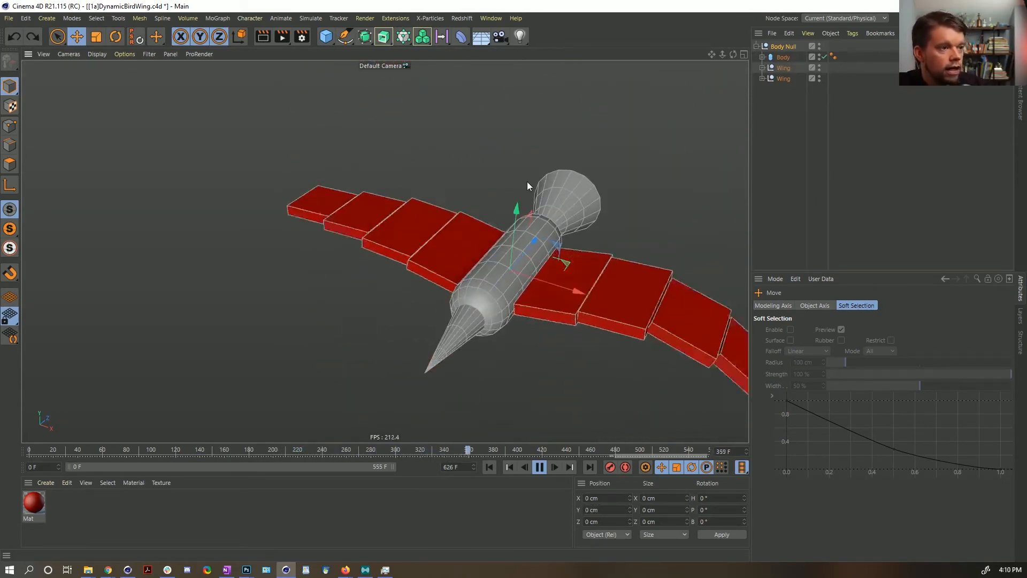
Step: Try rotating Body Null during playback, undo the rotation, and rewind the animation to frame 0
key(r)
drag(536, 254, 600, 297)
key(ctrl+z)
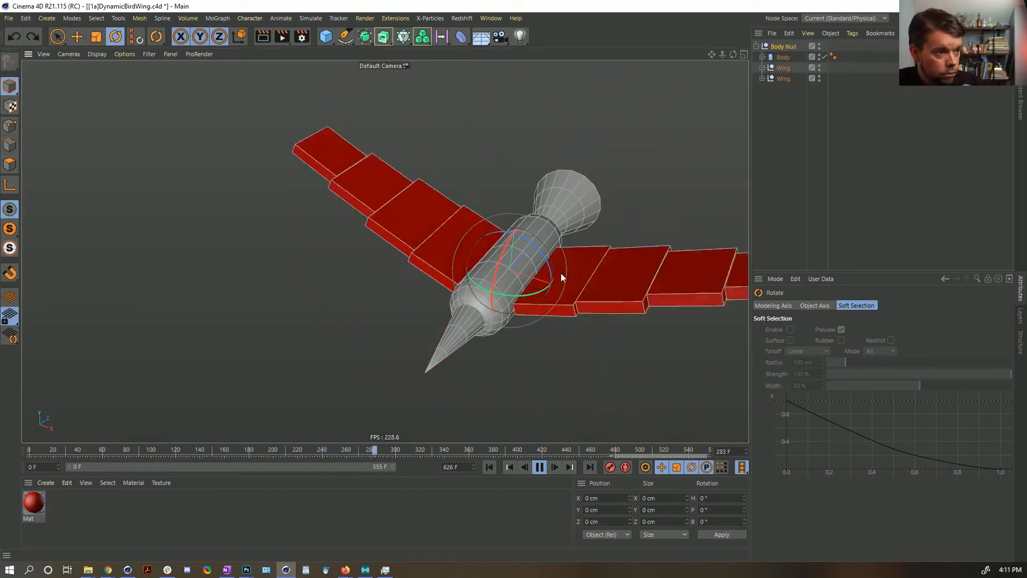
click(539, 467)
click(489, 467)
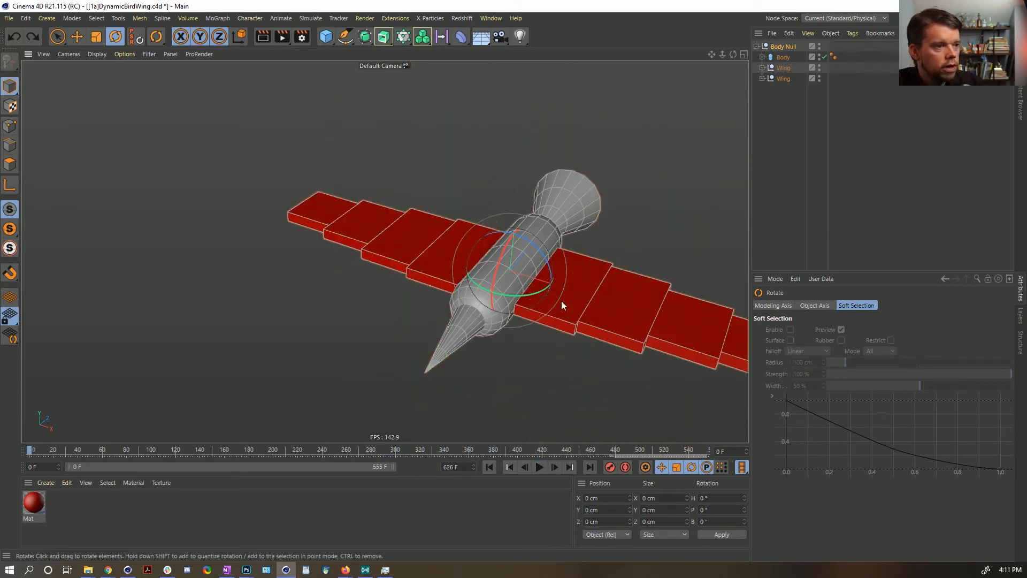
Step: Add a Vibrate tag to Body Null with Regular Pulse and position amplitude 0, 55, 0 cm, and play the animation
right_click(781, 47)
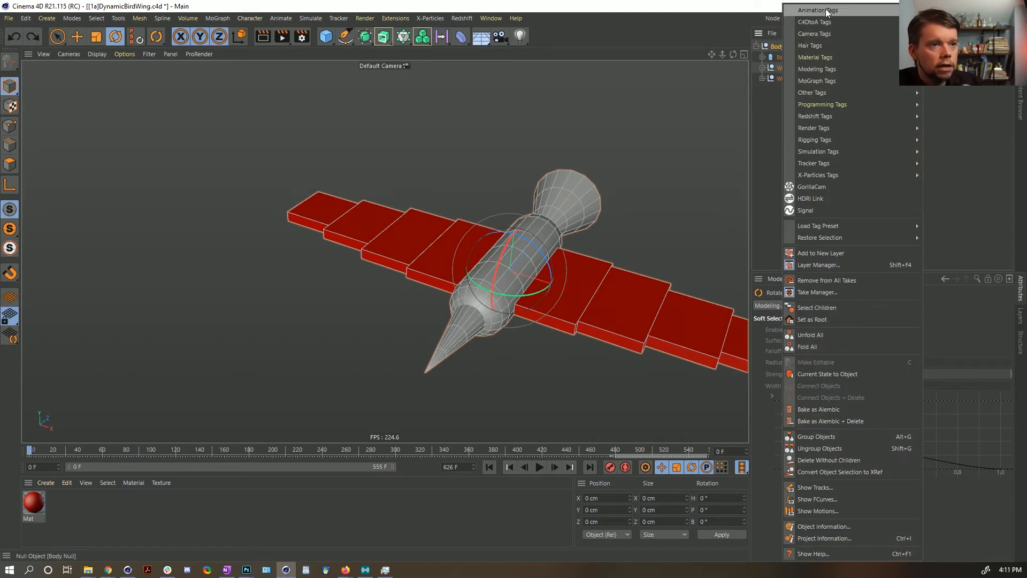
click(948, 76)
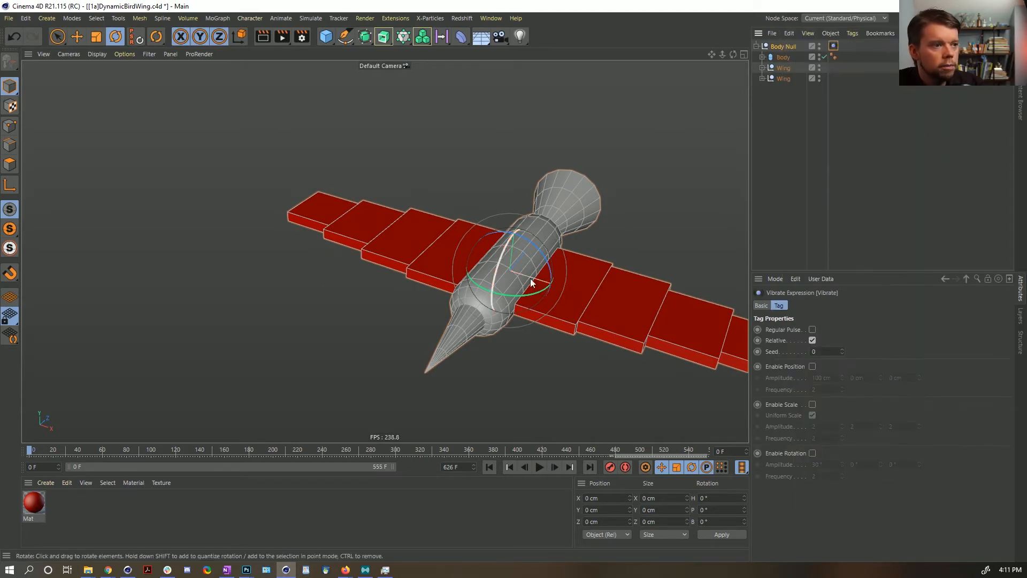
click(812, 367)
click(813, 329)
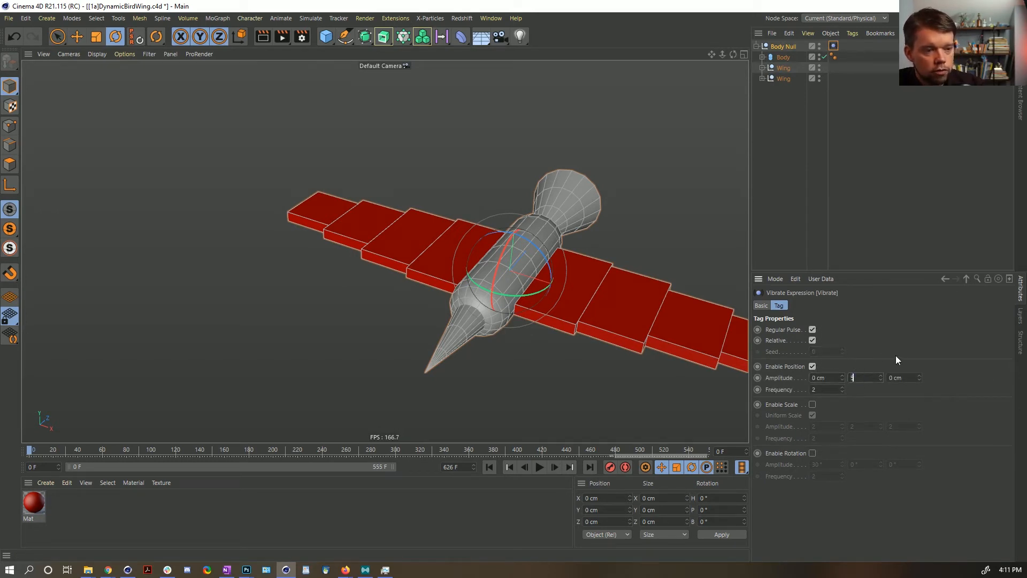
click(540, 468)
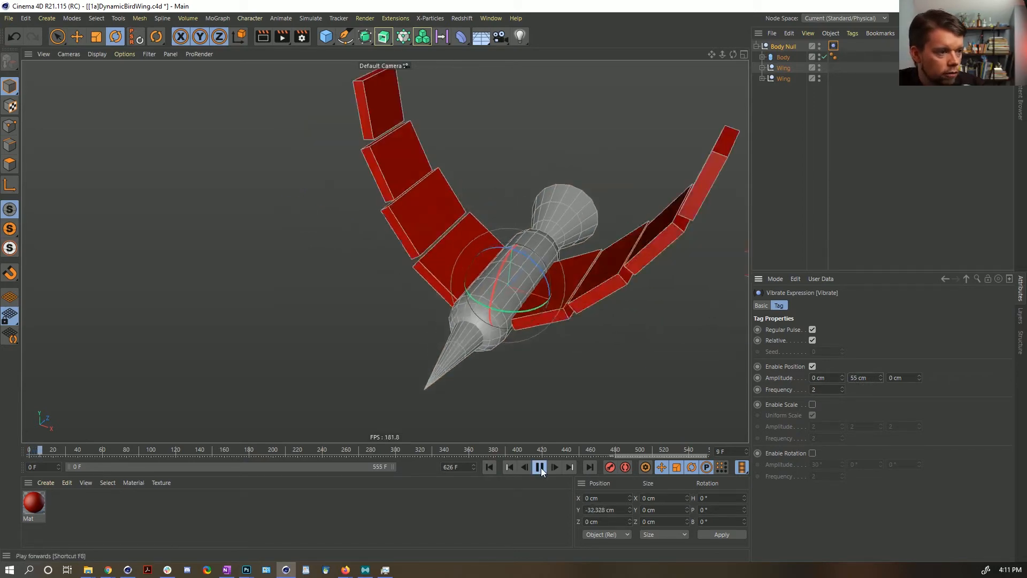
Step: Try position frequencies of 1 and 5 in Body Null's Vibrate tag during playback, and undo both changes
drag(836, 389, 814, 388)
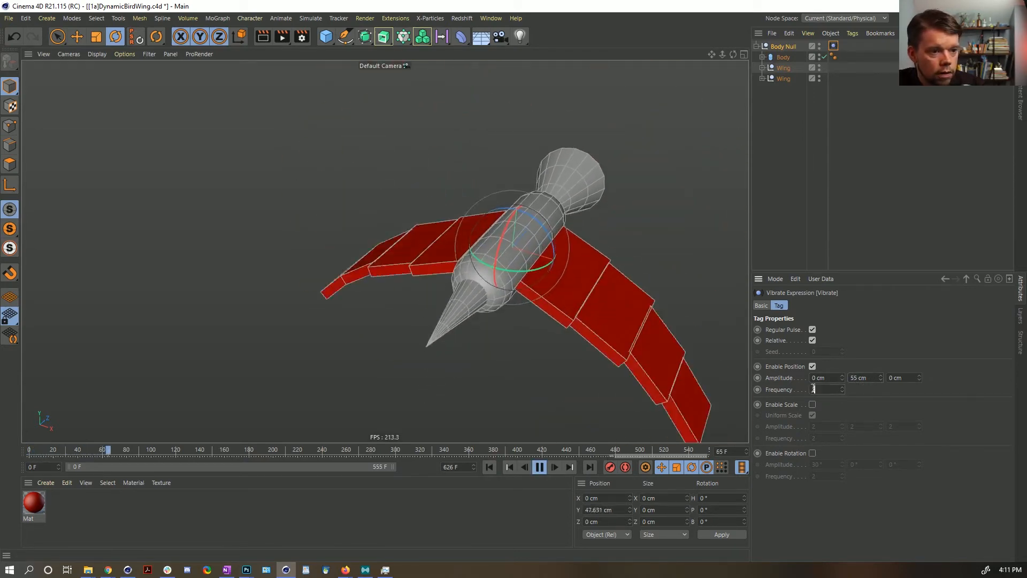
text(1)
key(Return)
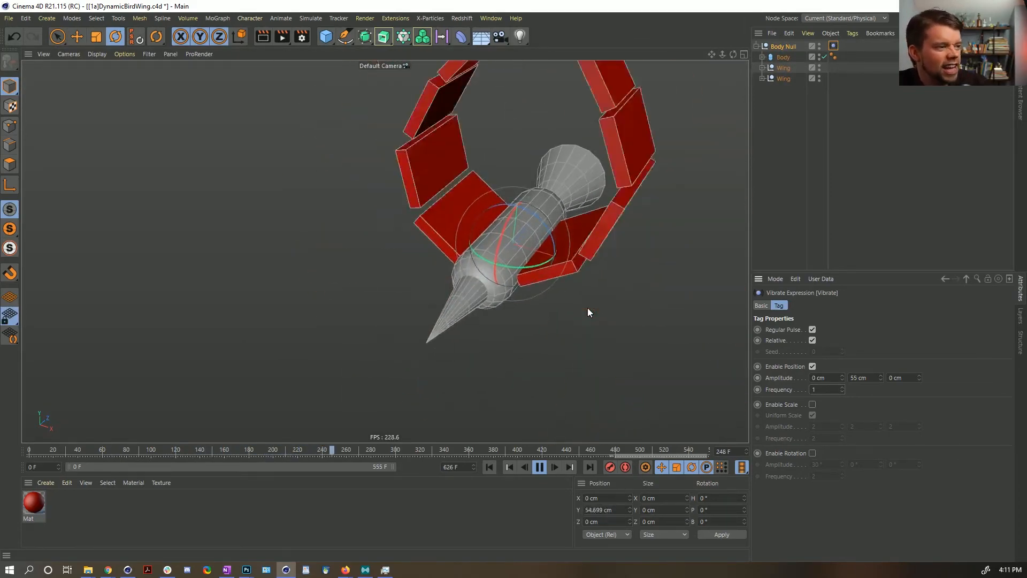
alt+drag(588, 307, 534, 270)
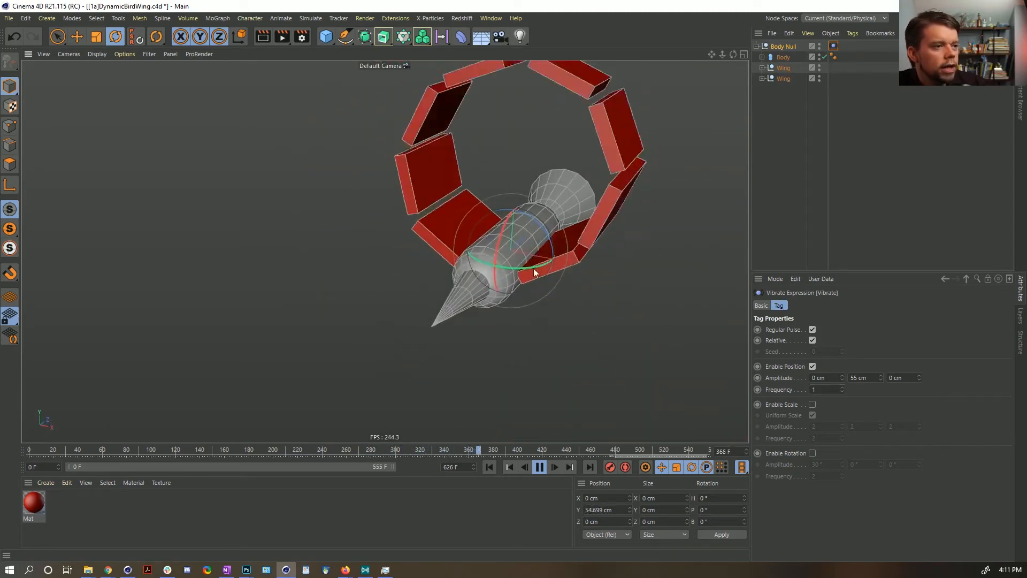
double_click(826, 389)
text(5)
key(Return)
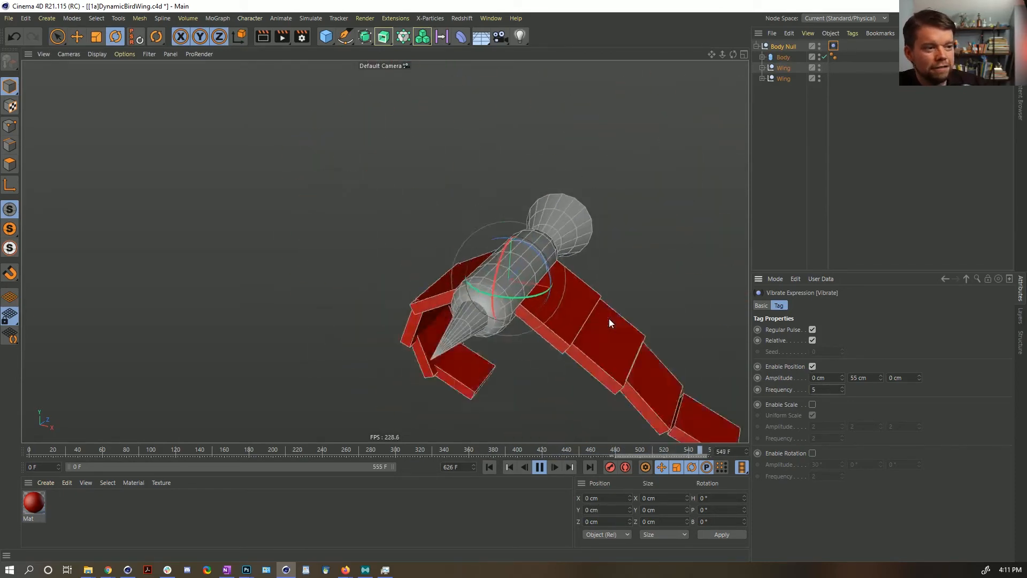
key(ctrl+z)
key(ctrl+z)
Step: Enable rotation in the Vibrate tag with a heading amplitude of 0° and a bank amplitude of 64°
click(812, 453)
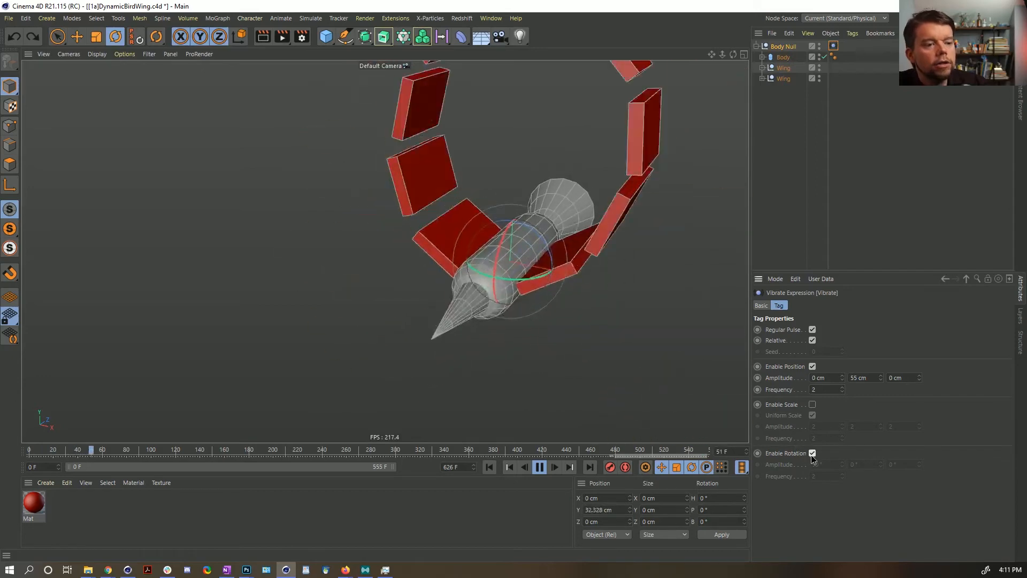
drag(830, 463, 810, 463)
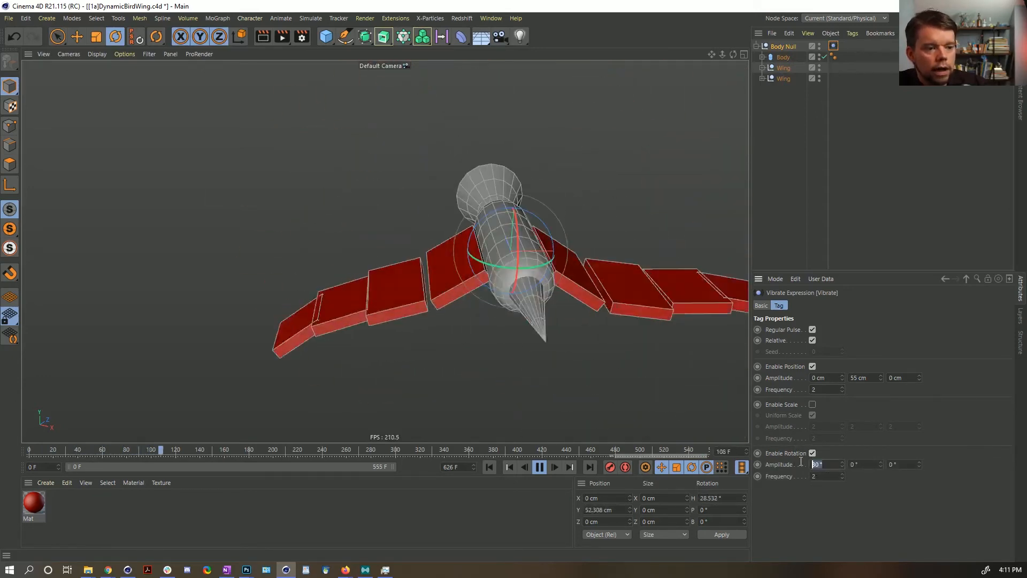
text(0)
key(Return)
drag(920, 465, 878, 469)
click(909, 465)
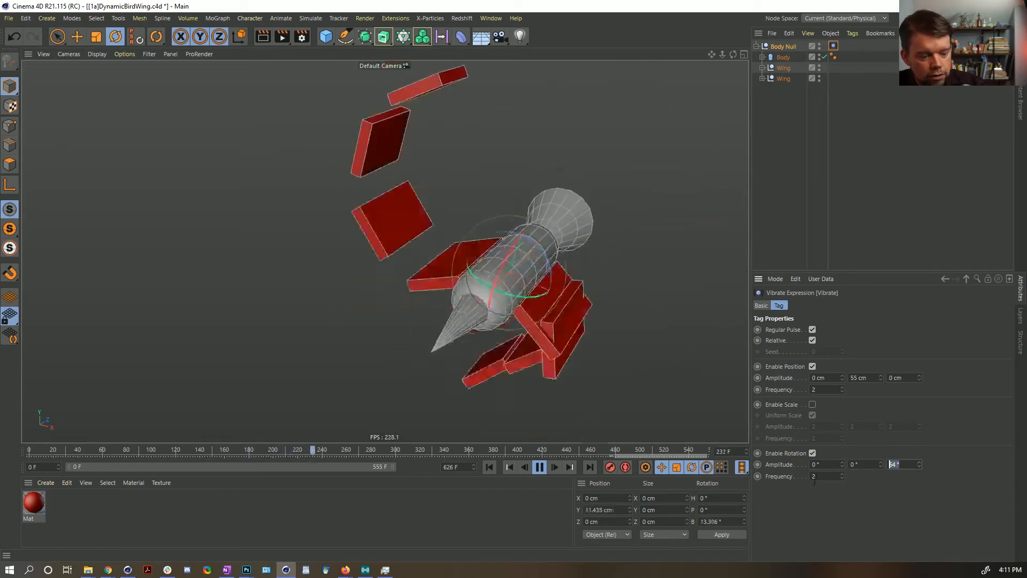
Step: Set the Vibrate tag's rotation frequency to 0.5 and its bank amplitude to 35°
text(0.5)
key(Return)
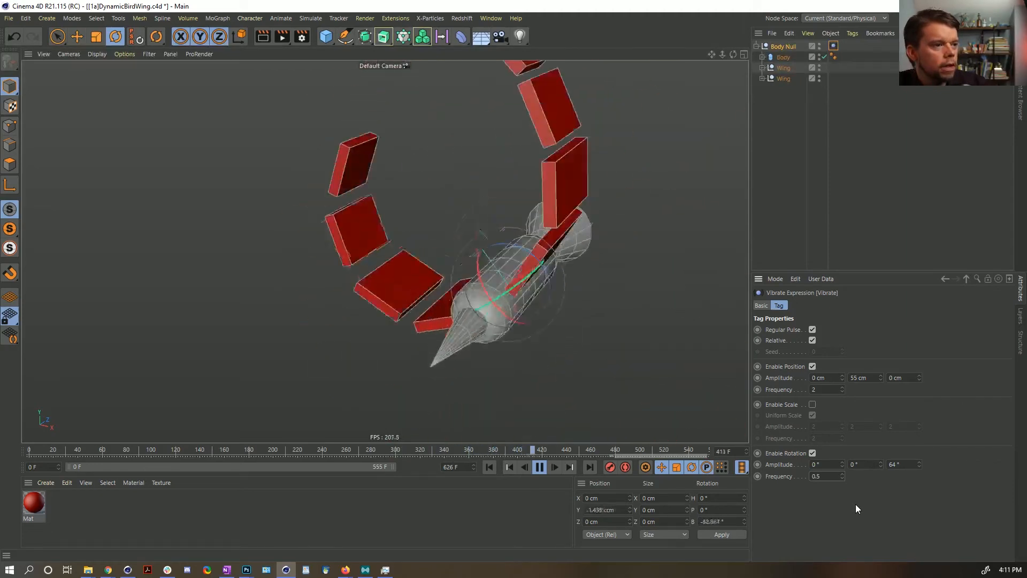
double_click(903, 464)
text(35)
key(Return)
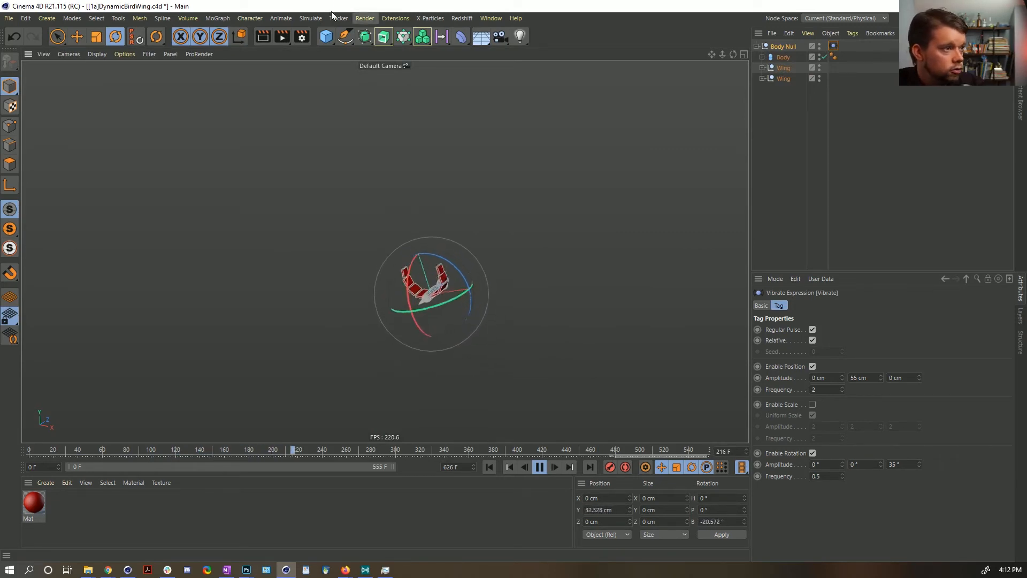
Step: Add a Flower spline to the scene
click(345, 36)
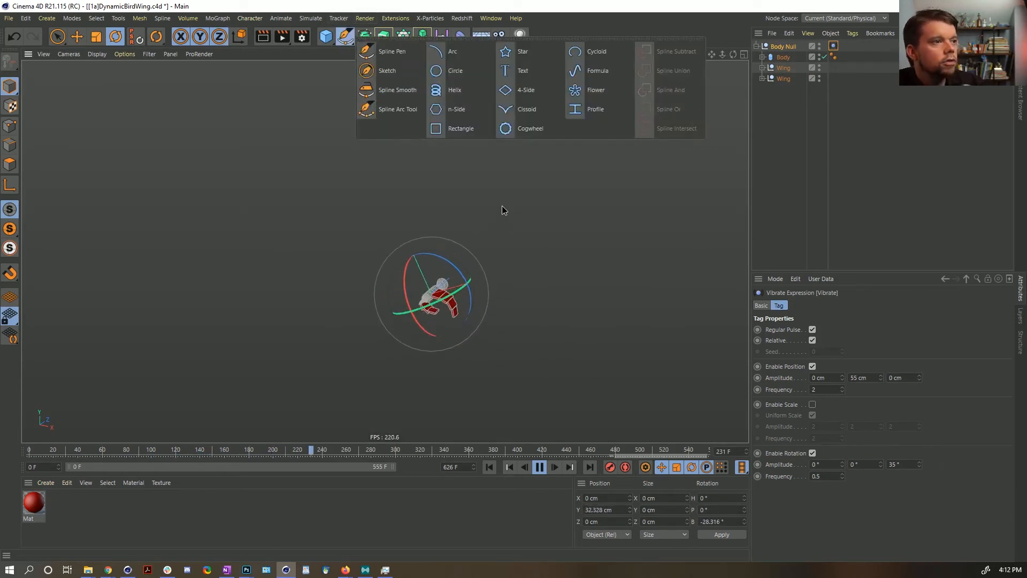
click(595, 90)
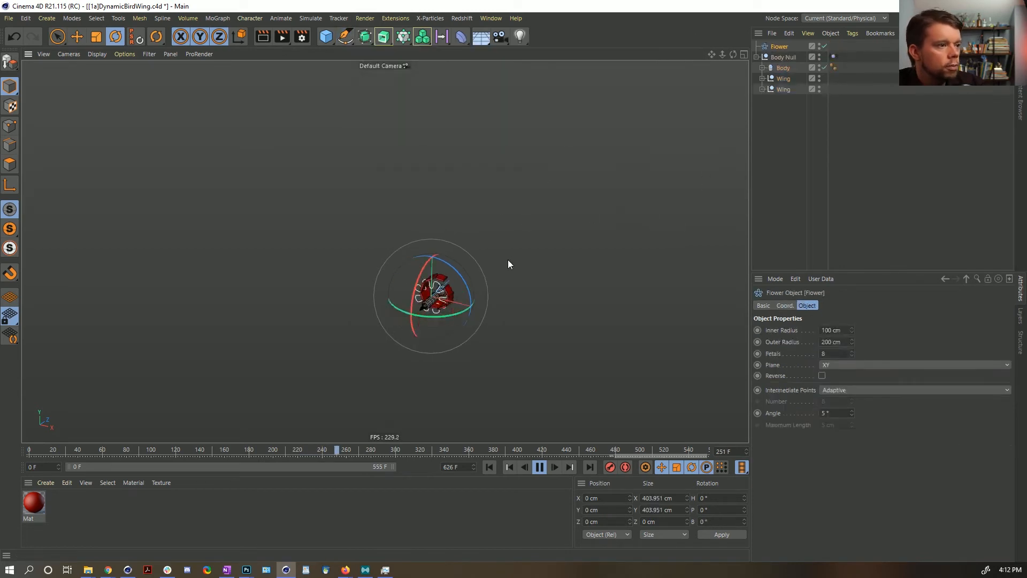
Step: Try 4 and 3 petals on the Flower spline, and undo both changes
double_click(828, 353)
text(4)
key(Return)
double_click(826, 353)
text(3)
key(Return)
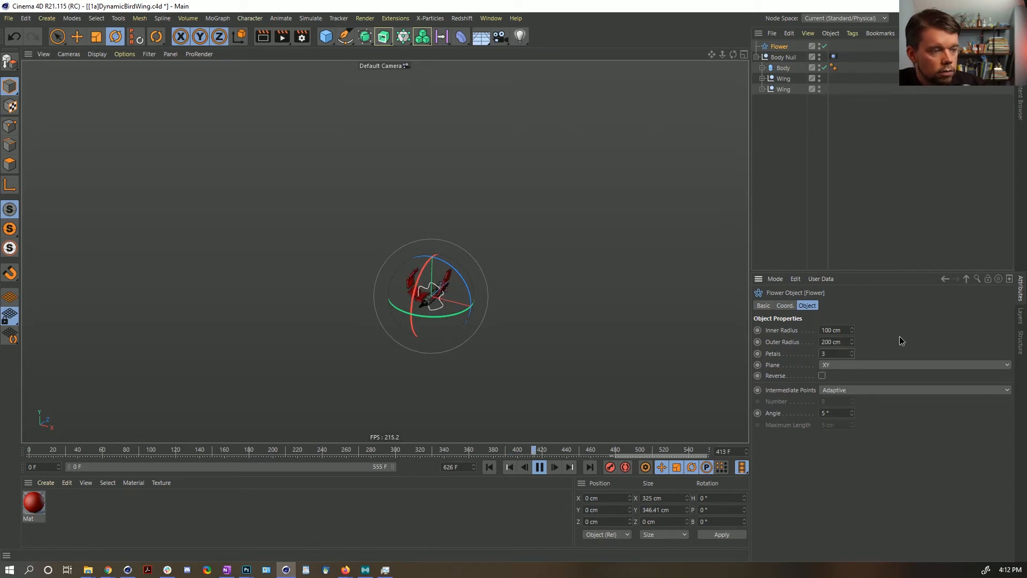
key(ctrl+z)
key(ctrl+z)
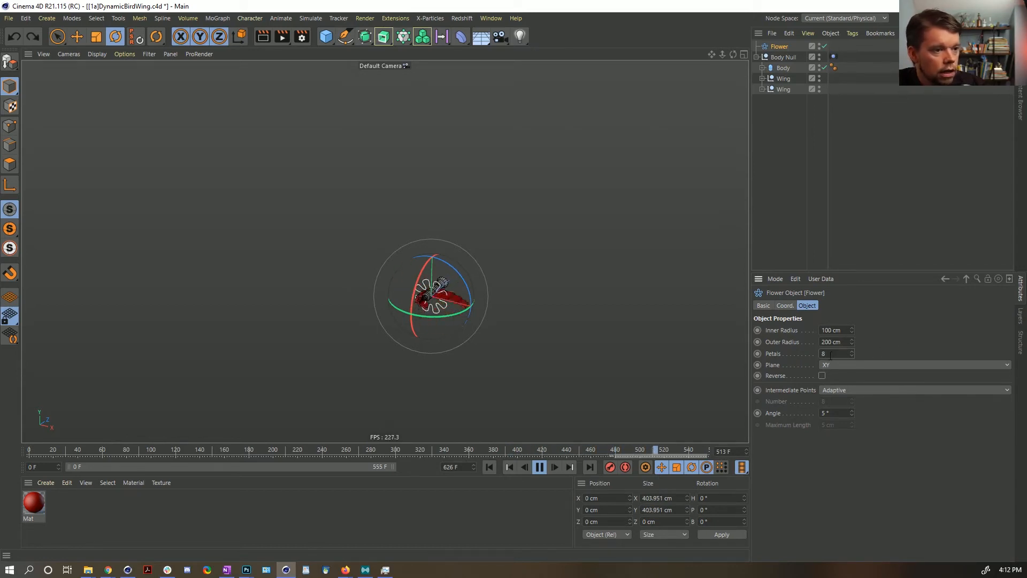
Step: Set the Flower spline's petals to 4 and replace that with 5
double_click(830, 355)
text(4)
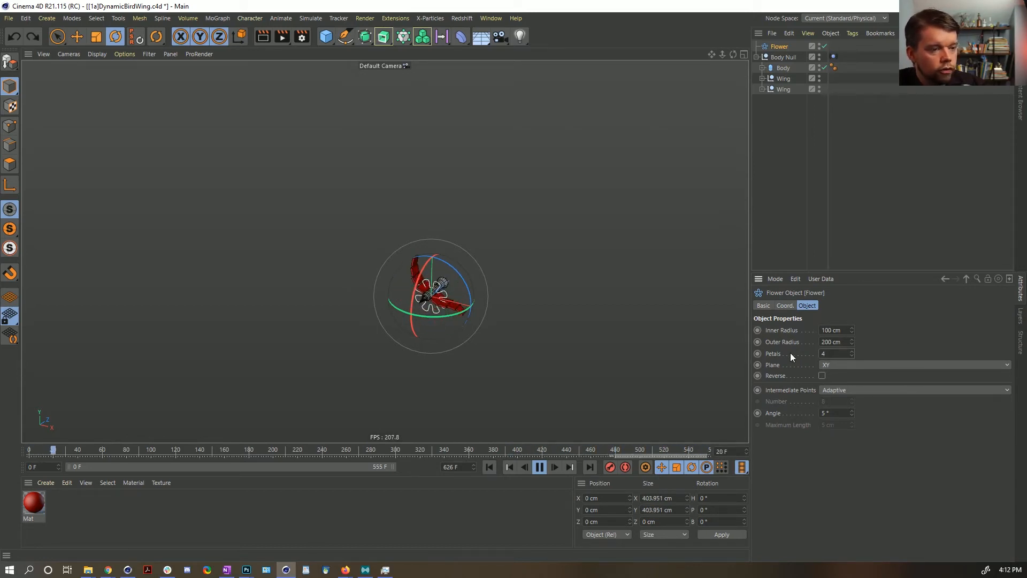
drag(827, 354, 807, 353)
text(5)
key(Return)
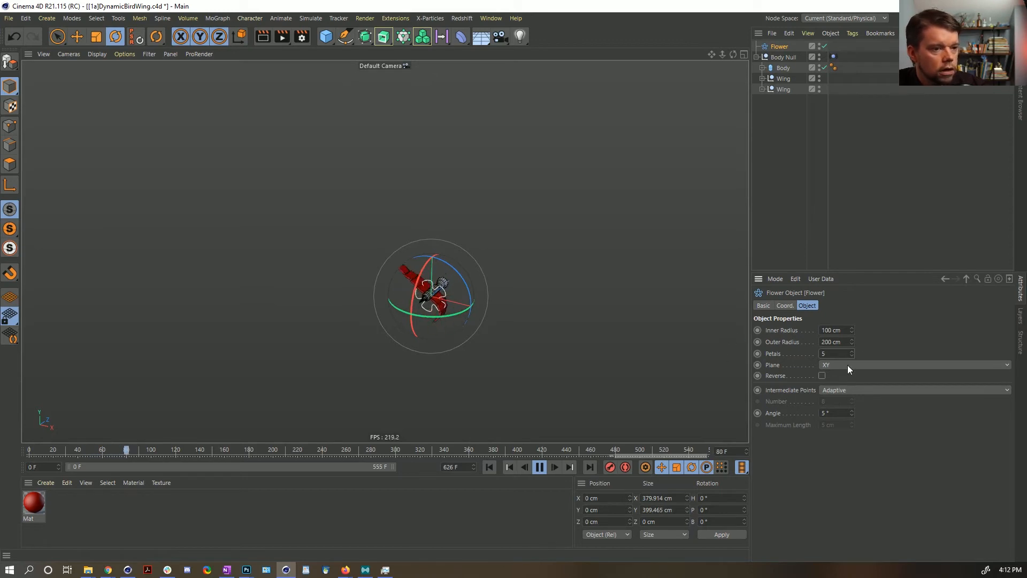
Step: Lay the Flower spline flat in the XZ plane and scale it up to about 6440 by 6770 cm around the bird
scroll(848, 365, down, 2)
key(t)
drag(362, 311, 603, 309)
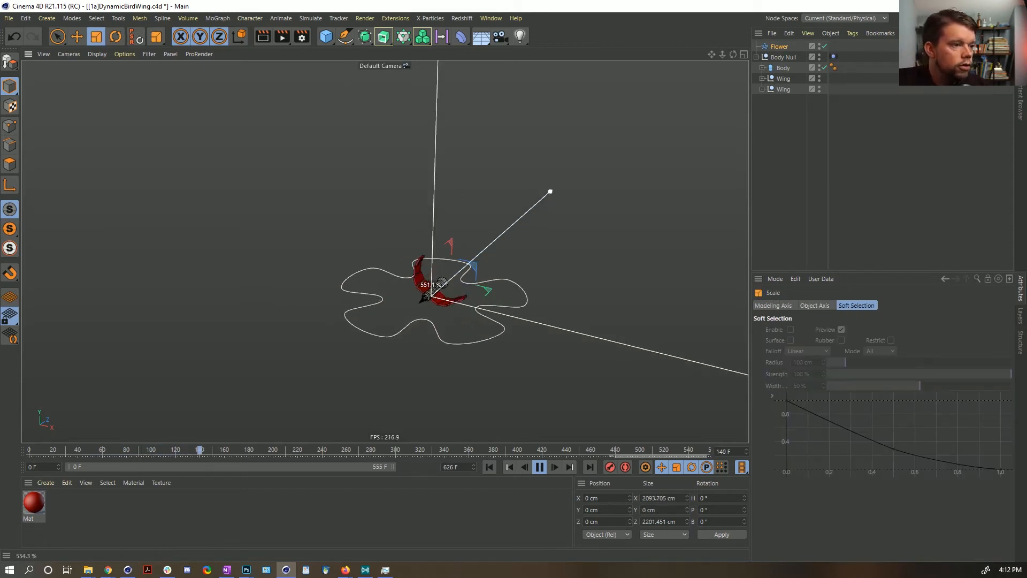
drag(440, 281, 442, 282)
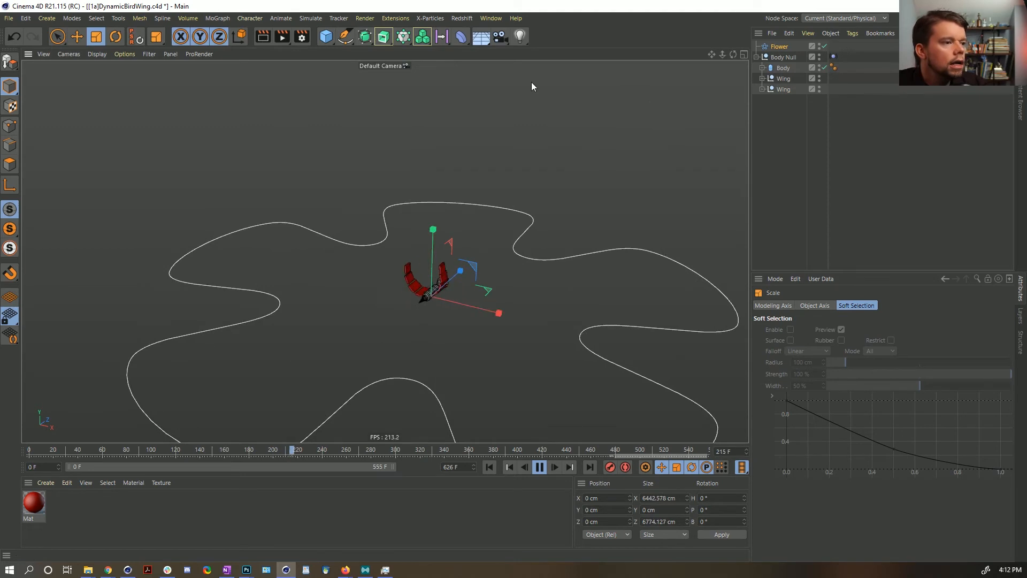
Step: Review Body Null's Vibrate tag settings and group Body Null under a new parent null
right_click(782, 58)
click(777, 57)
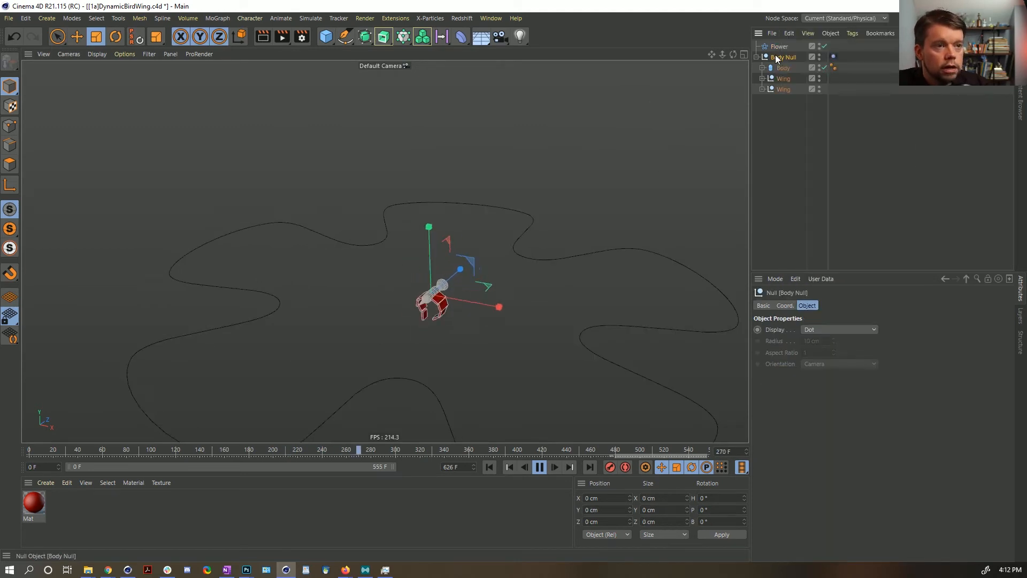
click(833, 57)
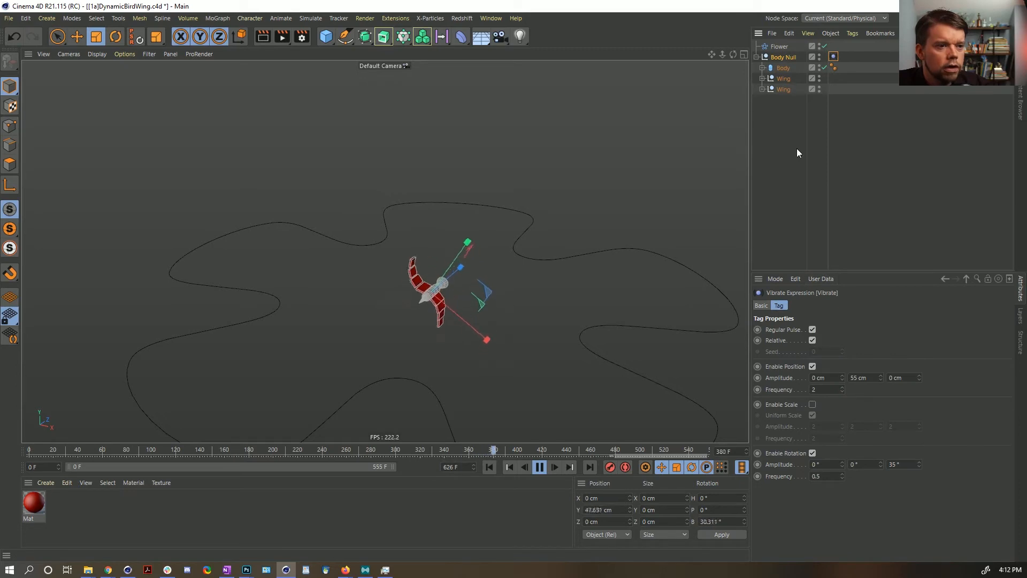
click(778, 58)
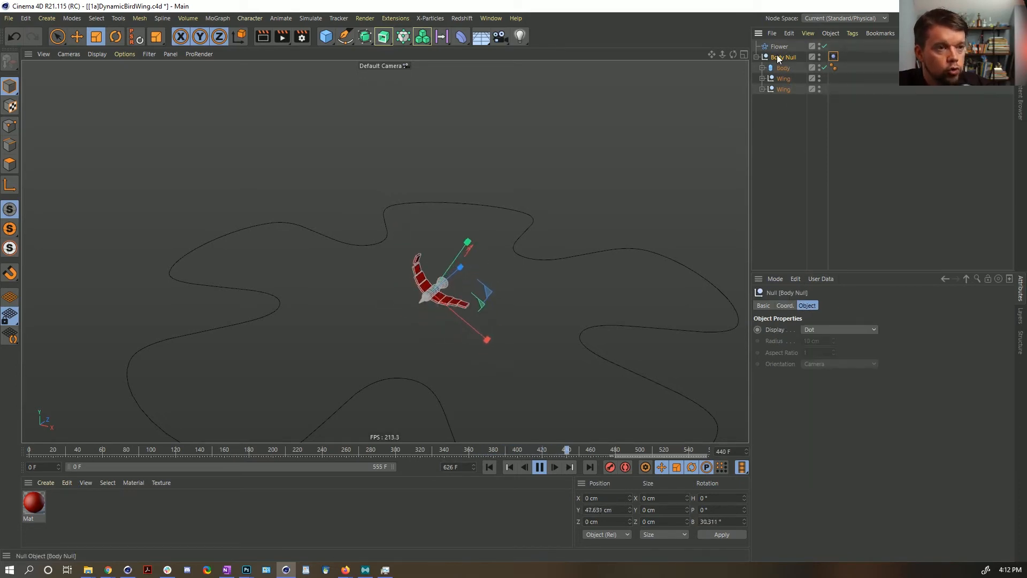
key(alt+g)
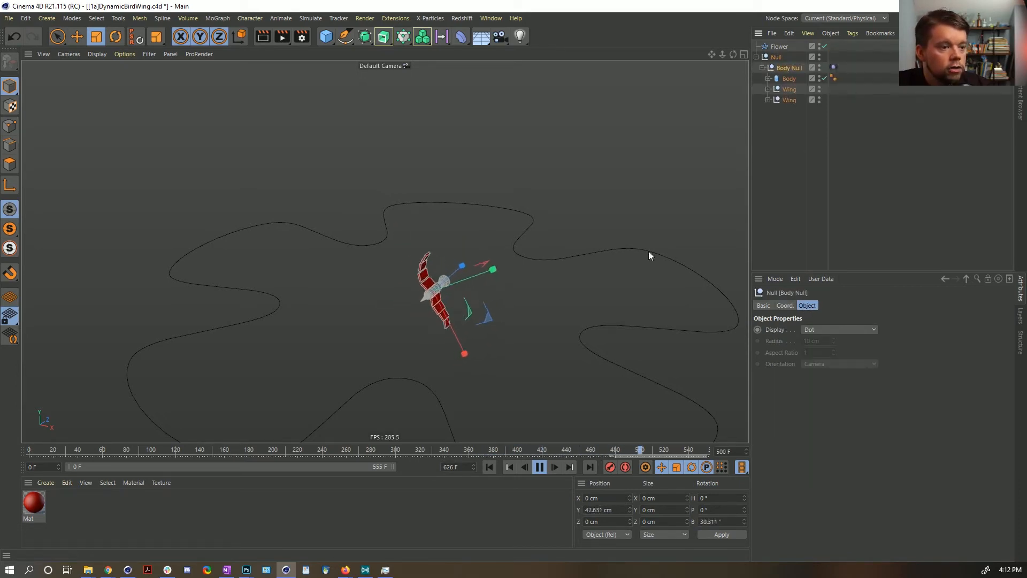
Step: Stop the playback, rewind to frame 0, and select the new parent null above Body Null
click(509, 469)
click(490, 467)
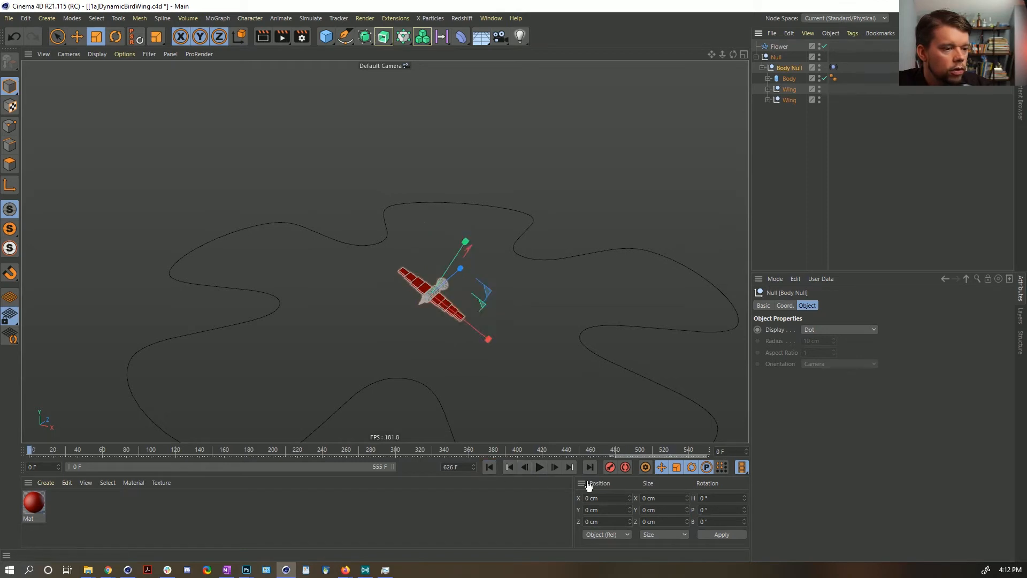
click(776, 57)
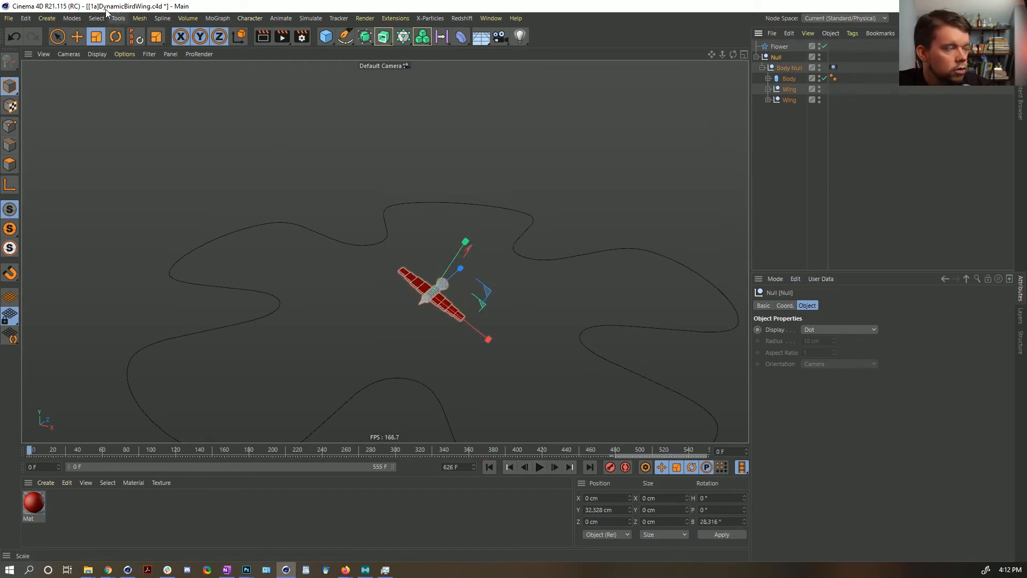
Step: Reset the position, scale and rotation of the parent null above Body Null and rename it Body Spline
click(136, 38)
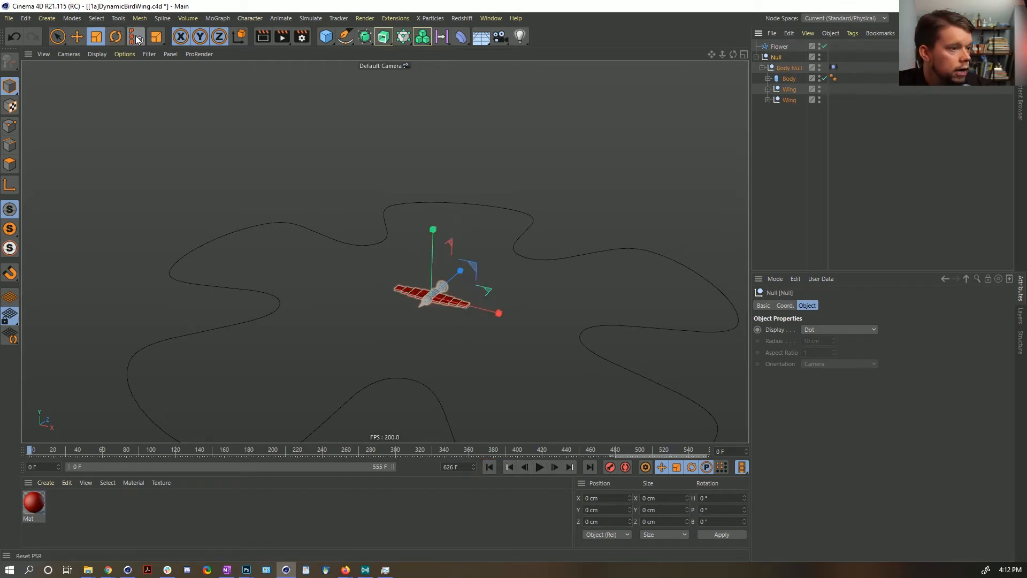
double_click(784, 57)
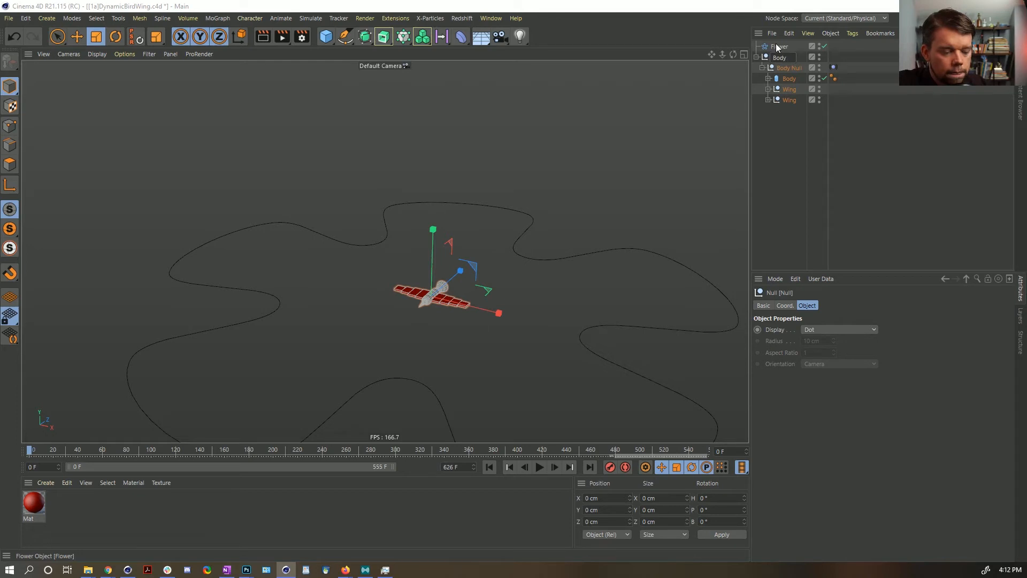
text(Body Sp)
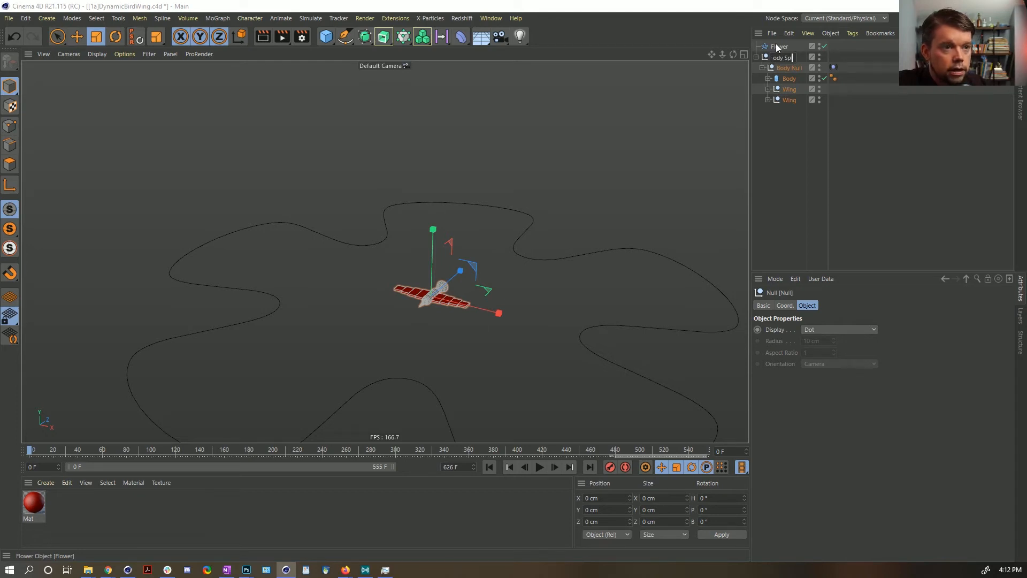
text(line)
key(Return)
Step: Add an Align to Spline tag to Body Spline, link Flower as the spline path, and keyframe Position at 0 % on frame 0
right_click(781, 57)
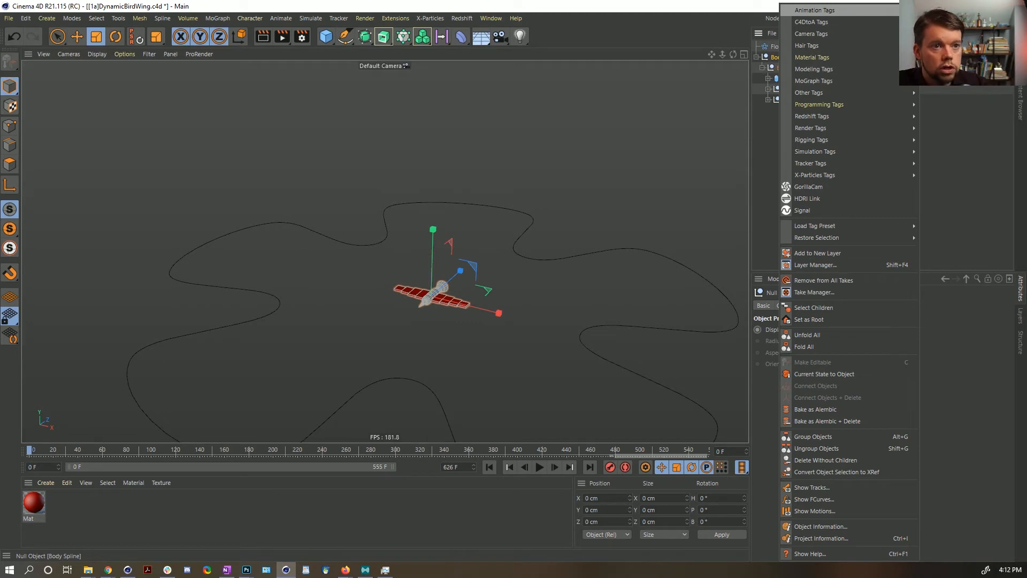
click(946, 22)
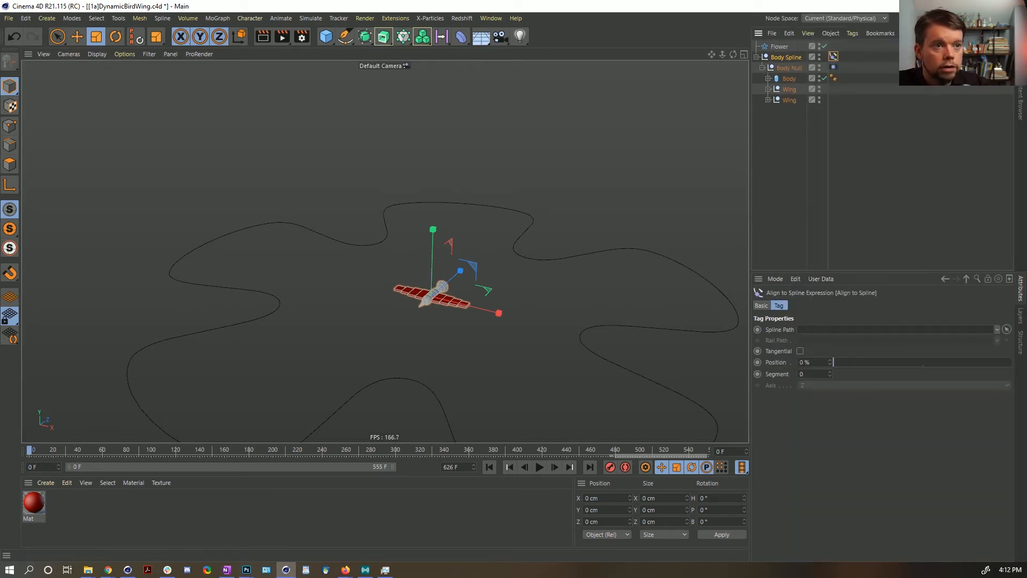
drag(810, 330, 810, 330)
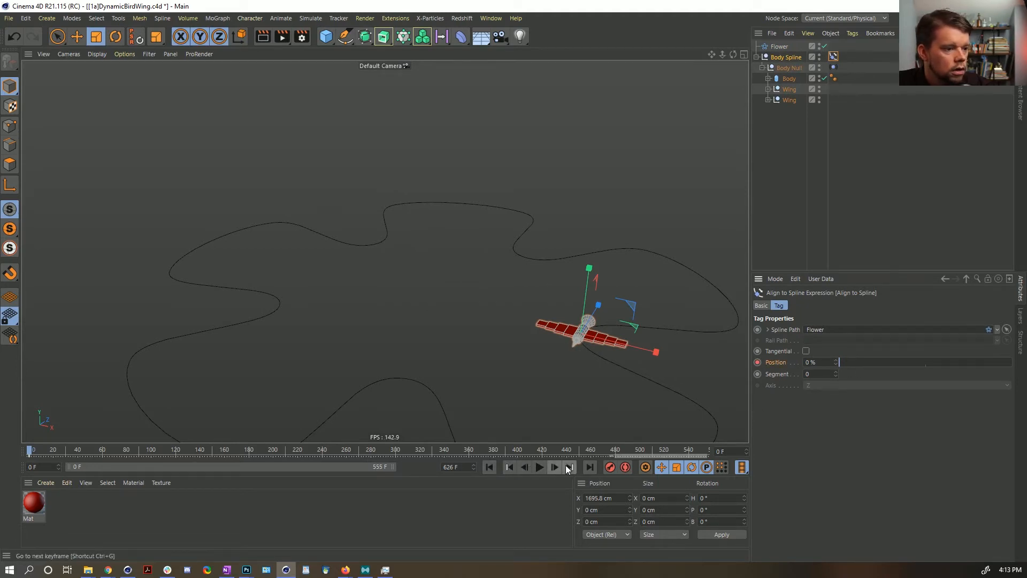
Step: Keyframe the Align to Spline tag's Position at 100 % on frame 626 and play the start of the flight
click(590, 469)
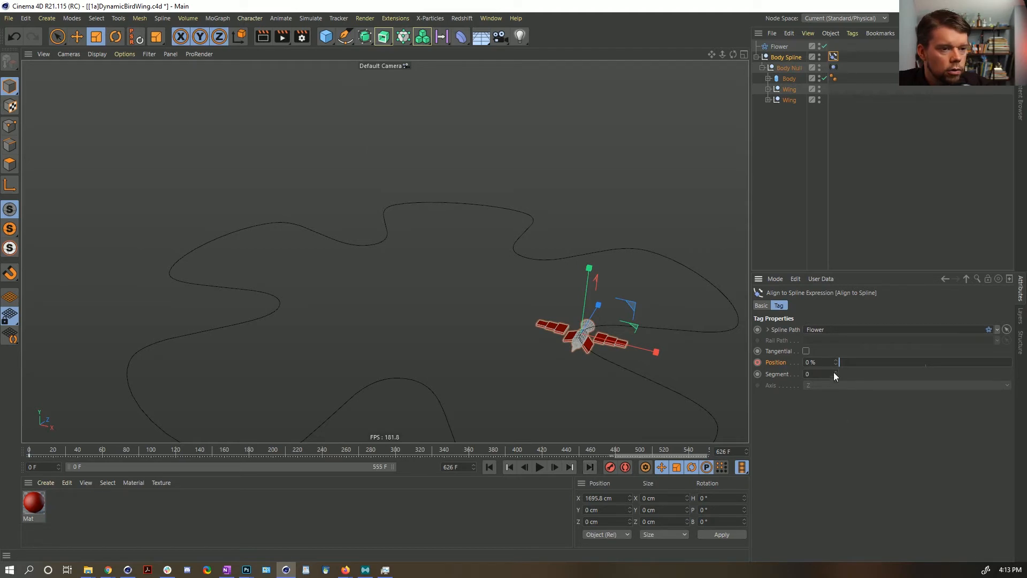
drag(835, 363, 836, 309)
ctrl+click(757, 362)
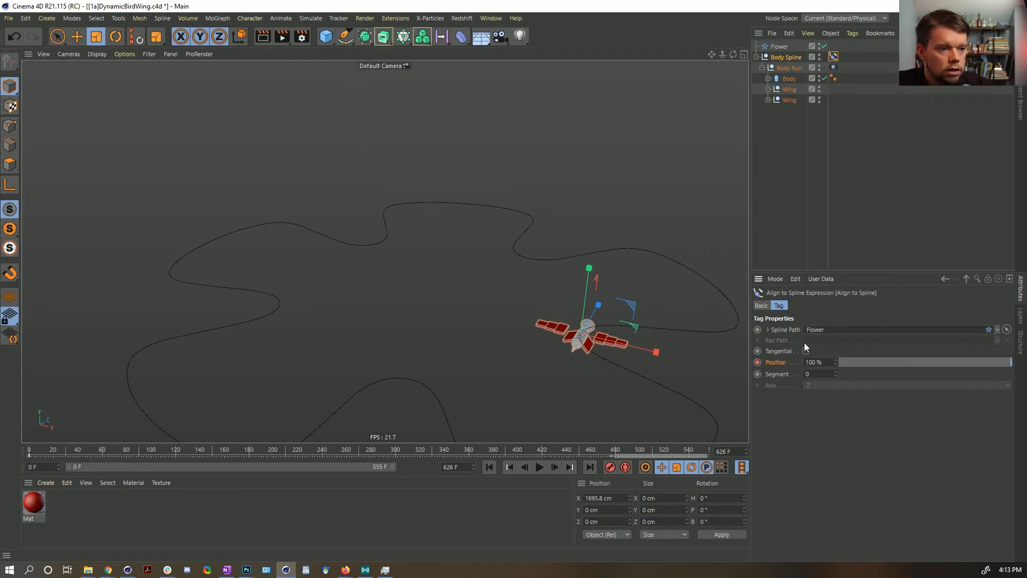
click(522, 467)
click(539, 468)
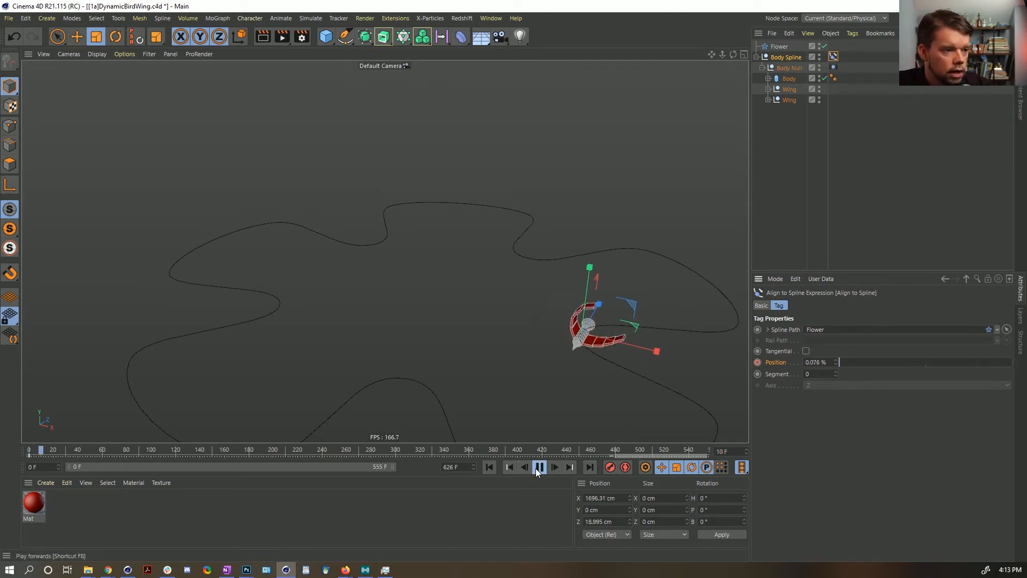
click(539, 468)
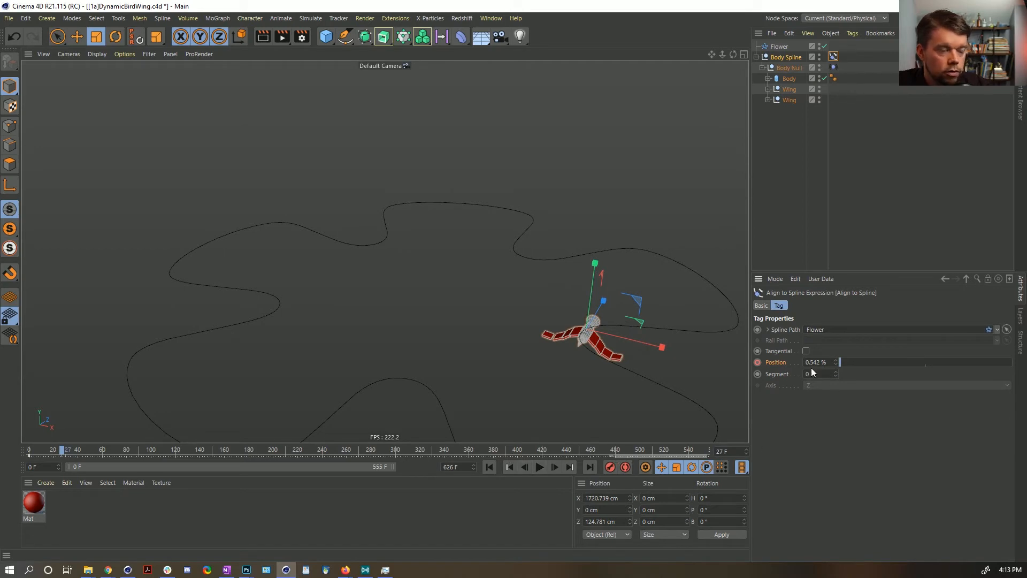
Step: Enable Reverse on the Flower spline, preview the bird's flight direction, and rewind to frame 0
click(779, 46)
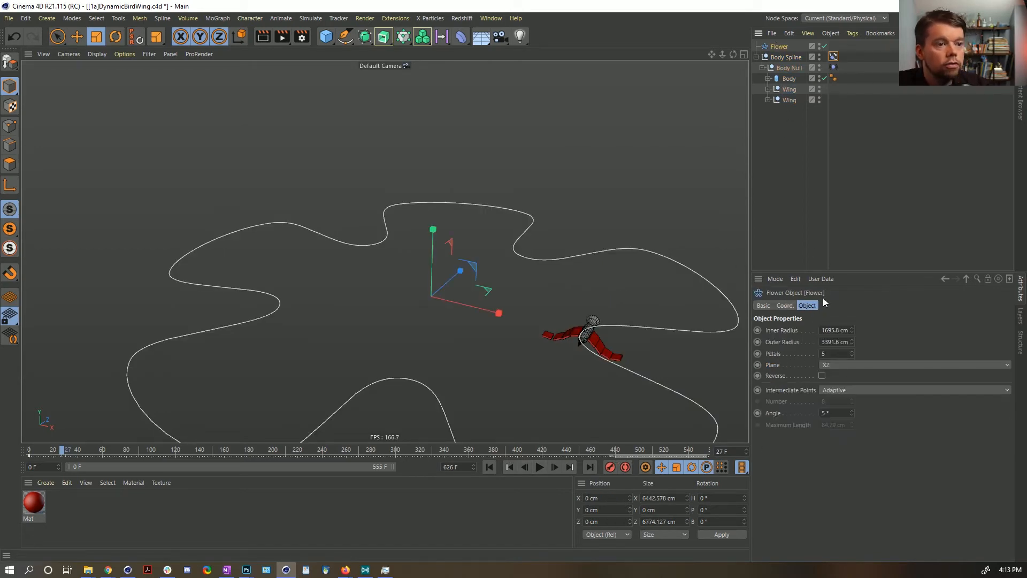
click(822, 376)
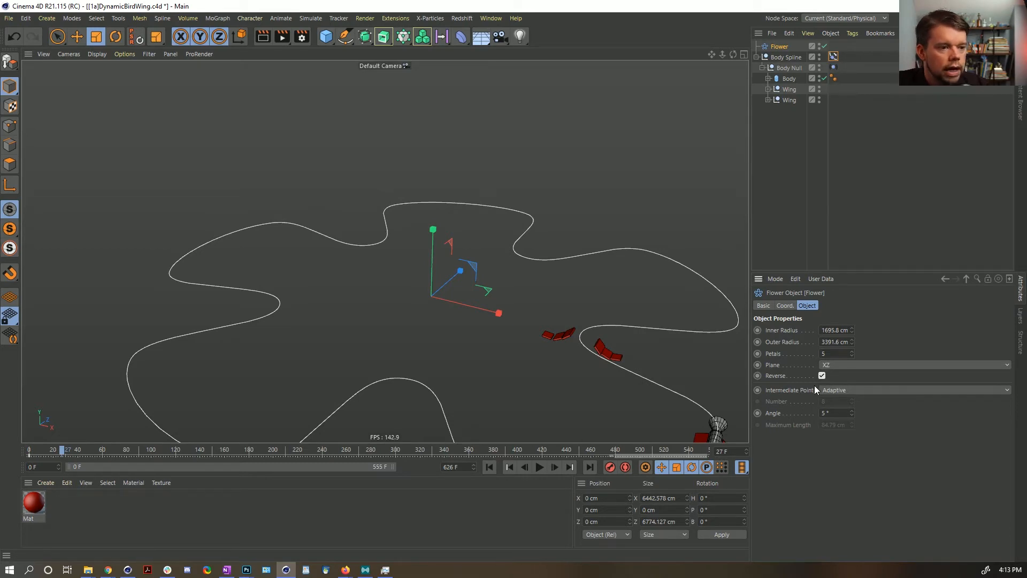
click(822, 376)
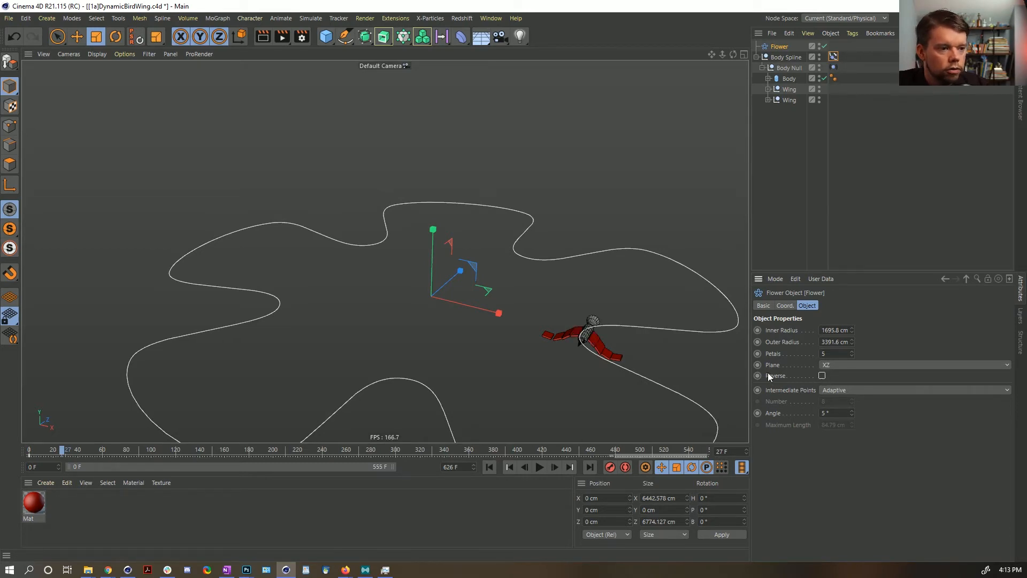
click(496, 468)
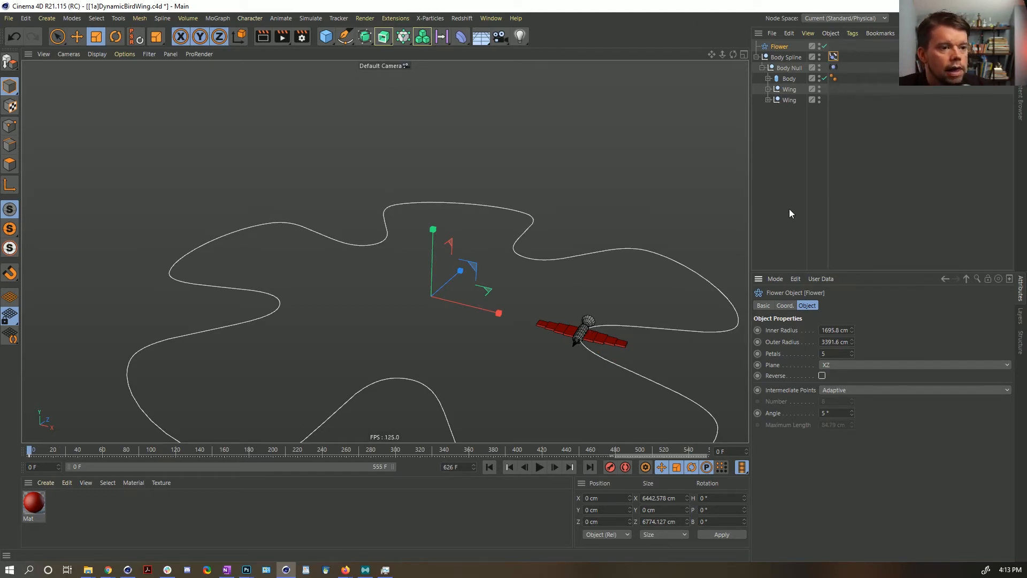
click(822, 375)
scroll(583, 337, down, 2)
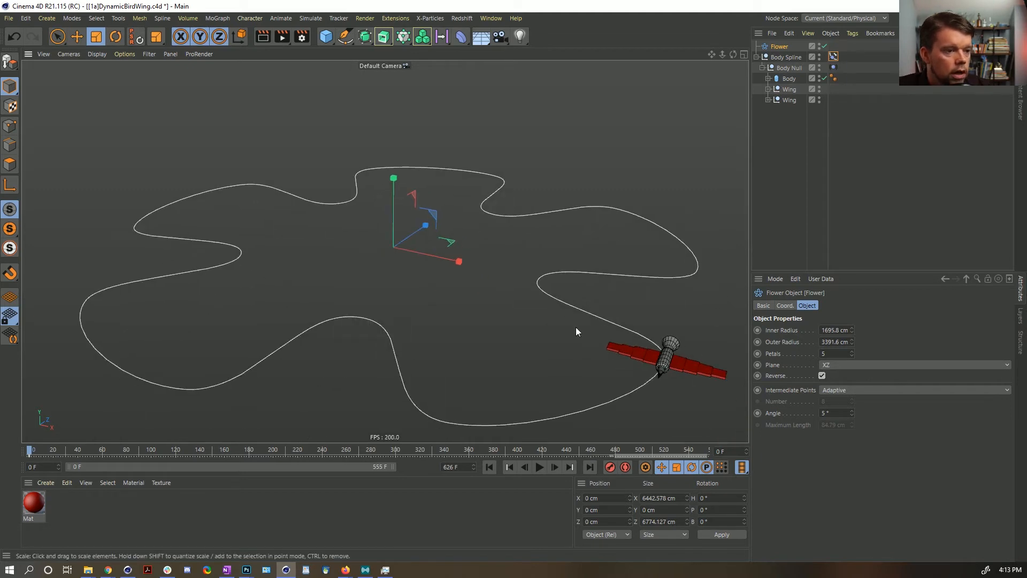
click(540, 467)
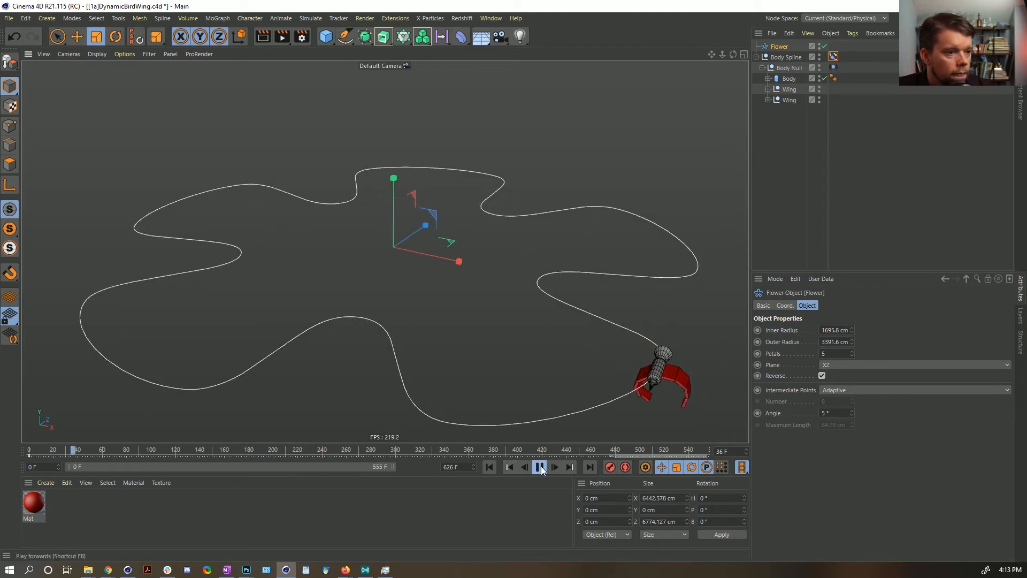
click(540, 467)
click(489, 467)
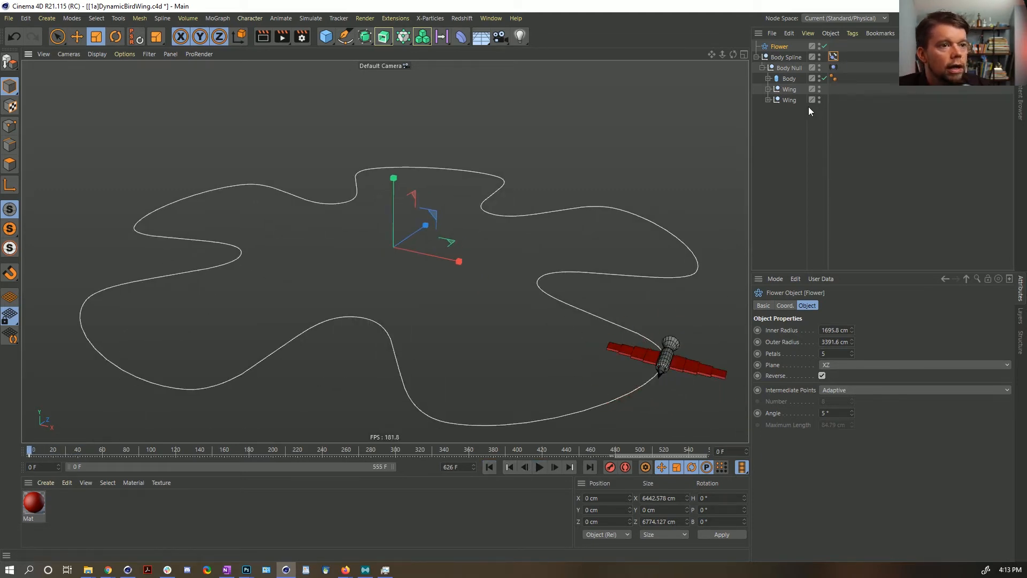
Step: Enable Tangential on the Align to Spline tag and keyframe Position at 0 % on frame 626 and 100 % on frame 0
click(833, 57)
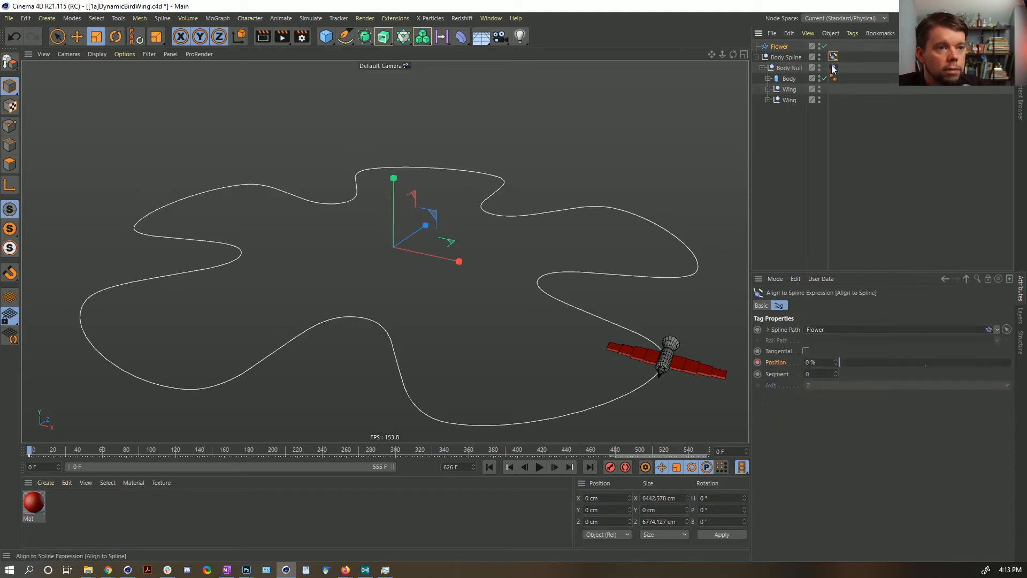
click(806, 351)
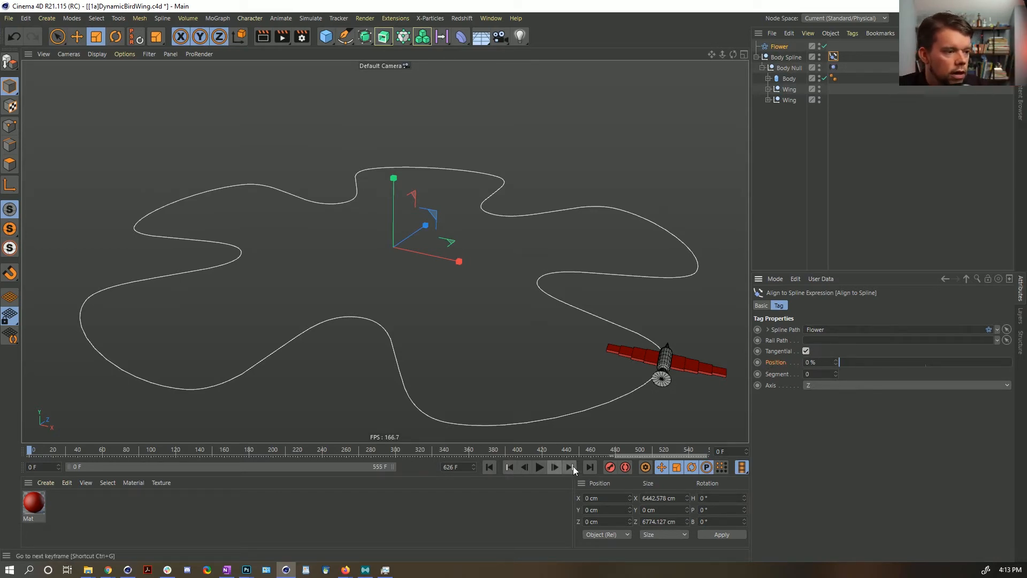
ctrl+click(757, 362)
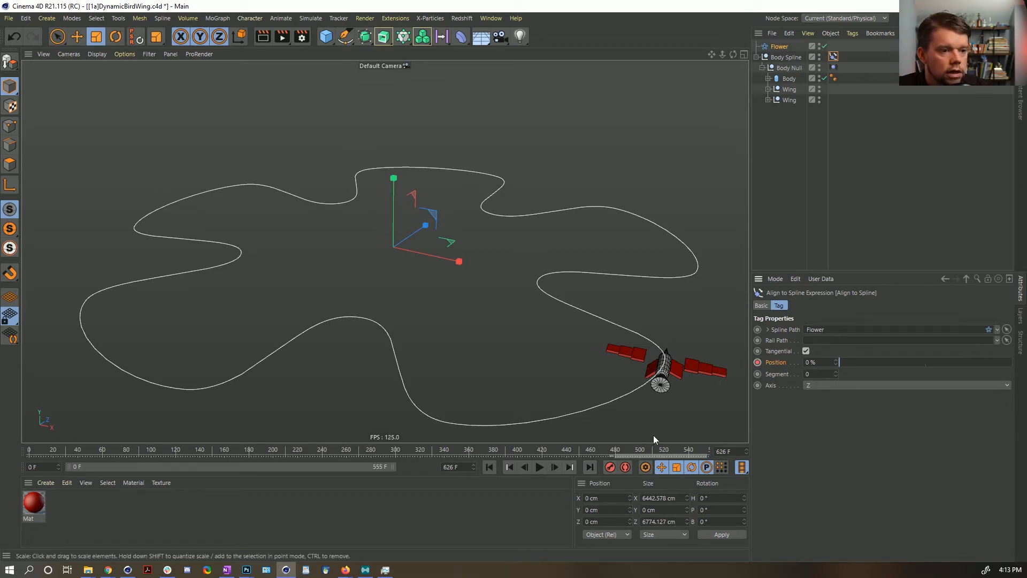
click(489, 467)
drag(851, 361, 852, 362)
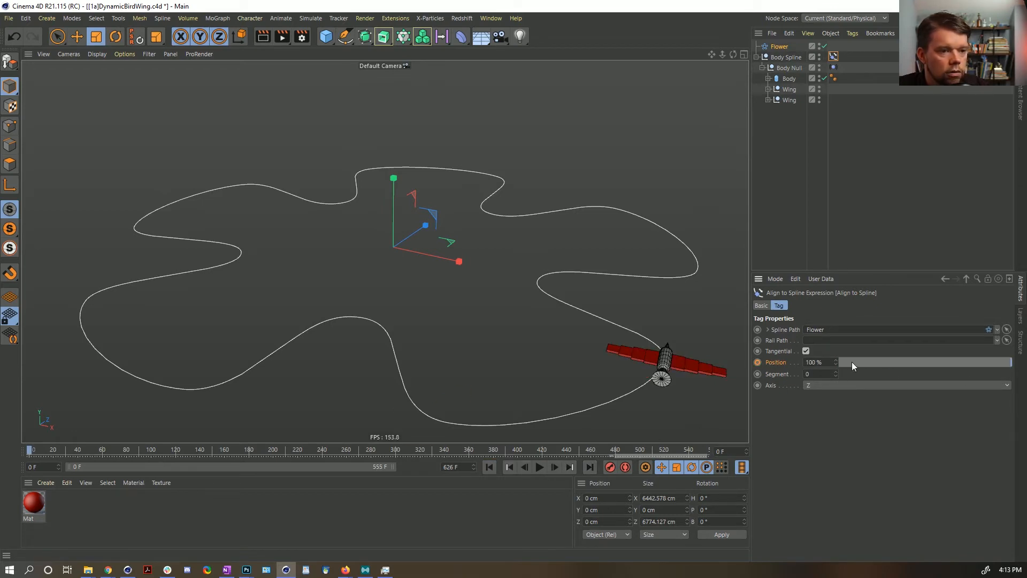
ctrl+click(758, 362)
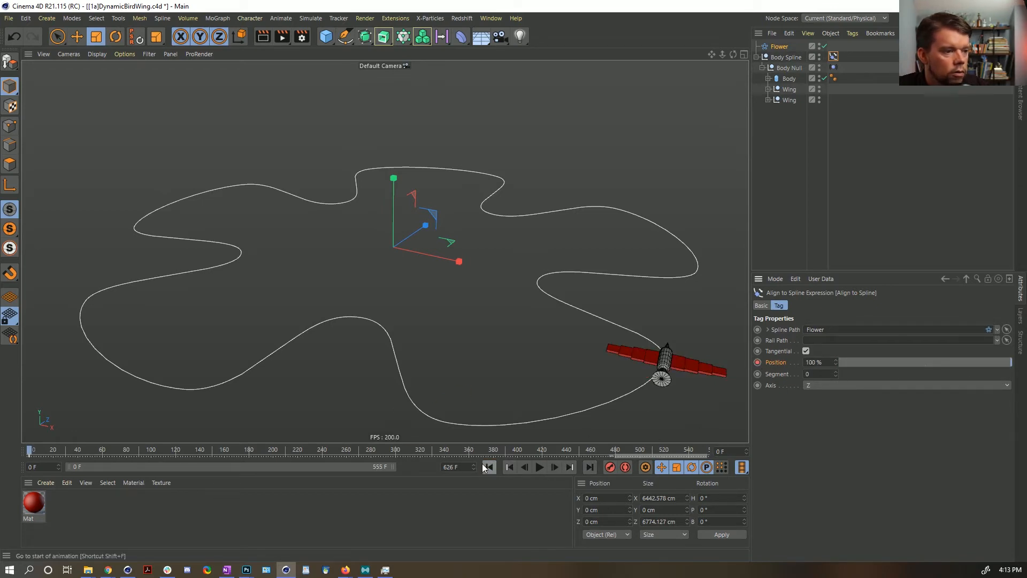
Step: Preview the flight up to frame 59 and set both Position keyframes' interpolation to Linear
click(538, 467)
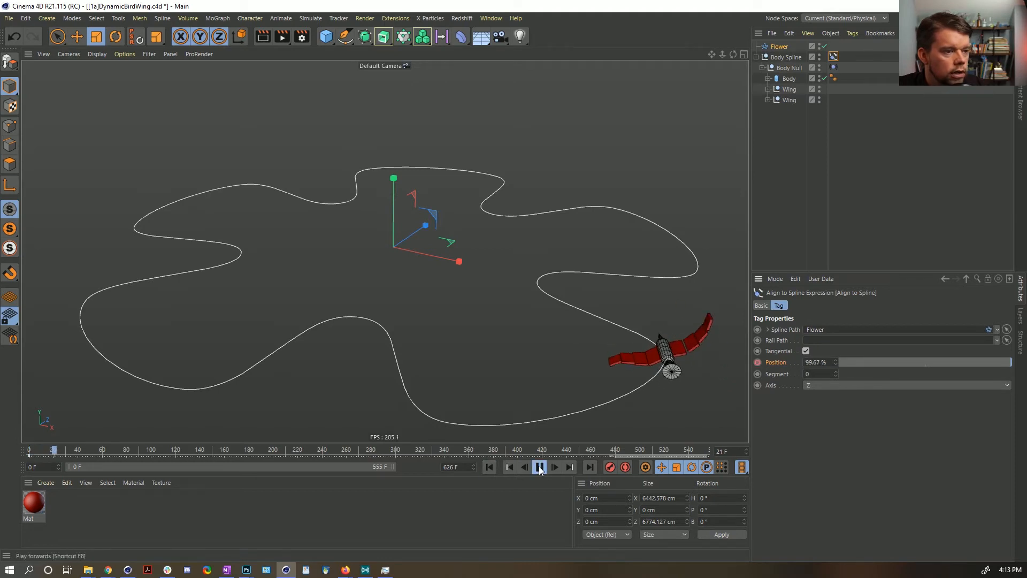
click(100, 456)
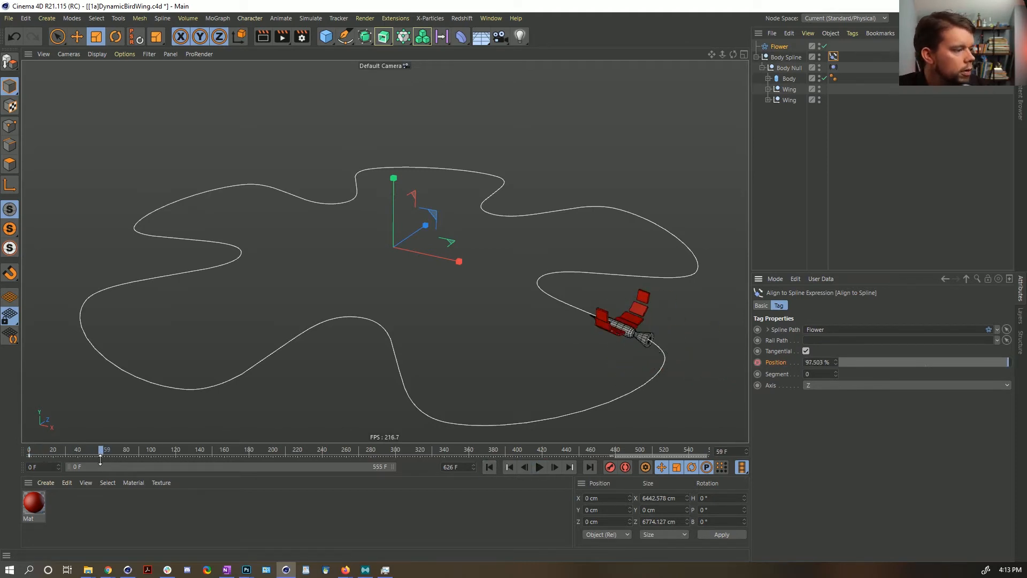
double_click(86, 455)
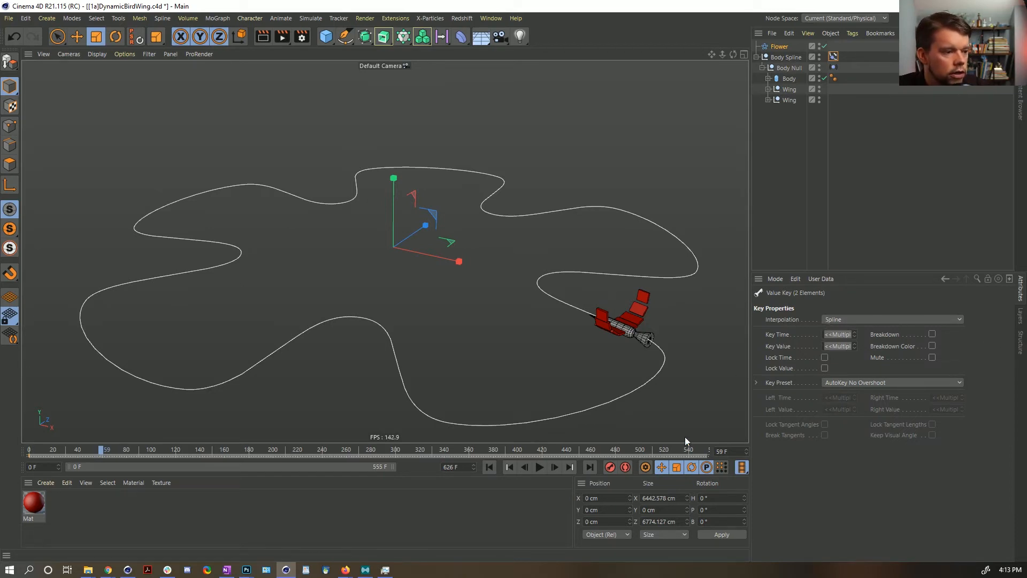
click(840, 319)
click(835, 337)
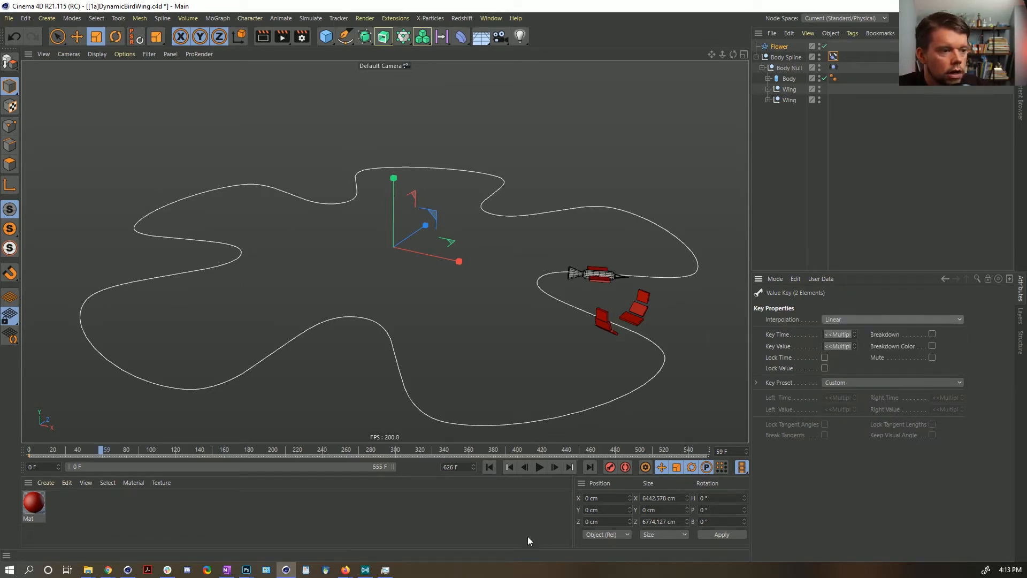
Step: Play the animation from frame 0 with nothing selected to check the bird's flight along the spline, and rewind it
click(490, 467)
click(539, 467)
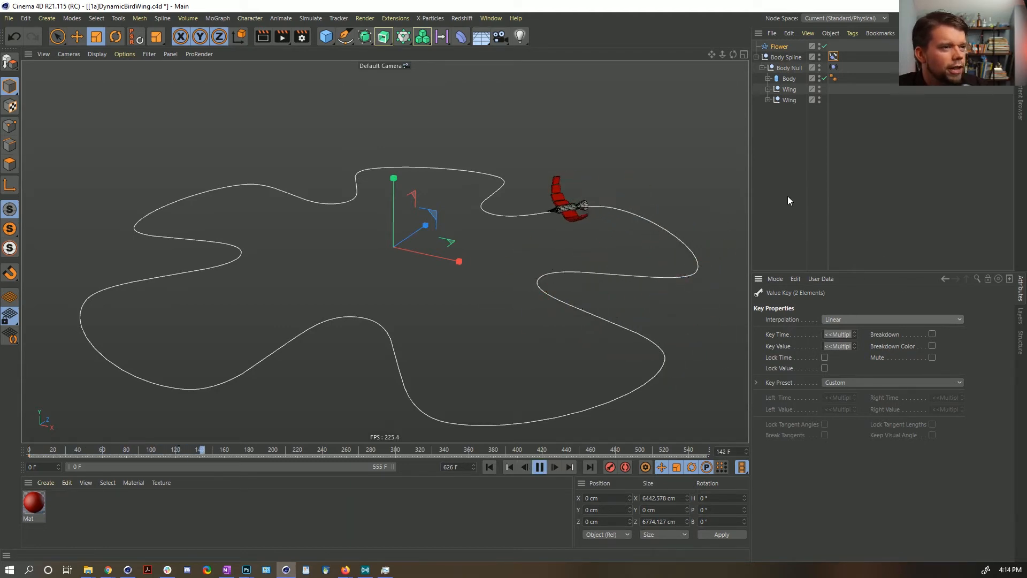
click(769, 171)
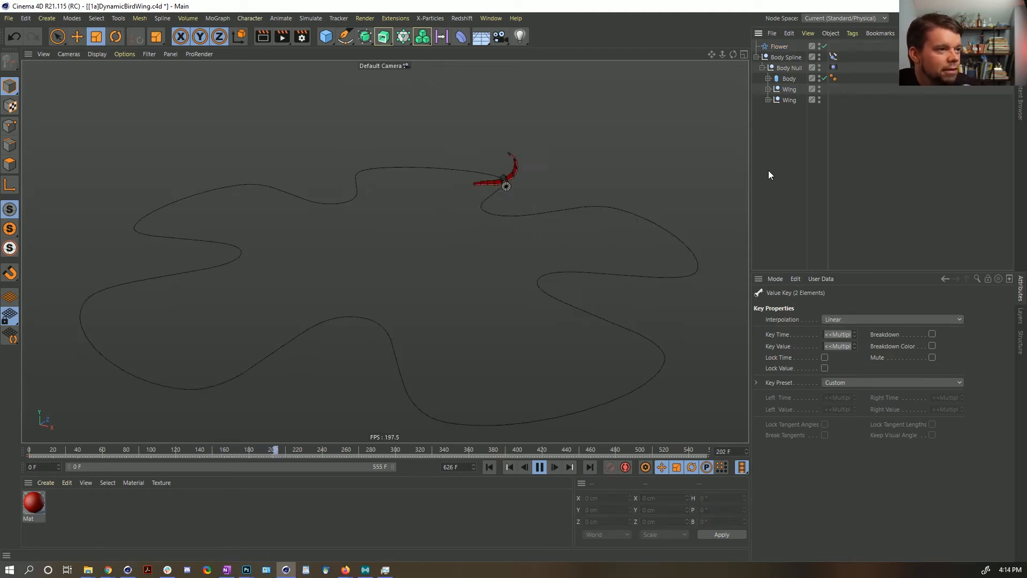
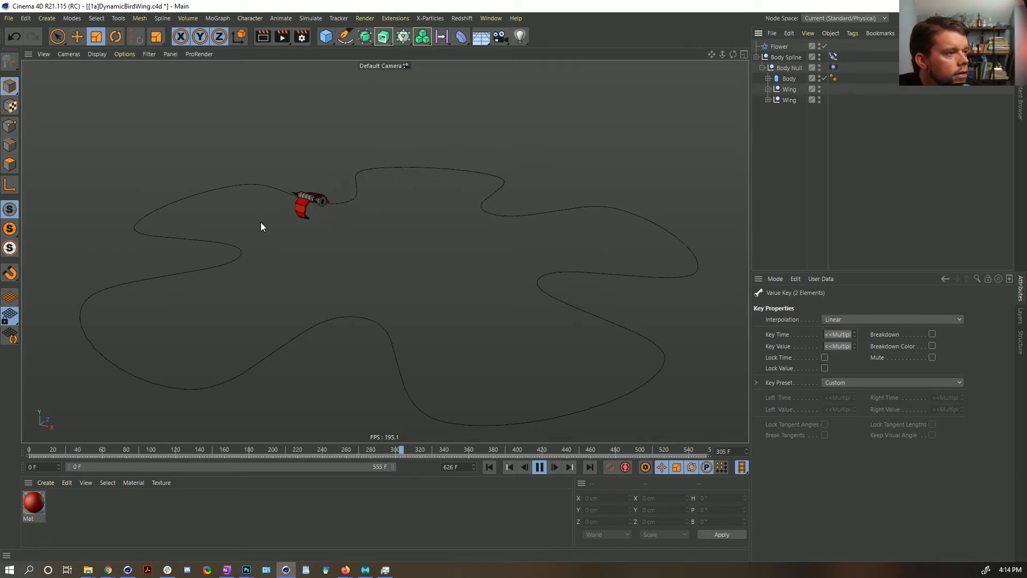
click(540, 467)
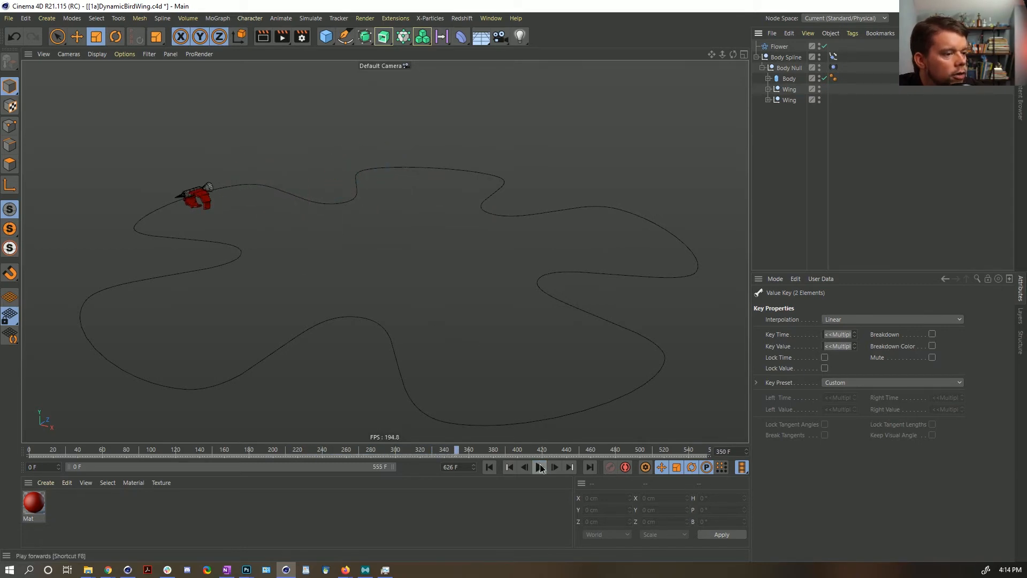
click(485, 469)
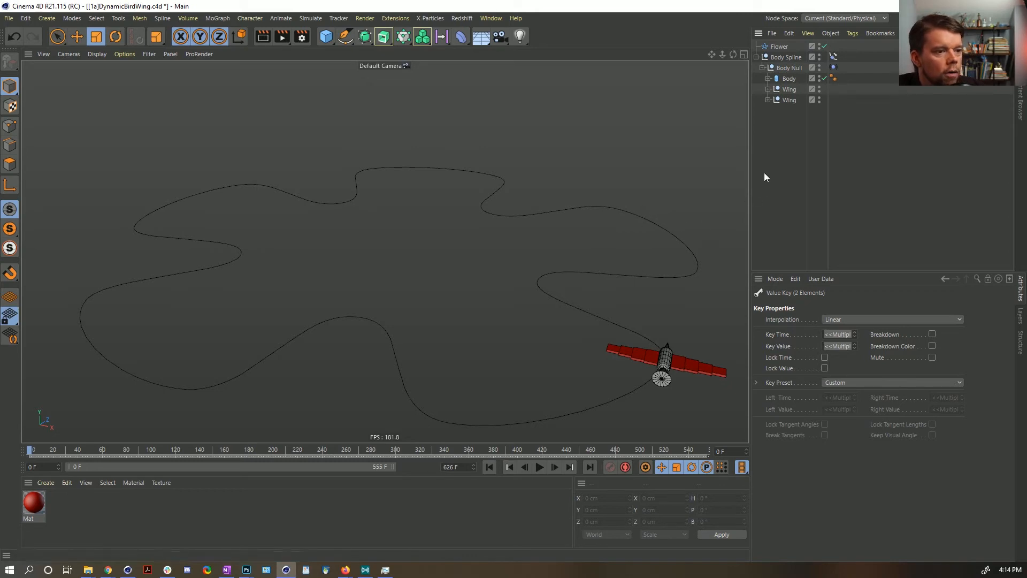
Step: Examine Body Null and the Body capsule, expanding Body's cones and looking briefly inside the lower Wing group
click(791, 69)
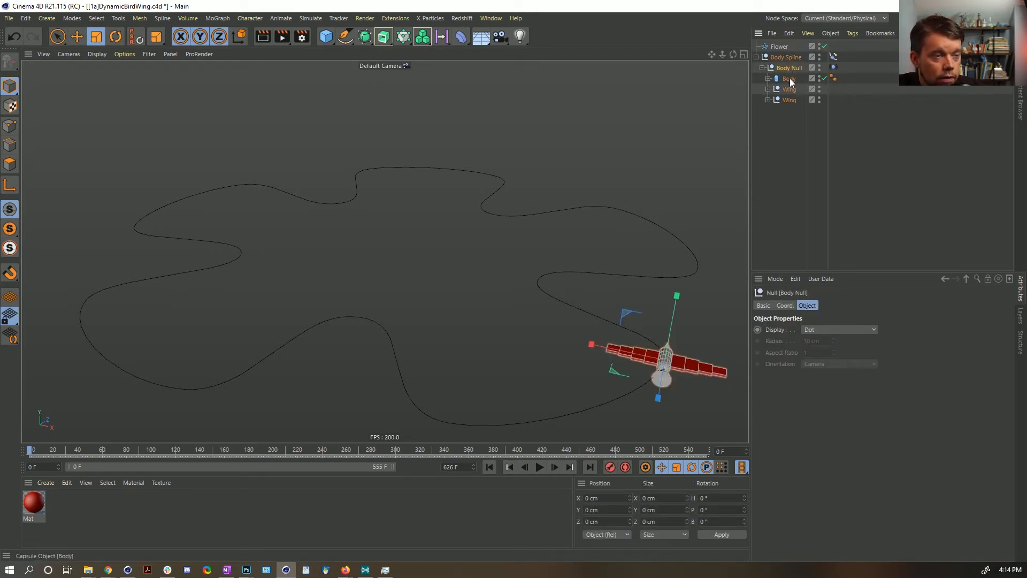
click(790, 79)
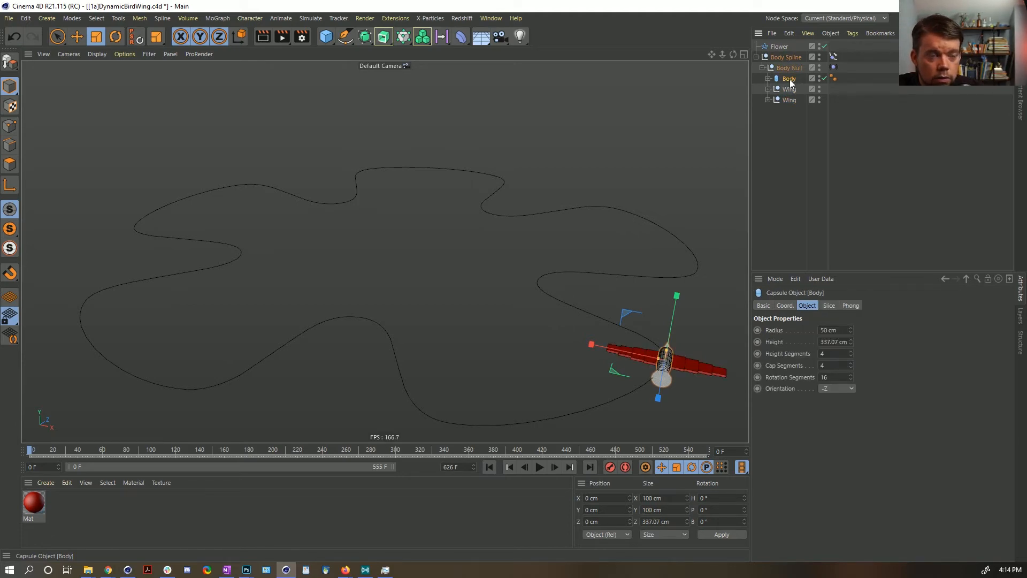
click(768, 80)
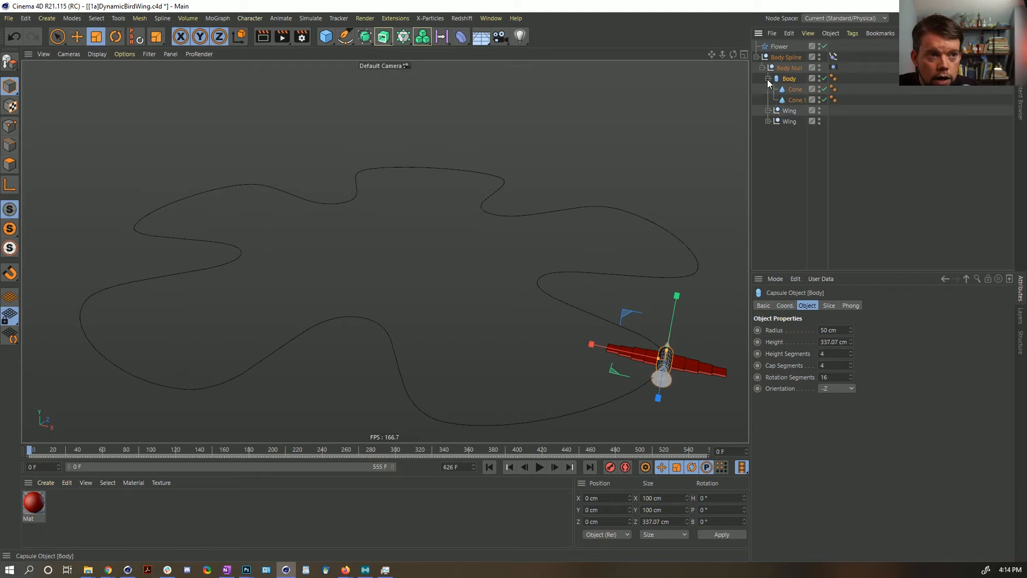
click(768, 121)
click(768, 121)
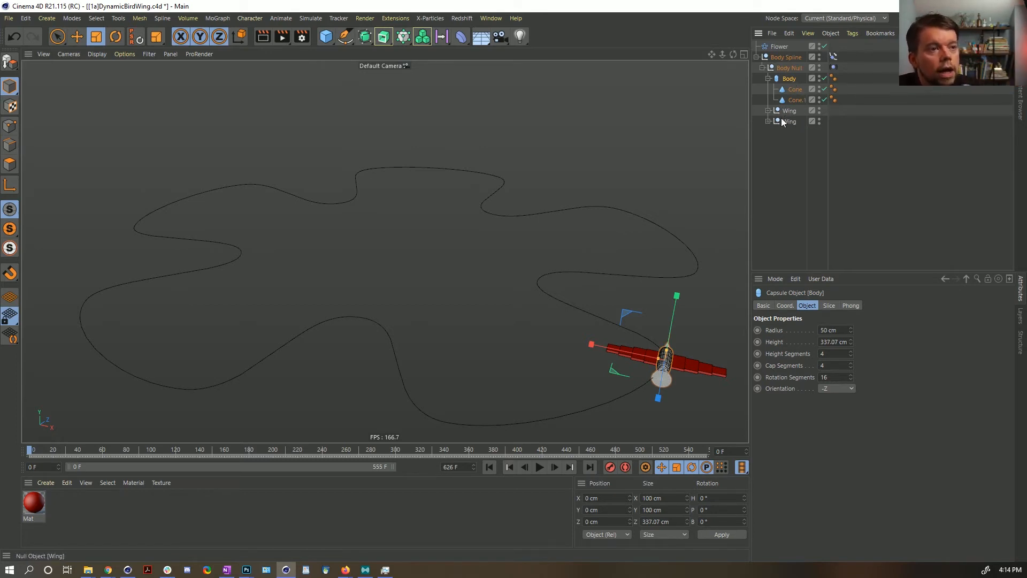
Step: Nest both Wing groups under the Body capsule and apply the red Mat material to Body
click(787, 112)
shift+click(787, 122)
drag(788, 122, 801, 108)
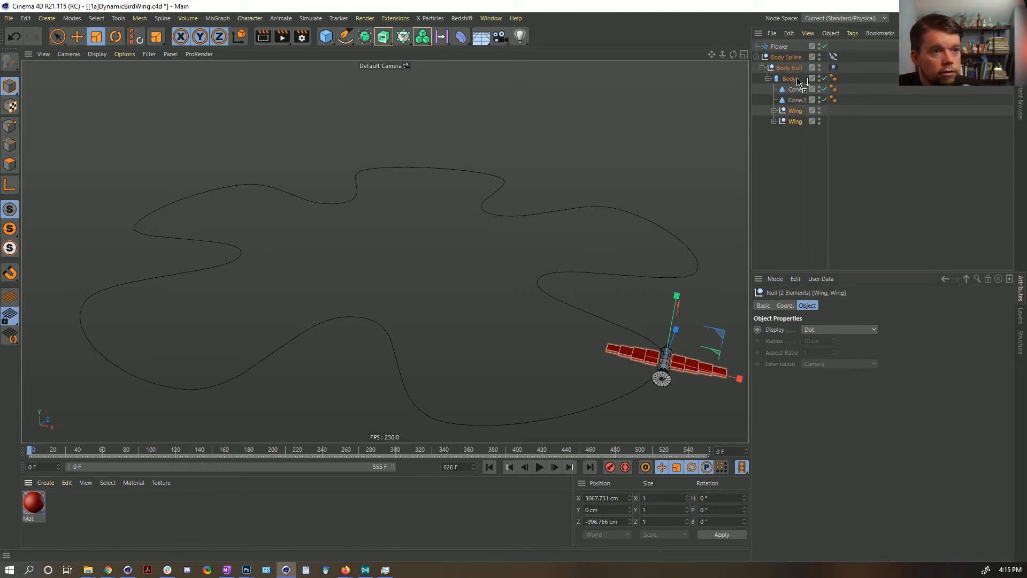
drag(796, 78, 796, 79)
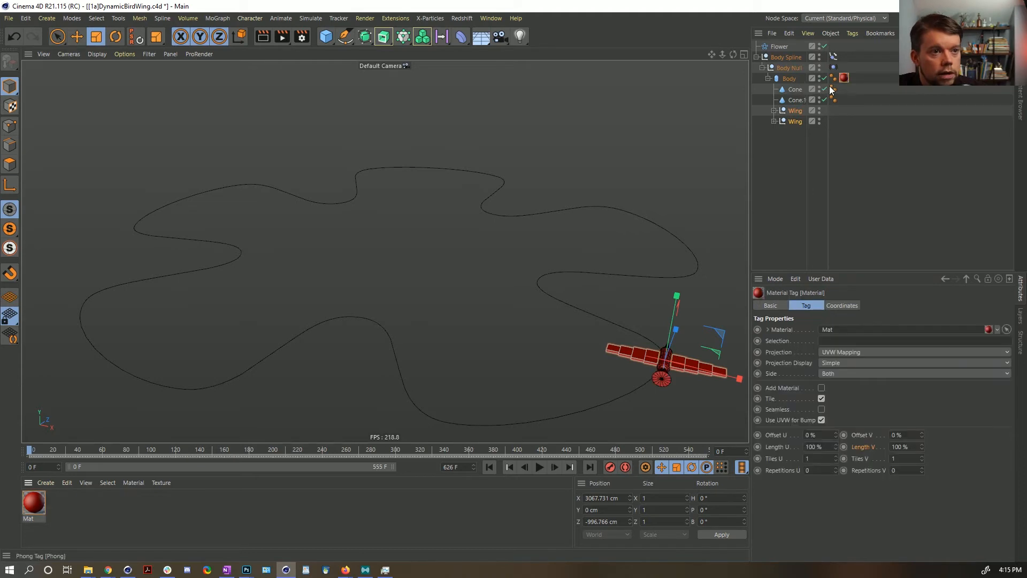
click(826, 213)
Step: Duplicate the red material and recolour the copy golden yellow with hue 46° and value 100 %
ctrl+drag(28, 503, 58, 506)
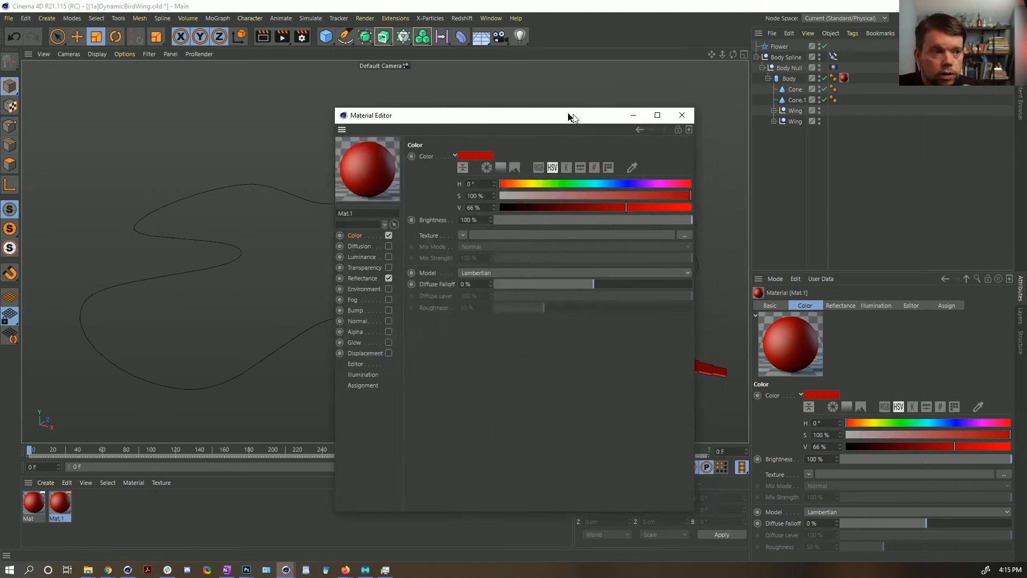
drag(568, 113, 474, 97)
click(438, 165)
drag(440, 165, 432, 167)
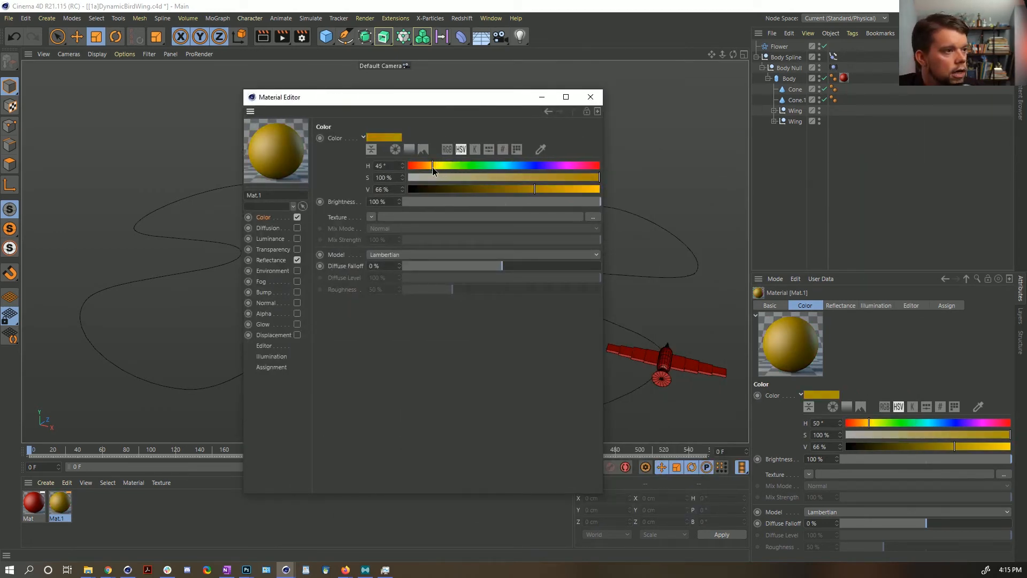
click(599, 189)
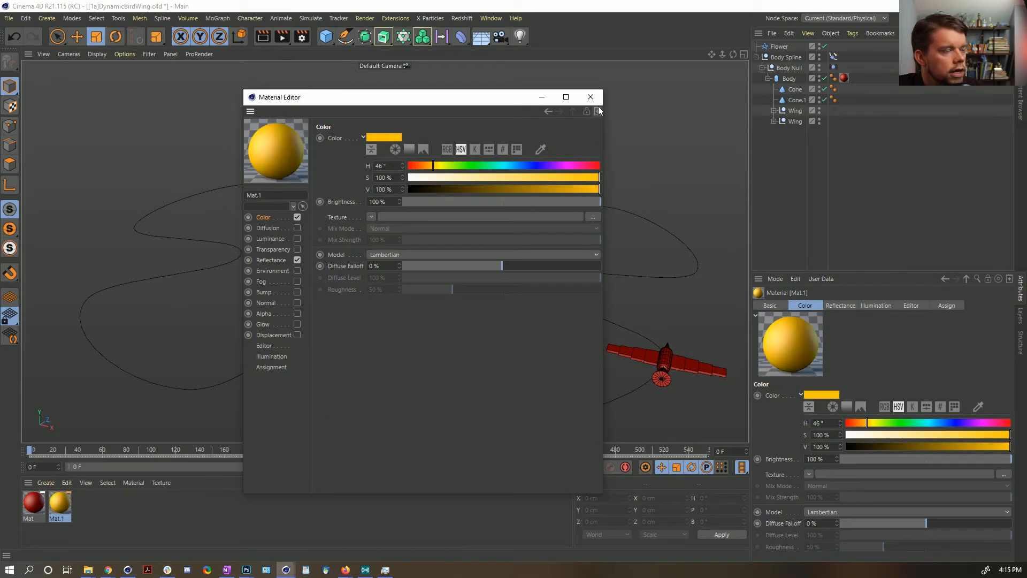
click(591, 97)
Step: Apply the yellow Mat.1 material to Cone, the bird's beak, and check it up close
drag(54, 513, 846, 89)
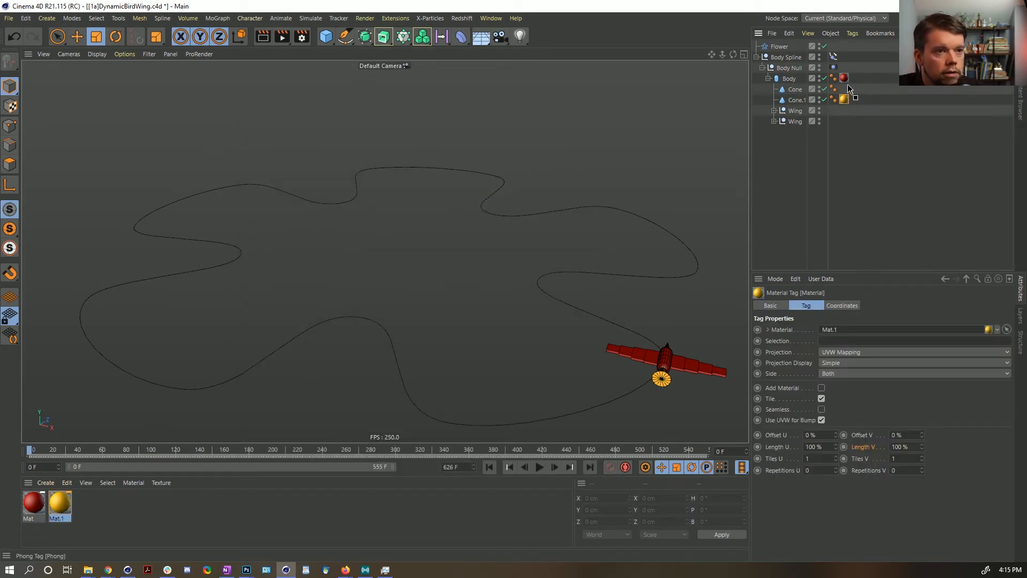
scroll(665, 356, up, 5)
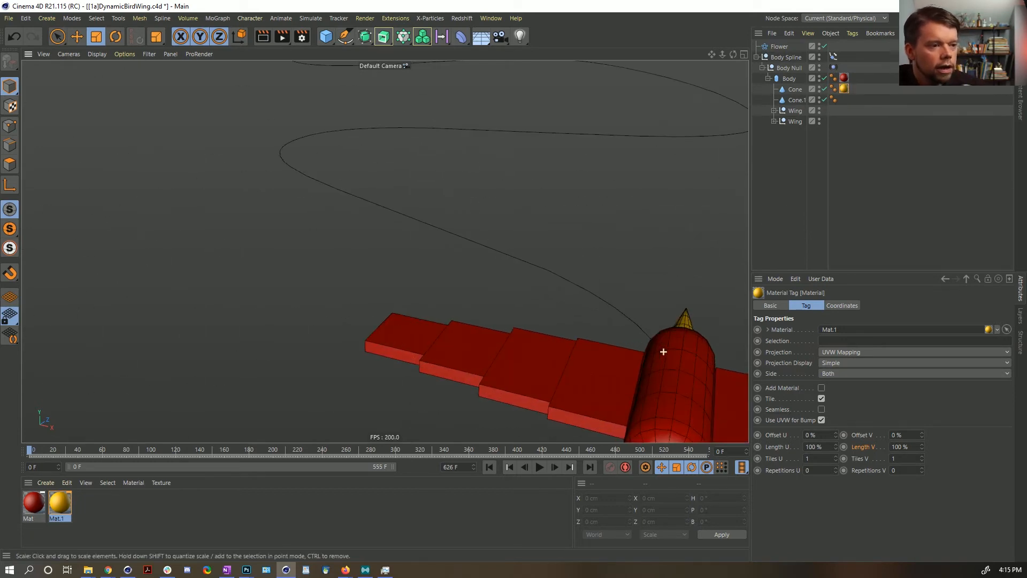
scroll(665, 356, down, 5)
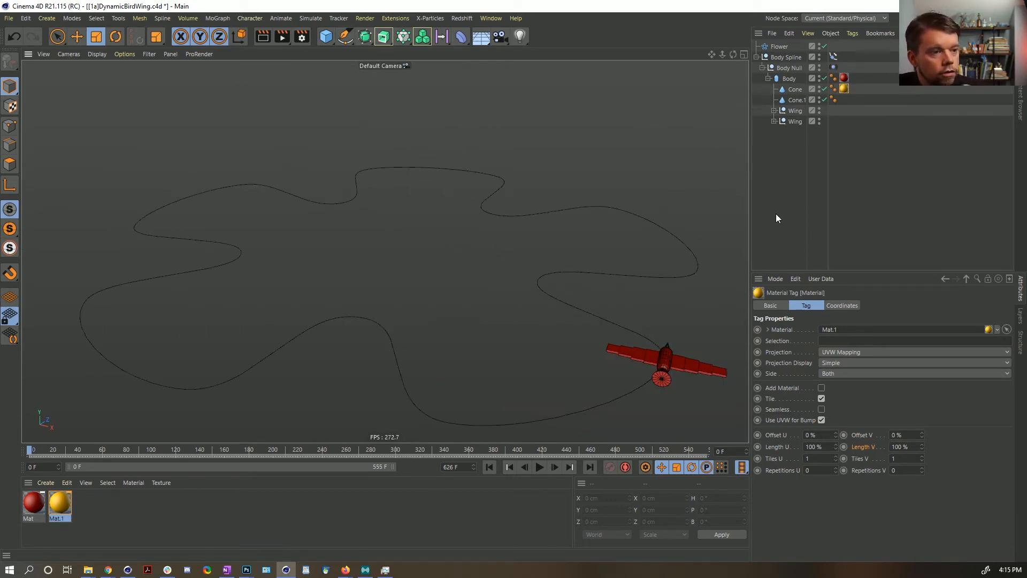
Step: Bring up the available simulation tags for the Body capsule
right_click(785, 79)
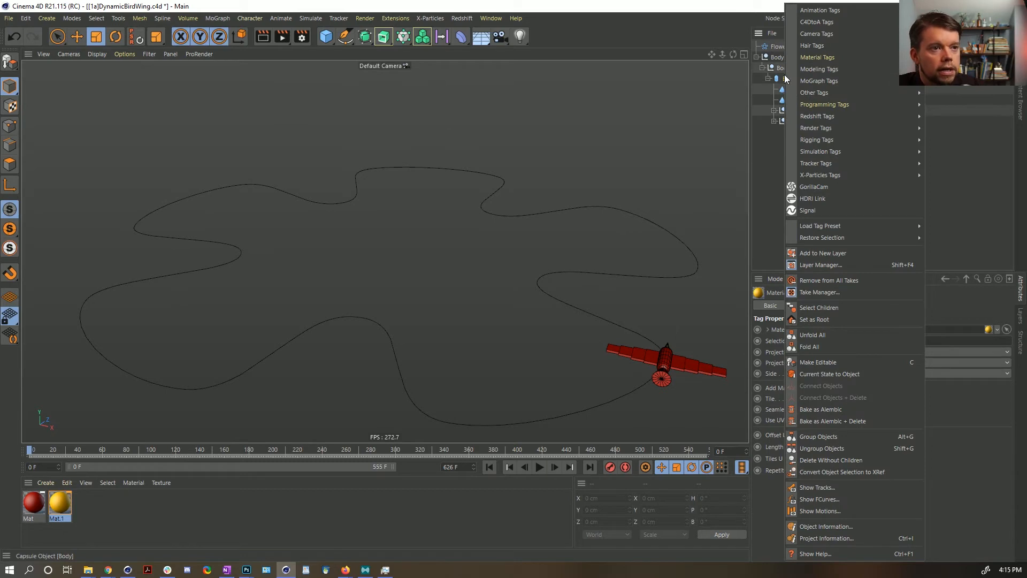
mouse_move(835, 151)
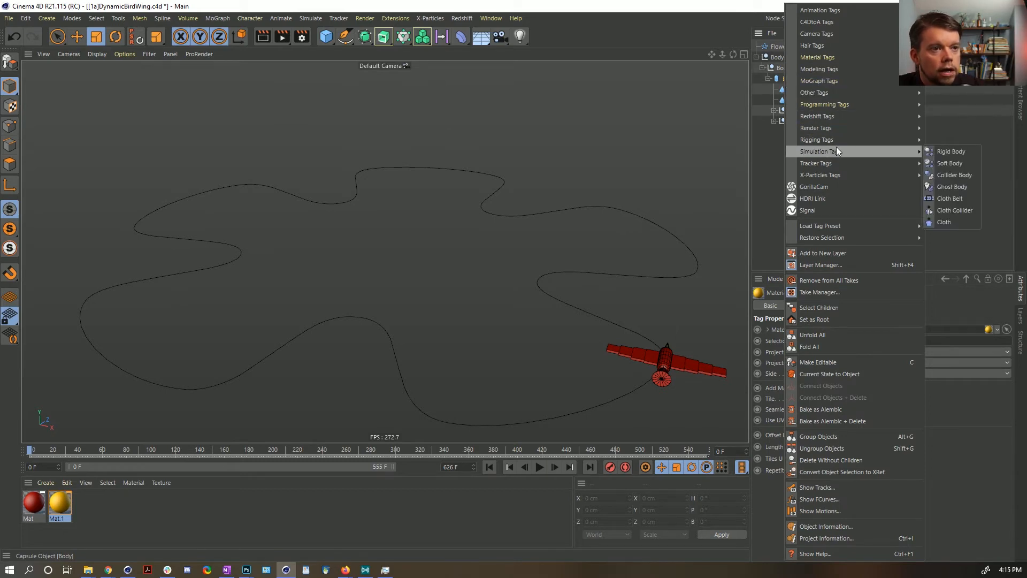
Step: Add a Rigid Body tag to the Body capsule and set its collision Individual Elements to Off
click(952, 152)
click(858, 305)
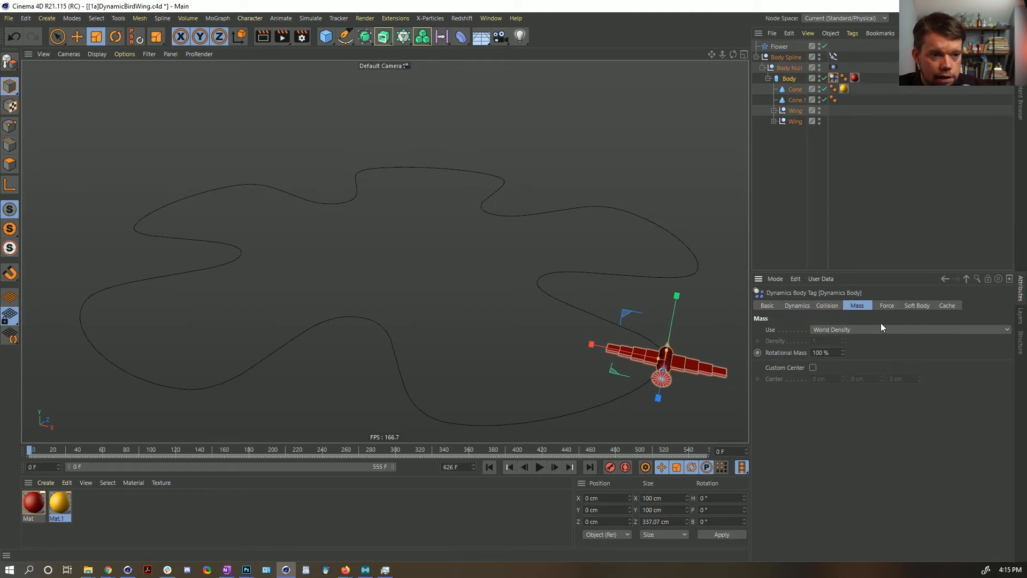
click(889, 306)
click(858, 307)
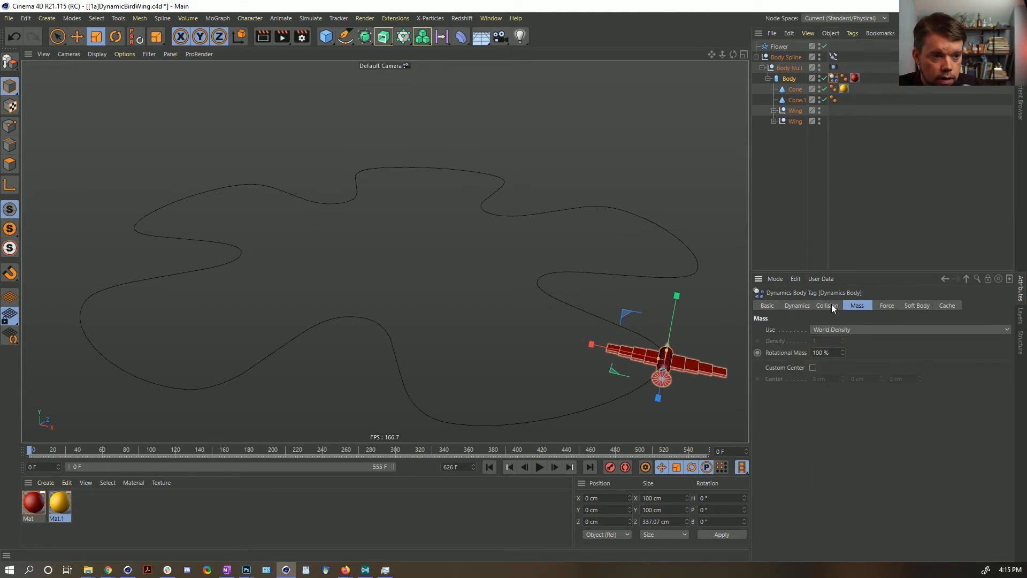
click(832, 305)
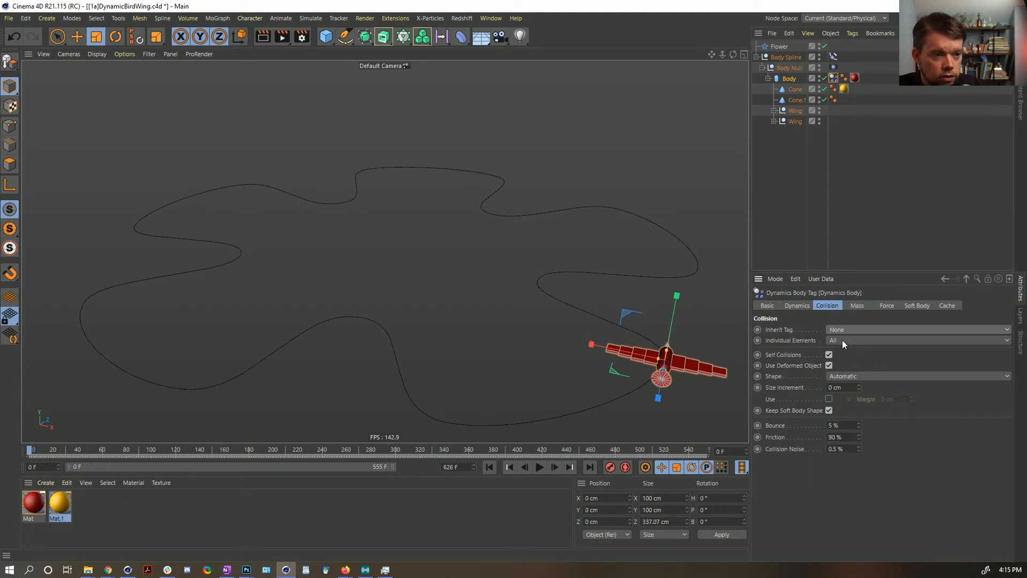
click(834, 340)
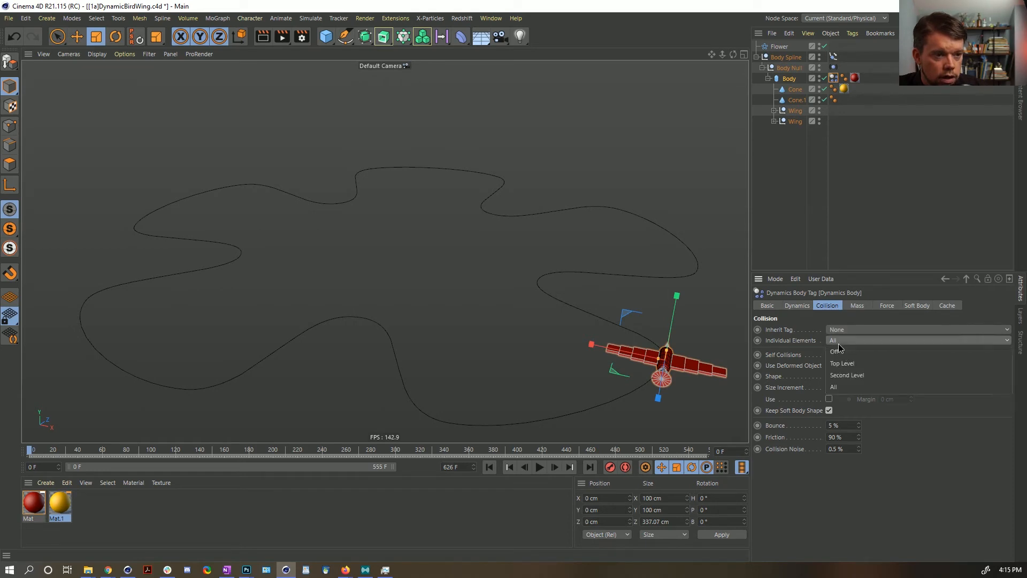
click(838, 350)
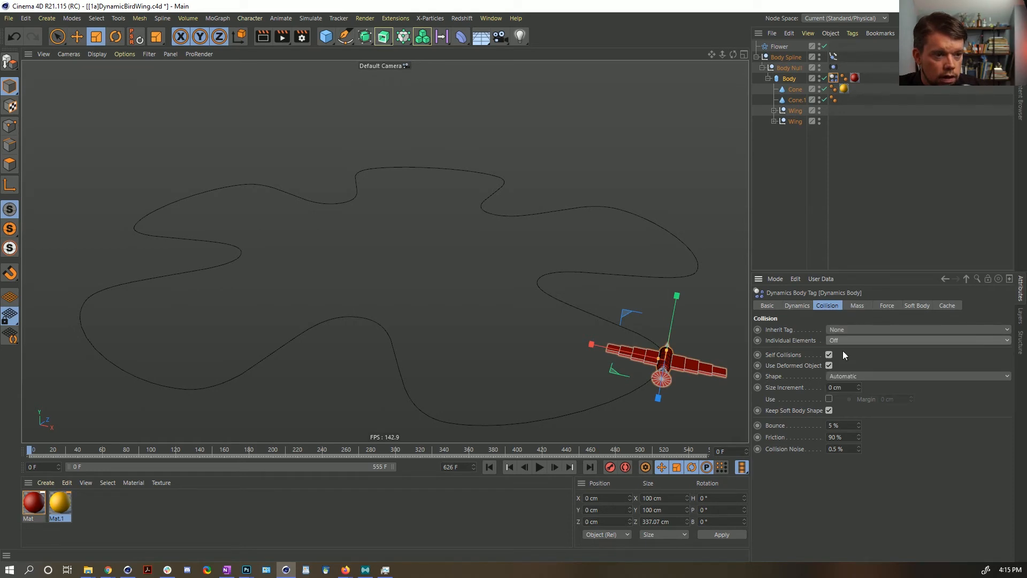
Step: Play the simulation from the start twice, checking from another angle how the bird's body moves, and return to frame 0
click(538, 467)
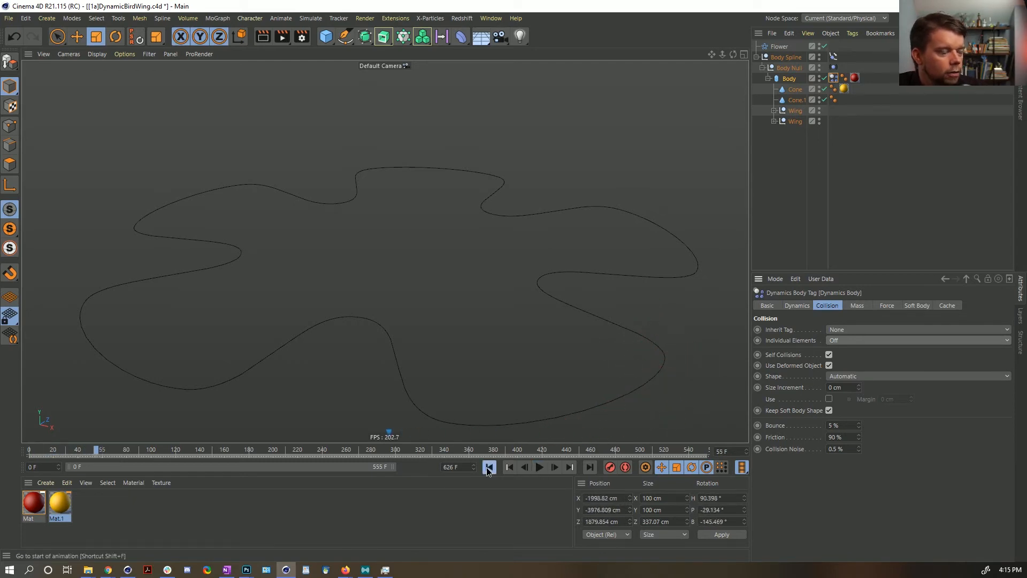
click(488, 471)
alt+middle_drag(665, 358, 591, 256)
alt+drag(606, 269, 579, 276)
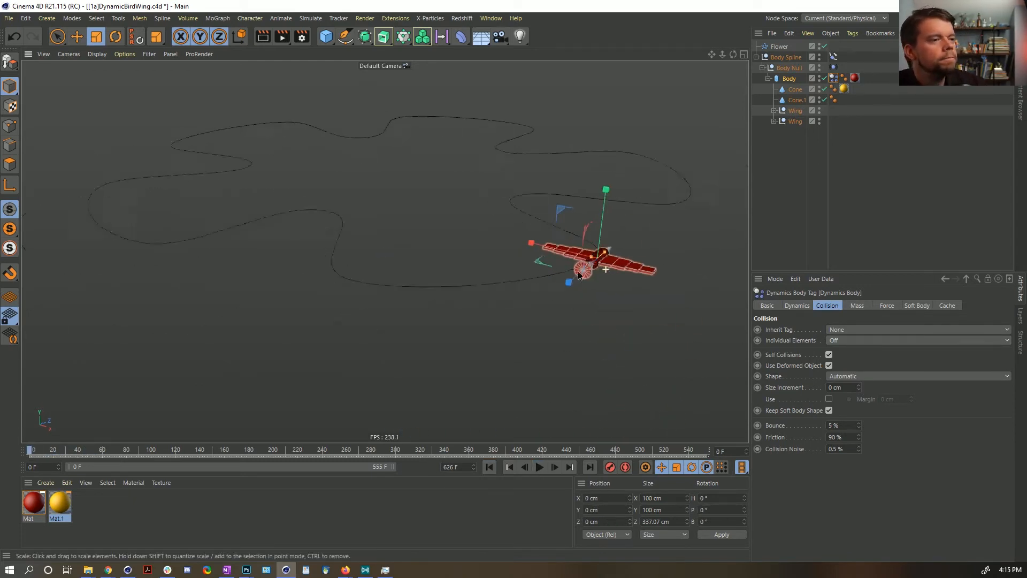
click(539, 468)
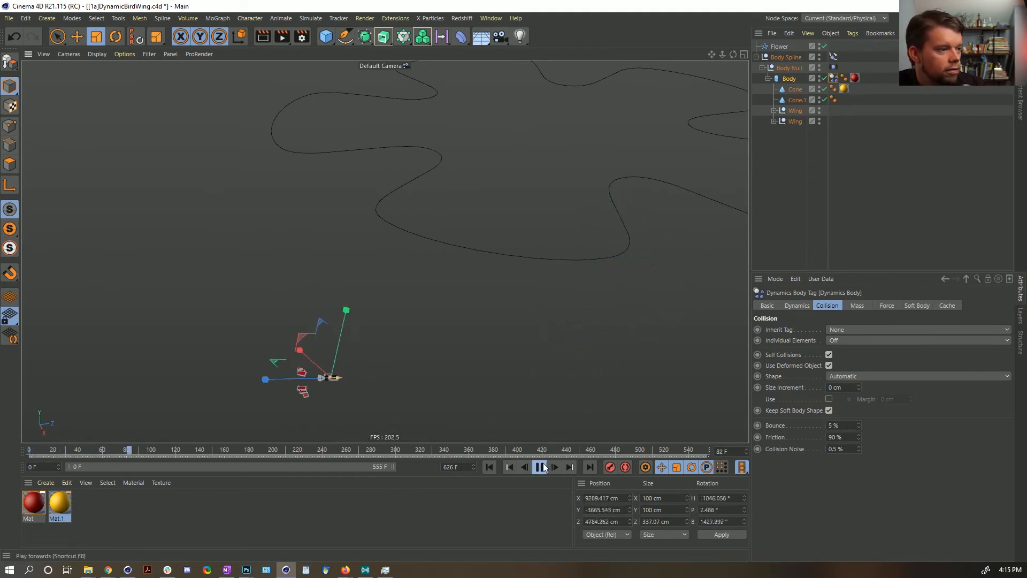
click(540, 467)
click(489, 467)
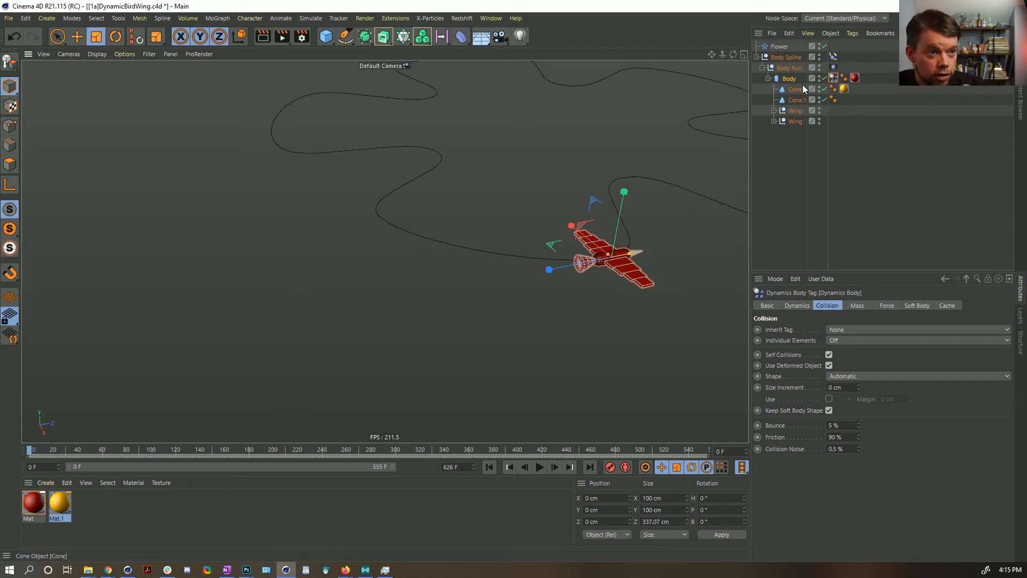
Step: Move the Body hierarchy out of Body Null to the root level, play the simulation and return to frame 0
drag(787, 158, 786, 143)
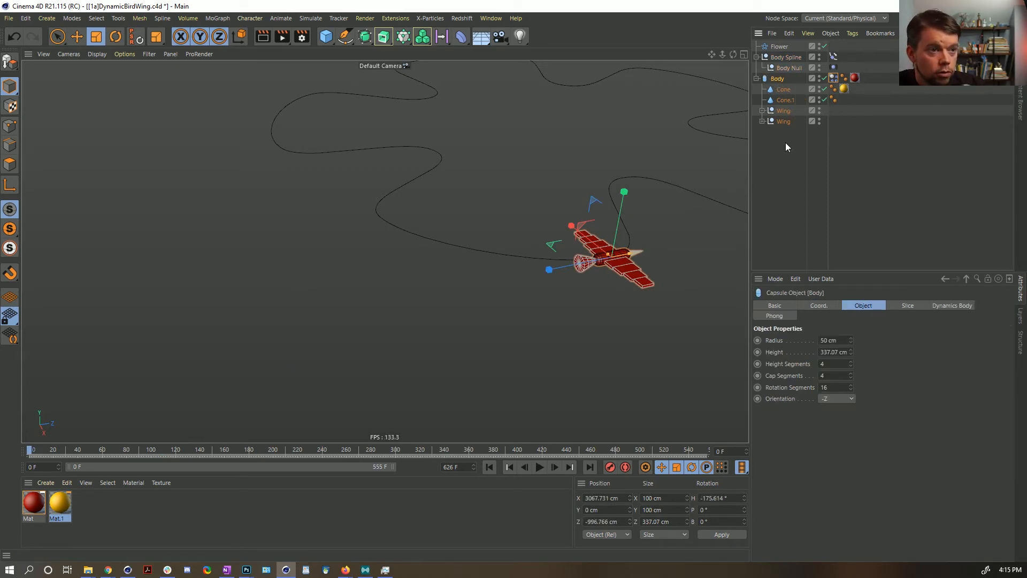
click(539, 467)
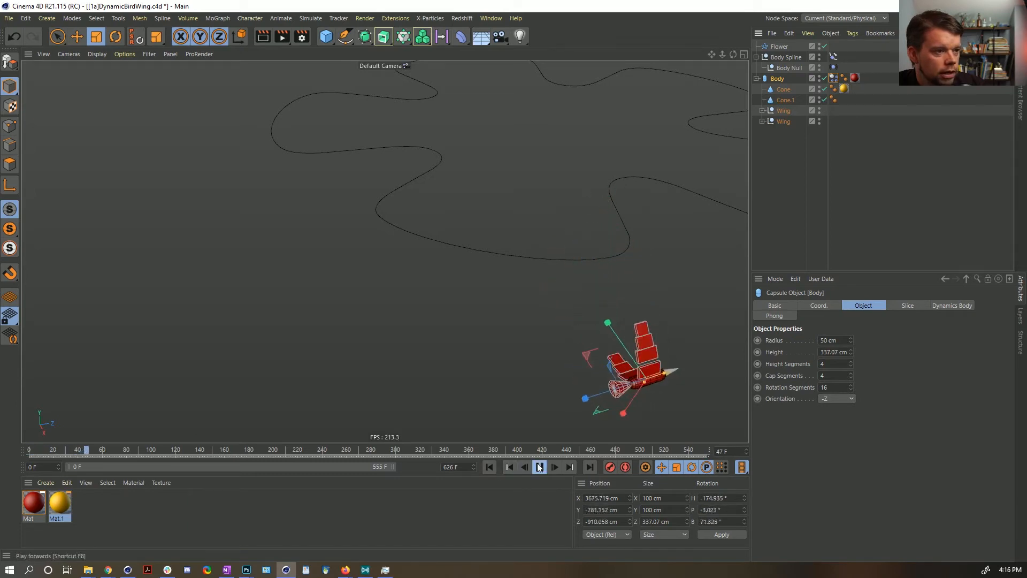
click(539, 467)
scroll(694, 249, down, 3)
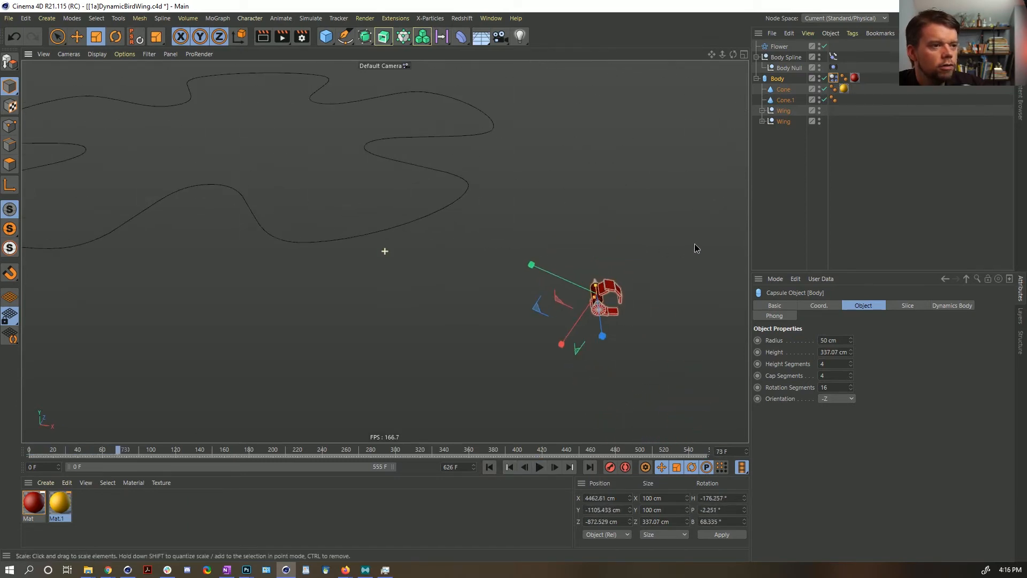
click(489, 468)
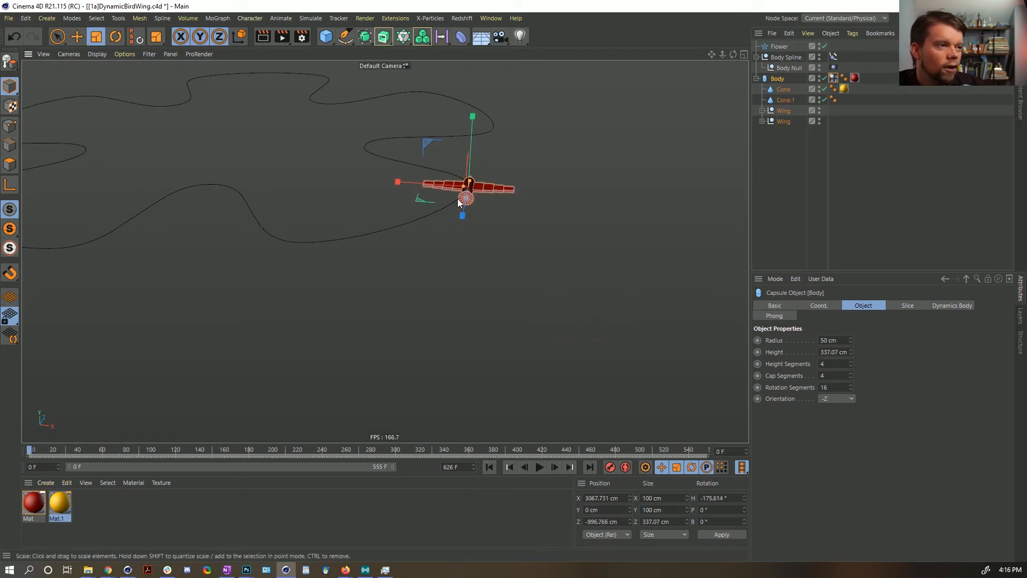
Step: Expand the first Wing group and examine the Collision and Dynamics settings of the Base cube's Dynamics Body tag
alt+middle_drag(457, 198, 427, 264)
scroll(426, 264, up, 4)
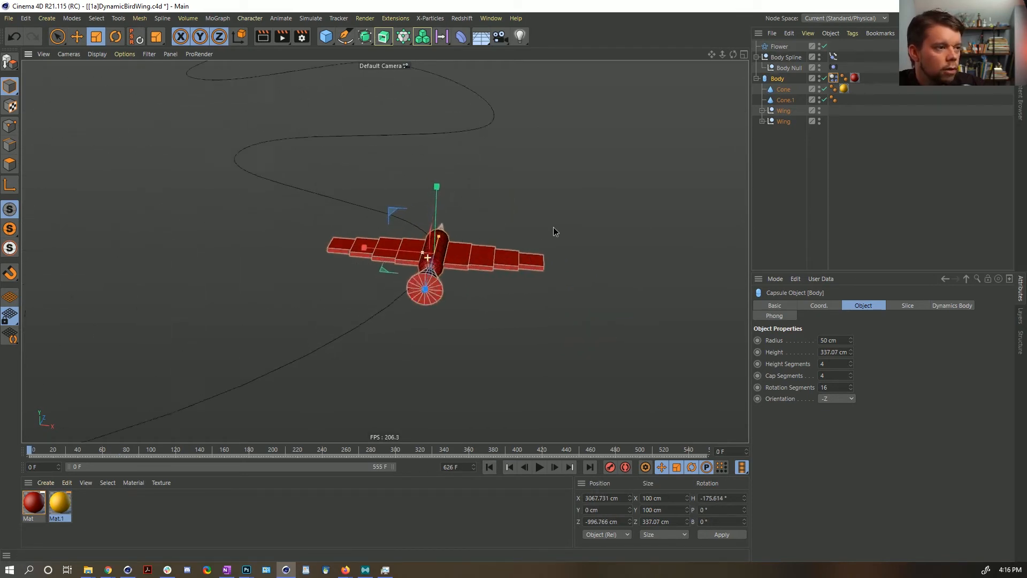
click(782, 91)
shift+click(784, 101)
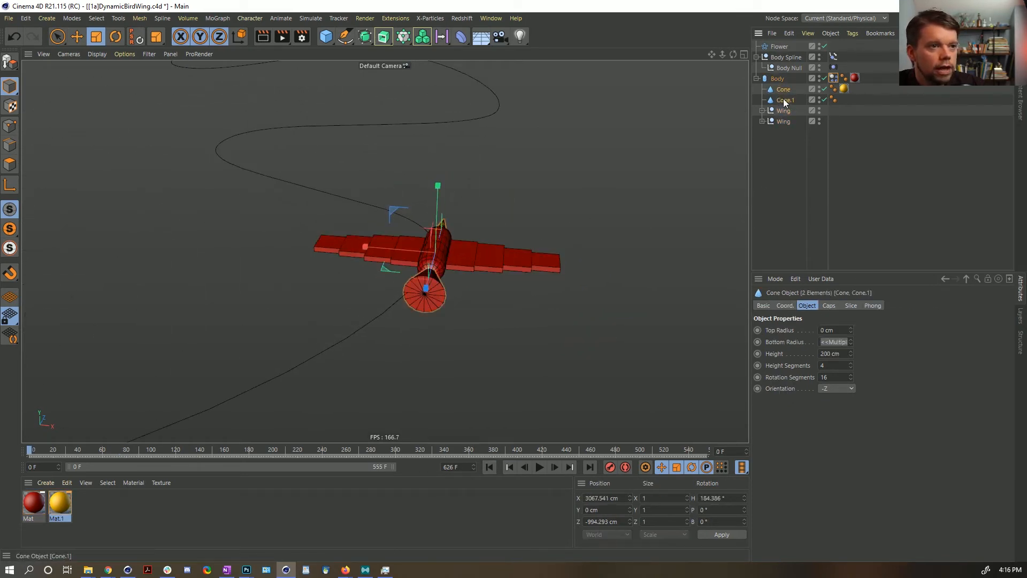
click(762, 111)
click(800, 133)
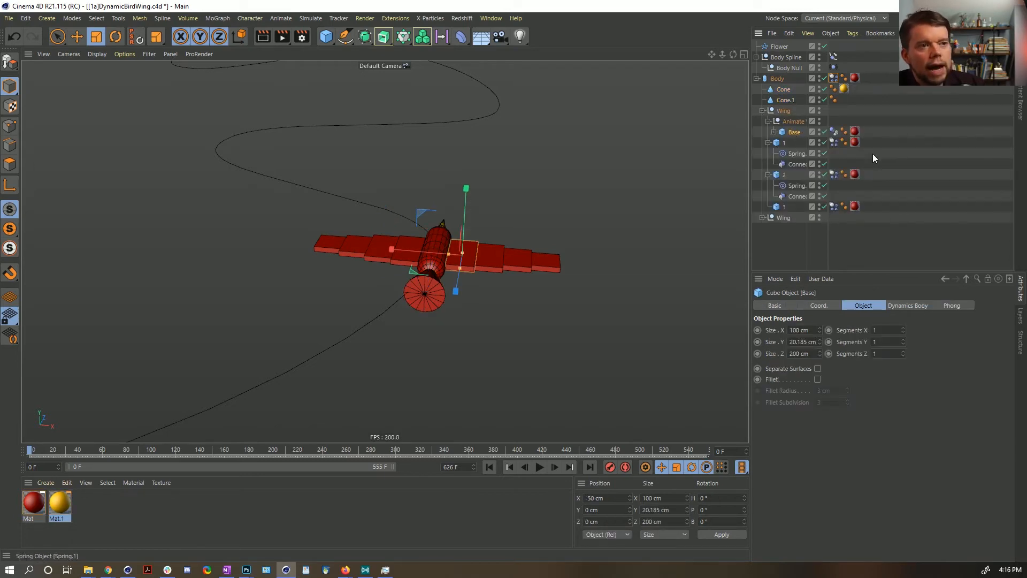
click(833, 132)
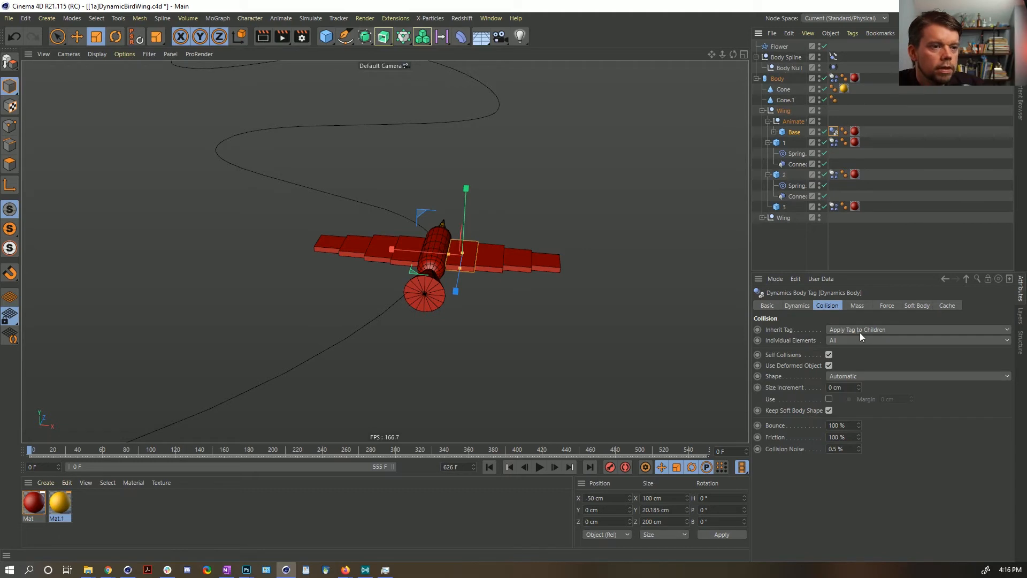
click(798, 305)
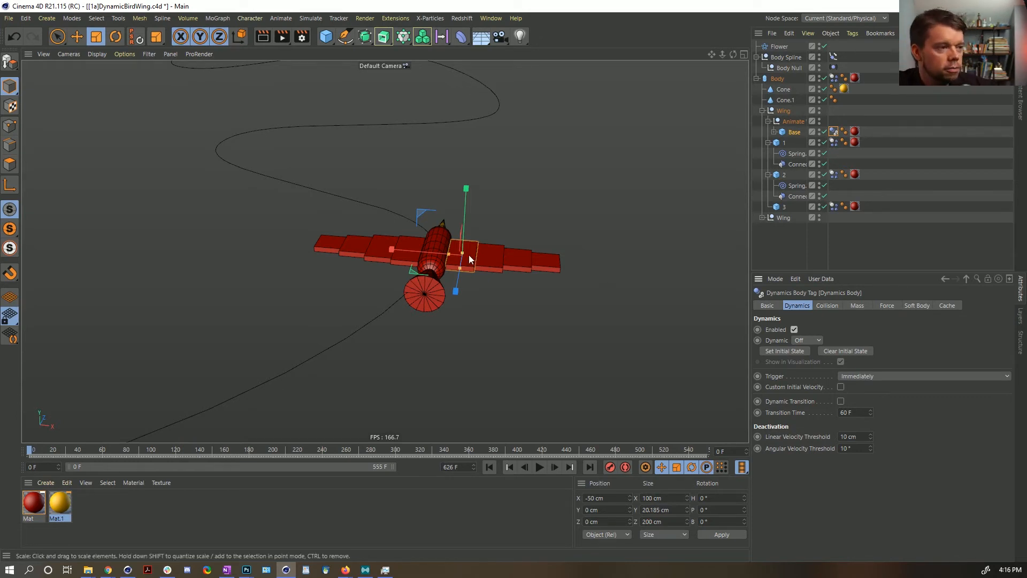
alt+drag(432, 249, 479, 249)
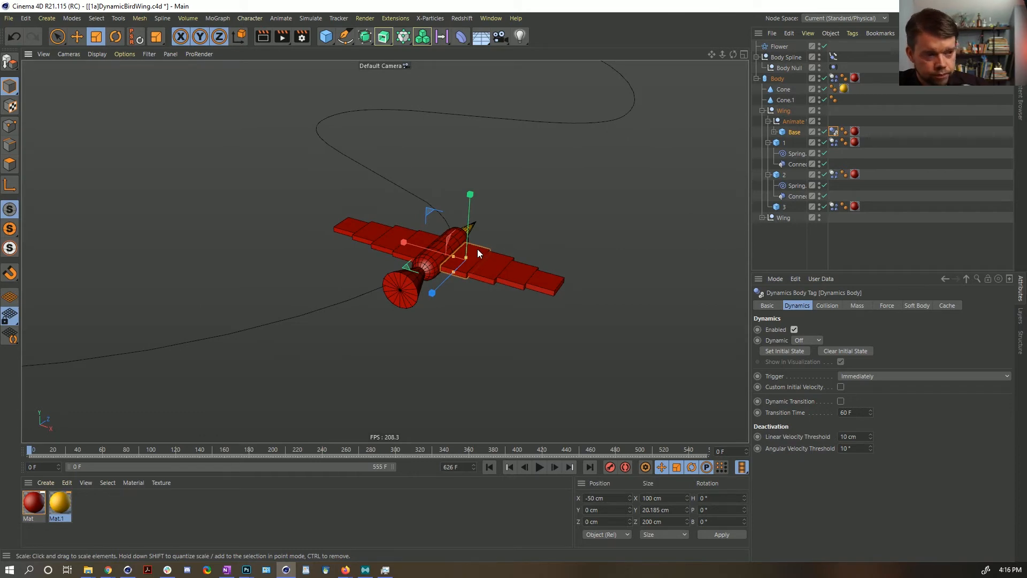
alt+drag(478, 248, 534, 296)
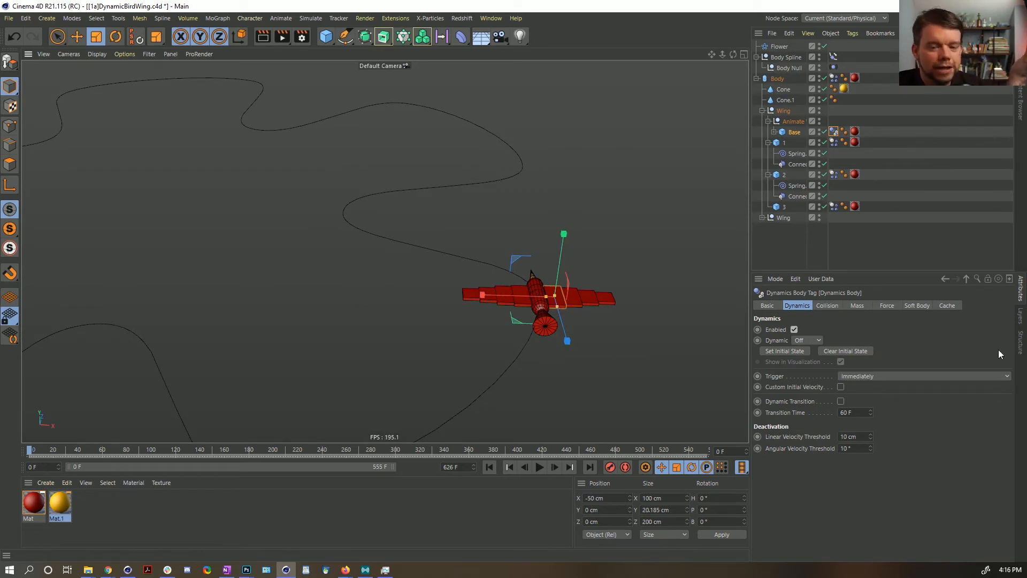
Step: Undo the recent changes back past the Body hierarchy move, its Rigid Body tag and the yellow material placement on Cone
click(540, 467)
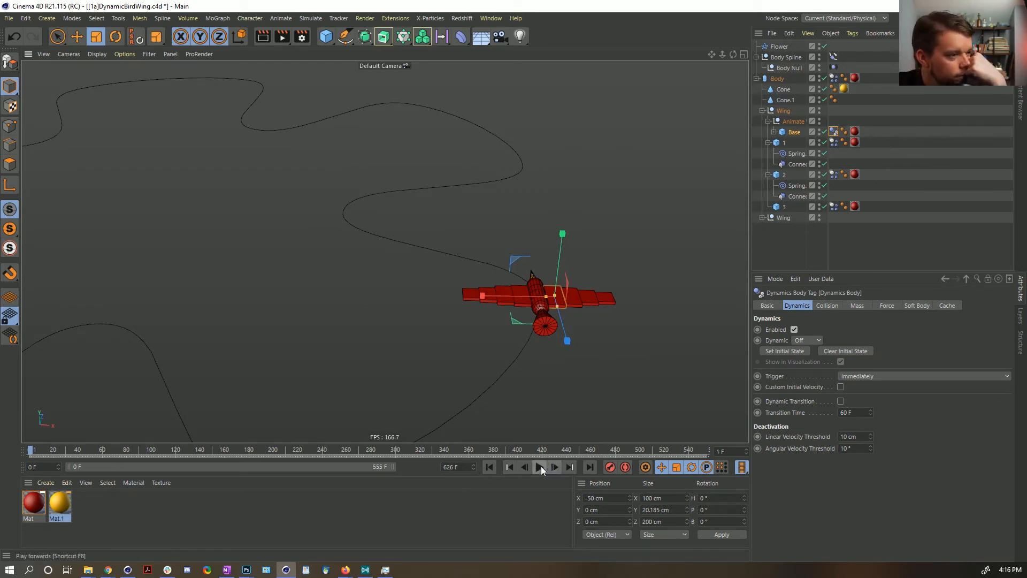
click(15, 39)
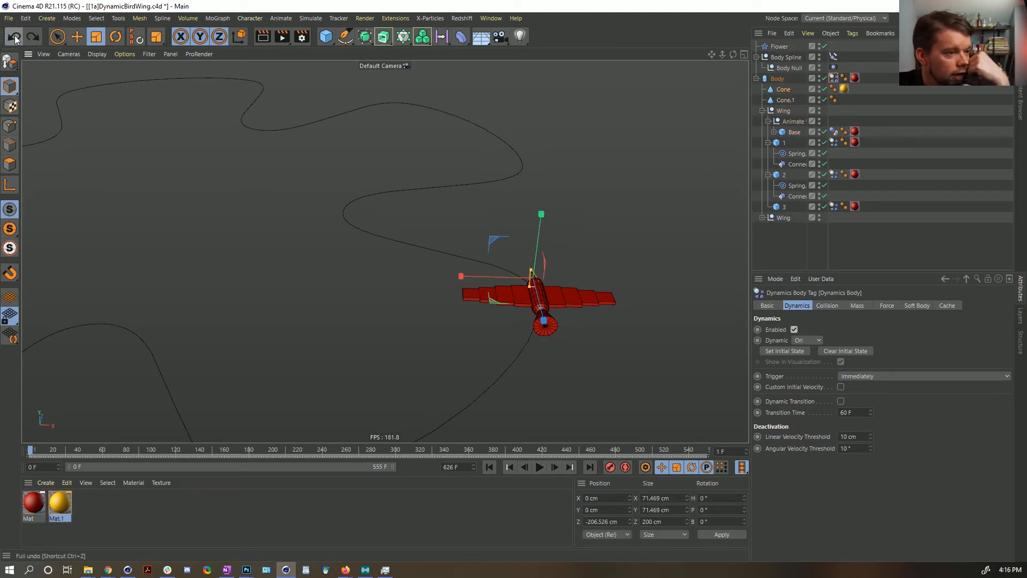
click(15, 39)
click(15, 39)
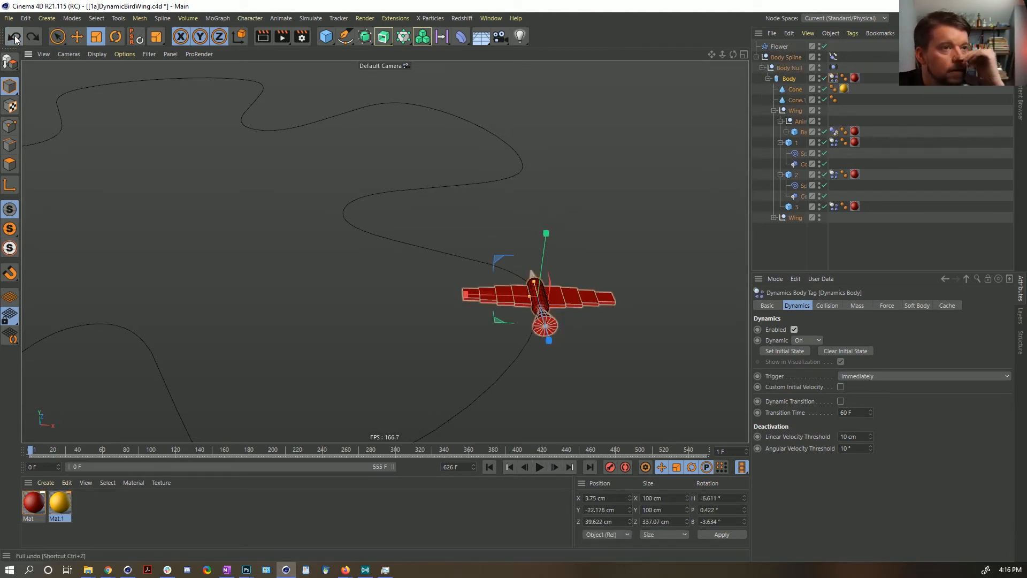
click(15, 39)
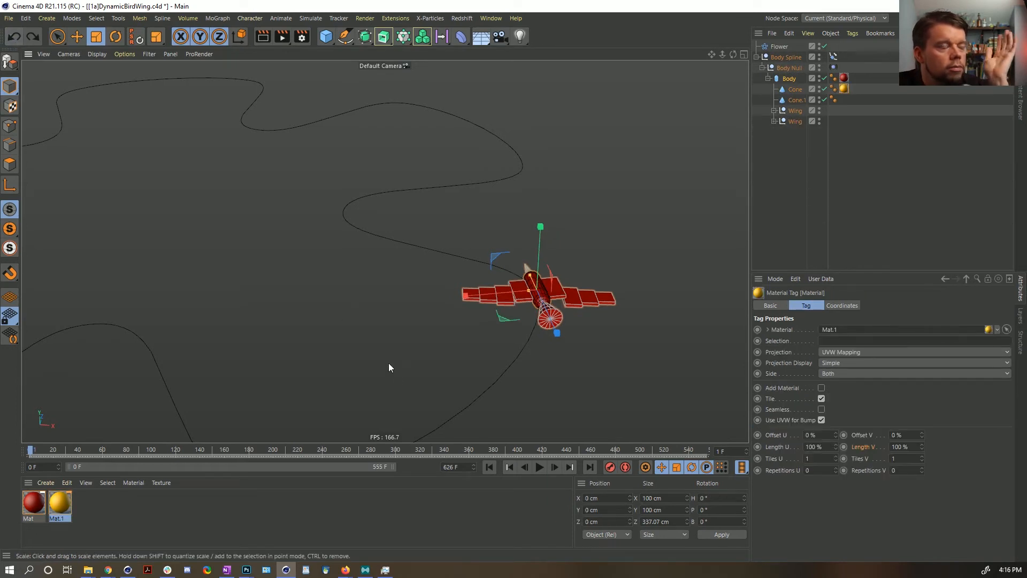
click(17, 36)
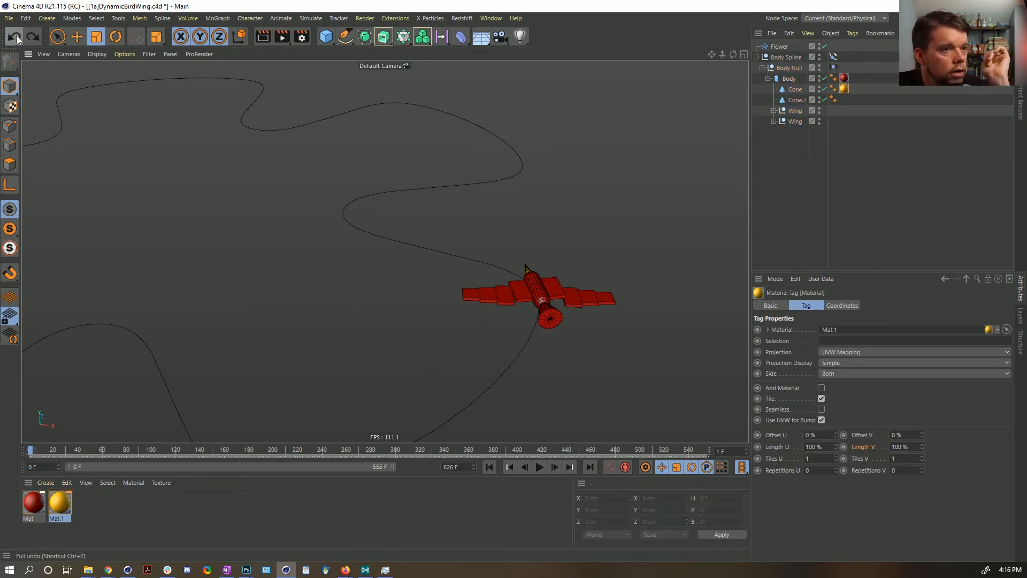
click(17, 35)
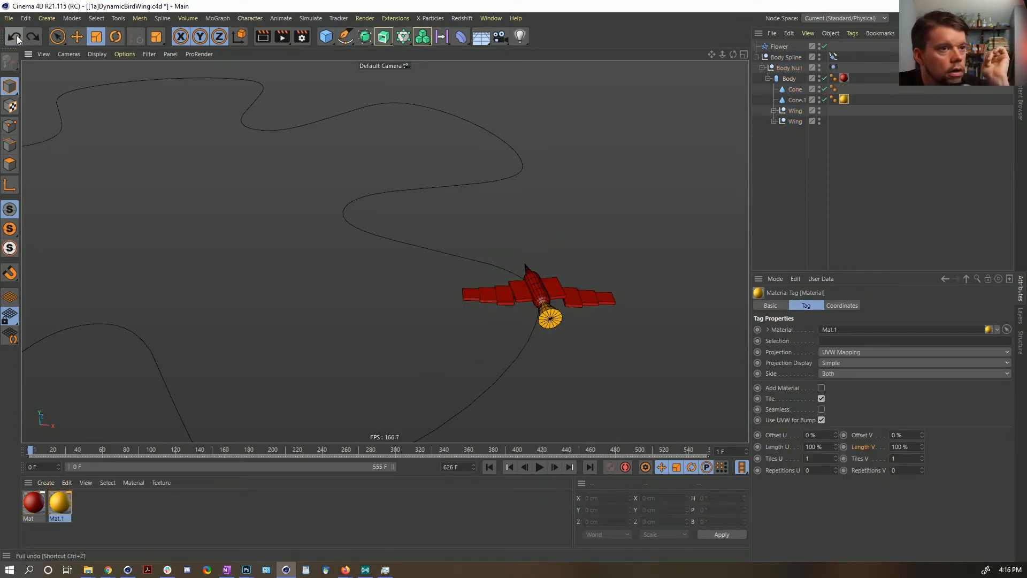
Step: Return to the first frame and play the animation briefly to check the bird's flight along the spline
click(494, 464)
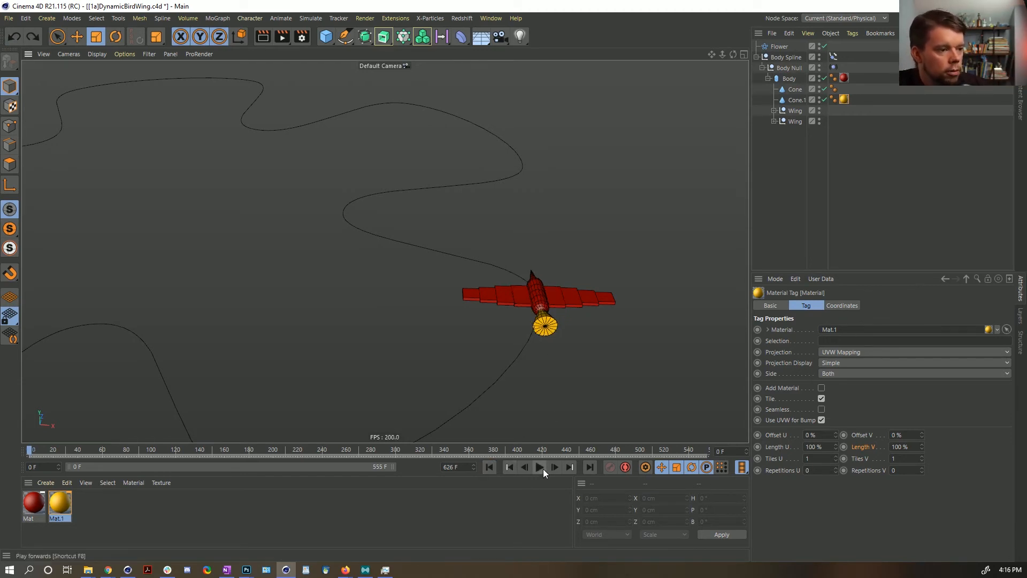
click(540, 467)
click(540, 467)
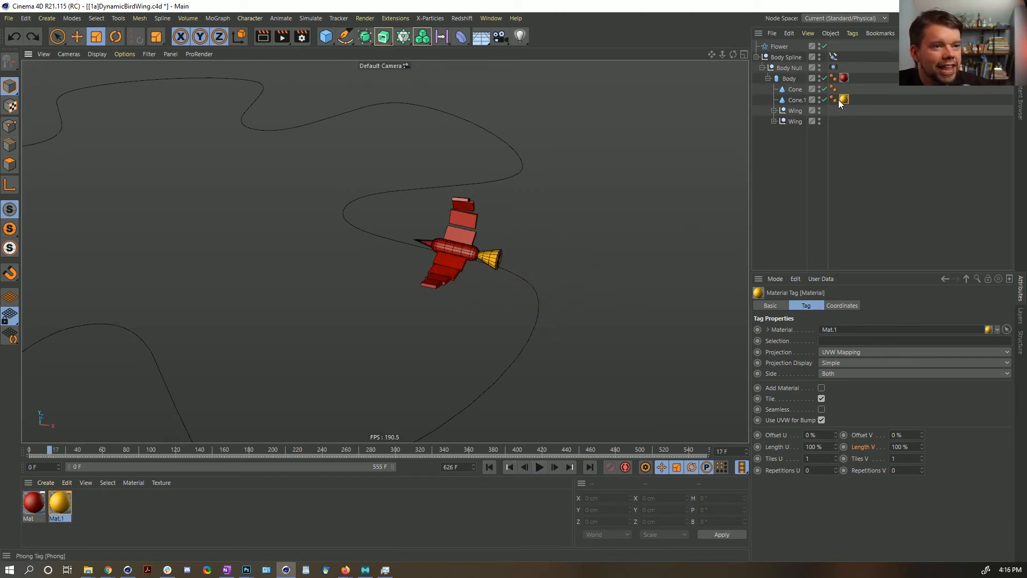
Step: Move the yellow Mat.1 material tag from Cone.1 to Cone, replay the animation from the start and return to frame 0
drag(839, 99, 846, 89)
click(489, 467)
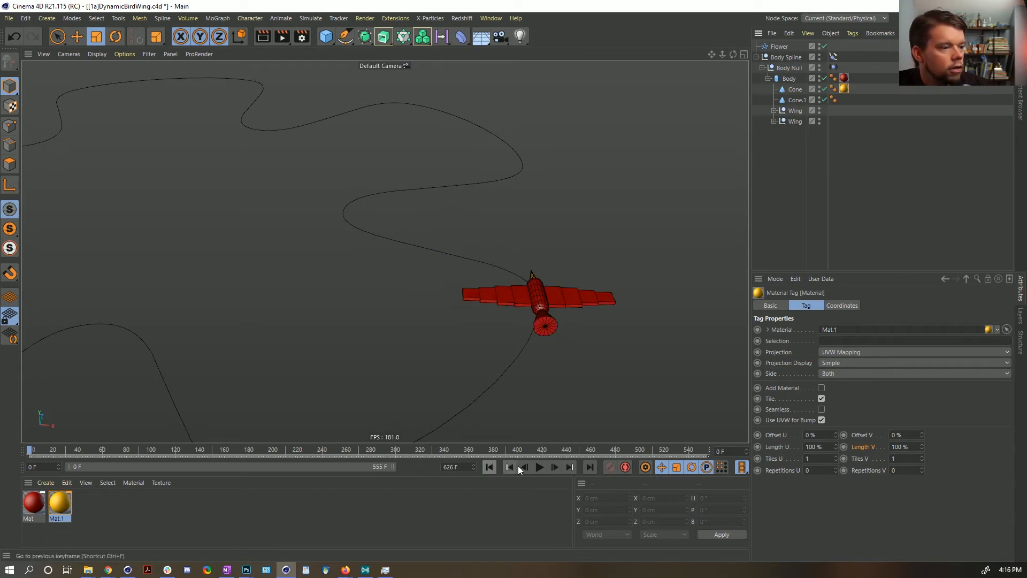
click(540, 467)
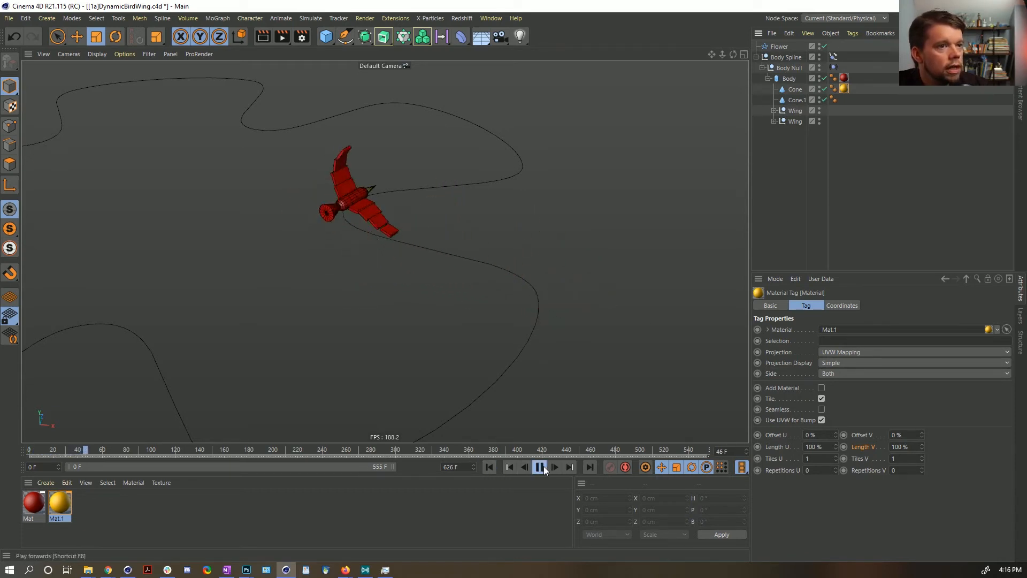
click(540, 467)
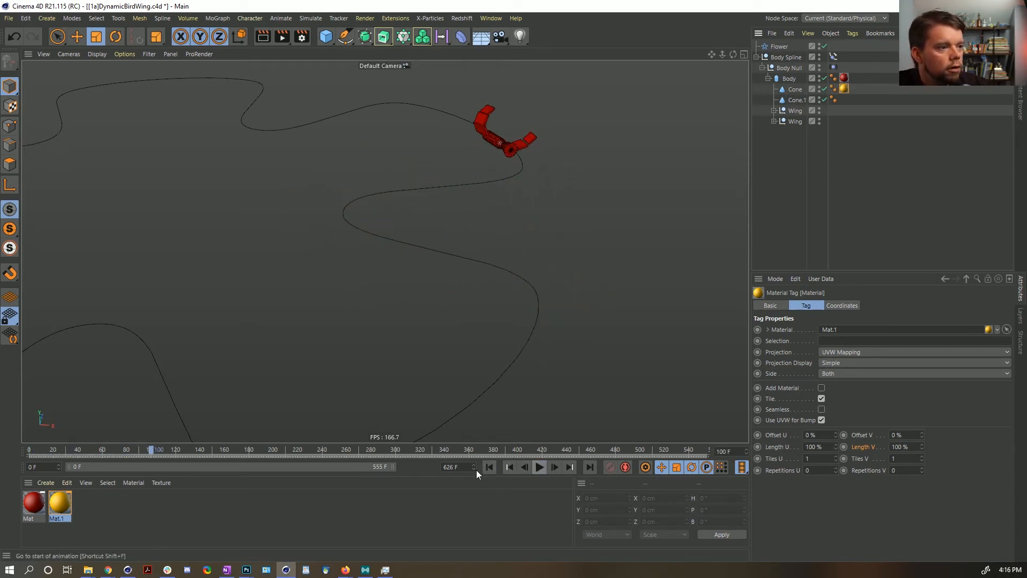
click(489, 467)
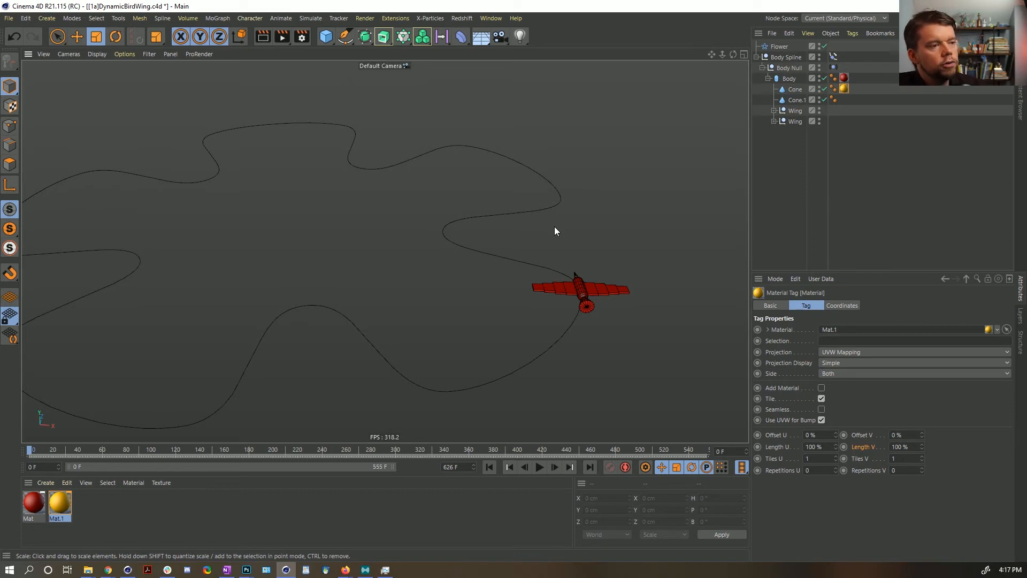
Step: Nest the Body Spline hierarchy under the Flower spline and place the Flower inside a new Cloner
drag(784, 50, 781, 47)
click(779, 47)
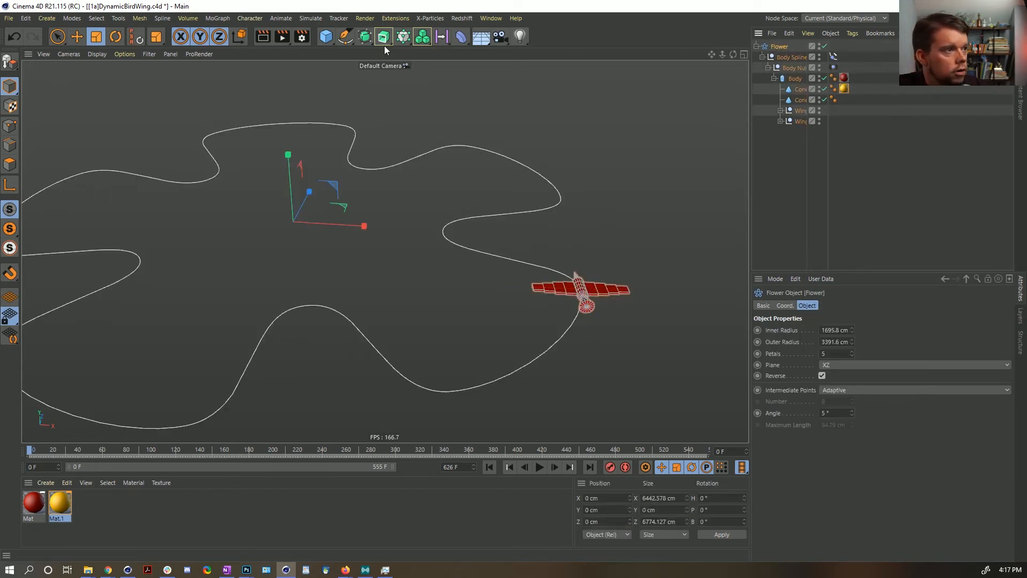
drag(404, 41, 456, 54)
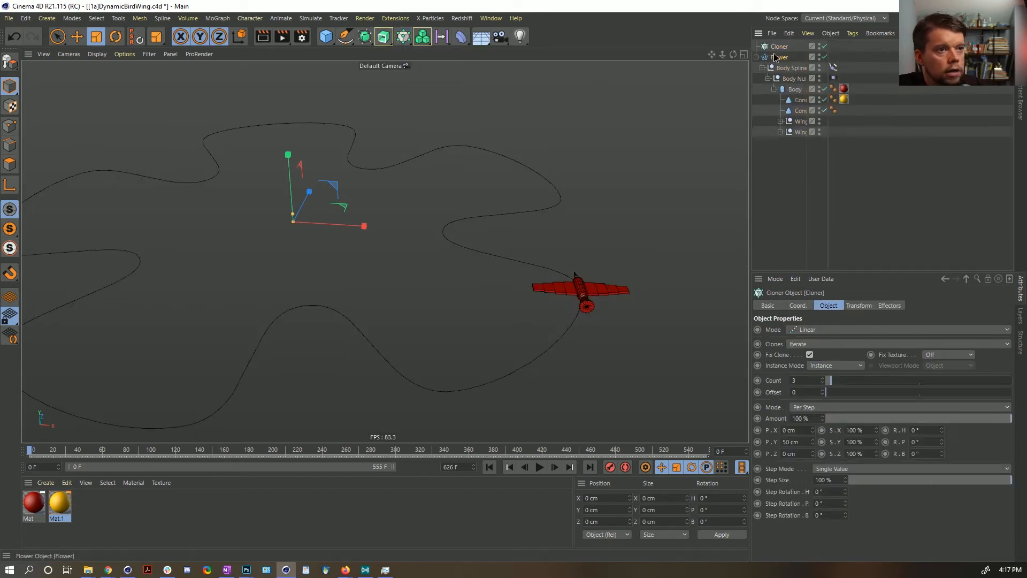
drag(778, 45, 781, 47)
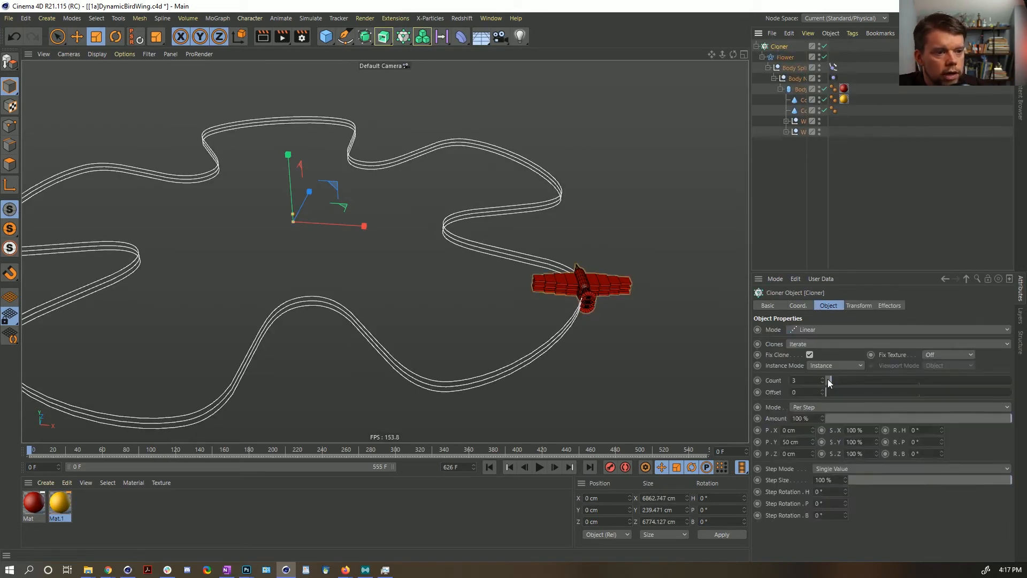
Step: Space the Cloner's linear clones 434 cm apart in Y and play the animation
drag(812, 444, 926, 445)
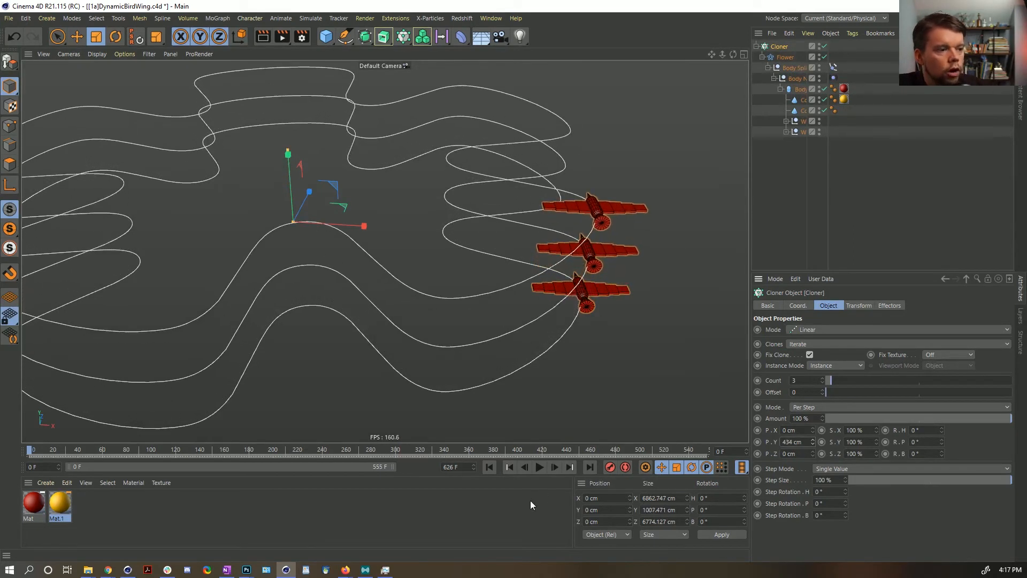
click(539, 467)
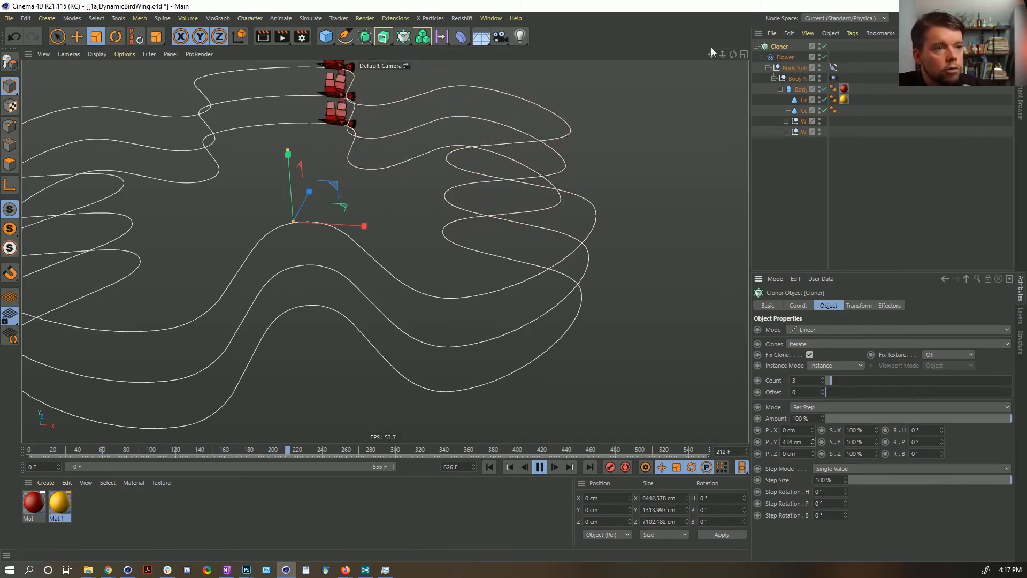
Step: Add a Random effector to the Cloner, turn off its Position parameter and stop the playback
click(423, 36)
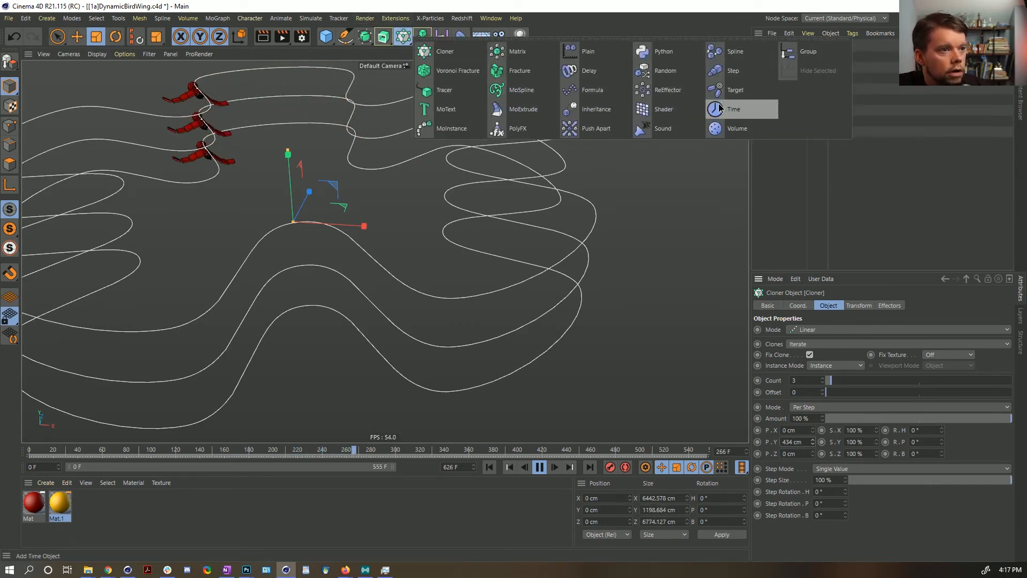
click(669, 70)
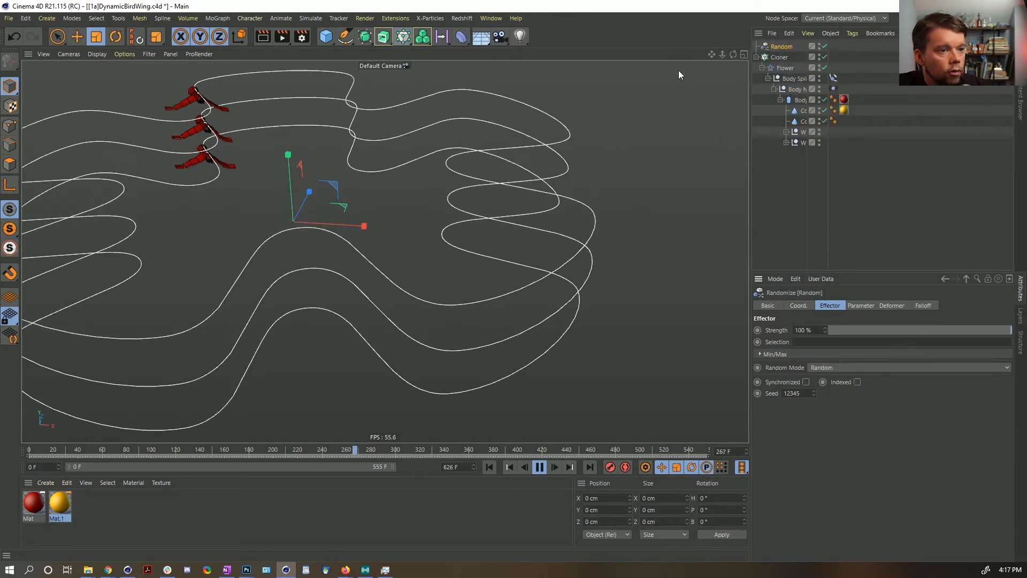
click(861, 306)
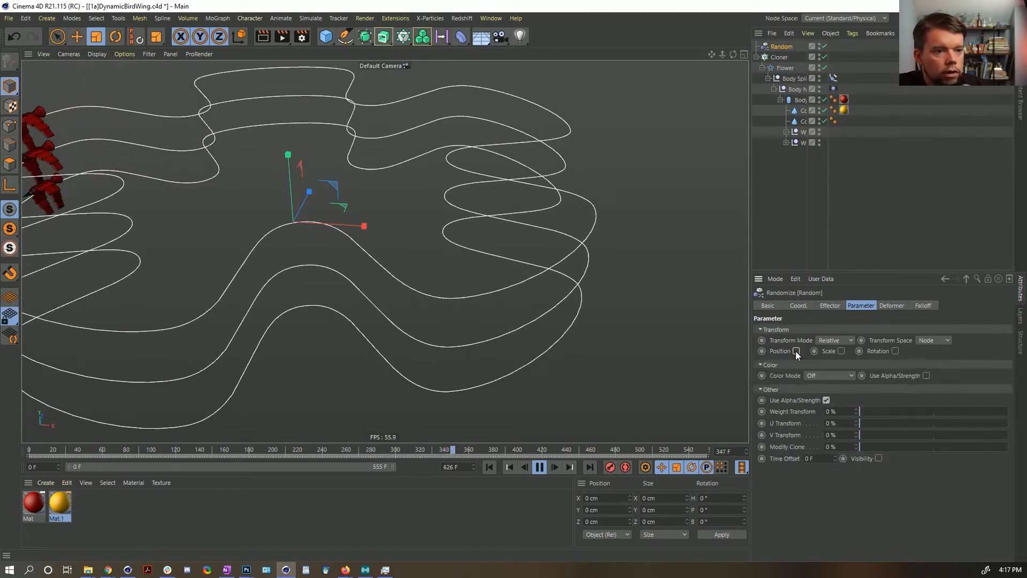
click(796, 351)
click(539, 467)
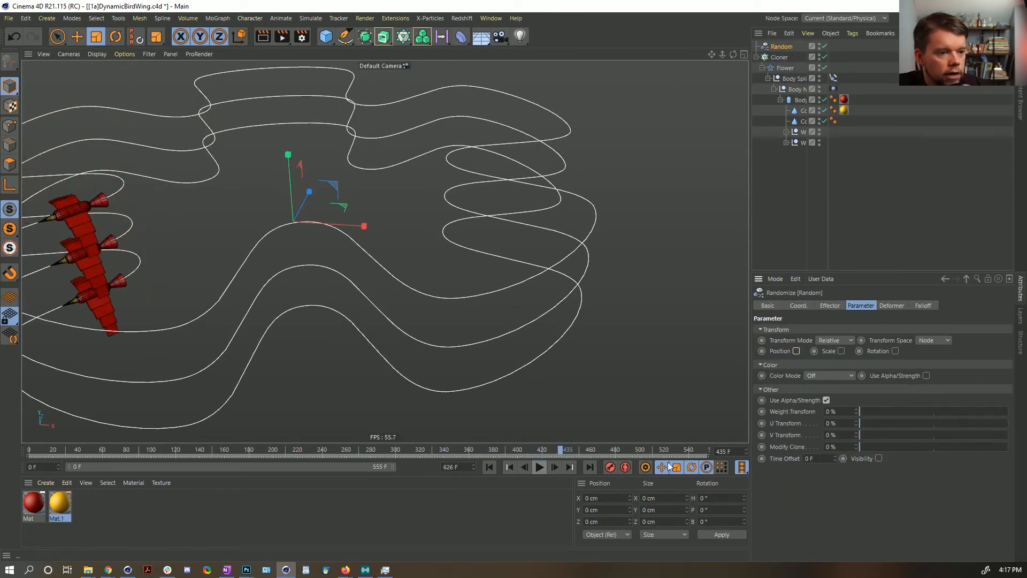
Step: Set the Random effector's Time Offset to 37 F and play the animation briefly from frame 0
click(488, 467)
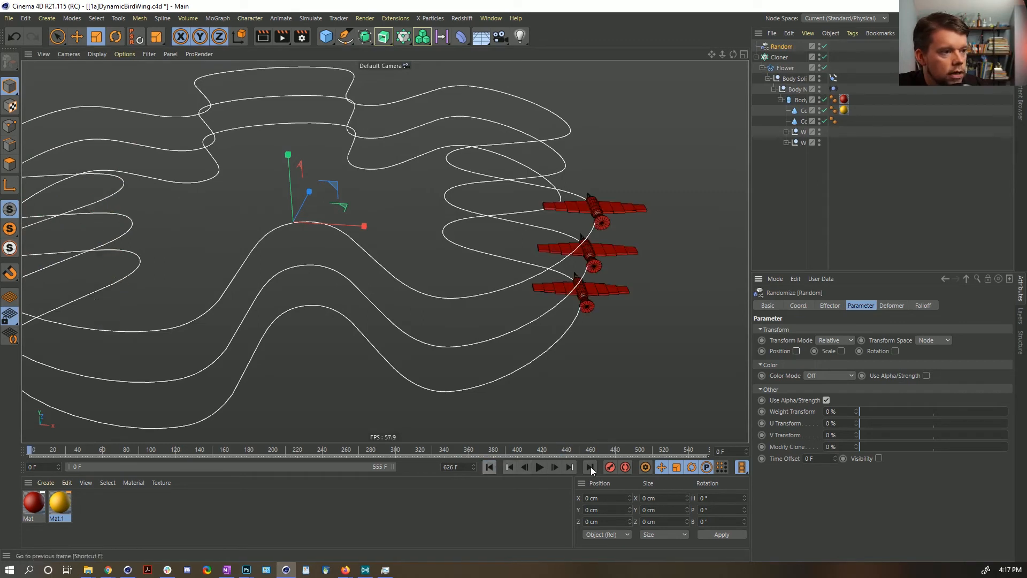
drag(835, 458, 835, 446)
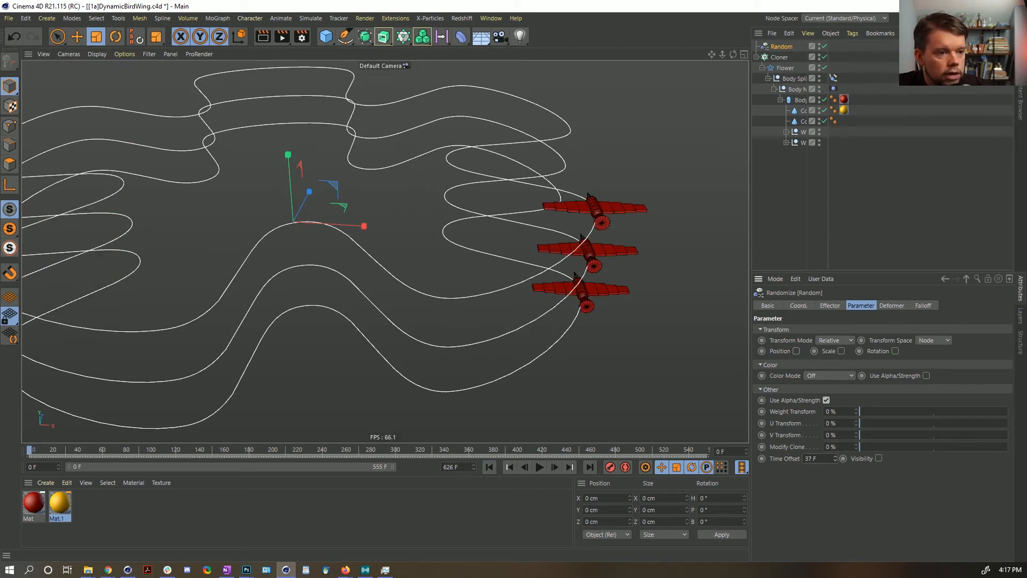
click(541, 467)
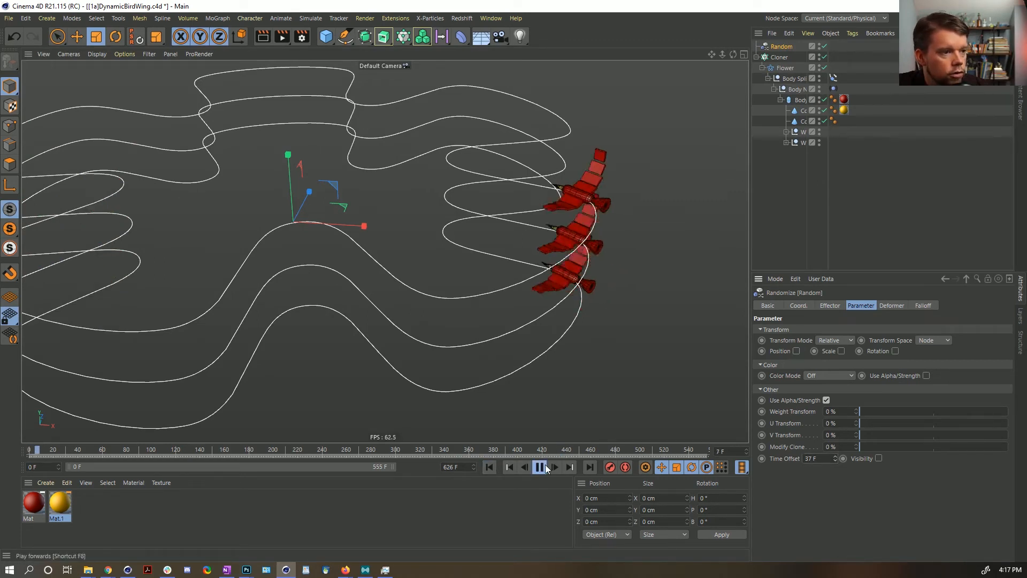
click(541, 467)
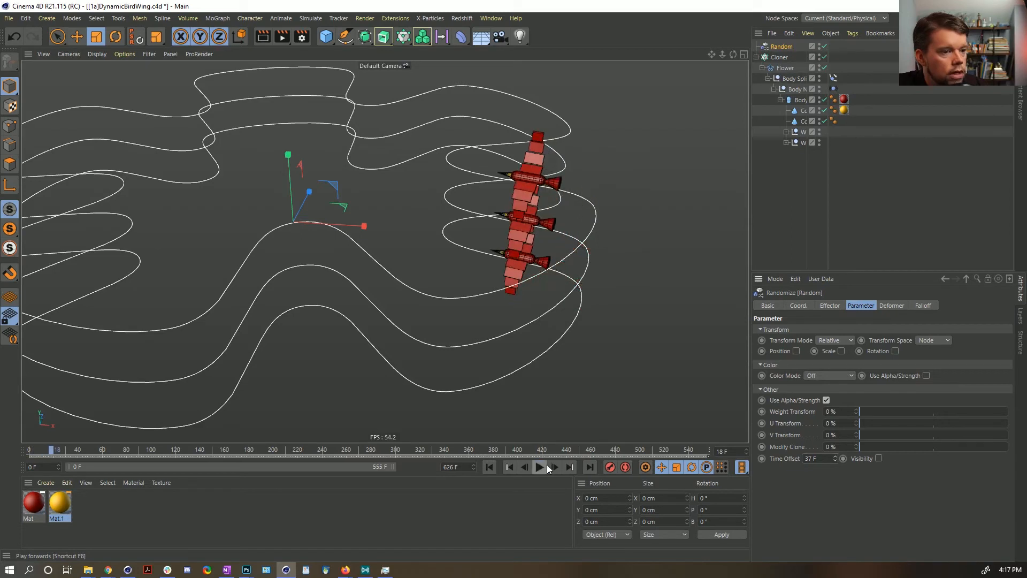
Step: Place the Body Spline hierarchy directly under the Cloner with the Flower outside it, and delete Body Spline's Align to Spline tag
click(779, 57)
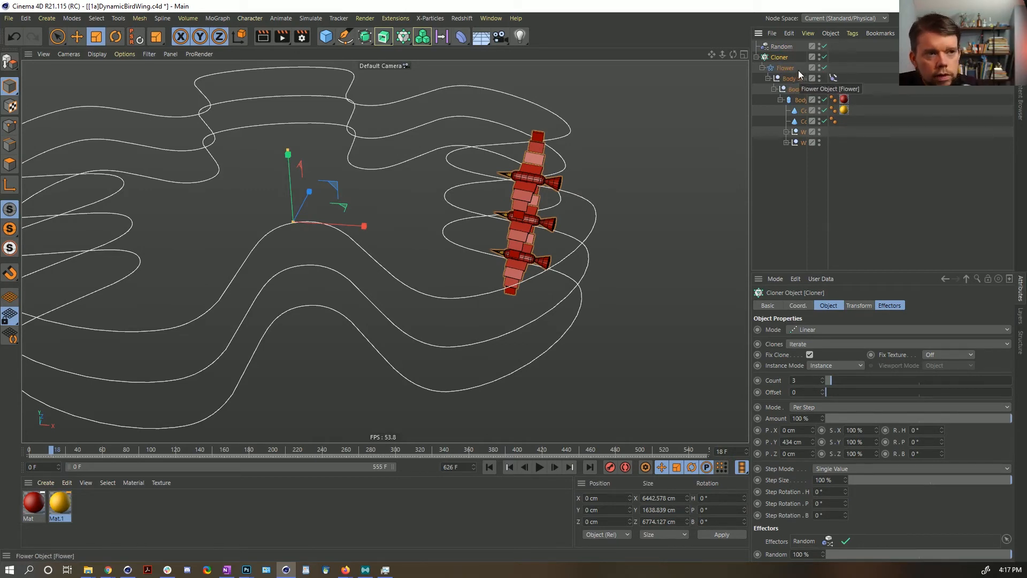
drag(793, 84, 784, 58)
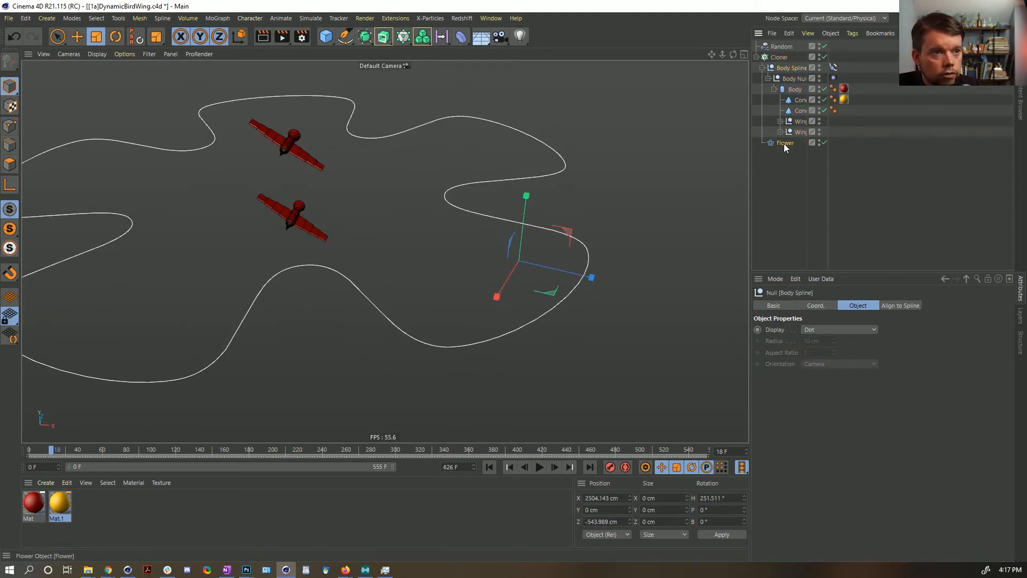
click(784, 144)
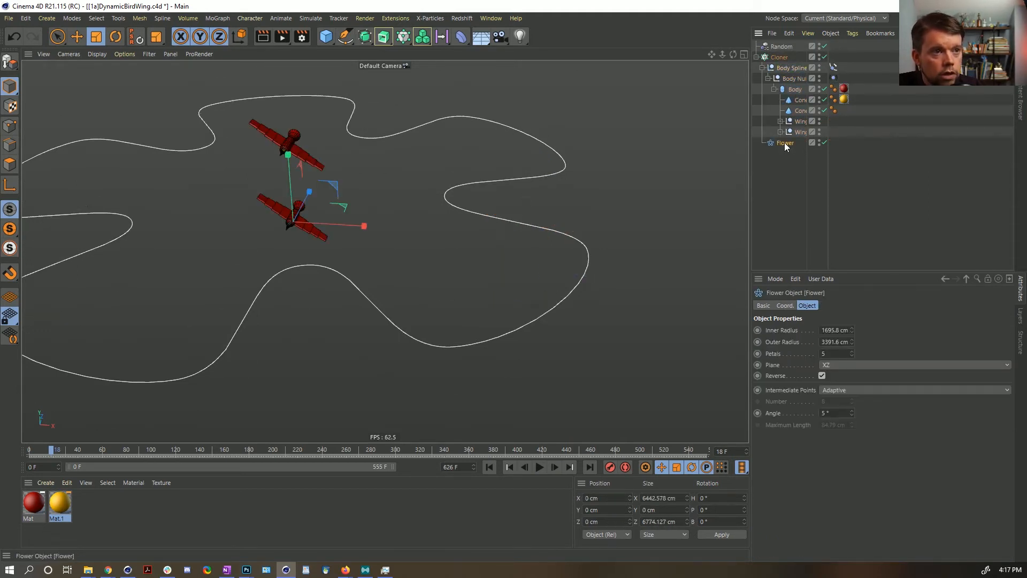
click(833, 67)
key(Delete)
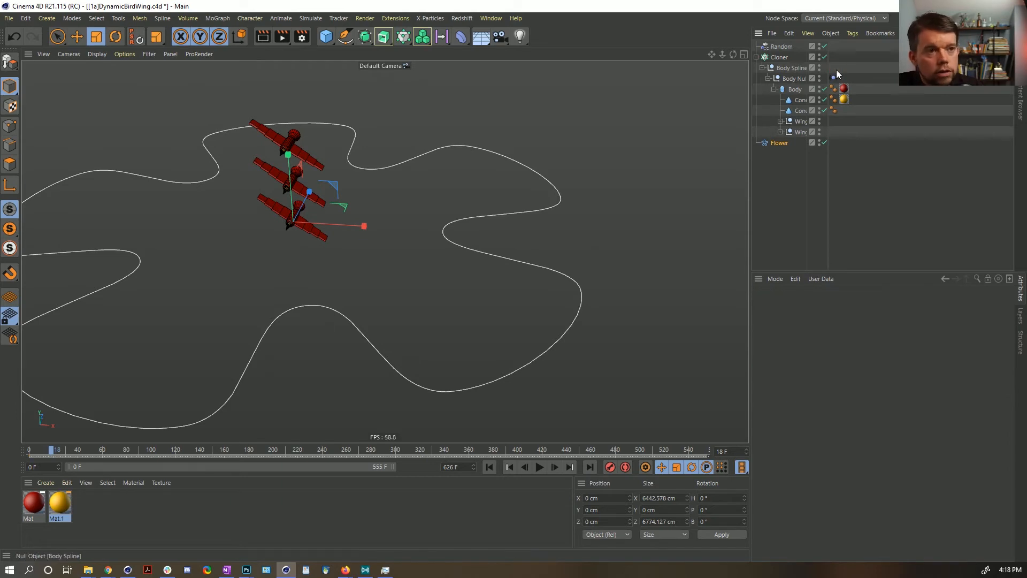
Step: Play the animation from the first frame to compare the wing flapping of the stacked clones, then return to frame 0
click(490, 468)
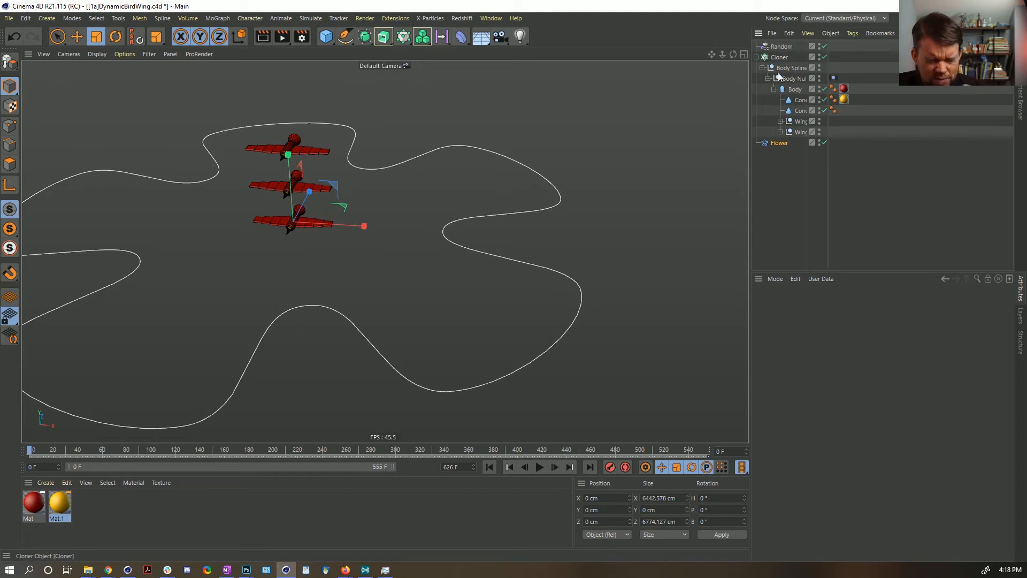
click(540, 467)
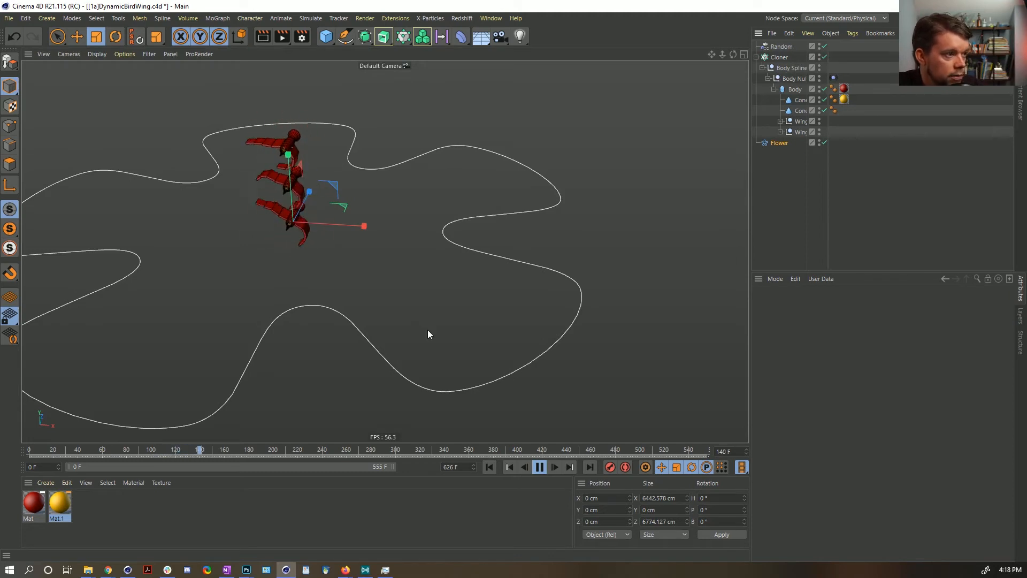
click(540, 467)
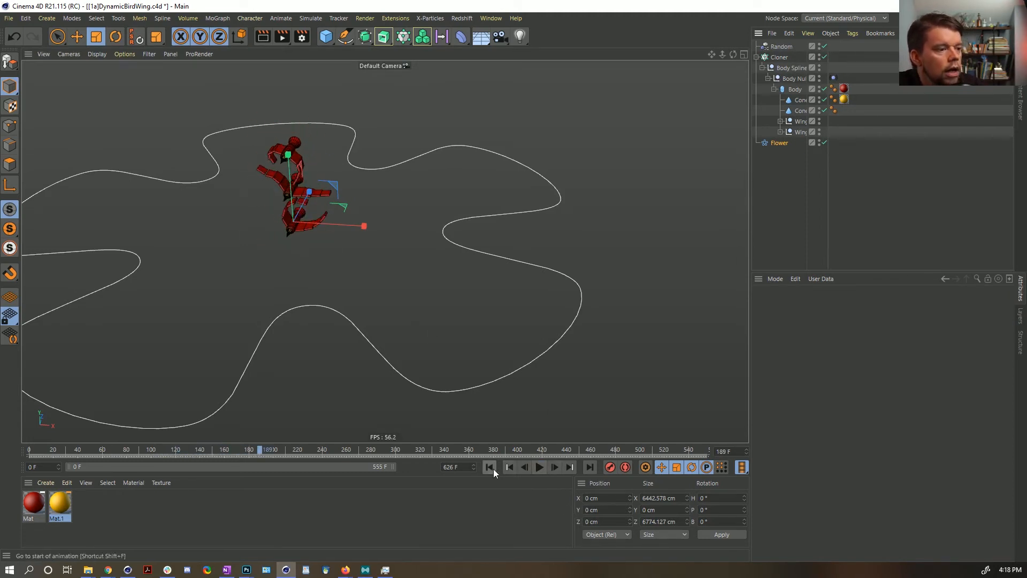
click(490, 468)
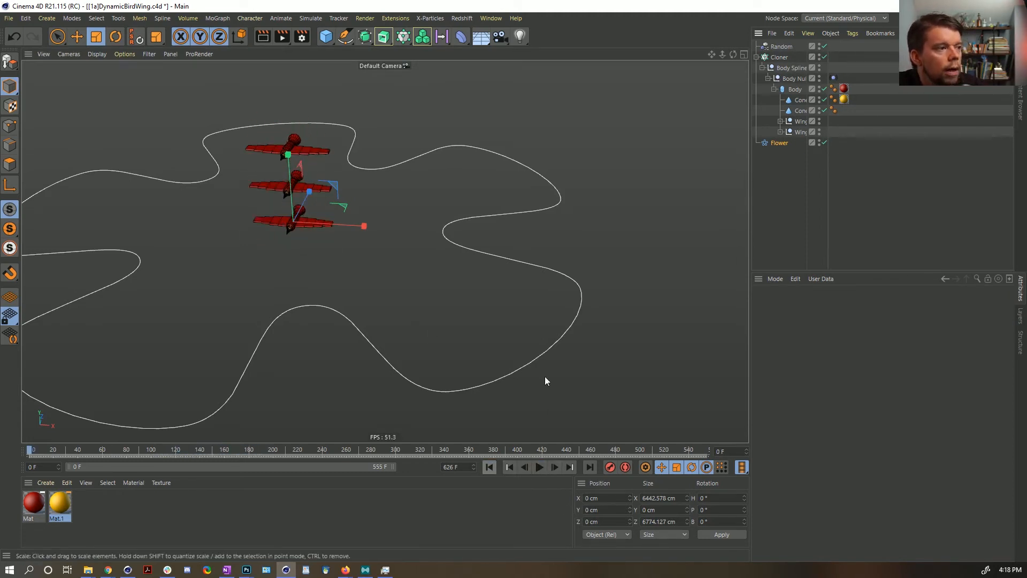
click(540, 467)
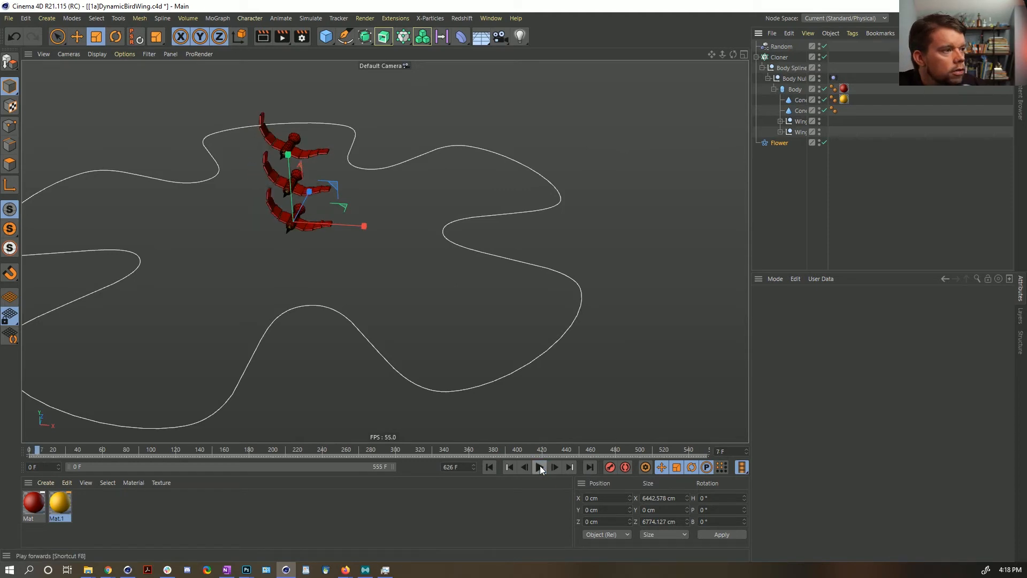
click(540, 467)
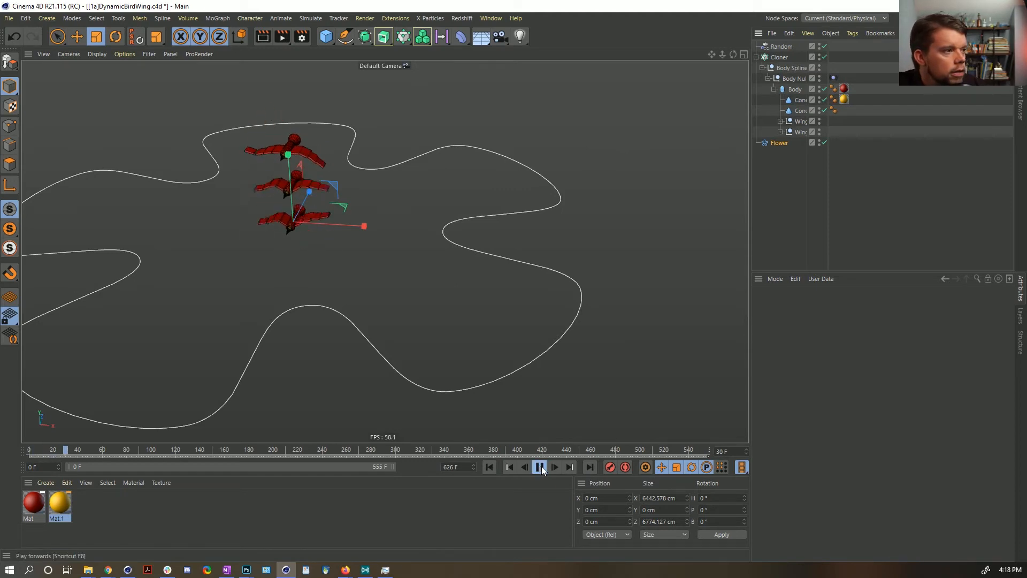
click(543, 468)
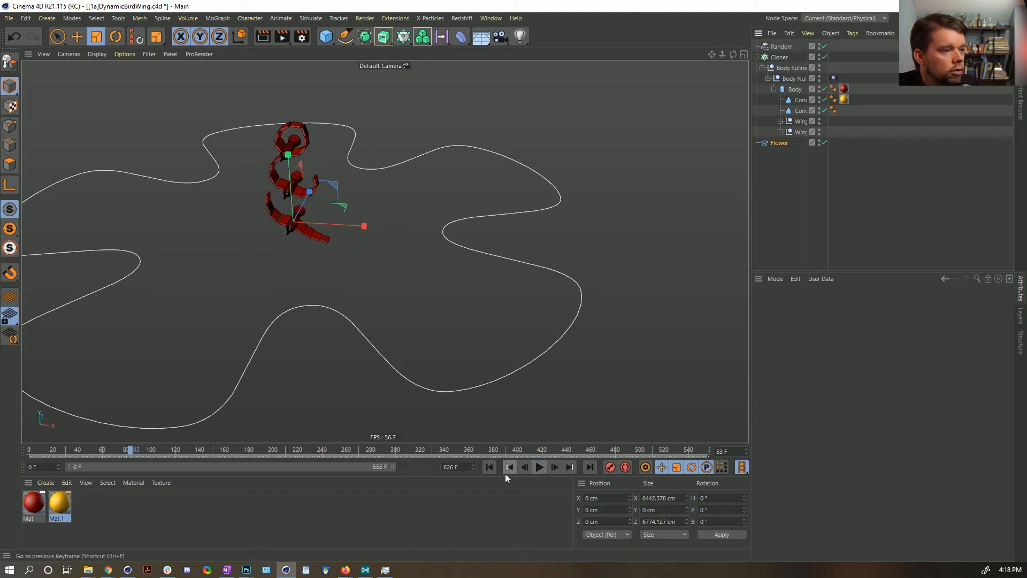
click(488, 466)
Step: Switch the Cloner to Object mode and assign the Flower spline as the object that carries the clones
alt+drag(315, 191, 275, 198)
alt+middle_drag(276, 199, 333, 205)
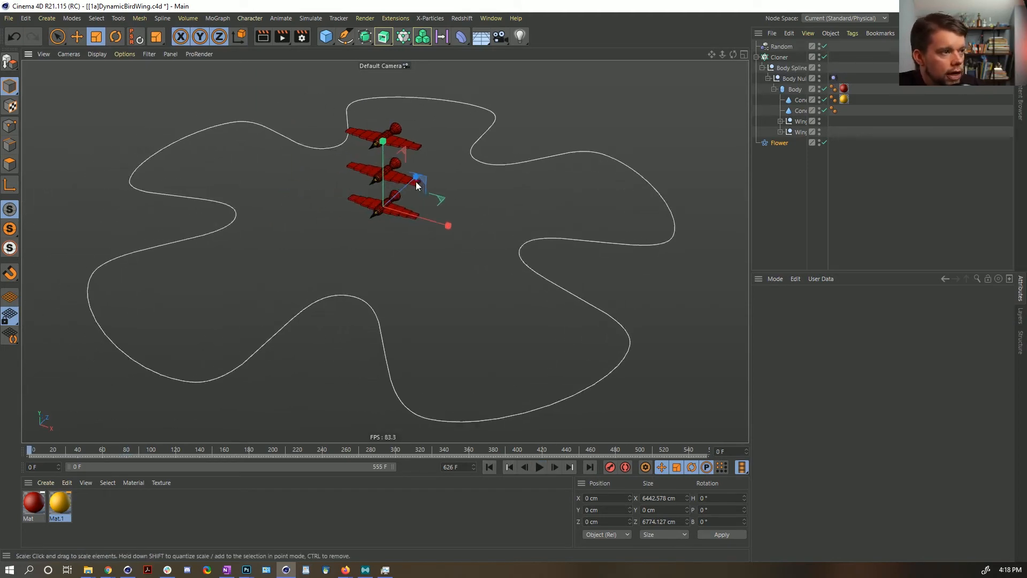
click(779, 144)
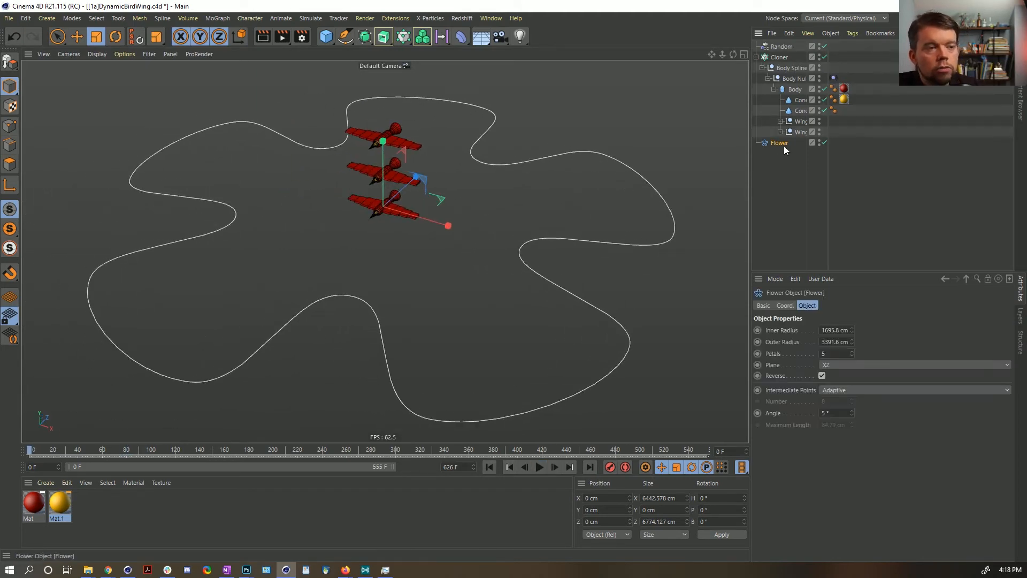
click(780, 58)
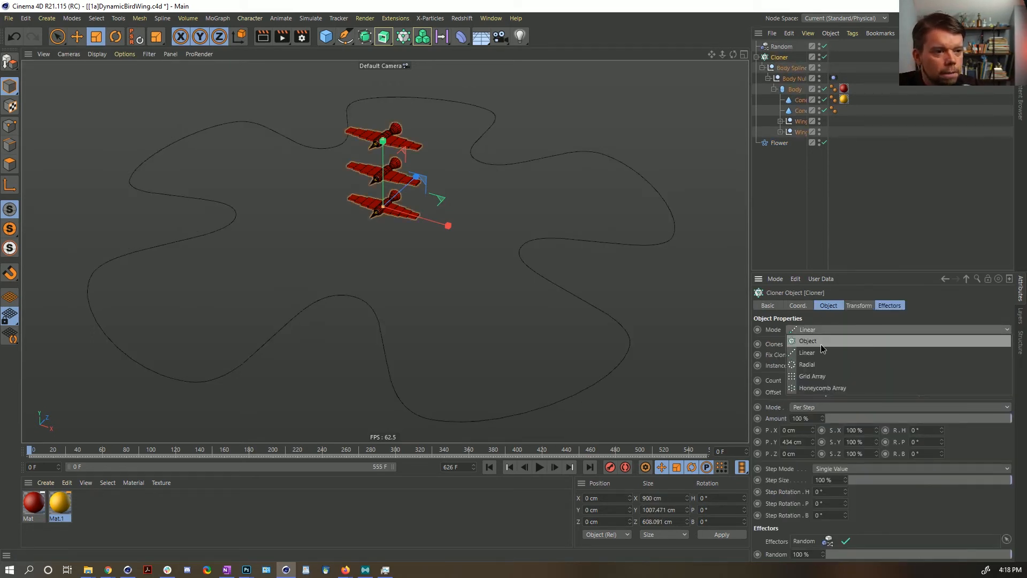
click(830, 332)
click(808, 340)
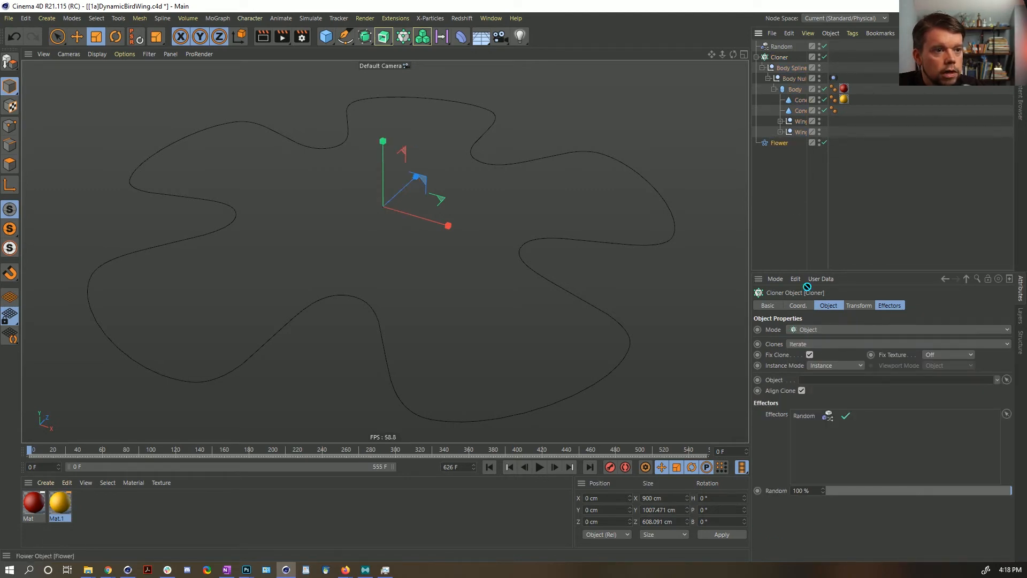
drag(815, 373, 814, 379)
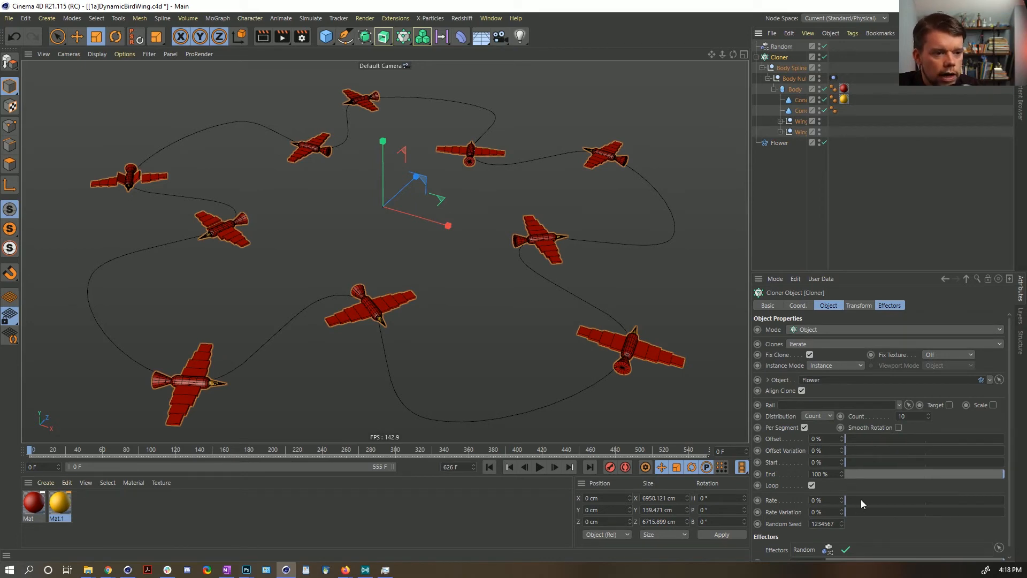
Step: Play the animation and set the Cloner's Rate to -11 % for the movement along the Flower
click(539, 467)
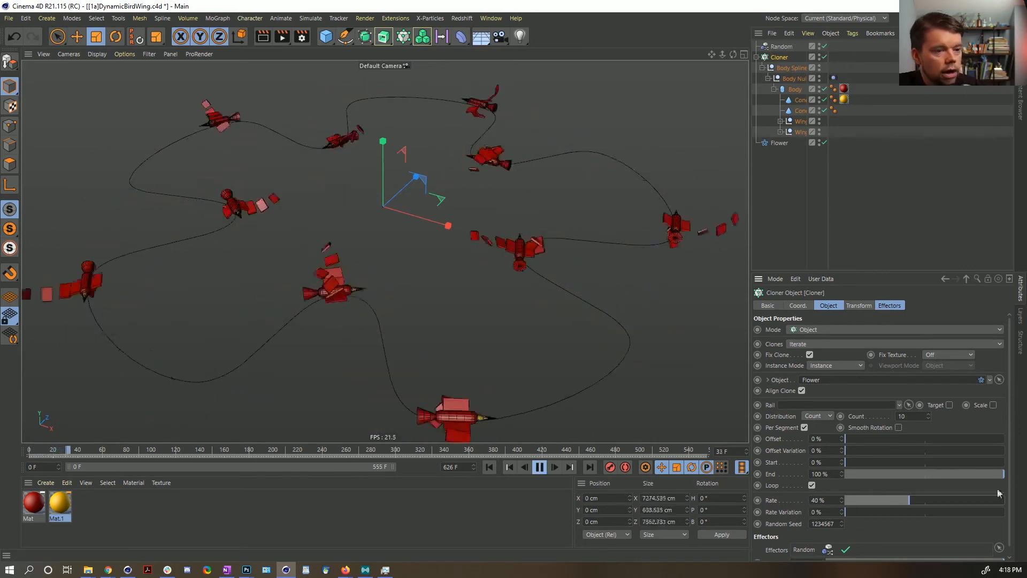
click(827, 500)
text(-1)
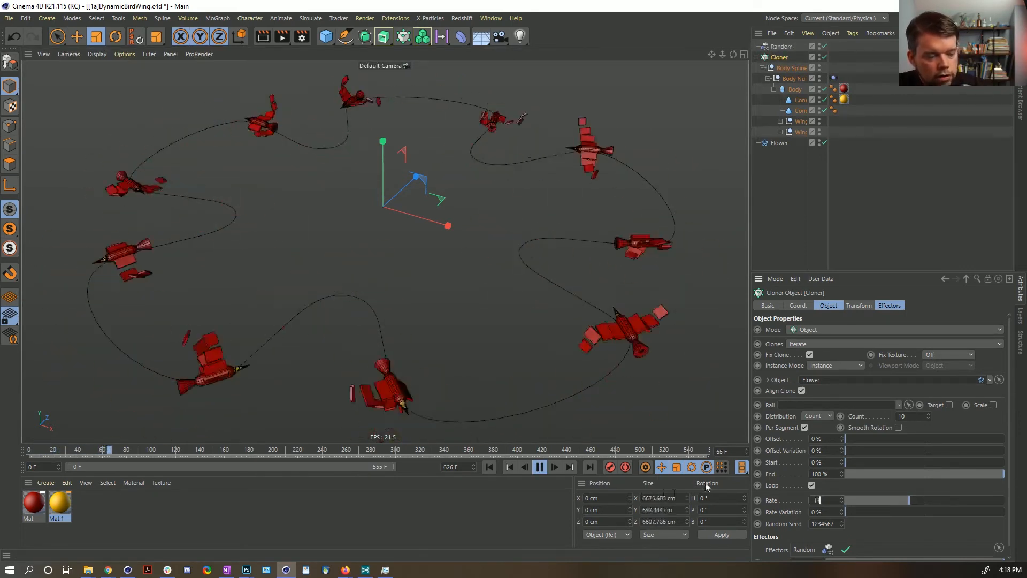
text(1)
key(Return)
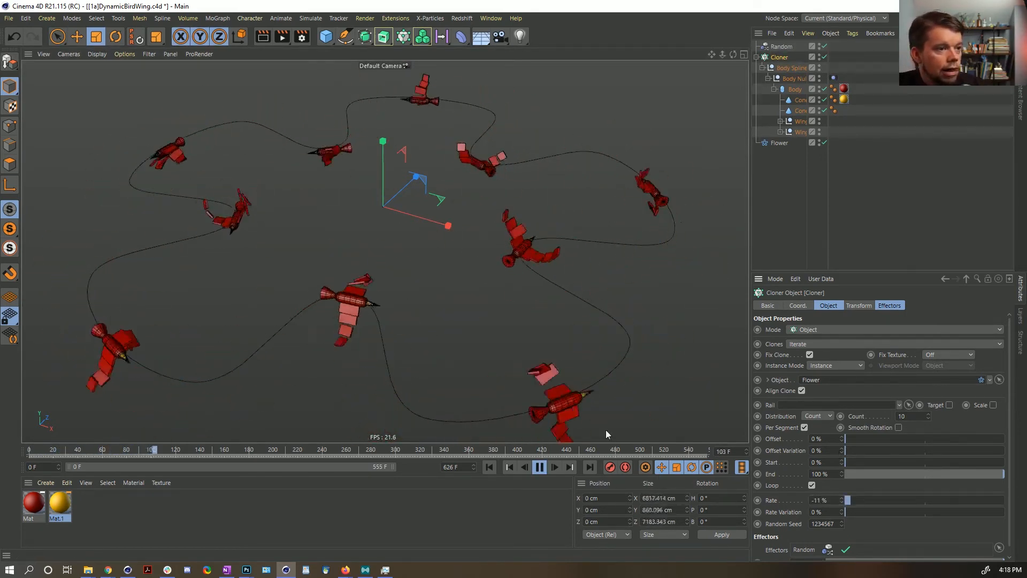
Step: Set the Flower spline's Intermediate Points to Uniform and restart the playback from the first frame
click(489, 468)
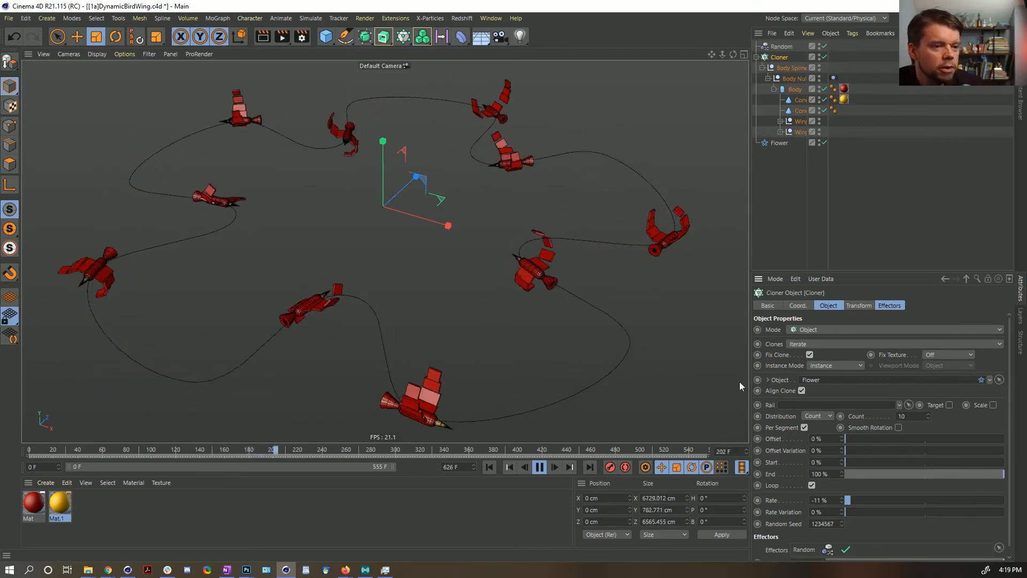
scroll(785, 429, down, 1)
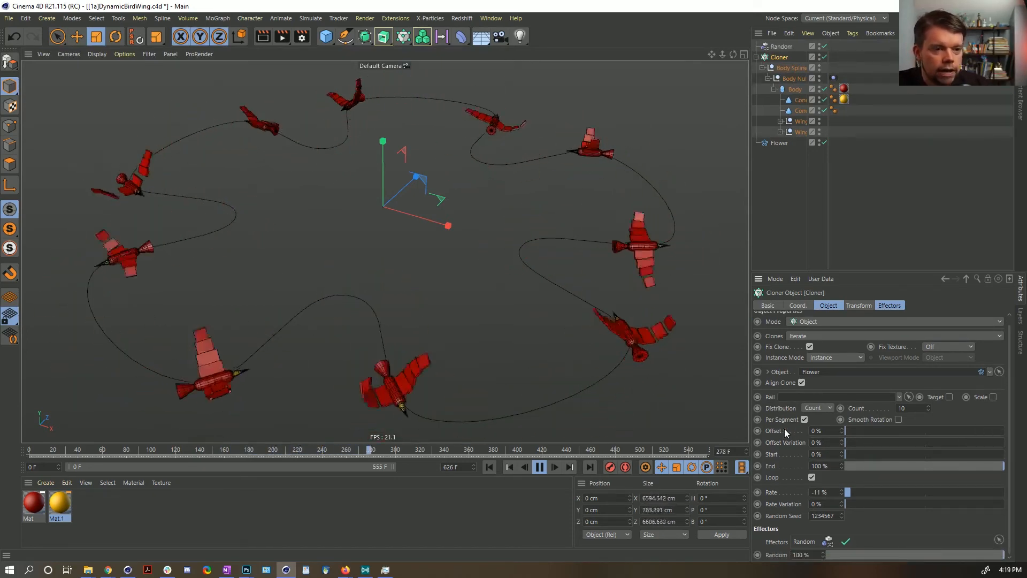
click(769, 144)
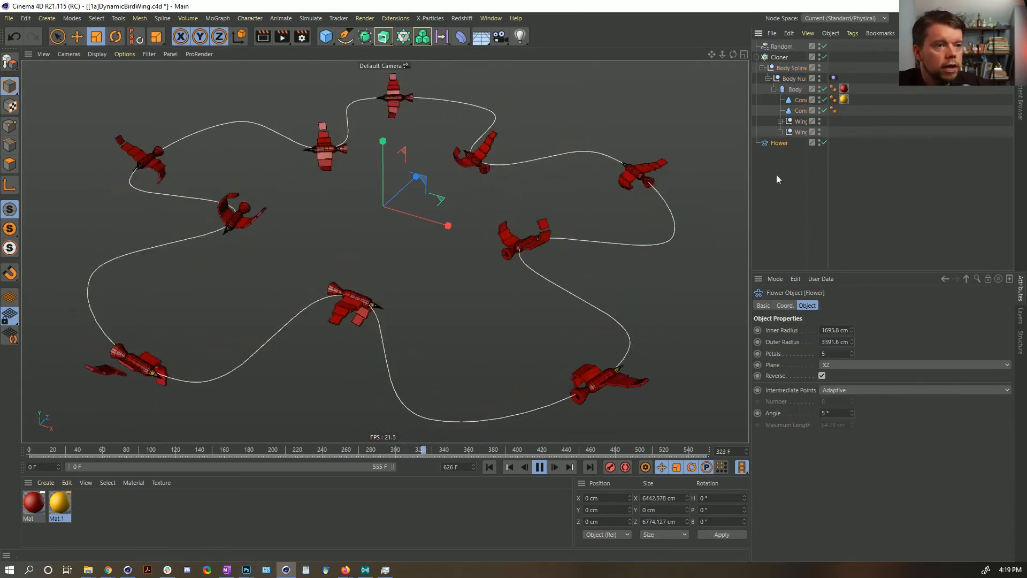
click(844, 389)
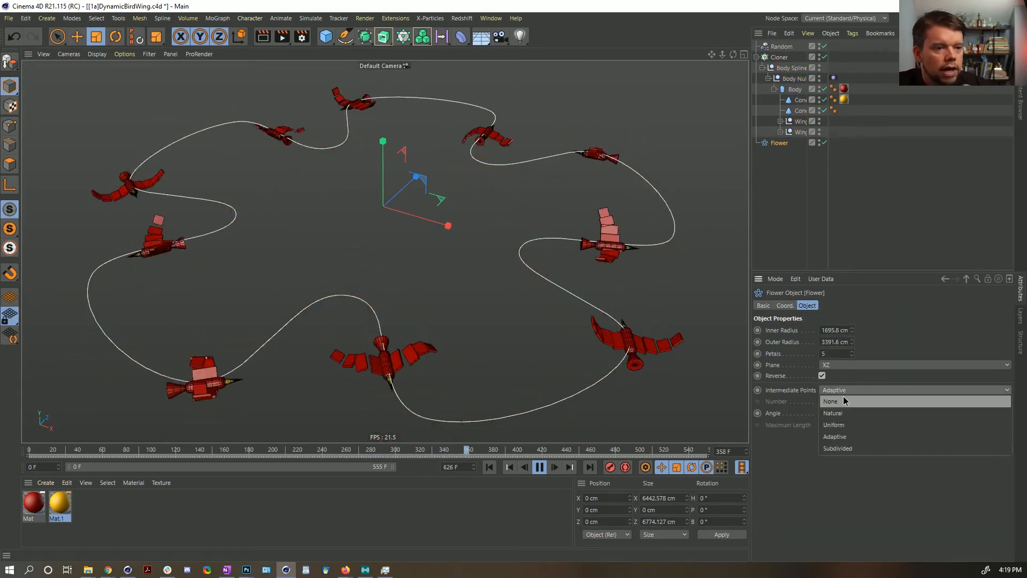
click(848, 427)
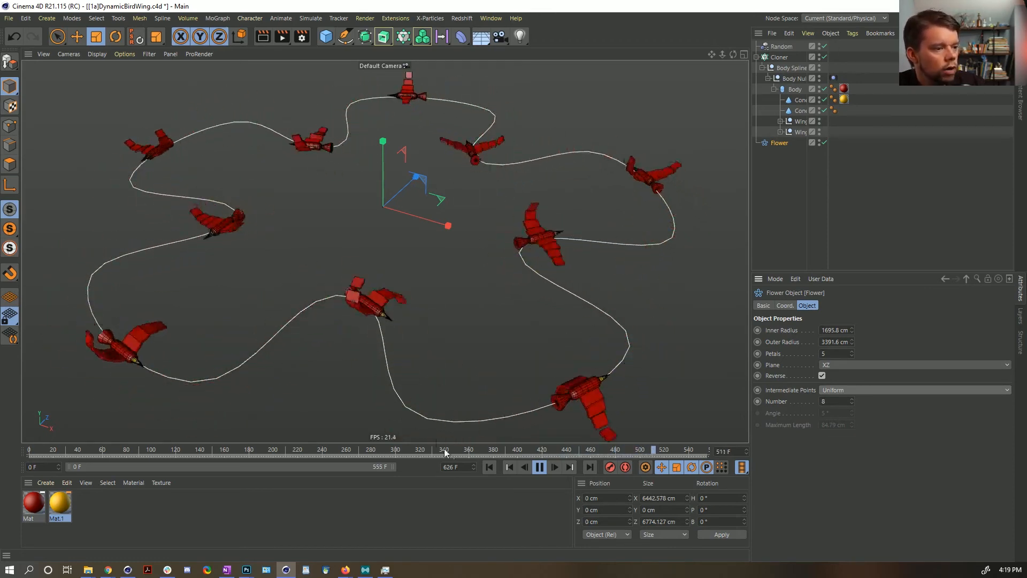
click(487, 468)
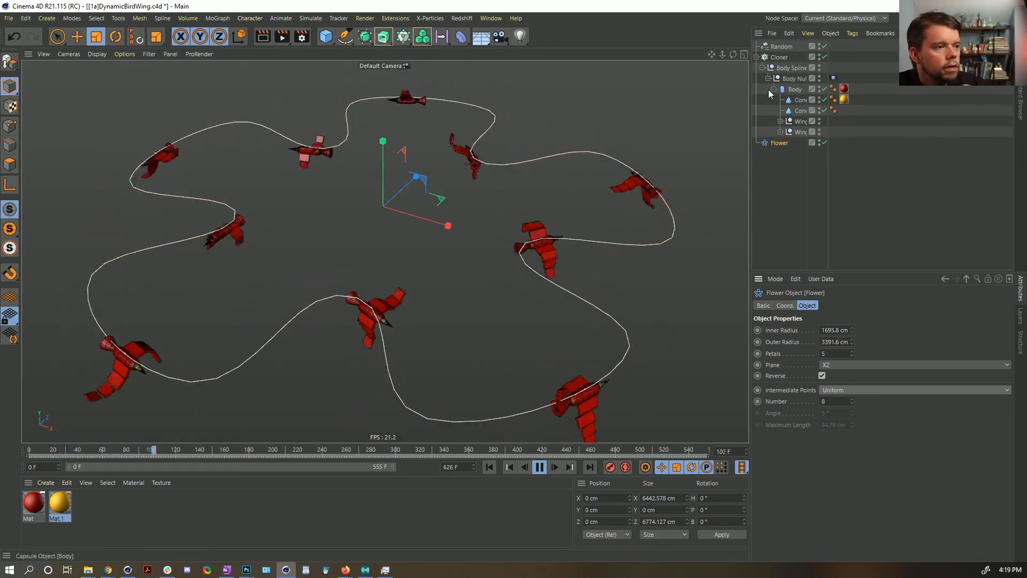
Step: Set the Cloner's Count to 20 and restart the playback from the first frame
click(782, 57)
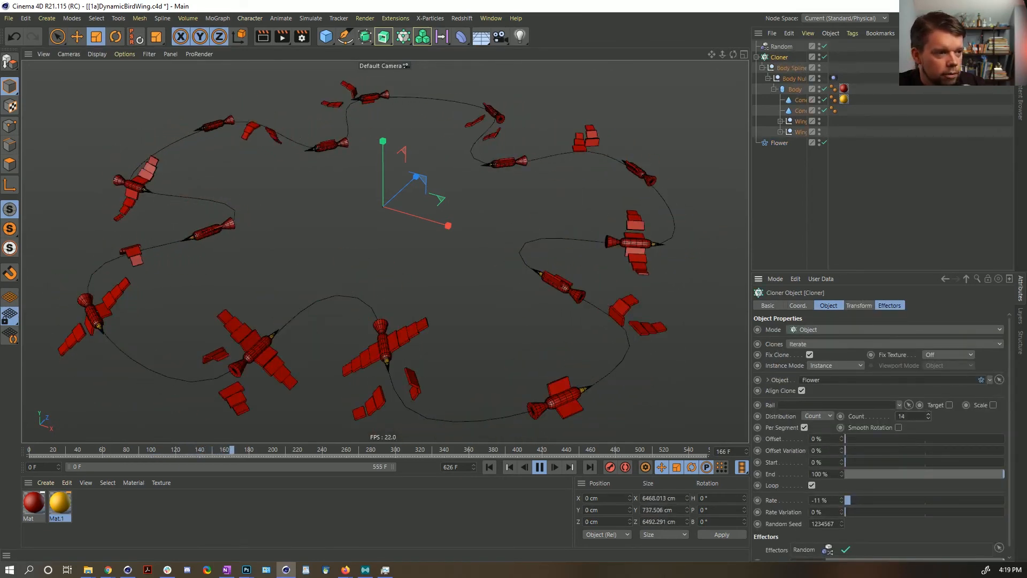
drag(928, 416, 928, 403)
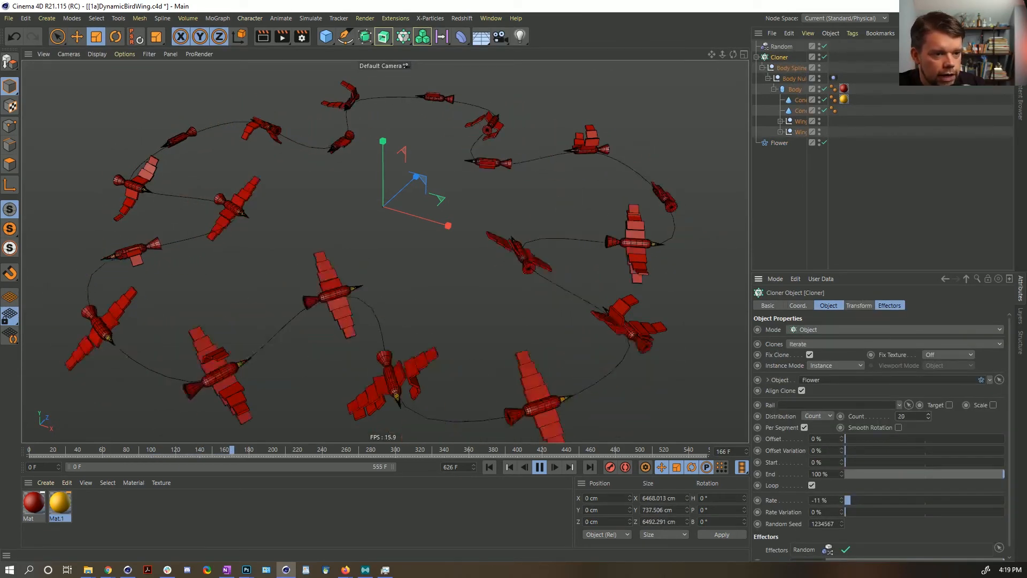
click(491, 466)
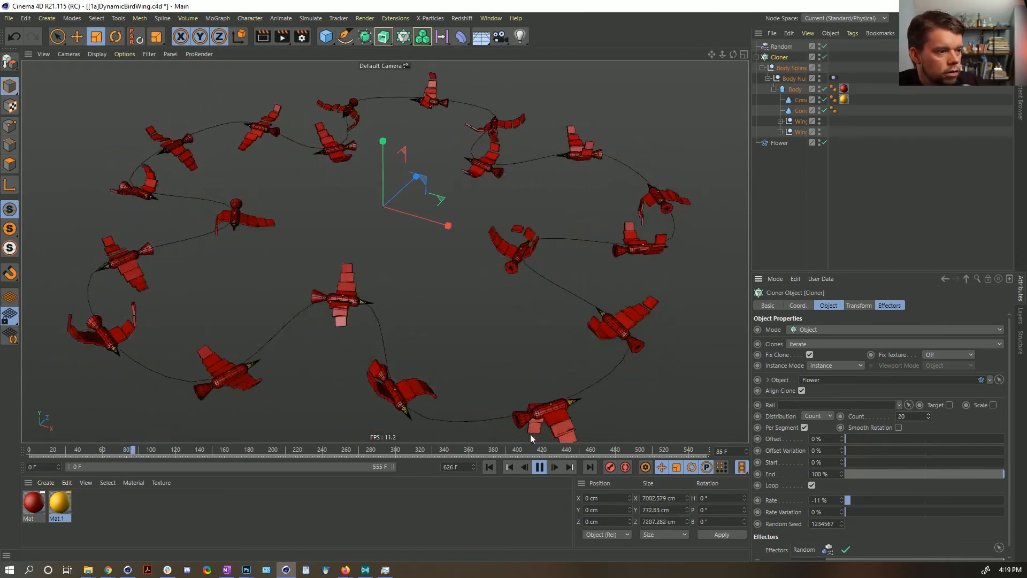
Step: Try the Vertex distribution for the Cloner during playback, then return the distribution to Count
click(825, 416)
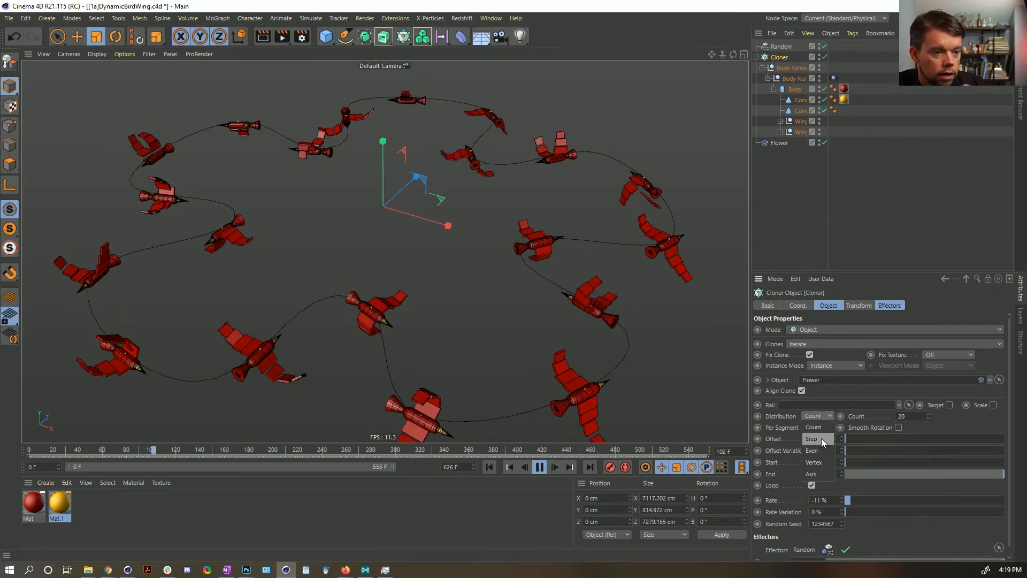
click(826, 464)
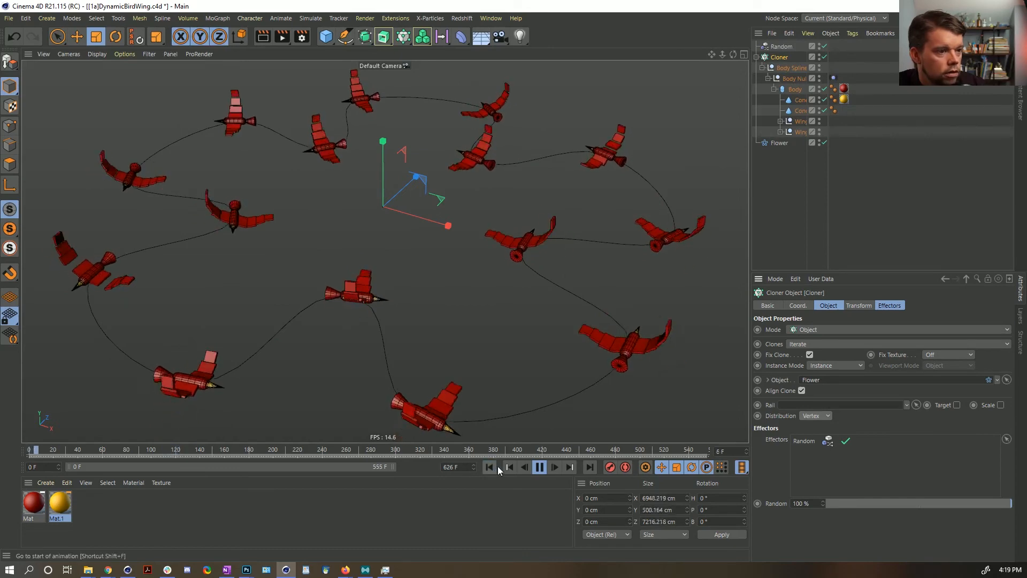
click(814, 416)
click(816, 381)
Step: Set the Cloner's Distribution to Even with a Count of 10 and restart the playback from the first frame
click(813, 416)
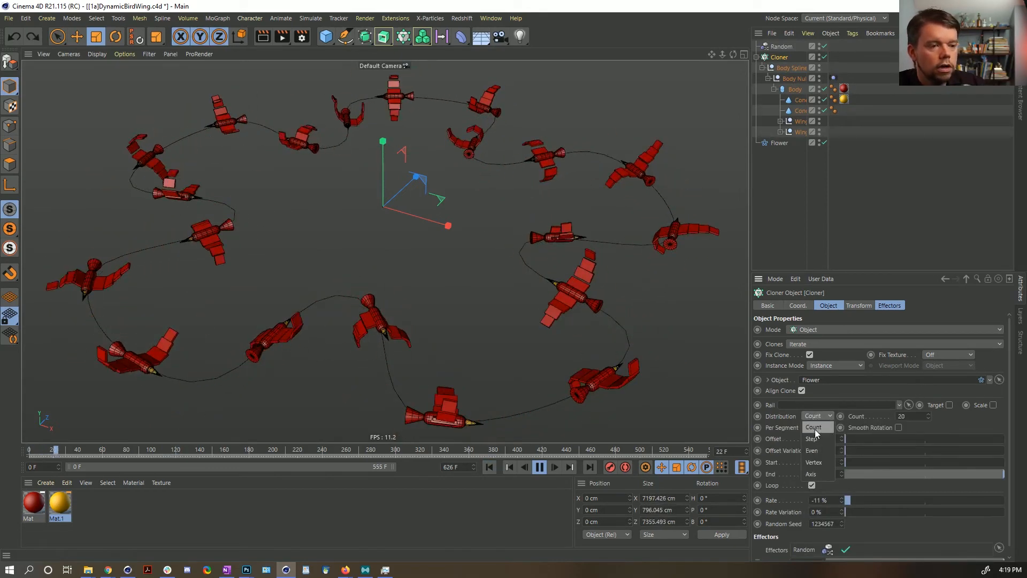
click(813, 450)
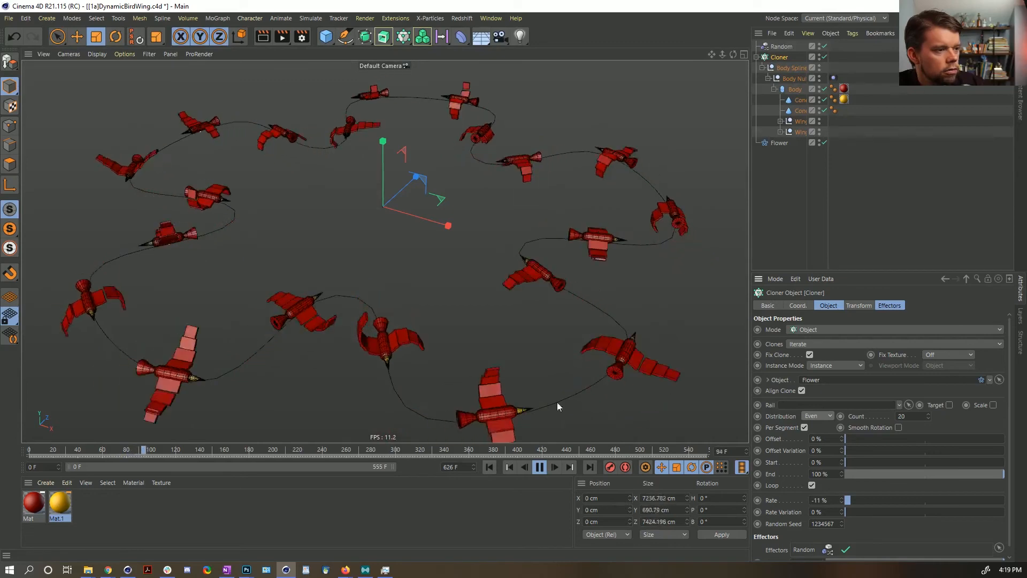
double_click(902, 417)
text(10)
key(Return)
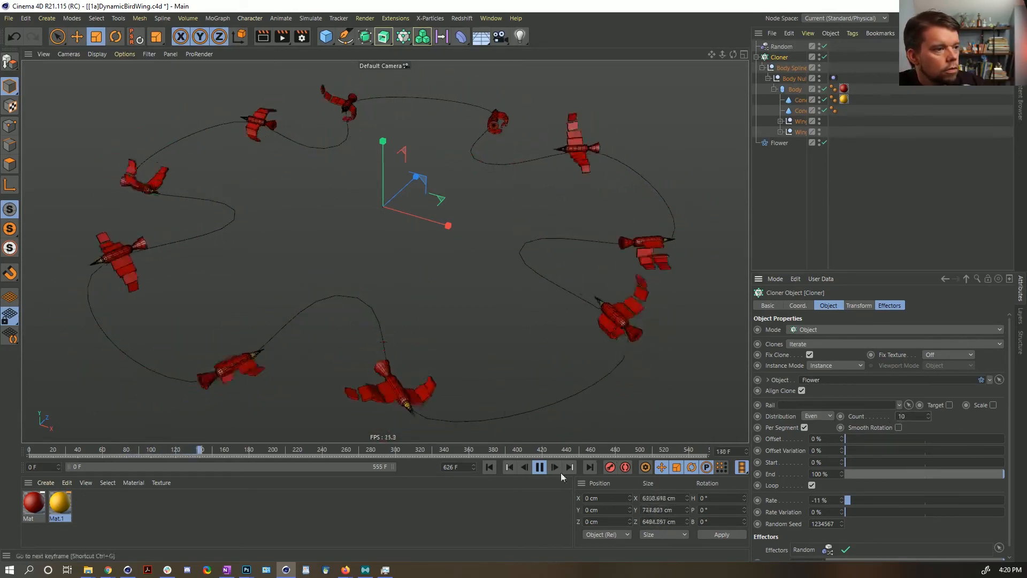
click(490, 466)
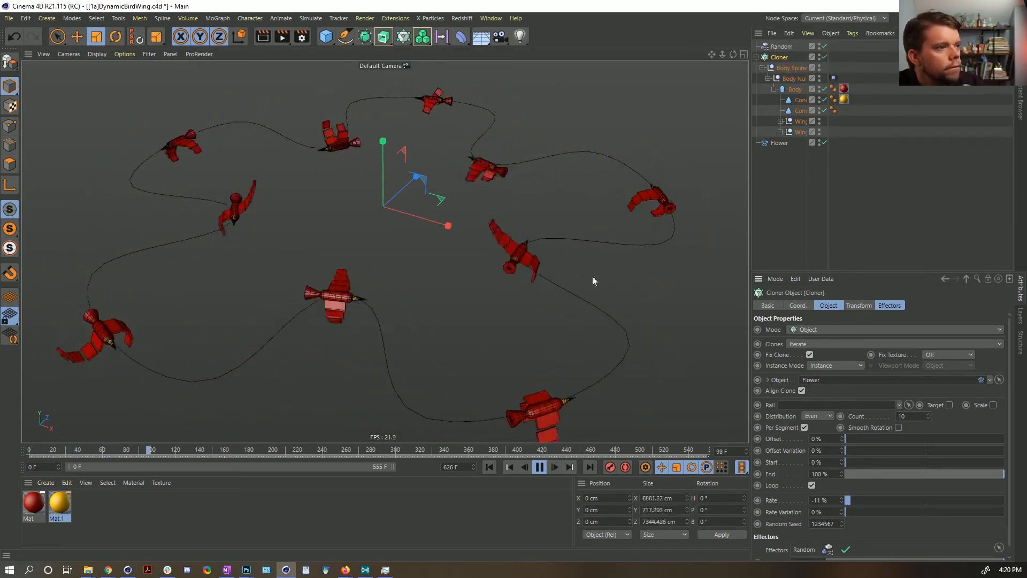
Step: Replay the animation several times to examine the birds' wing motion along the Flower, then return to frame 0
alt+drag(591, 282, 440, 180)
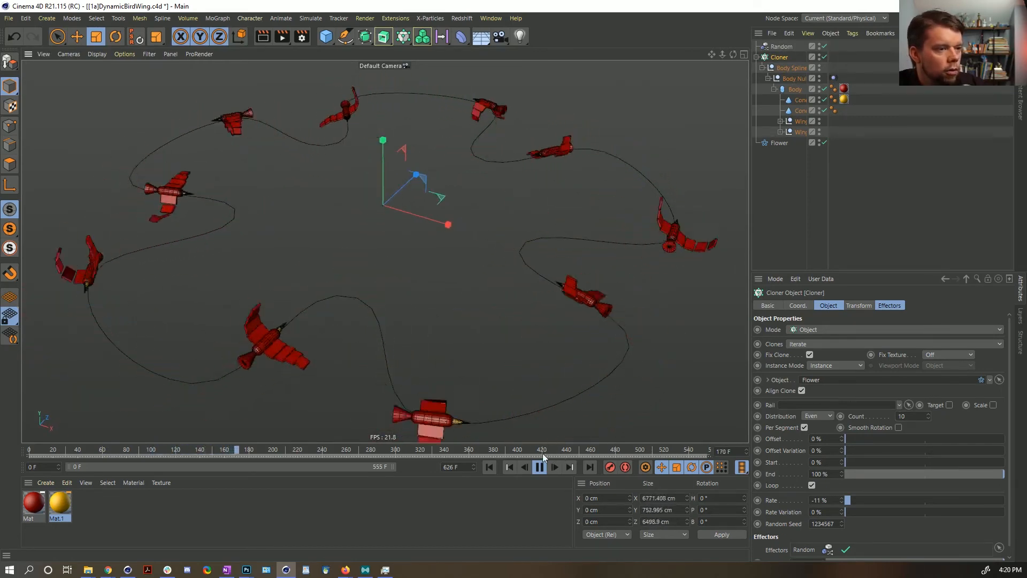
click(538, 470)
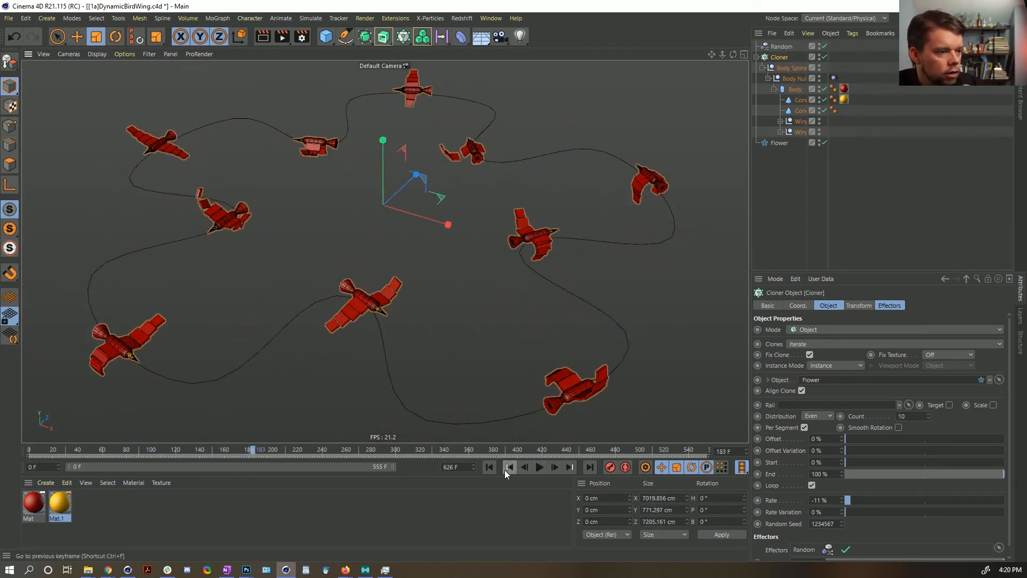
click(539, 467)
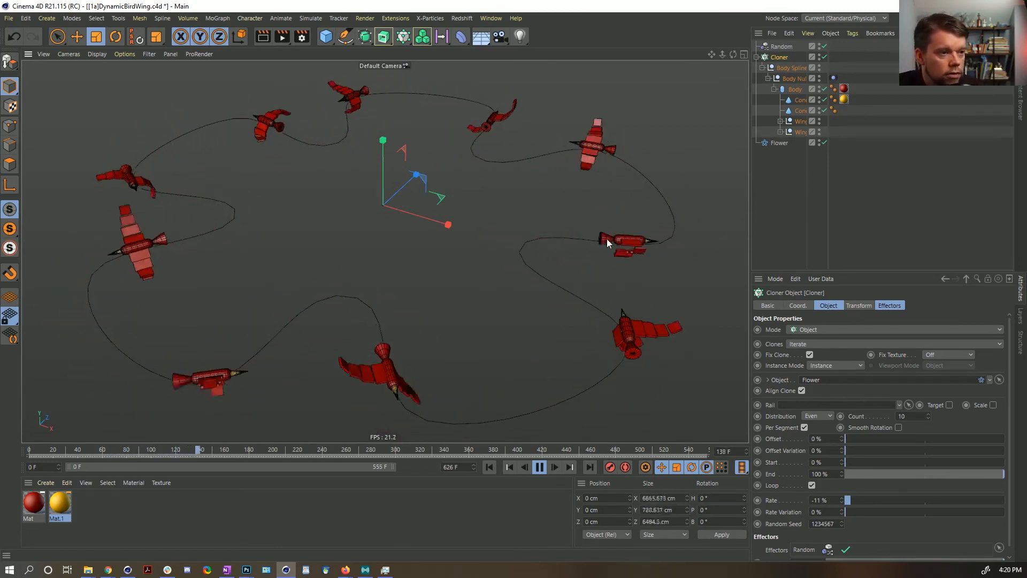
click(540, 467)
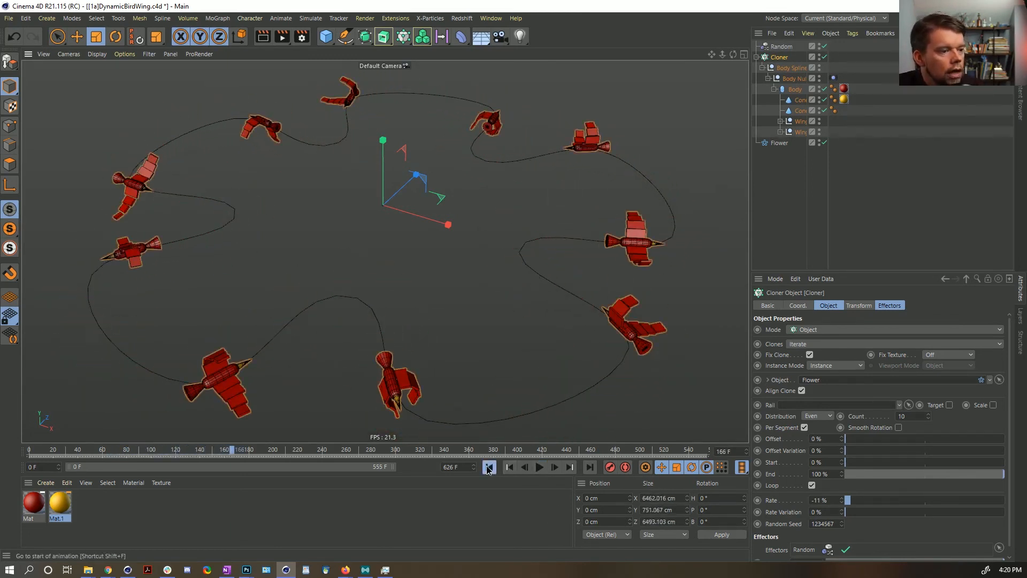
click(489, 467)
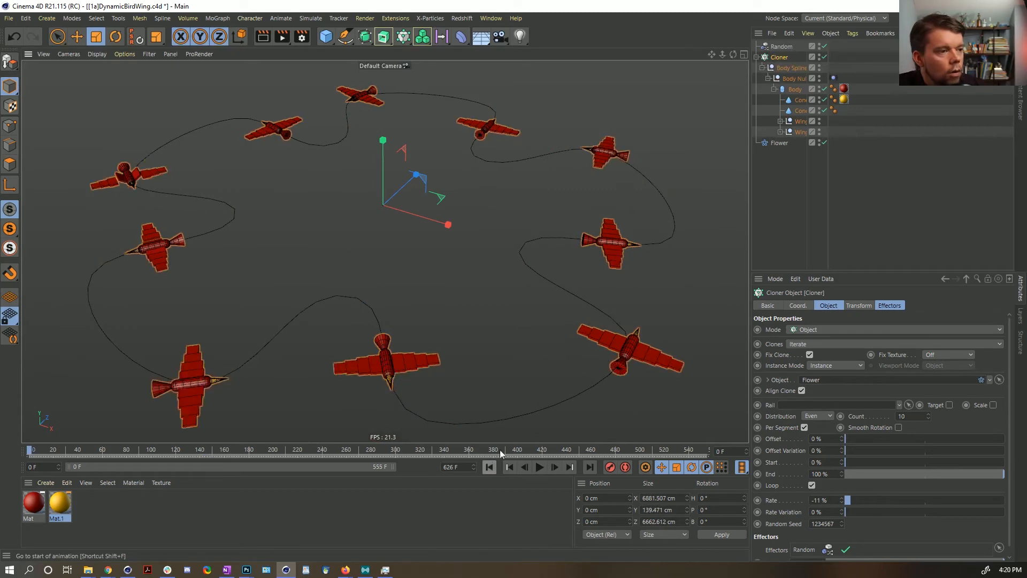
click(540, 467)
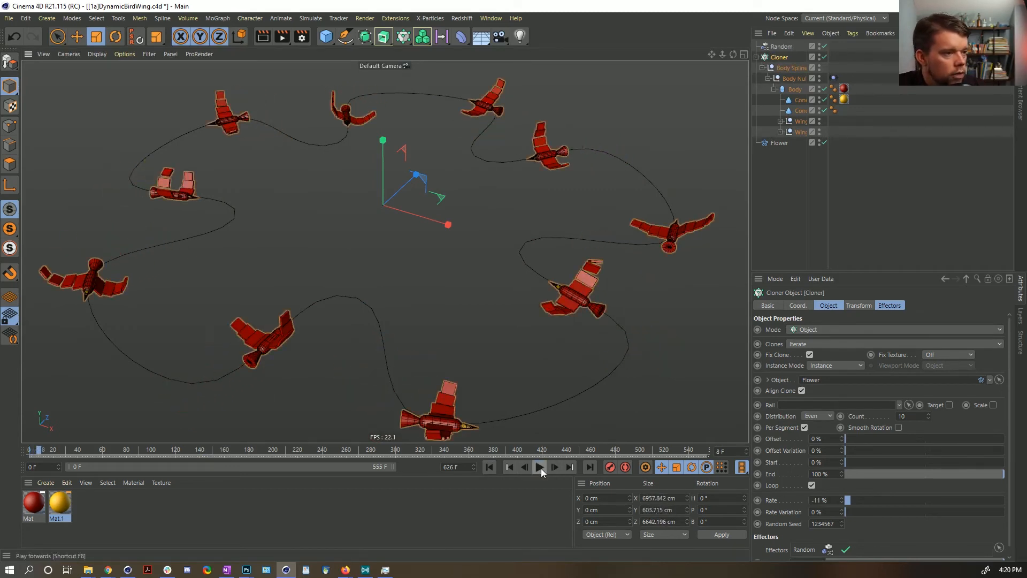
click(496, 467)
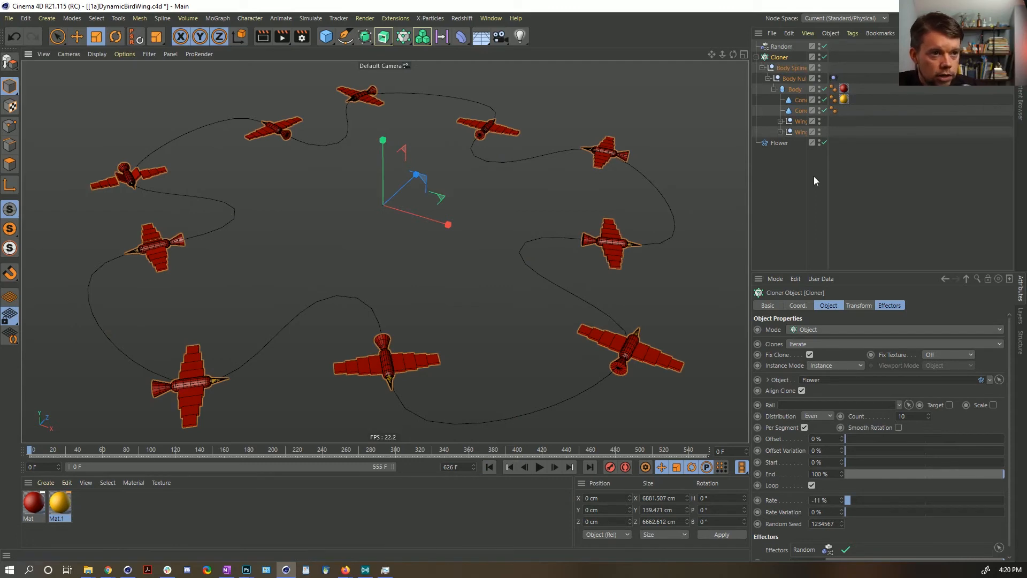
Step: Select the Dynamics Body tags of every piece in both Wing groups and set their mass to Custom Density 0.1
drag(827, 172, 861, 166)
click(781, 132)
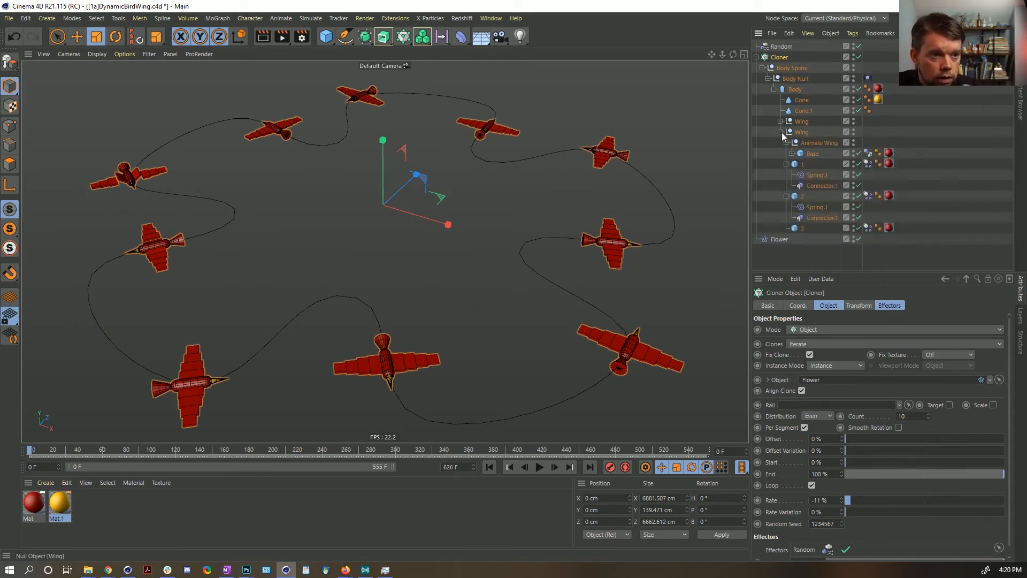
click(870, 145)
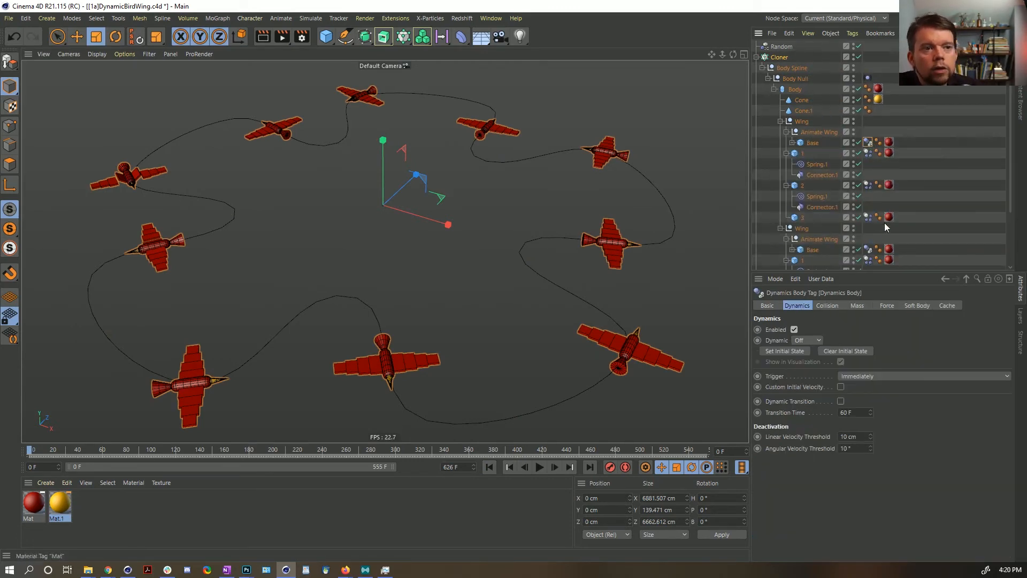
scroll(885, 222, down, 3)
shift+click(863, 253)
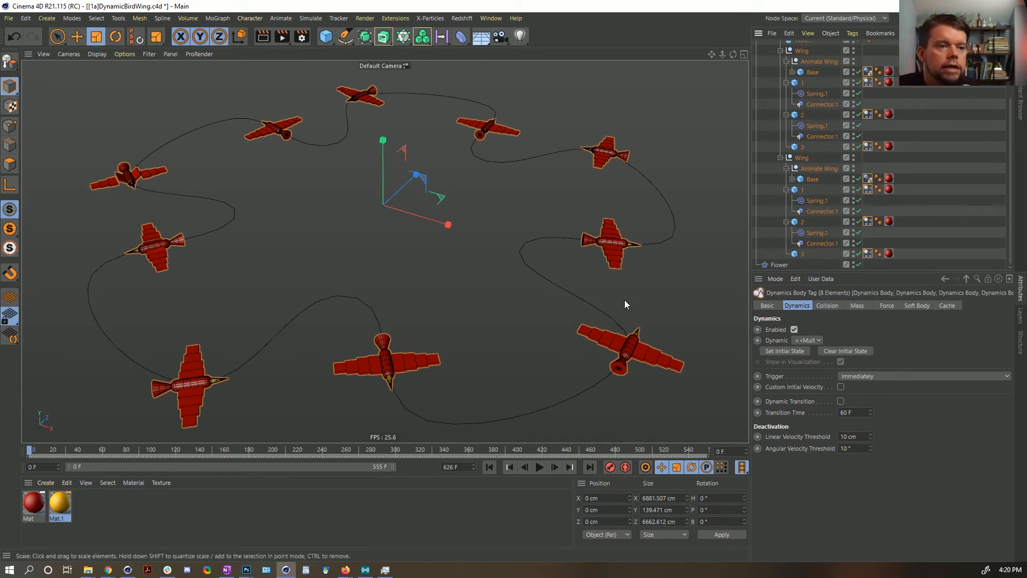
click(829, 307)
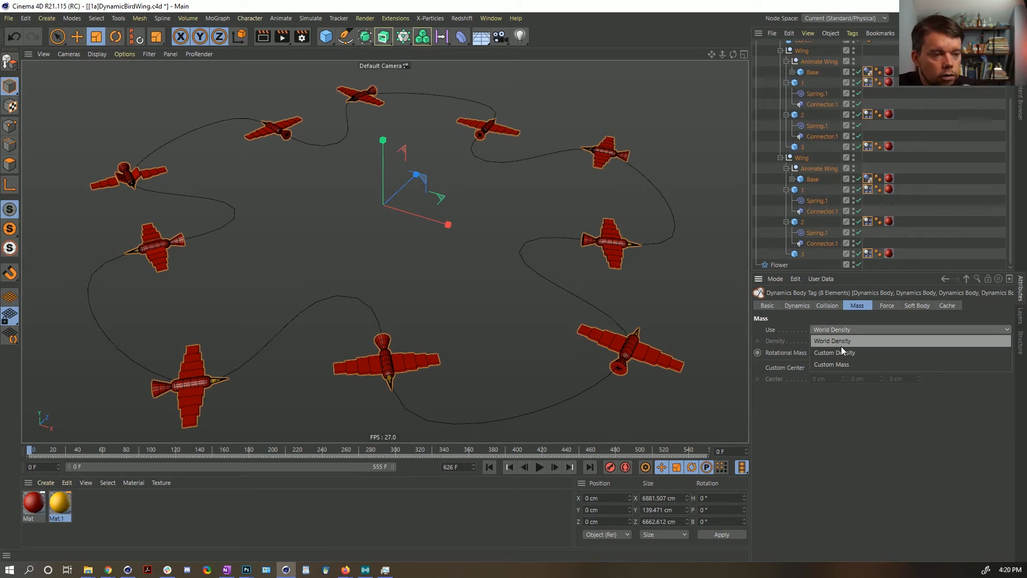
click(841, 352)
drag(830, 341, 750, 329)
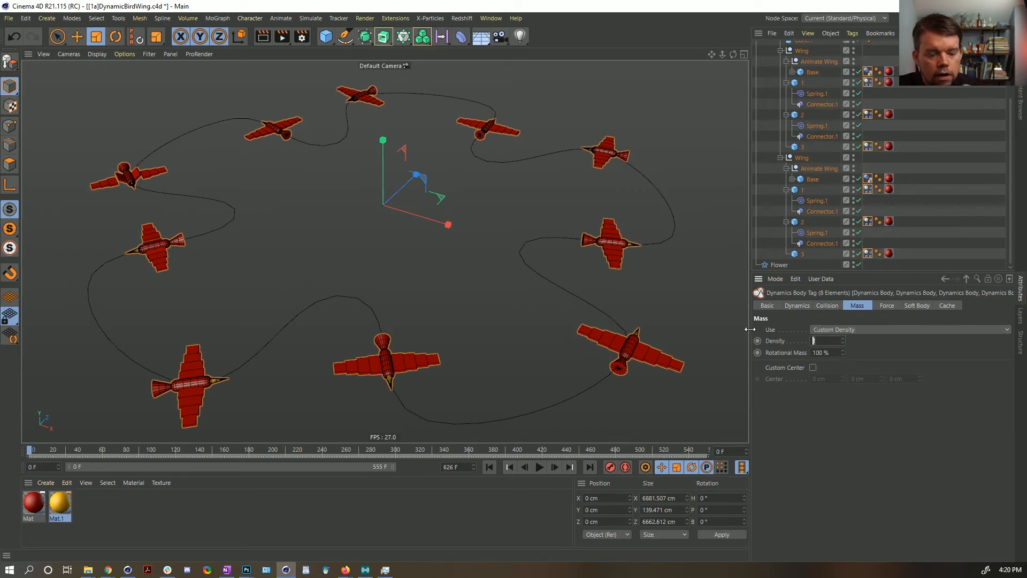
click(842, 330)
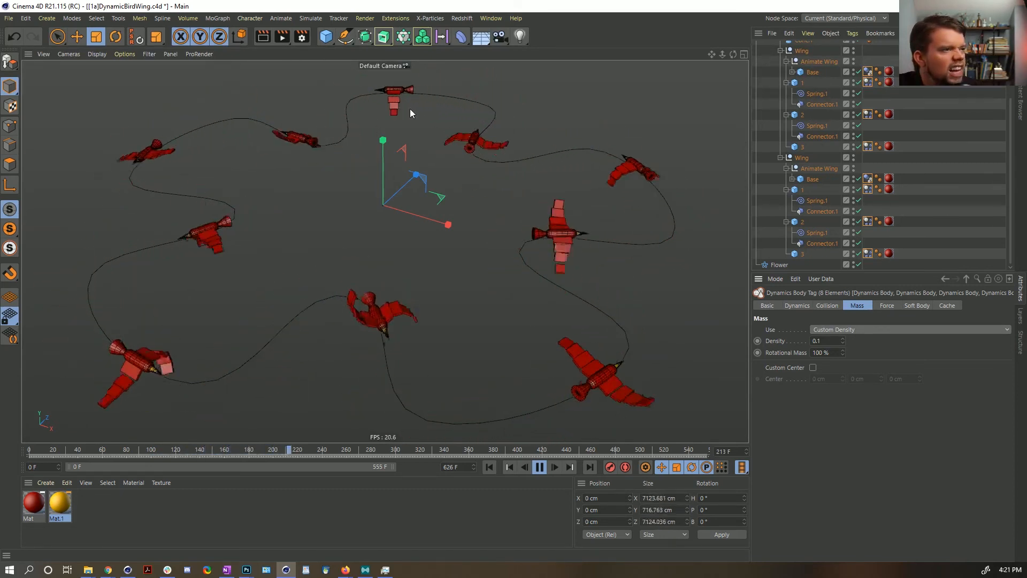
Step: Lower the wing pieces' custom density to 0.001 and restart the playback from the first frame
click(819, 341)
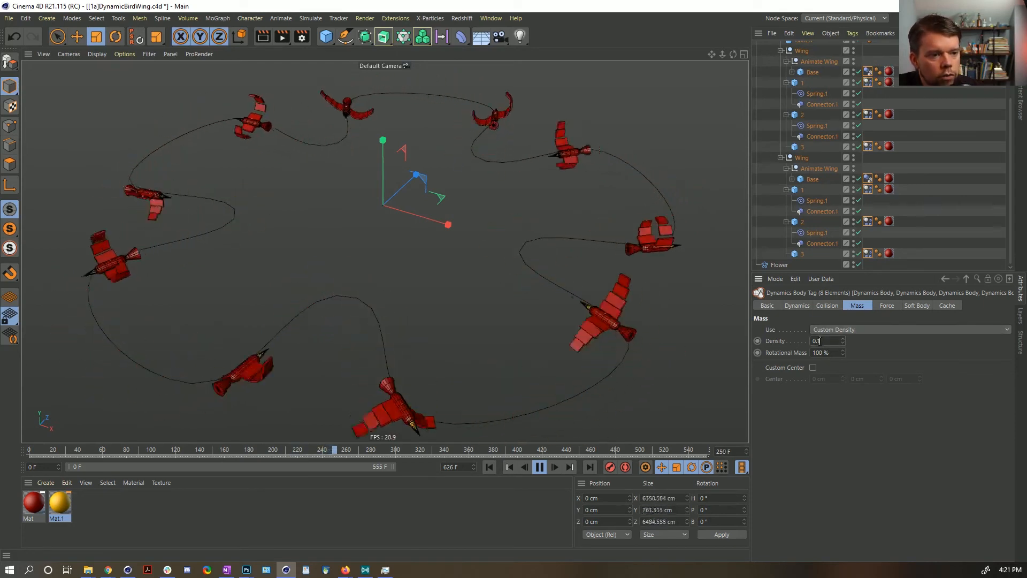
text(0.001)
key(Return)
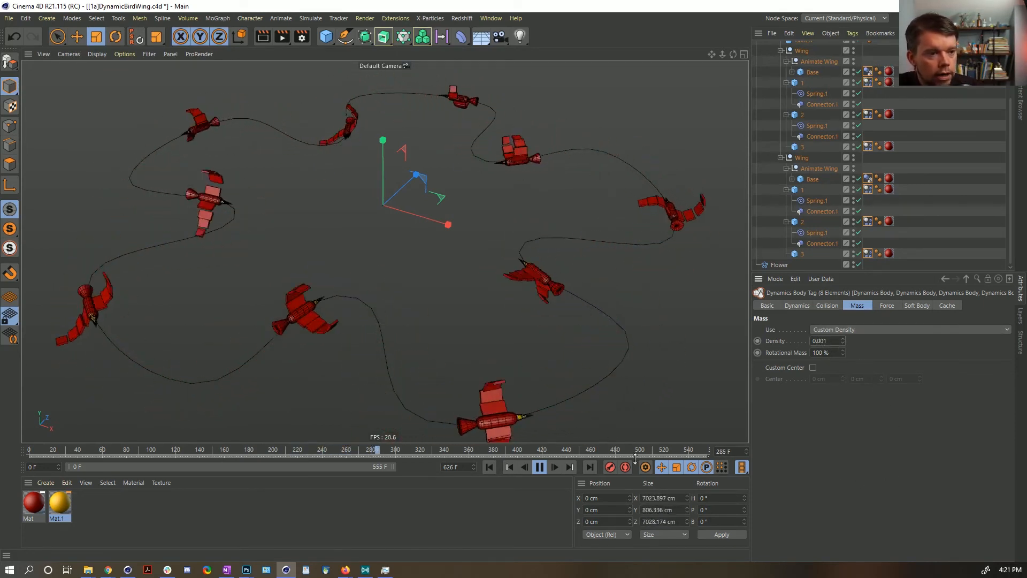
click(489, 467)
click(489, 467)
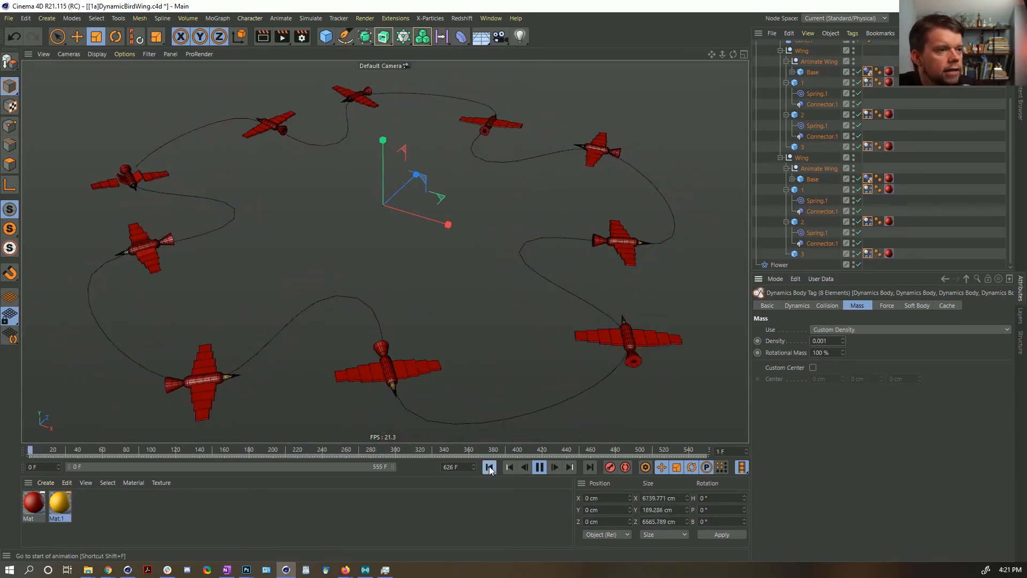
click(489, 467)
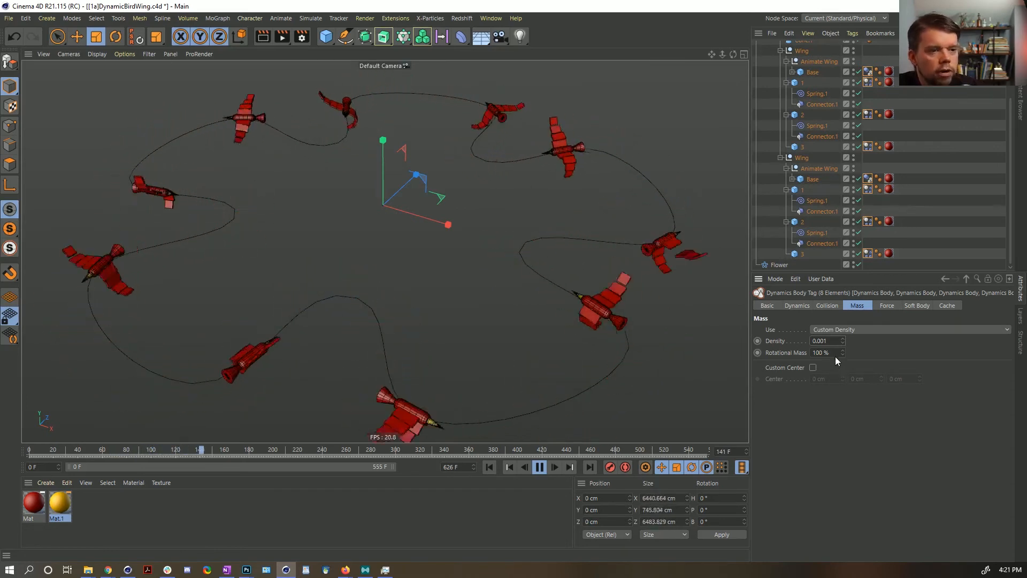
Step: Return the wing pieces' mass to World Density, stop the playback and go back to frame 0
click(841, 330)
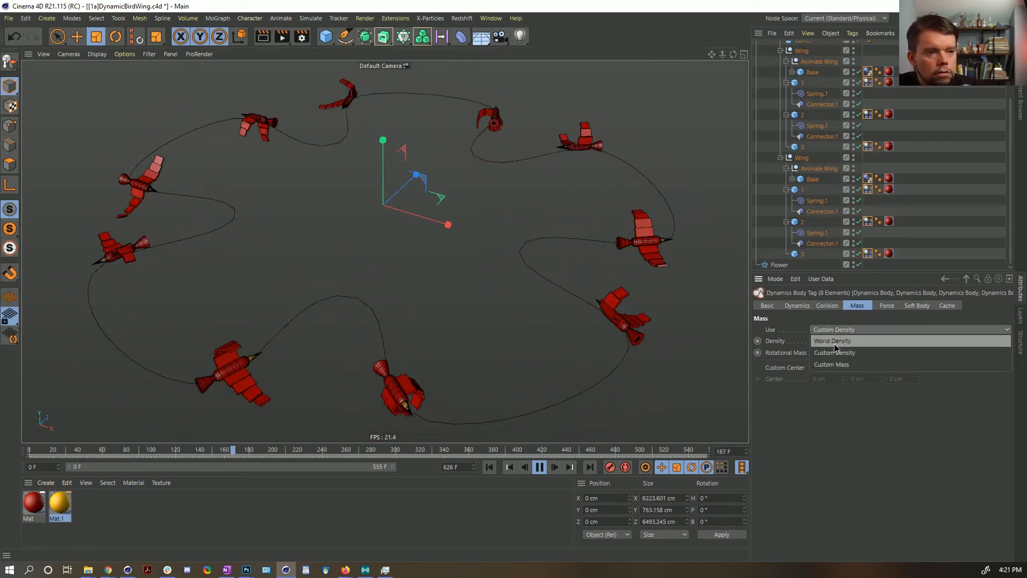
click(834, 348)
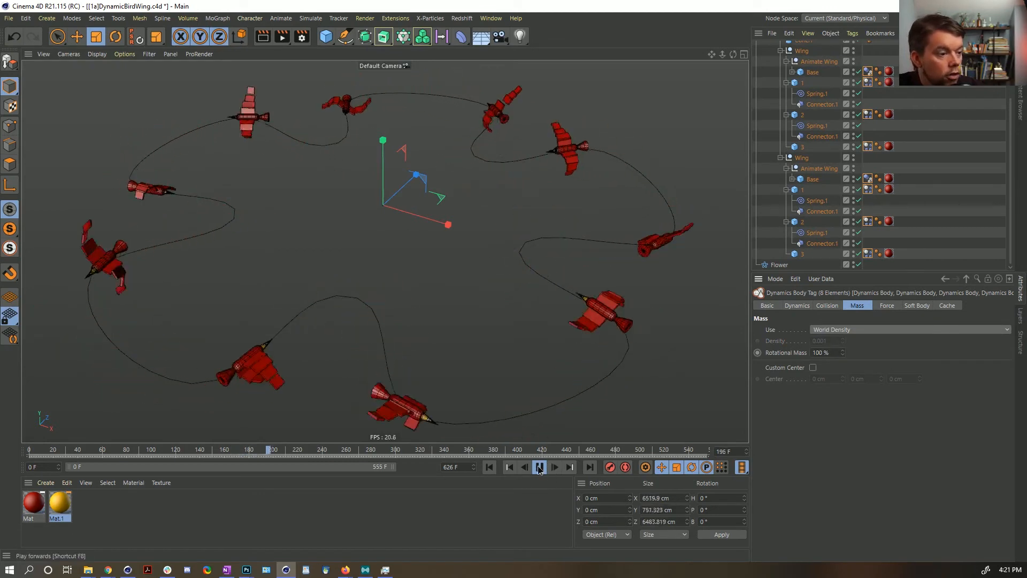
click(540, 467)
click(490, 467)
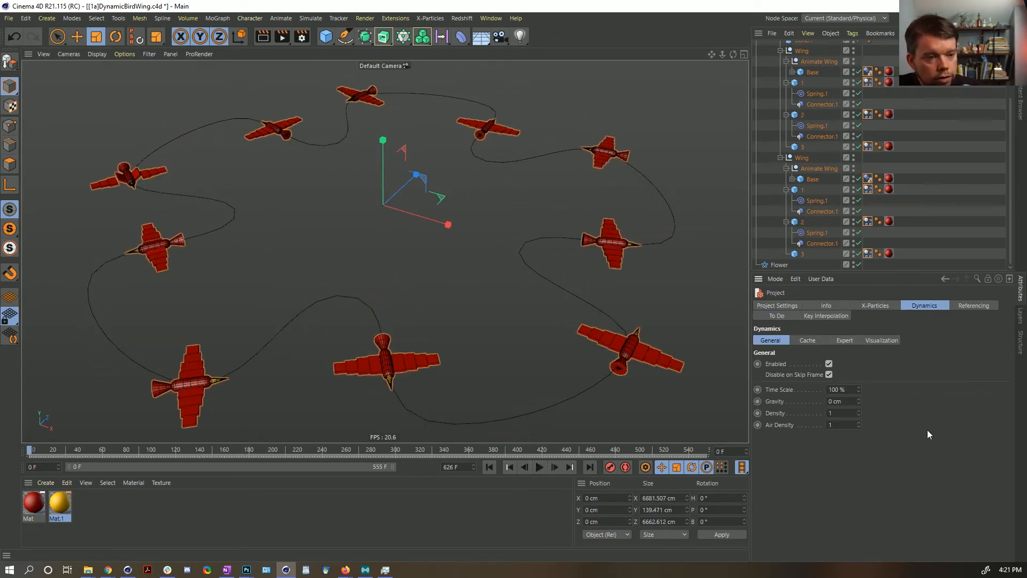
Step: Try 55 Maximum Solver Iterations per Step in the project's expert dynamics settings during playback, then reset it to 10
click(846, 341)
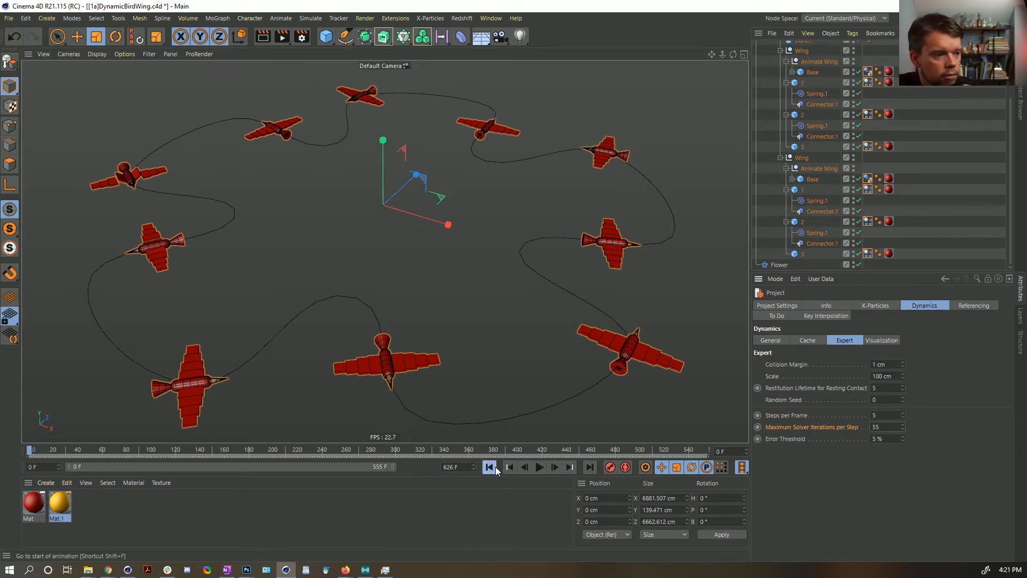
click(537, 467)
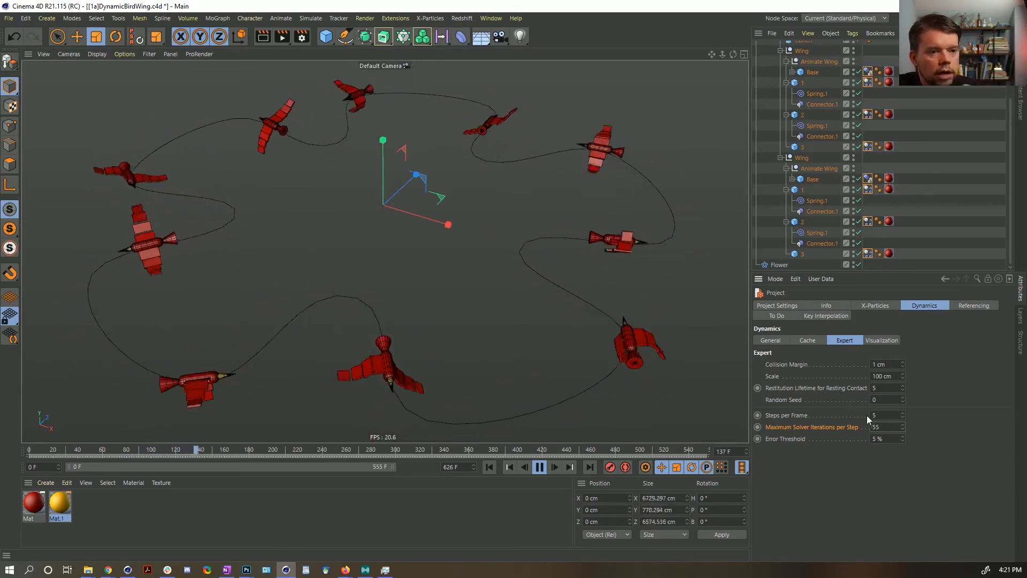
right_click(903, 428)
Step: Set the project dynamics' Steps per Frame to 15 and restart the playback from the first frame
drag(882, 415, 855, 422)
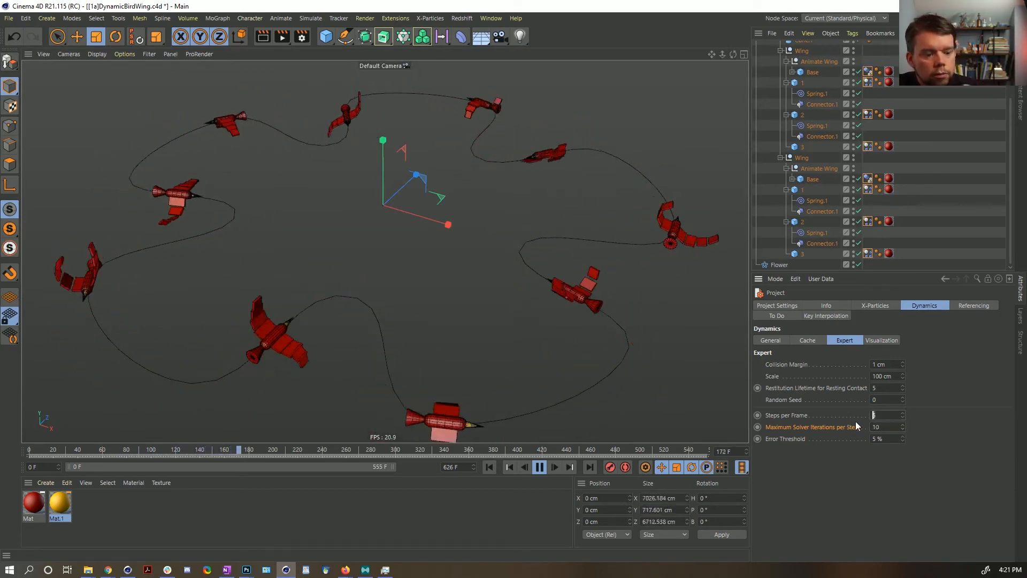
text(15)
key(Return)
click(489, 467)
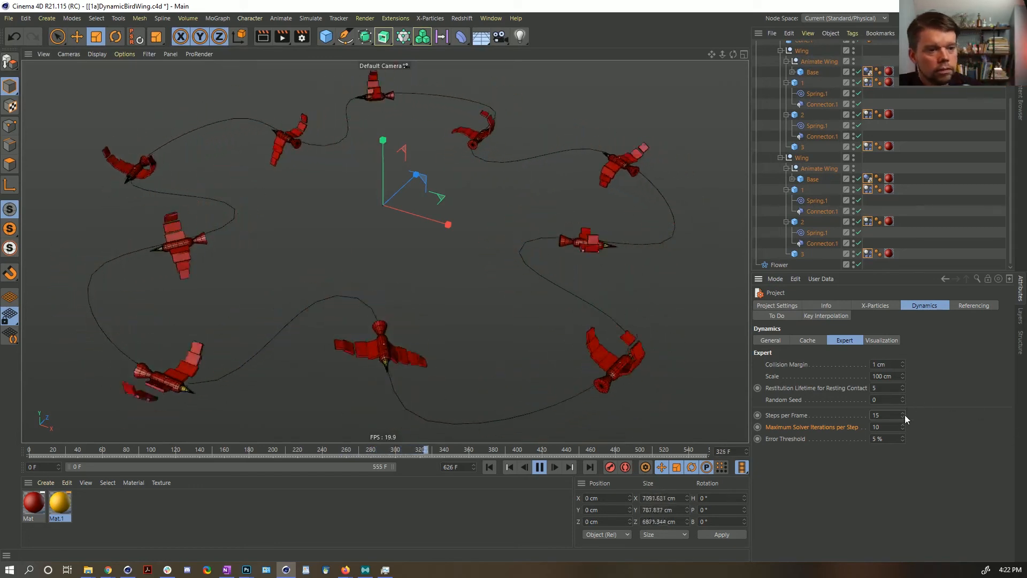
Step: Raise the project dynamics' Steps per Frame to 25 and replay the animation from the first frame
double_click(877, 415)
text(25)
key(Return)
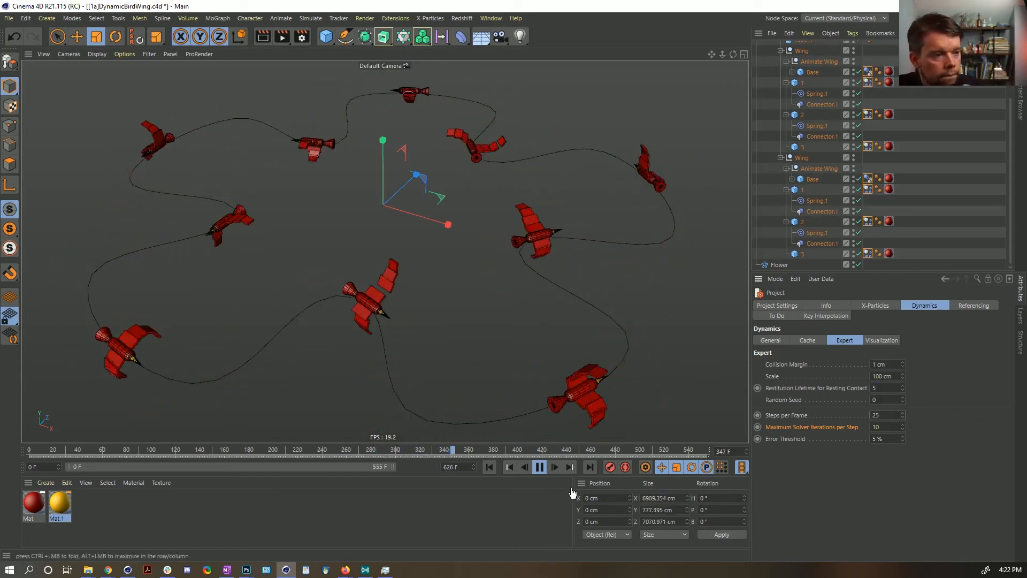
click(490, 467)
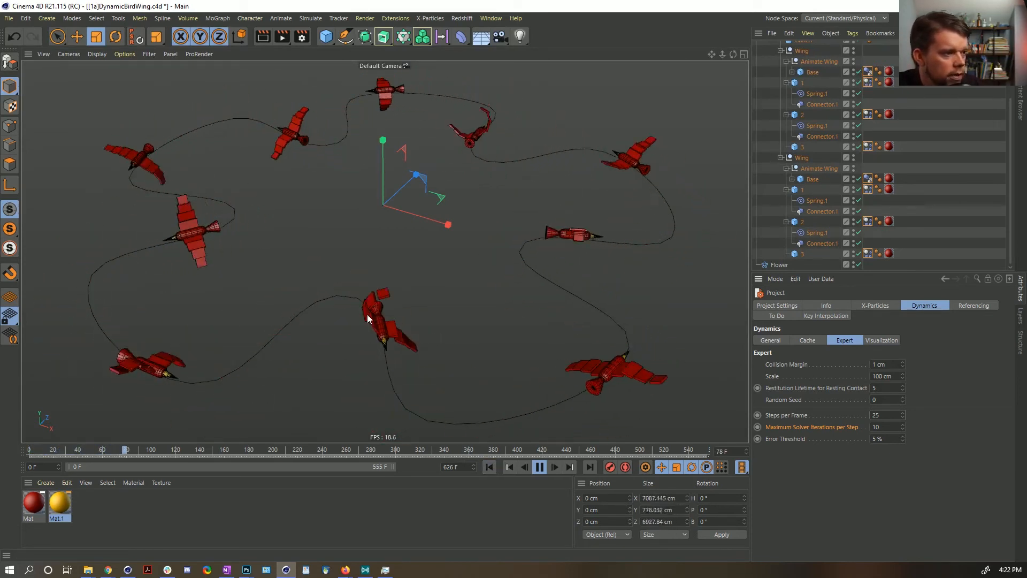
Step: Enable Smooth Rotation on the Cloner, replay the animation from the first frame, and return to frame 0
scroll(813, 75, up, 3)
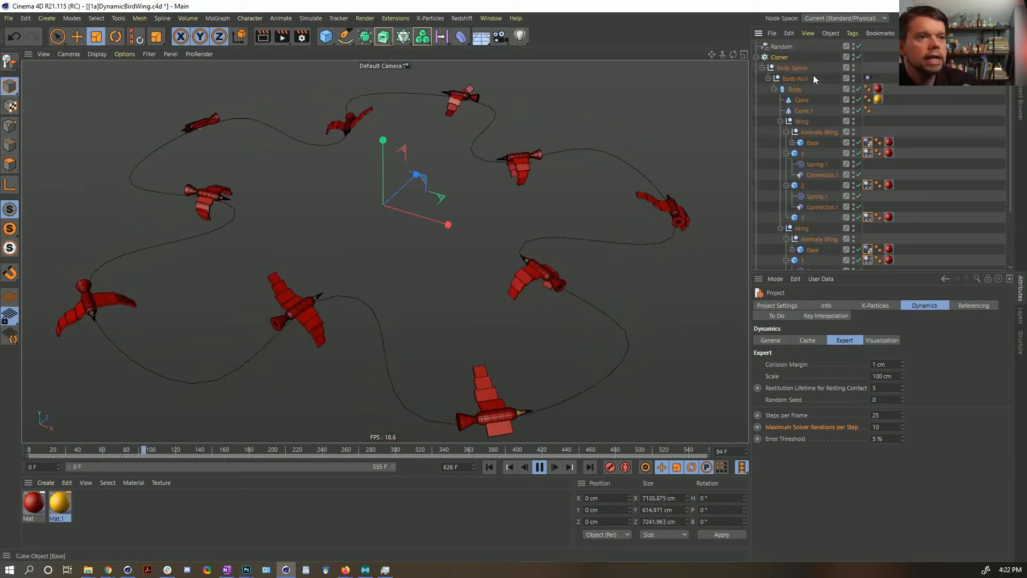
click(756, 56)
click(777, 57)
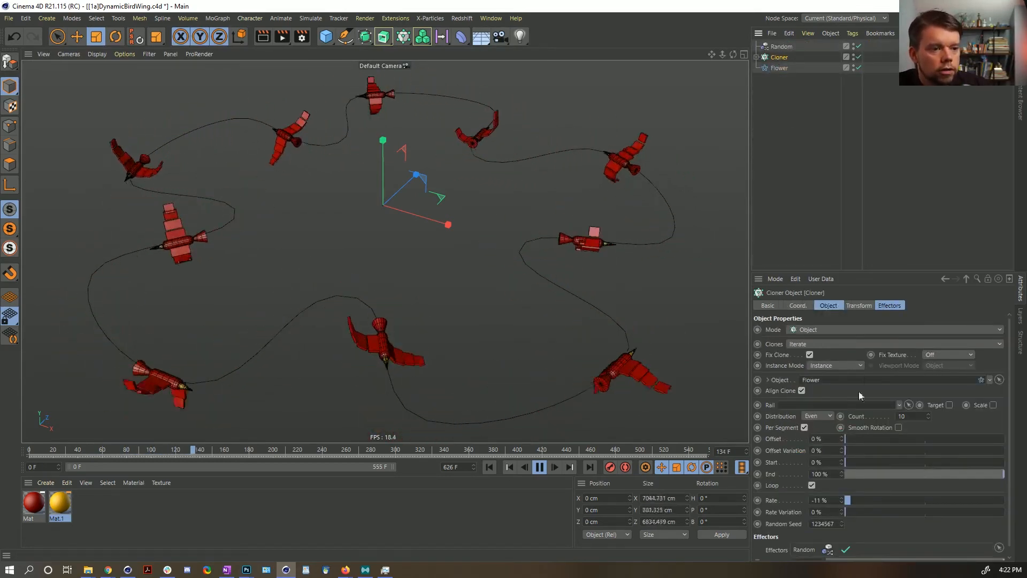
click(899, 428)
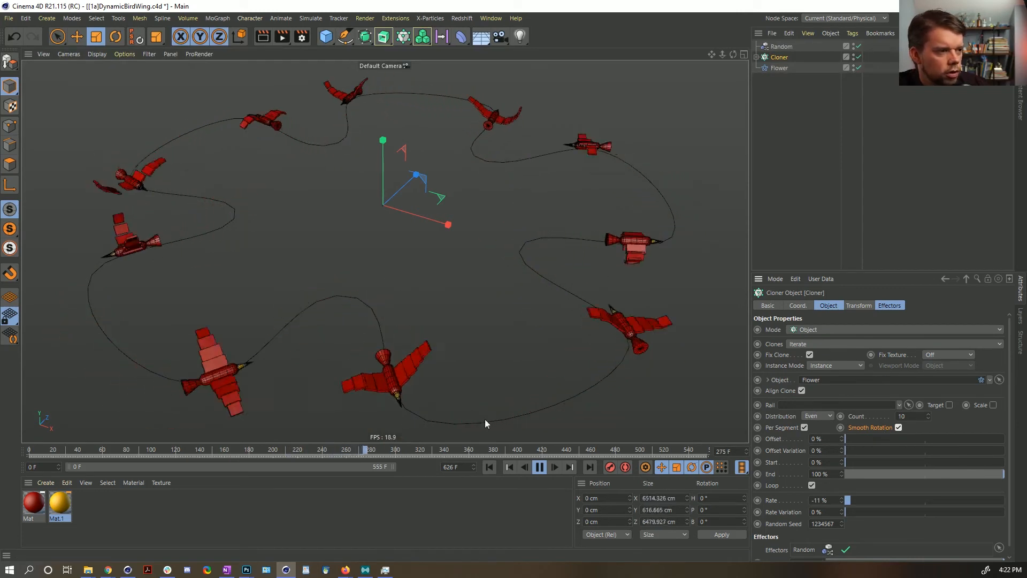
click(490, 468)
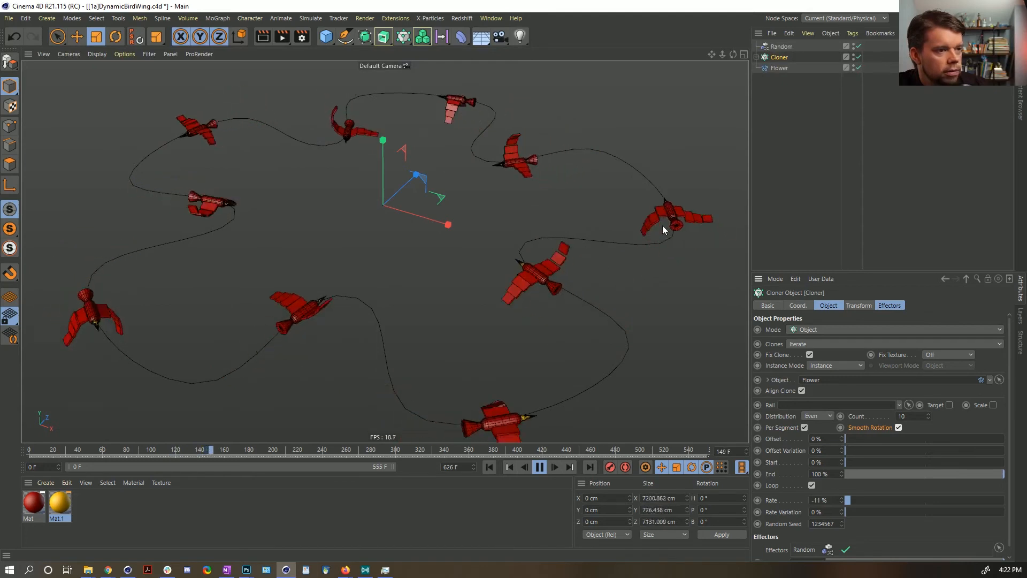
click(540, 467)
click(490, 467)
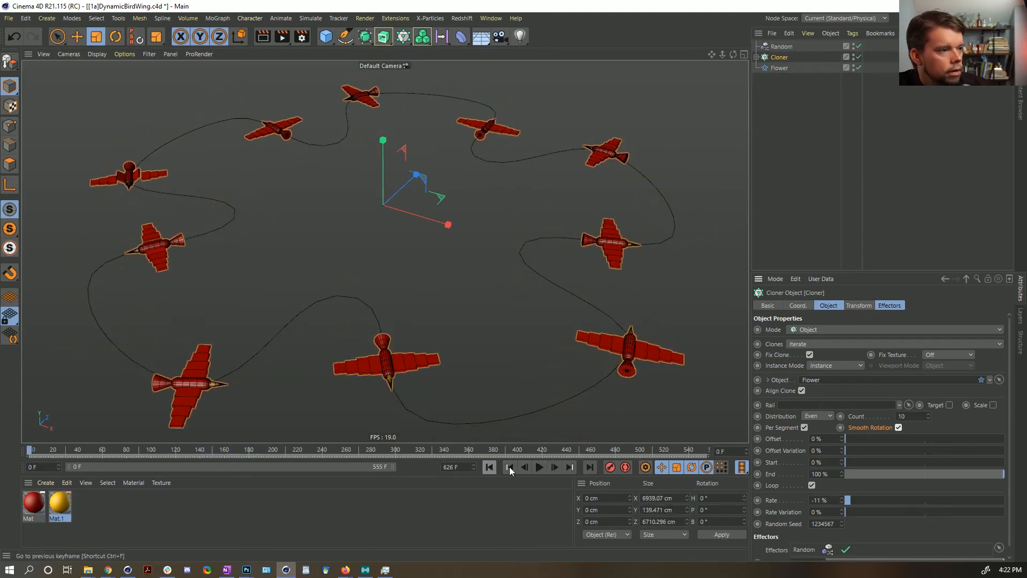
Step: Try a Rate of 0 % on the Cloner, then restore it to -11 %
click(554, 467)
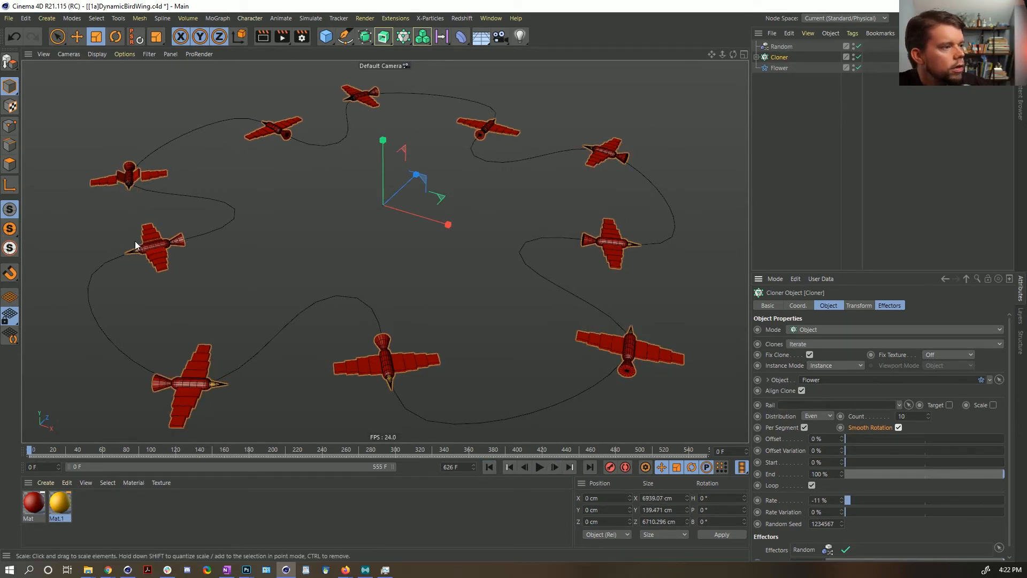
alt+drag(246, 355, 217, 341)
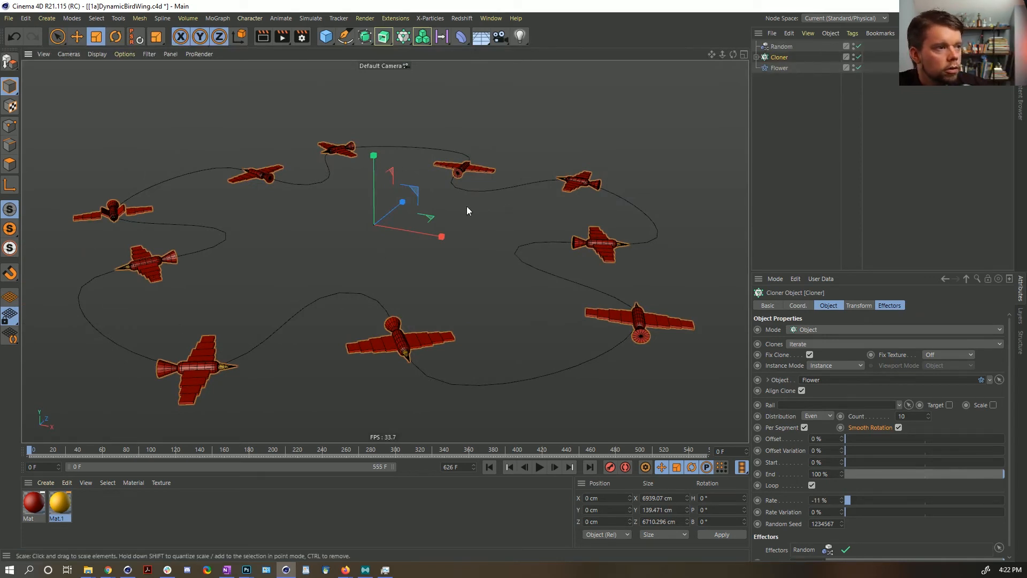
alt+drag(467, 210, 555, 294)
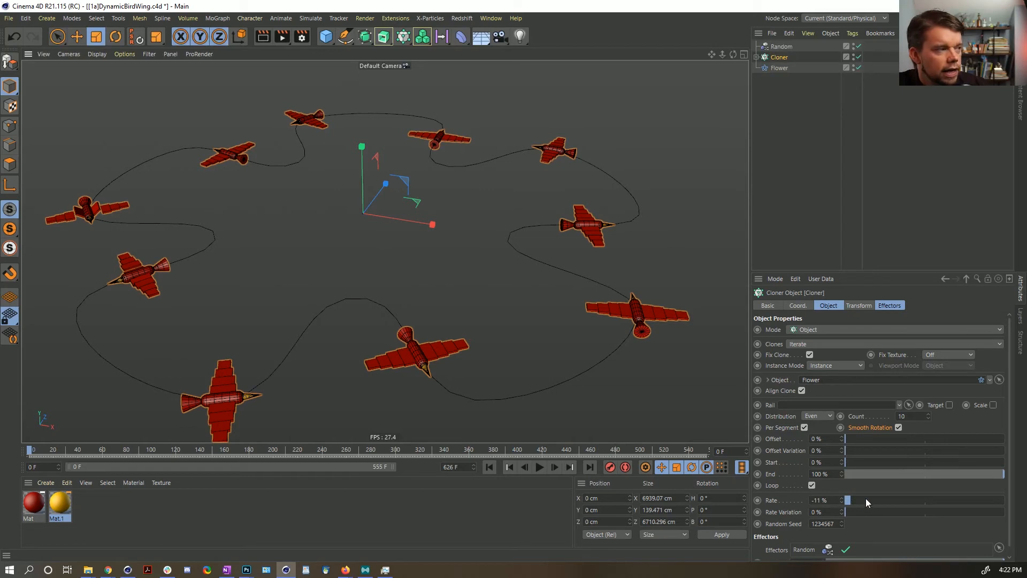
drag(866, 498, 847, 499)
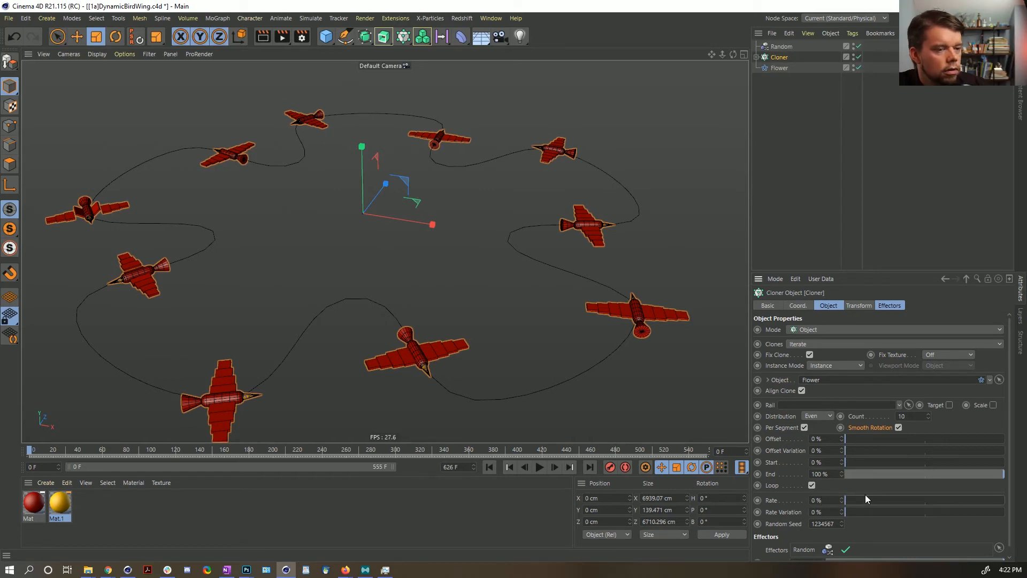
mouse_move(854, 463)
mouse_down()
mouse_move(902, 460)
mouse_move(840, 463)
mouse_up()
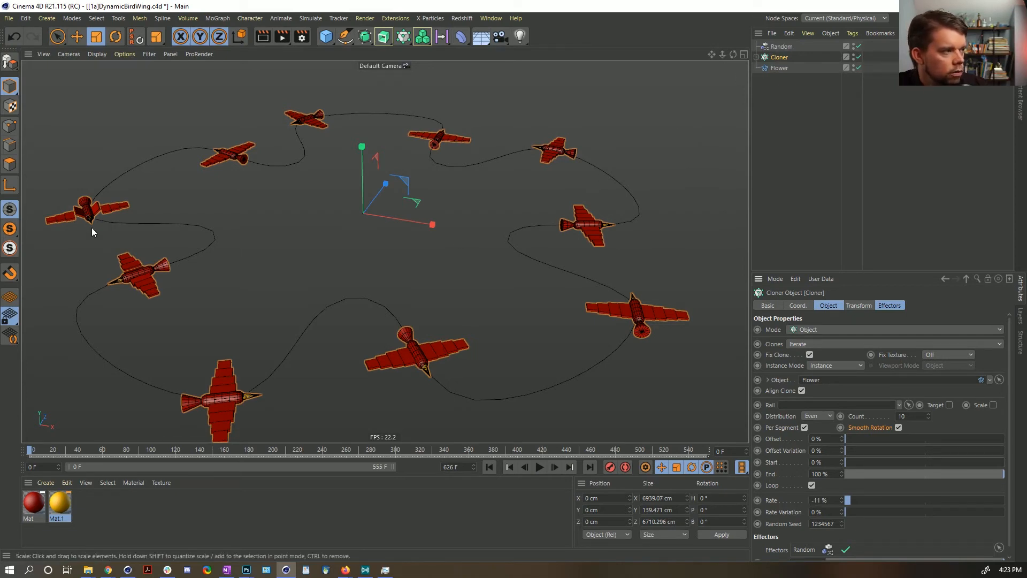
Step: Expand the bird hierarchy inside the Cloner and examine the Vibrate tag settings on the Body Null
click(757, 57)
click(762, 69)
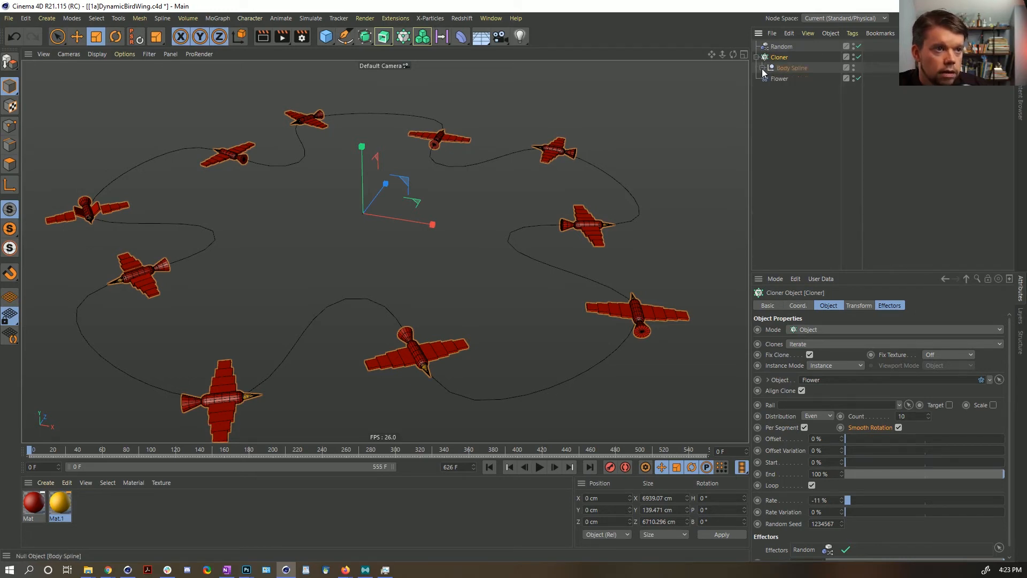
click(762, 68)
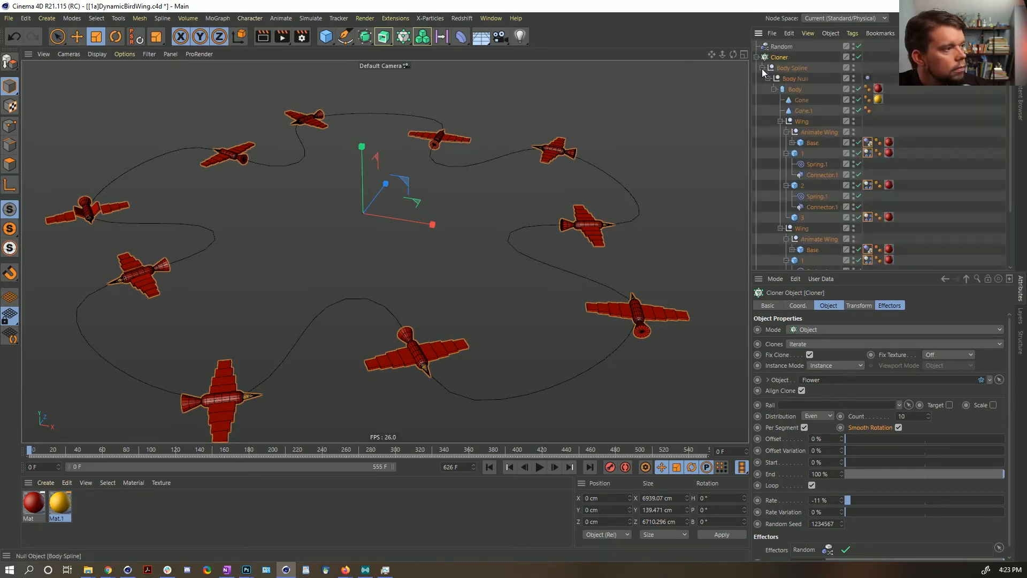
click(868, 77)
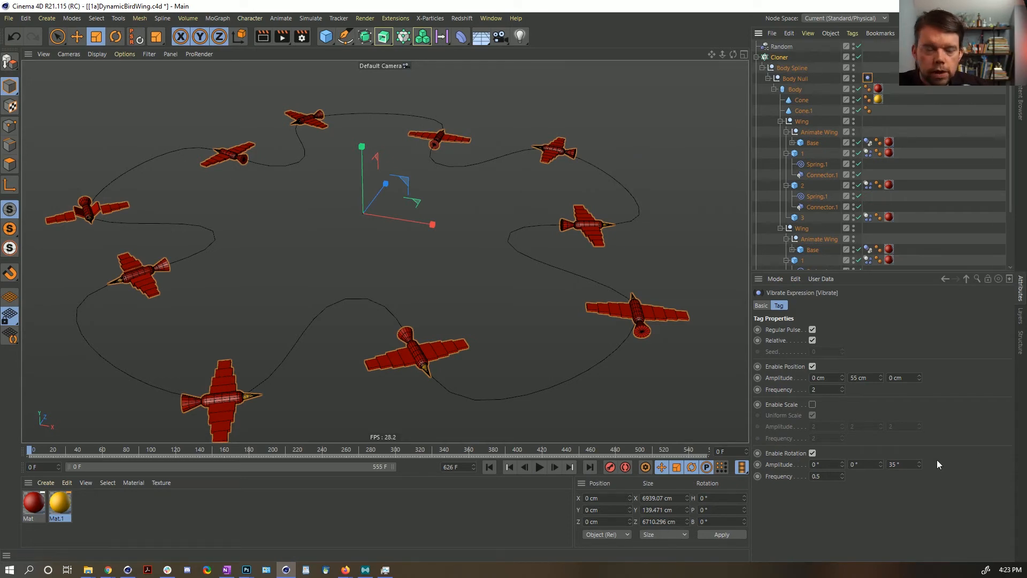
alt+right_drag(86, 217, 115, 234)
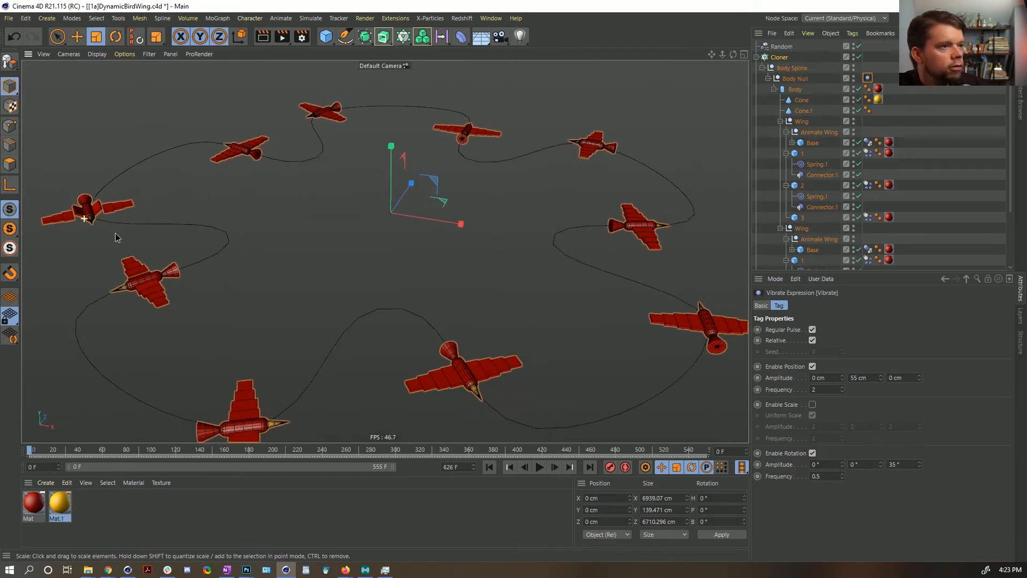
Step: Try different Cloner counts along the flower spline, raising the count from 4 past 20 and reducing it to 5
click(779, 58)
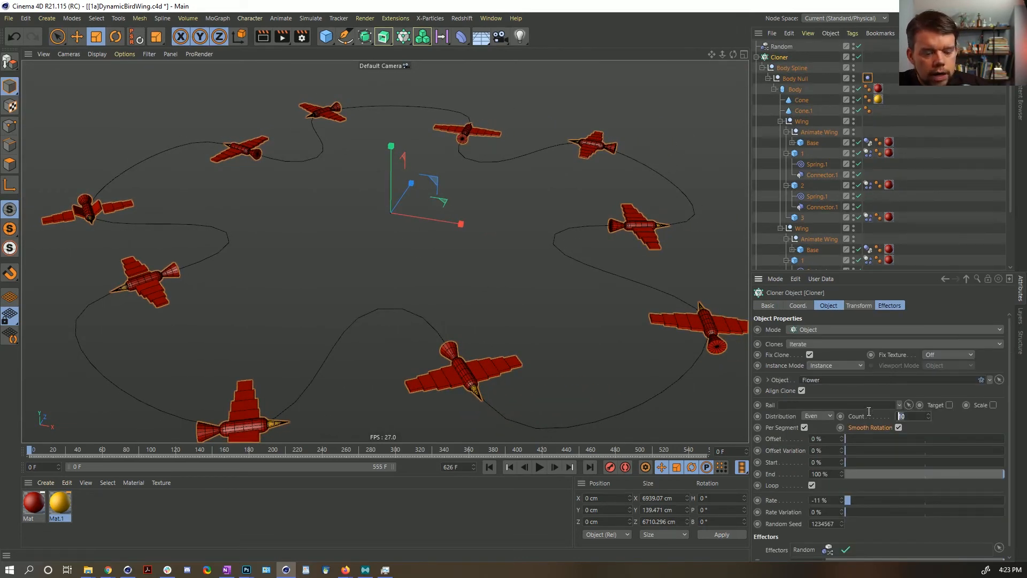
key(Return)
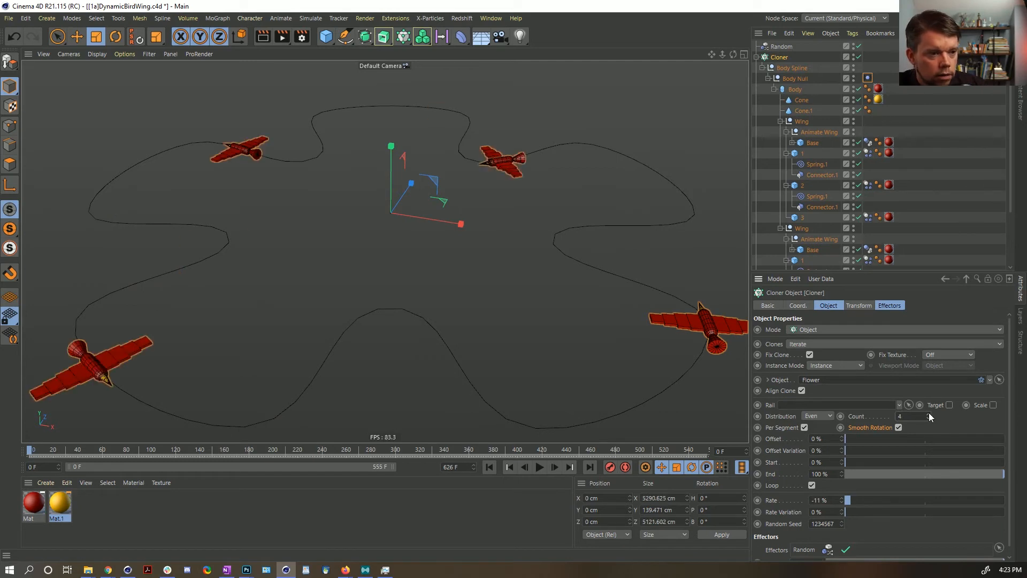
click(929, 413)
click(929, 413)
click(929, 414)
click(929, 414)
click(929, 414)
click(929, 414)
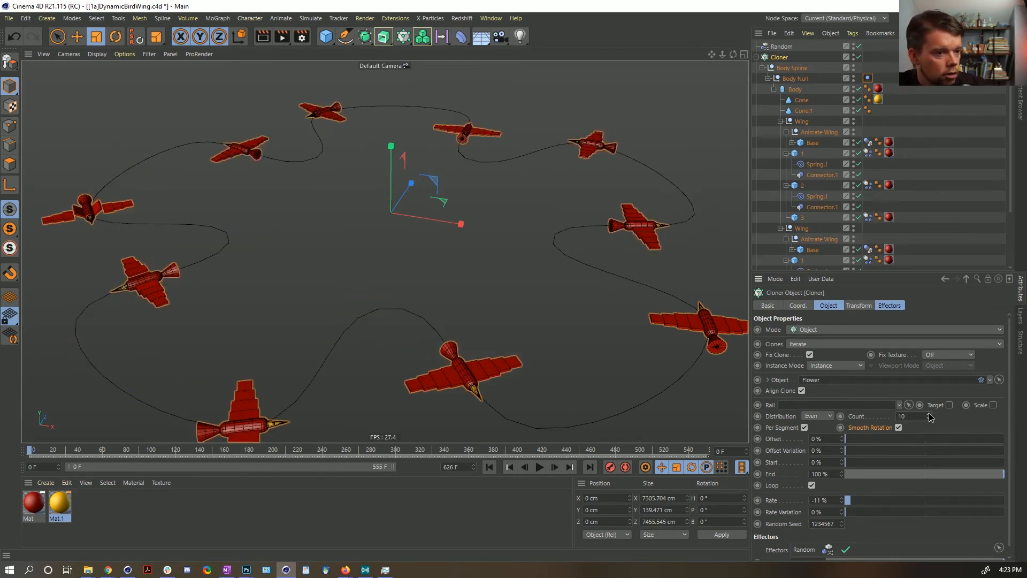
click(930, 414)
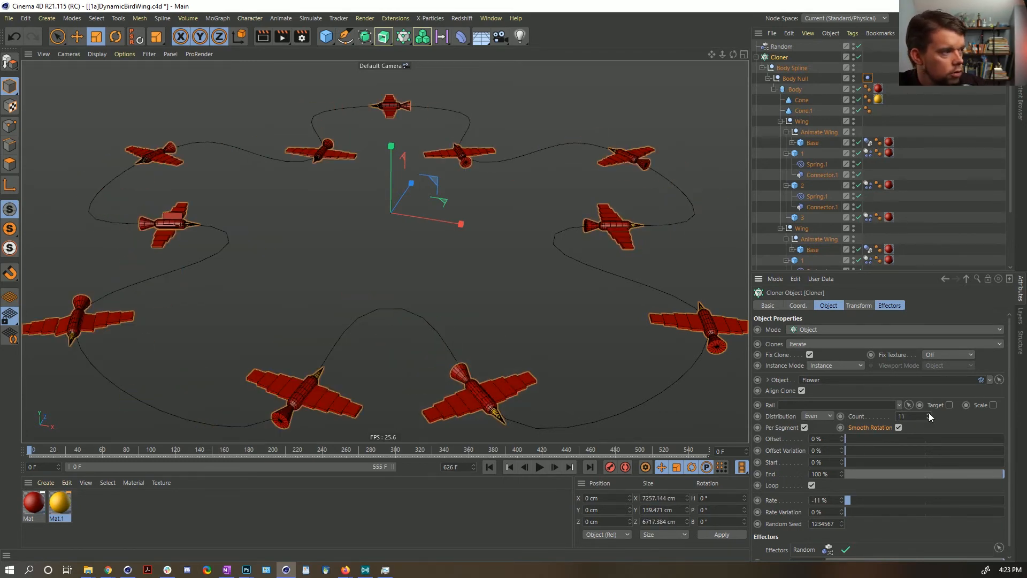
click(929, 413)
click(930, 413)
click(929, 414)
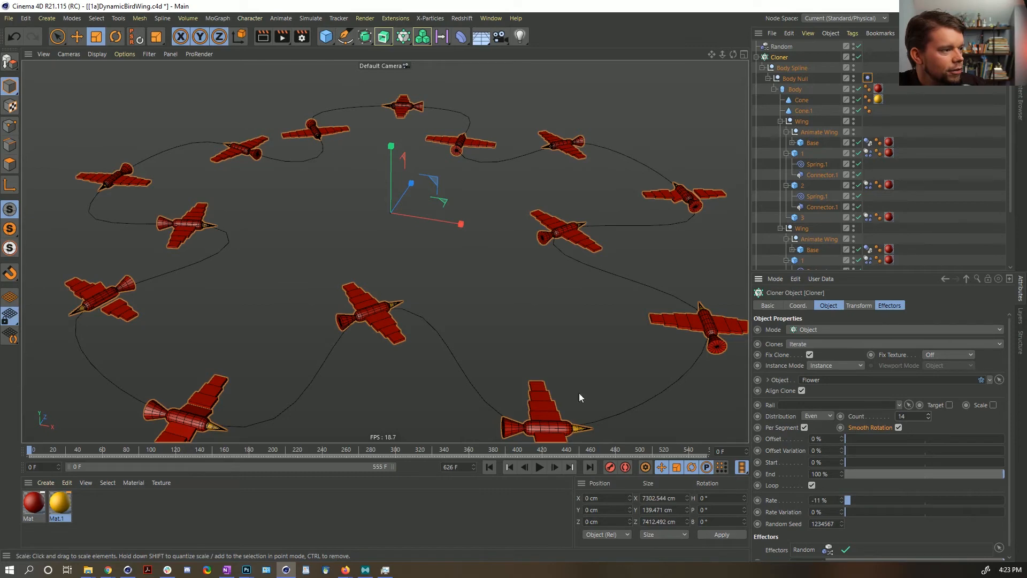
click(929, 413)
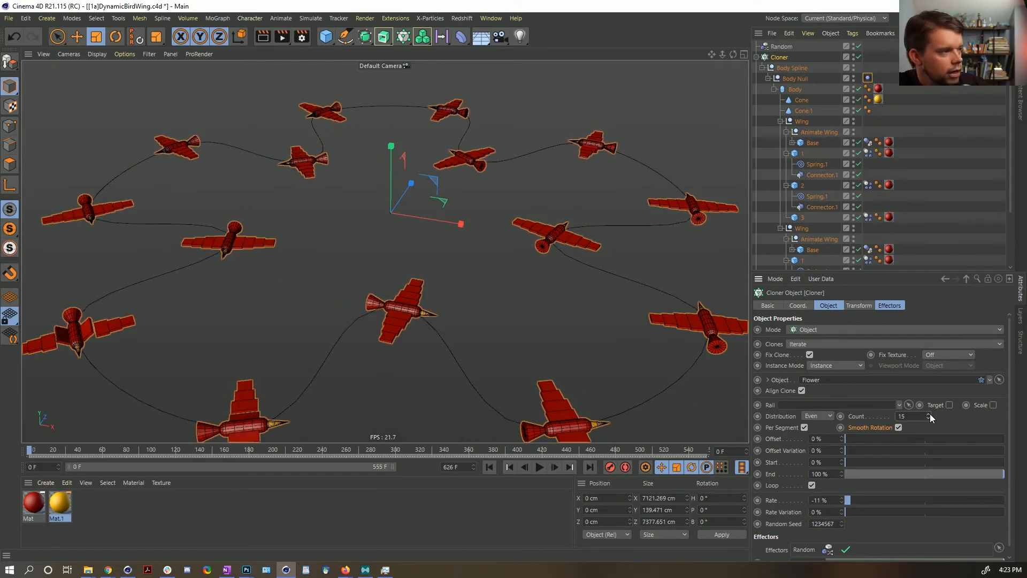
click(929, 414)
click(929, 413)
click(929, 414)
click(929, 413)
click(929, 413)
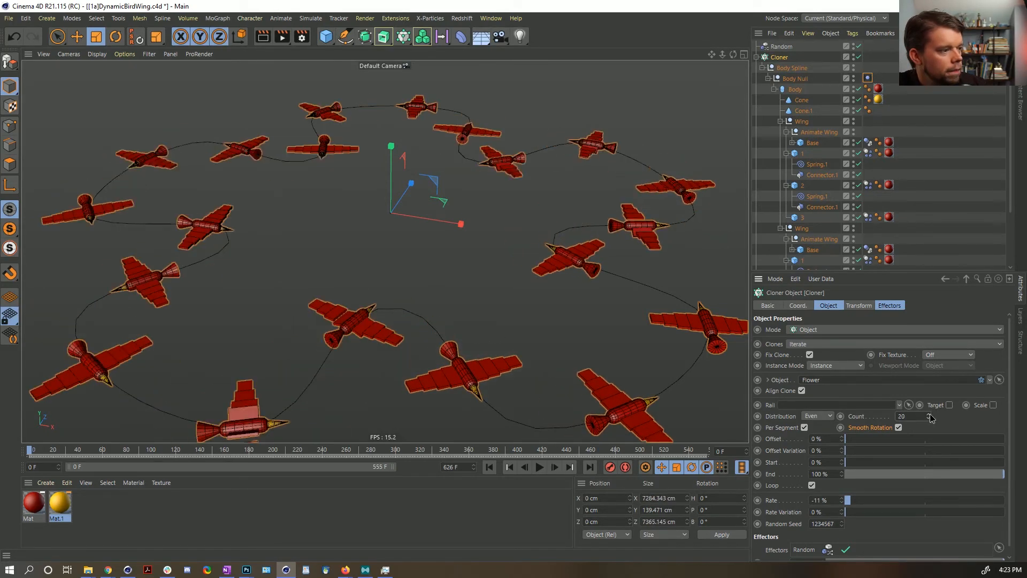
click(930, 414)
click(929, 414)
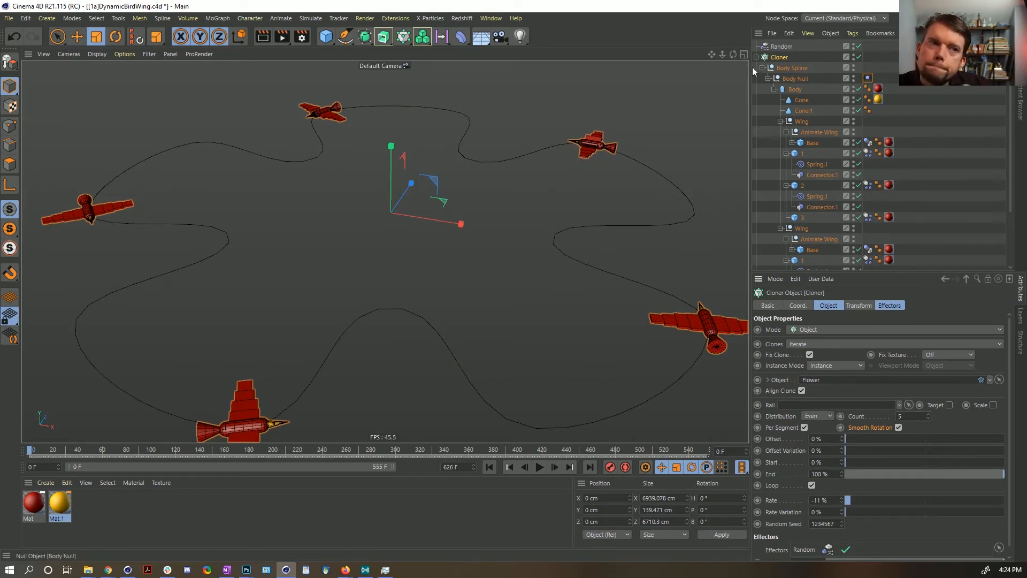
Step: Delete the Random effector, briefly play the animation, and return to the first frame
click(780, 48)
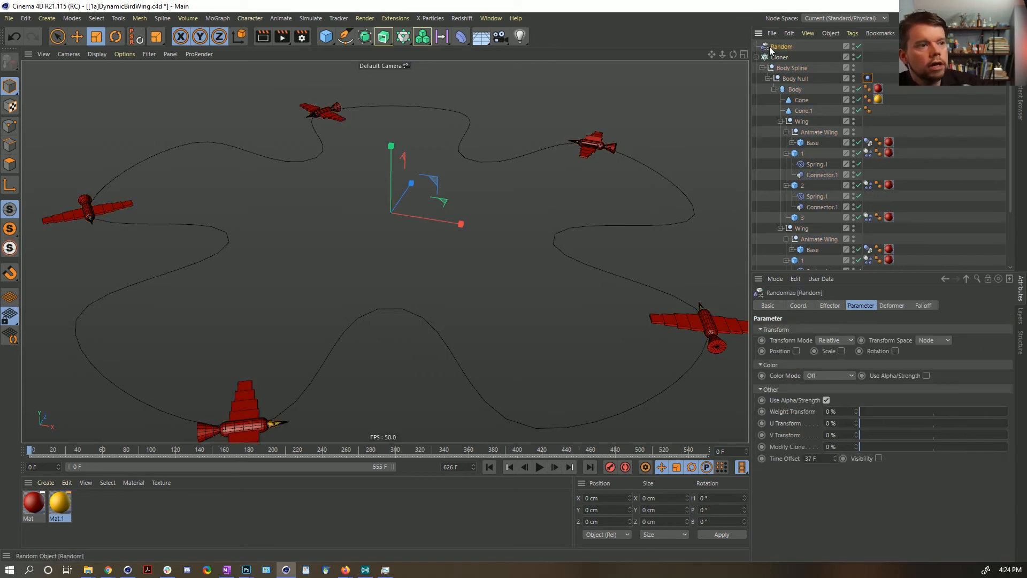
key(Delete)
click(550, 465)
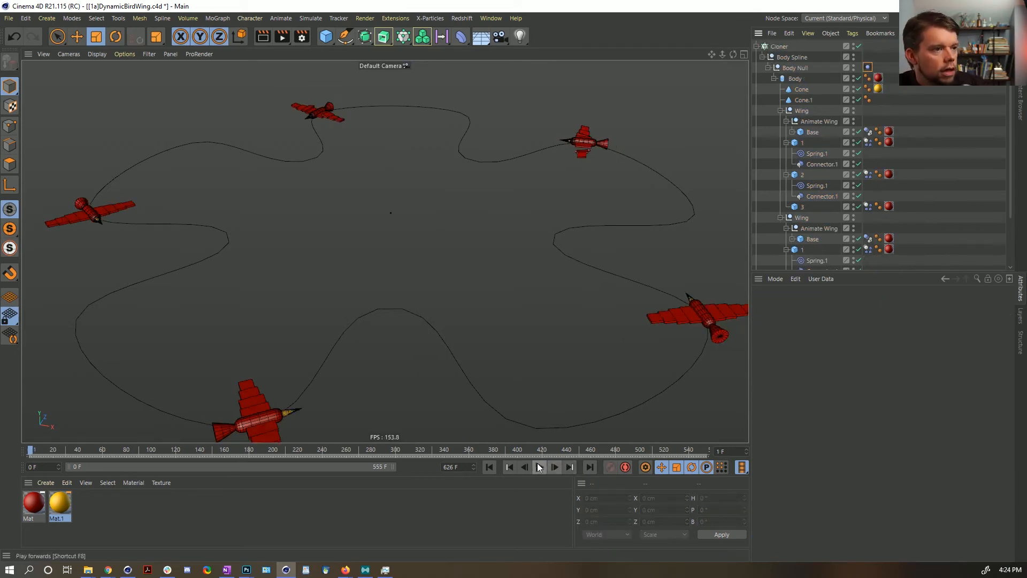
click(489, 467)
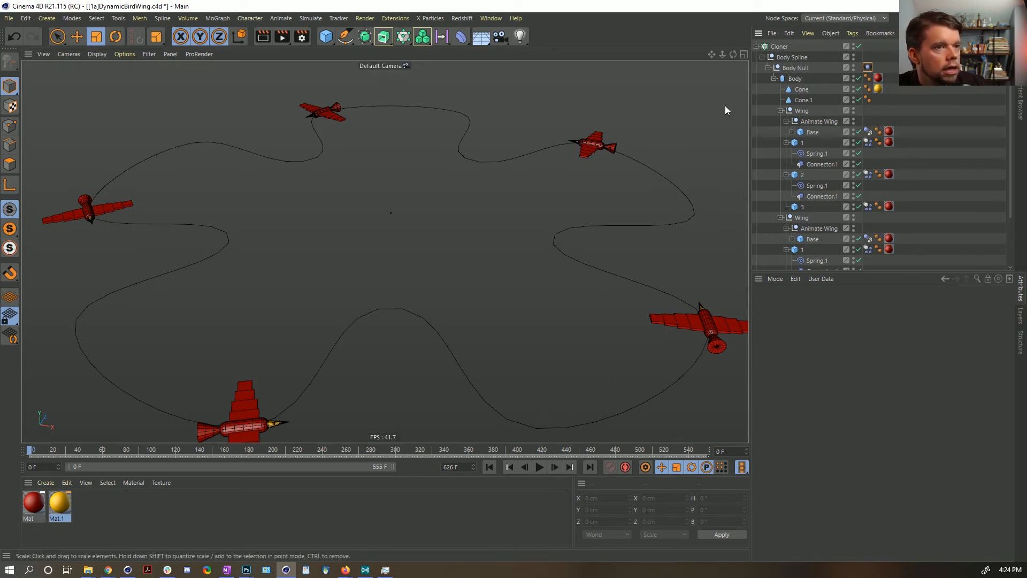
Step: Set the Cloner's Count to 10 and play the animation
click(780, 47)
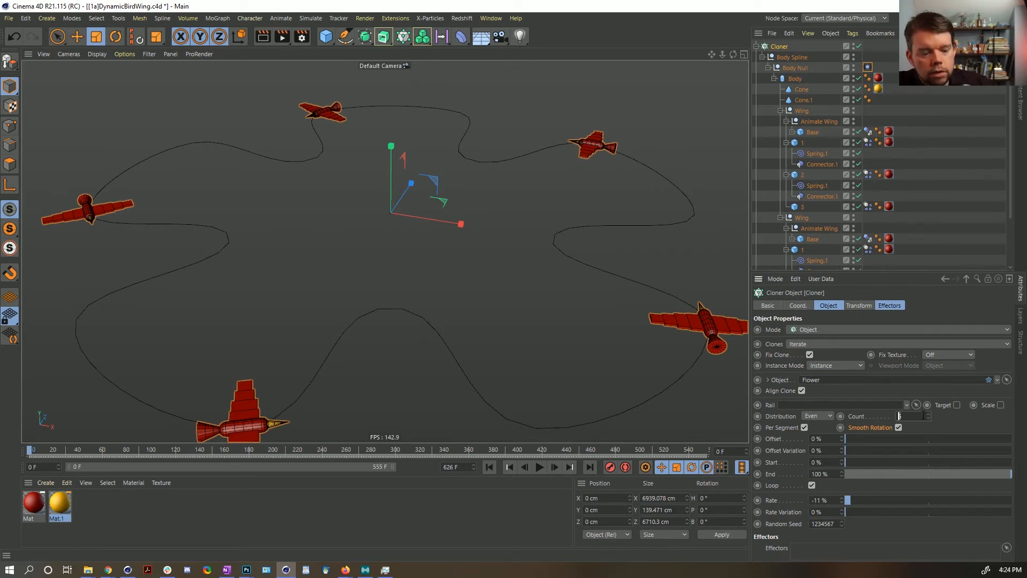
key(Return)
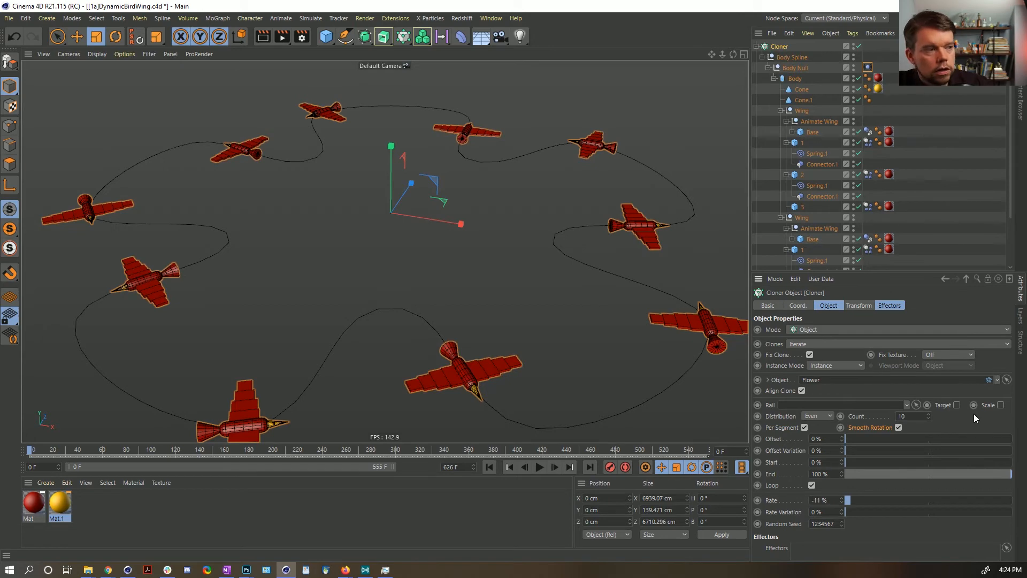
click(542, 467)
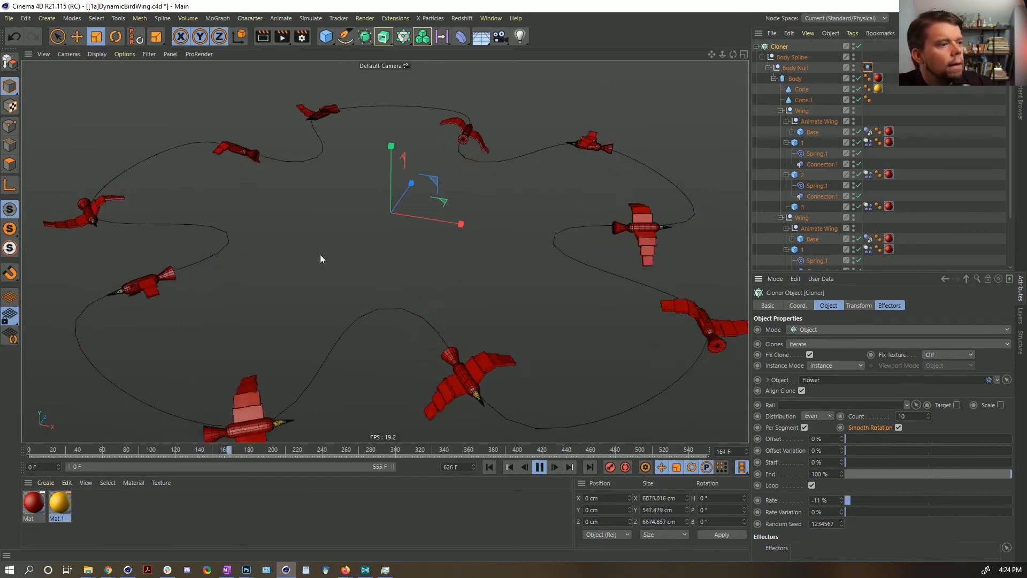
Step: Lower the project dynamics' Steps per Frame to 5 during playback and return to the first frame
key(ctrl+d)
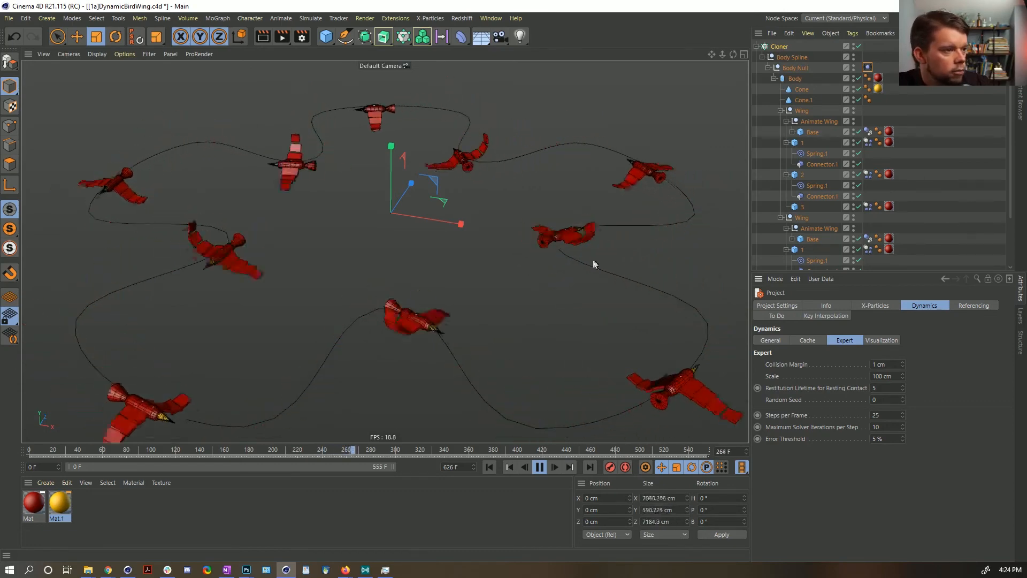
drag(903, 416, 903, 426)
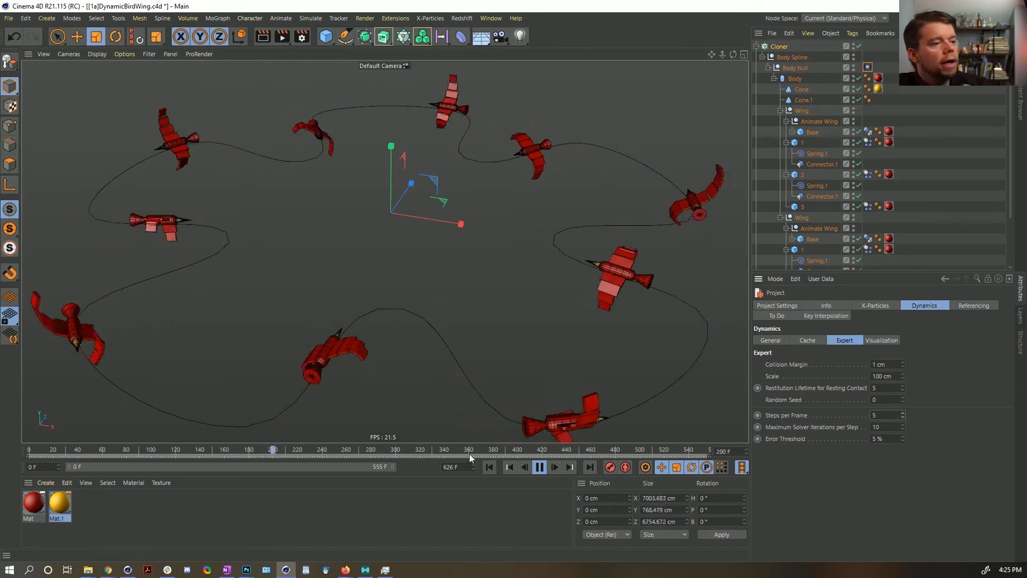
click(491, 467)
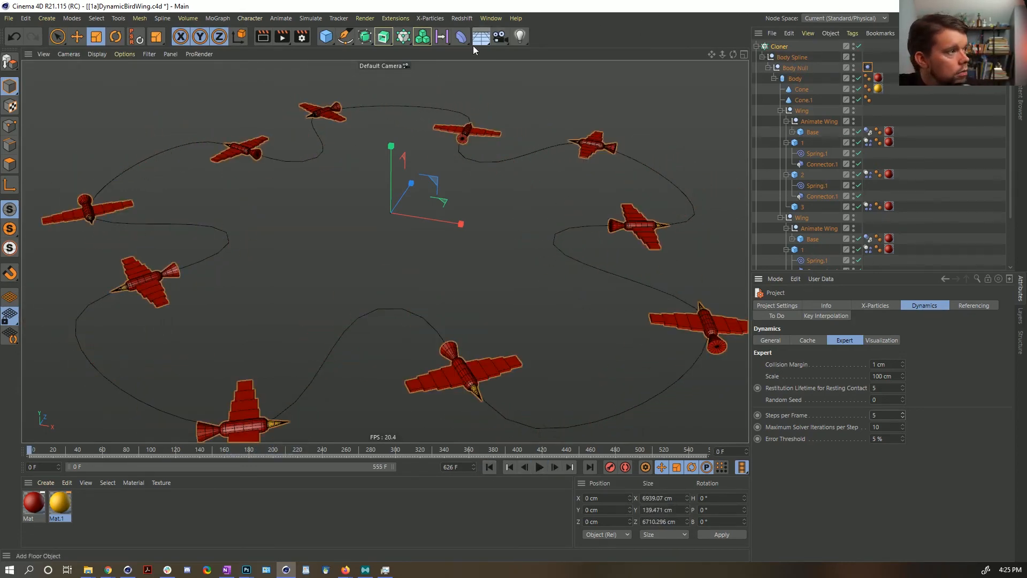
Step: Save the scene as a new version named [1b]DynamicBirdWing.c4d
key(ctrl+shift+s)
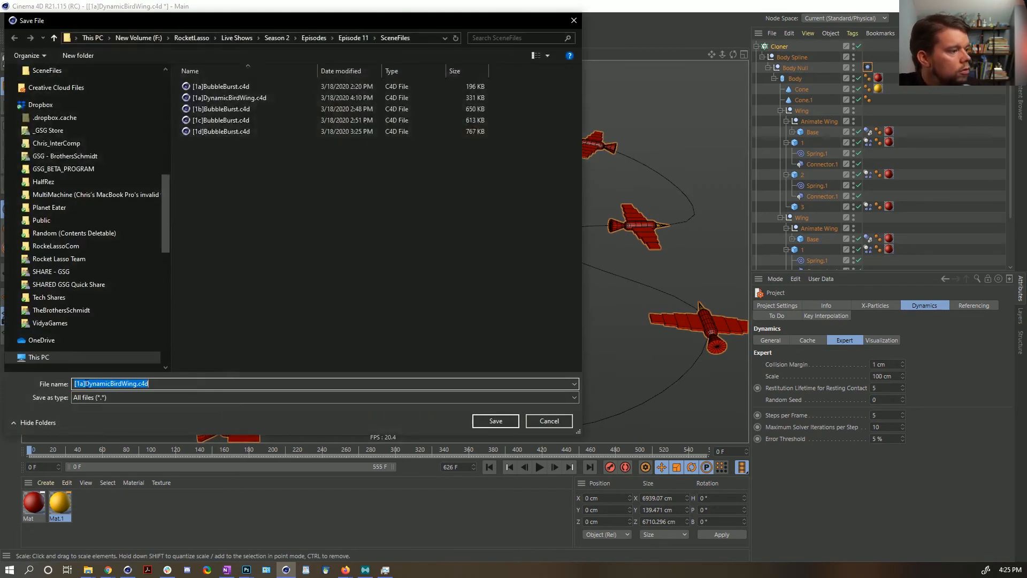
text(b)
key(Return)
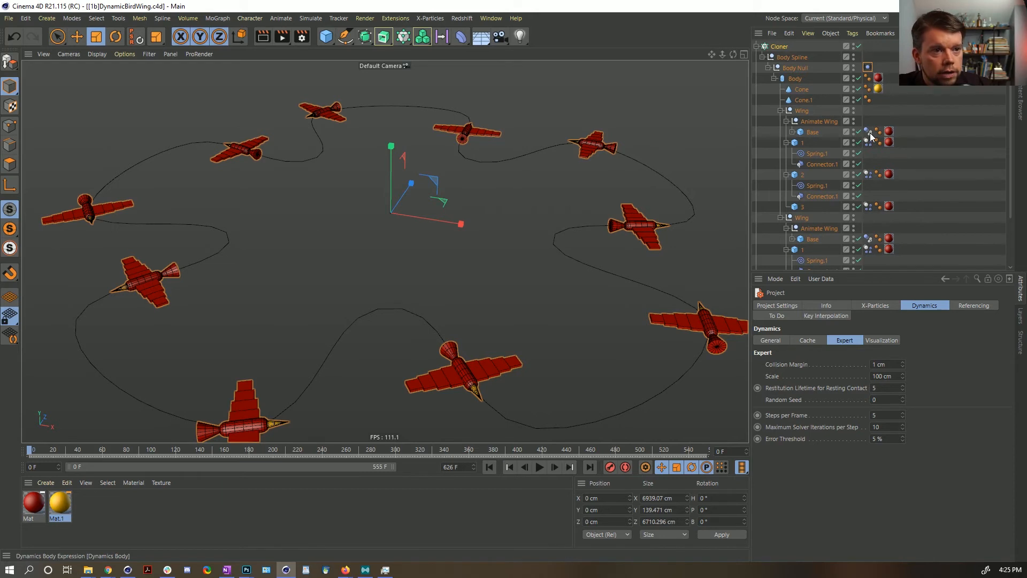
Step: Select both Animate Wing nulls to inspect their coordinates and play the animation
click(815, 123)
scroll(821, 165, down, 3)
click(803, 158)
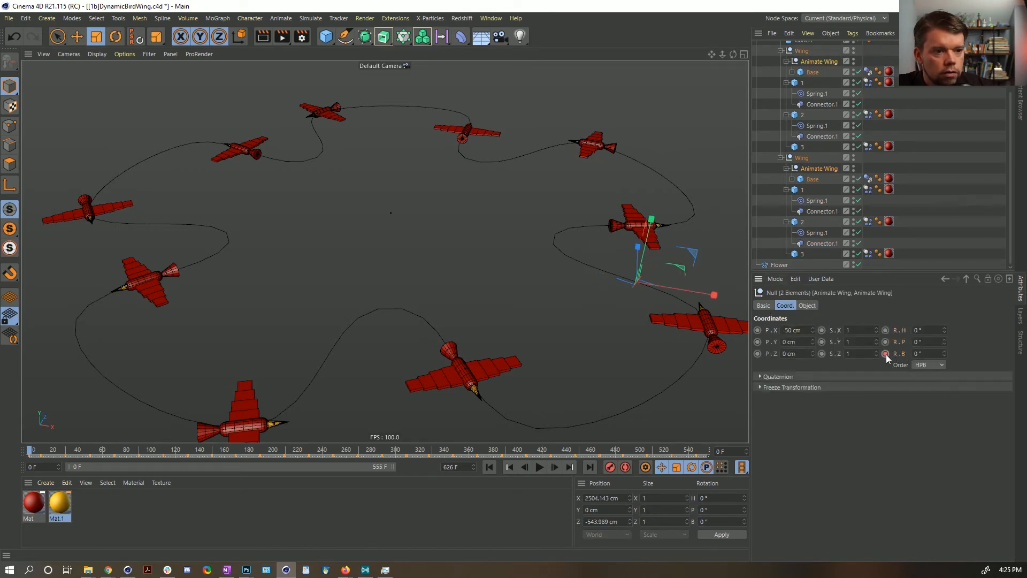
click(540, 467)
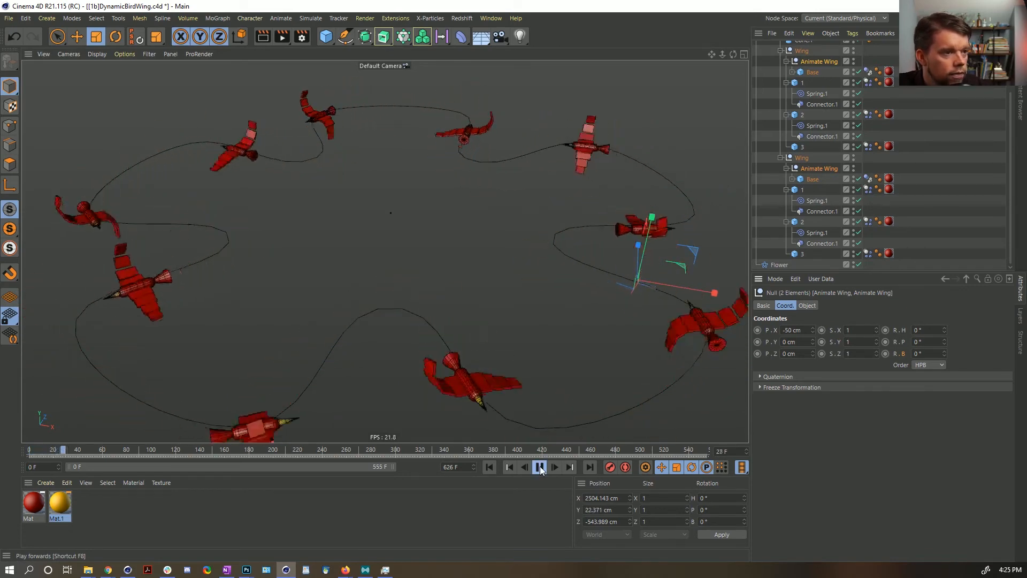
Step: Stop playback, return to the first frame, and replay the cloned birds' flight to check their wing motion
click(540, 467)
click(491, 467)
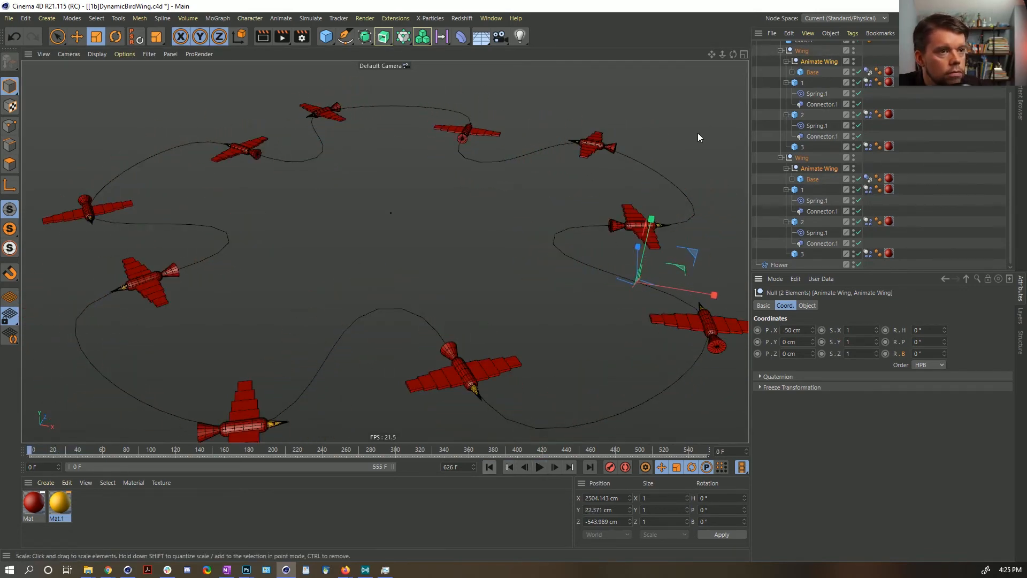
scroll(788, 104, up, 3)
click(763, 57)
click(763, 56)
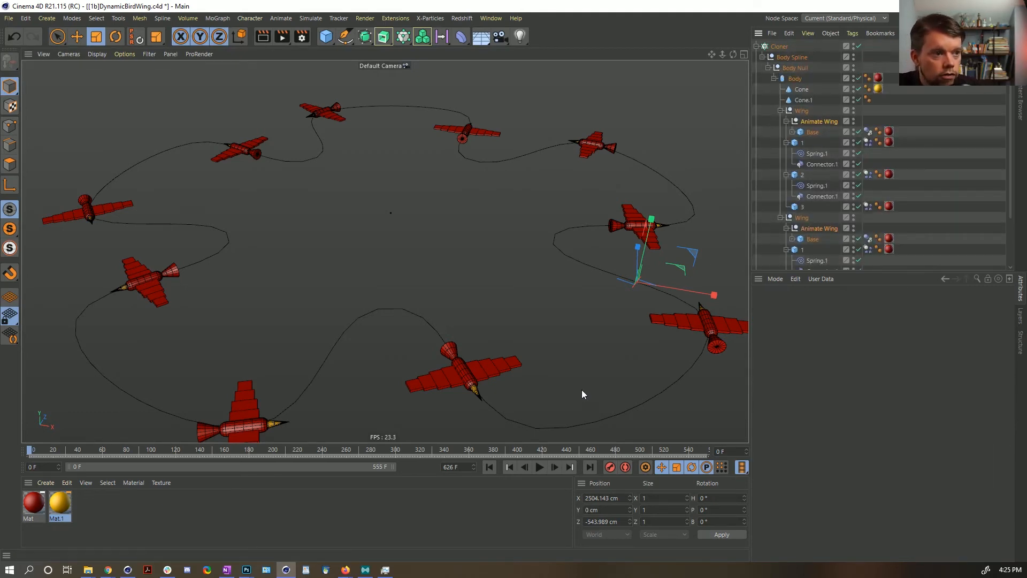
click(539, 467)
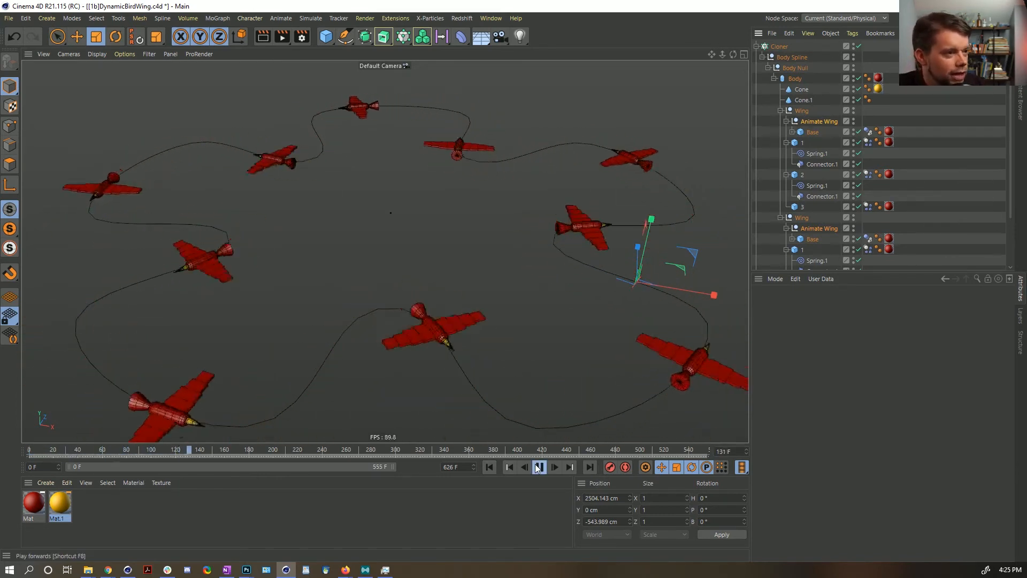
click(539, 467)
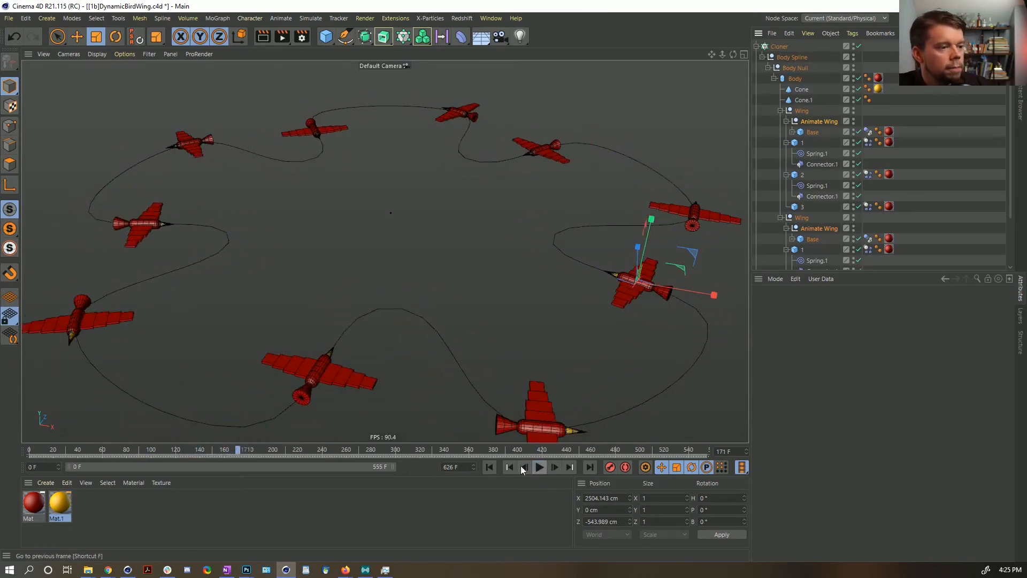
click(488, 467)
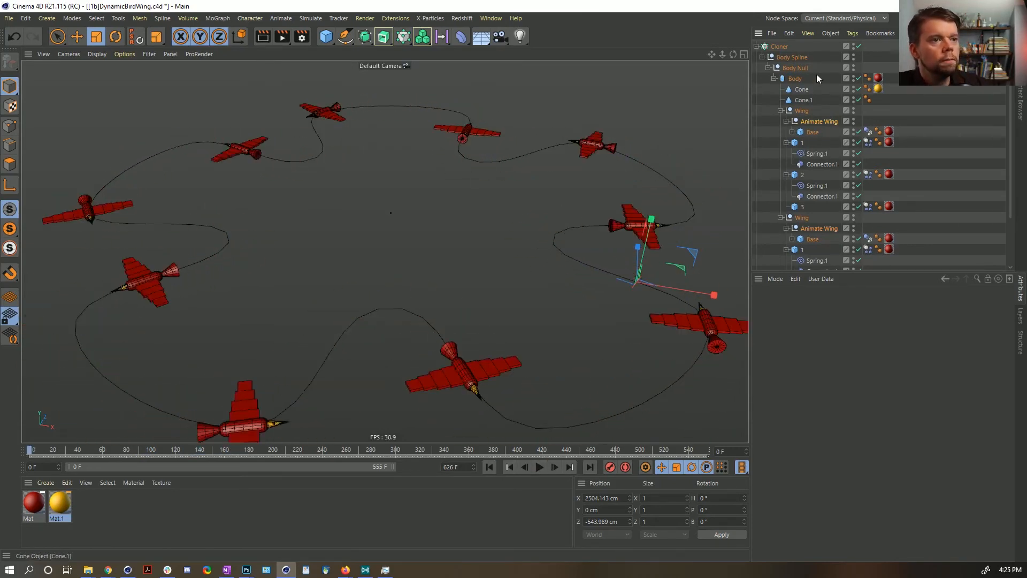
Step: Add a Random effector to the Cloner that offsets only the clones' Y position by 518 cm, and play the animation
click(764, 57)
click(774, 46)
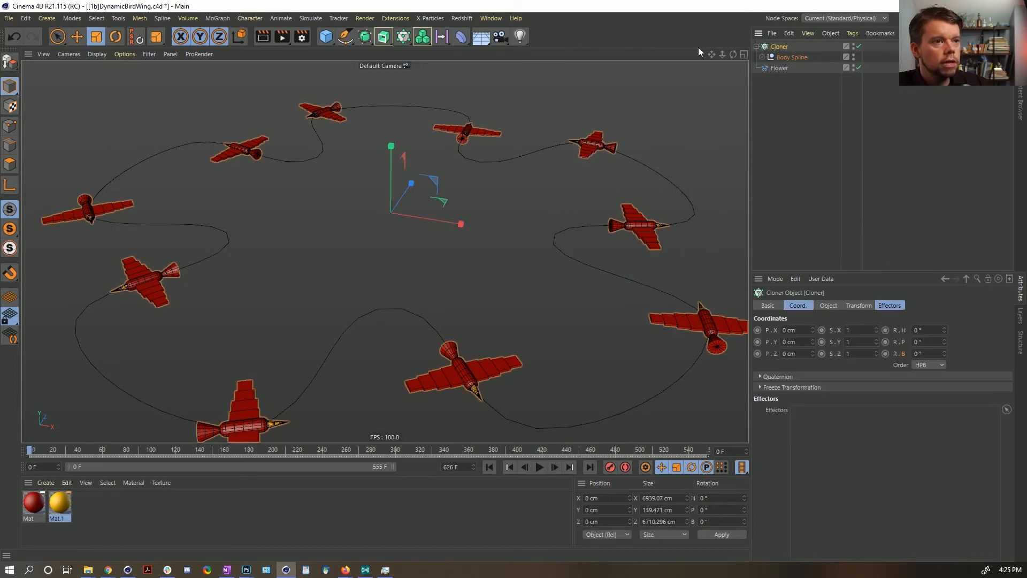
click(419, 36)
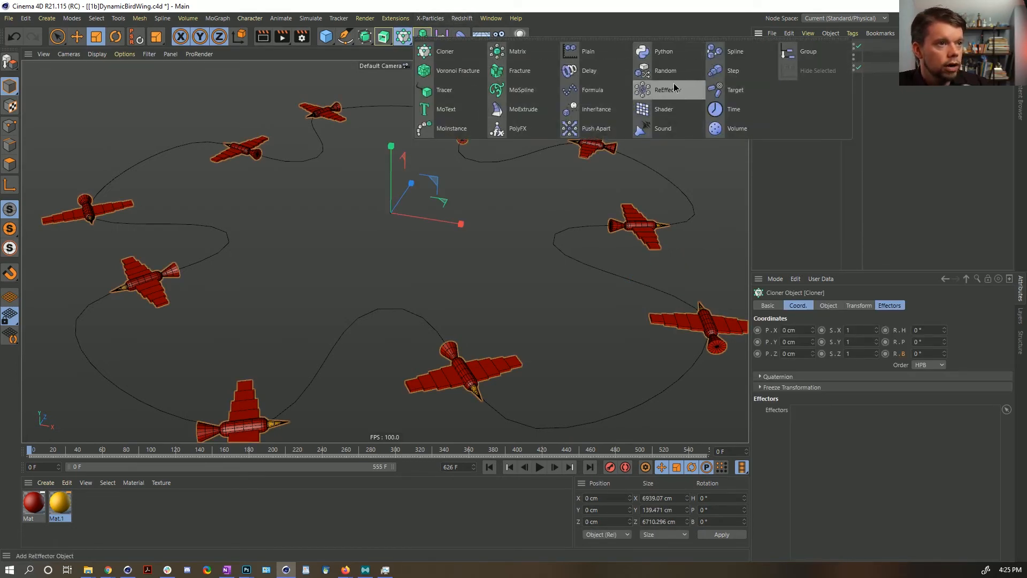
click(665, 70)
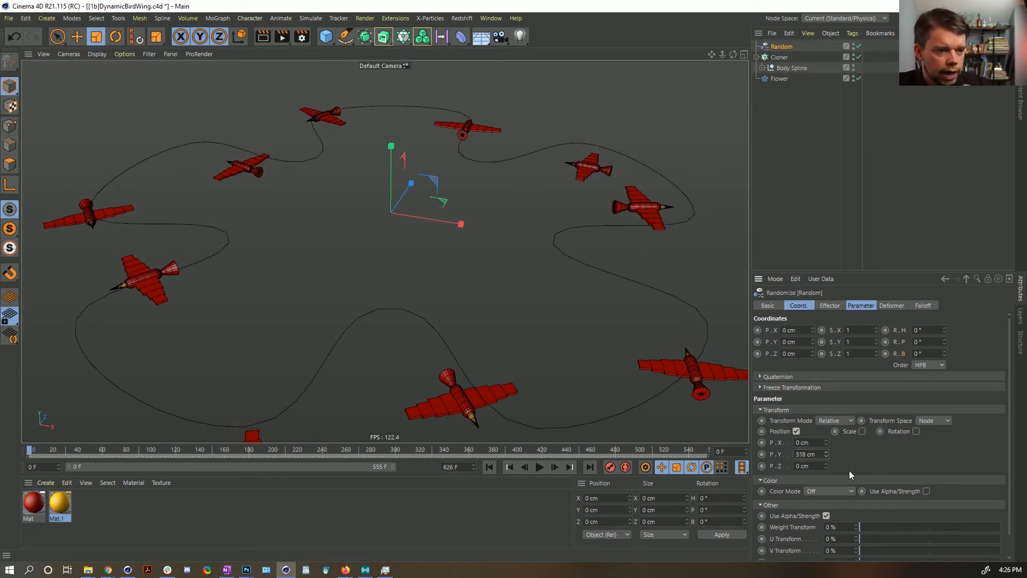
click(539, 468)
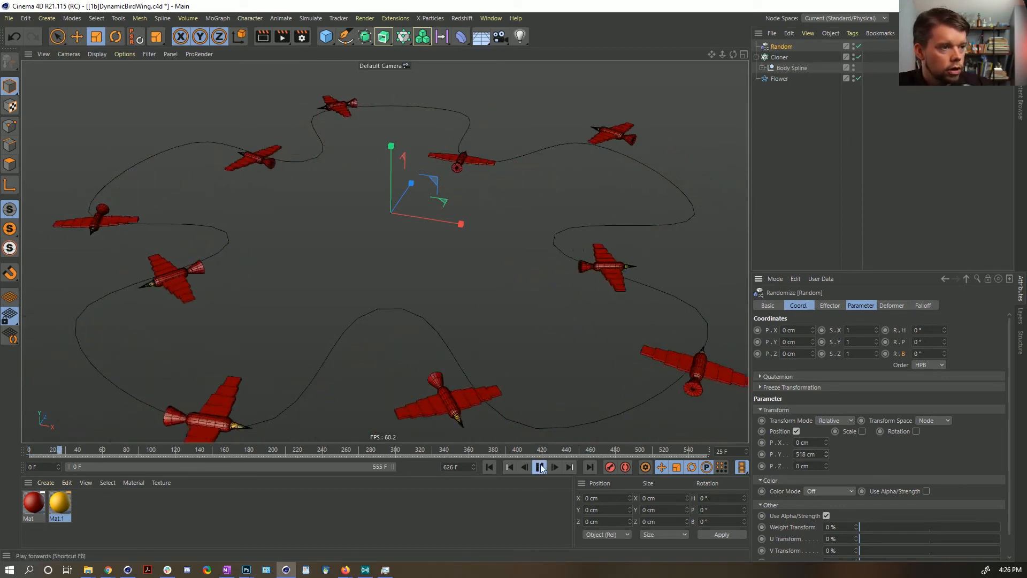
Step: Set the Random effector's Random Mode to Noise and its Space to UV during playback
click(830, 305)
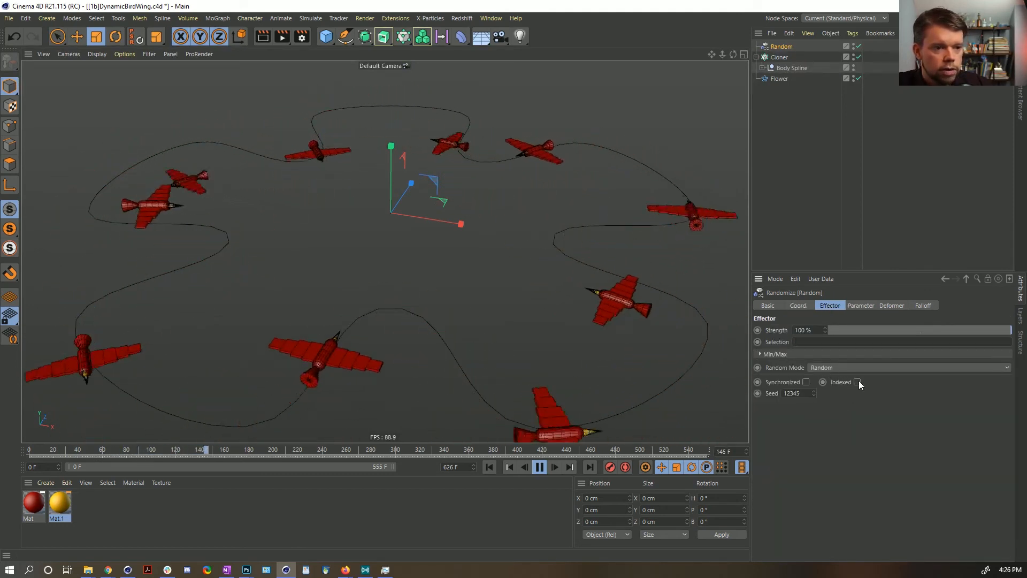
click(842, 367)
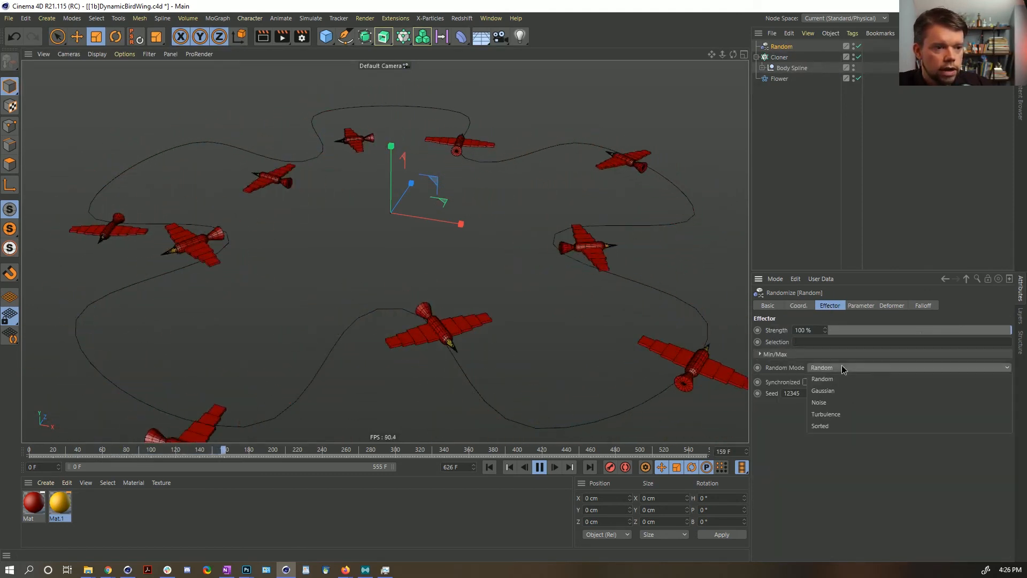
click(846, 408)
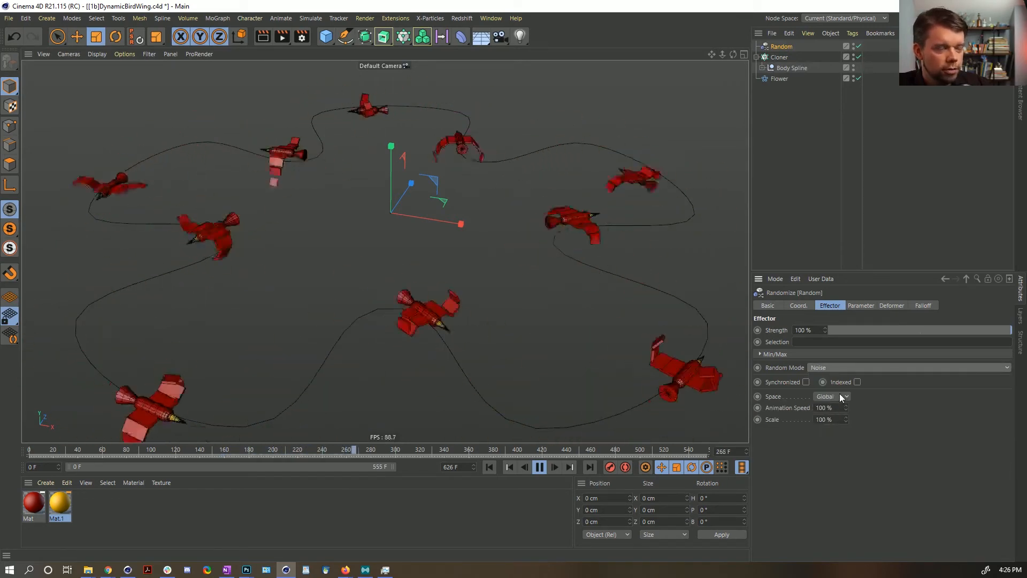
click(840, 396)
click(833, 420)
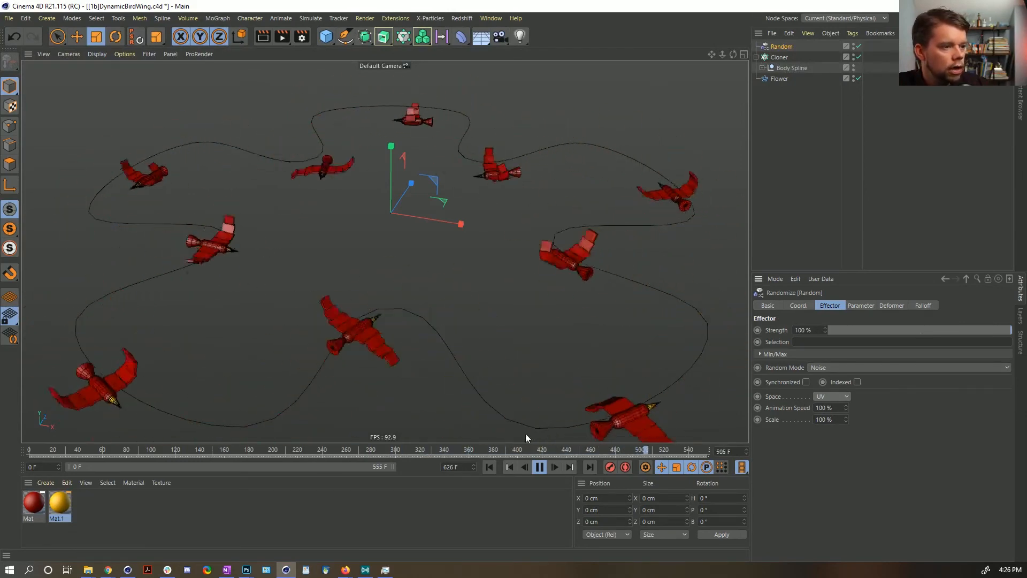
Step: Review the Cloner and Random effector settings, replay from the first frame, and step through the opening frames to examine the wing dynamics
click(539, 467)
click(490, 467)
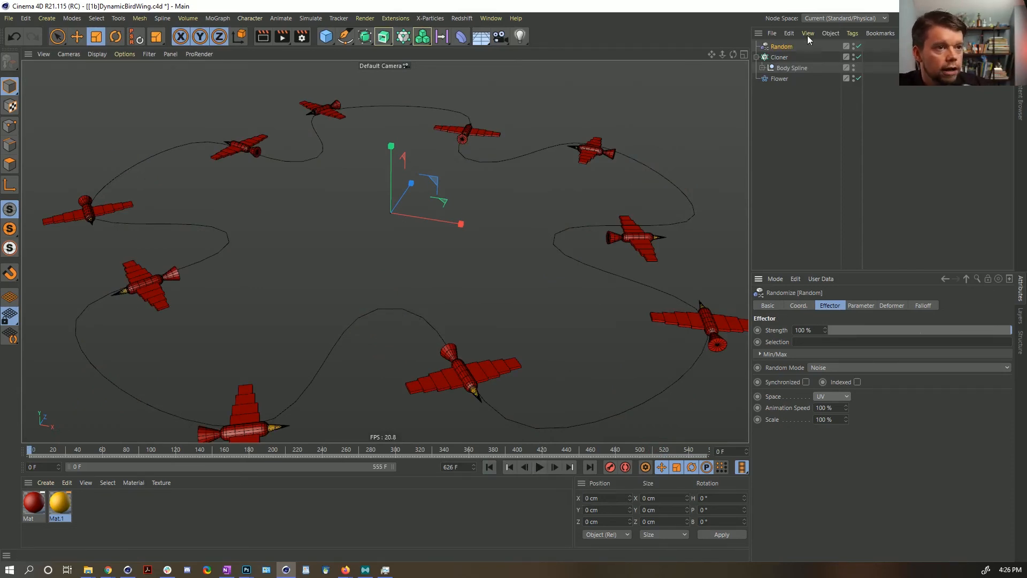
click(777, 57)
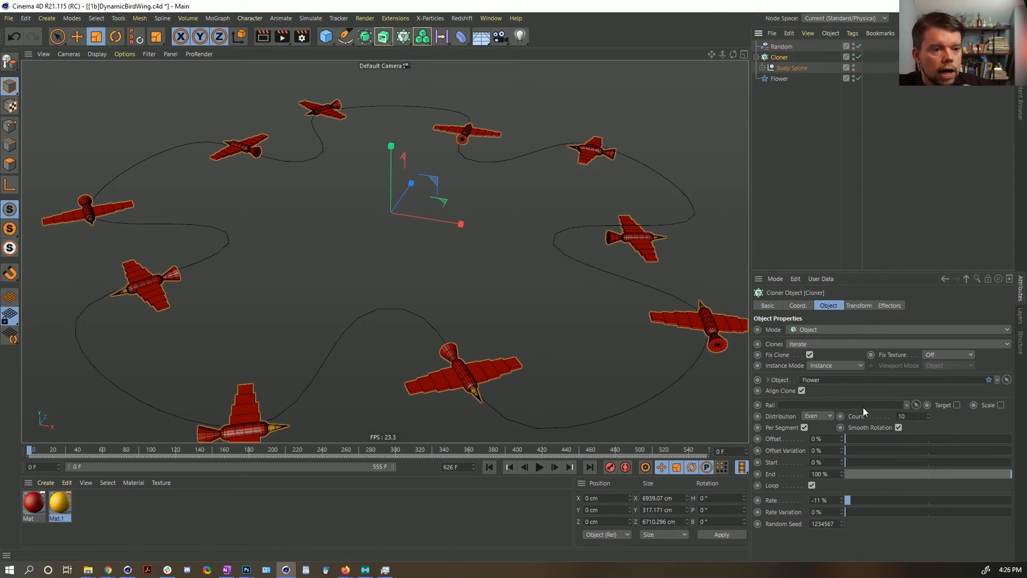
click(775, 46)
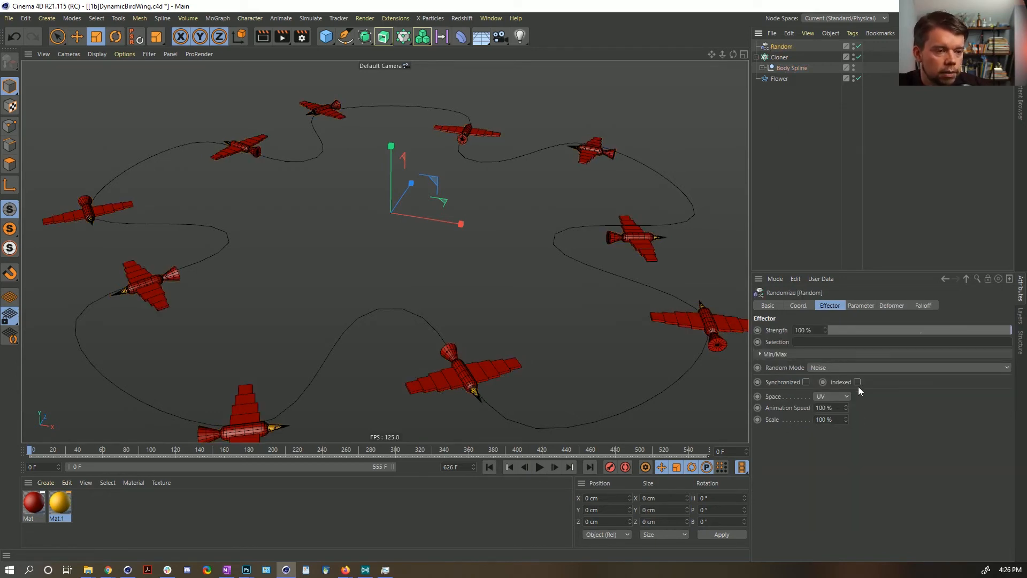
click(536, 468)
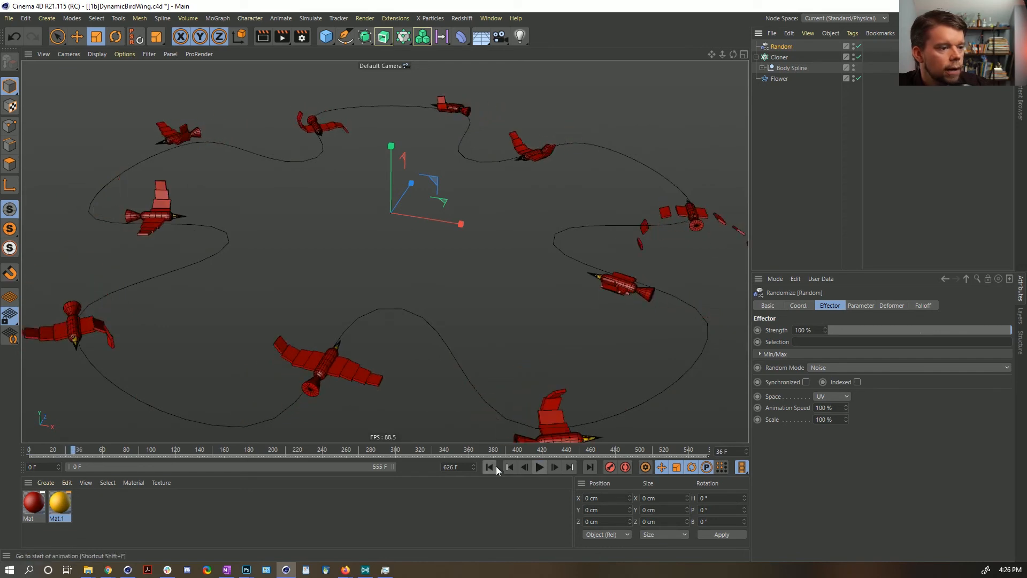
click(490, 468)
click(537, 468)
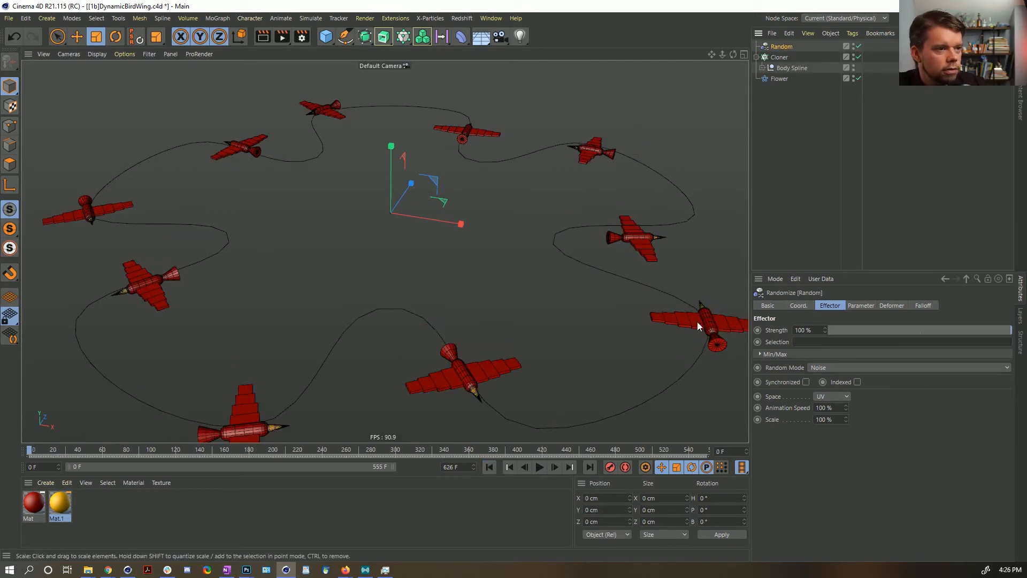
click(554, 467)
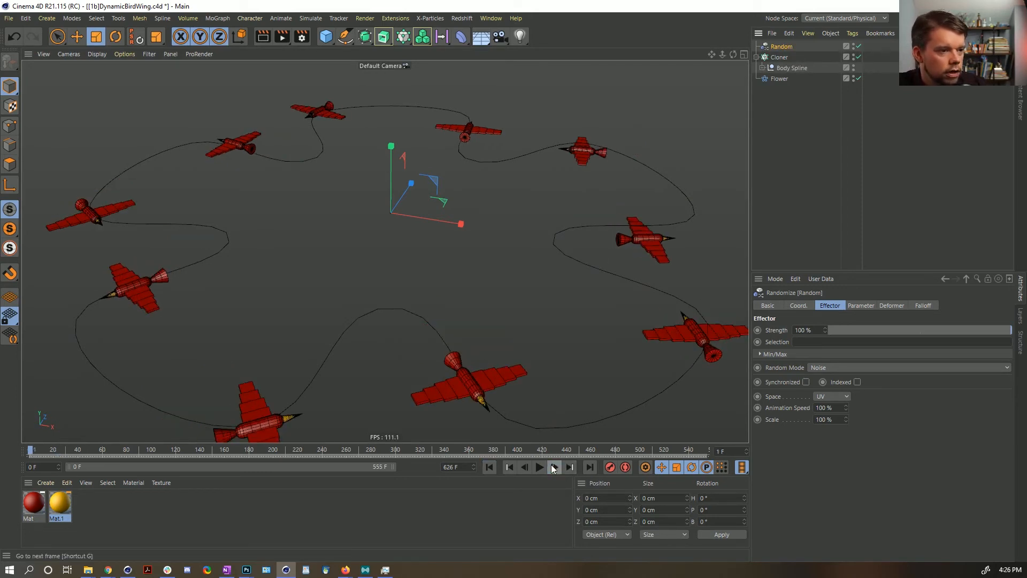
click(553, 468)
click(553, 468)
click(554, 468)
Step: Keyframe the Random effector's Strength from 0% at the first frame up to 100%, and play the animation from the start
click(494, 468)
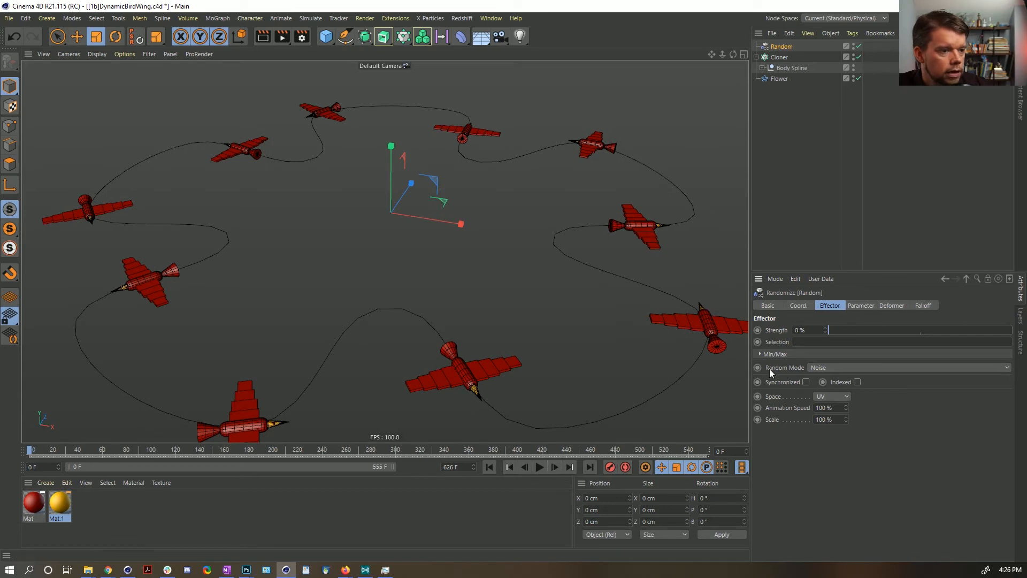
click(540, 467)
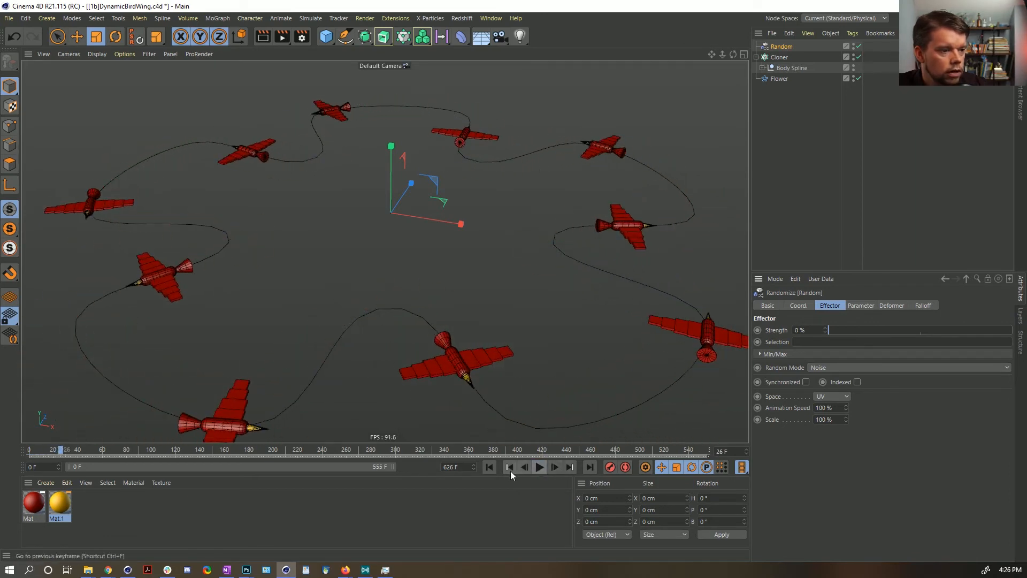
click(490, 467)
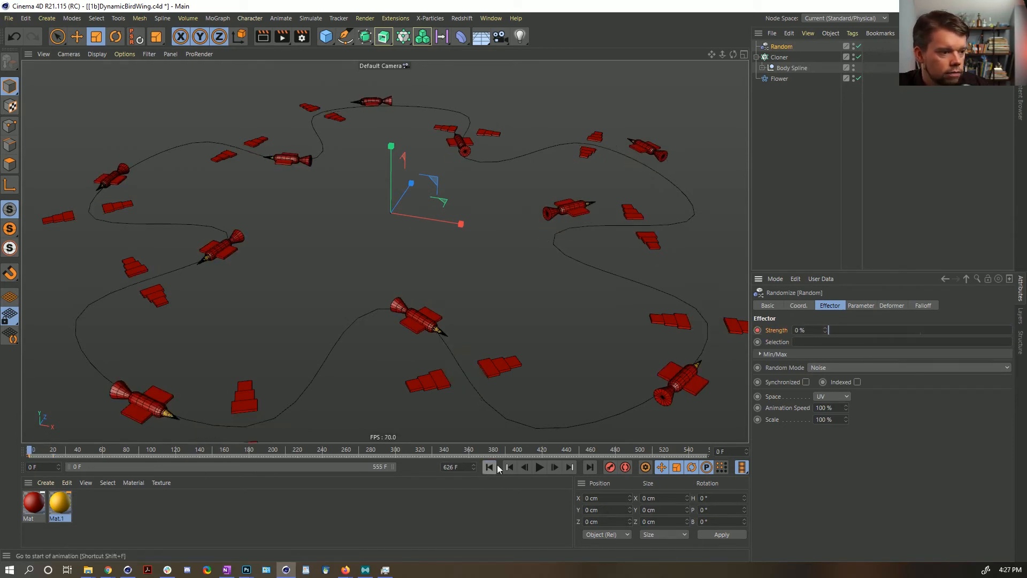
click(539, 467)
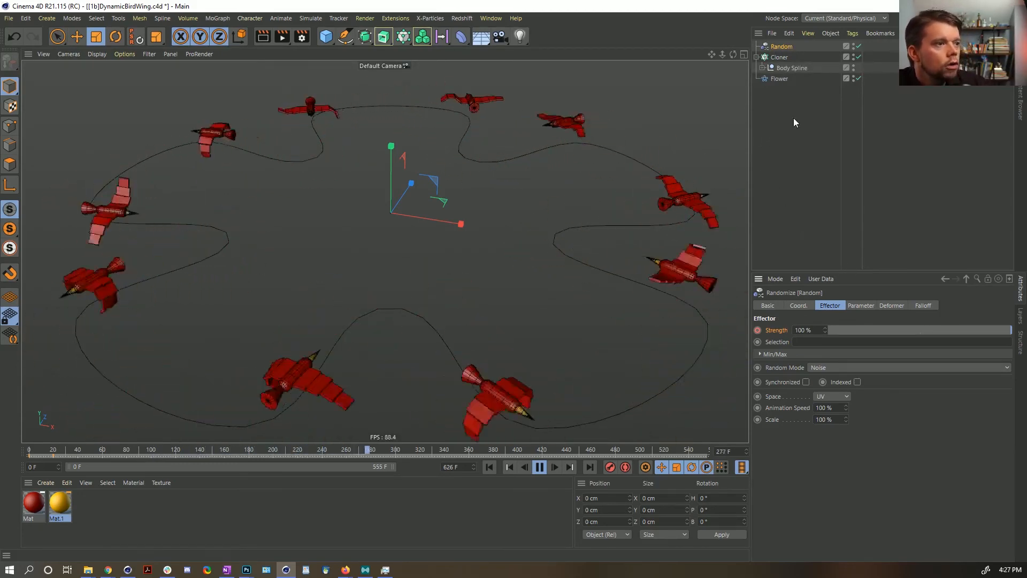
Step: Set the Random effector's Y position offset to 1111 cm and enable its Indexed option
click(860, 305)
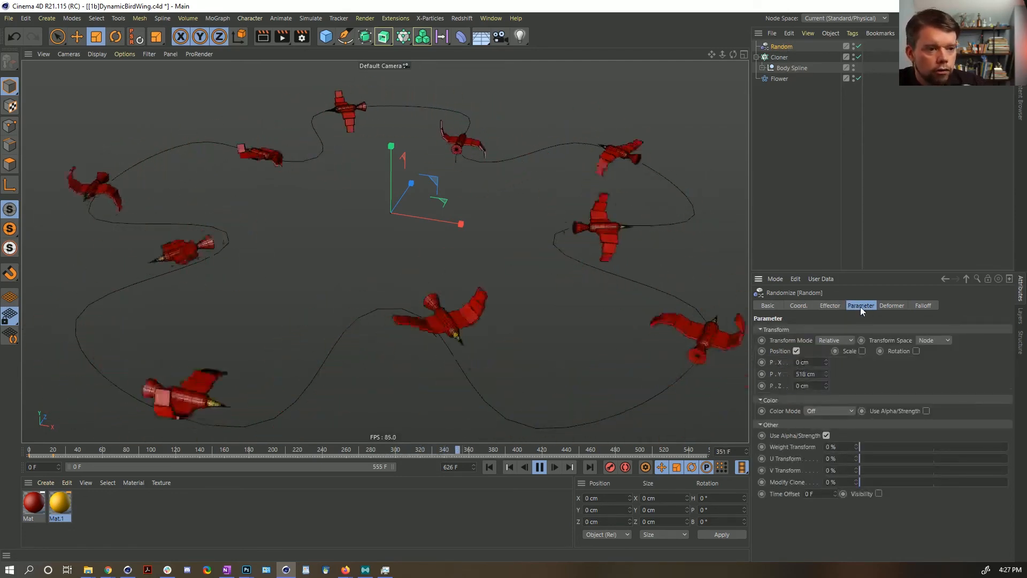
double_click(816, 370)
text(1111)
key(Return)
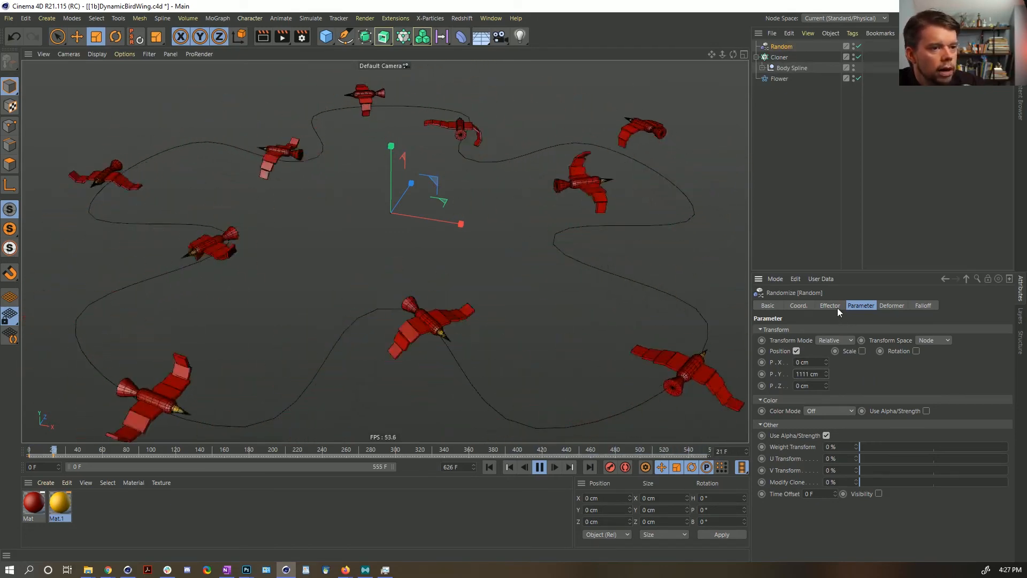
click(830, 305)
click(857, 382)
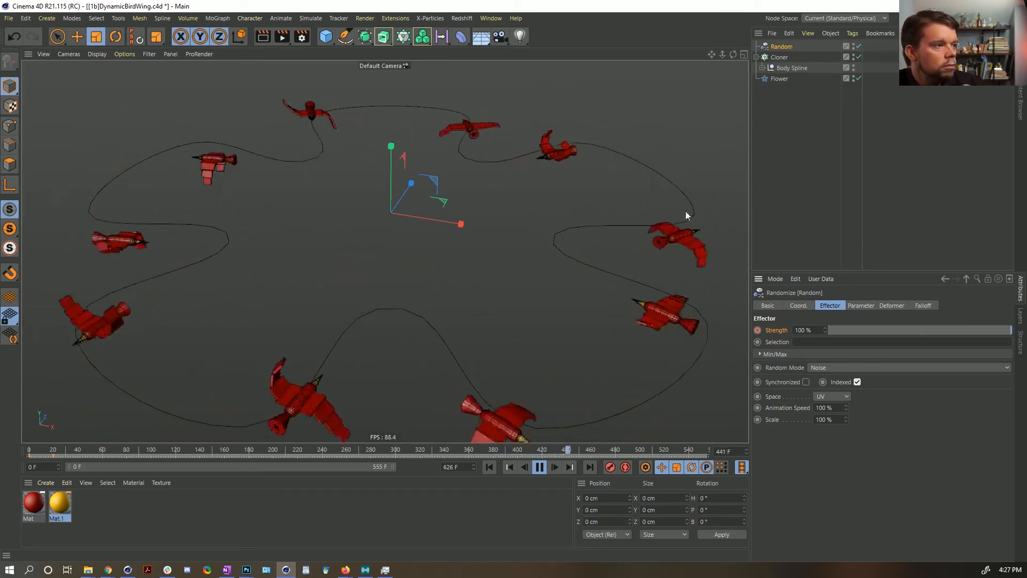
Step: Temporarily hide the Flower spline in the viewport to watch the birds fly without their path
click(823, 152)
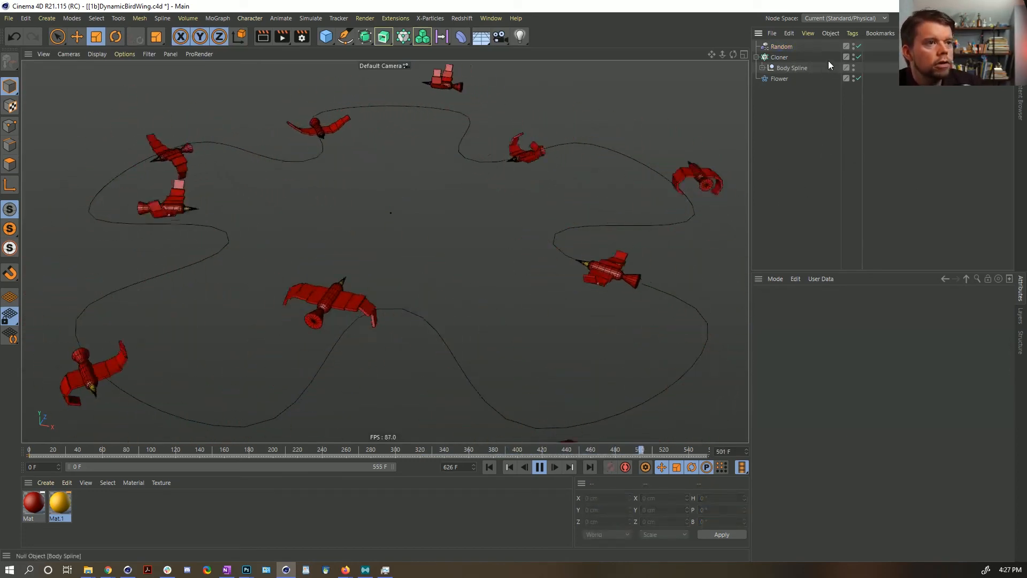
click(854, 76)
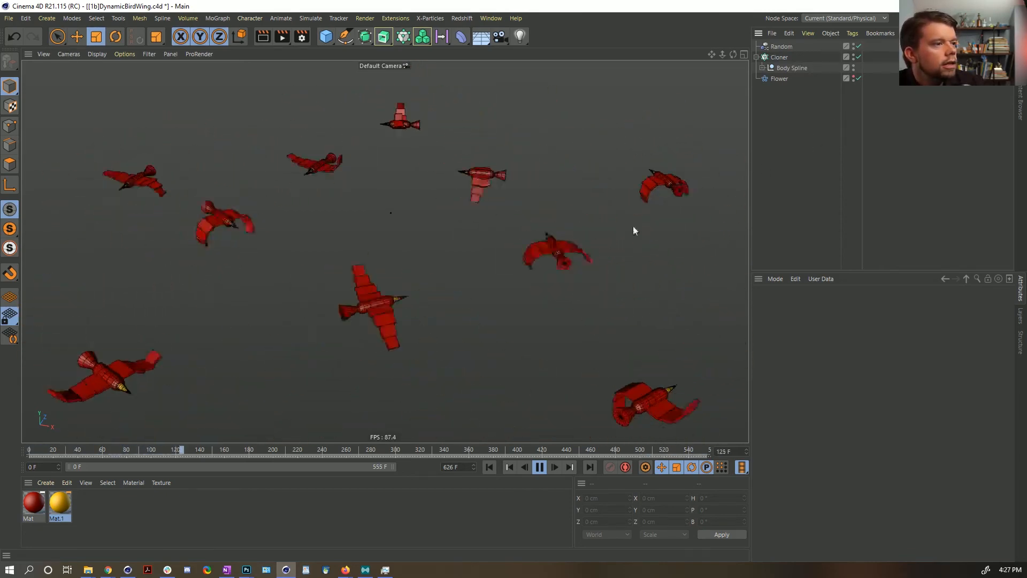
click(853, 77)
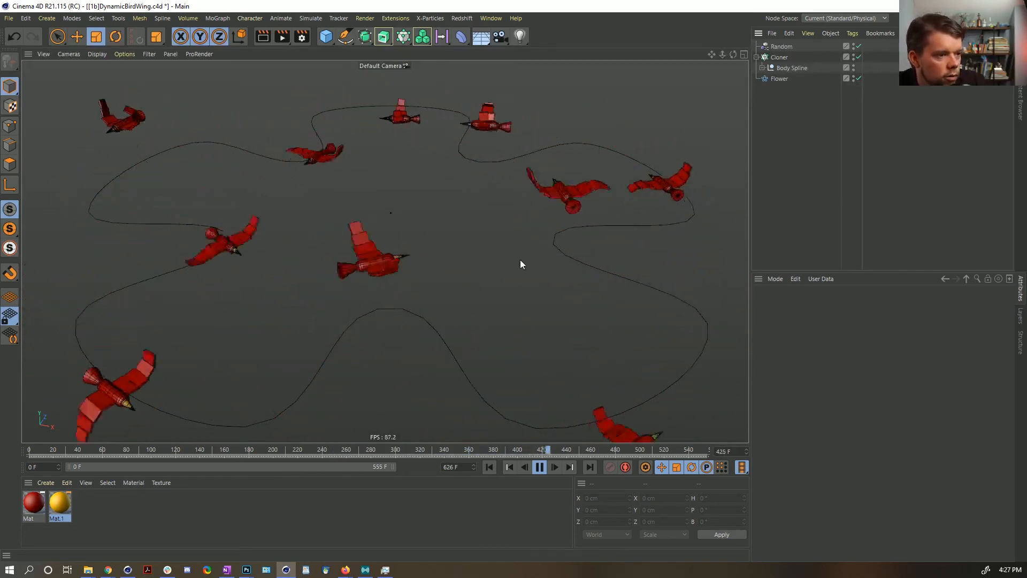
Step: Raise the Cloner's Count to 24 and then 78, restarting the animation from the first frame after each increase
alt+drag(483, 270, 540, 213)
click(781, 58)
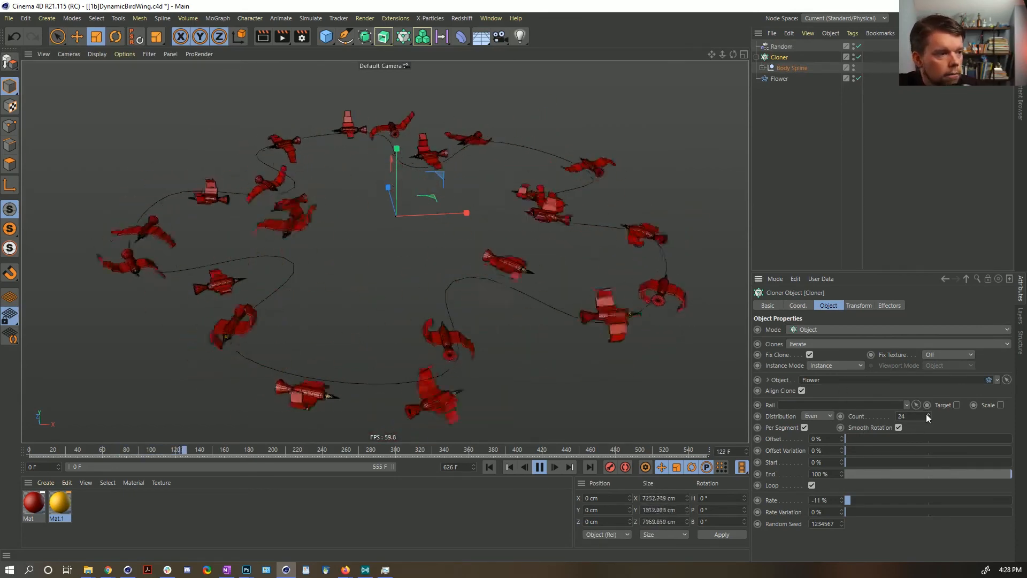
click(495, 466)
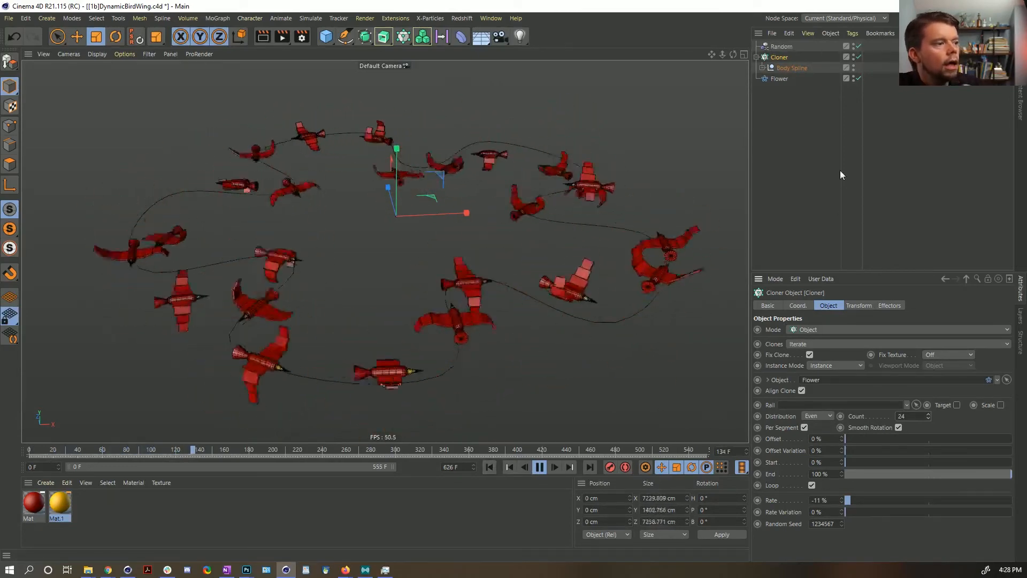
drag(929, 415, 929, 407)
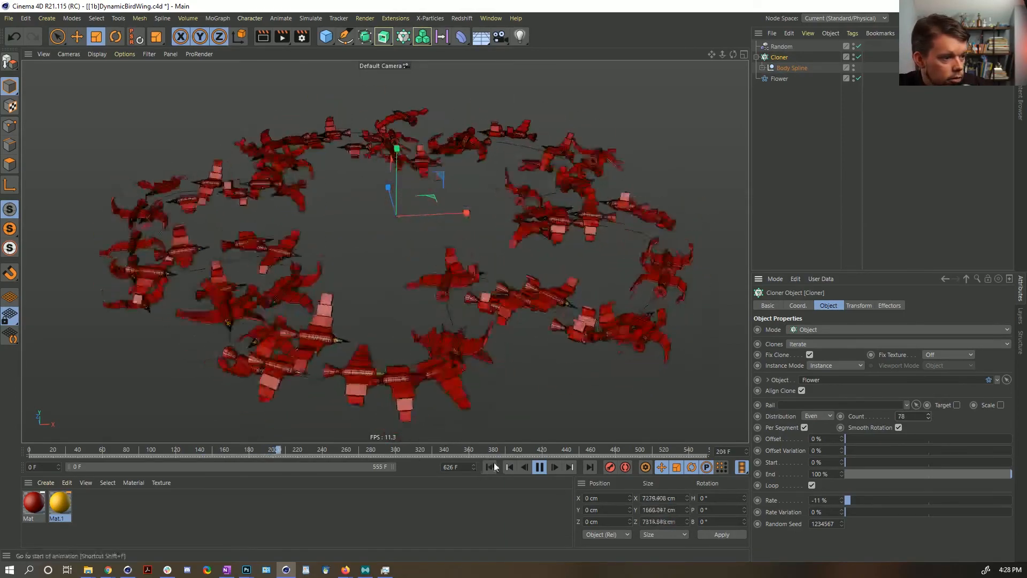
click(491, 465)
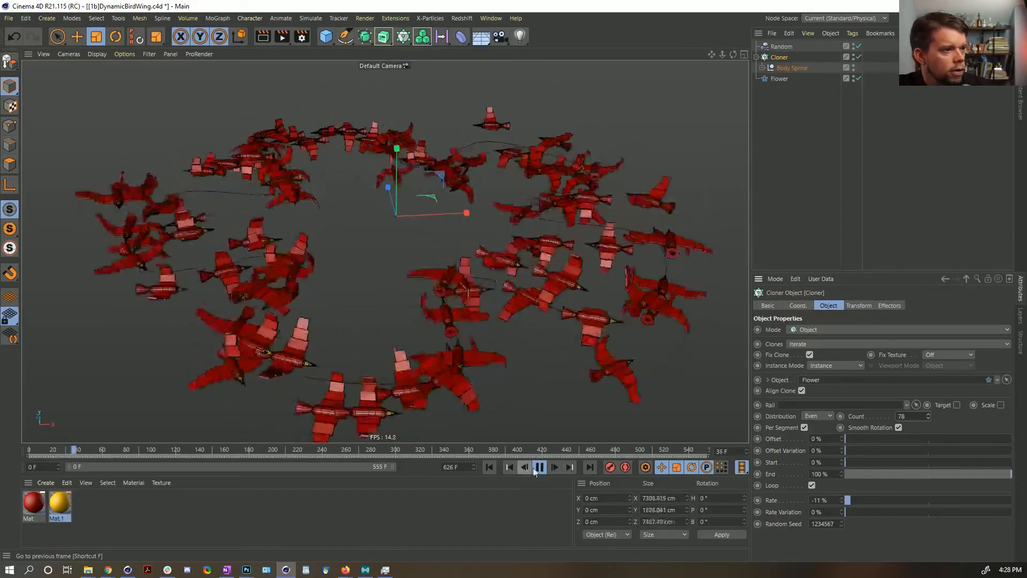
Step: Switch the viewport display to Gouraud Shading without lines while the animation plays
key(n)
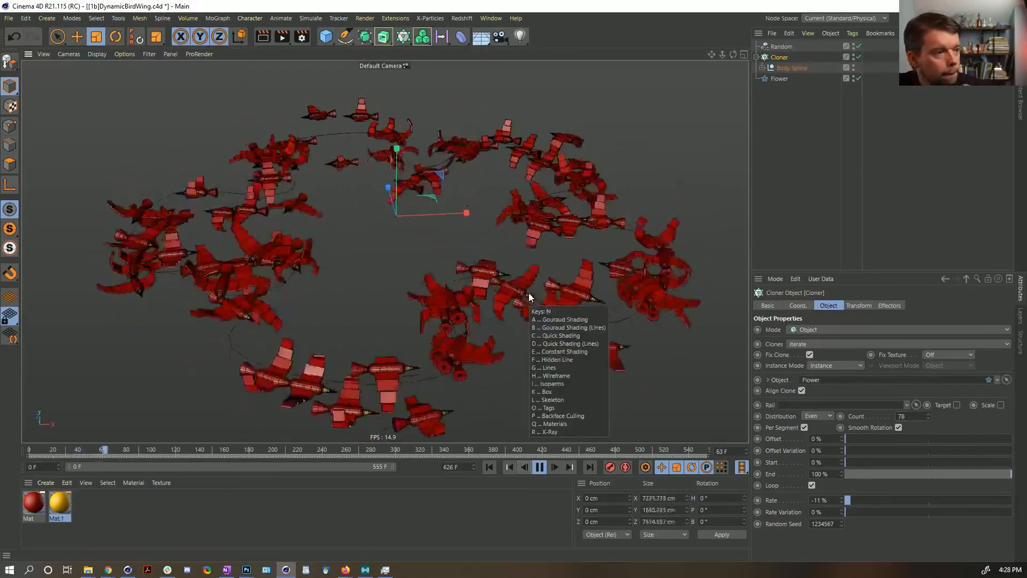
key(n)
key(a)
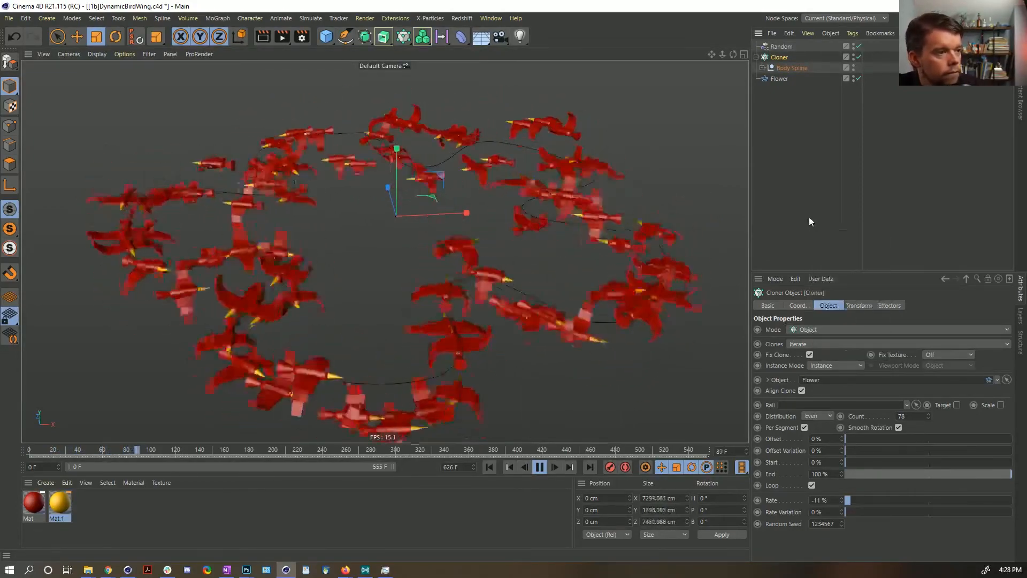
Step: Stop the animation, return it to the first frame, and examine the tightly spaced birds and their wings up close
mouse_move(383, 242)
alt+mouse_down()
mouse_move(346, 240)
mouse_move(378, 230)
alt+mouse_up()
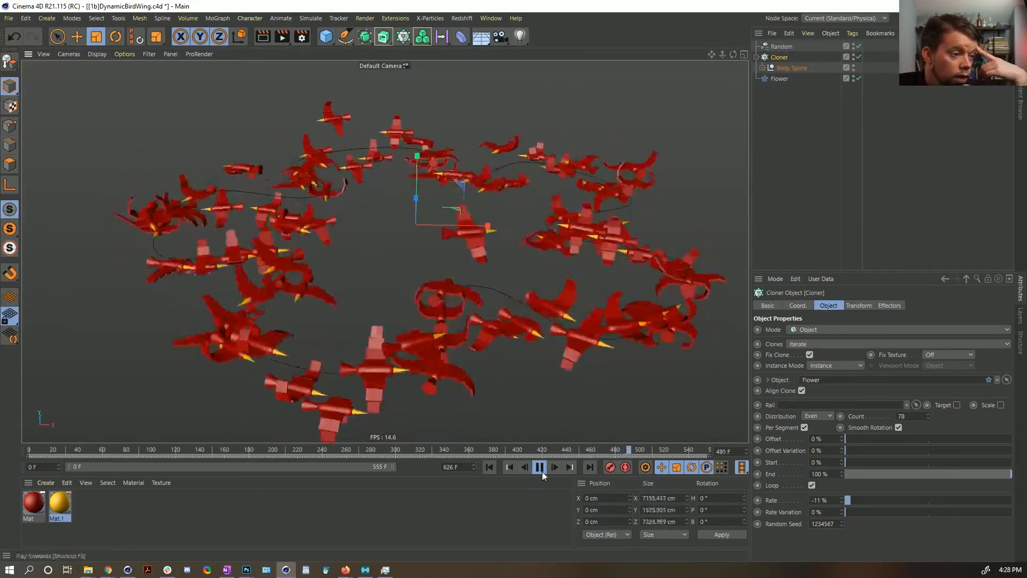
click(539, 467)
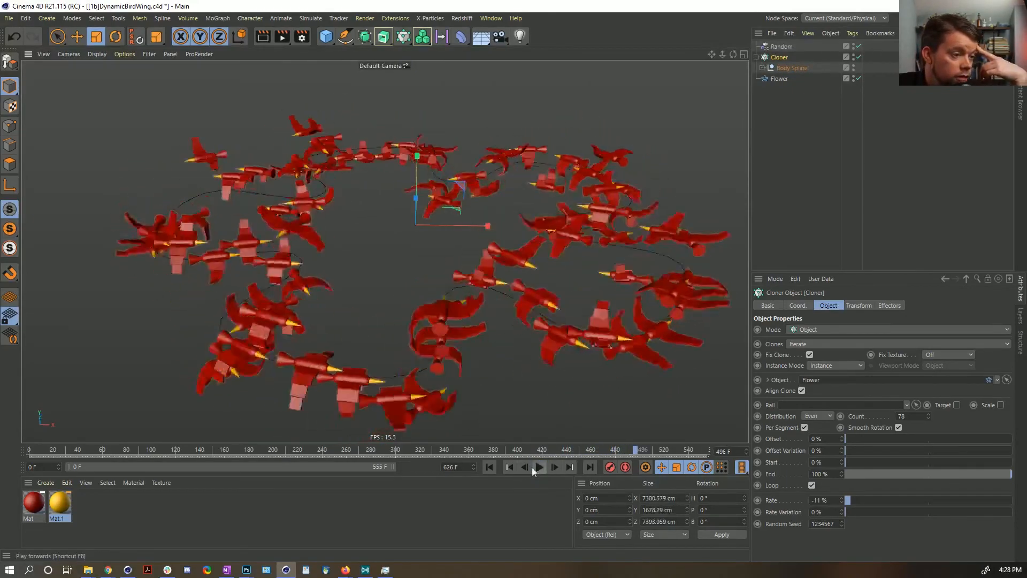
click(489, 467)
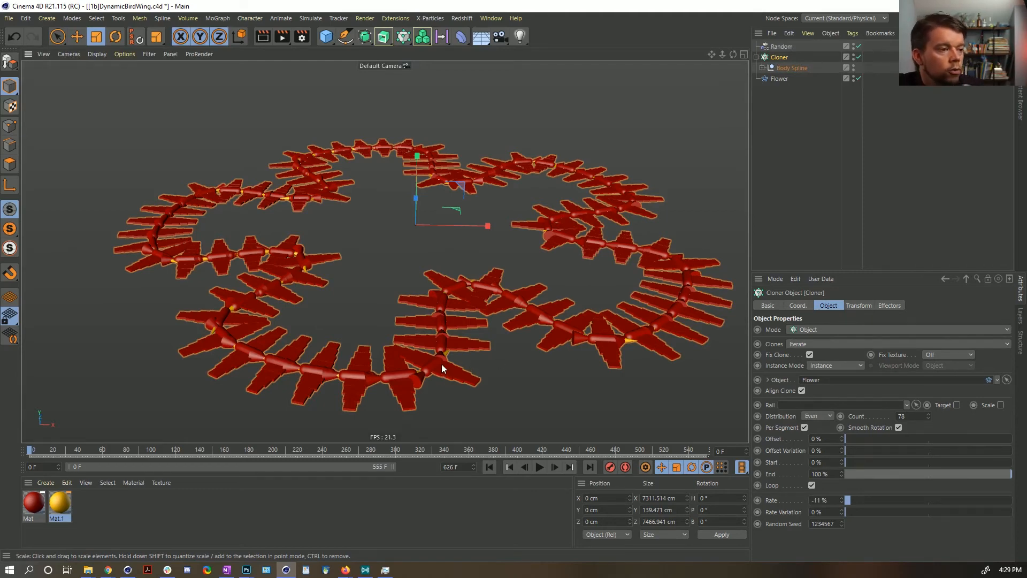
scroll(439, 361, up, 8)
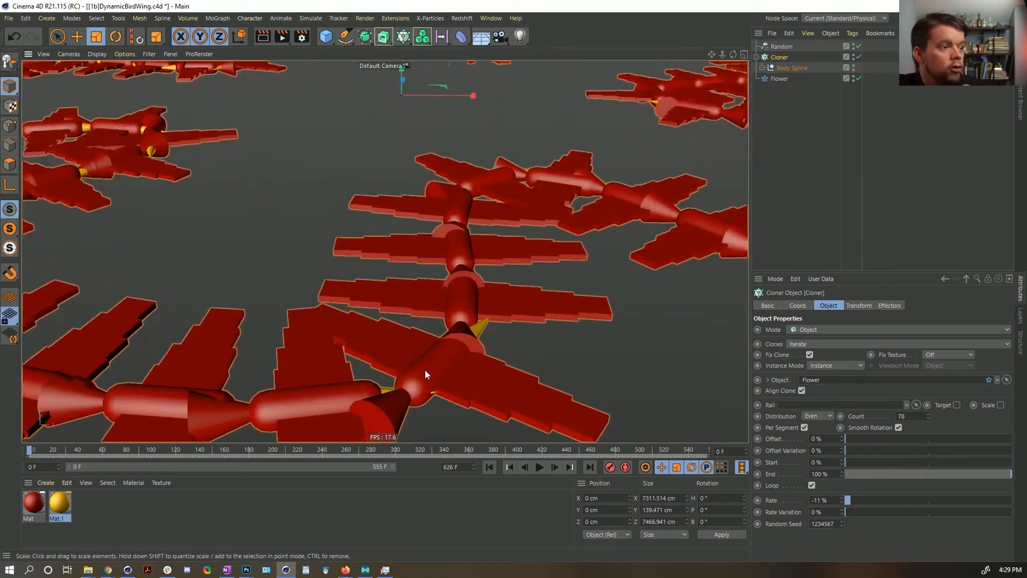
alt+drag(425, 370, 458, 226)
mouse_move(466, 395)
alt+mouse_down()
mouse_move(385, 367)
mouse_move(471, 347)
mouse_move(541, 368)
alt+mouse_up()
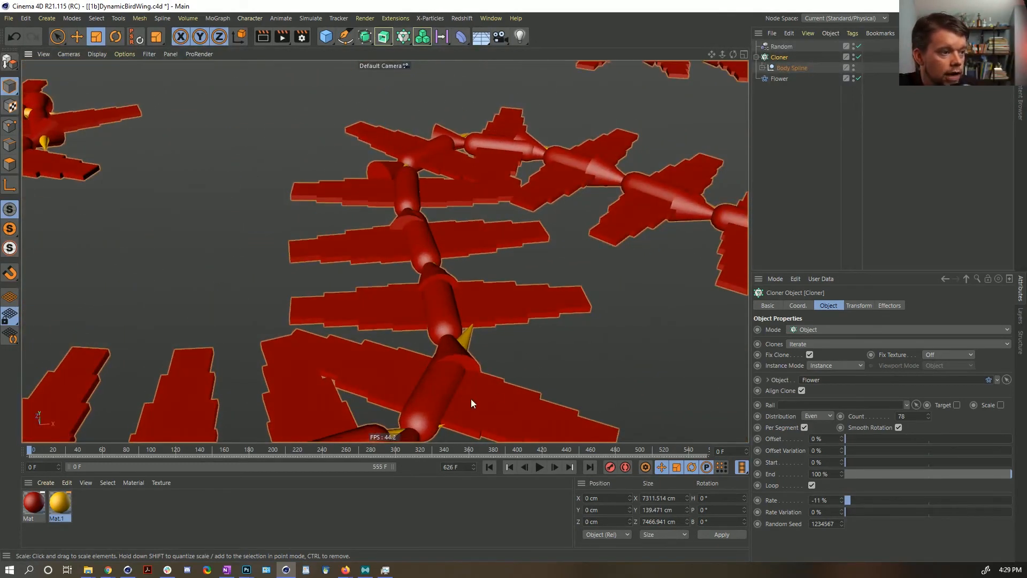
alt+drag(471, 400, 453, 358)
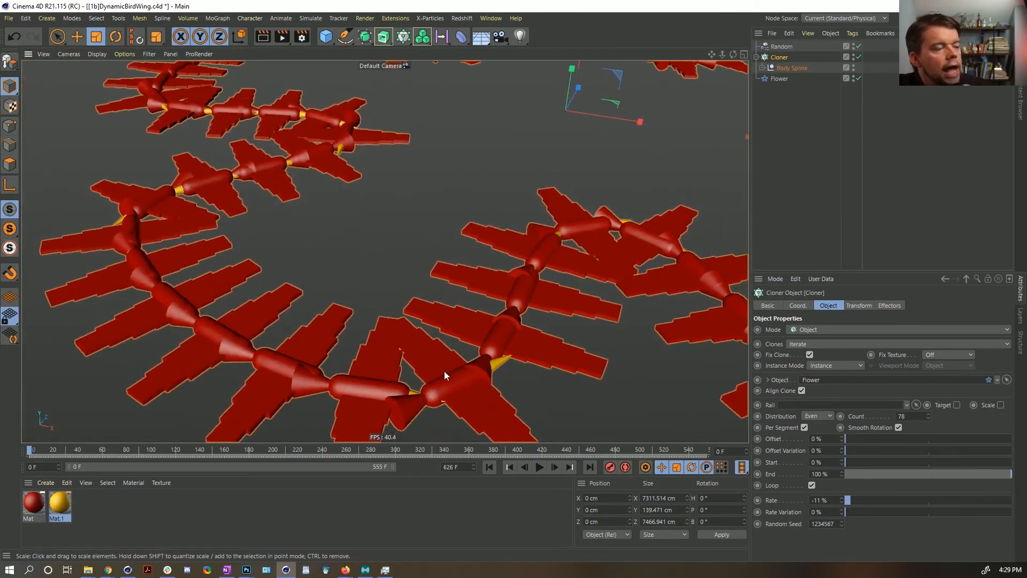
alt+drag(480, 393, 483, 336)
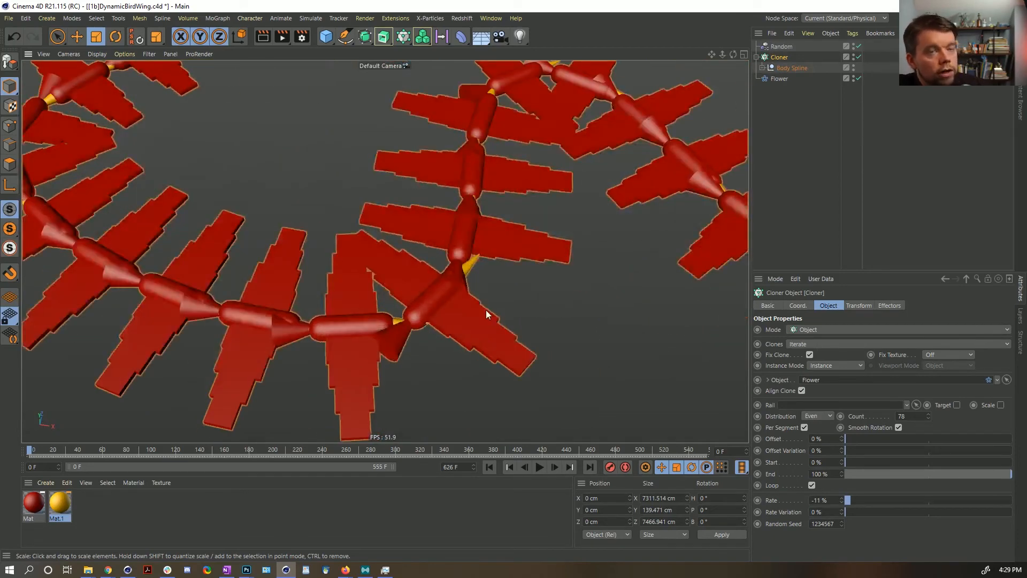
alt+right_drag(429, 280, 471, 284)
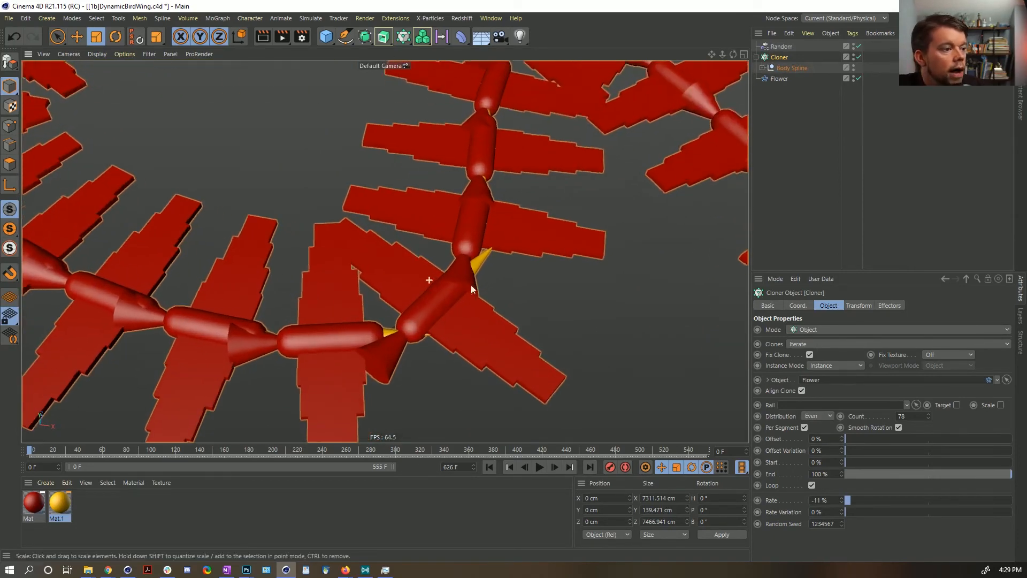
Step: Take the Body Spline bird out of the Cloner and add a joint object to the scene
drag(789, 68, 792, 115)
key(o)
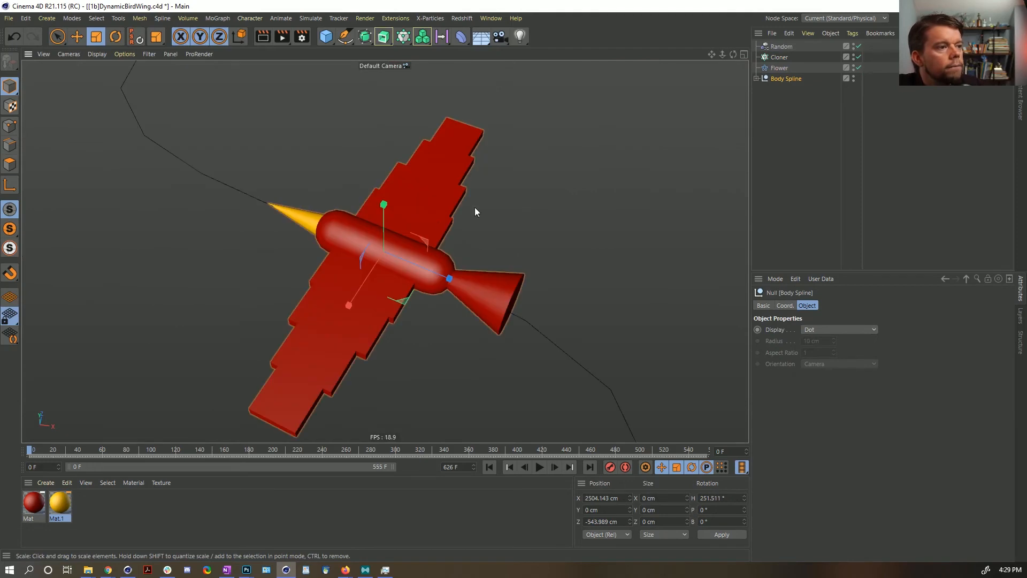
alt+drag(475, 212, 357, 62)
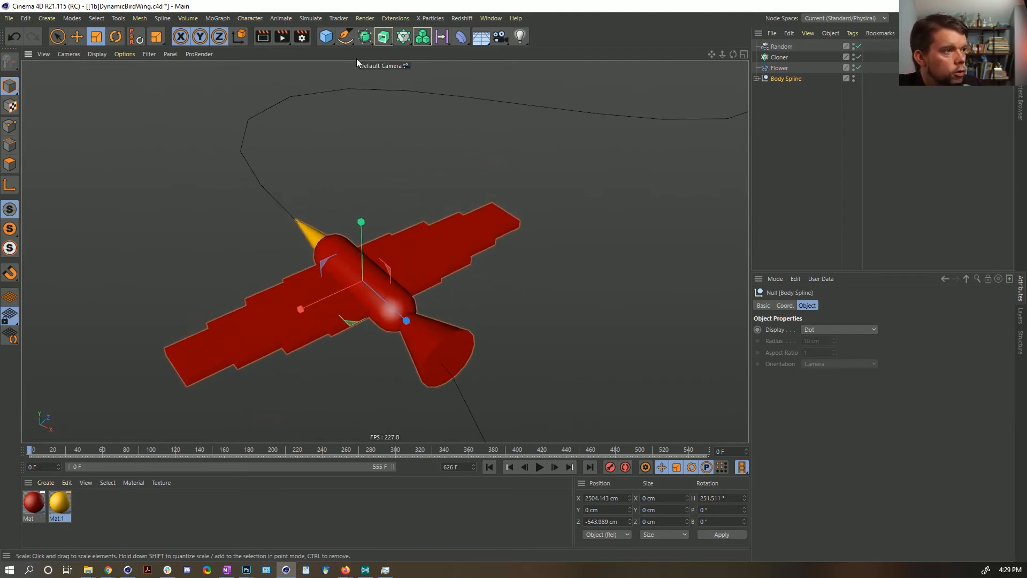
click(309, 19)
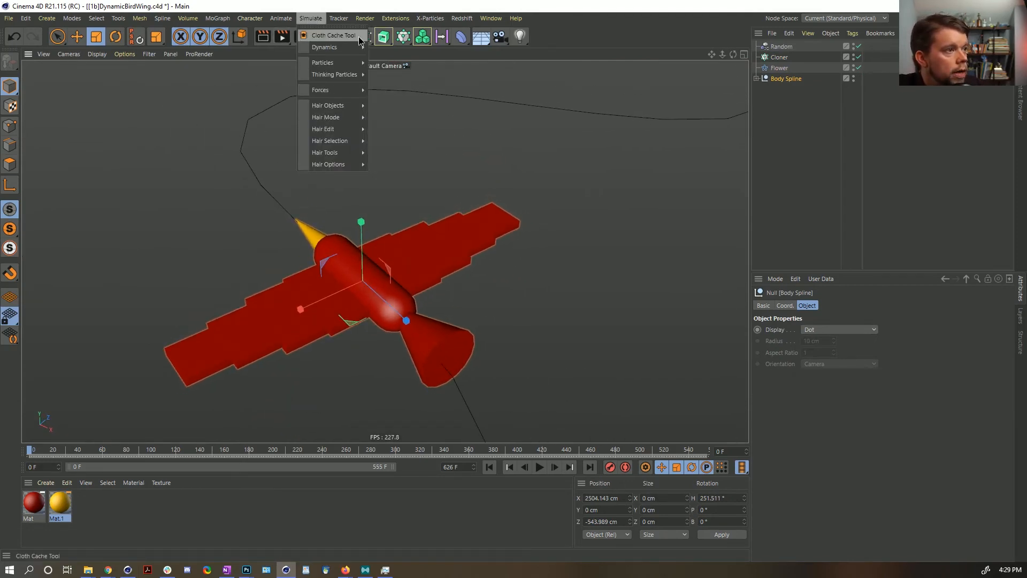
mouse_move(250, 18)
click(263, 188)
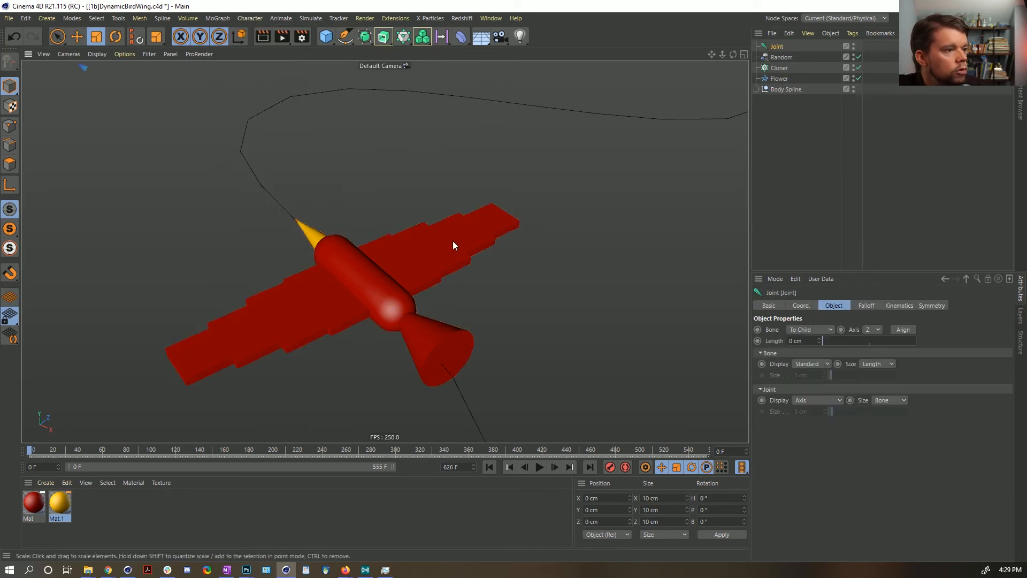
Step: Reset the Body Spline's position, rotation and scale so the bird sits at the world origin
click(782, 91)
click(136, 37)
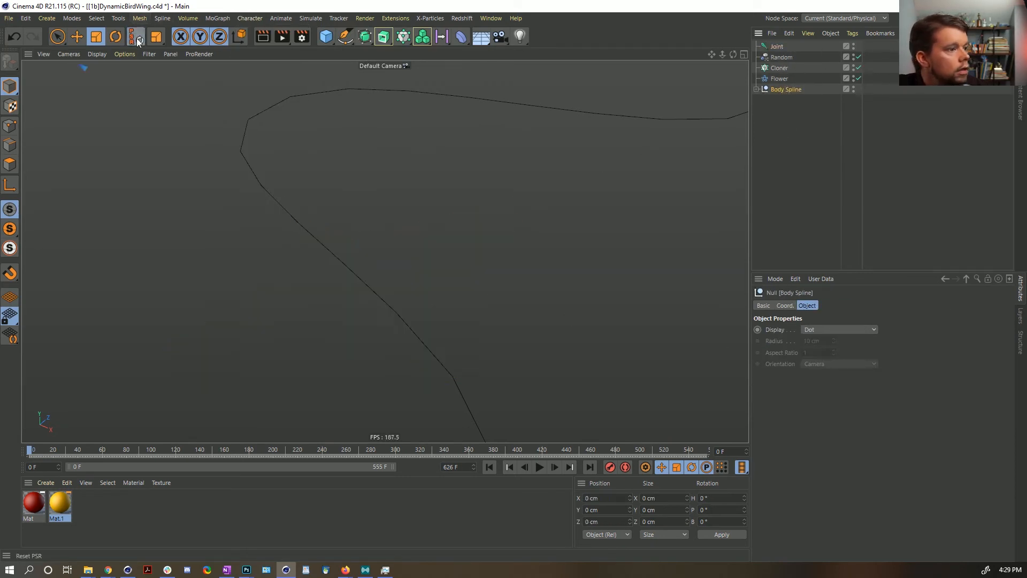
key(s)
alt+drag(456, 255, 376, 293)
Step: Raise the joint to about 53 cm in Y and place a duplicate child joint about 106 cm out along the wing
click(777, 47)
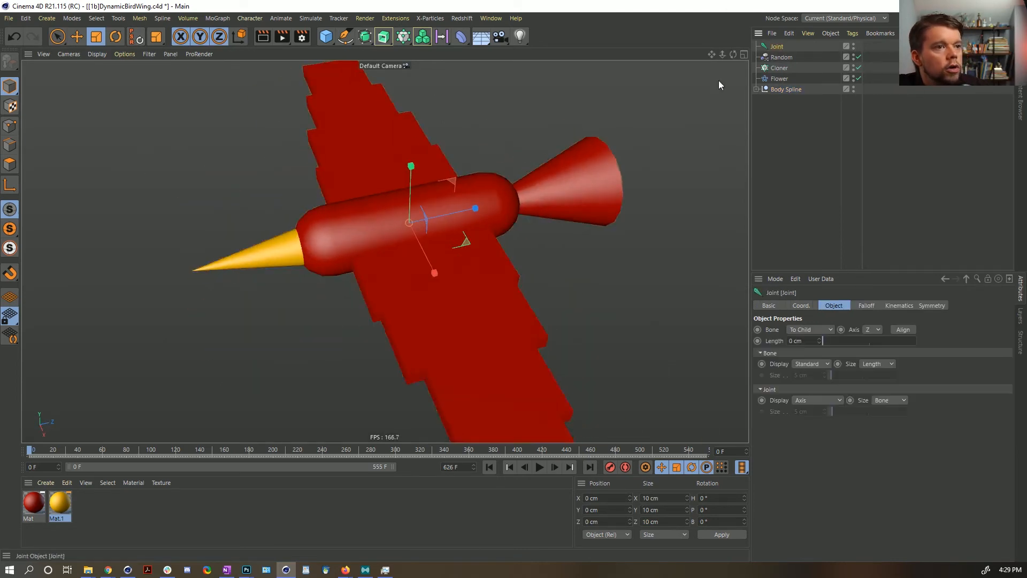
alt+drag(455, 179, 384, 155)
key(e)
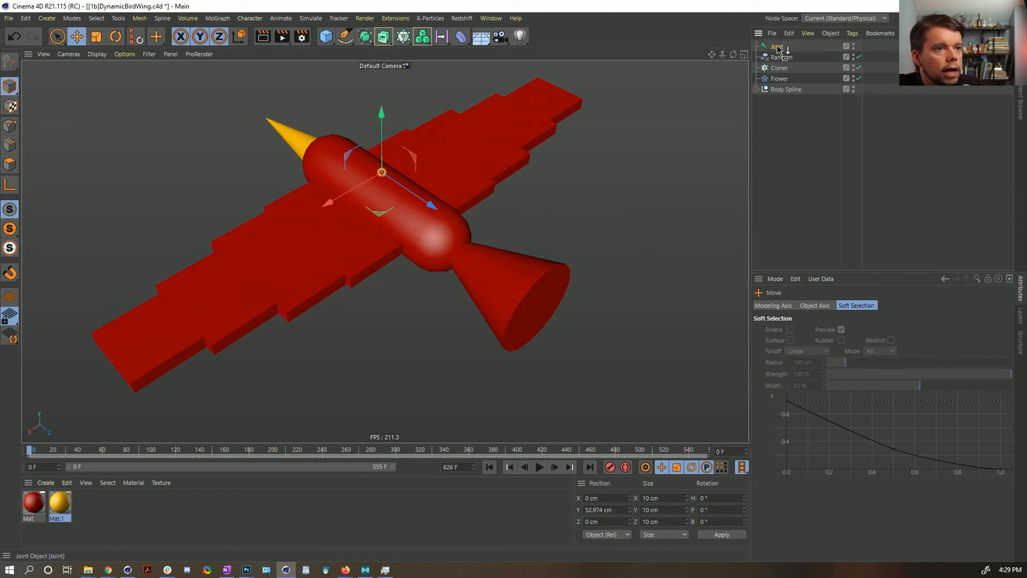
ctrl+drag(778, 48, 780, 49)
drag(332, 198, 386, 173)
alt+drag(478, 146, 661, 111)
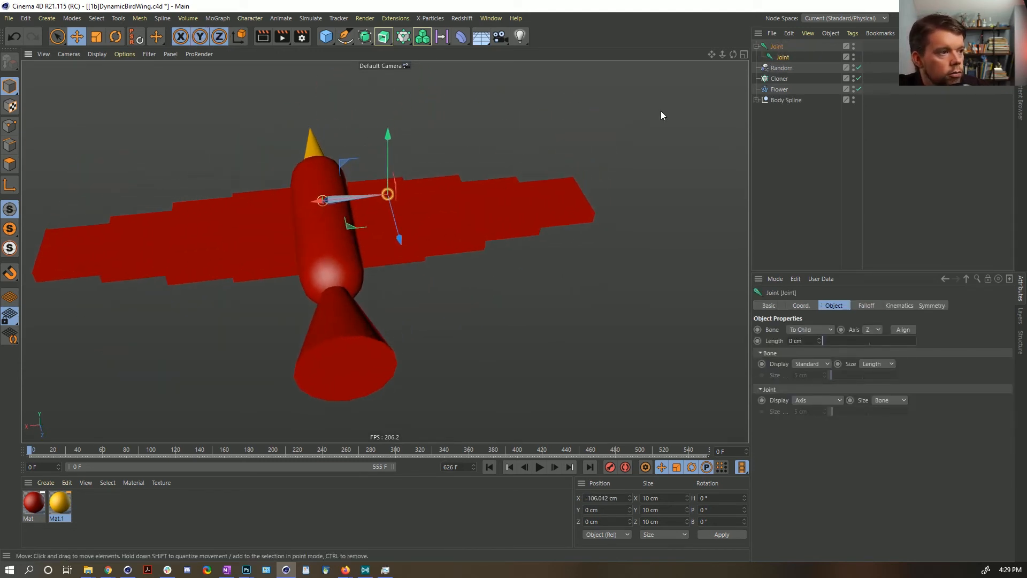
Step: Extend the joint chain to the wing tip with three more nested joints, offset about 132, 105 and 95 cm in X
ctrl+drag(784, 57, 784, 58)
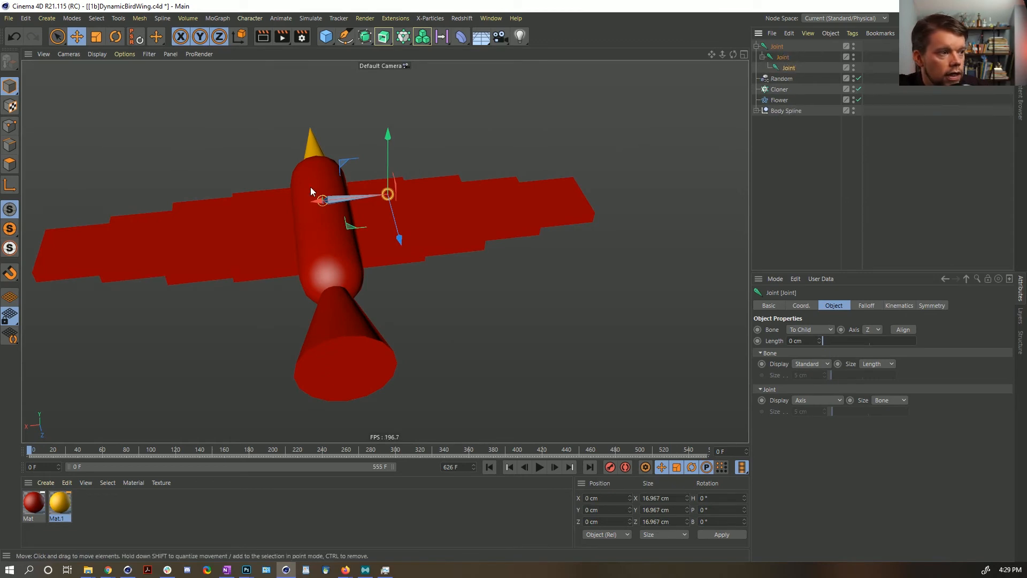
drag(324, 201, 399, 204)
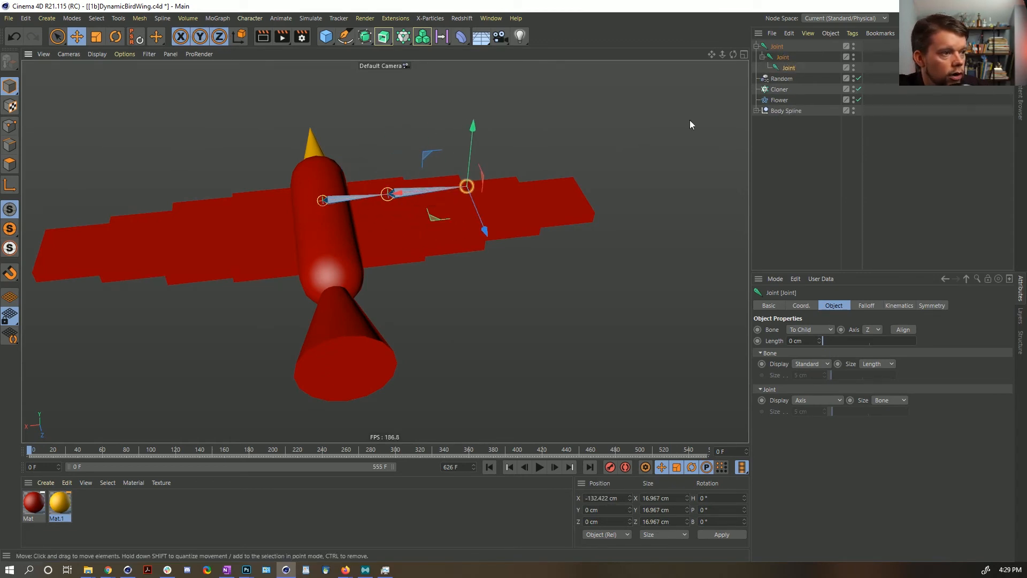
ctrl+drag(793, 69, 793, 69)
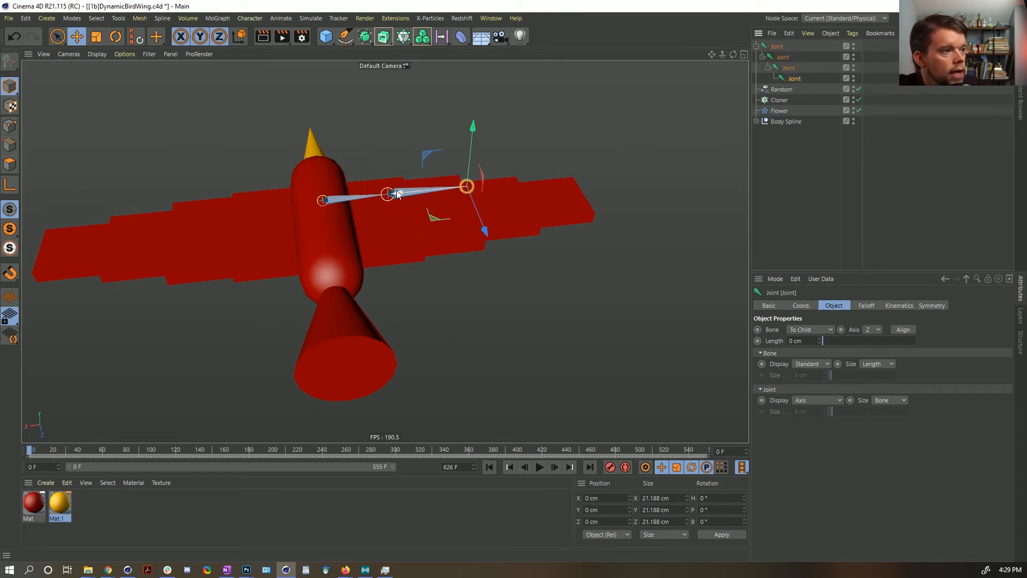
drag(398, 196, 460, 191)
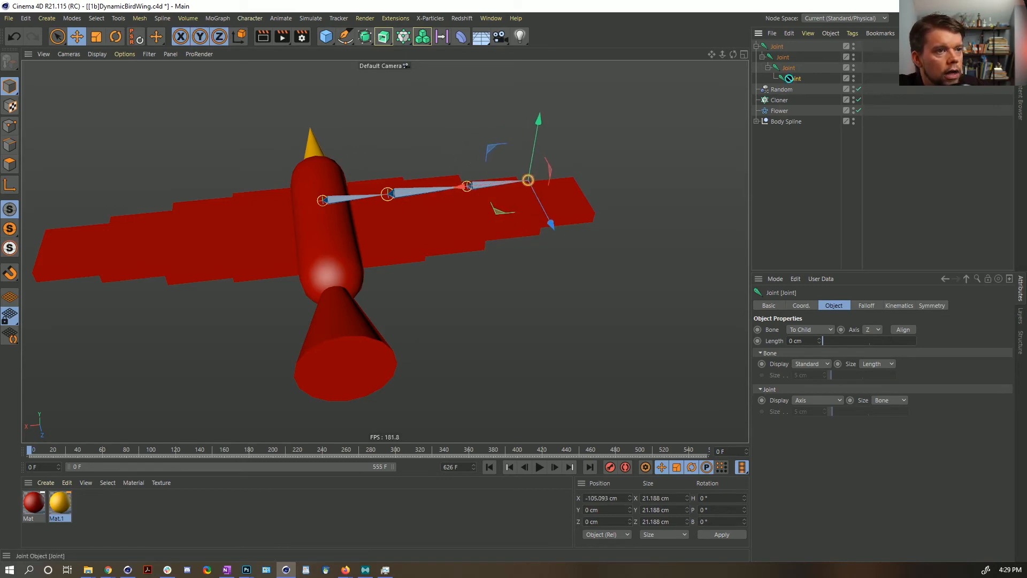
ctrl+drag(794, 81, 794, 80)
drag(440, 188, 522, 184)
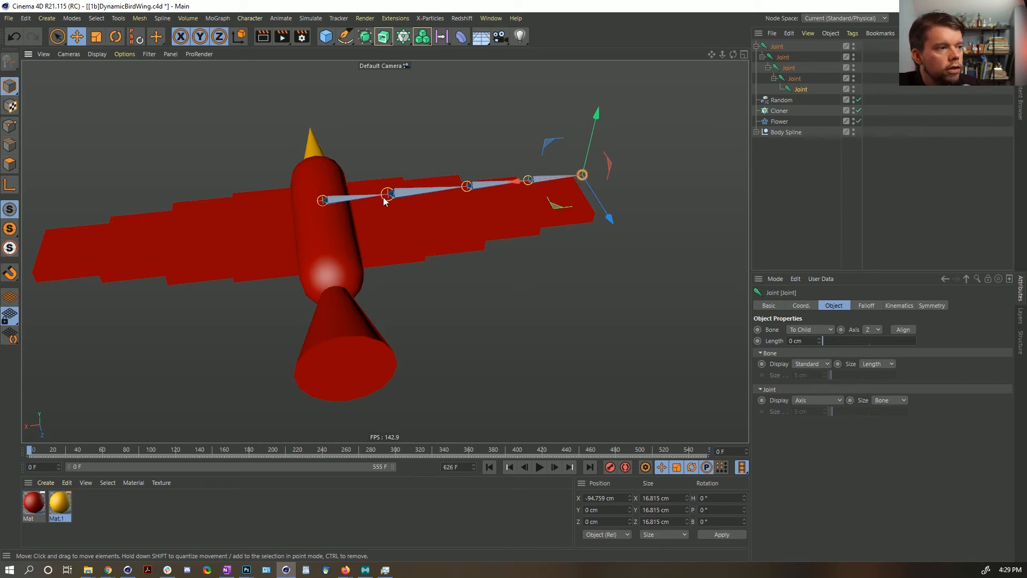
Step: Select individual wing segments and a joint in turn to compare the dynamic cubes with the joint chain
click(431, 213)
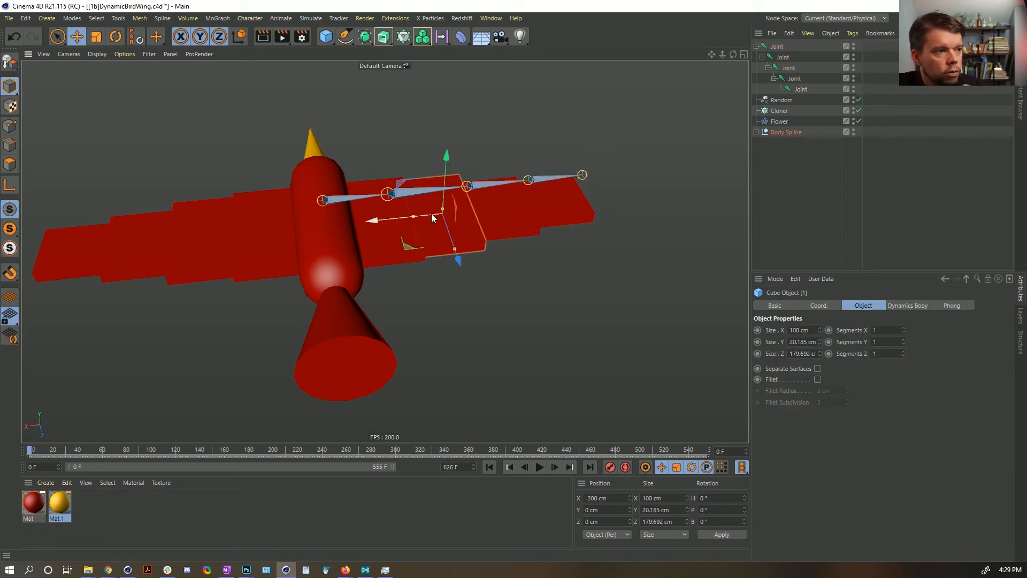
click(481, 183)
click(497, 202)
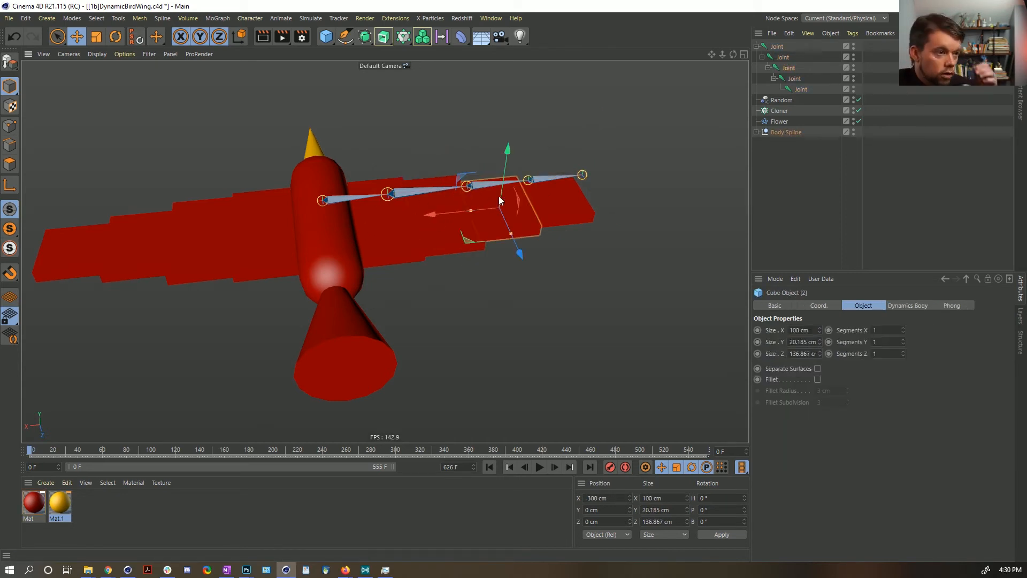
Step: Delete the whole joint chain and place the Body Spline bird back inside the Cloner
click(778, 50)
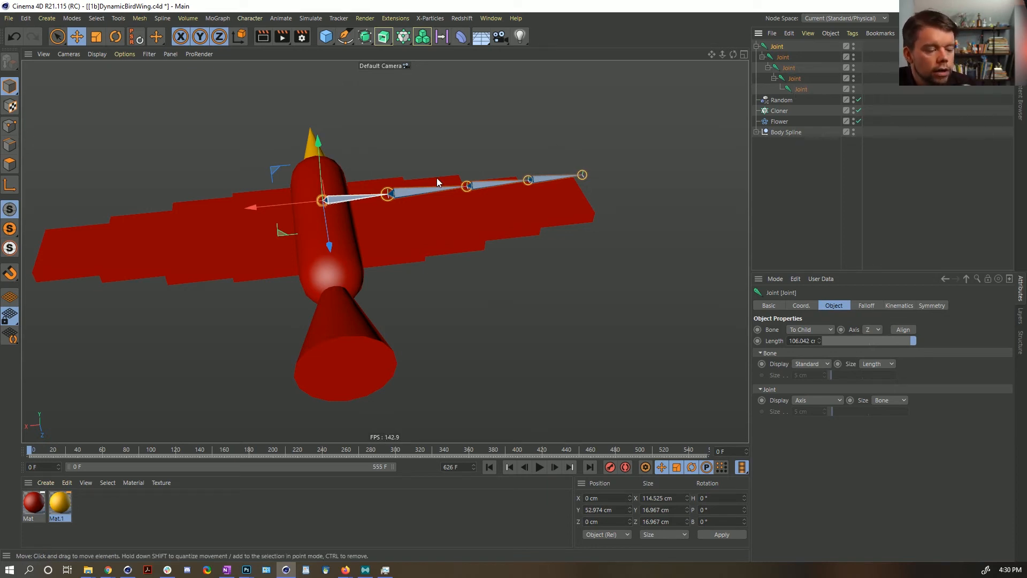
mouse_move(325, 219)
alt+mouse_down()
mouse_move(224, 207)
mouse_move(306, 226)
alt+mouse_up()
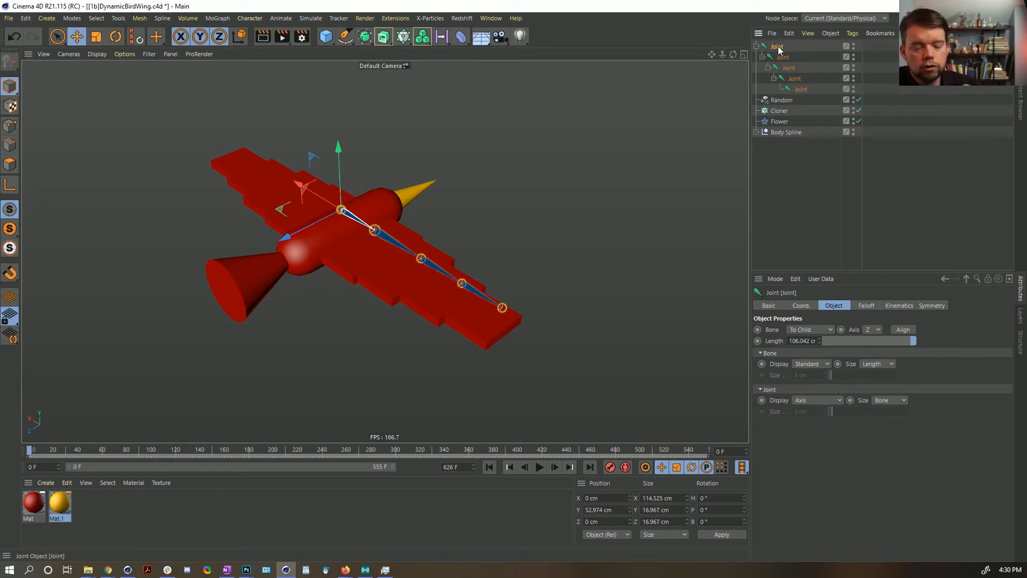
key(Delete)
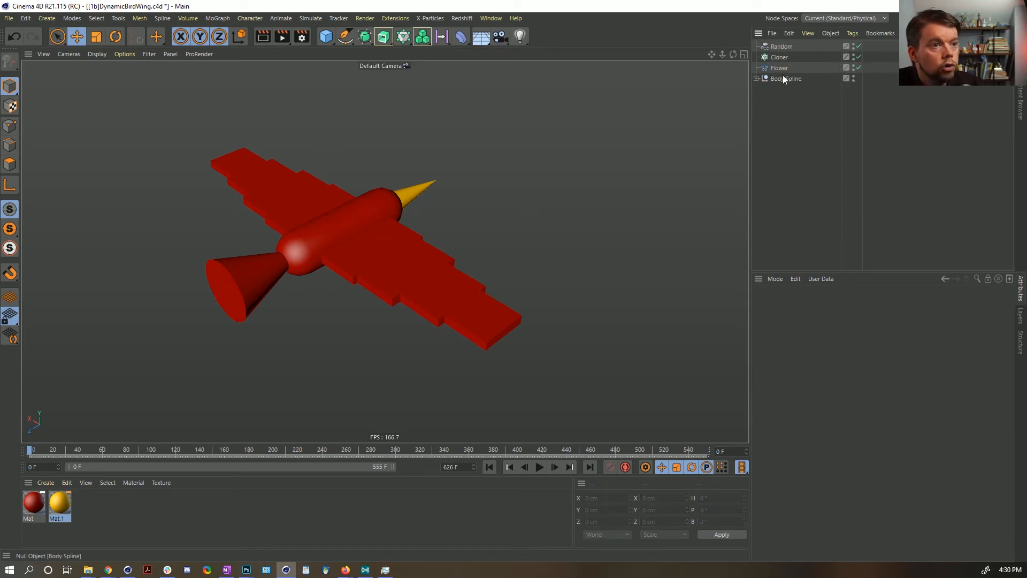
drag(783, 78, 781, 57)
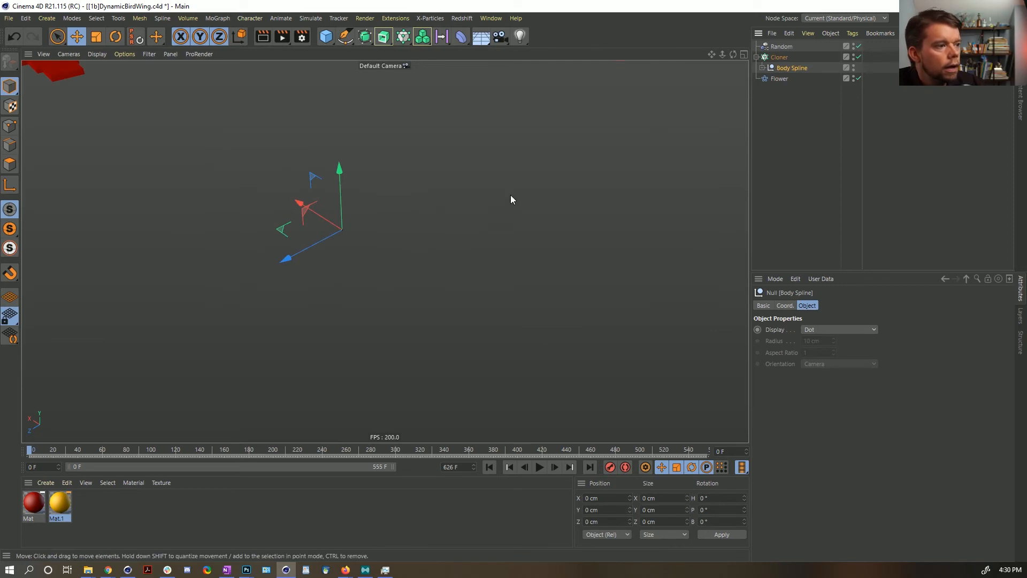
alt+drag(532, 180, 532, 180)
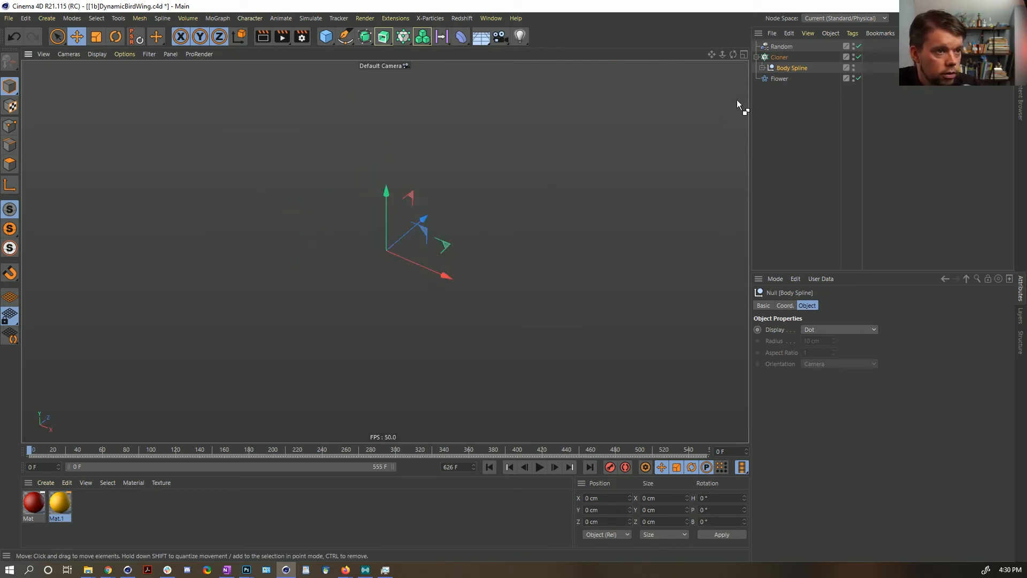
Step: With the Cloner selected, advance the animation three frames, play the flock briefly, and stop it to check the flapping
click(779, 58)
scroll(406, 352, up, 3)
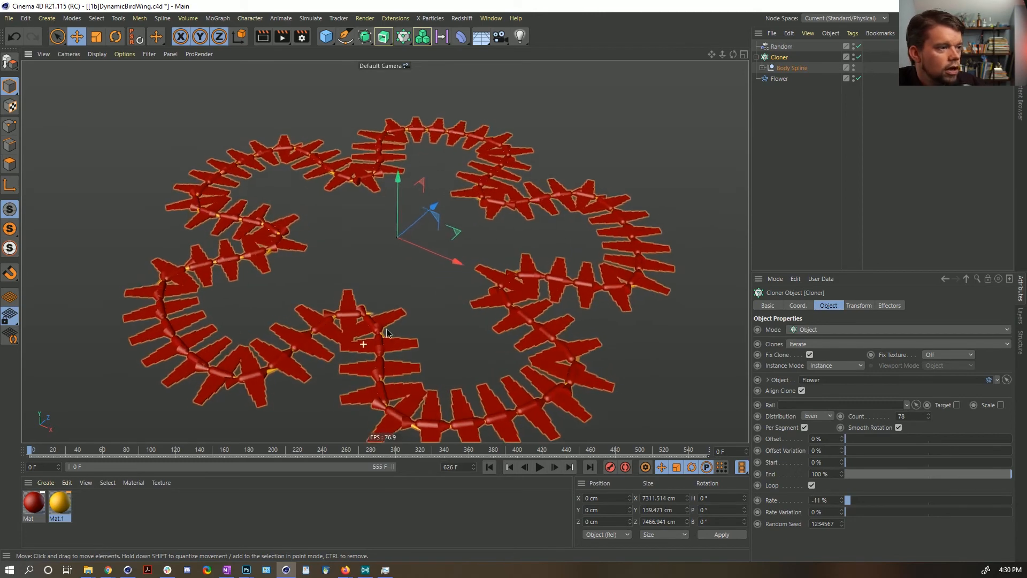
alt+drag(590, 331, 590, 324)
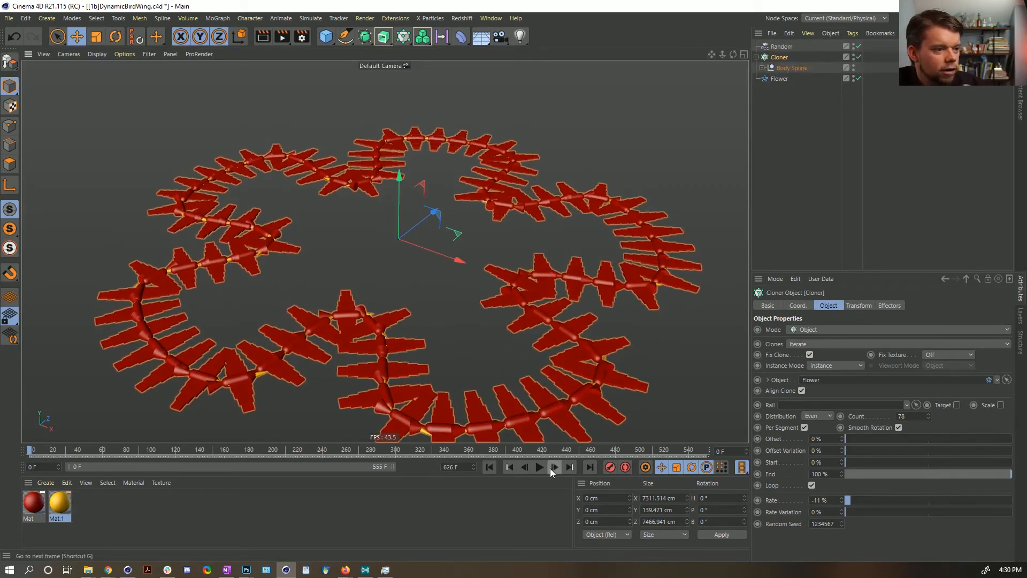
click(552, 467)
click(553, 467)
click(552, 467)
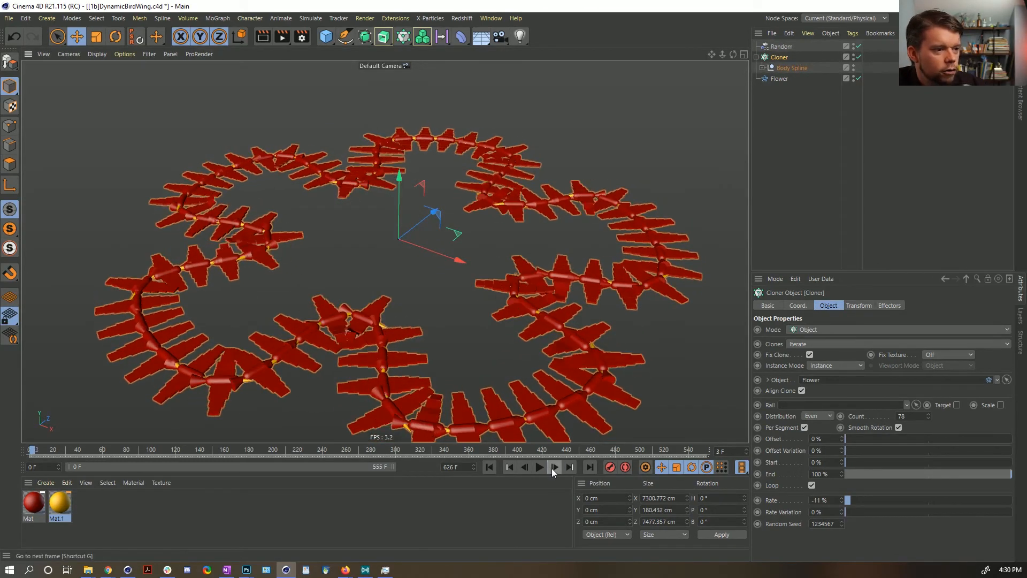
click(540, 468)
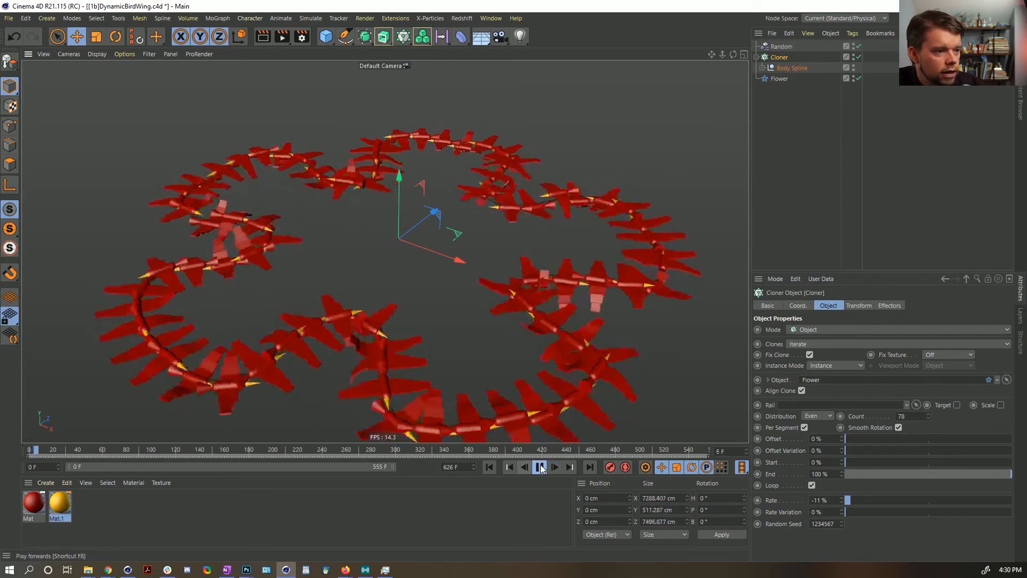
click(540, 467)
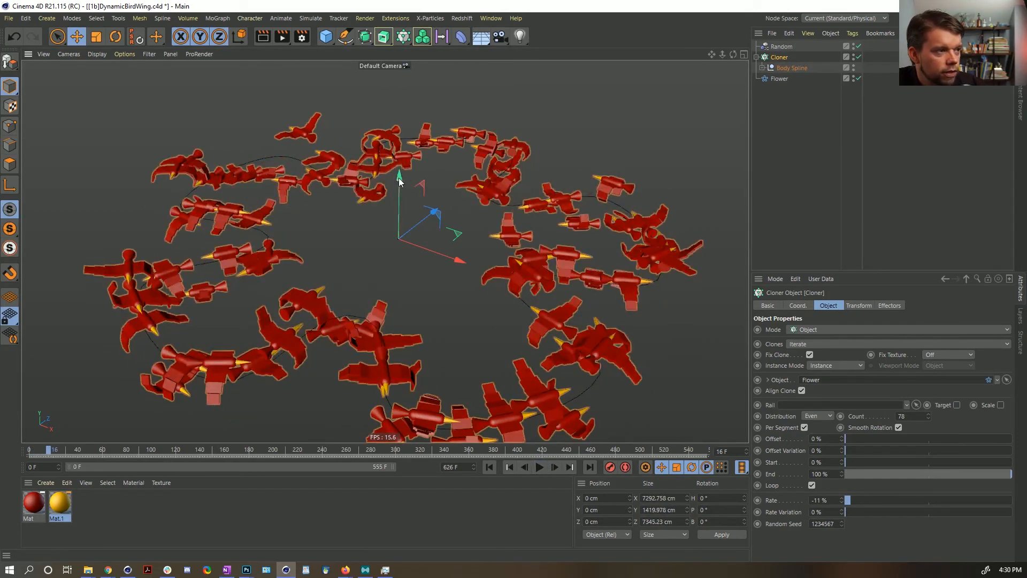
Step: Return the animation to the first frame and play the flock from there
alt+drag(601, 291, 582, 279)
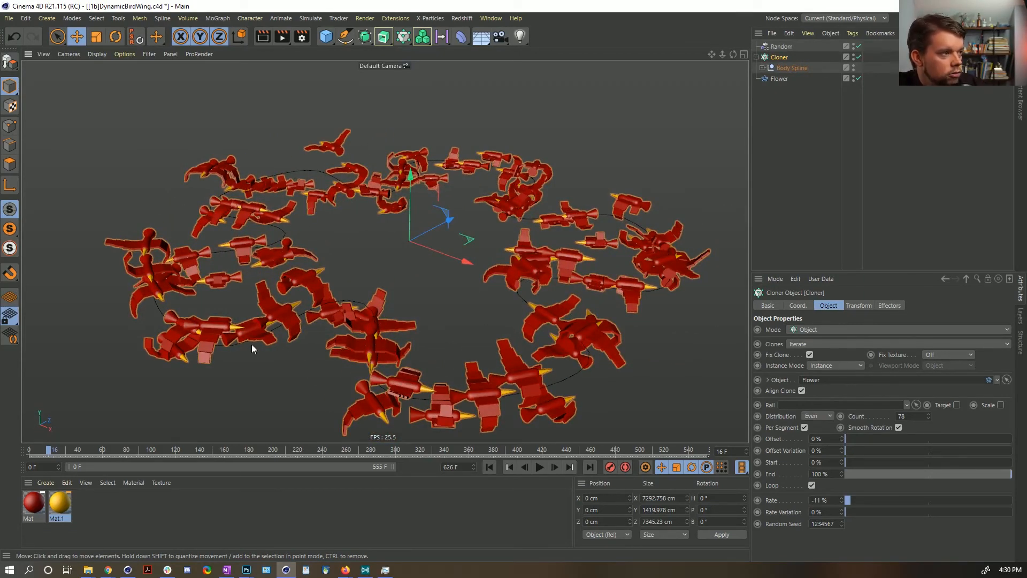
click(490, 467)
click(540, 468)
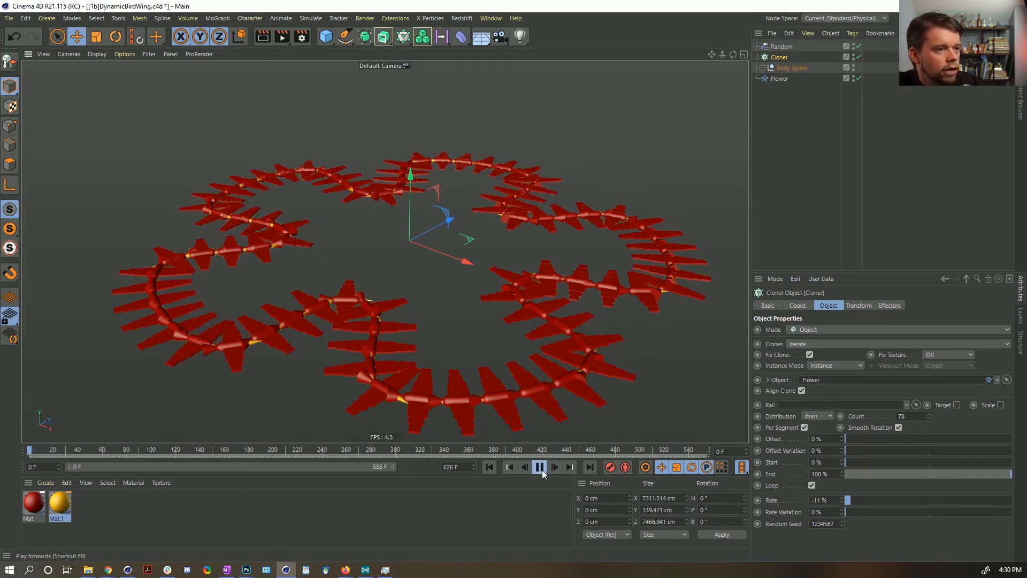
Step: Stop the playback, clear the selection, and inspect the flapping flock along the flower spline
click(540, 469)
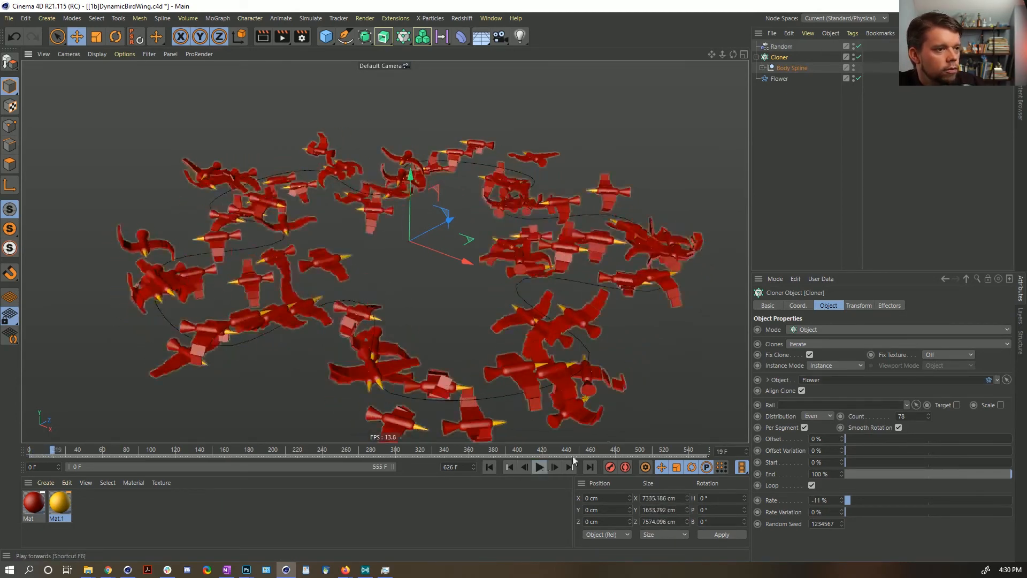
click(771, 214)
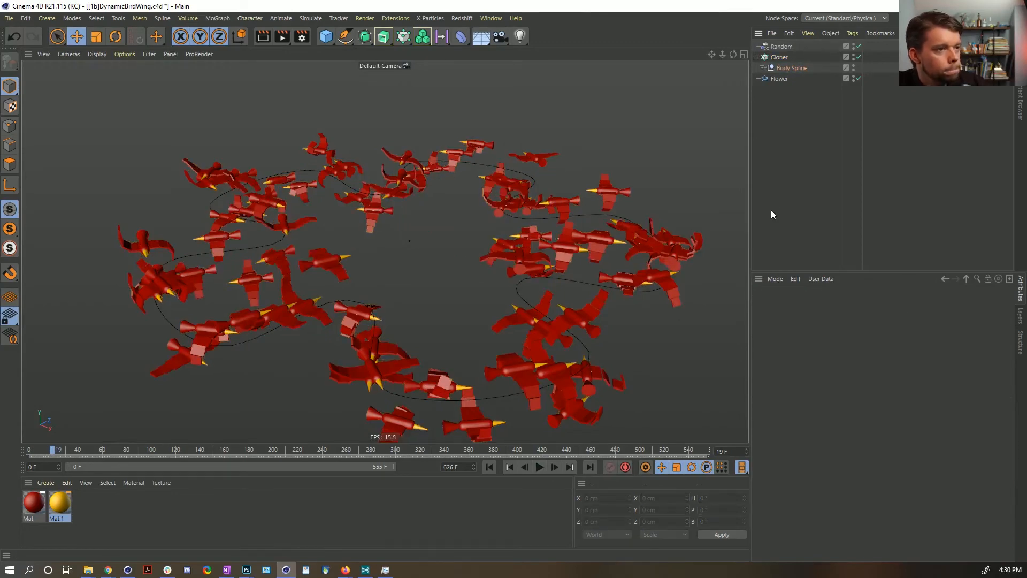
mouse_move(381, 236)
alt+mouse_down()
mouse_move(397, 200)
mouse_move(387, 230)
alt+mouse_up()
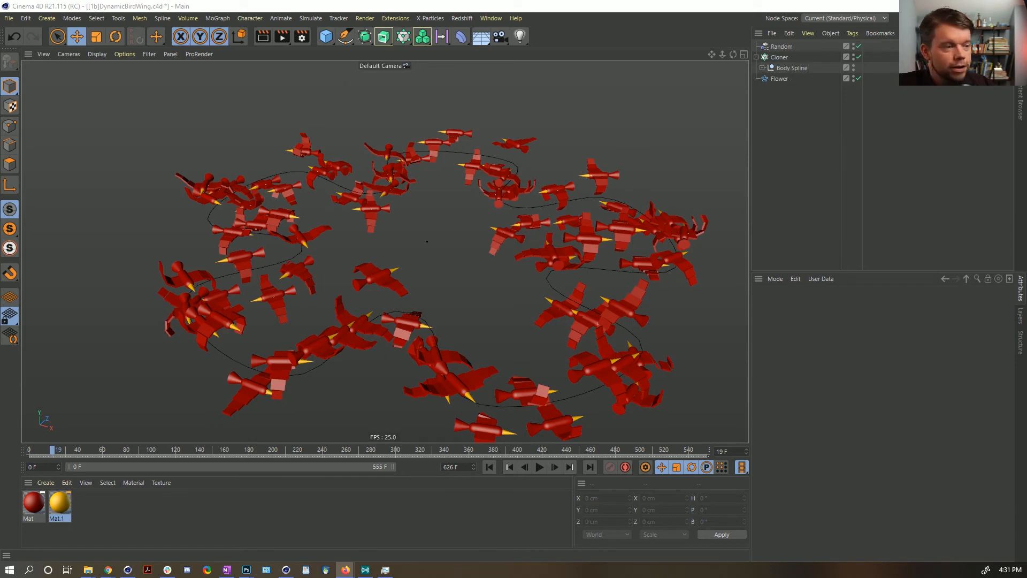
Step: Disable the Cloner and add a standard particle Emitter to the scene
click(790, 71)
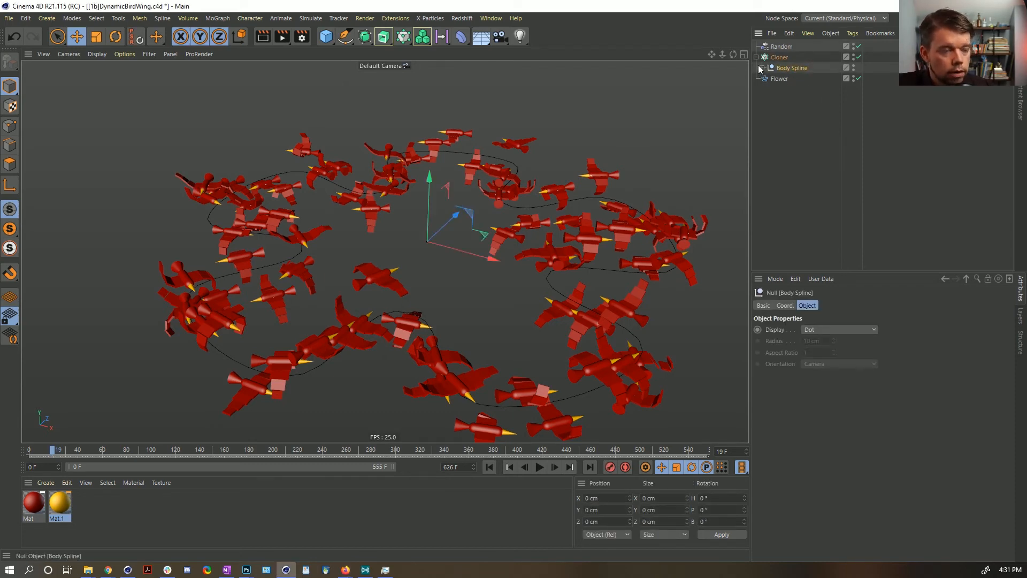
click(858, 57)
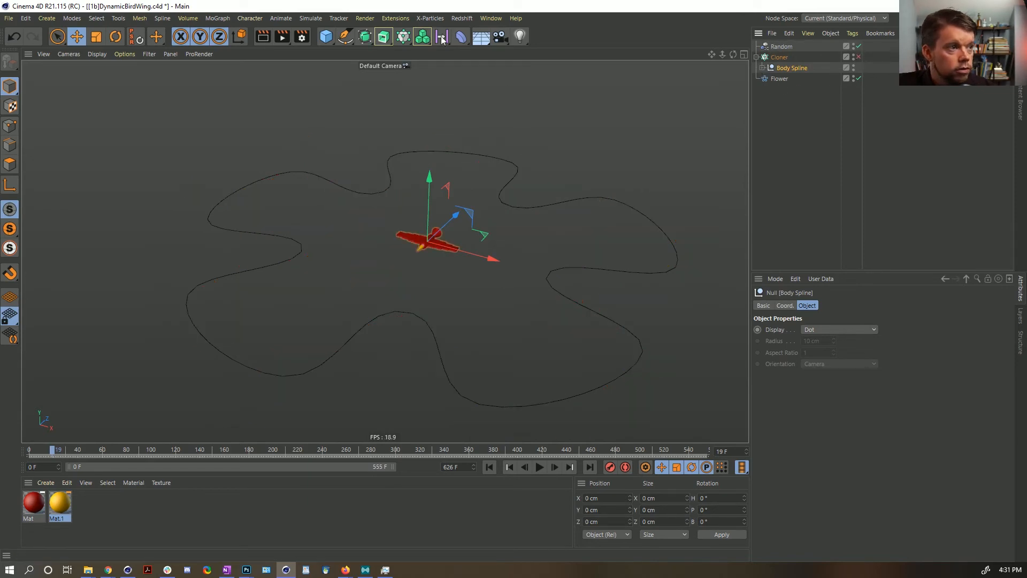
click(422, 37)
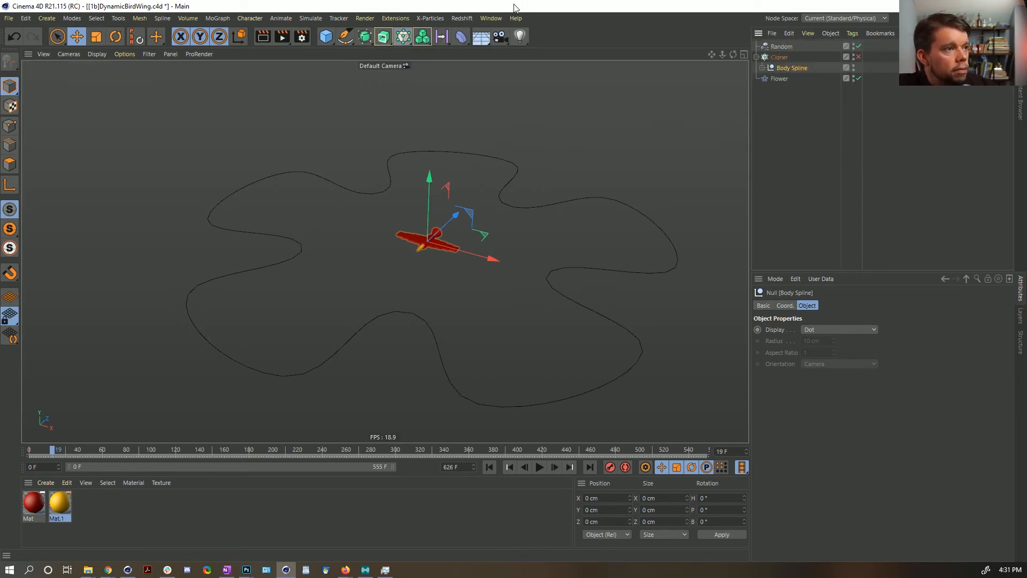
click(405, 39)
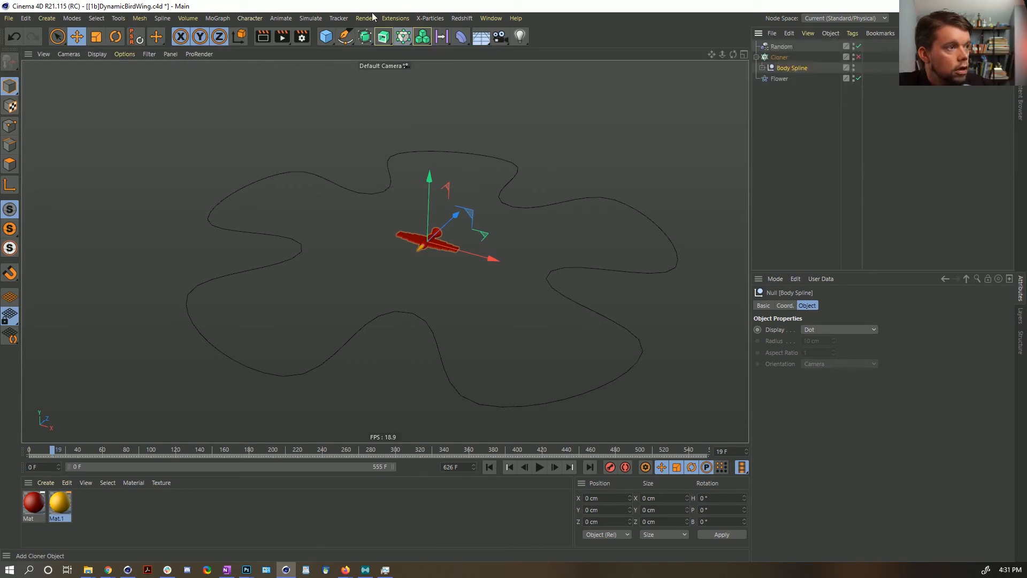
click(302, 21)
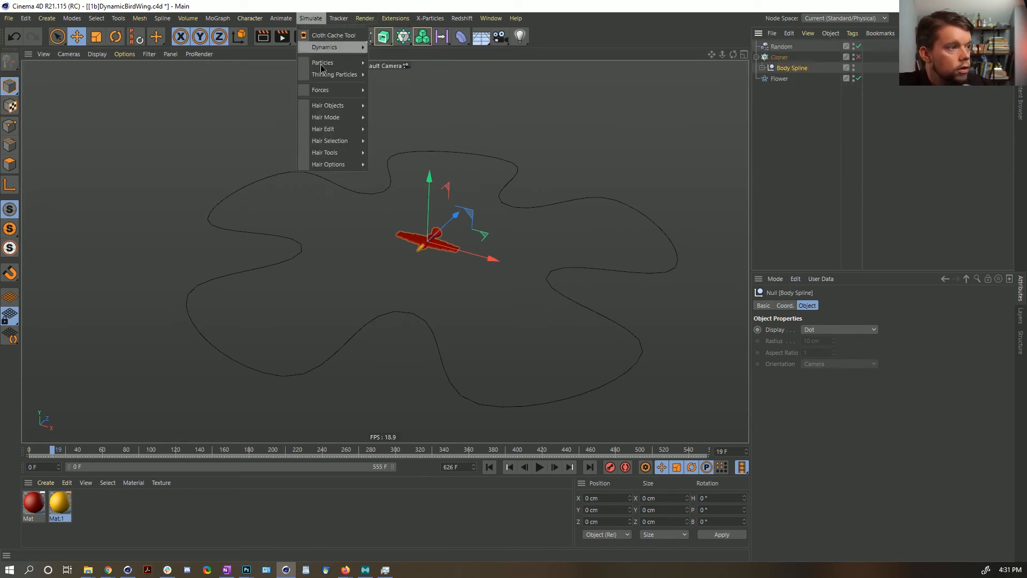
mouse_move(328, 94)
mouse_move(333, 67)
click(383, 65)
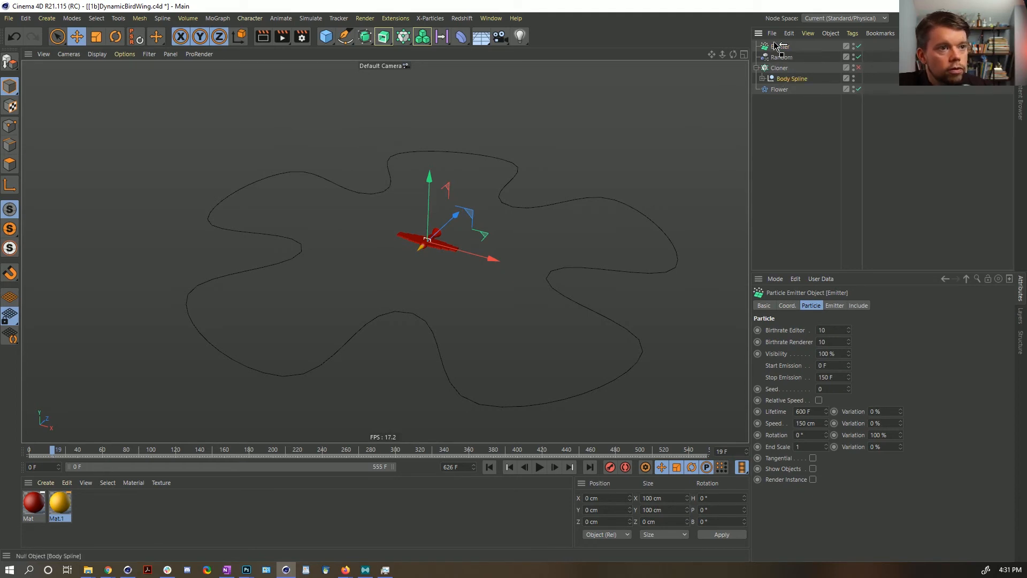
Step: Place Body Spline inside the Emitter, enable Tangential and Show Objects, and play the emission briefly
drag(780, 48, 781, 48)
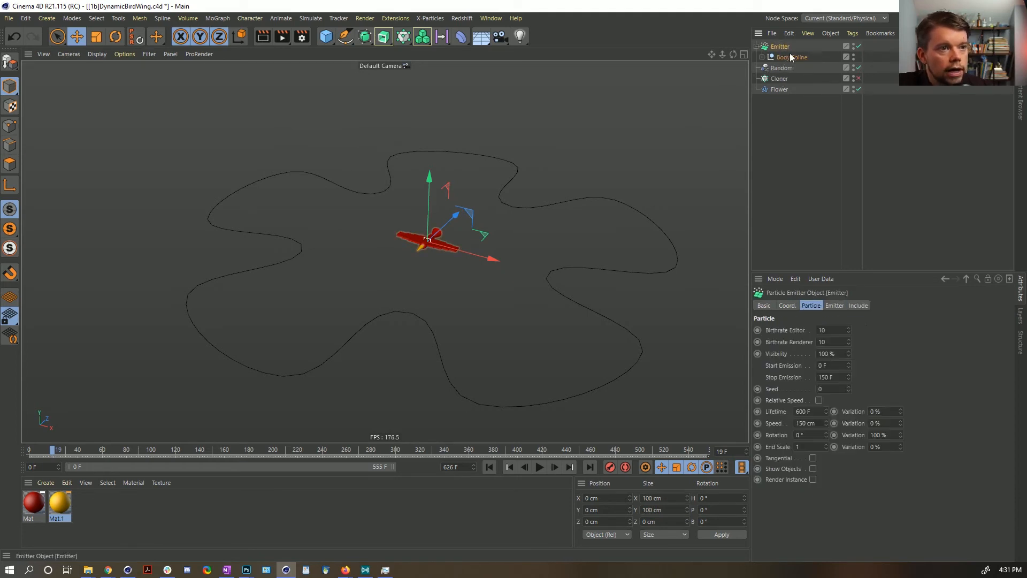
click(812, 468)
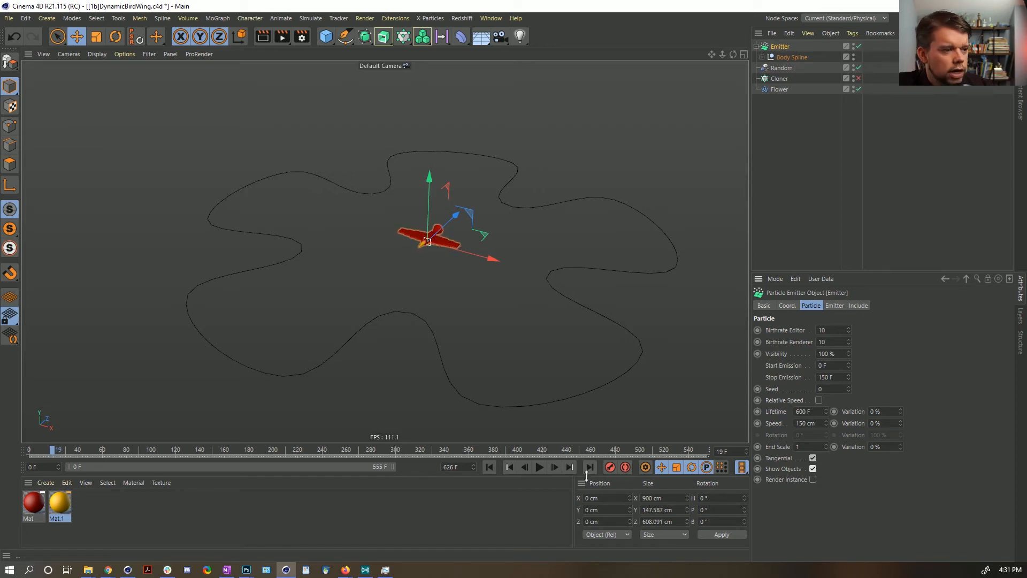
click(540, 468)
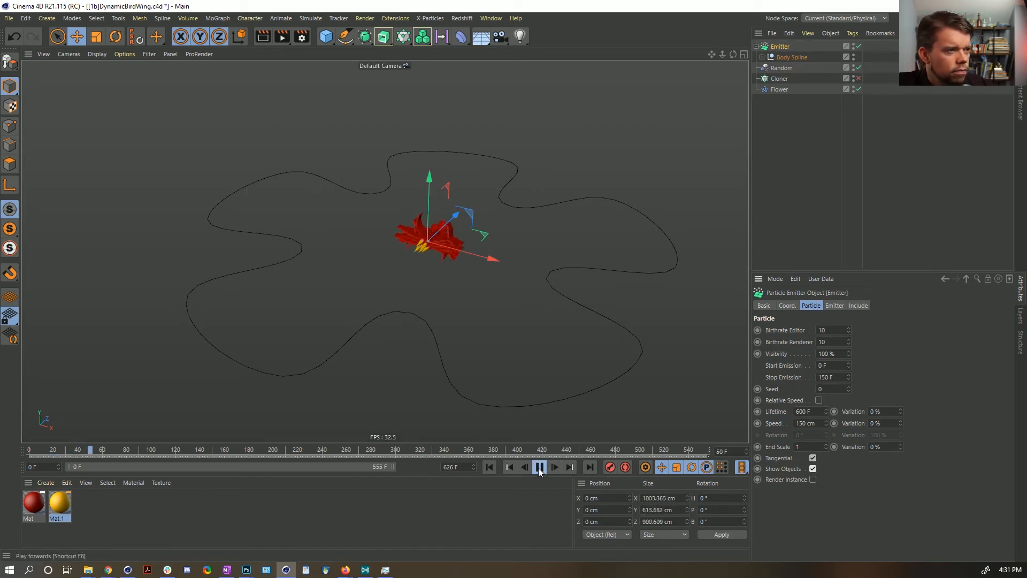
click(540, 469)
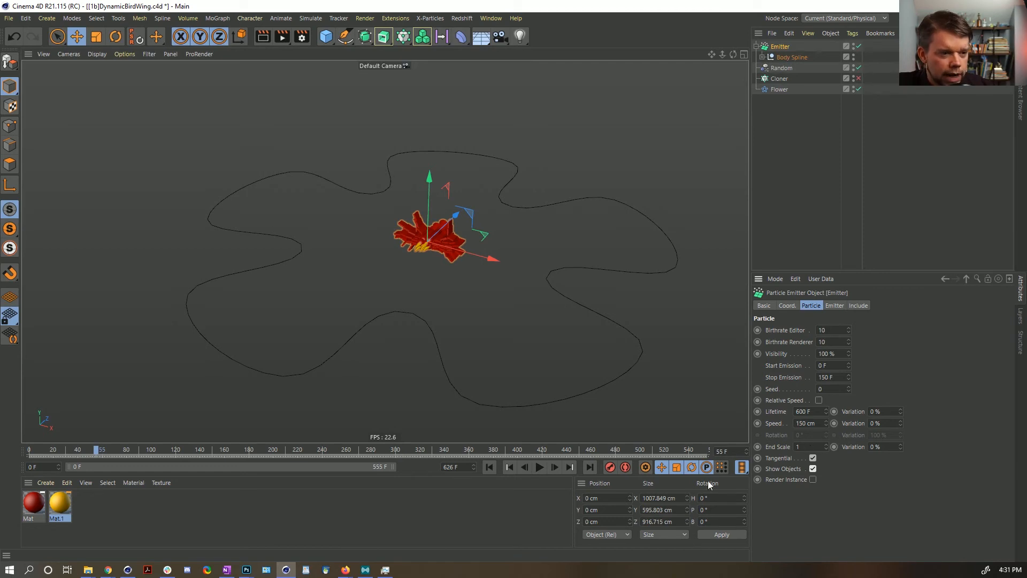
Step: At frame 0, rotate only the Body Spline's axis to a heading of 180° and play the animation
click(784, 60)
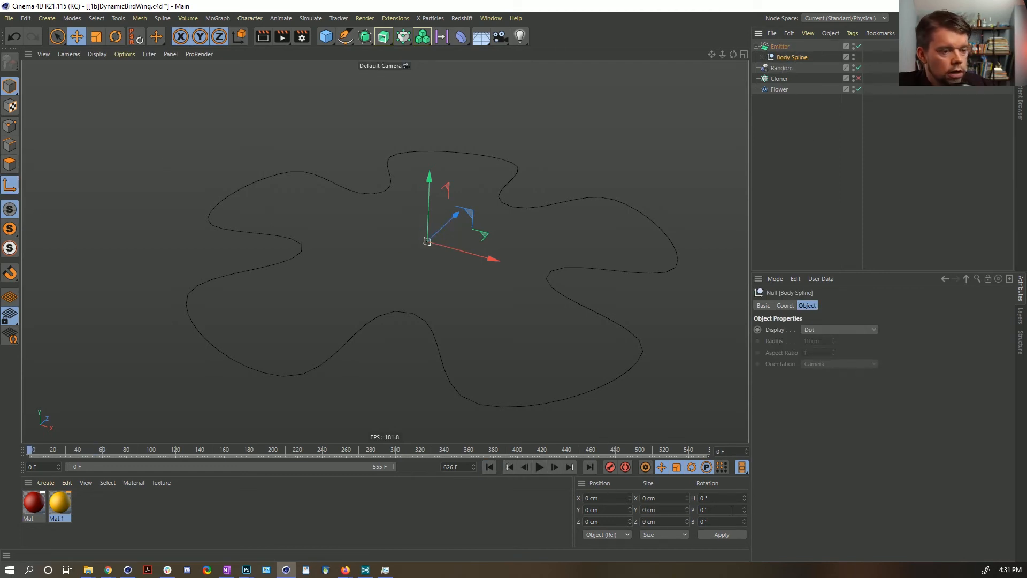
text(180)
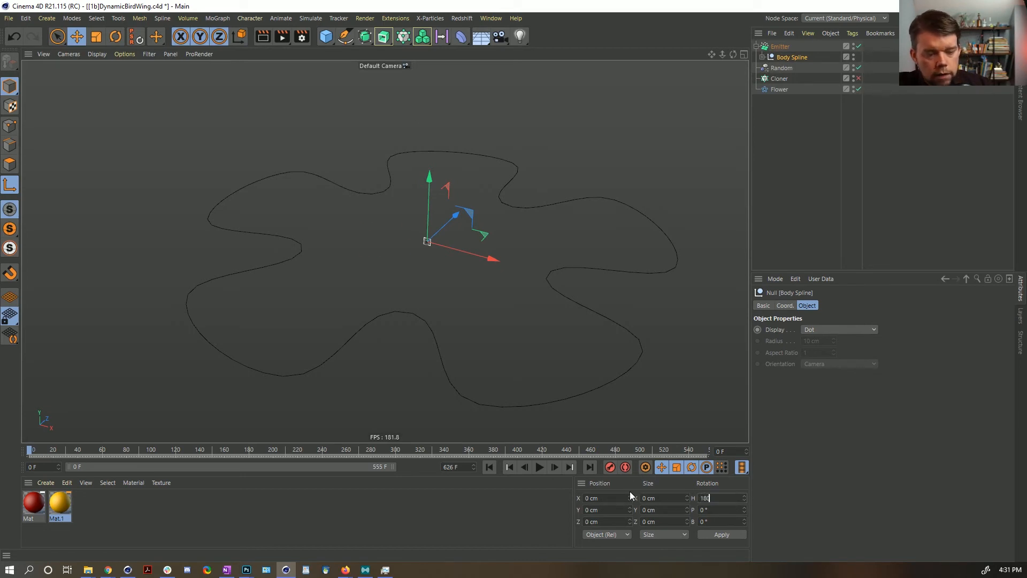
key(Return)
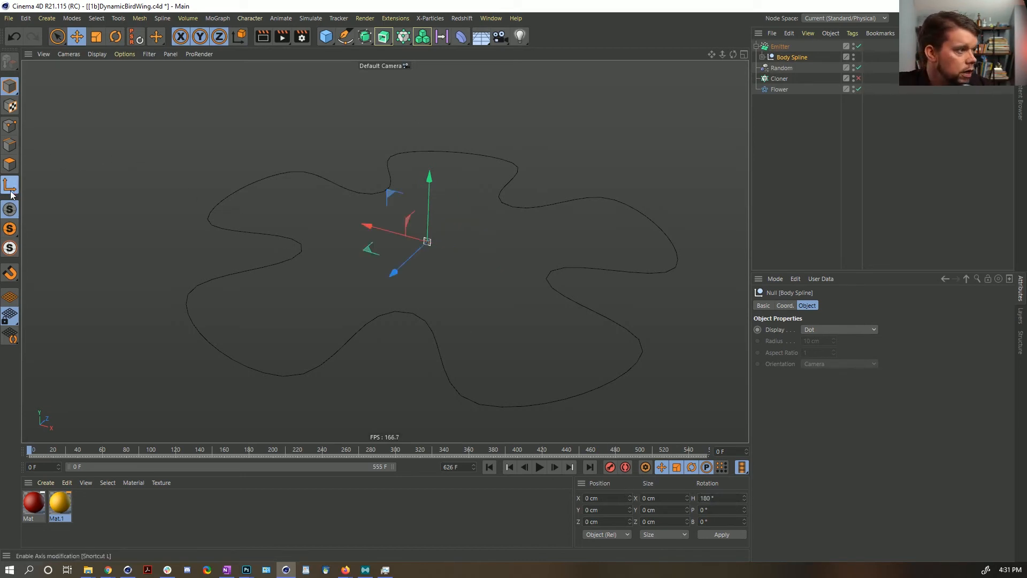
click(538, 468)
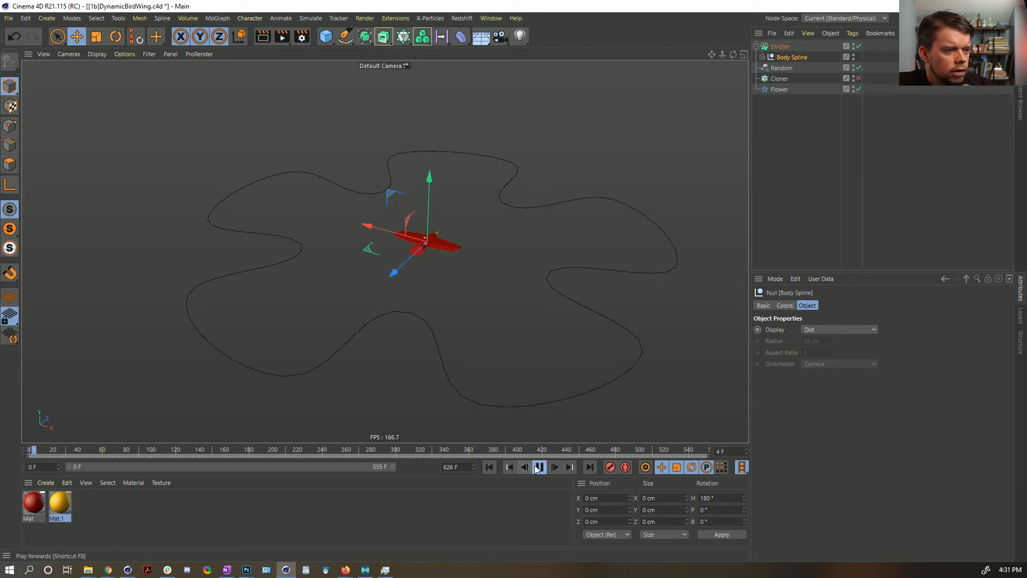
Step: Set the Emitter's particle speed to 1111 cm and play the animation from the start
click(775, 46)
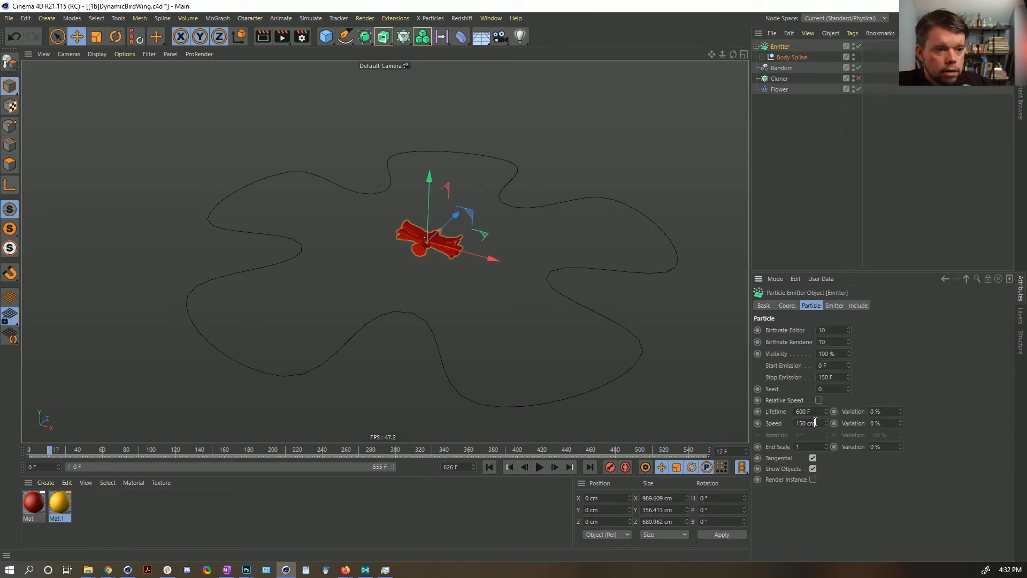
text(1111)
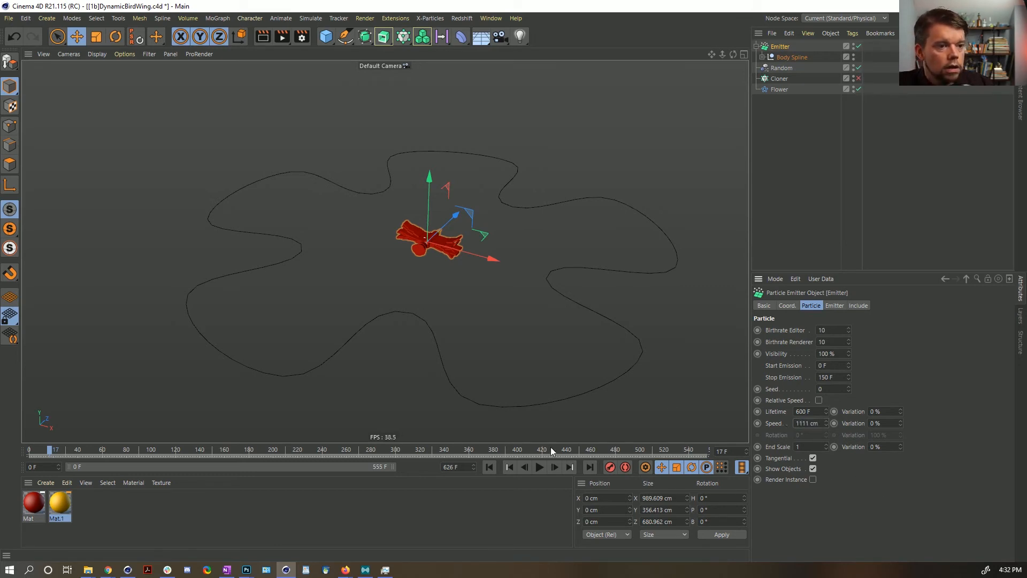
click(504, 469)
click(538, 469)
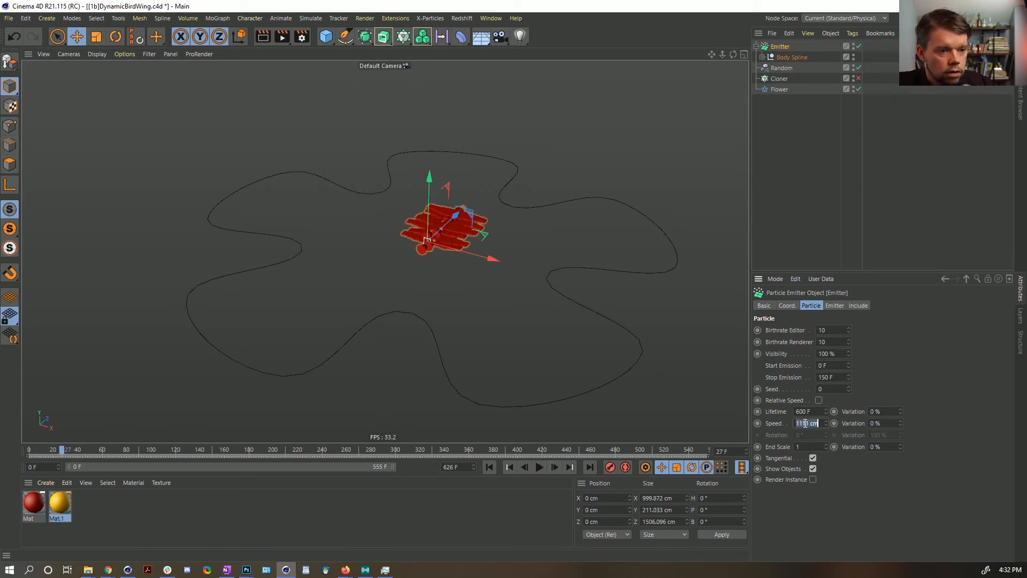
Step: Set the Emitter's particle speed to 4444 cm and replay from the first frame to check the line of birds
click(490, 467)
click(540, 468)
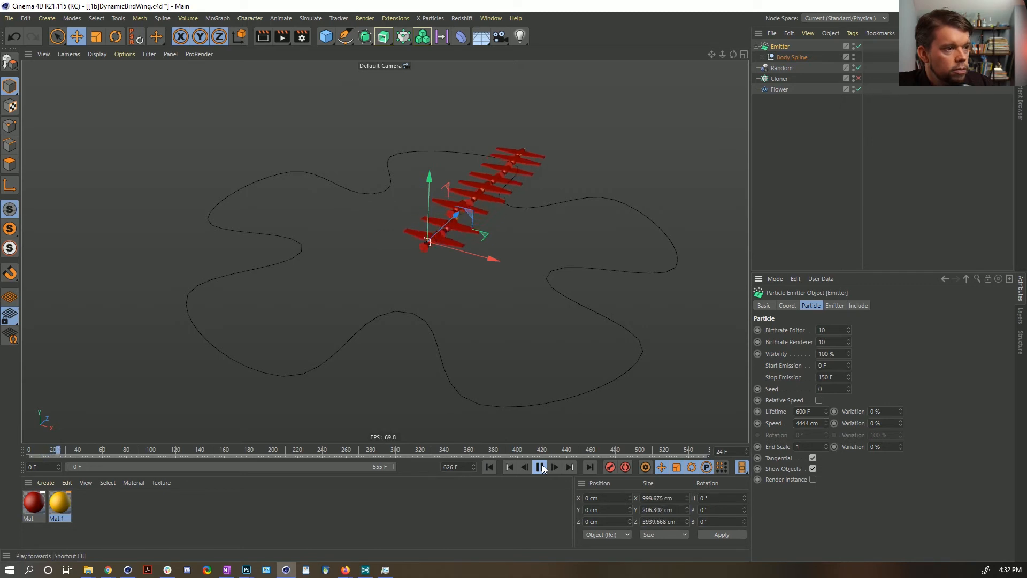
mouse_move(417, 235)
alt+mouse_down()
mouse_move(384, 234)
mouse_move(518, 240)
mouse_move(385, 300)
mouse_move(284, 319)
mouse_move(375, 300)
alt+mouse_up()
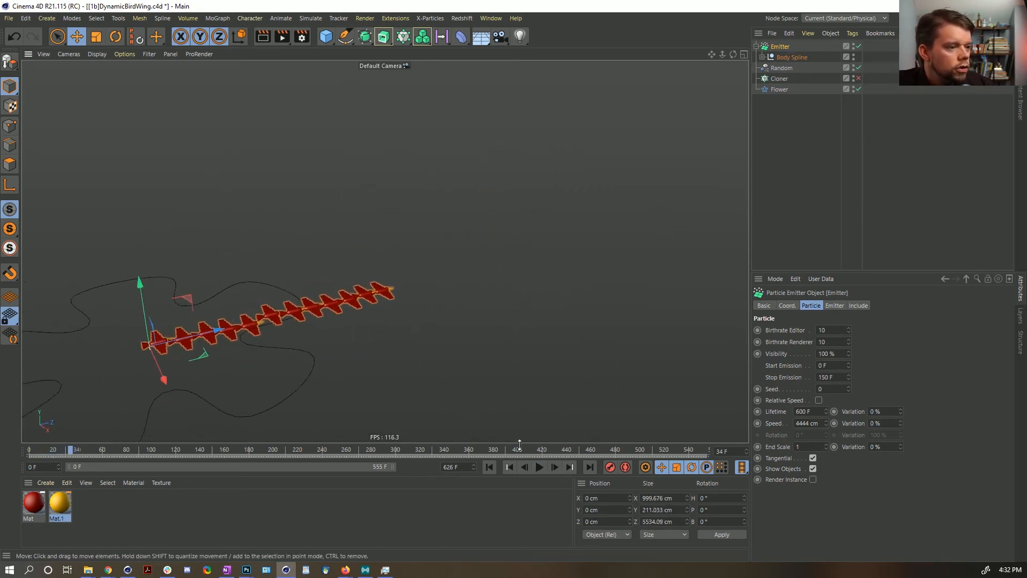
click(541, 468)
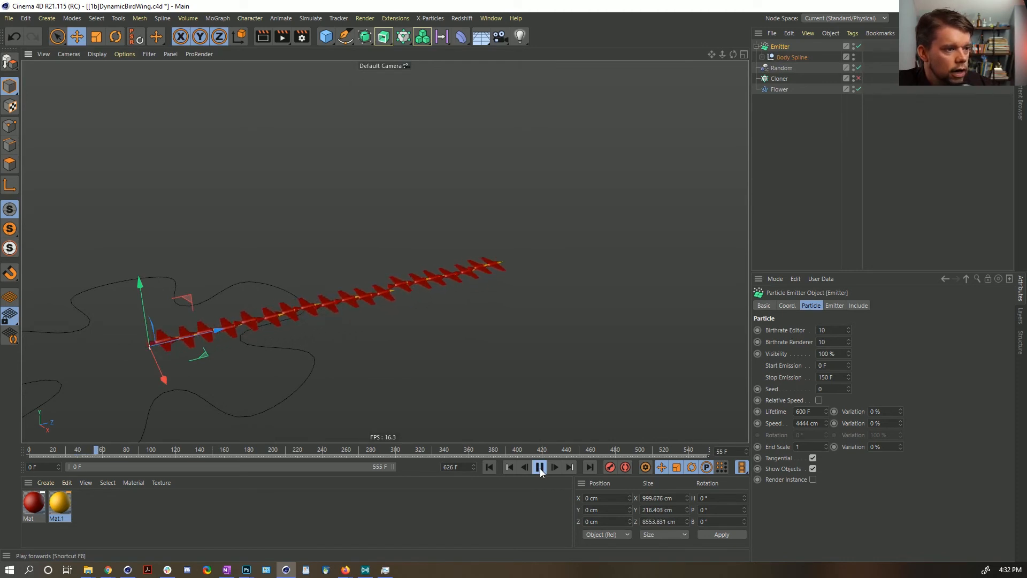
click(540, 468)
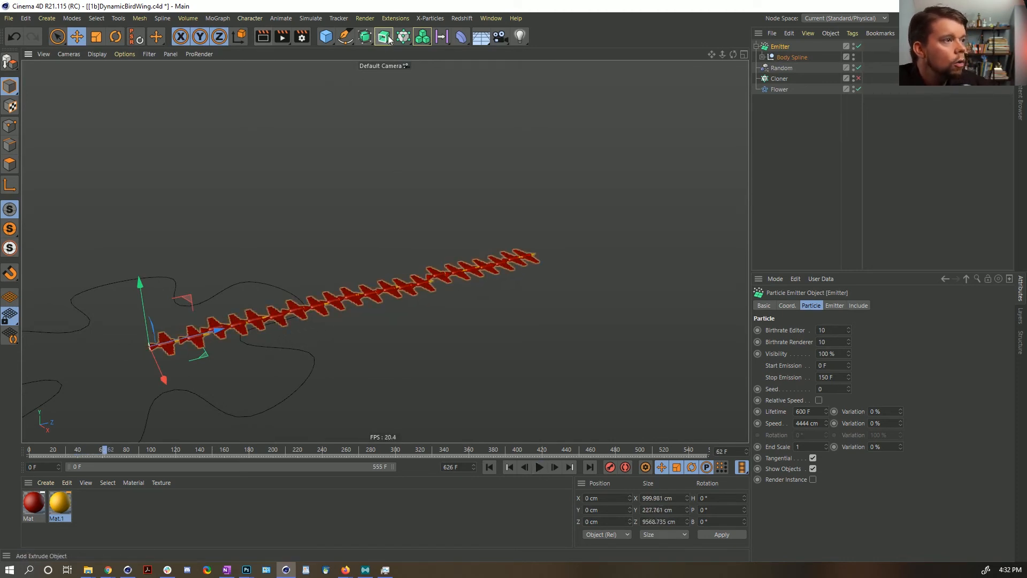
Step: Add a Turbulence force for the particles and test it with playback from the first frame
click(311, 19)
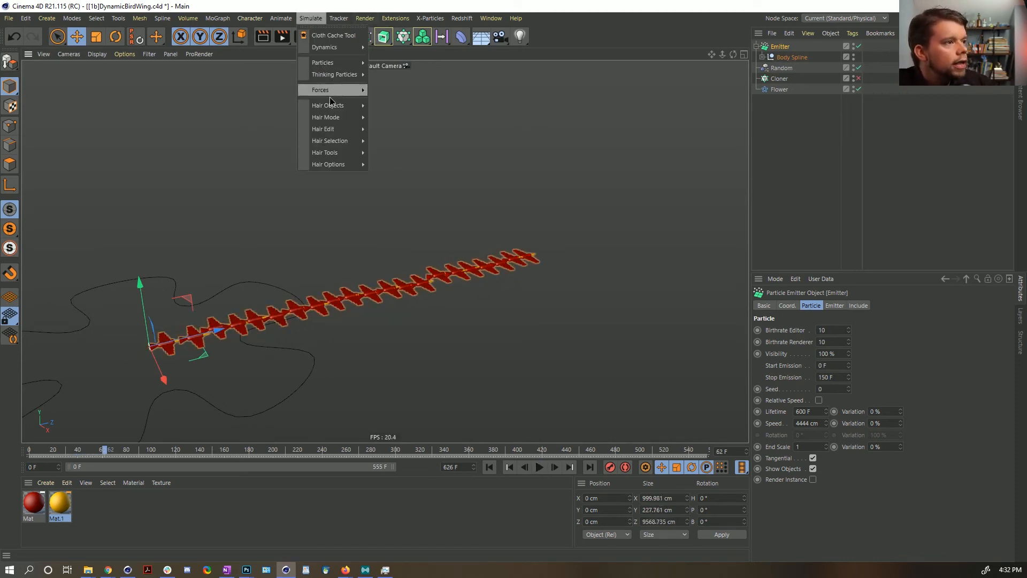
mouse_move(335, 79)
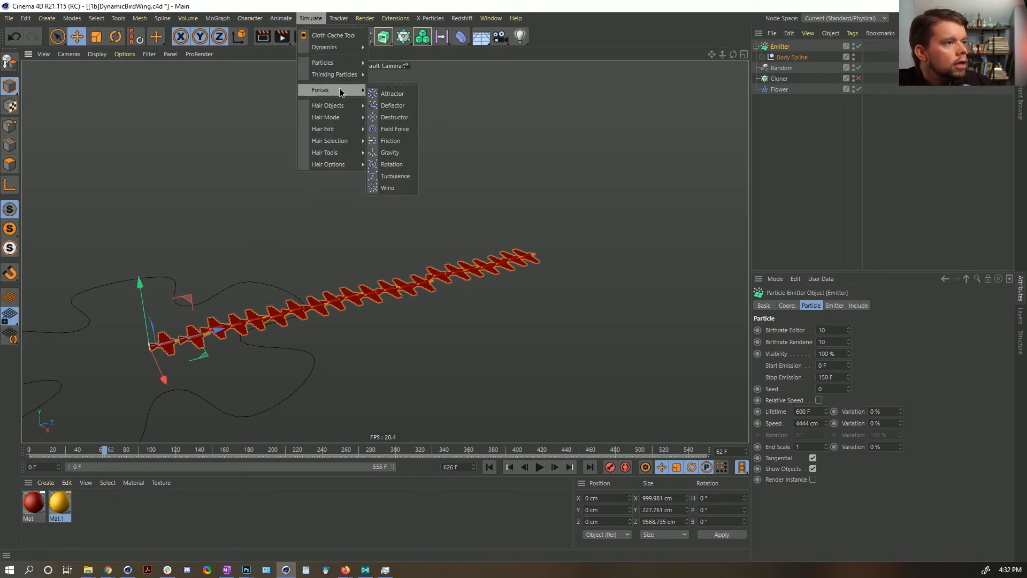
click(396, 176)
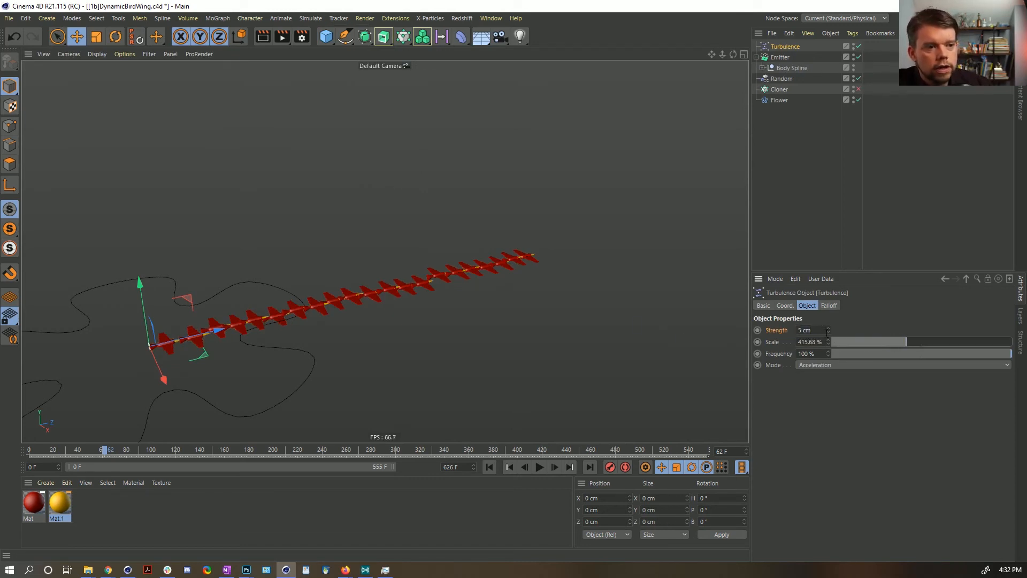
click(489, 467)
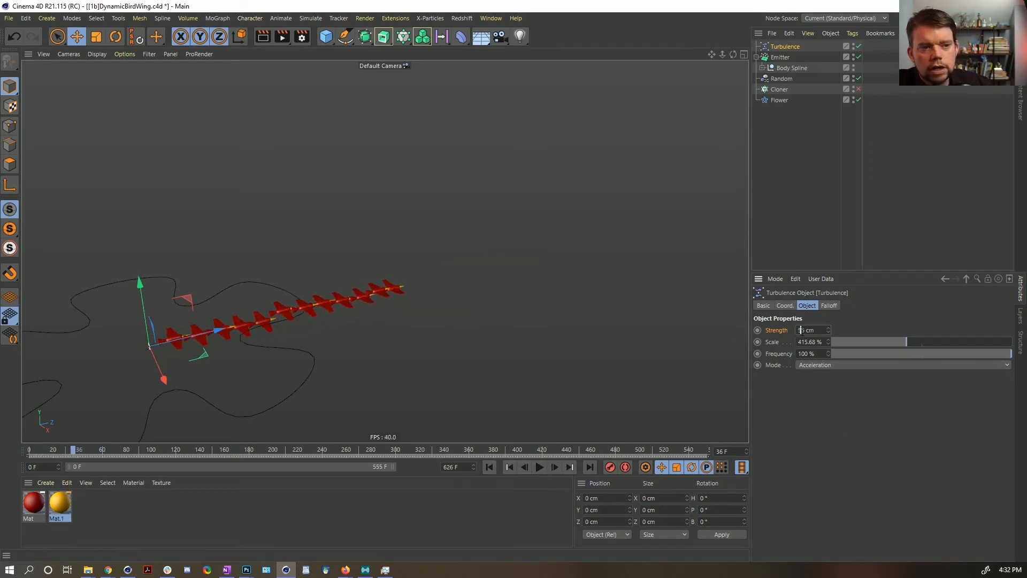
Step: Set the Turbulence strength to 555 cm, play from the start to frame 145, and inspect the scattered birds
click(496, 468)
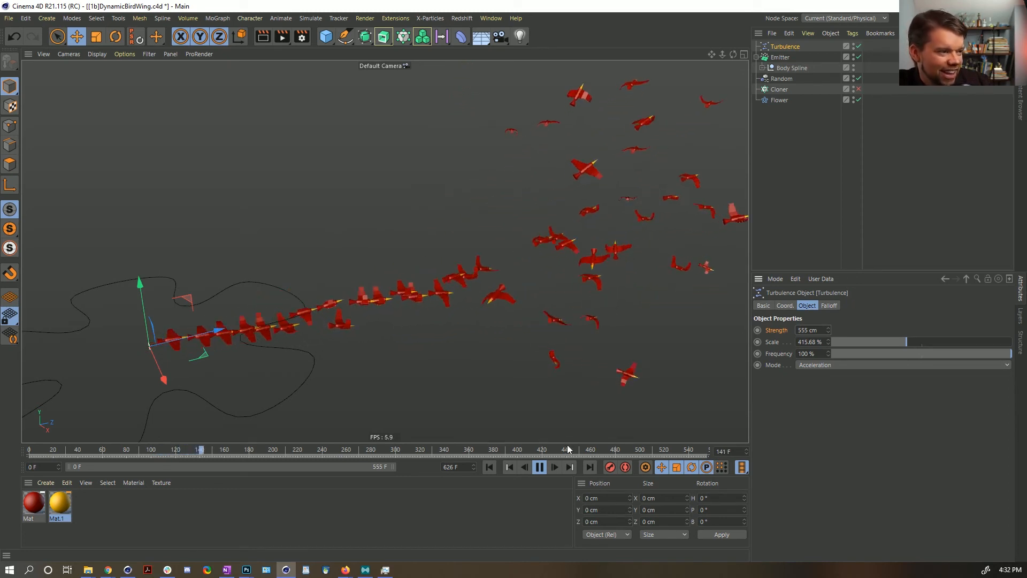
click(540, 467)
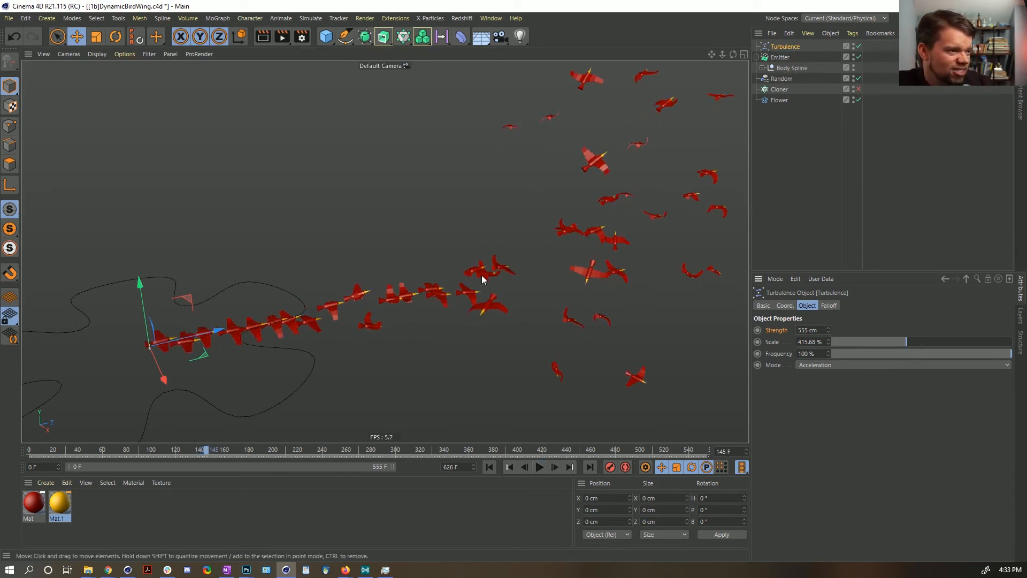
alt+drag(482, 275, 424, 266)
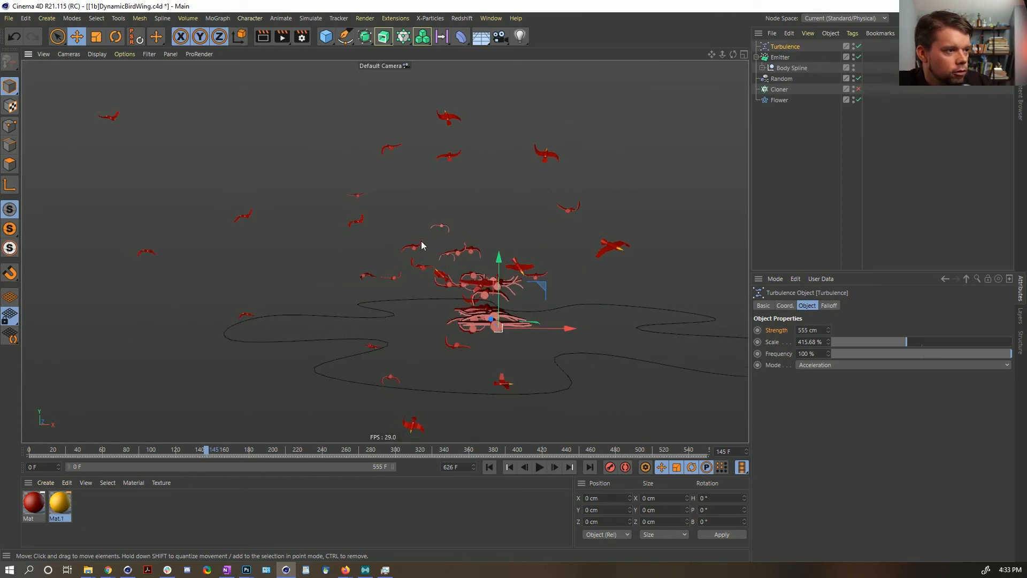
alt+drag(479, 231, 209, 242)
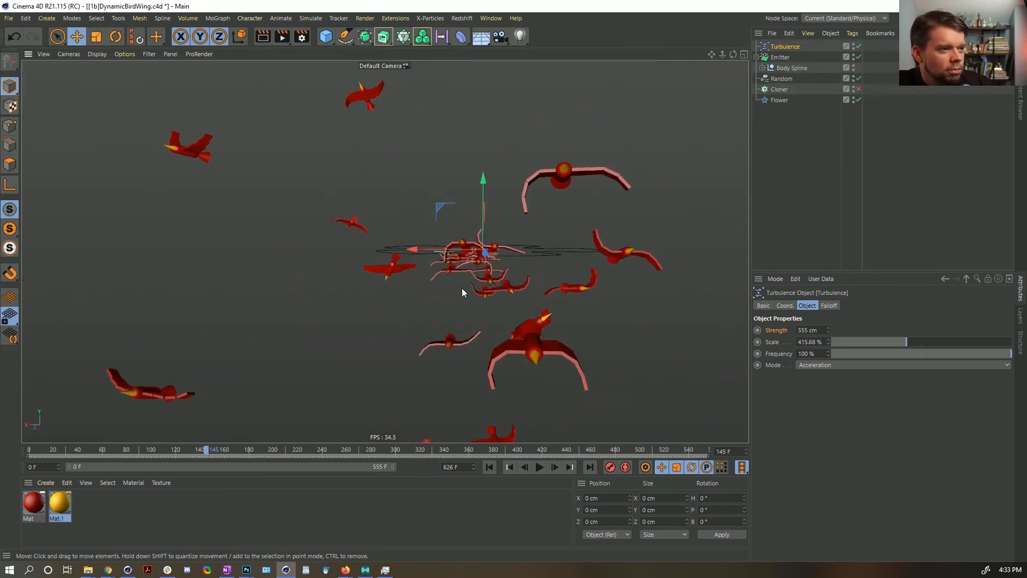
alt+right_drag(461, 288, 493, 295)
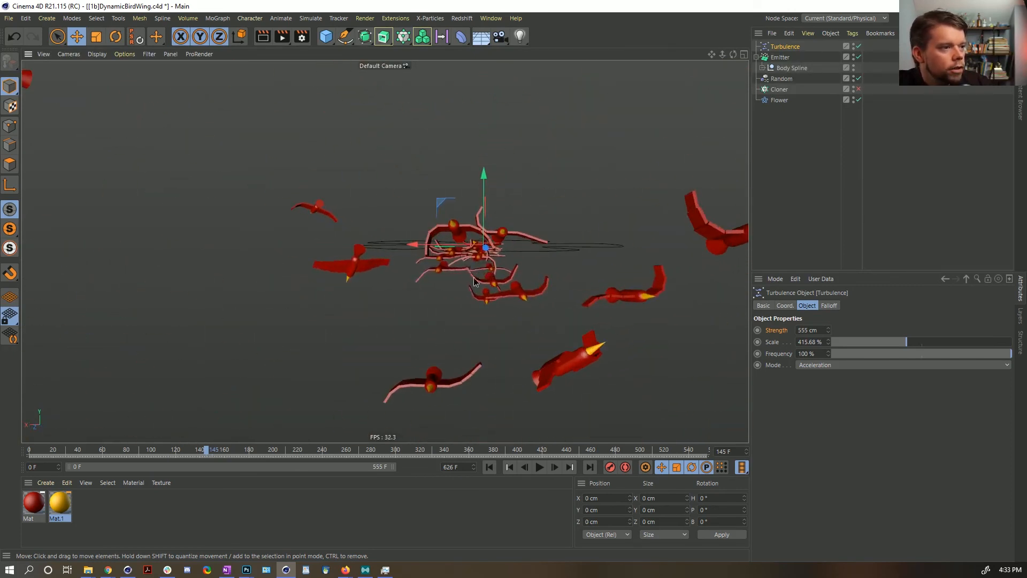
alt+drag(342, 209, 408, 247)
Step: Set the Emitter's editor and renderer birthrates to 30 and its X and Y sizes to 1500 cm
click(781, 57)
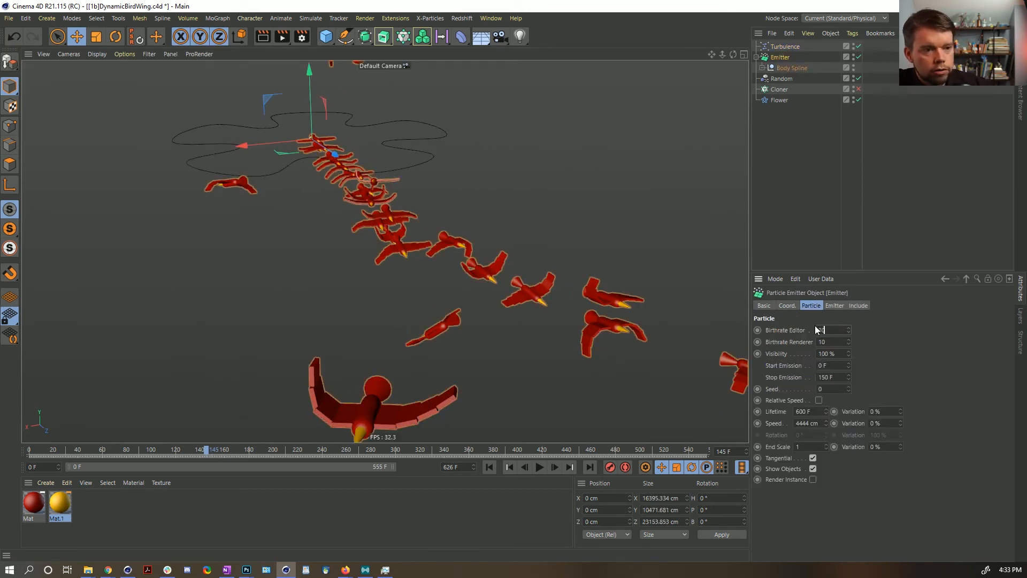
click(835, 305)
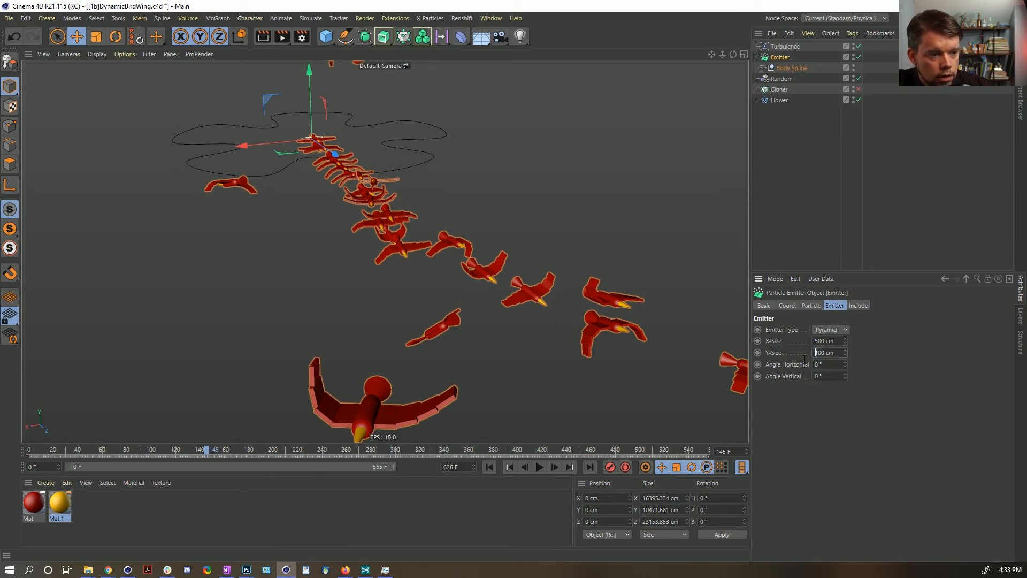
click(489, 467)
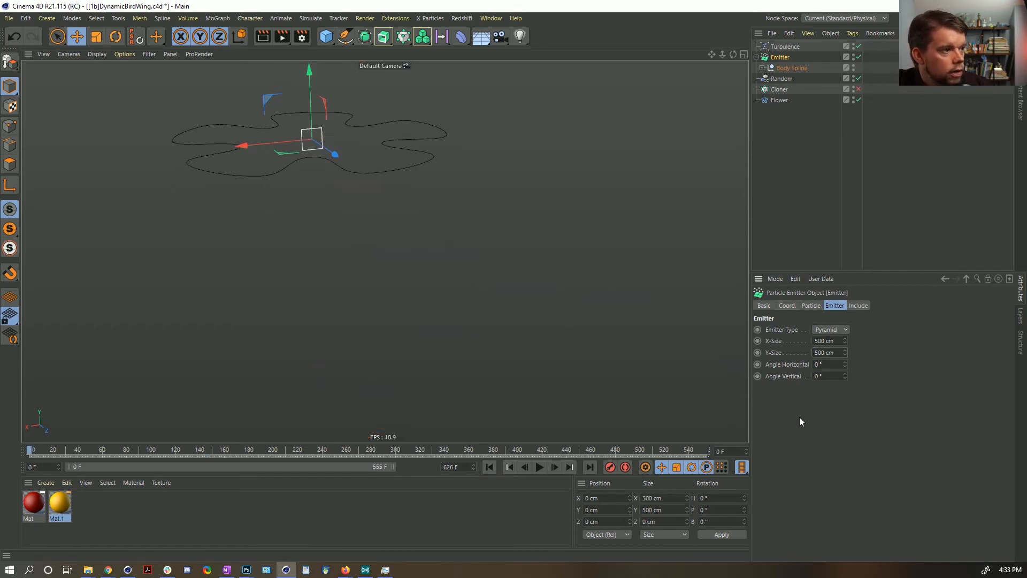
key(Return)
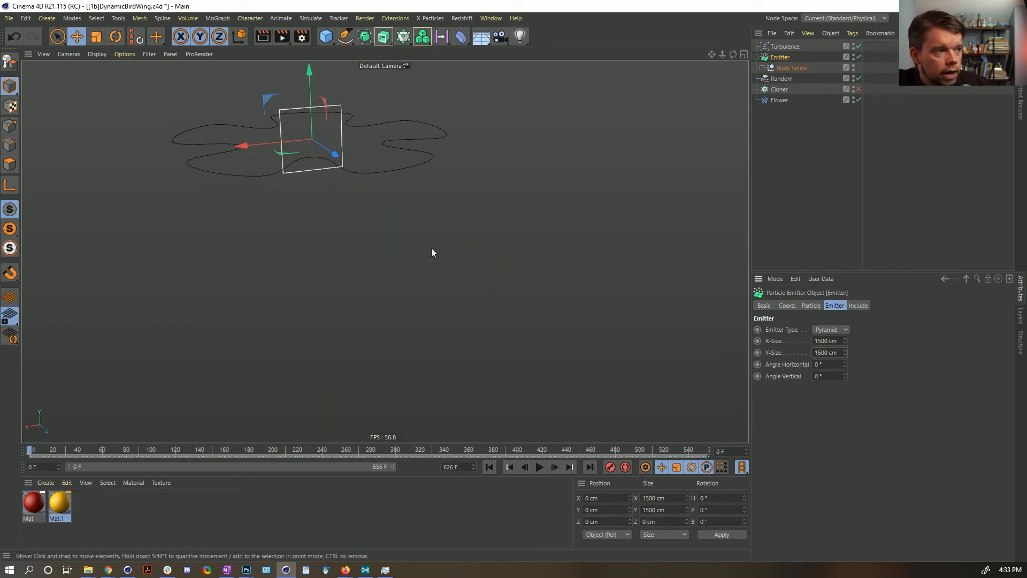
Step: Play the animation from the first frame to check the wider flock, viewing it from the front
alt+drag(431, 248, 375, 161)
click(539, 467)
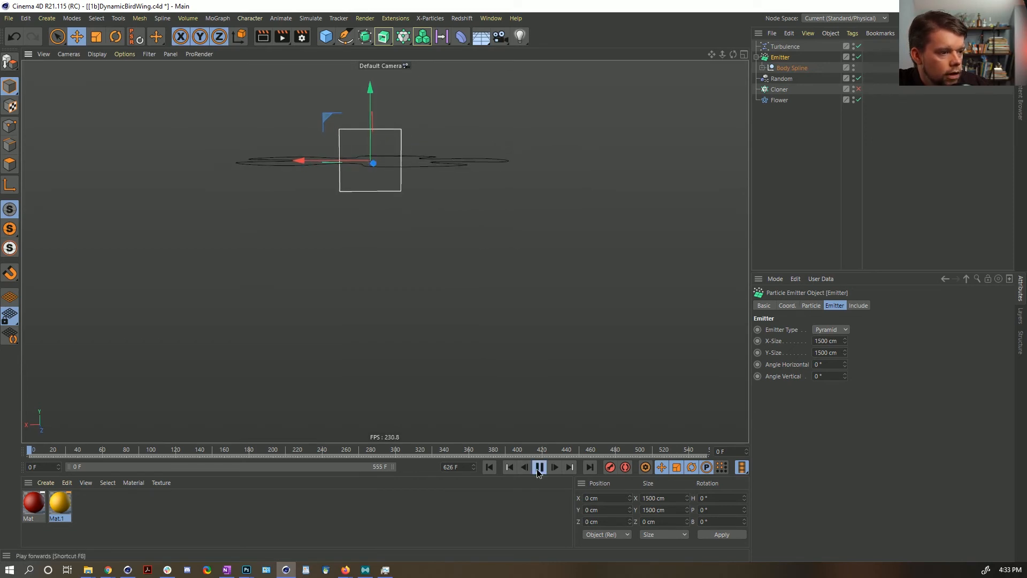
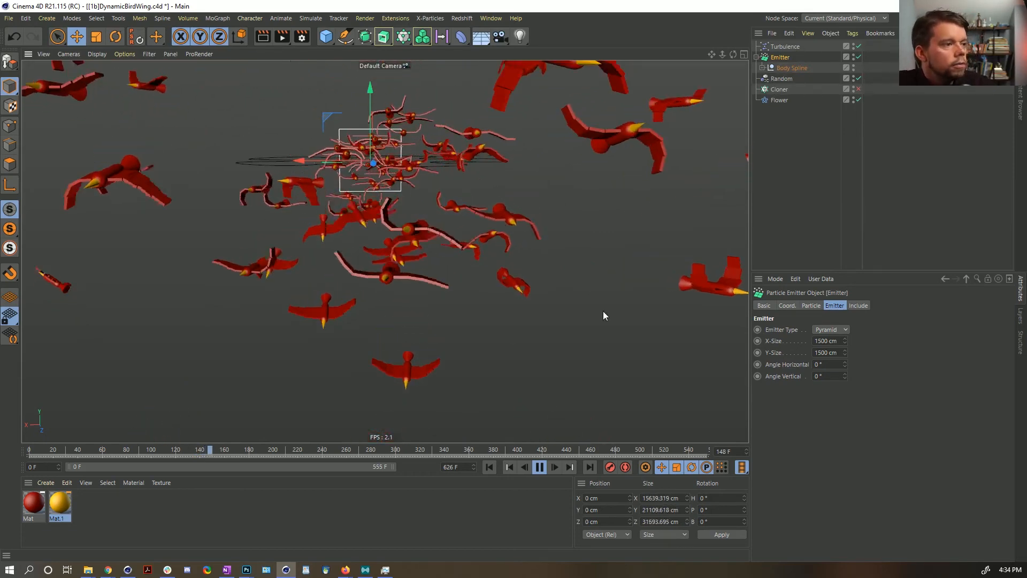
click(539, 467)
Step: Enable Render Instance in the Emitter's particle settings and replay the animation from the first frame
click(809, 305)
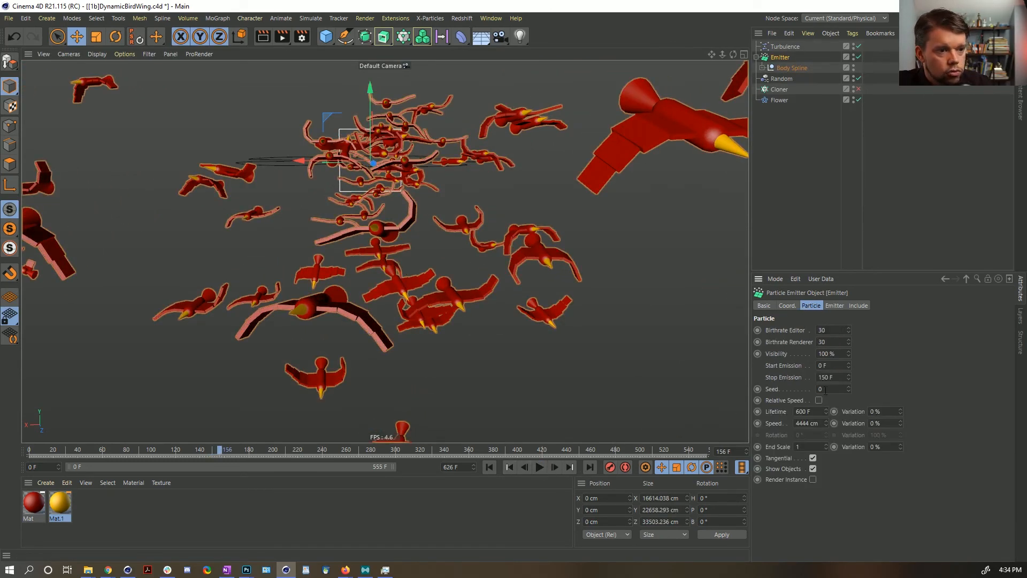
click(813, 479)
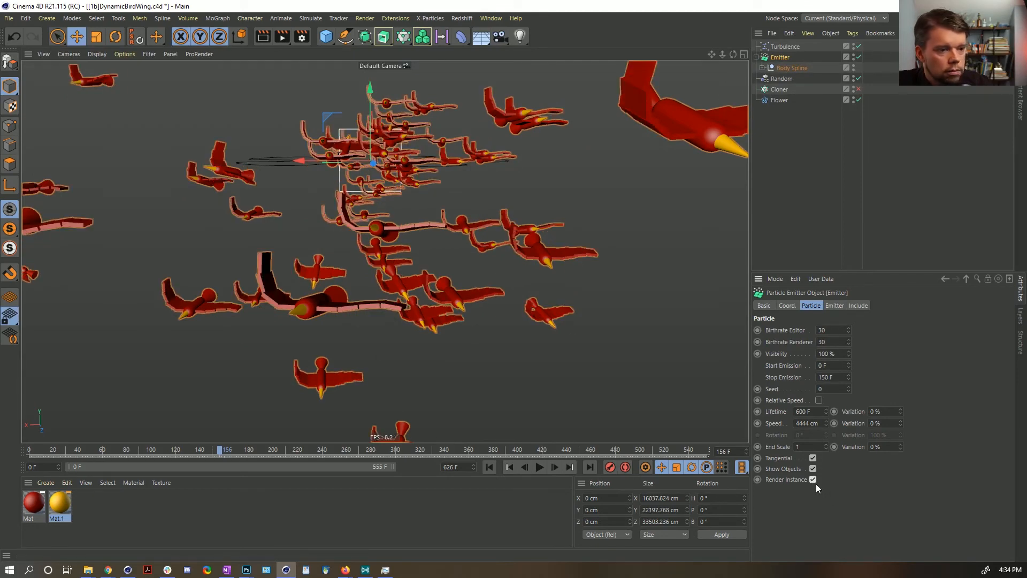
click(540, 467)
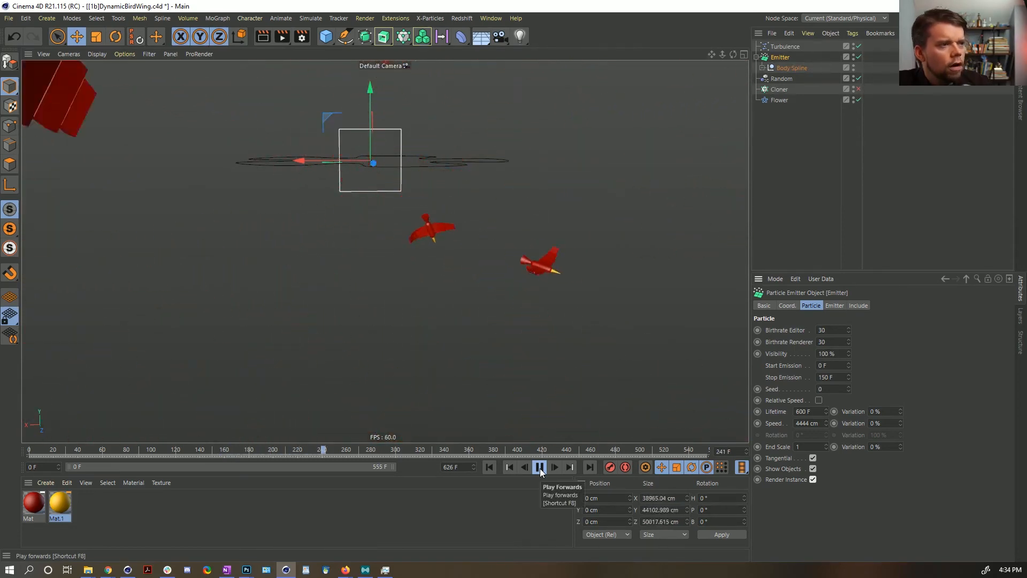
click(483, 466)
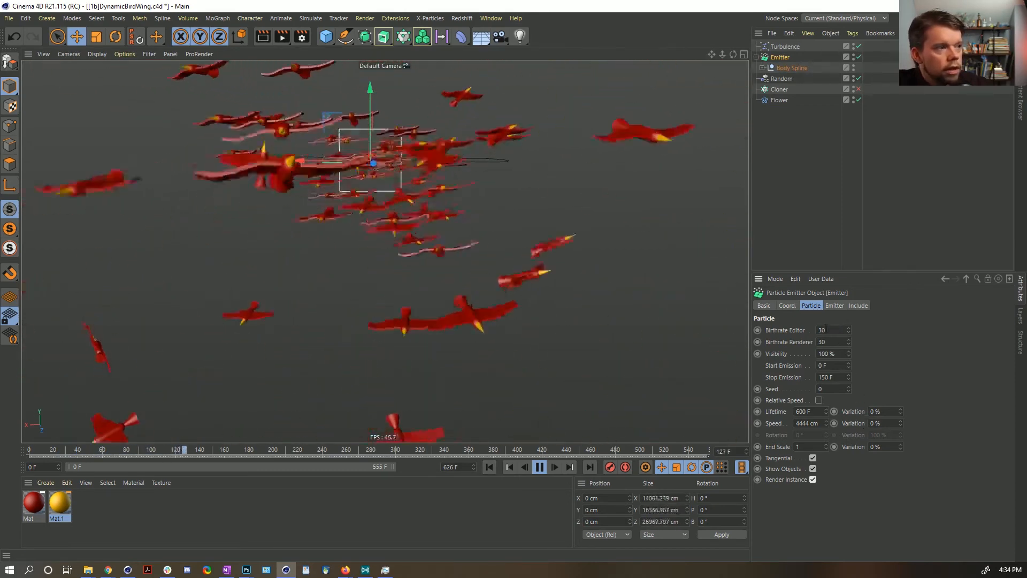
Step: Set the Emitter's editor and renderer birthrates to 130 and replay from the first frame
click(817, 330)
text(1)
key(Tab)
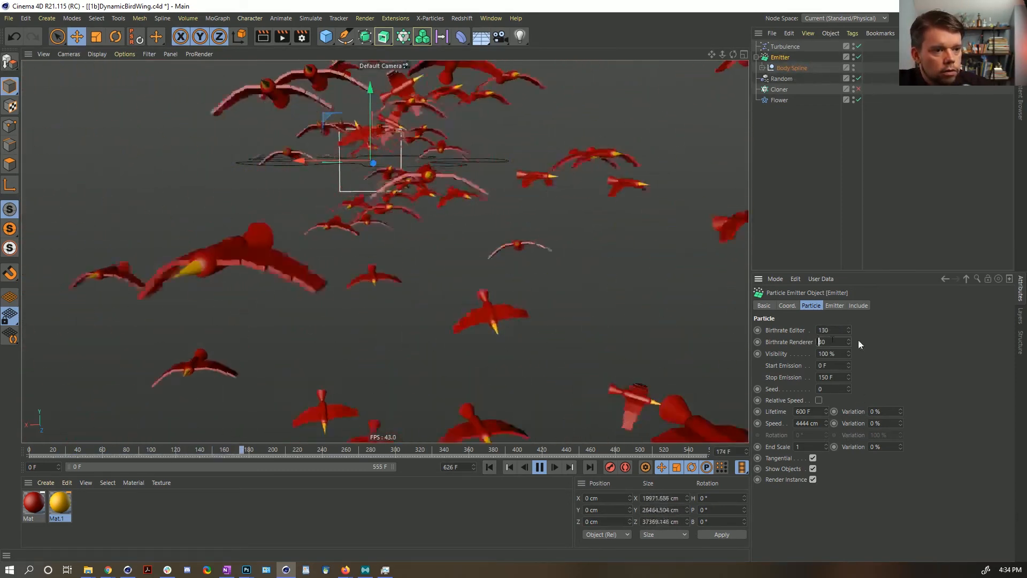
text(130)
click(490, 467)
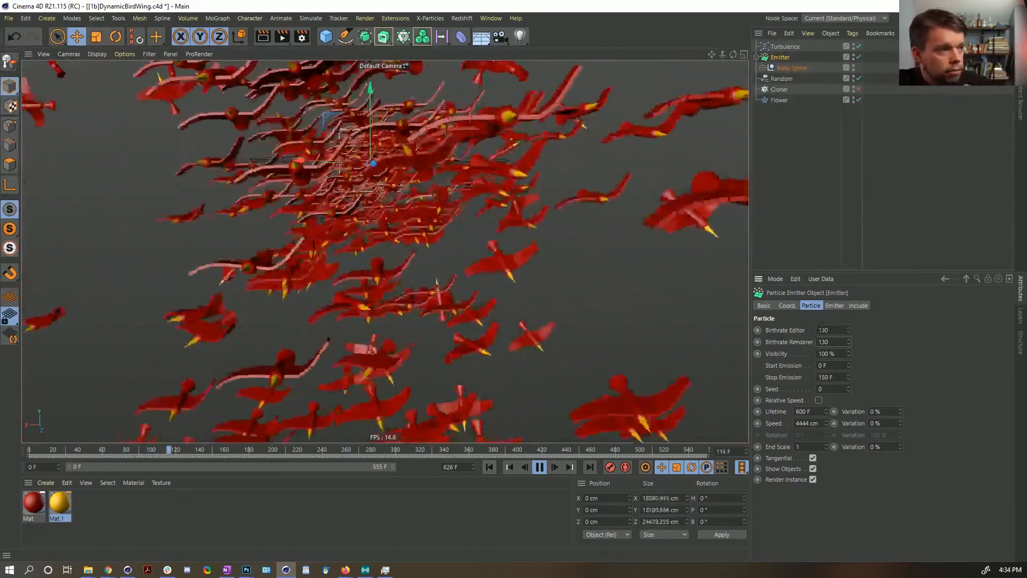
Step: Set the Emitter's editor and renderer birthrates to 222 and replay from the first frame
double_click(835, 330)
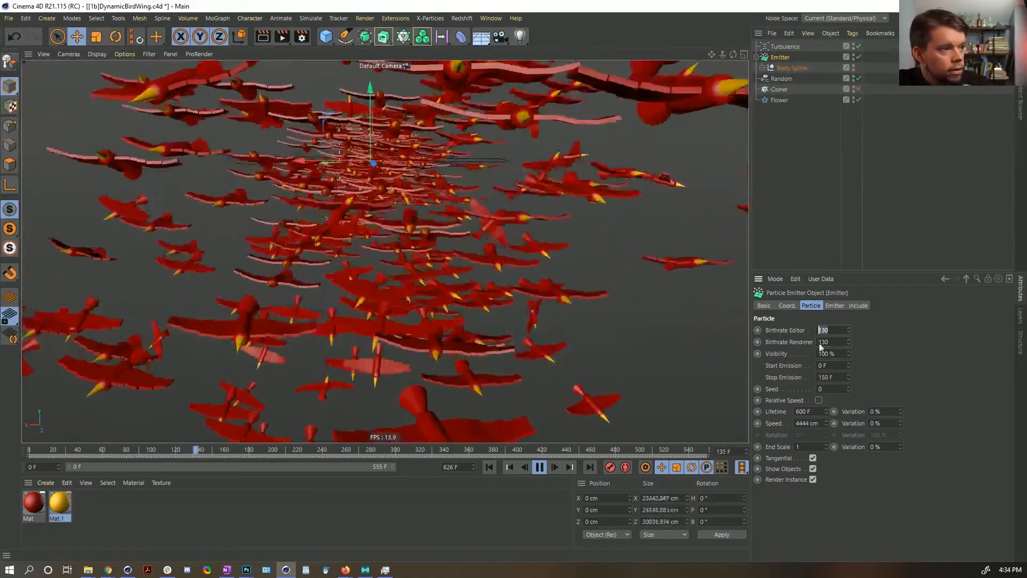
text(22)
mouse_move(843, 344)
mouse_down()
mouse_move(815, 343)
mouse_move(856, 334)
mouse_up()
text(22)
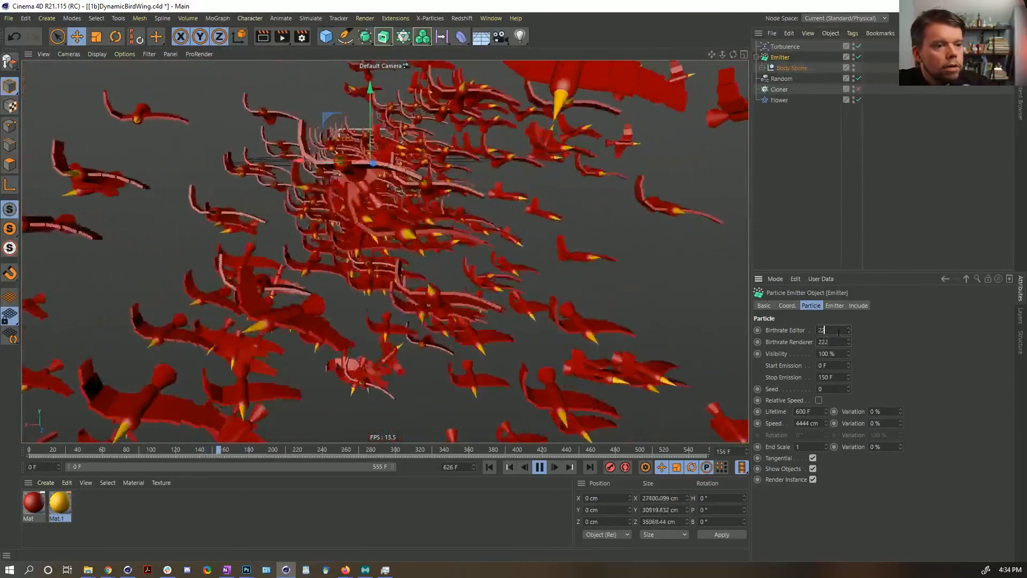
text(2222)
click(490, 467)
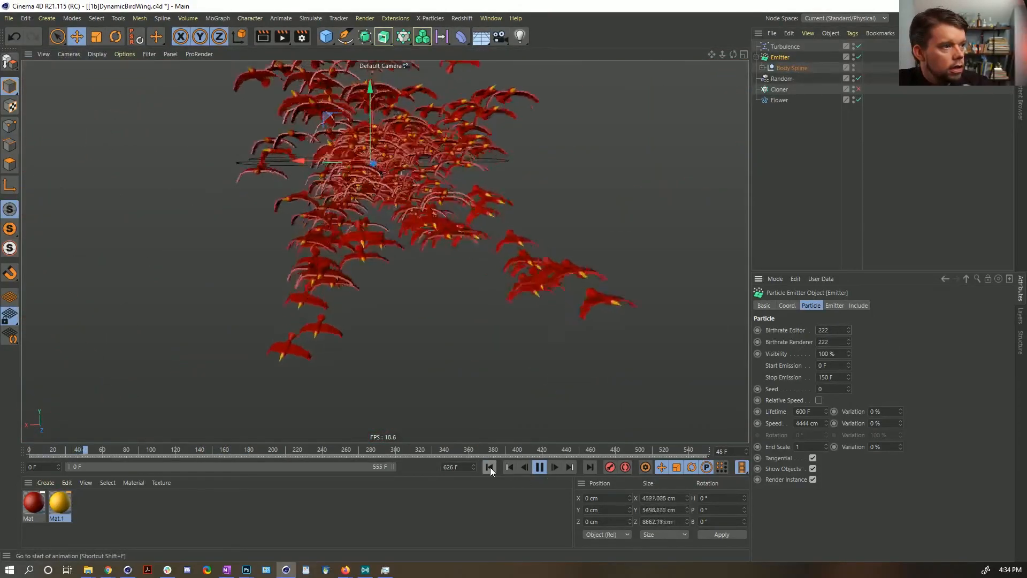
Step: Set both Emitter birthrates to 2222 and Stop Emission to 10 F, and play the burst until frame 172
click(490, 467)
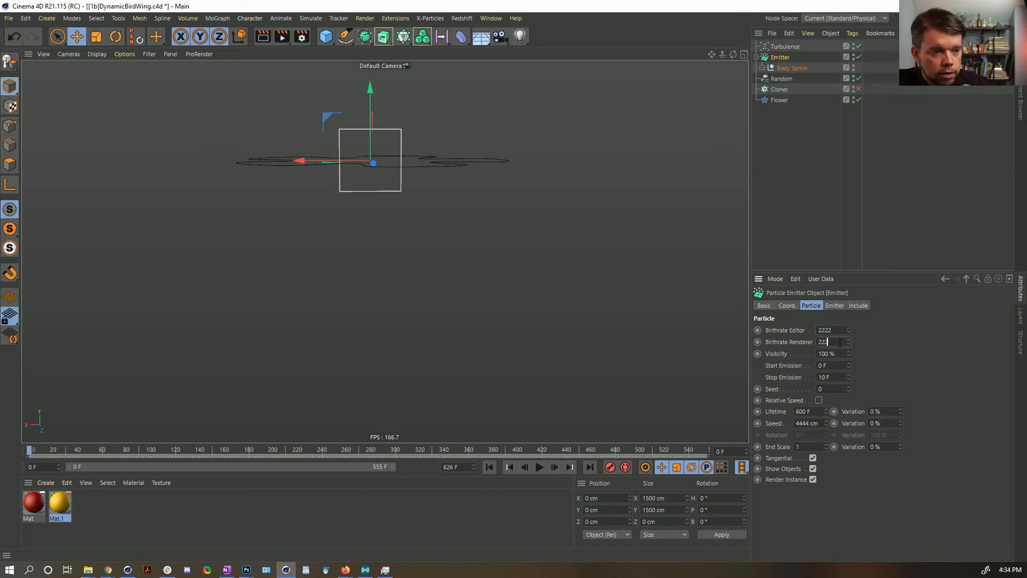
text(2)
key(Return)
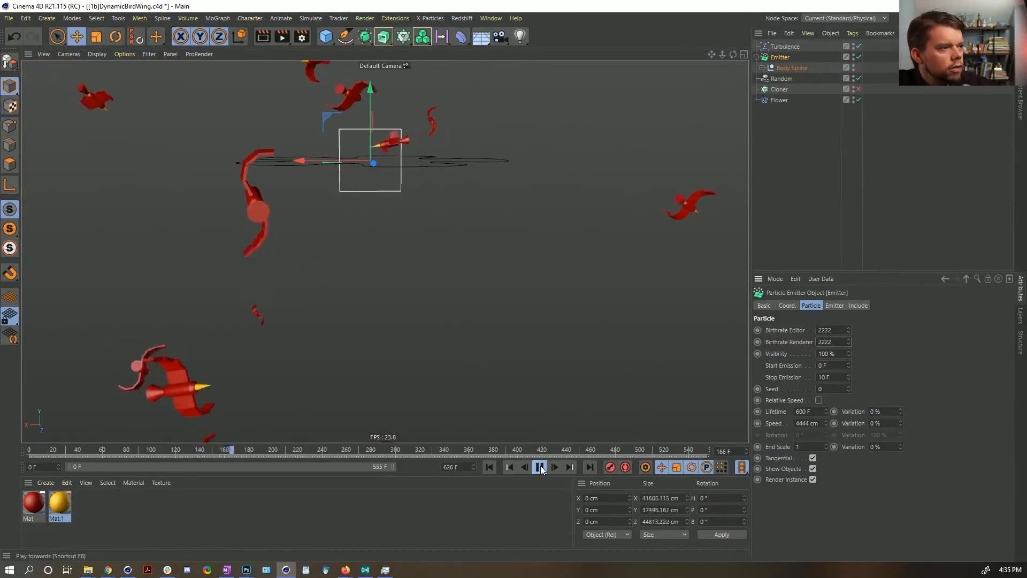
click(540, 468)
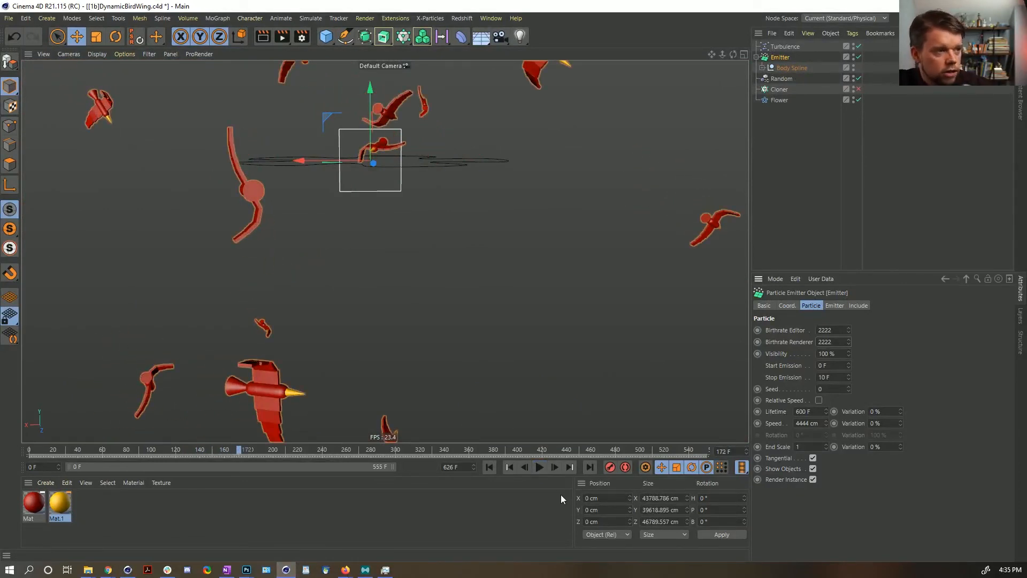
Step: Replay the opening frames of the bird burst and return to the first frame
click(491, 468)
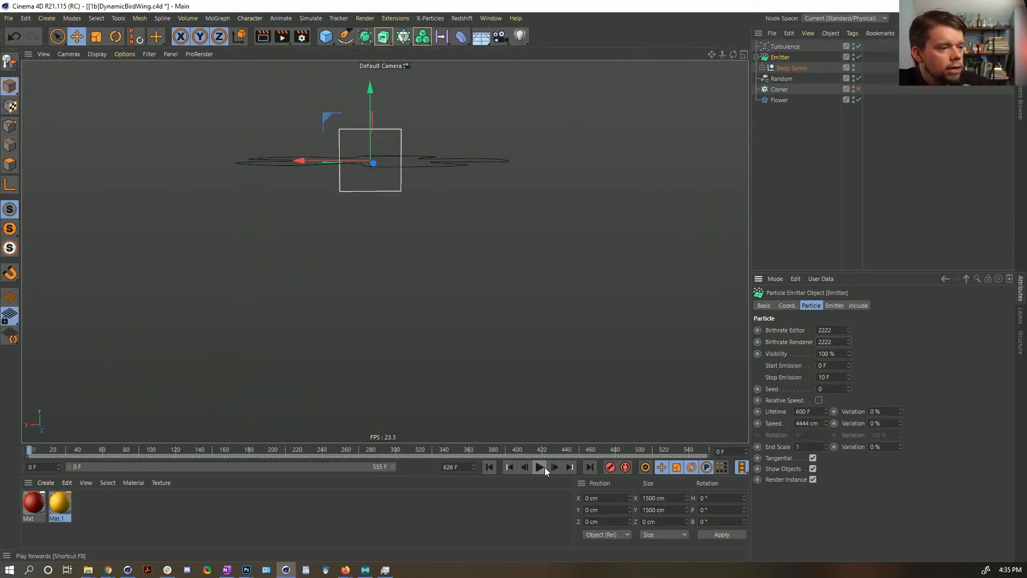
click(540, 467)
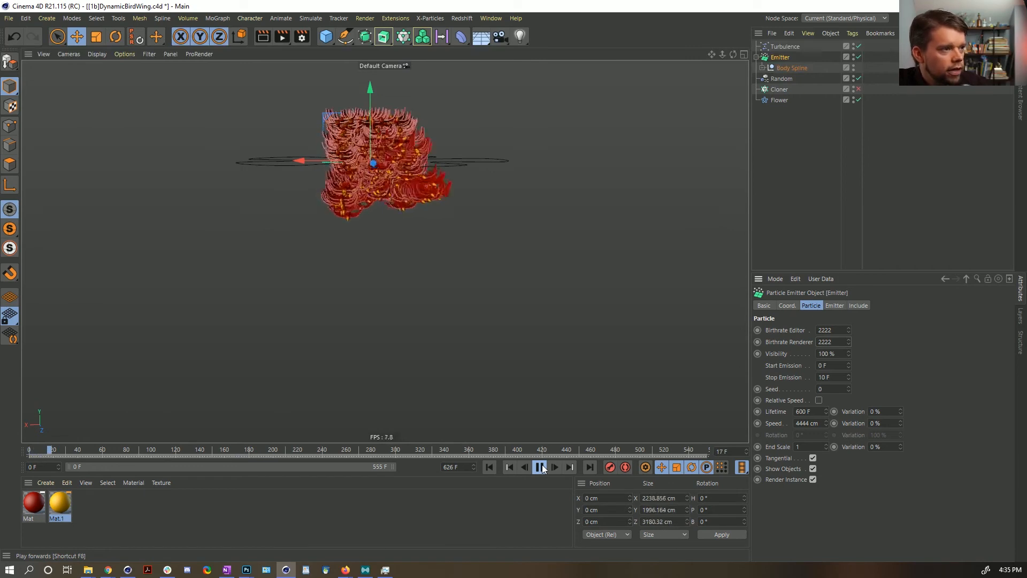
click(540, 467)
click(489, 467)
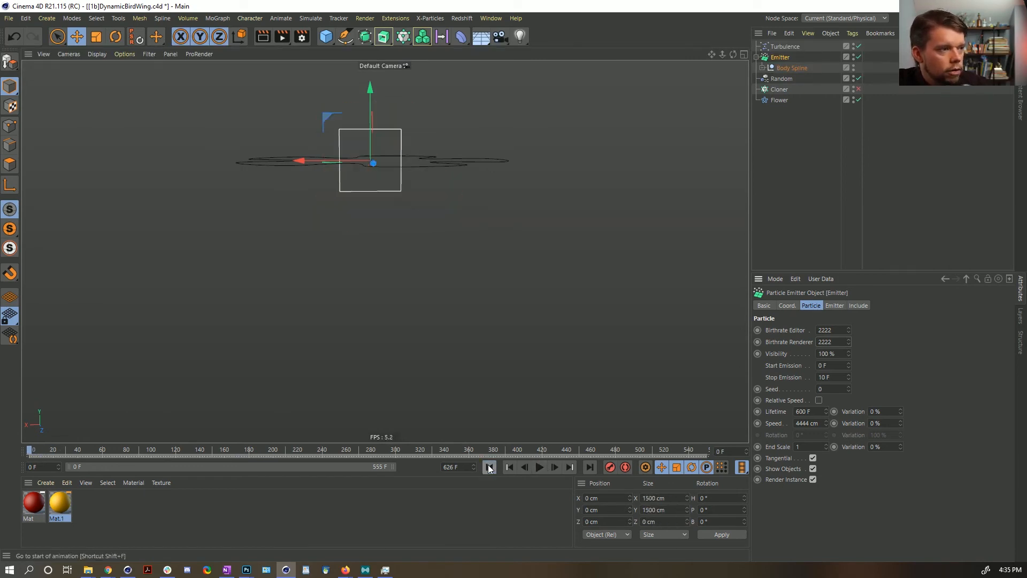
Step: Disable Render Instance on the Emitter, step through the first four frames for comparison, and return to frame 0
click(813, 480)
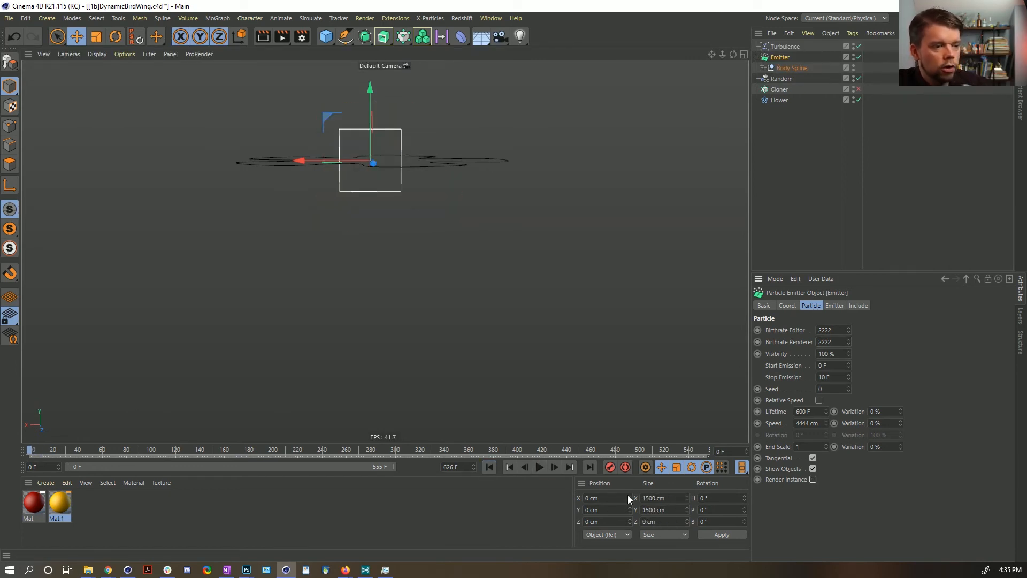
click(555, 467)
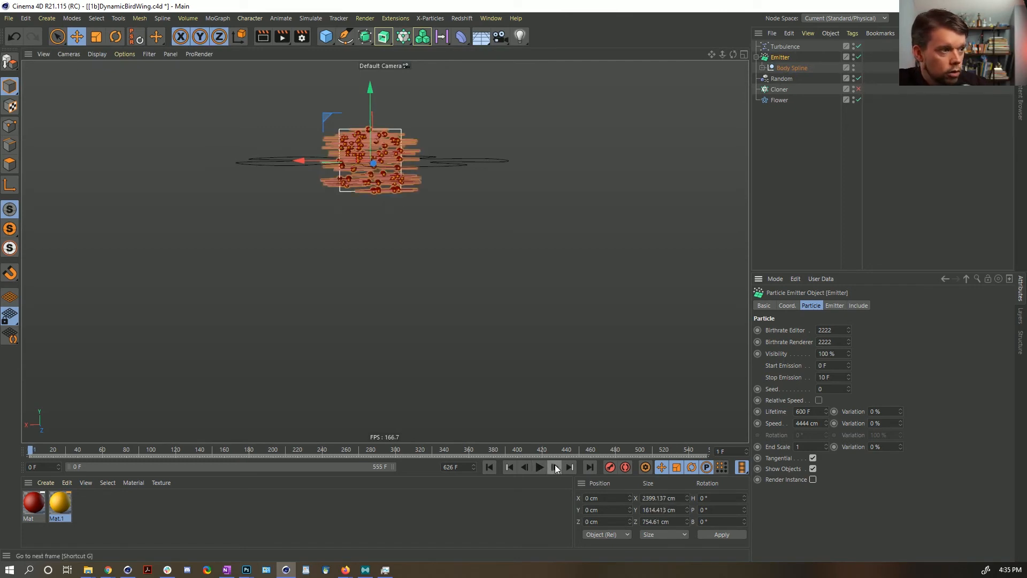
click(555, 467)
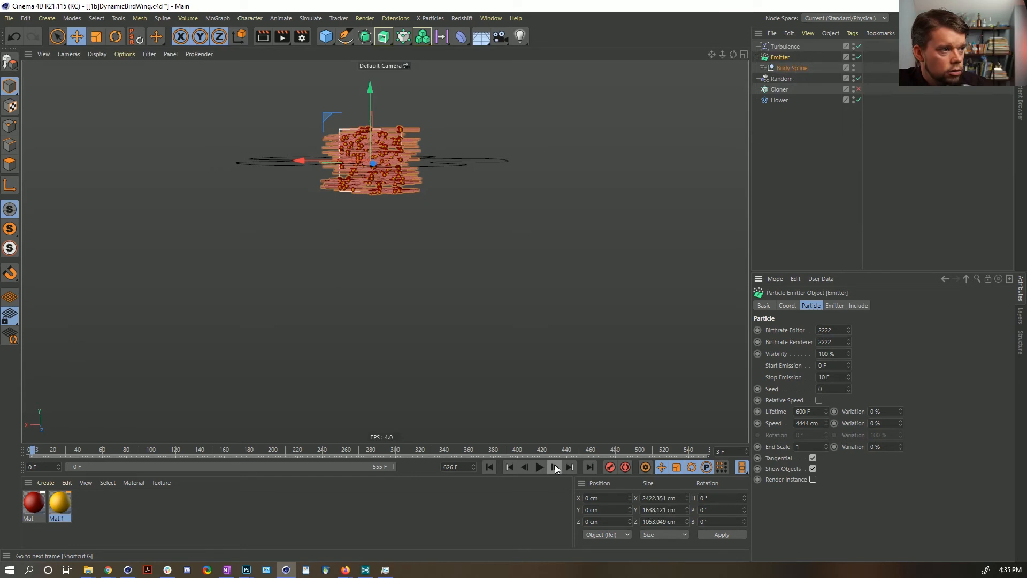
click(555, 467)
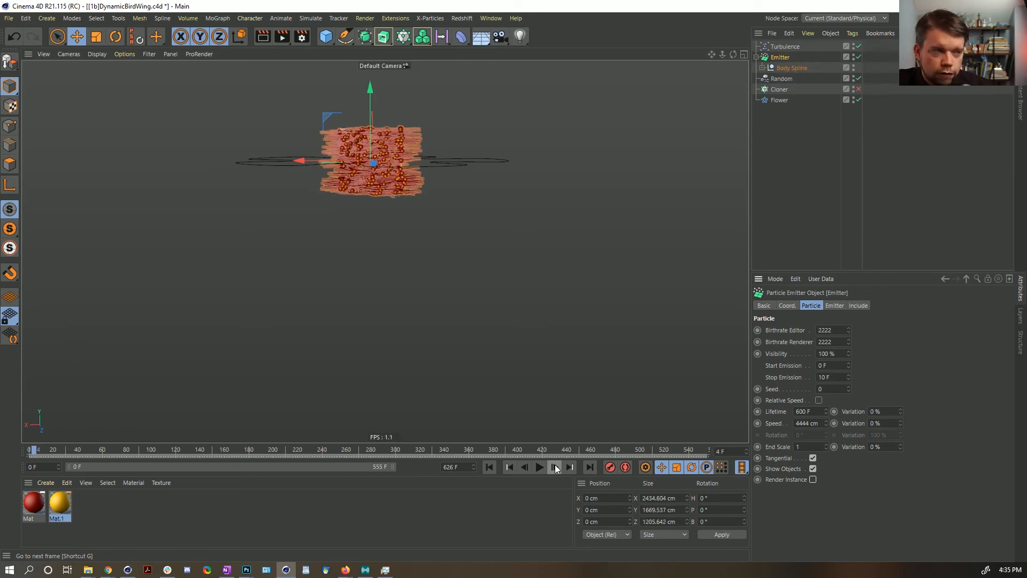
click(491, 467)
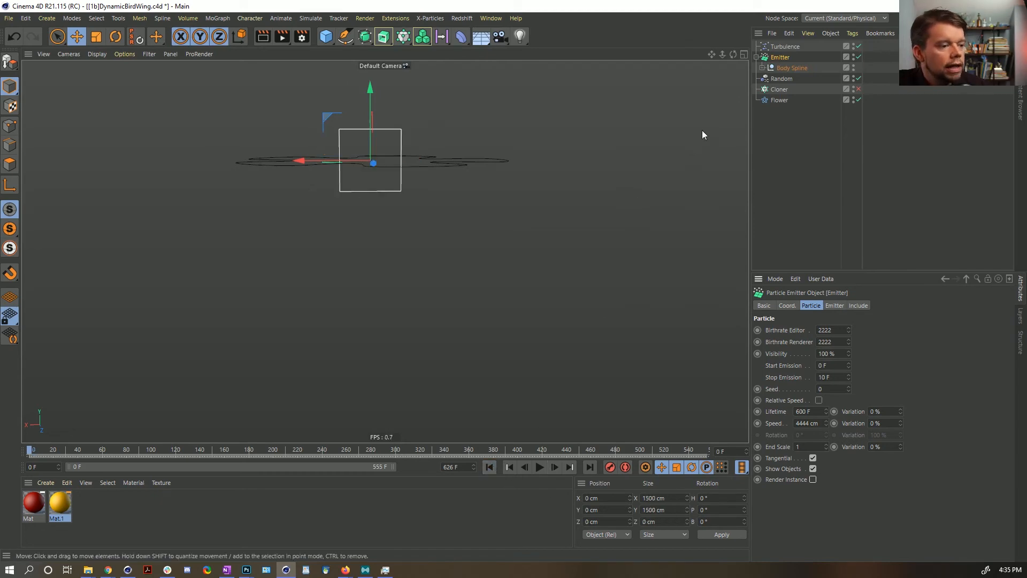
Step: Save the scene as a new version named [1c]DynamicBirdWing.c4d in the same folder
key(ctrl+shift+s)
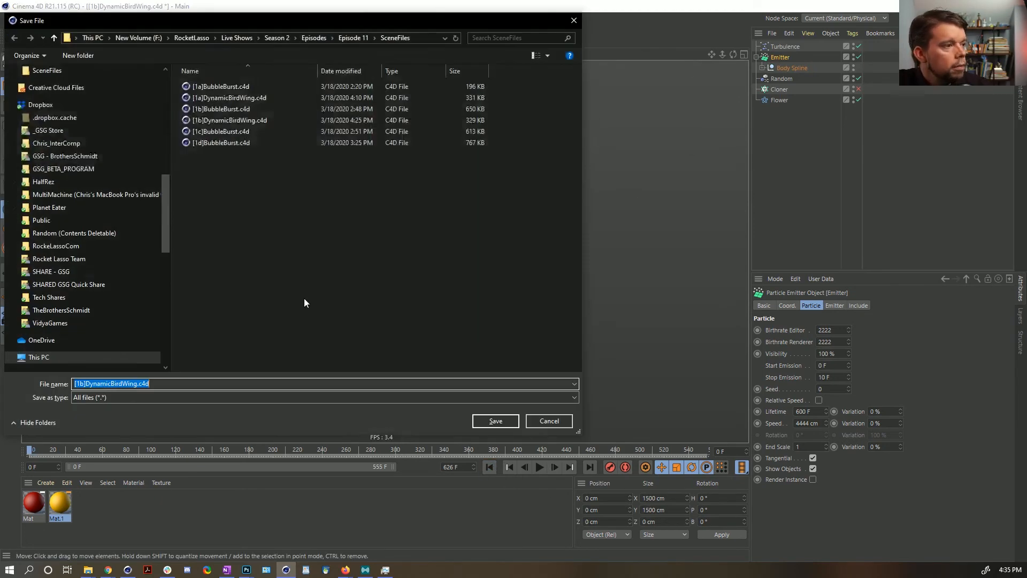
click(94, 384)
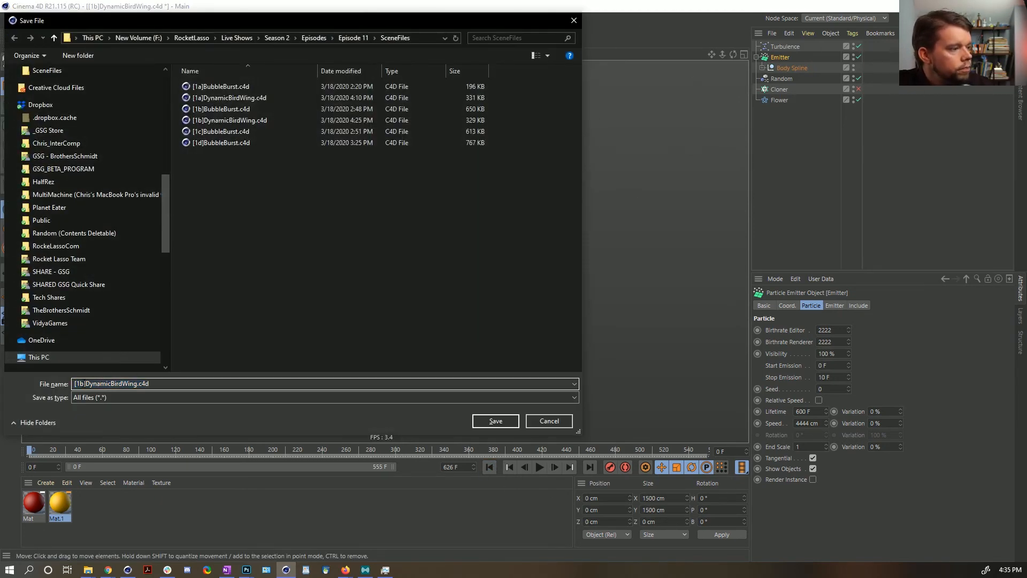
key(BackSpace)
text(c)
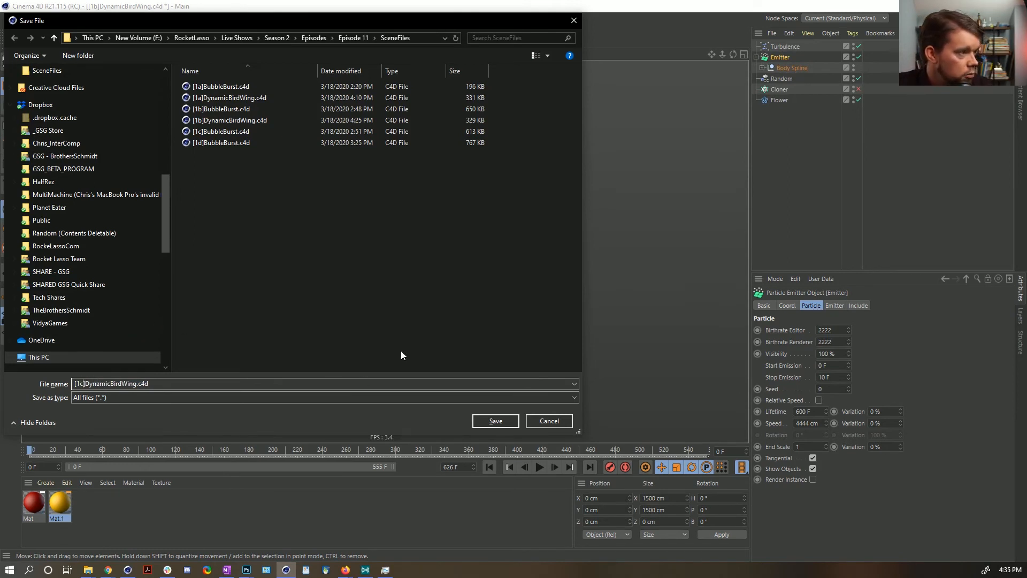
click(496, 421)
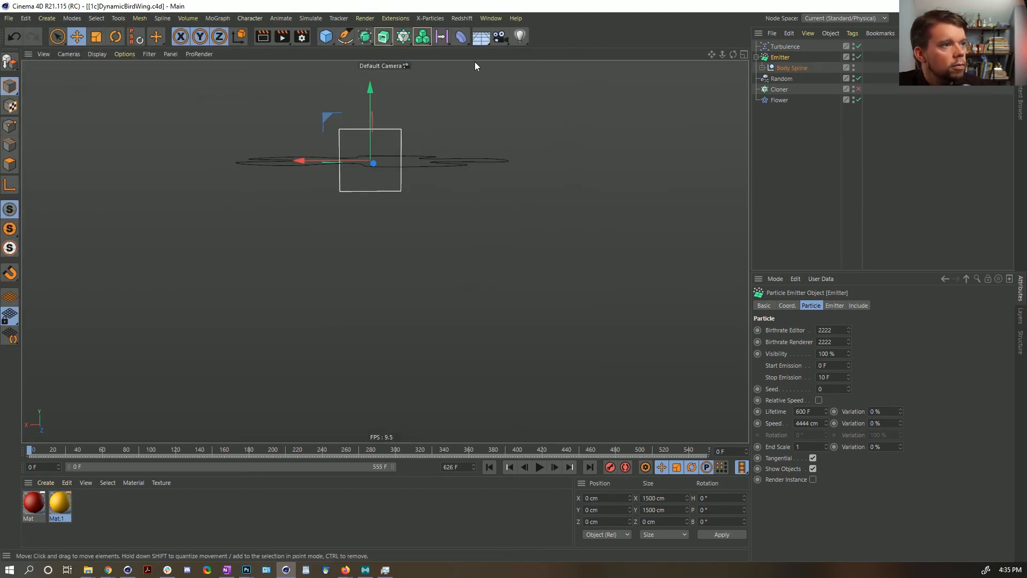
Step: Add a Sky object to the scene as a background for the birds
click(480, 36)
click(509, 72)
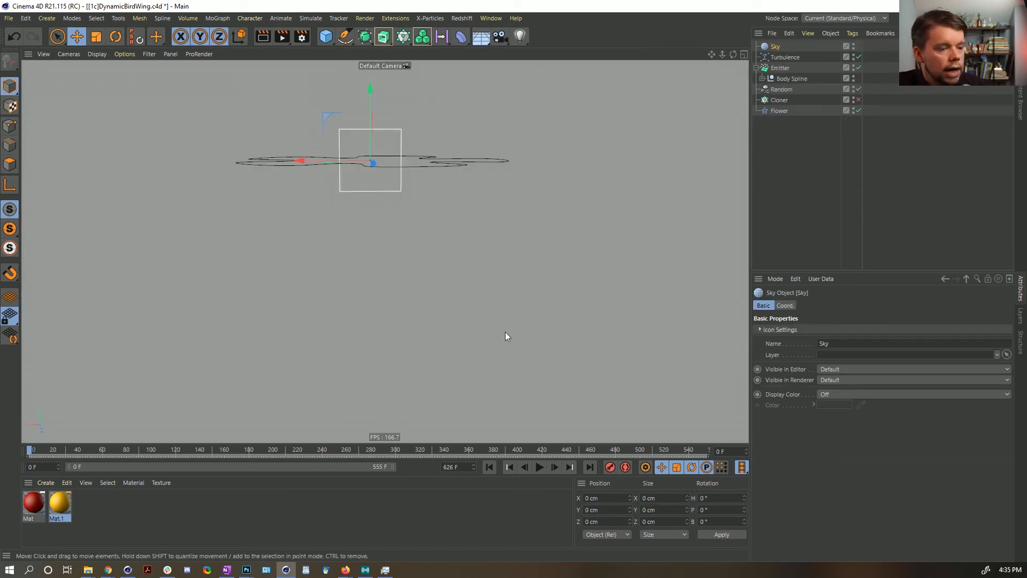
Step: Set the render output's frame range to All Frames
key(ctrl+b)
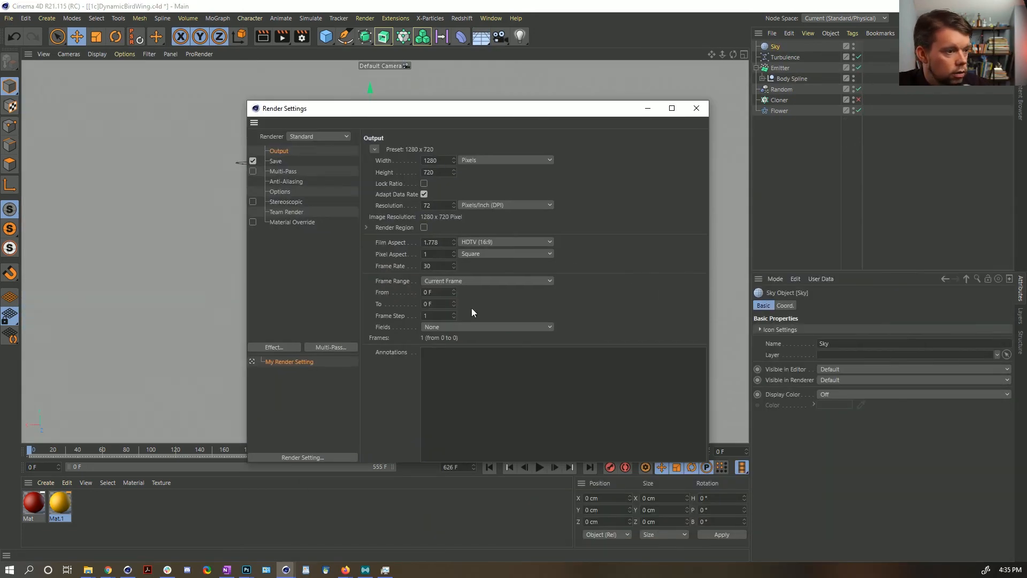
click(445, 284)
click(444, 319)
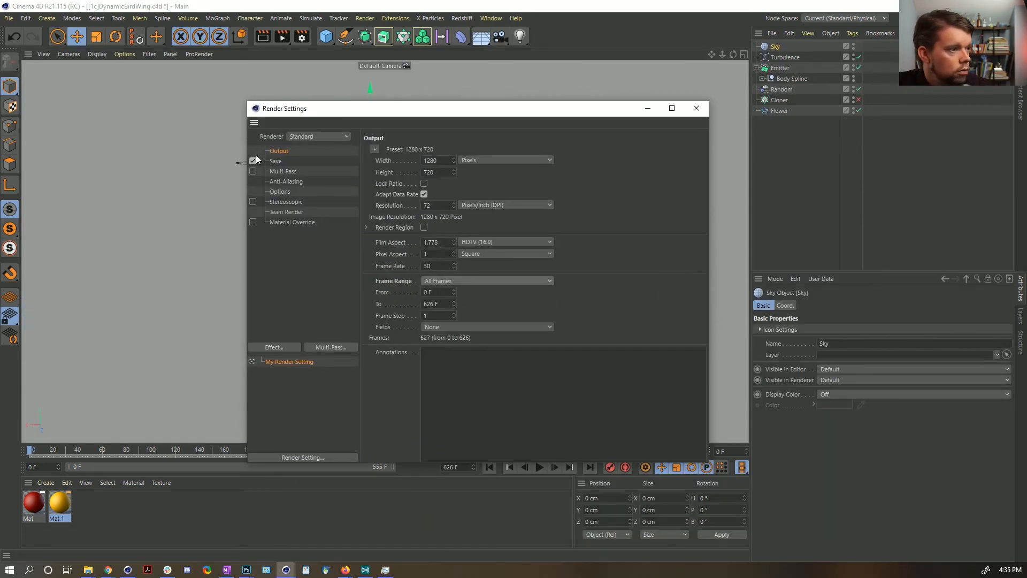
click(696, 108)
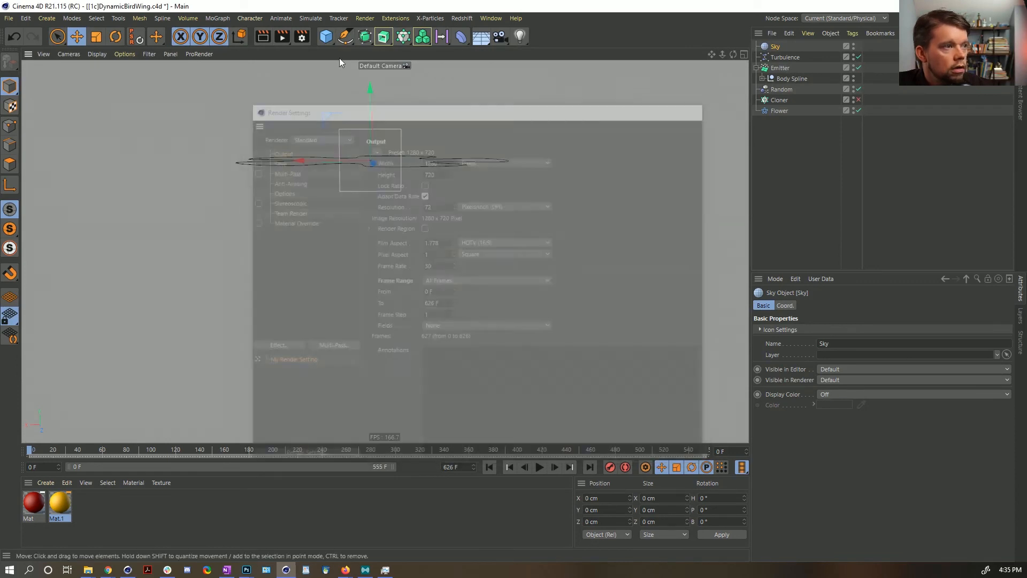
Step: Render the animation to the Picture Viewer without saving, check the first frames of the bird burst, and stop the render
click(284, 38)
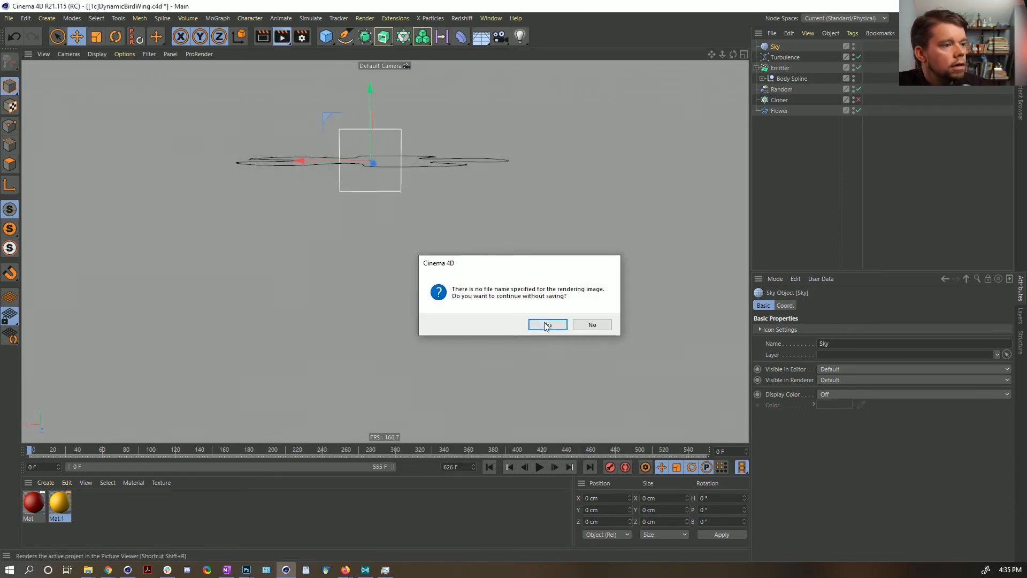
click(544, 322)
drag(524, 25, 385, 3)
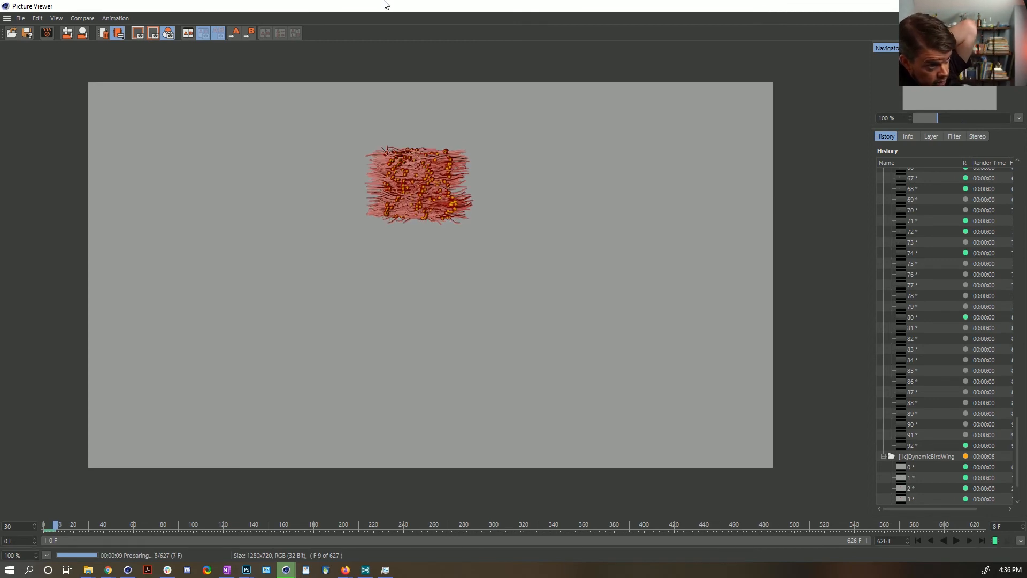
drag(574, 5, 414, 239)
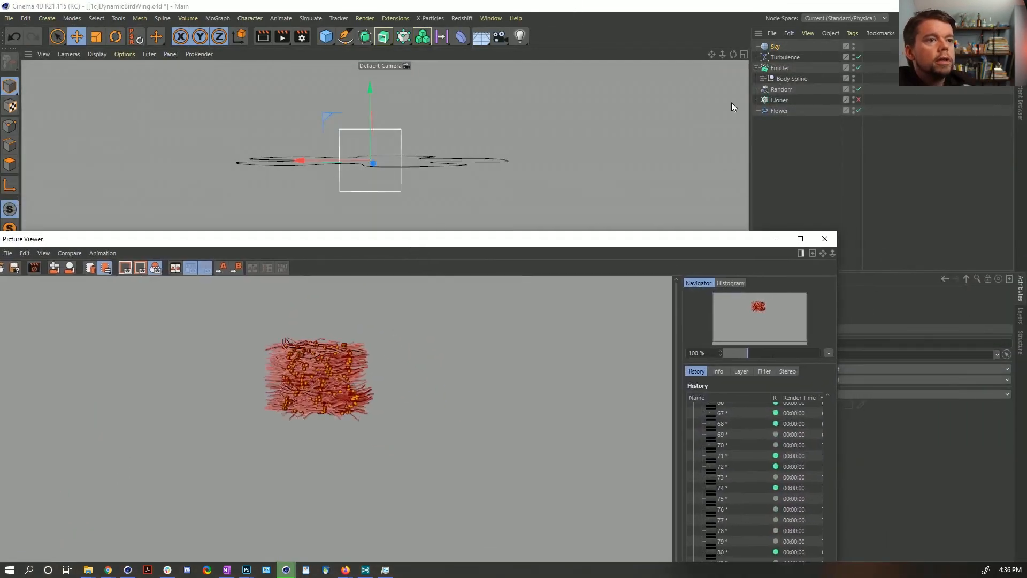
click(780, 67)
drag(729, 241, 469, 143)
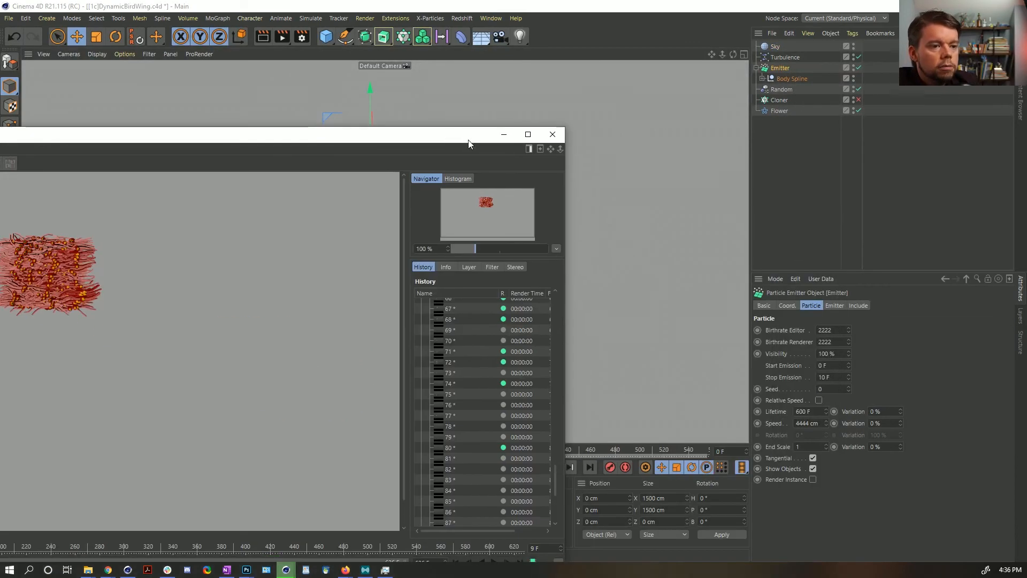
click(552, 133)
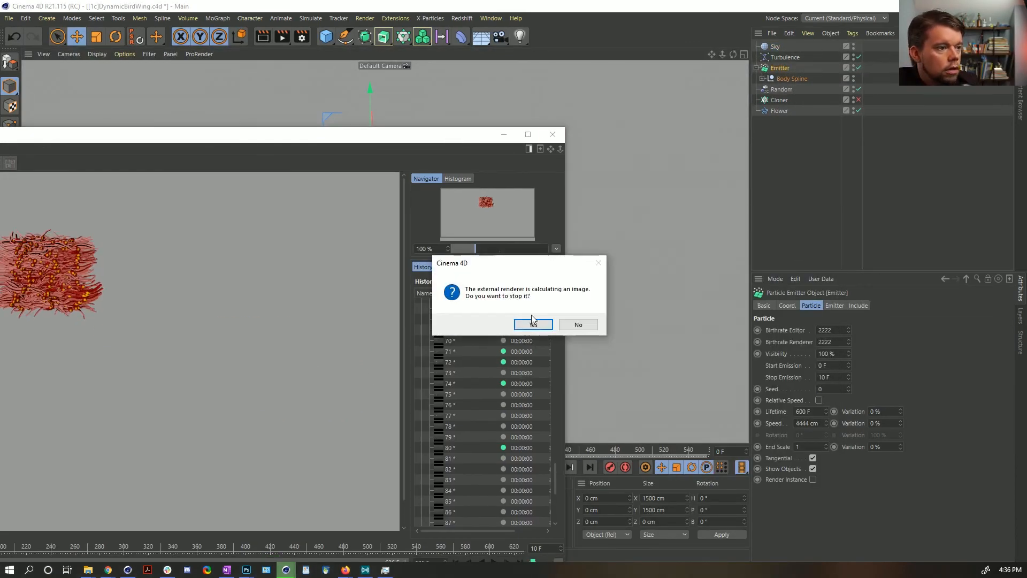
click(532, 323)
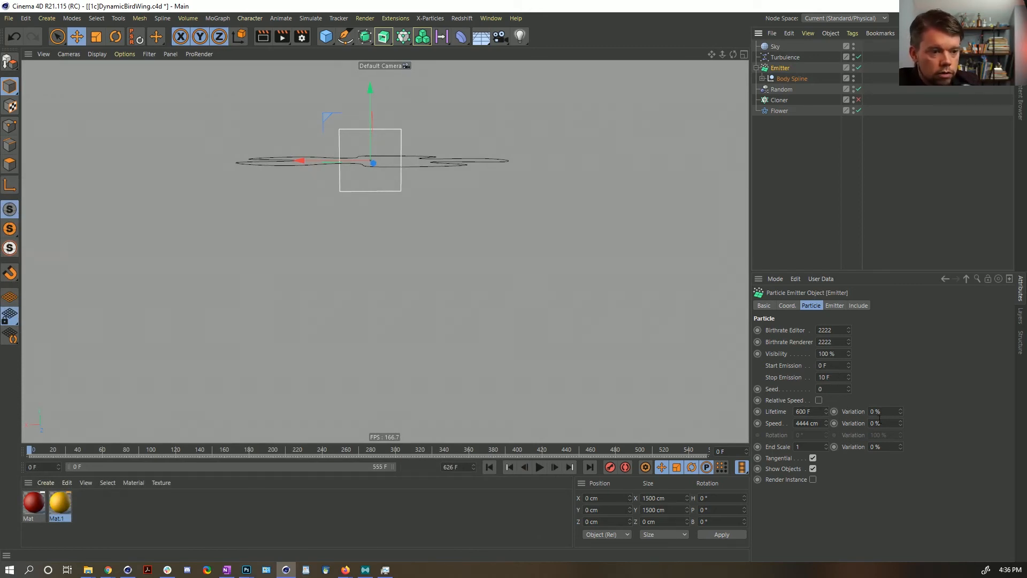
Step: Set the Emitter's speed variation to 50 %
drag(884, 423, 832, 429)
text(50)
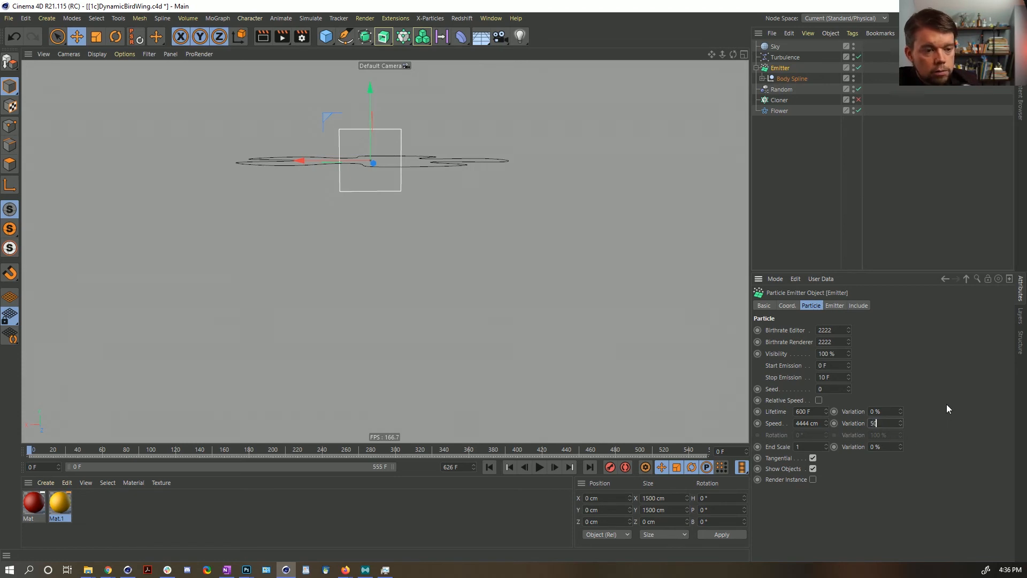
key(Return)
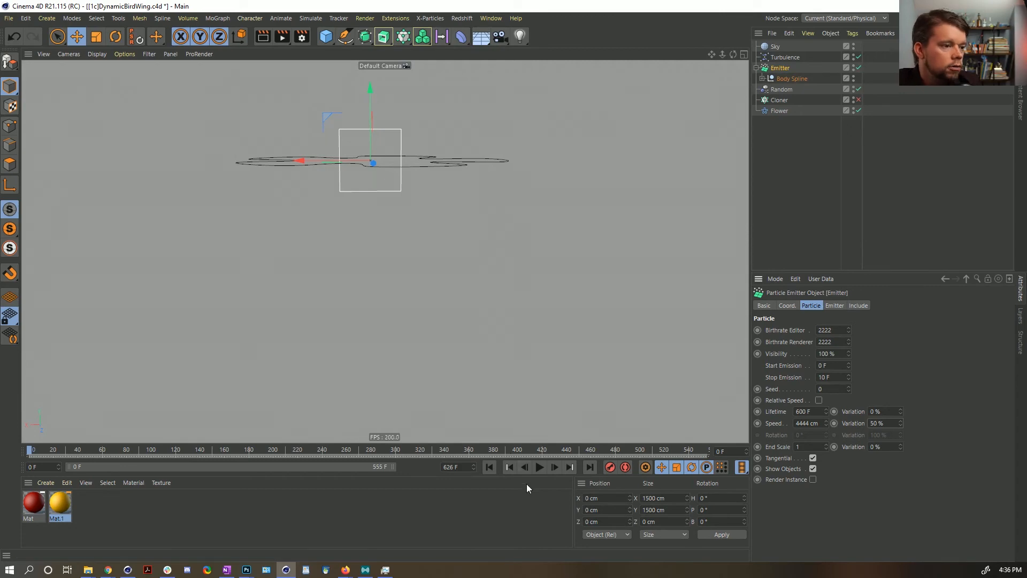
Step: Render the full animation again without saving and watch the flock's frames in the Picture Viewer
click(282, 36)
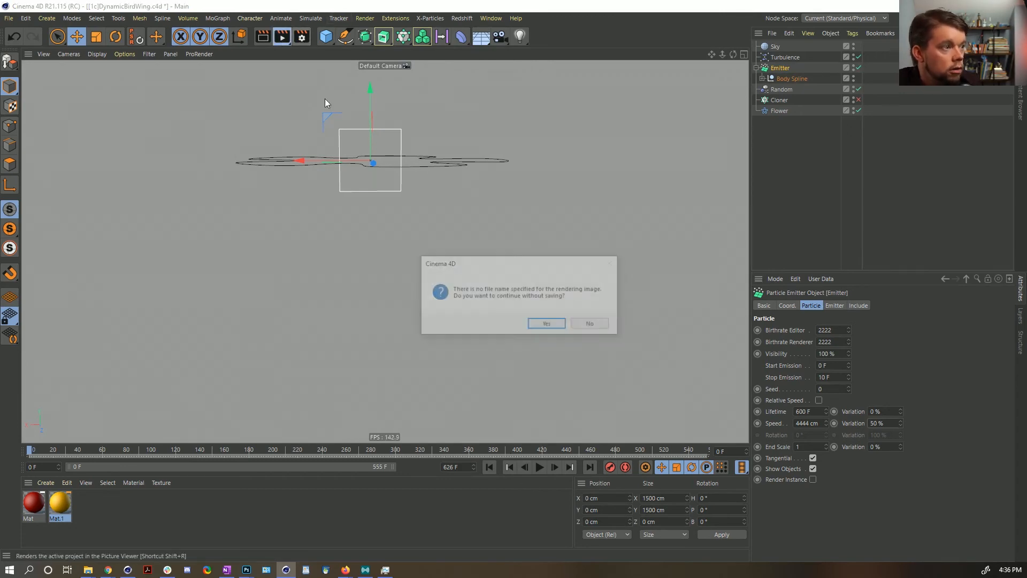
click(545, 323)
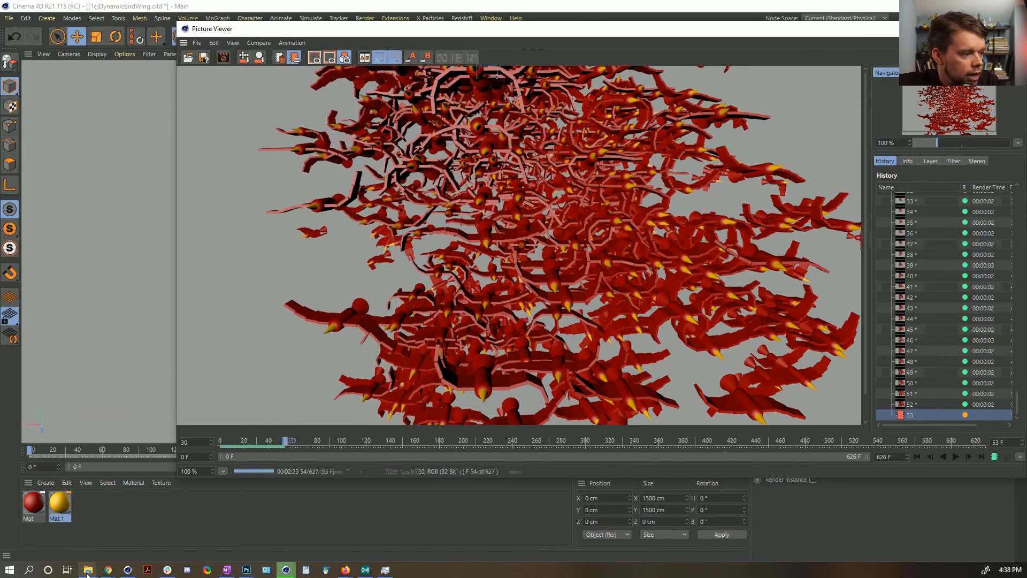
mouse_move(92, 564)
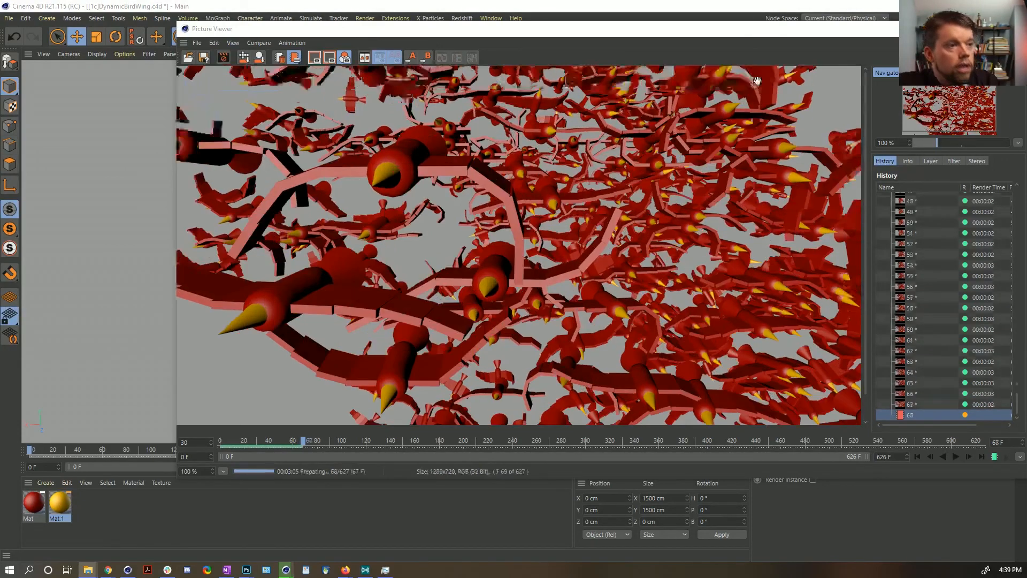
drag(691, 34, 632, 54)
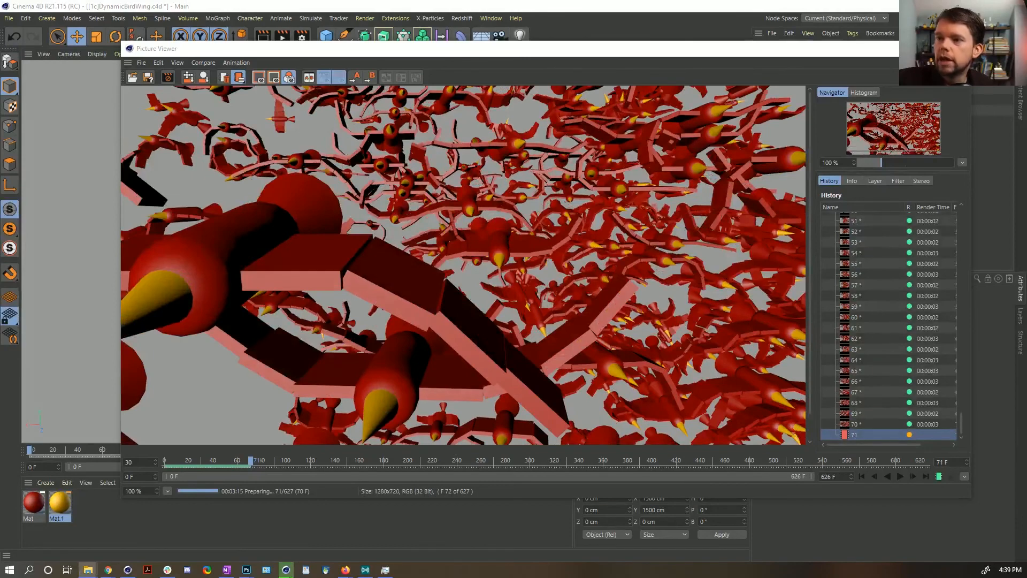
drag(1026, 67, 479, 58)
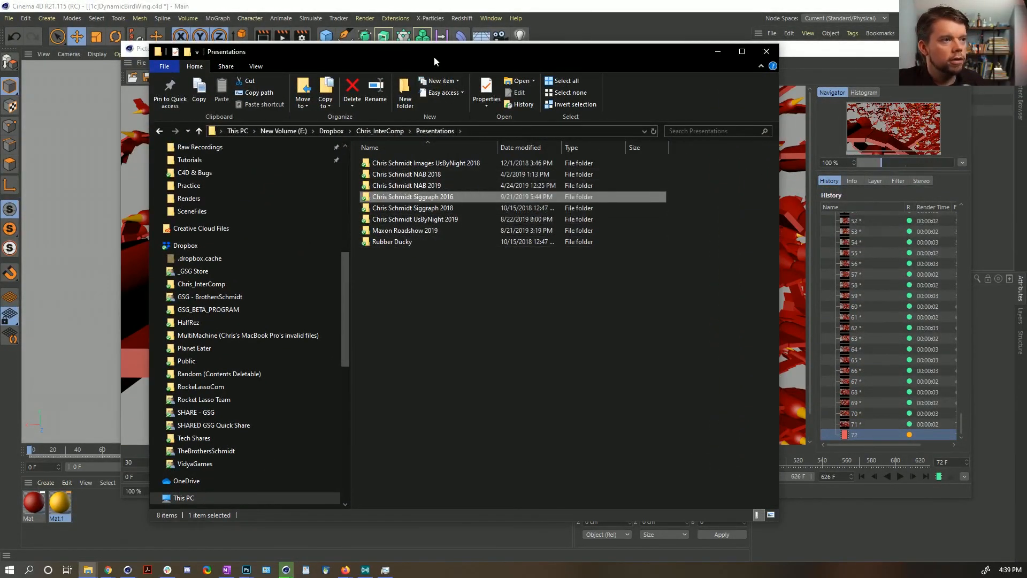
drag(434, 57, 1026, 75)
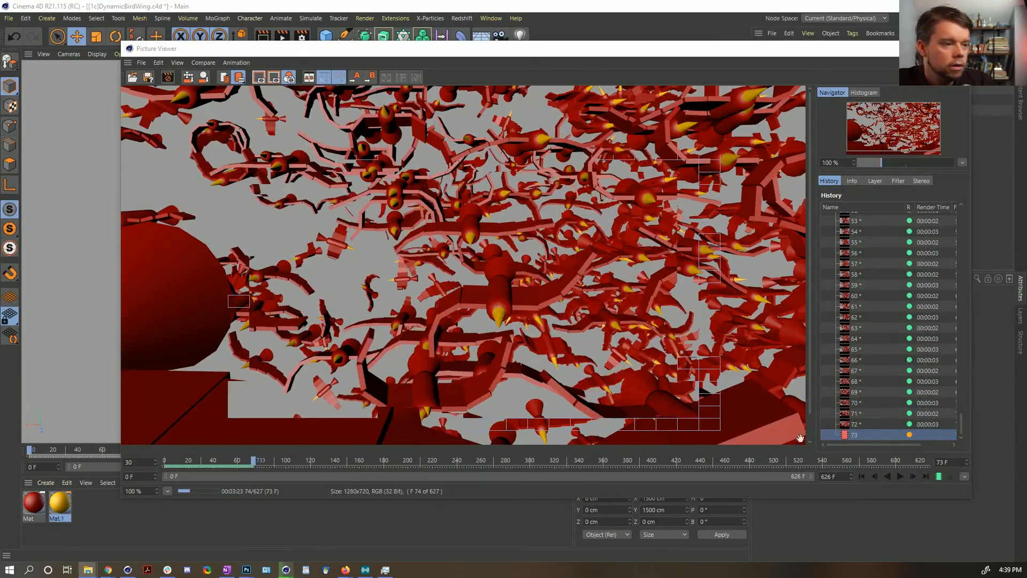
Step: Play back the rendered frames from the beginning, and close the Picture Viewer, stopping the render
click(861, 476)
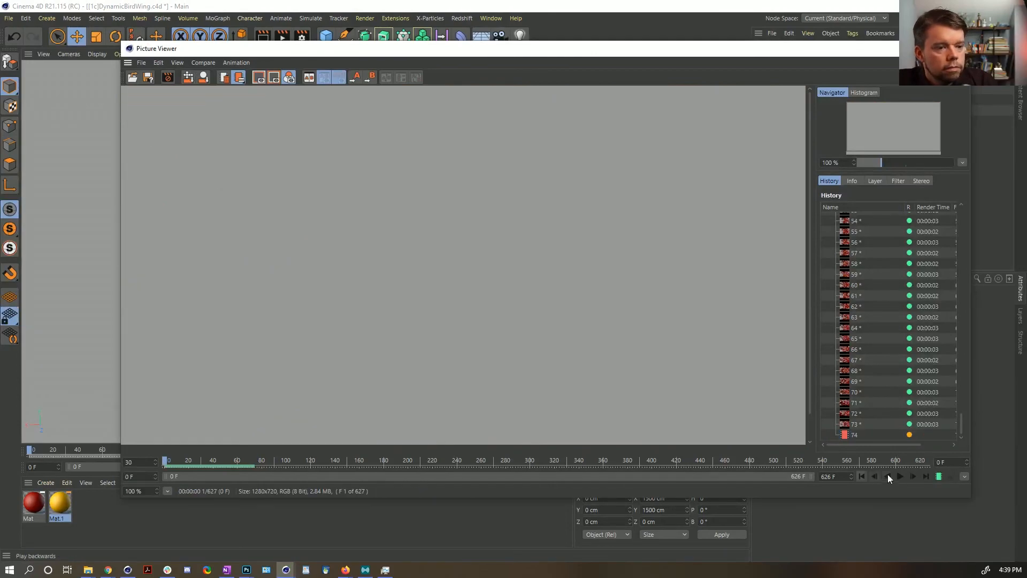
click(900, 476)
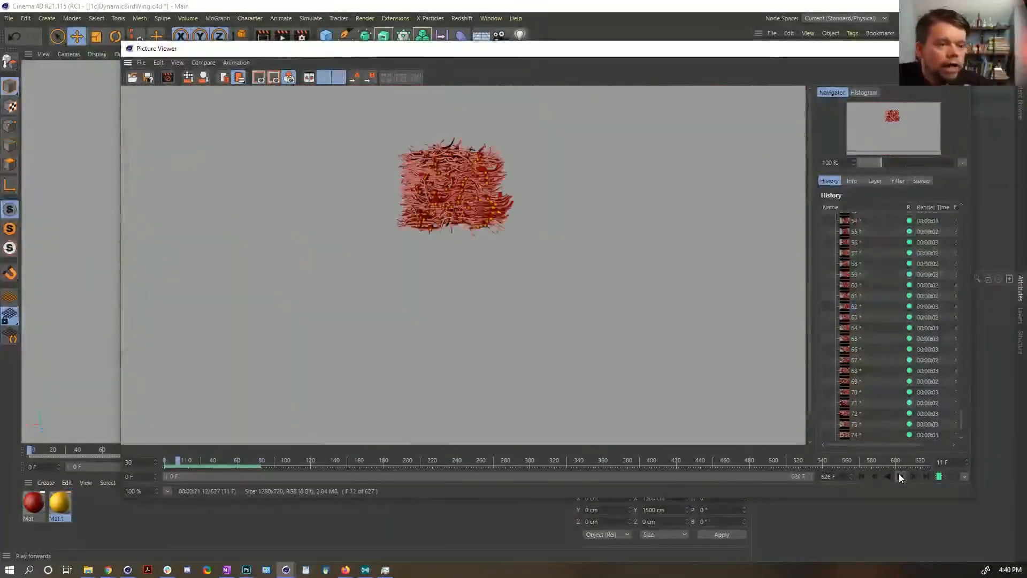
click(959, 49)
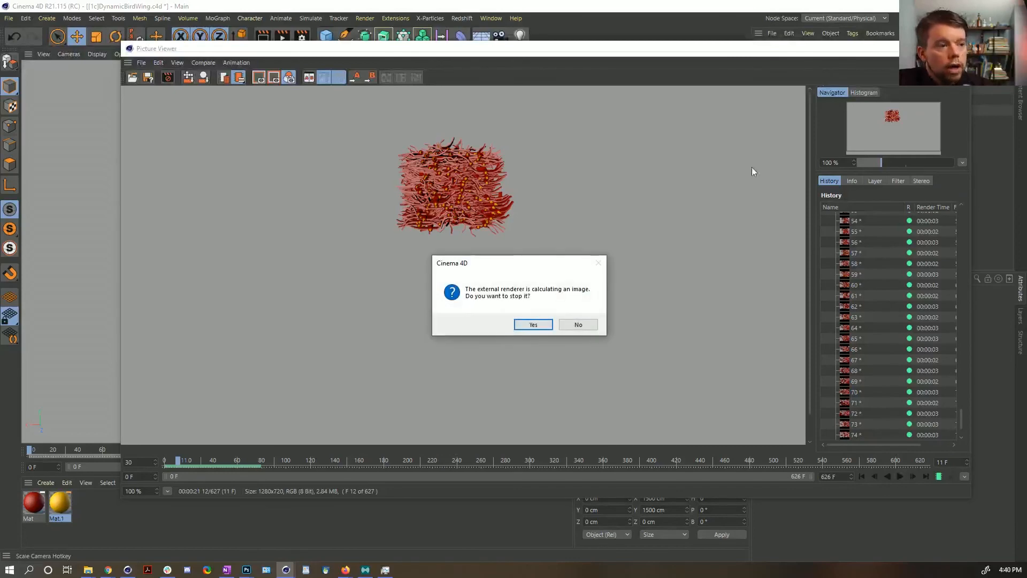
click(534, 324)
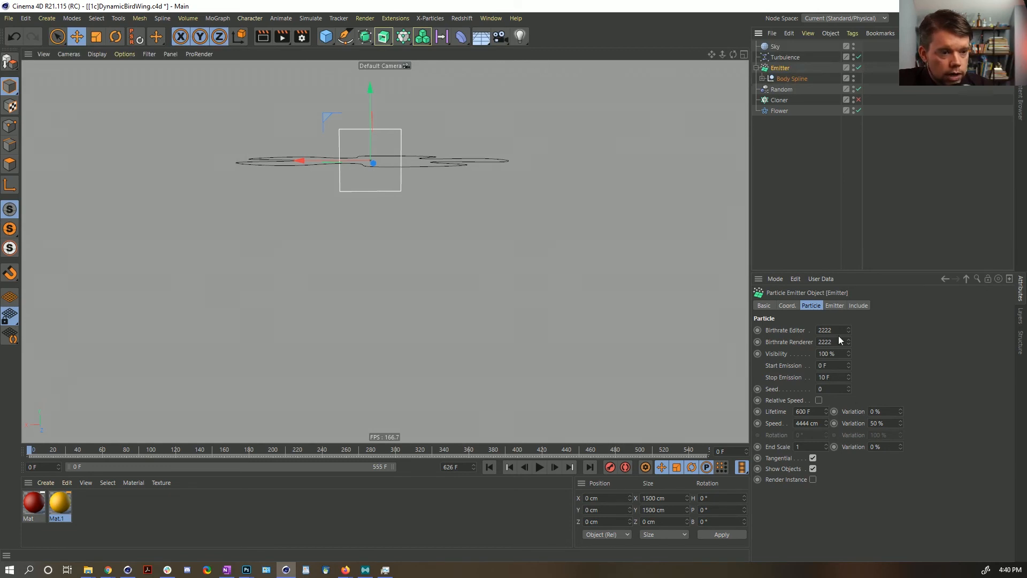
Step: Set the Emitter's editor and renderer birthrates to 11 and play the animation
drag(837, 330, 769, 331)
text(11)
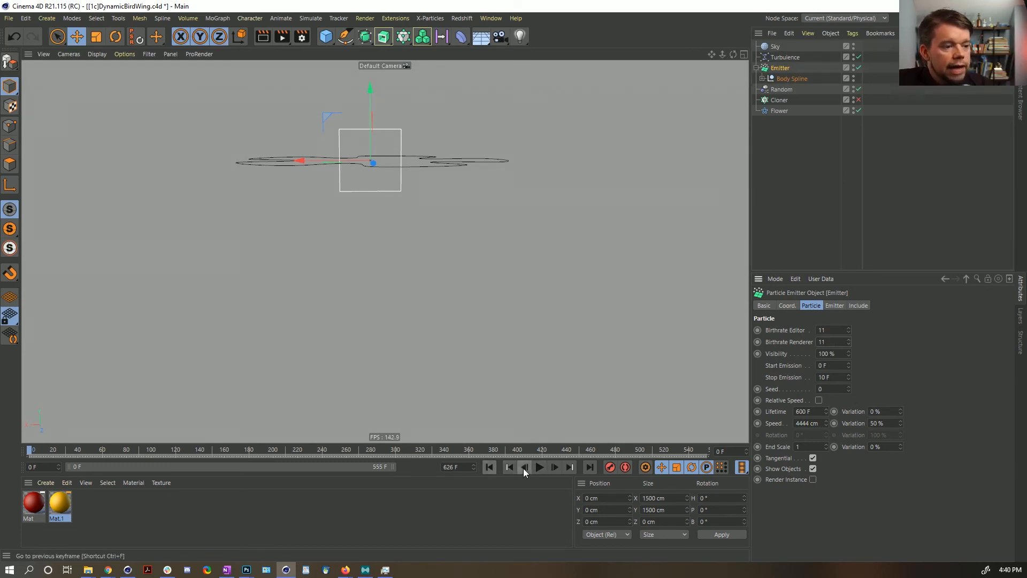
click(539, 467)
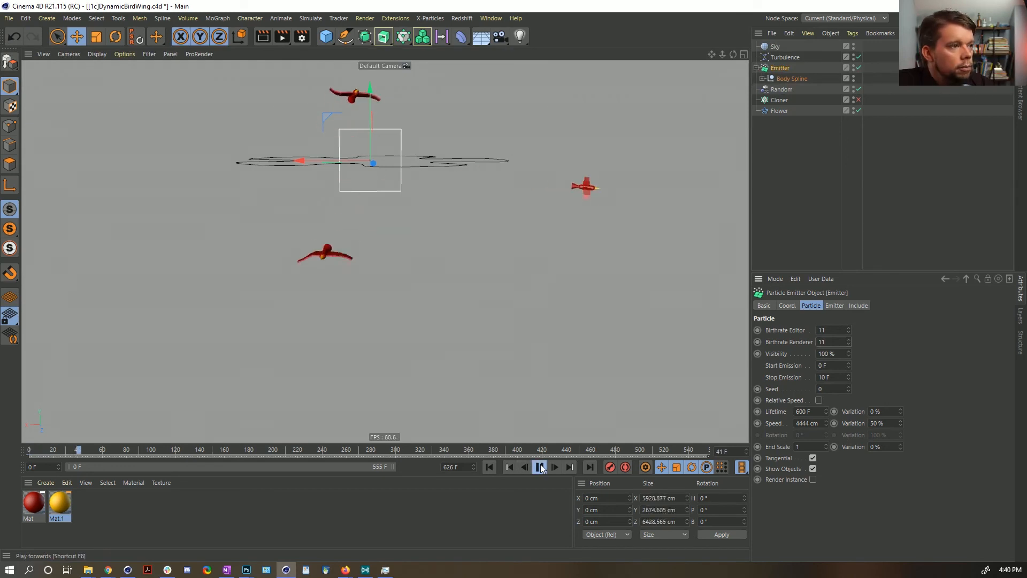
Step: Try a duplicate Turbulence object with strength 1555 cm and scale 87.28 %, replay the animation from the start, and delete the duplicate
click(785, 57)
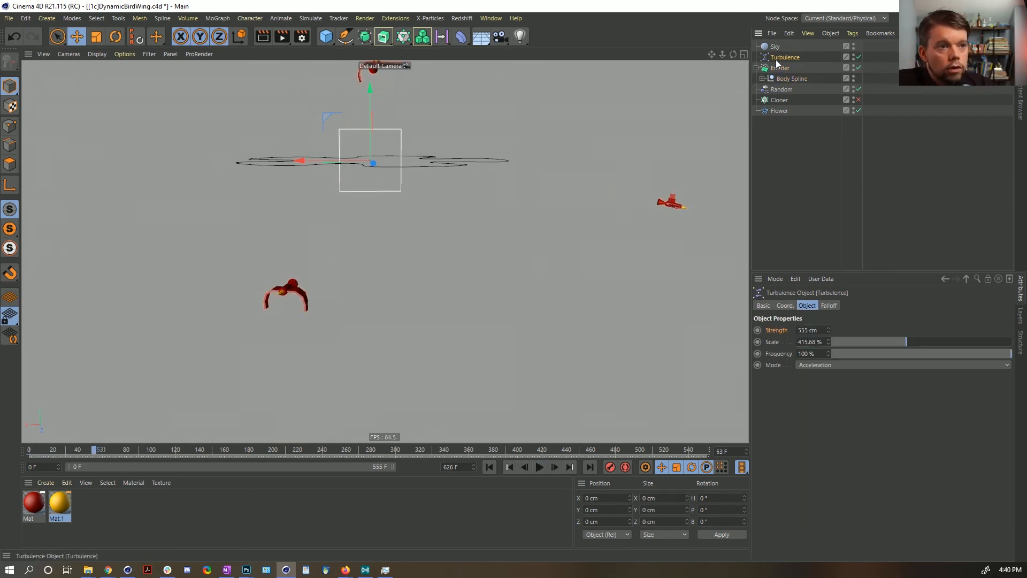
ctrl+drag(773, 68, 774, 69)
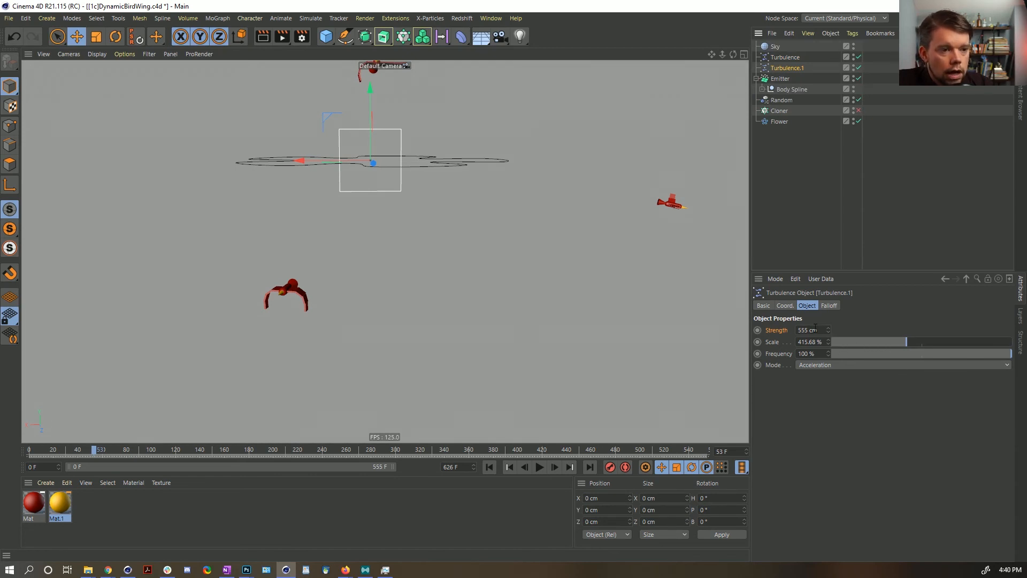
click(847, 341)
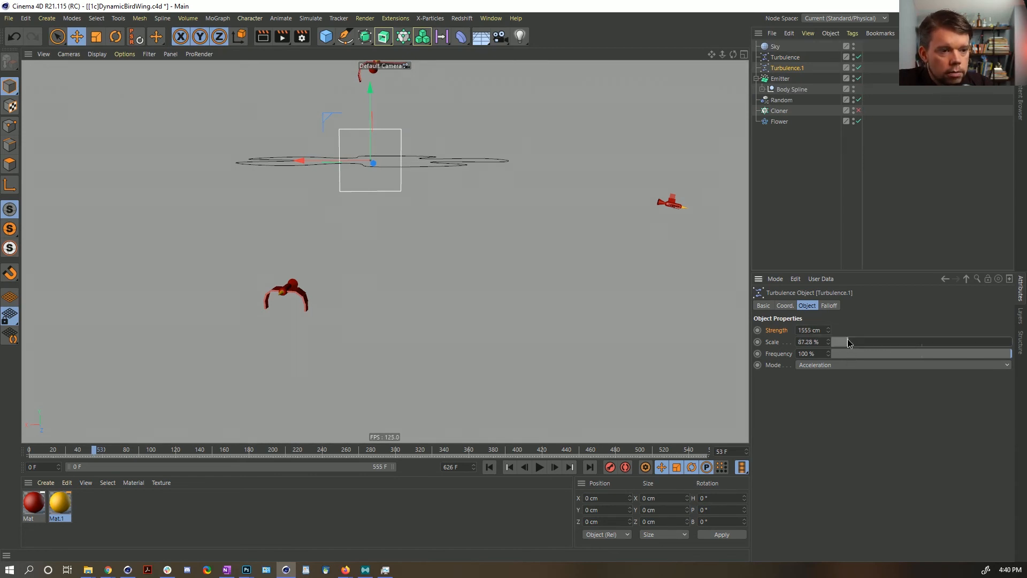
click(489, 467)
click(541, 467)
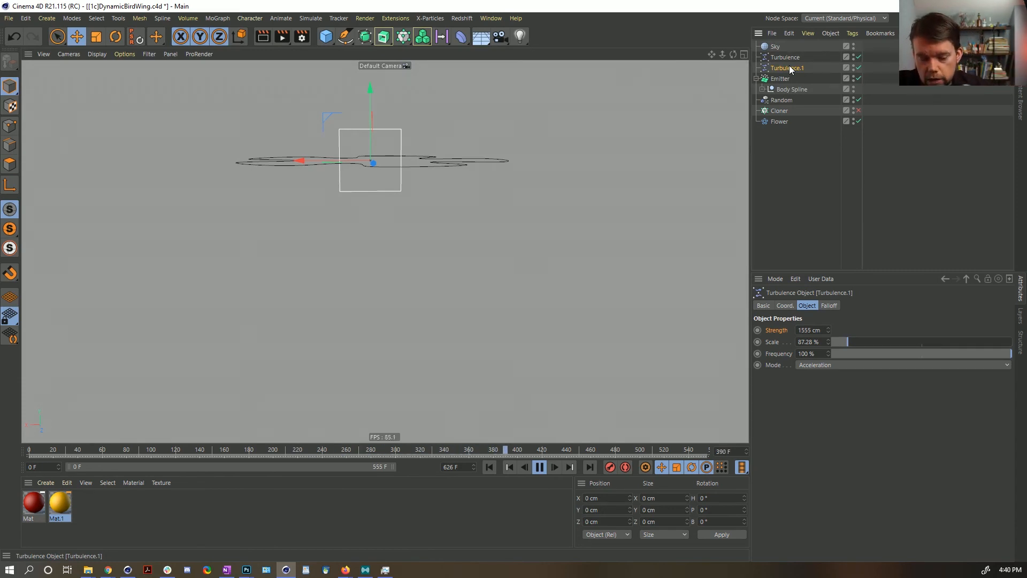
key(Delete)
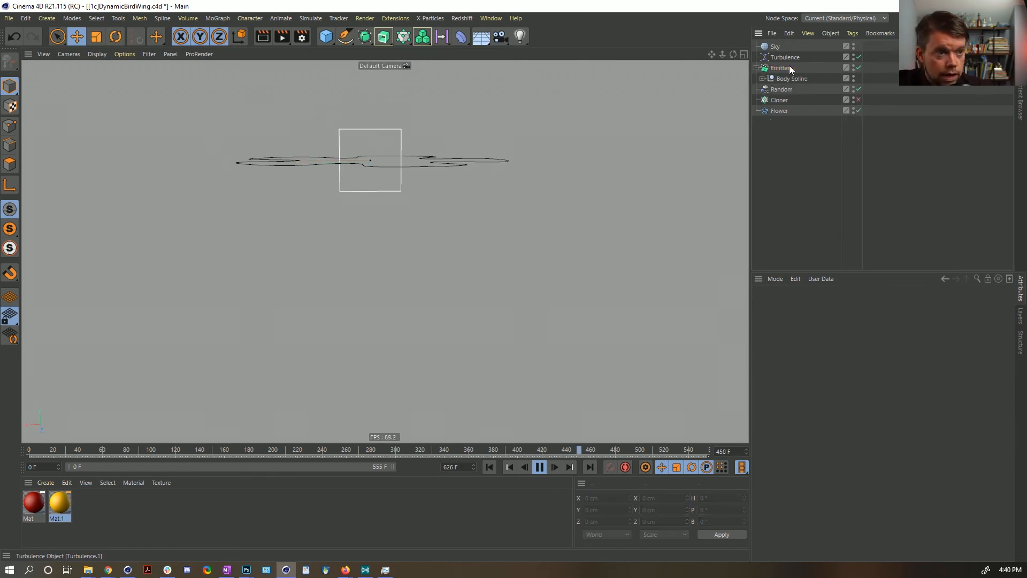
Step: Set the Emitter's stop emission to 555 F and its lifetime to 100 F, and replay the animation from frame 0
click(786, 68)
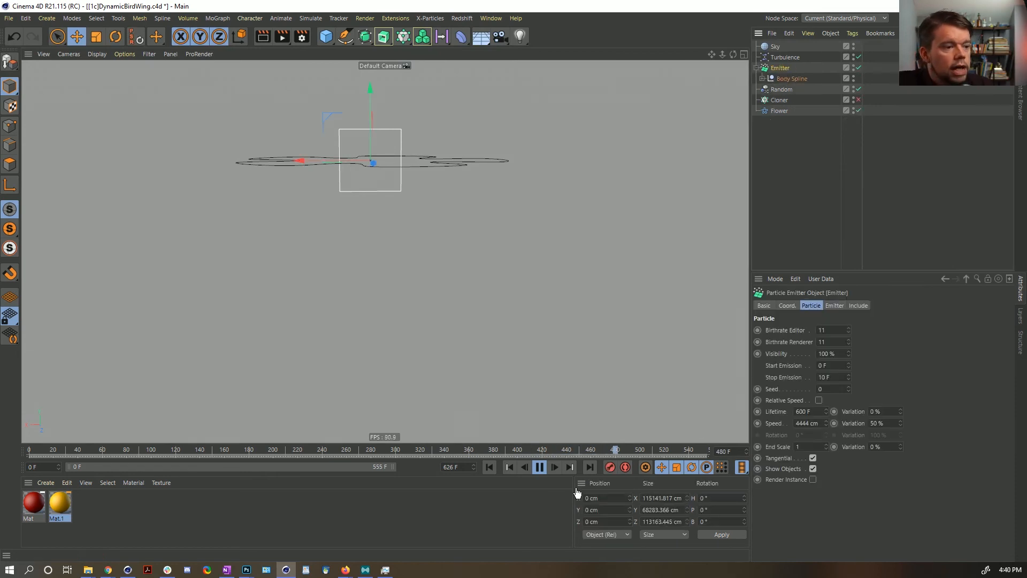
click(824, 377)
text(555)
key(Return)
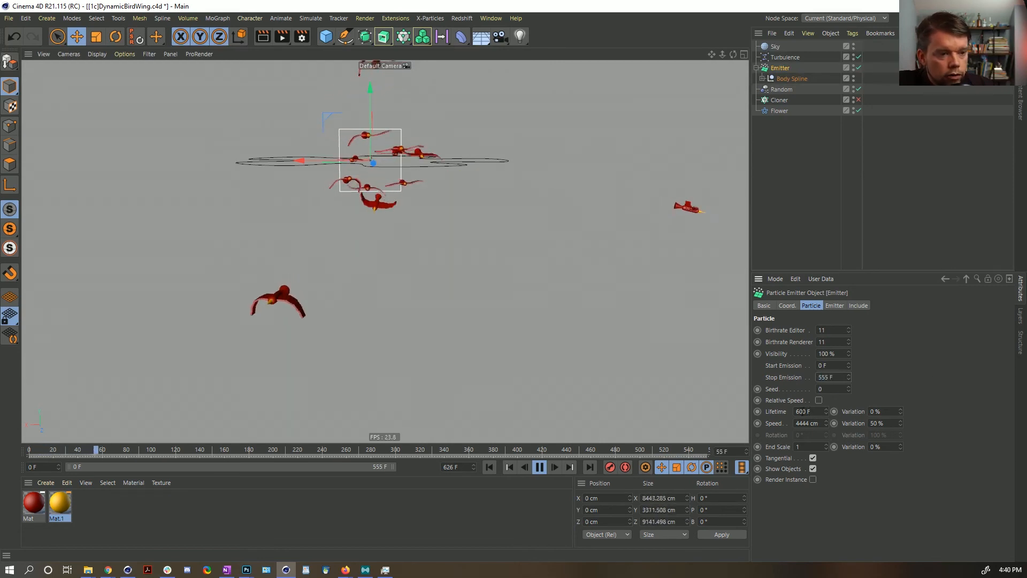
double_click(800, 412)
text(100)
key(Return)
click(493, 467)
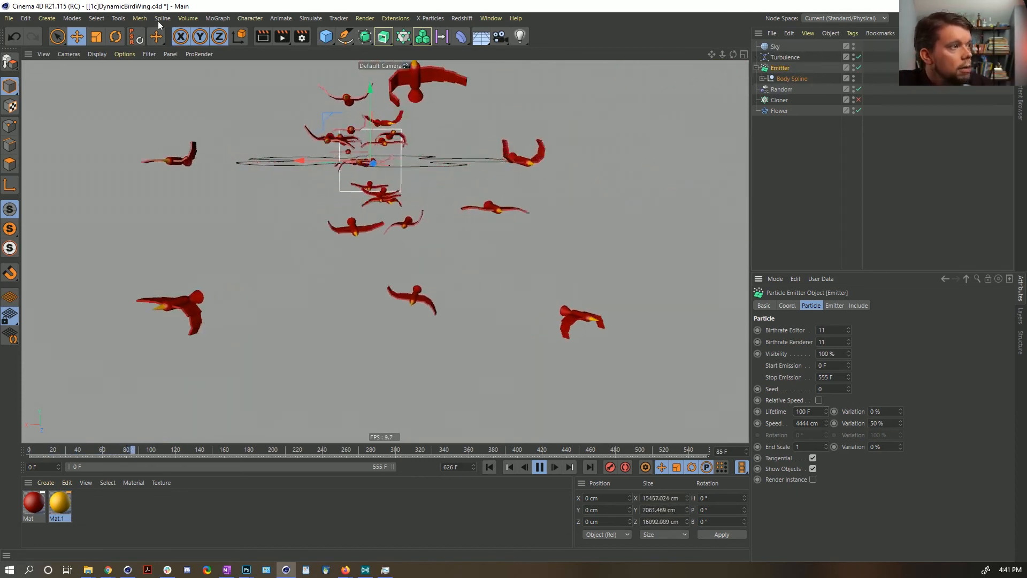
Step: Add a Field Force to the scene and set its strength to 55
click(217, 18)
mouse_move(250, 18)
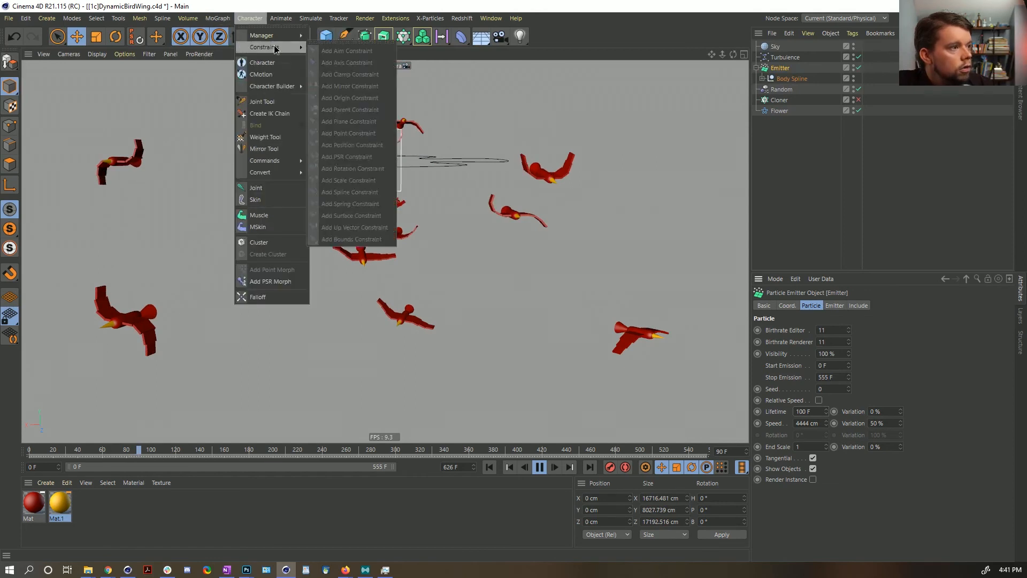
mouse_move(310, 18)
mouse_move(324, 90)
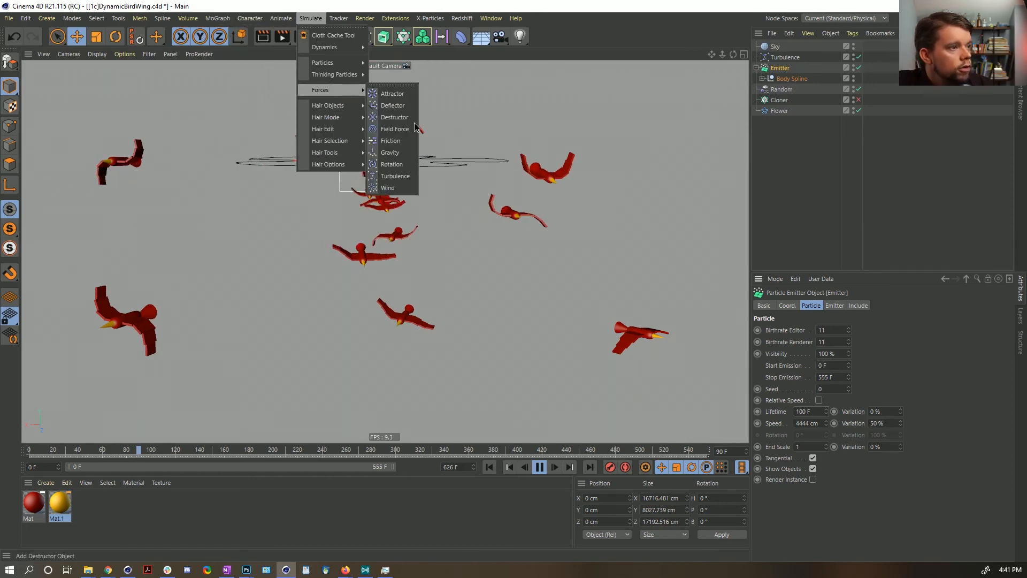
click(394, 129)
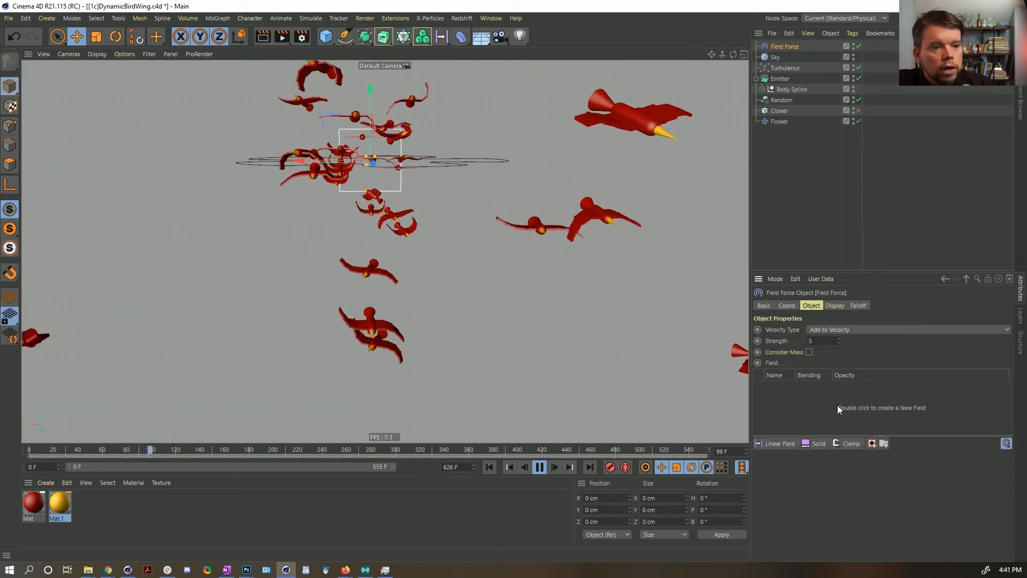
double_click(829, 340)
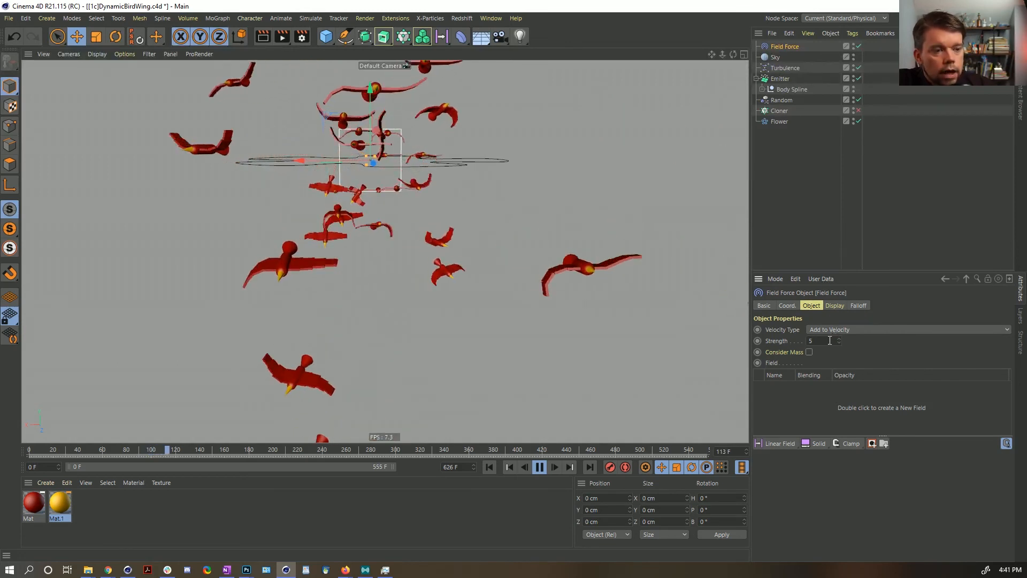
text(55)
key(Return)
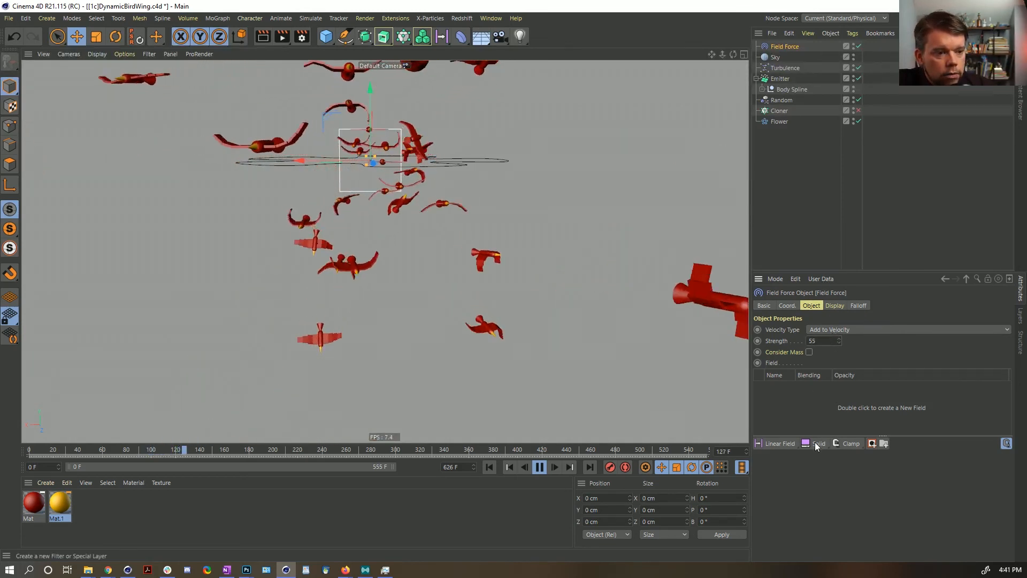
Step: Add a Solid layer to the Field Force's field list and replay the animation from the start, viewing the flock from the side
click(818, 443)
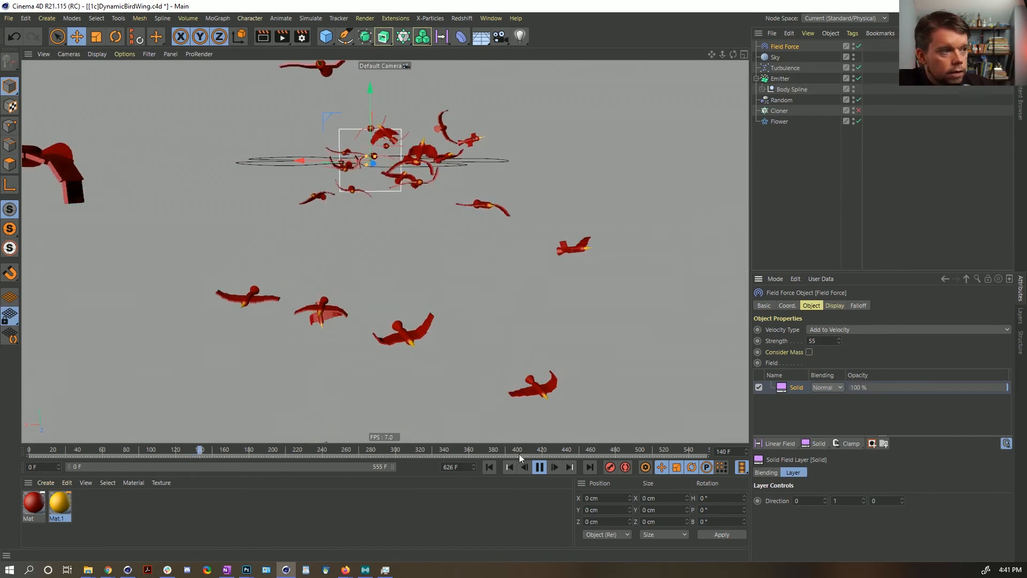
click(489, 468)
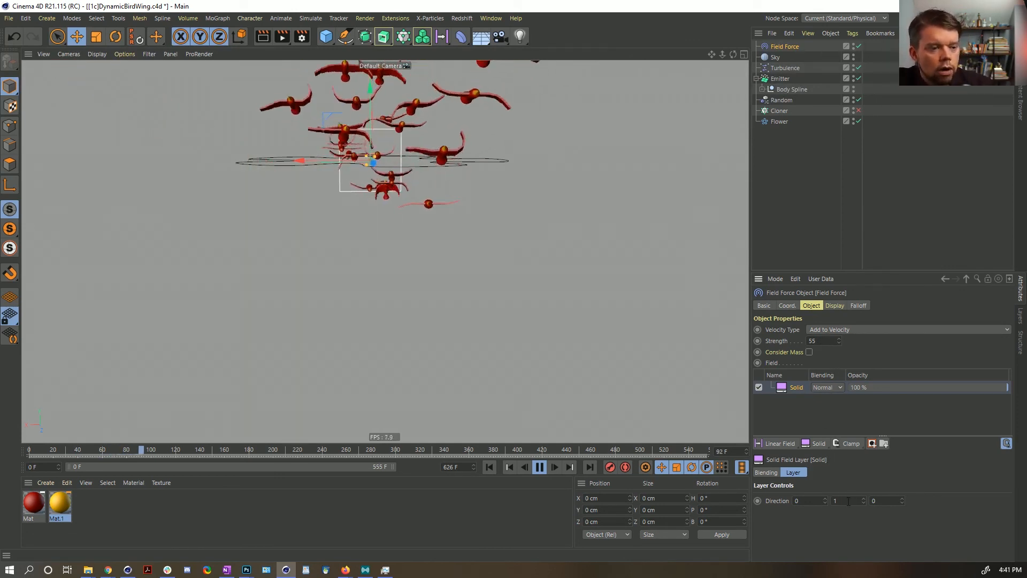
alt+drag(369, 156, 497, 155)
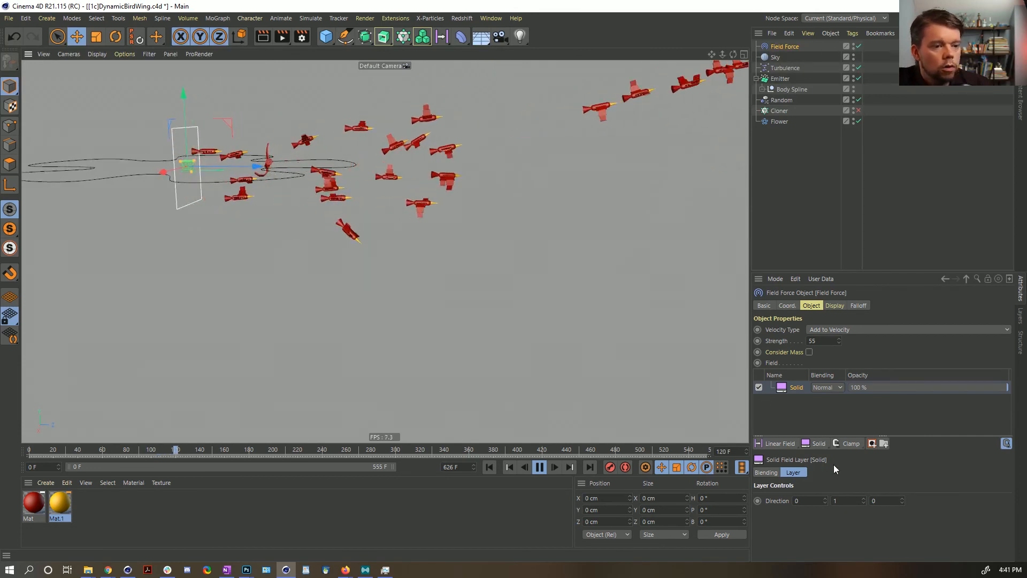
Step: Set the Field Force's strength to 555 and stop the playback after watching the birds
click(821, 340)
text(5)
key(Return)
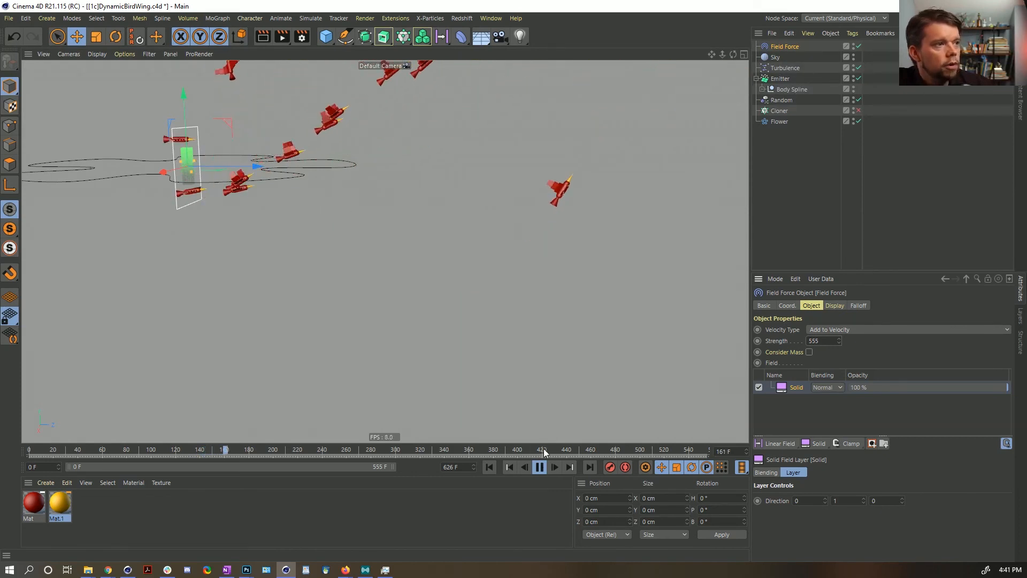
click(539, 467)
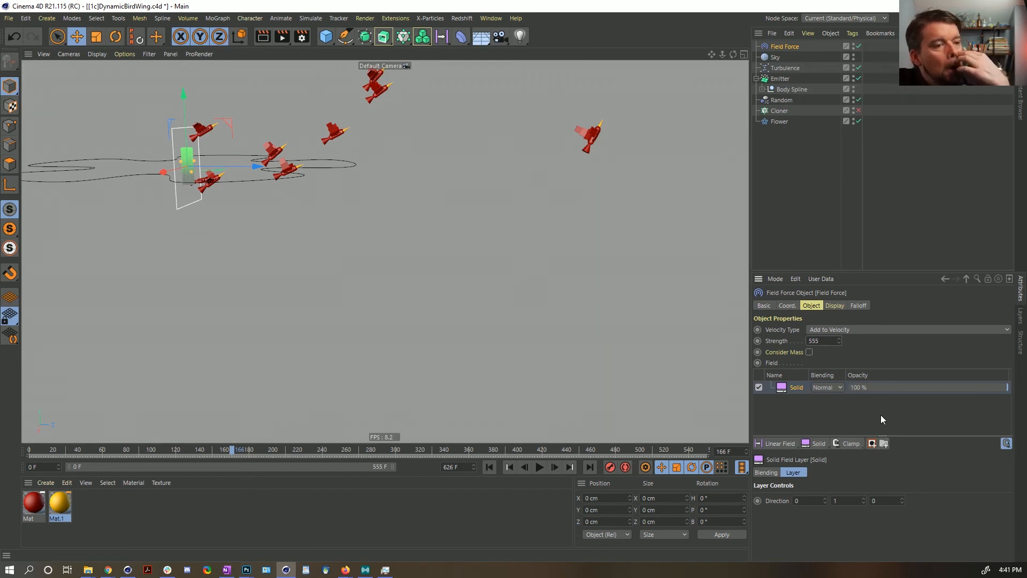
Step: Add a Random Field to the Field Force's field list and play the animation to check the birds' paths
click(817, 444)
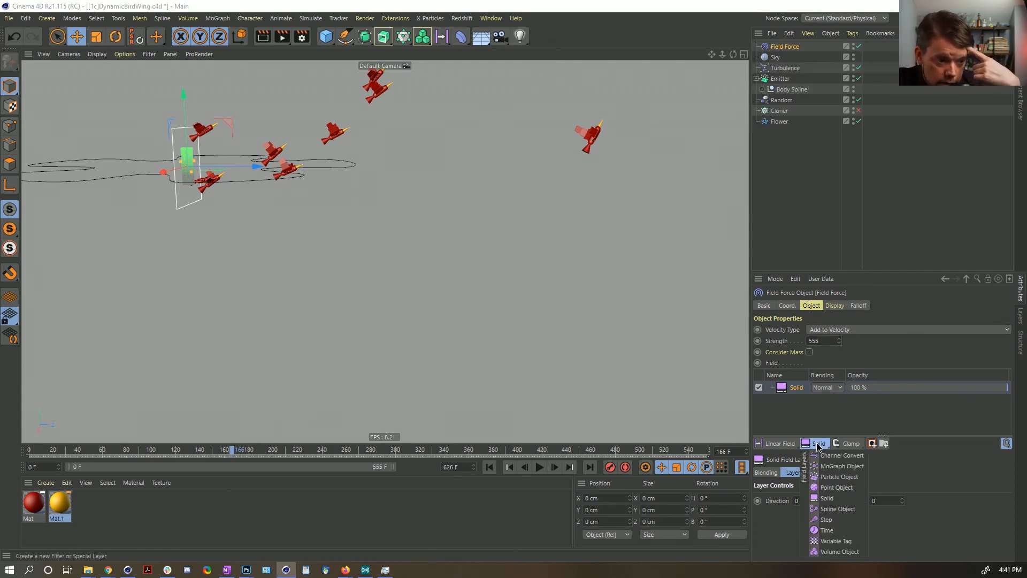
click(779, 444)
click(779, 444)
click(779, 444)
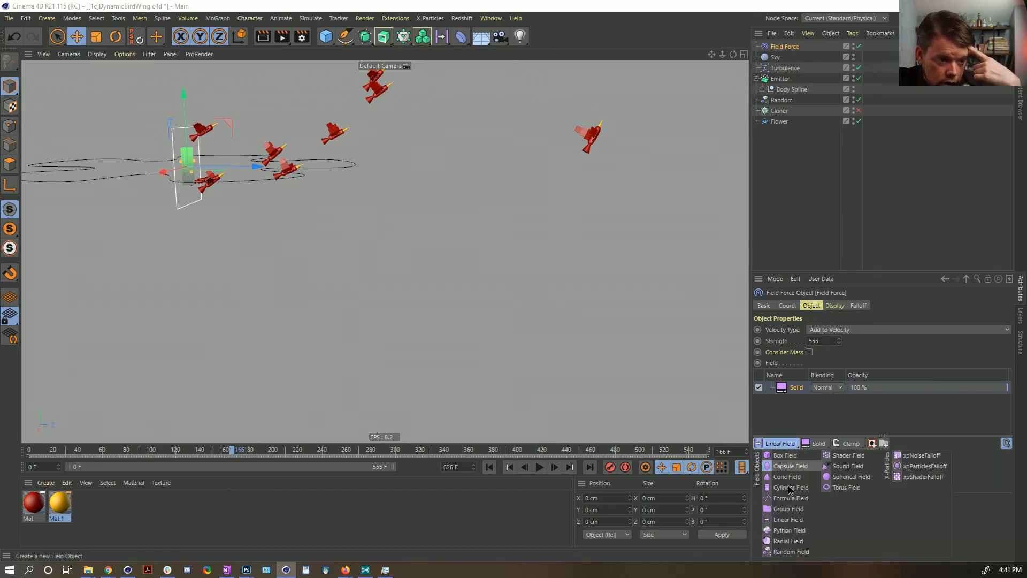
click(794, 550)
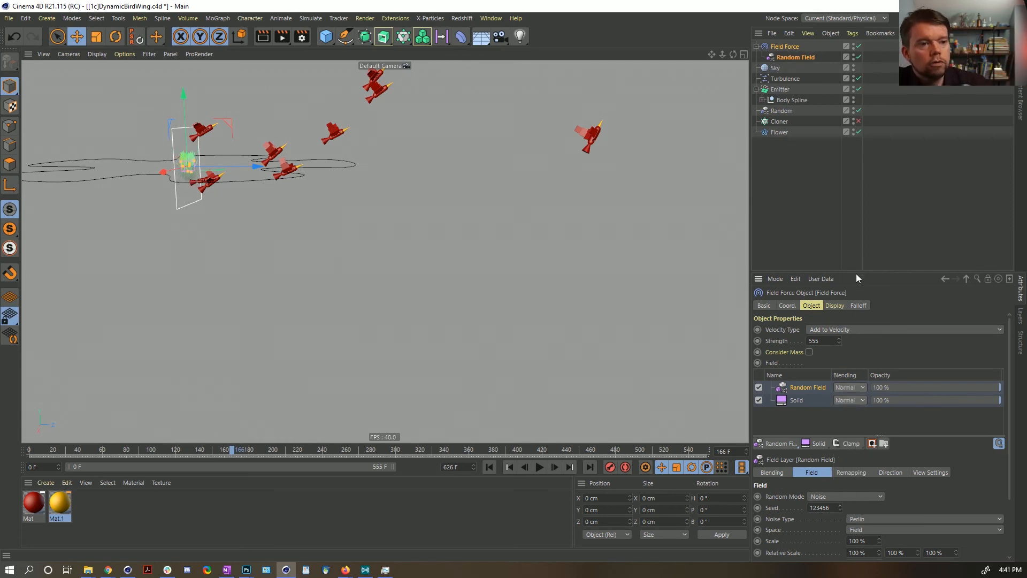
drag(856, 273, 827, 133)
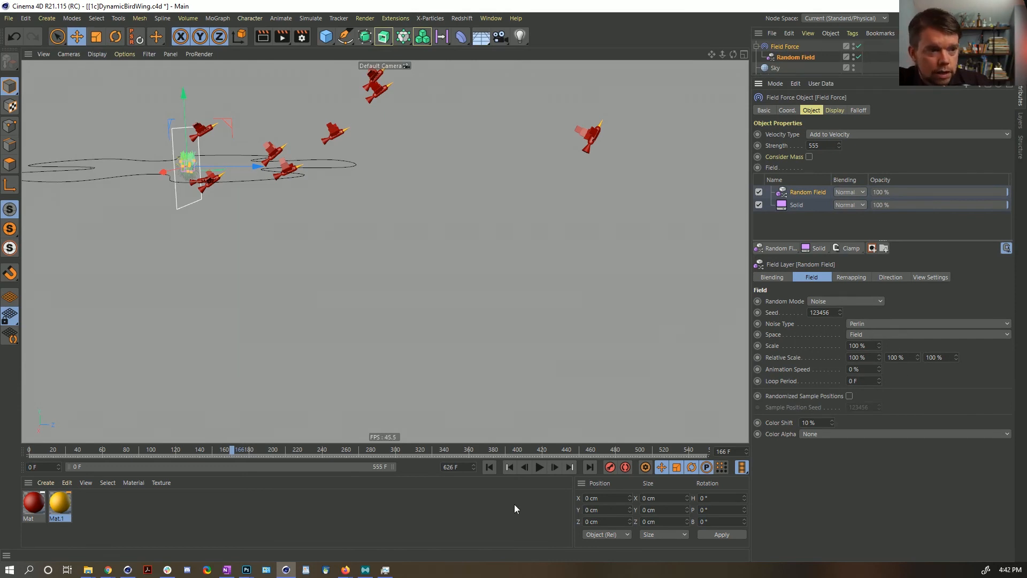
click(541, 467)
alt+drag(388, 161, 412, 279)
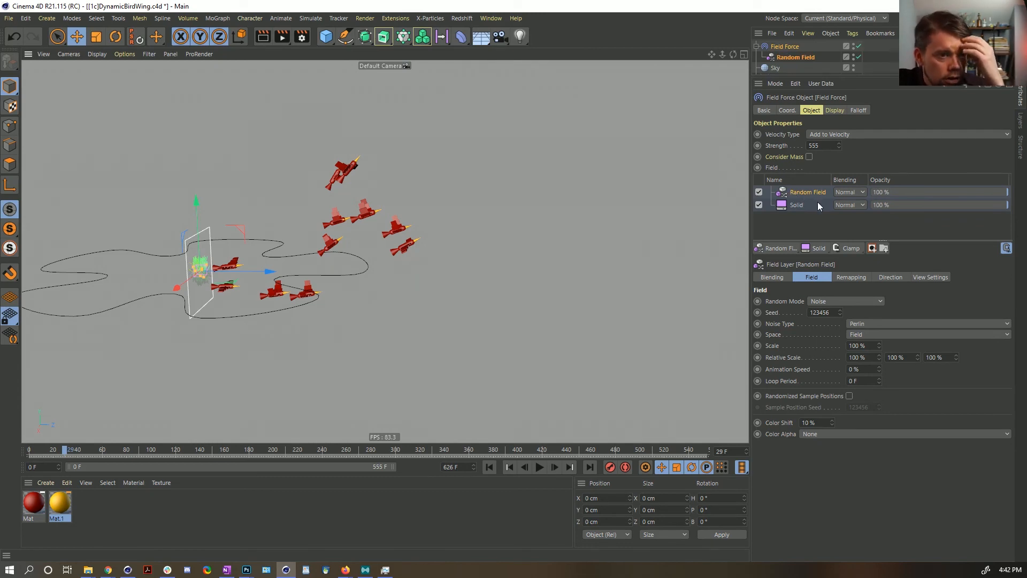
Step: Add a mask to the Solid layer and move the Random Field into that mask
click(795, 205)
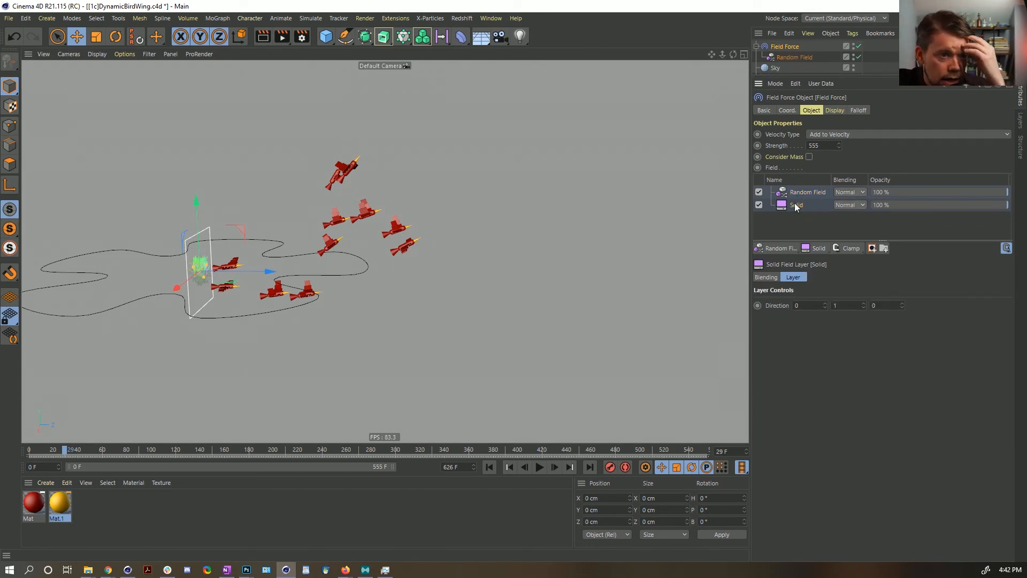
click(871, 249)
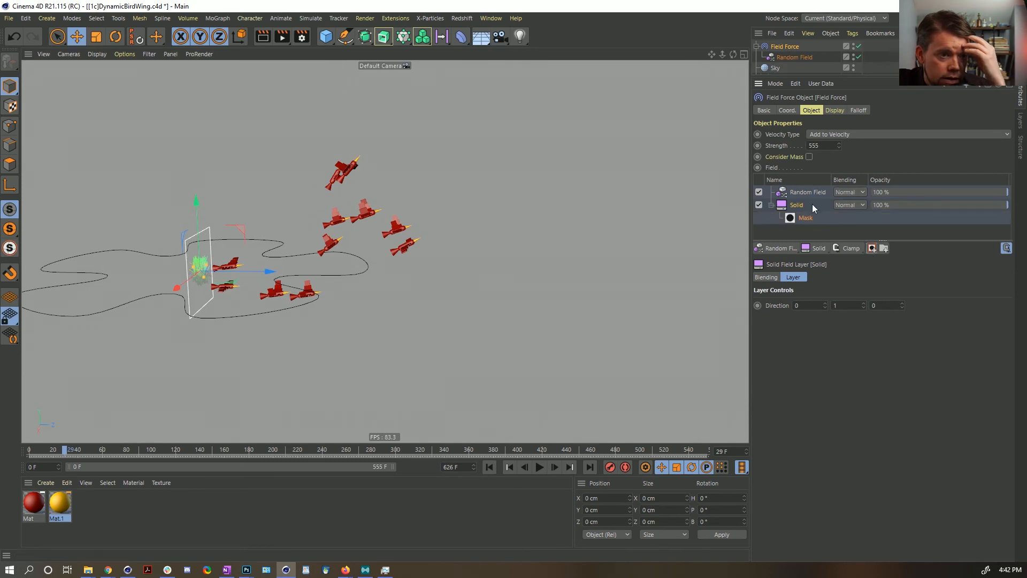
drag(800, 217, 800, 218)
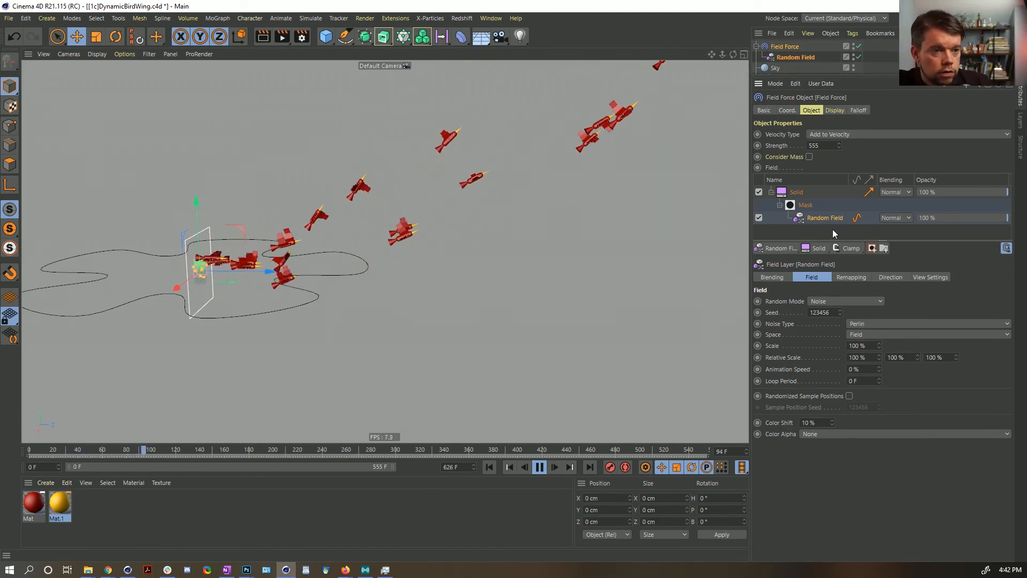
Step: Try randomized sample positions on the Random Field, replay the animation, turn the option off again, and stop the playback
click(850, 396)
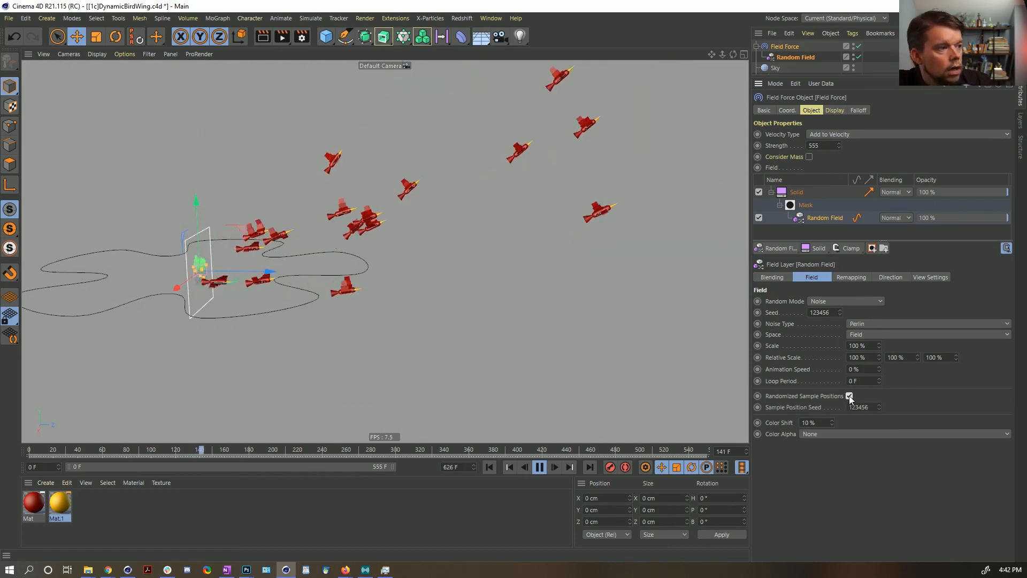
click(490, 467)
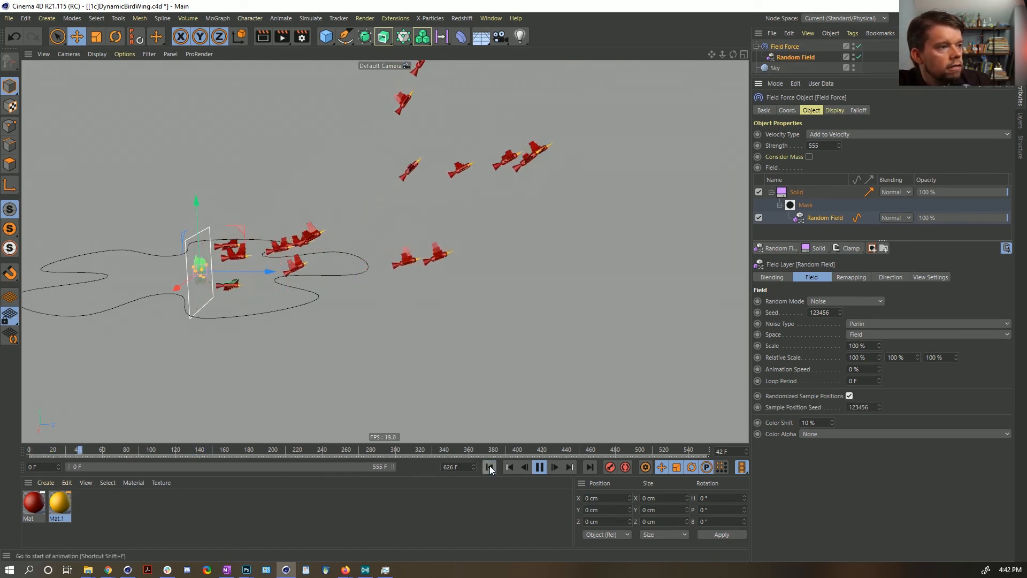
click(850, 396)
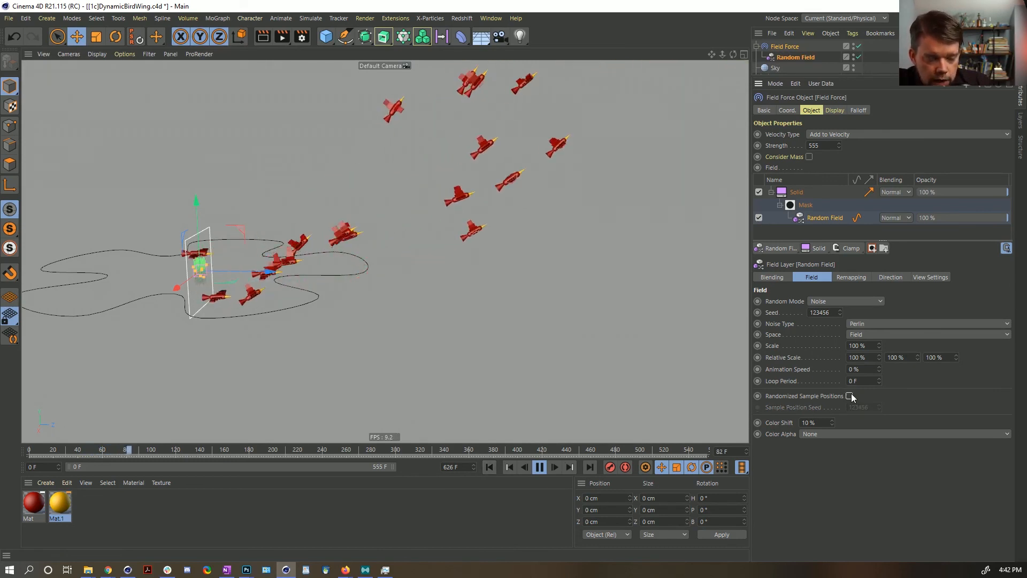
click(539, 466)
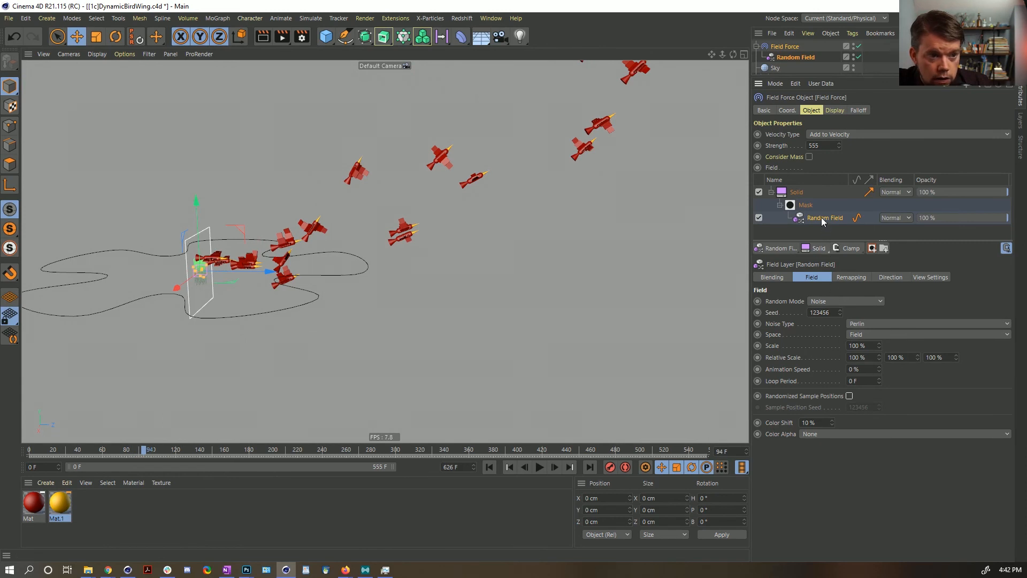
Step: Set the Random Field's remapping minimum to -100 % and play the animation from the start
click(851, 277)
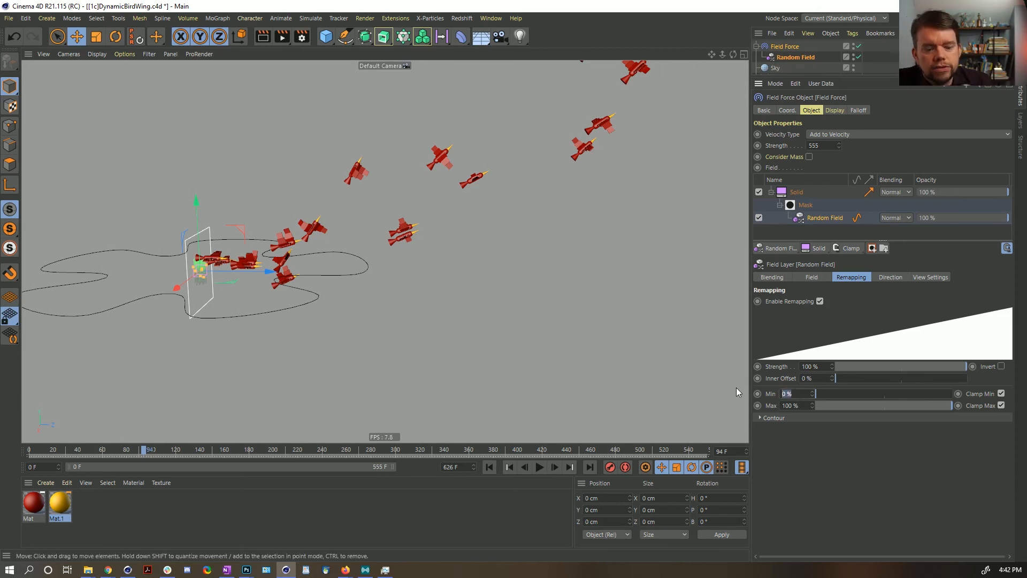
text(-100)
key(Return)
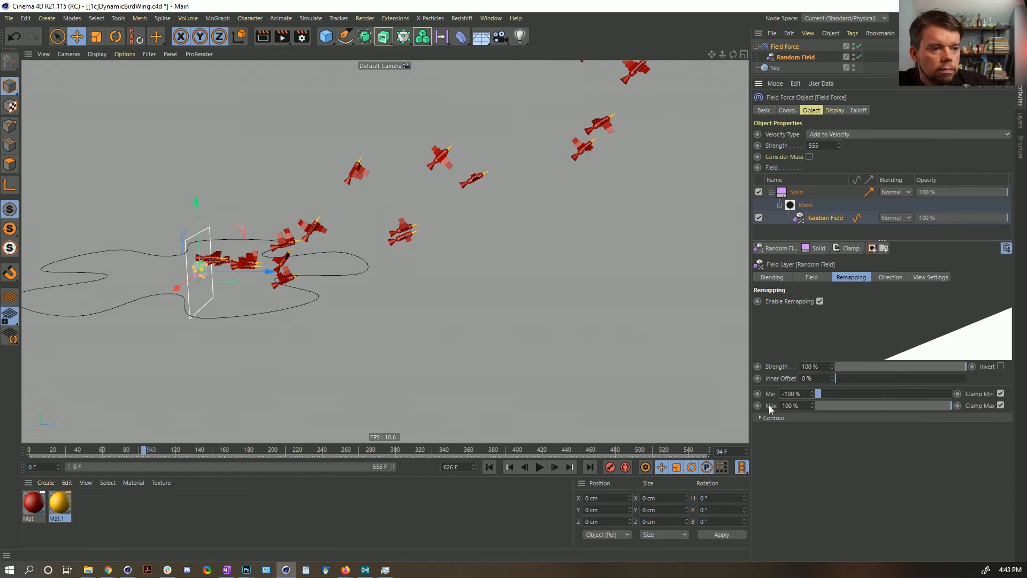
click(489, 467)
click(538, 467)
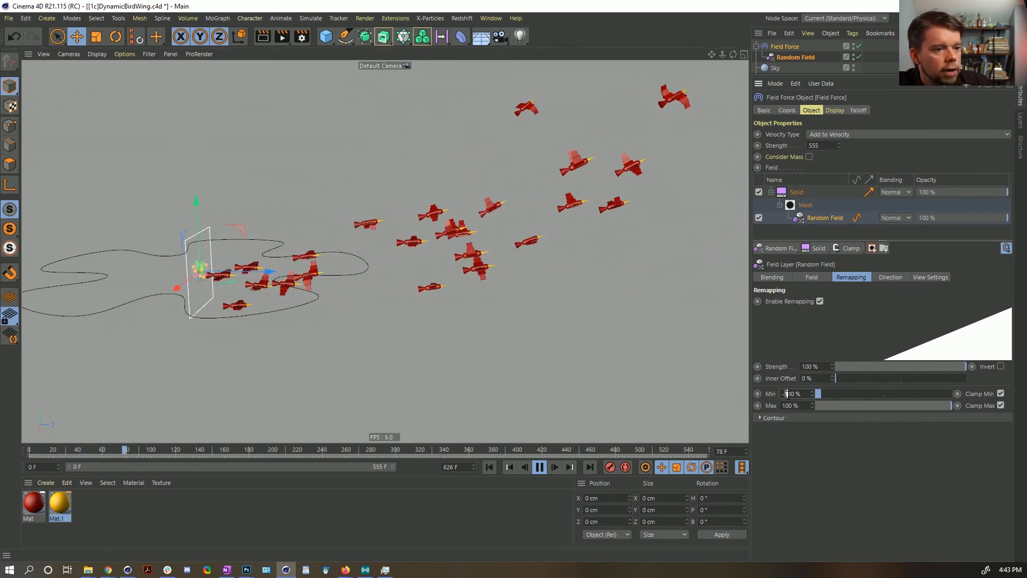
Step: Set the Random Field's remapping minimum to -200 % and replay the animation from the start, viewing the flock level from the side
text(2)
key(Return)
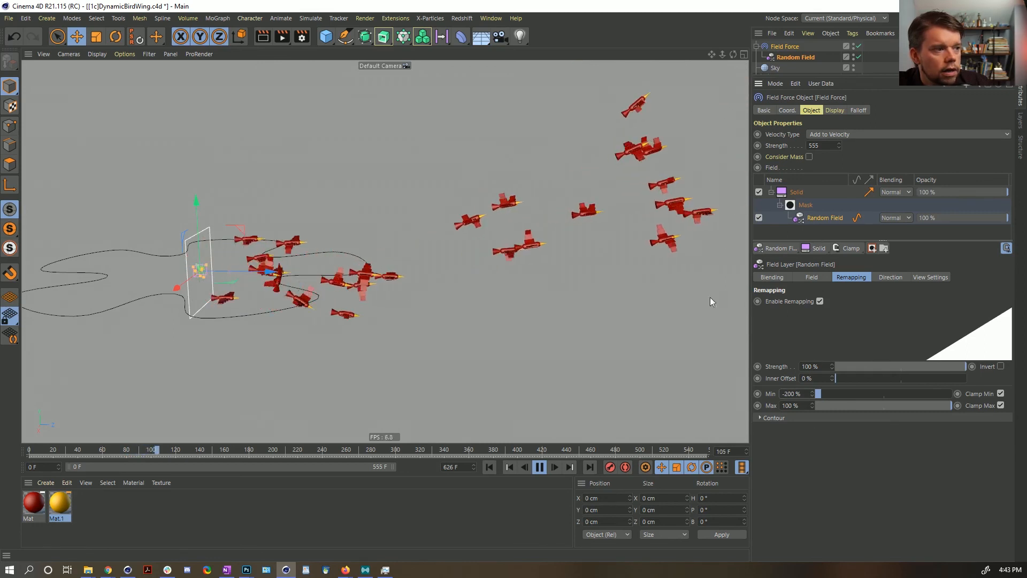
click(489, 467)
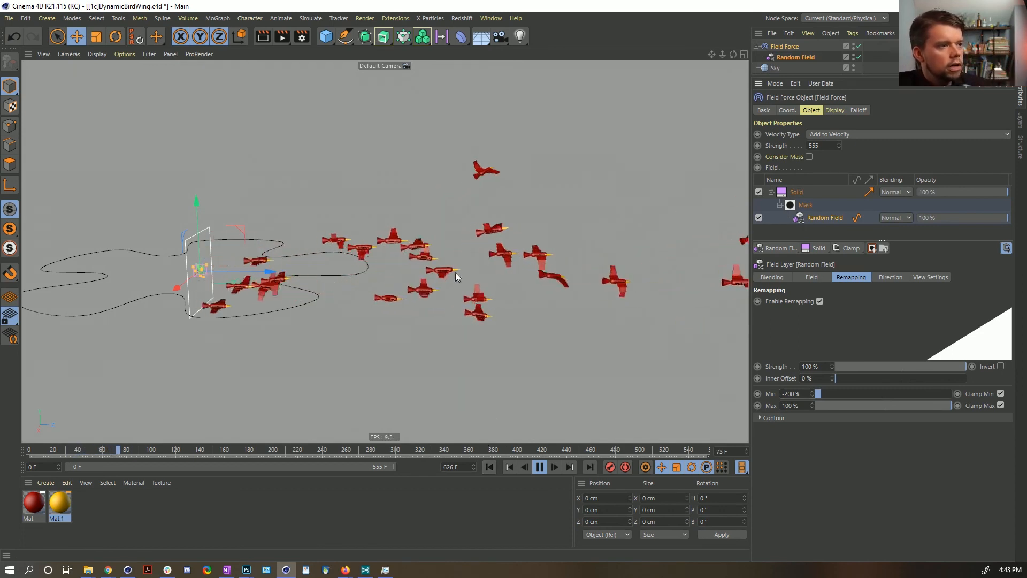
alt+drag(434, 261, 432, 247)
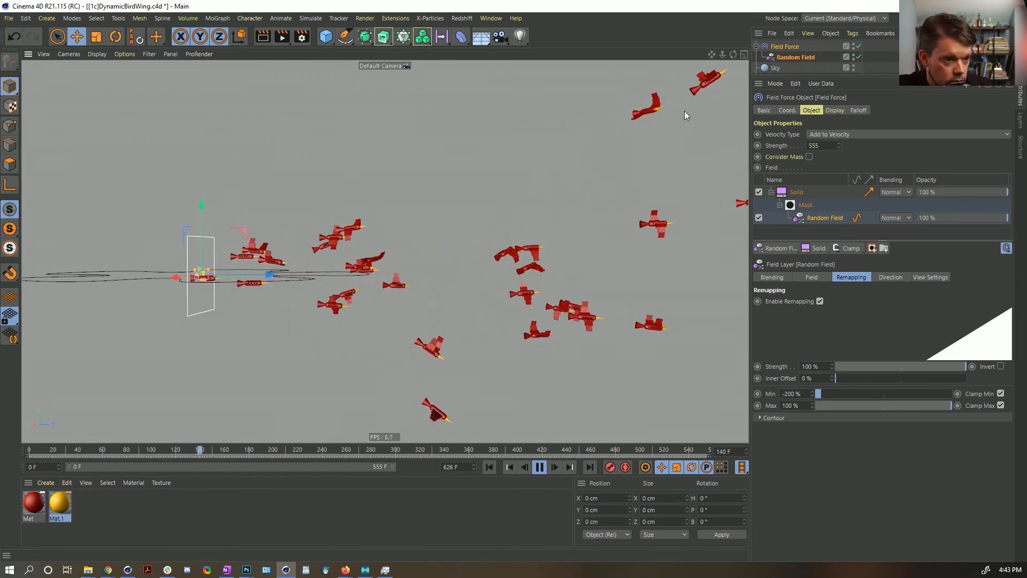
Step: Select the Solid layer, disable the Turbulence object, and replay the animation from the start
click(795, 194)
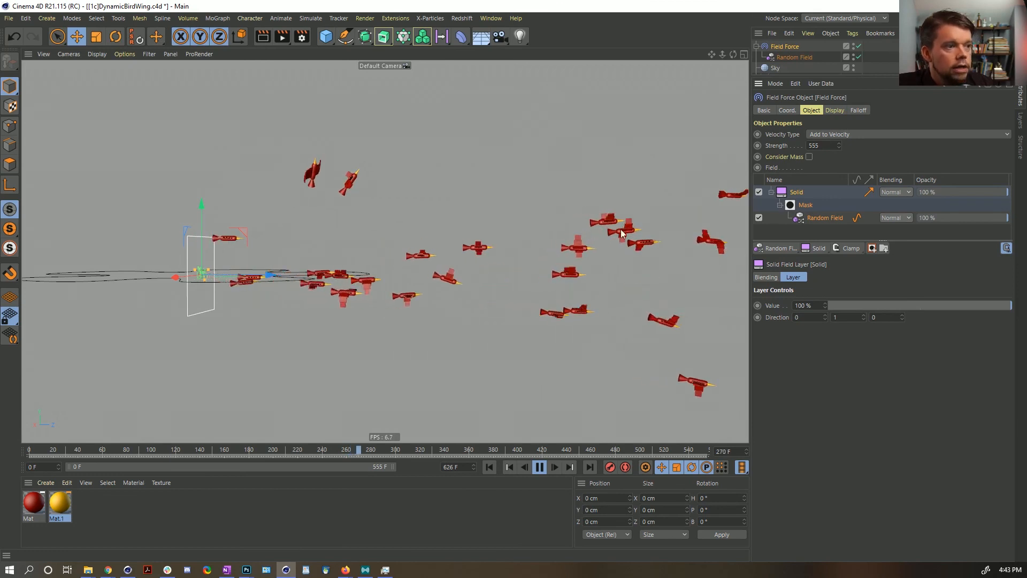
drag(817, 75, 825, 176)
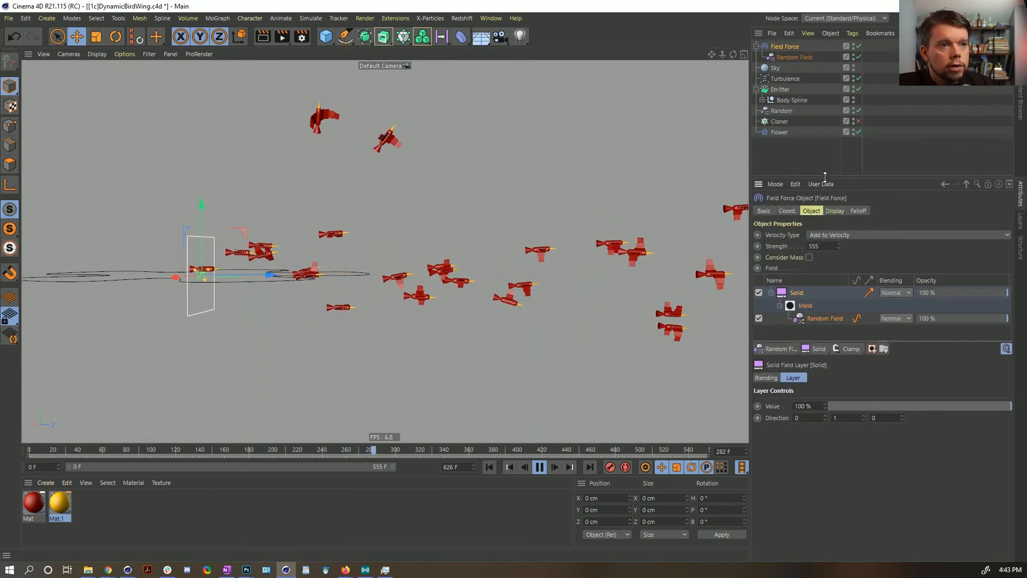
click(858, 78)
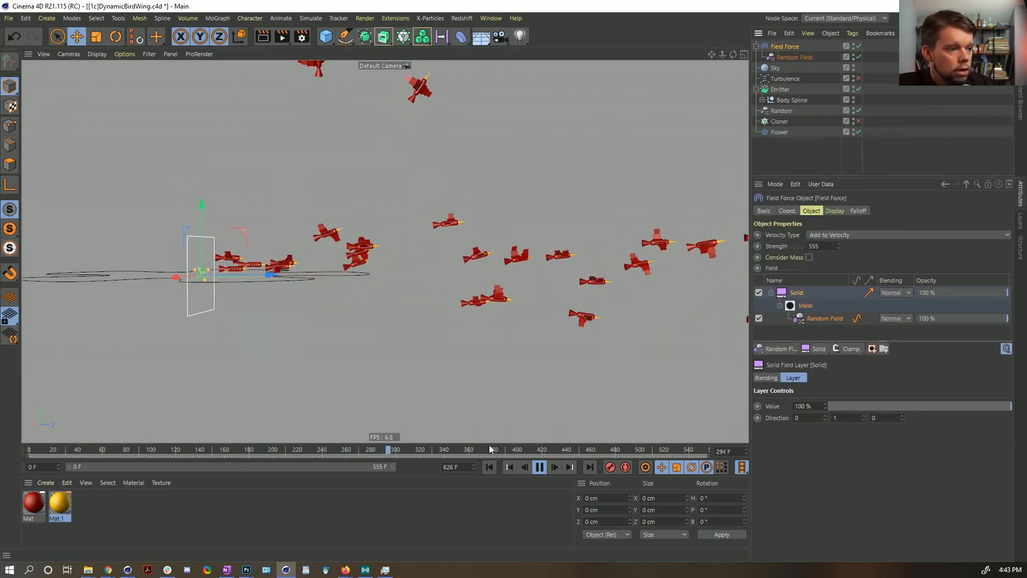
click(488, 467)
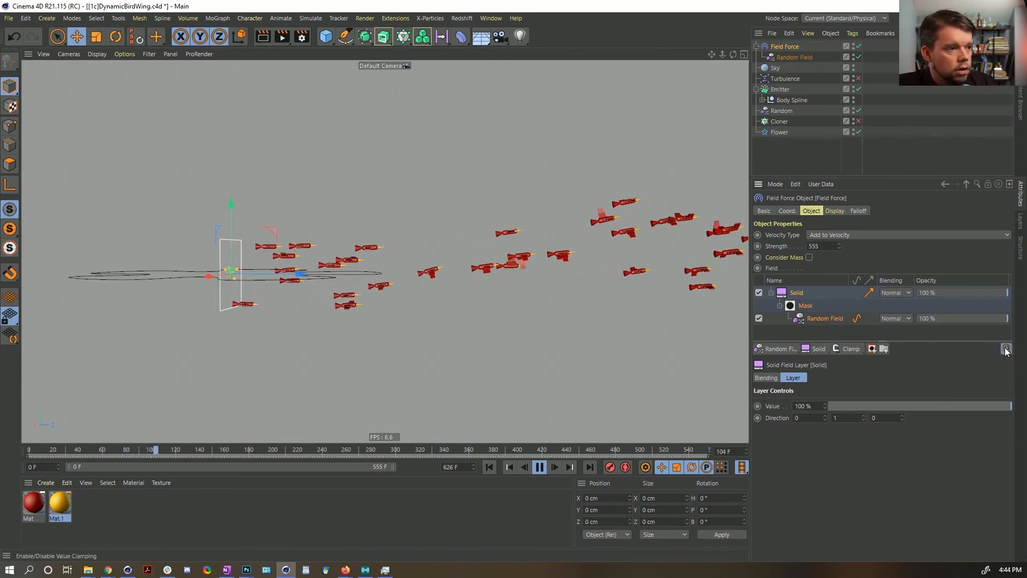
Step: Turn off value clamping in the Field Force's field list, set its strength to 5555, and replay the animation from the start
double_click(816, 247)
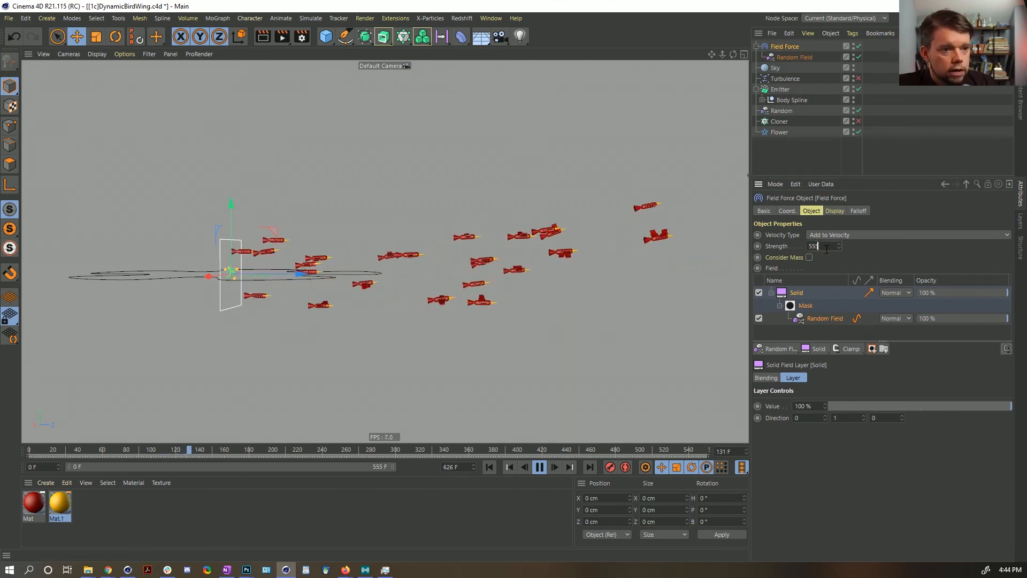
text(5555)
key(Return)
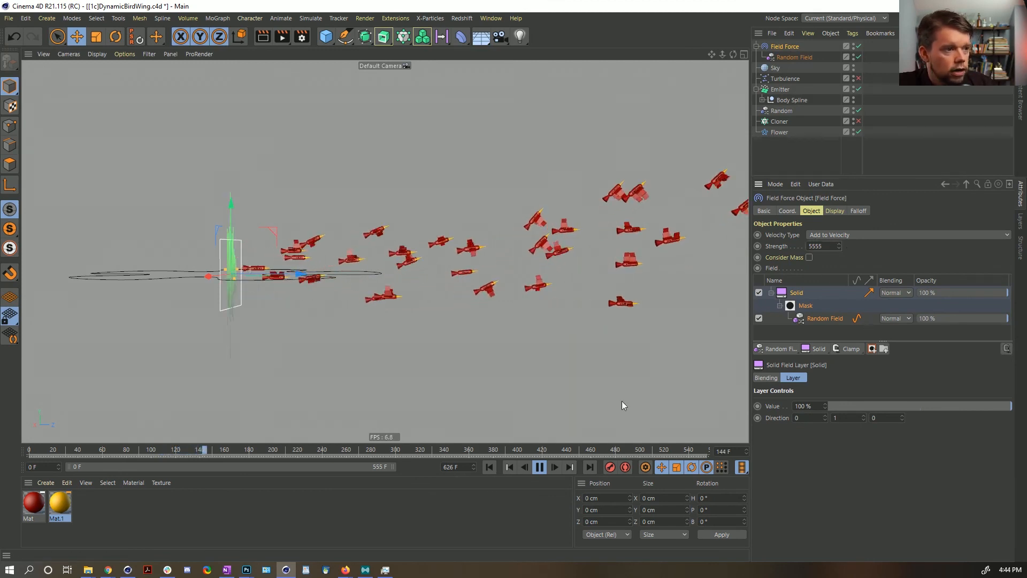
click(490, 468)
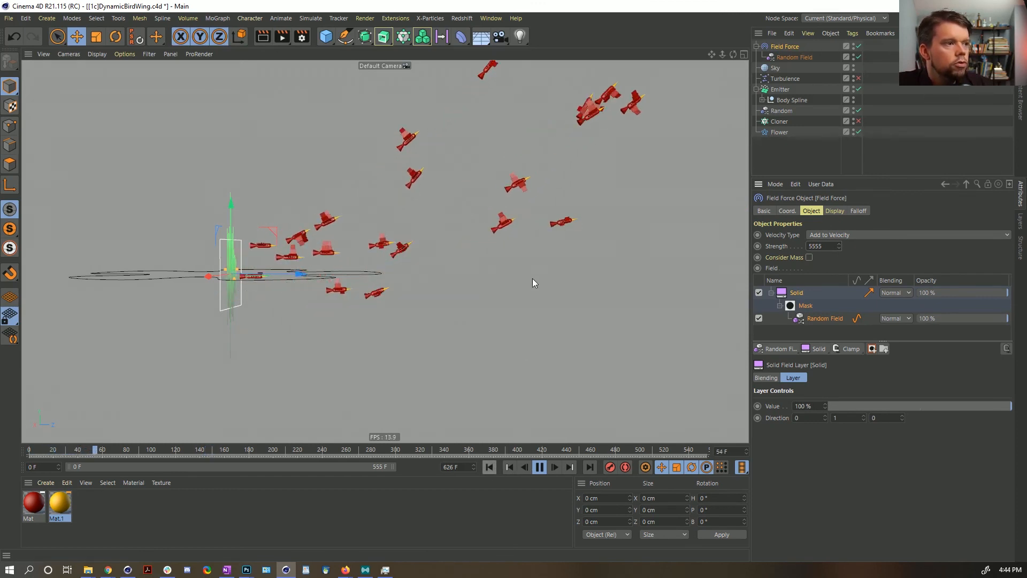
Step: Set the remapping minimum of the Random Field in the Solid layer's mask to -400 %
click(830, 319)
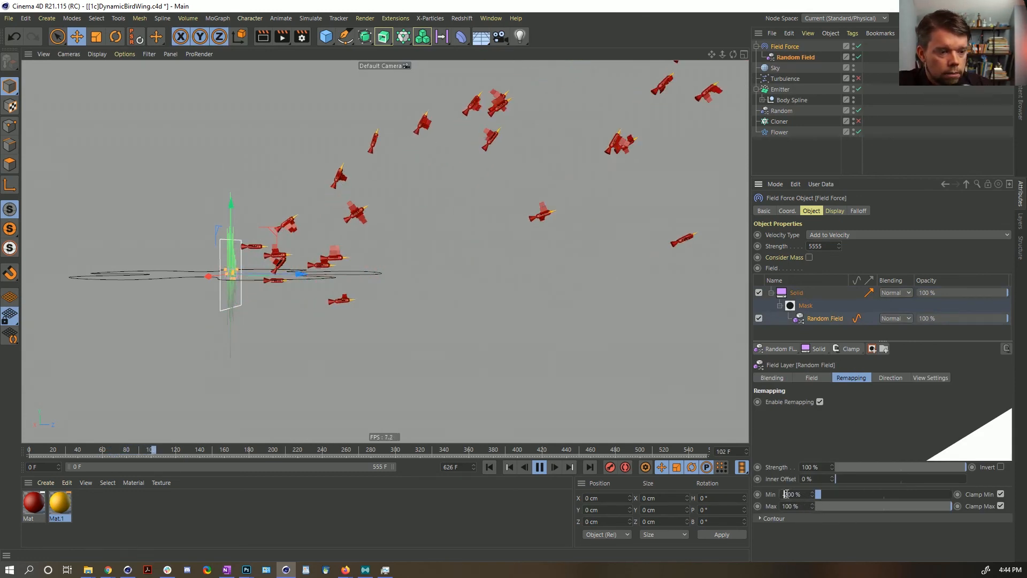
text(4)
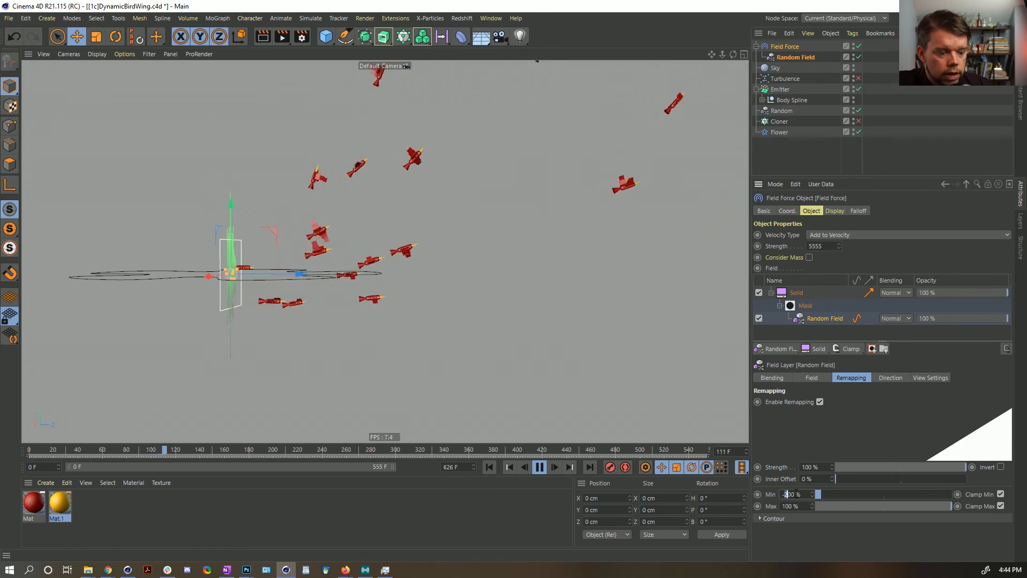
key(Return)
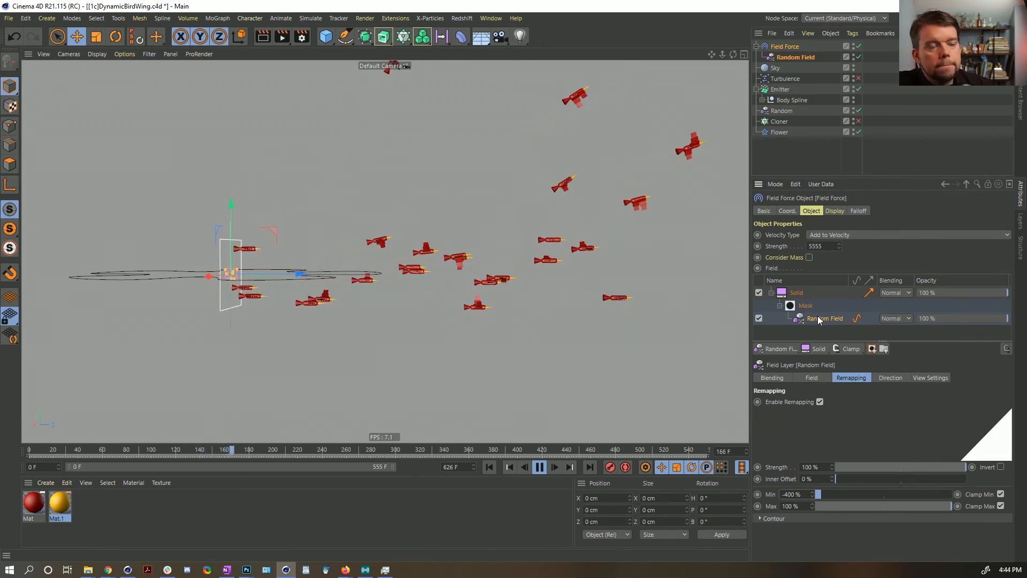
Step: Move the Random Field out of the mask to above the Solid layer and set its blending to Multiply
drag(814, 316, 802, 289)
click(852, 293)
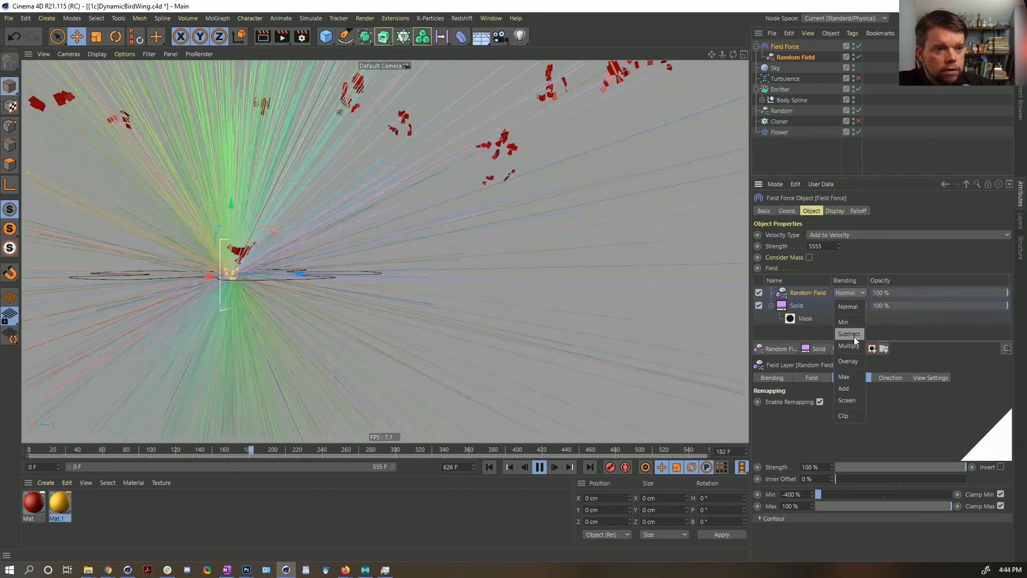
click(851, 345)
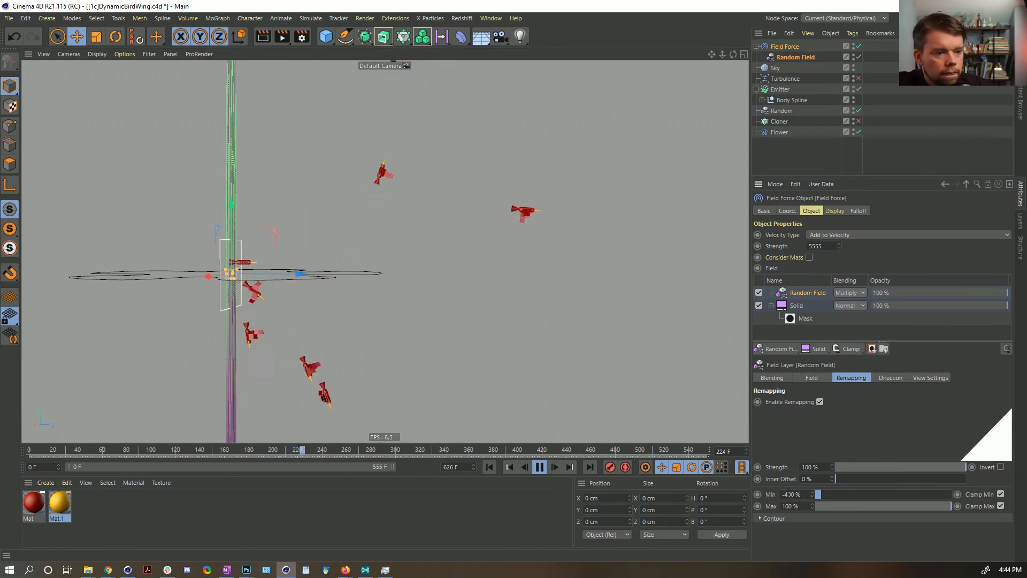
Step: Set the Random Field's remapping minimum to -200 % and view the flock level from the side
text(2)
key(Return)
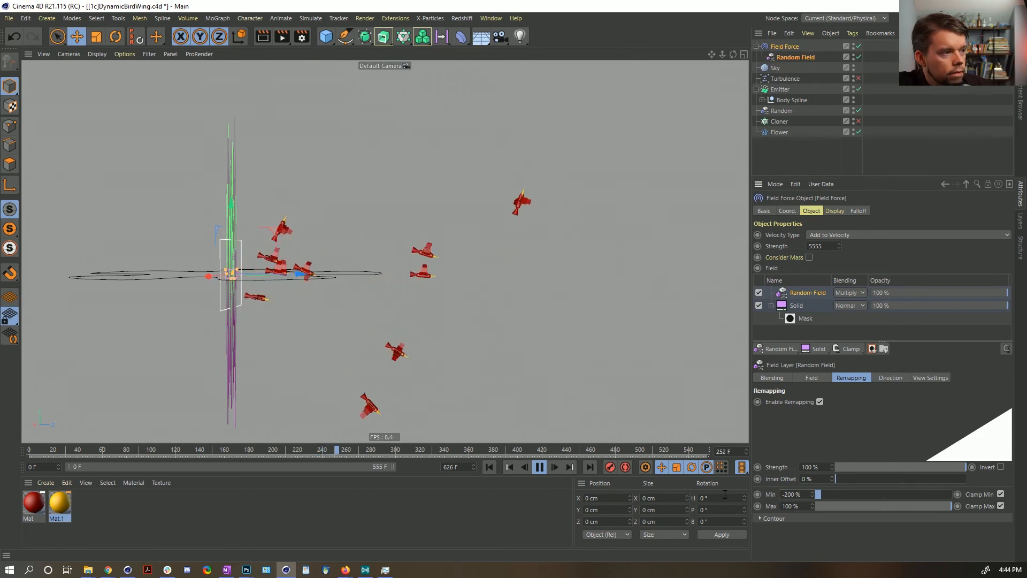
alt+drag(224, 268, 348, 264)
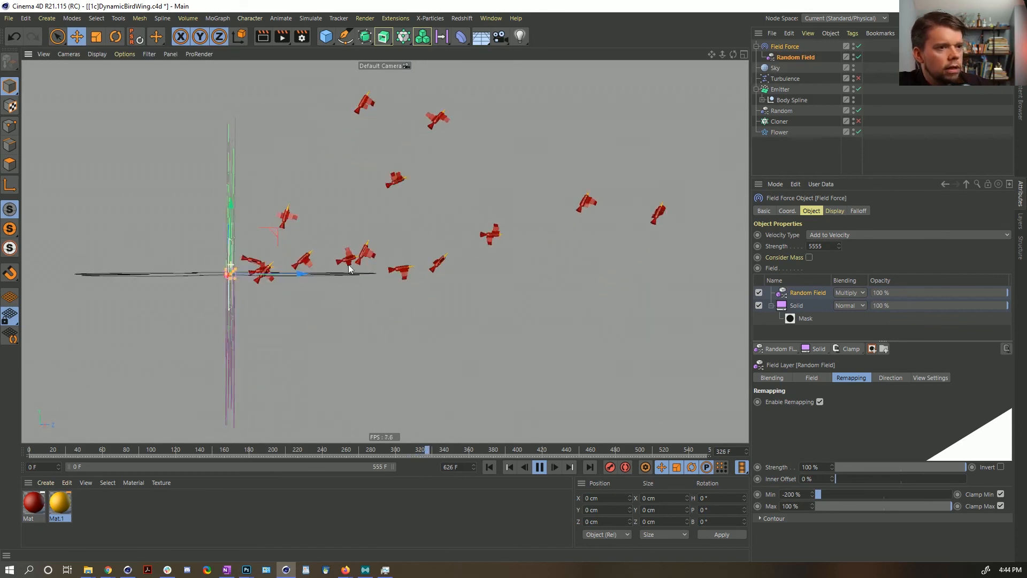
Step: Delete the empty Mask from the Solid layer and watch the birds' movement
click(805, 319)
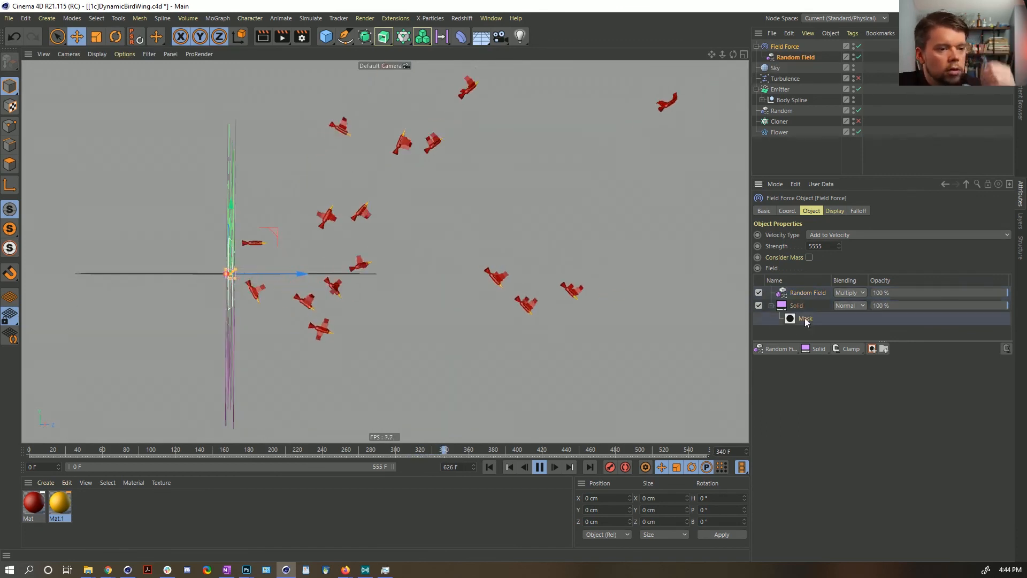
key(Delete)
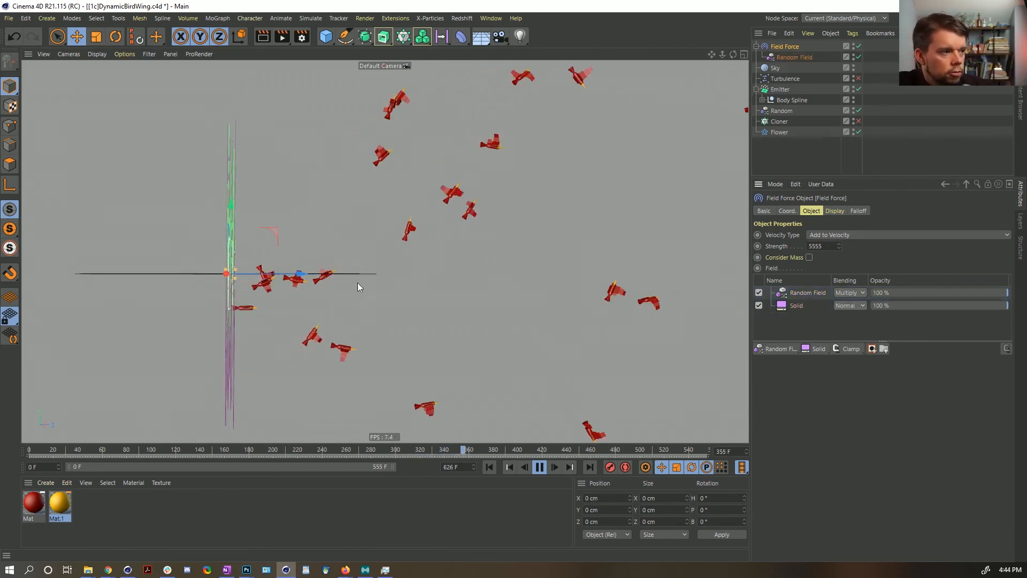
mouse_move(357, 282)
alt+mouse_down()
mouse_move(350, 271)
mouse_move(379, 264)
mouse_move(355, 273)
mouse_move(352, 291)
alt+mouse_up()
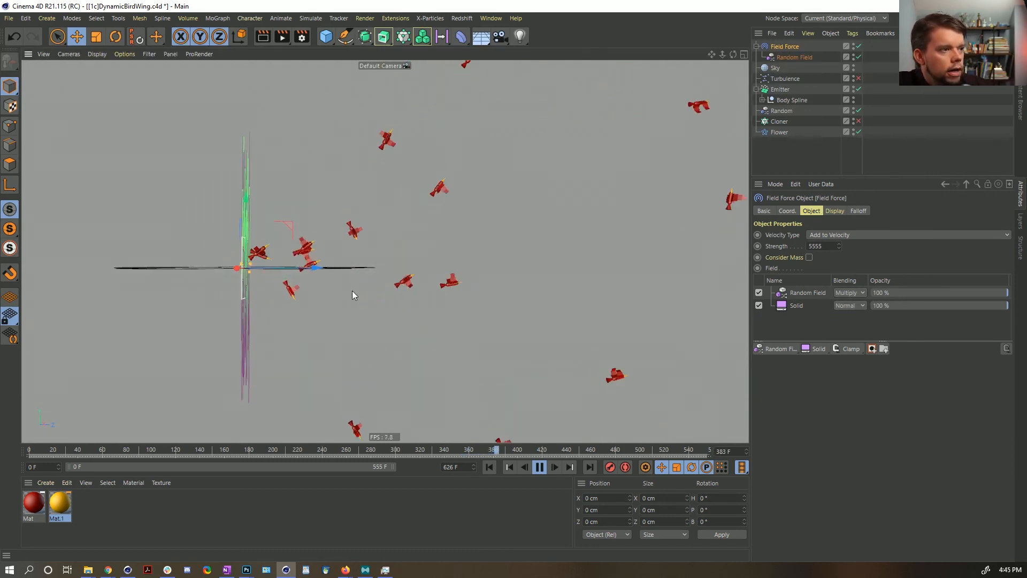
Step: Try an animation speed of 55 % for the Random Field's noise and set it back to 0 %
click(798, 293)
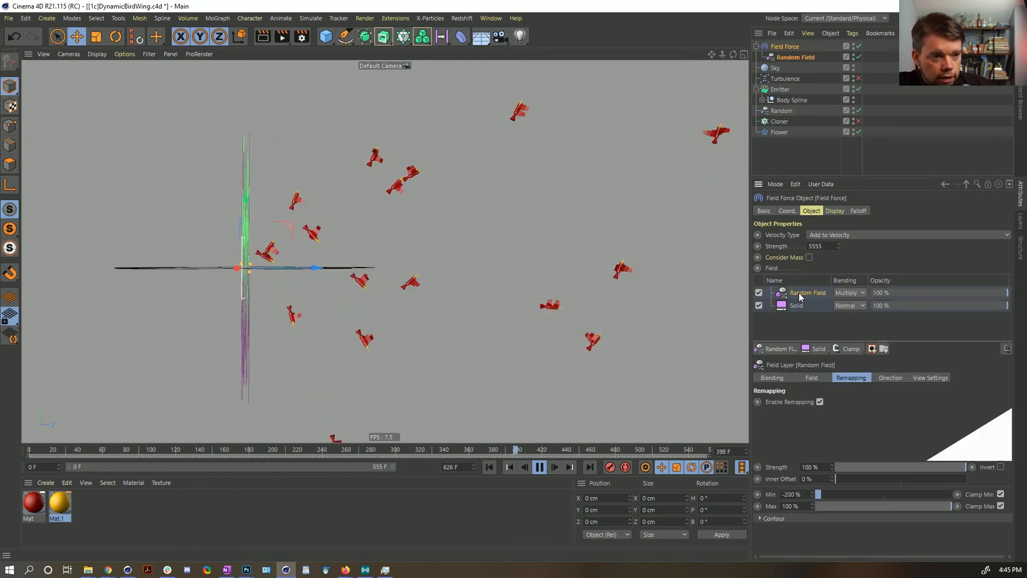
click(811, 378)
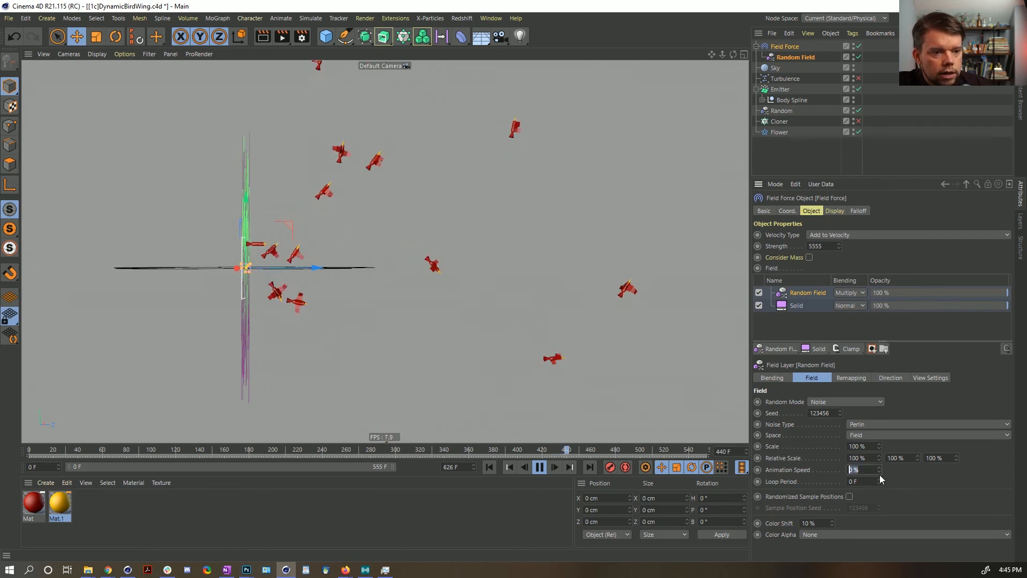
text(55)
key(Return)
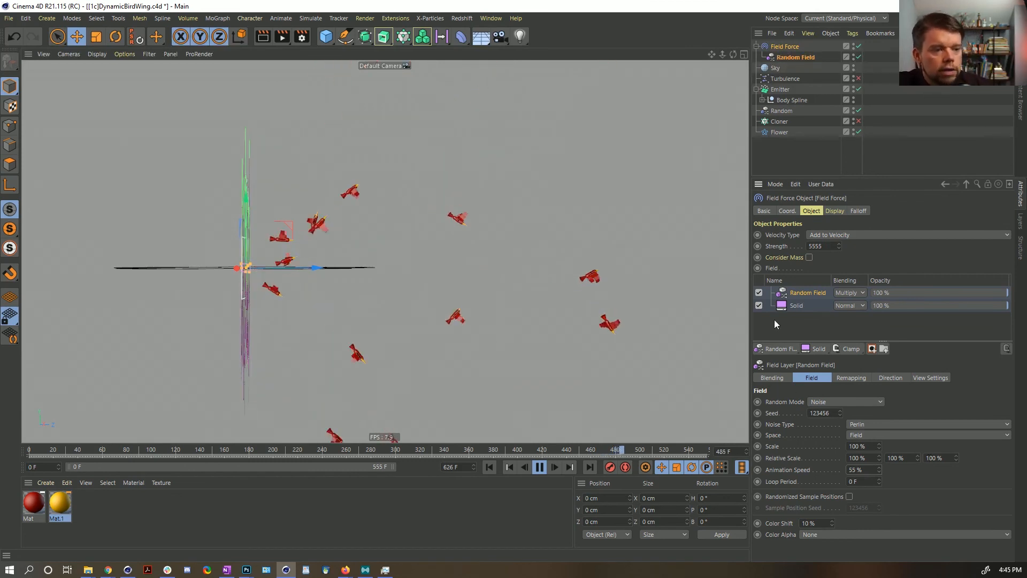
click(865, 446)
double_click(867, 470)
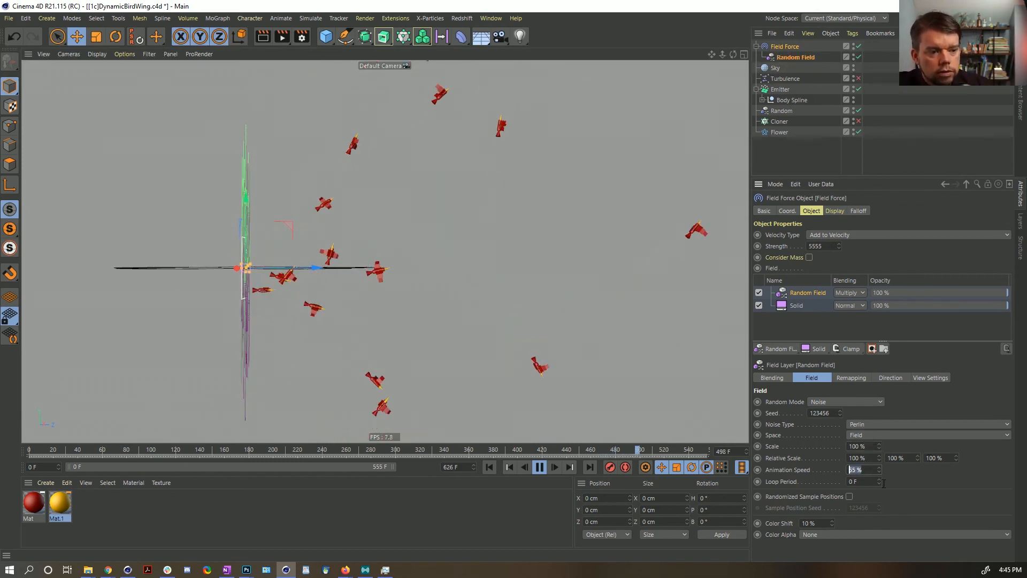
text(0)
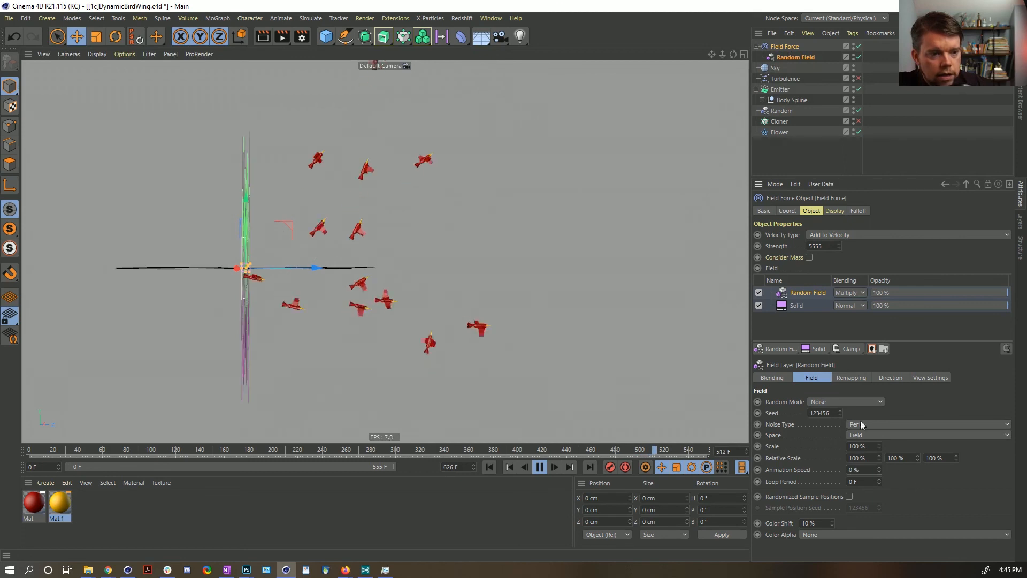
Step: Set the Random Field's noise space to None and replay the animation from the start
click(865, 435)
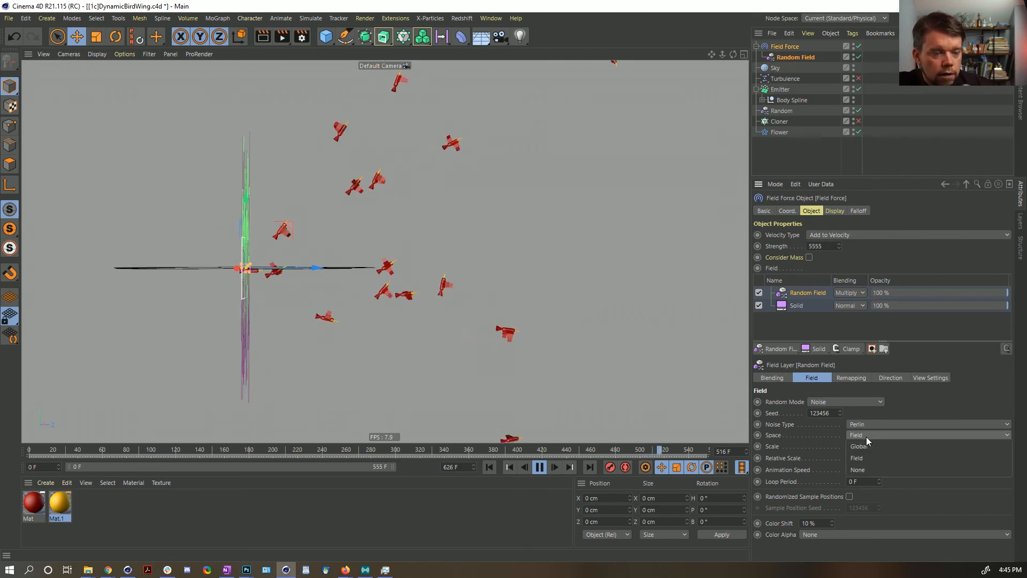
click(871, 407)
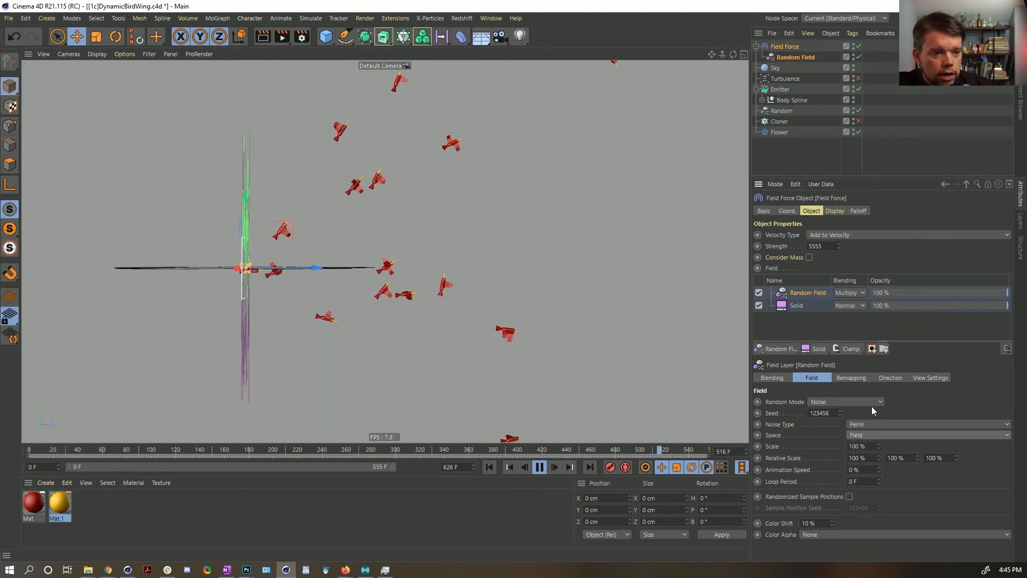
click(865, 435)
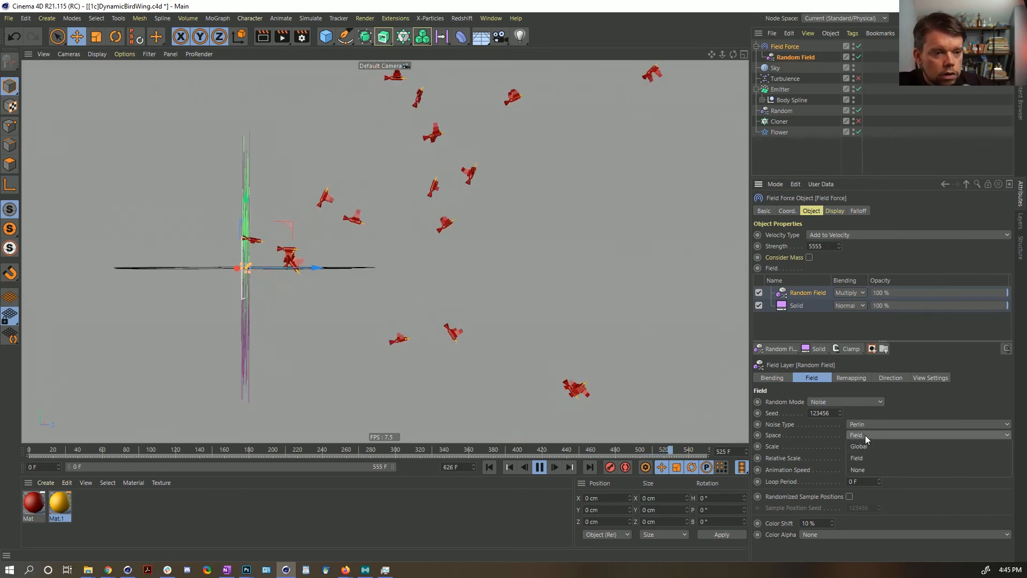
click(872, 468)
click(490, 468)
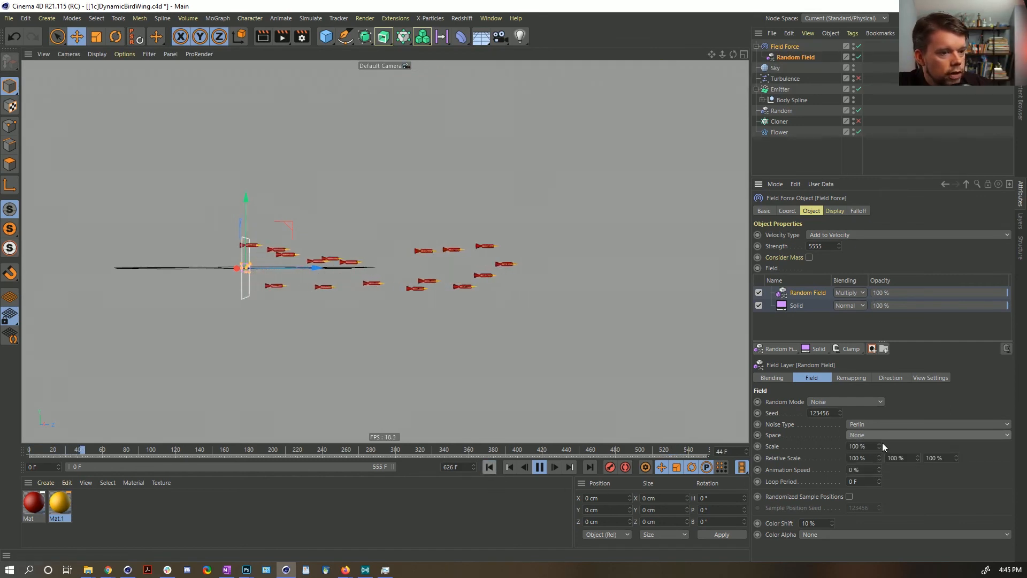
Step: Try randomized sample positions on the Random Field, replay the animation from the start, and turn the option back off
click(849, 497)
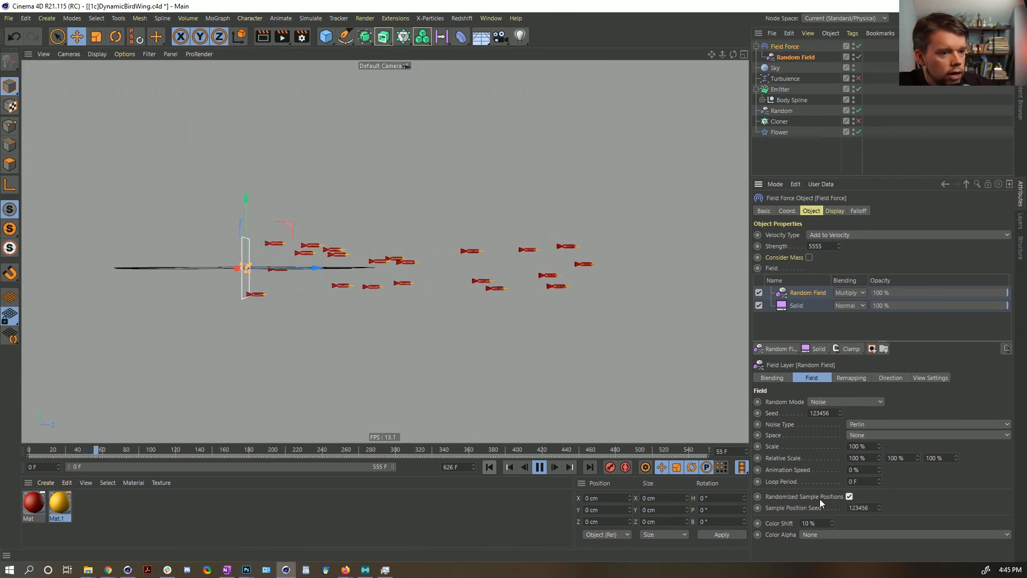
click(489, 467)
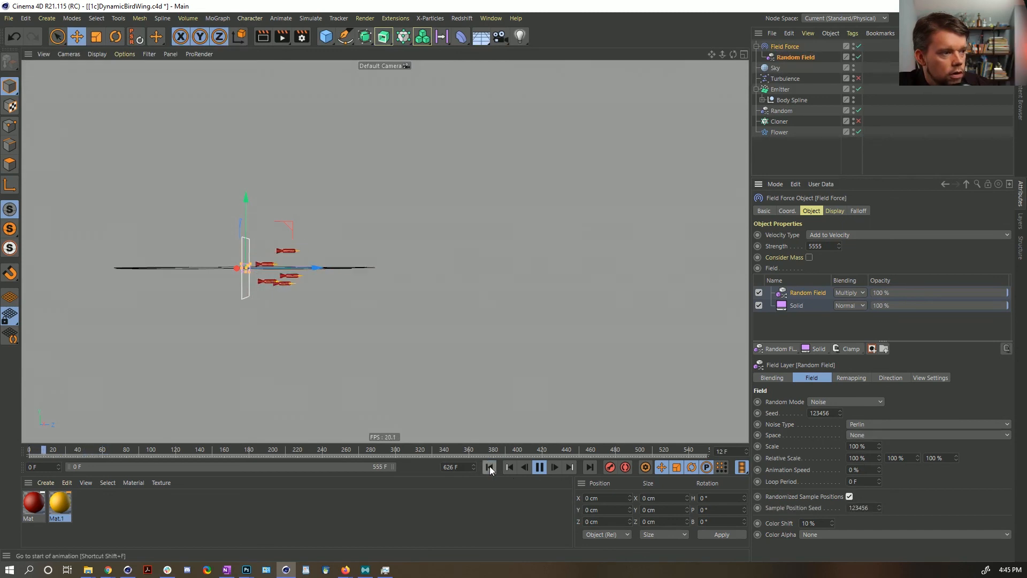
click(850, 496)
Step: Set the Random Field's noise space to Global and its scale to 11 %, and replay the animation from the start
click(860, 435)
click(860, 446)
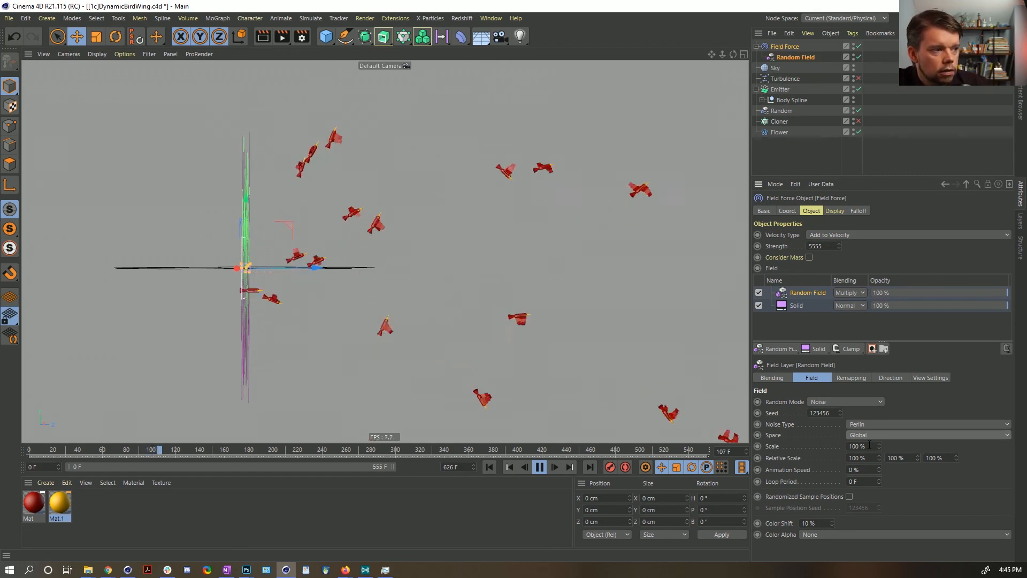
double_click(870, 446)
text(11)
key(Return)
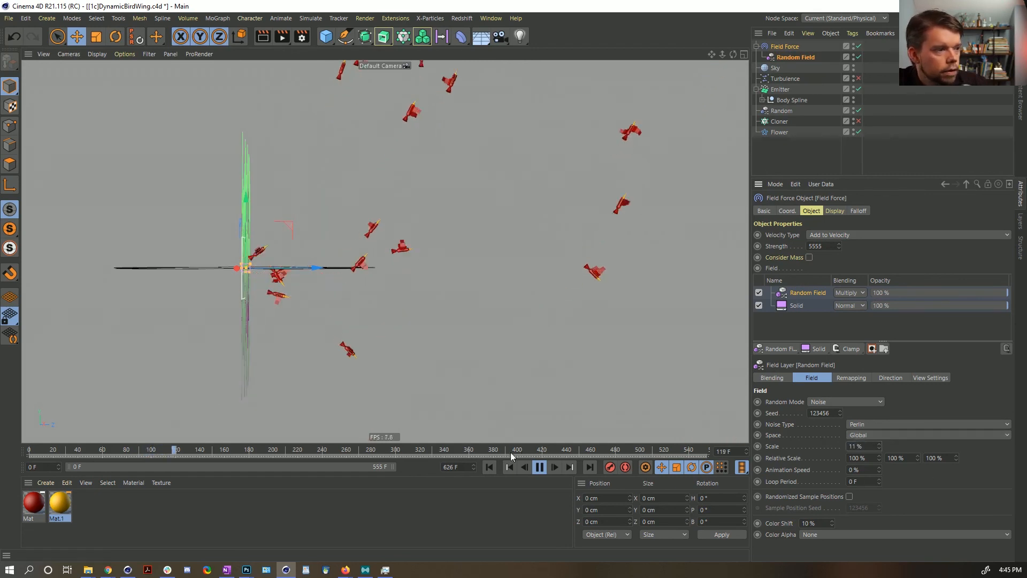
click(489, 468)
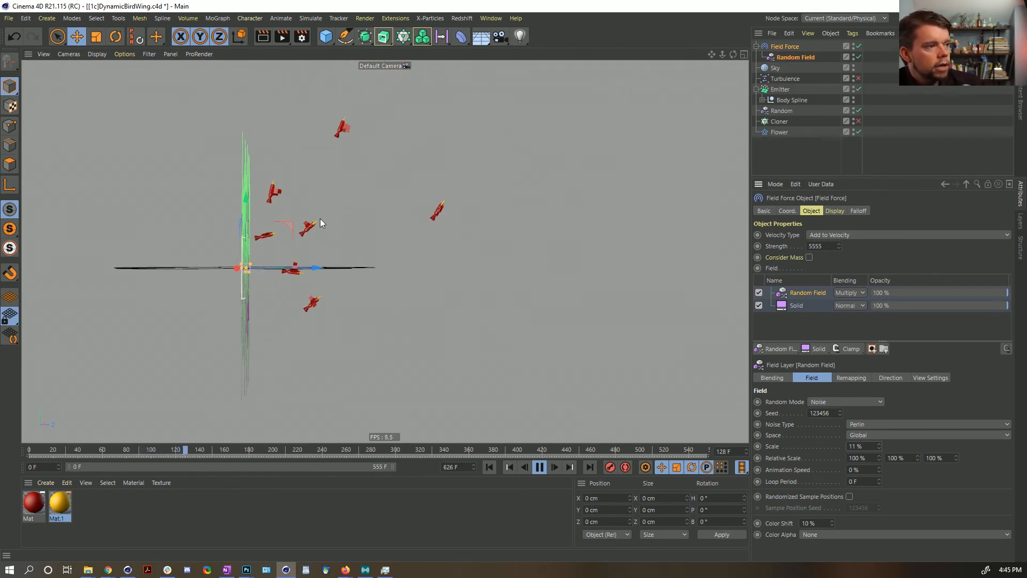
alt+drag(247, 229, 399, 259)
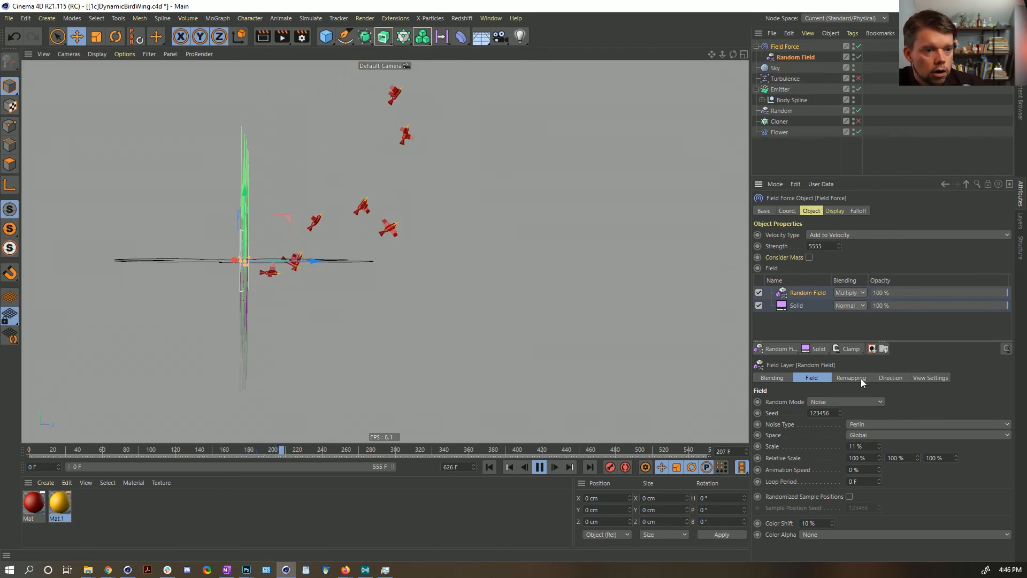
Step: Check the Random Field's direction and view settings and set its remapping minimum to -400 %
click(896, 377)
click(926, 377)
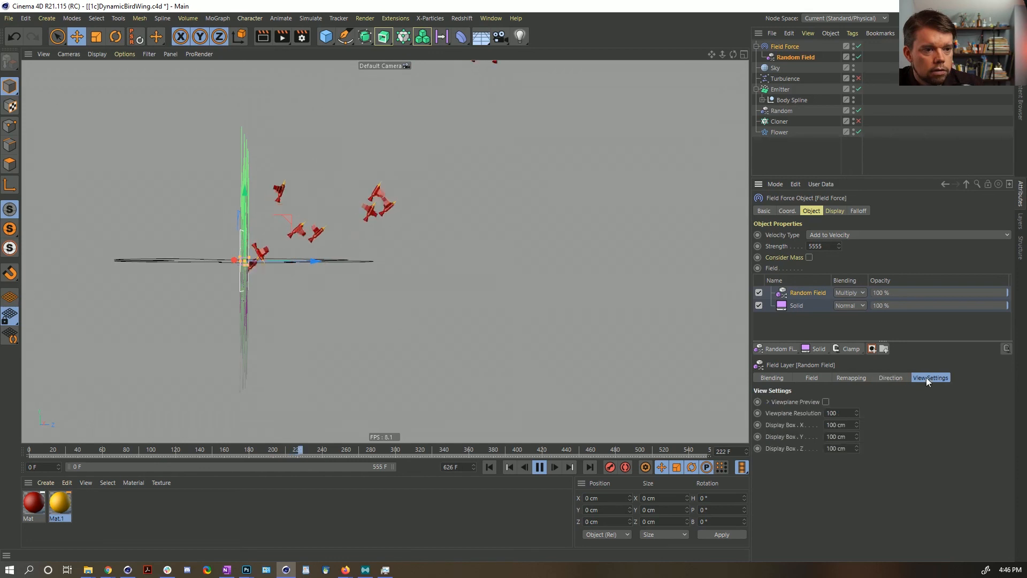
click(849, 378)
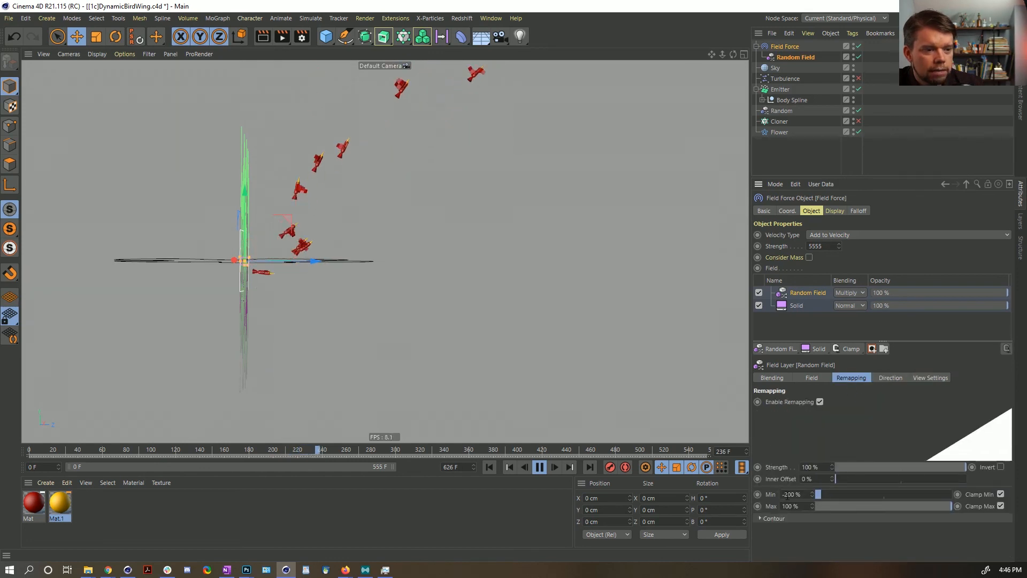
drag(789, 494, 784, 495)
text(49)
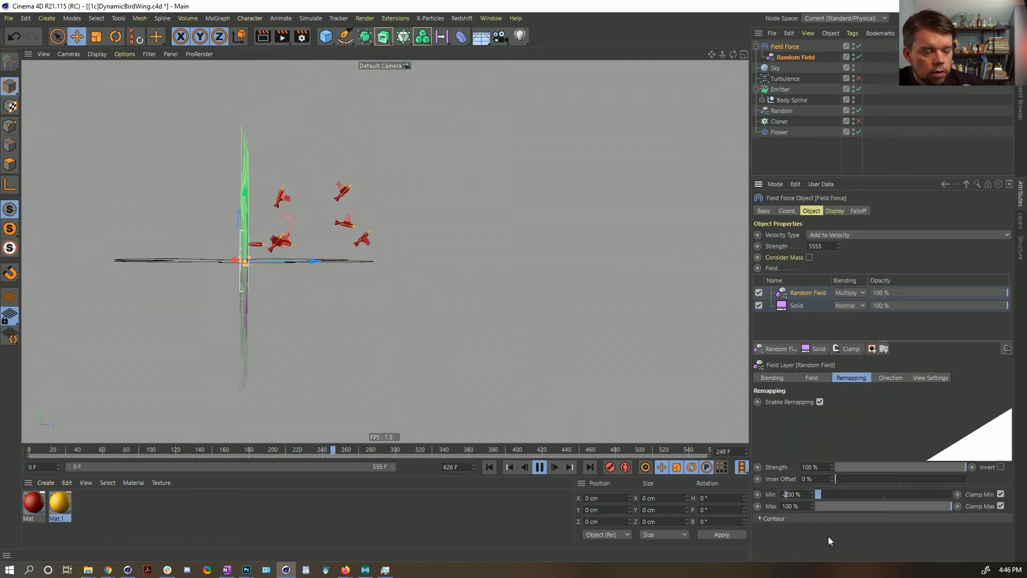
key(Return)
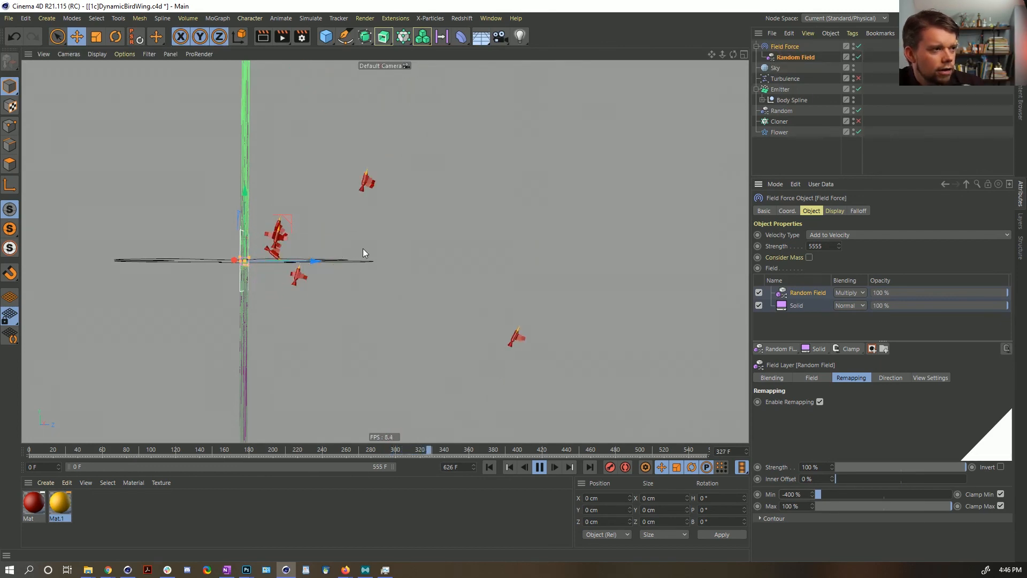
Step: Set the Field Force's strength to 555
double_click(817, 246)
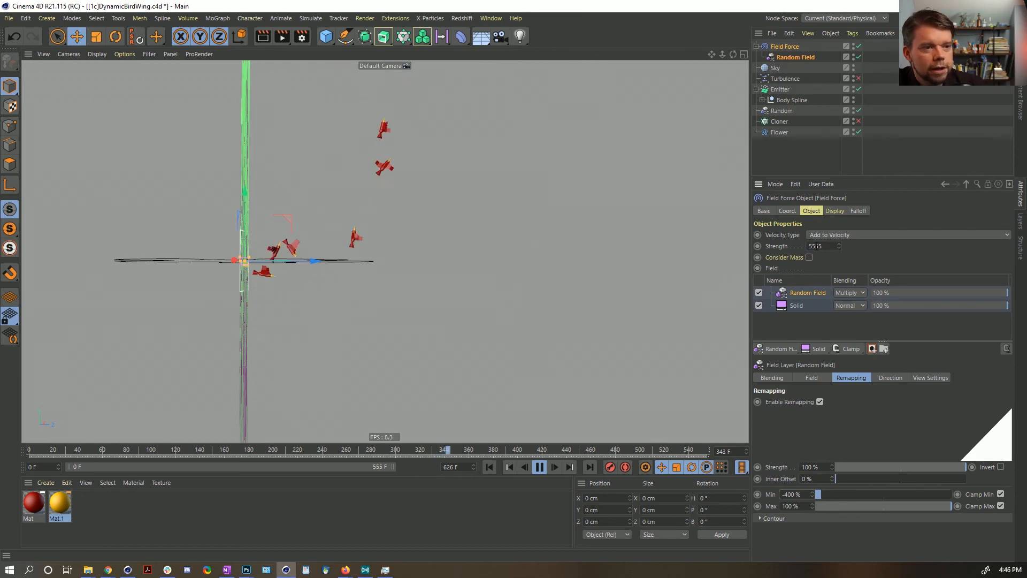
text(555)
click(926, 218)
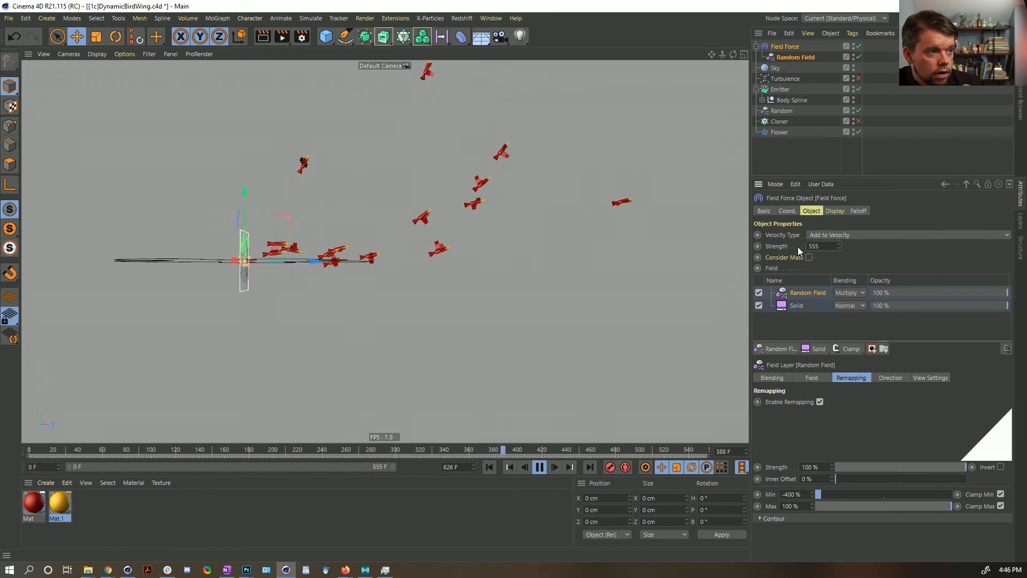
Step: Try the Change Direction velocity type on the Field Force and undo it
click(828, 236)
click(833, 270)
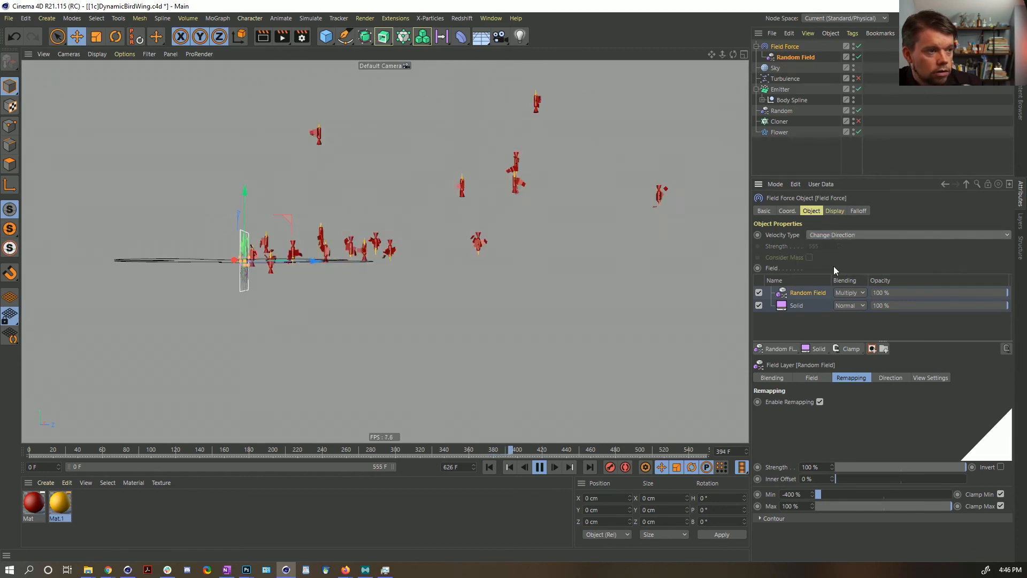
key(ctrl+z)
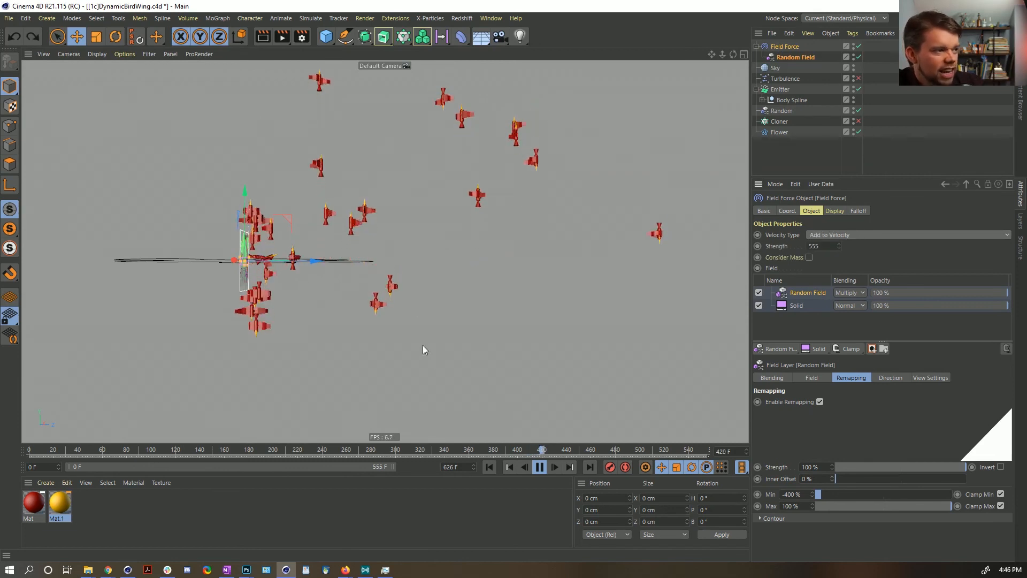
Step: Replay the flock animation from the start and stop the playback
click(488, 467)
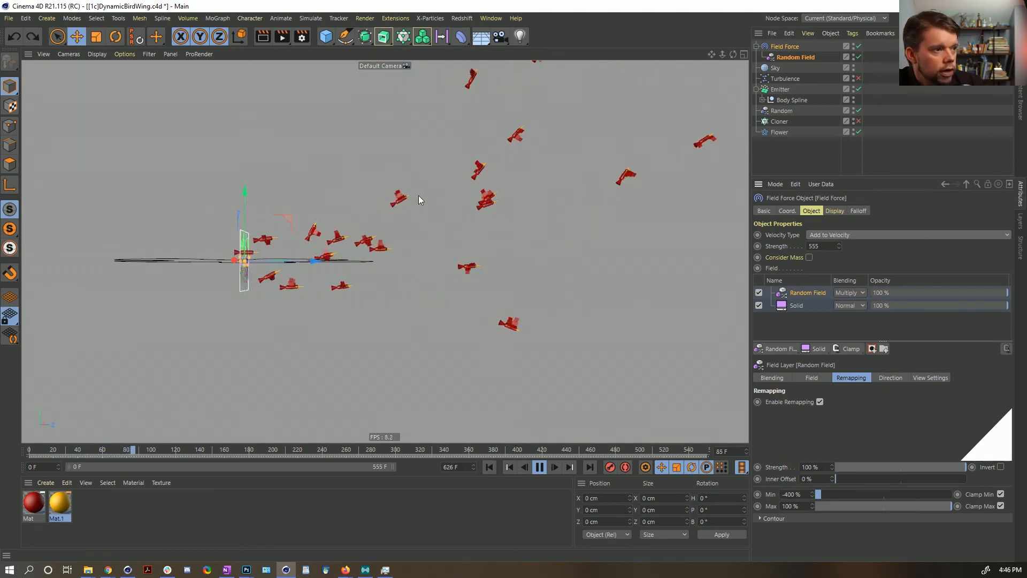
click(538, 469)
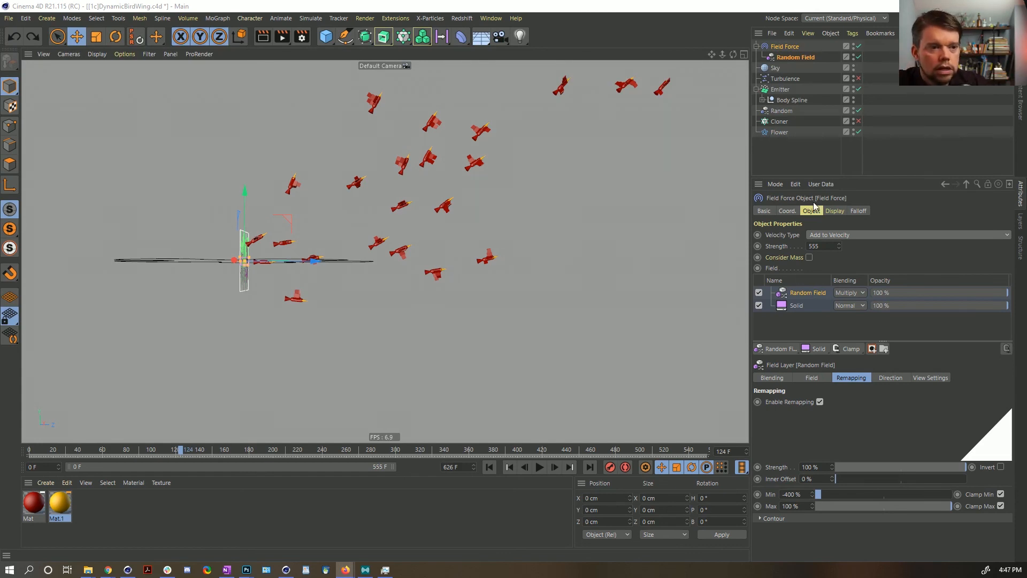
Step: Set the Random Field's second relative scale value to 10000000 % and replay the flock from the start
click(792, 56)
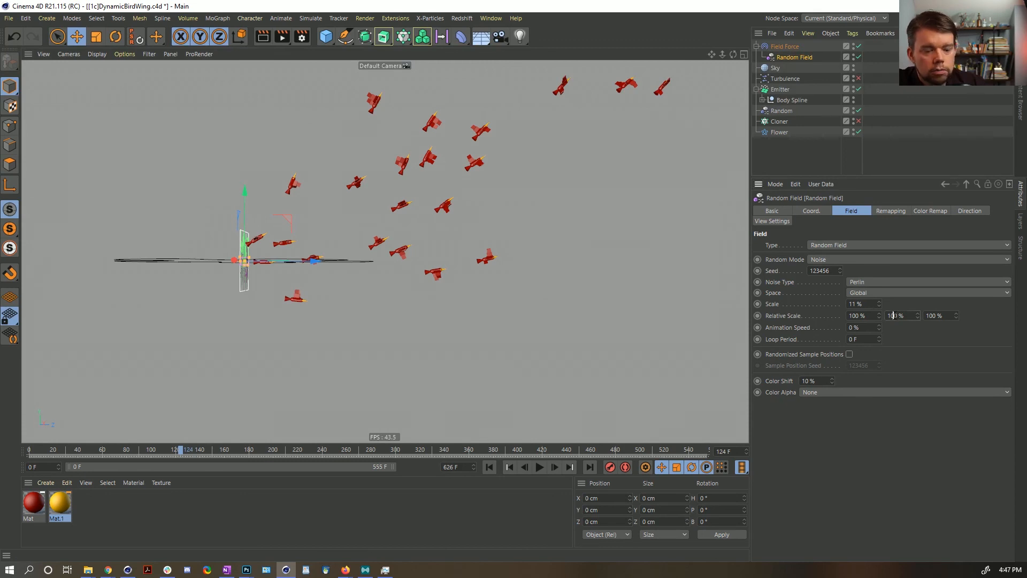
click(489, 467)
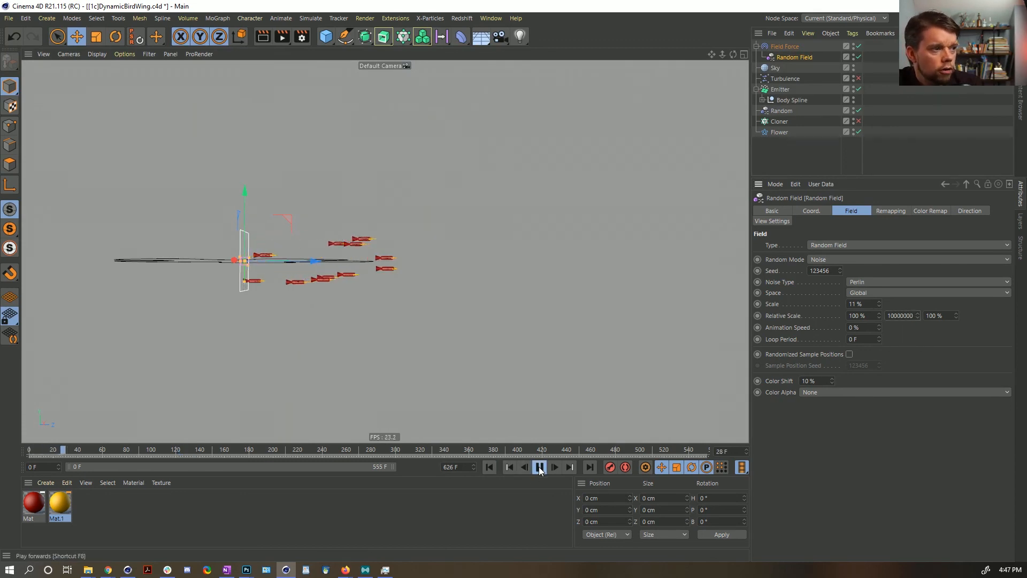
Step: Set the Field Force's strength to 5555 while the flock animation plays
click(784, 47)
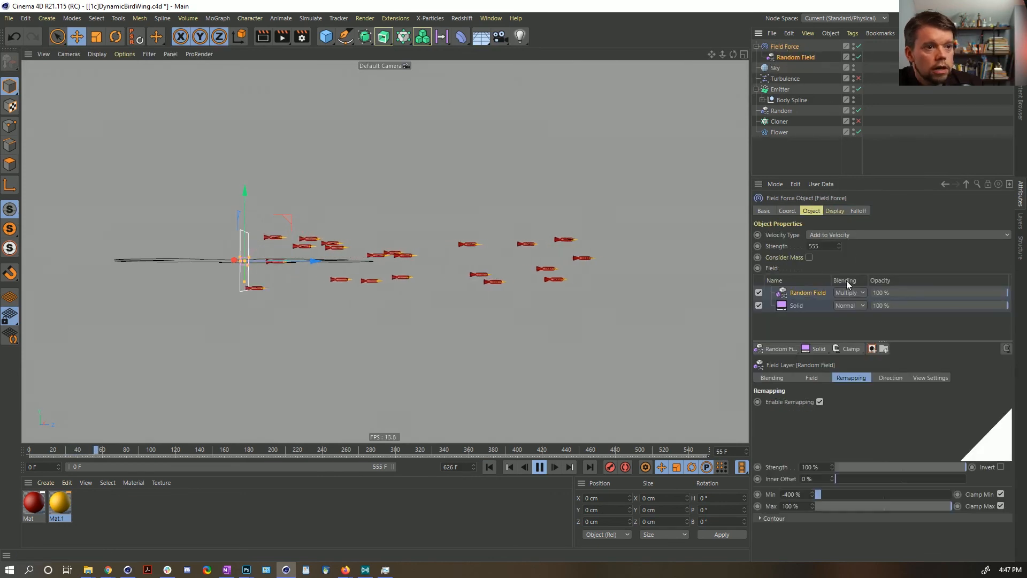
double_click(816, 246)
text(5555)
key(Return)
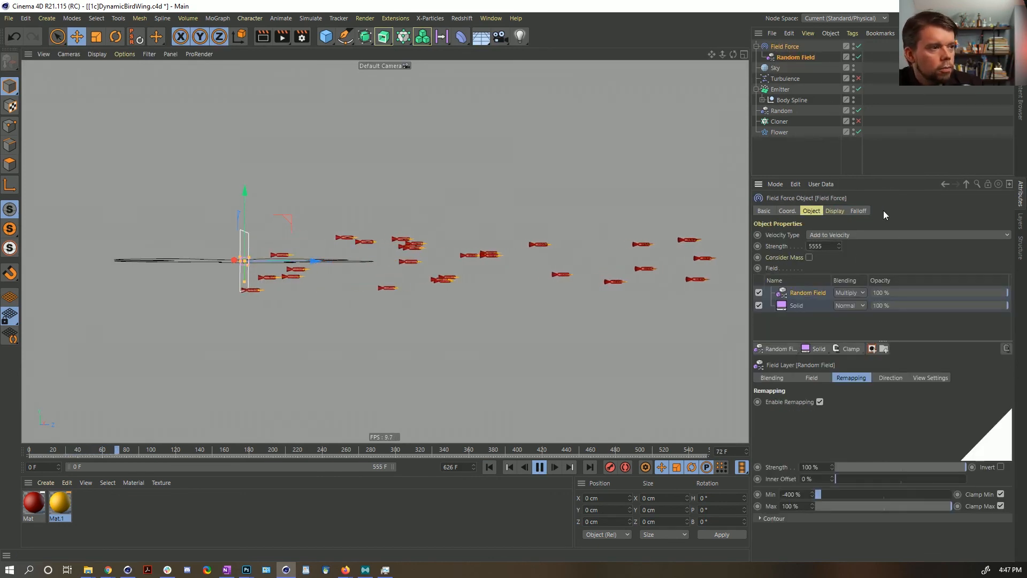
Step: Try 100000 % as the Random Field's second relative scale value, replaying the flock, and undo the stretching back to 100 %
double_click(817, 293)
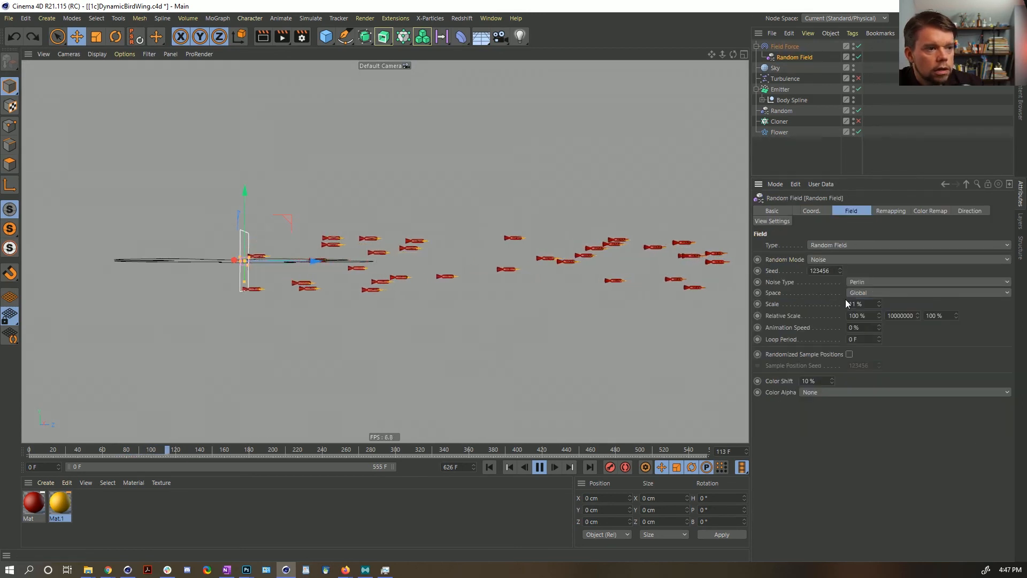
click(492, 467)
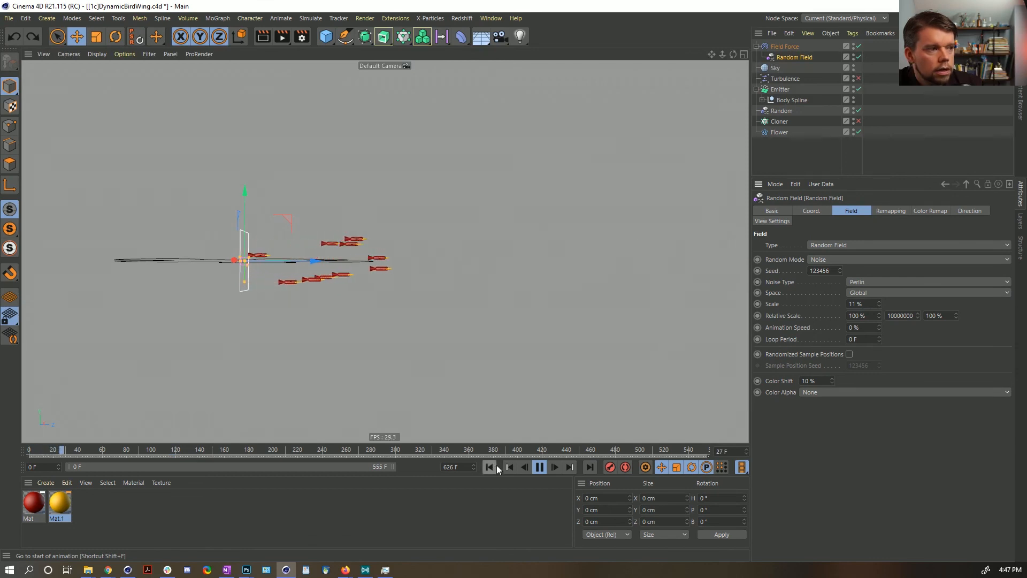
click(896, 316)
text(000)
key(Return)
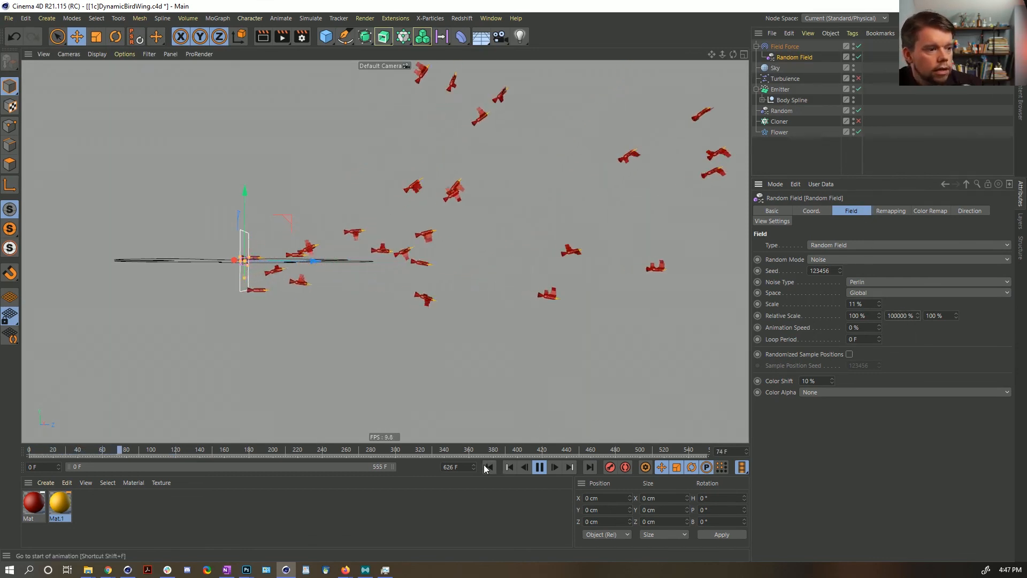
click(489, 467)
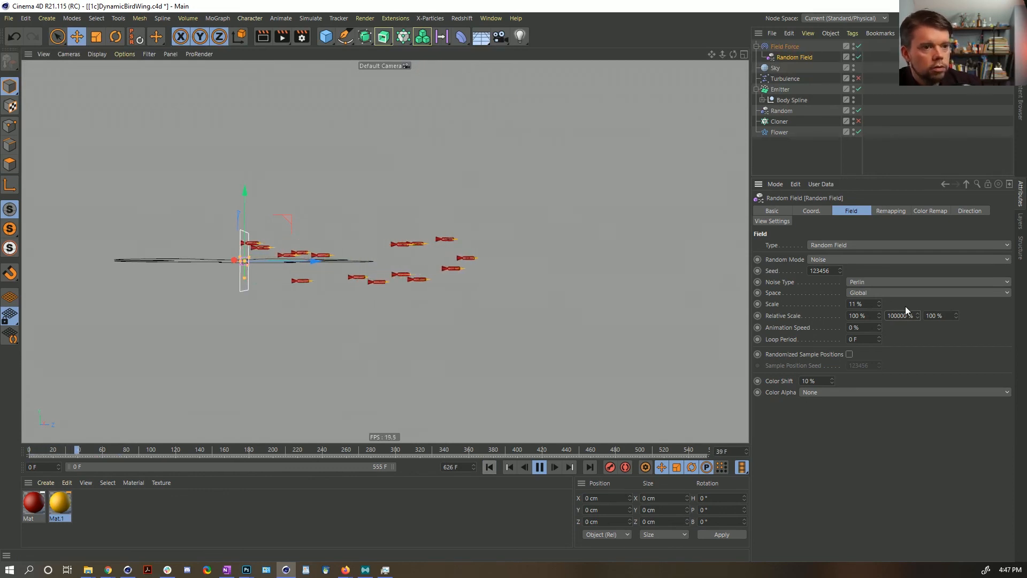
key(ctrl+z)
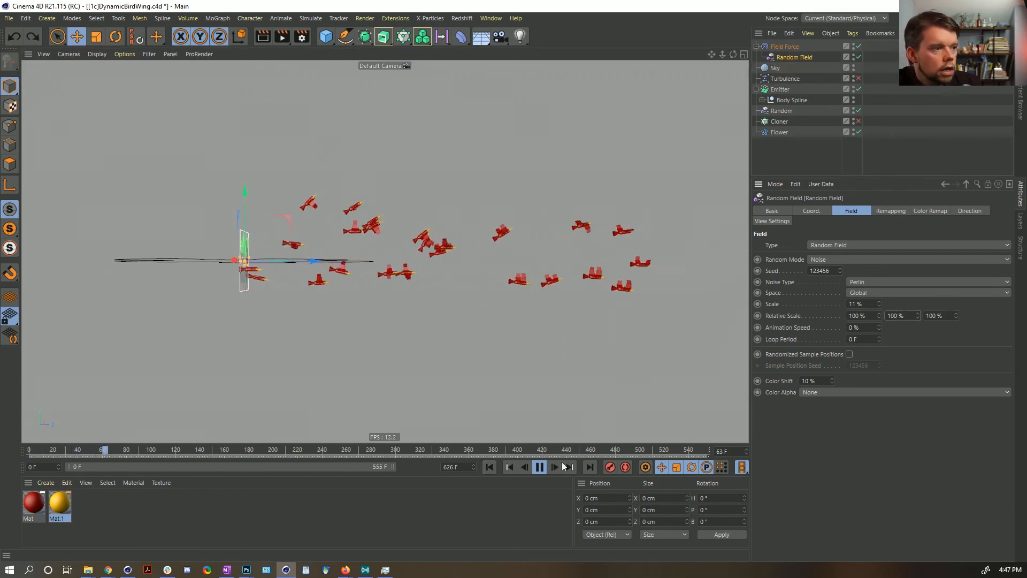
Step: Enable randomized sample positions on the Random Field and replay the flock from the start, viewing it from an oblique angle before stopping
click(539, 468)
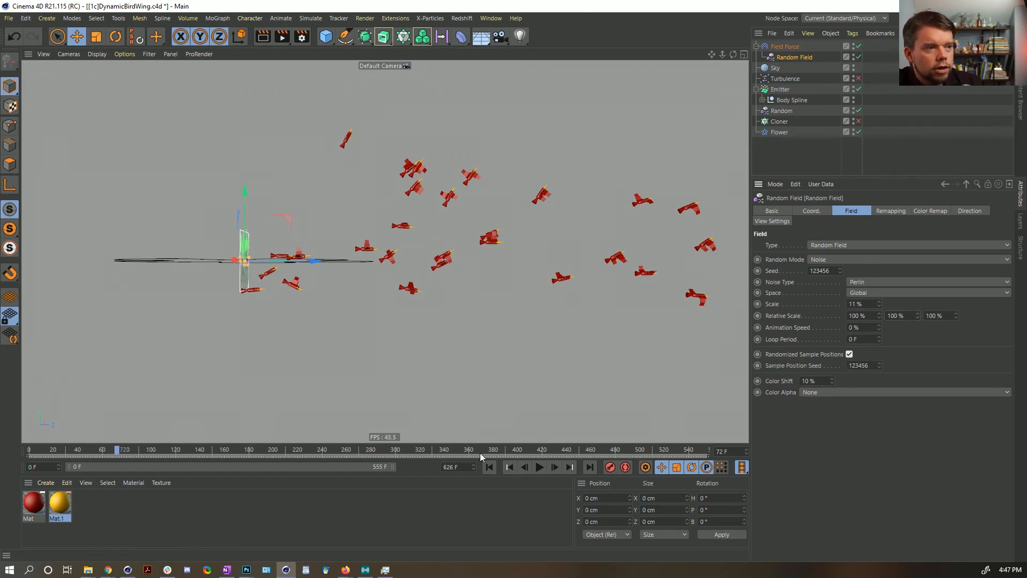
click(491, 469)
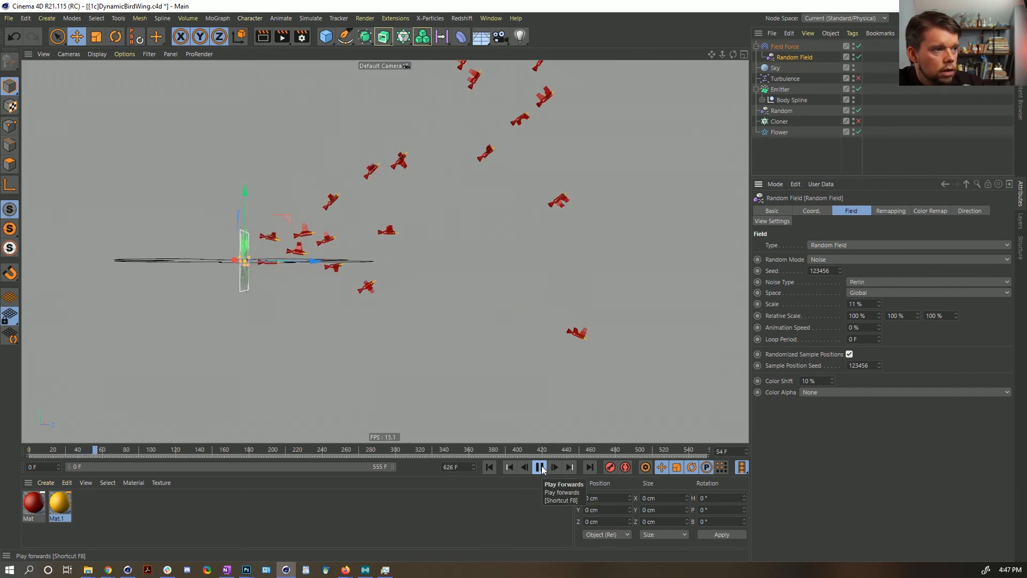
click(542, 467)
alt+drag(352, 210, 268, 265)
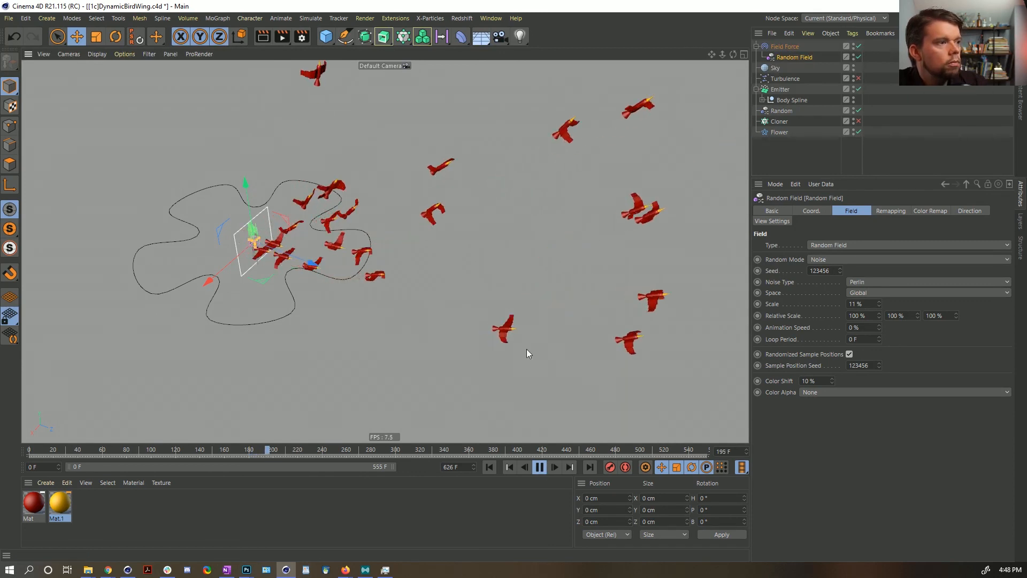
click(537, 468)
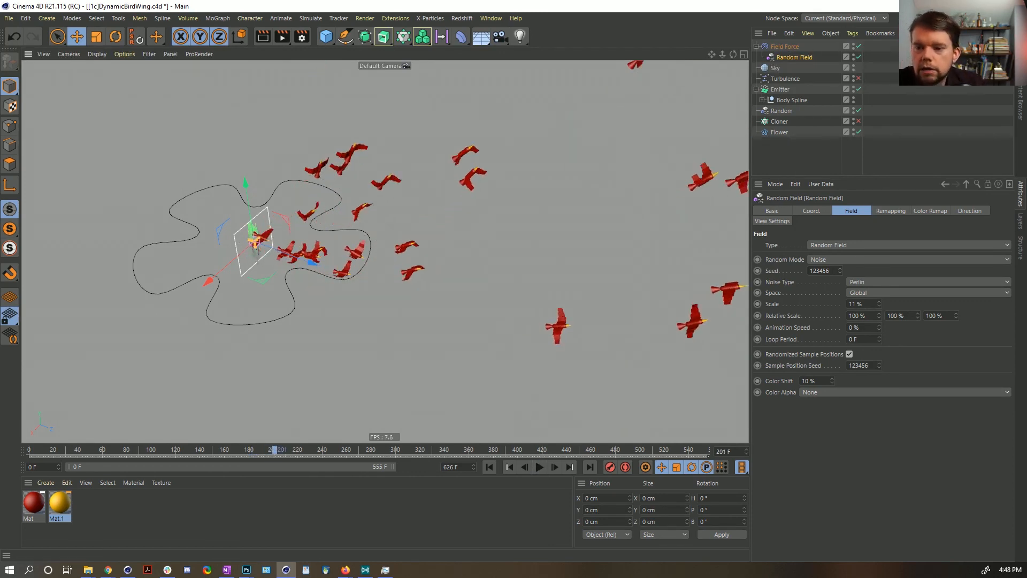